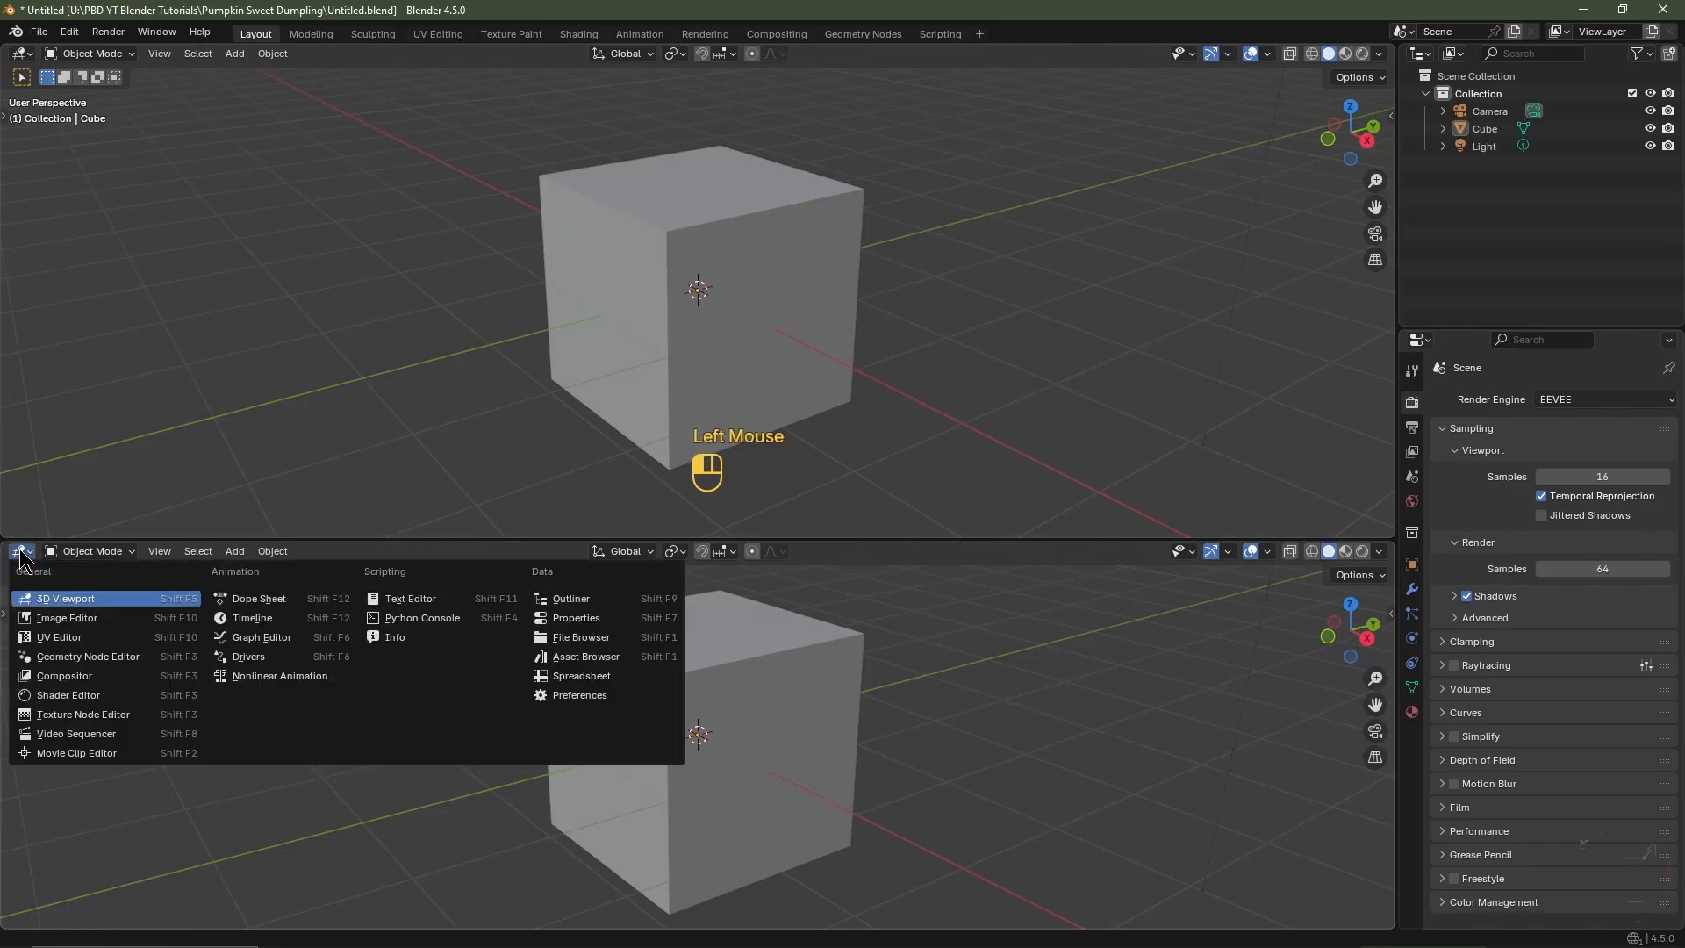
# - Switch the lower area to the Shader Editor with its sidebar hidden and delete the Real Metal Colour node
pyautogui.click(54, 695)
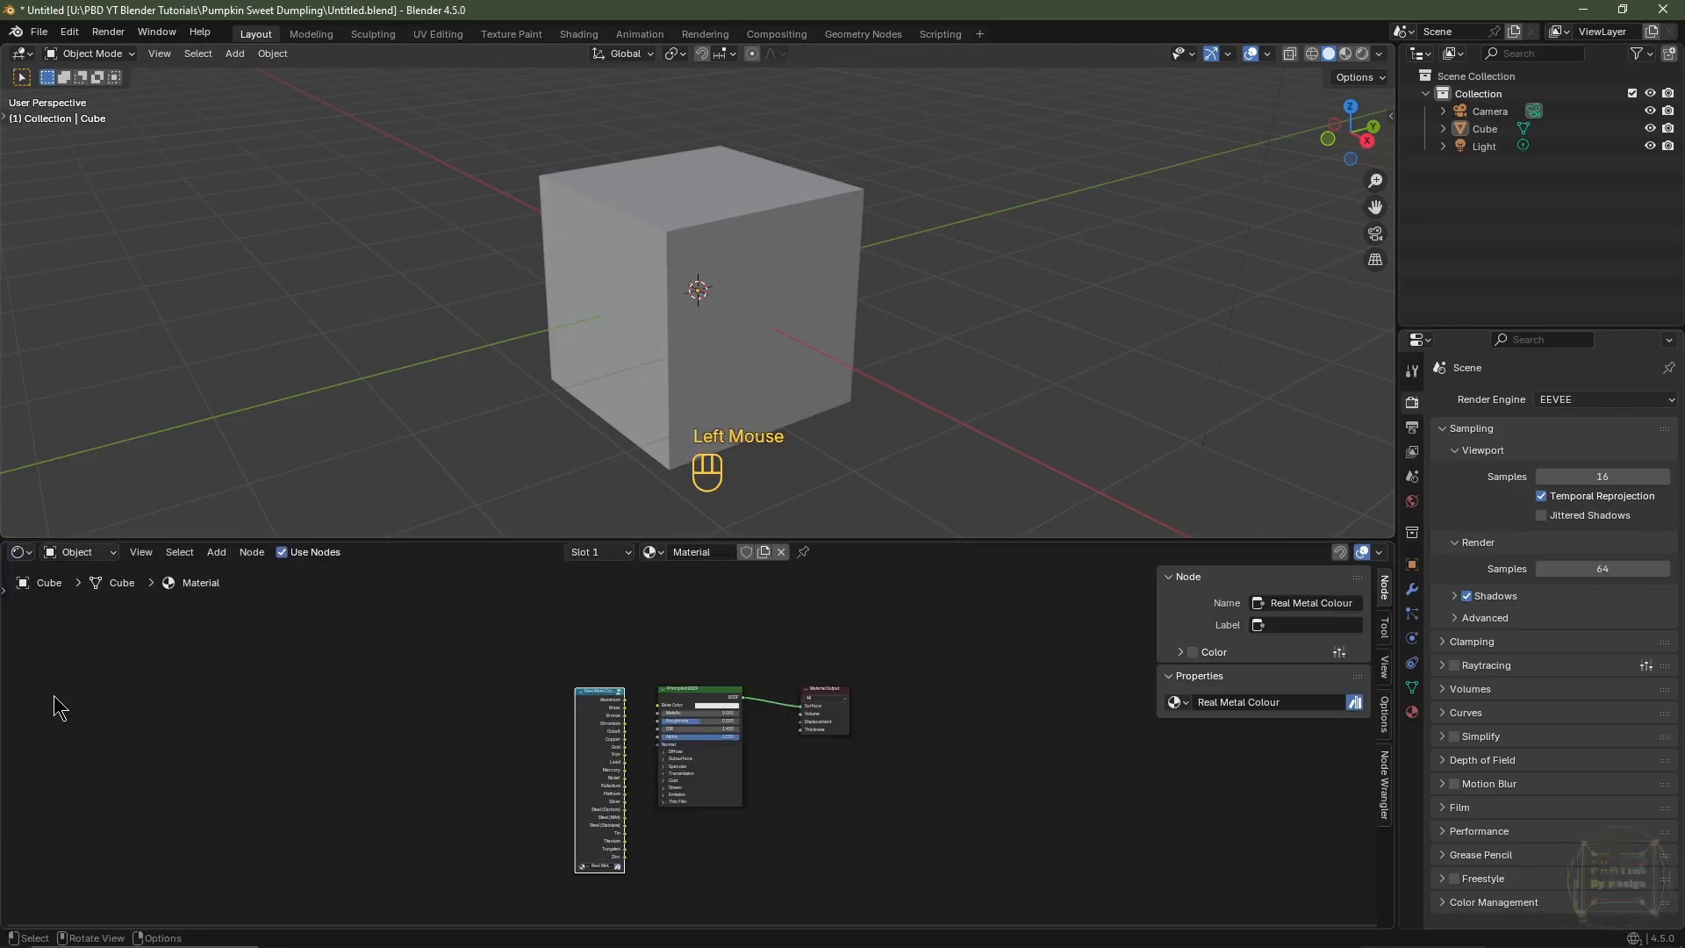
pyautogui.press('n')
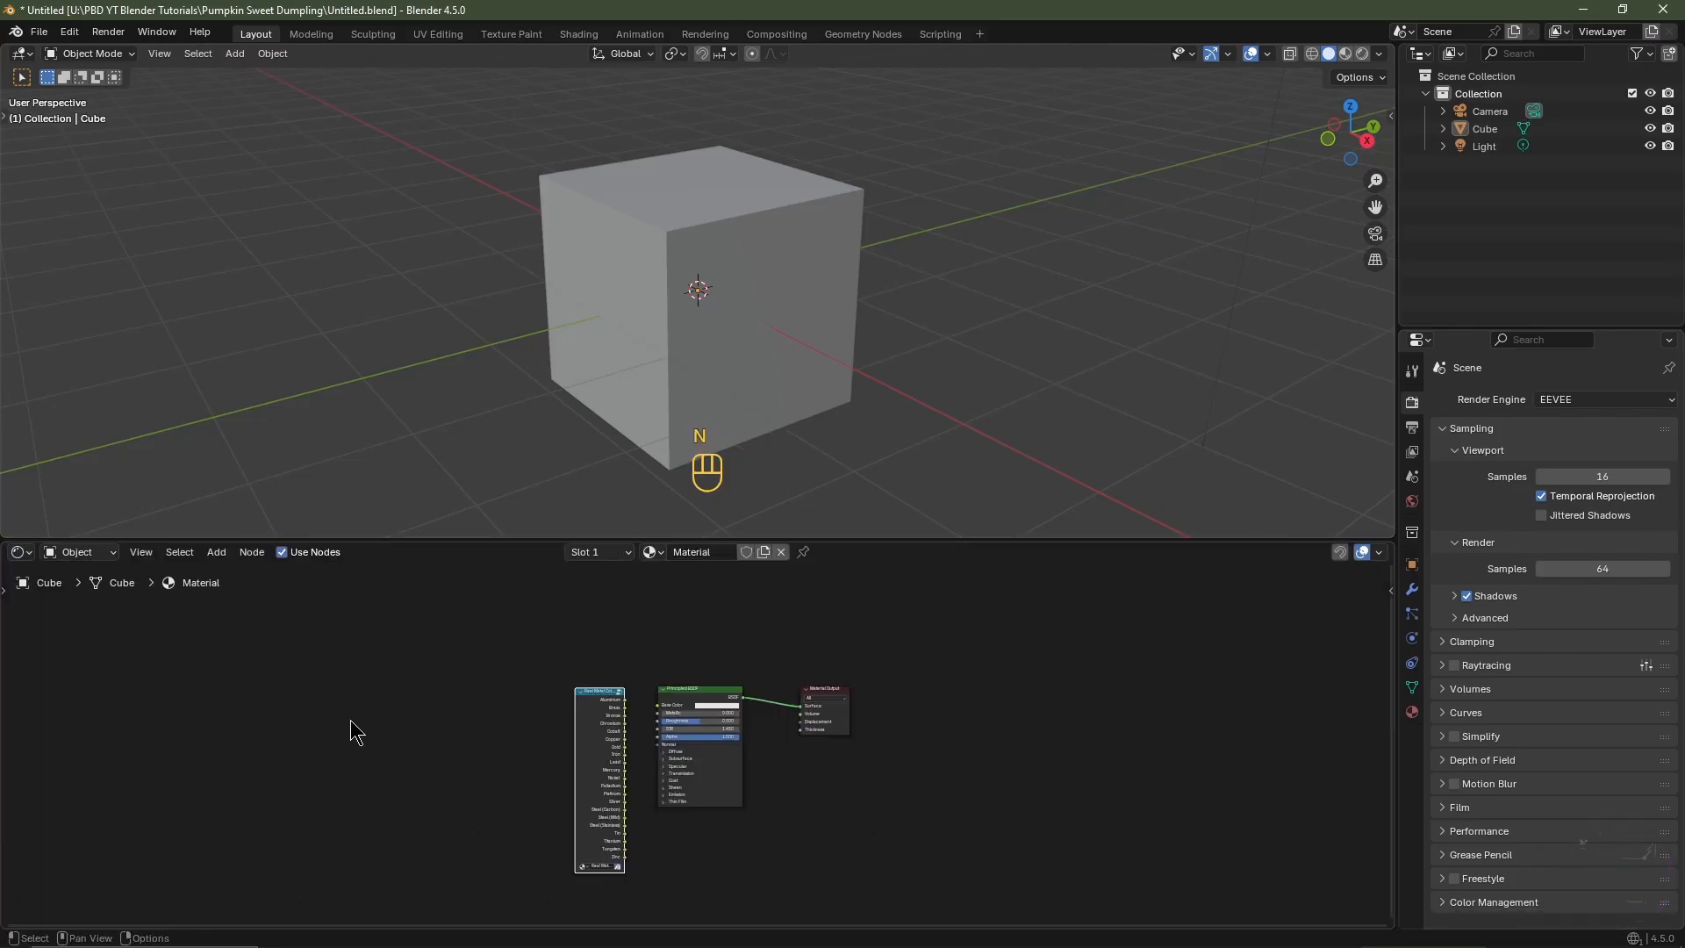
pyautogui.scroll(3, 395, 723)
pyautogui.scroll(2, 508, 714)
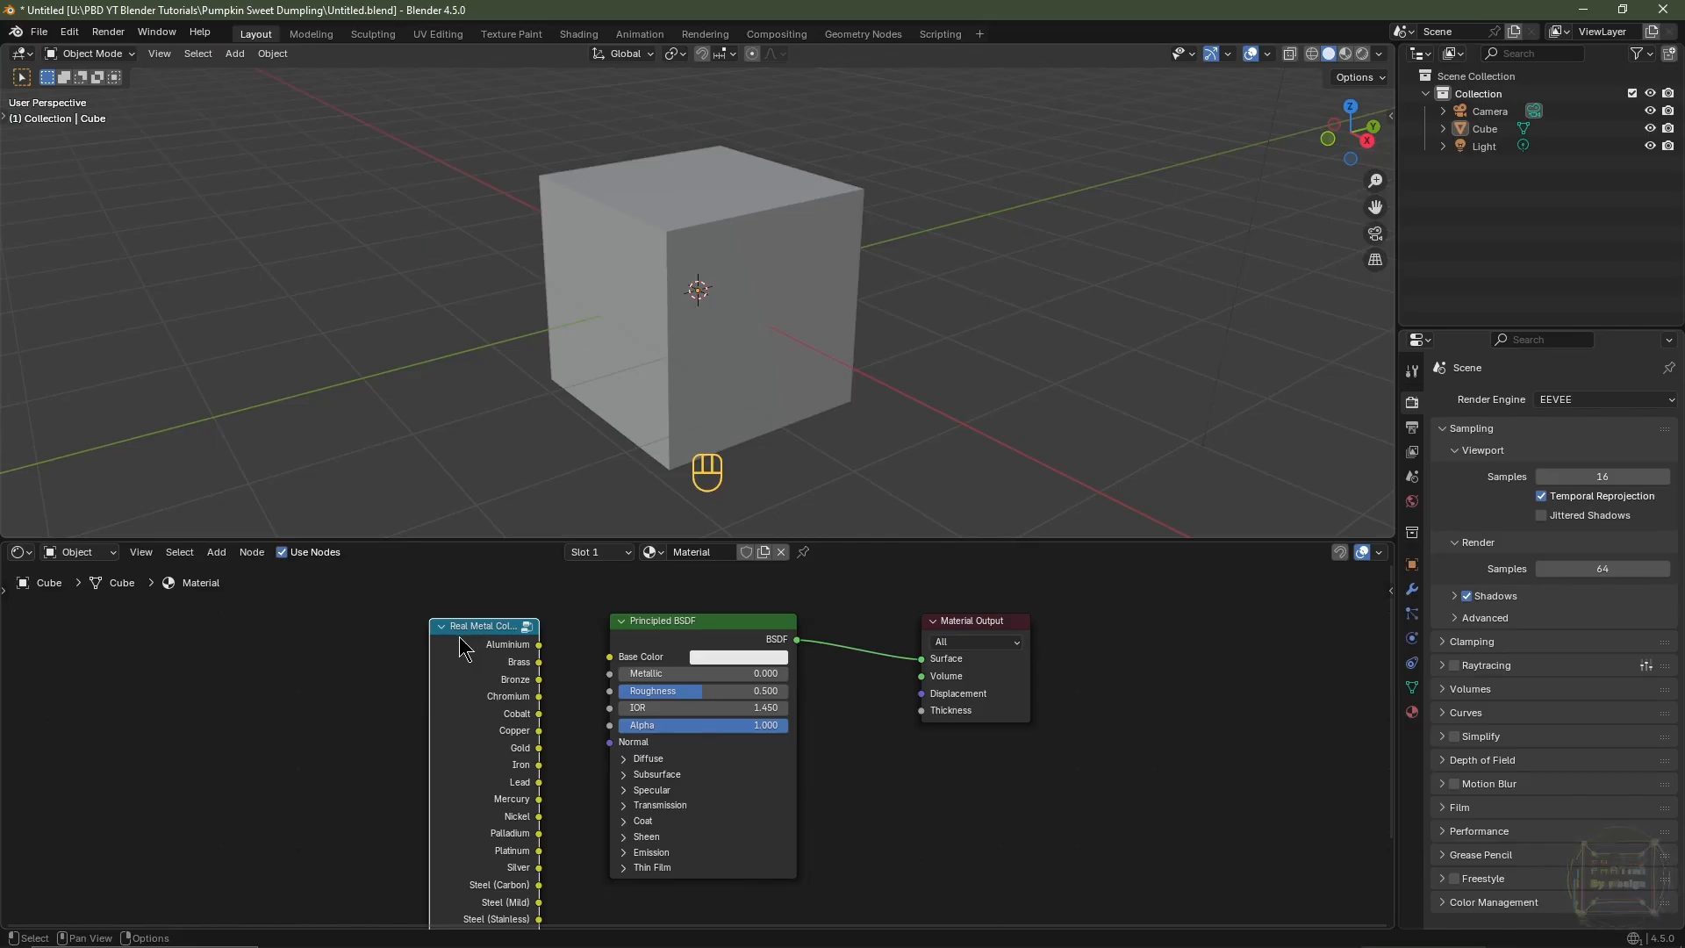
pyautogui.moveTo(469, 636); pyautogui.dragTo(431, 636)
pyautogui.scroll(2, 421, 647)
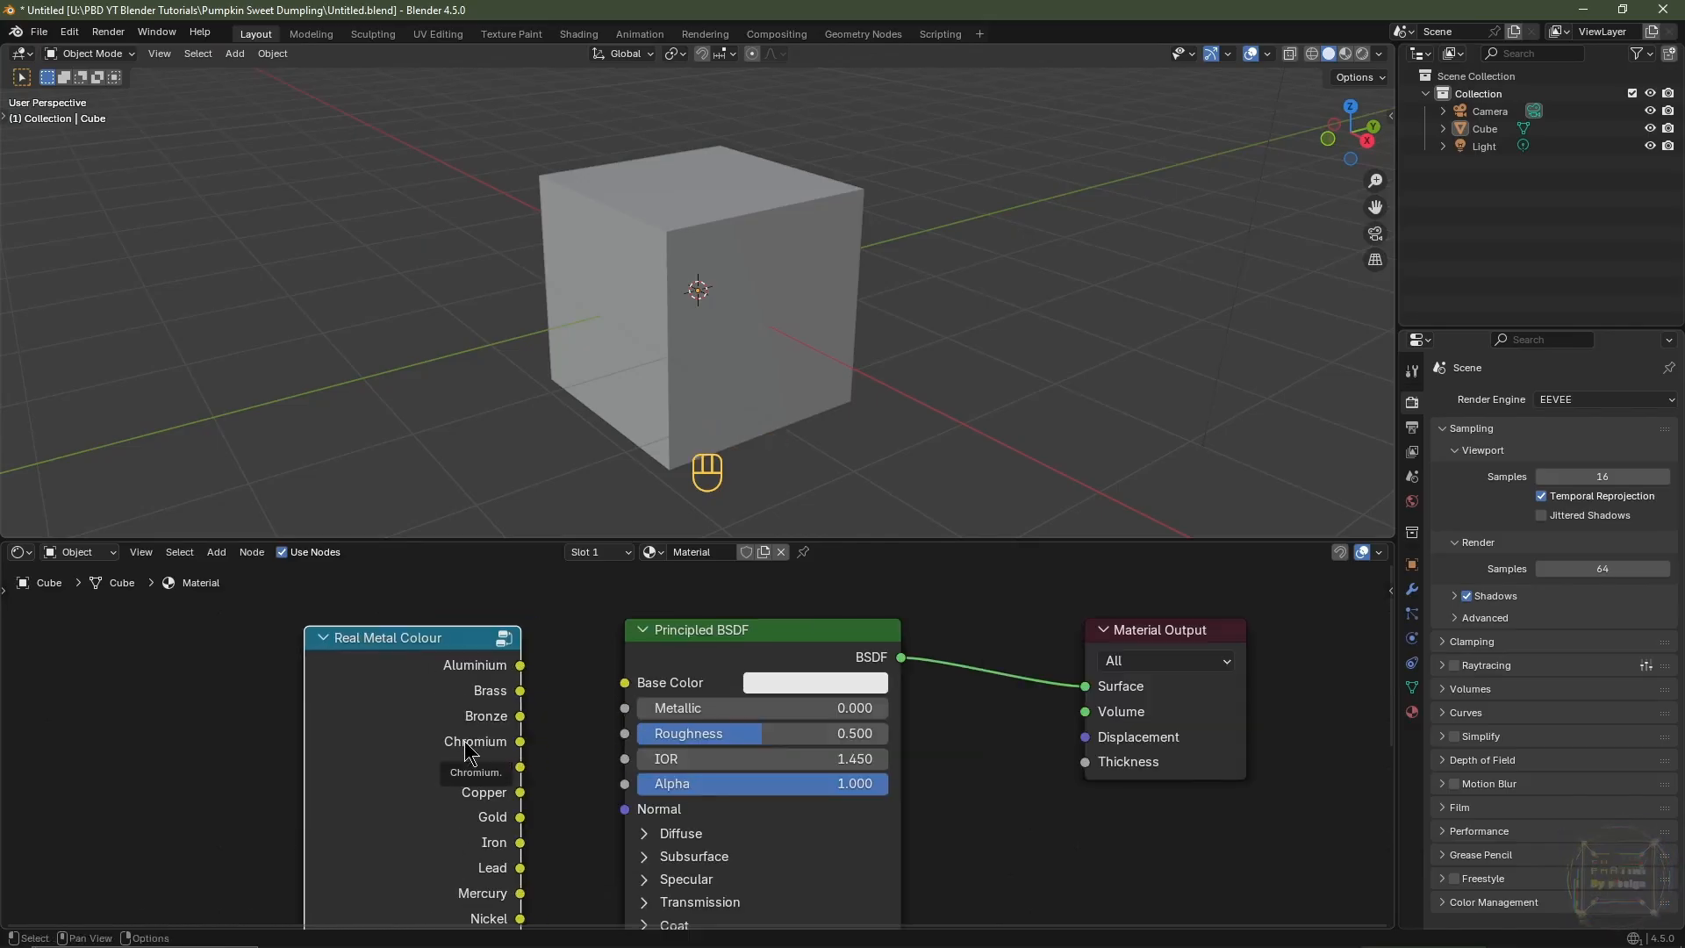
pyautogui.click(386, 674)
pyautogui.press('Delete')
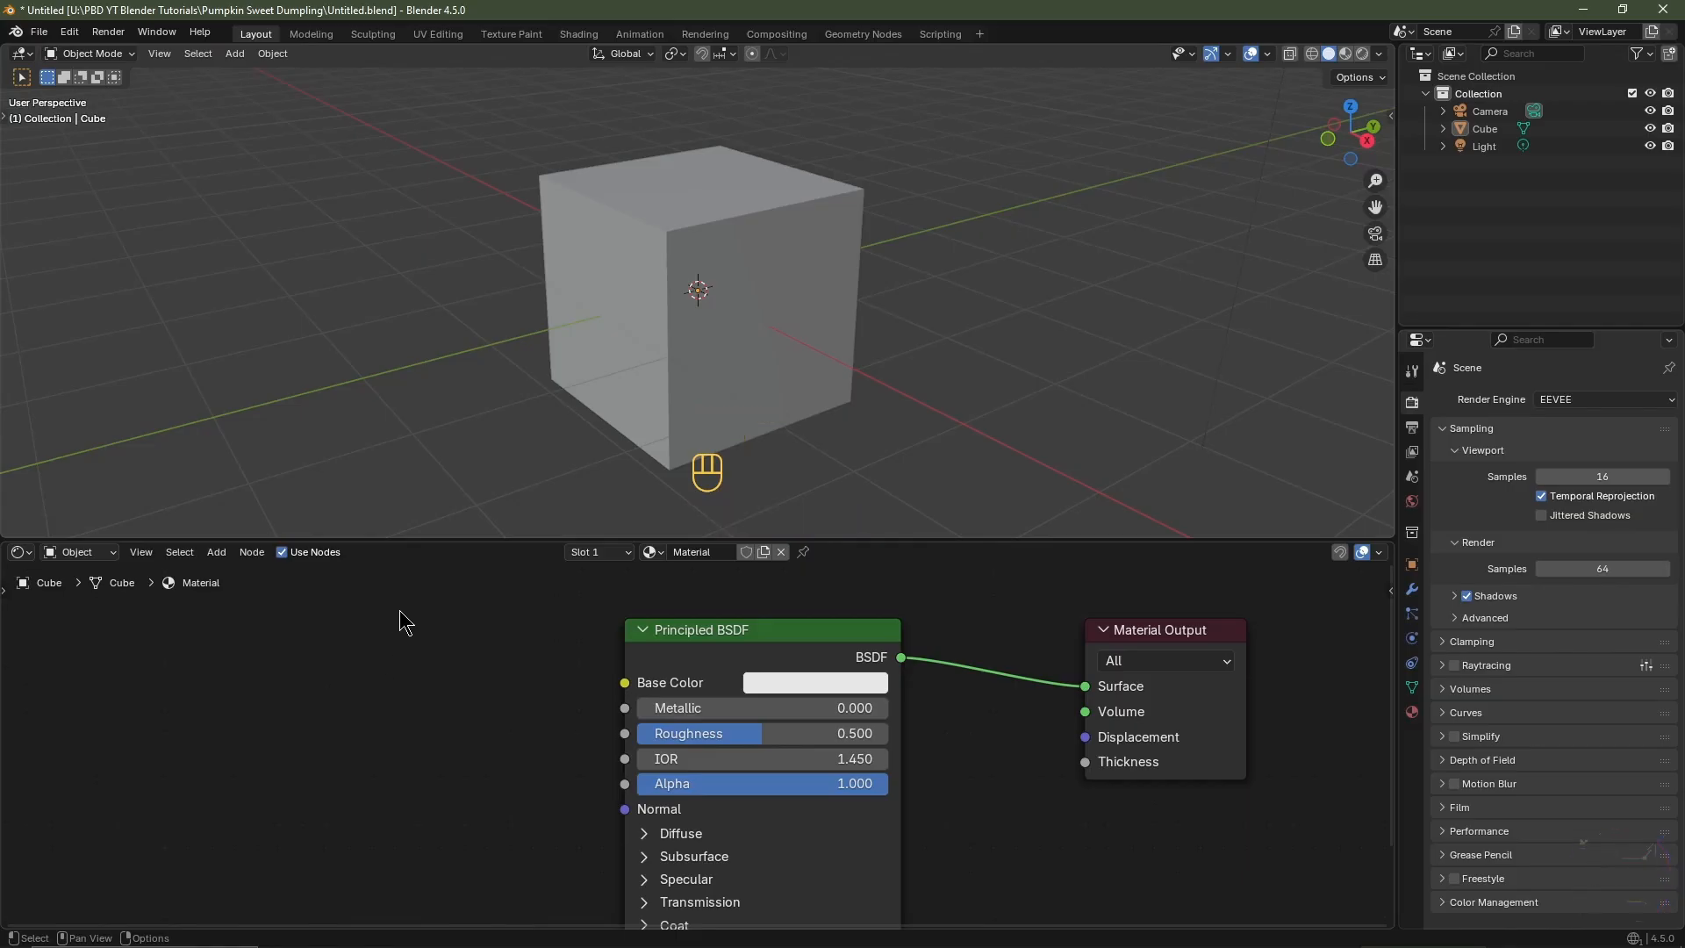
# - Enlarge the 3D viewport and delete the default cube
pyautogui.moveTo(421, 538); pyautogui.dragTo(421, 753)
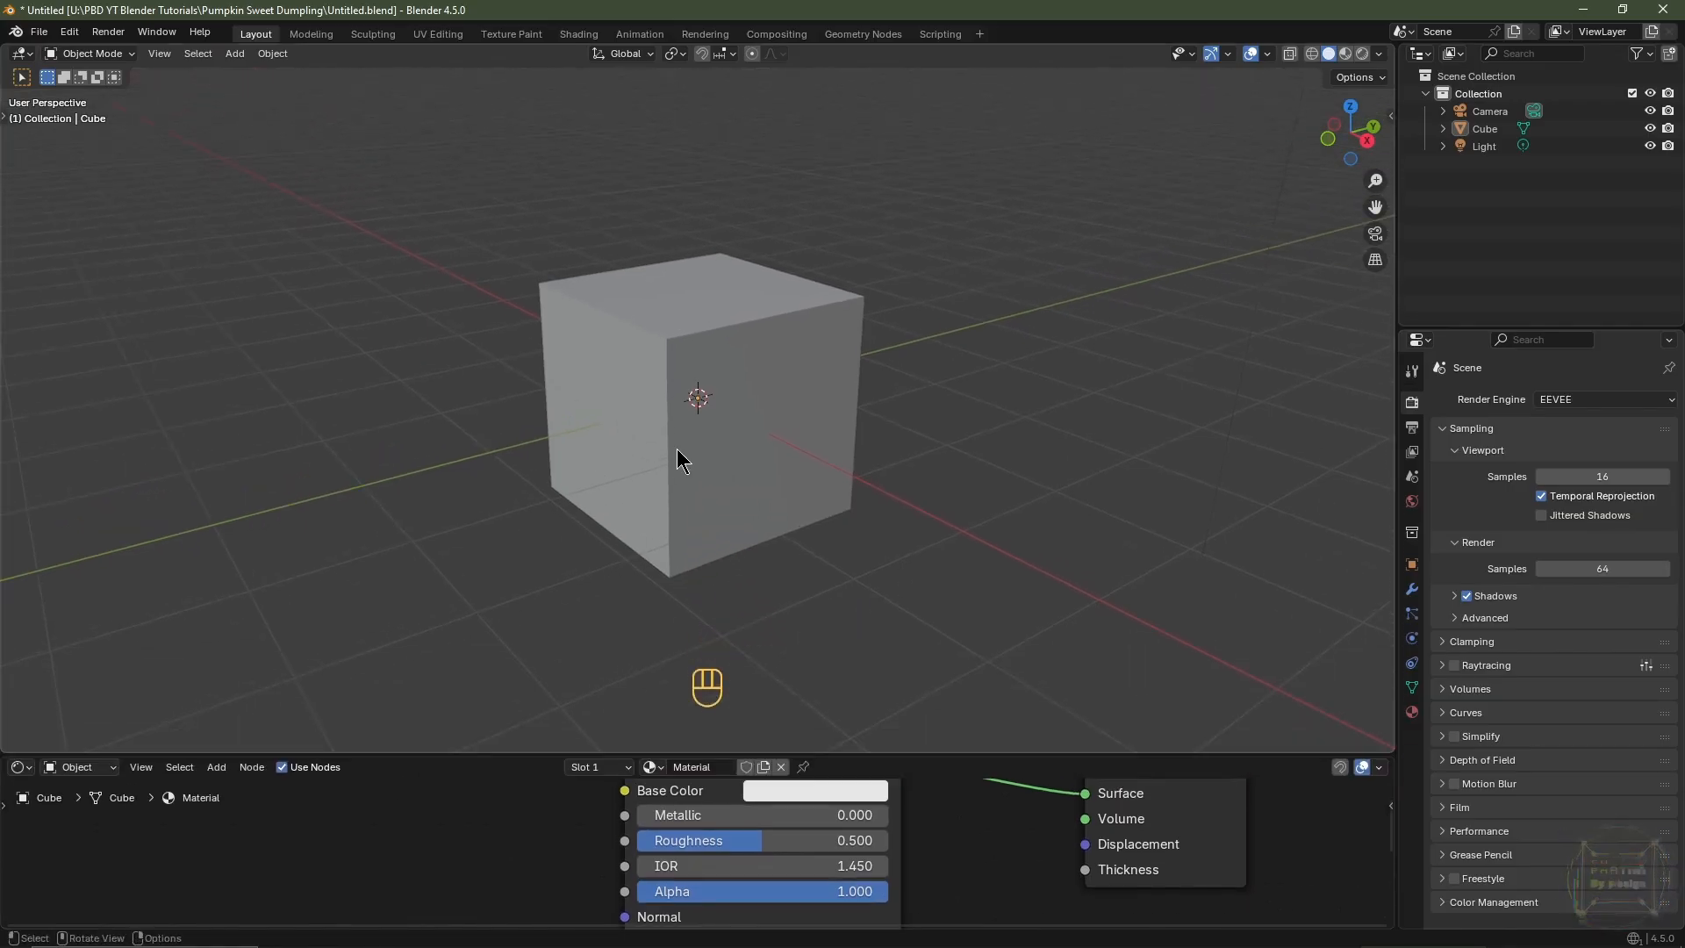
pyautogui.click(698, 430)
pyautogui.press('Delete')
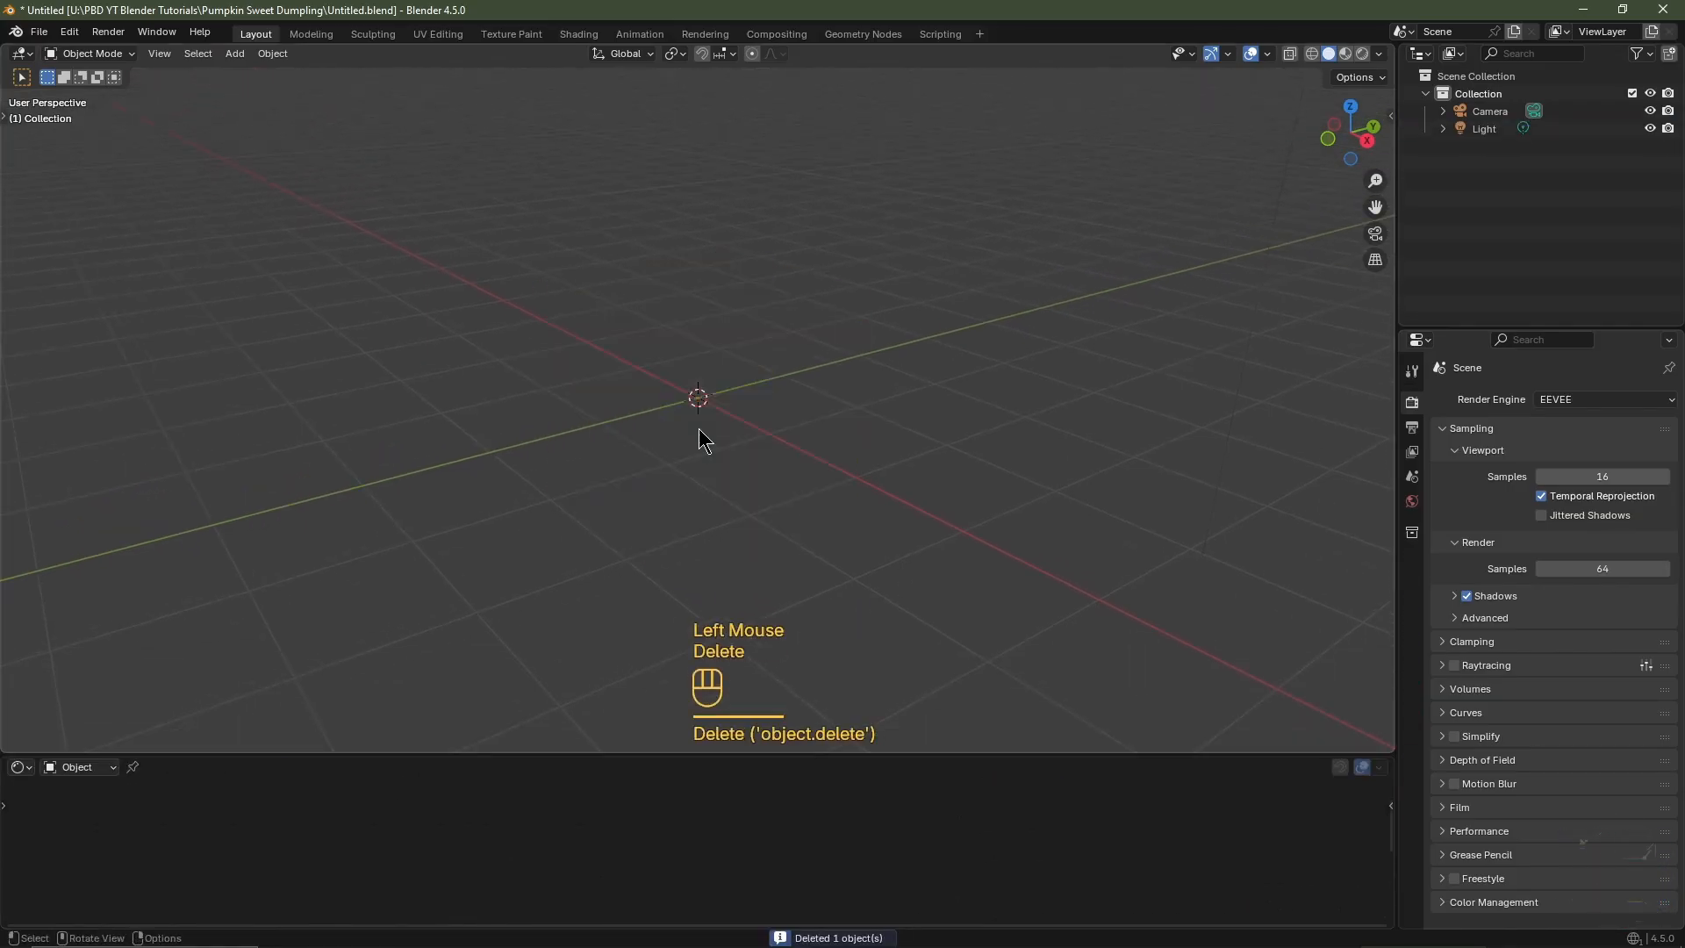
# - In front view, add a UV sphere with 24 segments and 12 rings
pyautogui.press('KP_1')
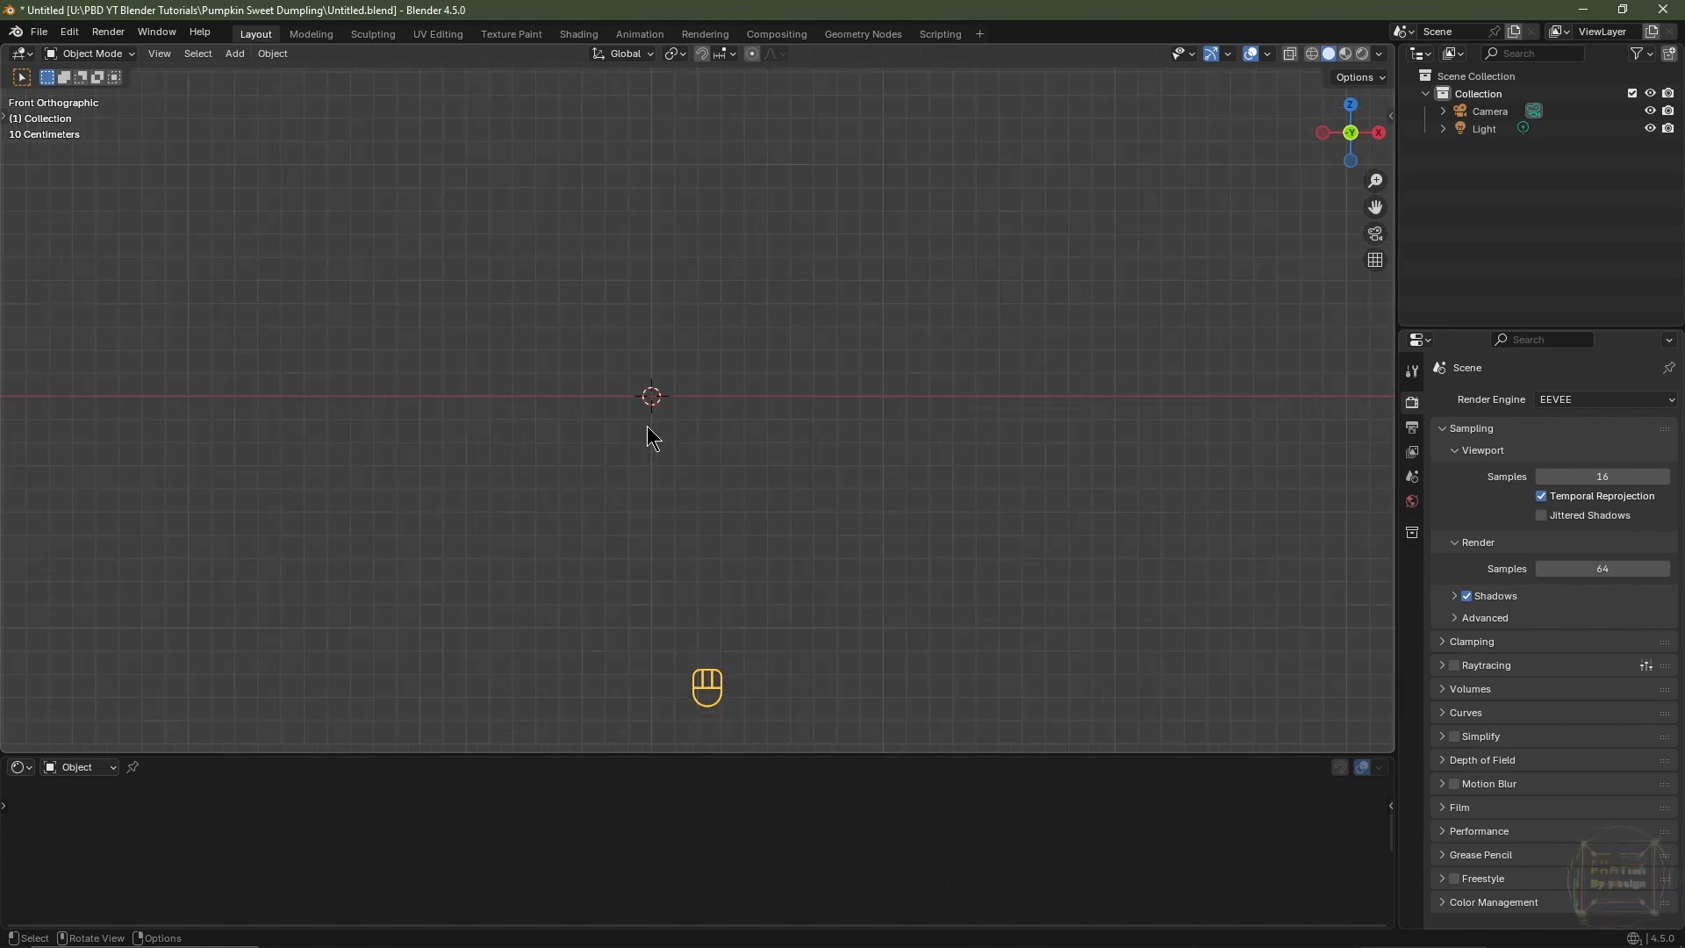
pyautogui.hotkey('shift', 'a')
pyautogui.moveTo(650, 429)
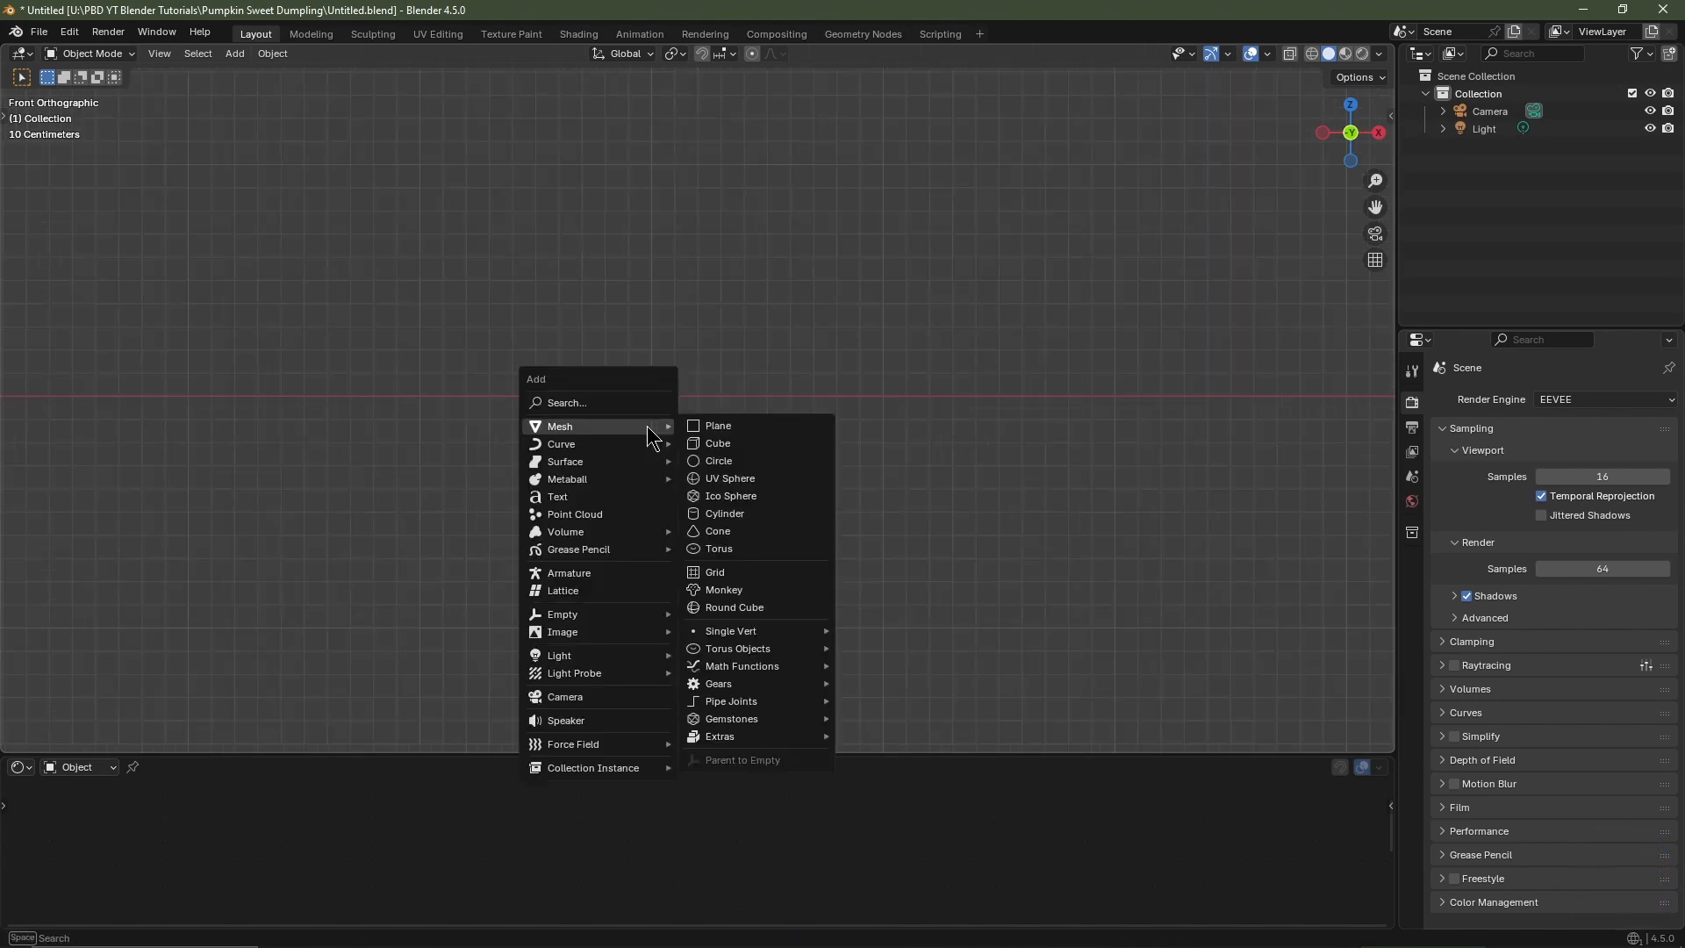
pyautogui.click(746, 478)
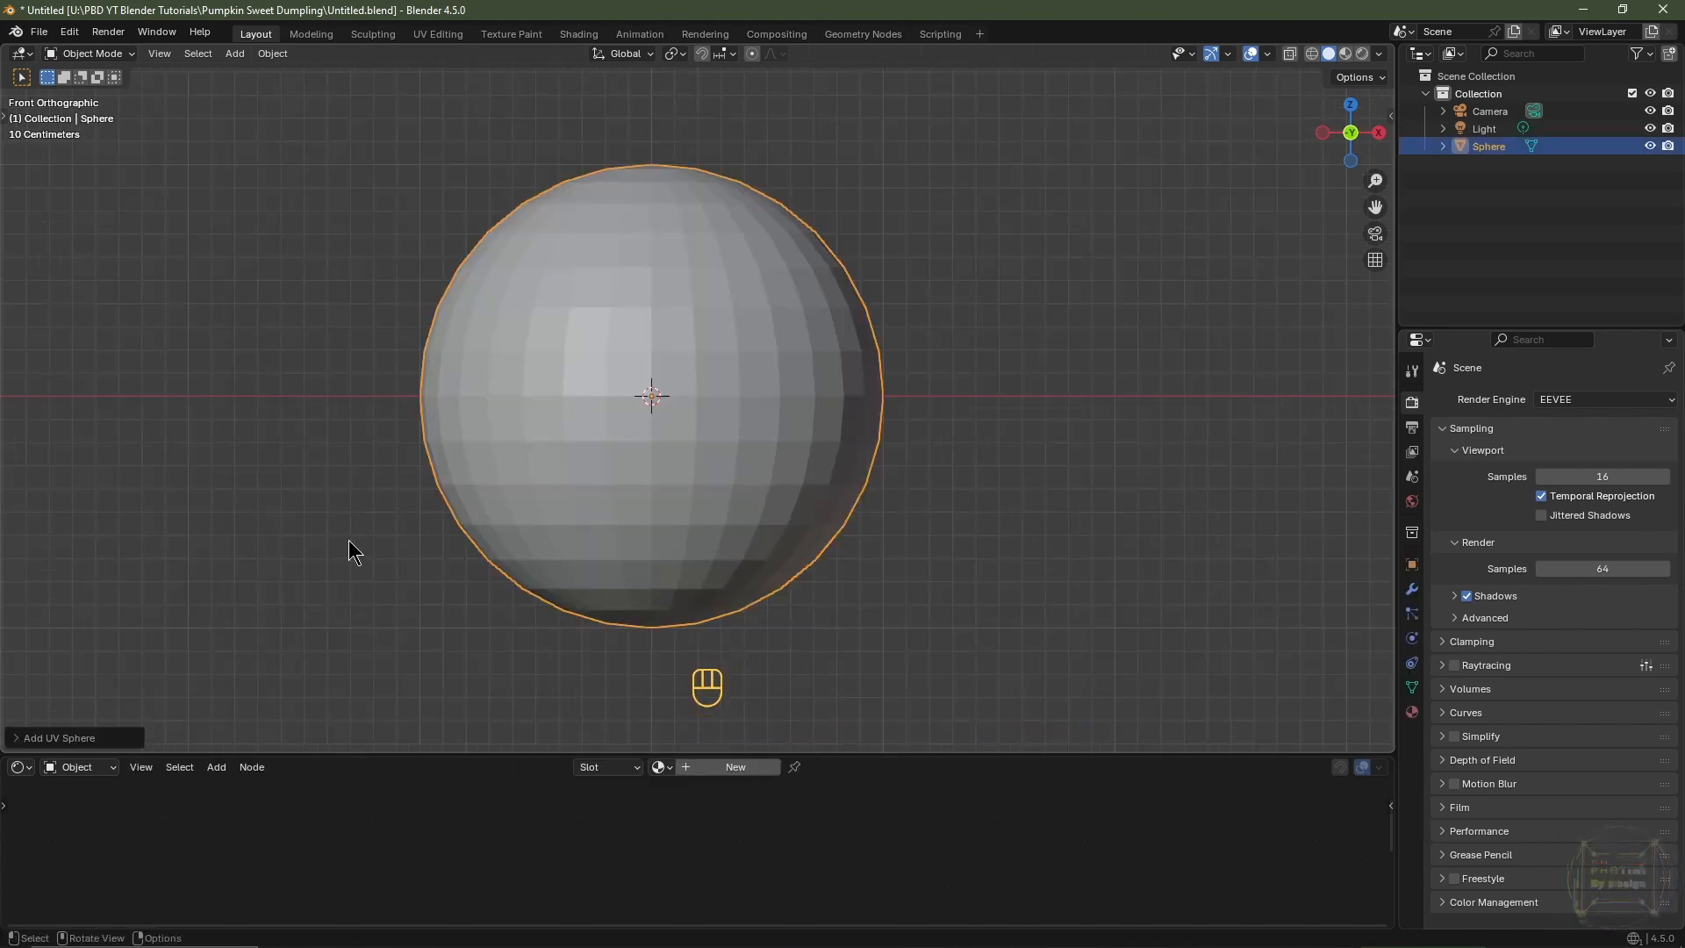
pyautogui.click(14, 739)
pyautogui.doubleClick(181, 546)
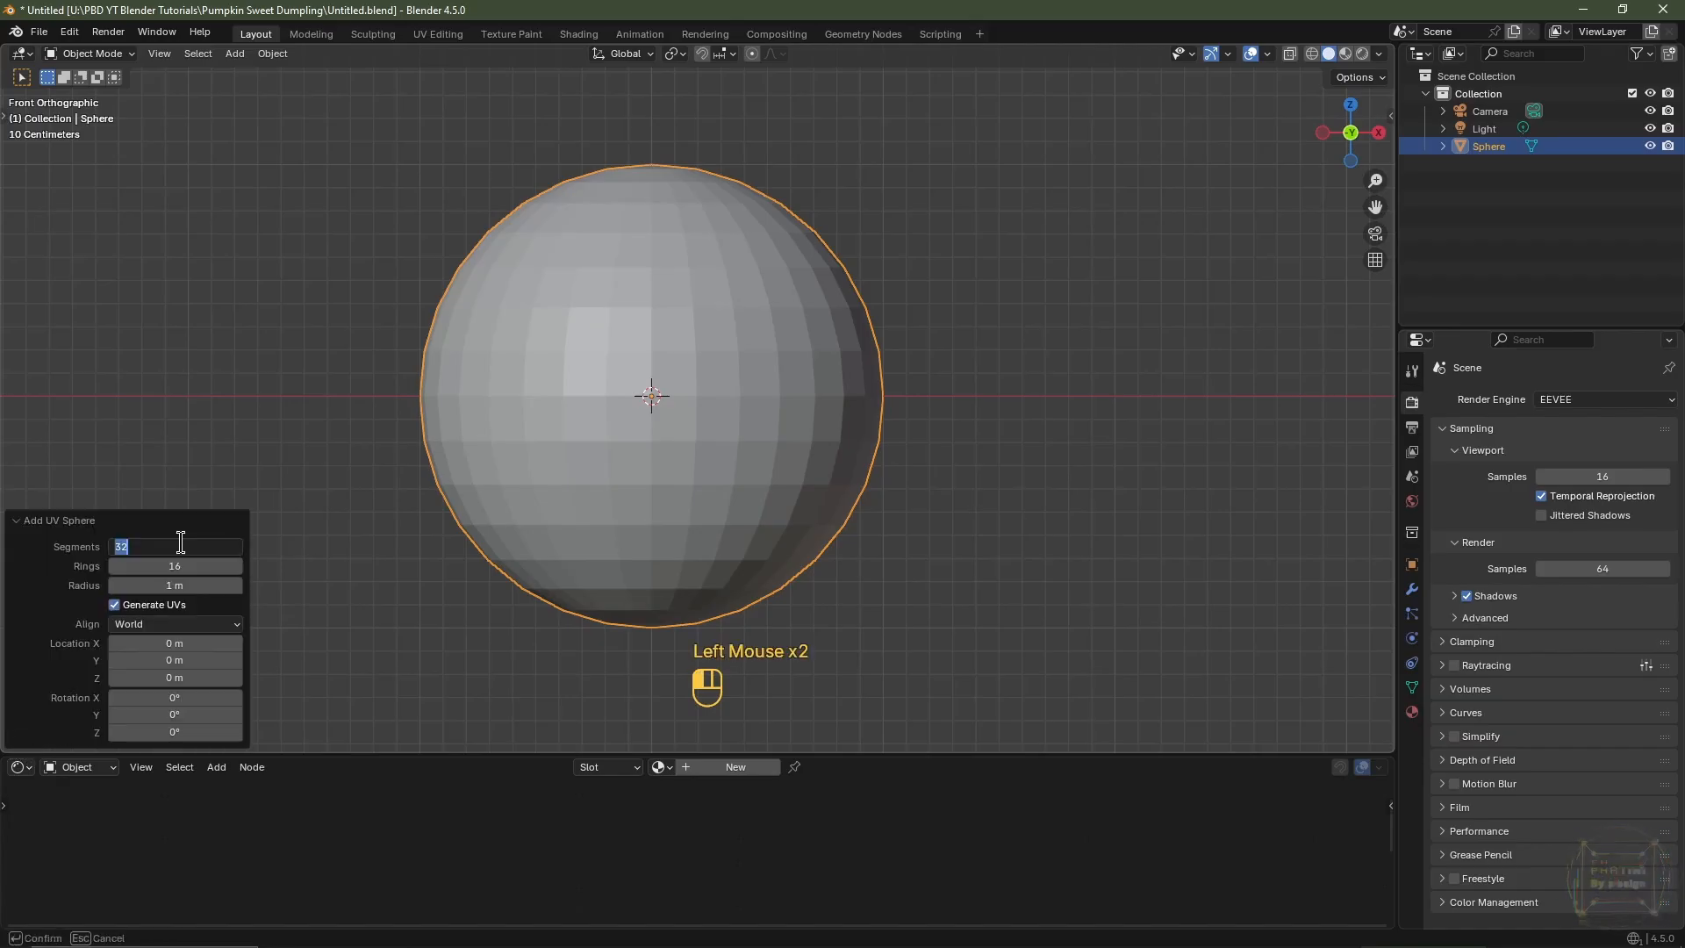
pyautogui.write('2')
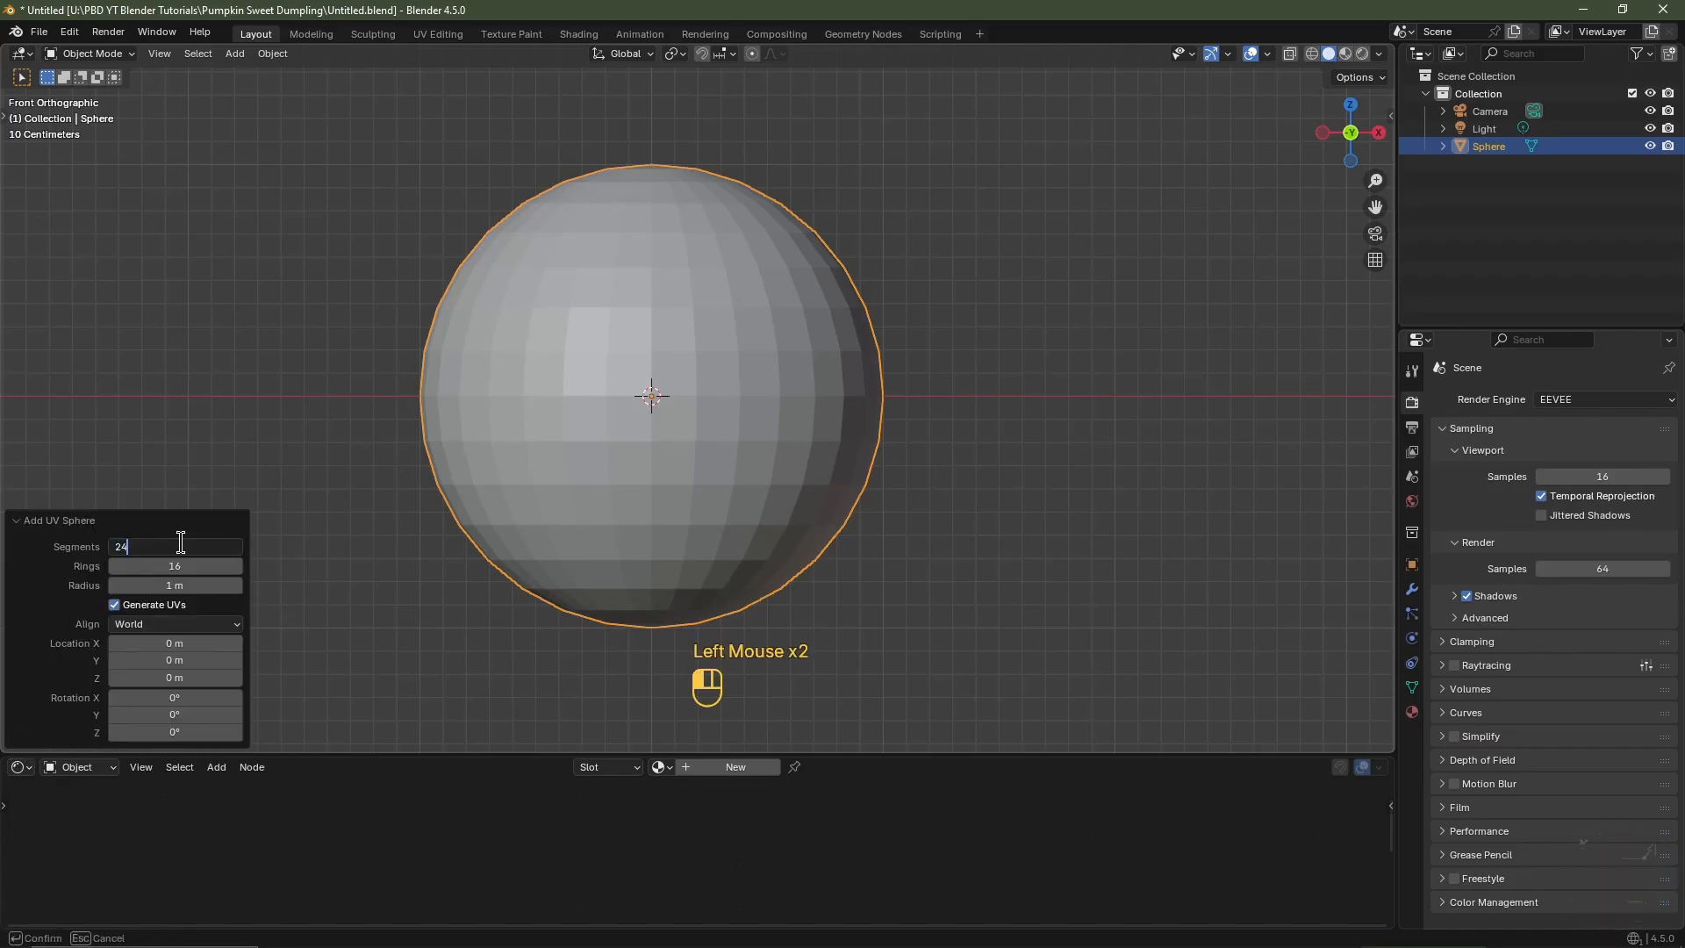
pyautogui.press('Tab')
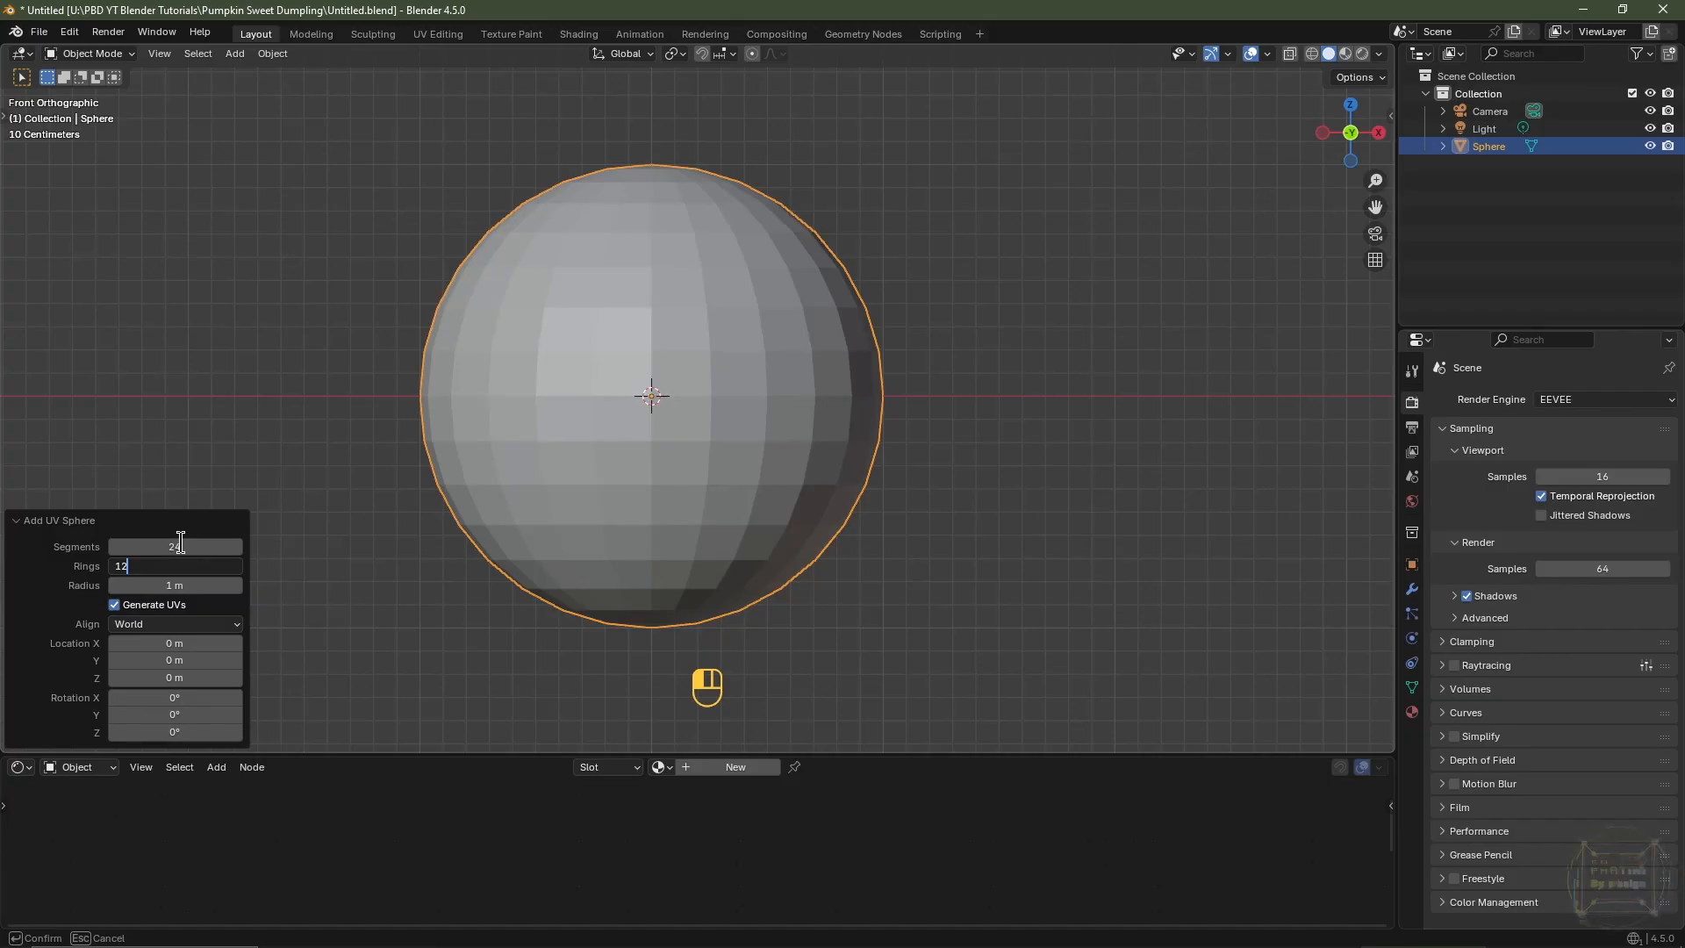
pyautogui.write('12')
pyautogui.press('Return')
pyautogui.click(19, 521)
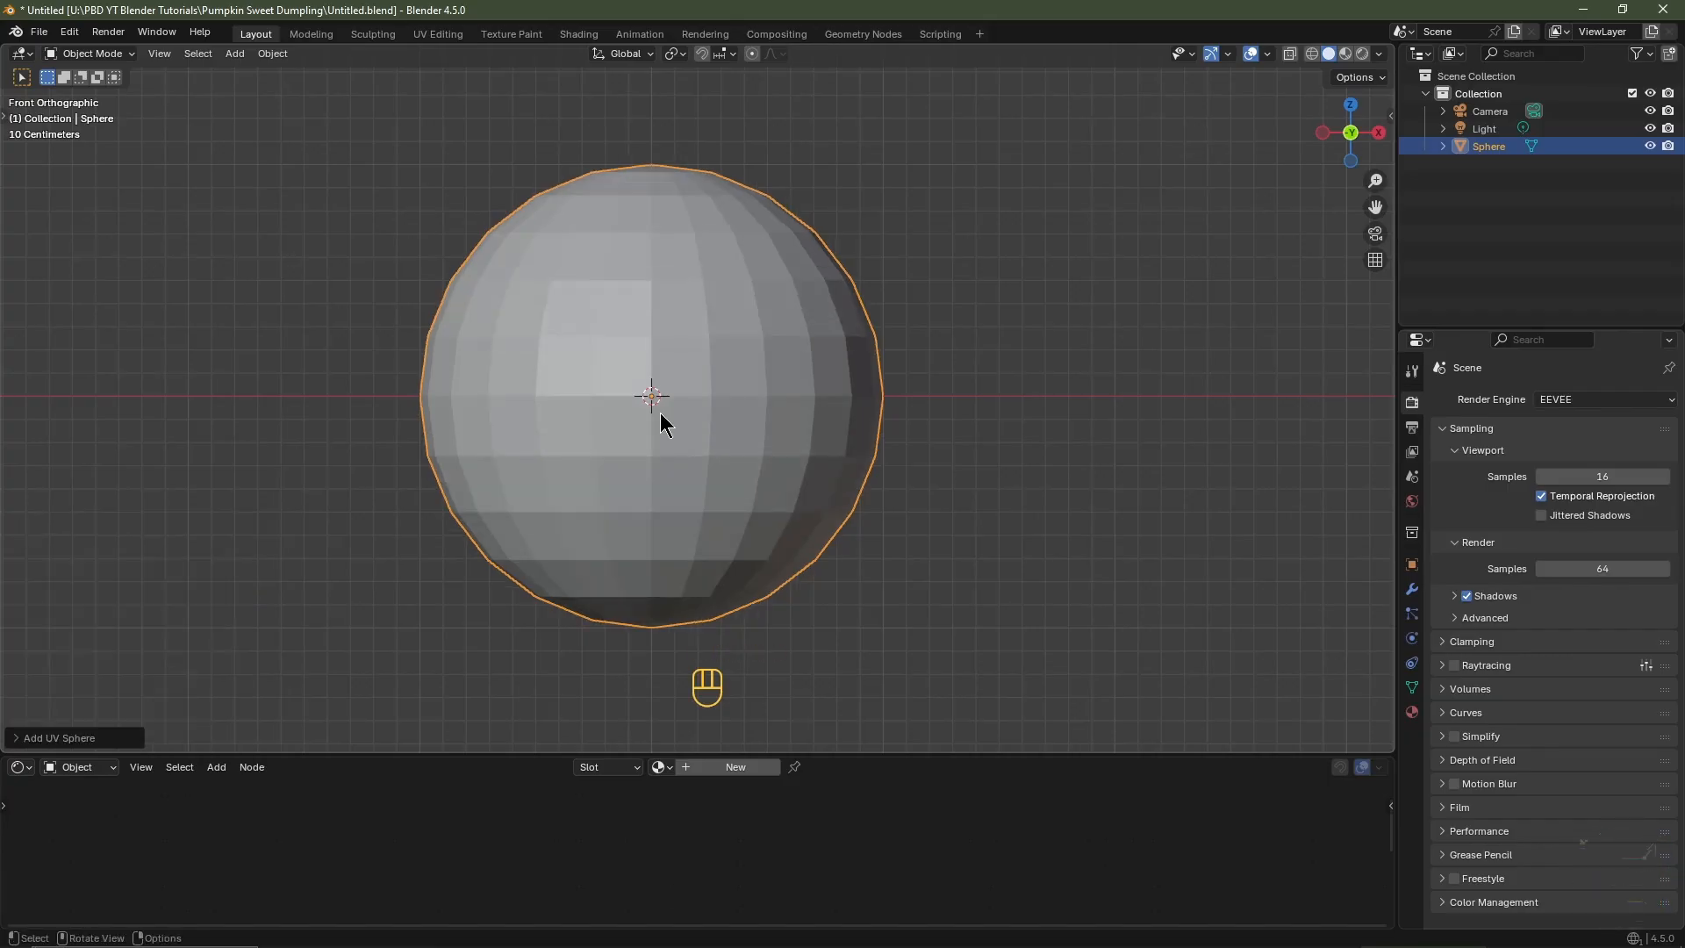
# - Enter Edit Mode on the sphere, try vertex, edge and face selection, and return to vertex selection
pyautogui.press('Tab')
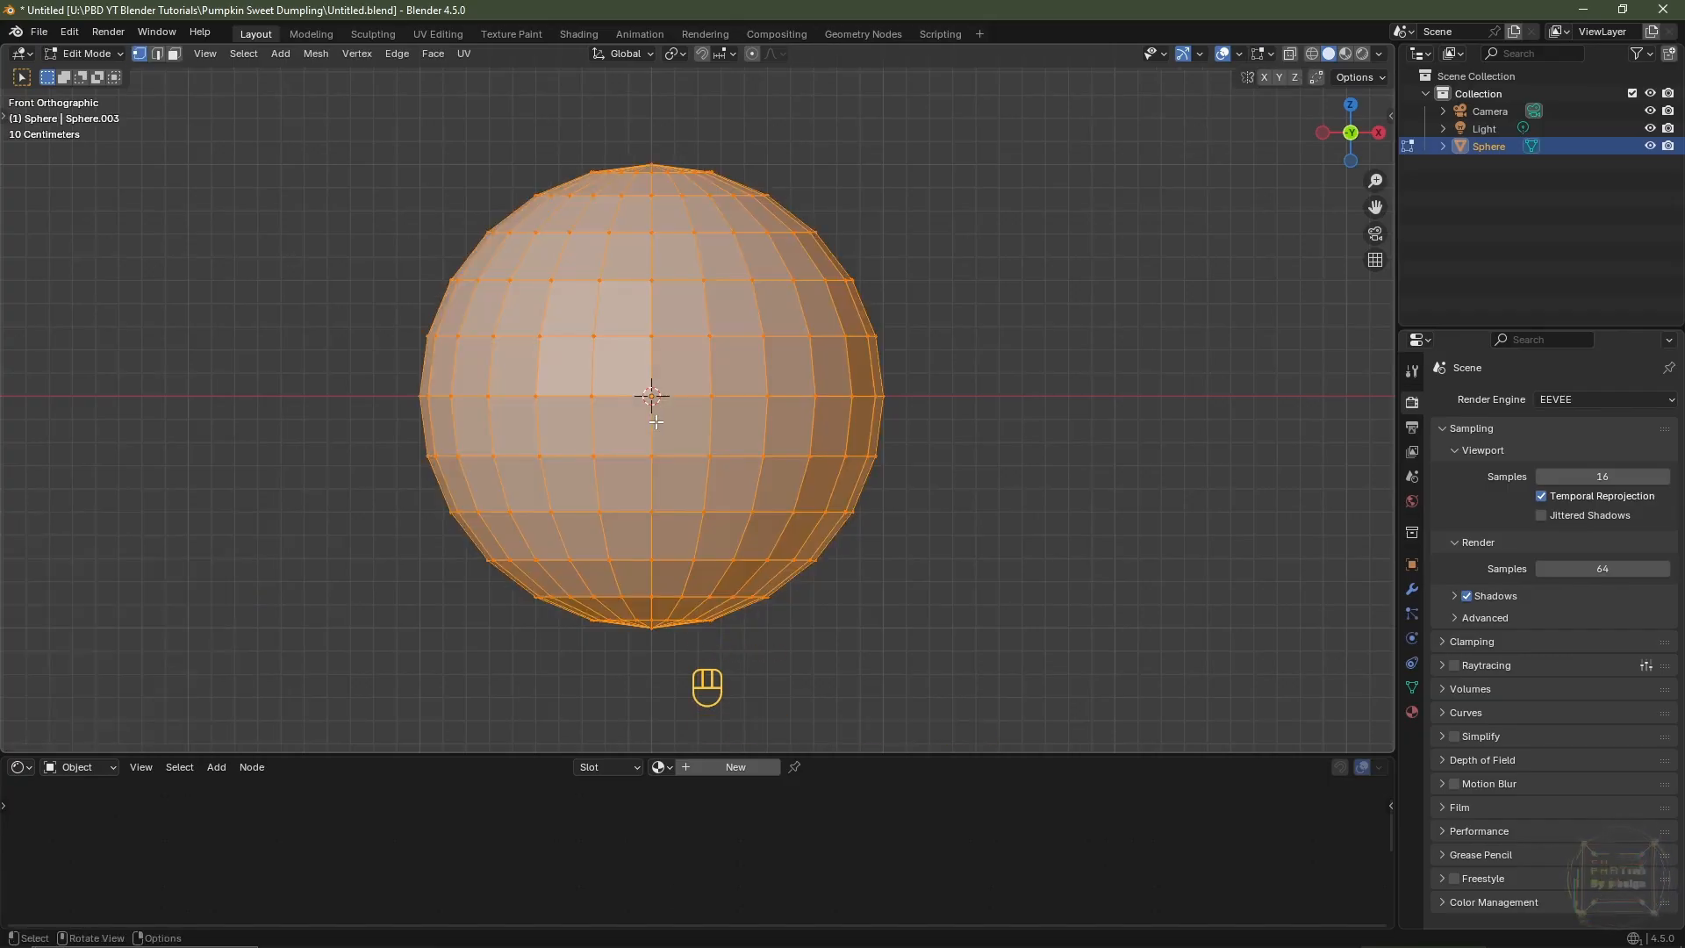
pyautogui.press('1')
pyautogui.click(703, 397)
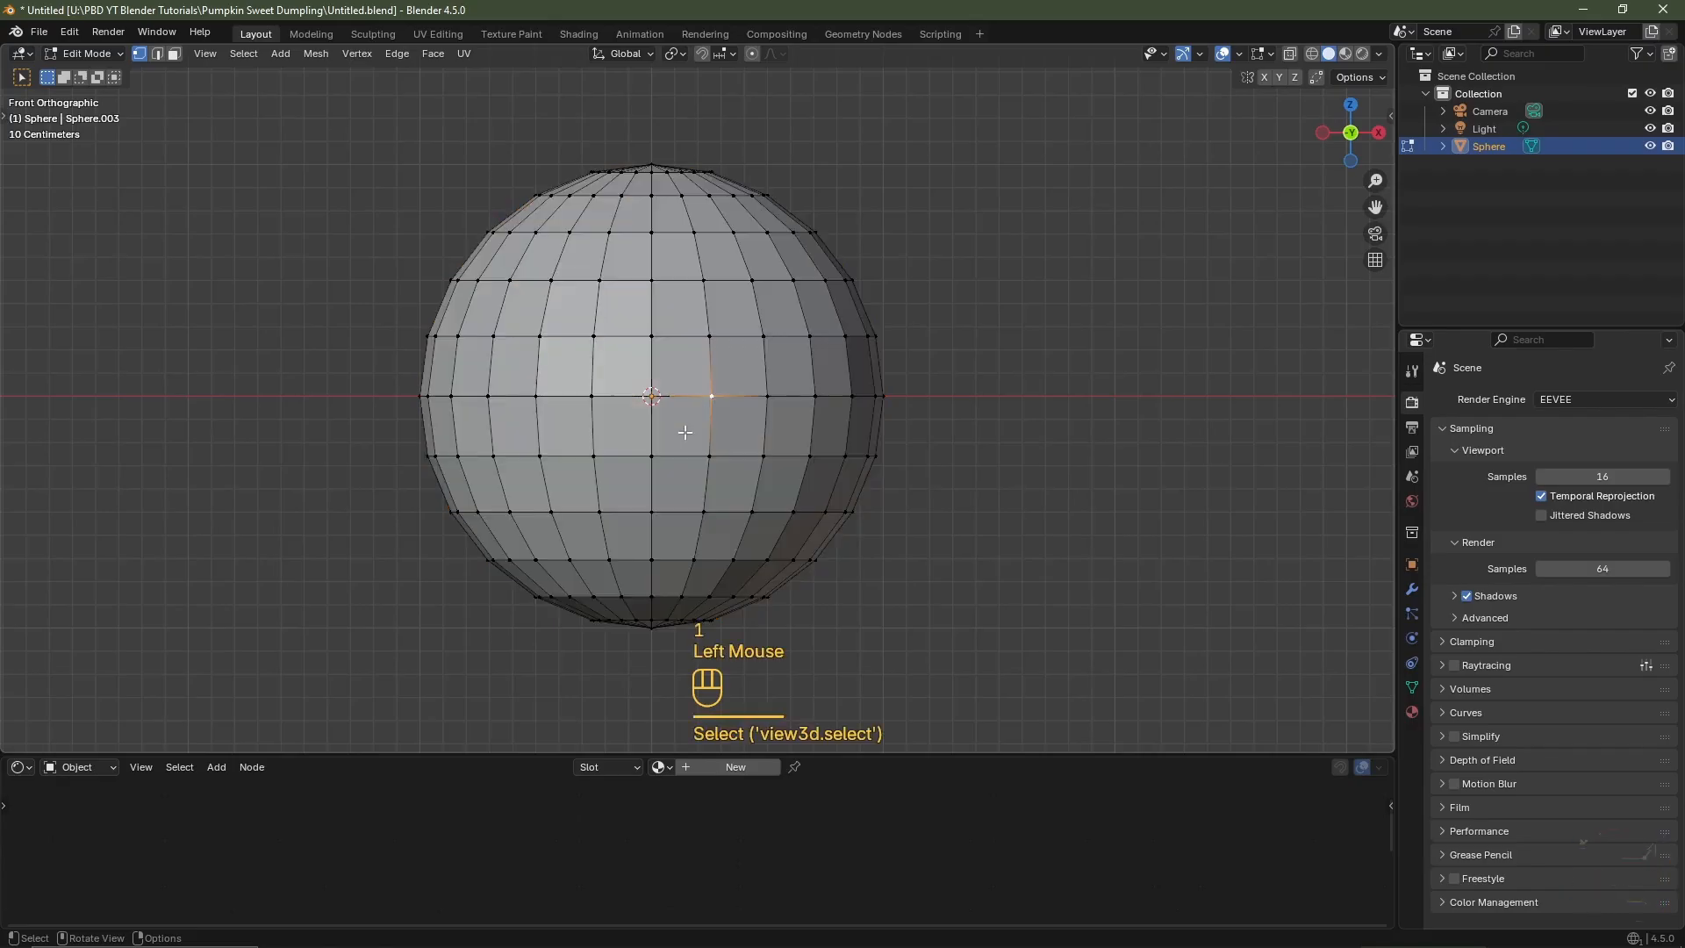
pyautogui.press('2')
pyautogui.click(714, 382)
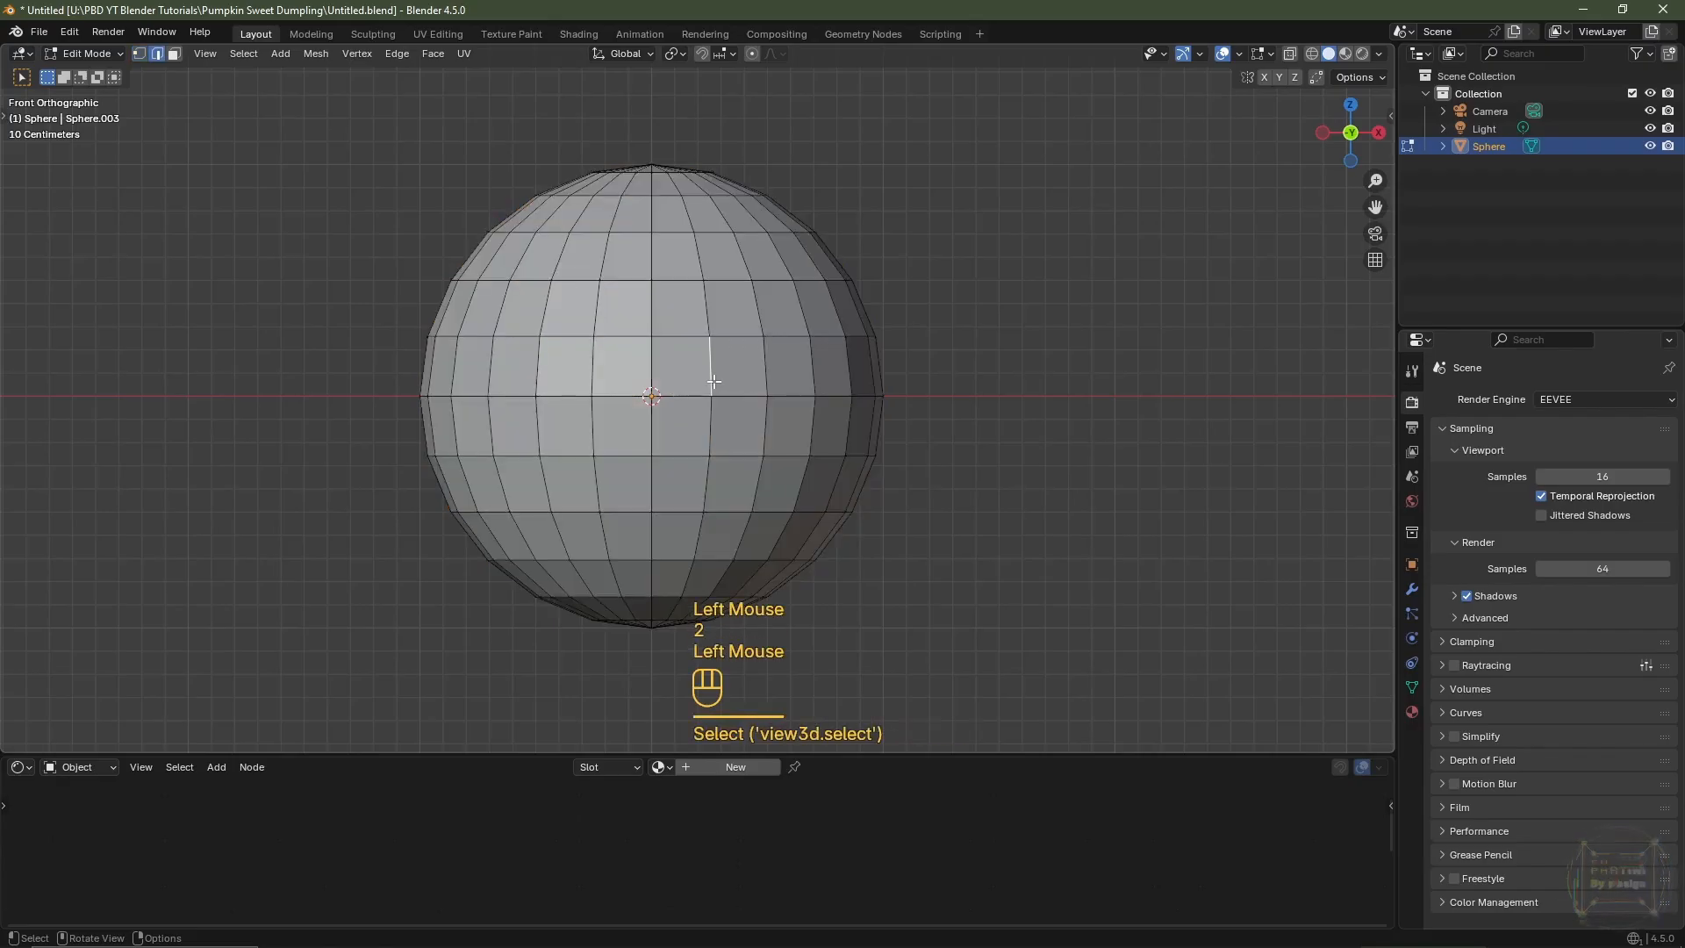
pyautogui.press('3')
pyautogui.click(722, 365)
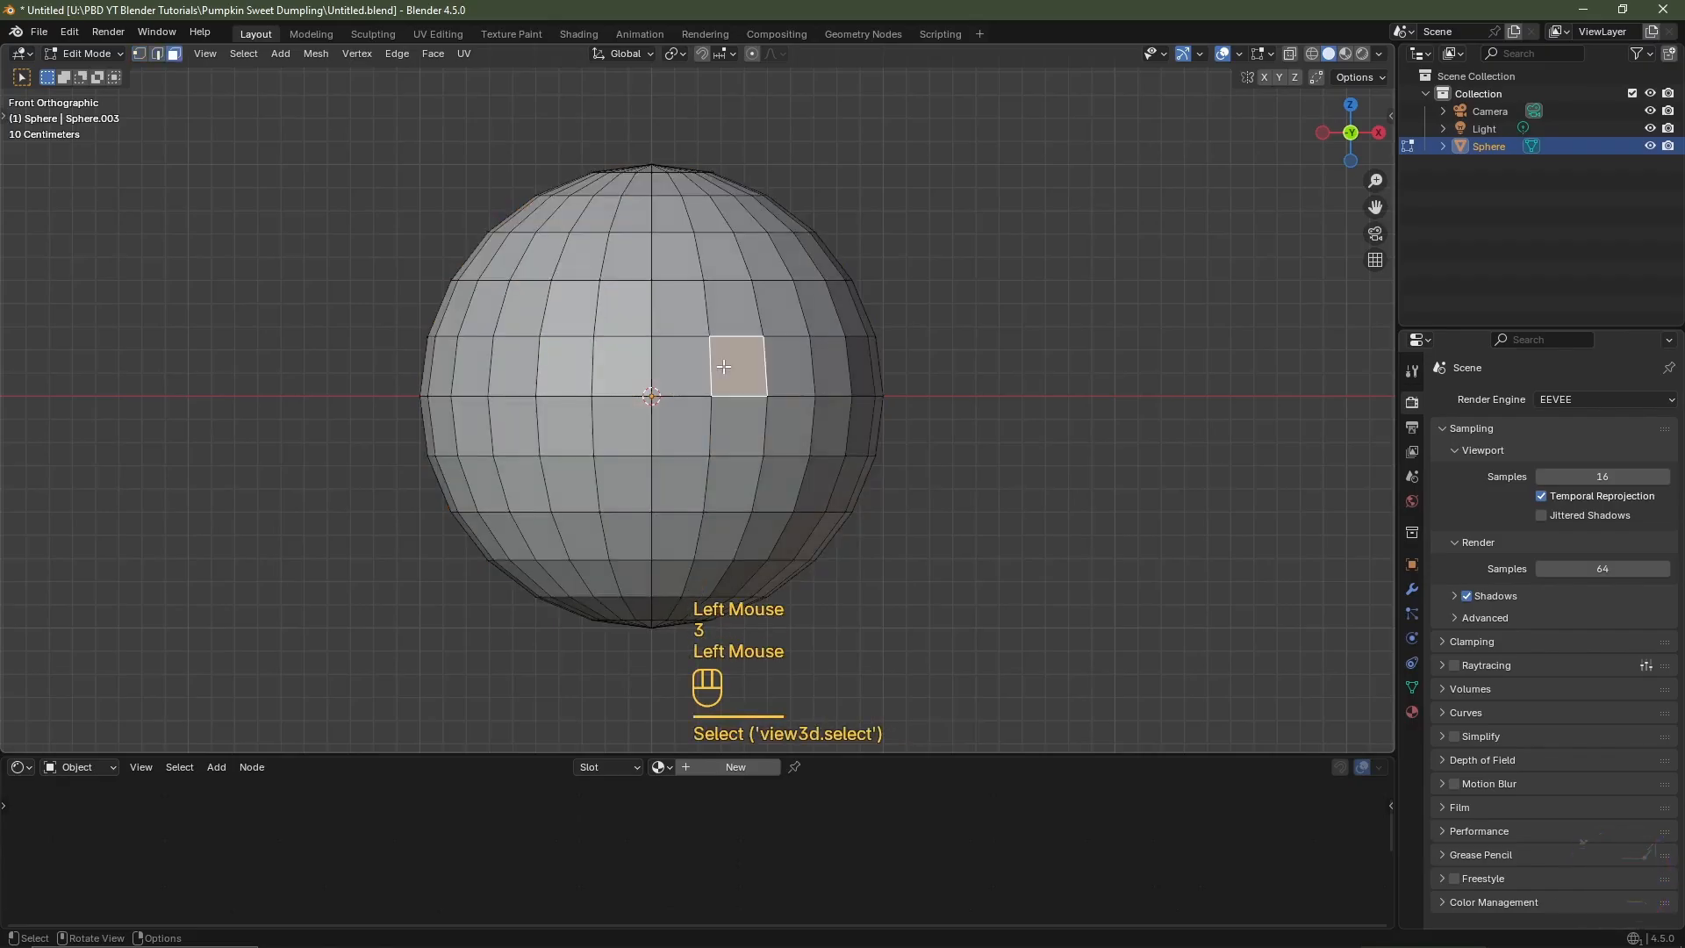
pyautogui.press('1')
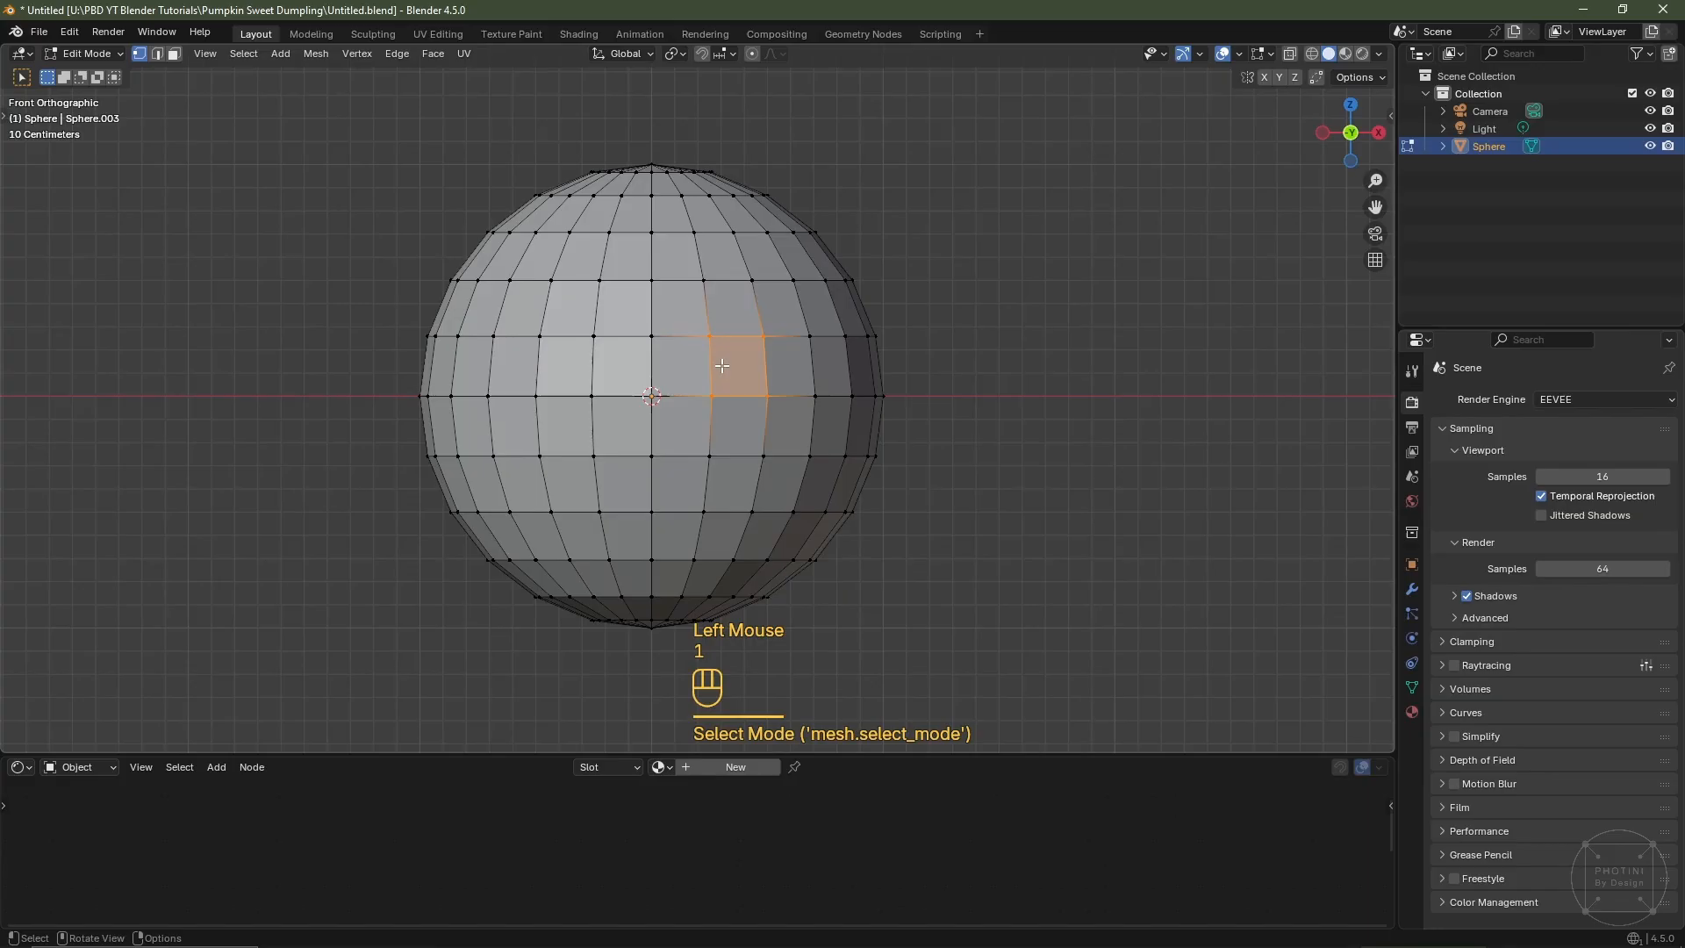
# - Raise the sphere's bottom pole vertex 0.3 m along Z with proportional editing enabled to flatten the underside
pyautogui.click(654, 626)
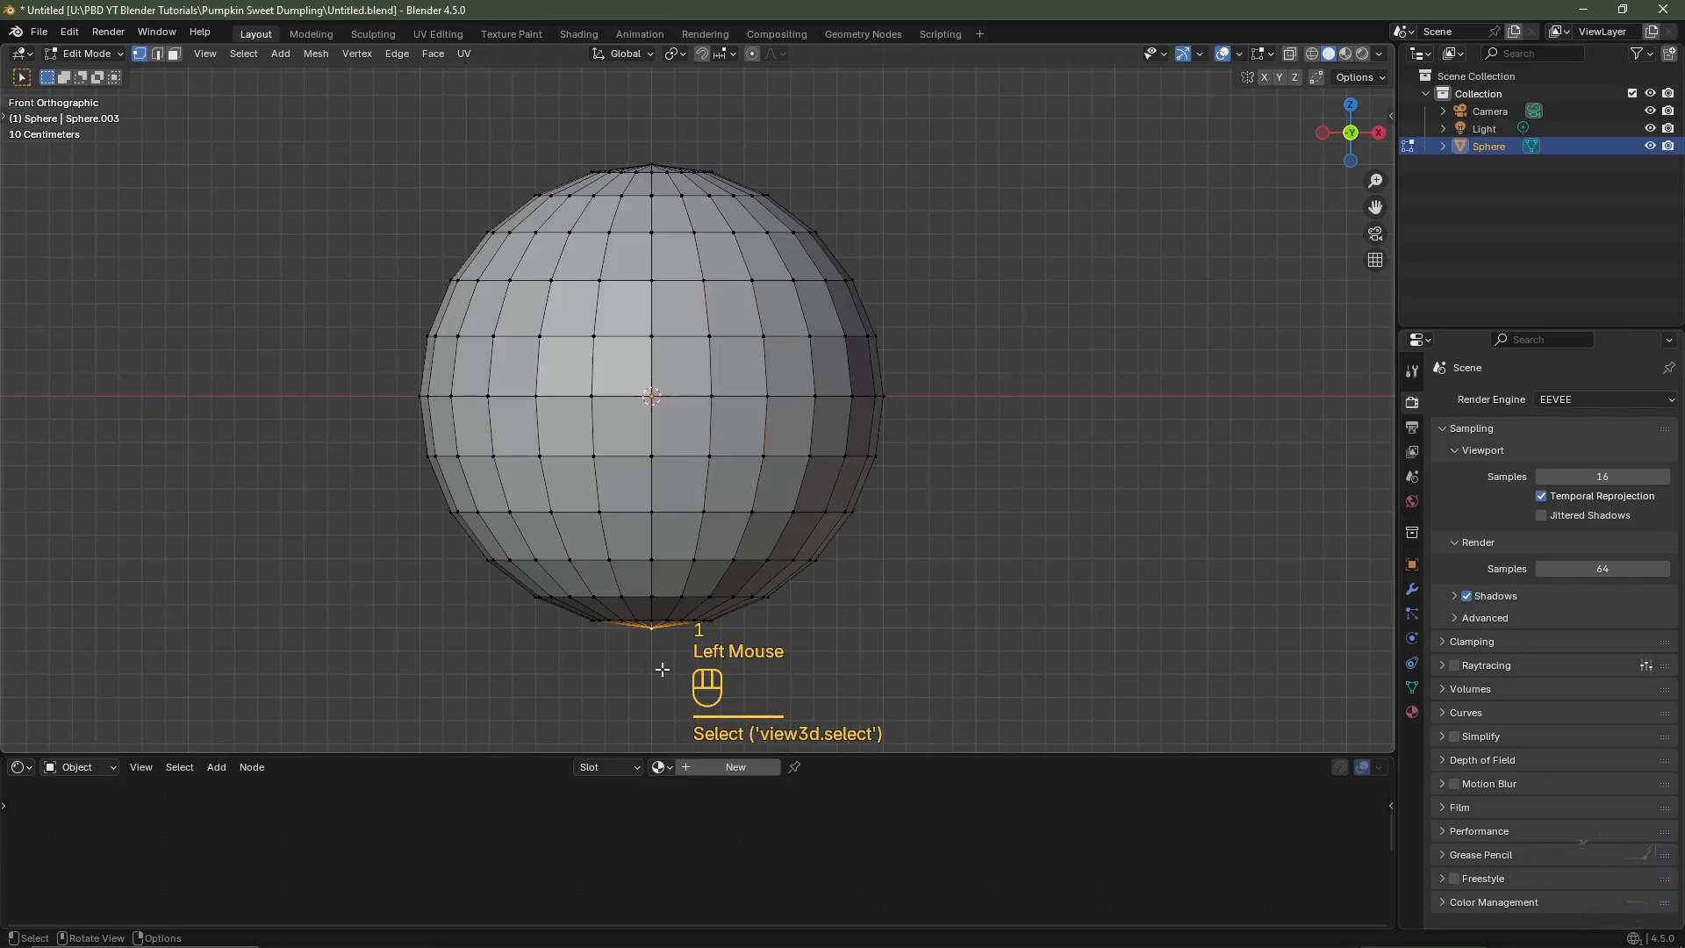
pyautogui.keyDown('shift'); pyautogui.moveTo(631, 684); pyautogui.dragTo(676, 591, button='middle'); pyautogui.keyUp('shift')
pyautogui.scroll(3, 685, 592)
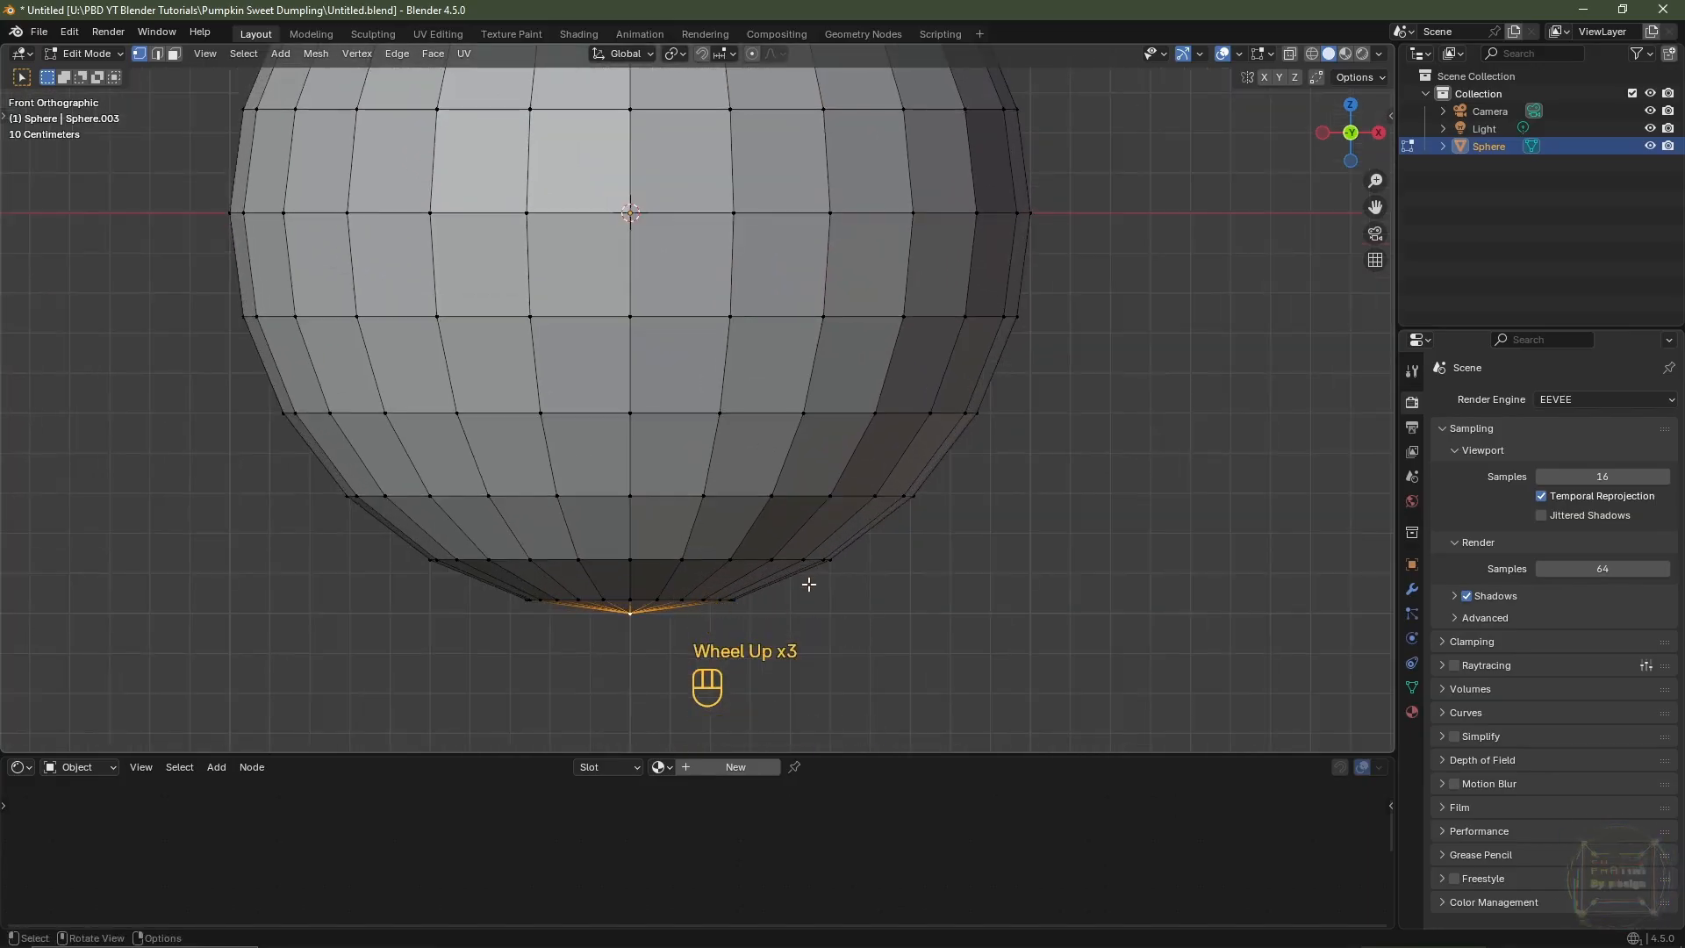
pyautogui.press('o')
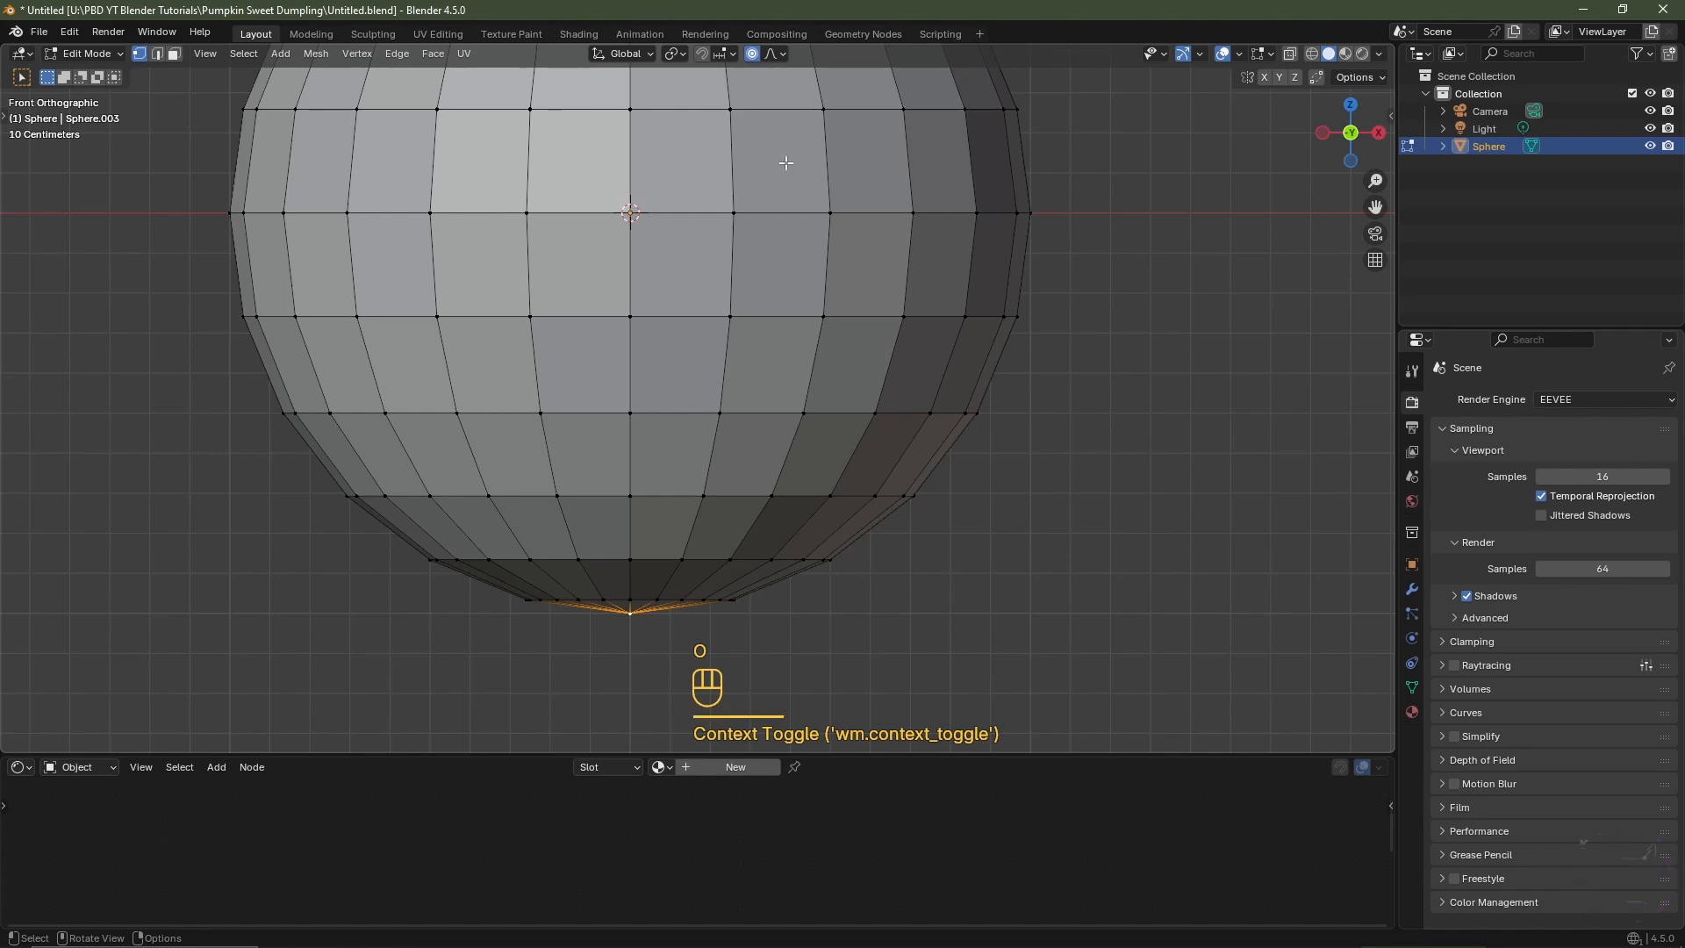
pyautogui.click(754, 56)
pyautogui.click(753, 56)
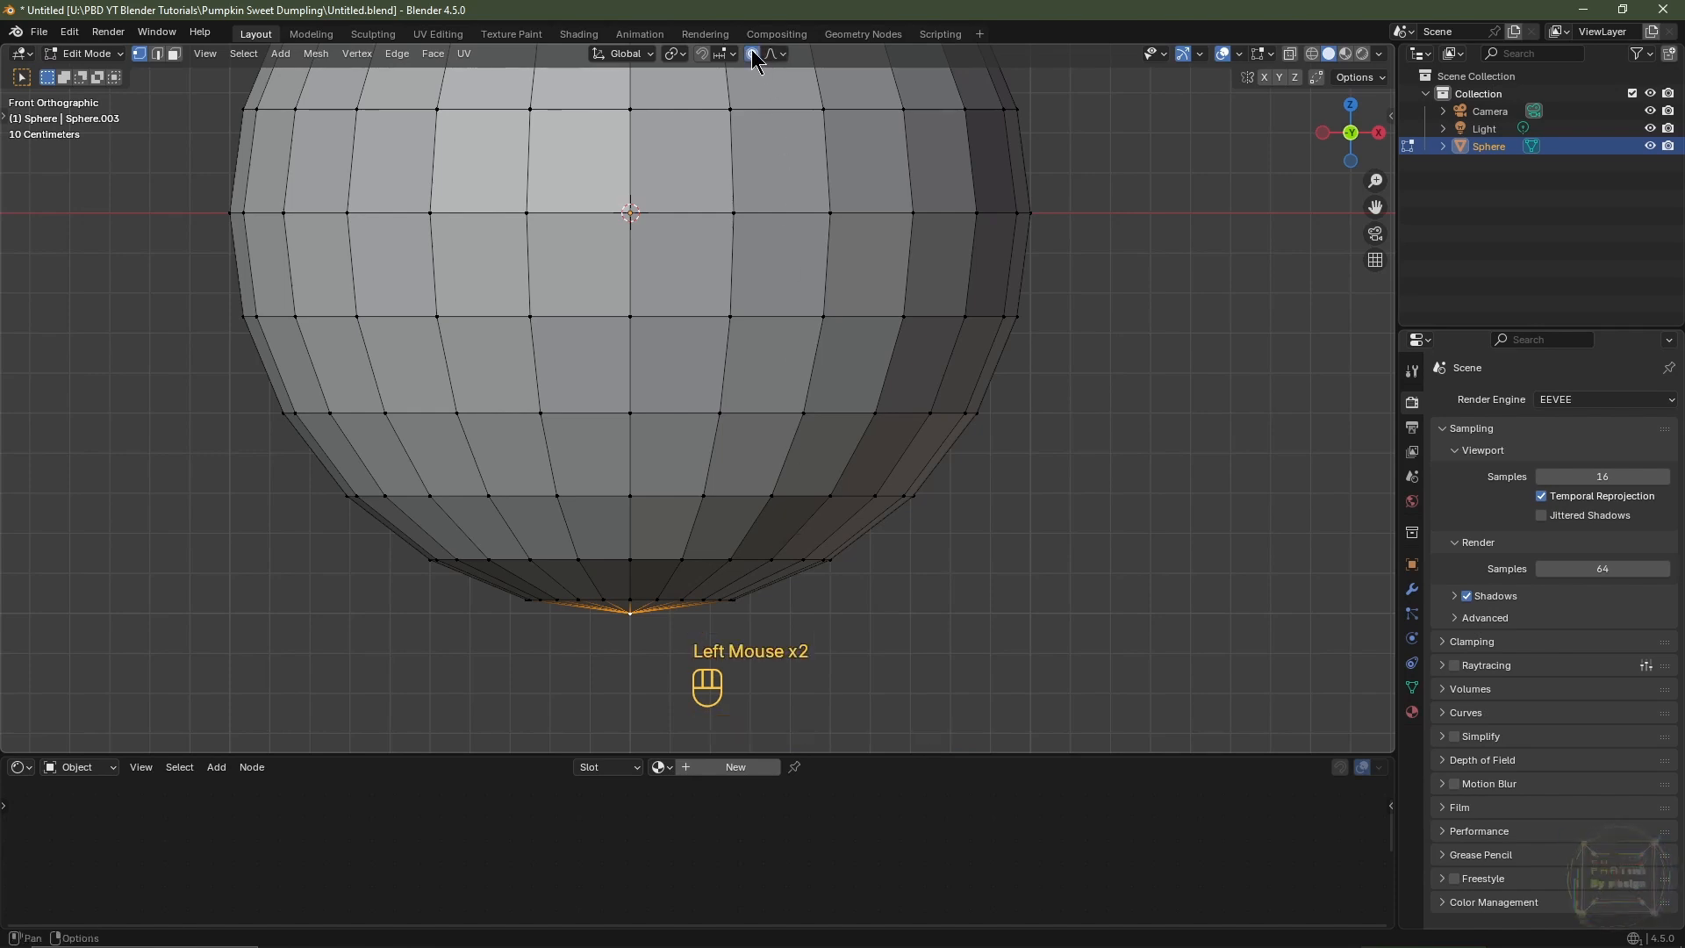
pyautogui.press('g')
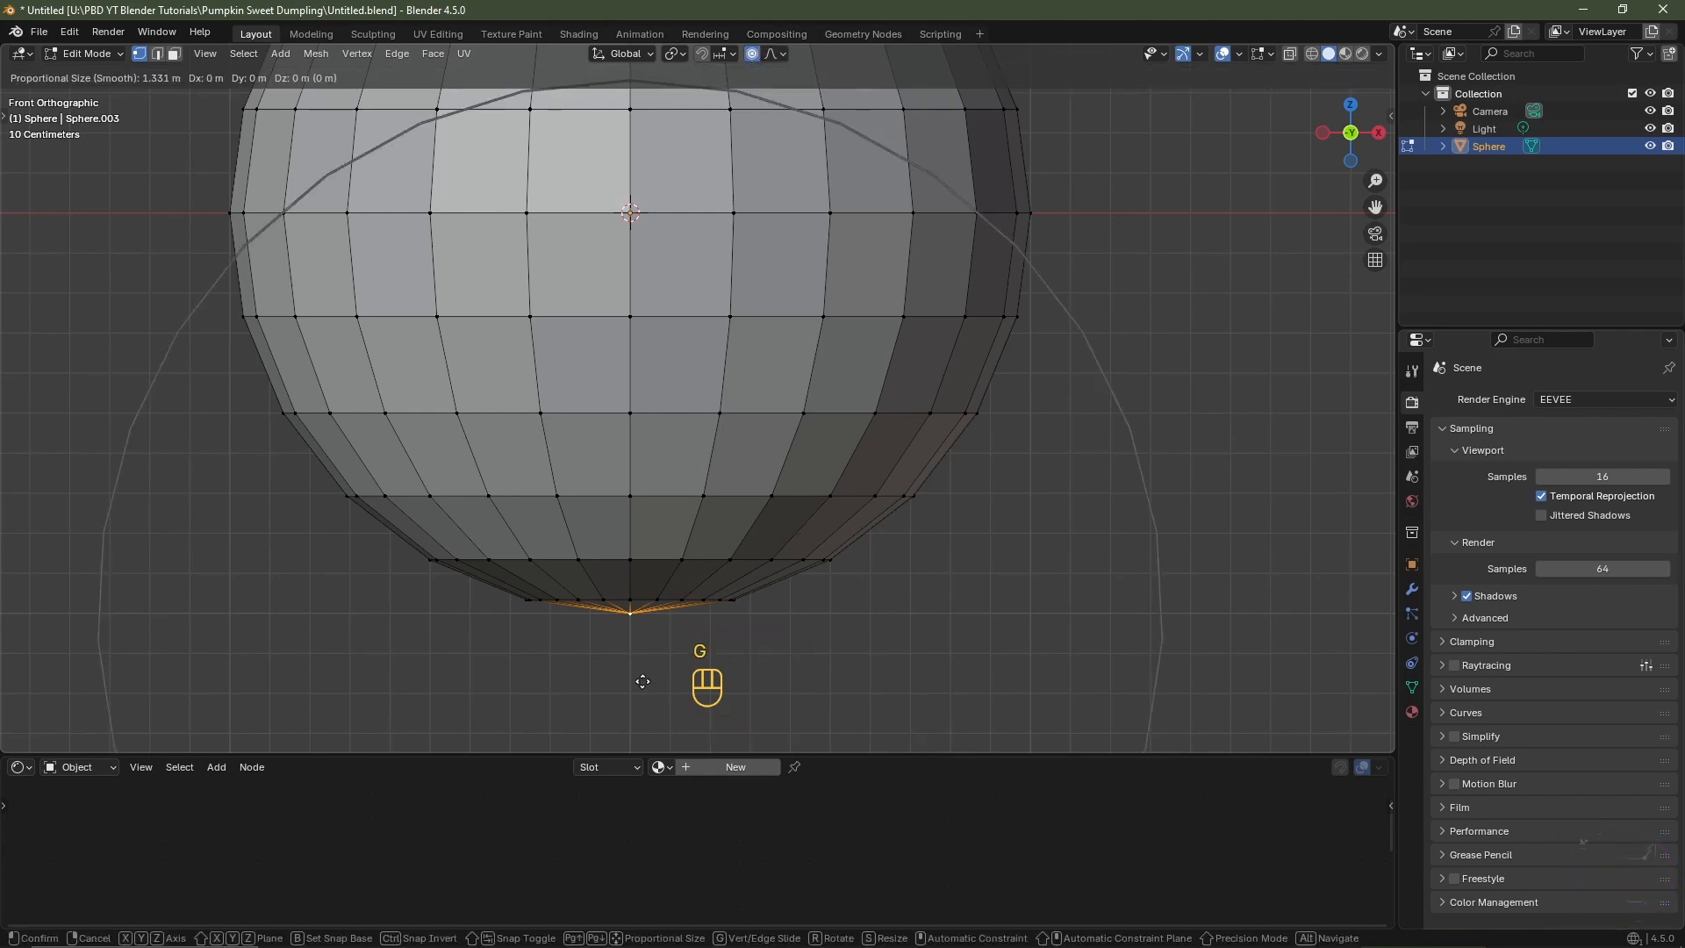
pyautogui.press('z')
pyautogui.press('ctrl')
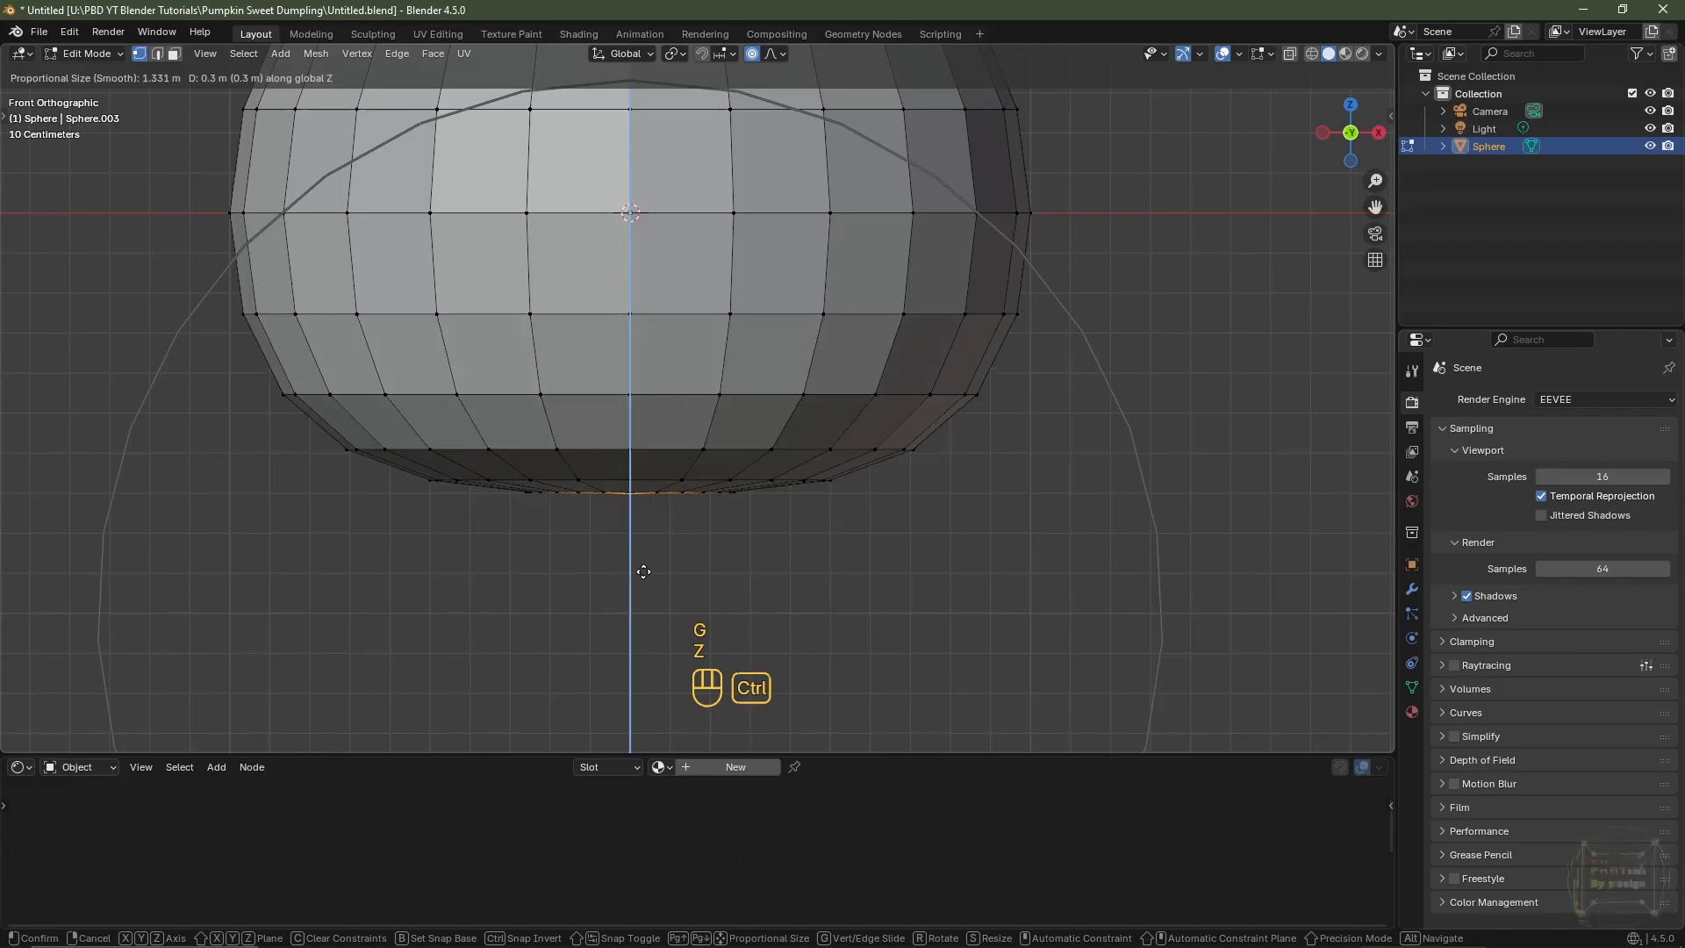
pyautogui.click(643, 553)
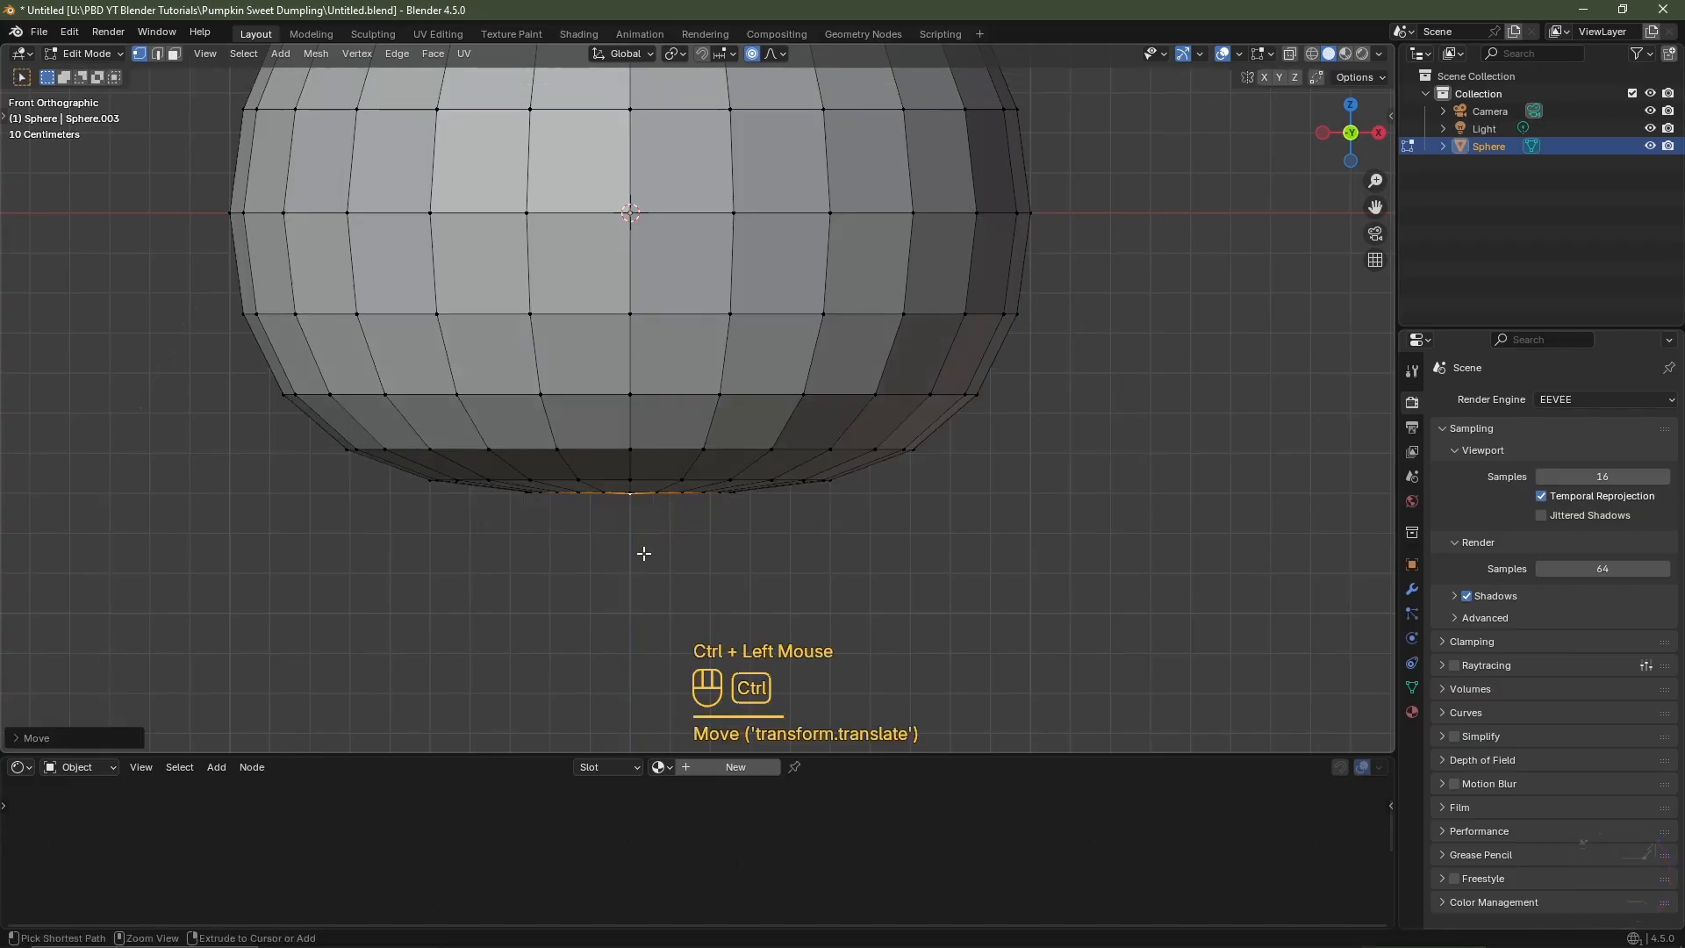
# - Lower the sphere's top pole vertex 0.2 m along Z with proportional editing
pyautogui.scroll(-1, 613, 211)
pyautogui.keyDown('shift'); pyautogui.scroll(2, 612, 211); pyautogui.keyUp('shift')
pyautogui.keyDown('alt'); pyautogui.click(593, 220); pyautogui.keyUp('alt')
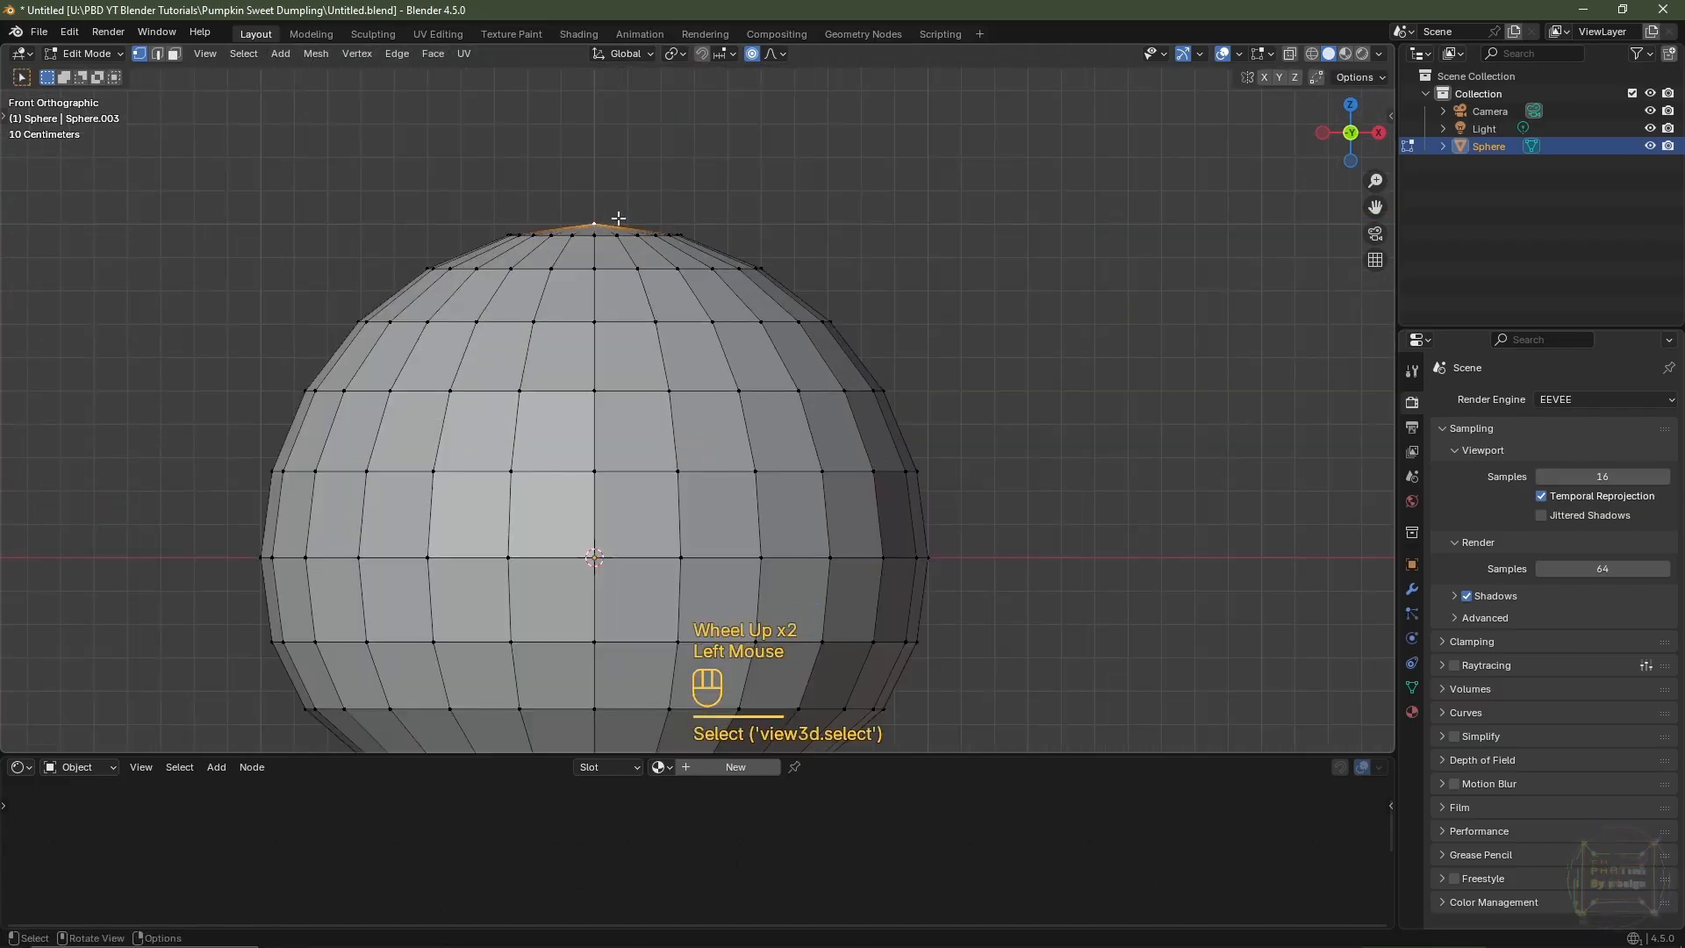
pyautogui.scroll(-2, 641, 444)
pyautogui.keyDown('shift'); pyautogui.moveTo(640, 444); pyautogui.dragTo(689, 369, button='middle'); pyautogui.keyUp('shift')
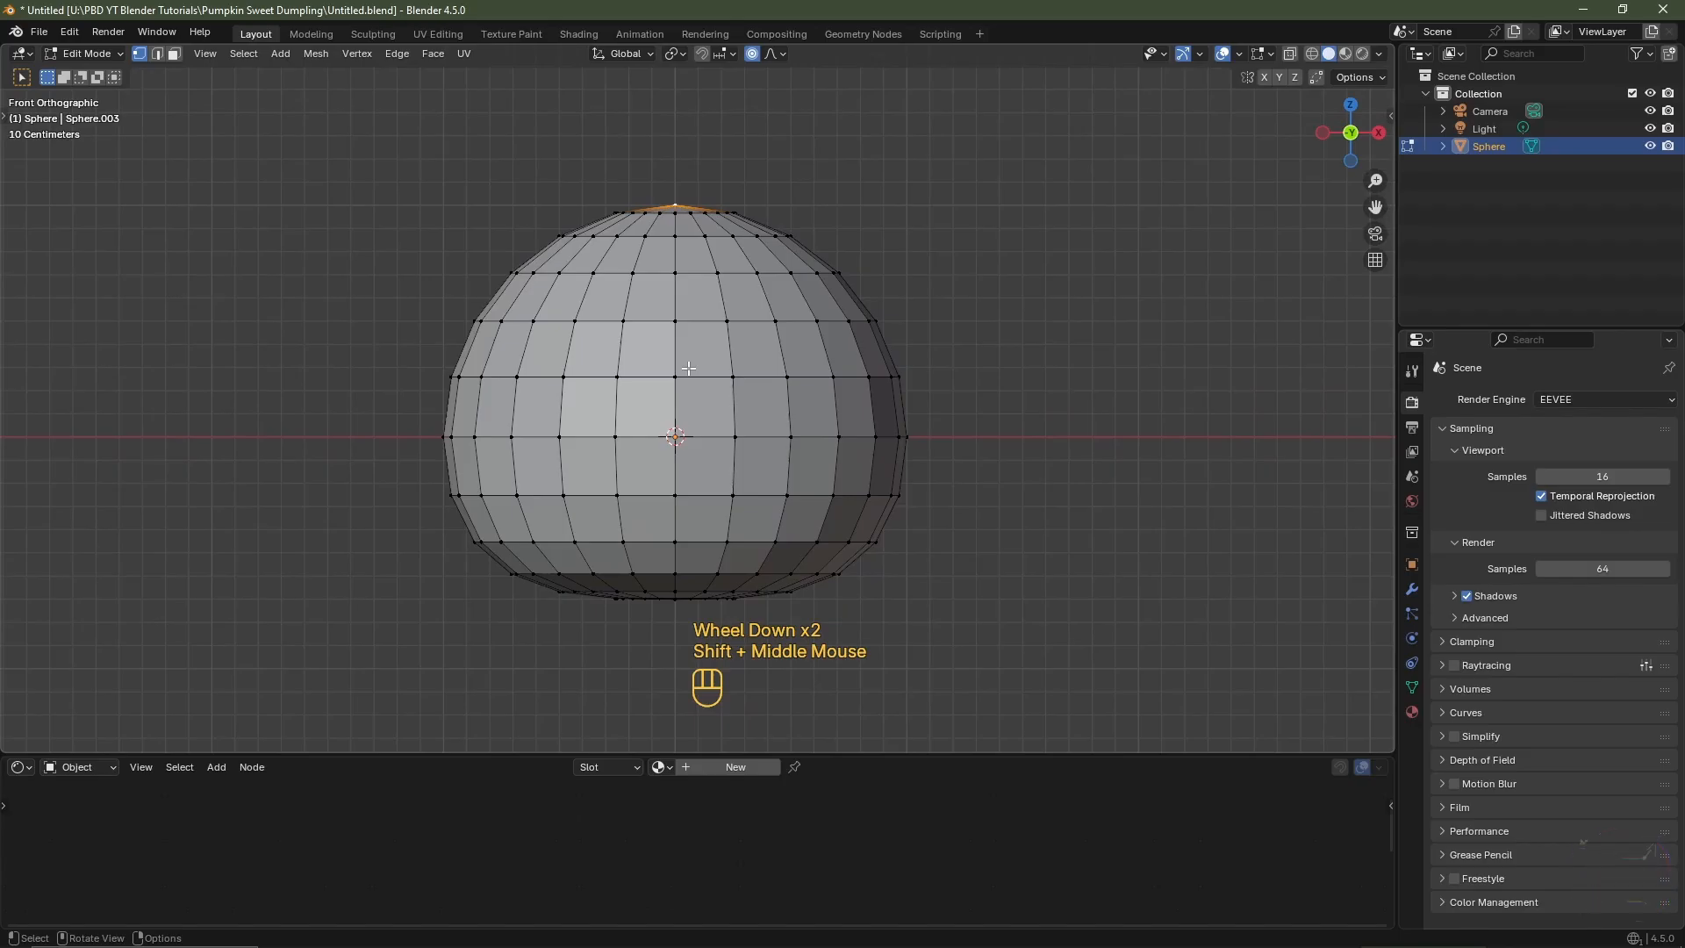
pyautogui.press('g')
pyautogui.press('z')
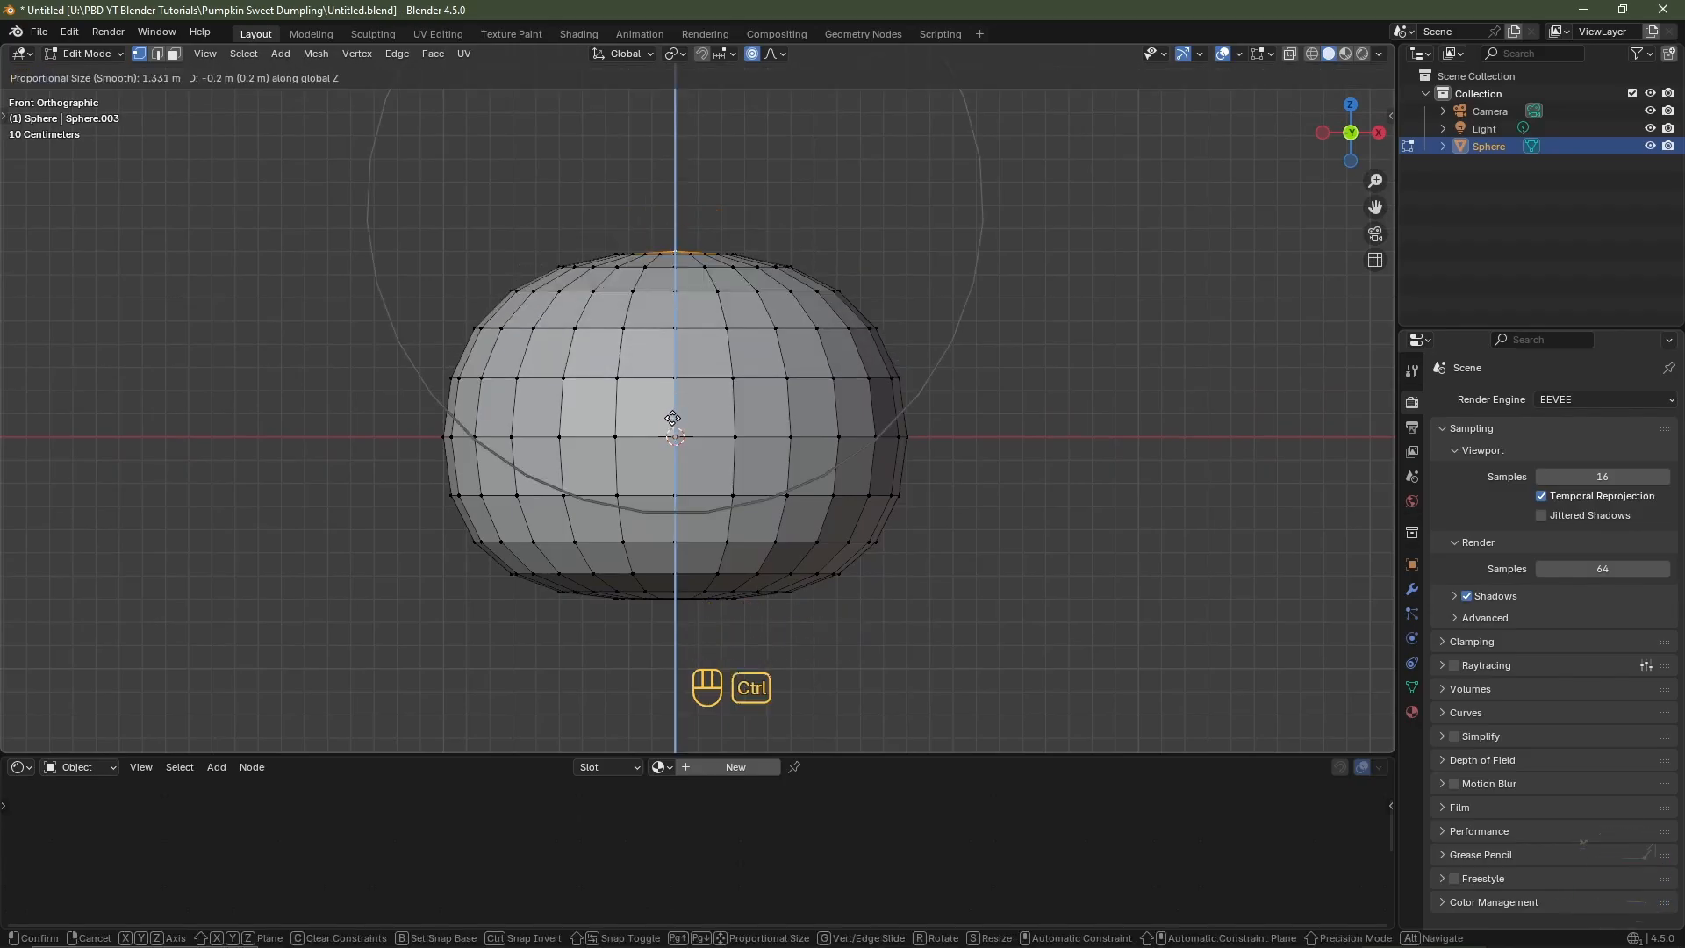
pyautogui.keyDown('ctrl'); pyautogui.click(672, 419); pyautogui.keyUp('ctrl')
# - In top view, select eight vertical edge loops spaced every third segment around the sphere
pyautogui.press('KP_7')
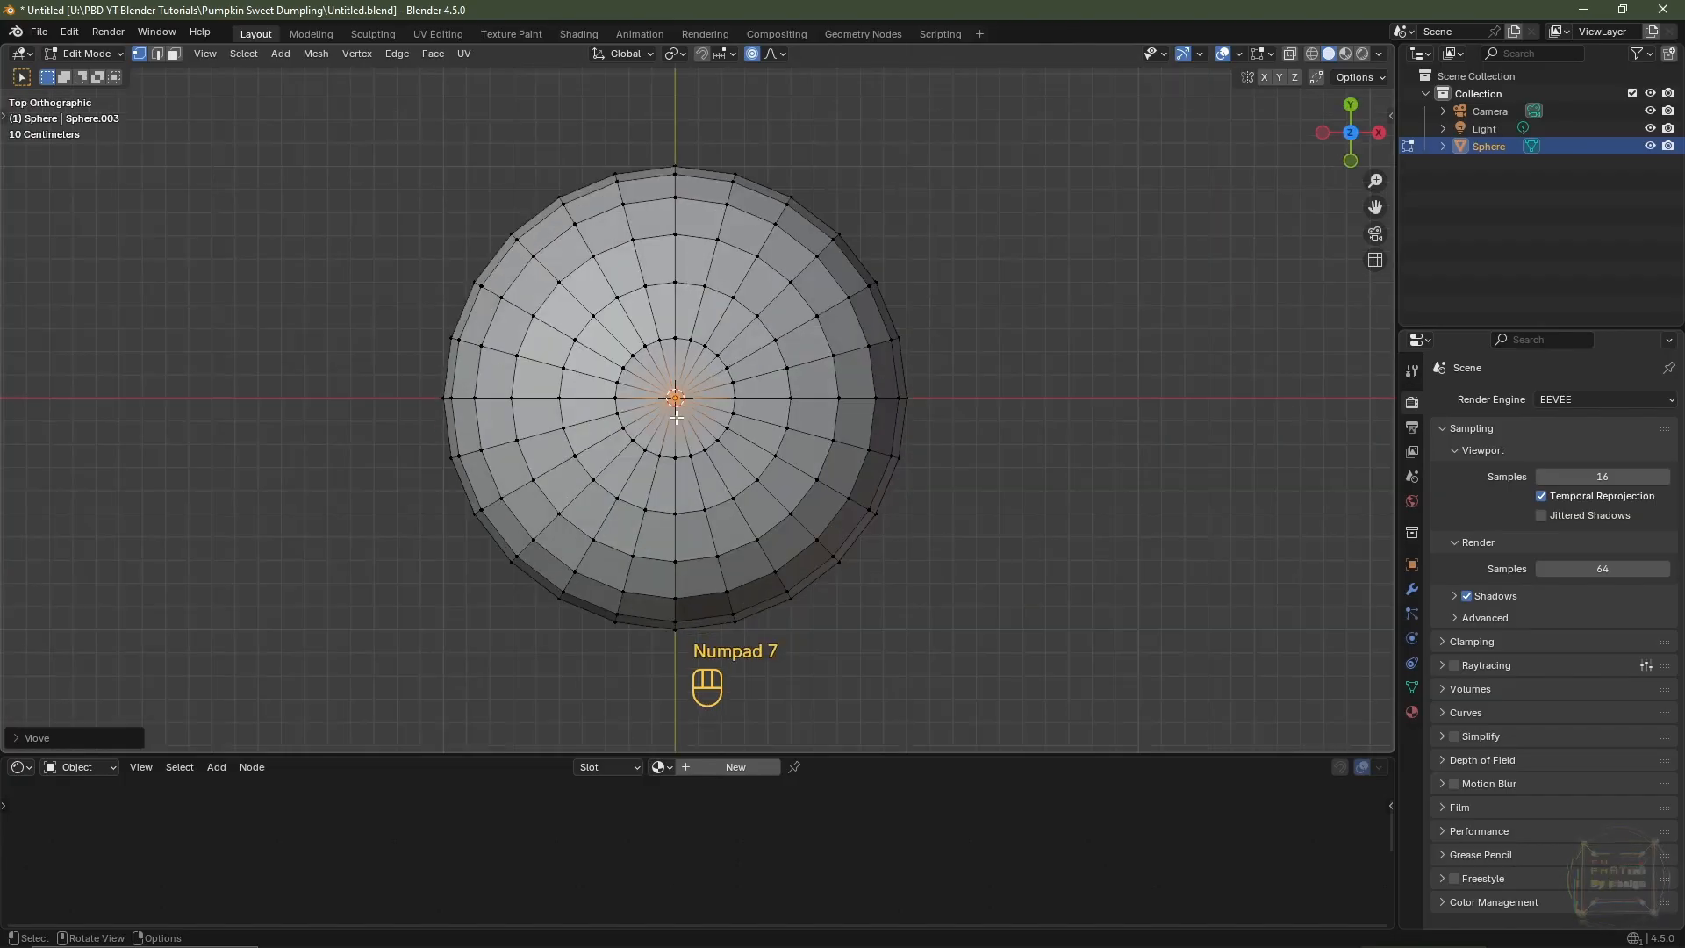
pyautogui.press('2')
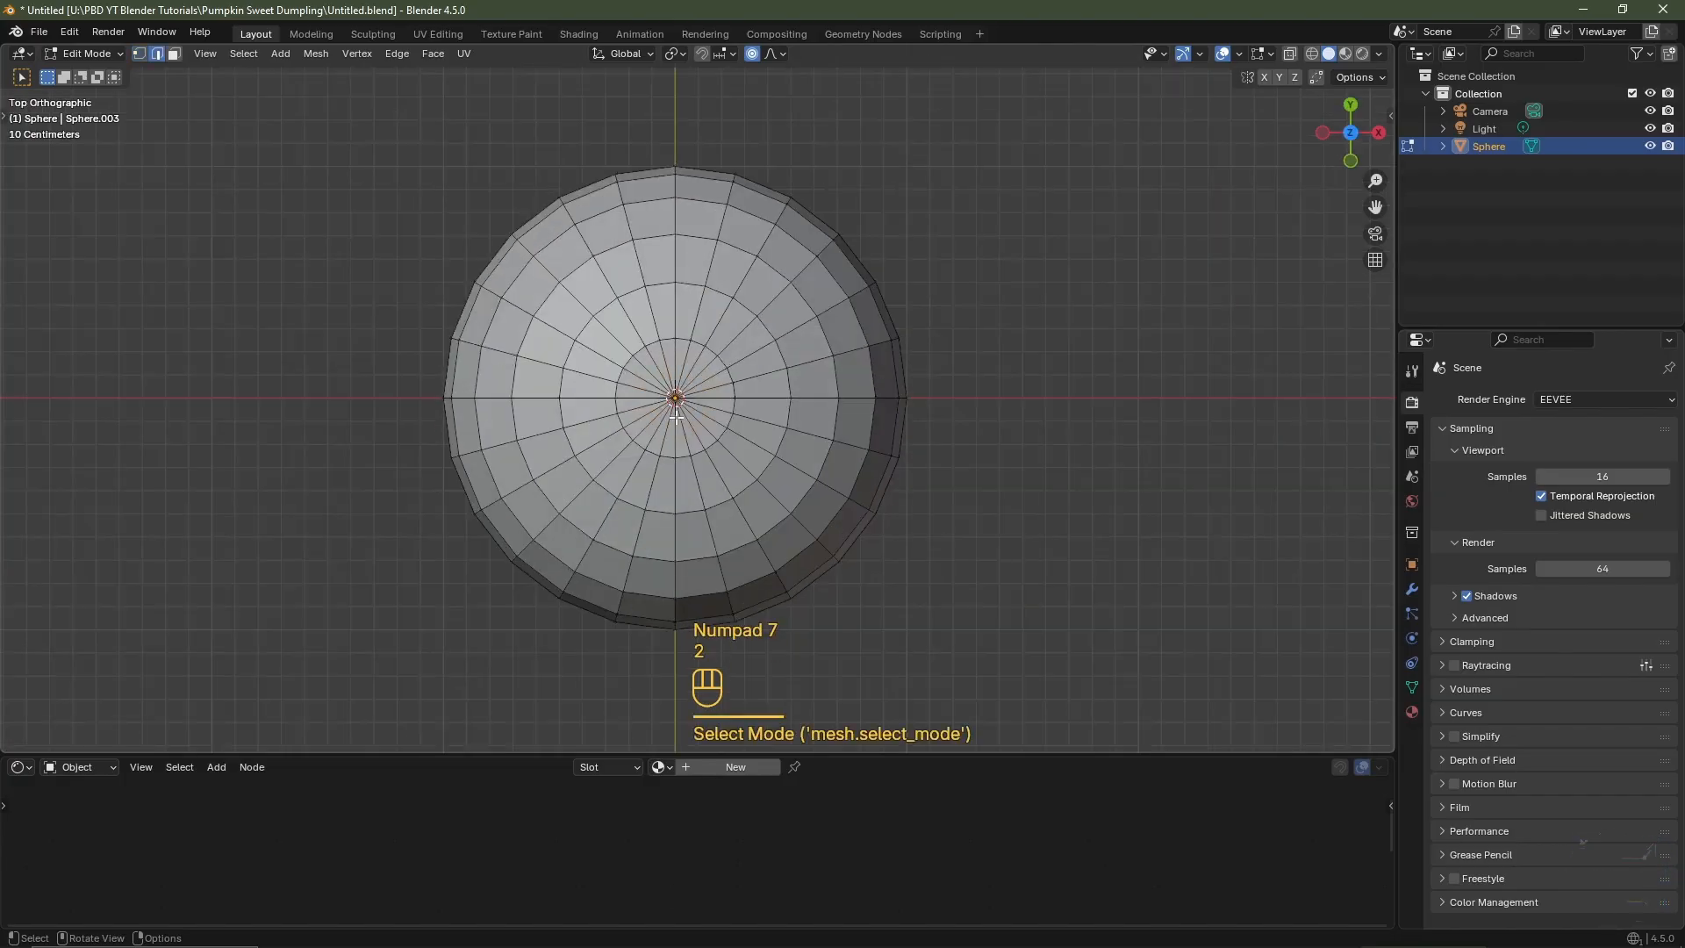
pyautogui.click(676, 211)
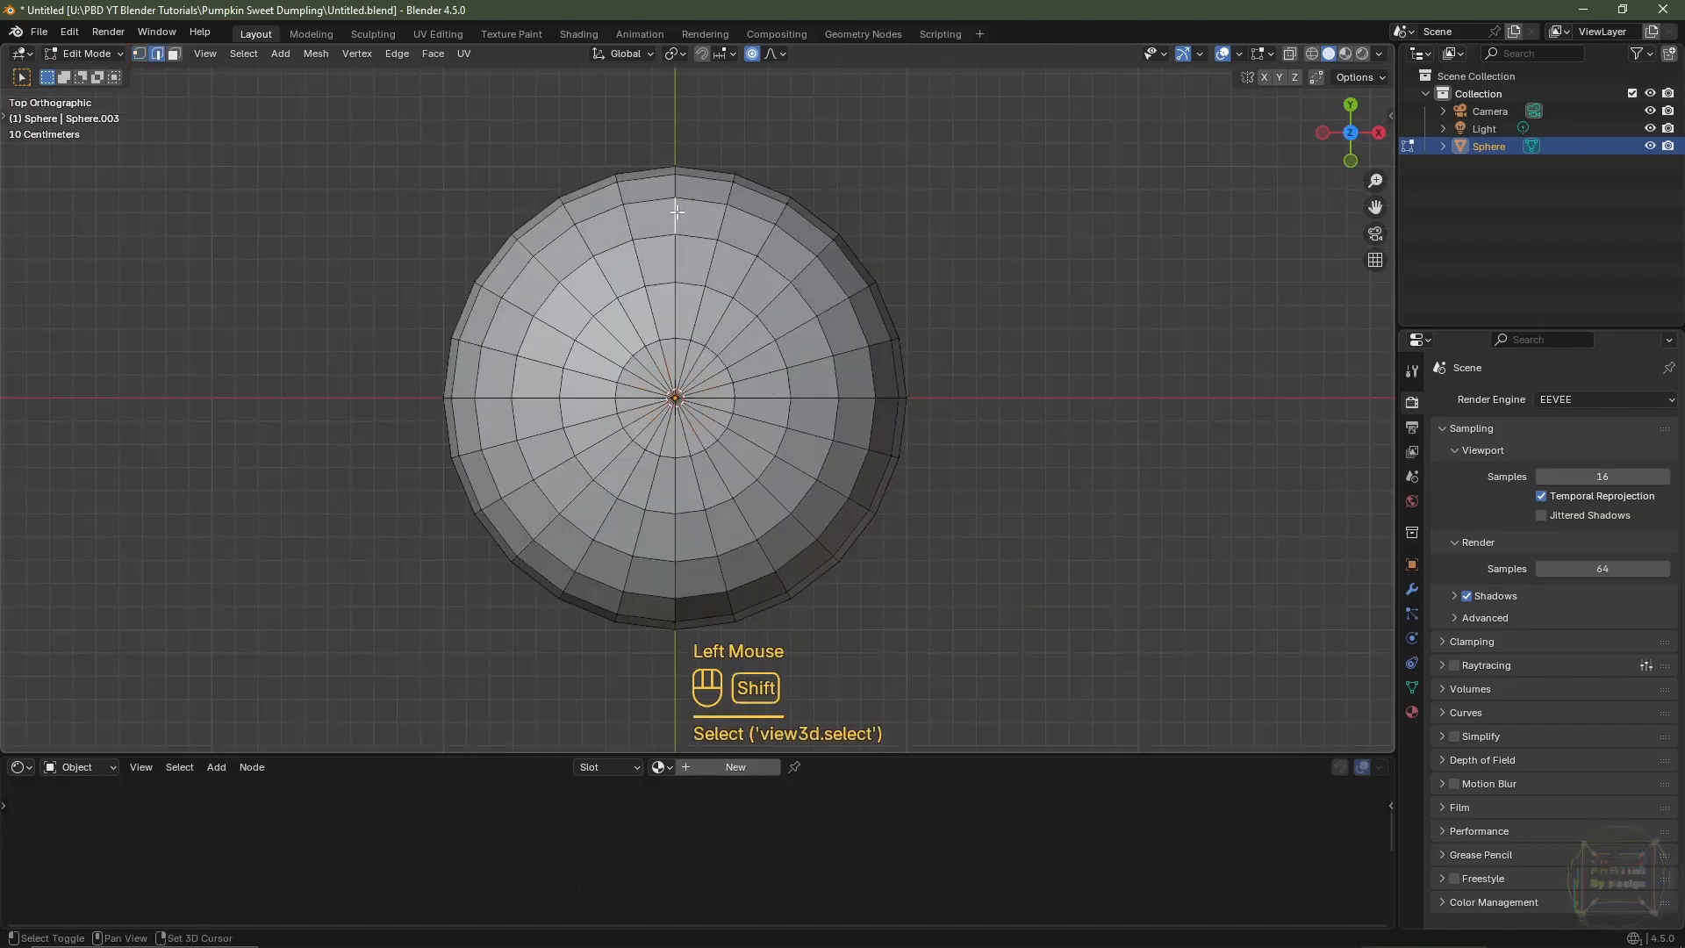
pyautogui.keyDown('alt'); pyautogui.keyDown('shift'); pyautogui.click(677, 211); pyautogui.keyUp('shift'); pyautogui.keyUp('alt')
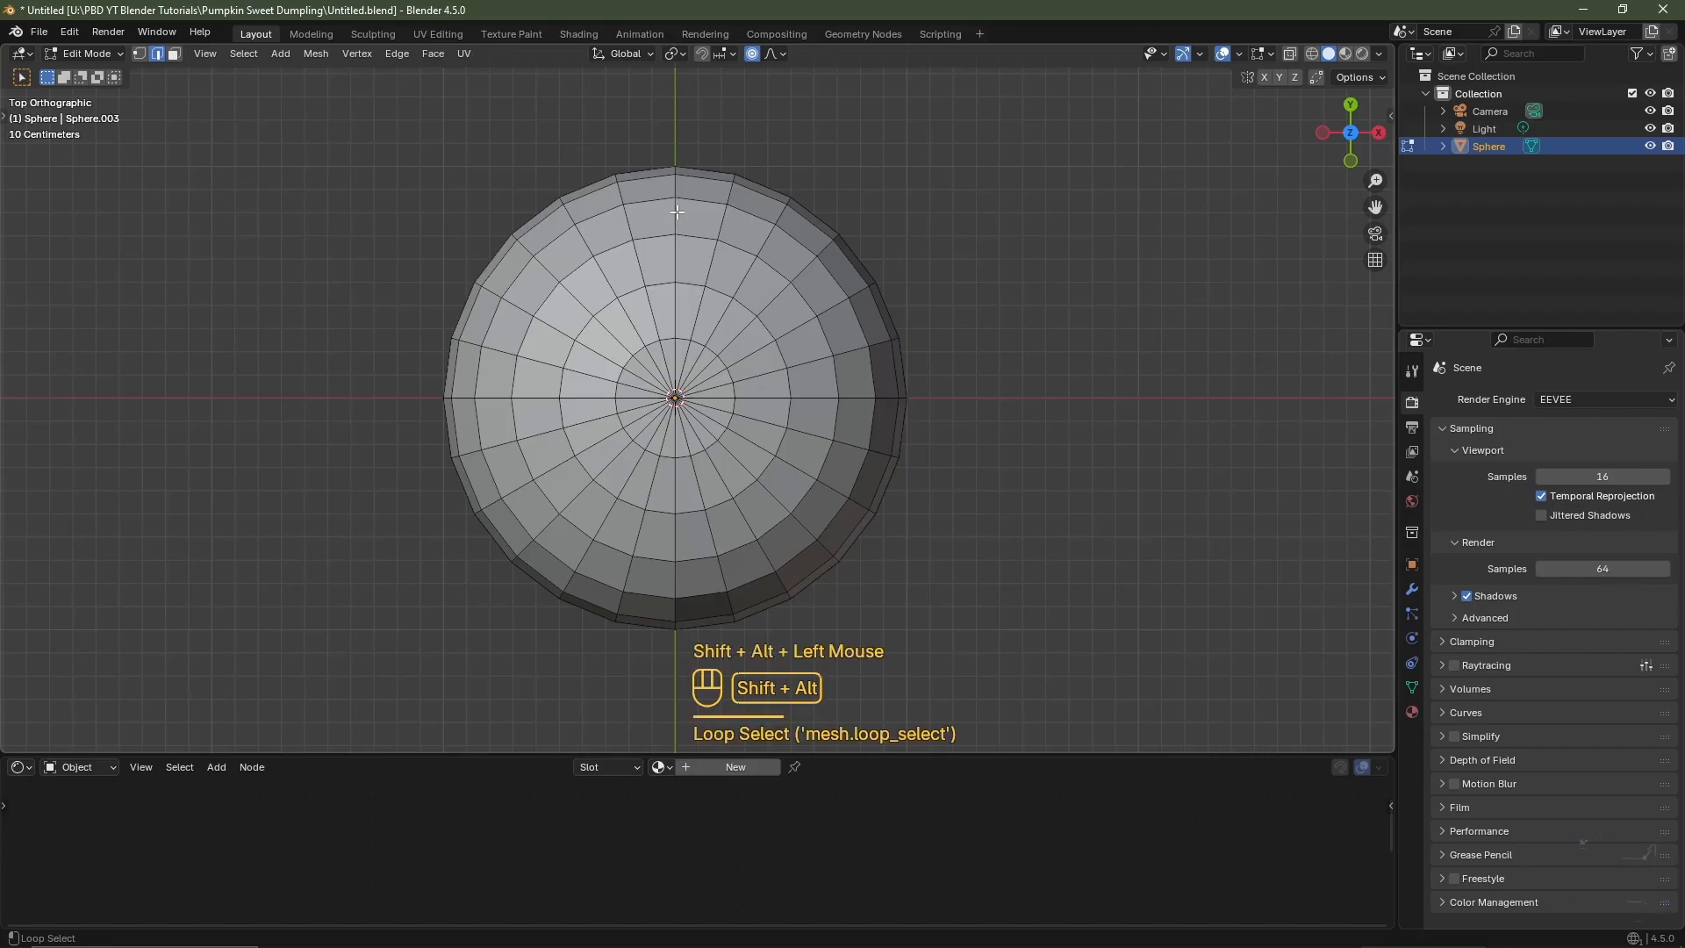
pyautogui.keyDown('alt'); pyautogui.keyDown('shift'); pyautogui.click(677, 212); pyautogui.keyUp('shift'); pyautogui.keyUp('alt')
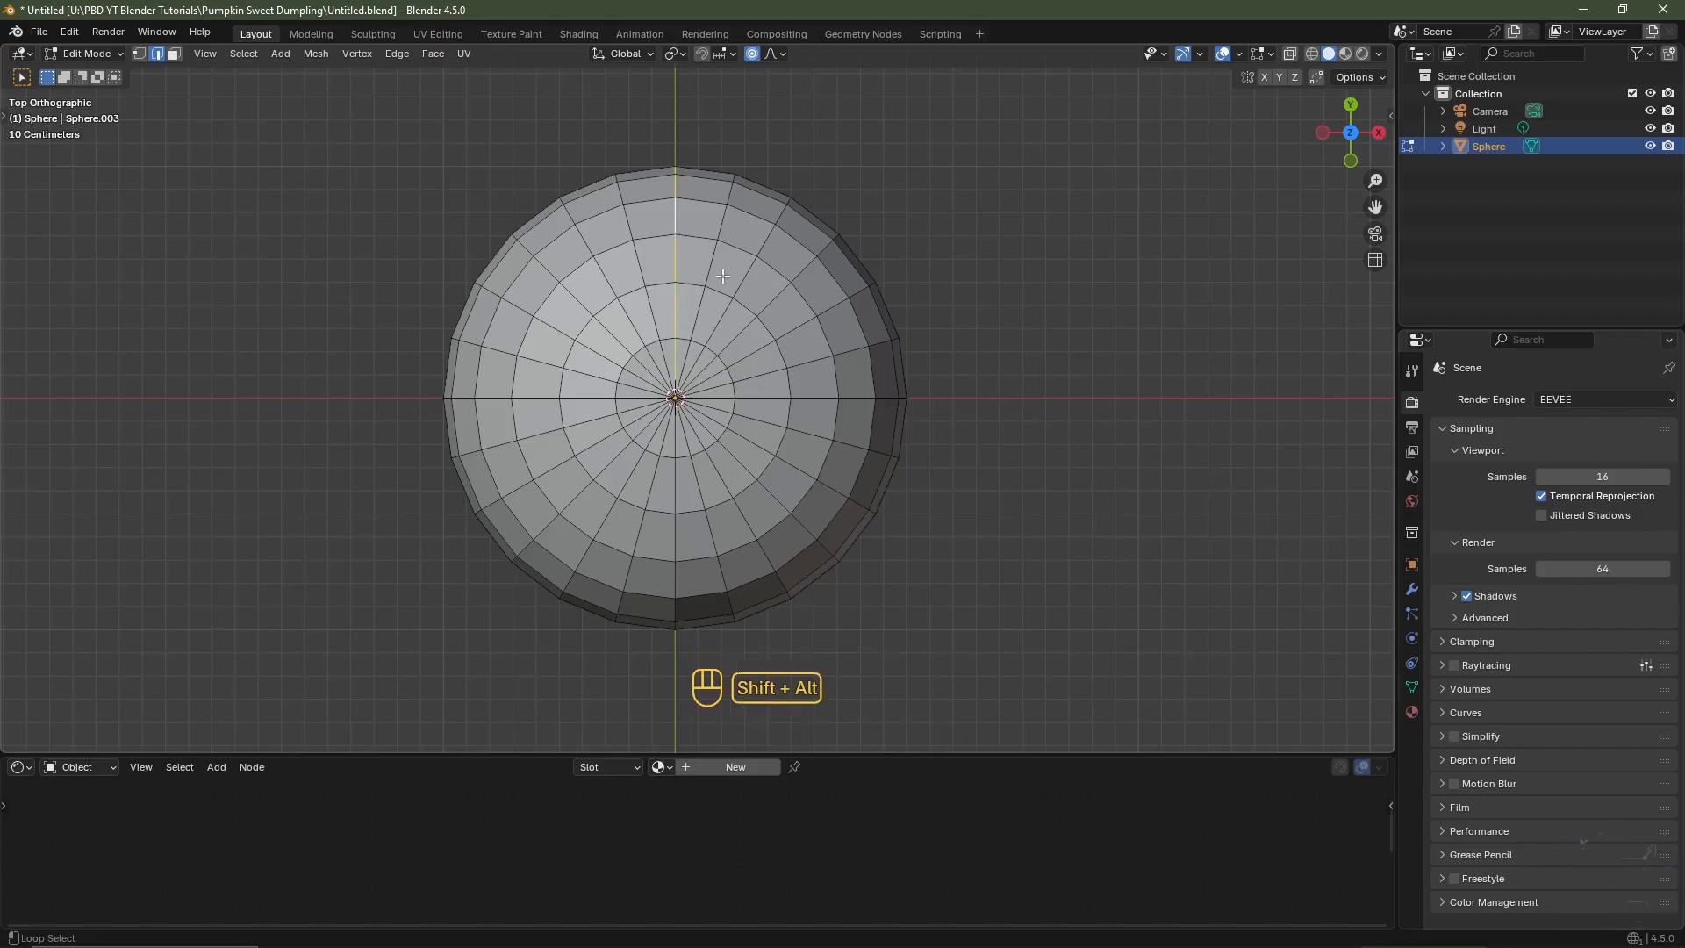
pyautogui.keyDown('alt'); pyautogui.keyDown('shift'); pyautogui.click(771, 300); pyautogui.keyUp('shift'); pyautogui.keyUp('alt')
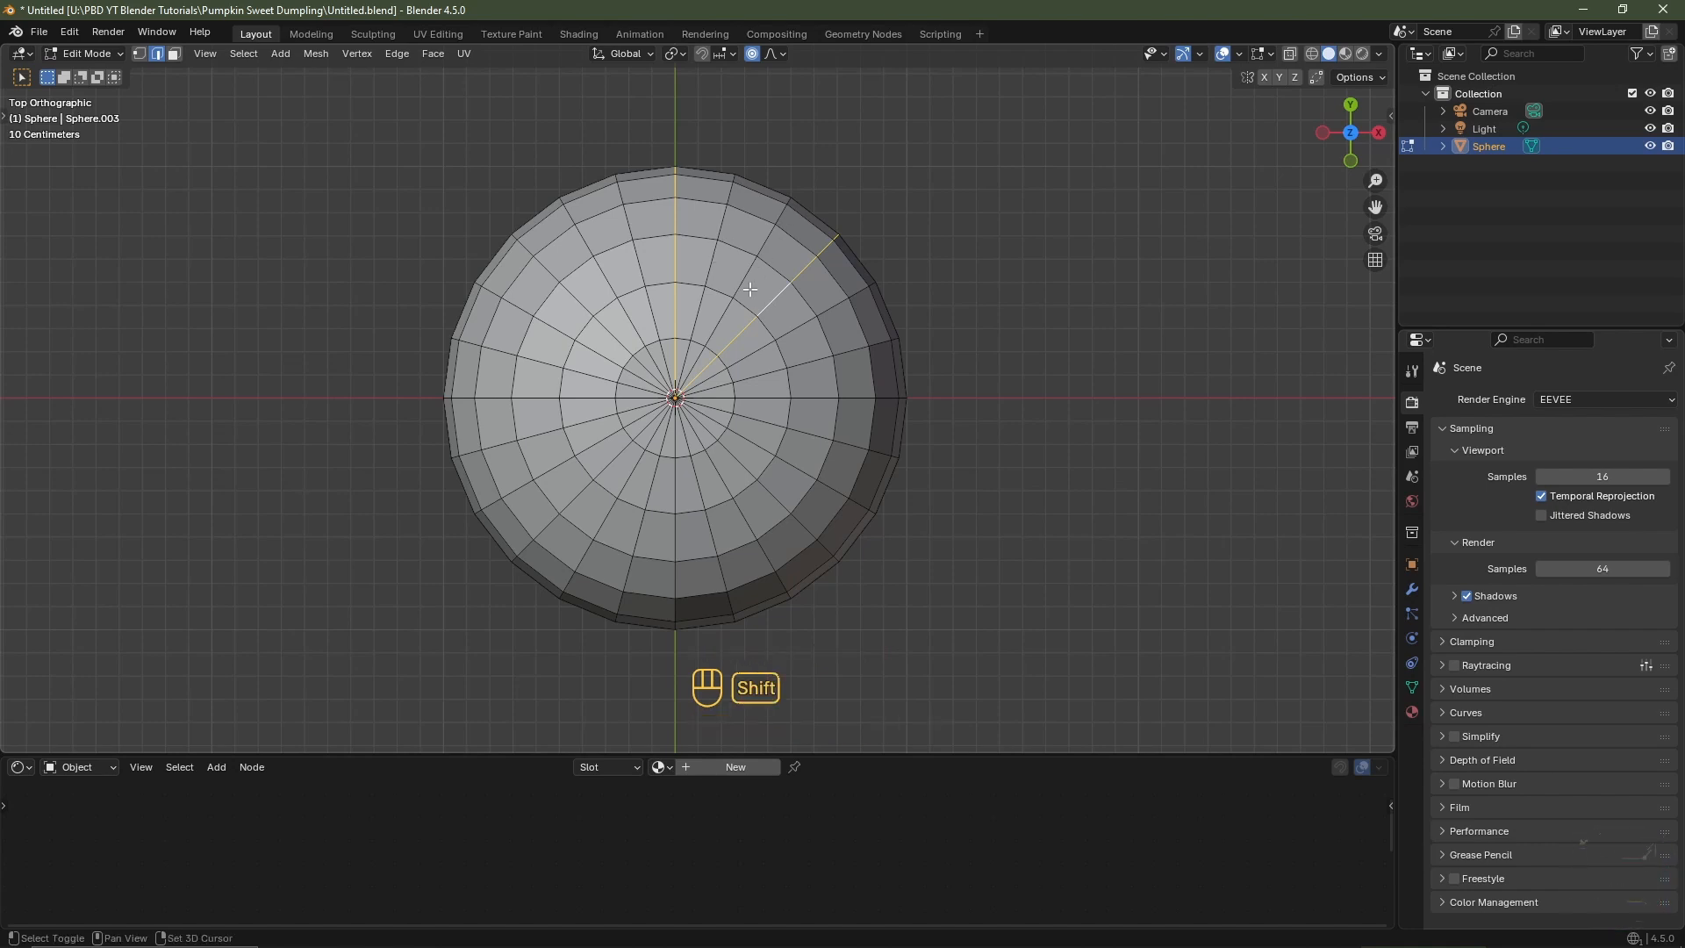
pyautogui.keyDown('alt'); pyautogui.keyDown('shift'); pyautogui.click(812, 396); pyautogui.keyUp('shift'); pyautogui.keyUp('alt')
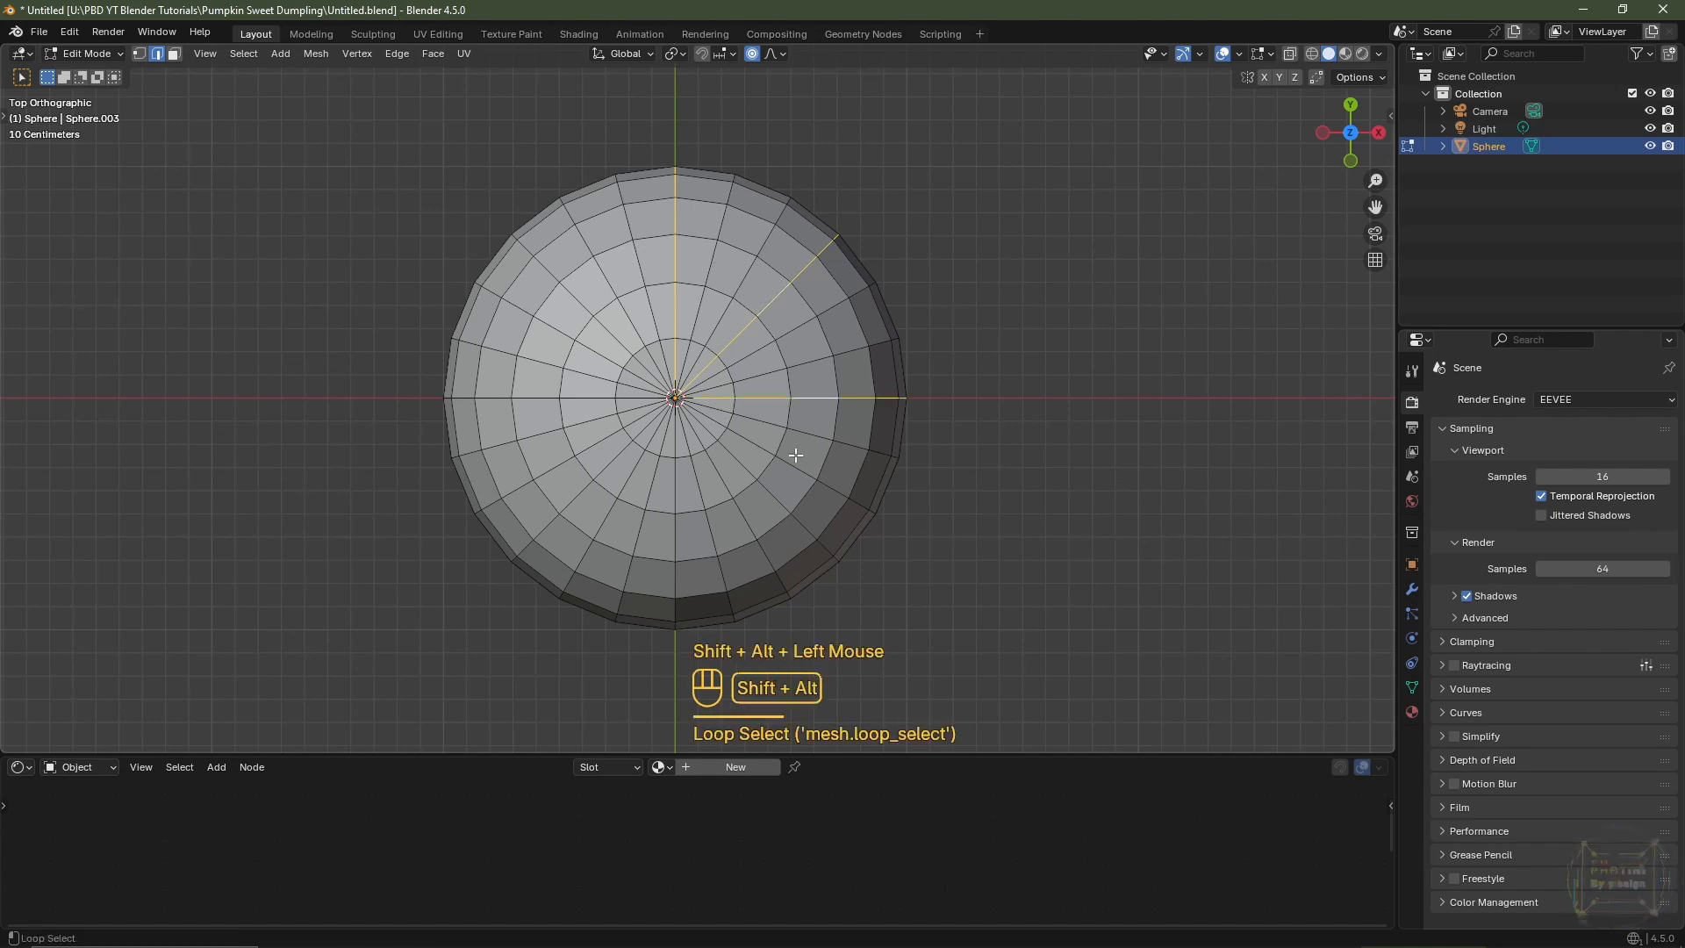
pyautogui.keyDown('alt'); pyautogui.keyDown('shift'); pyautogui.click(765, 494); pyautogui.keyUp('shift'); pyautogui.keyUp('alt')
pyautogui.keyDown('alt'); pyautogui.keyDown('shift'); pyautogui.click(676, 532); pyautogui.keyUp('shift'); pyautogui.keyUp('alt')
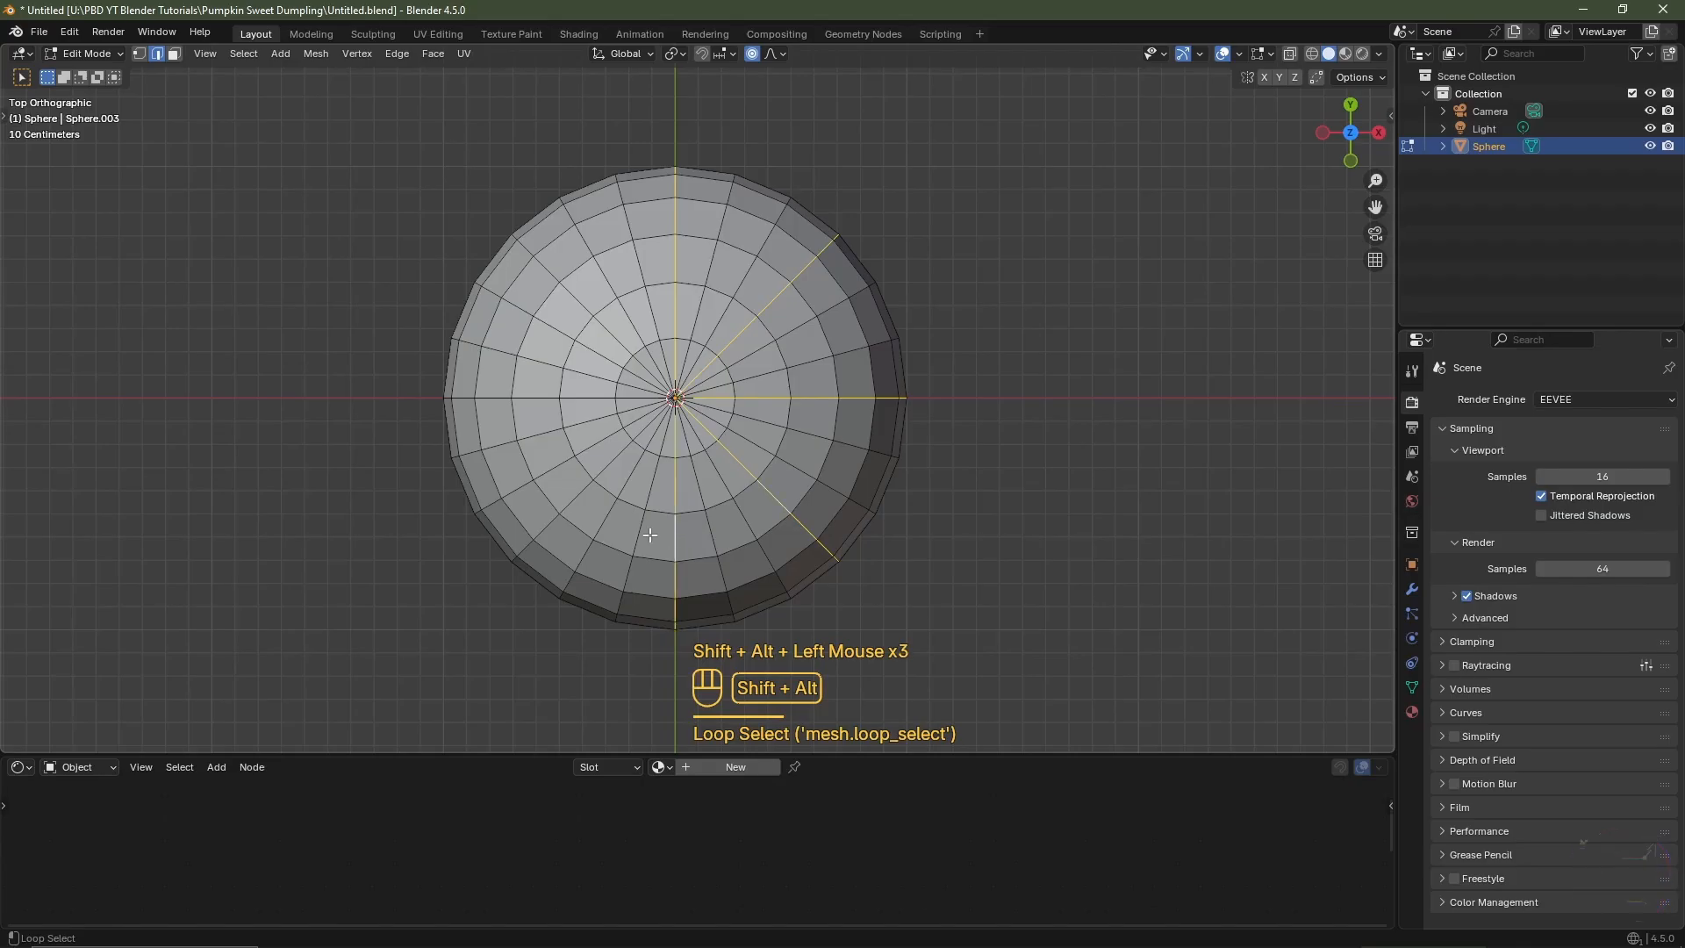
pyautogui.keyDown('alt'); pyautogui.keyDown('shift'); pyautogui.click(580, 493); pyautogui.keyUp('shift'); pyautogui.keyUp('alt')
pyautogui.keyDown('alt'); pyautogui.keyDown('shift'); pyautogui.click(542, 396); pyautogui.keyUp('shift'); pyautogui.keyUp('alt')
pyautogui.keyDown('alt'); pyautogui.keyDown('shift'); pyautogui.click(577, 299); pyautogui.keyUp('shift'); pyautogui.keyUp('alt')
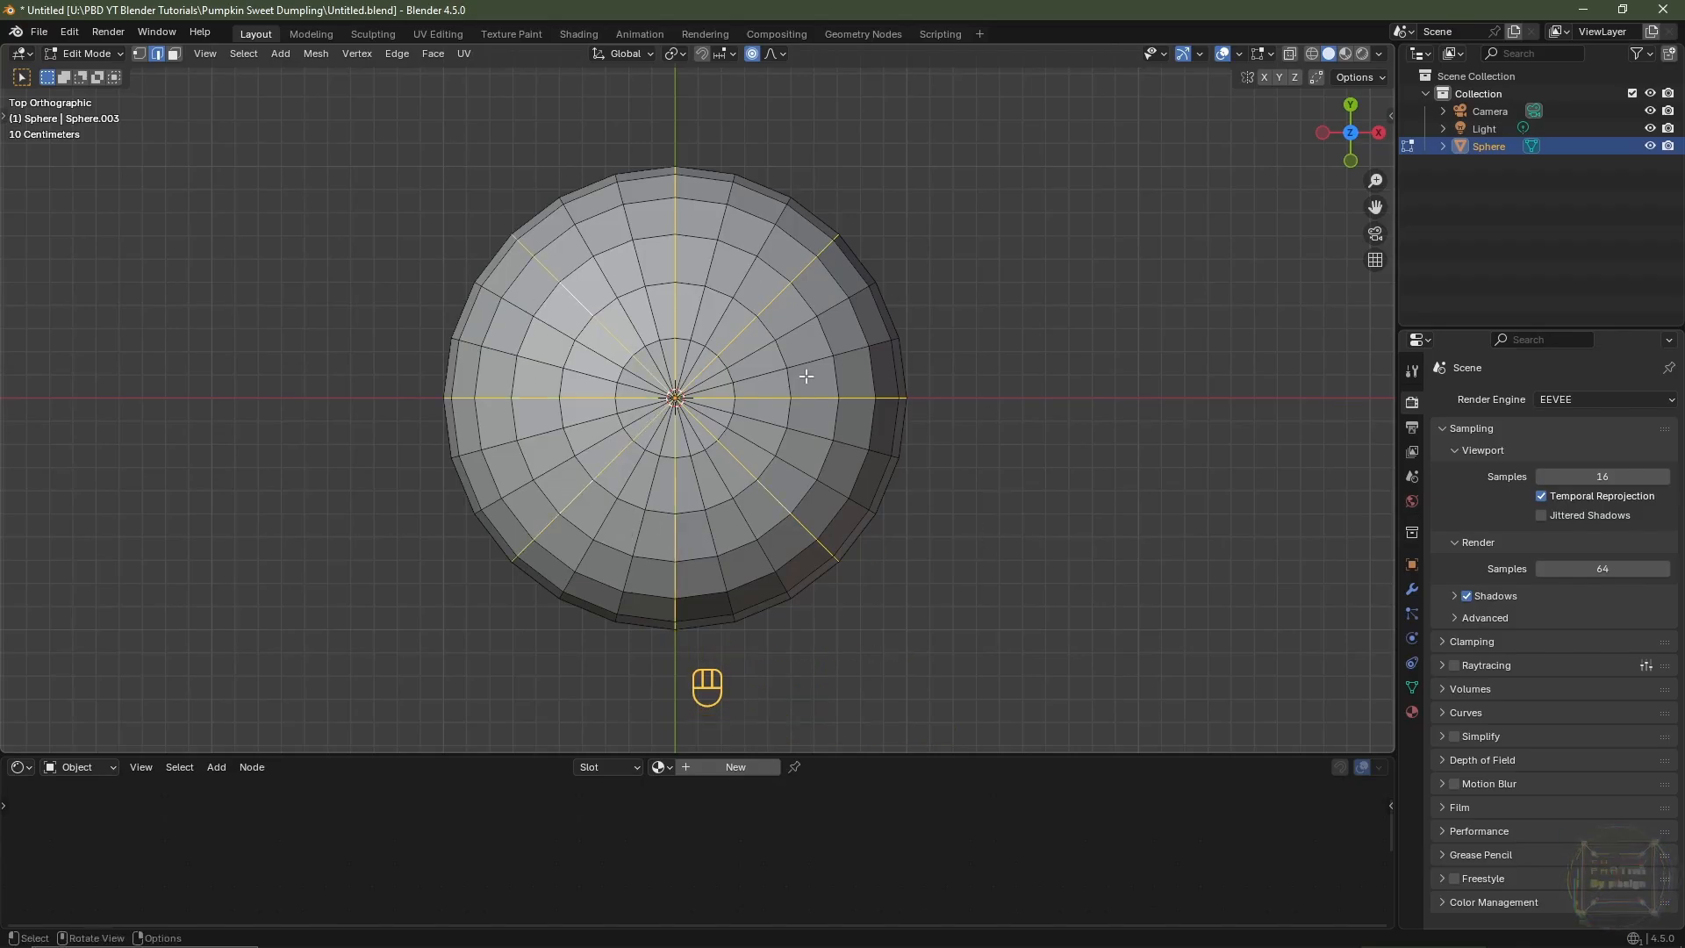
# - Deselect the top and bottom pole vertices using Circle Select in vertex mode with X-ray on, then restore solid display
pyautogui.press('1')
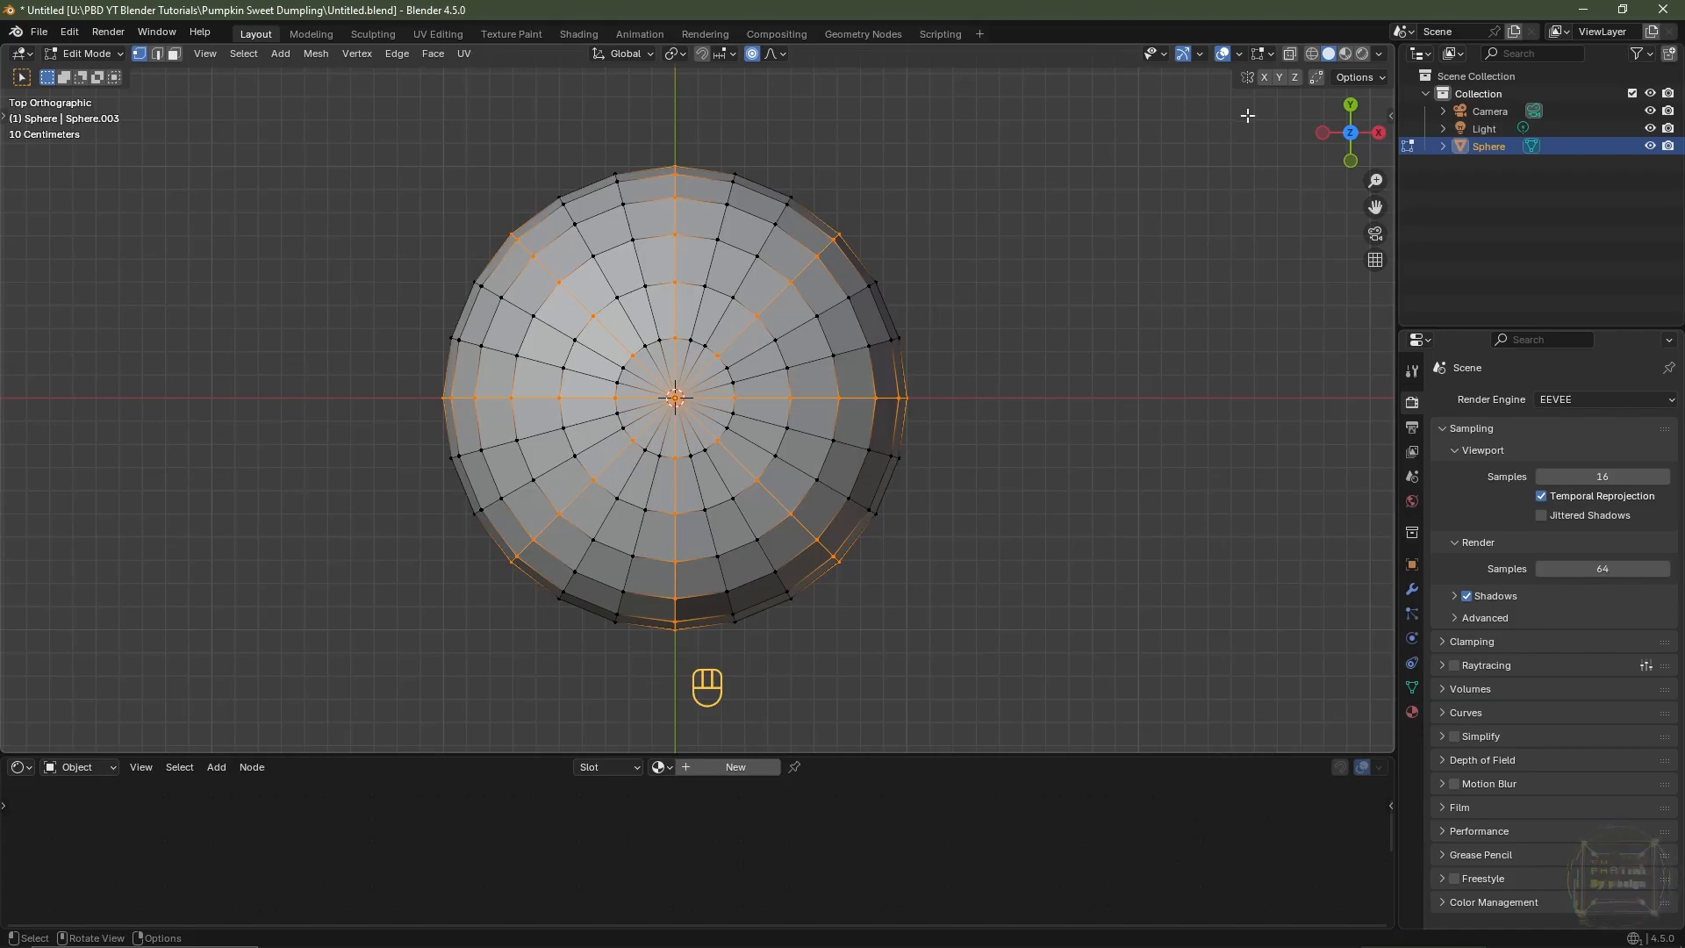
pyautogui.click(1289, 53)
pyautogui.press('c')
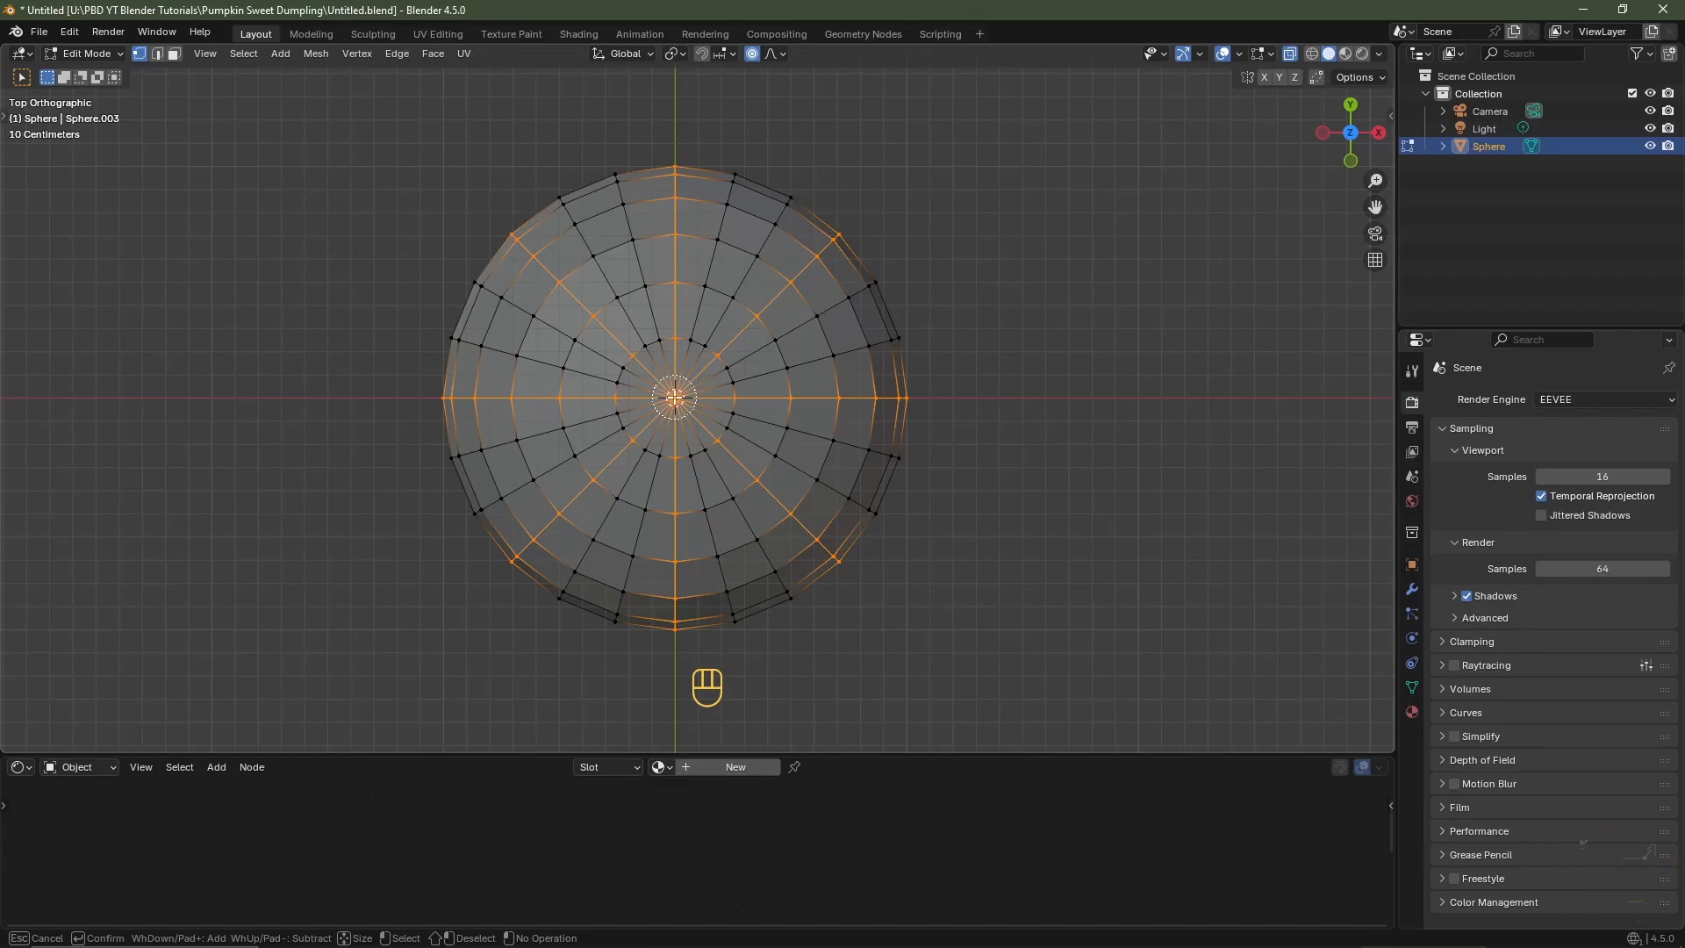
pyautogui.middleClick(674, 398)
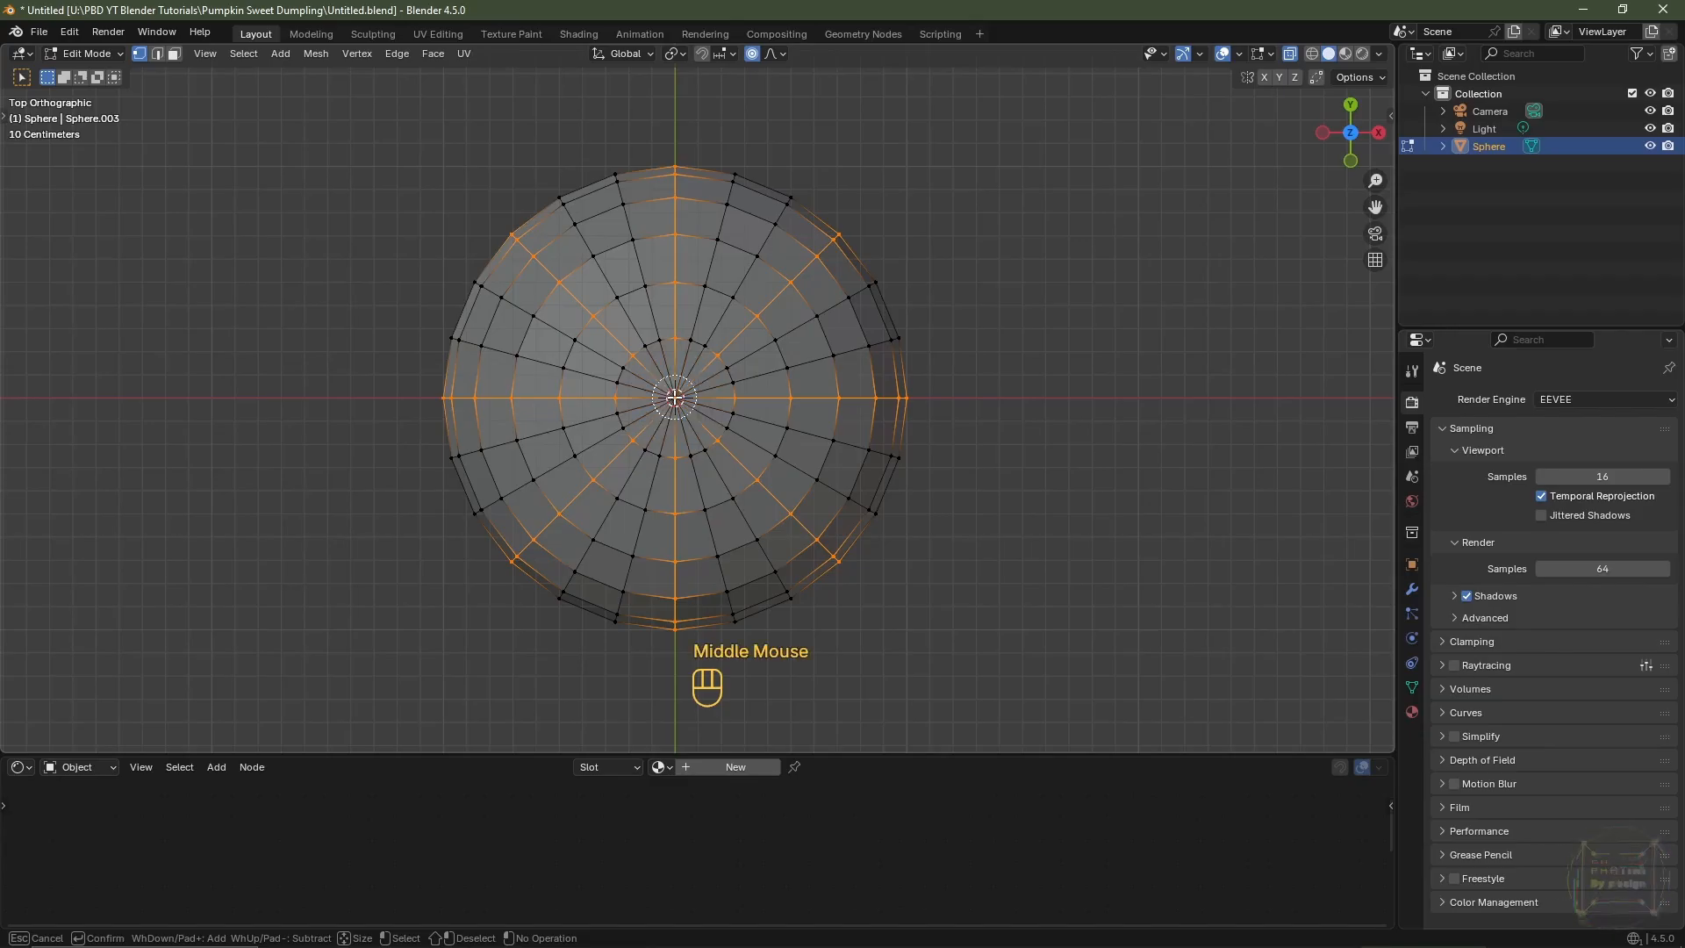
pyautogui.rightClick(674, 398)
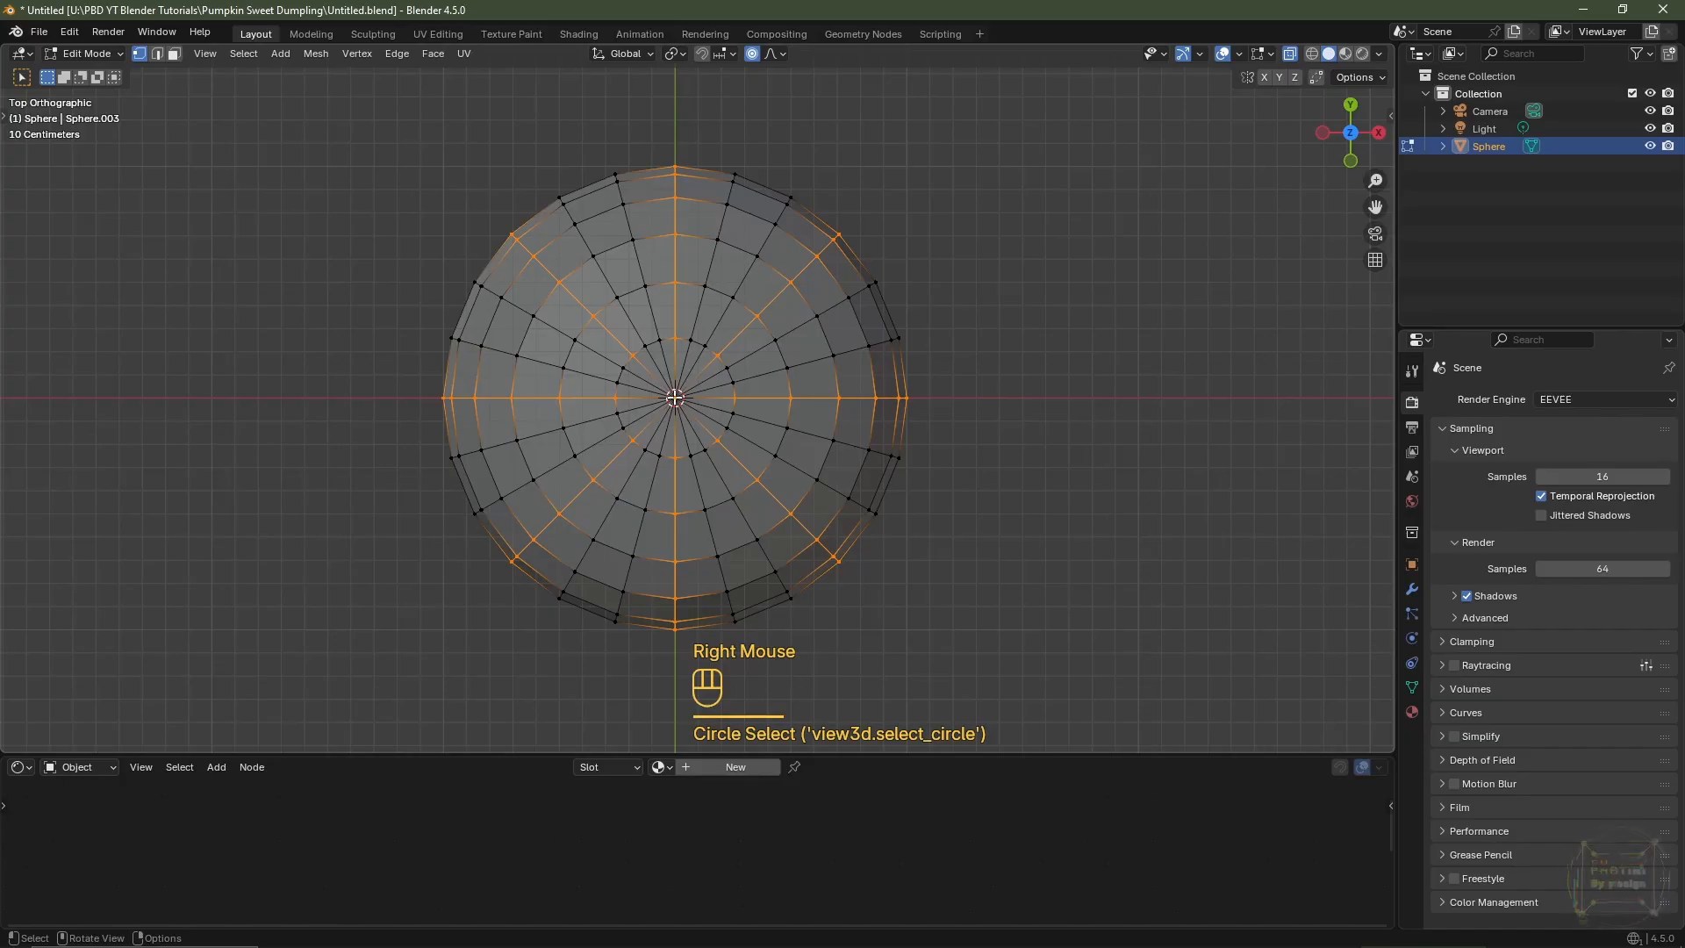
pyautogui.moveTo(842, 647); pyautogui.dragTo(867, 496, button='middle')
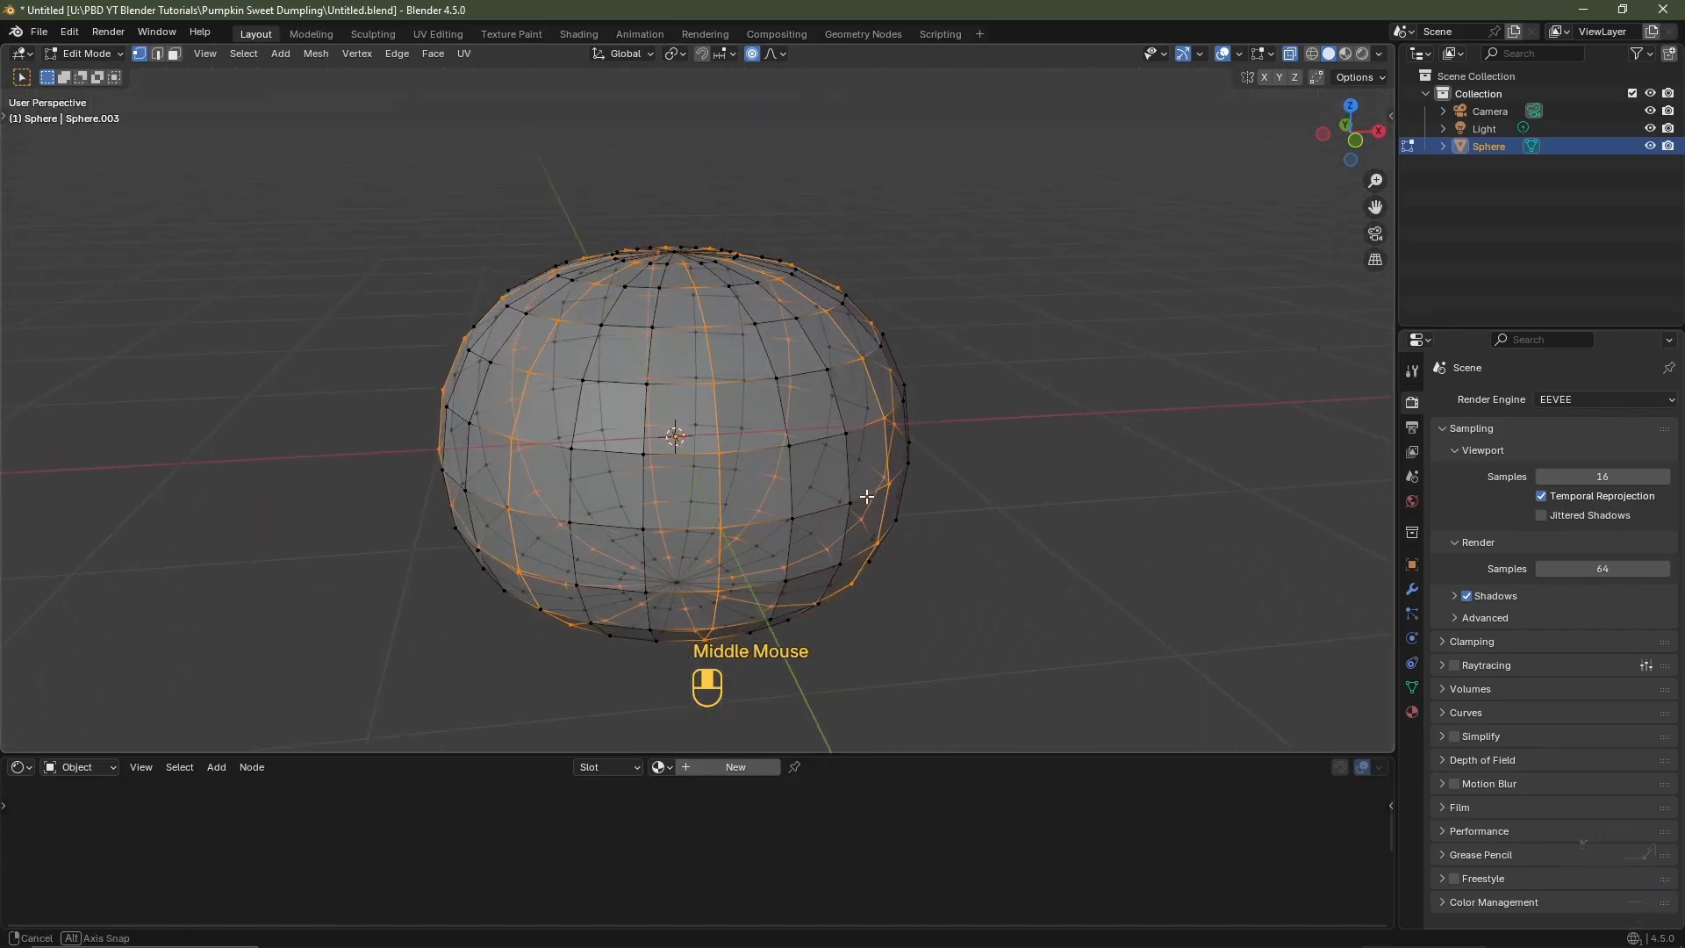
pyautogui.click(1292, 54)
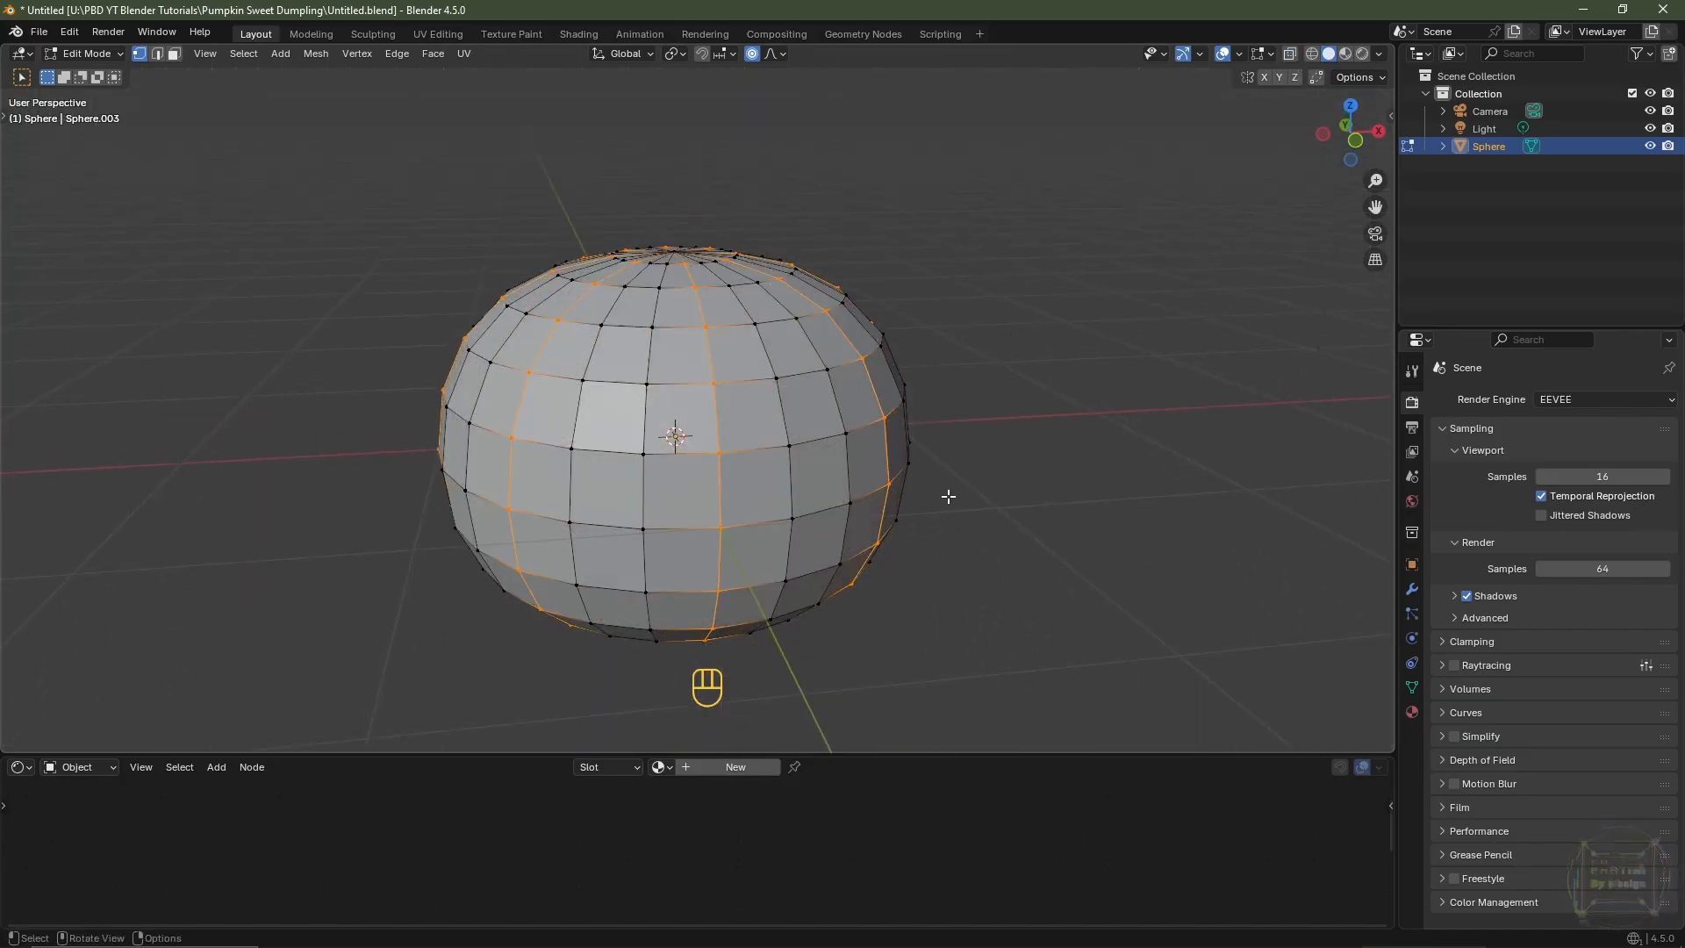
# - Scale the selected loops inward in X and Y only, with proportional editing off, to form the grooves, and return to Object Mode
pyautogui.press('o')
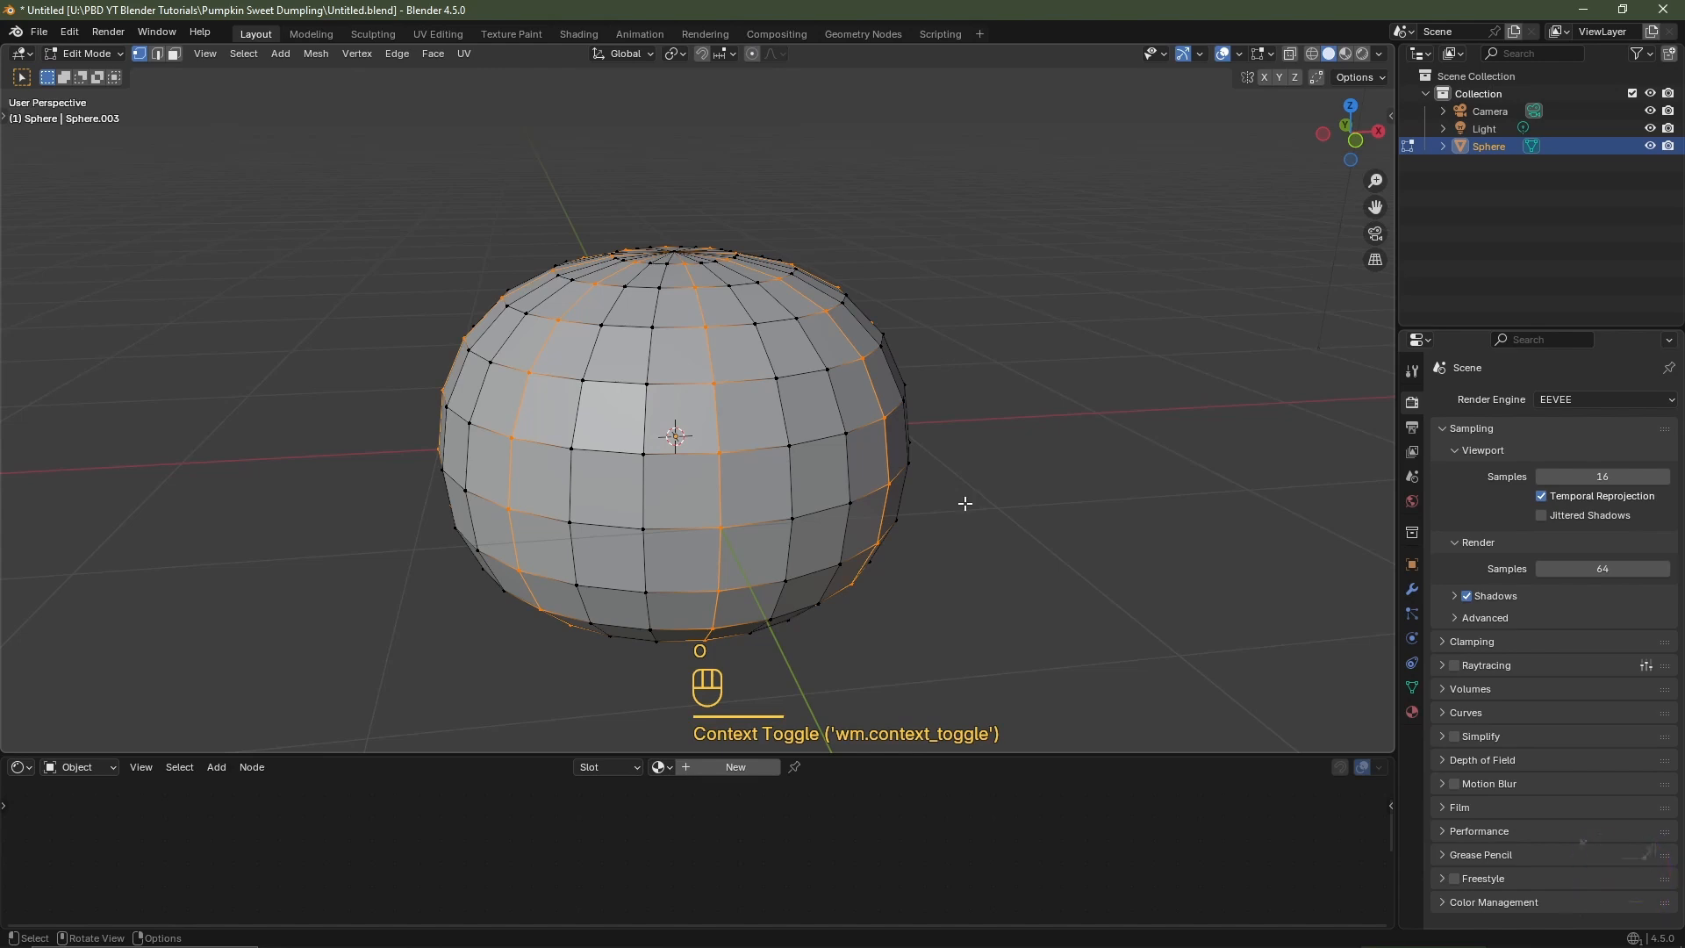
pyautogui.press('s')
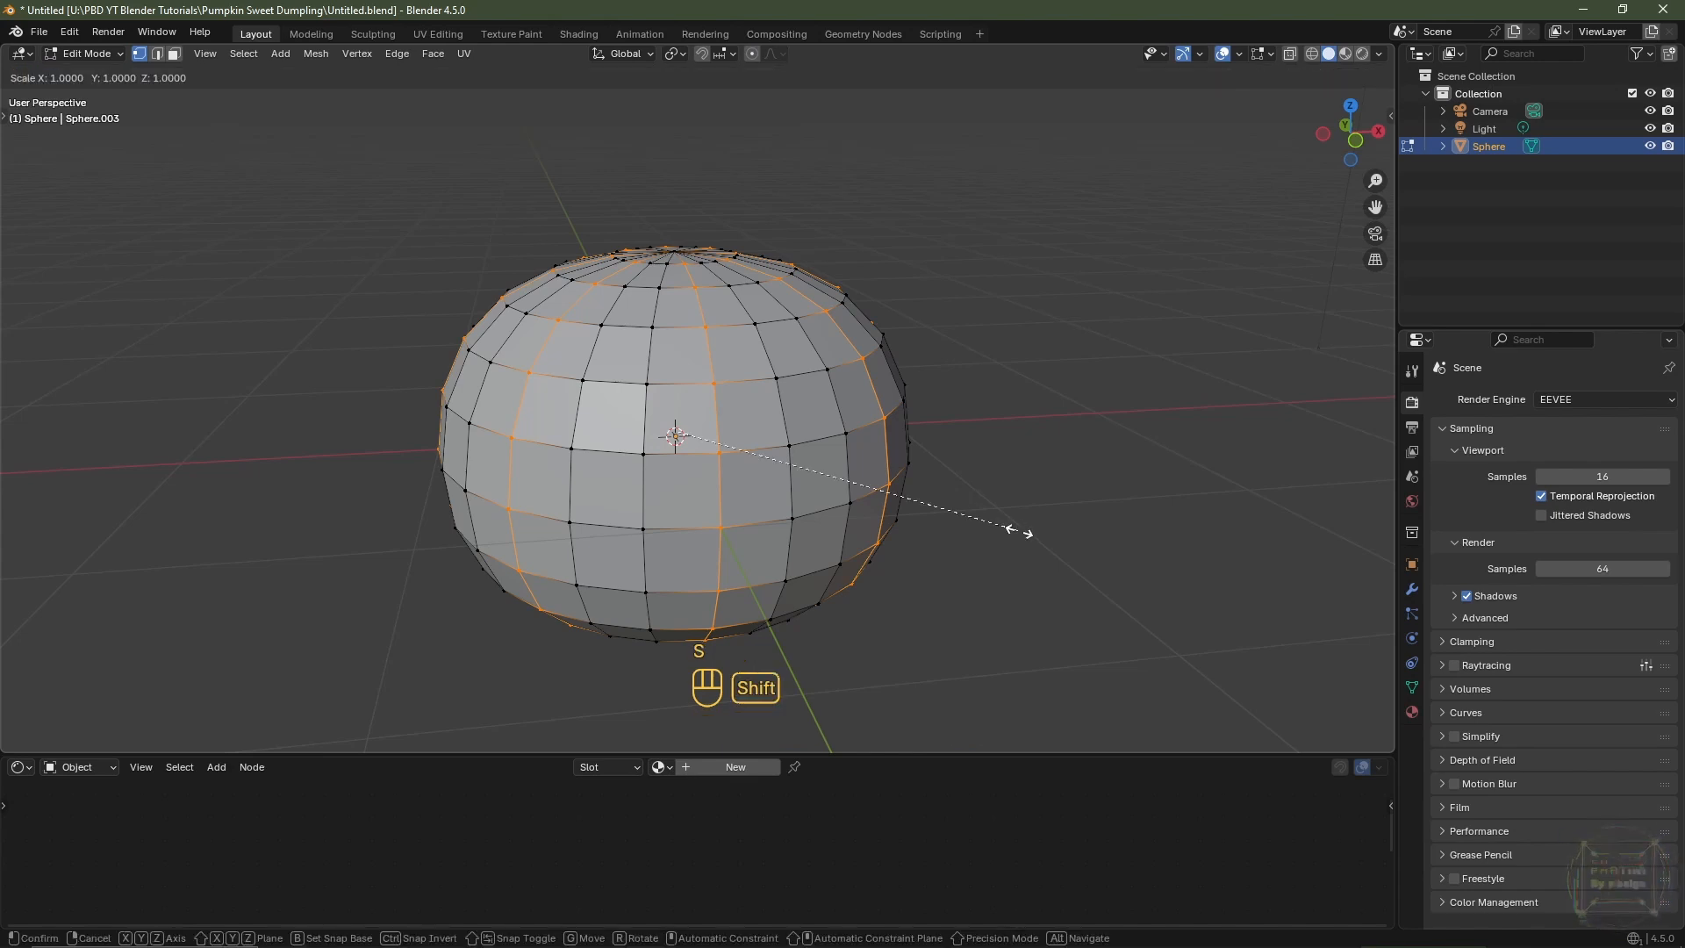
pyautogui.hotkey('shift', 'z')
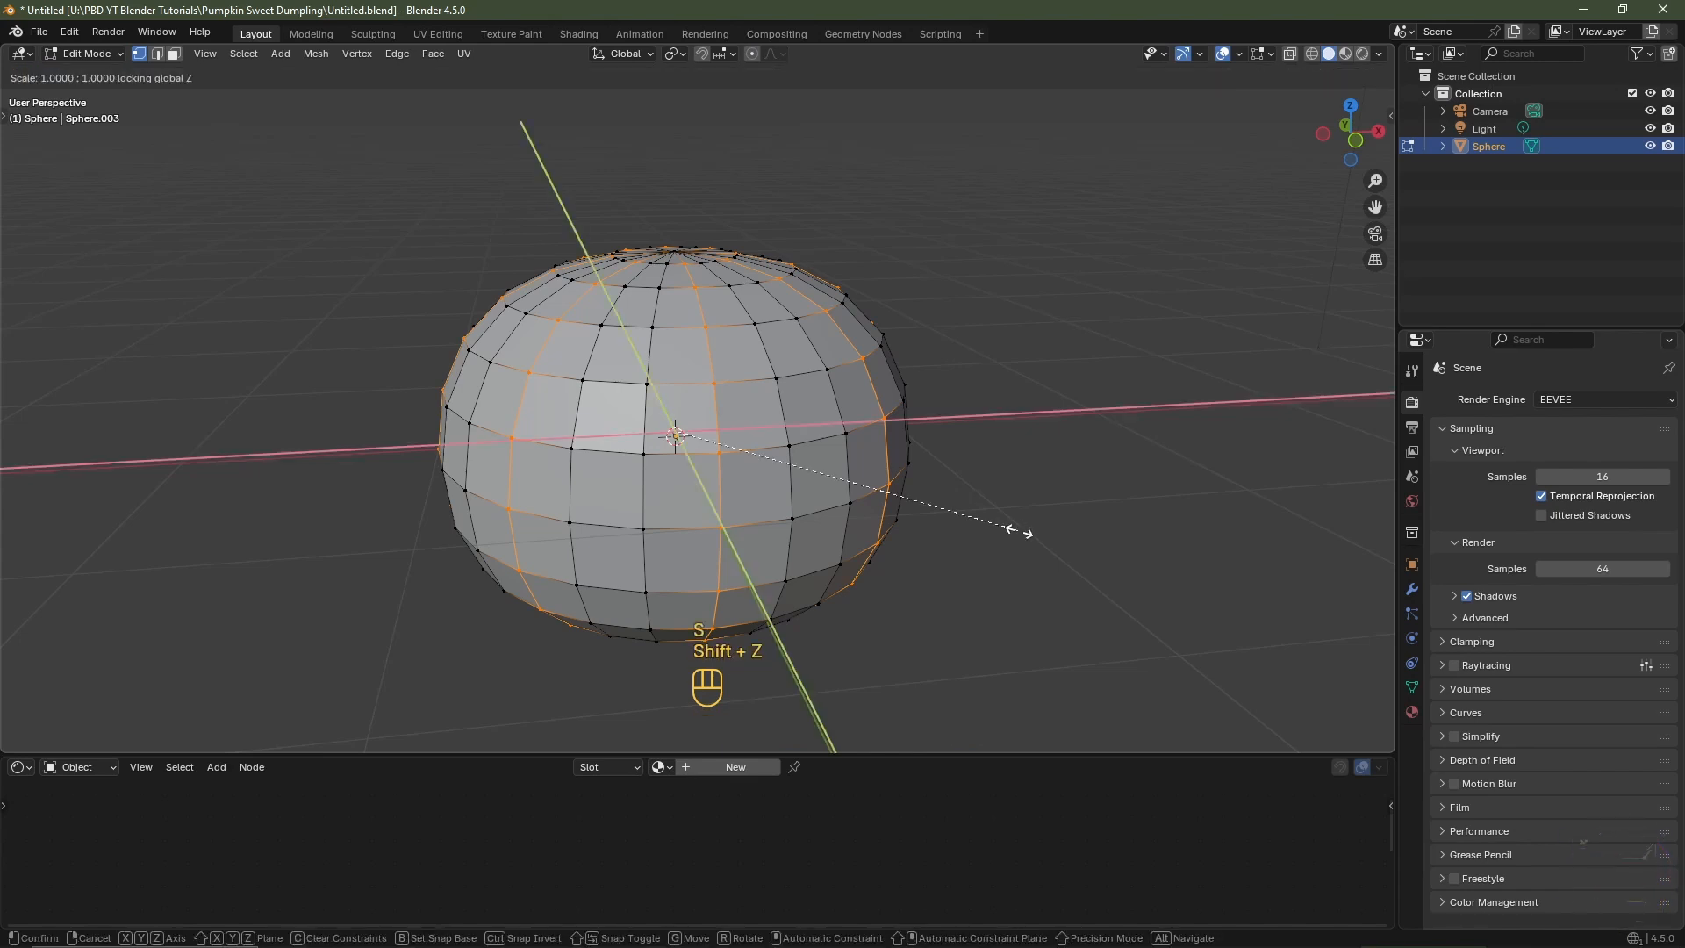
pyautogui.click(970, 516)
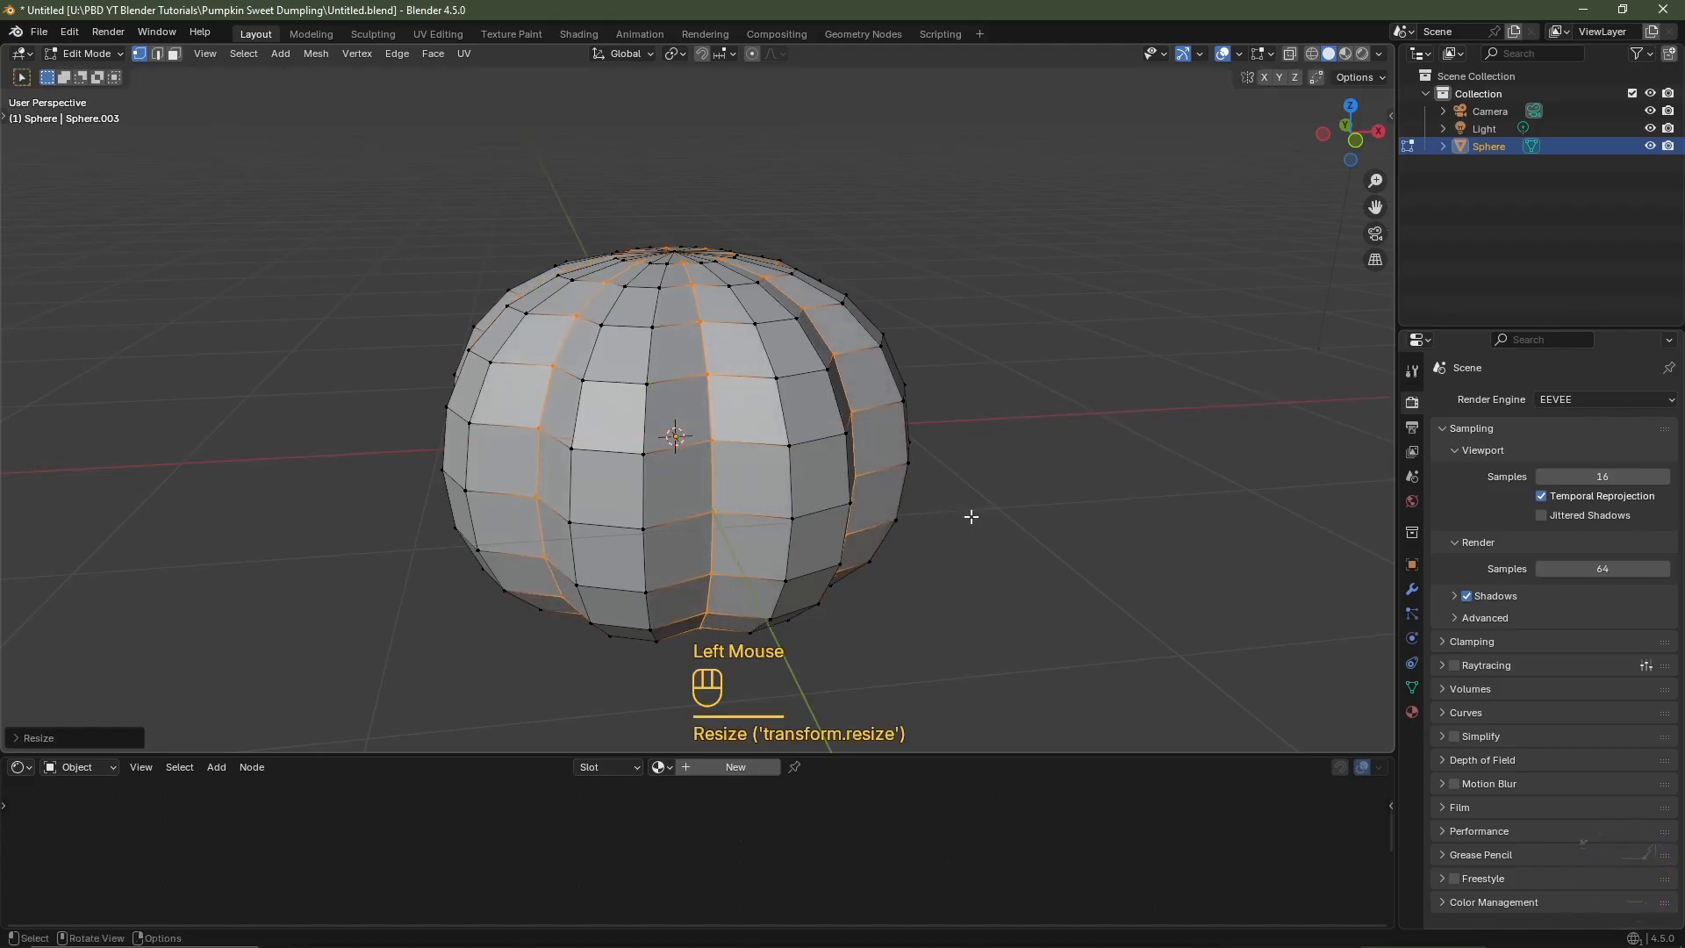
pyautogui.press('Tab')
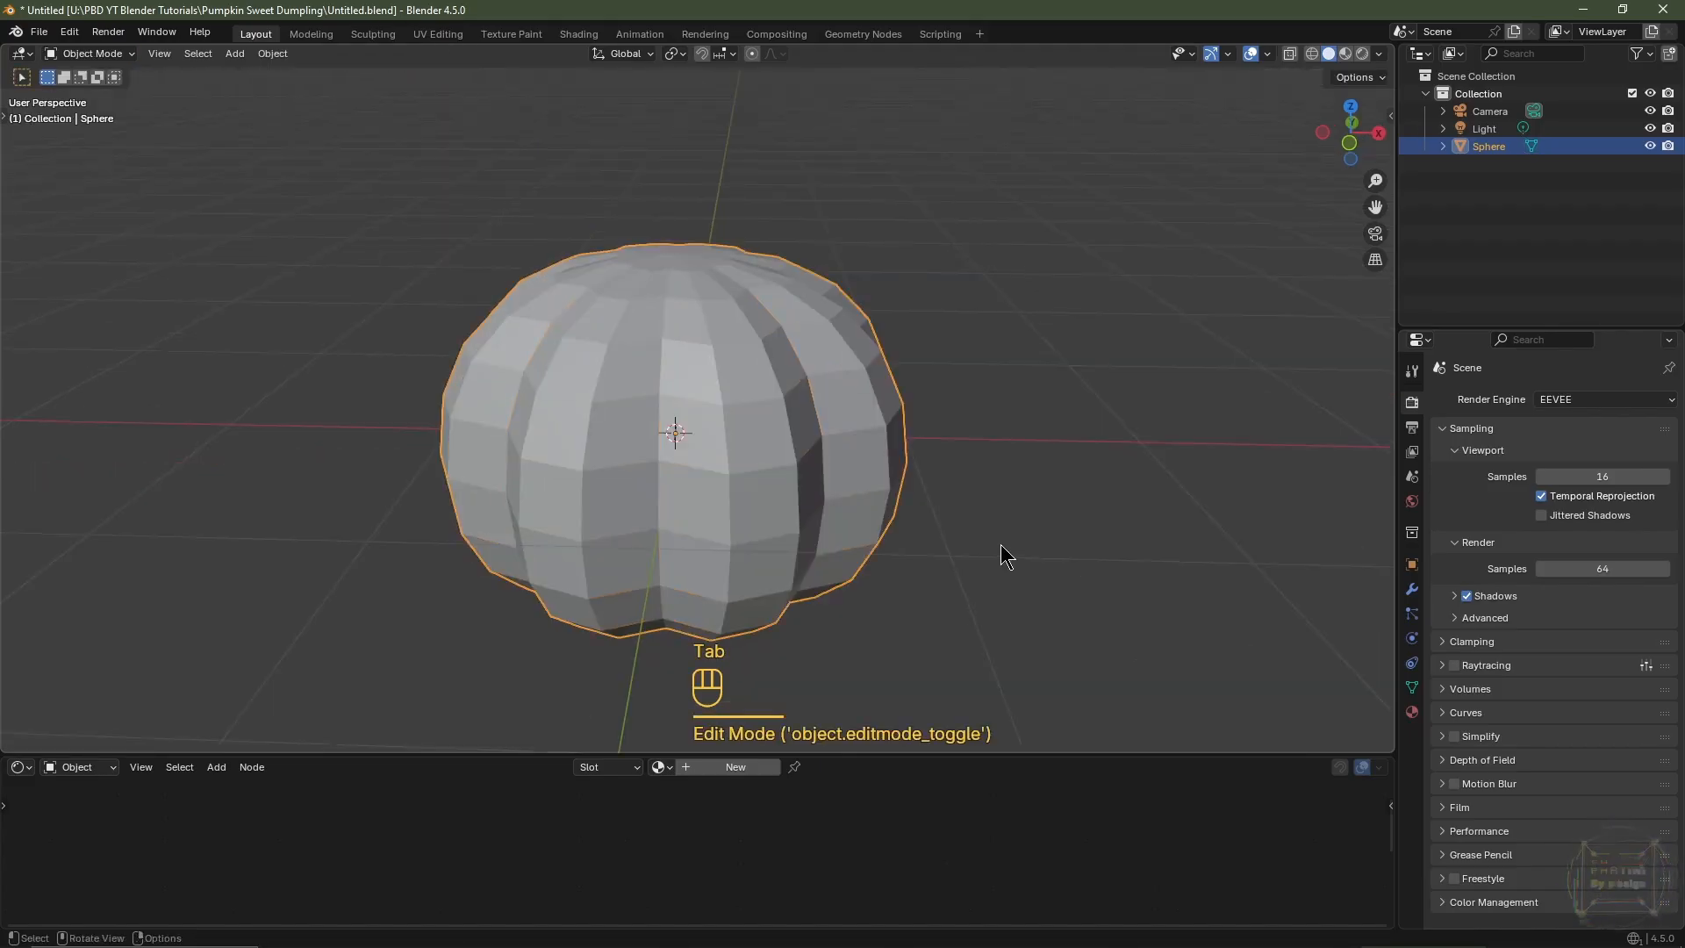
# - Add a Subdivision Surface modifier with viewport level 2 to the pumpkin and shade it smooth
pyautogui.click(1418, 590)
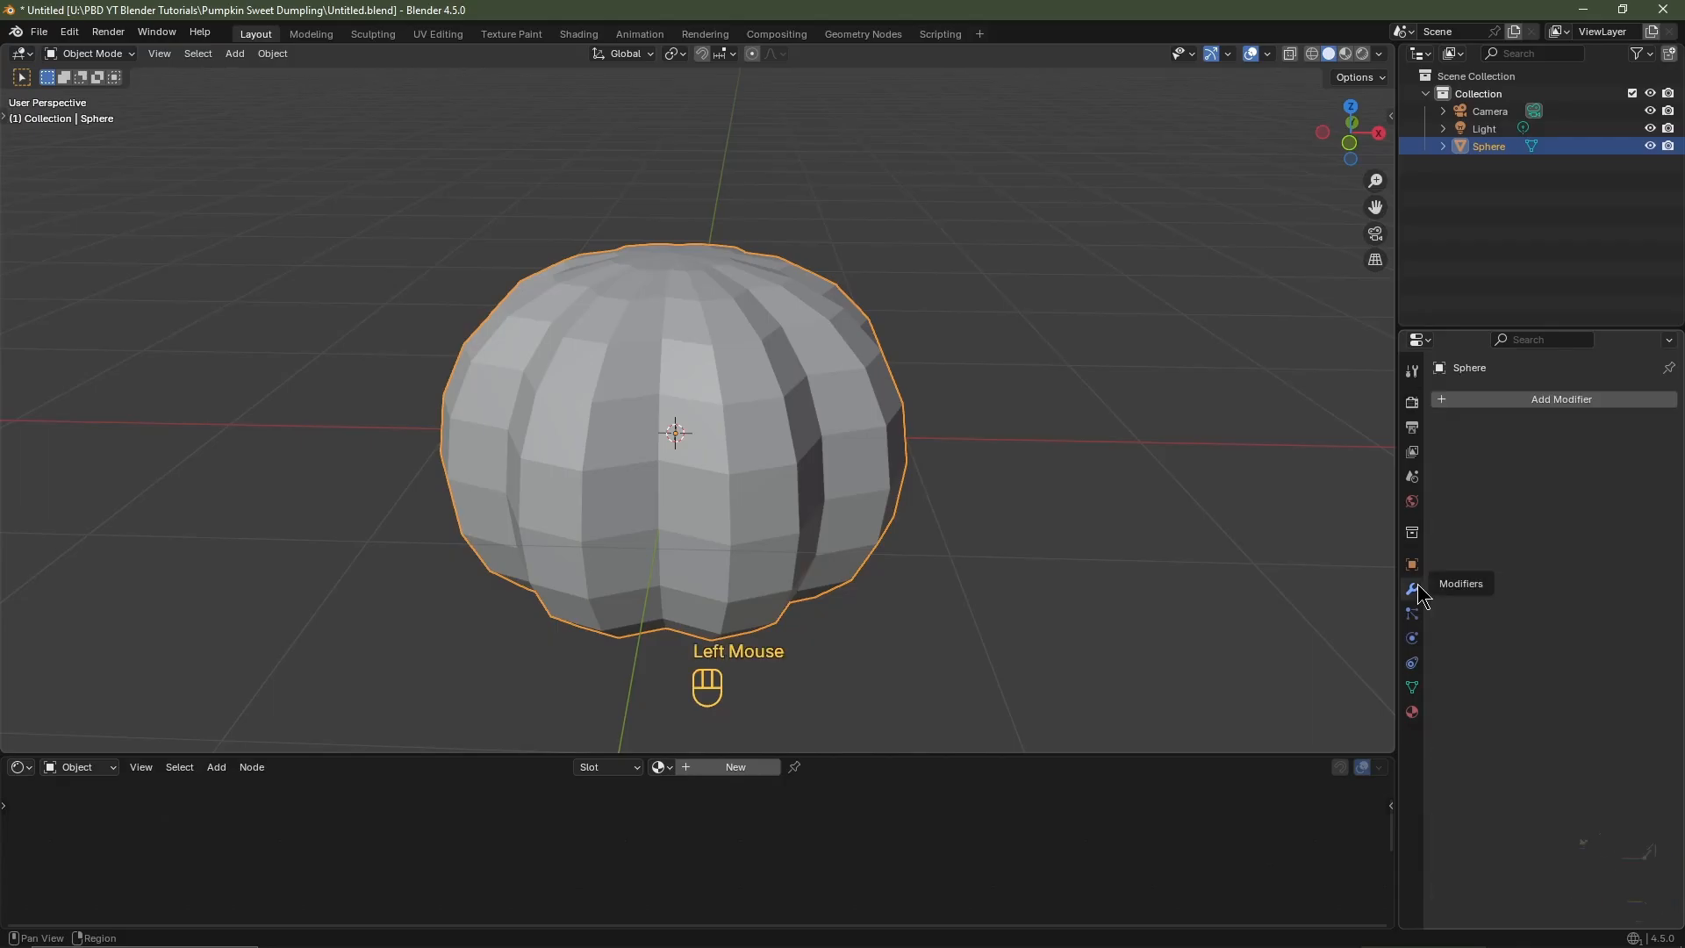
pyautogui.click(1531, 408)
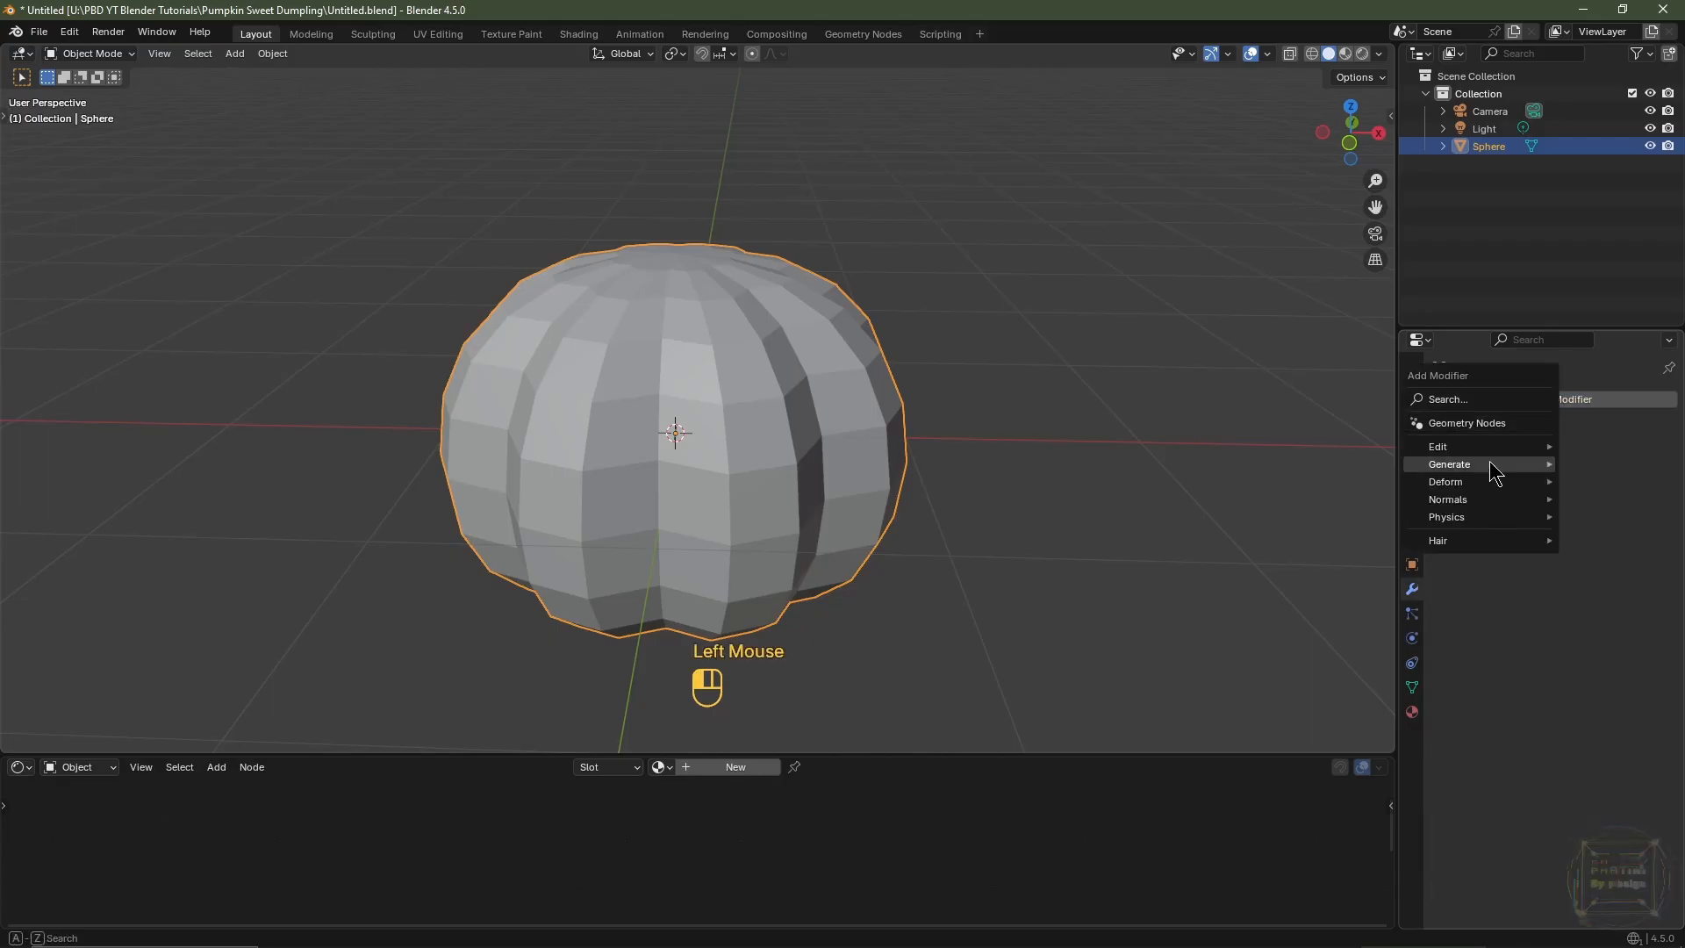
pyautogui.moveTo(1494, 466)
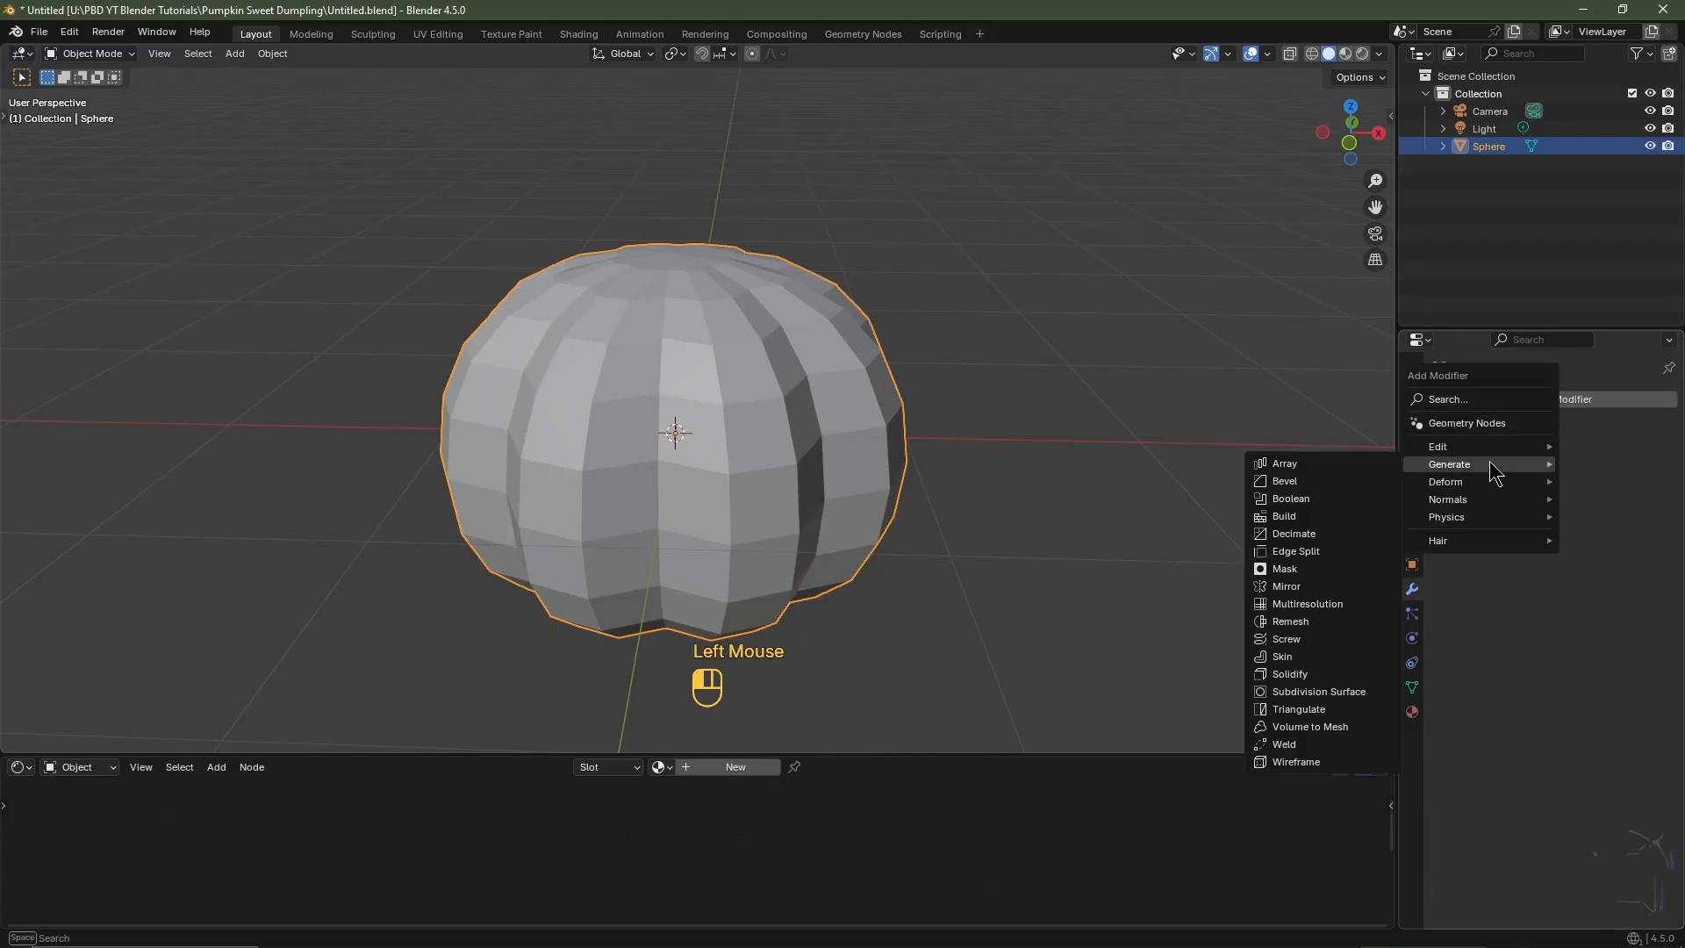
pyautogui.click(1319, 693)
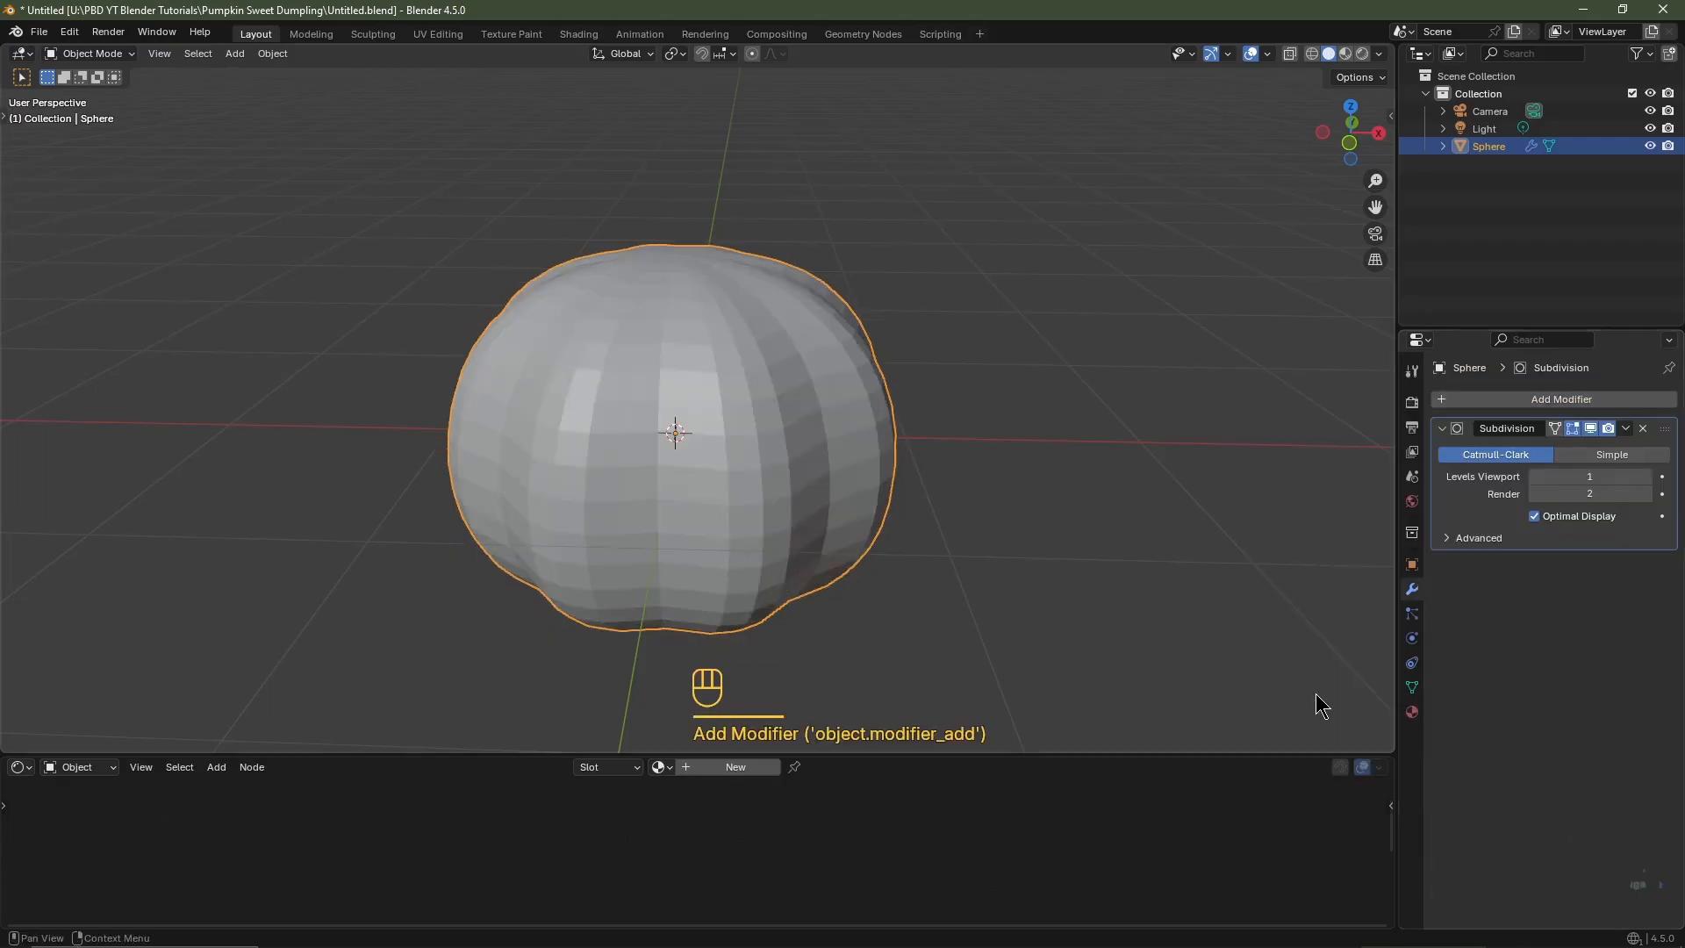
pyautogui.click(1646, 476)
pyautogui.rightClick(934, 470)
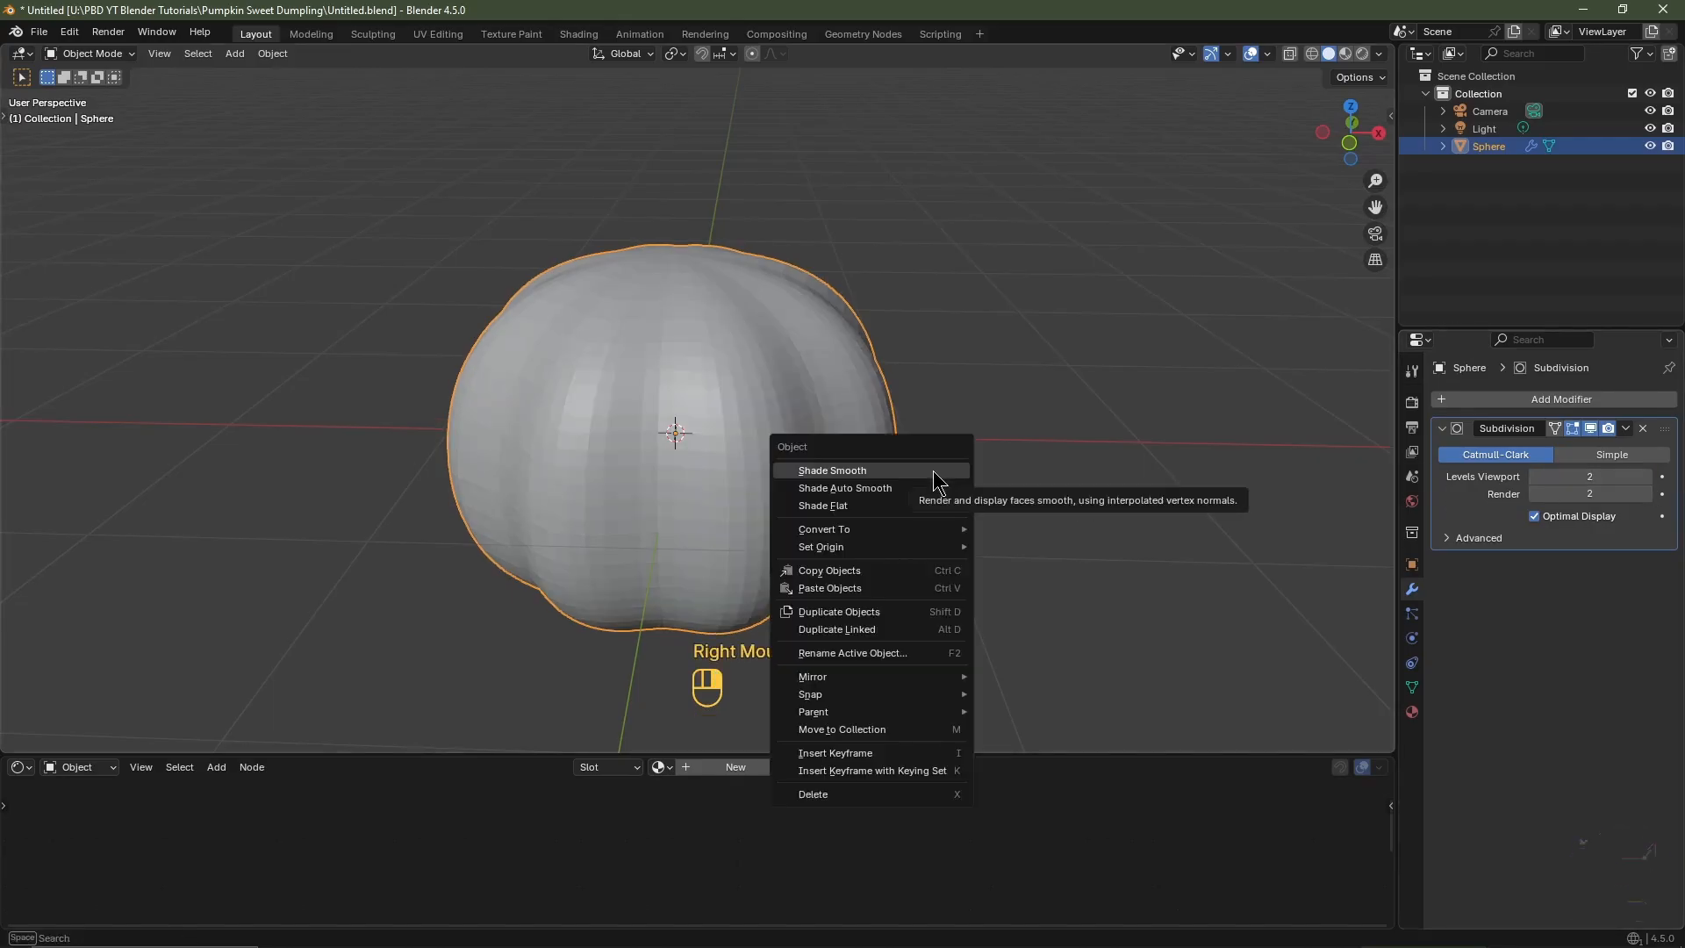
pyautogui.click(934, 470)
# - In Edit Mode with edge selection, set the groove edges' Mean Crease to 1 and return to Object Mode
pyautogui.press('Tab')
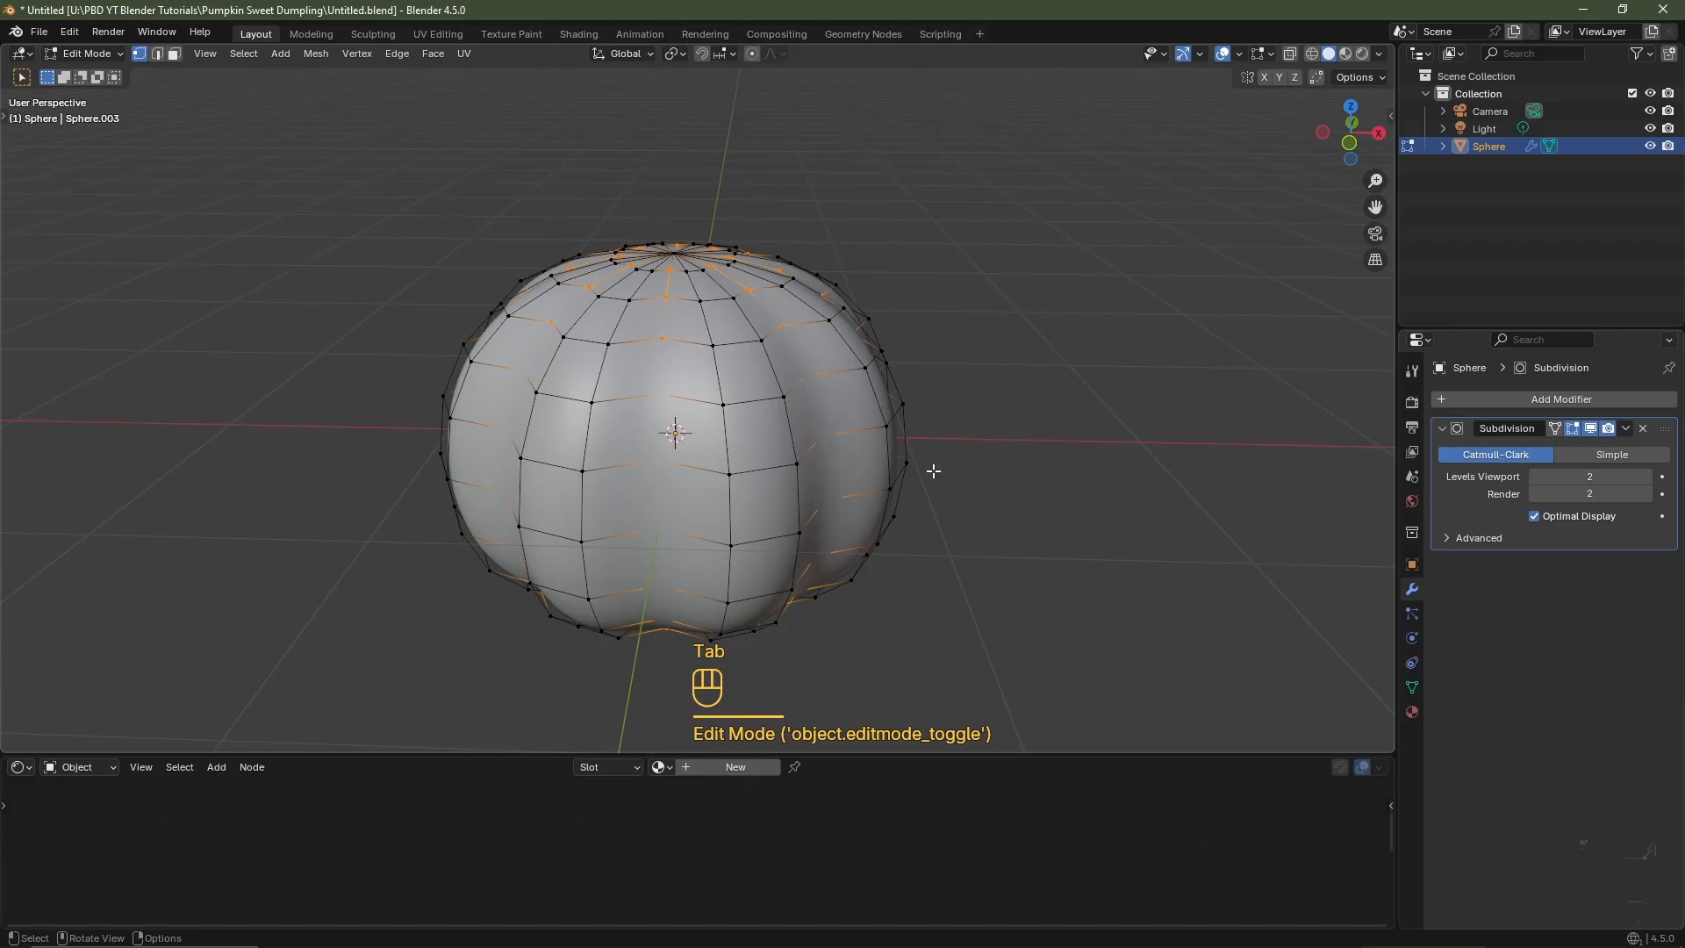
pyautogui.press('2')
pyautogui.press('n')
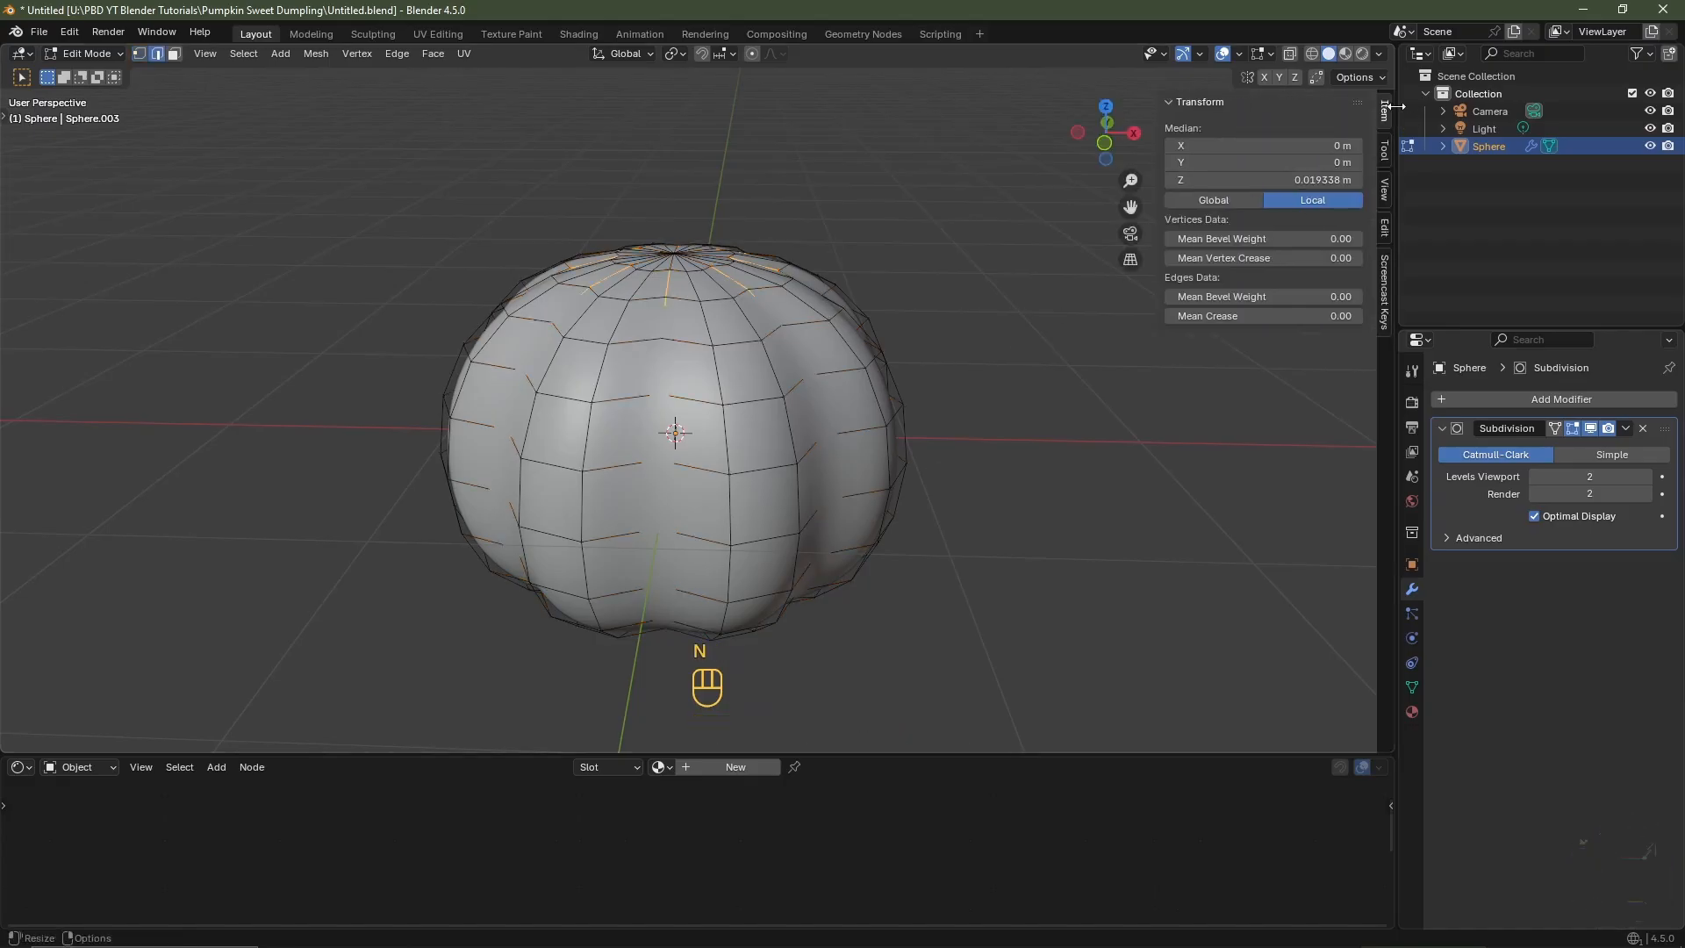
pyautogui.click(1247, 316)
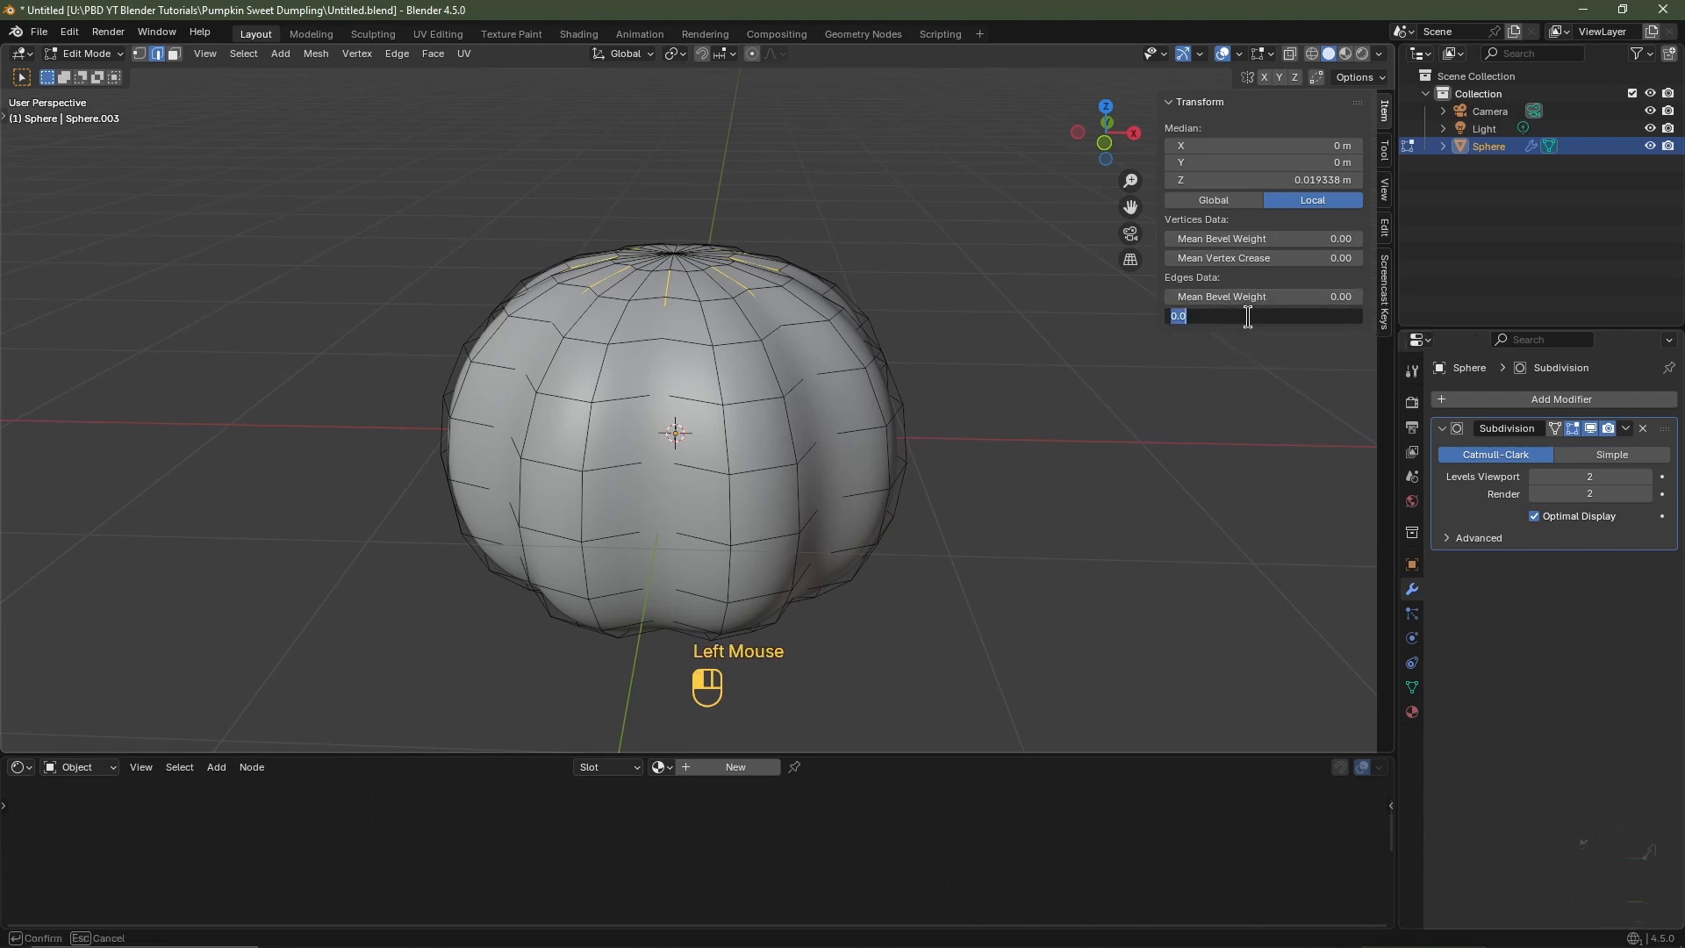
pyautogui.write('1')
pyautogui.press('Return')
pyautogui.press('n')
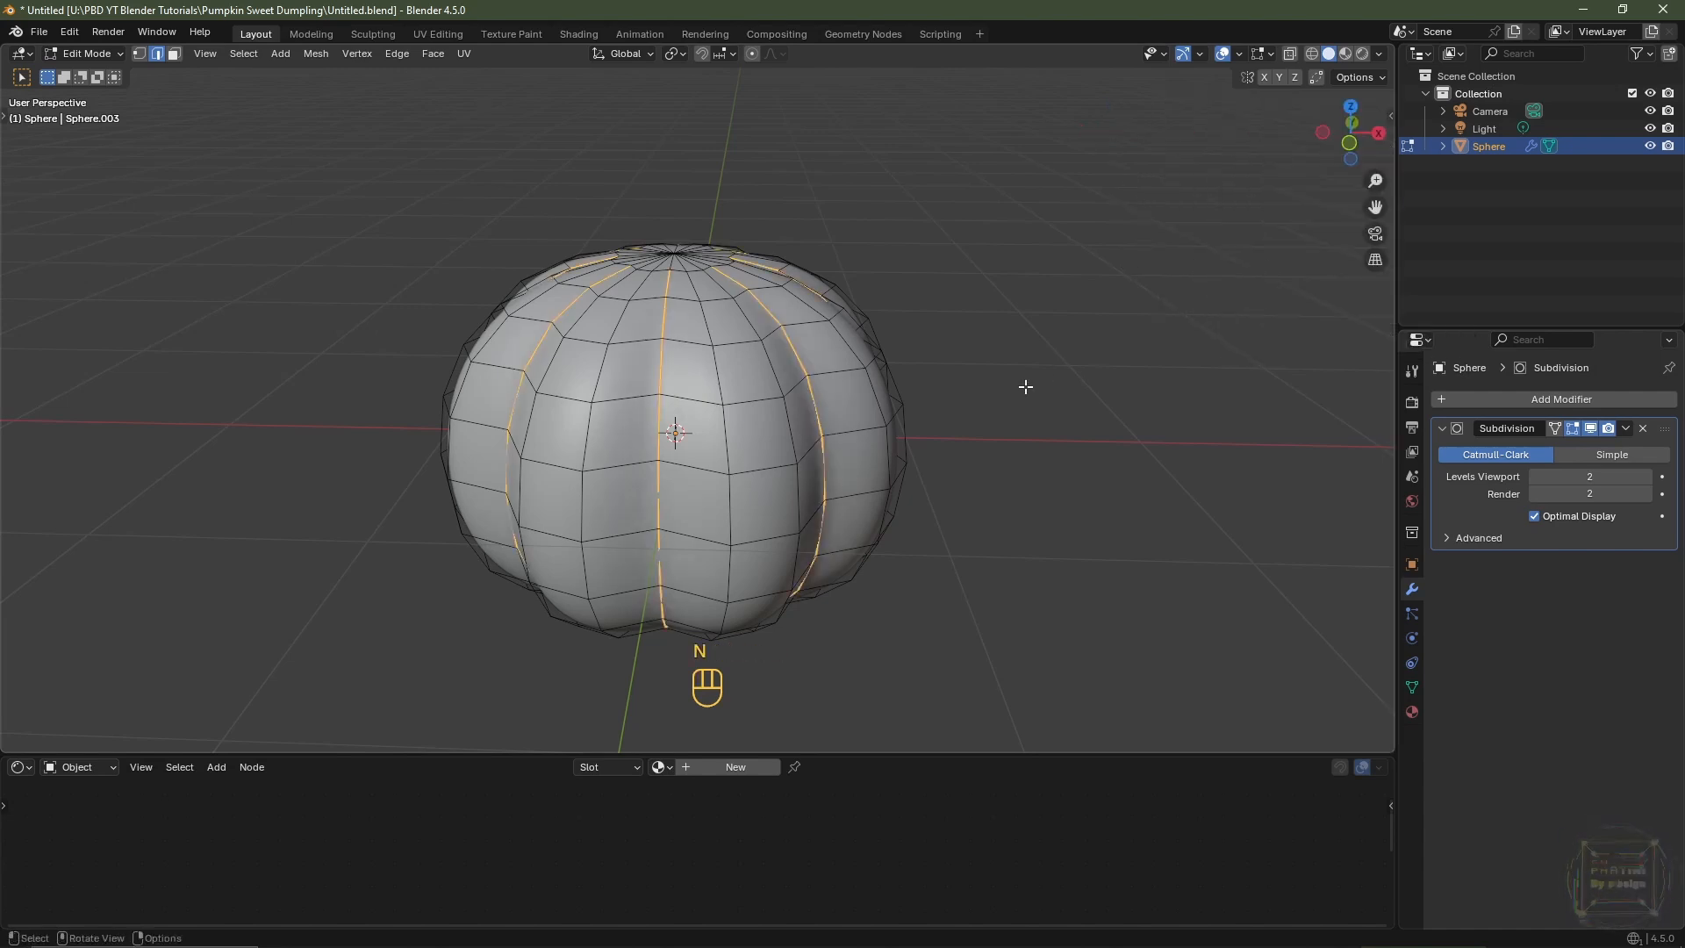
pyautogui.press('Tab')
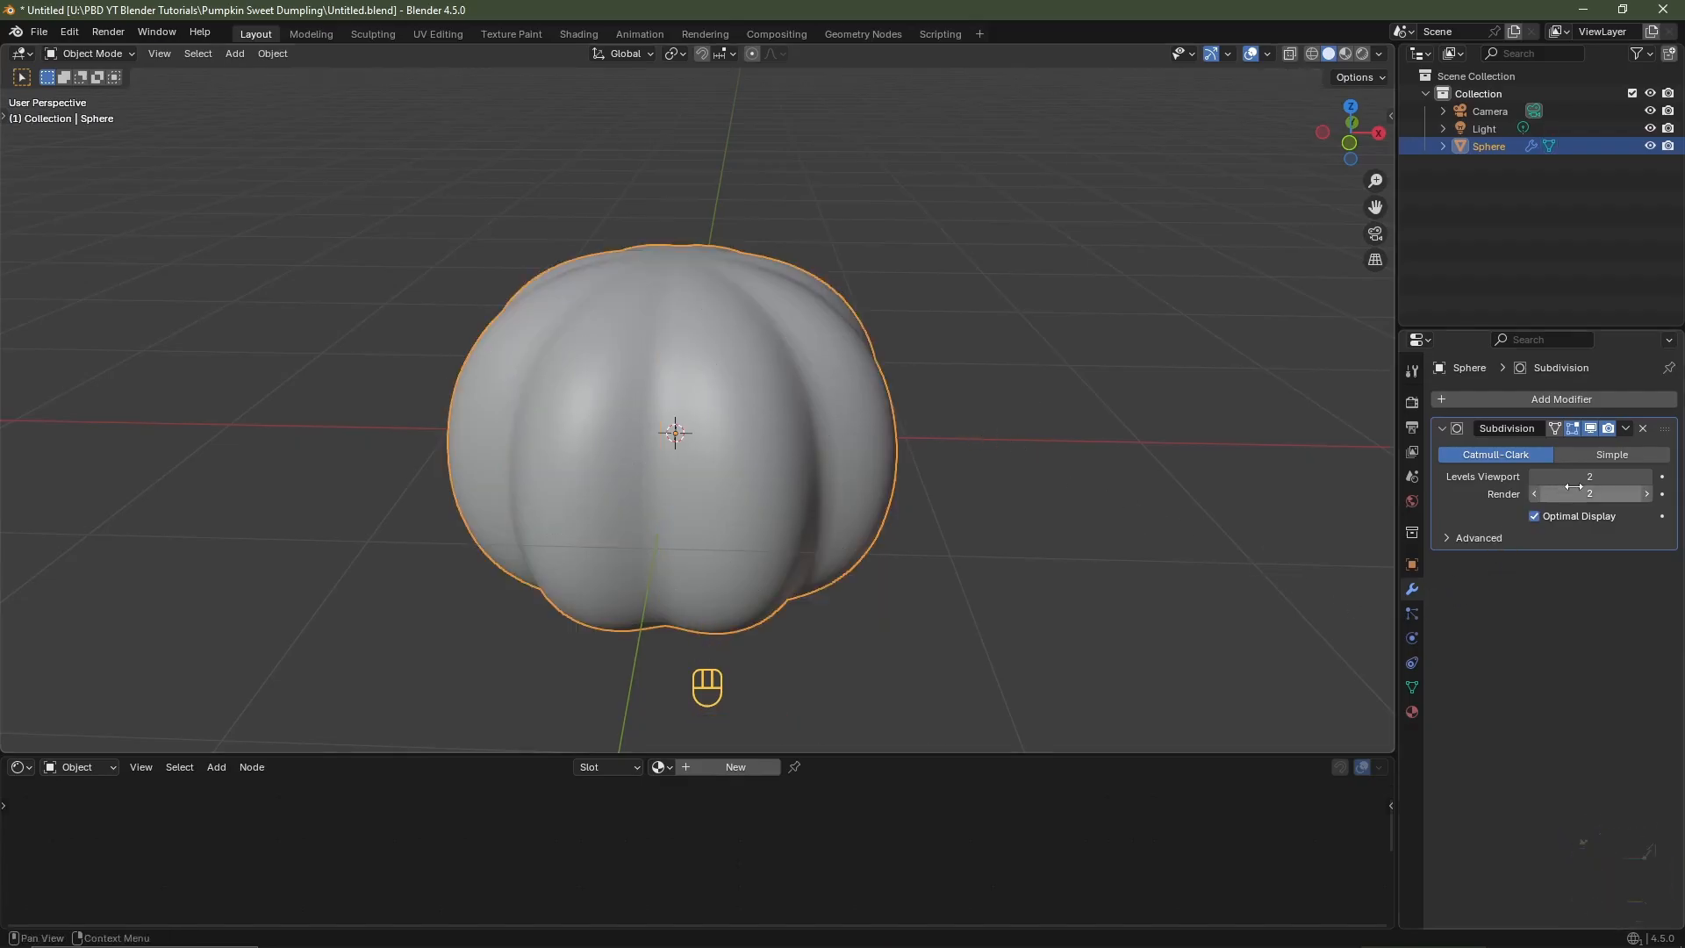
# - Raise the Subdivision modifier's viewport level to 3 and apply the modifier
pyautogui.click(1653, 478)
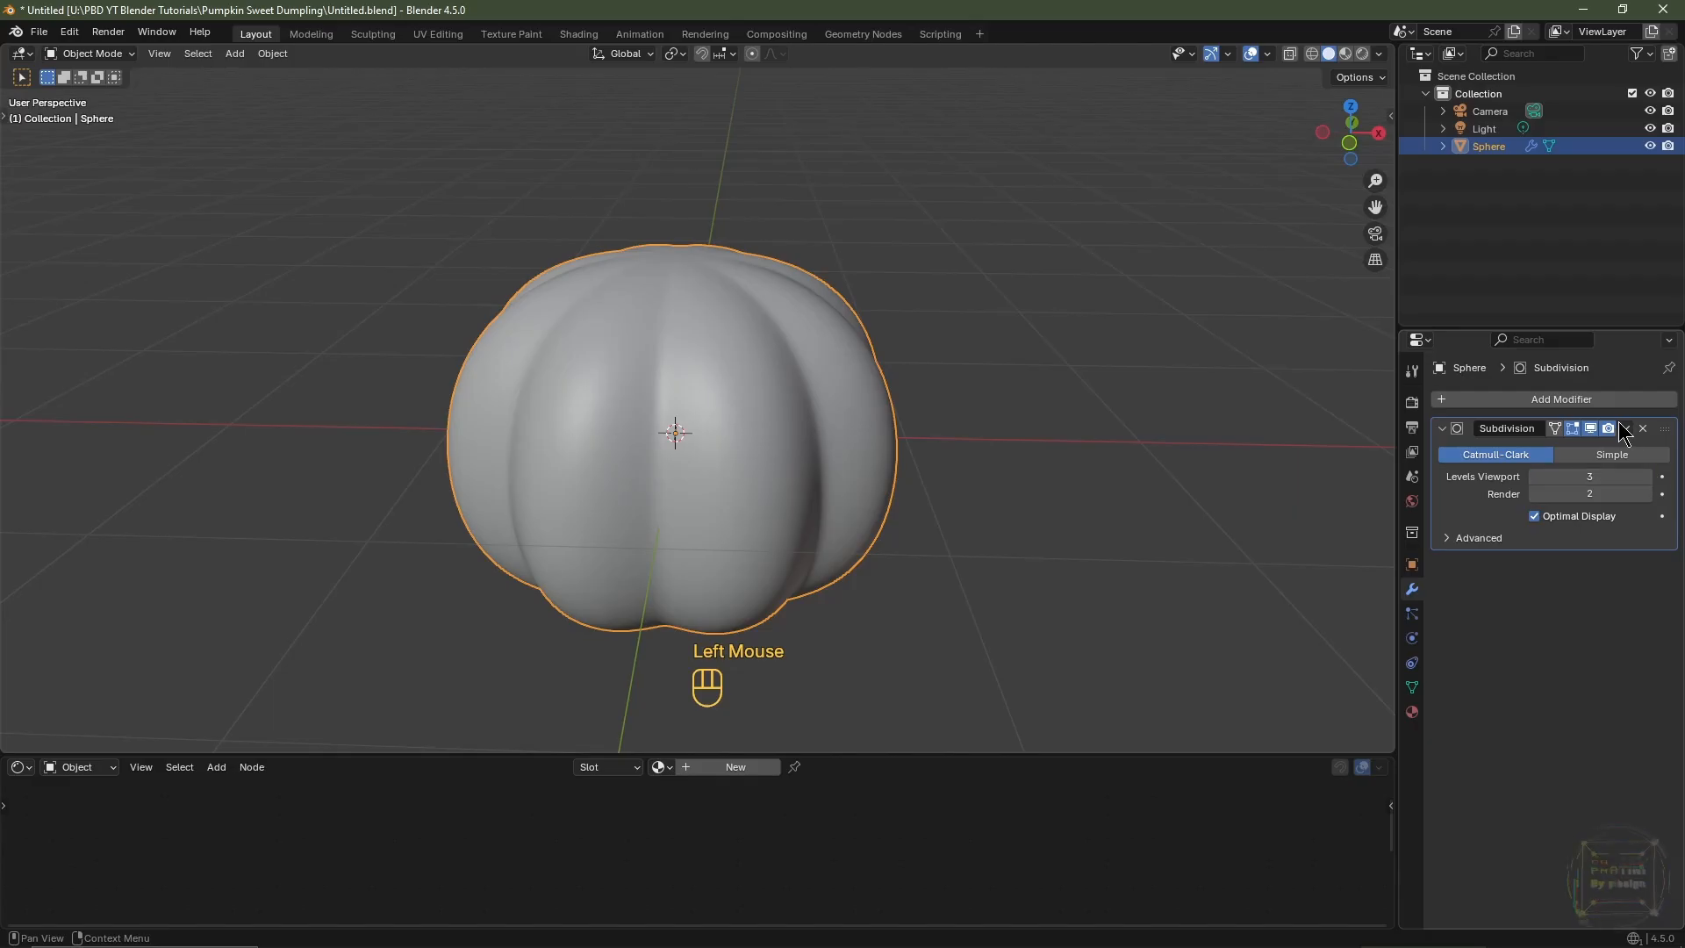
pyautogui.click(1626, 428)
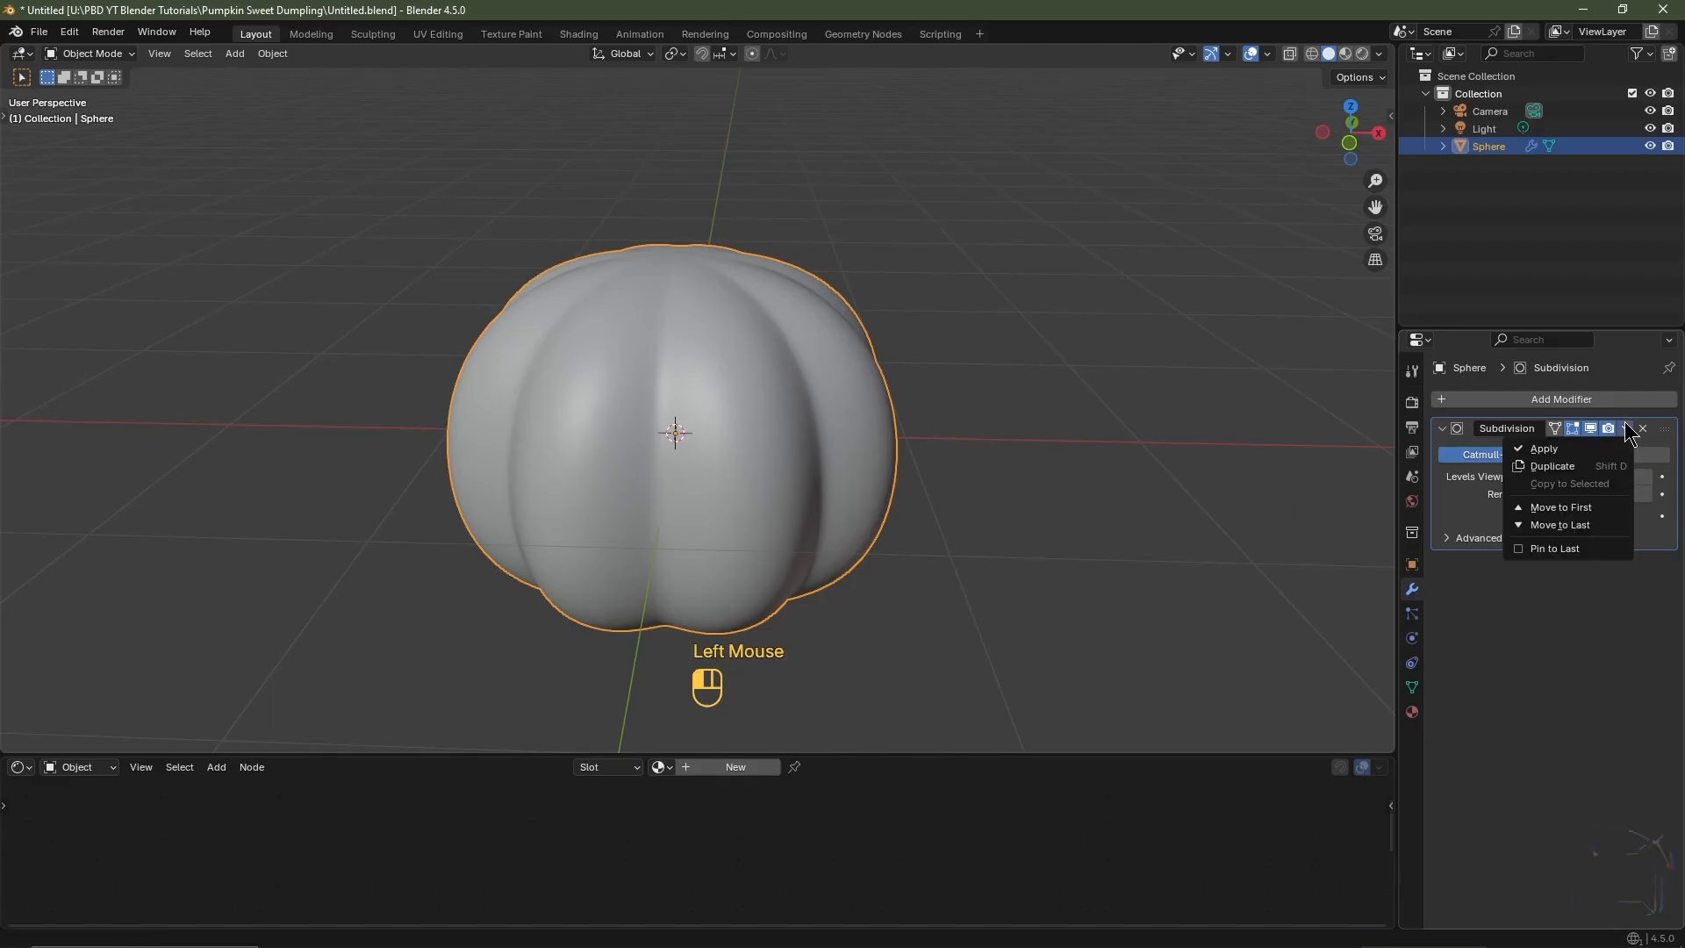
pyautogui.click(1580, 448)
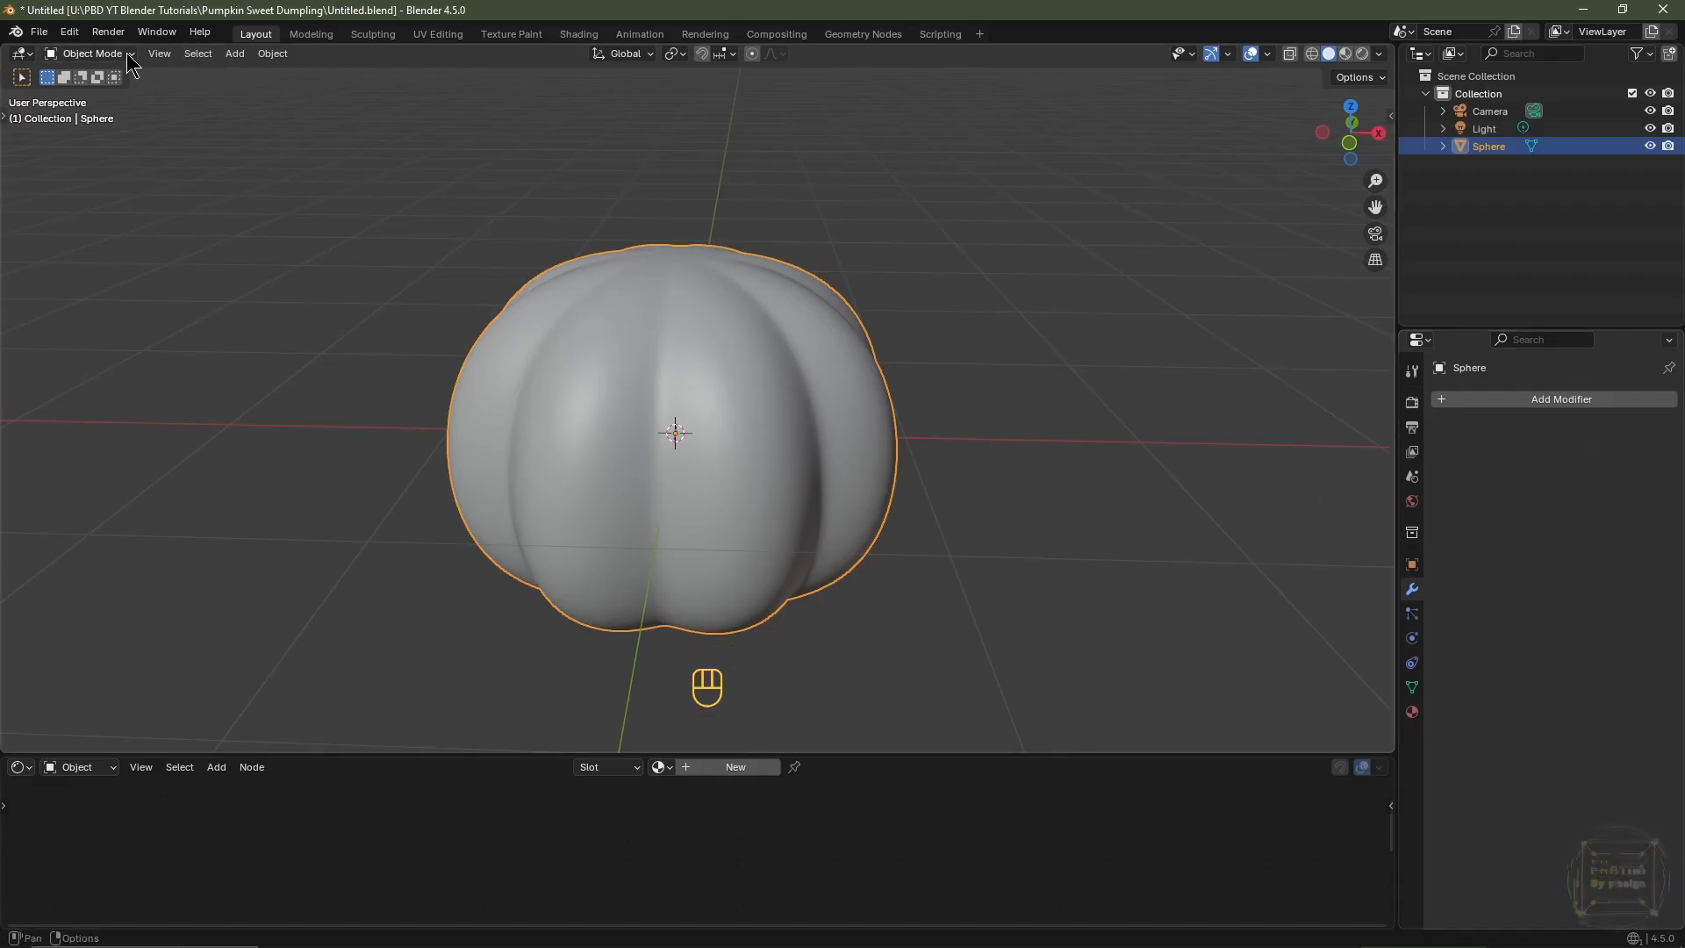
# - Switch the pumpkin to Vertex Paint mode
pyautogui.click(93, 54)
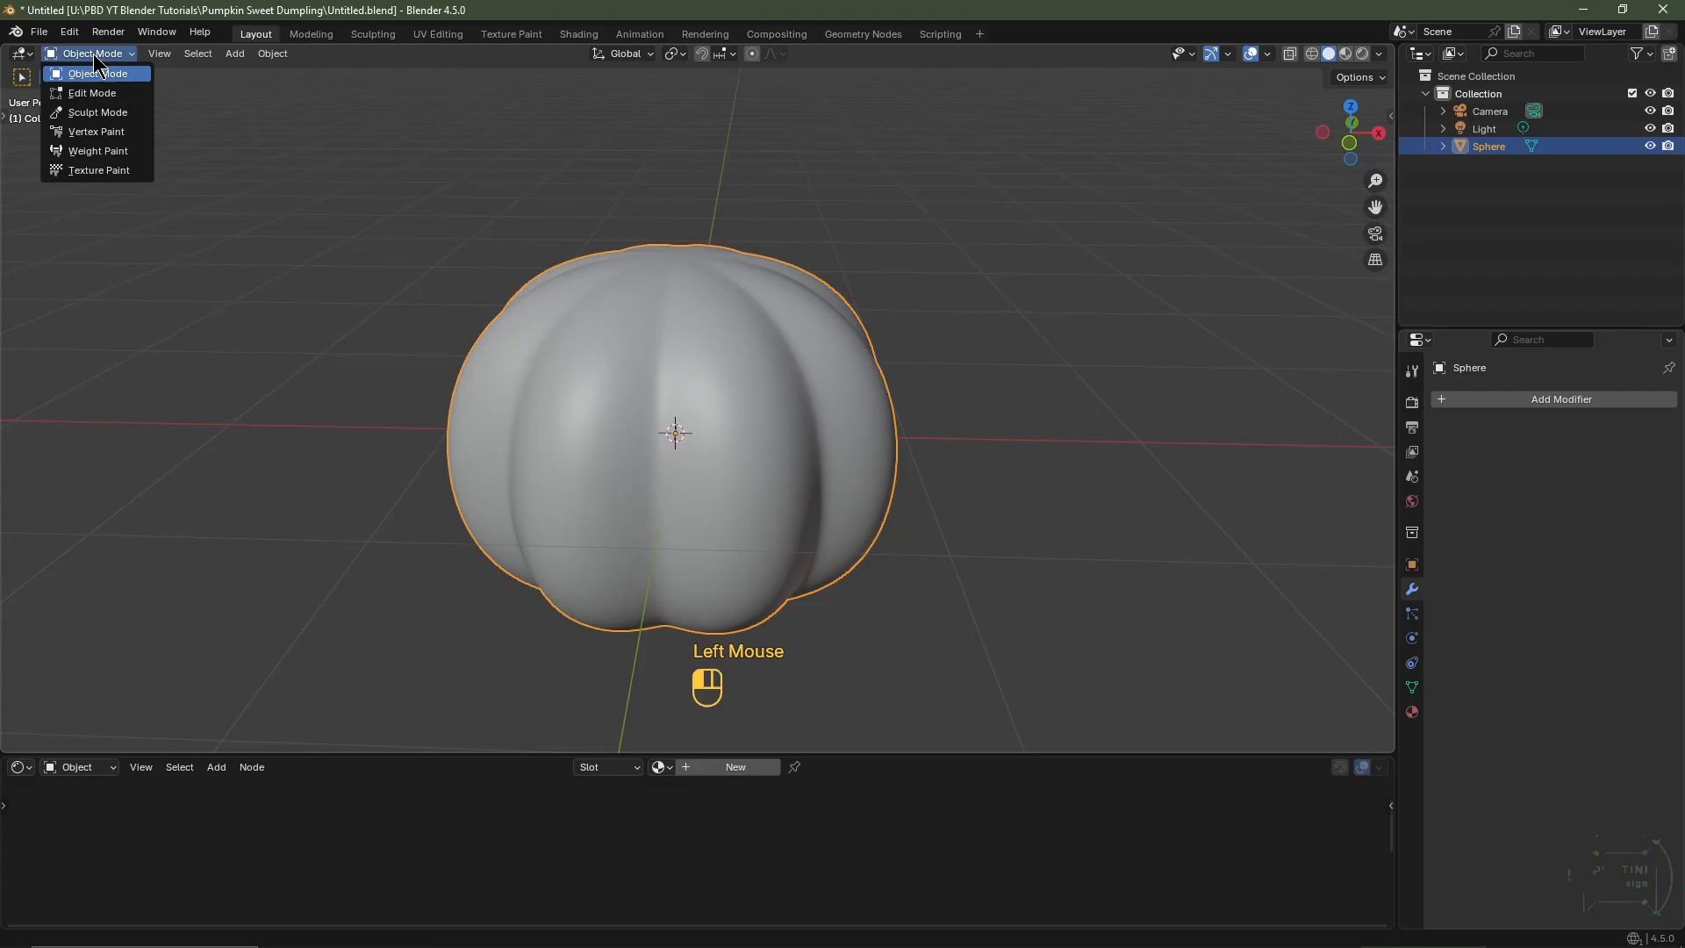
pyautogui.click(98, 134)
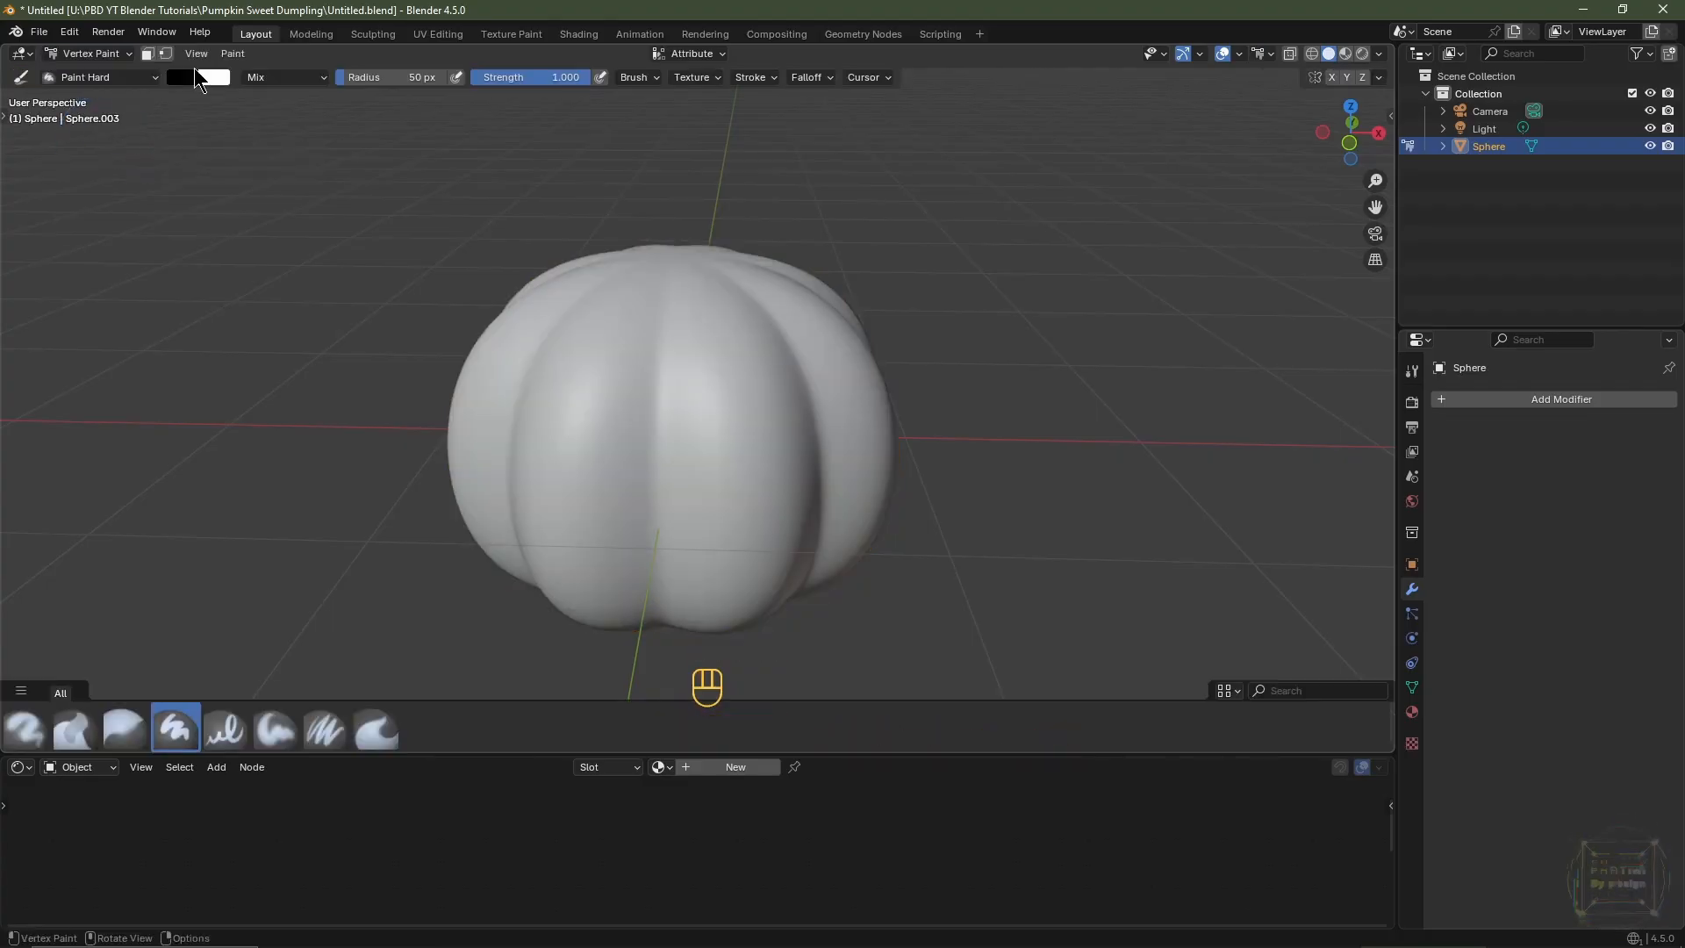
# - Apply Dirty Vertex Colors to the pumpkin with Blur Iterations set to 2
pyautogui.click(234, 54)
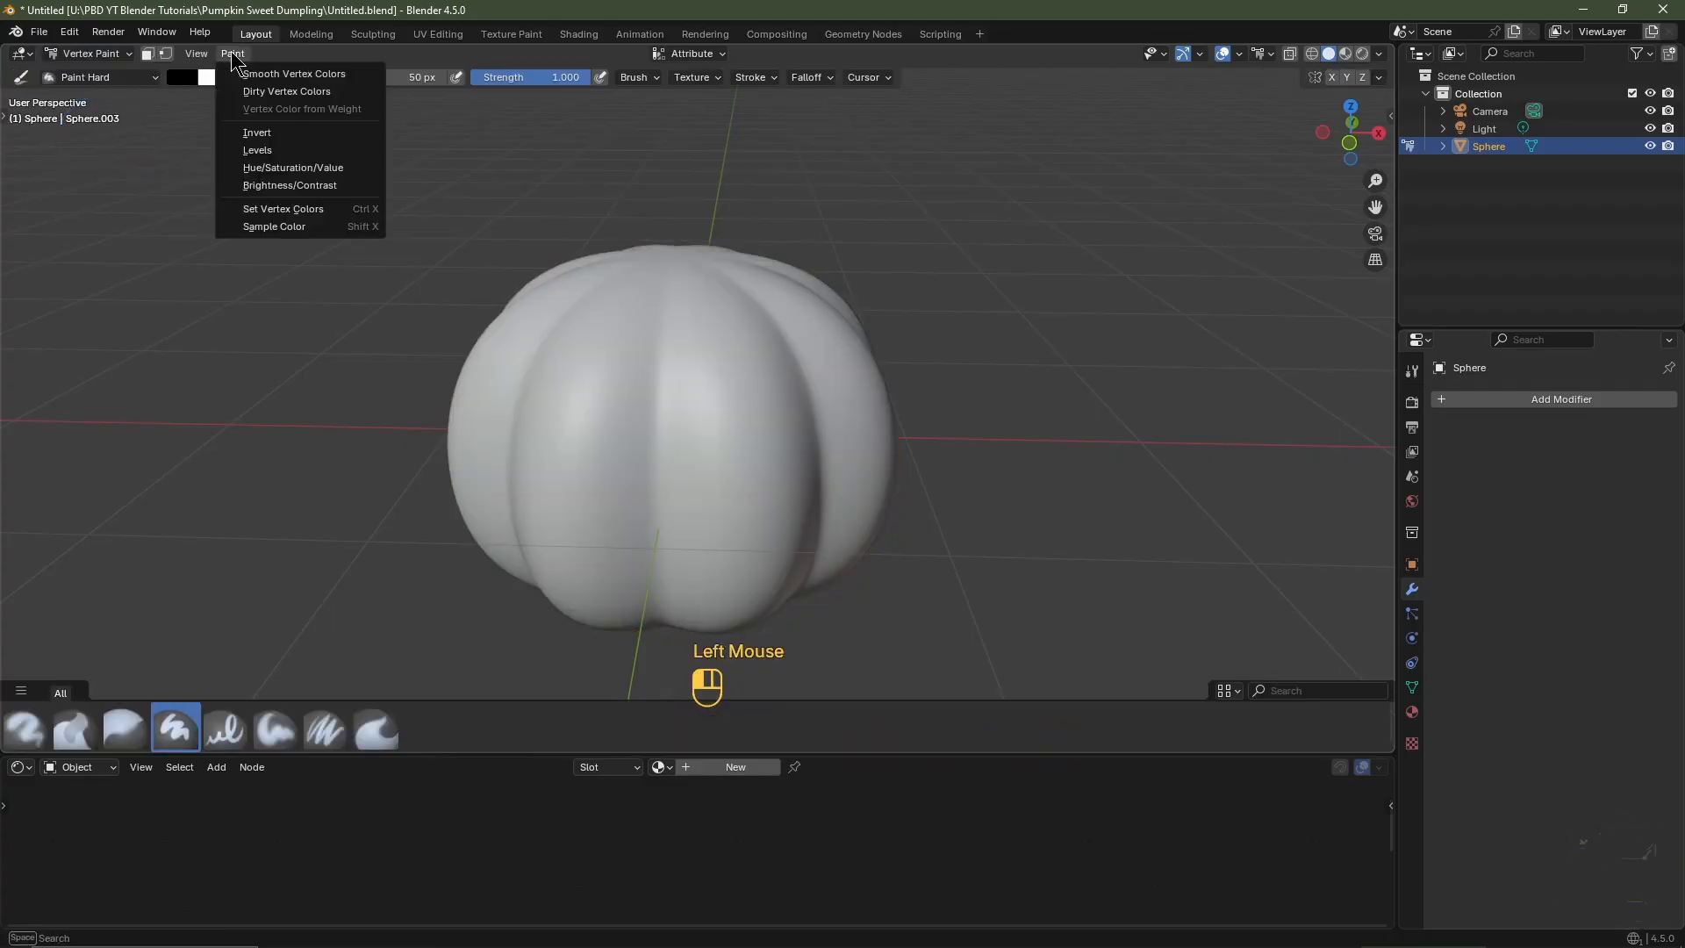
pyautogui.click(265, 93)
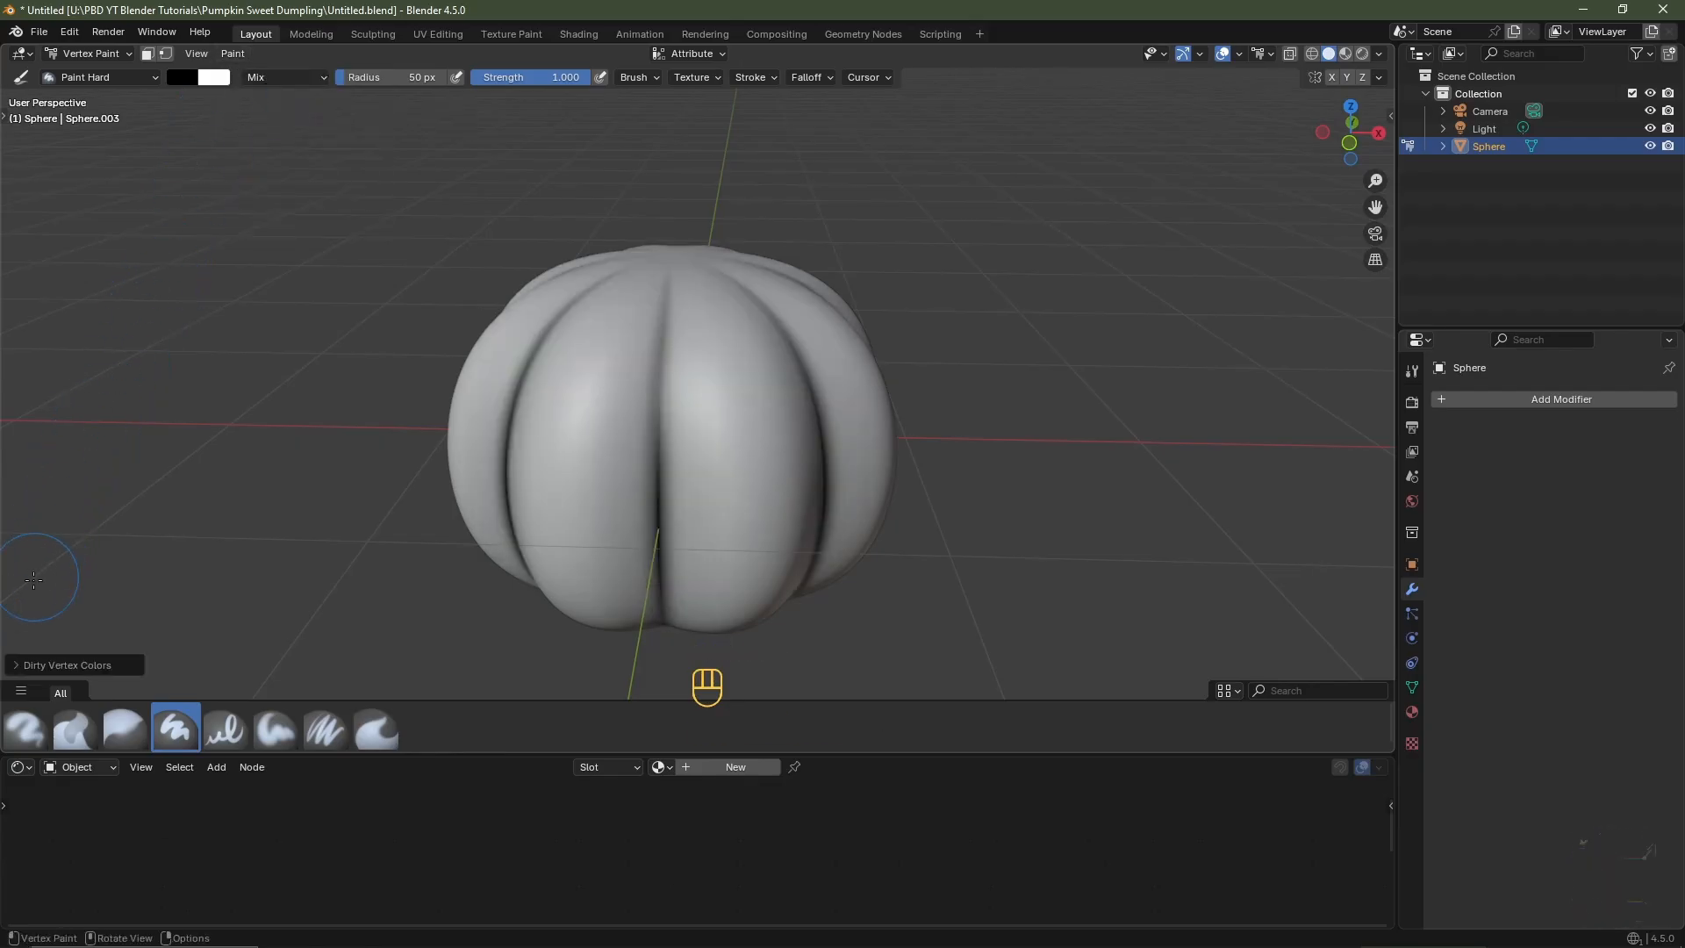
pyautogui.click(16, 665)
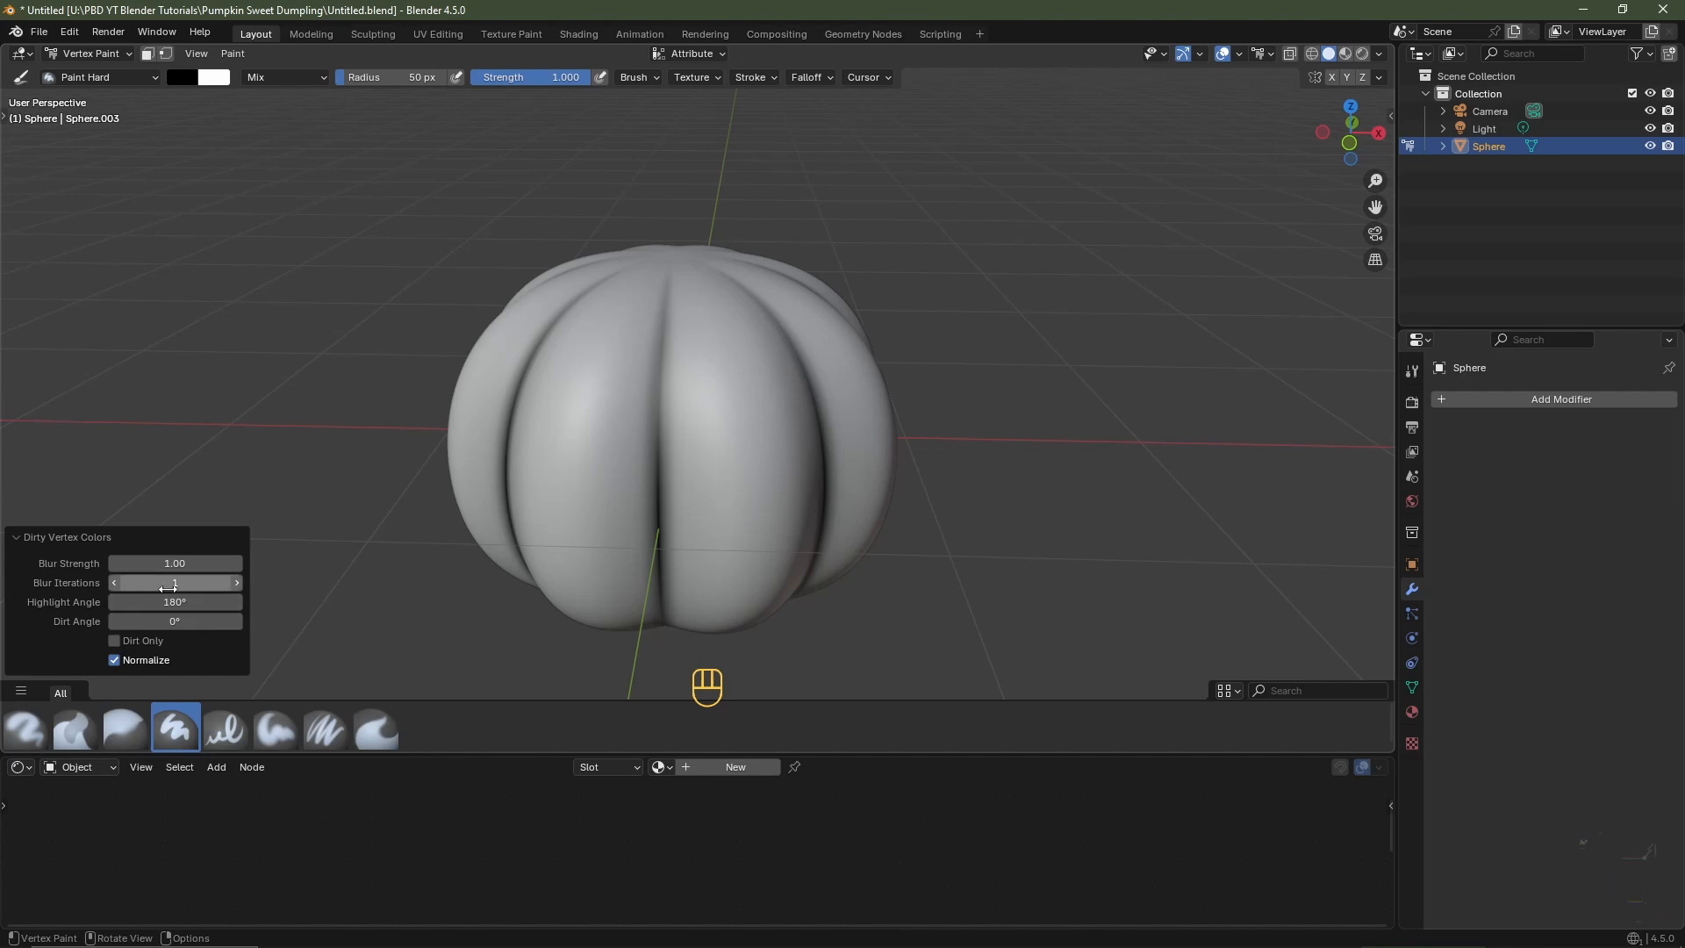
pyautogui.click(174, 583)
pyautogui.press('Return')
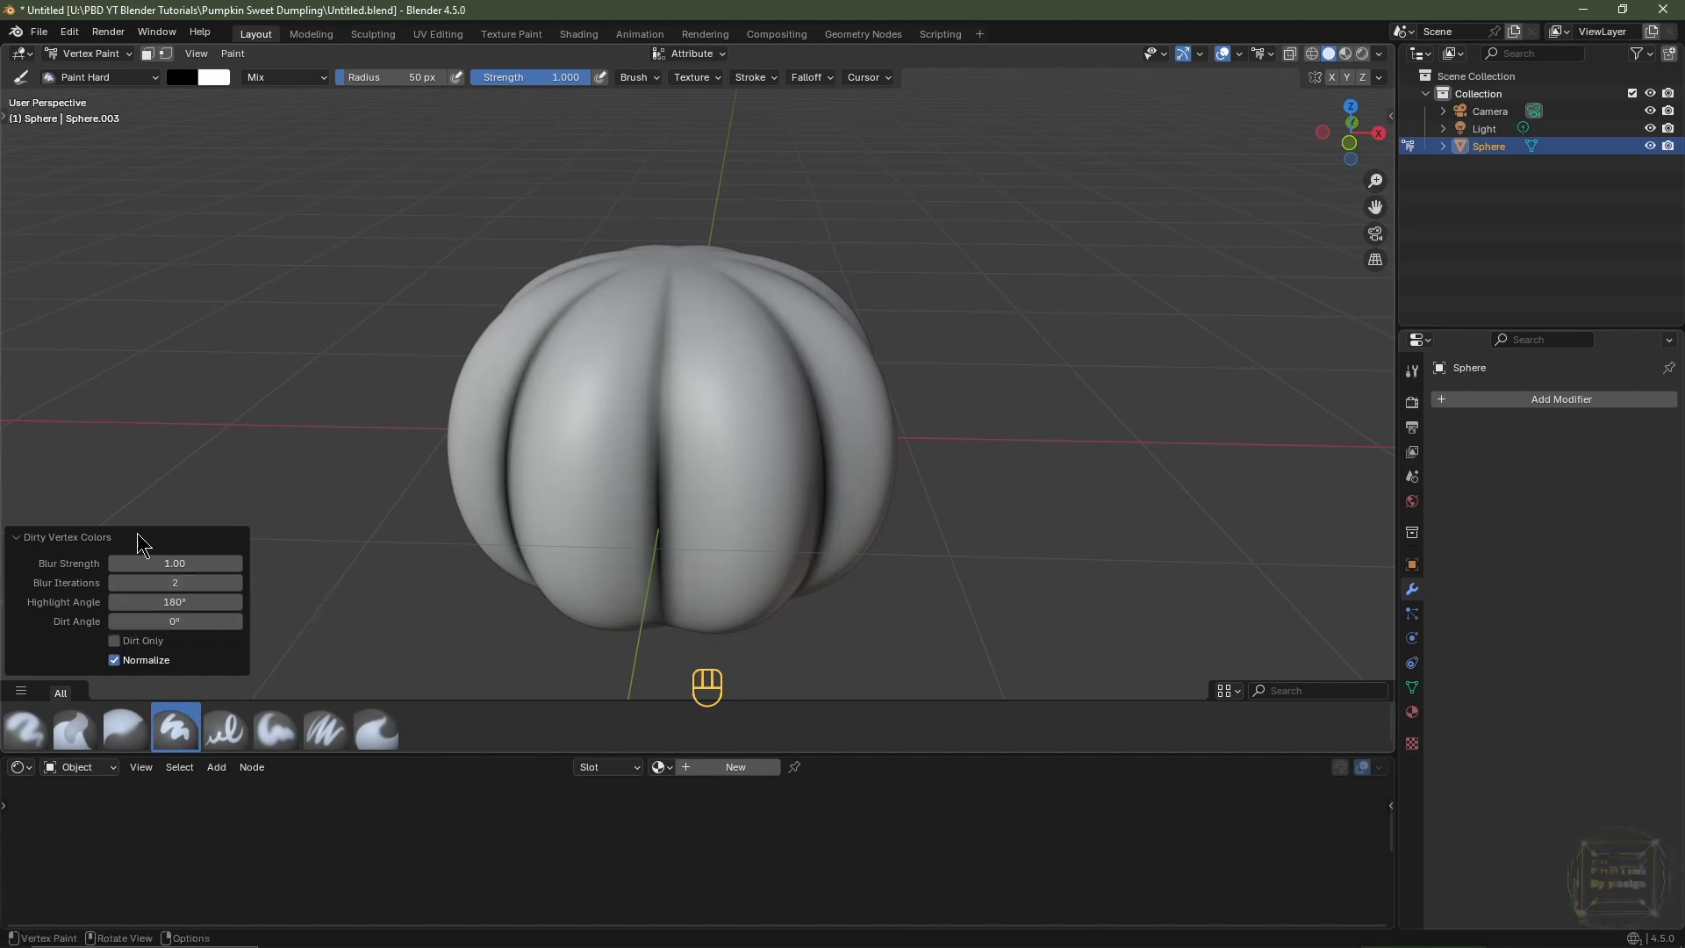
# - Apply Dirty Vertex Colors a second time to darken the grooves further and return to Object Mode
pyautogui.click(236, 54)
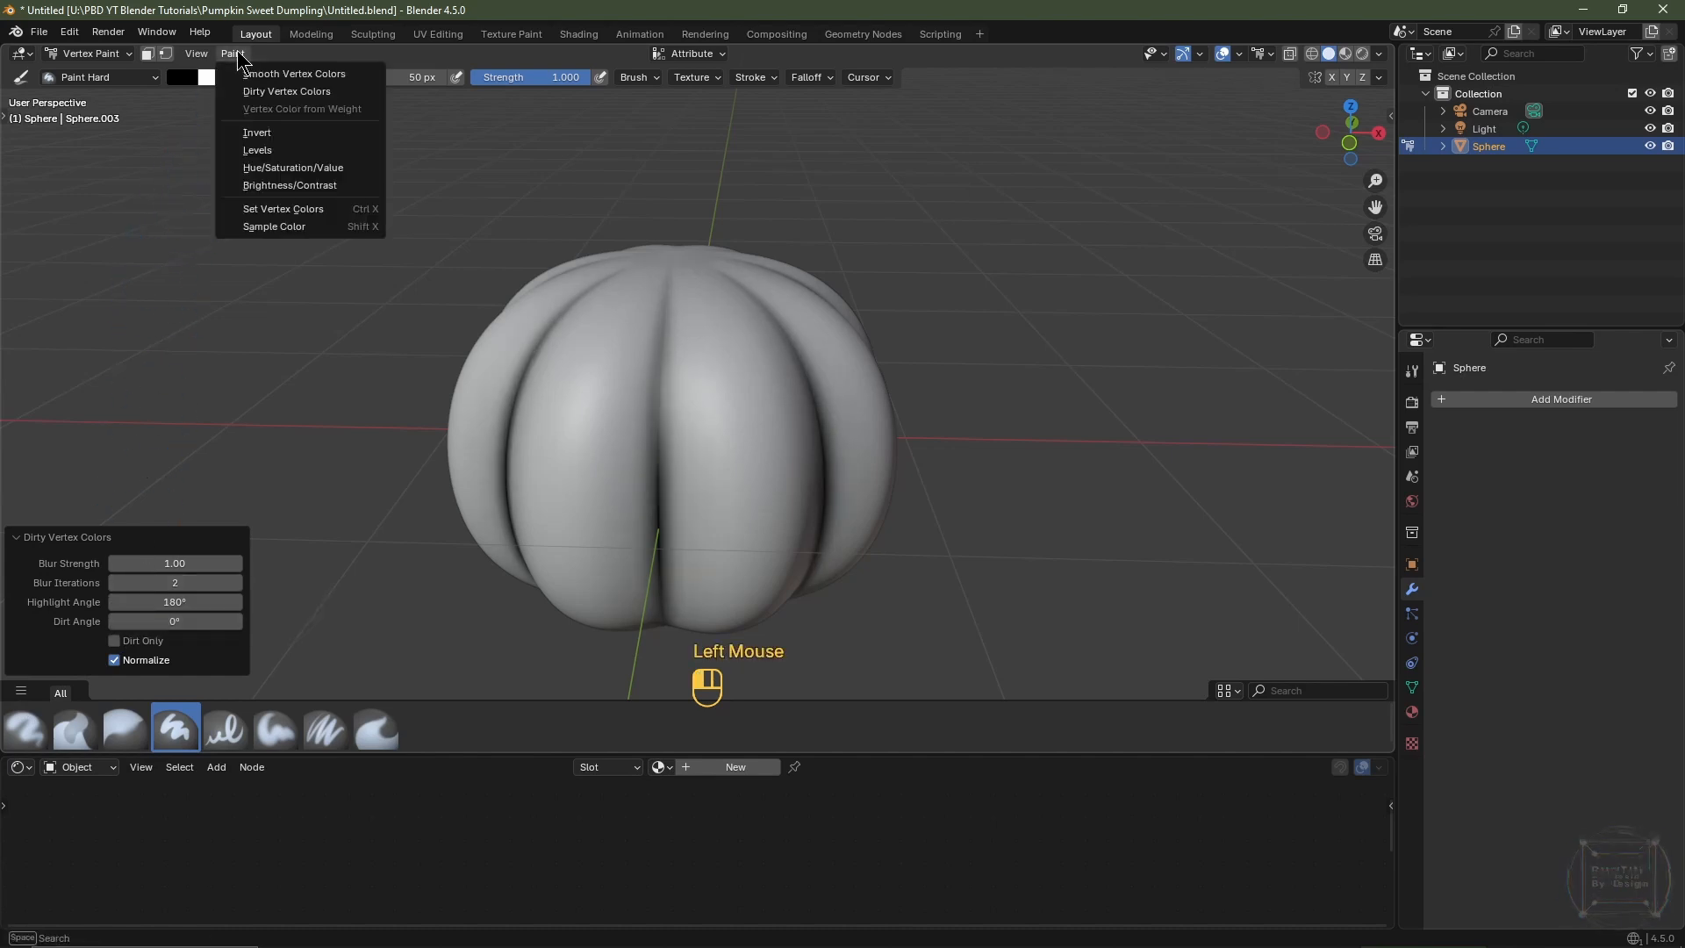
pyautogui.click(263, 92)
pyautogui.click(99, 55)
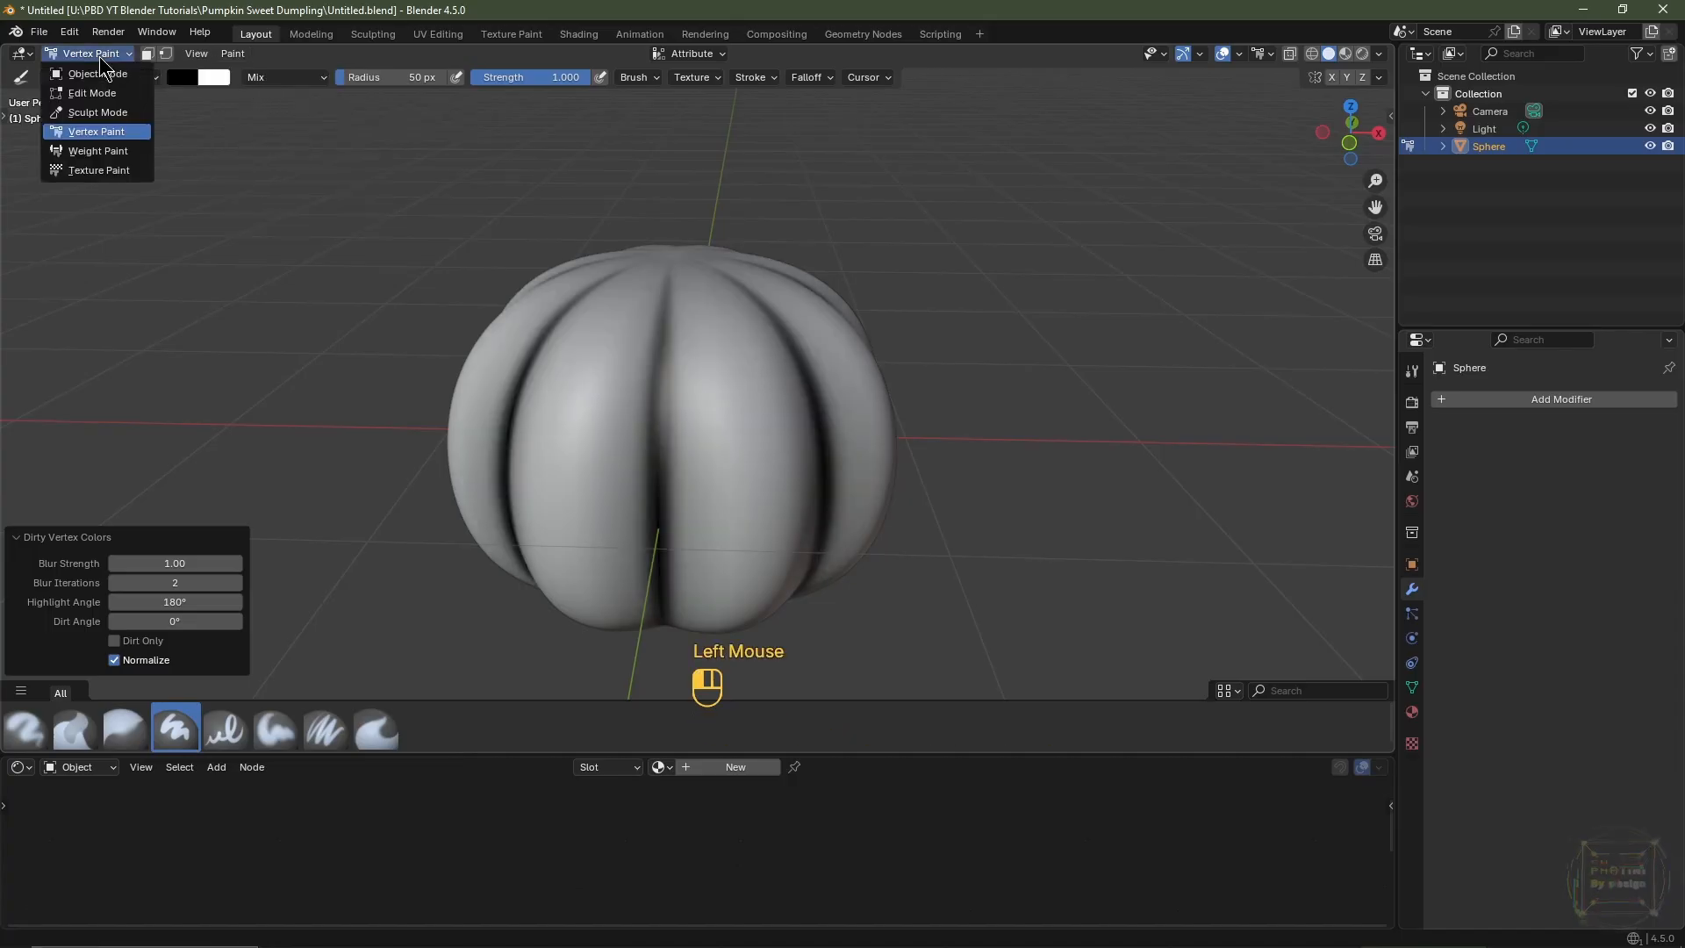
pyautogui.click(99, 75)
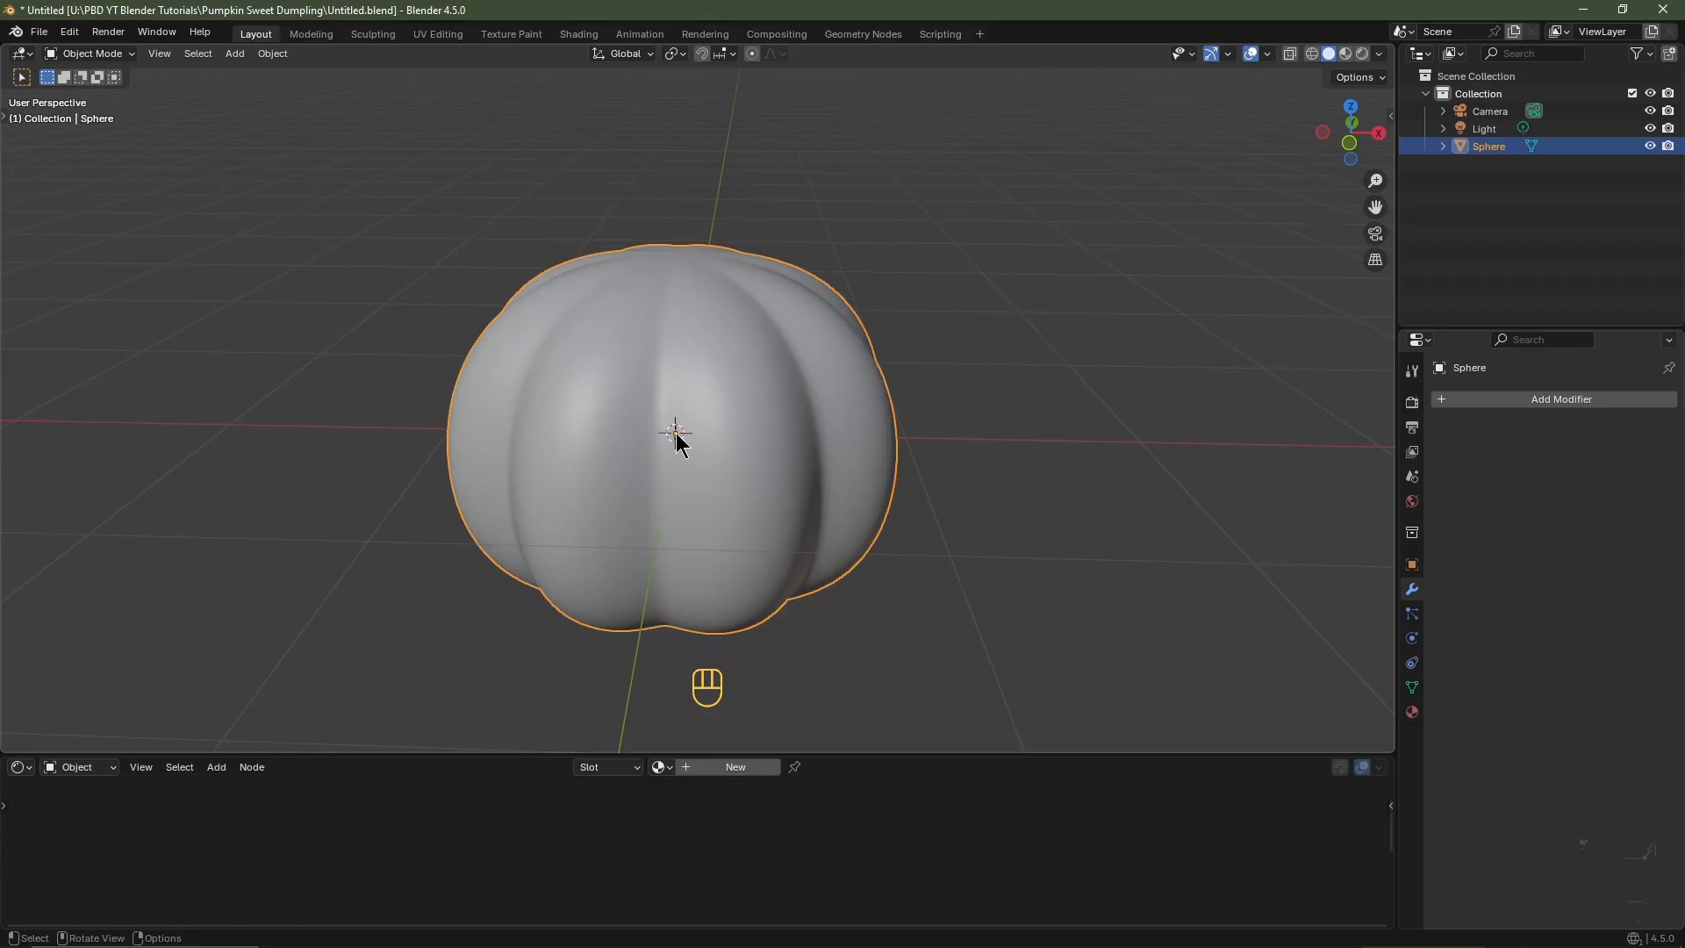
# - Rename the Sphere object to Sweet Dumpling Pumpkin
pyautogui.doubleClick(1503, 147)
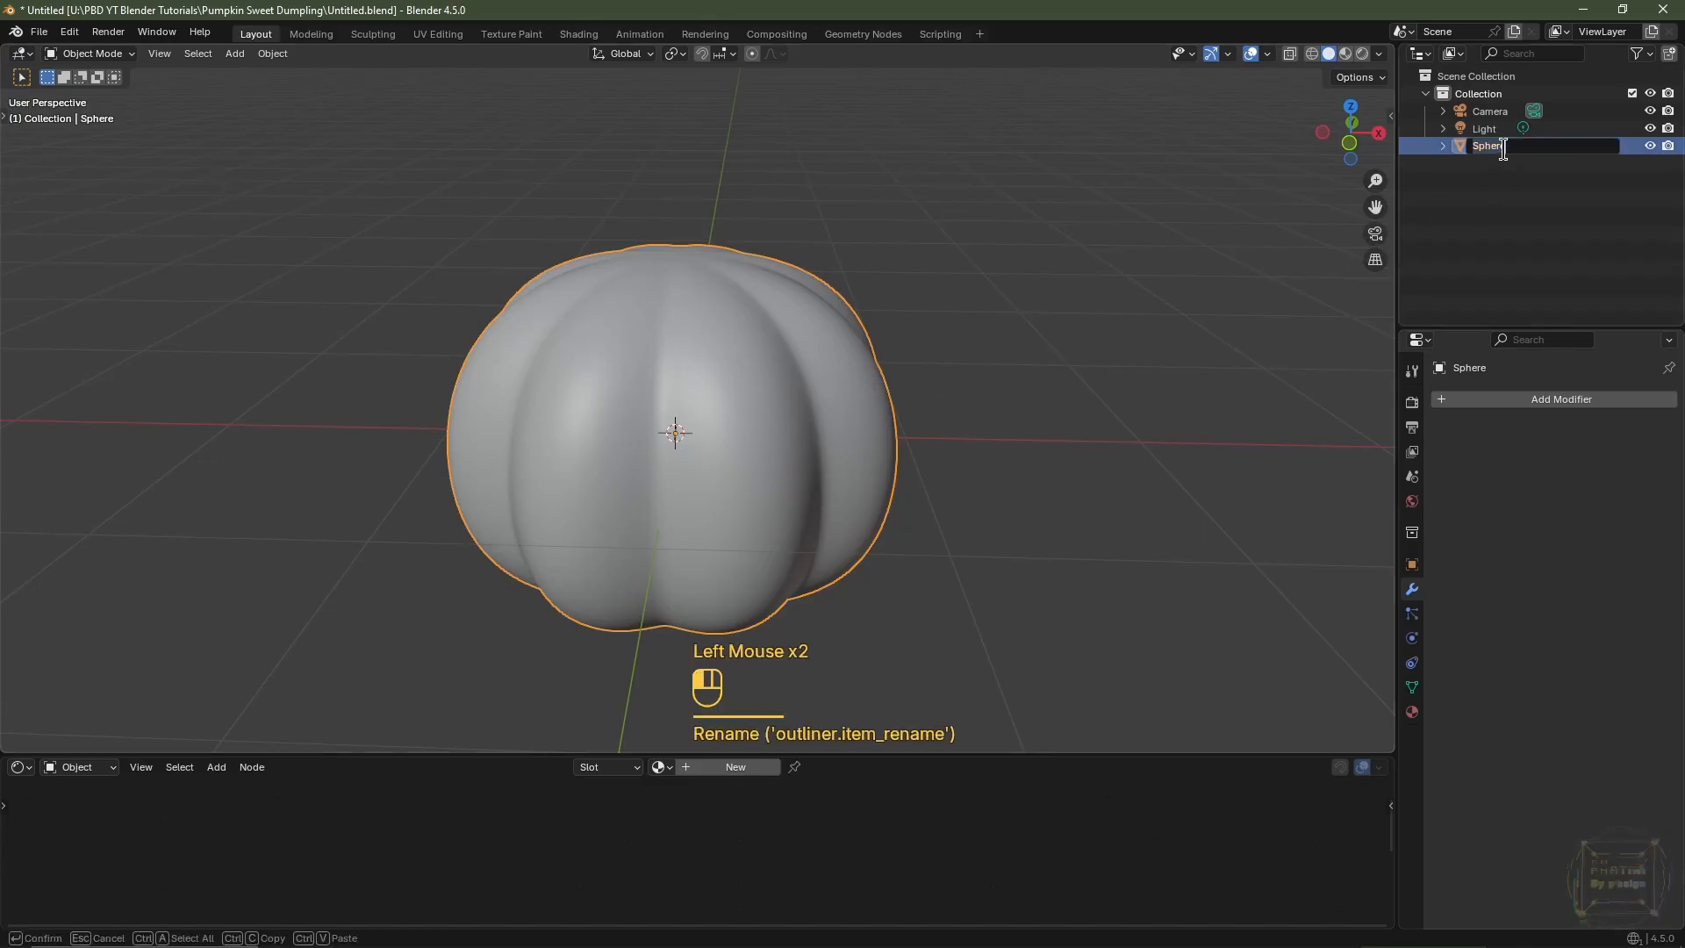
pyautogui.write('Sweet Dum')
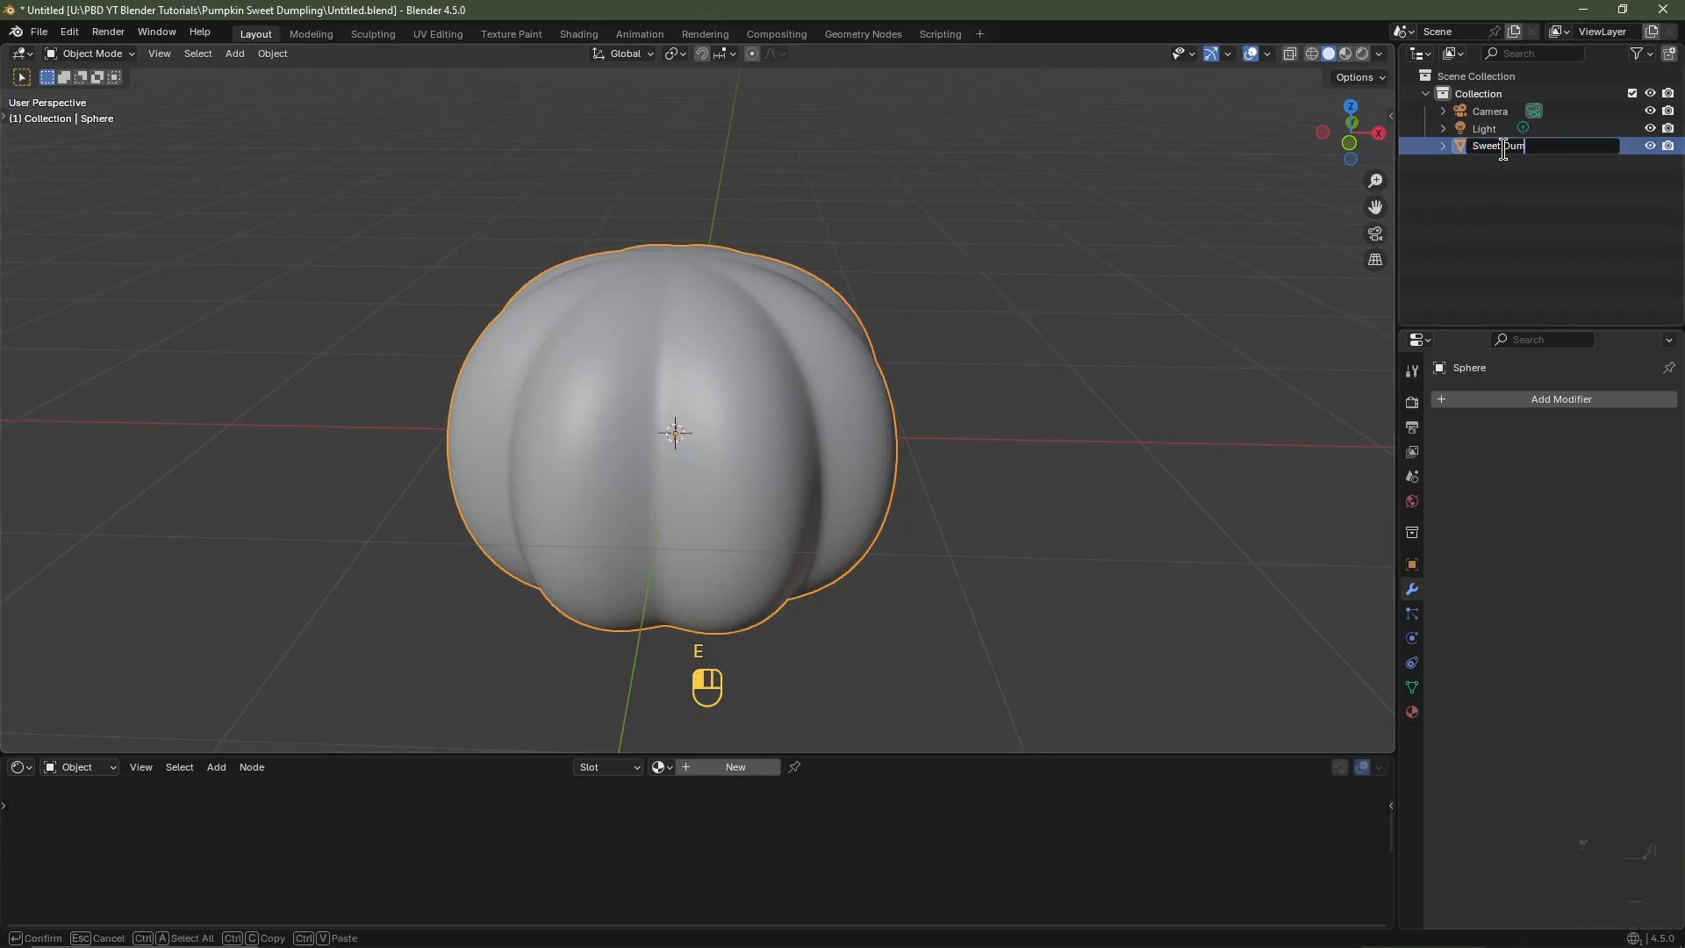
pyautogui.write('pling Pumpkin')
pyautogui.press('Return')
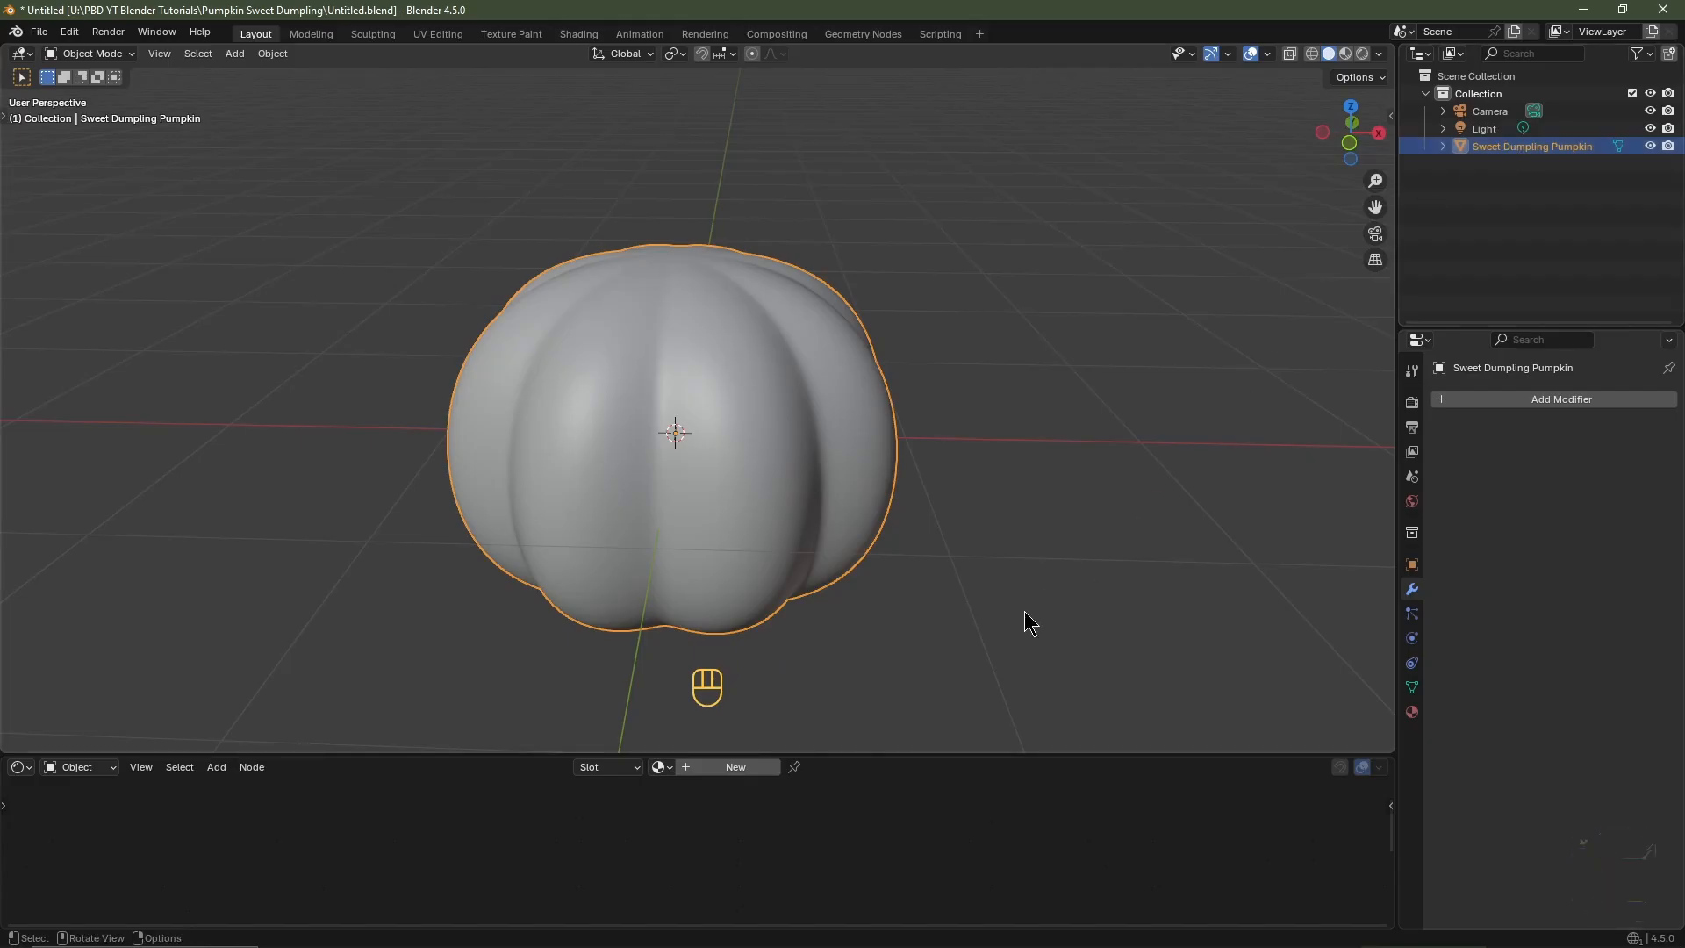
# - Enlarge the shader editor and create a new material named Sweet Dumpling Pumpkin for the pumpkin
pyautogui.moveTo(896, 751); pyautogui.dragTo(868, 553)
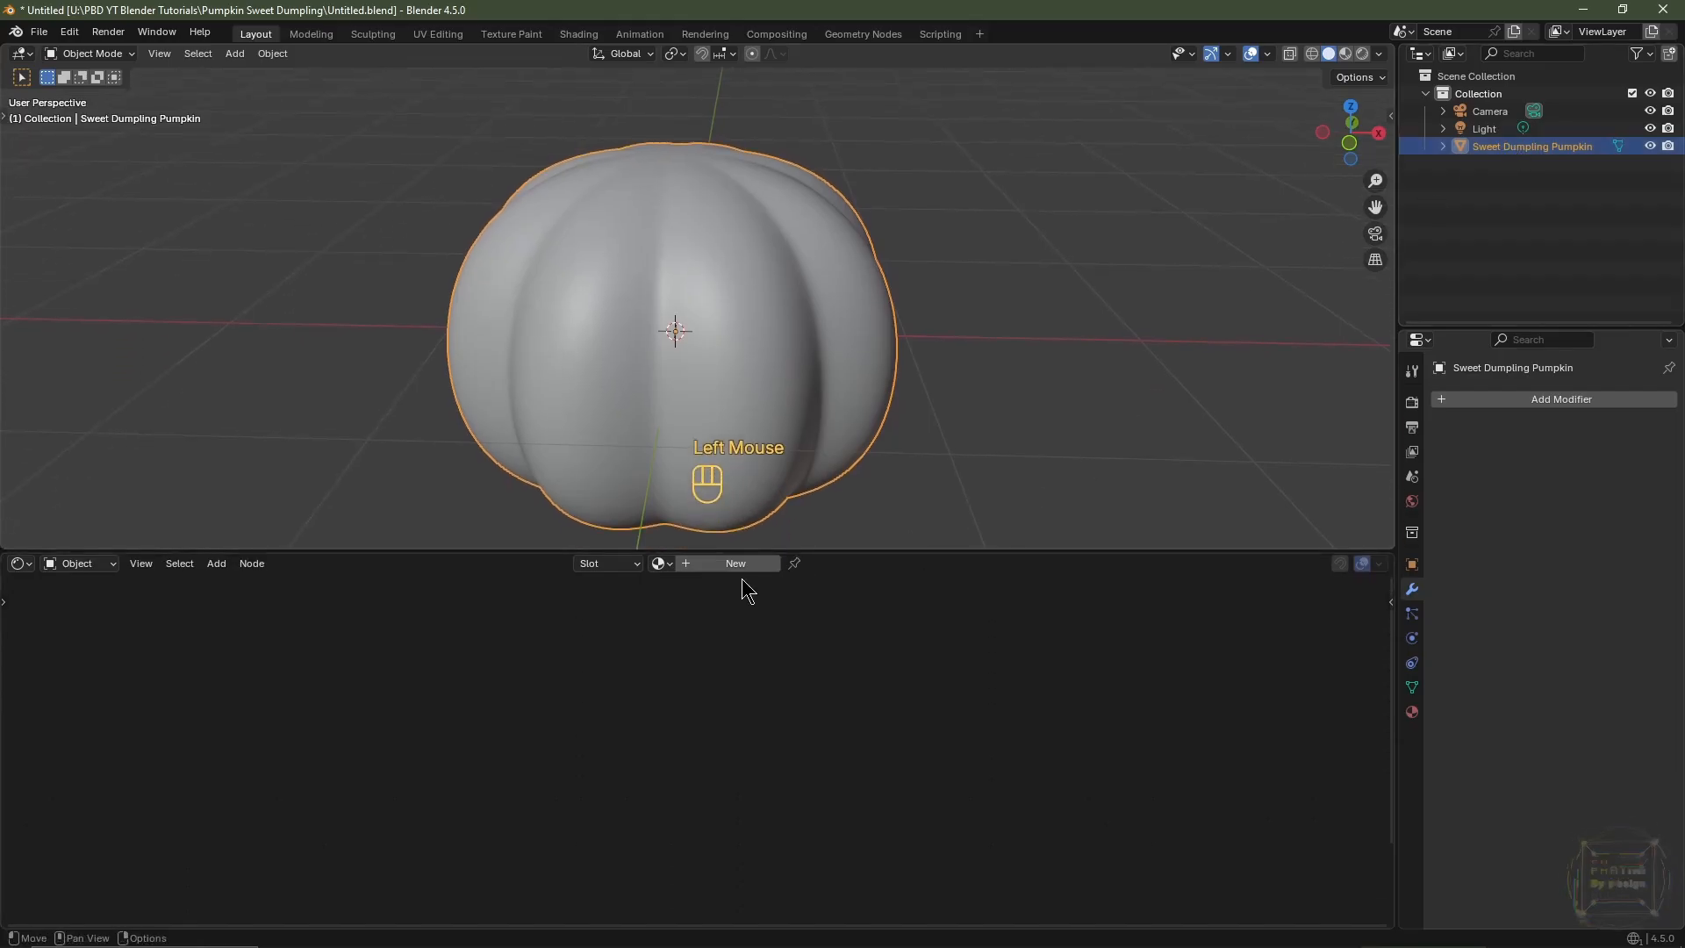
pyautogui.click(719, 566)
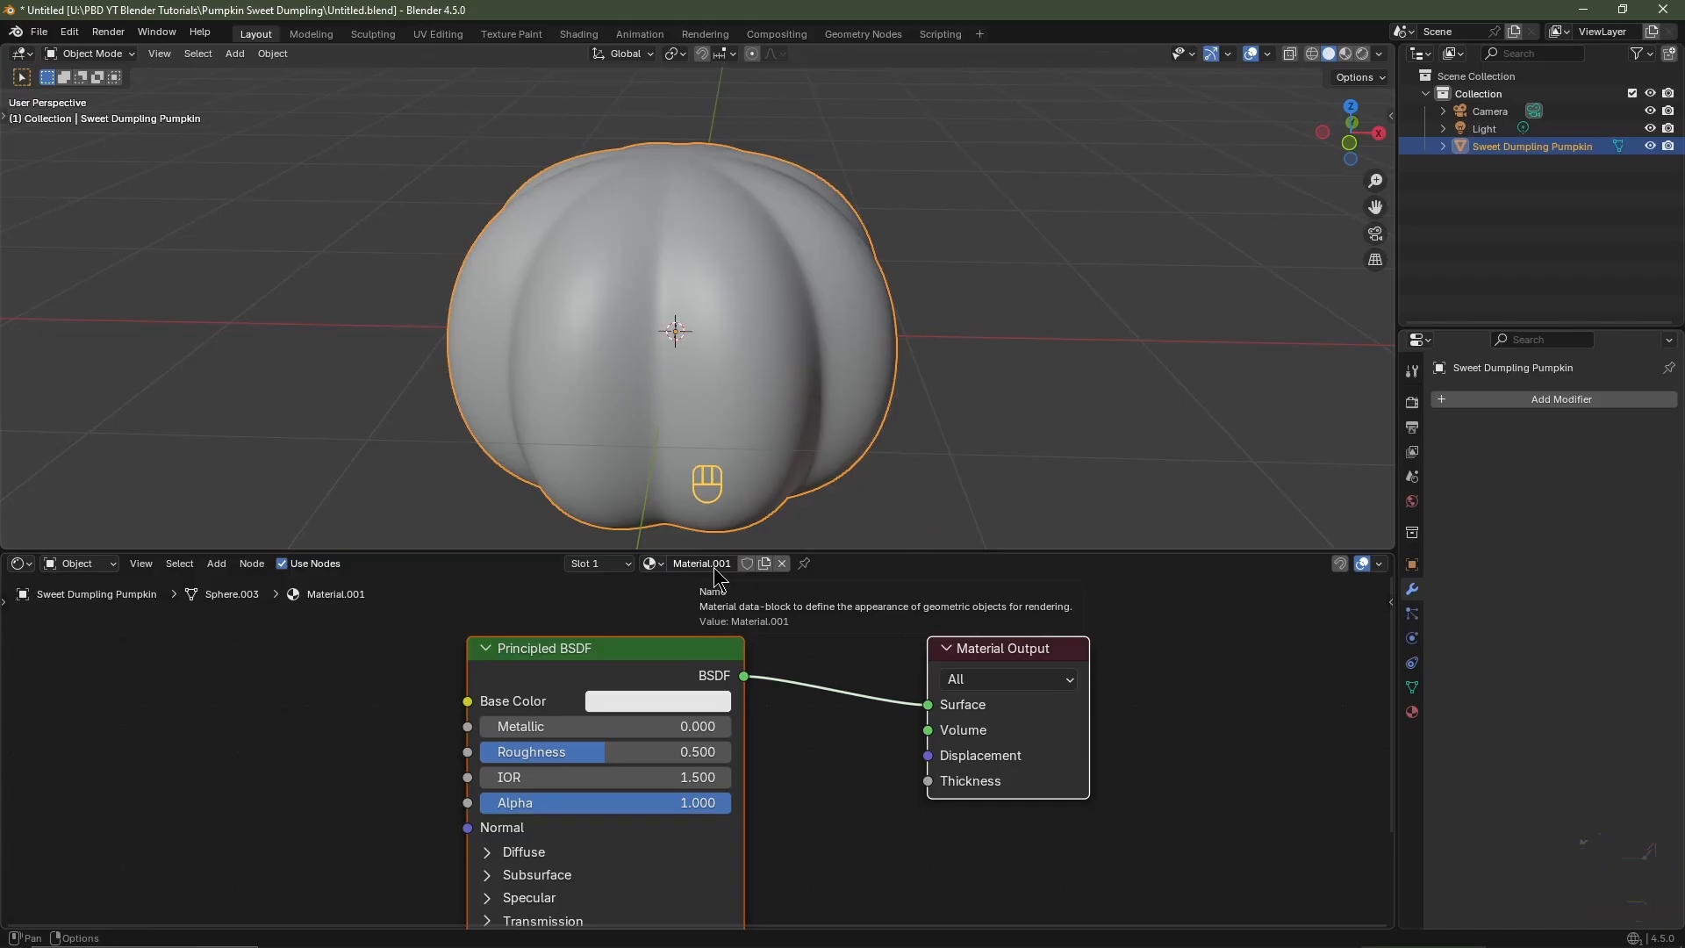
pyautogui.doubleClick(713, 564)
pyautogui.write('Sweet D')
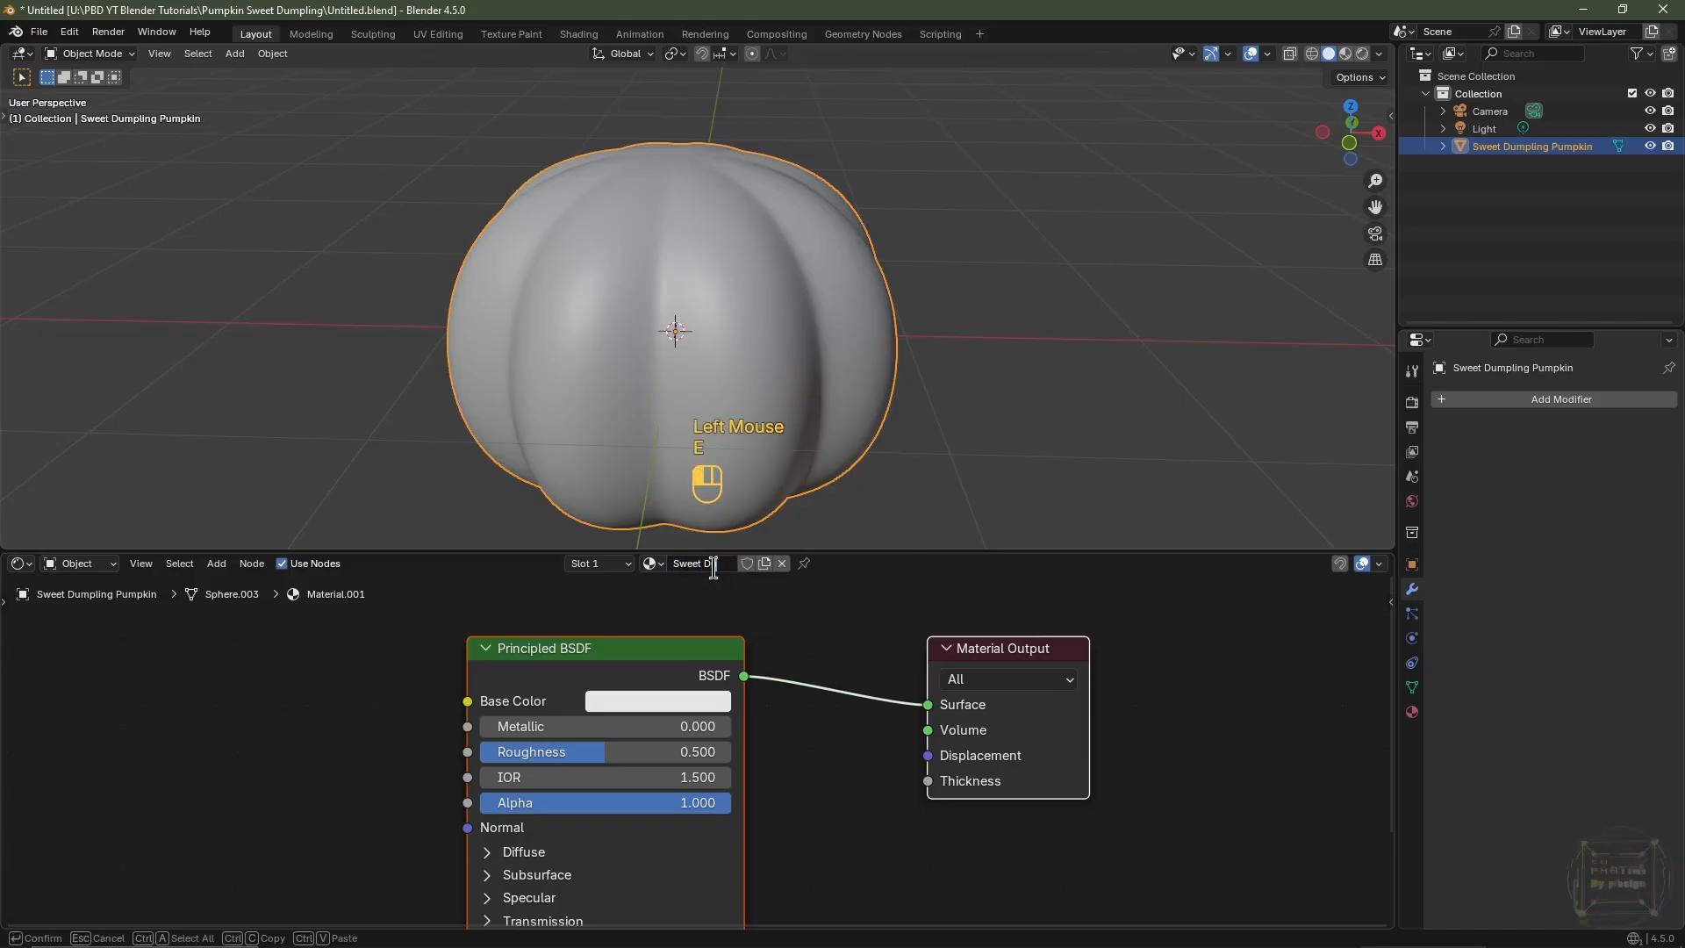
pyautogui.write('umpling Pumpkin')
pyautogui.press('Return')
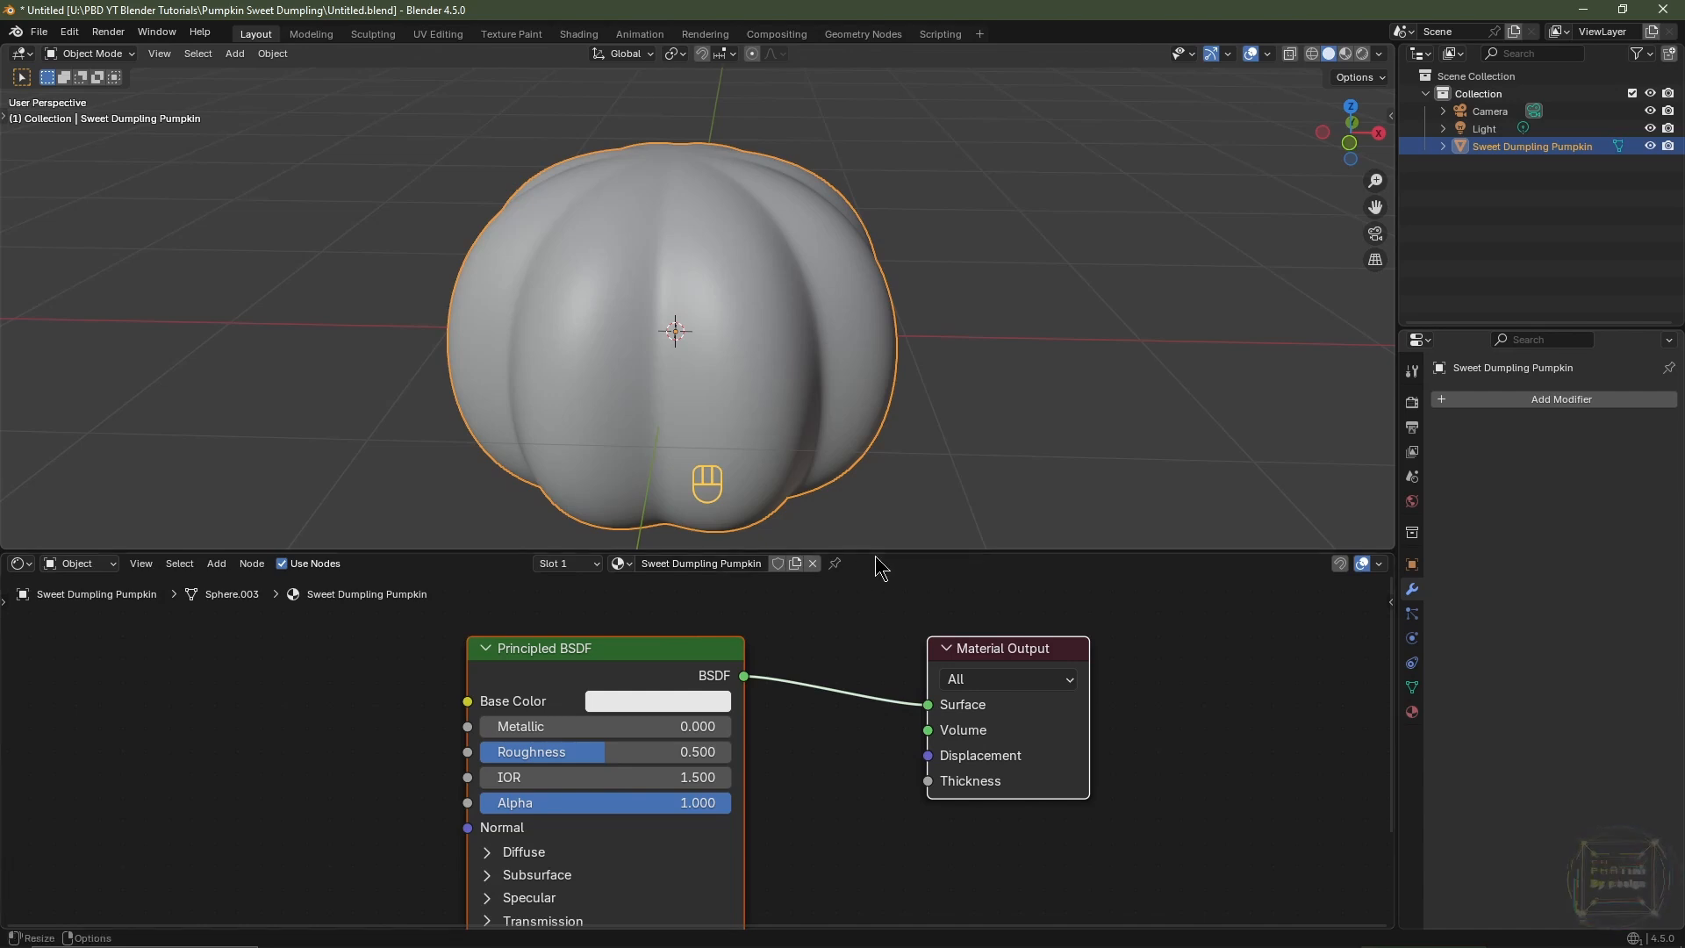
# - Enlarge the shader editor further and switch the 3D viewport to Material Preview shading
pyautogui.moveTo(895, 553); pyautogui.dragTo(912, 449)
pyautogui.moveTo(911, 352); pyautogui.dragTo(905, 255)
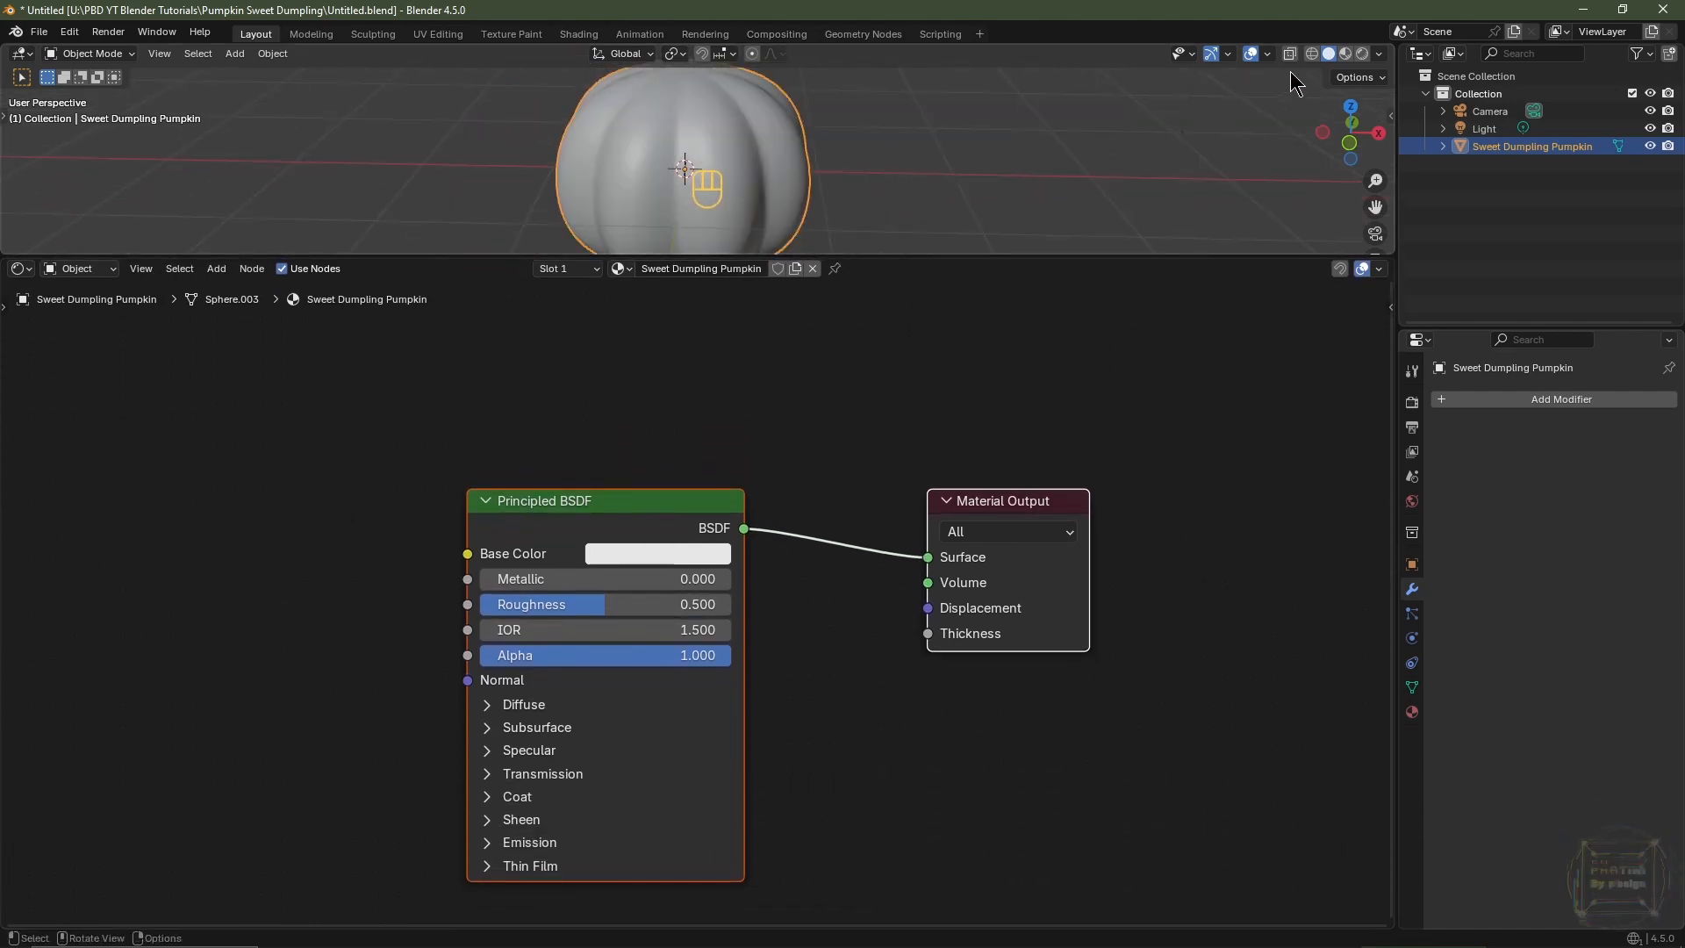
pyautogui.click(1345, 54)
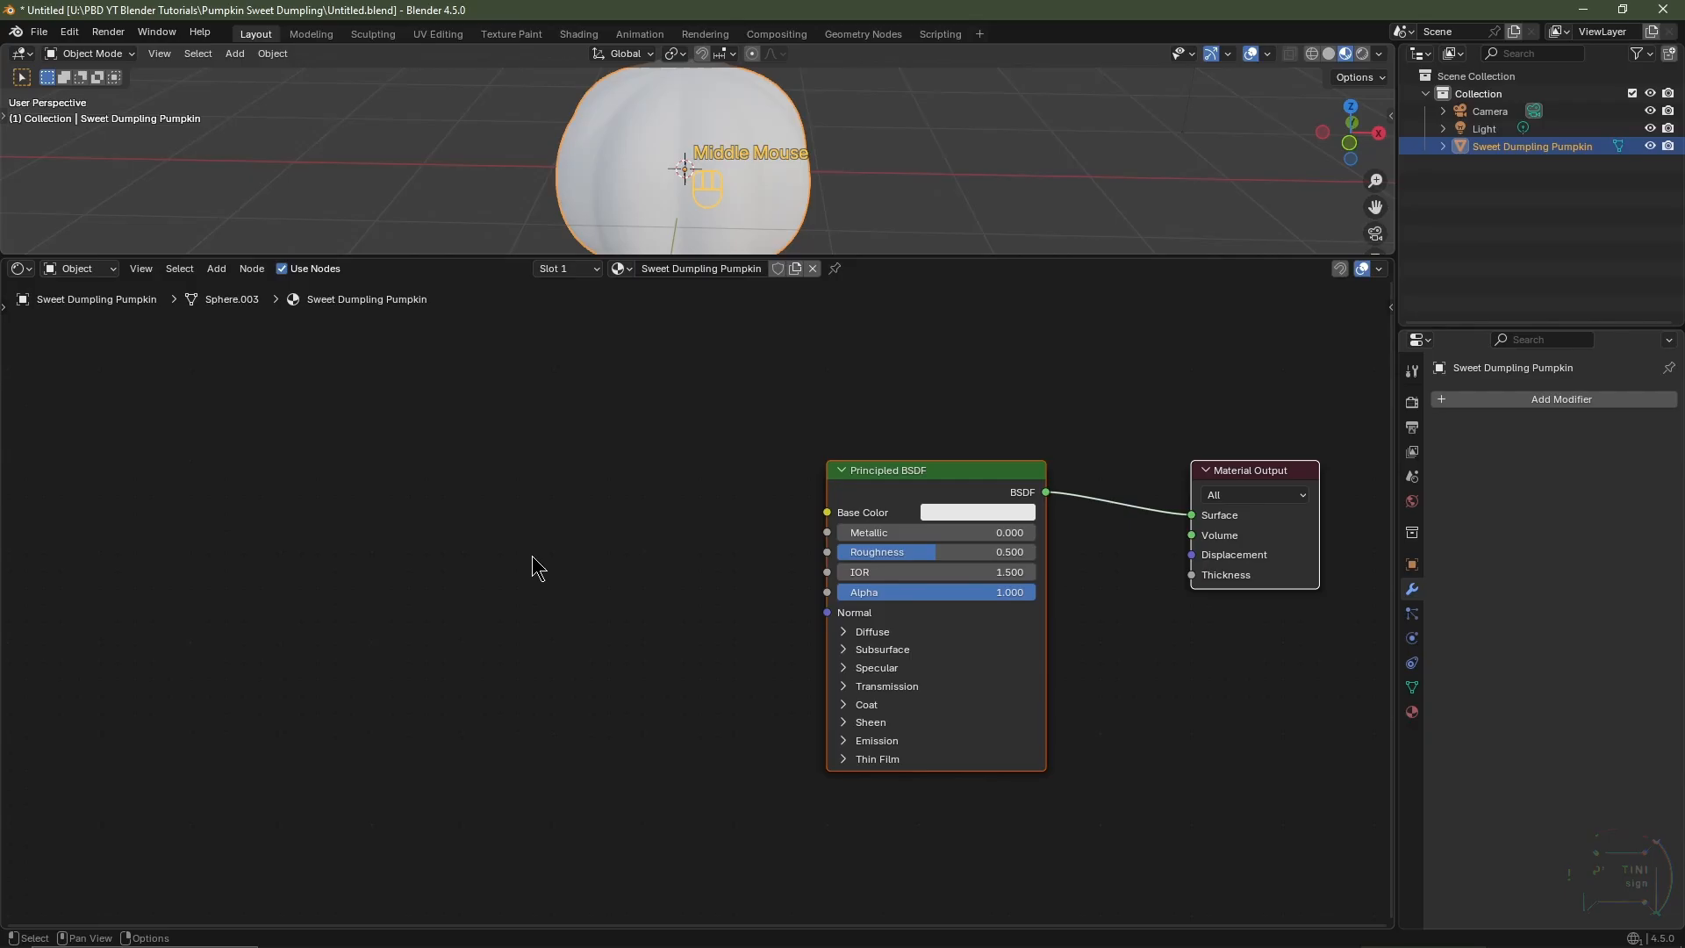
# - Add a Mix Color node in front of the Principled BSDF node
pyautogui.hotkey('shift', 'a')
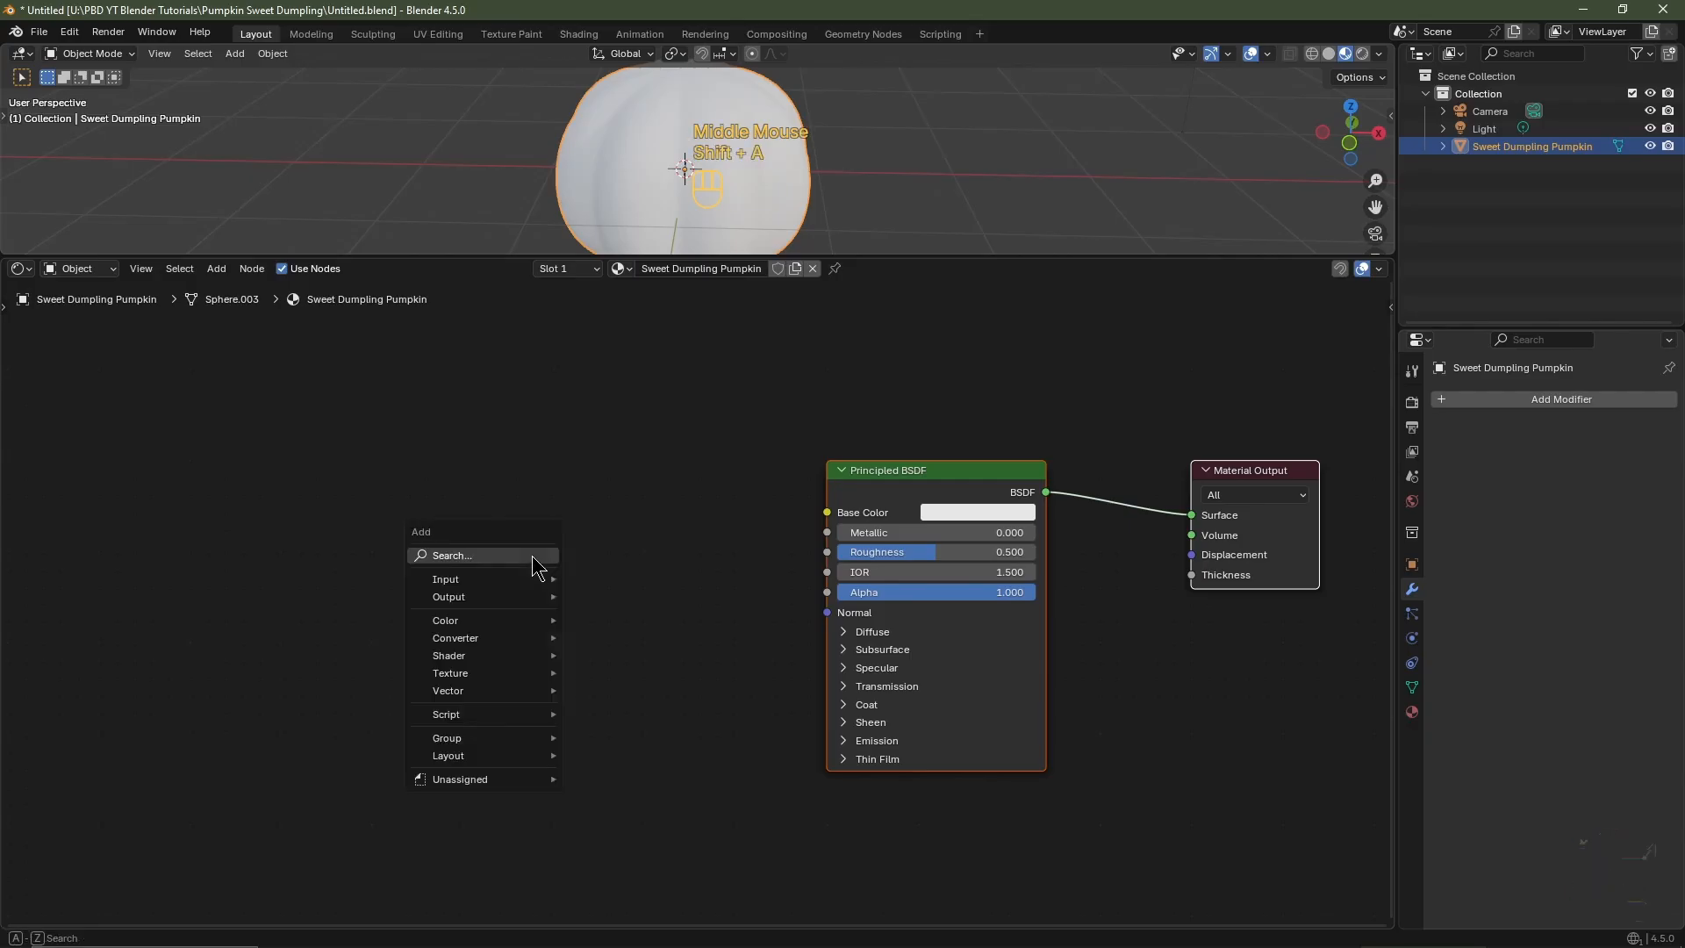
pyautogui.moveTo(512, 624)
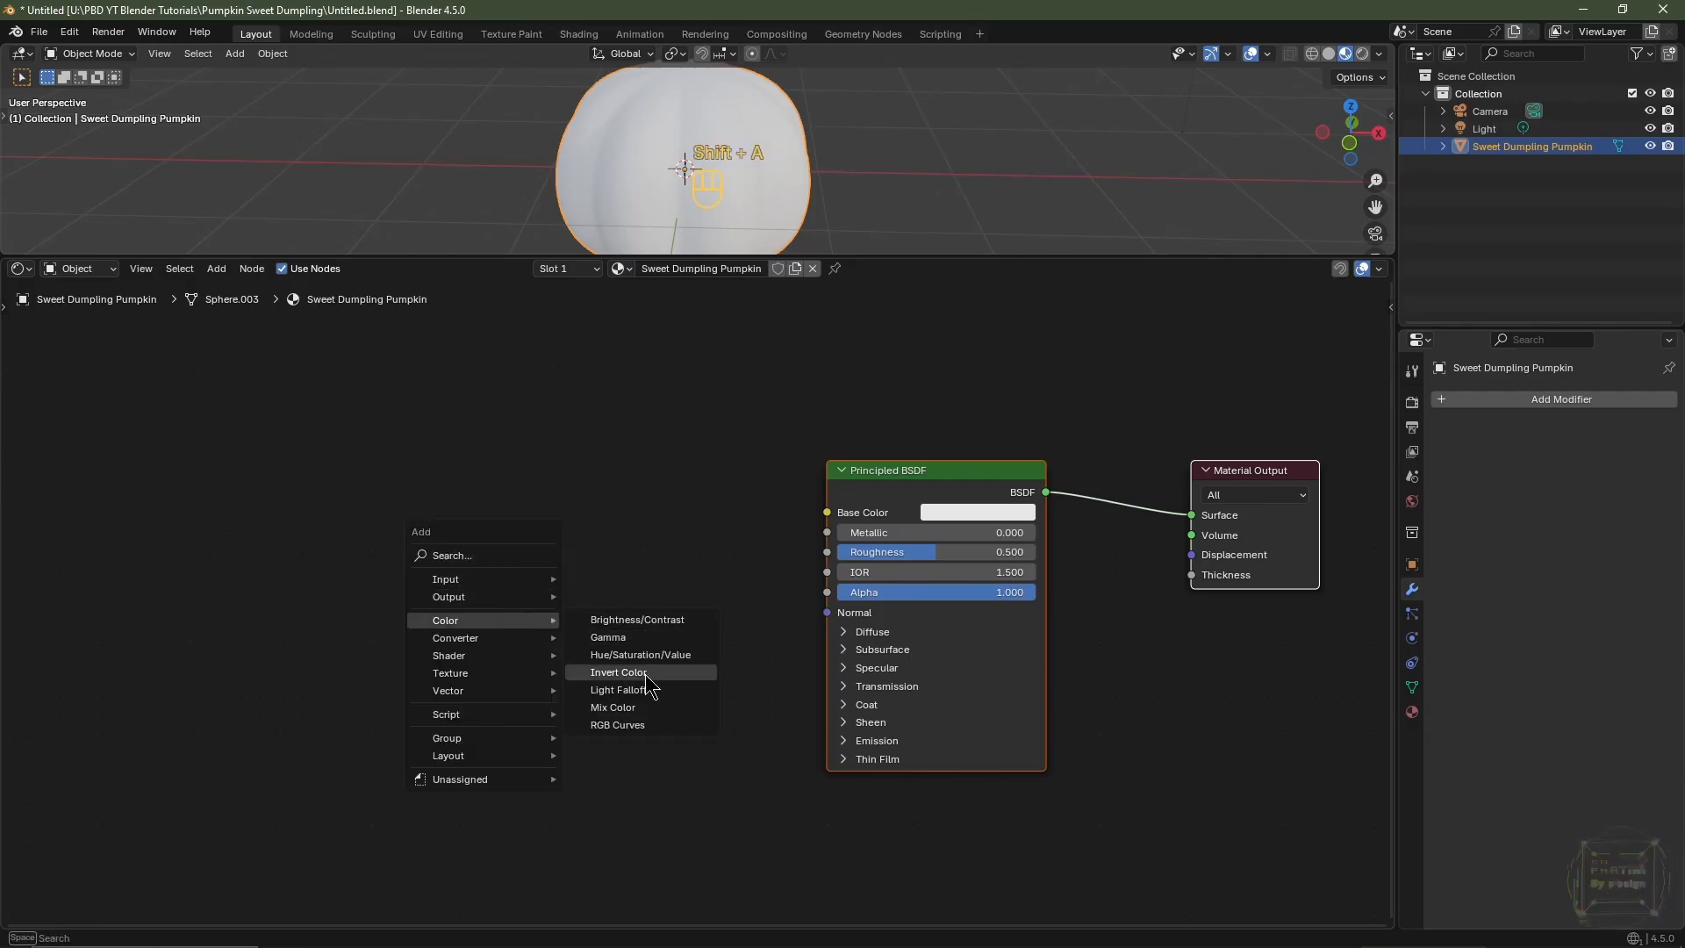
pyautogui.click(639, 733)
pyautogui.click(558, 413)
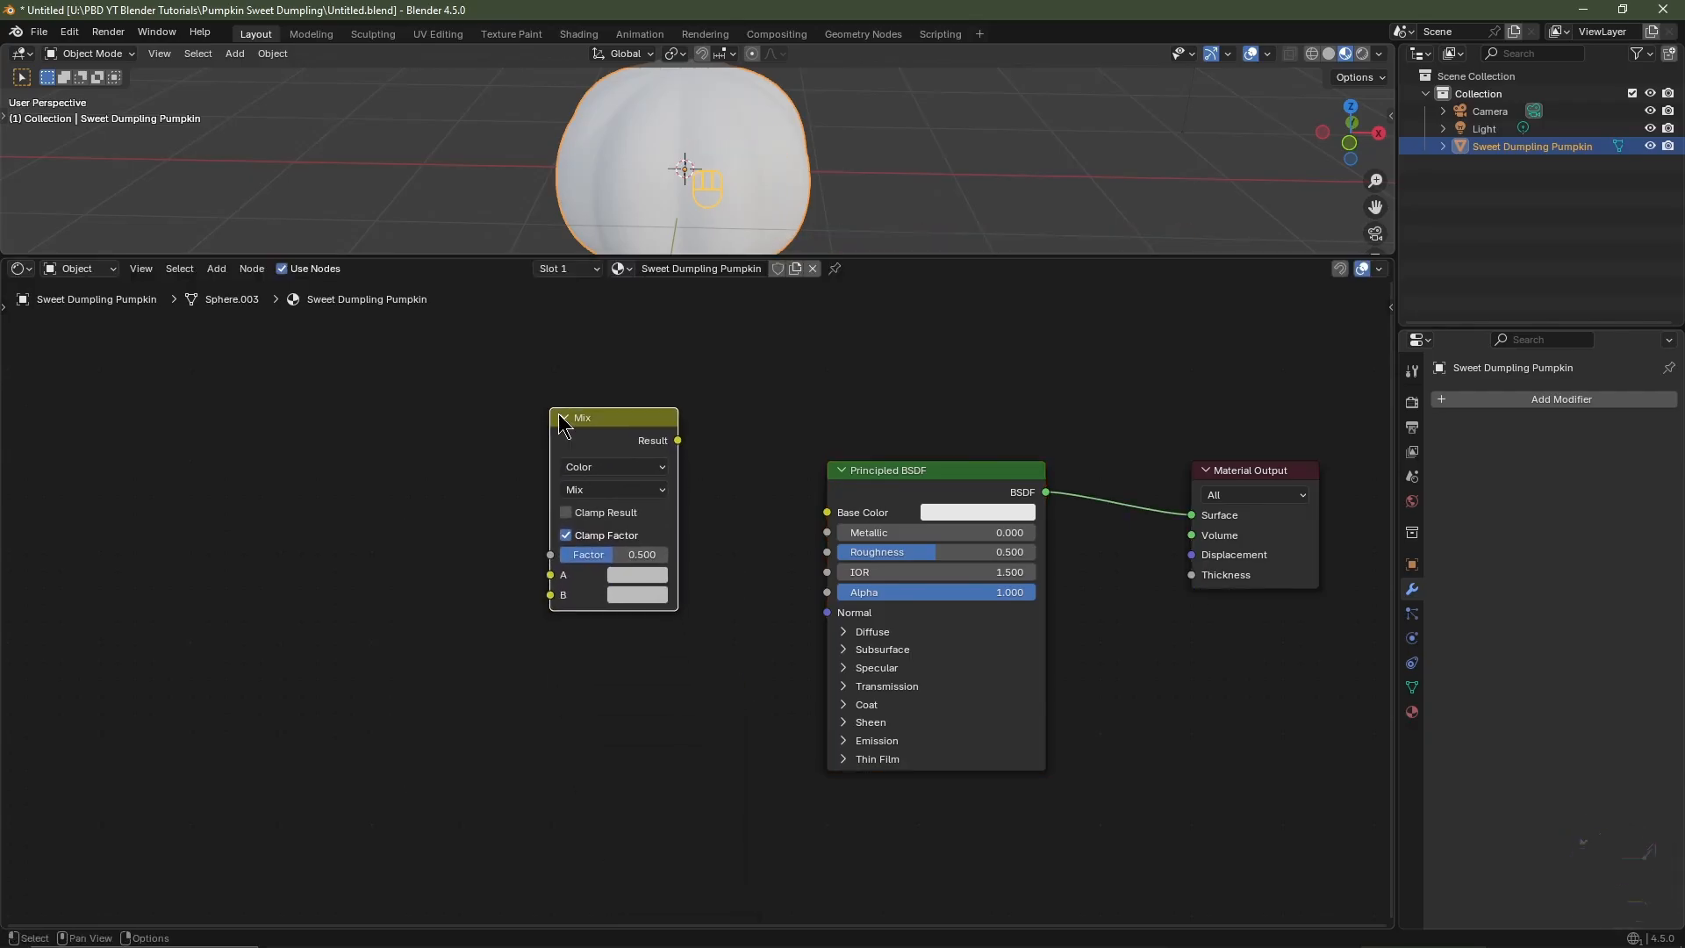
# - Set the Mix node's color A to dark green and B to orange, and connect its Result to the Principled BSDF's Base Color
pyautogui.click(627, 574)
pyautogui.scroll(-10, 629, 318)
pyautogui.moveTo(660, 408); pyautogui.dragTo(645, 328)
pyautogui.click(639, 594)
pyautogui.scroll(6, 661, 421)
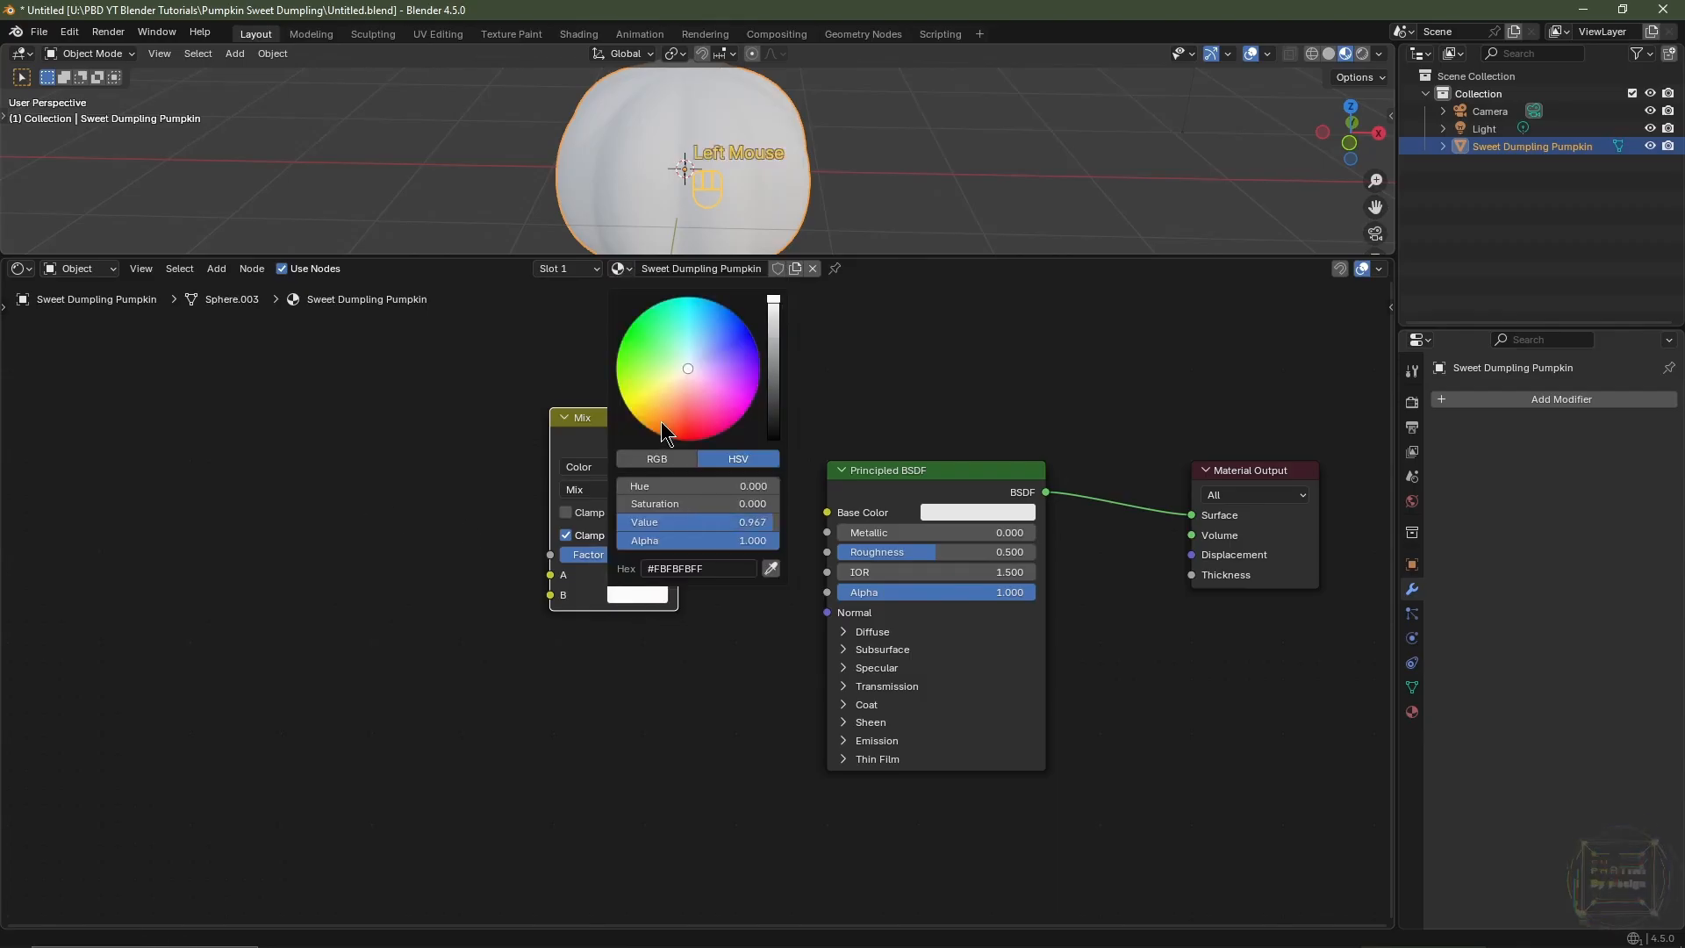
pyautogui.moveTo(661, 421); pyautogui.dragTo(651, 412)
pyautogui.scroll(-1, 651, 412)
pyautogui.scroll(1, 651, 412)
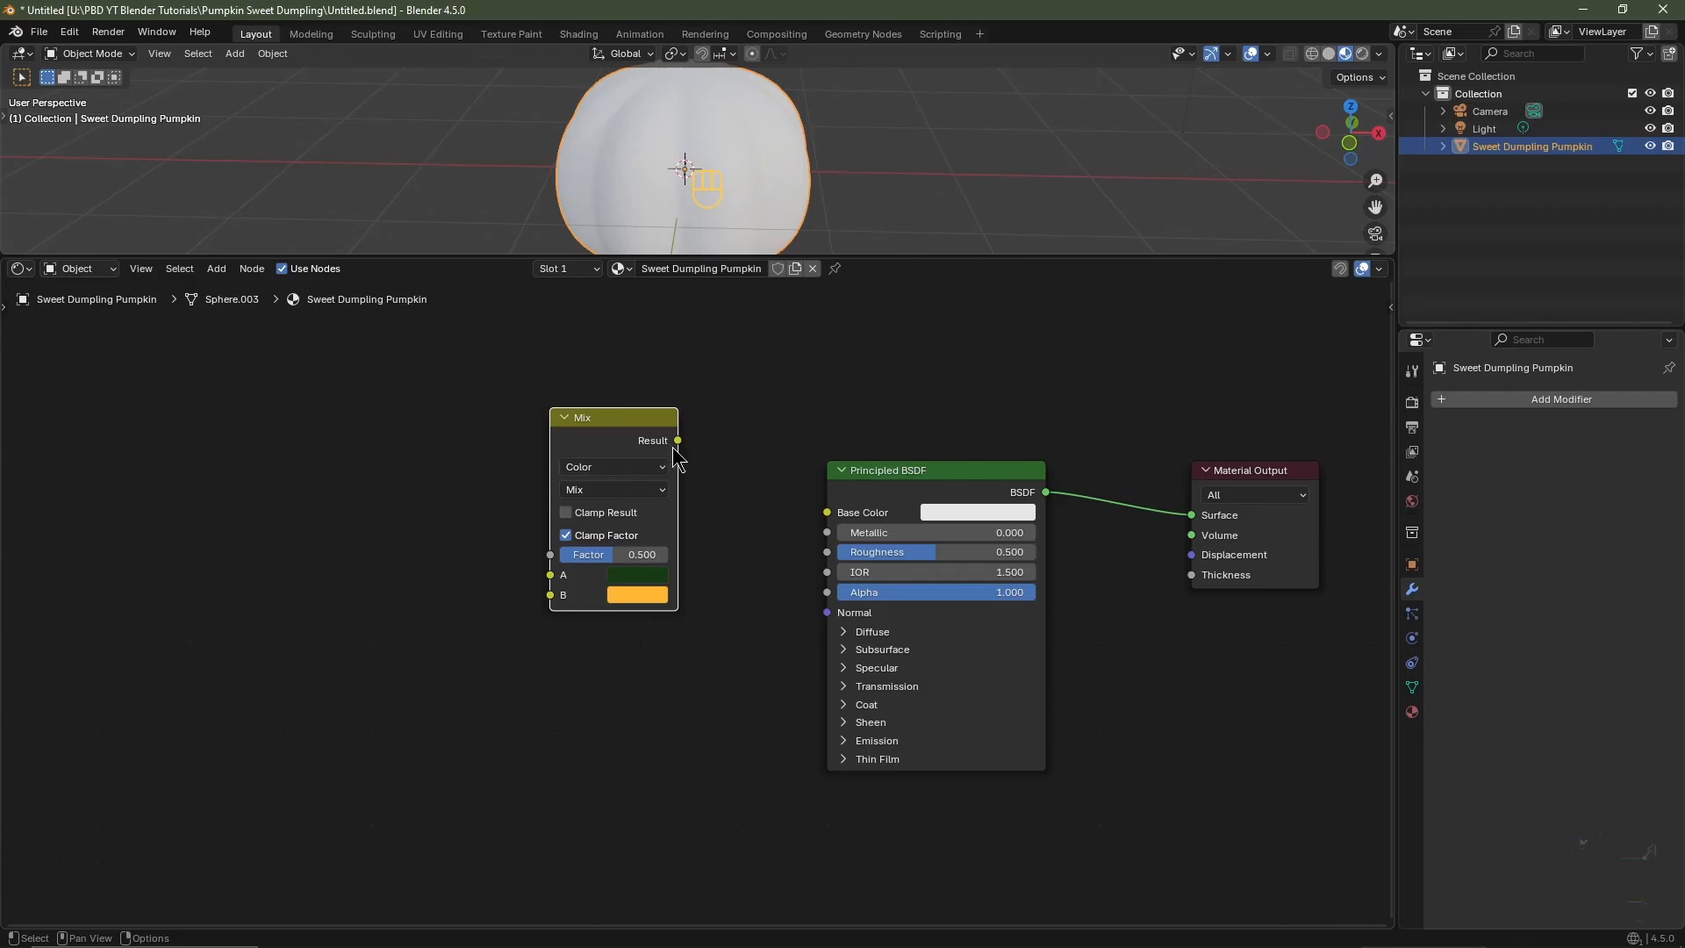
pyautogui.moveTo(678, 440); pyautogui.dragTo(825, 514)
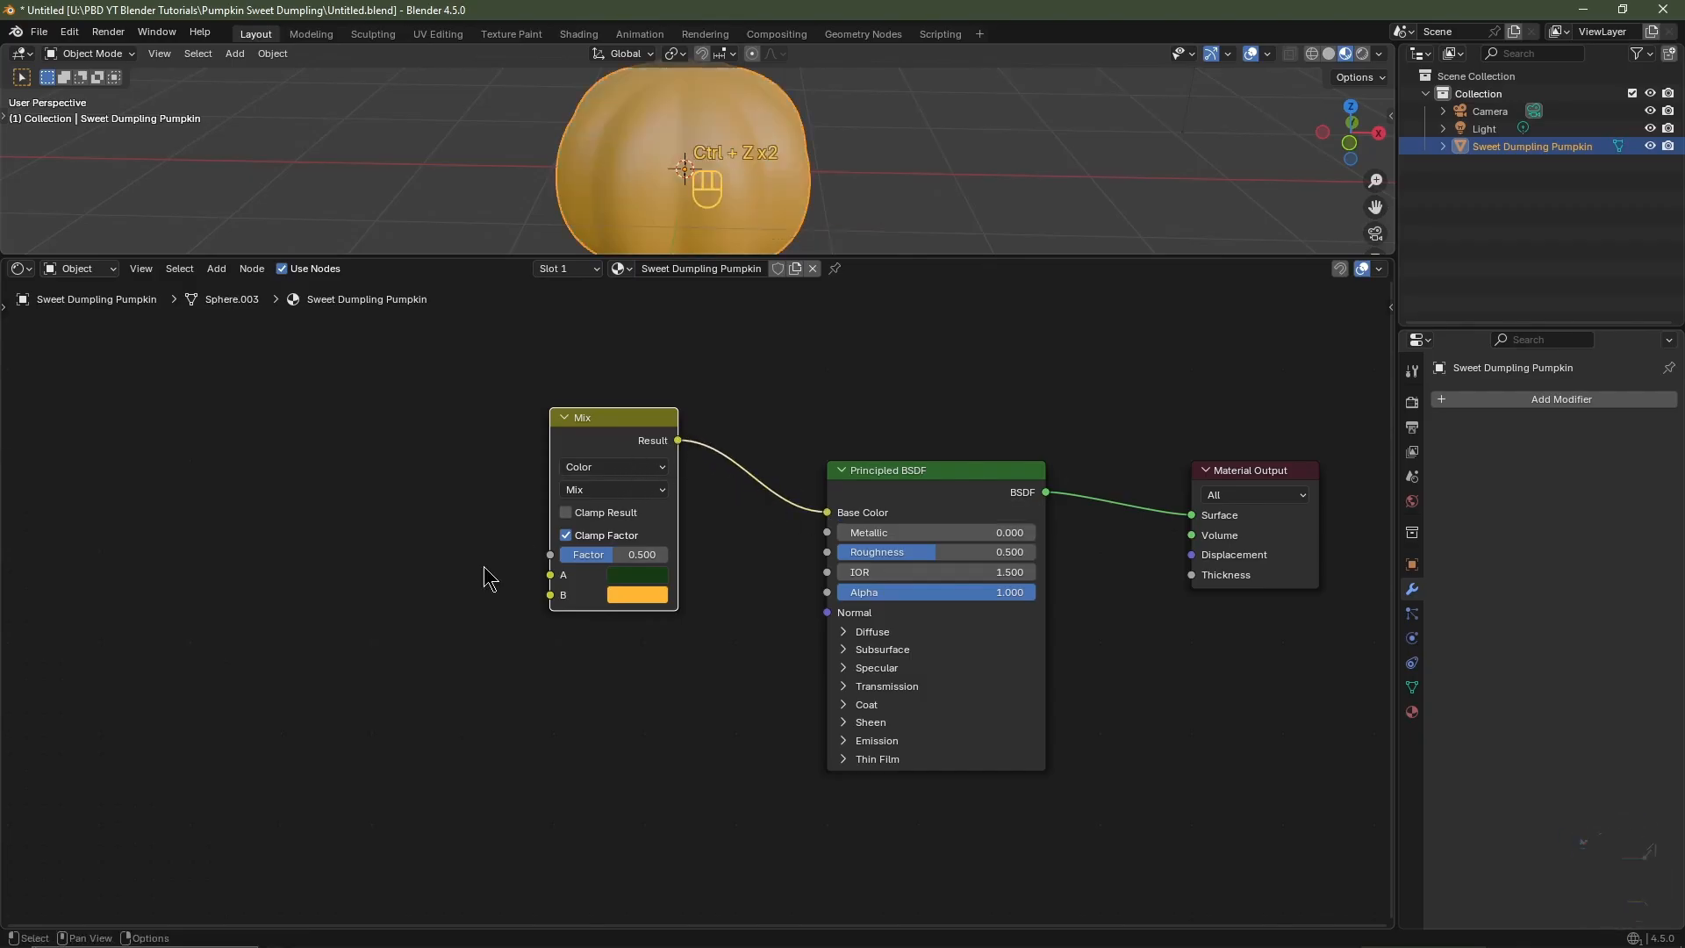
# - Add a Color Attribute node using the Attribute layer and connect its Color to the Mix node's Factor
pyautogui.hotkey('shift', 'a')
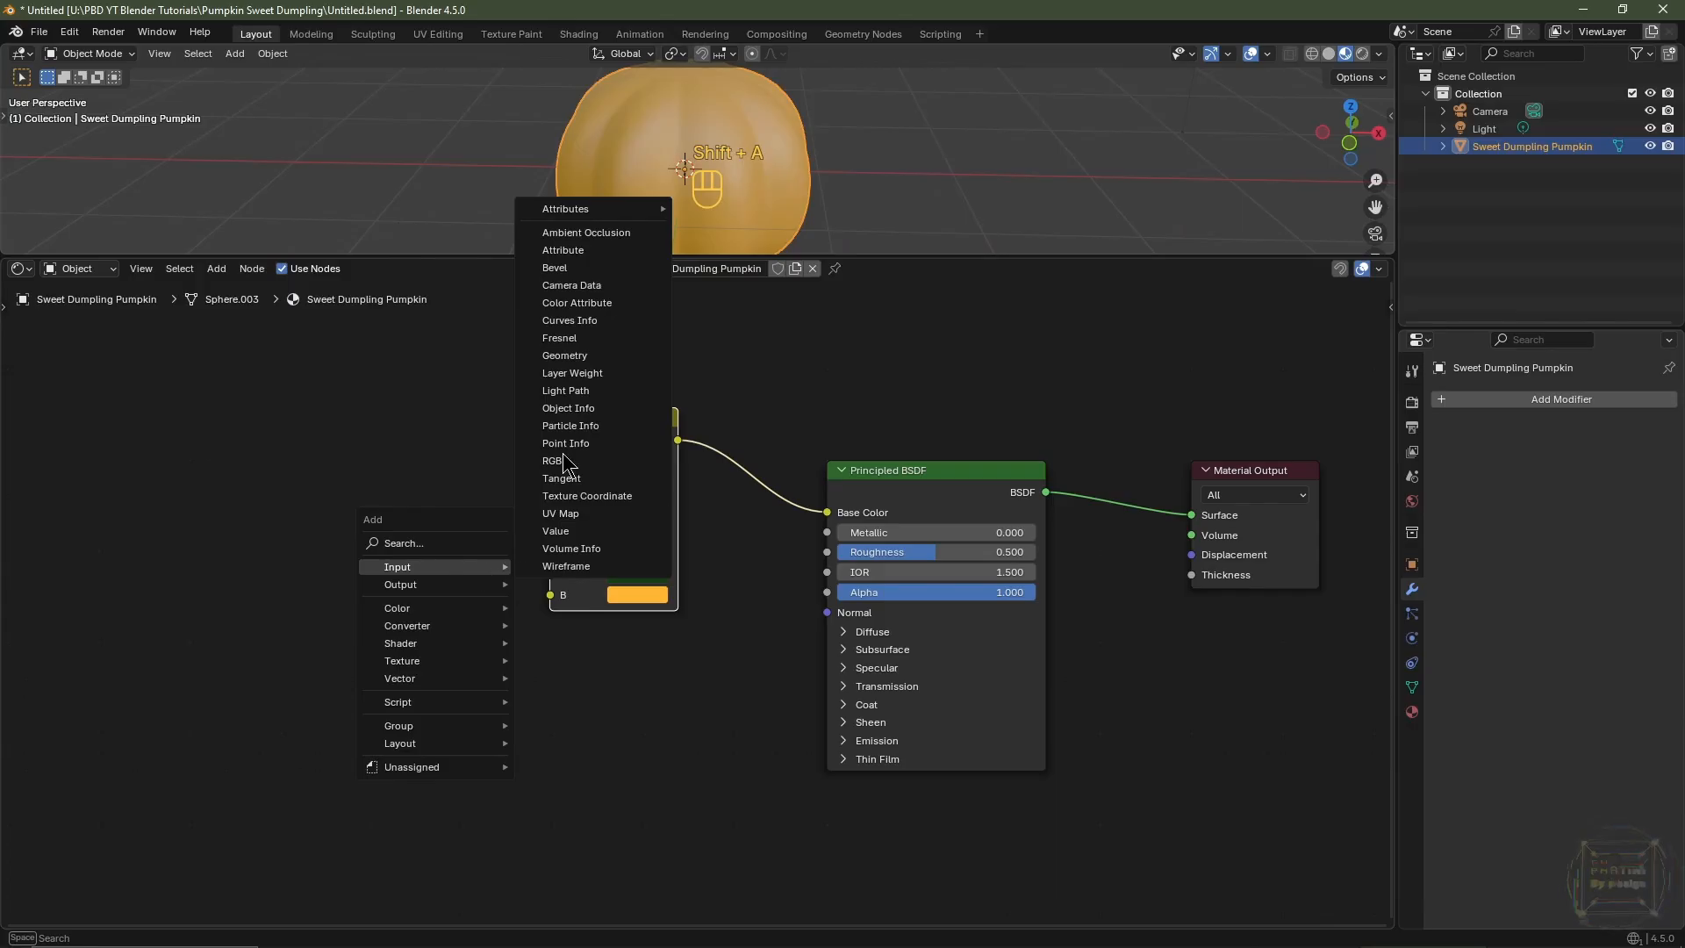
pyautogui.click(589, 303)
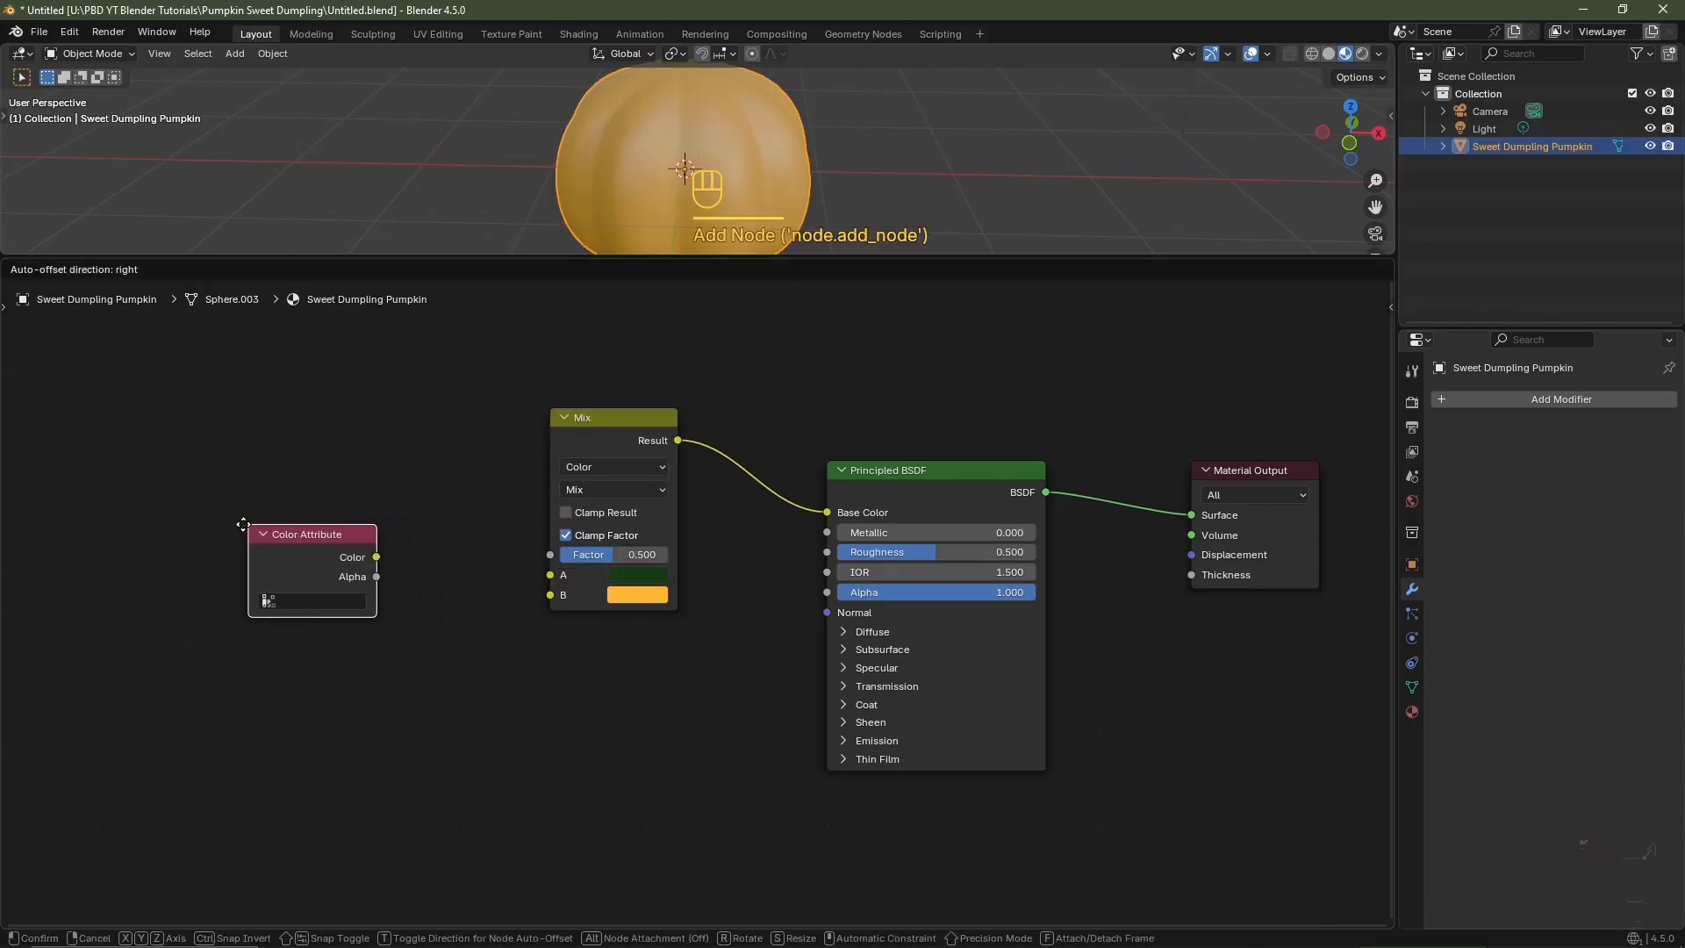
pyautogui.click(180, 517)
pyautogui.doubleClick(240, 592)
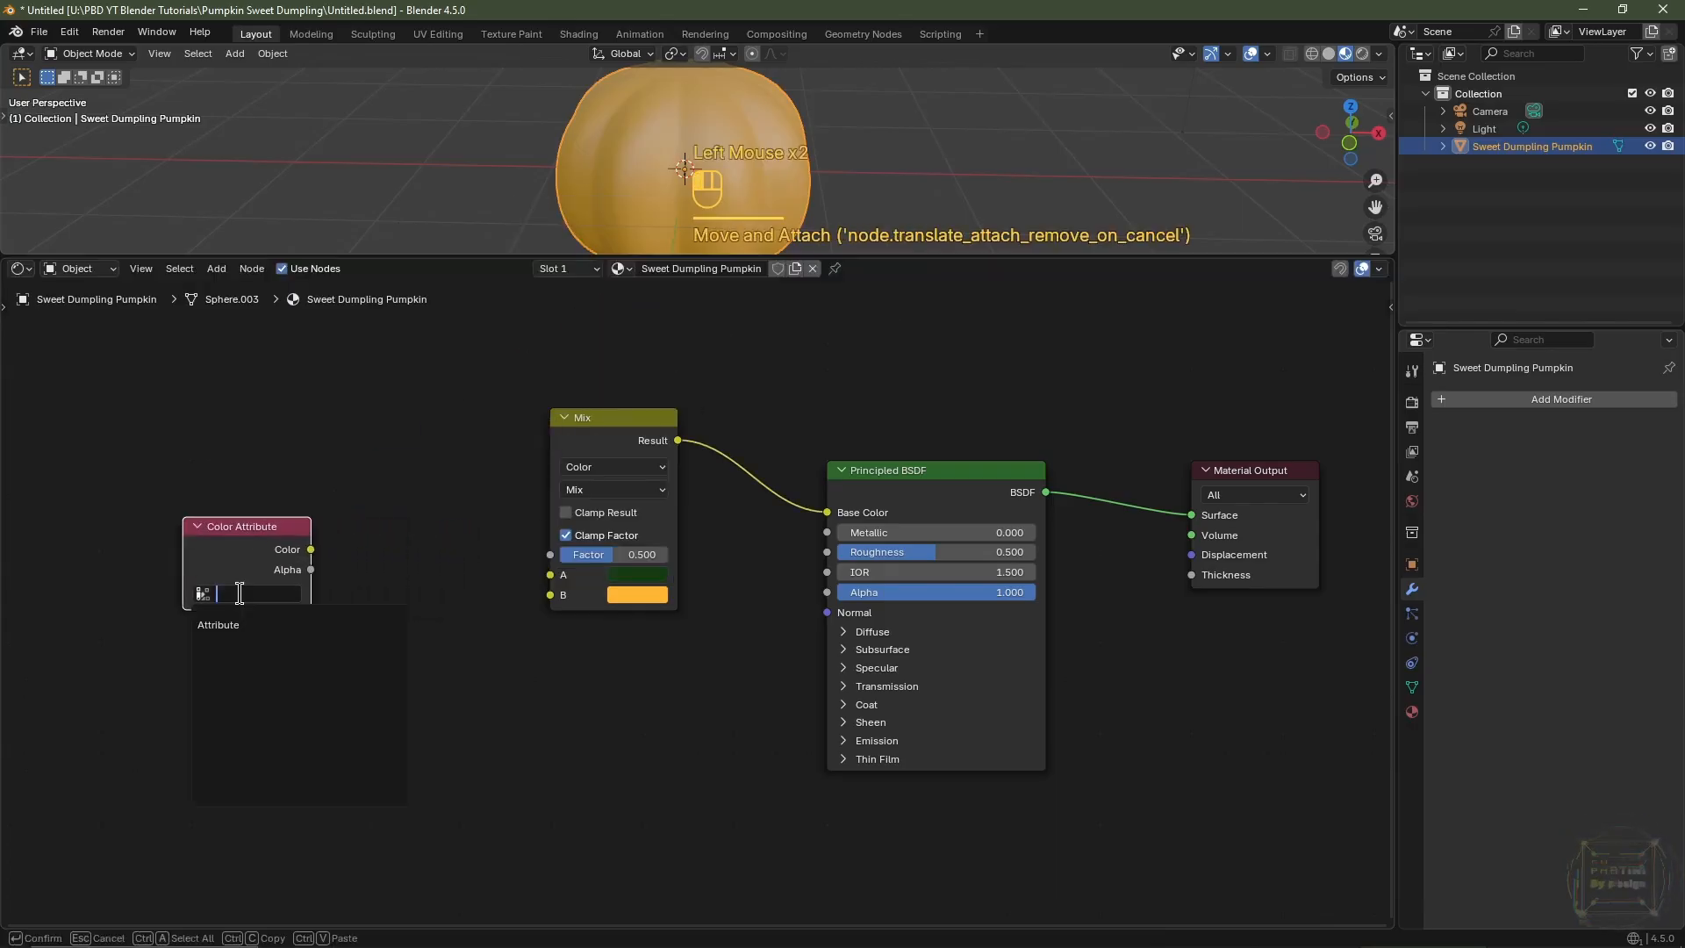
pyautogui.click(235, 624)
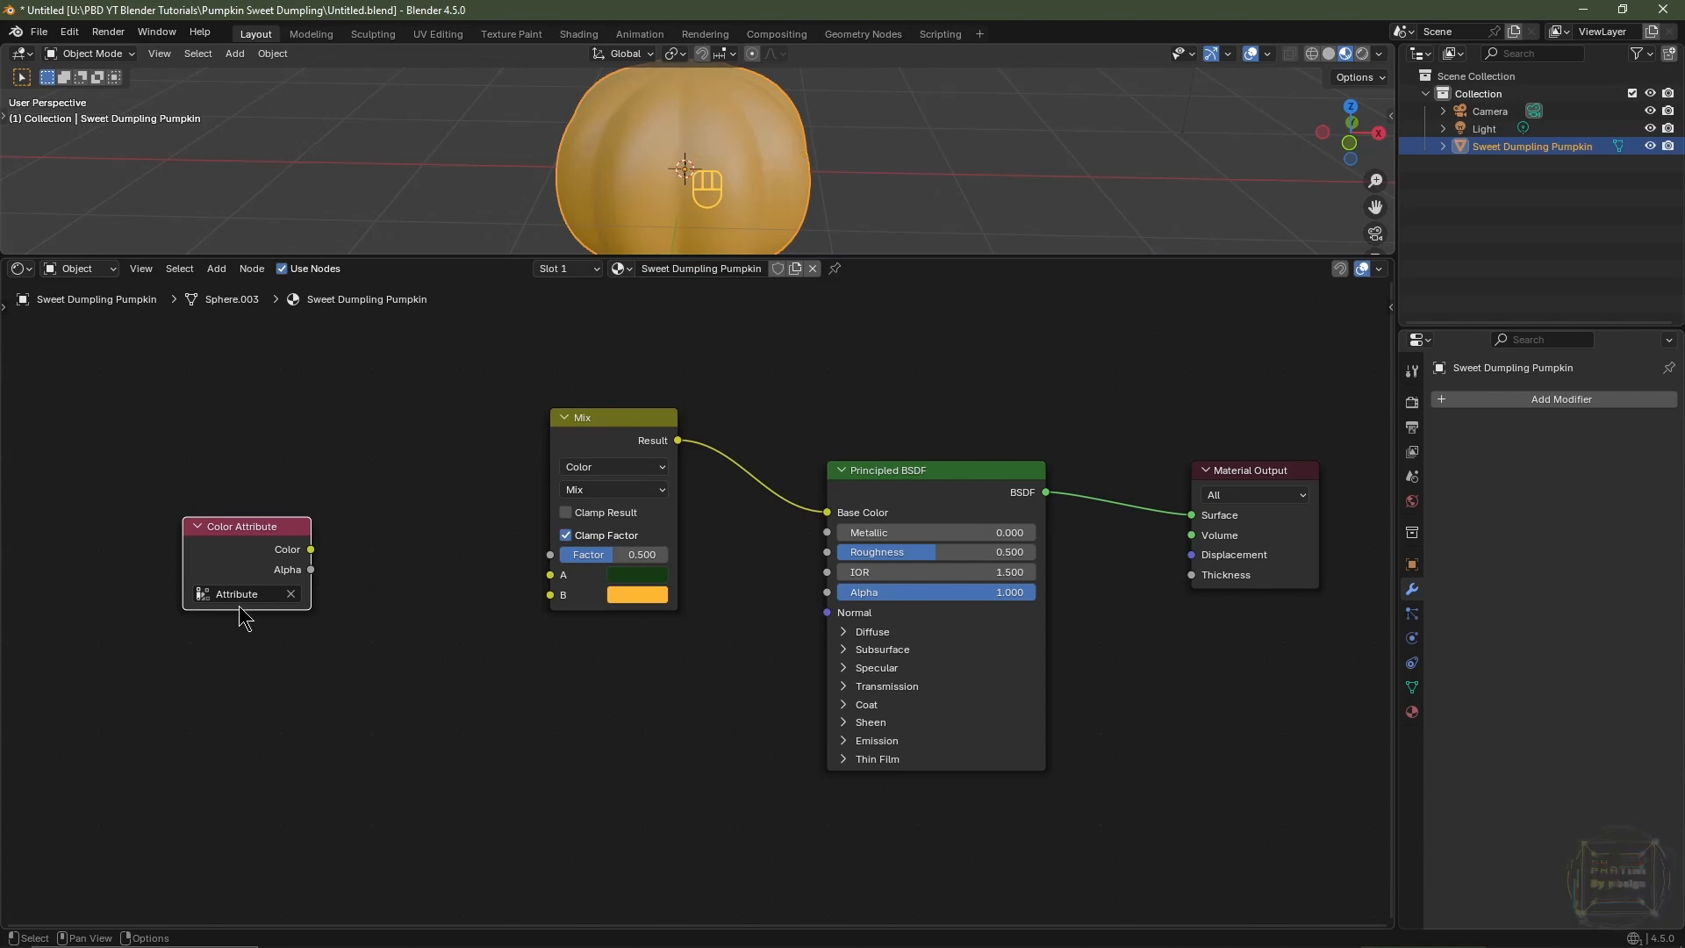
pyautogui.moveTo(310, 550); pyautogui.dragTo(550, 555)
# - Make room beside the Color Attribute node and insert a Color Ramp on its link to the Mix Factor
pyautogui.moveTo(272, 555); pyautogui.dragTo(148, 555)
pyautogui.hotkey('shift', 'a')
pyautogui.moveTo(257, 614)
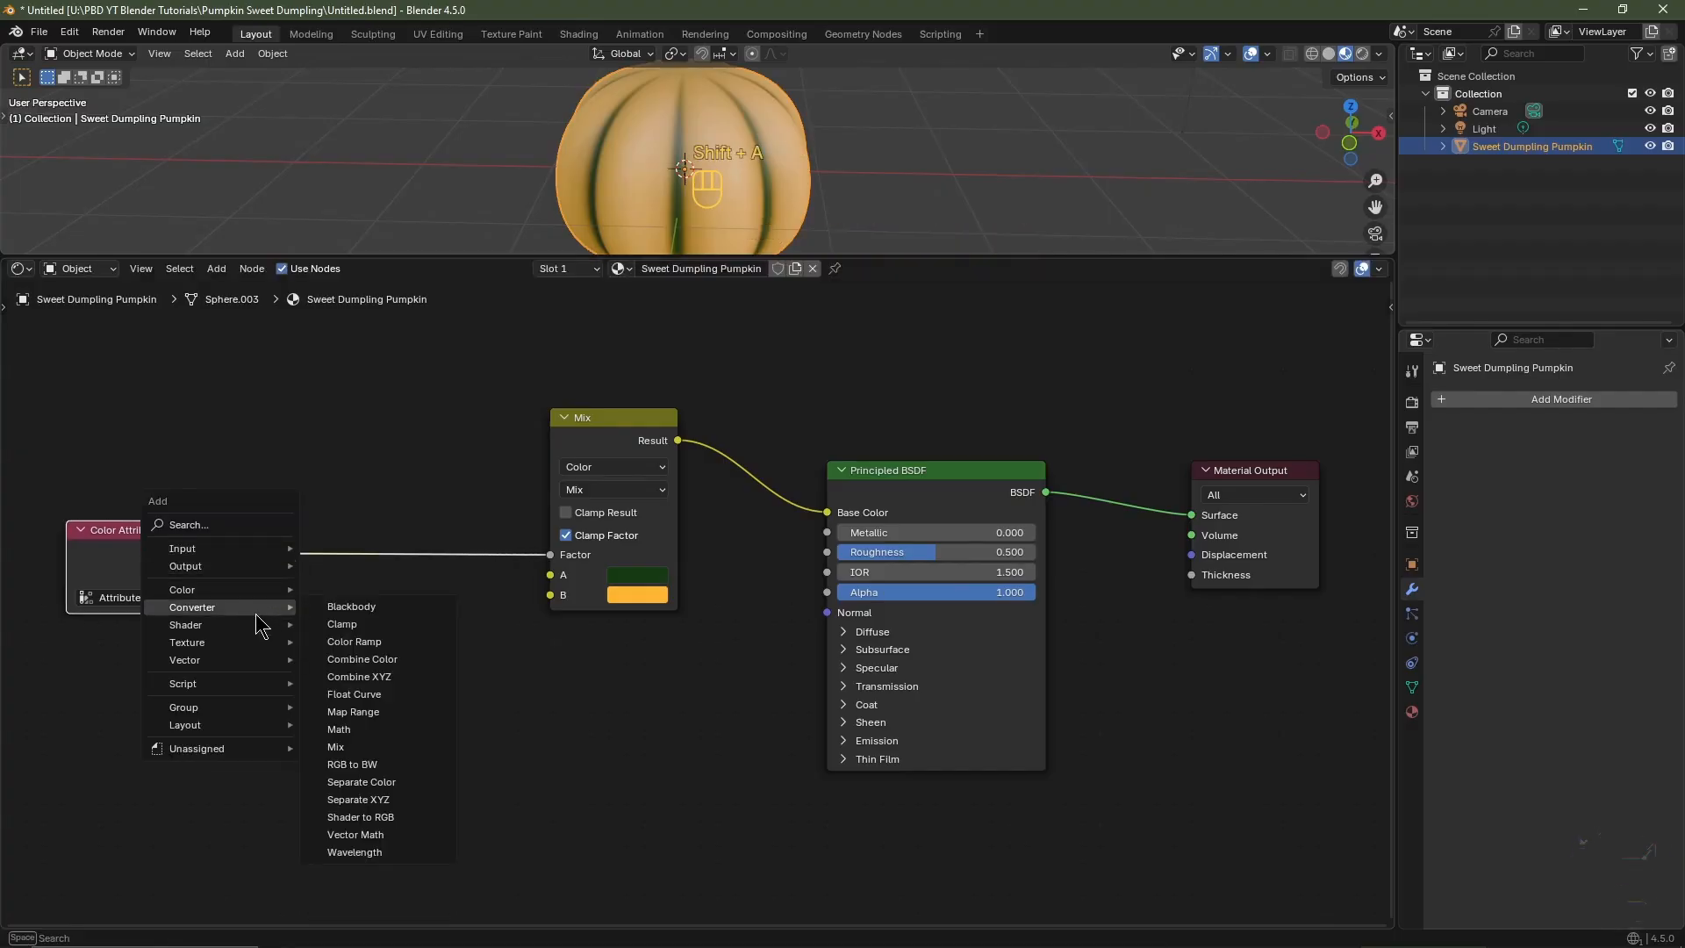
pyautogui.click(373, 641)
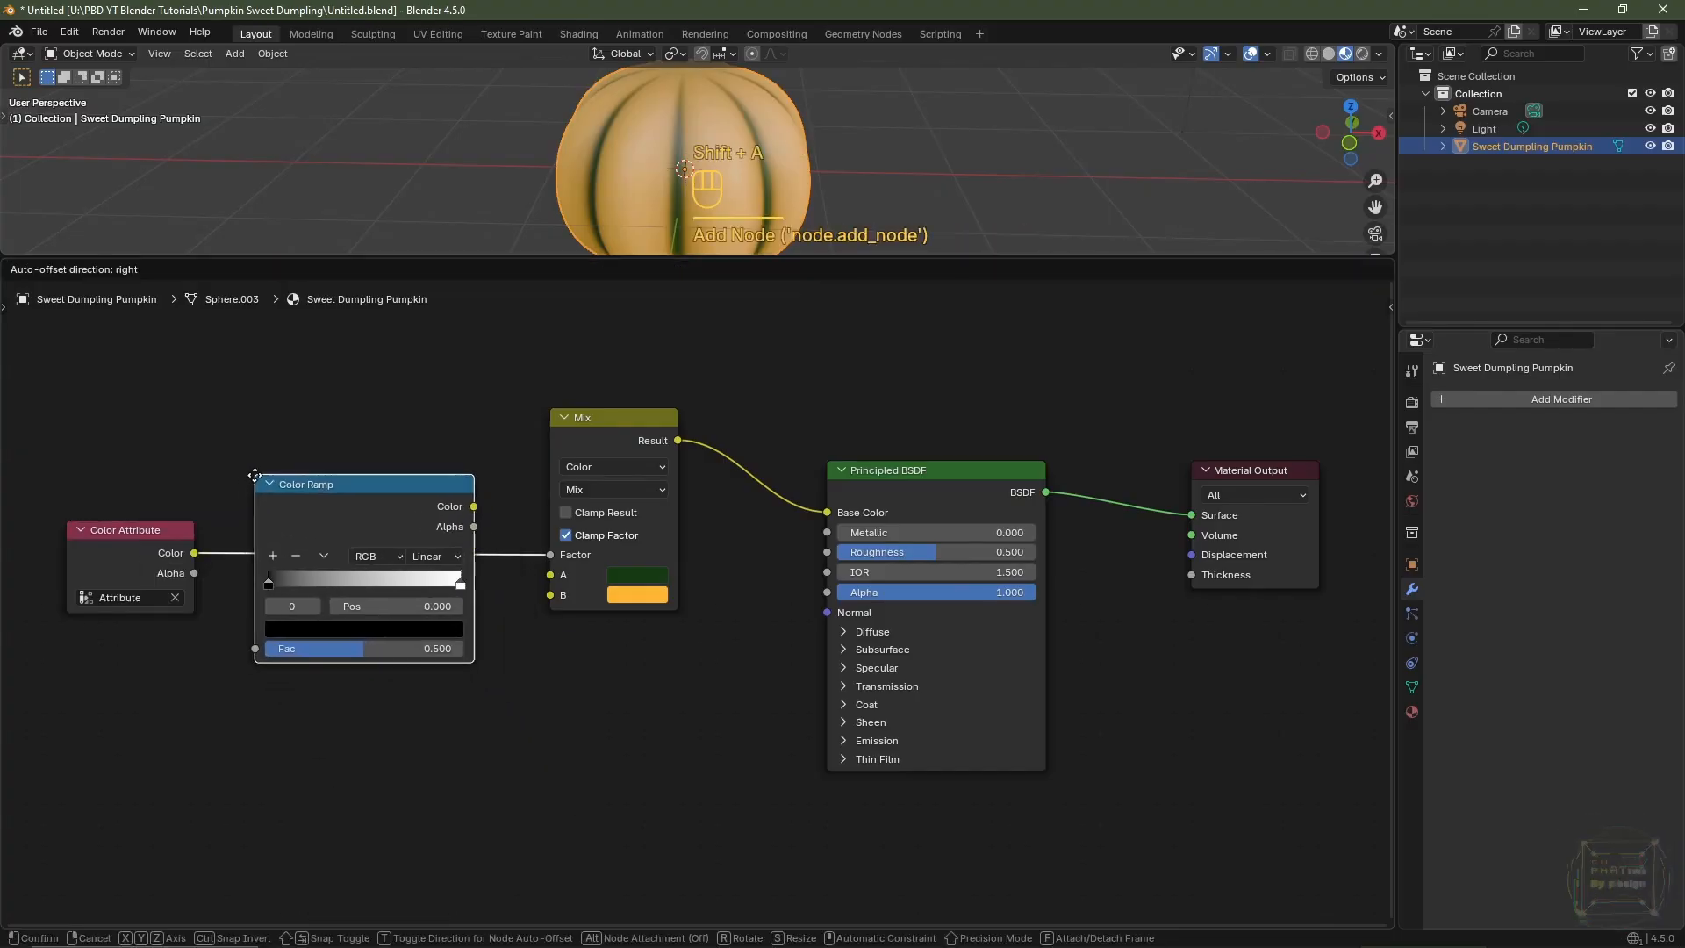
pyautogui.click(255, 474)
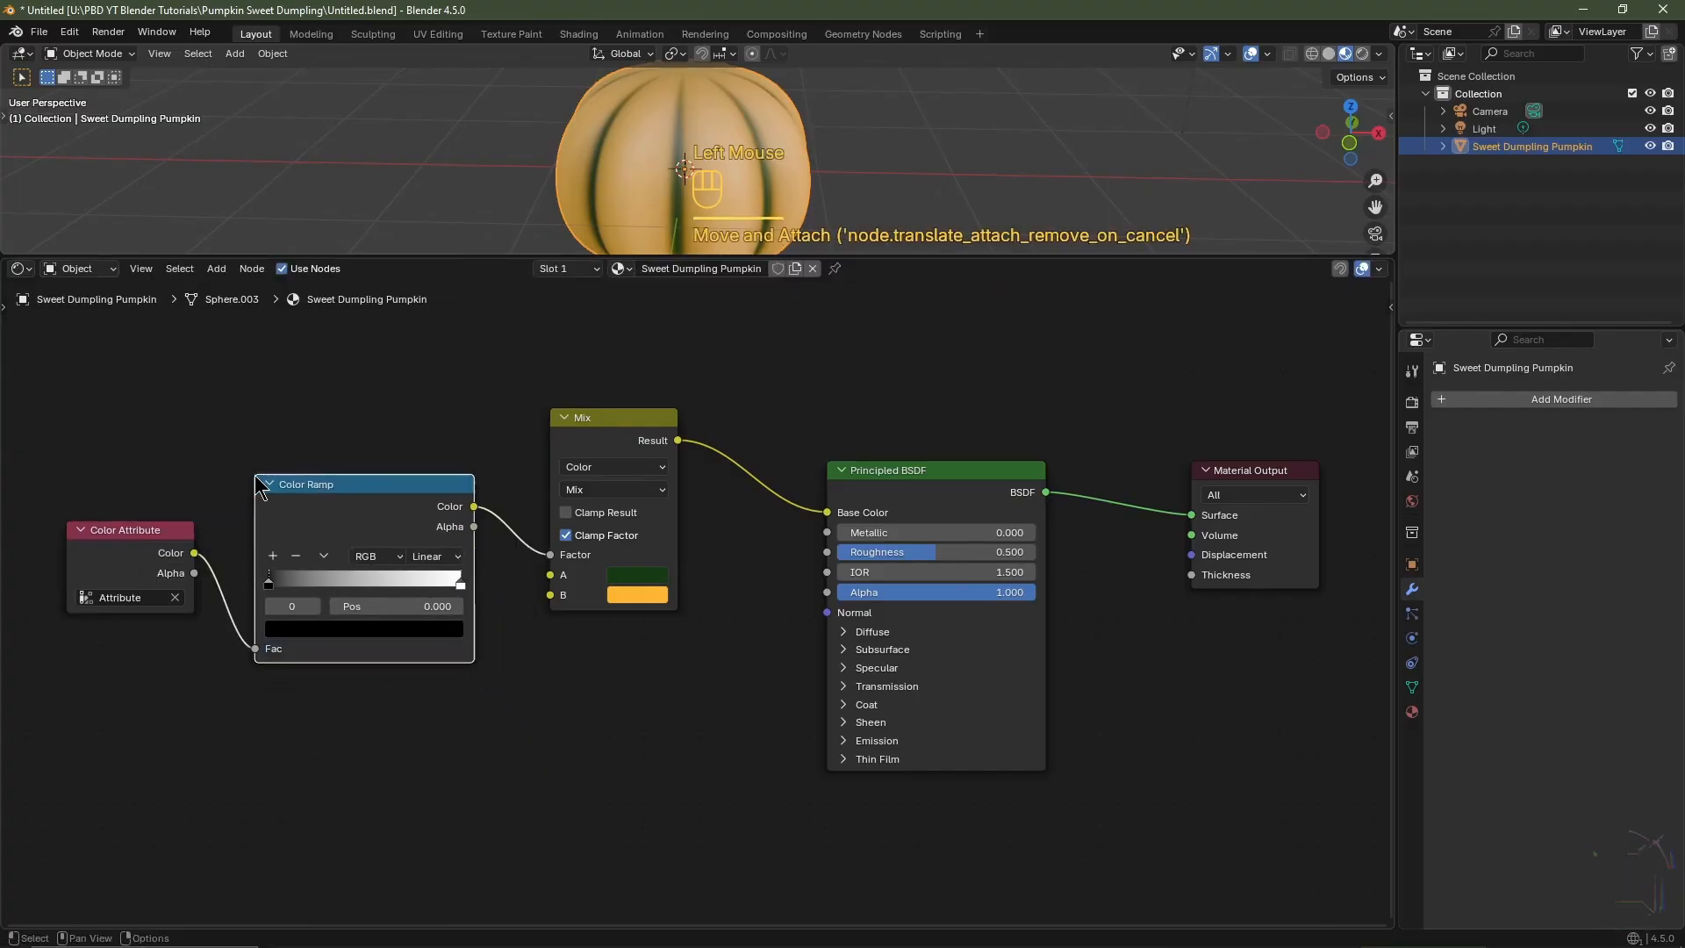
# - Set the Color Ramp's interpolation to B-Spline and its black stop to position 0.5
pyautogui.click(431, 558)
pyautogui.click(443, 662)
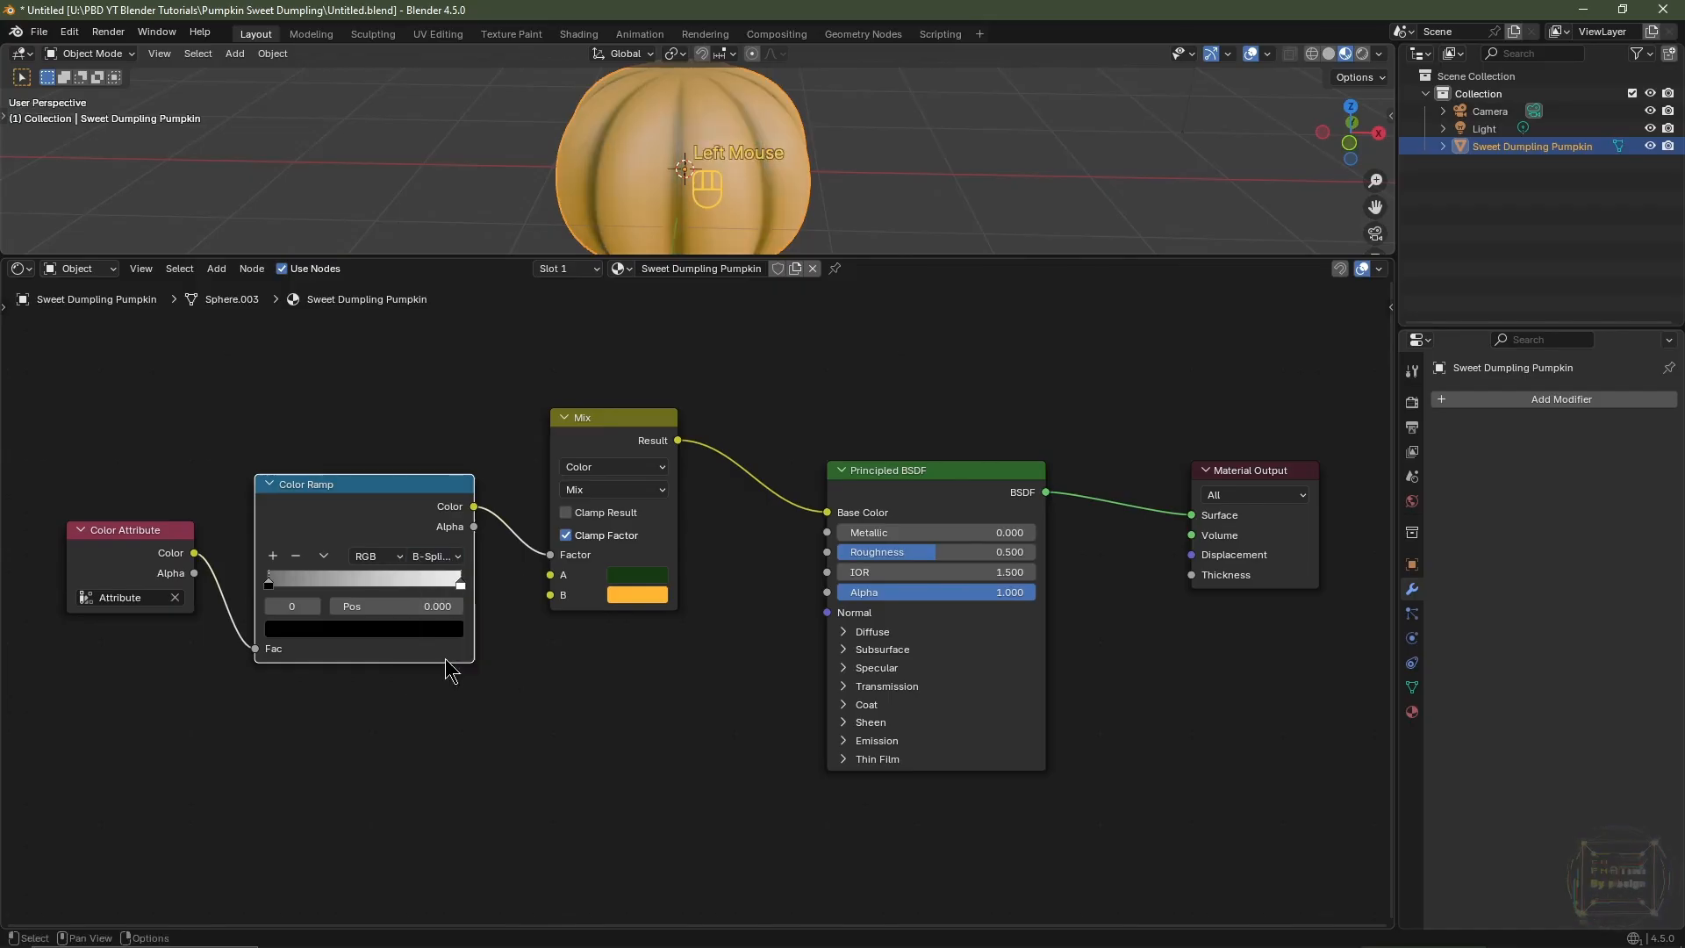
pyautogui.moveTo(267, 583); pyautogui.dragTo(365, 597)
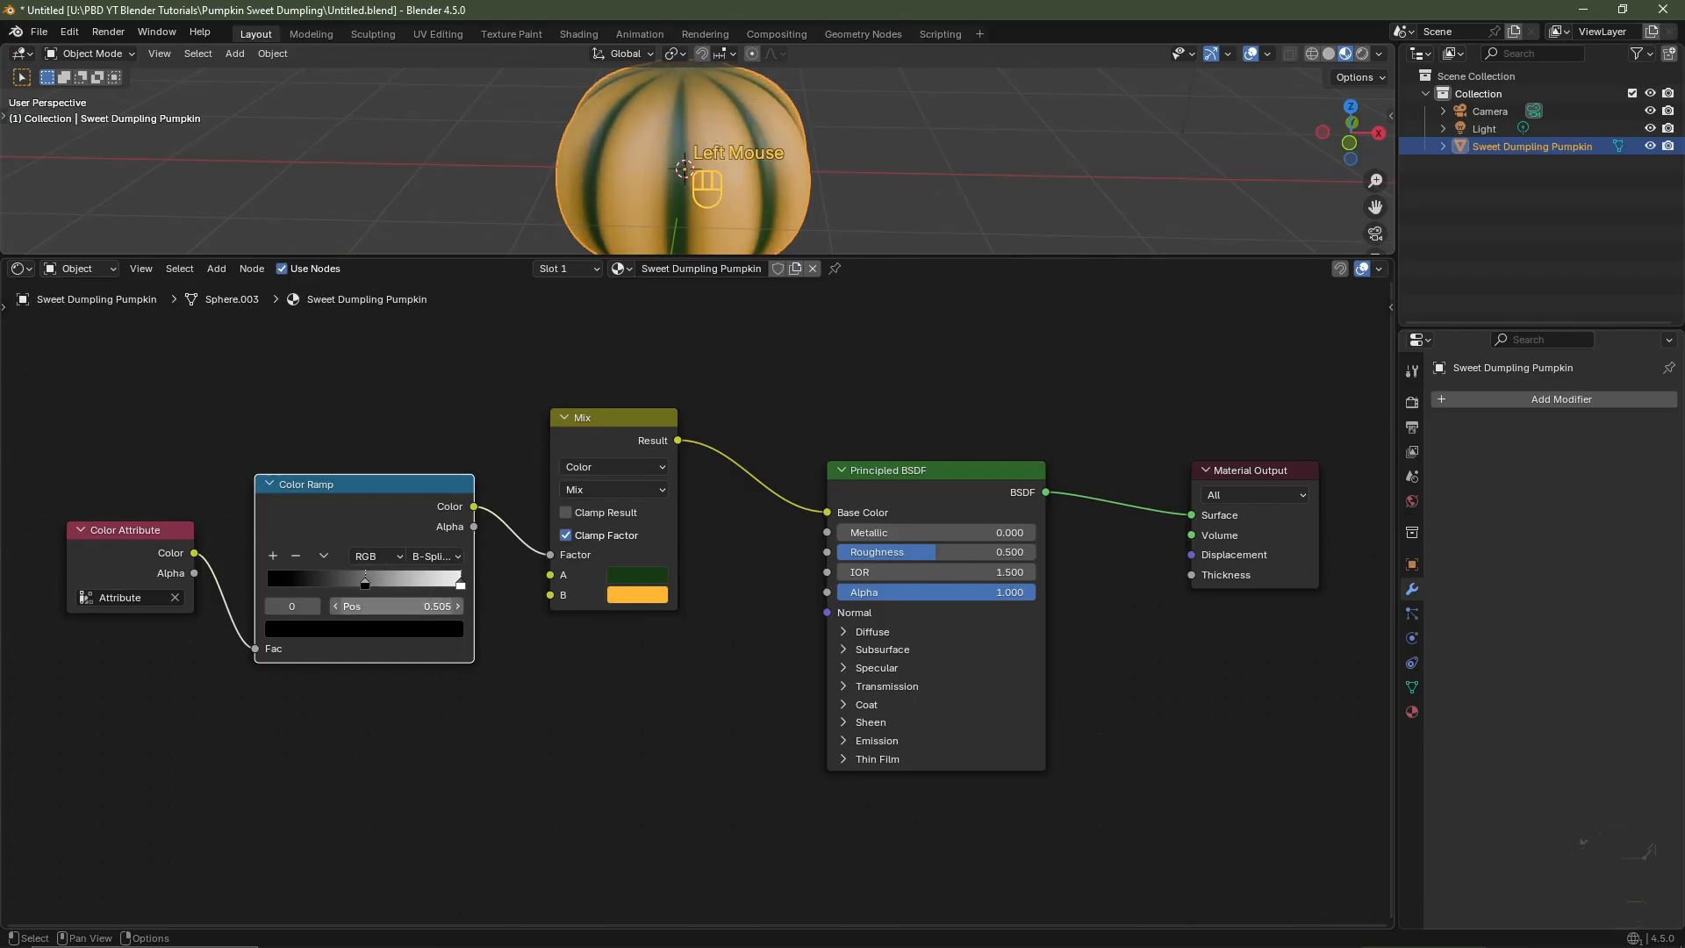
pyautogui.click(410, 603)
pyautogui.write('.5')
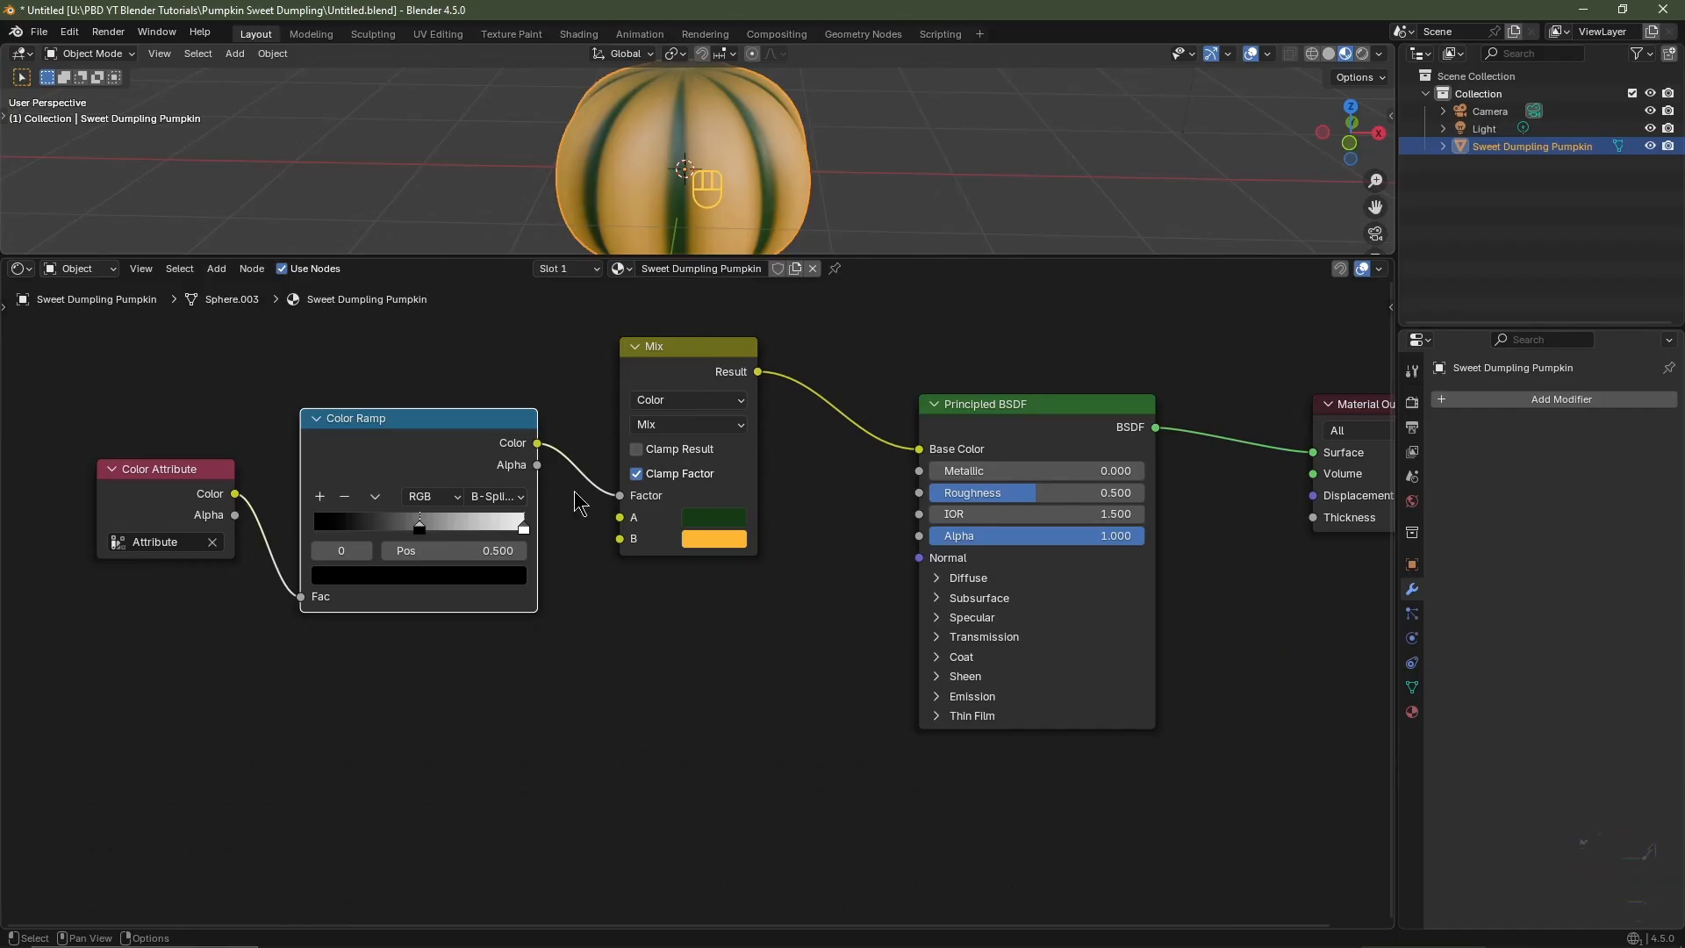
# - Make room beside the green-orange Mix node and insert a Mix Color node on the Color Ramp's link to its Factor
pyautogui.moveTo(676, 370); pyautogui.dragTo(791, 415)
pyautogui.hotkey('shift', 'a')
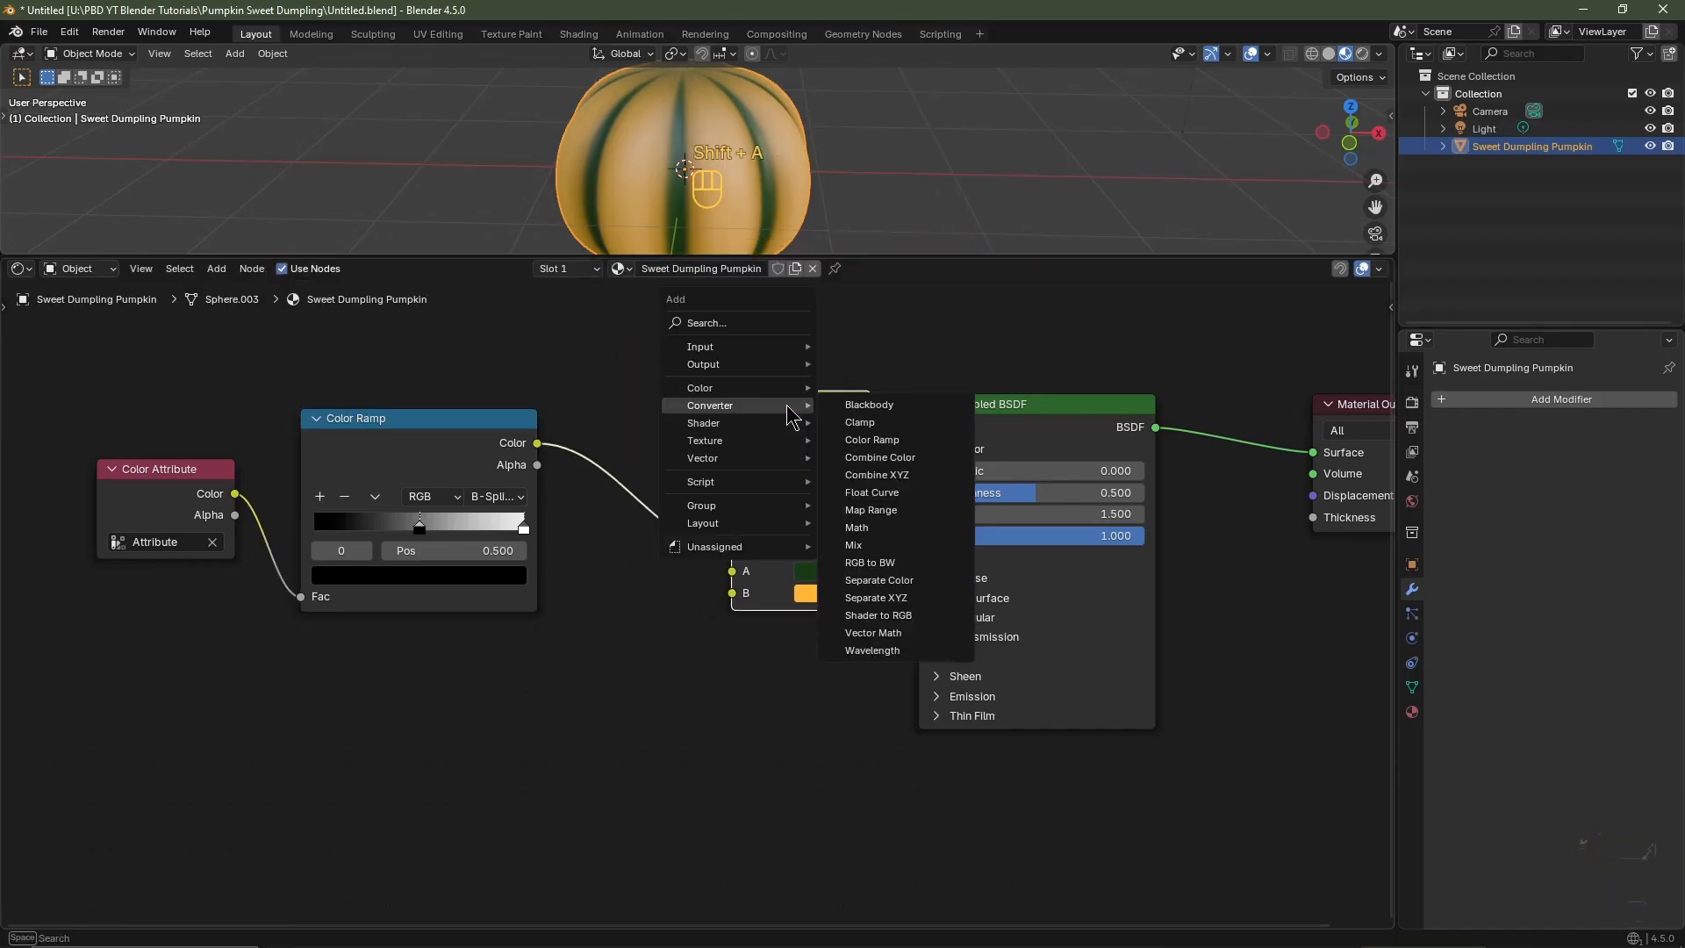
pyautogui.moveTo(768, 394)
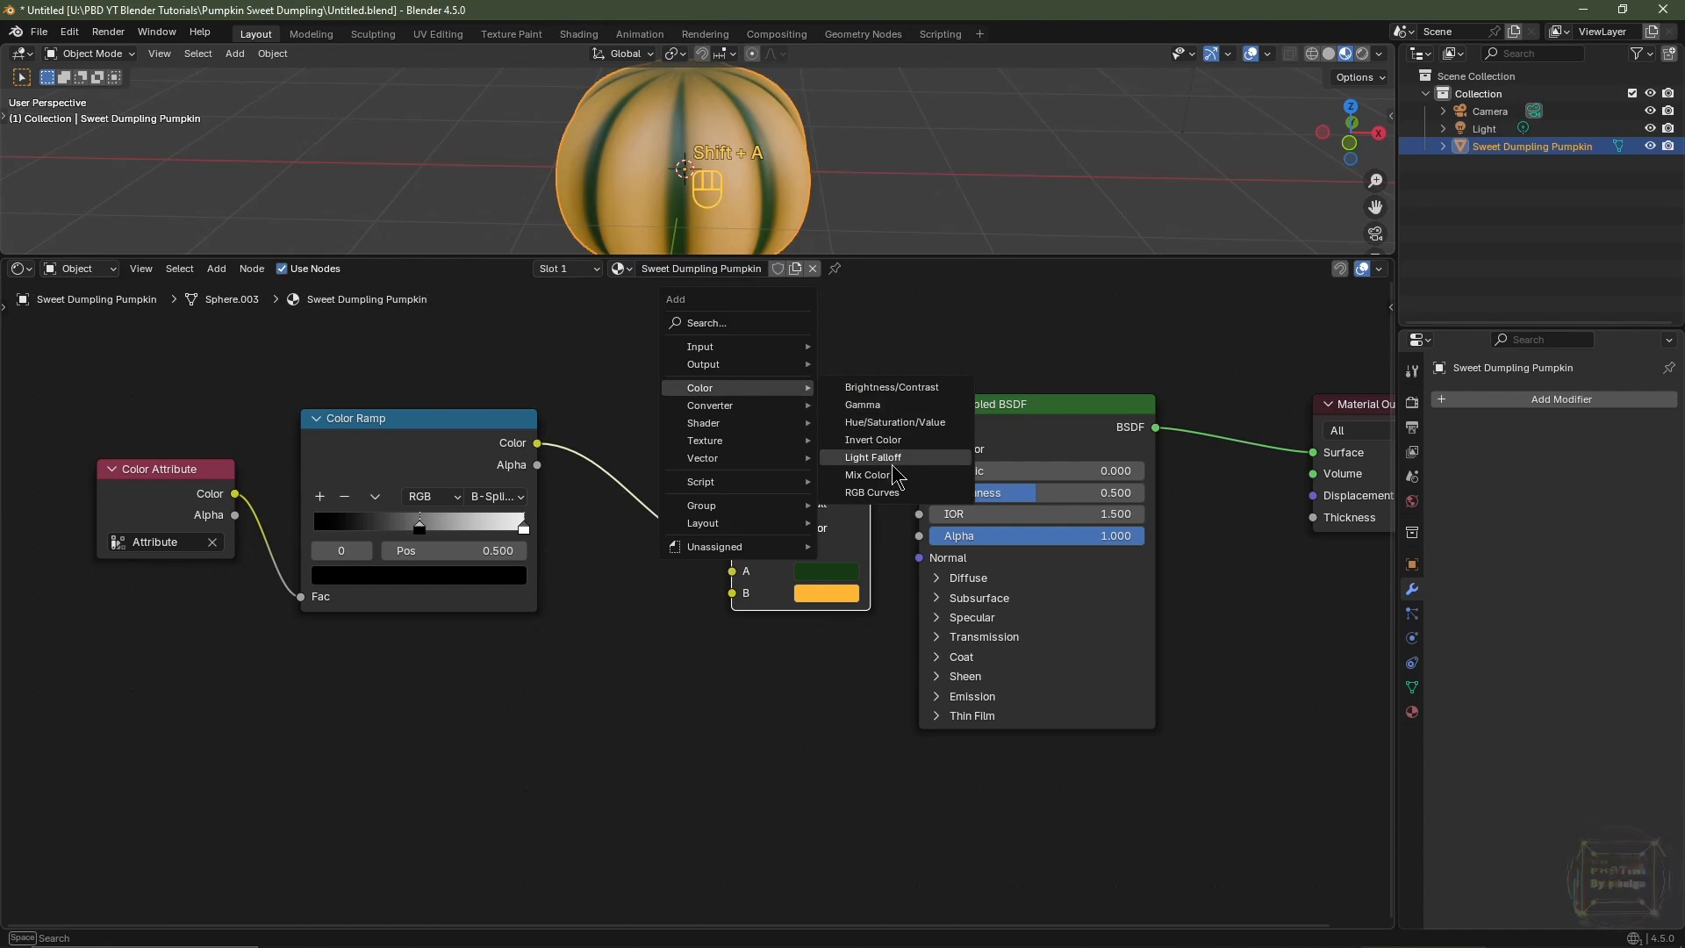
pyautogui.click(867, 474)
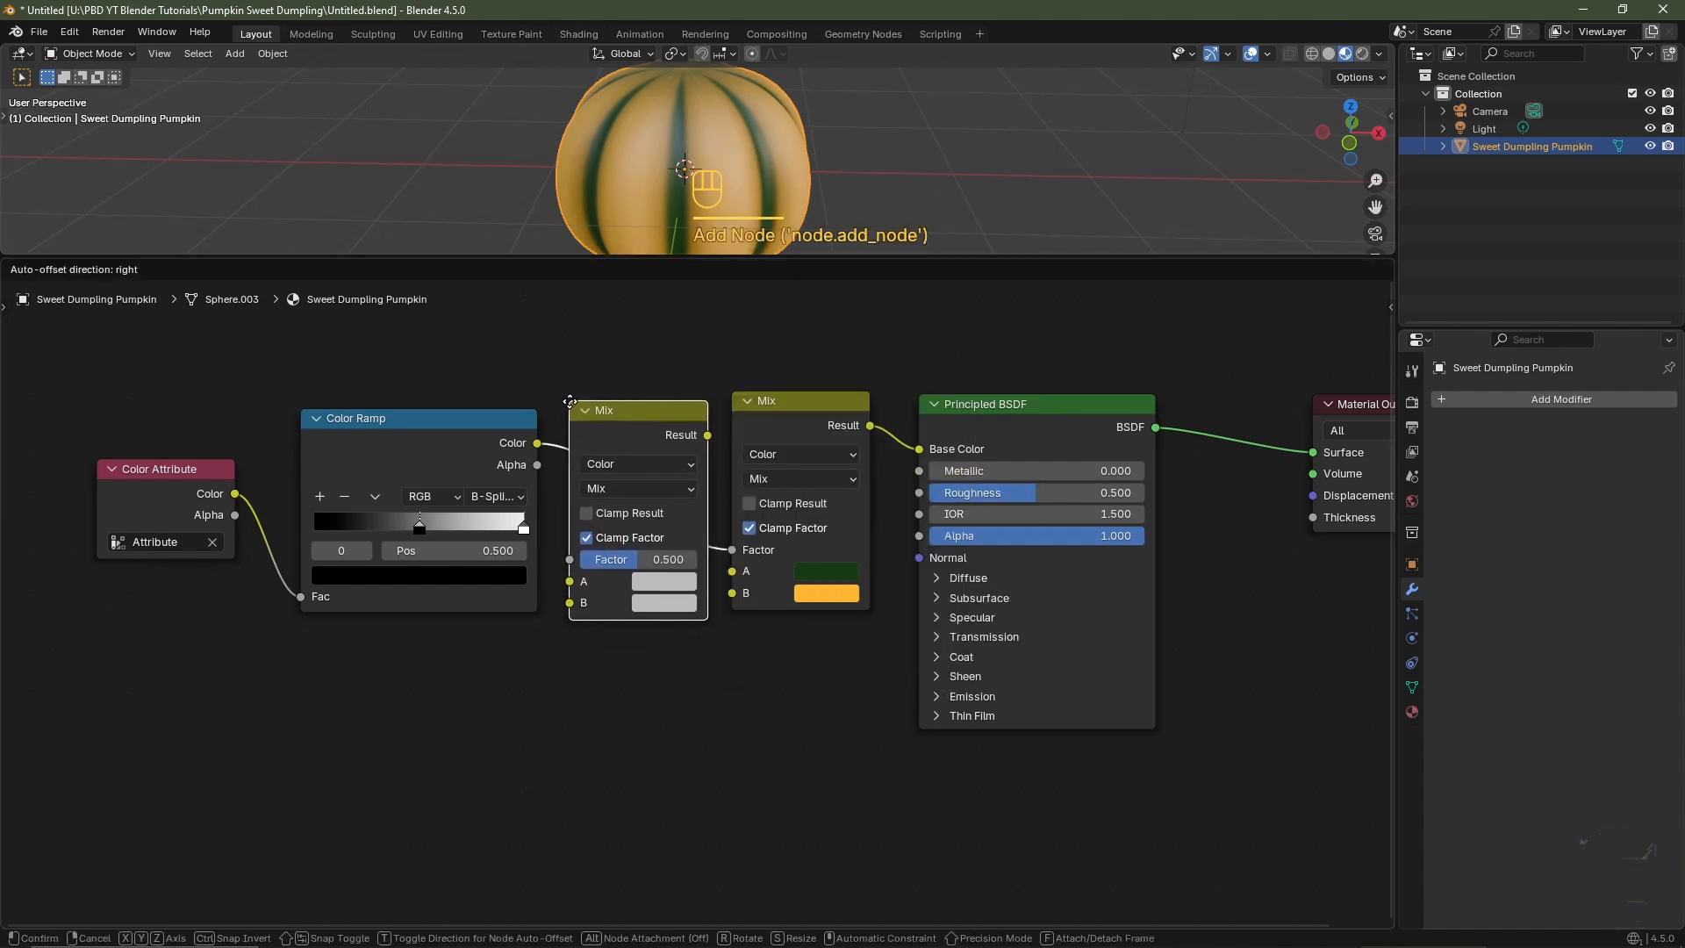
pyautogui.click(570, 401)
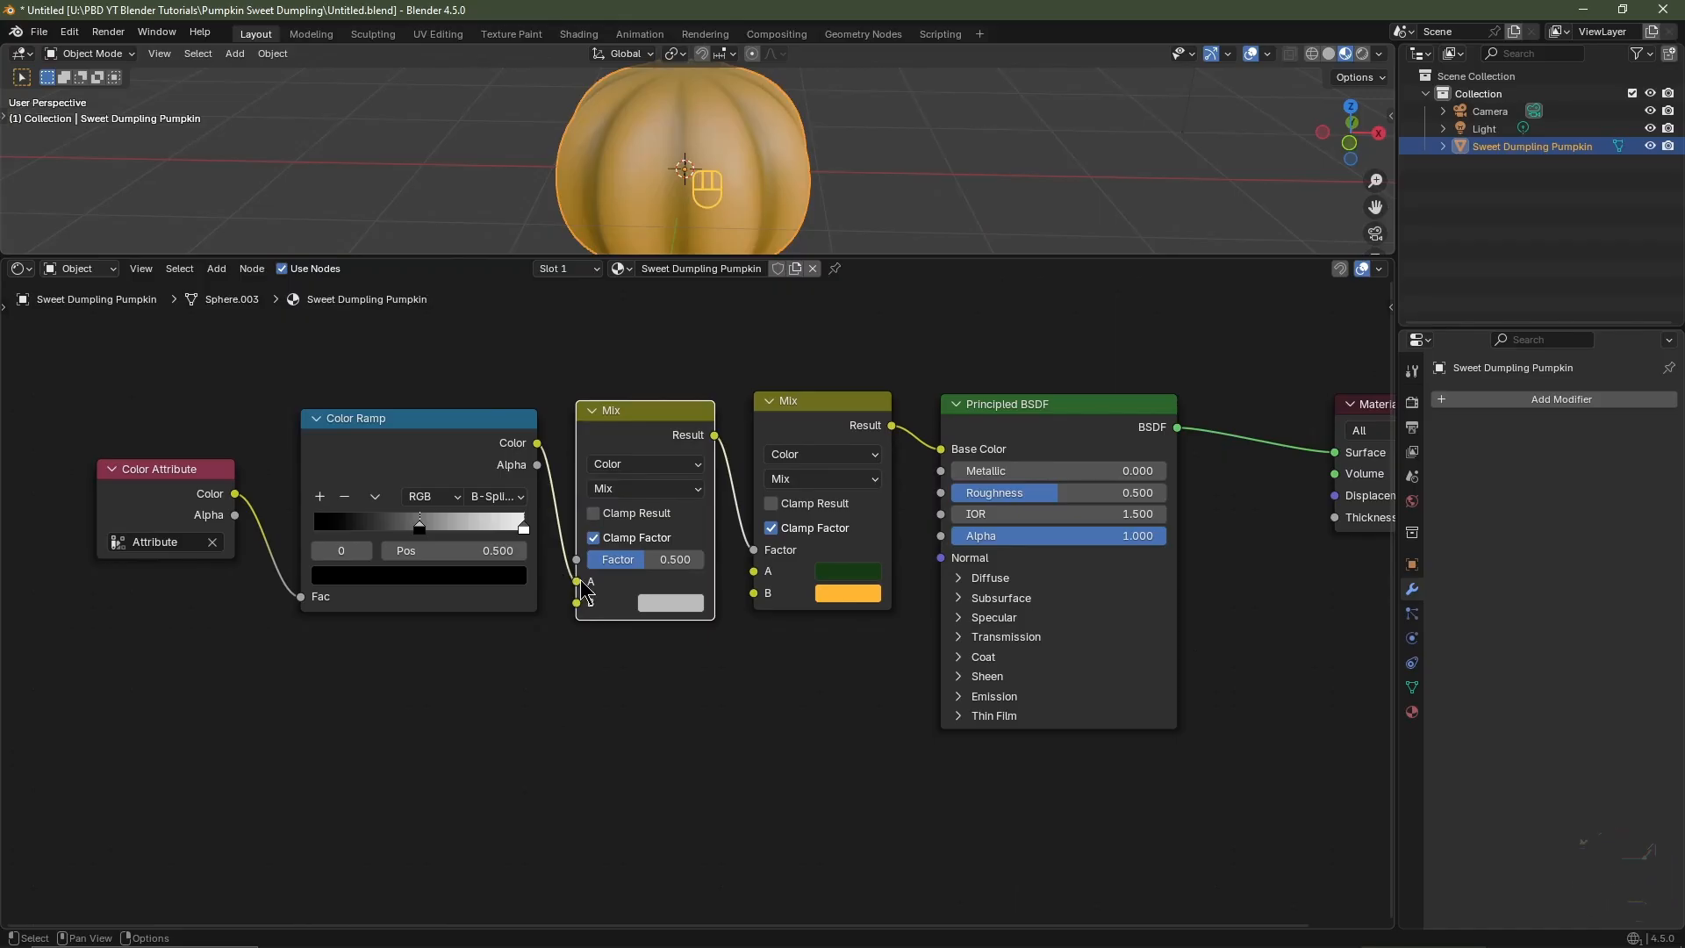
# - Move the Color Ramp link to input B of the new Mix node and set its color A to black
pyautogui.moveTo(581, 583); pyautogui.dragTo(577, 604)
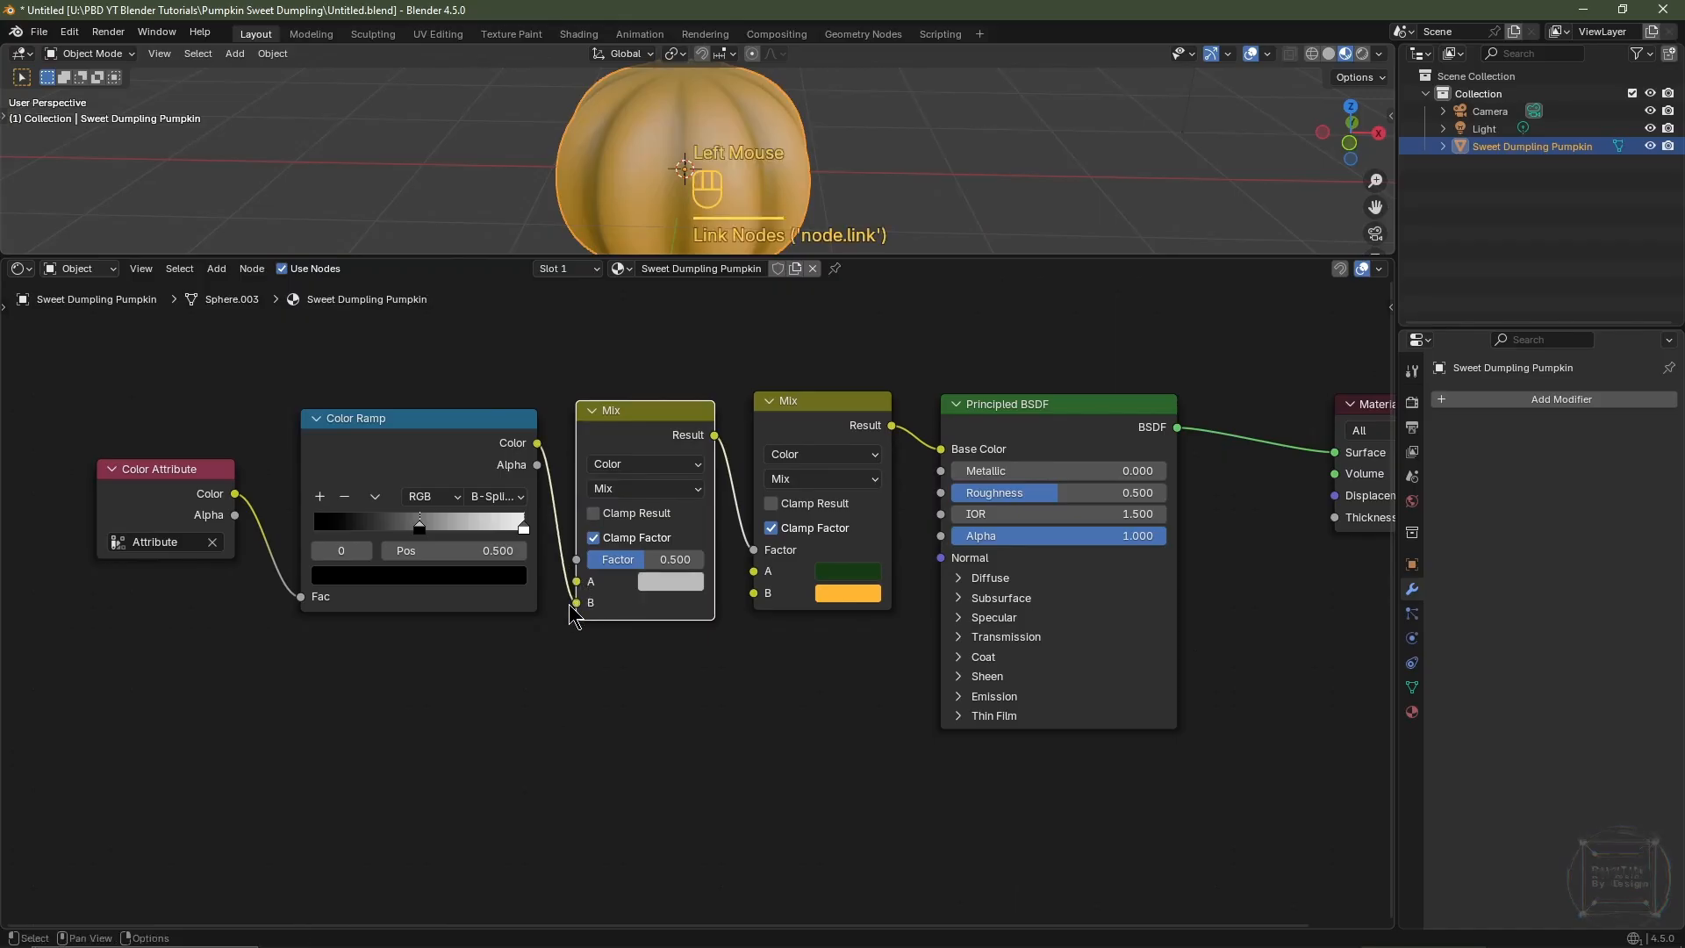
pyautogui.click(662, 585)
pyautogui.scroll(-15, 663, 584)
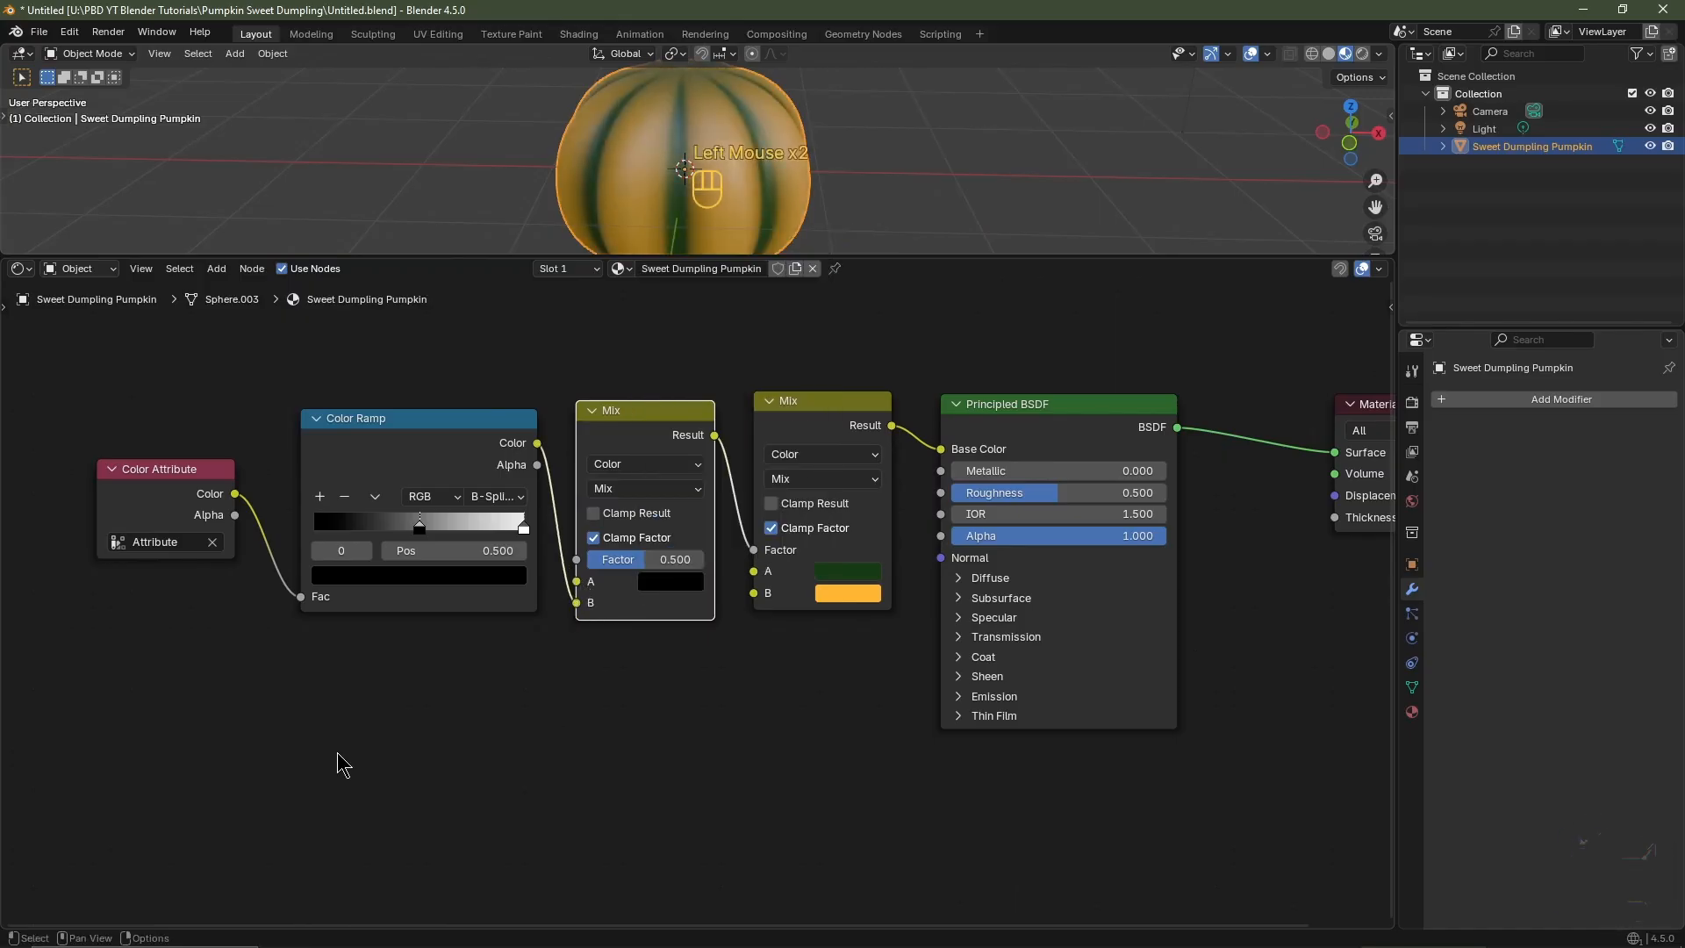
# - Add a Noise Texture with Mapping and Texture Coordinate nodes, and feed the Mapping node from the Object coordinates
pyautogui.hotkey('shift', 'a')
pyautogui.moveTo(312, 805)
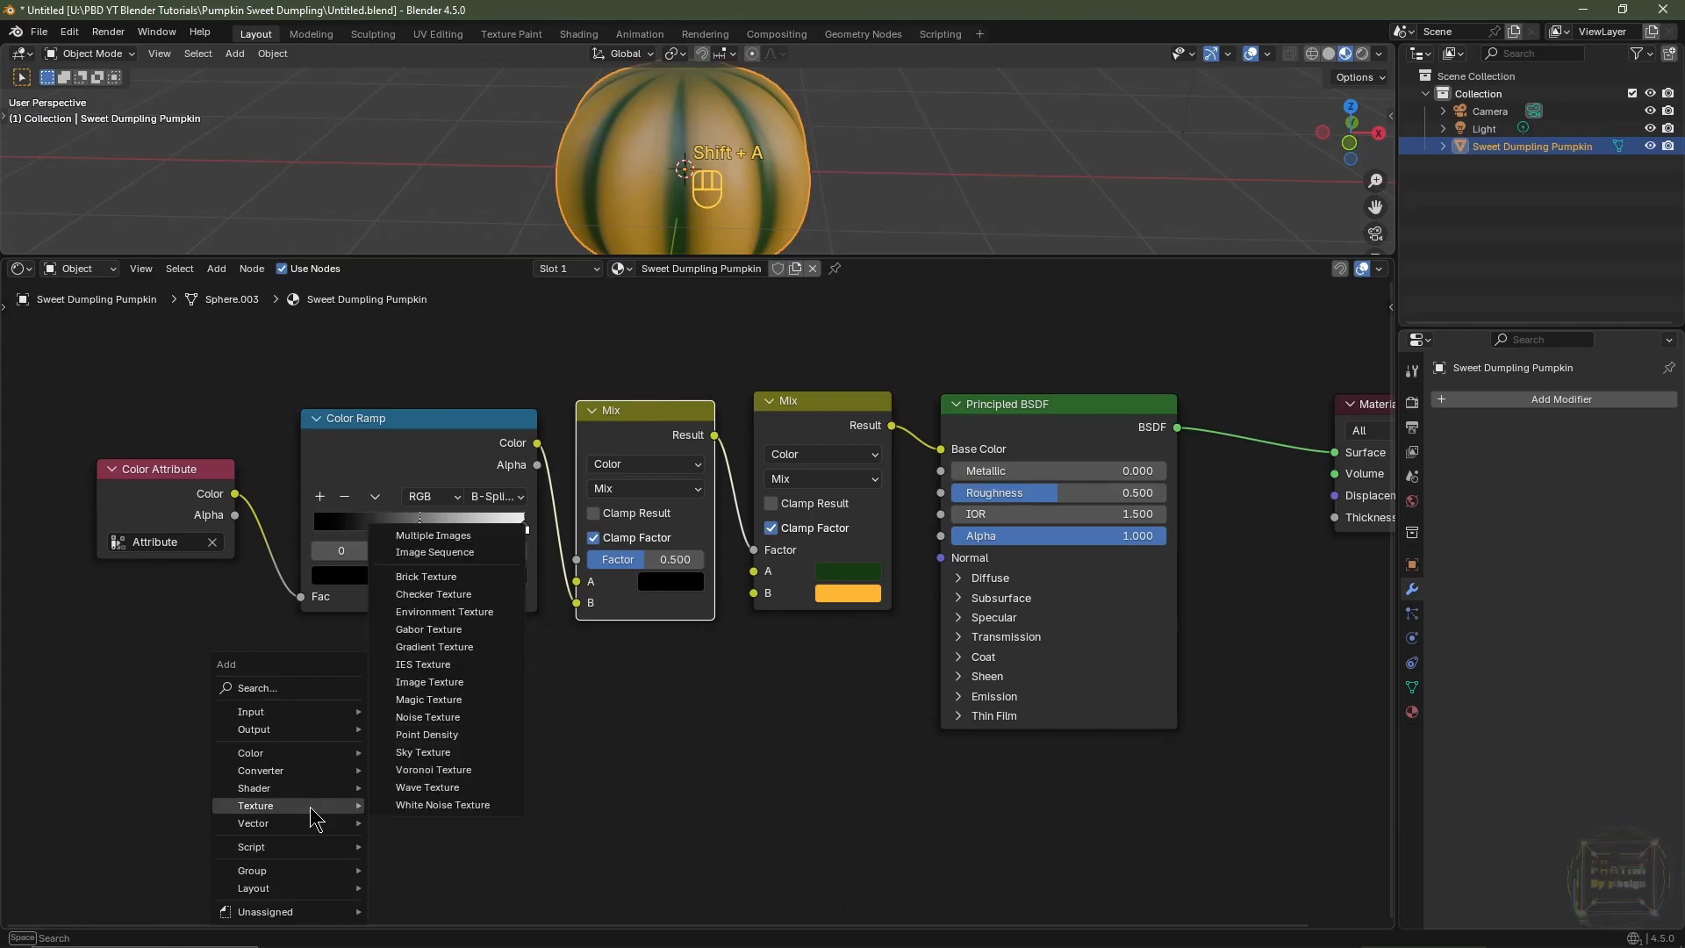
pyautogui.click(421, 698)
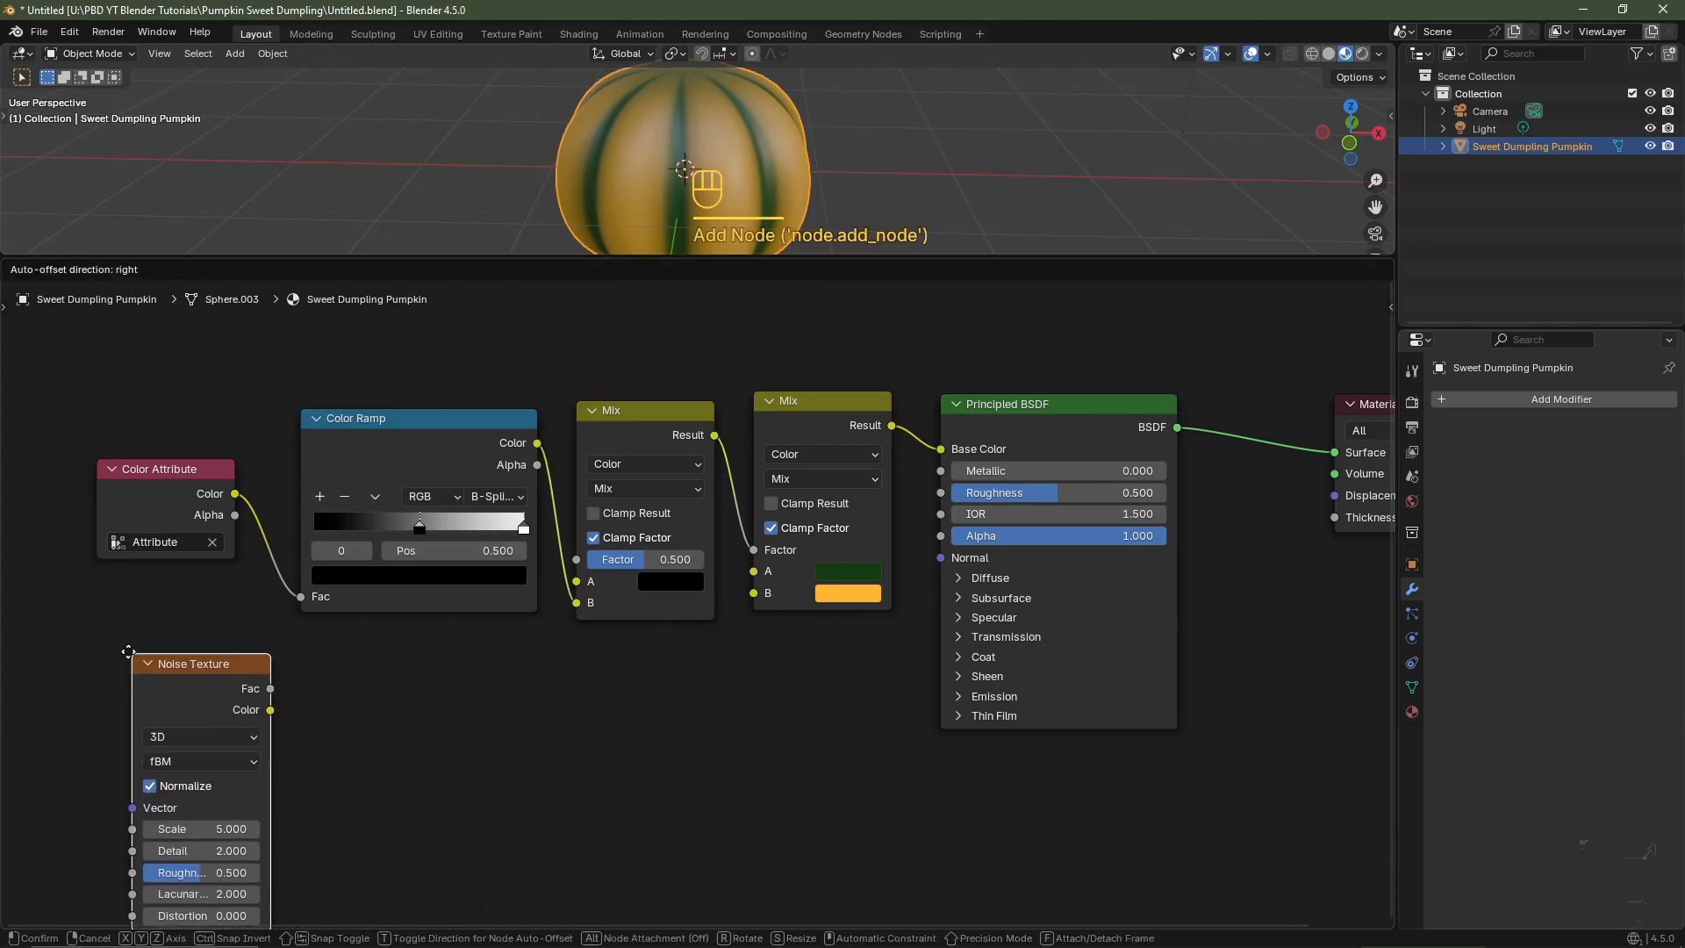
pyautogui.click(113, 665)
pyautogui.moveTo(212, 718); pyautogui.dragTo(524, 667, button='middle')
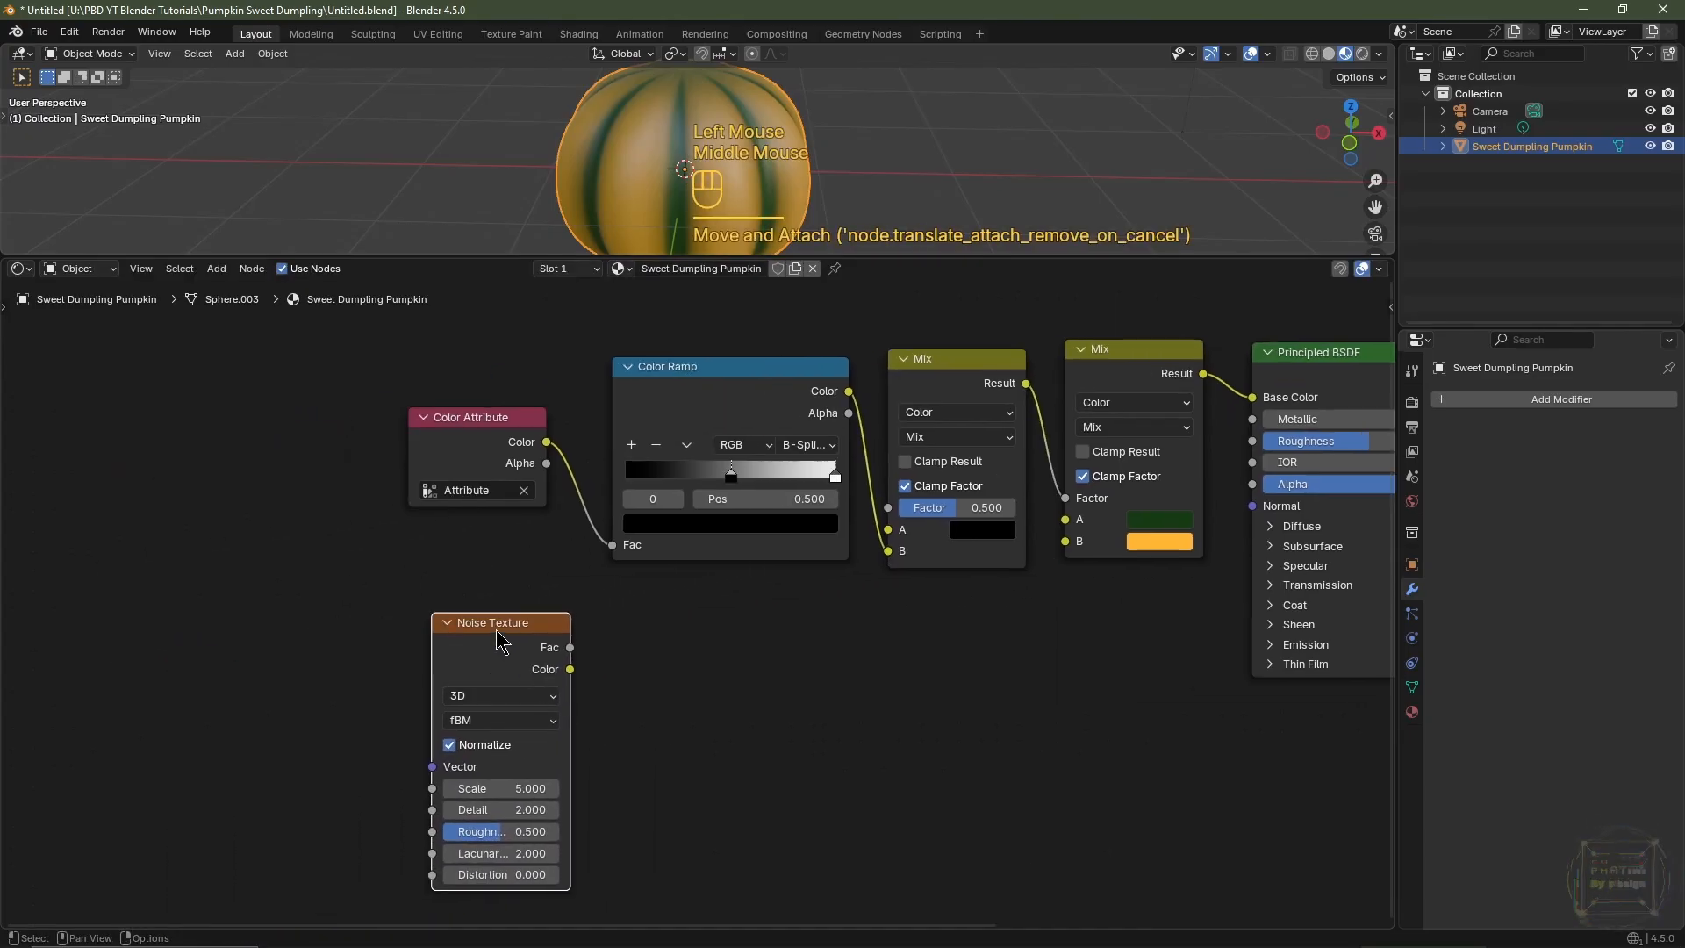
pyautogui.hotkey('ctrl', 't')
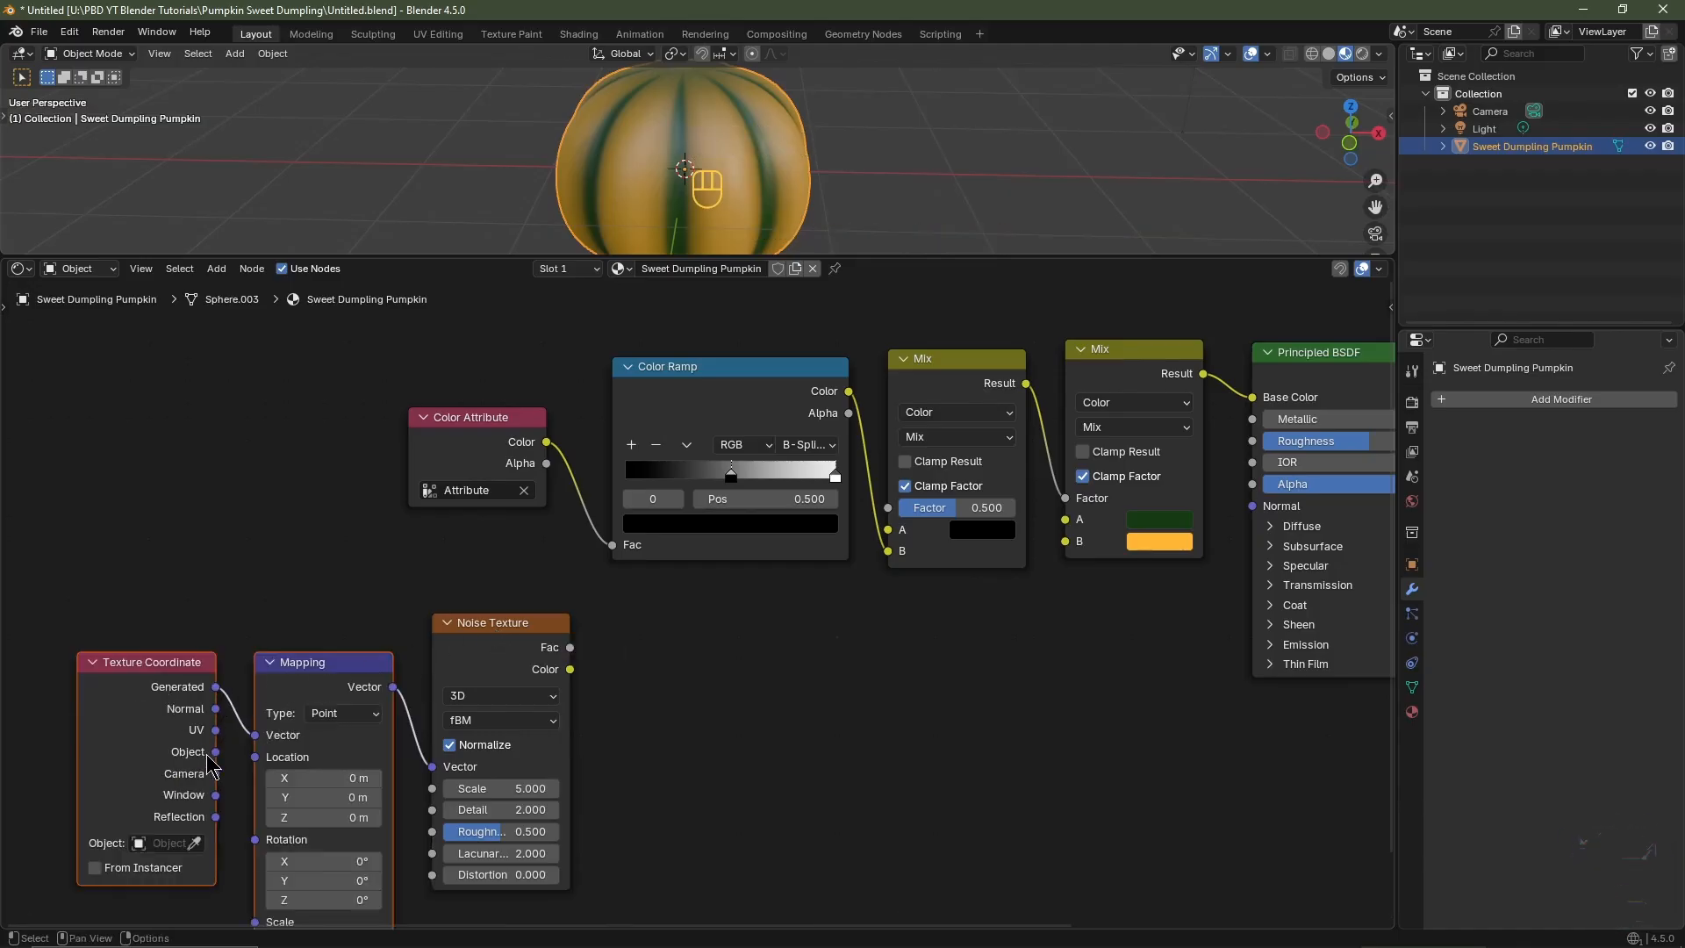
pyautogui.moveTo(216, 752); pyautogui.dragTo(254, 735)
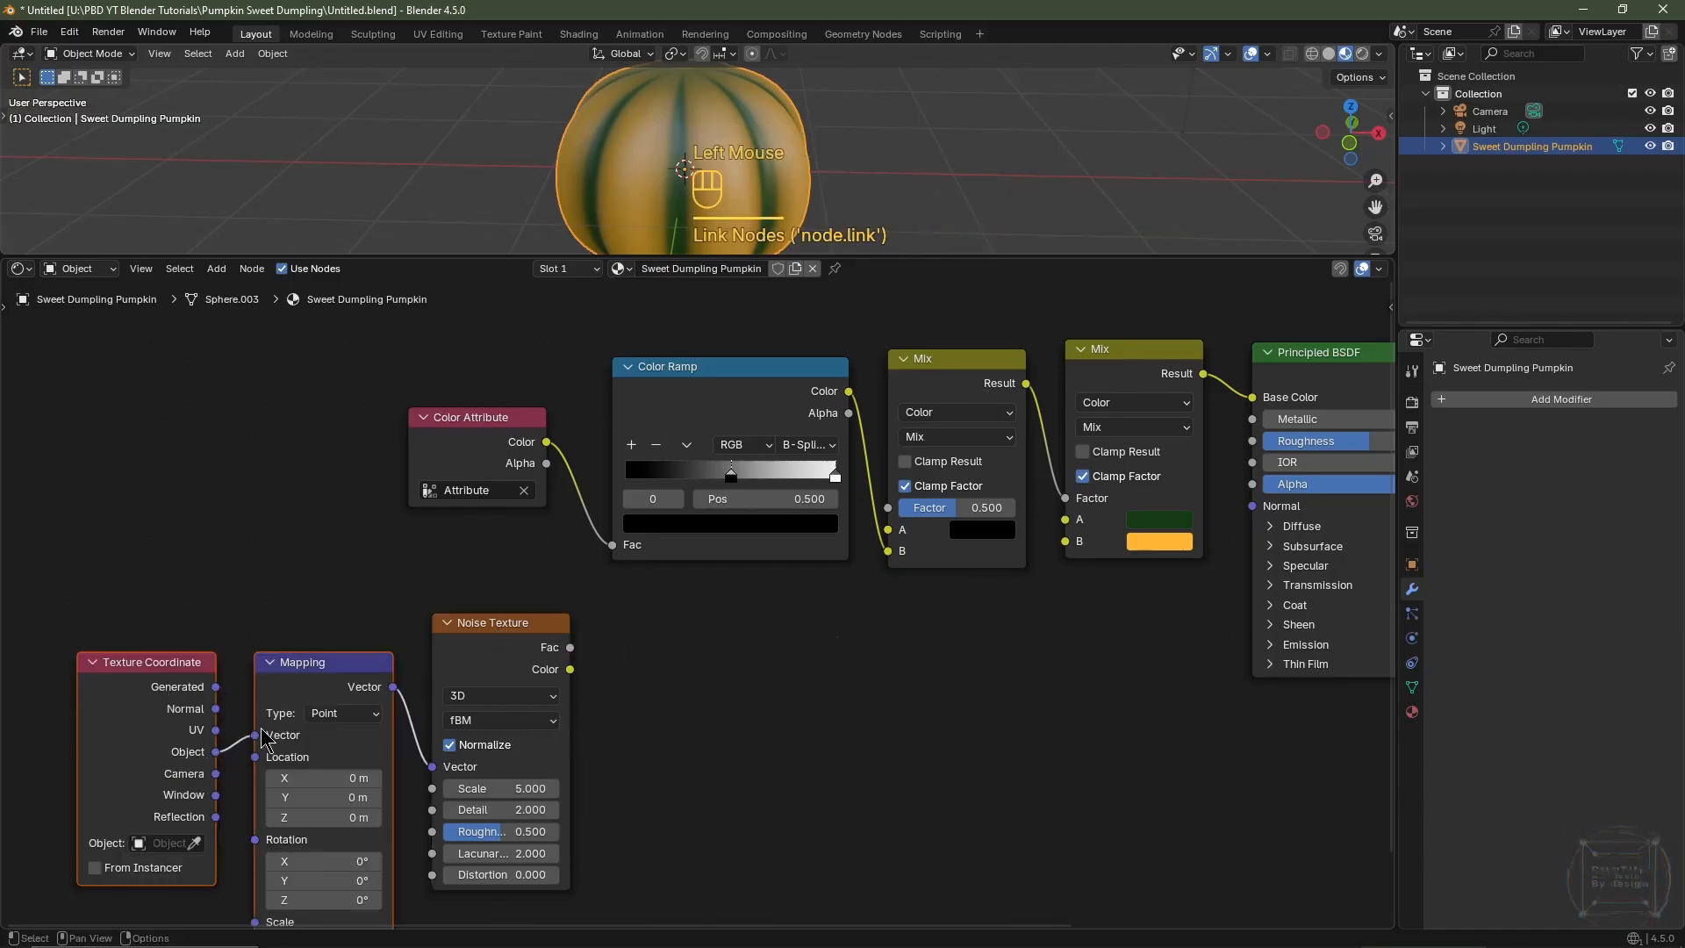
# - Set the Noise Texture to 4D with Scale 10 and Detail 4
pyautogui.click(467, 695)
pyautogui.click(471, 808)
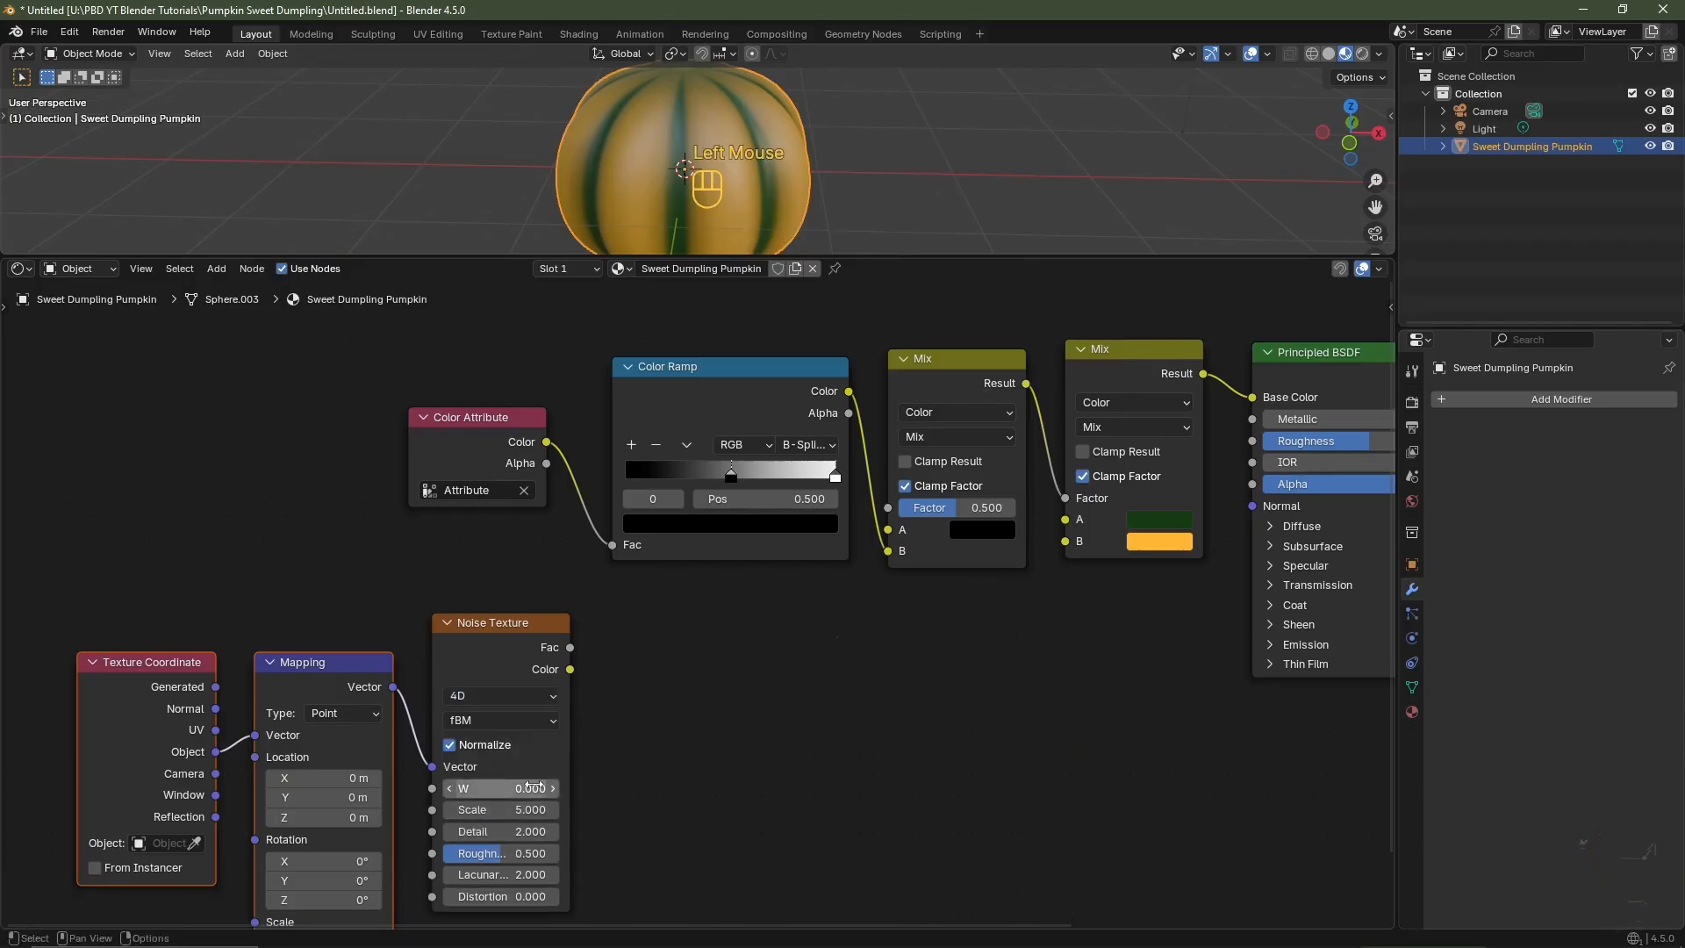
pyautogui.doubleClick(500, 809)
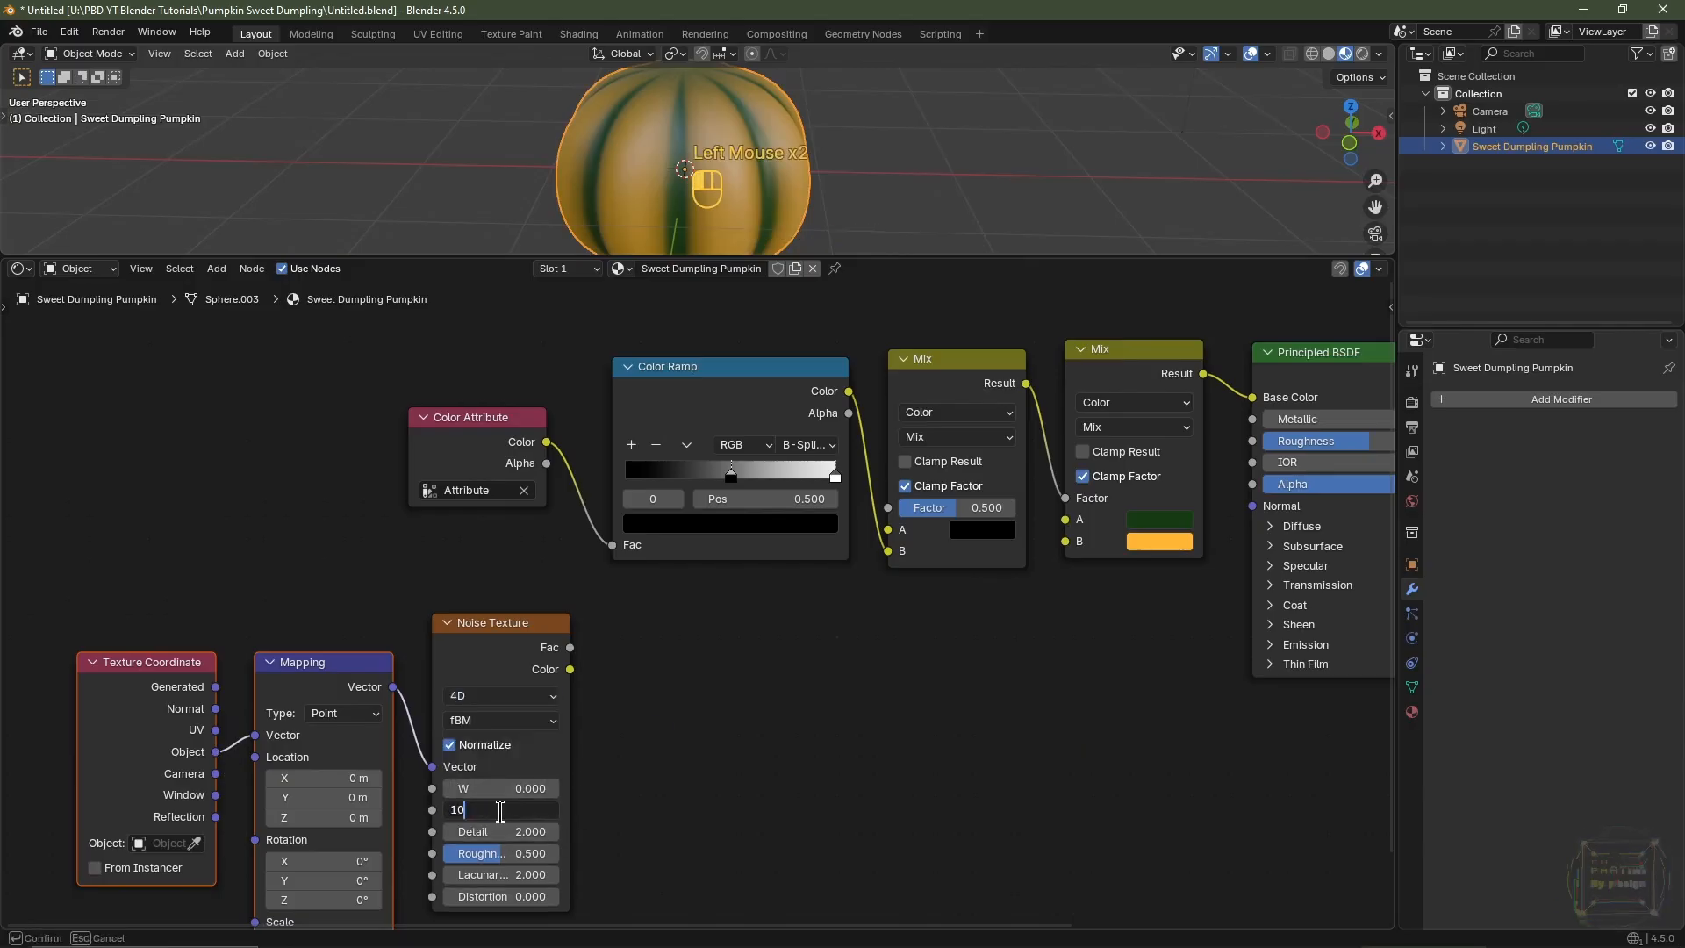
pyautogui.write('10')
pyautogui.press('Tab')
pyautogui.write('4')
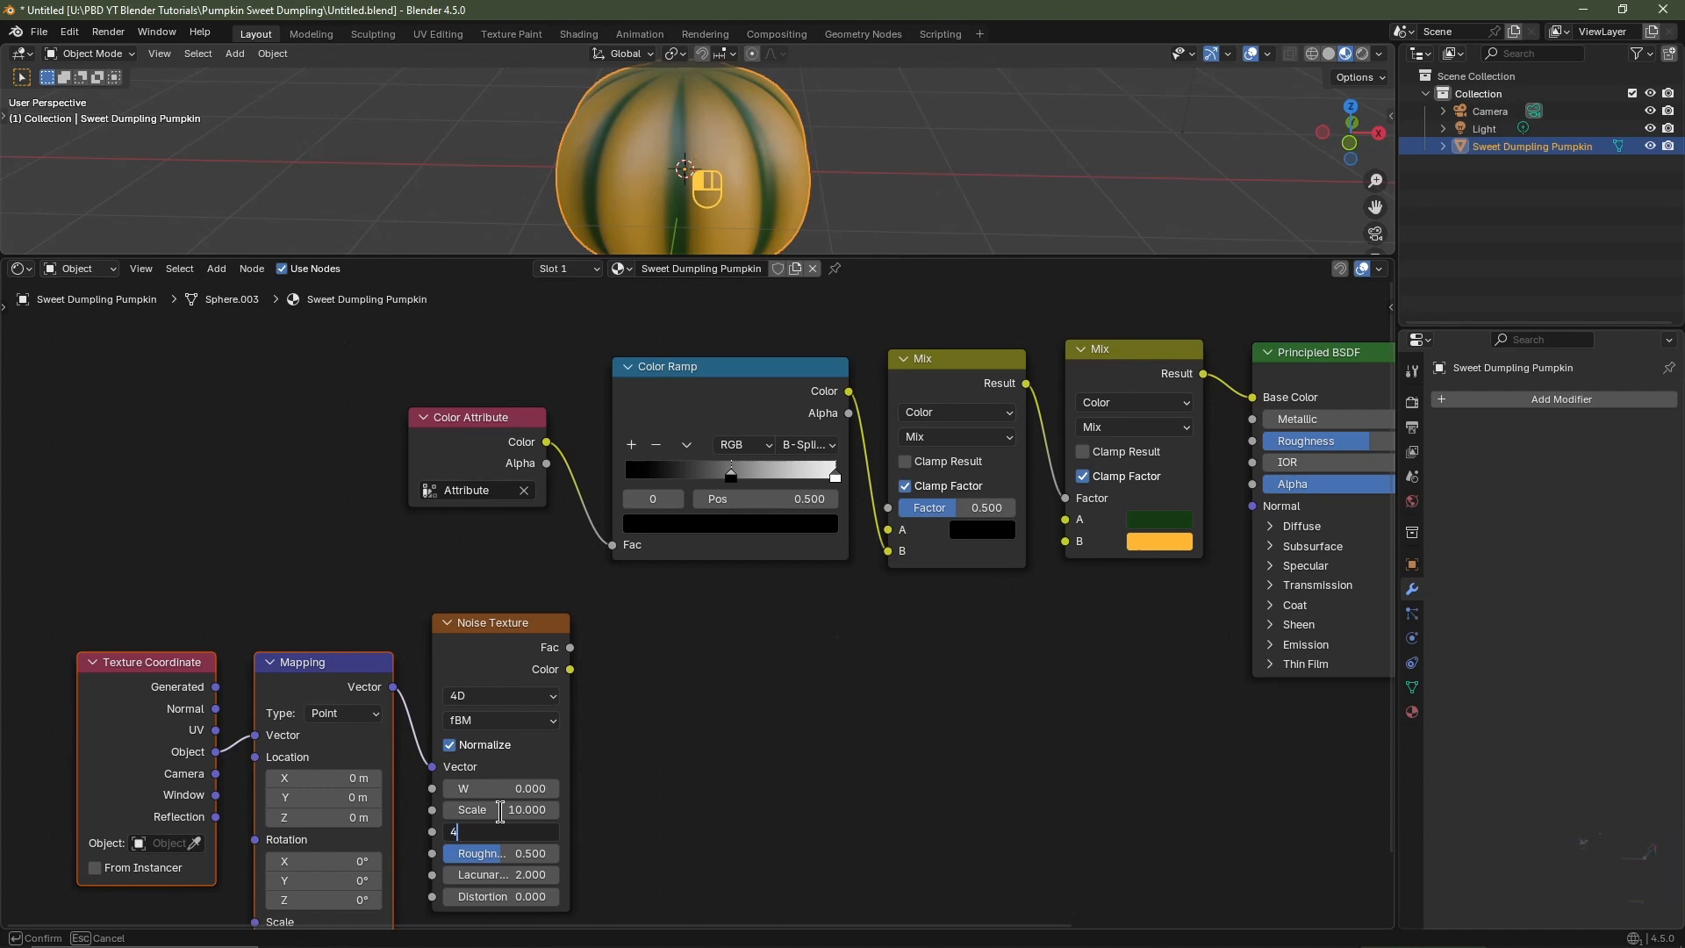
pyautogui.press('Return')
# - Connect the Noise Texture's Fac to the black Mix node's Factor and insert a Color Ramp on that link
pyautogui.moveTo(570, 647)
pyautogui.mouseDown()
pyautogui.moveTo(771, 620)
pyautogui.moveTo(893, 512)
pyautogui.mouseUp()
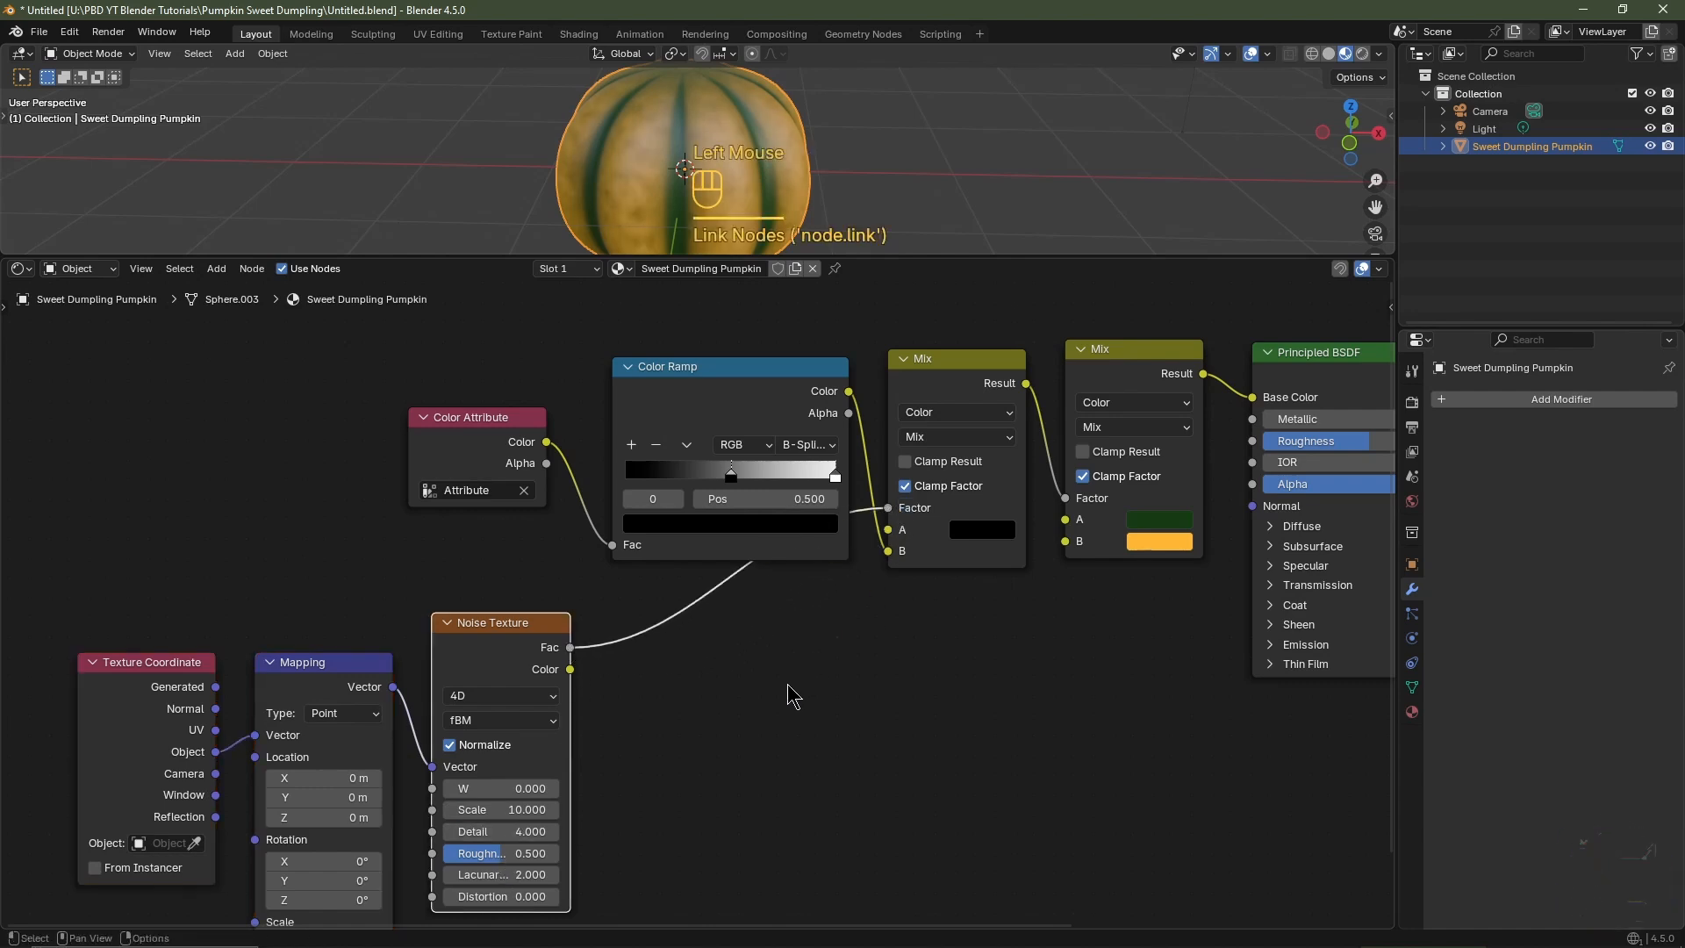
pyautogui.hotkey('shift', 'a')
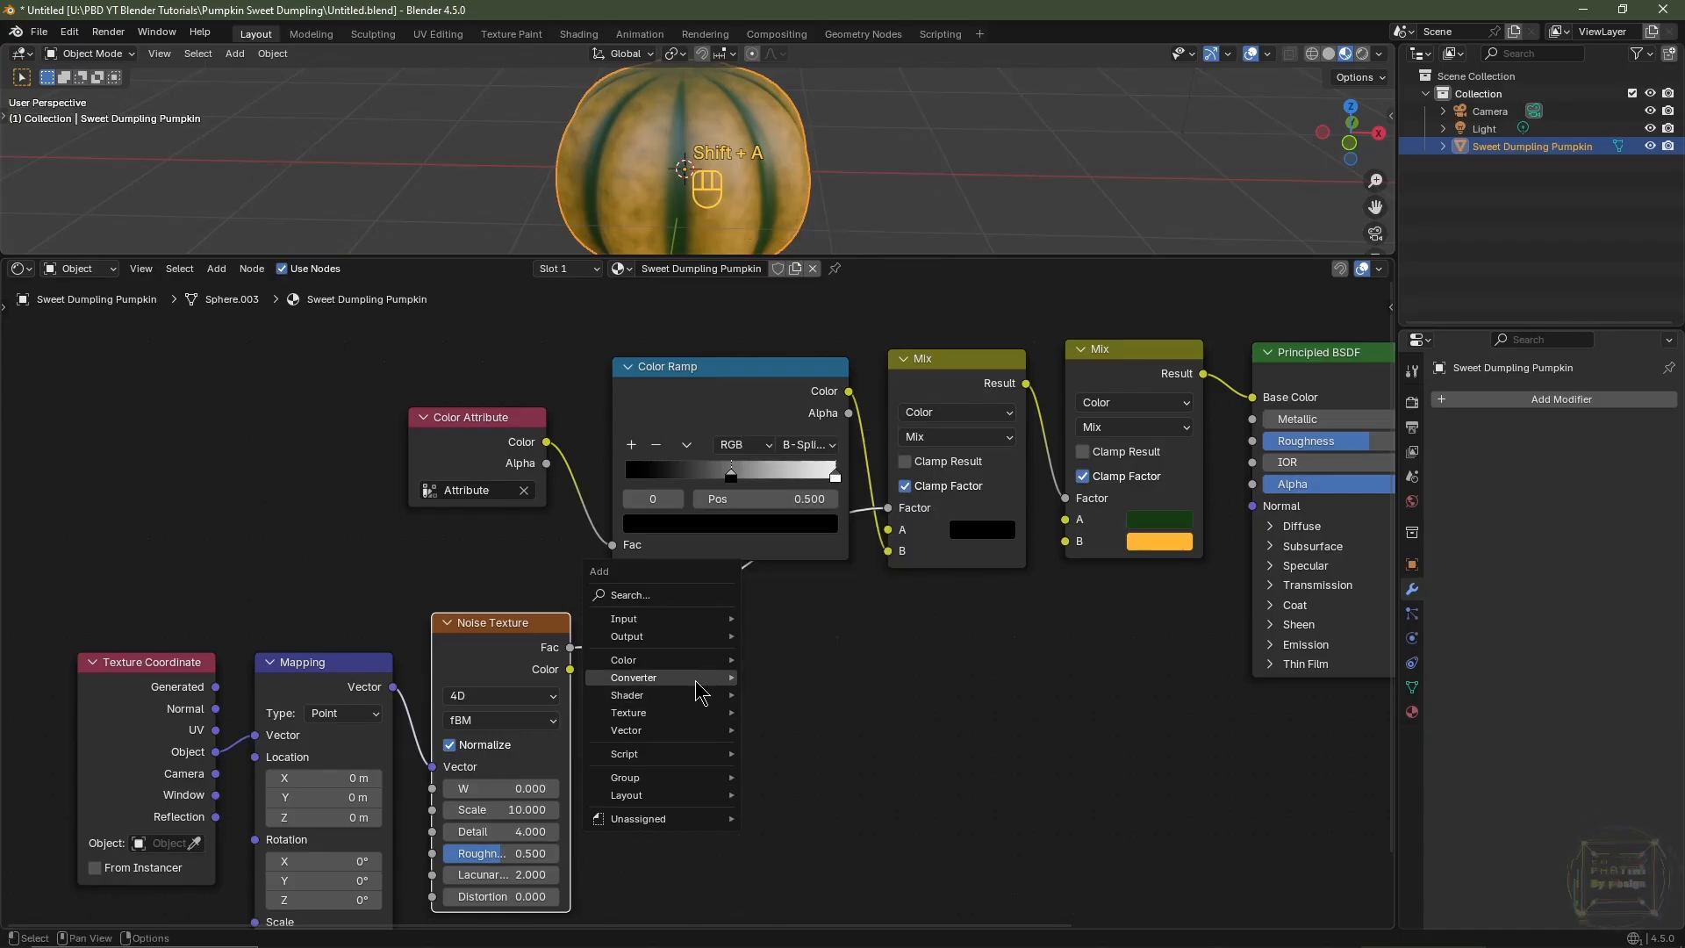
pyautogui.moveTo(702, 678)
pyautogui.click(795, 466)
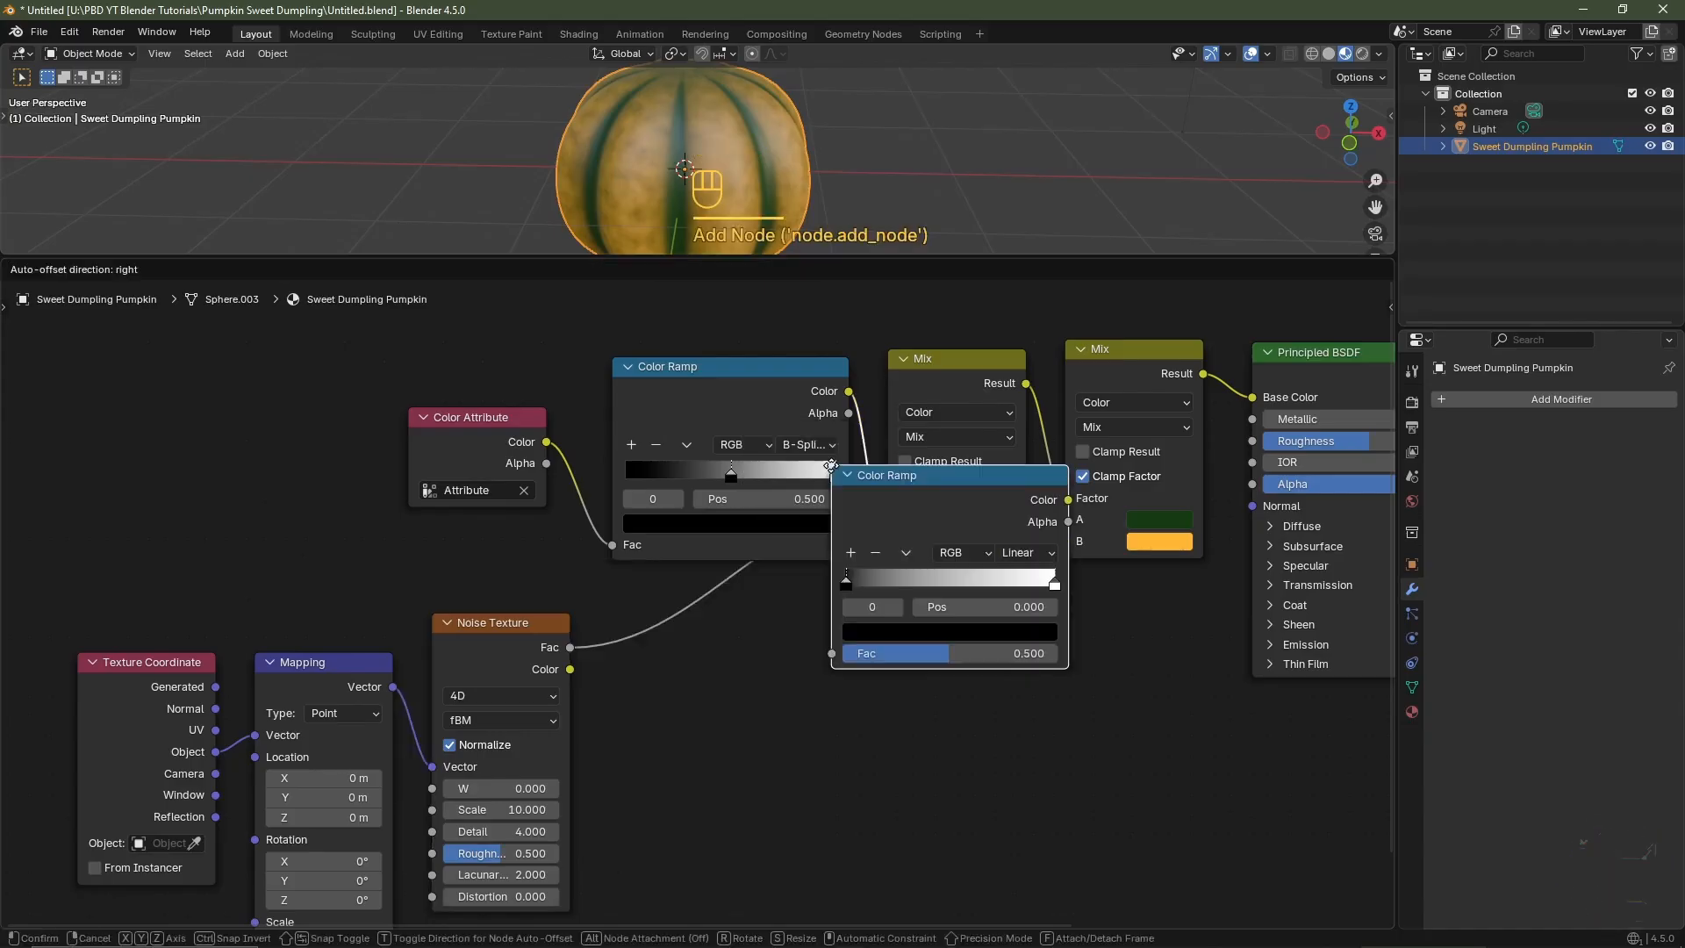
pyautogui.click(619, 621)
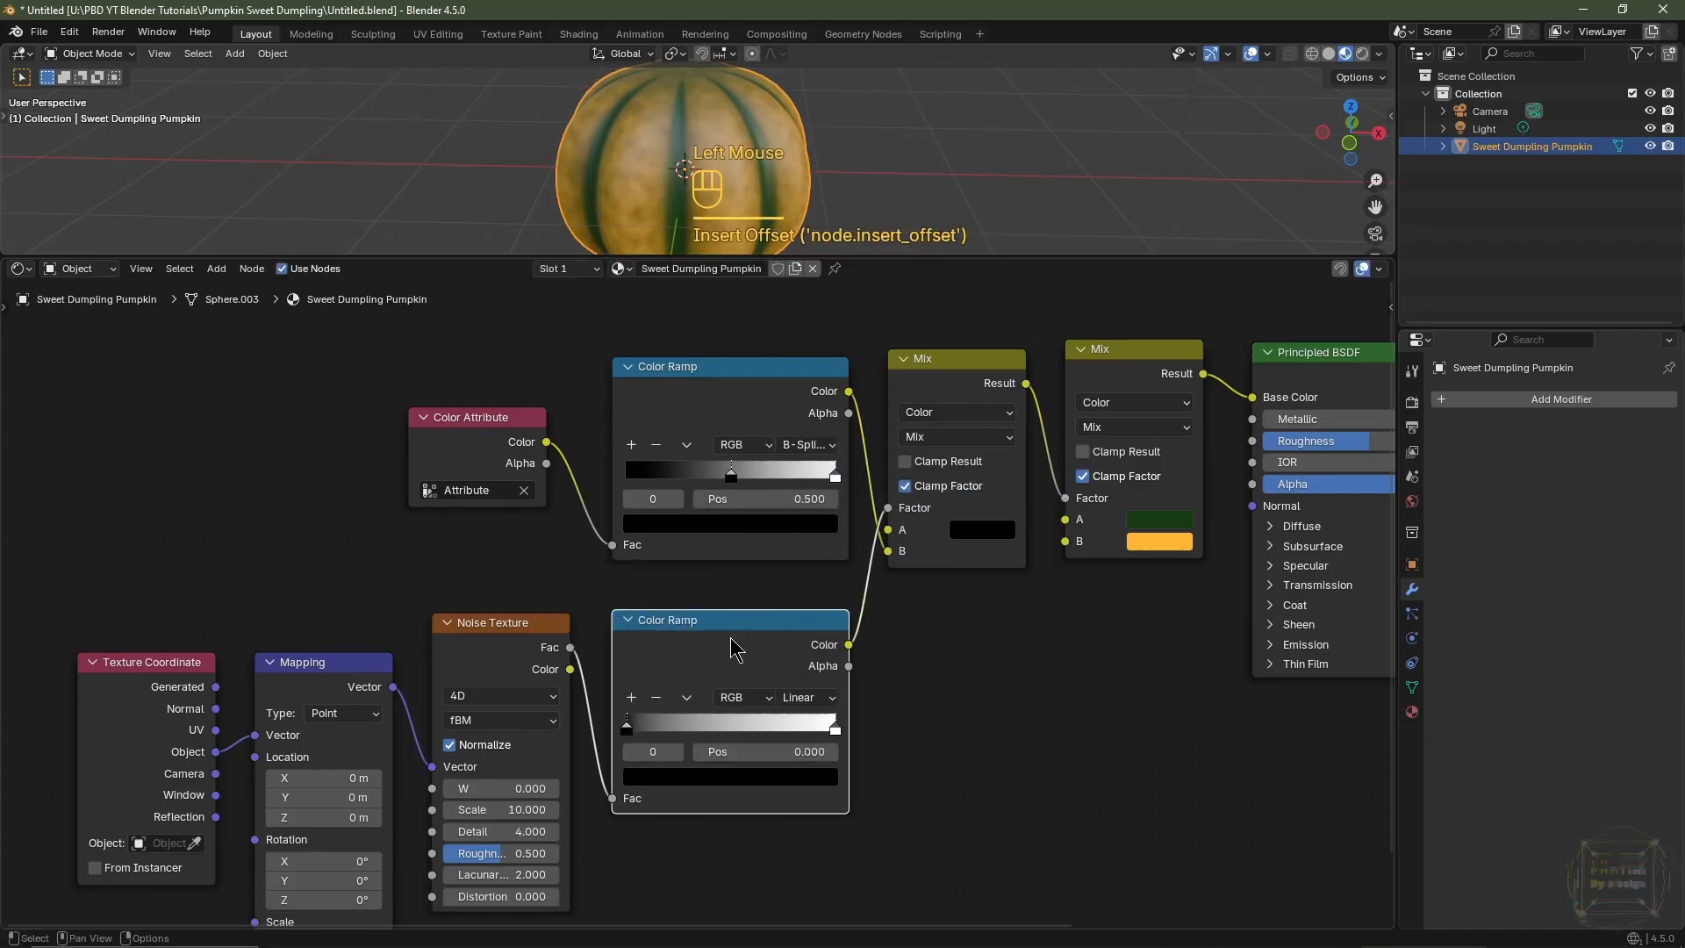
# - Set the noise Color Ramp's interpolation to Ease and its black stop to position 0.333
pyautogui.click(804, 697)
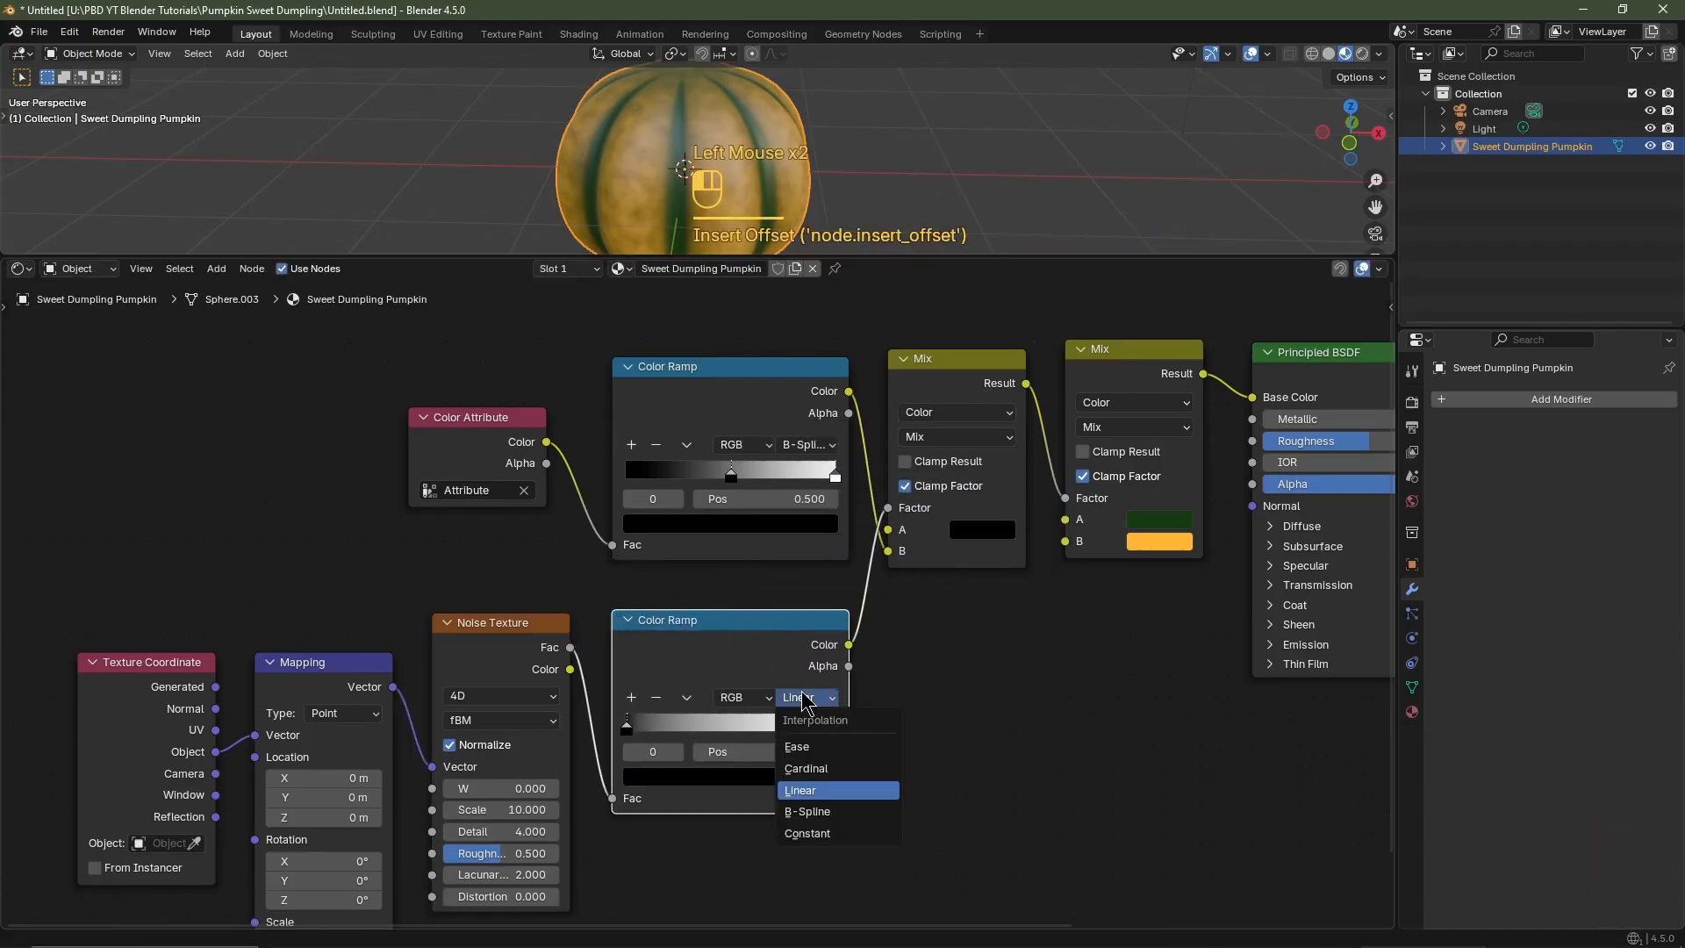
pyautogui.click(803, 747)
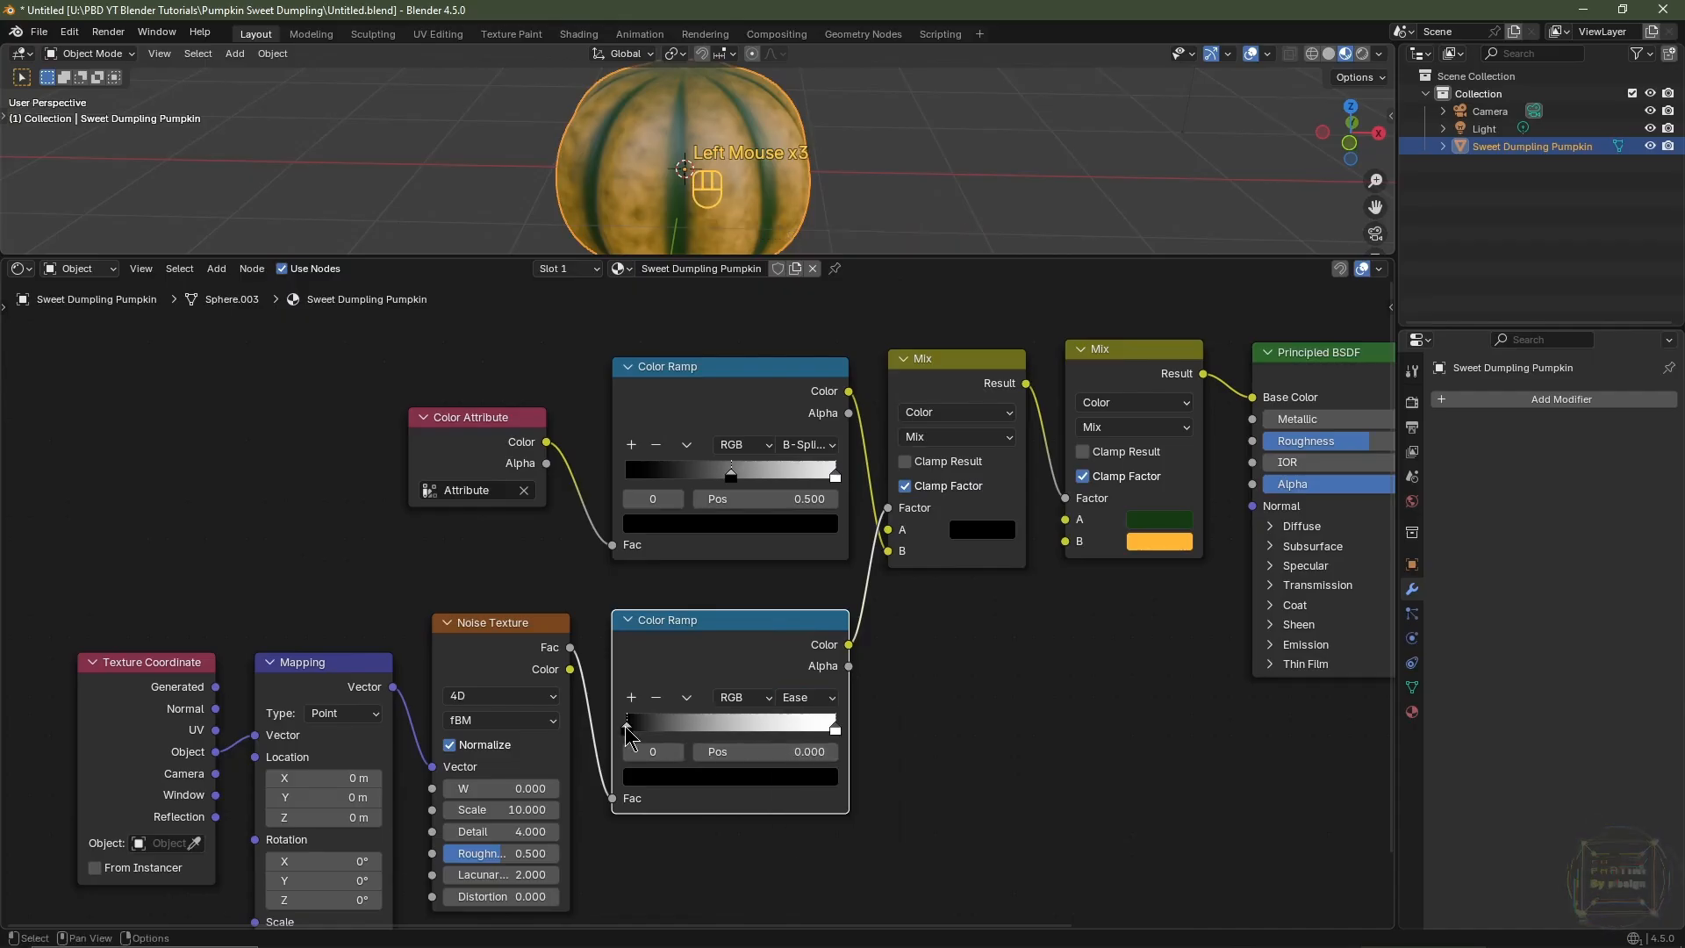
pyautogui.click(784, 752)
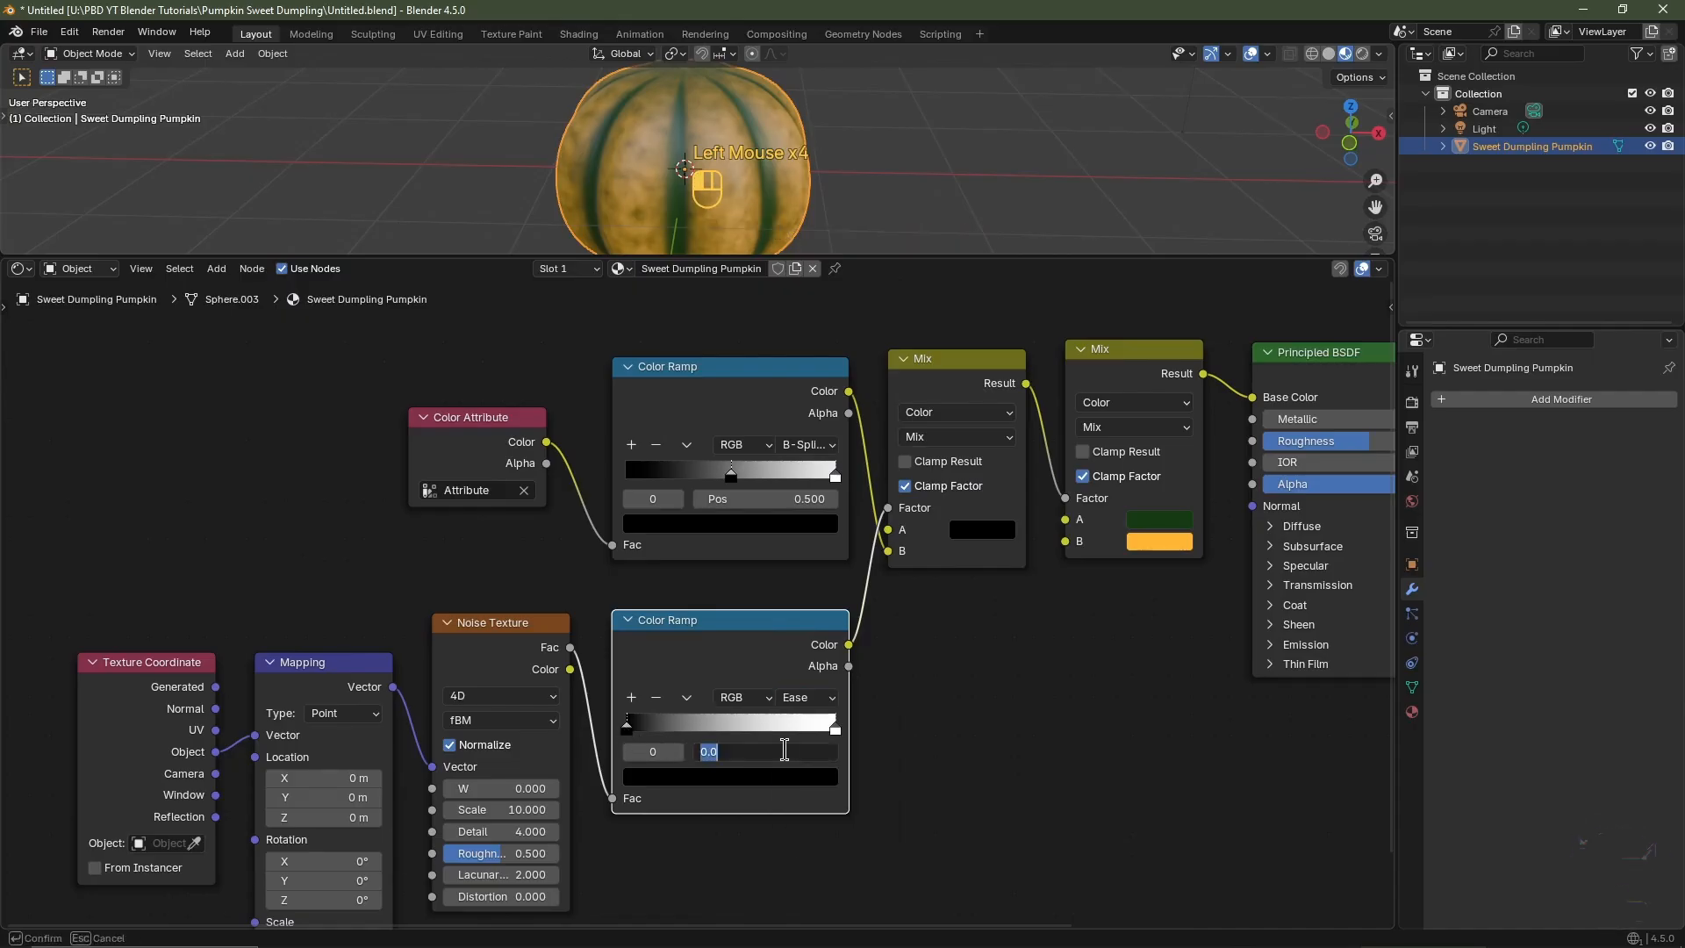
pyautogui.write('.333')
pyautogui.press('Return')
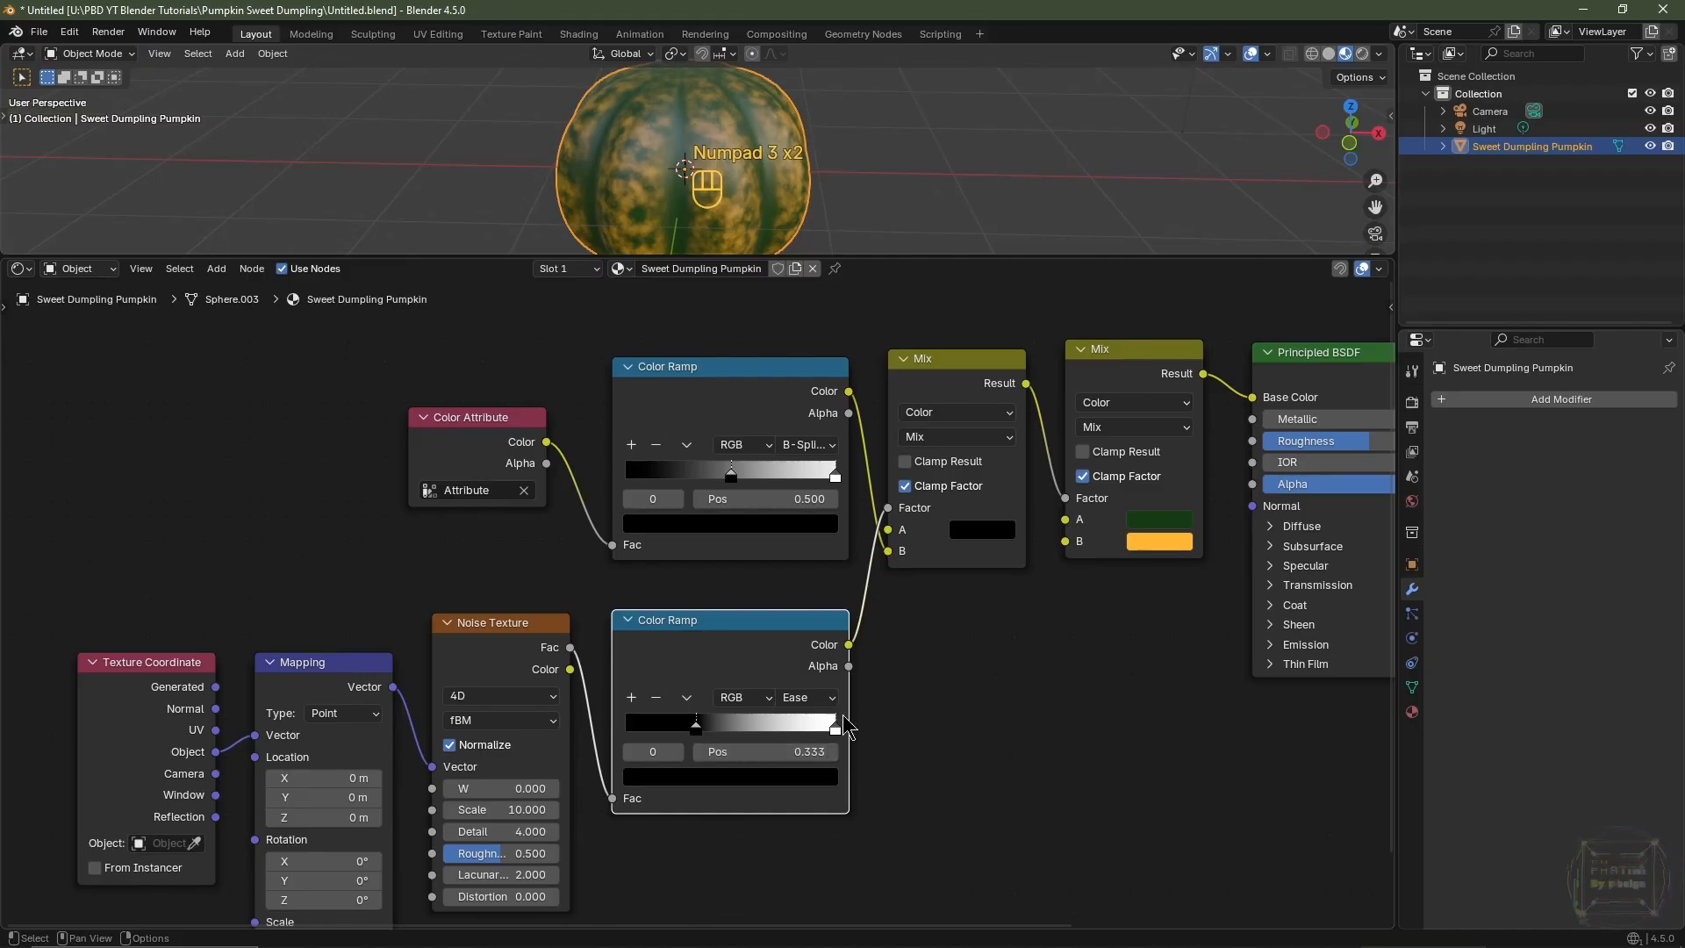
# - Narrow the noise Color Ramp into small spots, with the white stop at about 0.441 and the black stop at about 0.315
pyautogui.moveTo(834, 730); pyautogui.dragTo(711, 732)
pyautogui.click(717, 726)
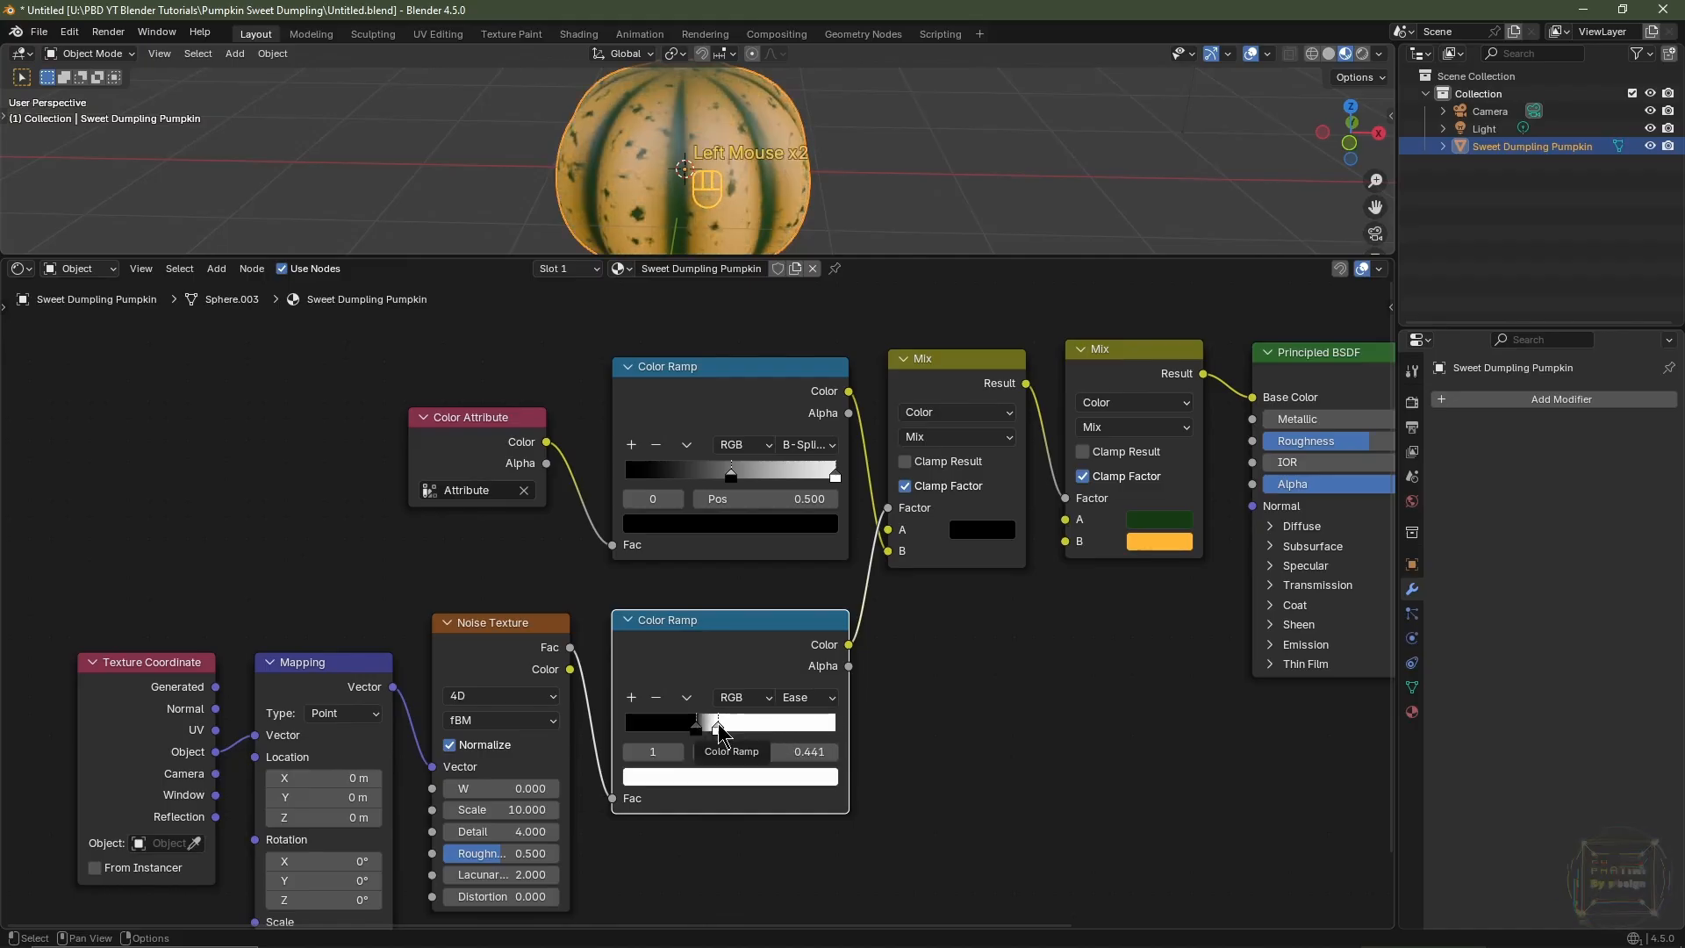
pyautogui.click(695, 728)
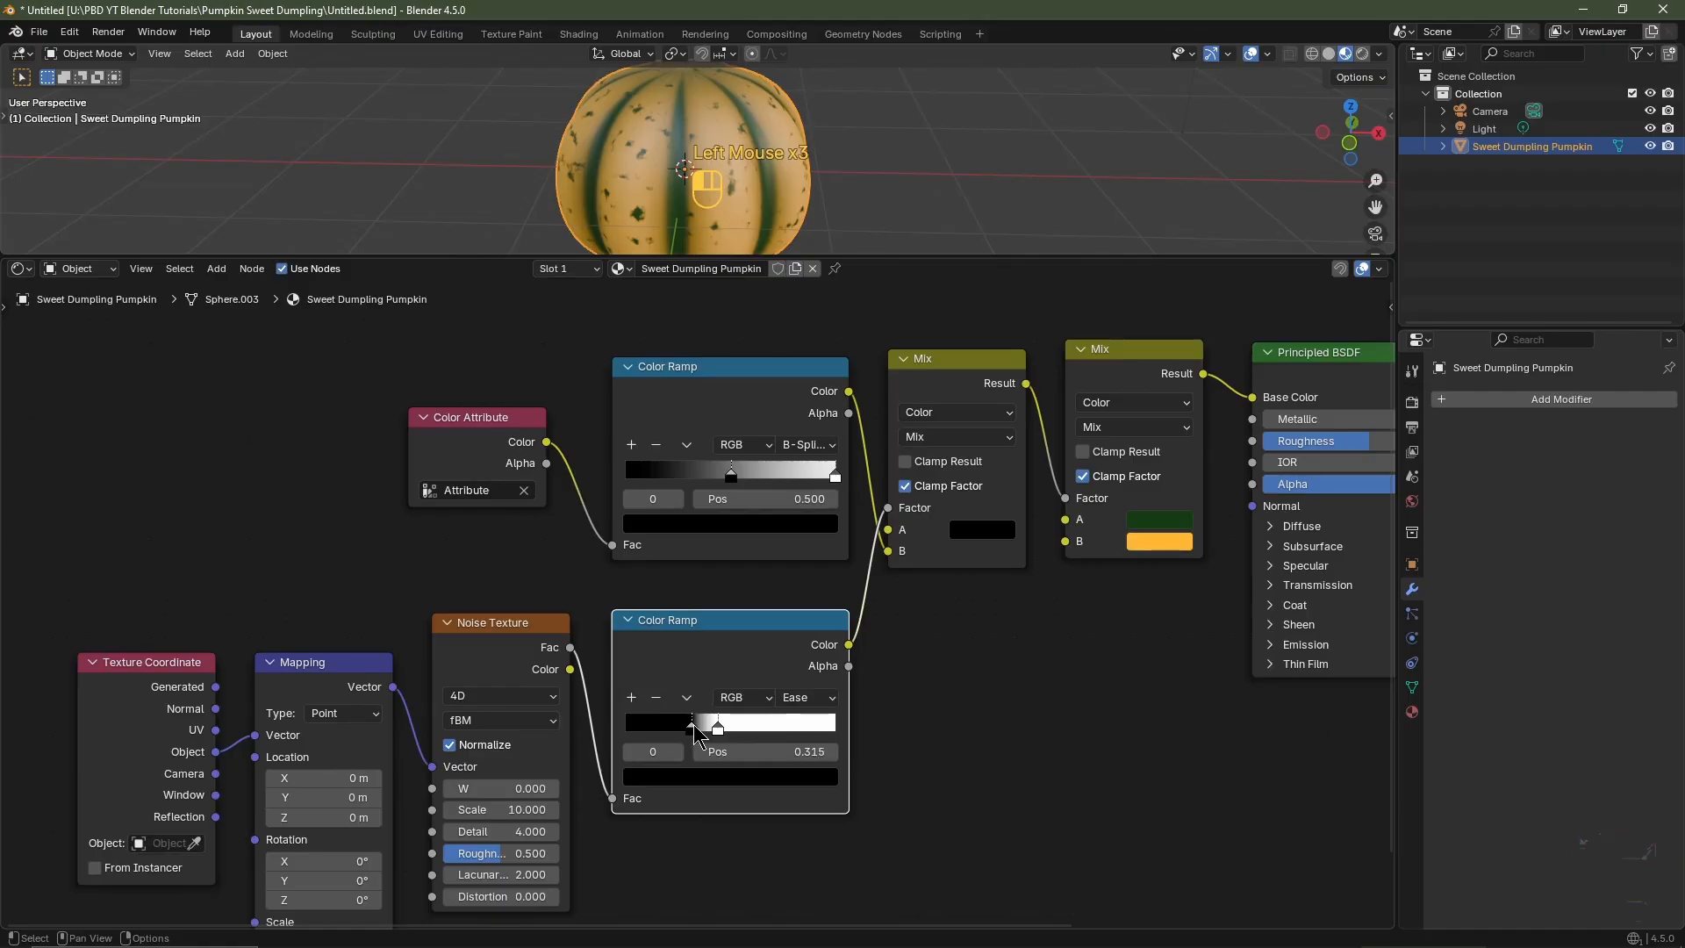
pyautogui.scroll(1, 702, 172)
pyautogui.moveTo(702, 171); pyautogui.dragTo(740, 183, button='middle')
# - Rearrange the Color Attribute and green-orange Mix nodes, and place a new Mix Color node above the black Mix node
pyautogui.moveTo(496, 435); pyautogui.dragTo(521, 497)
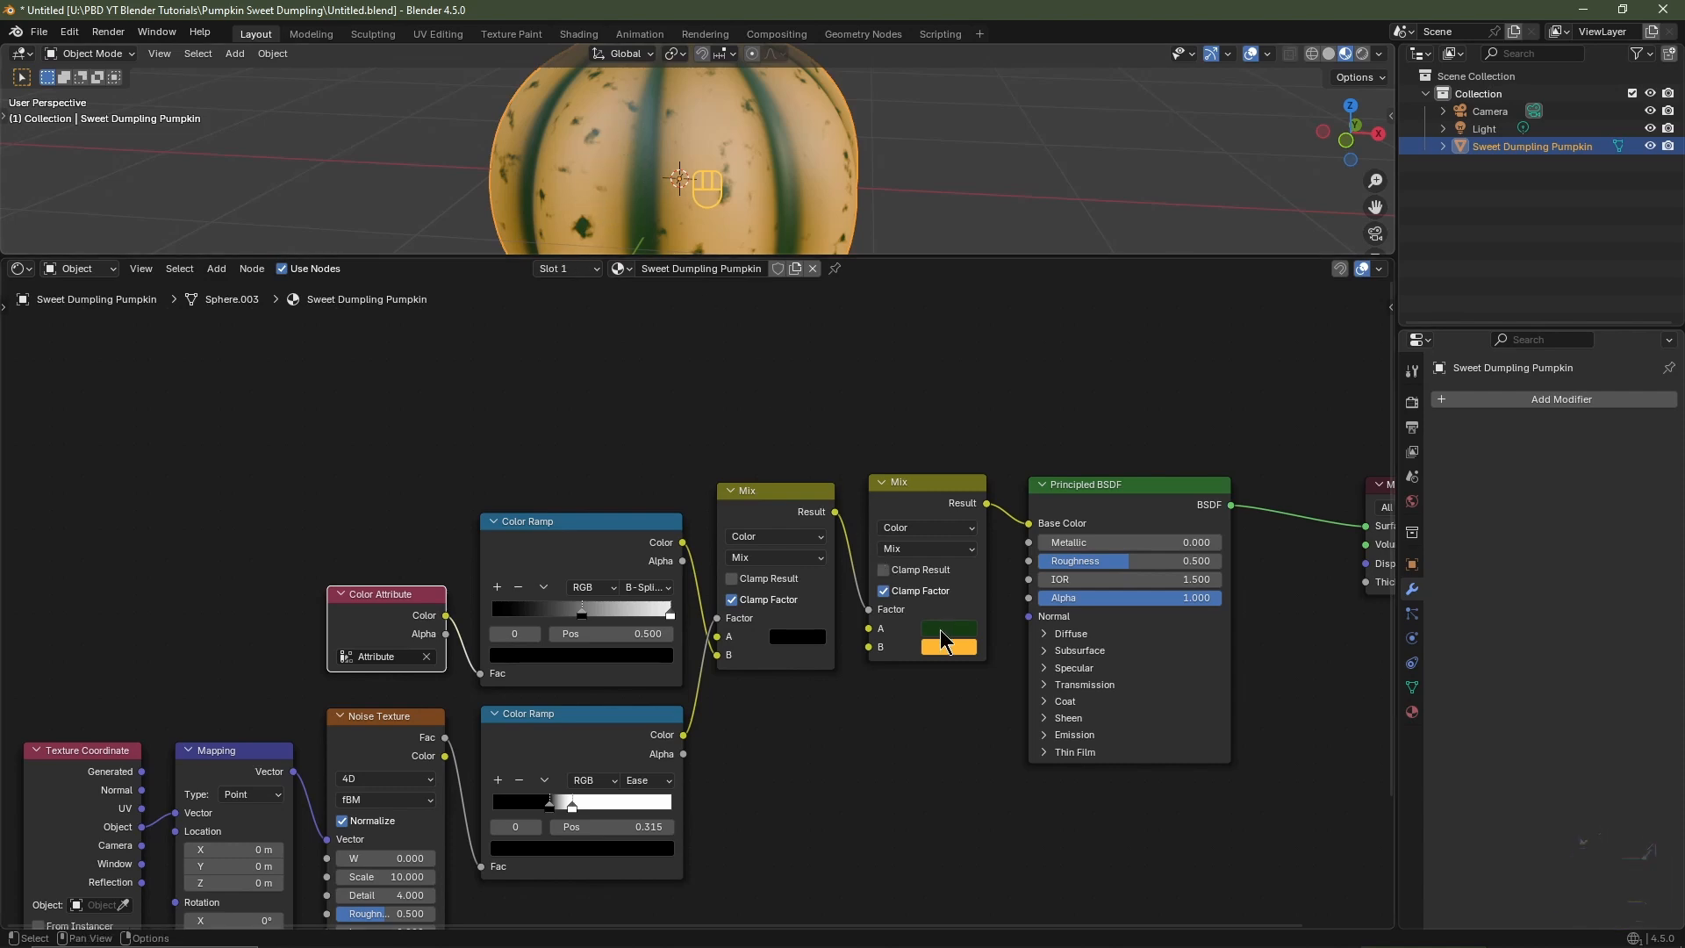
pyautogui.moveTo(954, 660)
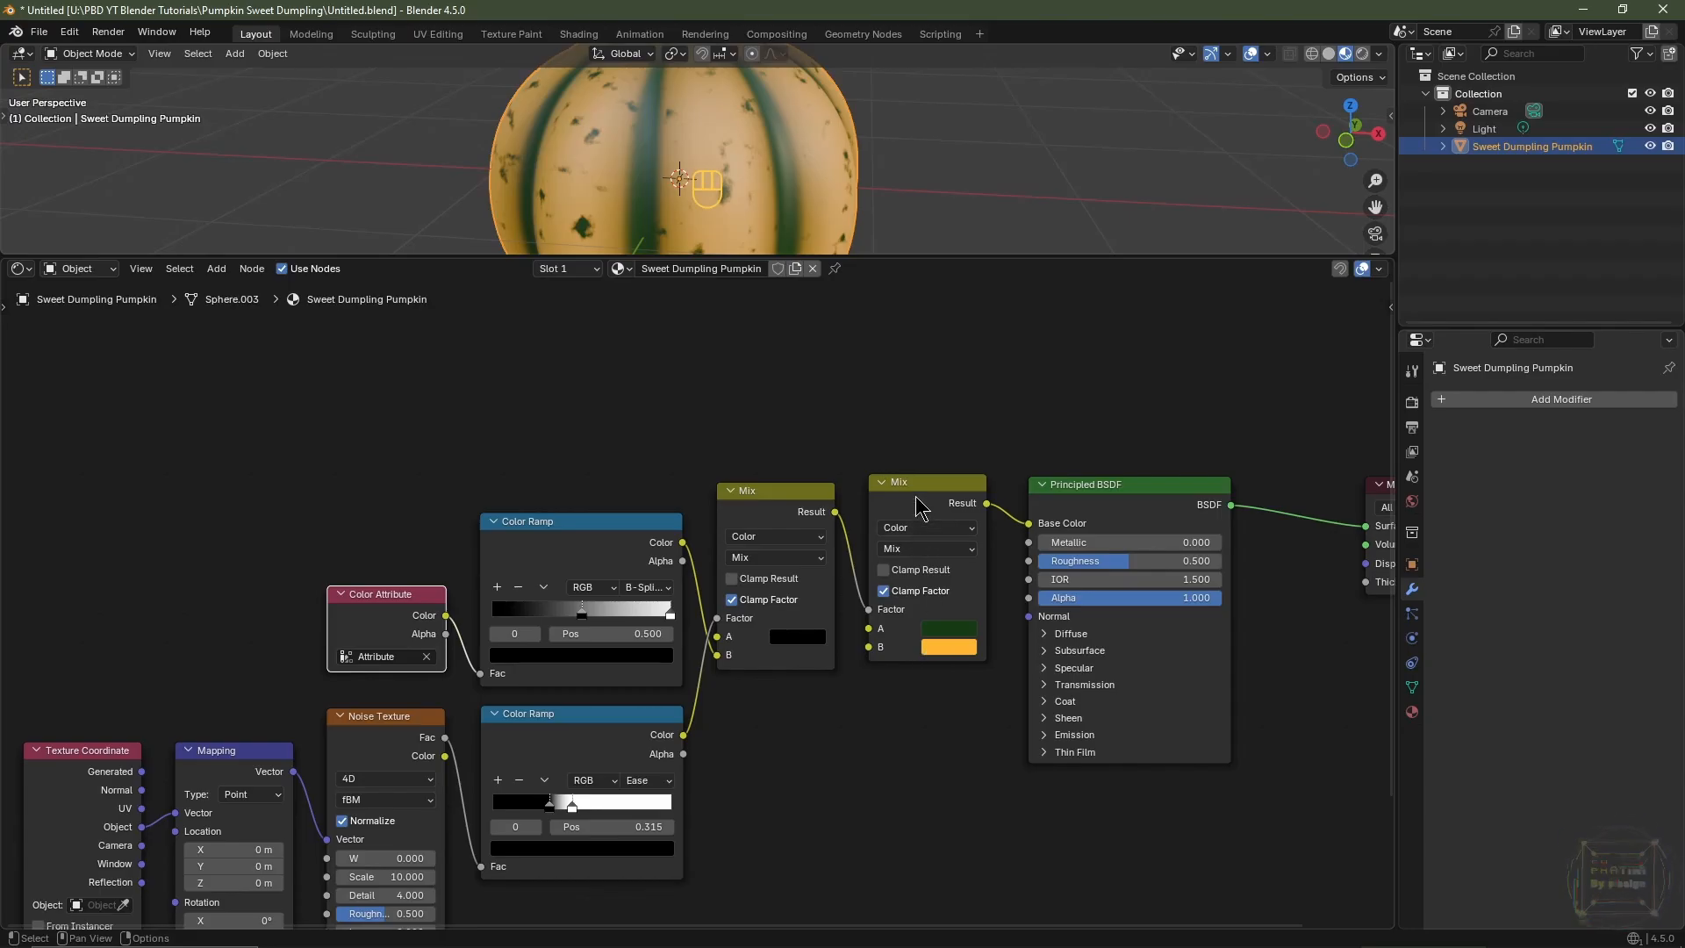
pyautogui.moveTo(915, 506); pyautogui.dragTo(915, 322)
pyautogui.hotkey('shift', 'a')
pyautogui.moveTo(649, 527)
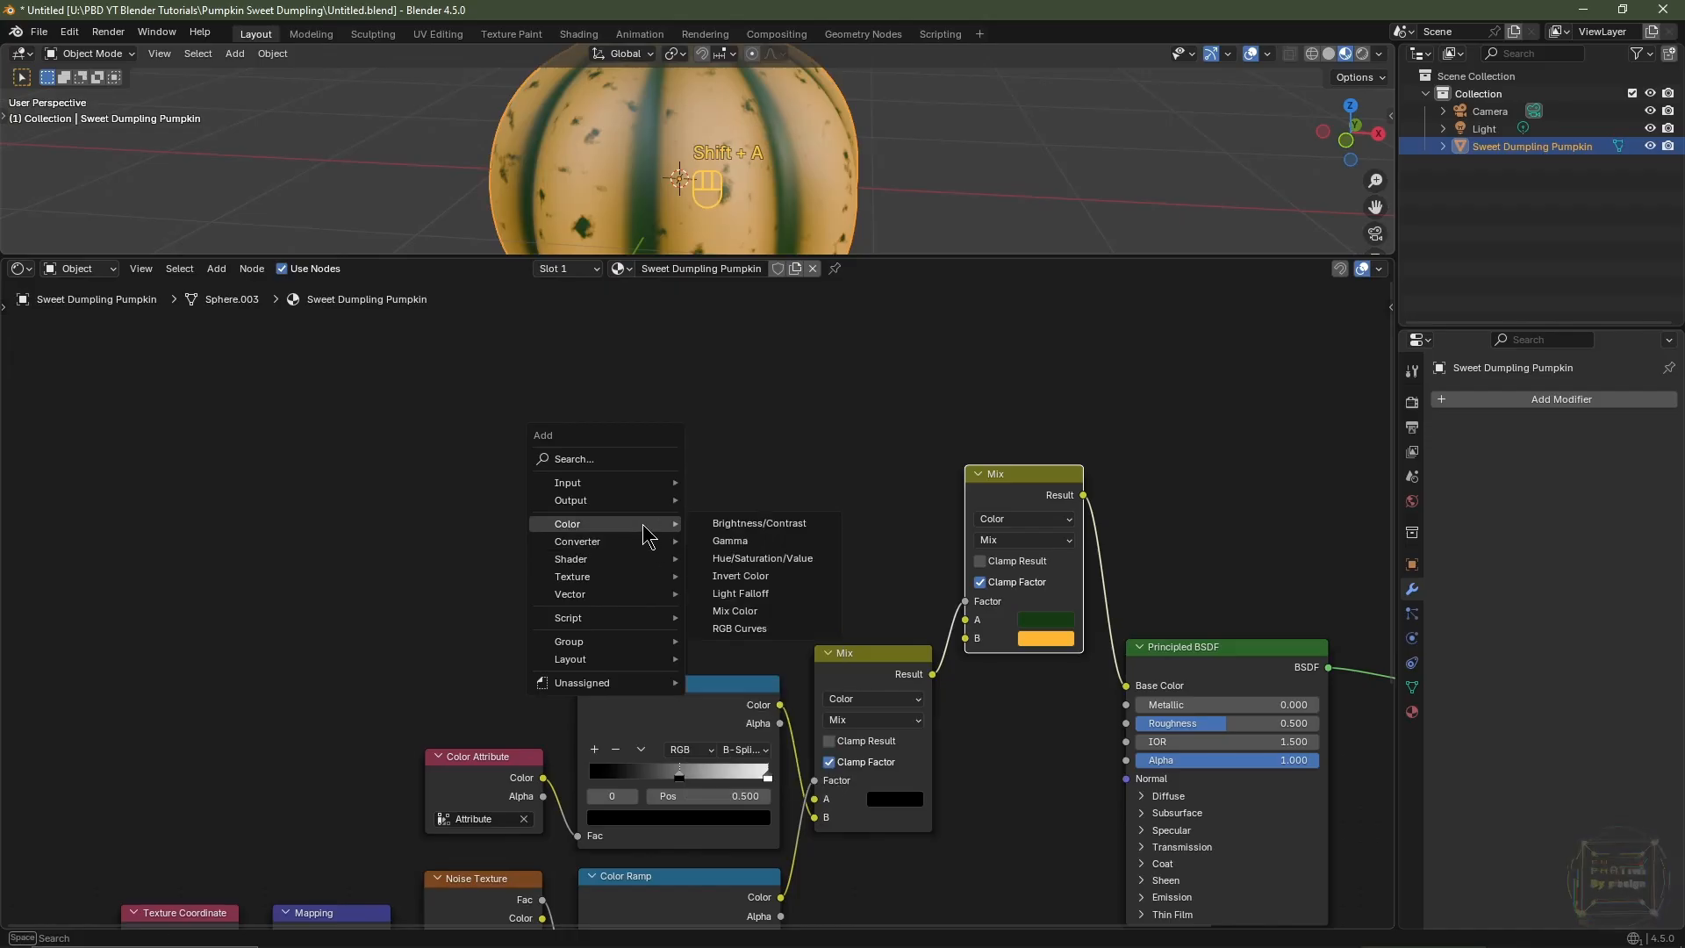
pyautogui.click(735, 611)
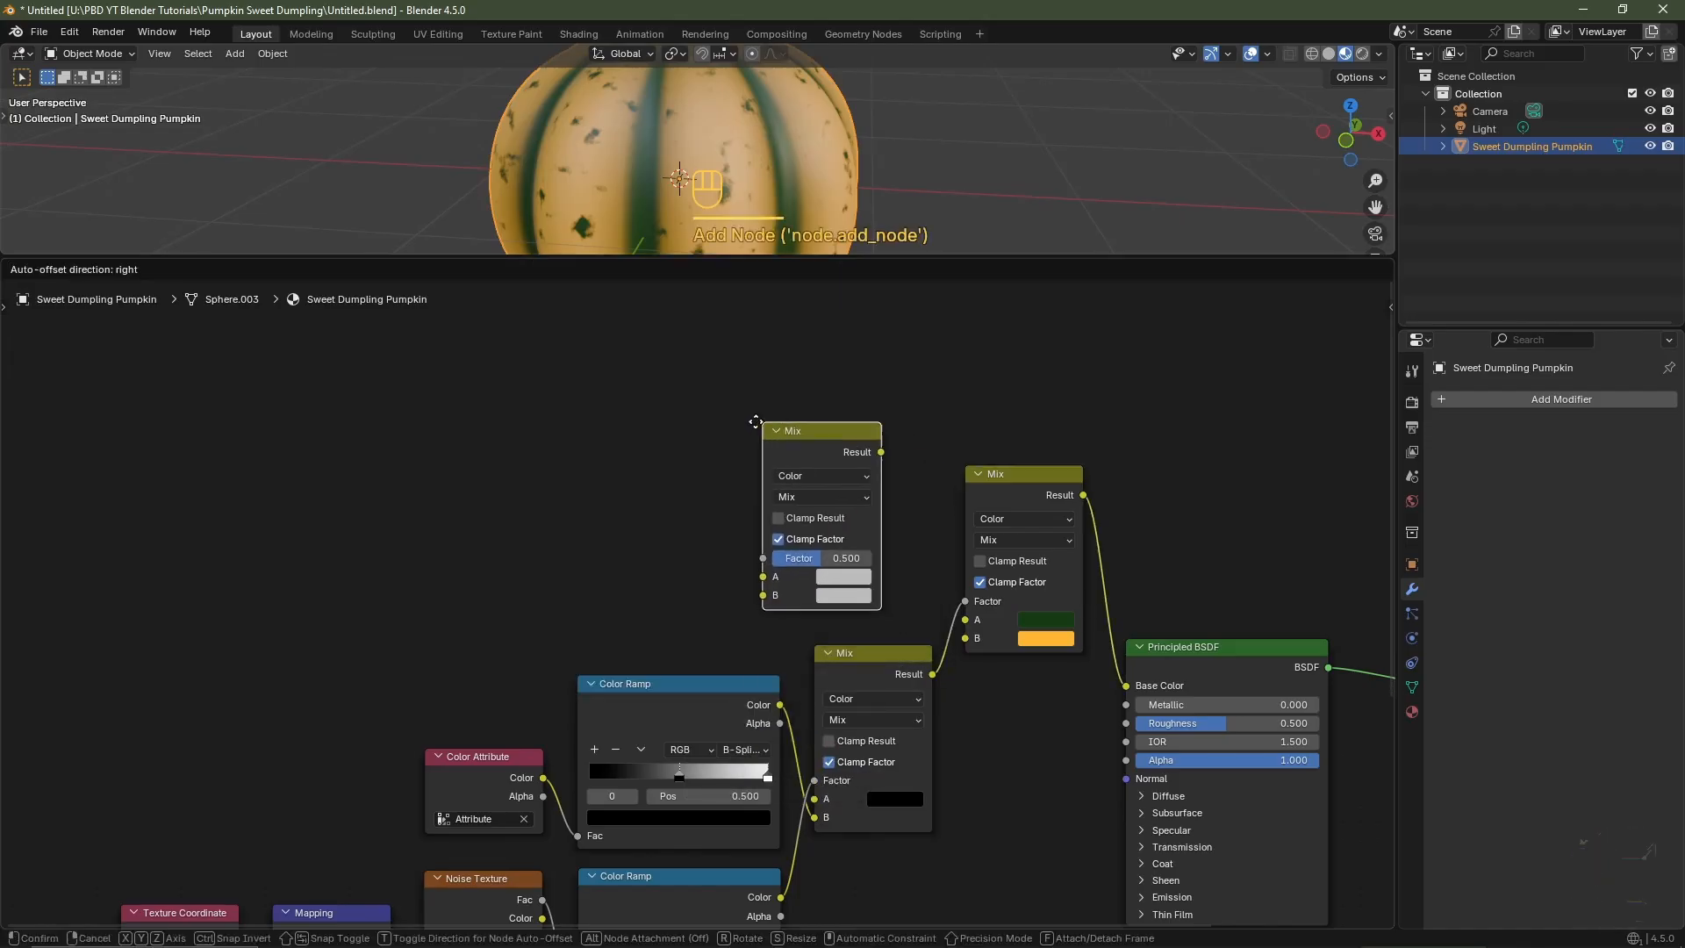
pyautogui.click(813, 439)
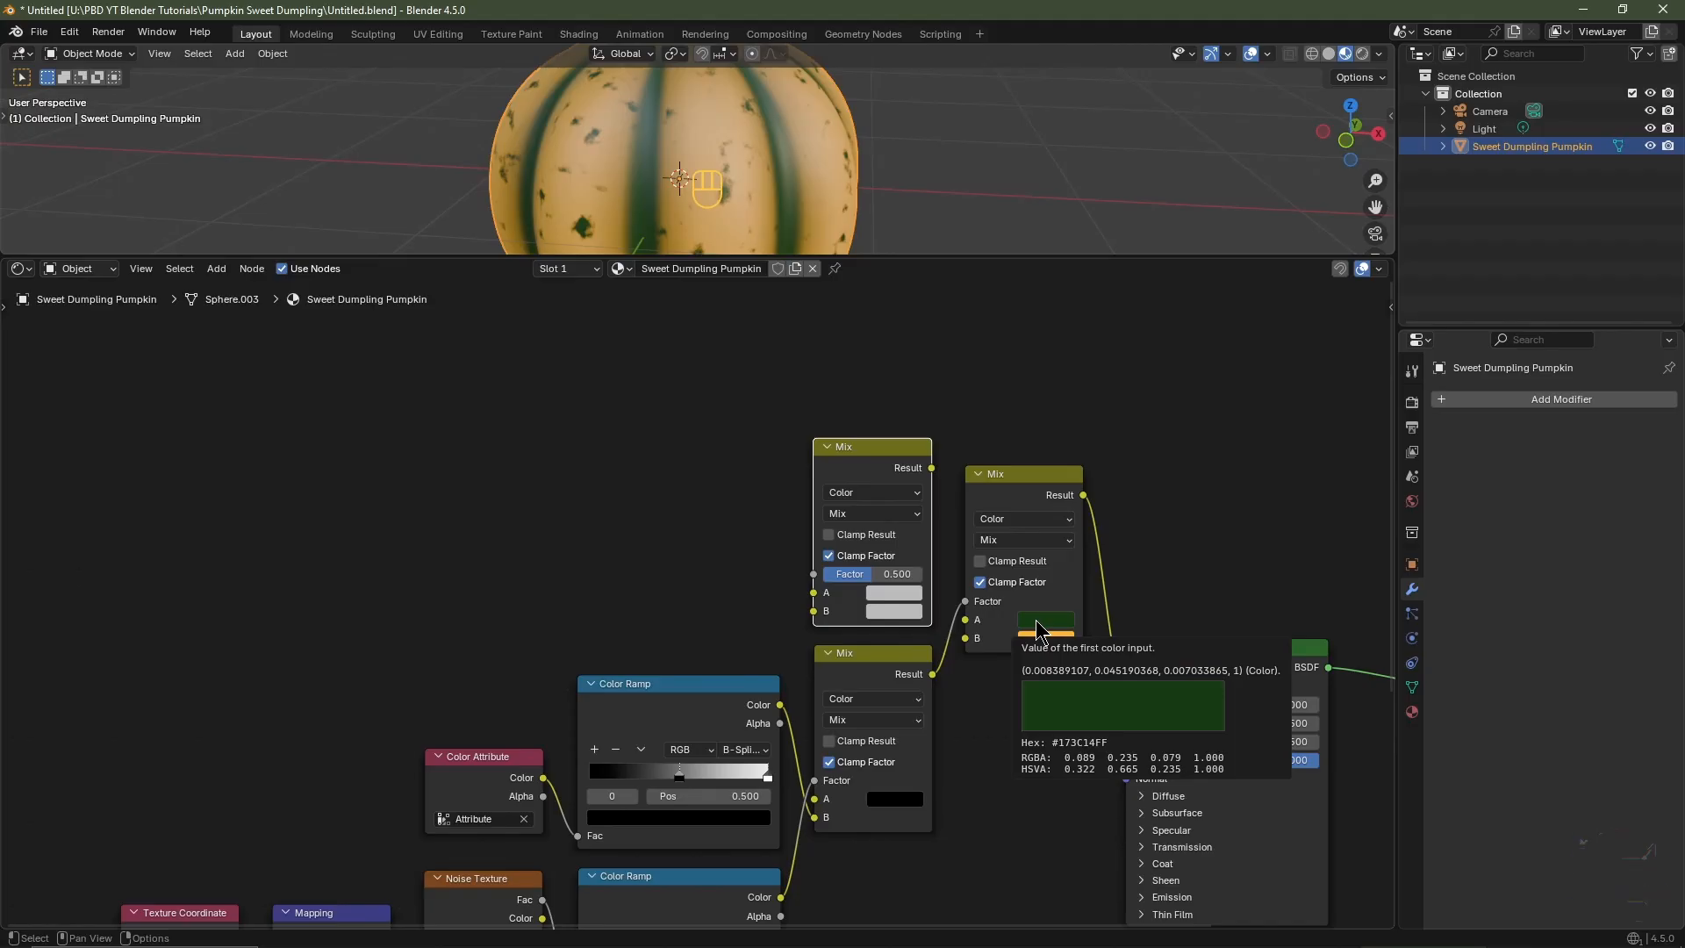
# - Copy the dark green from the green-orange Mix node into both colors A and B of the new Mix node
pyautogui.hotkey('ctrl', 'c')
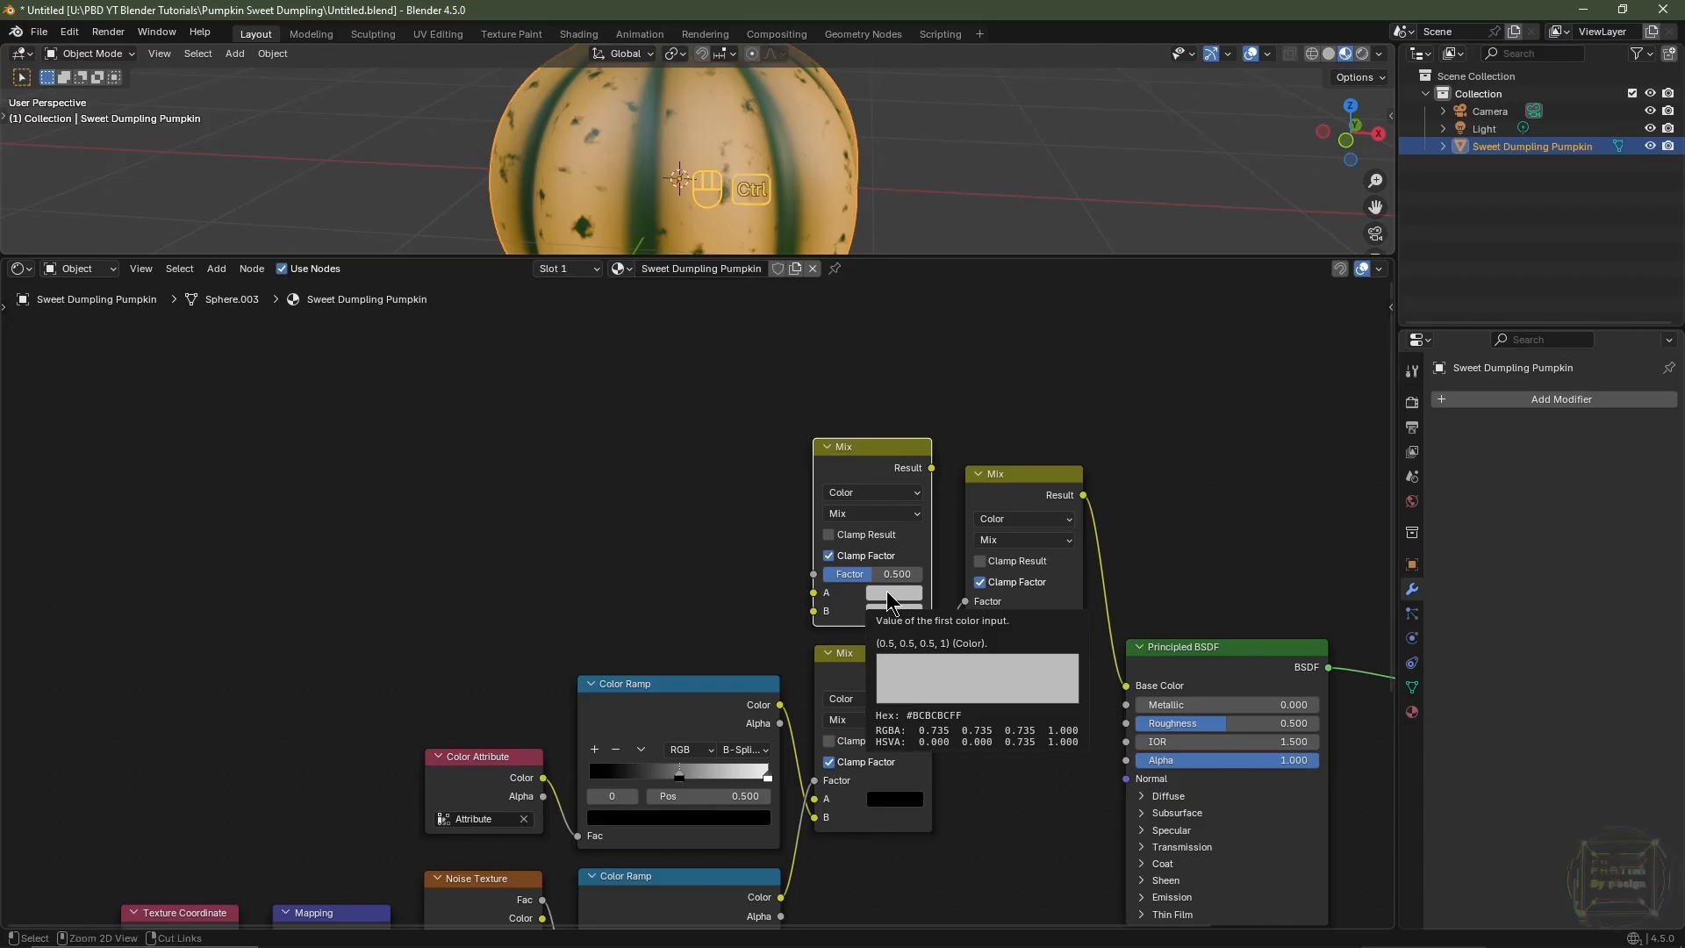
pyautogui.hotkey('ctrl', 'v')
pyautogui.hotkey('ctrl', 'v')
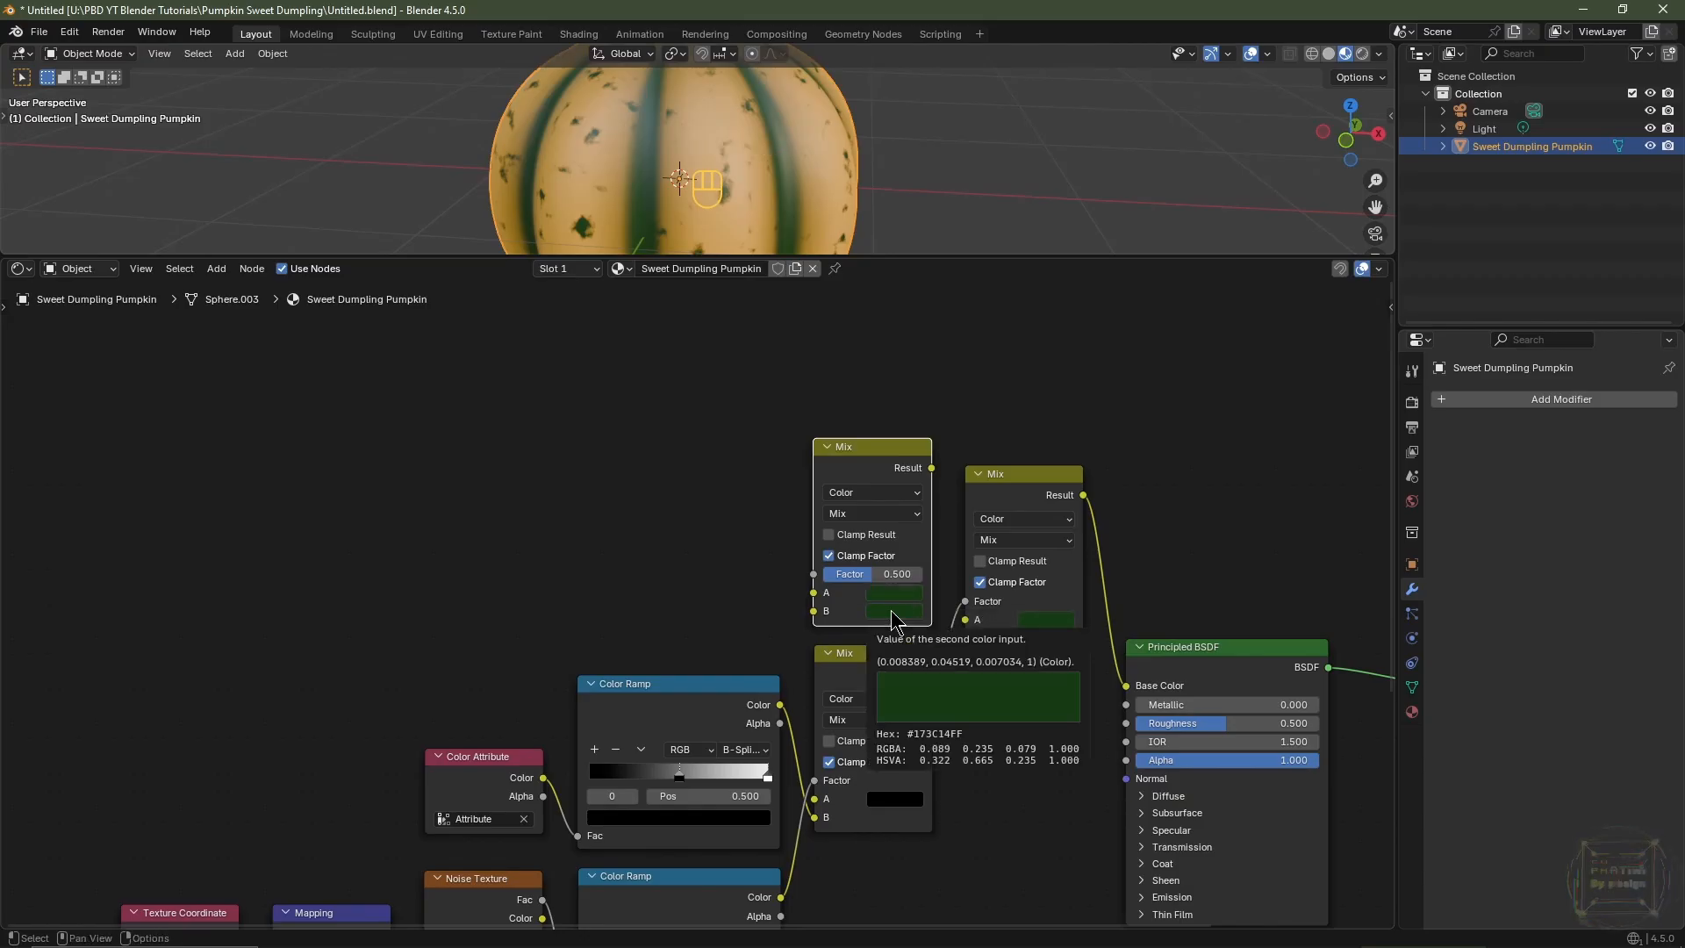
# - Change color B of the new Mix node to a brighter, more saturated yellowish green
pyautogui.click(894, 611)
pyautogui.keyDown('ctrl'); pyautogui.scroll(4, 893, 619); pyautogui.keyUp('ctrl')
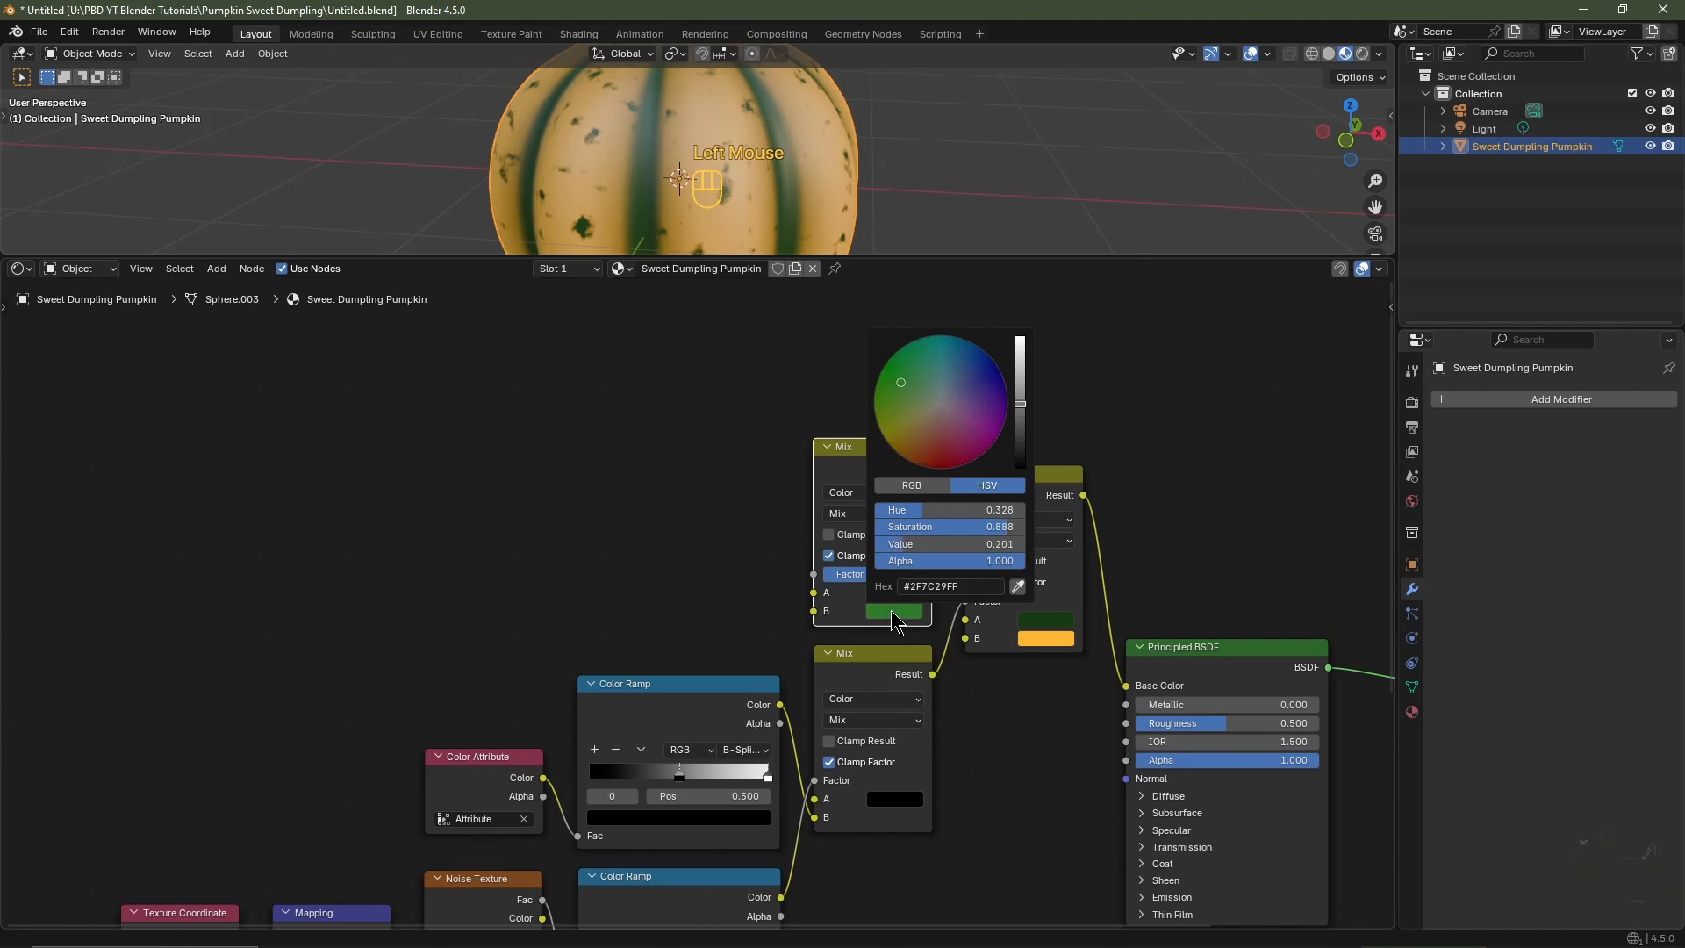
pyautogui.moveTo(934, 530); pyautogui.dragTo(939, 529)
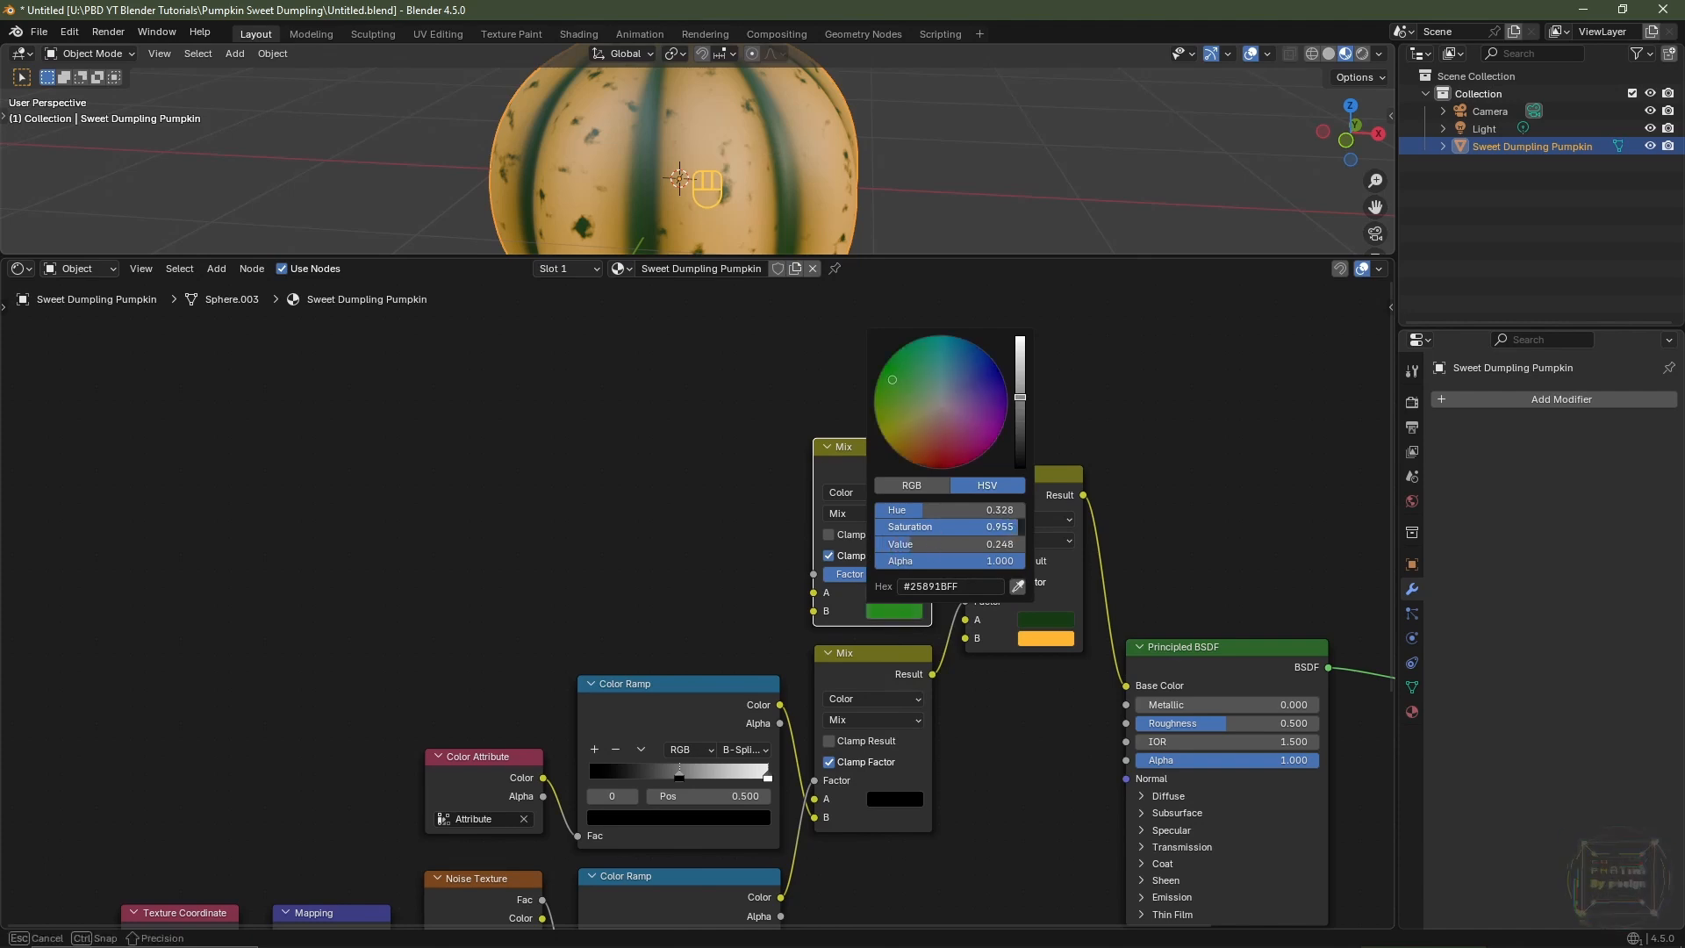
pyautogui.moveTo(892, 379)
pyautogui.mouseDown()
pyautogui.moveTo(907, 386)
pyautogui.moveTo(890, 404)
pyautogui.mouseUp()
pyautogui.scroll(-1, 890, 404)
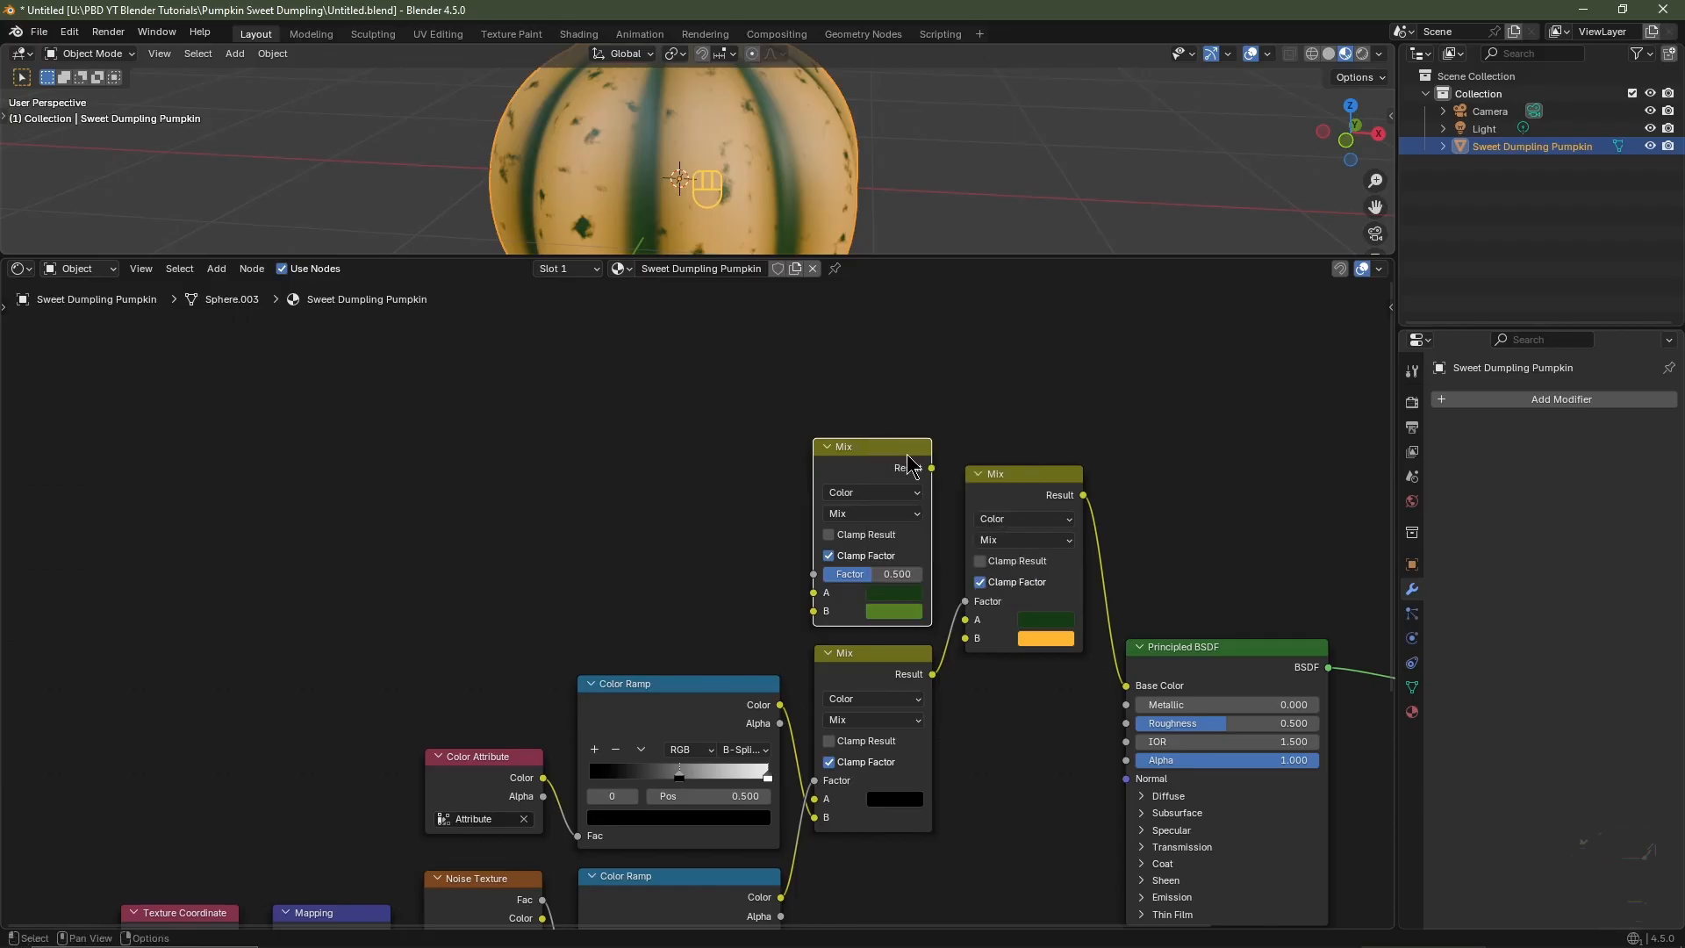
# - Connect the two-green Mix node's Result to input A of the green-orange Mix node
pyautogui.moveTo(931, 468); pyautogui.dragTo(964, 619)
pyautogui.scroll(-2, 579, 542)
pyautogui.moveTo(593, 654); pyautogui.dragTo(598, 541, button='middle')
pyautogui.click(905, 325)
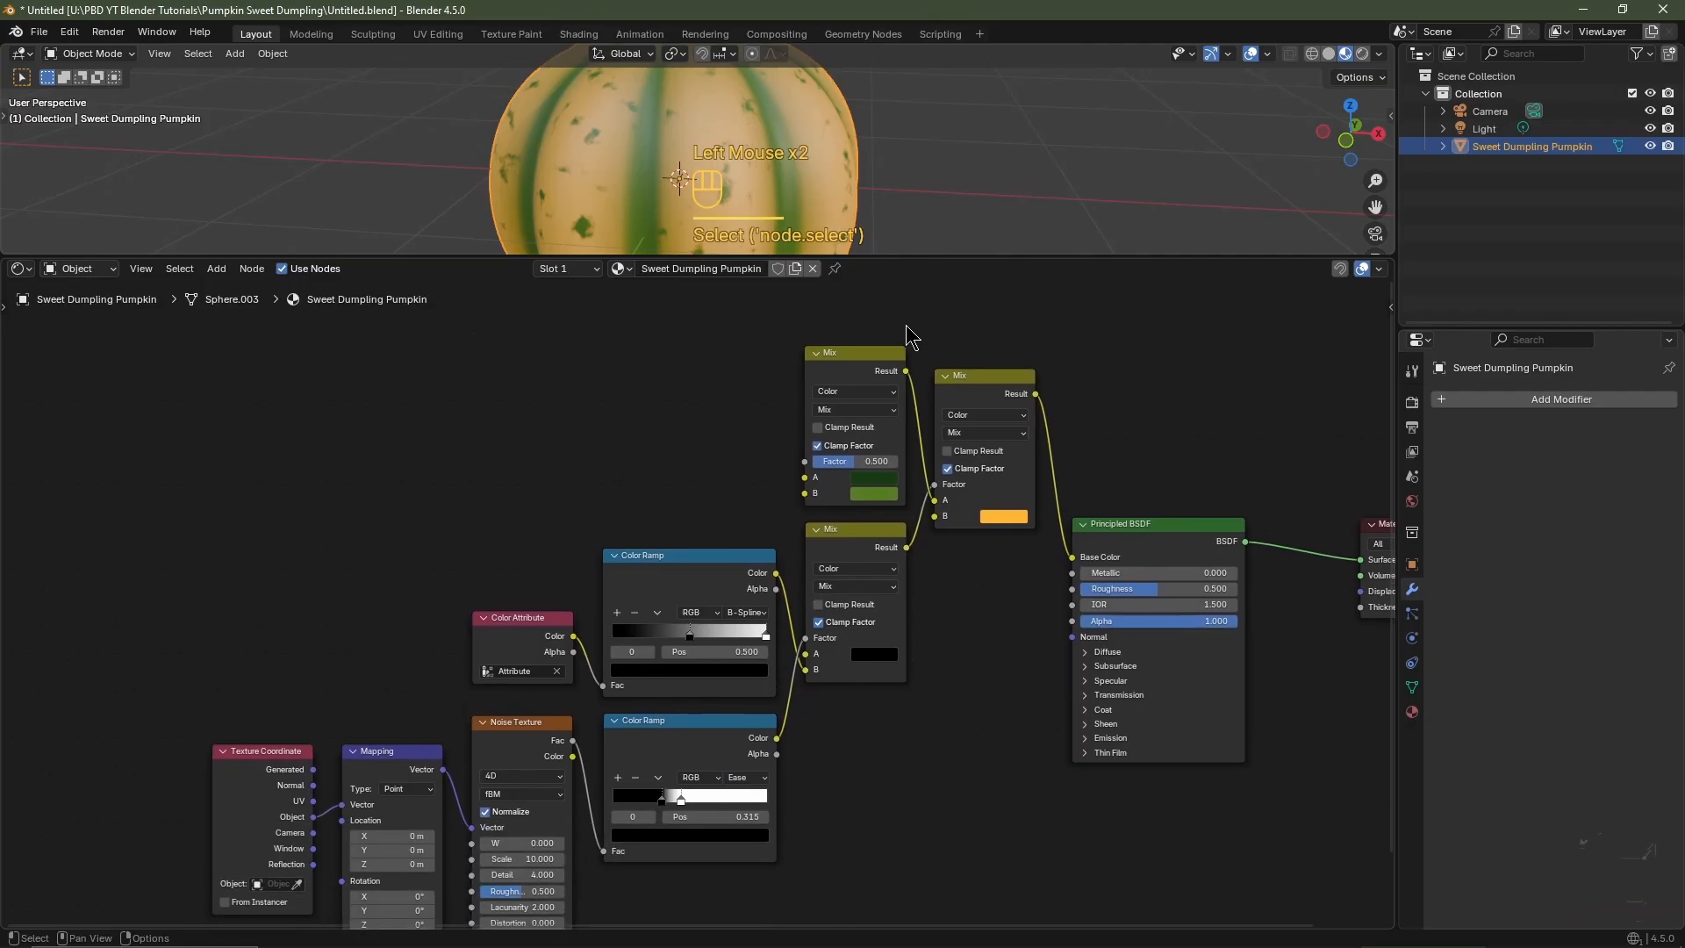
# - Duplicate the Noise Texture node with its Mapping link, place the copy above the Color Attribute node and set its Scale to 40
pyautogui.click(517, 735)
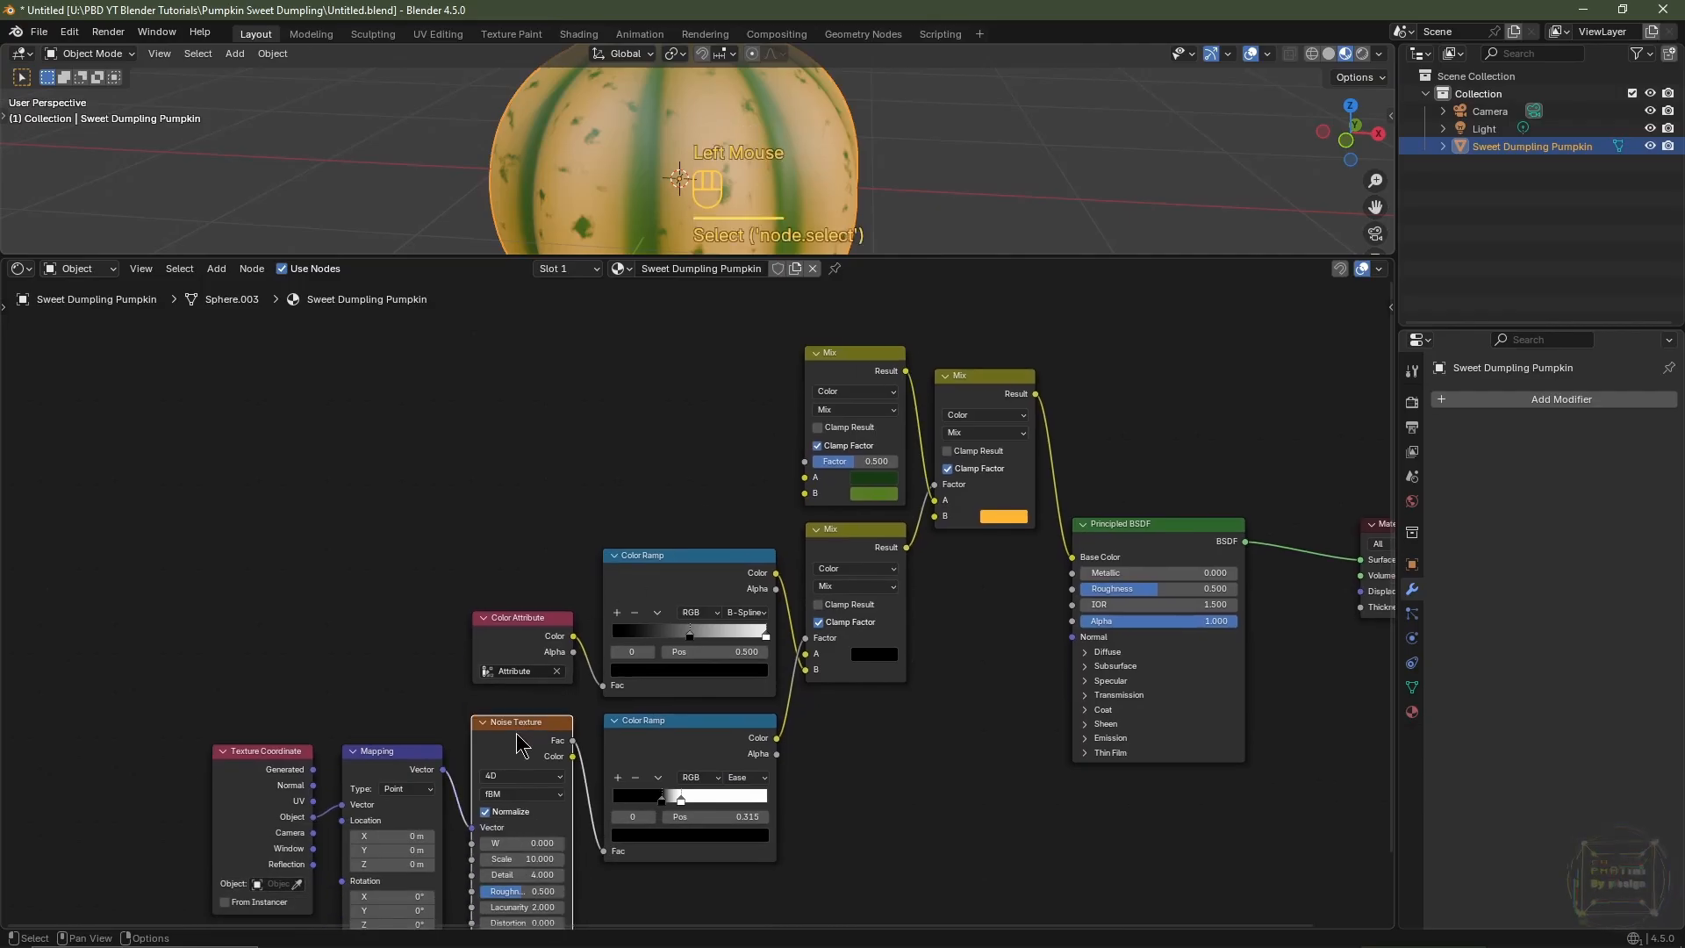
pyautogui.hotkey('ctrl', 'shift', 'd')
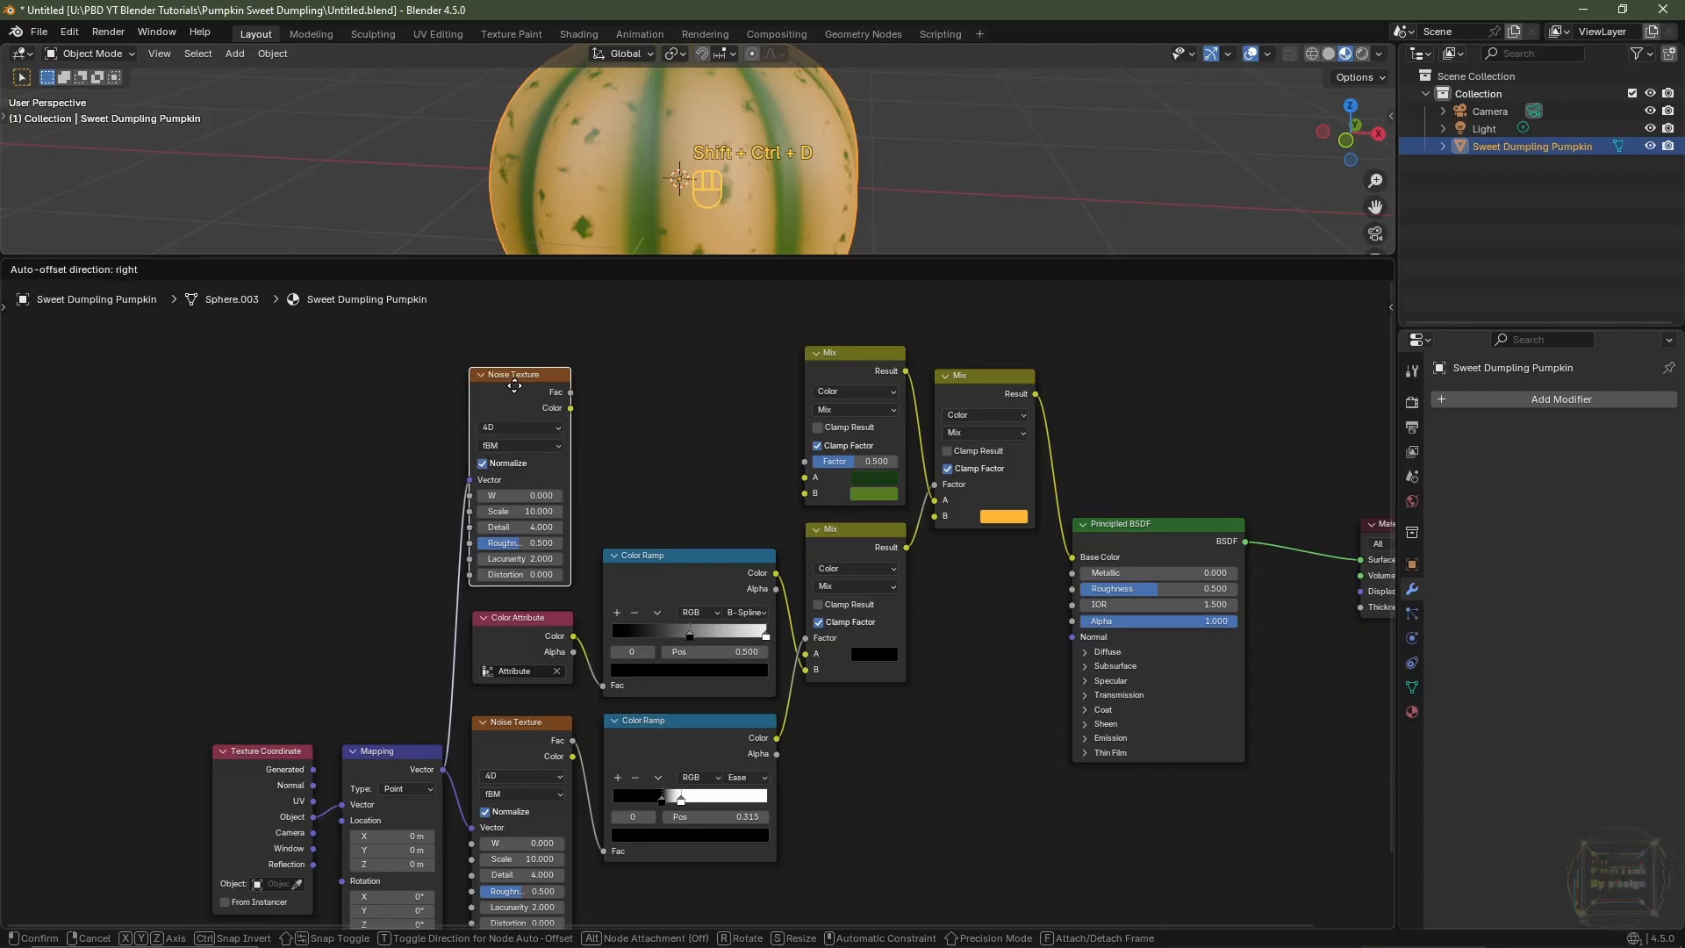
pyautogui.click(514, 385)
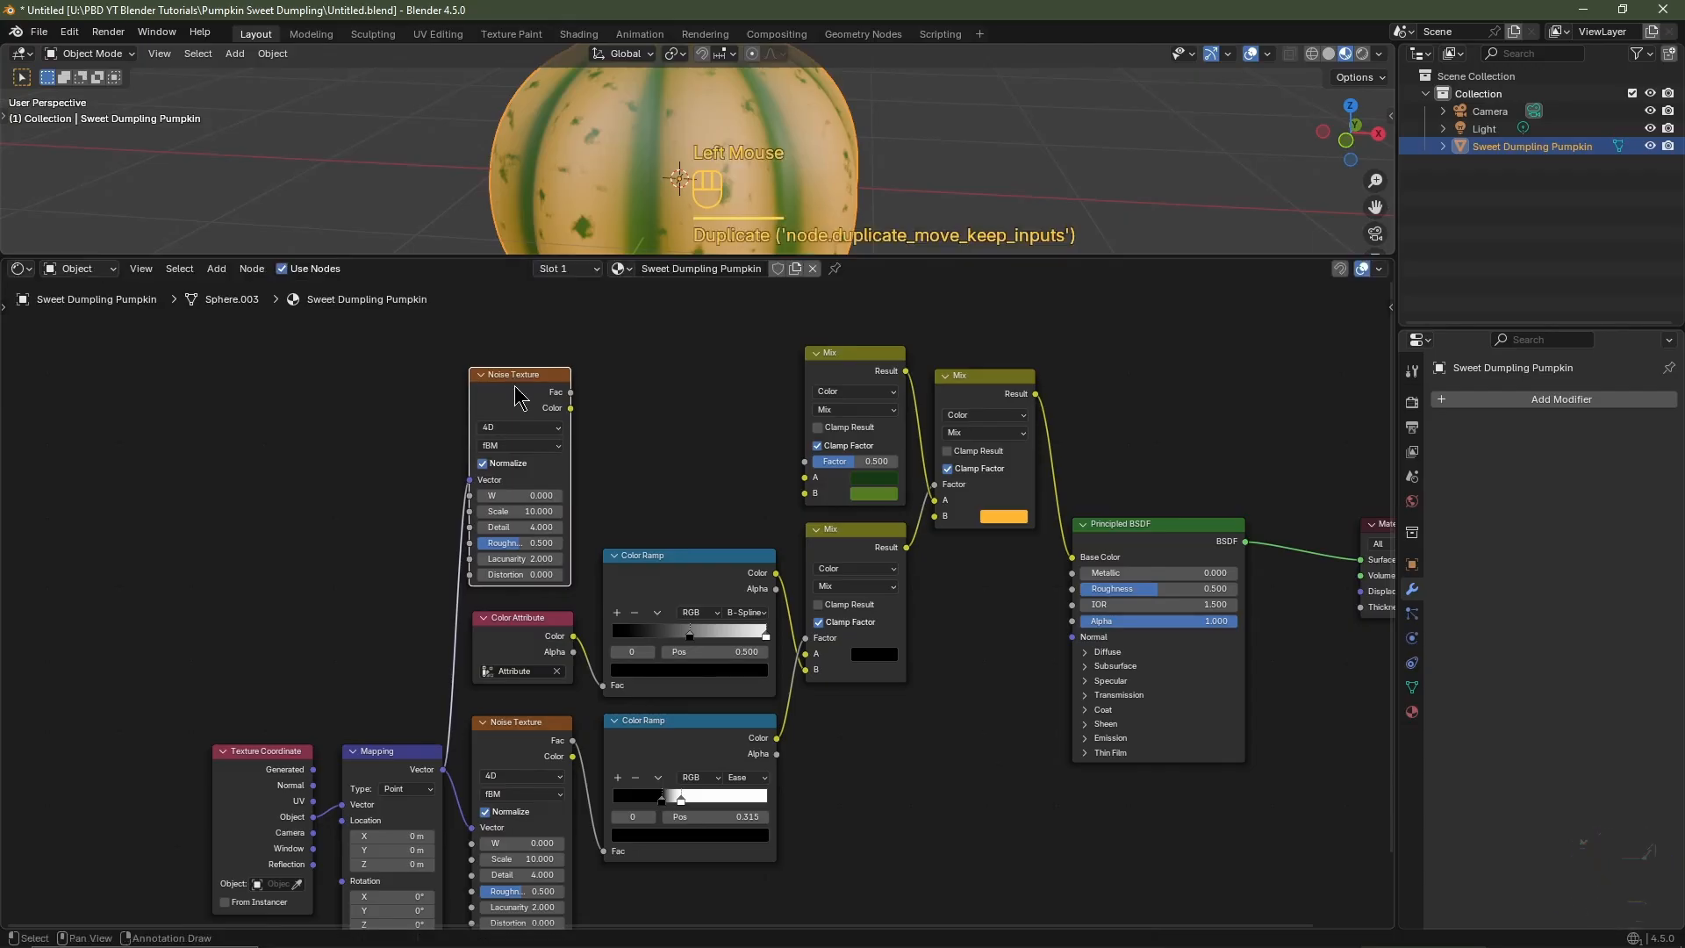
pyautogui.scroll(1, 646, 454)
pyautogui.click(487, 486)
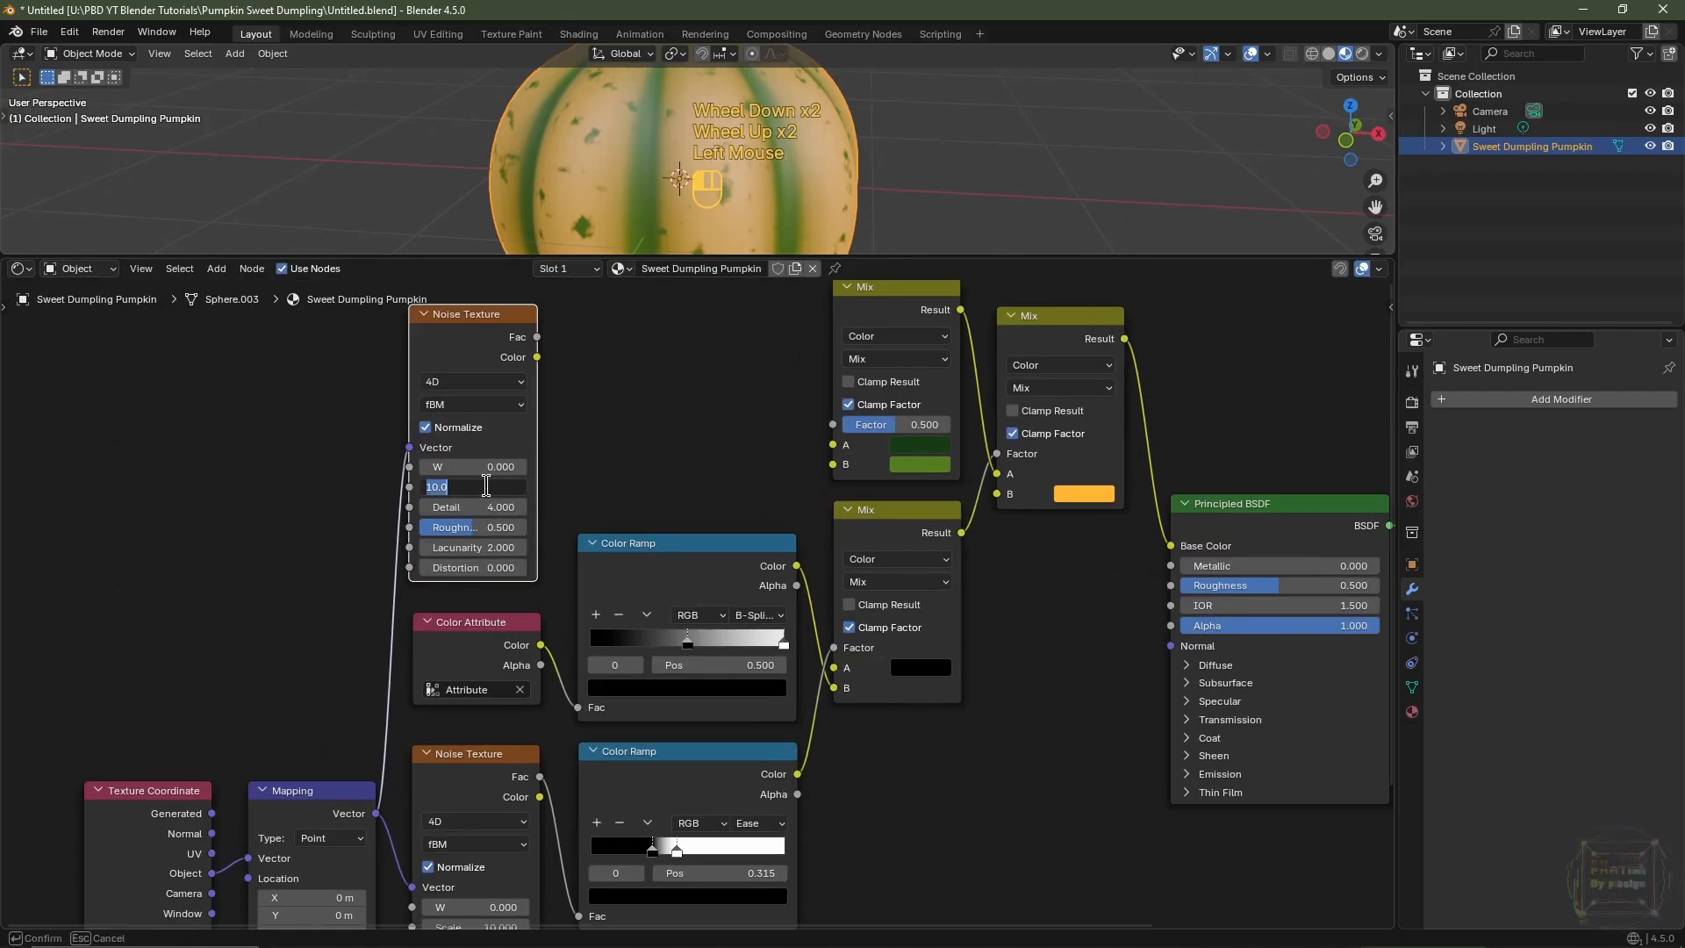
pyautogui.write('40')
pyautogui.press('Return')
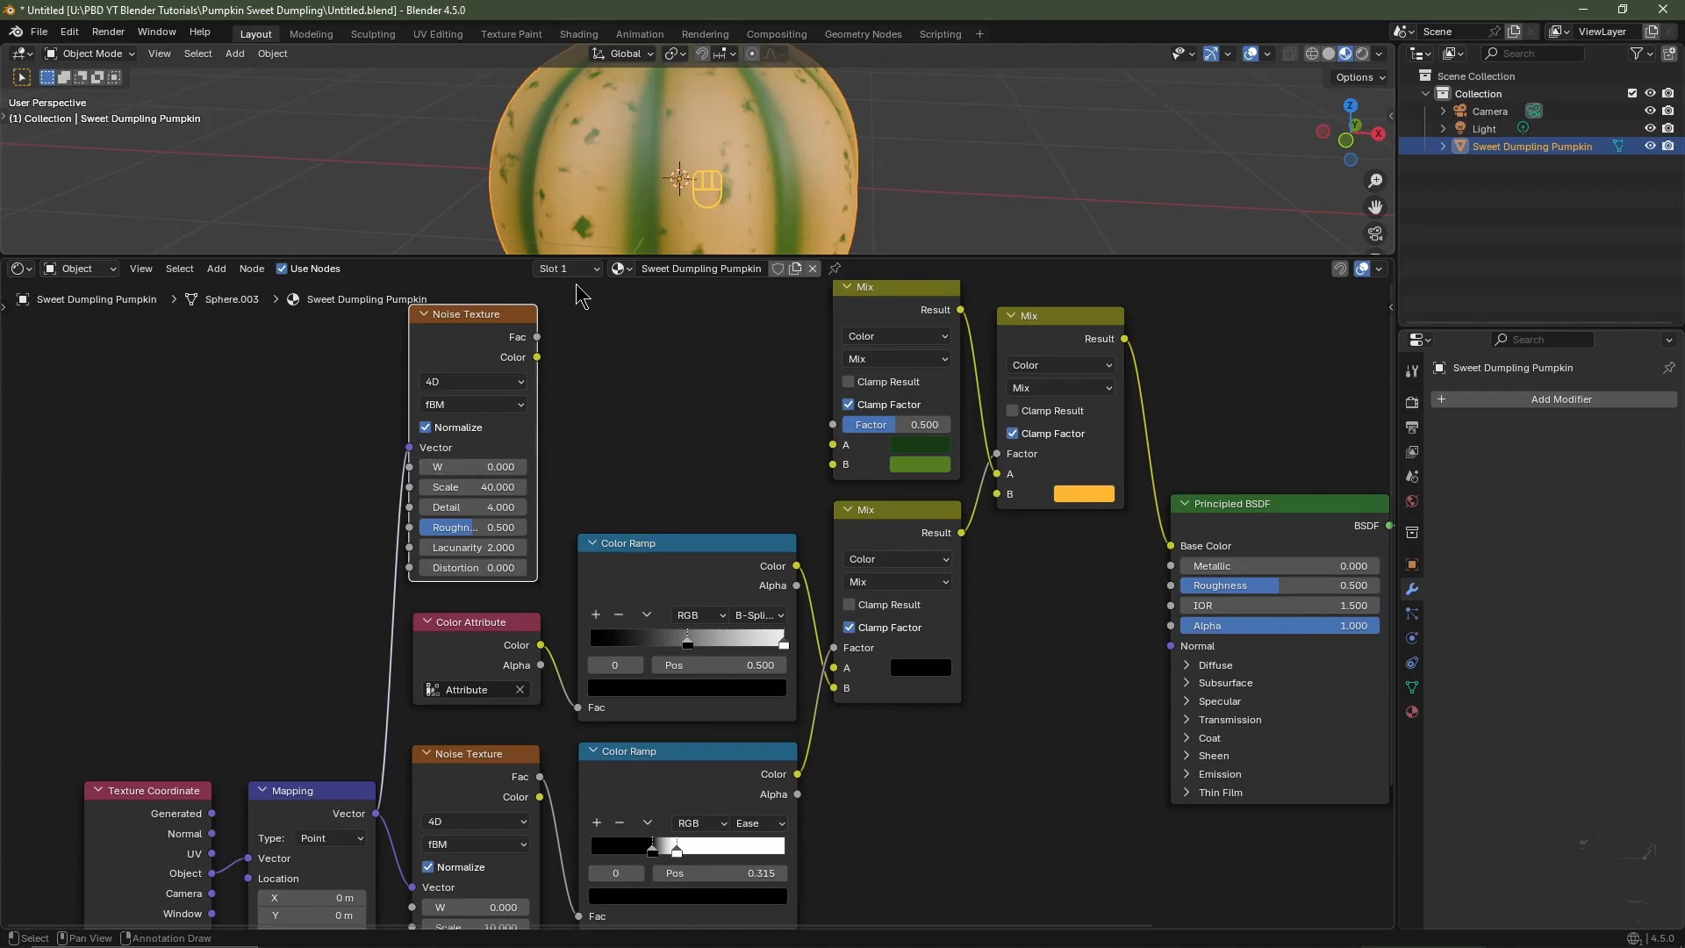
# - Connect the new noise's Fac to the two-green Mix node's Factor through a new Color Ramp with B-Spline interpolation
pyautogui.moveTo(537, 339); pyautogui.dragTo(832, 427)
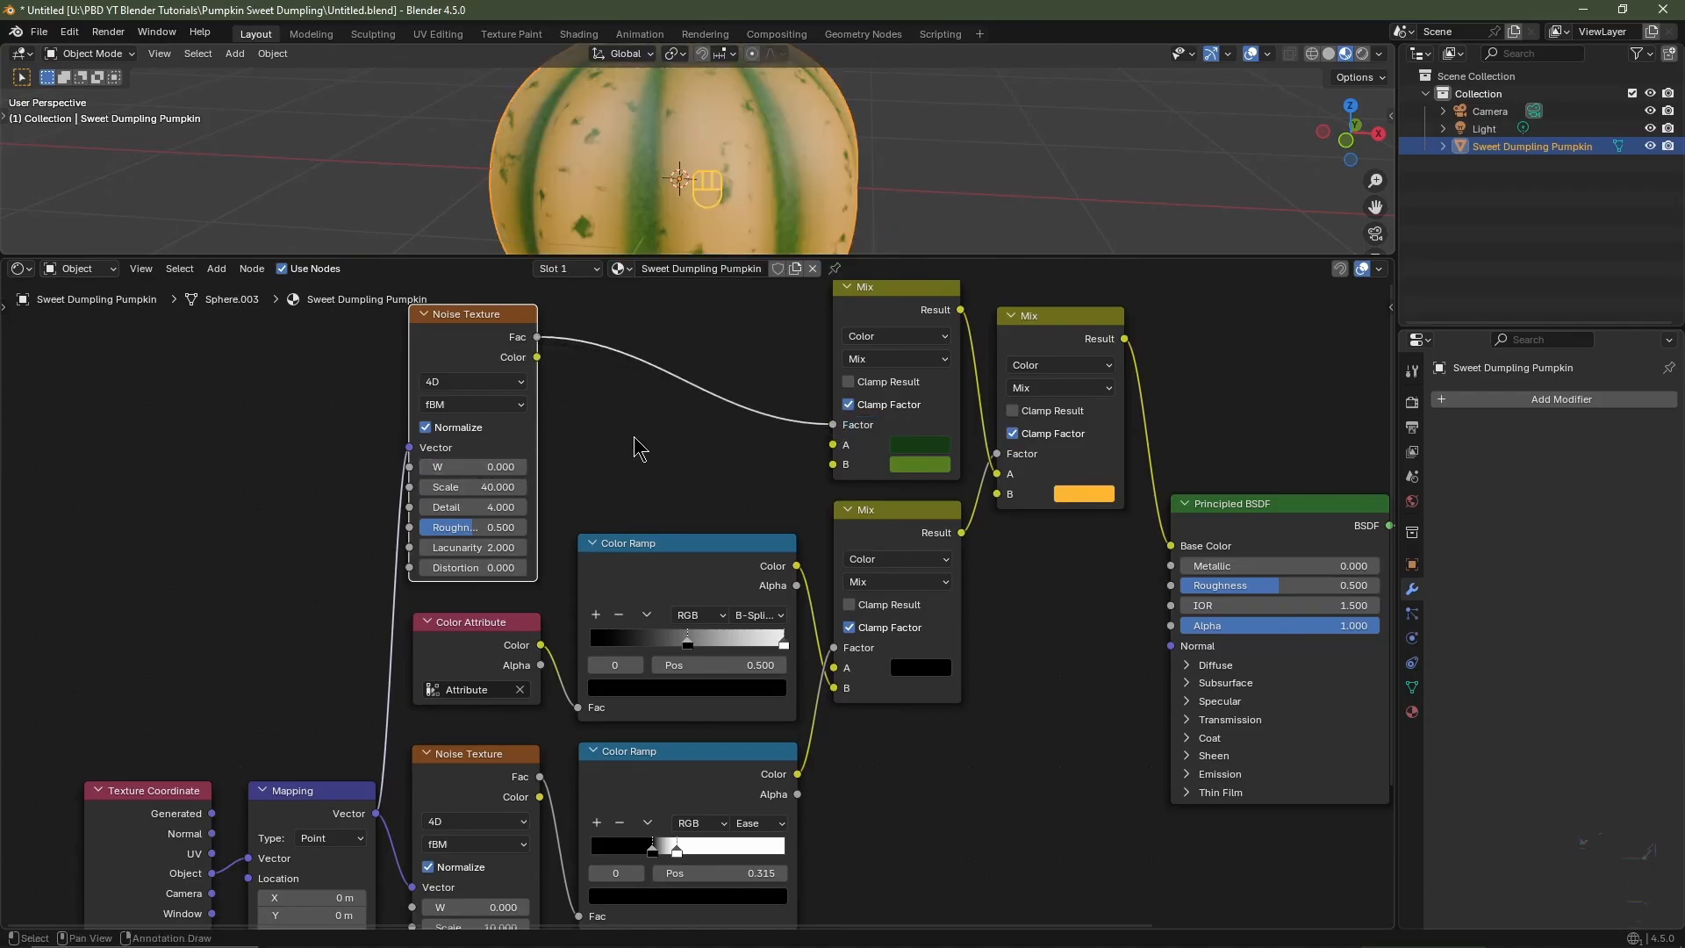
pyautogui.hotkey('shift', 'a')
pyautogui.moveTo(630, 454)
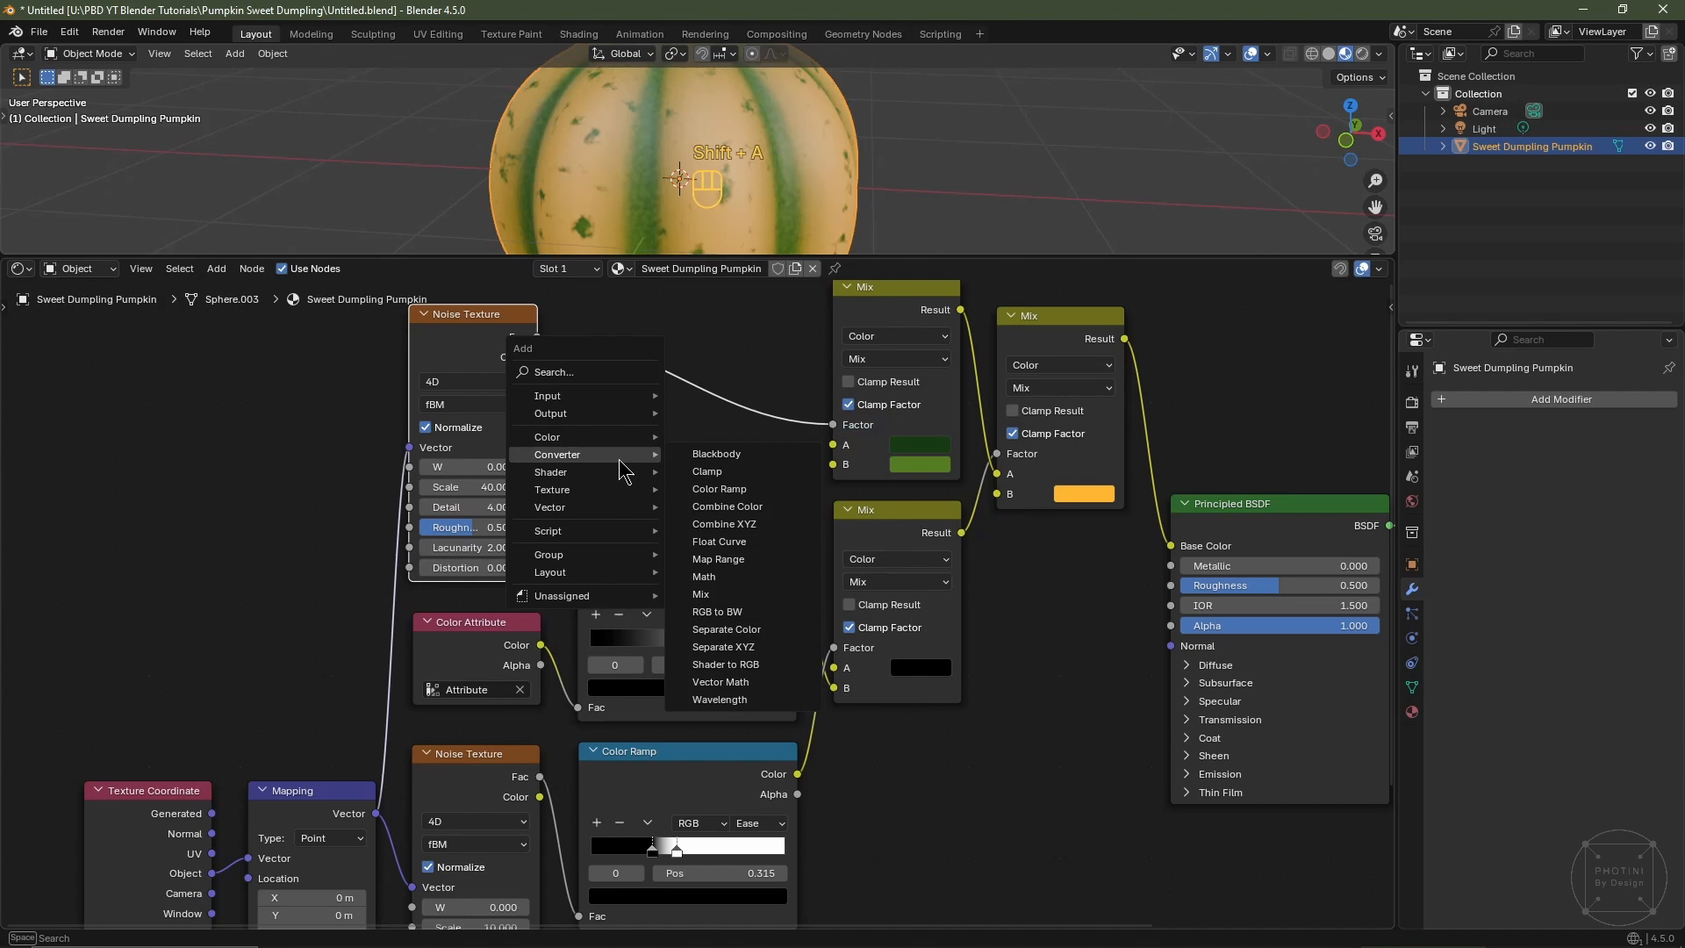
pyautogui.click(715, 489)
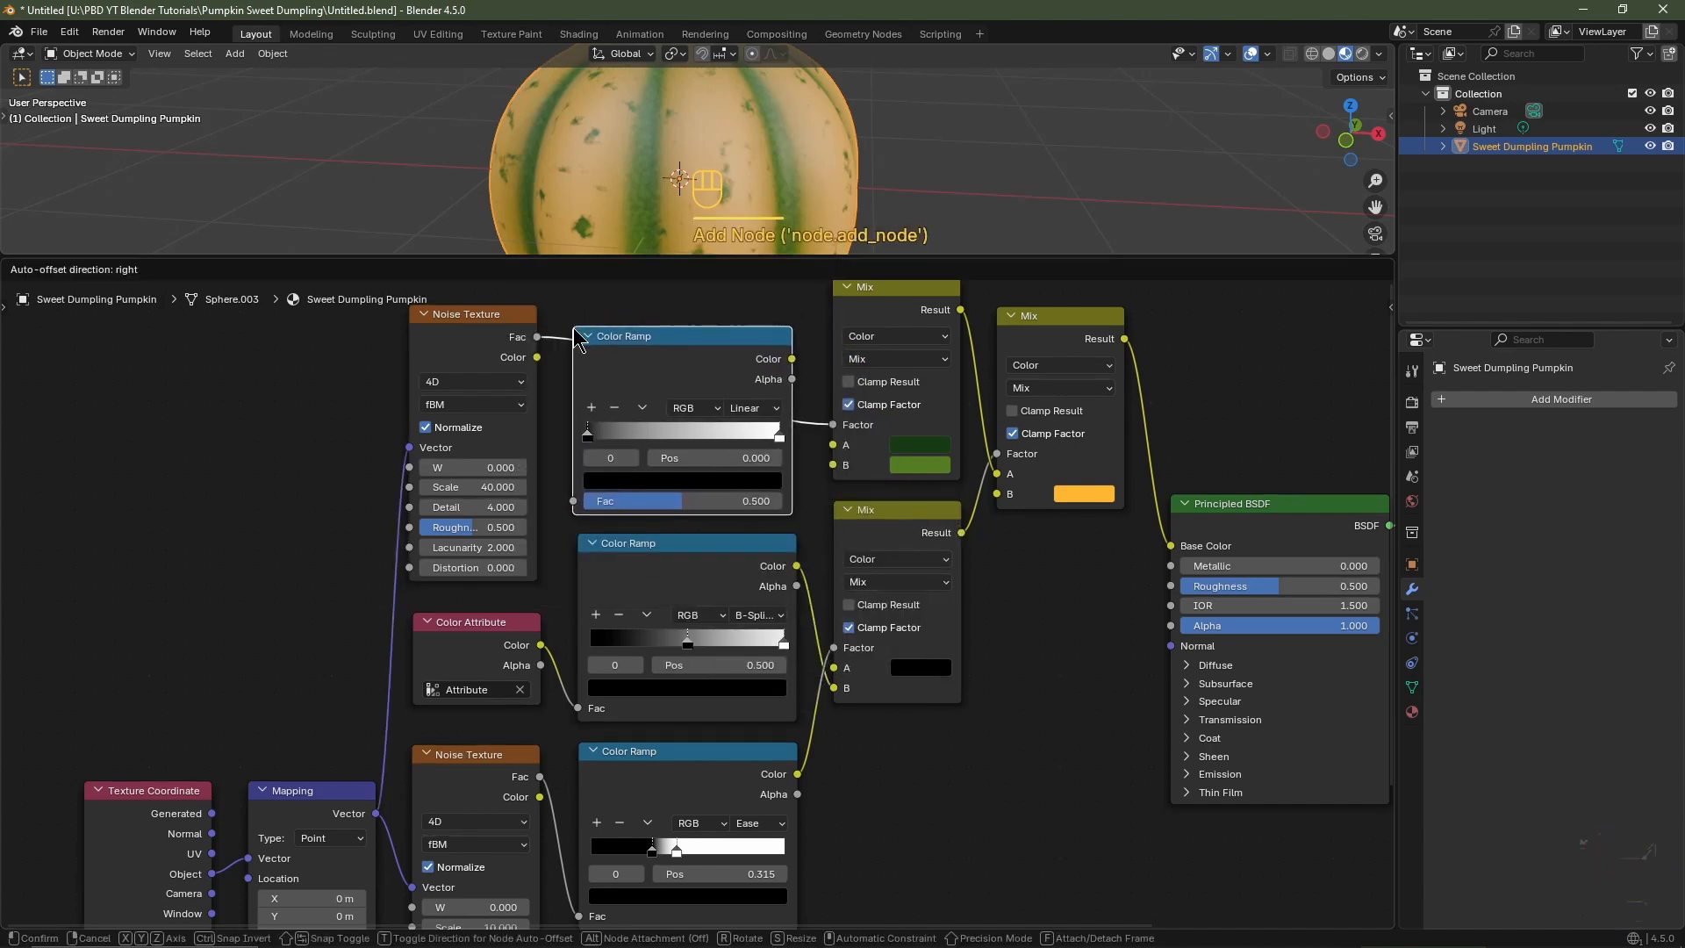
pyautogui.click(570, 325)
pyautogui.click(763, 411)
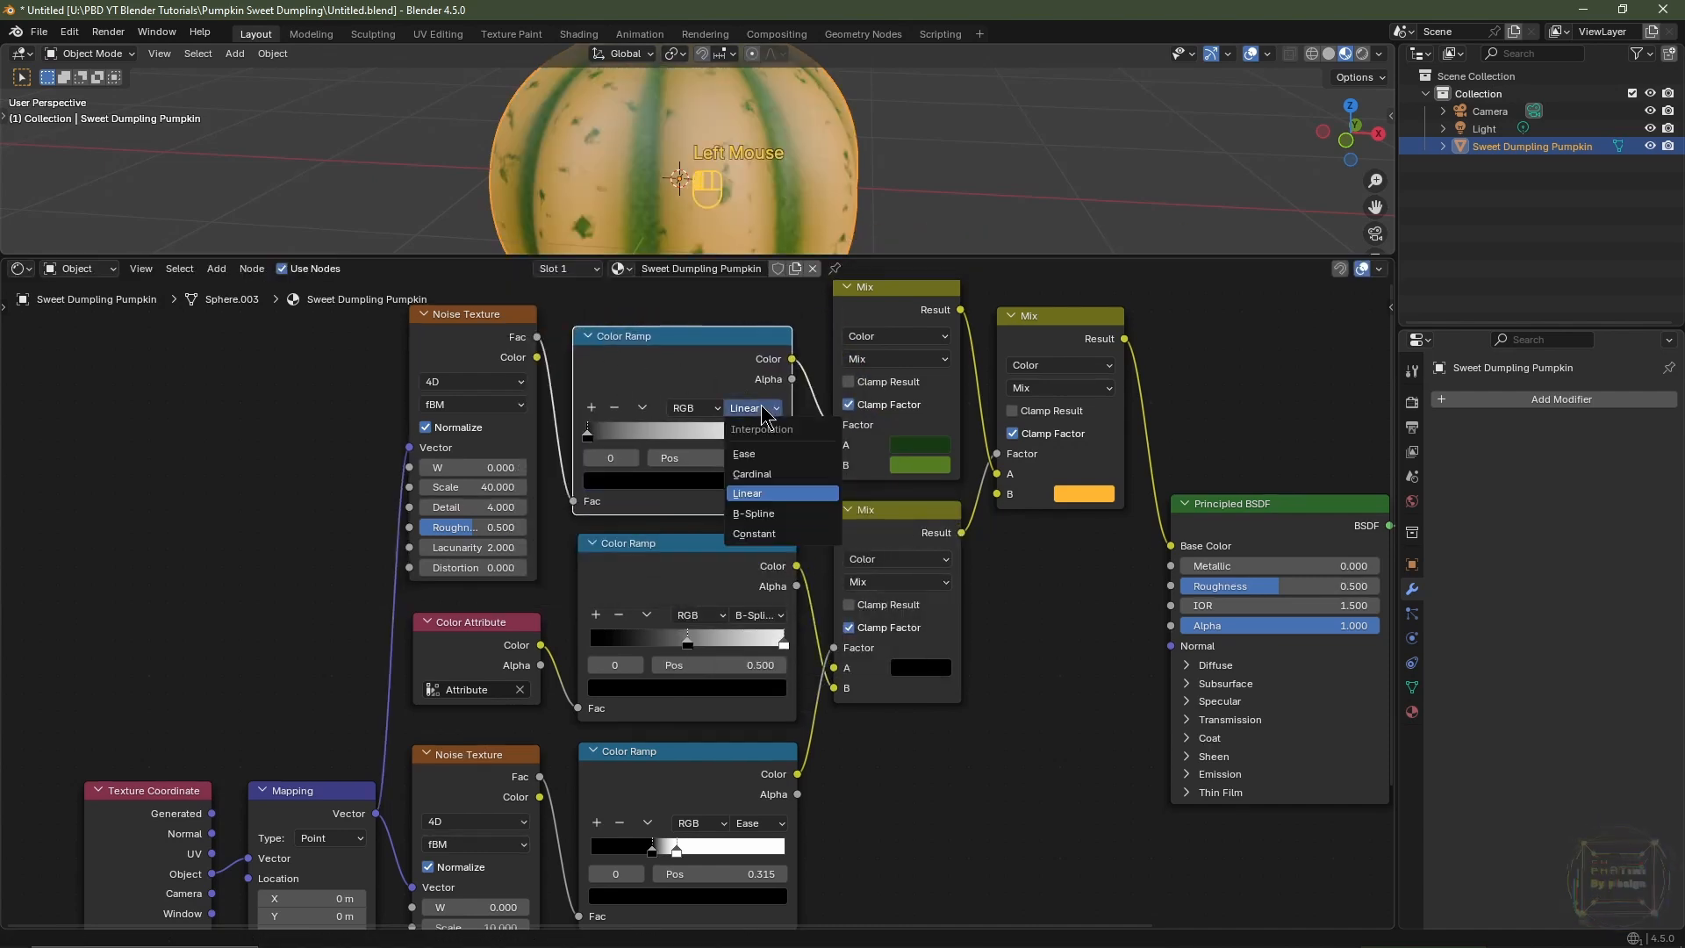
pyautogui.click(763, 527)
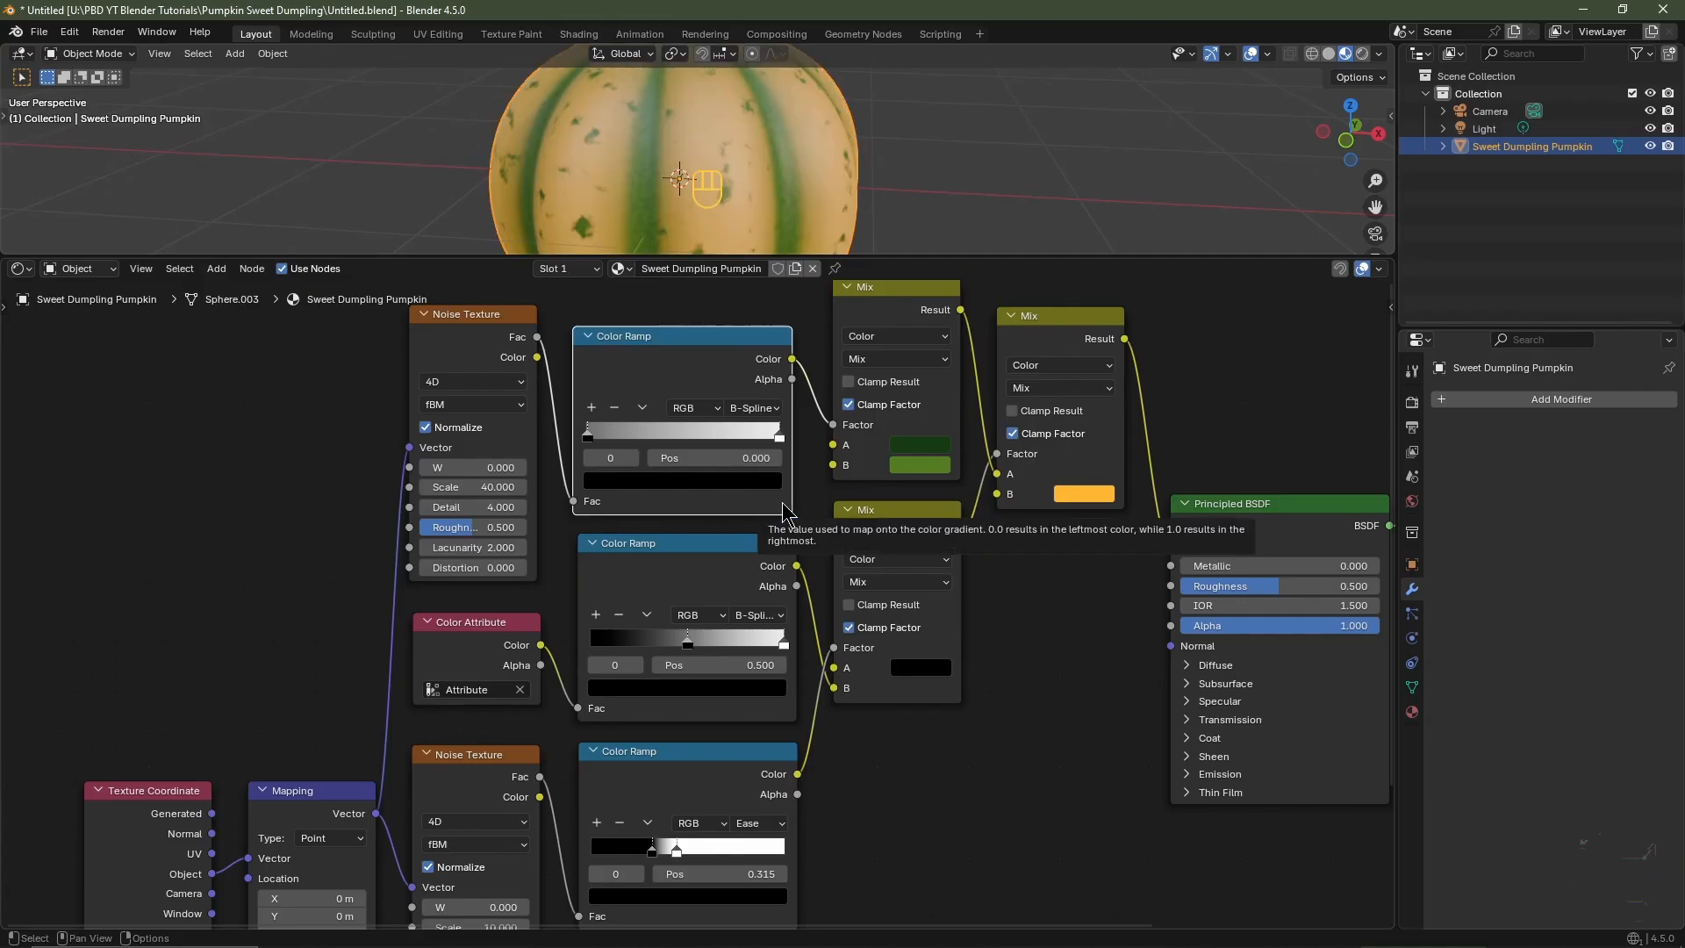
# - Flip the new Color Ramp and place its white stop at 0.35 and its black stop at about 0.427
pyautogui.click(645, 408)
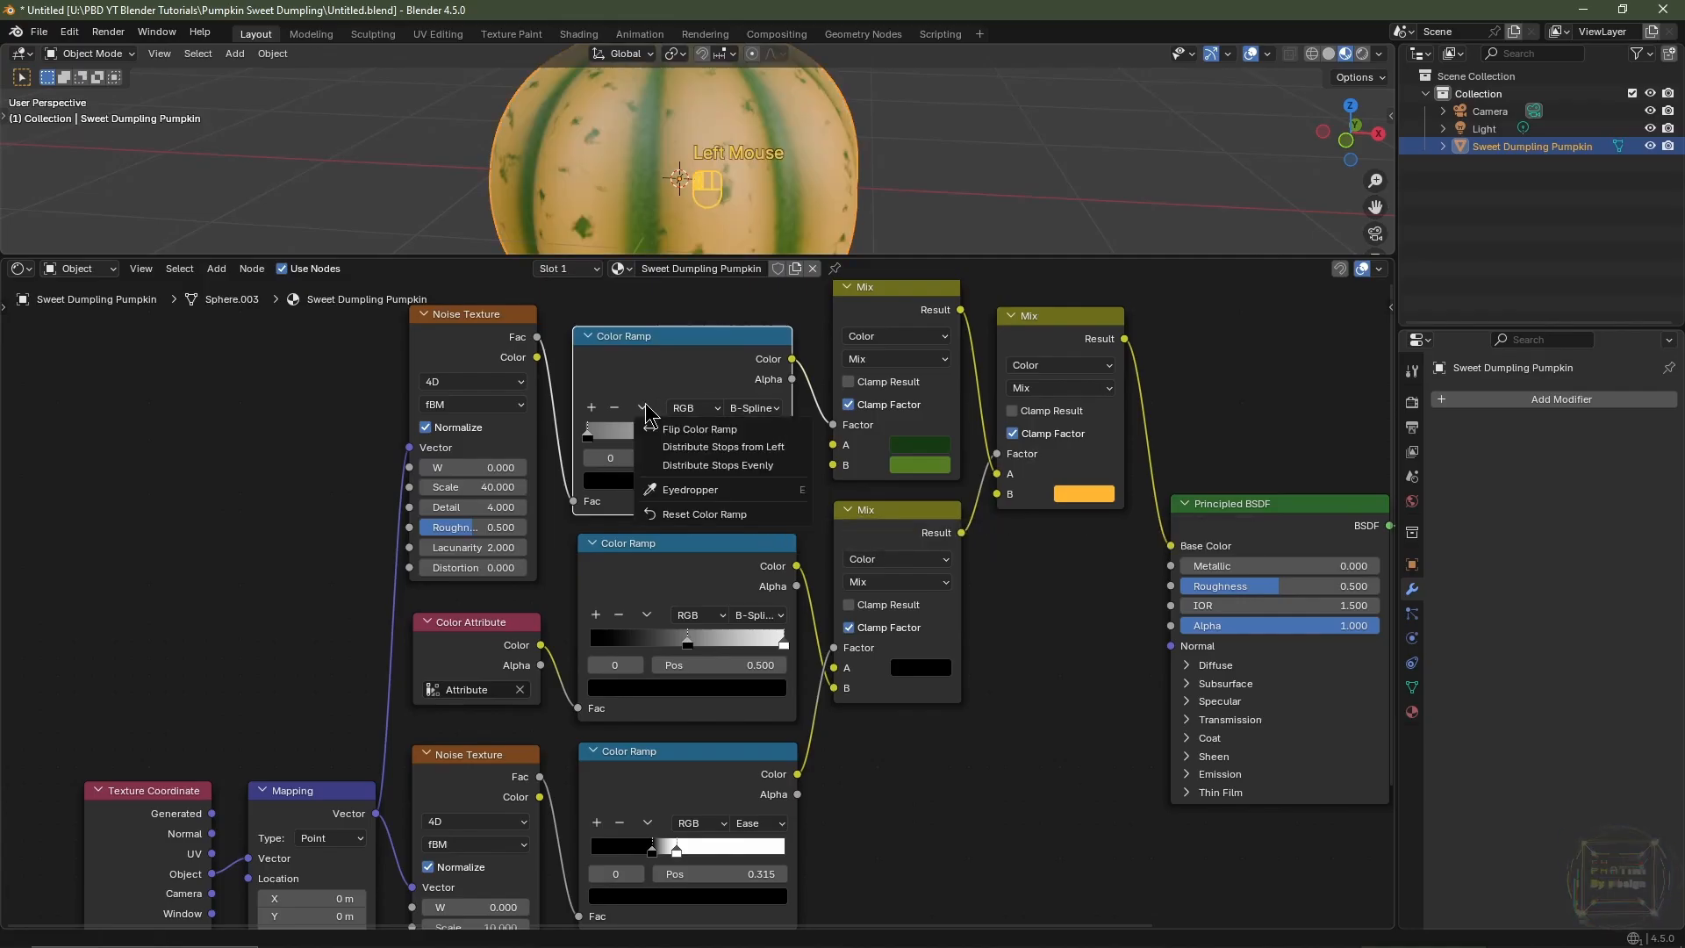
pyautogui.click(675, 432)
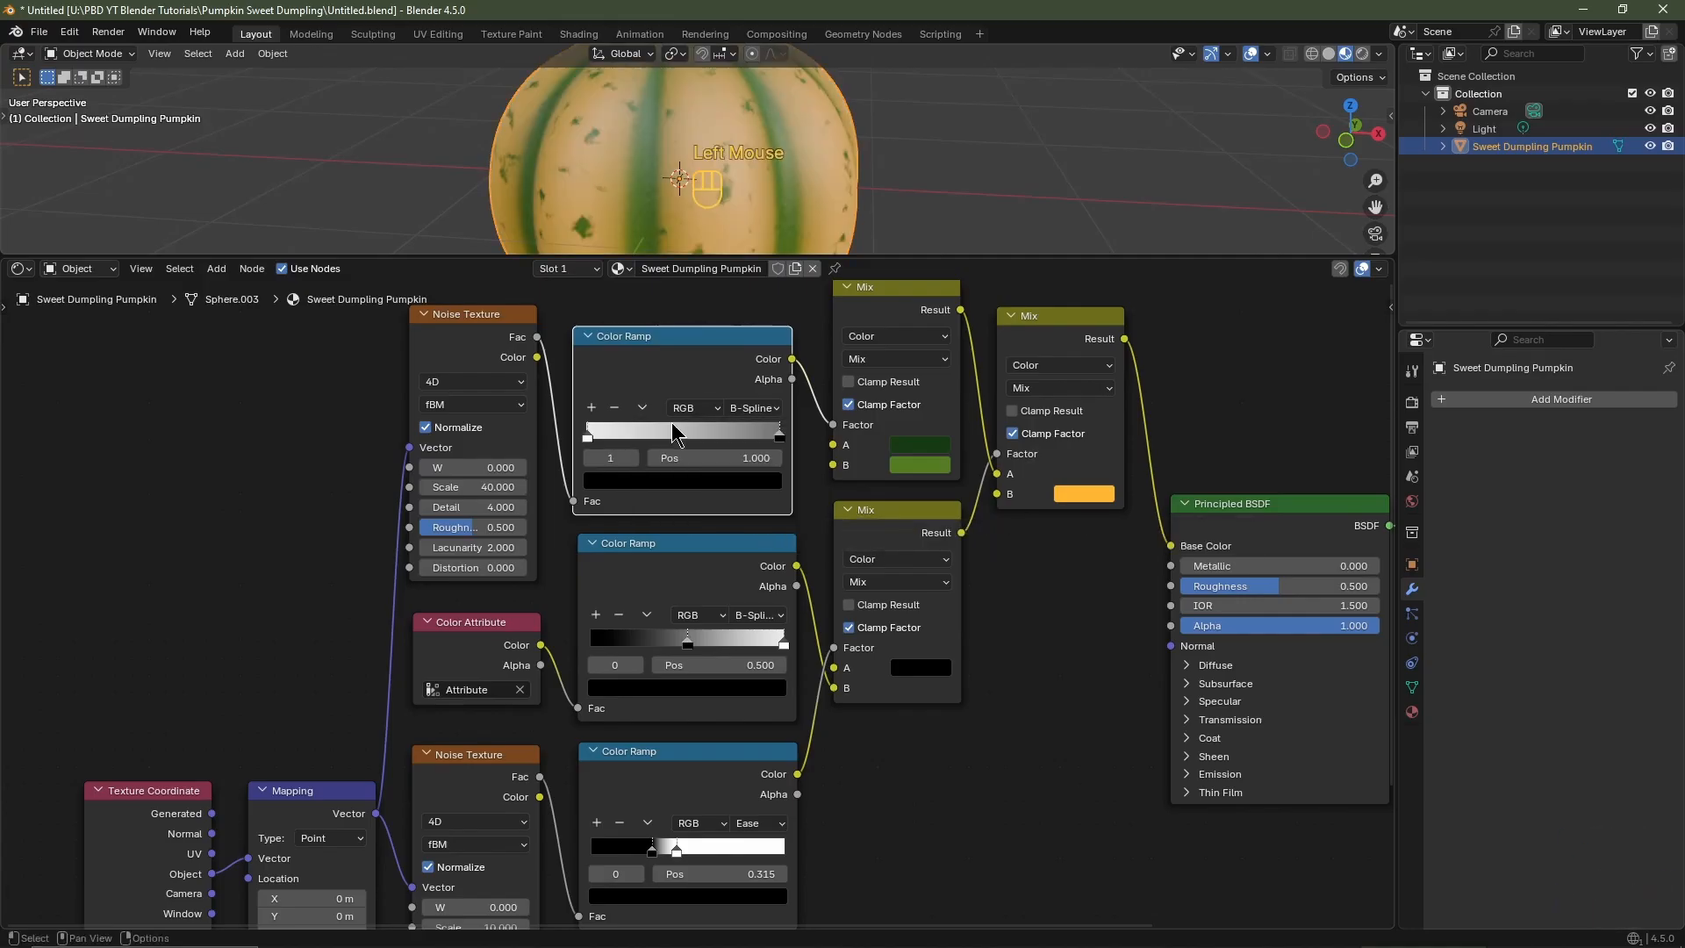
pyautogui.click(588, 439)
pyautogui.click(729, 457)
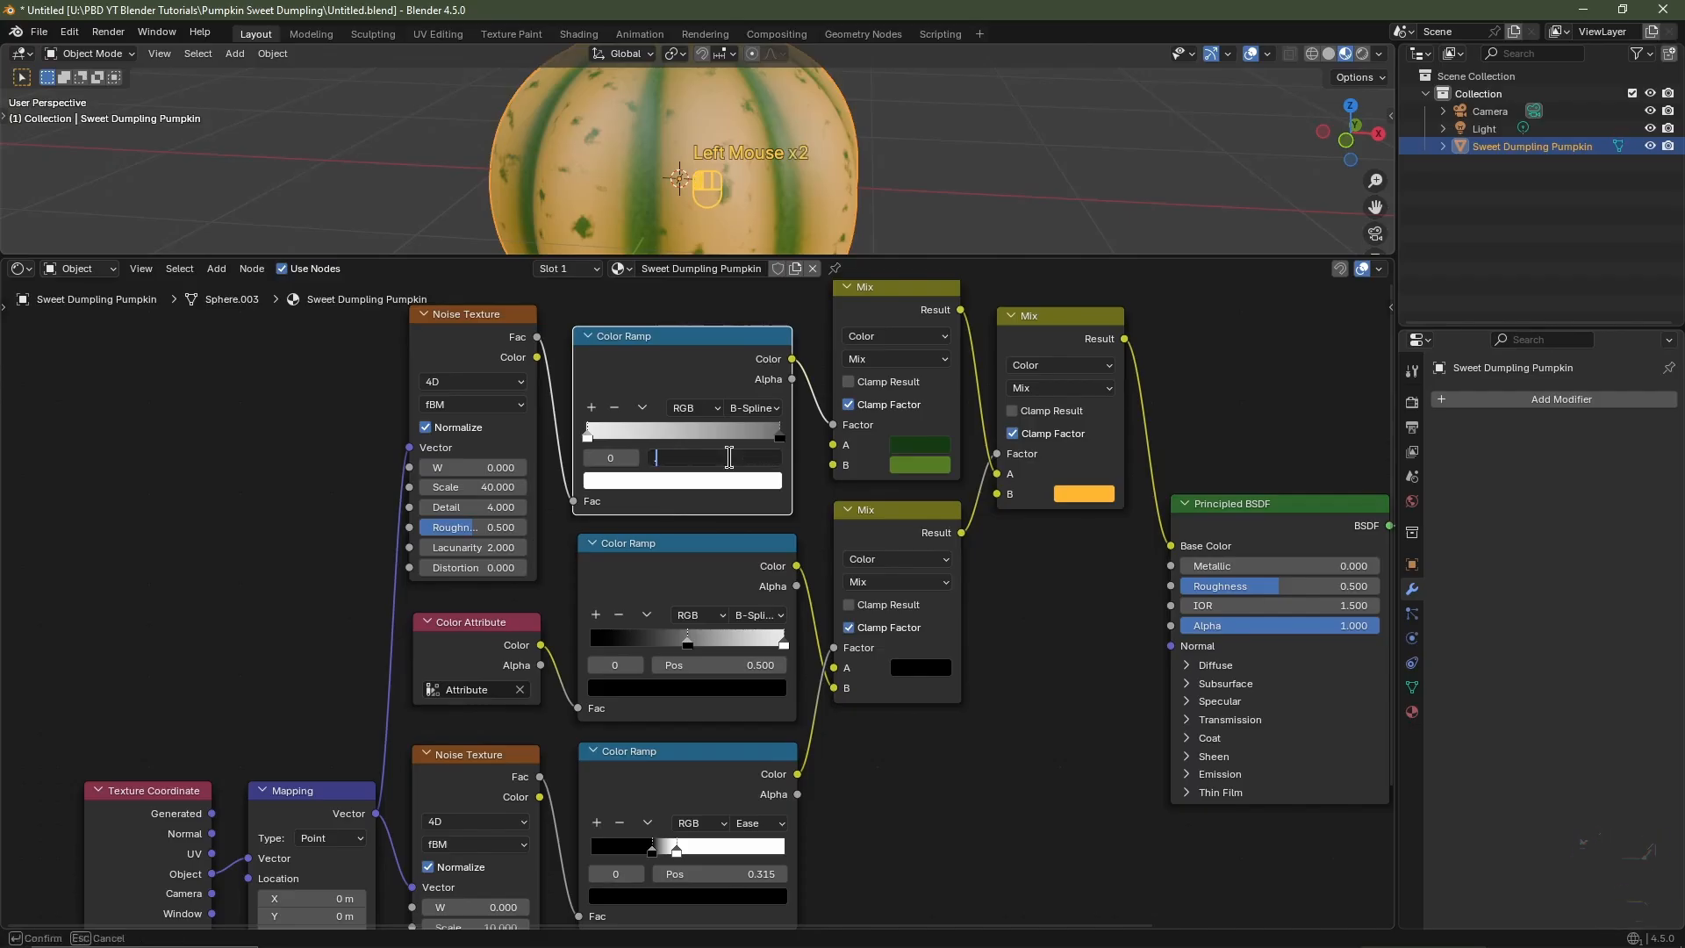
pyautogui.write('.35')
pyautogui.press('Return')
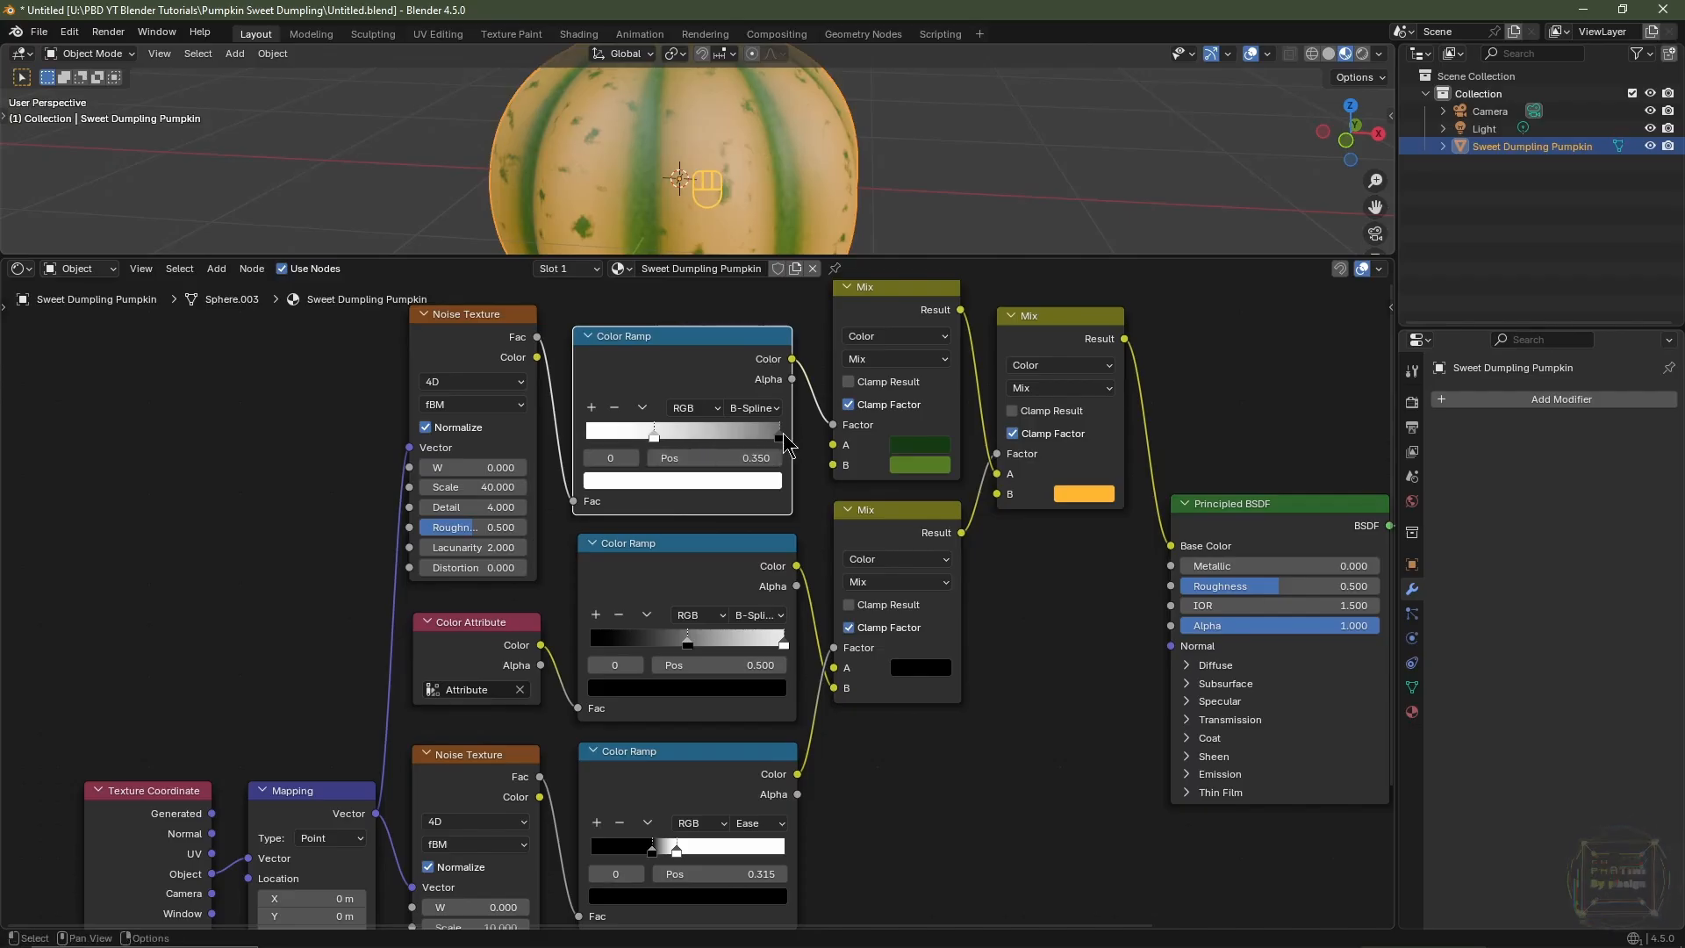
pyautogui.moveTo(780, 436); pyautogui.dragTo(669, 443)
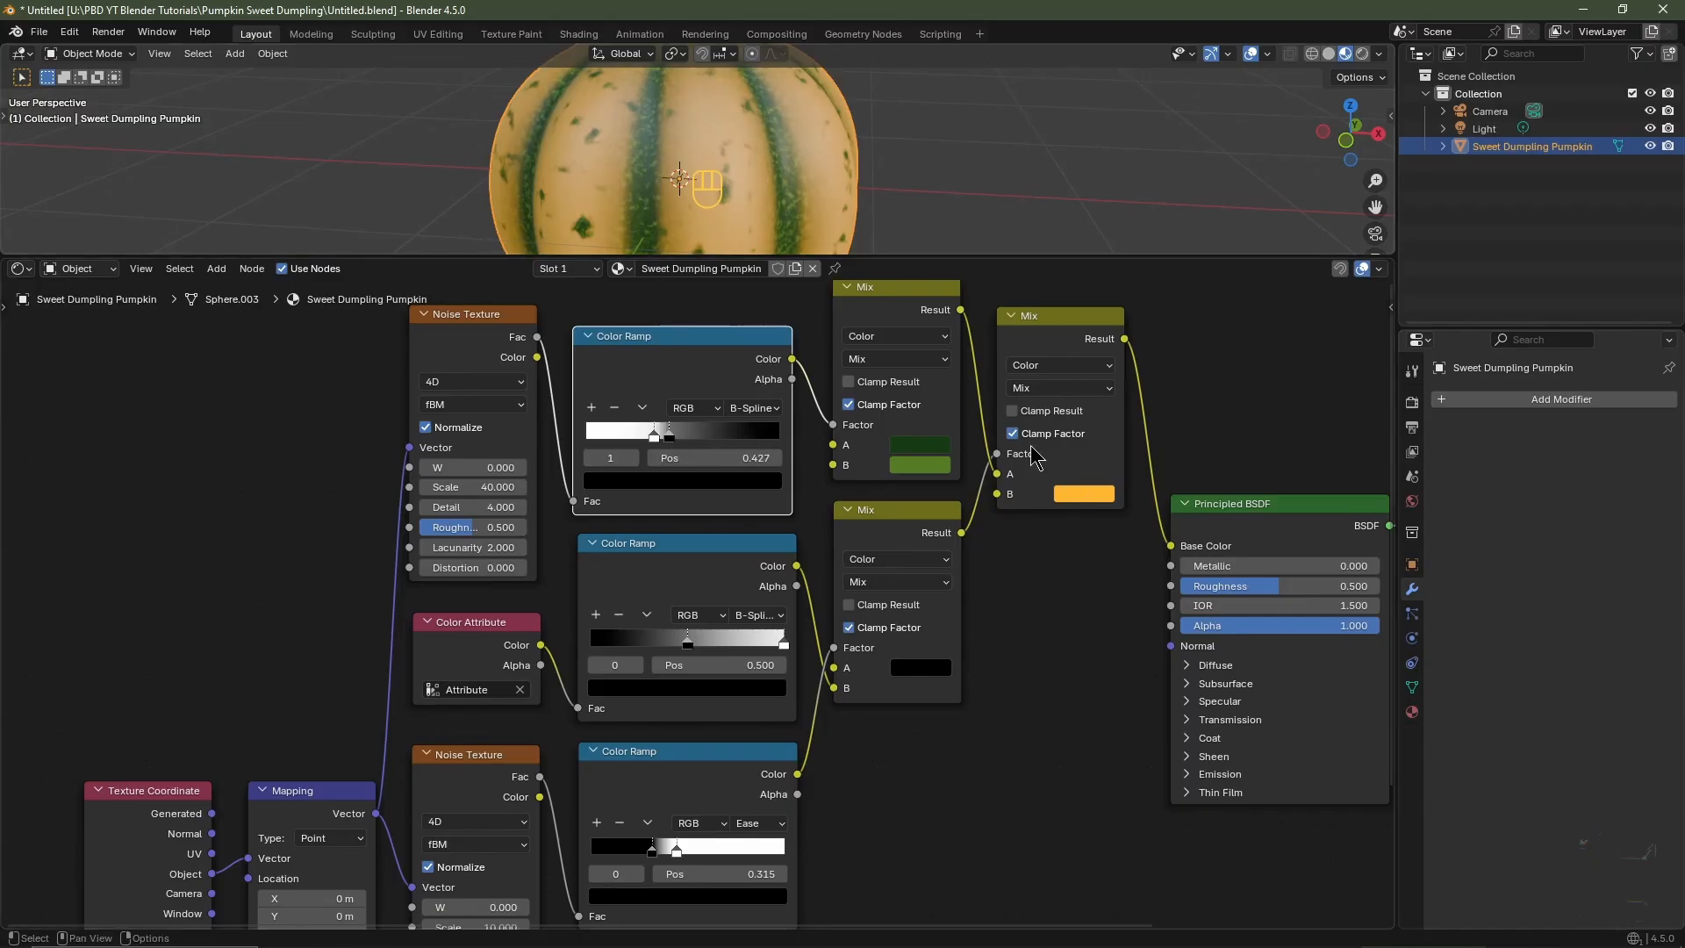
# - Add another Mix Color node above the two-green Mix node
pyautogui.moveTo(888, 496); pyautogui.dragTo(840, 750, button='middle')
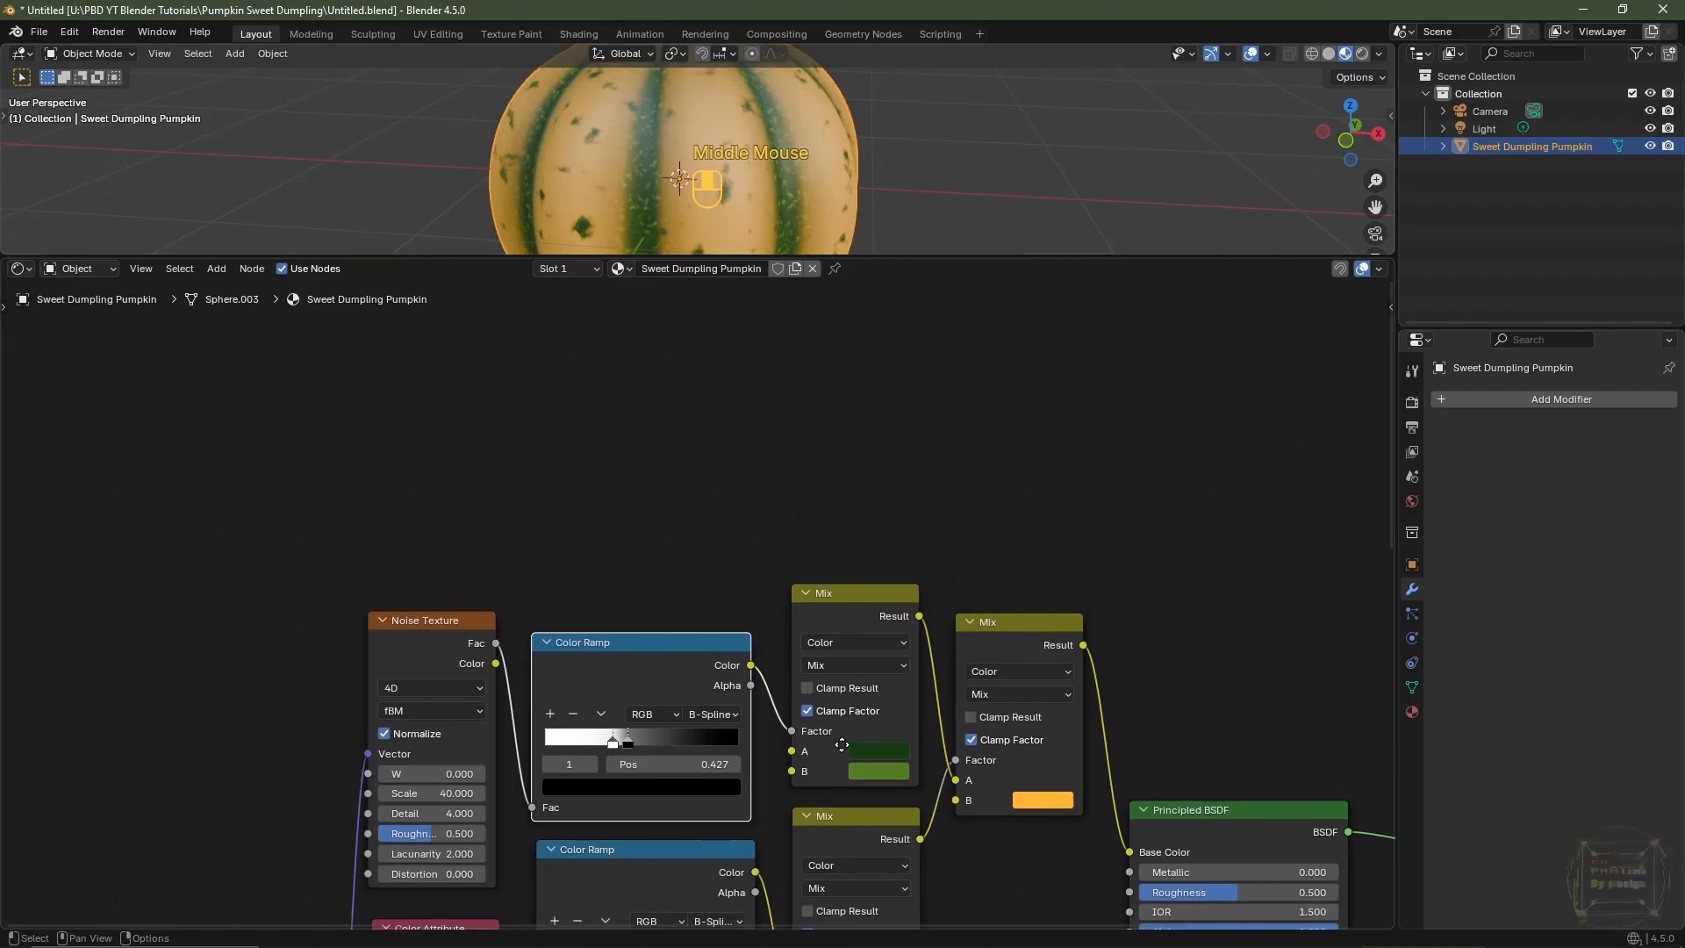
pyautogui.hotkey('shift', 'a')
pyautogui.moveTo(821, 588)
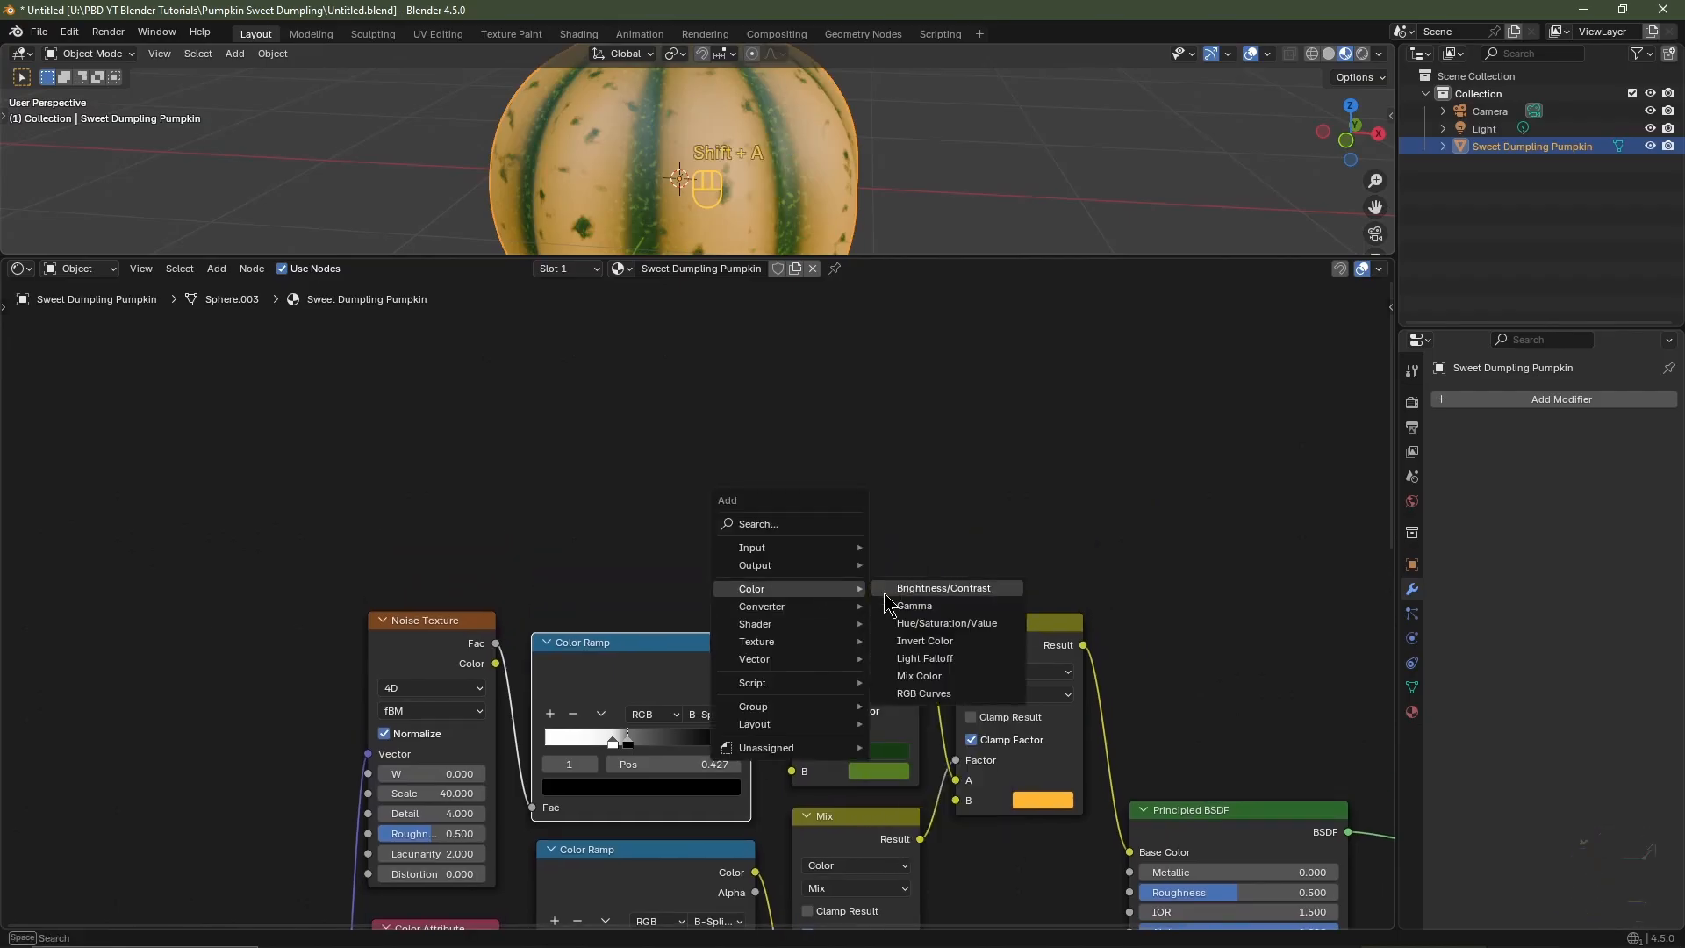
pyautogui.click(921, 674)
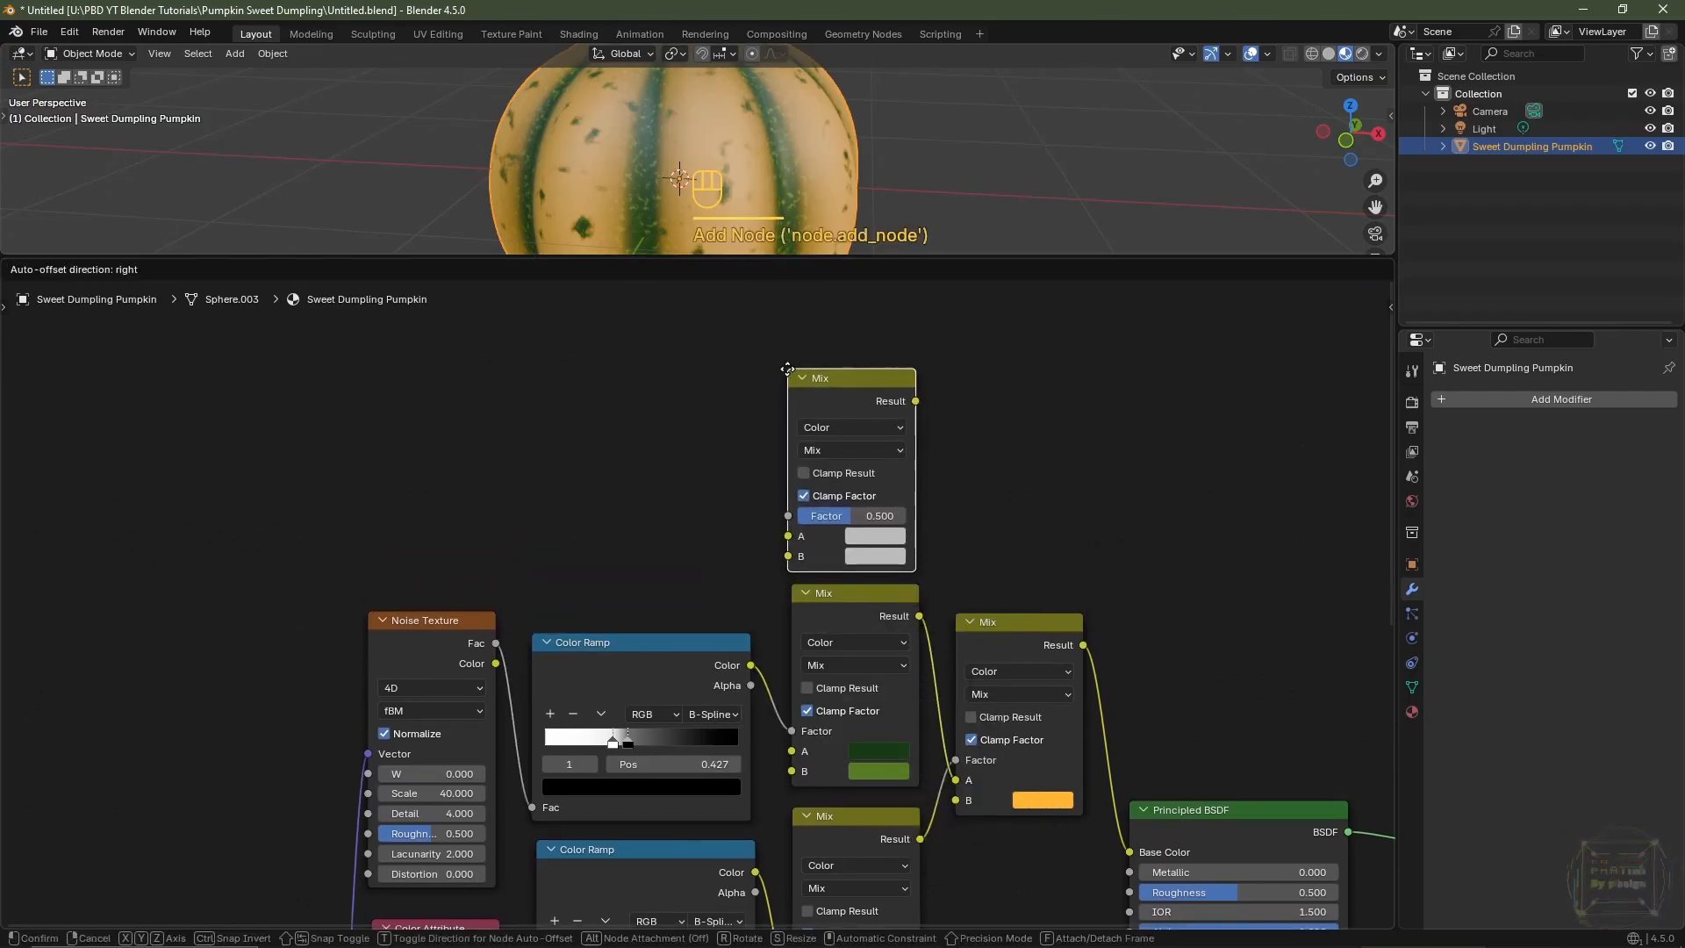
pyautogui.click(788, 367)
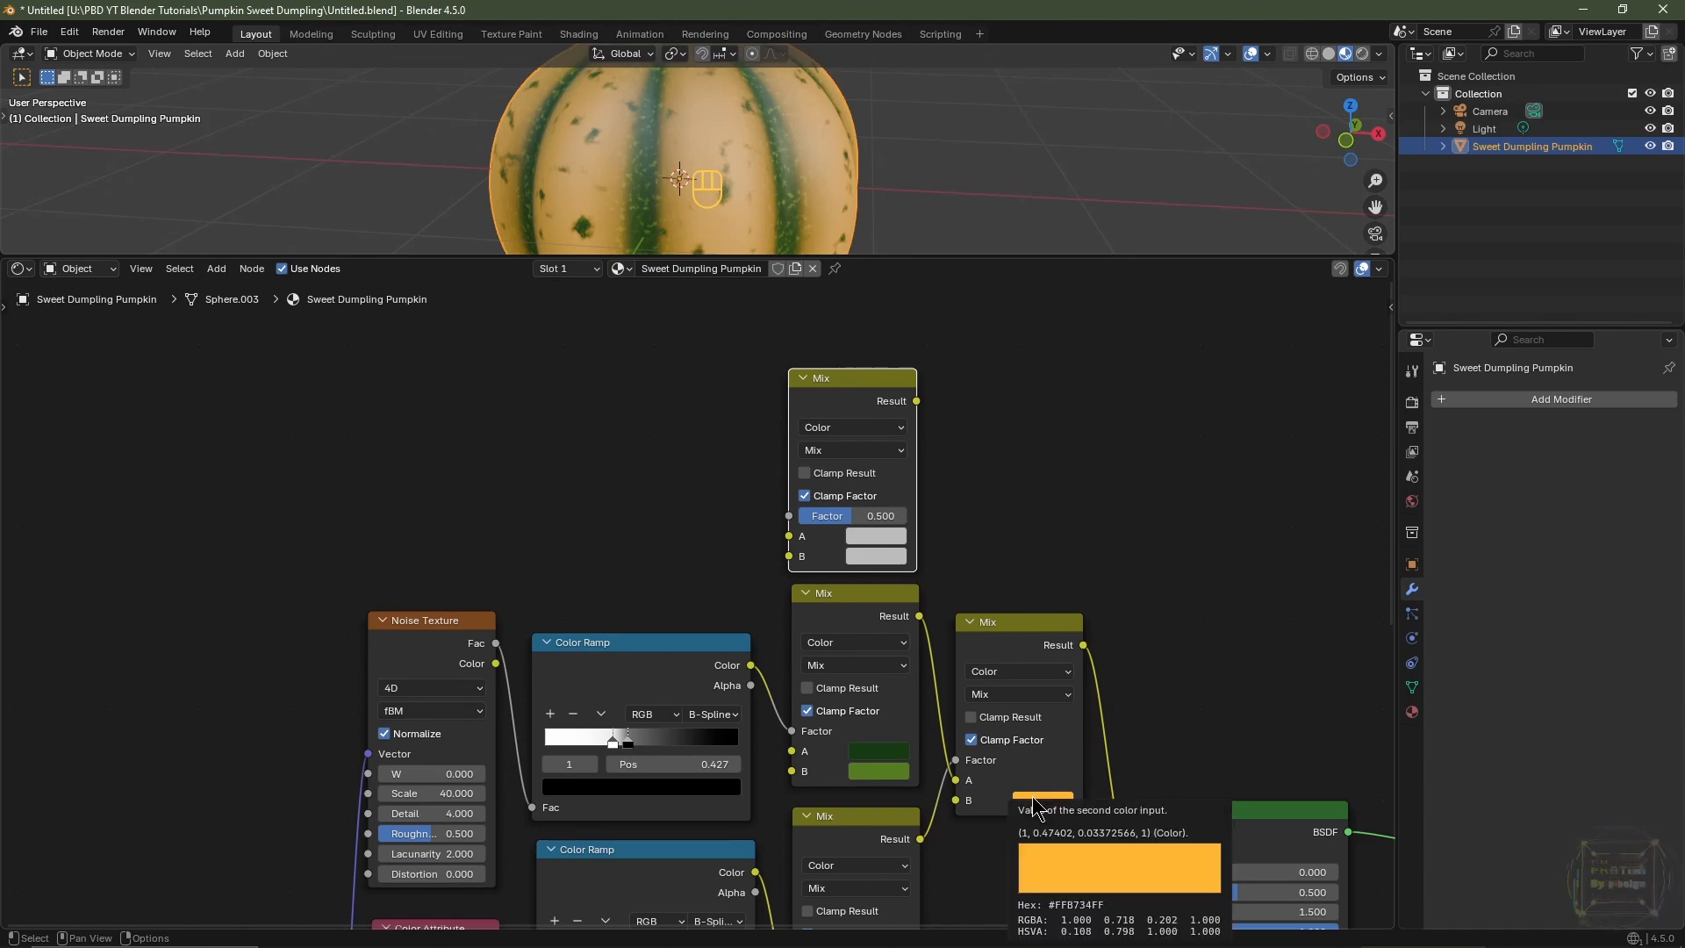
# - Copy the orange from color B of the green-orange Mix node into both colors A and B of the new Mix node
pyautogui.hotkey('ctrl', 'c')
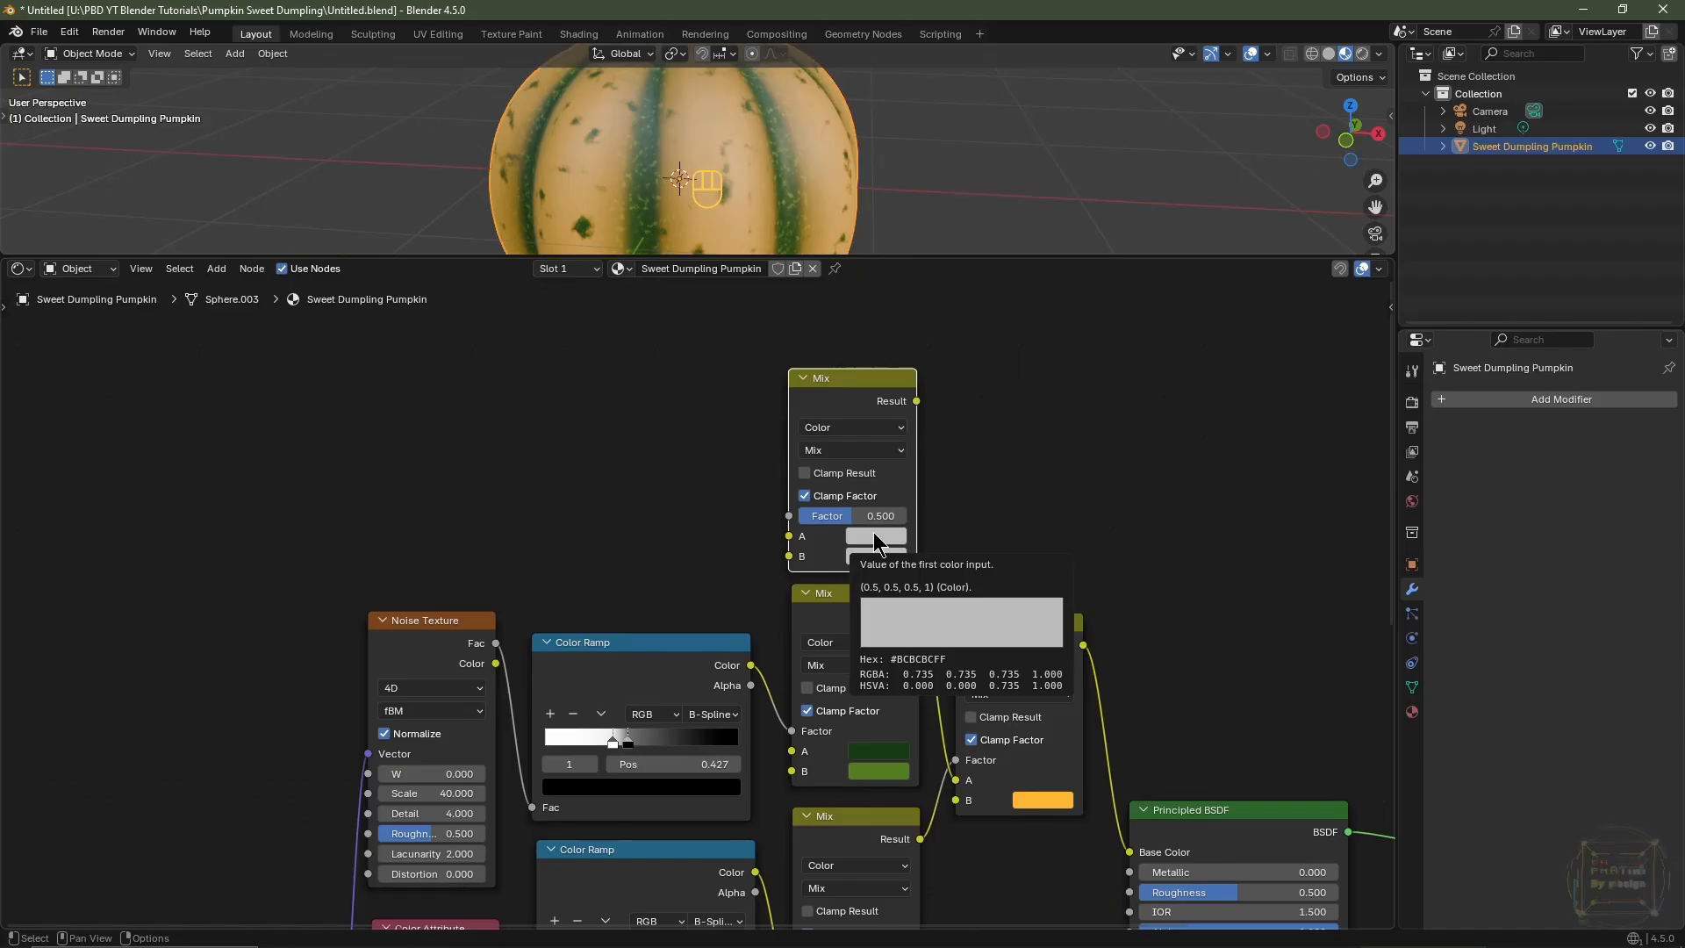
pyautogui.hotkey('ctrl', 'v')
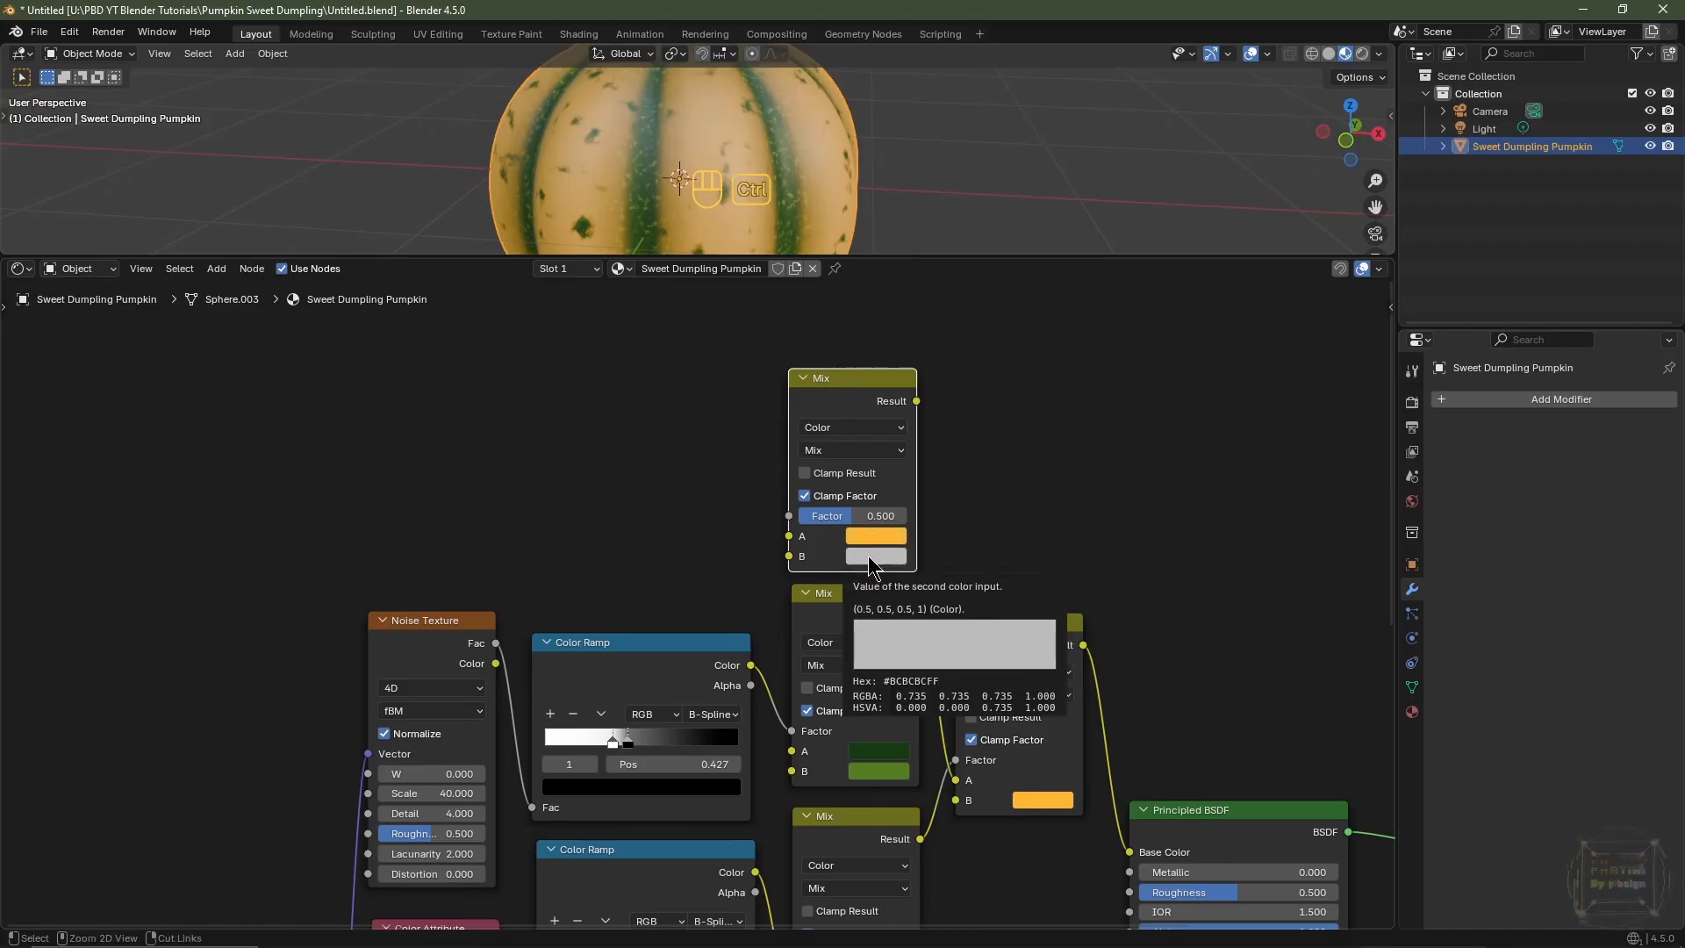
pyautogui.hotkey('ctrl', 'v')
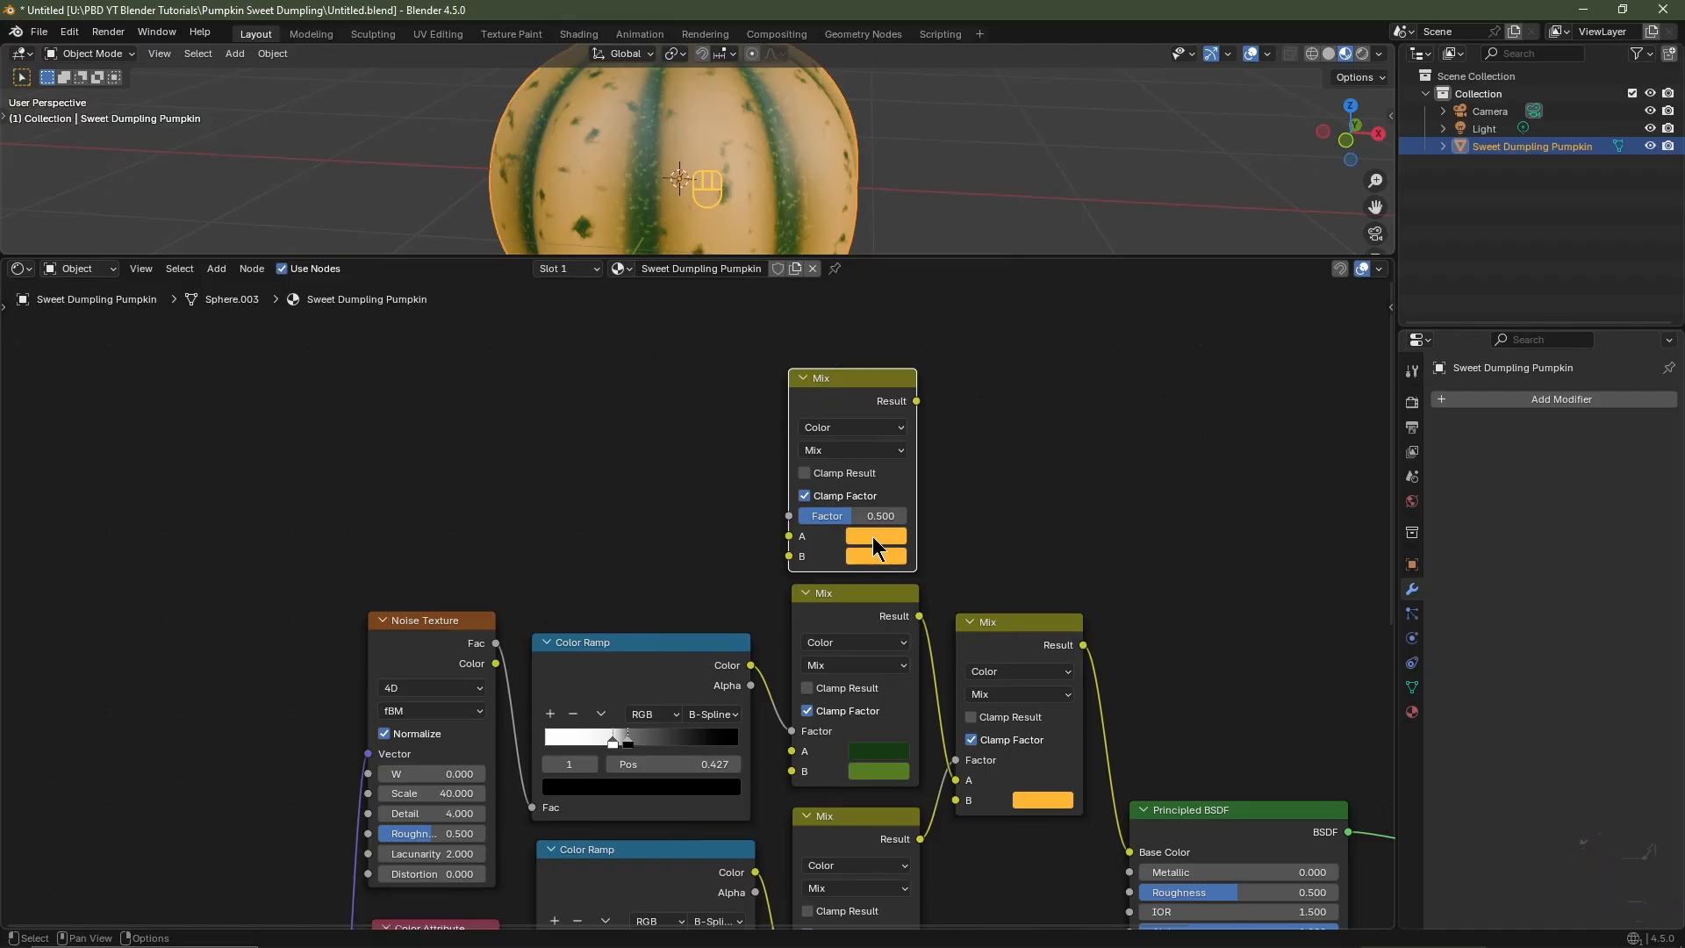
# - Change color A of the new Mix node to a deeper, more saturated orange
pyautogui.click(873, 537)
pyautogui.moveTo(896, 356); pyautogui.dragTo(898, 361)
pyautogui.moveTo(918, 445); pyautogui.dragTo(939, 445)
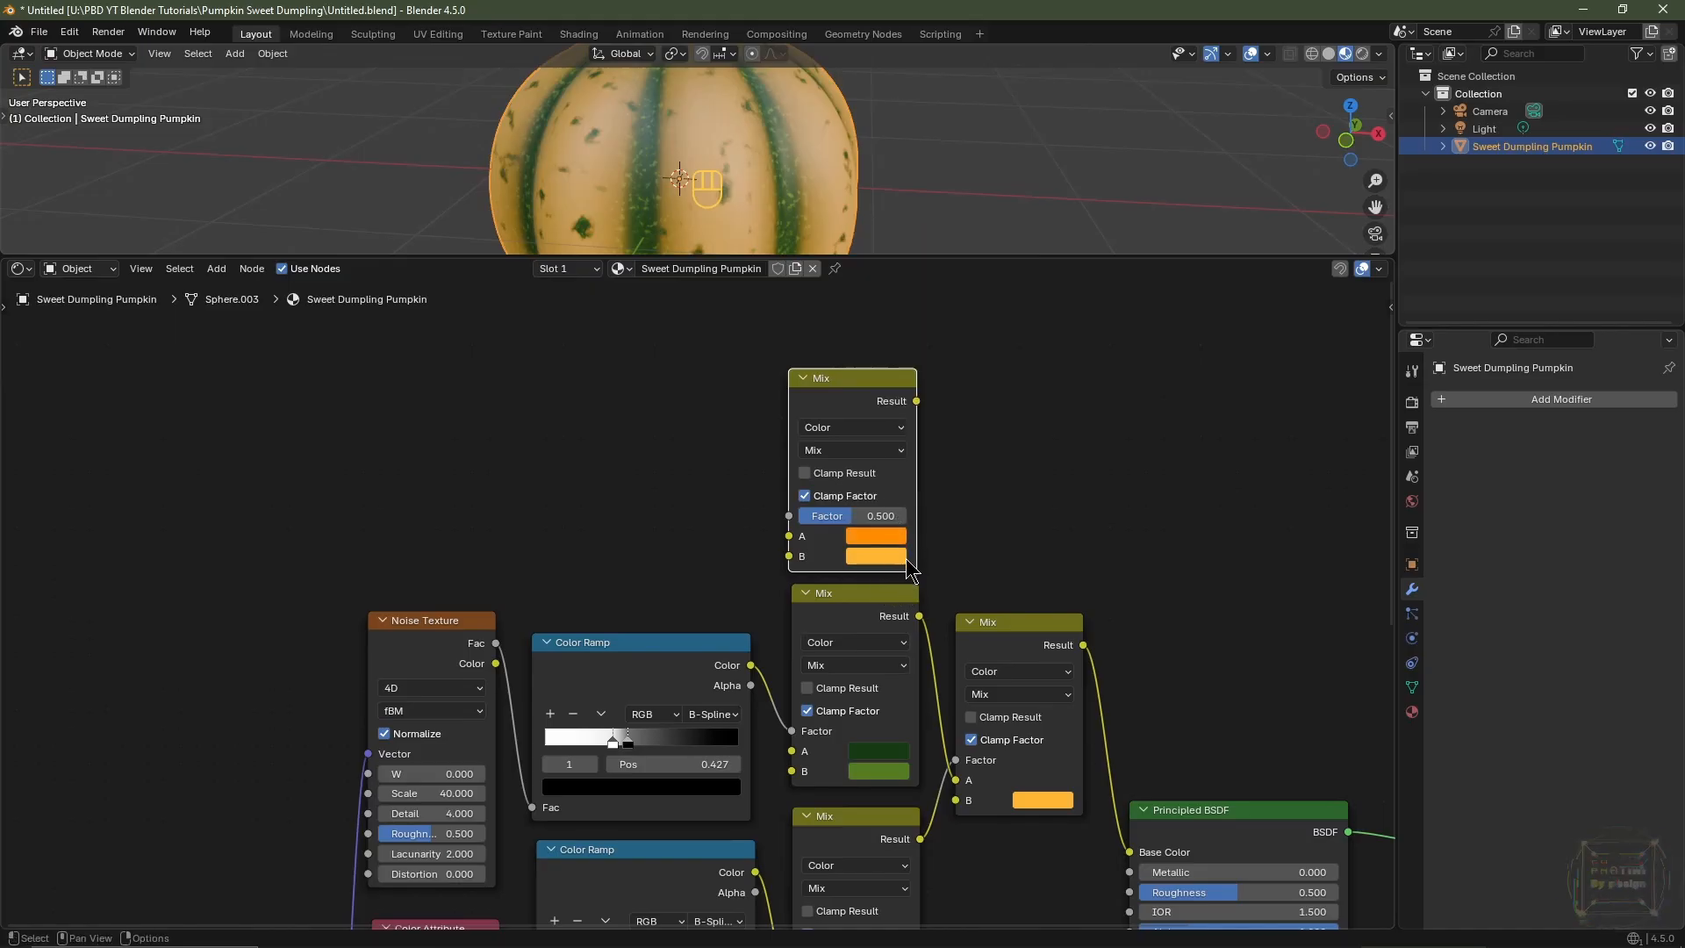
# - Duplicate the Scale 40 Noise Texture node with its Mapping link, place the copy above it and set its Scale to 8
pyautogui.click(431, 639)
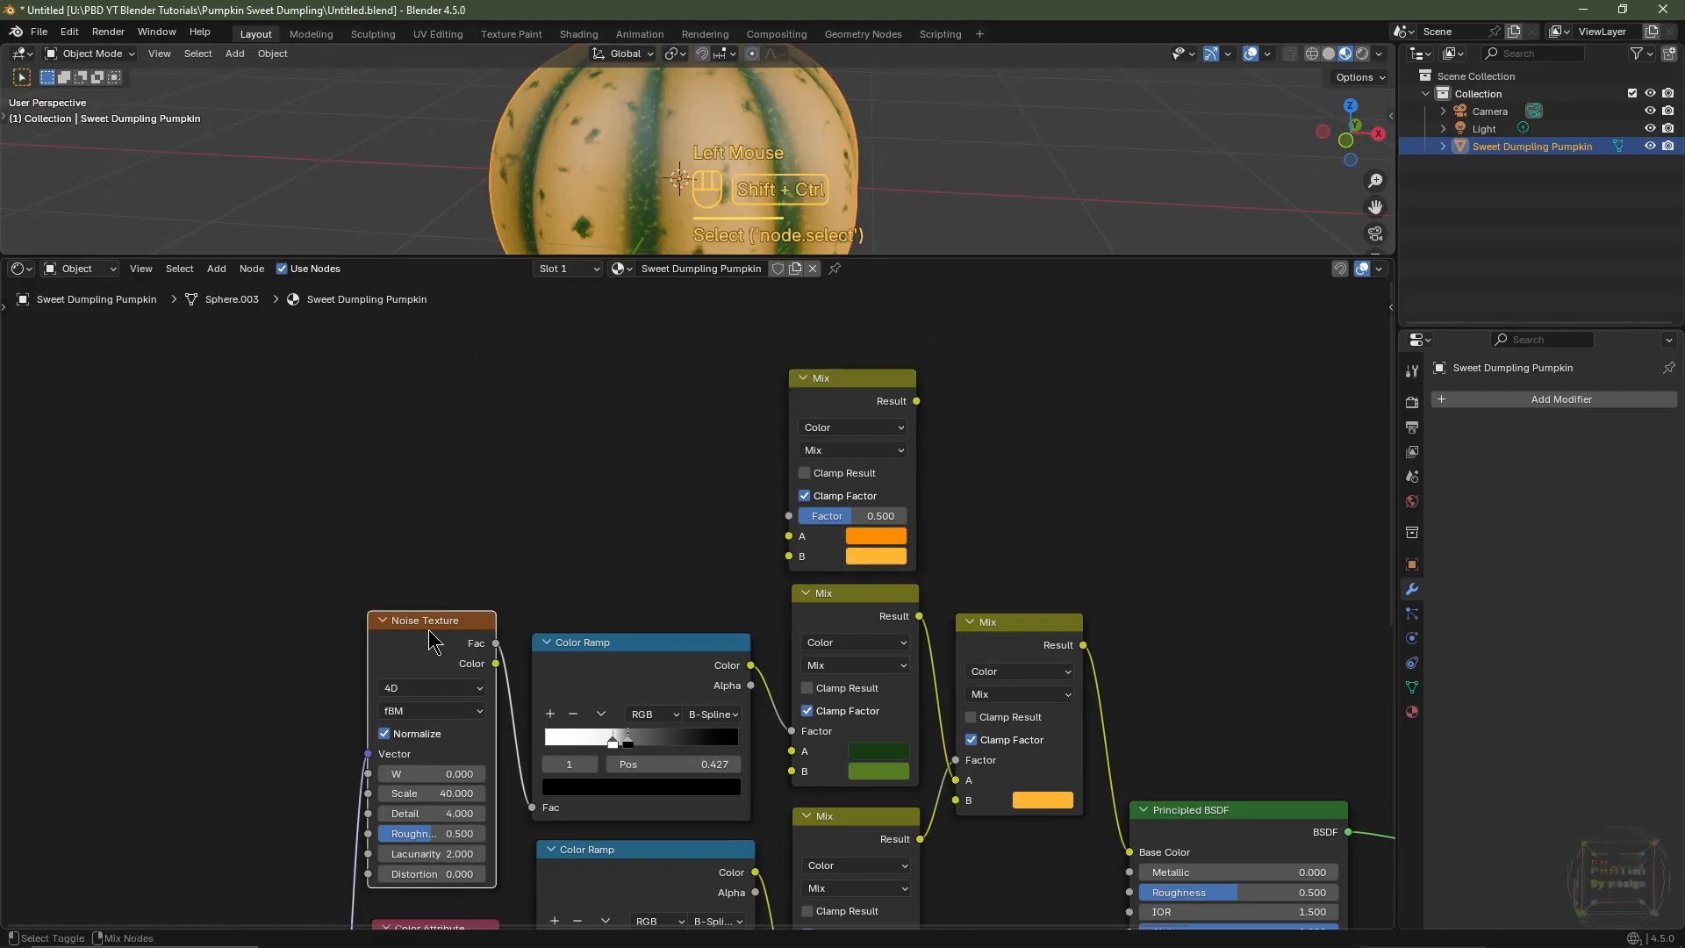
pyautogui.hotkey('ctrl', 'shift', 'd')
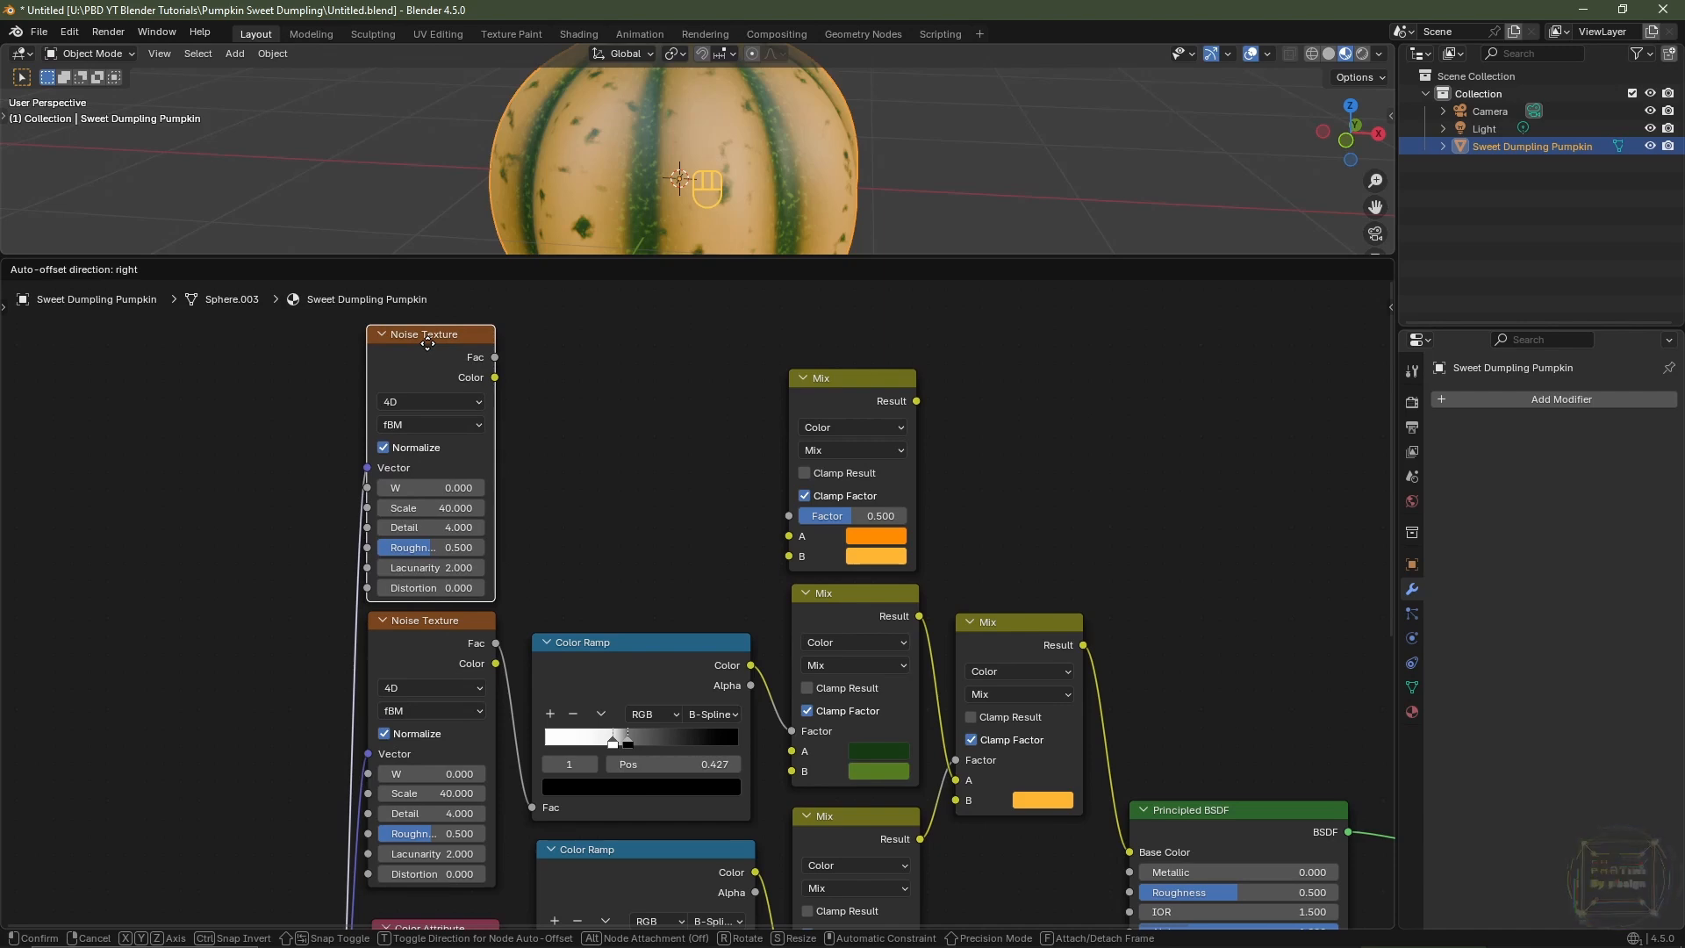
pyautogui.click(428, 343)
pyautogui.moveTo(452, 508); pyautogui.dragTo(437, 508)
pyautogui.press('Return')
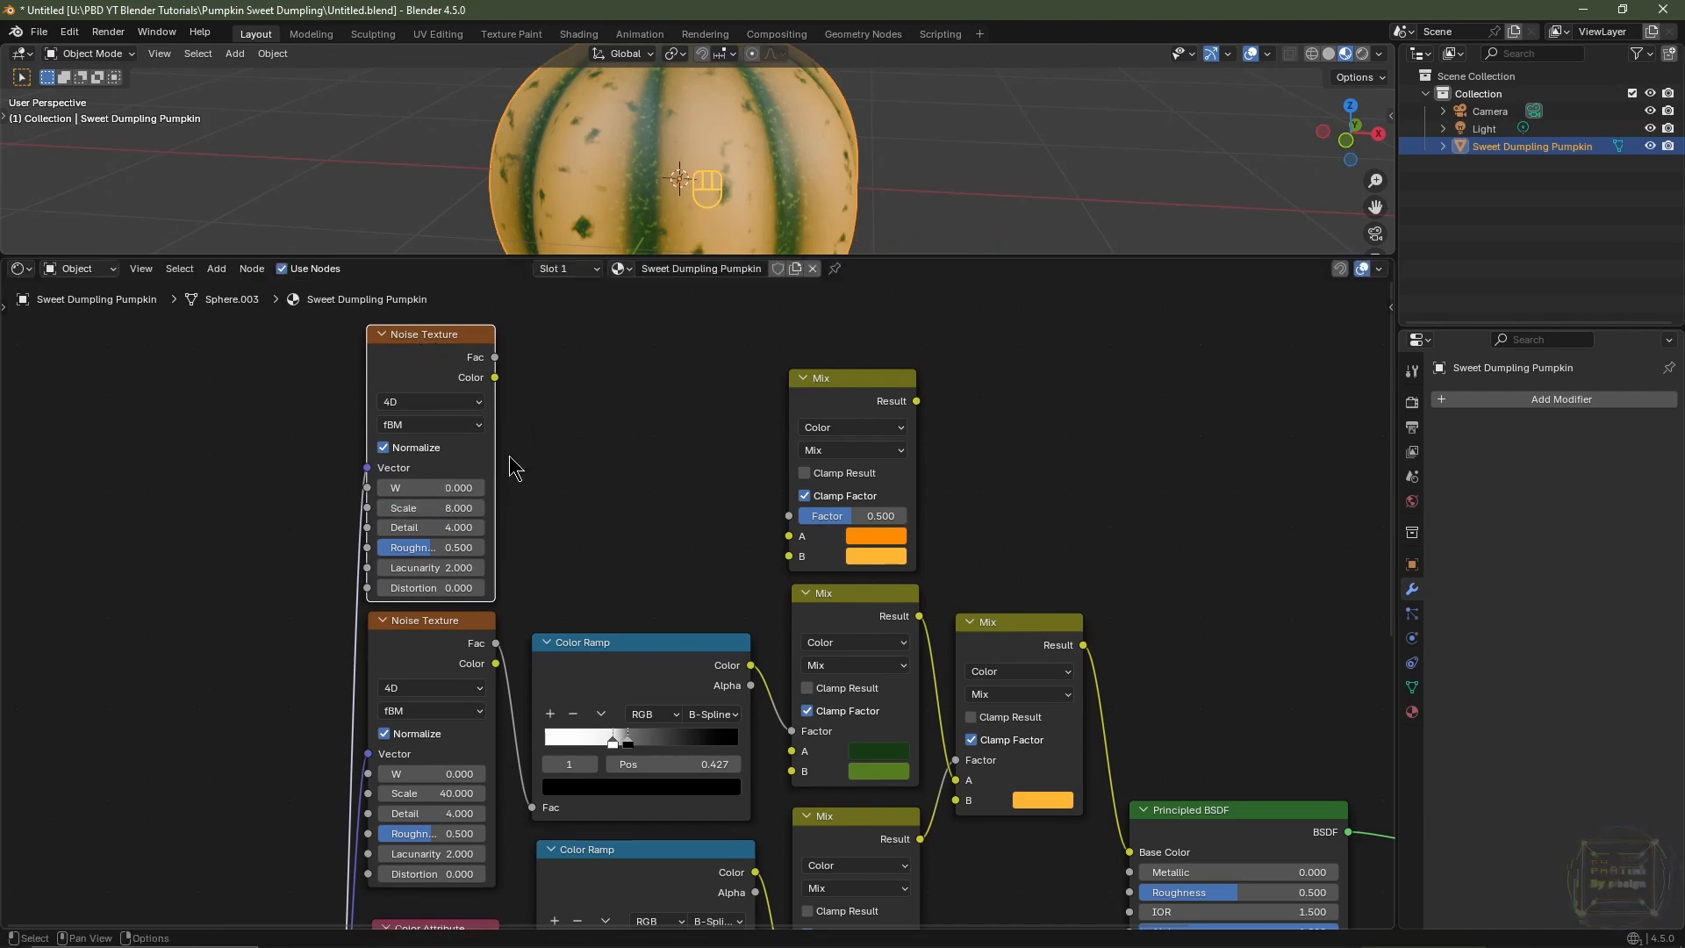
# - Link the Scale 8 noise's Fac to the two-orange Mix node's Factor and its Result to input B of the final Mix node, moved higher
pyautogui.moveTo(495, 357); pyautogui.dragTo(782, 525)
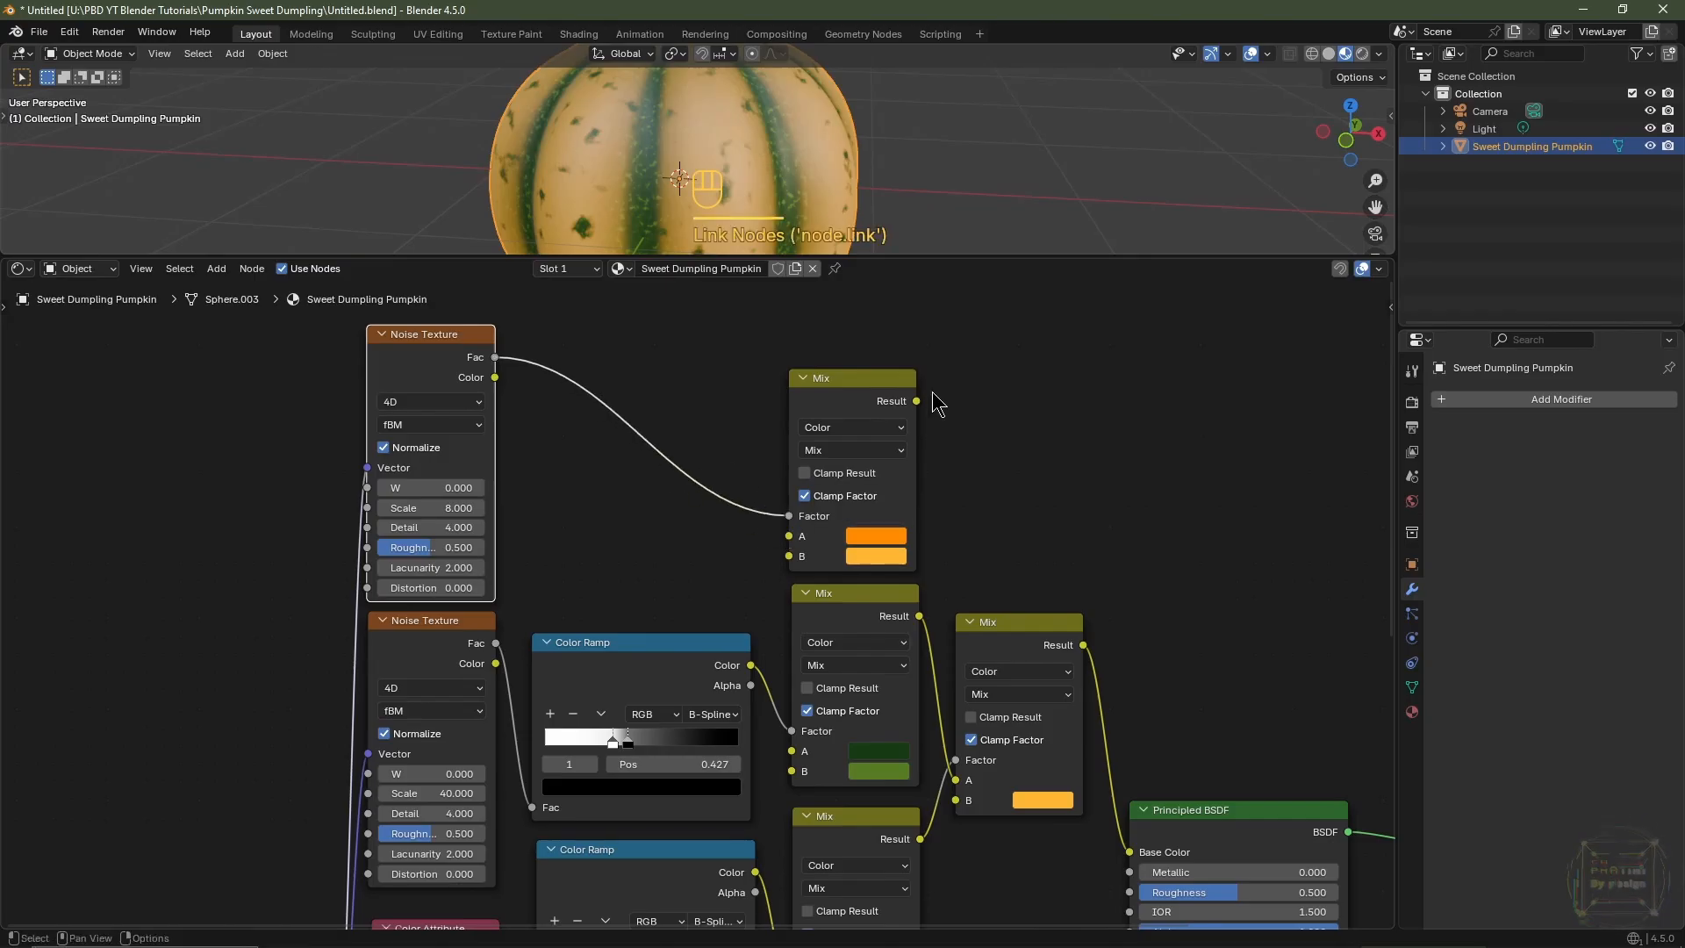
pyautogui.moveTo(916, 402); pyautogui.dragTo(956, 802)
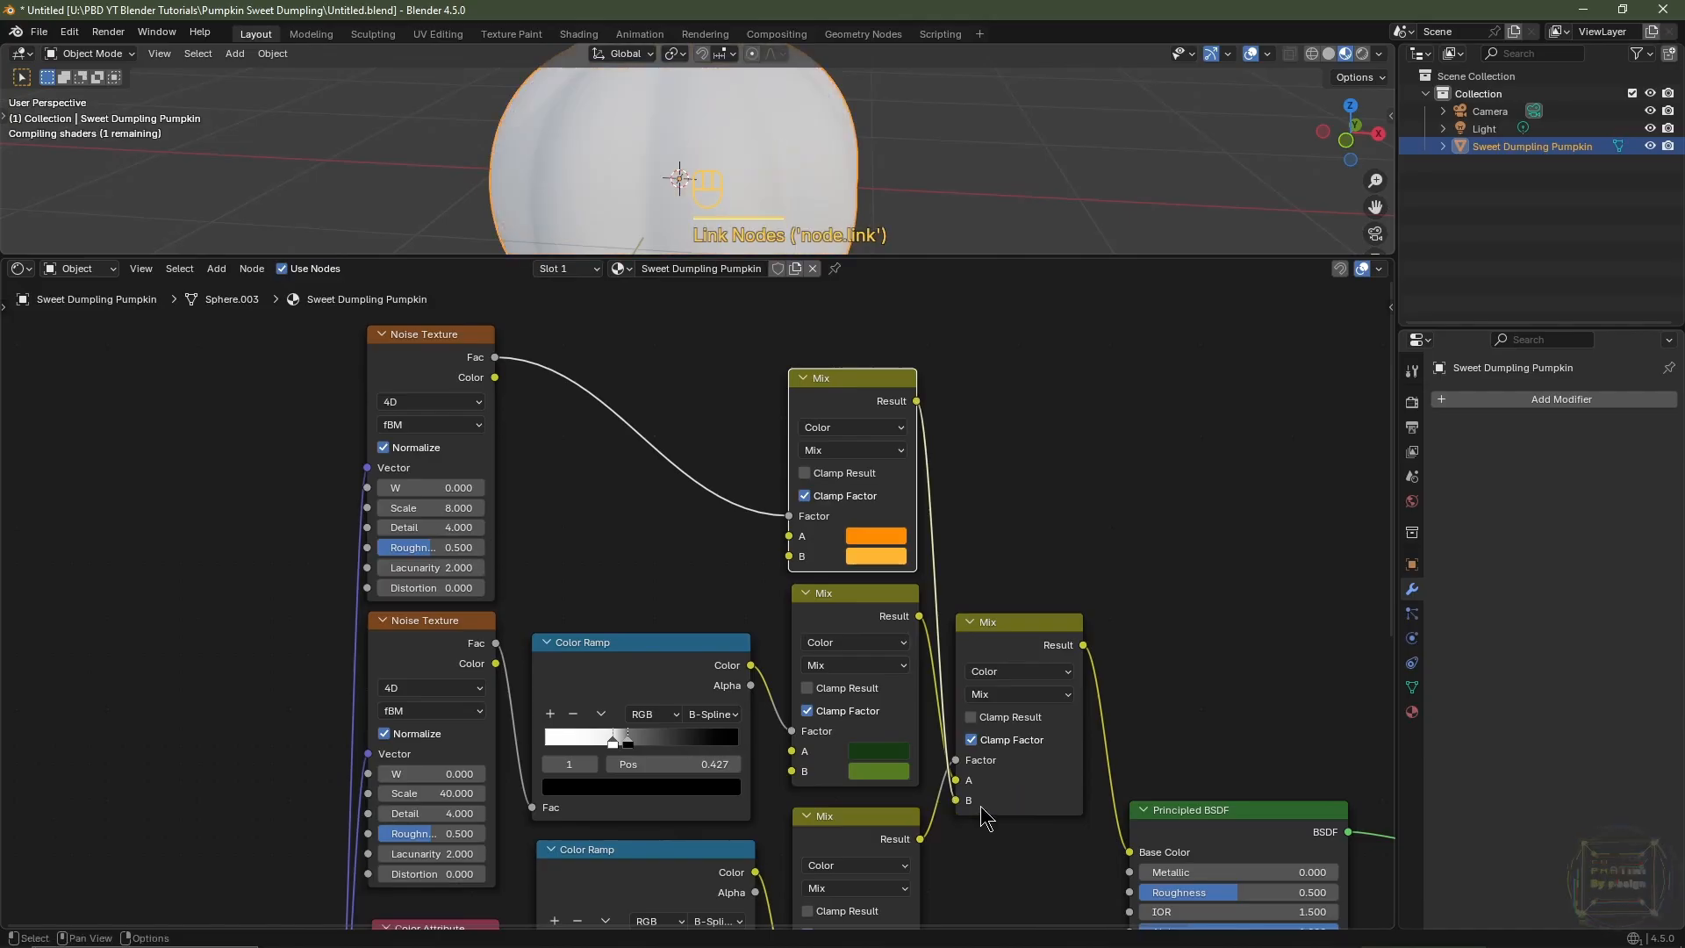
pyautogui.click(1006, 645)
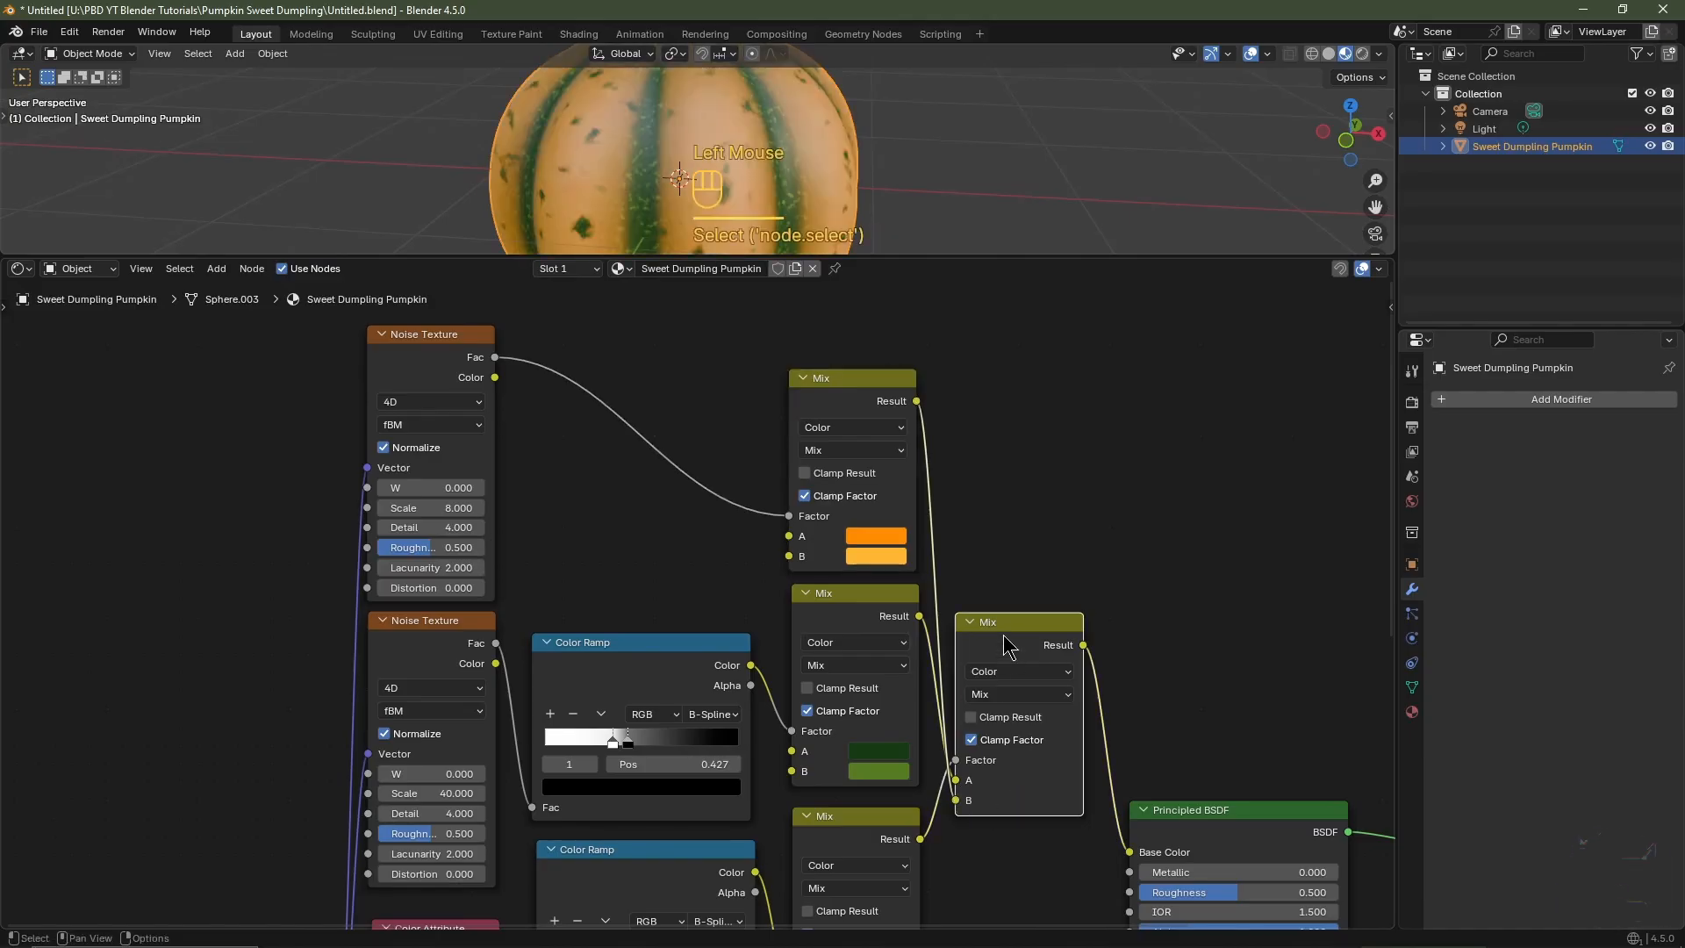
pyautogui.press('g')
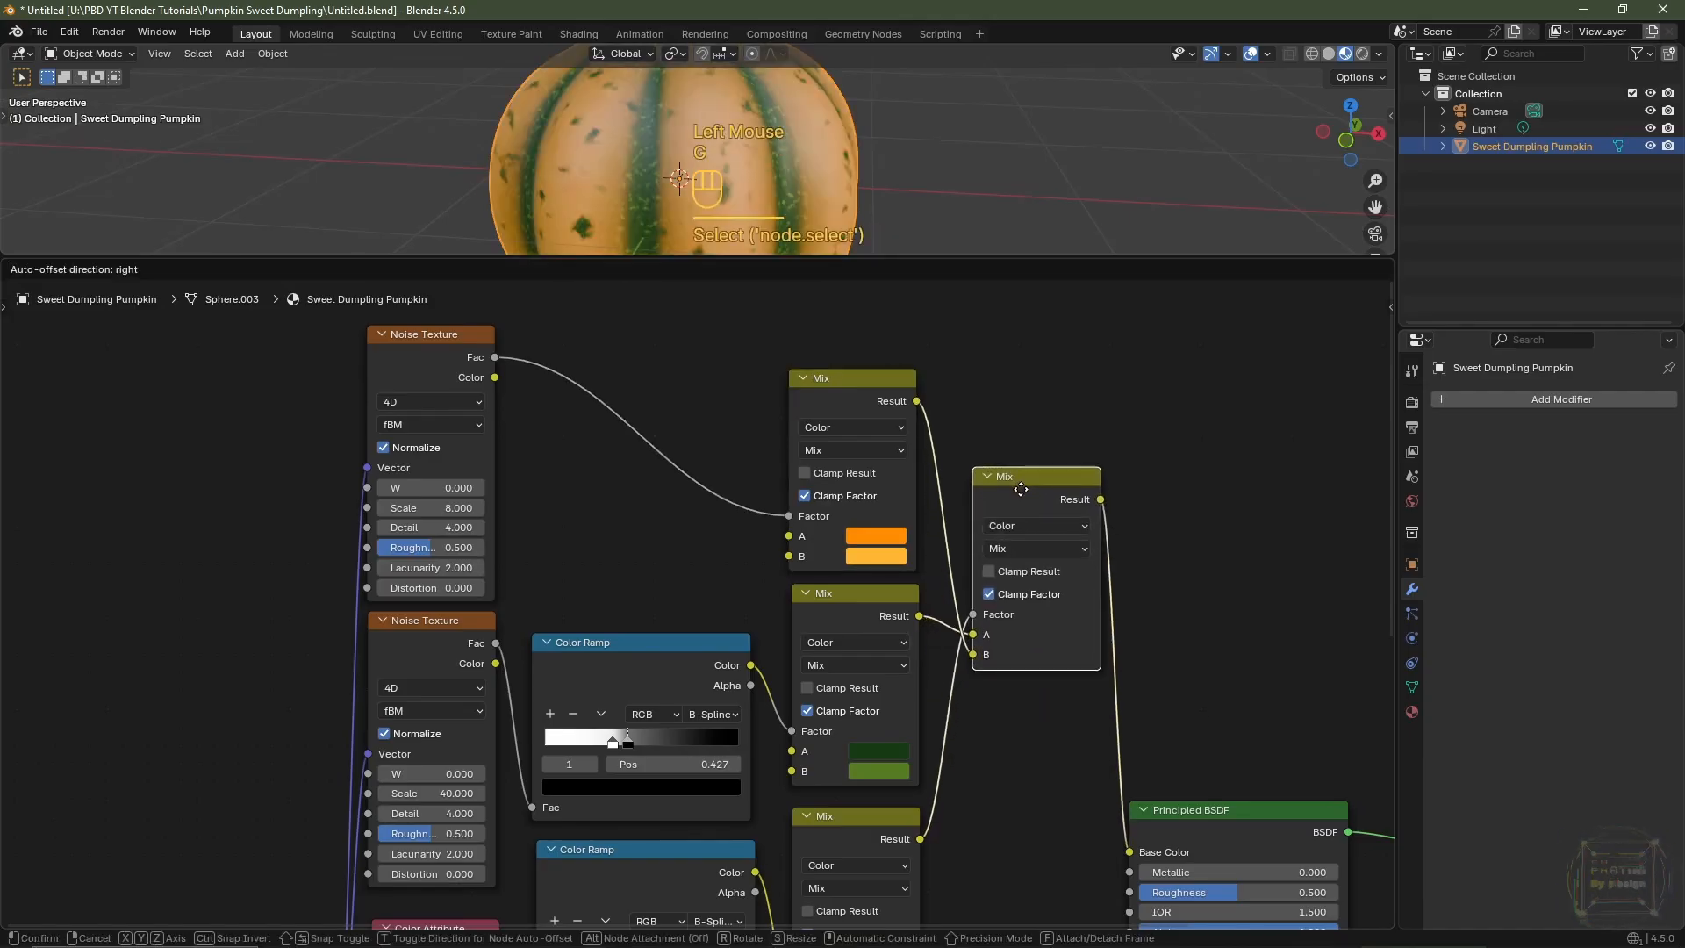
pyautogui.click(1020, 489)
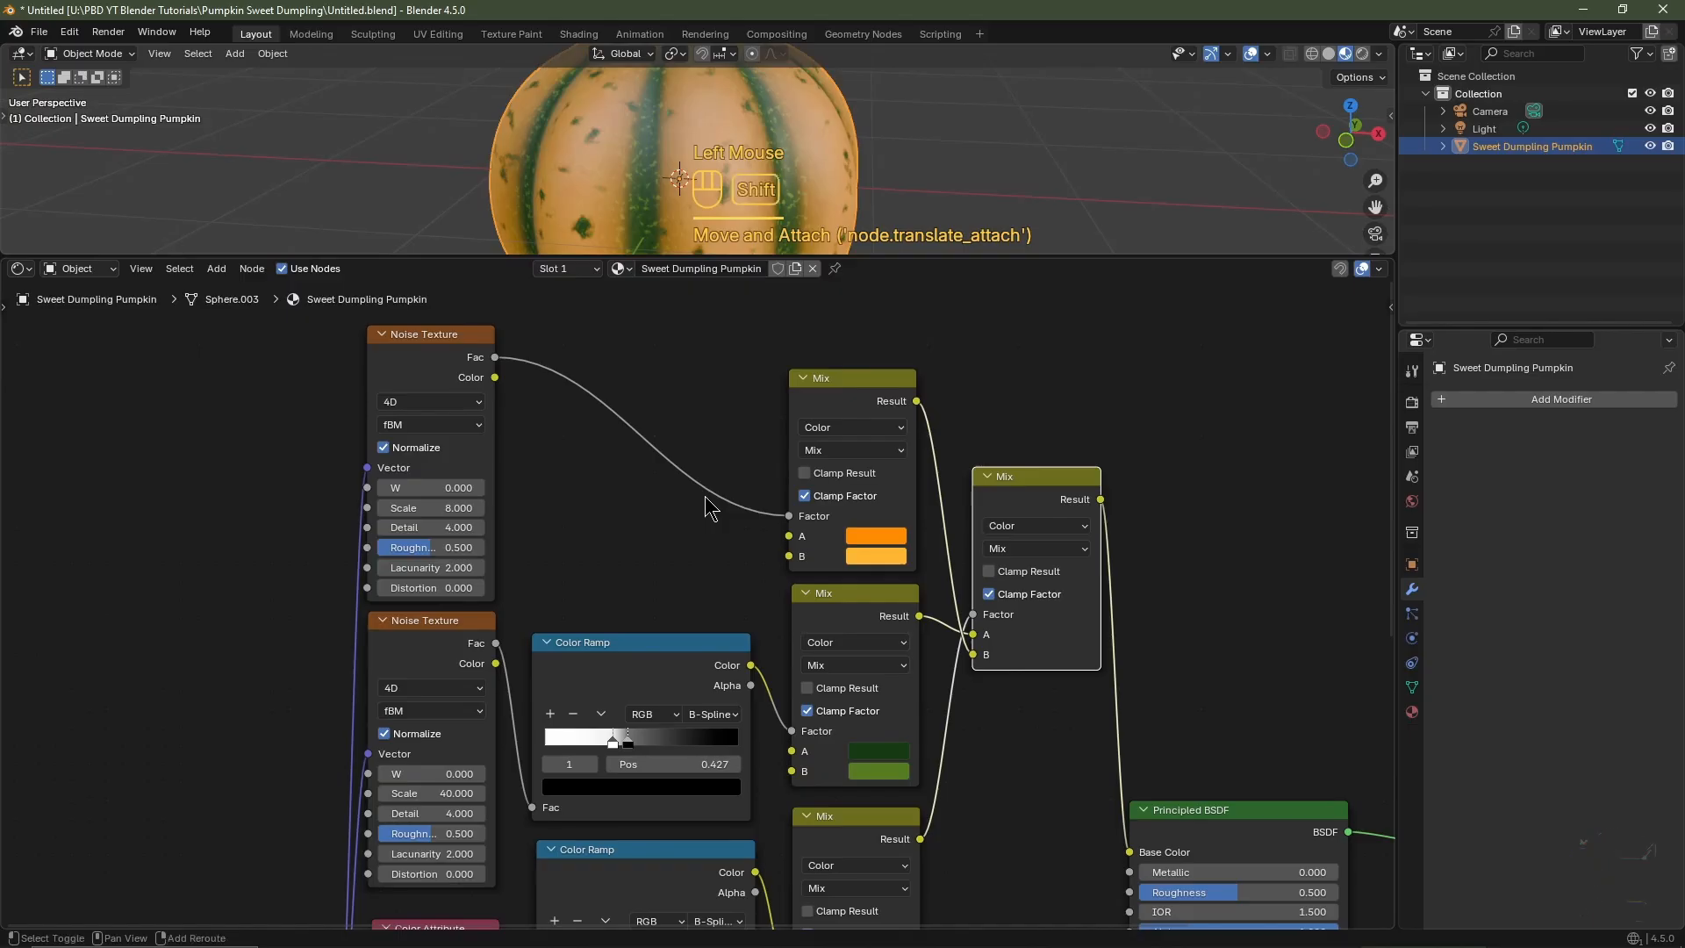
# - Insert a Color Ramp between the Scale 8 Noise Texture and the two-orange Mix node's Factor
pyautogui.hotkey('shift', 'a')
pyautogui.moveTo(693, 518)
pyautogui.click(762, 547)
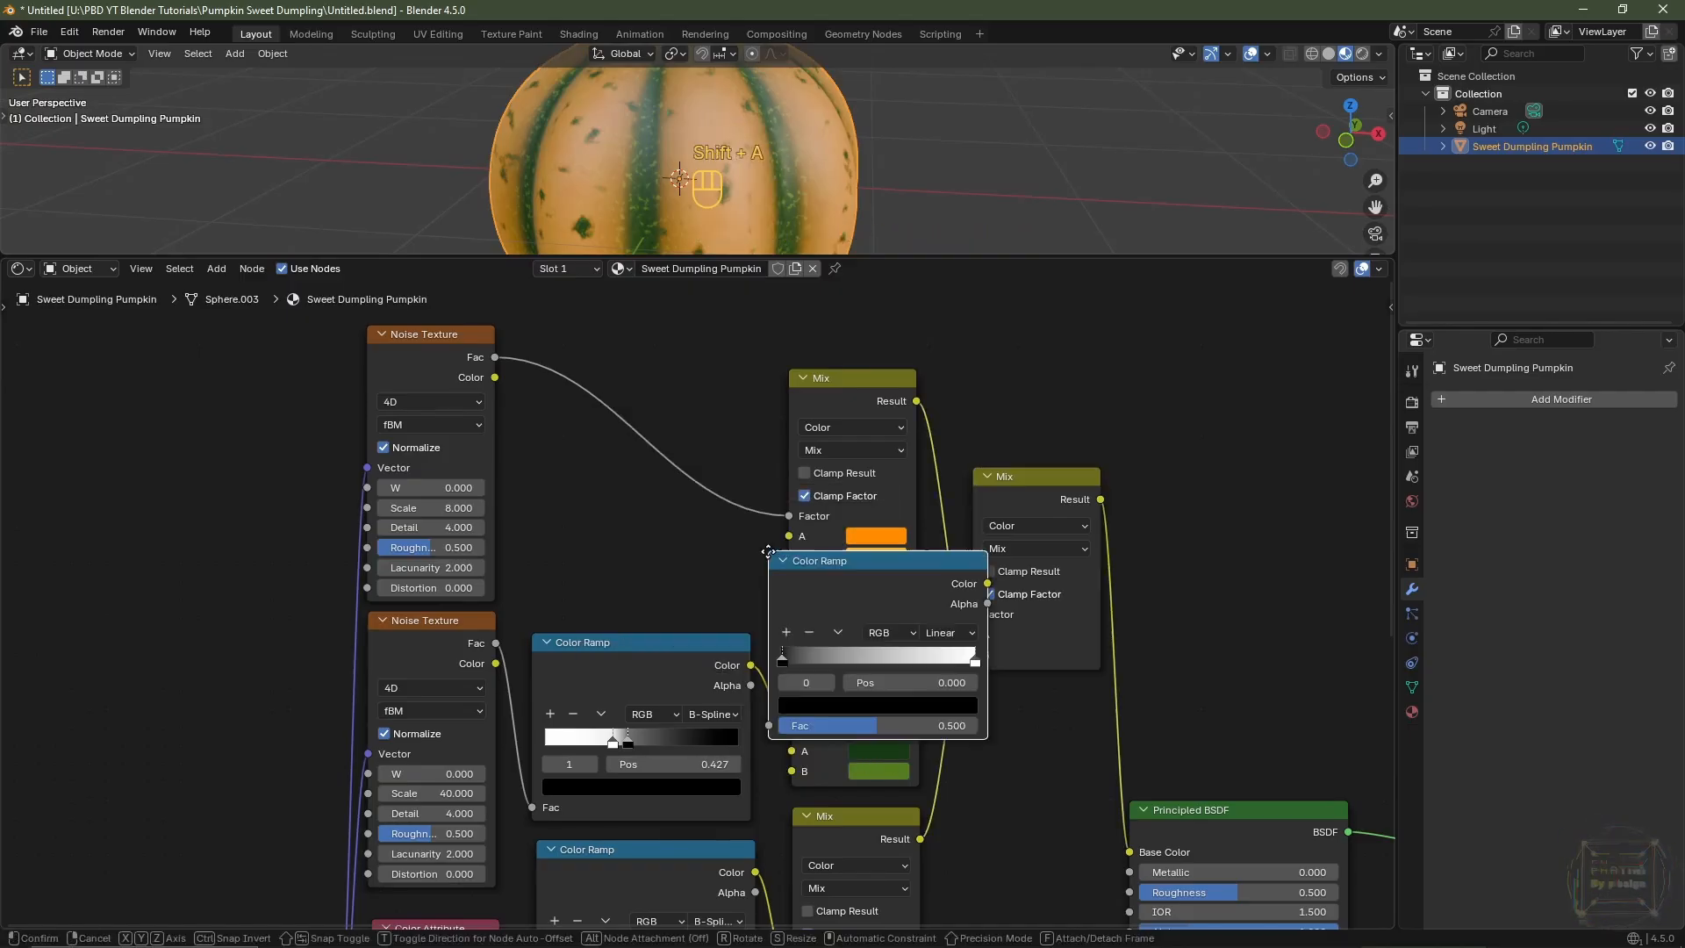
pyautogui.click(528, 413)
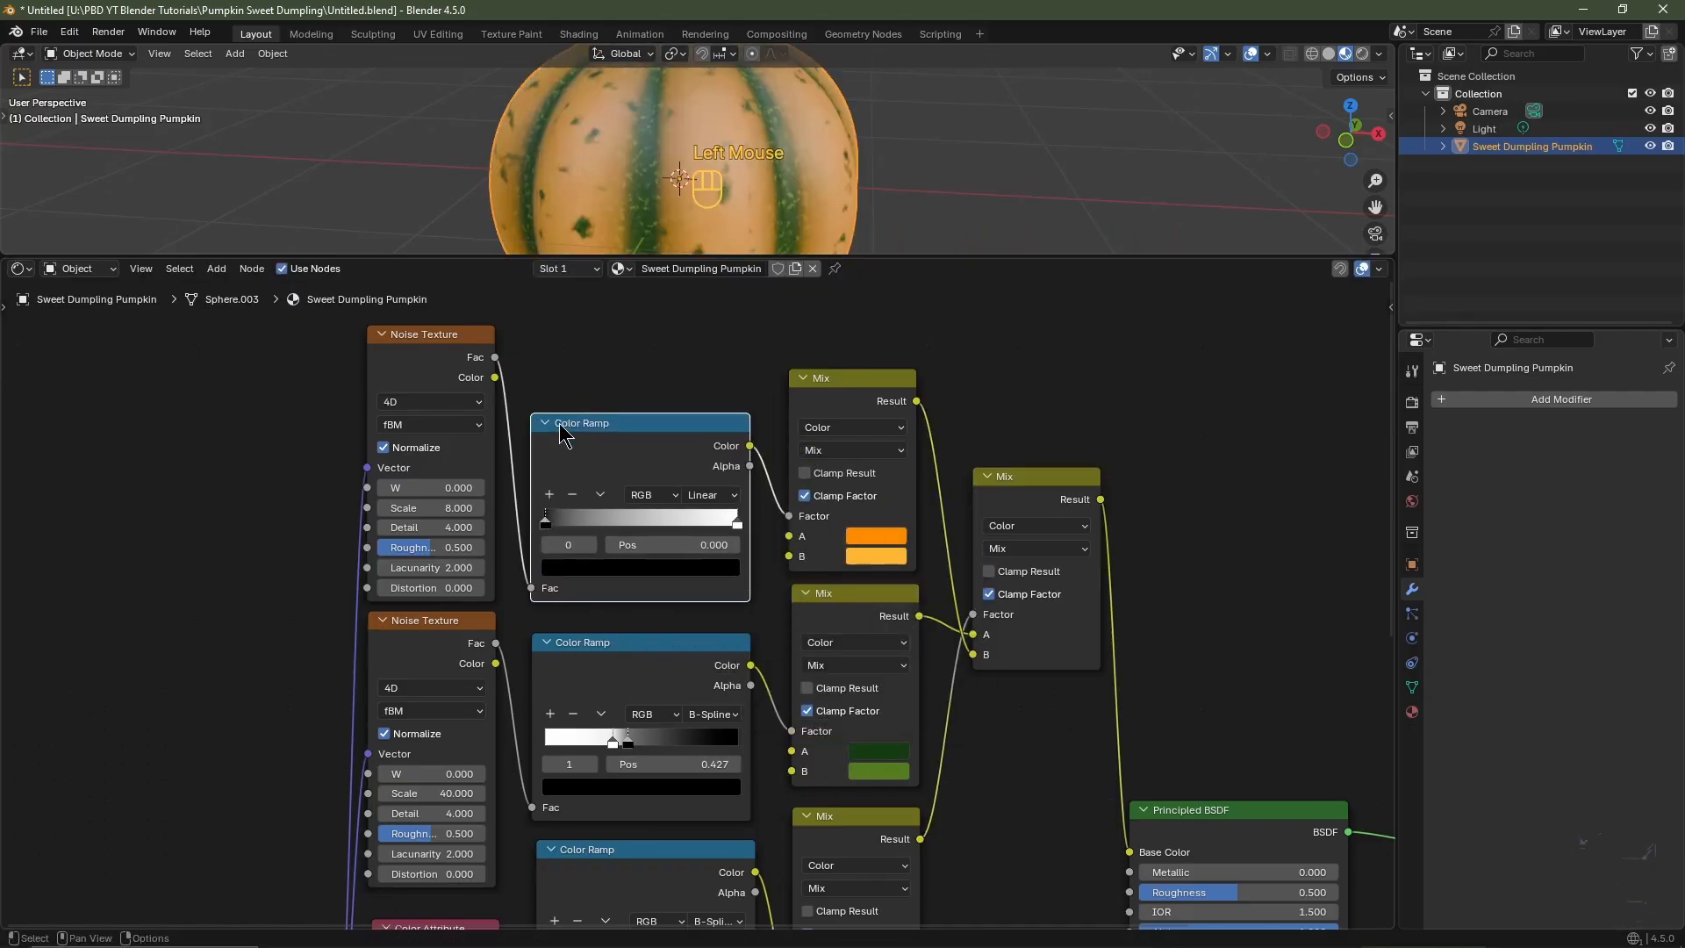
# - Set the interpolation of the Color Ramp feeding the two-orange Mix node to Ease and flip the ramp
pyautogui.click(702, 497)
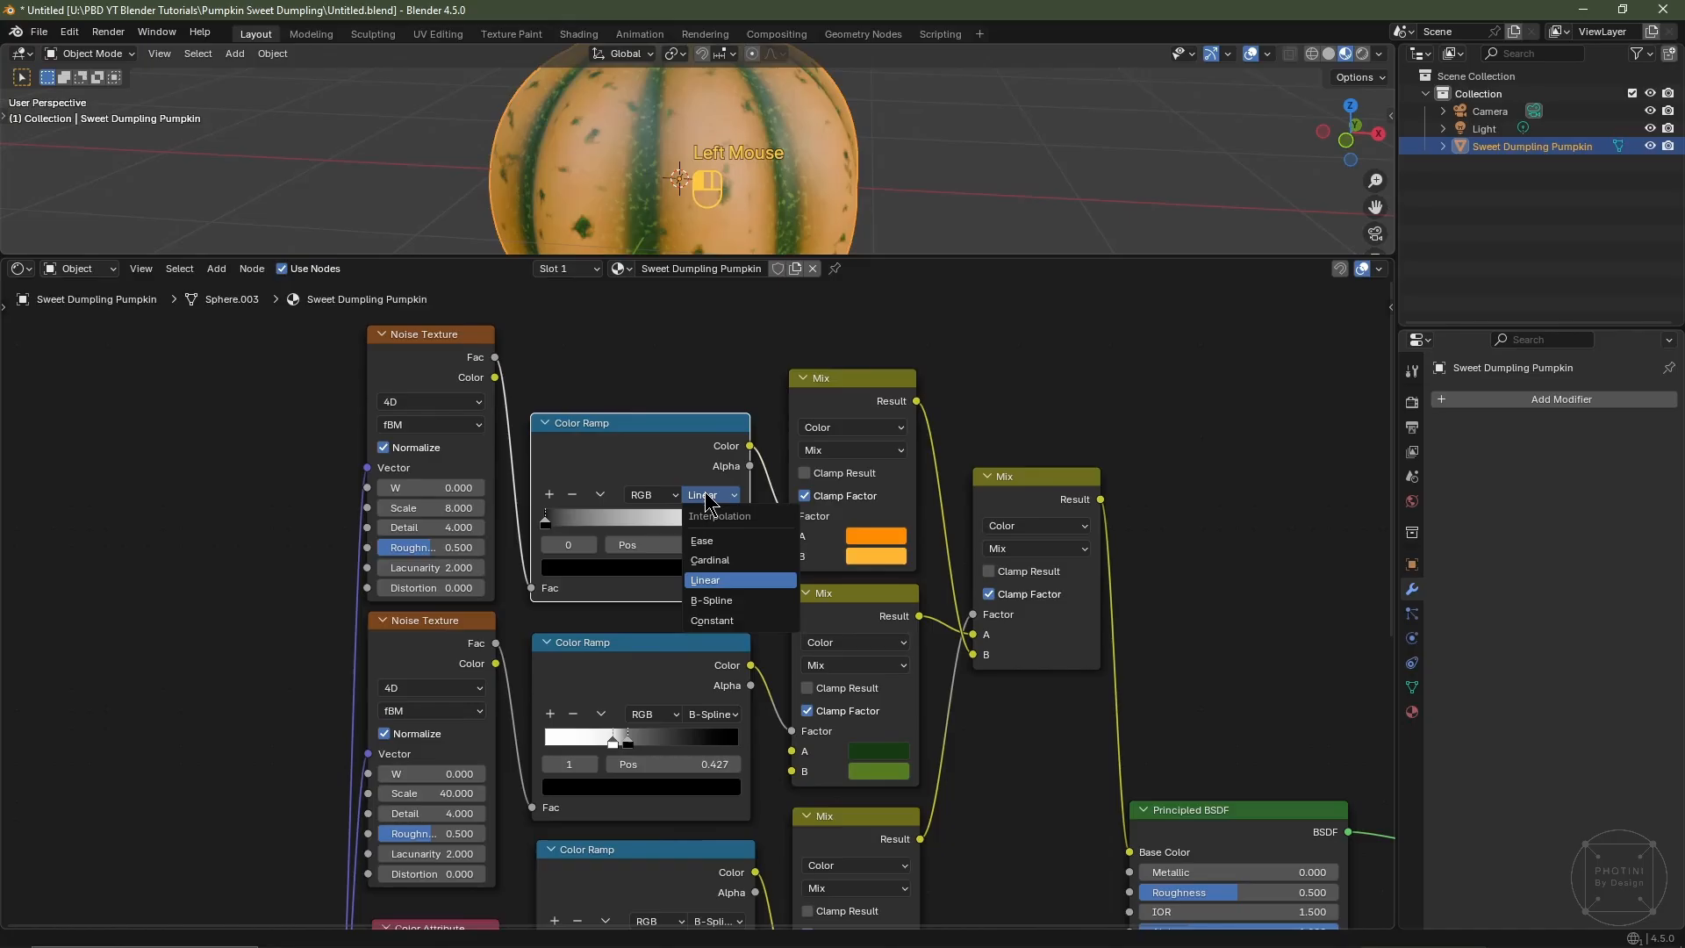
pyautogui.click(710, 555)
pyautogui.click(603, 493)
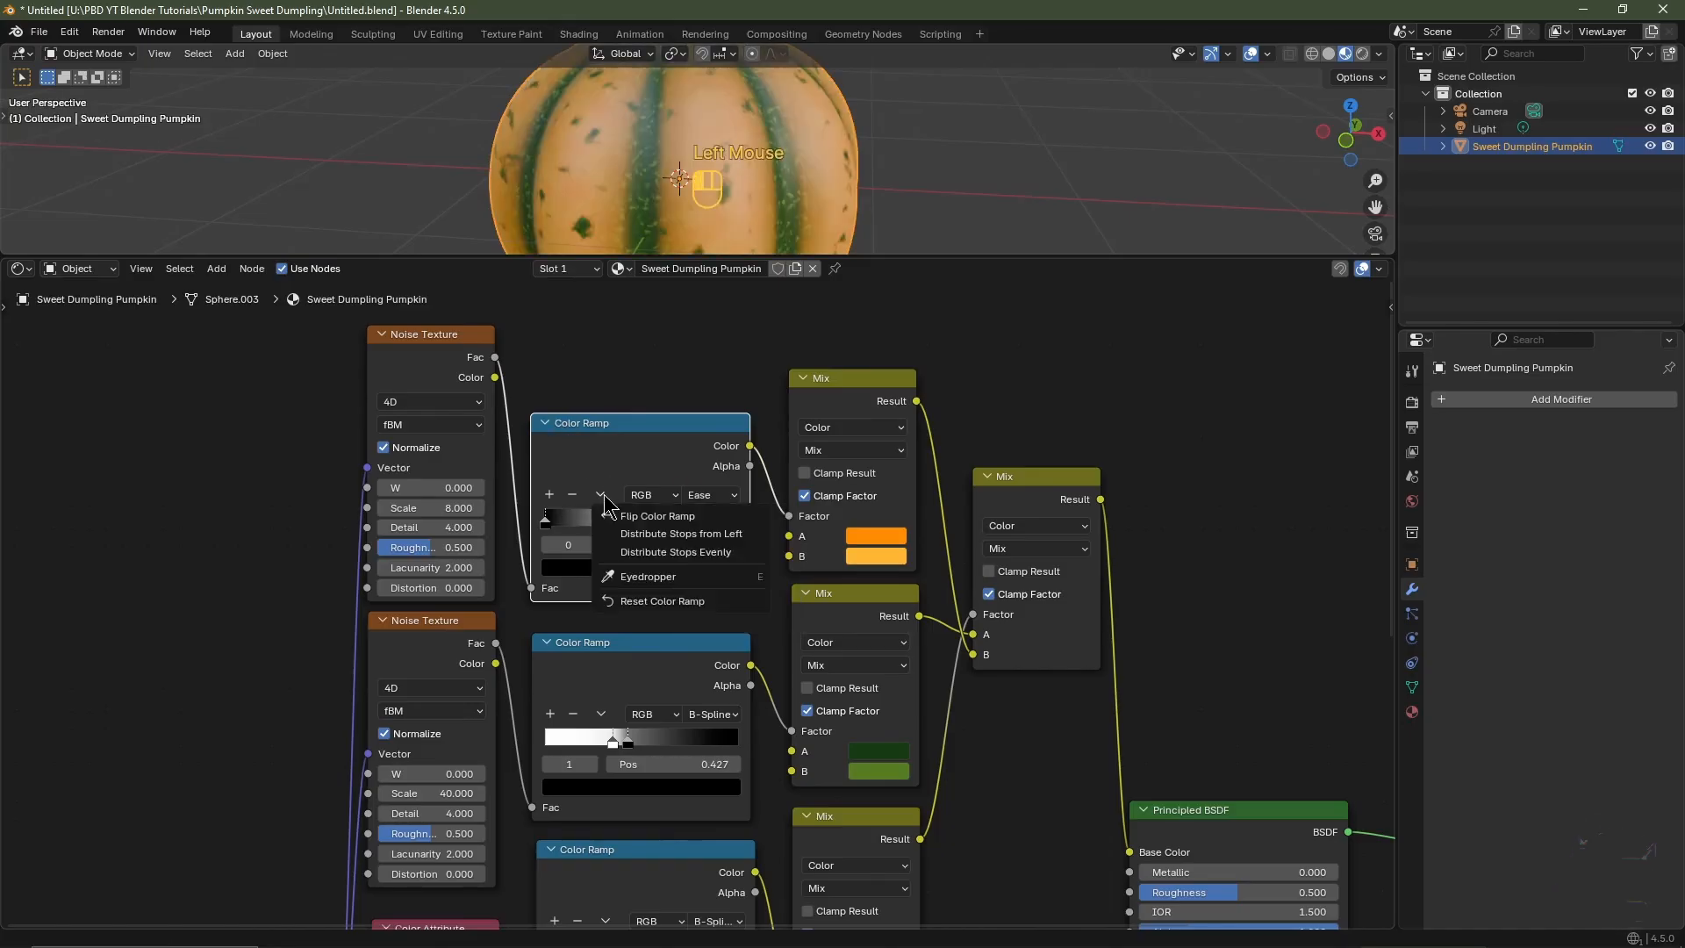
pyautogui.click(632, 519)
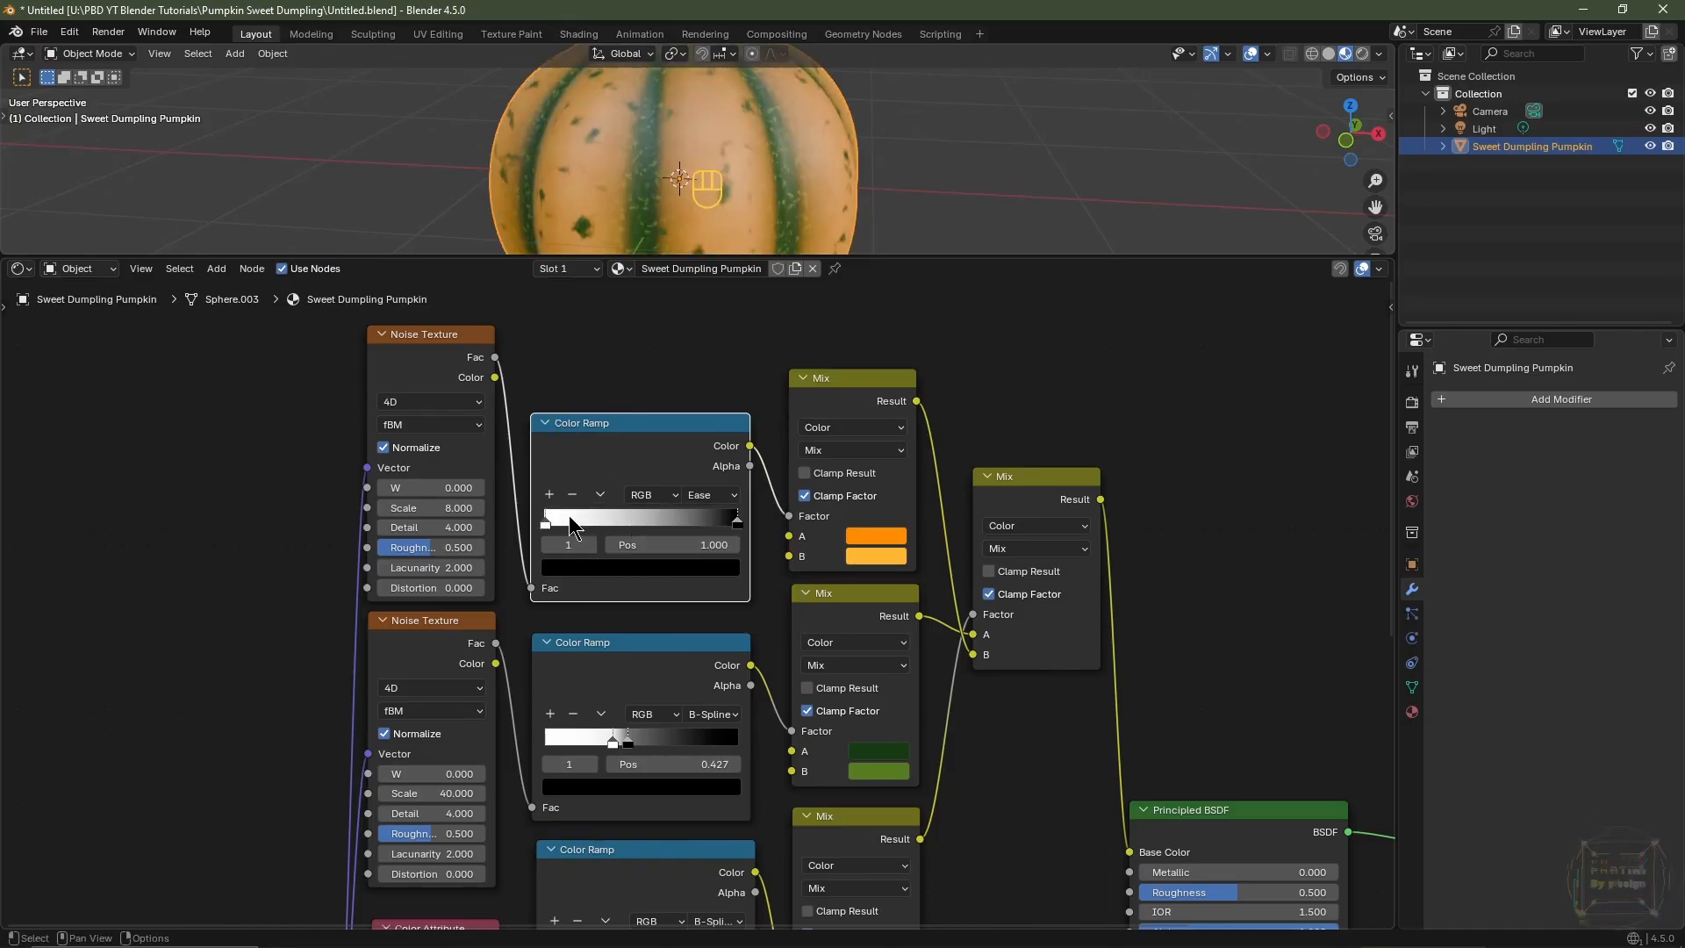
# - On the flipped Color Ramp, move the white stop to about 0.39 and bring the black stop inward closer to it
pyautogui.click(546, 523)
pyautogui.moveTo(570, 523); pyautogui.dragTo(625, 535)
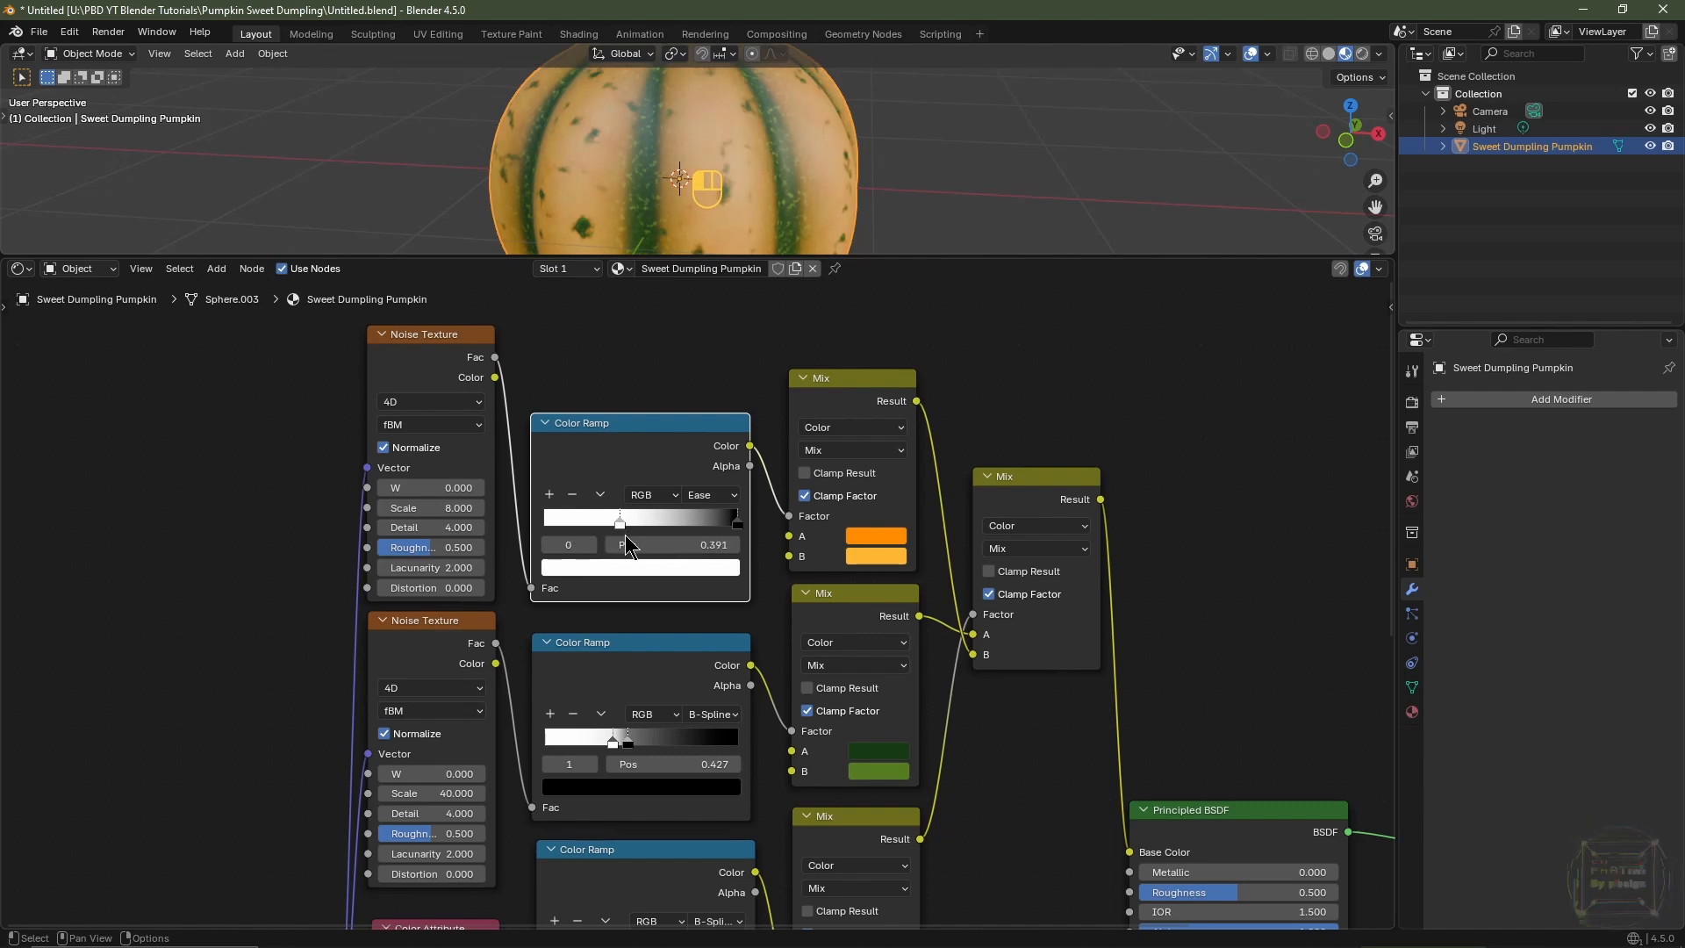
pyautogui.moveTo(736, 523); pyautogui.dragTo(660, 520)
pyautogui.moveTo(602, 70); pyautogui.dragTo(683, 171, button='middle')
pyautogui.scroll(2, 678, 171)
pyautogui.scroll(1, 680, 176)
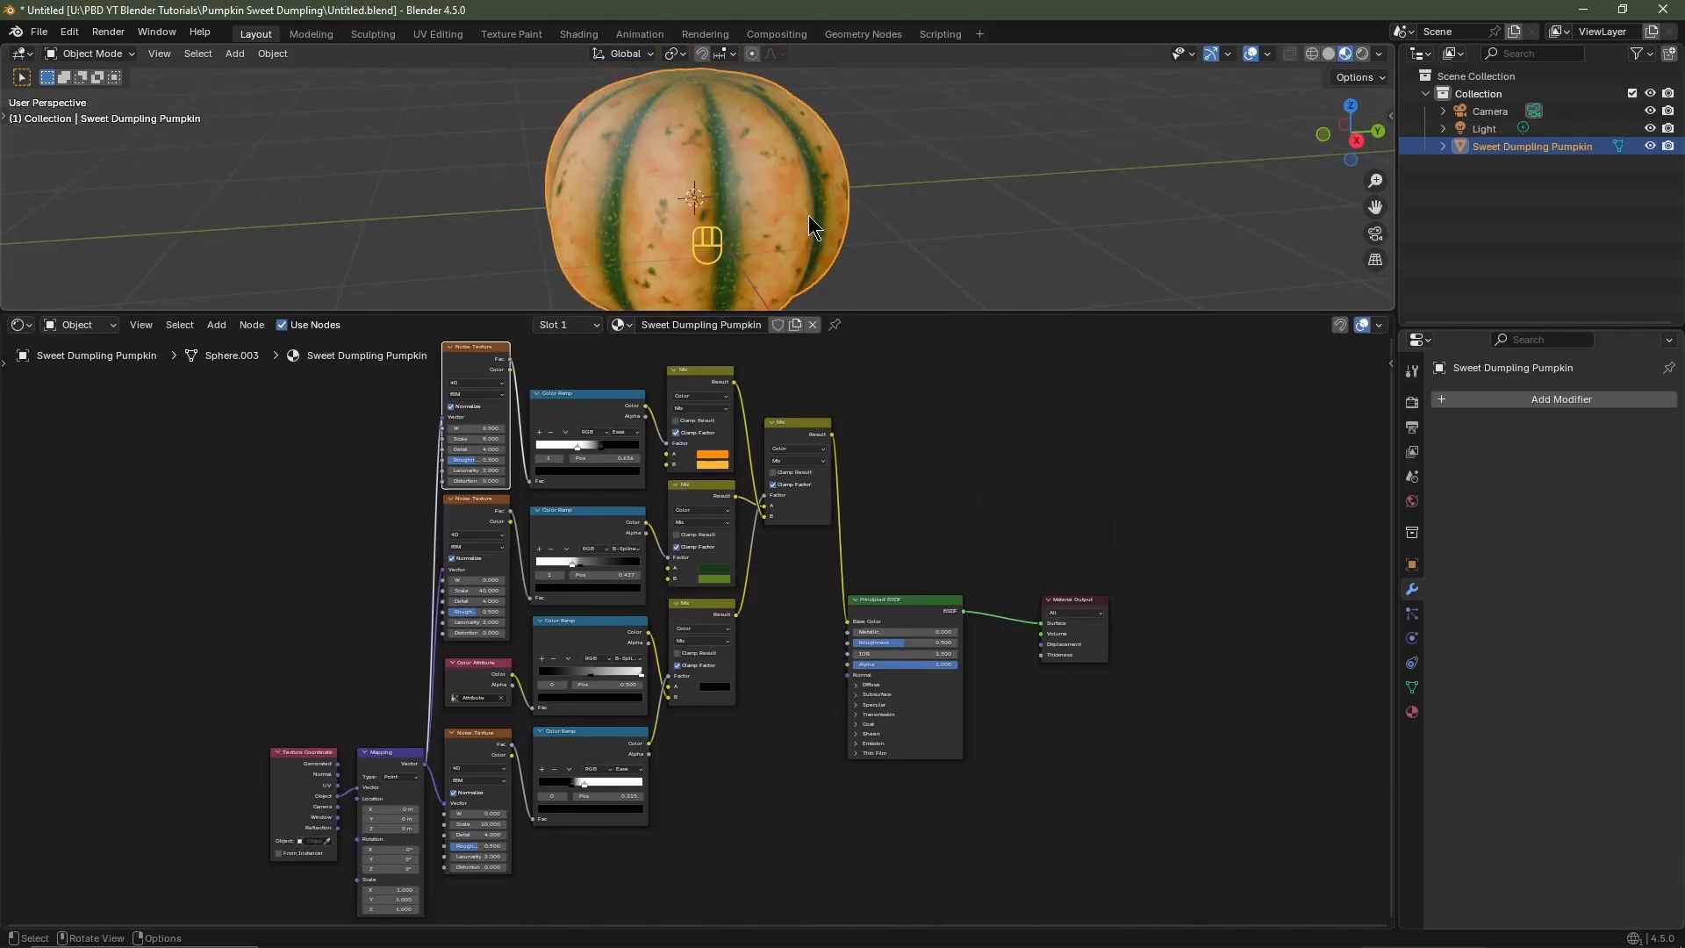
pyautogui.moveTo(809, 214); pyautogui.dragTo(687, 220, button='middle')
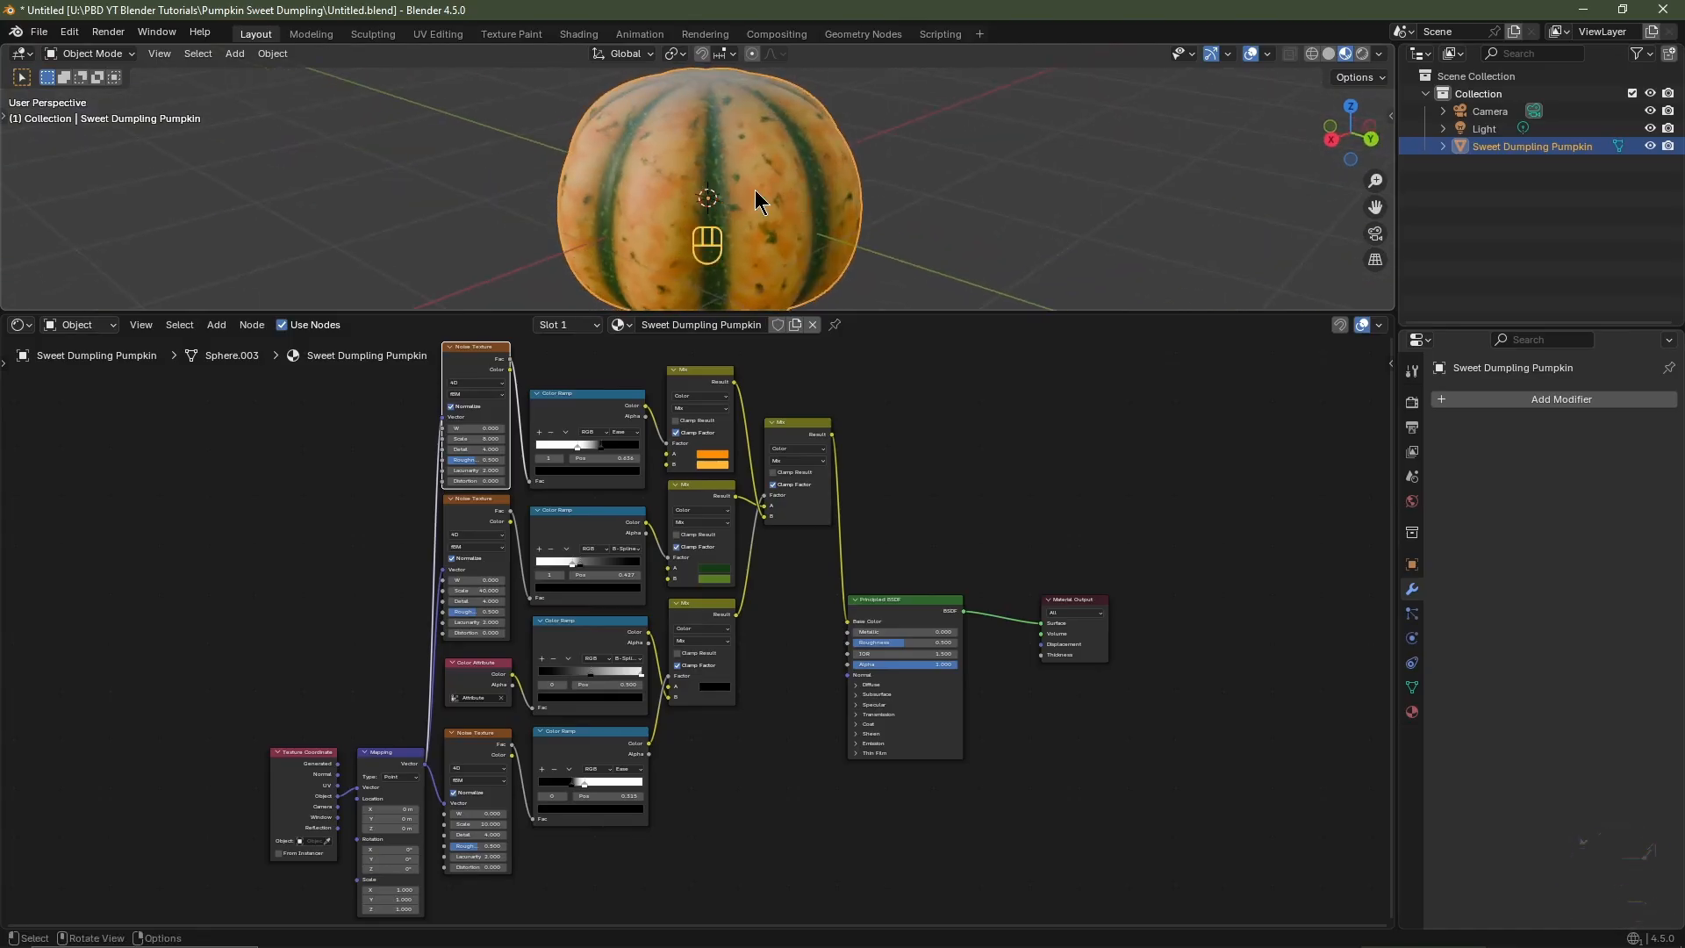
# - Duplicate the Scale 10 Noise Texture node with its Mapping link and place the copy below the lowest Color Ramp
pyautogui.moveTo(744, 838); pyautogui.dragTo(742, 658, button='middle')
pyautogui.scroll(5, 702, 684)
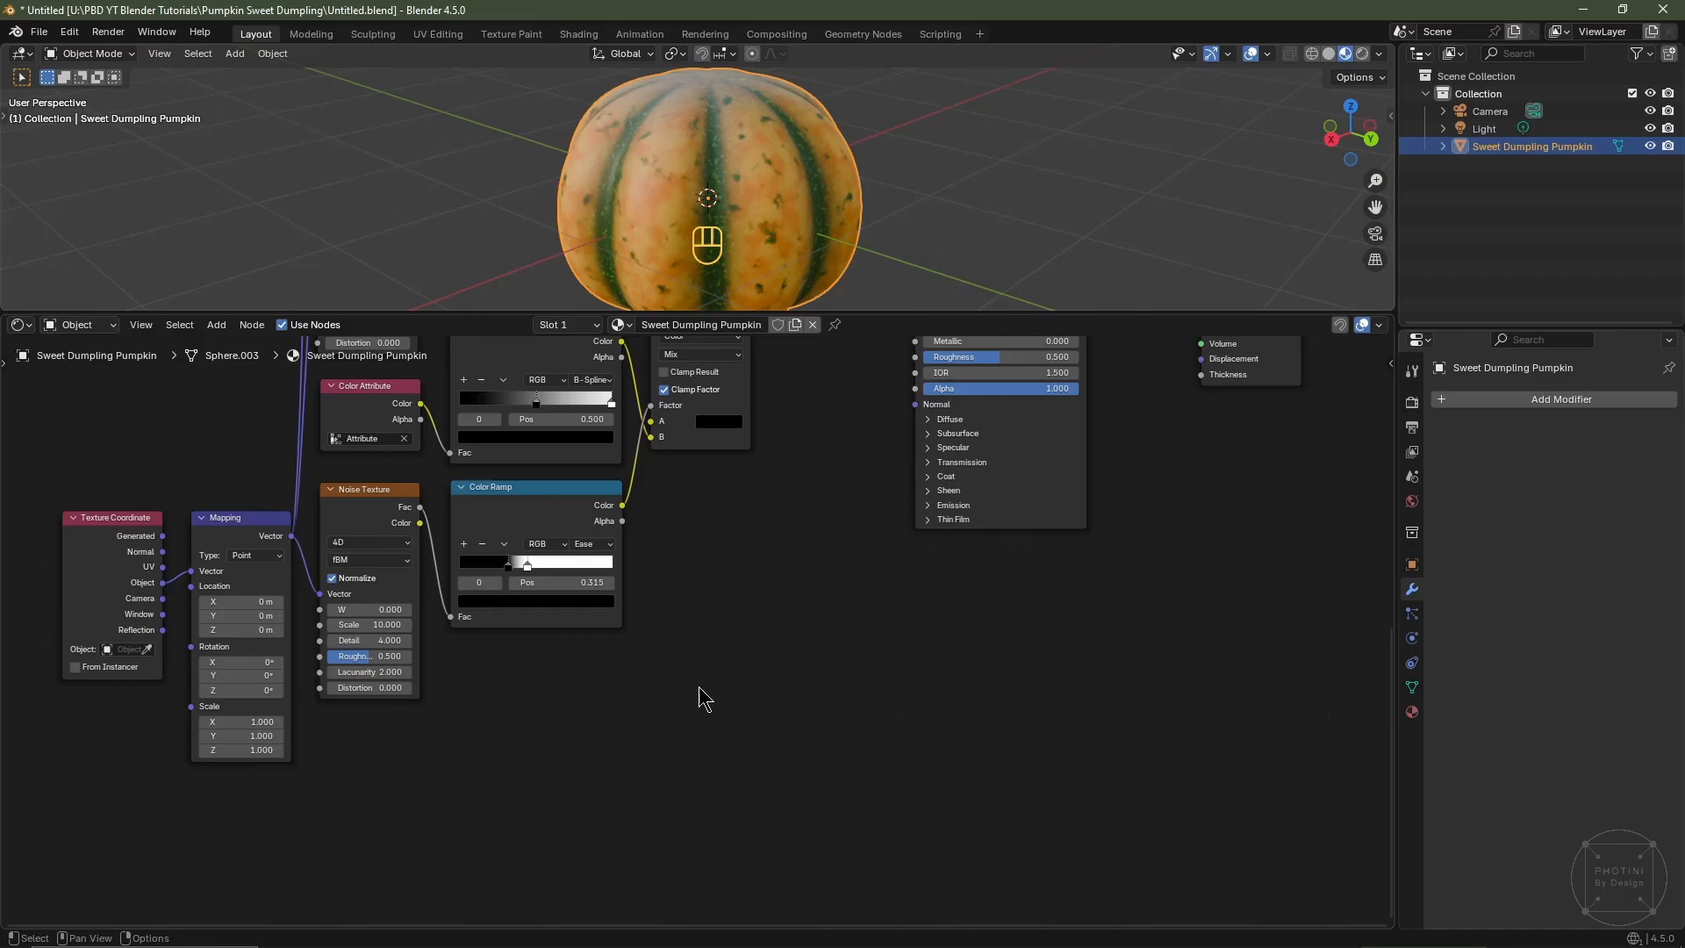
pyautogui.click(356, 521)
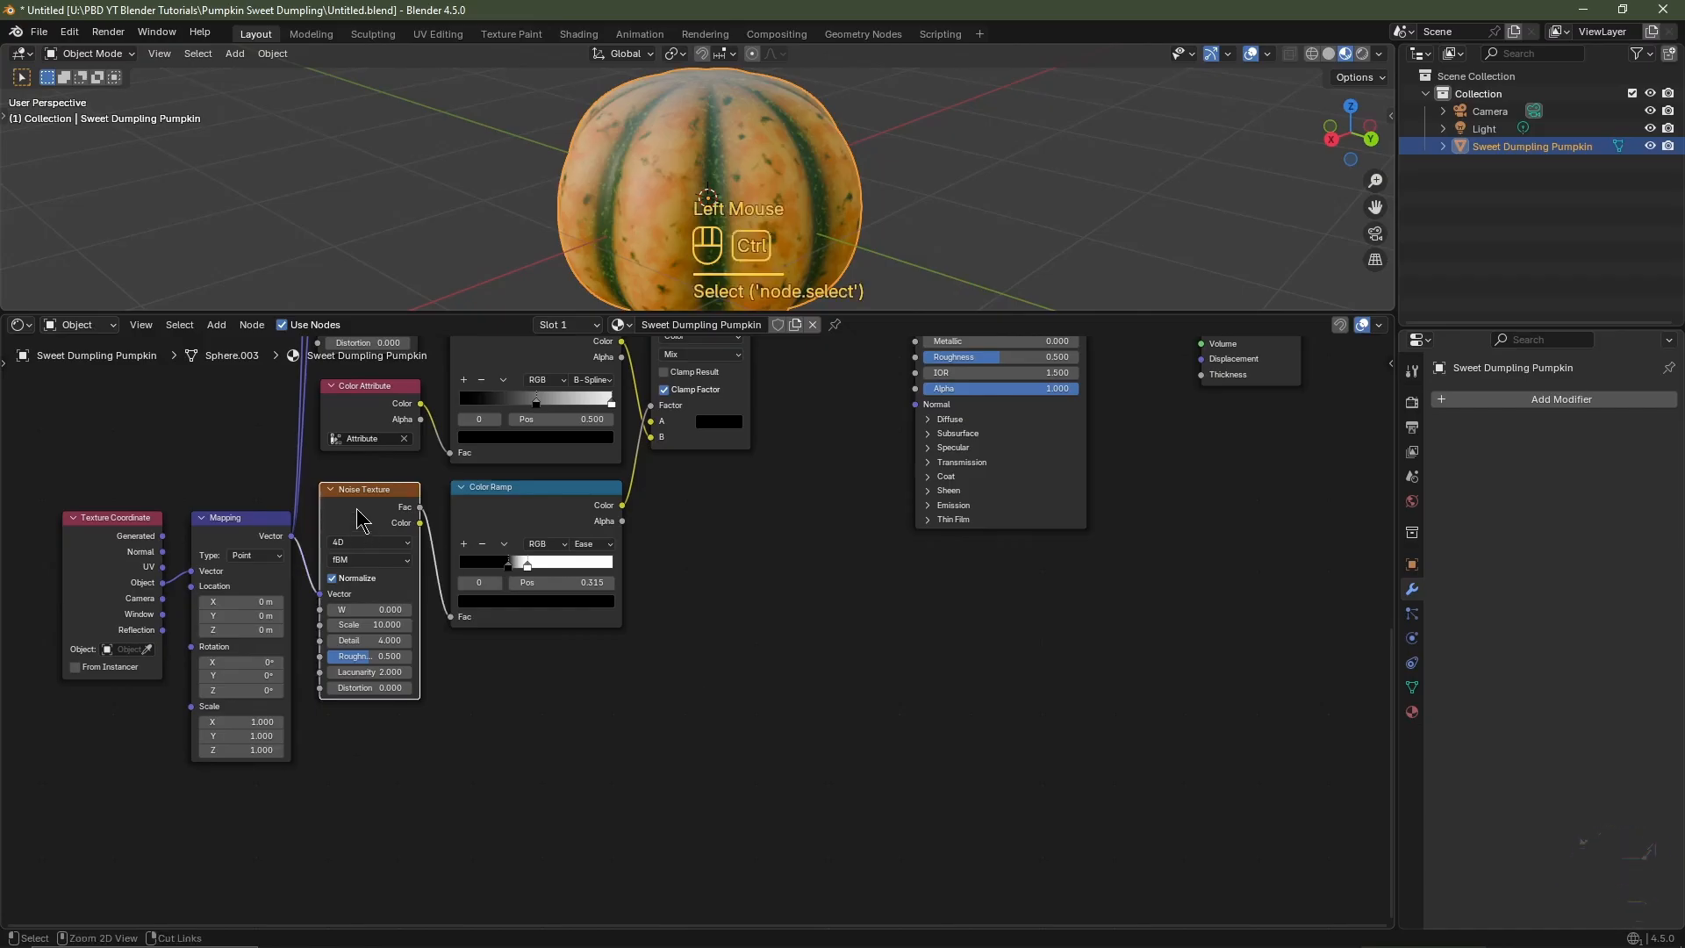
pyautogui.hotkey('ctrl', 'shift', 'd')
pyautogui.click(557, 695)
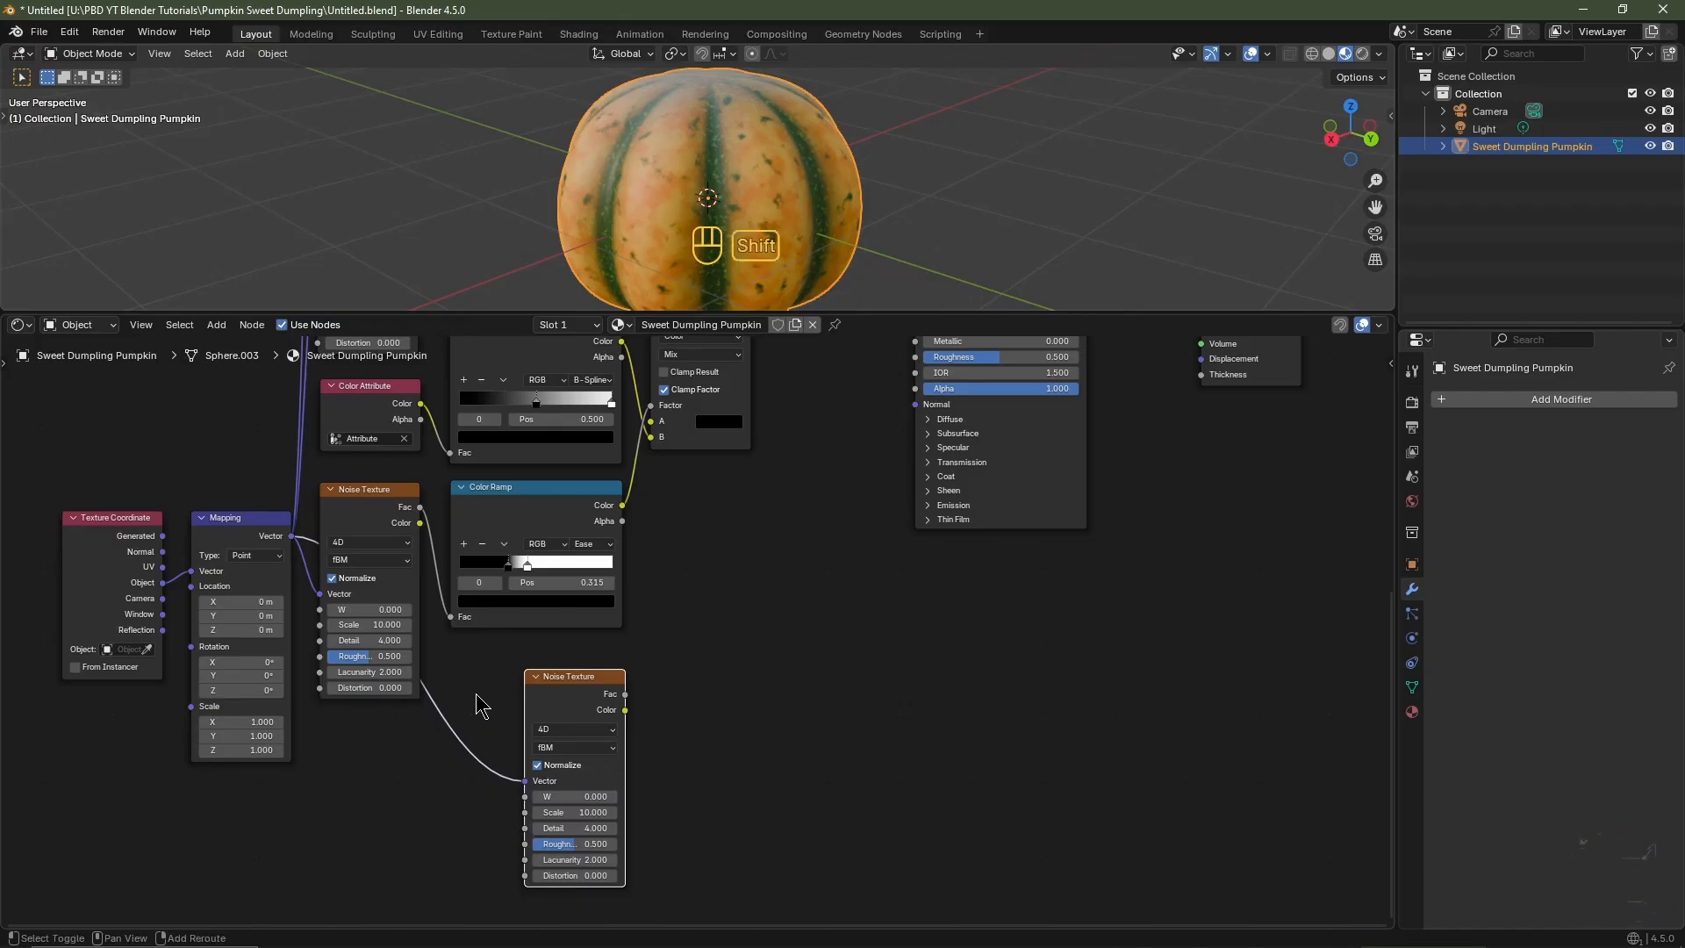
# - Add a reroute on the duplicated noise's Vector link and move it beside the Mapping node, level with the Vector input
pyautogui.keyDown('shift'); pyautogui.moveTo(476, 693); pyautogui.dragTo(423, 793, button='right'); pyautogui.keyUp('shift')
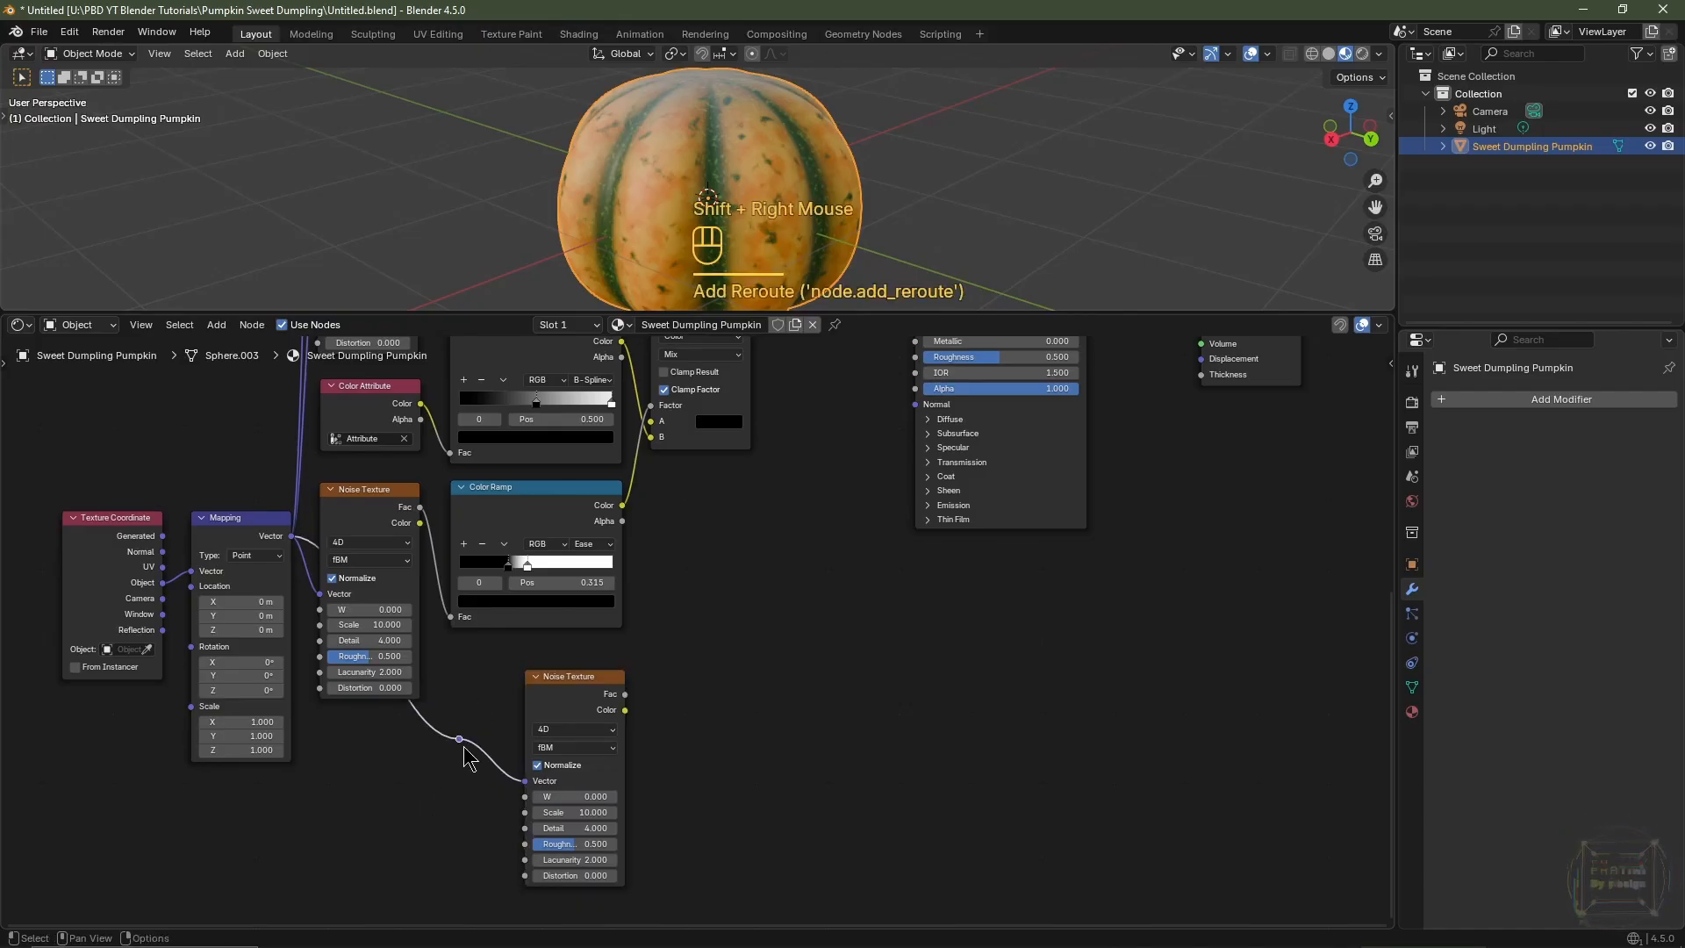
pyautogui.press('g')
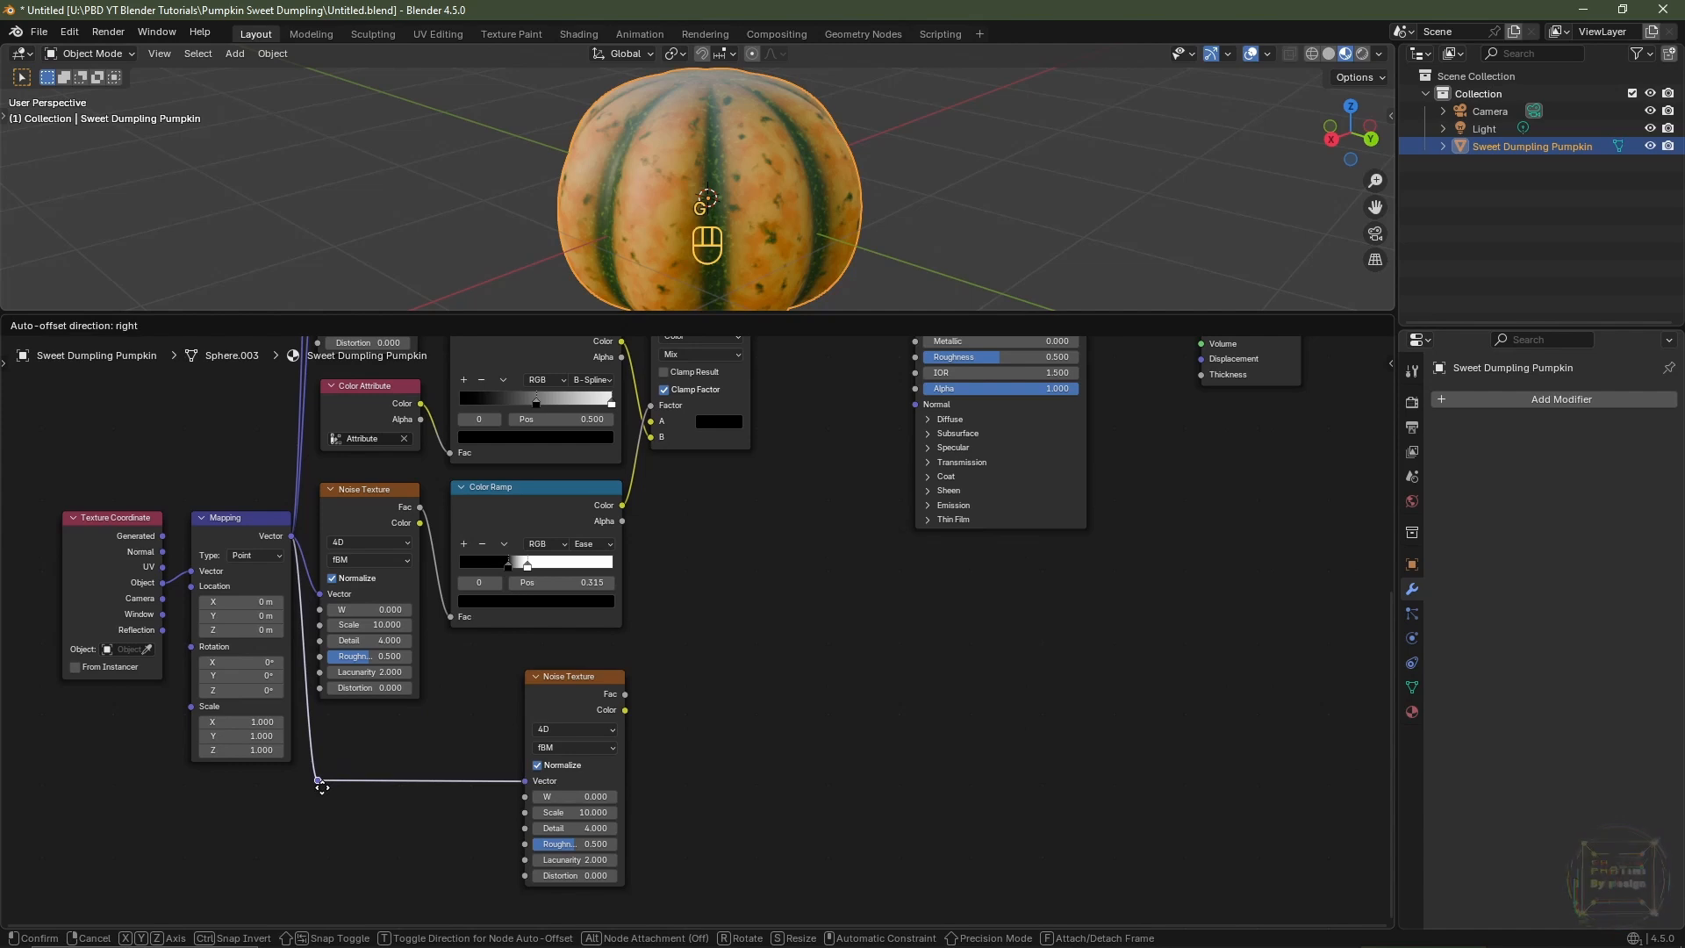
pyautogui.click(322, 787)
# - Set the duplicated Noise Texture's Scale to 2.5
pyautogui.scroll(2, 652, 808)
pyautogui.moveTo(656, 790); pyautogui.dragTo(663, 703, button='middle')
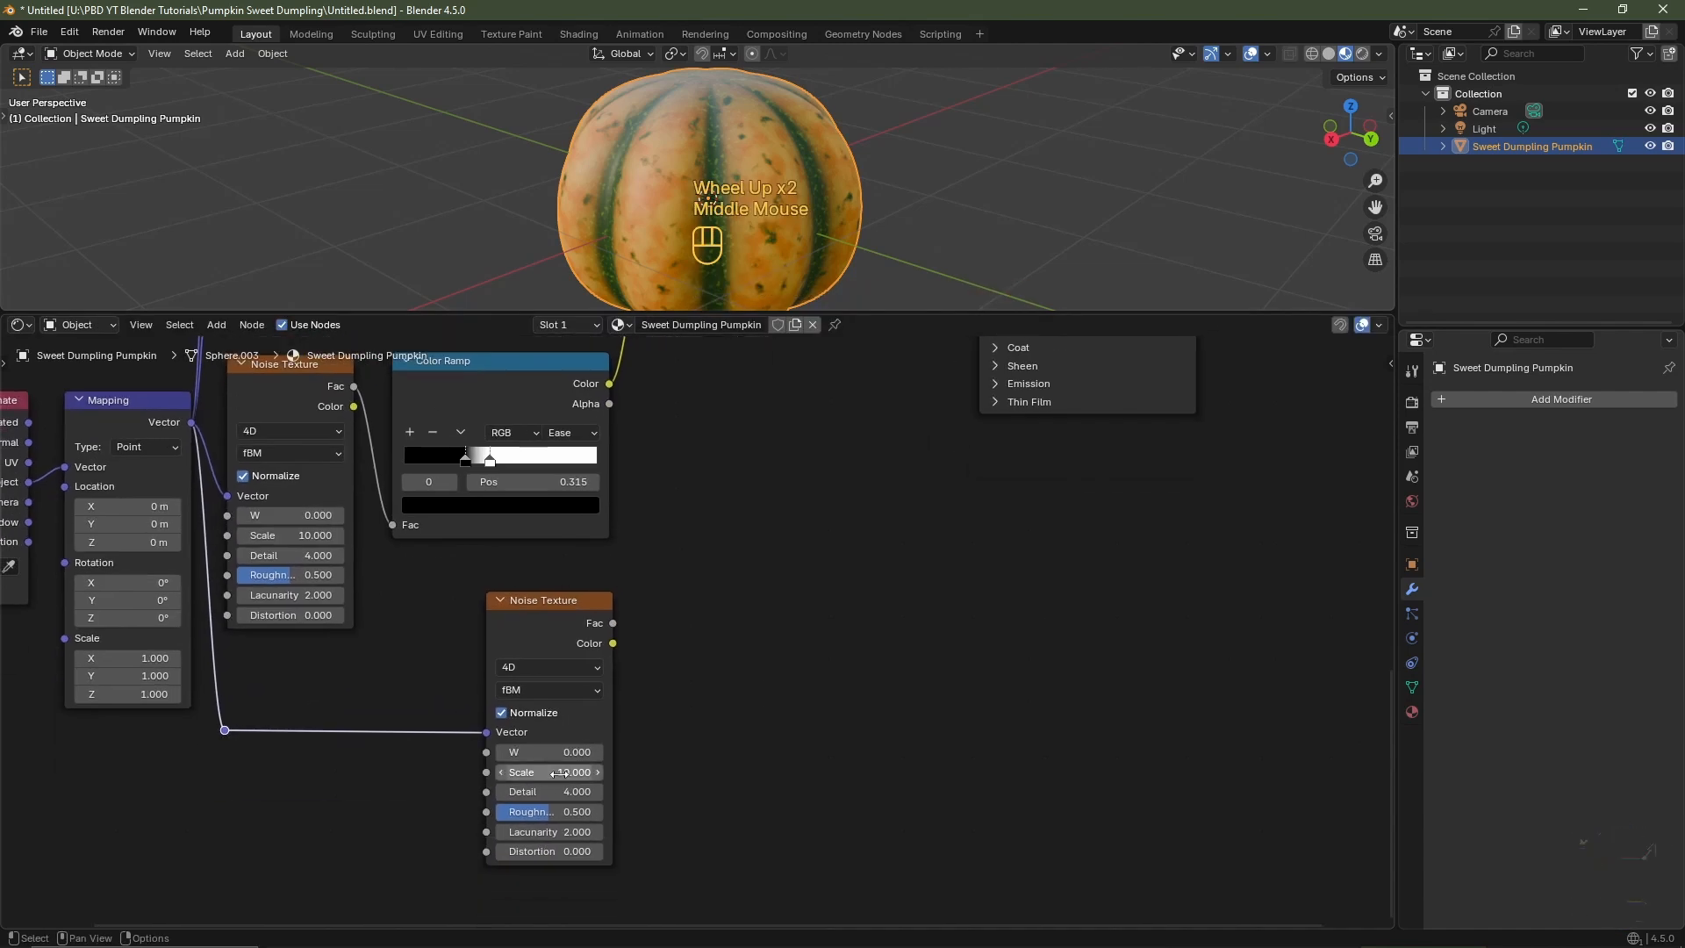
pyautogui.click(559, 772)
pyautogui.write('2.5')
pyautogui.press('Return')
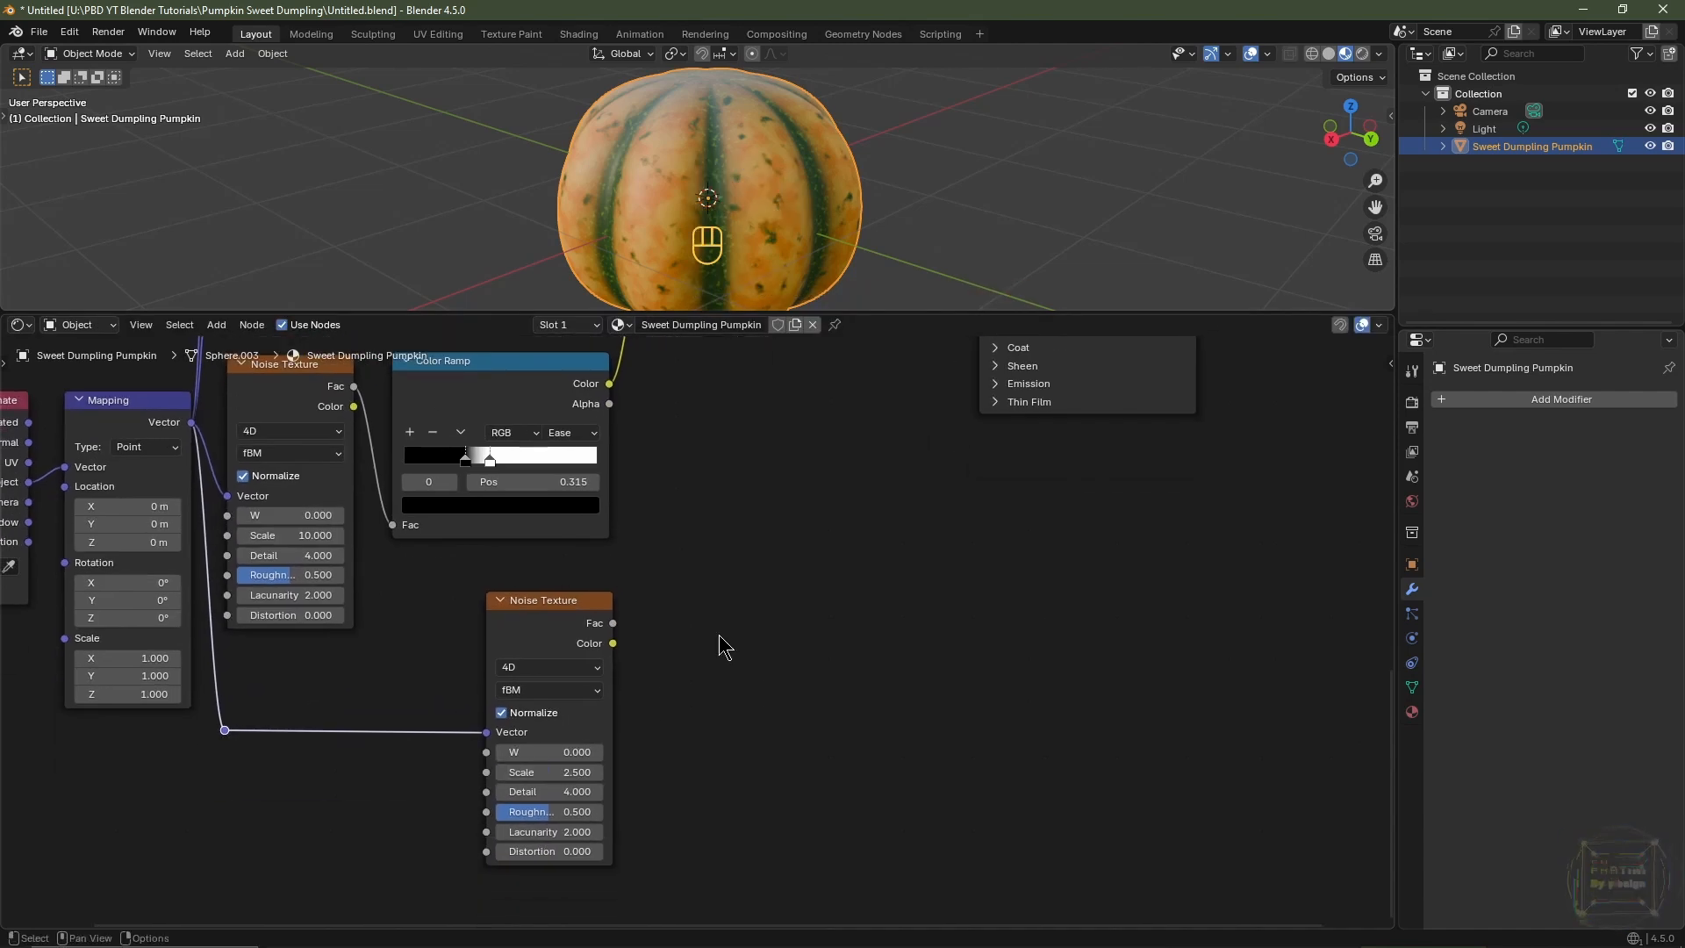
# - Add a Bump node beside the Scale 2.5 Noise Texture and link the noise's Fac to its Height
pyautogui.hotkey('shift', 'a')
pyautogui.moveTo(731, 691)
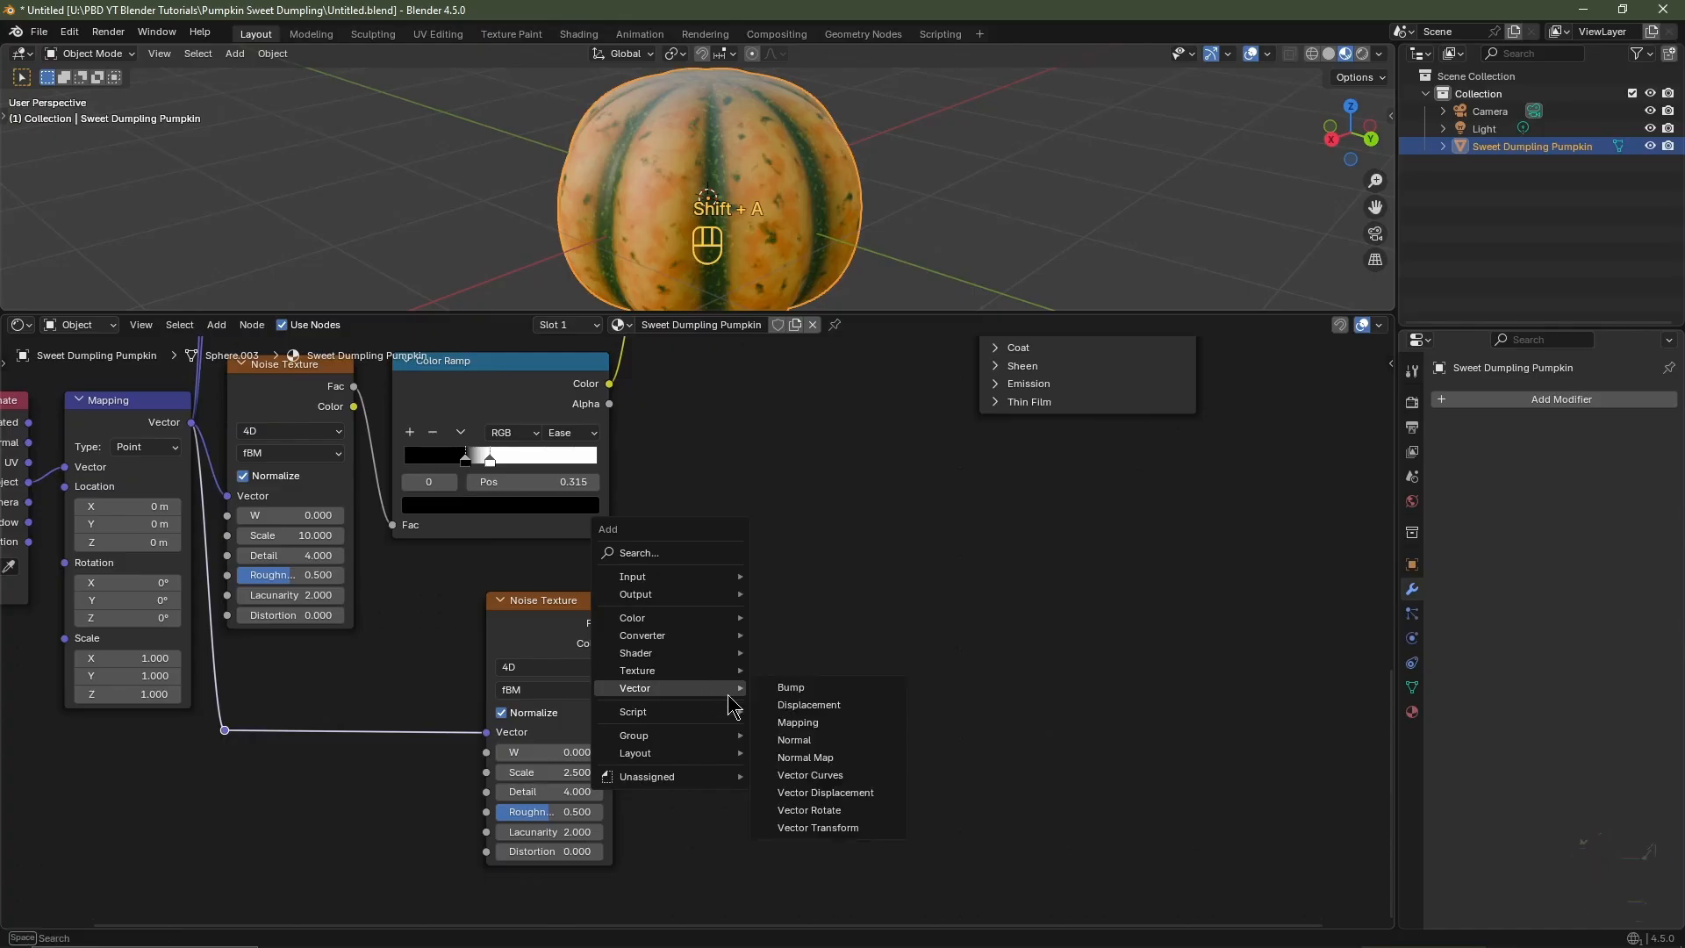
pyautogui.click(789, 688)
pyautogui.click(789, 692)
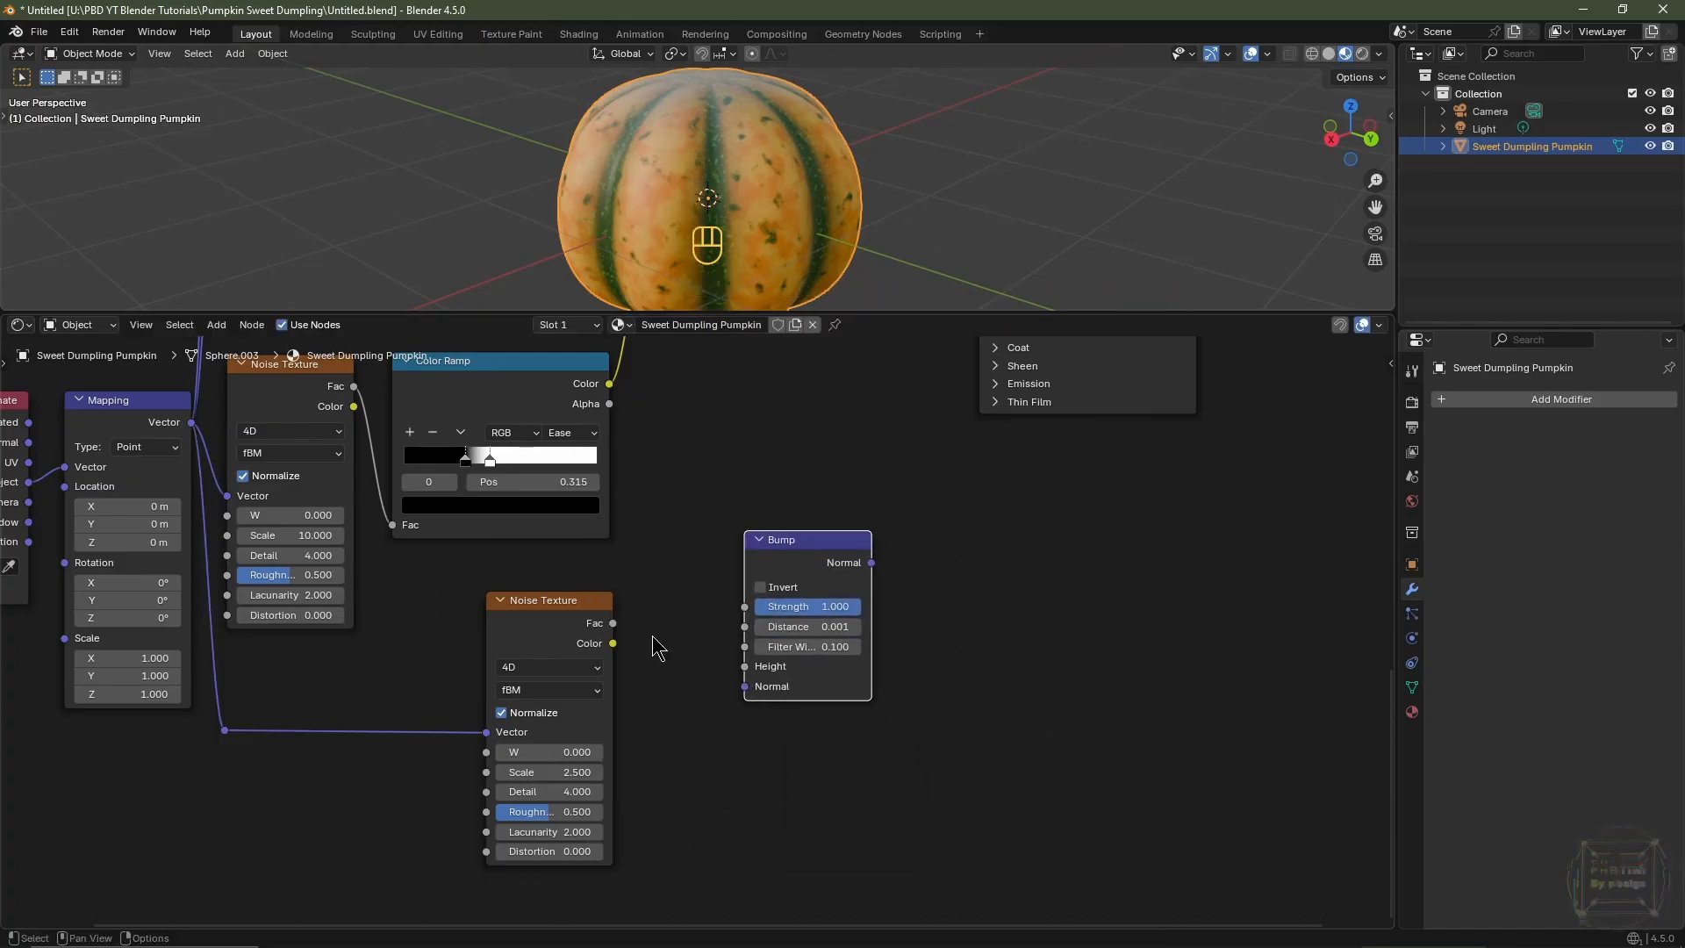
pyautogui.moveTo(613, 624); pyautogui.dragTo(744, 666)
# - Link the Bump's Normal to the Principled BSDF's Normal, and move the shader, output and Bump nodes further right to make room
pyautogui.moveTo(1015, 647); pyautogui.dragTo(835, 779, button='middle')
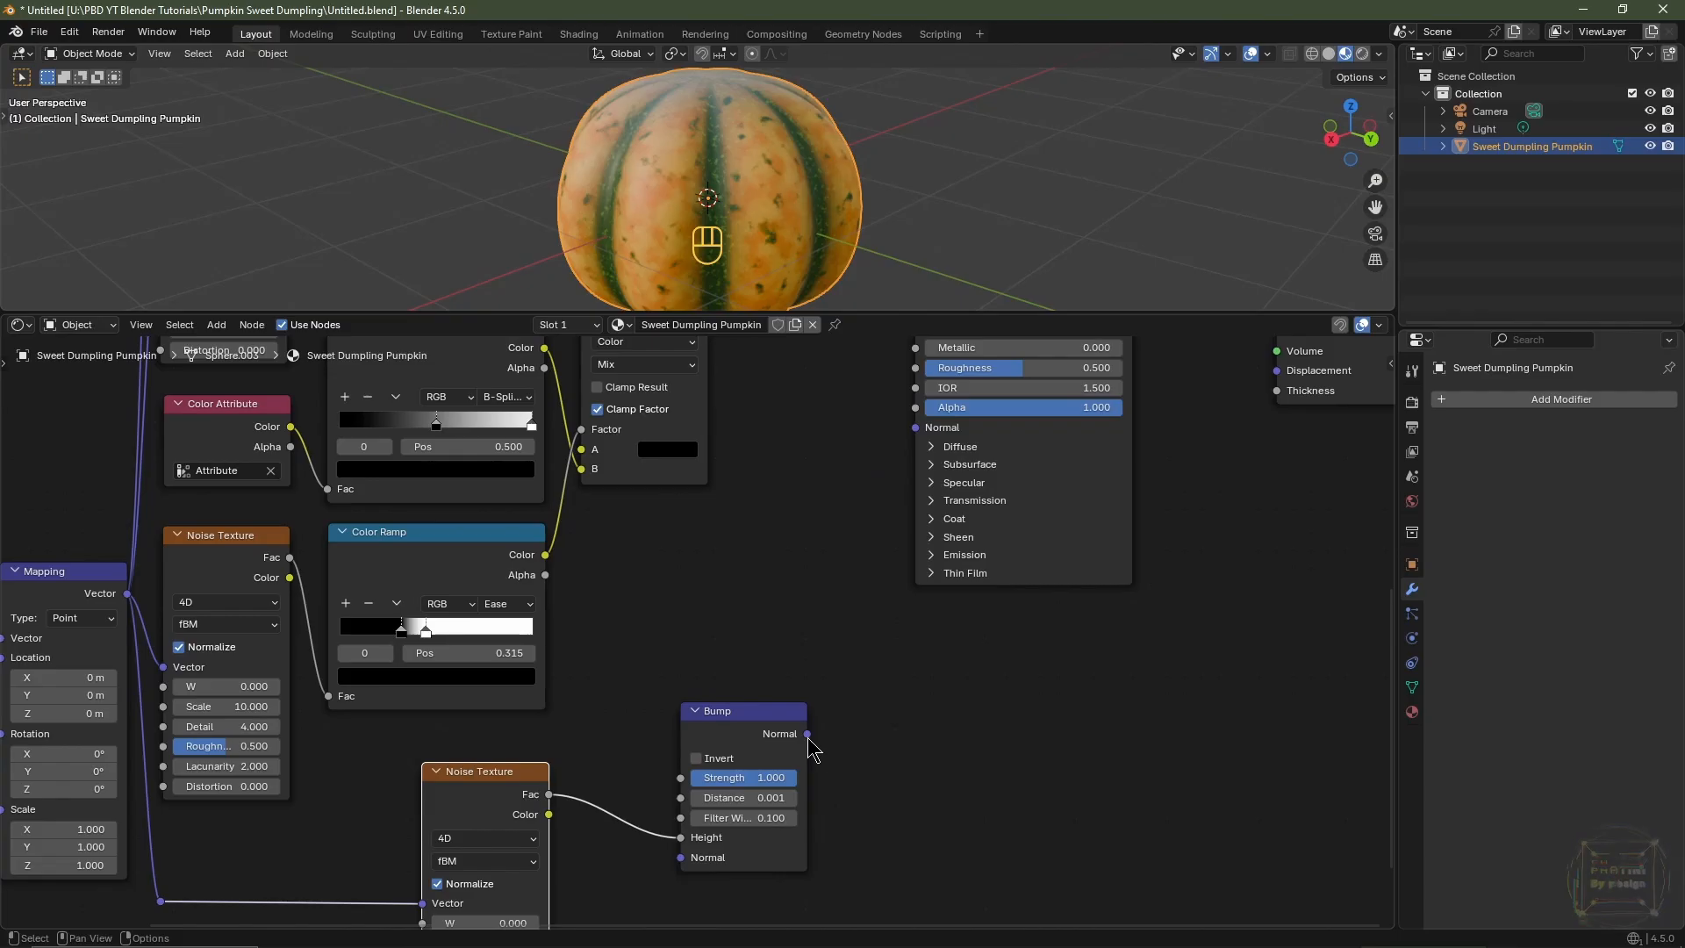
pyautogui.moveTo(808, 734); pyautogui.dragTo(913, 465)
pyautogui.scroll(-6, 920, 680)
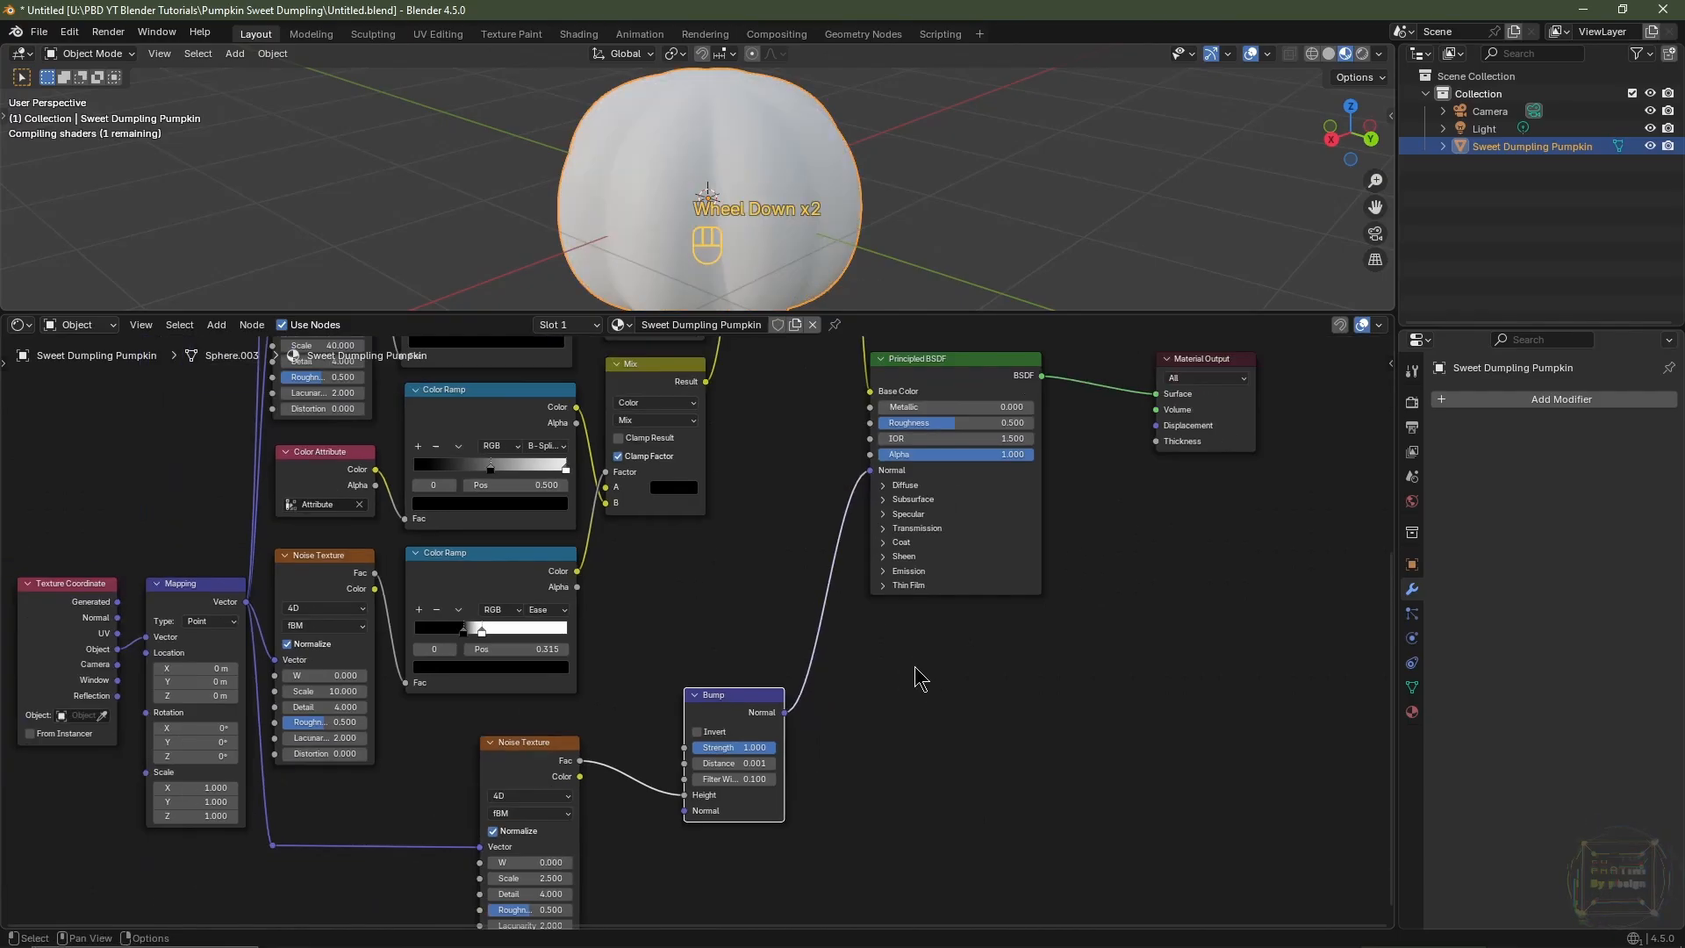
pyautogui.moveTo(1212, 406); pyautogui.dragTo(1063, 566)
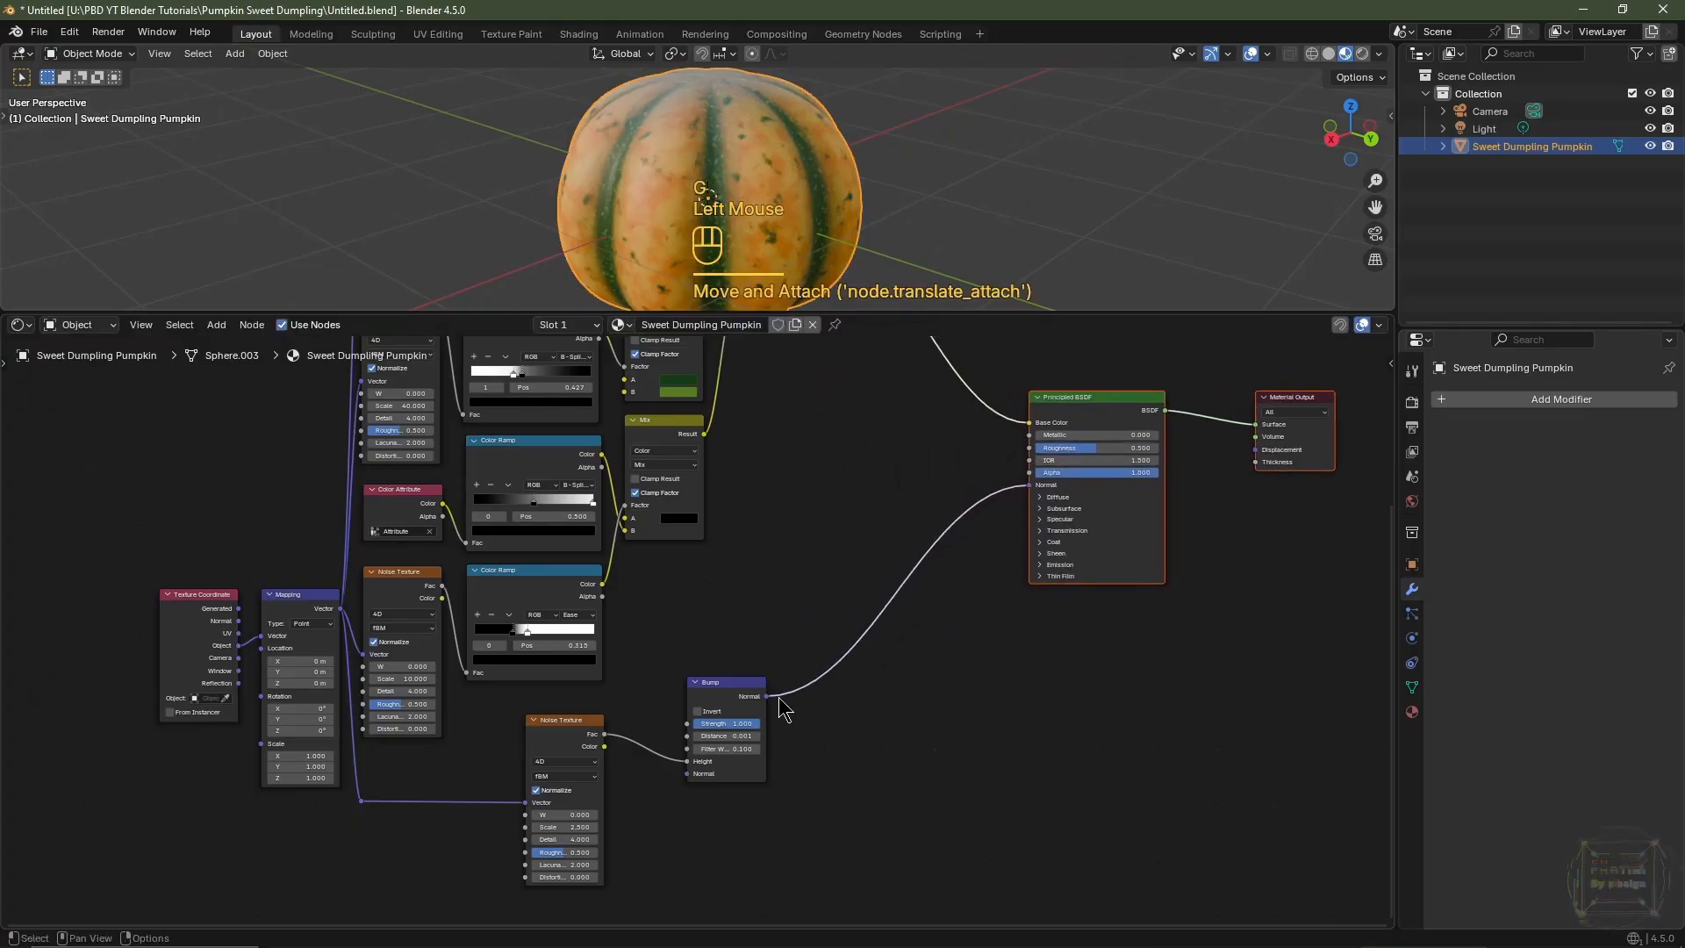
pyautogui.moveTo(732, 691); pyautogui.dragTo(928, 628)
# - Set the Bump node's Distance to 0.1
pyautogui.scroll(2, 970, 702)
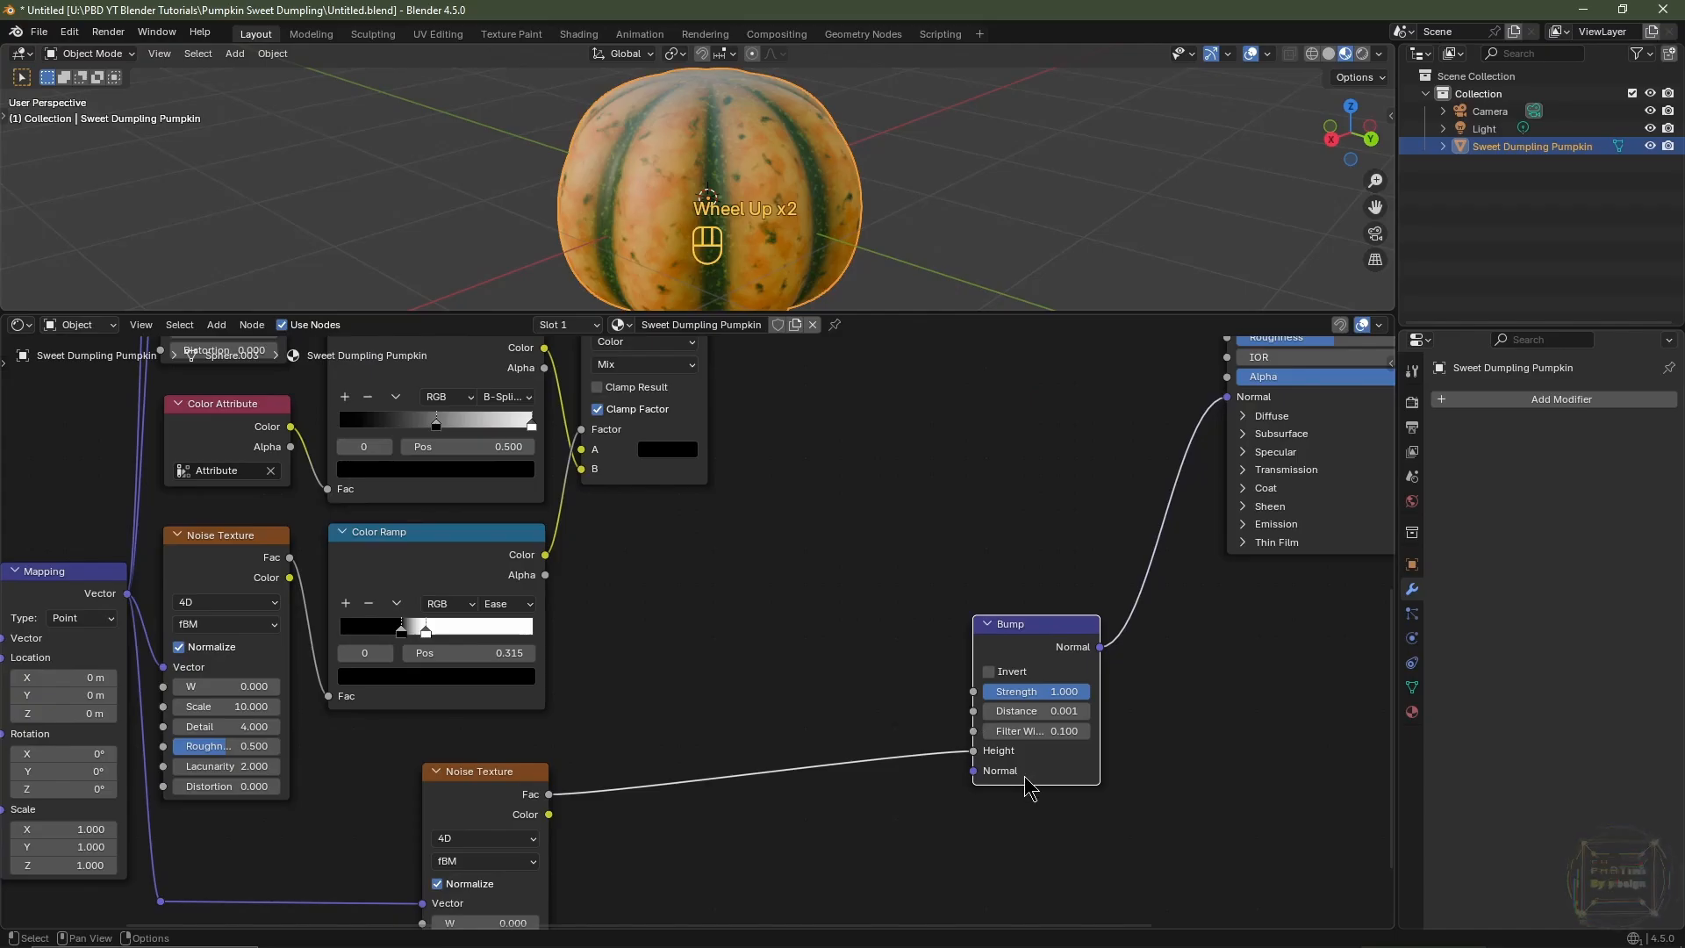
pyautogui.scroll(1, 1029, 788)
pyautogui.moveTo(1030, 787); pyautogui.dragTo(787, 638, button='middle')
pyautogui.click(825, 715)
pyautogui.write('.1')
pyautogui.press('Return')
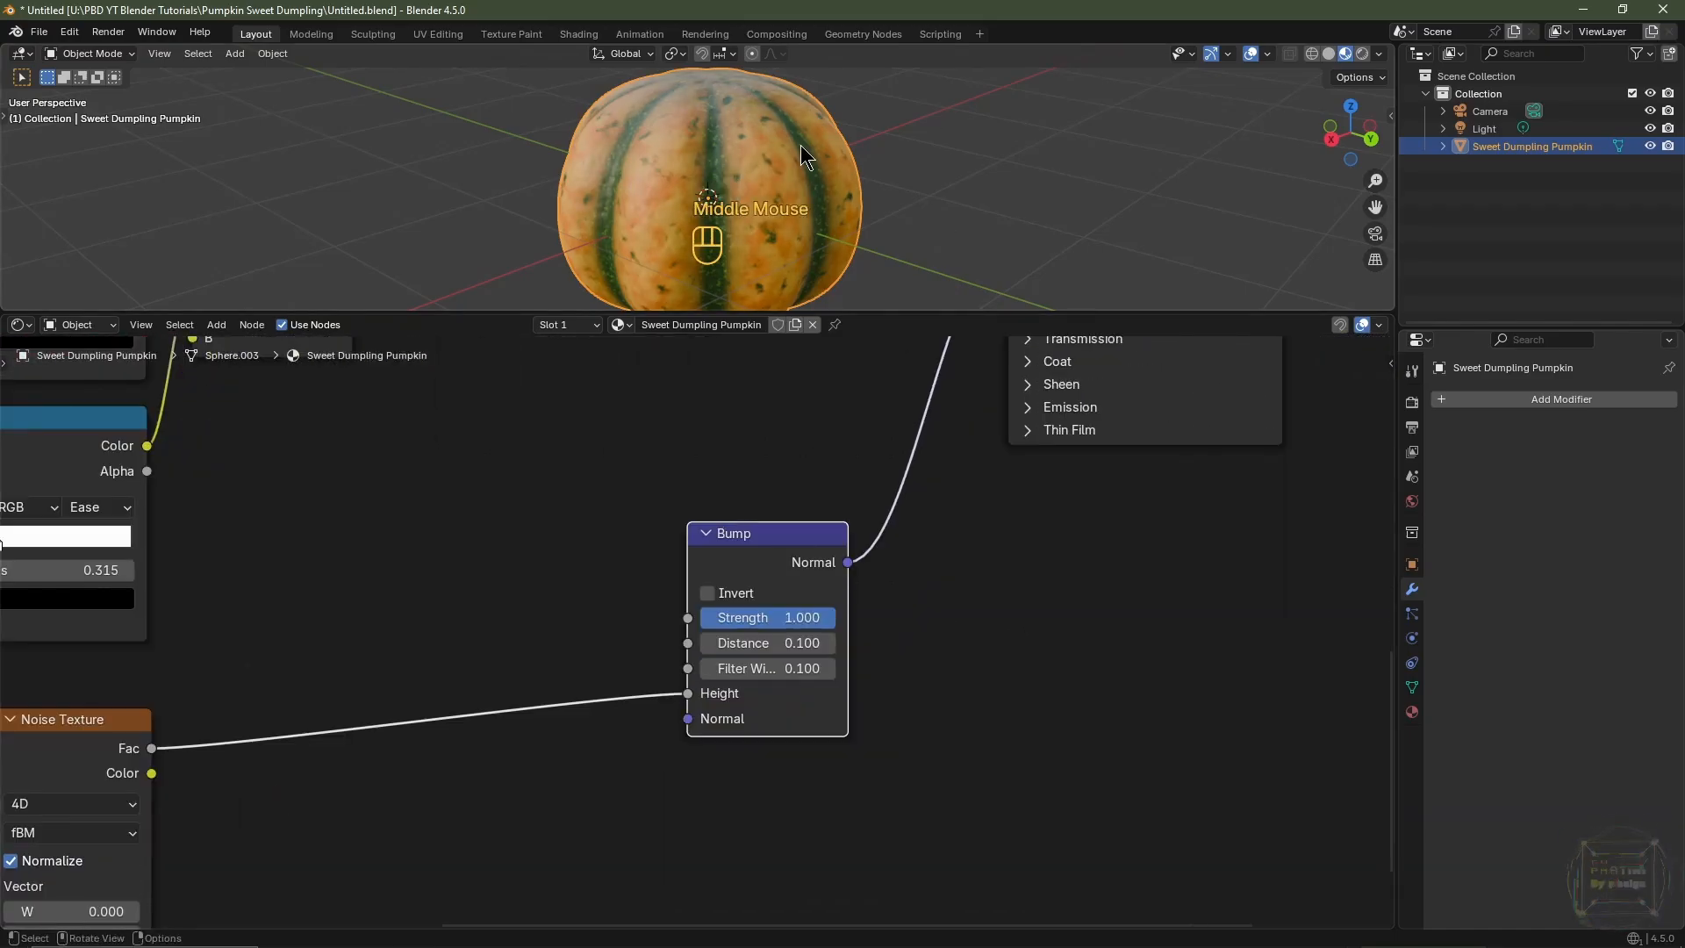
# - Duplicate the Scale 2.5 Noise Texture with its Vector link, place the copy directly below it and set its Scale to 5
pyautogui.moveTo(406, 843); pyautogui.dragTo(711, 623, button='middle')
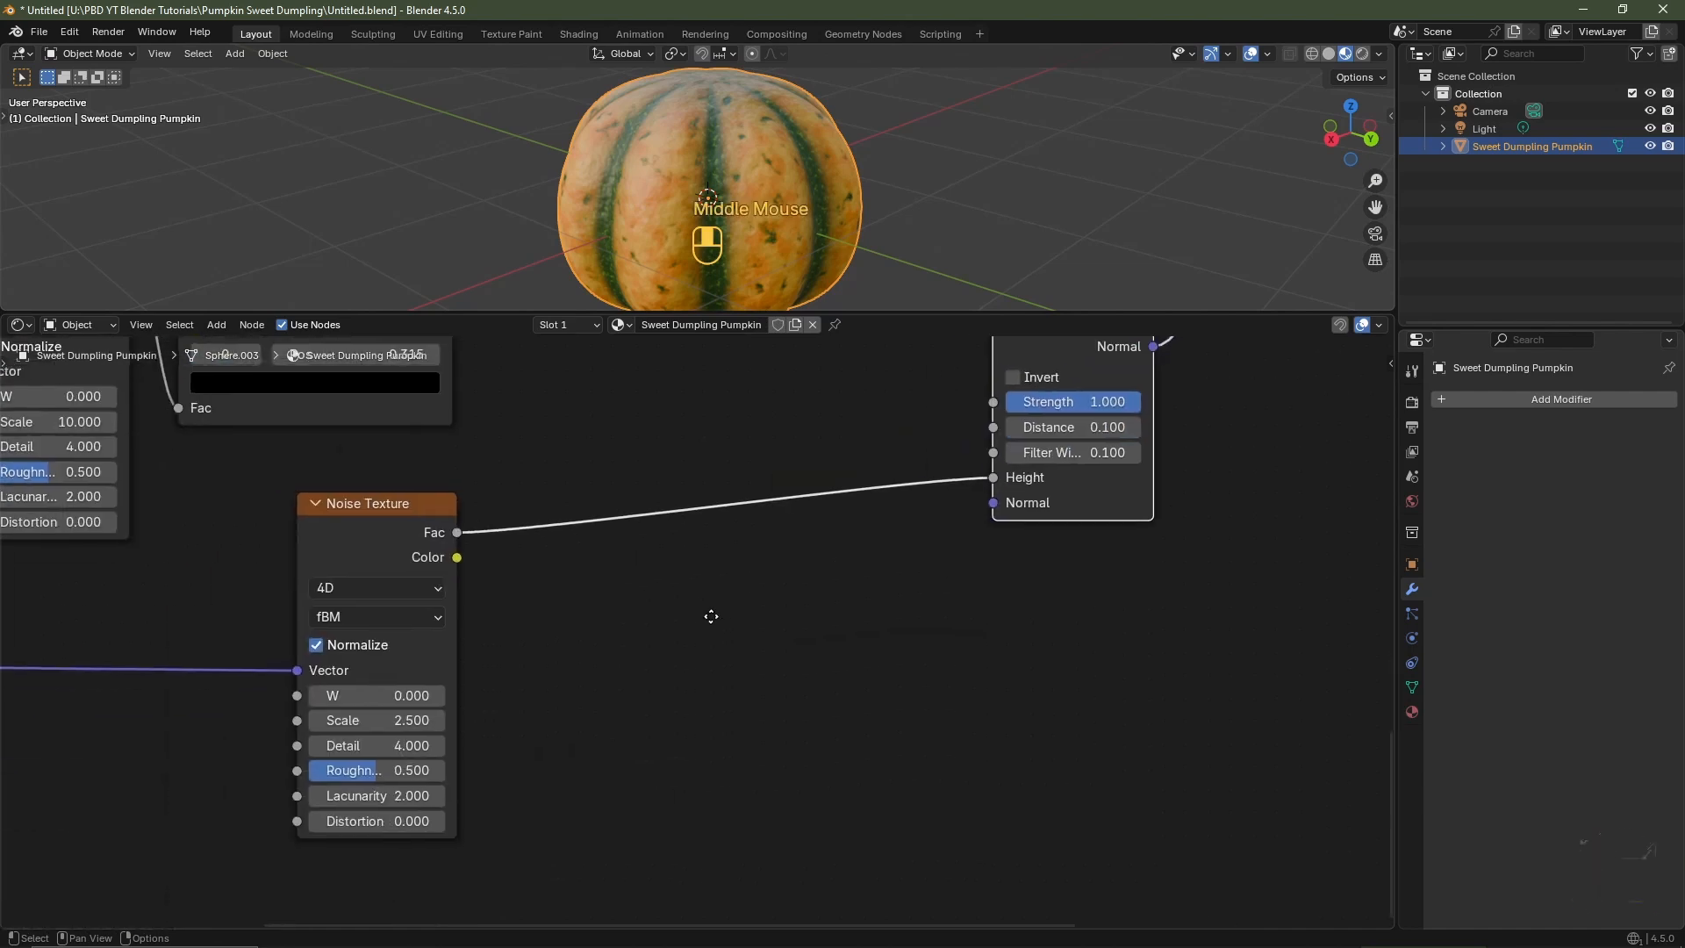
pyautogui.moveTo(384, 525); pyautogui.dragTo(497, 475, button='middle')
pyautogui.click(496, 474)
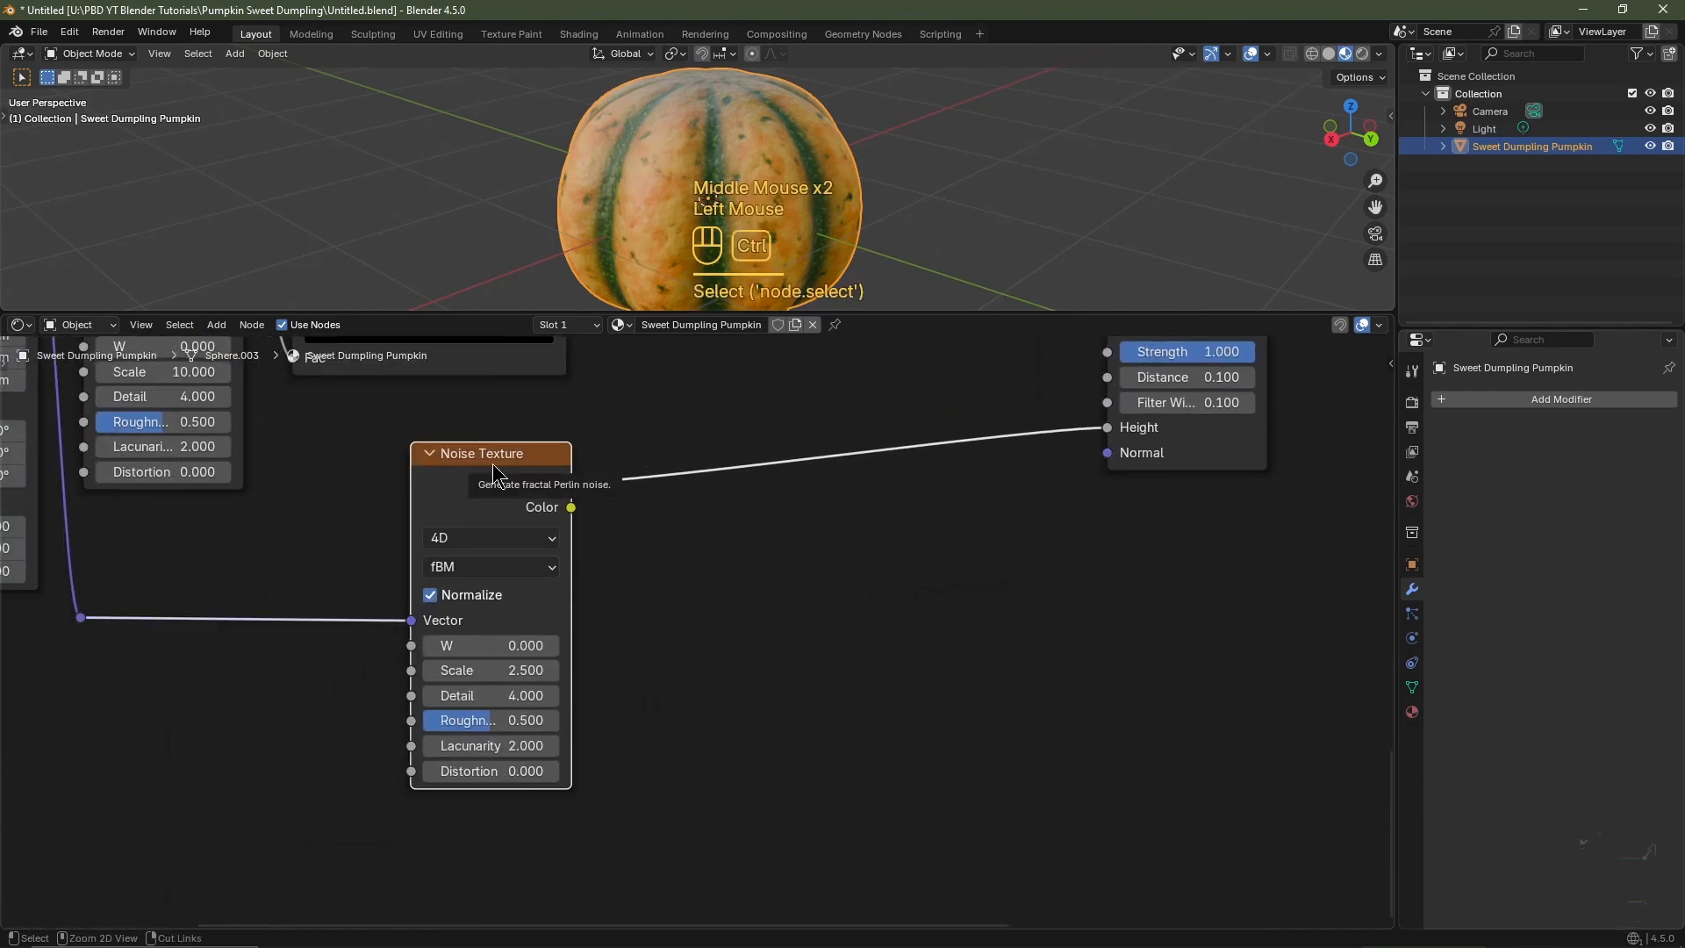
pyautogui.hotkey('ctrl', 'shift', 'd')
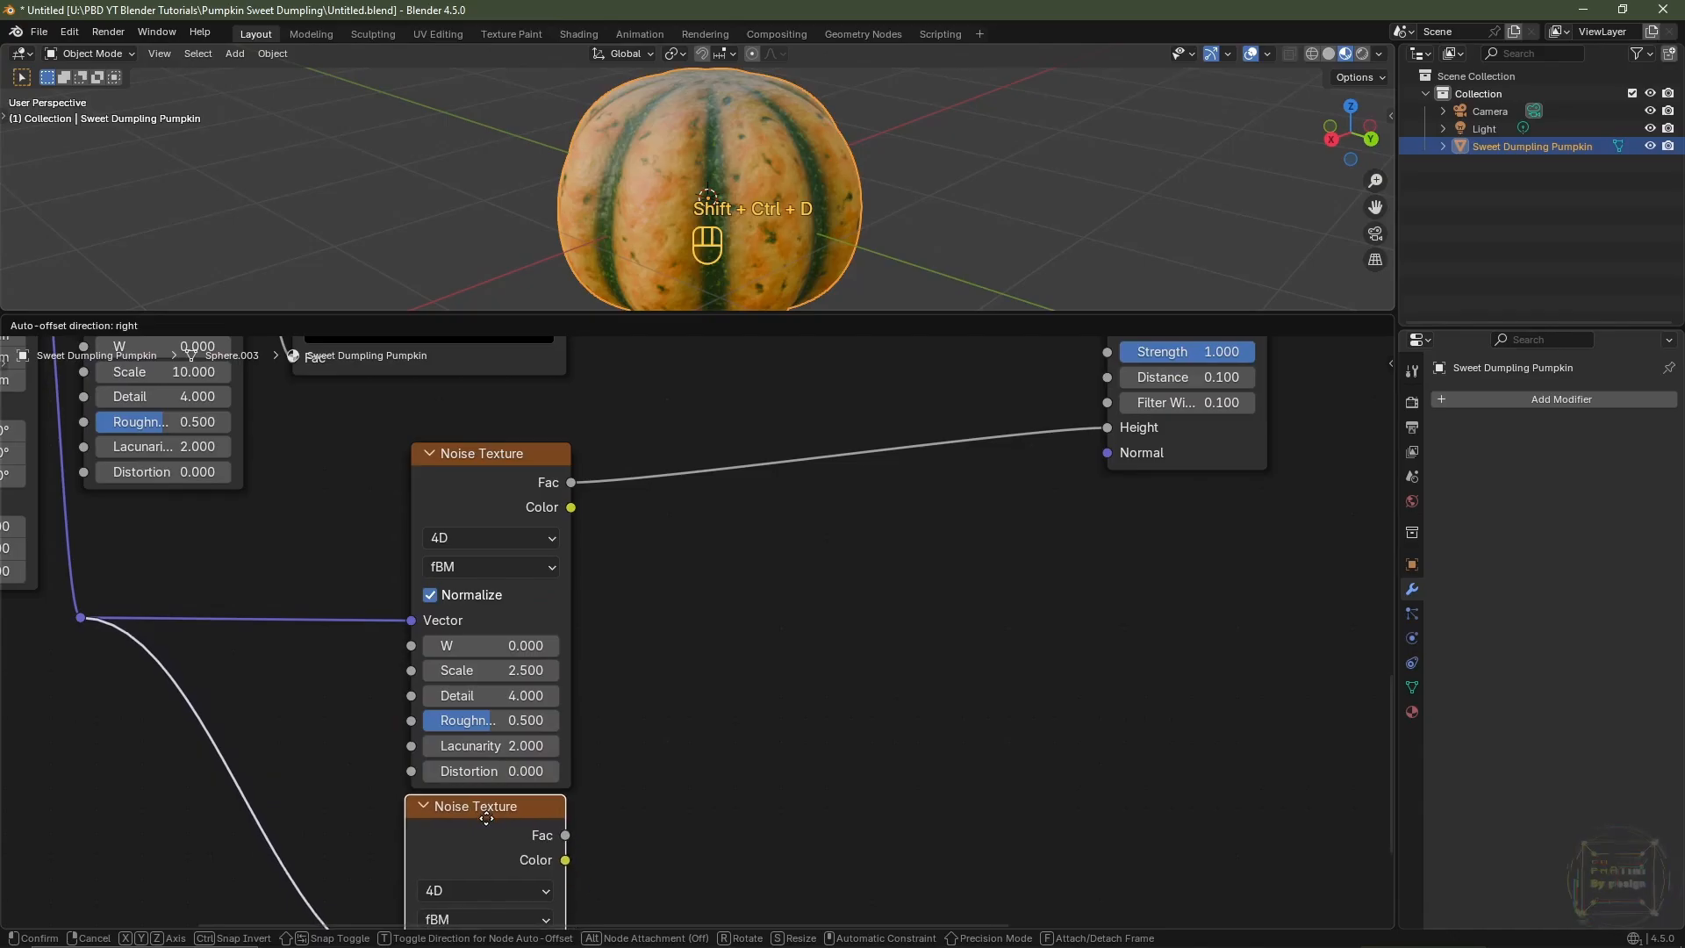
pyautogui.click(497, 814)
pyautogui.moveTo(649, 842); pyautogui.dragTo(640, 655, button='middle')
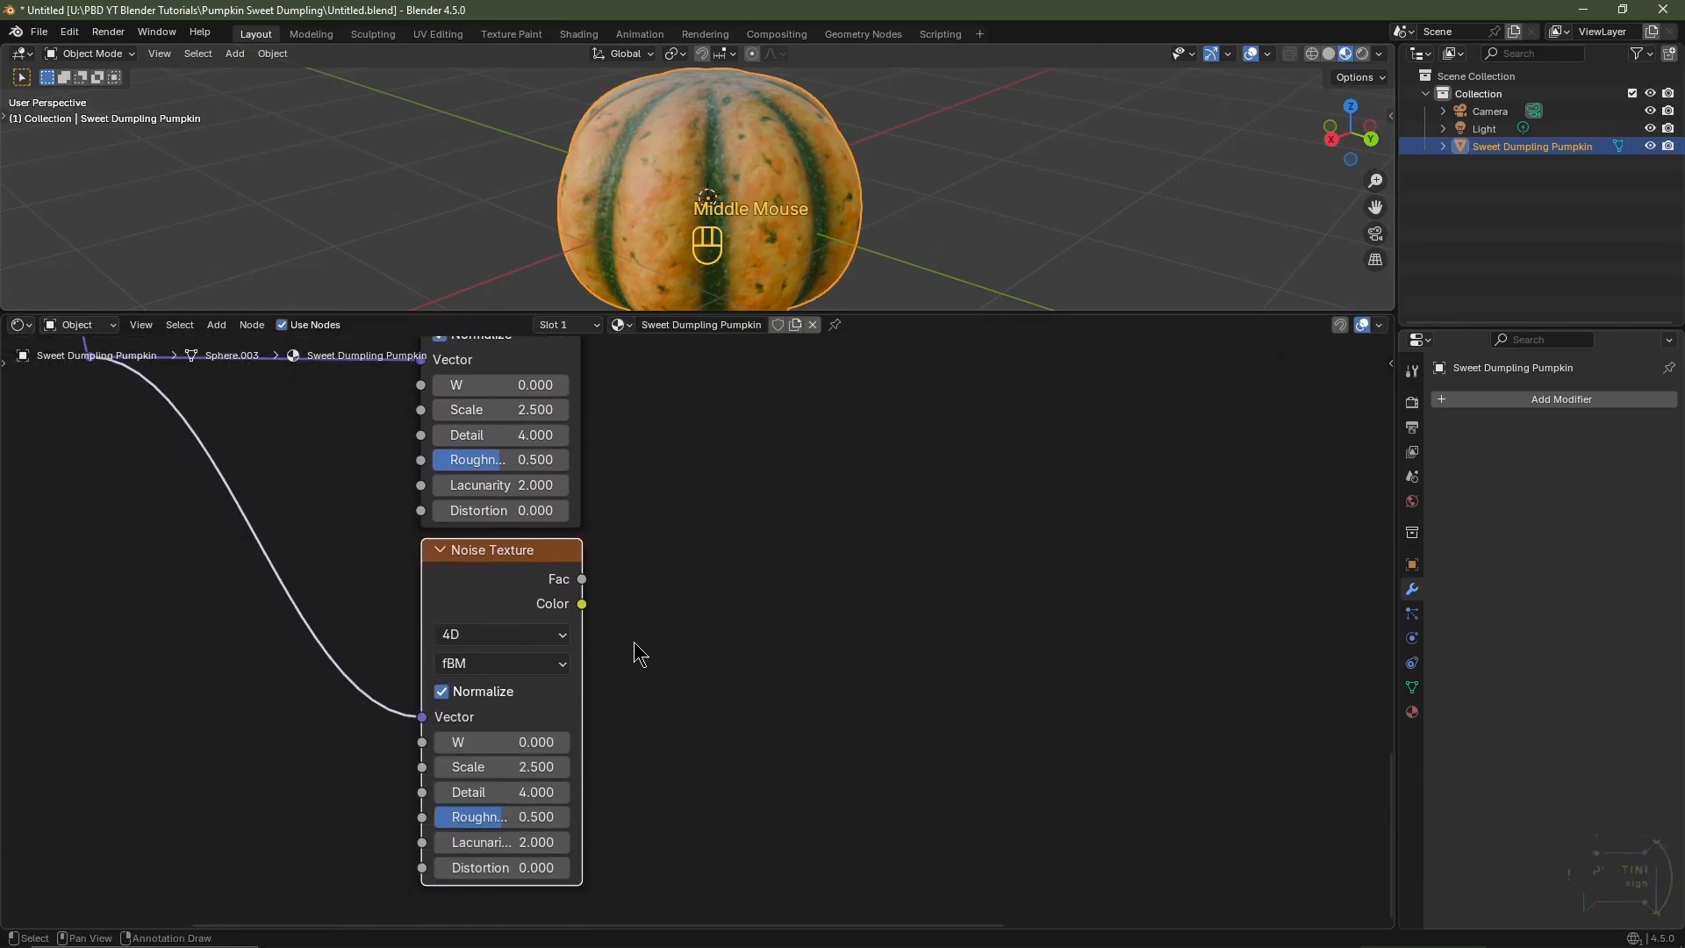
pyautogui.click(509, 767)
pyautogui.write('5')
pyautogui.press('Return')
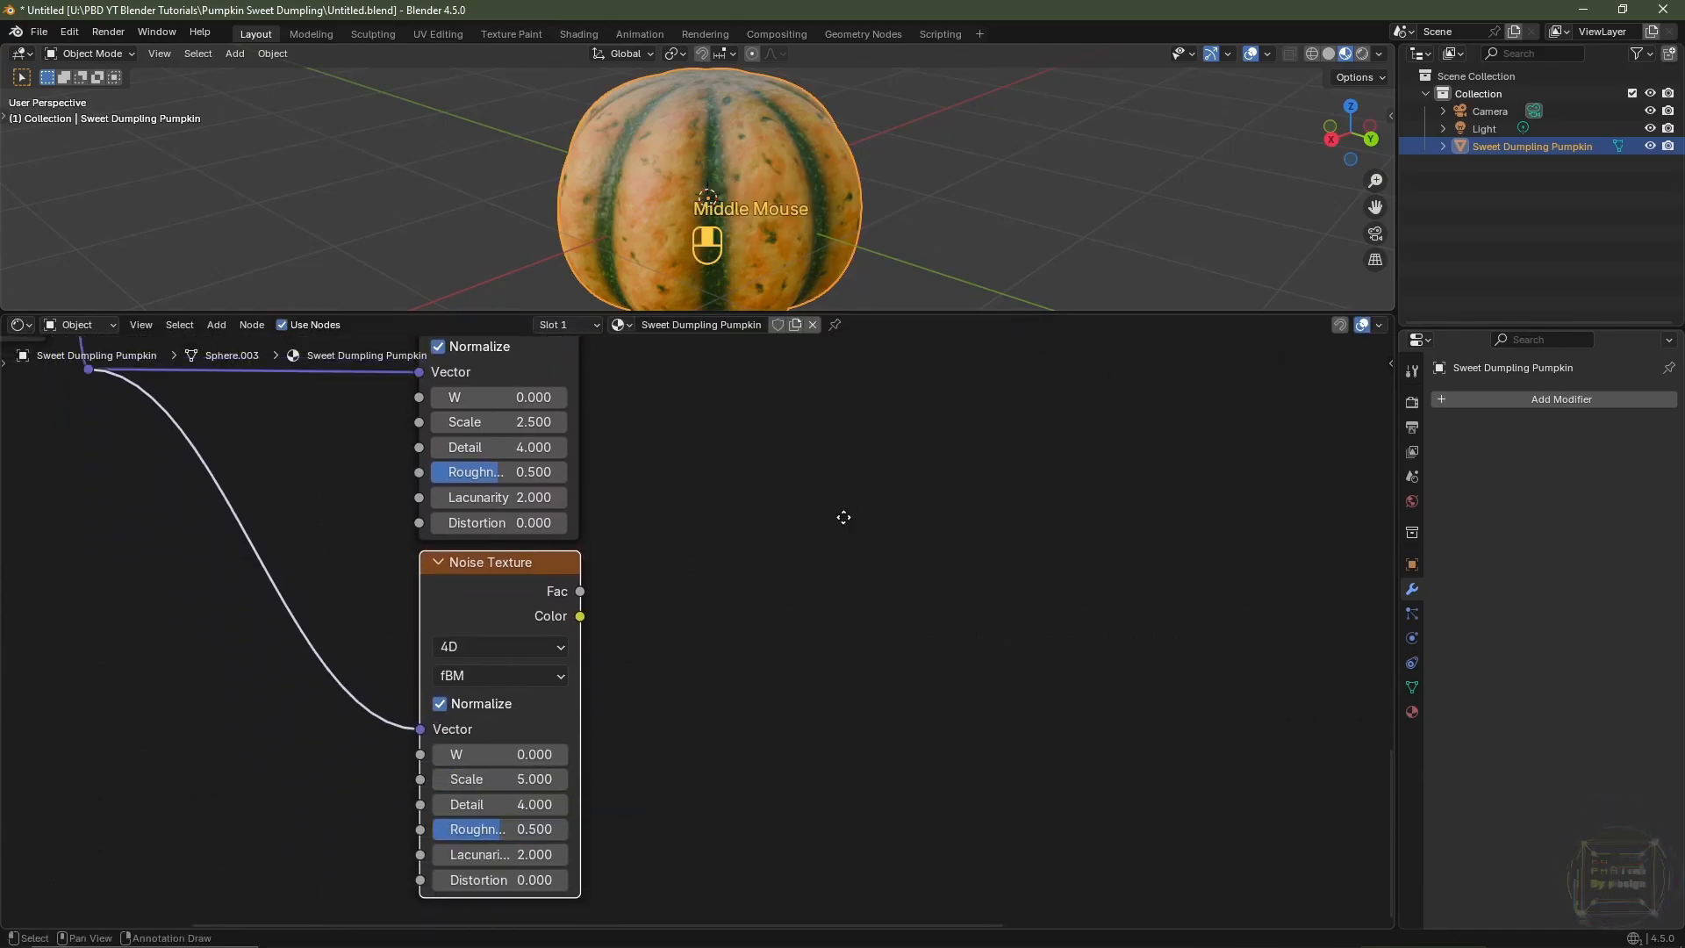
# - Add a Mix Color node between the two bump Noise Textures and the Bump node
pyautogui.moveTo(842, 518); pyautogui.dragTo(673, 580, button='middle')
pyautogui.hotkey('shift', 'a')
pyautogui.moveTo(673, 577)
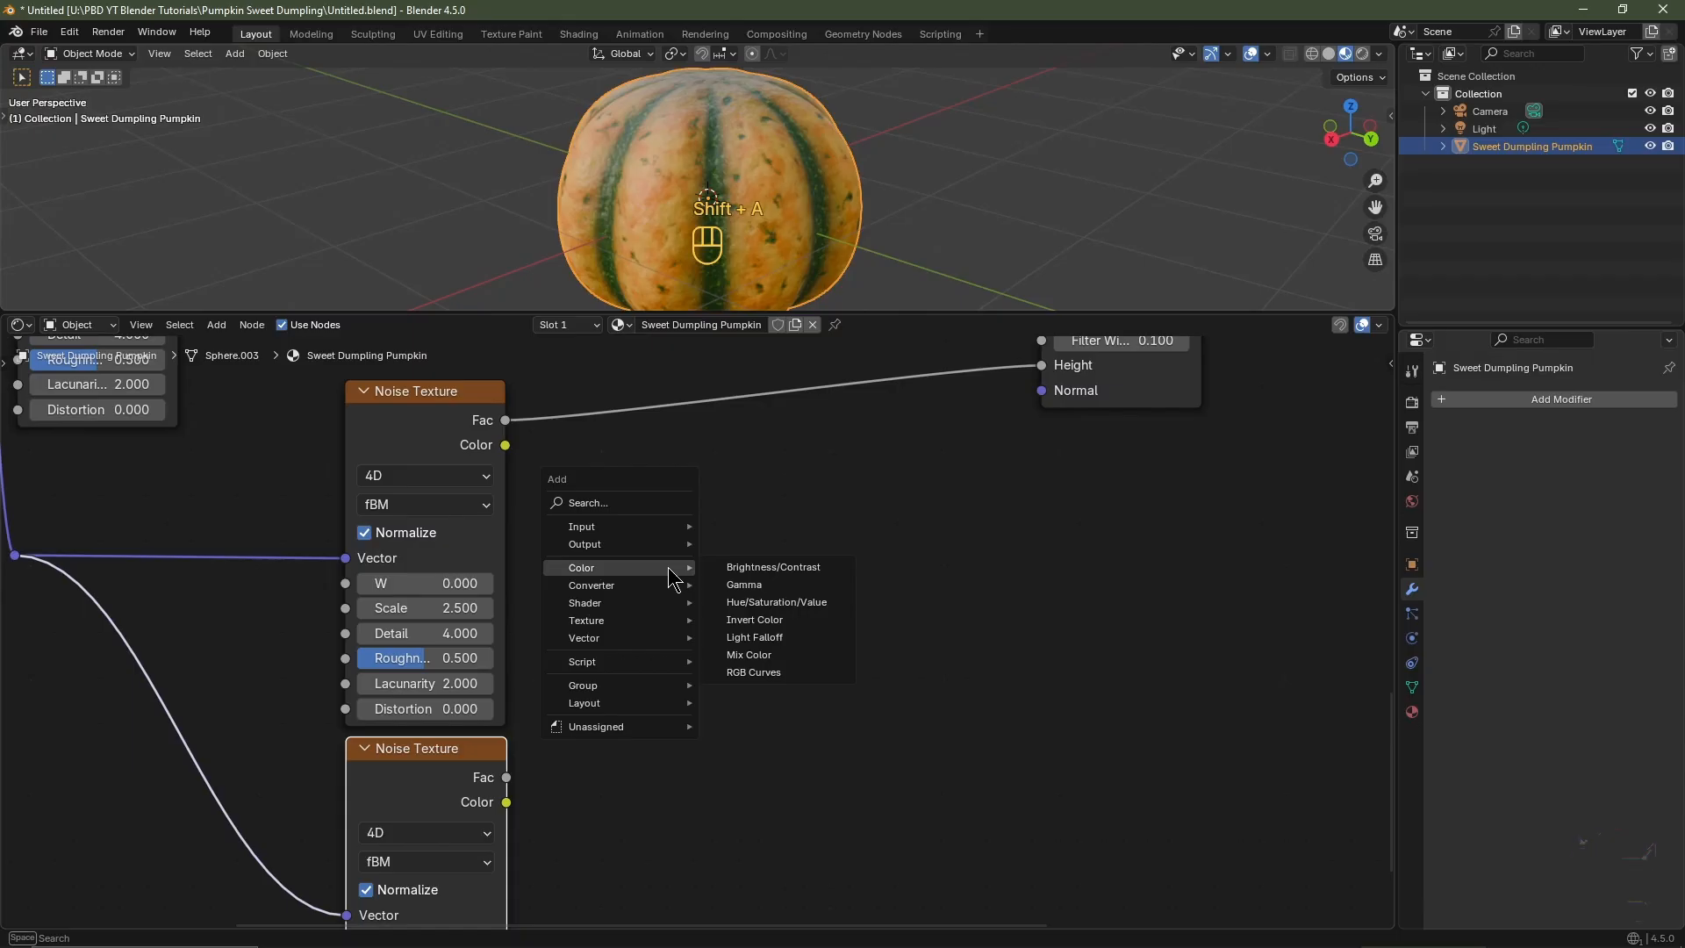
pyautogui.click(749, 654)
pyautogui.click(702, 555)
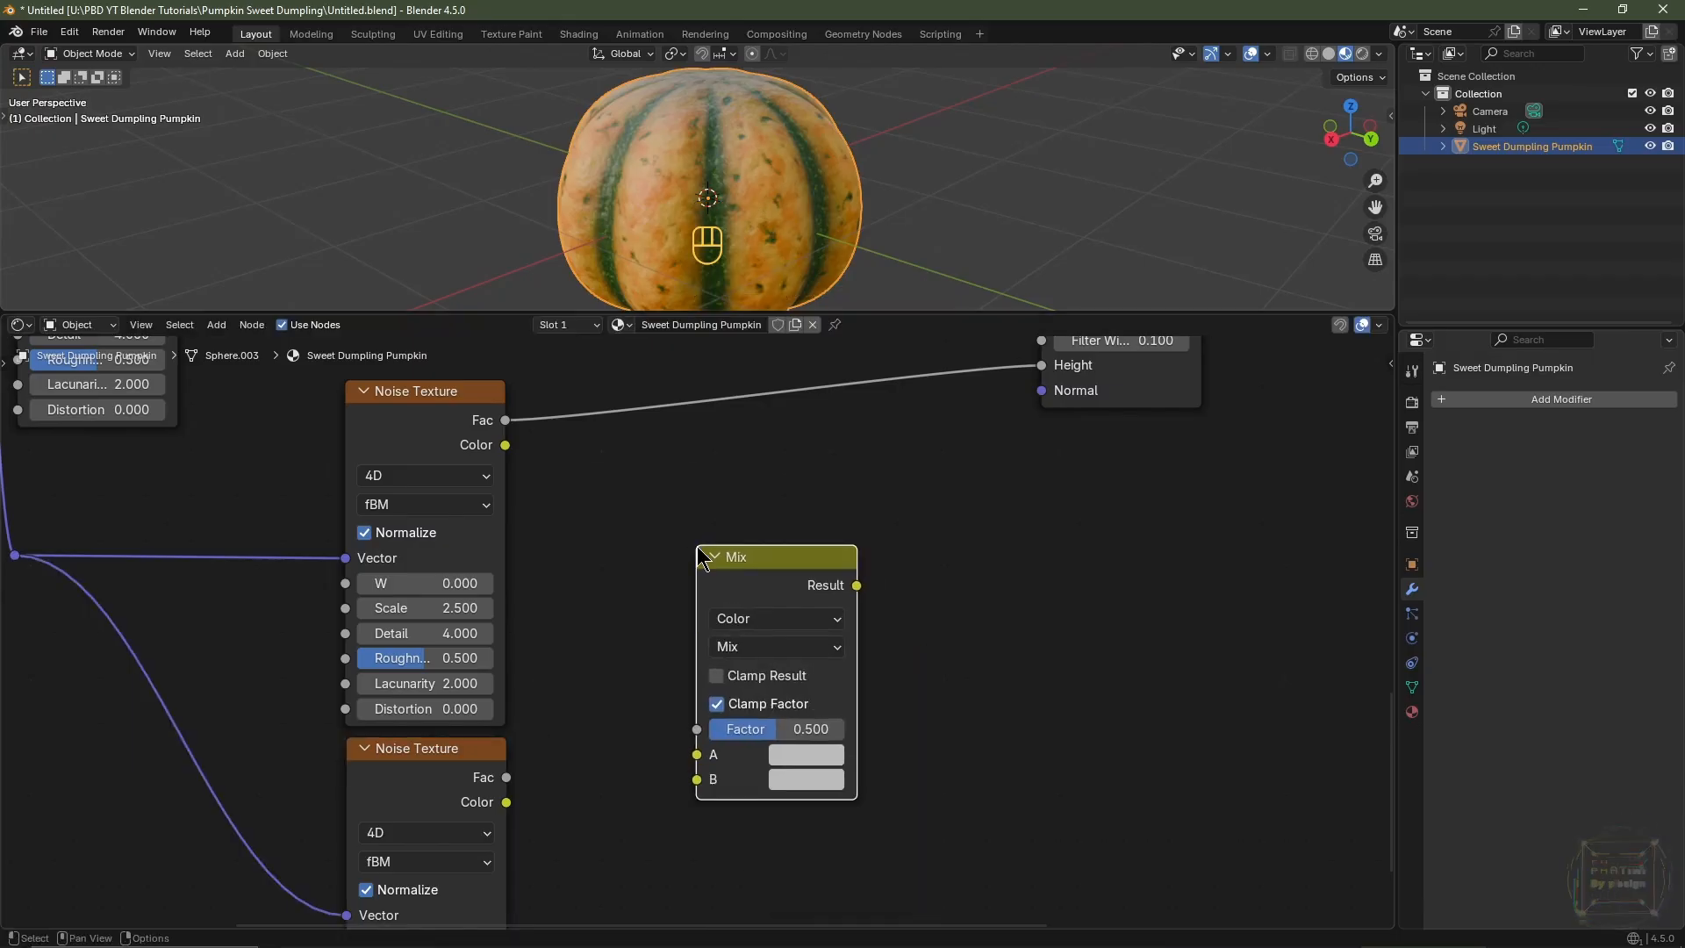
# - Link the Scale 5 noise's Fac to the Mix node's B, set color A to black, and link the Scale 2.5 noise's Fac to Factor
pyautogui.moveTo(506, 778); pyautogui.dragTo(693, 779)
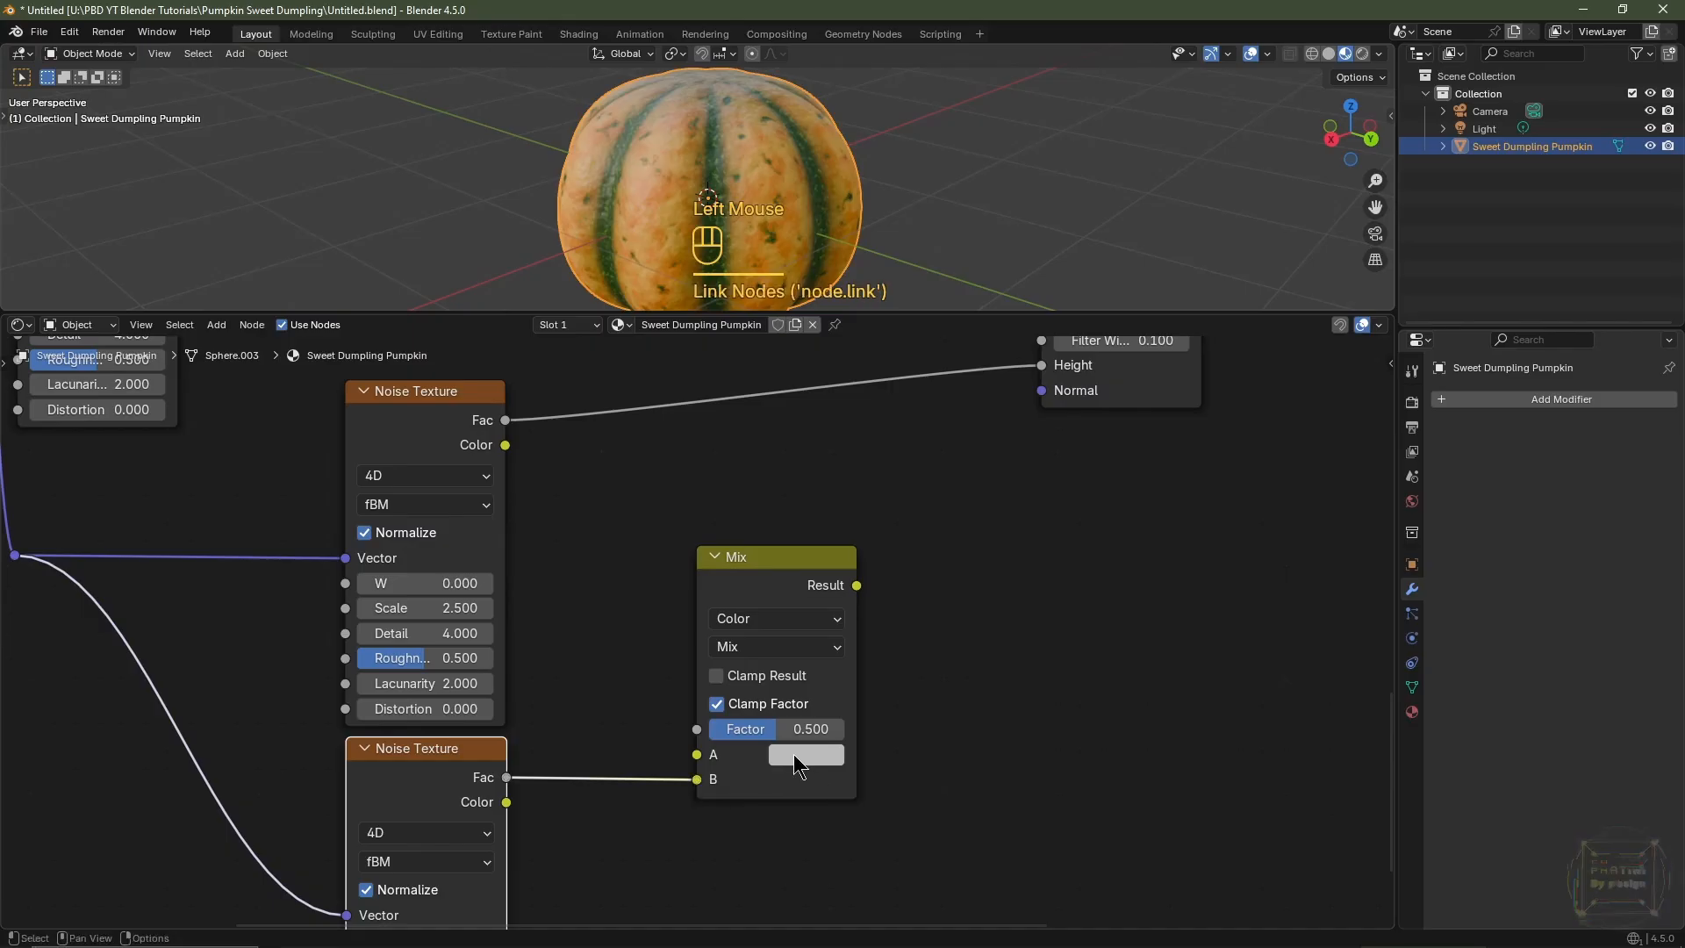
pyautogui.click(793, 753)
pyautogui.scroll(-15, 794, 753)
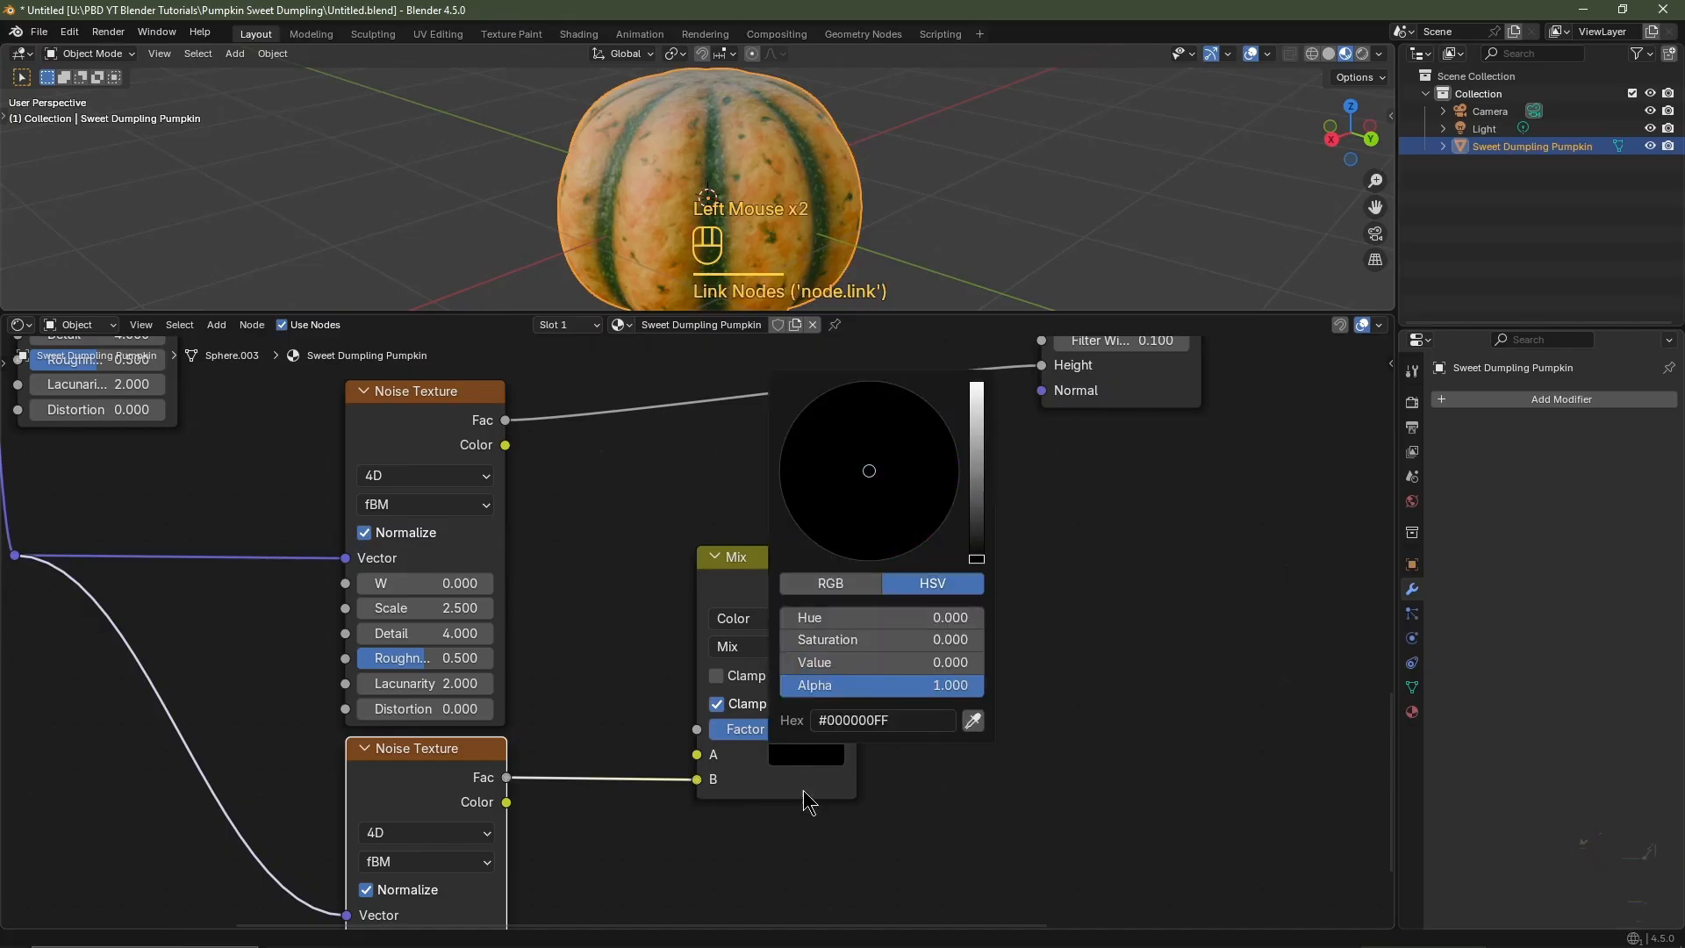
pyautogui.moveTo(506, 421); pyautogui.dragTo(696, 730)
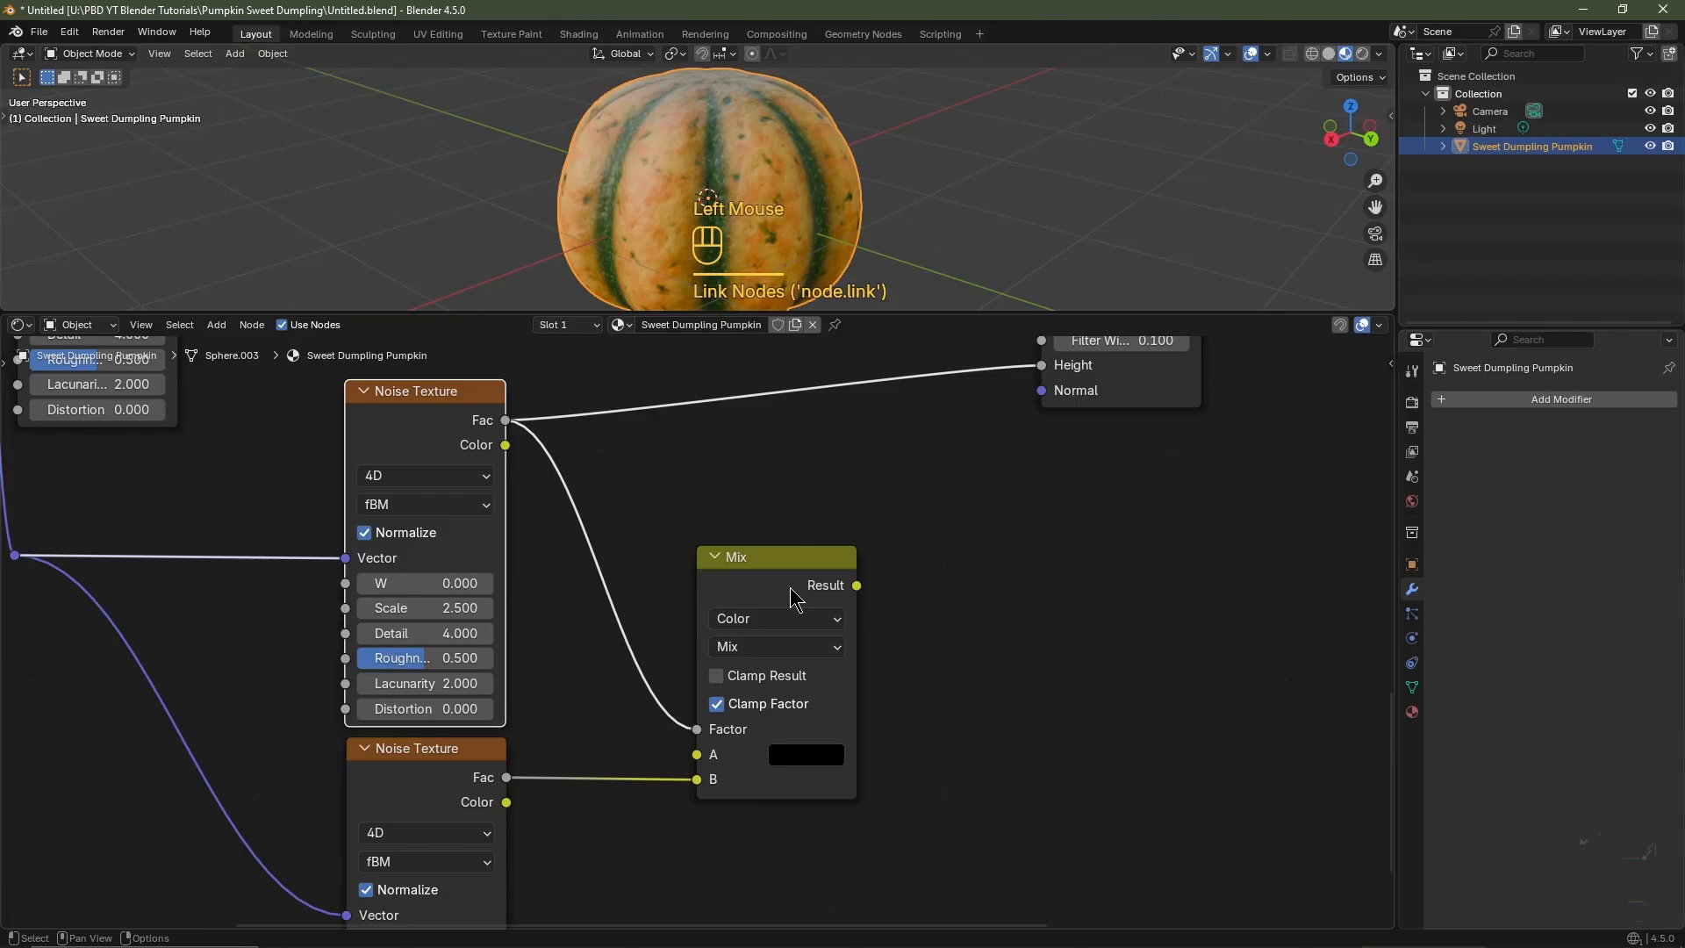
# - Set the Mix node's blending mode to Add and link its Result to the Bump node's Height
pyautogui.click(729, 649)
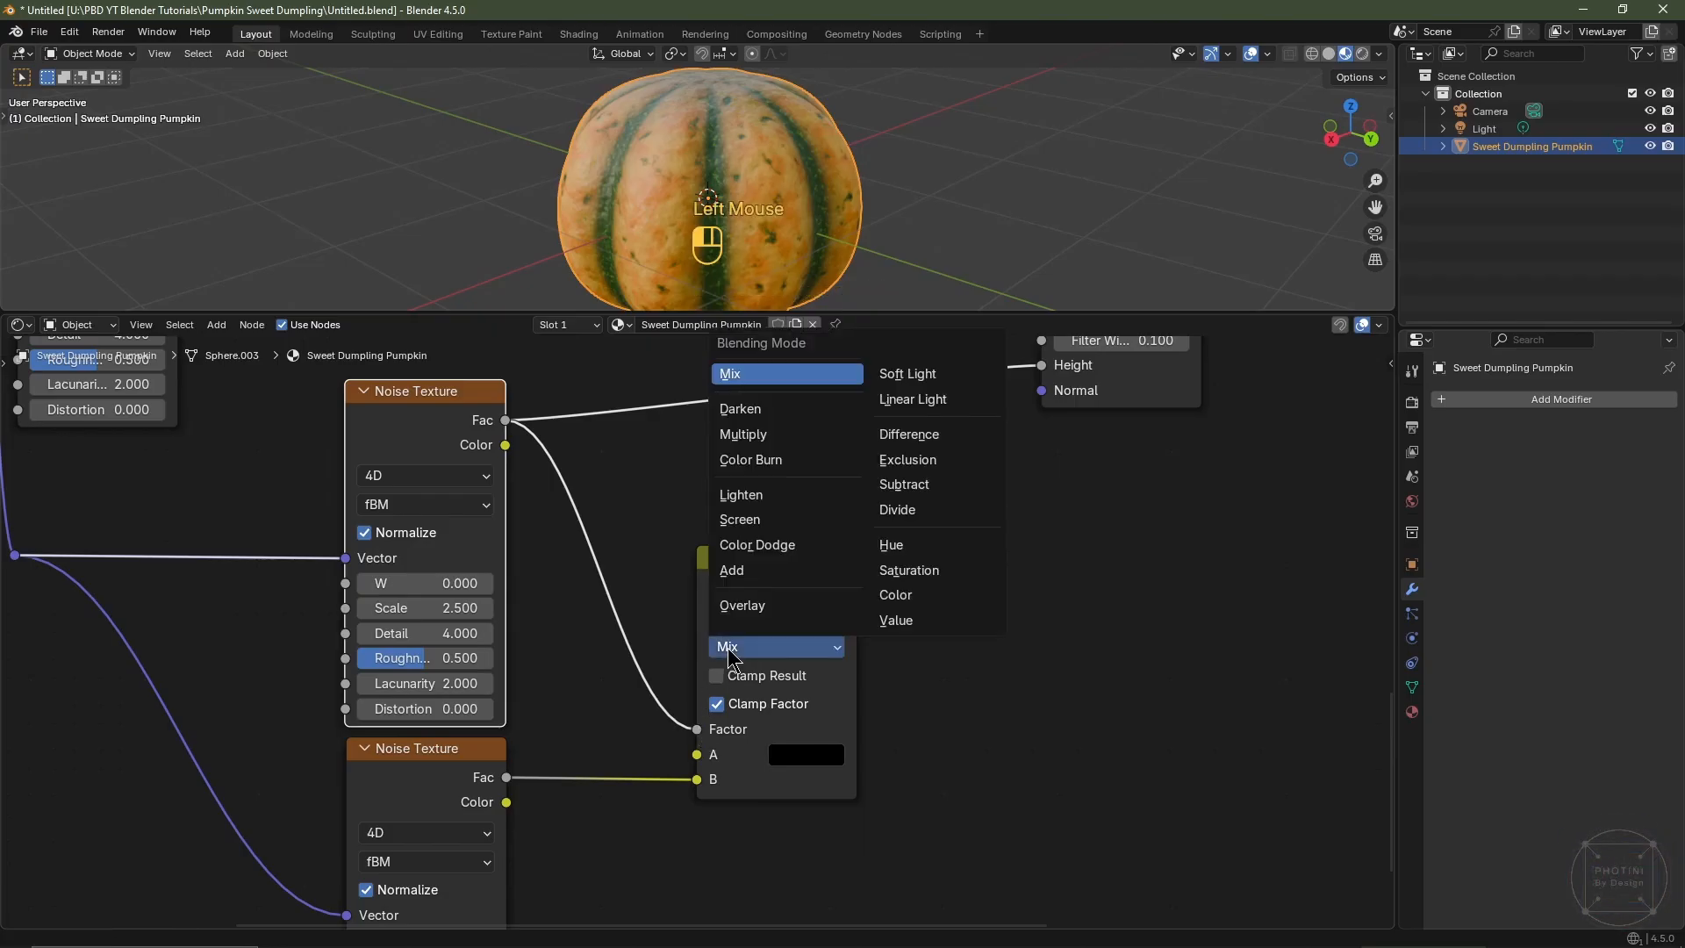
pyautogui.click(750, 571)
pyautogui.moveTo(872, 591); pyautogui.dragTo(838, 683, button='middle')
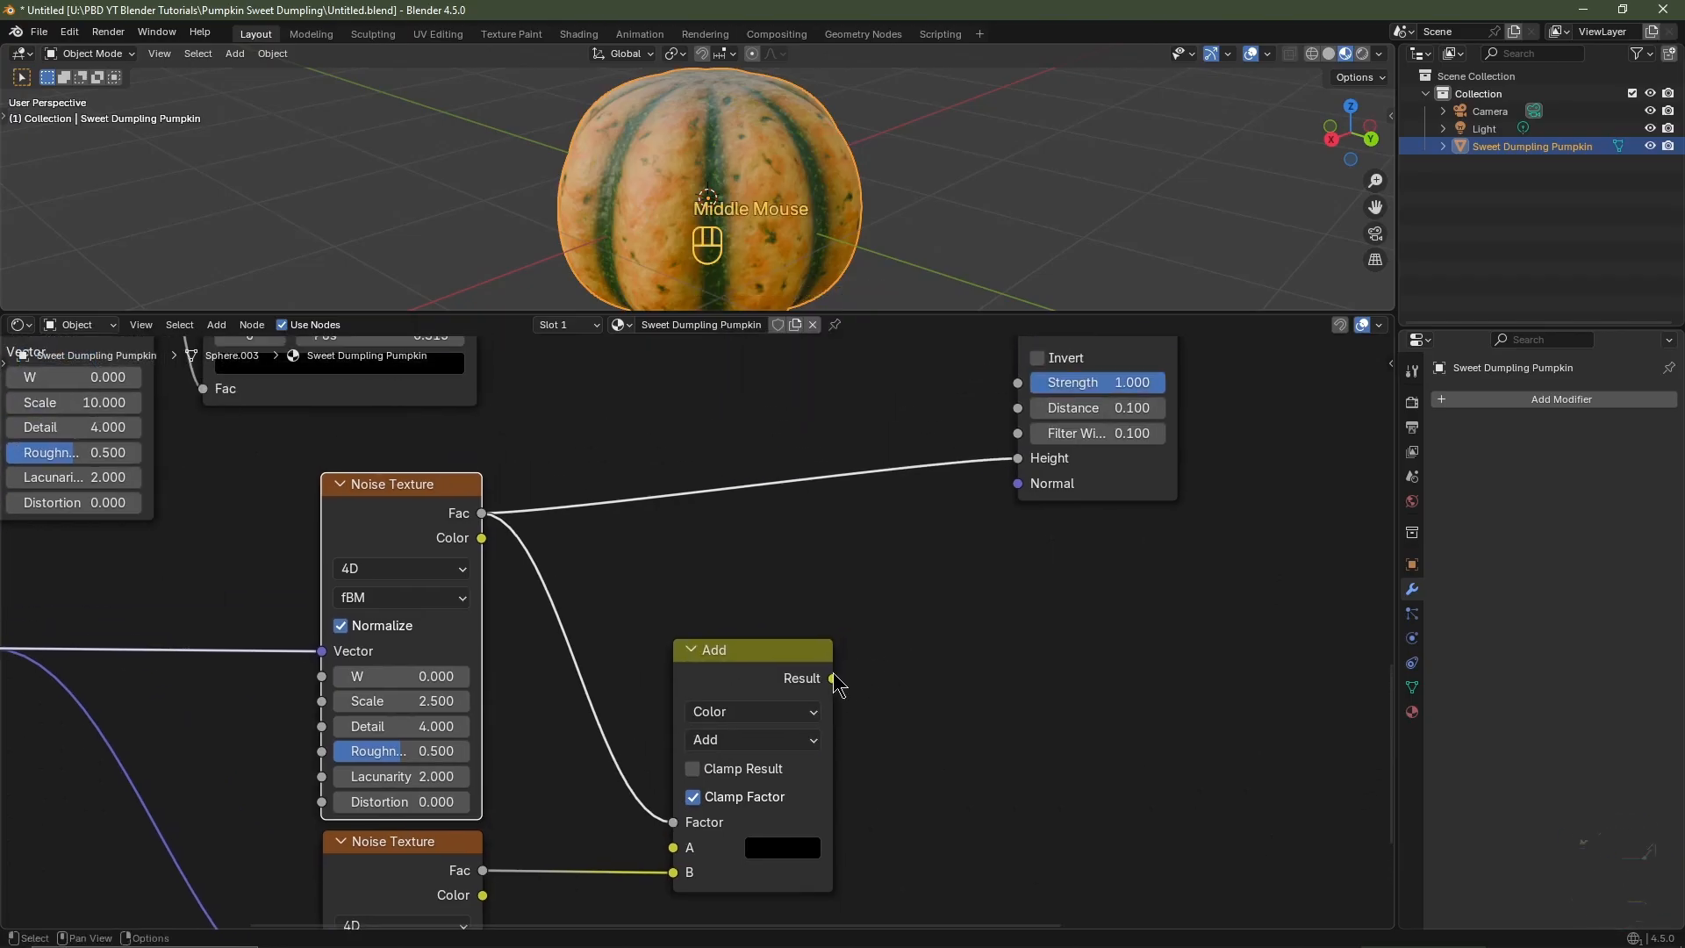
pyautogui.moveTo(833, 679); pyautogui.dragTo(1007, 465)
# - Set the Bump node's Distance to 0.075
pyautogui.scroll(2, 877, 252)
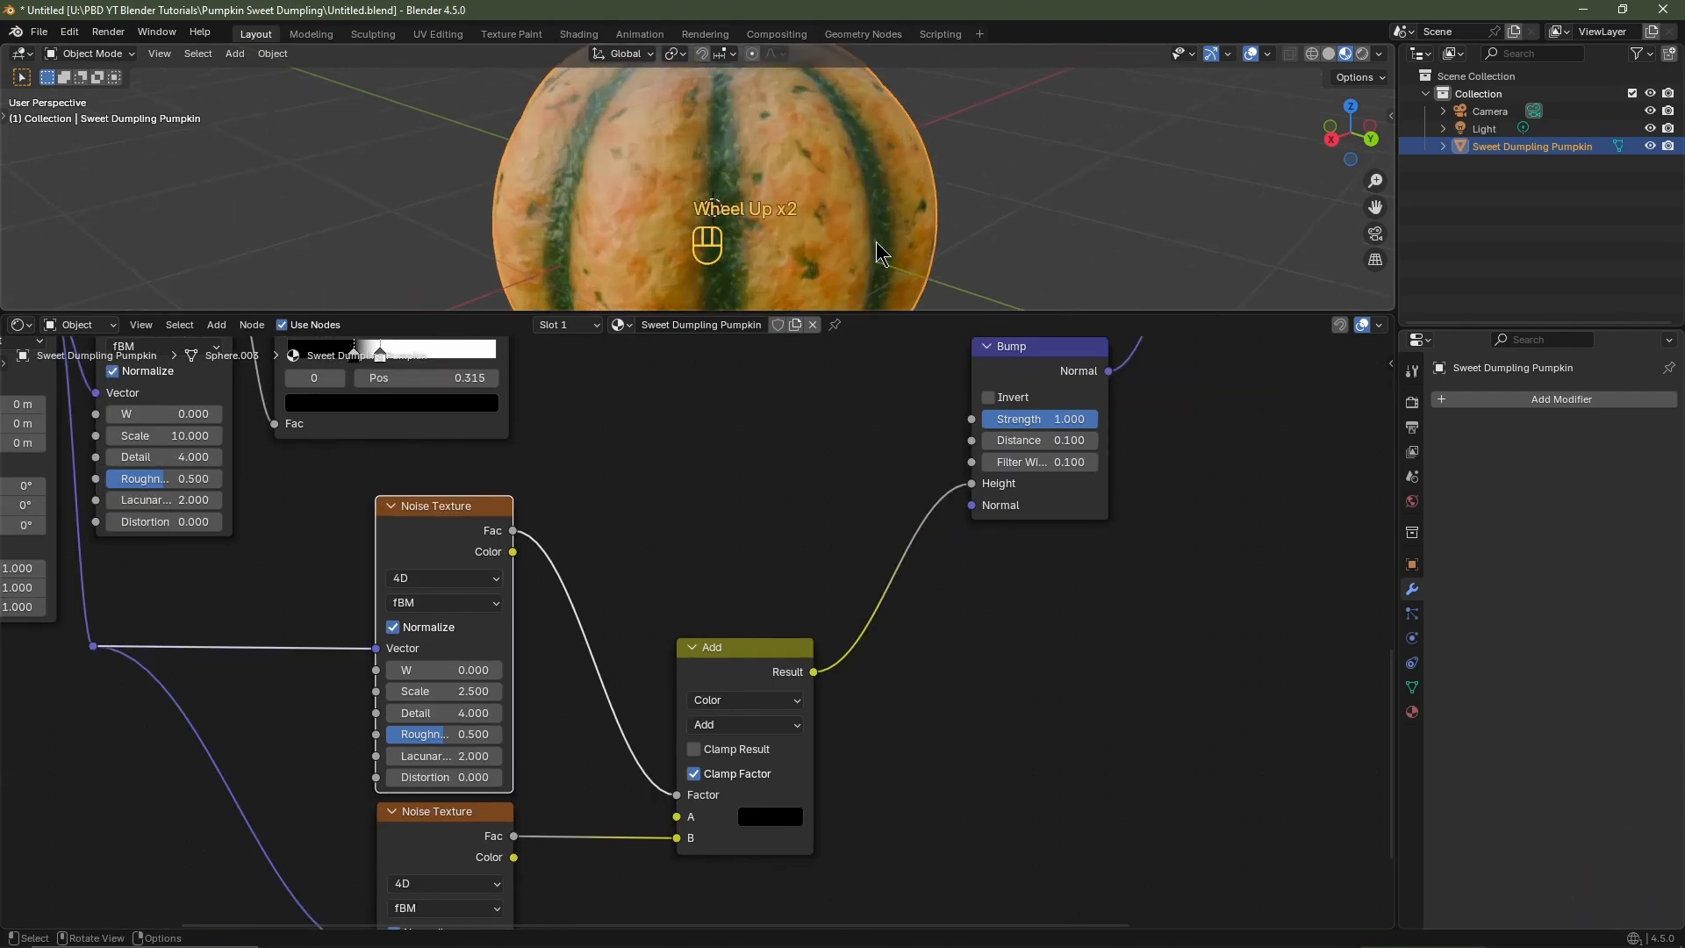
pyautogui.moveTo(876, 252); pyautogui.dragTo(757, 243, button='middle')
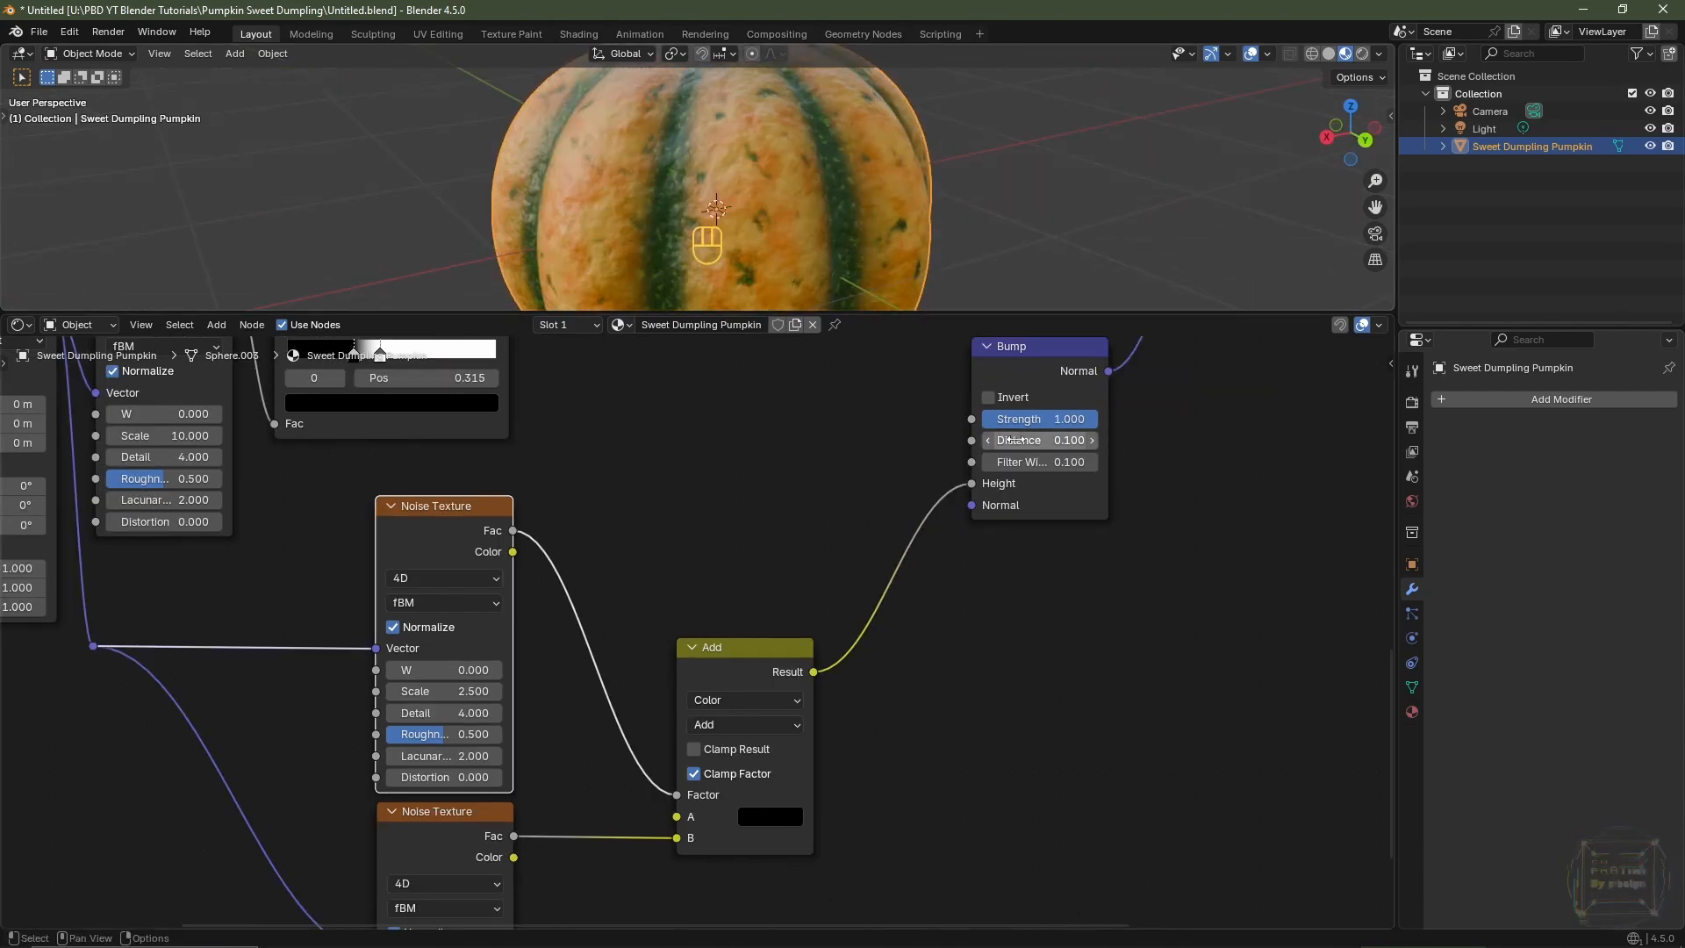
pyautogui.click(1020, 440)
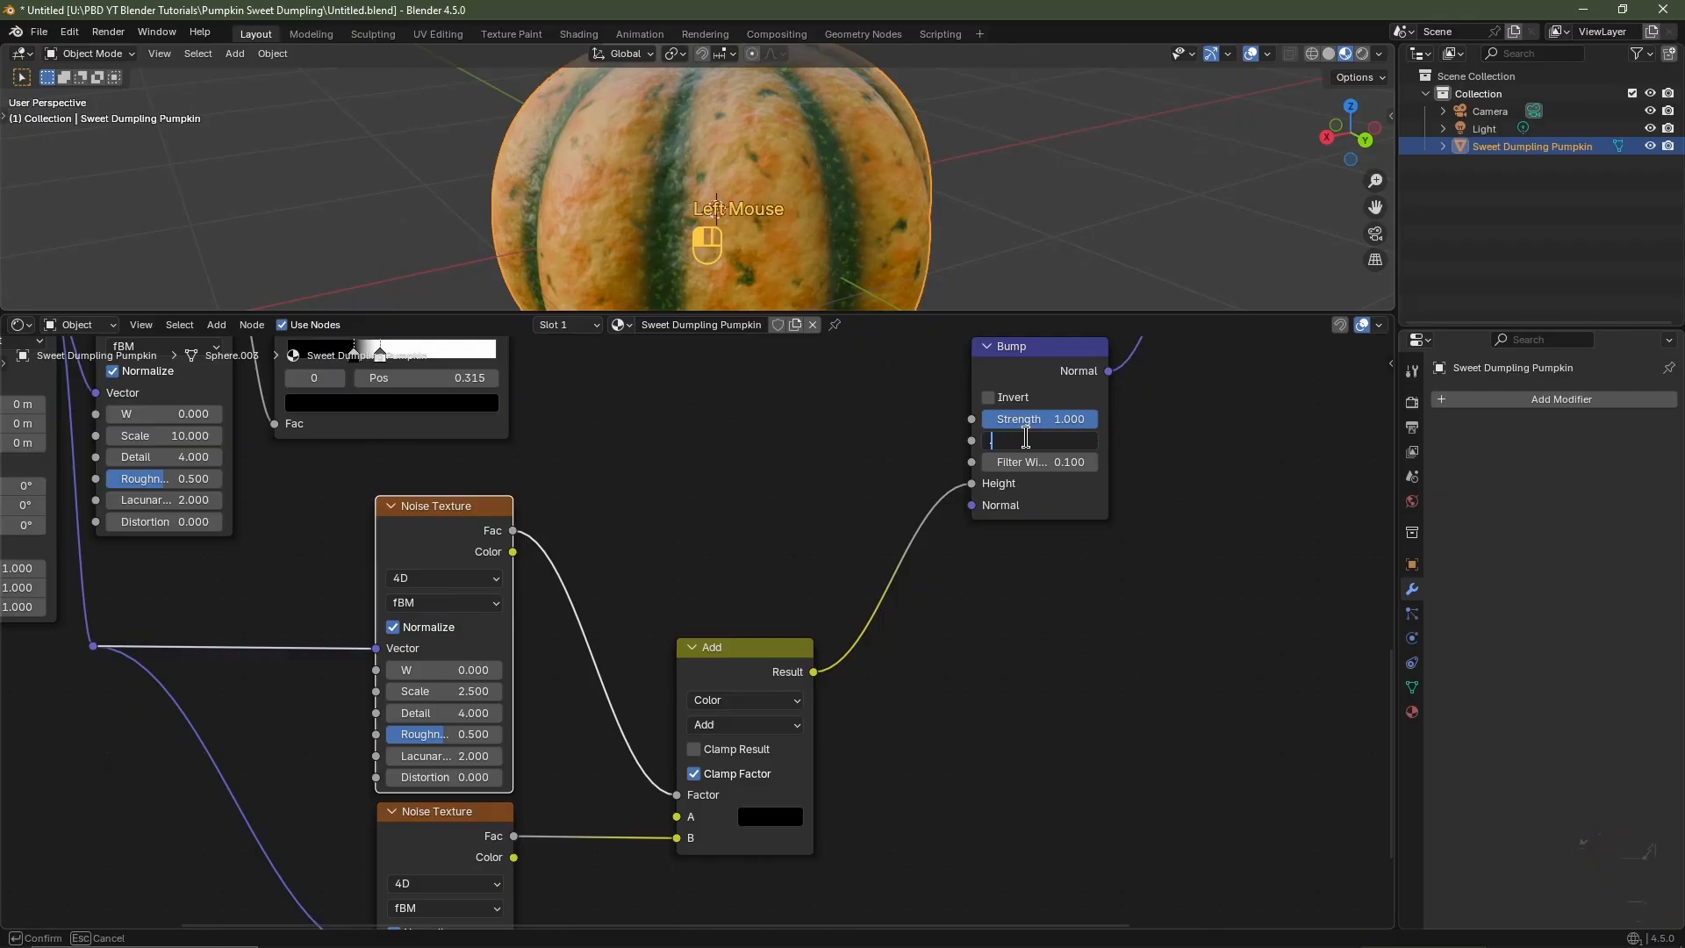
pyautogui.press('Return')
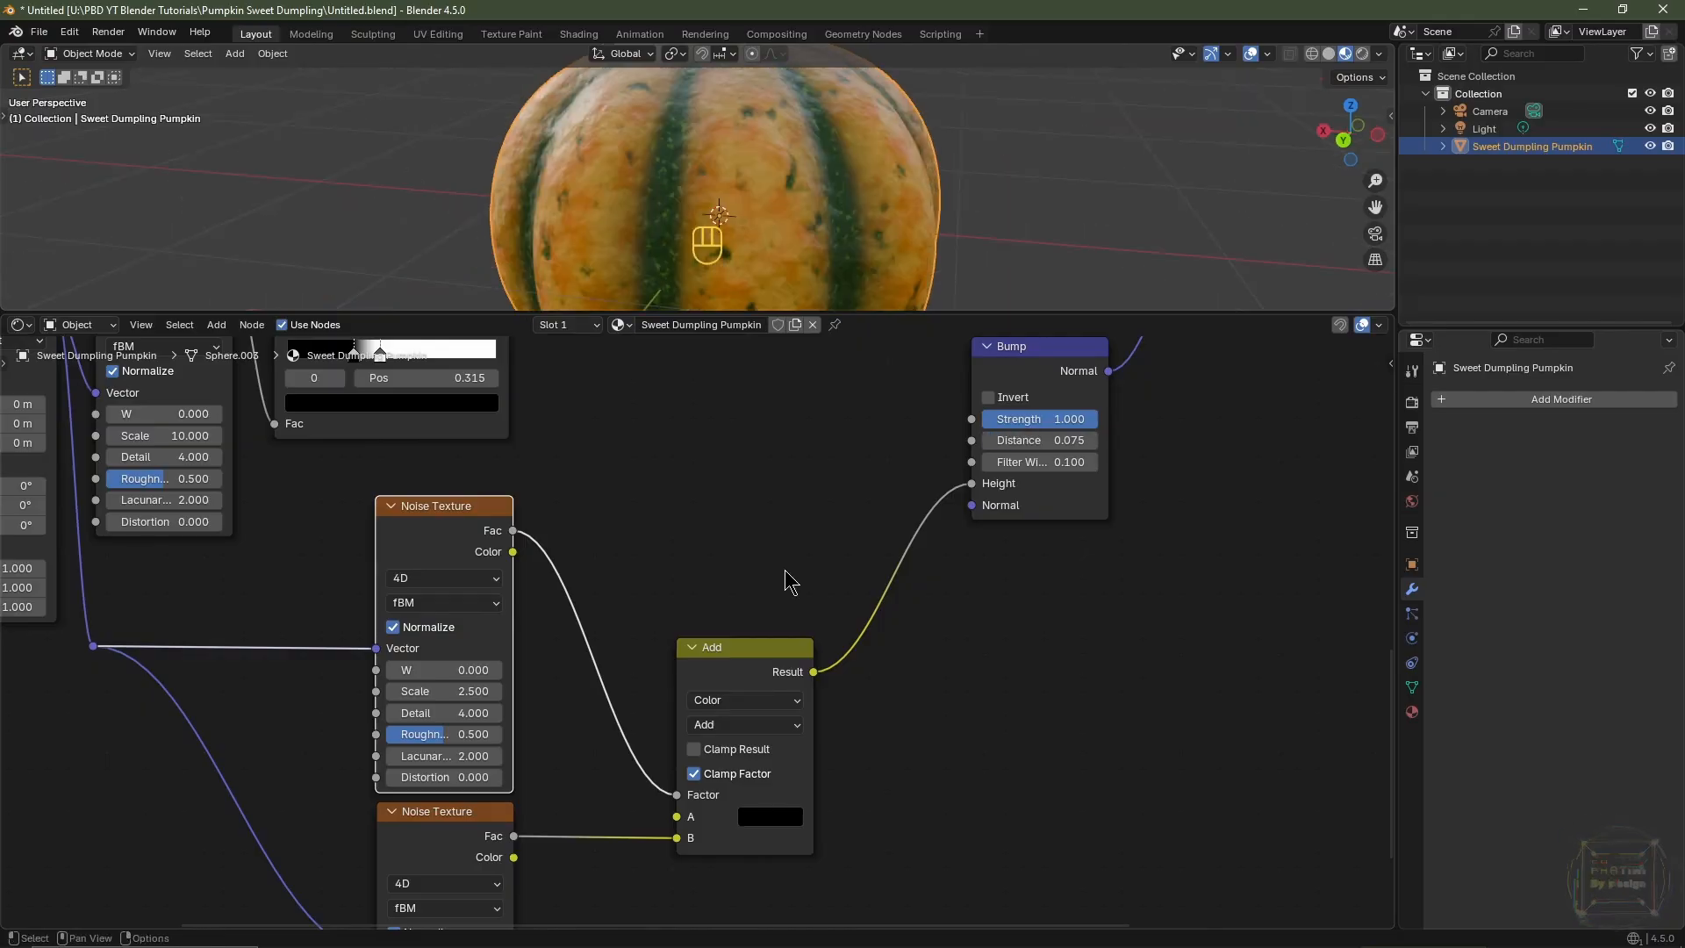
# - Duplicate the Scale 2.5 Noise Texture with its Vector link, place the copy above the bump nodes and set its Scale to 5
pyautogui.scroll(1, 790, 582)
pyautogui.scroll(-2, 788, 579)
pyautogui.moveTo(786, 576); pyautogui.dragTo(753, 720, button='middle')
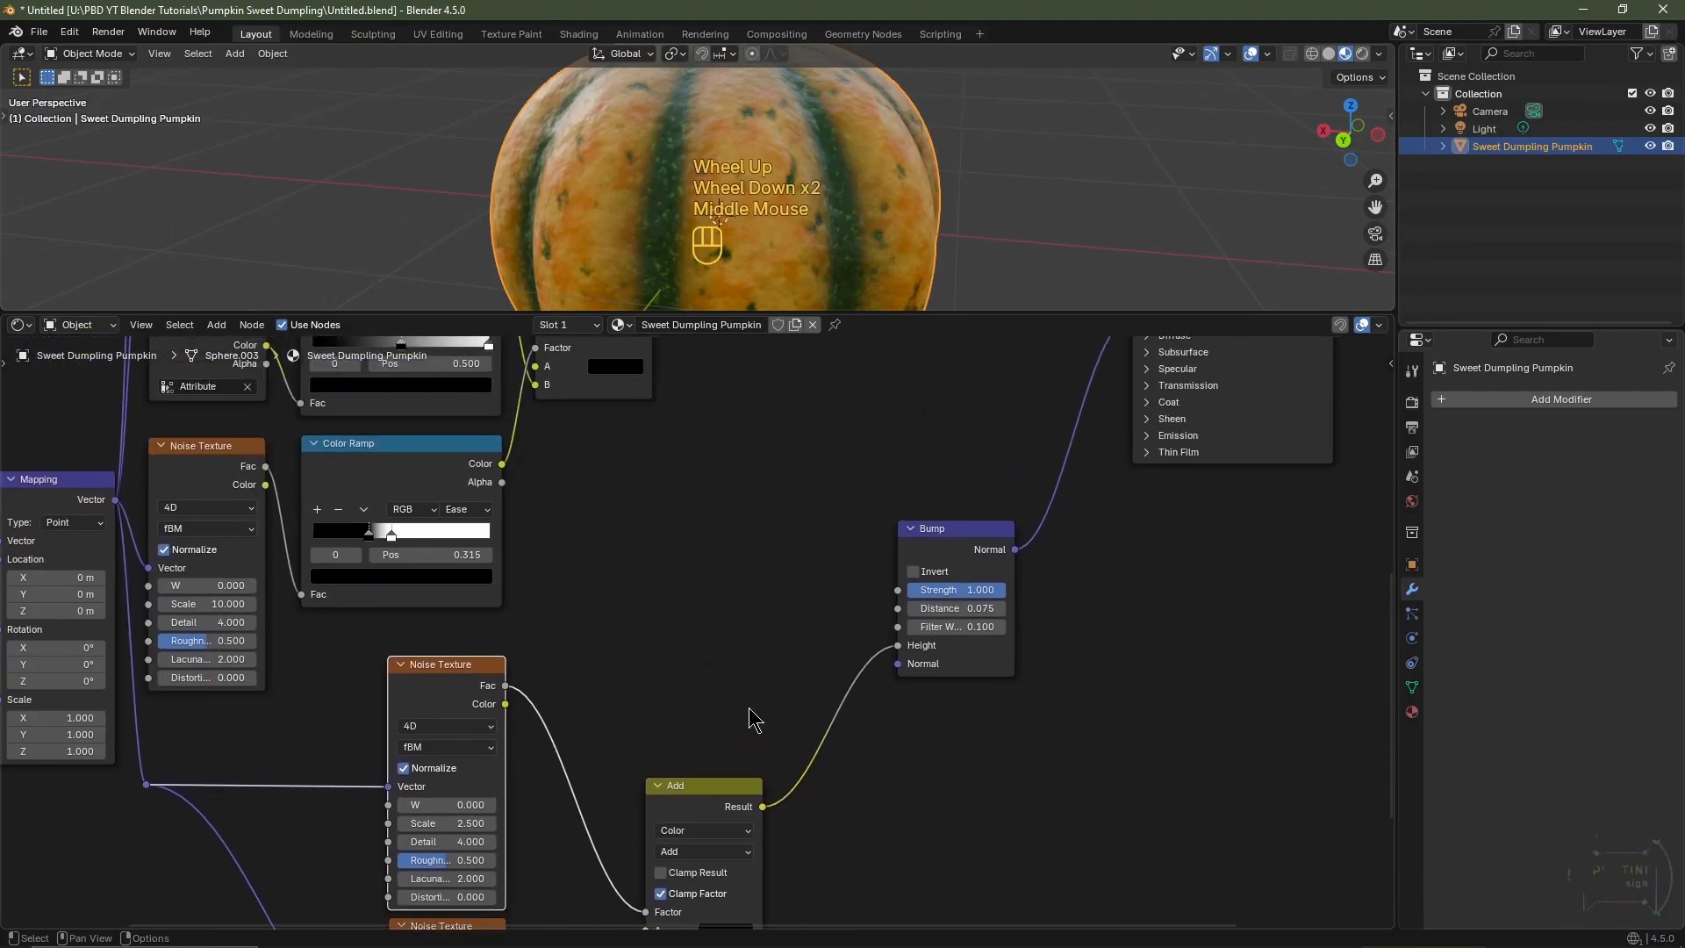
pyautogui.keyDown('ctrl'); pyautogui.click(457, 687); pyautogui.keyUp('ctrl')
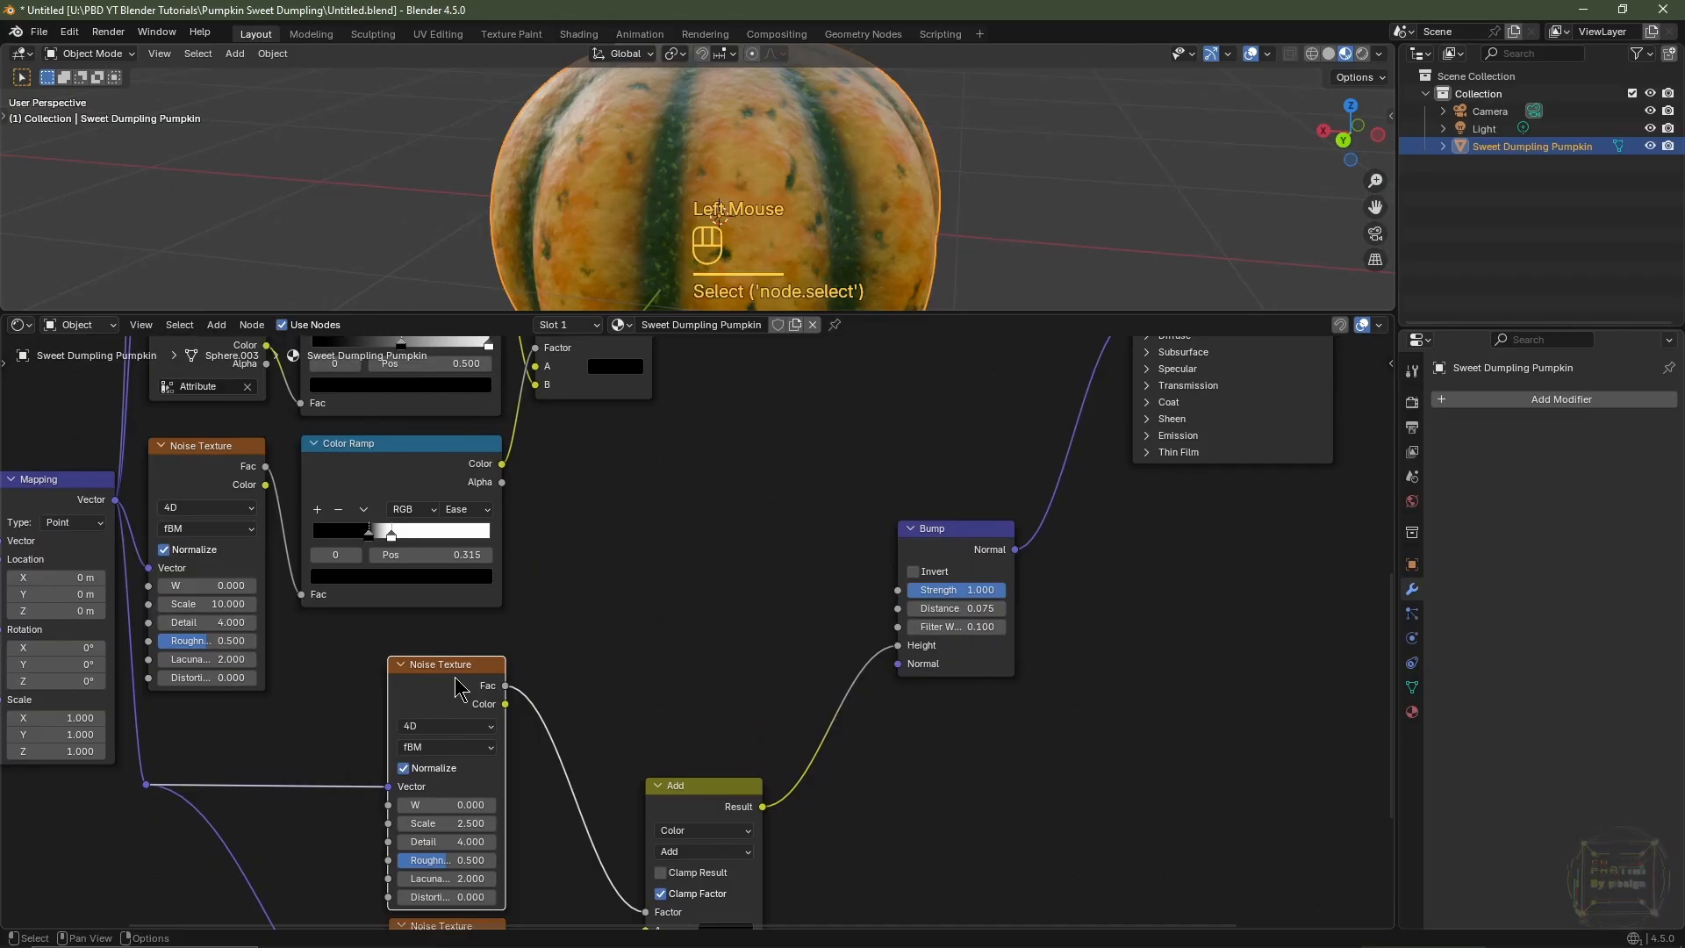
pyautogui.hotkey('shift', 'ctrl', 'd')
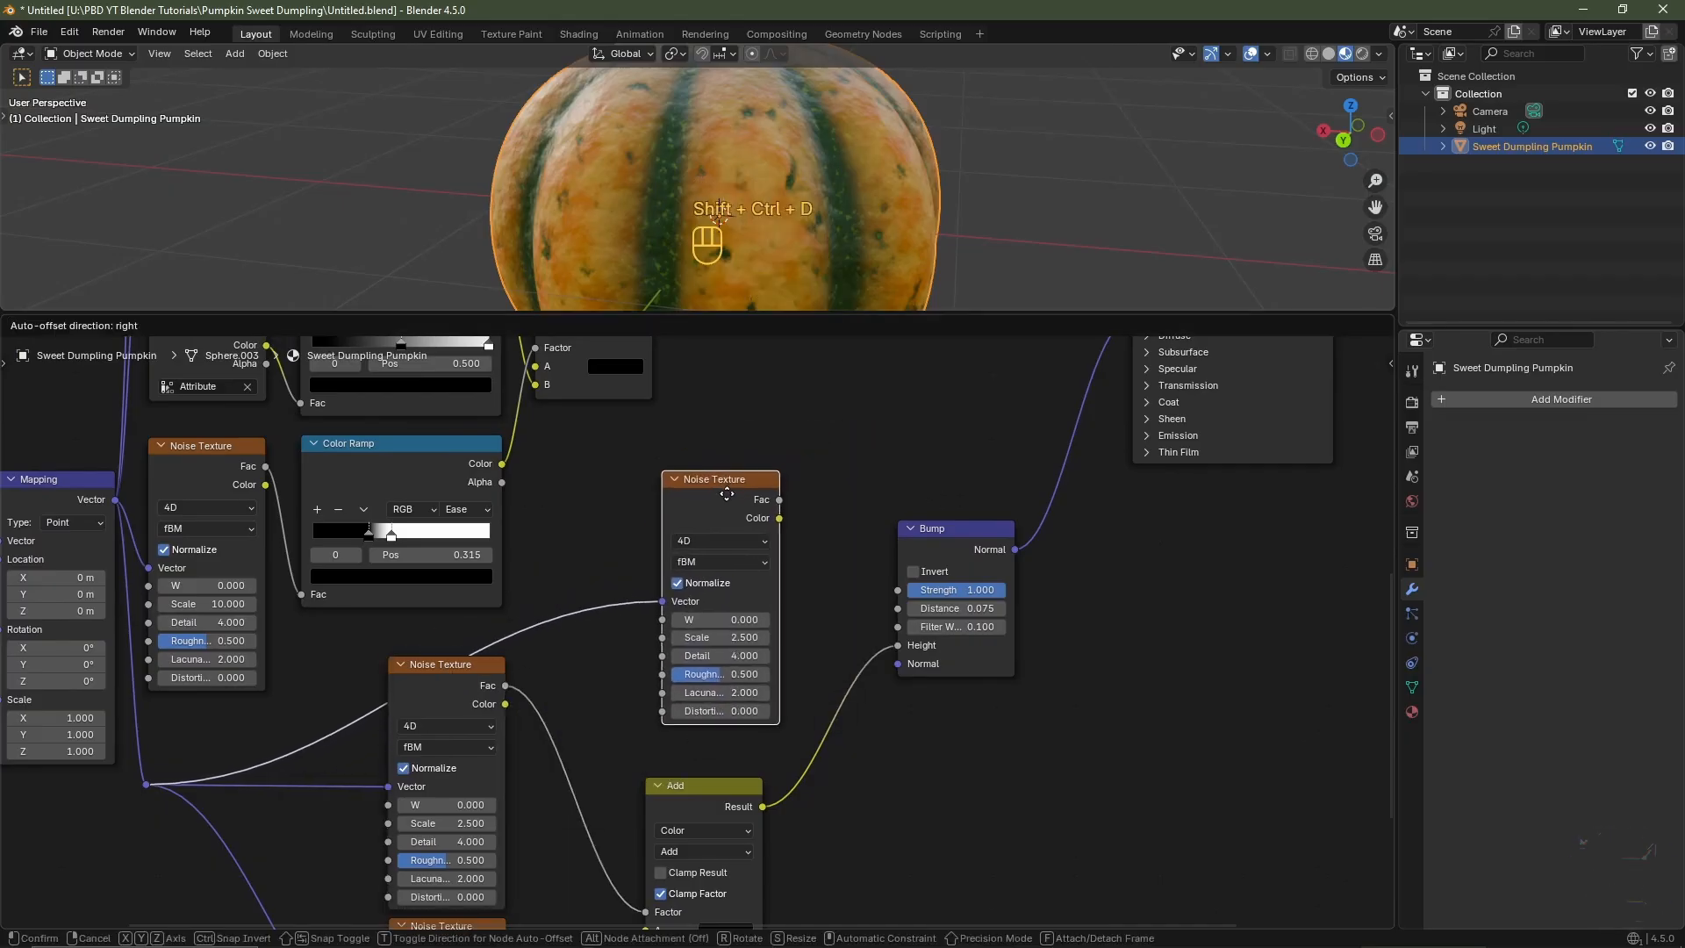
pyautogui.click(642, 456)
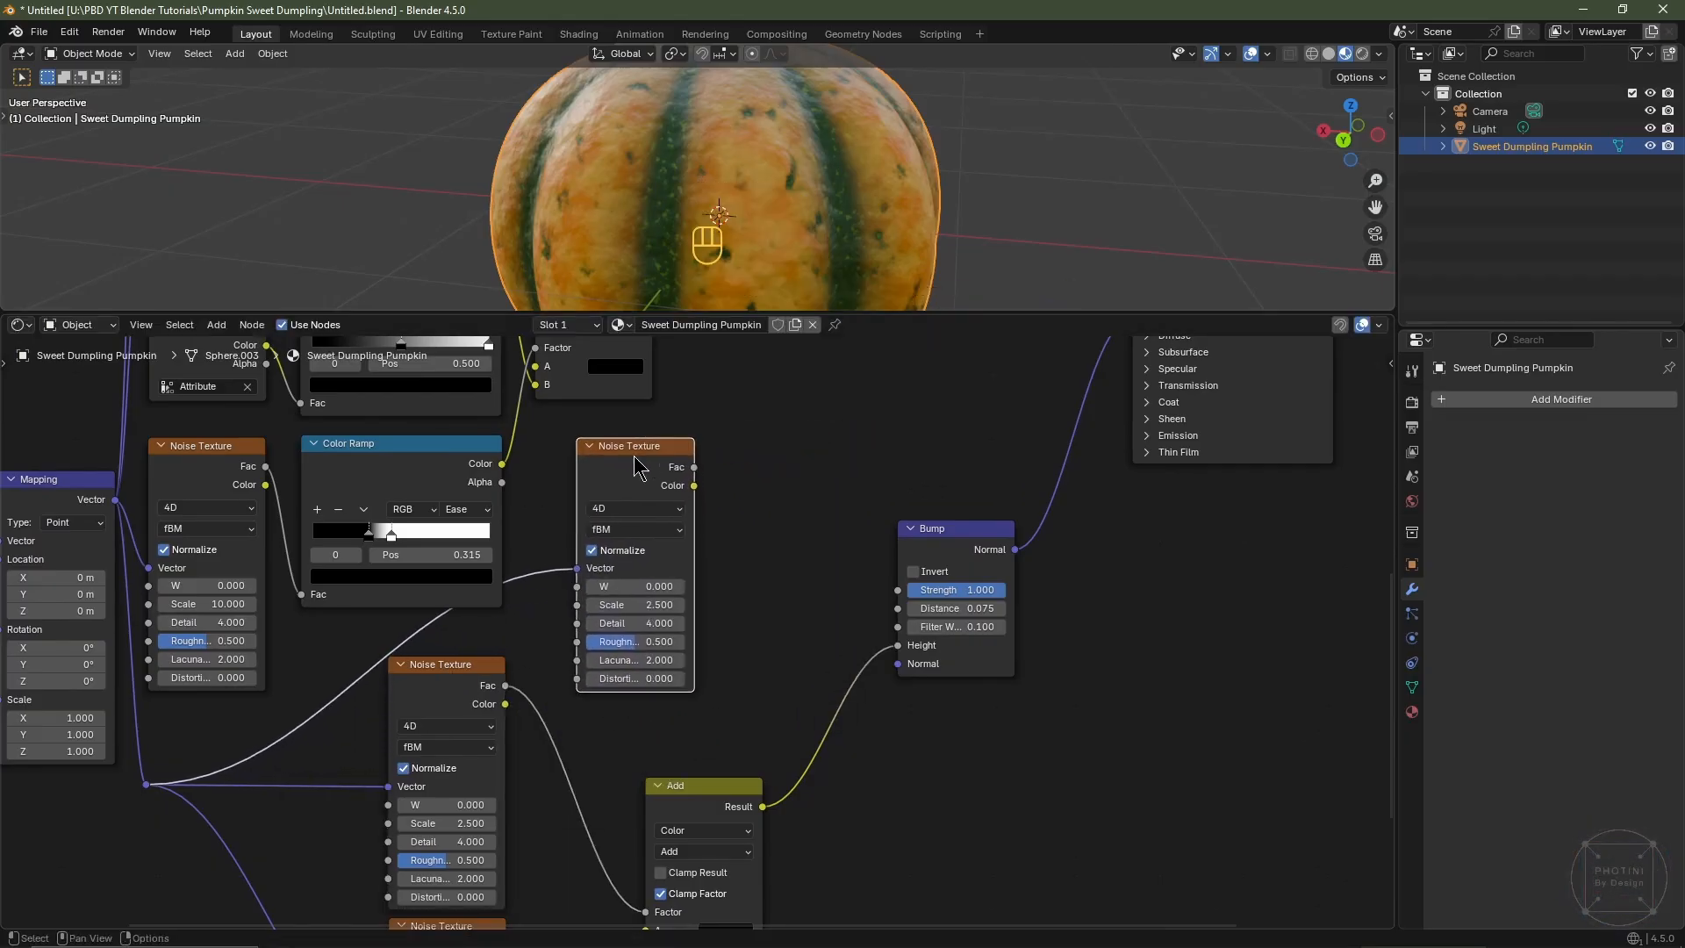
pyautogui.click(645, 605)
pyautogui.write('5')
pyautogui.press('Return')
# - Link the new noise's Fac to the Principled BSDF's Roughness and insert a Color Ramp on that link
pyautogui.moveTo(718, 464); pyautogui.dragTo(566, 645, button='middle')
pyautogui.moveTo(543, 648); pyautogui.dragTo(979, 444)
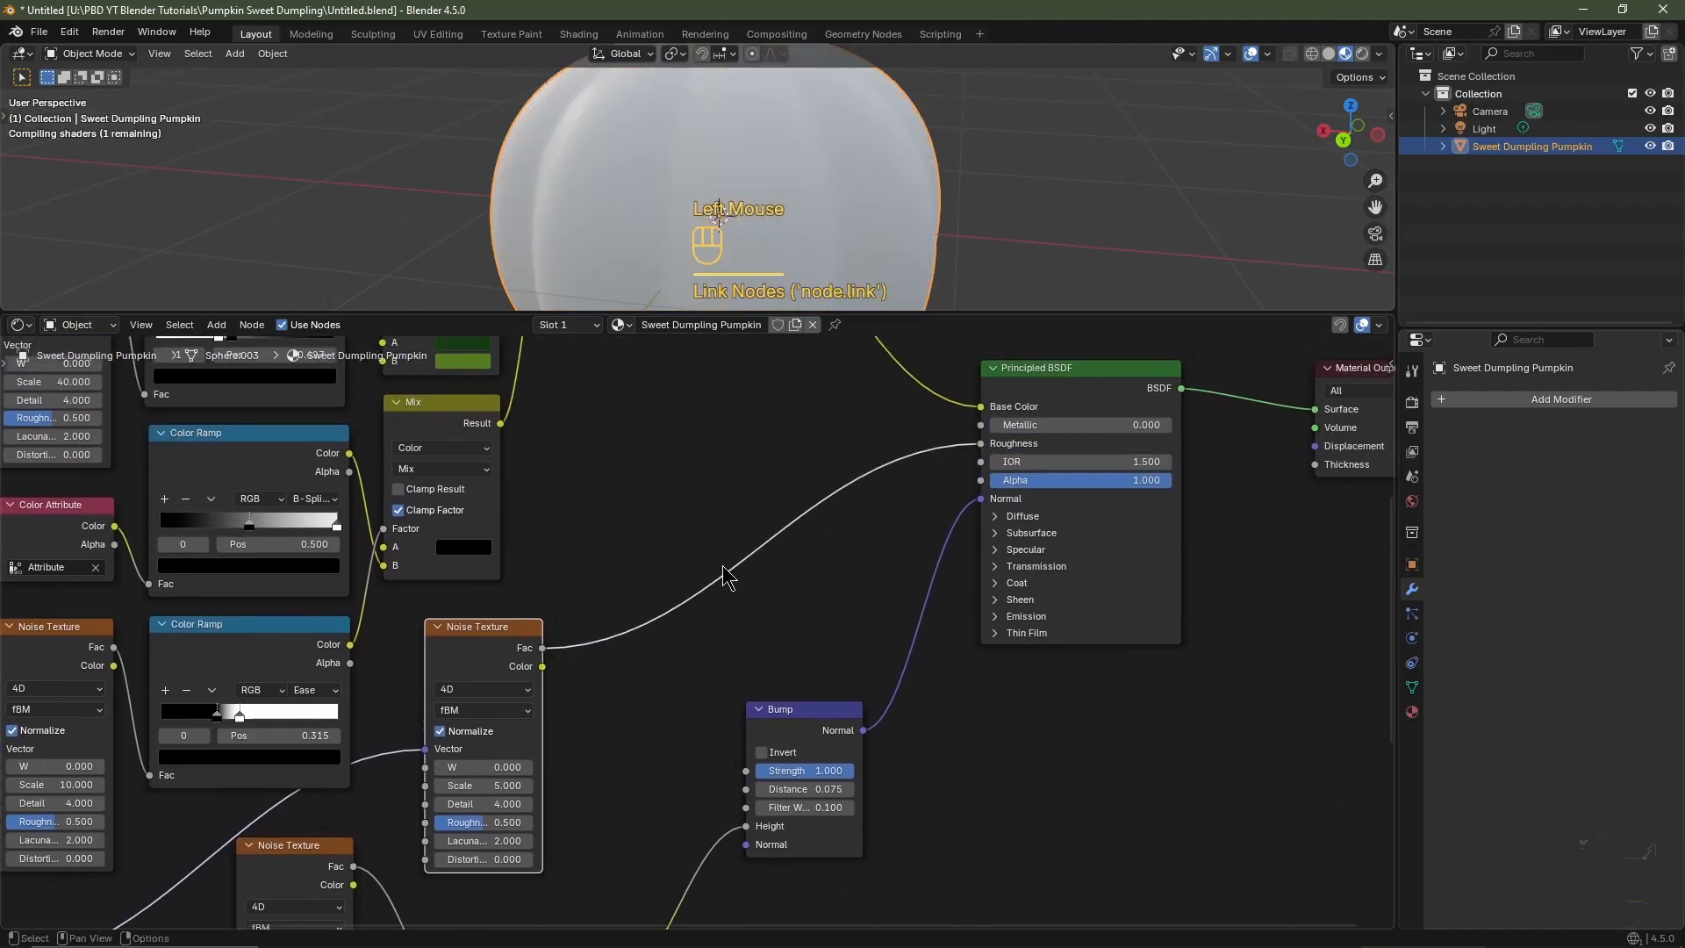
pyautogui.hotkey('shift', 'a')
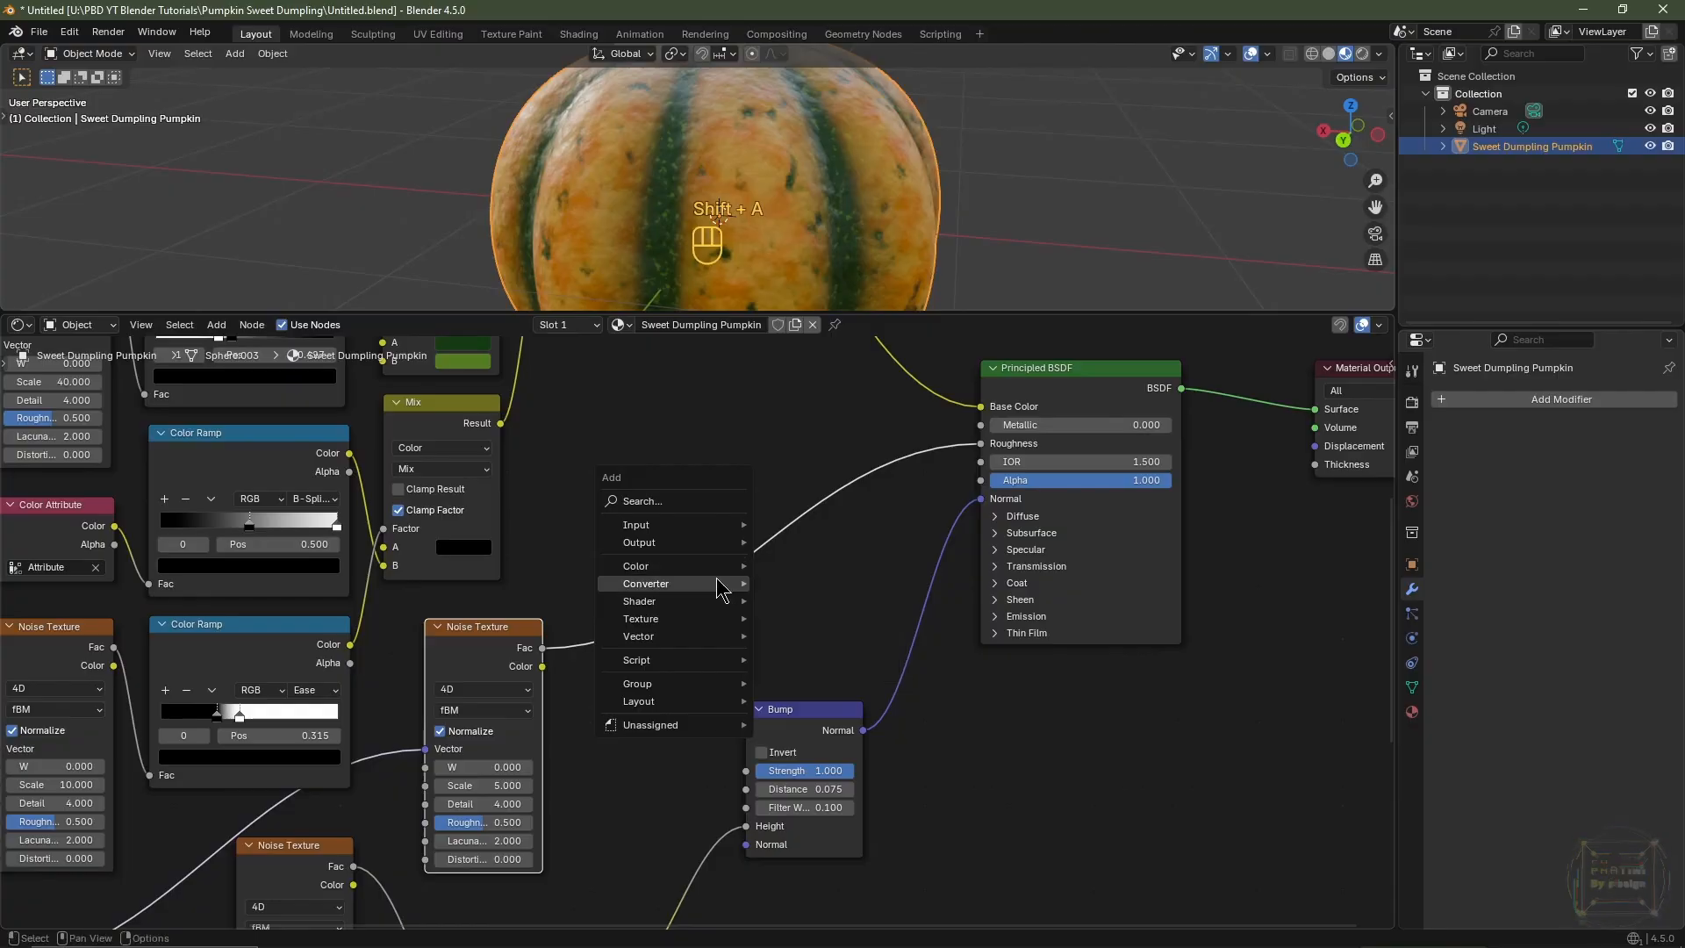
pyautogui.moveTo(713, 582)
pyautogui.click(808, 617)
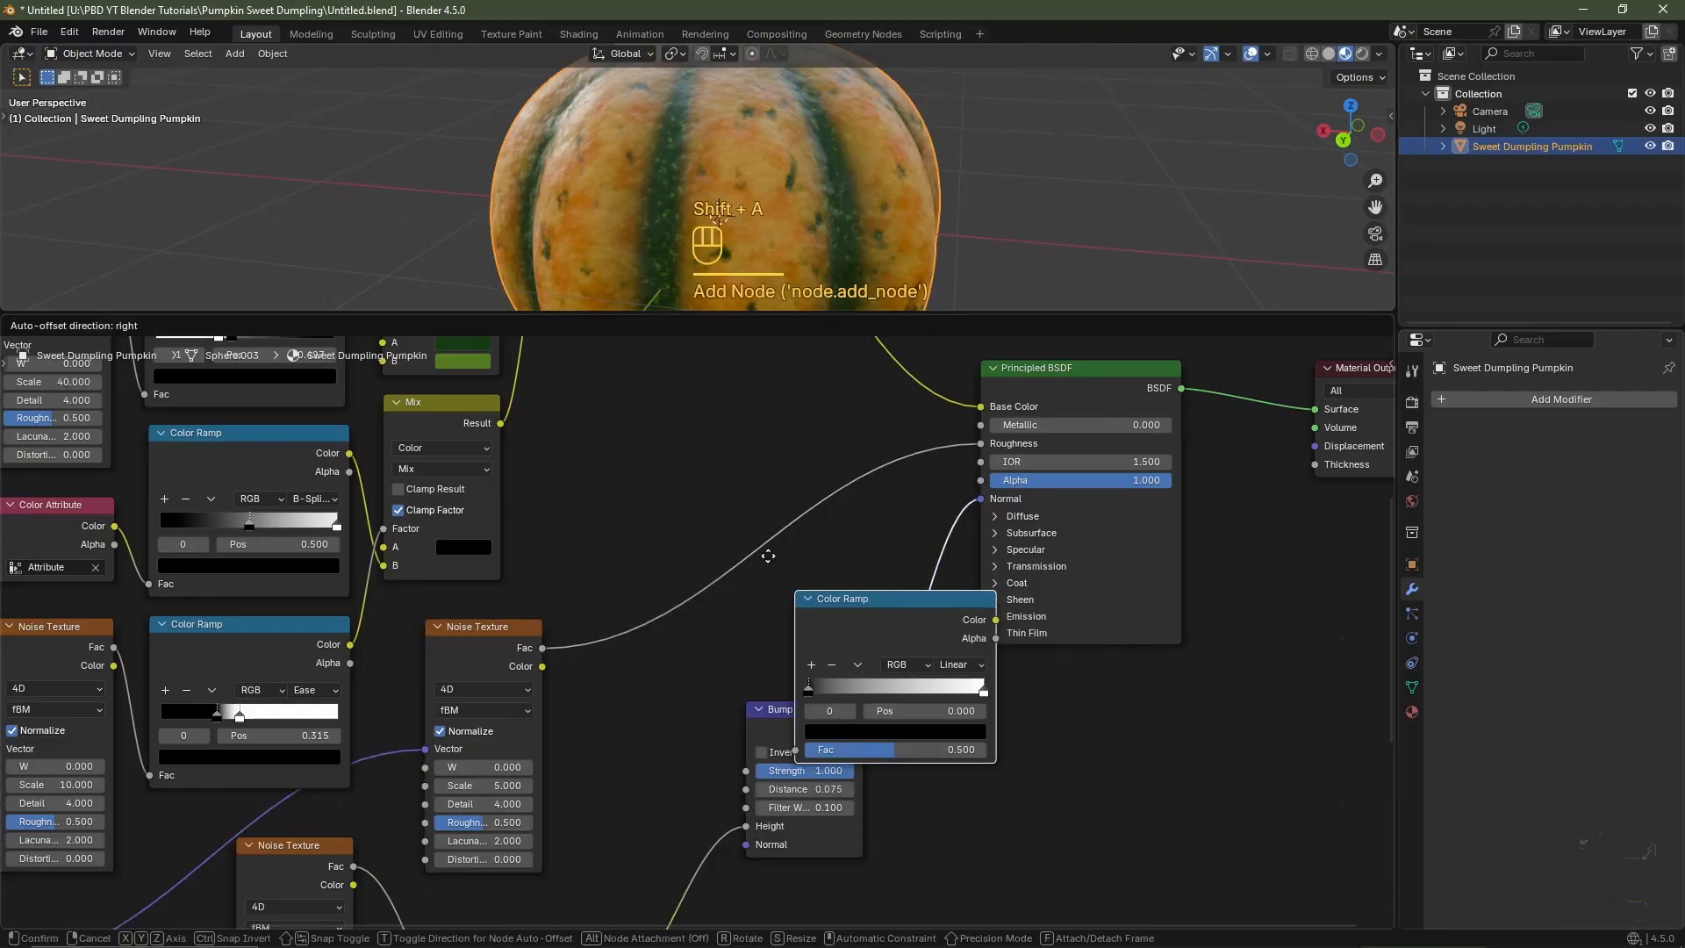
pyautogui.click(633, 492)
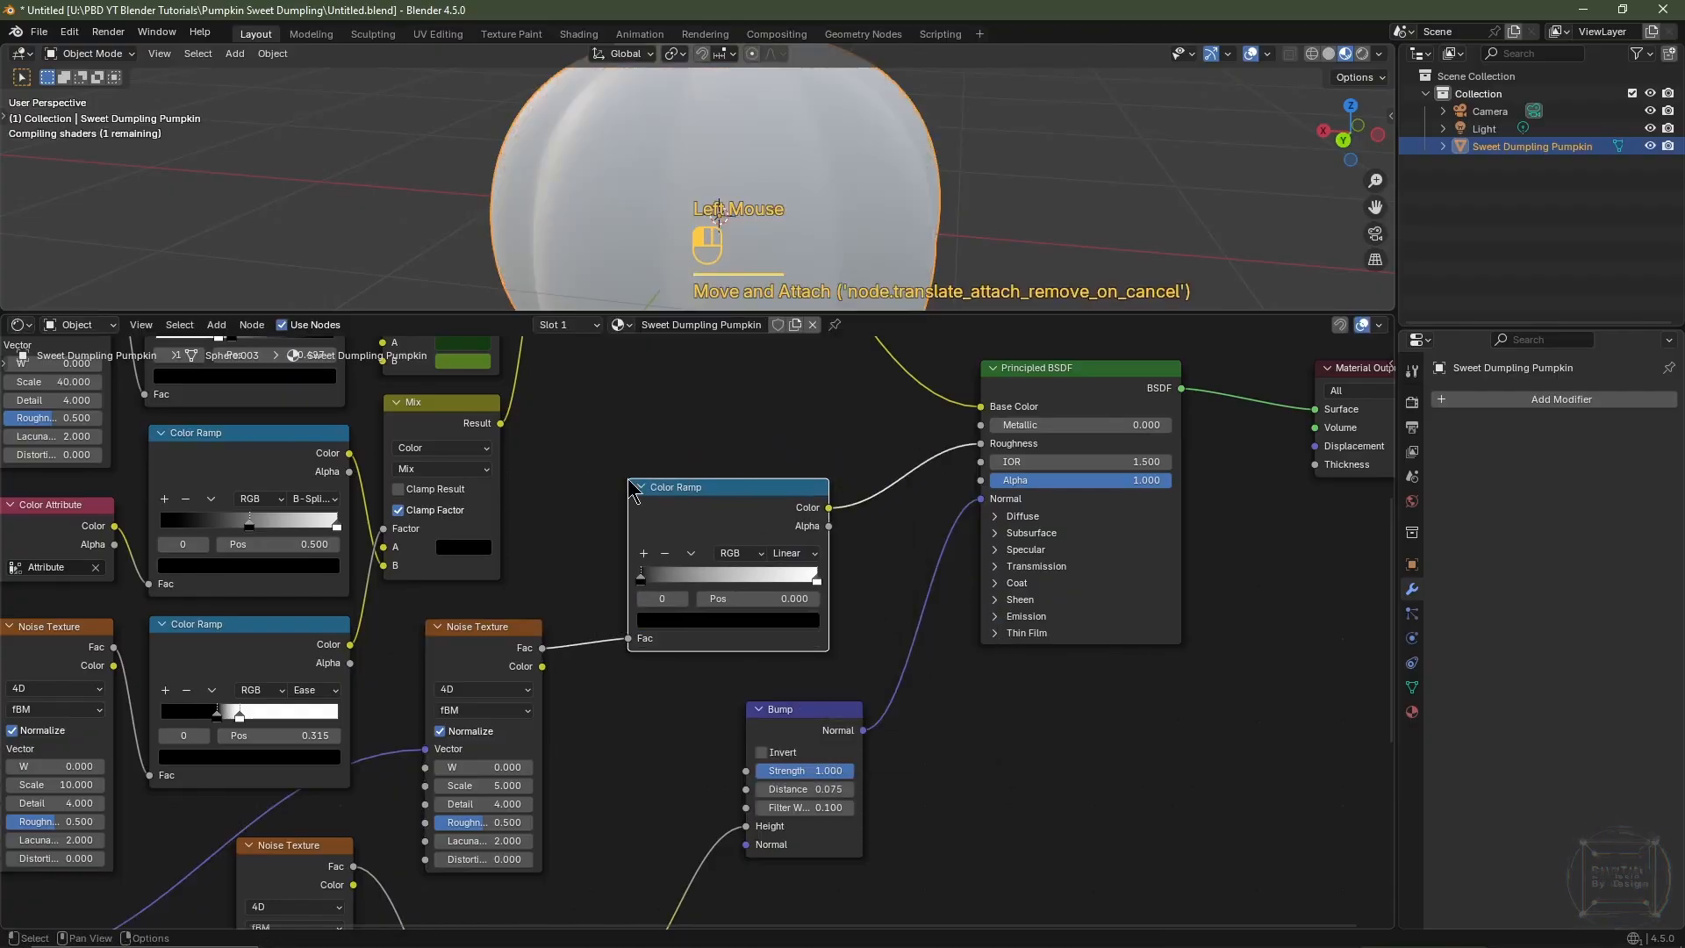
# - Set the roughness Color Ramp's interpolation to Ease and its black stop's Value to 0.25
pyautogui.click(794, 554)
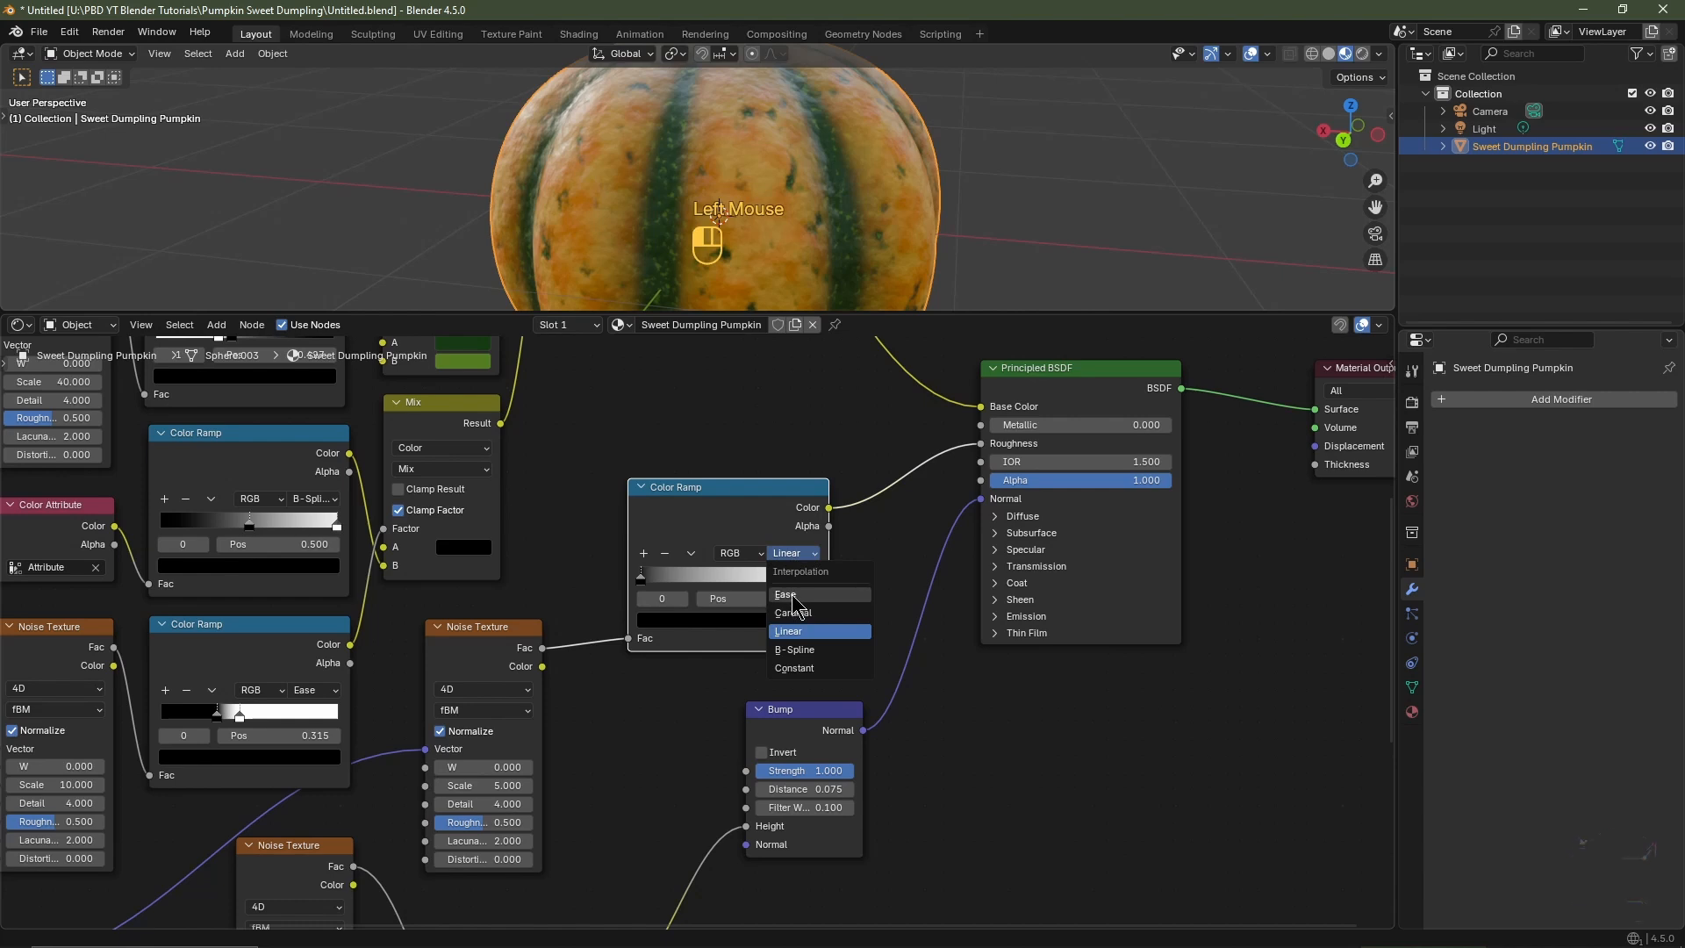
pyautogui.click(792, 596)
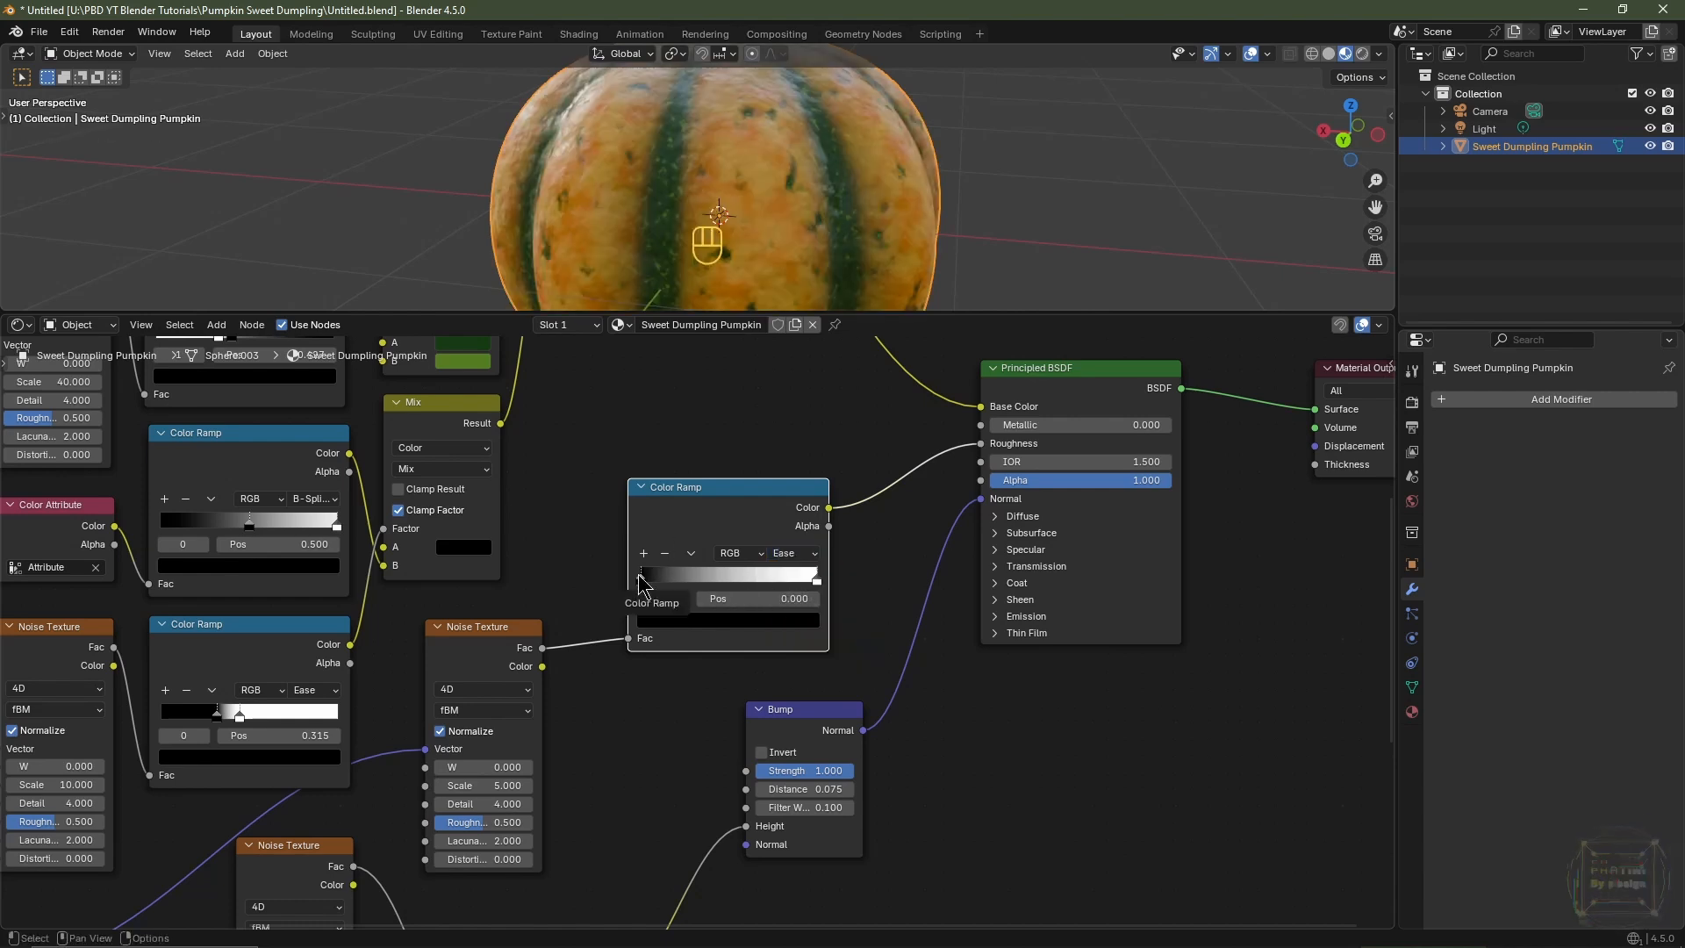
pyautogui.click(709, 621)
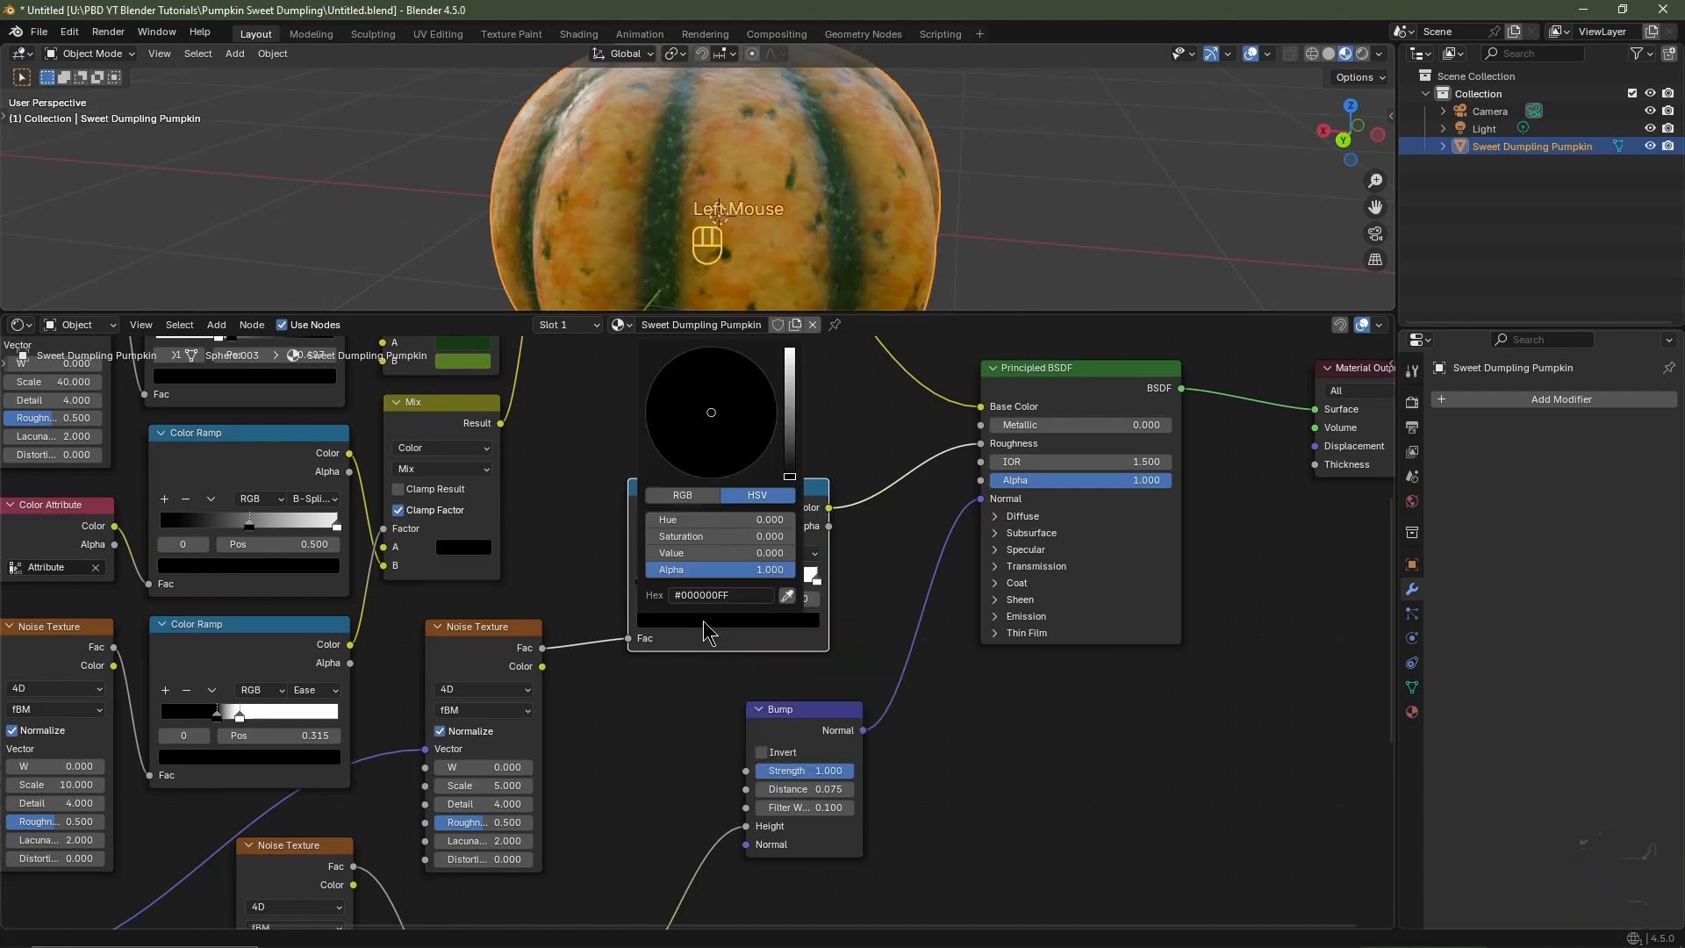
pyautogui.click(712, 554)
pyautogui.write('.')
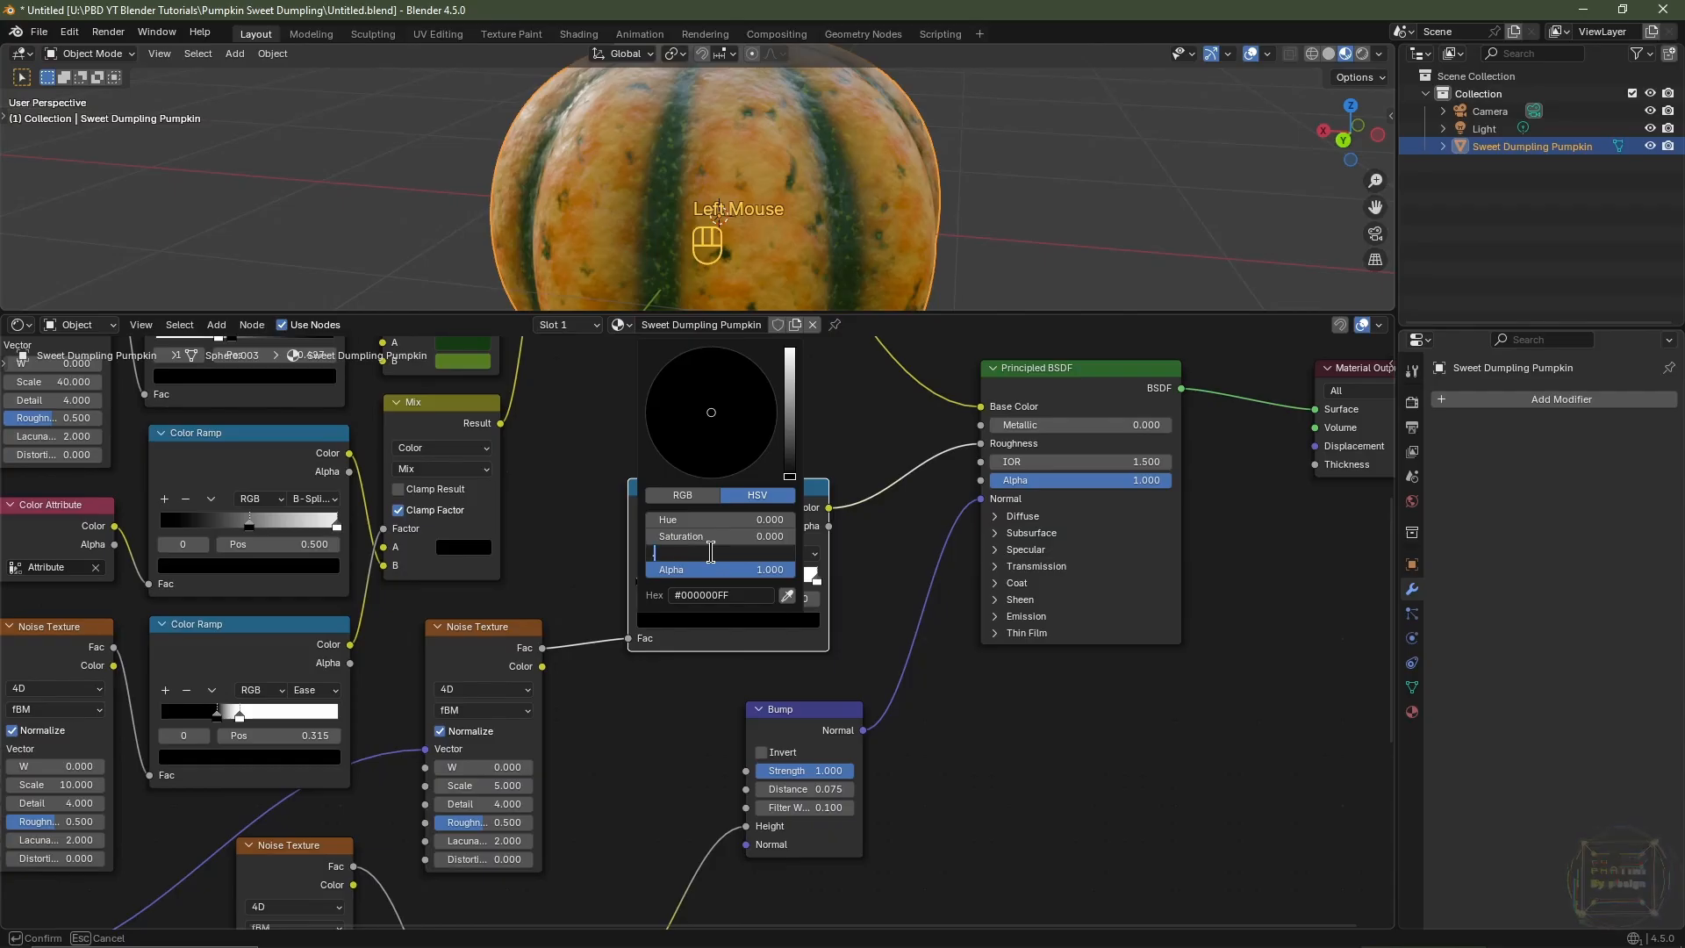
pyautogui.write('25')
pyautogui.press('Return')
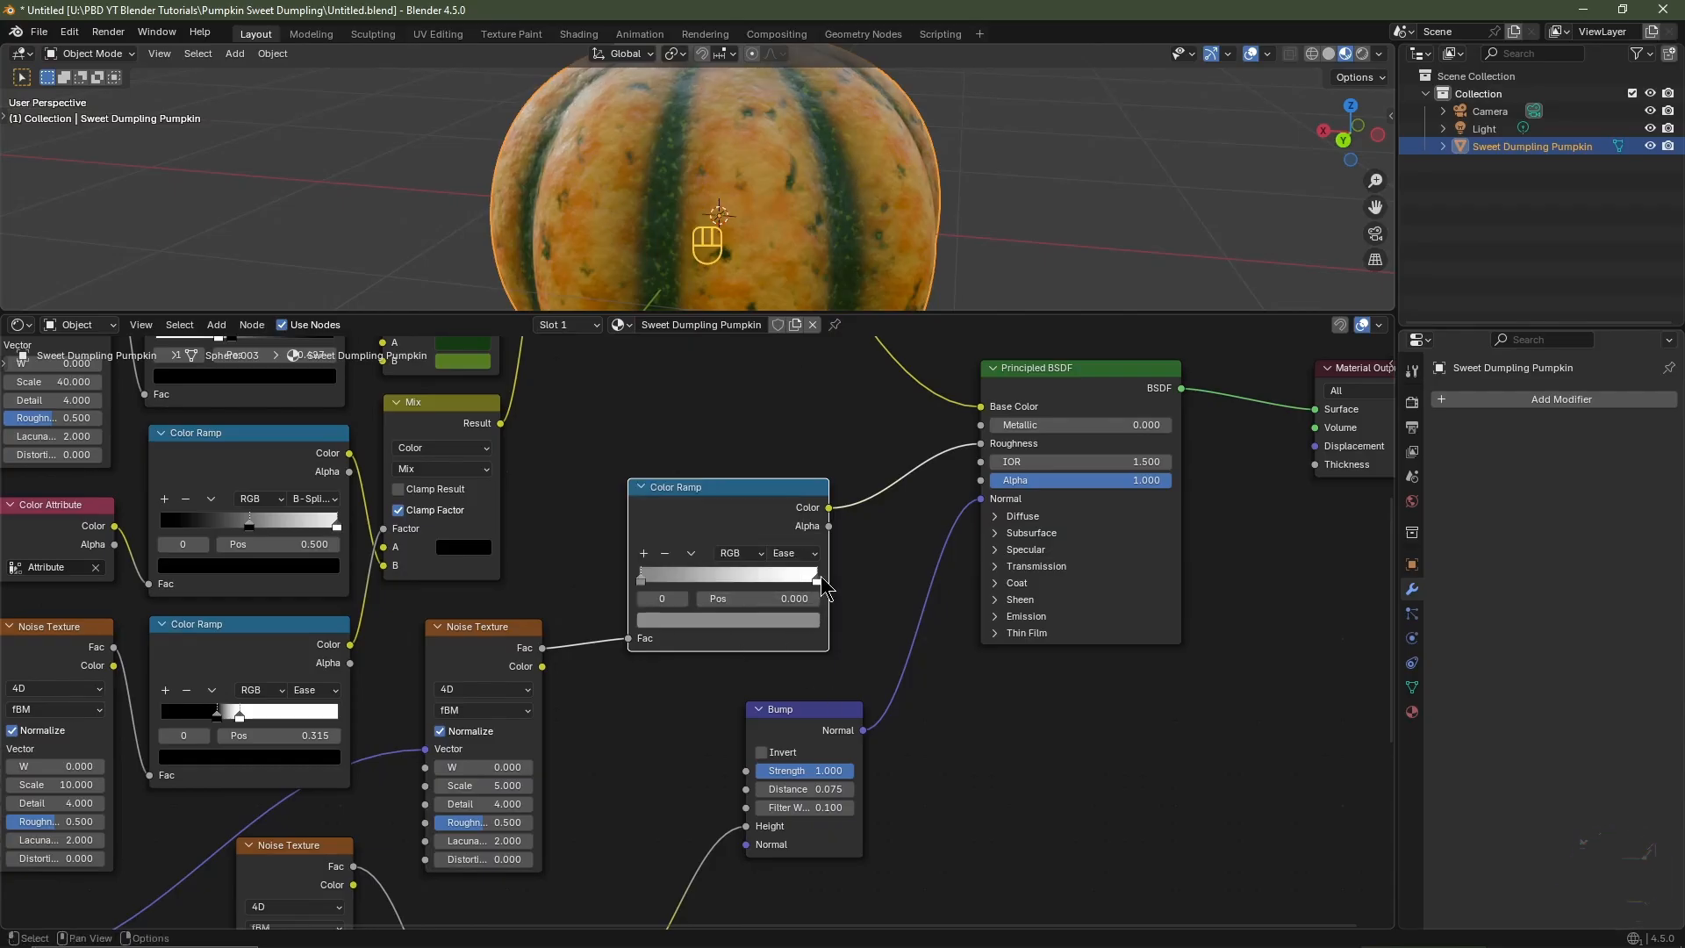
# - Lower the Value of the roughness Color Ramp's white stop to make it light grey
pyautogui.click(818, 577)
pyautogui.click(766, 619)
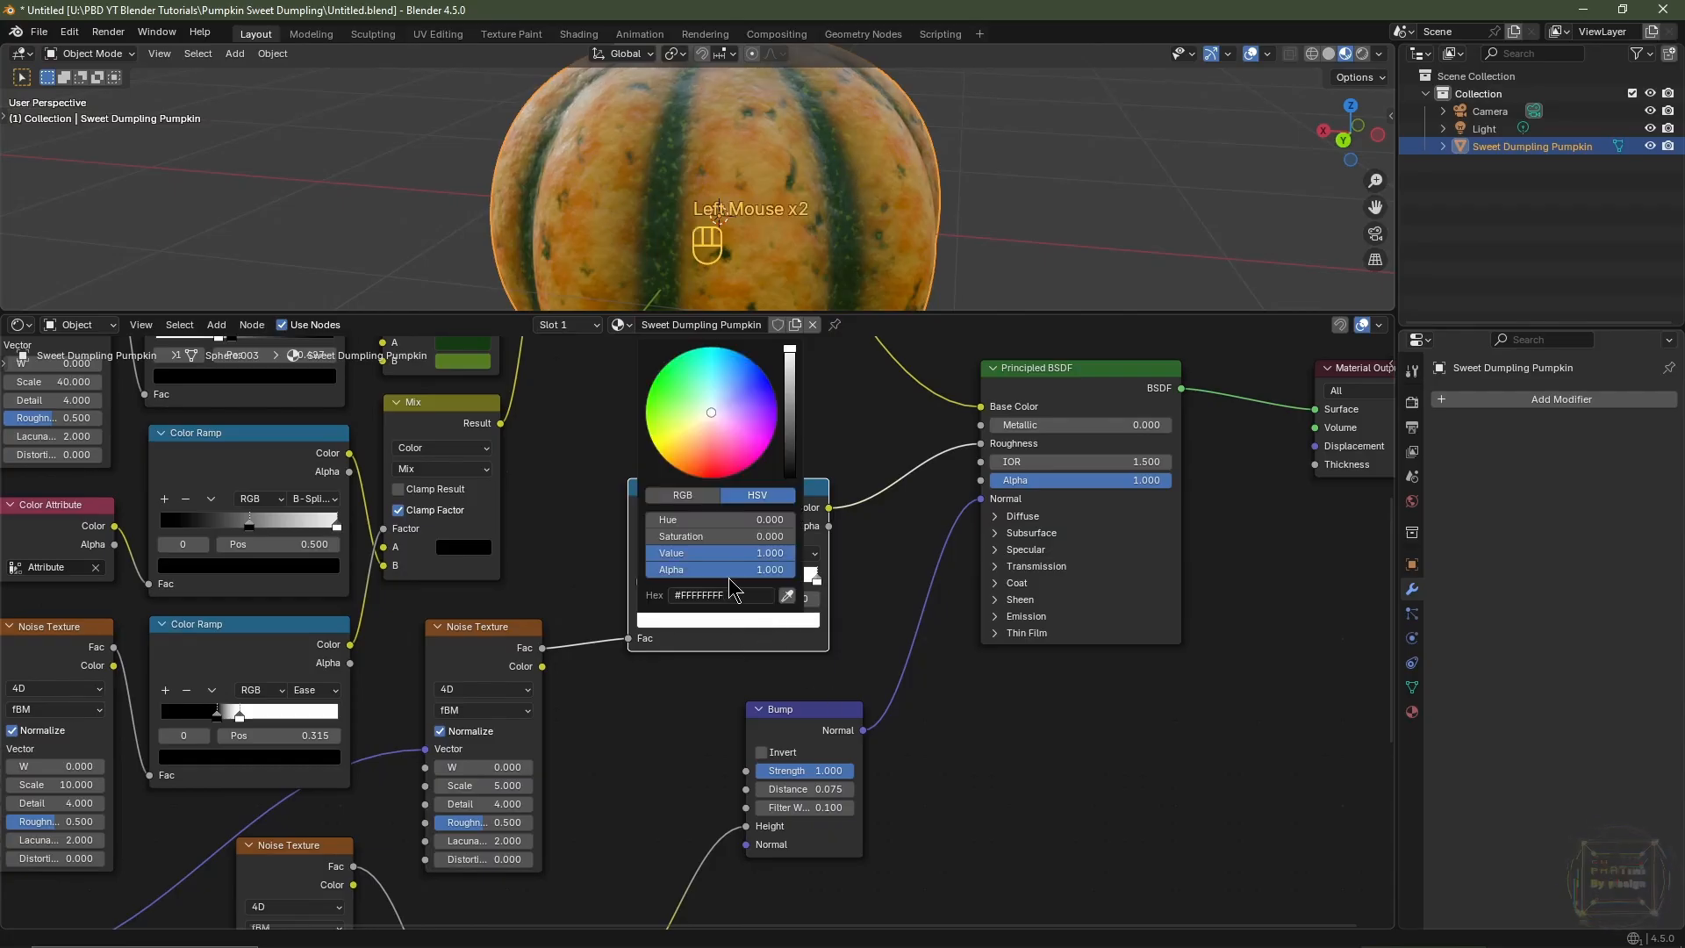
pyautogui.moveTo(734, 558); pyautogui.dragTo(734, 557)
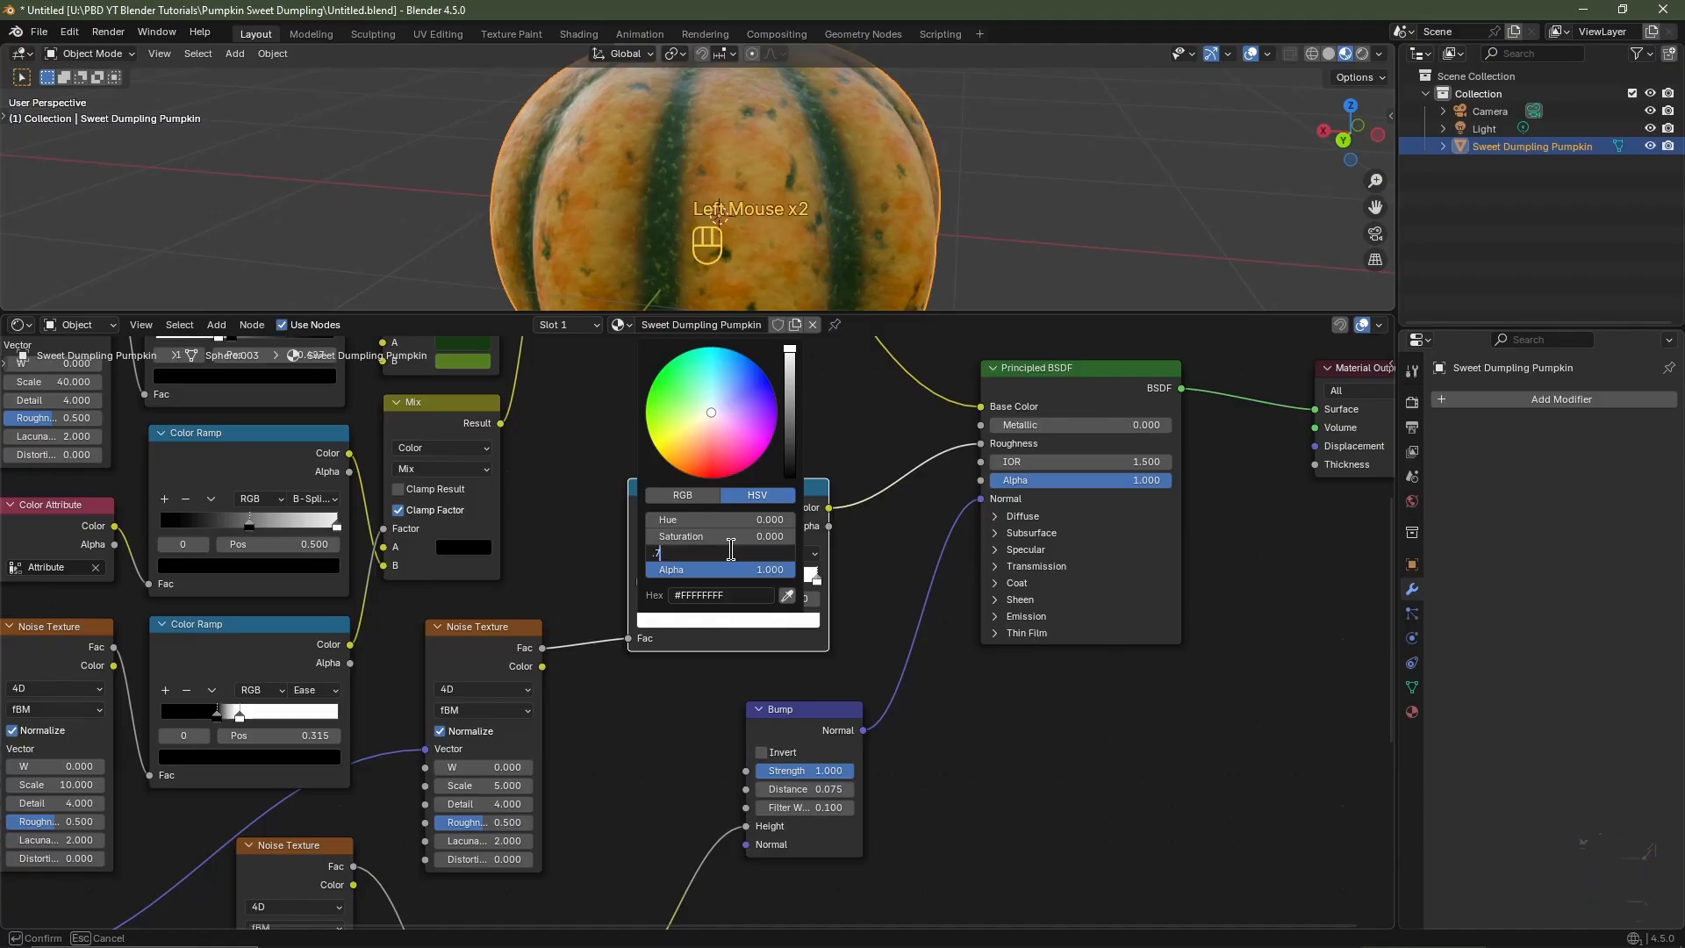
pyautogui.press('Return')
# - Set W to about 40.1 on the Scale 8 Noise Texture that drives the orange color variation
pyautogui.scroll(-2, 706, 210)
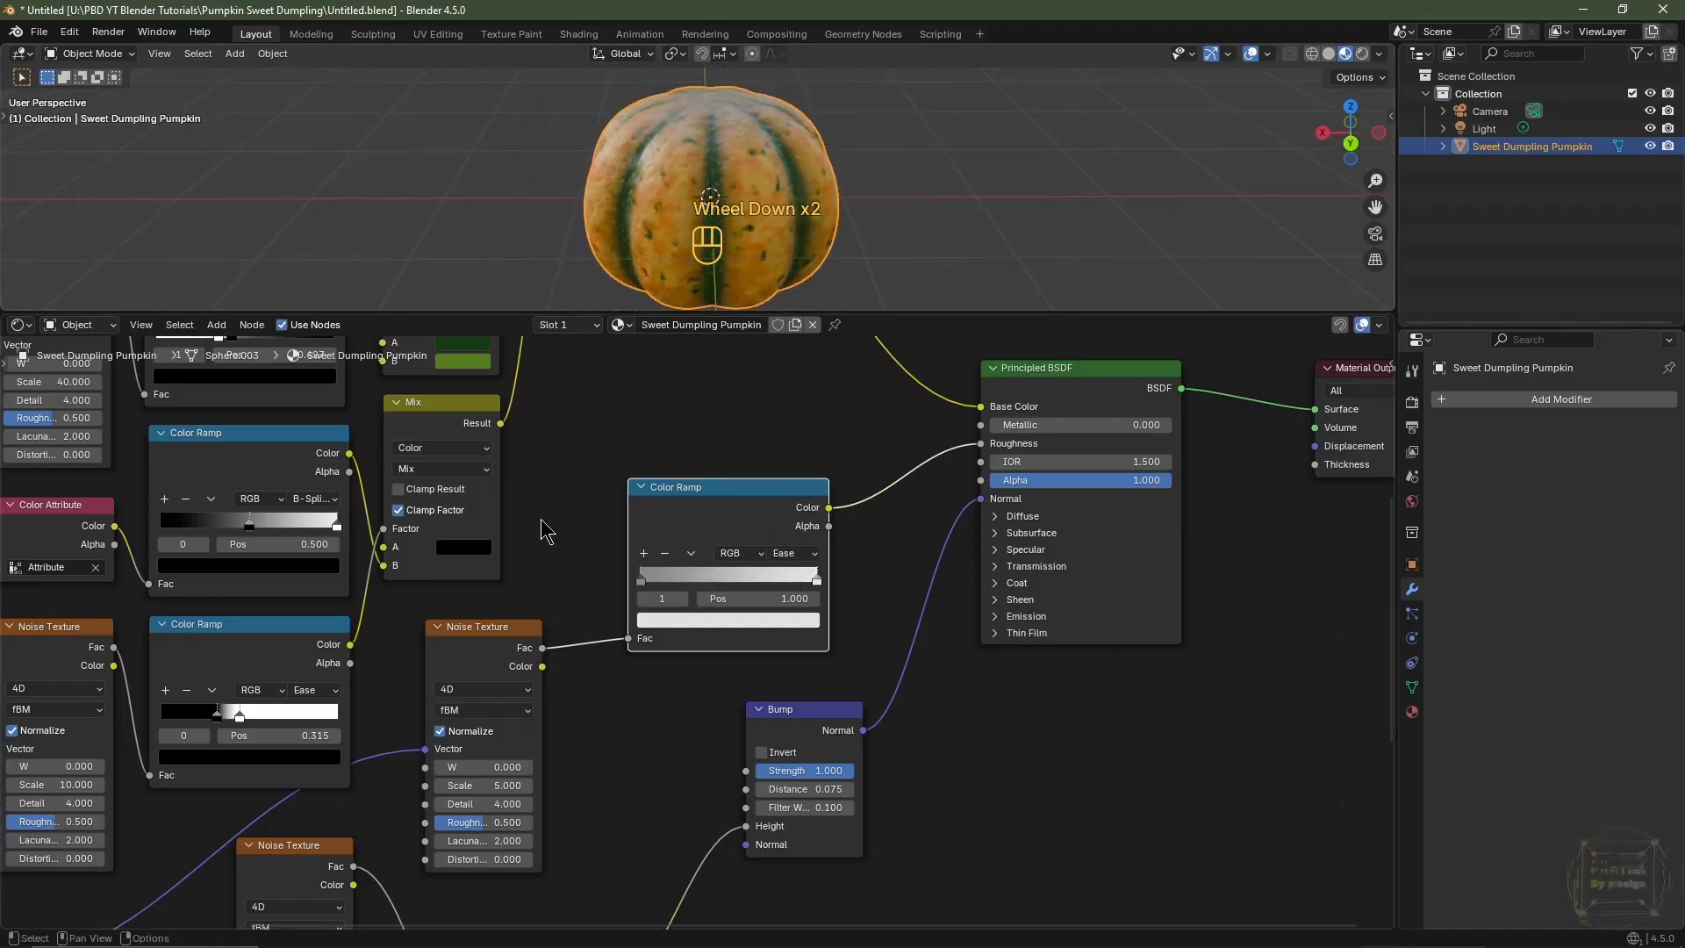
pyautogui.scroll(-2, 541, 519)
pyautogui.moveTo(540, 520); pyautogui.dragTo(489, 373, button='middle')
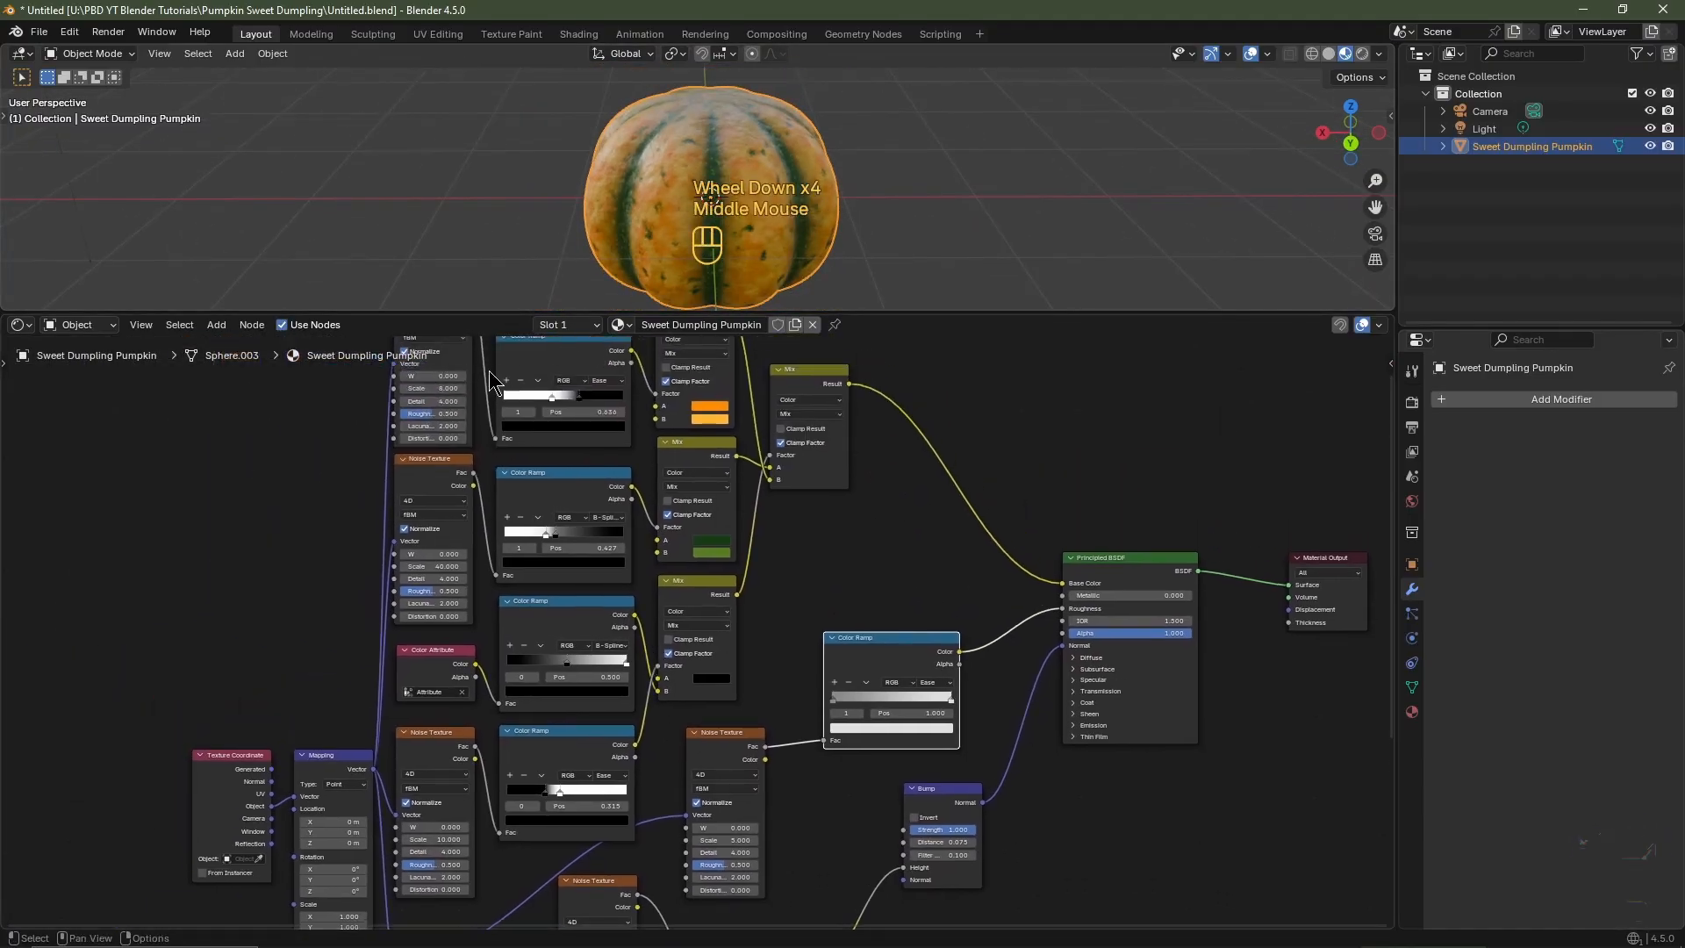
pyautogui.scroll(2, 456, 469)
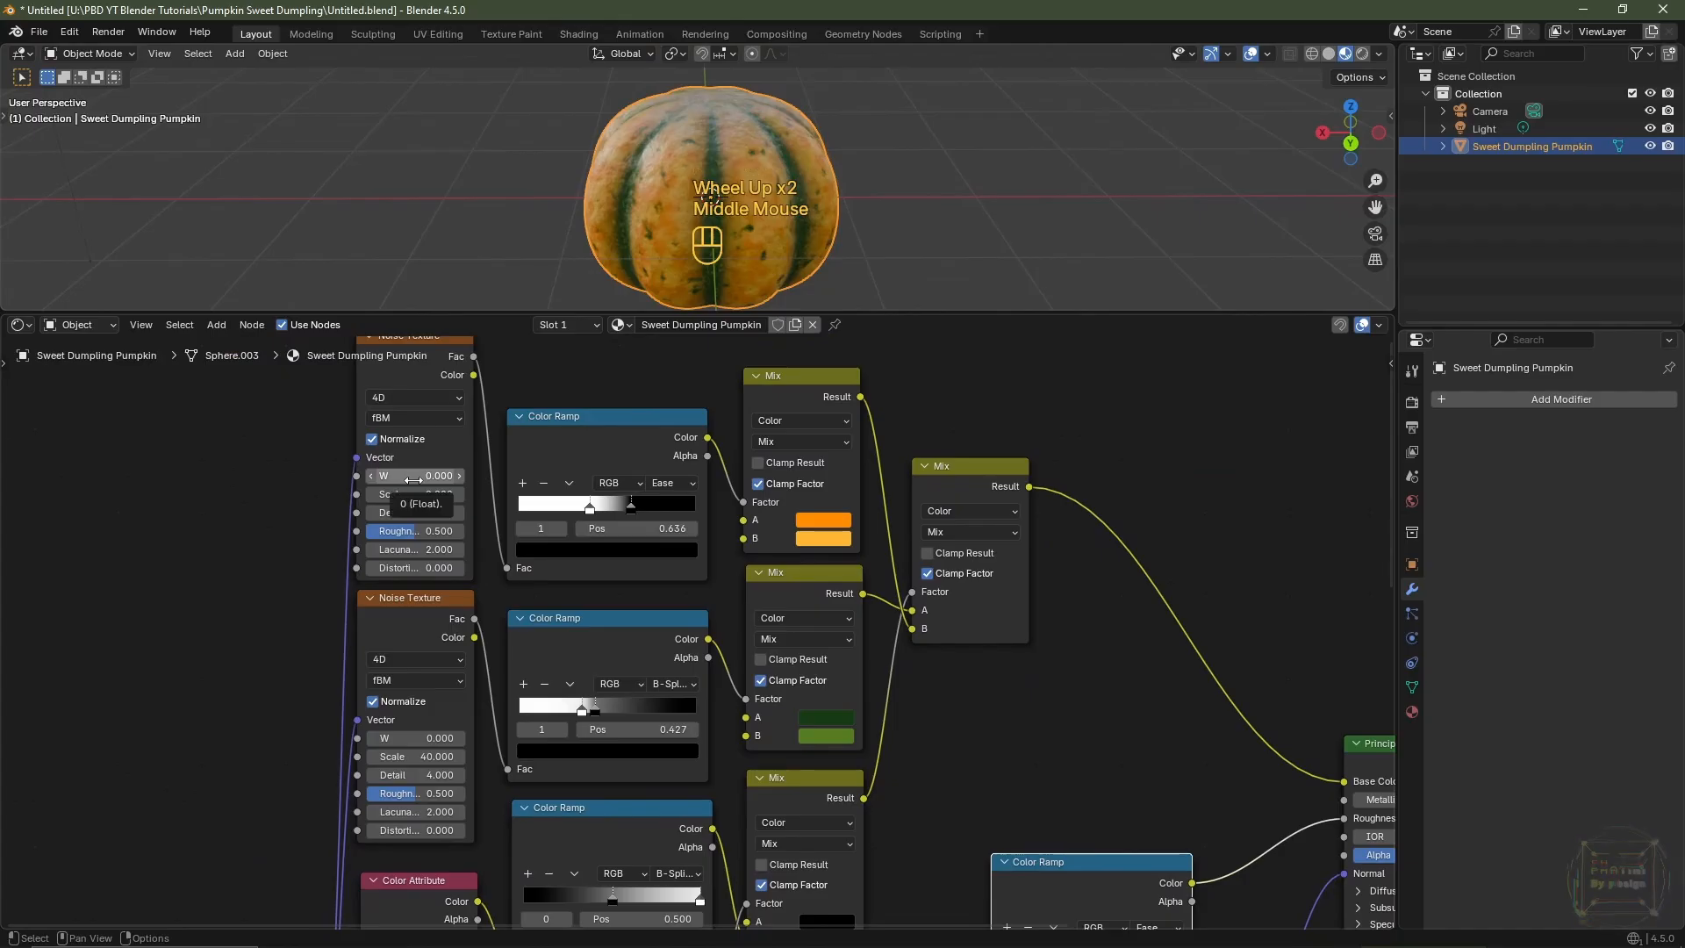
pyautogui.moveTo(412, 478); pyautogui.dragTo(463, 544, button='middle')
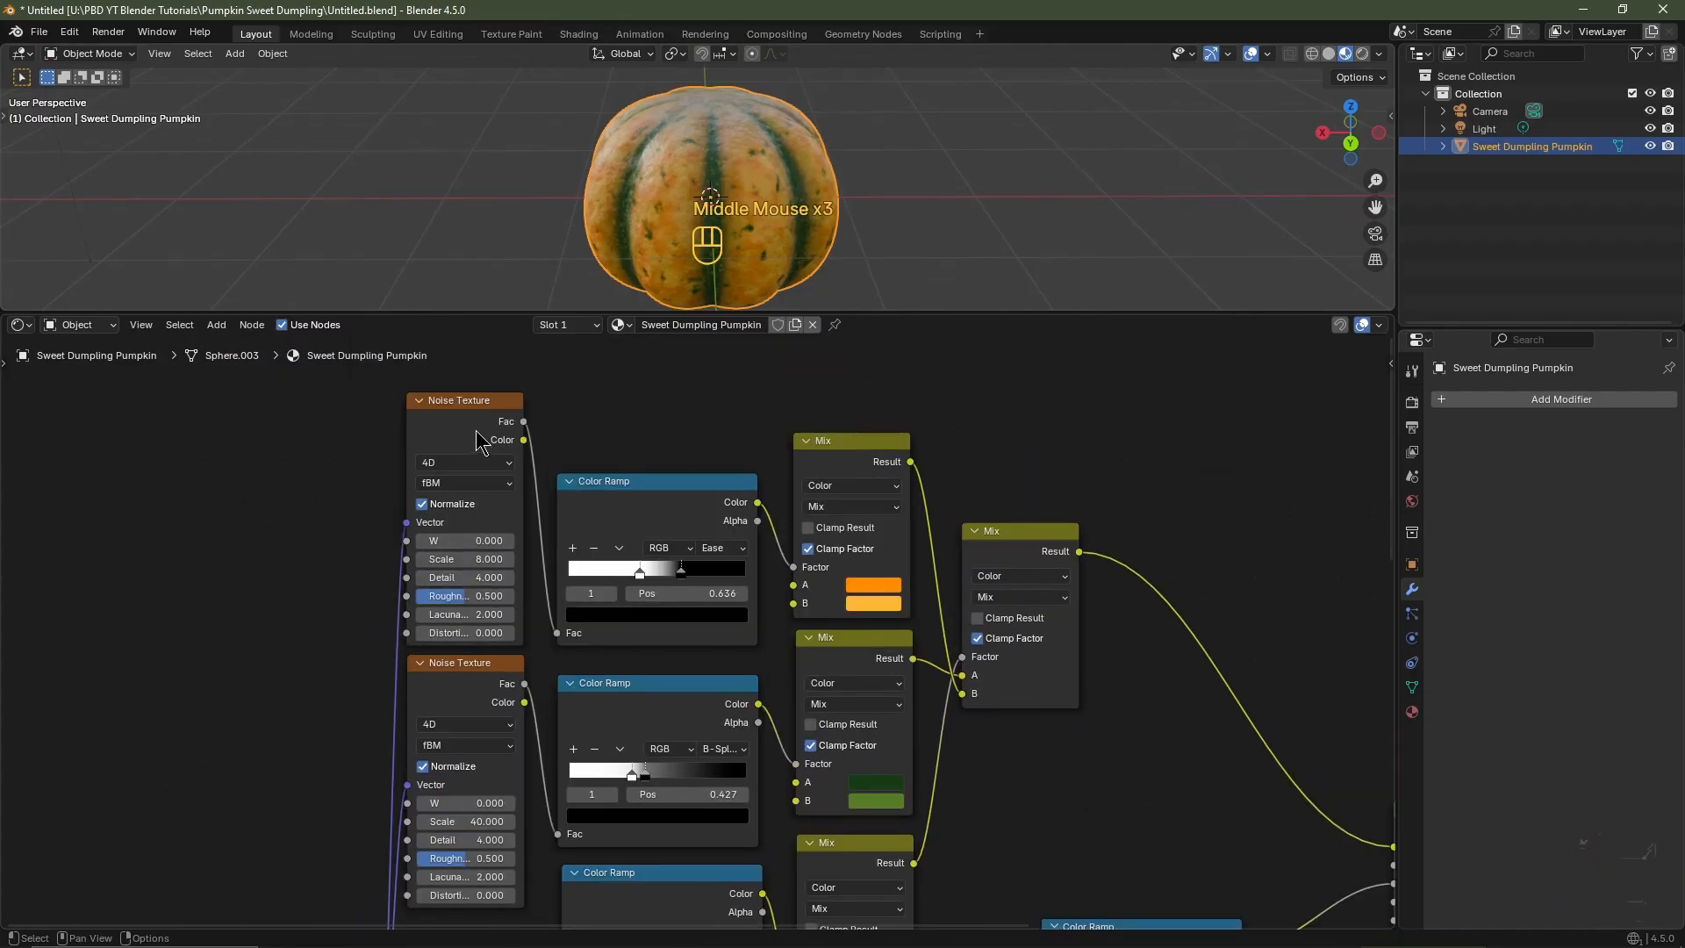
pyautogui.click(472, 542)
pyautogui.moveTo(460, 540); pyautogui.dragTo(544, 541)
# - Increase W on the Scale 40 Noise Texture and set W to about 26.7 on the Scale 10 one
pyautogui.moveTo(537, 794); pyautogui.dragTo(539, 598, button='middle')
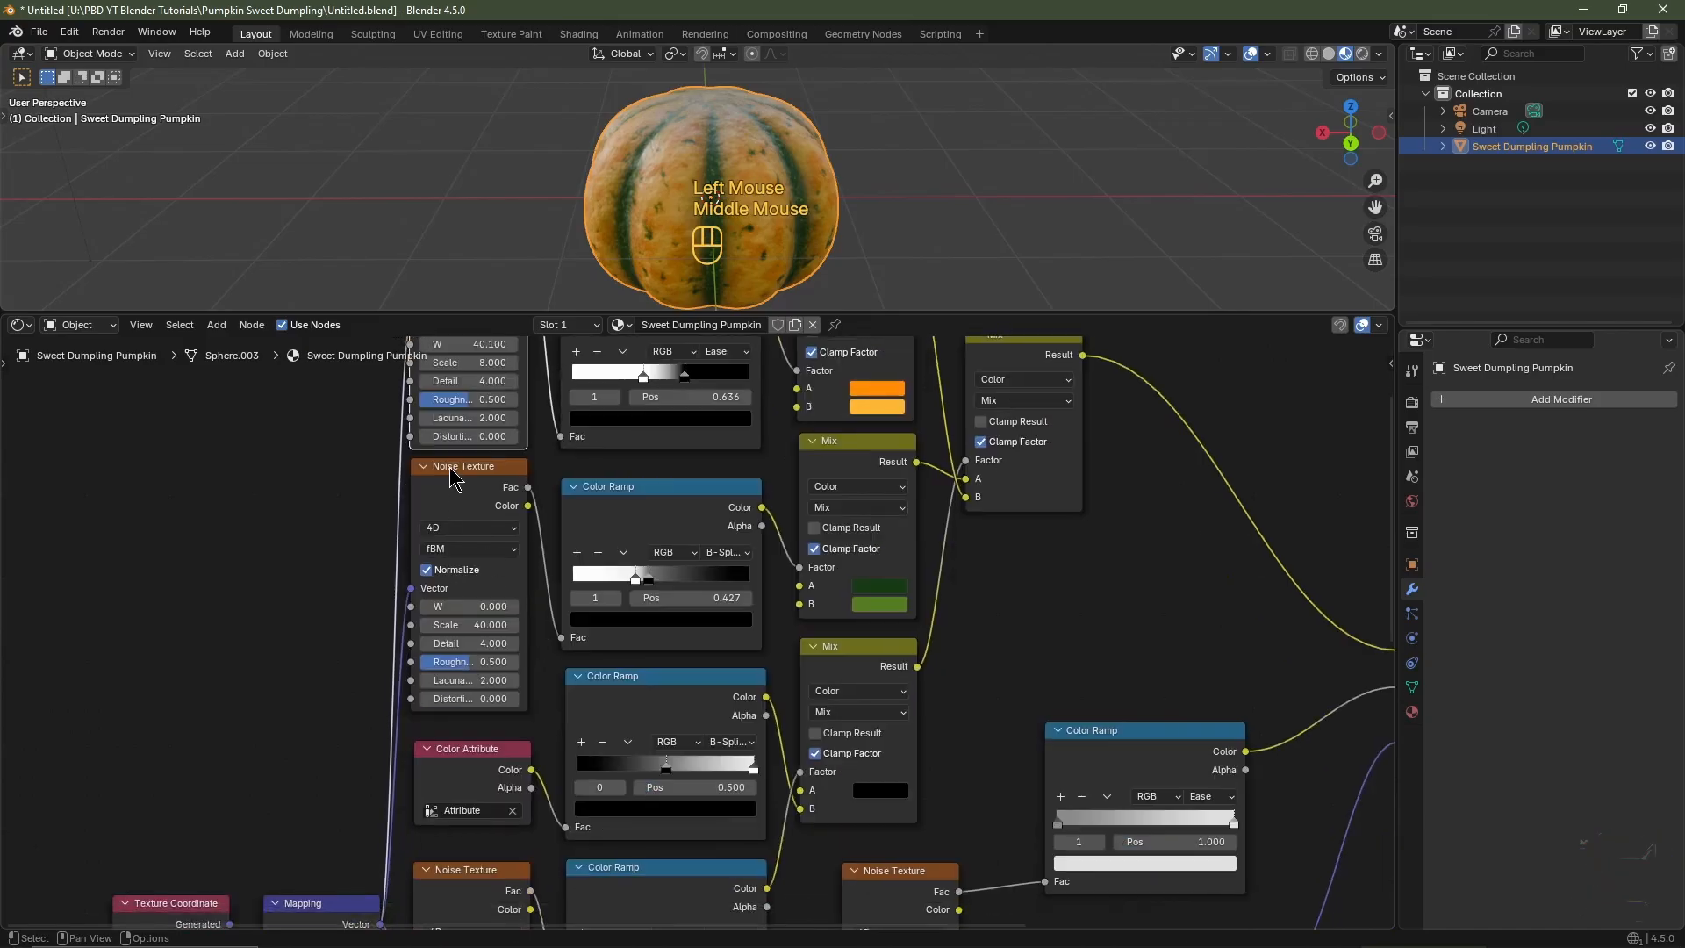
pyautogui.click(453, 471)
pyautogui.moveTo(445, 607); pyautogui.dragTo(473, 606)
pyautogui.moveTo(566, 789); pyautogui.dragTo(535, 338, button='middle')
pyautogui.click(455, 407)
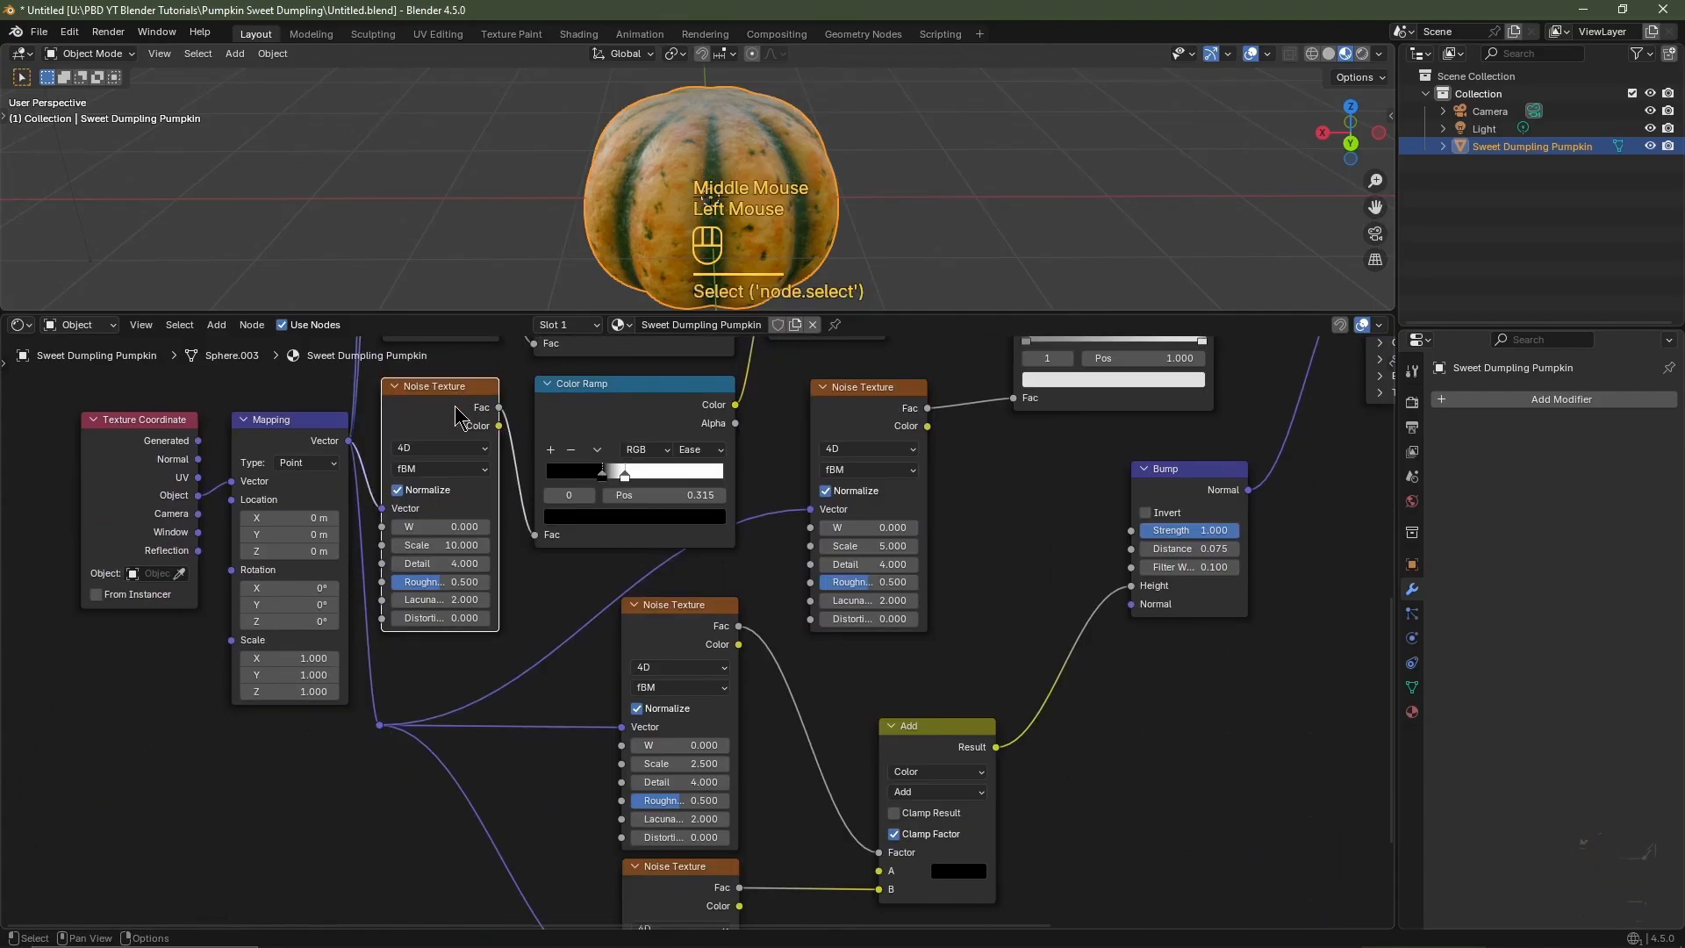
pyautogui.moveTo(444, 526); pyautogui.dragTo(497, 526)
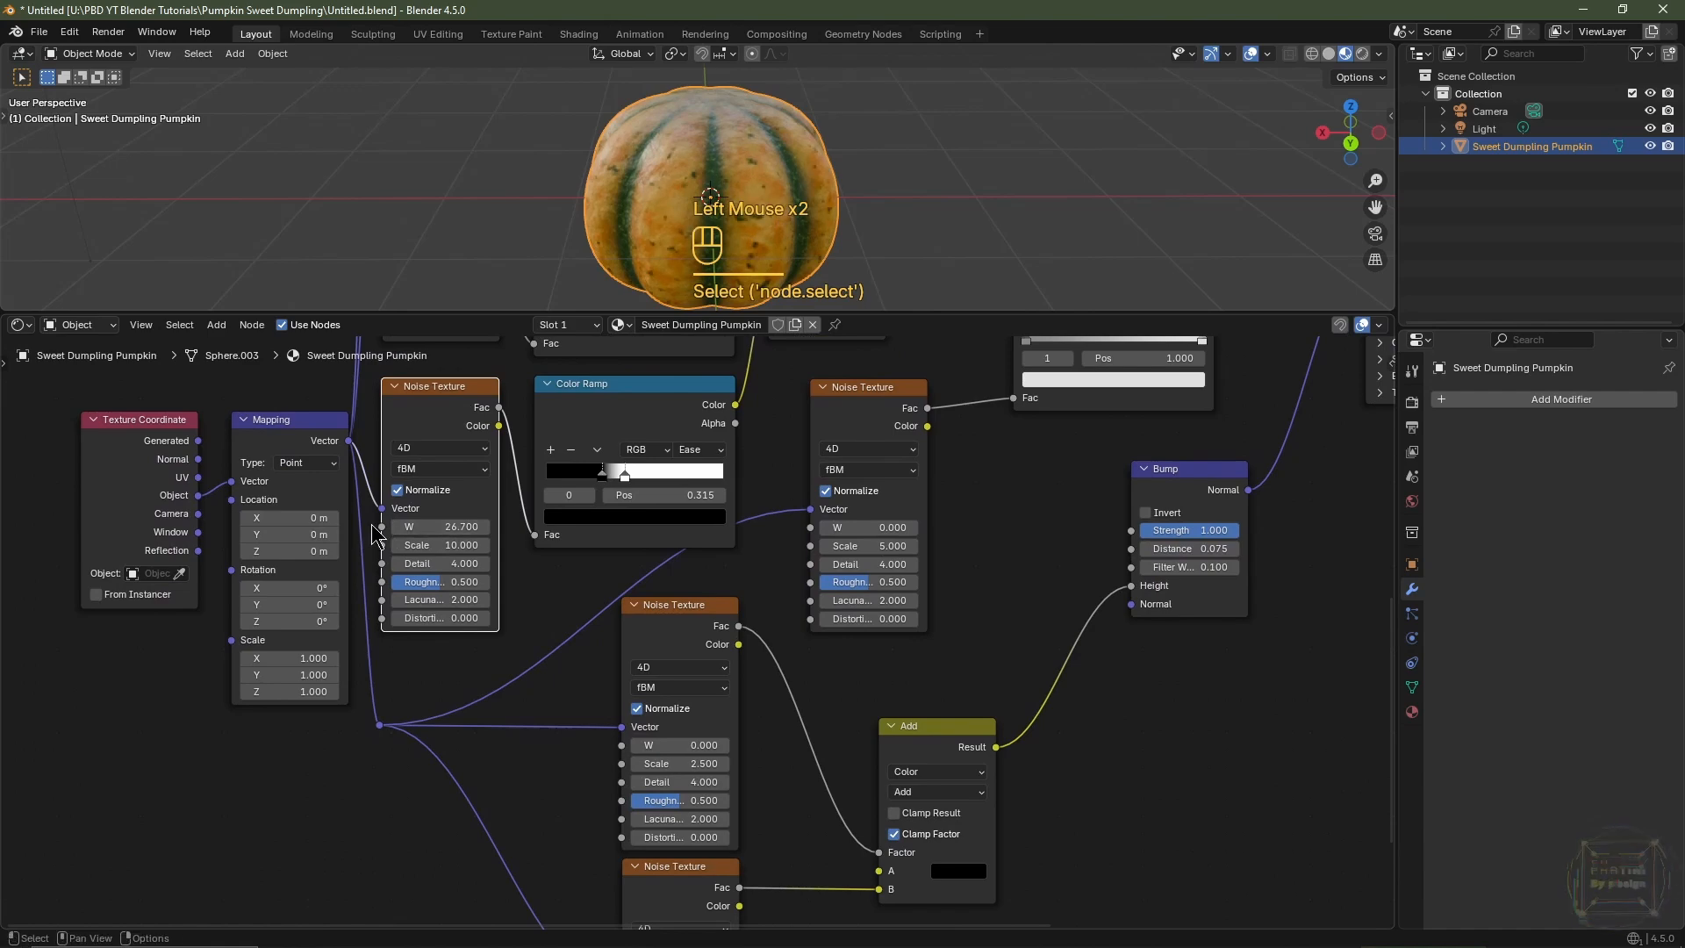
# - Increase W on the roughness noise and the Scale 2.5 bump noise, and set the Scale 5 bump noise's W to 45
pyautogui.moveTo(793, 702); pyautogui.dragTo(712, 614, button='middle')
pyautogui.moveTo(770, 439); pyautogui.dragTo(812, 440)
pyautogui.moveTo(600, 658); pyautogui.dragTo(640, 657)
pyautogui.moveTo(702, 746); pyautogui.dragTo(702, 549, button='middle')
pyautogui.moveTo(600, 723); pyautogui.dragTo(650, 722)
# - Enlarge the 3D viewport and align the camera to a front view framed on the pumpkin
pyautogui.scroll(3, 927, 246)
pyautogui.moveTo(926, 313); pyautogui.dragTo(926, 577)
pyautogui.moveTo(878, 474); pyautogui.dragTo(703, 387, button='middle')
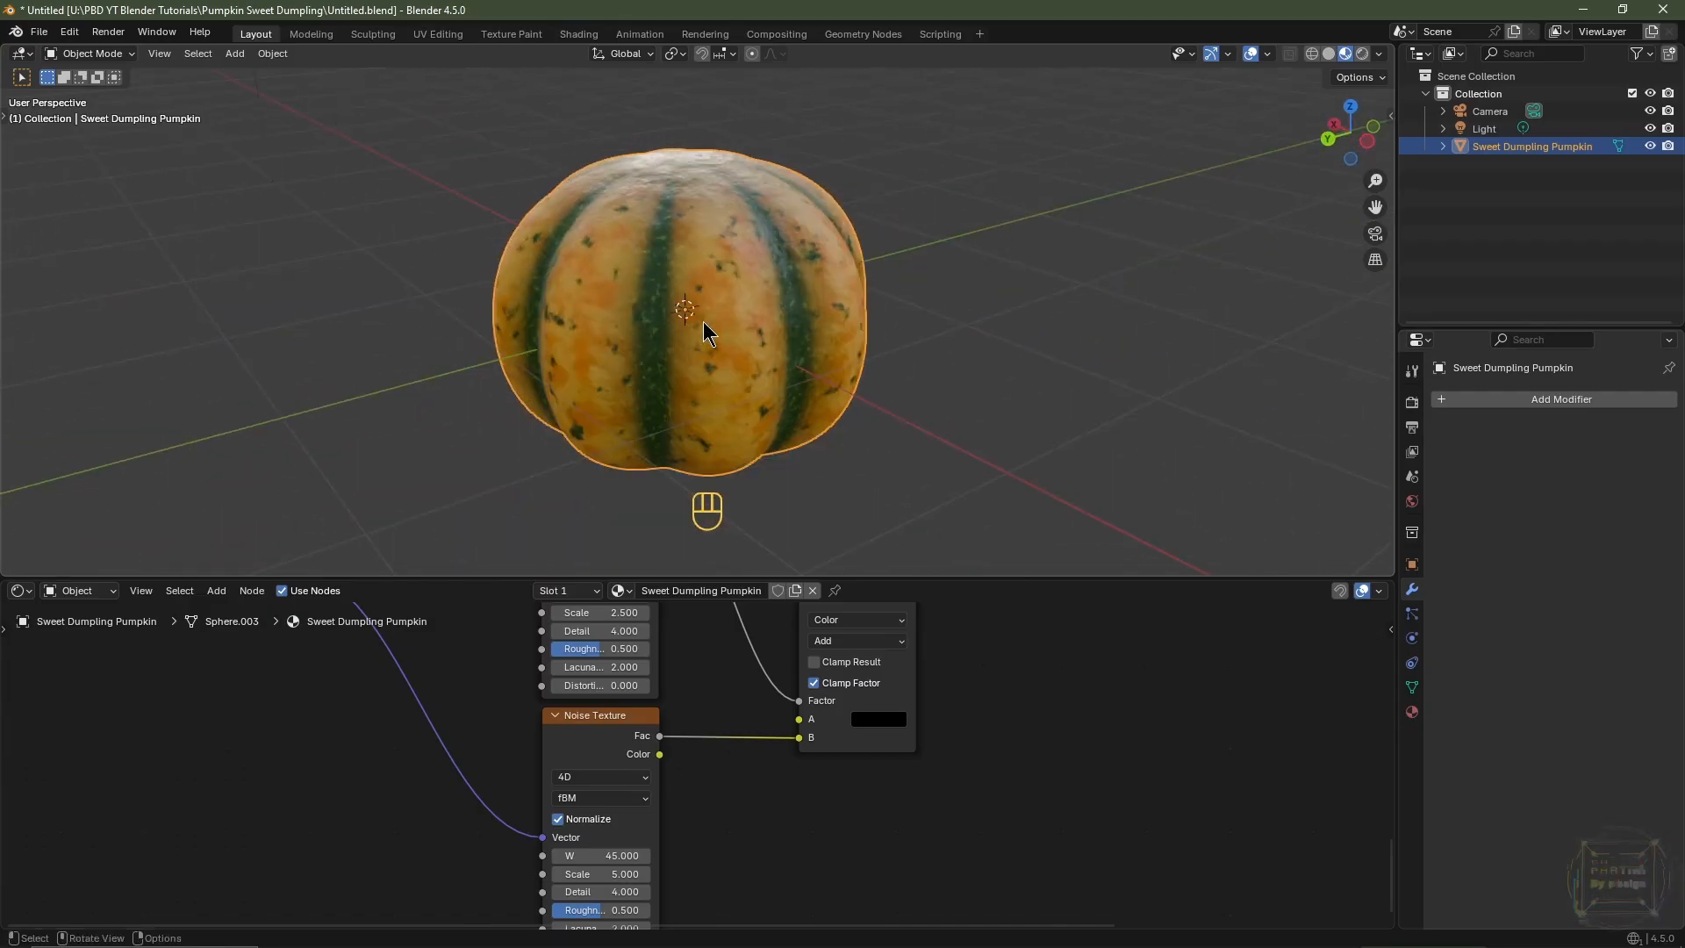
pyautogui.press('KP_1')
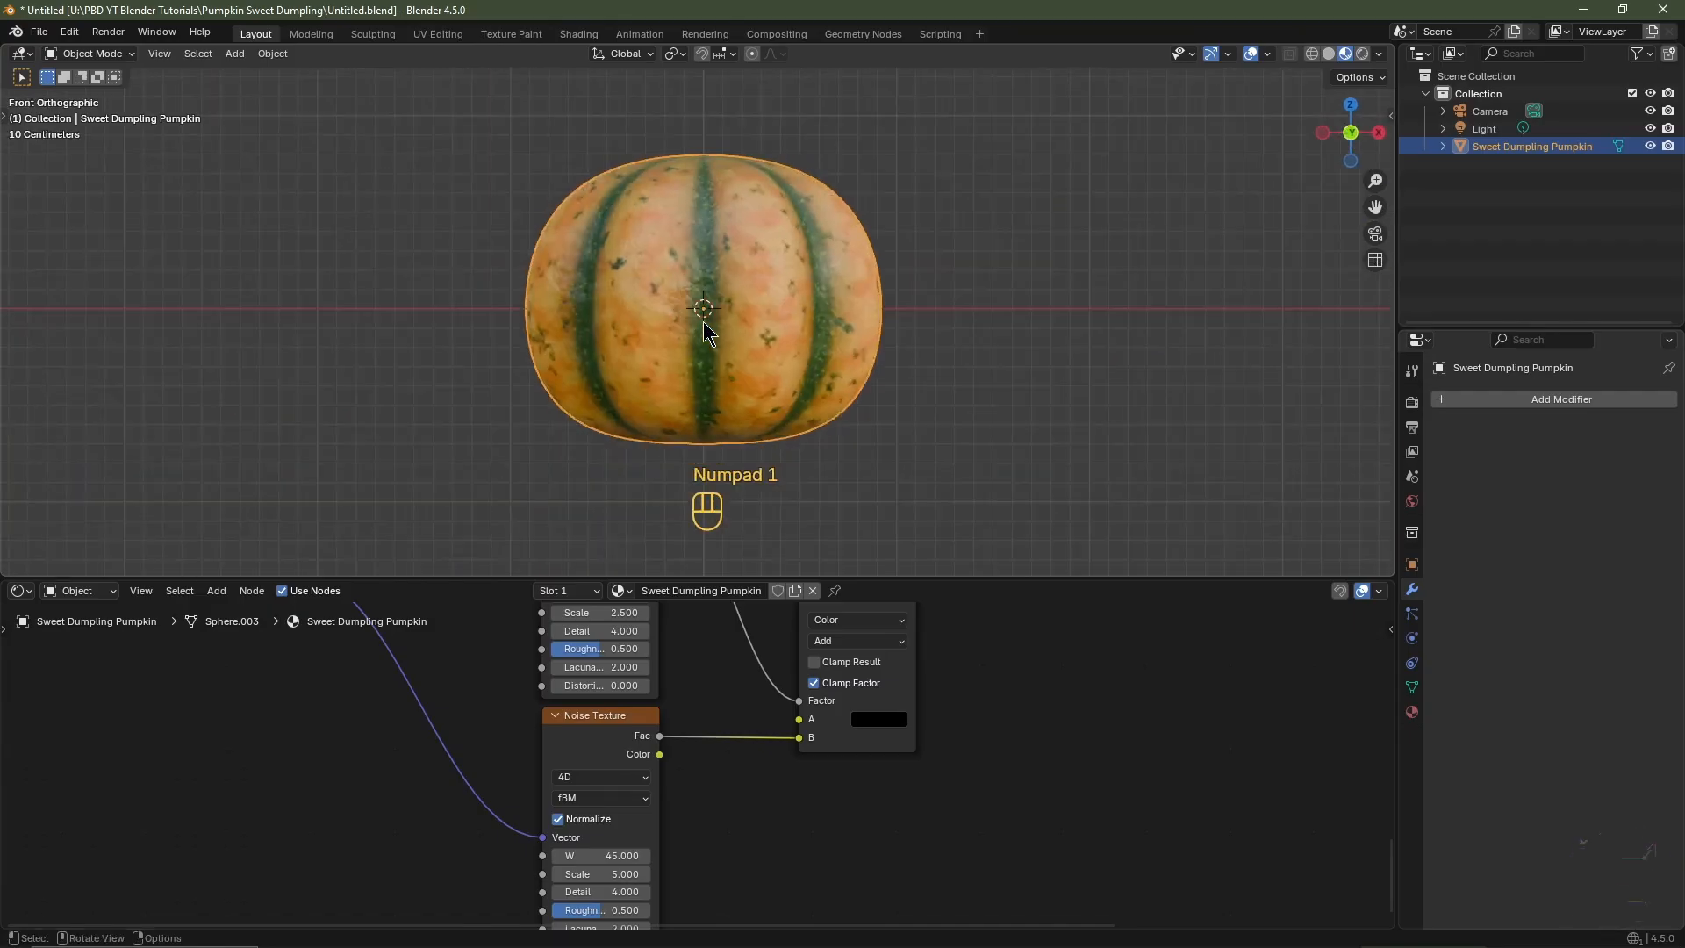
pyautogui.press('KP_Decimal')
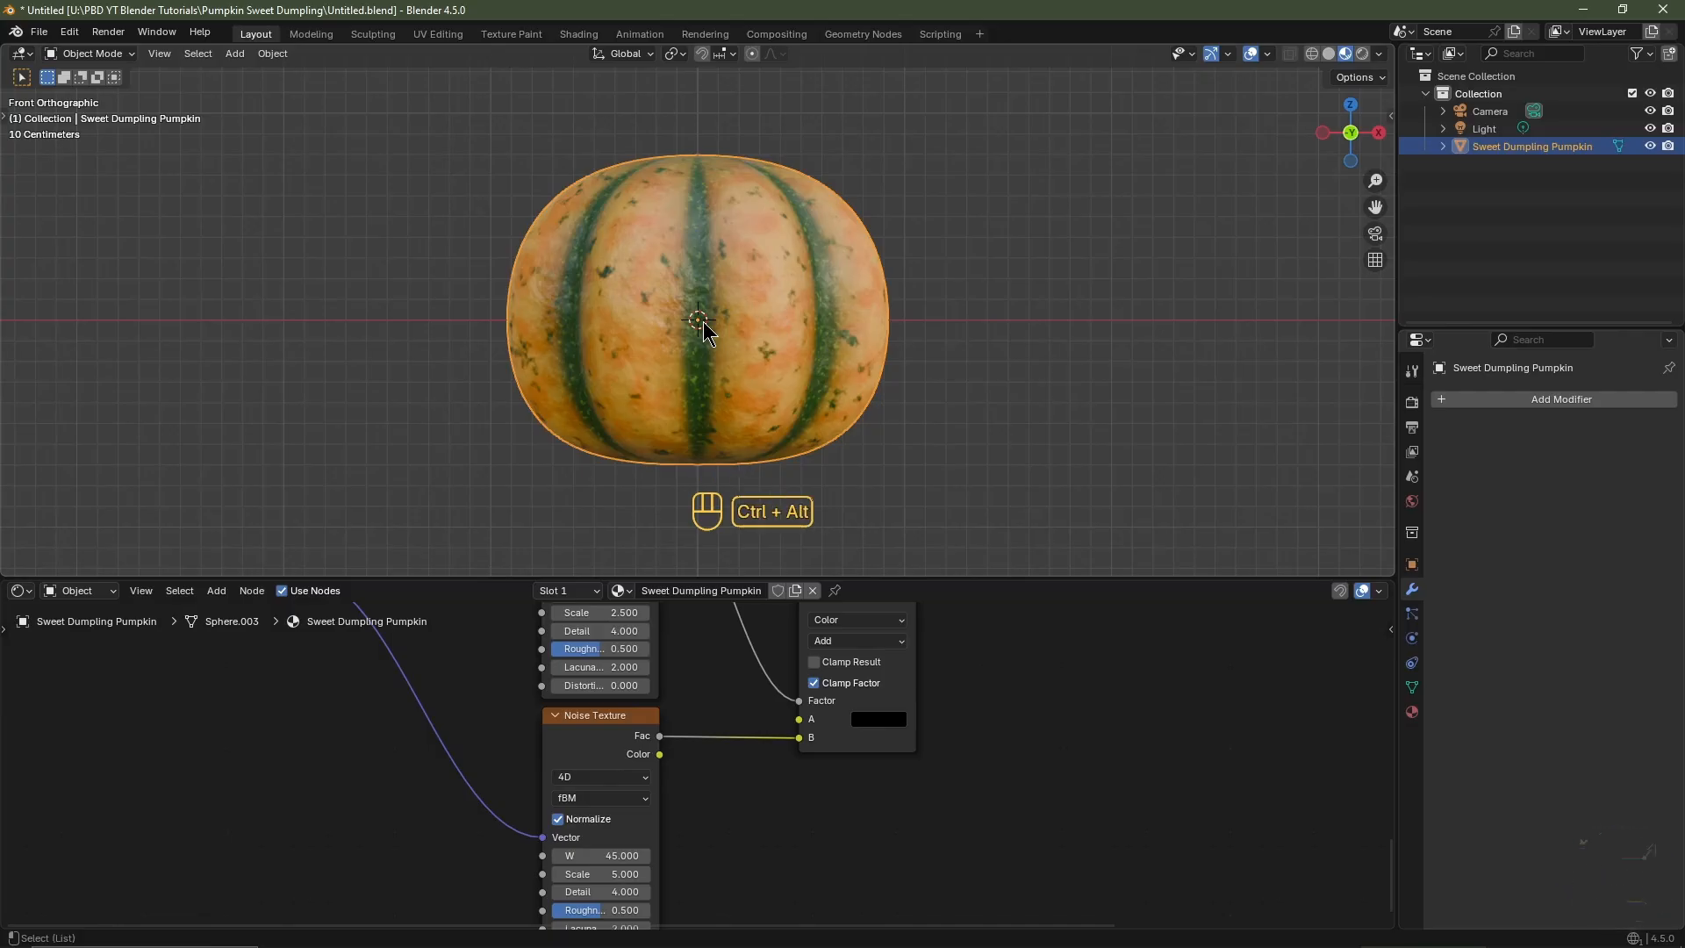
pyautogui.press('ctrl+alt+KP_0')
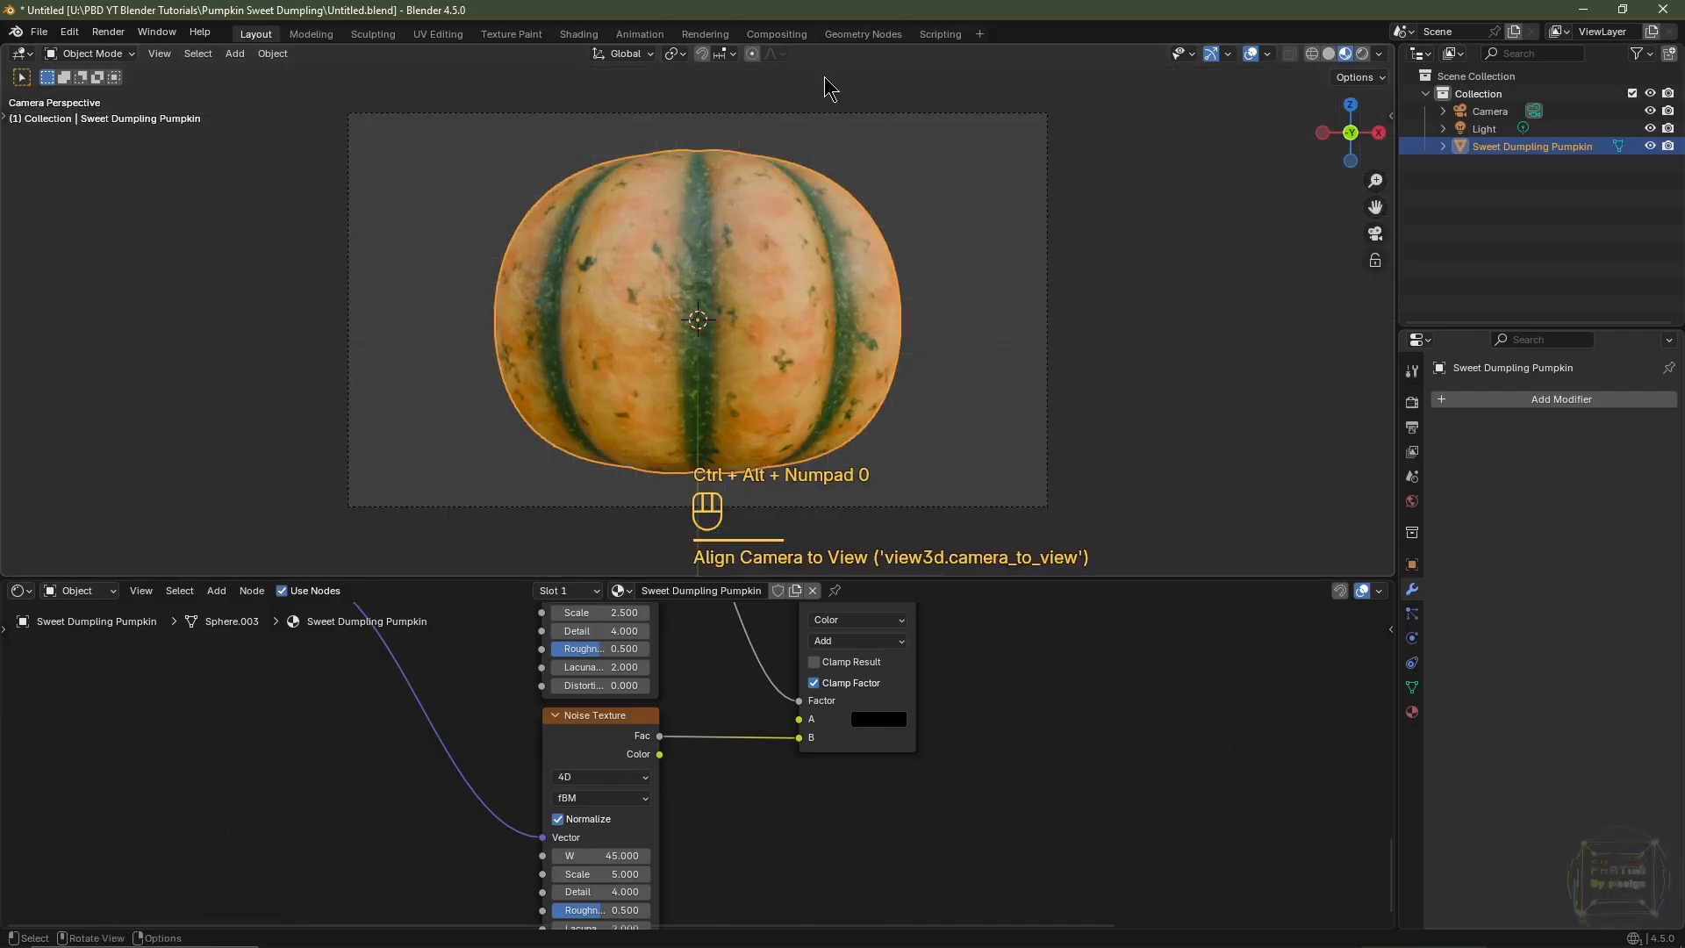
# - Select the camera and set its Location Y to -5 m and Z to 0.05 m
pyautogui.click(833, 115)
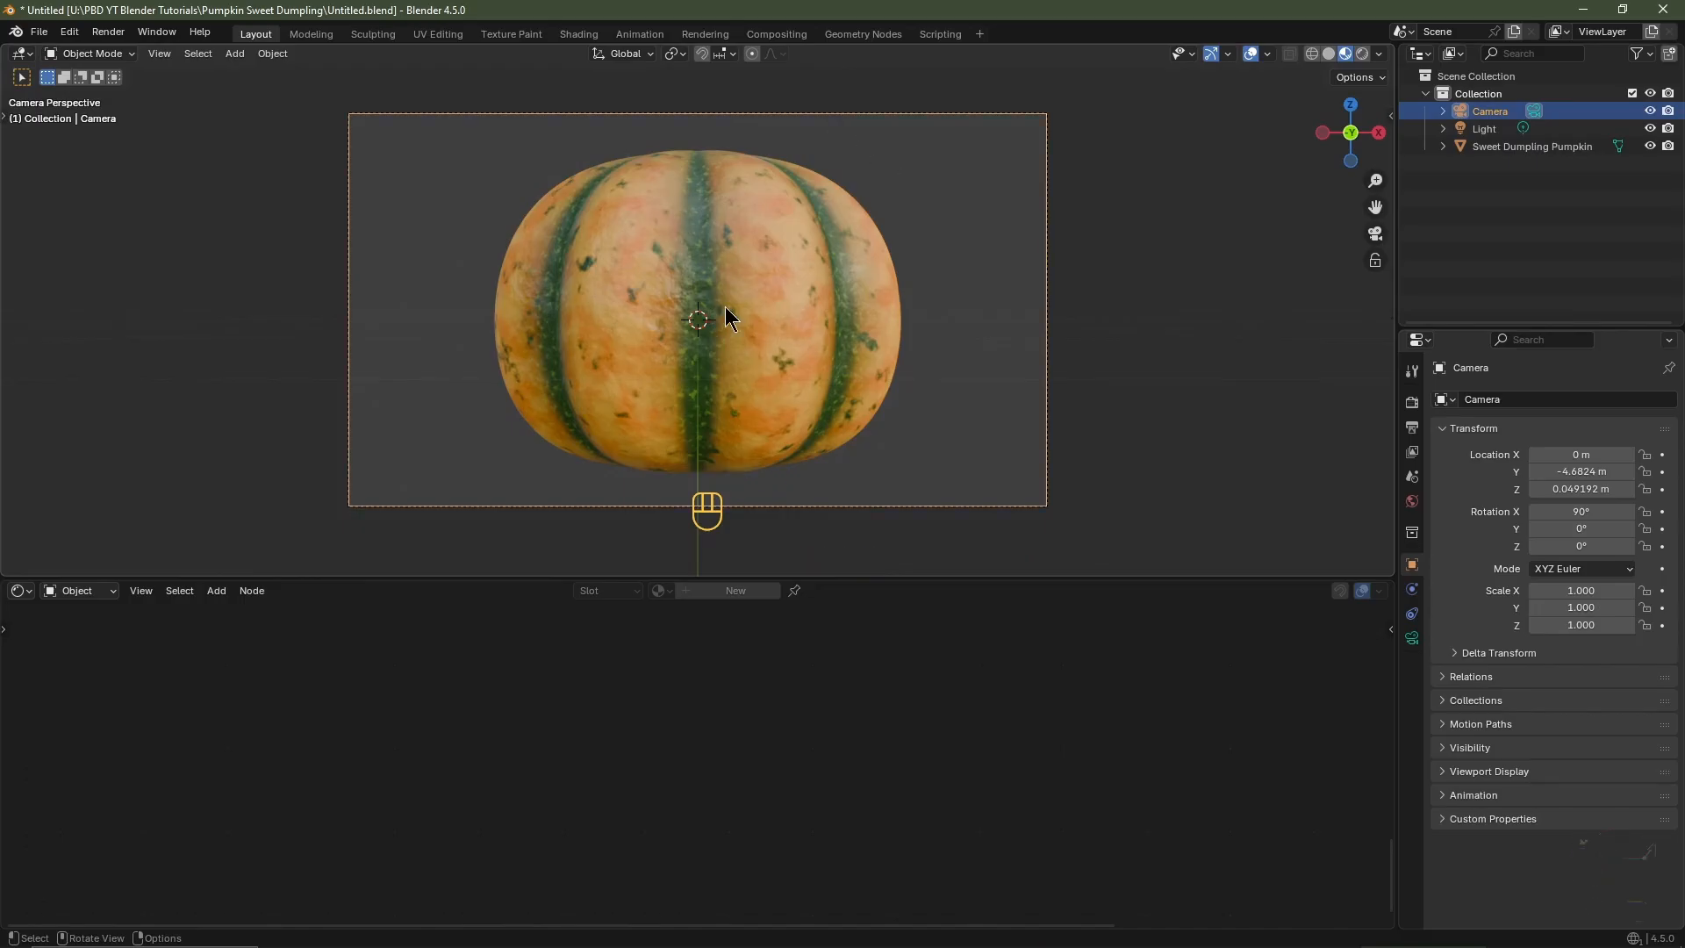
pyautogui.click(1582, 472)
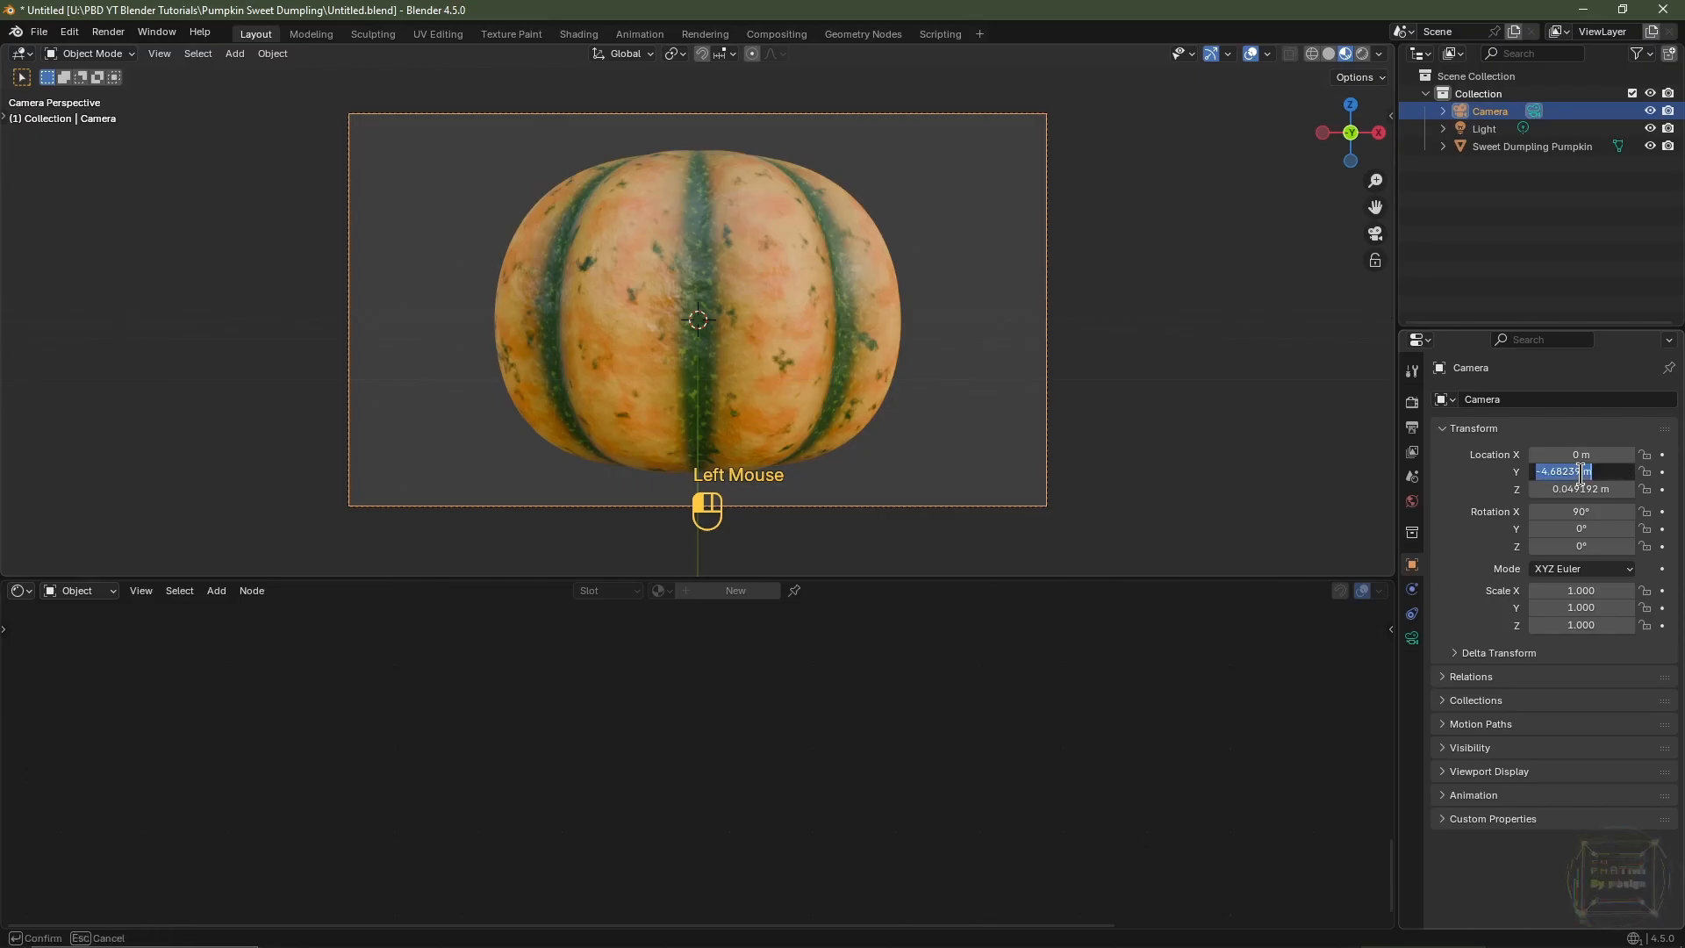
pyautogui.write('-5')
pyautogui.press('Return')
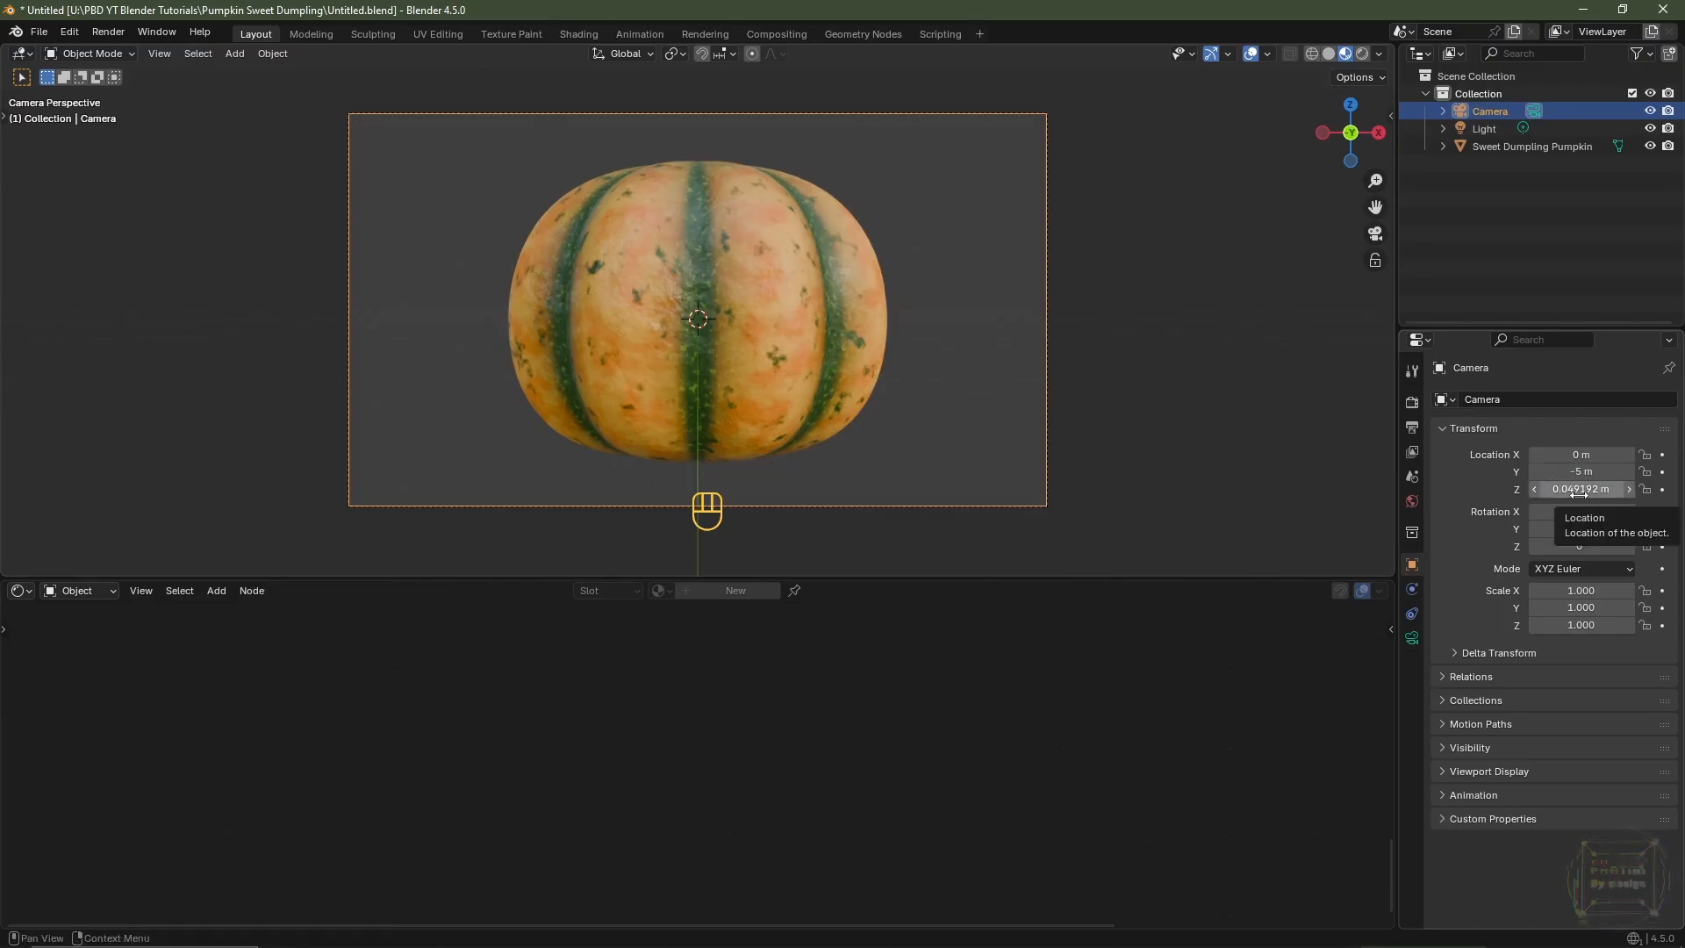
pyautogui.click(1579, 493)
pyautogui.press('BackSpace')
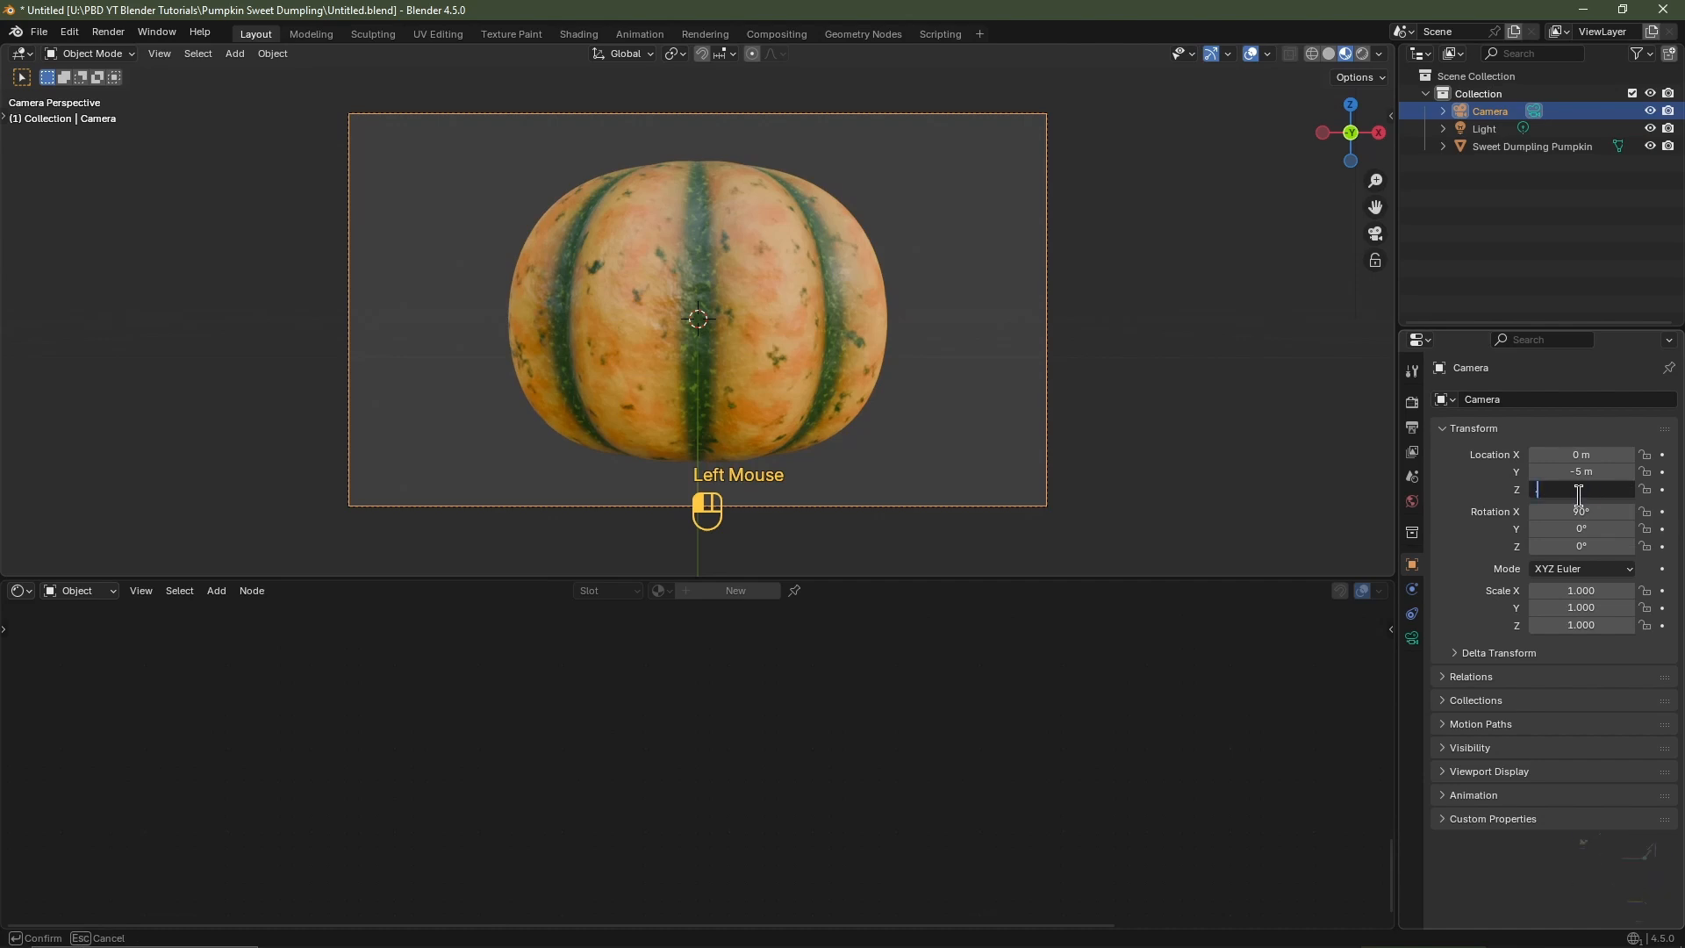
pyautogui.press('Return')
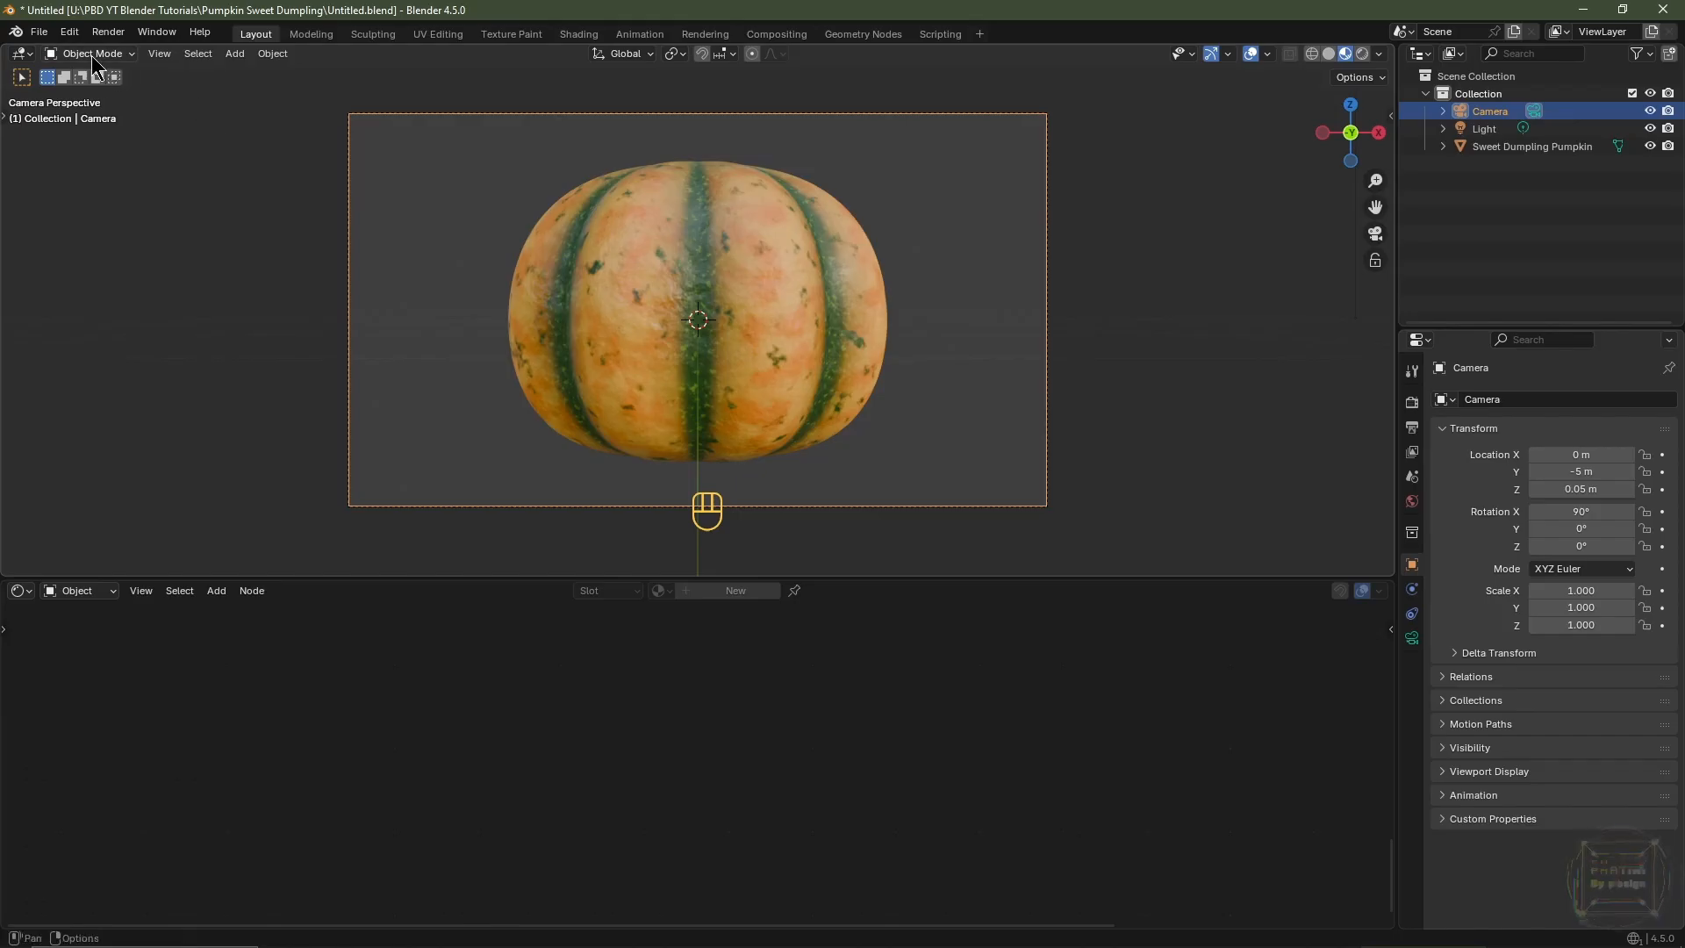
# - Save the project as a new file named Like And Subscribe.blend in the Pumpkin Sweet Dumpling folder
pyautogui.click(39, 31)
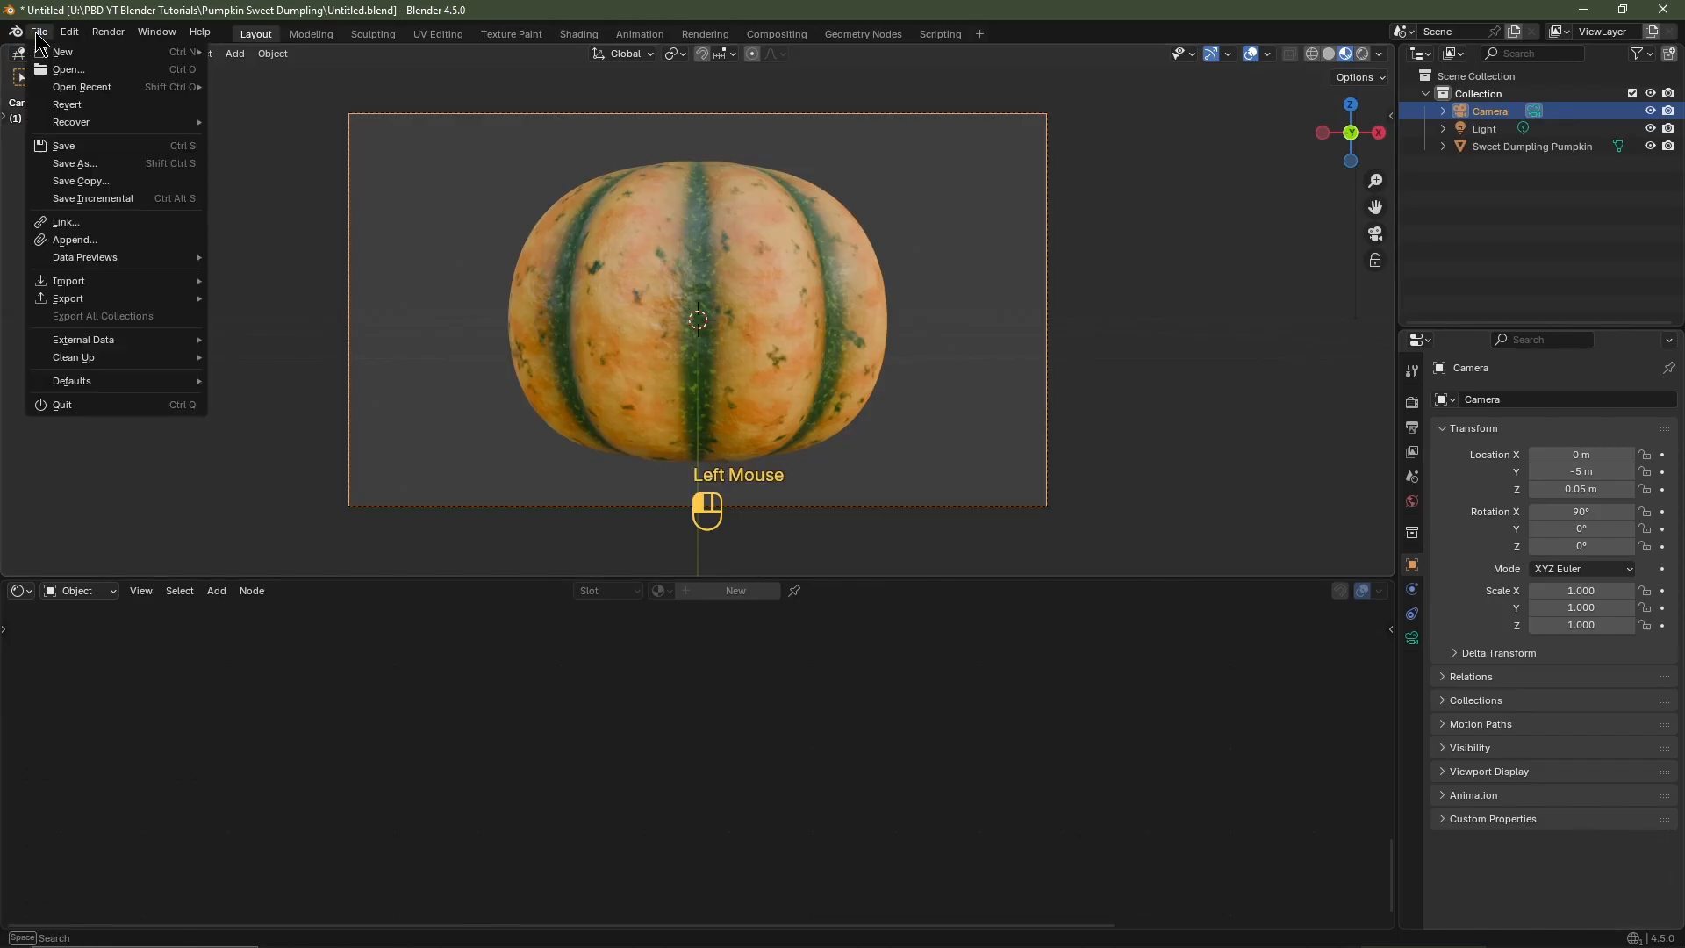
pyautogui.click(54, 167)
pyautogui.click(703, 760)
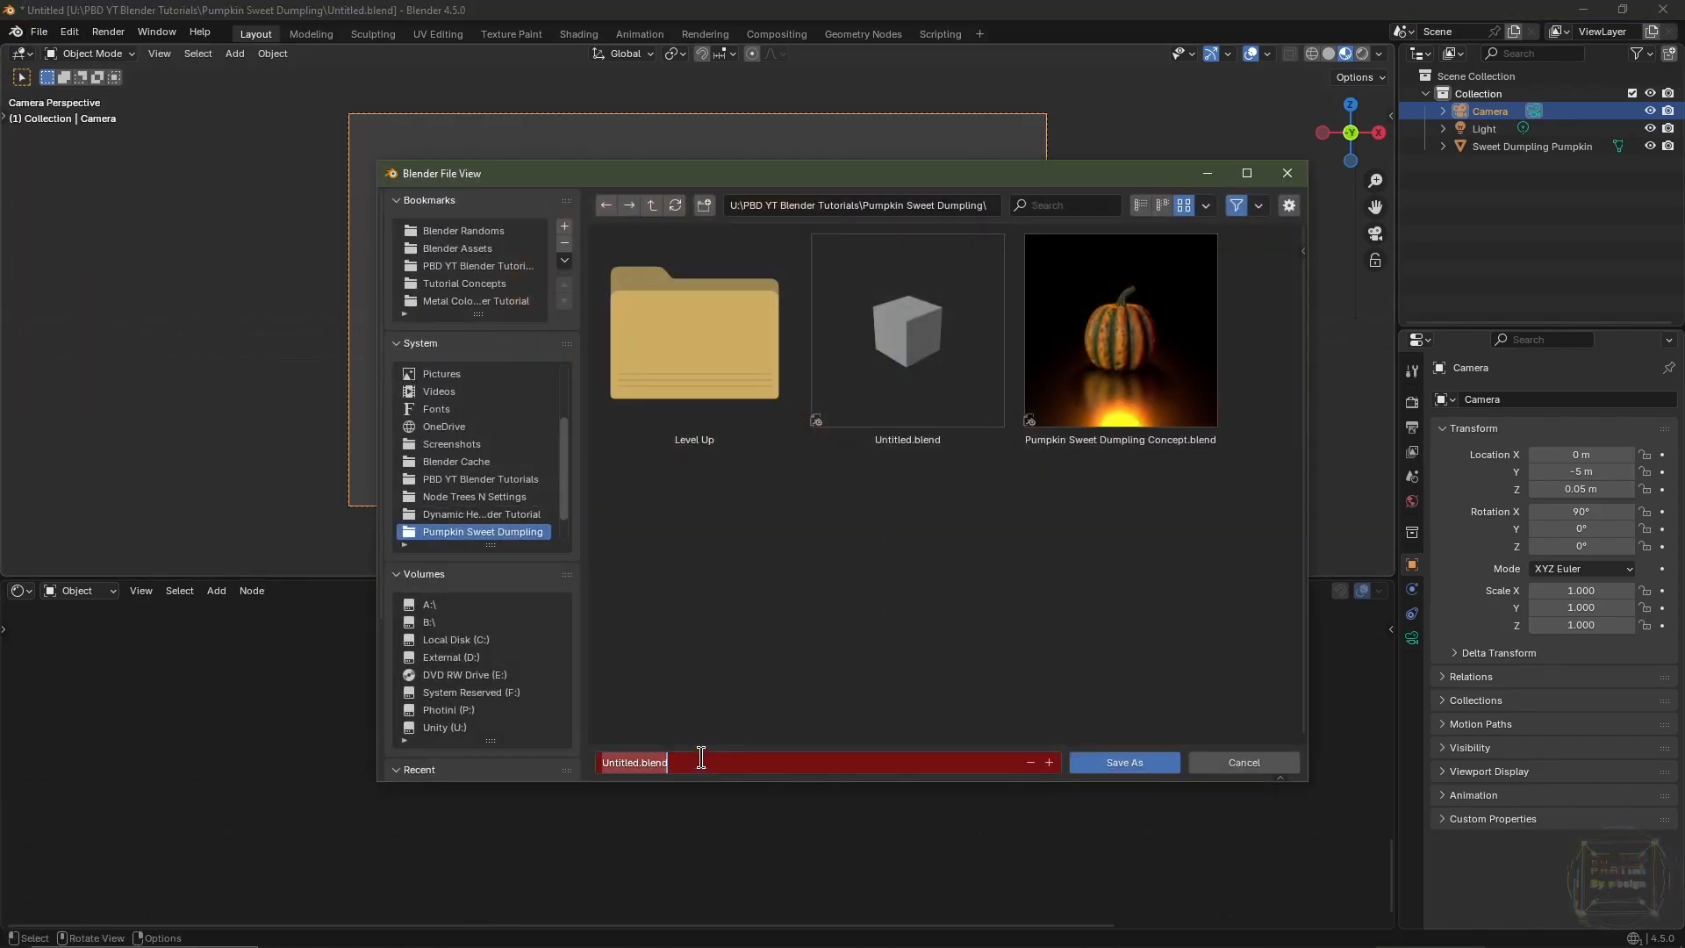
pyautogui.write('Like And Subscribe')
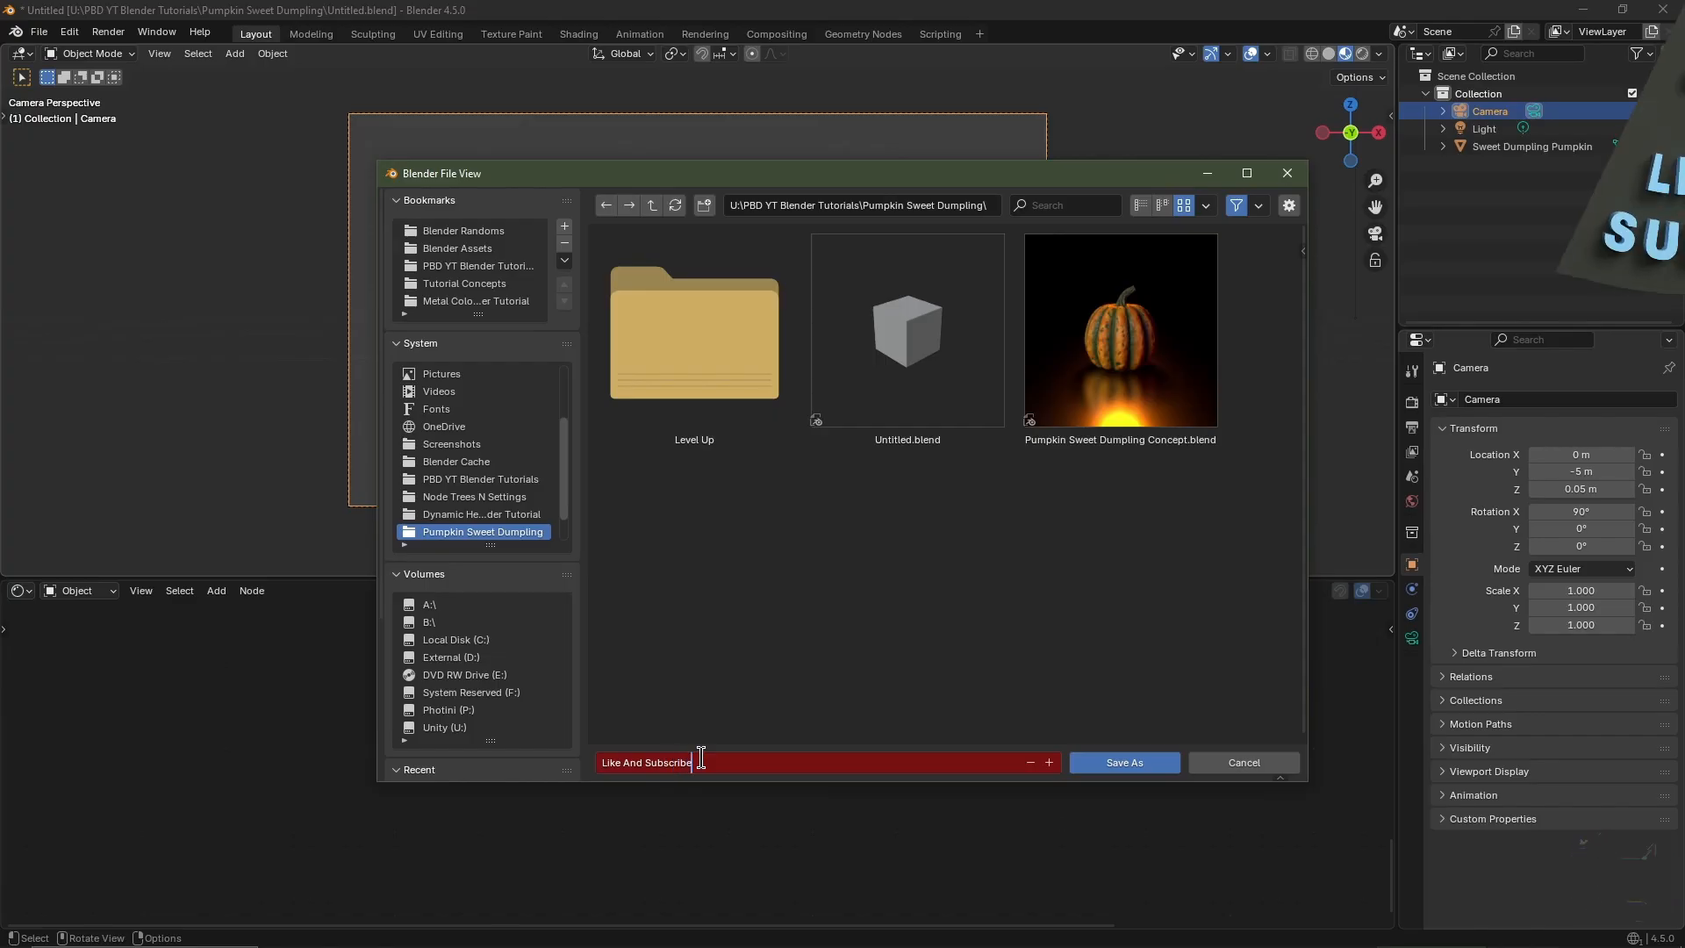
pyautogui.press('Return')
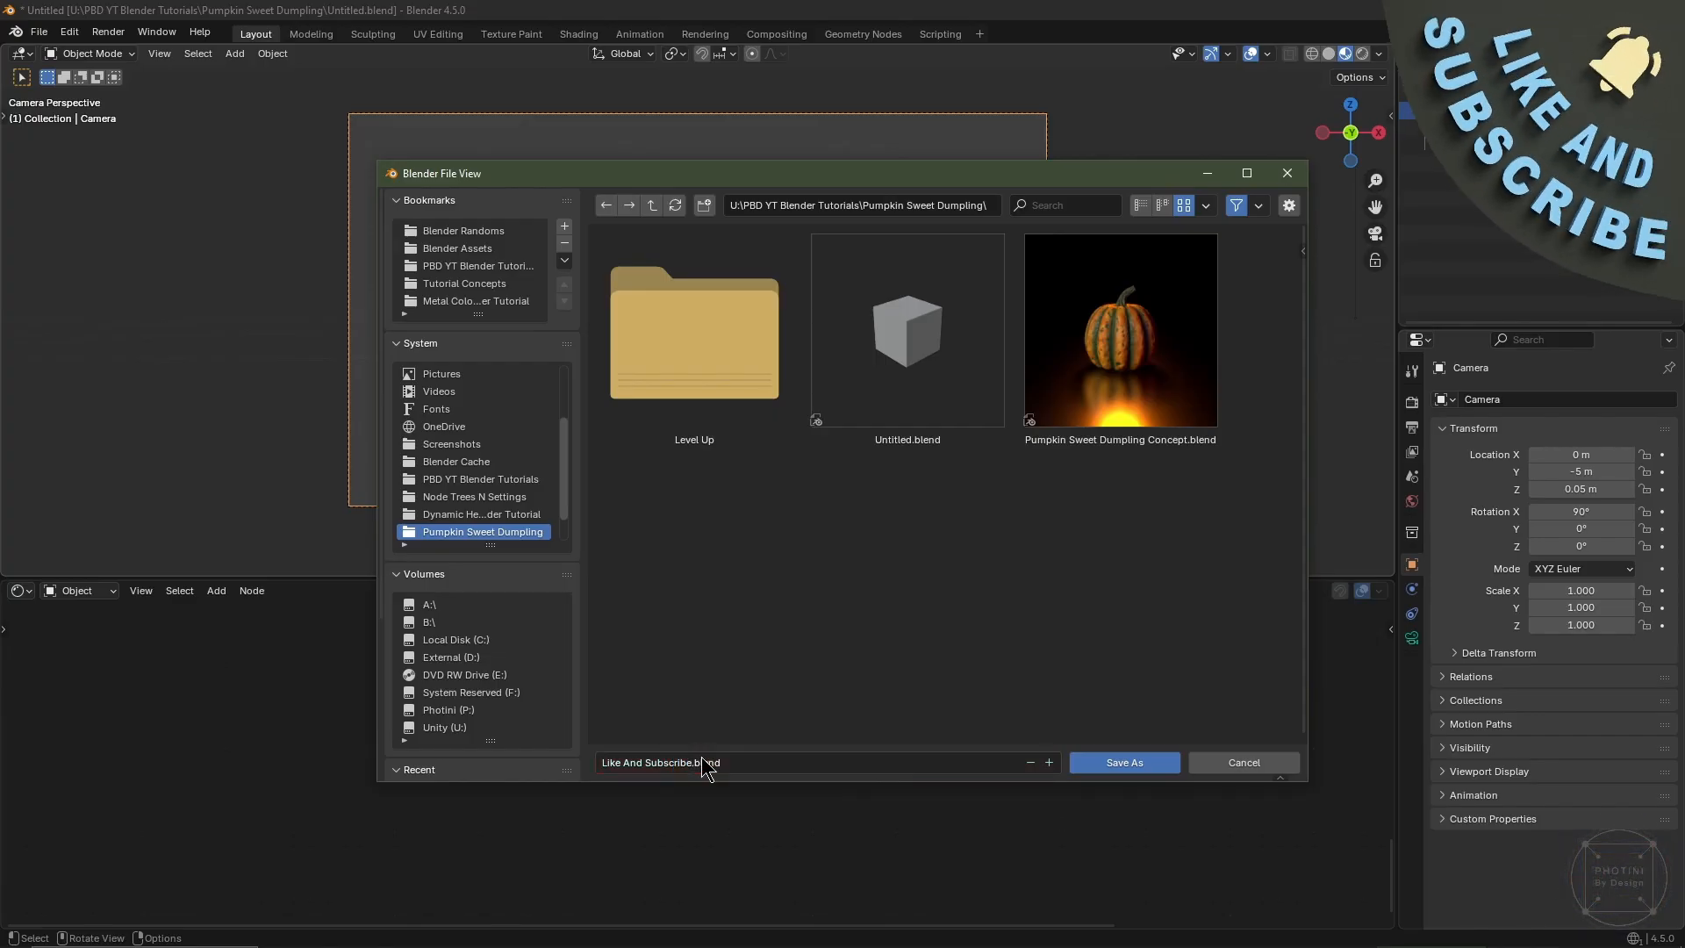
pyautogui.click(1139, 760)
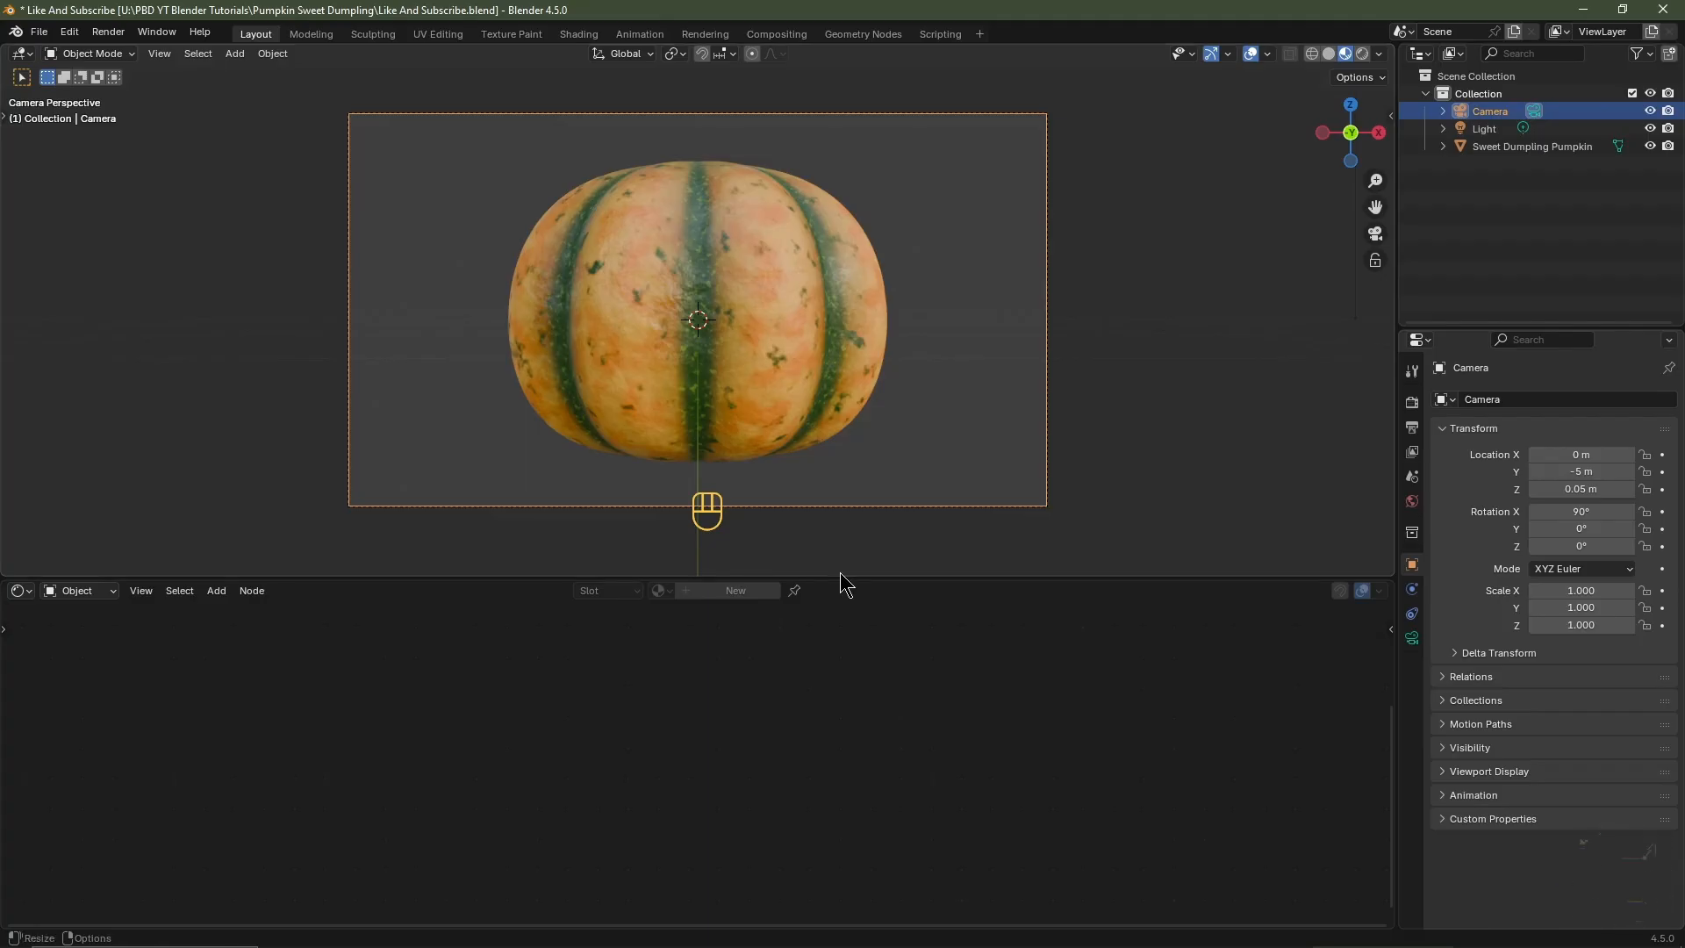
# - Enlarge the 3D viewport, hide the pumpkin in it and add a Path curve at the origin in front view
pyautogui.moveTo(840, 577); pyautogui.dragTo(834, 838)
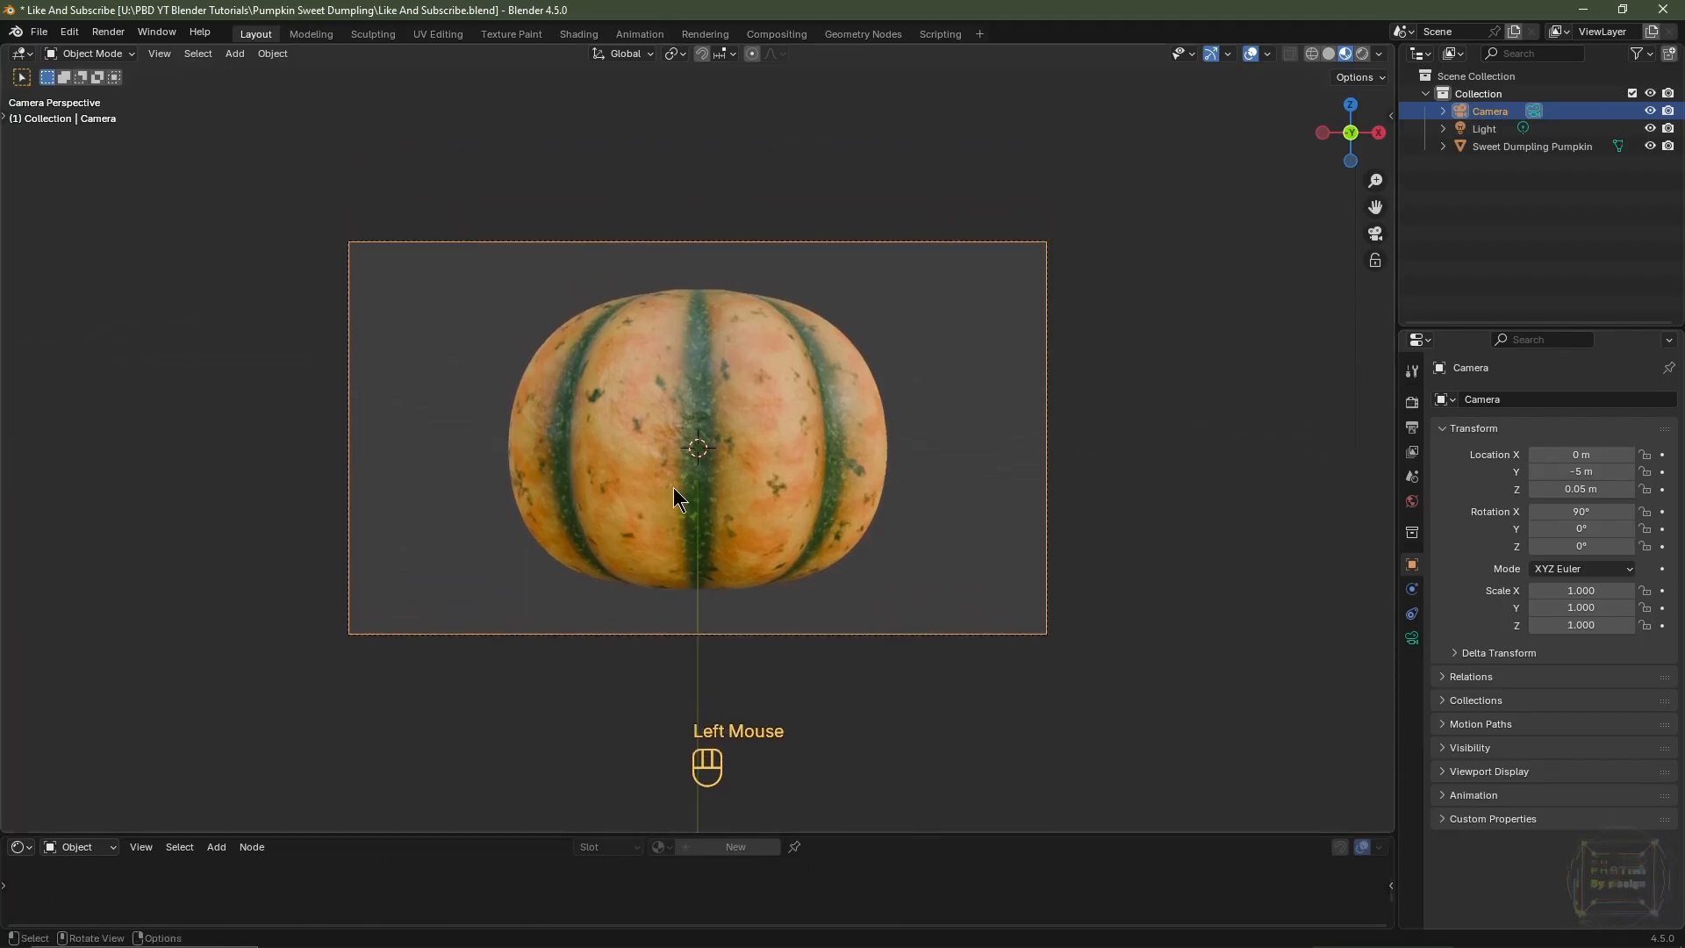
pyautogui.press('KP_1')
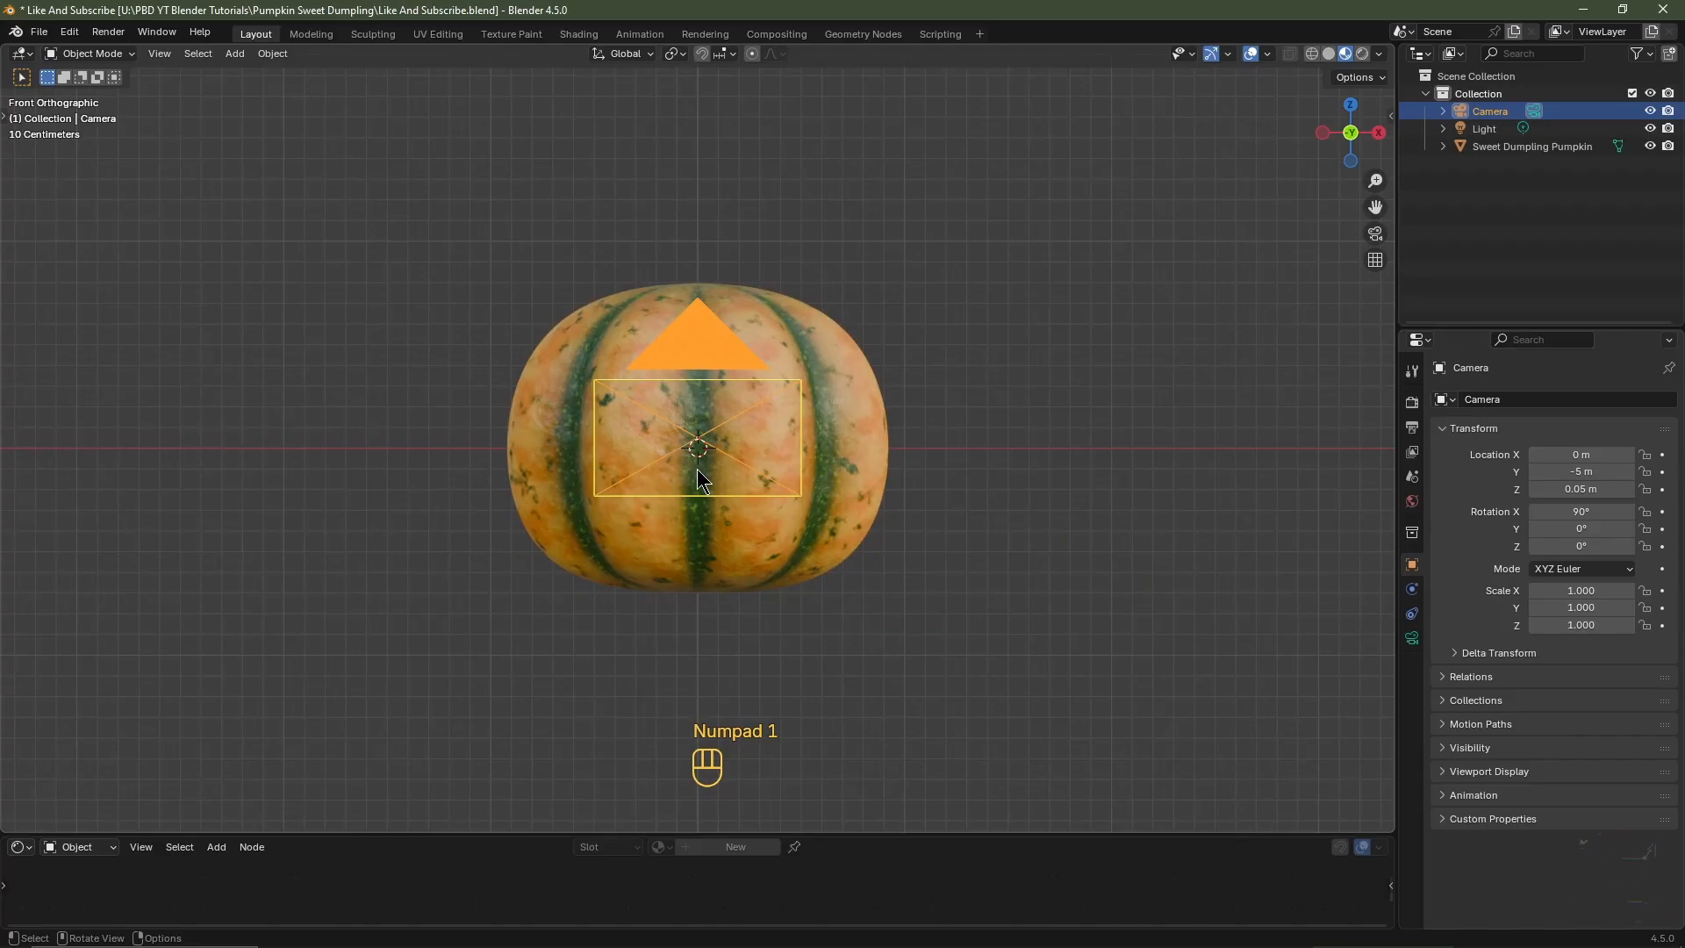
pyautogui.click(1649, 147)
pyautogui.hotkey('shift', 'a')
pyautogui.moveTo(708, 542)
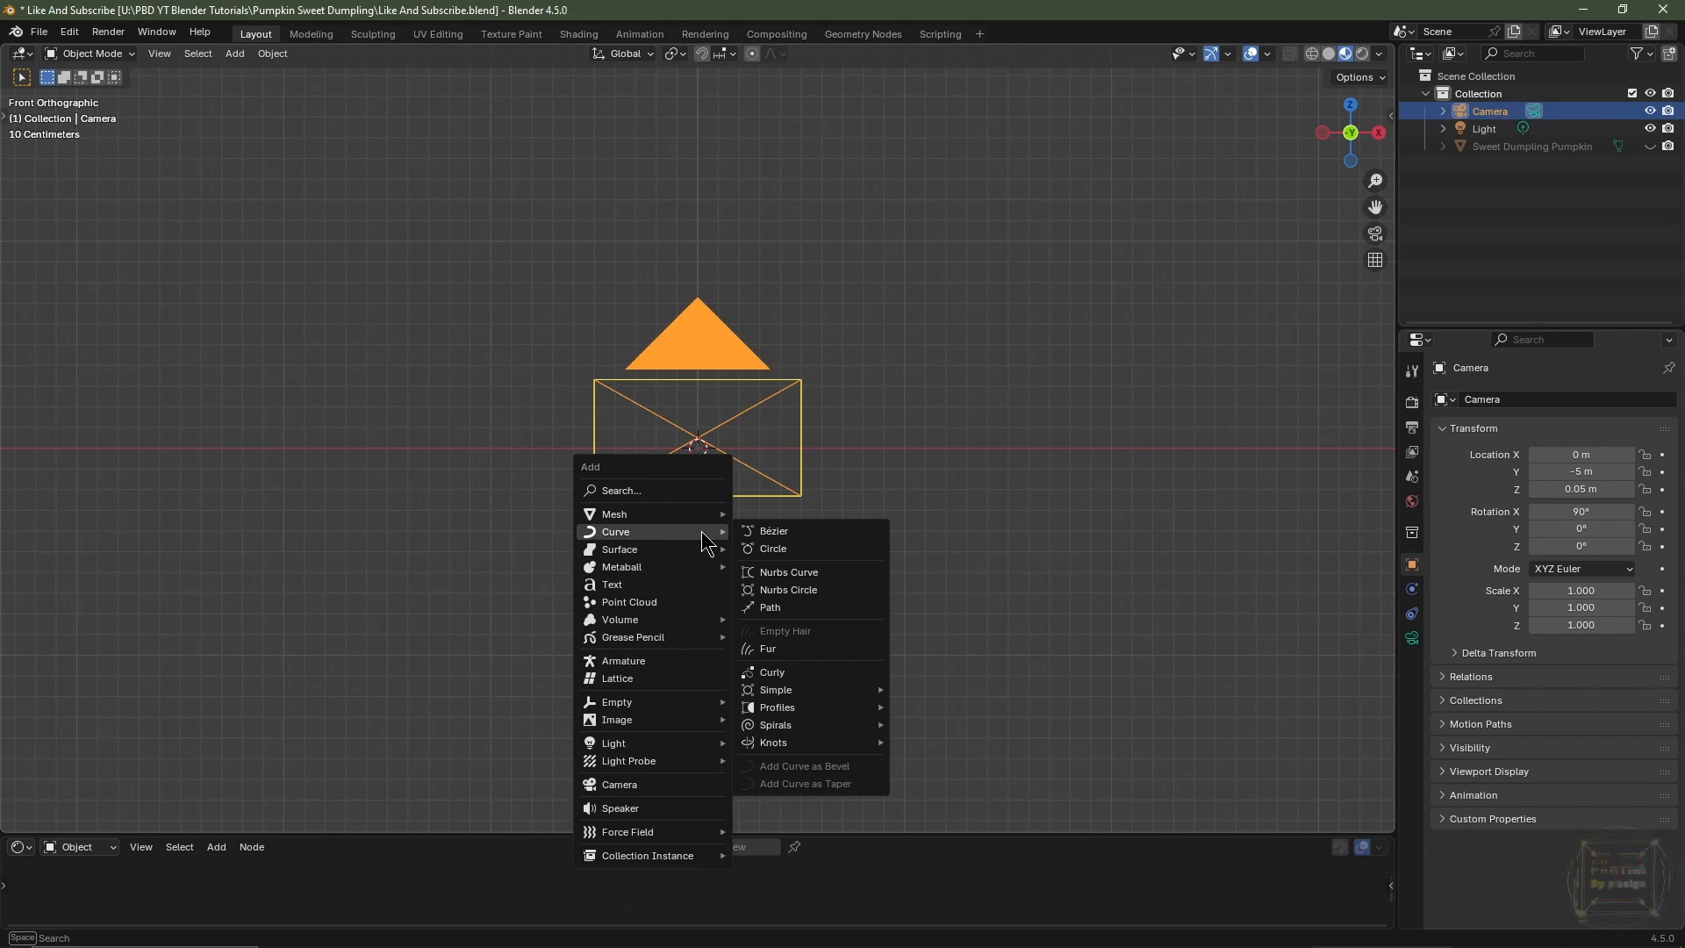
pyautogui.click(773, 607)
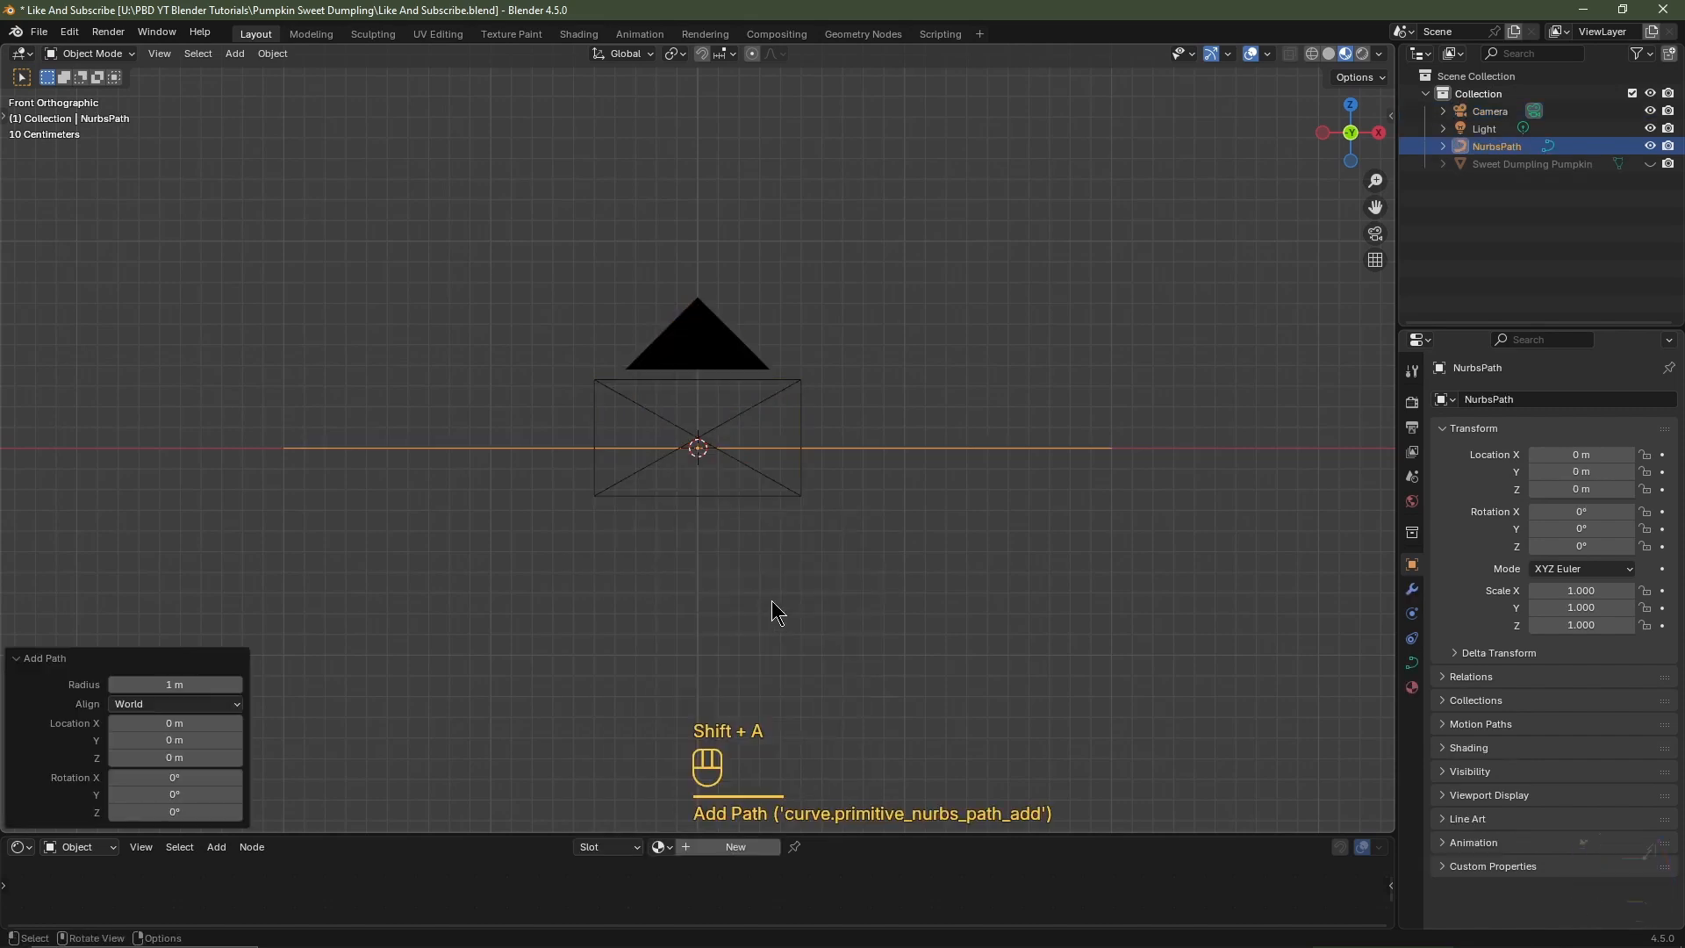
# - Move all the path's points 2 m along X in Edit Mode so the path starts at the origin
pyautogui.press('Tab')
pyautogui.press('g')
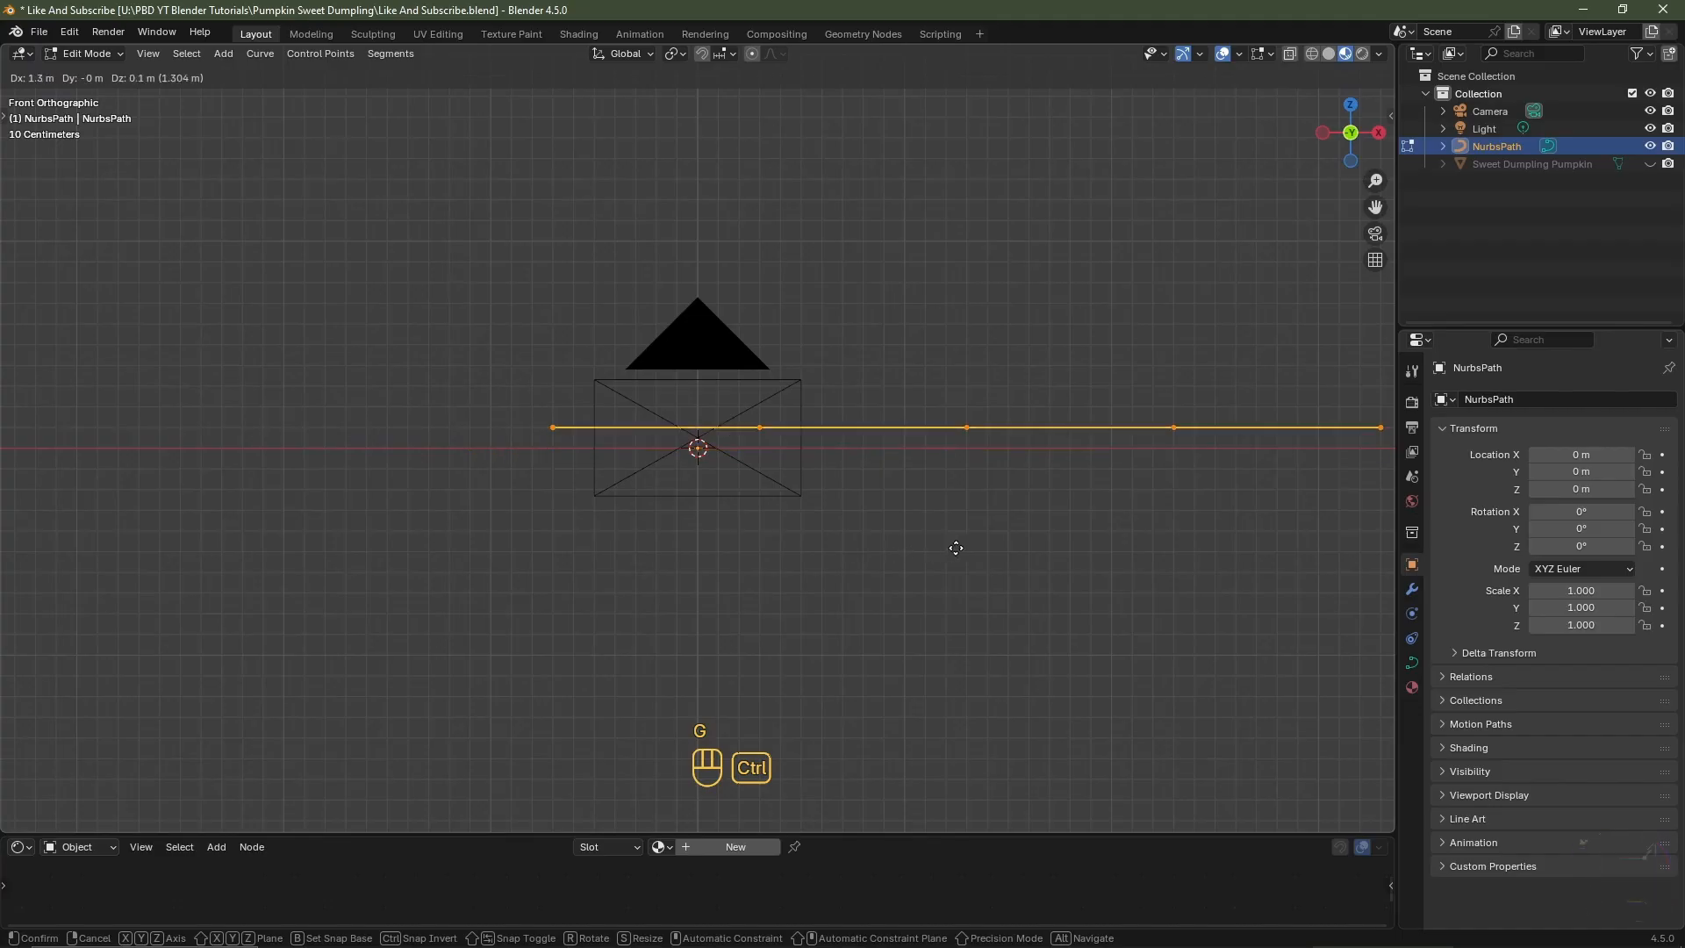
pyautogui.keyDown('ctrl'); pyautogui.click(1095, 556); pyautogui.keyUp('ctrl')
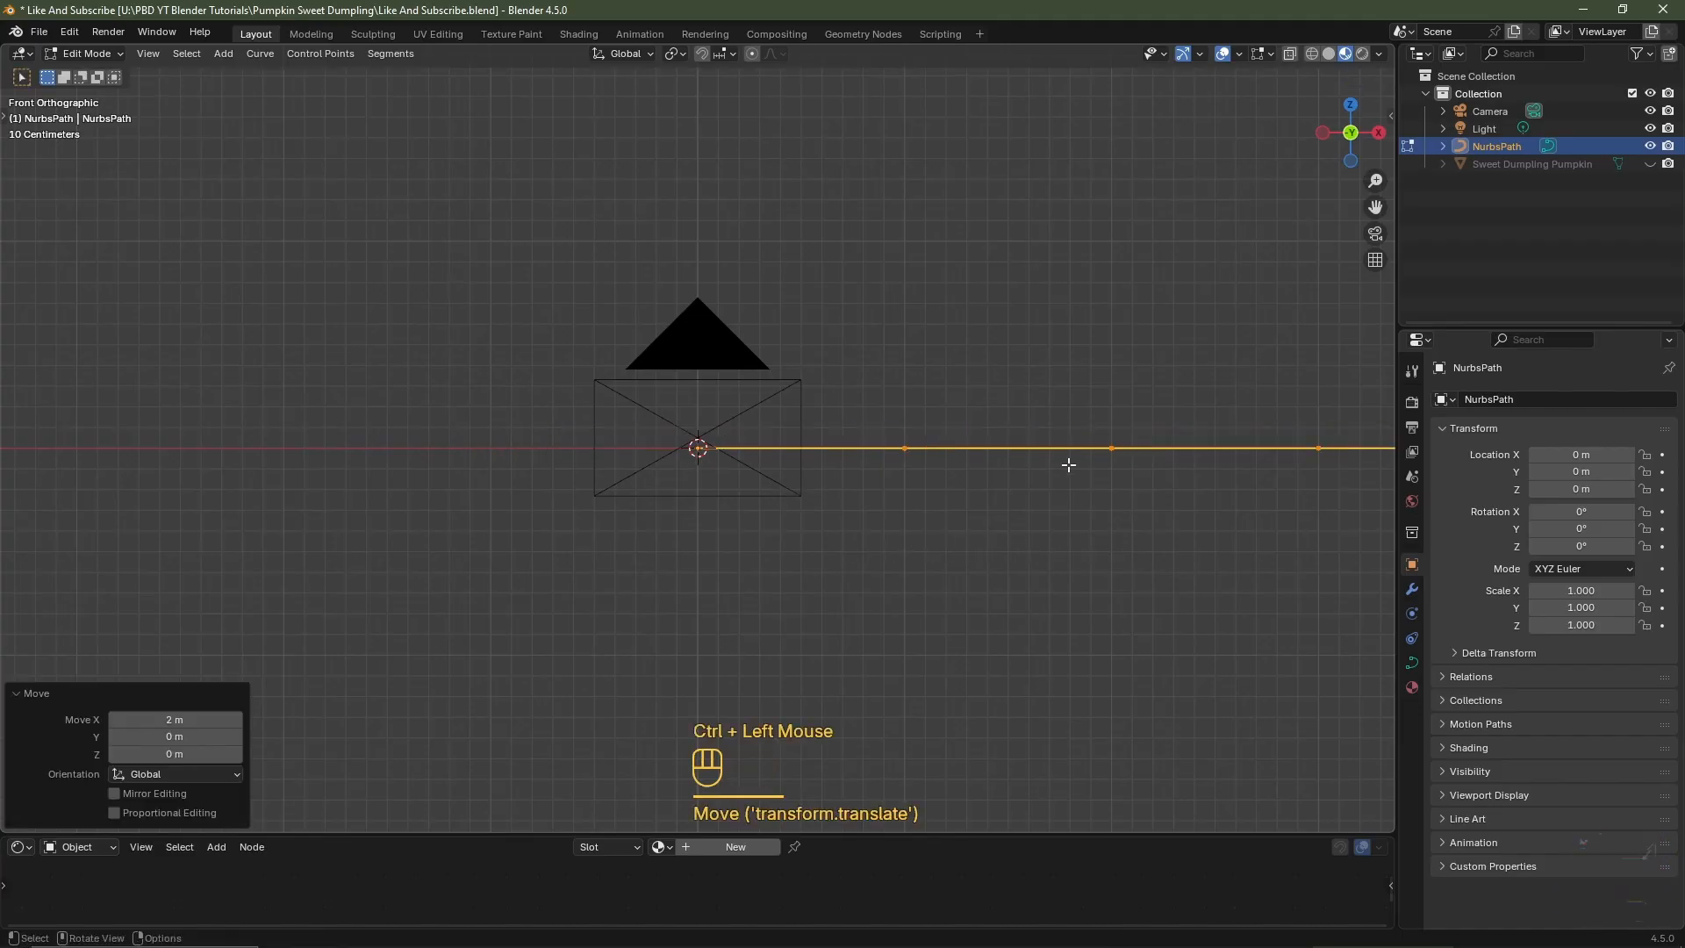
# - Set the transform pivot point to 3D Cursor and rotate the path's points -90° about Y so it points upward
pyautogui.click(676, 54)
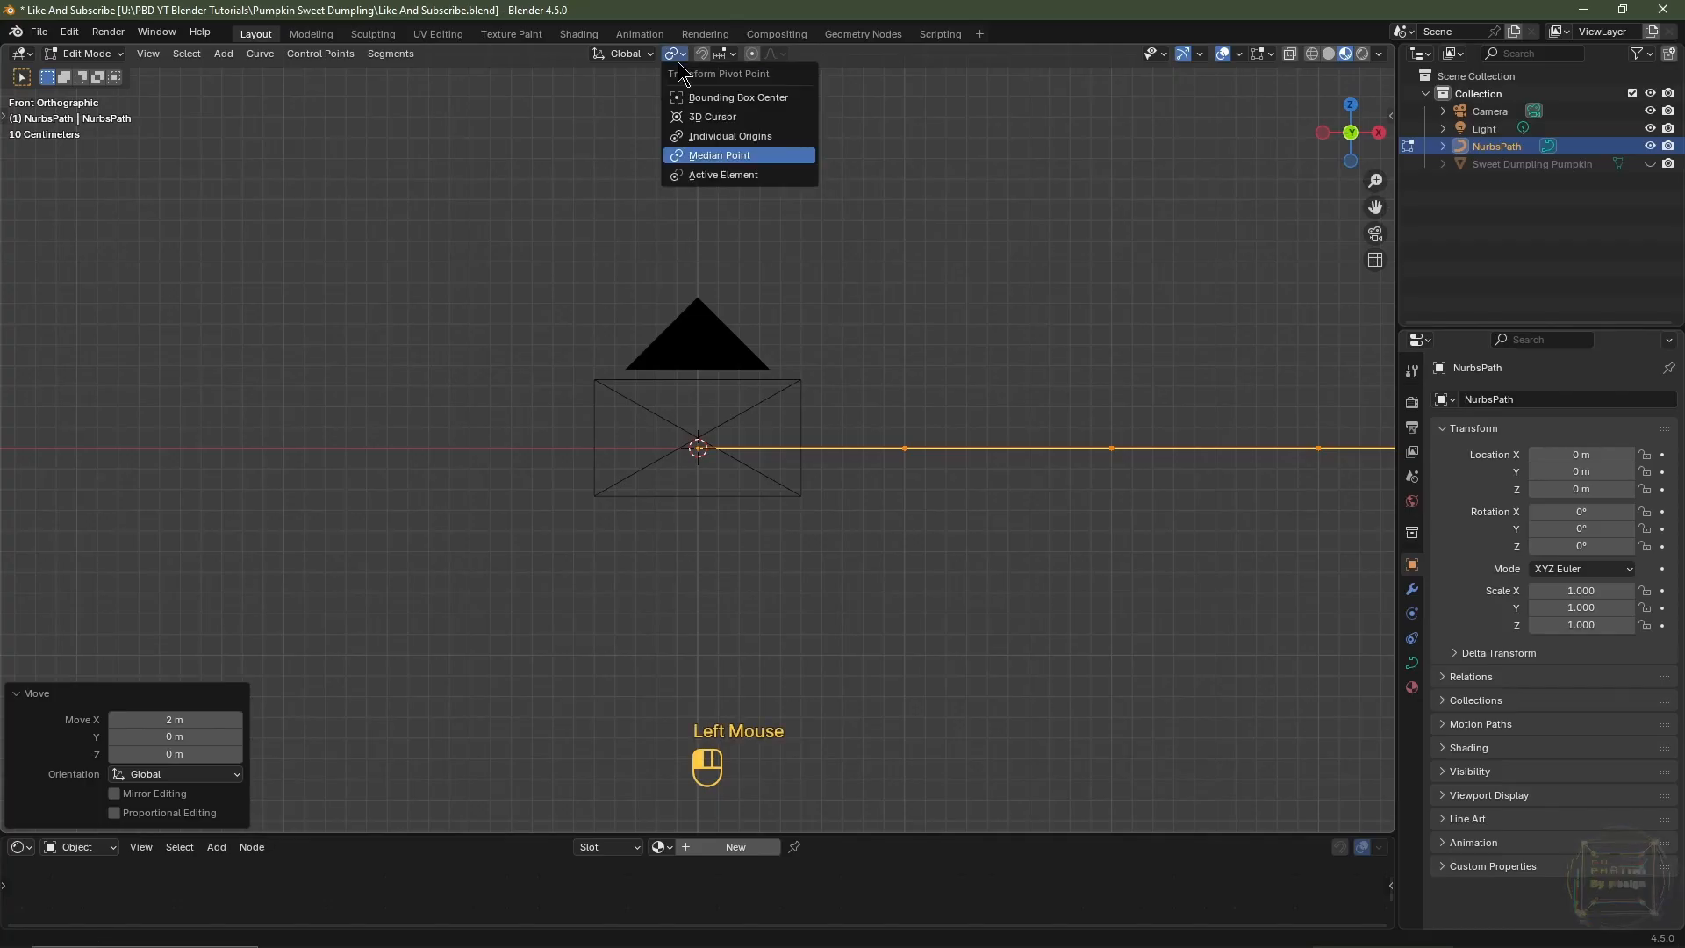
pyautogui.click(688, 119)
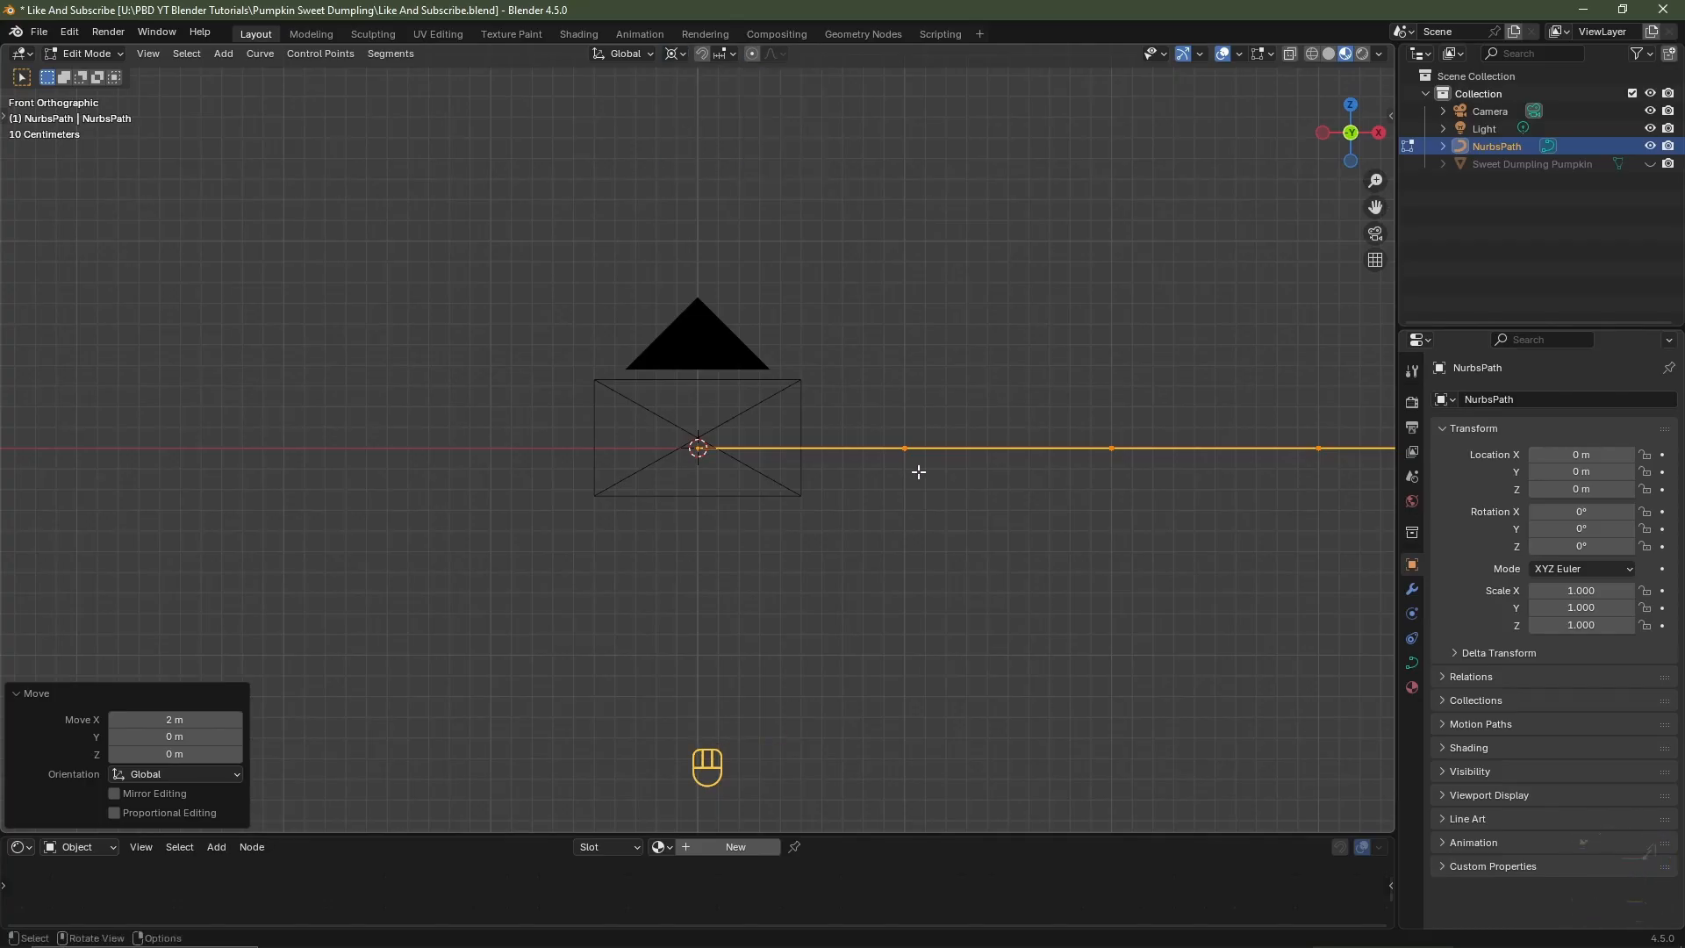
pyautogui.write('ry90')
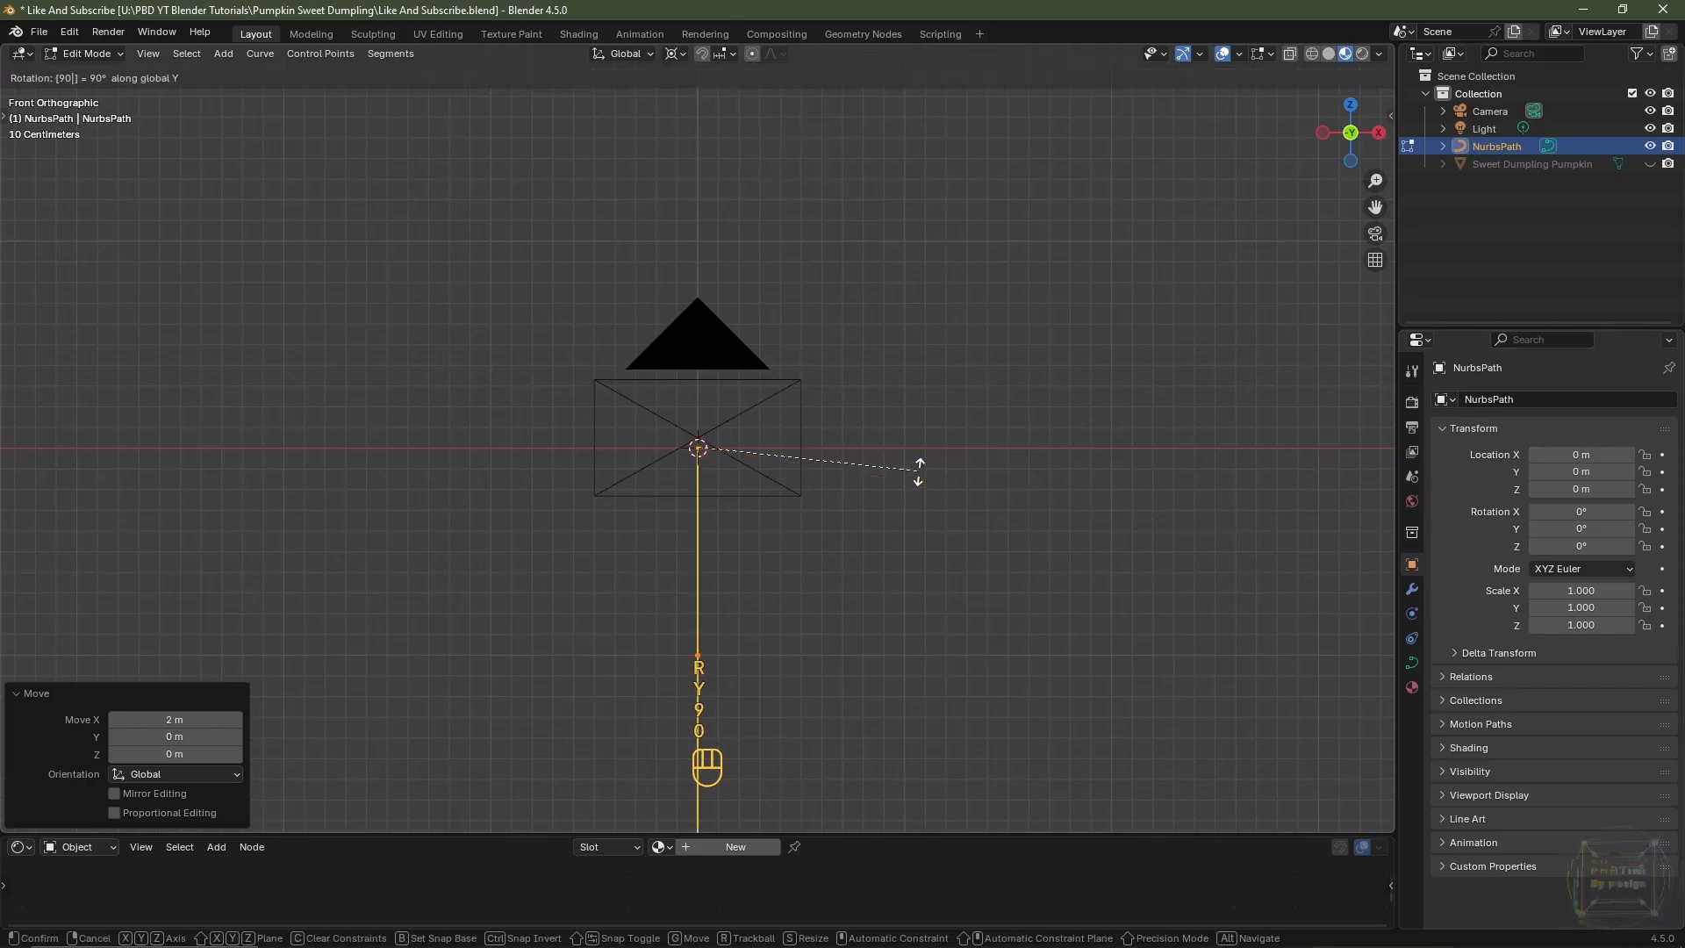
pyautogui.press('-')
pyautogui.press('Return')
# - Scale the path's points uniformly to about a quarter of their length from the 3D cursor and return to Object Mode
pyautogui.press('s')
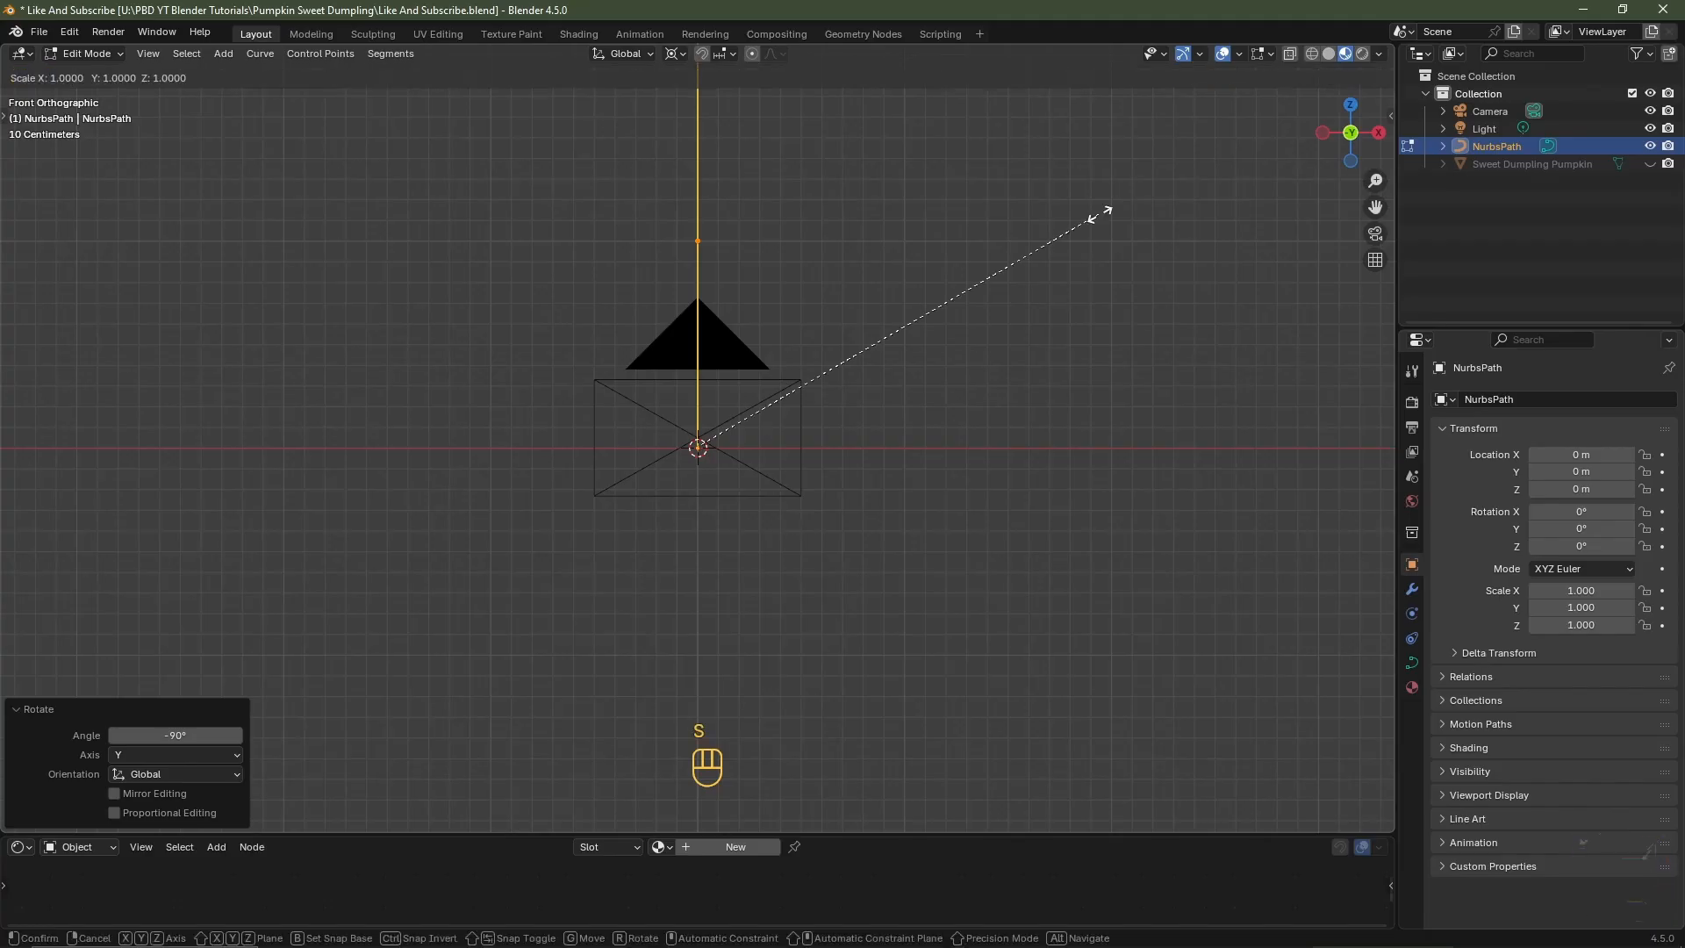
pyautogui.press('ctrl')
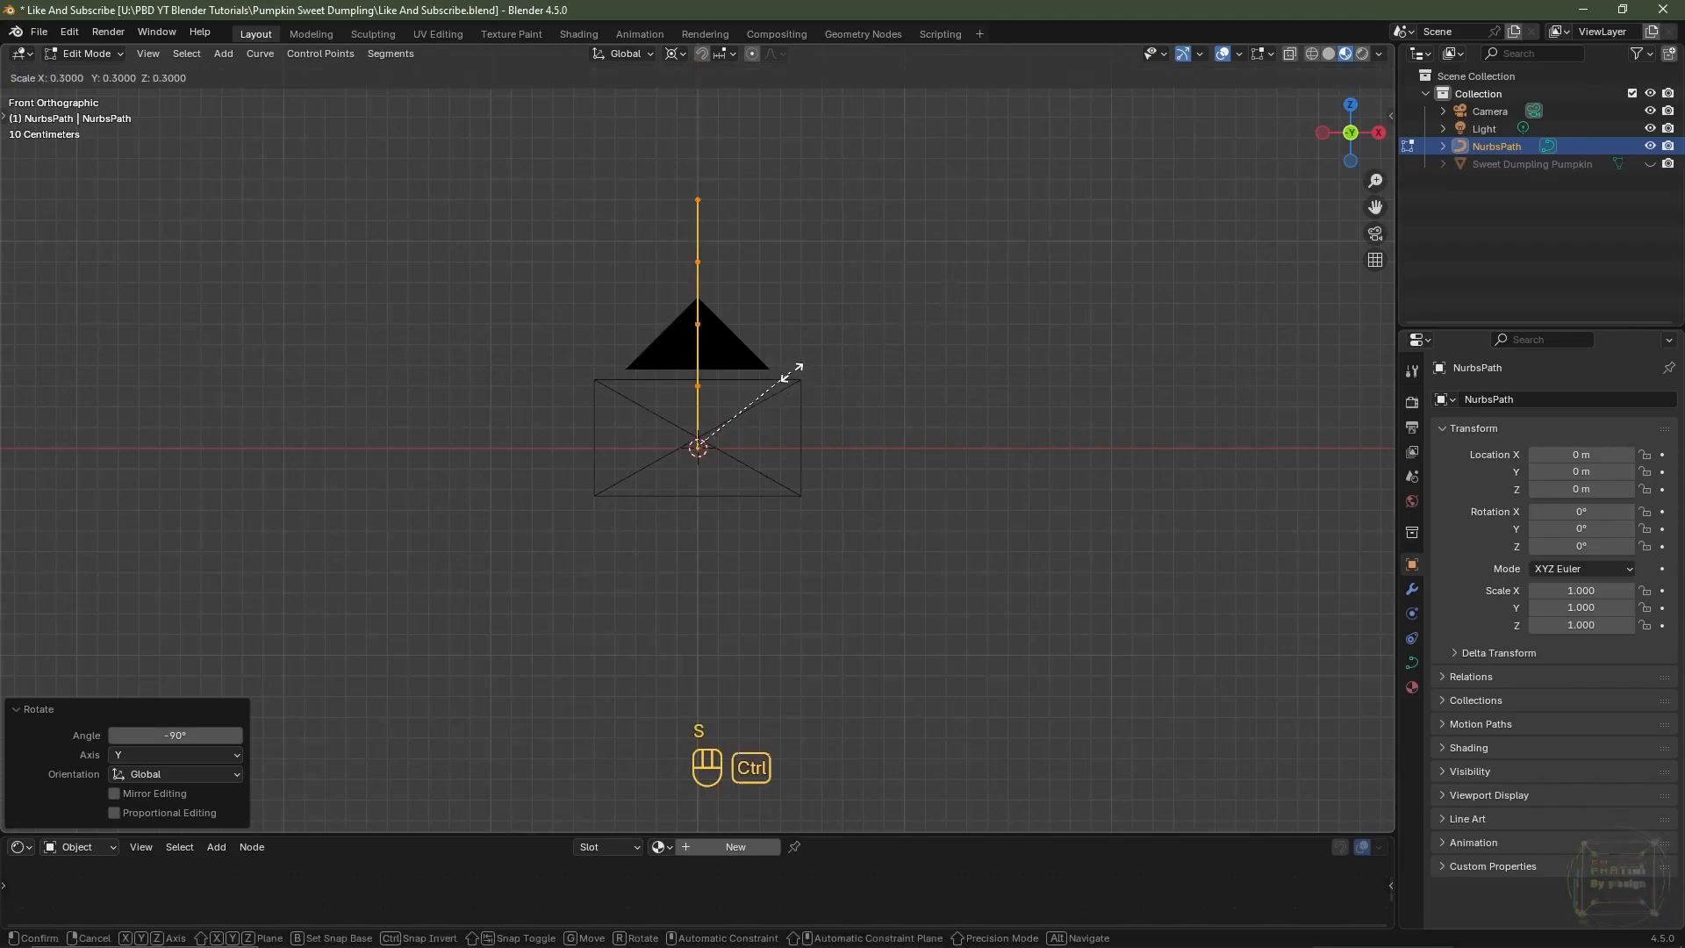
pyautogui.press('shift')
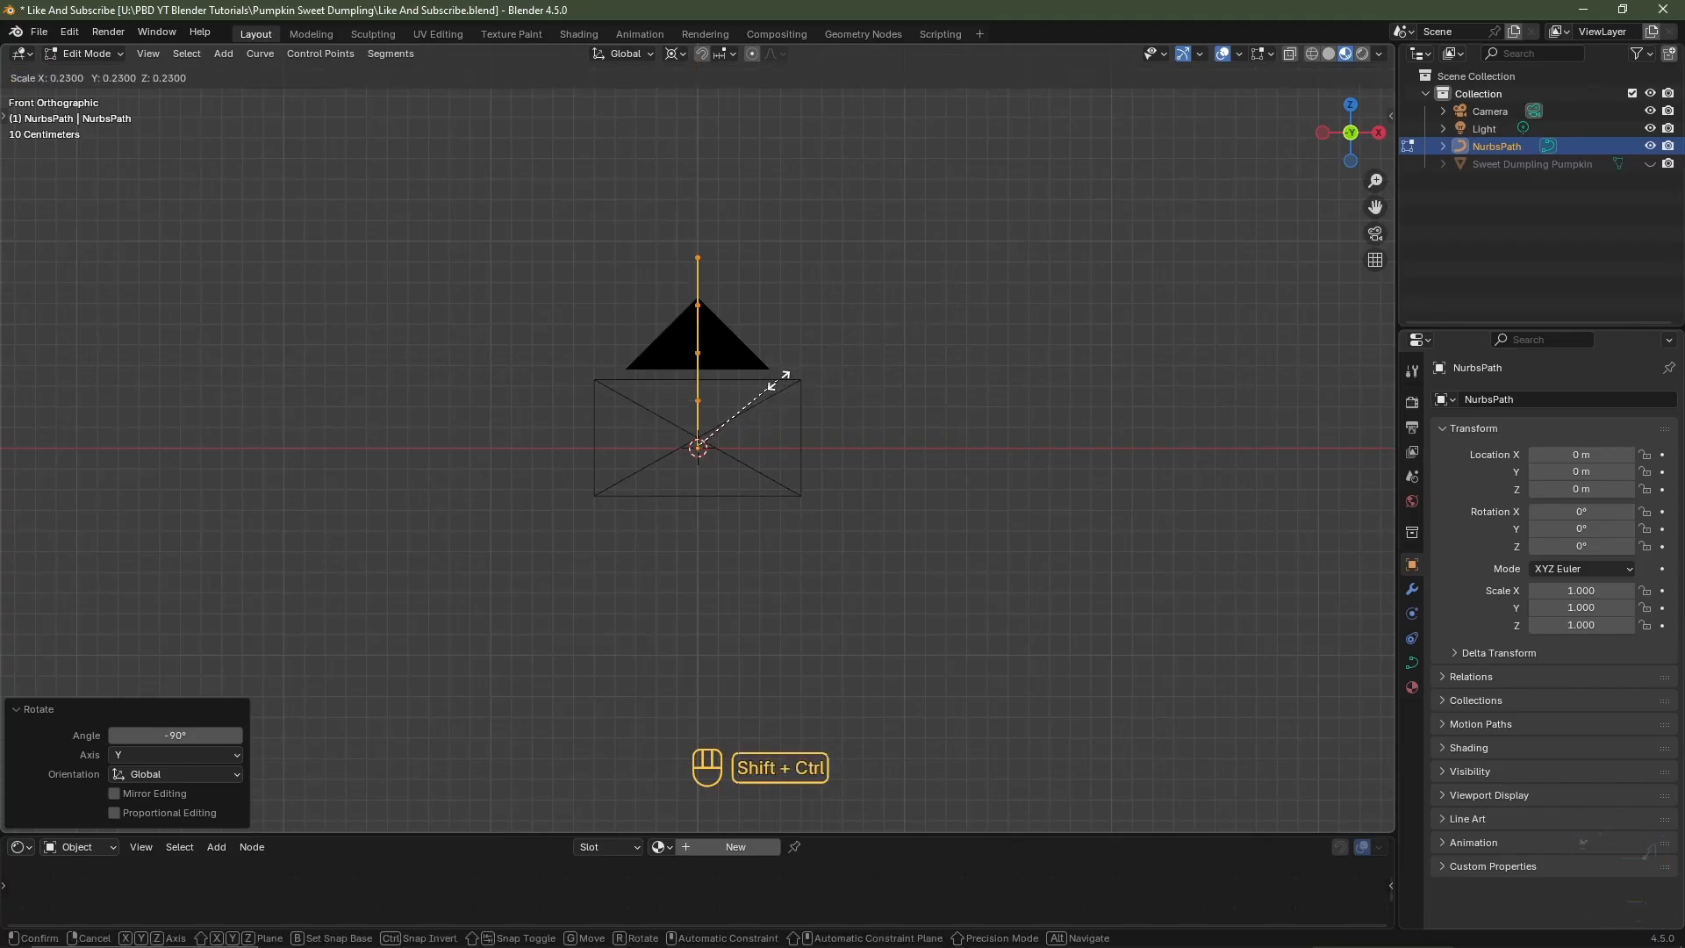
pyautogui.keyDown('ctrl'); pyautogui.keyDown('shift'); pyautogui.click(858, 333); pyautogui.keyUp('shift'); pyautogui.keyUp('ctrl')
pyautogui.press('Tab')
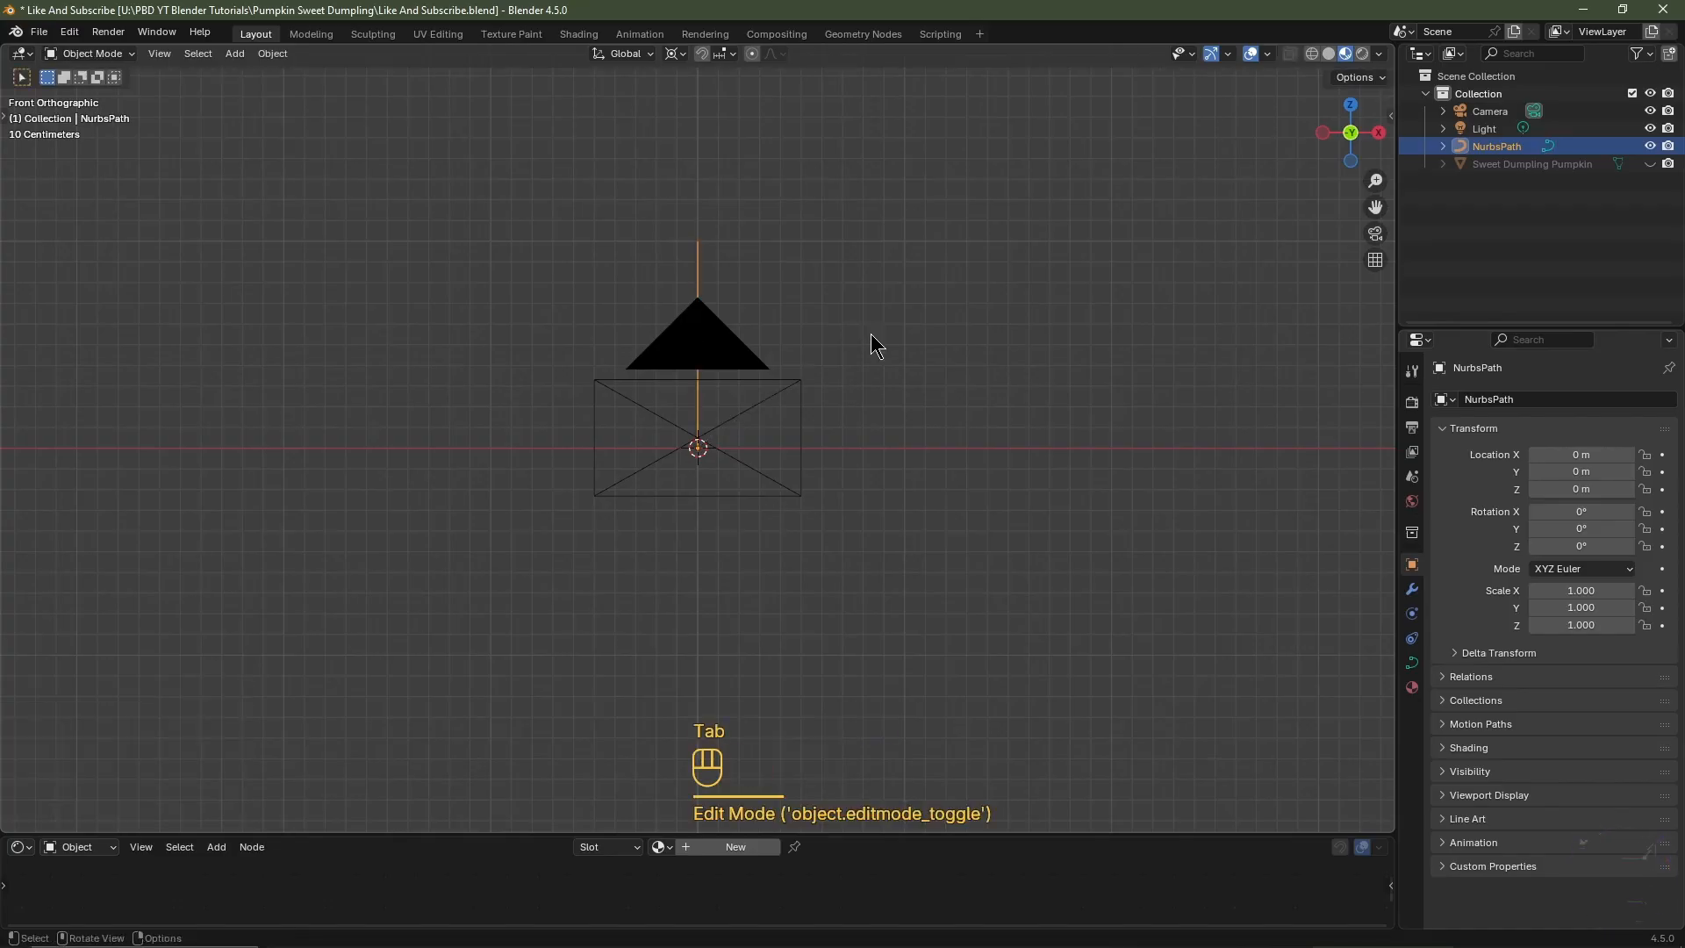
# - Rename the path object to Stem and open the Geometry and Bevel settings of its curve data
pyautogui.click(1513, 150)
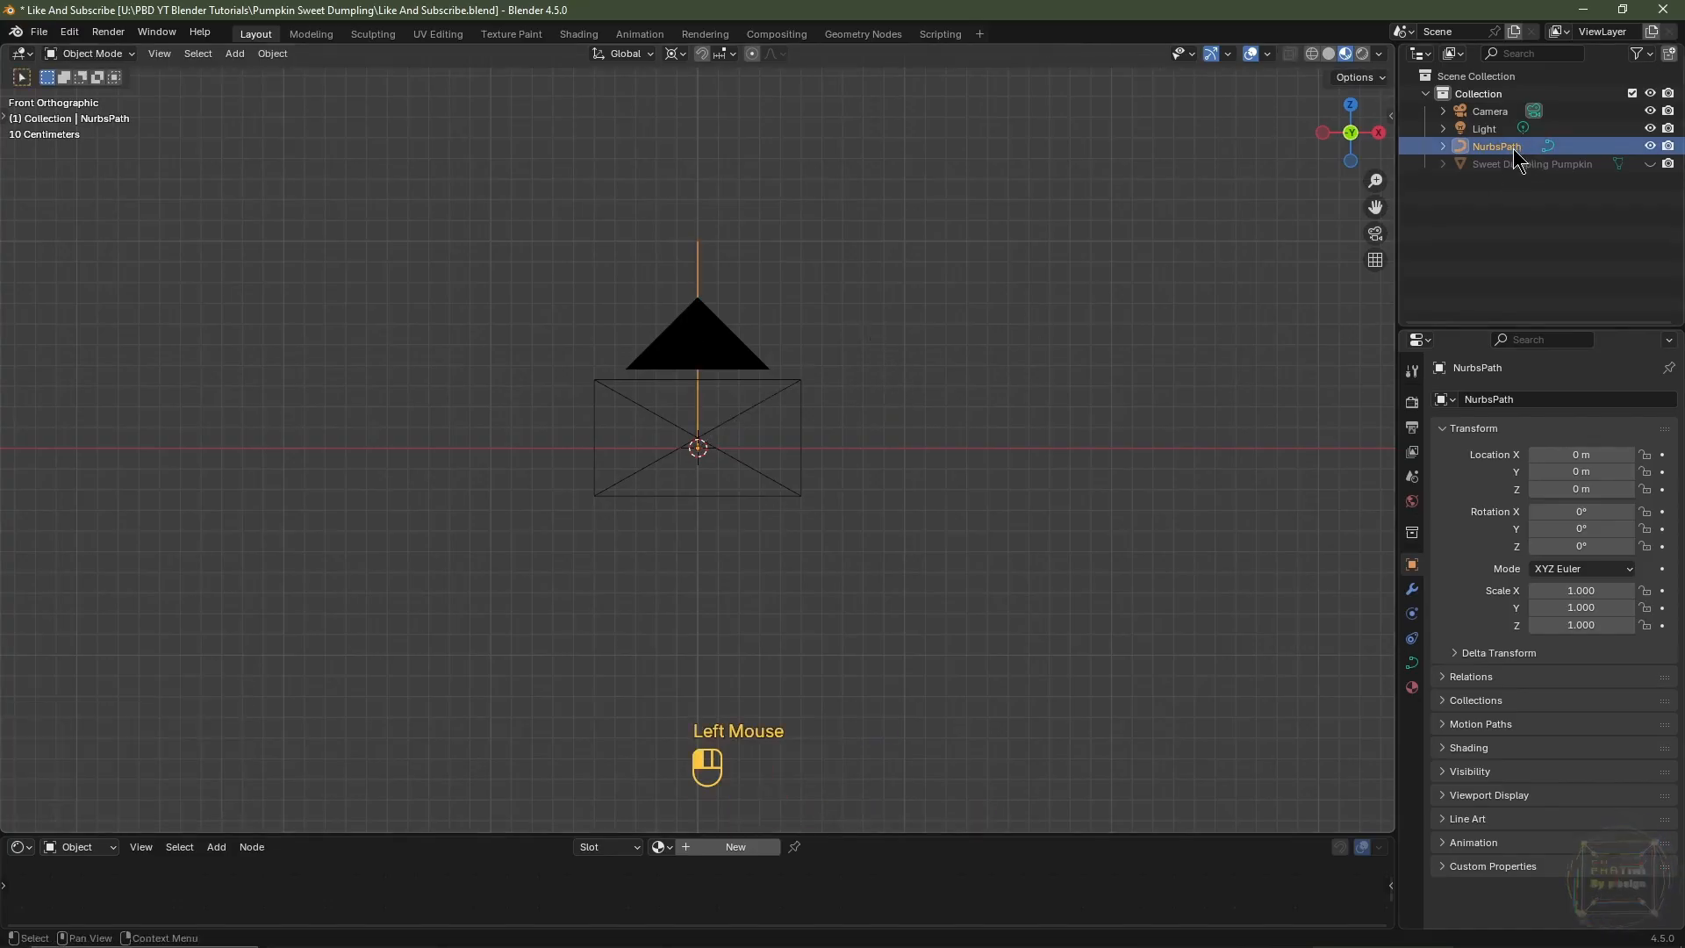
pyautogui.doubleClick(1514, 149)
pyautogui.write('Stem')
pyautogui.press('Return')
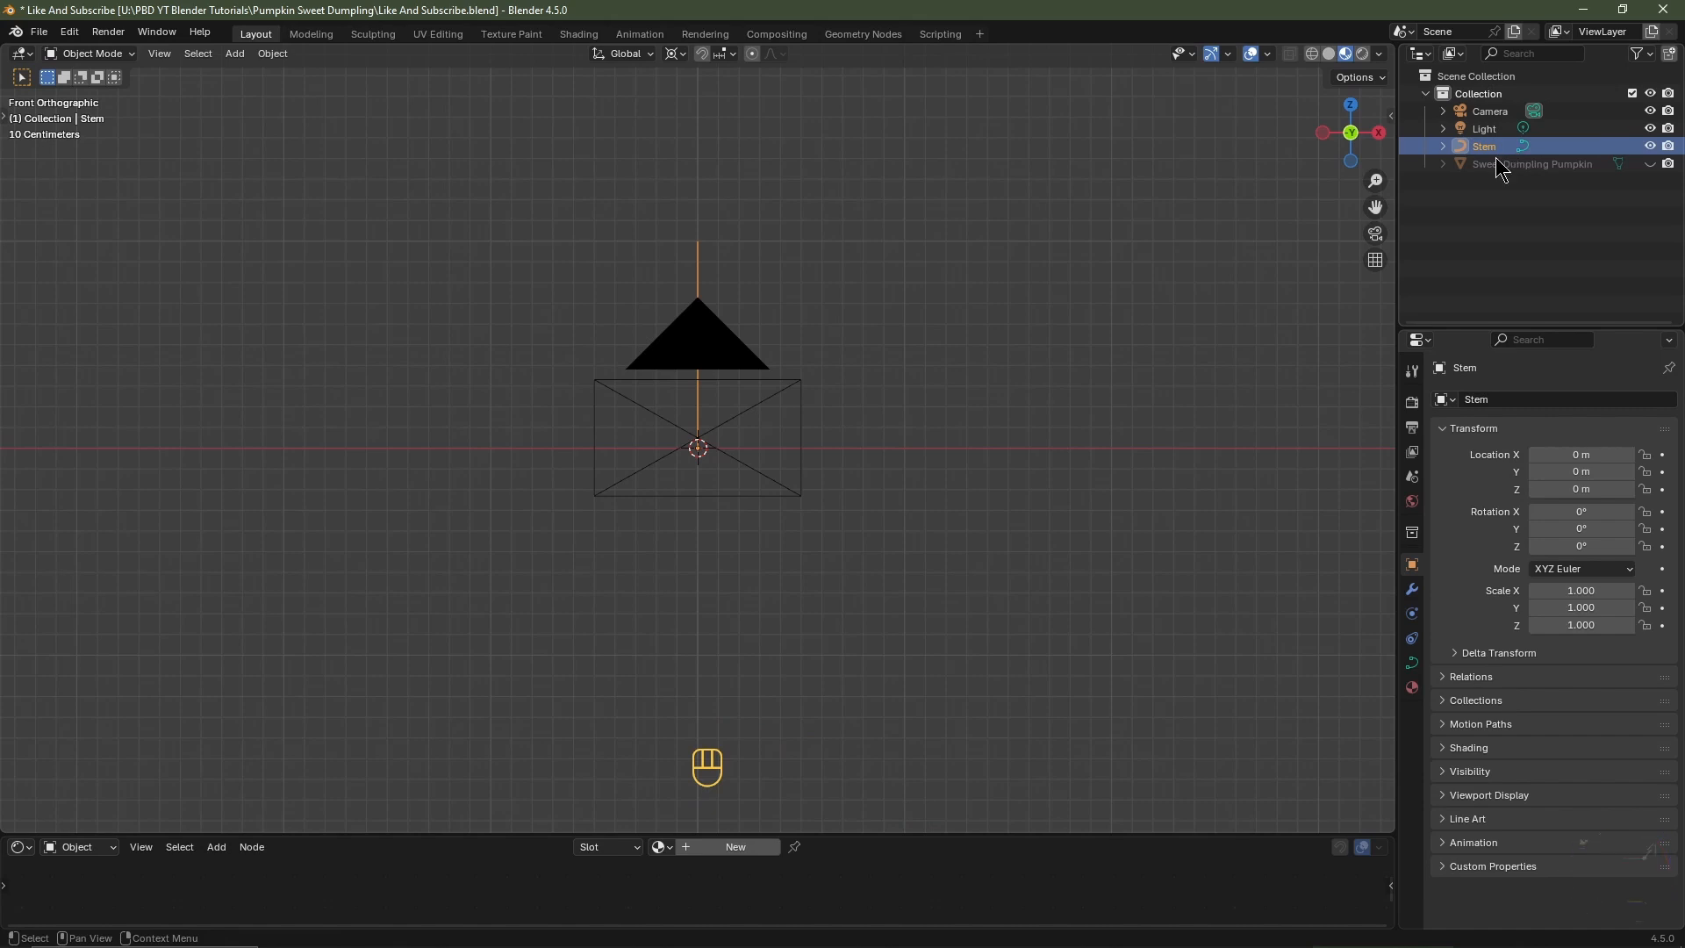
pyautogui.click(1412, 664)
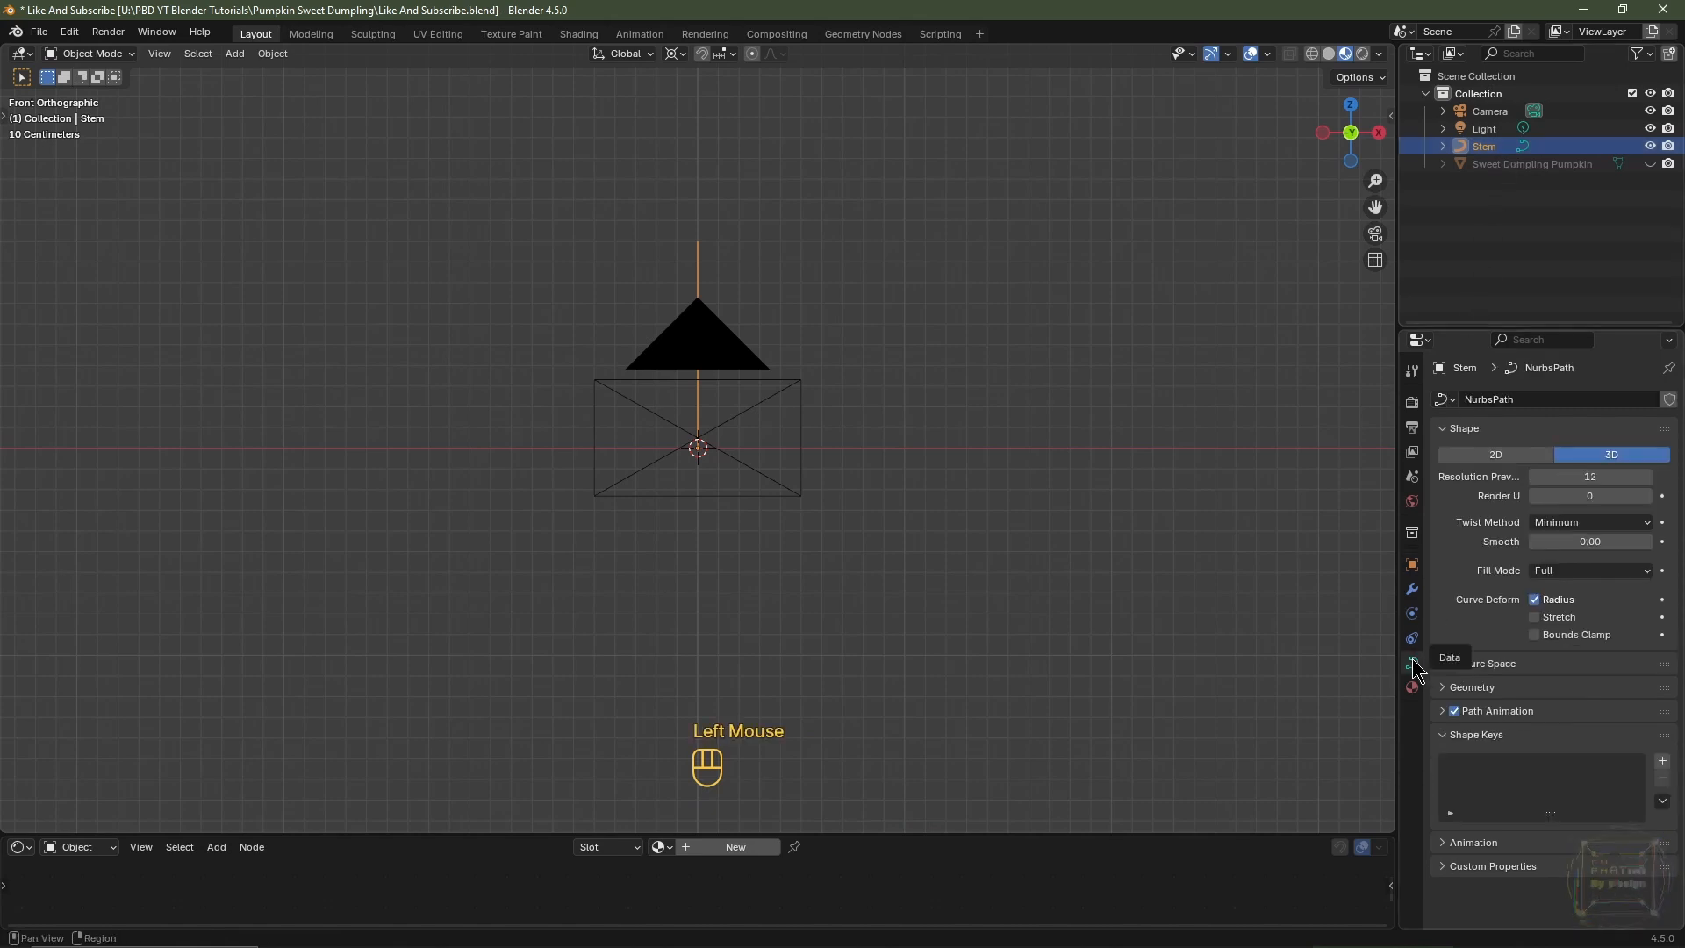
pyautogui.click(1446, 691)
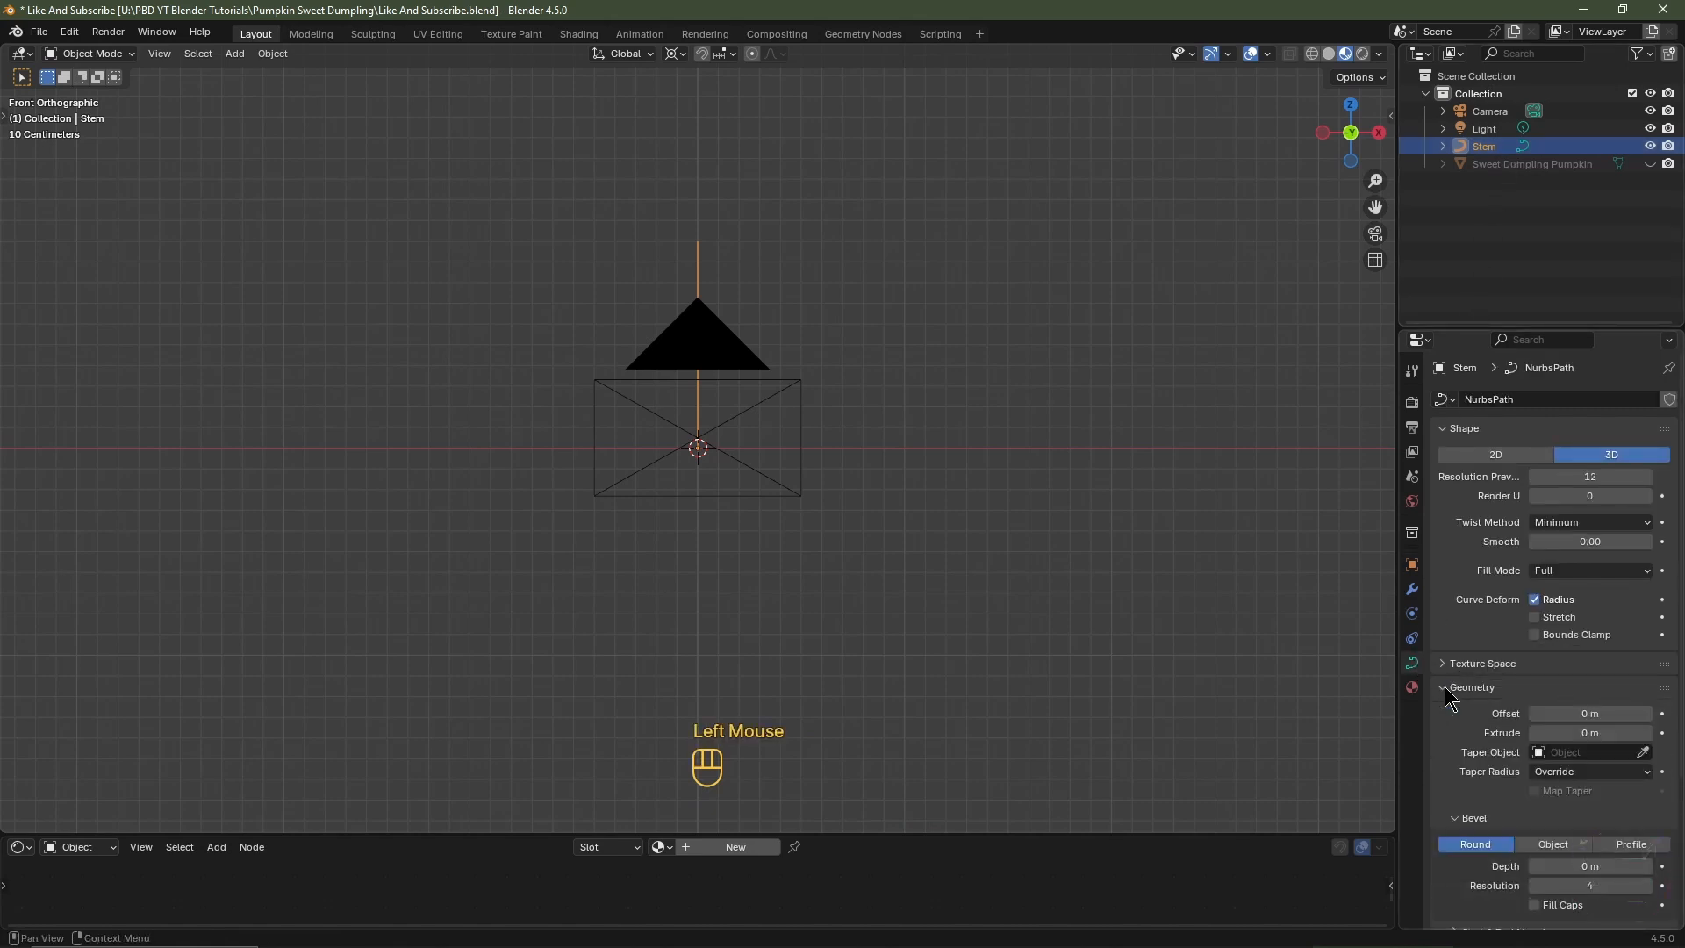
pyautogui.scroll(-5, 1446, 693)
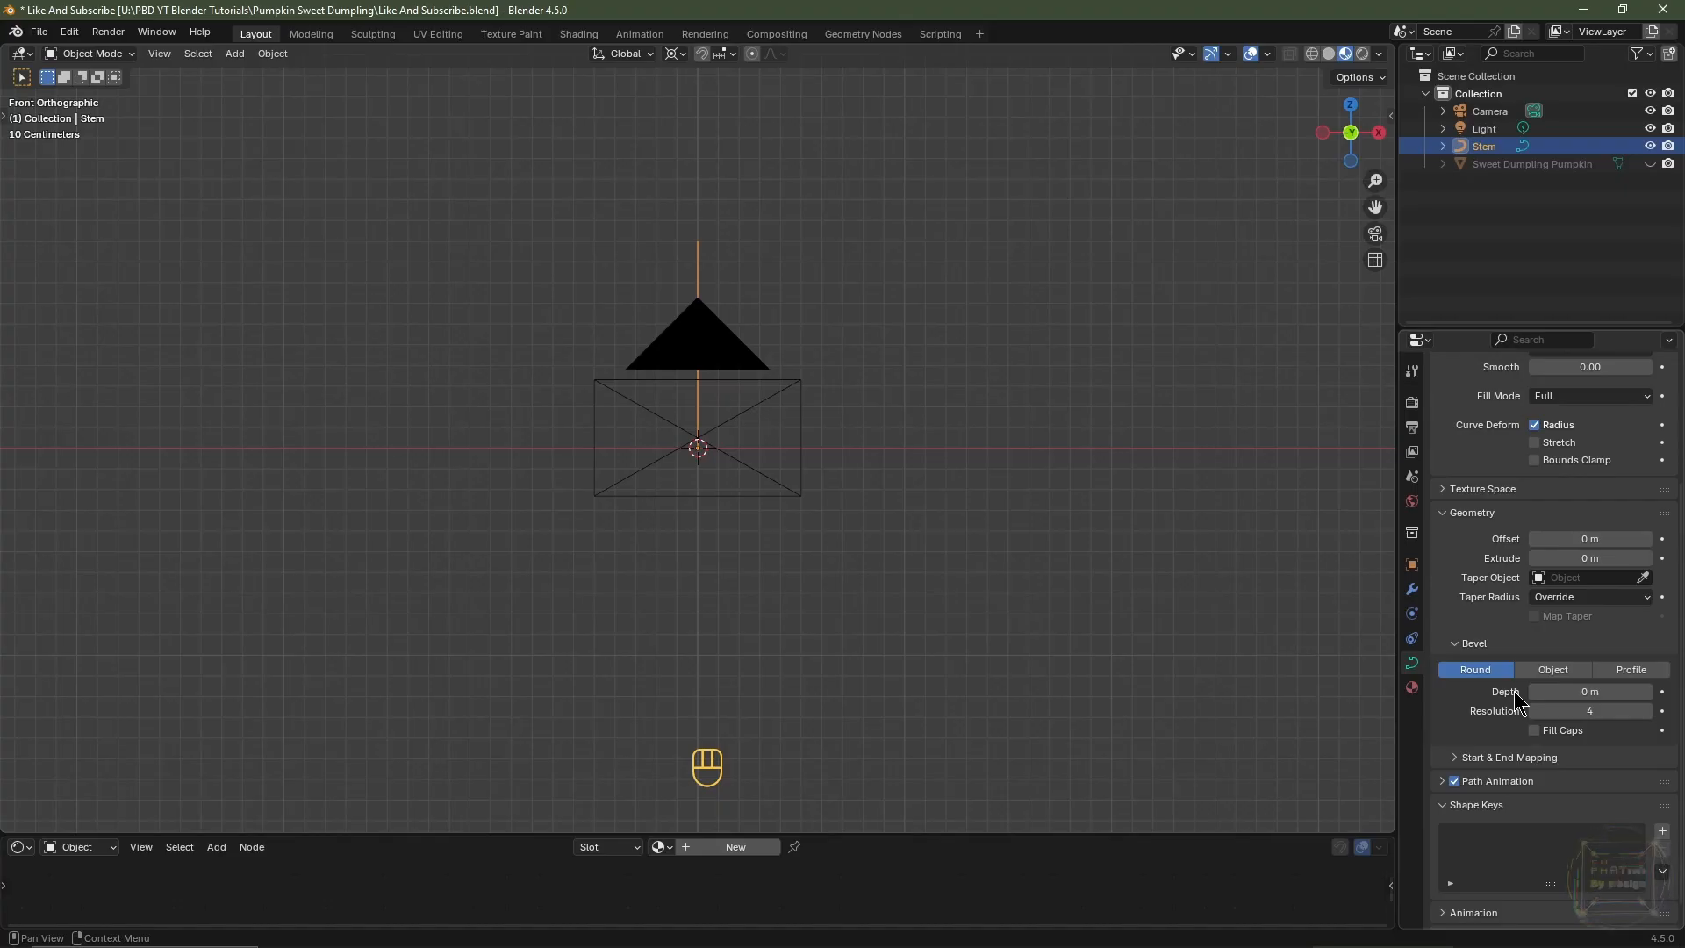
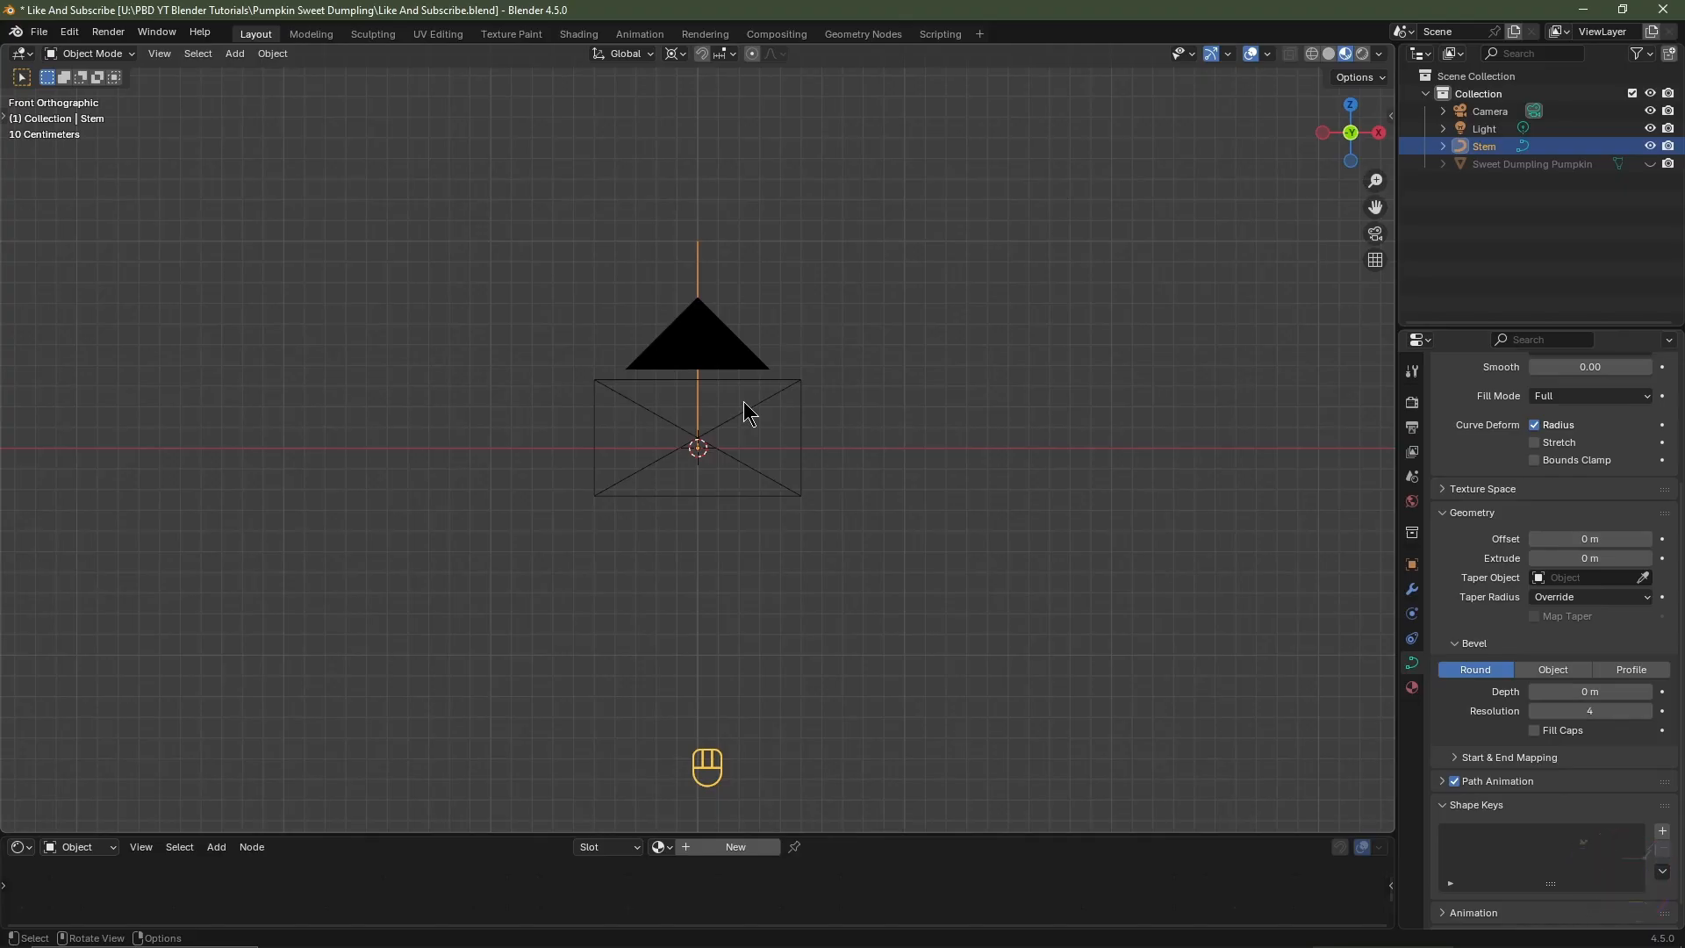
# - Add a Bézier circle with a 1 m radius at the origin and look at it from the top
pyautogui.hotkey('shift', 'a')
pyautogui.moveTo(744, 402)
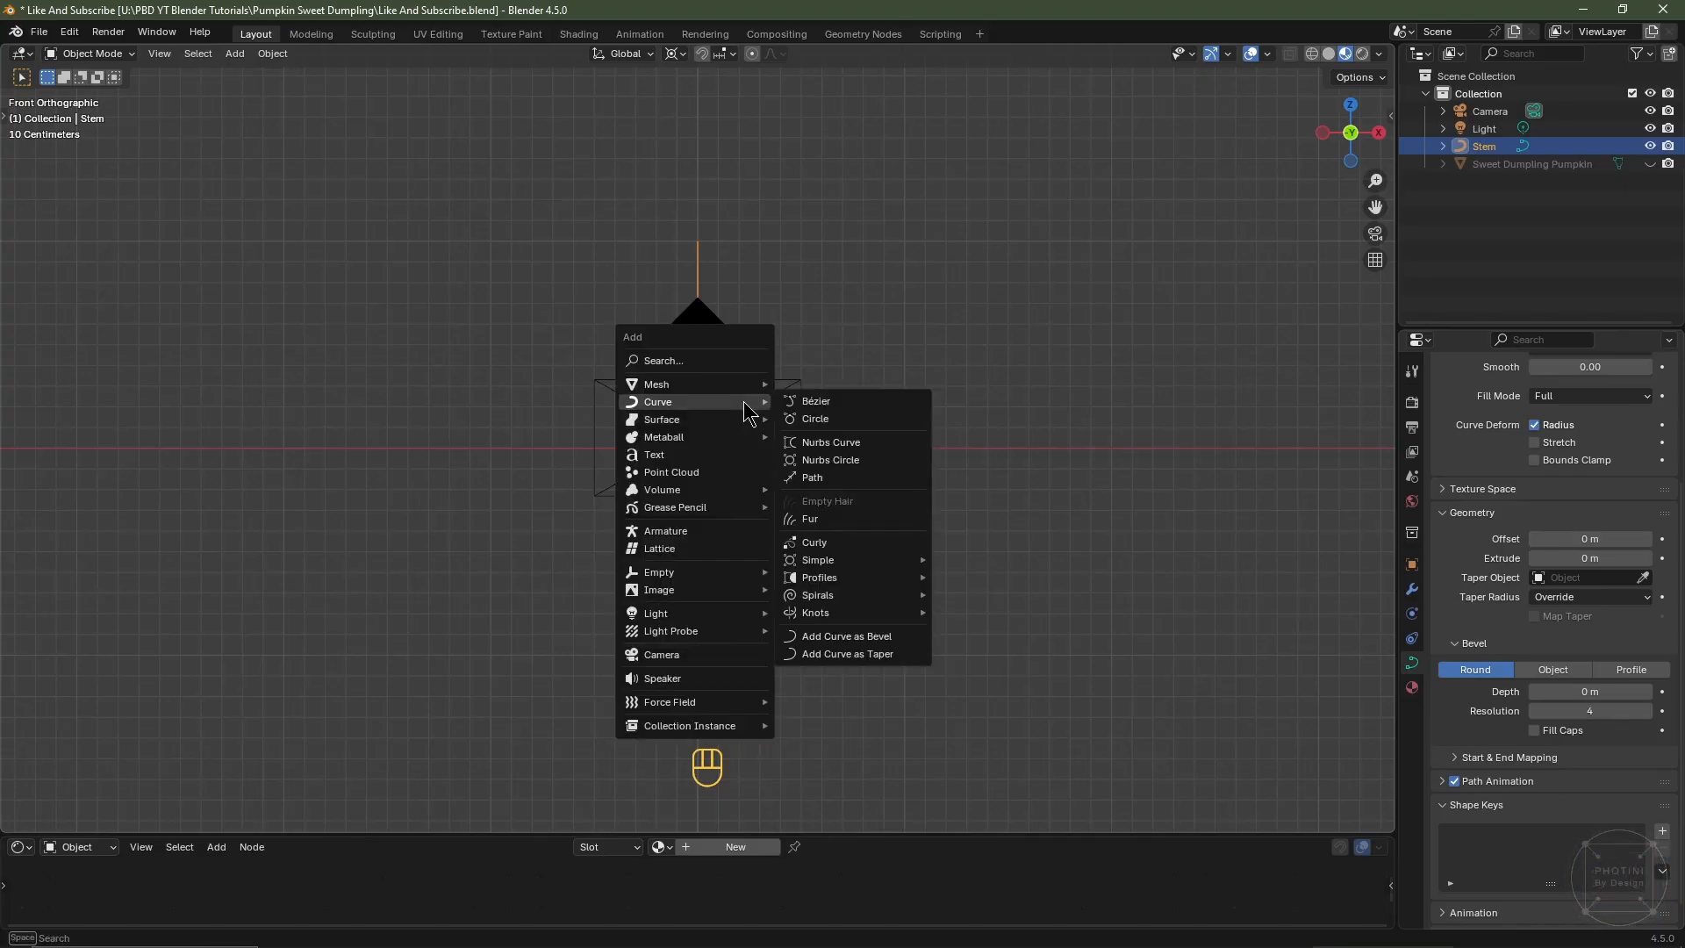
pyautogui.click(806, 421)
pyautogui.press('KP_7')
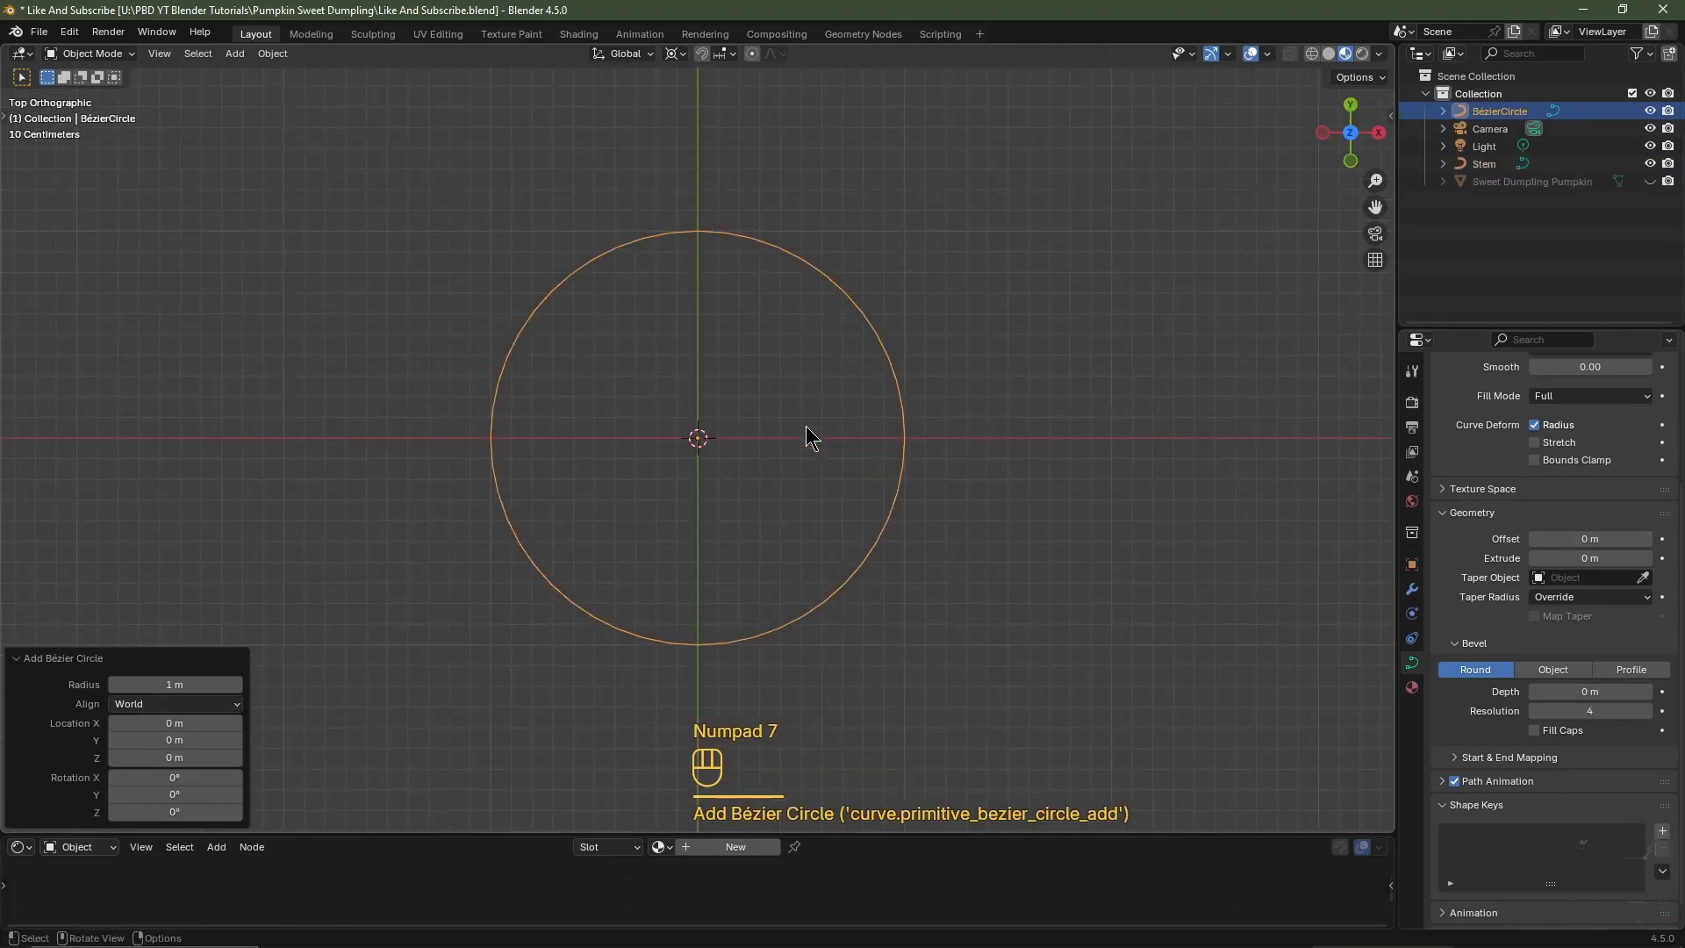
# - Subdivide all segments of the Bézier circle with 2 cuts in Edit Mode
pyautogui.press('Tab')
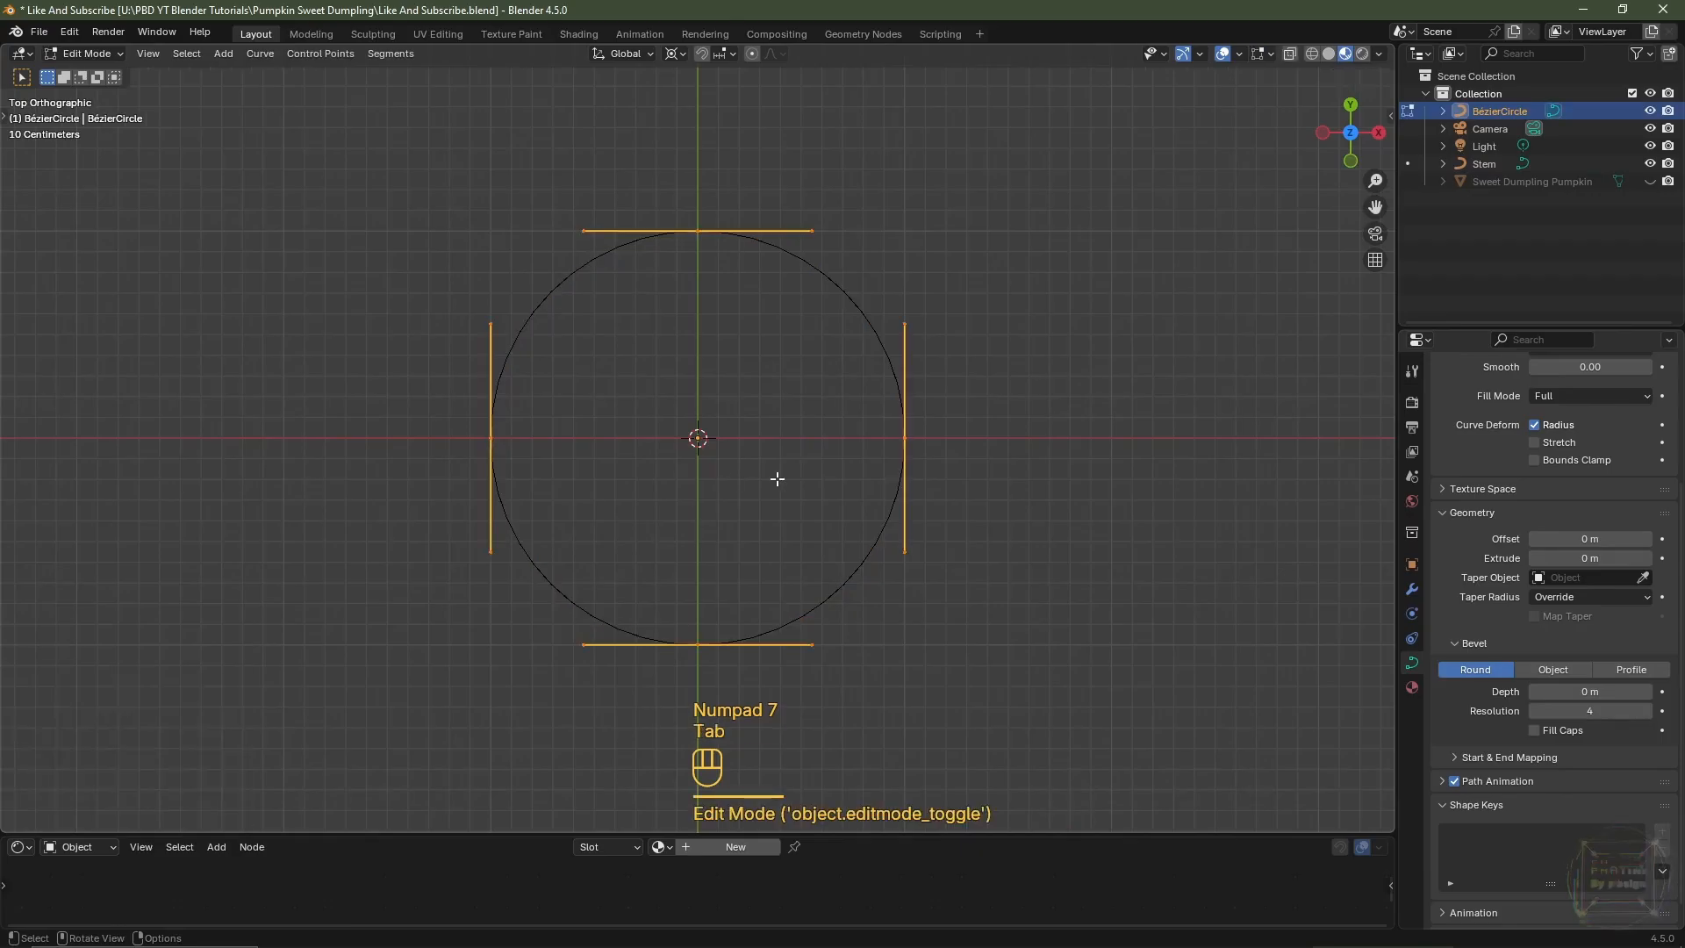
pyautogui.press('a')
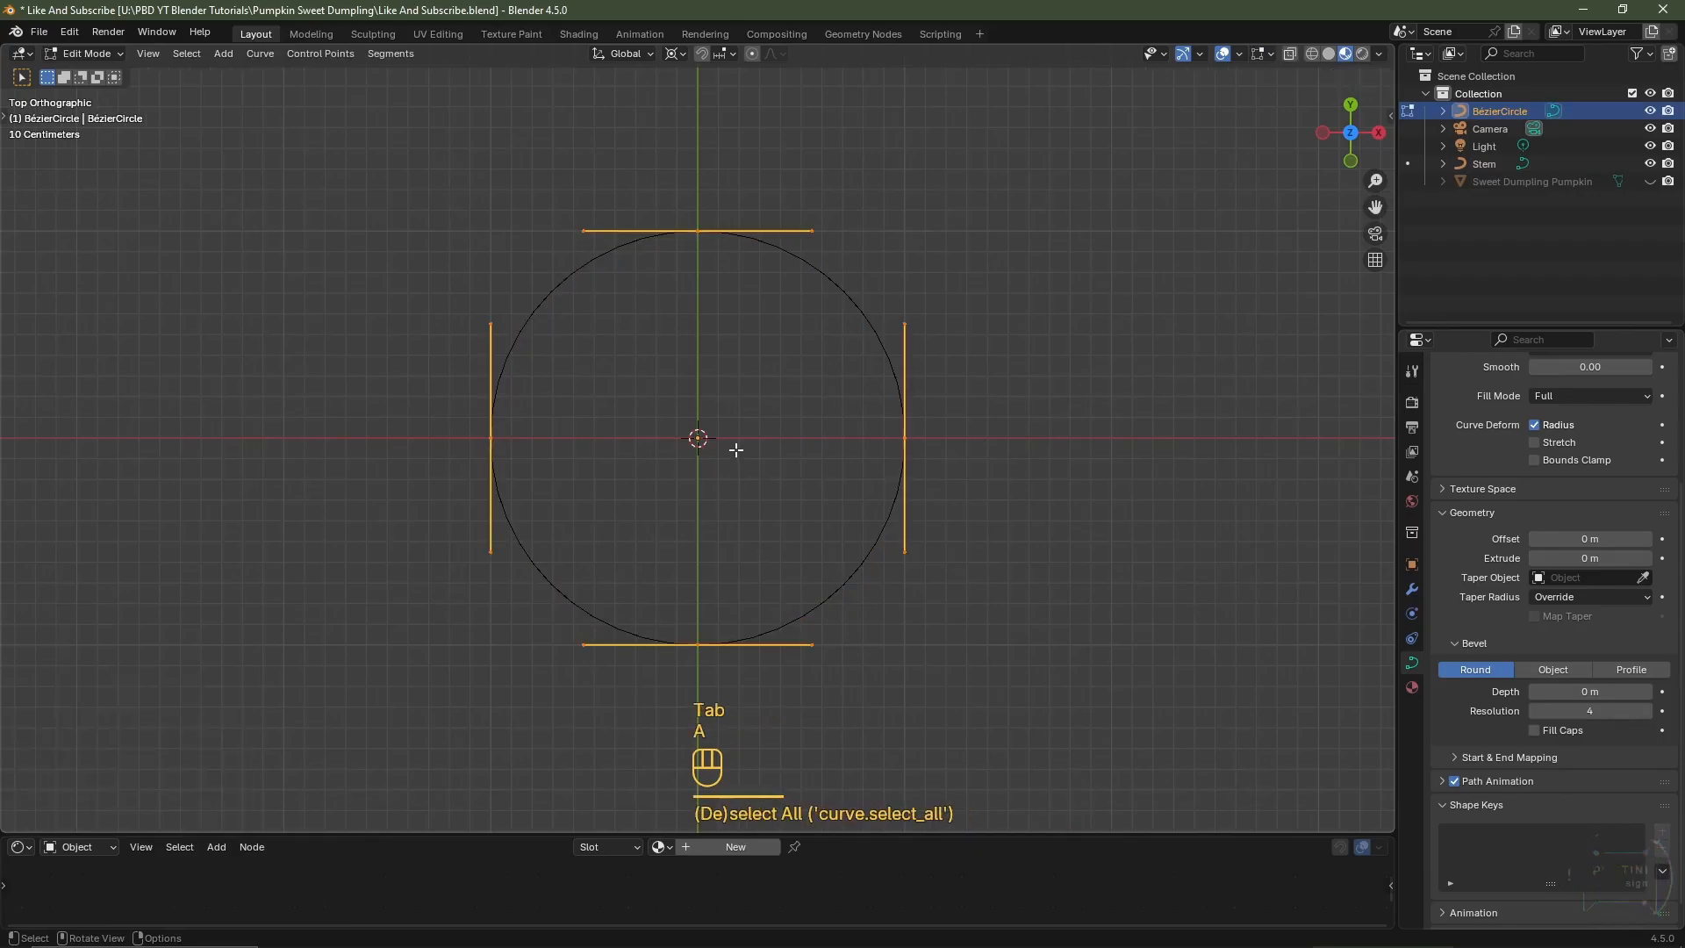
pyautogui.rightClick(737, 403)
pyautogui.click(739, 405)
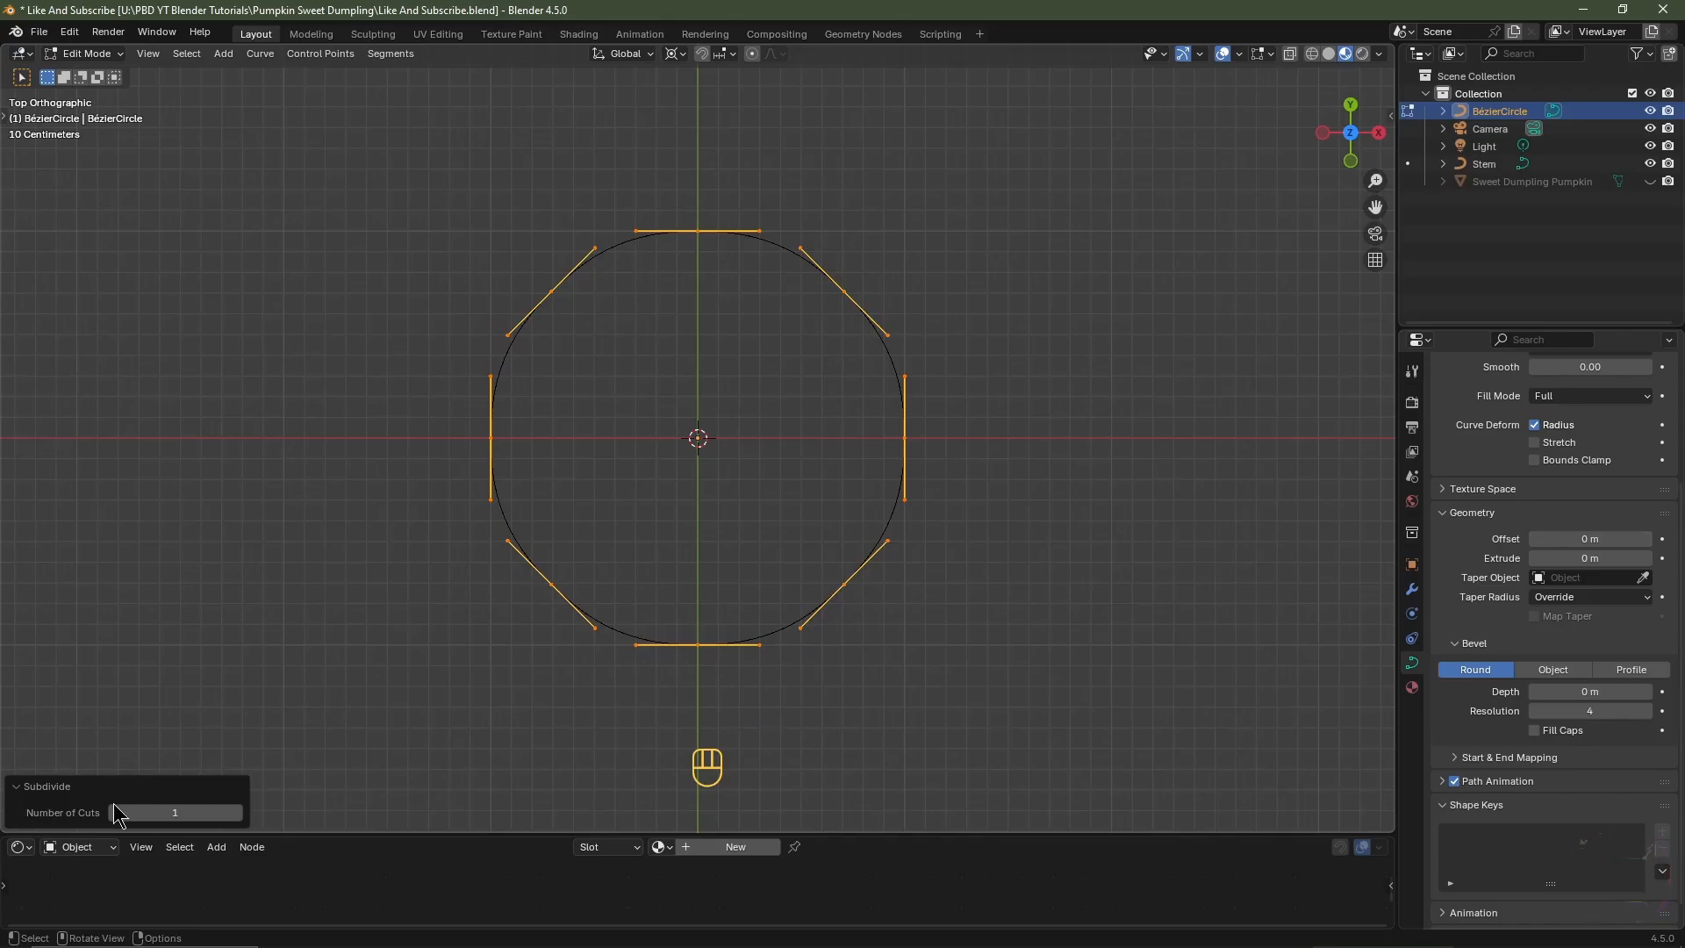
pyautogui.click(239, 813)
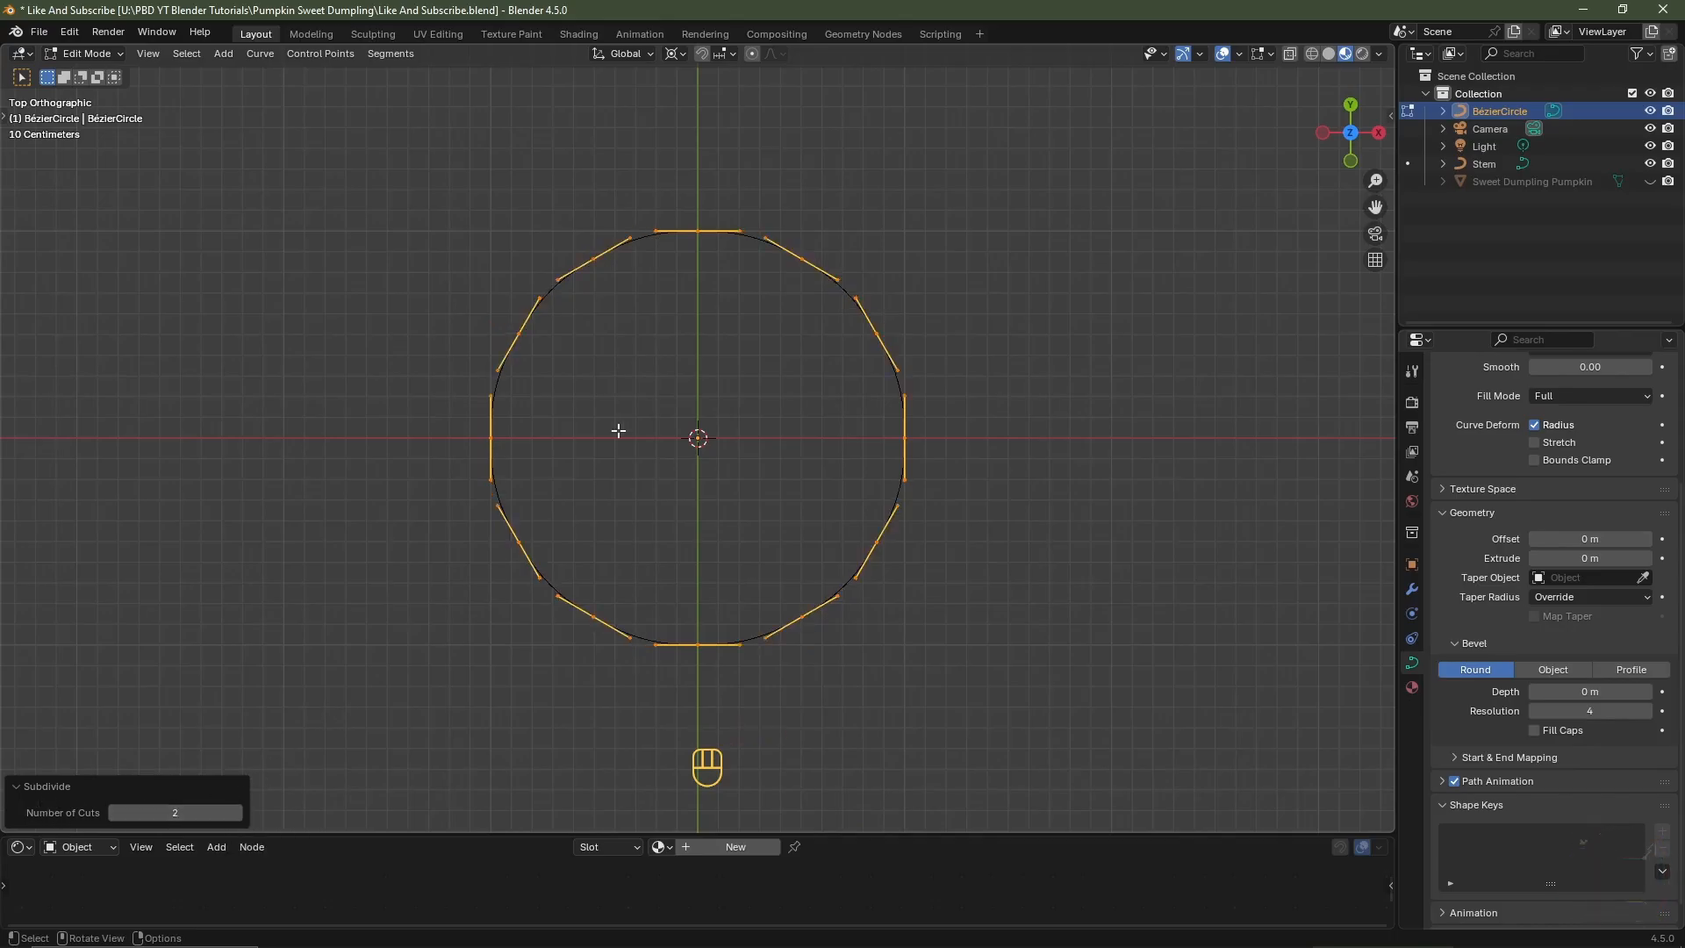
# - Scale every other point of the Bézier circle to 0.8 to form a six-lobed outline and return to Object Mode
pyautogui.click(698, 233)
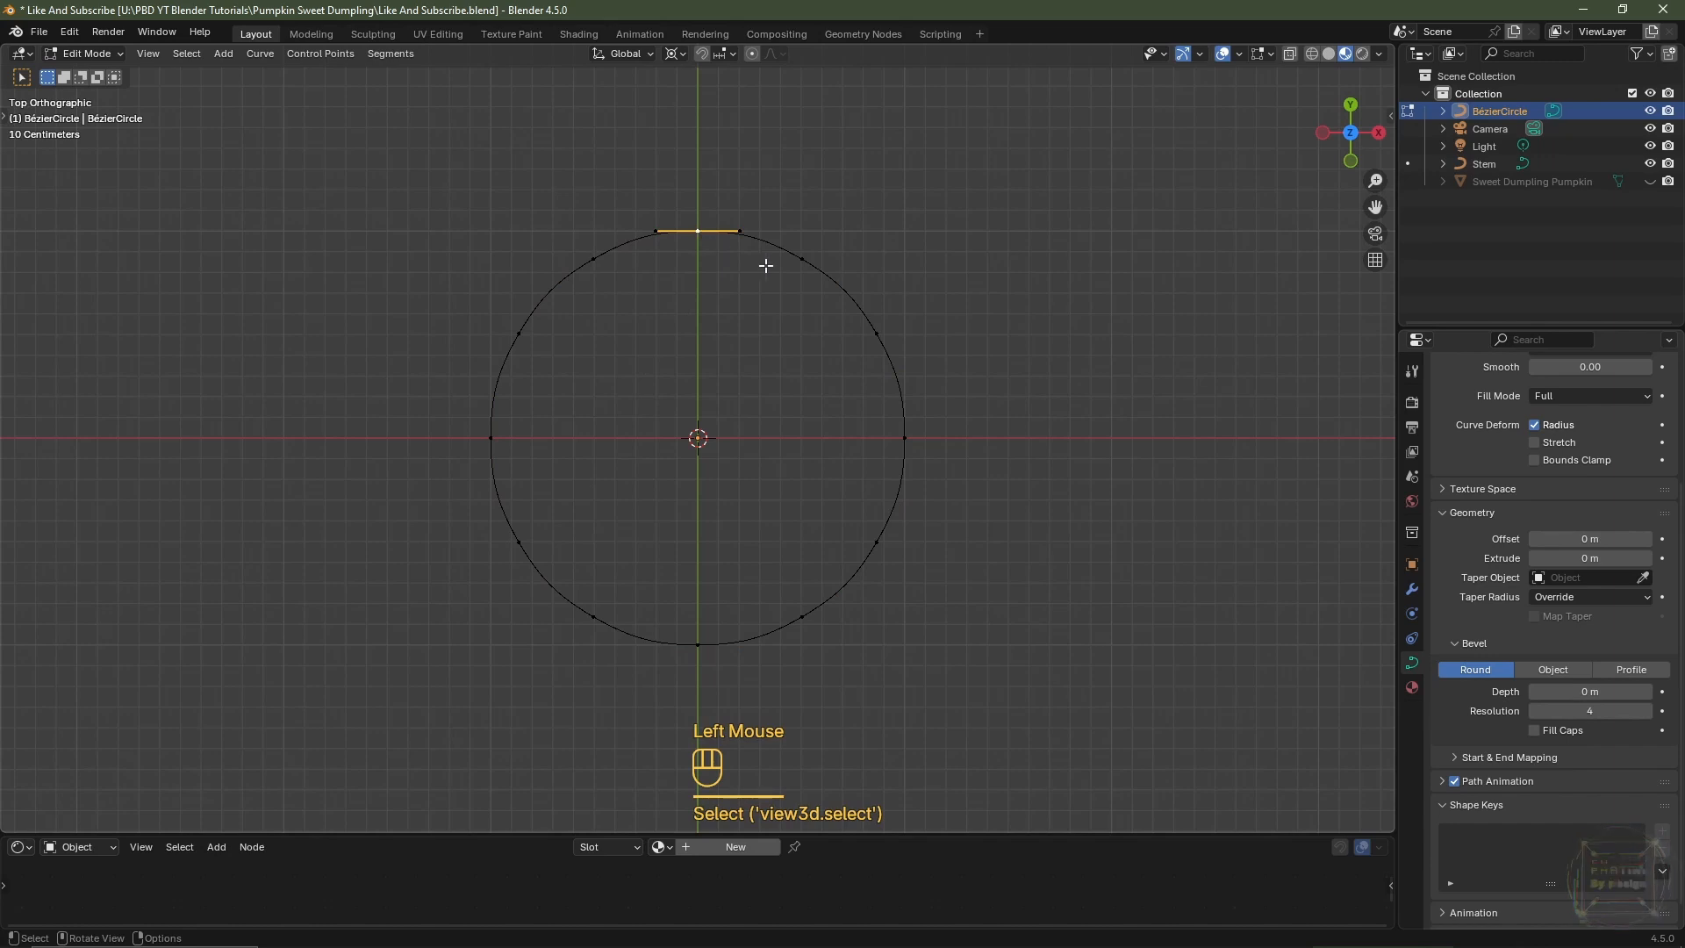
pyautogui.keyDown('shift'); pyautogui.click(874, 337); pyautogui.keyUp('shift')
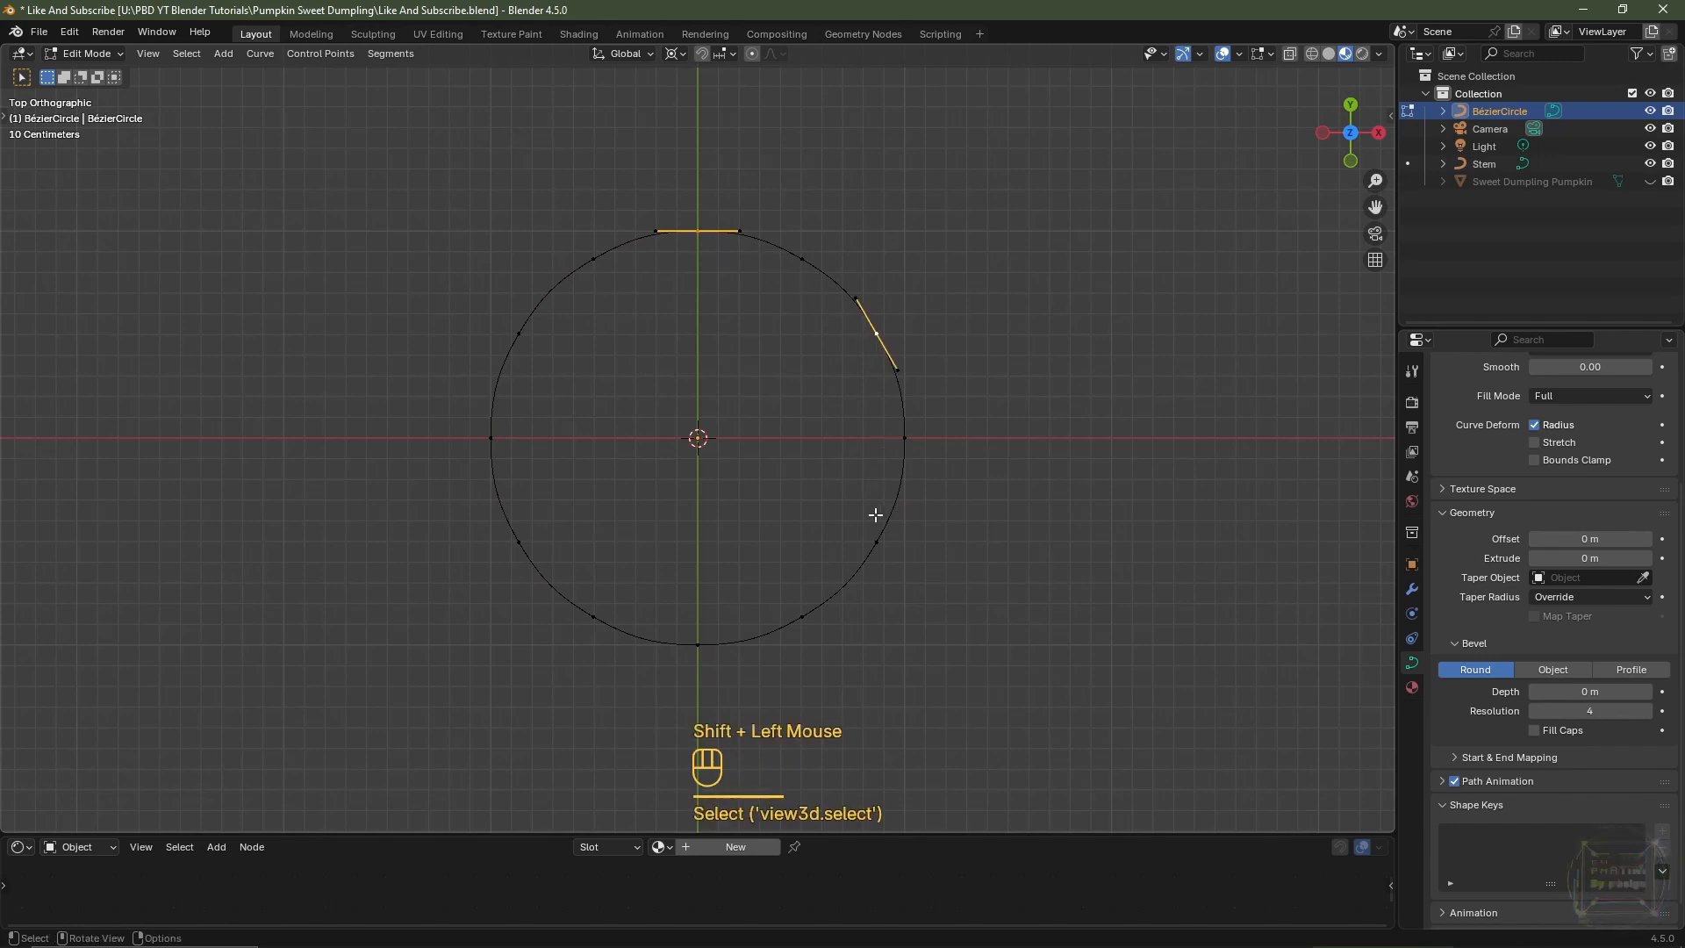
pyautogui.keyDown('shift'); pyautogui.click(874, 547); pyautogui.keyUp('shift')
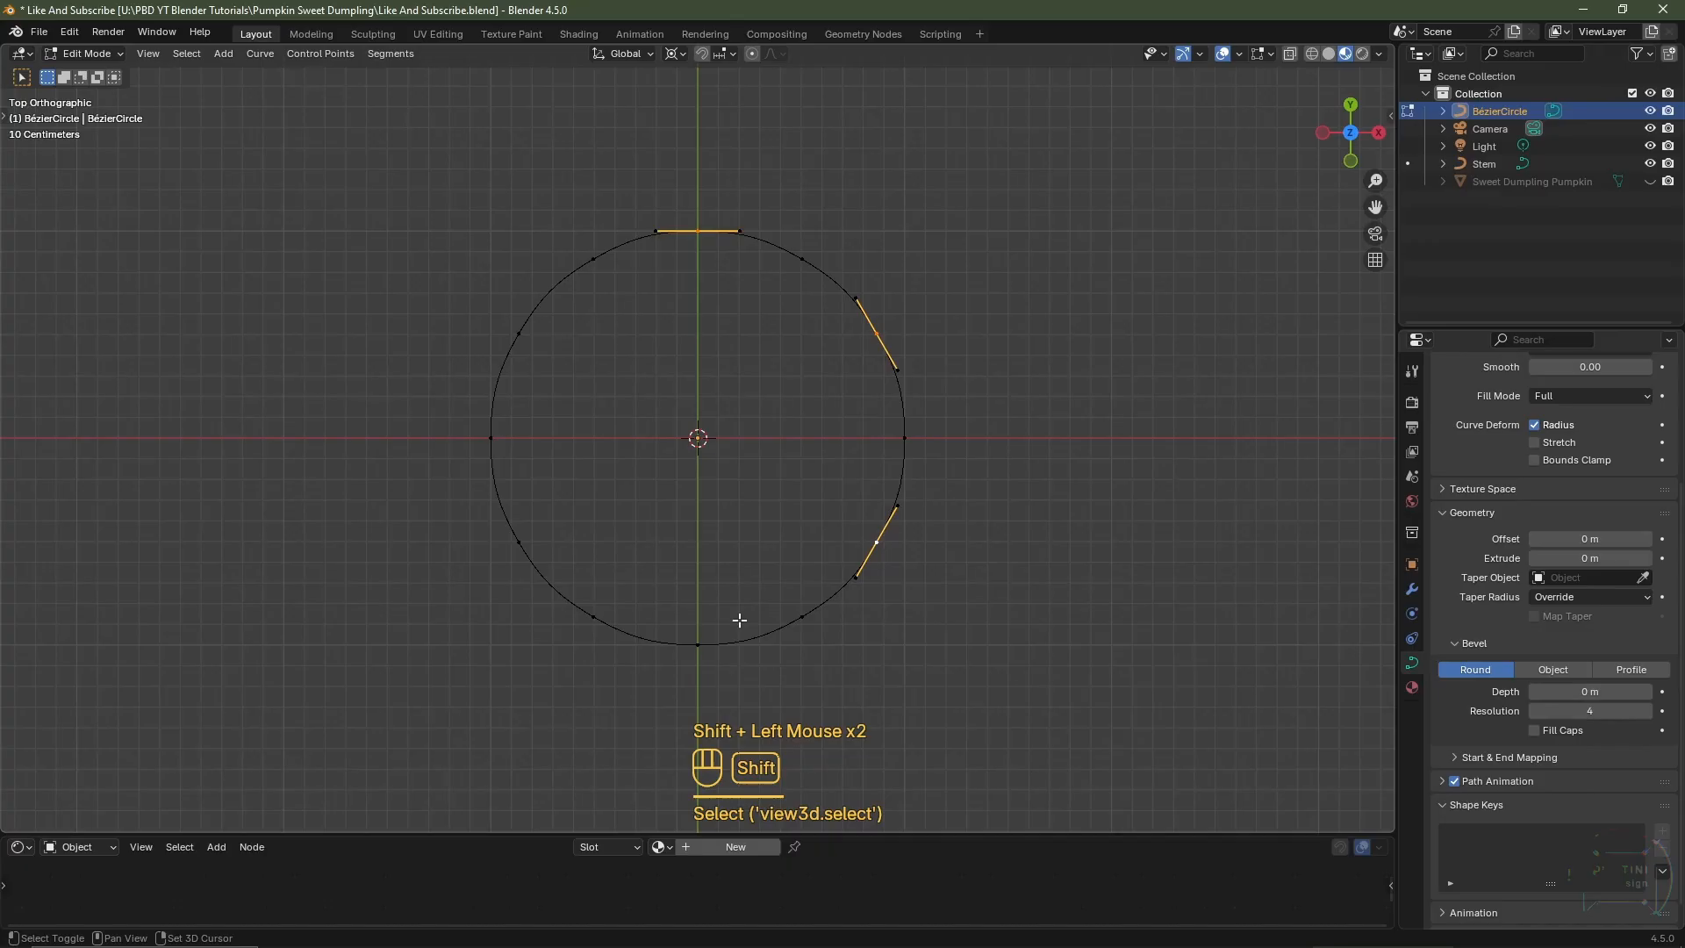
pyautogui.keyDown('shift'); pyautogui.click(700, 644); pyautogui.keyUp('shift')
pyautogui.keyDown('shift'); pyautogui.click(520, 543); pyautogui.keyUp('shift')
pyautogui.keyDown('shift'); pyautogui.click(517, 336); pyautogui.keyUp('shift')
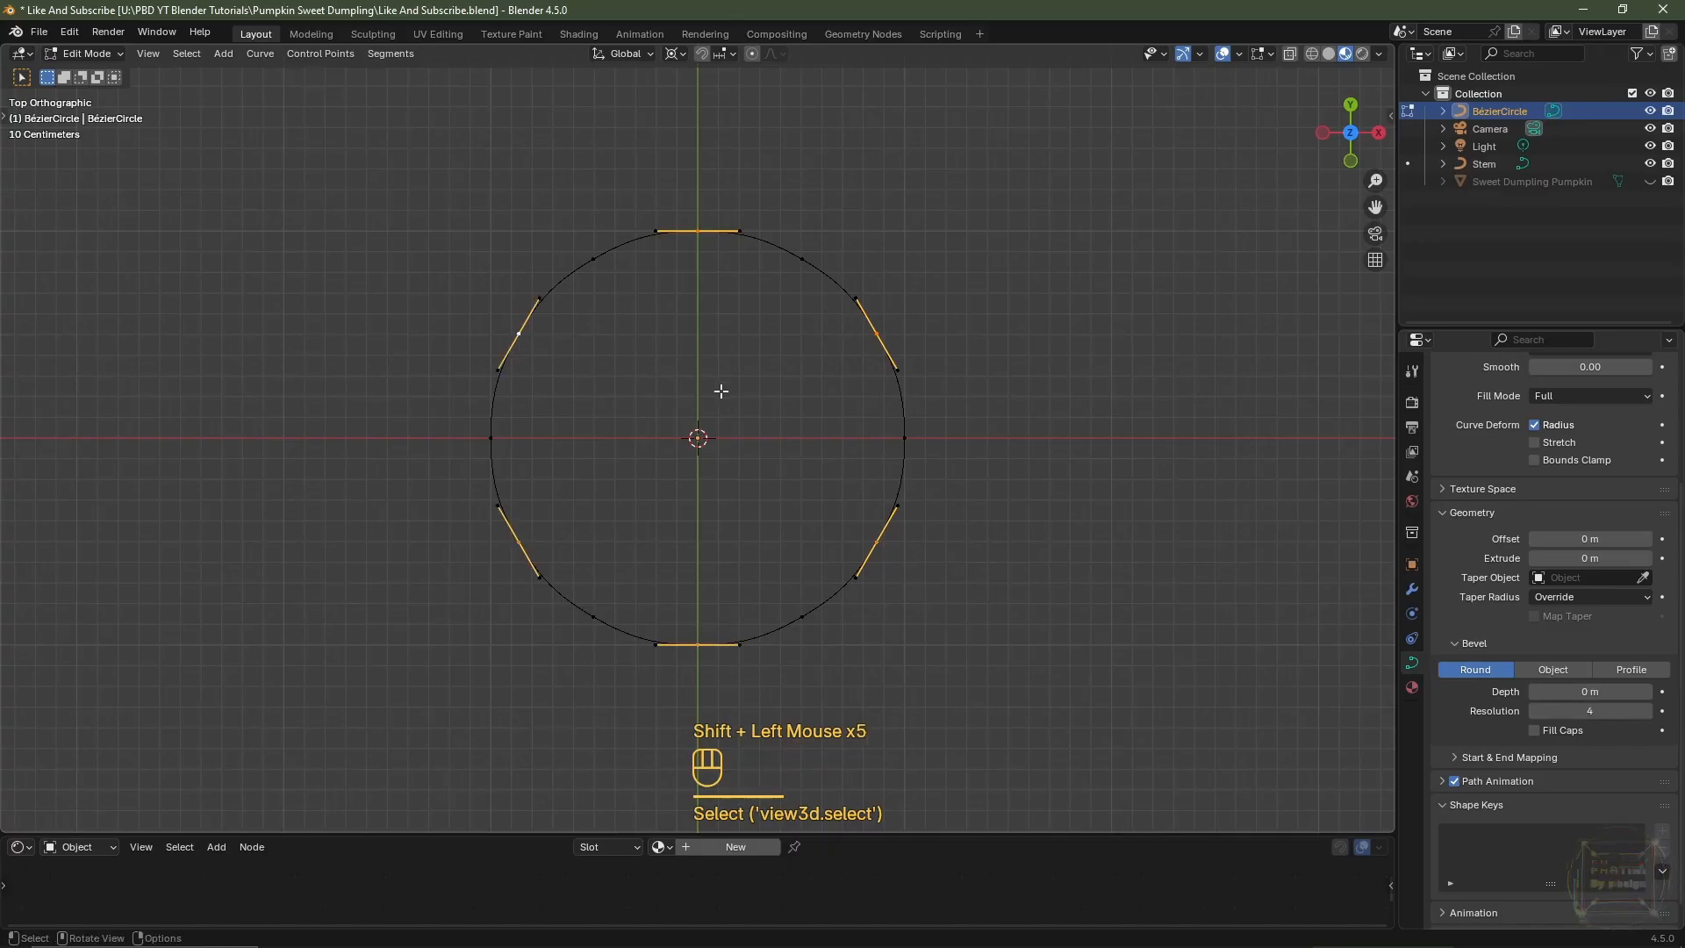
pyautogui.press('s')
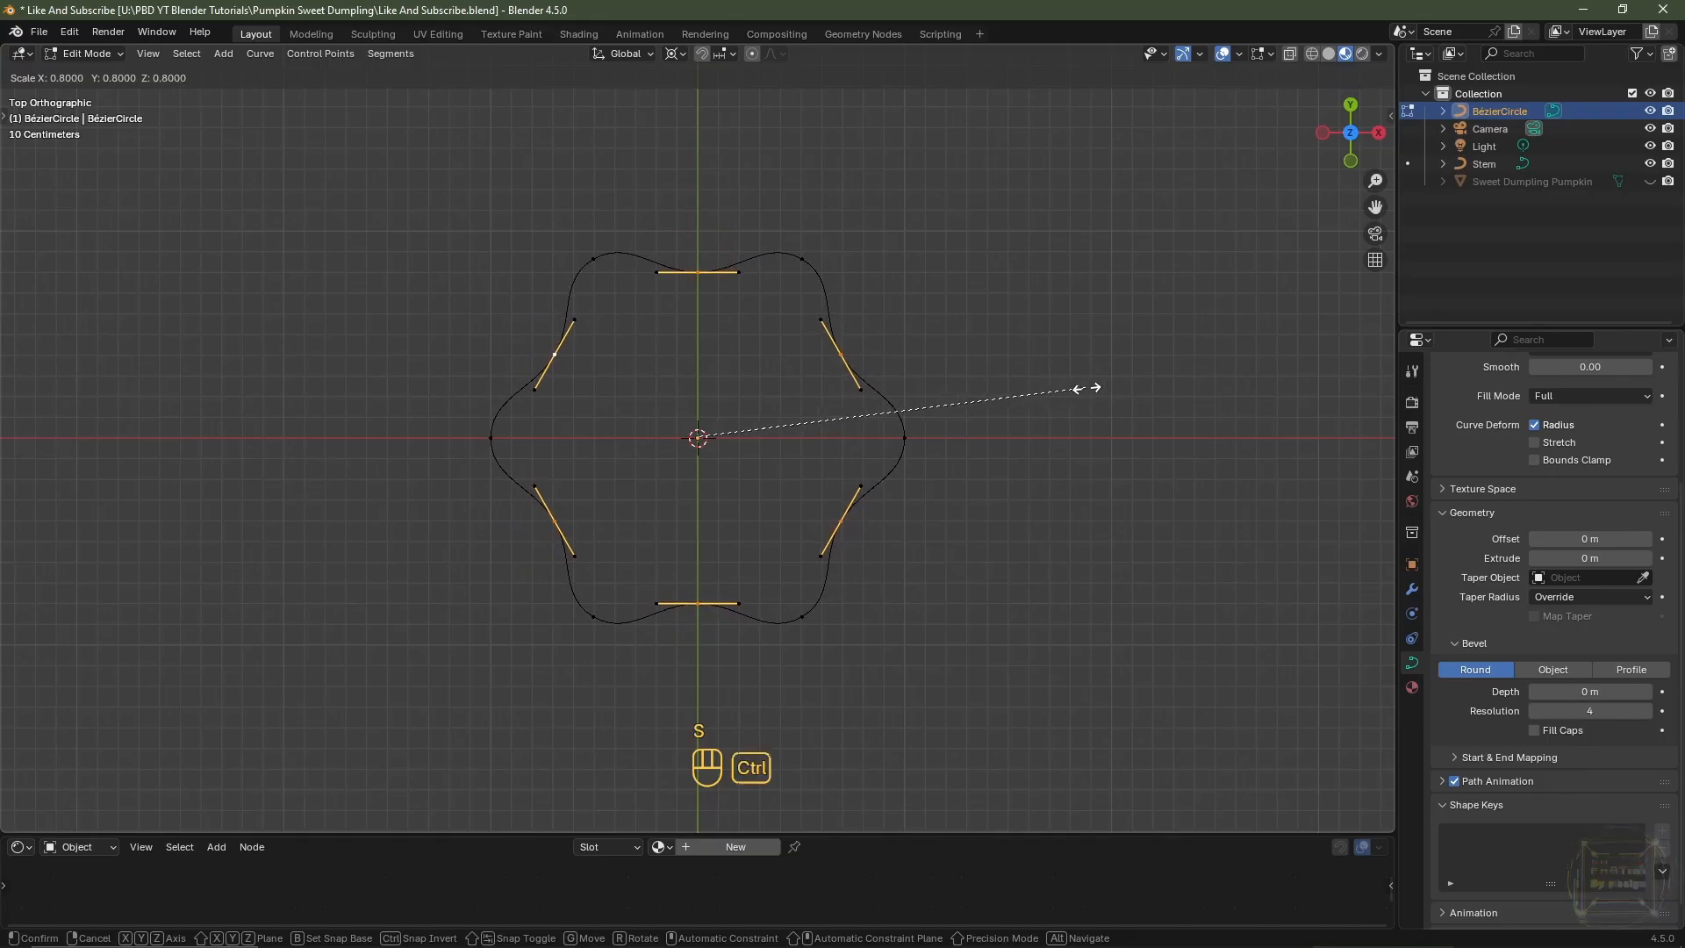
pyautogui.keyDown('ctrl'); pyautogui.click(1087, 383); pyautogui.keyUp('ctrl')
pyautogui.press('Tab')
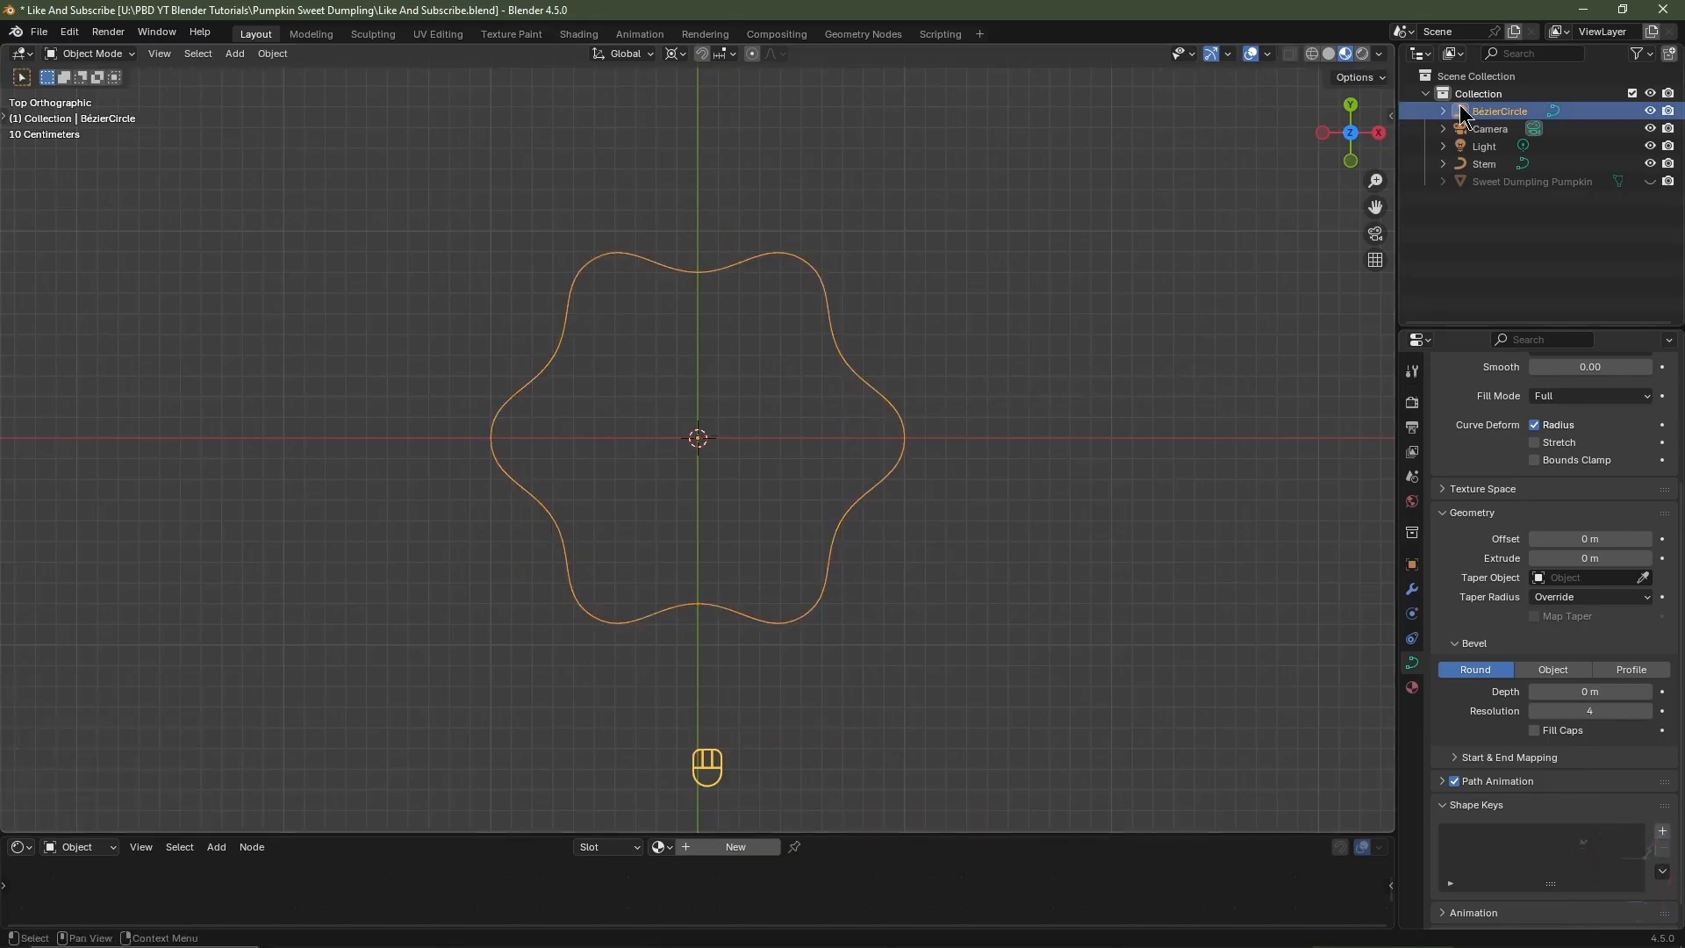
# - Rename the lobed Bézier circle to Thickness Profile
pyautogui.doubleClick(1494, 110)
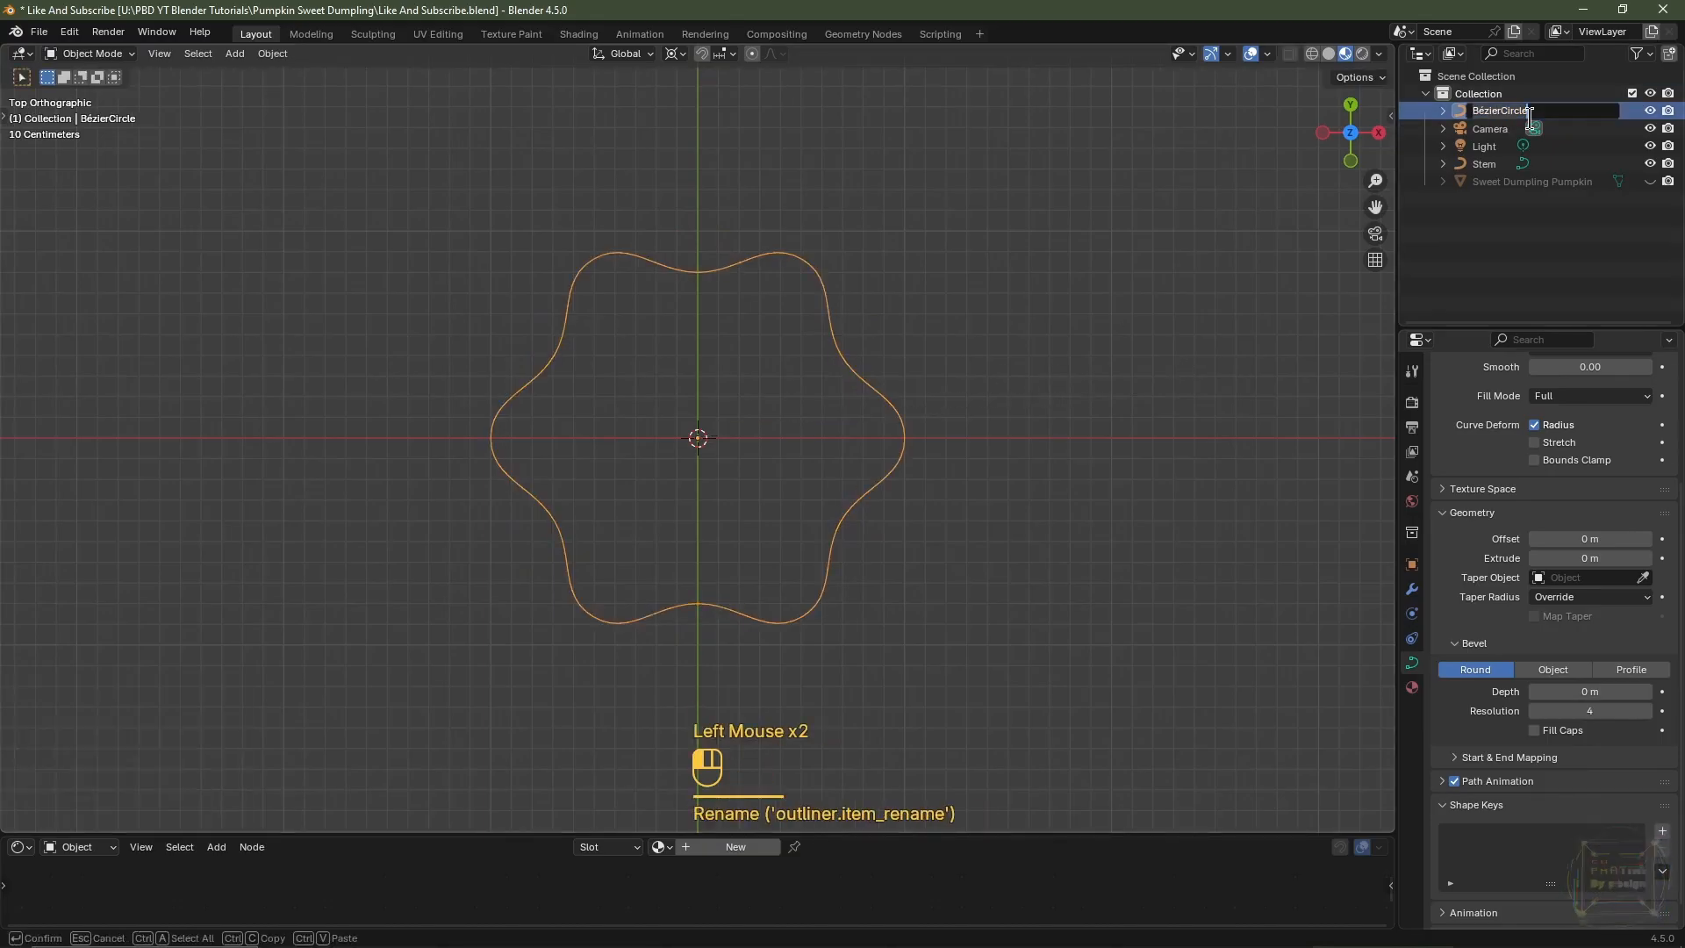
pyautogui.write('Thickness Profile')
pyautogui.press('Return')
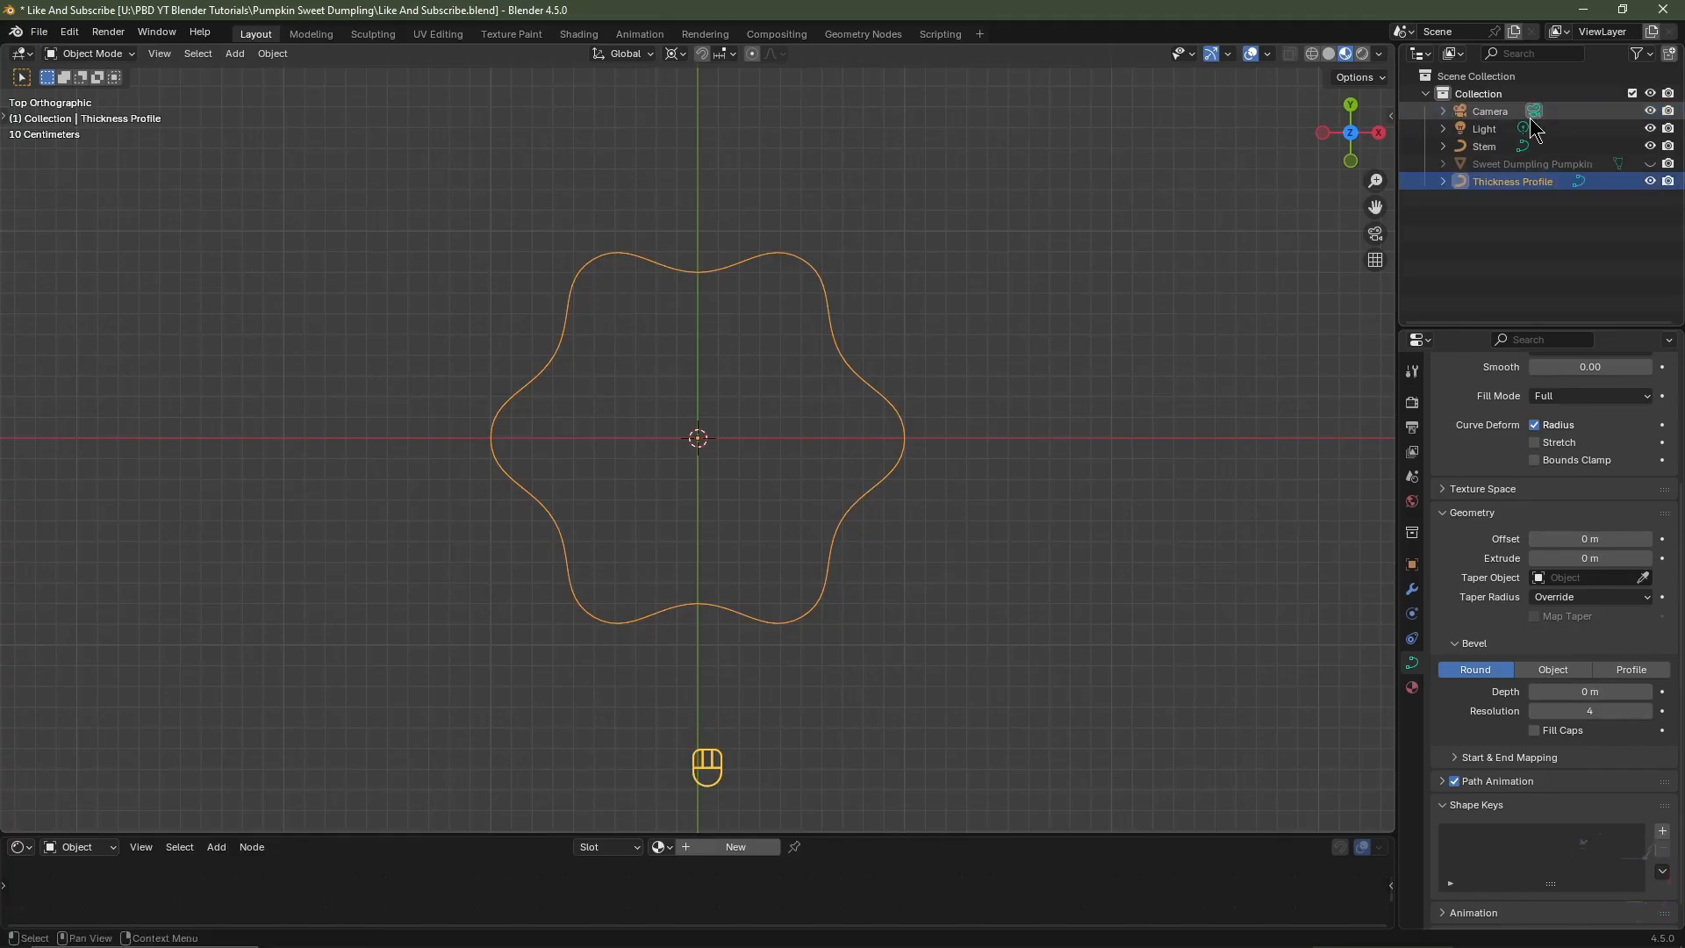
# - Set the Stem curve's bevel to Object mode, using Thickness Profile as the bevel object
pyautogui.press('KP_1')
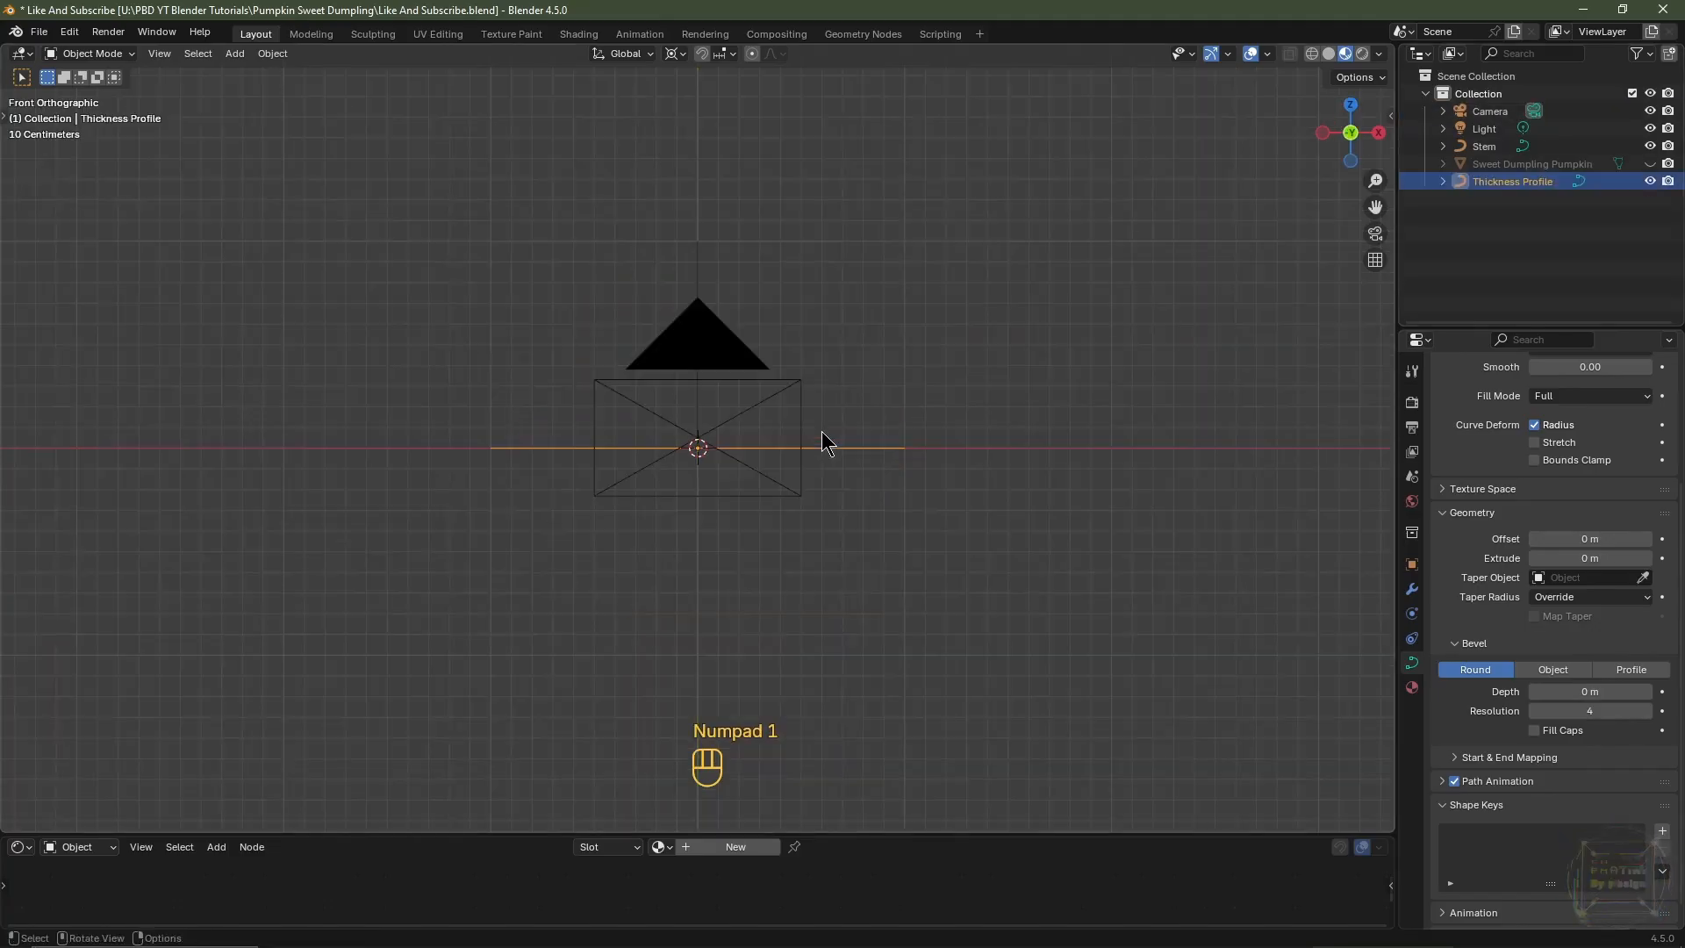
pyautogui.click(699, 274)
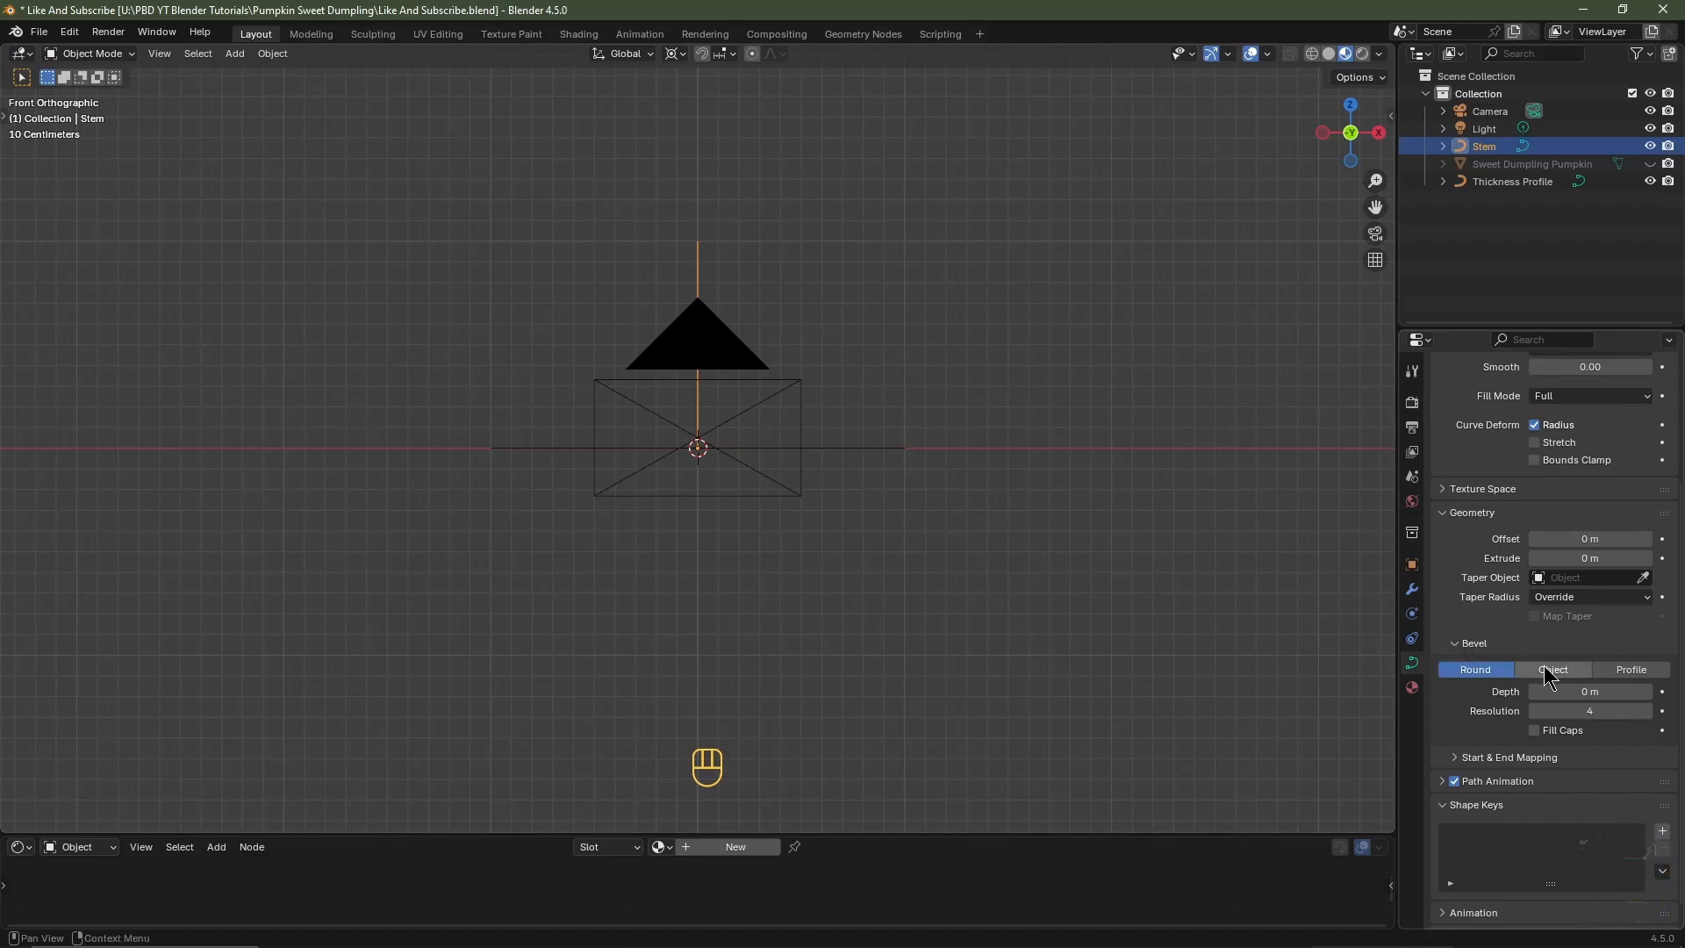
pyautogui.click(1545, 671)
pyautogui.click(1575, 695)
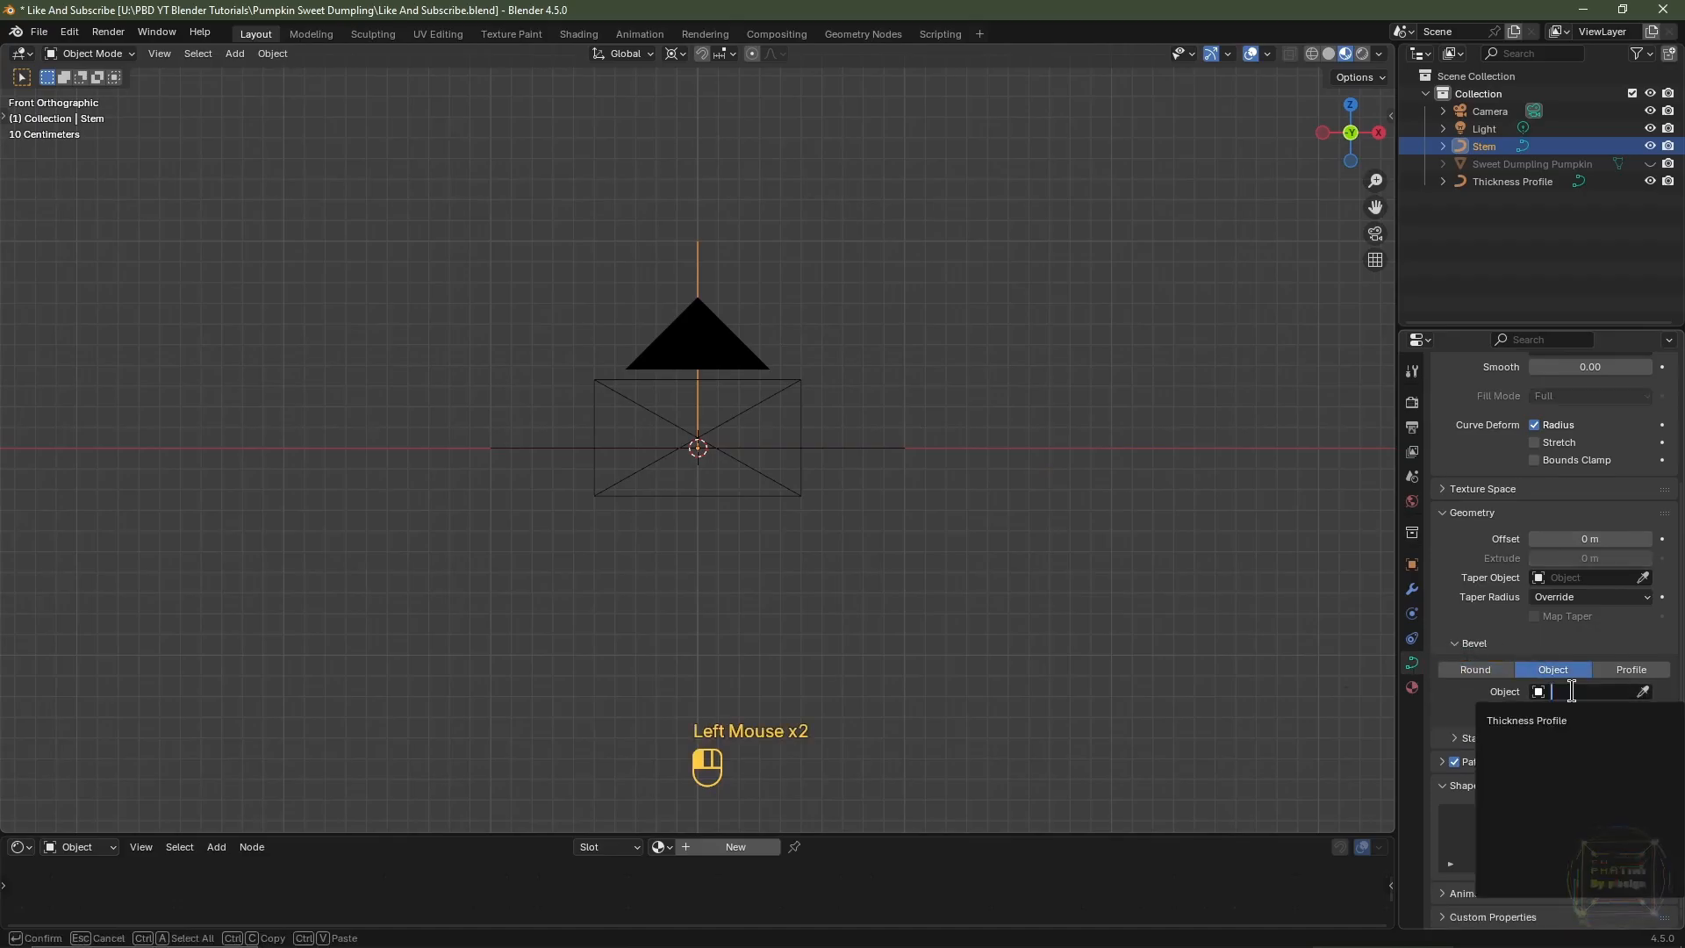
pyautogui.click(1544, 721)
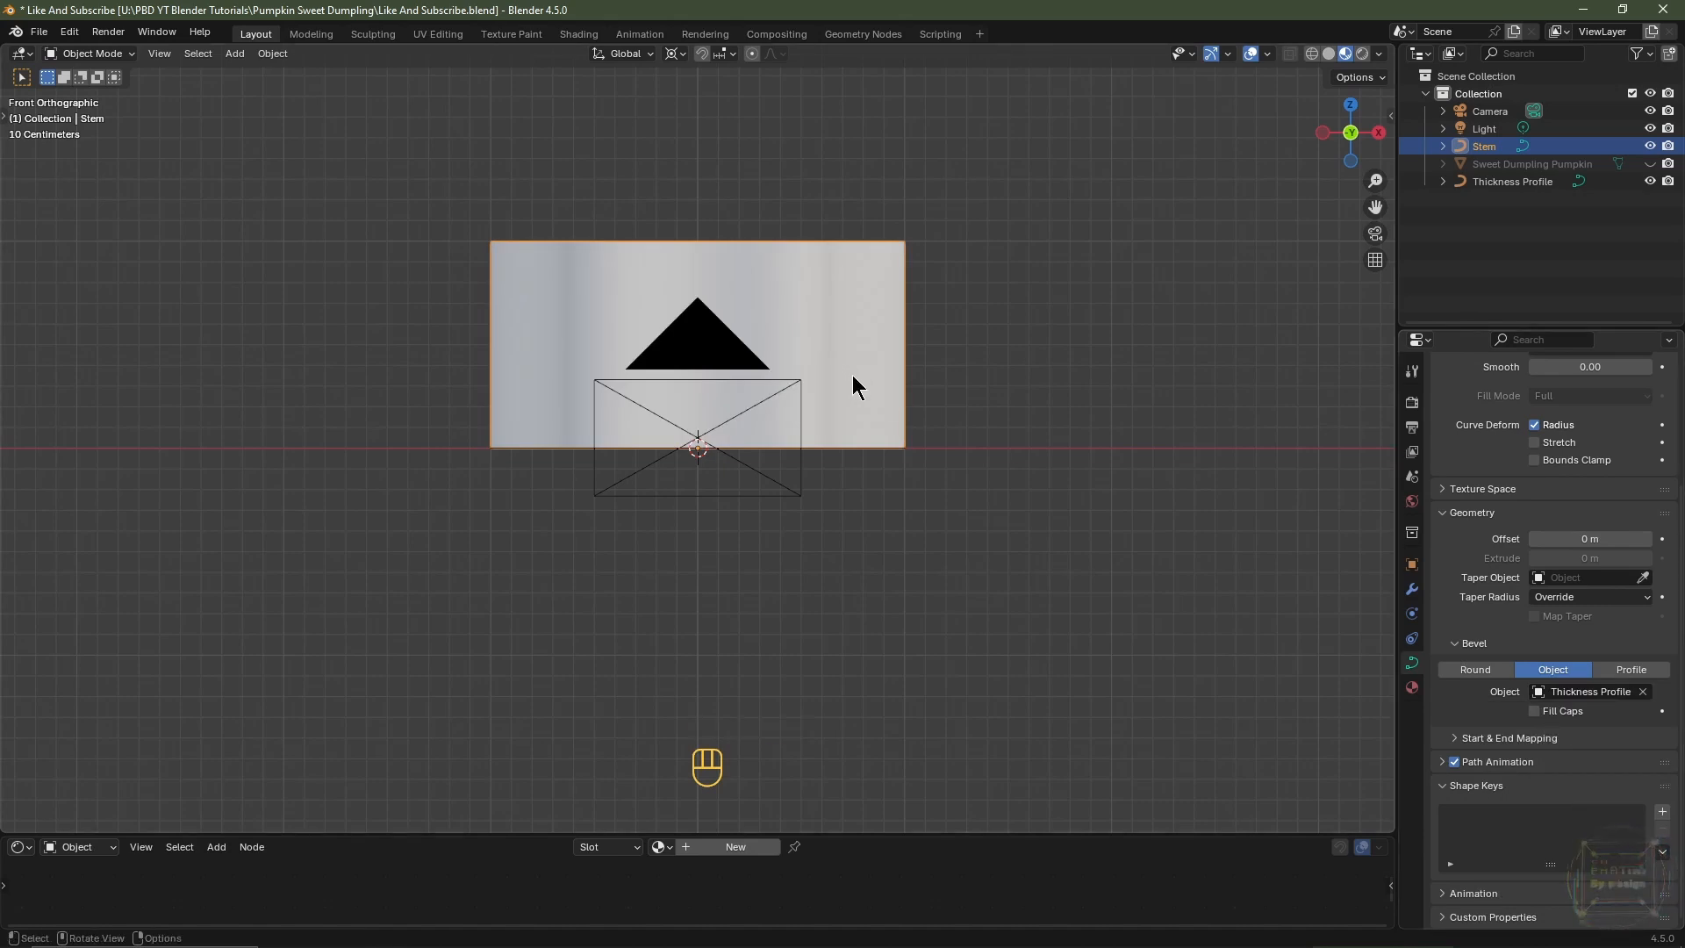
# - Scale all points of the Thickness Profile curve to 0.2 in Edit Mode and return to Object Mode
pyautogui.click(1500, 183)
pyautogui.press('Tab')
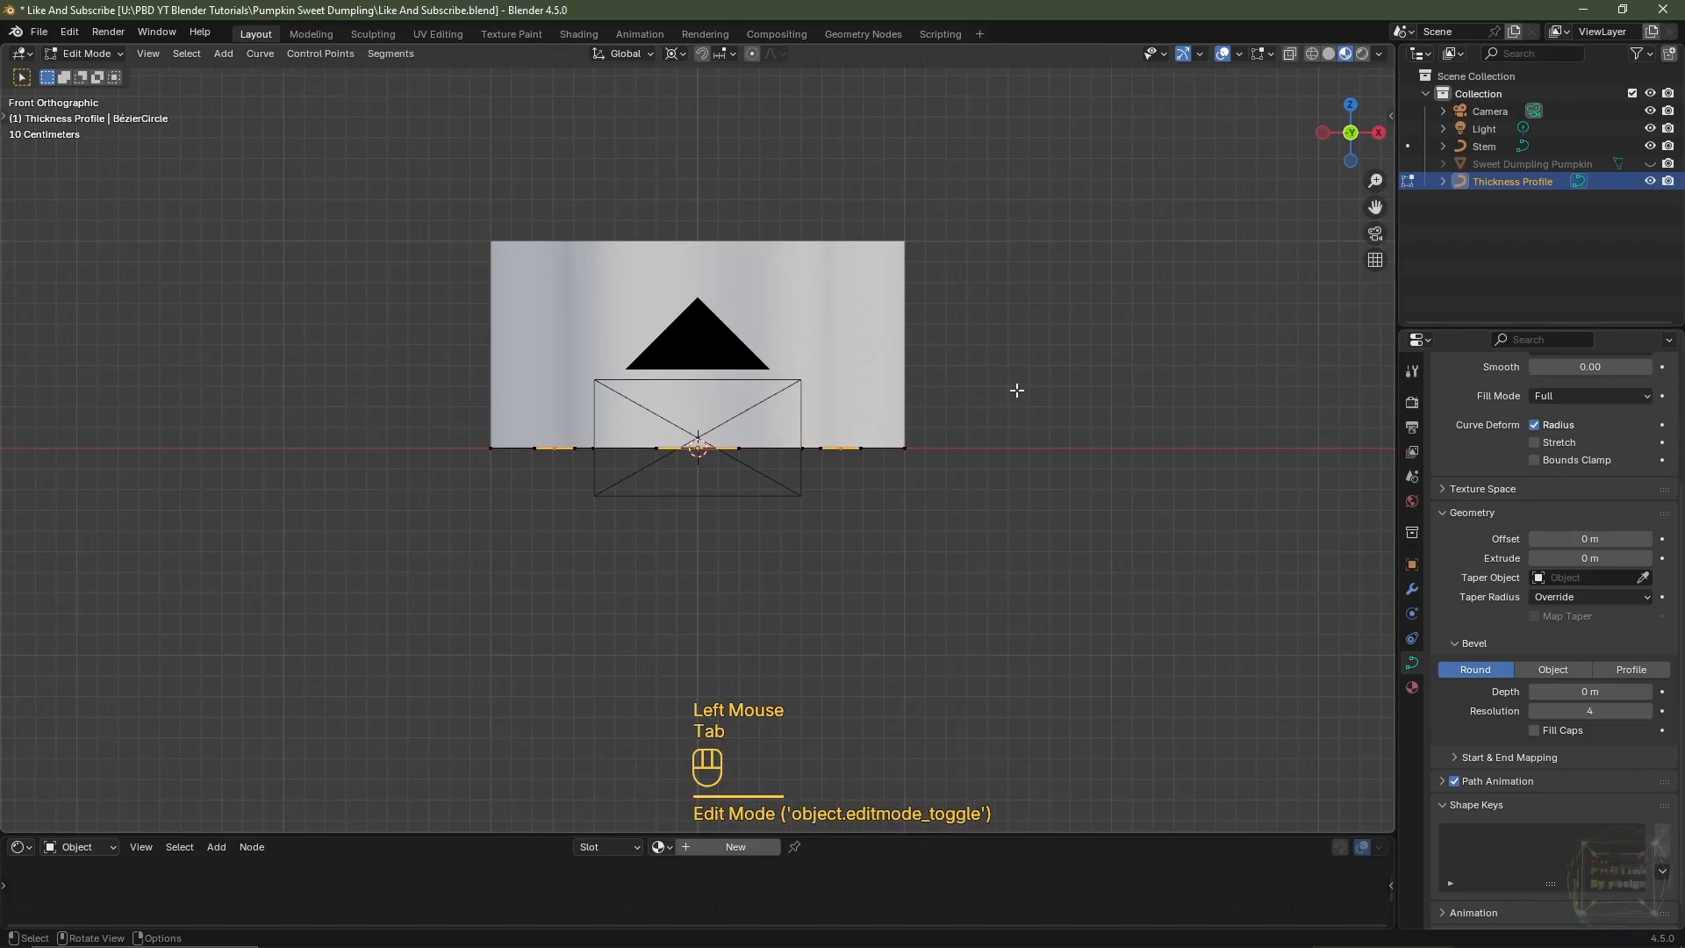
pyautogui.press('a')
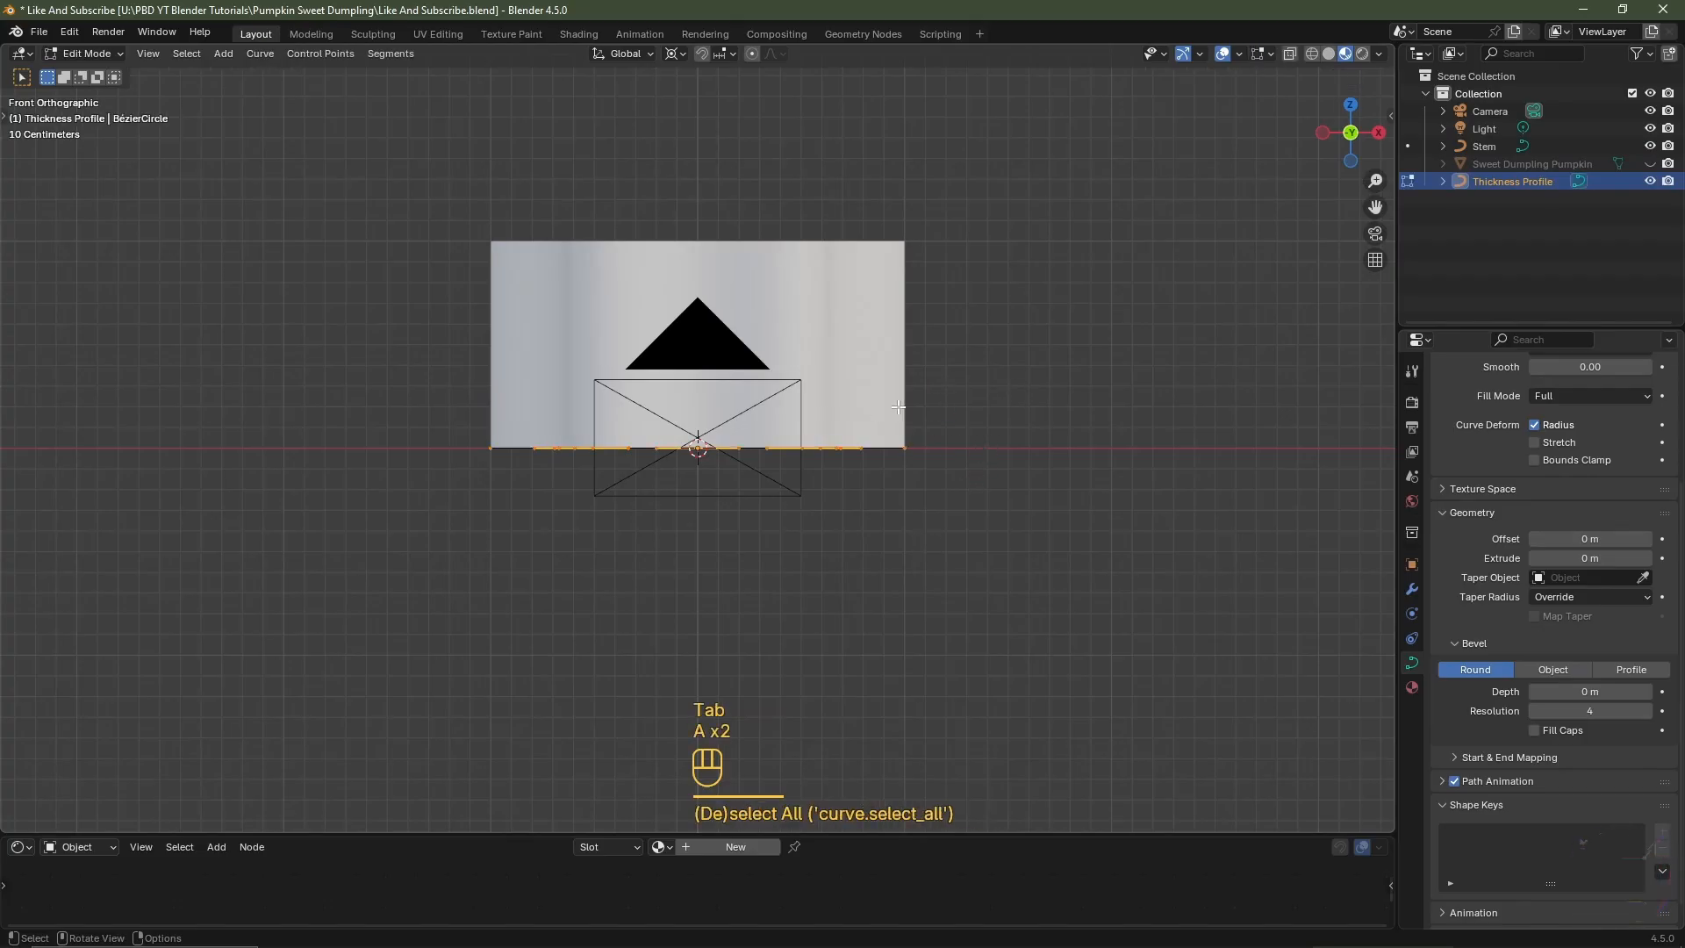
pyautogui.moveTo(944, 455)
pyautogui.mouseDown(button='middle')
pyautogui.moveTo(947, 583)
pyautogui.moveTo(948, 564)
pyautogui.moveTo(1090, 468)
pyautogui.mouseUp(button='middle')
pyautogui.press('s')
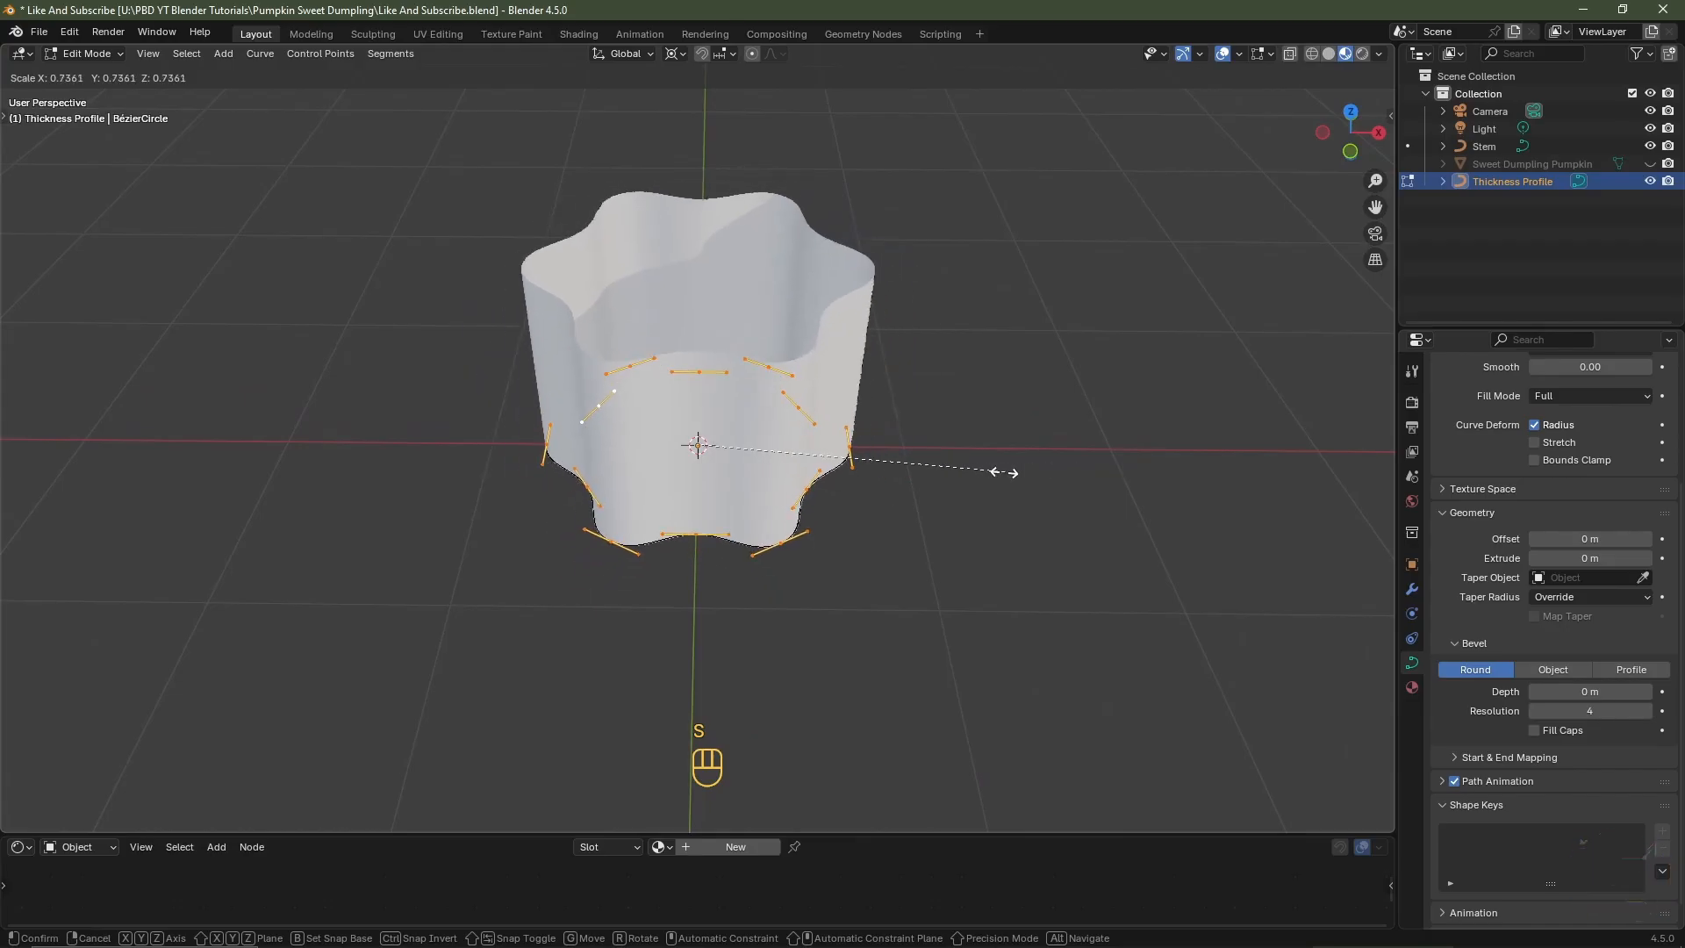
pyautogui.press('ctrl')
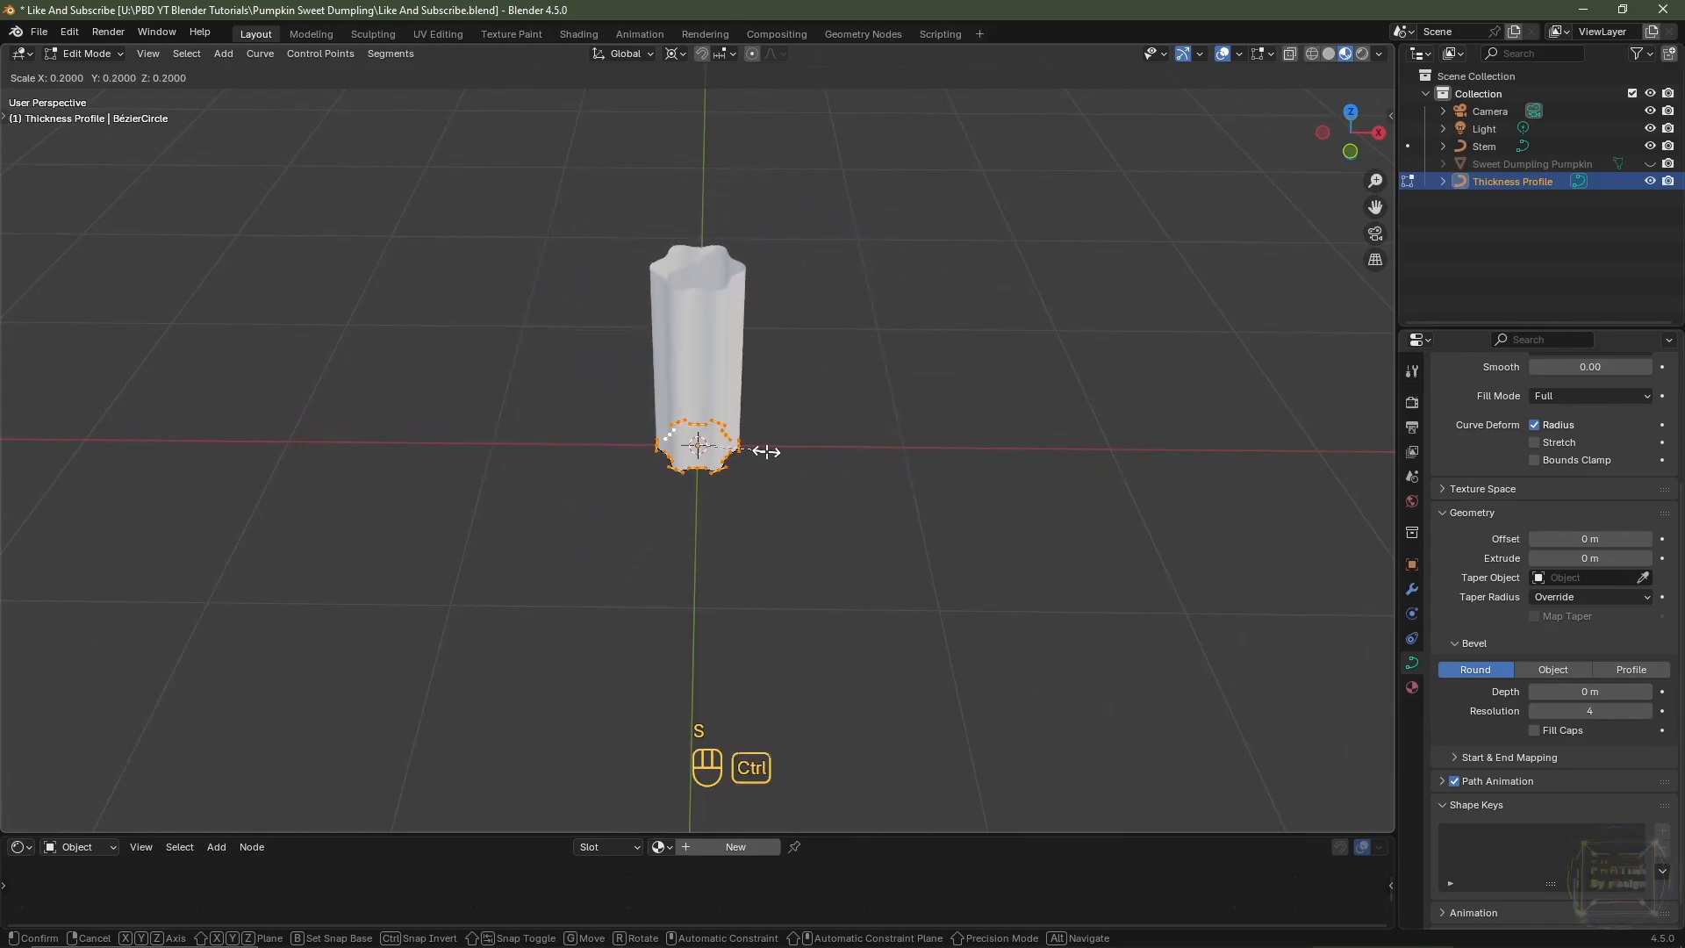
pyautogui.keyDown('ctrl'); pyautogui.click(767, 452); pyautogui.keyUp('ctrl')
pyautogui.press('Tab')
# - Add a Bézier curve with a 1 m radius and, from the top view, move it 2 m along X
pyautogui.moveTo(847, 477); pyautogui.dragTo(703, 444, button='middle')
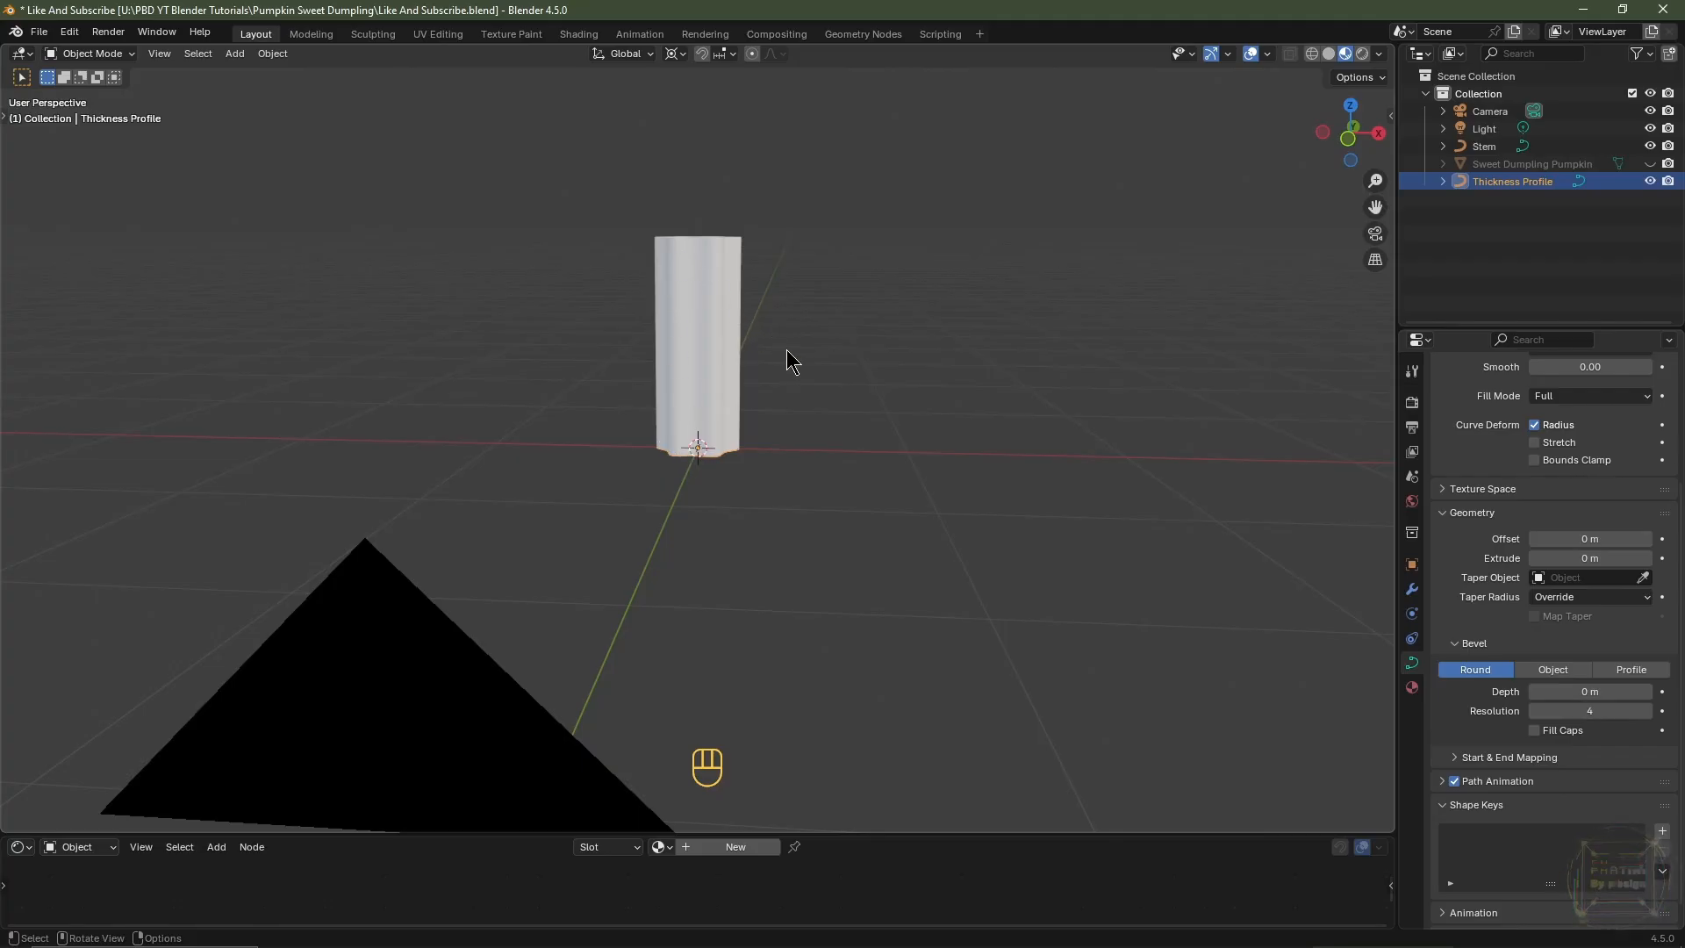
pyautogui.hotkey('shift', 'a')
pyautogui.moveTo(790, 351)
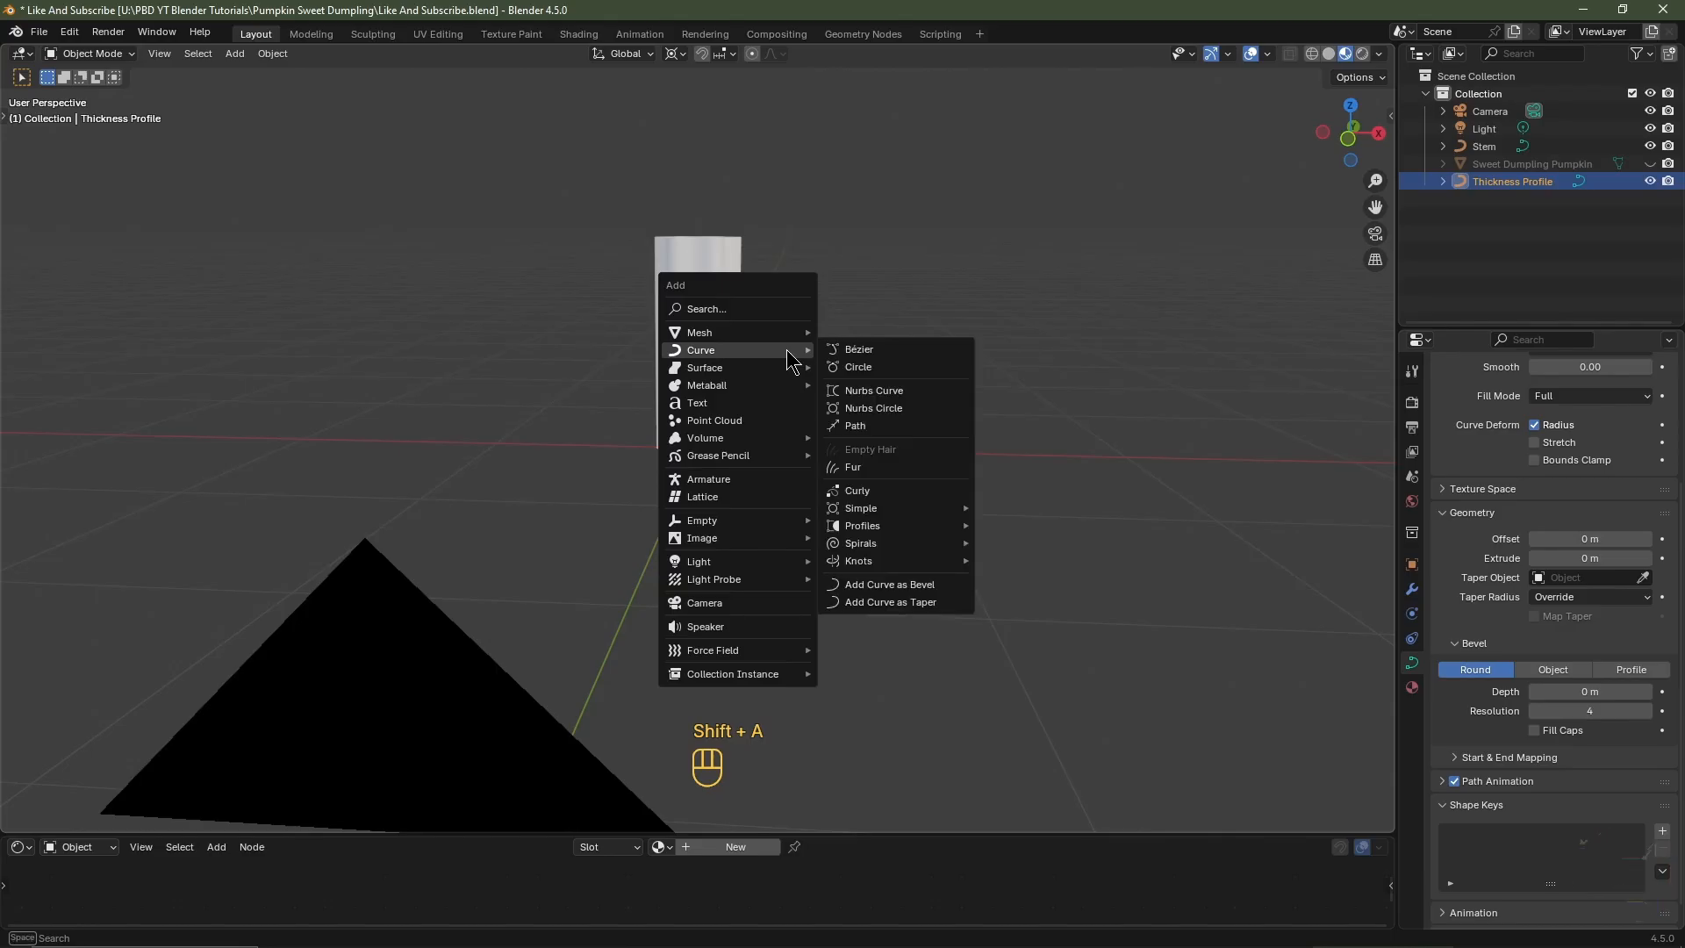
pyautogui.click(877, 350)
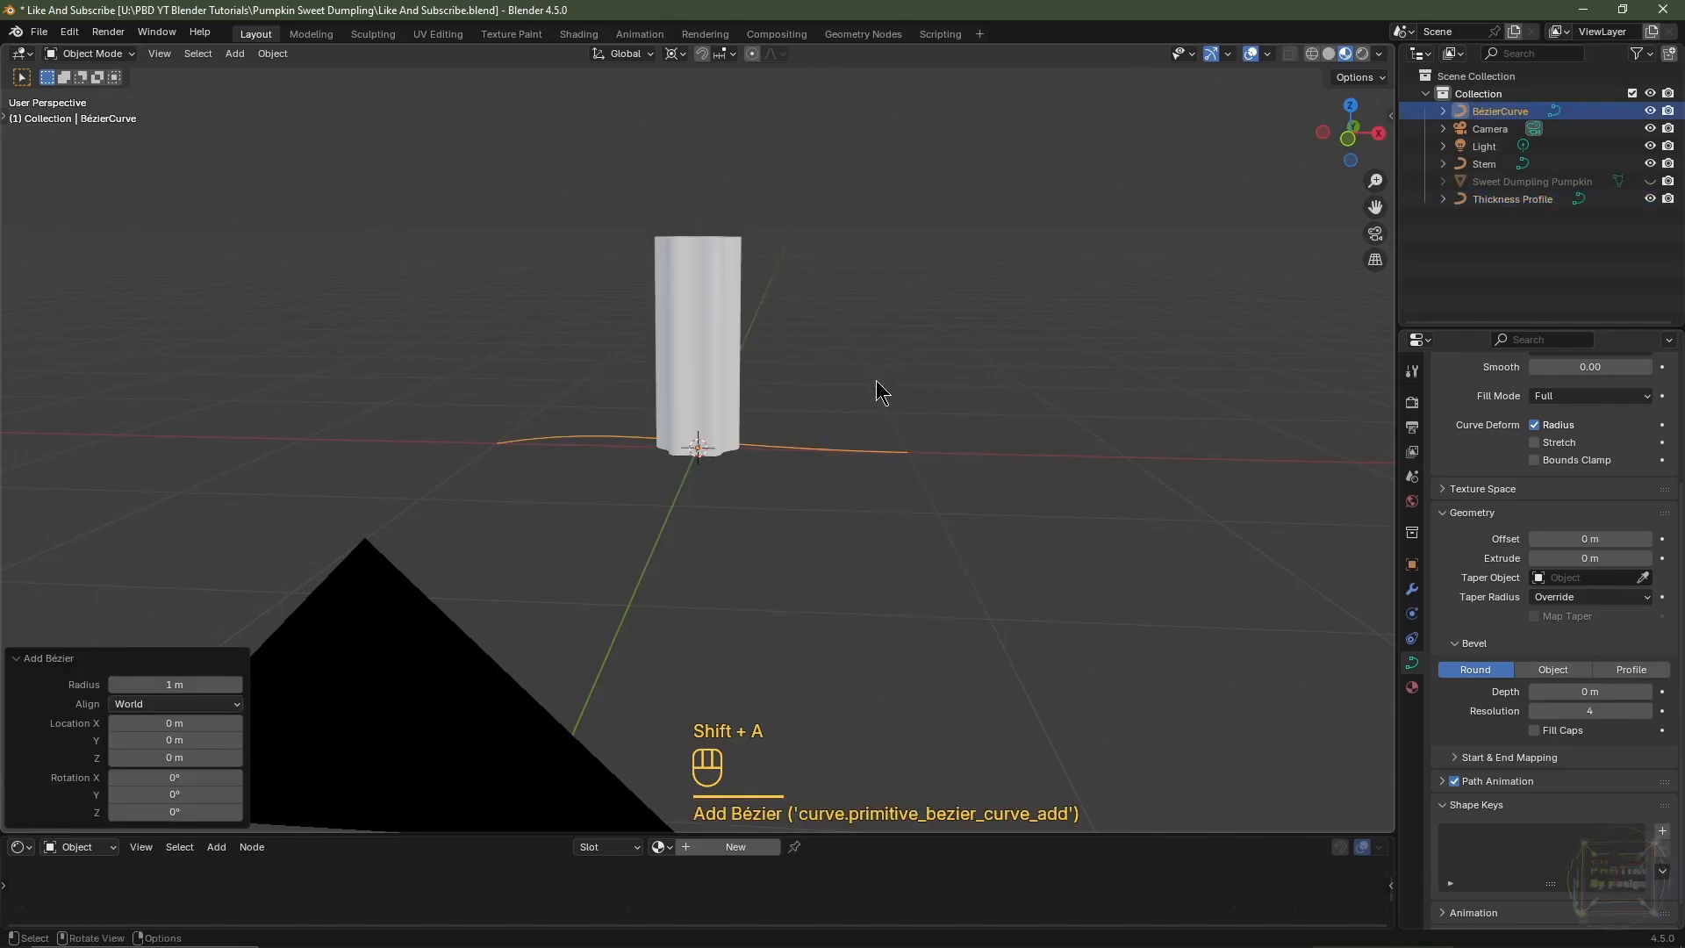
pyautogui.press('KP_7')
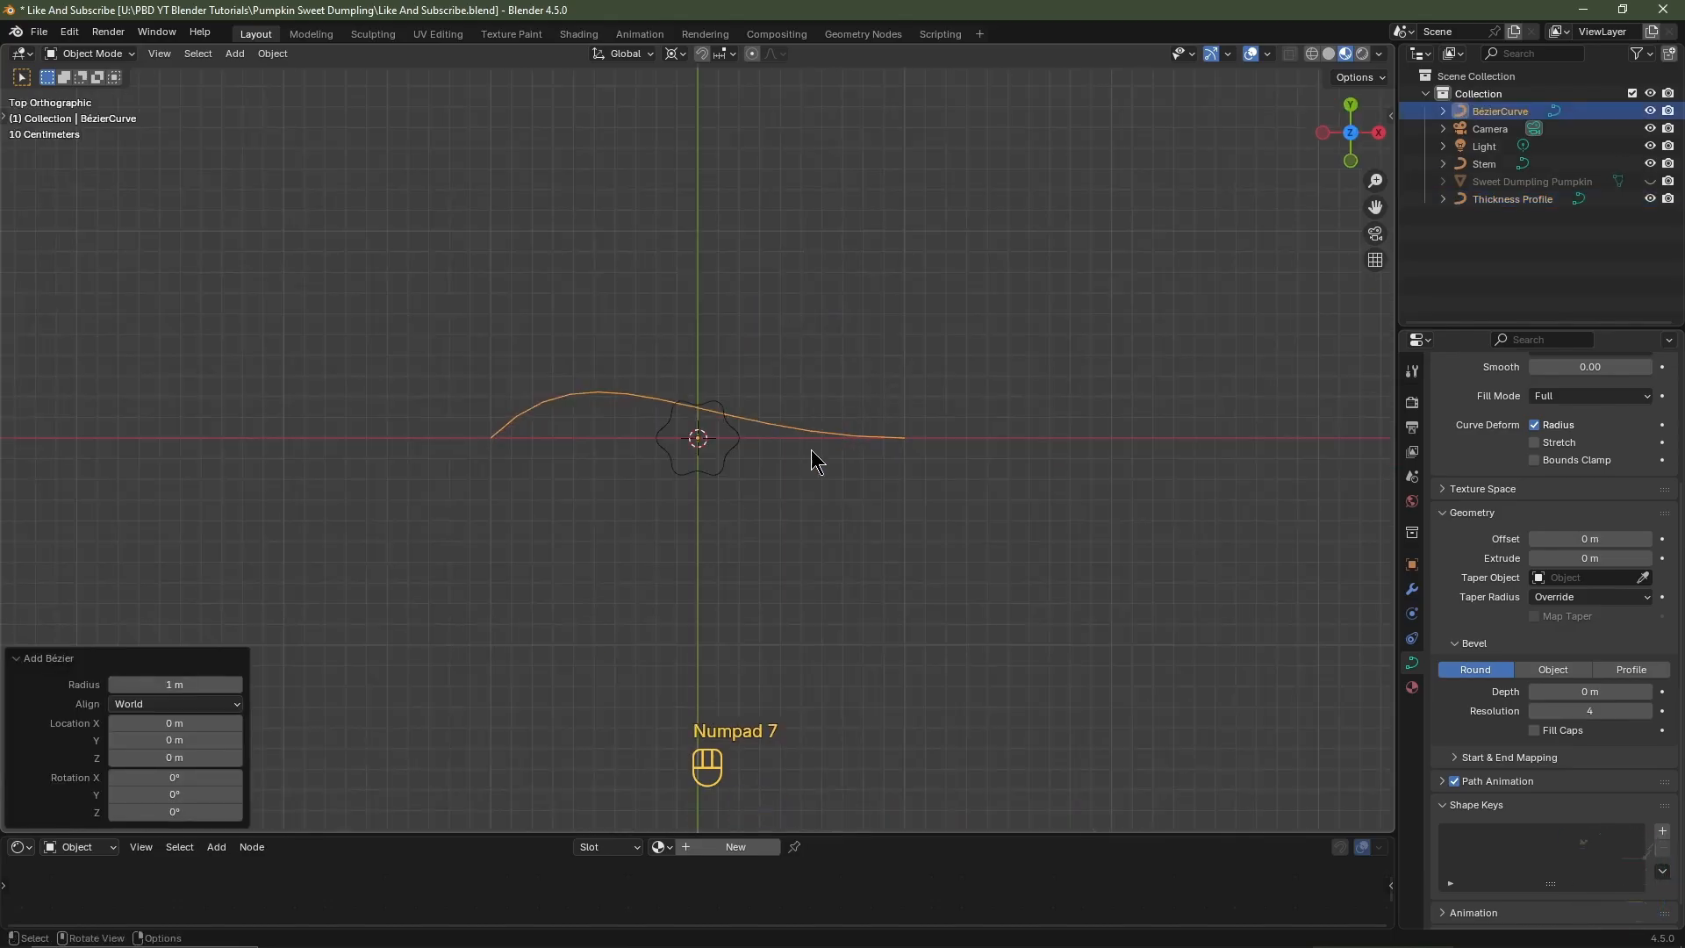
pyautogui.press('g')
pyautogui.press('x')
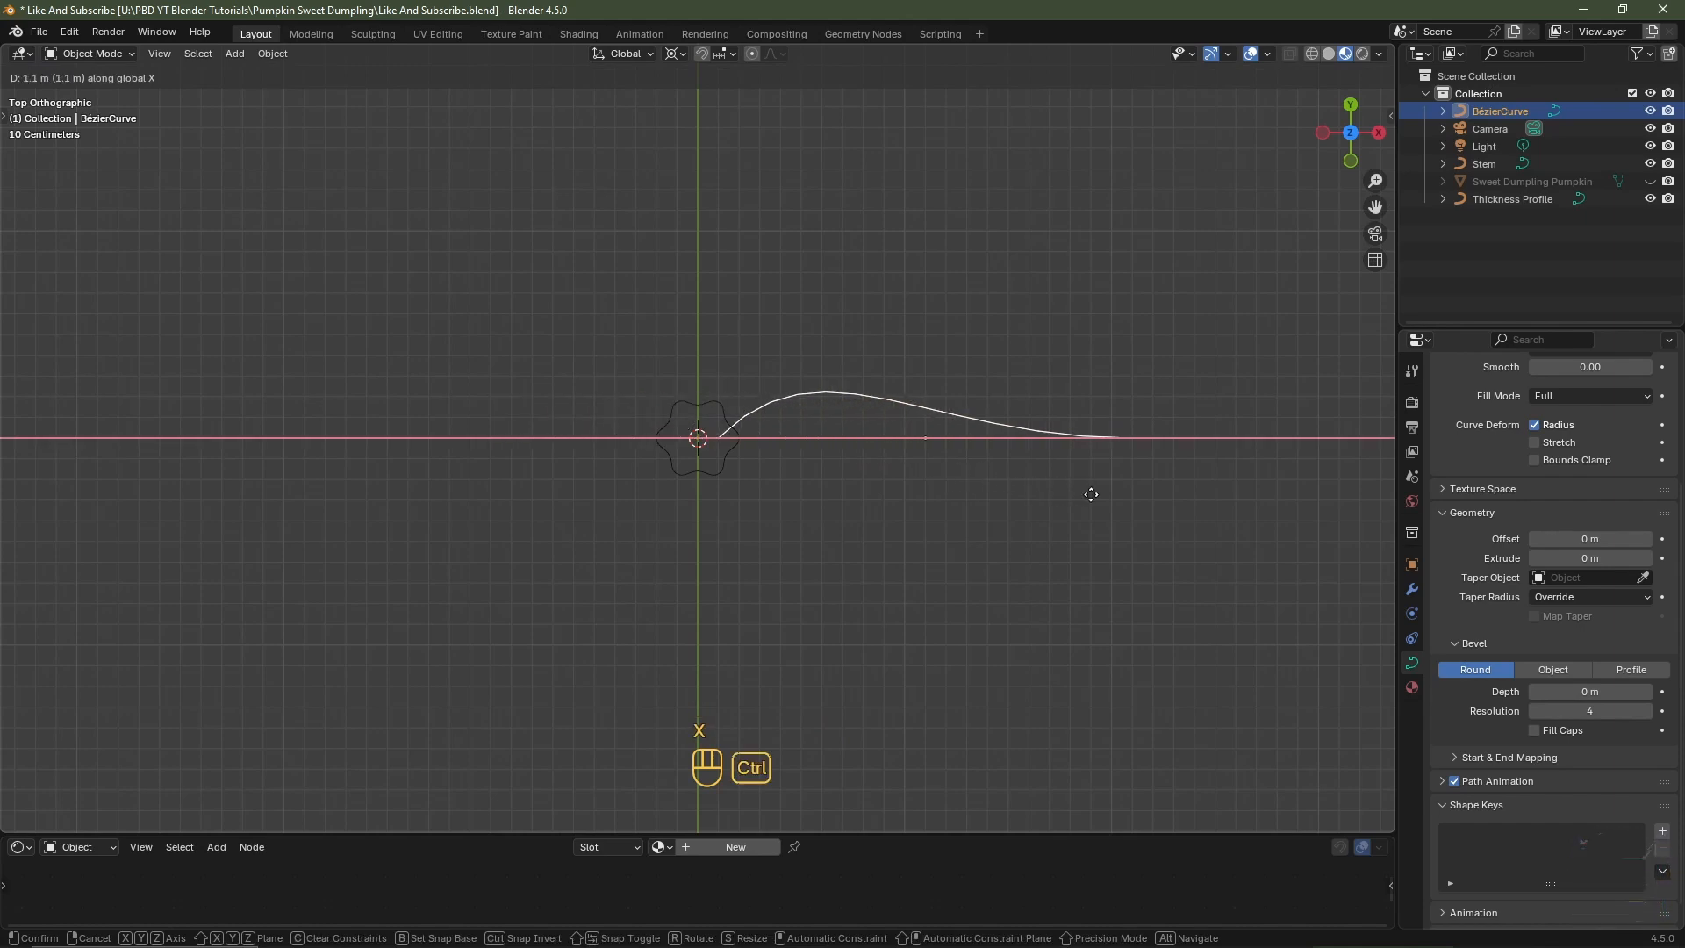
pyautogui.keyDown('ctrl'); pyautogui.click(1260, 507); pyautogui.keyUp('ctrl')
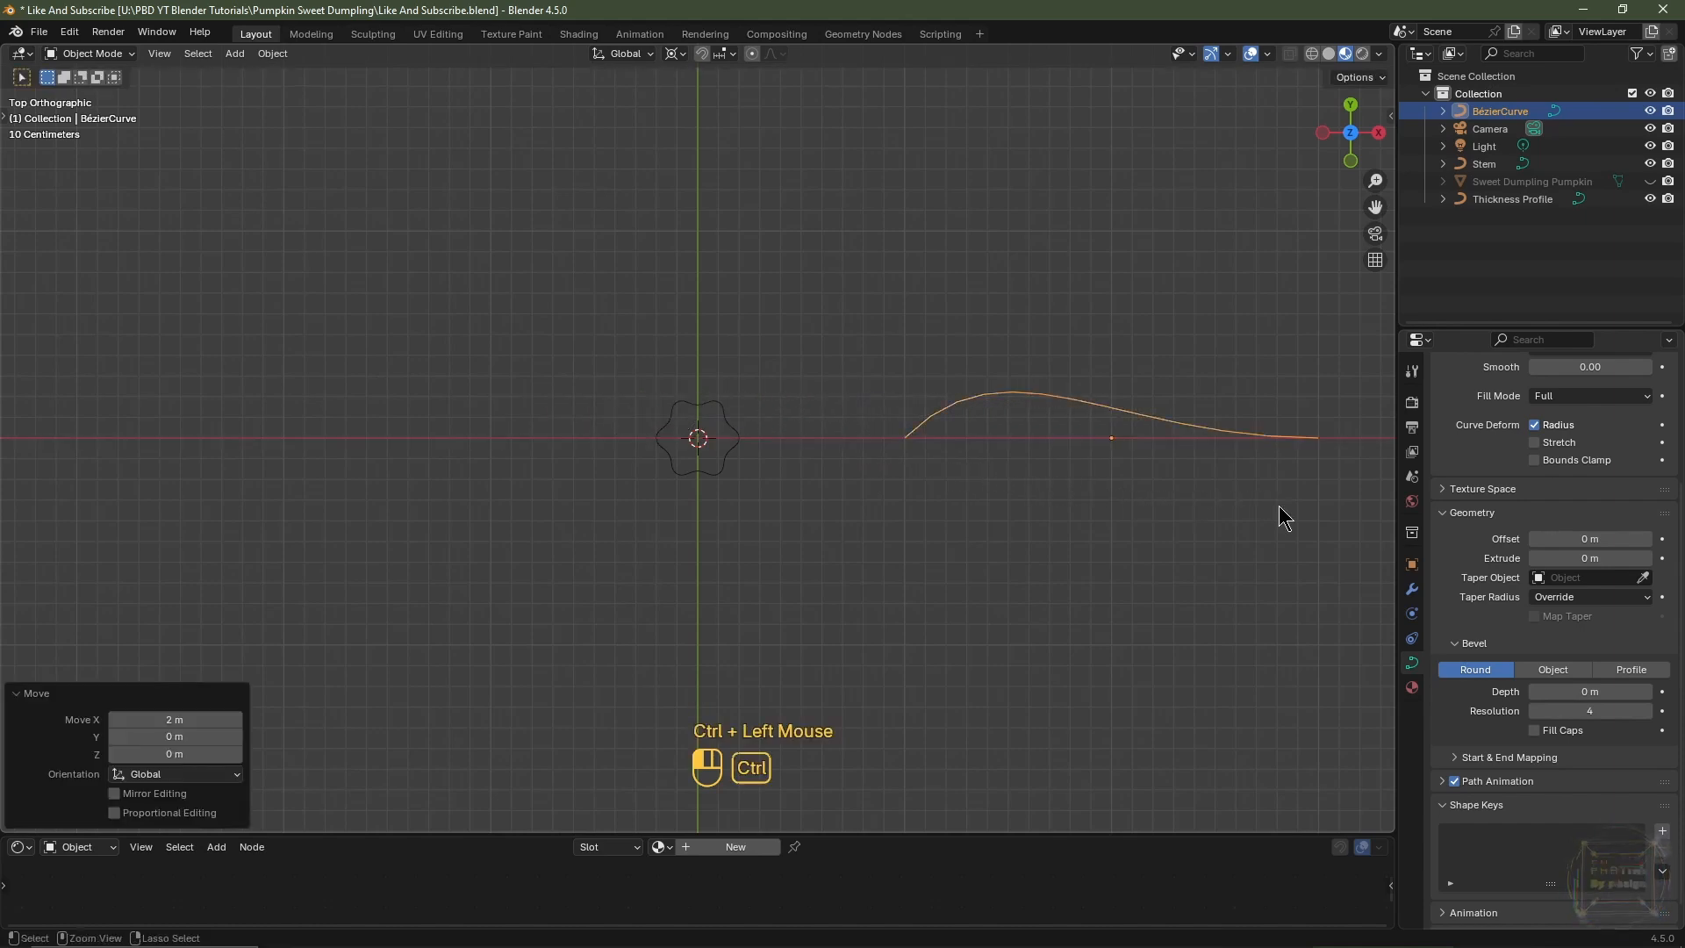
# - Rename the new Bézier curve to Taper Object
pyautogui.doubleClick(1498, 113)
pyautogui.write('Taper Object')
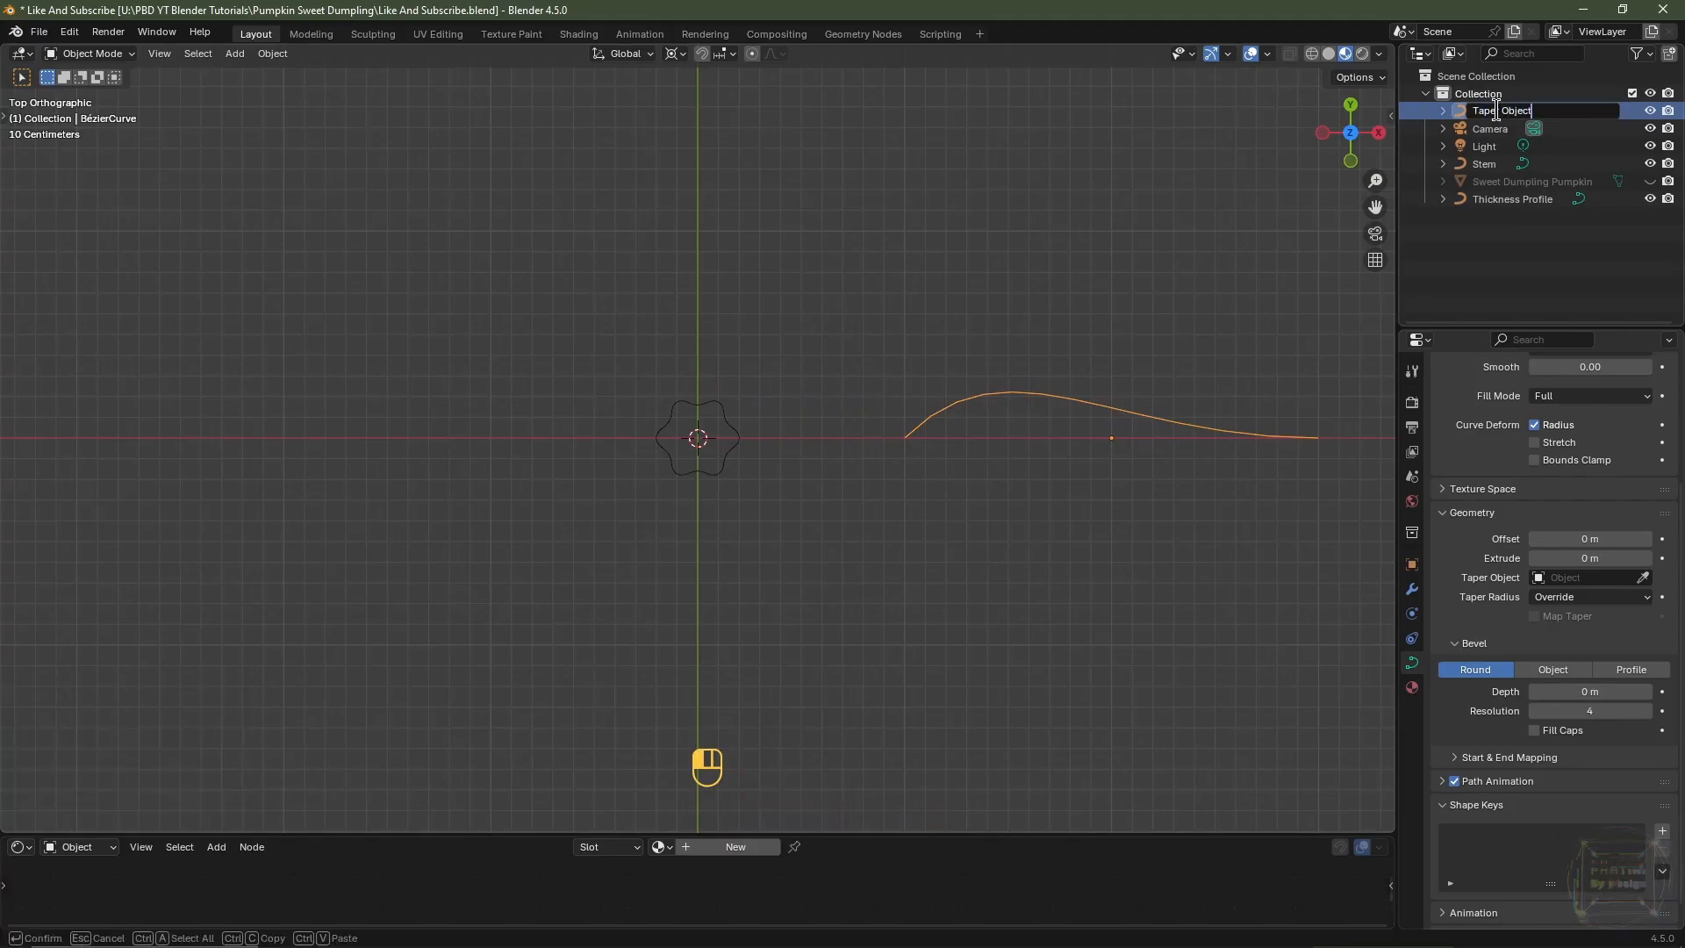
pyautogui.press('Return')
# - Rotate the Taper Object curve 90° about the X axis so it stands upright in the front view
pyautogui.press('KP_1')
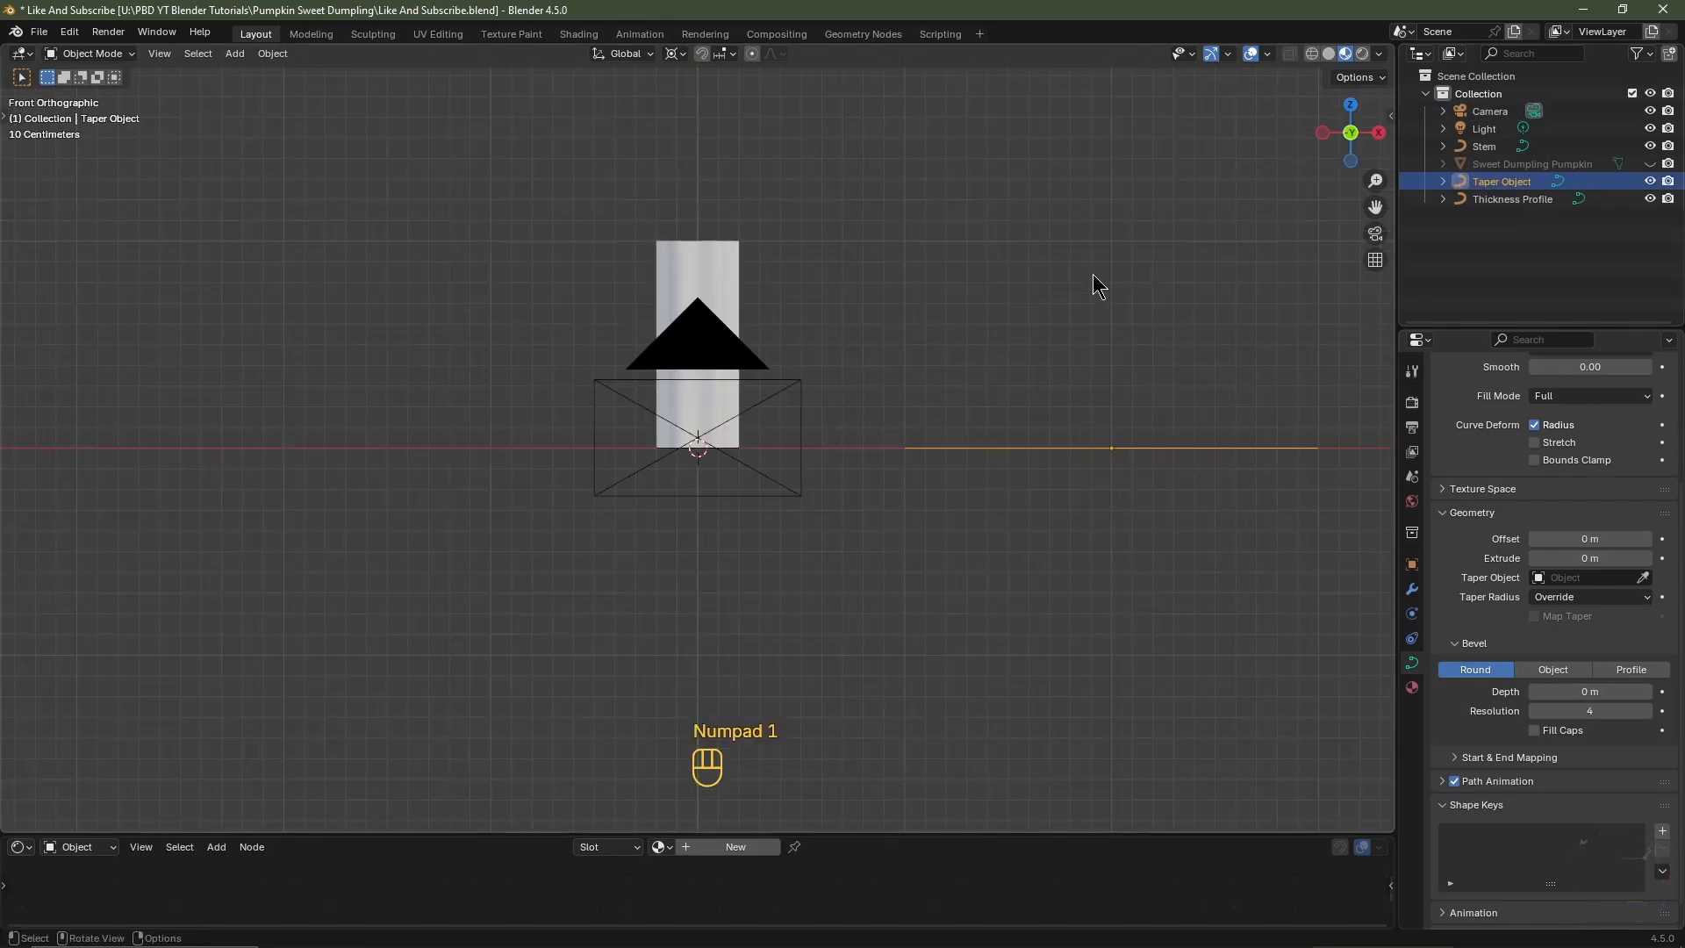
pyautogui.press('r')
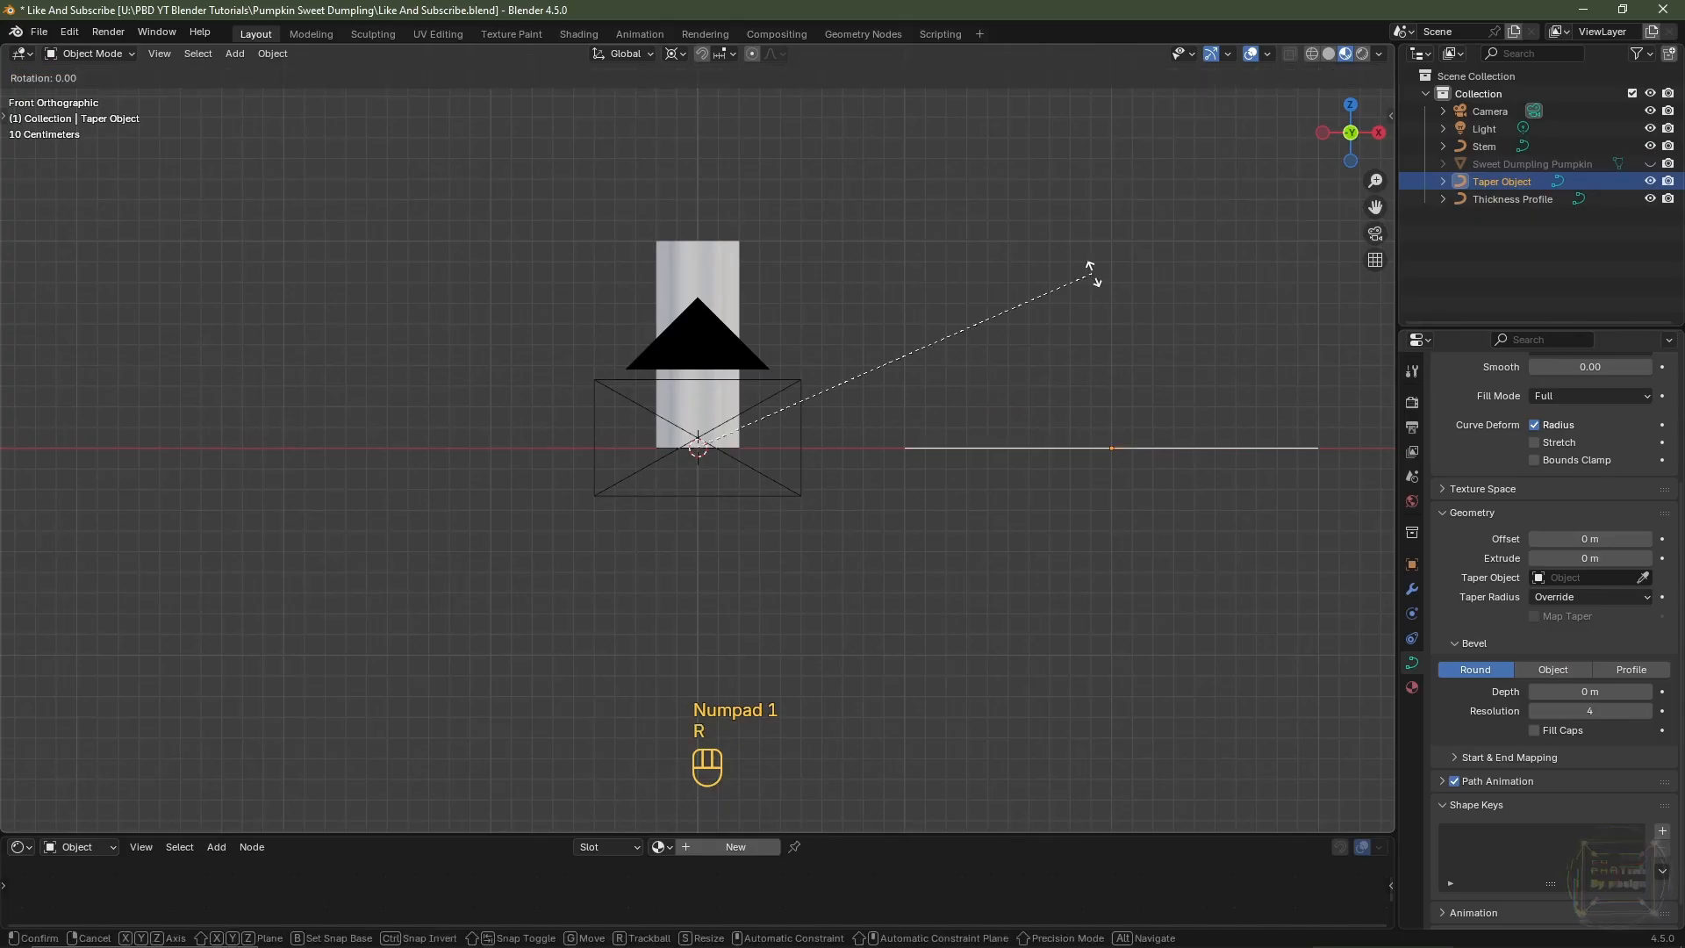
pyautogui.press('x')
pyautogui.press('9')
pyautogui.press('0')
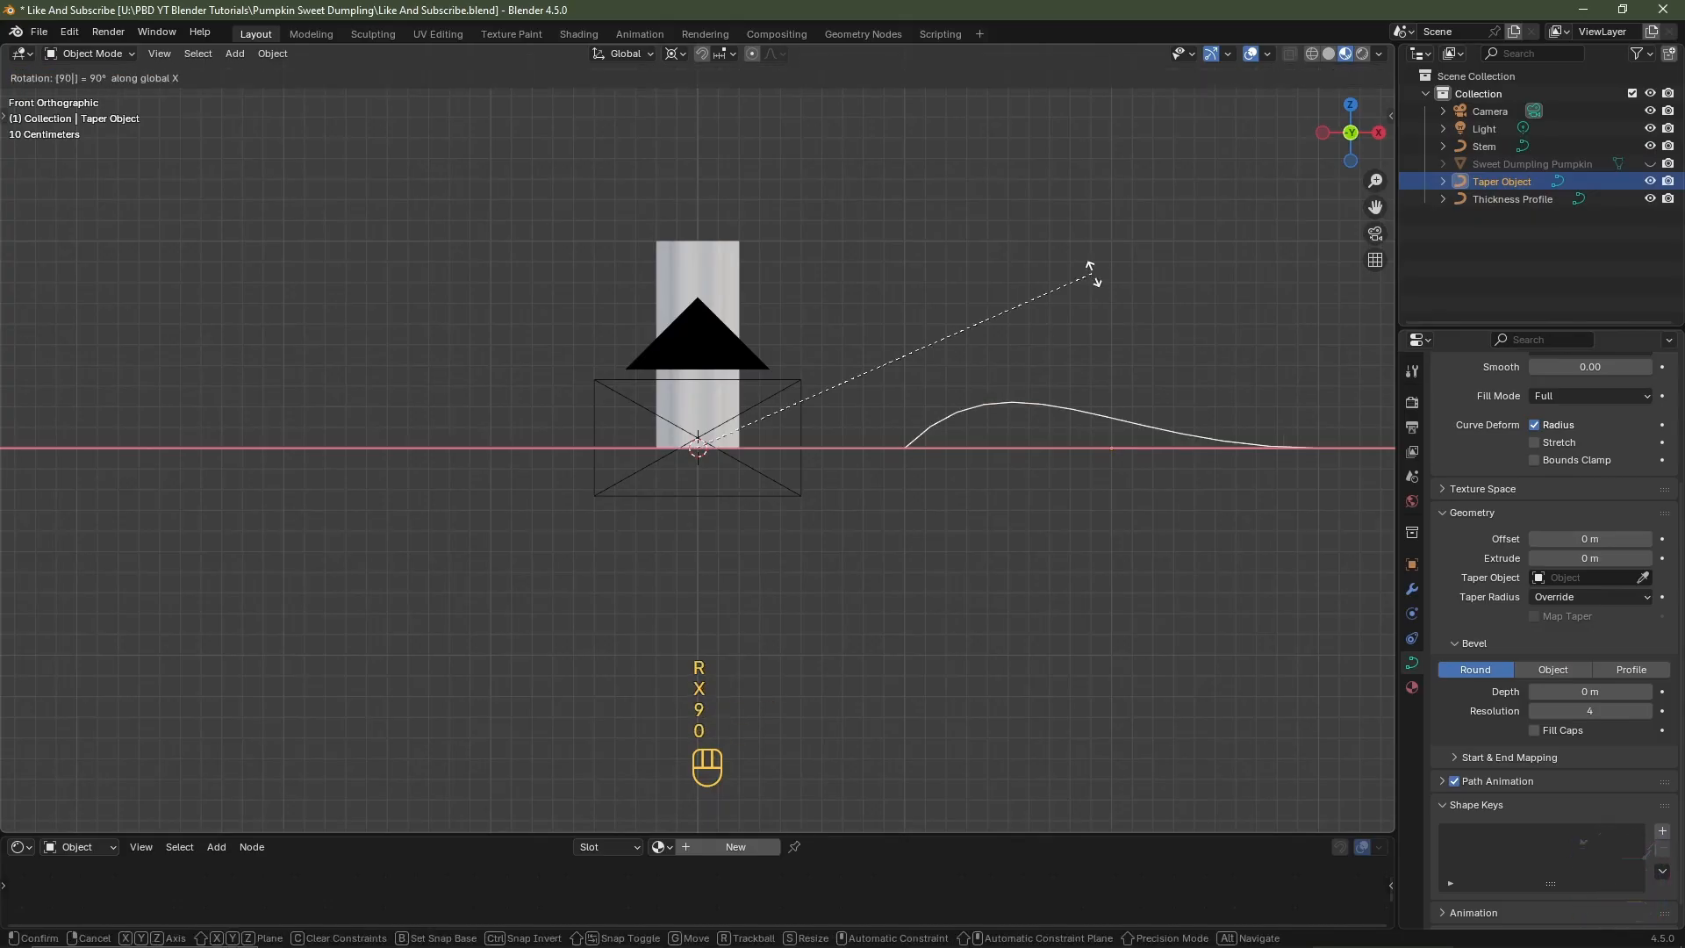
pyautogui.press('Return')
# - Assign the Taper Object curve as the Stem's taper object
pyautogui.click(716, 272)
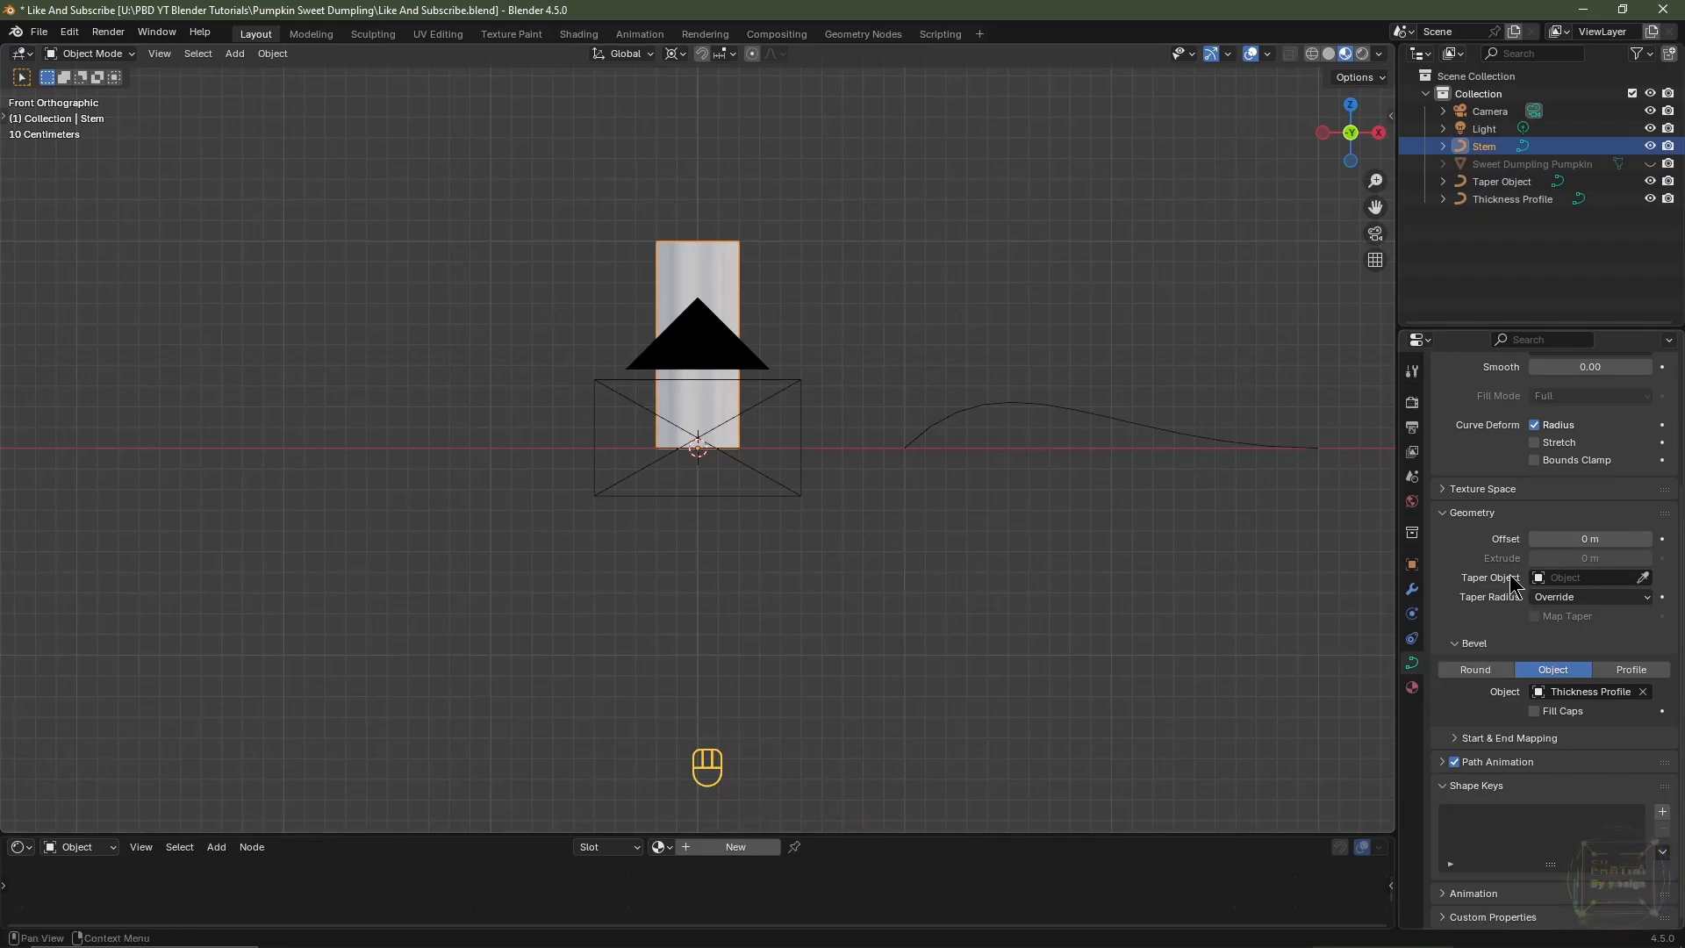
pyautogui.click(1566, 578)
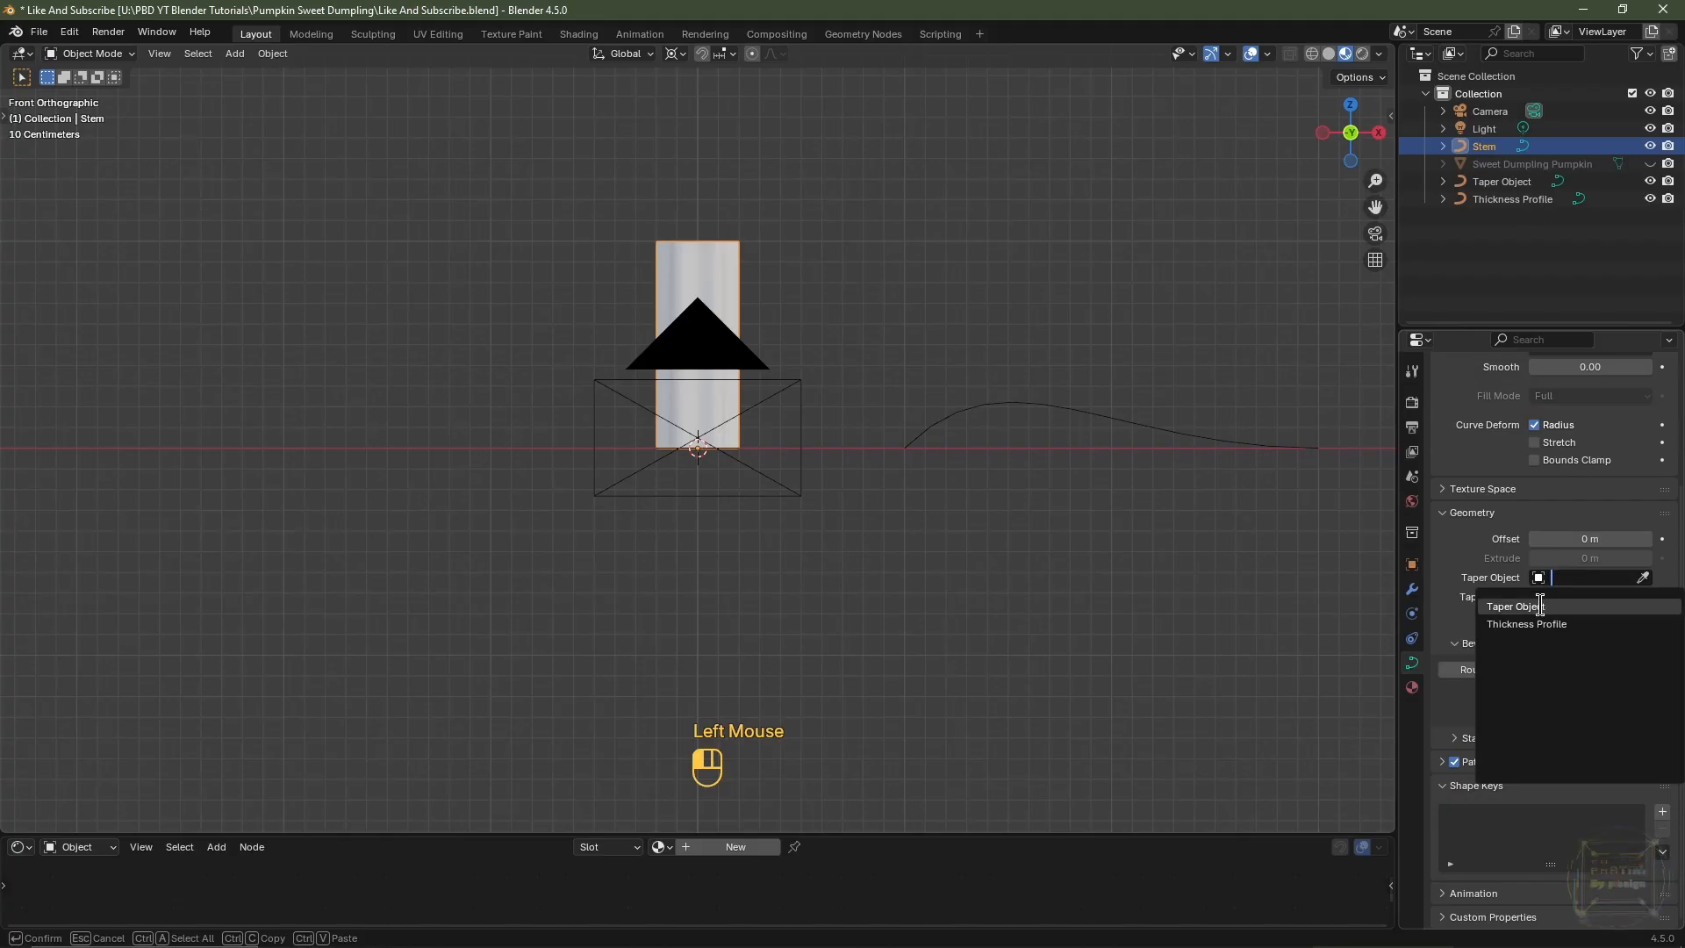
pyautogui.click(1540, 606)
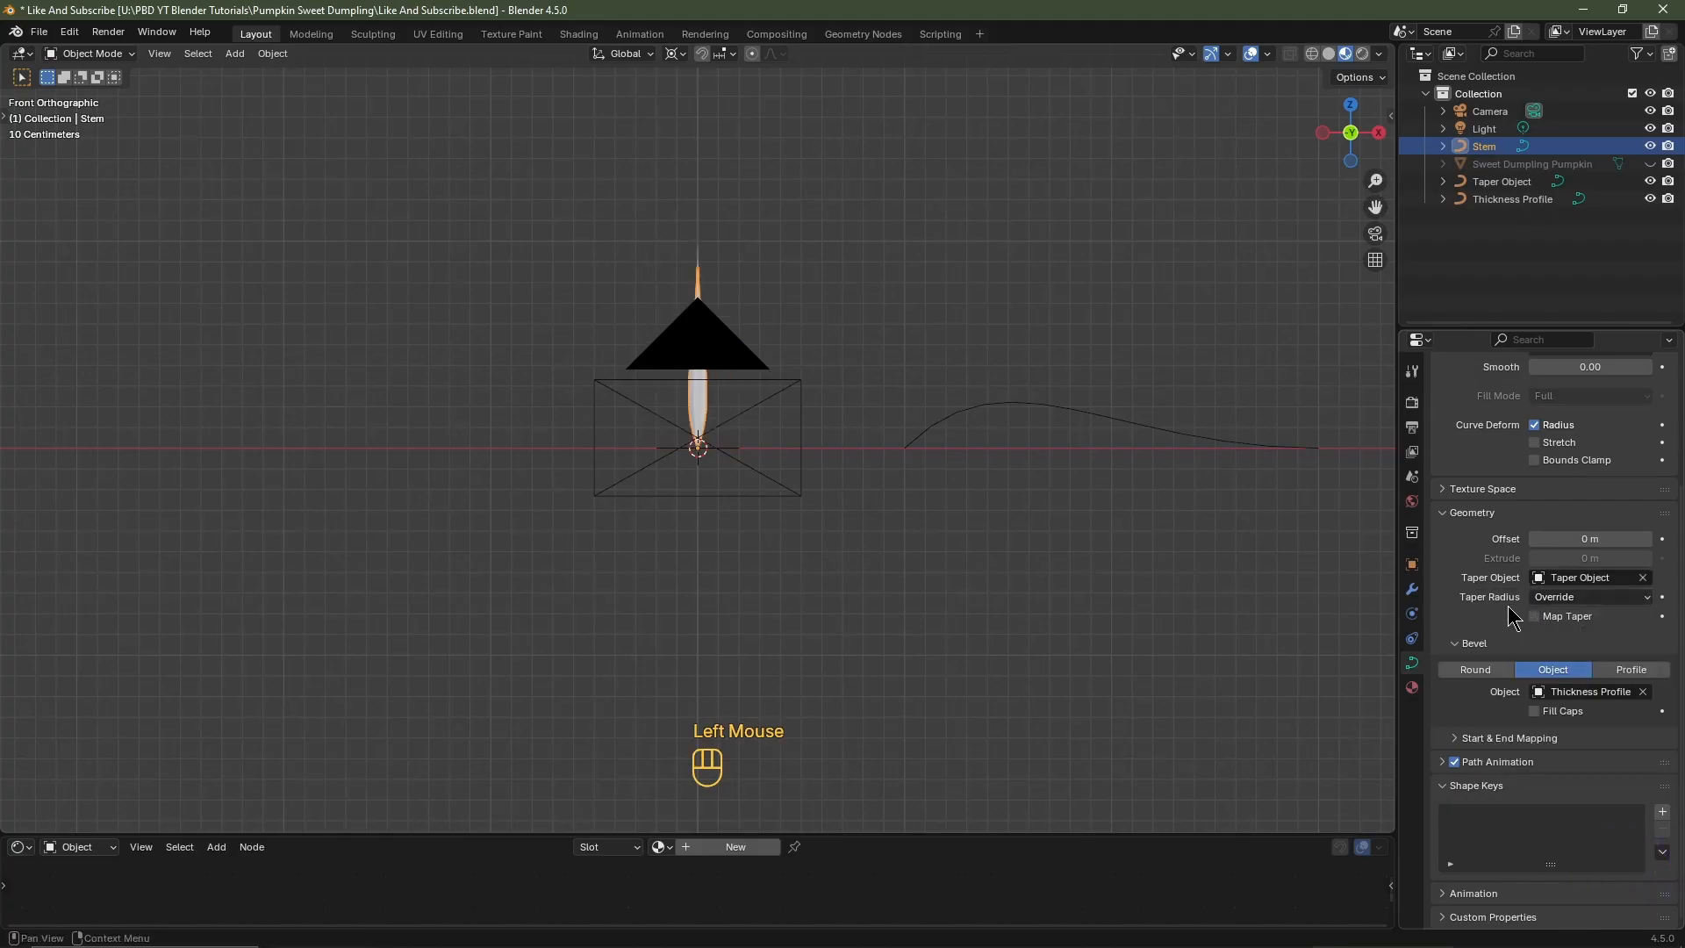
# - Set the pivot to Individual Origins and rotate the taper curve's start point 45° in Edit Mode to level its handles
pyautogui.click(944, 419)
pyautogui.press('Tab')
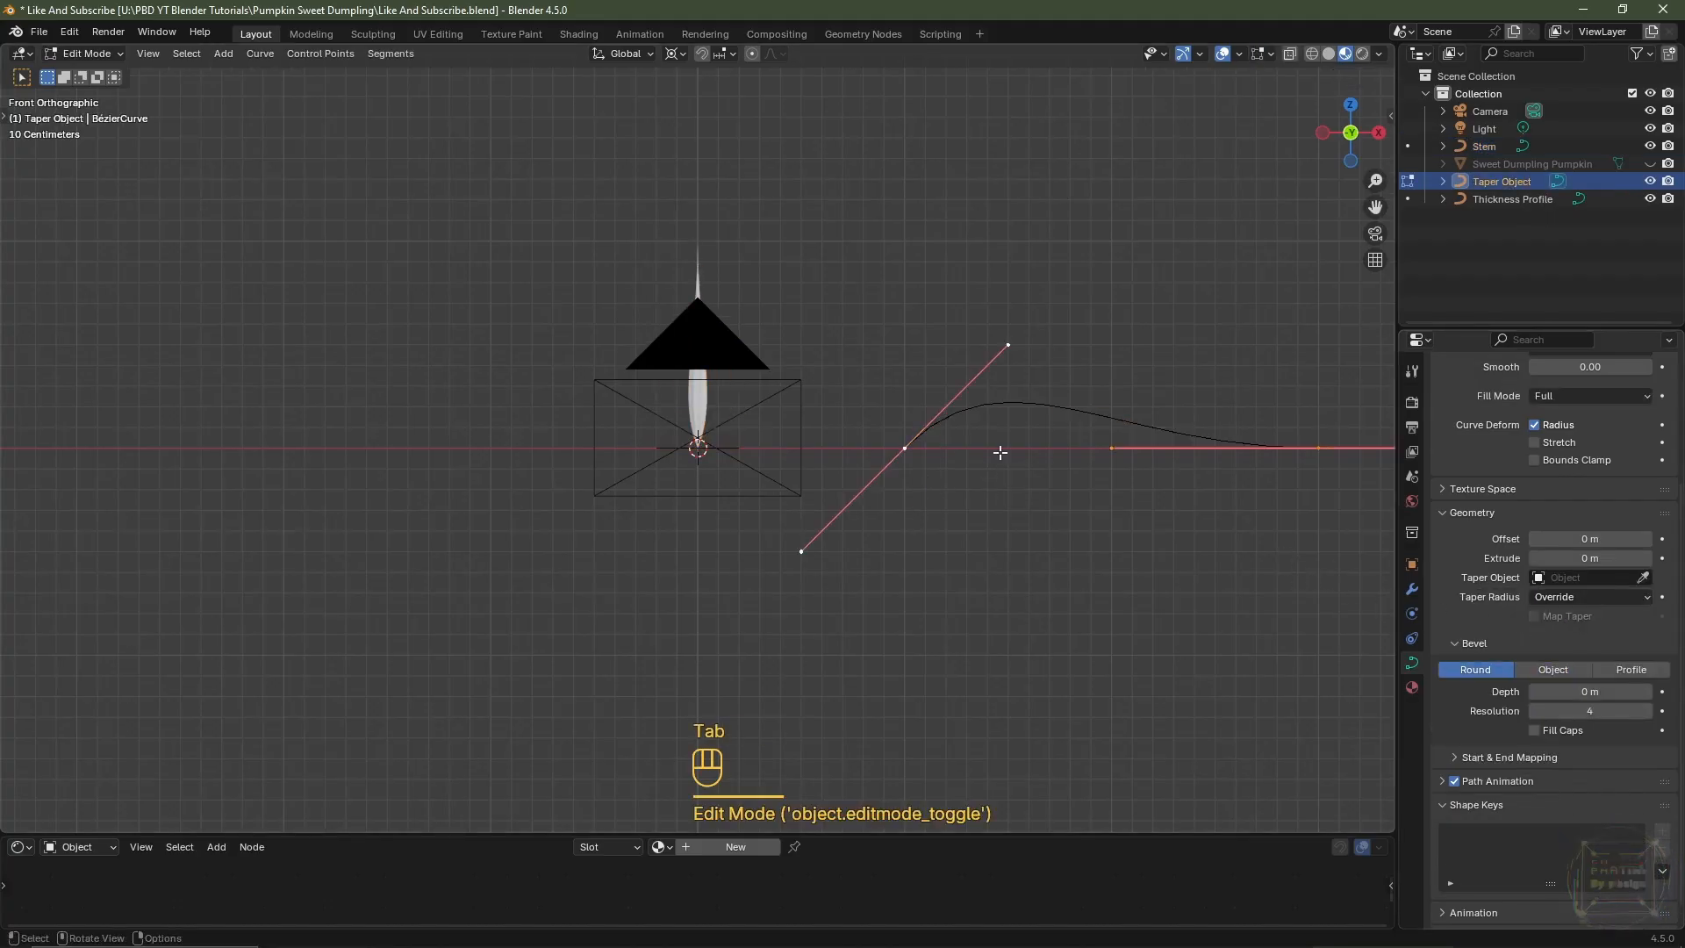
pyautogui.click(676, 54)
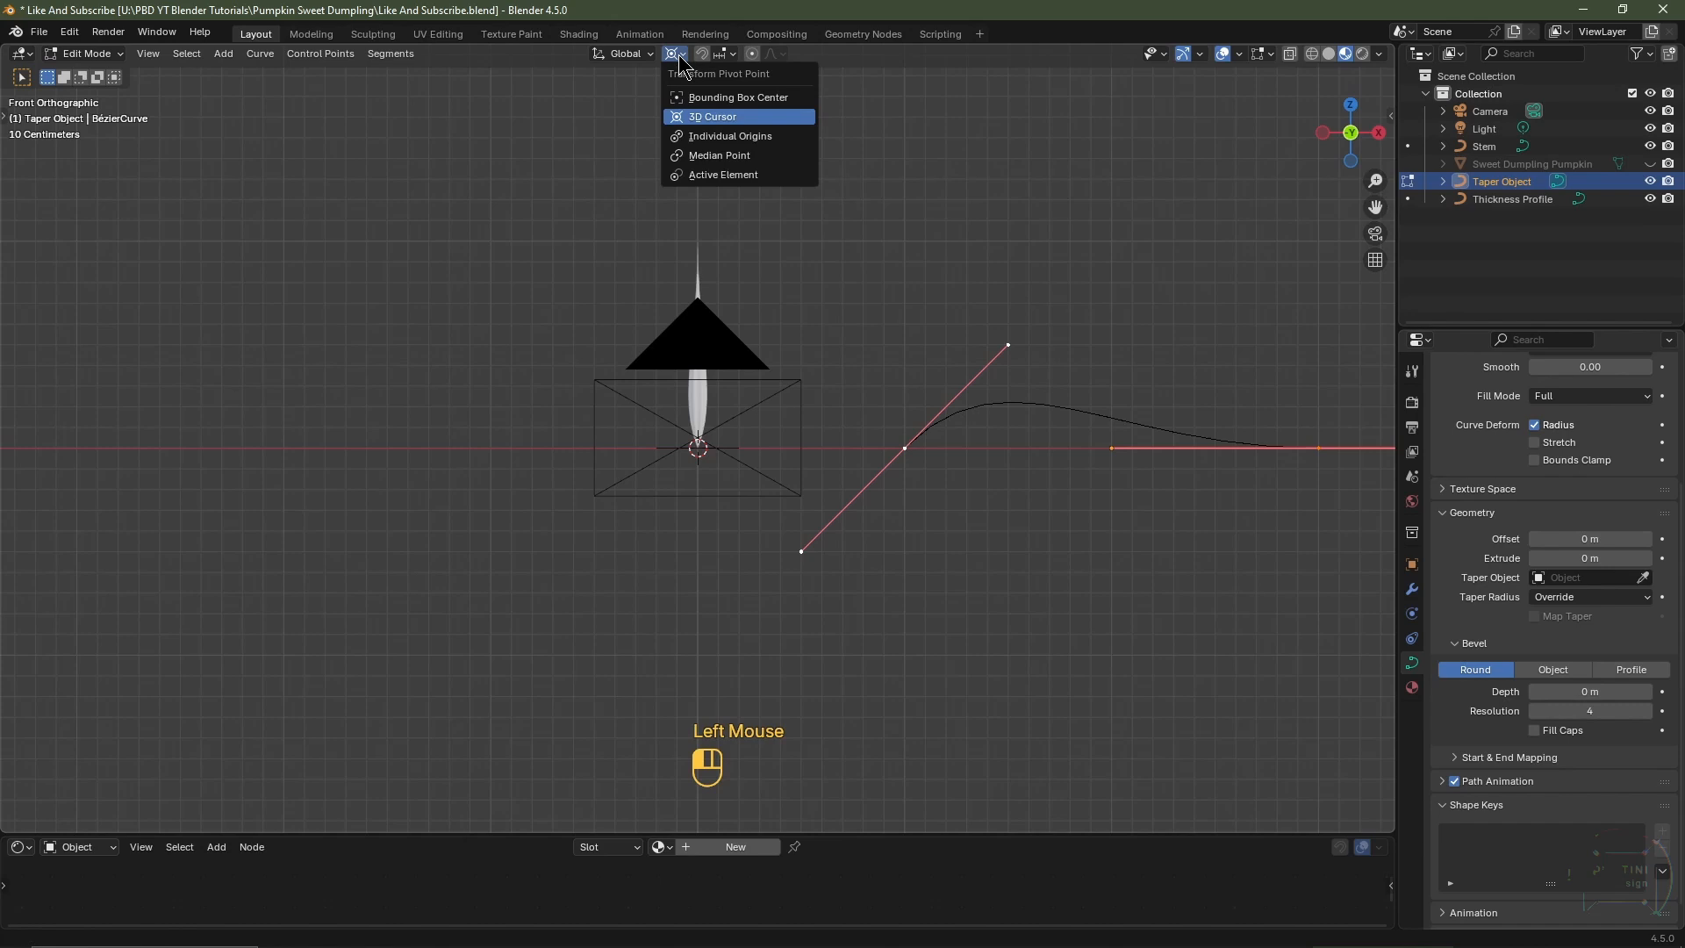
pyautogui.click(719, 136)
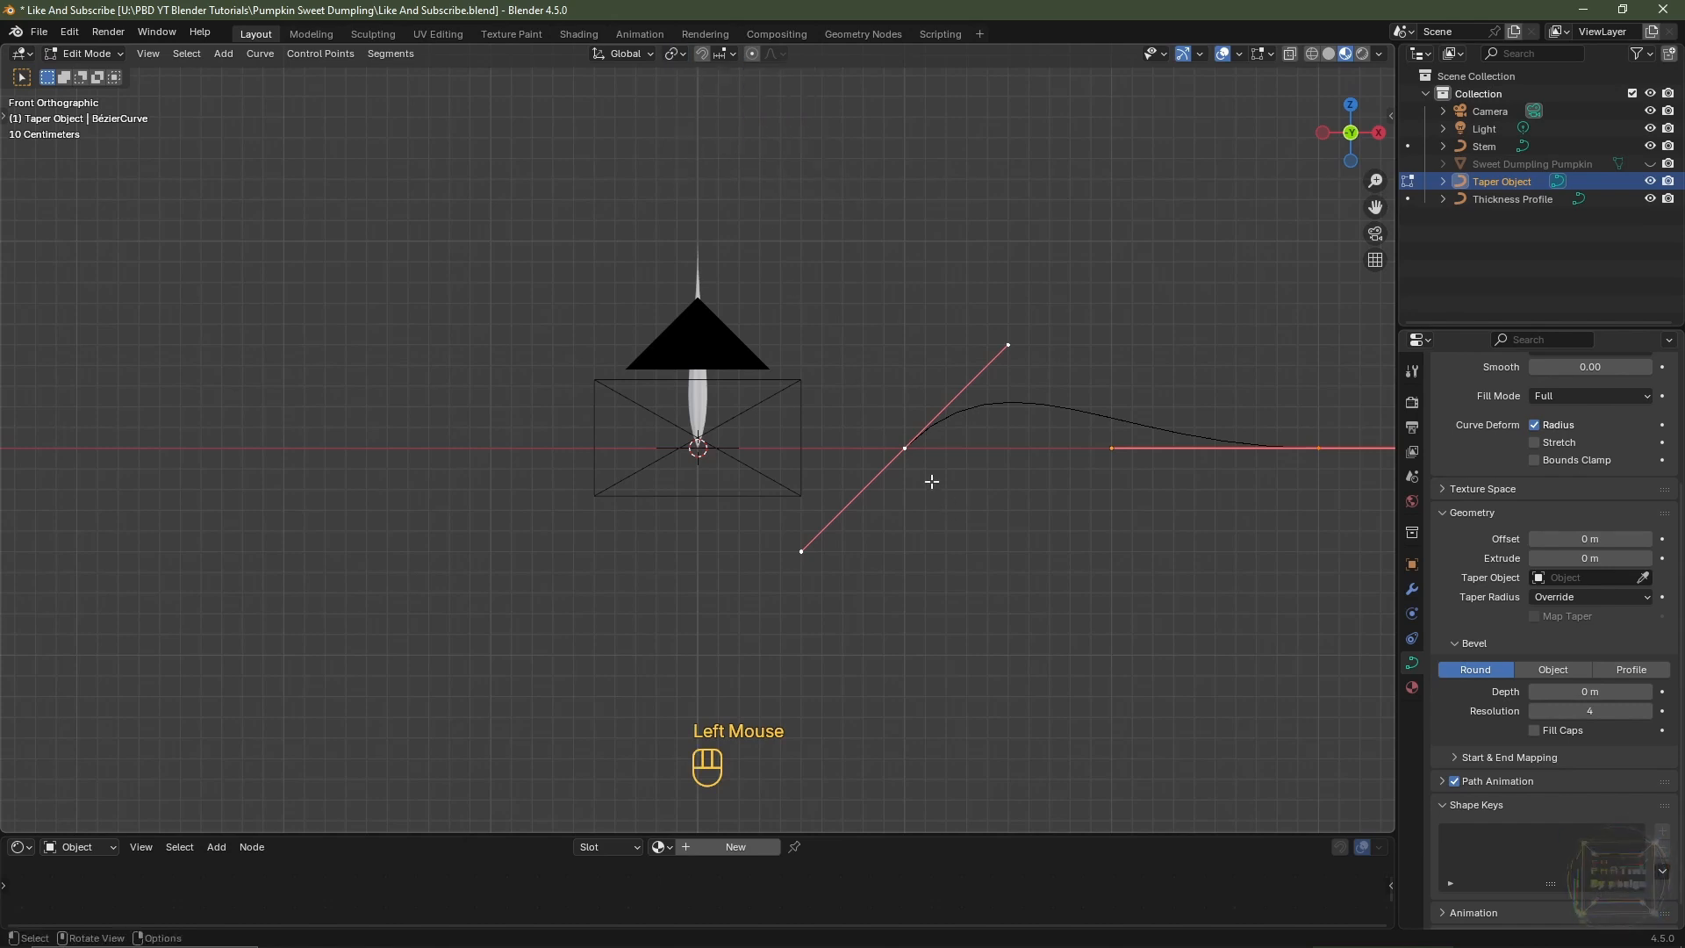
pyautogui.click(905, 447)
pyautogui.press('r')
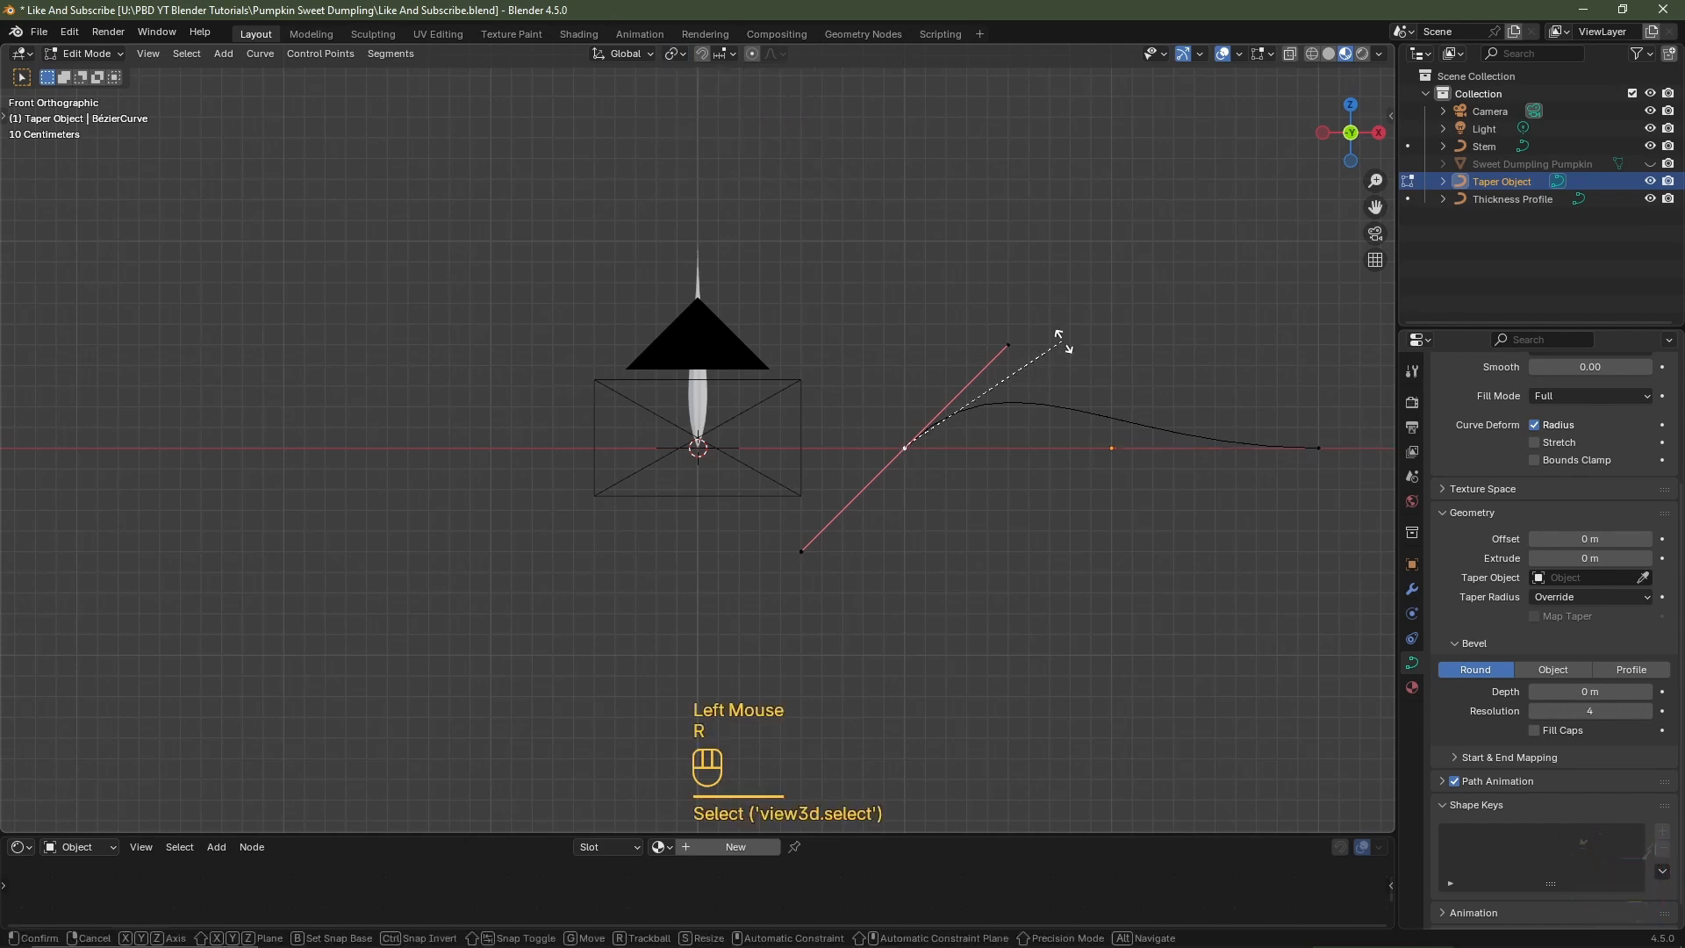
pyautogui.keyDown('ctrl'); pyautogui.click(1102, 474); pyautogui.keyUp('ctrl')
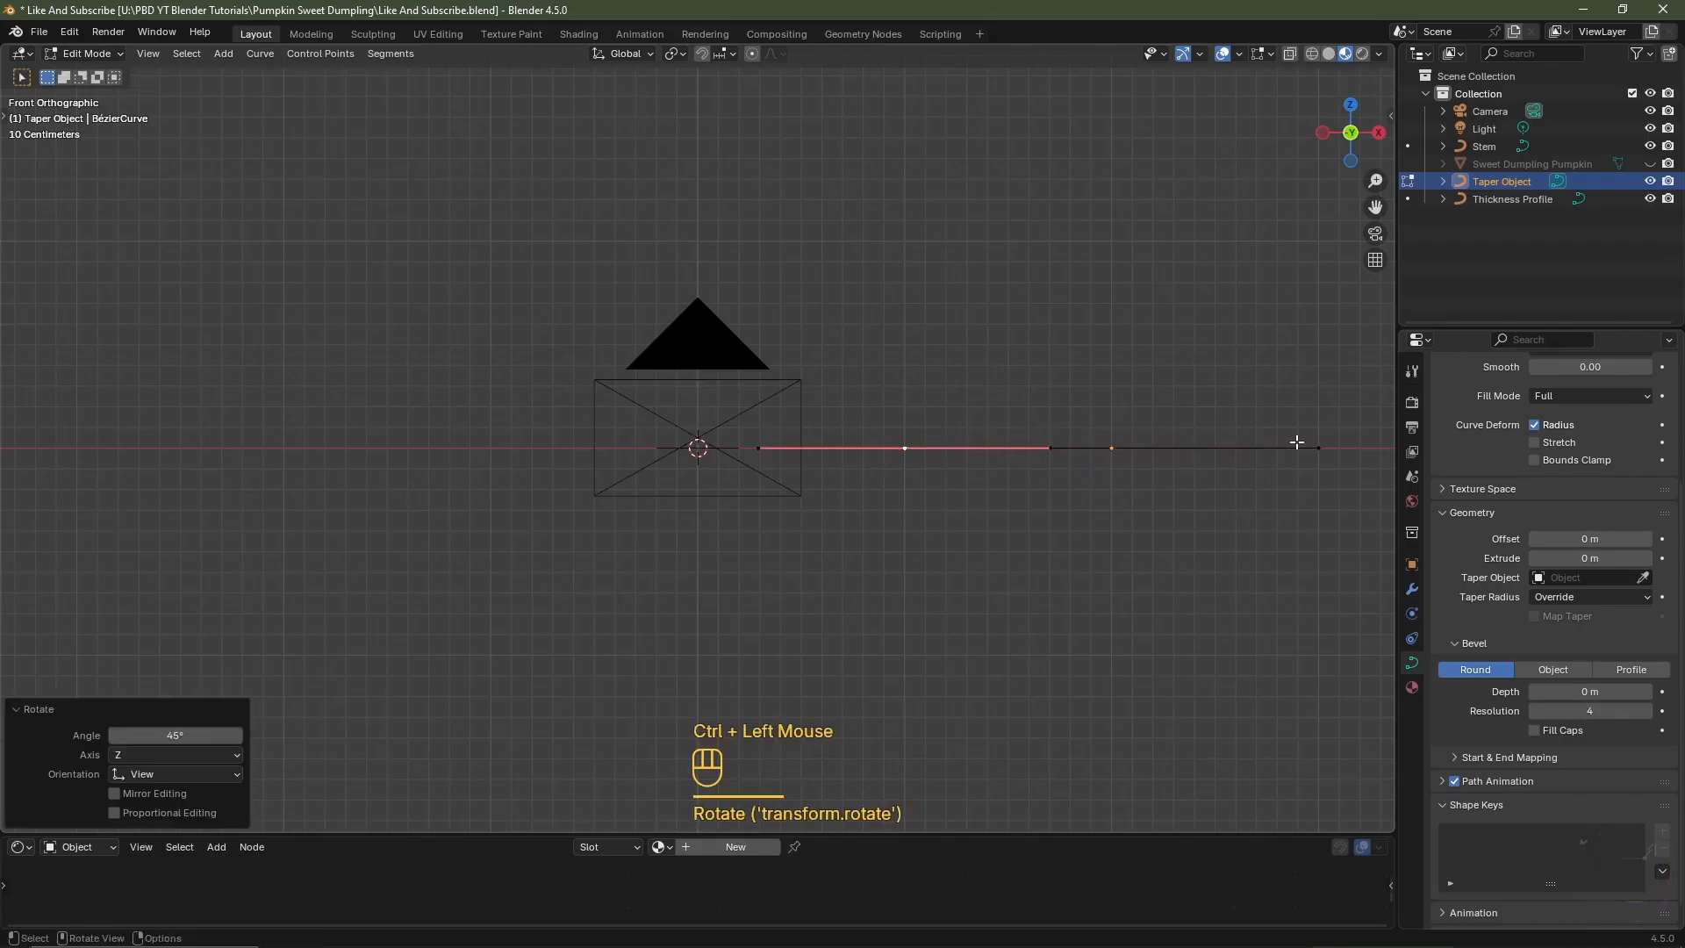
# - Raise the taper curve's start point about 1 m and its end point about 0.3 m along Z, snapping to increments
pyautogui.press('g')
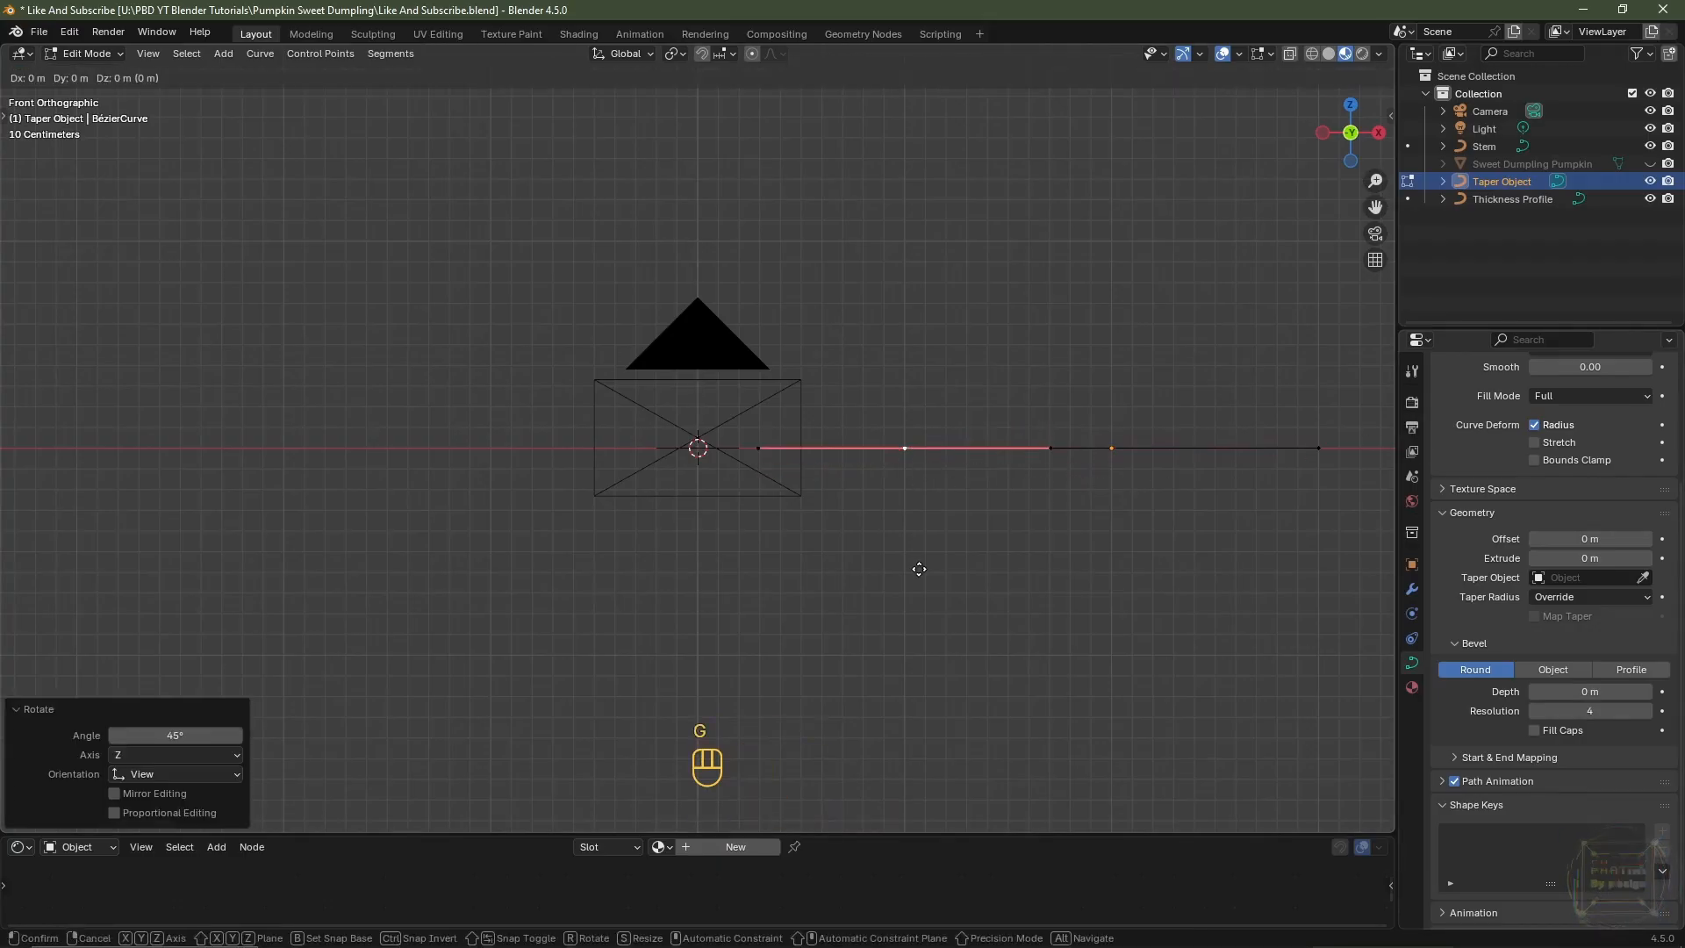
pyautogui.press('z')
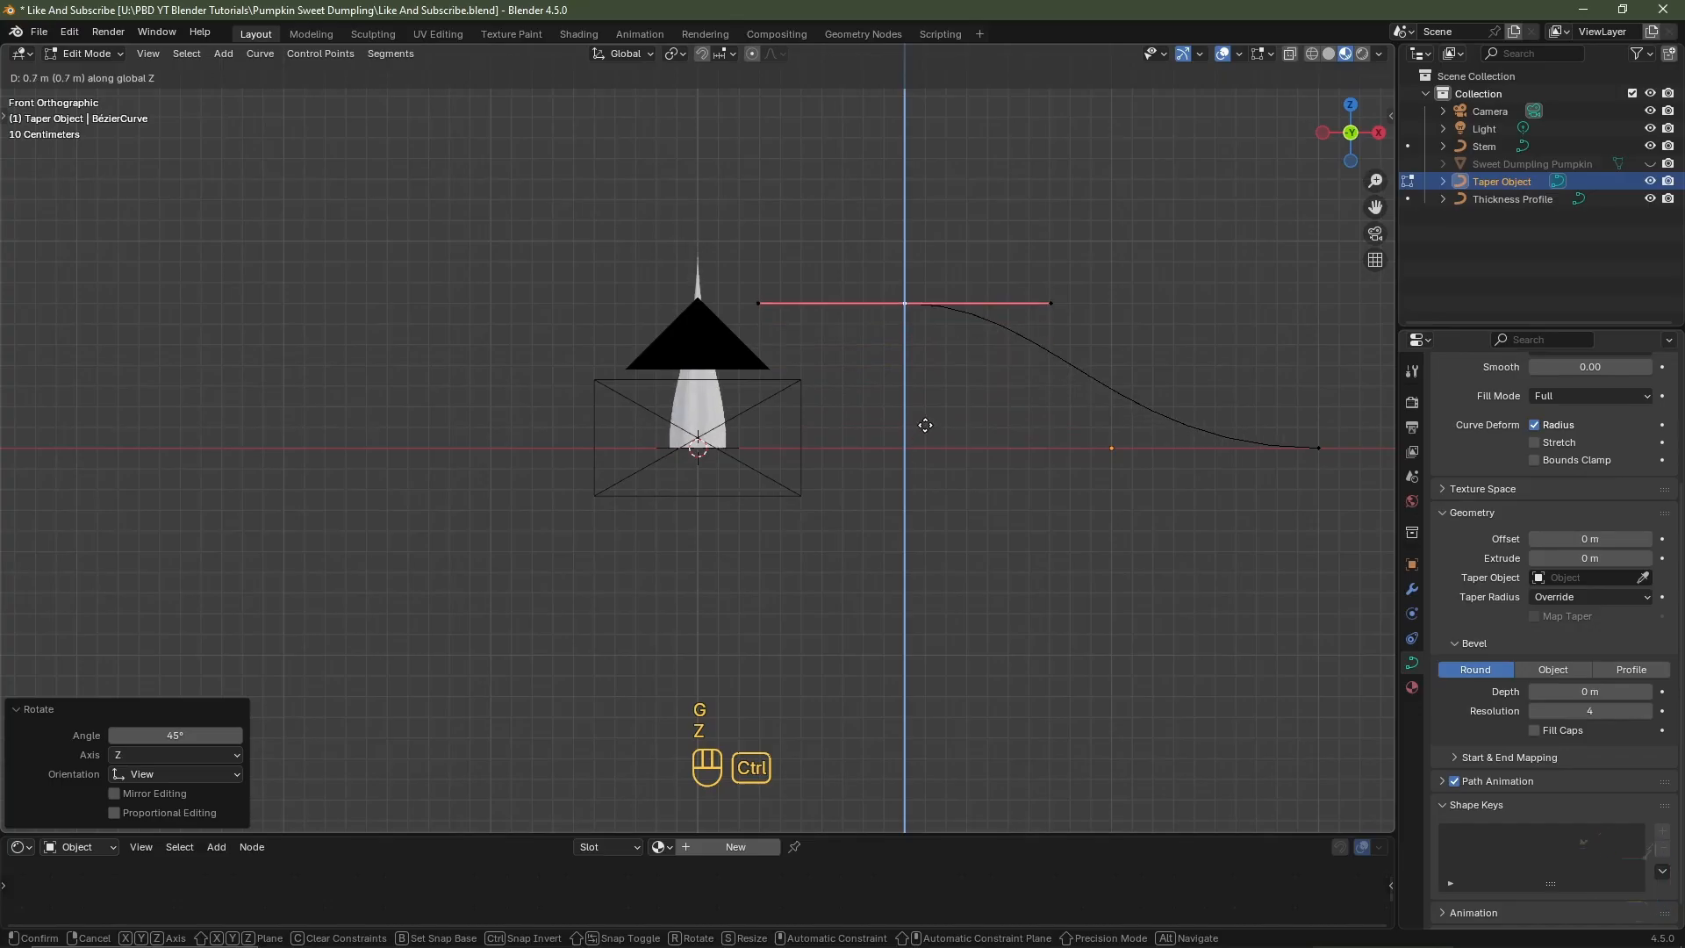
pyautogui.keyDown('ctrl'); pyautogui.click(929, 359); pyautogui.keyUp('ctrl')
pyautogui.keyDown('shift'); pyautogui.moveTo(1081, 538); pyautogui.dragTo(965, 524, button='middle'); pyautogui.keyUp('shift')
pyautogui.click(1201, 431)
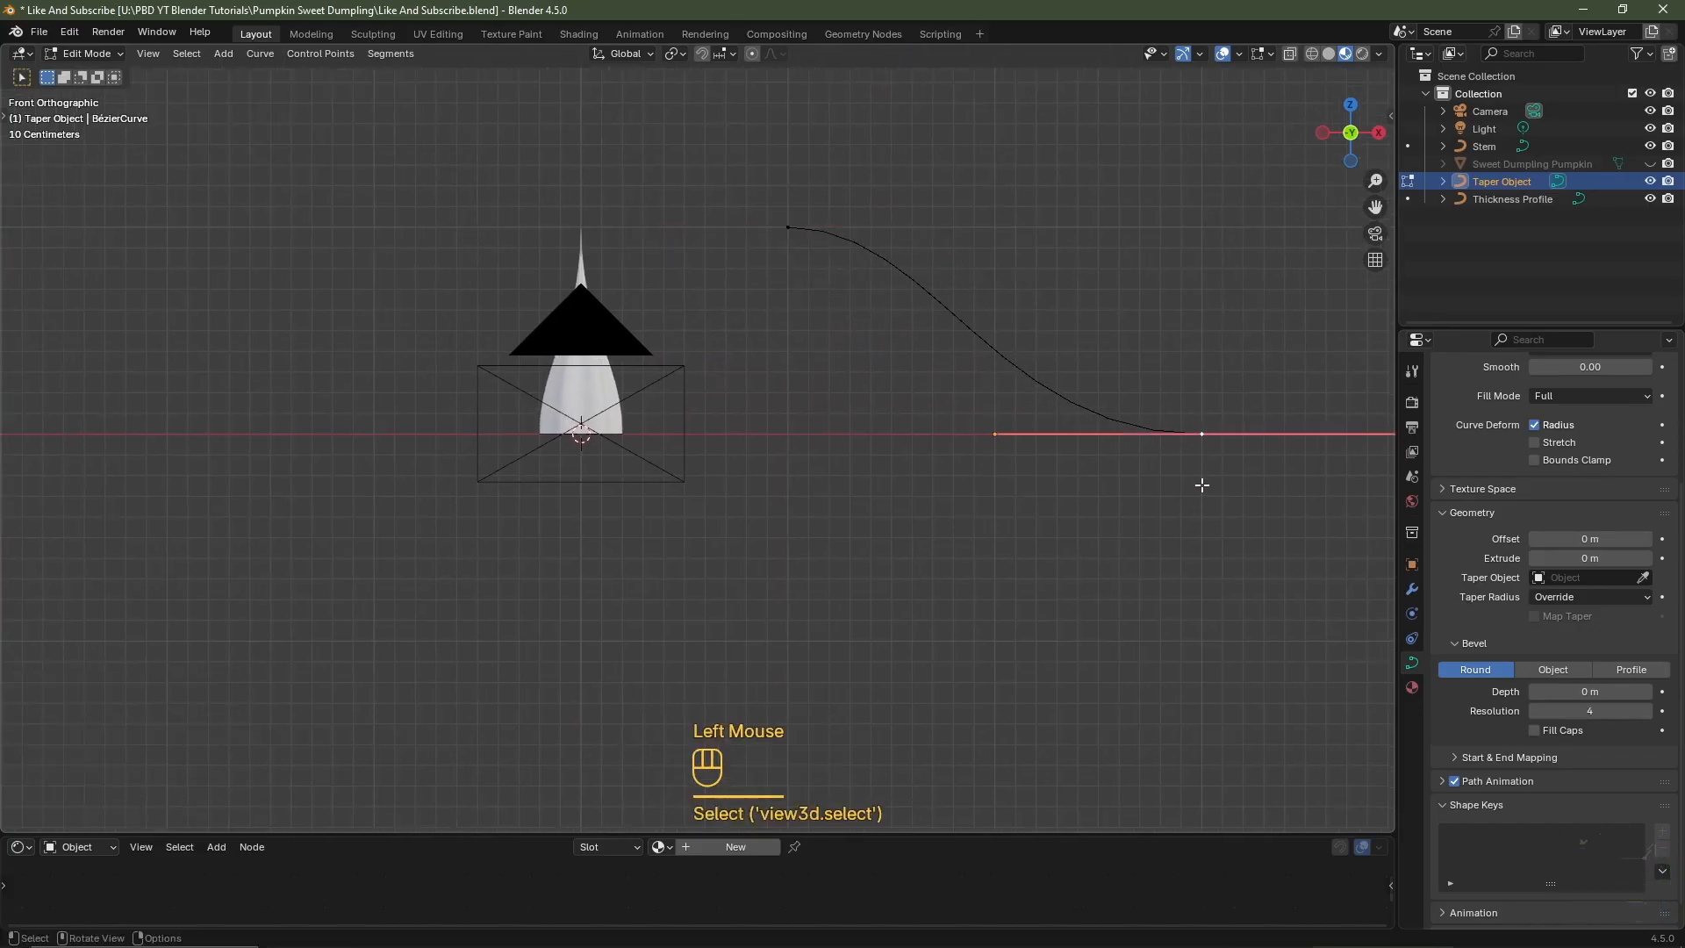
pyautogui.press('g')
pyautogui.press('z')
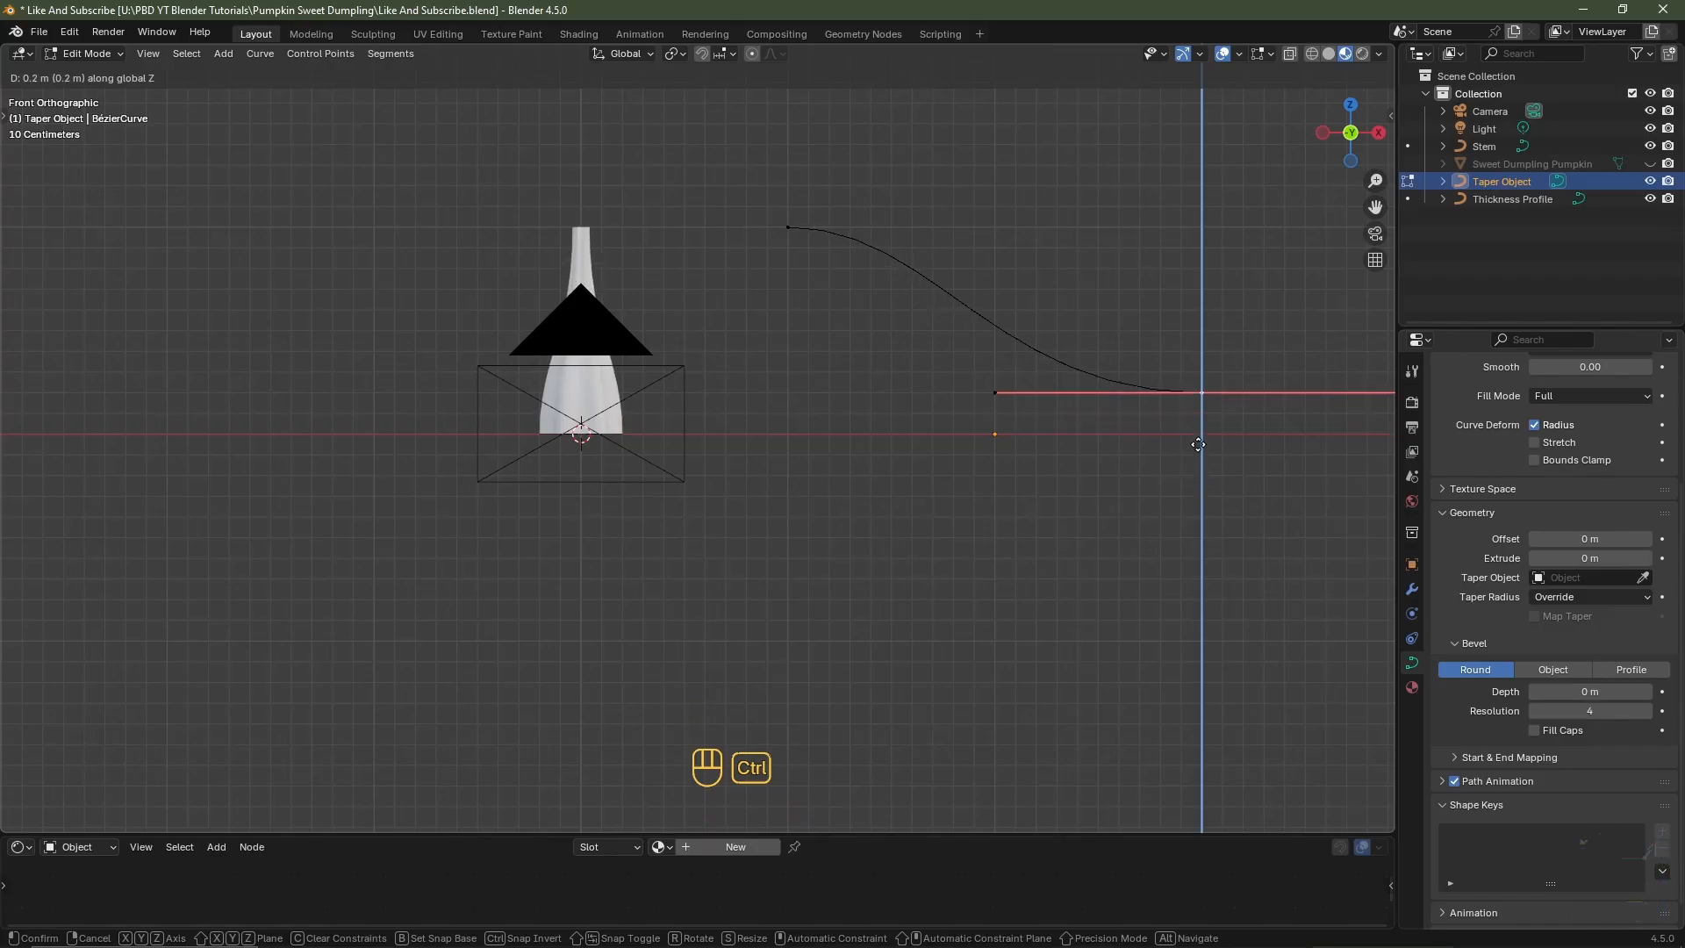
pyautogui.keyDown('ctrl'); pyautogui.click(1193, 413); pyautogui.keyUp('ctrl')
# - Rotate the taper curve's start point 30° in the front view so its handle slopes down toward the end point
pyautogui.click(788, 228)
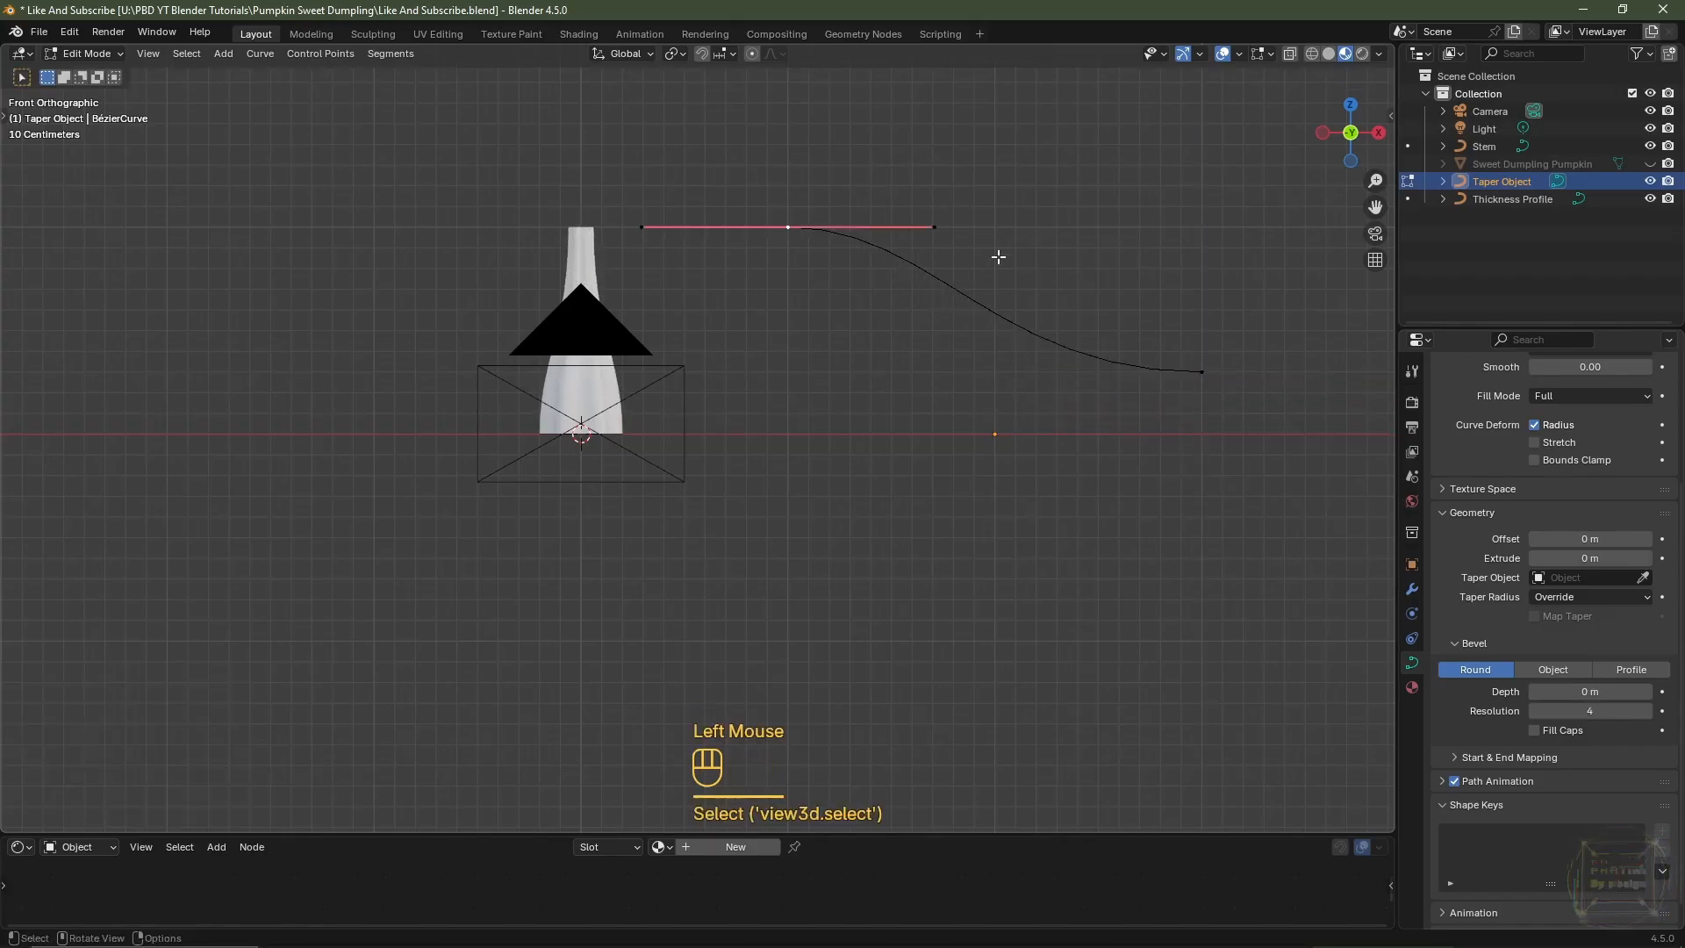
pyautogui.press('r')
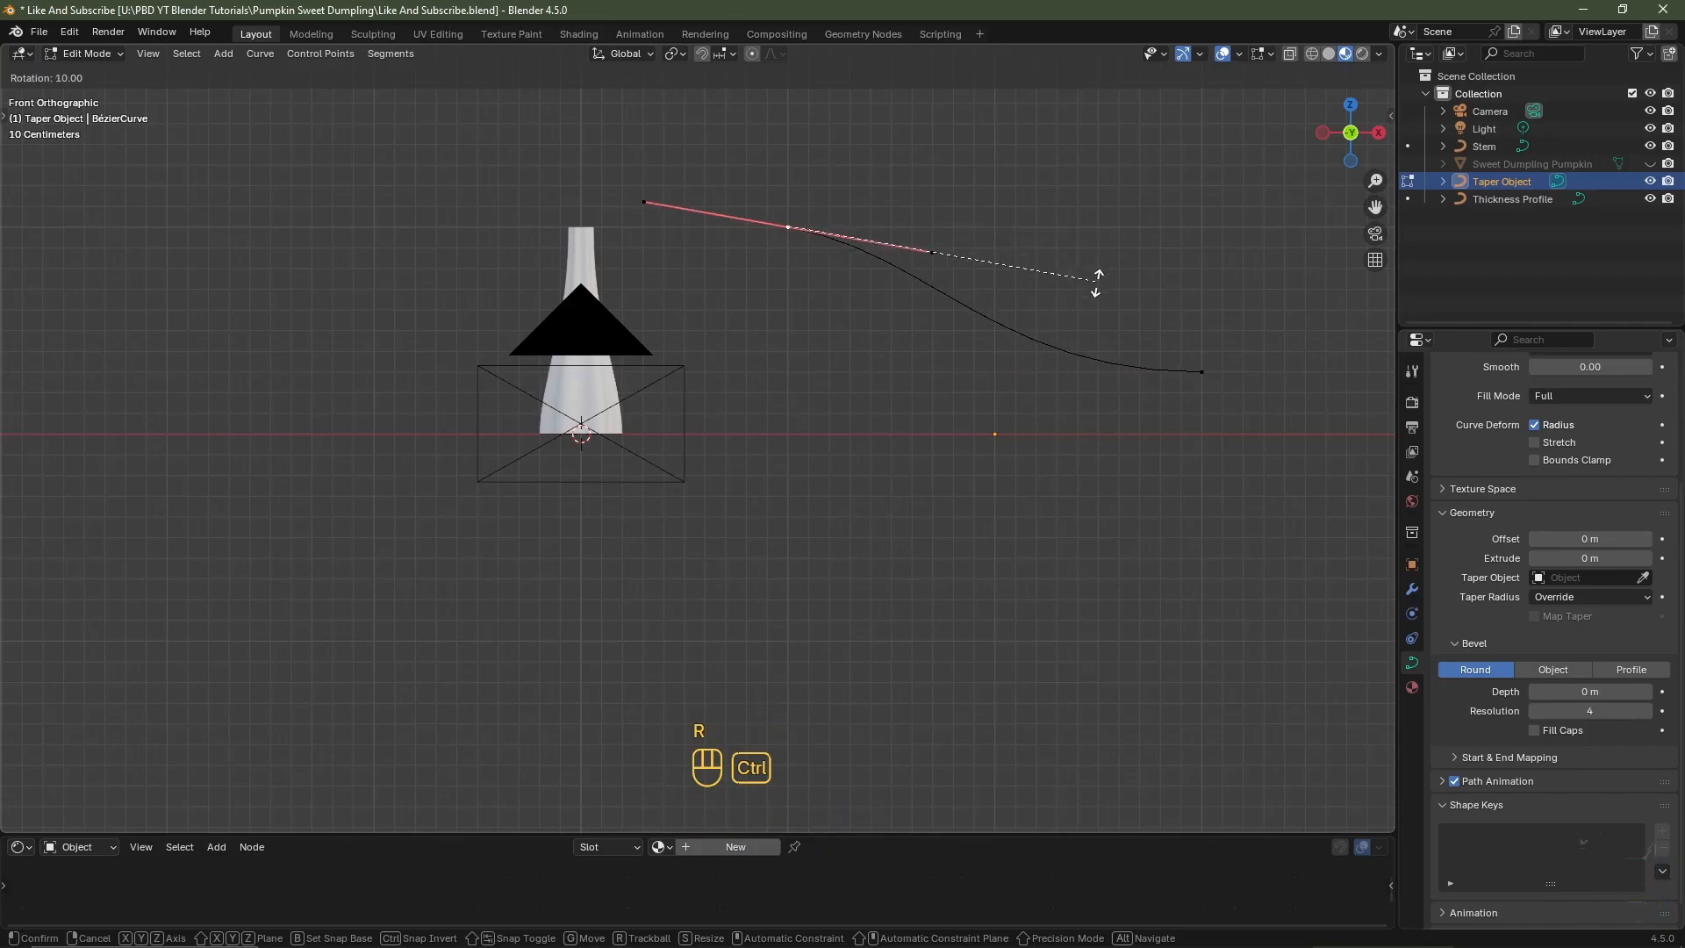
pyautogui.keyDown('ctrl'); pyautogui.click(1054, 394); pyautogui.keyUp('ctrl')
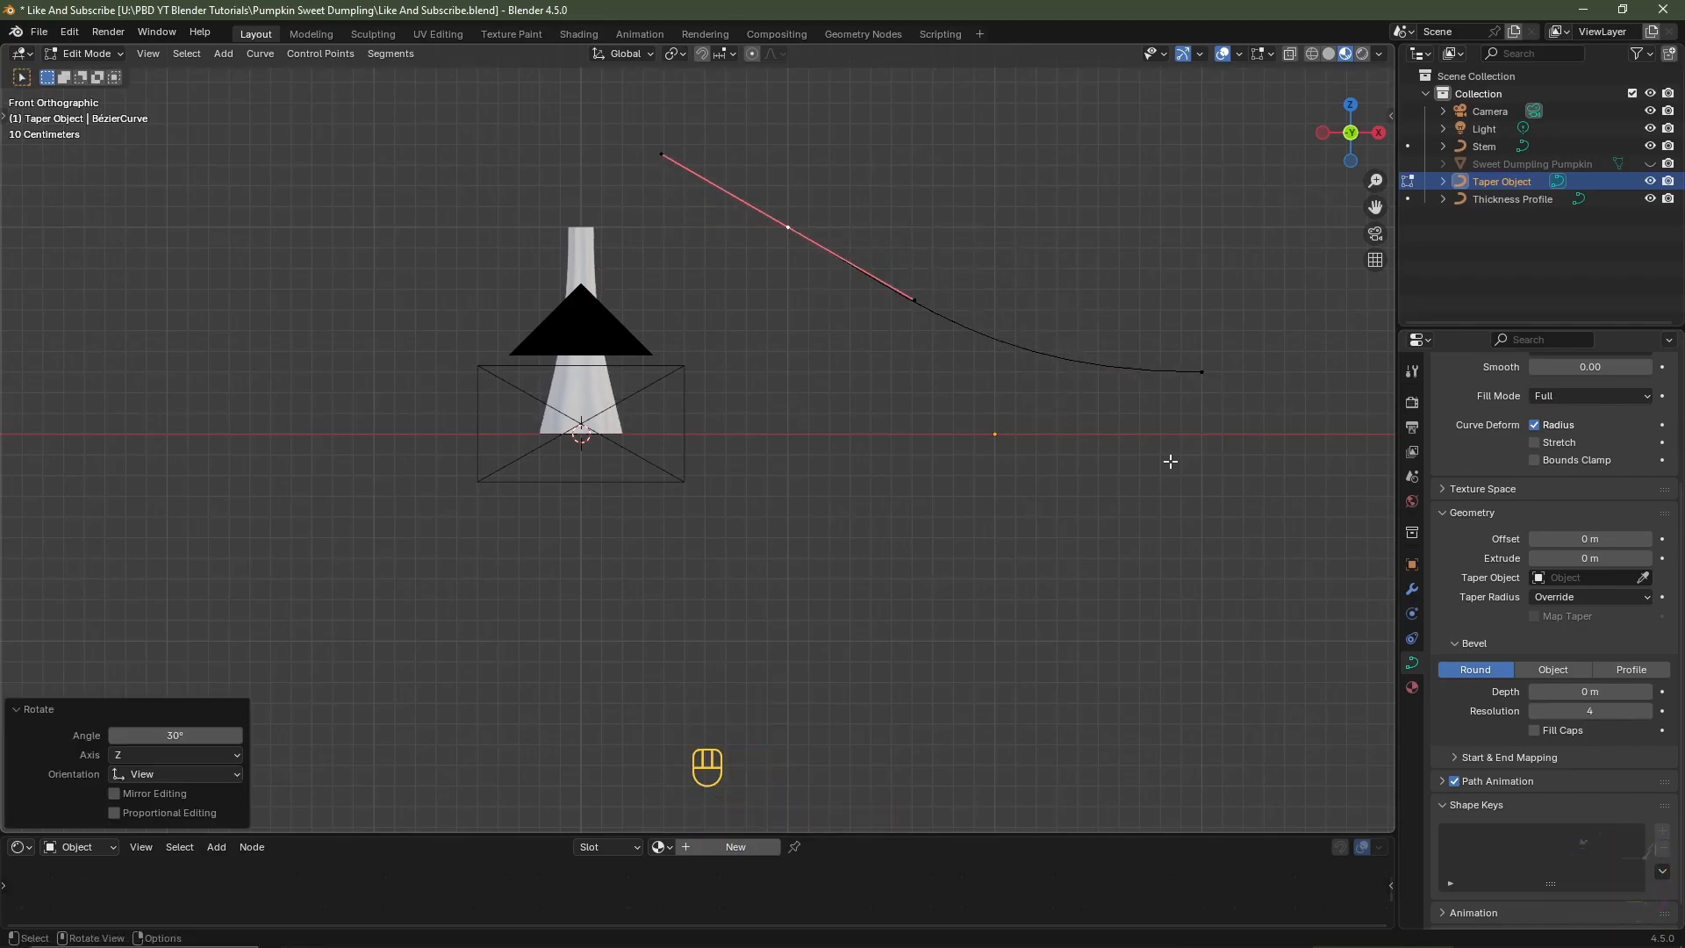
# - Scale the handles of the taper curve's upper left point to 0.6 and lengthen the handles of its right end point
pyautogui.press('s')
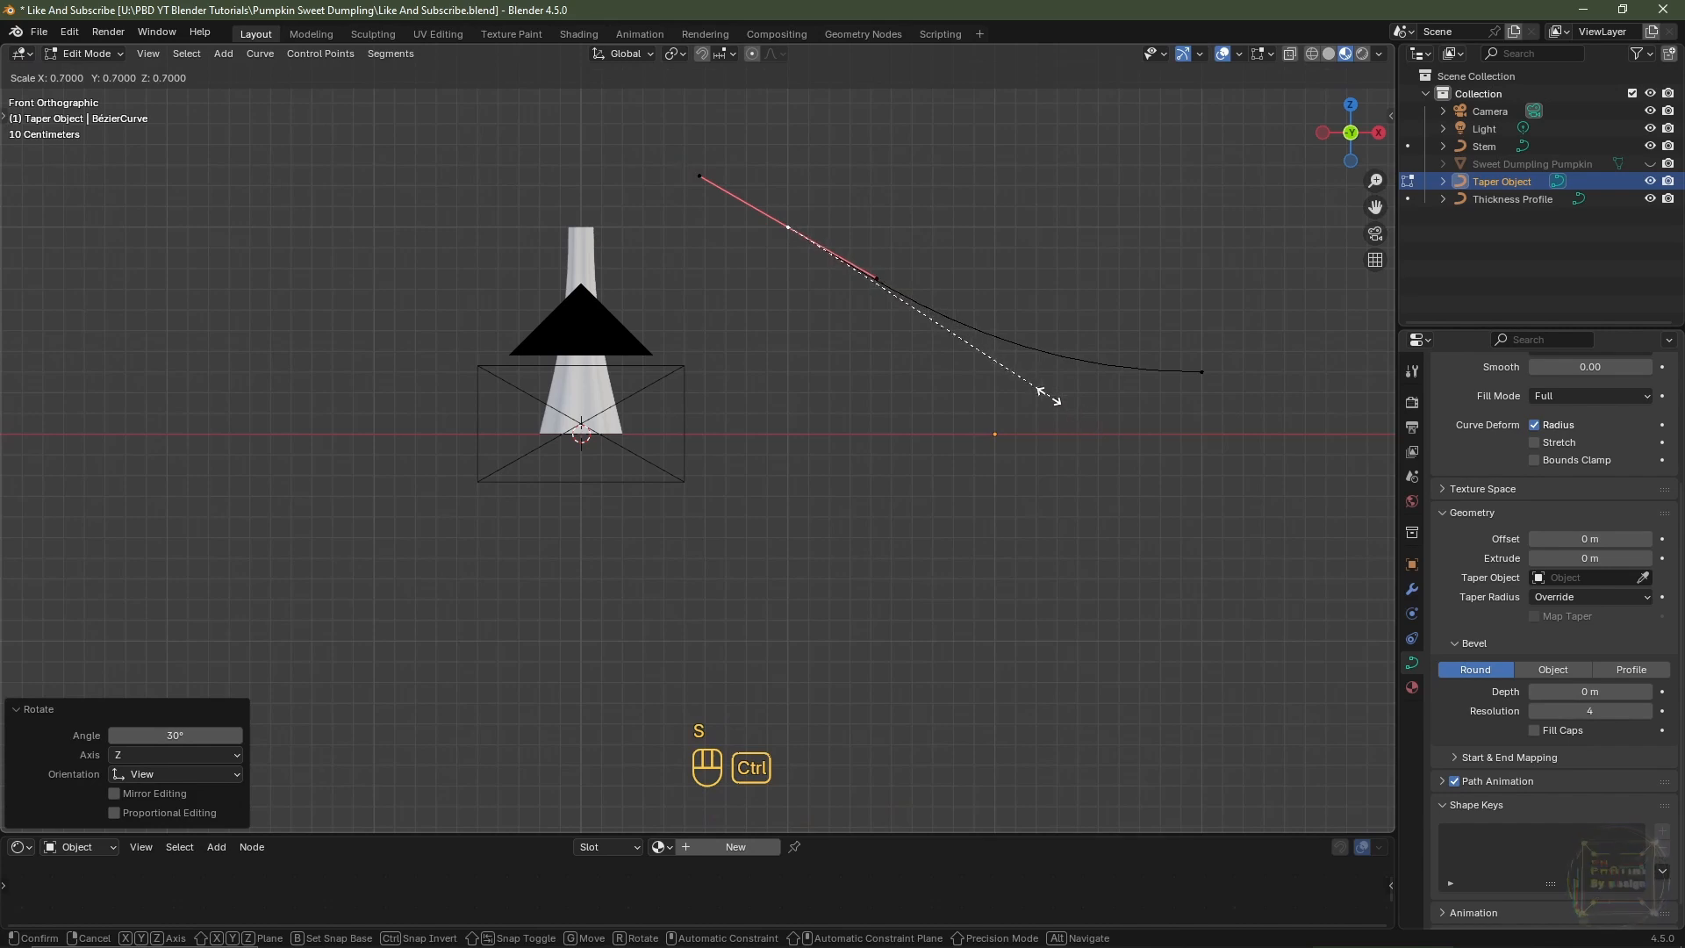
pyautogui.keyDown('ctrl'); pyautogui.click(1009, 374); pyautogui.keyUp('ctrl')
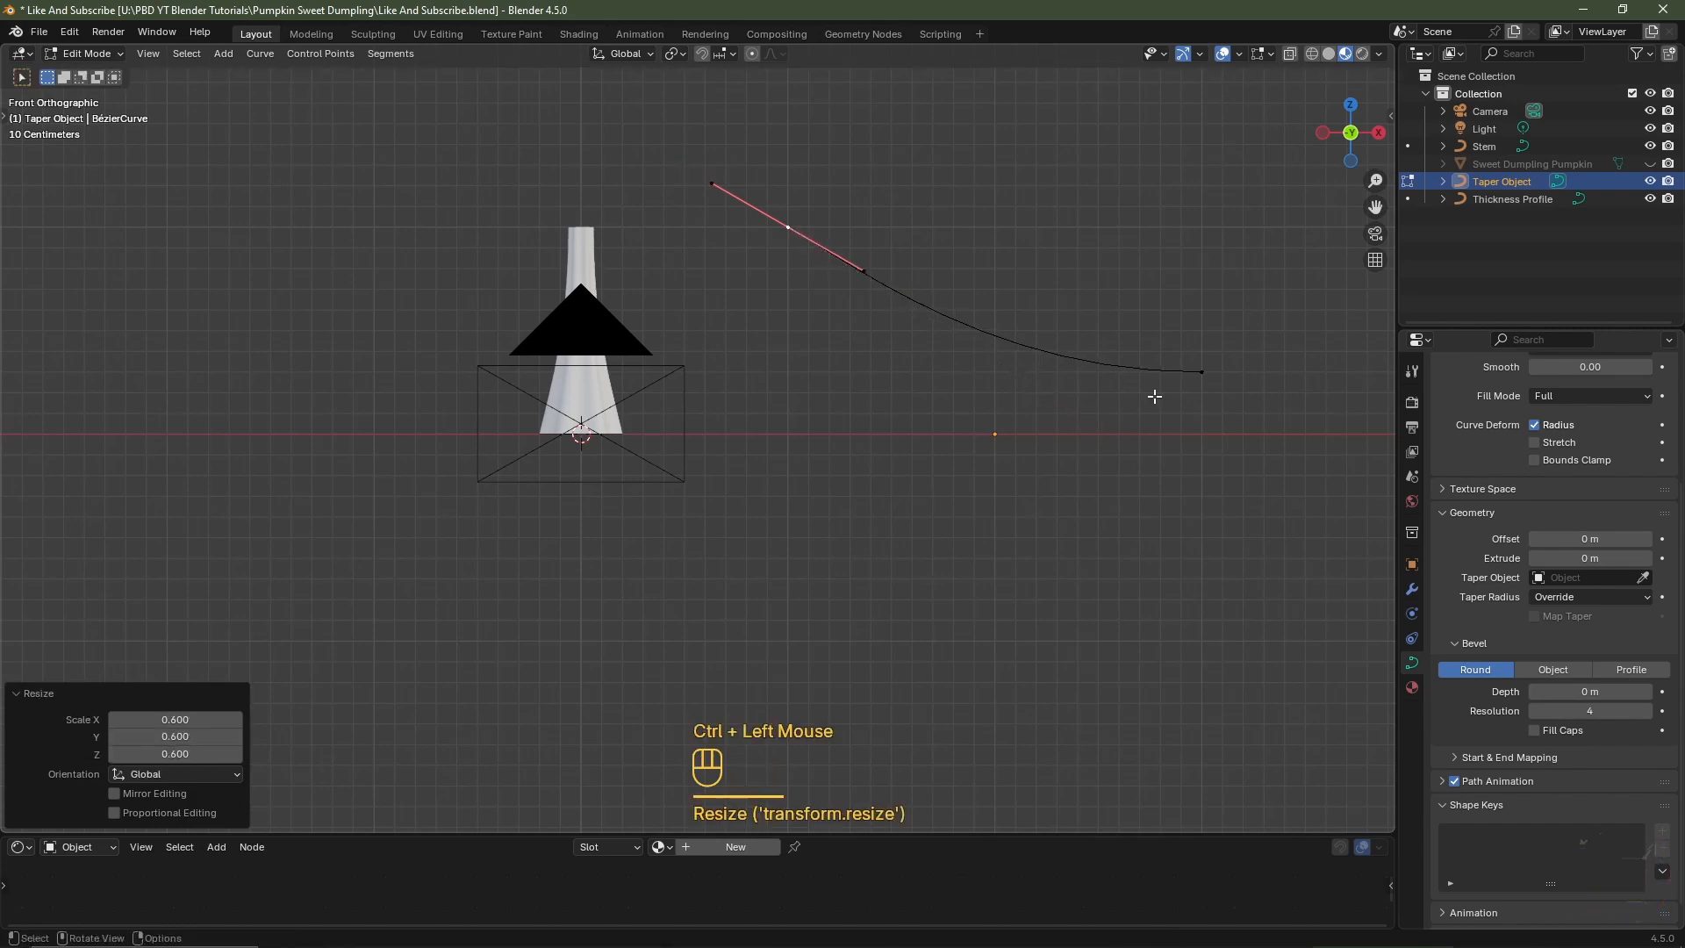
pyautogui.click(1204, 373)
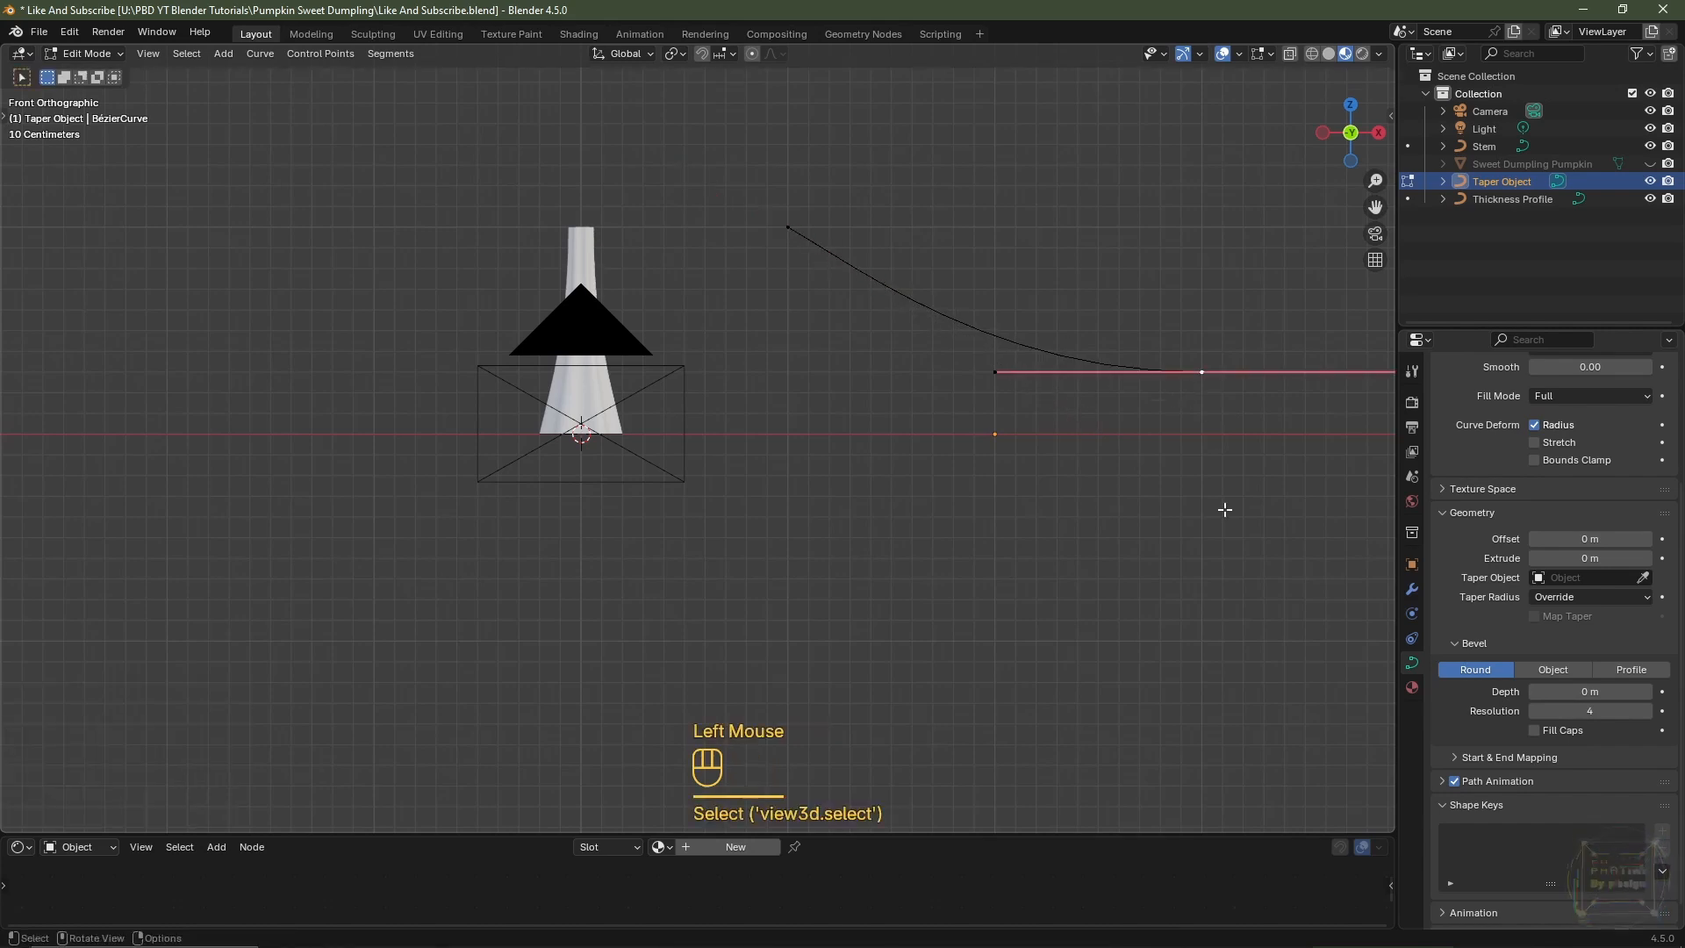
pyautogui.press('s')
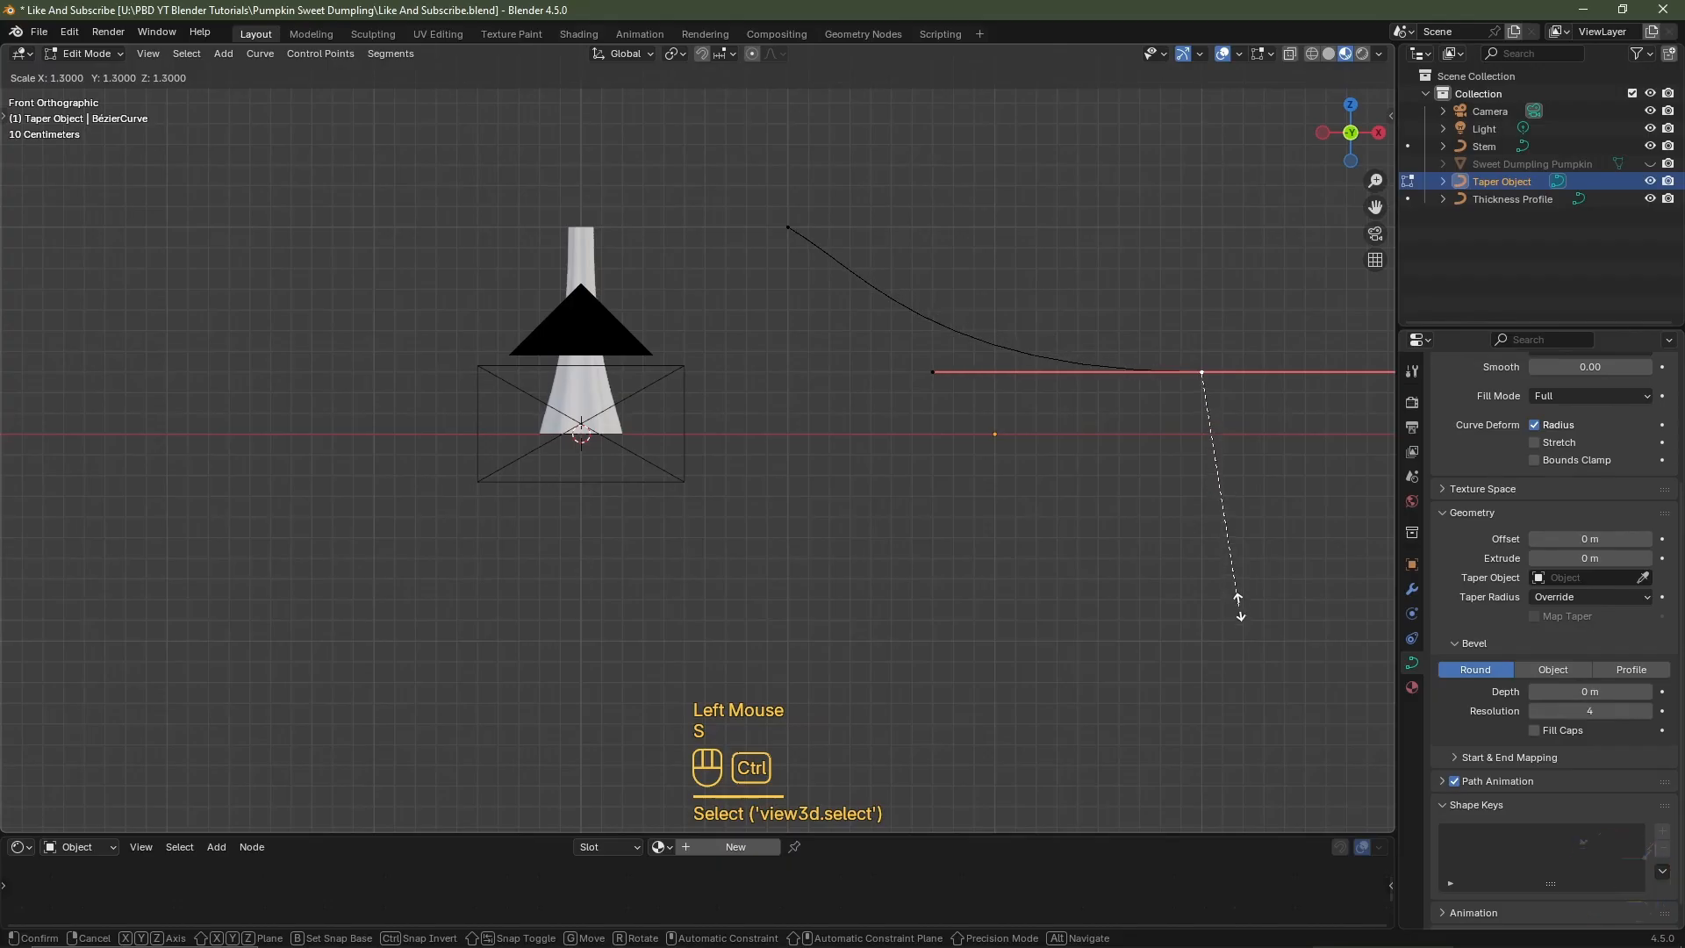
pyautogui.keyDown('ctrl'); pyautogui.click(1247, 683); pyautogui.keyUp('ctrl')
pyautogui.press('Tab')
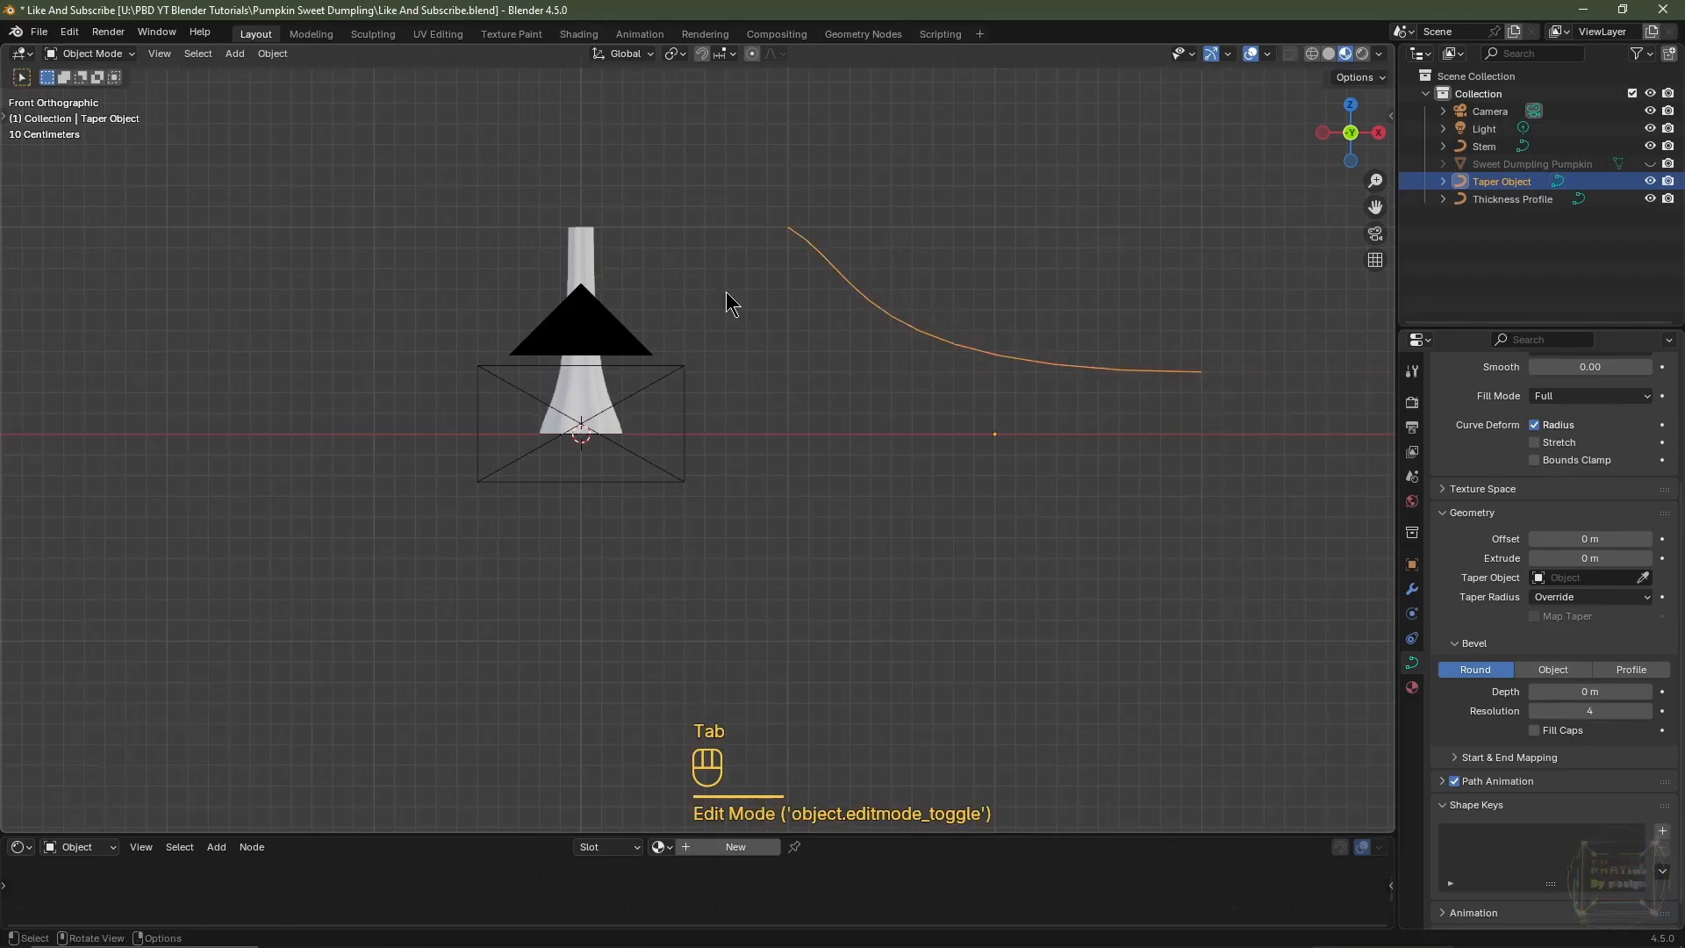
# - Select the stem, hide the camera, and unhide the Sweet Dumpling Pumpkin object
pyautogui.click(579, 261)
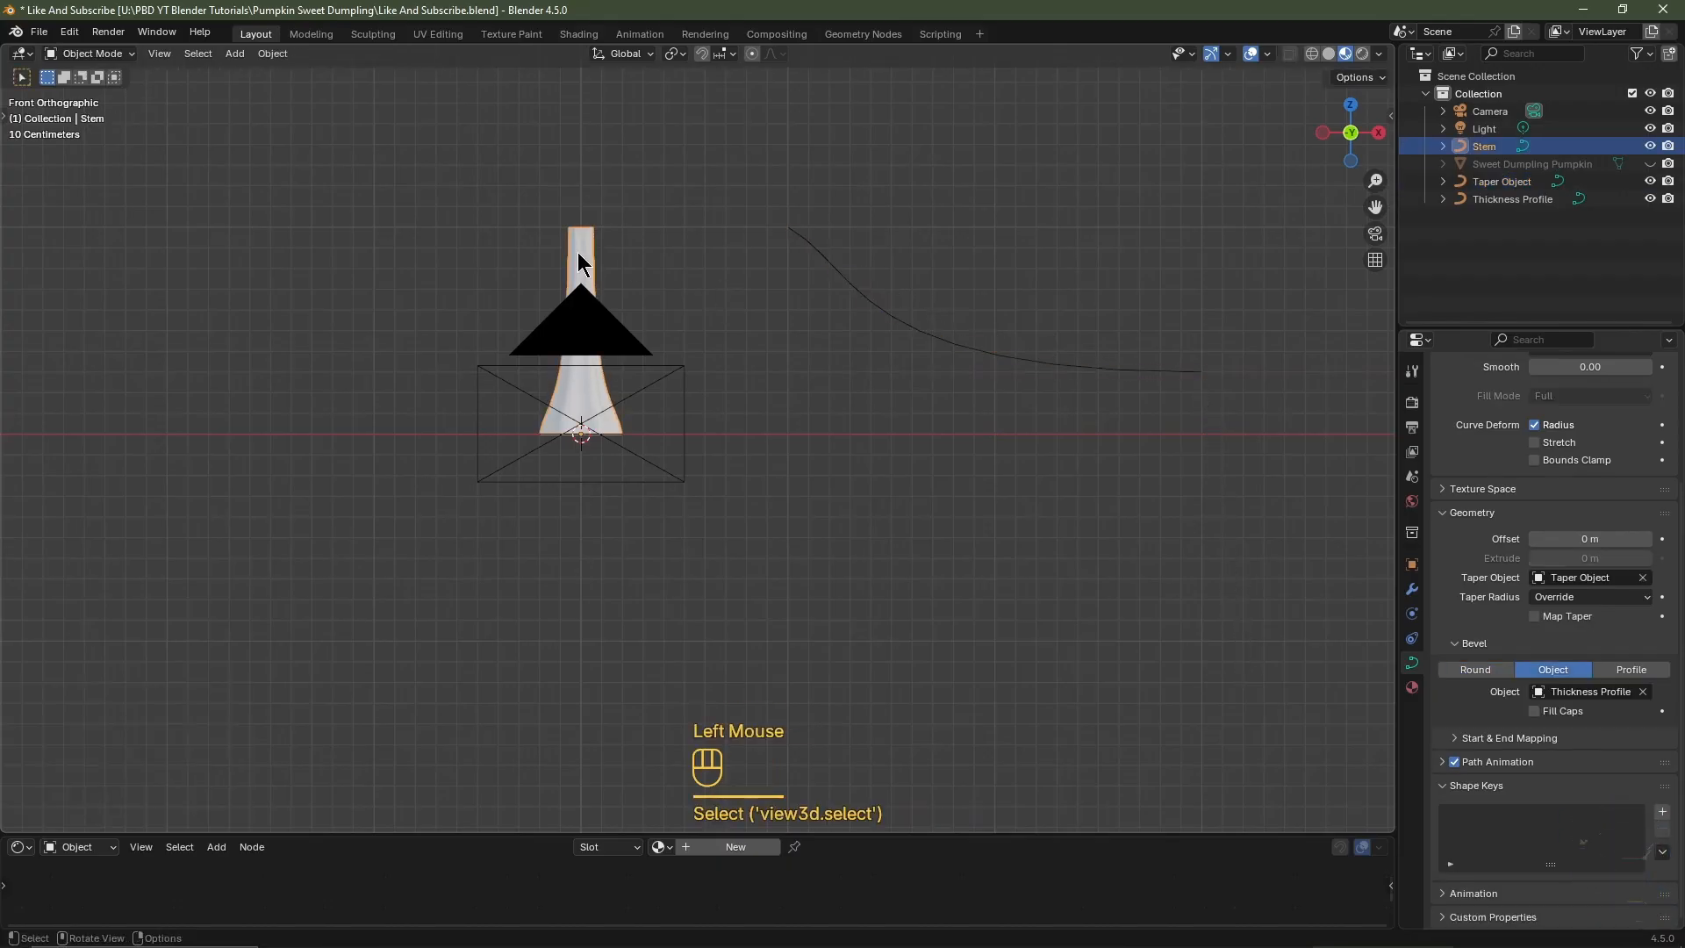
pyautogui.click(1649, 111)
pyautogui.click(1650, 163)
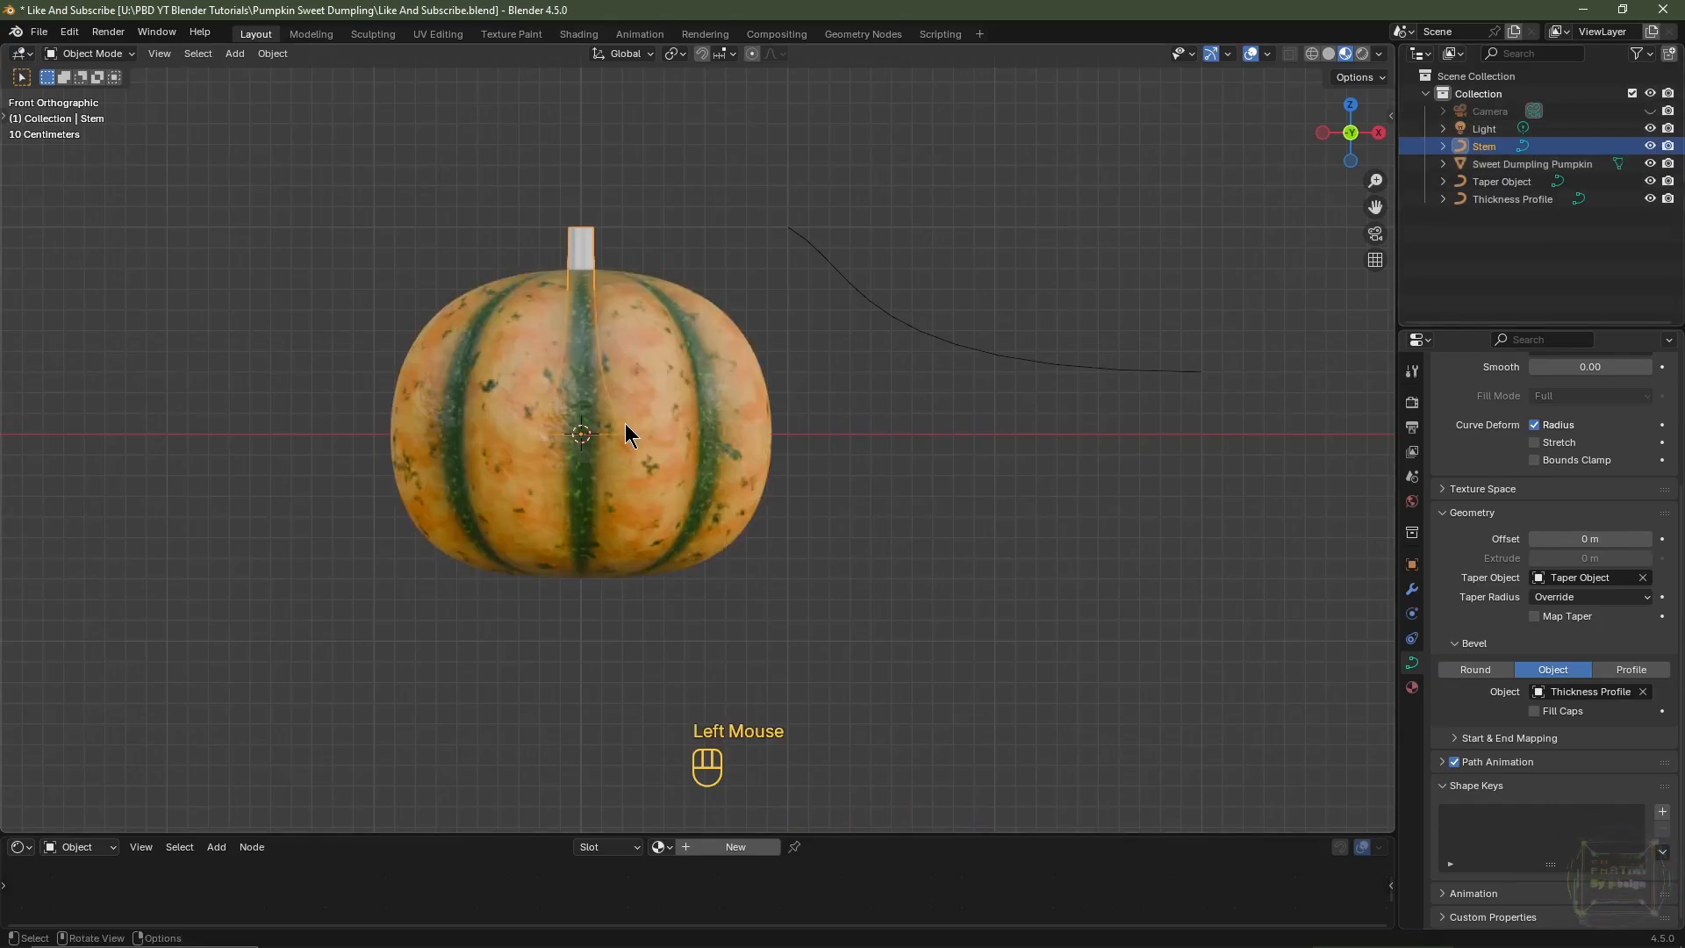
# - Move the stem up 0.73 m along Z onto the pumpkin's top and scale it to 0.7
pyautogui.press('g')
pyautogui.press('z')
pyautogui.press('ctrl')
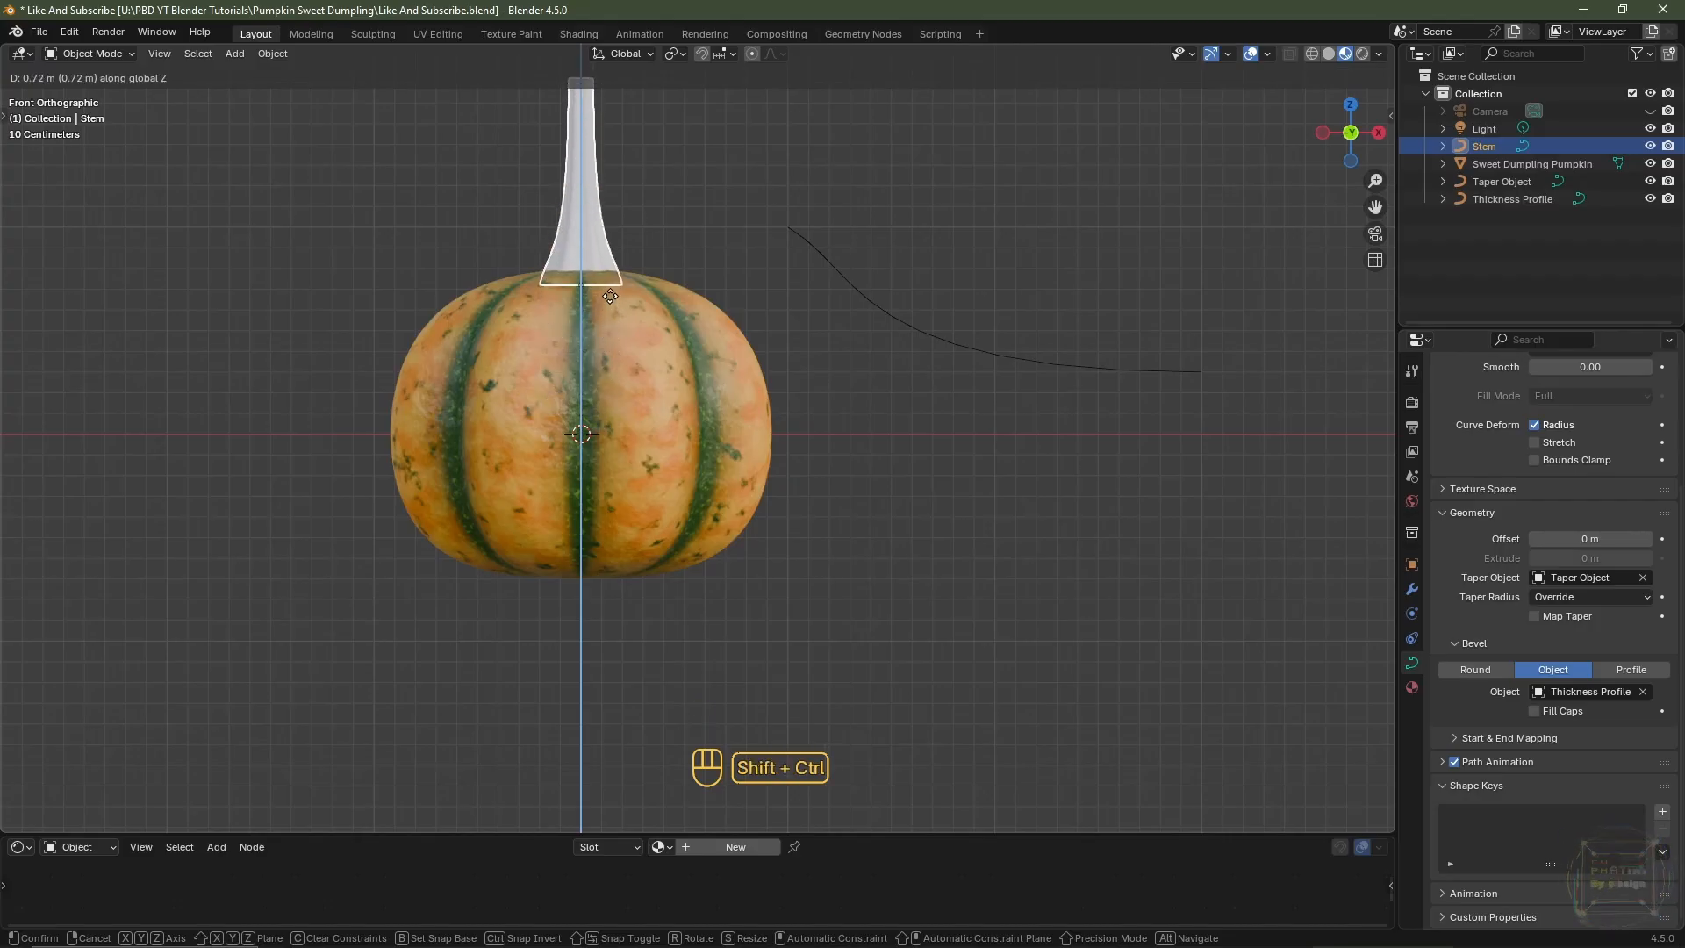
pyautogui.keyDown('ctrl'); pyautogui.keyDown('shift'); pyautogui.click(610, 302); pyautogui.keyUp('shift'); pyautogui.keyUp('ctrl')
pyautogui.keyDown('shift'); pyautogui.moveTo(777, 222); pyautogui.dragTo(801, 348, button='middle'); pyautogui.keyUp('shift')
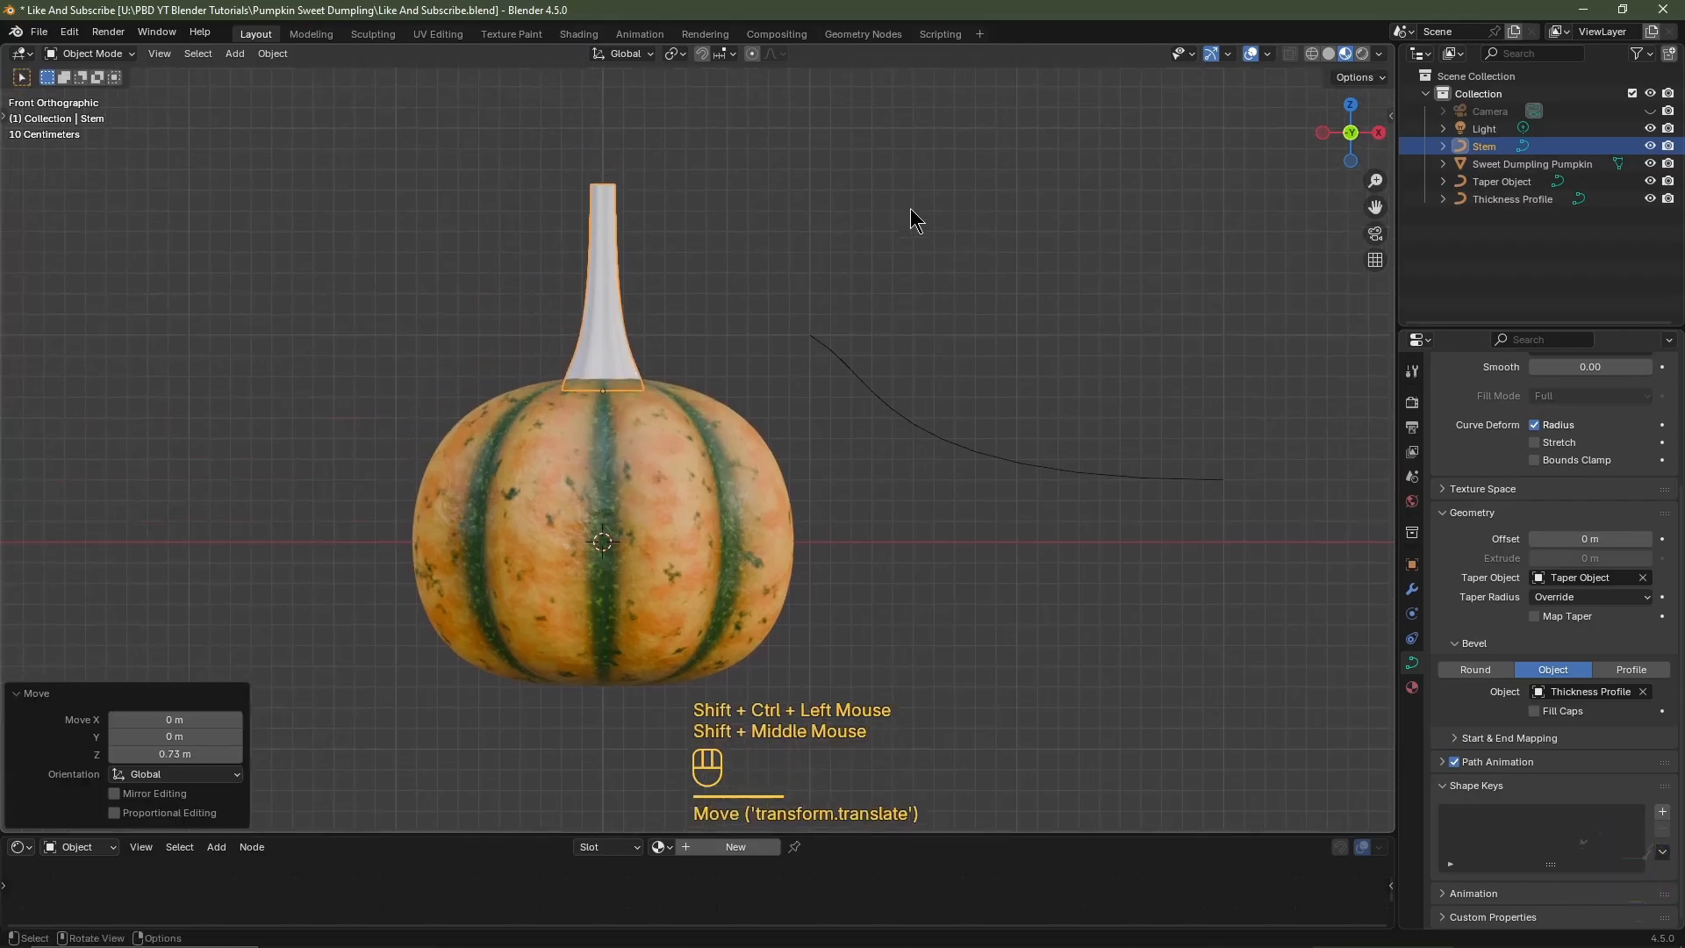
pyautogui.press('s')
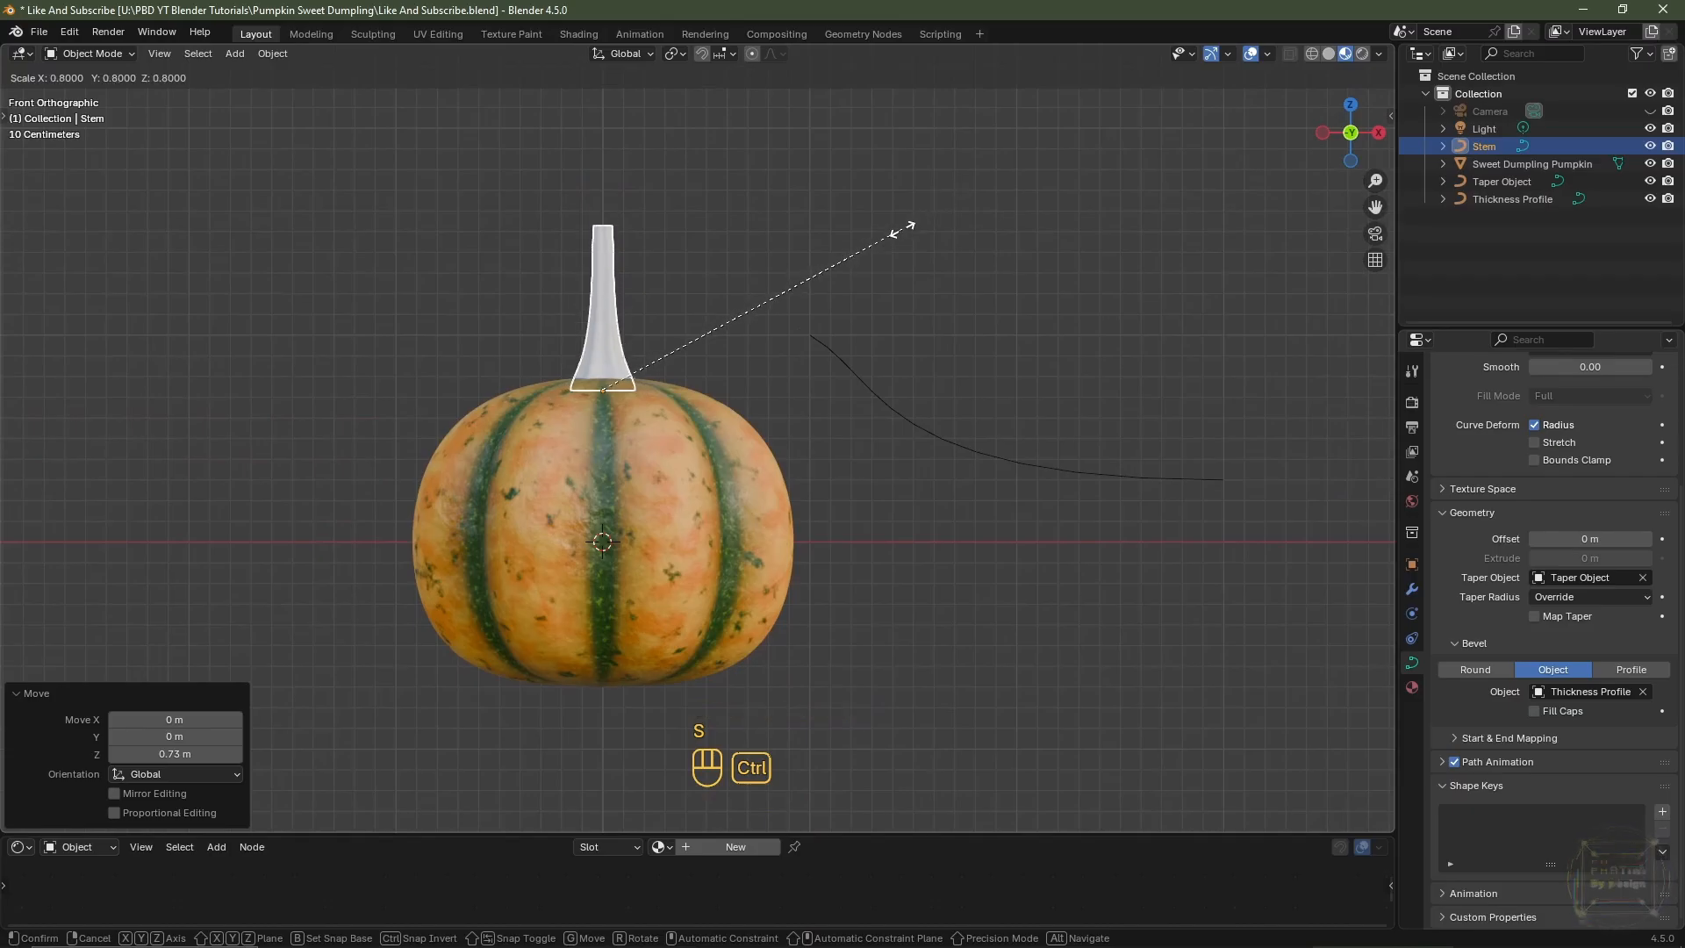
pyautogui.keyDown('ctrl'); pyautogui.click(865, 256); pyautogui.keyUp('ctrl')
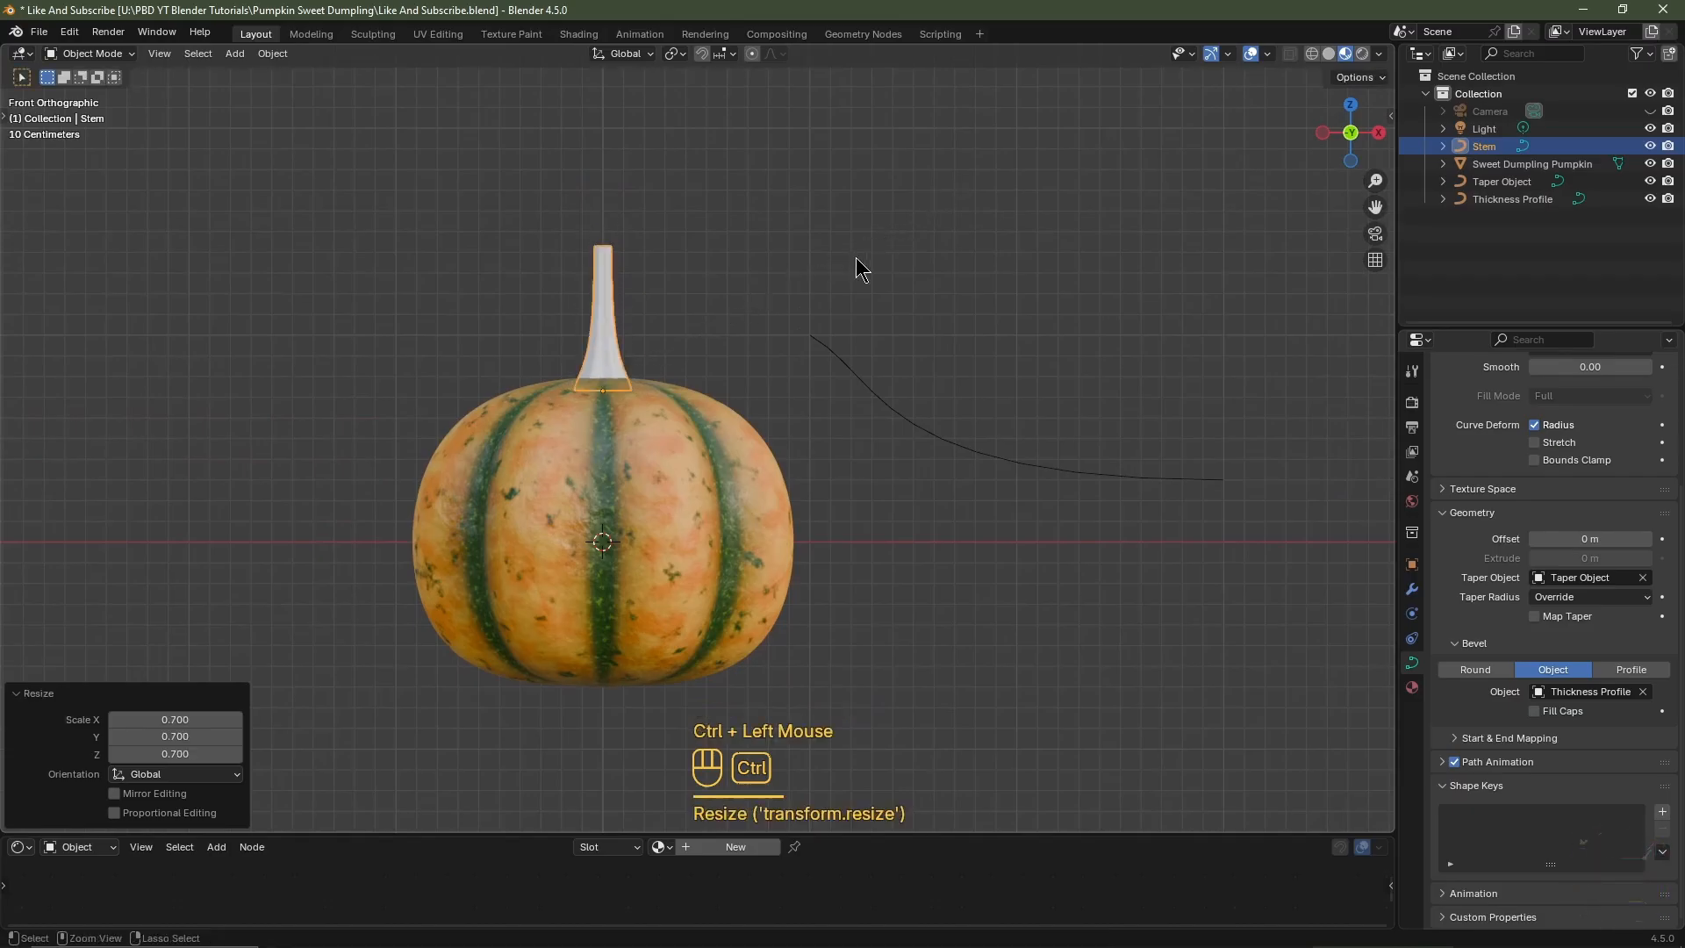
# - Raise the stem 0.04 m along Z so its base barely sinks into the pumpkin's top
pyautogui.scroll(4, 785, 437)
pyautogui.press('g')
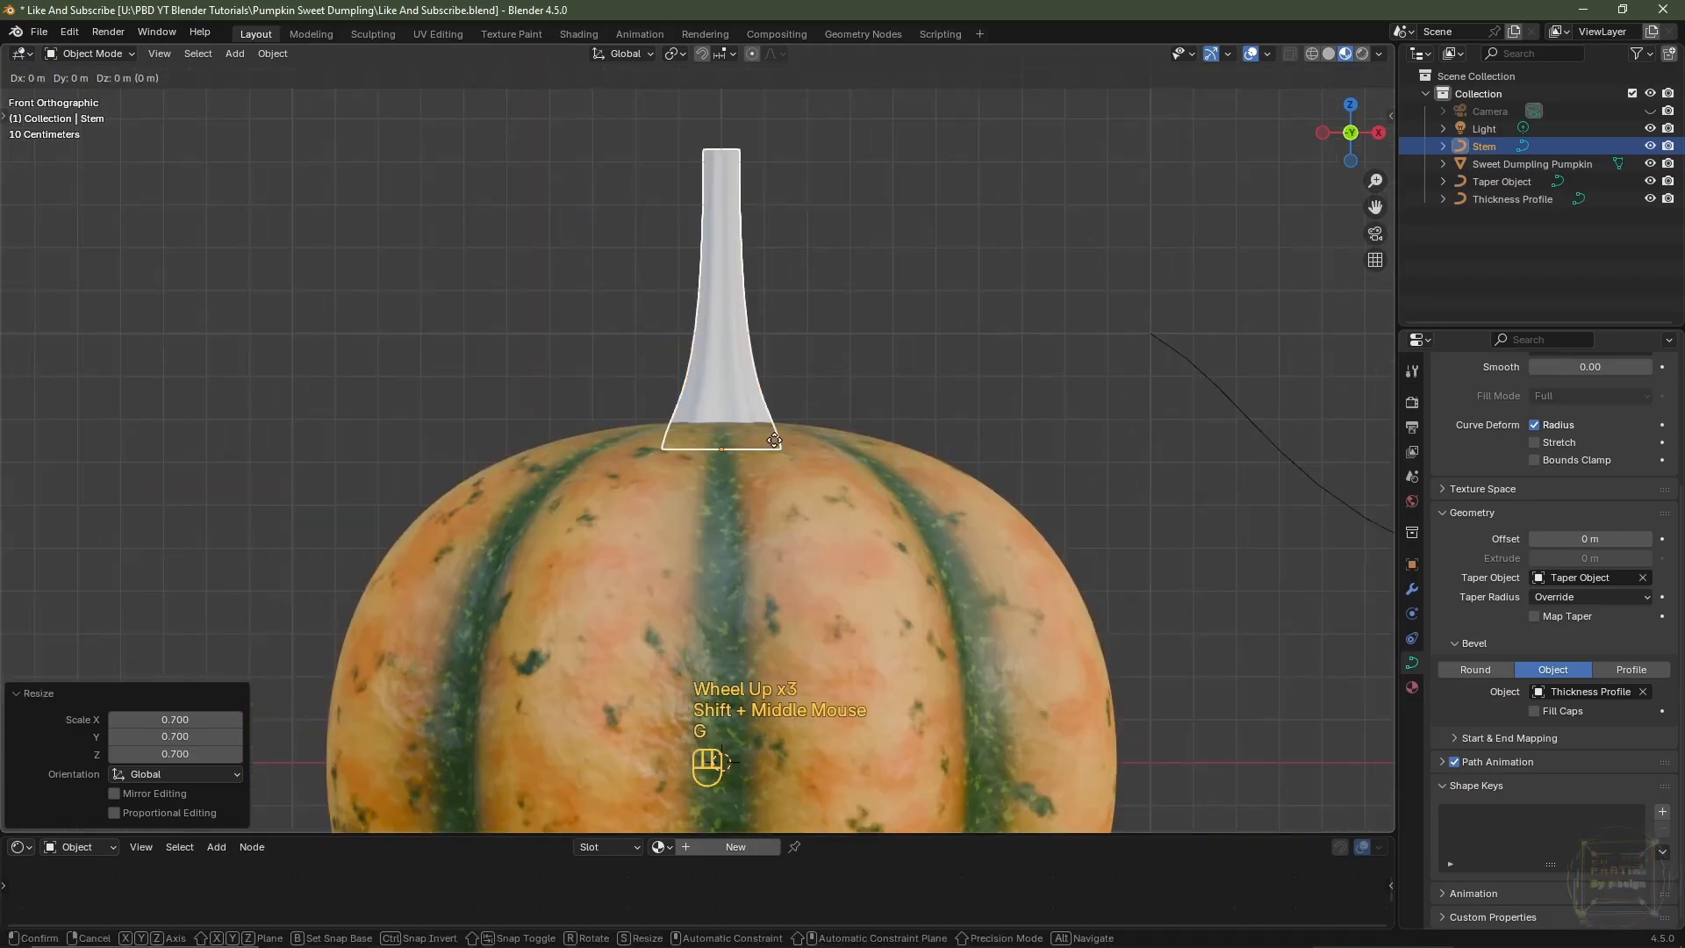
pyautogui.press('z')
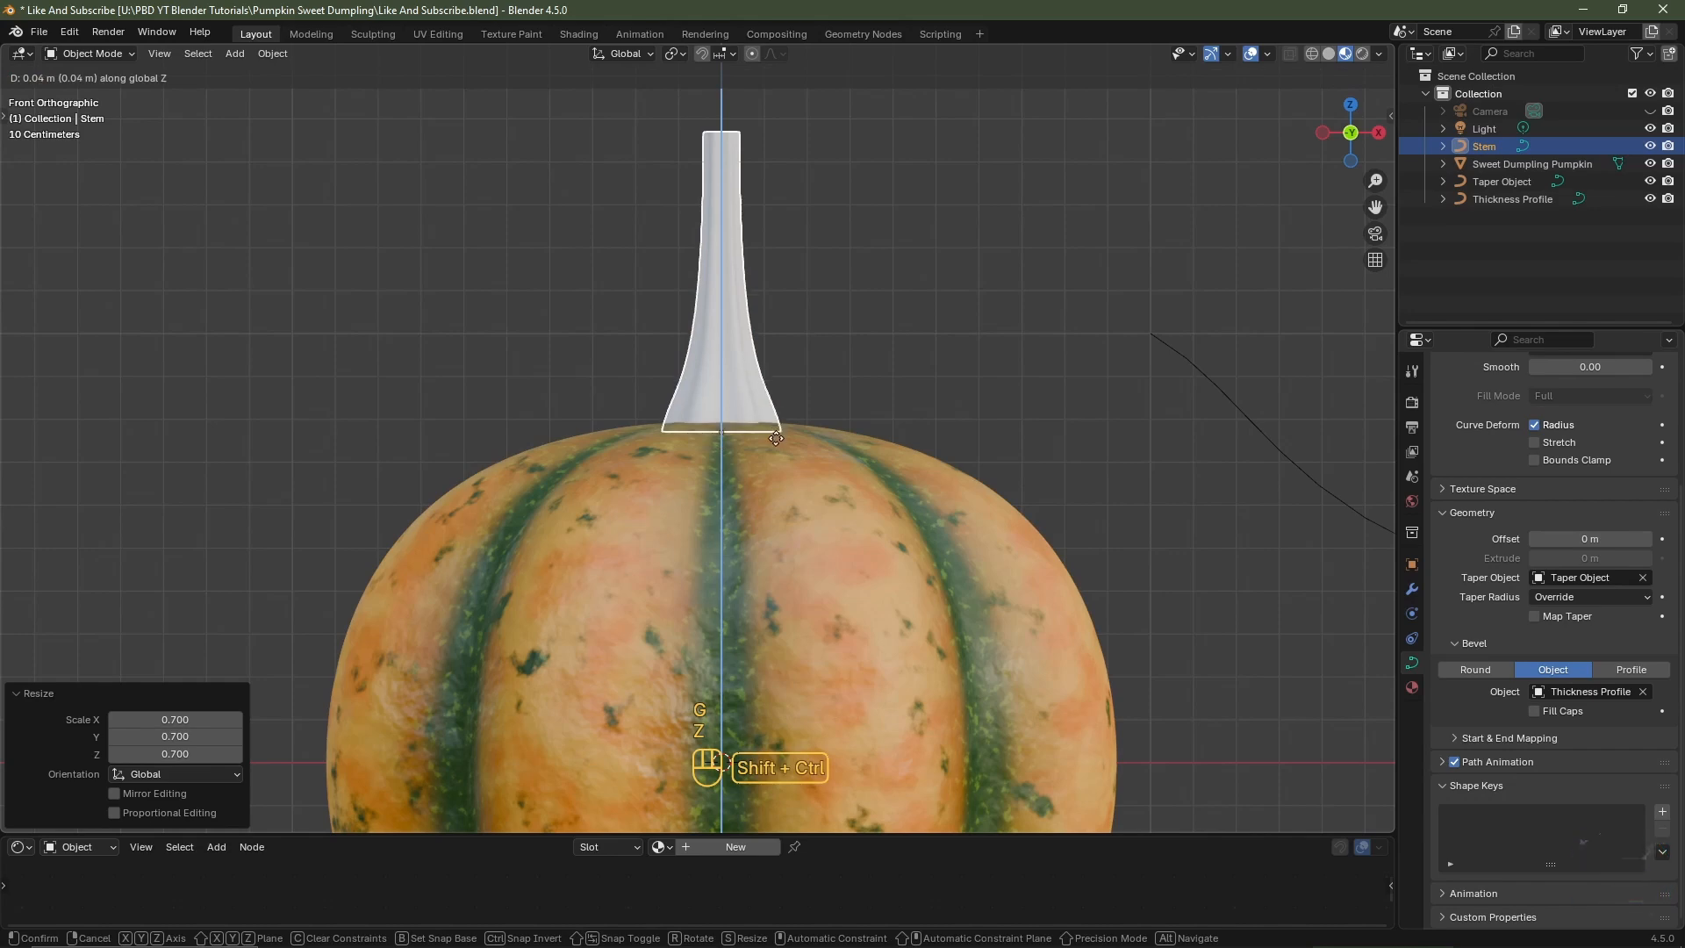
pyautogui.keyDown('ctrl'); pyautogui.keyDown('shift'); pyautogui.click(777, 451); pyautogui.keyUp('shift'); pyautogui.keyUp('ctrl')
pyautogui.moveTo(777, 451); pyautogui.dragTo(736, 460, button='middle')
pyautogui.scroll(3, 803, 455)
pyautogui.scroll(-4, 753, 451)
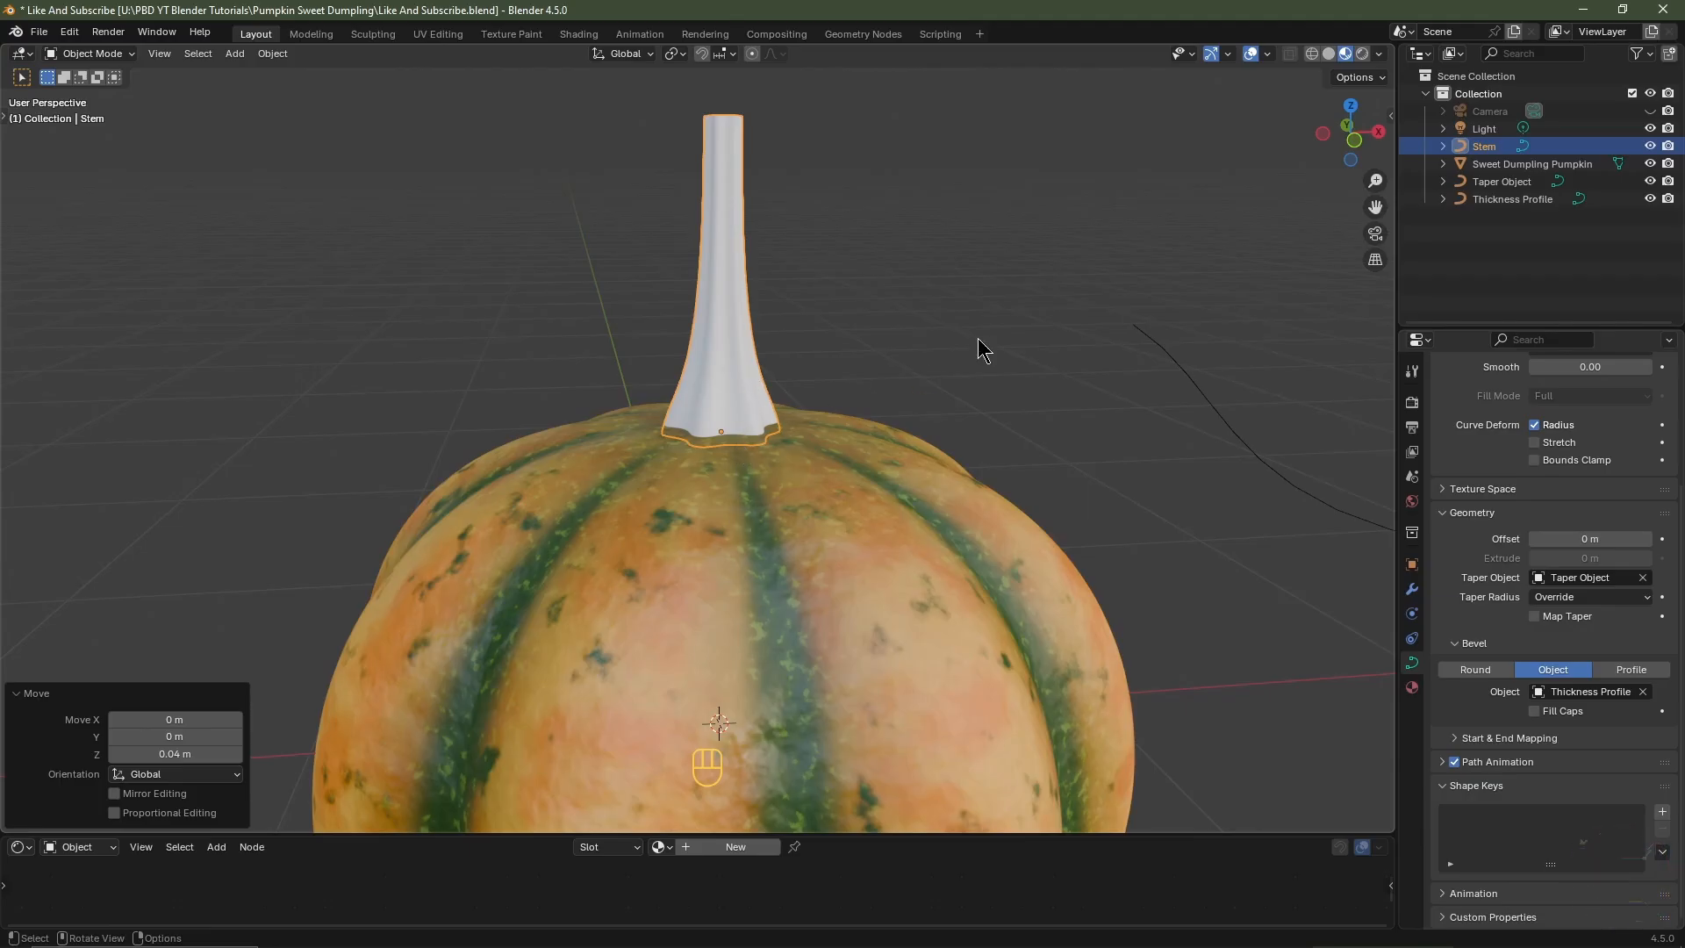
# - Hide the stem and select only the top centre vertex of the pumpkin mesh in Edit Mode
pyautogui.click(1650, 146)
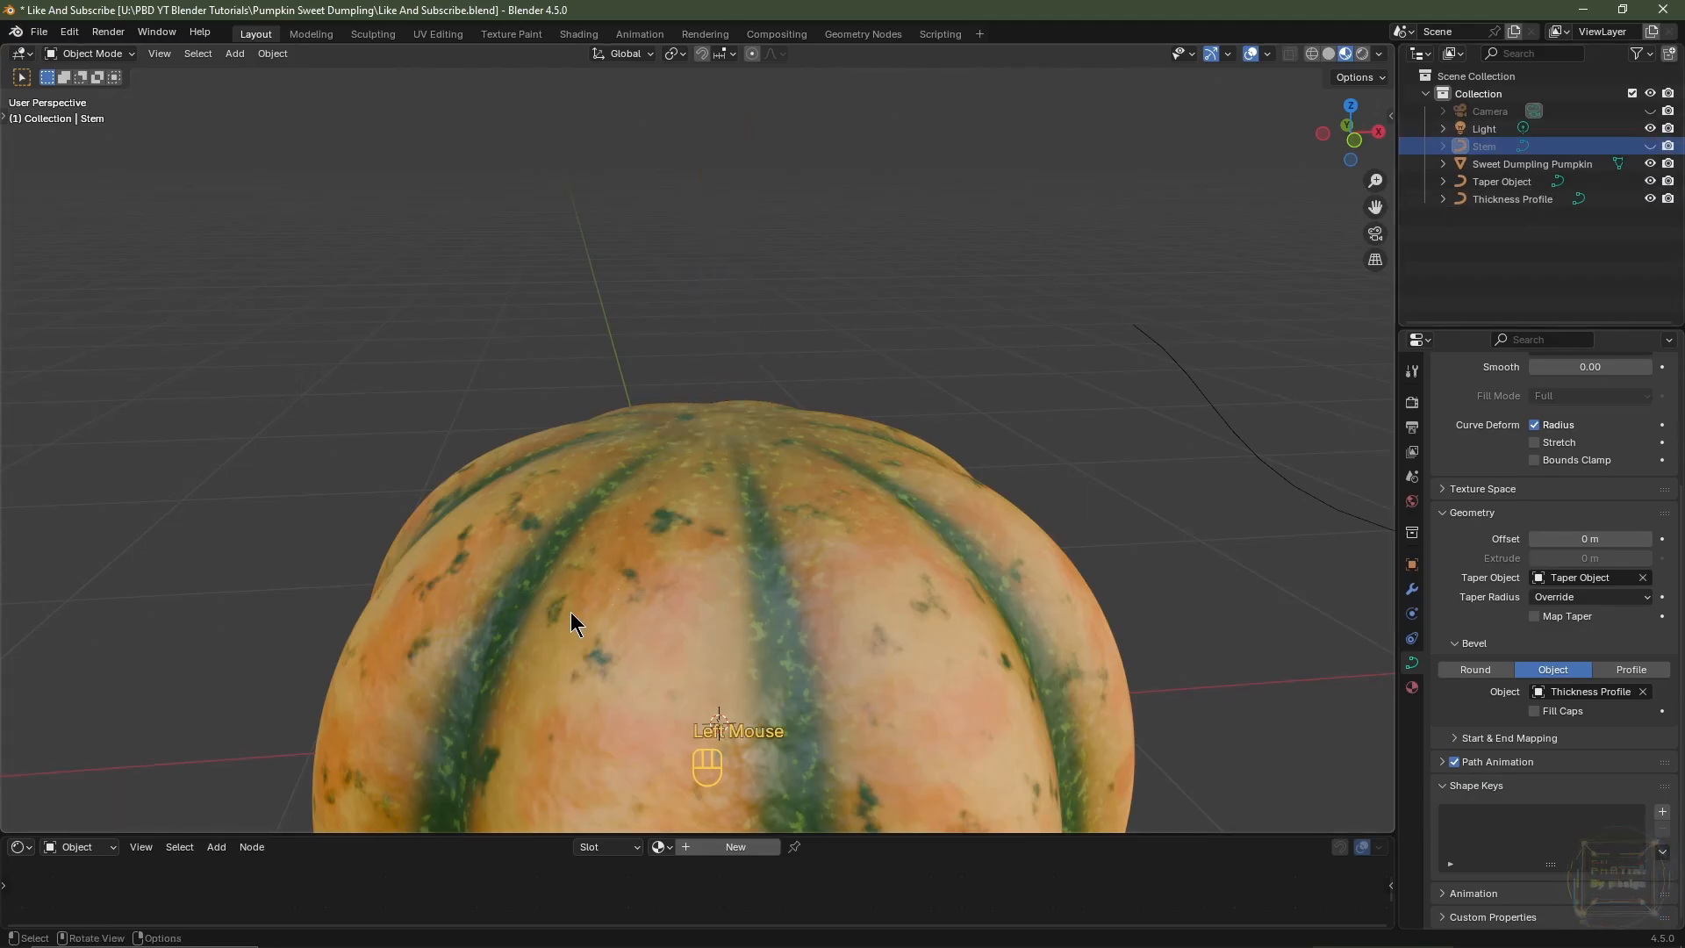
pyautogui.click(723, 536)
pyautogui.press('Tab')
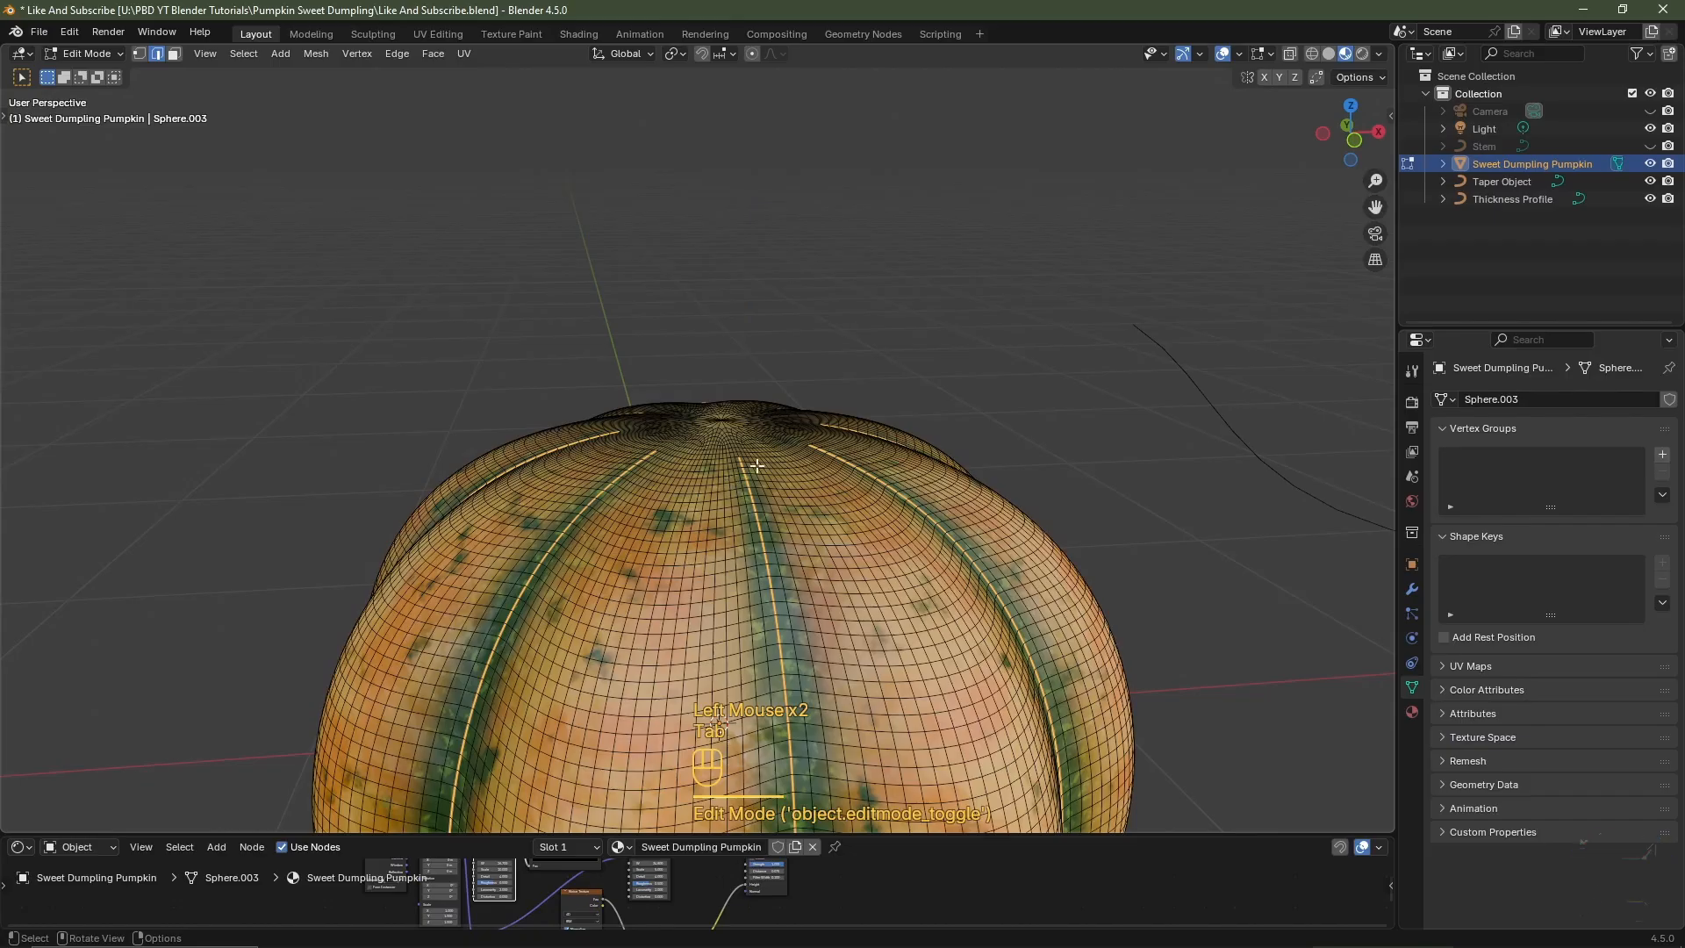
pyautogui.press('KP_7')
pyautogui.scroll(3, 757, 469)
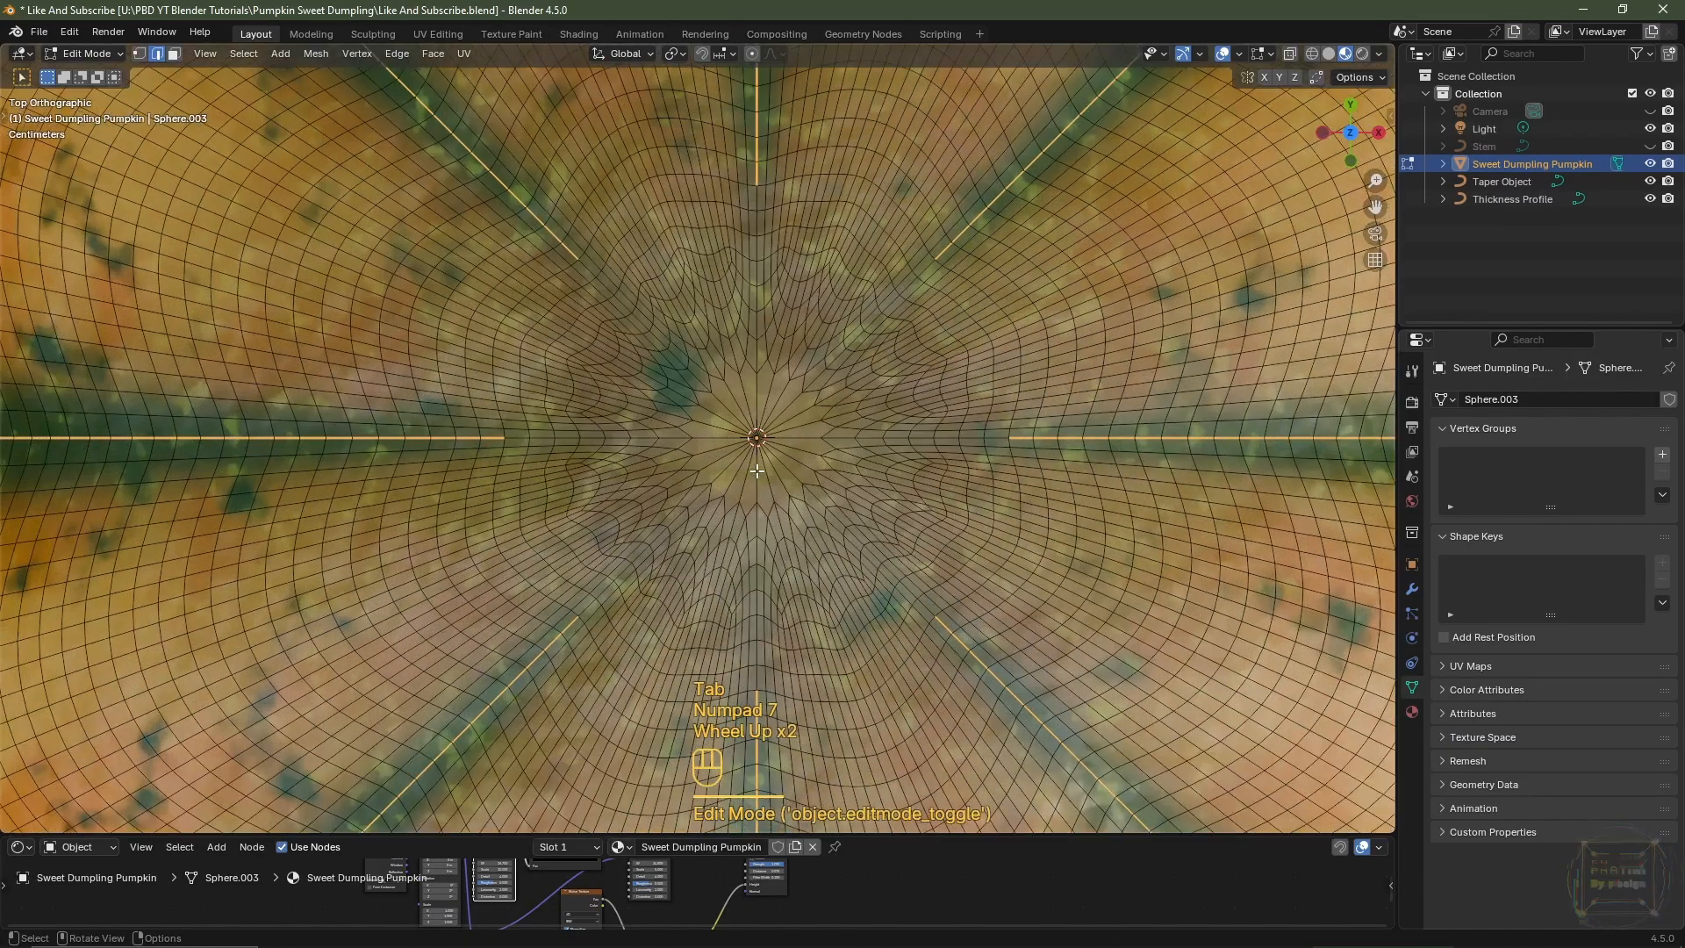
pyautogui.press('1')
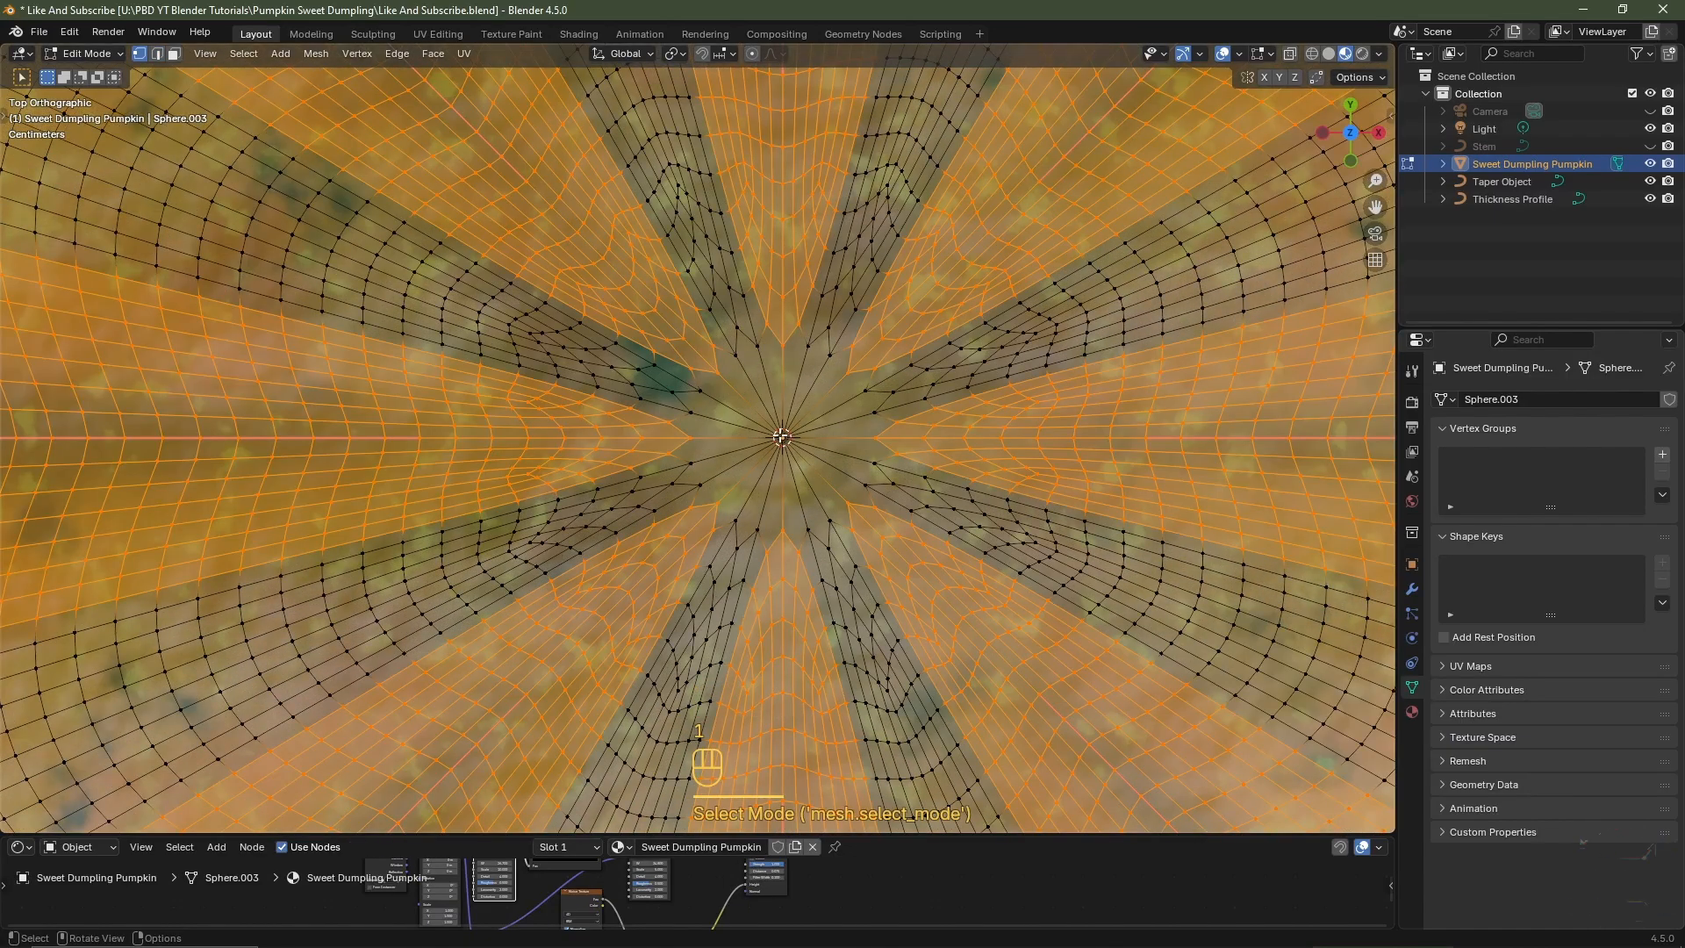
pyautogui.hotkey('alt', 'a')
pyautogui.moveTo(781, 437); pyautogui.dragTo(781, 561, button='middle')
pyautogui.scroll(-3, 792, 496)
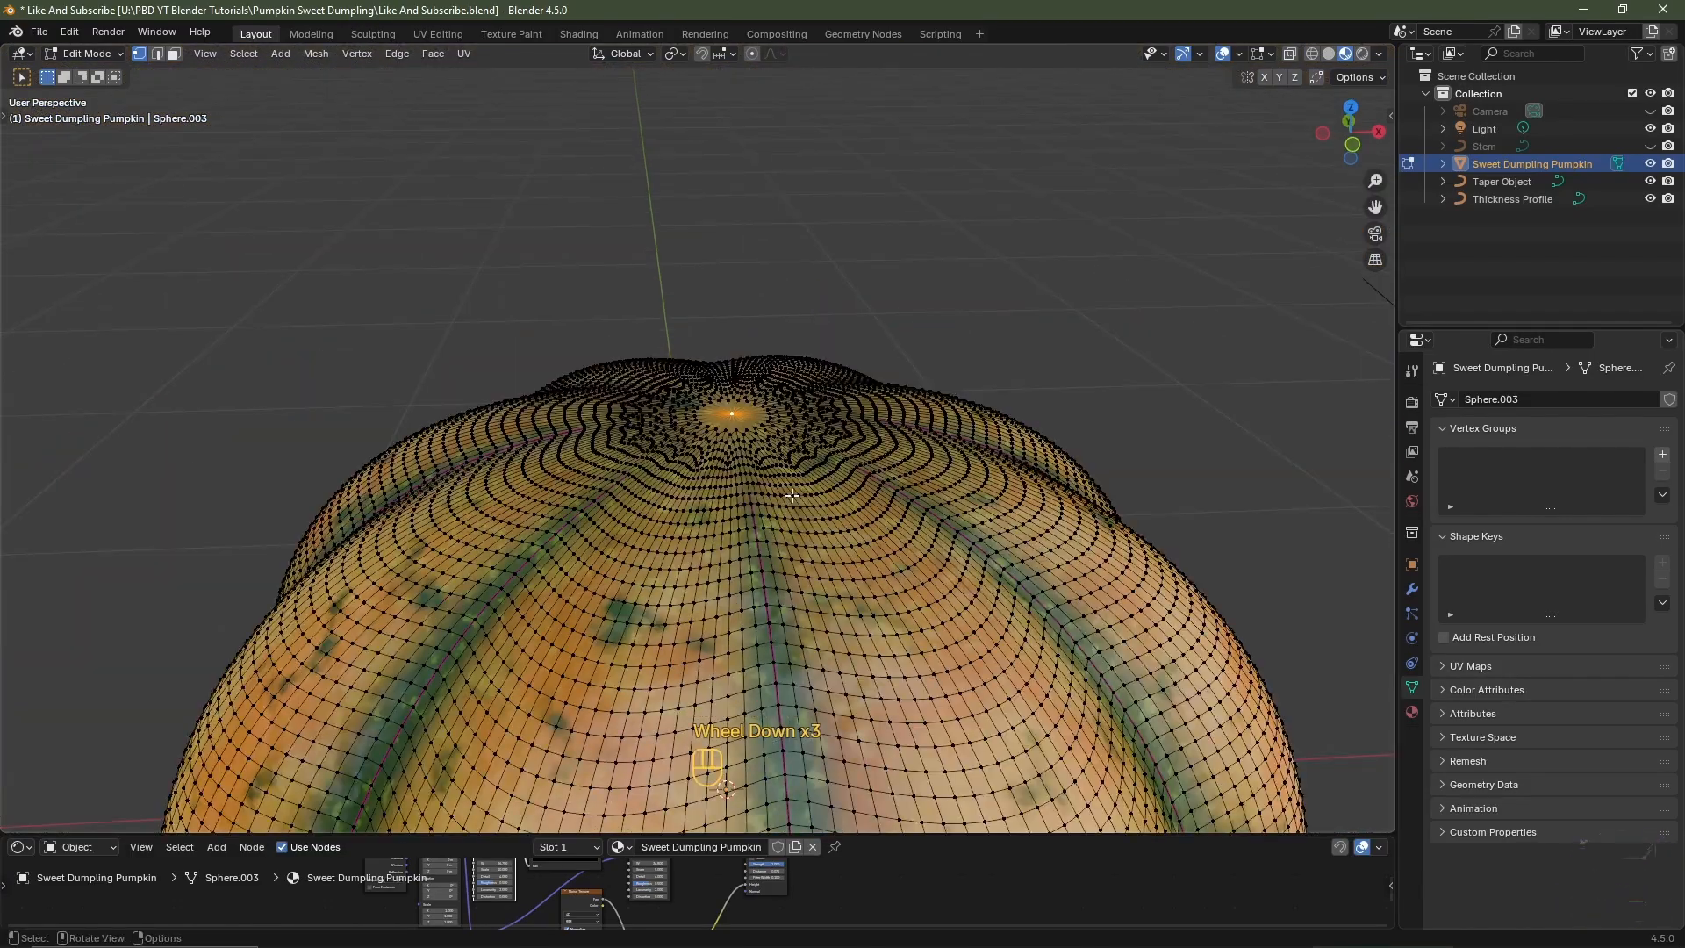
# - Enable proportional editing with the Sharp falloff
pyautogui.press('o')
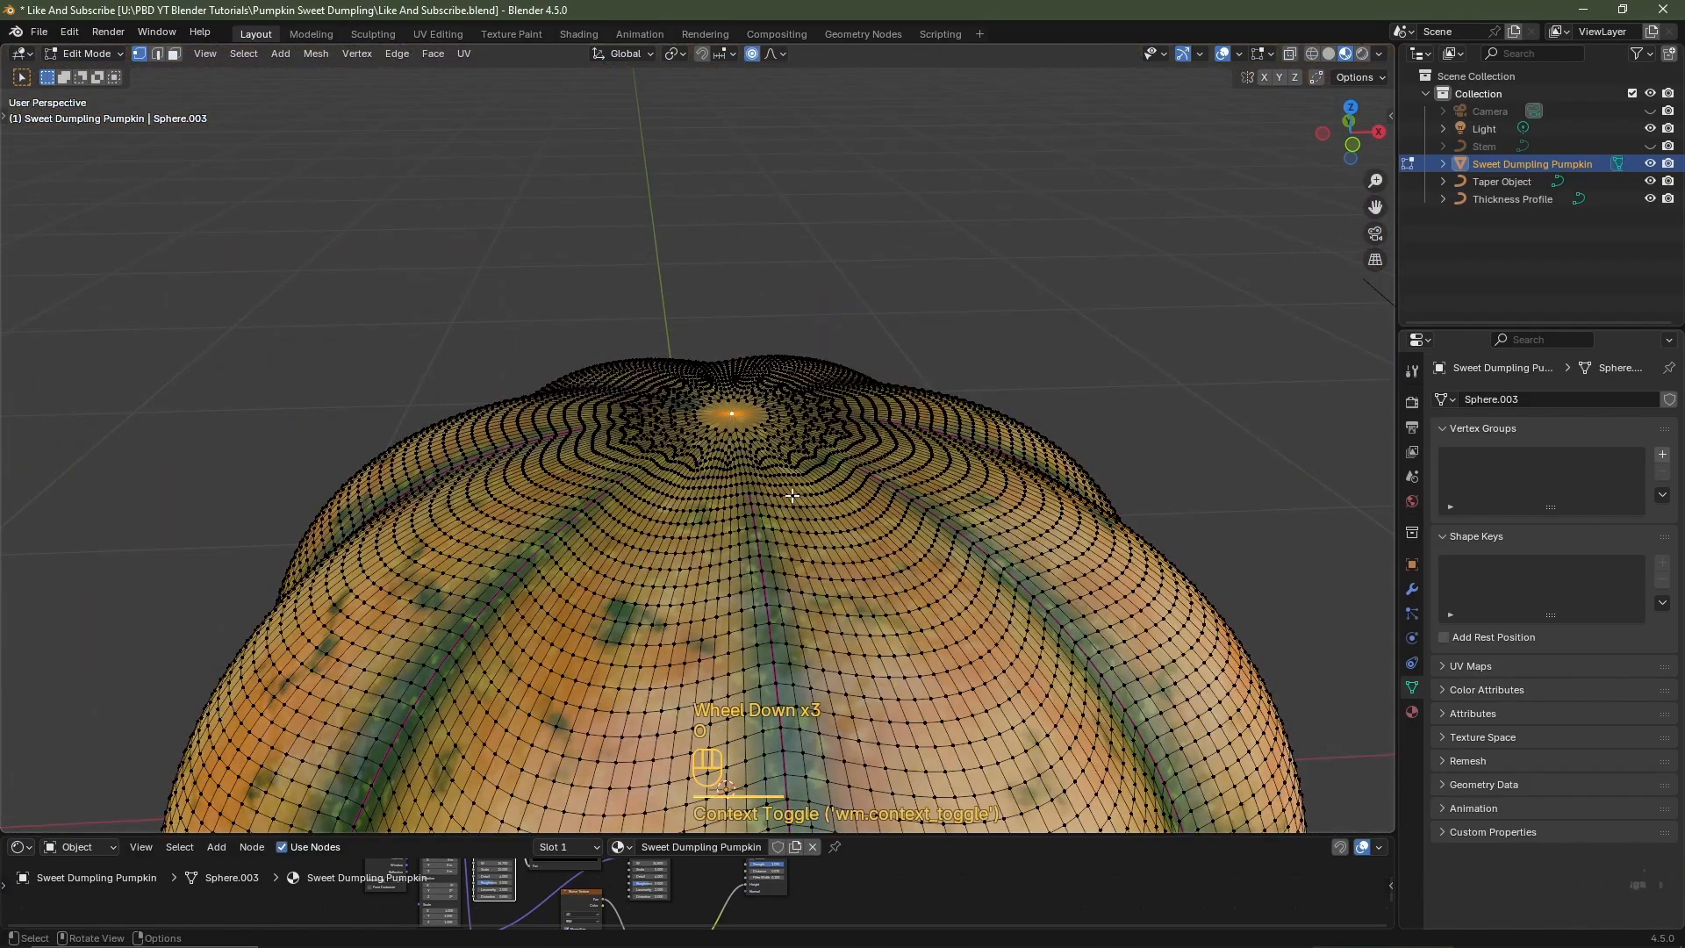
pyautogui.click(752, 54)
pyautogui.click(752, 53)
pyautogui.click(771, 53)
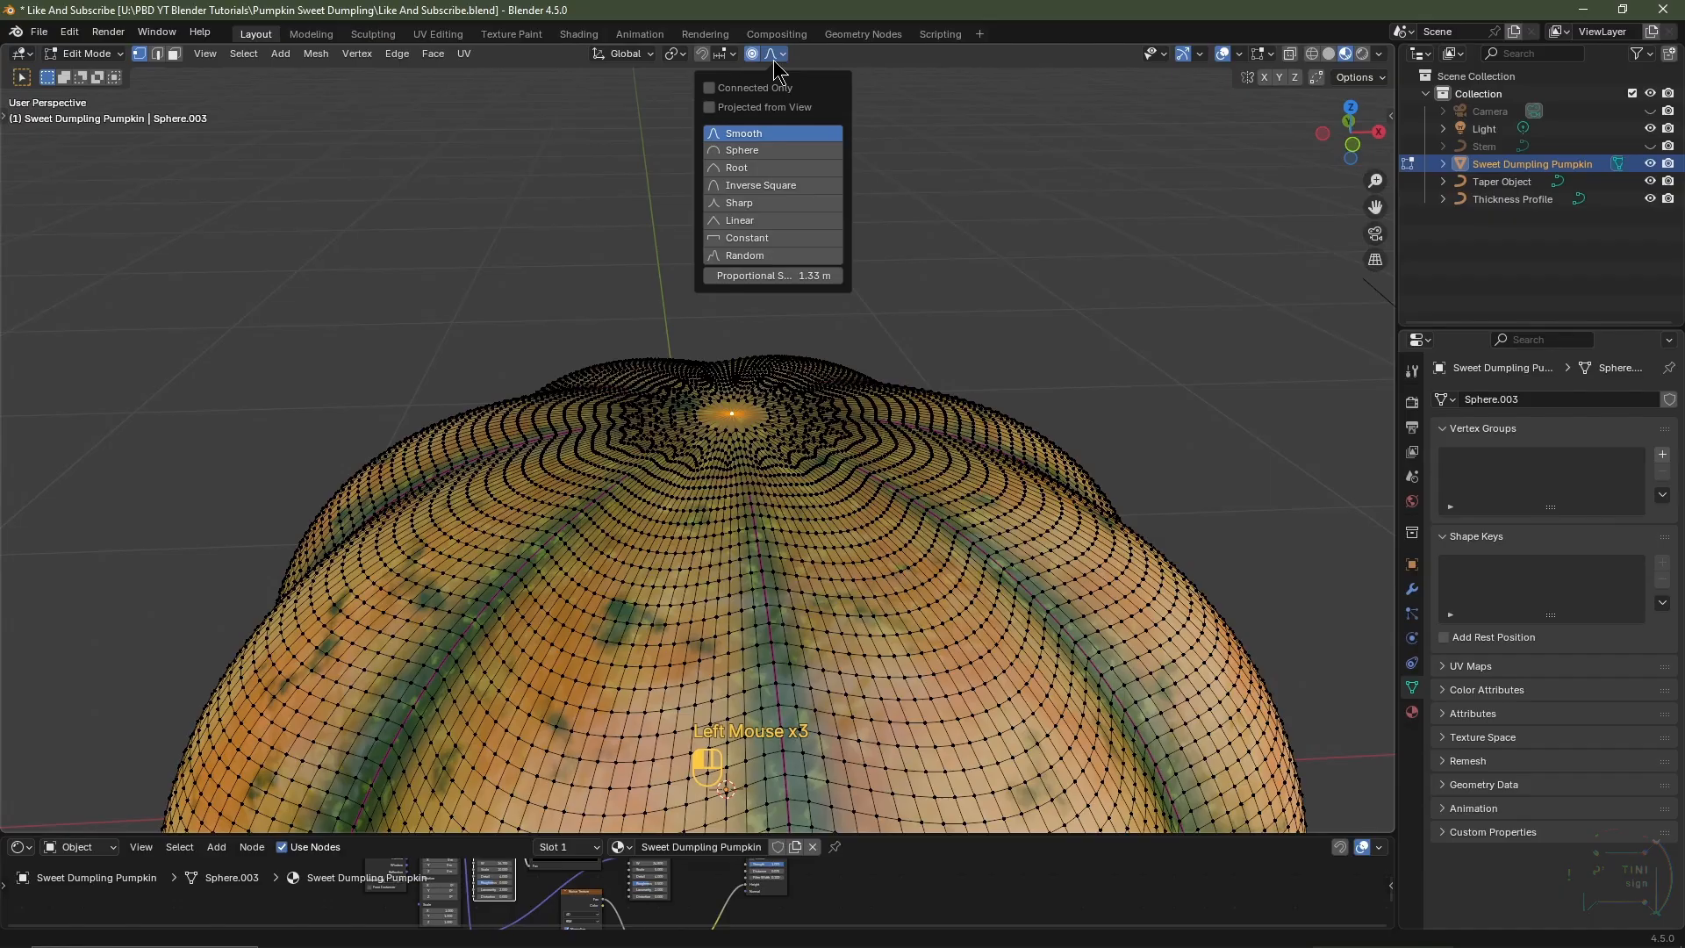
pyautogui.click(737, 203)
# - Sink the pumpkin's top centre vertex about 0.13 m along Z with a proportional size of about 0.68 m, and return to Object Mode
pyautogui.scroll(-1, 848, 412)
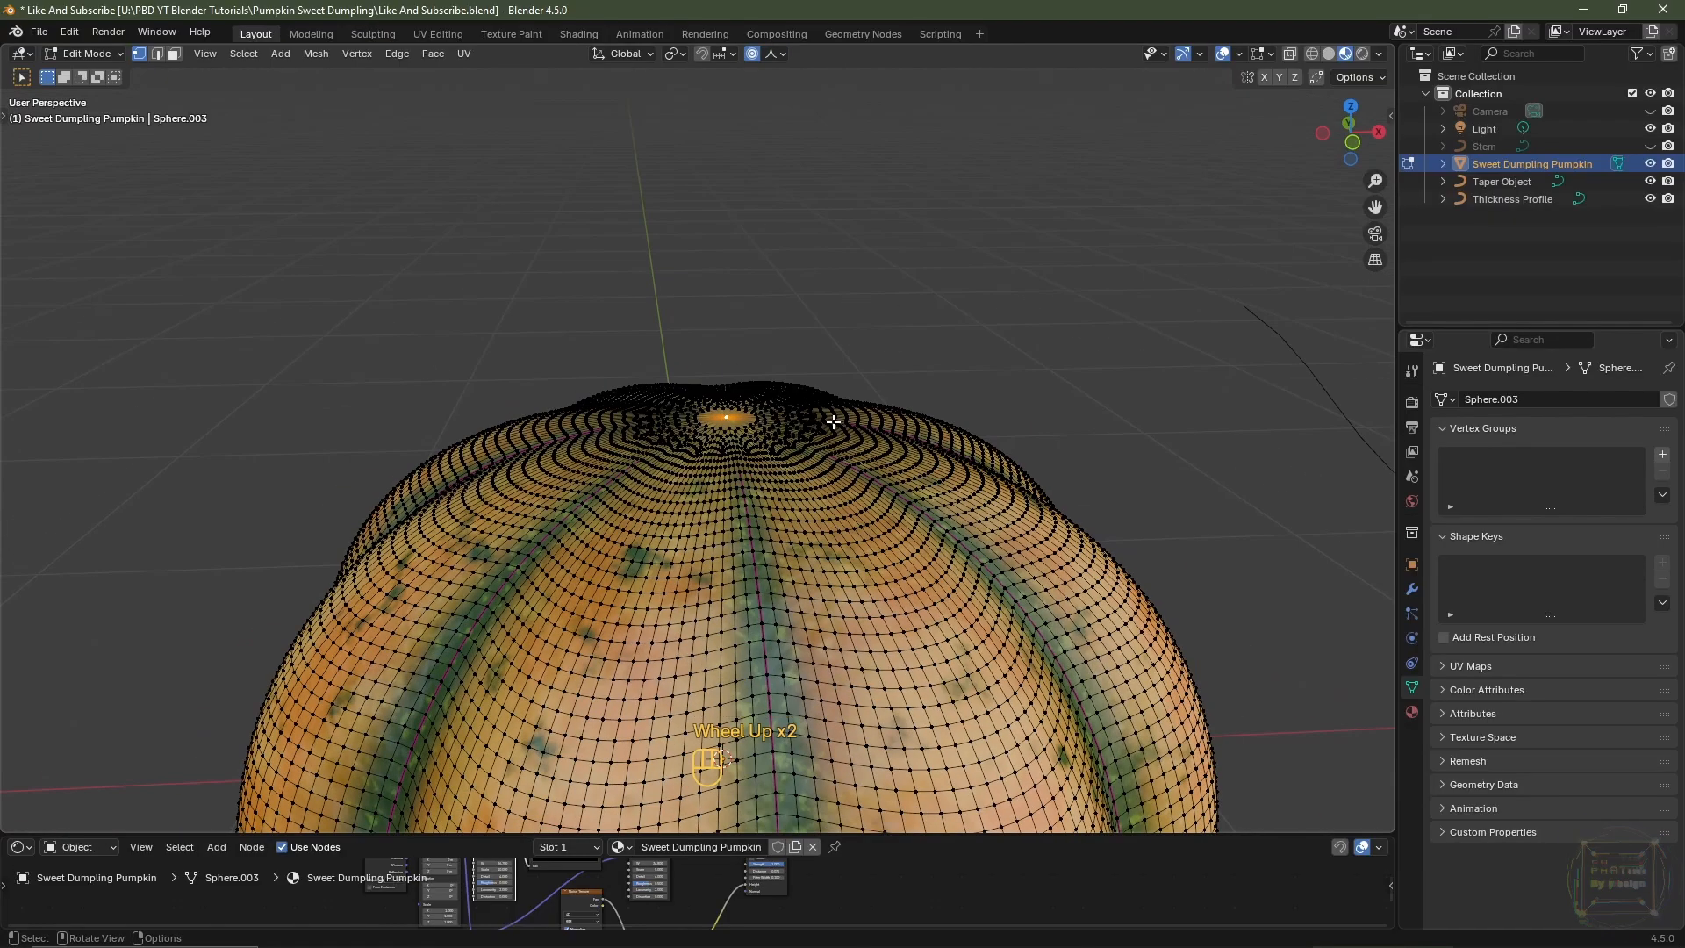
pyautogui.press('g')
pyautogui.press('z')
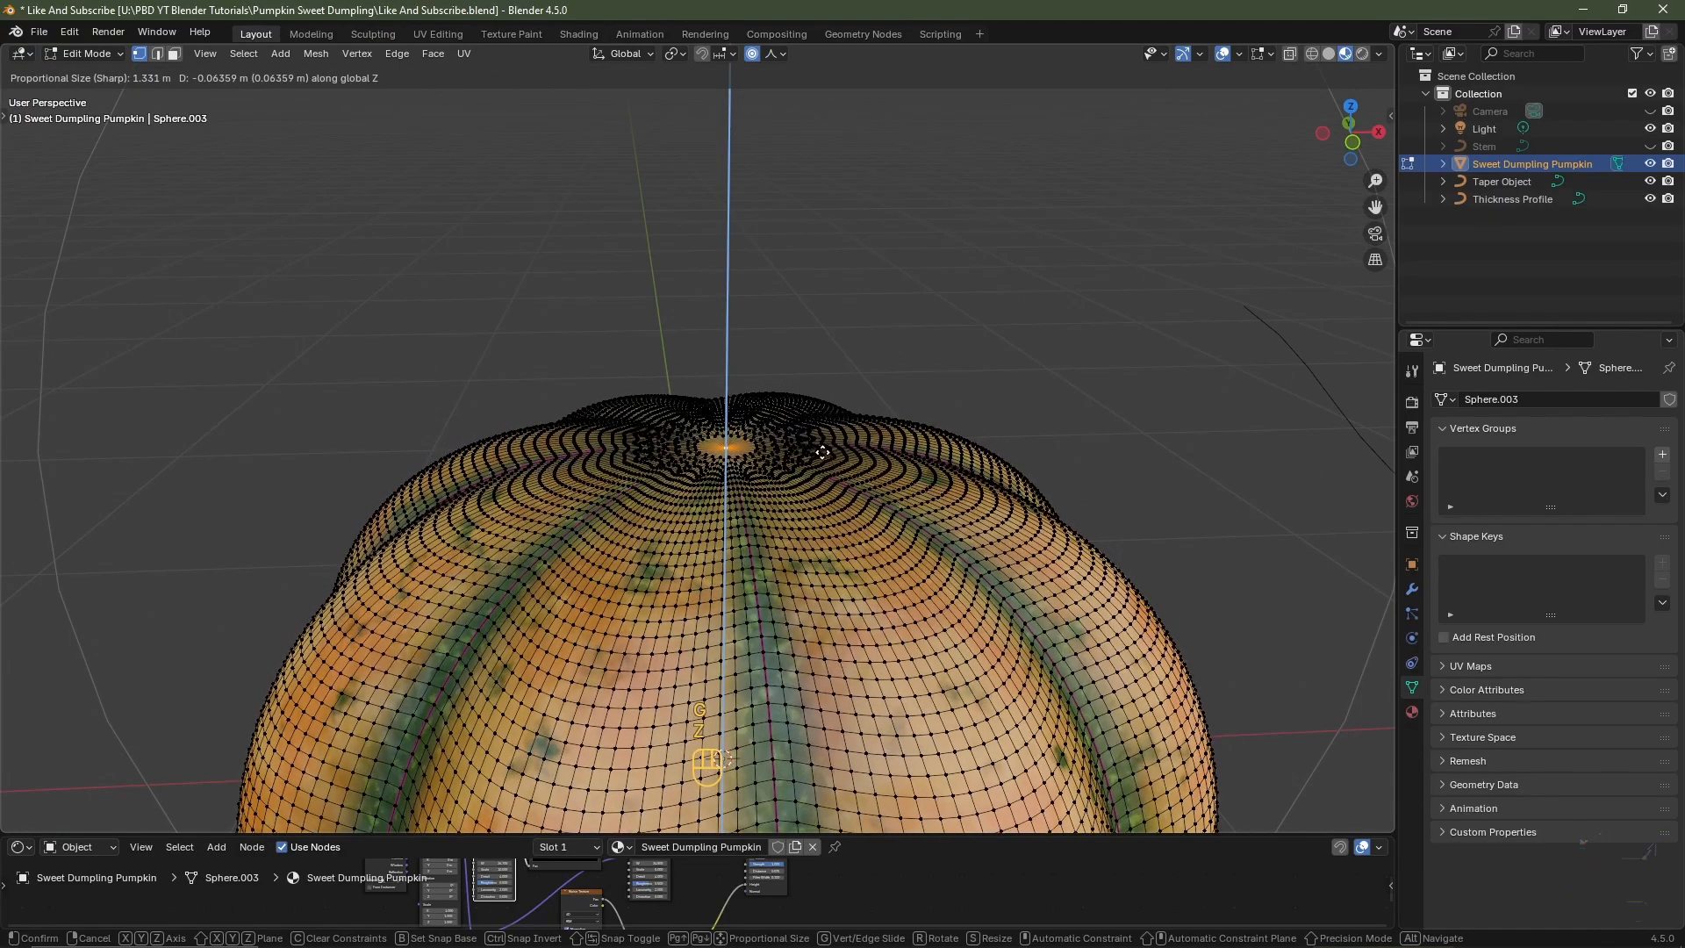
pyautogui.scroll(3, 813, 476)
pyautogui.scroll(1, 814, 477)
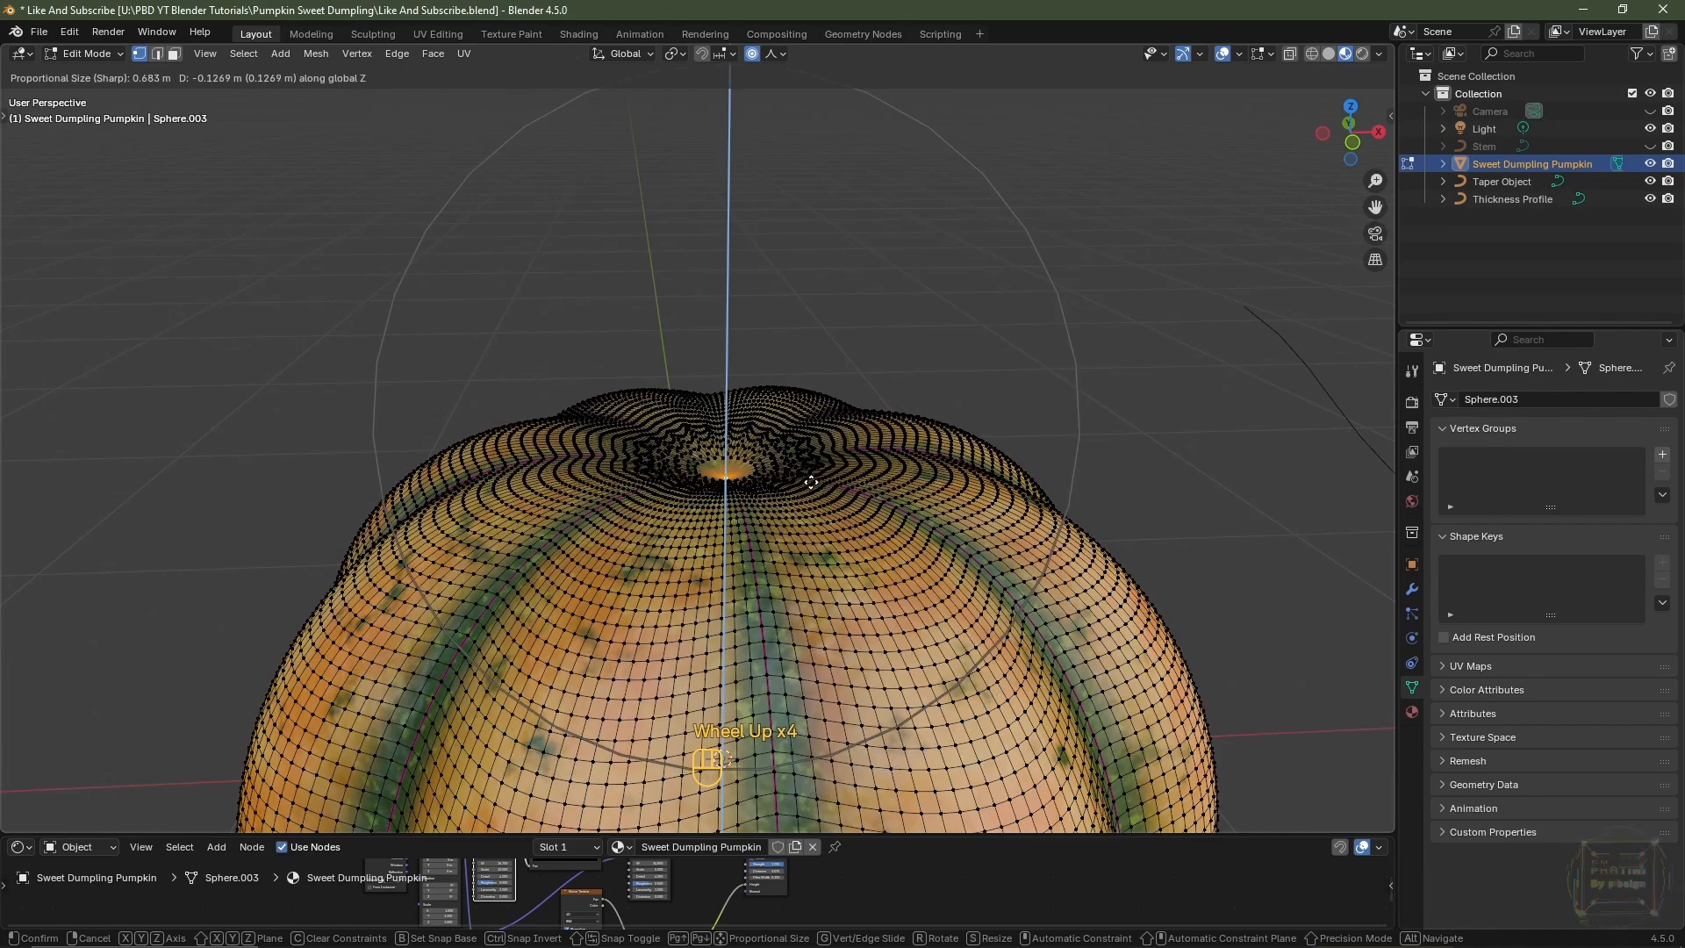
pyautogui.click(807, 480)
pyautogui.scroll(-2, 799, 483)
pyautogui.moveTo(799, 482); pyautogui.dragTo(881, 525, button='middle')
pyautogui.press('Tab')
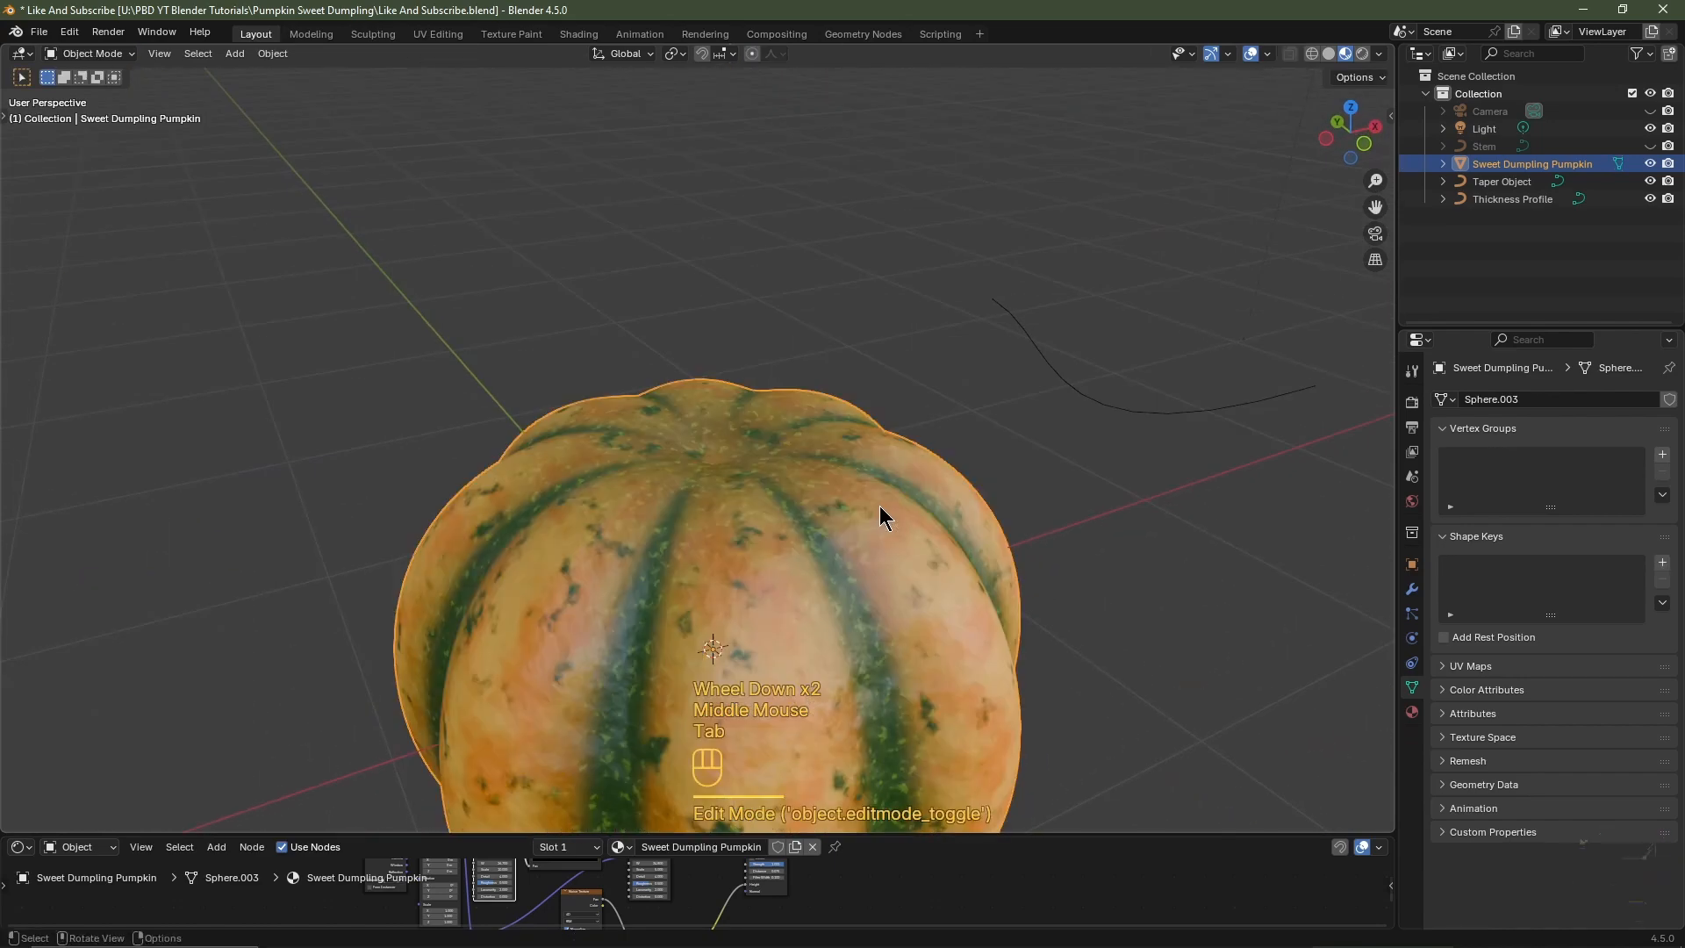
# - Unhide the stem and lower it about 0.092 m along Z into the pumpkin's dimple
pyautogui.click(1649, 146)
pyautogui.moveTo(904, 404); pyautogui.dragTo(746, 442, button='middle')
pyautogui.click(744, 442)
pyautogui.scroll(3, 750, 475)
pyautogui.press('g')
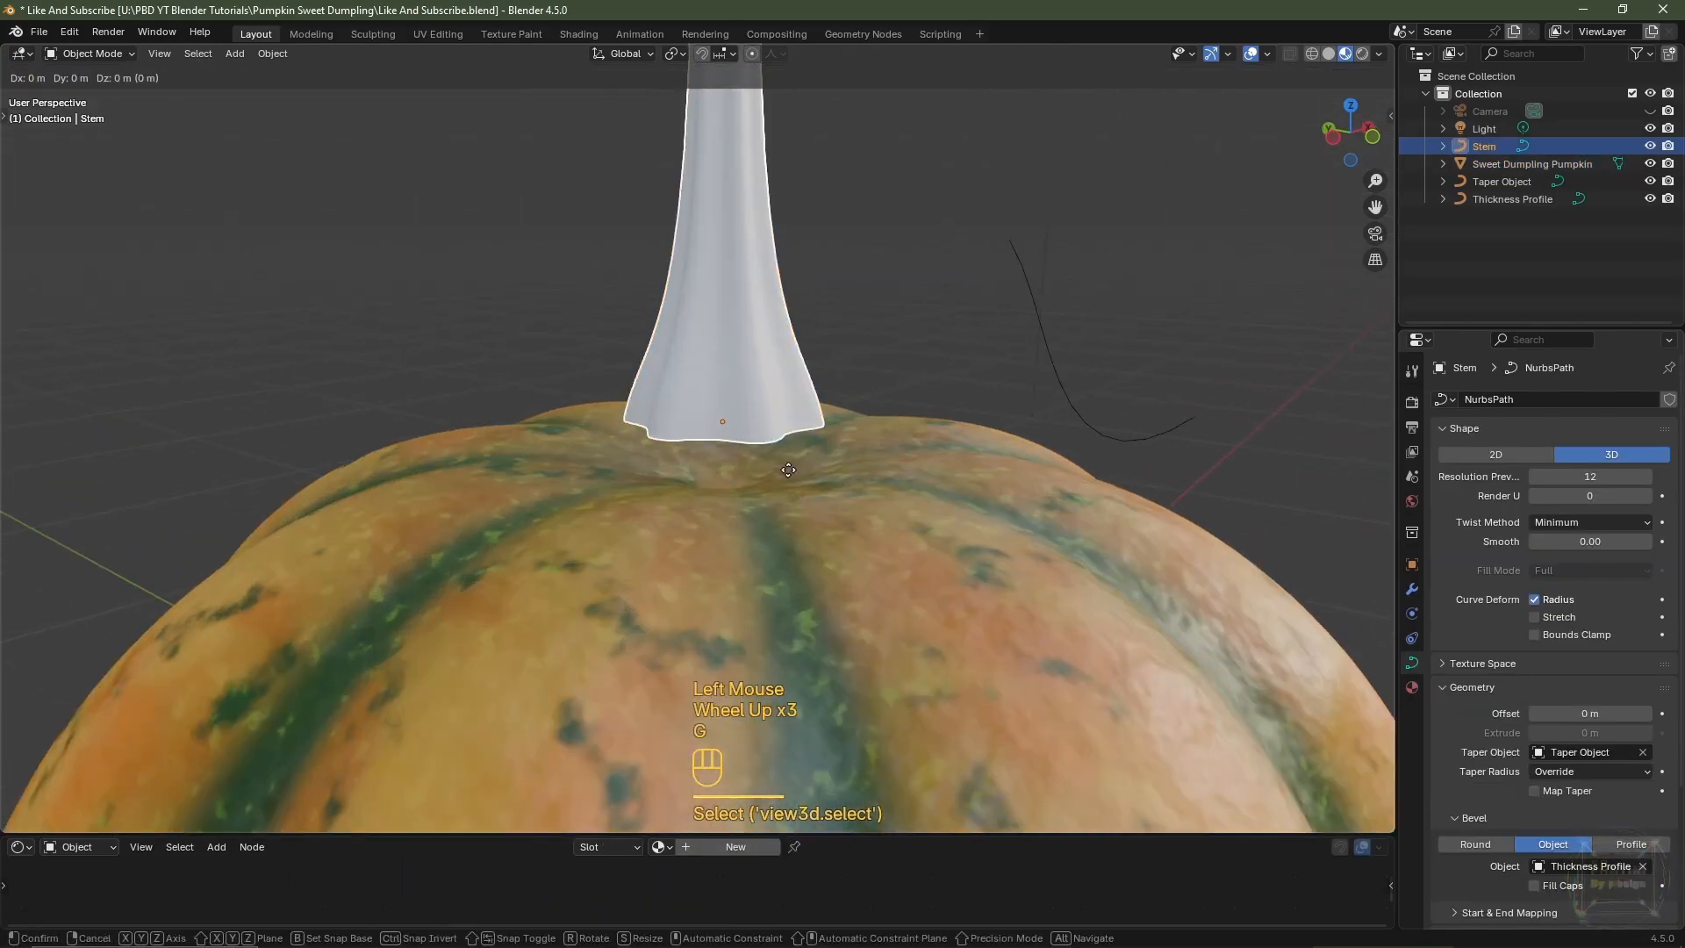
pyautogui.press('z')
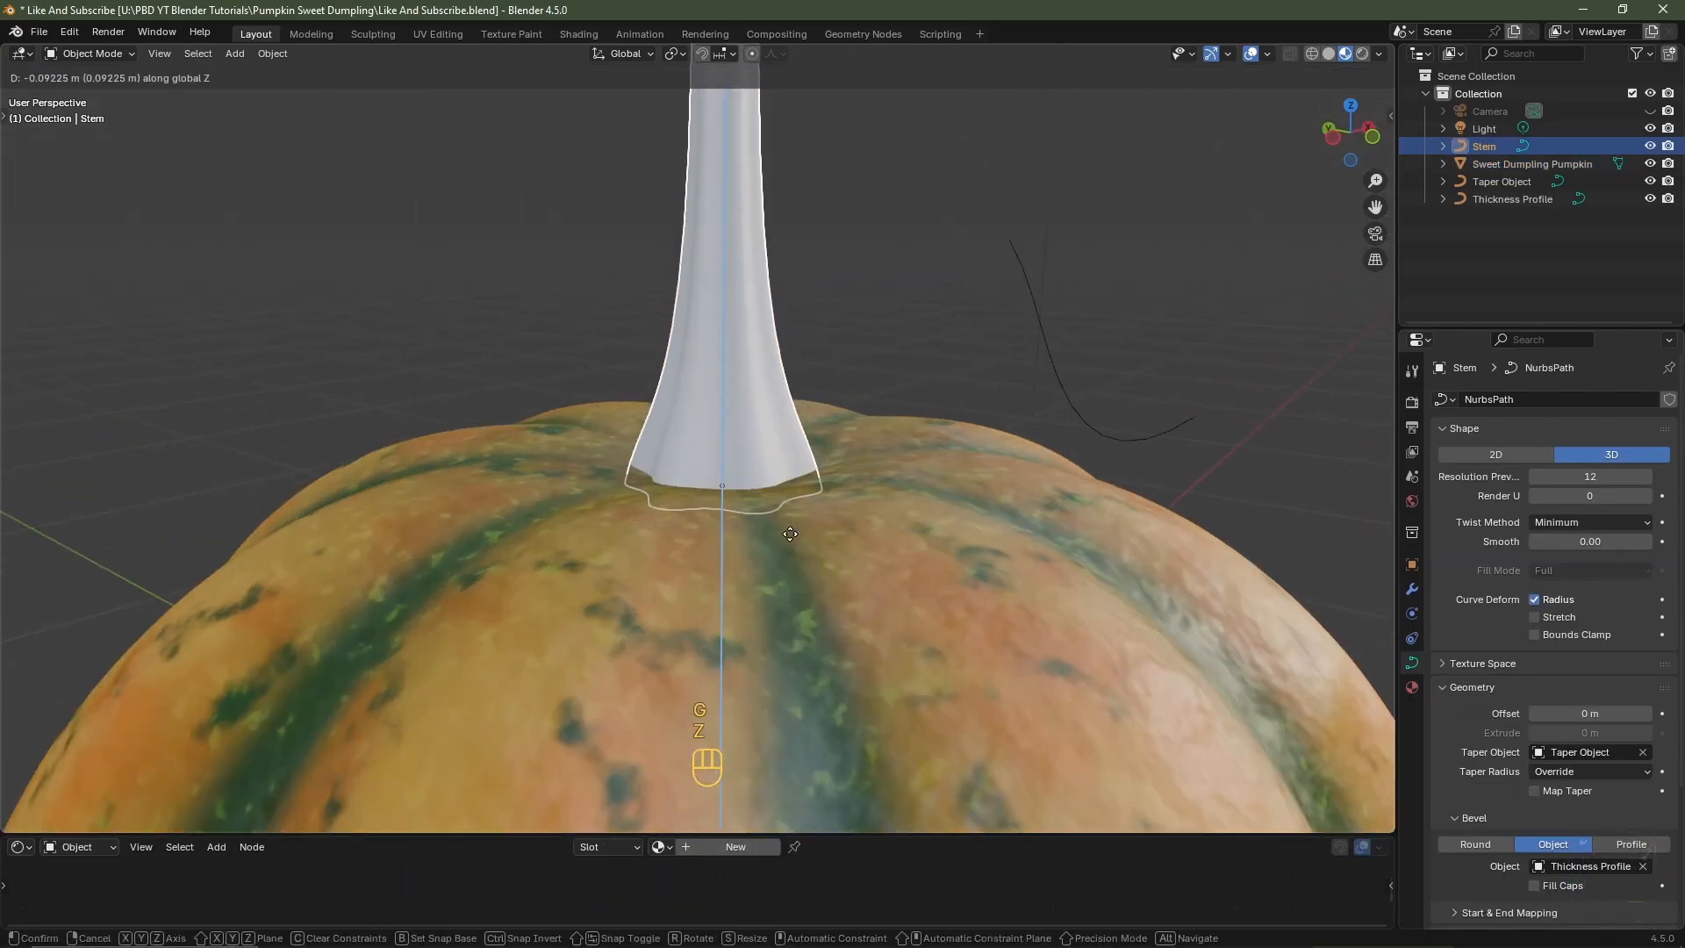
pyautogui.click(790, 533)
# - Disable proportional editing and move the stem's upper three control points about 0.06 m along X and -0.05 m along Z
pyautogui.press('KP_1')
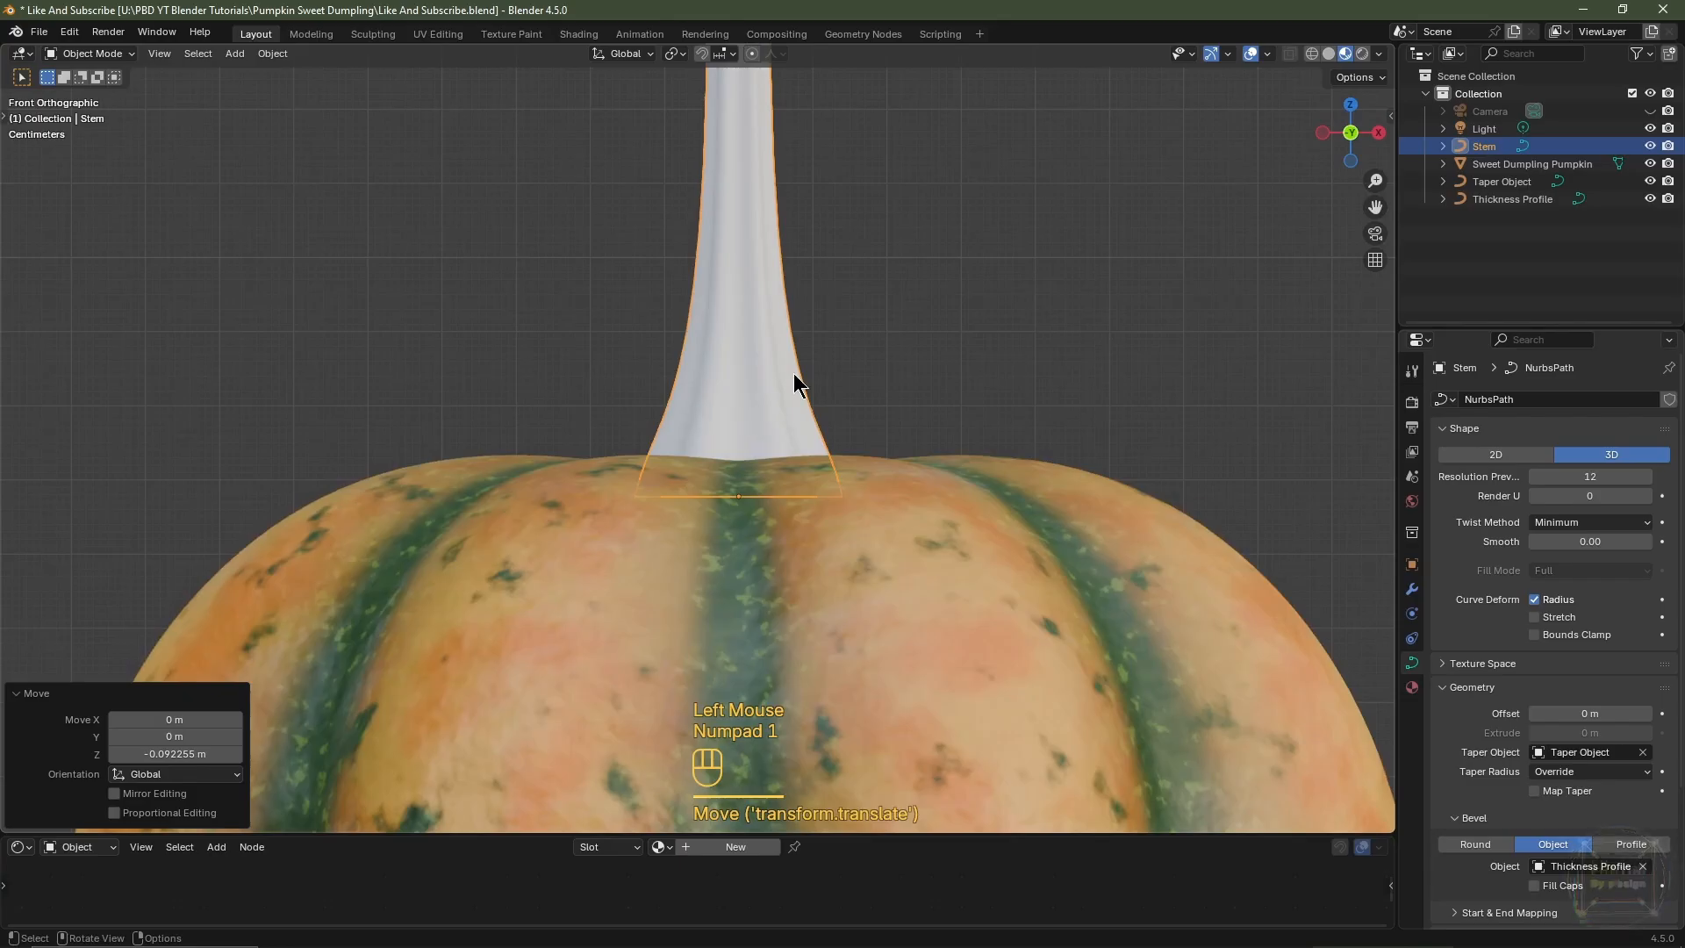
pyautogui.scroll(-1, 892, 356)
pyautogui.keyDown('shift'); pyautogui.moveTo(891, 357); pyautogui.dragTo(754, 399, button='middle'); pyautogui.keyUp('shift')
pyautogui.press('Tab')
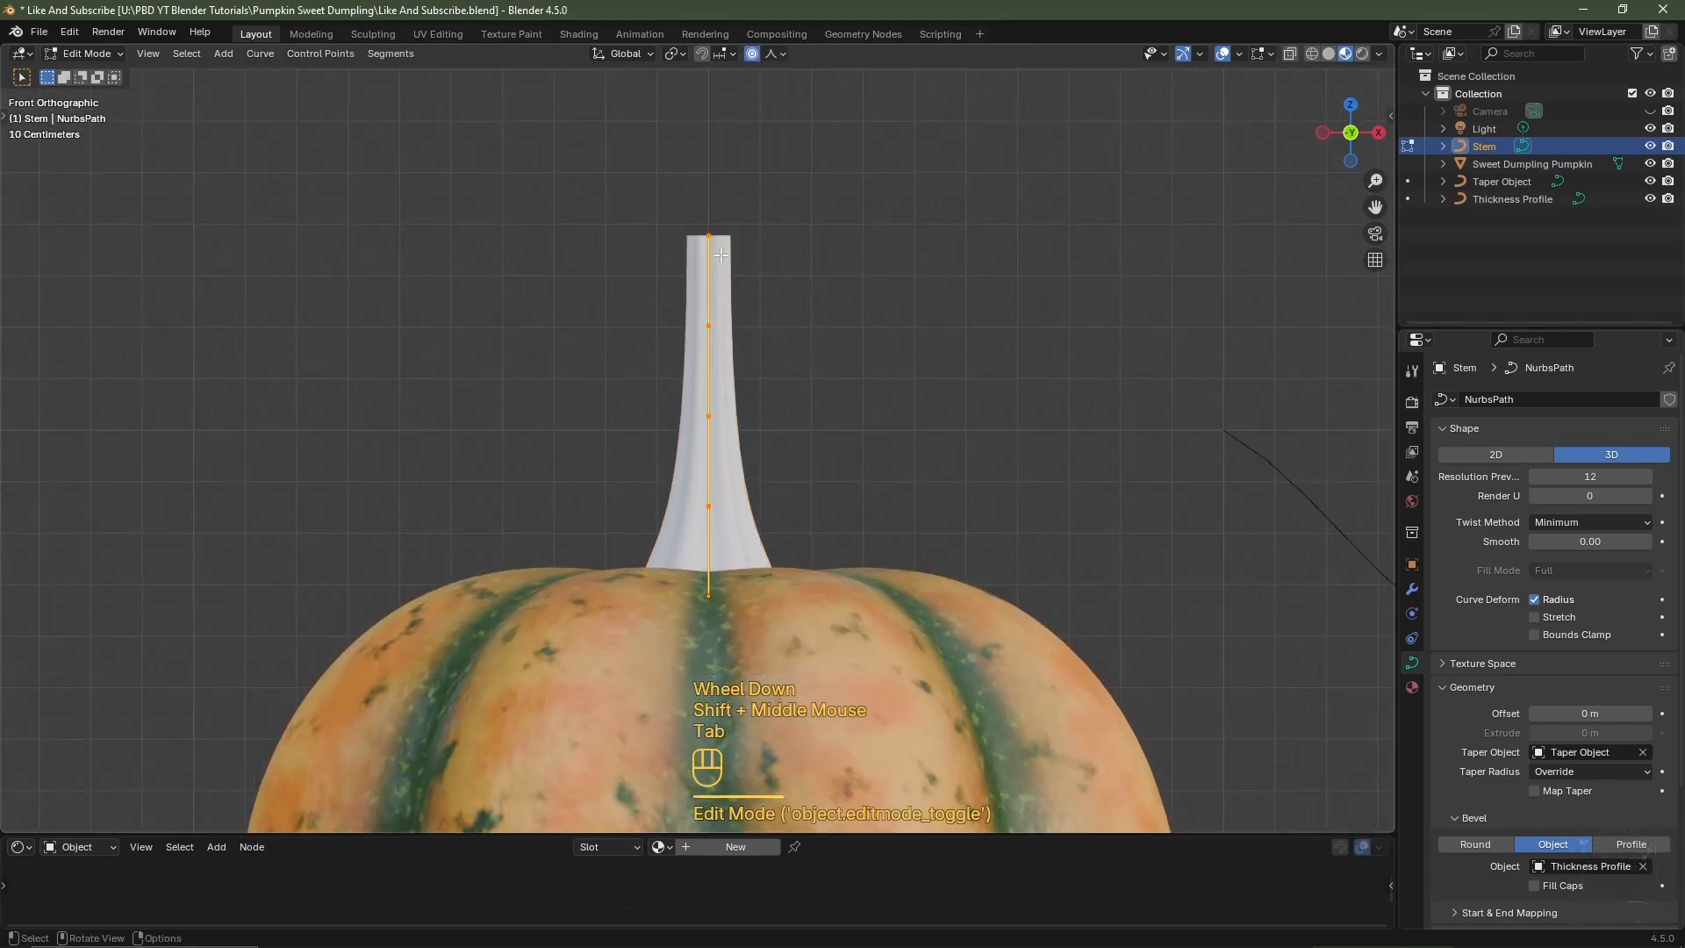
pyautogui.moveTo(671, 182); pyautogui.dragTo(836, 434)
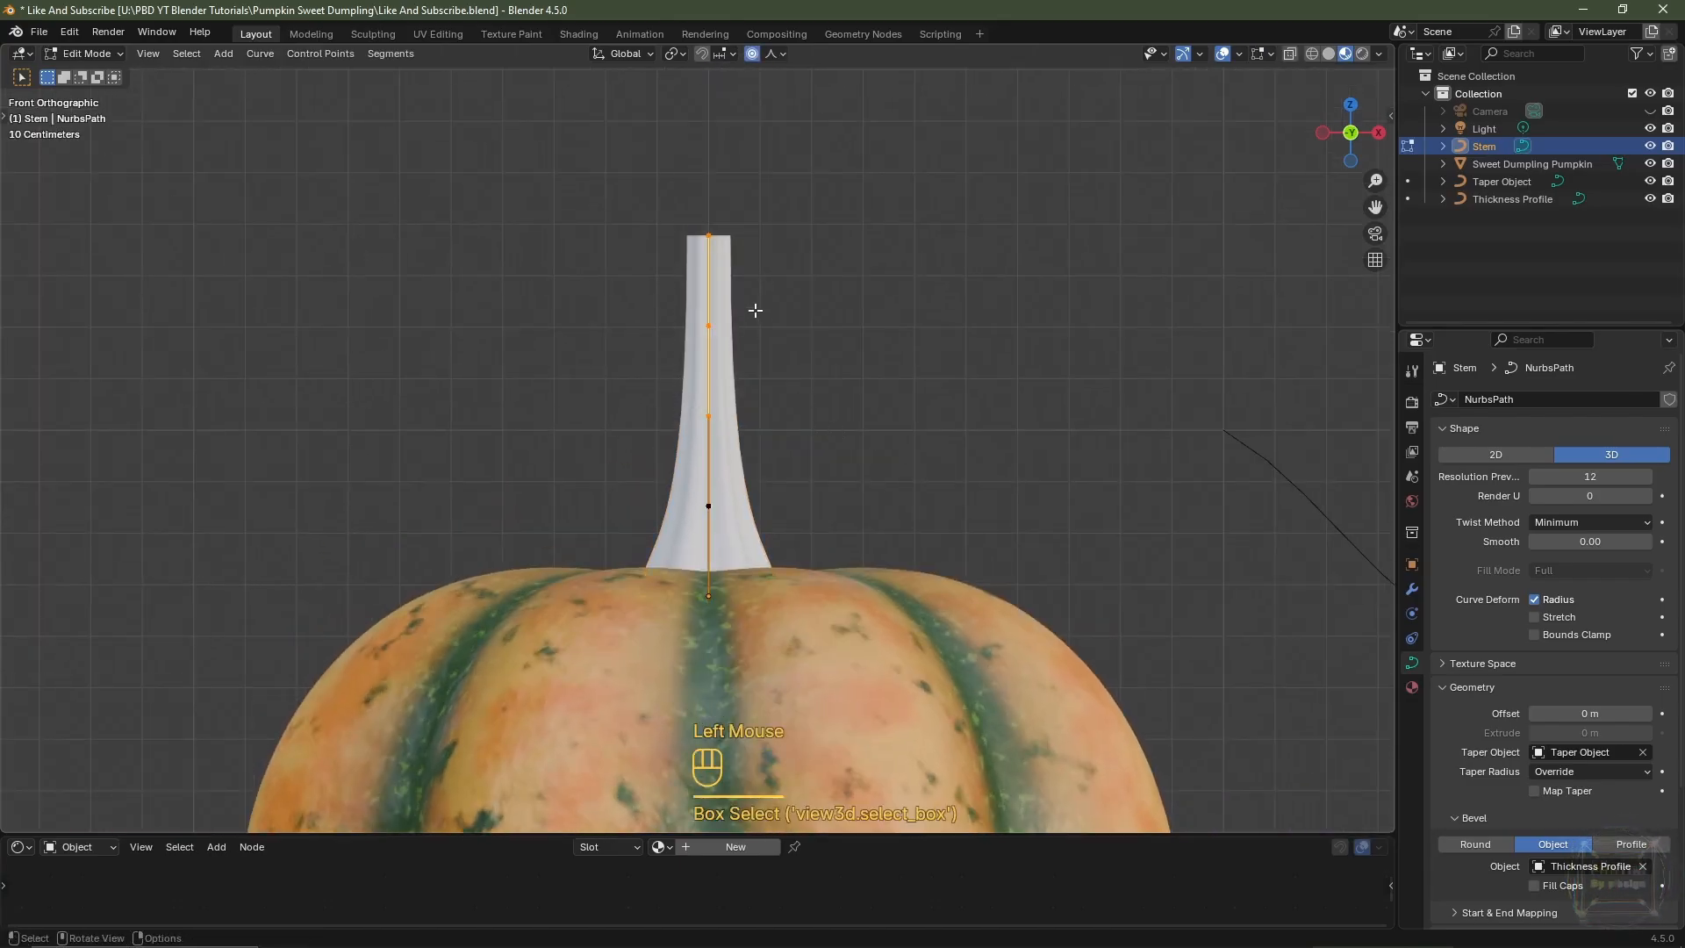
pyautogui.press('Escape')
pyautogui.press('o')
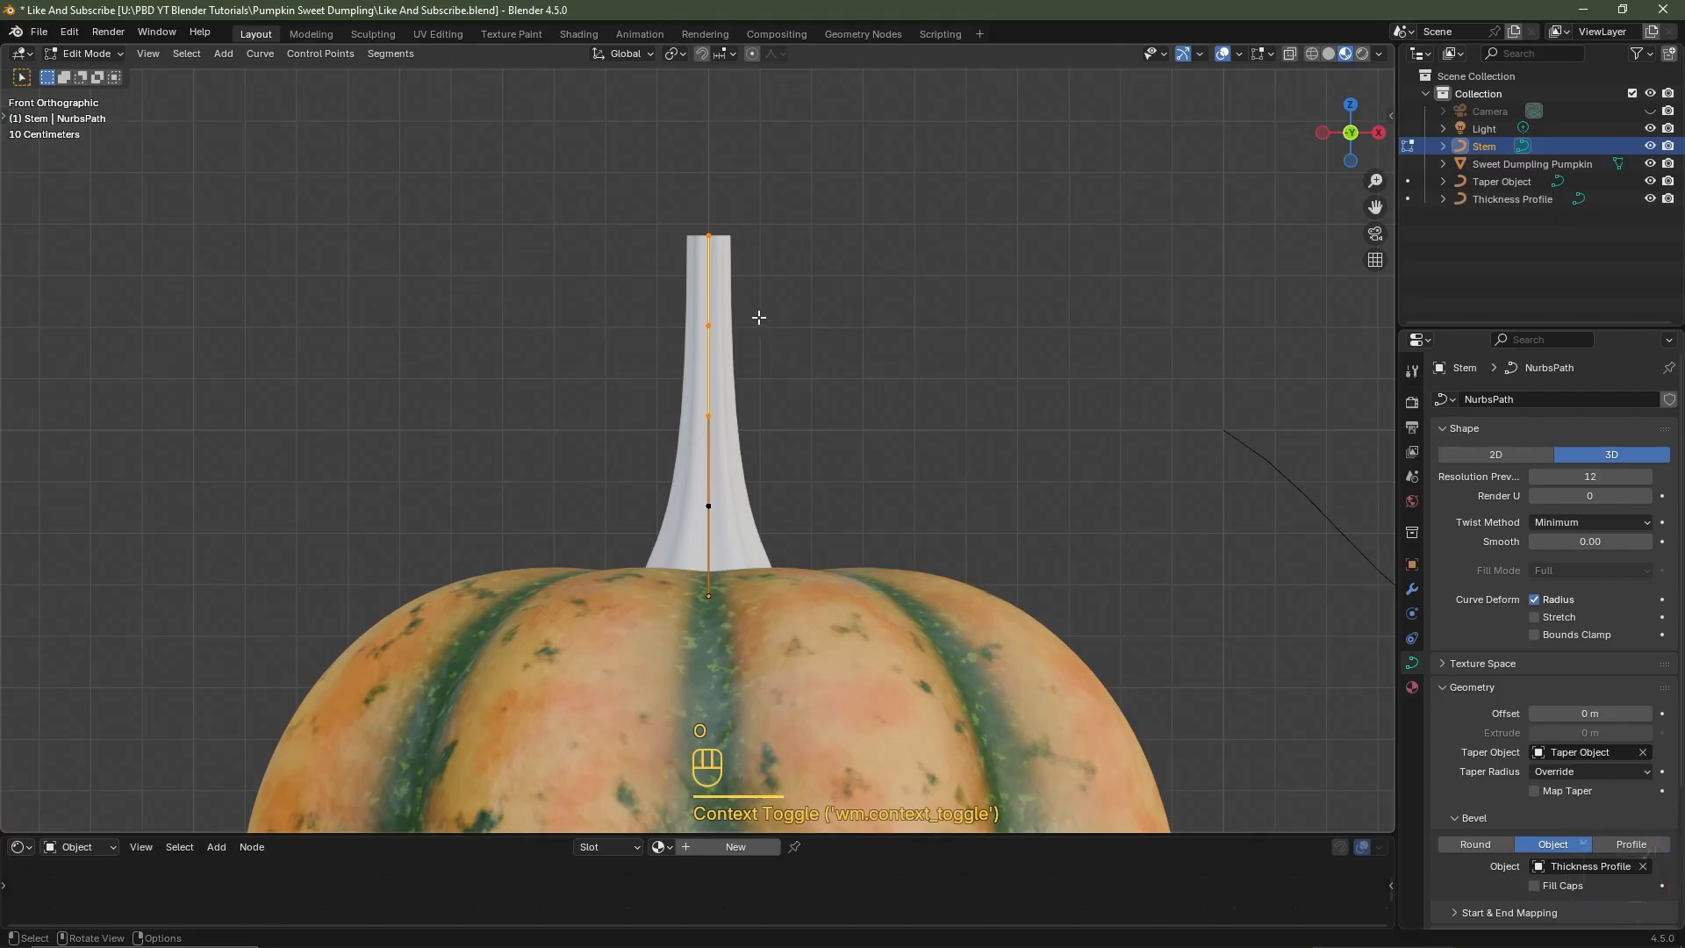
pyautogui.press('g')
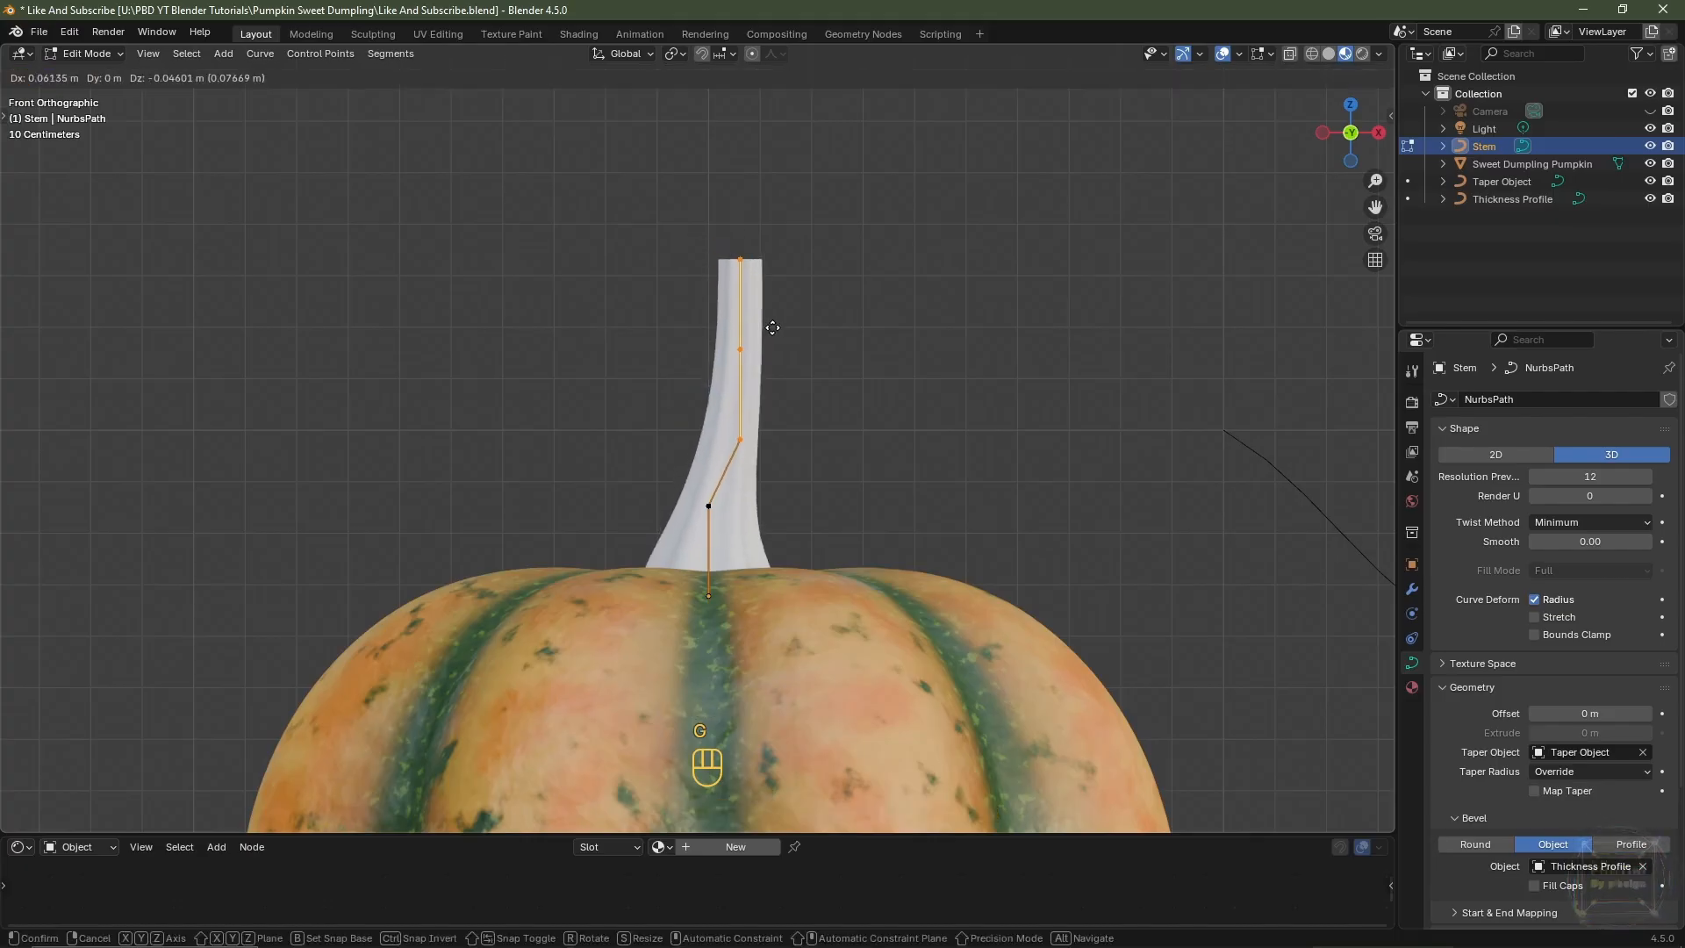
pyautogui.click(778, 332)
# - Move the stem's top two control points, followed by its tip point, along +X and down Z to bend the tip nearly horizontal
pyautogui.moveTo(661, 221); pyautogui.dragTo(809, 352)
pyautogui.press('g')
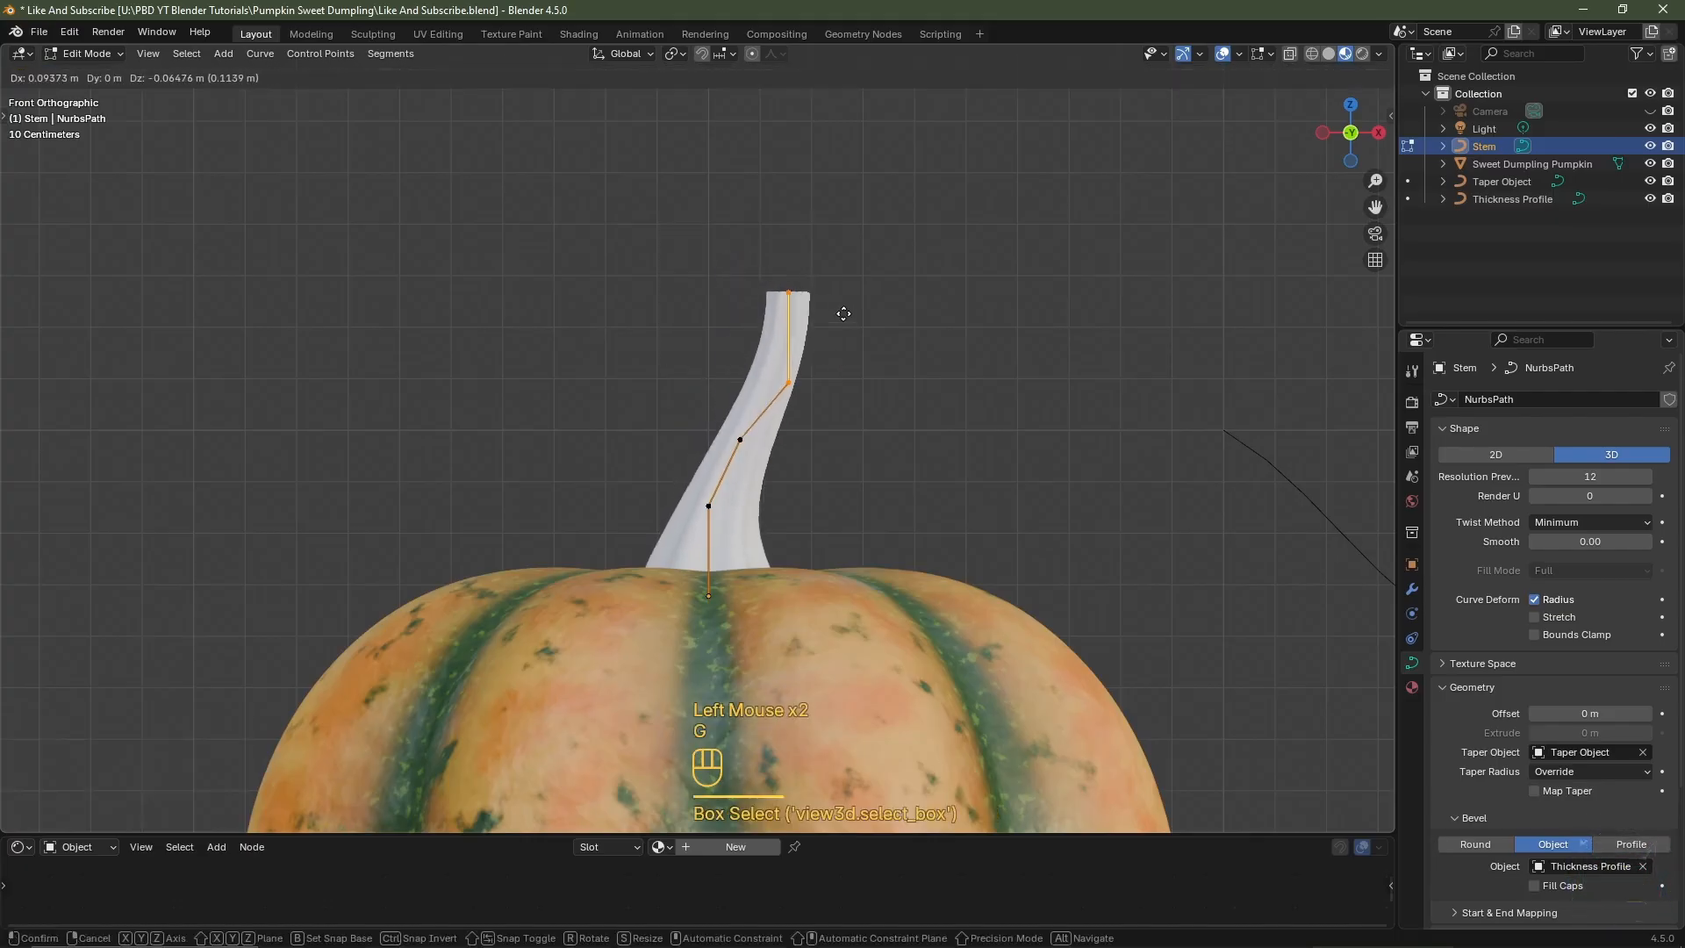
pyautogui.click(865, 338)
pyautogui.moveTo(743, 245); pyautogui.dragTo(864, 352)
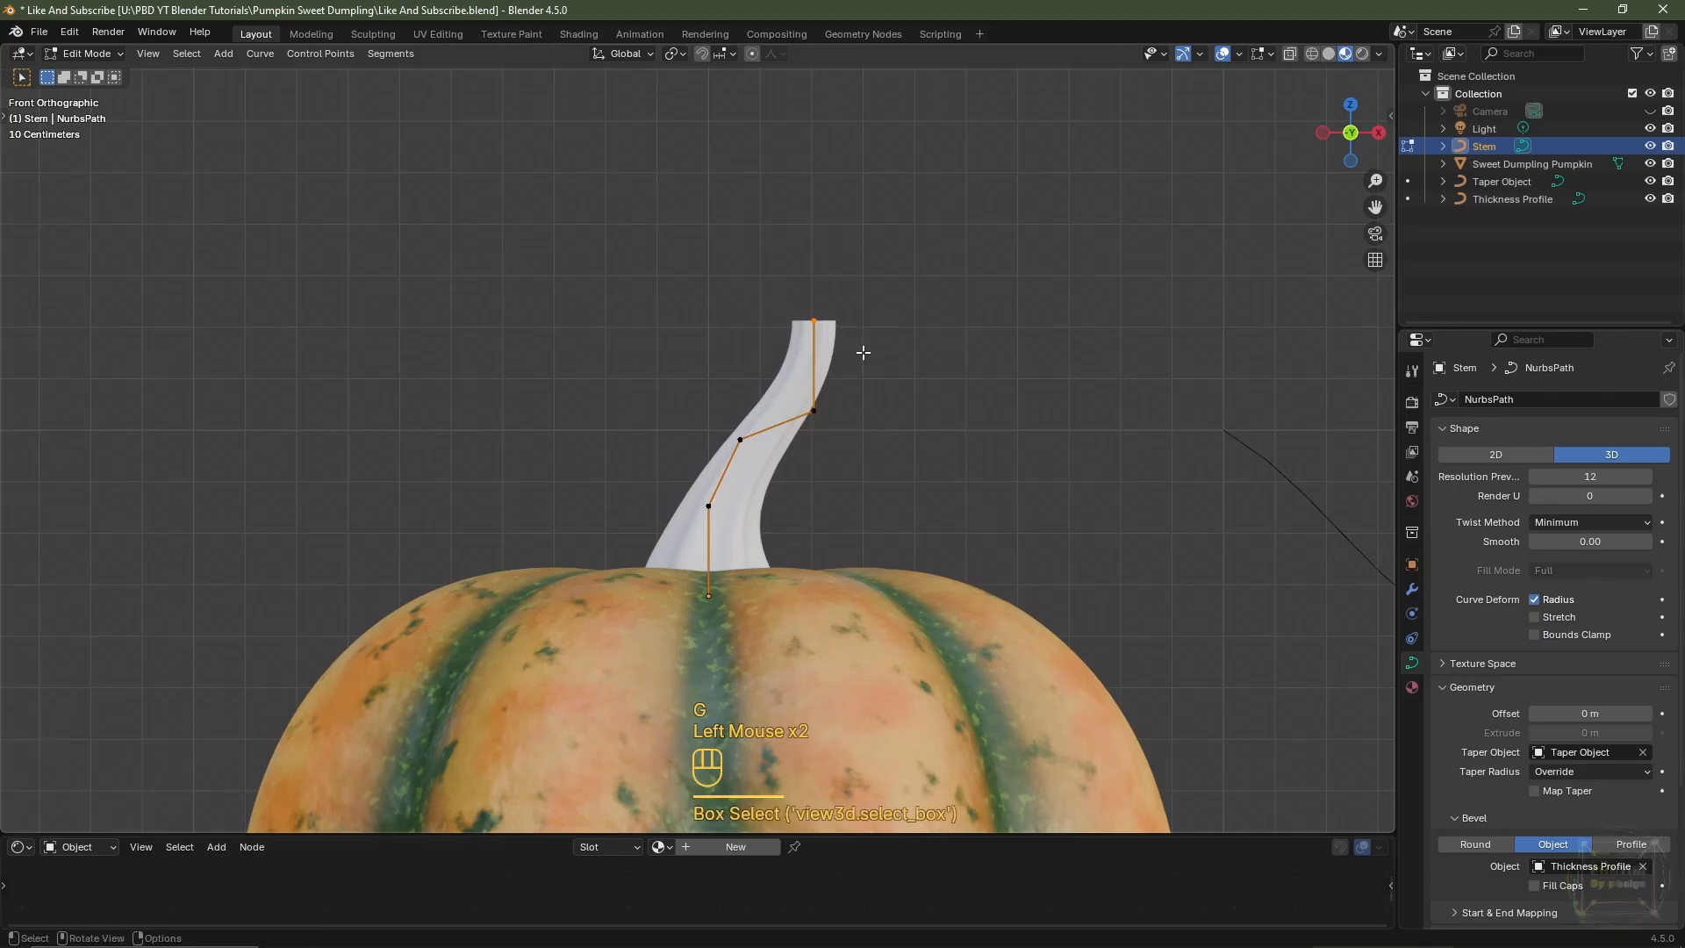
pyautogui.press('g')
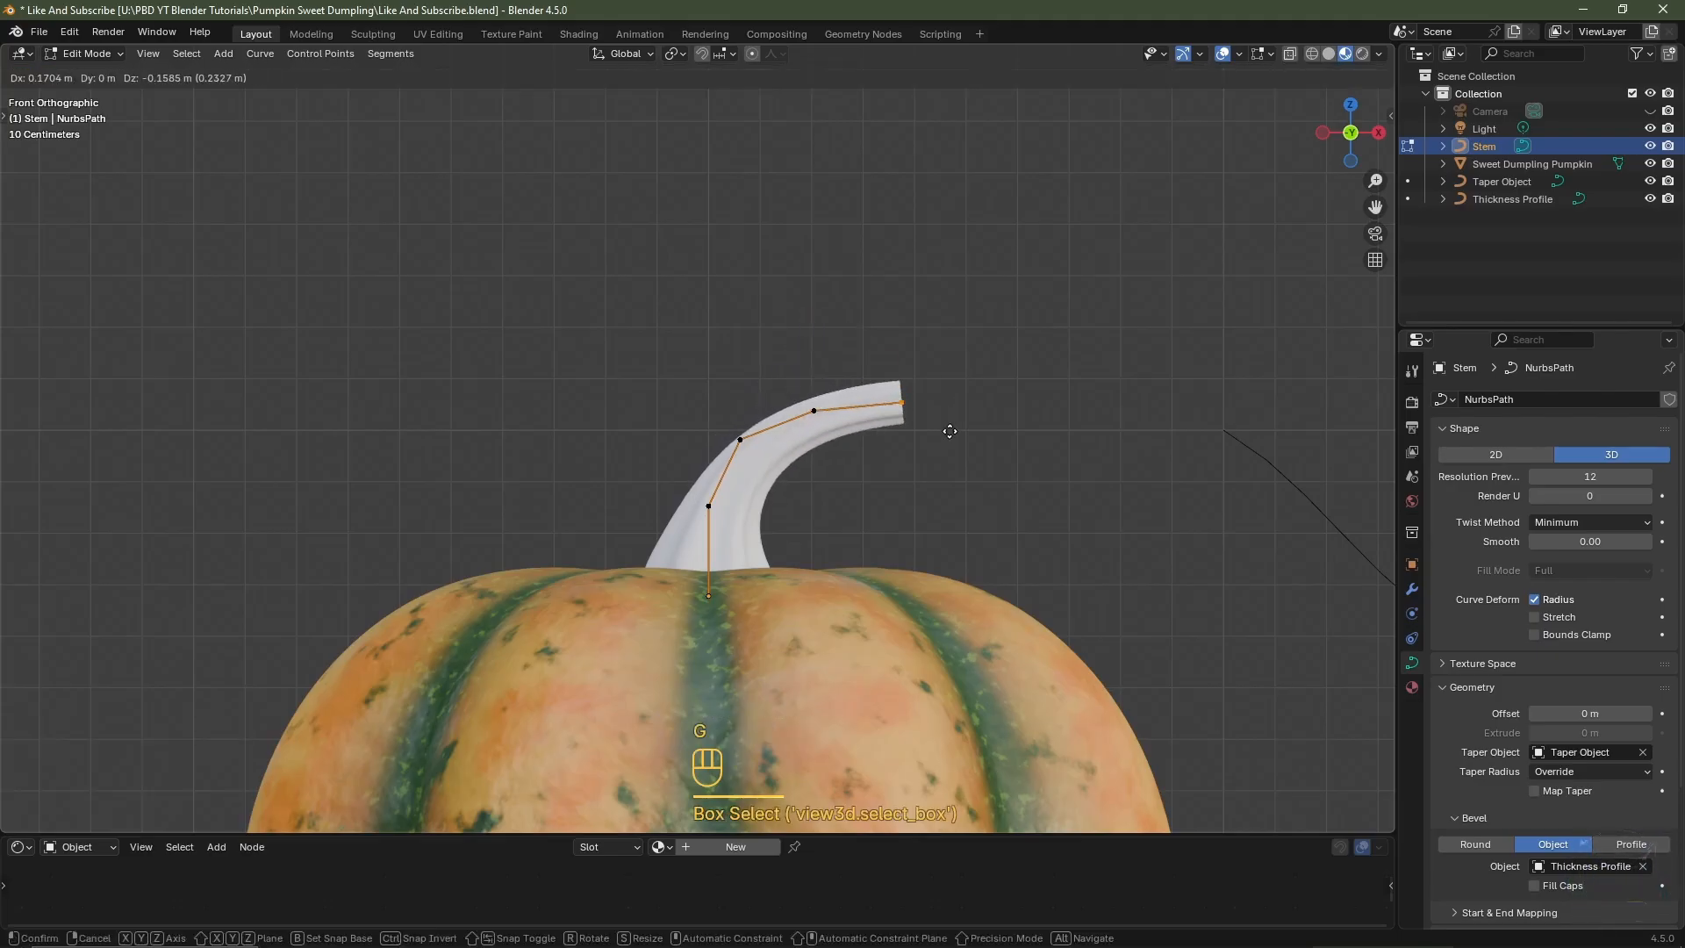
pyautogui.press('Escape')
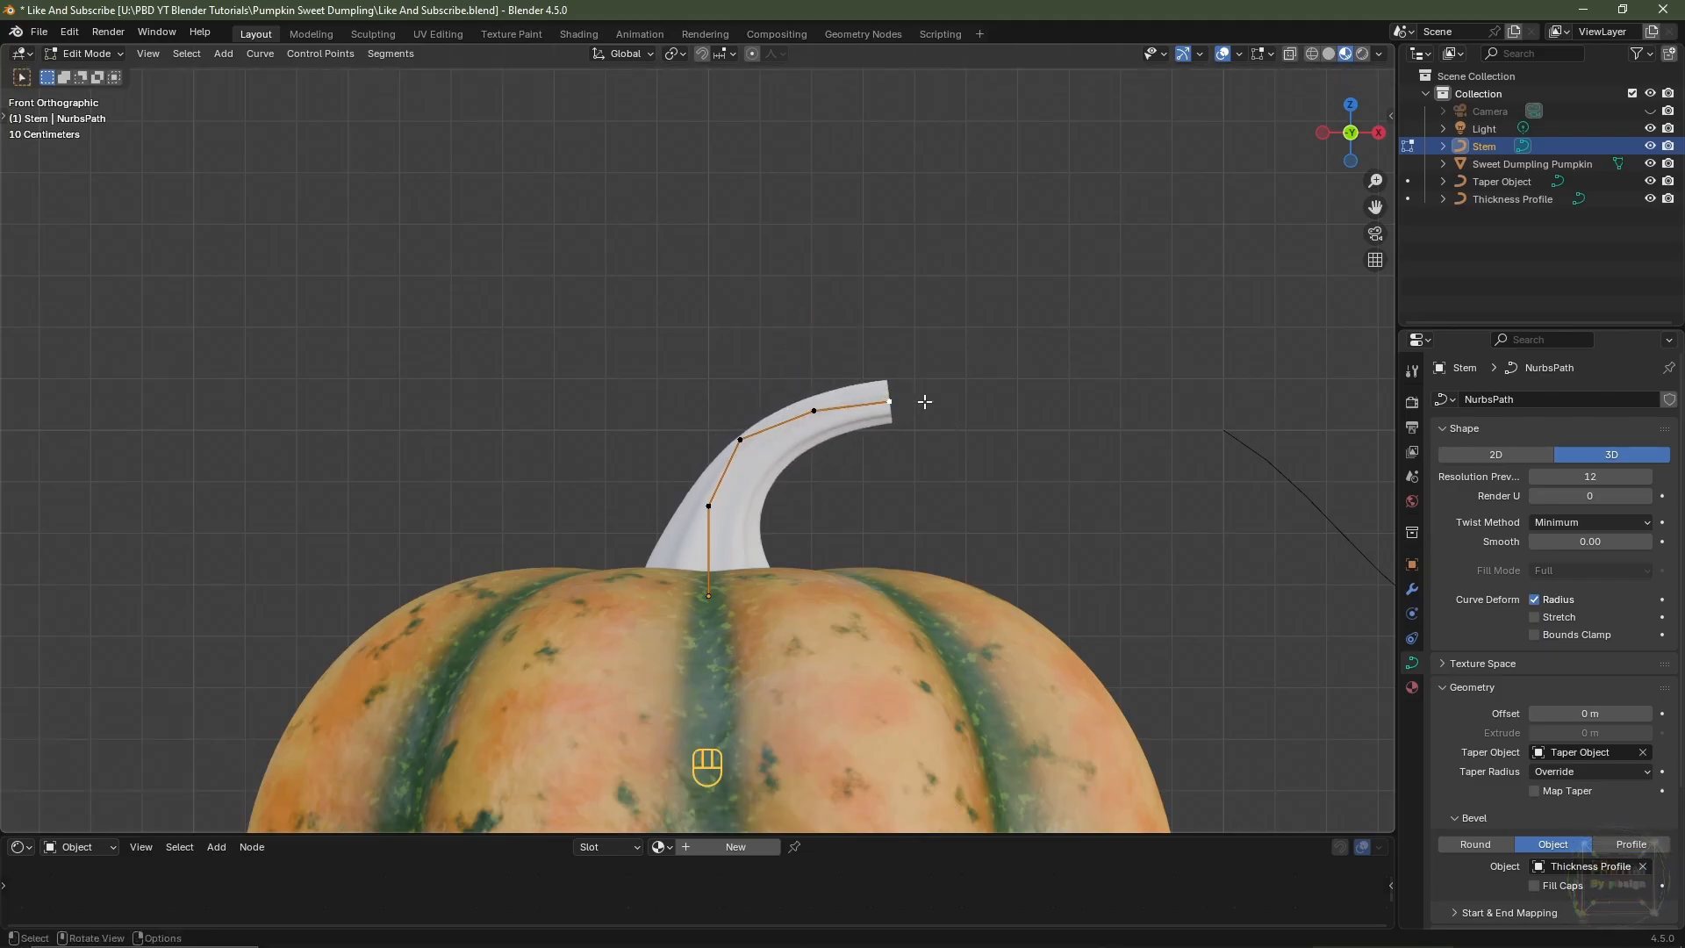
# - Tilt the control point at the stem's tip by 90°
pyautogui.hotkey('ctrl', 't')
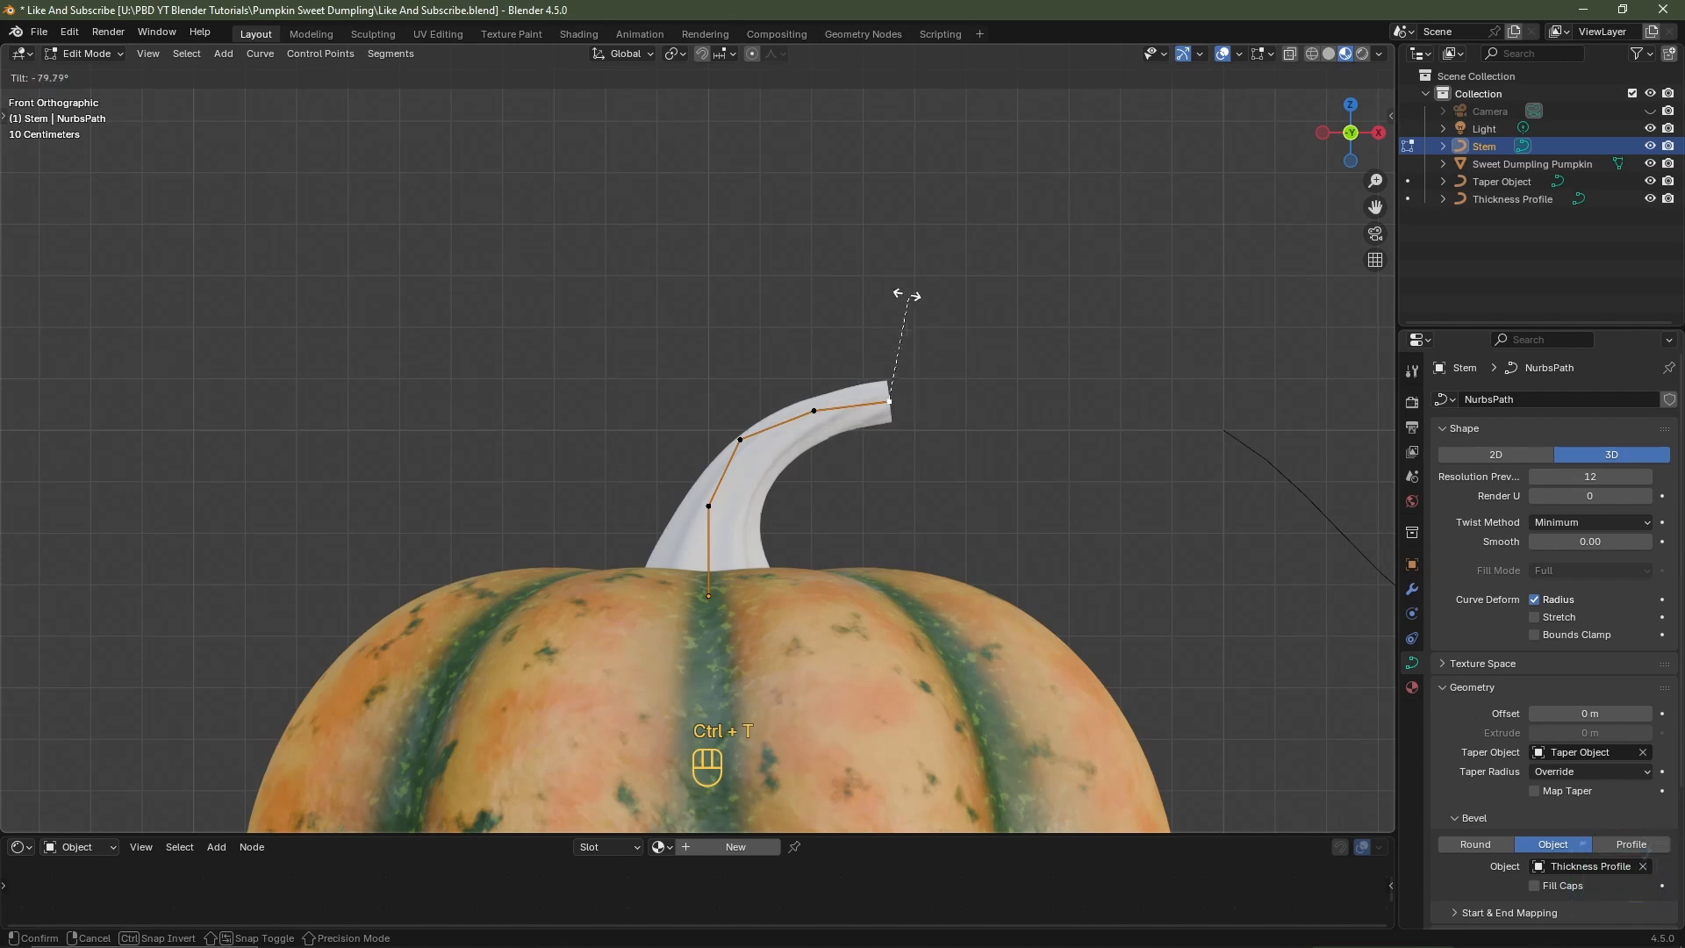
pyautogui.write('90')
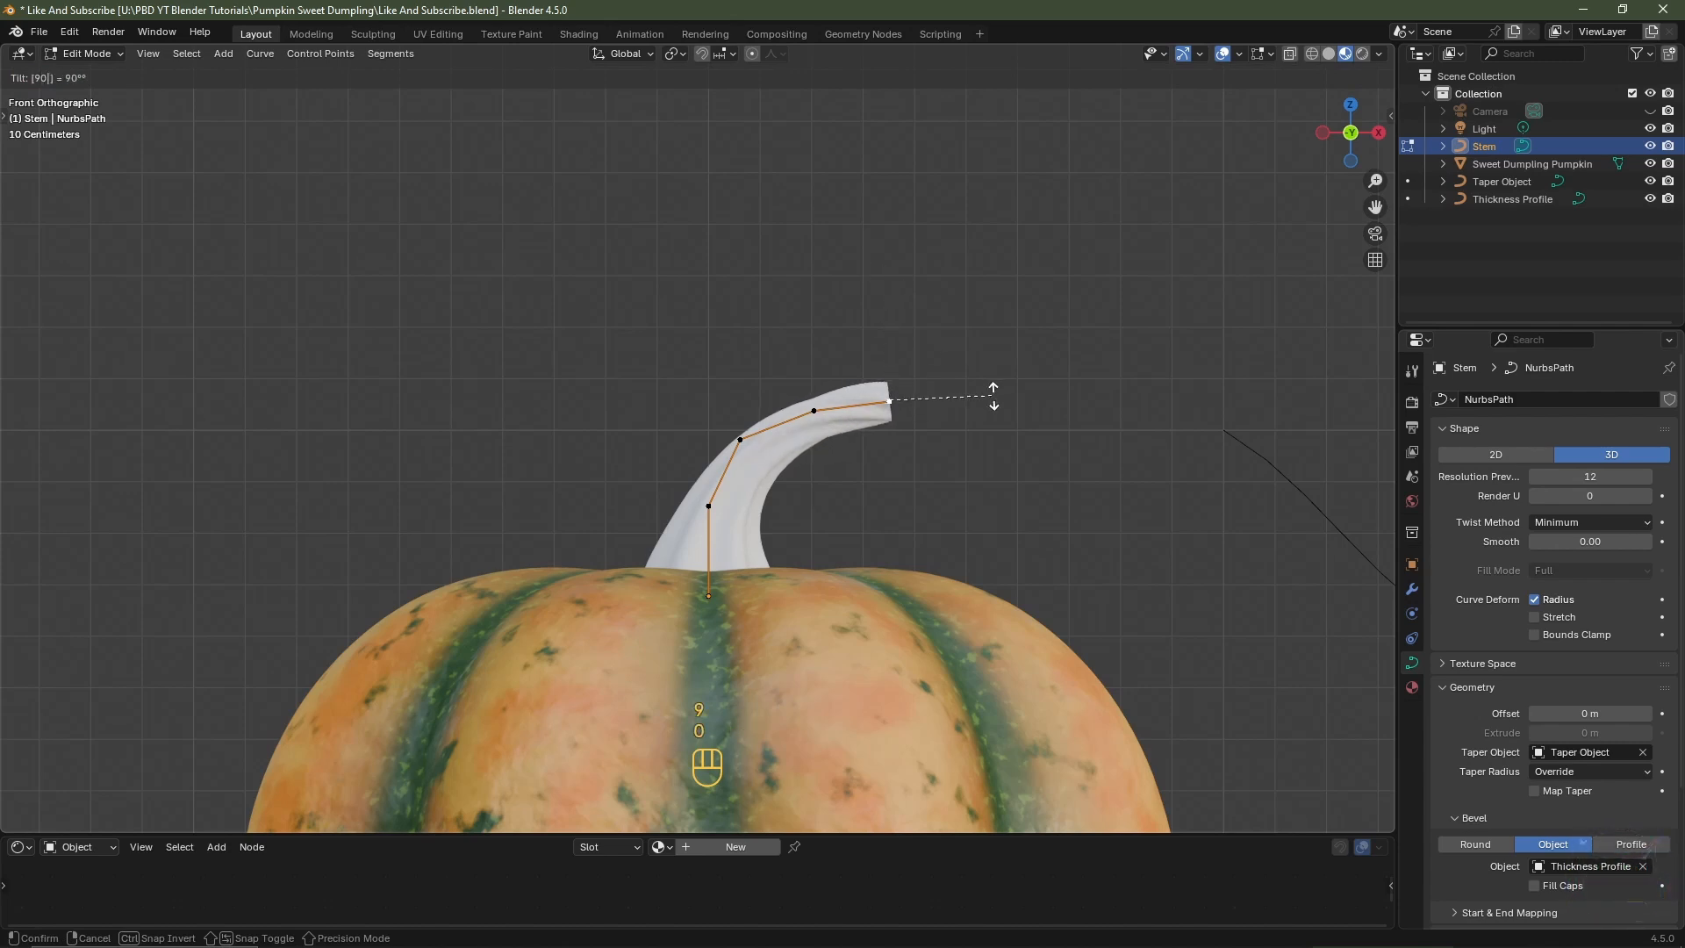
pyautogui.press('Return')
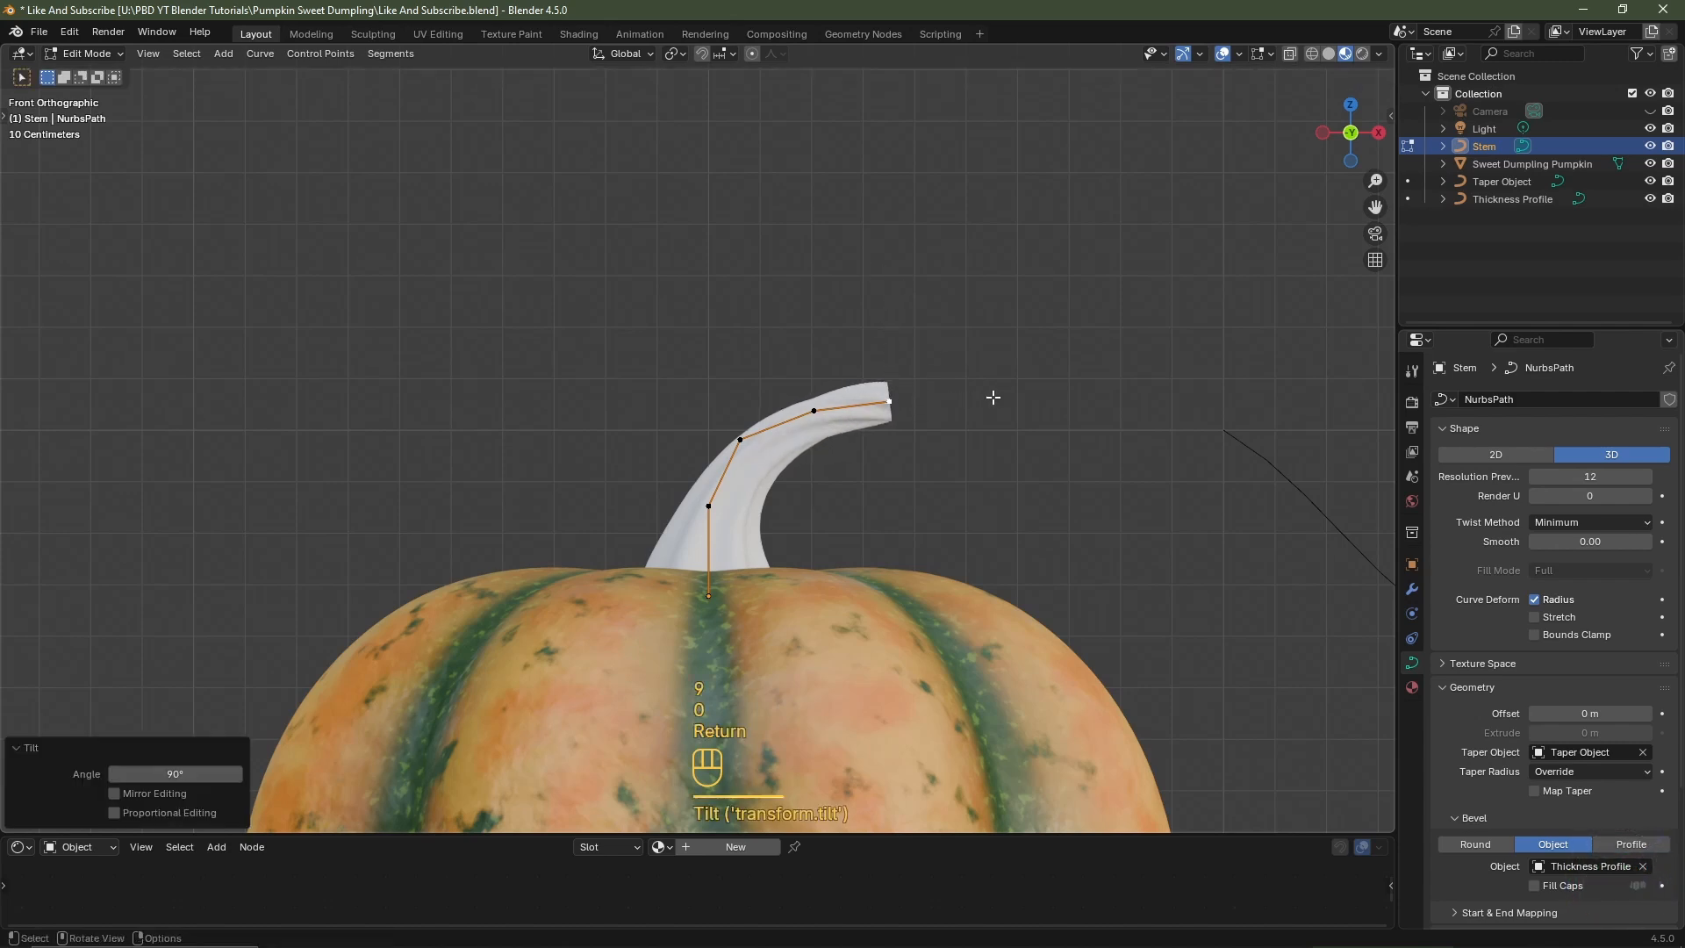
# - Tilt the control point at the stem's base by -90° to twist the ridges, and return to Object Mode
pyautogui.click(720, 603)
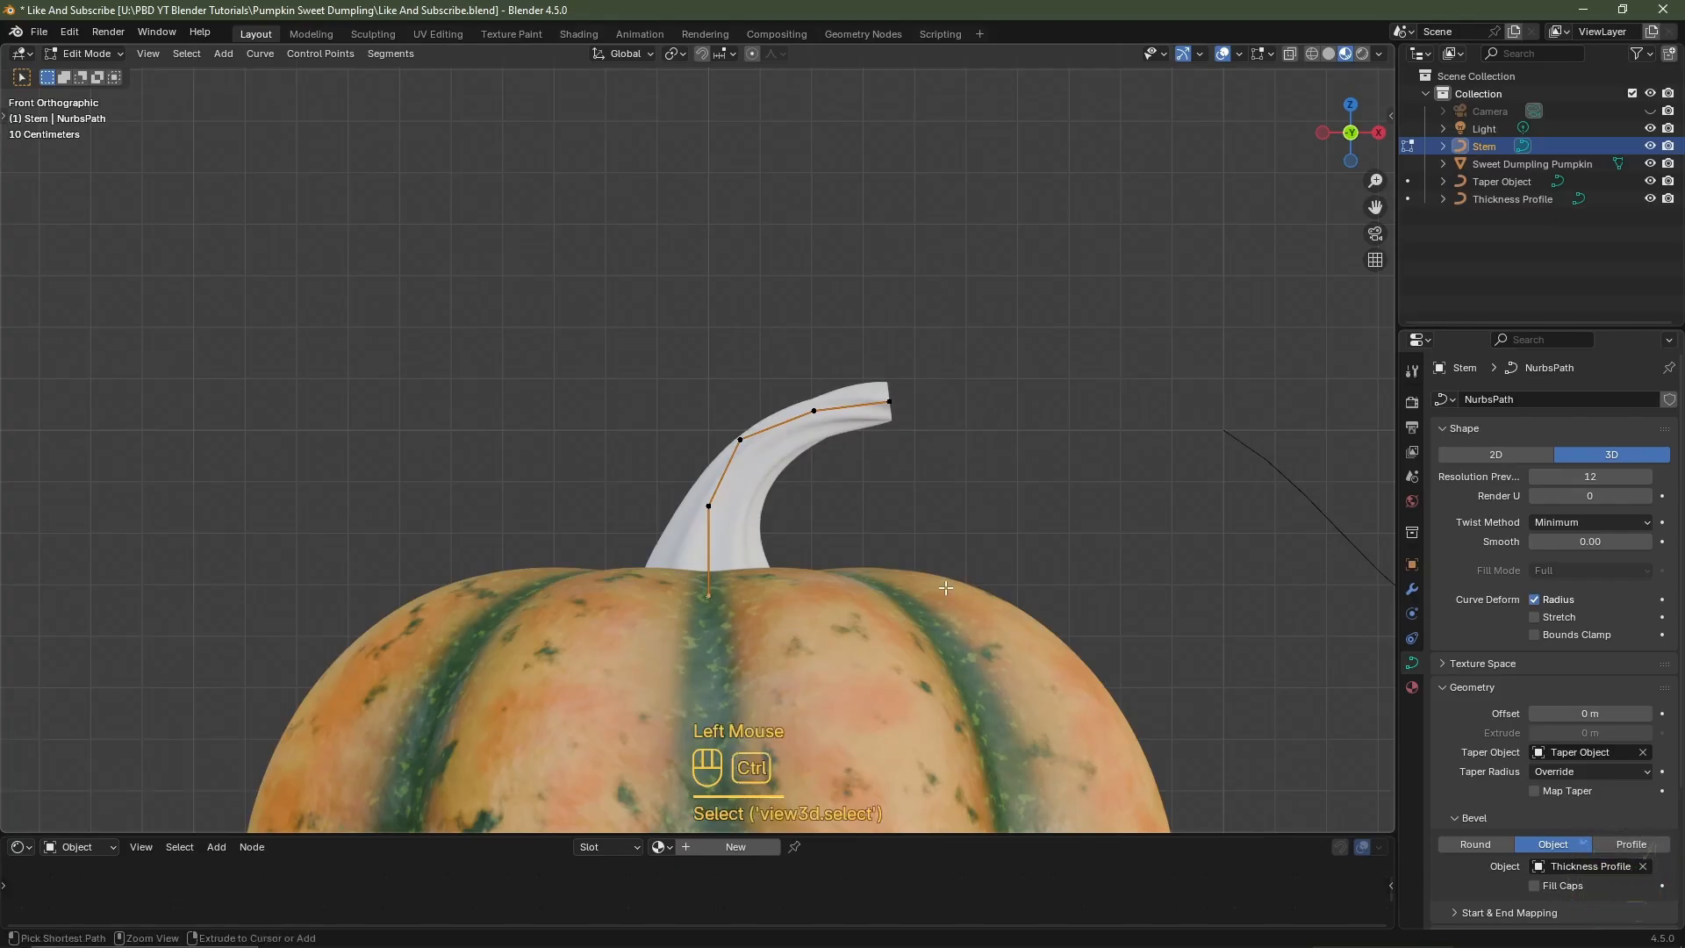
pyautogui.hotkey('ctrl', 't')
pyautogui.write('90')
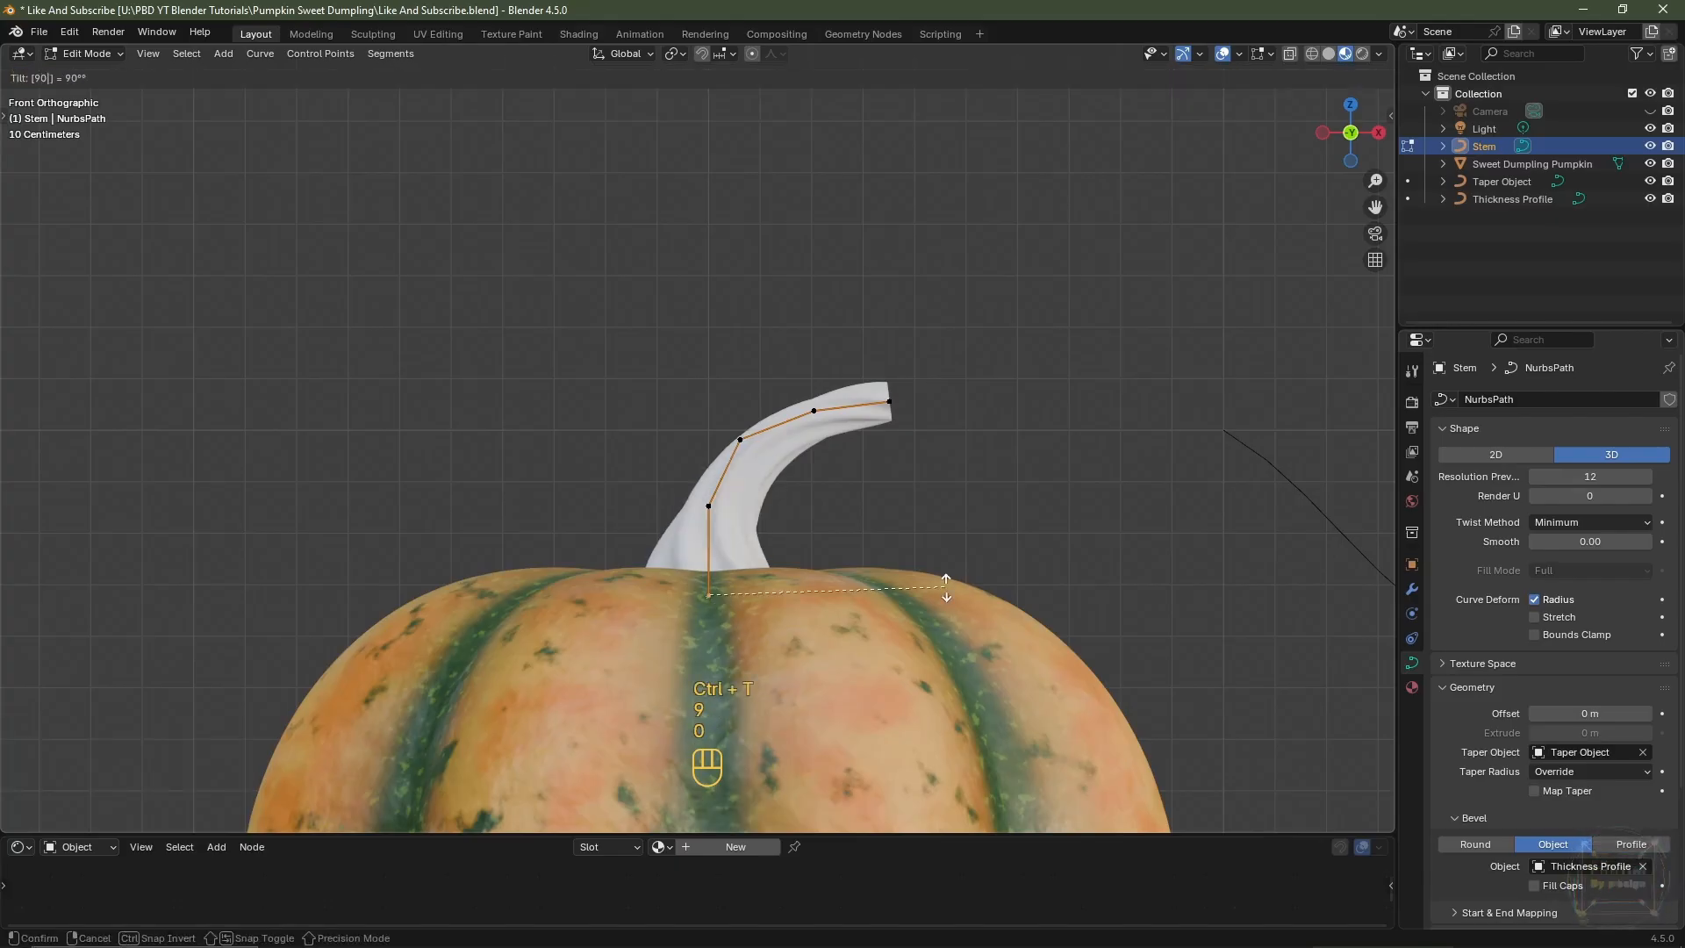
pyautogui.press('-')
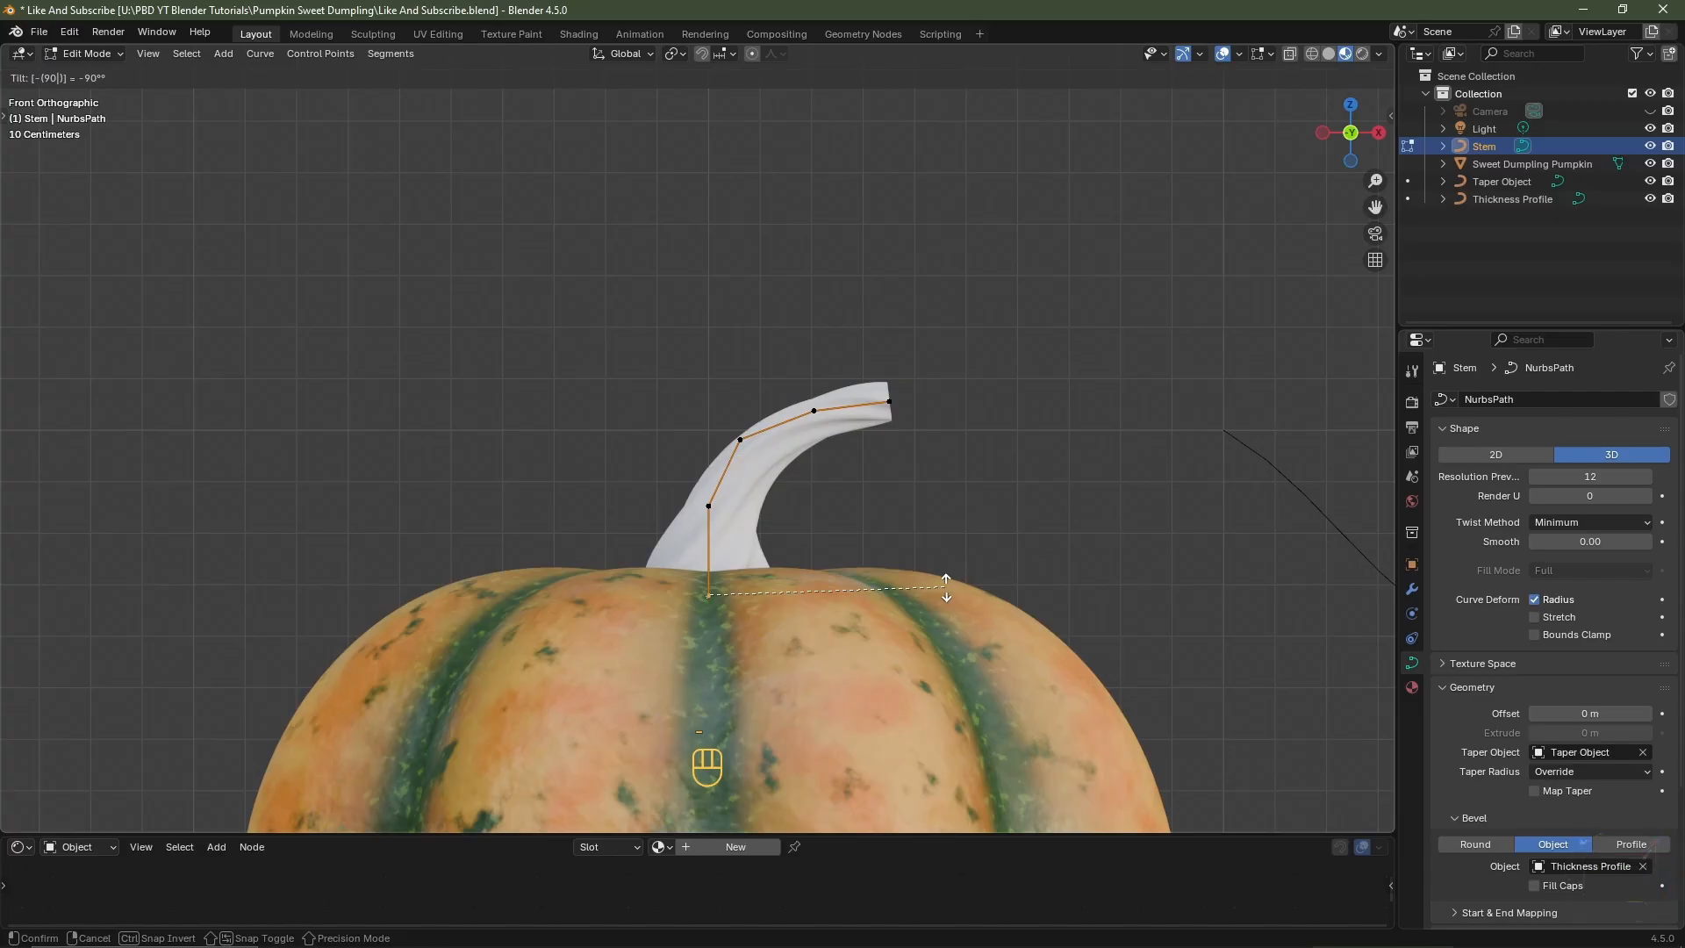
pyautogui.press('Return')
pyautogui.press('Tab')
pyautogui.moveTo(926, 535); pyautogui.dragTo(836, 550, button='middle')
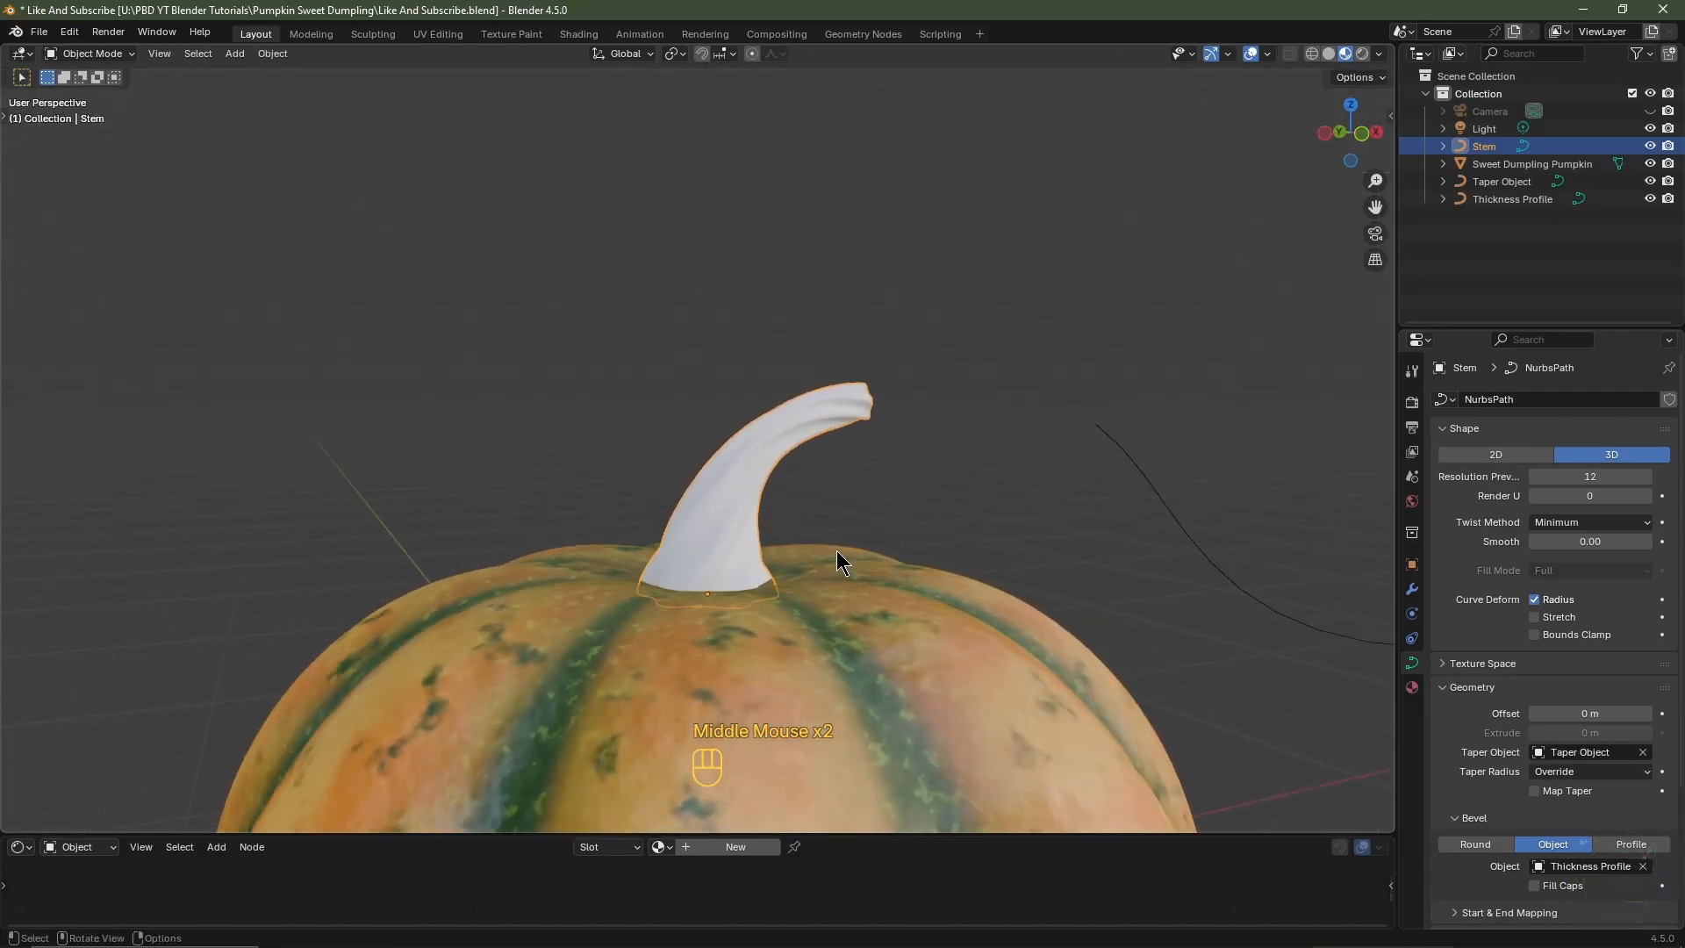
# - Enlarge the shader editor area and assign the existing Sweet Dumpling Pumpkin material to the stem
pyautogui.moveTo(867, 834); pyautogui.dragTo(867, 392)
pyautogui.scroll(-2, 719, 290)
pyautogui.keyDown('shift'); pyautogui.moveTo(717, 292); pyautogui.dragTo(718, 187, button='middle'); pyautogui.keyUp('shift')
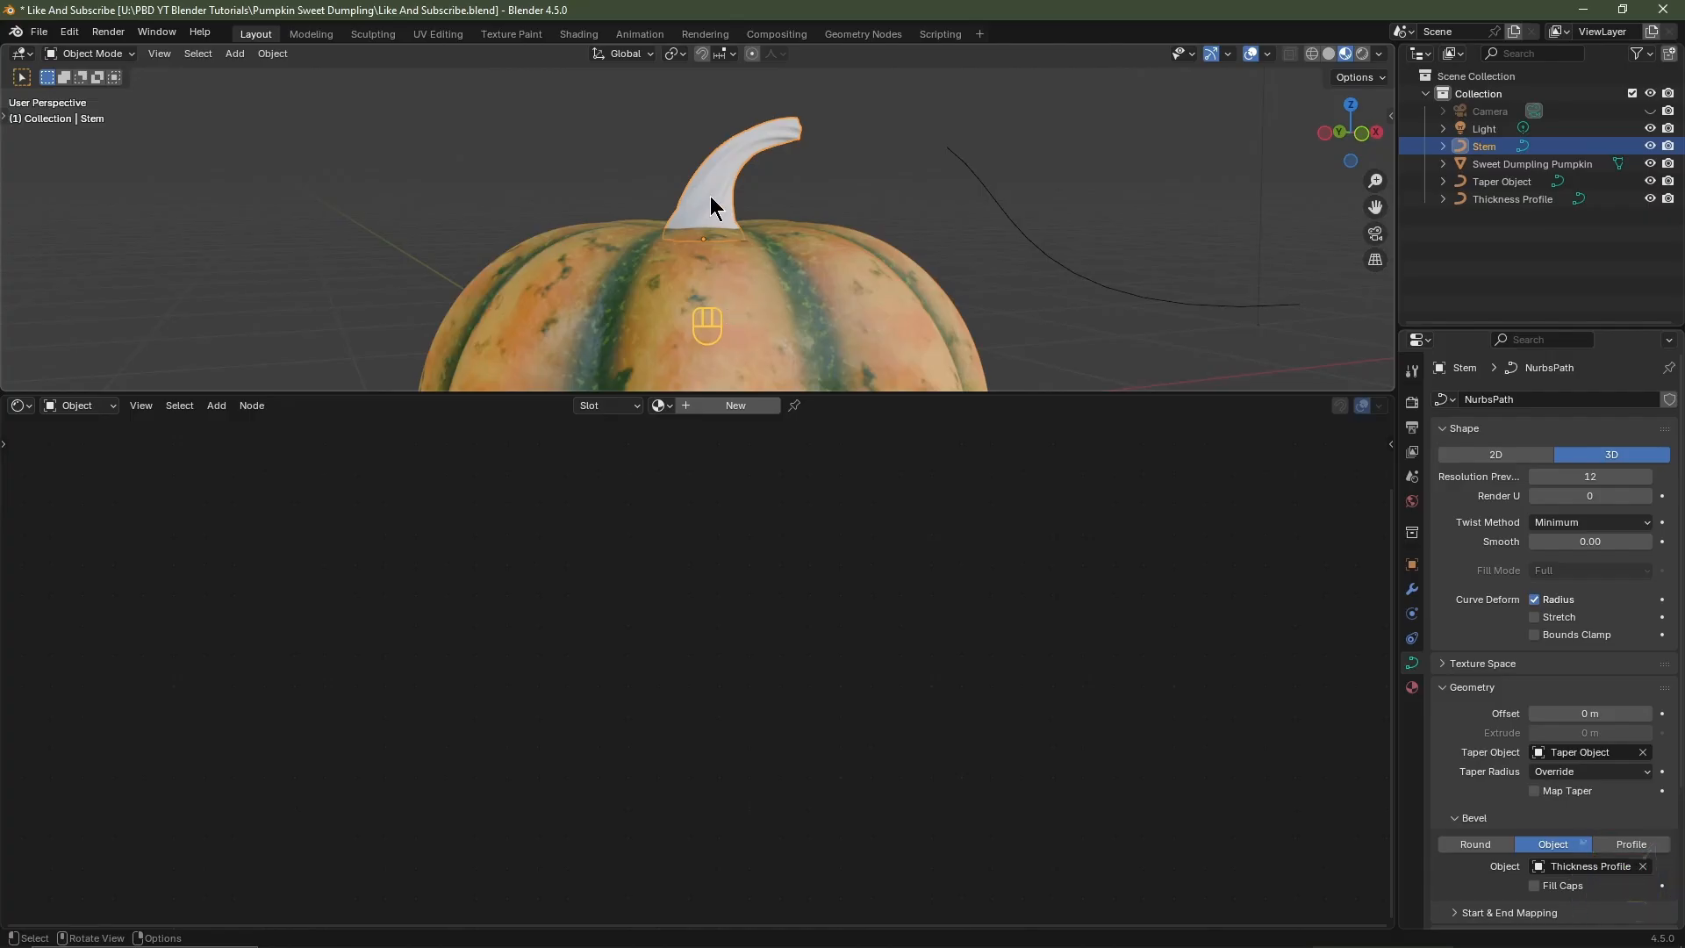
pyautogui.moveTo(727, 307); pyautogui.dragTo(723, 335, button='middle')
pyautogui.click(660, 406)
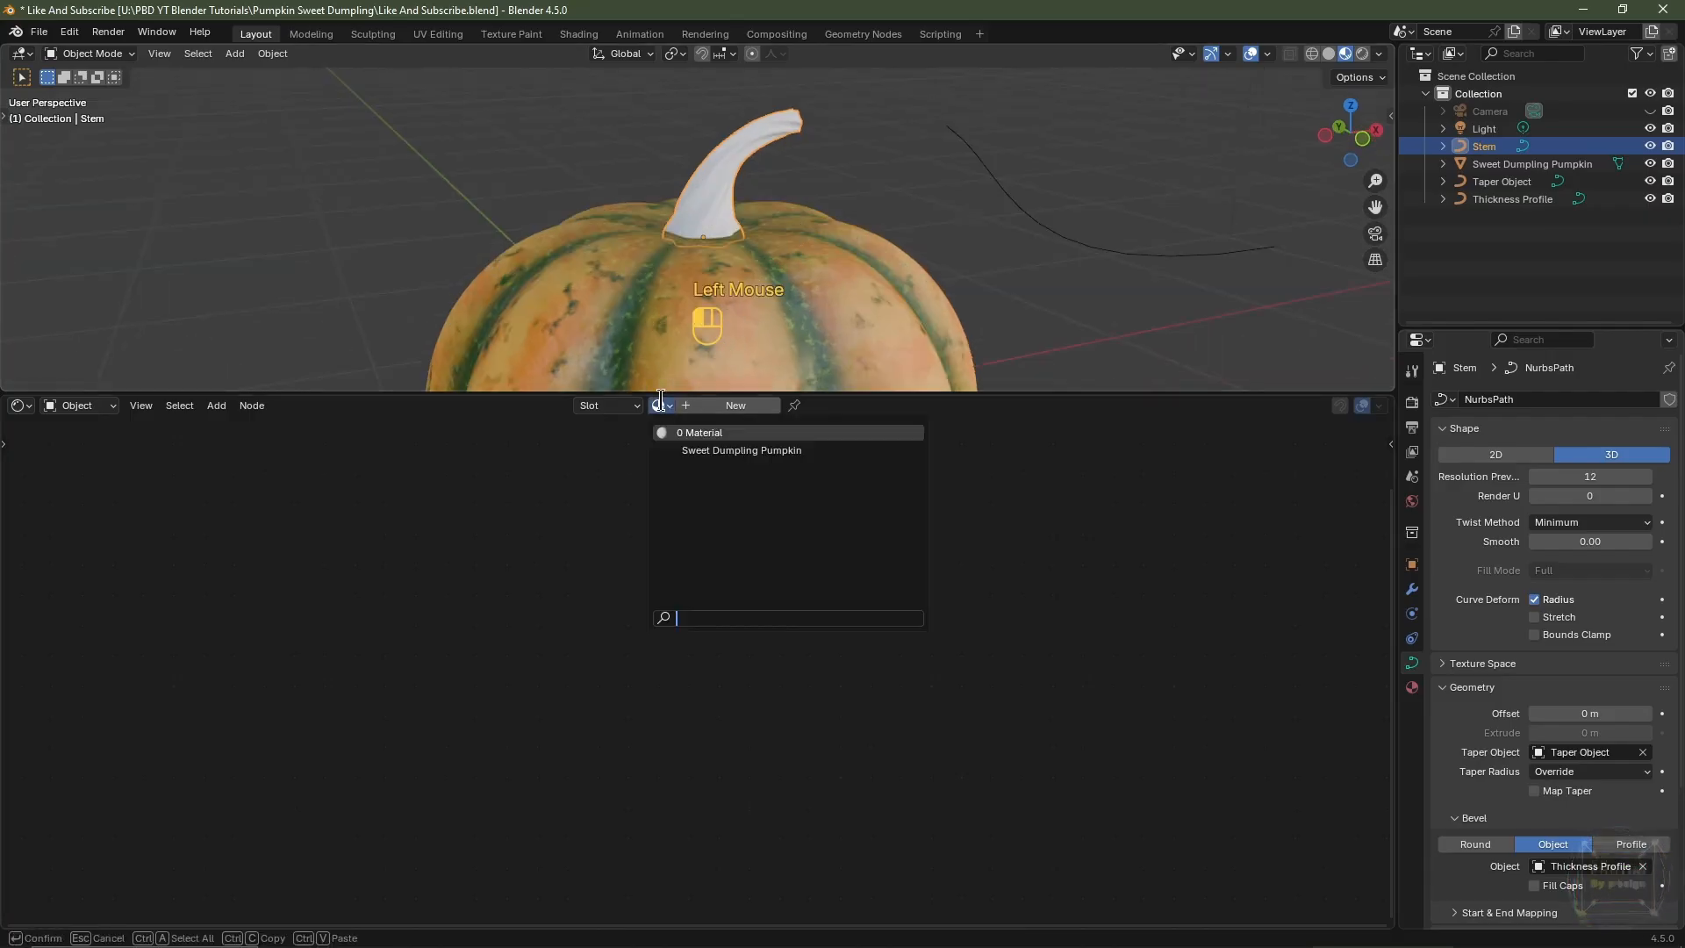
pyautogui.click(720, 450)
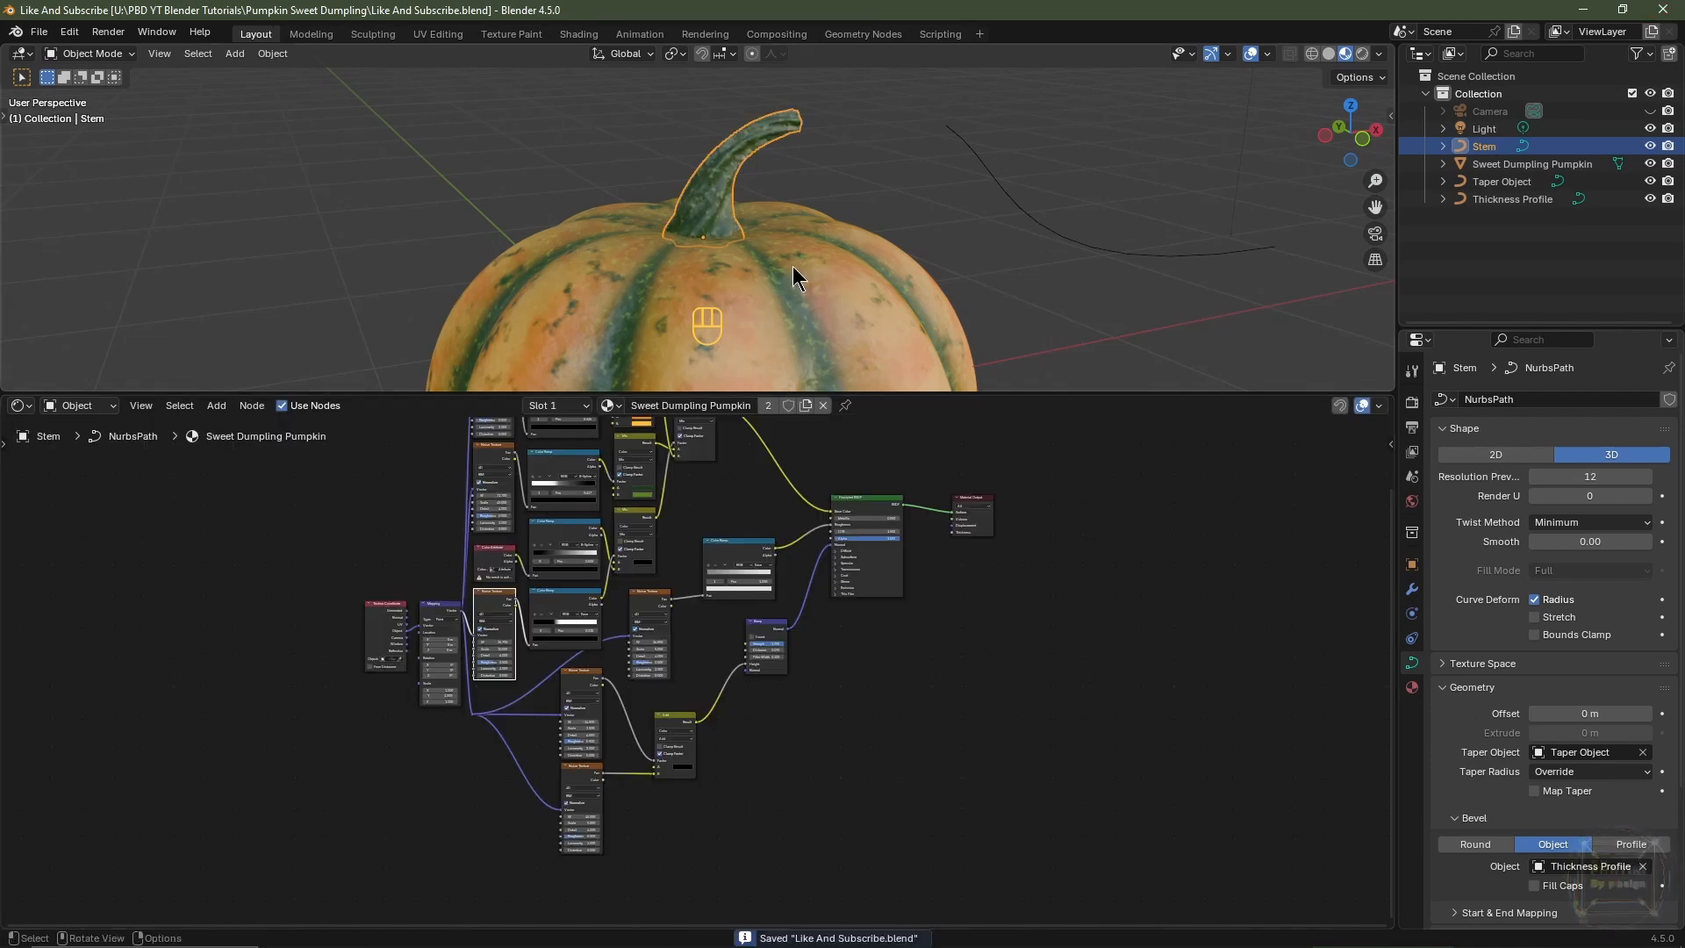
# - Enable Fill Caps in the stem curve's bevel settings to close its open ends
pyautogui.moveTo(793, 266)
pyautogui.mouseDown(button='middle')
pyautogui.moveTo(887, 256)
pyautogui.moveTo(765, 257)
pyautogui.mouseUp(button='middle')
pyautogui.scroll(2, 760, 245)
pyautogui.keyDown('shift'); pyautogui.moveTo(858, 162); pyautogui.dragTo(831, 230, button='middle'); pyautogui.keyUp('shift')
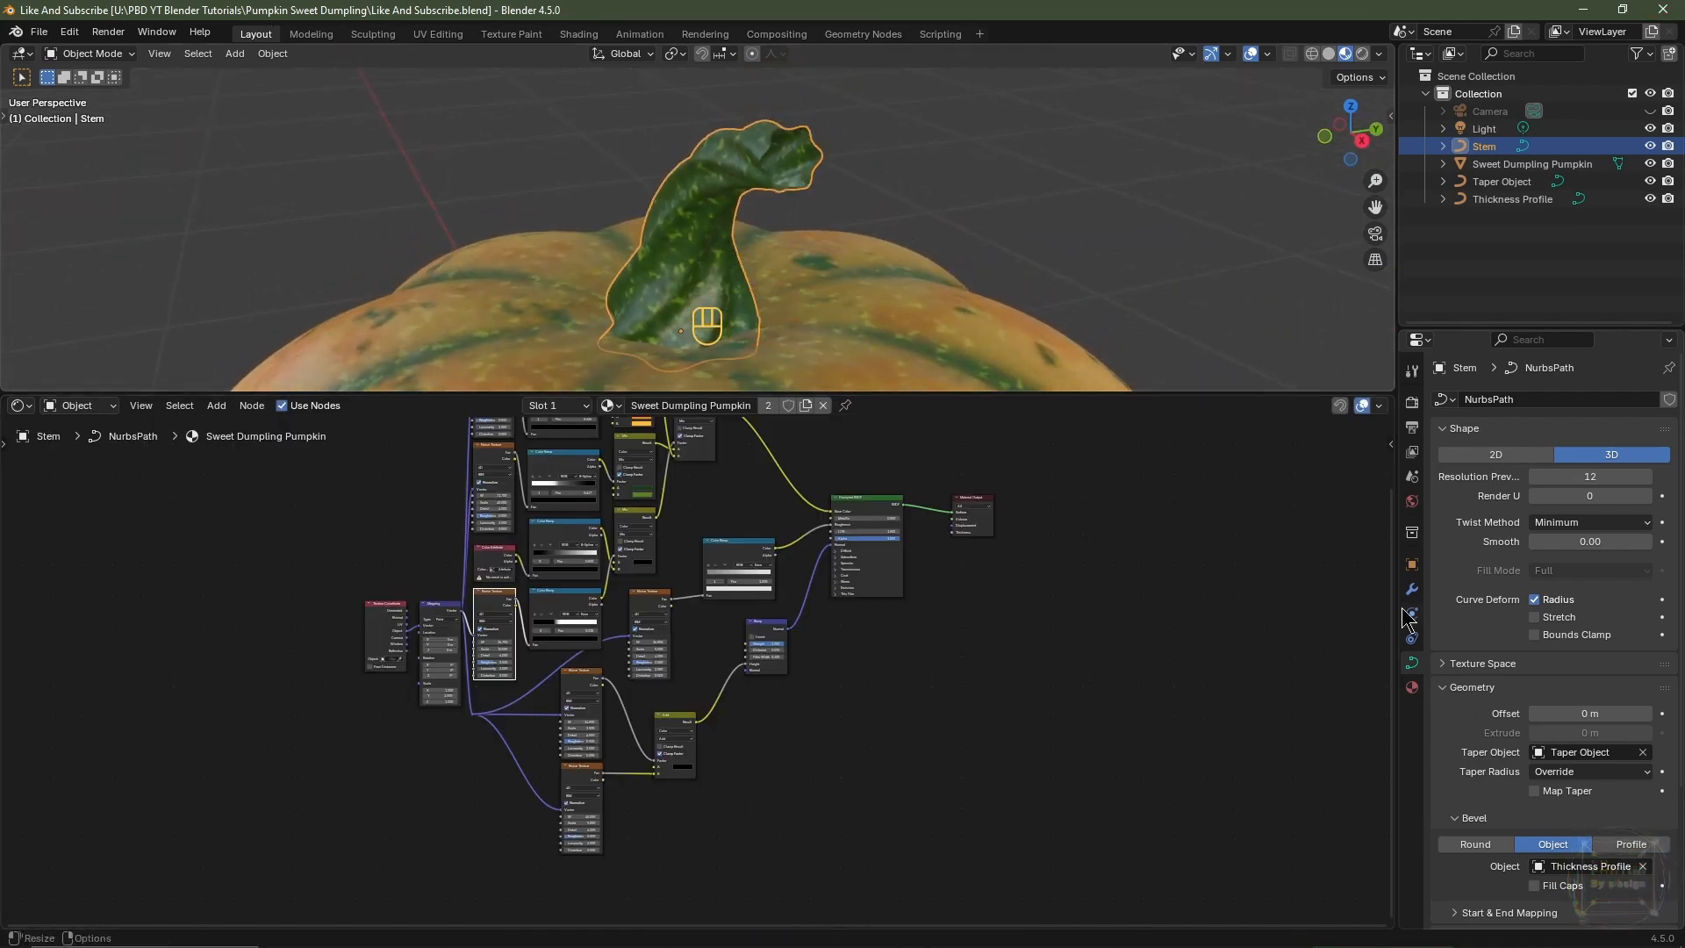
pyautogui.scroll(-3, 1502, 797)
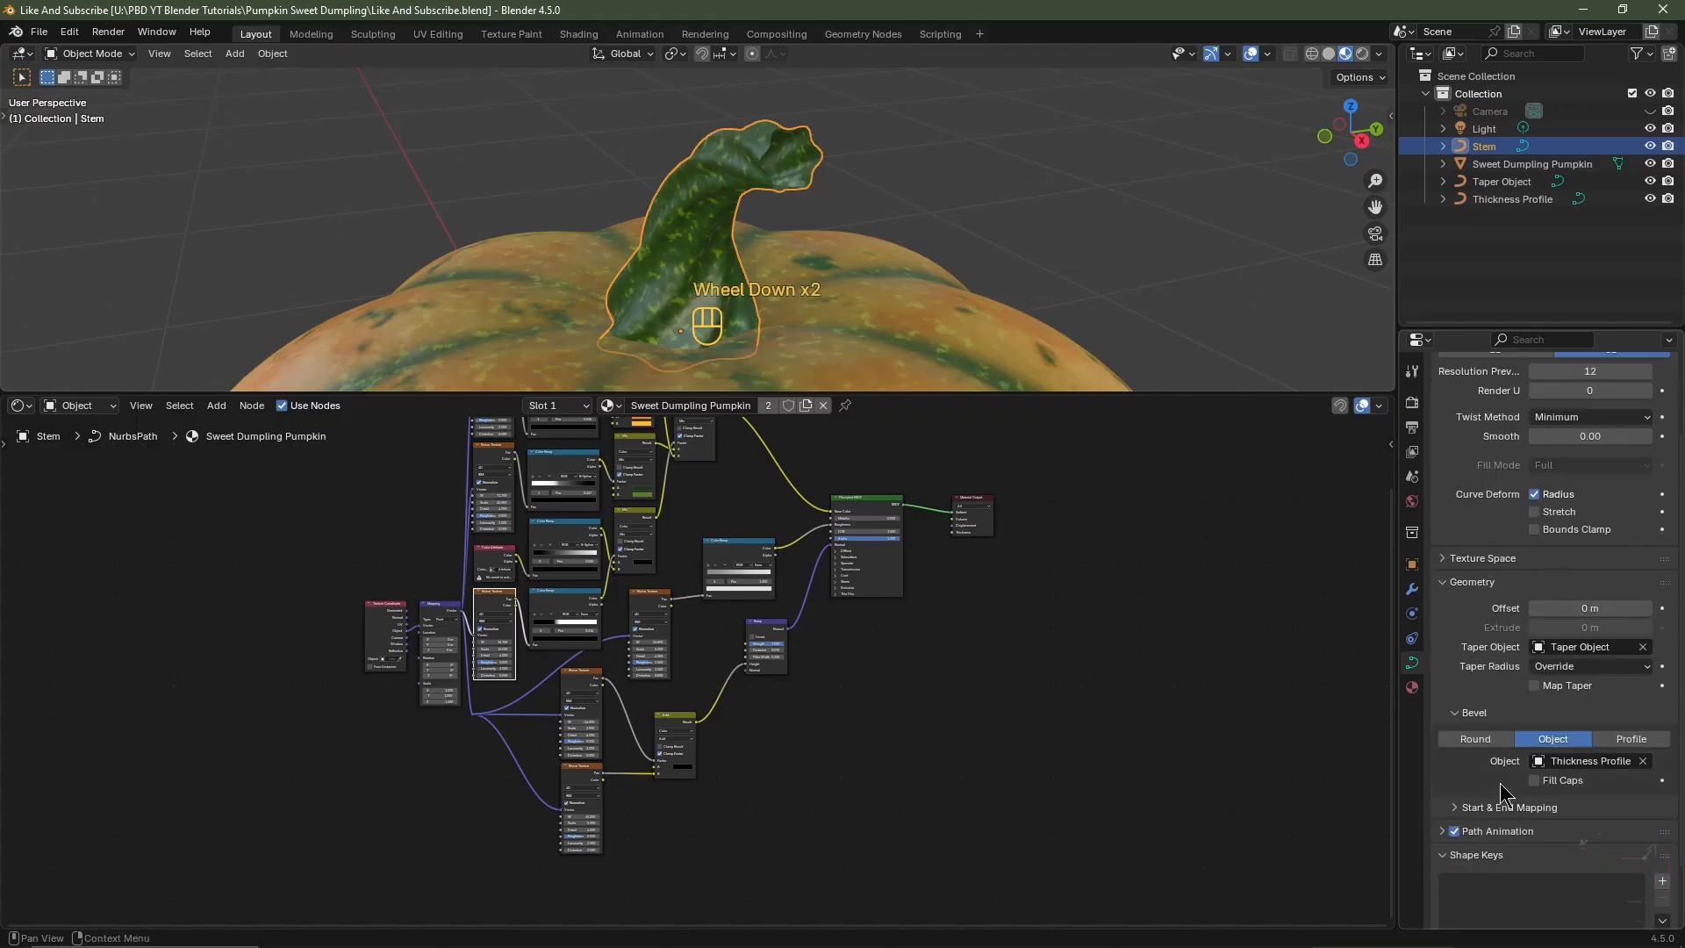
pyautogui.click(1535, 781)
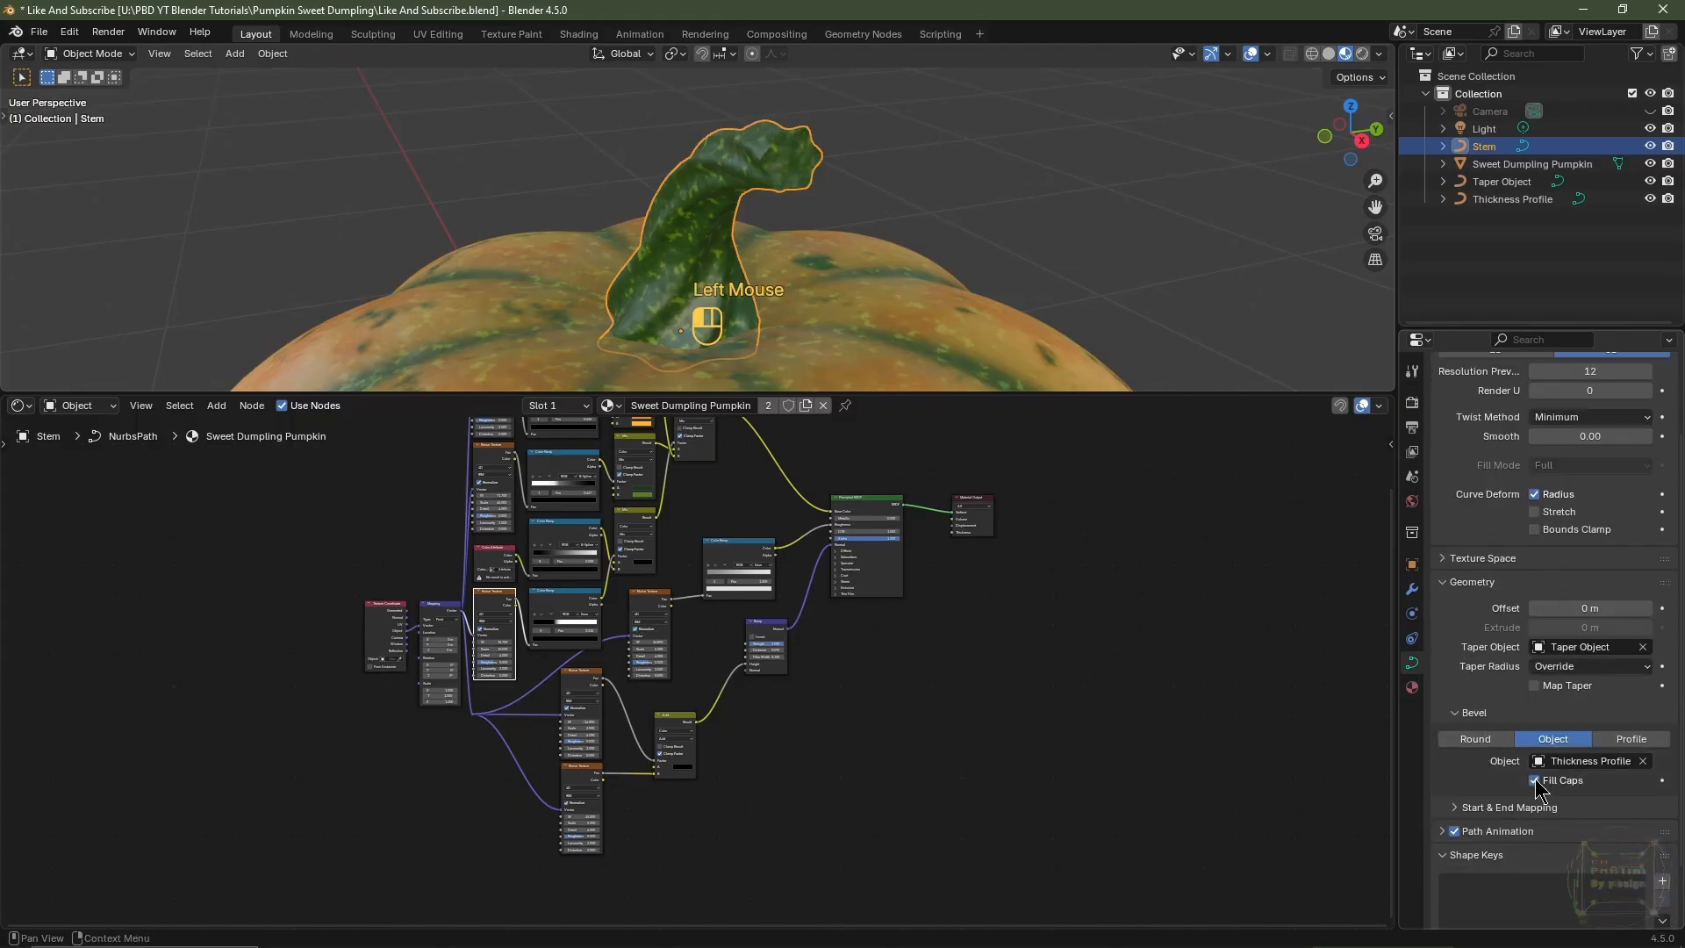
# - Make the stem's material an independent copy and name it Sweet Dumpling Pumpkin Stem
pyautogui.scroll(-3, 828, 324)
pyautogui.moveTo(790, 351); pyautogui.dragTo(709, 127, button='middle')
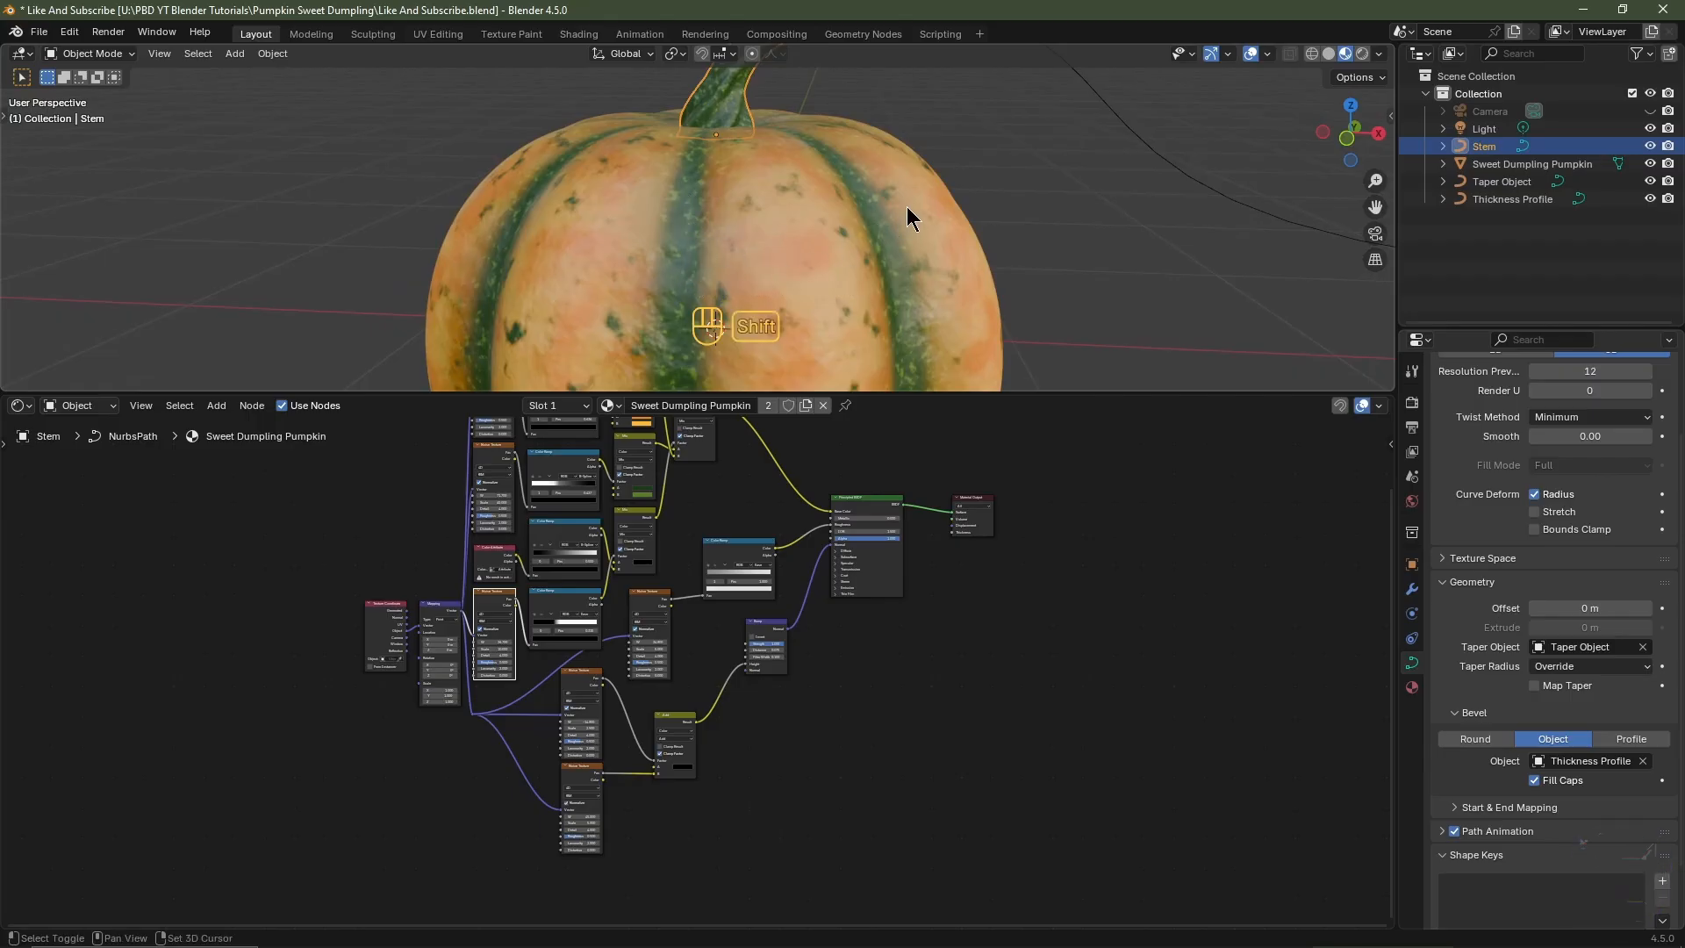
pyautogui.keyDown('shift'); pyautogui.moveTo(907, 214); pyautogui.dragTo(777, 166, button='middle'); pyautogui.keyUp('shift')
pyautogui.scroll(2, 777, 167)
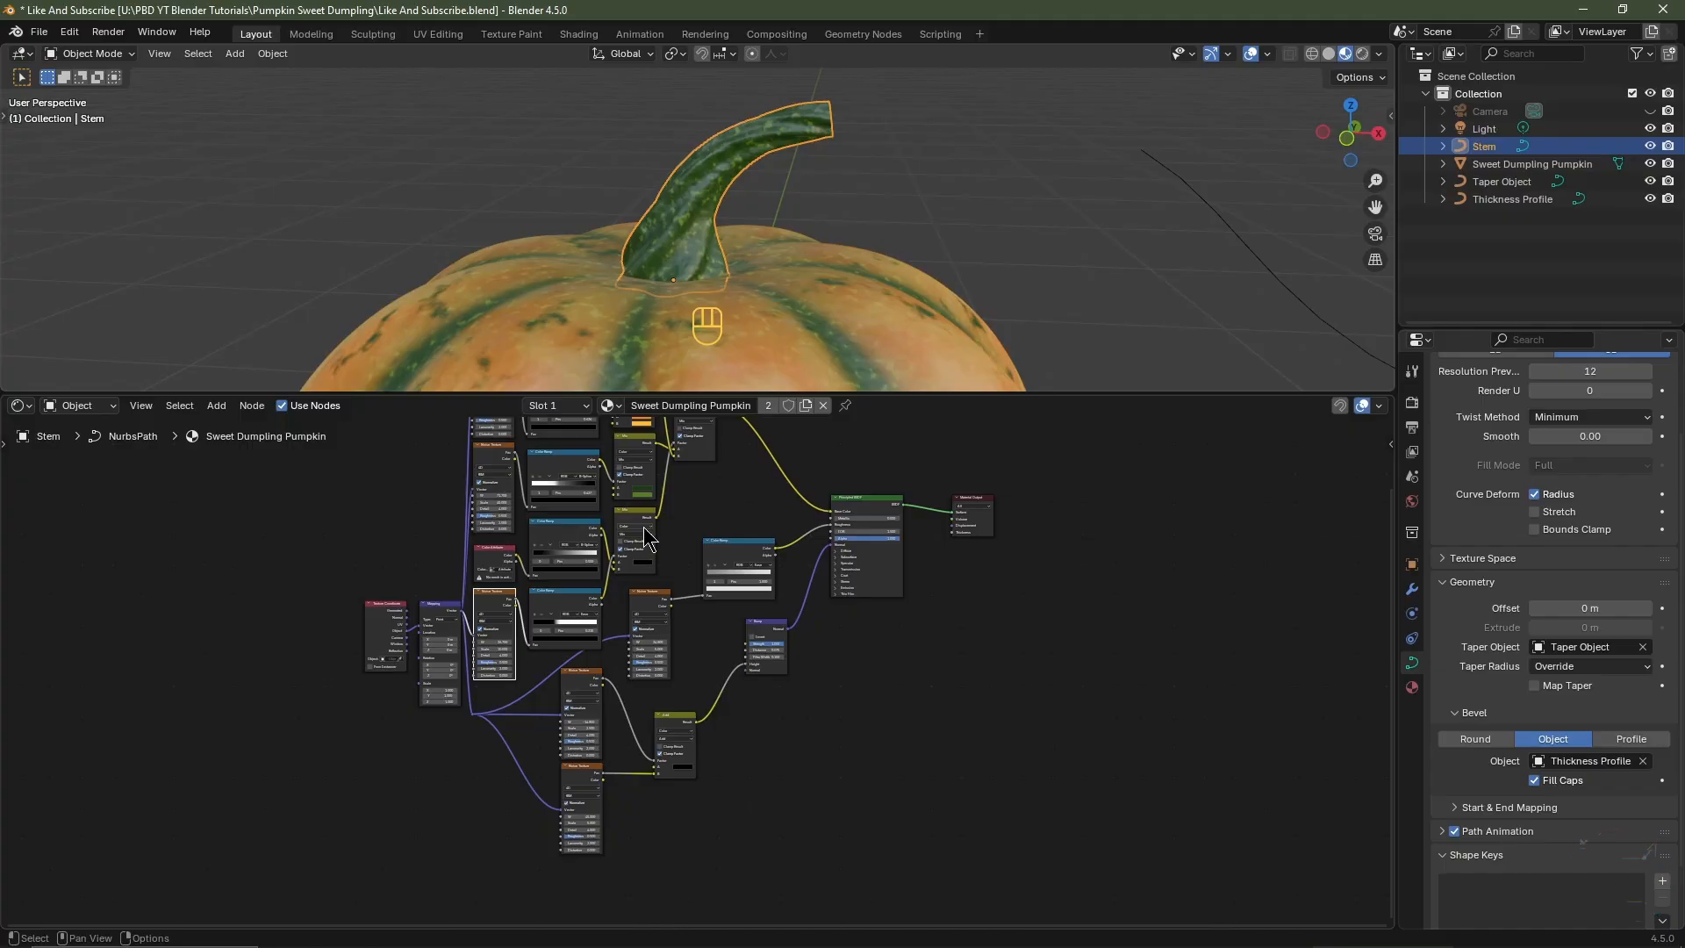
pyautogui.moveTo(645, 537); pyautogui.dragTo(706, 525, button='middle')
pyautogui.scroll(2, 612, 530)
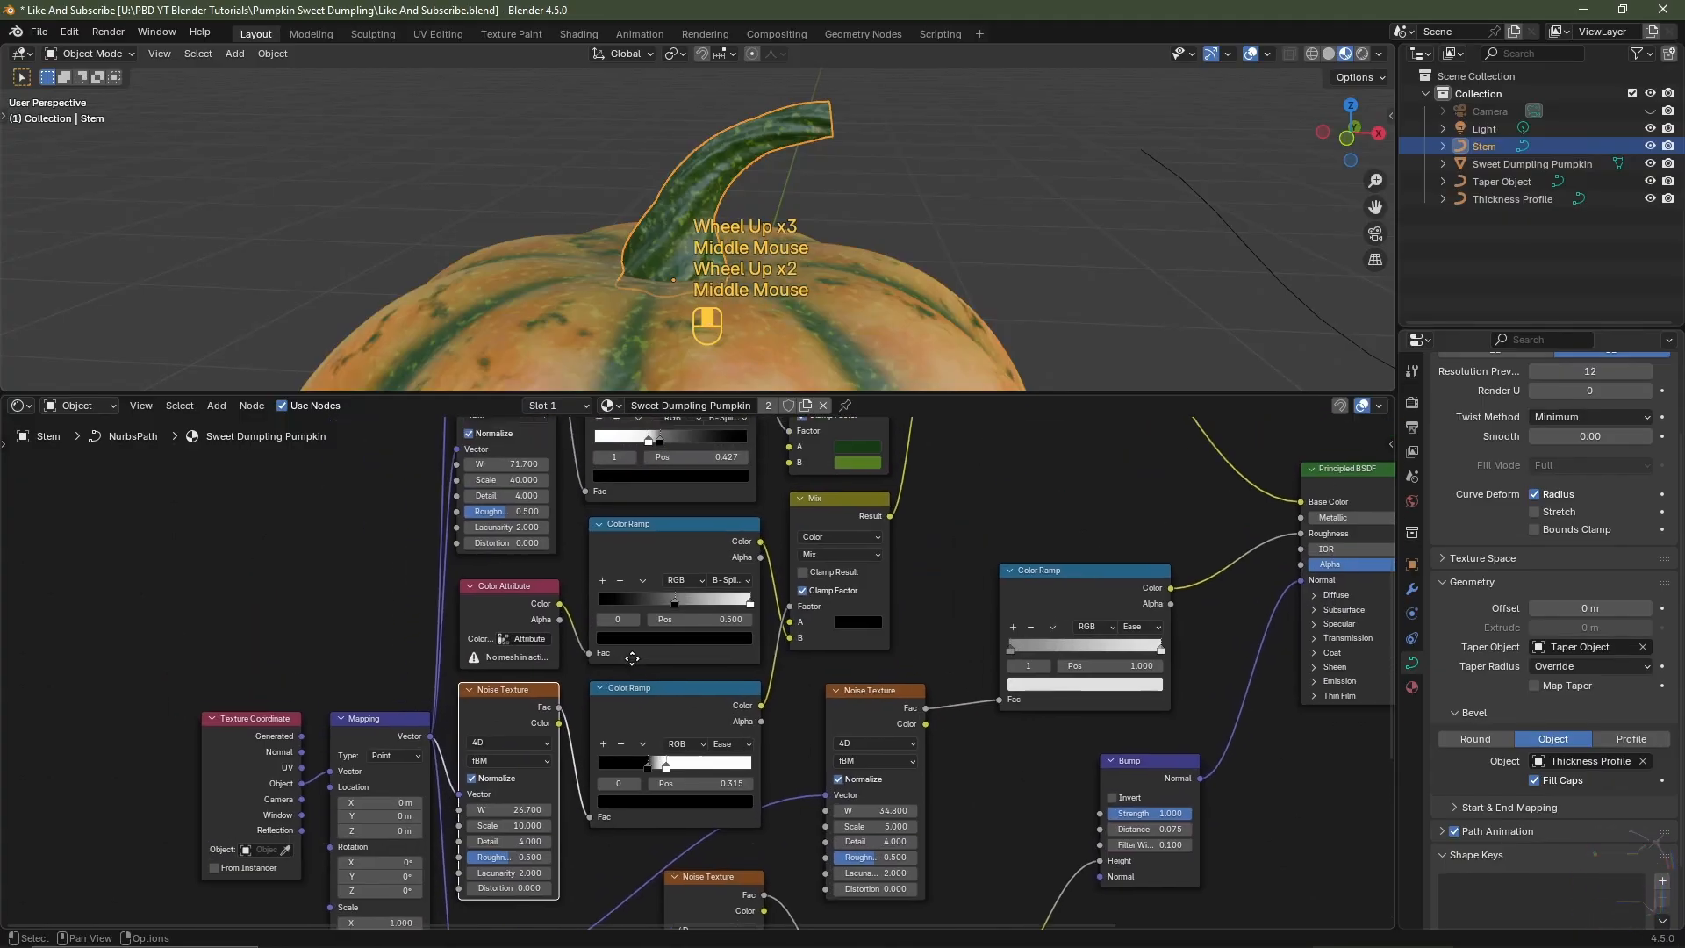
pyautogui.click(769, 406)
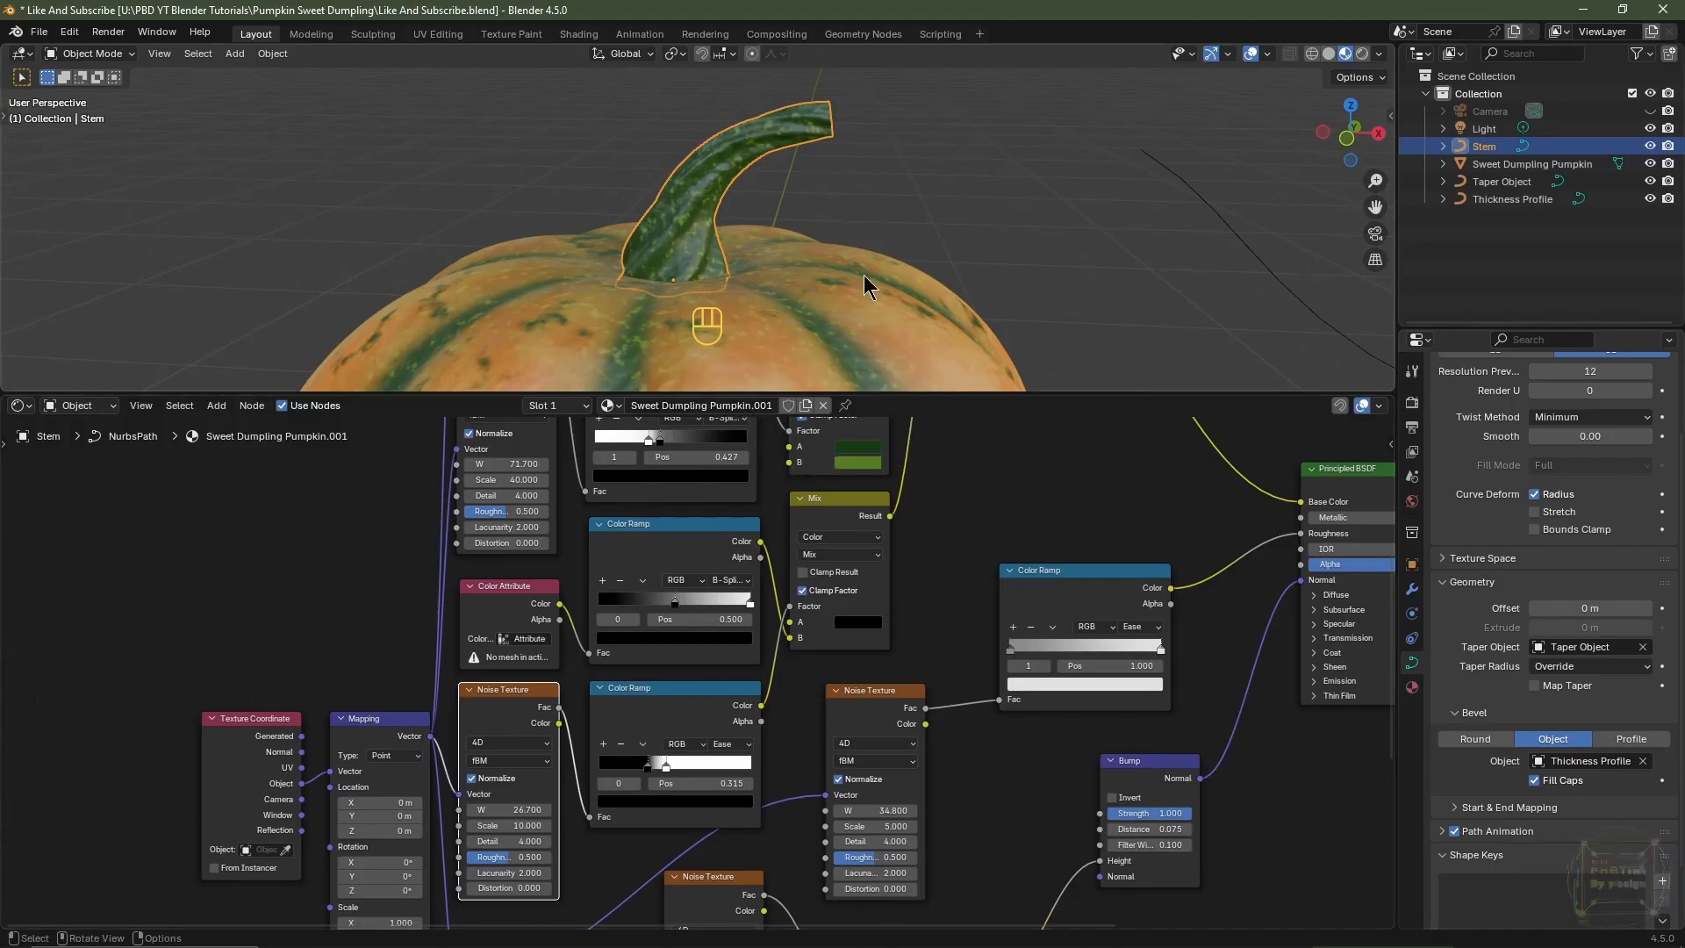
pyautogui.click(711, 405)
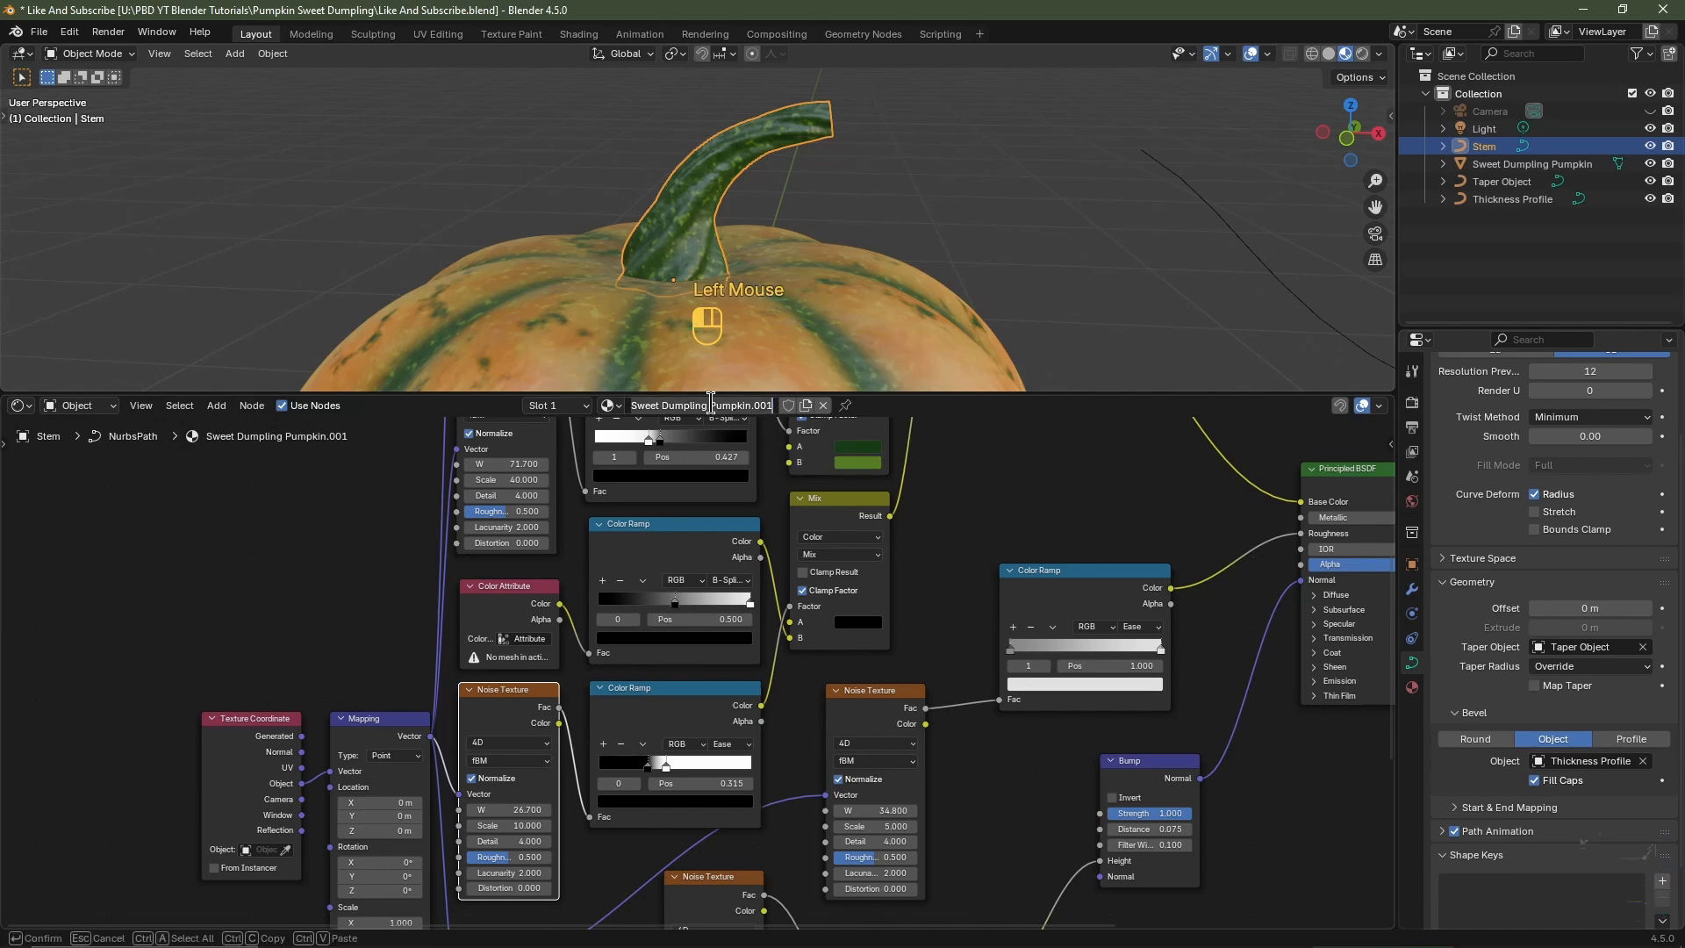
pyautogui.press('BackSpace')
pyautogui.press('BackSpace')
pyautogui.press('BackSpace')
pyautogui.press('BackSpace')
pyautogui.write('Stem')
pyautogui.press('Return')
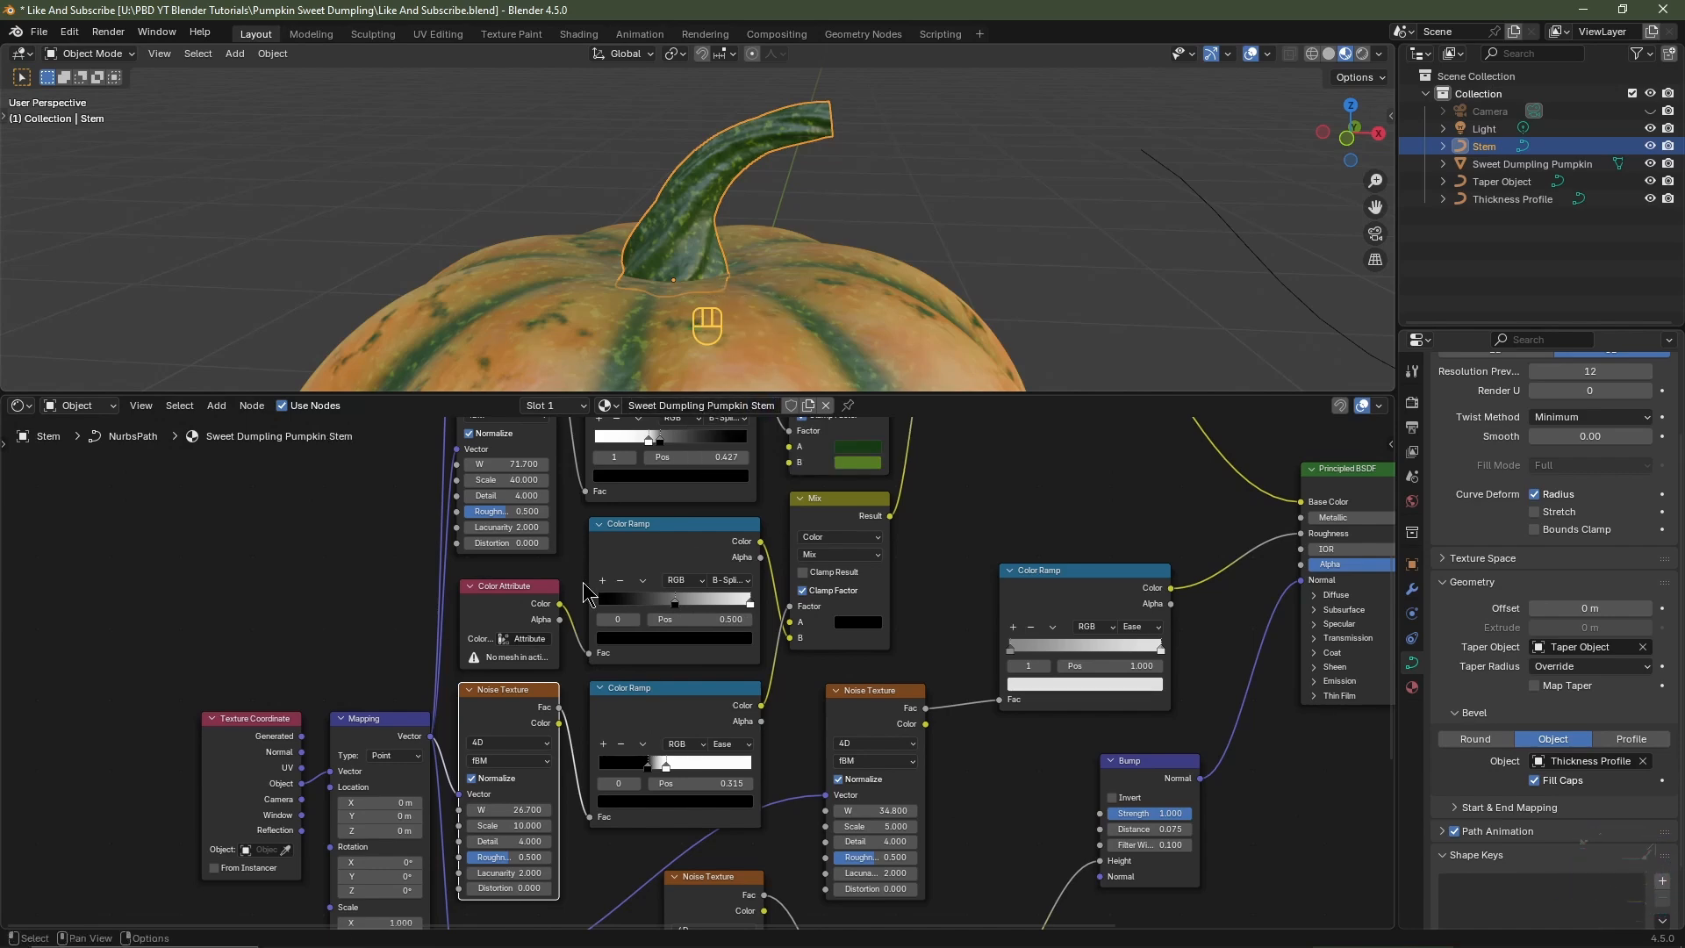
# - Replace the Color Attribute node with a Geometry node and connect its Pointiness output to the Fac input of the B-Spline Color Ramp
pyautogui.scroll(2, 582, 583)
pyautogui.scroll(2, 463, 576)
pyautogui.click(441, 571)
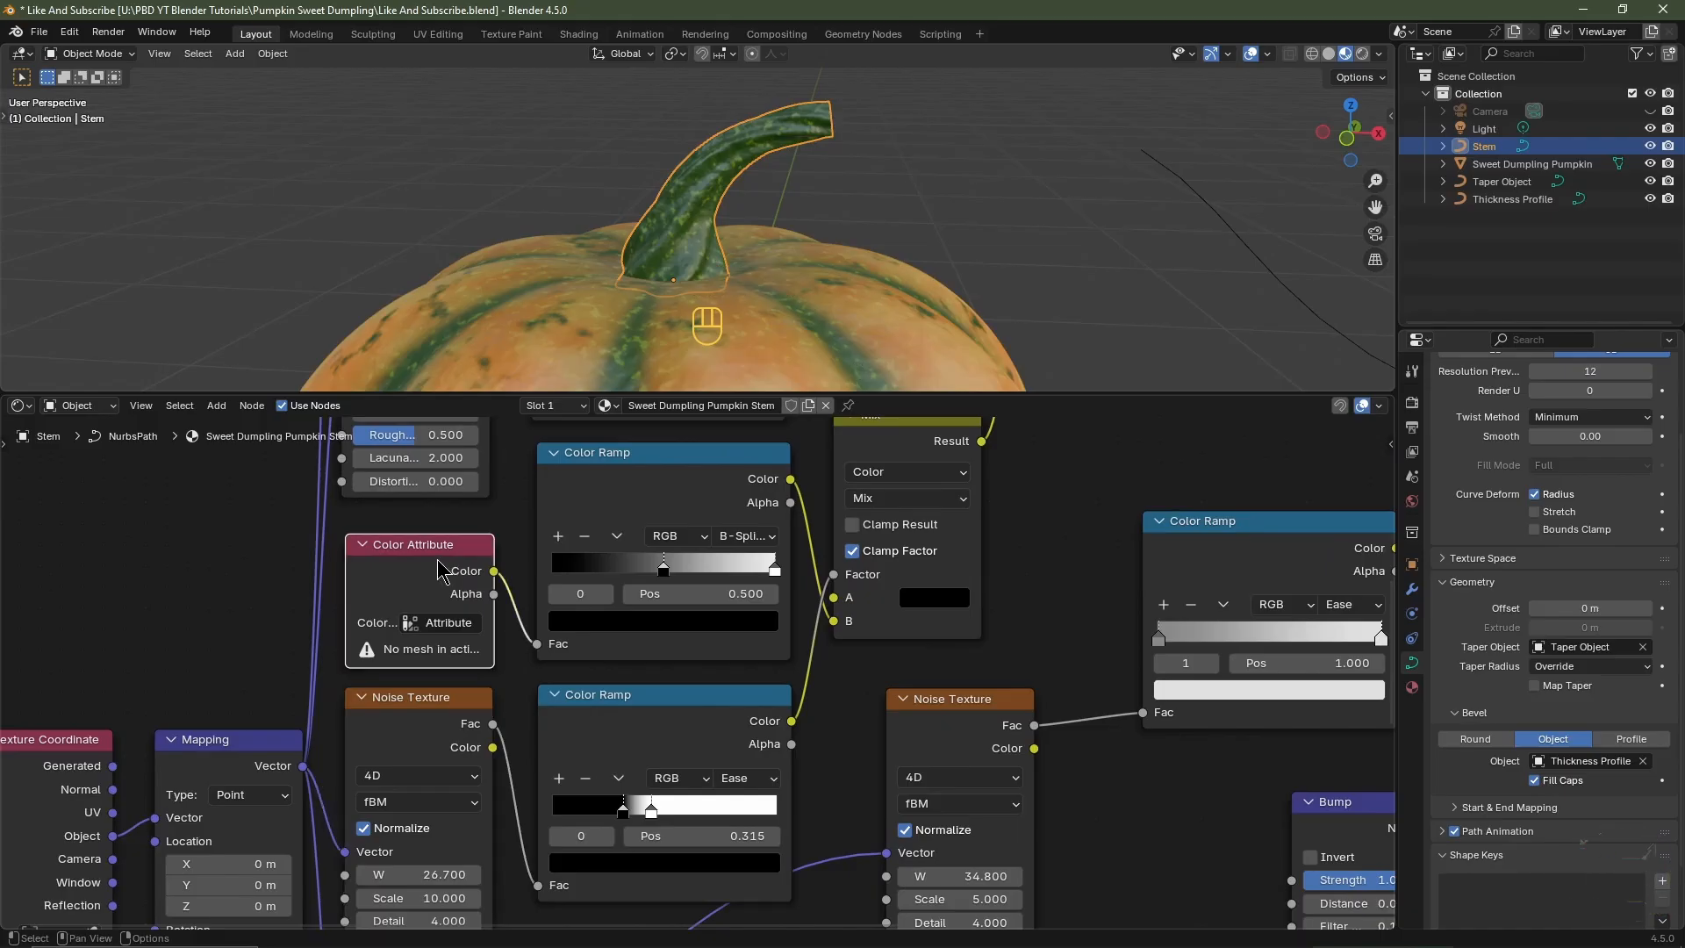
pyautogui.press('x')
pyautogui.hotkey('shift', 'a')
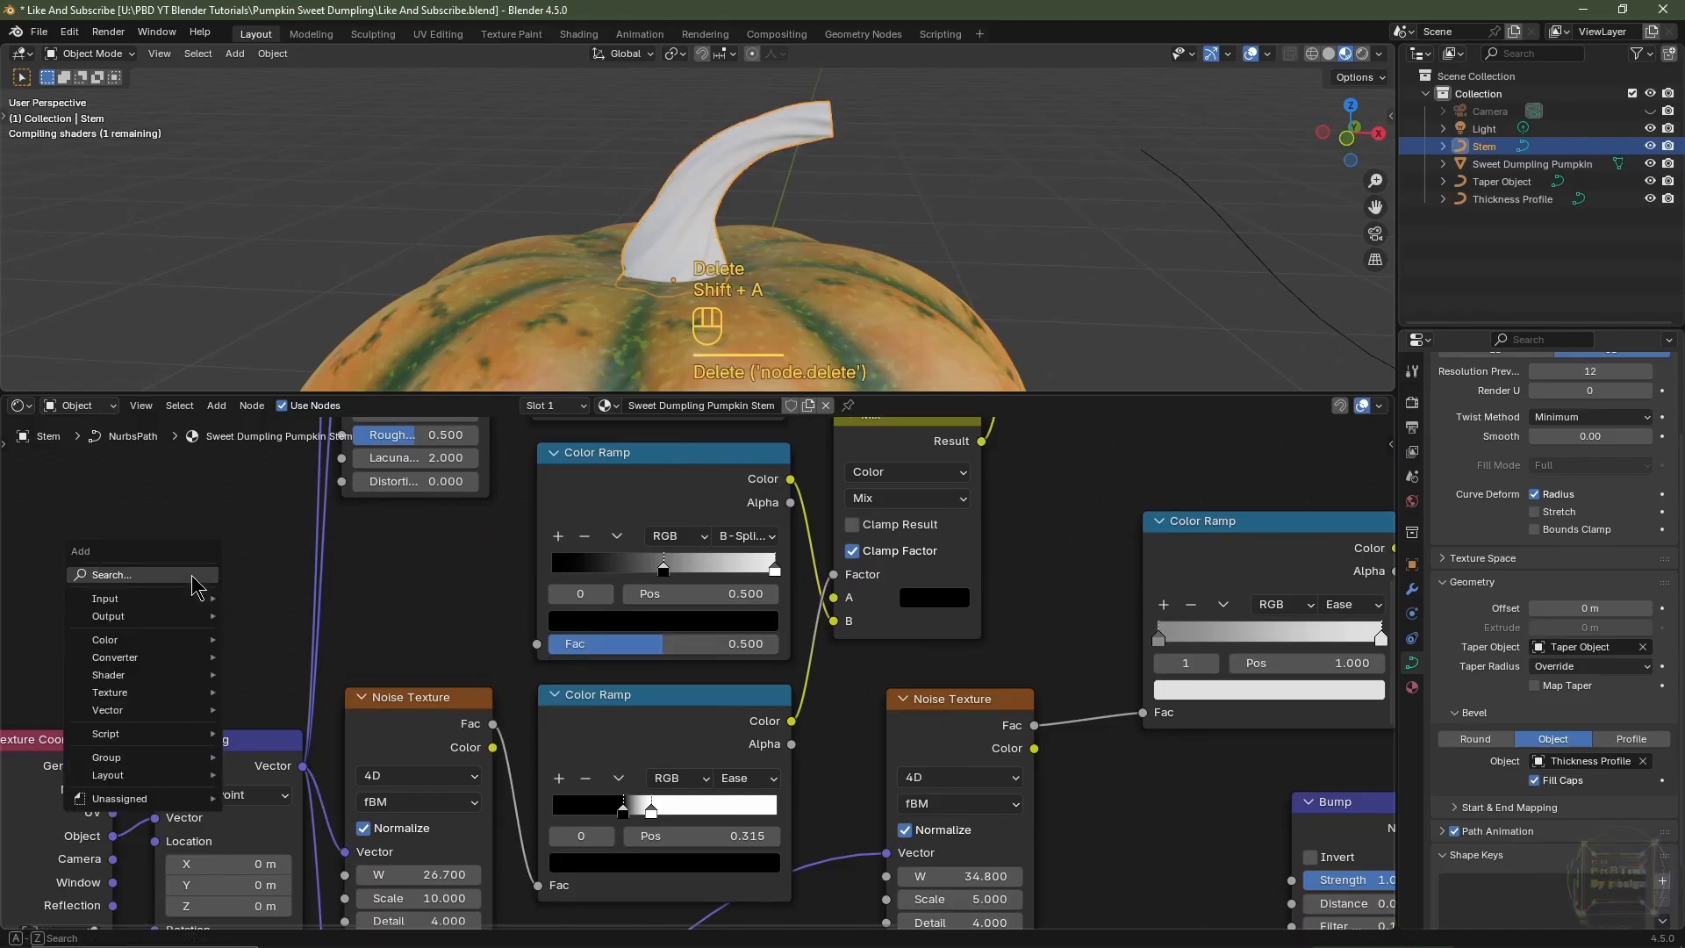
pyautogui.moveTo(188, 600)
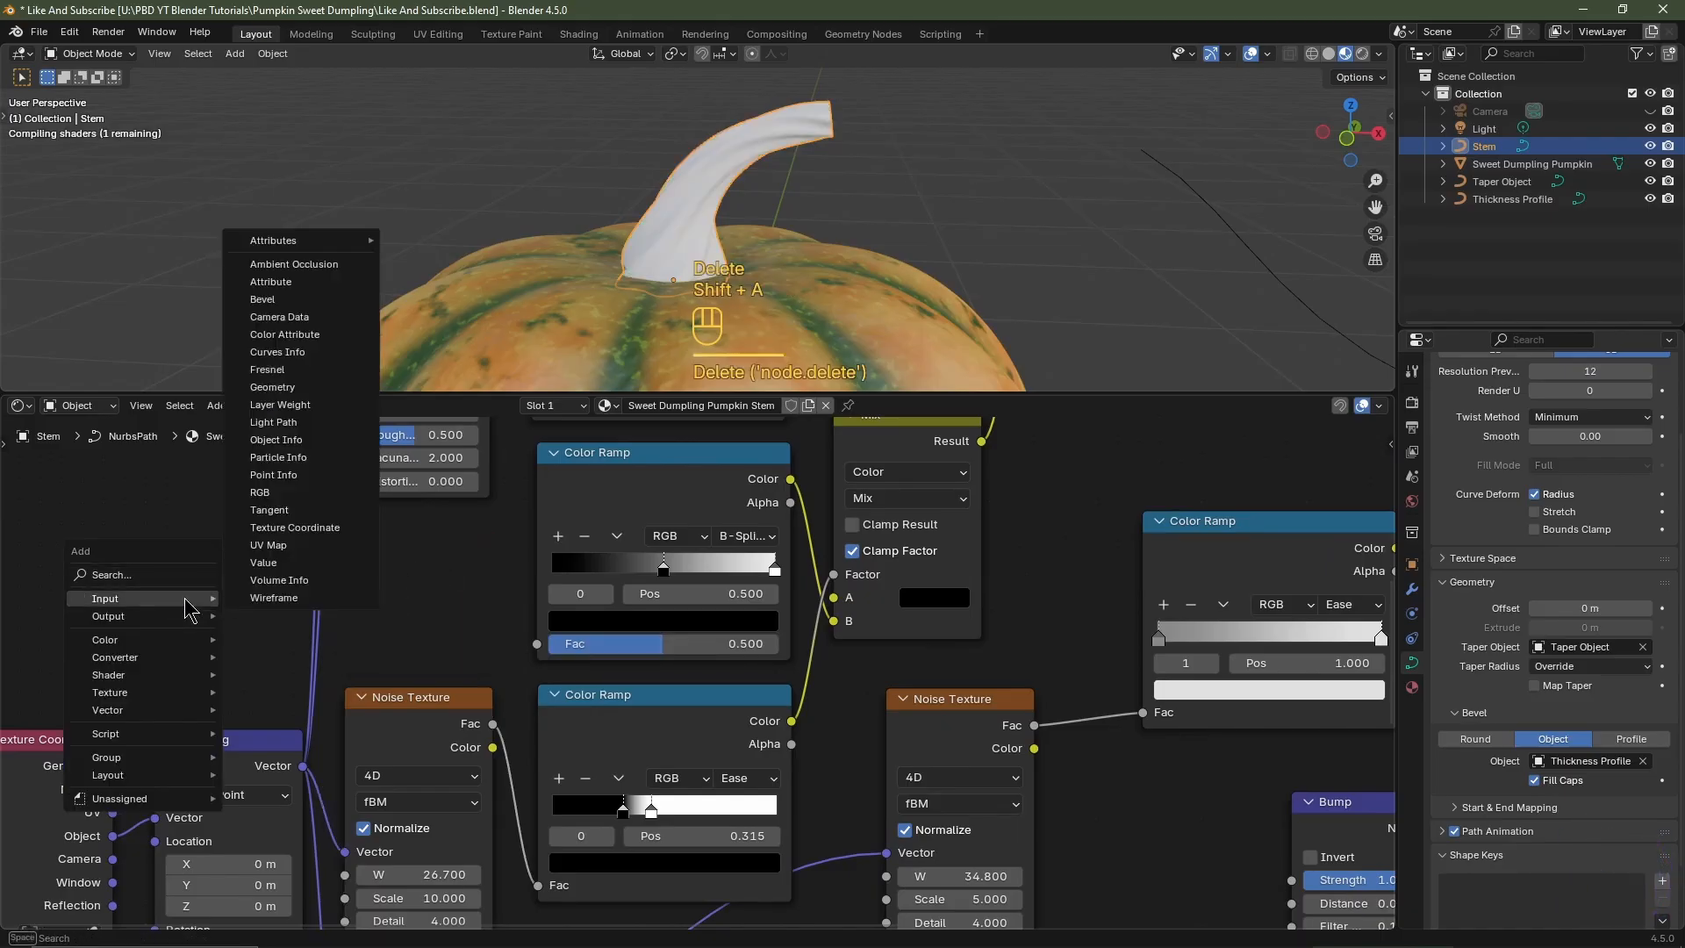
pyautogui.click(321, 392)
pyautogui.click(122, 440)
pyautogui.scroll(-2, 311, 520)
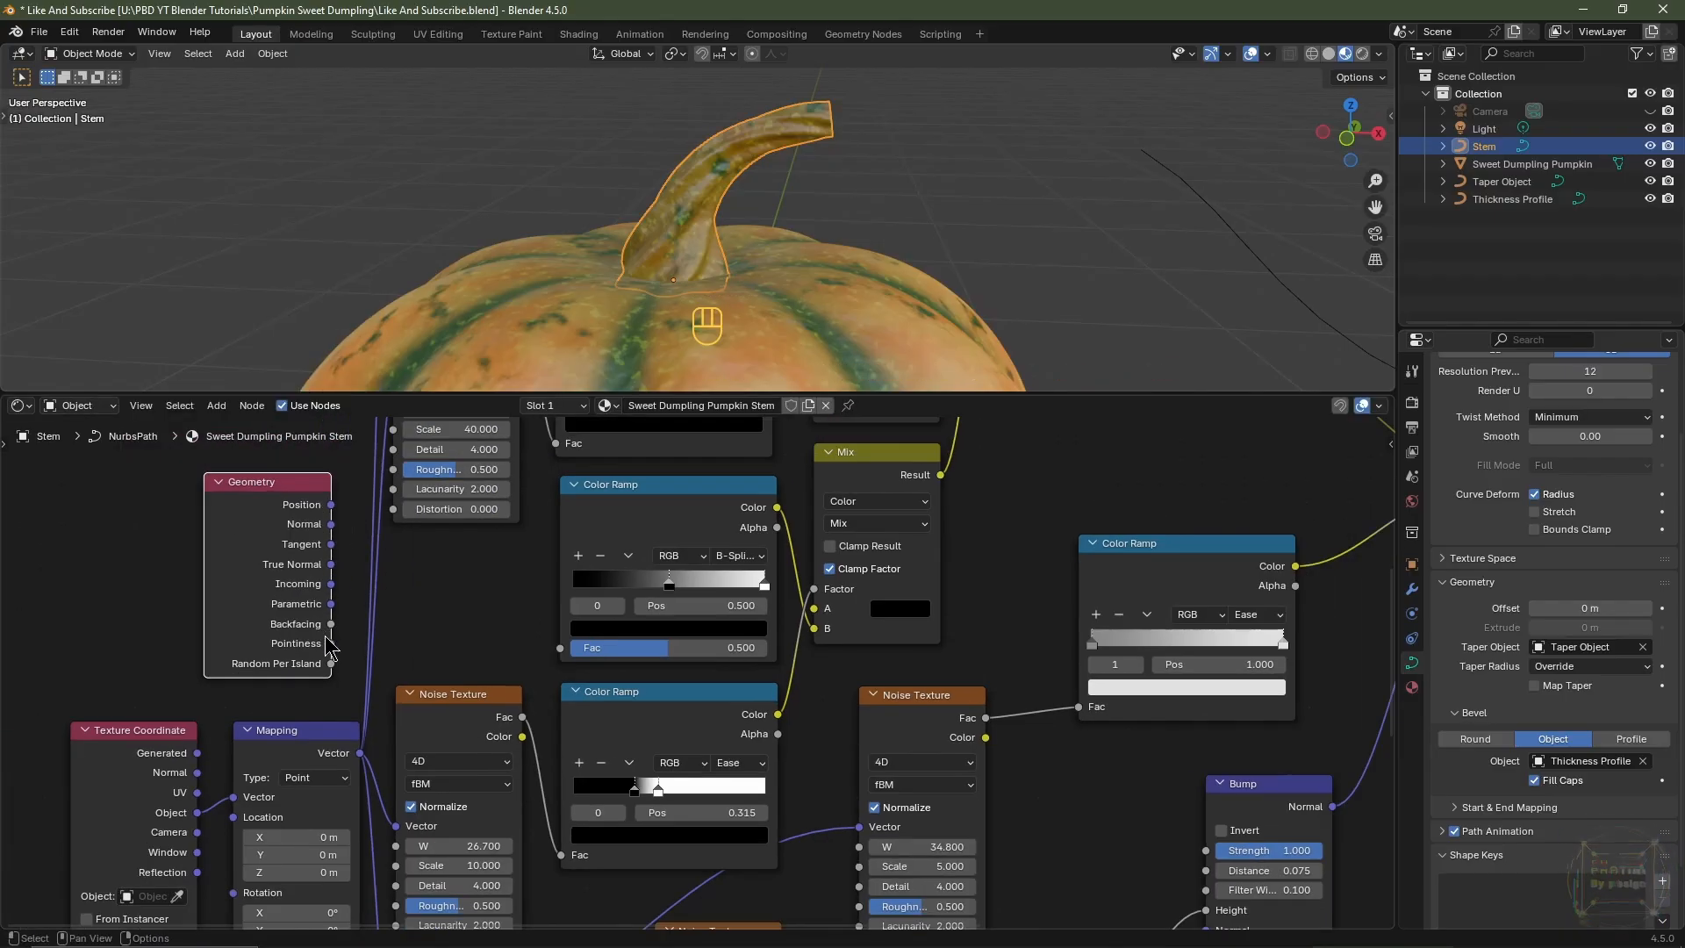
pyautogui.moveTo(331, 643); pyautogui.dragTo(559, 656)
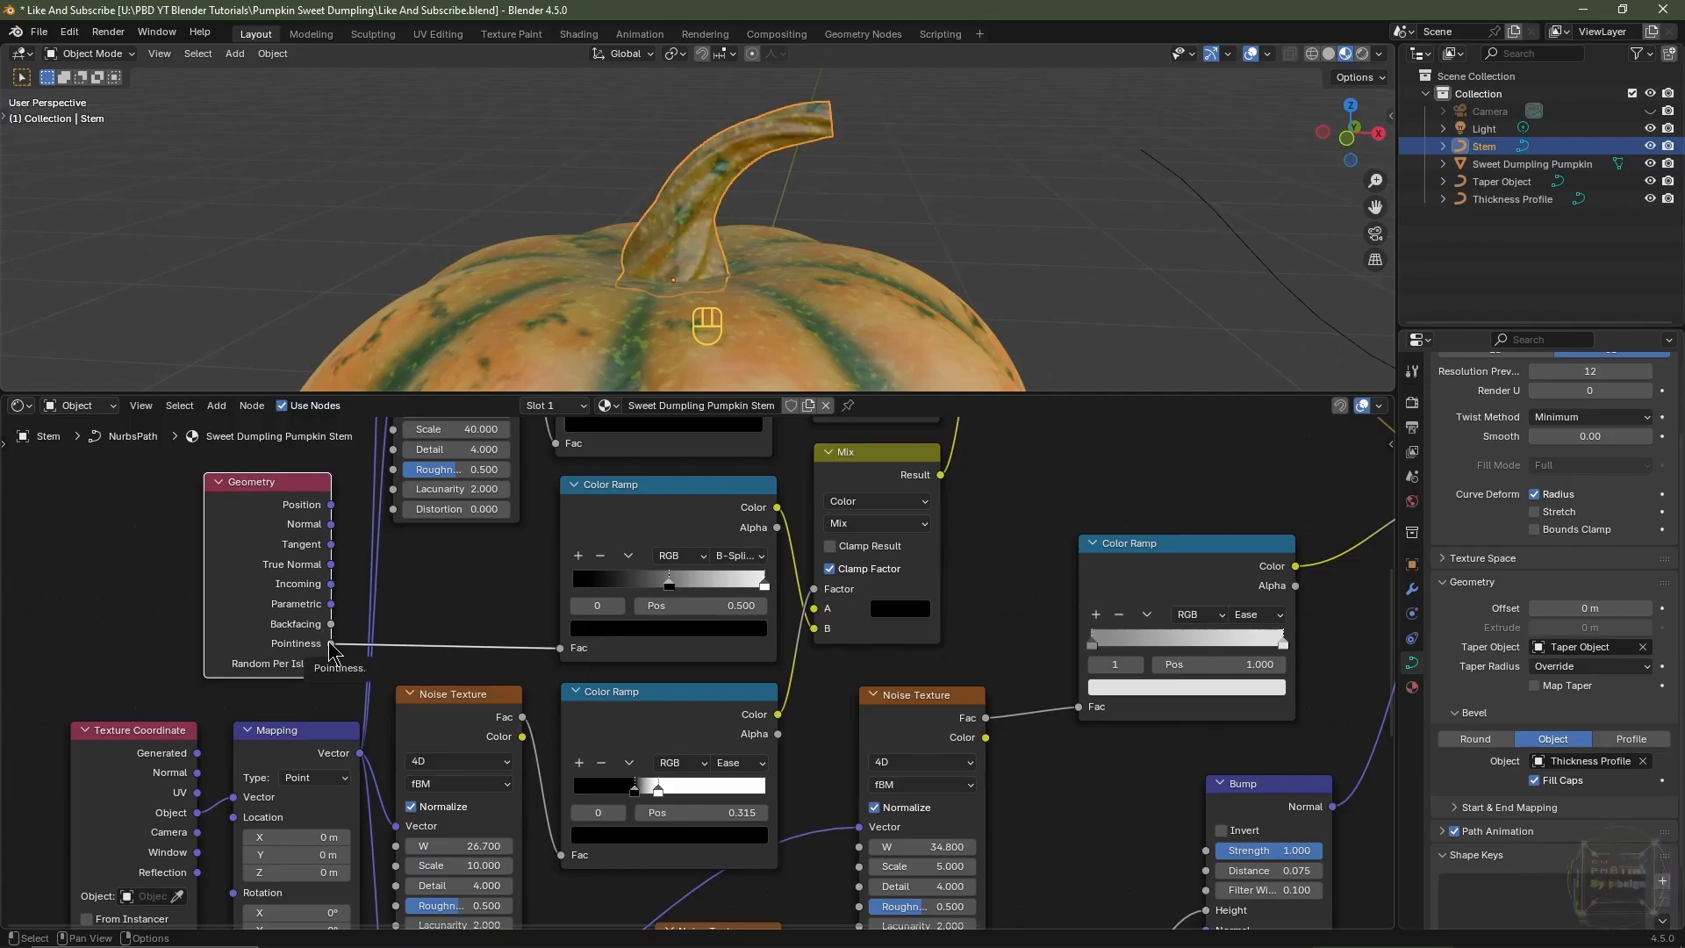
# - Set the render engine to Cycles with GPU Compute as the device
pyautogui.click(1411, 402)
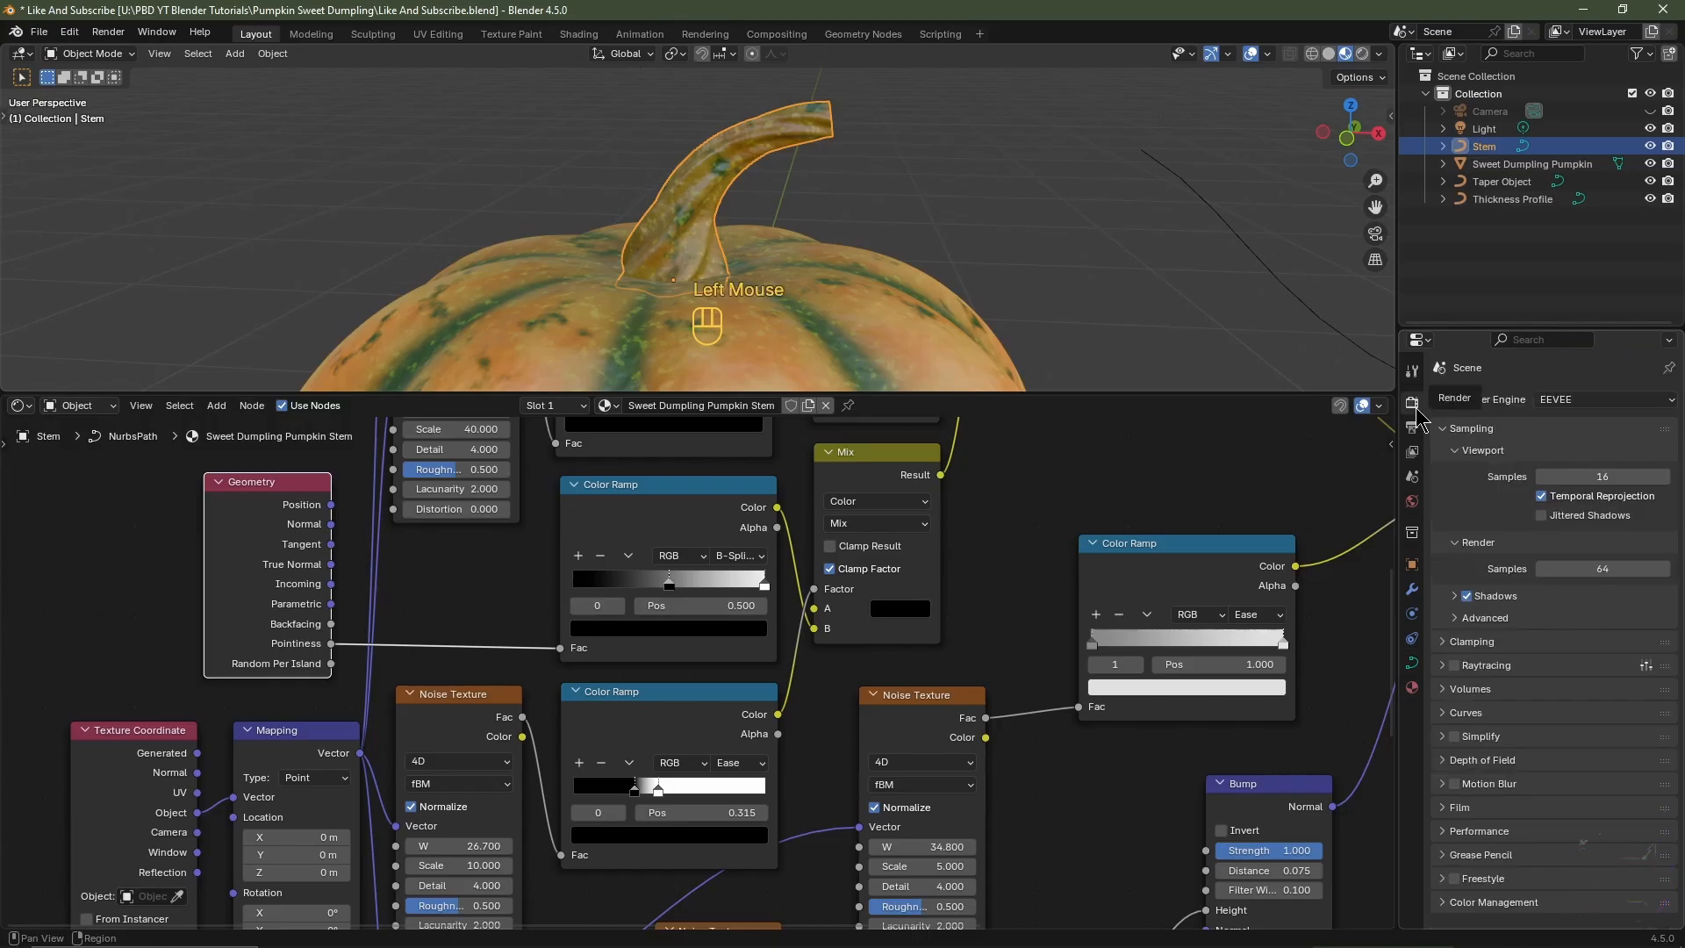
pyautogui.click(1573, 402)
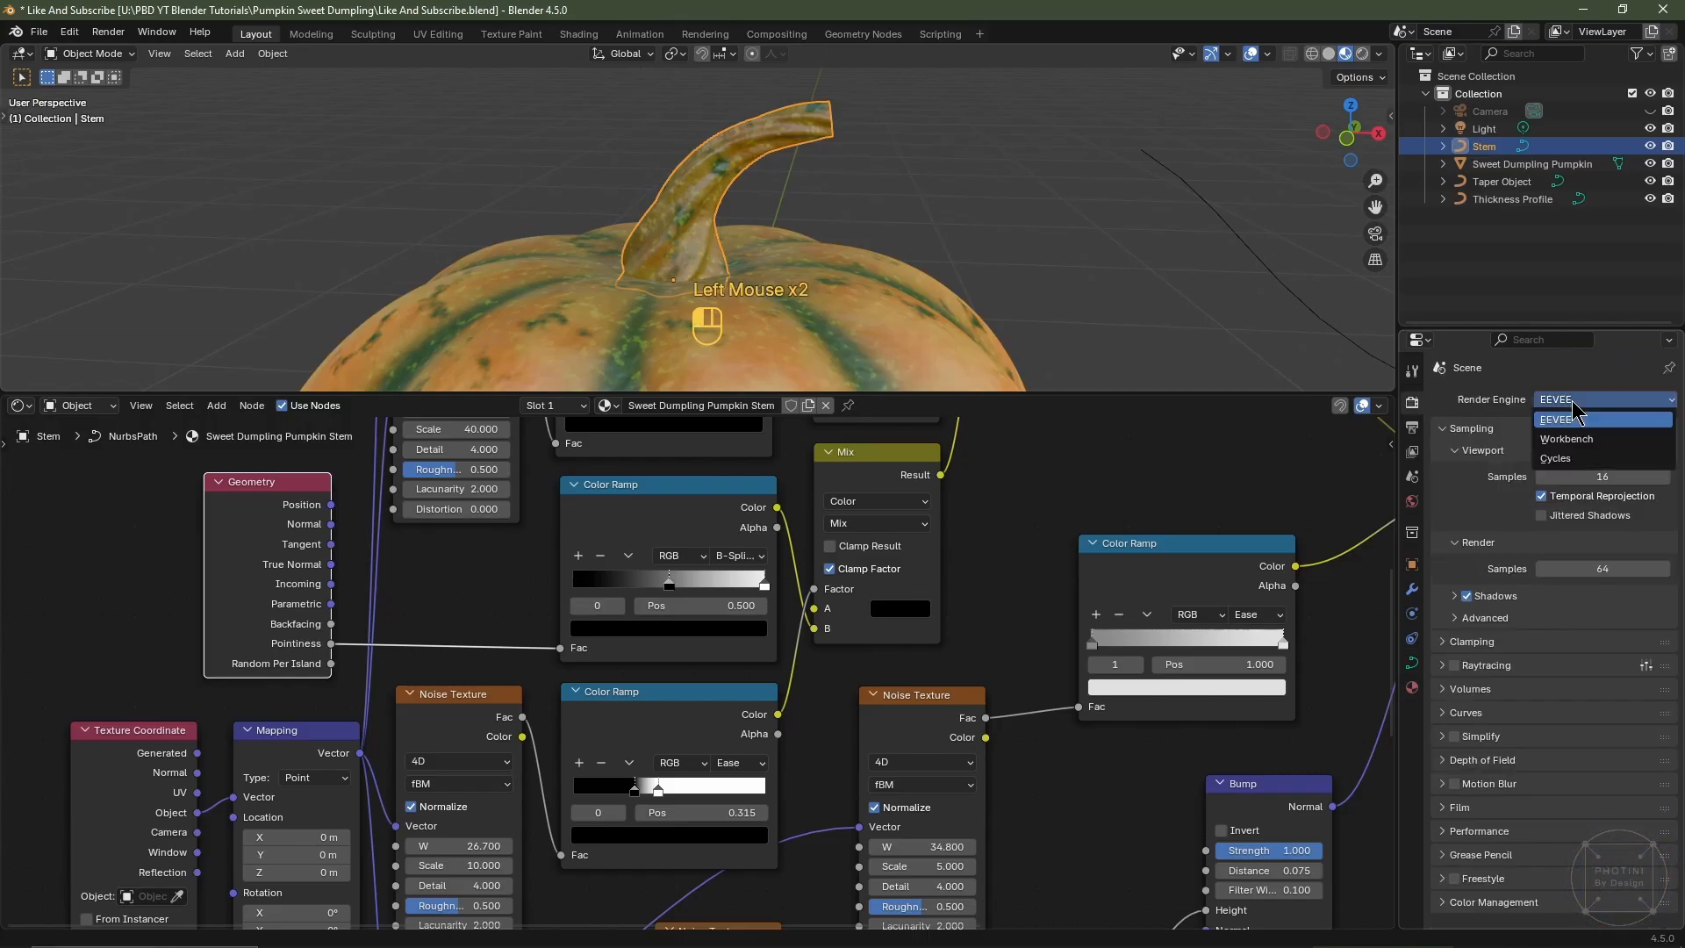
pyautogui.click(1567, 458)
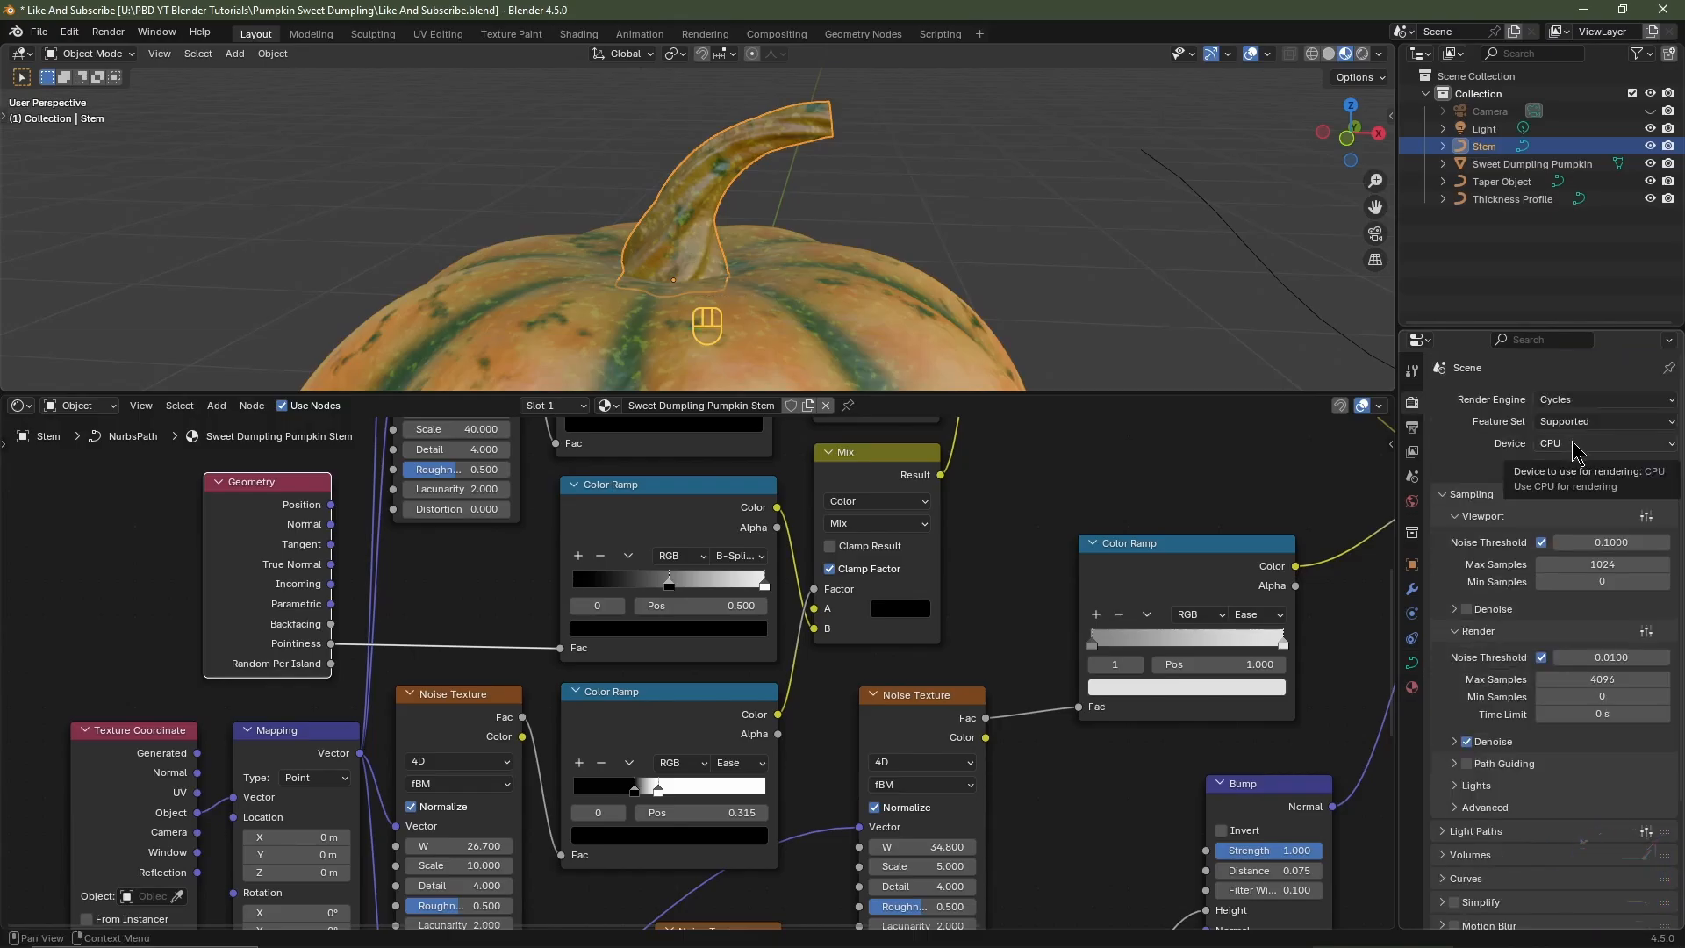
pyautogui.click(1576, 446)
pyautogui.click(1571, 483)
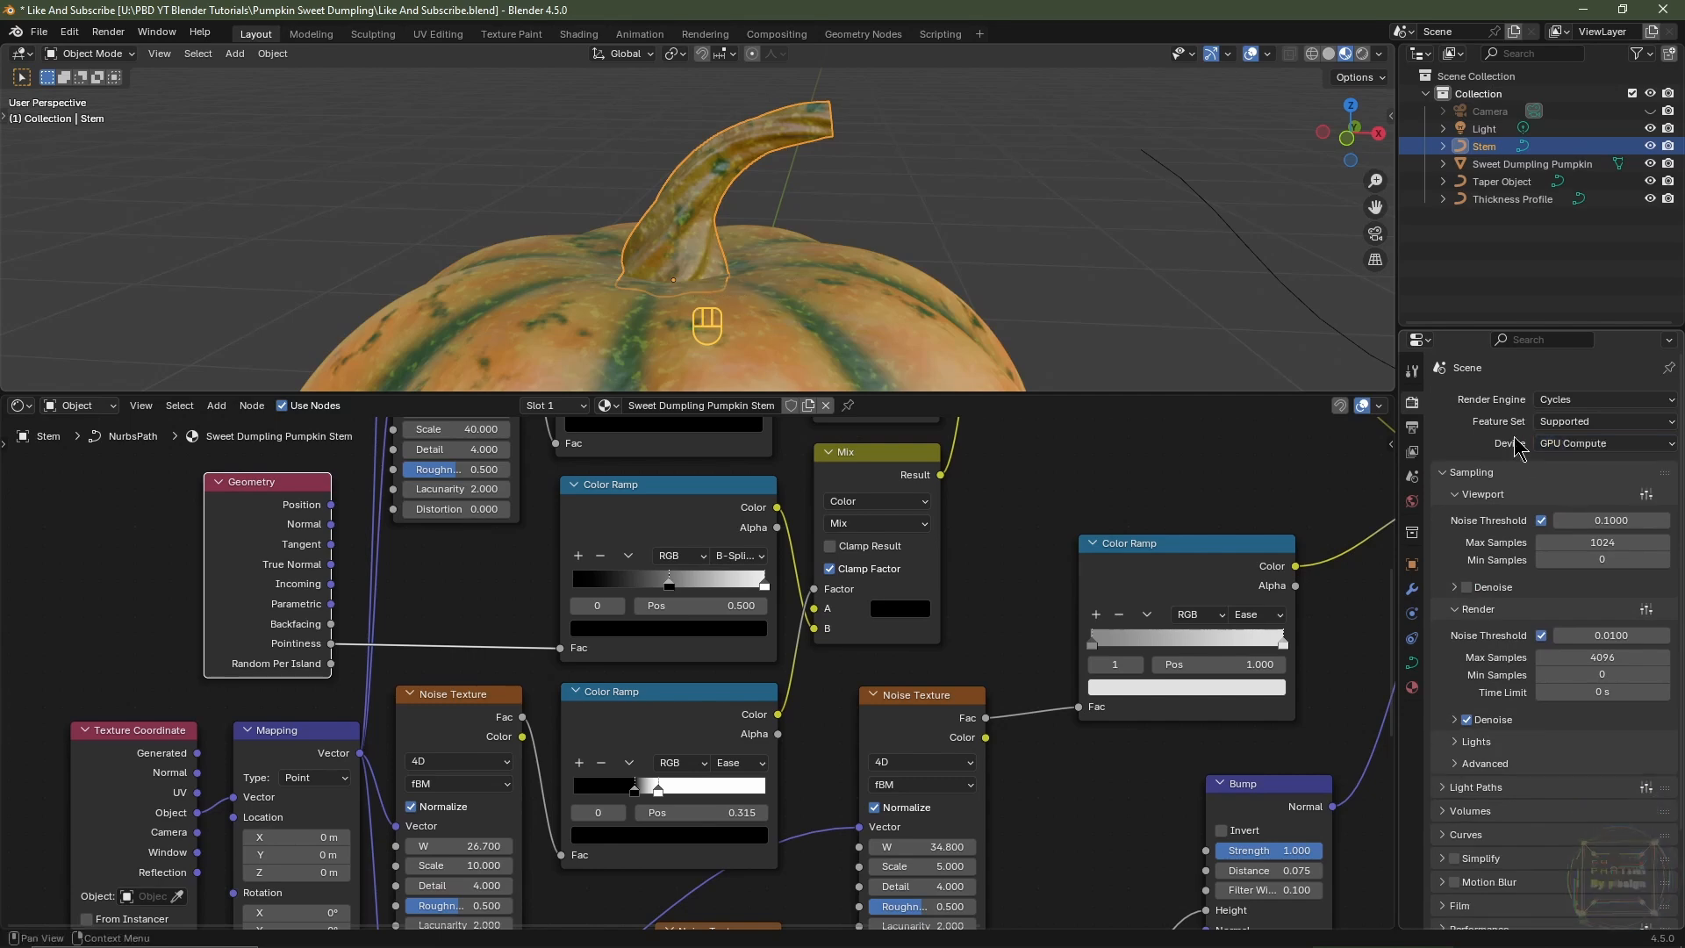
# - Switch the viewport to rendered shading and disable its Scene Lights and Scene World lighting
pyautogui.click(1363, 53)
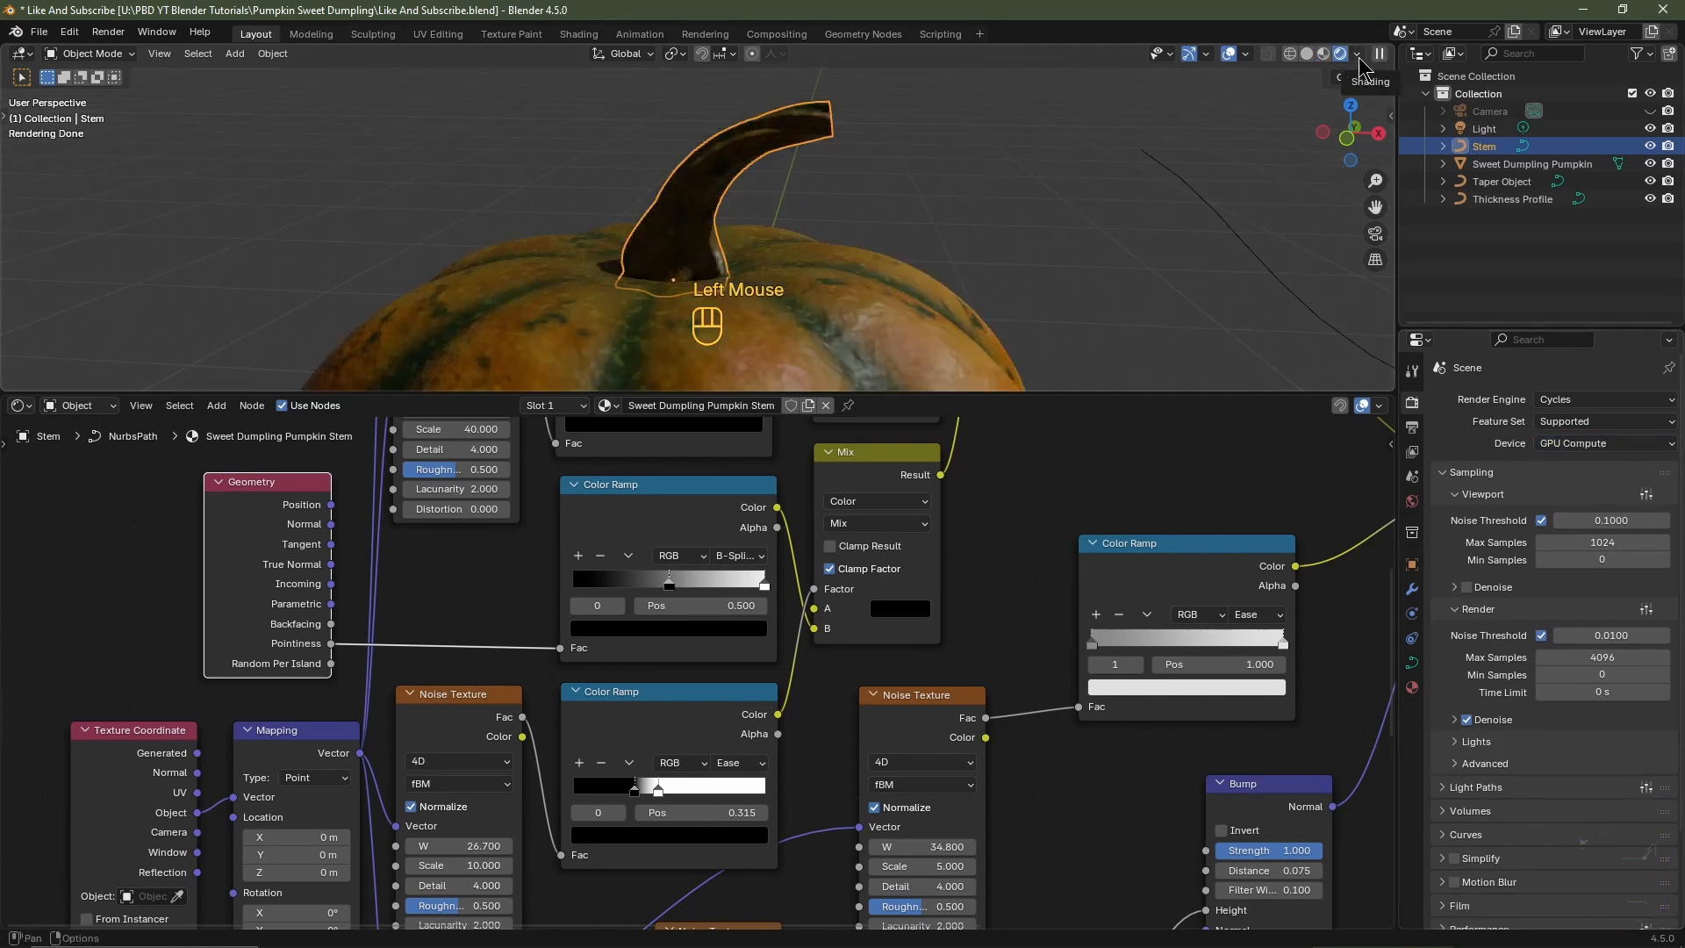
pyautogui.click(1357, 54)
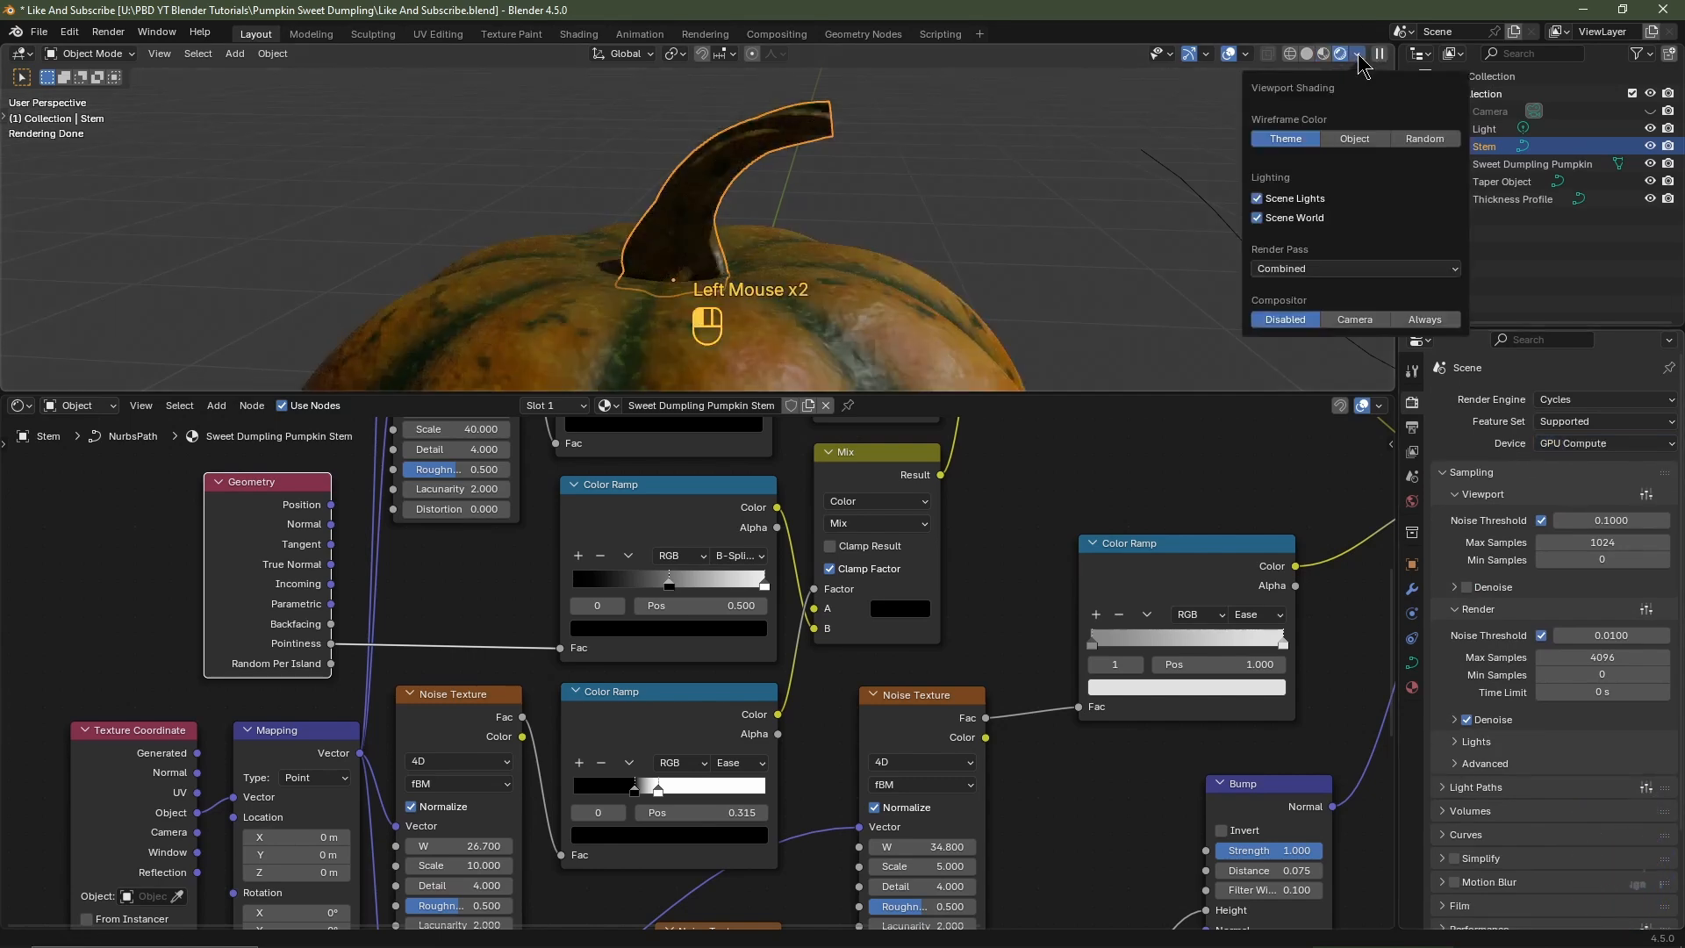
pyautogui.click(1257, 198)
pyautogui.click(1257, 218)
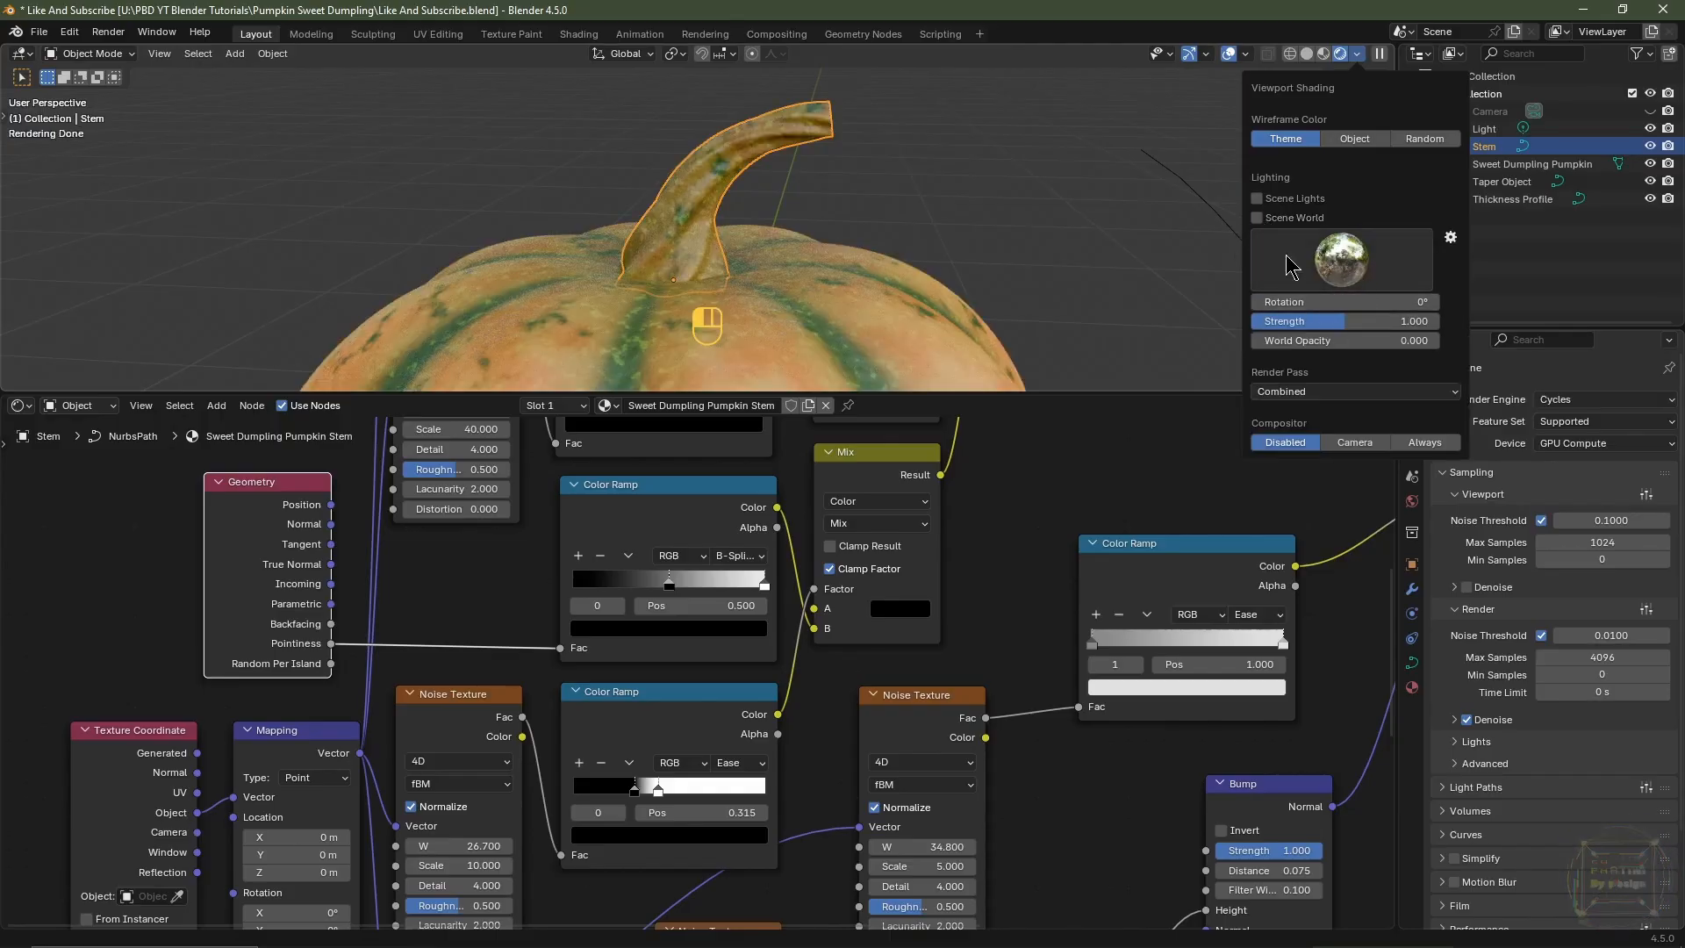
# - Set the Pointiness Color Ramp to Ease interpolation and tighten its stops, with white at about 0.56 and black at about 0.49
pyautogui.click(675, 514)
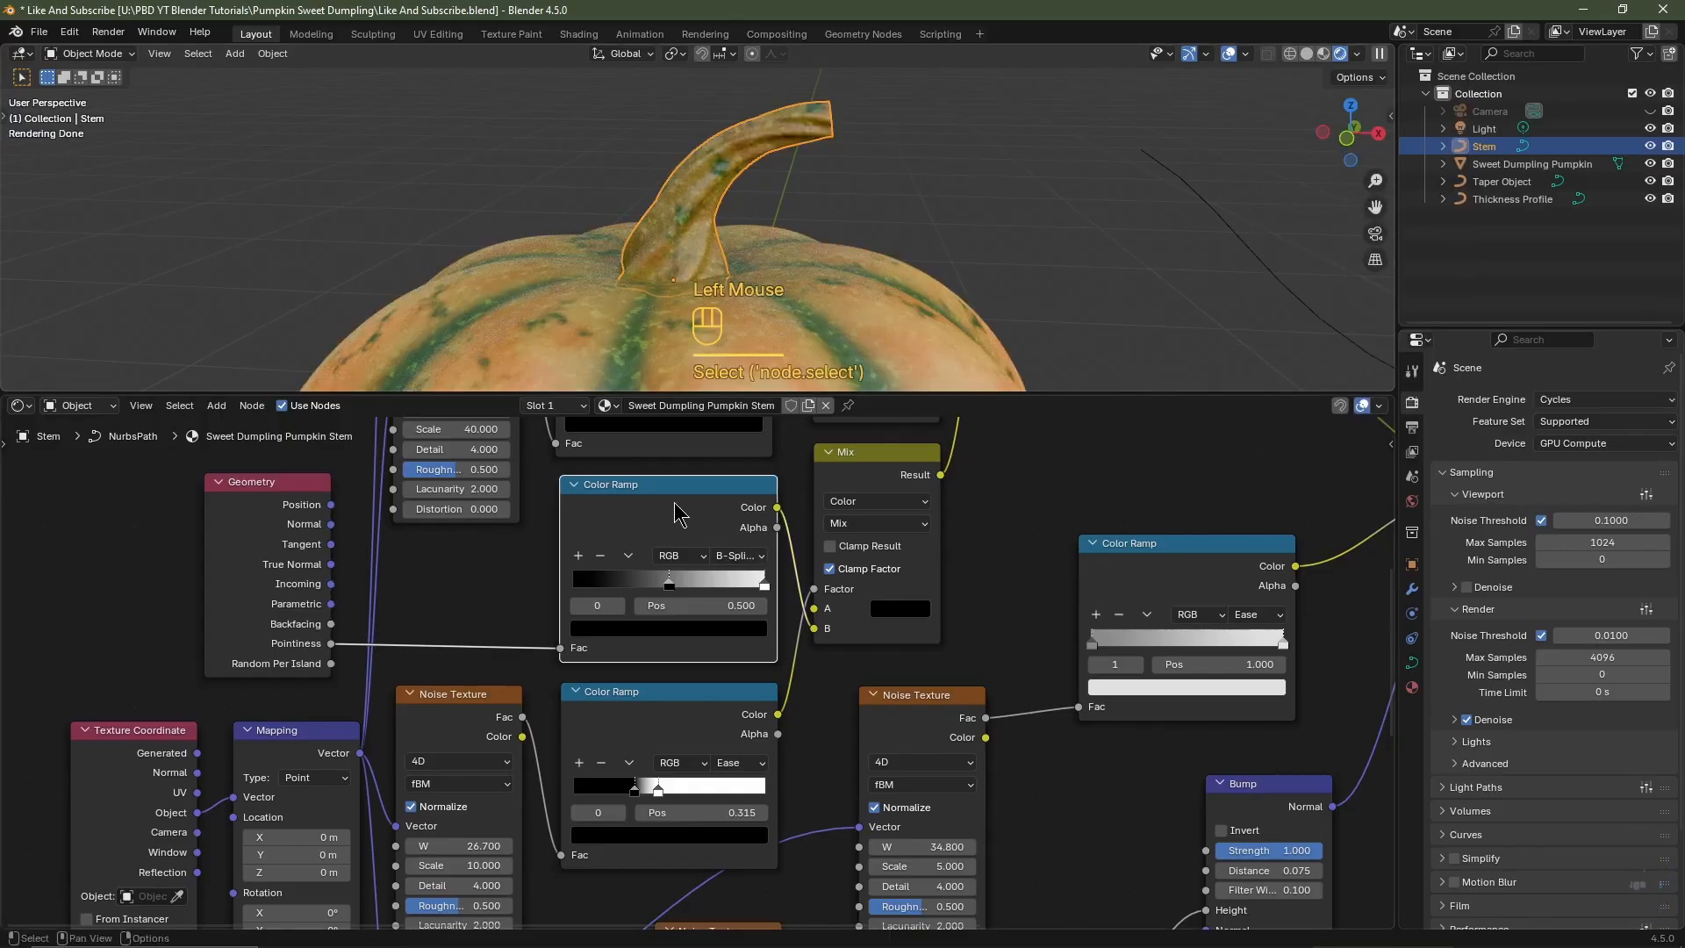
pyautogui.click(739, 557)
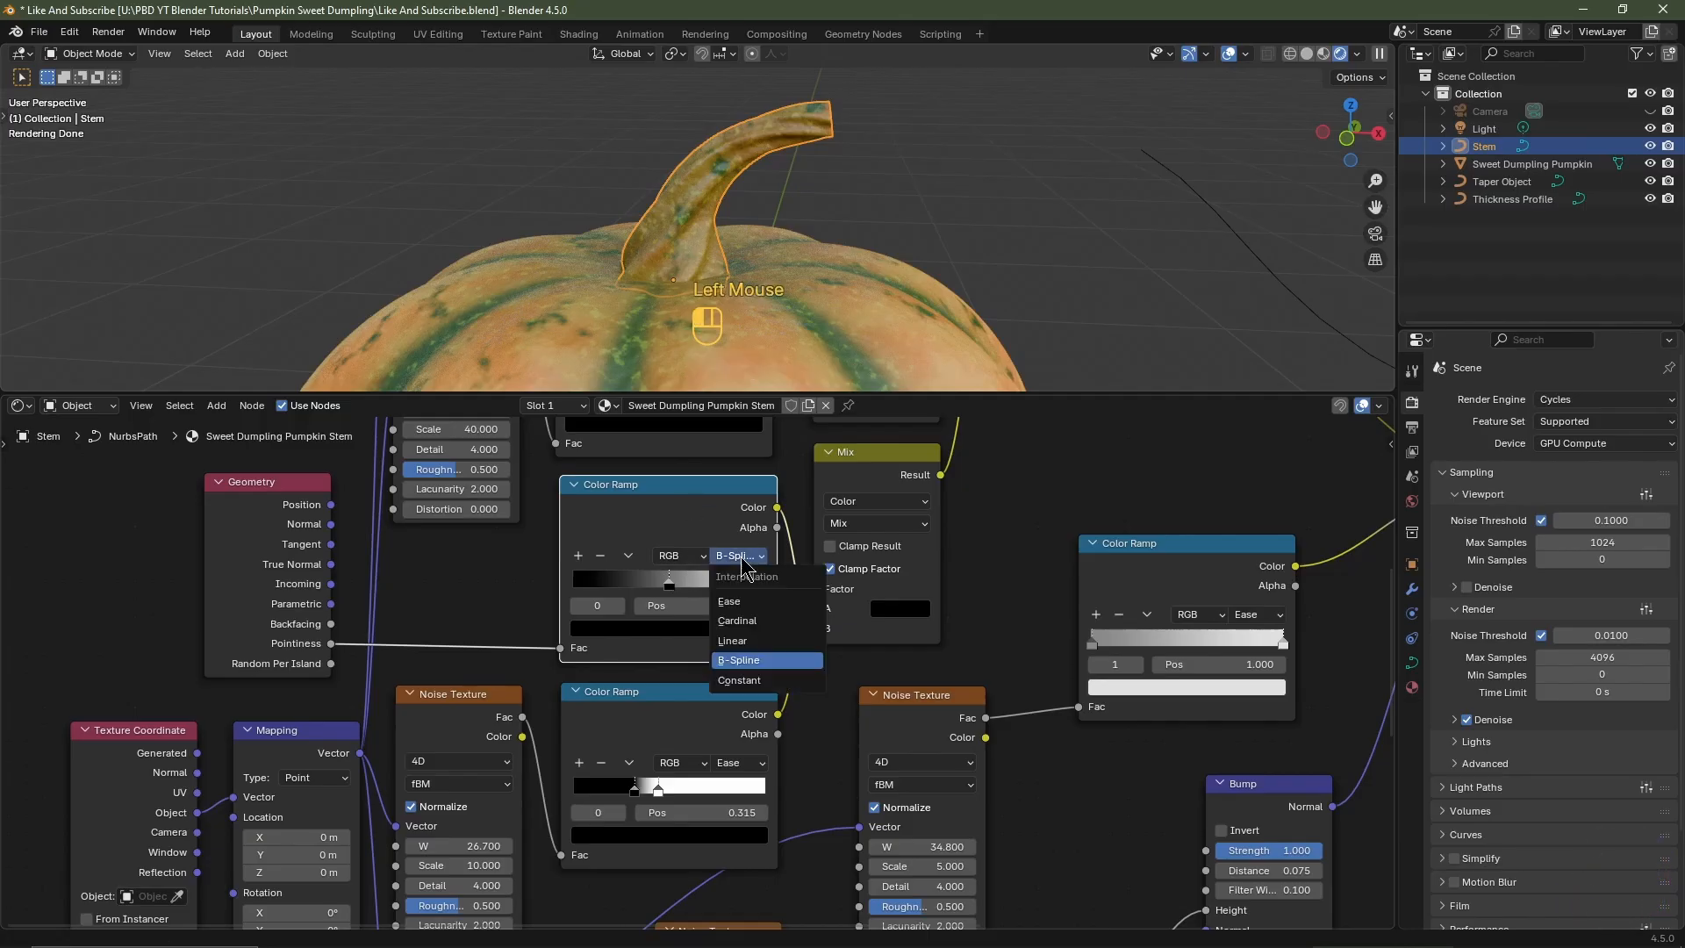
pyautogui.click(729, 601)
pyautogui.moveTo(767, 586); pyautogui.dragTo(680, 585)
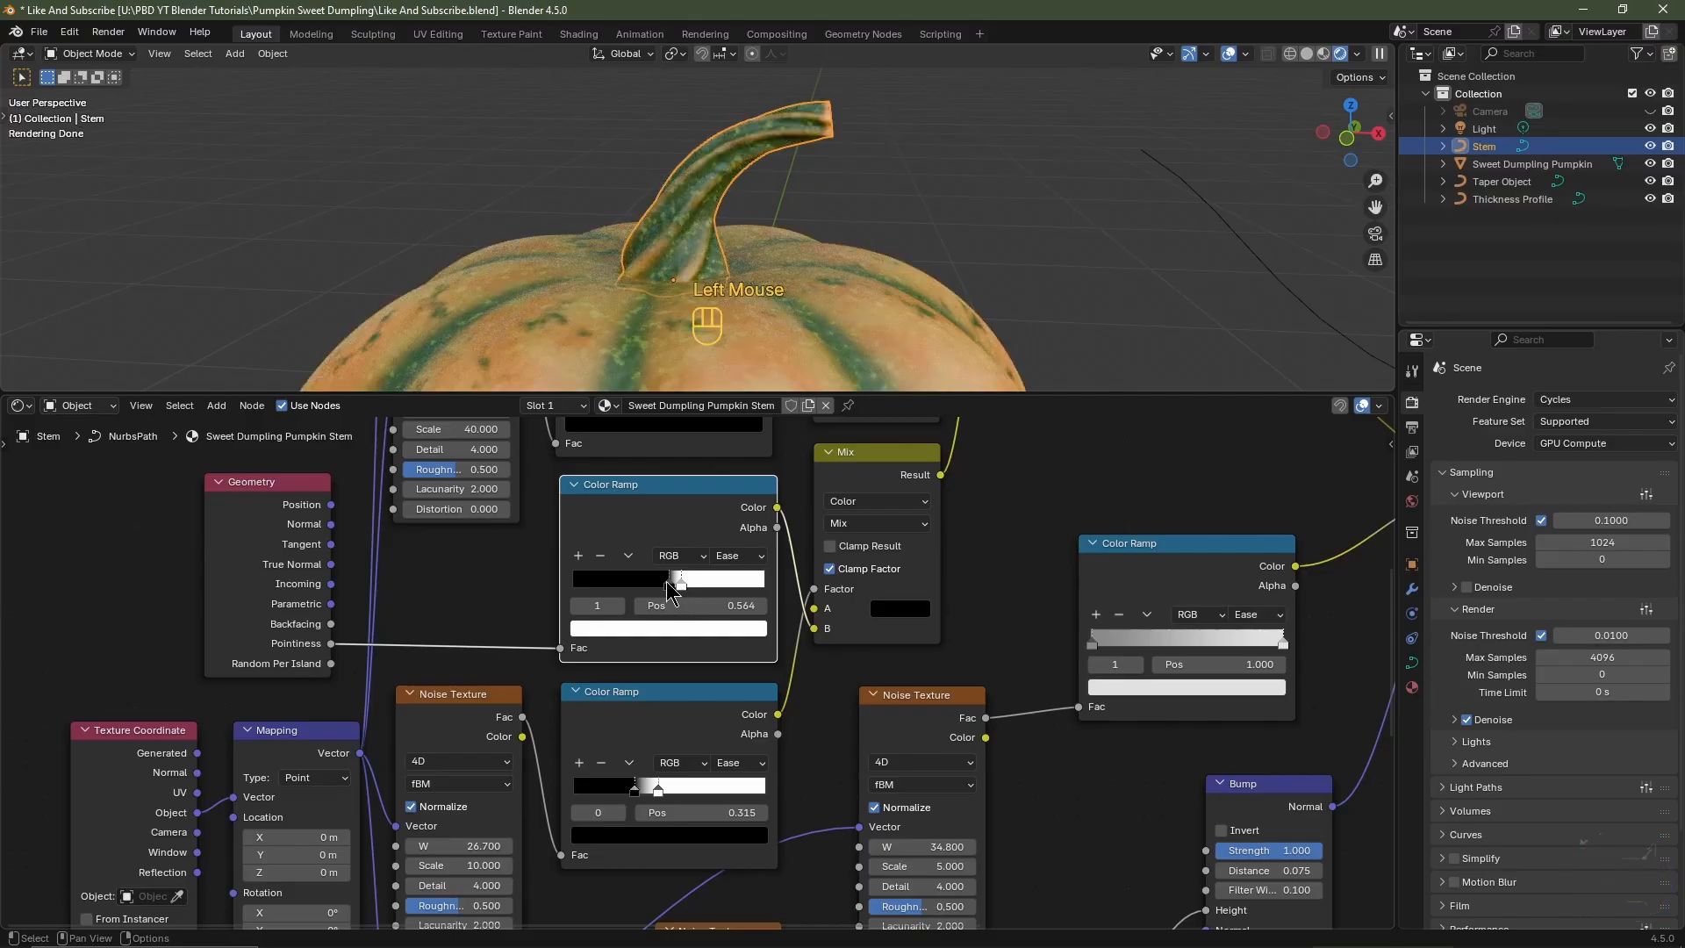
pyautogui.click(667, 585)
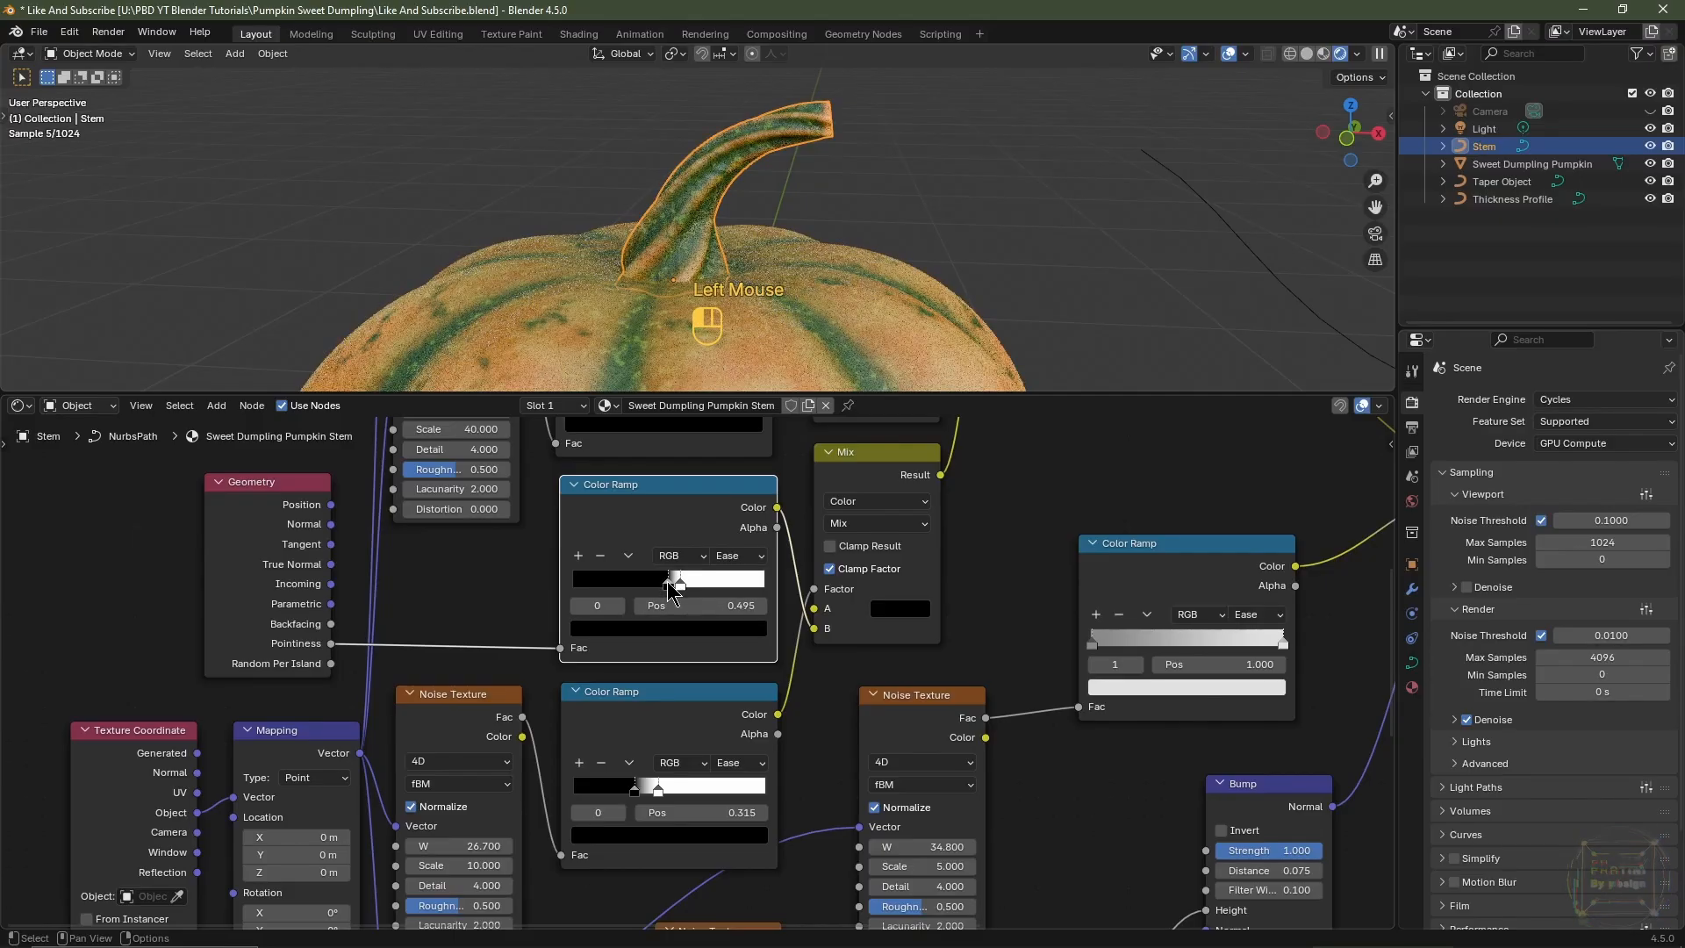
# - Change color A of the orange Mix node to a dark brown
pyautogui.scroll(-3, 987, 478)
pyautogui.moveTo(989, 472); pyautogui.dragTo(983, 502, button='middle')
pyautogui.scroll(3, 984, 503)
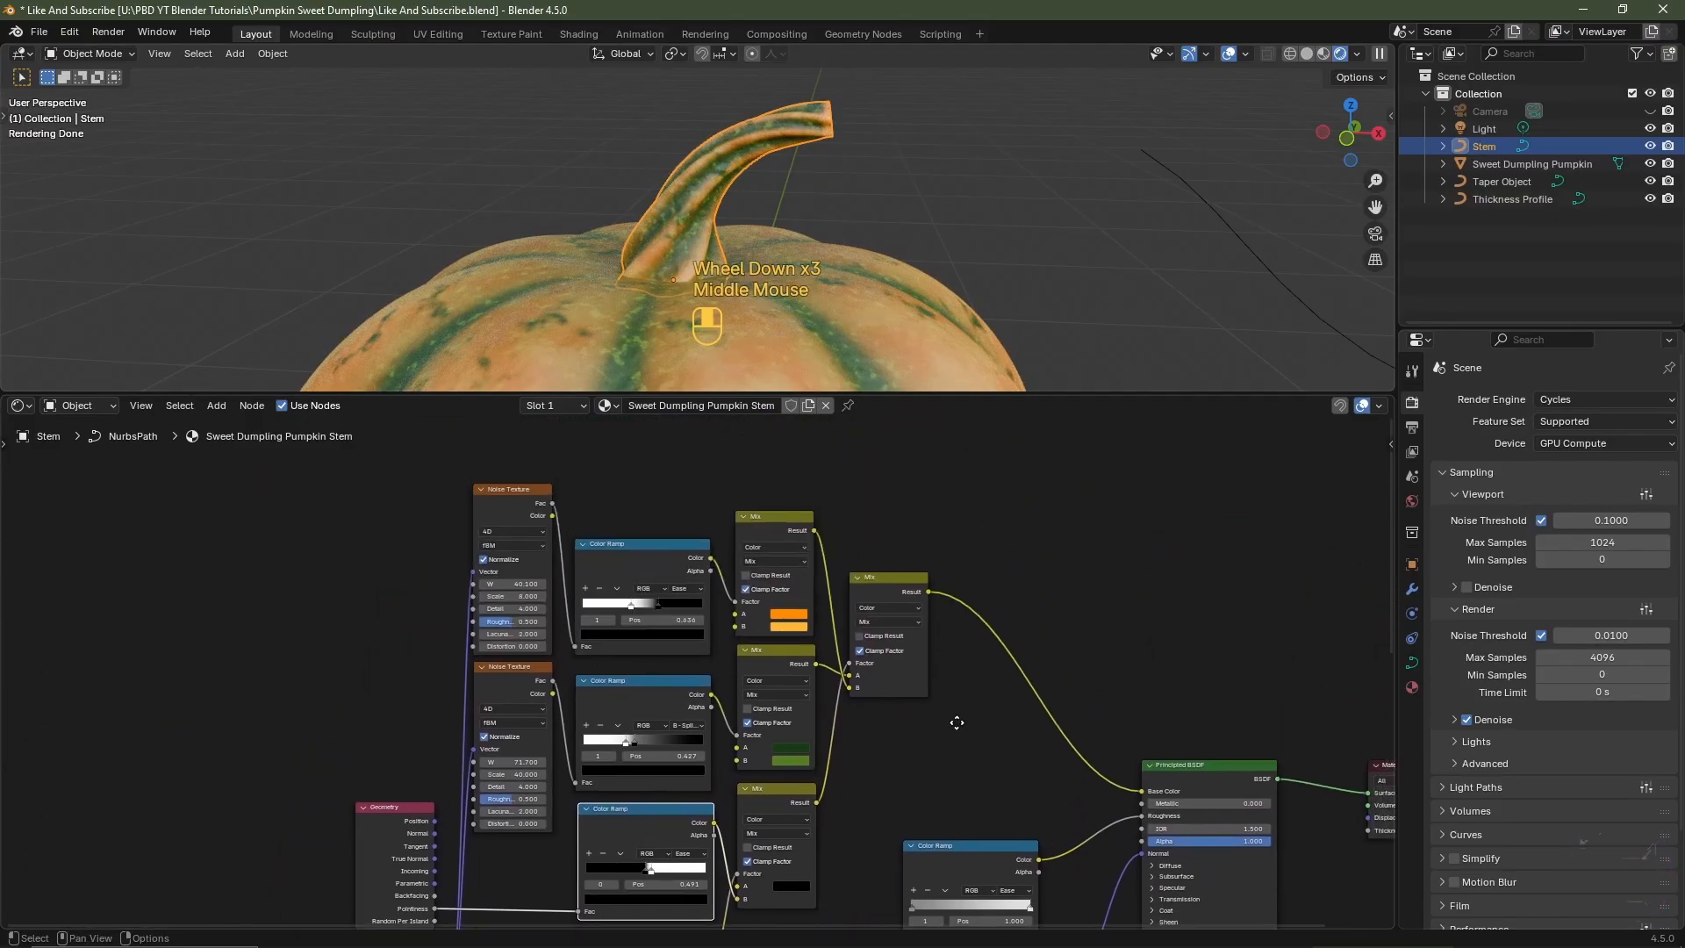
pyautogui.moveTo(887, 598); pyautogui.dragTo(851, 679, button='middle')
pyautogui.scroll(2, 851, 680)
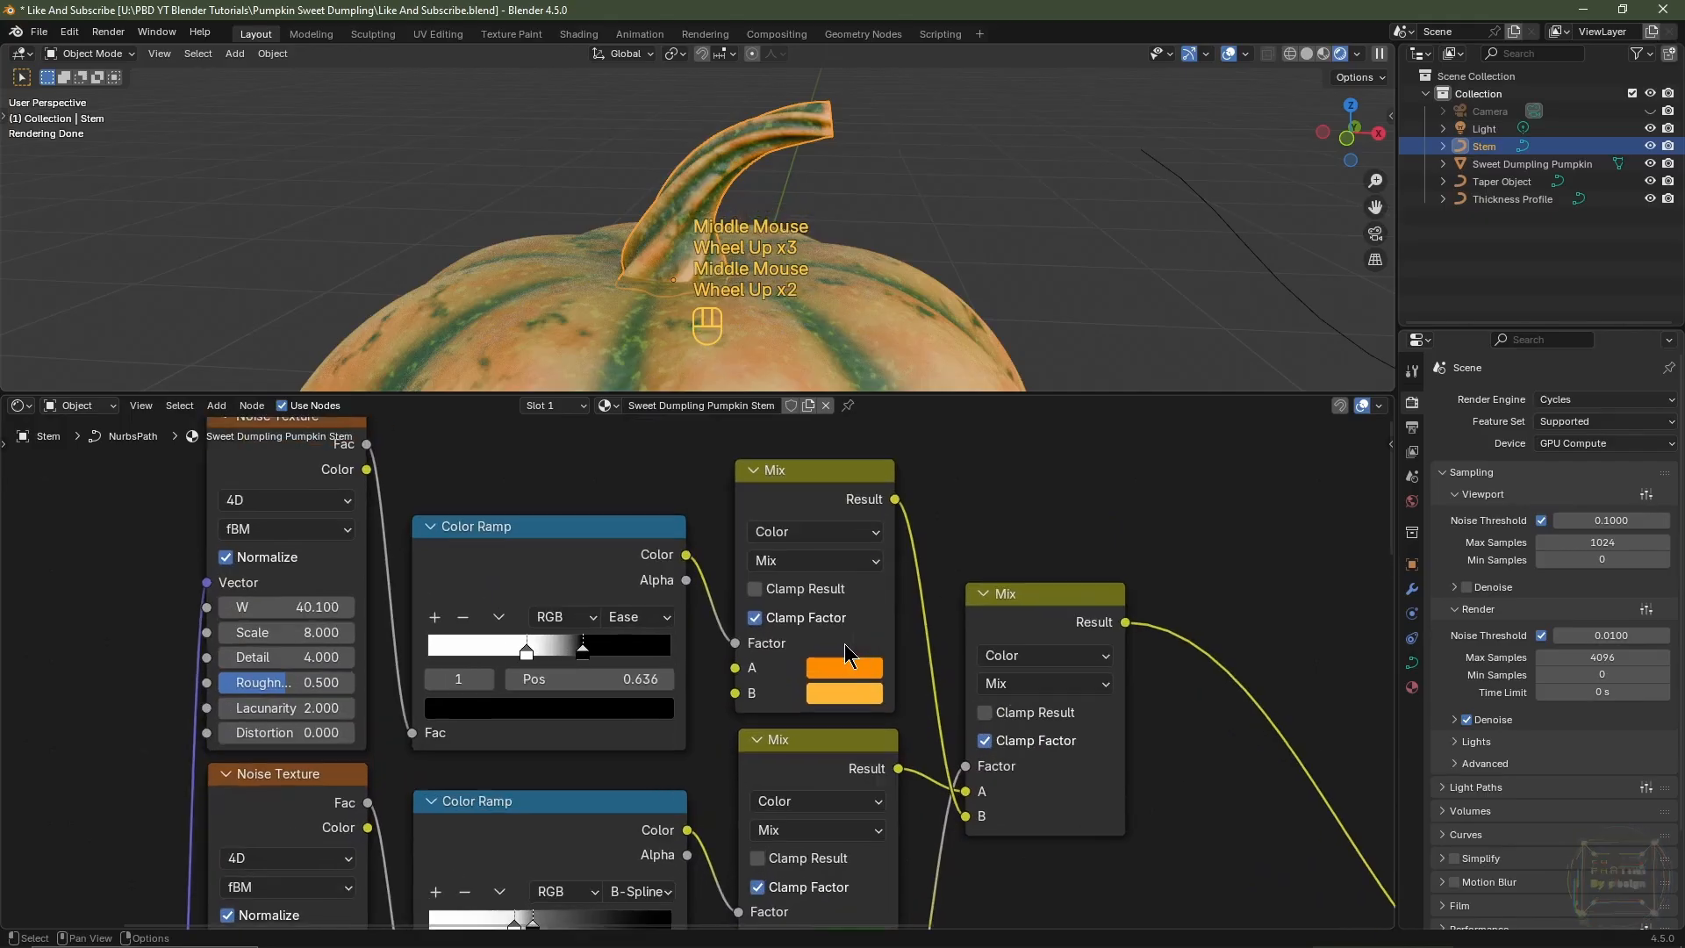
pyautogui.click(840, 660)
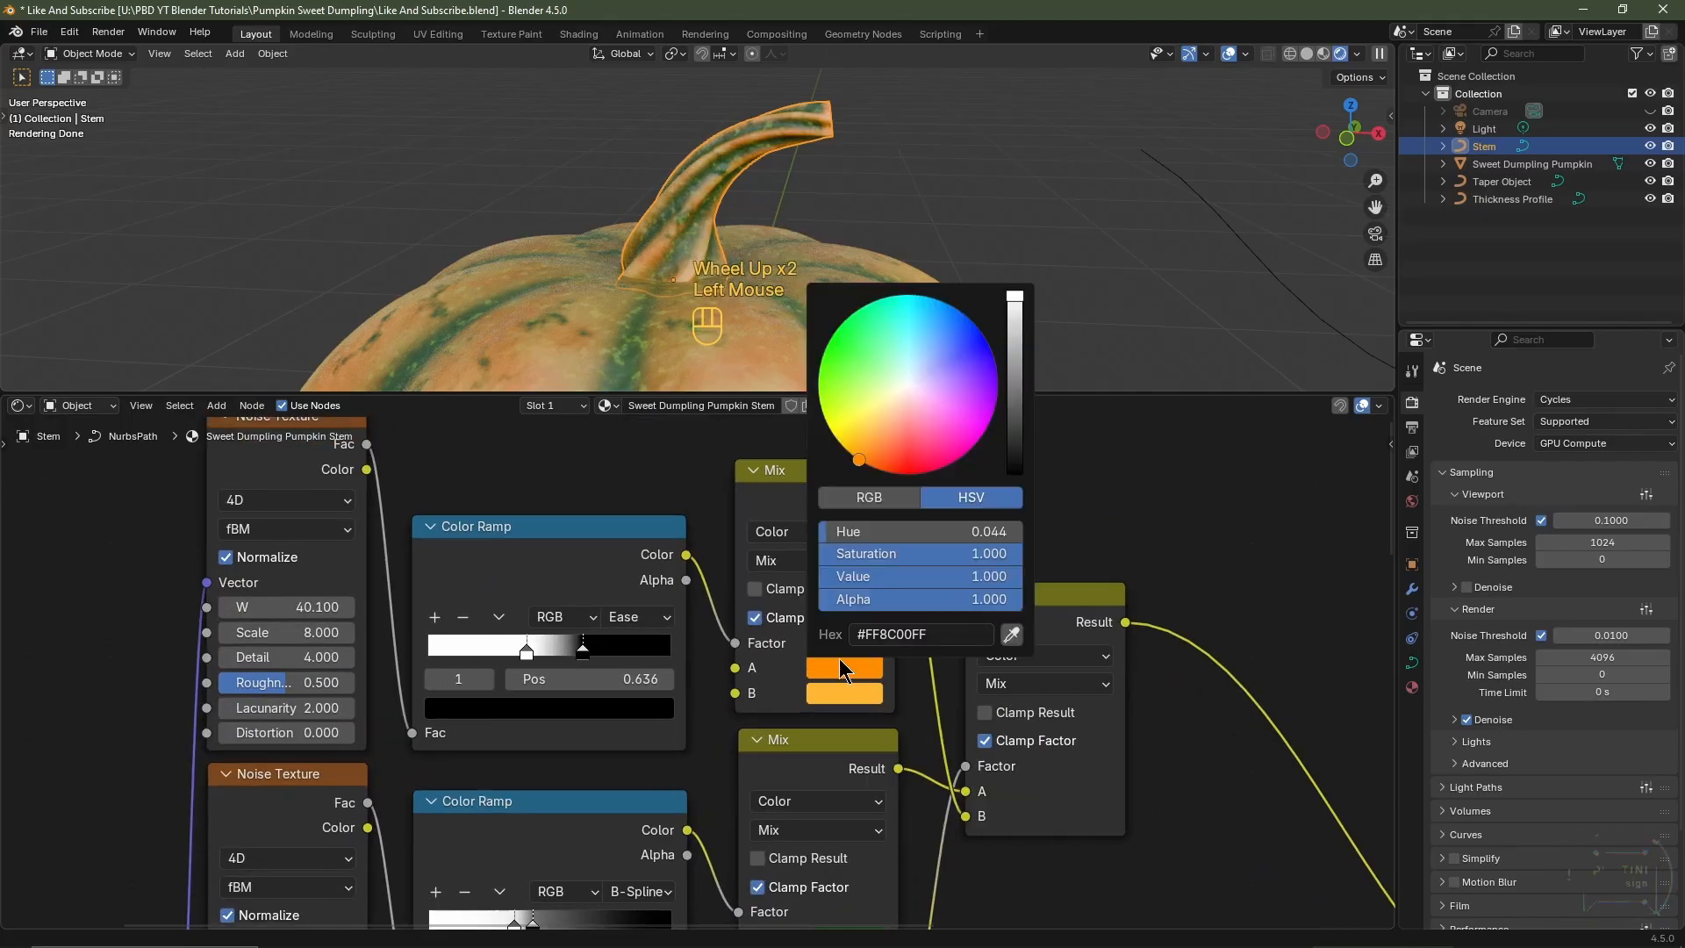
pyautogui.click(877, 440)
pyautogui.scroll(-6, 877, 439)
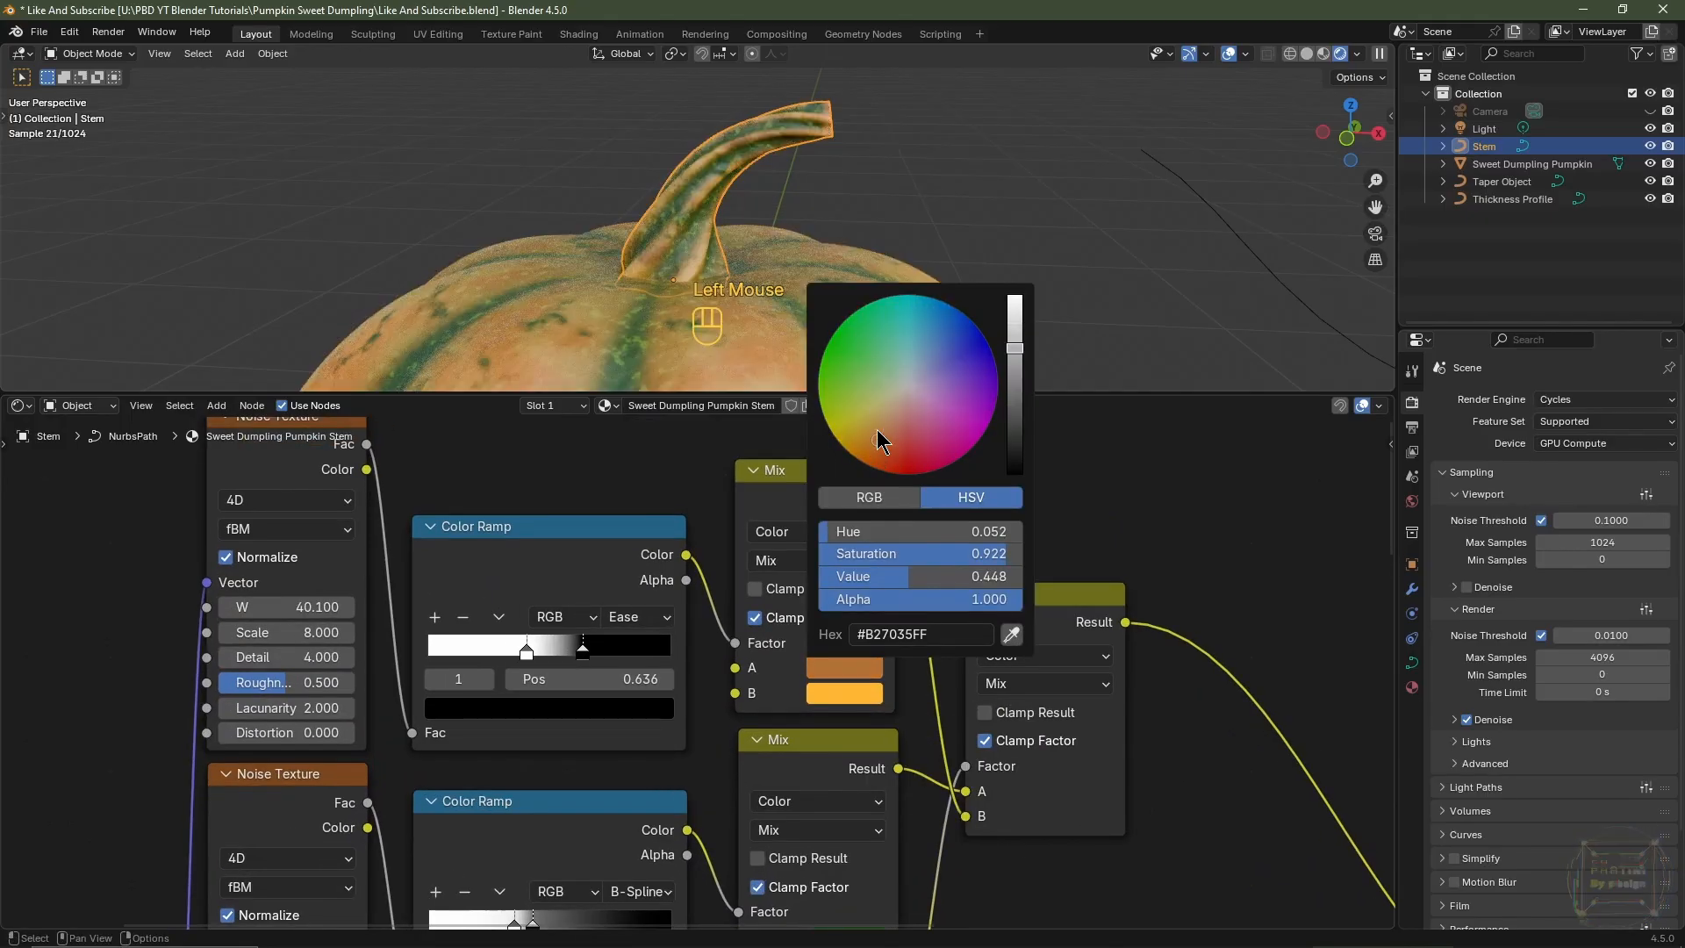
pyautogui.scroll(-3, 877, 440)
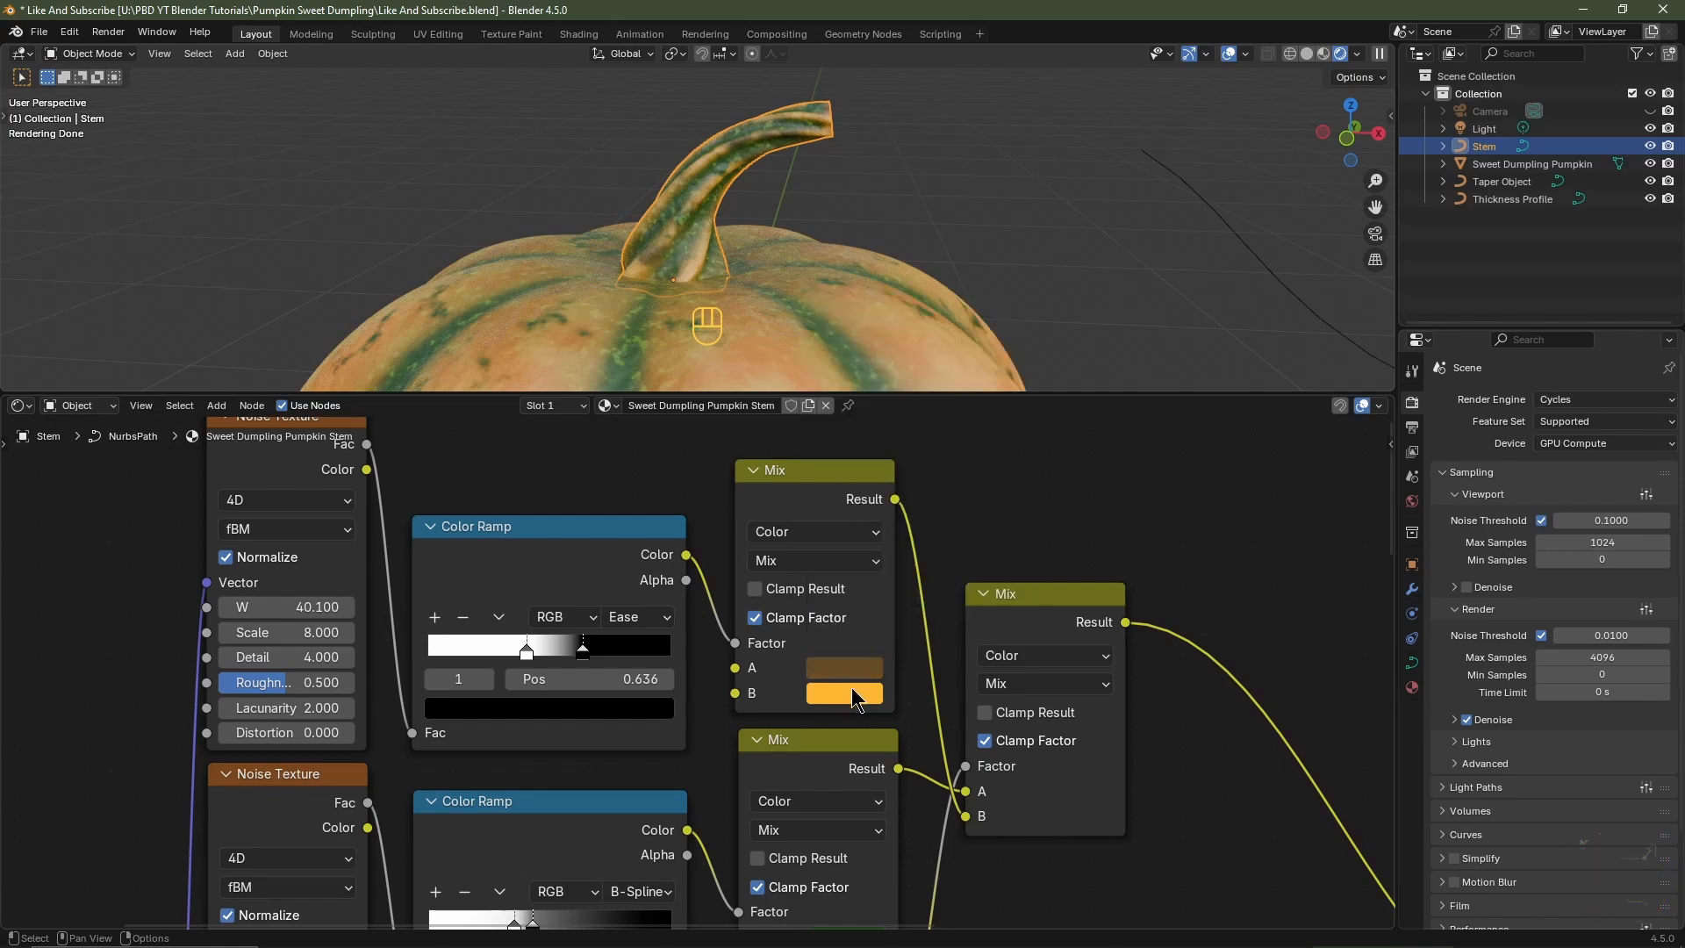
# - Change color B of the same Mix node to a paler, less saturated orange
pyautogui.click(850, 695)
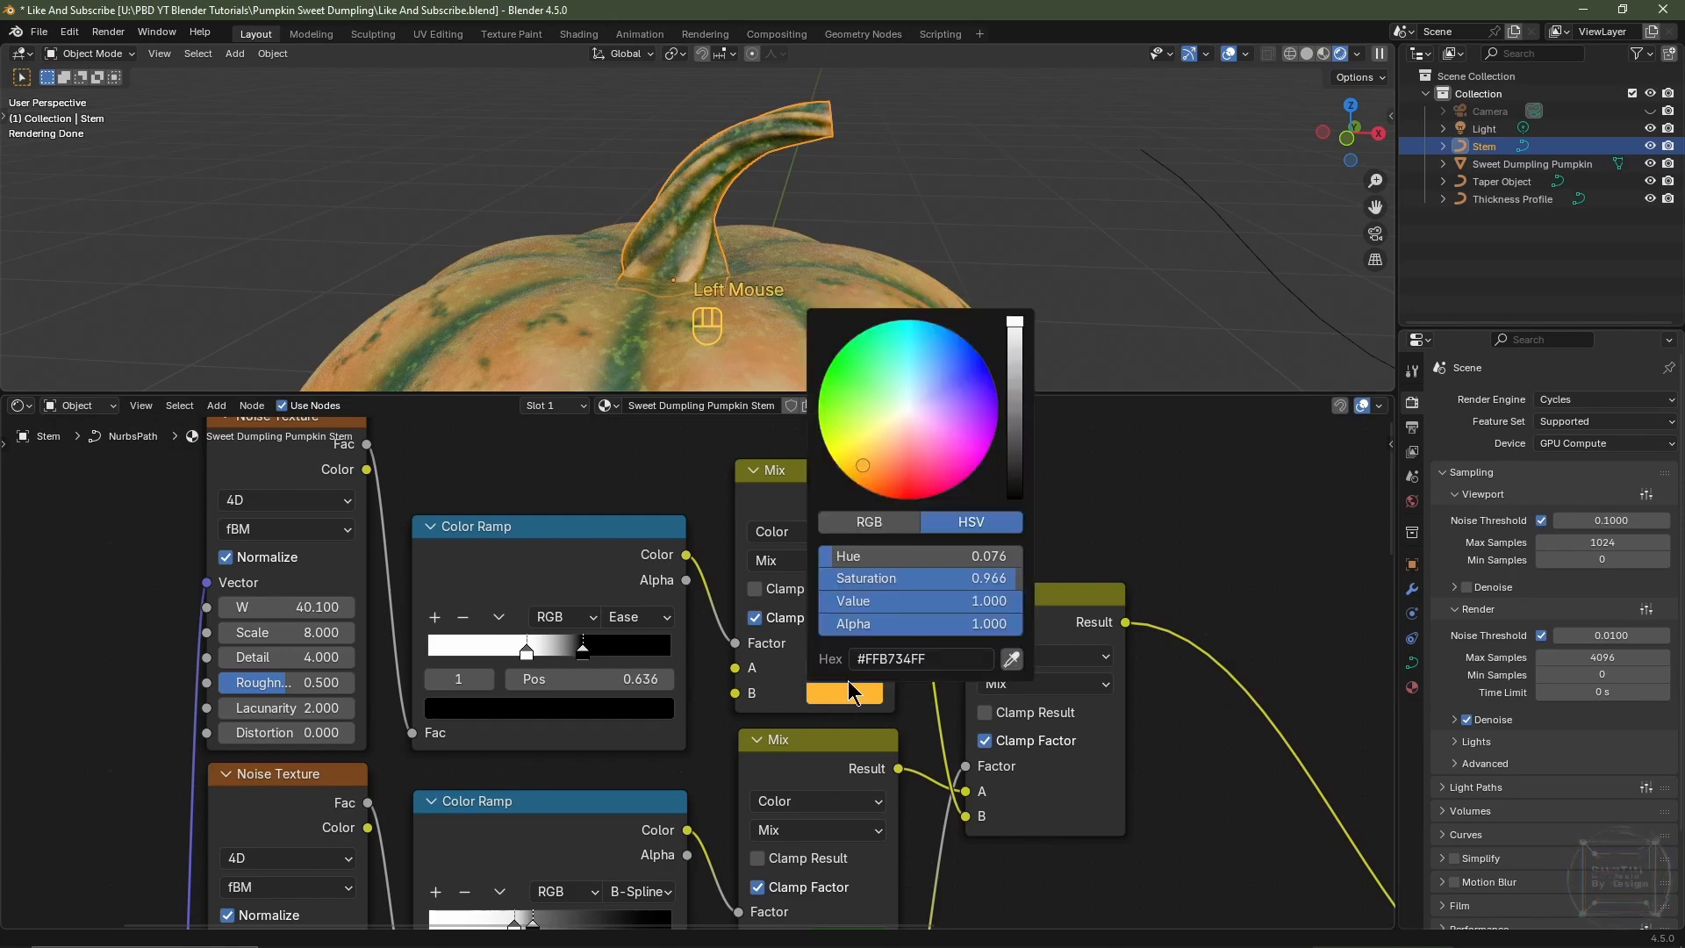
pyautogui.click(867, 453)
pyautogui.moveTo(990, 581); pyautogui.dragTo(963, 581)
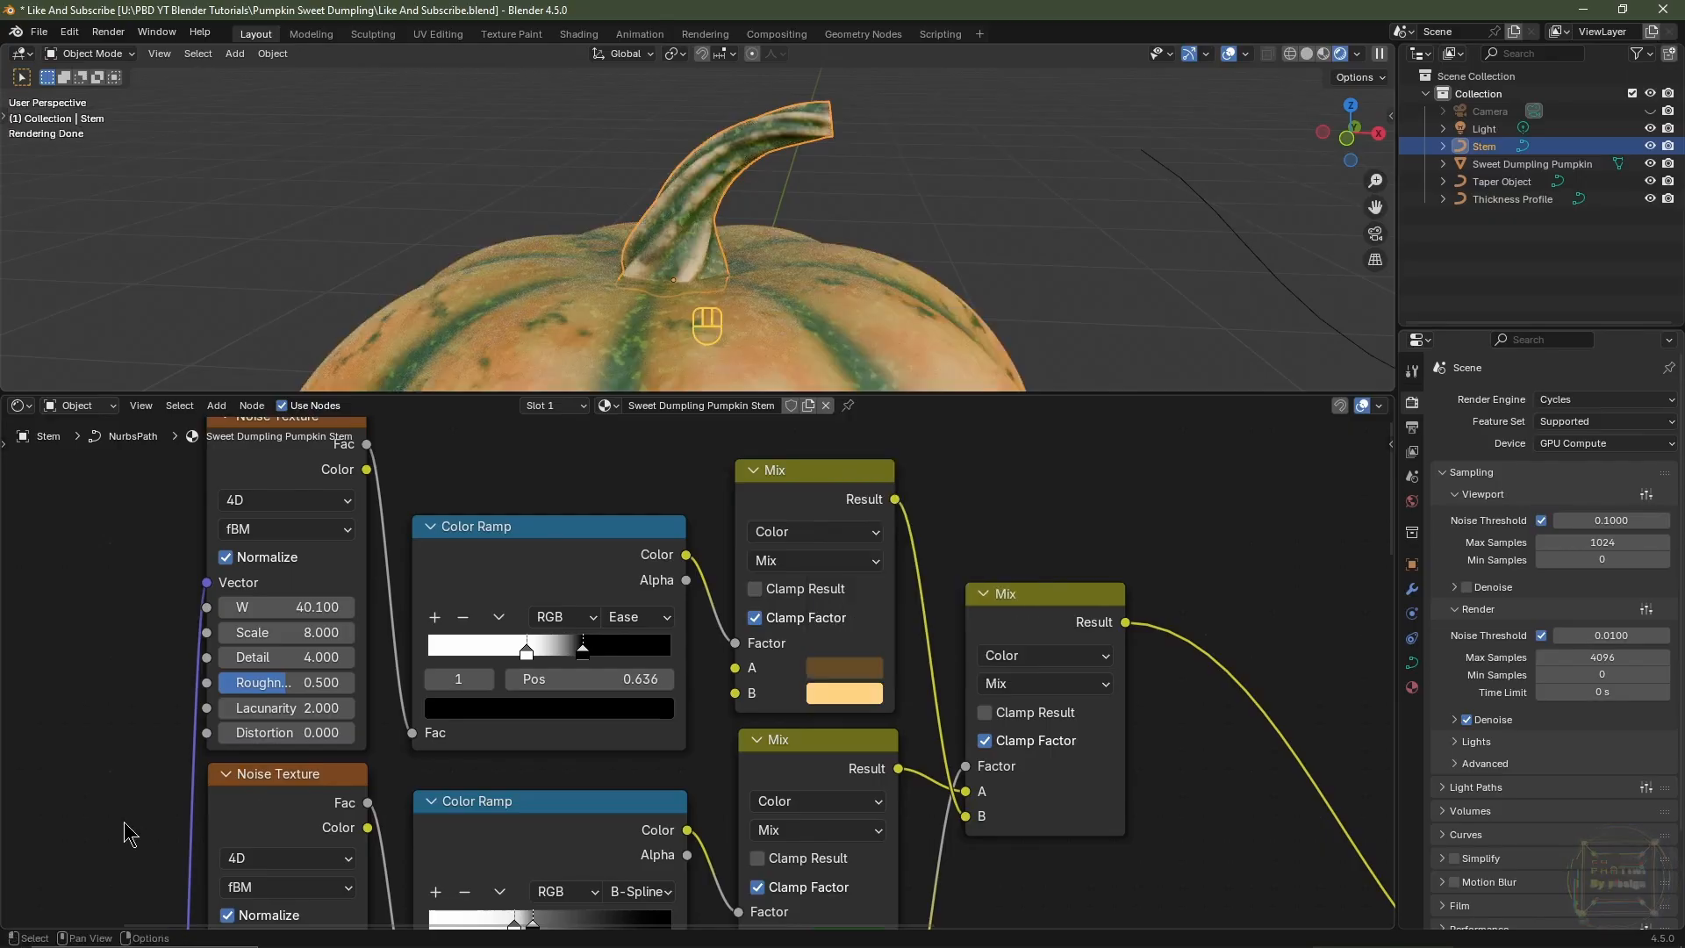
# - Set the Scale of the Noise Texture driving the brown and pale orange mix to 25
pyautogui.scroll(-1, 326, 500)
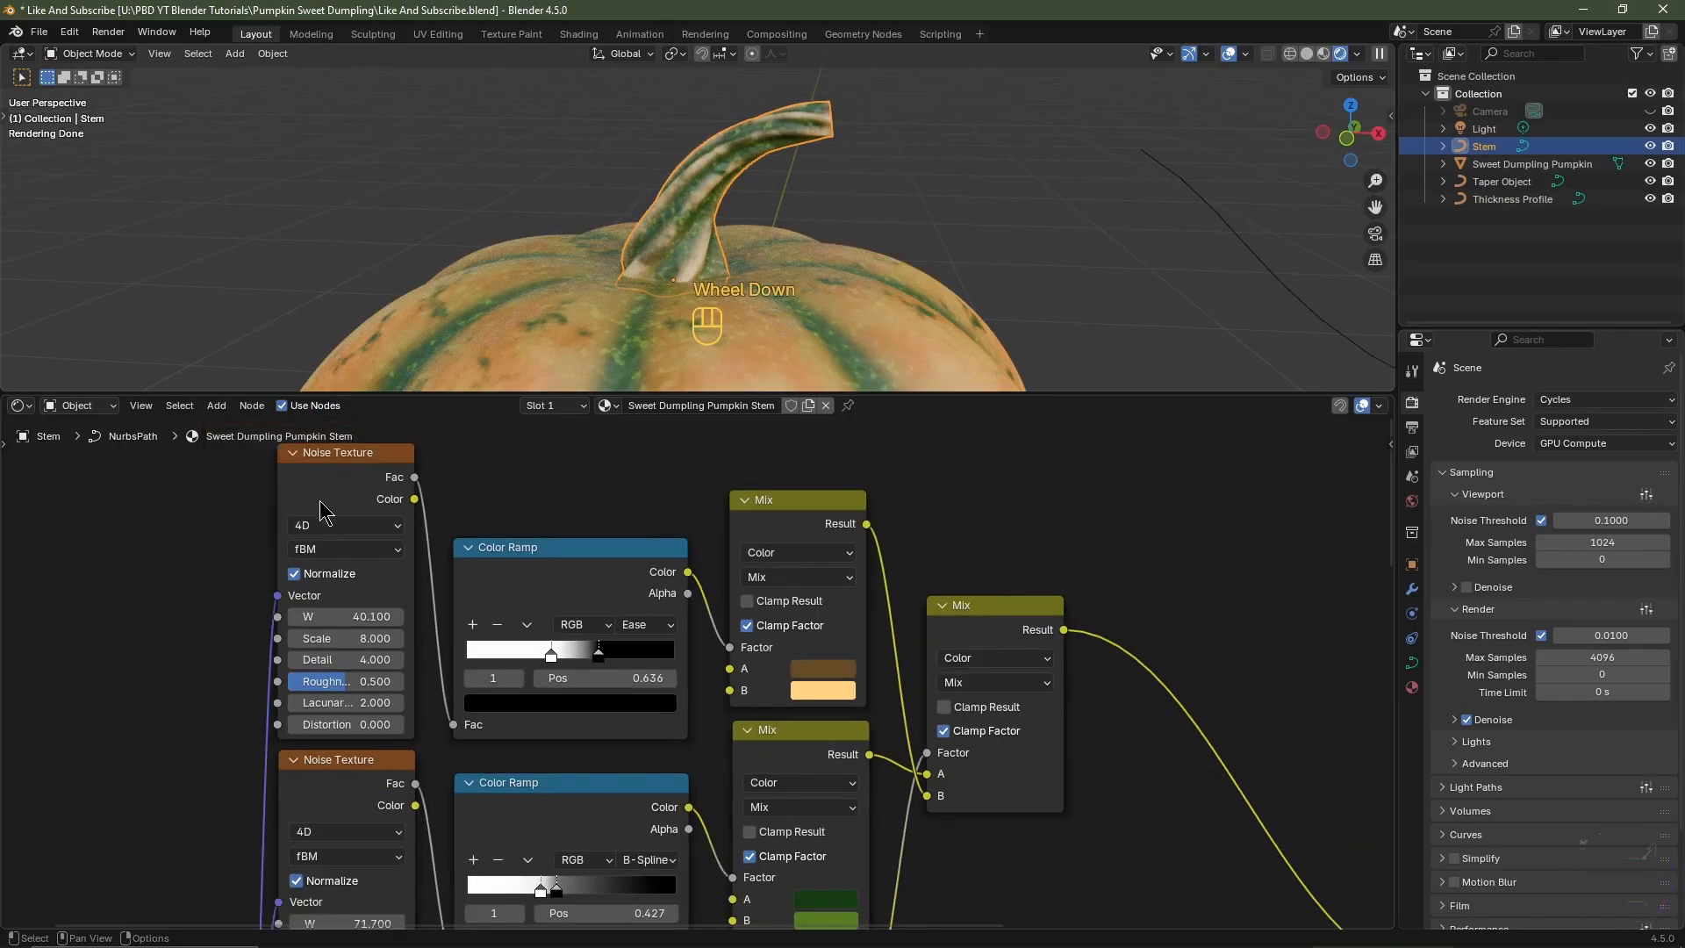
pyautogui.moveTo(346, 638); pyautogui.dragTo(361, 638)
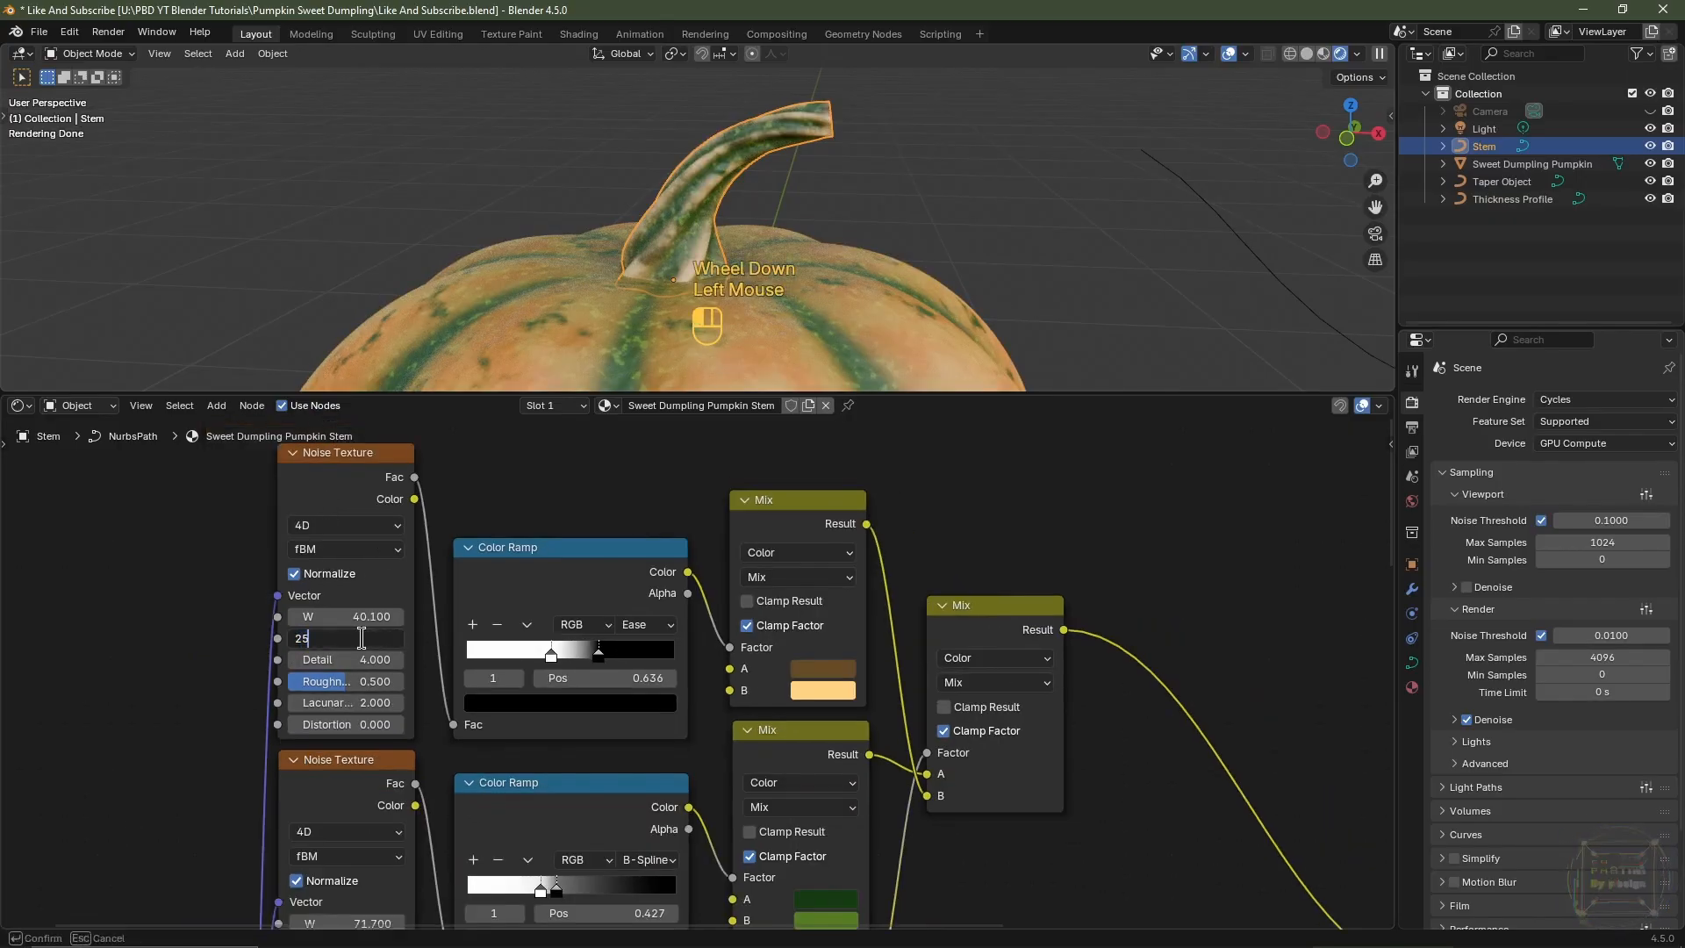
pyautogui.write('25')
pyautogui.press('Return')
# - Set the Scale of the Noise Texture feeding the Color Ramp below the Pointiness ramp to 12.5
pyautogui.scroll(-2, 361, 638)
pyautogui.moveTo(562, 746); pyautogui.dragTo(552, 650, button='middle')
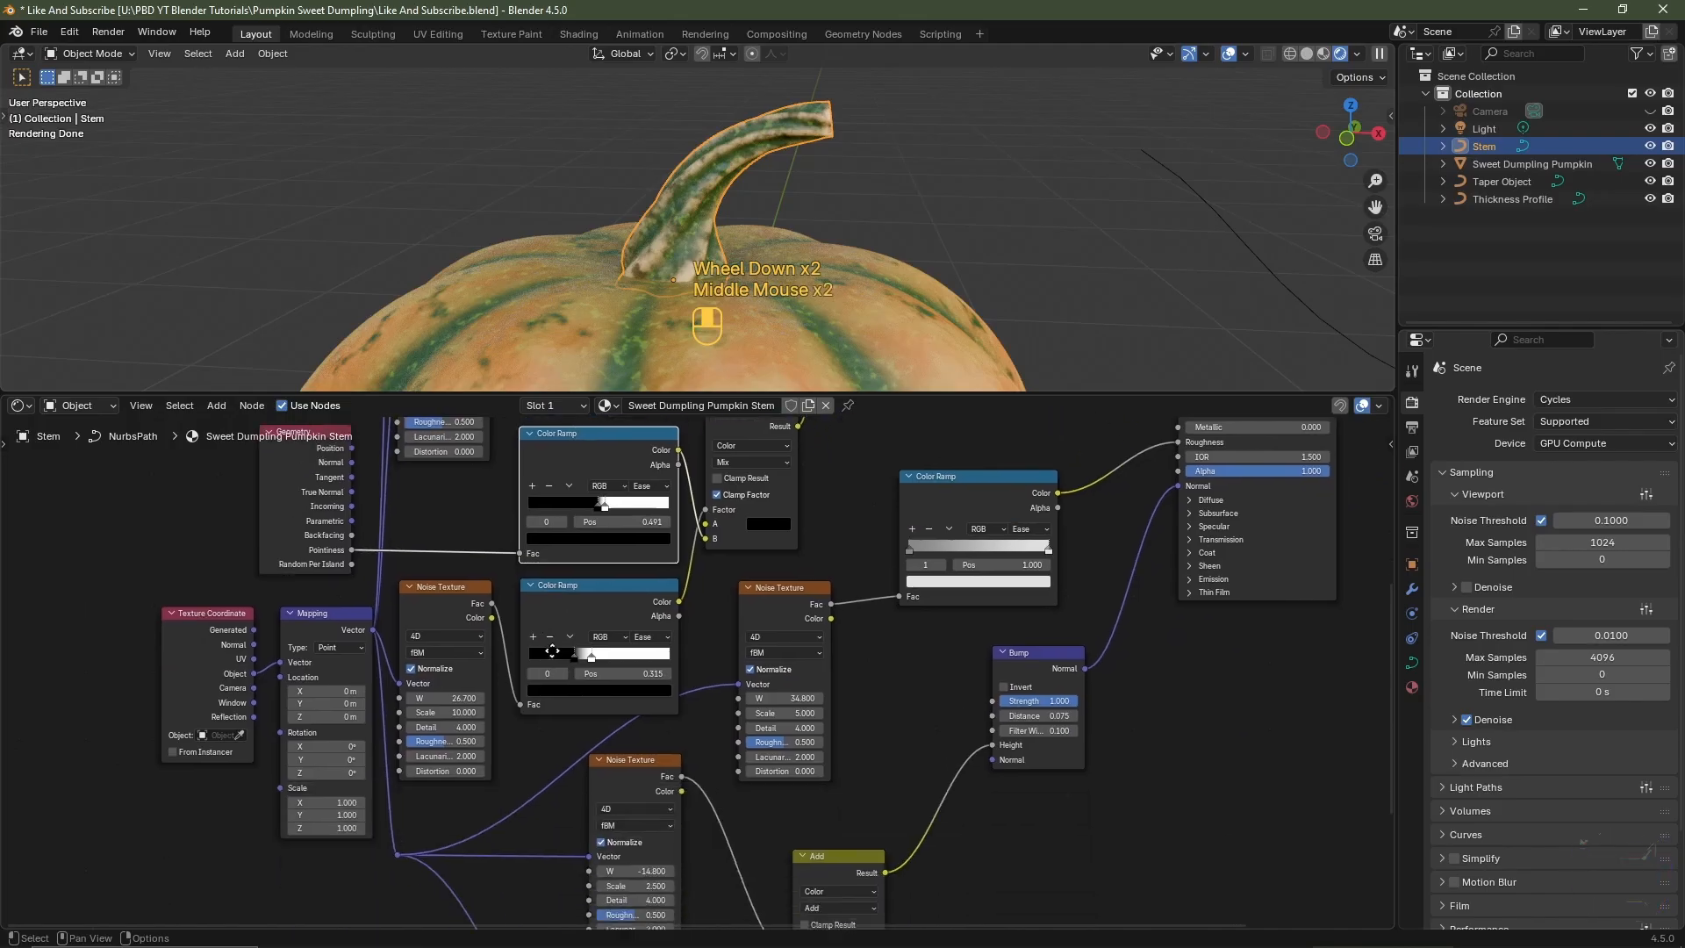
pyautogui.scroll(1, 552, 650)
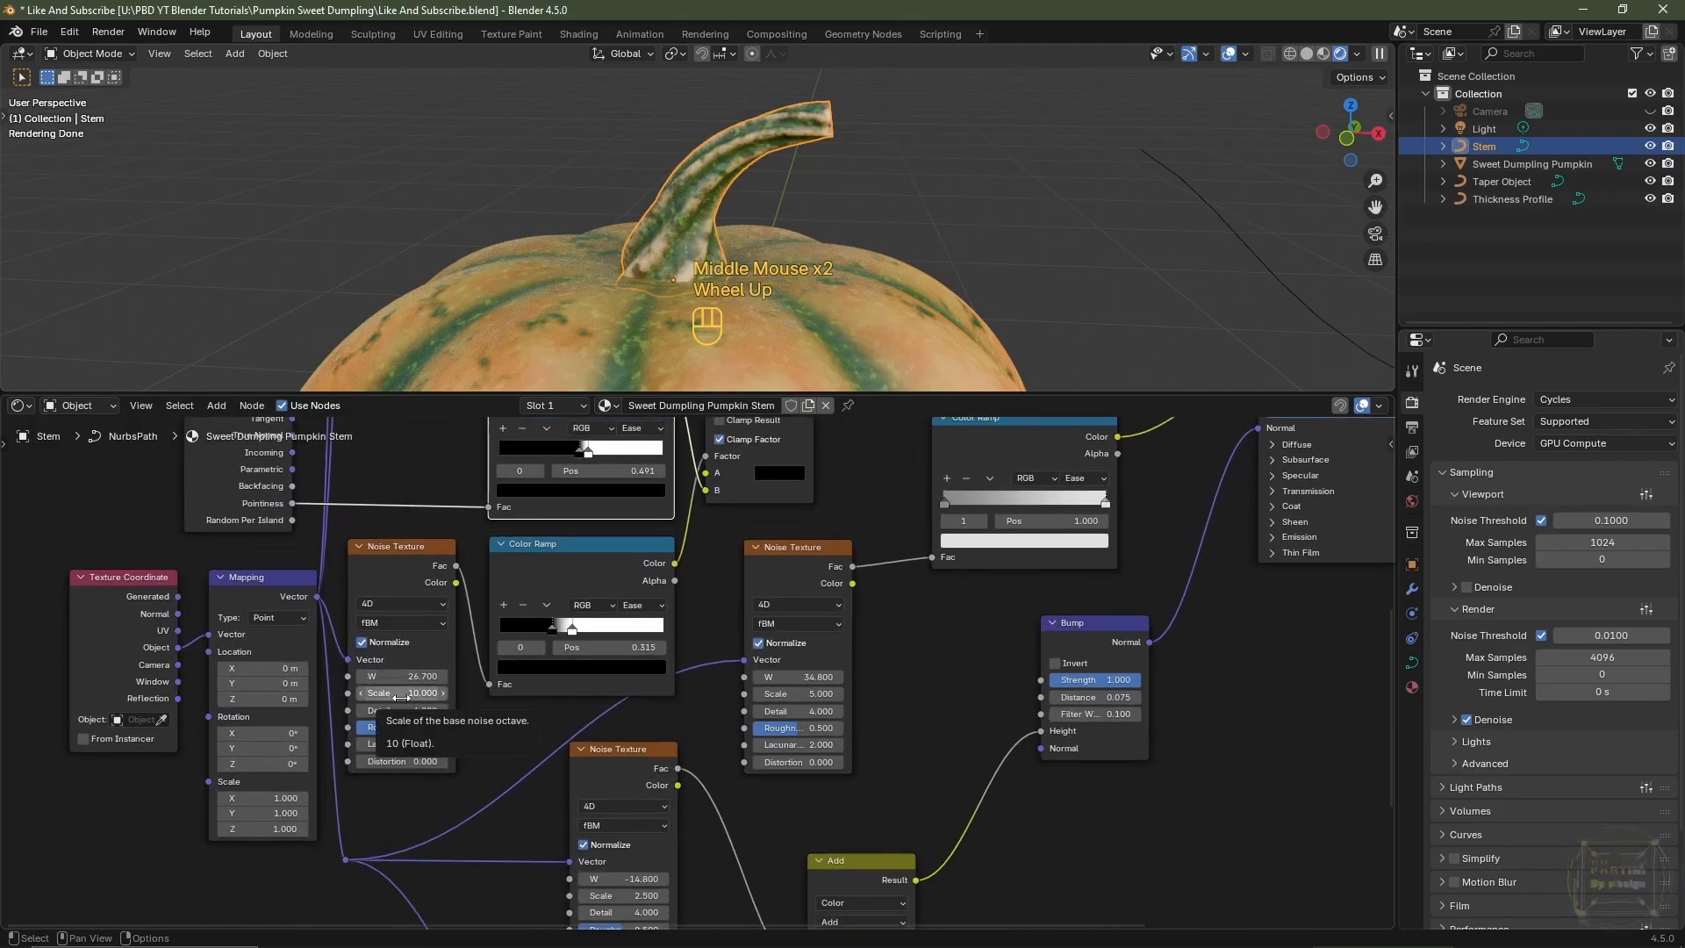
pyautogui.click(401, 693)
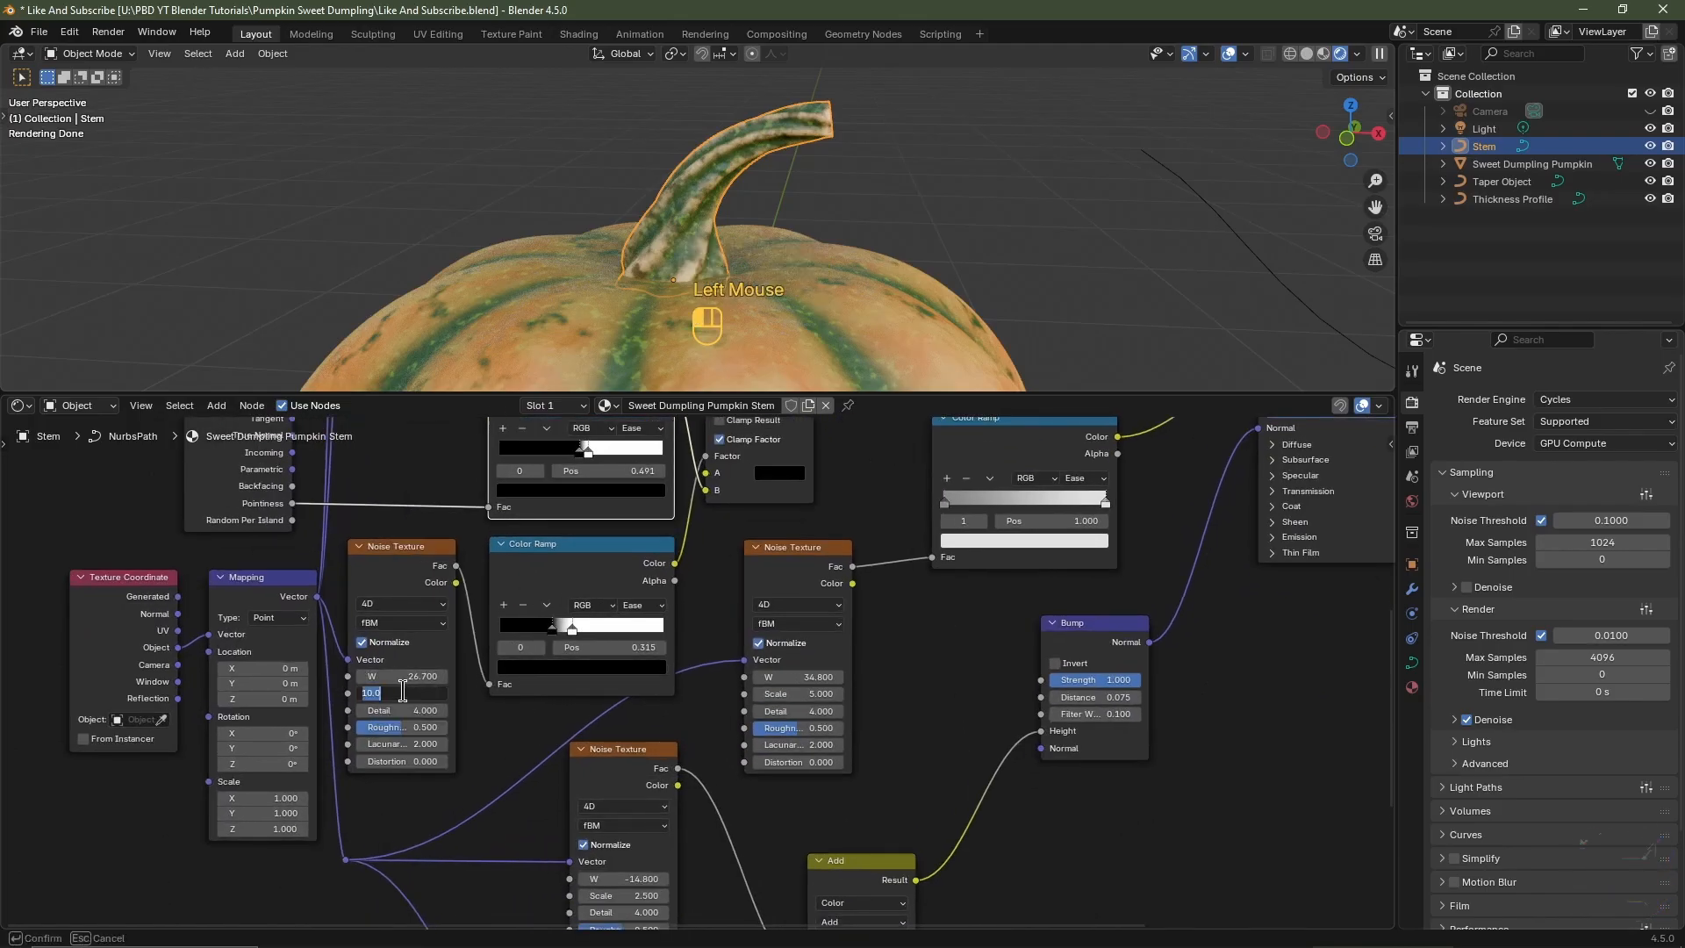
pyautogui.write('12.5')
pyautogui.press('Return')
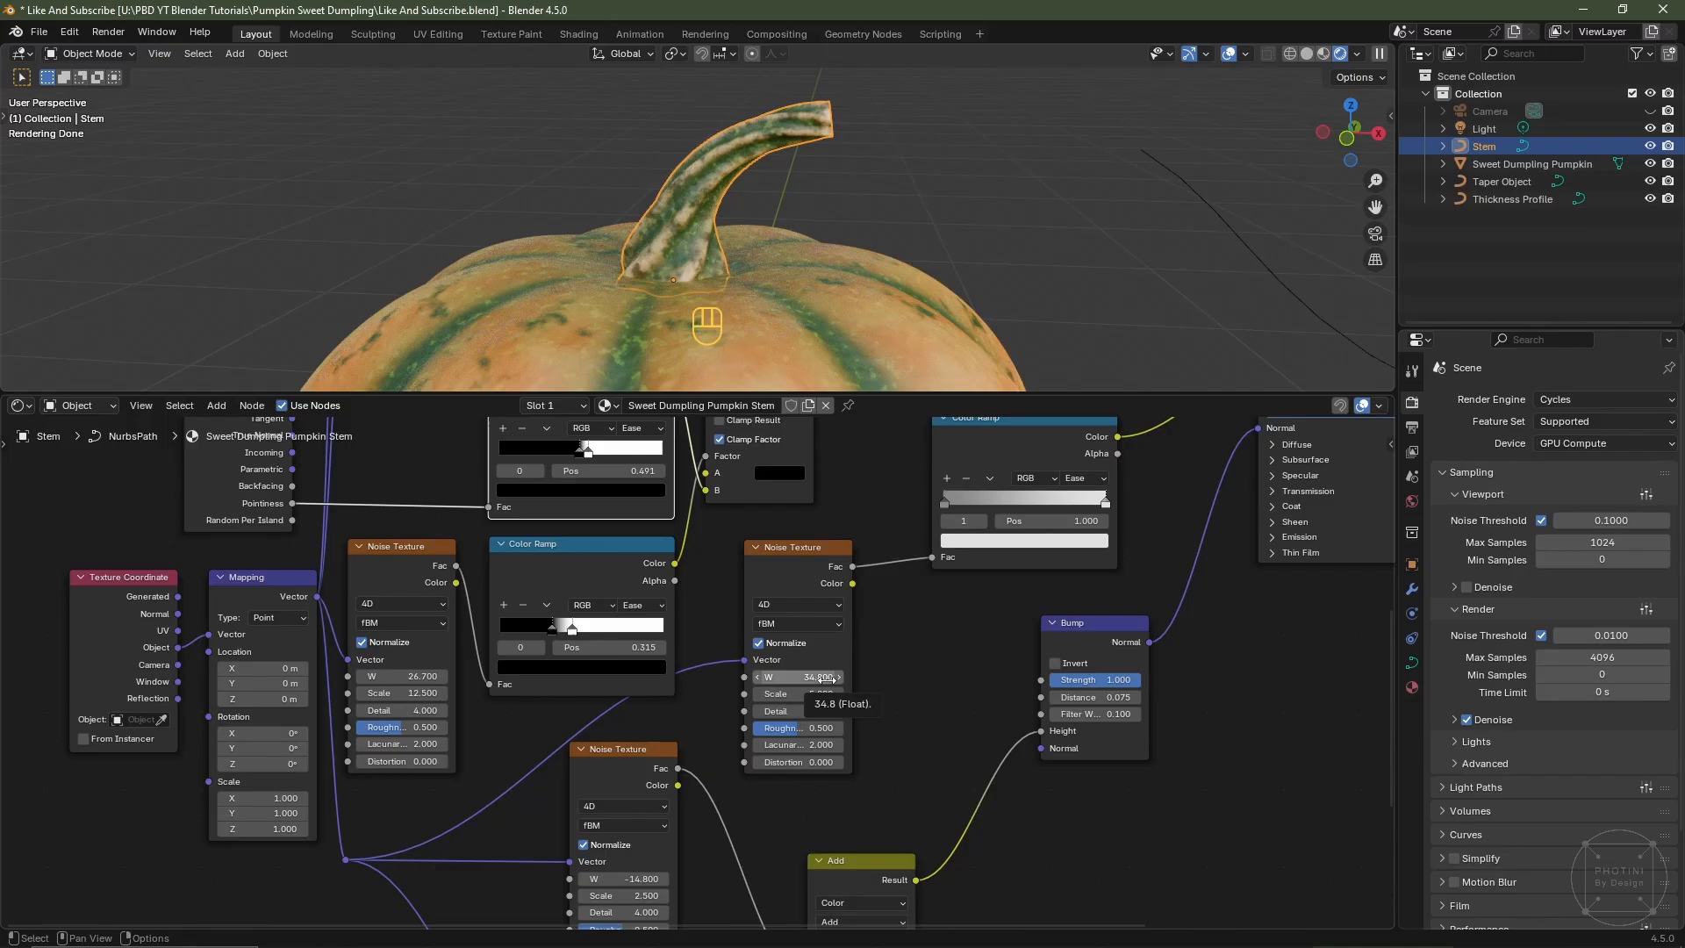
# - Delete the Noise Texture feeding the roughness Color Ramp and connect the Add node's Result to that ramp's Fac input
pyautogui.click(810, 559)
pyautogui.scroll(-2, 899, 603)
pyautogui.moveTo(1049, 450); pyautogui.dragTo(982, 579, button='middle')
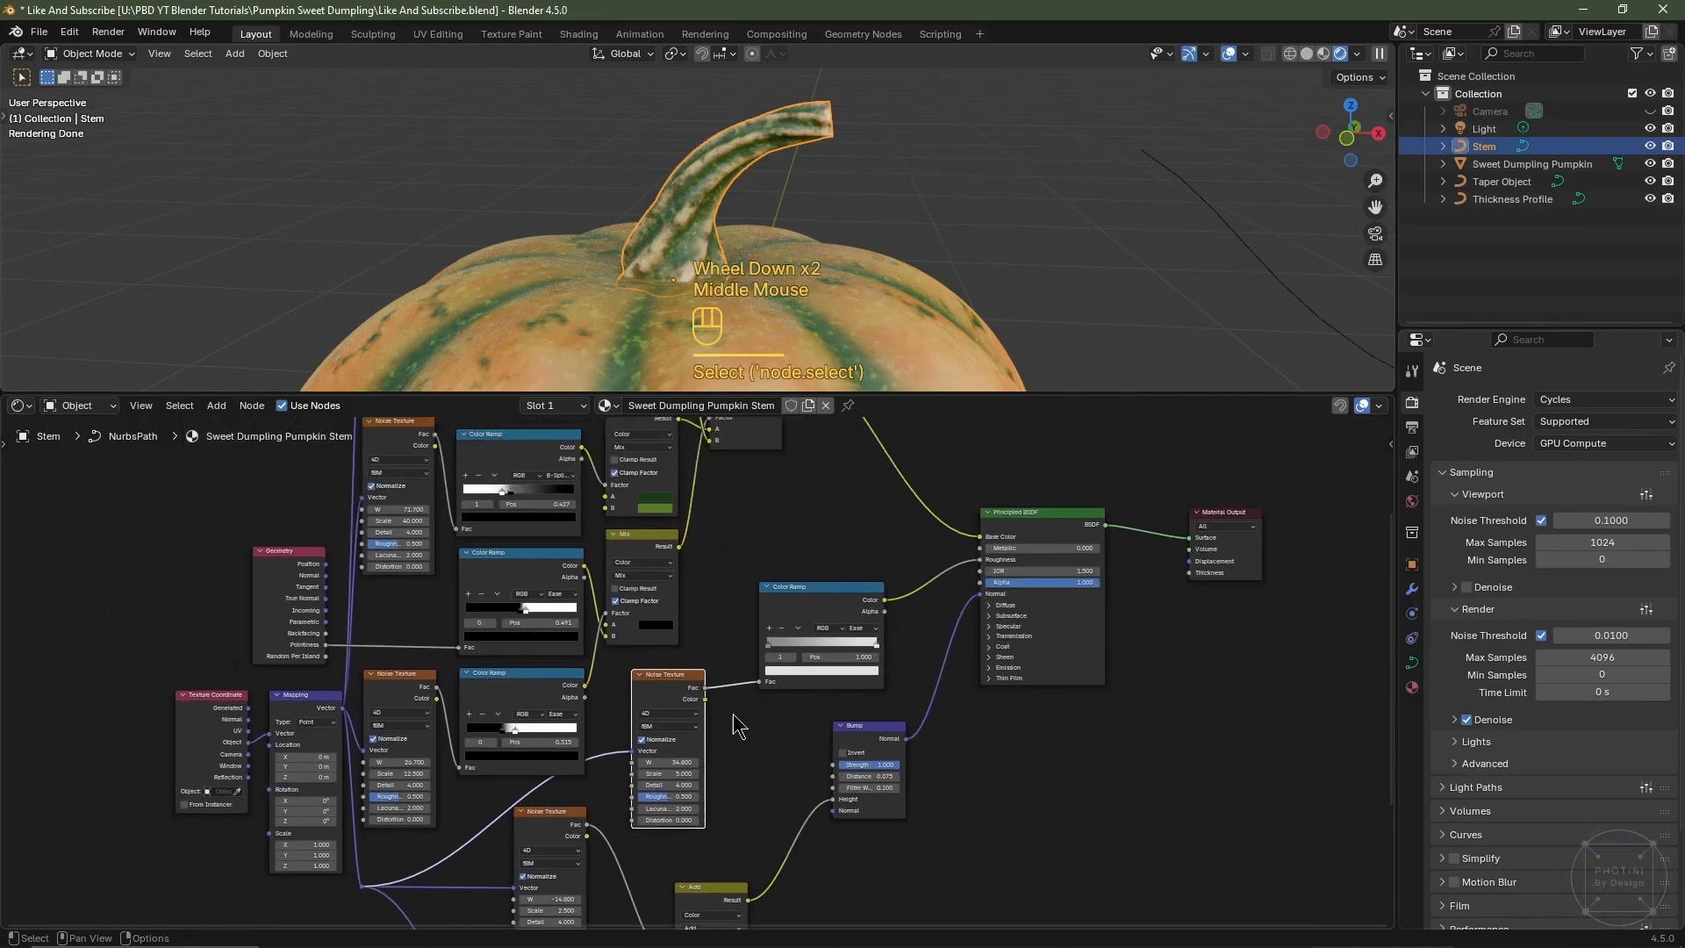
pyautogui.press('x')
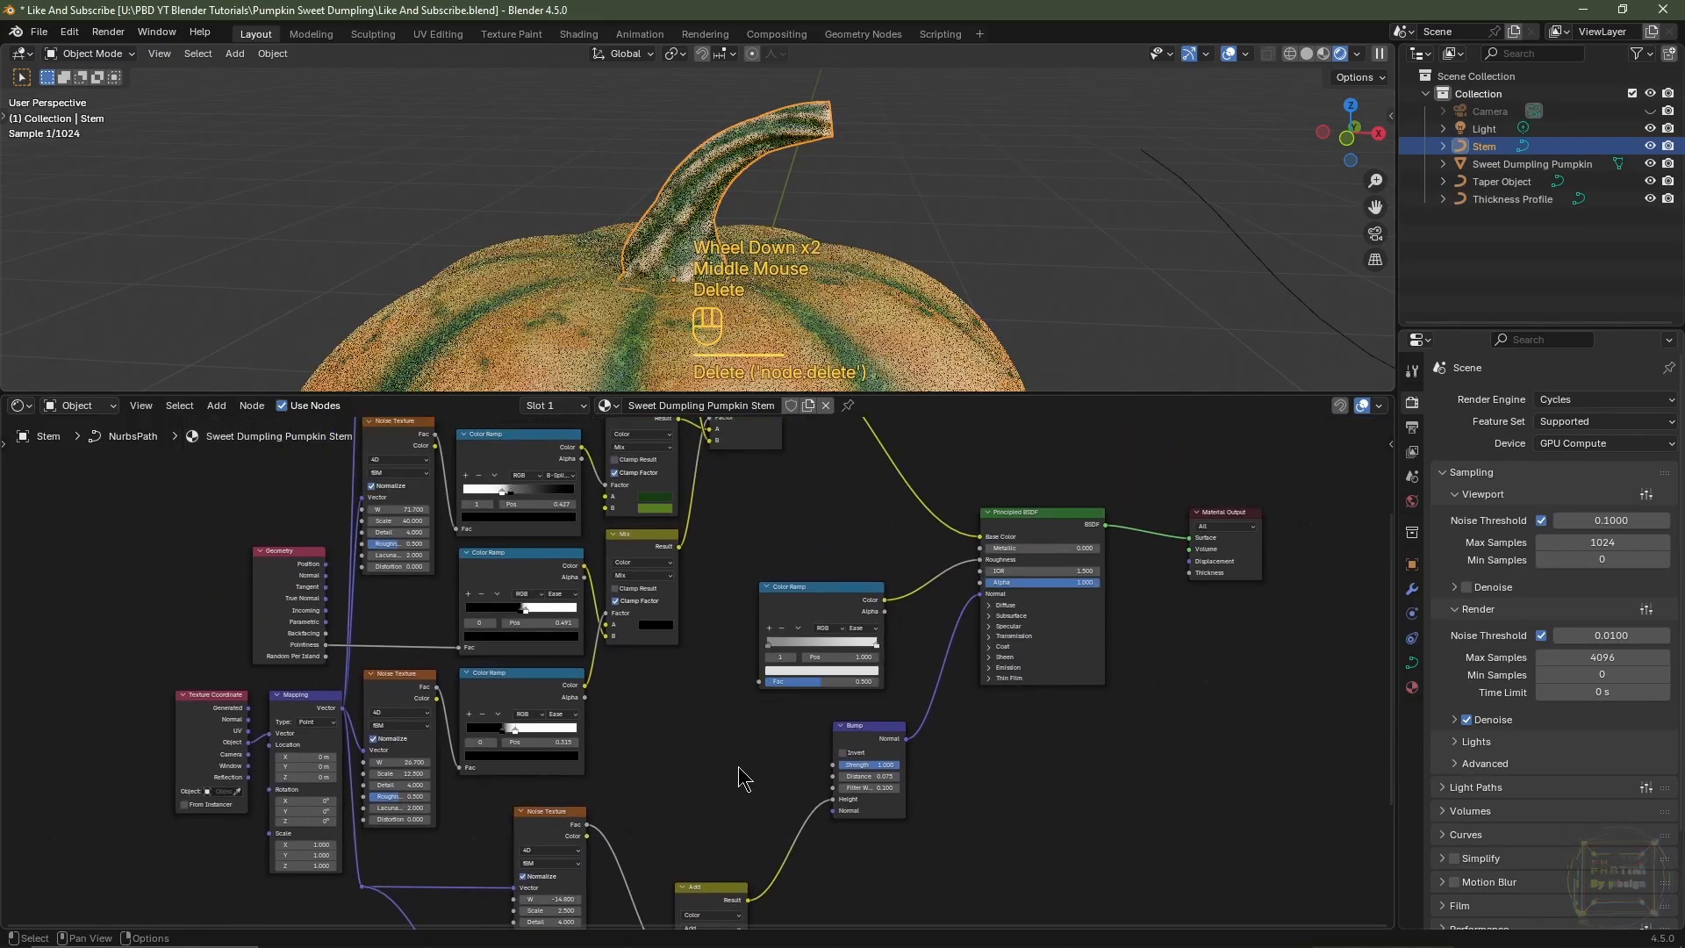
pyautogui.moveTo(730, 904); pyautogui.dragTo(703, 763, button='middle')
pyautogui.moveTo(703, 763); pyautogui.dragTo(642, 756)
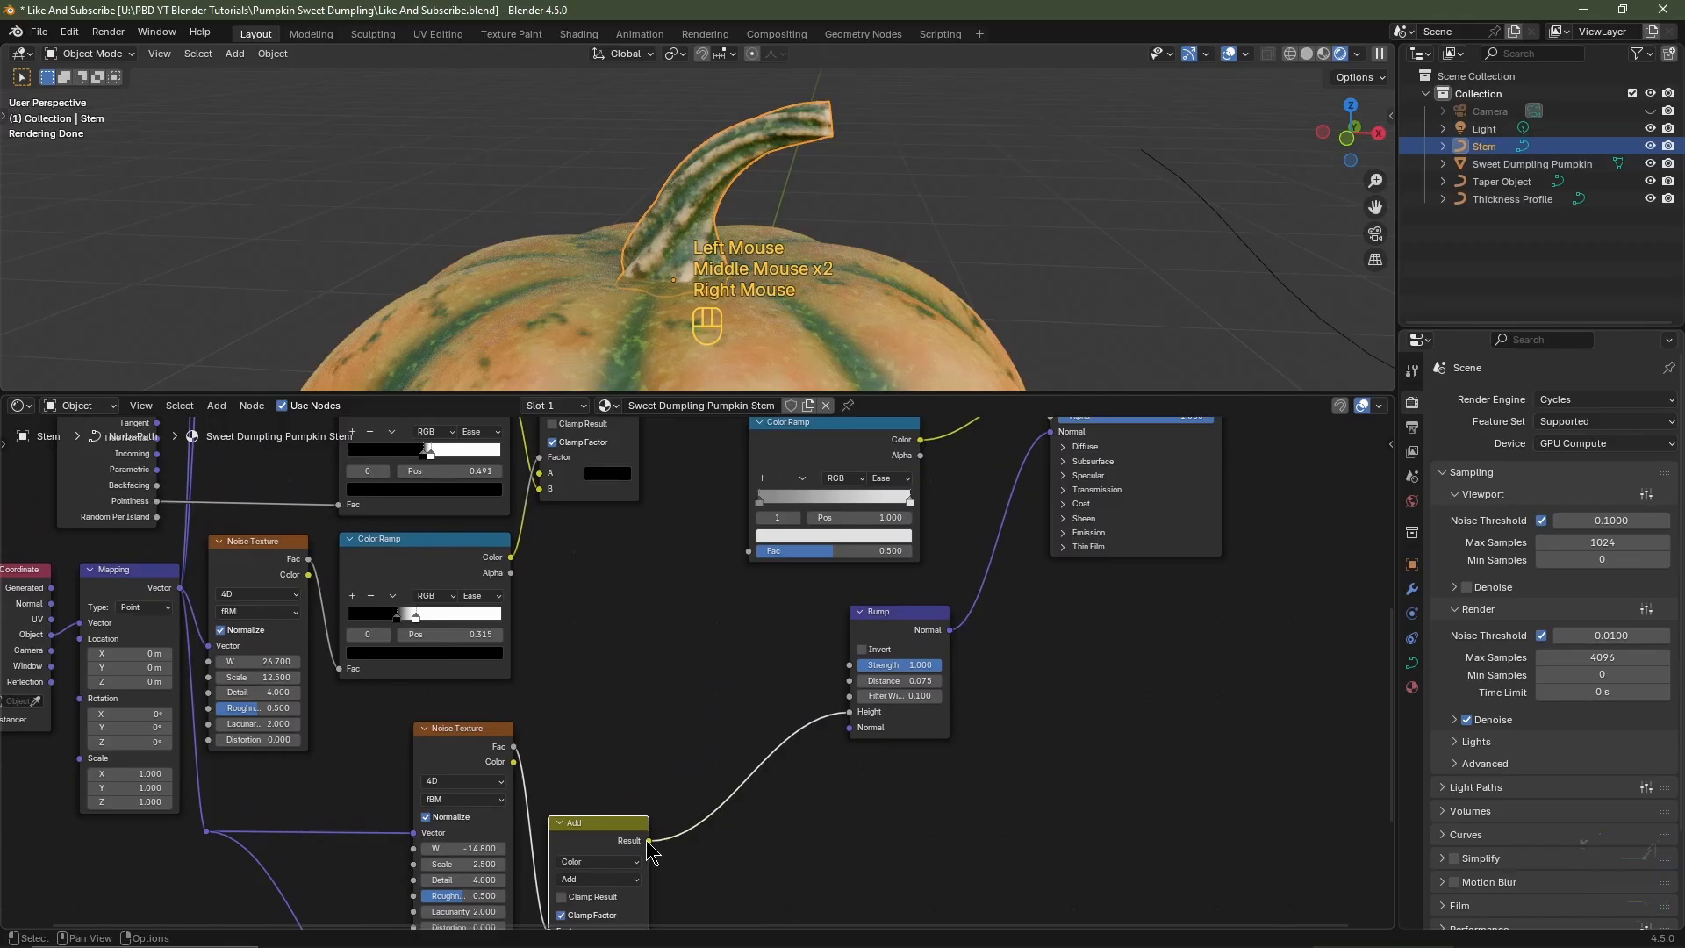
pyautogui.moveTo(649, 840); pyautogui.dragTo(748, 552)
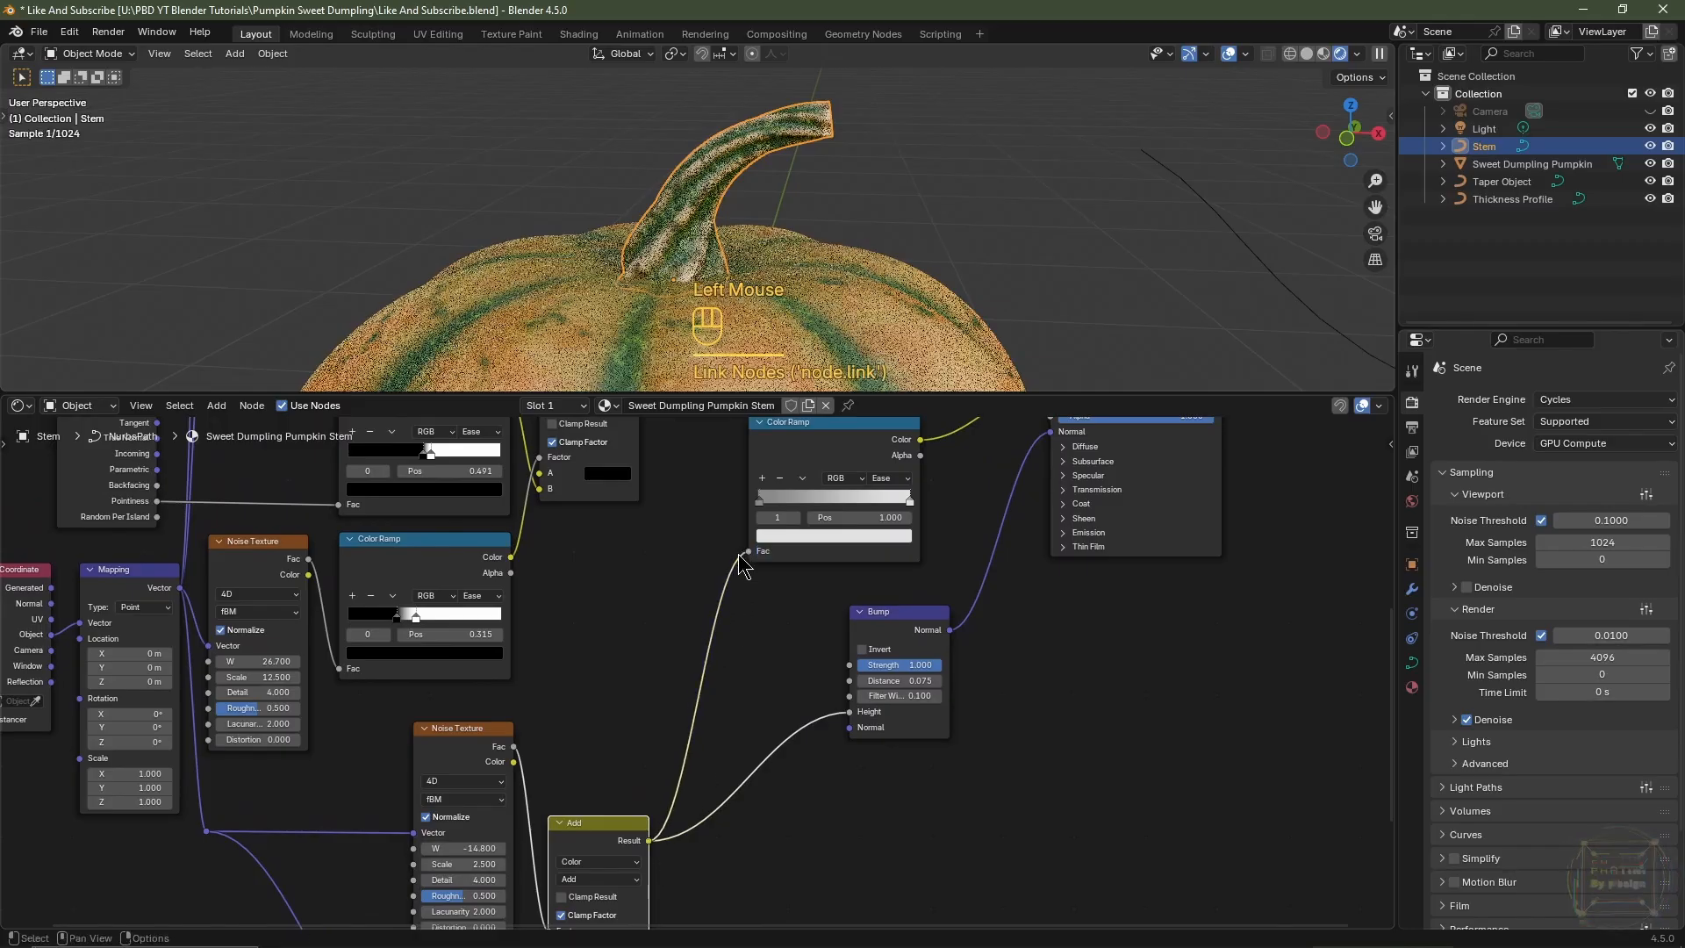
# - Set the Scale of the Noise Textures feeding the Add node to 10 for the B input and 5 for the Factor input
pyautogui.moveTo(811, 917); pyautogui.dragTo(952, 614, button='middle')
pyautogui.scroll(1, 659, 719)
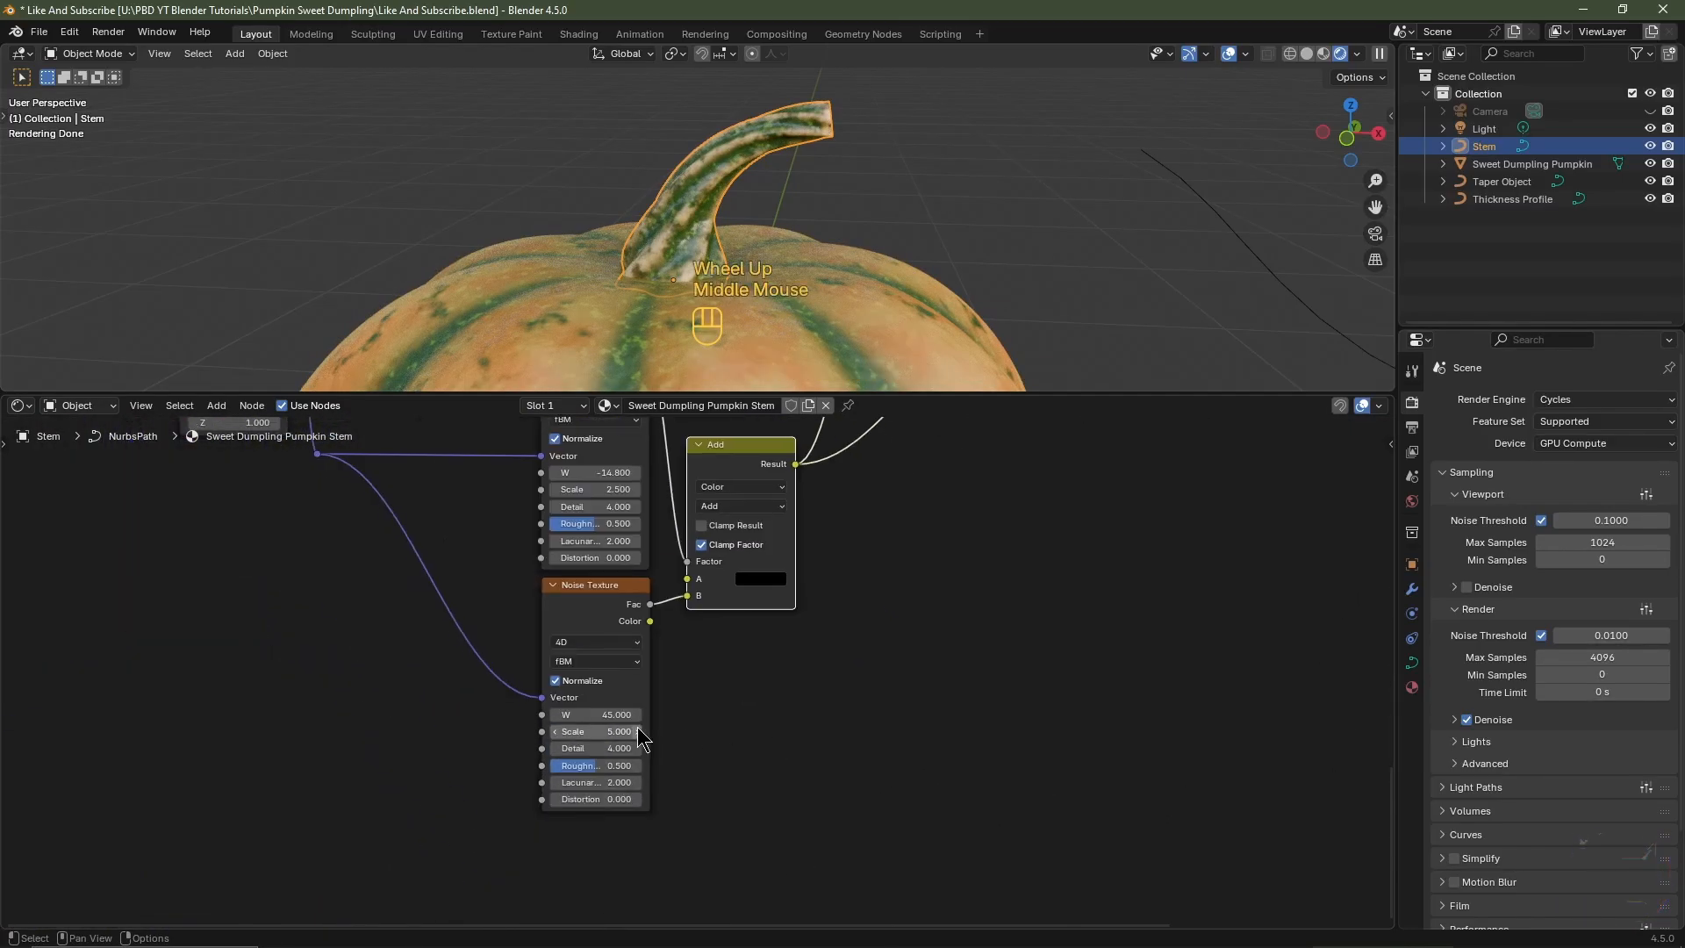
pyautogui.click(601, 732)
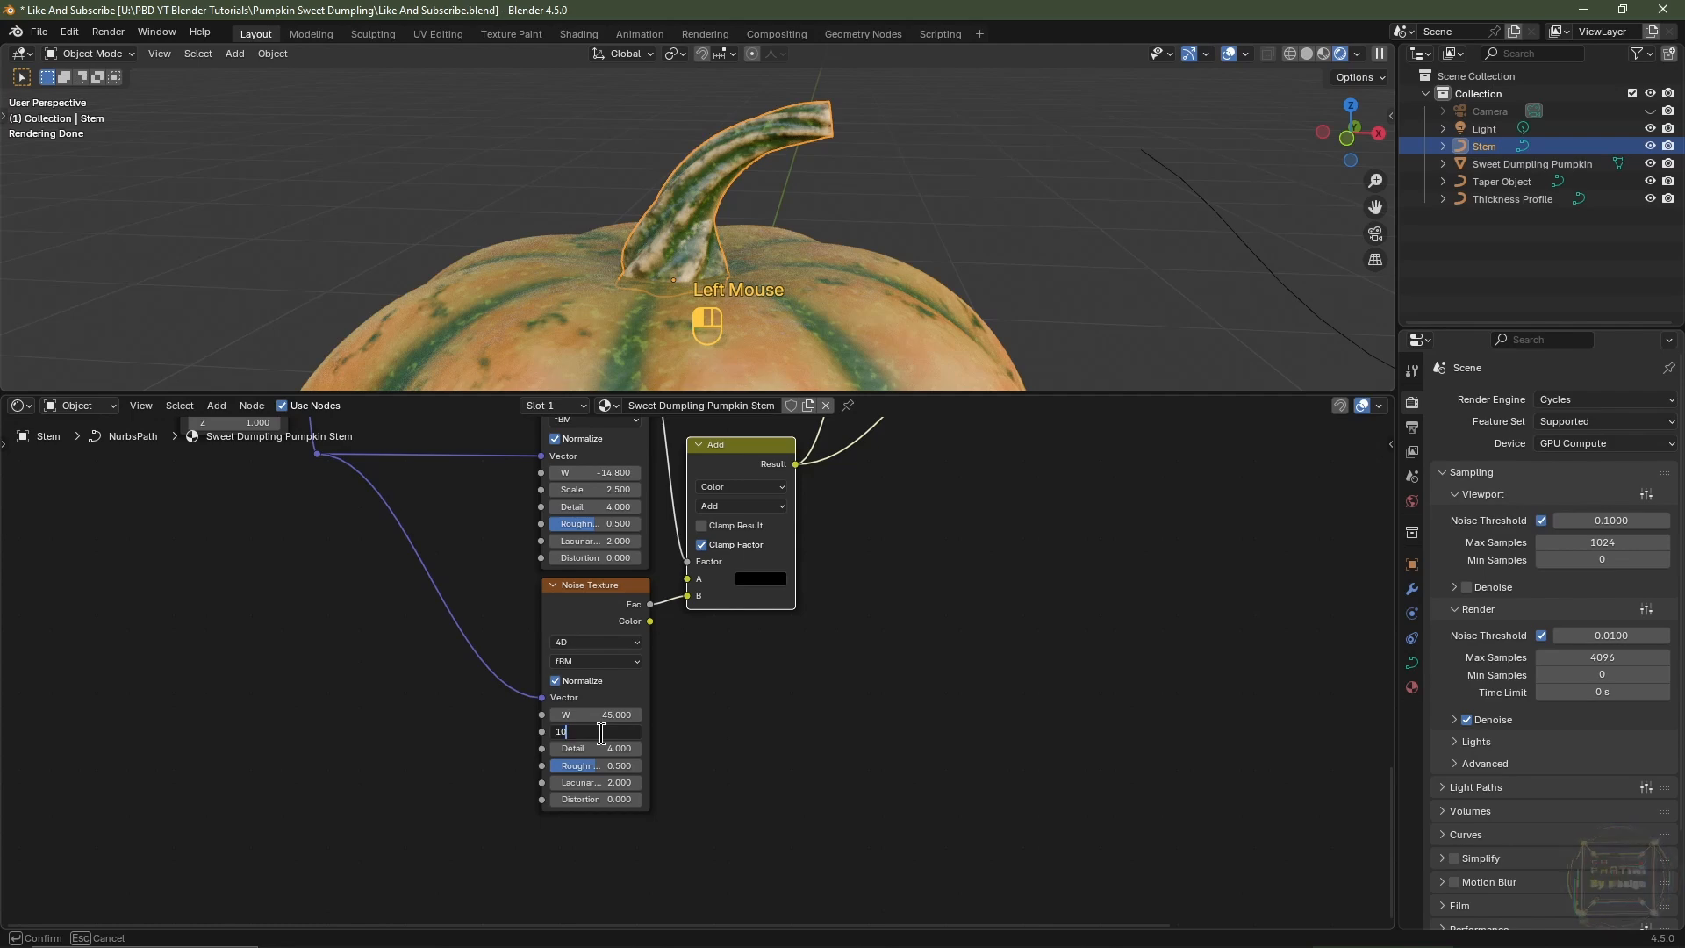
pyautogui.write('10')
pyautogui.press('Return')
pyautogui.moveTo(702, 659); pyautogui.dragTo(708, 816, button='middle')
pyautogui.click(615, 647)
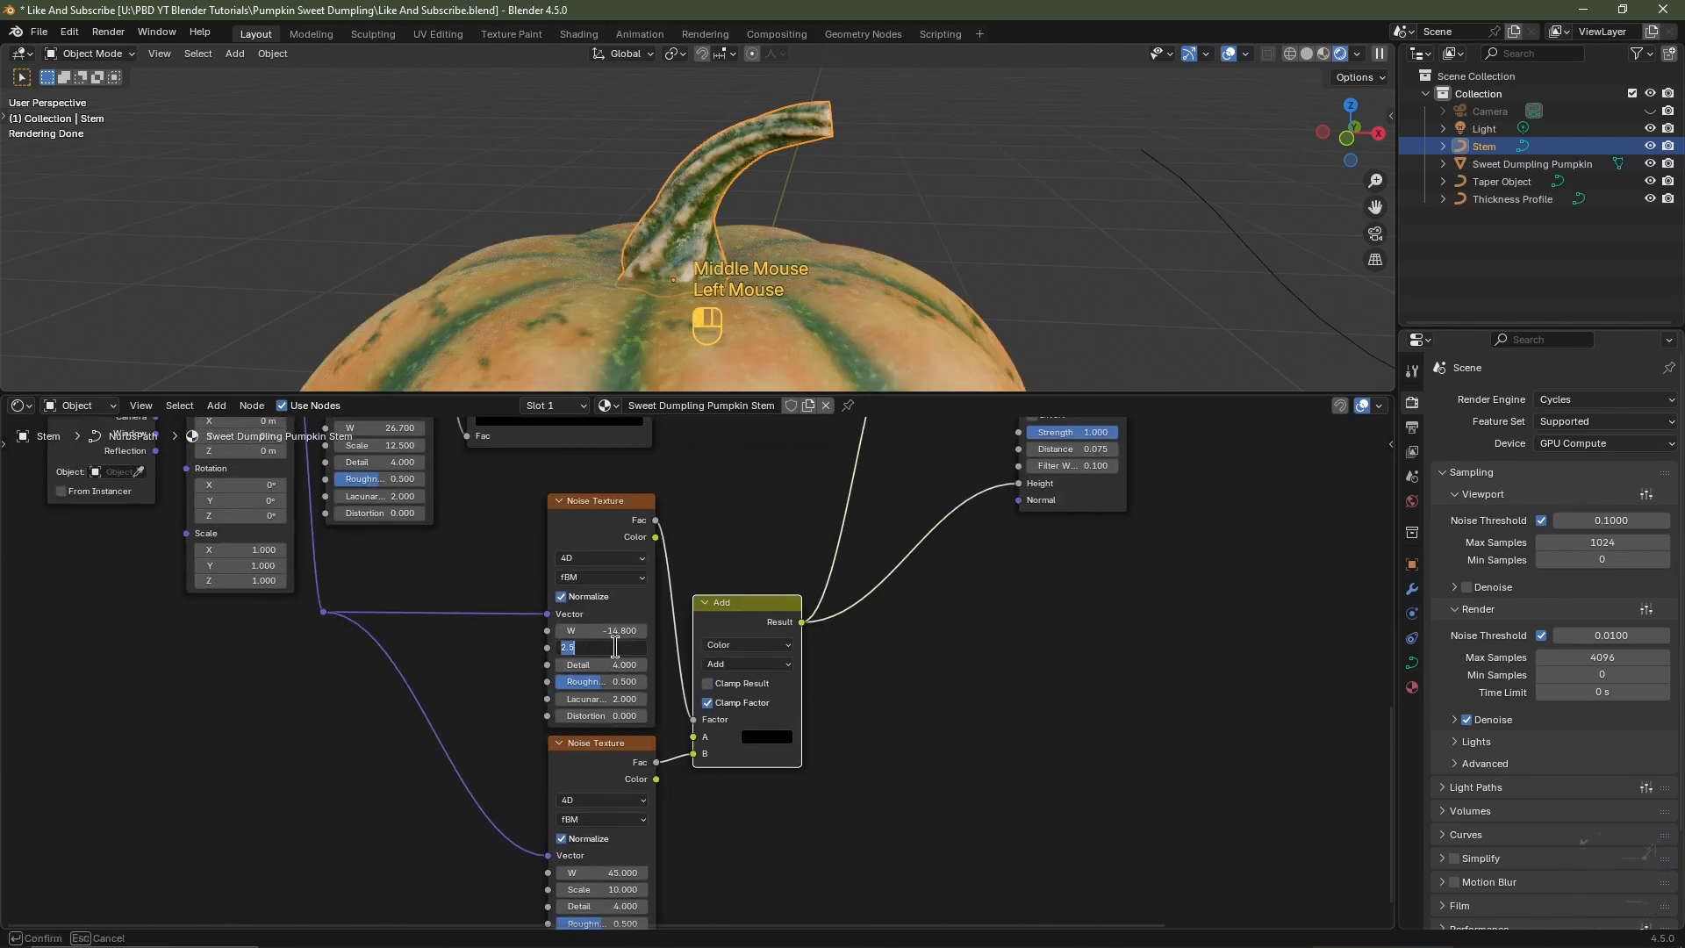
pyautogui.write('5')
pyautogui.press('Return')
# - Tighten the Color Ramp driving the brown and pale orange mix, placing the white stop at 0.373 and the black stop close to it
pyautogui.scroll(-3, 579, 636)
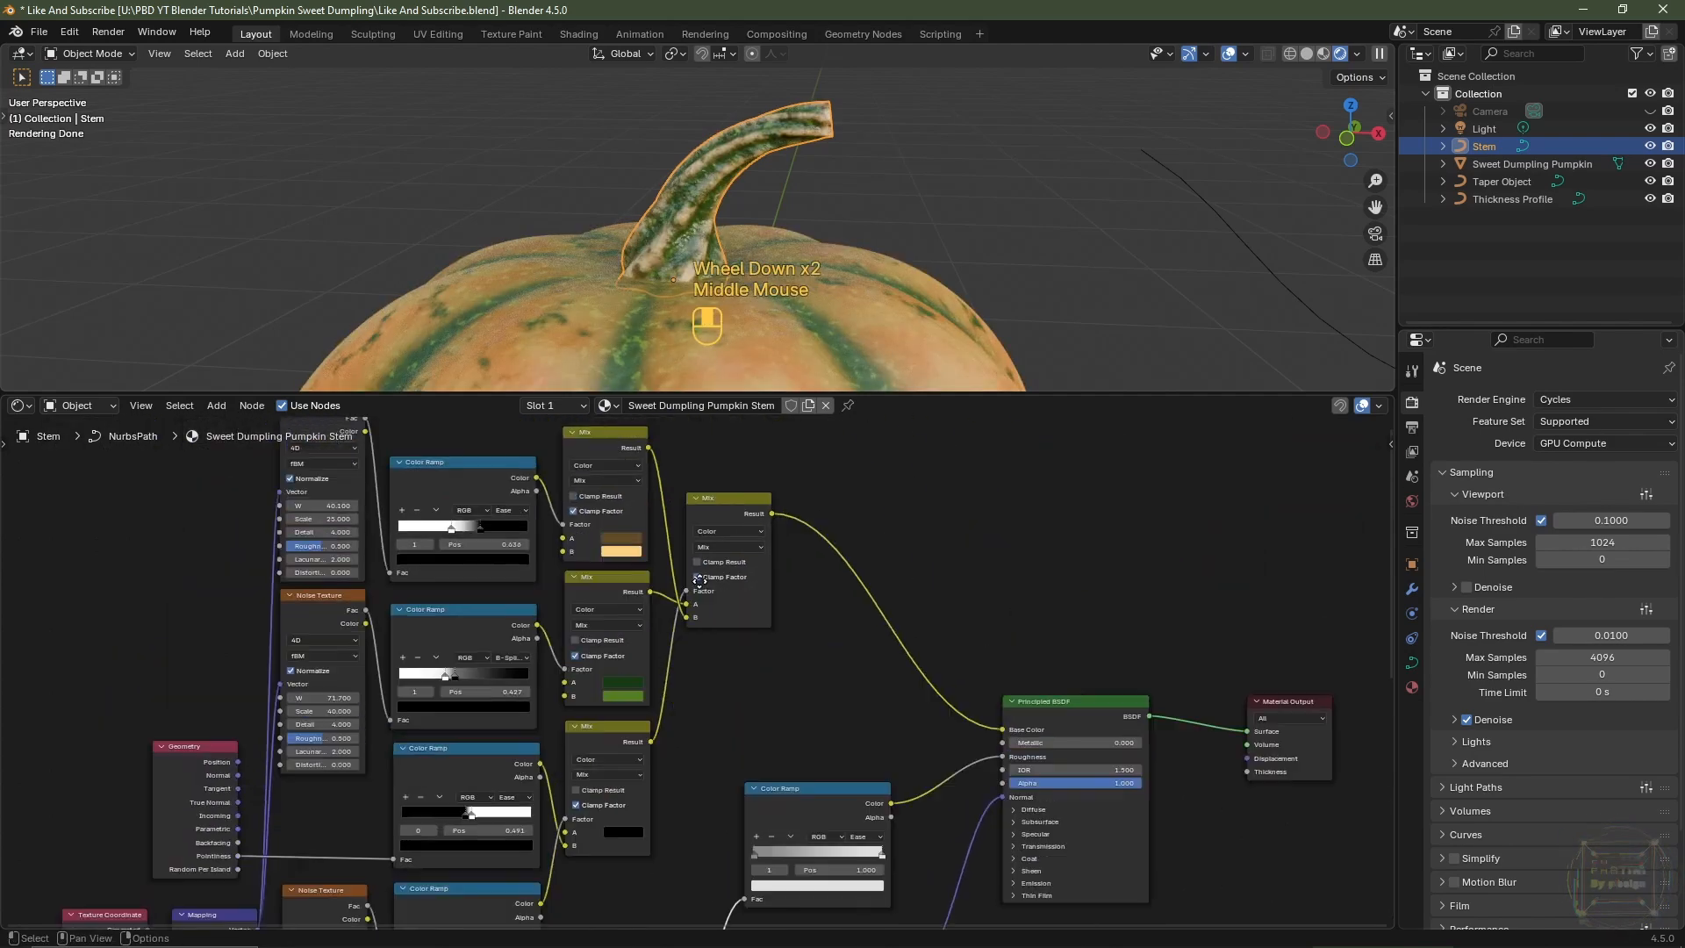
pyautogui.scroll(5, 554, 628)
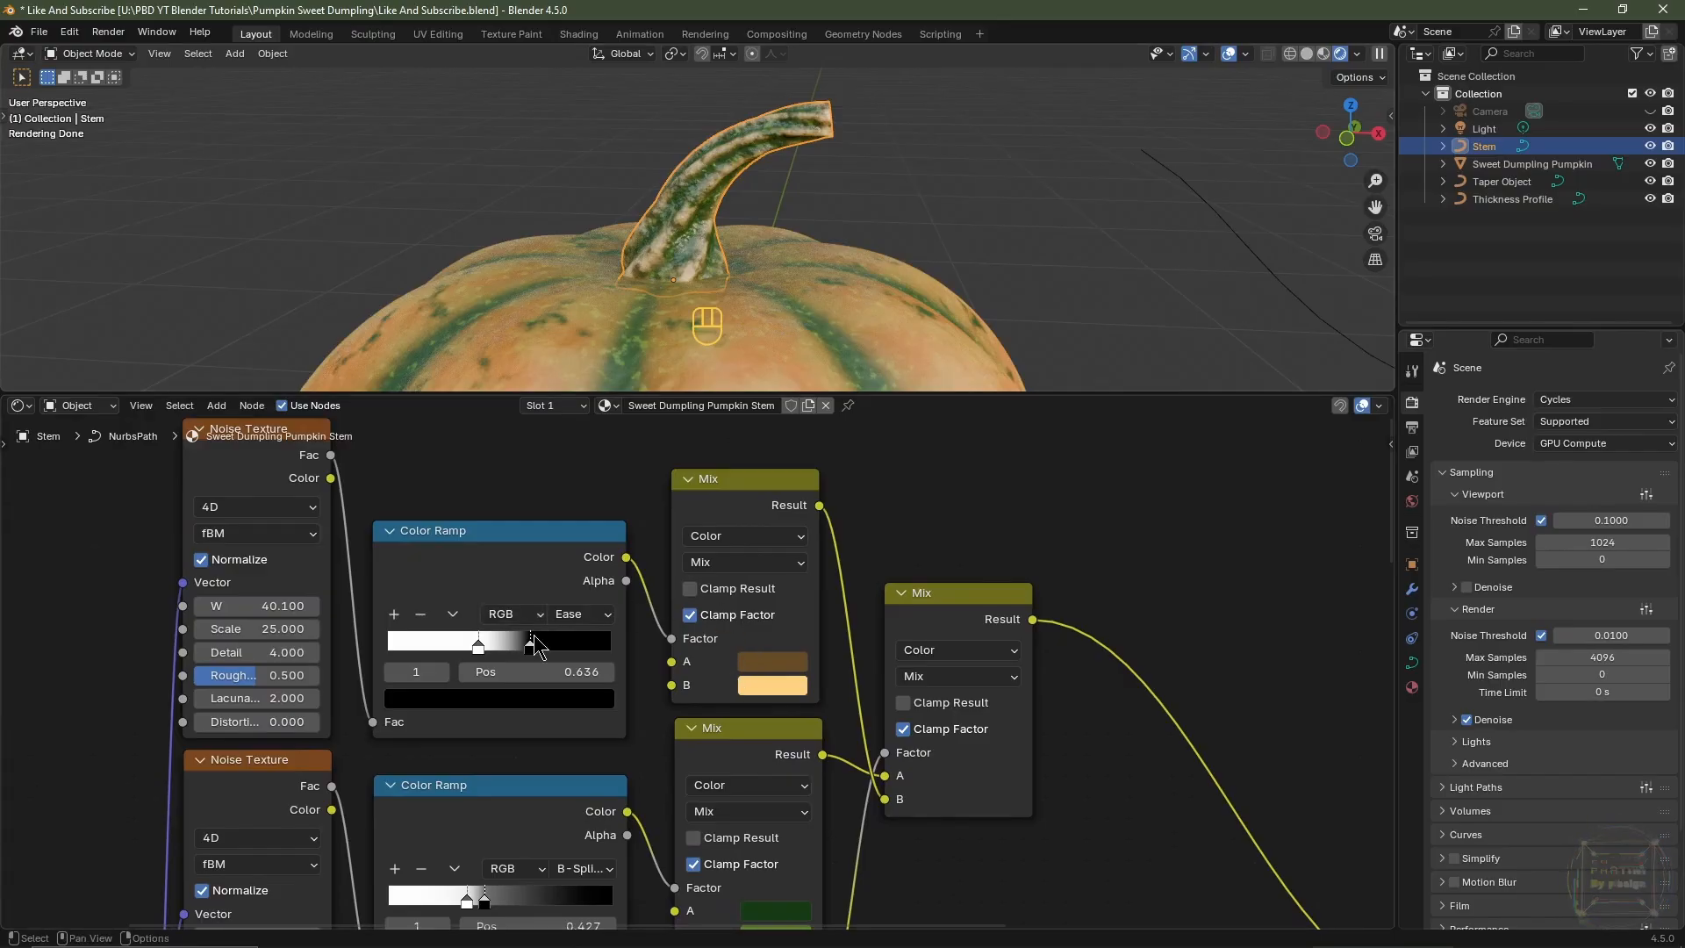
pyautogui.moveTo(532, 643); pyautogui.dragTo(470, 646)
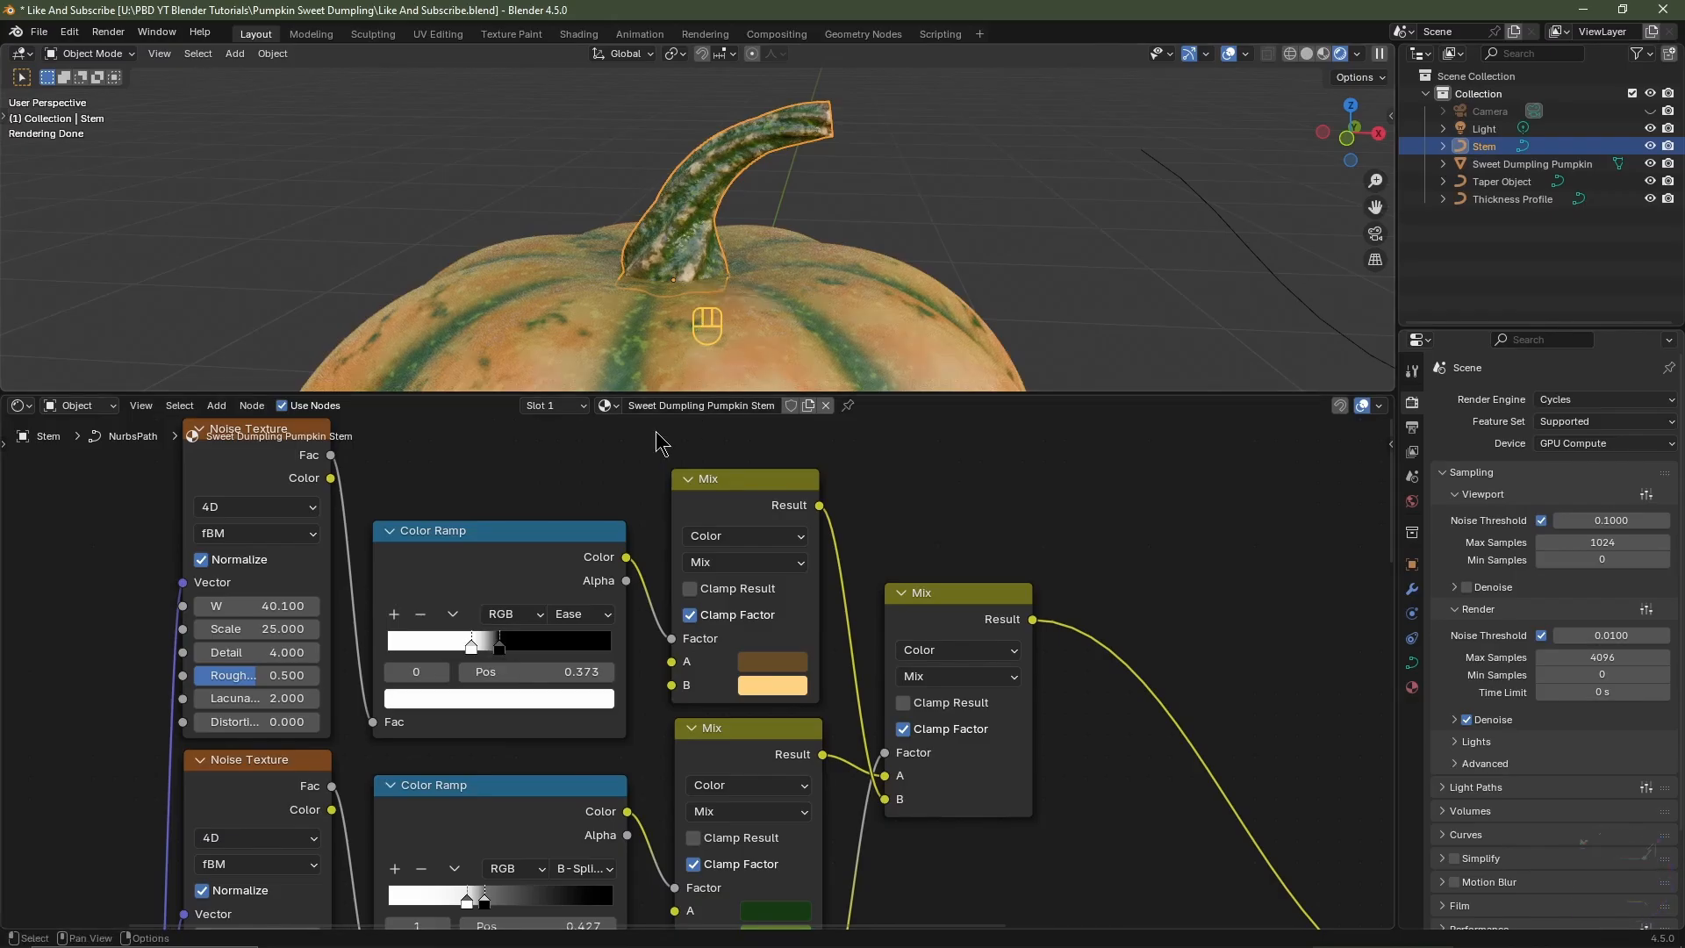
# - Set the Mapping node's Z scale to 0.75
pyautogui.moveTo(551, 816); pyautogui.dragTo(527, 683, button='middle')
pyautogui.moveTo(525, 813); pyautogui.dragTo(514, 808)
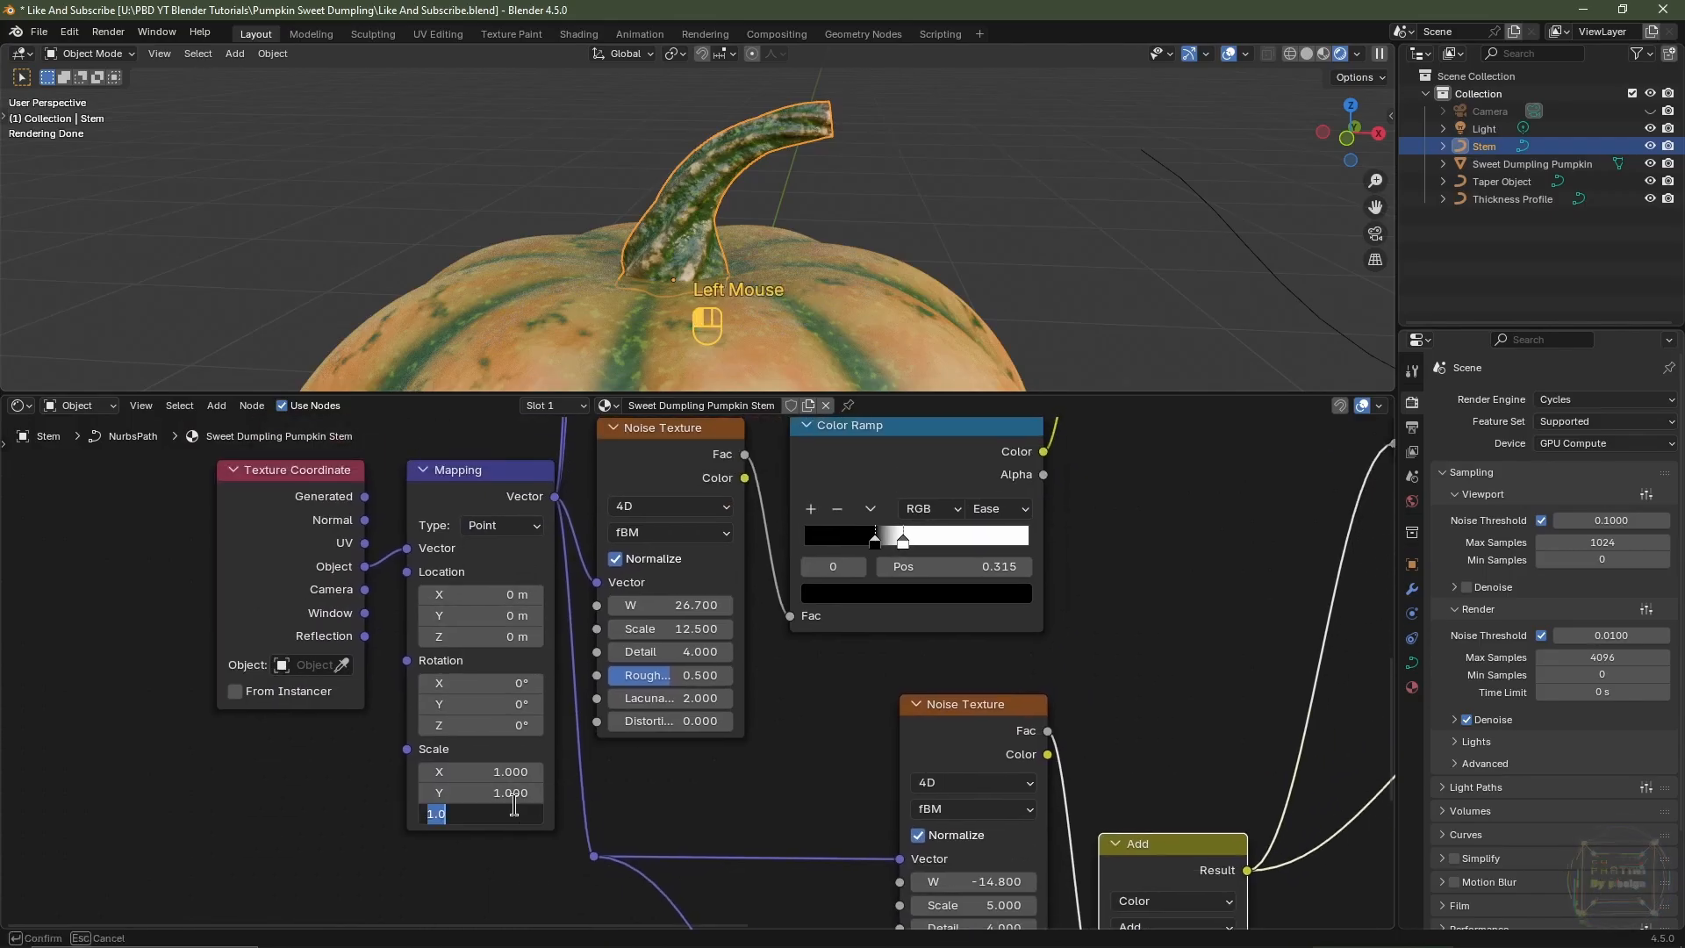
pyautogui.write('.75')
pyautogui.press('Return')
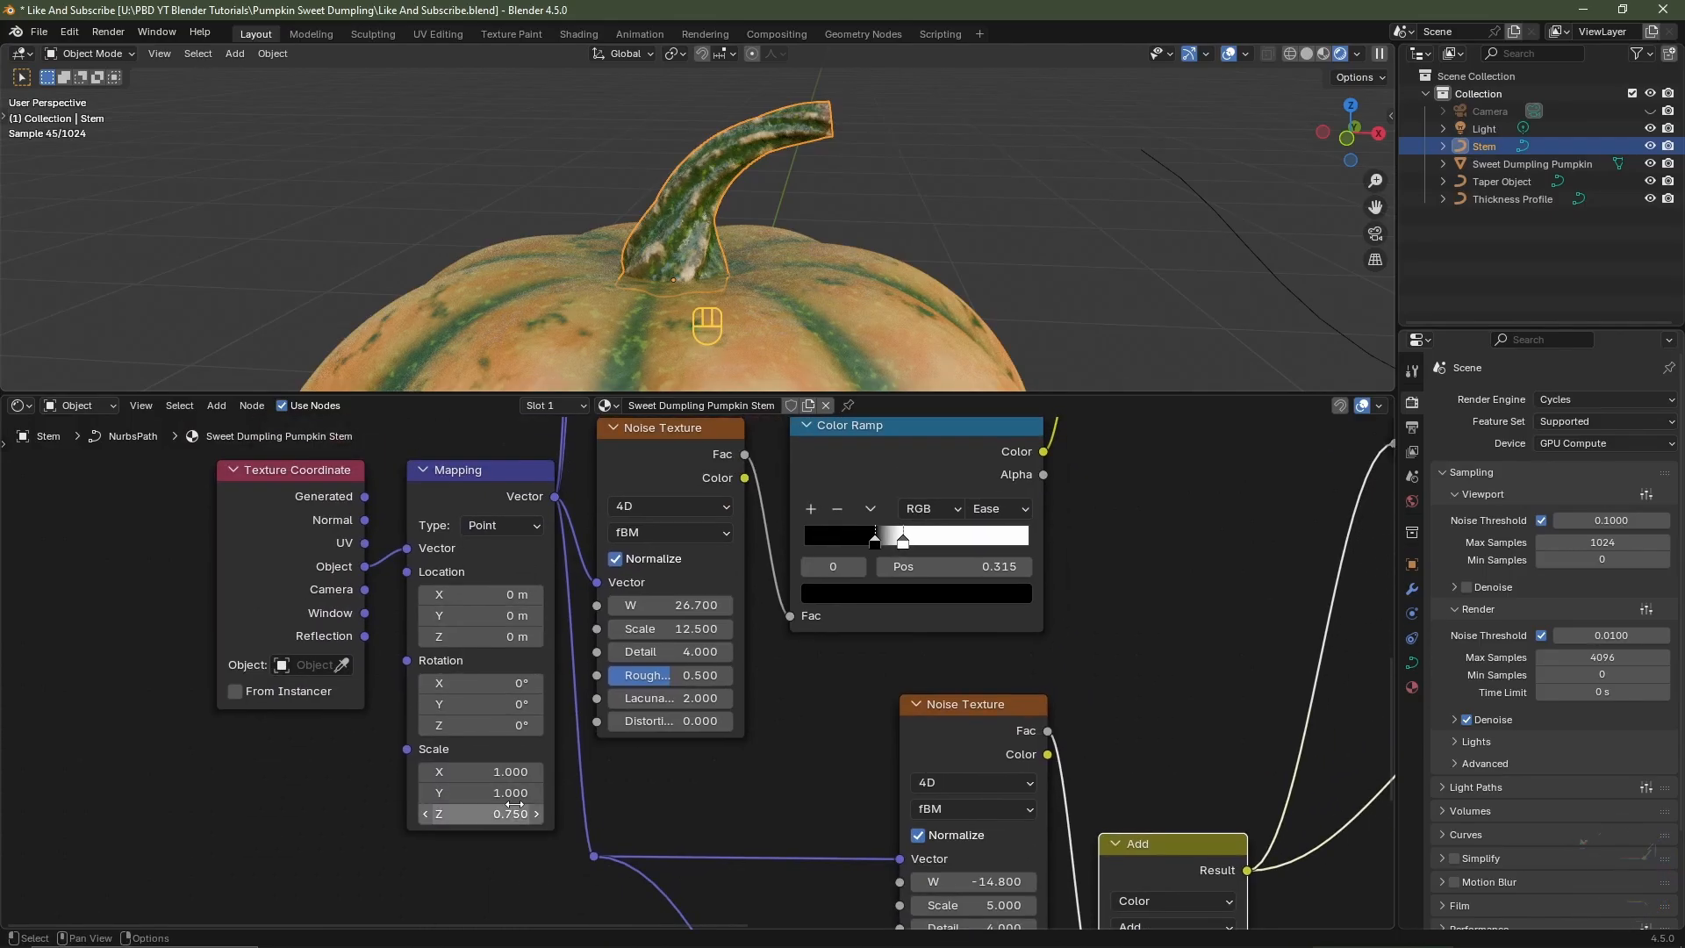
# - Adjust the Pointiness Color Ramp by setting the black stop to about 0.48 and moving the white stop closer to it
pyautogui.scroll(-3, 873, 487)
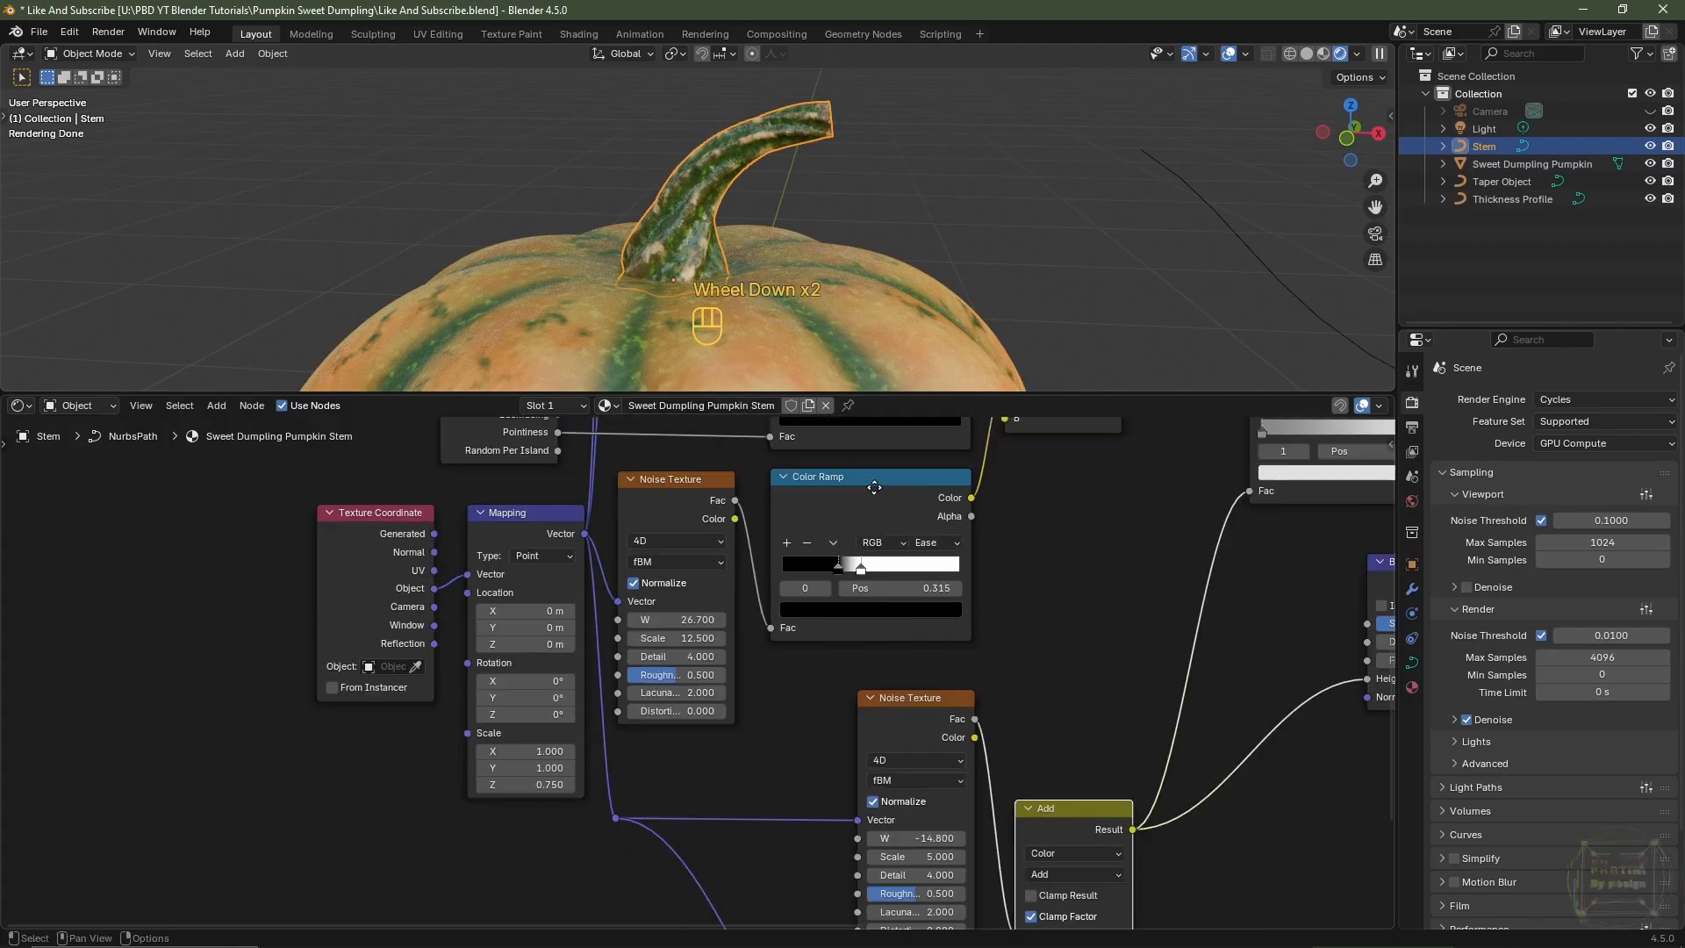
pyautogui.scroll(2, 873, 487)
pyautogui.moveTo(873, 487); pyautogui.dragTo(519, 787, button='middle')
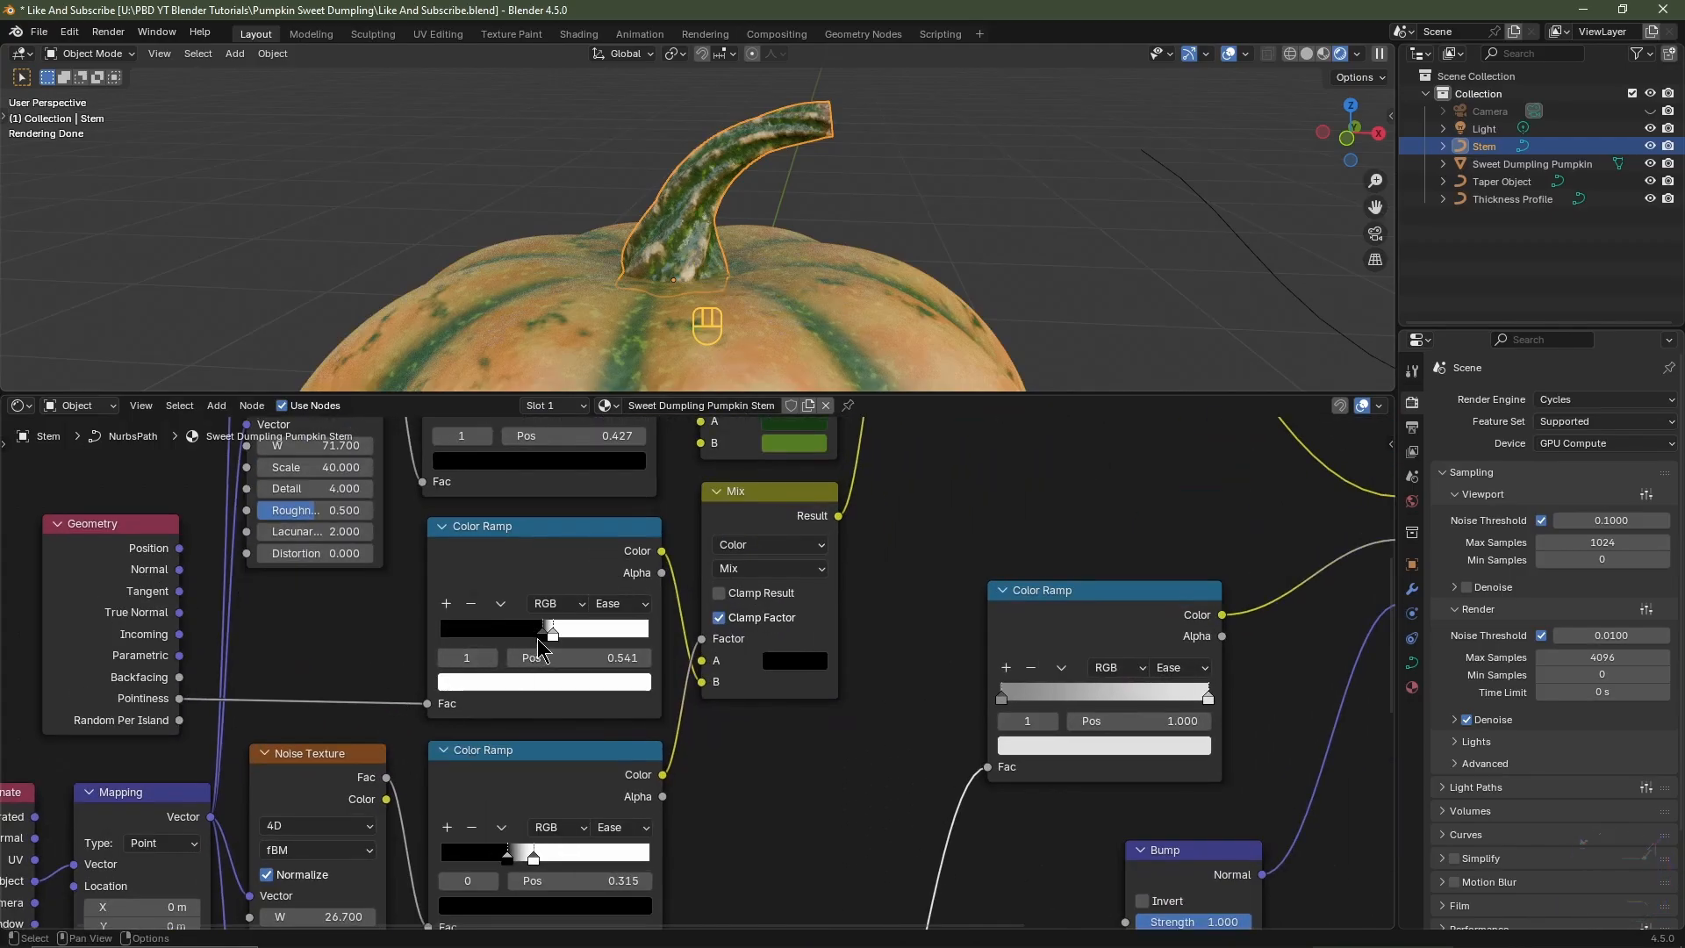
pyautogui.click(539, 634)
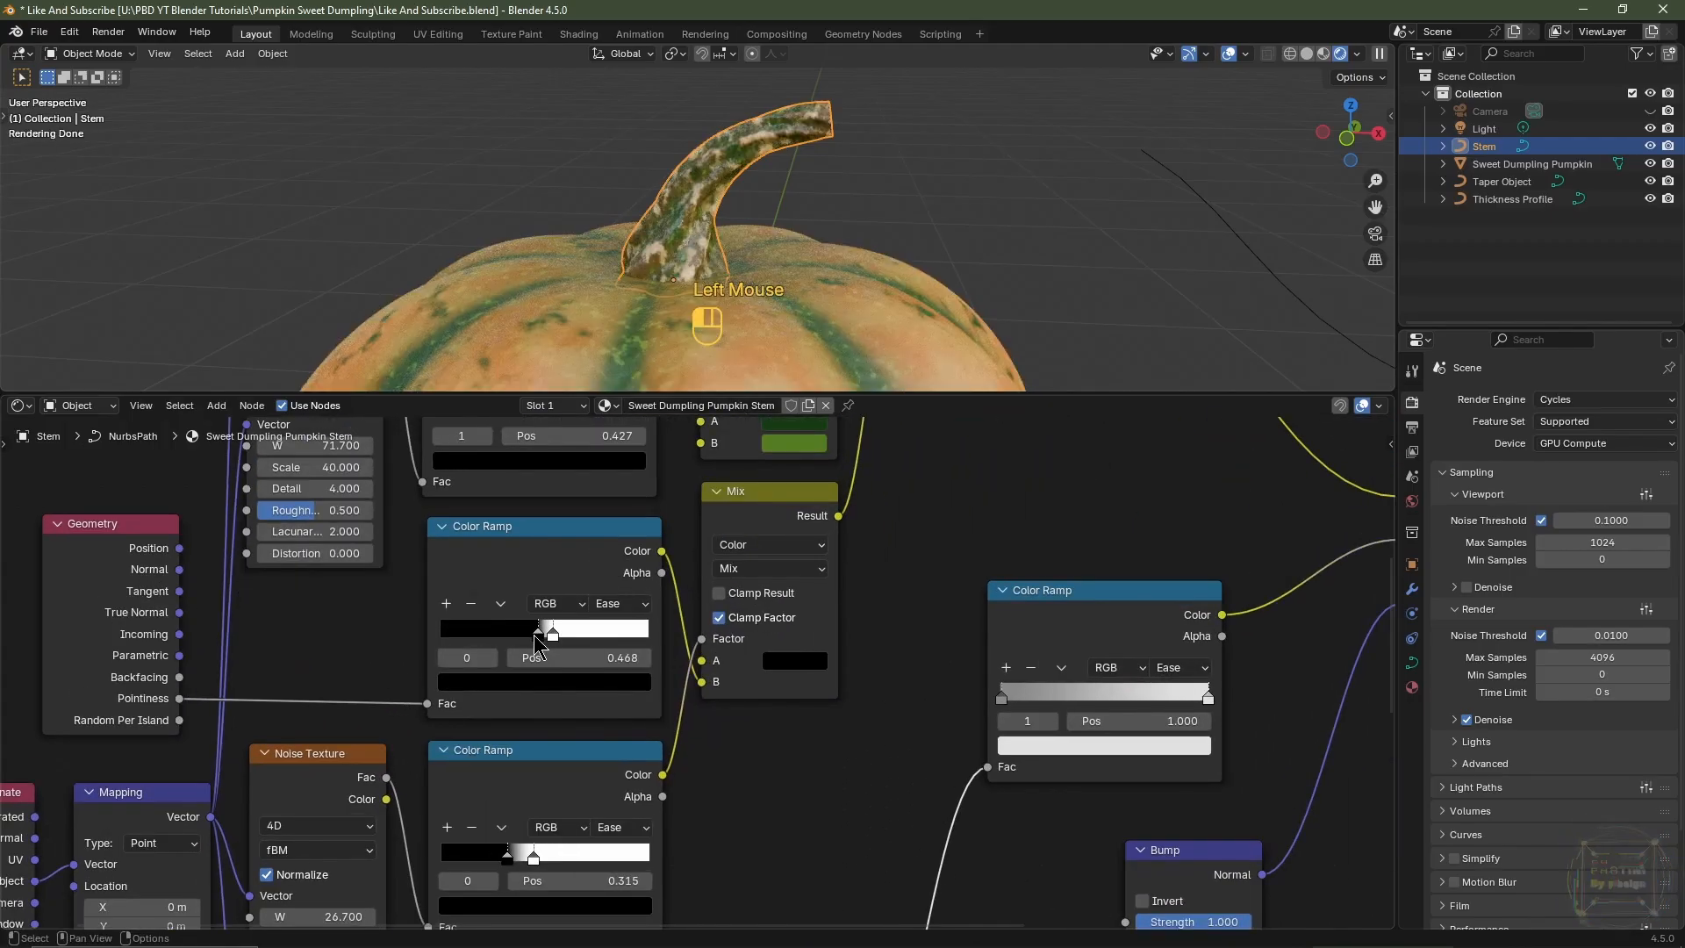
pyautogui.scroll(2, 546, 640)
pyautogui.moveTo(553, 634); pyautogui.dragTo(487, 621)
pyautogui.scroll(-4, 812, 602)
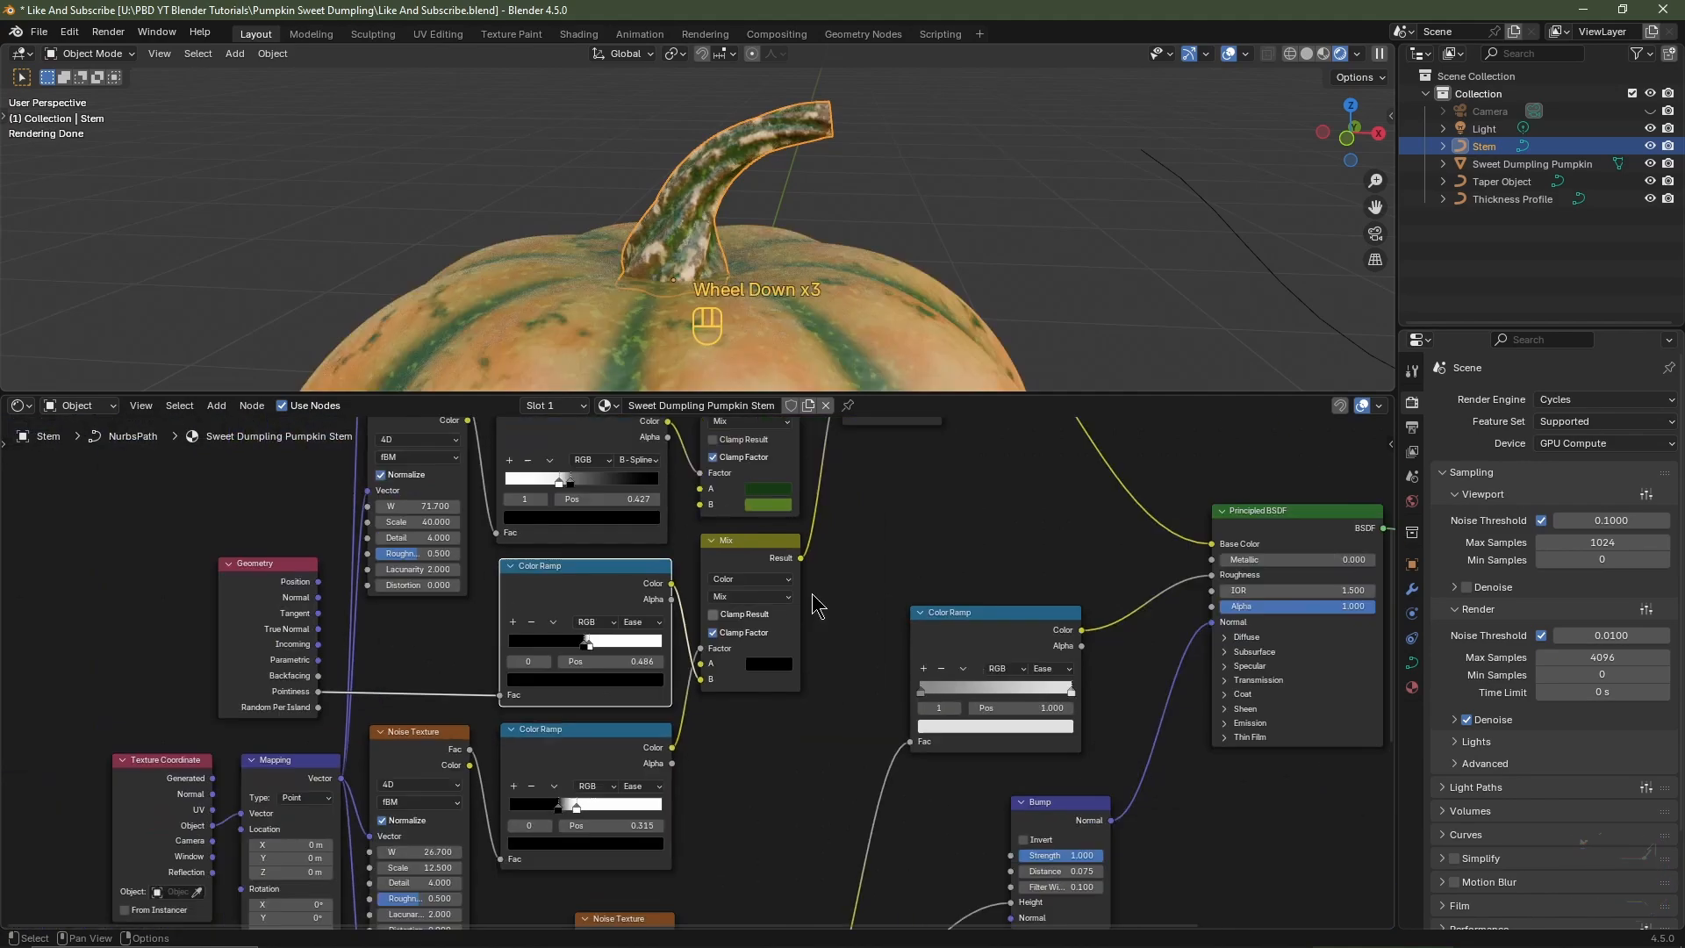
# - Darken the pale orange B color of the Mix node that blends it with brown
pyautogui.moveTo(812, 598); pyautogui.dragTo(684, 786, button='middle')
pyautogui.scroll(2, 690, 677)
pyautogui.moveTo(599, 555); pyautogui.dragTo(699, 697, button='middle')
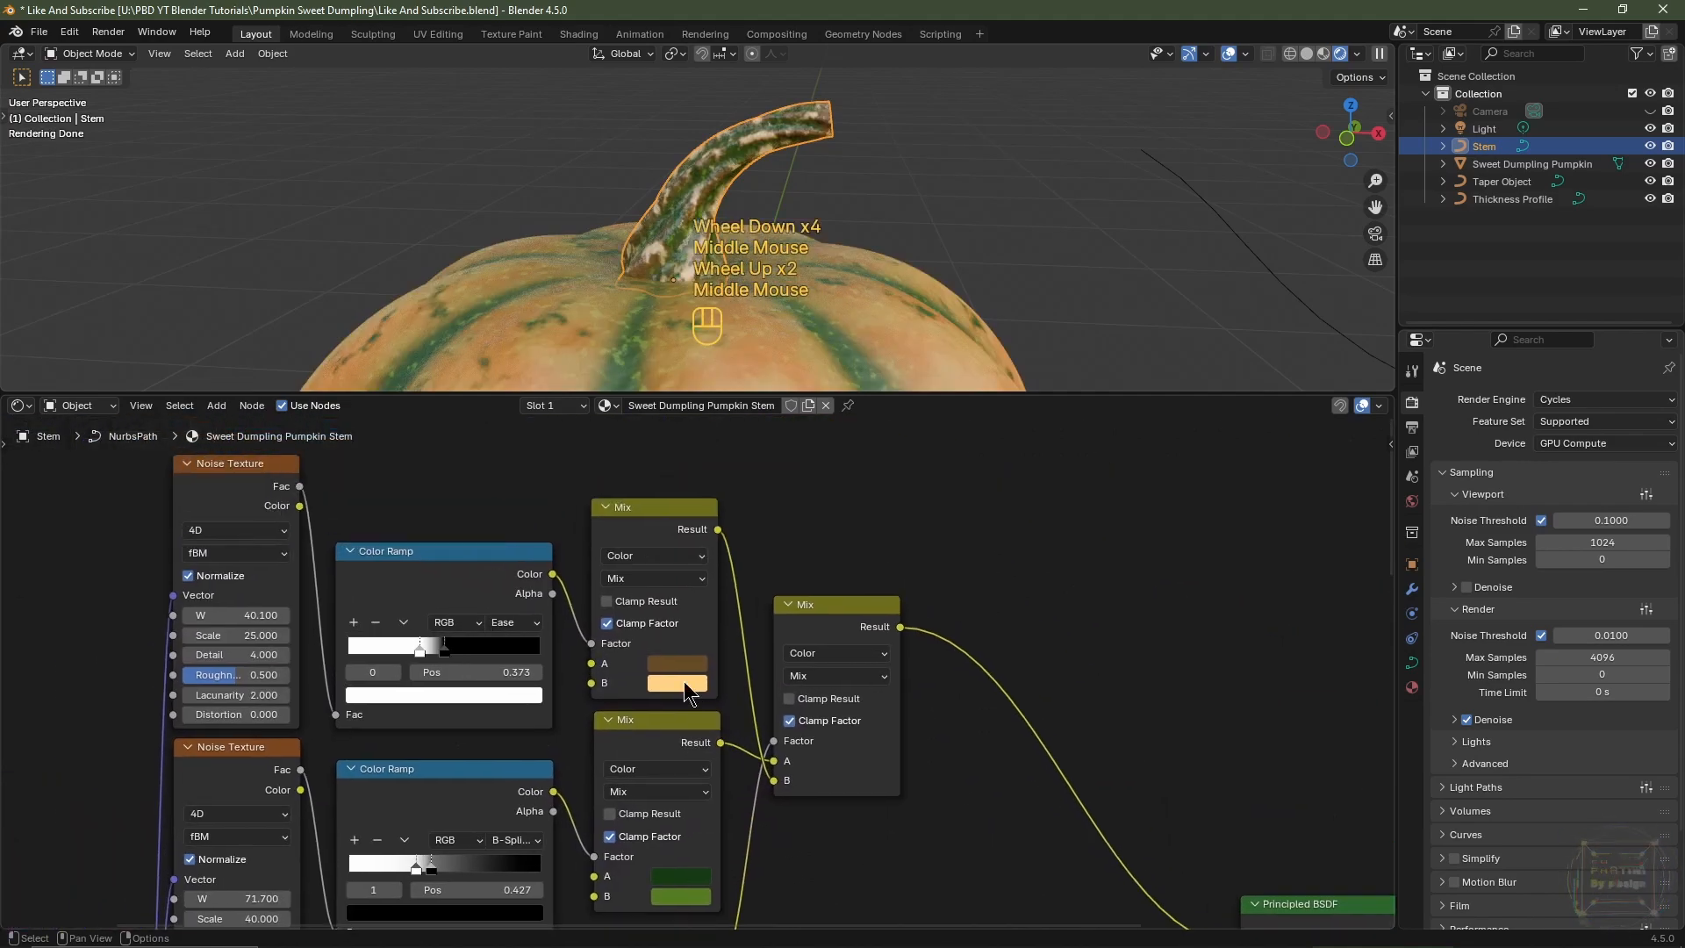
pyautogui.click(683, 681)
pyautogui.scroll(-4, 683, 681)
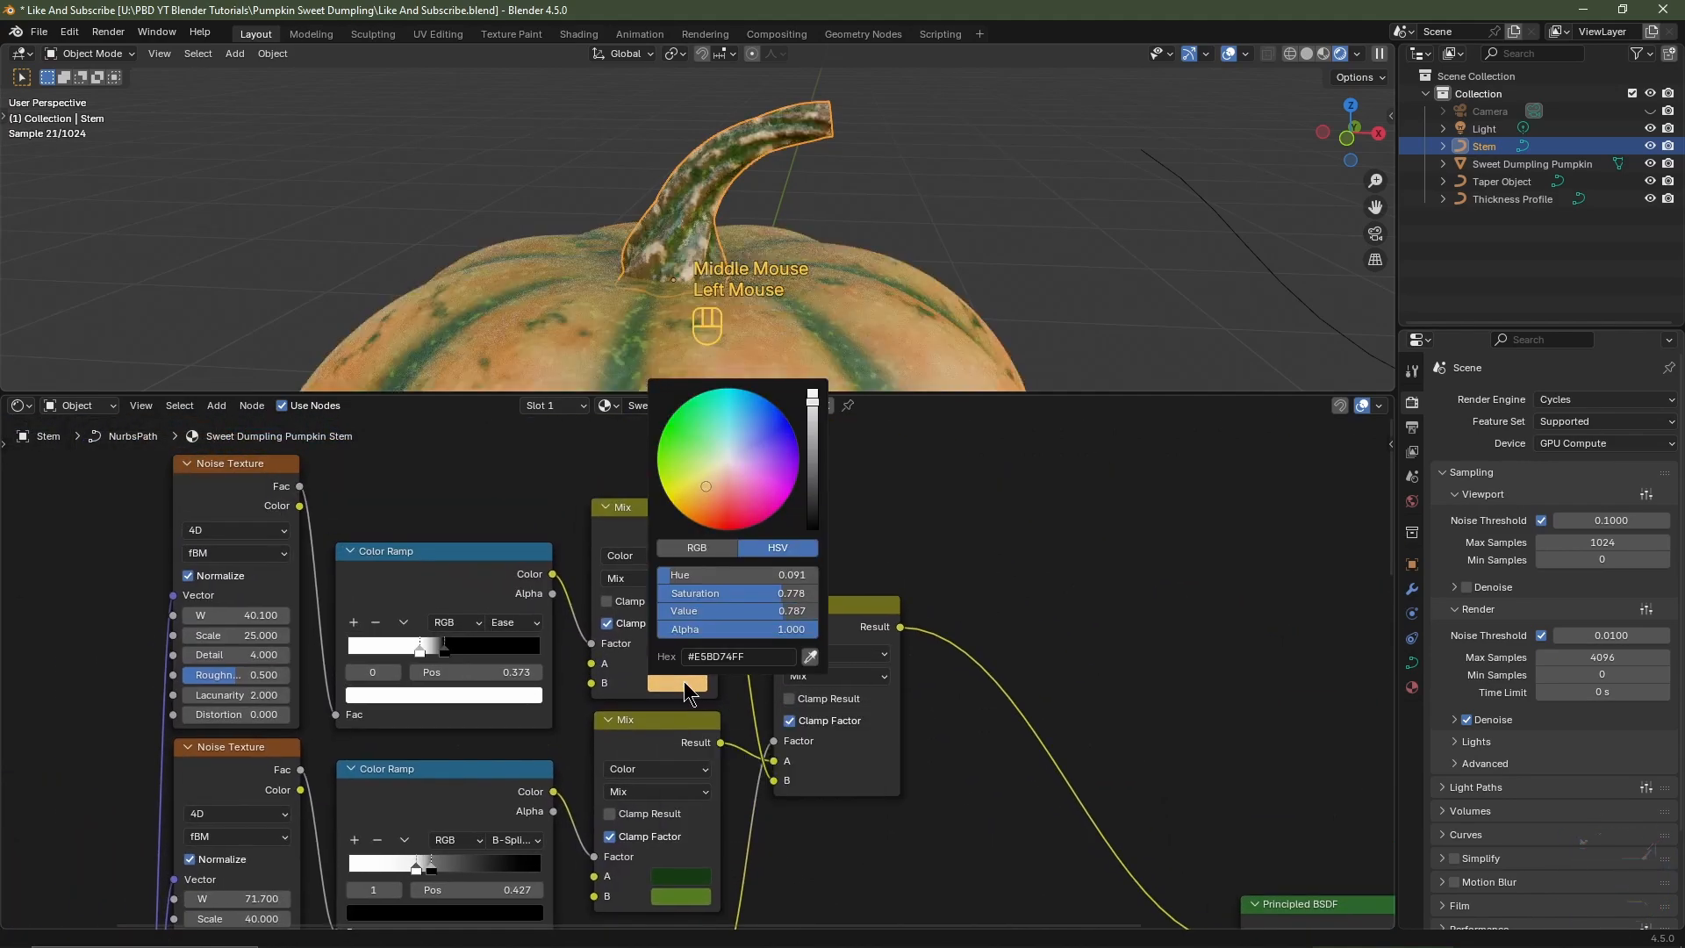
pyautogui.scroll(-2, 683, 681)
# - Set the Bump node's Distance to 0.12
pyautogui.moveTo(1050, 853); pyautogui.dragTo(1041, 838, button='middle')
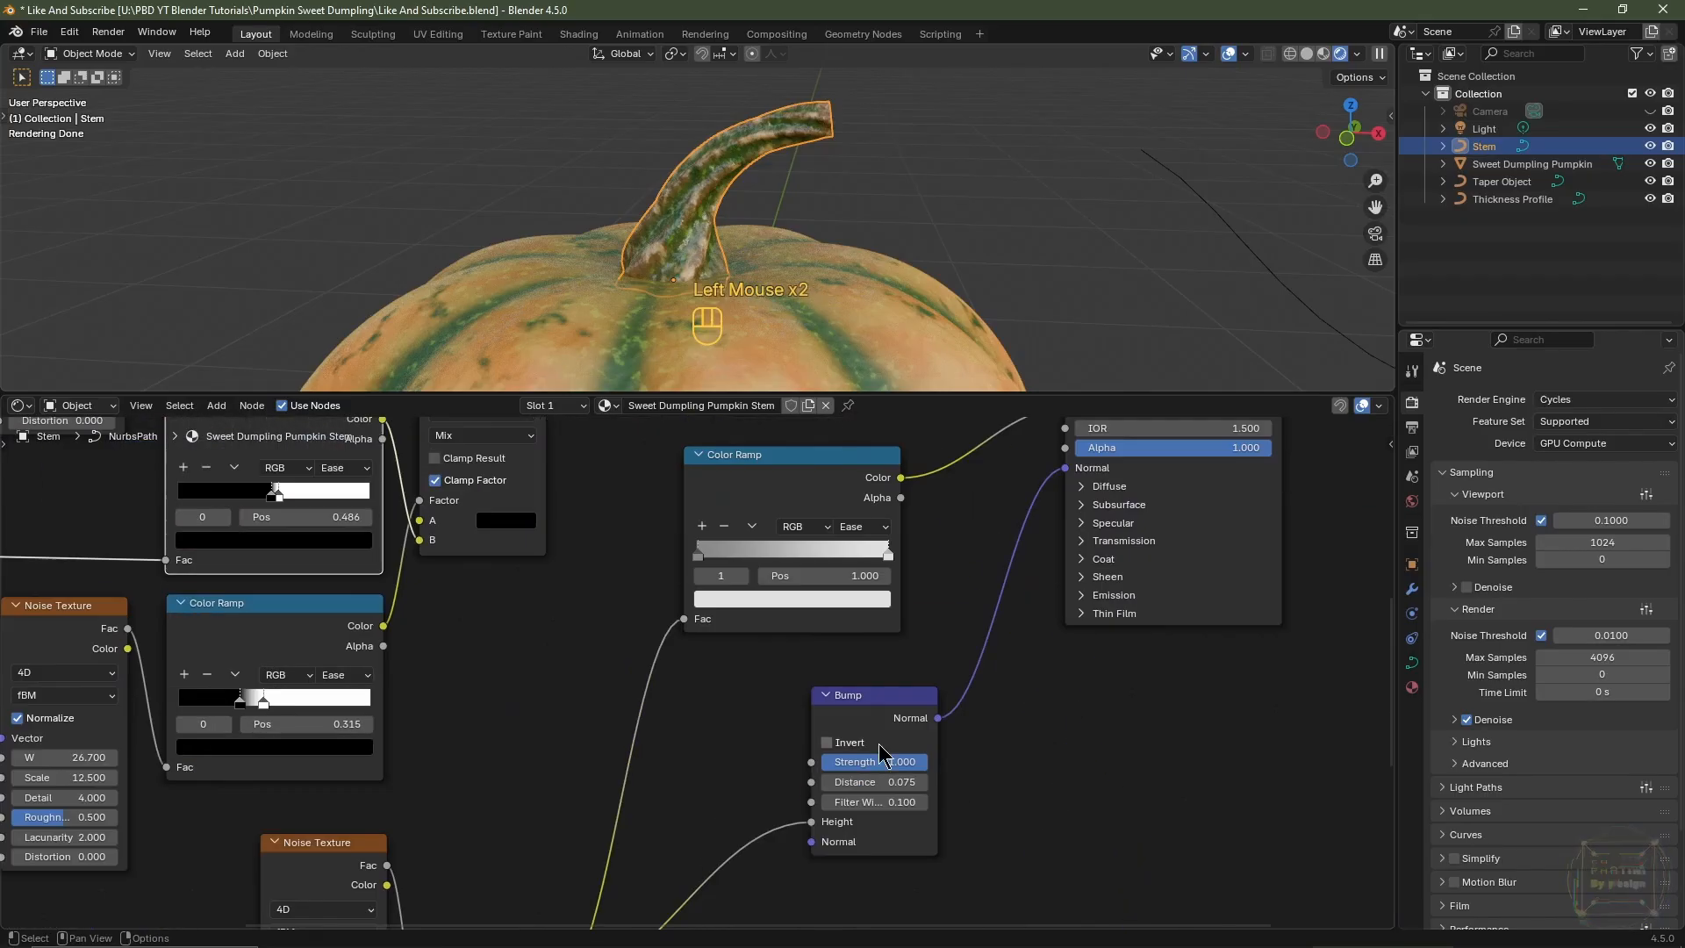
pyautogui.click(878, 782)
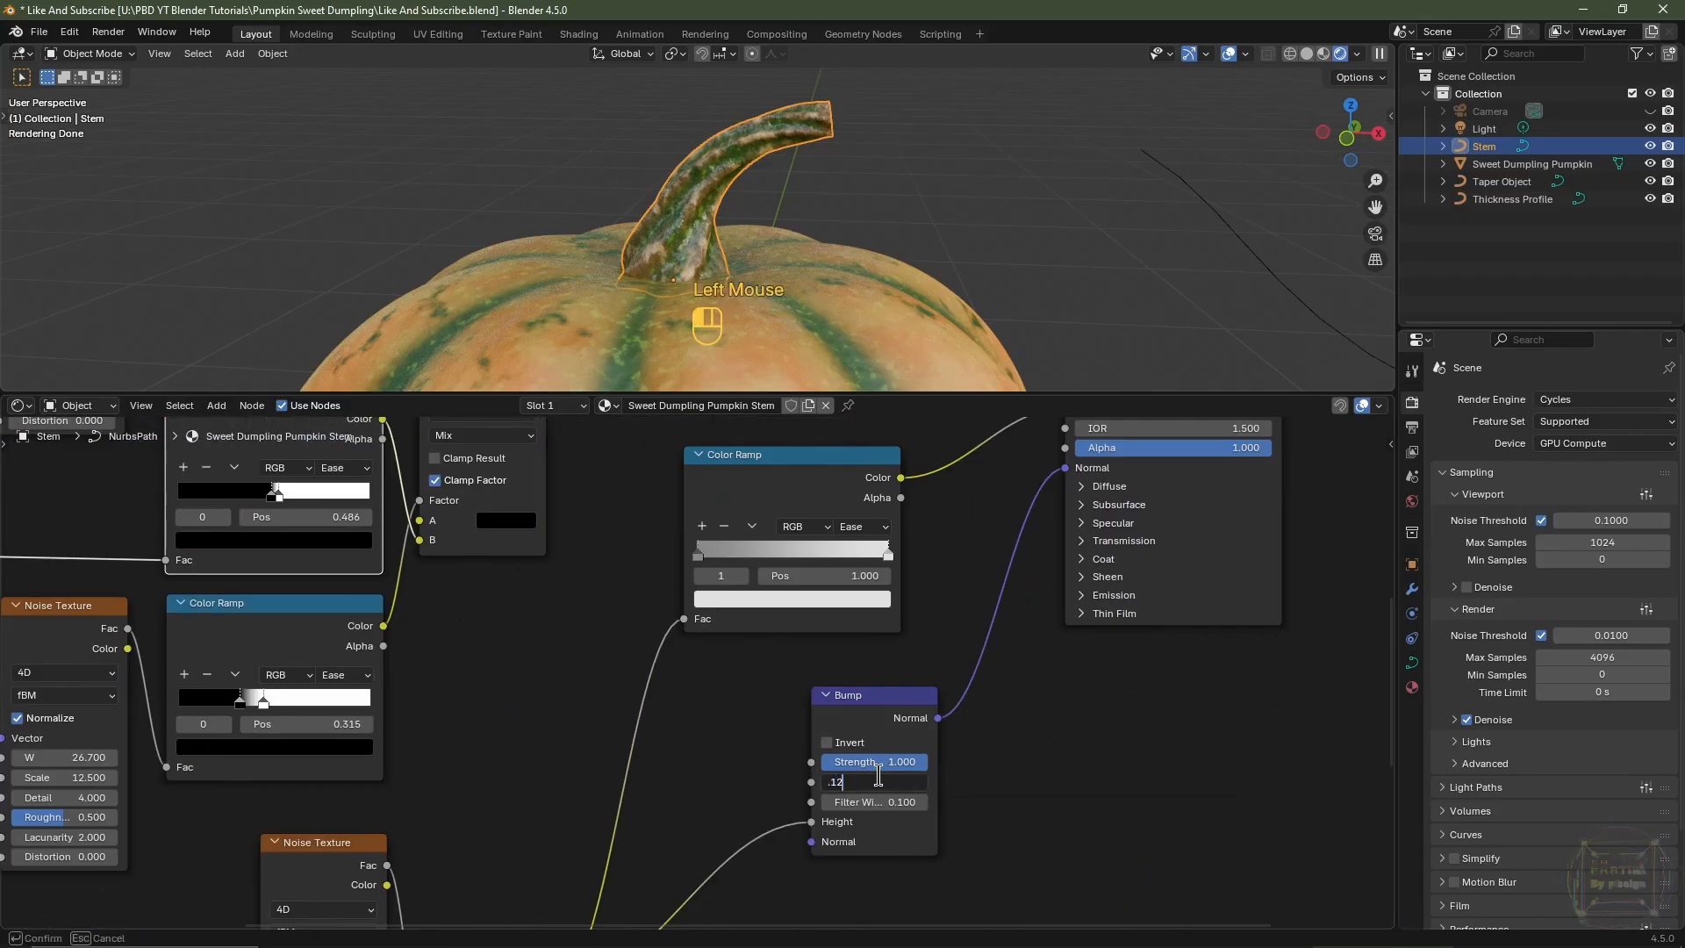
pyautogui.write('.12')
pyautogui.press('Return')
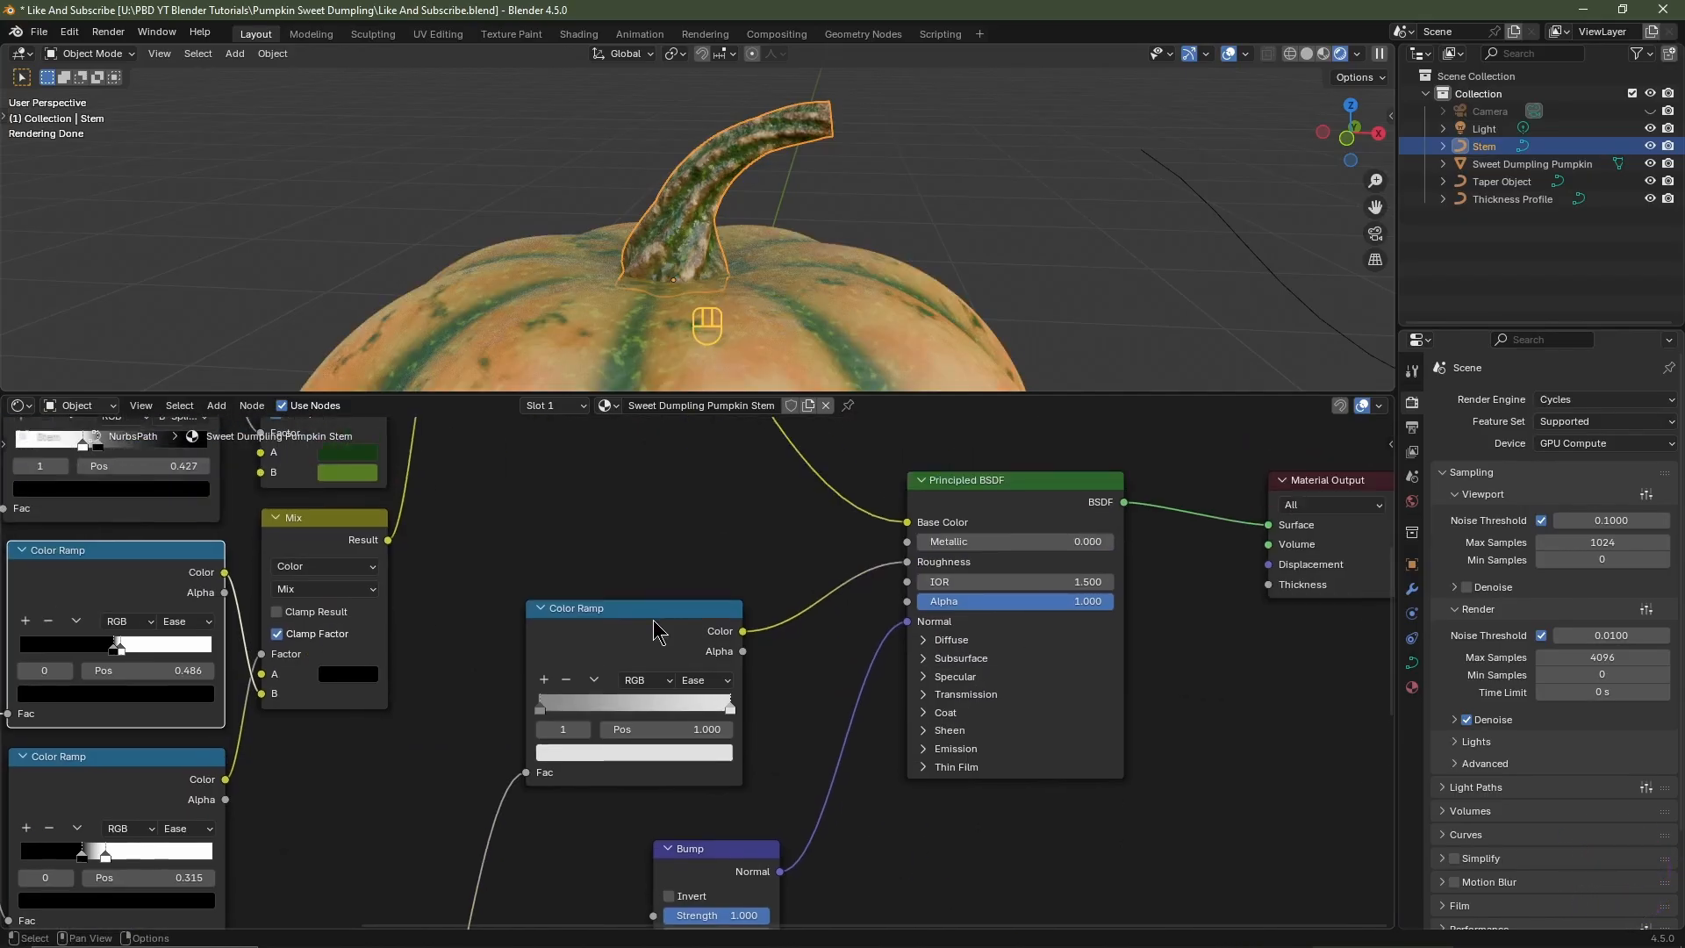
# - Flip the Color Ramp feeding Roughness and position its light stop at 0.25 and its gray stop at 0.75
pyautogui.click(667, 625)
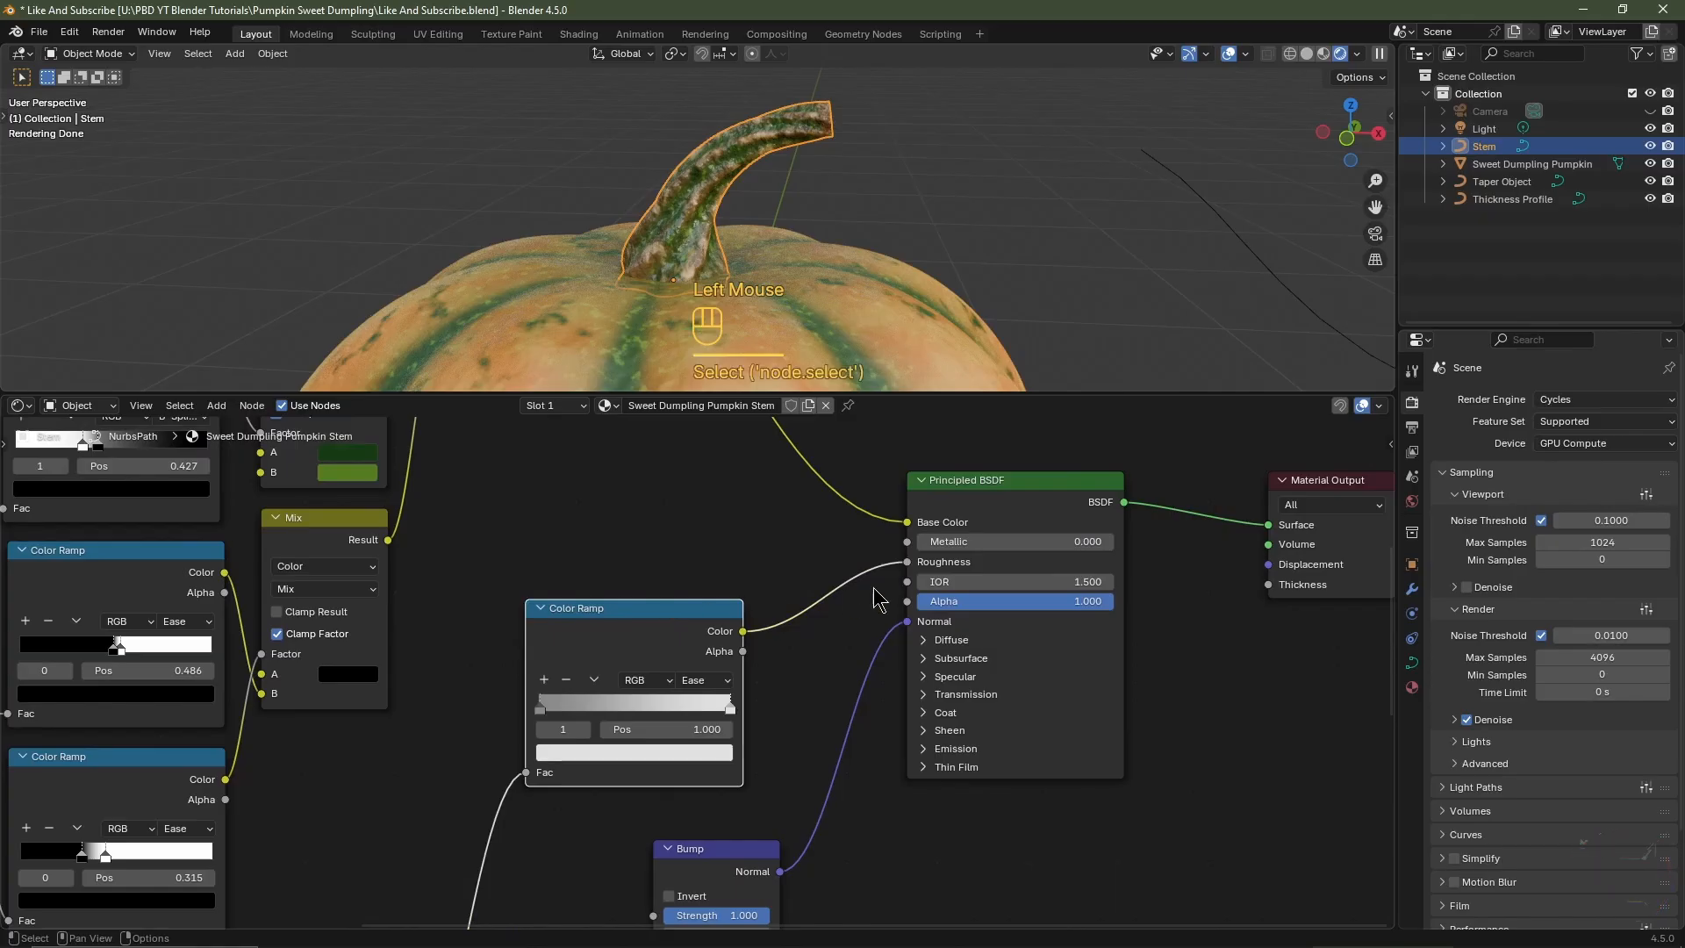
pyautogui.click(595, 681)
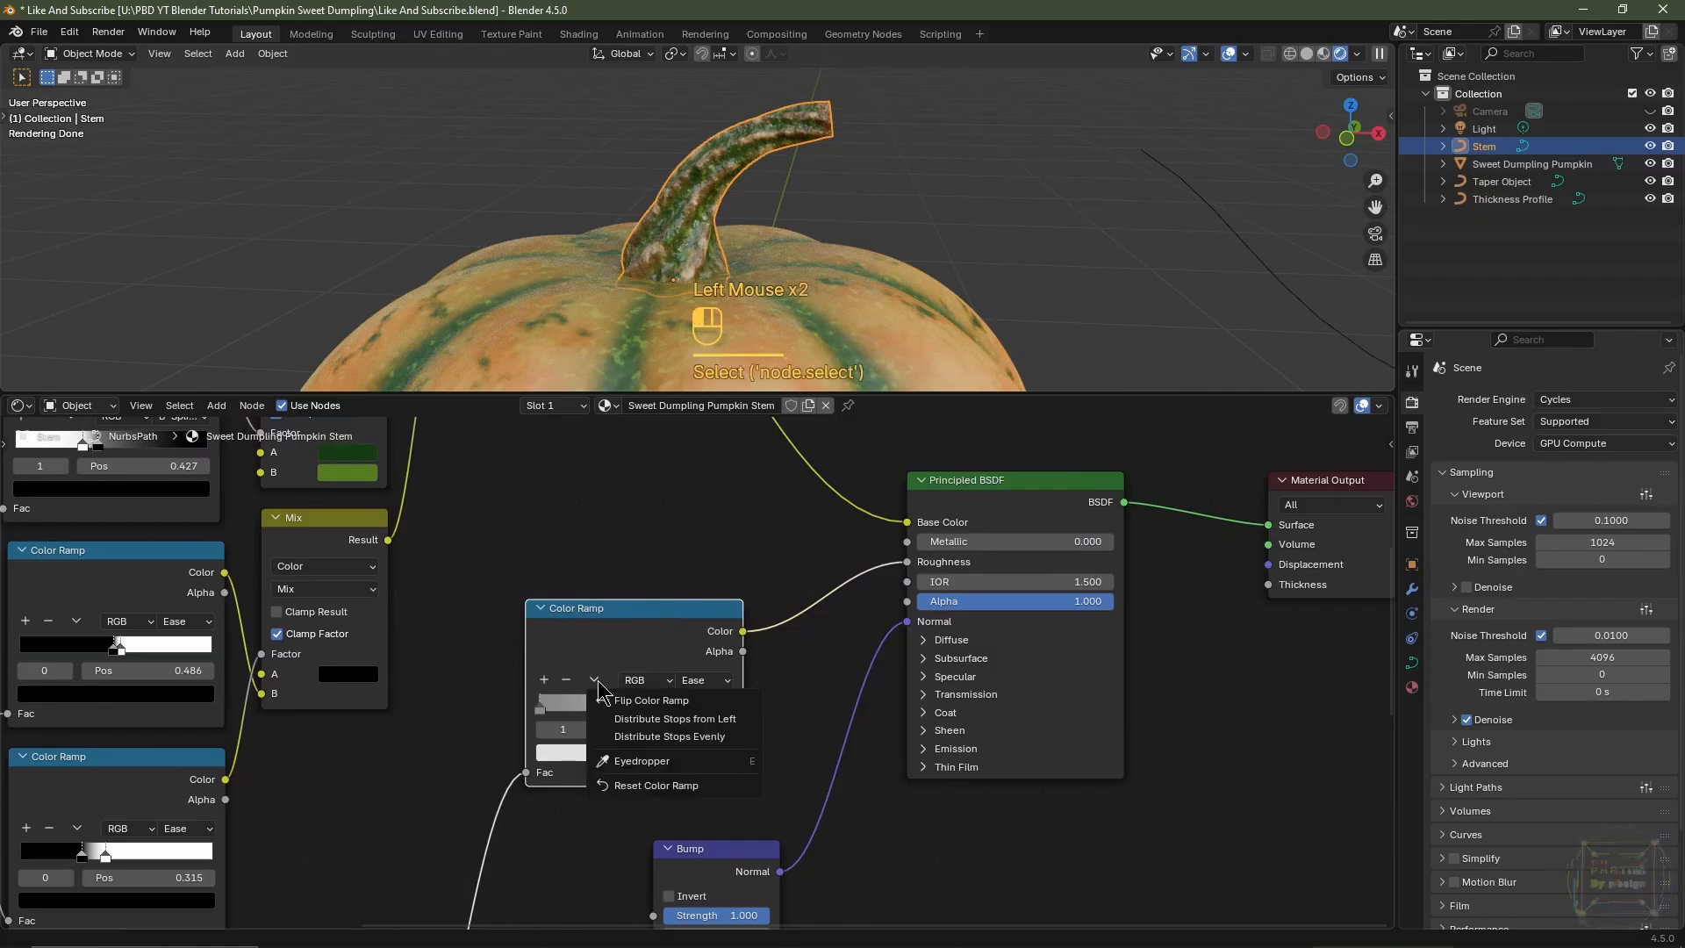
pyautogui.click(614, 698)
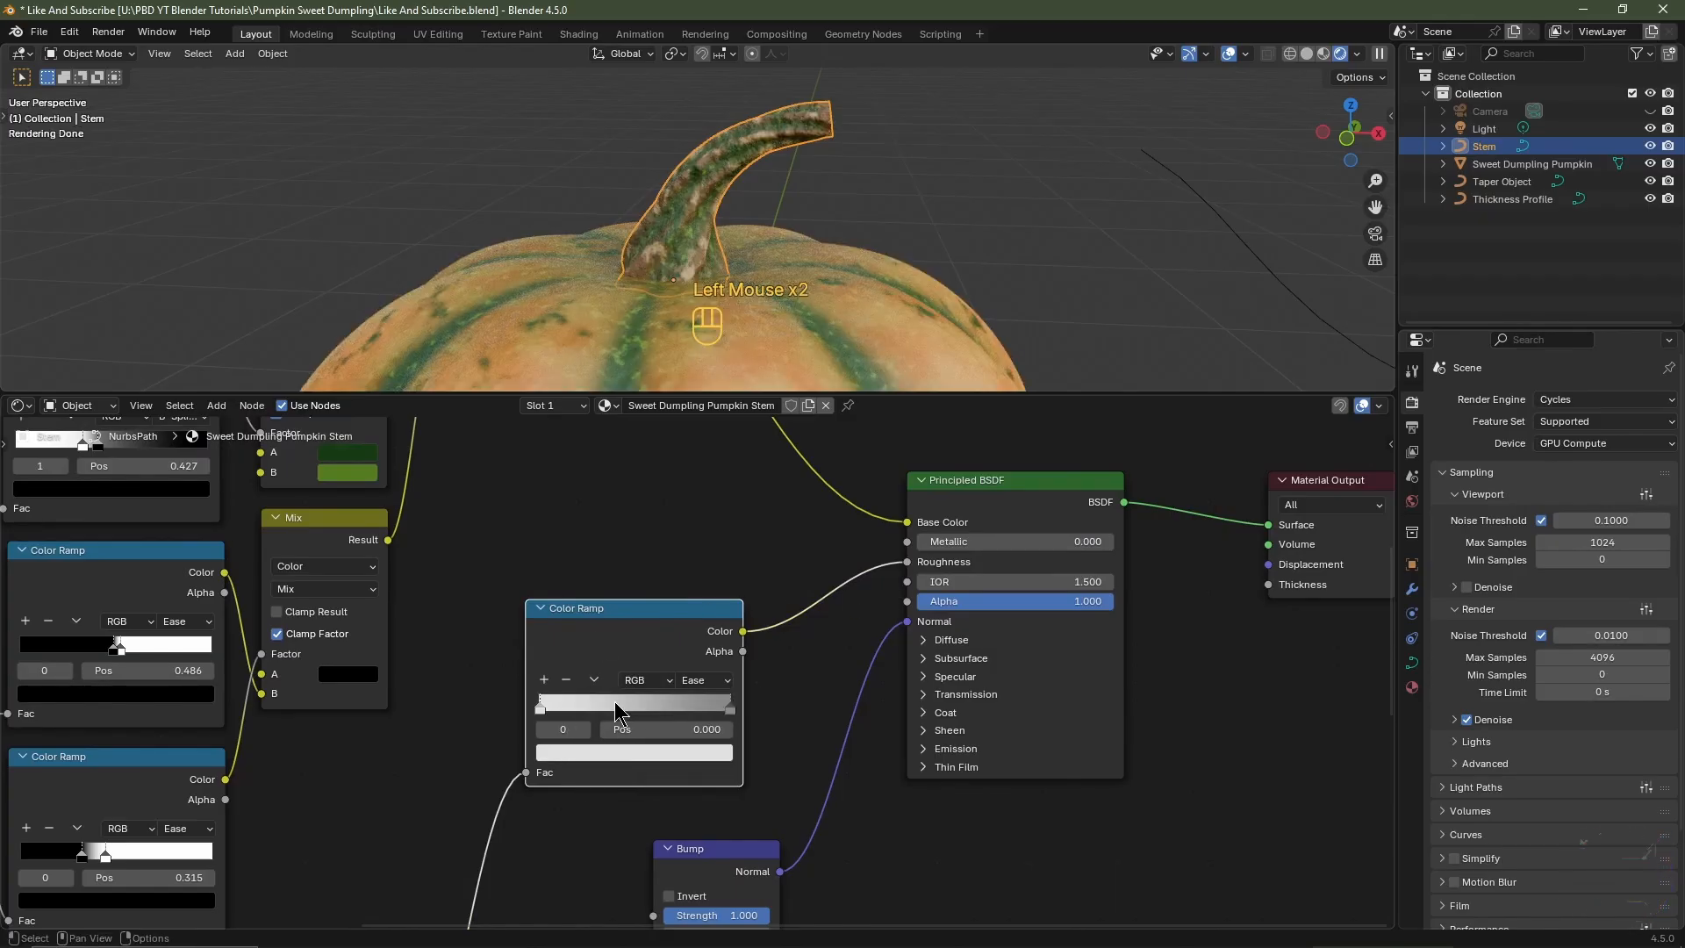
pyautogui.click(552, 709)
pyautogui.doubleClick(685, 729)
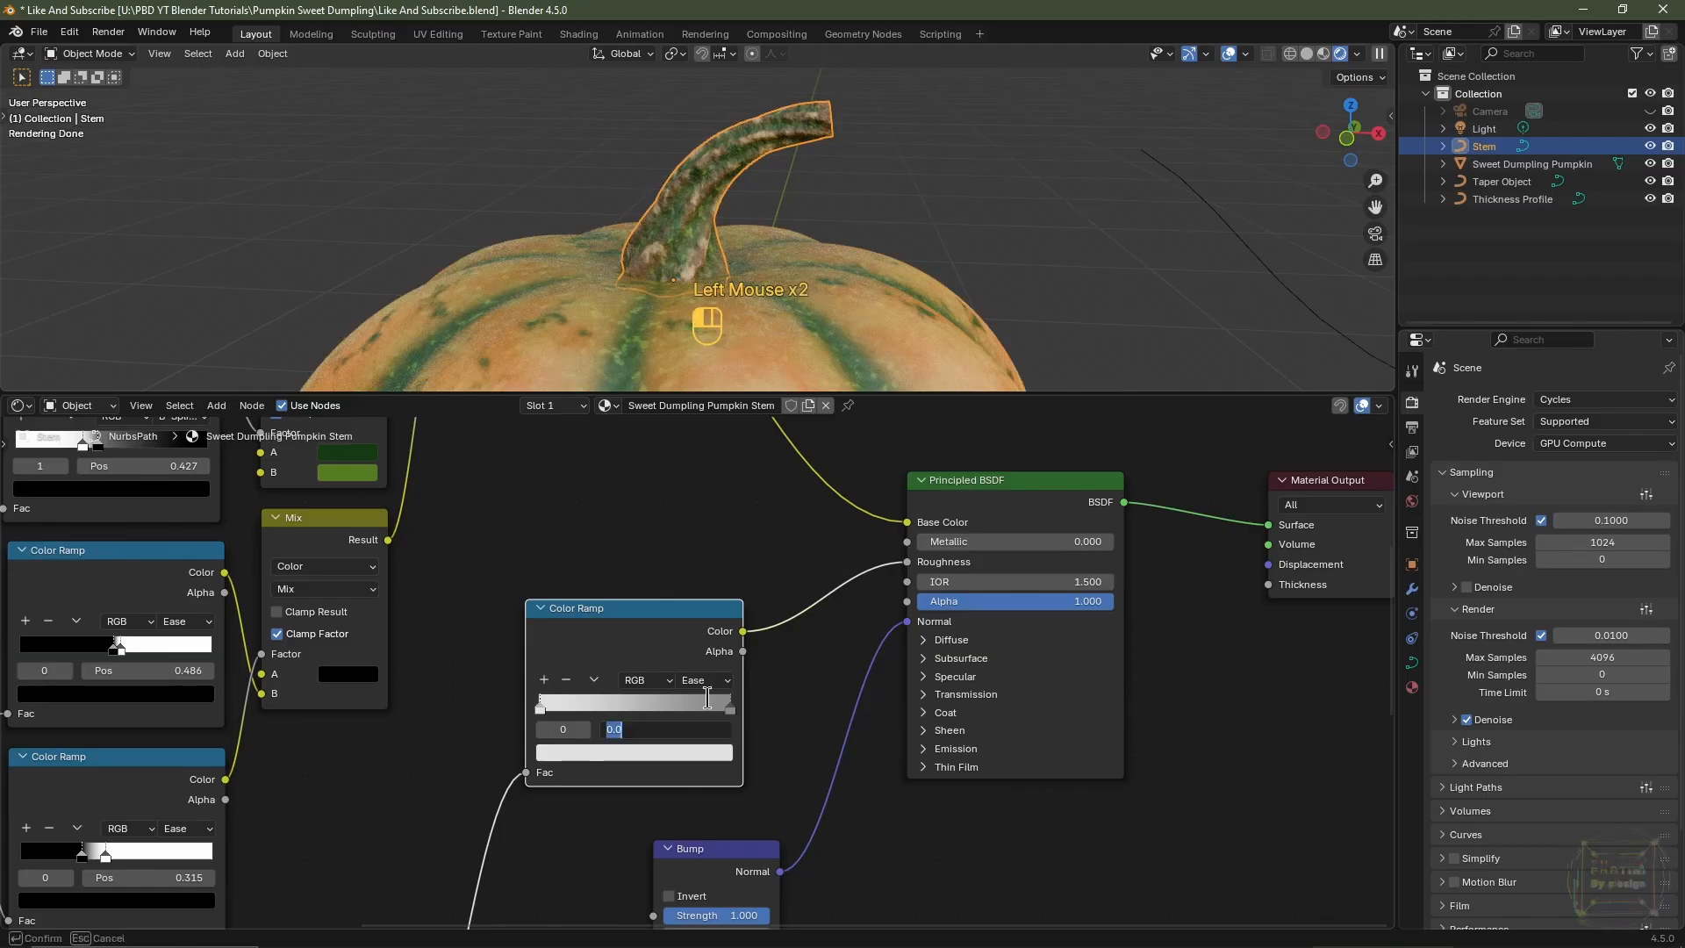
pyautogui.press('Return')
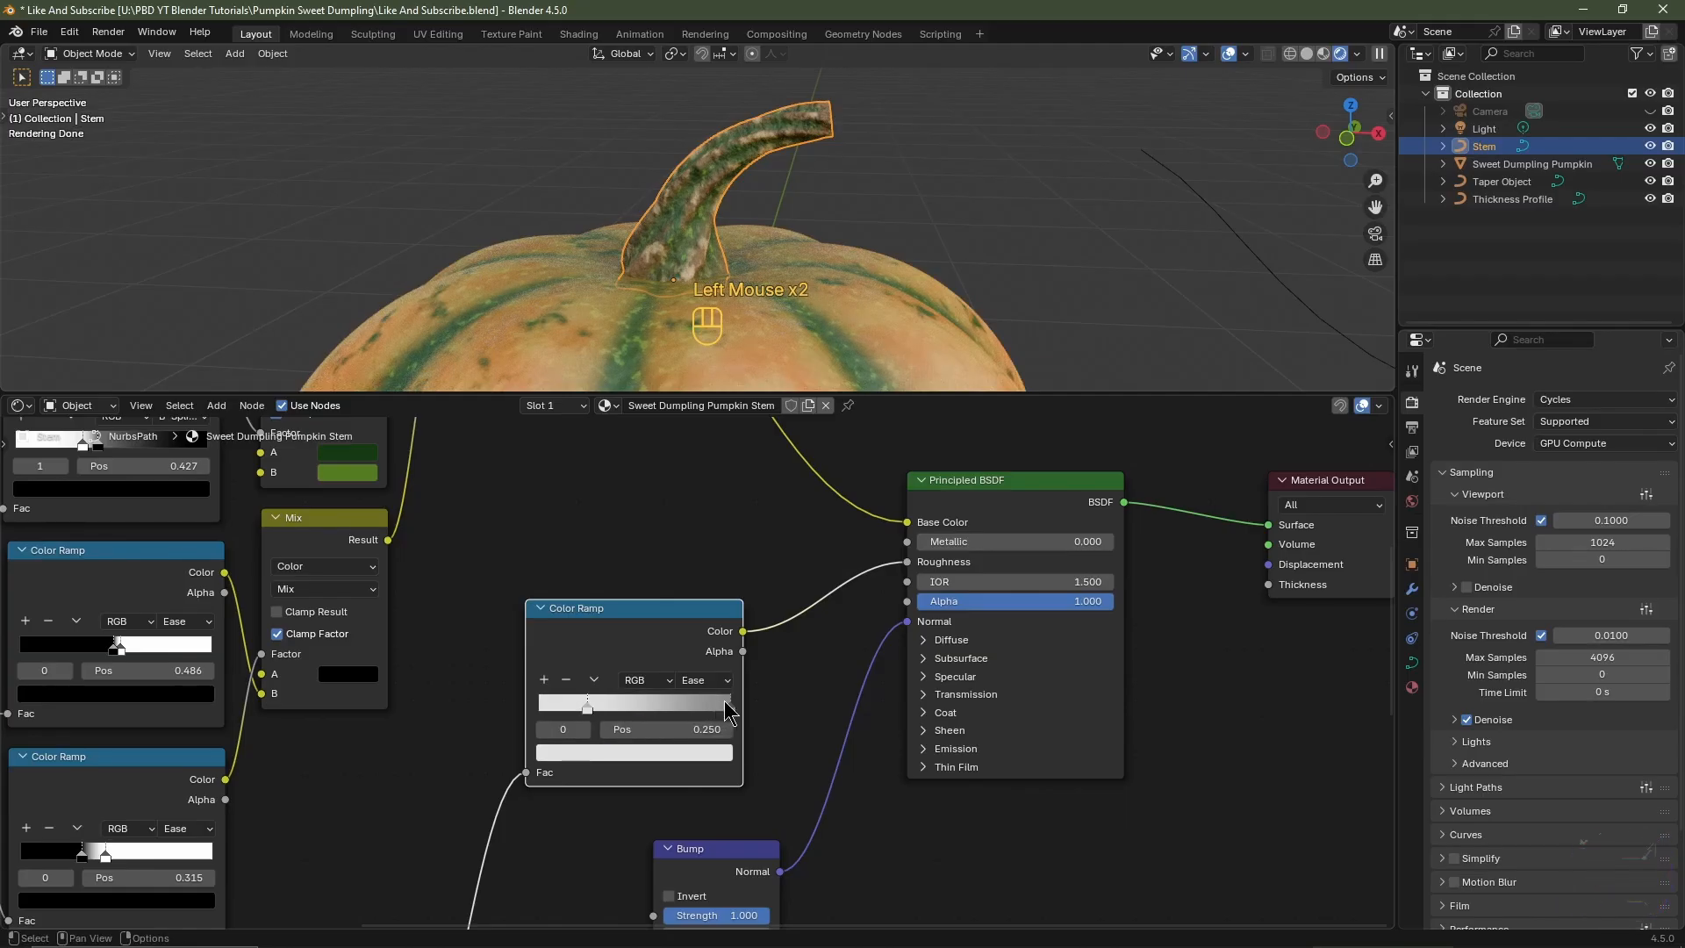
pyautogui.click(728, 707)
pyautogui.doubleClick(693, 729)
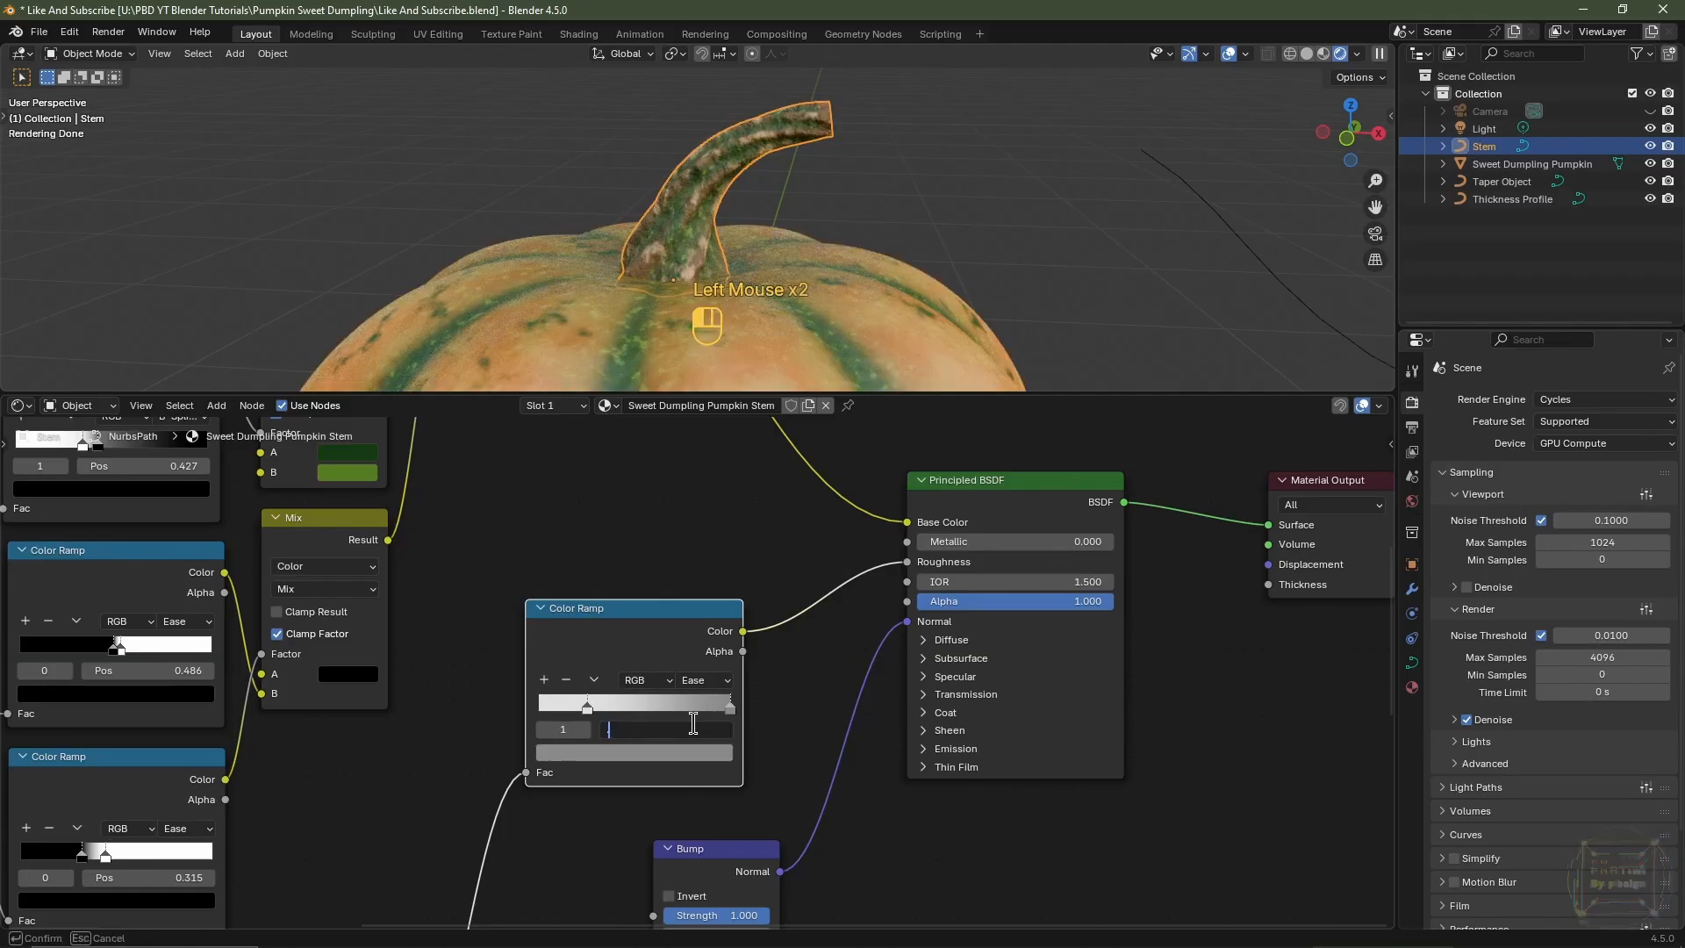
pyautogui.write('.75')
pyautogui.press('Return')
# - Set the color Value of the roughness Color Ramp's light stop to 0.85 and lighten its gray stop
pyautogui.click(587, 707)
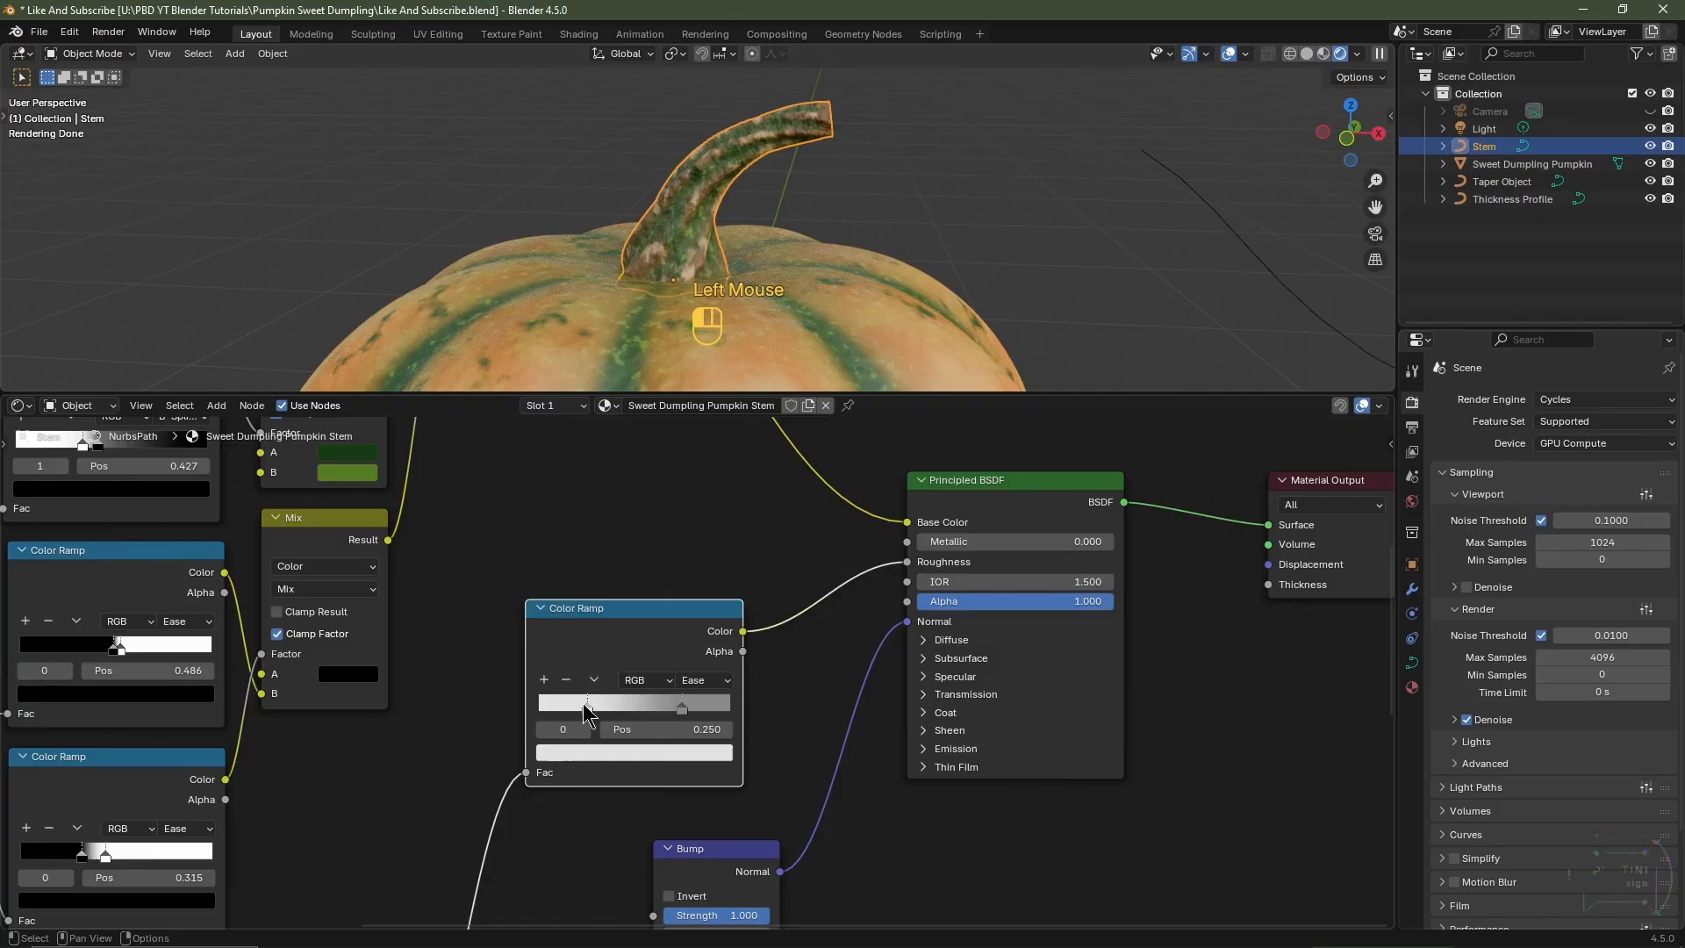
pyautogui.click(643, 756)
pyautogui.doubleClick(623, 679)
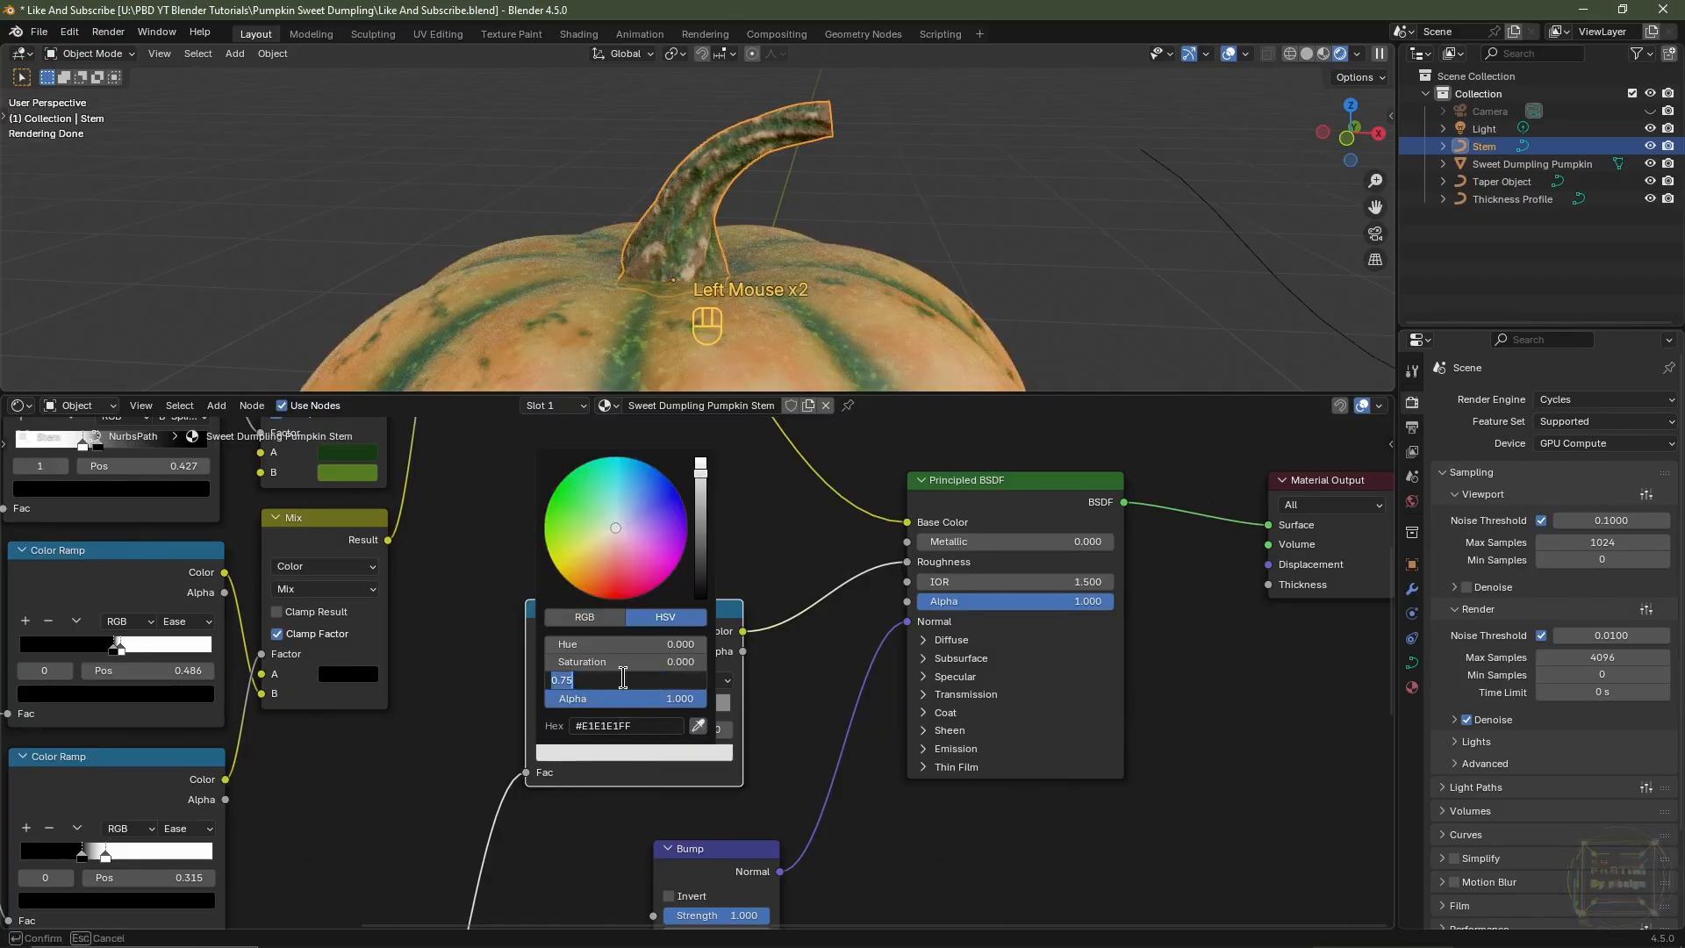
pyautogui.press('BackSpace')
pyautogui.write('.85')
pyautogui.press('Return')
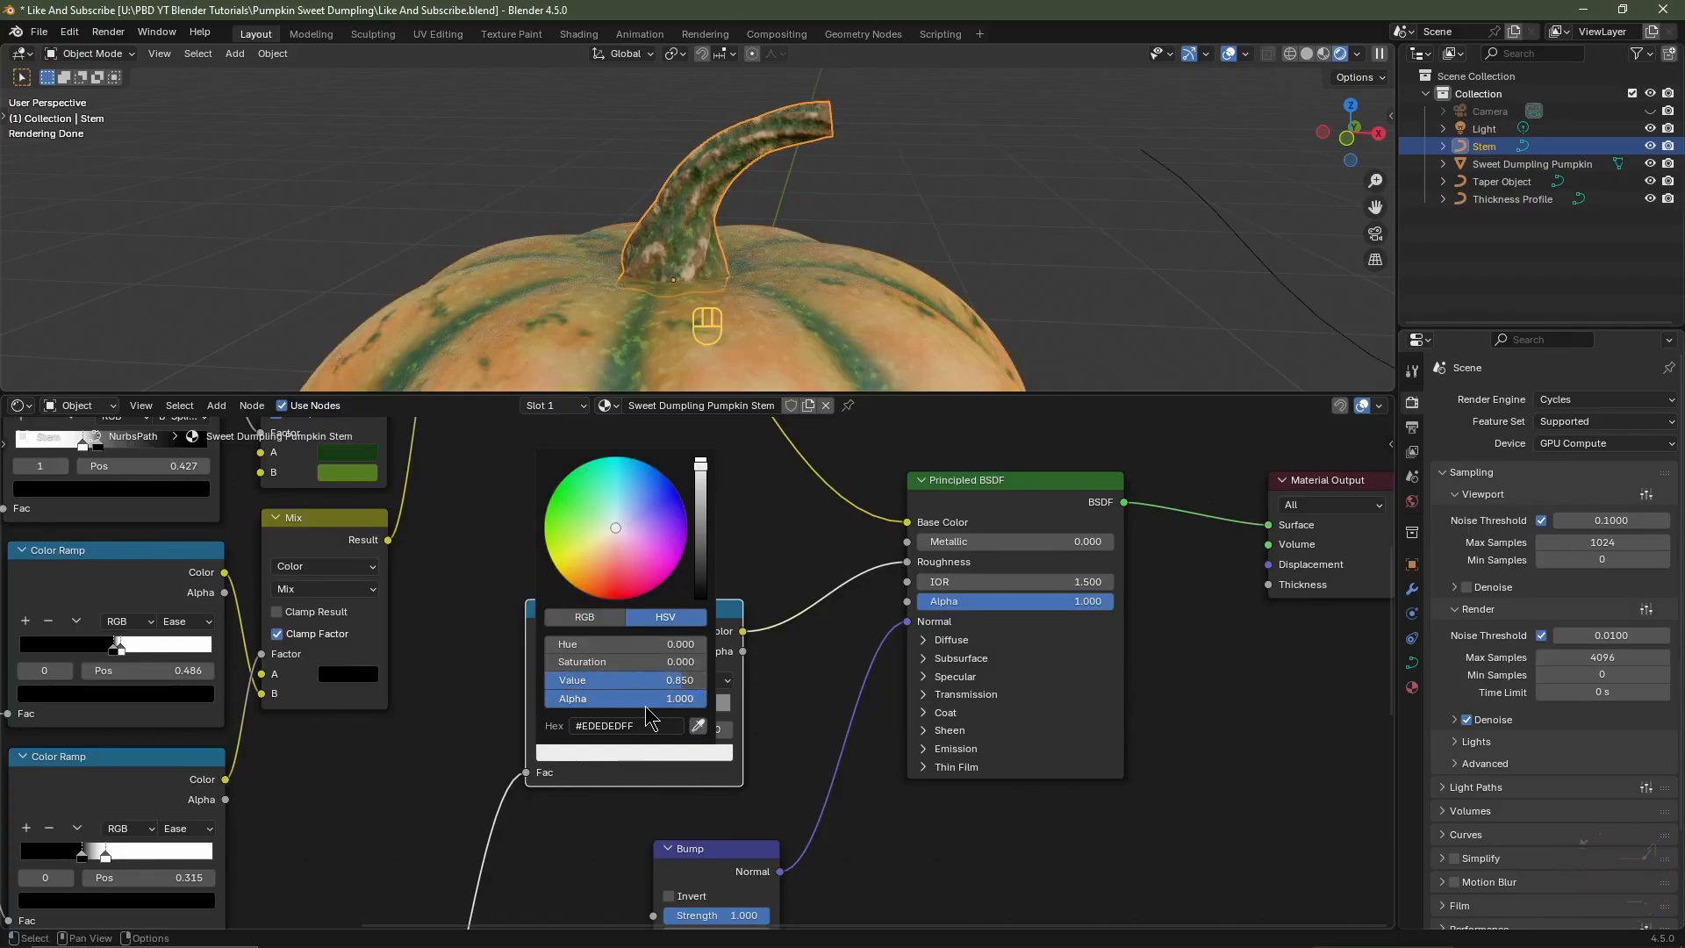
pyautogui.click(683, 706)
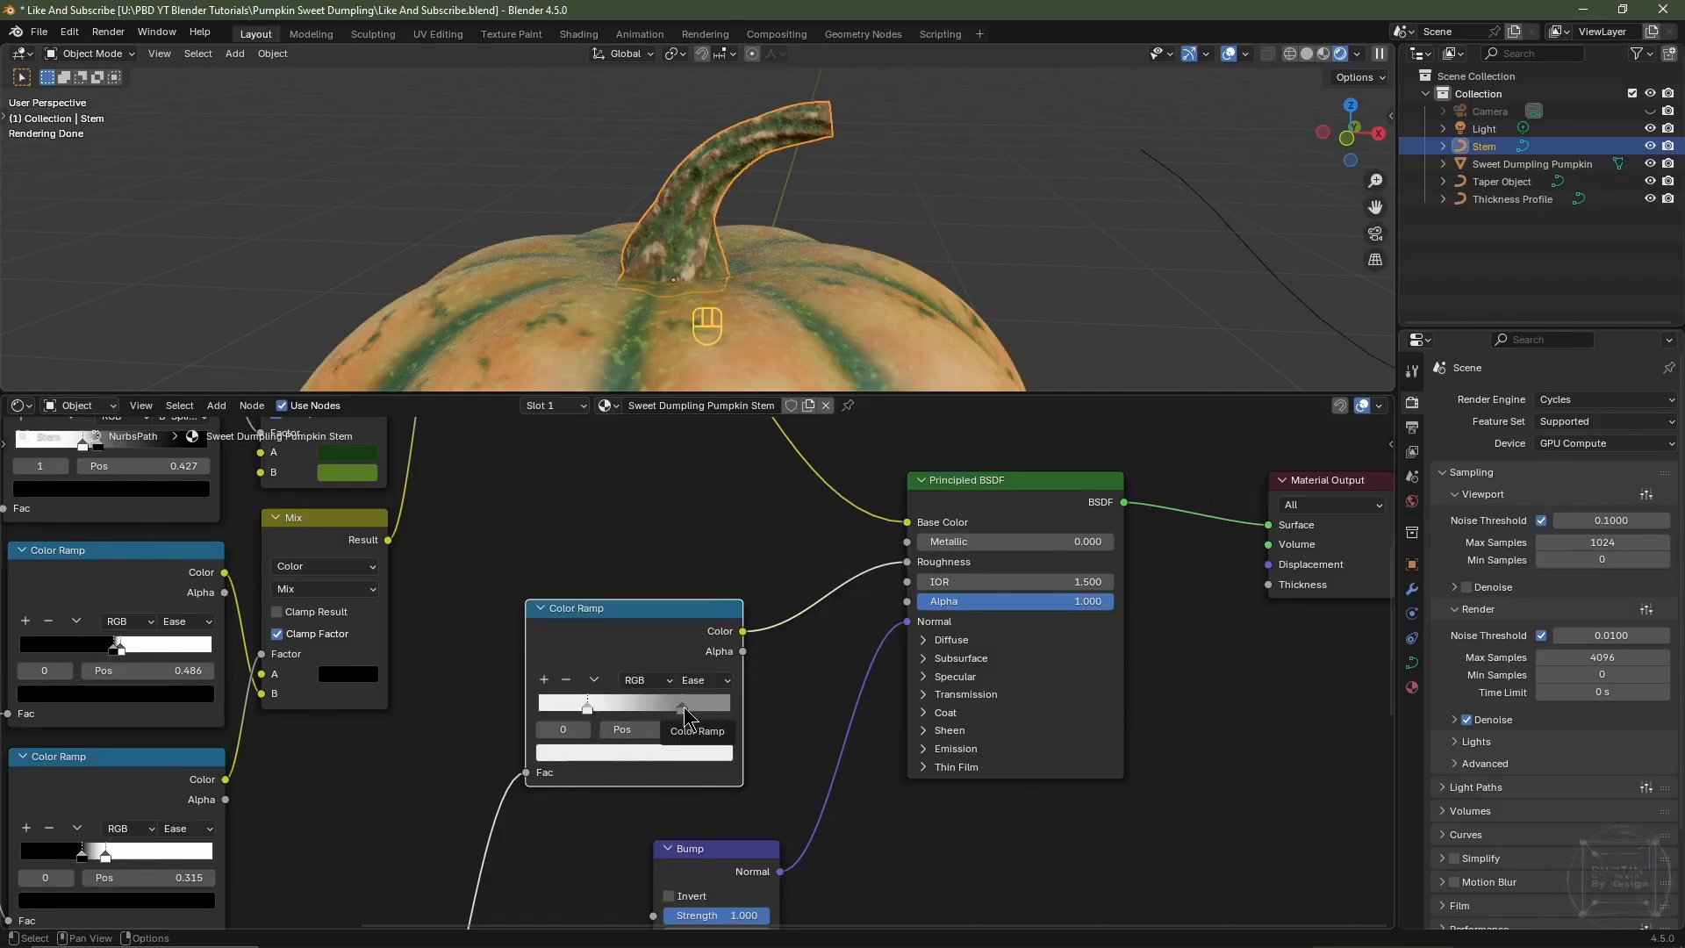
pyautogui.click(701, 755)
pyautogui.doubleClick(667, 681)
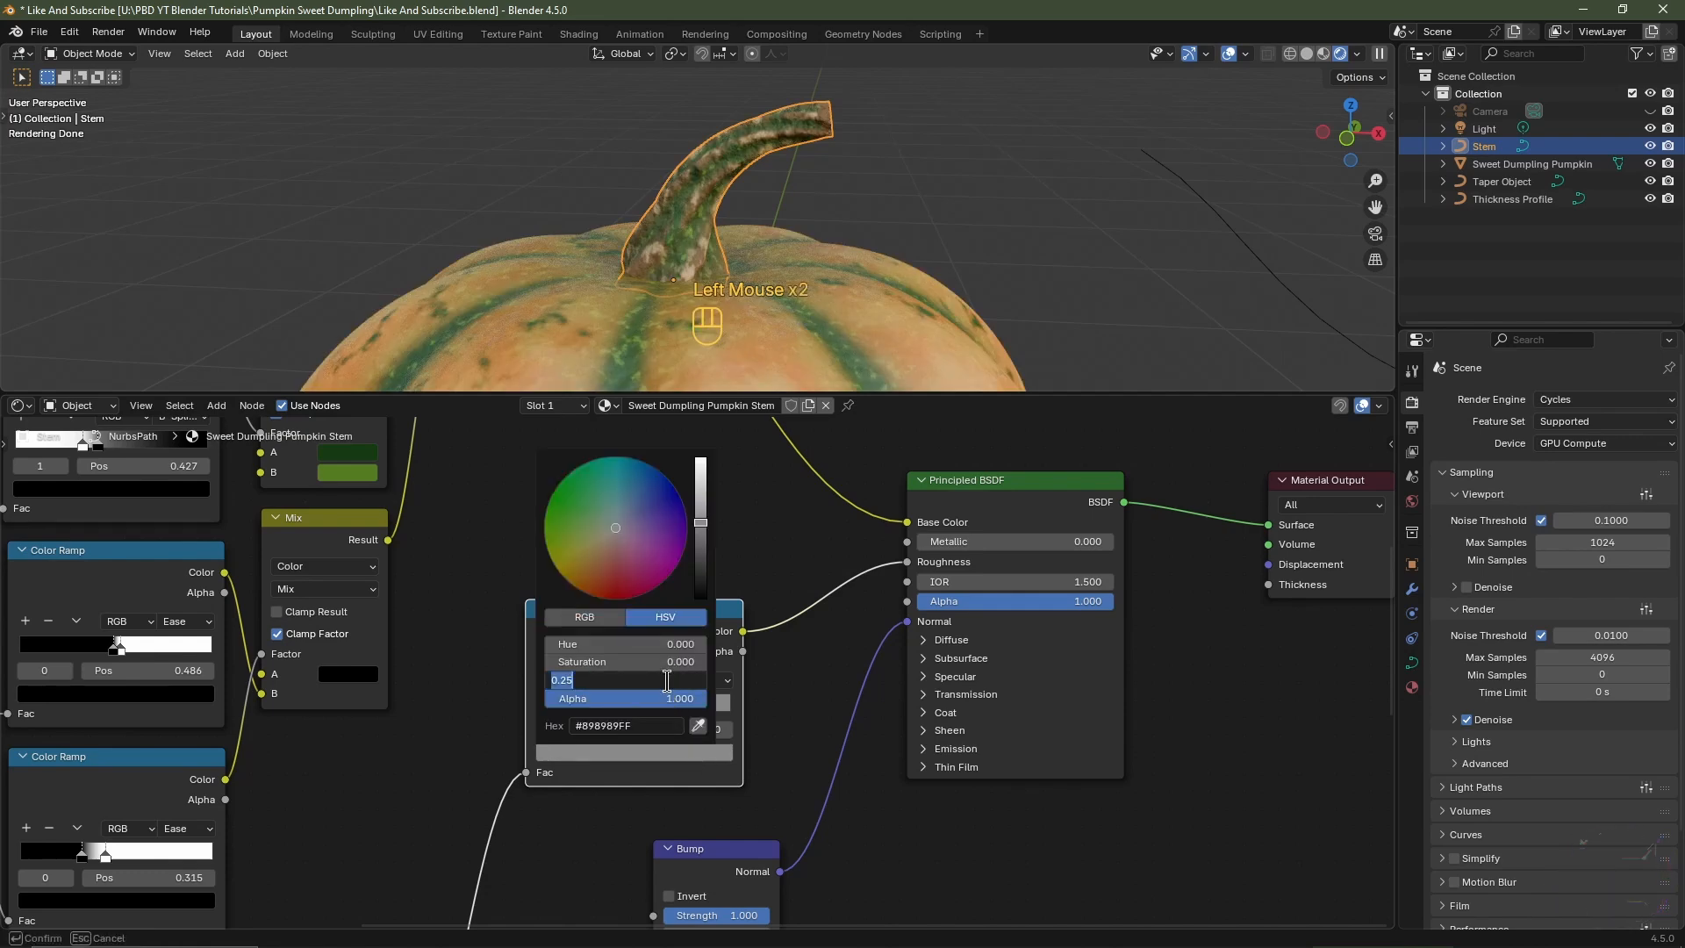
pyautogui.press('Return')
# - Look through the scene camera and make the hidden Camera object visible in the viewport
pyautogui.scroll(-4, 817, 255)
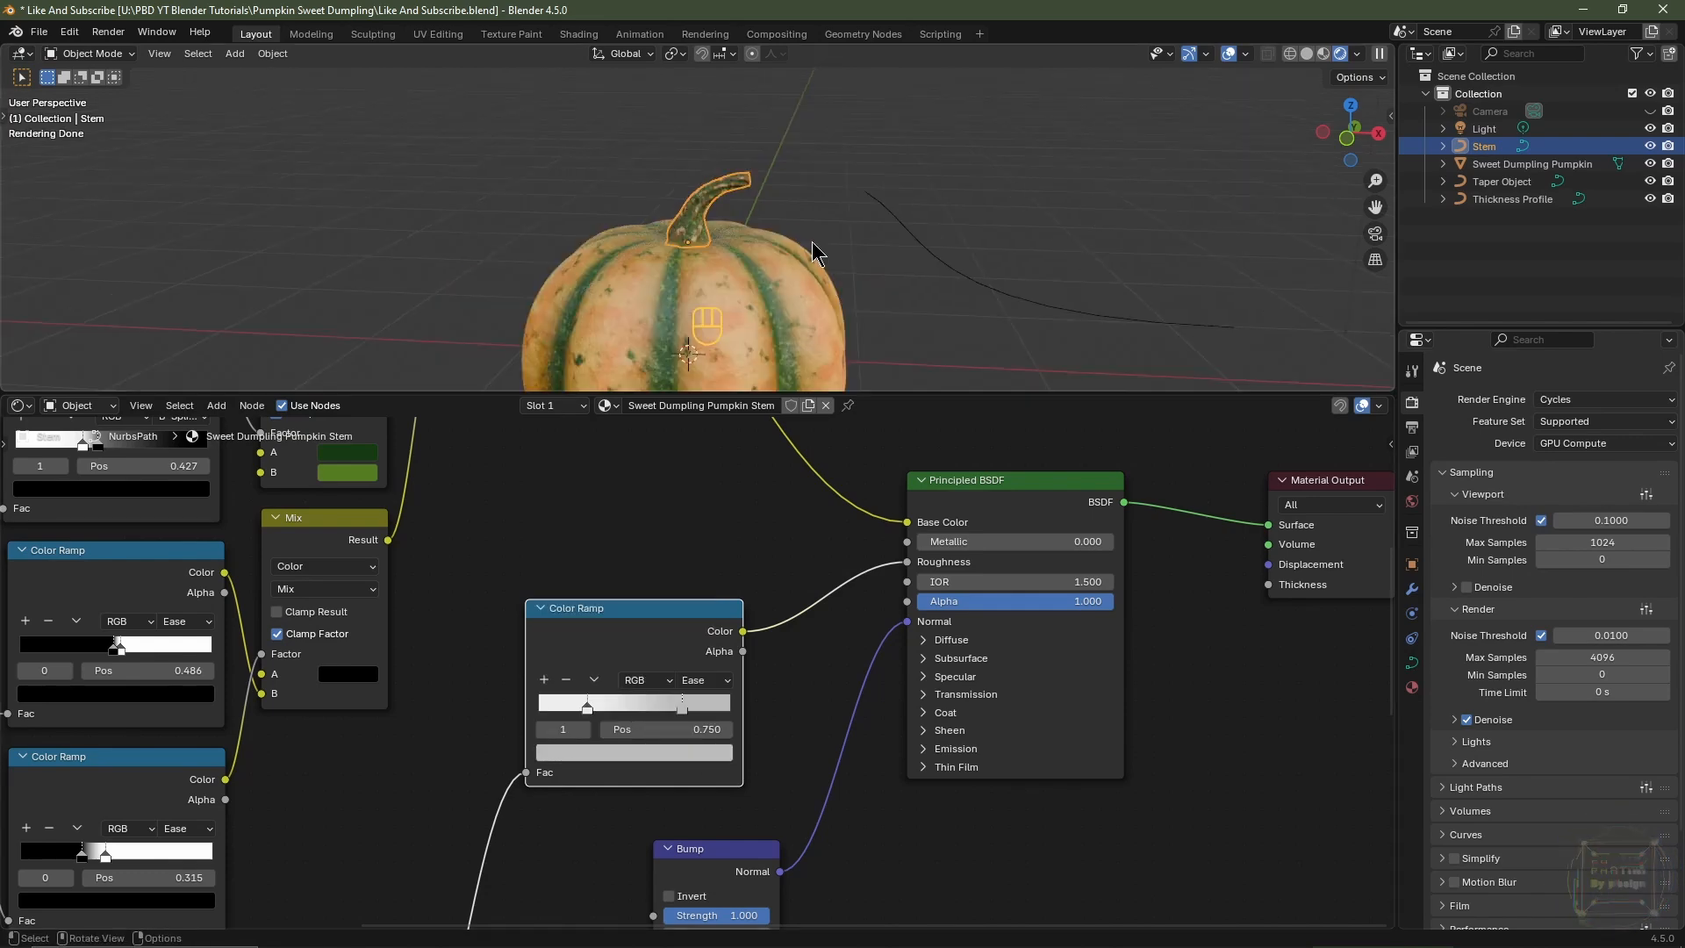
pyautogui.press('KP_0')
pyautogui.keyDown('shift'); pyautogui.moveTo(887, 237); pyautogui.dragTo(884, 266, button='middle'); pyautogui.keyUp('shift')
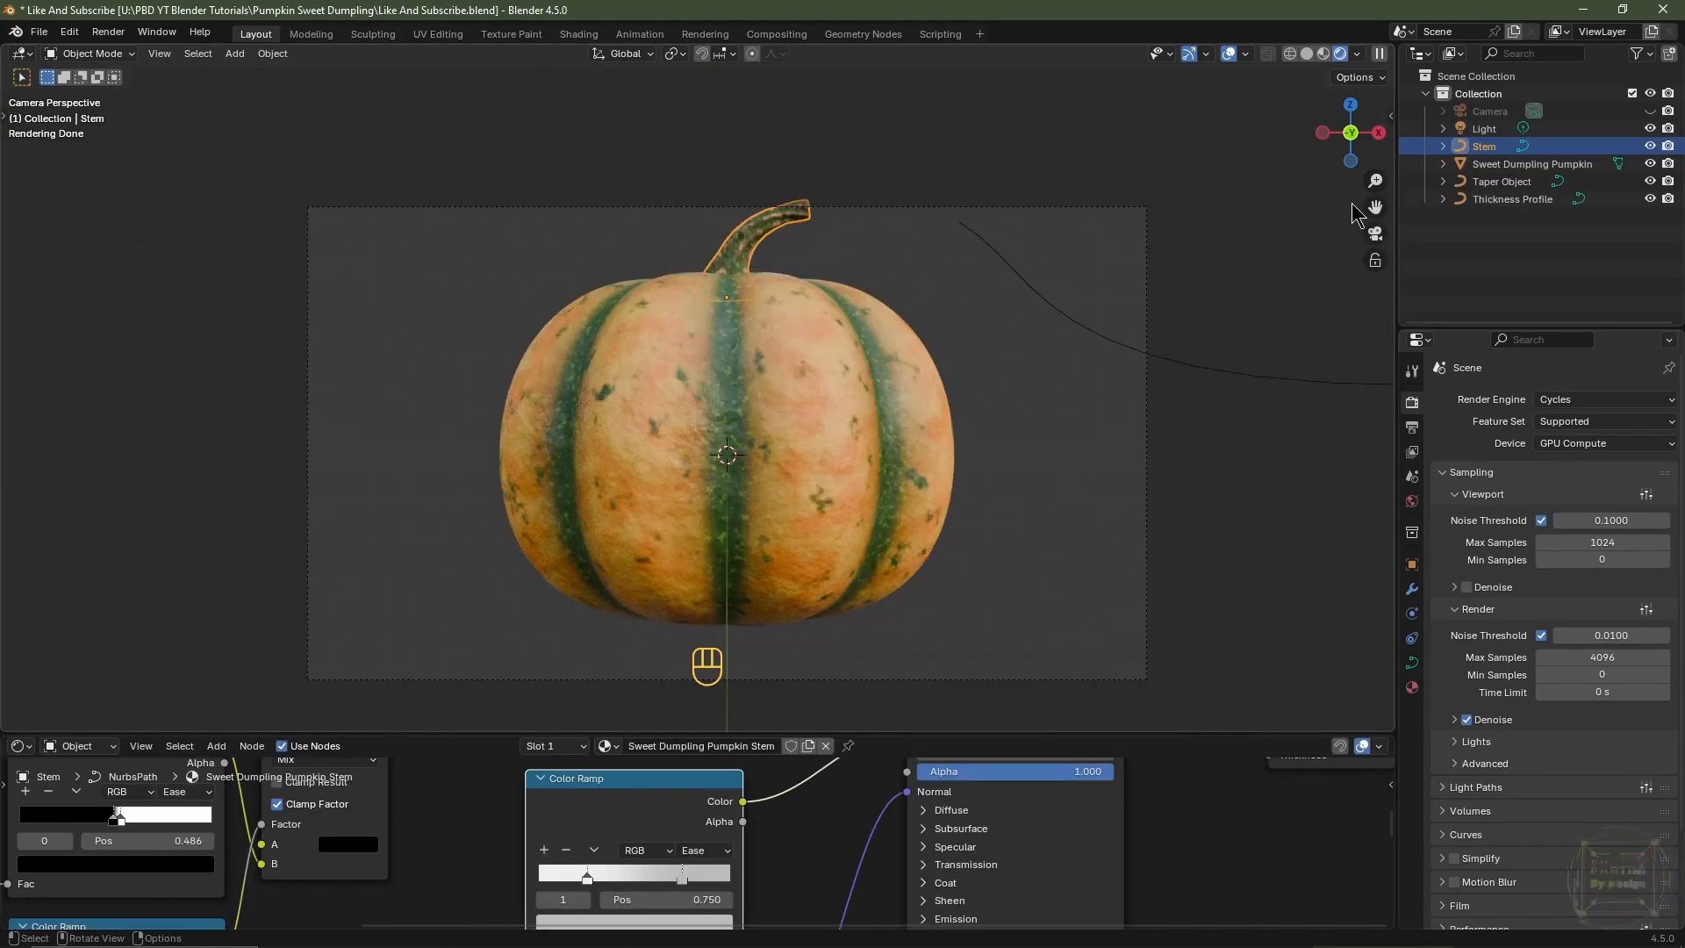
pyautogui.click(1650, 112)
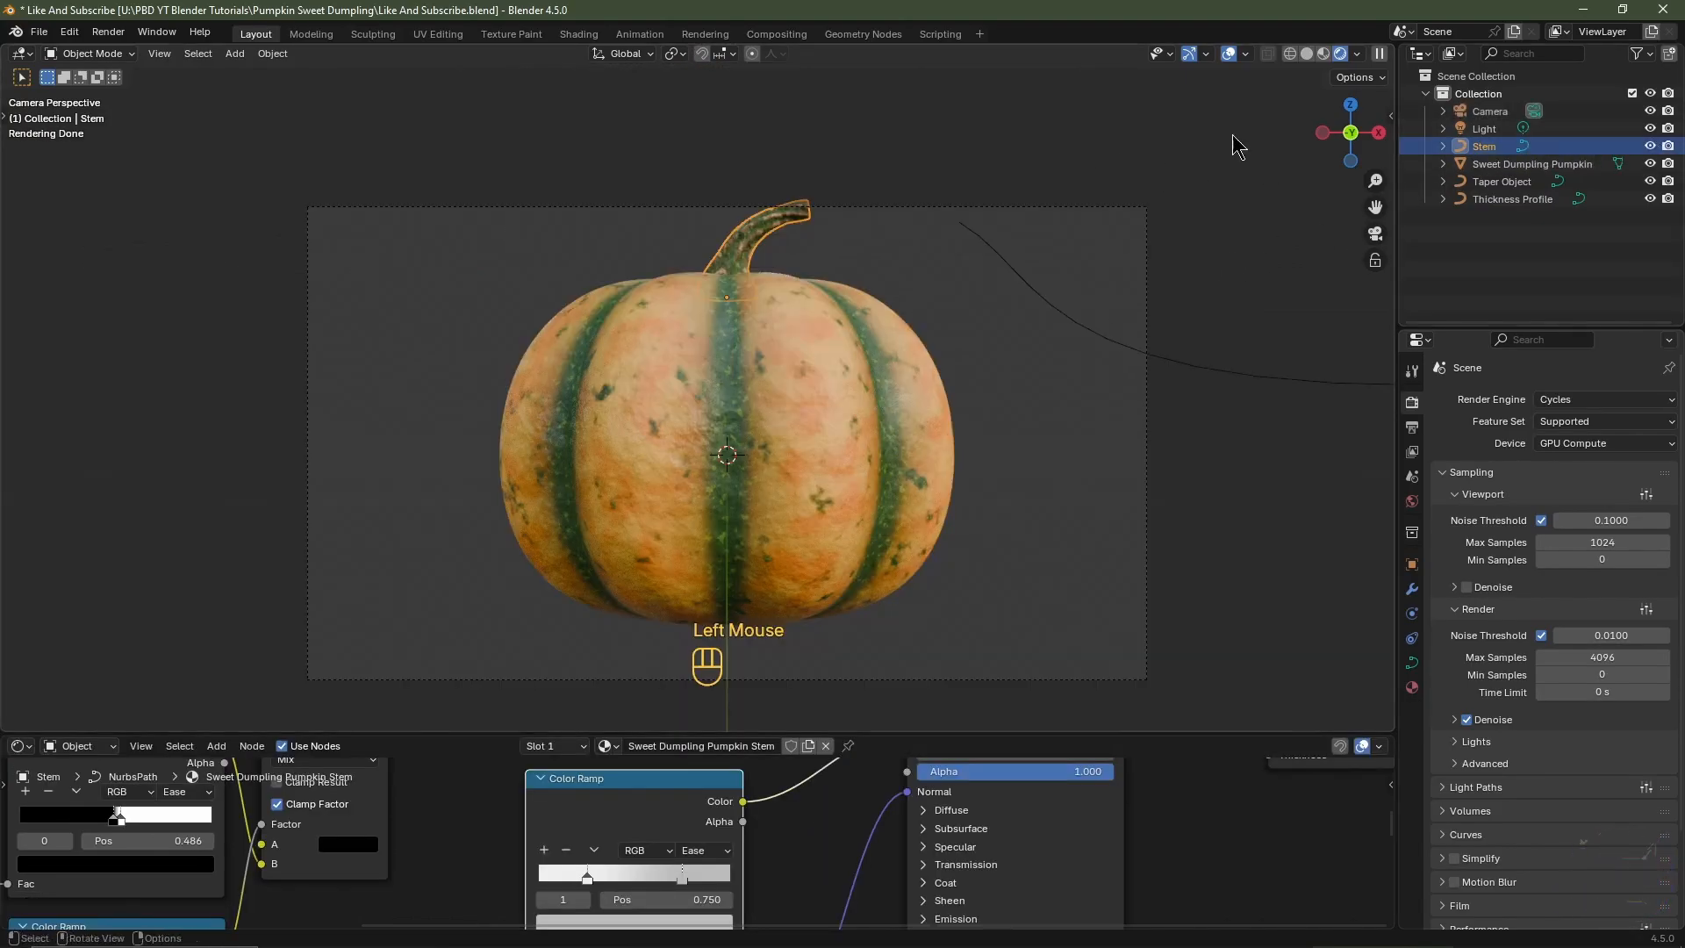
# - Reframe the pumpkin by setting the Camera's location to Y -6 m and Z 0.5 m and its X rotation to about 86.8°
pyautogui.click(1084, 212)
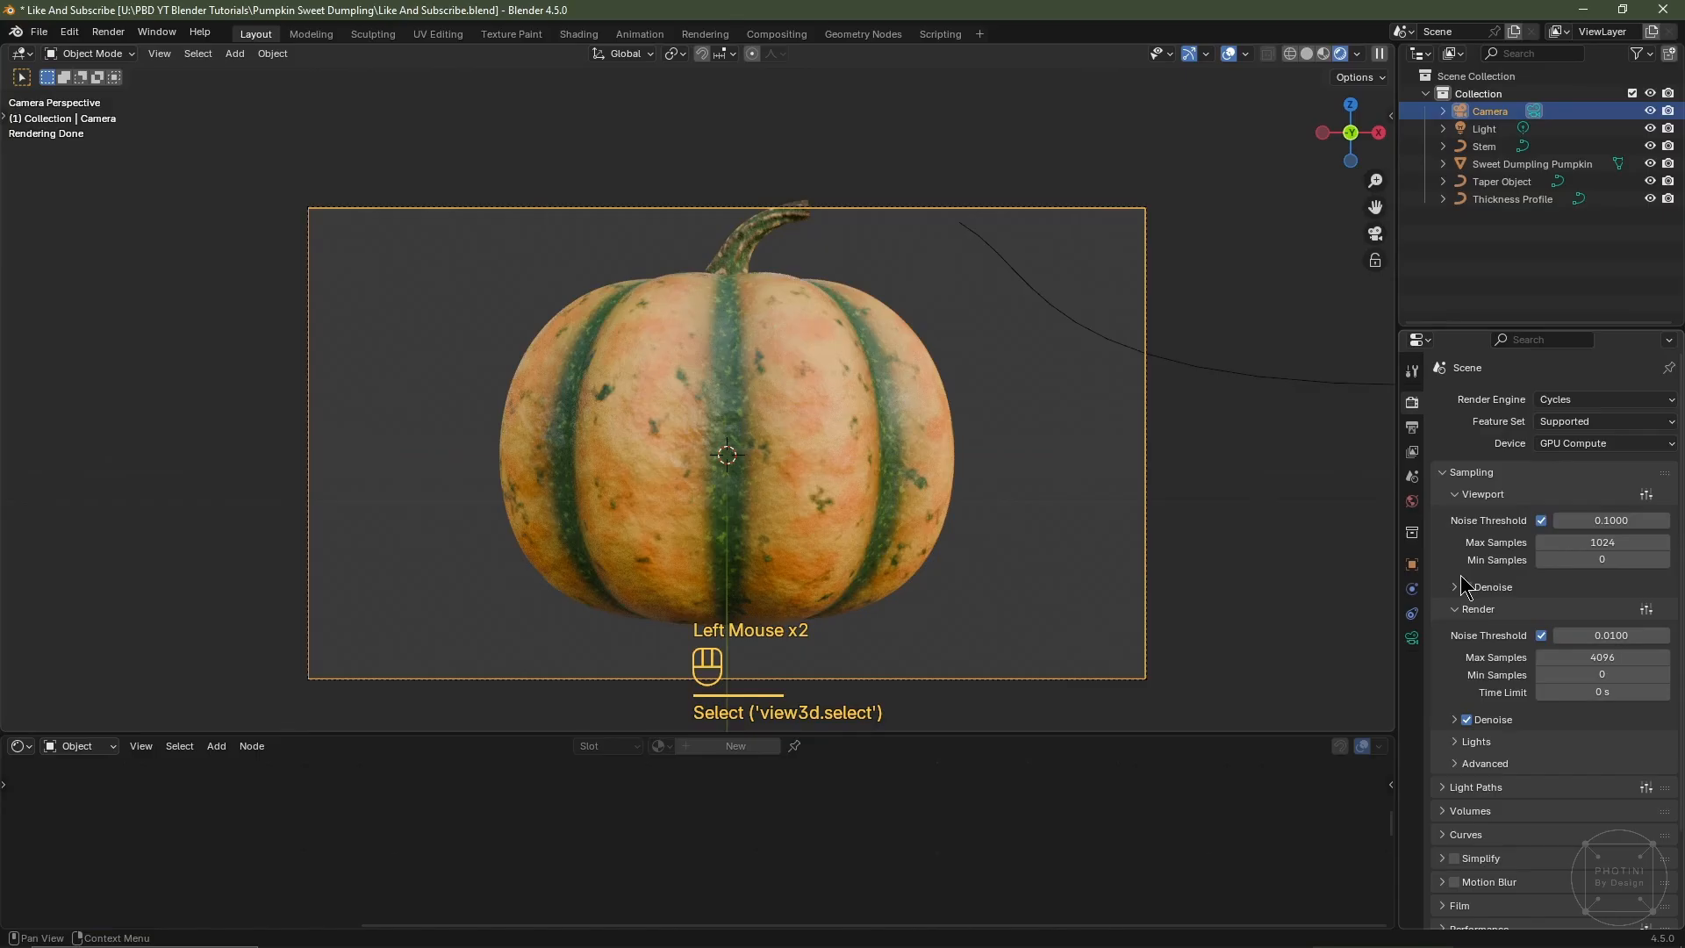
pyautogui.click(1412, 564)
pyautogui.moveTo(1580, 488); pyautogui.dragTo(1568, 489)
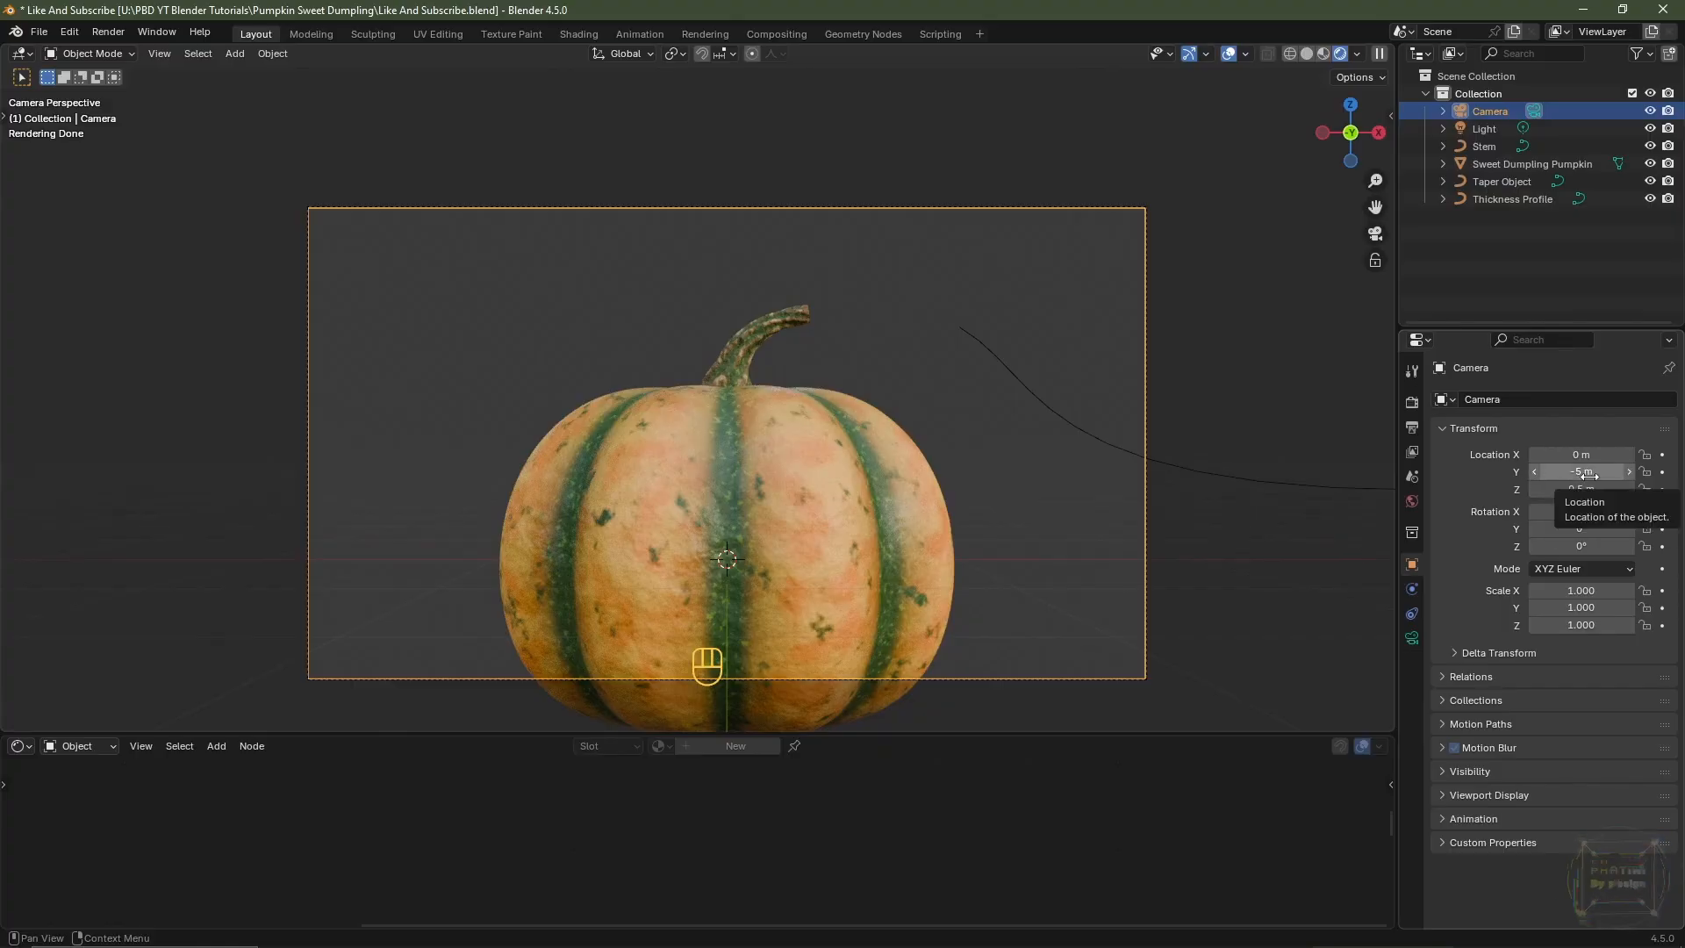
pyautogui.moveTo(1589, 474); pyautogui.dragTo(1591, 510)
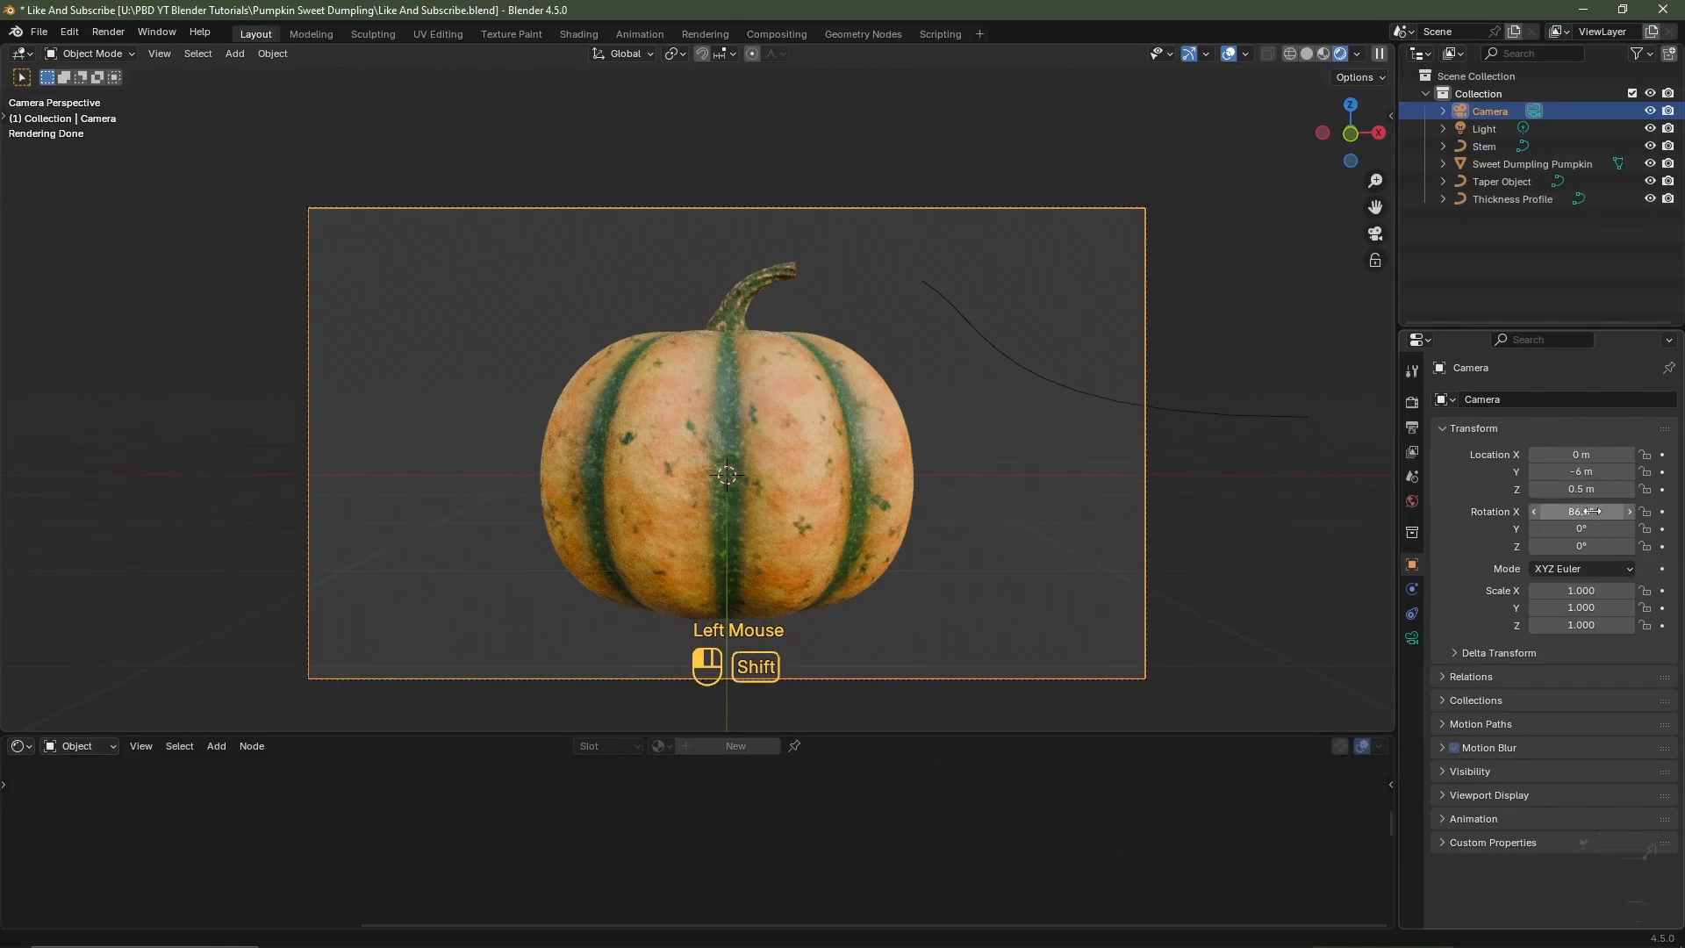
# - In Solid shading, move the Stem, Sweet Dumpling Pumpkin, Taper Object and Thickness Profile into a new collection named Sweet Dumpling Pumpkin
pyautogui.click(1306, 54)
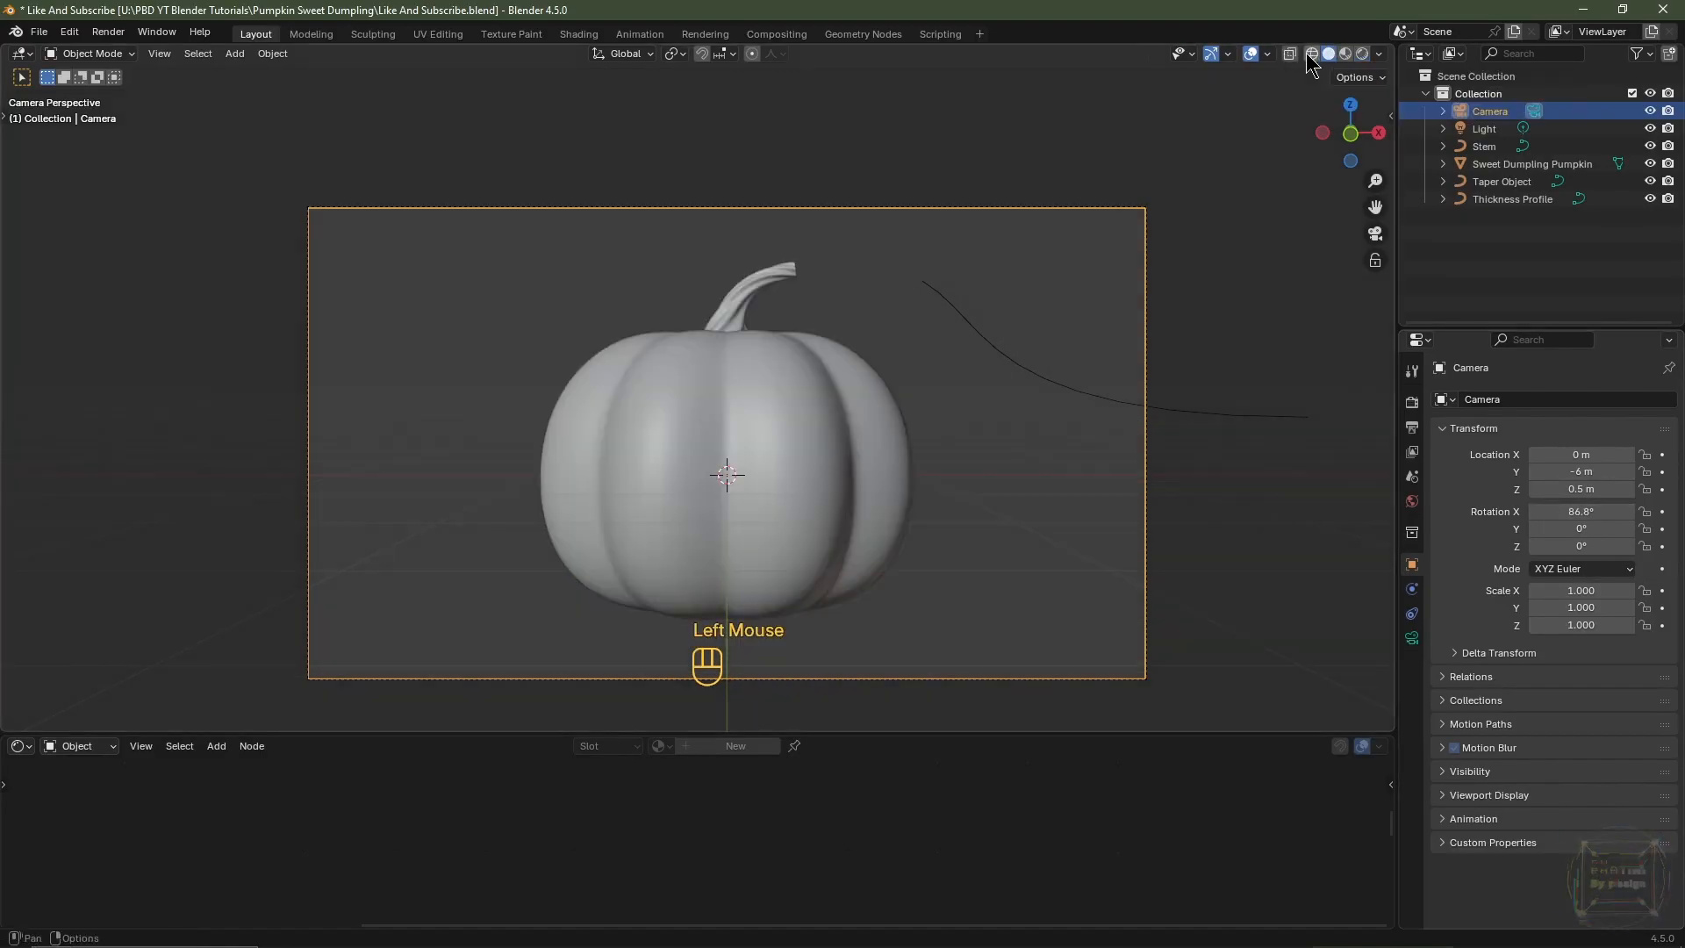
pyautogui.moveTo(1188, 449); pyautogui.dragTo(895, 378, button='middle')
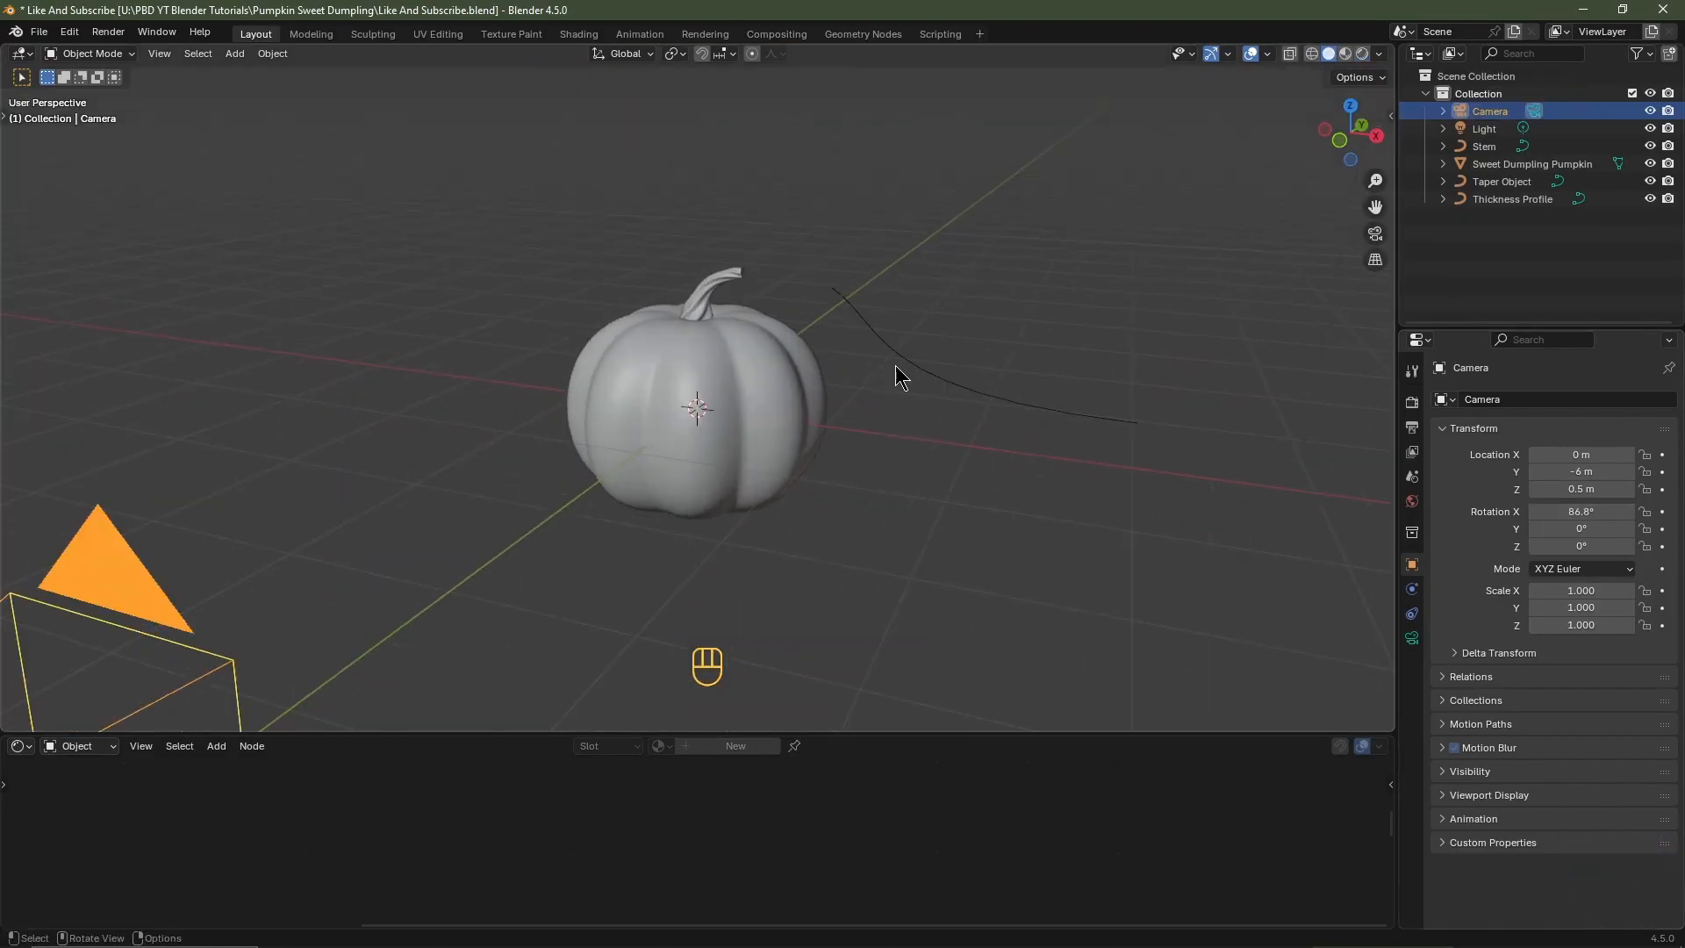
pyautogui.click(1495, 145)
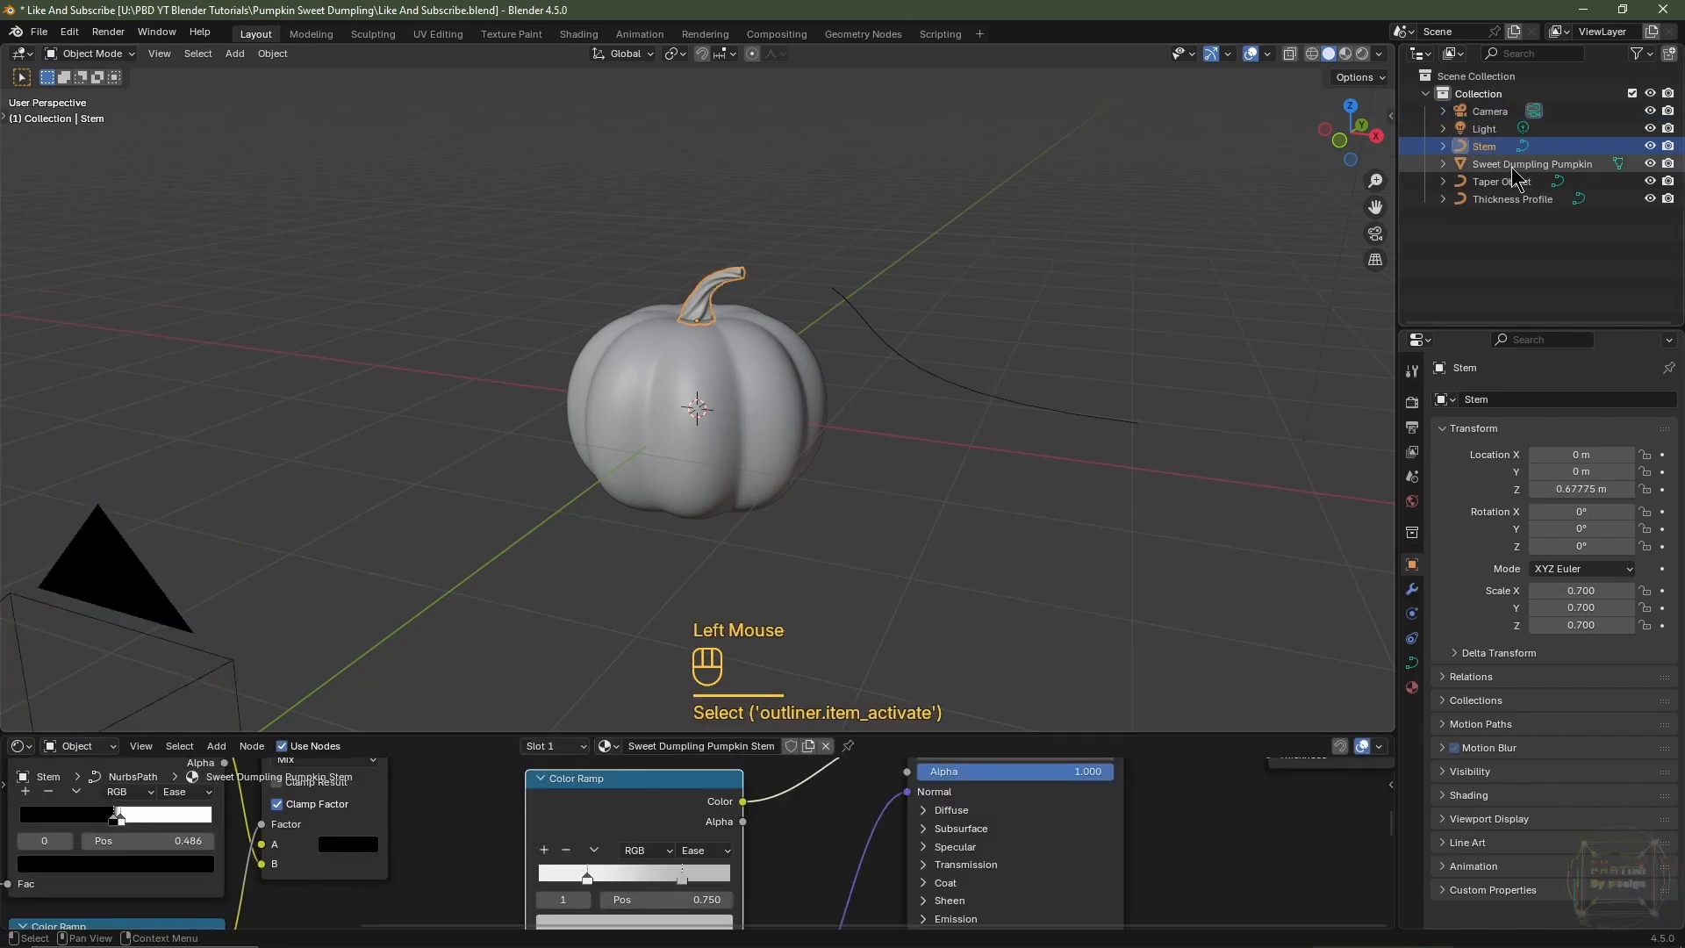
pyautogui.keyDown('ctrl'); pyautogui.click(1513, 165); pyautogui.keyUp('ctrl')
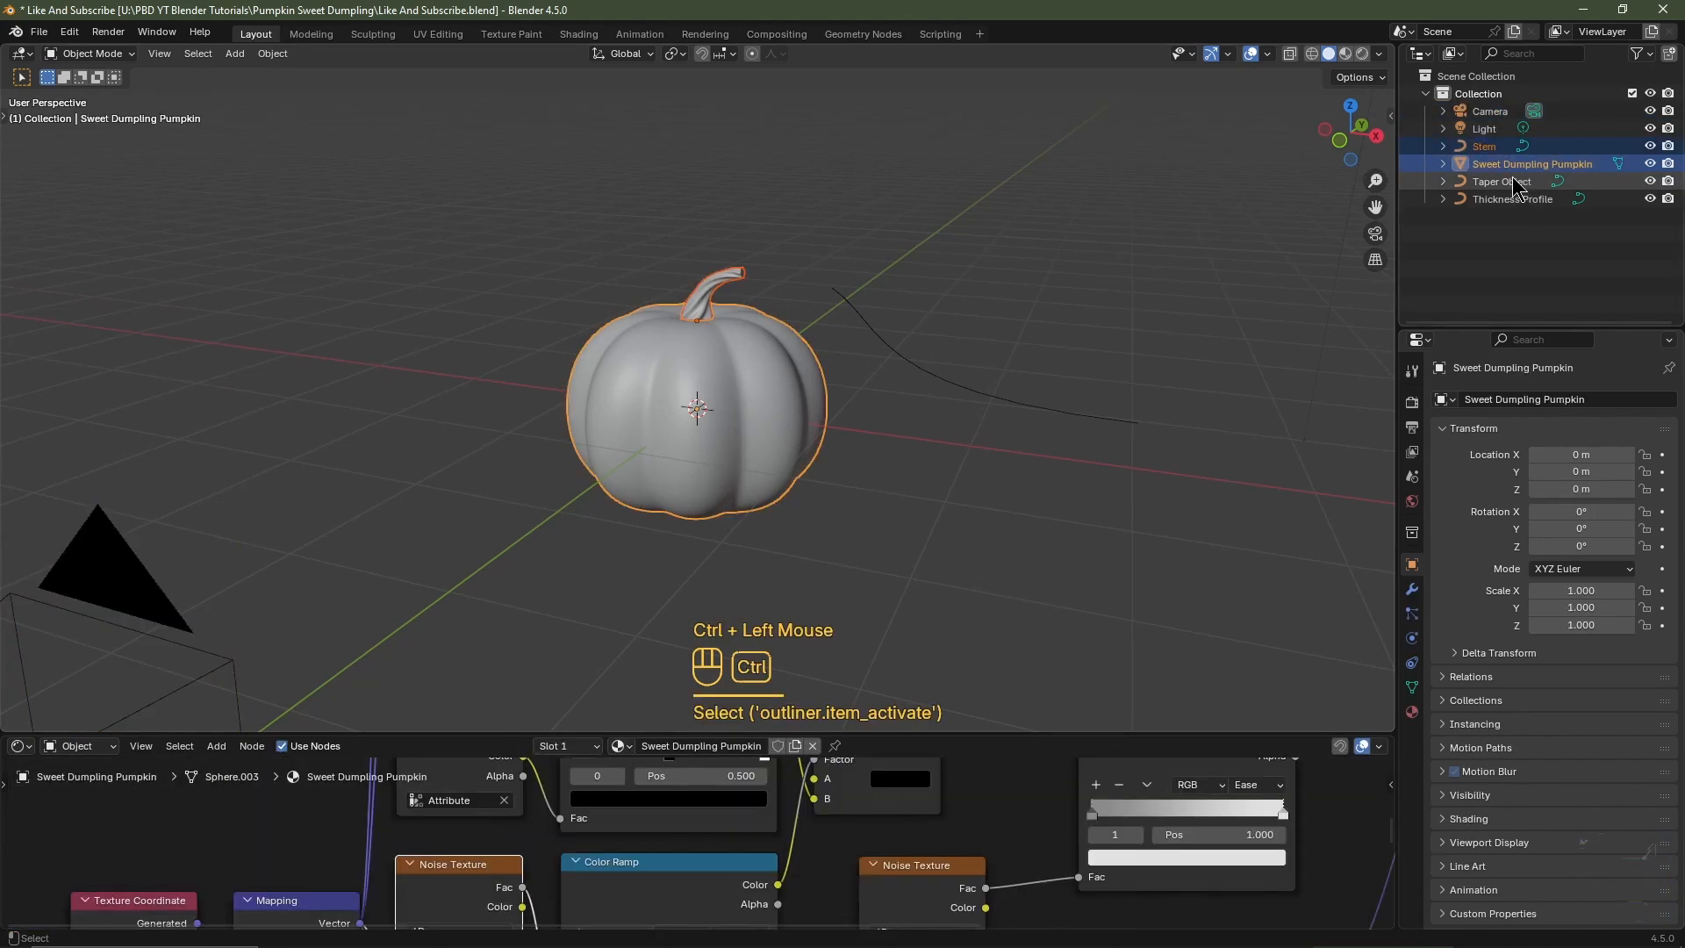
pyautogui.keyDown('ctrl'); pyautogui.click(1503, 181); pyautogui.keyUp('ctrl')
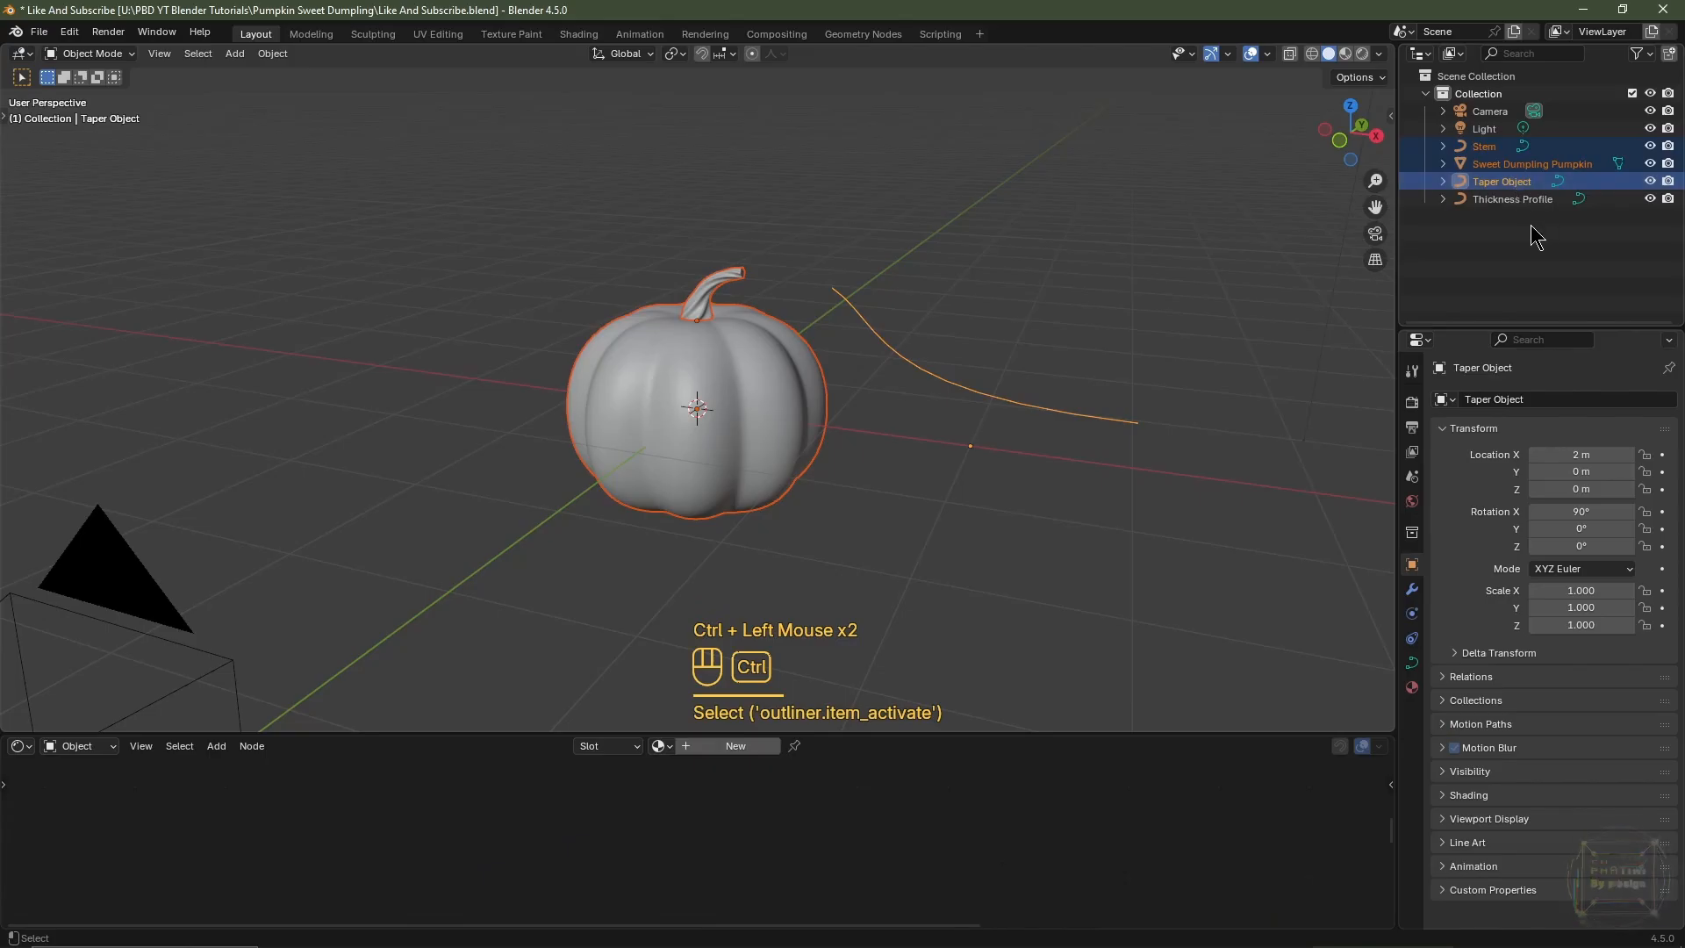
pyautogui.keyDown('ctrl'); pyautogui.click(1502, 199); pyautogui.keyUp('ctrl')
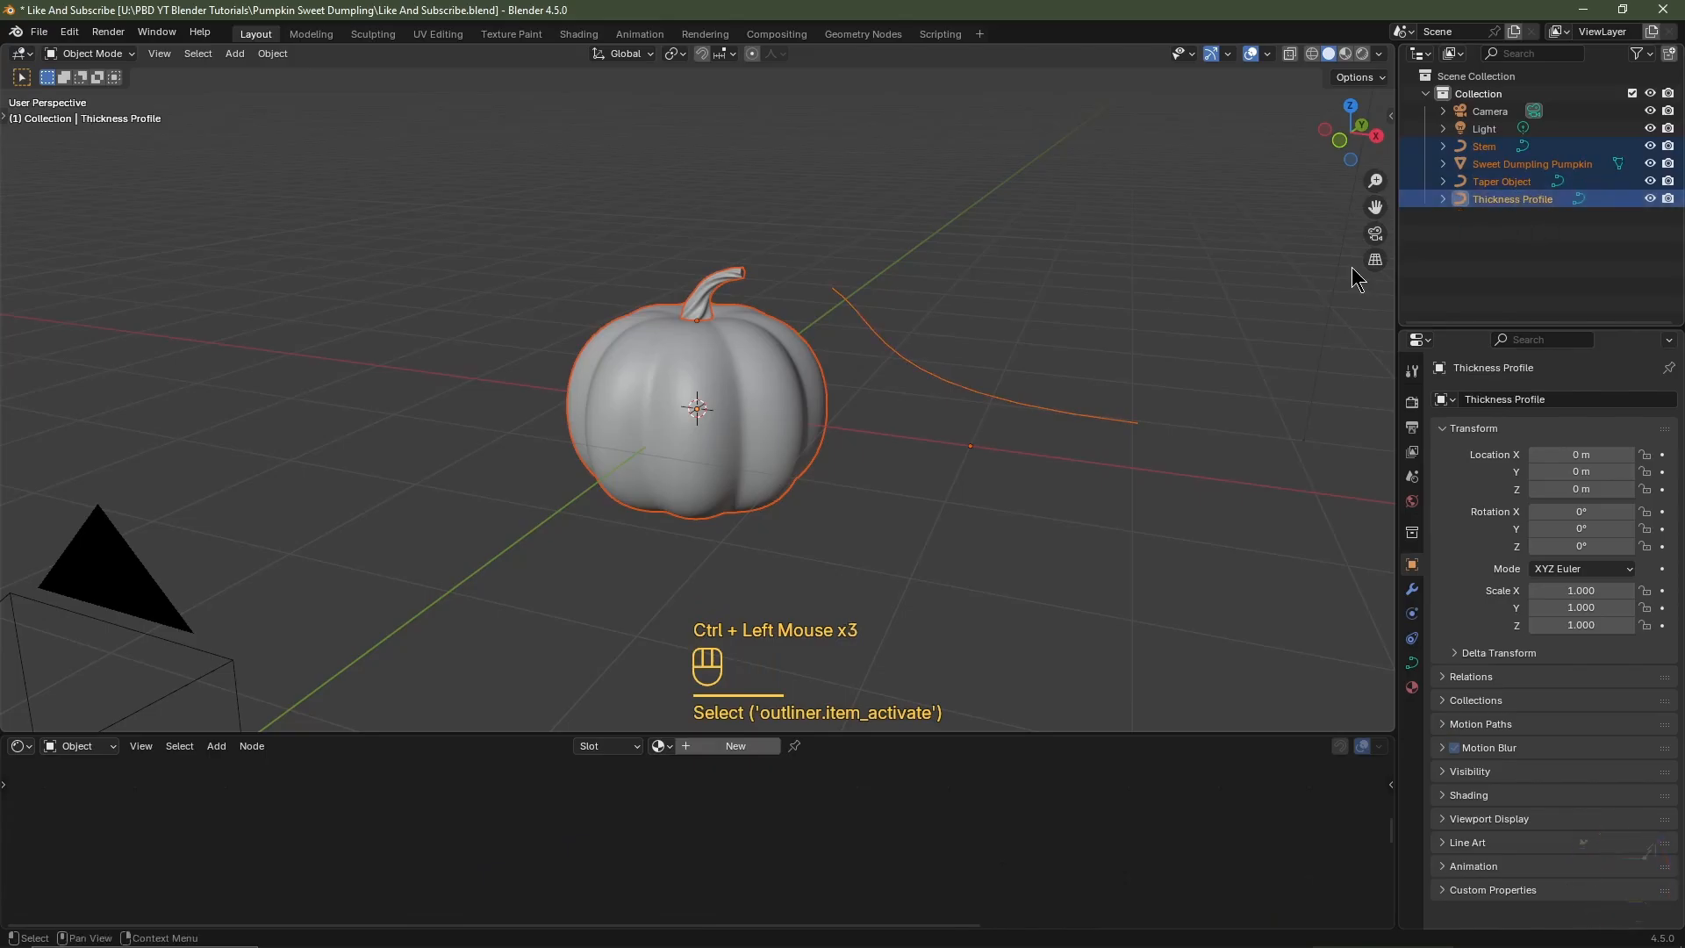
pyautogui.press('m')
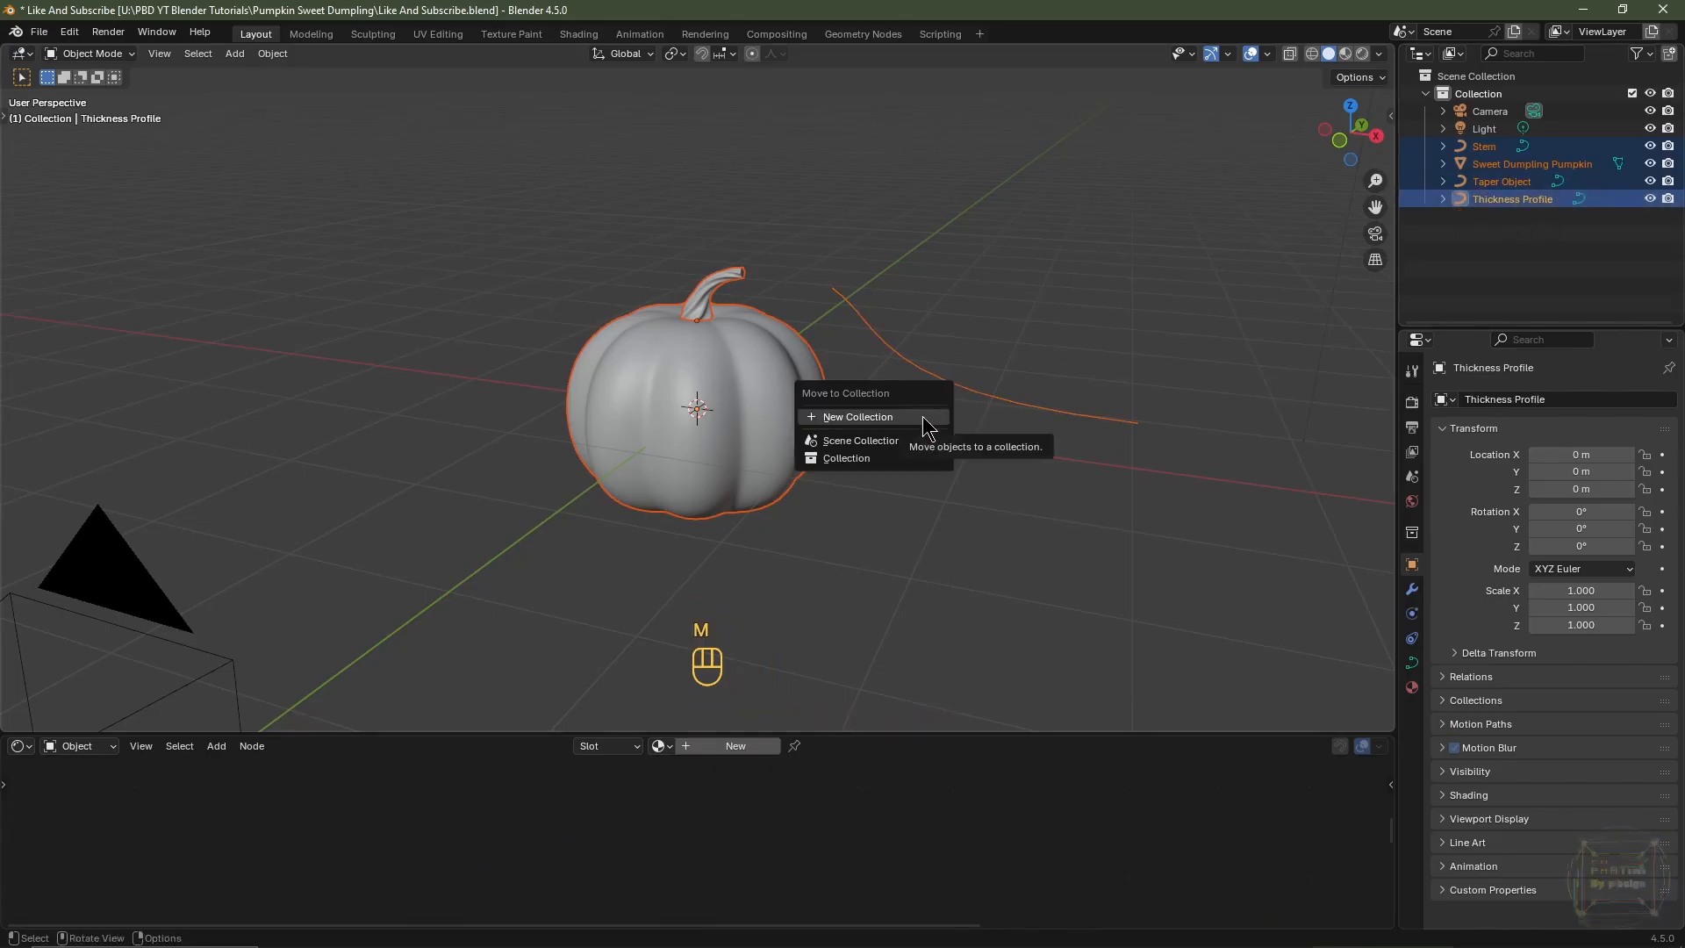
pyautogui.click(924, 418)
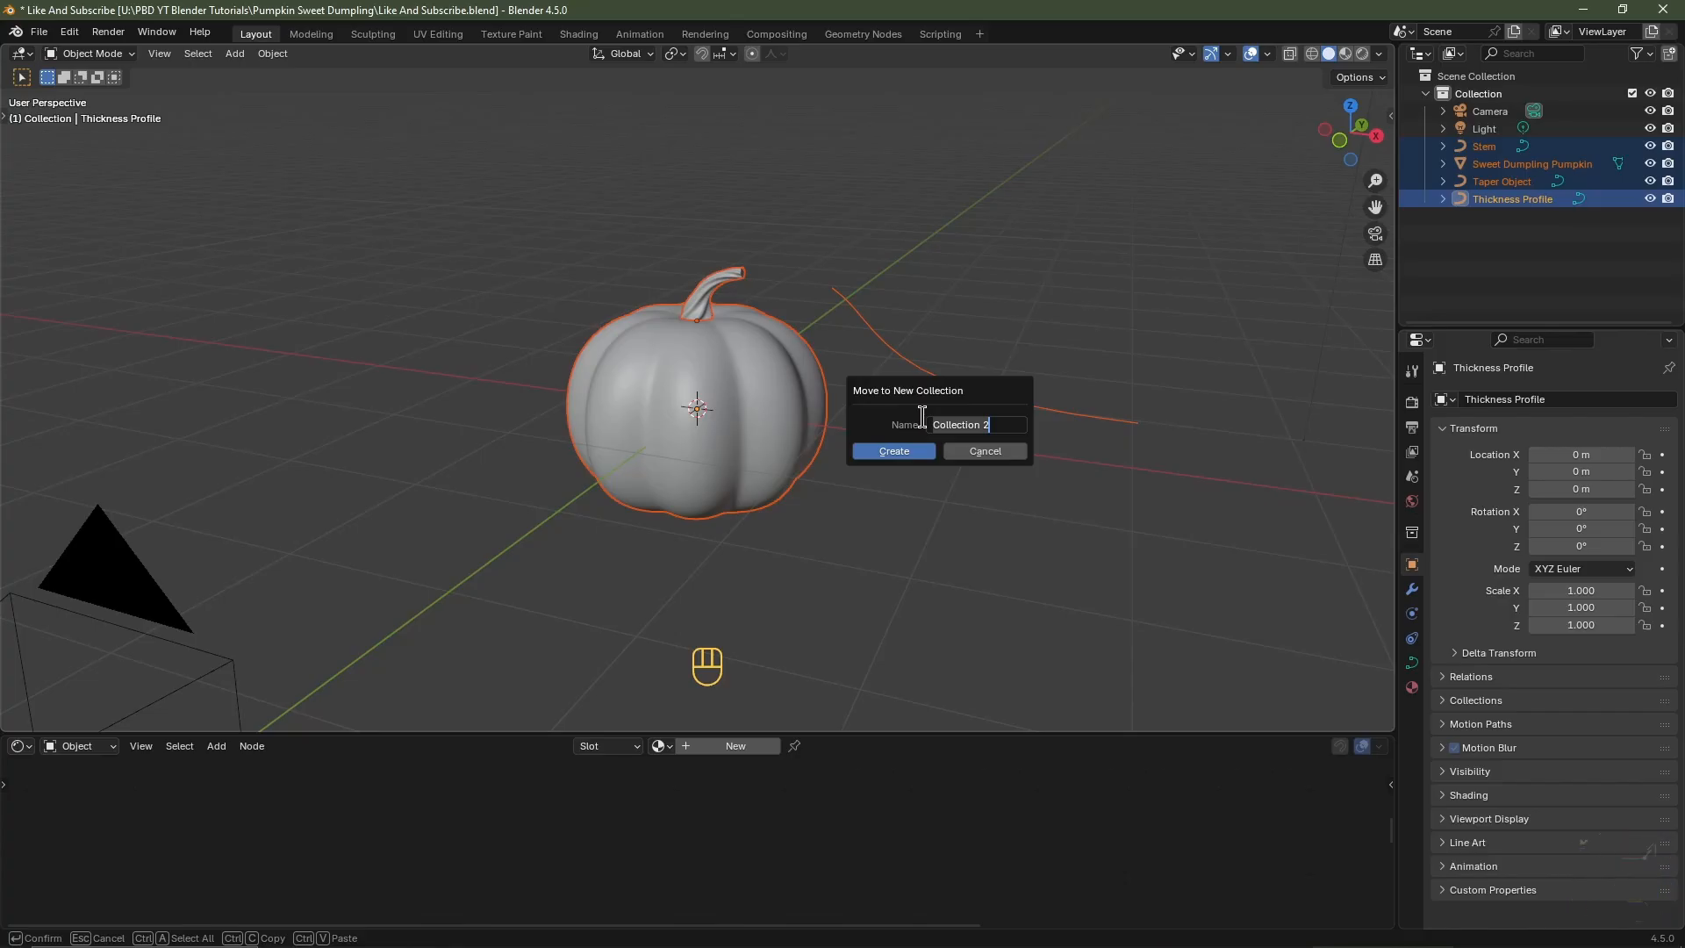
pyautogui.write('Sweet Dumpl')
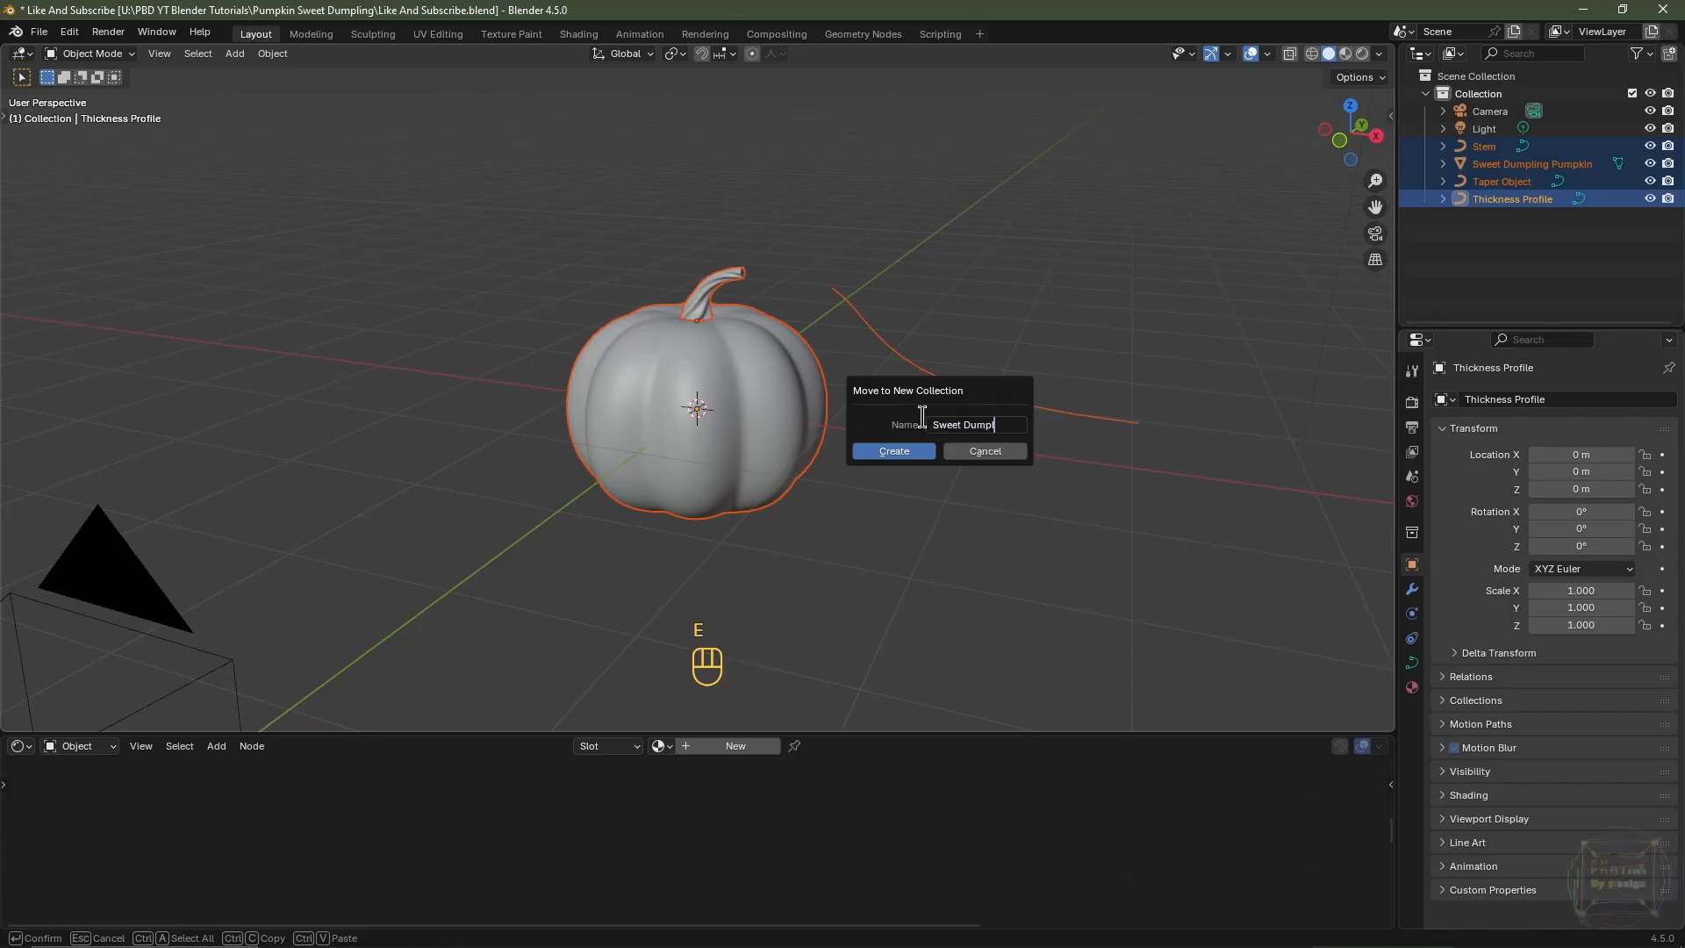
pyautogui.write('ing Pumpkin')
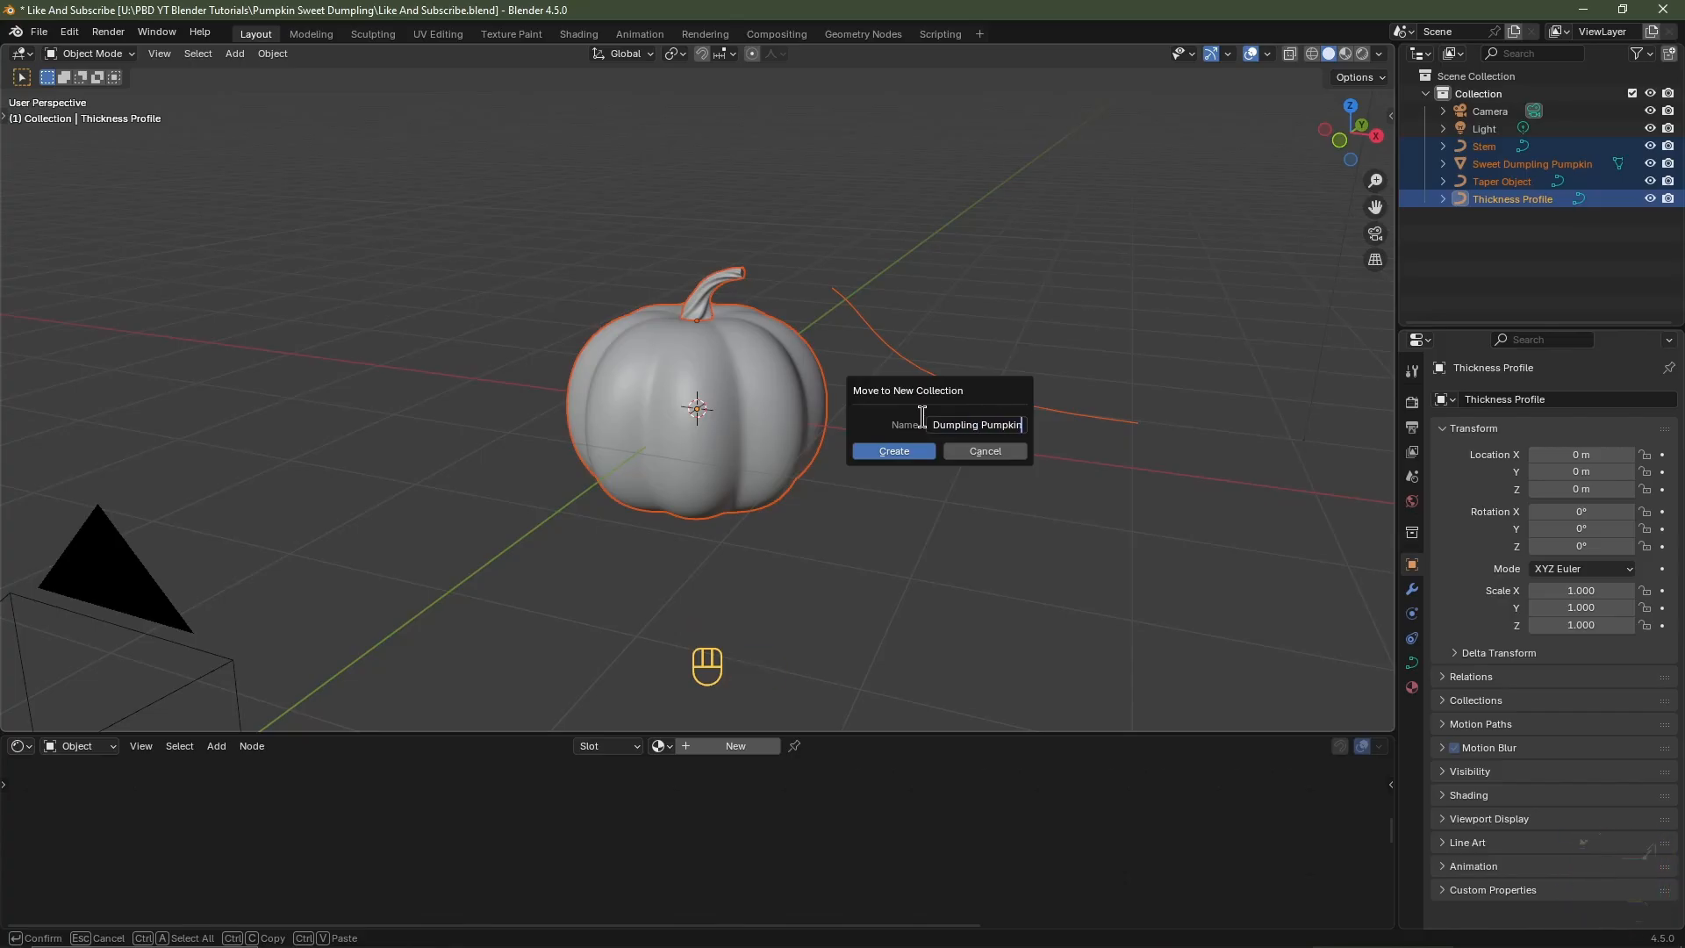
pyautogui.click(899, 450)
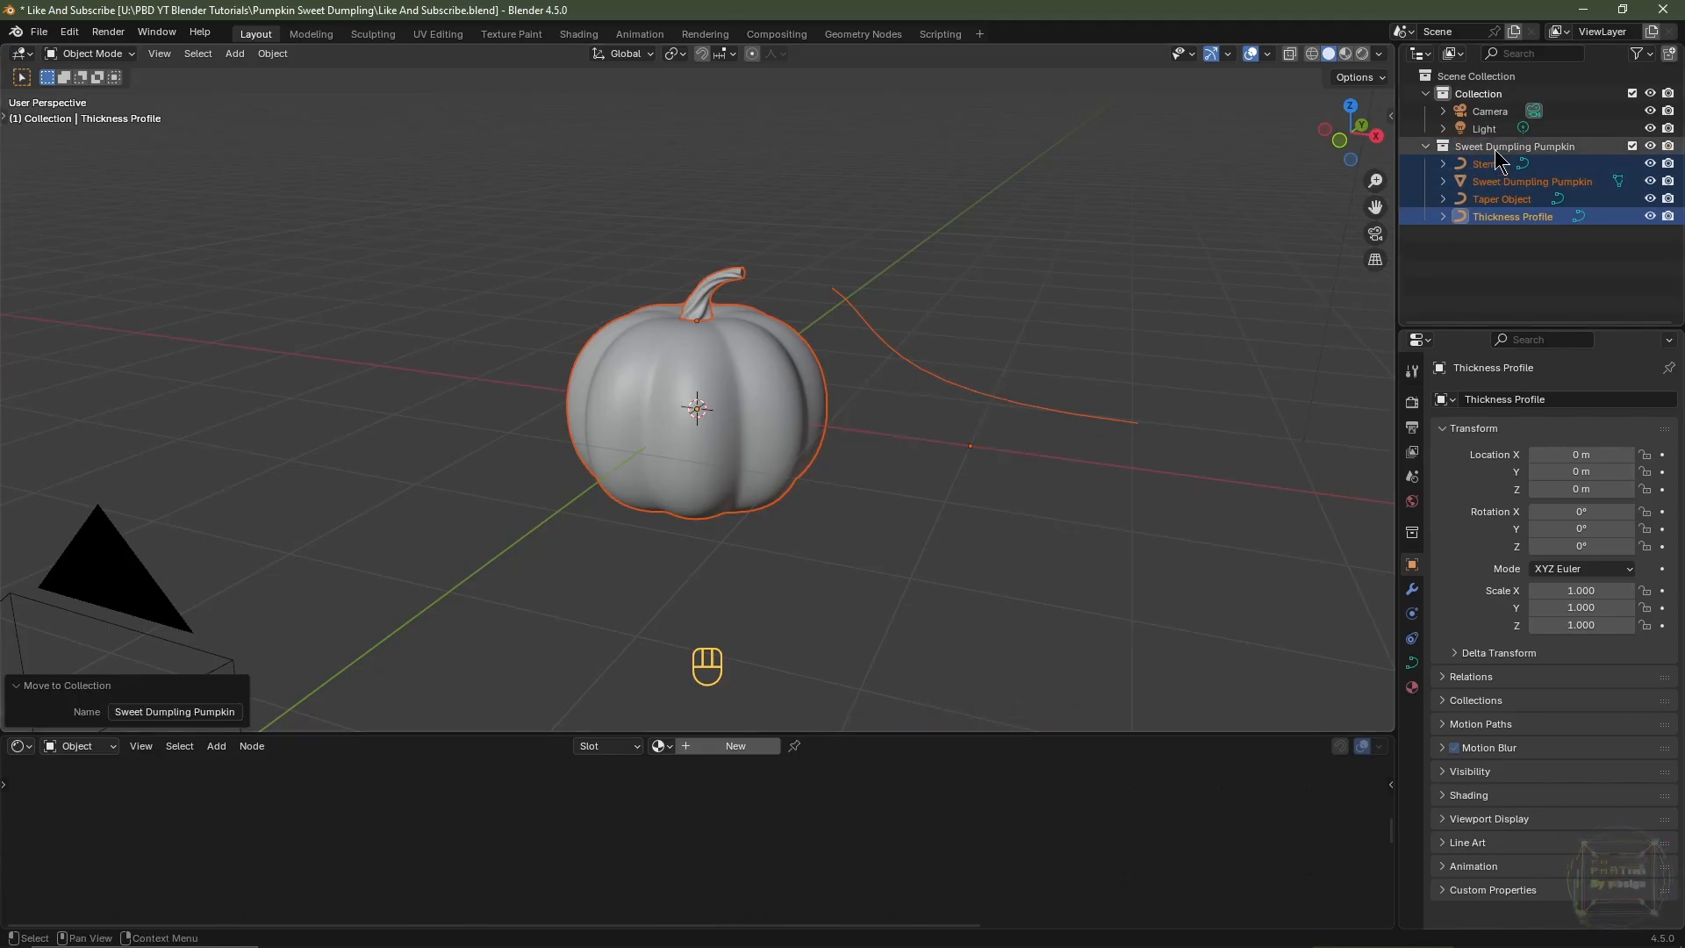
# - Edit the Sweet Dumpling Pumpkin mesh with X-ray on and select the vertex at its top centre beneath the stem
pyautogui.click(708, 388)
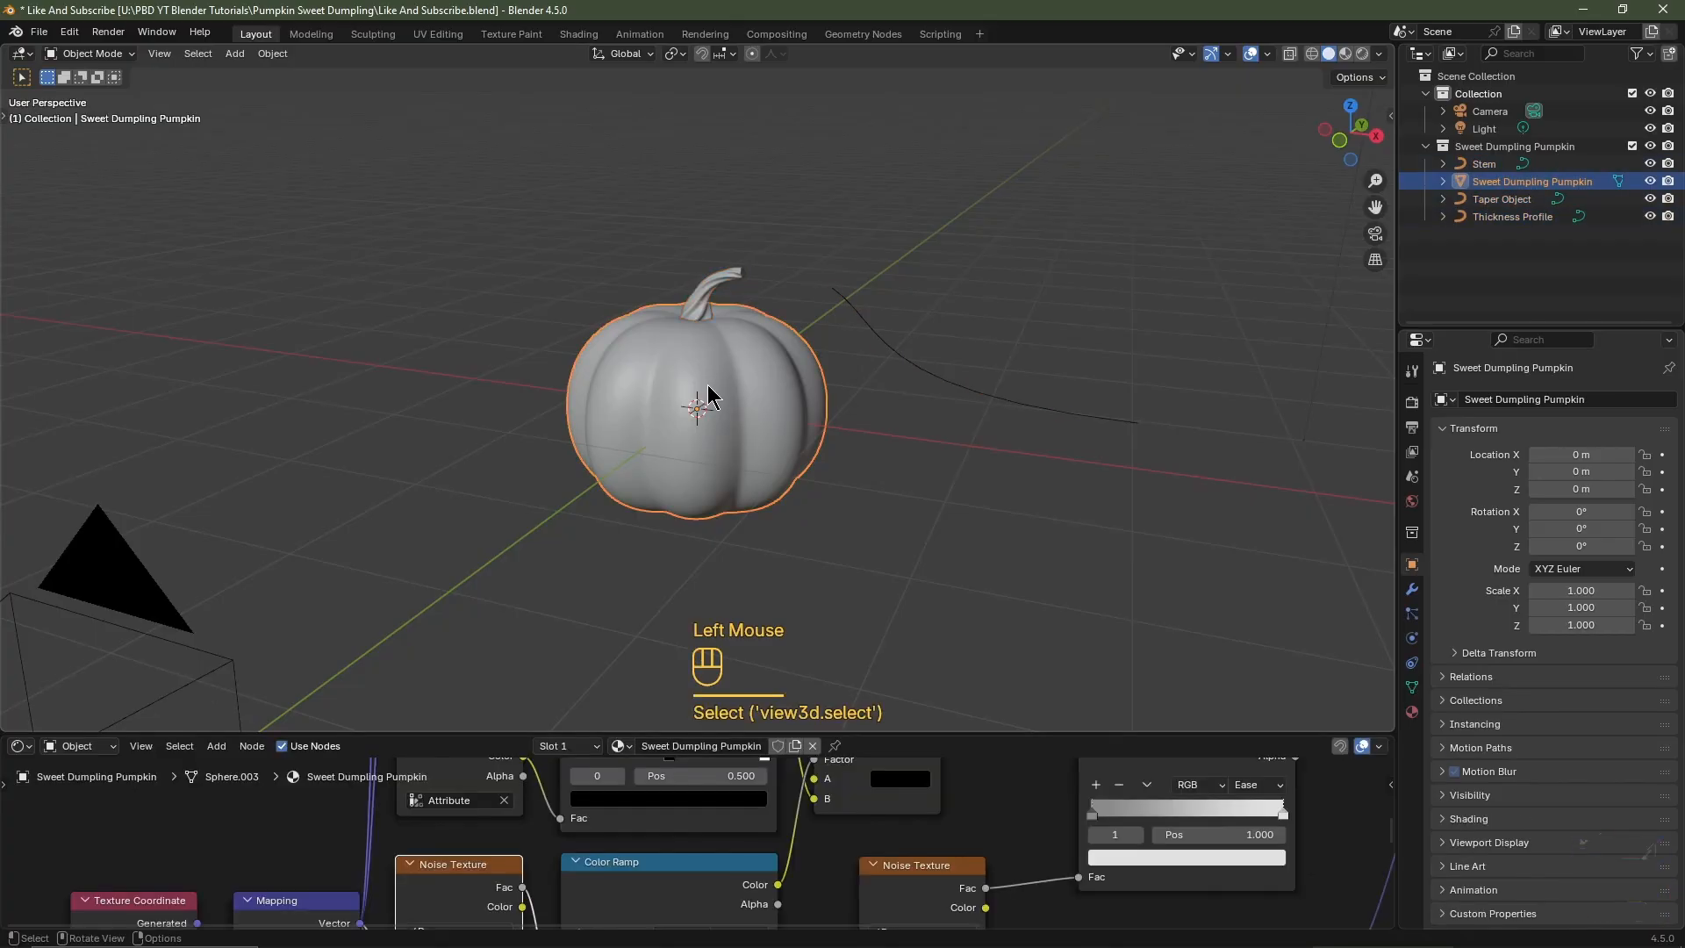
pyautogui.scroll(5, 707, 385)
pyautogui.moveTo(707, 383); pyautogui.dragTo(816, 408, button='middle')
pyautogui.press('Tab')
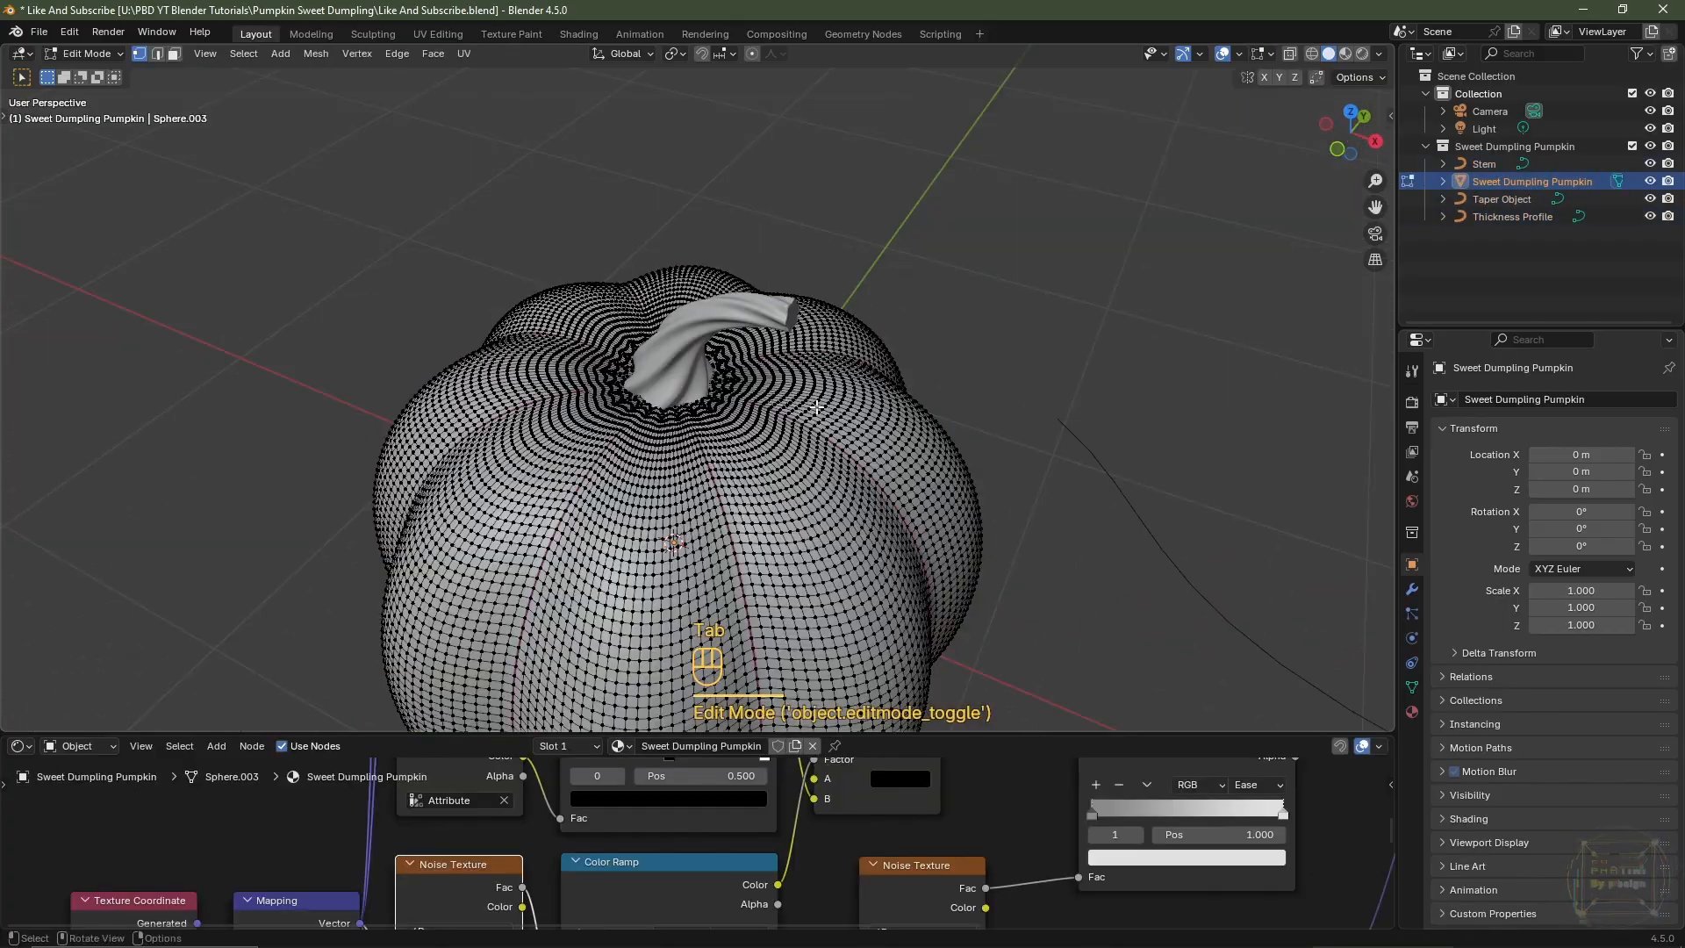
pyautogui.click(1289, 53)
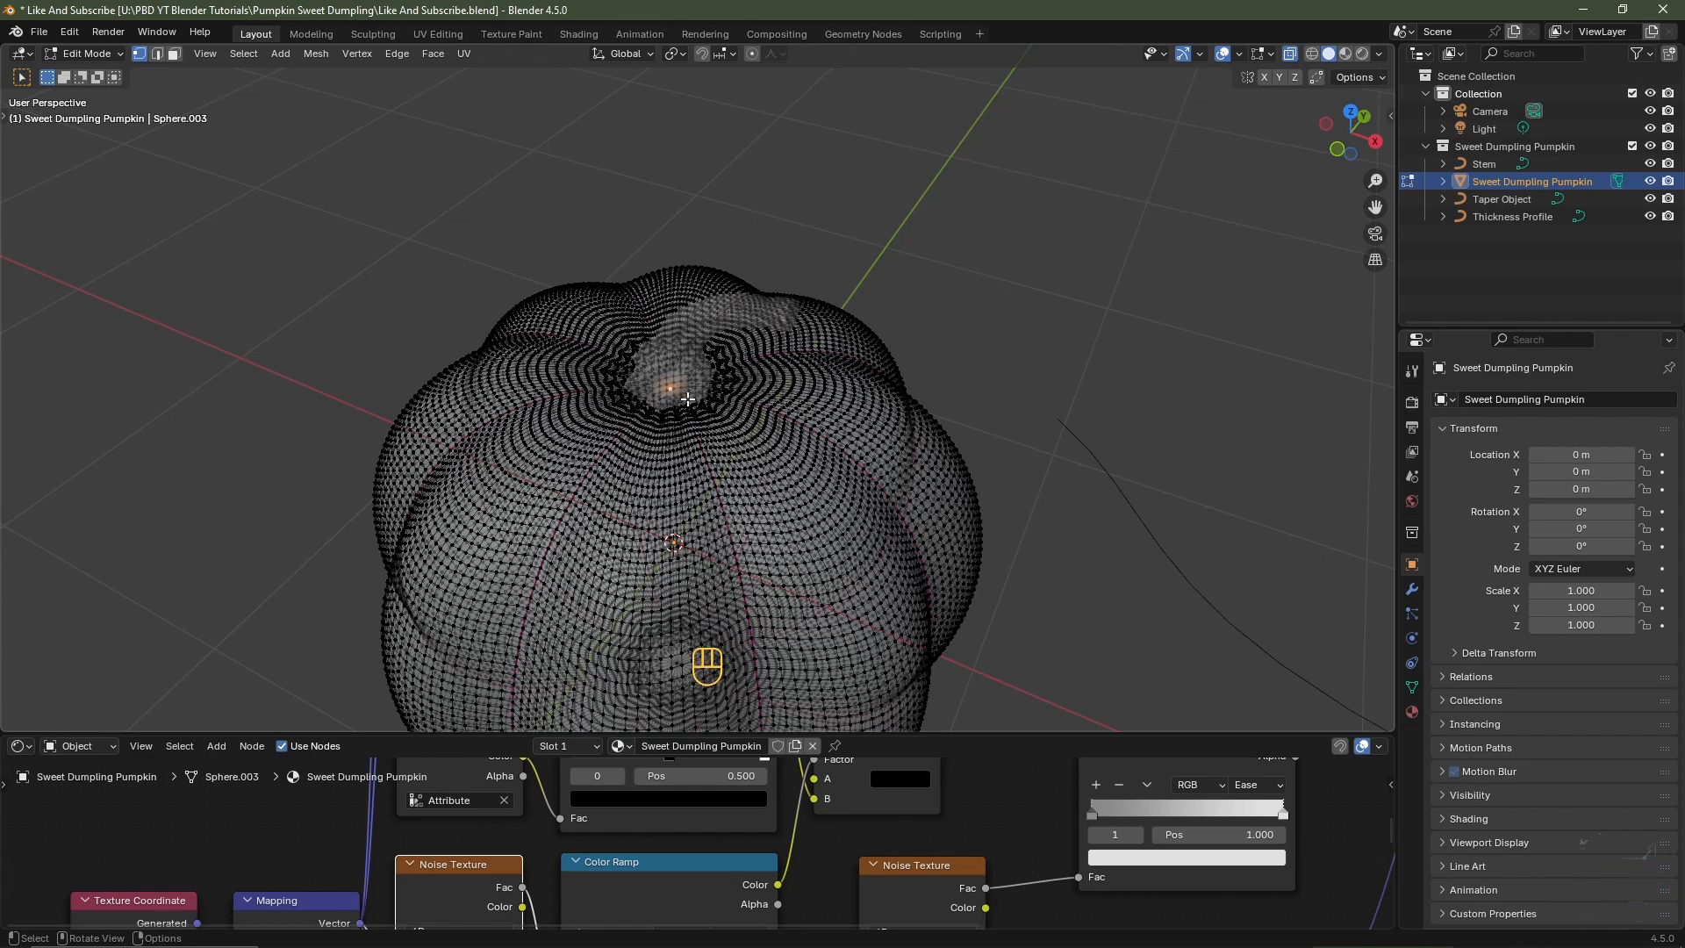
# - Grow the vertex selection outward from the top centre into a wide scalloped area around the stem, then turn X-ray off
pyautogui.press('ctrl+KP_Add')
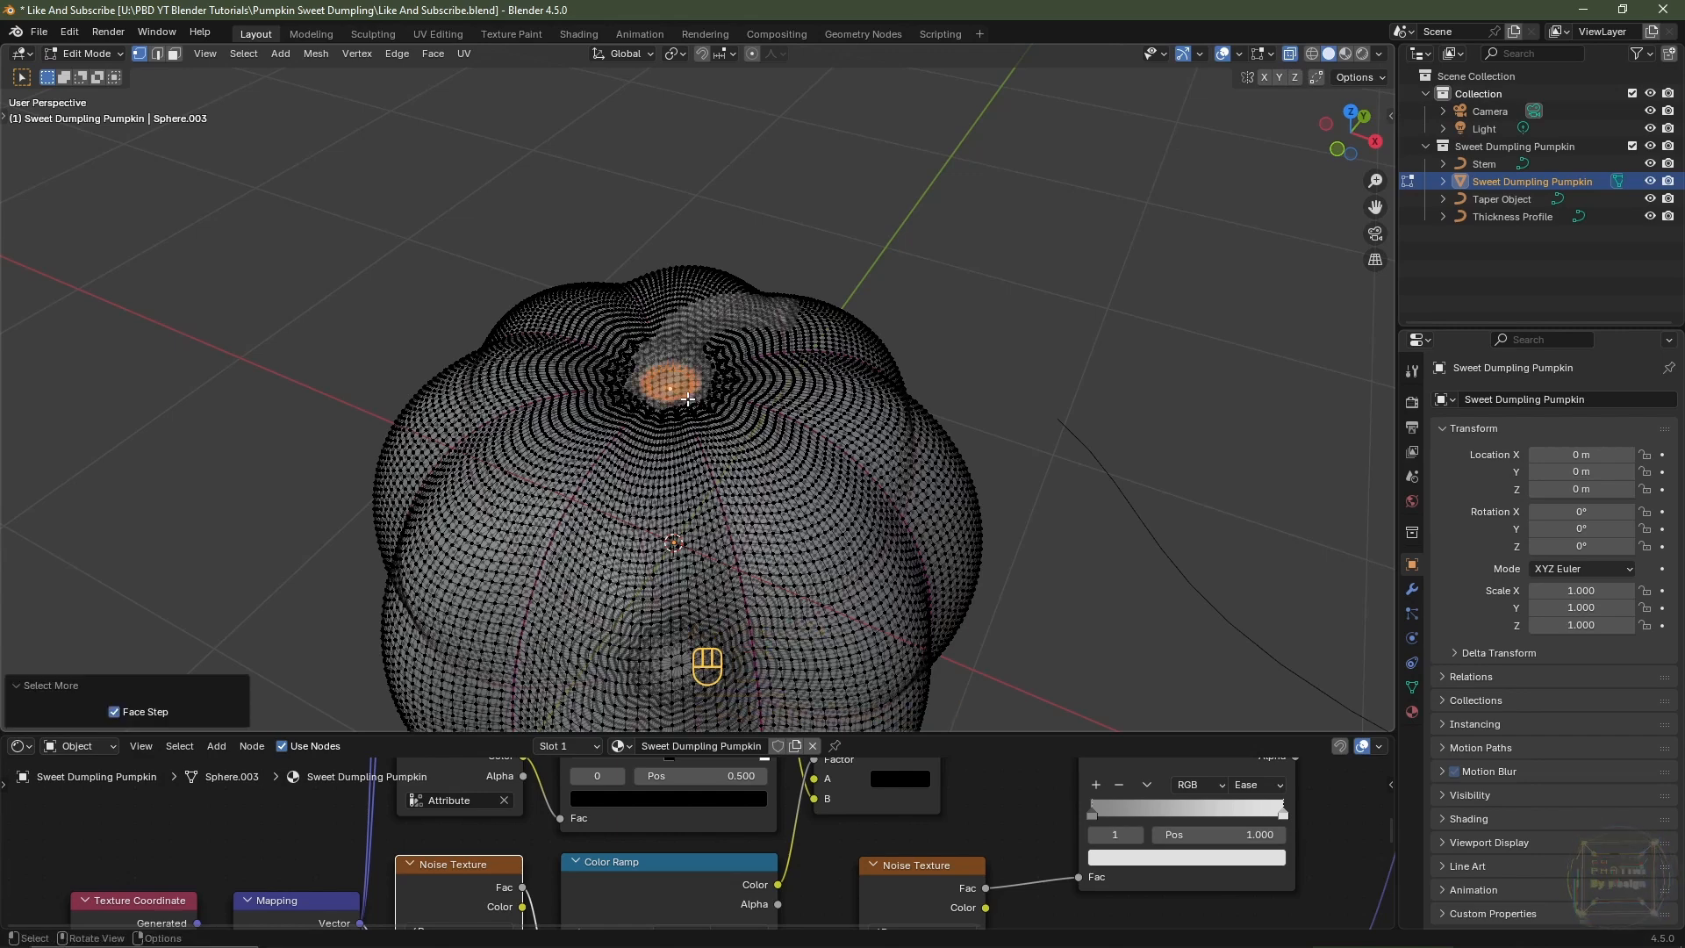
pyautogui.press('ctrl')
pyautogui.press('ctrl+KP_Add')
pyautogui.press('ctrl+KP_Add')
pyautogui.press('ctrl+KP_Add')
pyautogui.press('ctrl+KP_Add')
pyautogui.press('ctrl+KP_Add')
pyautogui.press('ctrl+KP_Add')
pyautogui.press('ctrl+KP_Add')
pyautogui.press('ctrl+KP_Add')
pyautogui.press('ctrl+KP_Add')
pyautogui.press('ctrl+KP_Add')
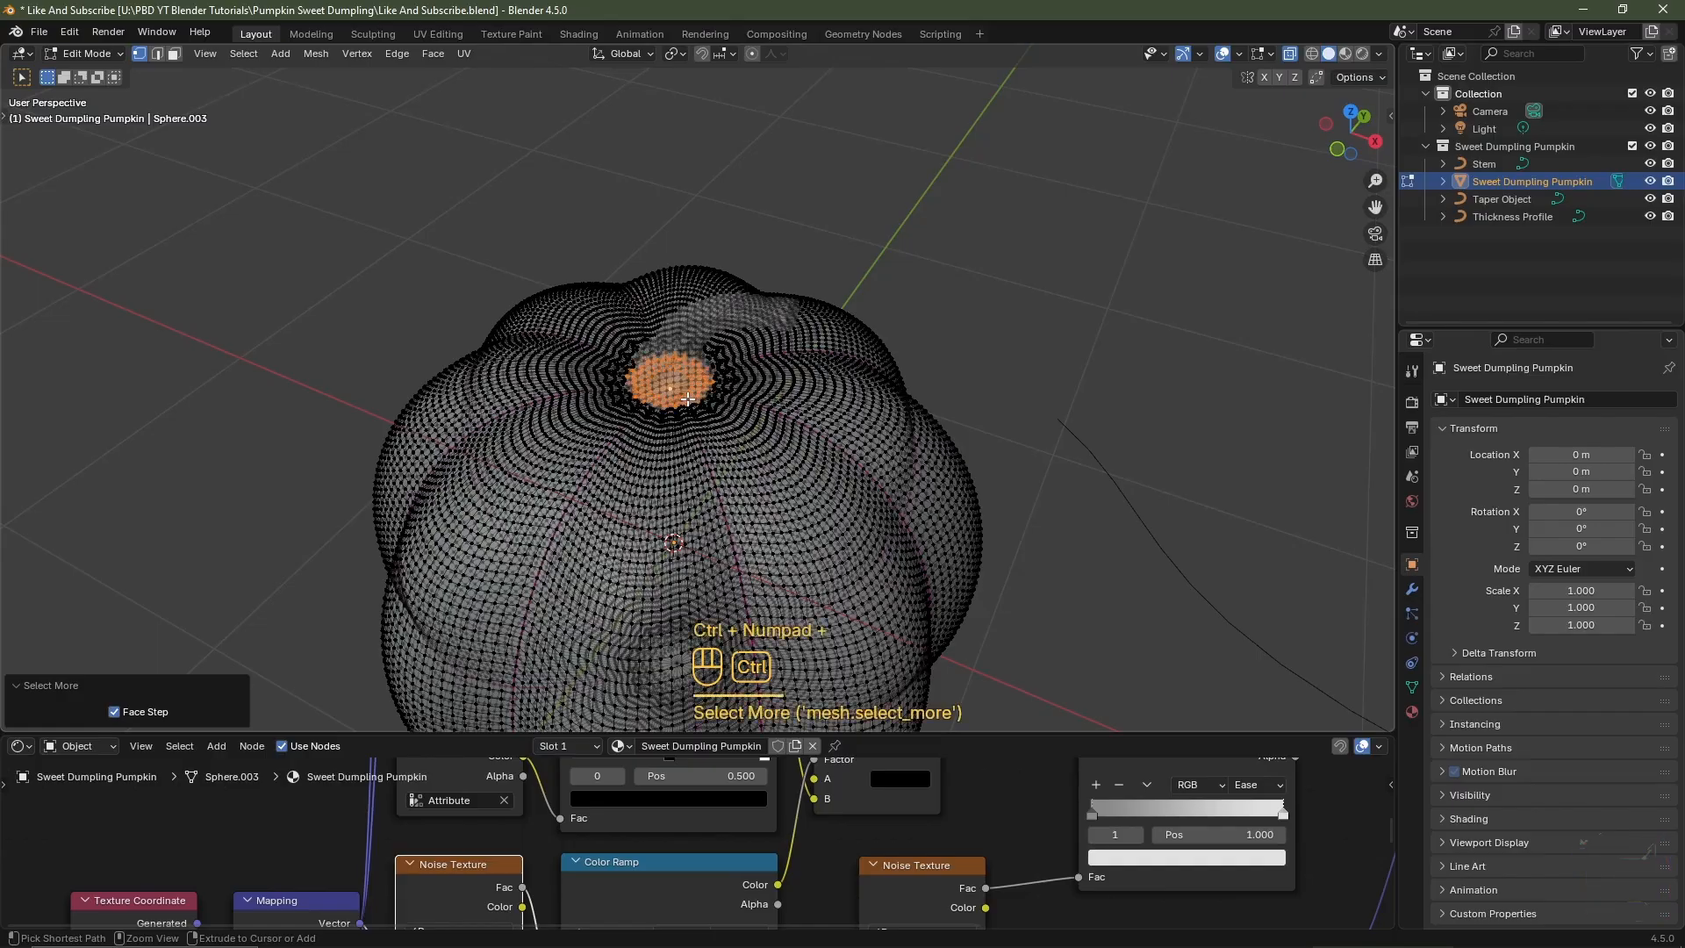
pyautogui.press('ctrl+KP_Add')
pyautogui.press('ctrl+KP_Add')
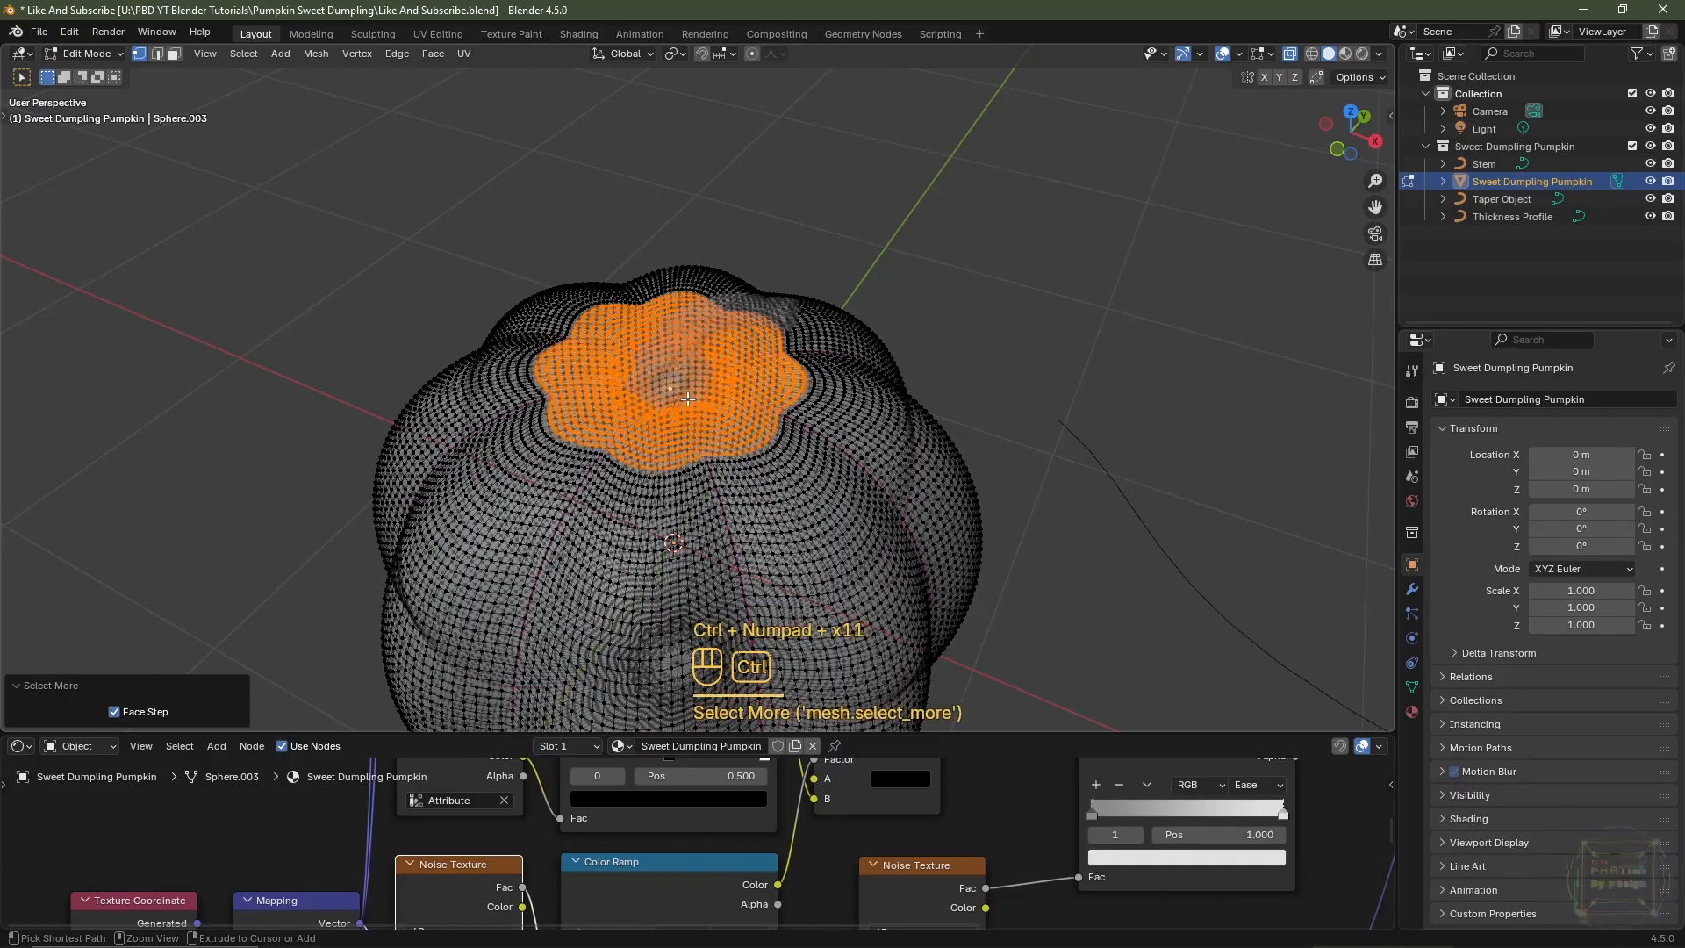
pyautogui.click(1289, 54)
pyautogui.moveTo(956, 348); pyautogui.dragTo(961, 384, button='middle')
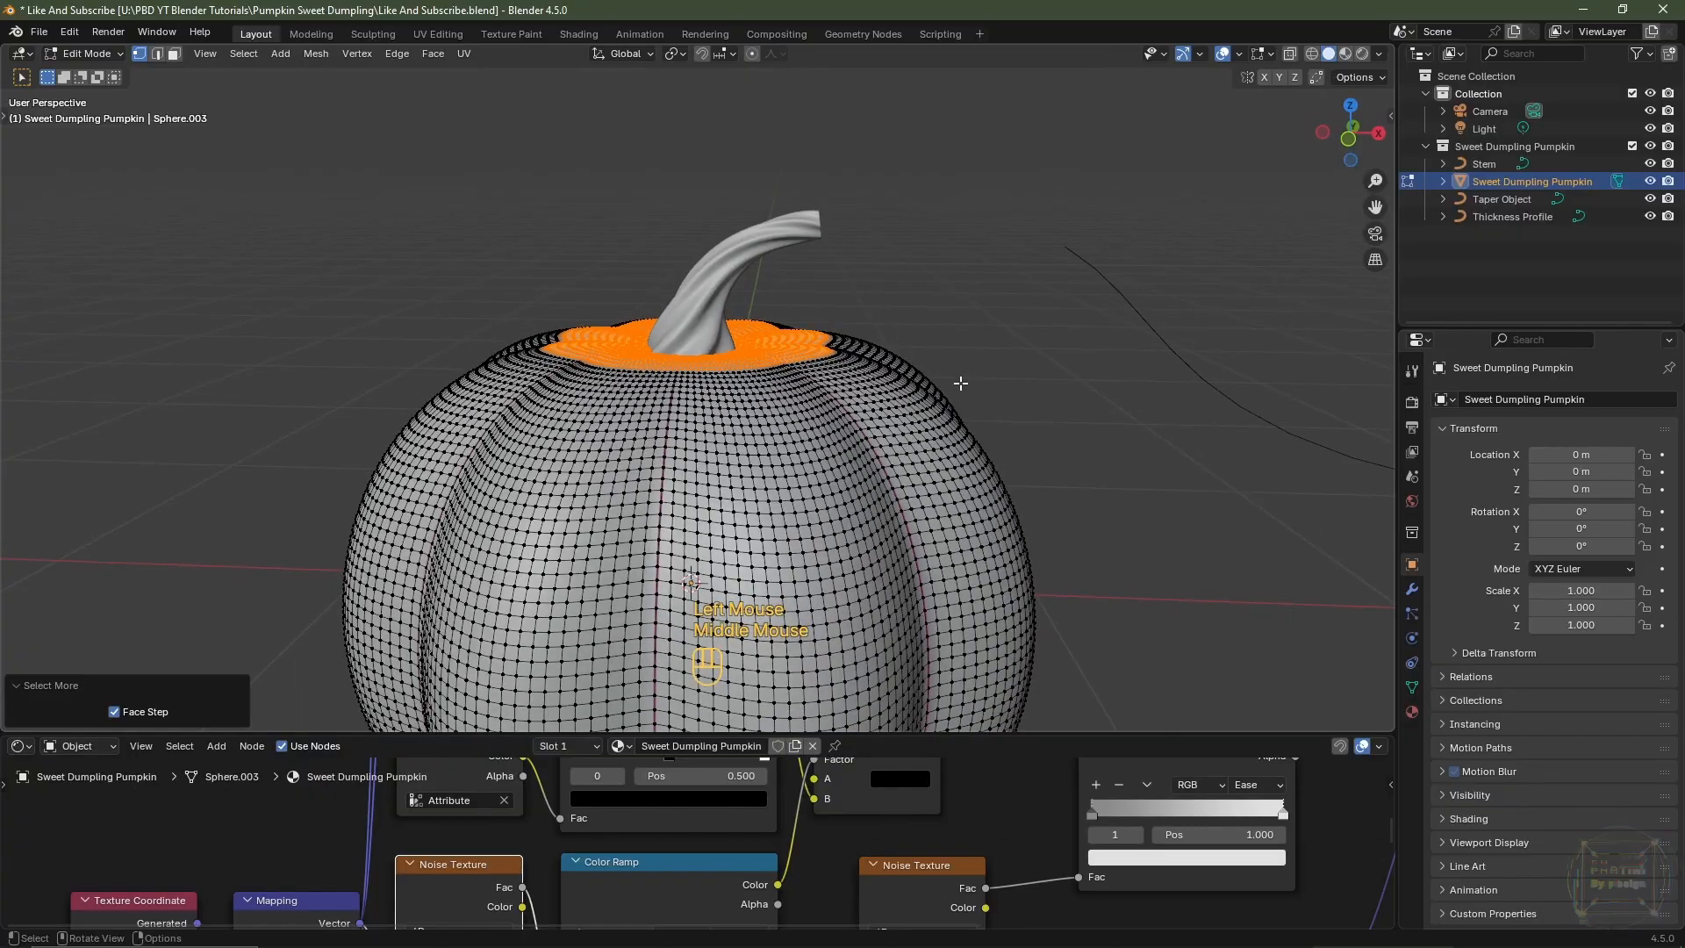
# - Grow the selection by 13 more rings so it covers the pumpkin's upper shoulders as a lid shape
pyautogui.press('ctrl')
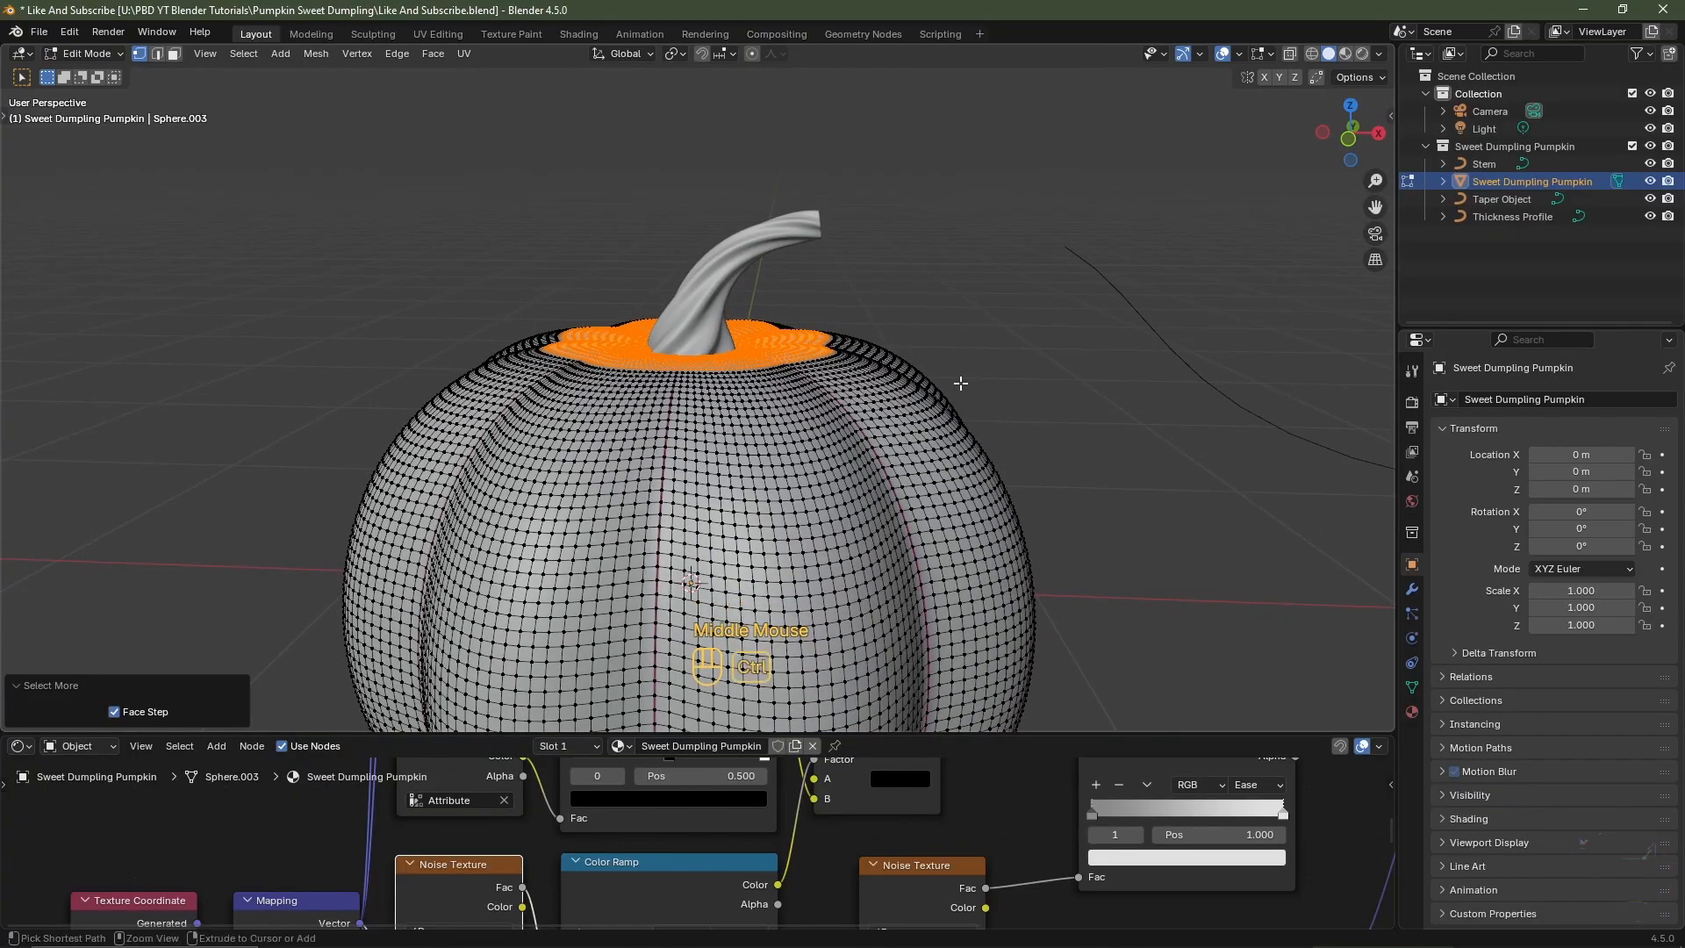
pyautogui.press('ctrl+KP_Add')
pyautogui.press('ctrl+KP_Add')
pyautogui.press('ctrl+KP_Add')
pyautogui.press('ctrl+KP_Add')
pyautogui.press('ctrl+KP_Add')
pyautogui.press('ctrl+KP_Add')
pyautogui.press('ctrl+KP_Add')
pyautogui.press('ctrl+KP_Add')
pyautogui.press('ctrl+KP_Add')
pyautogui.press('ctrl+KP_Add')
pyautogui.press('ctrl+KP_Add')
pyautogui.press('ctrl+KP_Add')
pyautogui.press('ctrl+KP_Add')
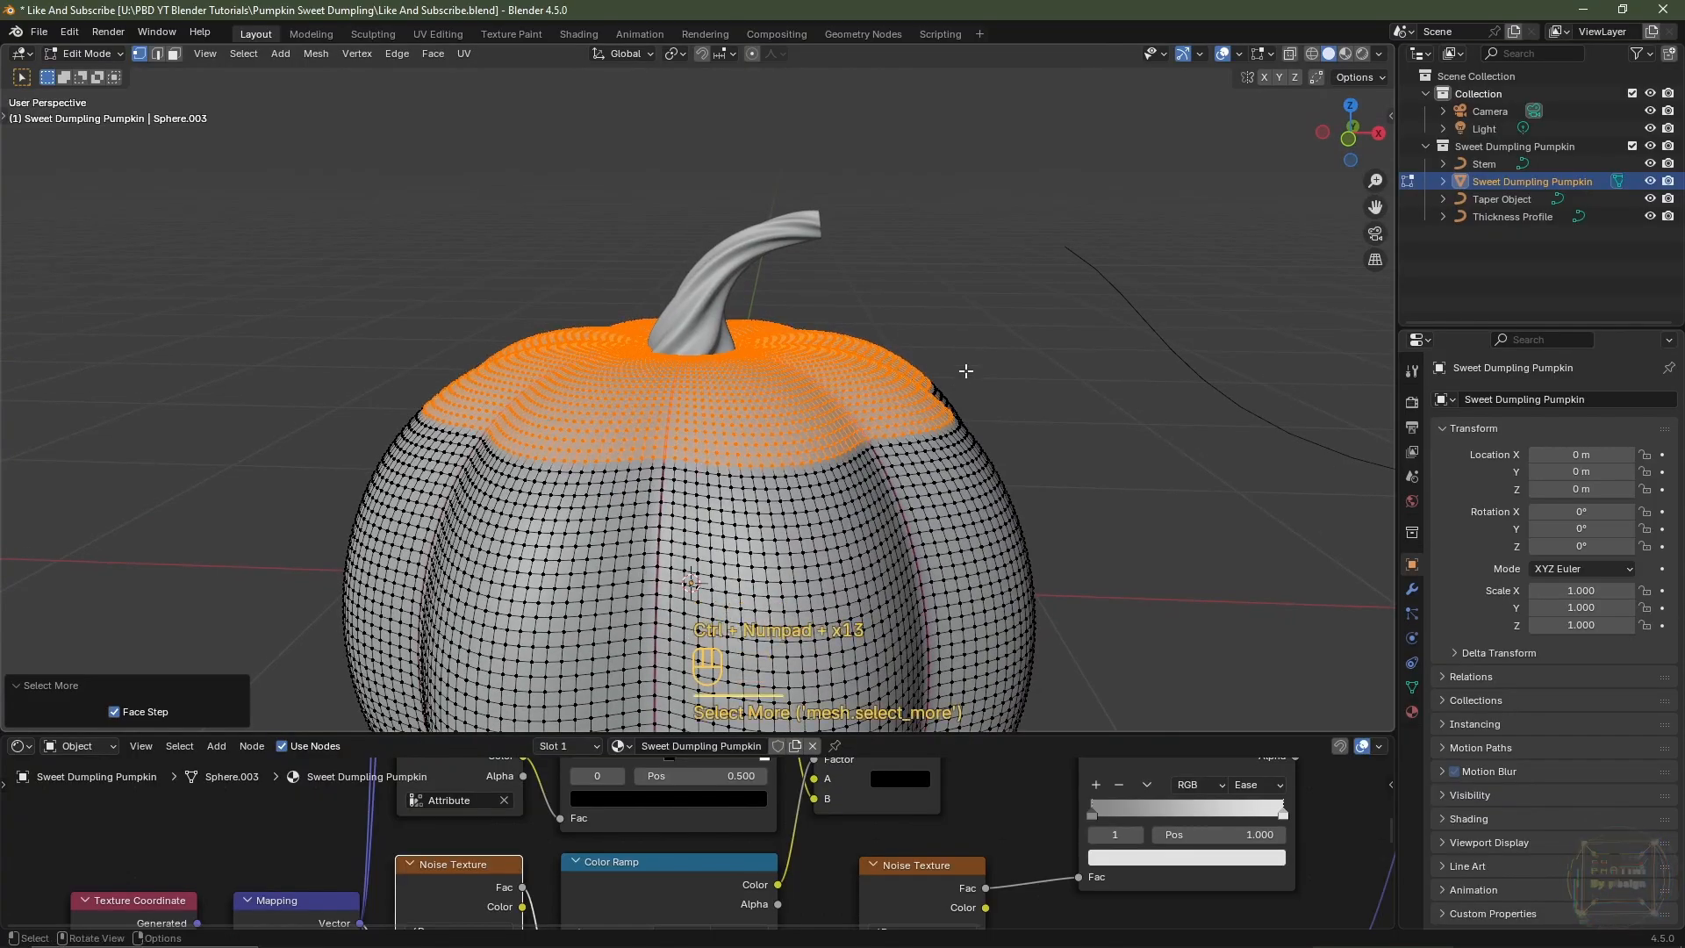
# - Separate the selected top of the pumpkin into its own object and return to Object Mode
pyautogui.scroll(-2, 965, 368)
pyautogui.moveTo(991, 459); pyautogui.dragTo(688, 408, button='middle')
pyautogui.scroll(-2, 985, 443)
pyautogui.press('KP_1')
pyautogui.scroll(5, 965, 430)
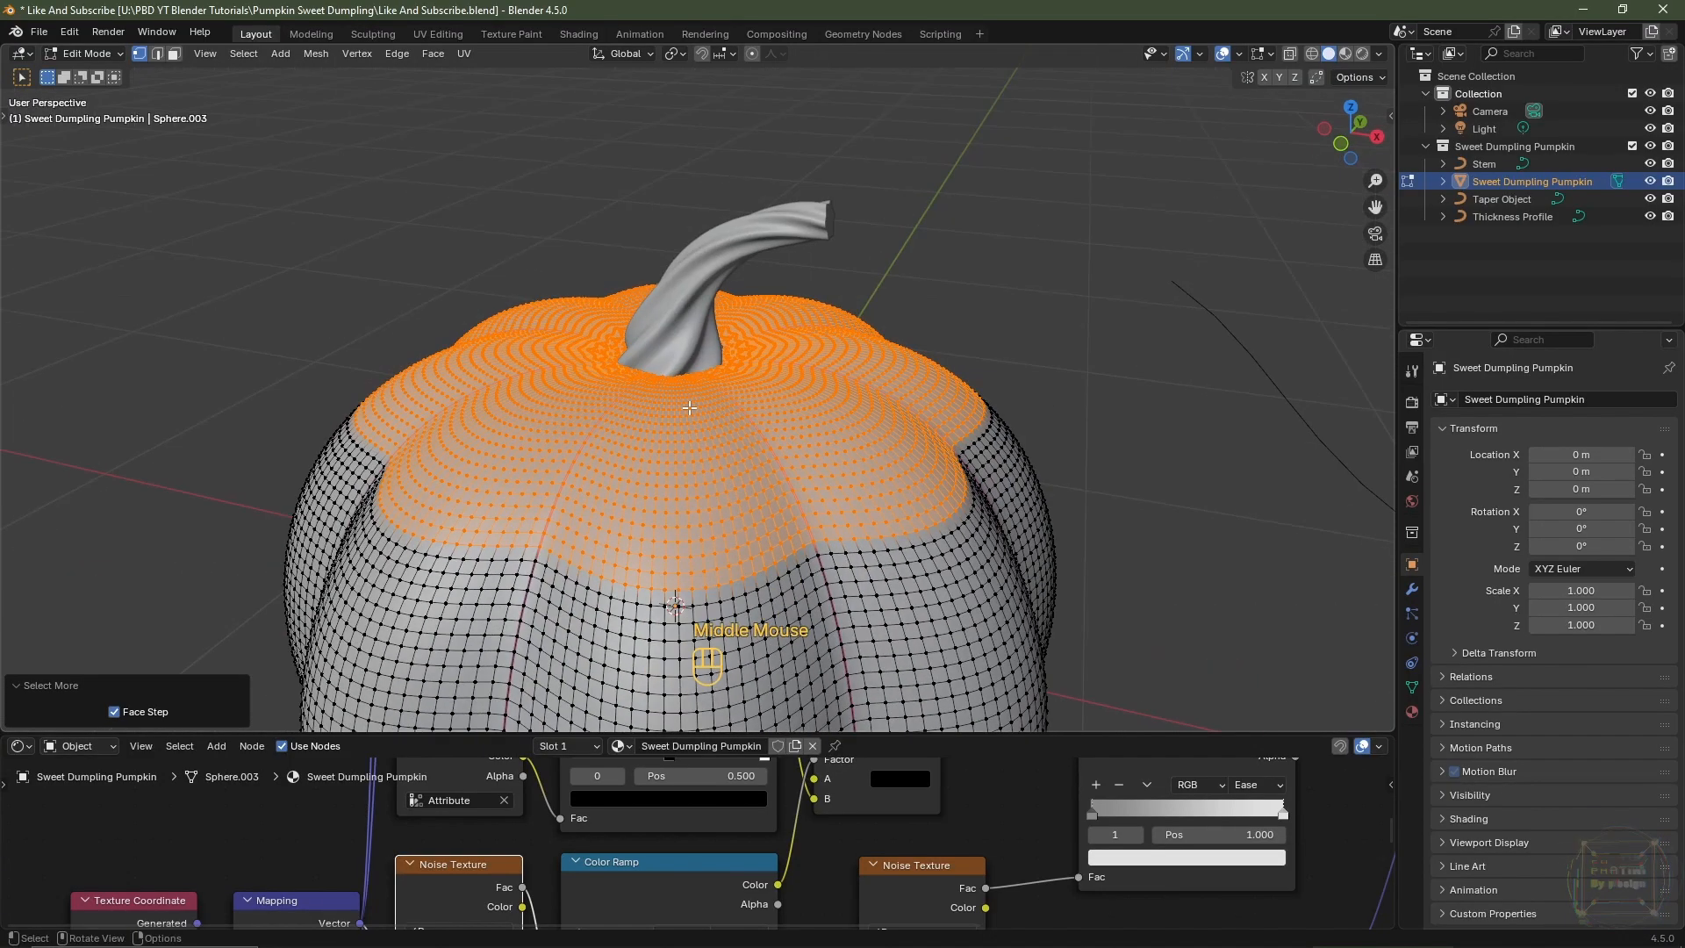
pyautogui.press('p')
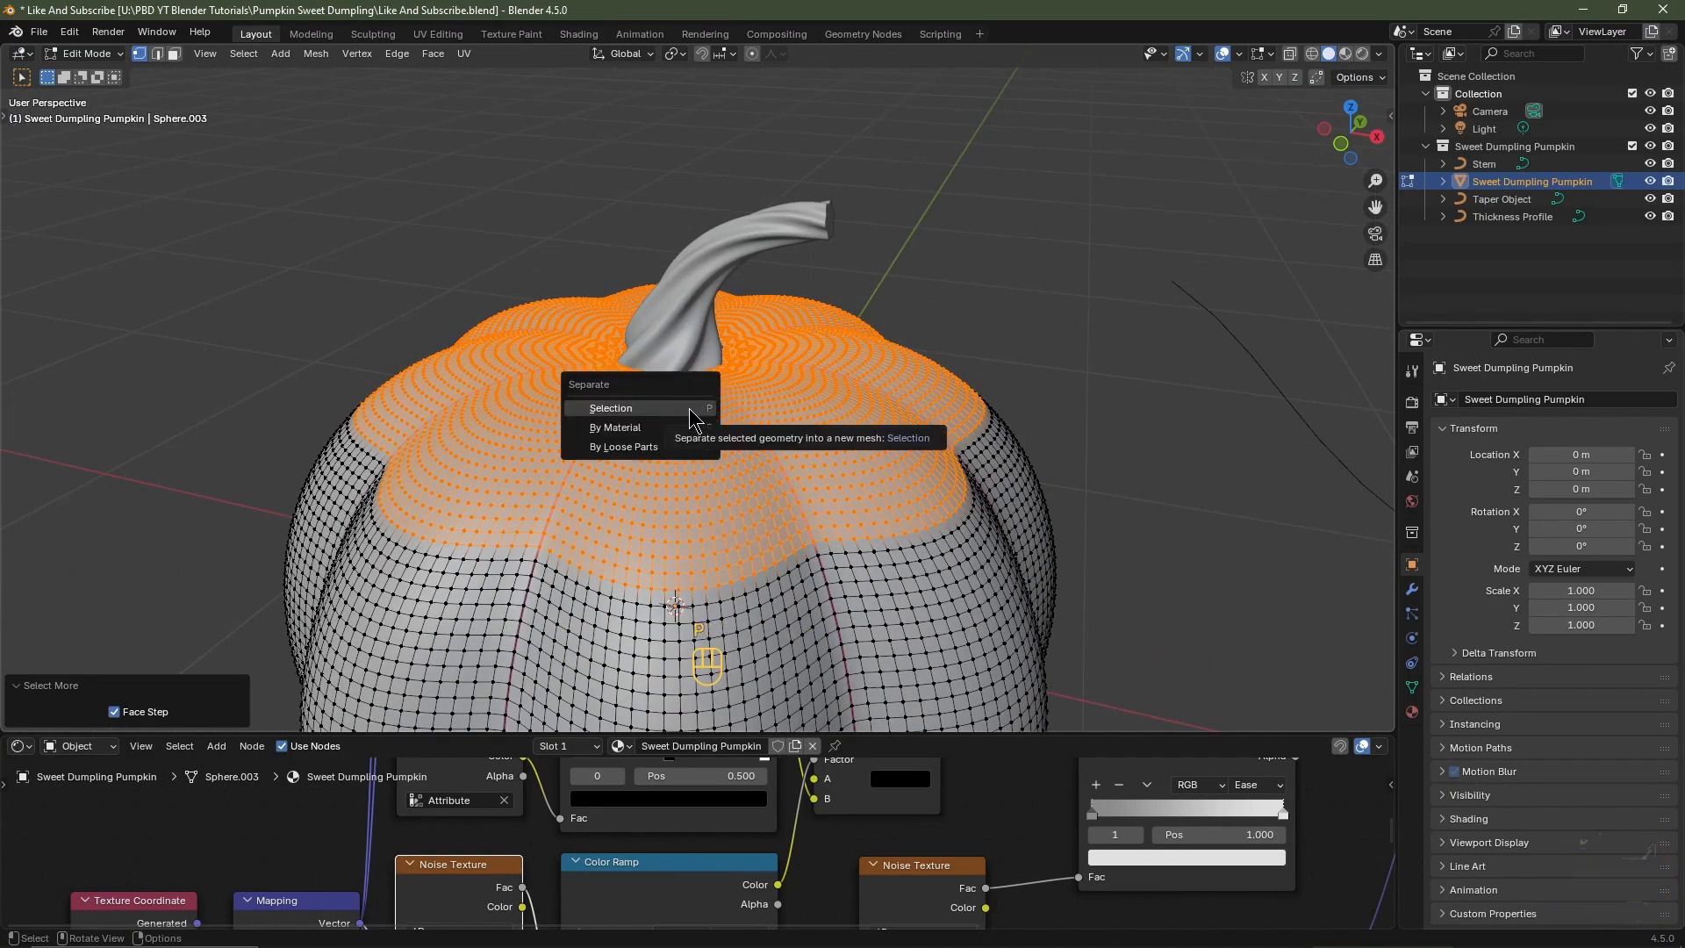
pyautogui.click(688, 408)
pyautogui.press('Tab')
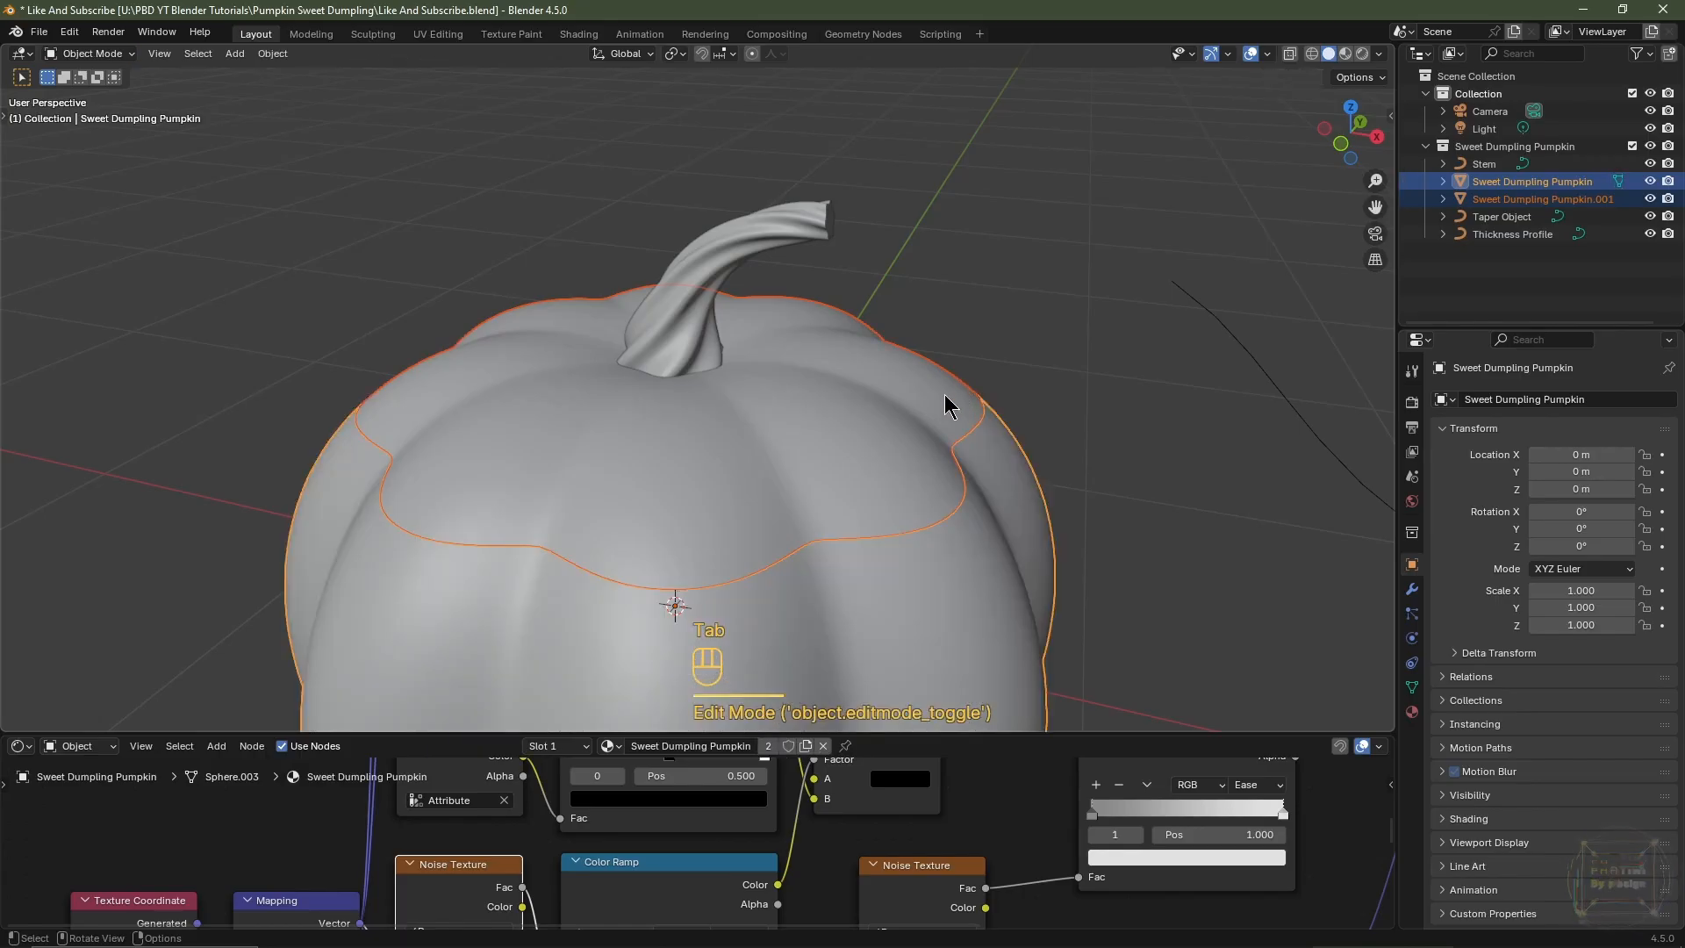
pyautogui.click(860, 395)
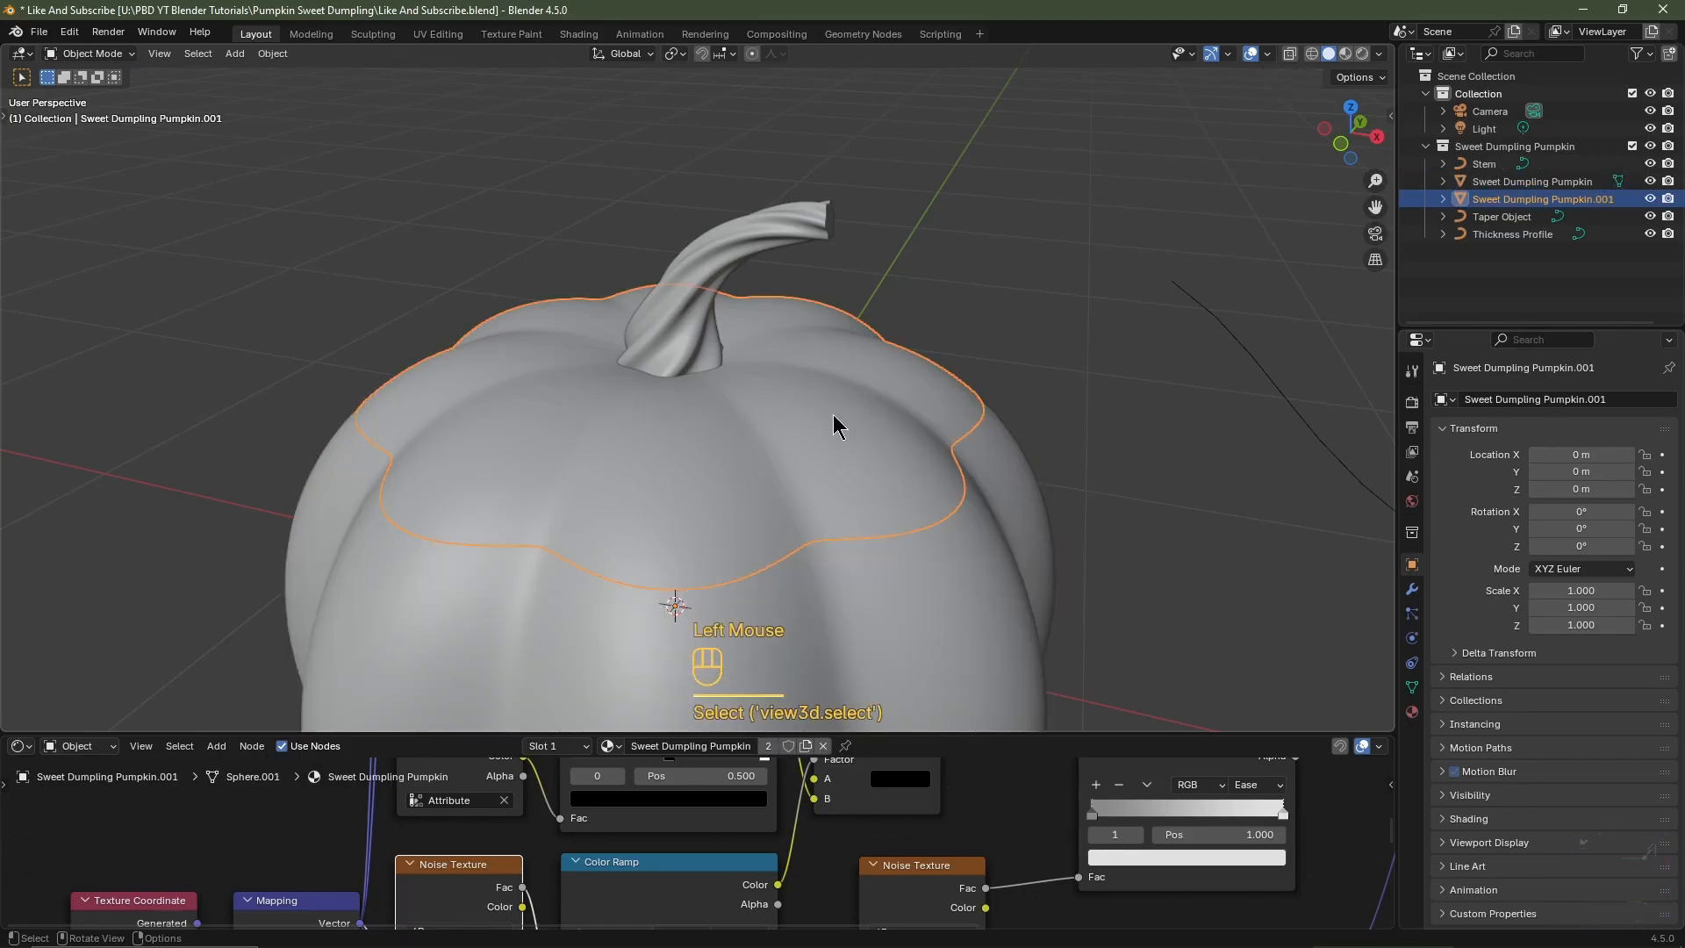
pyautogui.press('g')
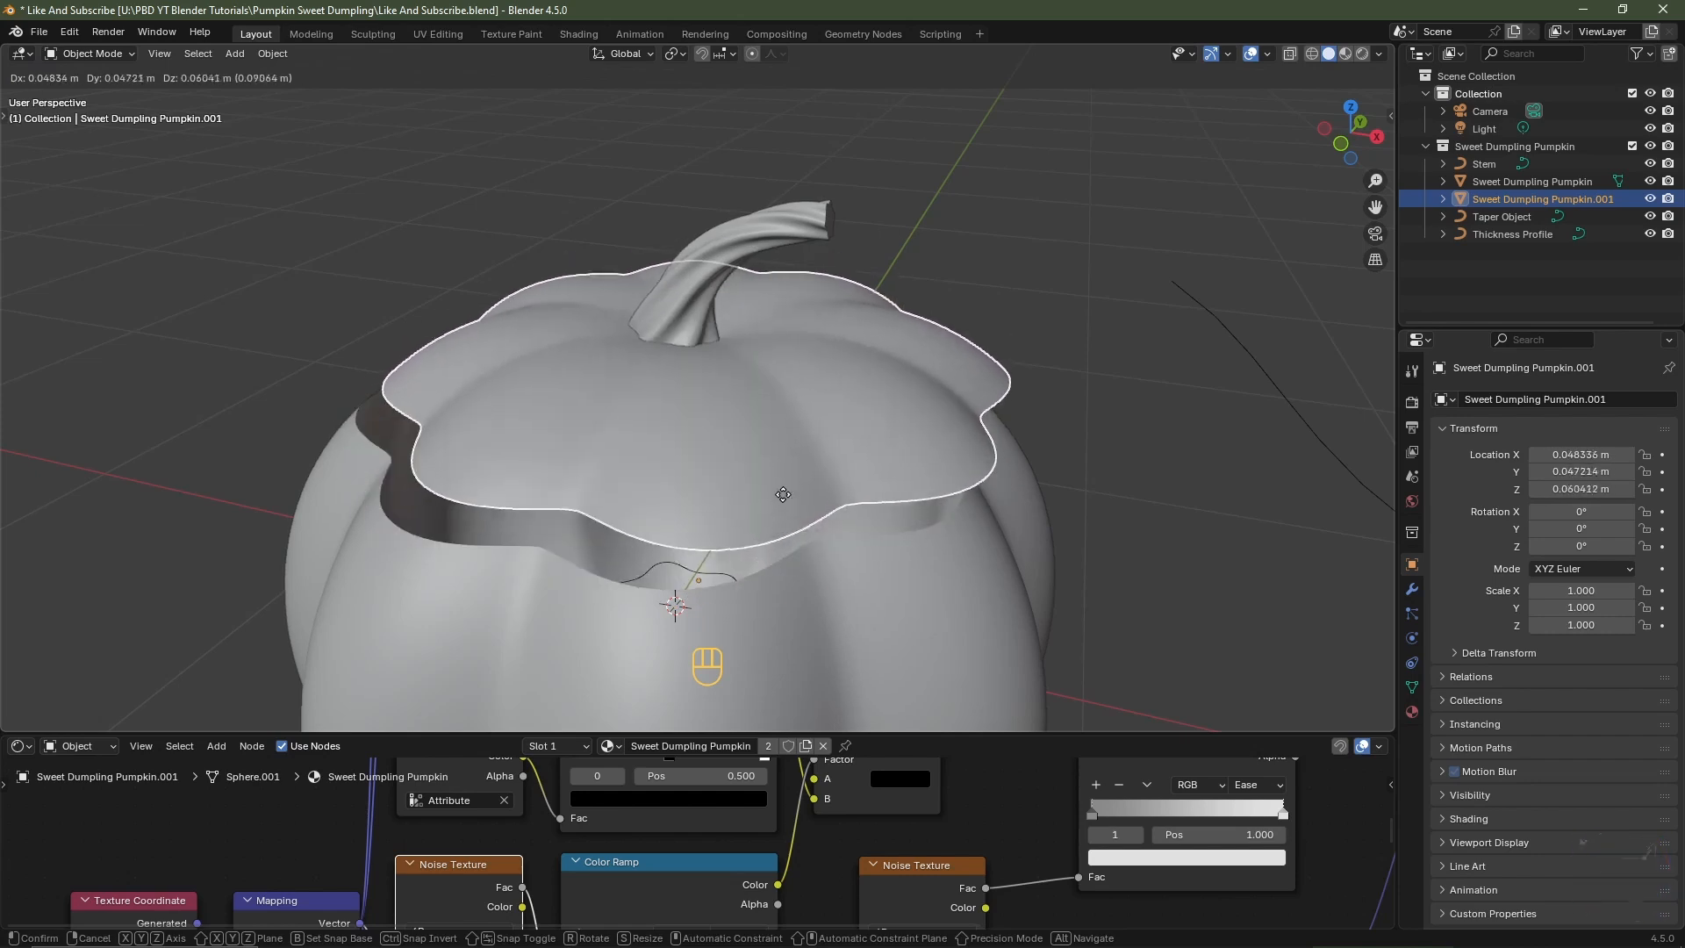
pyautogui.rightClick(818, 429)
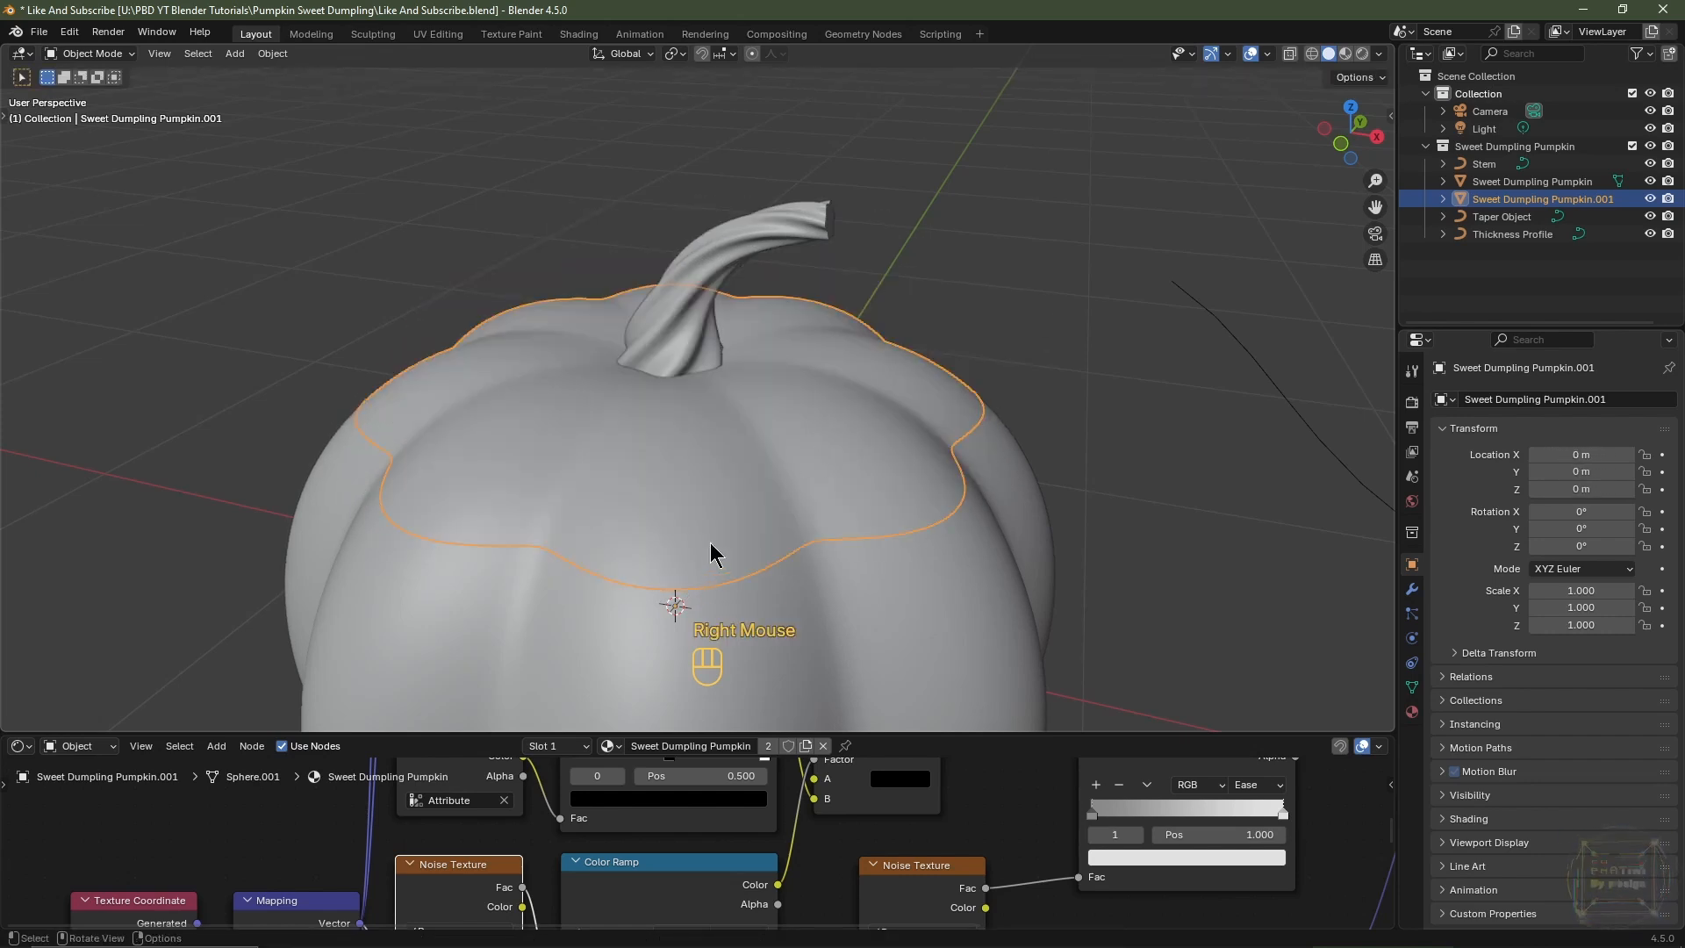
# - Rename the separated top object to Sweet Dumpling Pumpkin Lid
pyautogui.doubleClick(1517, 199)
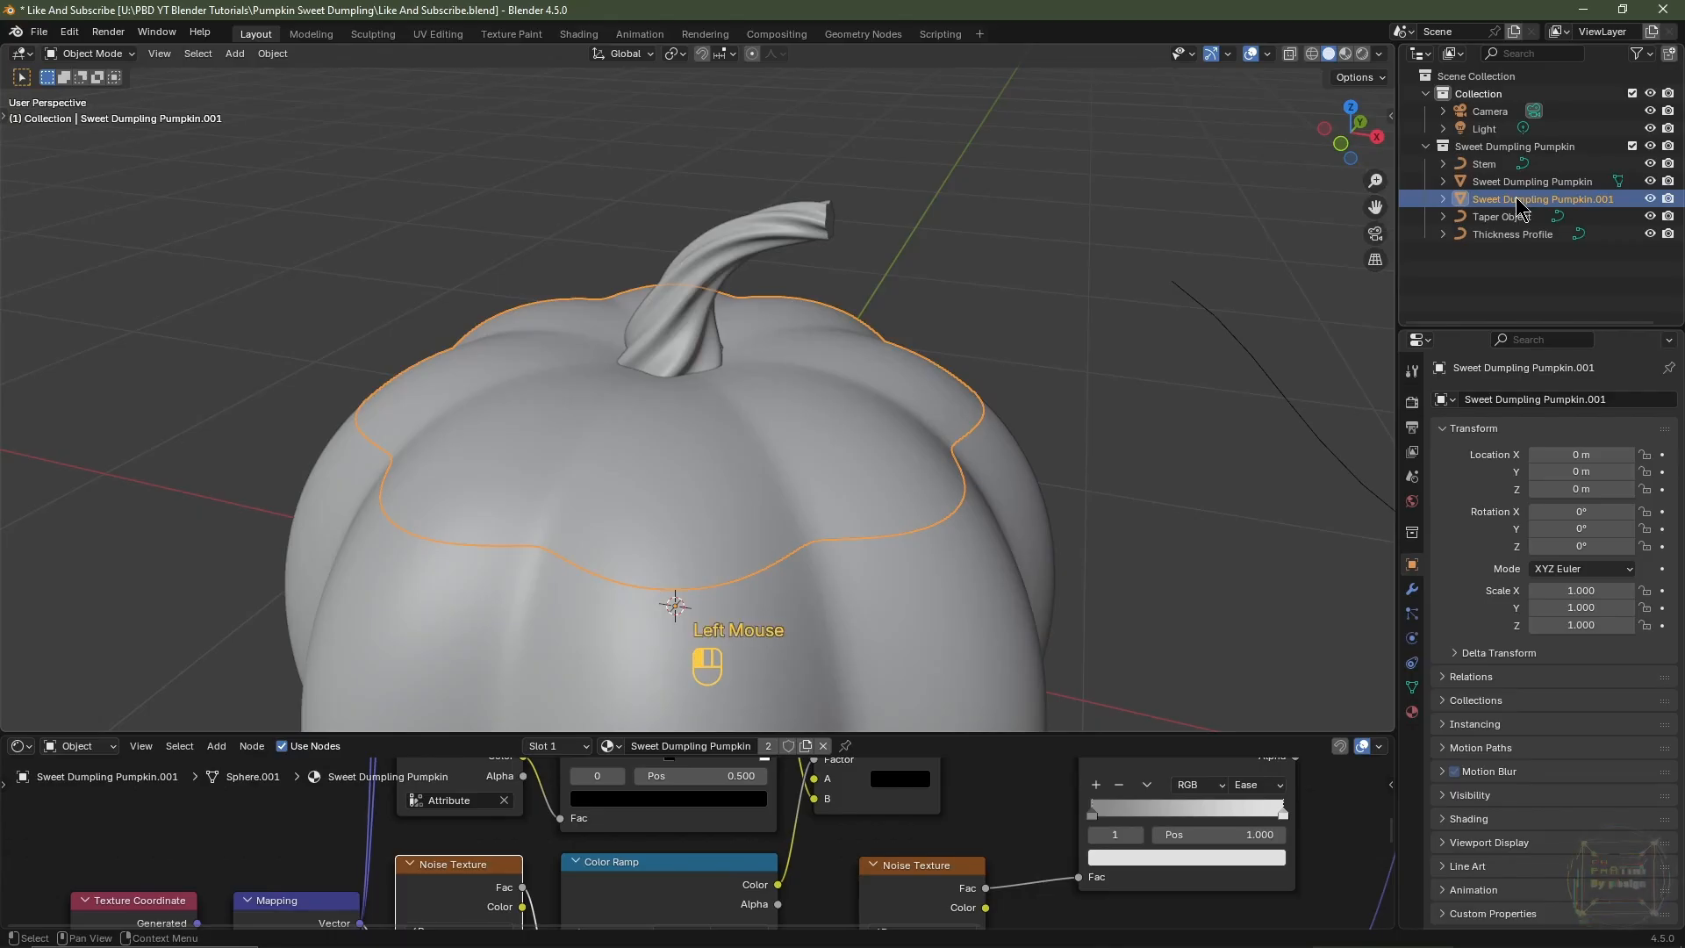
pyautogui.press('Right')
pyautogui.press('BackSpace')
pyautogui.press('BackSpace')
pyautogui.press('BackSpace')
pyautogui.press('BackSpace')
pyautogui.write('Lid')
pyautogui.press('Return')
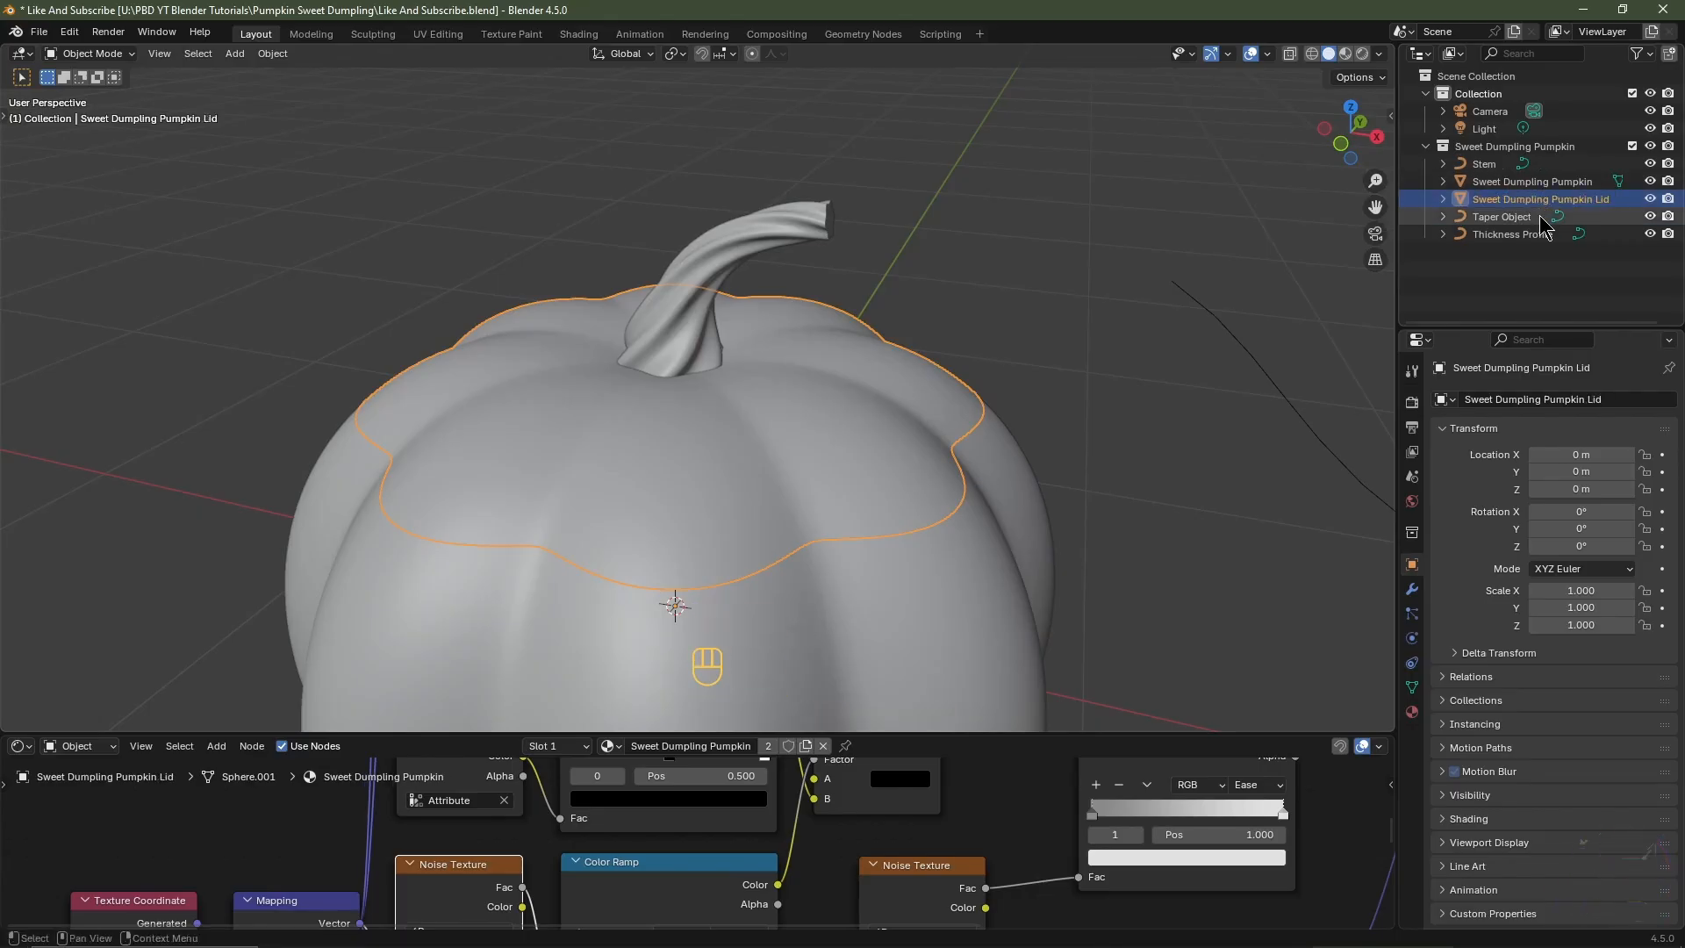
# - Switch to the front view, save the file and exclude the Sweet Dumpling Pumpkin collection from the view layer
pyautogui.scroll(-3, 932, 451)
pyautogui.press('KP_1')
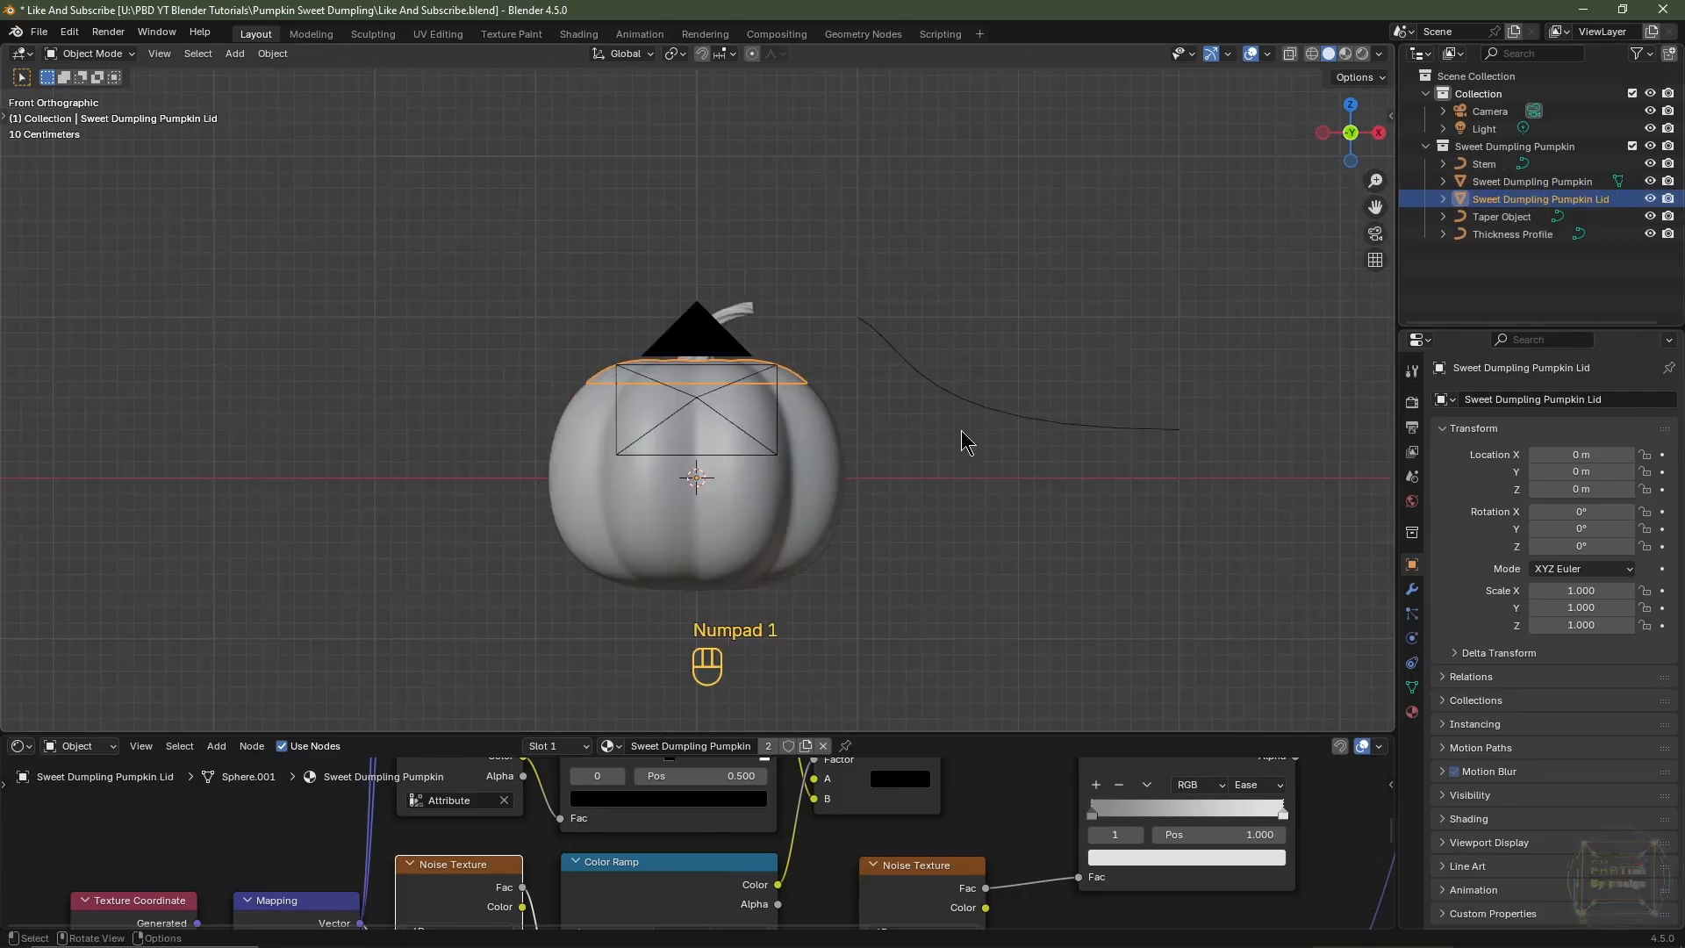
pyautogui.hotkey('ctrl', 's')
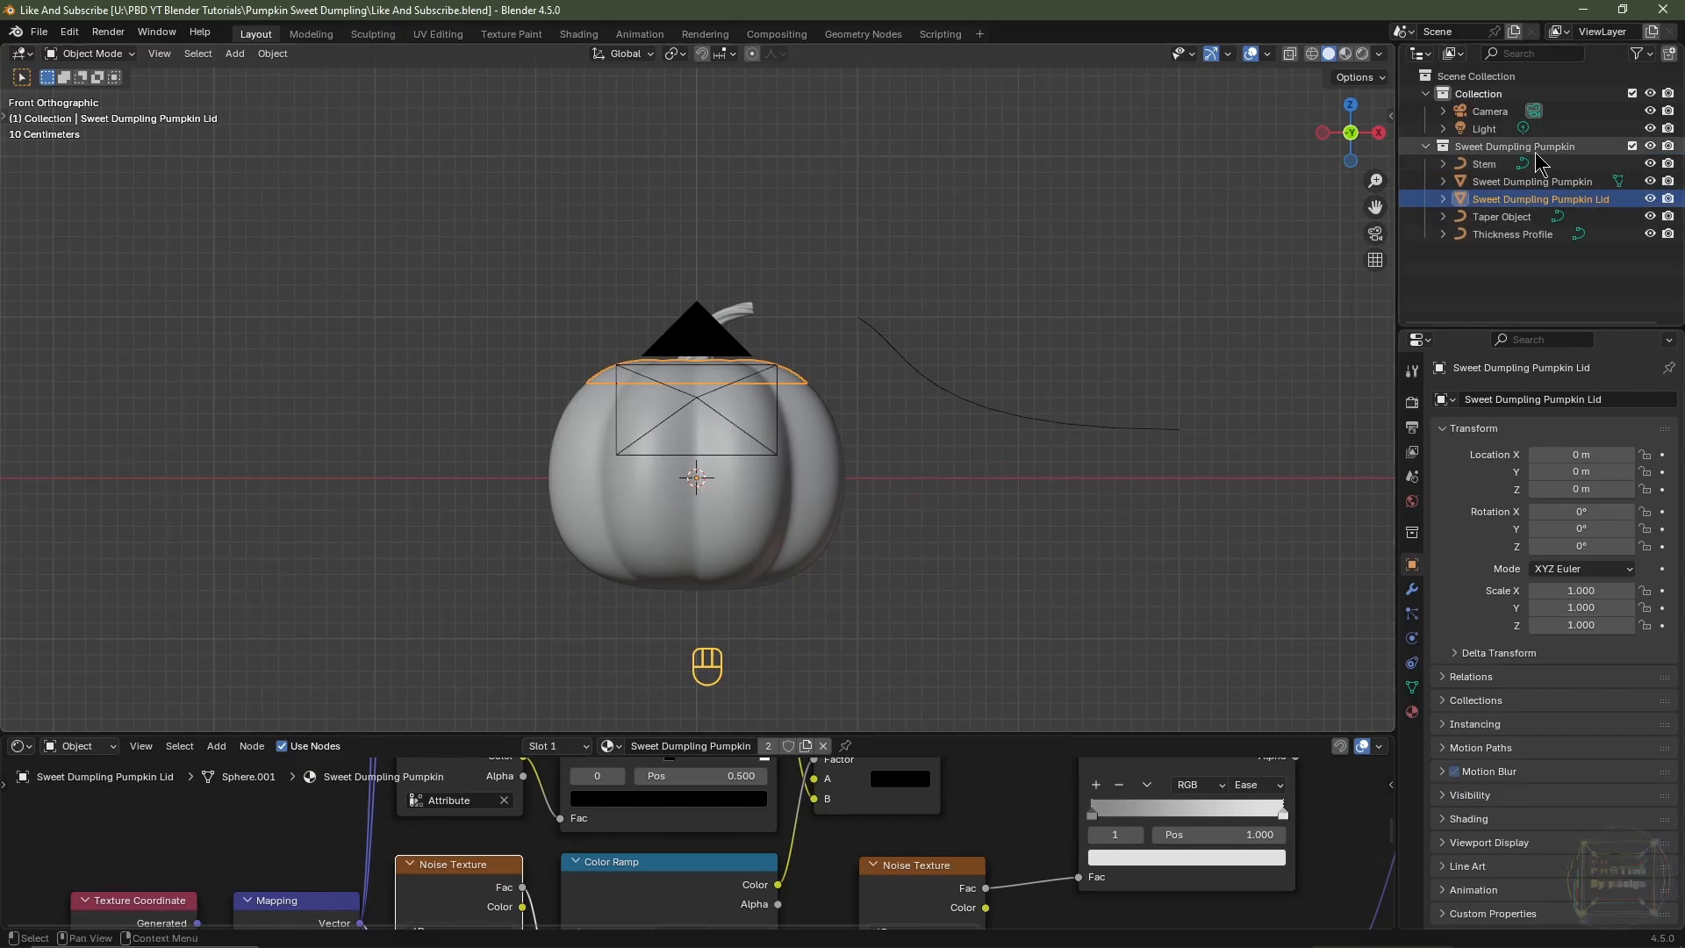
pyautogui.click(1632, 146)
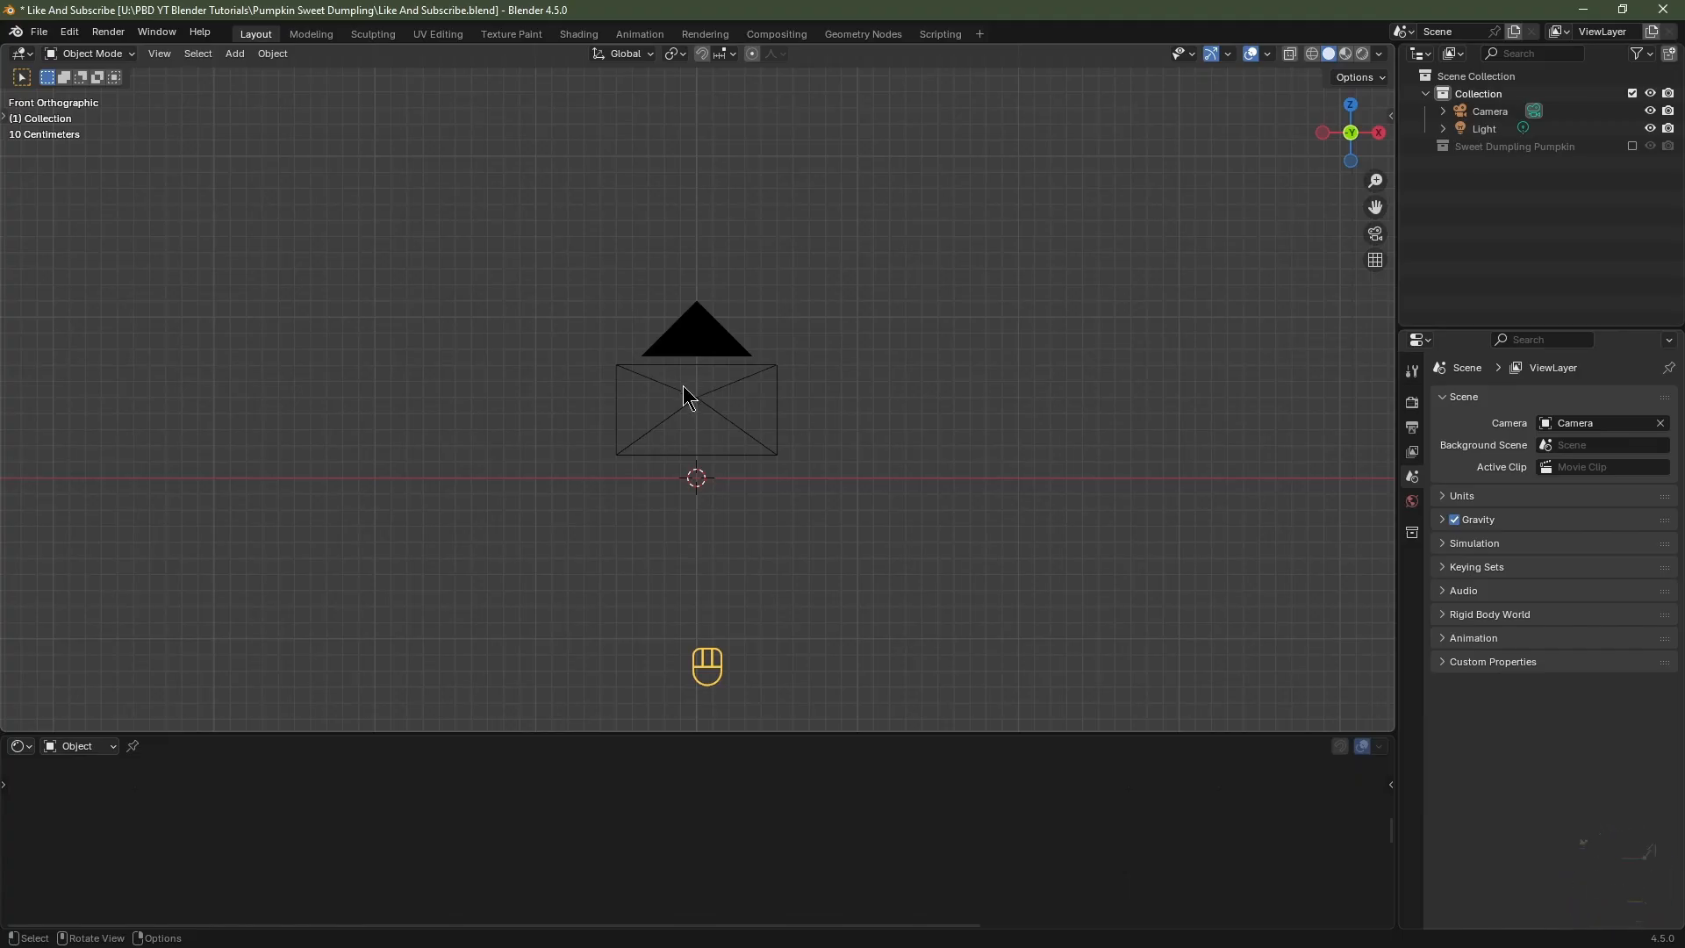
# - Add a mesh plane and rotate its geometry 90° around X in Edit Mode
pyautogui.hotkey('shift', 'a')
pyautogui.moveTo(693, 409)
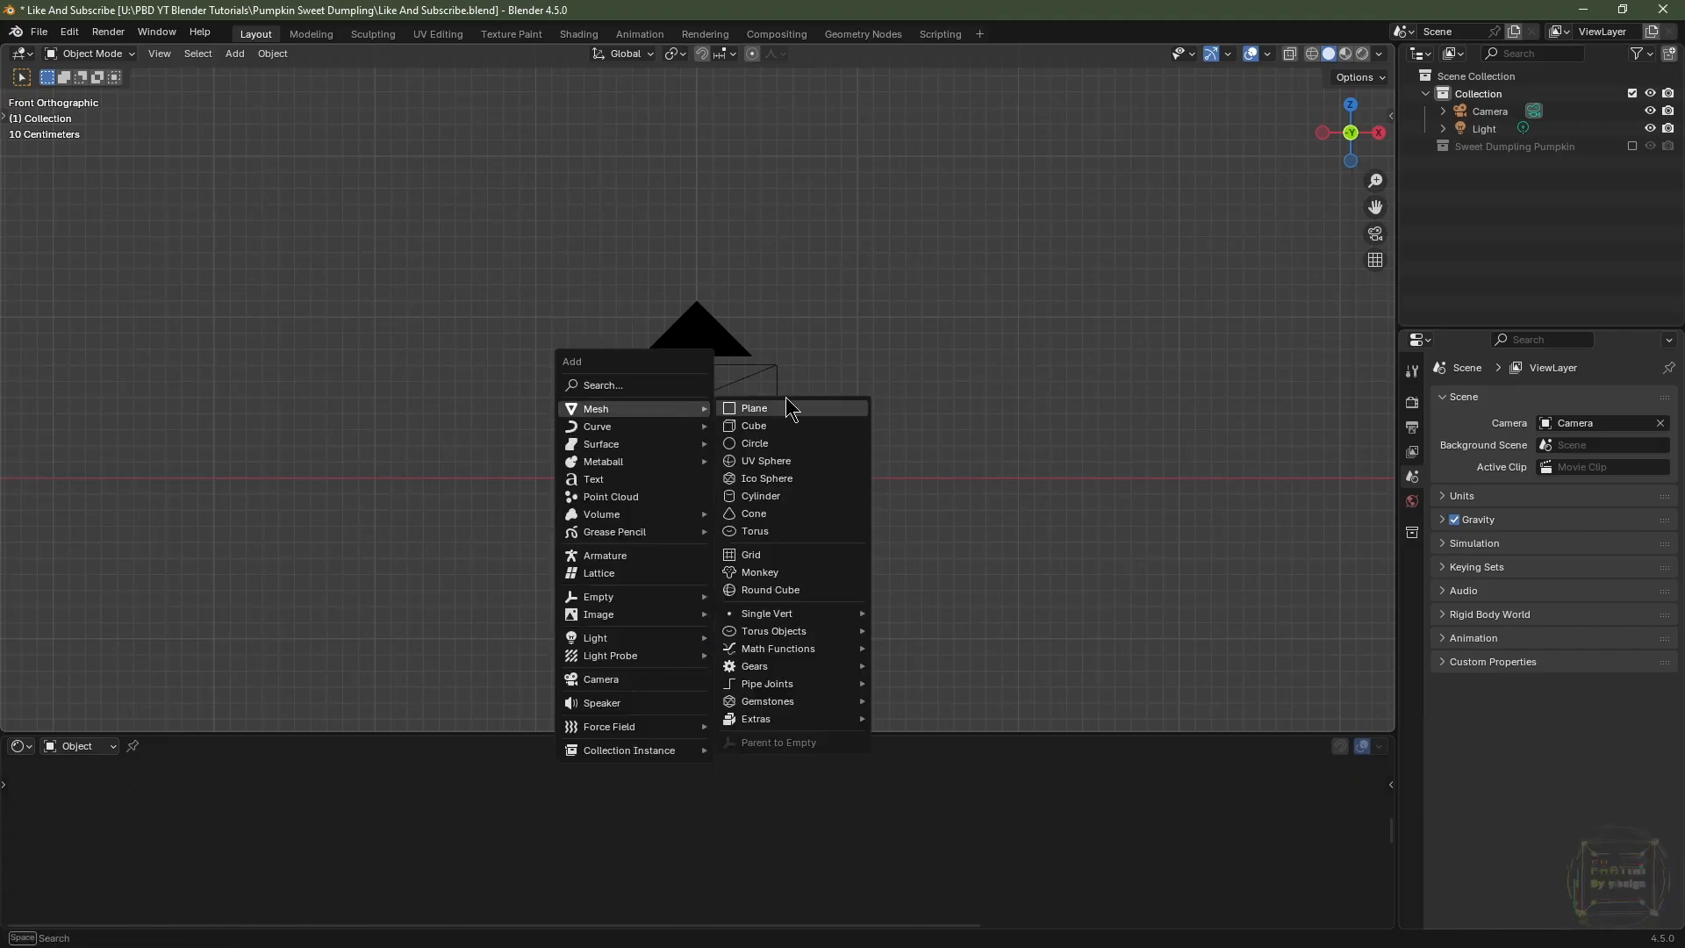
pyautogui.click(751, 408)
pyautogui.press('Tab')
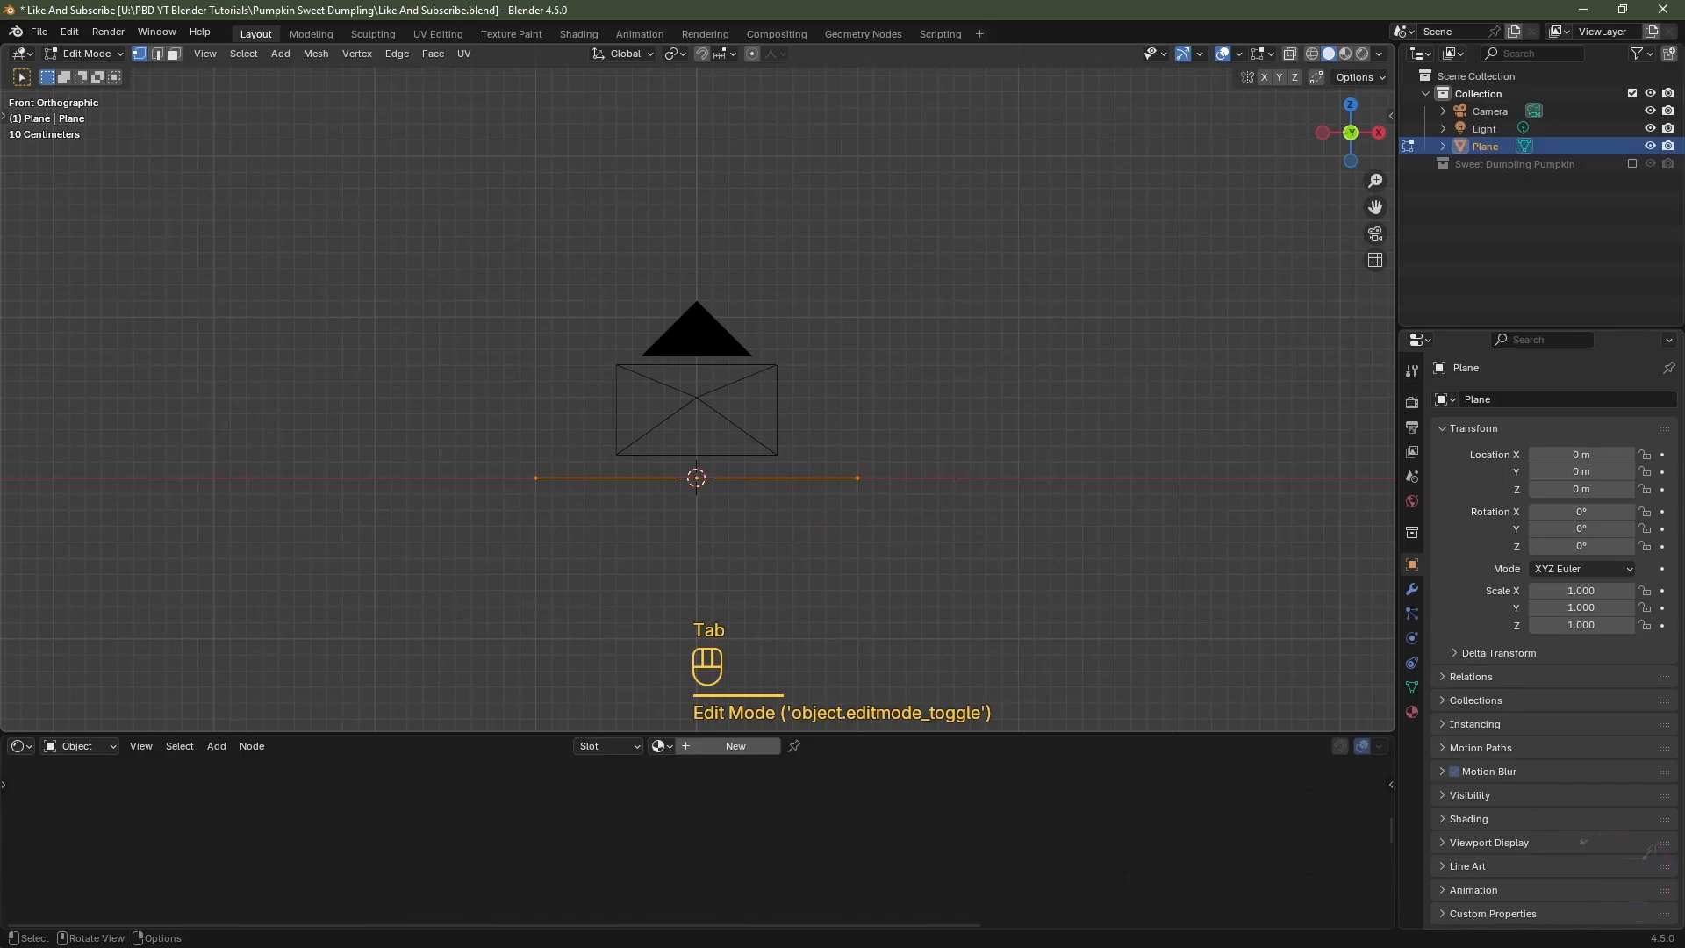
pyautogui.press('r')
pyautogui.press('x')
pyautogui.press('9')
pyautogui.press('0')
pyautogui.press('Return')
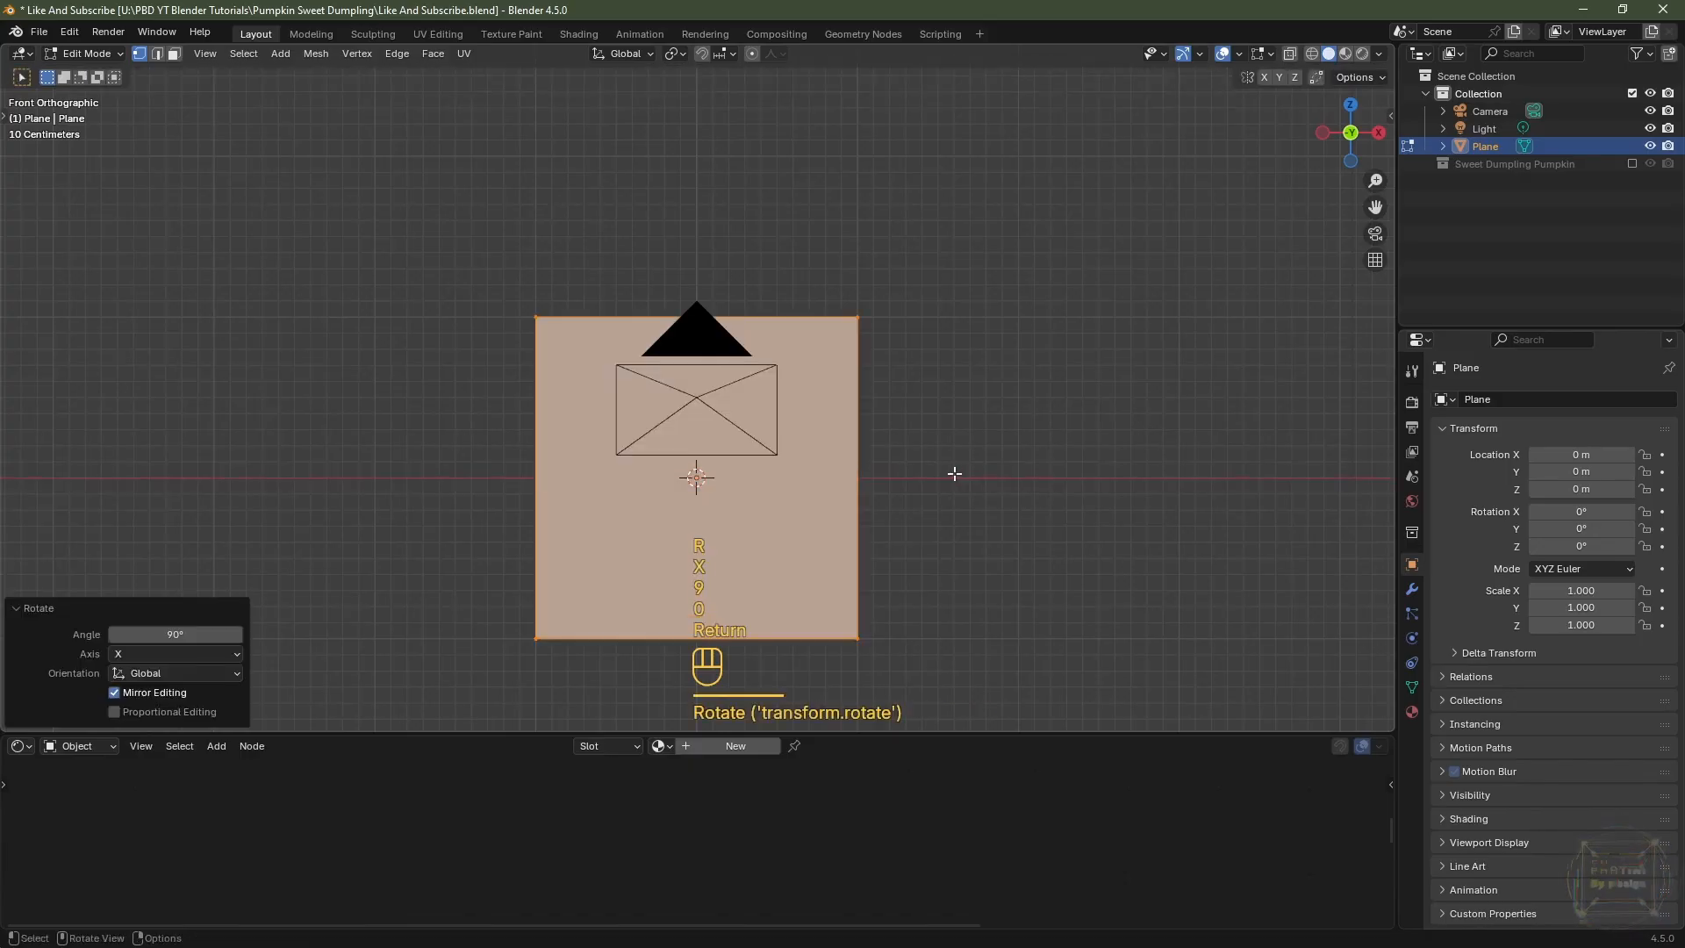
# - Scale the plane's geometry to 0.25 along Z to form a wide strip
pyautogui.write('sz')
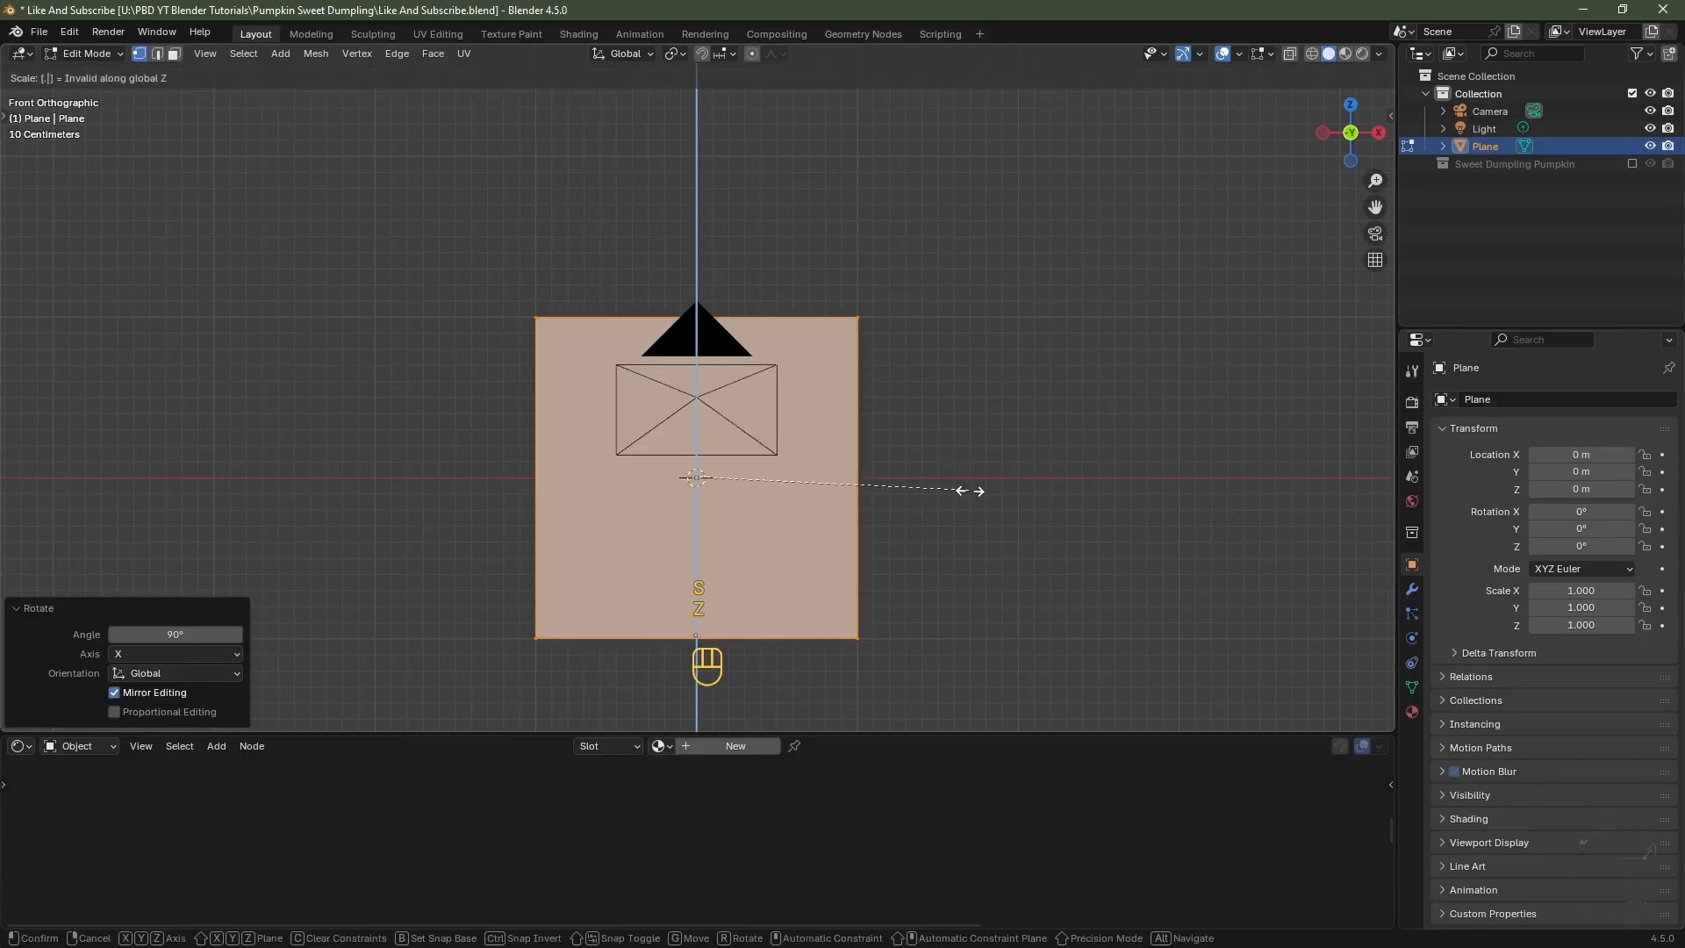
pyautogui.write('.25')
pyautogui.press('Return')
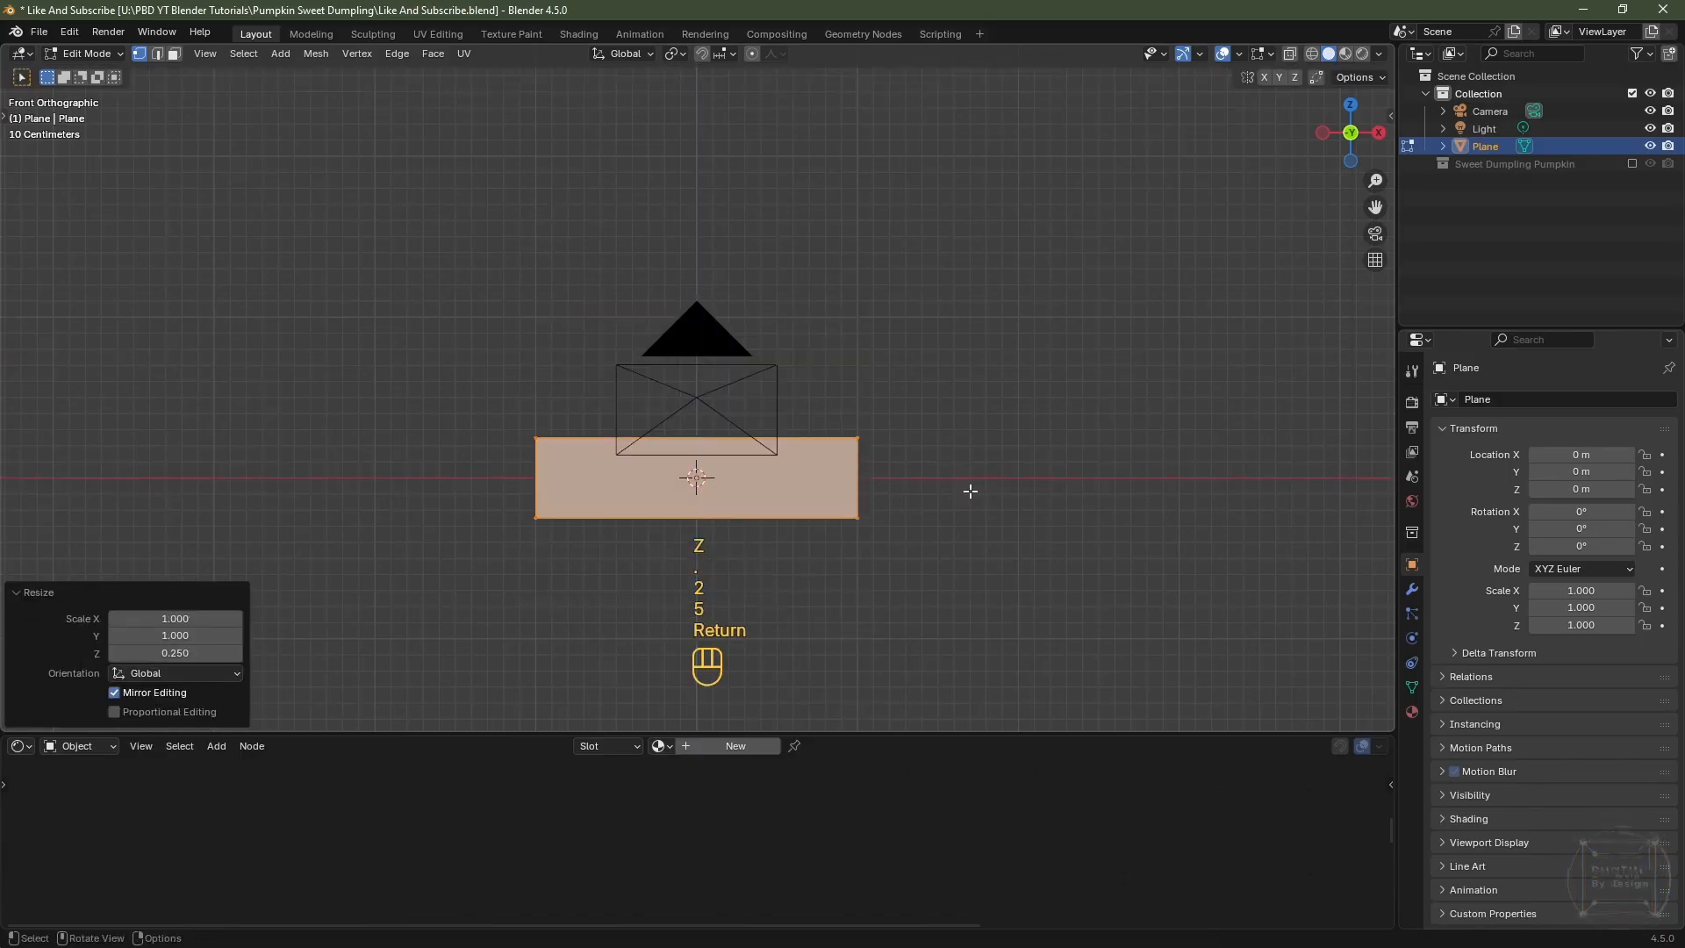
# - Add a centred vertical loop cut to the strip and move it 0.6 m down along Z
pyautogui.hotkey('ctrl', 'r')
pyautogui.click(698, 520)
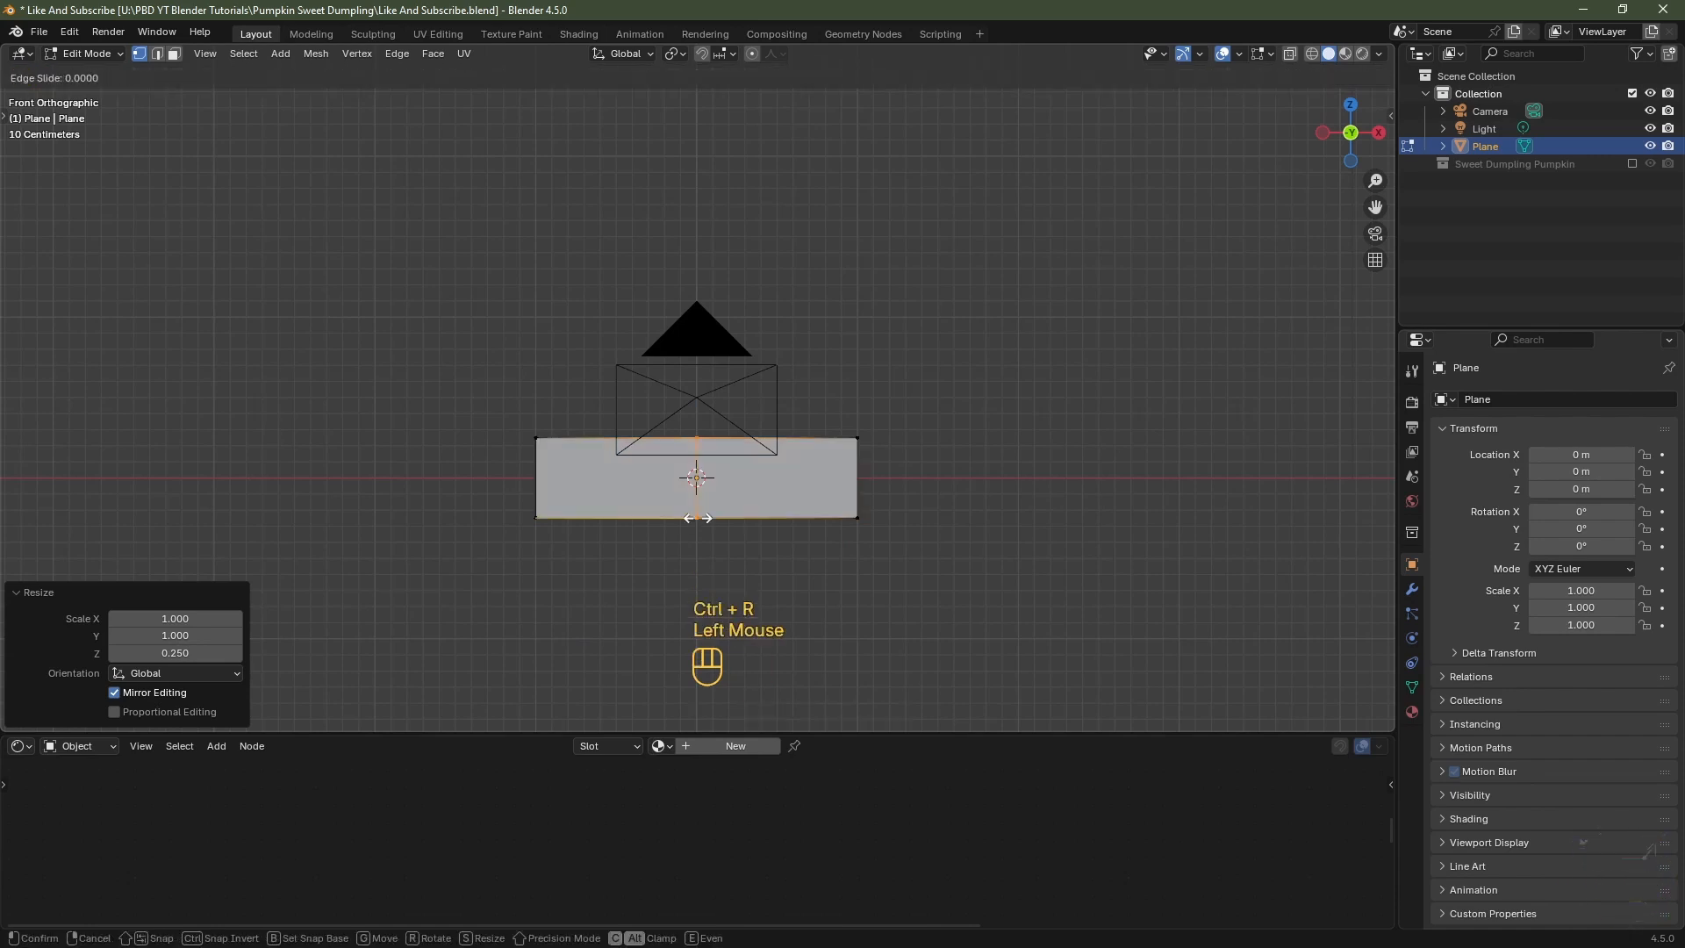
pyautogui.rightClick(698, 518)
pyautogui.keyDown('shift'); pyautogui.moveTo(698, 517); pyautogui.dragTo(761, 439, button='middle'); pyautogui.keyUp('shift')
pyautogui.scroll(2, 761, 440)
pyautogui.press('g')
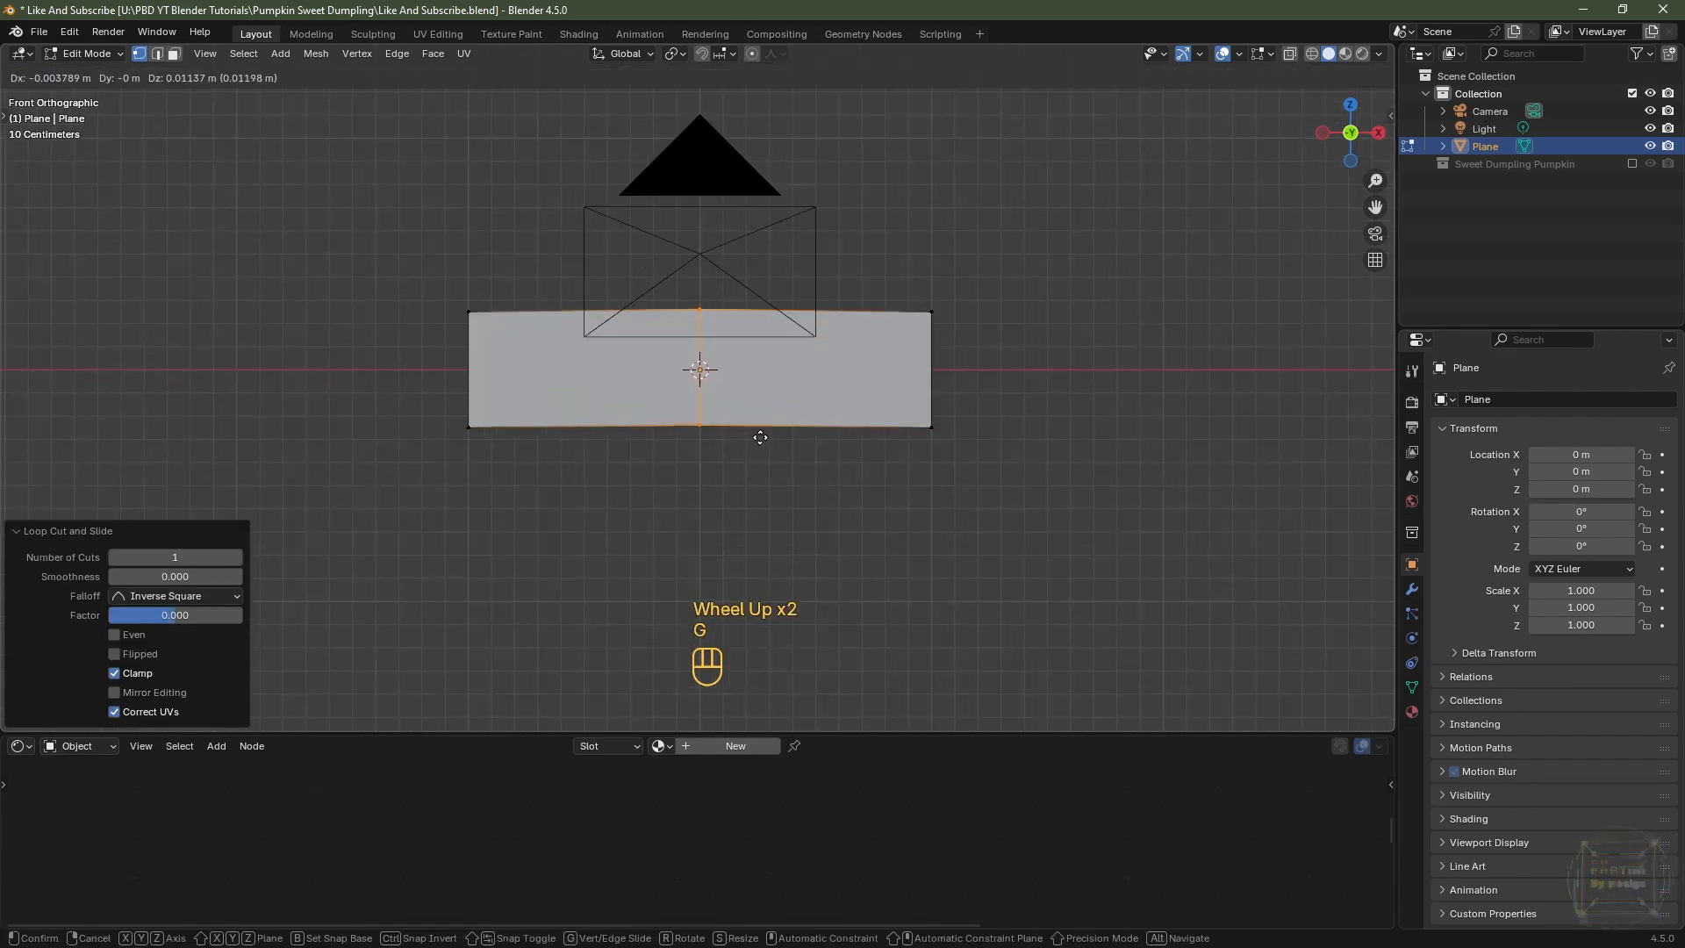
pyautogui.press('z')
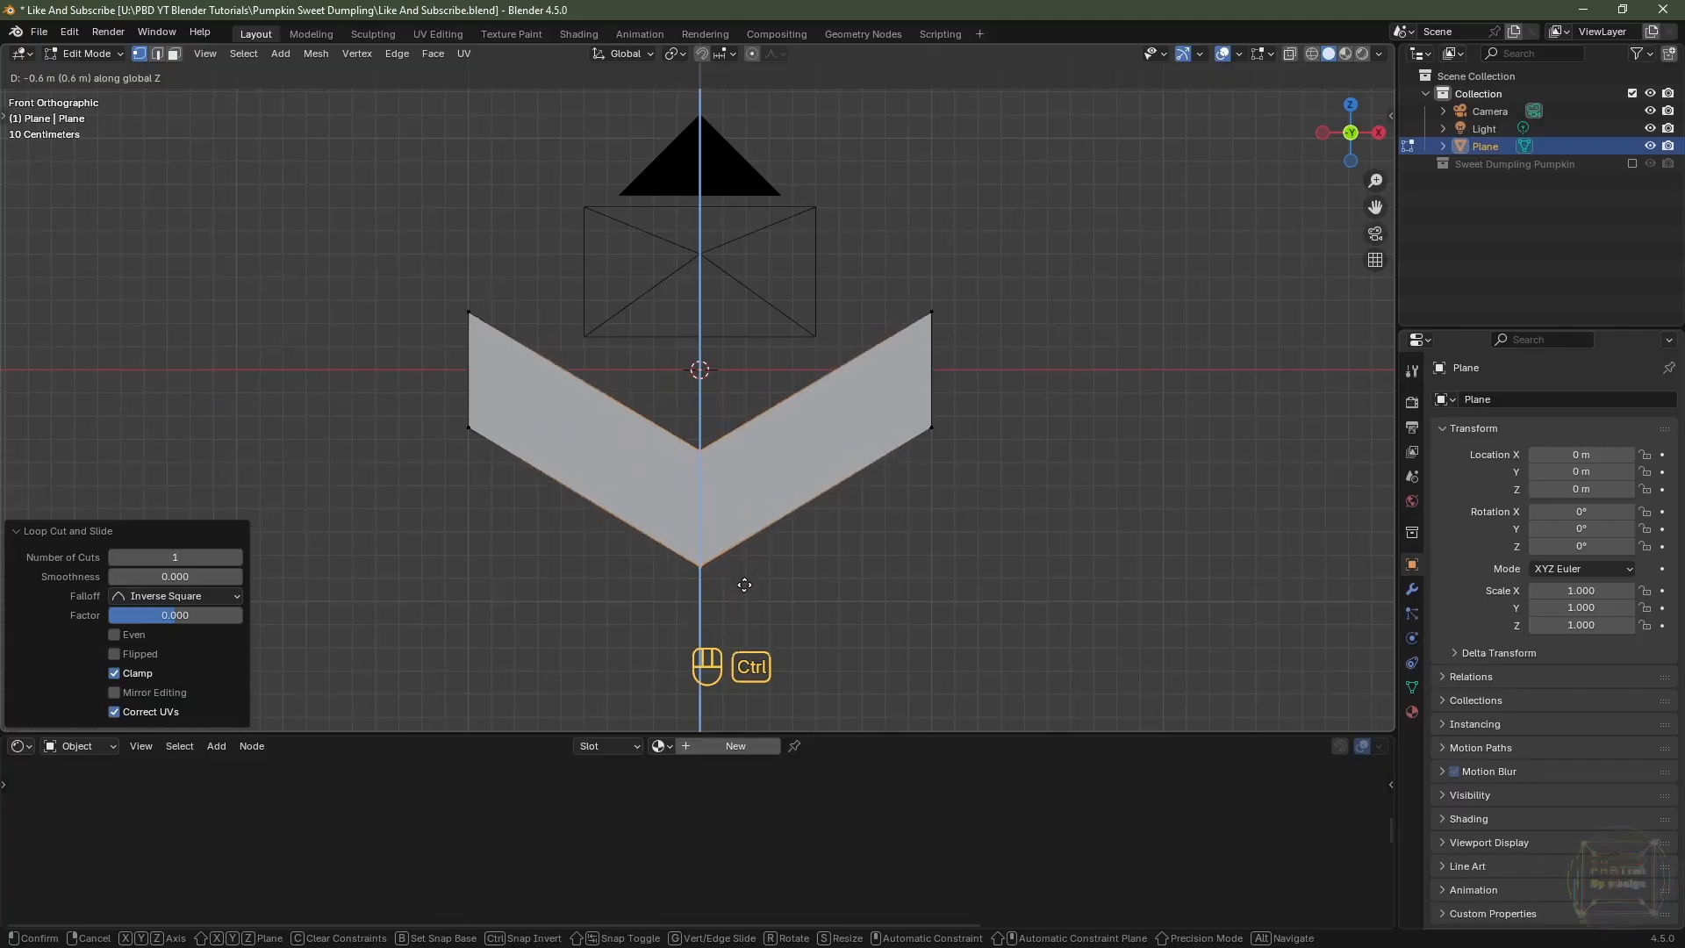
pyautogui.keyDown('ctrl'); pyautogui.click(744, 590); pyautogui.keyUp('ctrl')
# - Bevel the central edge by about 0.9 m with 14 segments to round the strip into a smile-like arc
pyautogui.hotkey('ctrl', 'b')
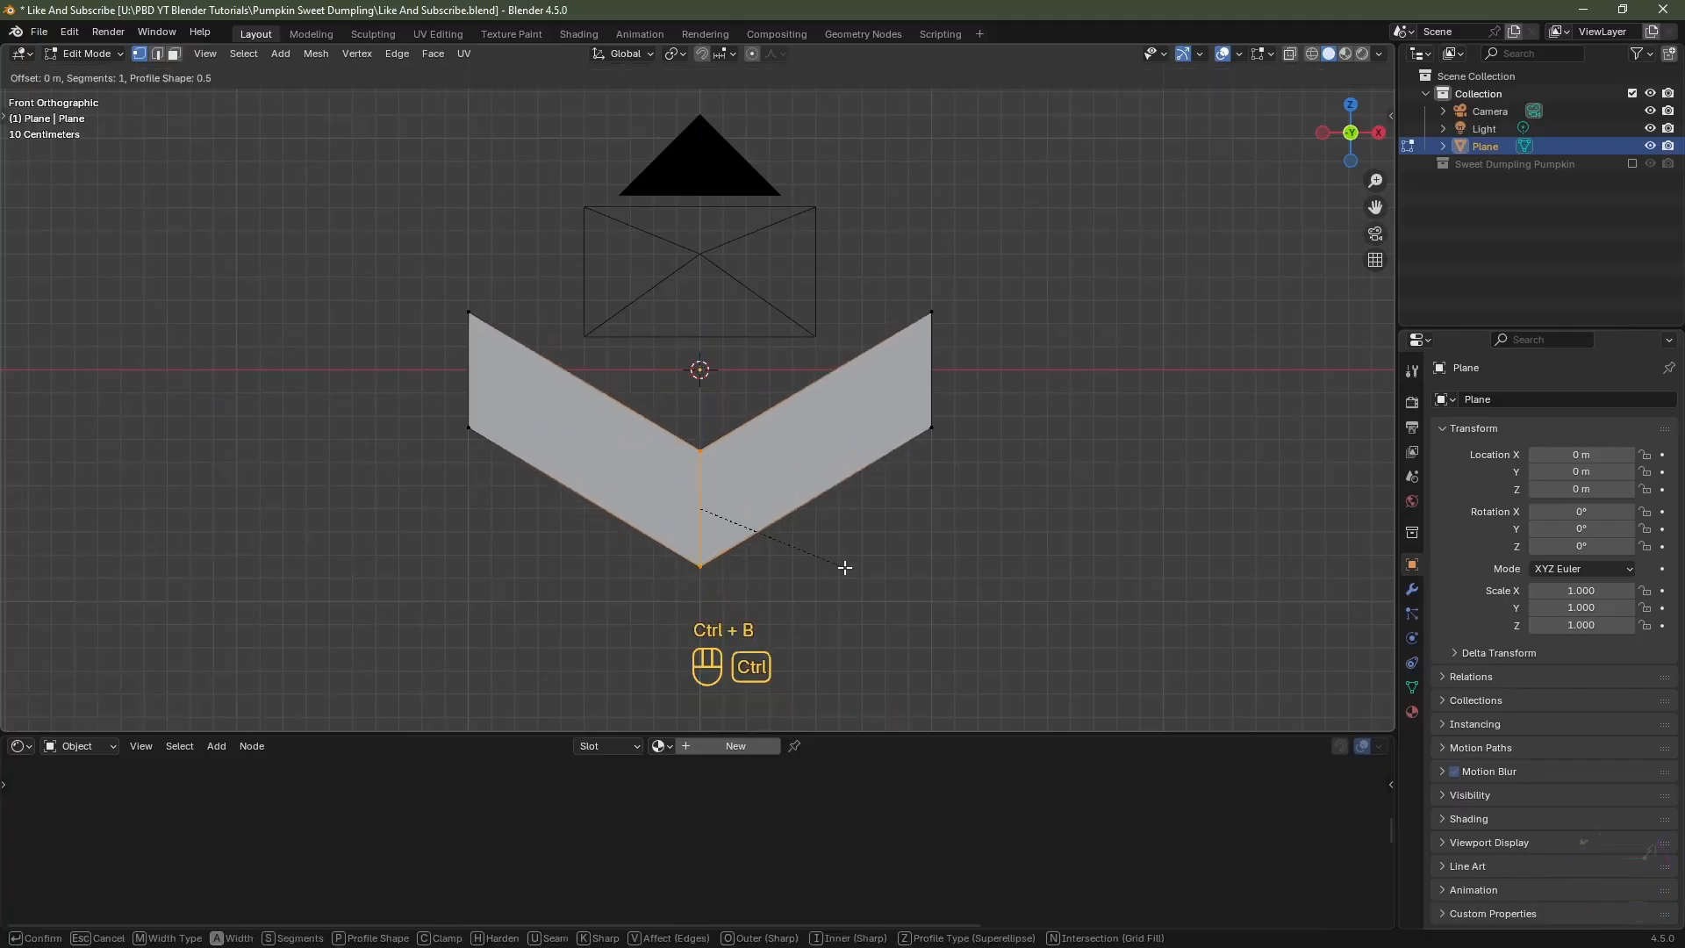
pyautogui.scroll(5, 928, 594)
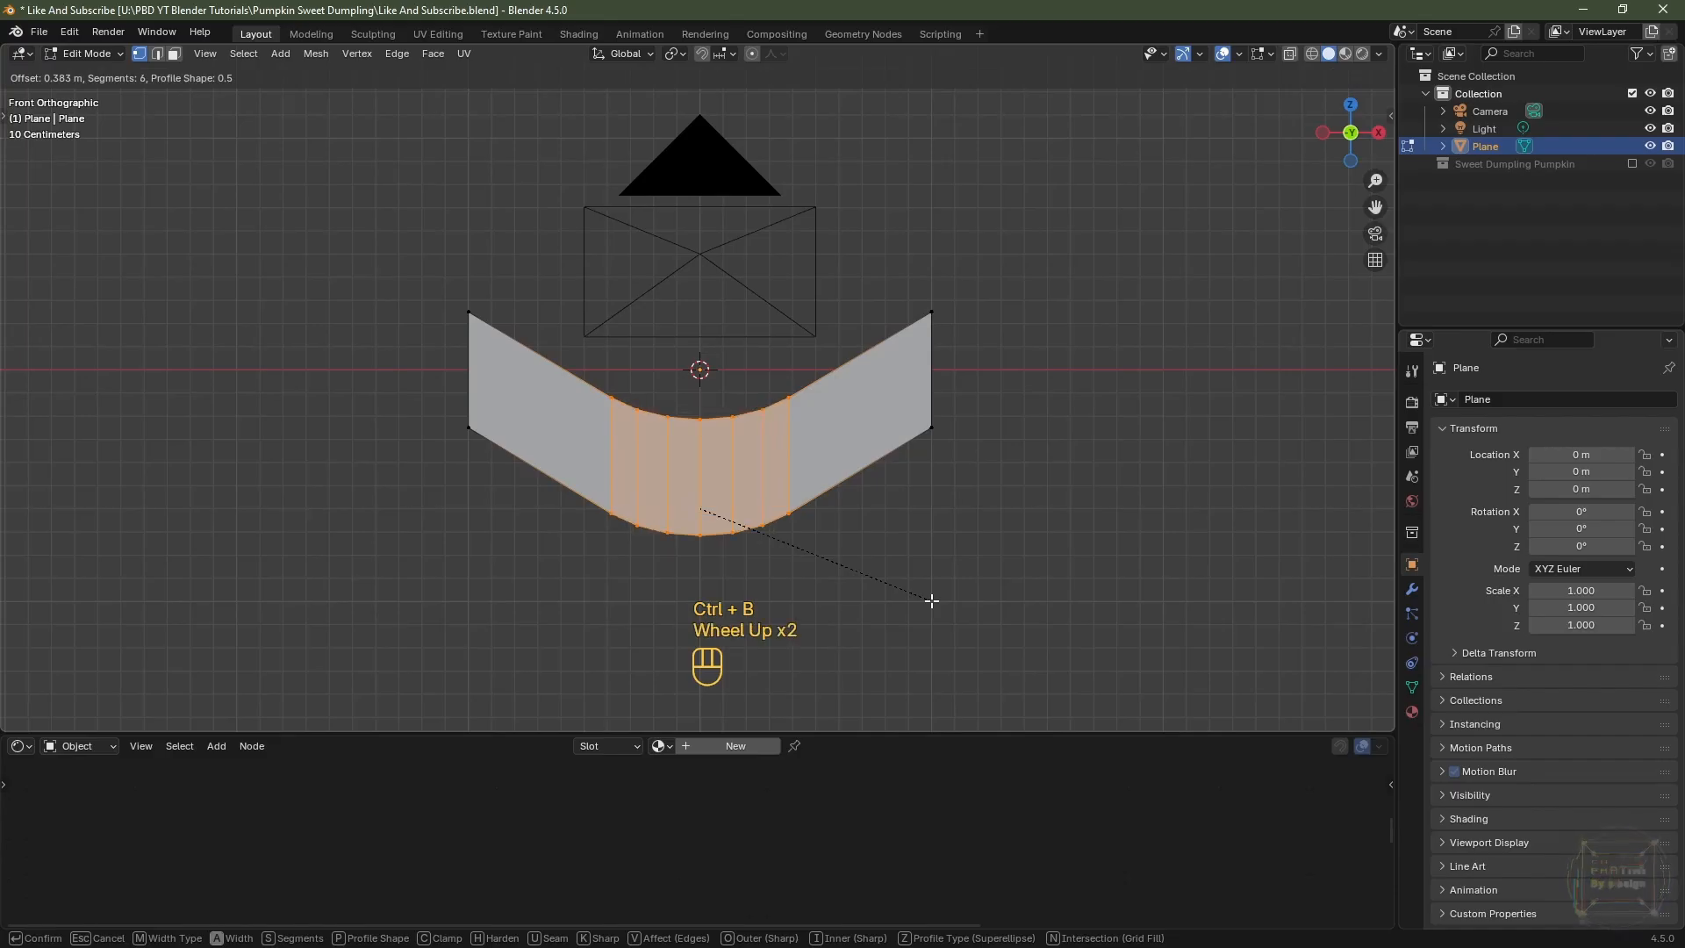
pyautogui.scroll(3, 932, 602)
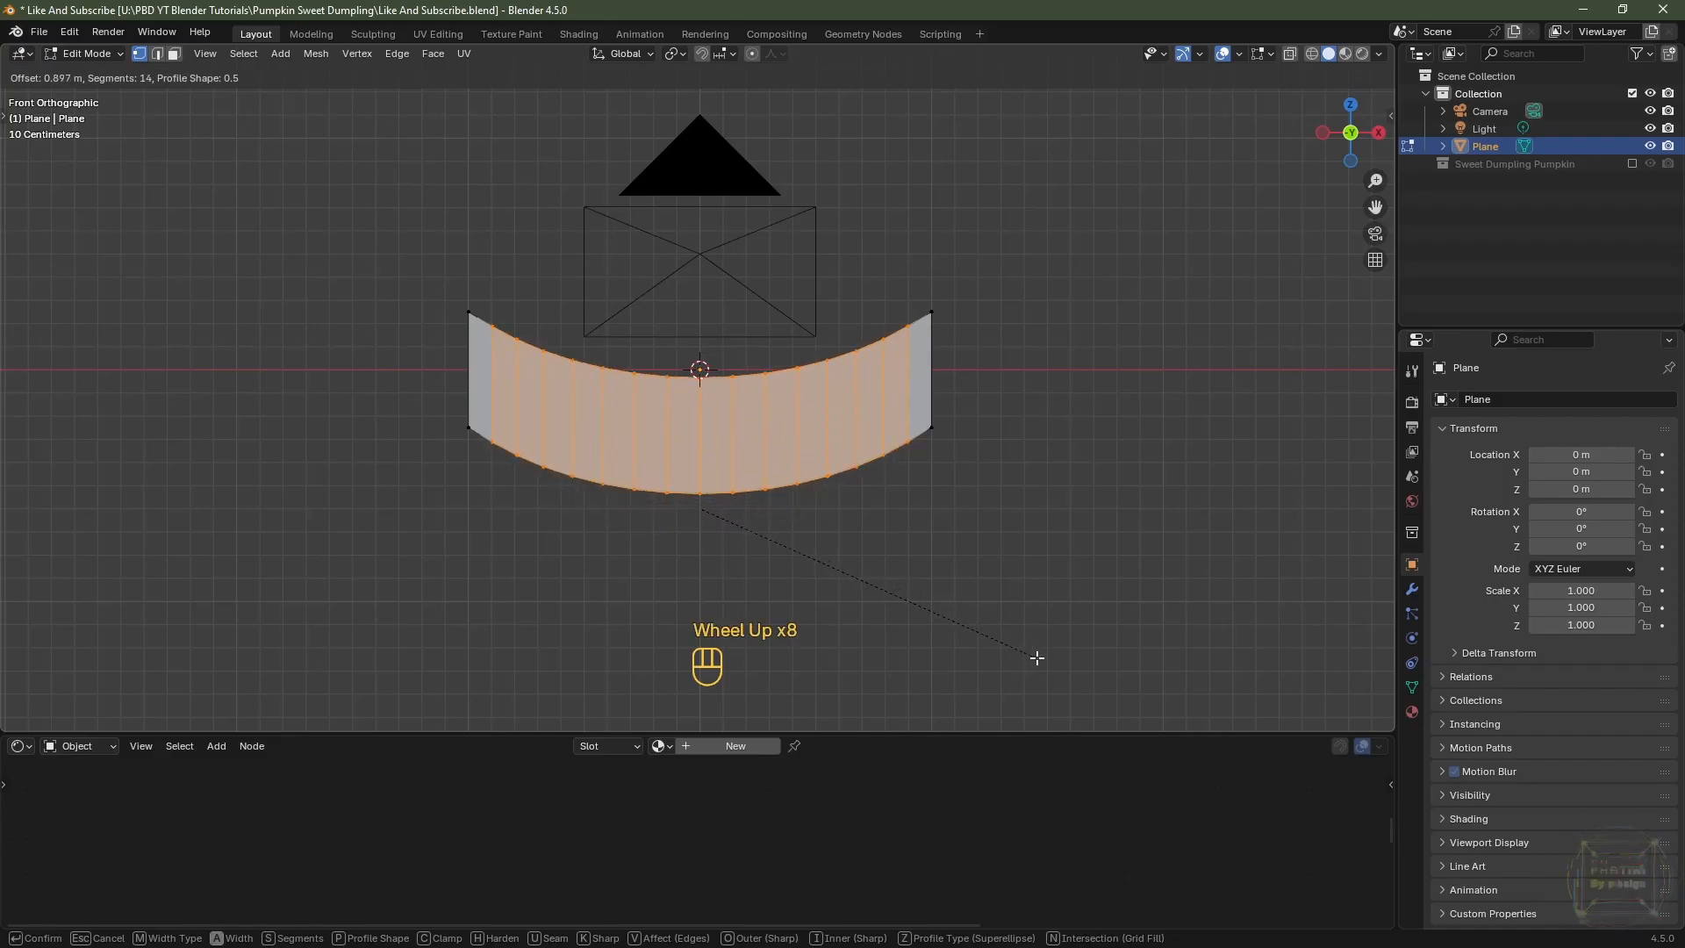
pyautogui.click(1035, 658)
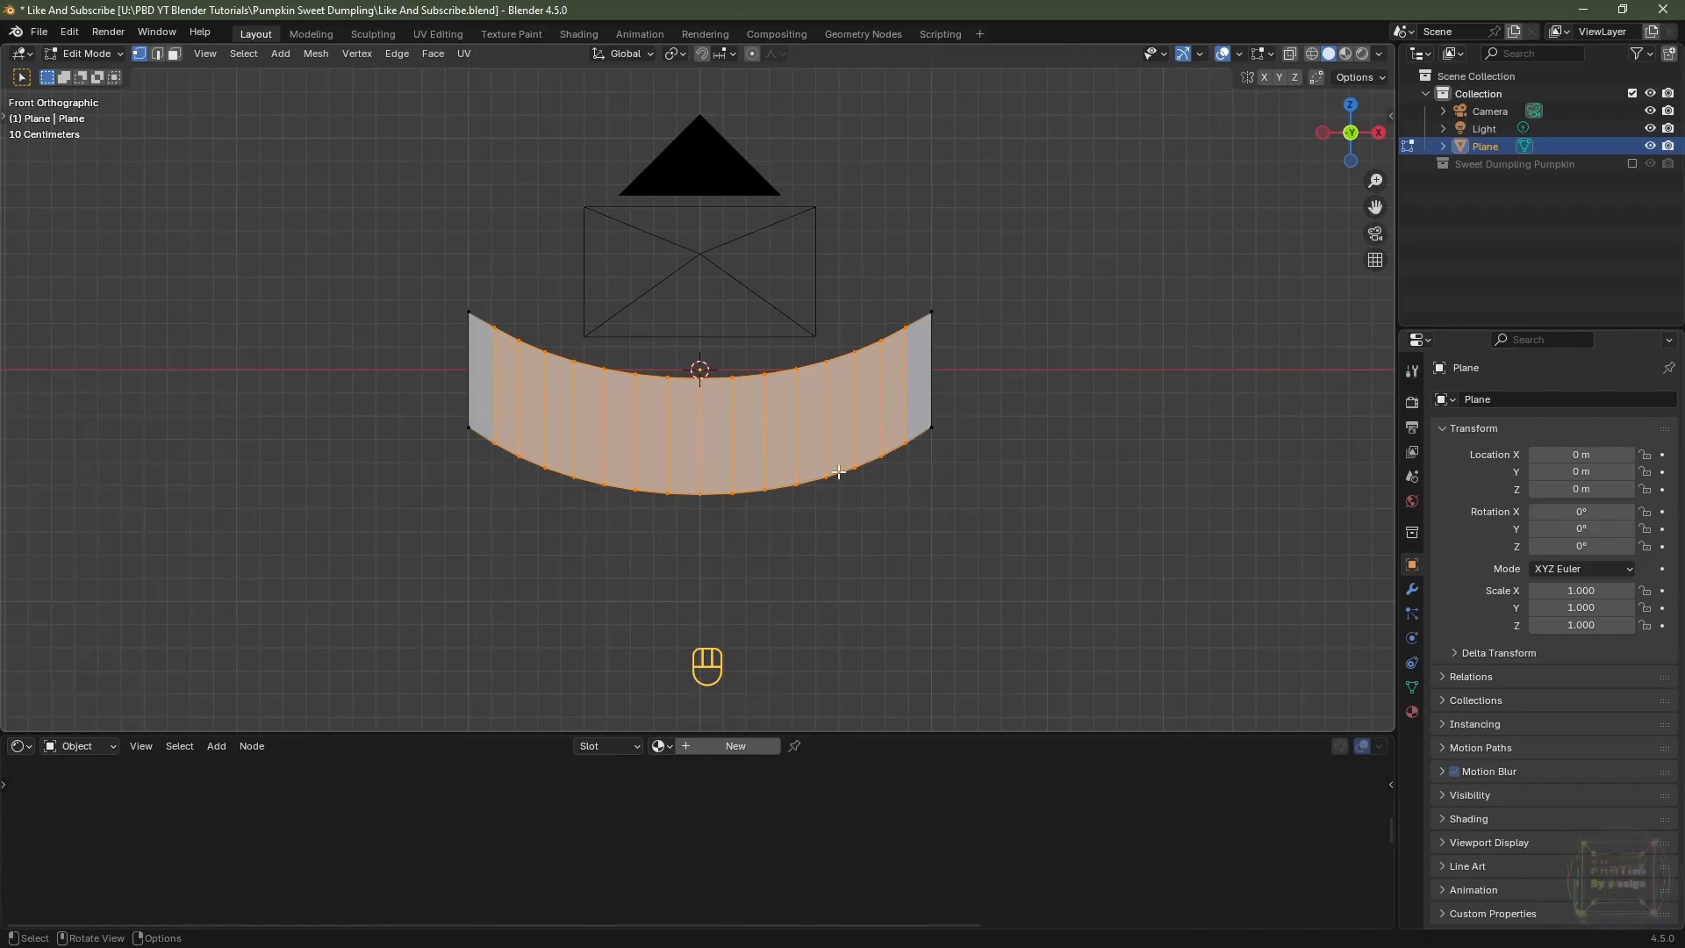
# - Select the arc's whole lower edge and move it 0.8 m down along Z to deepen the mouth shape
pyautogui.click(930, 432)
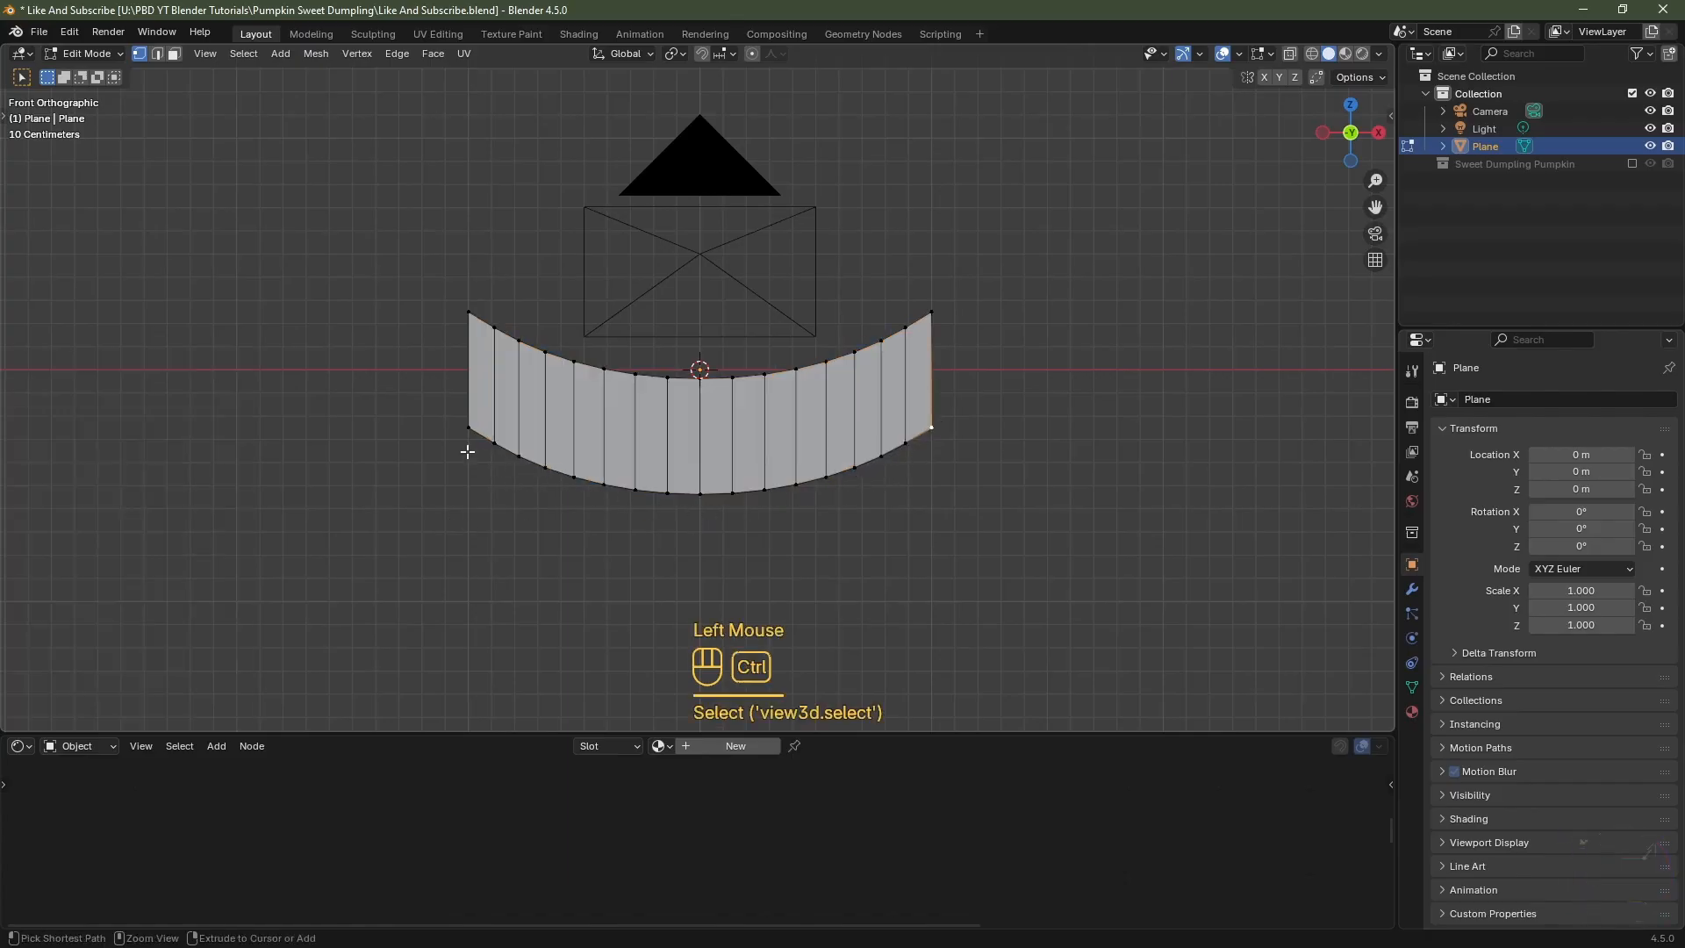
pyautogui.keyDown('ctrl'); pyautogui.click(467, 430); pyautogui.keyUp('ctrl')
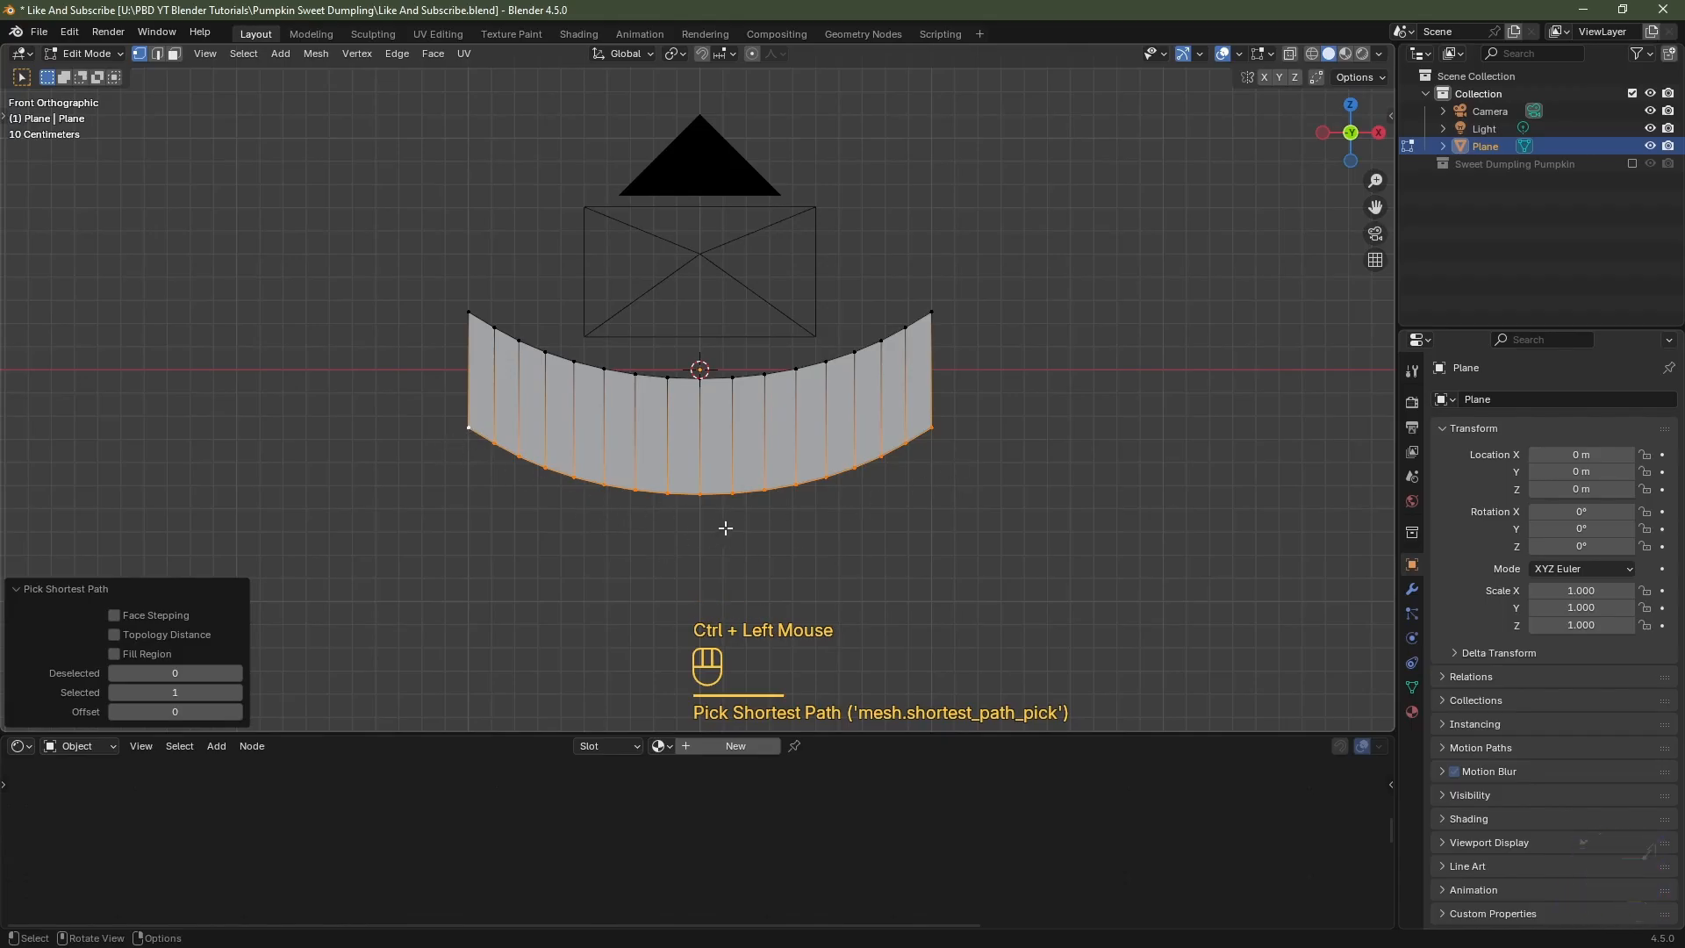
pyautogui.press('g')
pyautogui.press('z')
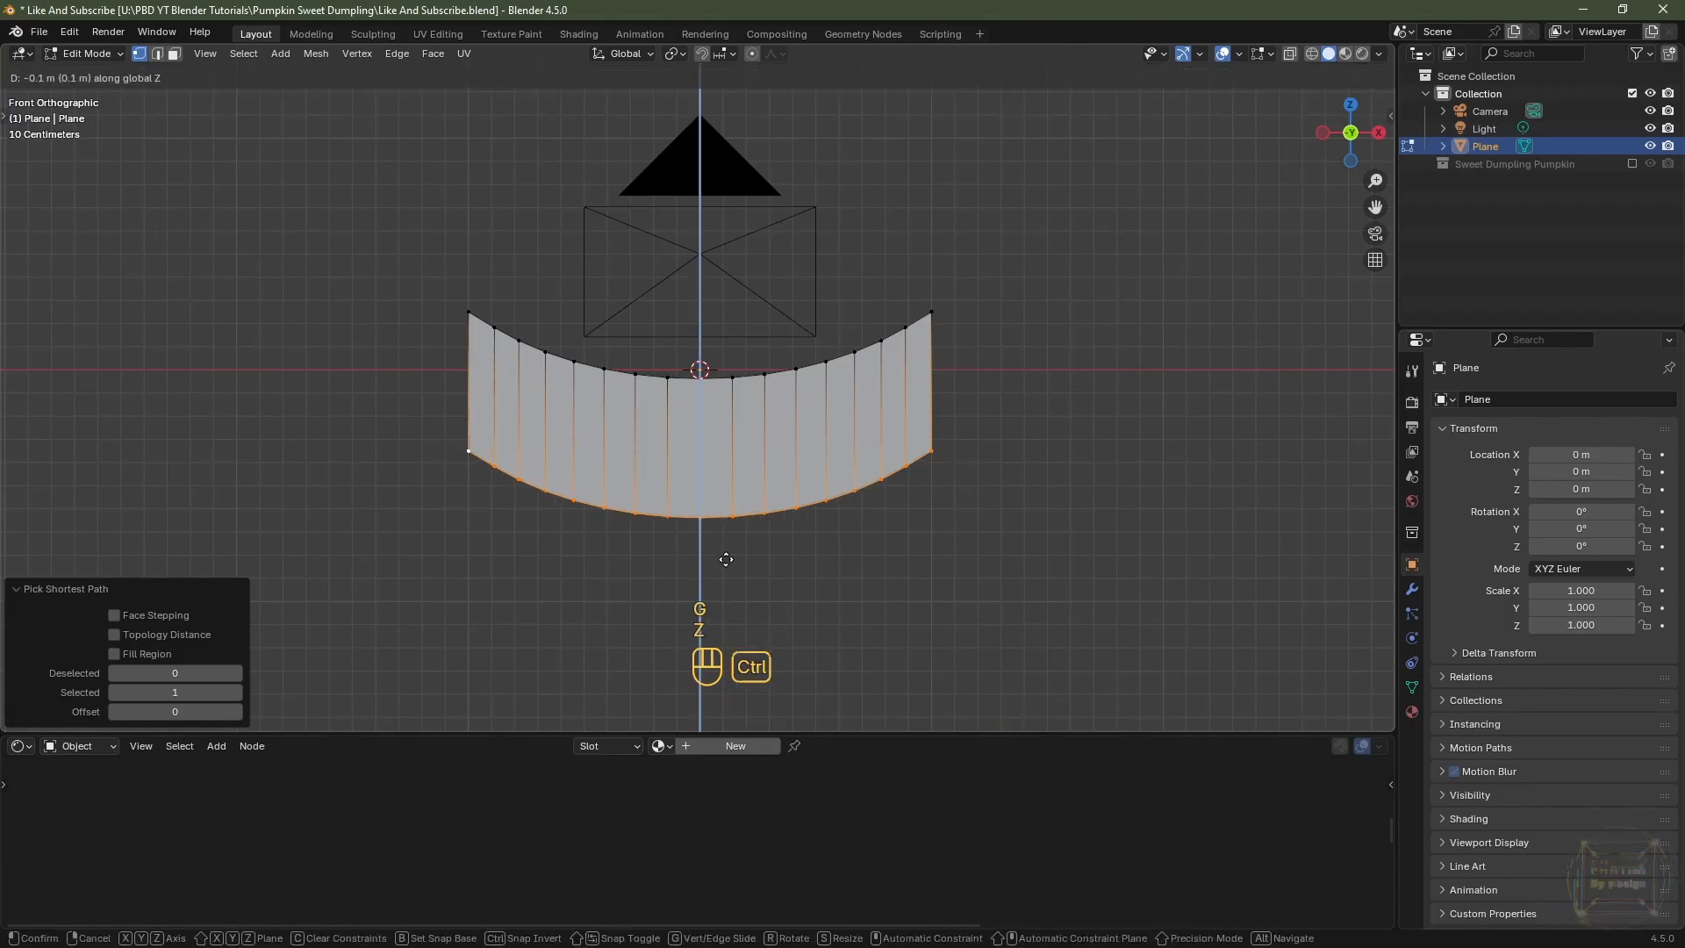
pyautogui.keyDown('ctrl'); pyautogui.click(728, 709); pyautogui.keyUp('ctrl')
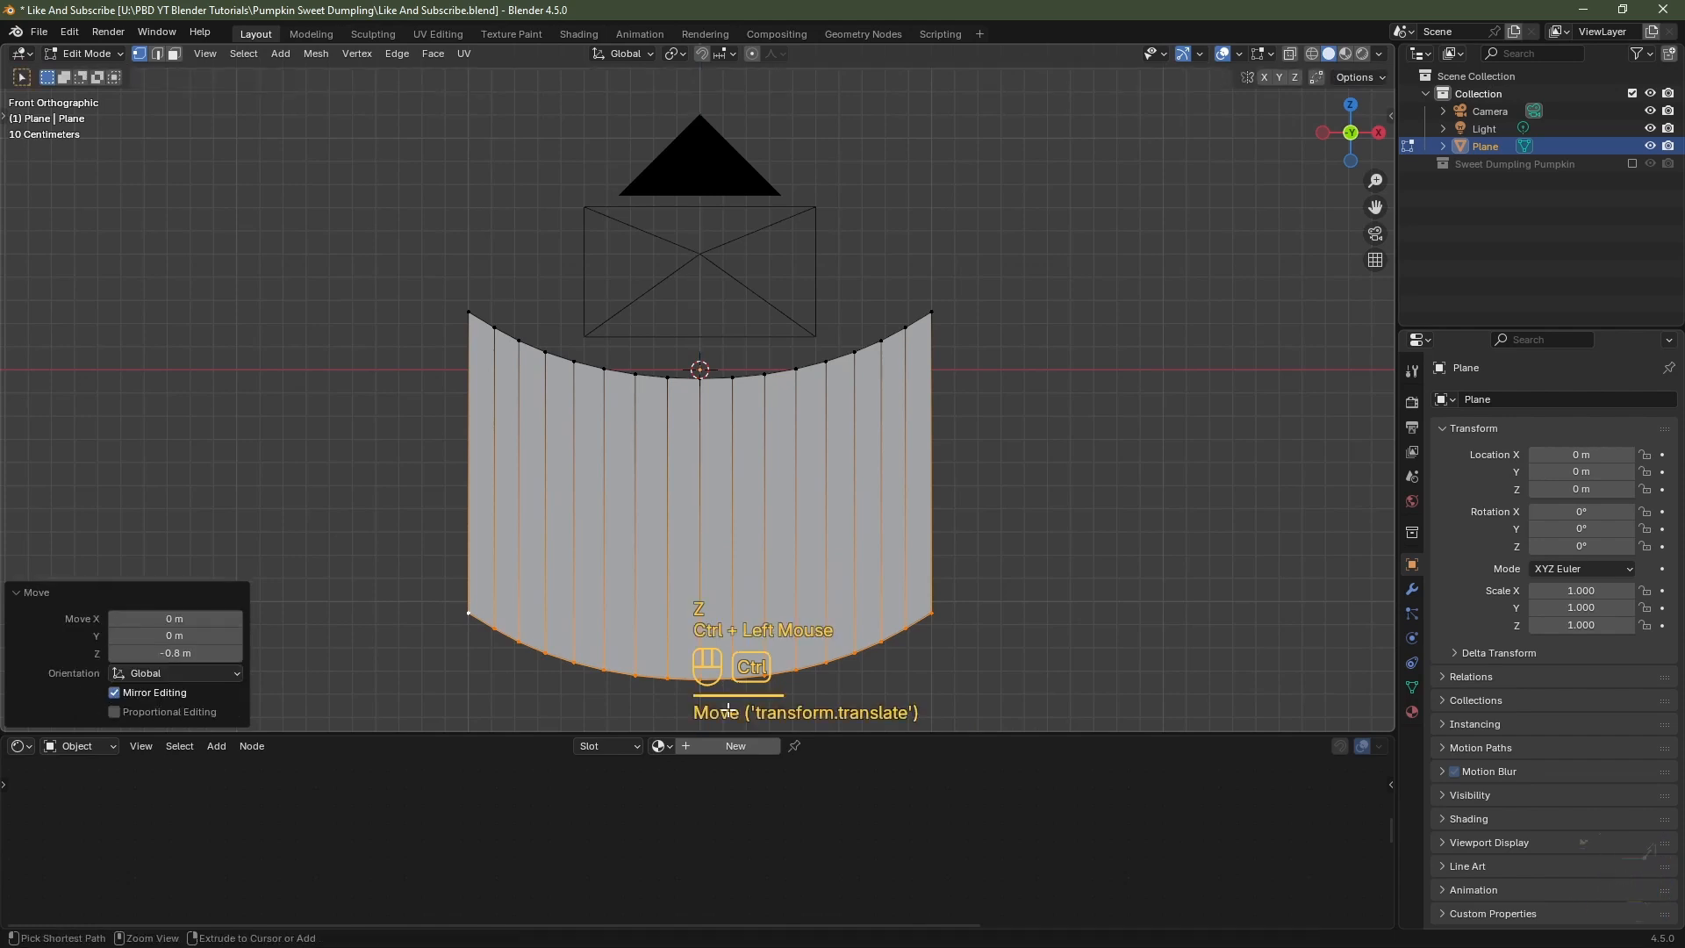
pyautogui.keyDown('shift'); pyautogui.moveTo(940, 617); pyautogui.dragTo(939, 482, button='middle'); pyautogui.keyUp('shift')
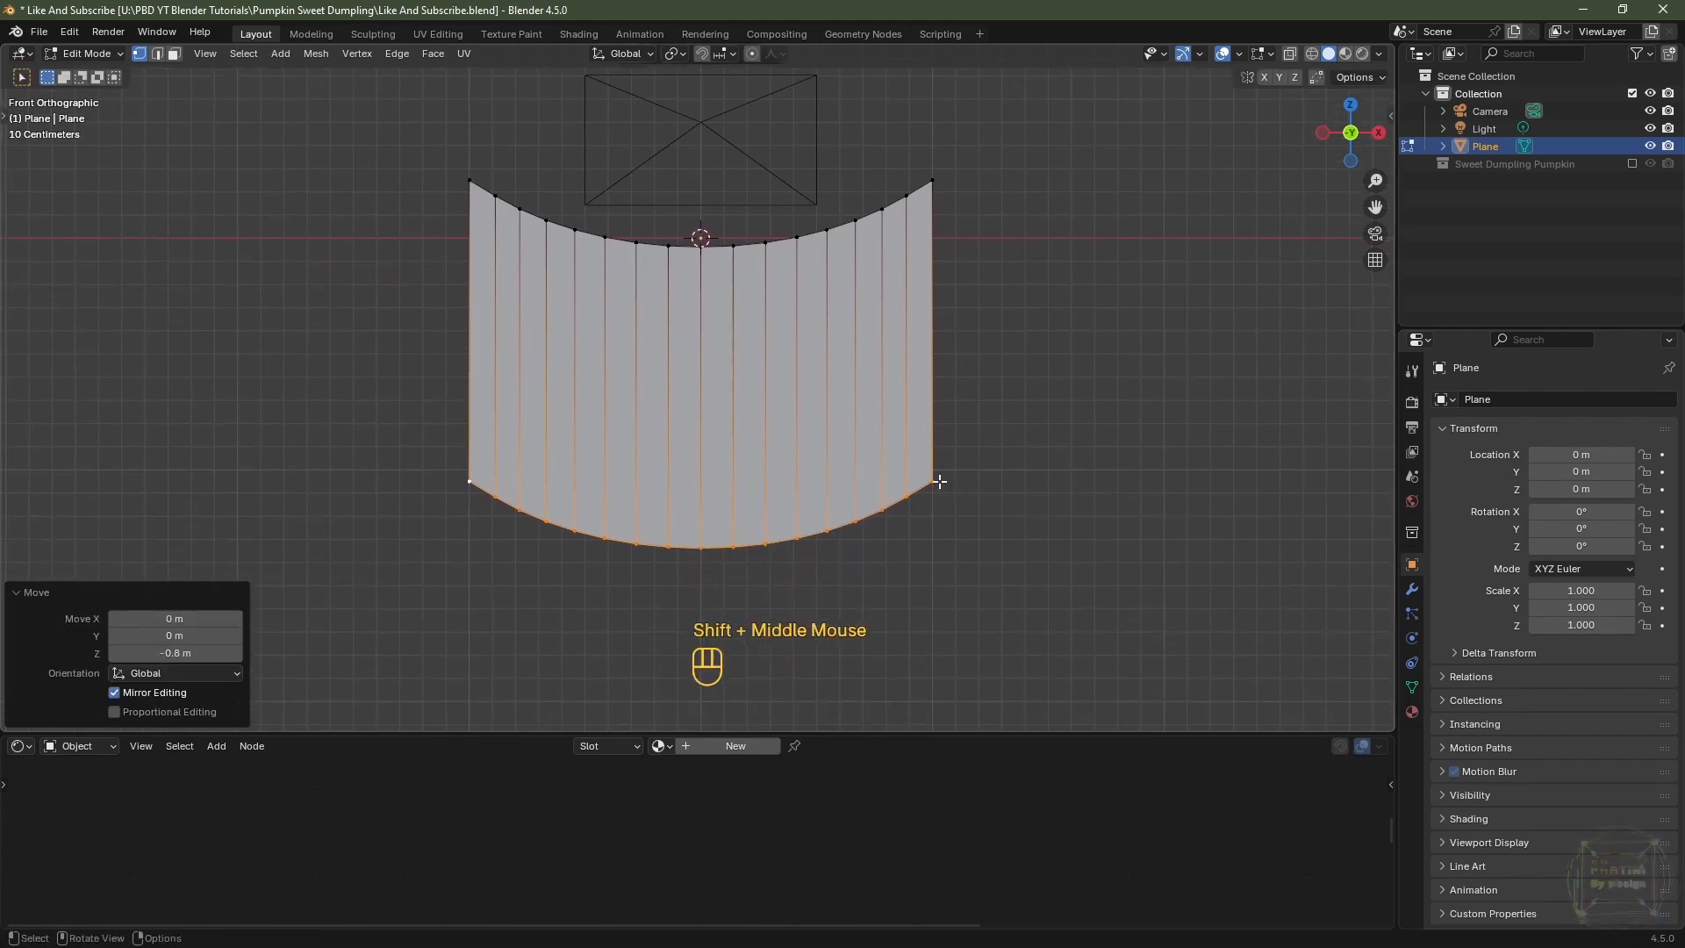
# - Raise the two lower corner vertices about 0.3 m along Z using proportional editing with a radius of about 0.62 m
pyautogui.click(934, 482)
pyautogui.keyDown('shift'); pyautogui.click(469, 484); pyautogui.keyUp('shift')
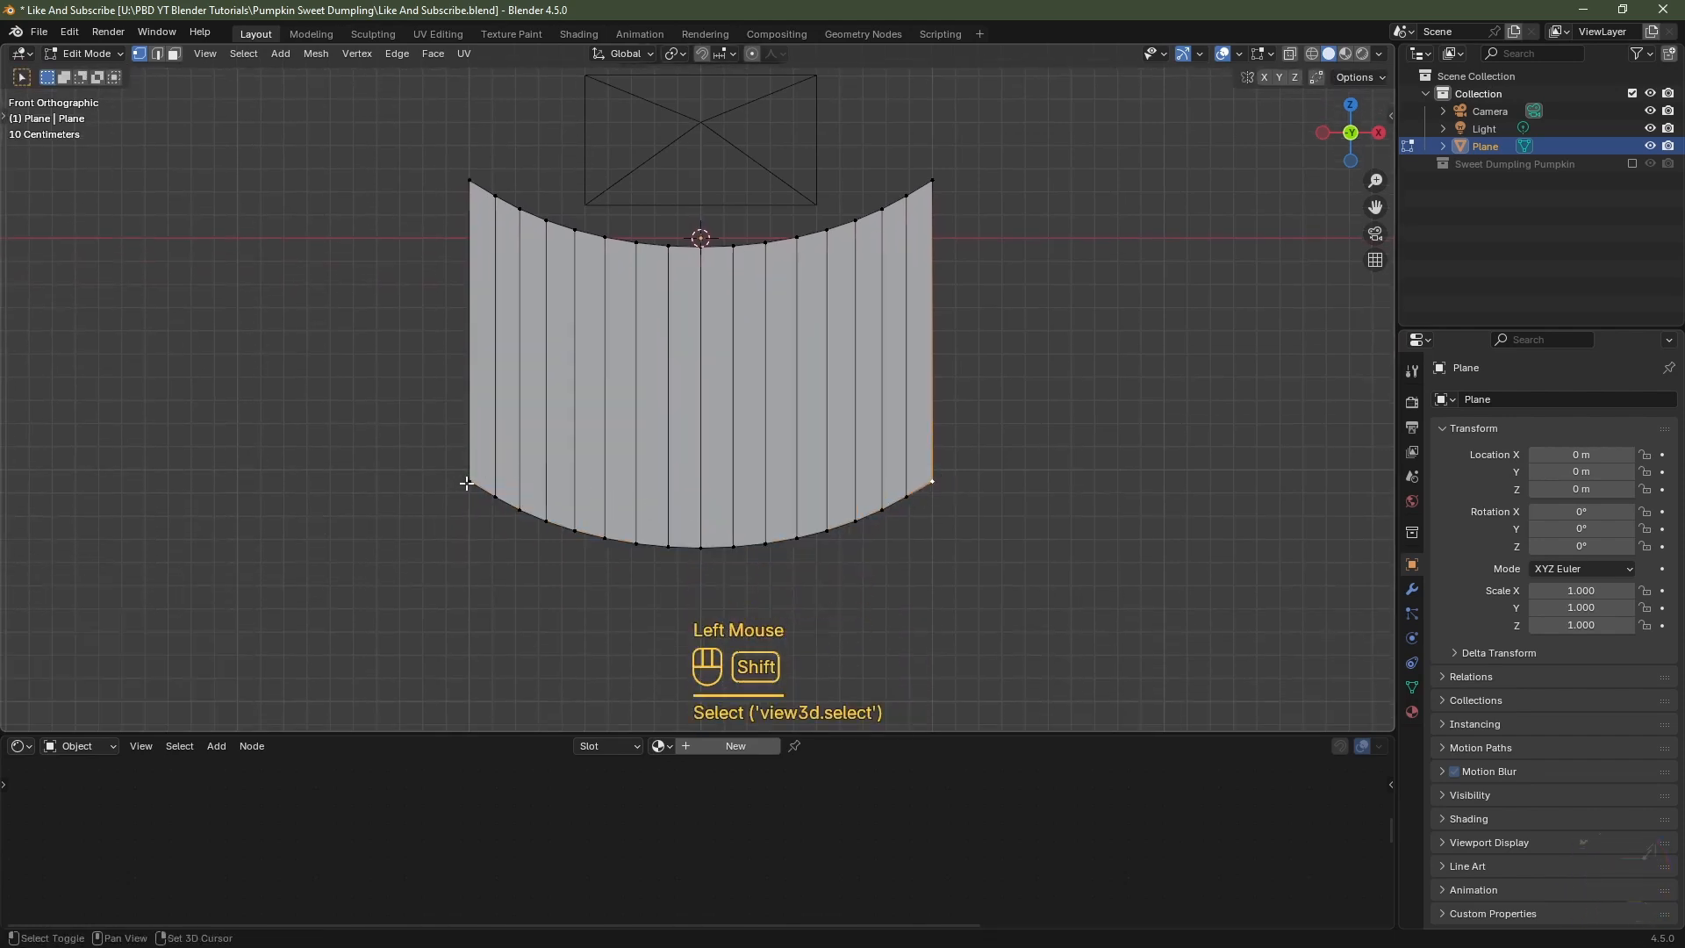
pyautogui.keyDown('shift'); pyautogui.click(466, 482); pyautogui.keyUp('shift')
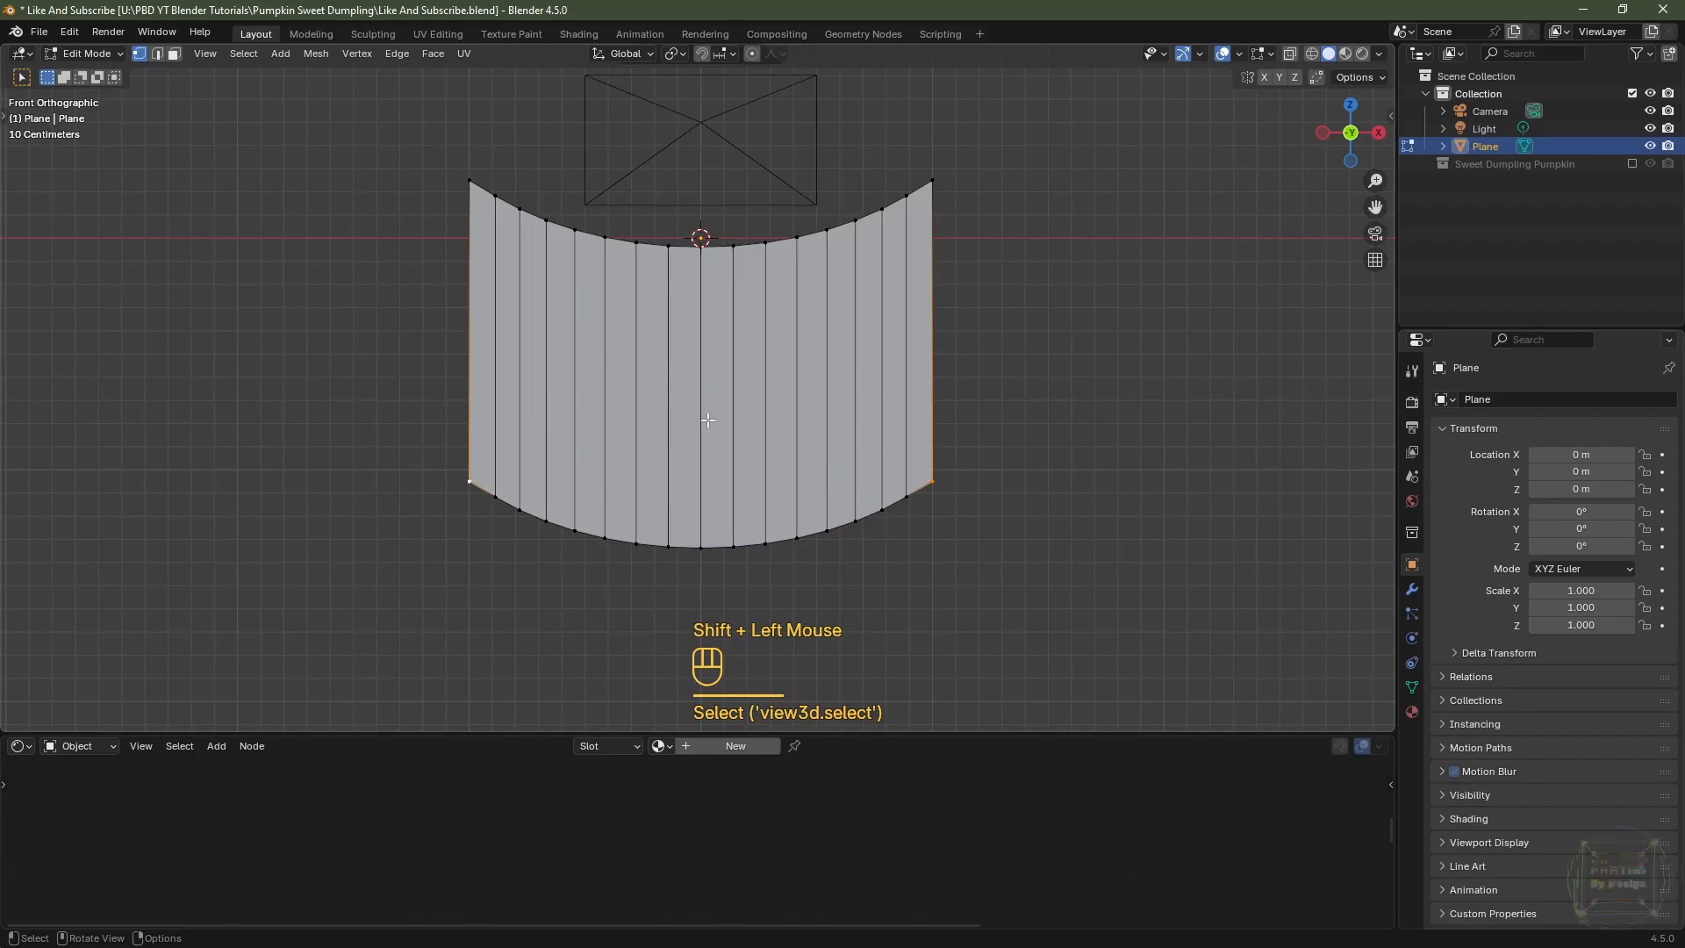
pyautogui.press('o')
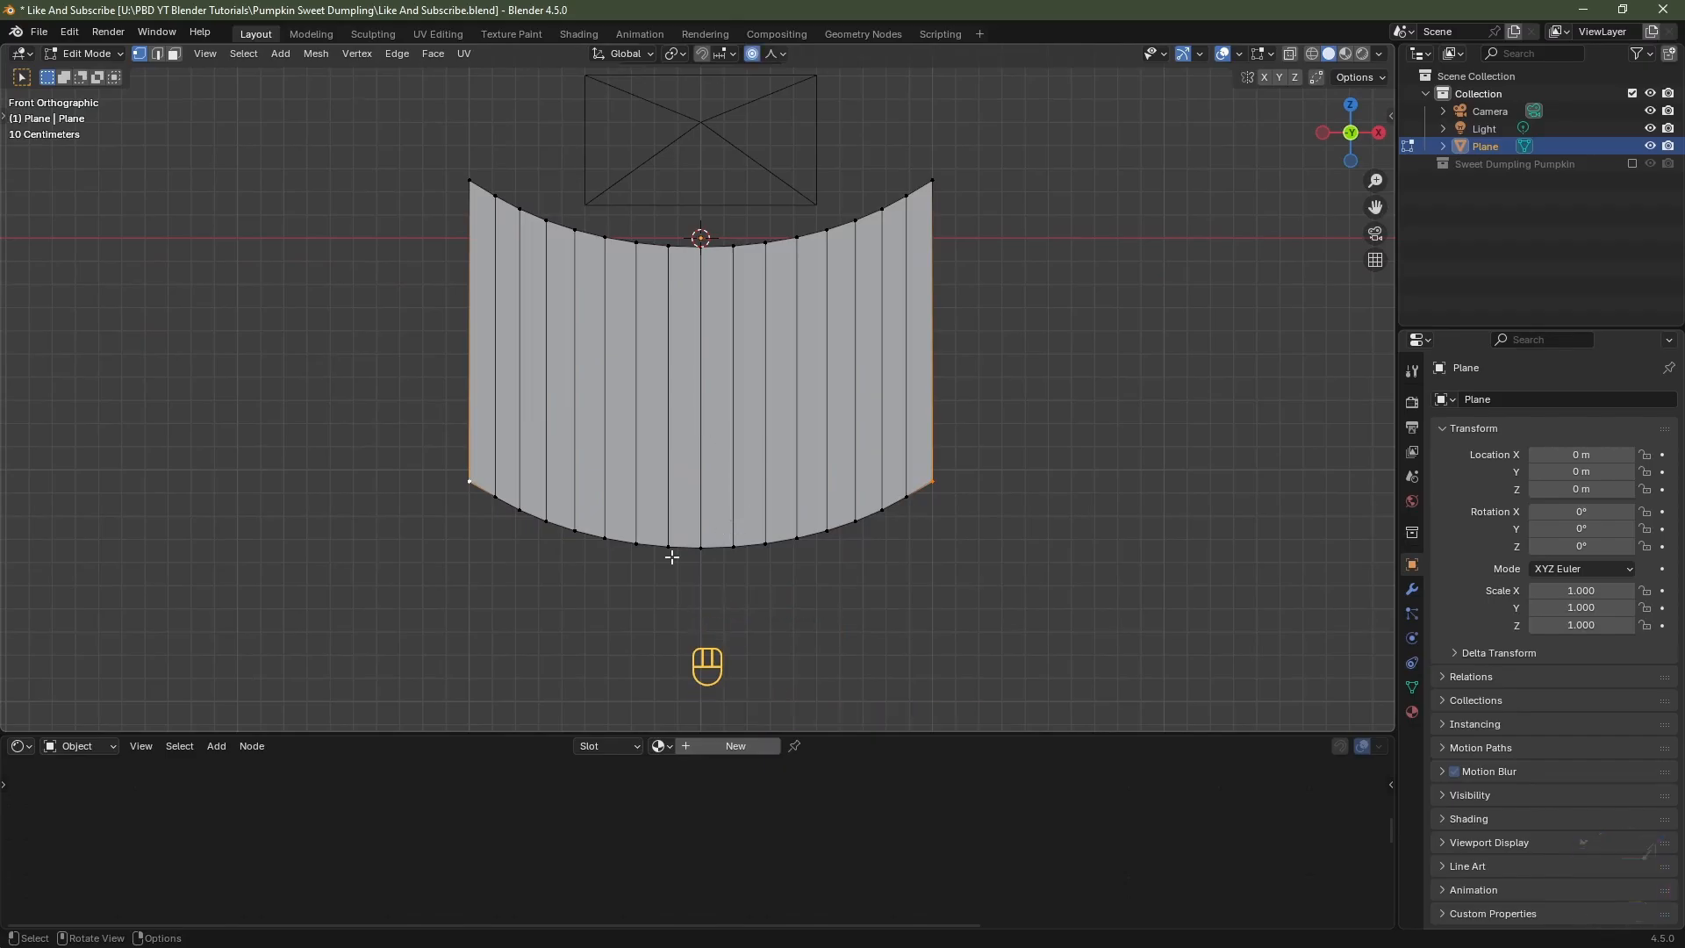
pyautogui.press('g')
pyautogui.press('z')
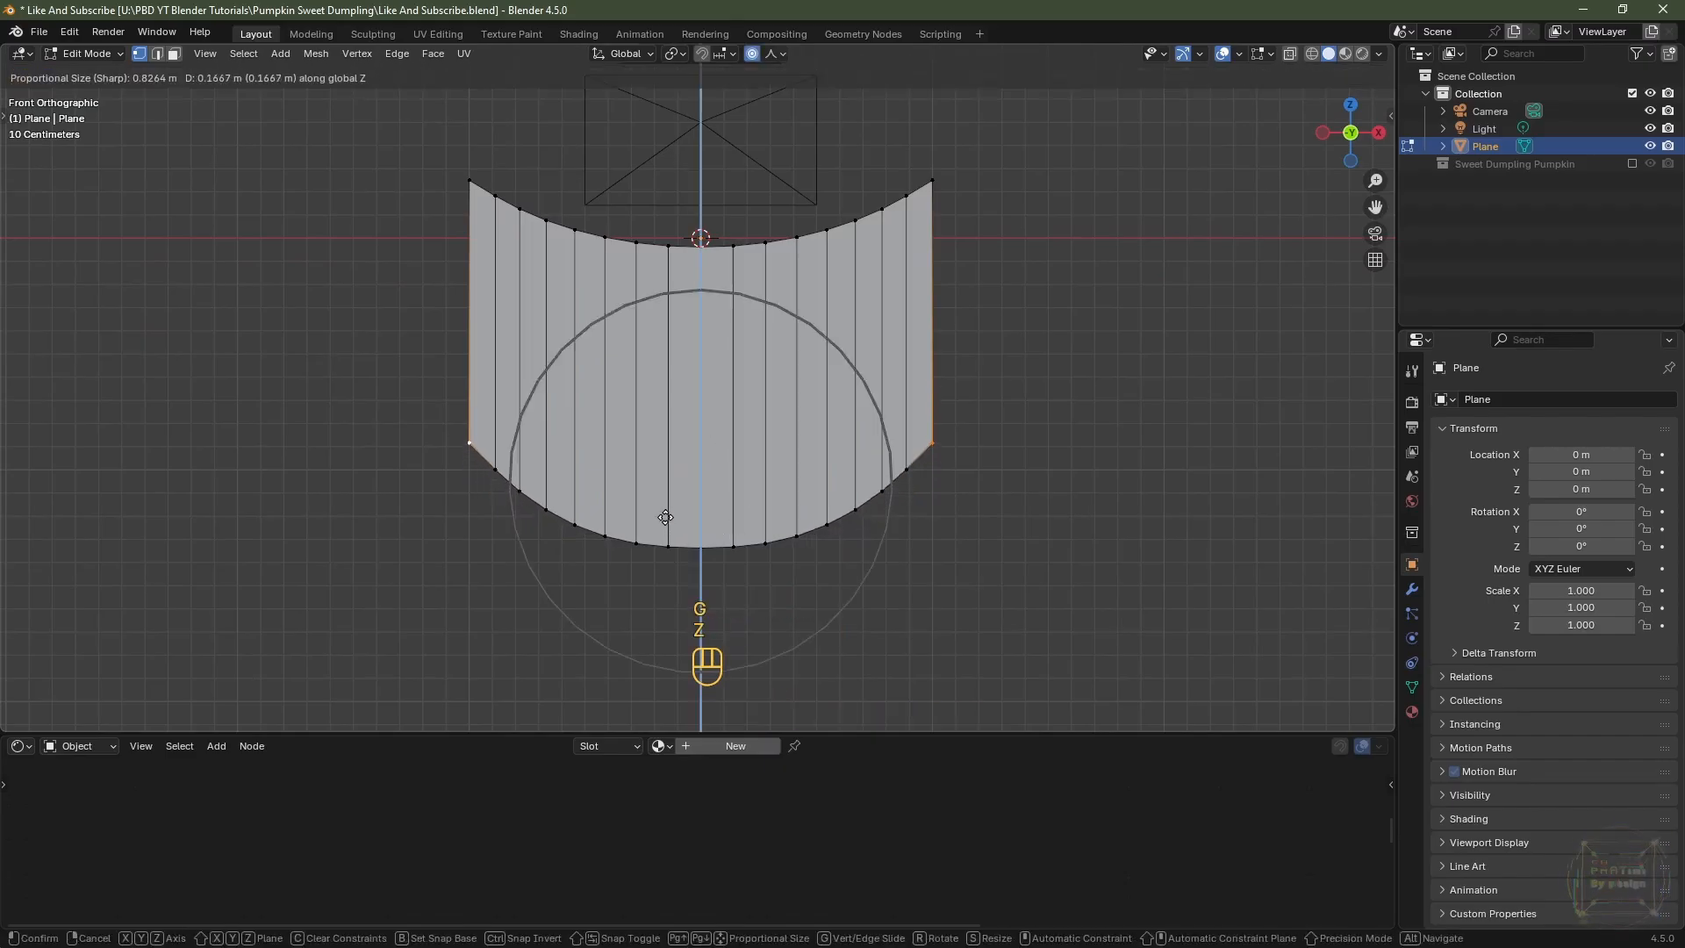
pyautogui.scroll(2, 663, 505)
pyautogui.scroll(1, 660, 490)
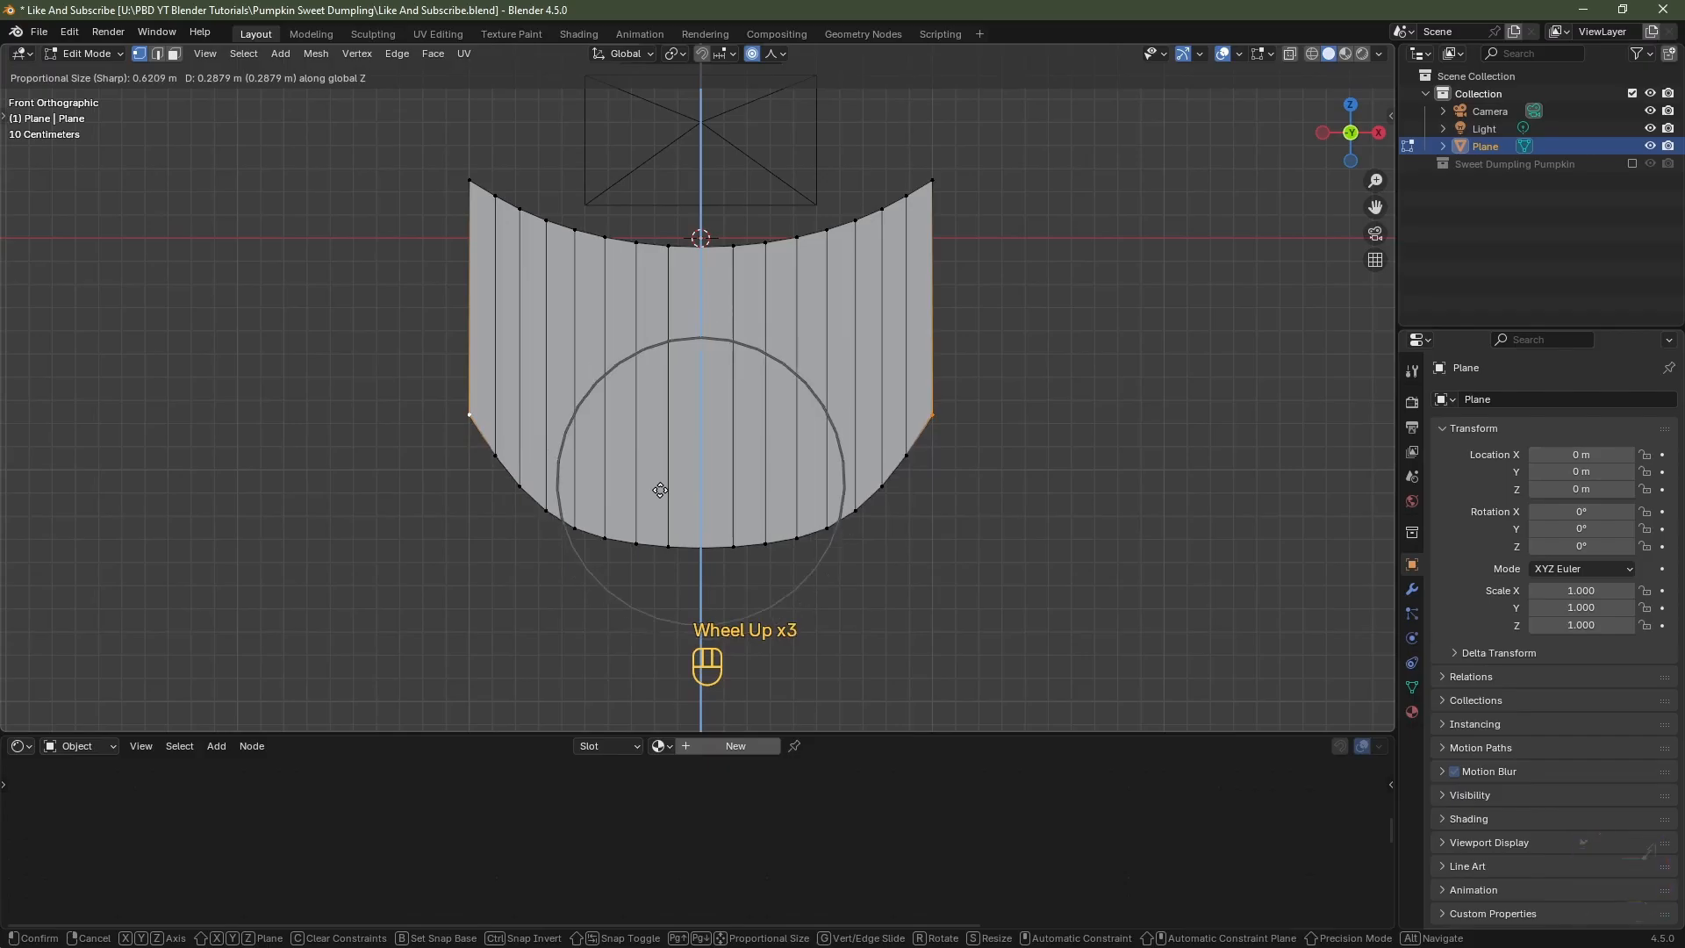
pyautogui.press('ctrl')
pyautogui.click(660, 490)
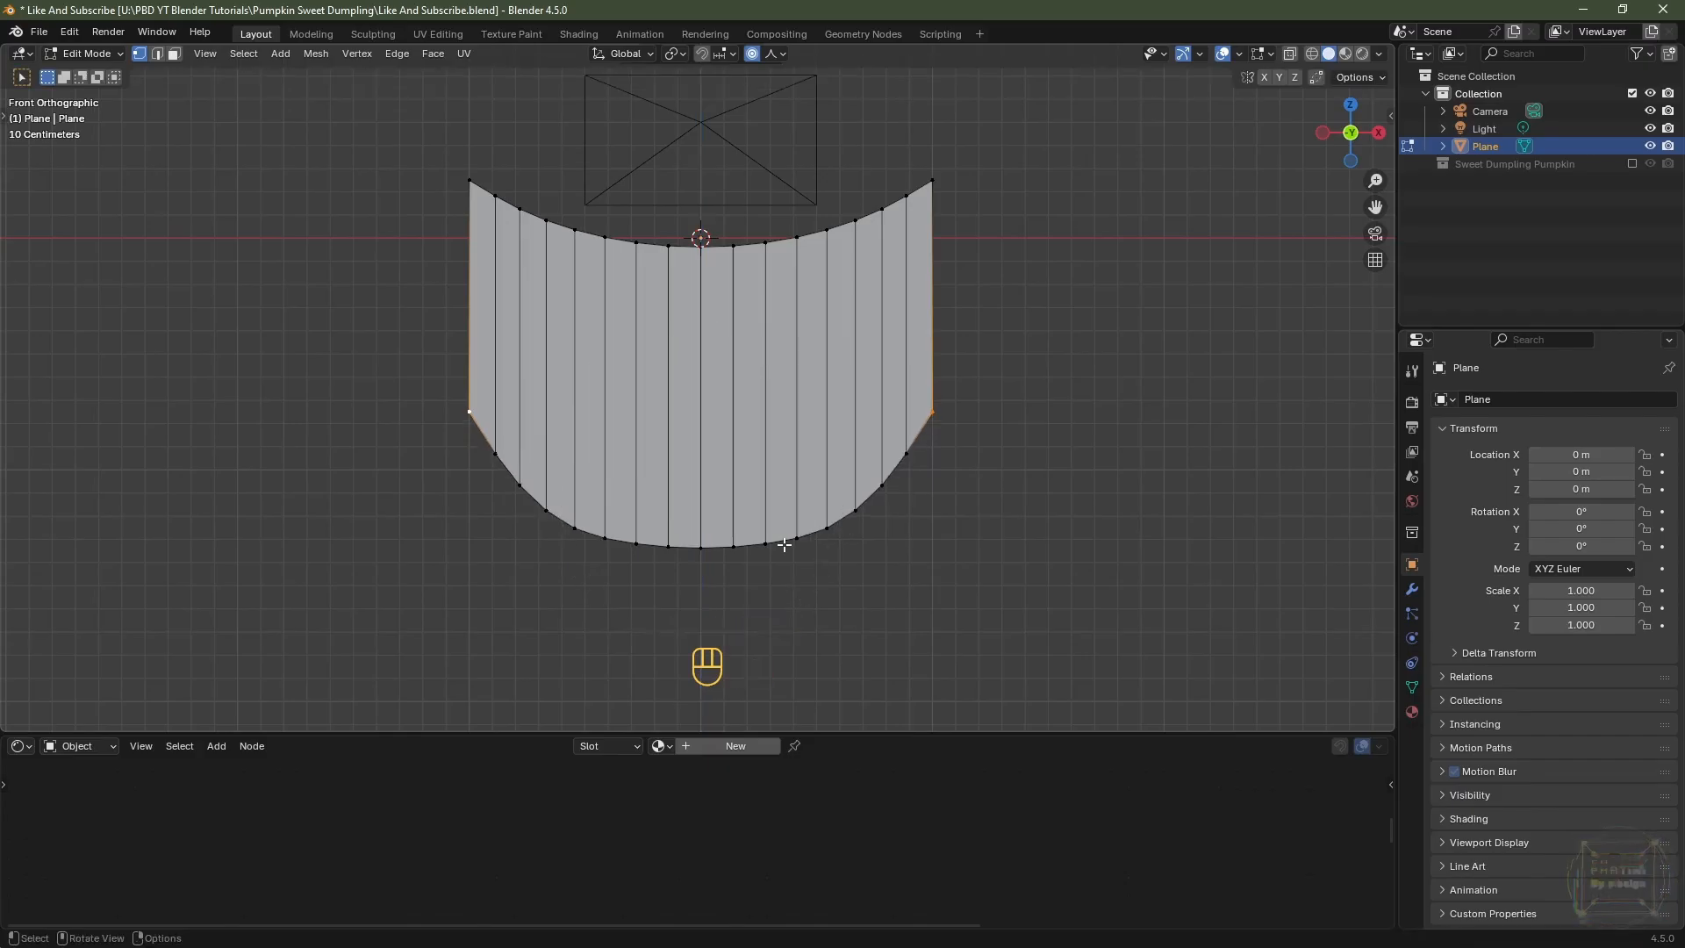
# - Turn off proportional editing and move the whole lower edge loop 0.7 m up along Z
pyautogui.keyDown('alt'); pyautogui.keyDown('shift'); pyautogui.click(782, 538); pyautogui.keyUp('shift'); pyautogui.keyUp('alt')
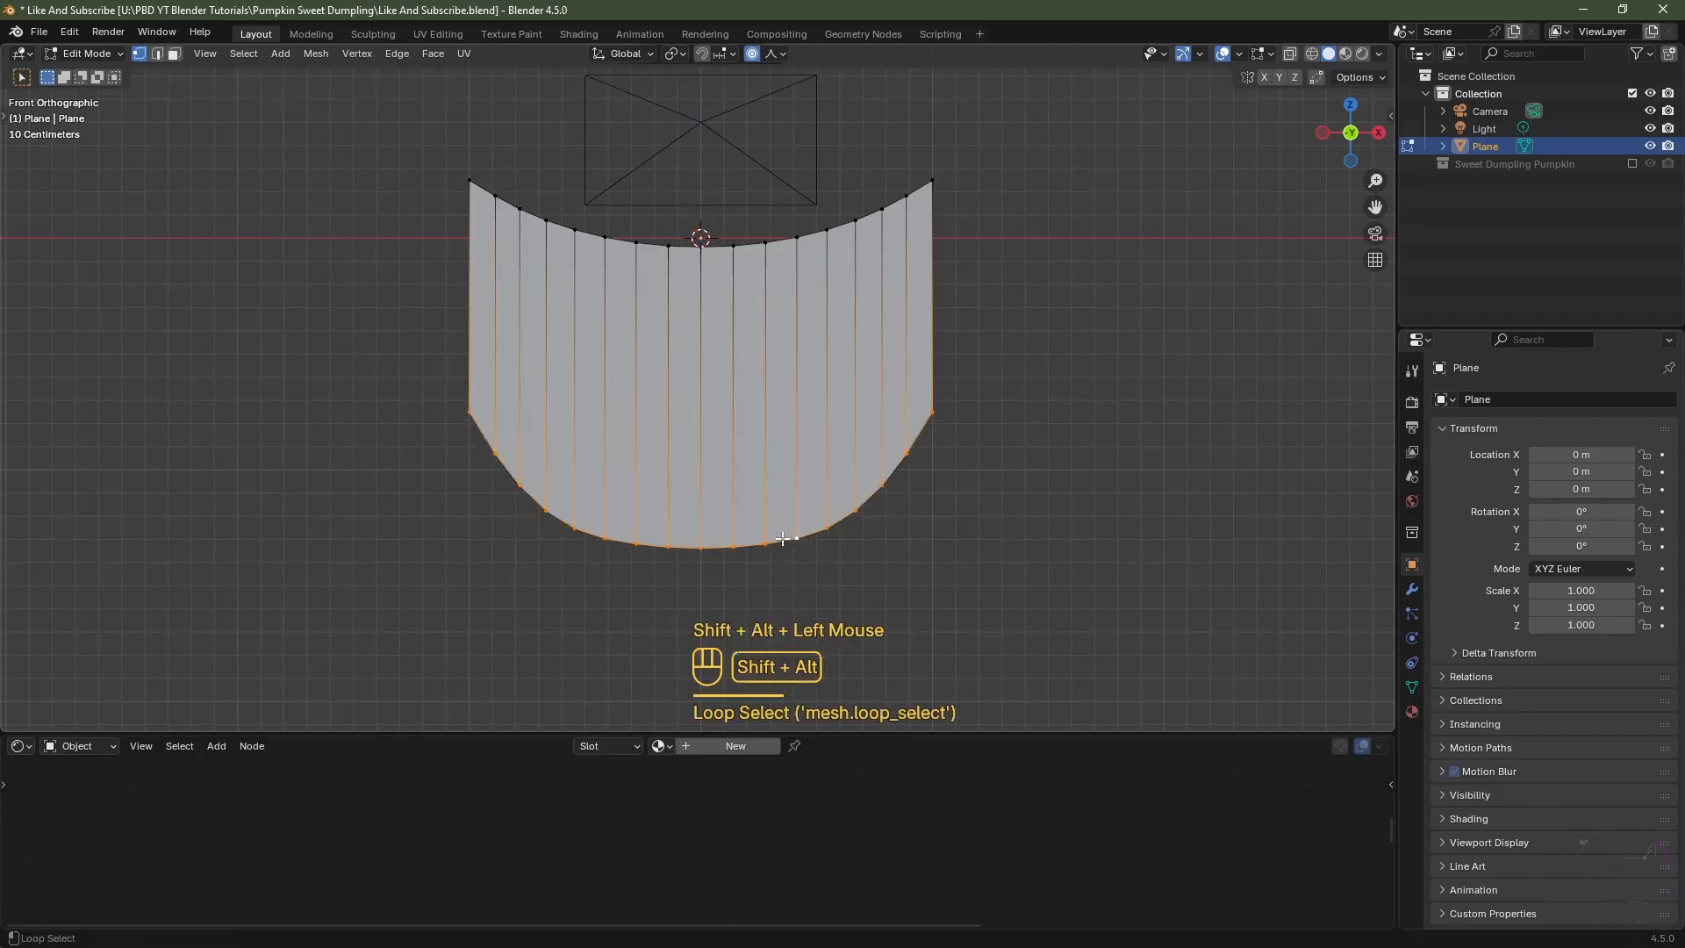
pyautogui.press('o')
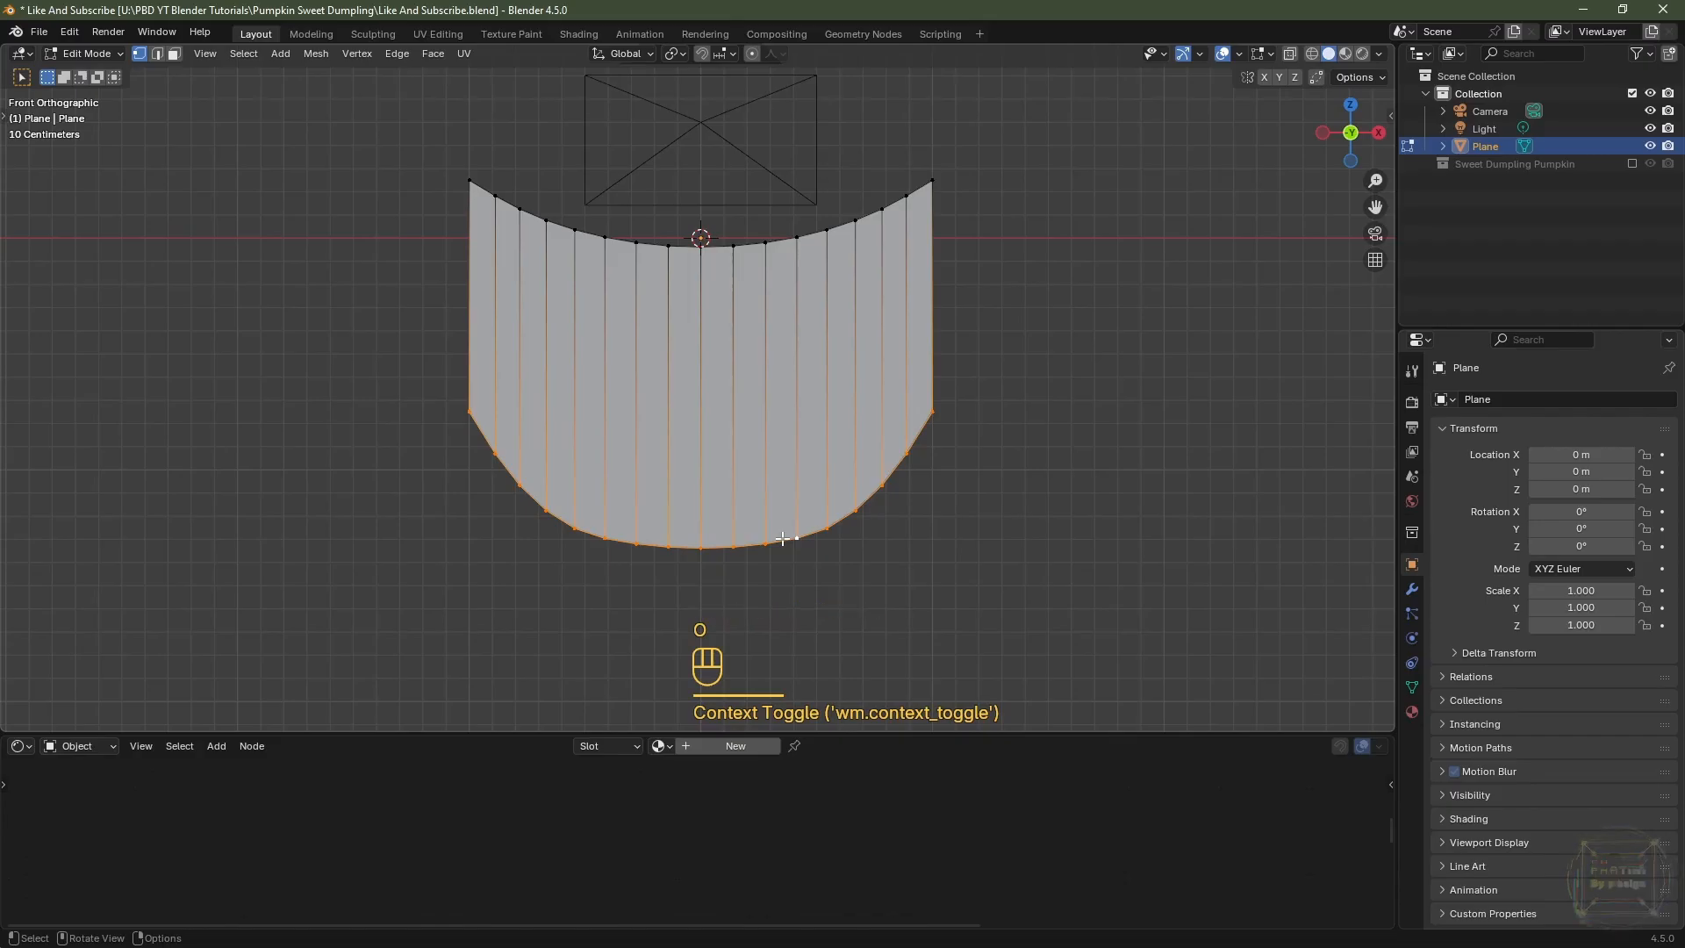
pyautogui.press('g')
pyautogui.press('z')
pyautogui.press('ctrl')
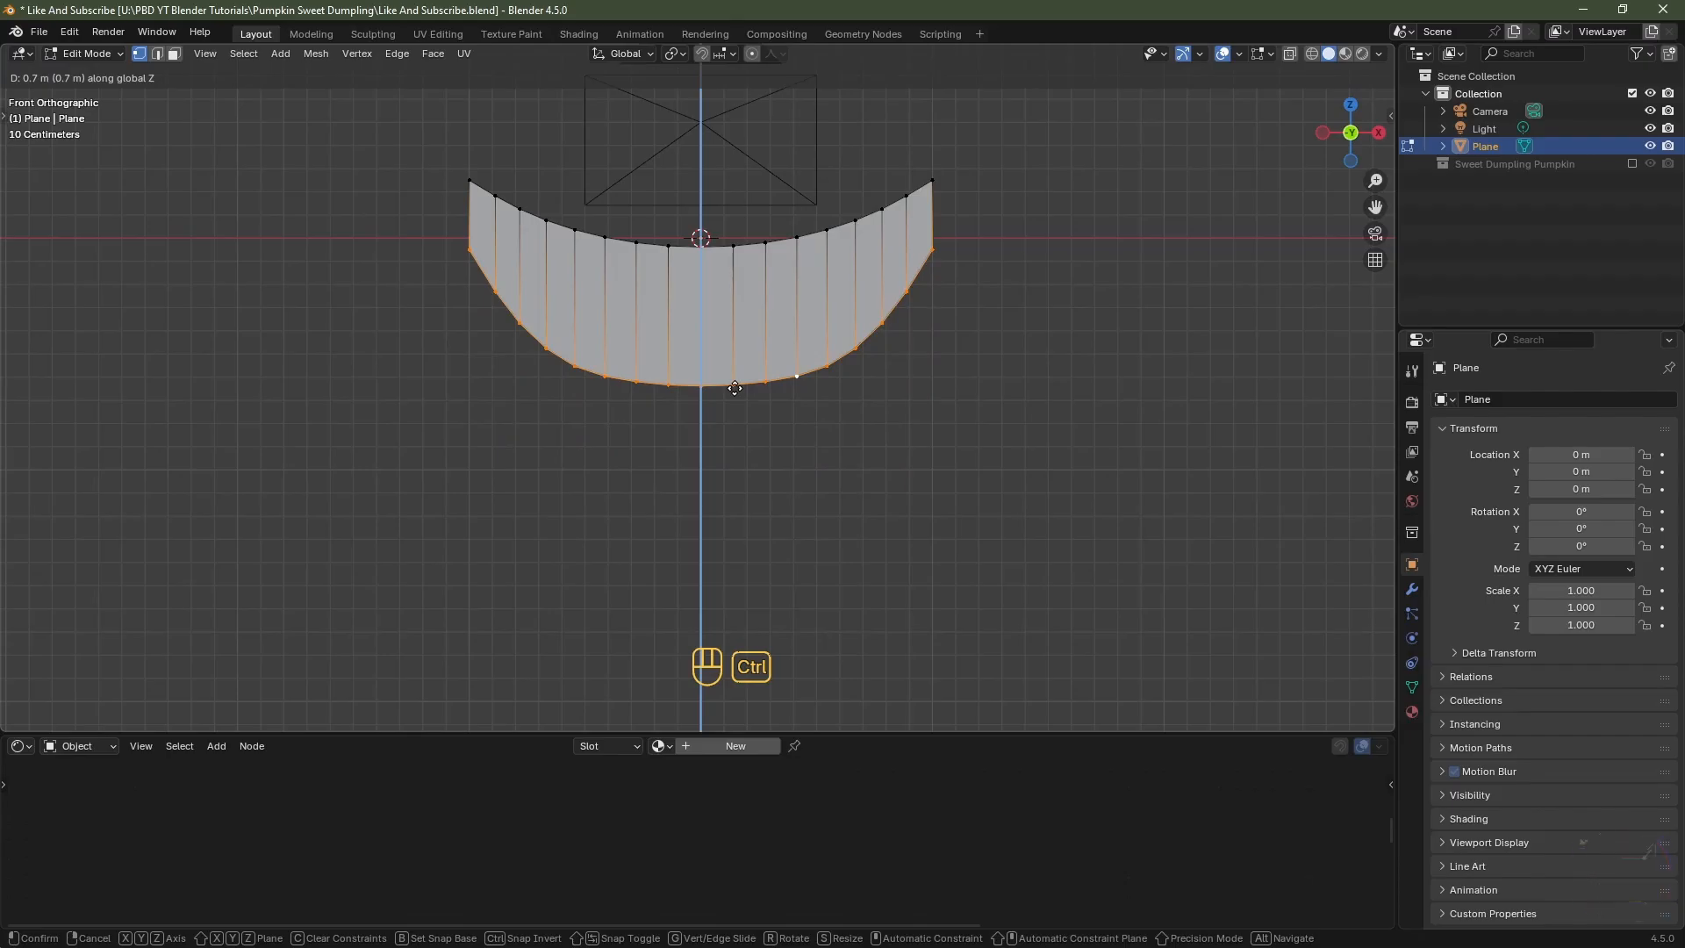
pyautogui.click(734, 388)
# - Move the upper edge's centre vertex 0.2 m down along Z to form a tooth notch
pyautogui.click(707, 268)
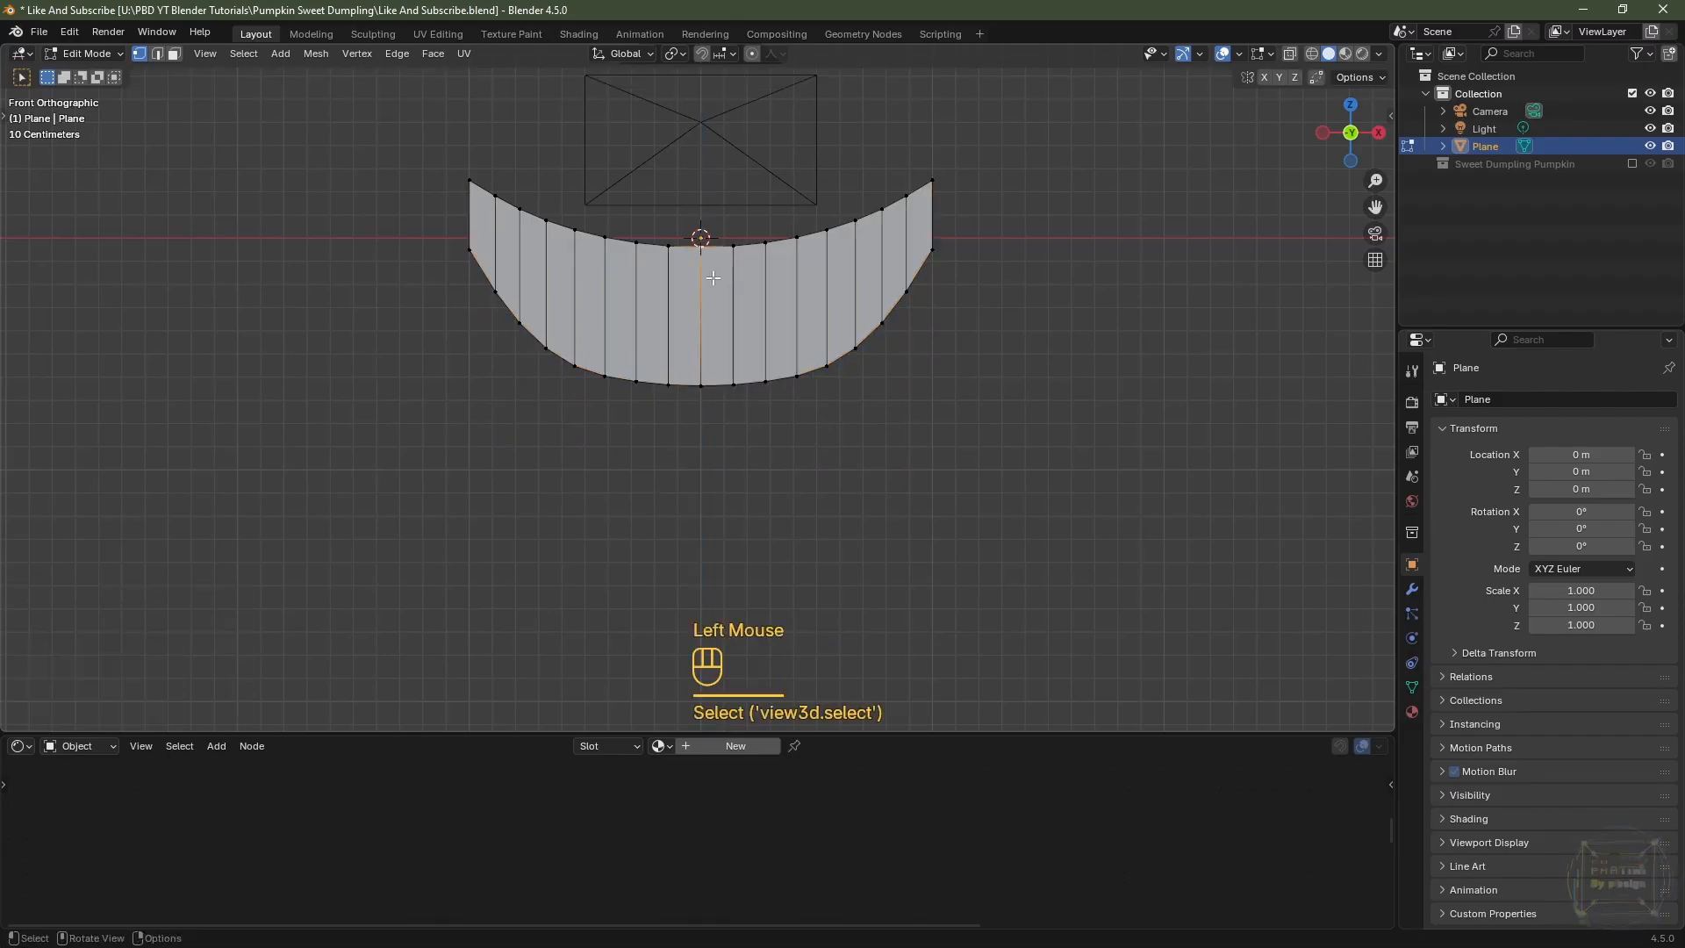
pyautogui.press('g')
pyautogui.press('z')
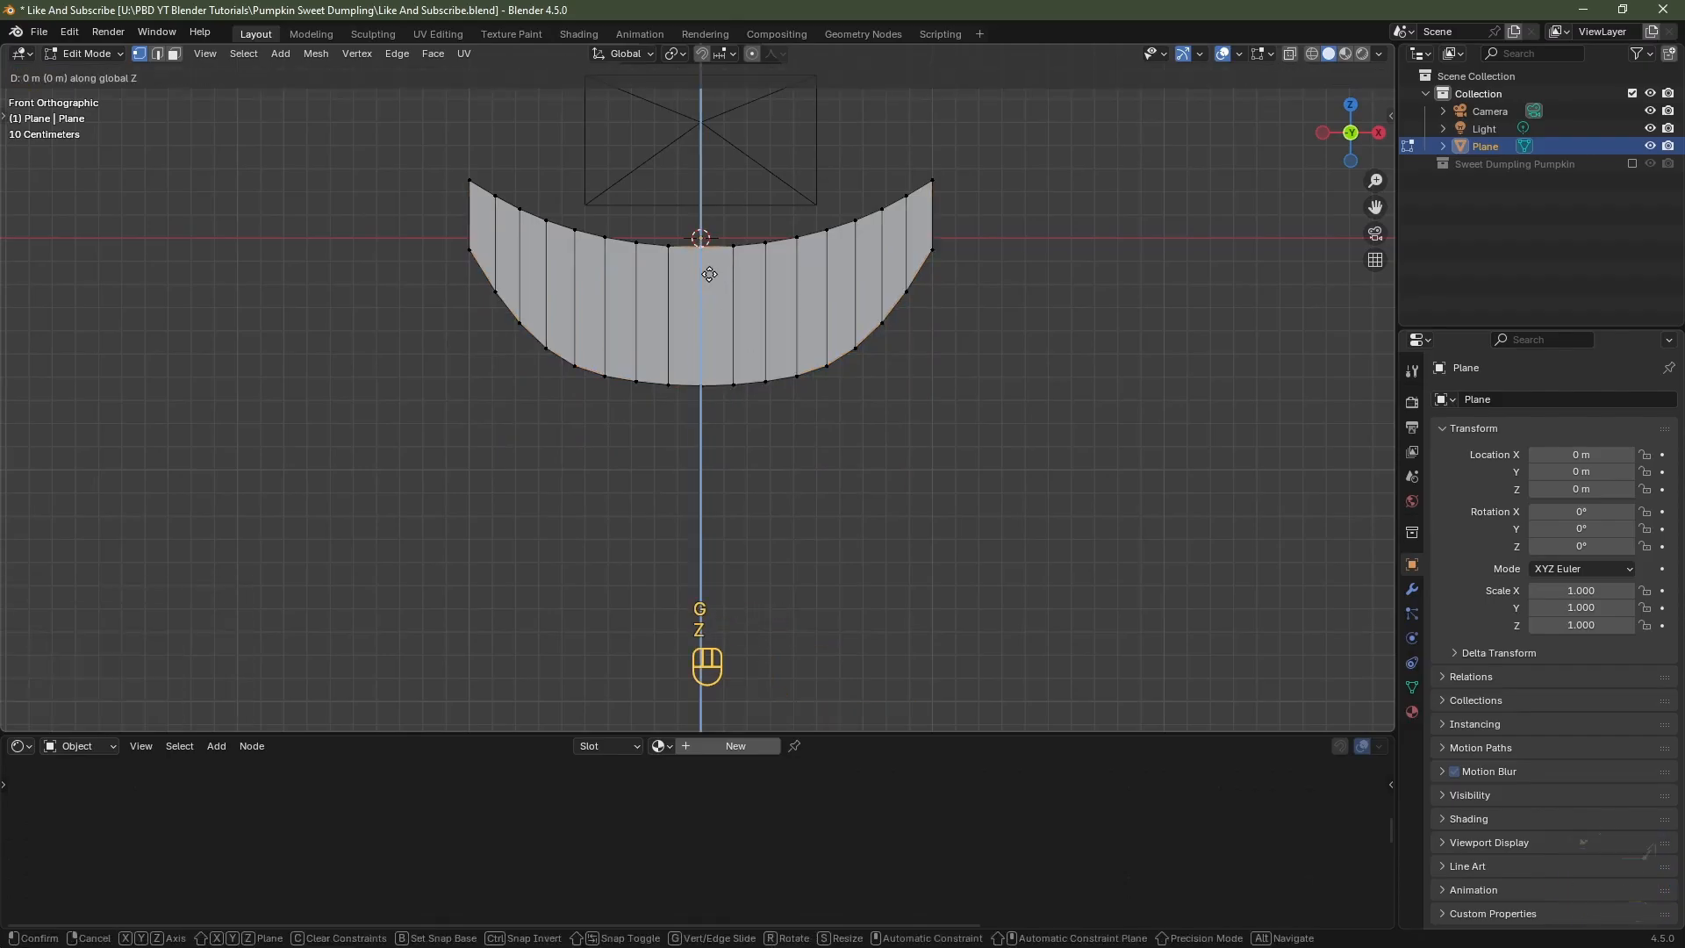
pyautogui.keyDown('ctrl'); pyautogui.click(709, 300); pyautogui.keyUp('ctrl')
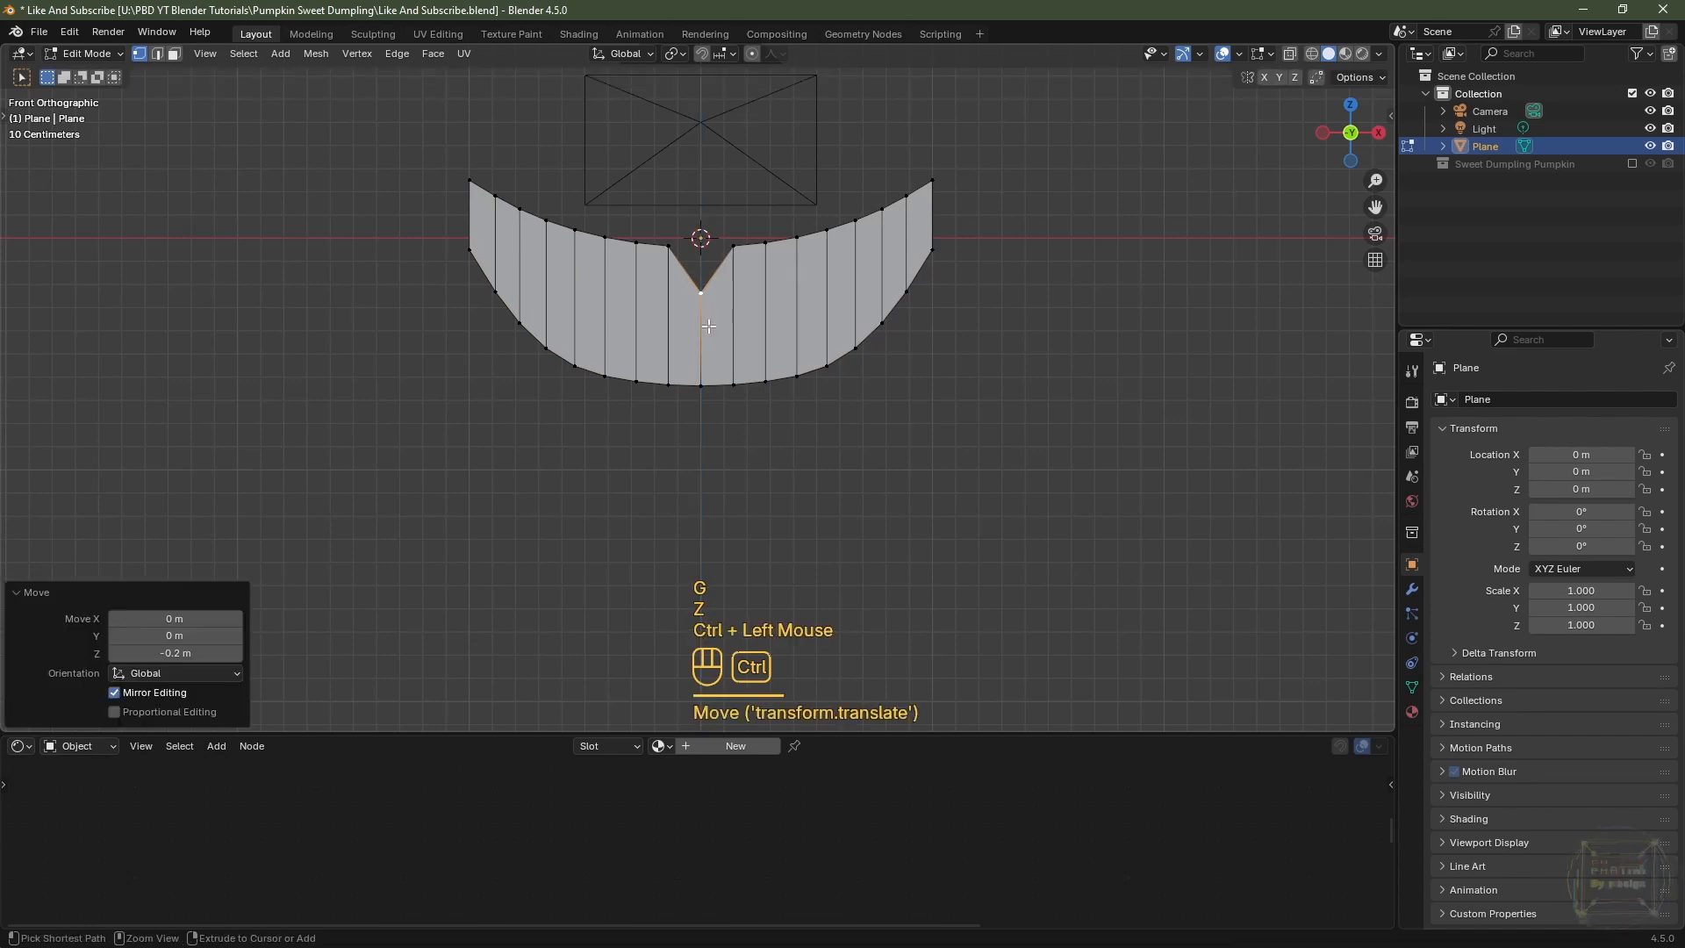
# - Move the two lower-edge vertices on either side of the centre 0.2 m up along Z
pyautogui.click(671, 383)
pyautogui.keyDown('shift'); pyautogui.click(734, 384); pyautogui.keyUp('shift')
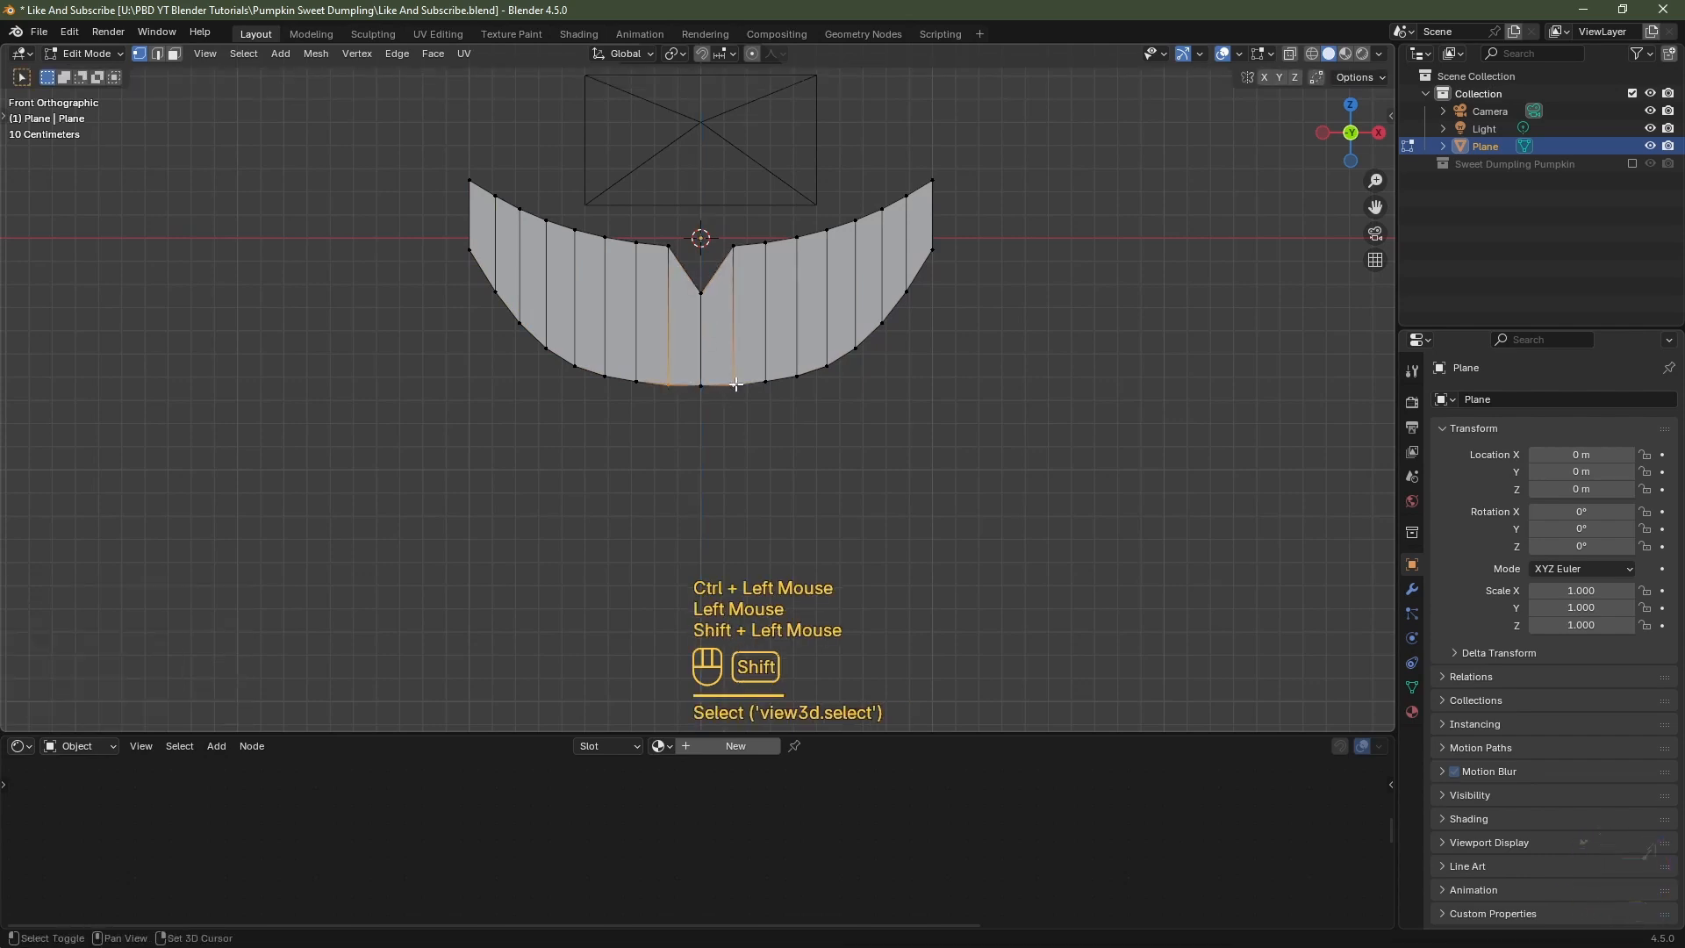
pyautogui.press('g')
pyautogui.press('z')
pyautogui.press('ctrl')
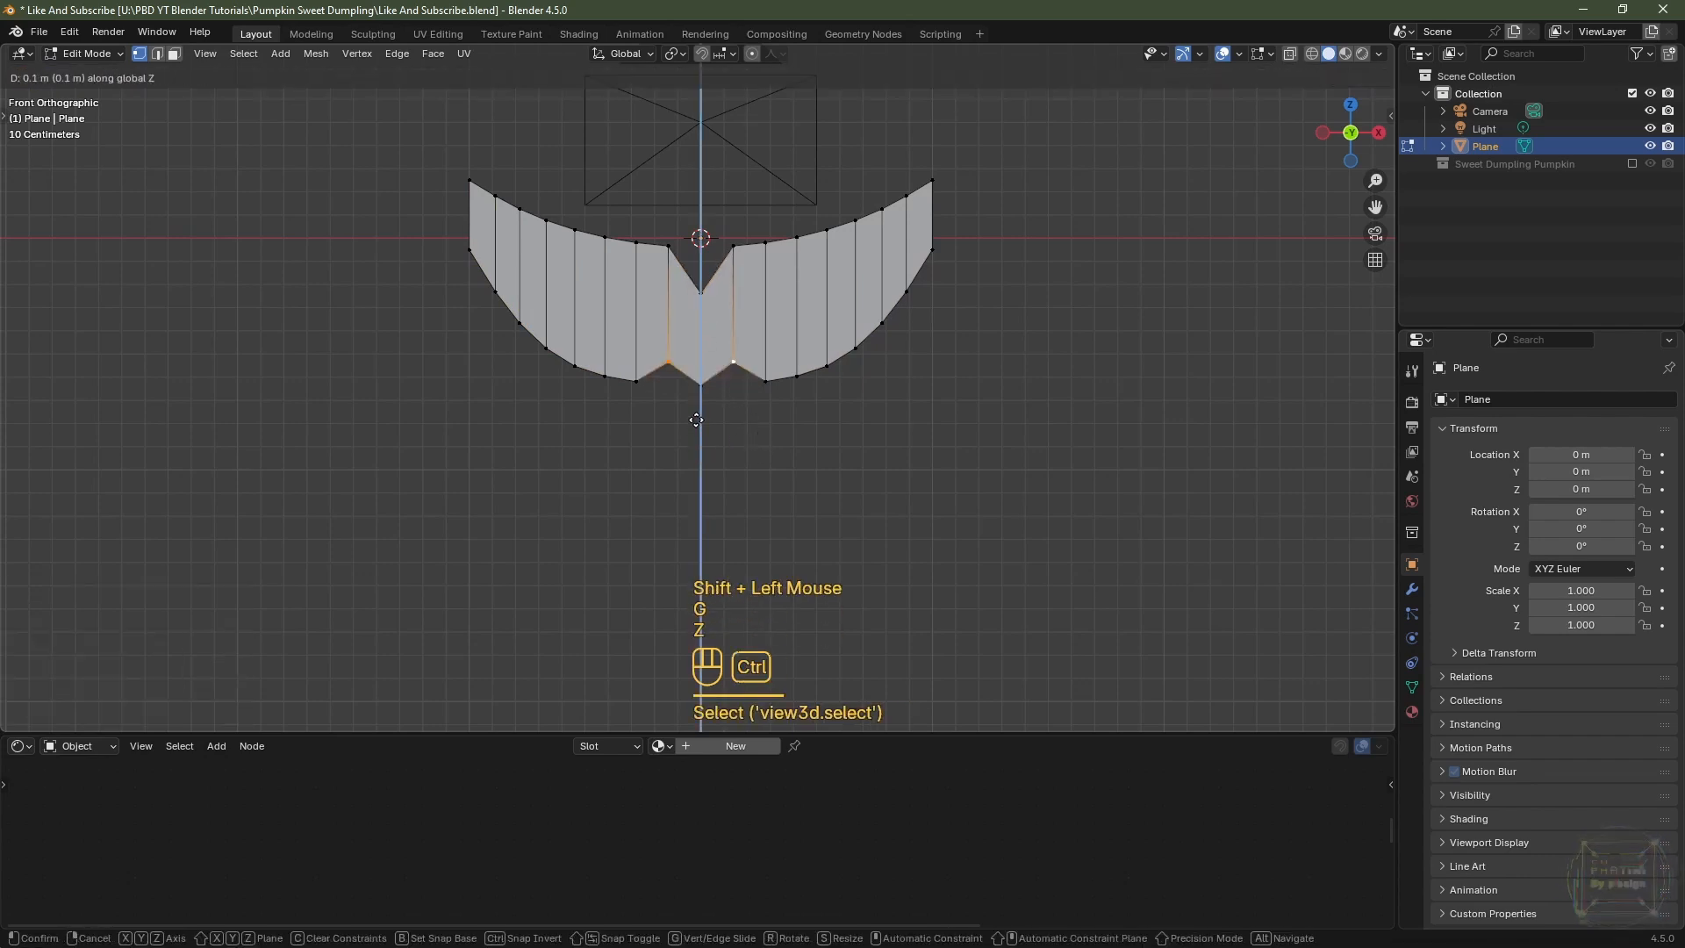
pyautogui.keyDown('ctrl'); pyautogui.click(695, 409); pyautogui.keyUp('ctrl')
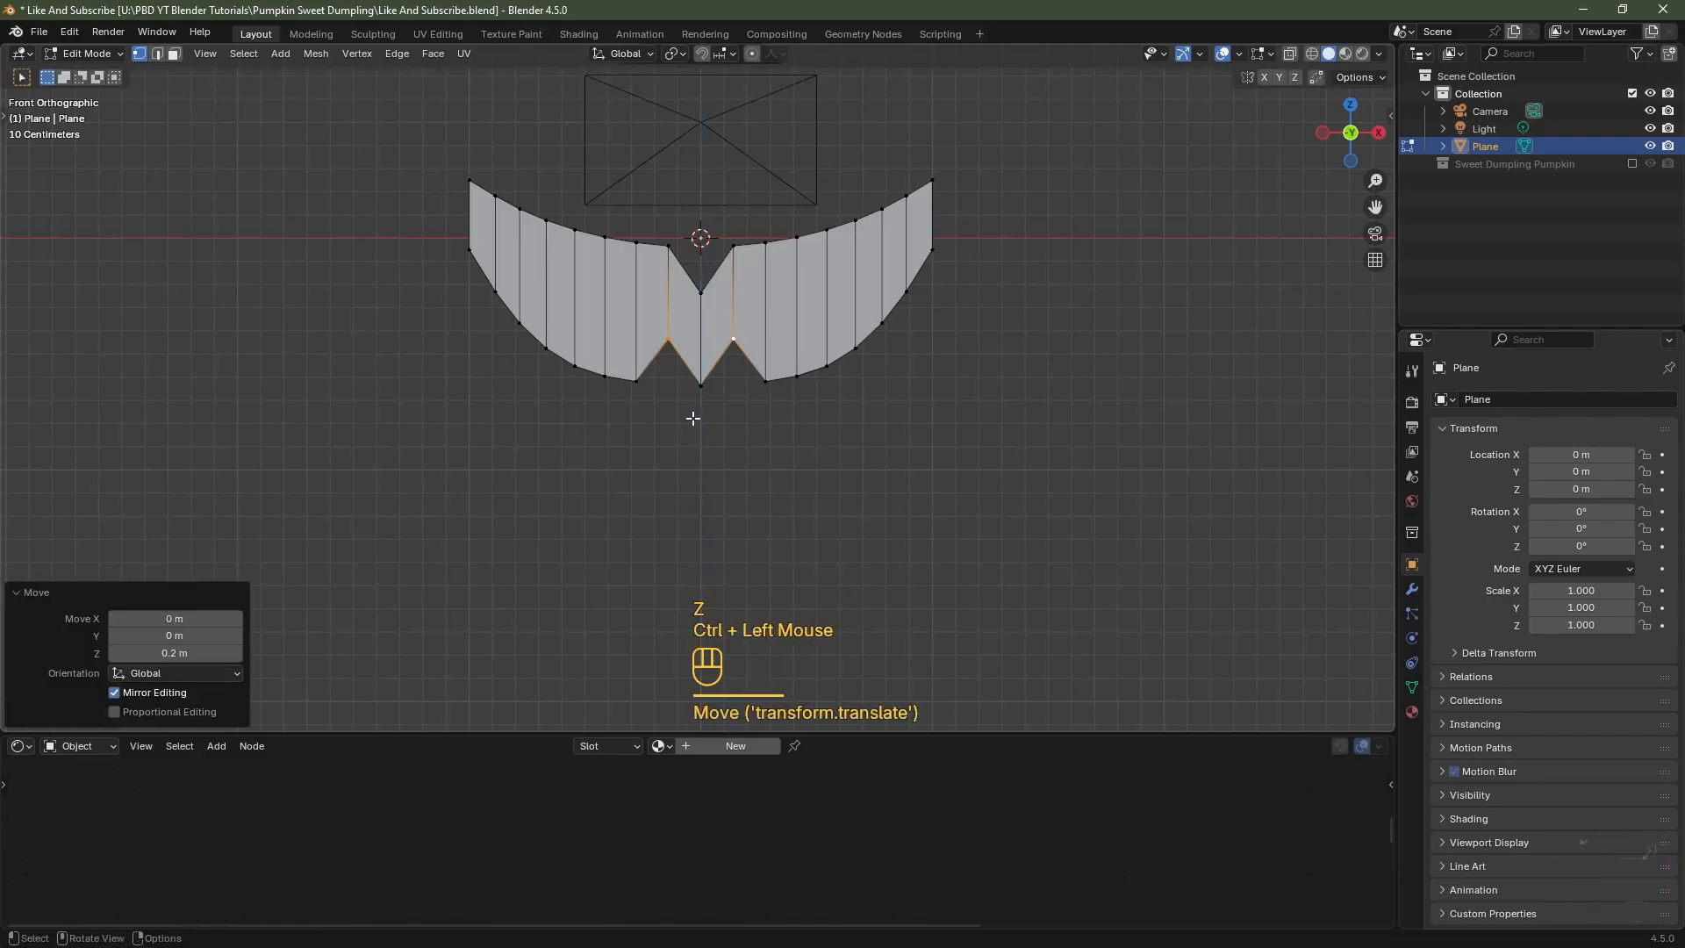
# - Move the third vertex from the left on the upper edge 0.3 m straight down
pyautogui.click(521, 218)
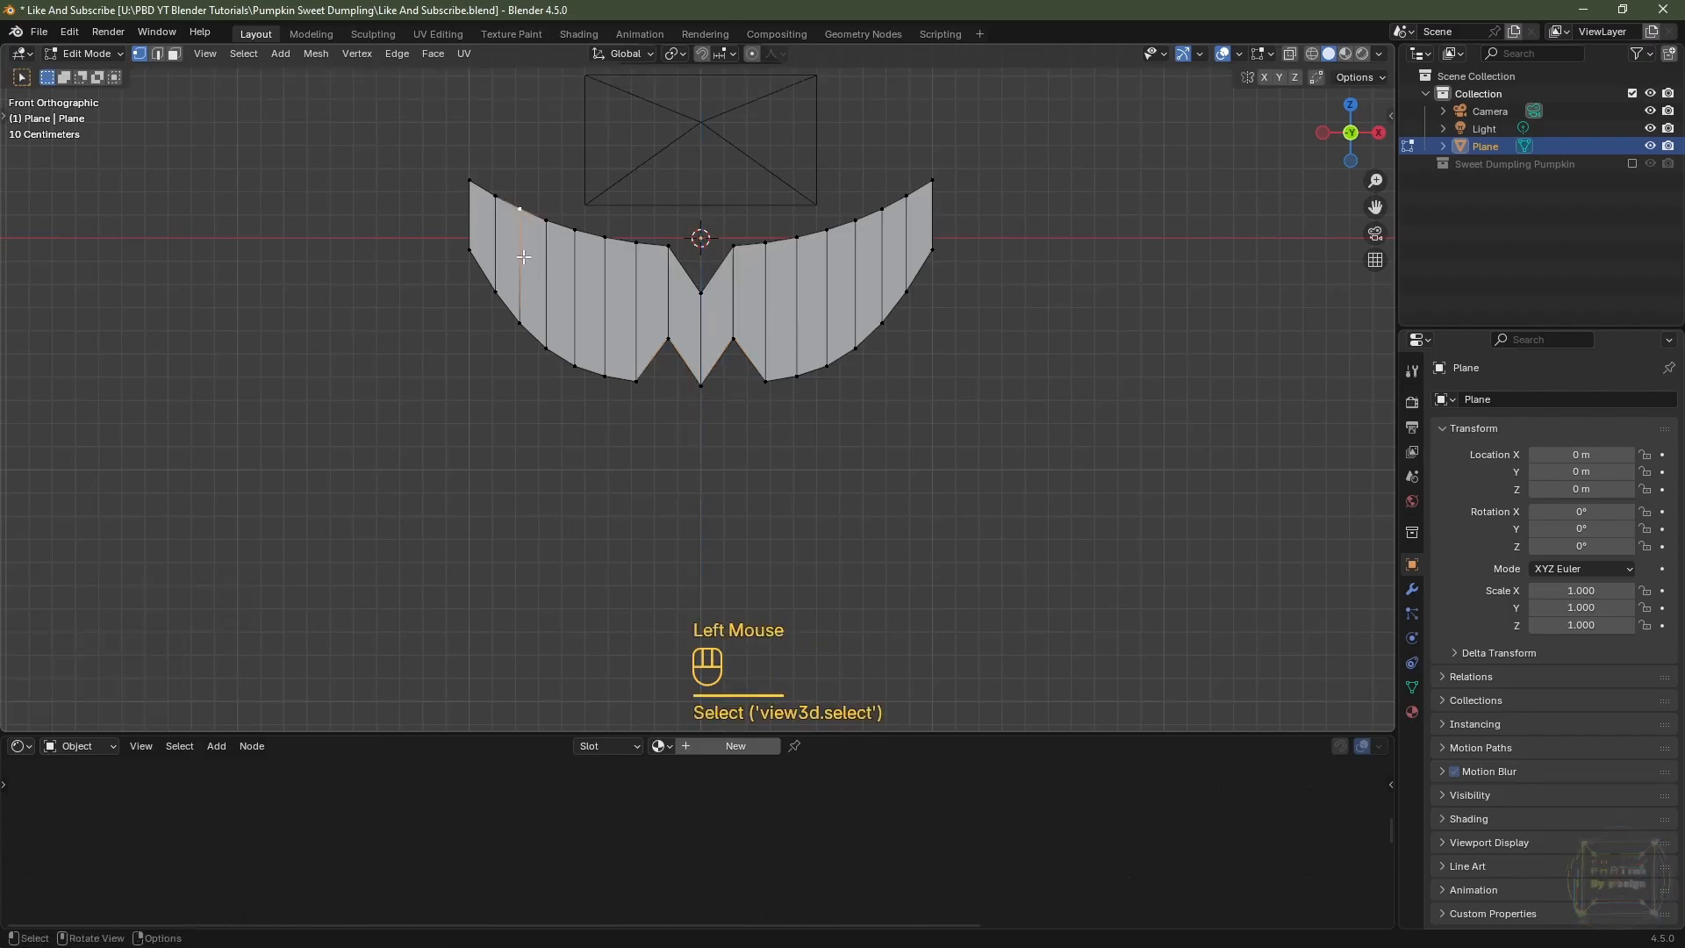
pyautogui.press('g')
pyautogui.press('ctrl')
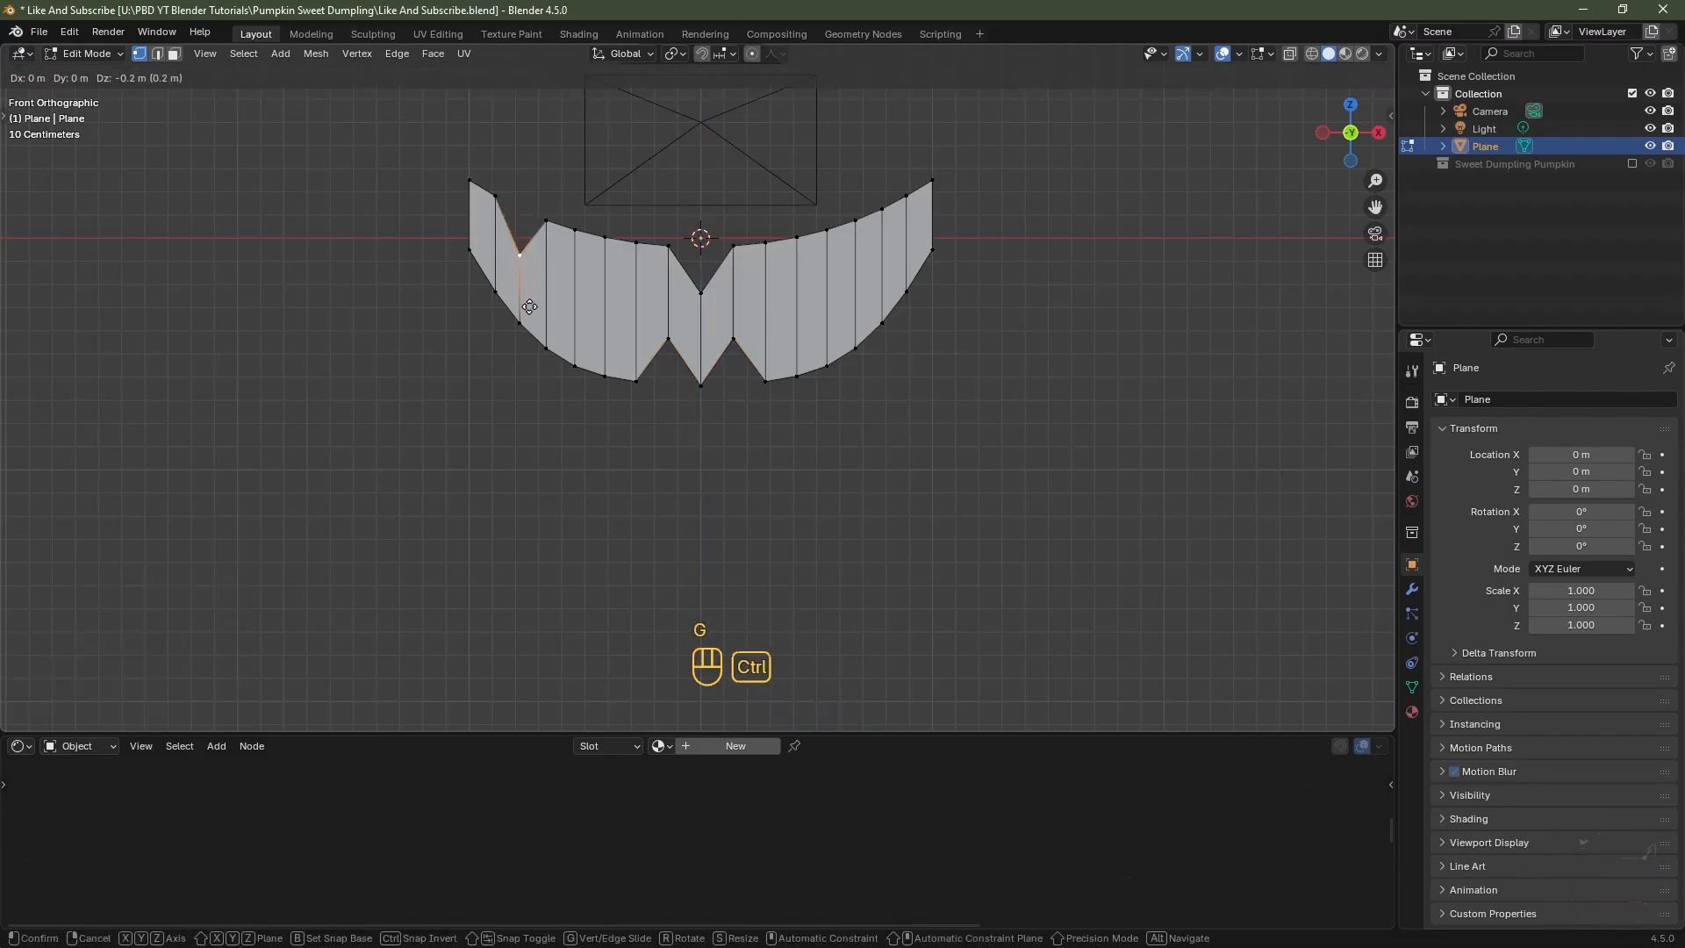
pyautogui.keyDown('ctrl'); pyautogui.click(530, 324); pyautogui.keyUp('ctrl')
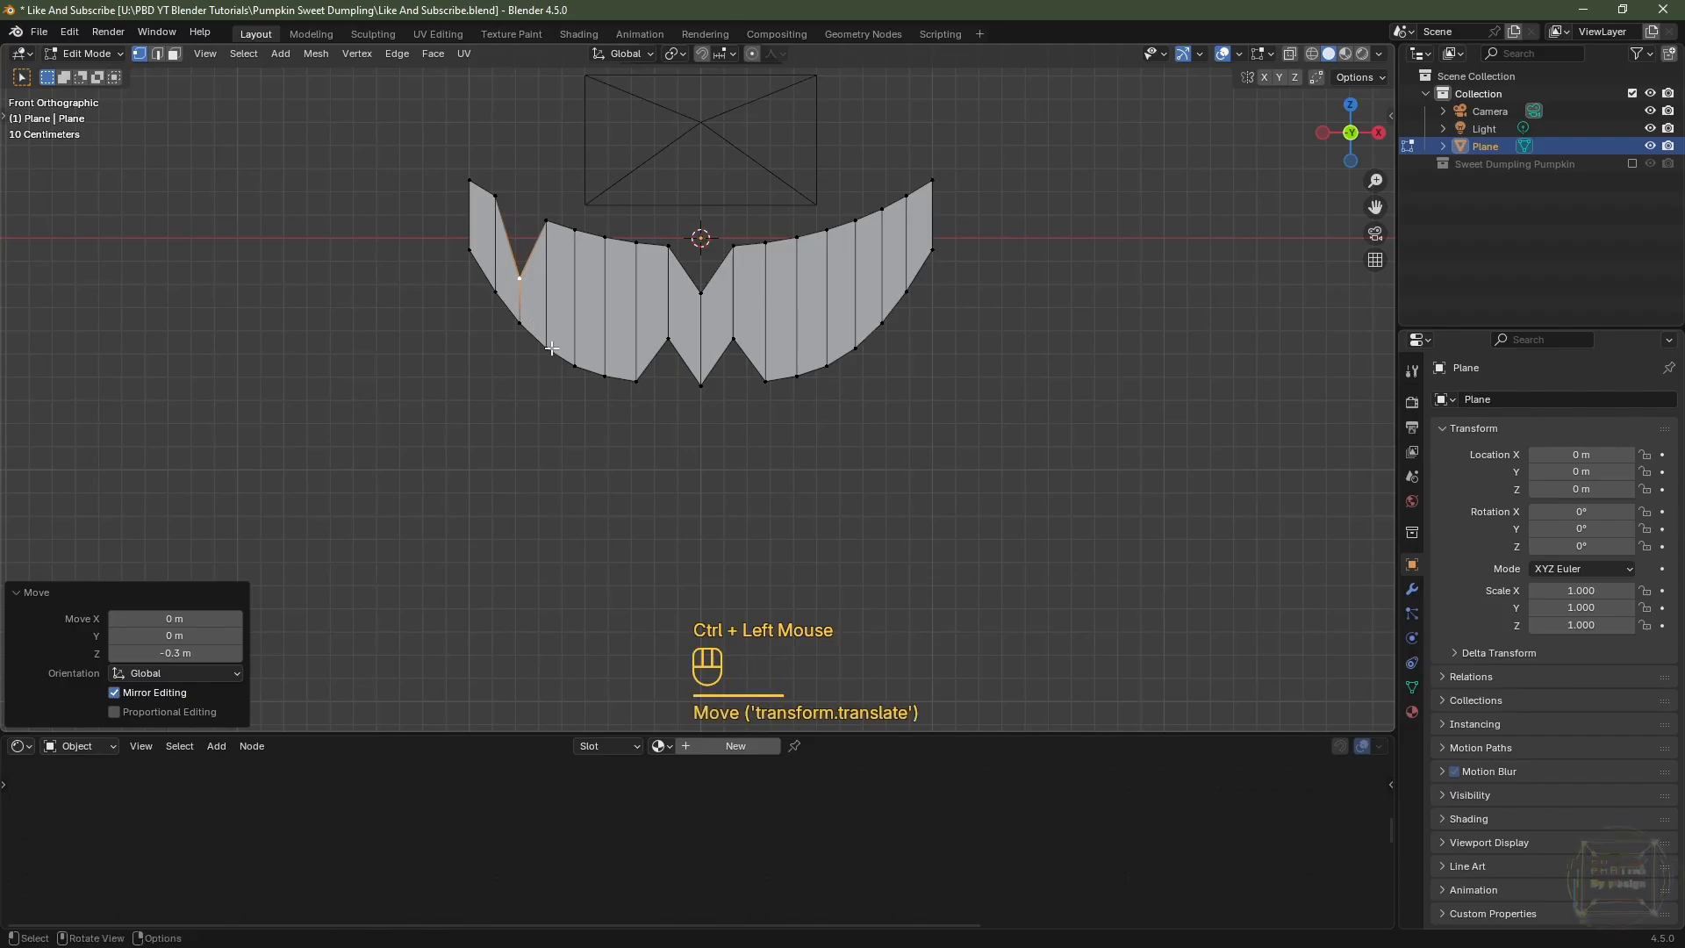
# - Move the fourth and sixth vertices from the left on the lower edge 0.2 m up along Z
pyautogui.click(548, 347)
pyautogui.keyDown('shift'); pyautogui.click(605, 375); pyautogui.keyUp('shift')
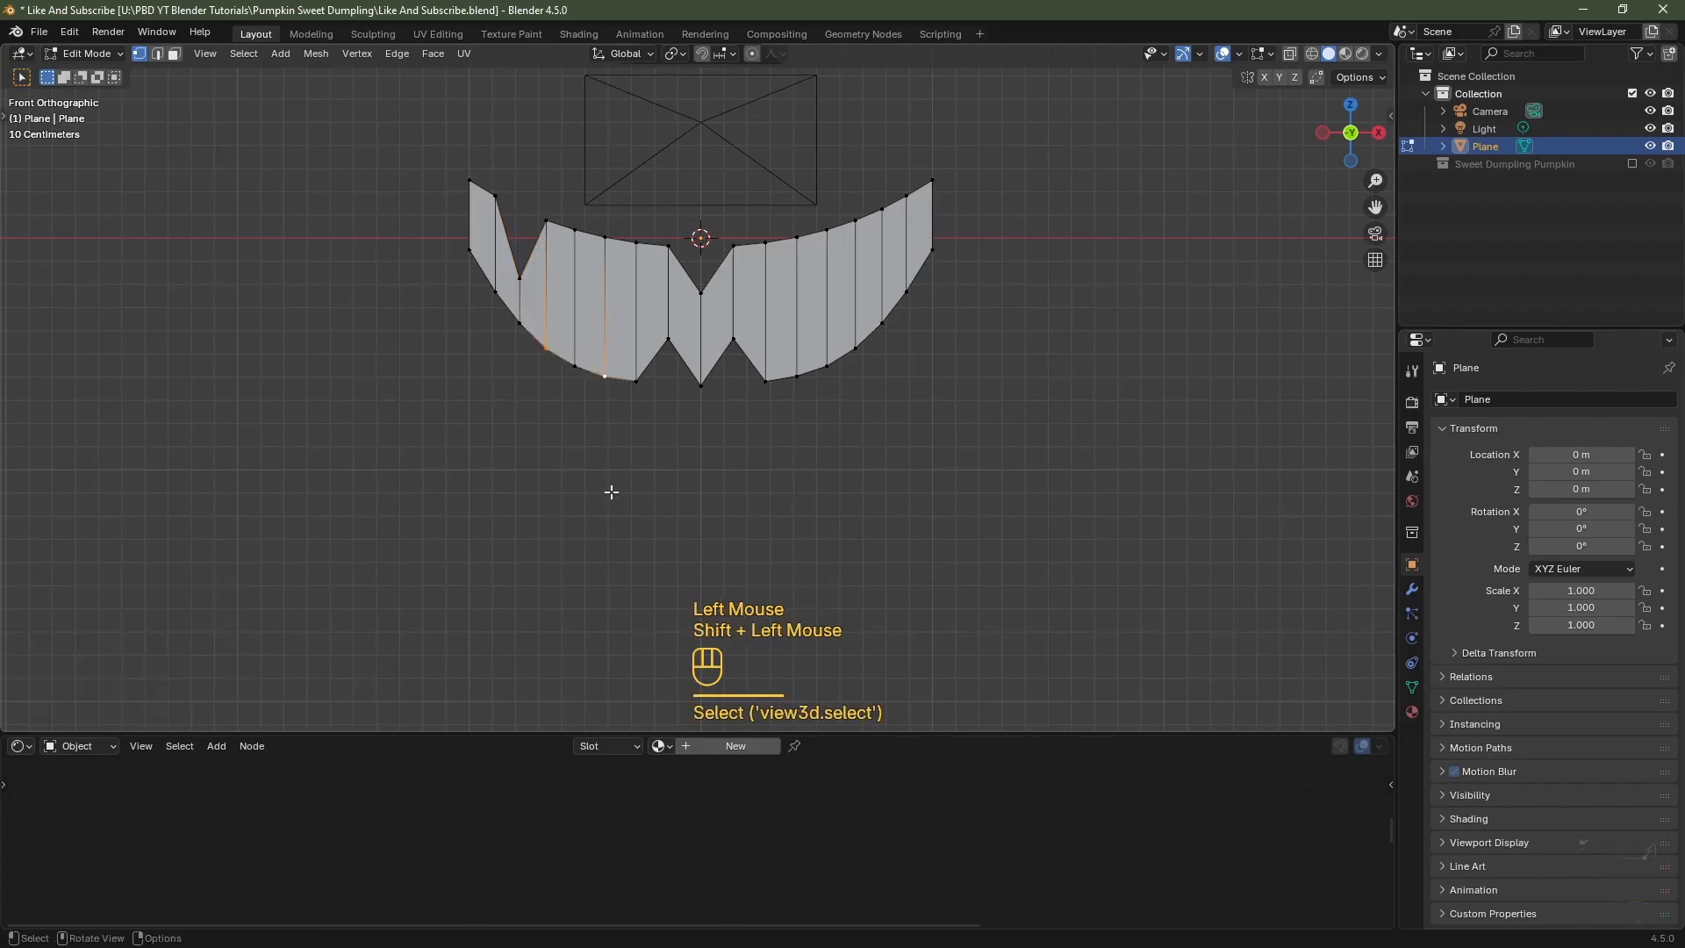
pyautogui.press('g')
pyautogui.press('z')
pyautogui.press('ctrl')
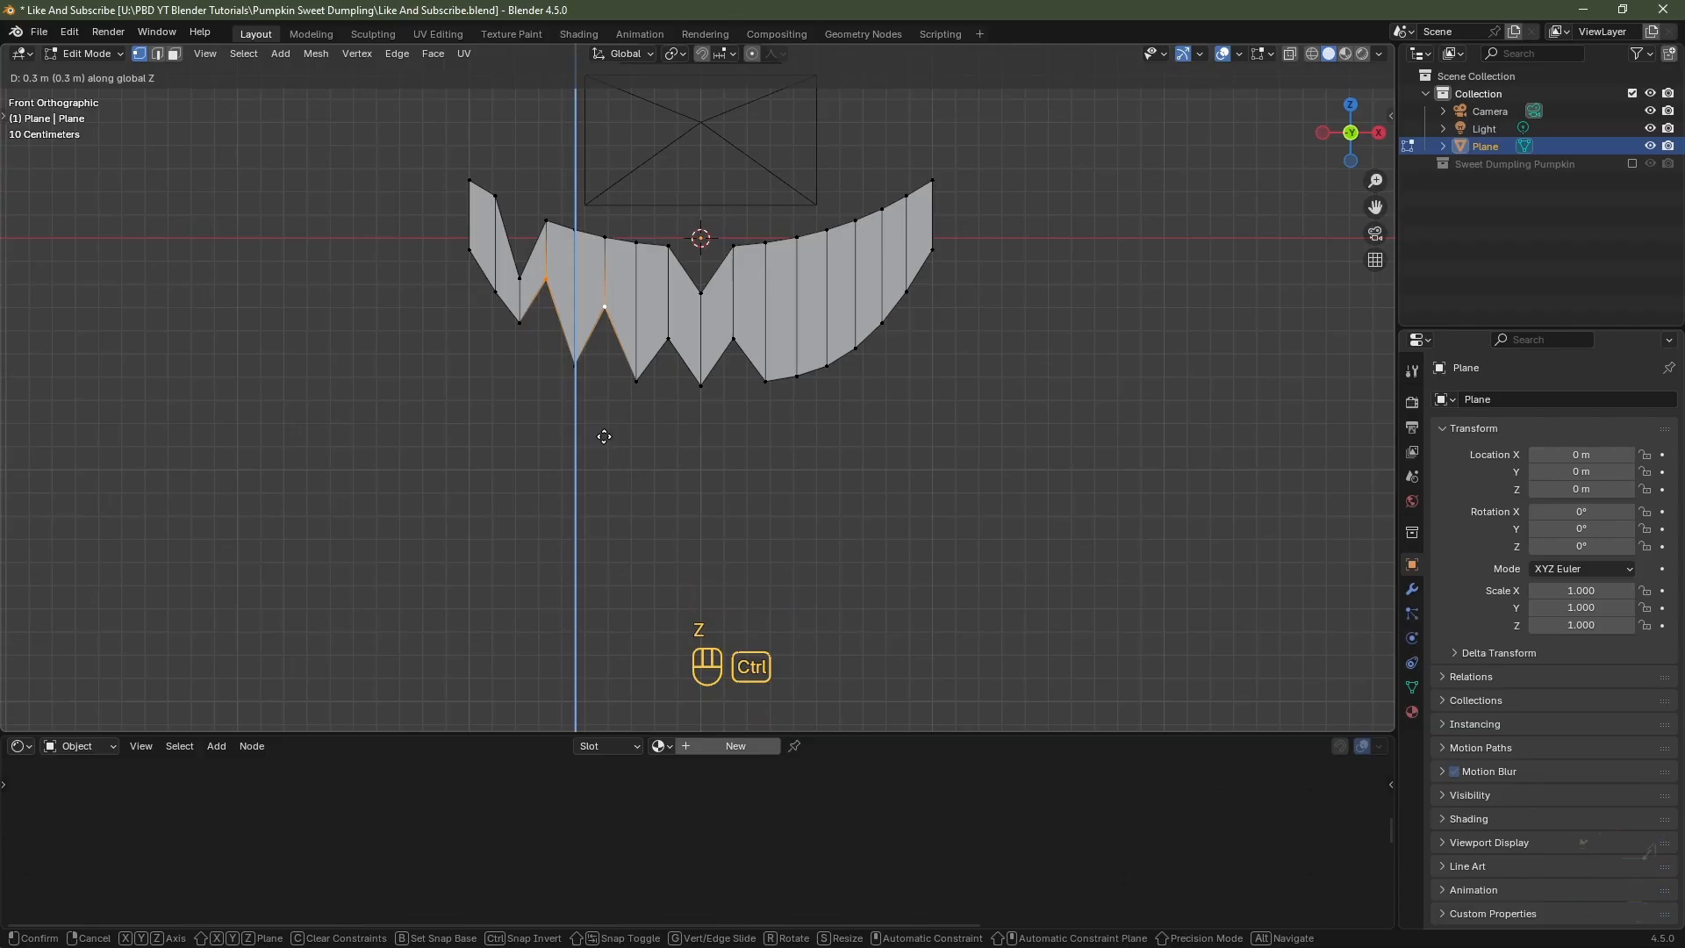
pyautogui.click(603, 456)
# - Raise the fourth lower-edge vertex from the left by another 0.1 m along Z
pyautogui.click(560, 363)
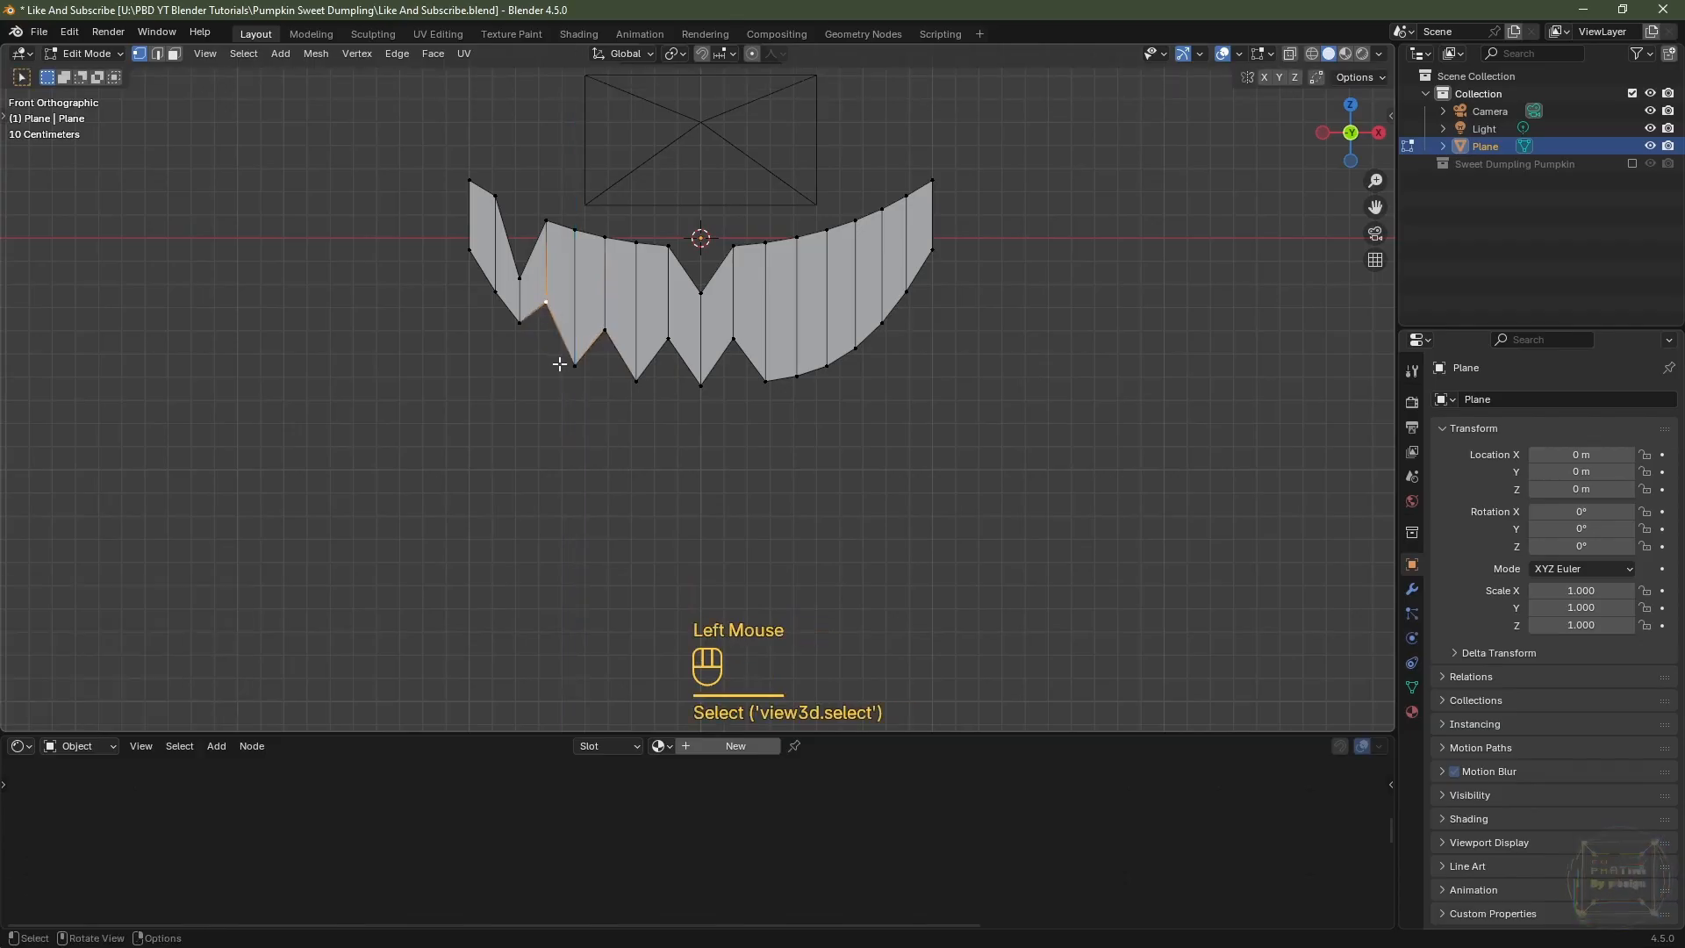
pyautogui.press('g')
pyautogui.press('z')
pyautogui.keyDown('ctrl'); pyautogui.click(557, 342); pyautogui.keyUp('ctrl')
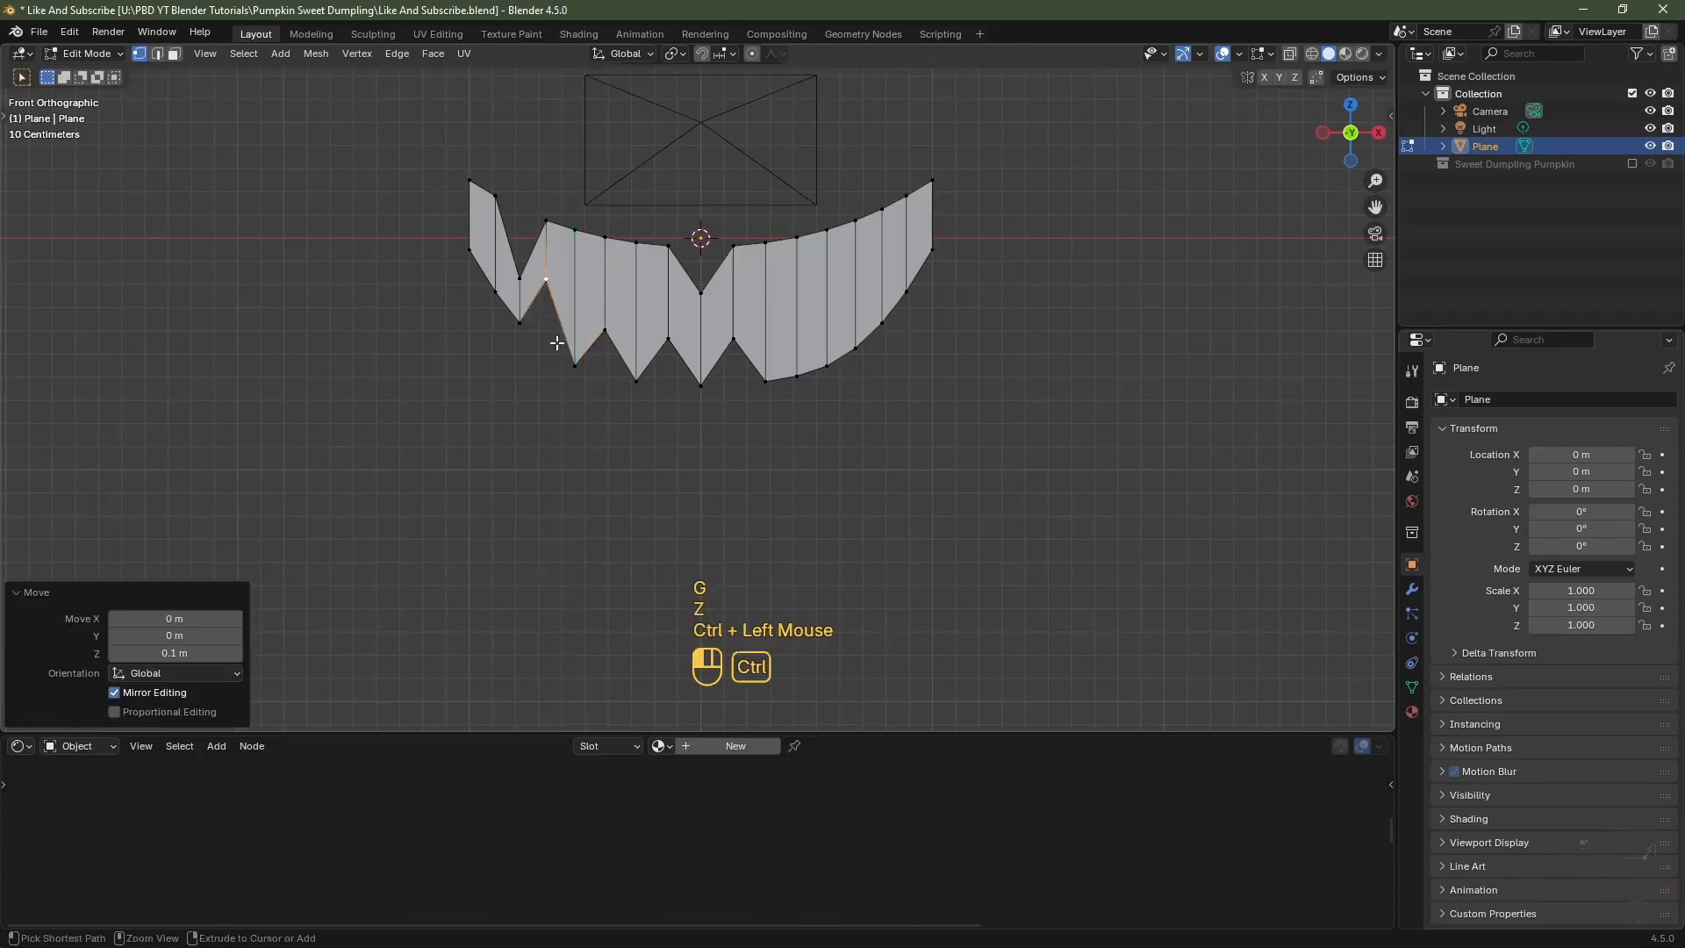
# - Move the fifth and seventh vertices from the left on the upper edge 0.2 m down along Z
pyautogui.click(575, 231)
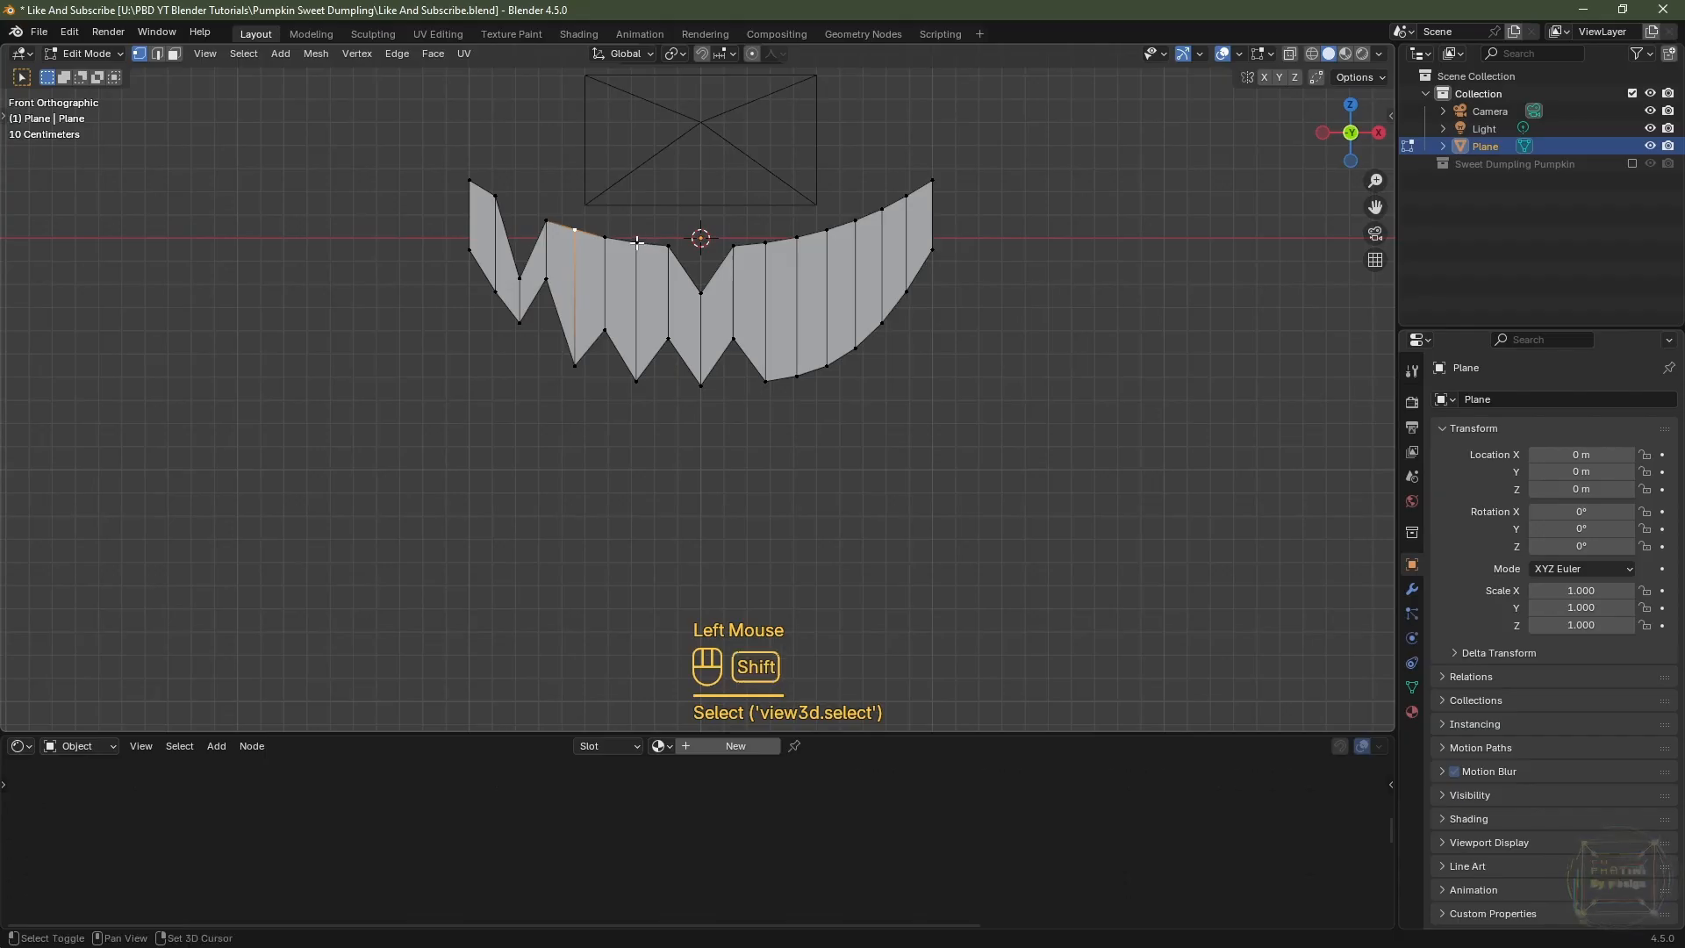
pyautogui.keyDown('shift'); pyautogui.click(638, 250); pyautogui.keyUp('shift')
pyautogui.press('g')
pyautogui.press('z')
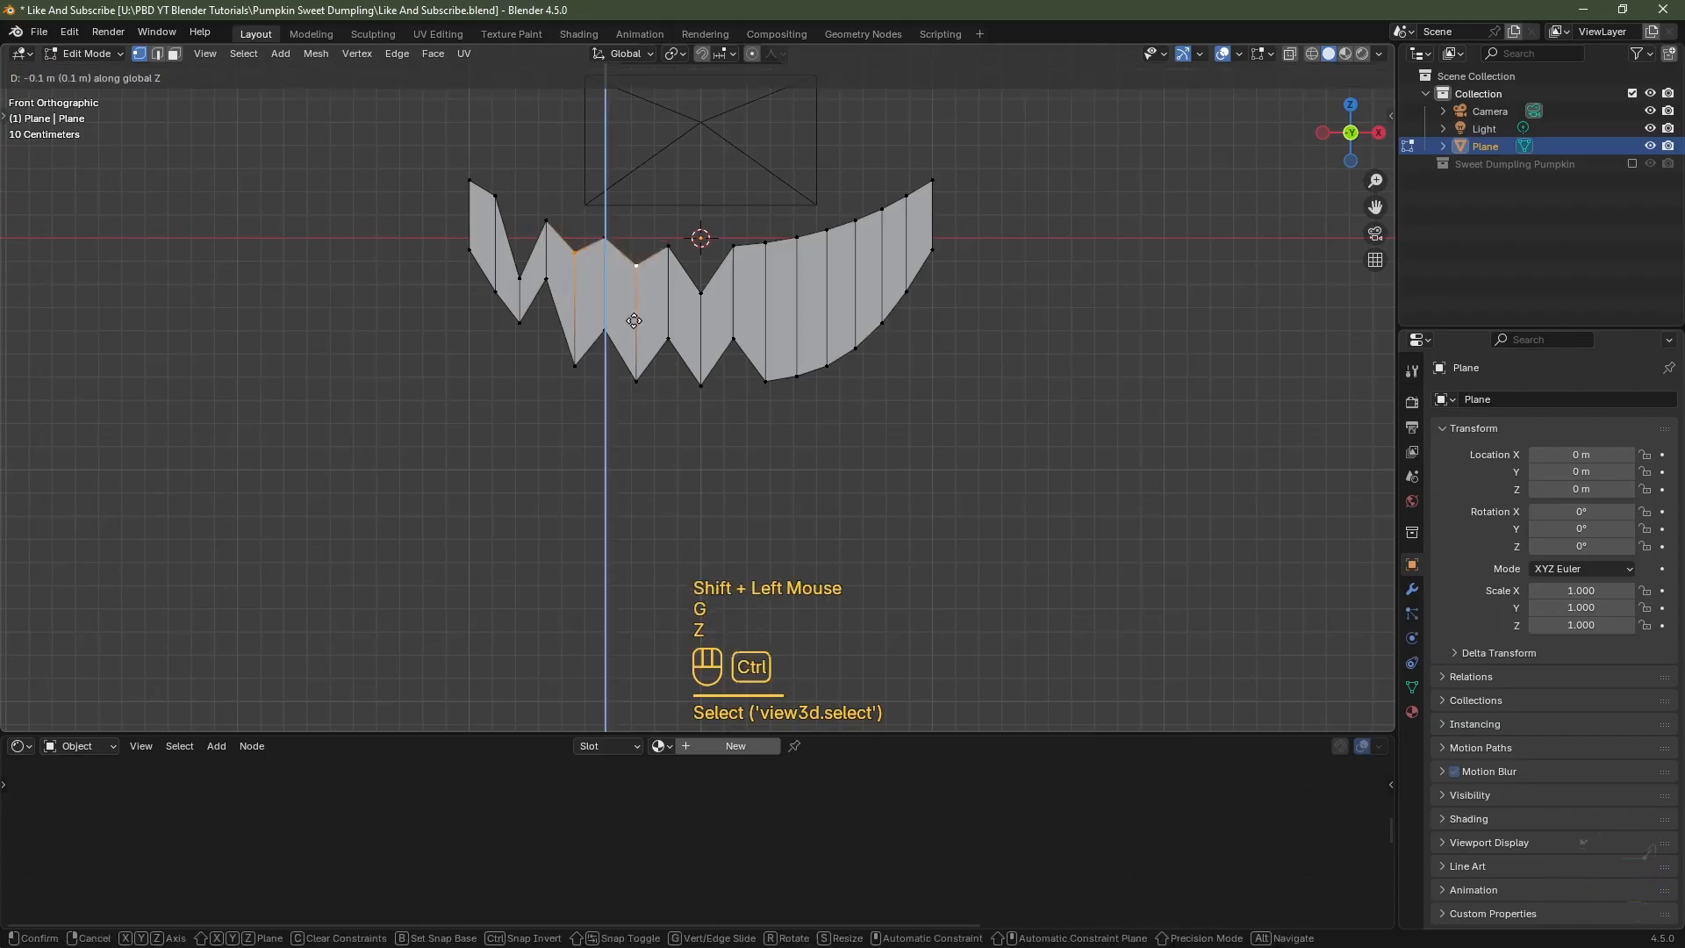
pyautogui.keyDown('ctrl'); pyautogui.click(632, 327); pyautogui.keyUp('ctrl')
# - Move the mouth's lower-left corner vertex 0.1 m up along Z to narrow its end
pyautogui.click(468, 251)
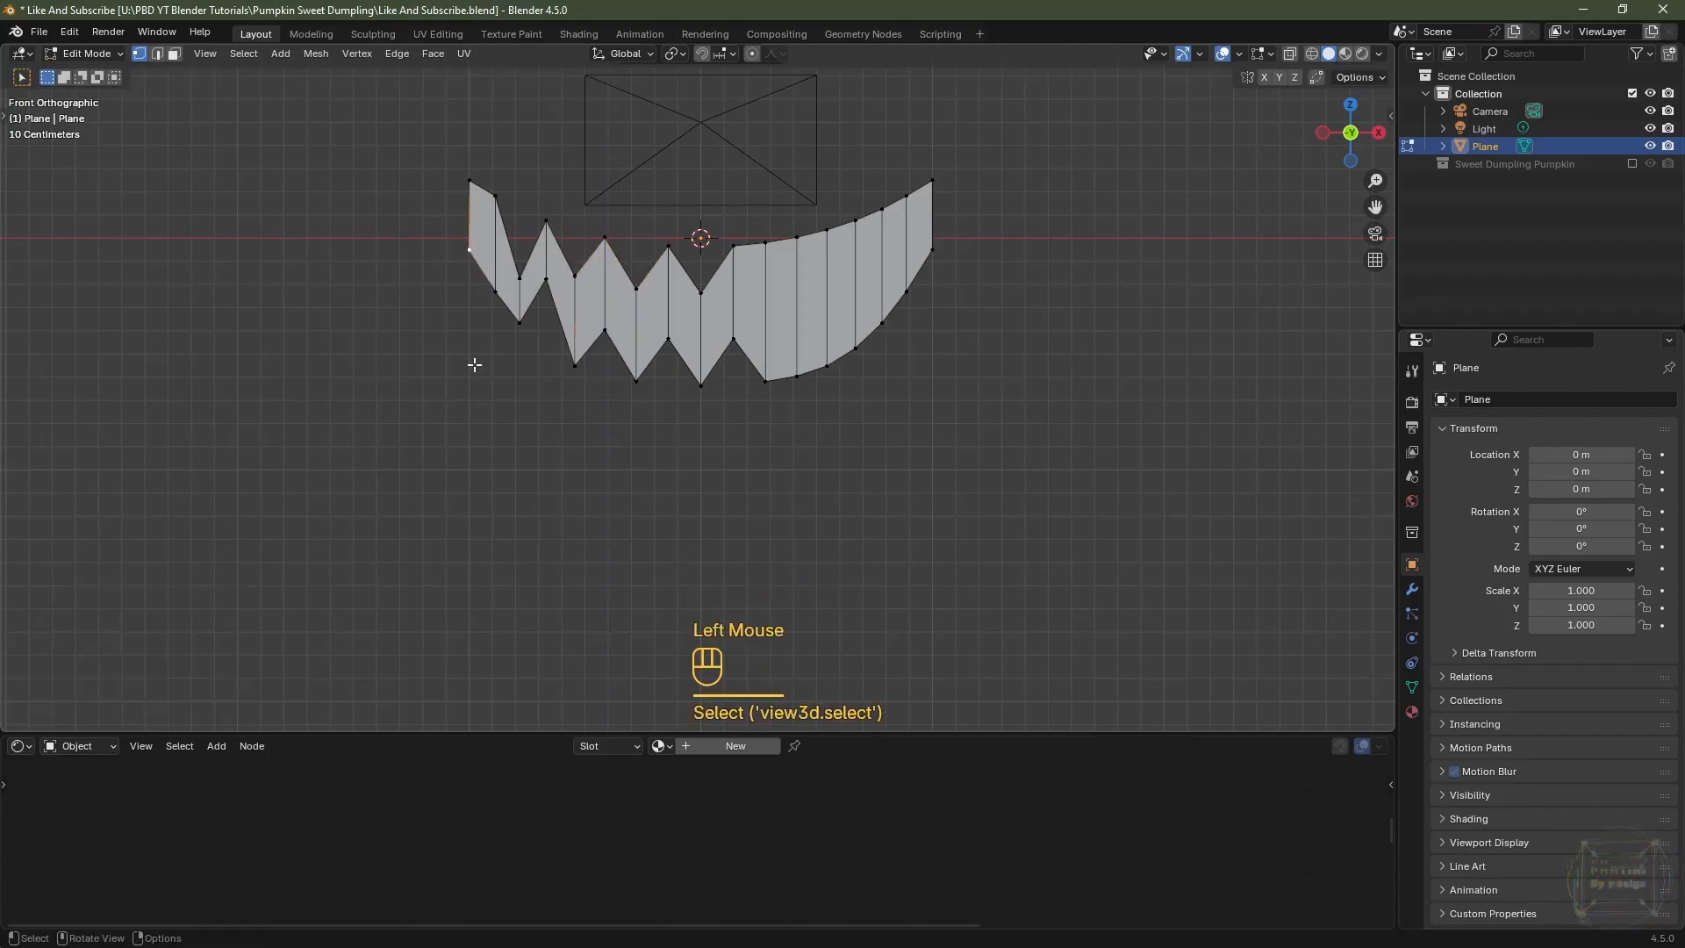
pyautogui.press('g')
pyautogui.press('z')
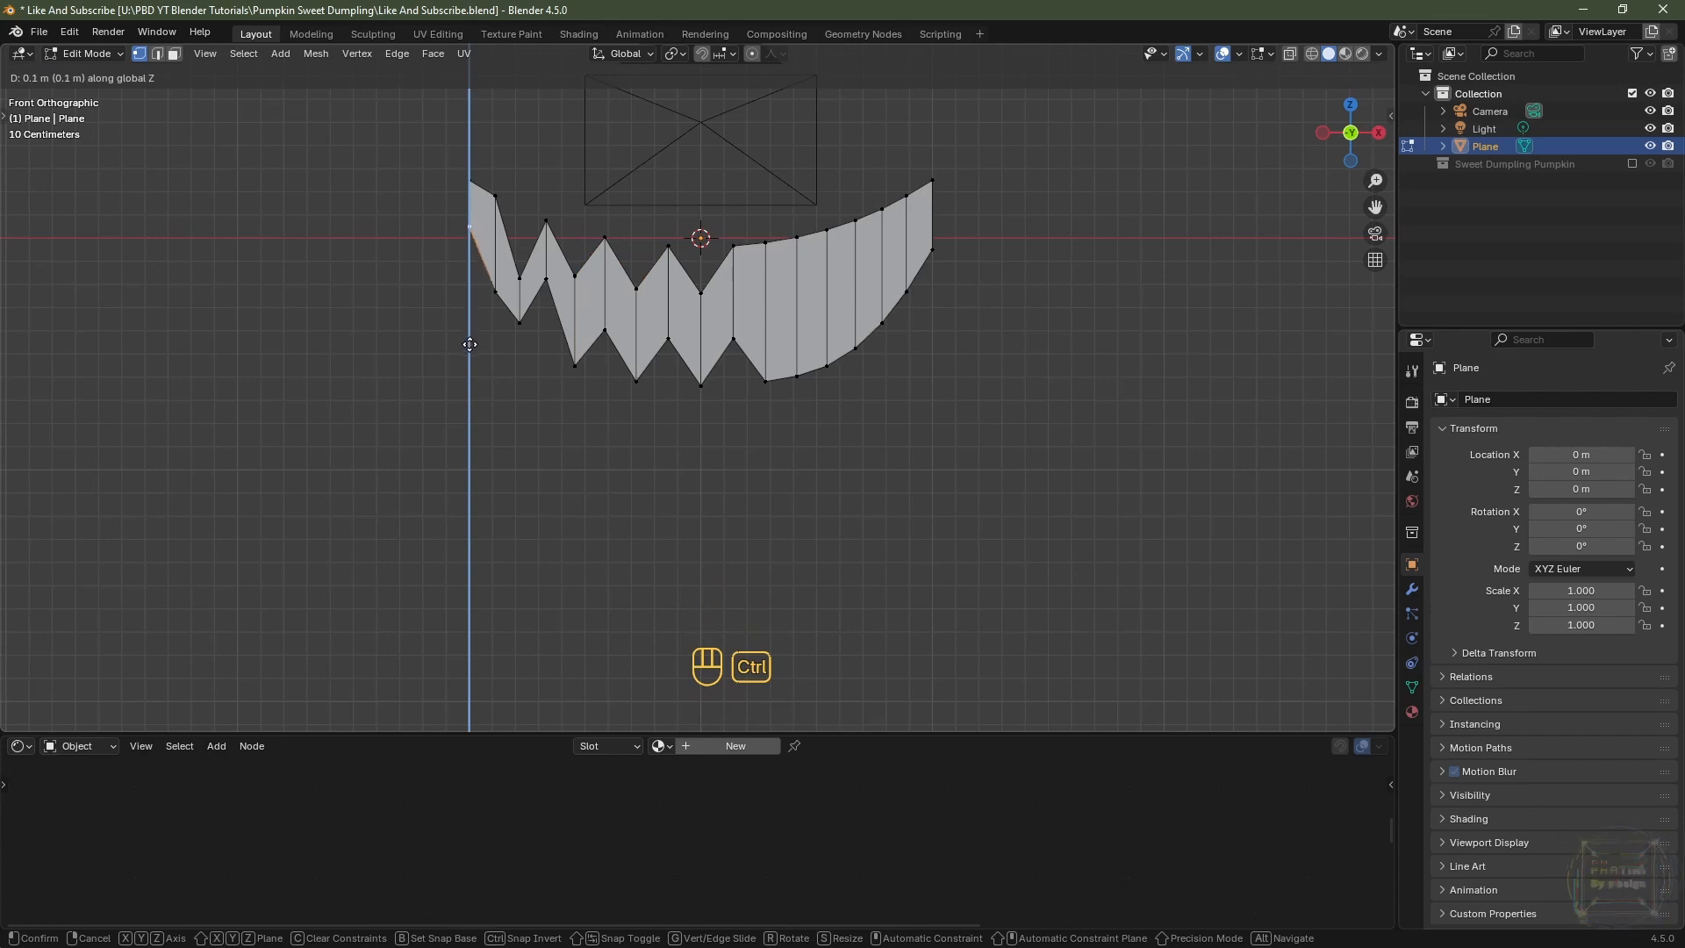
pyautogui.keyDown('ctrl'); pyautogui.click(471, 342); pyautogui.keyUp('ctrl')
# - Delete all vertices of the mouth's right half, keeping the centre edge, and return to Object Mode
pyautogui.moveTo(999, 142); pyautogui.dragTo(714, 466)
pyautogui.press('x')
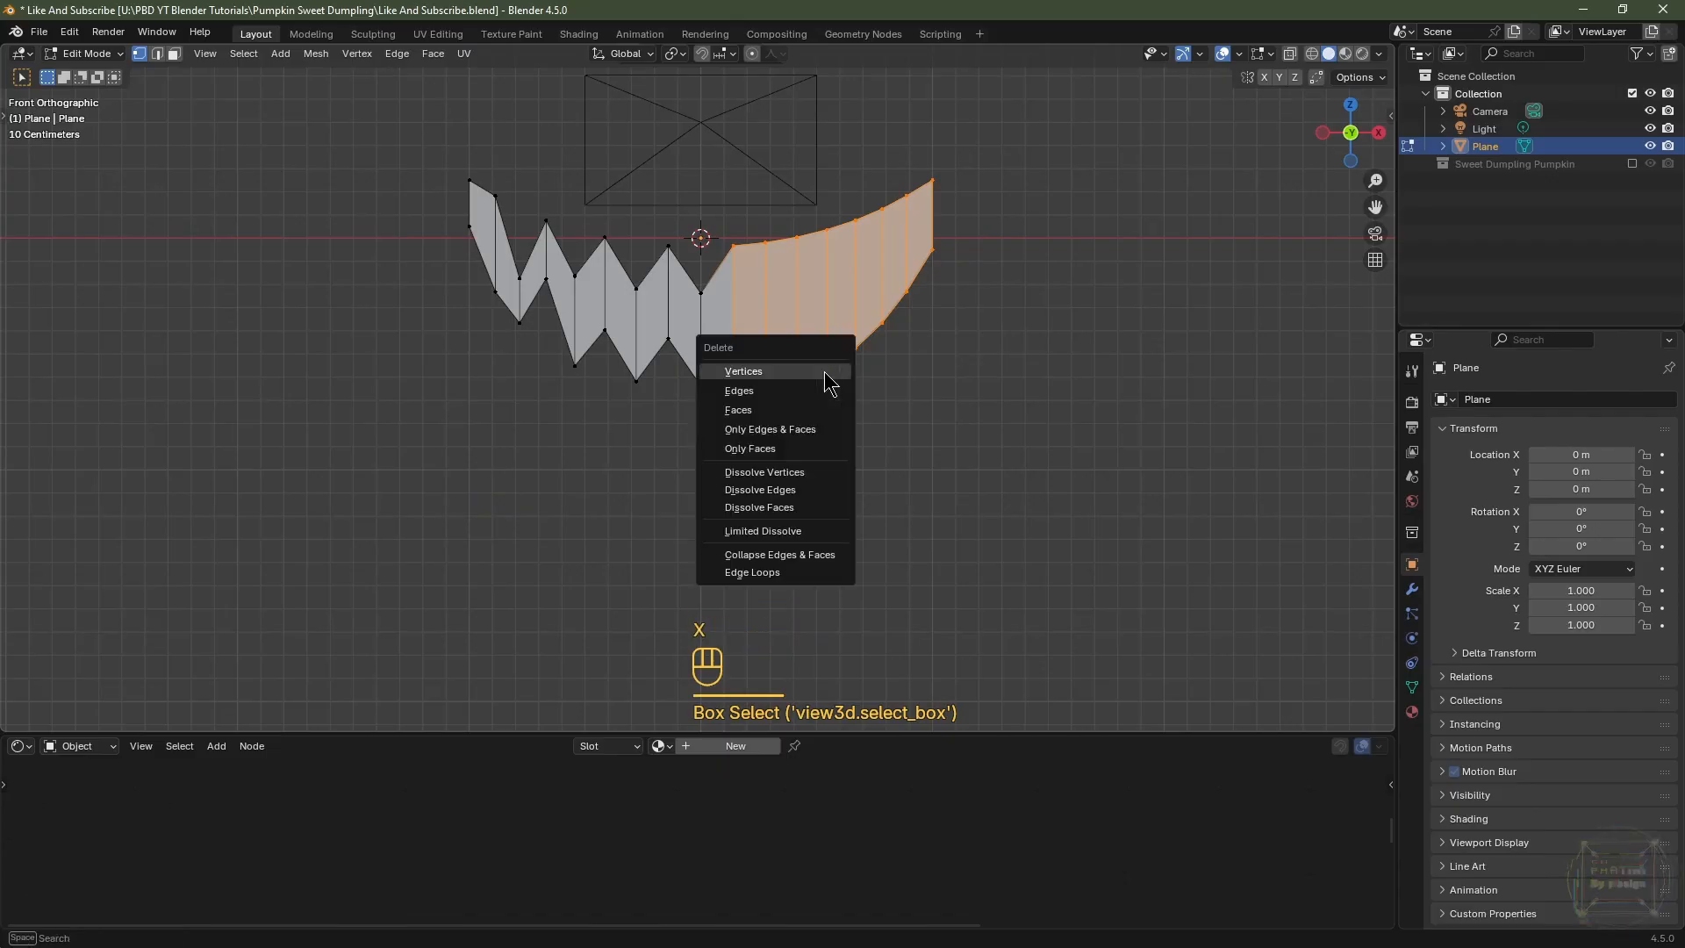
pyautogui.click(825, 373)
pyautogui.press('Tab')
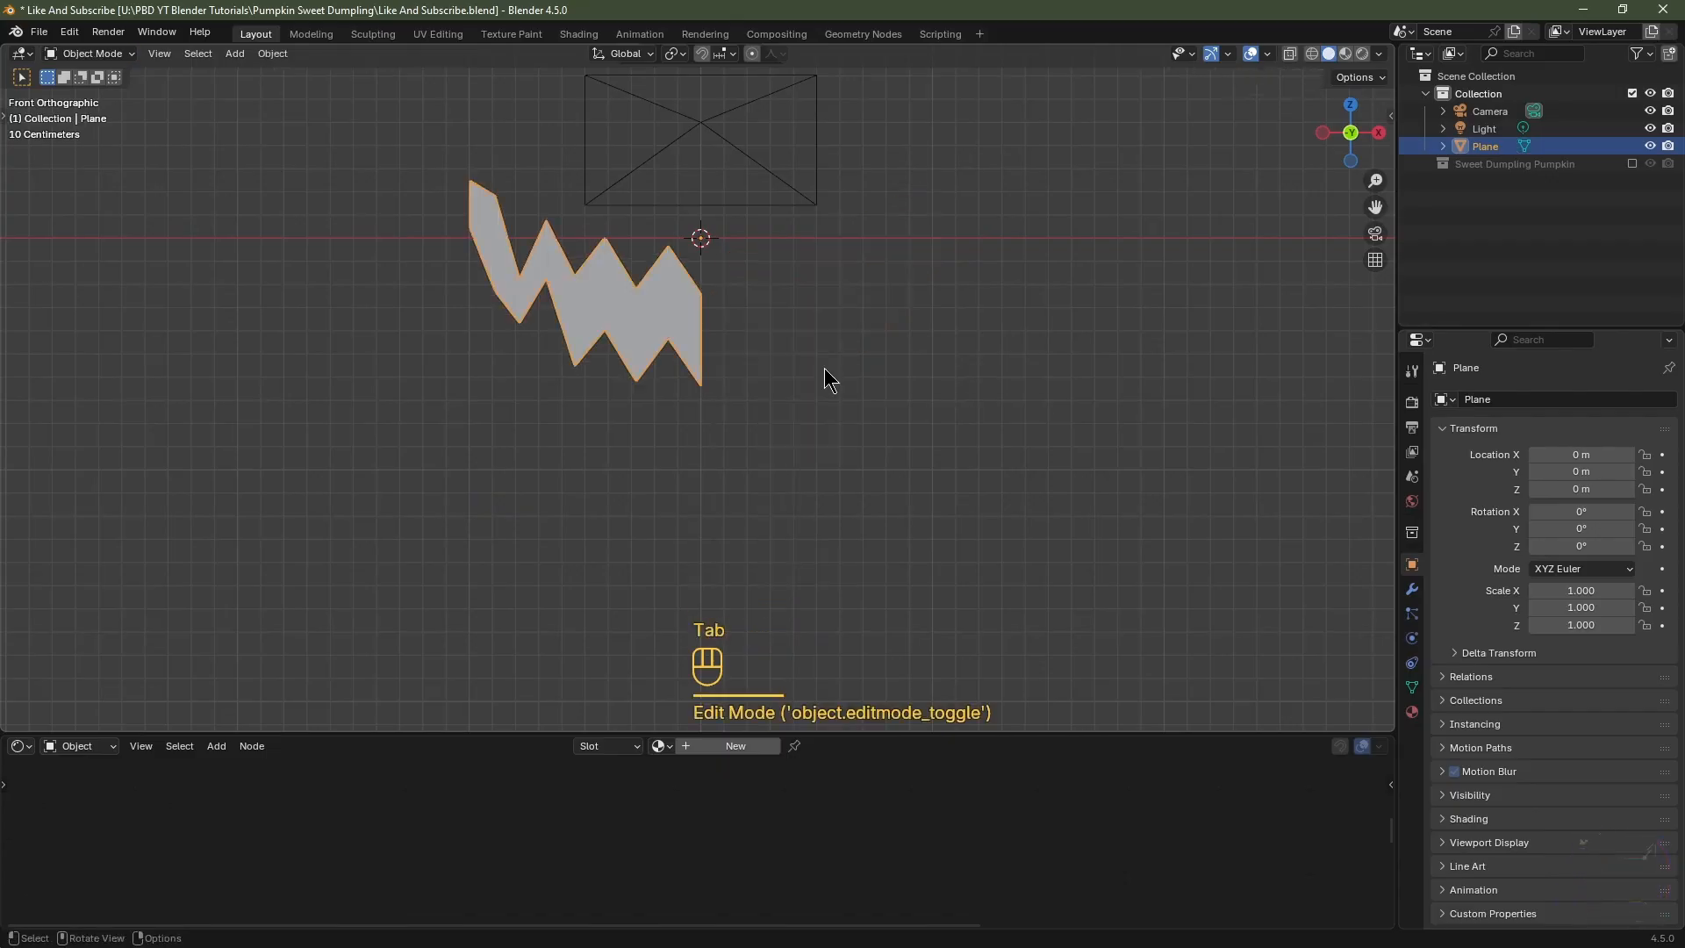
# - Add a Mirror modifier across the X axis to the half-mouth plane
pyautogui.click(1412, 589)
pyautogui.click(1577, 400)
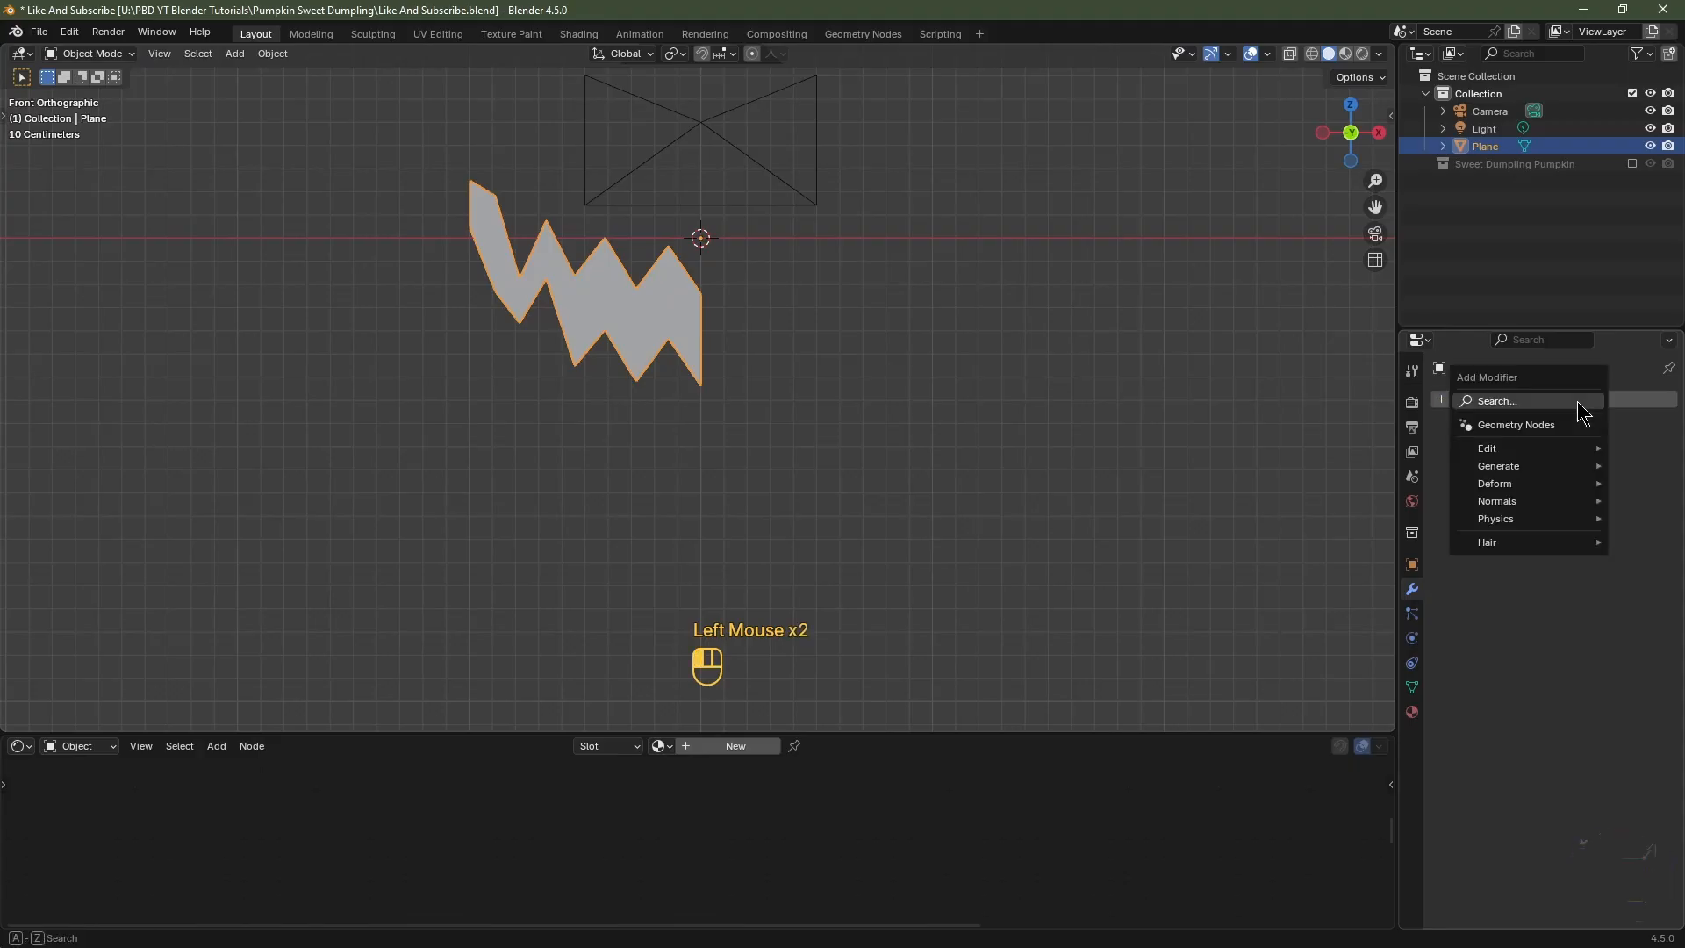
pyautogui.moveTo(1518, 465)
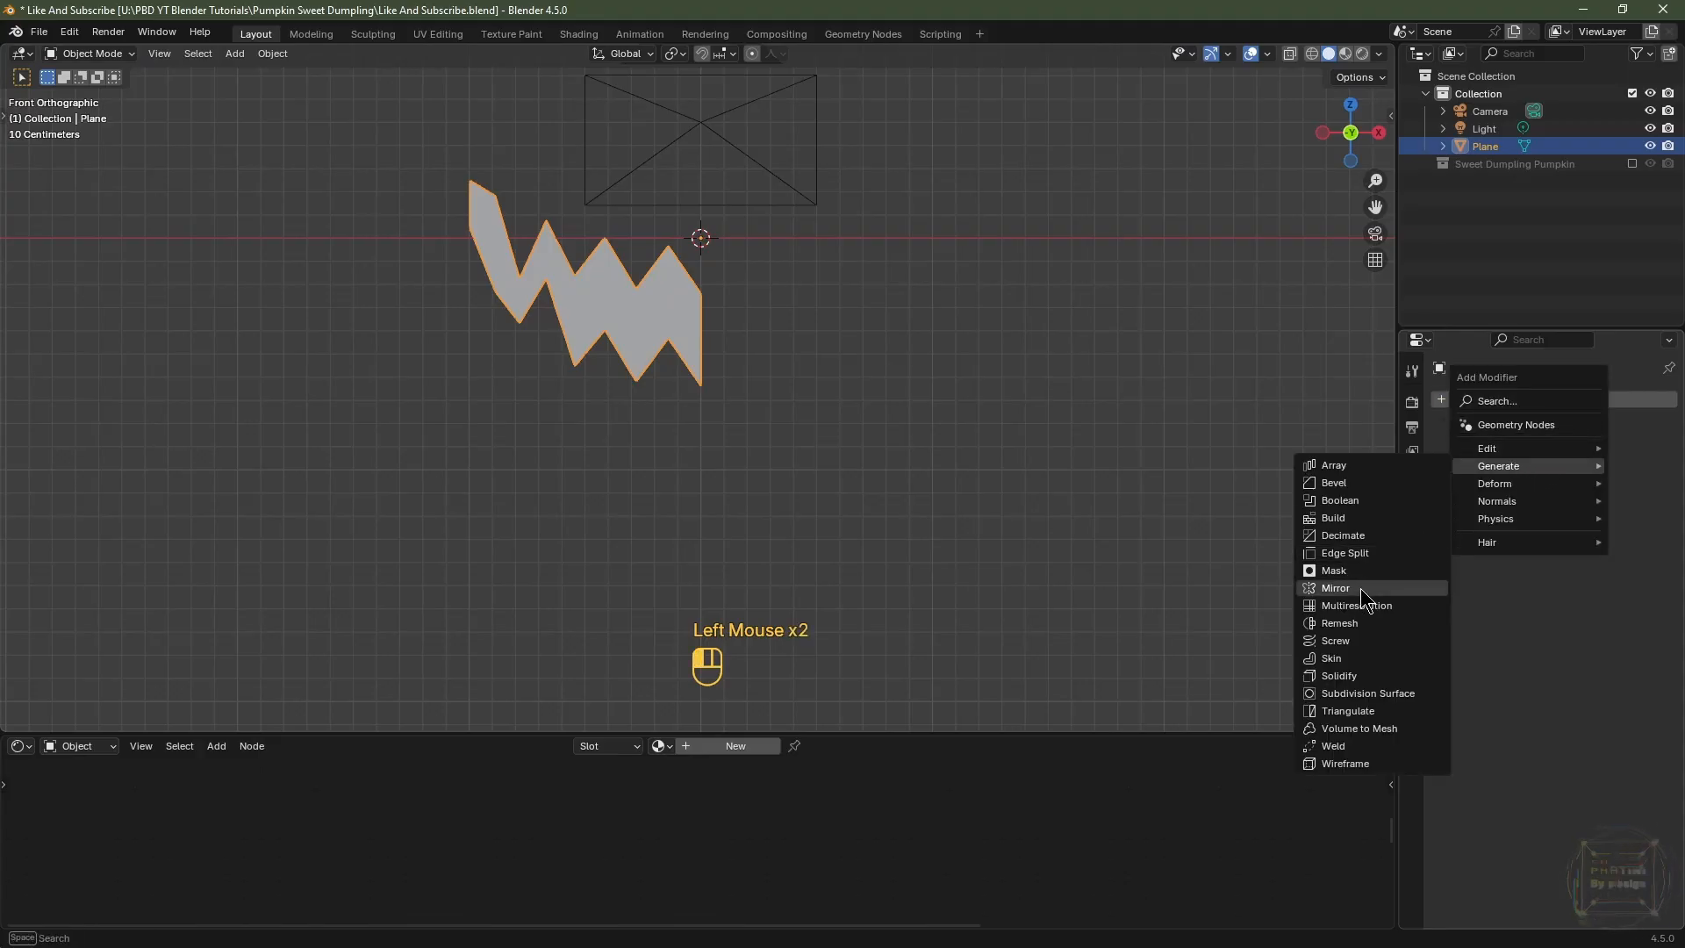
pyautogui.click(1335, 588)
# - Add a new plane within the mouth's mesh in Edit Mode and rotate it 90° about X to face front
pyautogui.keyDown('shift'); pyautogui.moveTo(683, 258); pyautogui.dragTo(684, 457, button='middle'); pyautogui.keyUp('shift')
pyautogui.press('Tab')
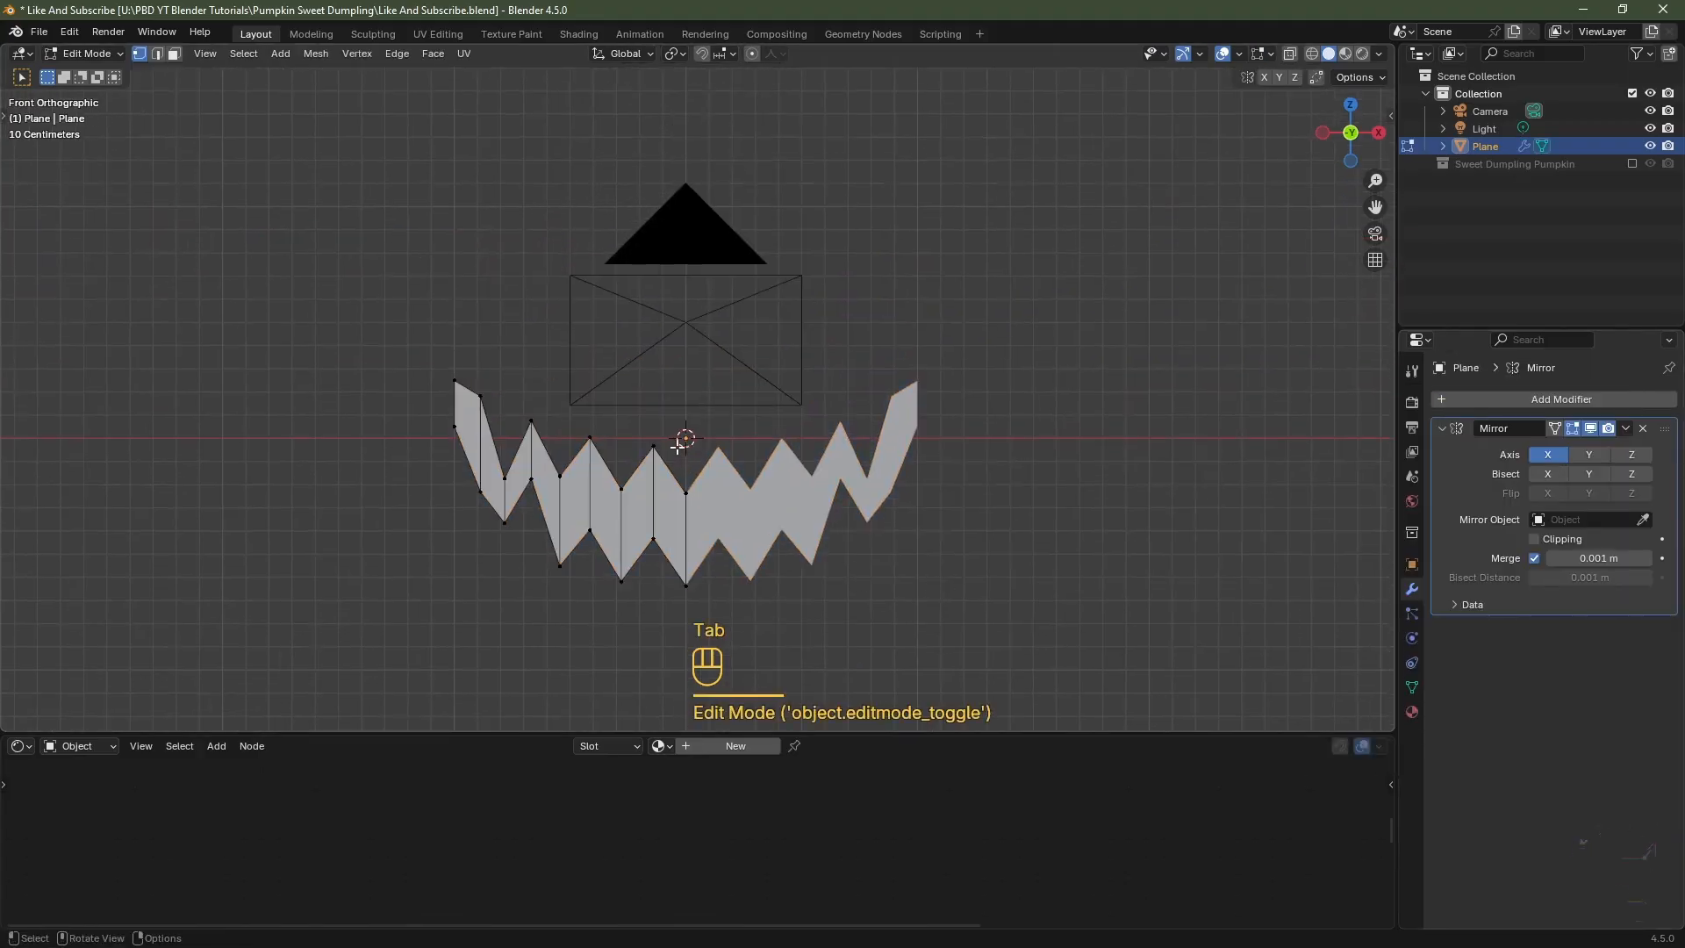
pyautogui.hotkey('shift', 'a')
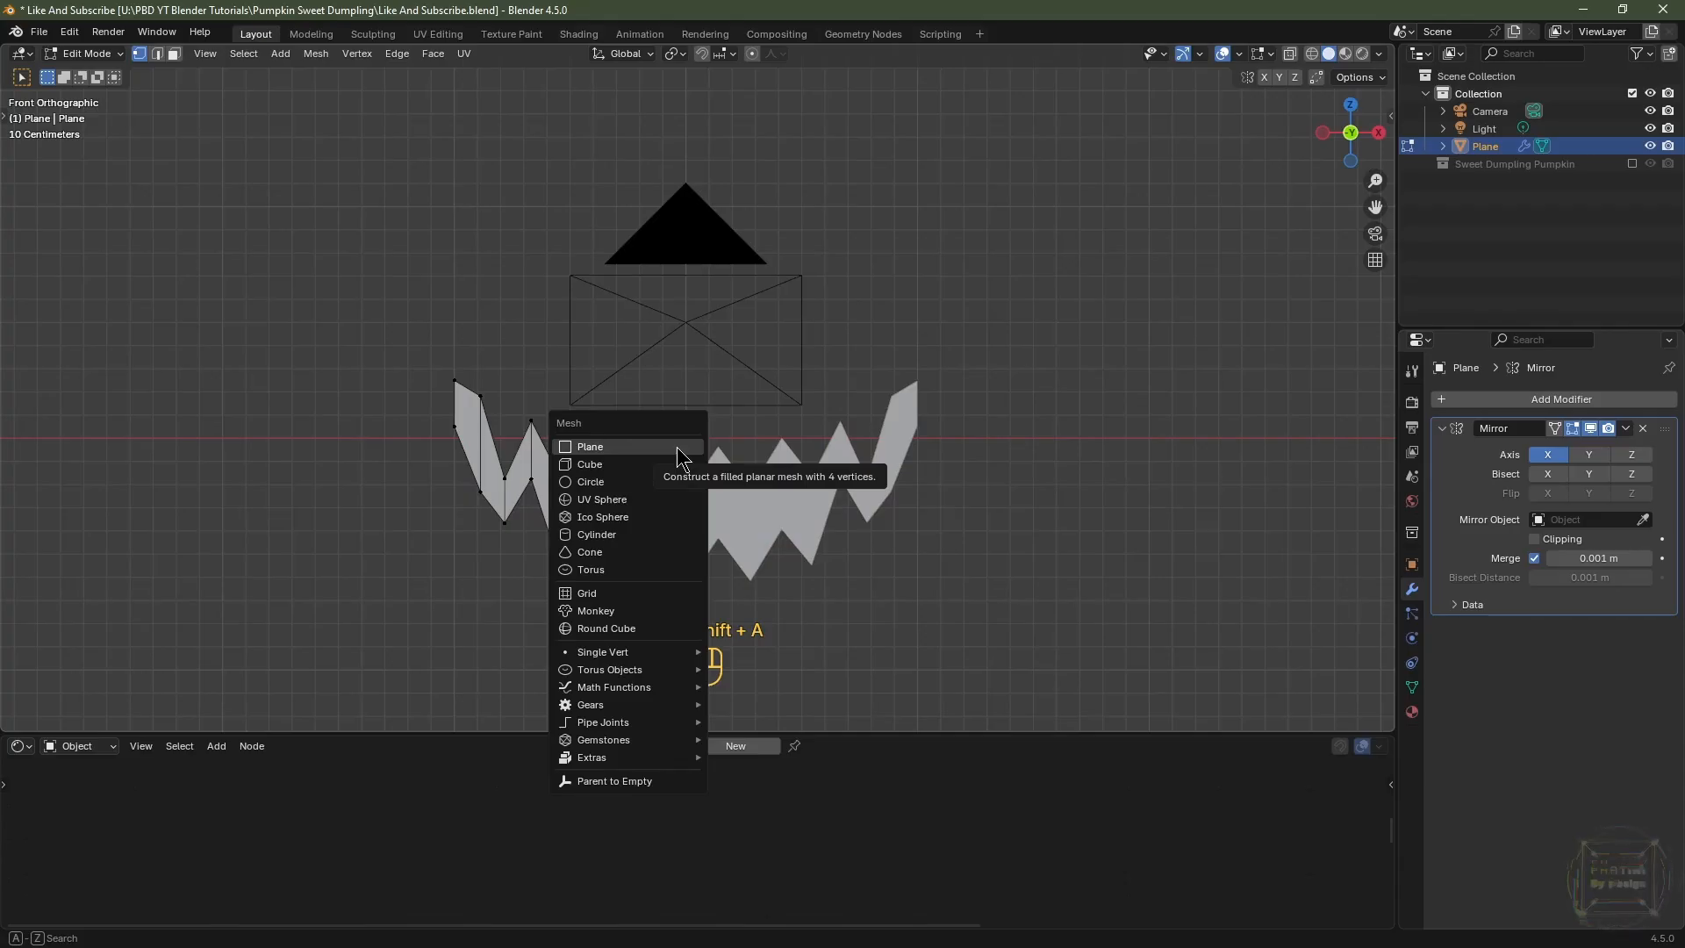
pyautogui.click(677, 448)
pyautogui.press('r')
pyautogui.press('x')
pyautogui.press('9')
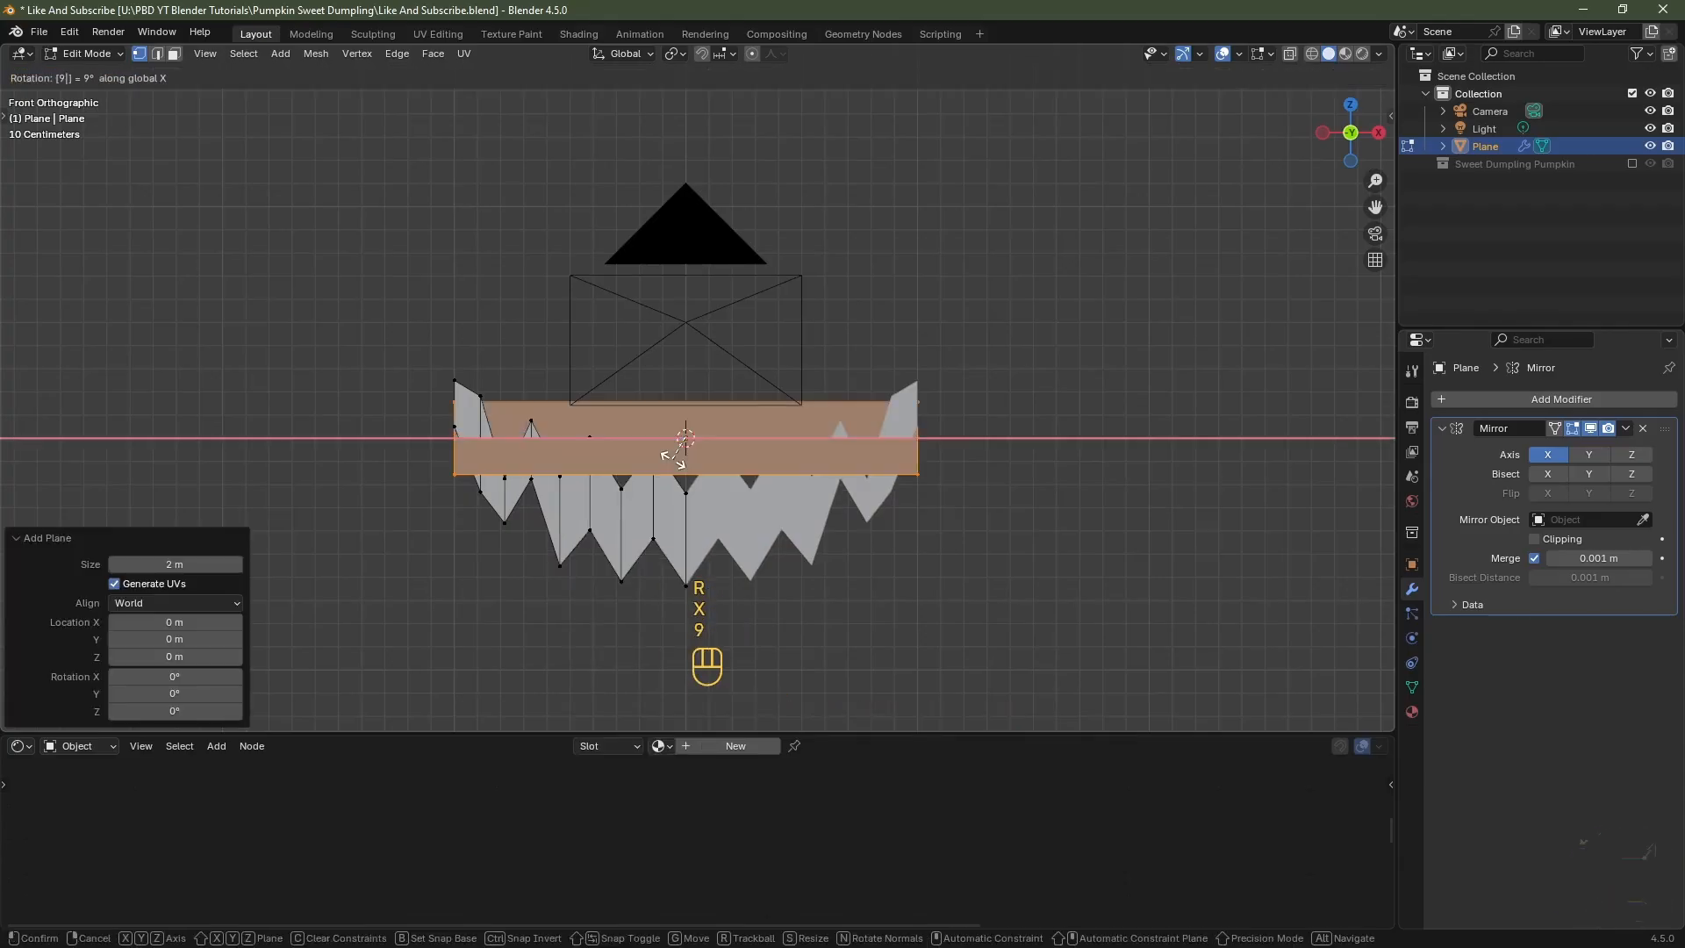
pyautogui.press('0')
pyautogui.press('Return')
# - Scale the new plane to 0.3 and place it as an eye about 0.5 m left and 1 m above the origin
pyautogui.press('s')
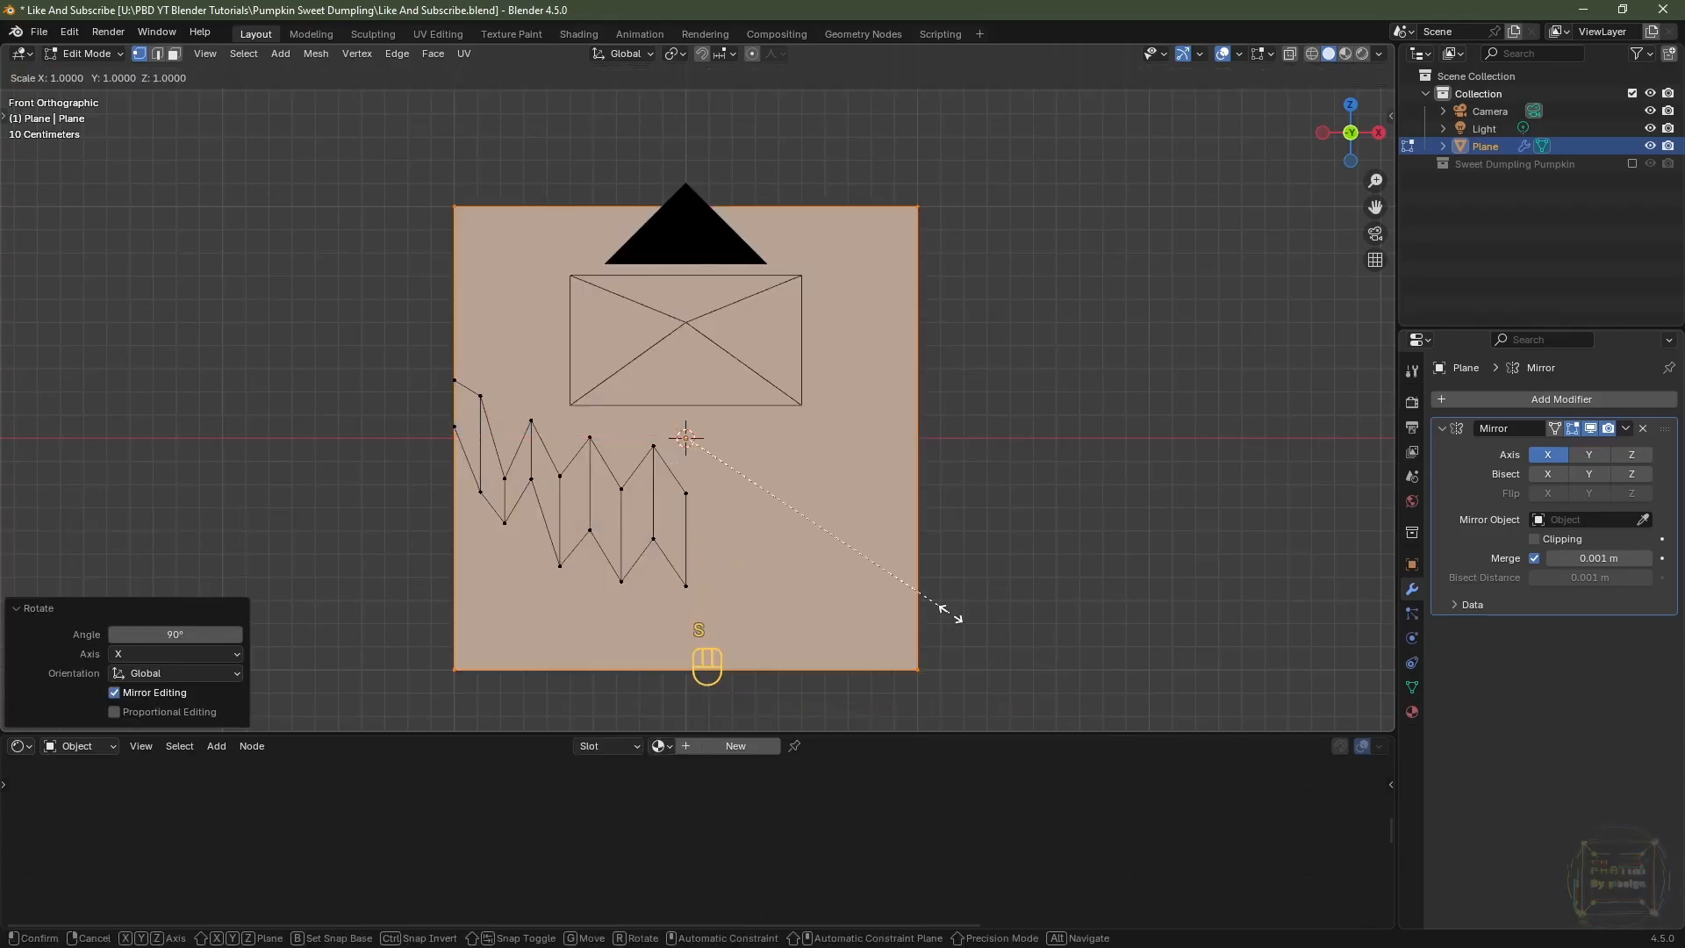
pyautogui.press('ctrl')
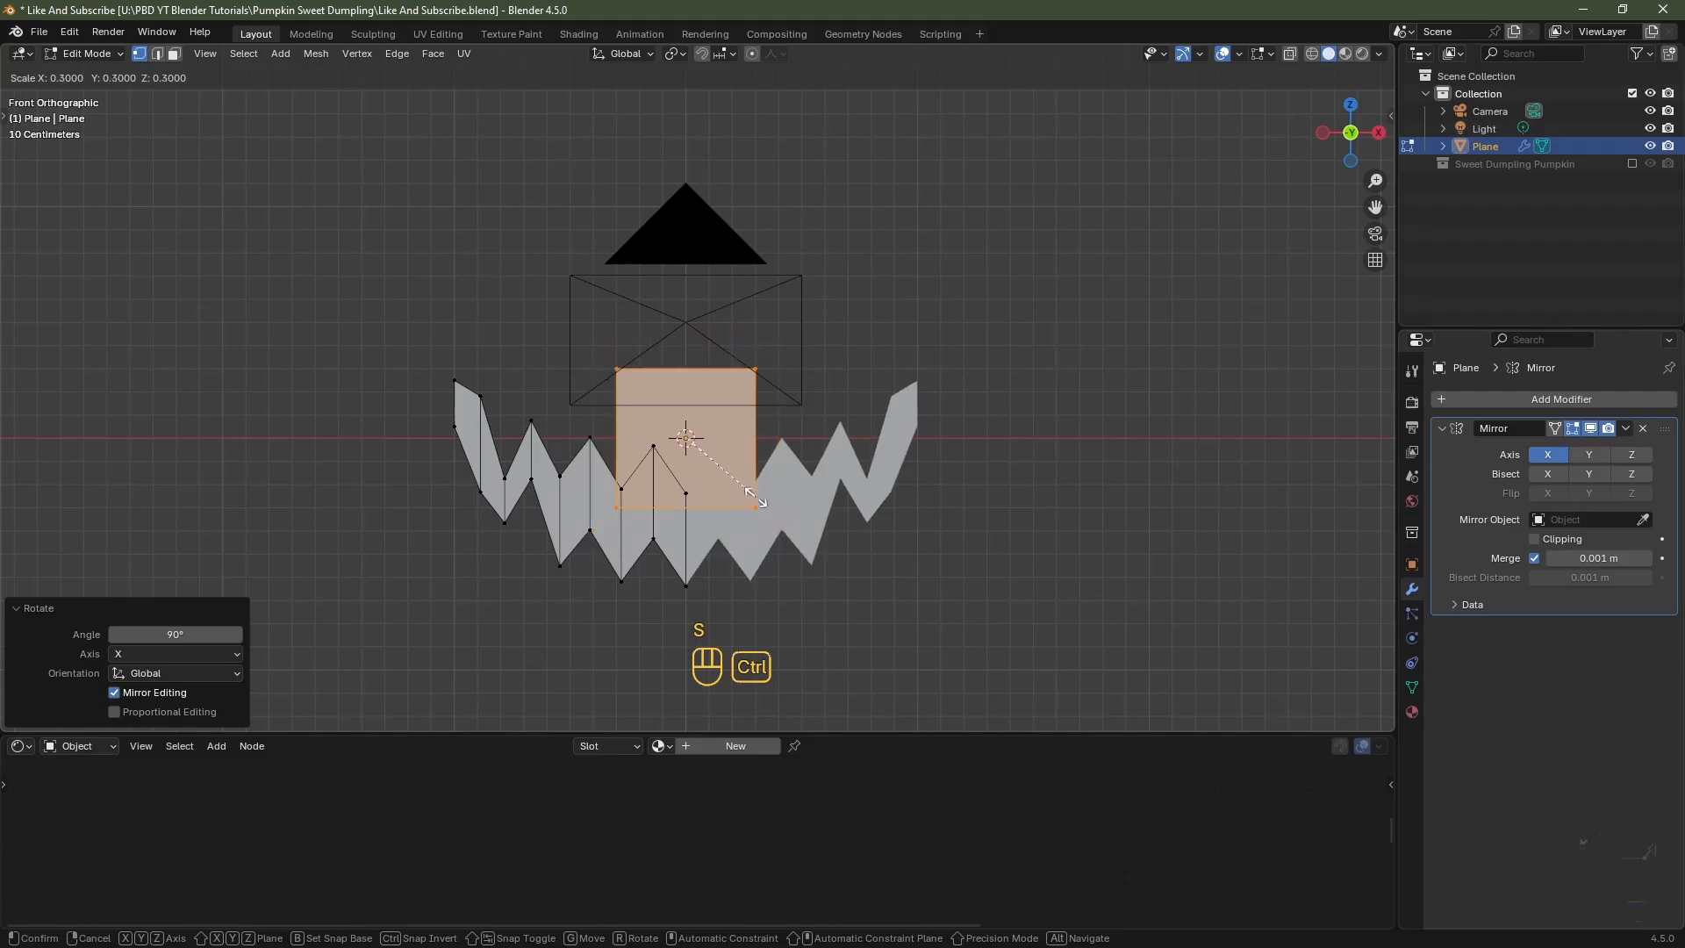
pyautogui.keyDown('ctrl'); pyautogui.click(756, 498); pyautogui.keyUp('ctrl')
pyautogui.keyDown('ctrl'); pyautogui.rightClick(862, 640); pyautogui.keyUp('ctrl')
pyautogui.press('g')
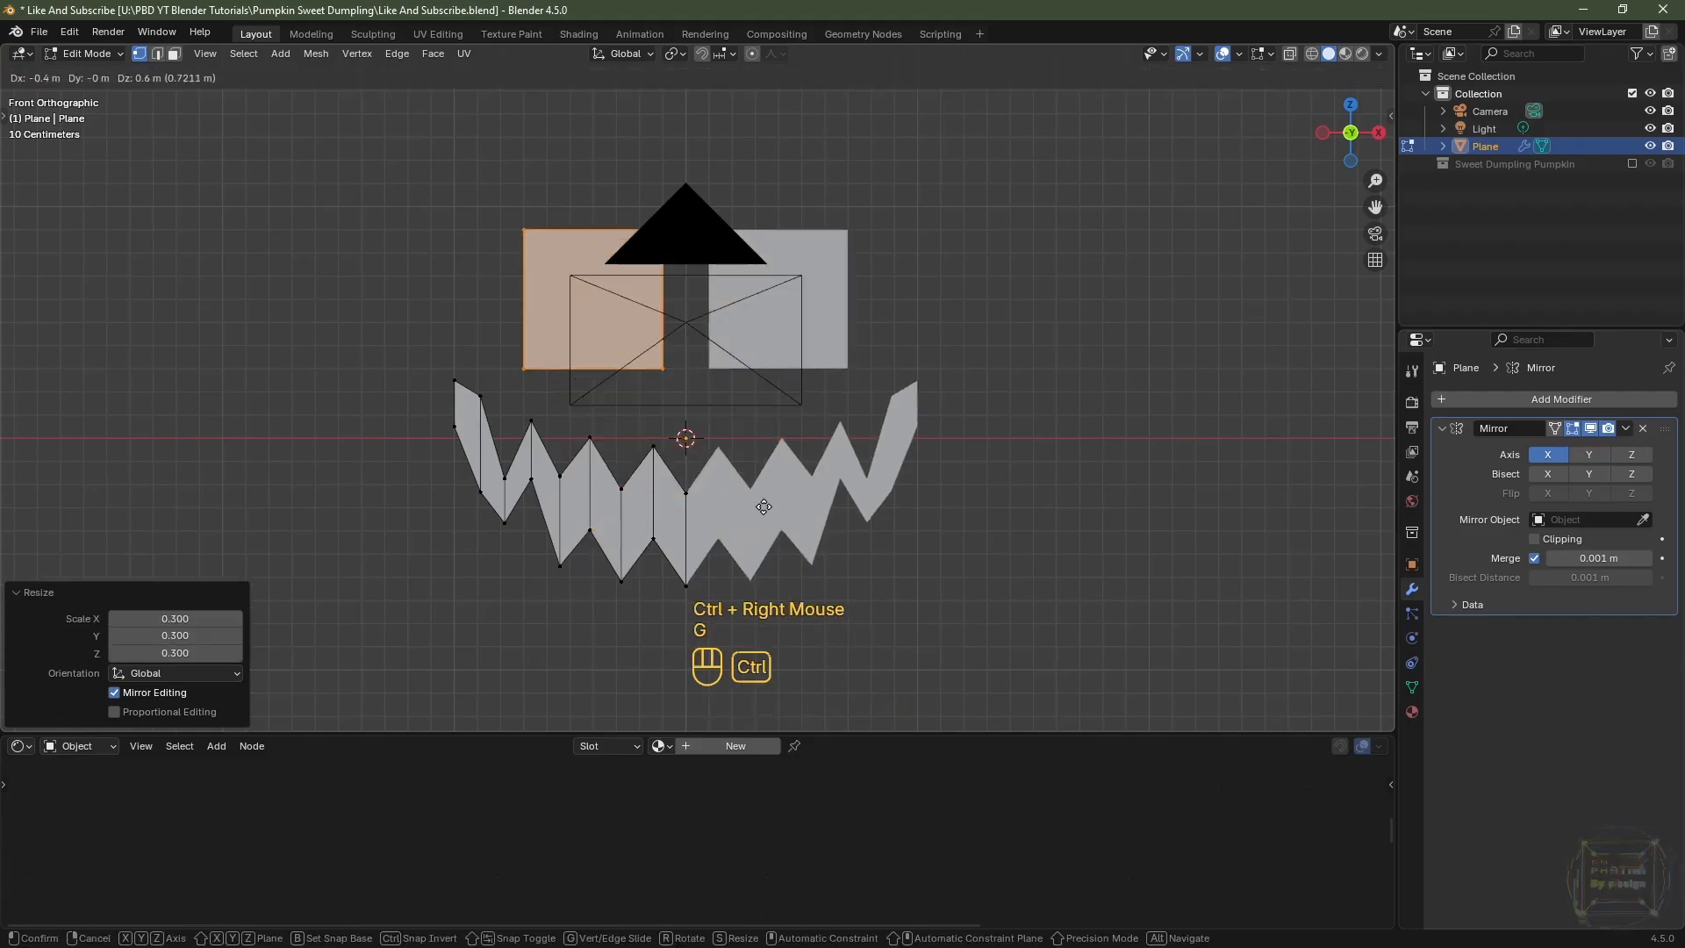
pyautogui.keyDown('ctrl'); pyautogui.click(746, 408); pyautogui.keyUp('ctrl')
pyautogui.keyDown('shift'); pyautogui.moveTo(723, 364); pyautogui.dragTo(721, 472, button='middle'); pyautogui.keyUp('shift')
# - Move the left eye's lower outer vertex 0.1 m down and its upper outer vertex 0.3 m left and 0.4 m down
pyautogui.keyDown('ctrl'); pyautogui.click(500, 385); pyautogui.keyUp('ctrl')
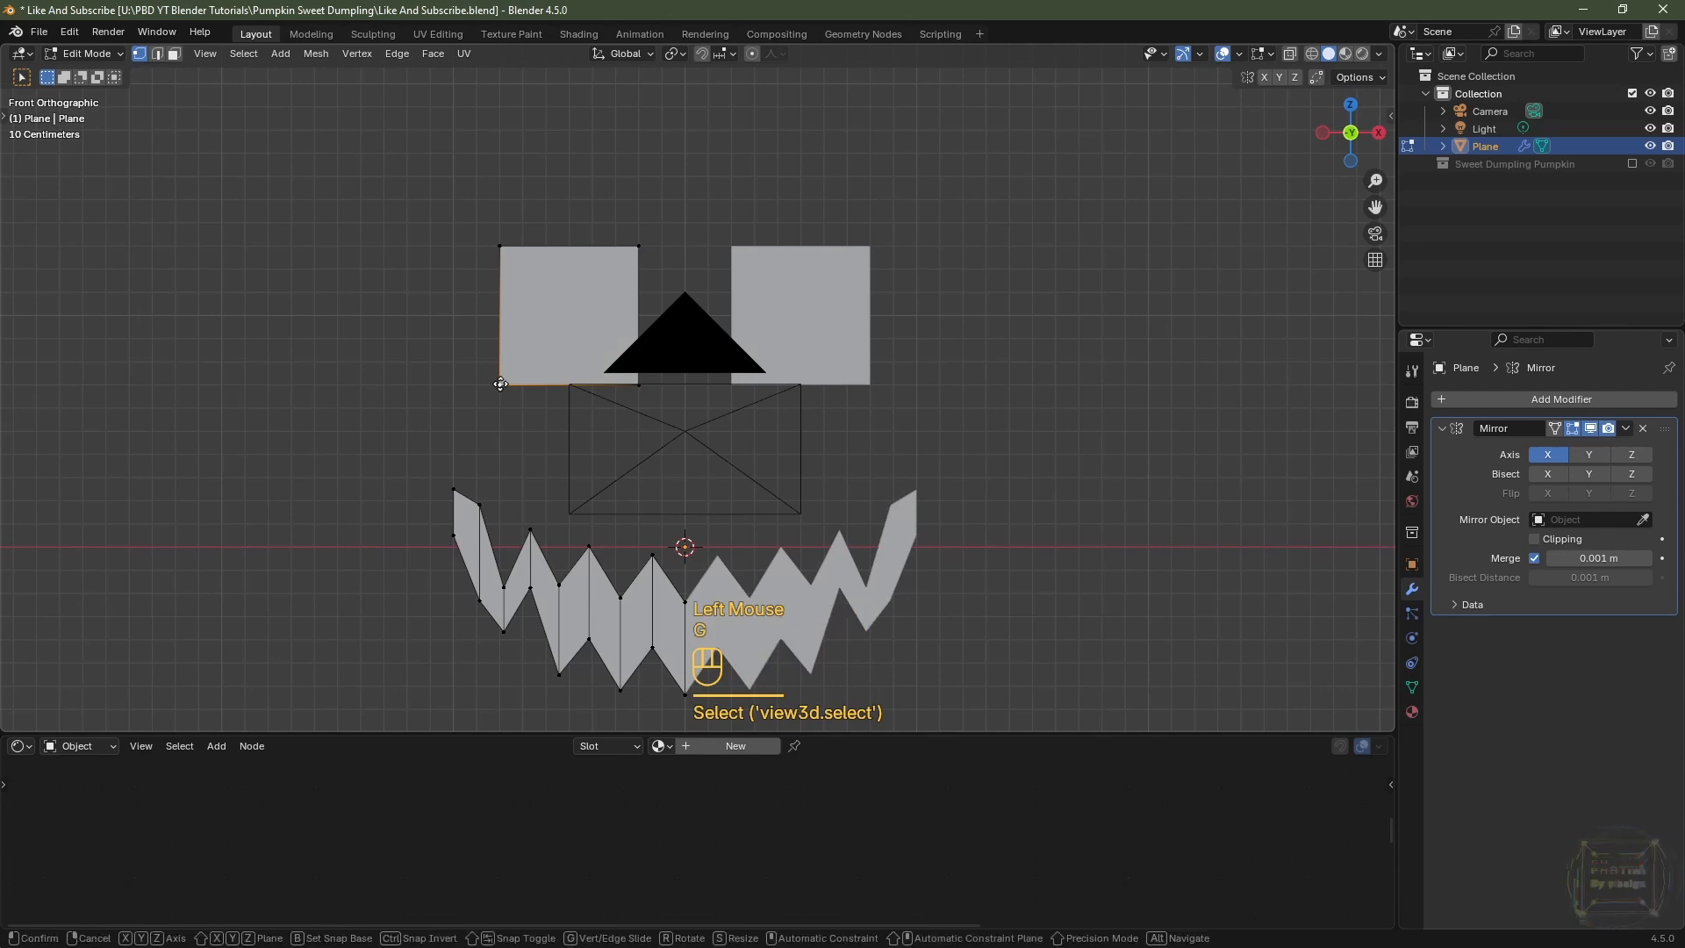
pyautogui.press('g')
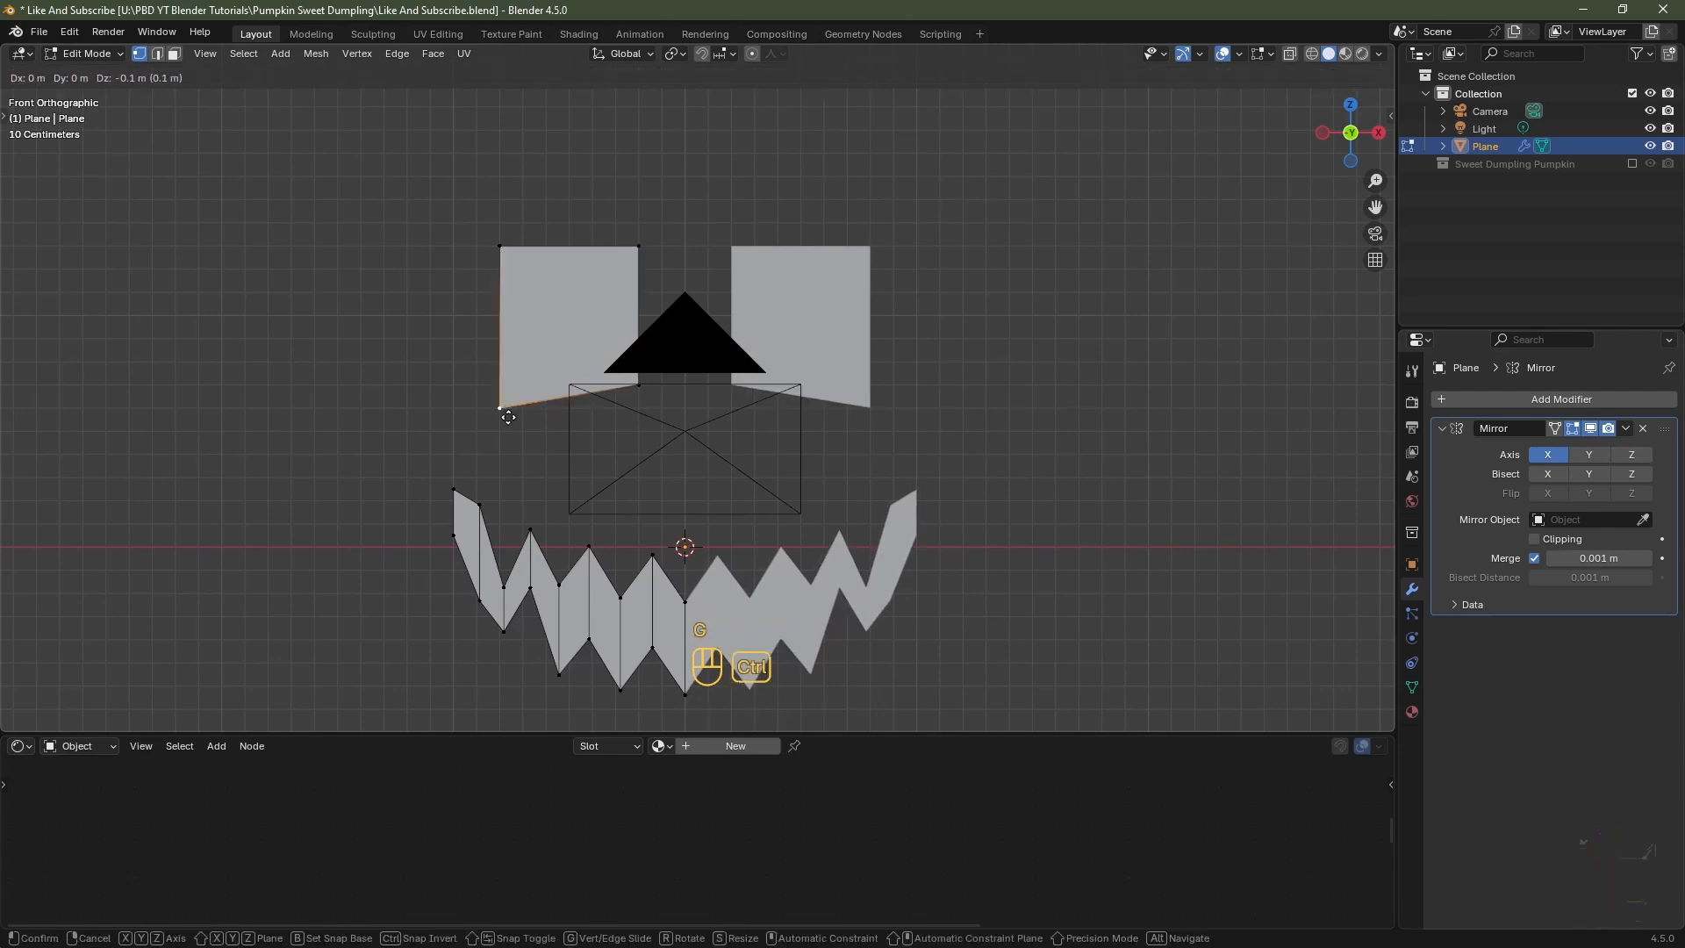
pyautogui.click(495, 416)
pyautogui.click(500, 249)
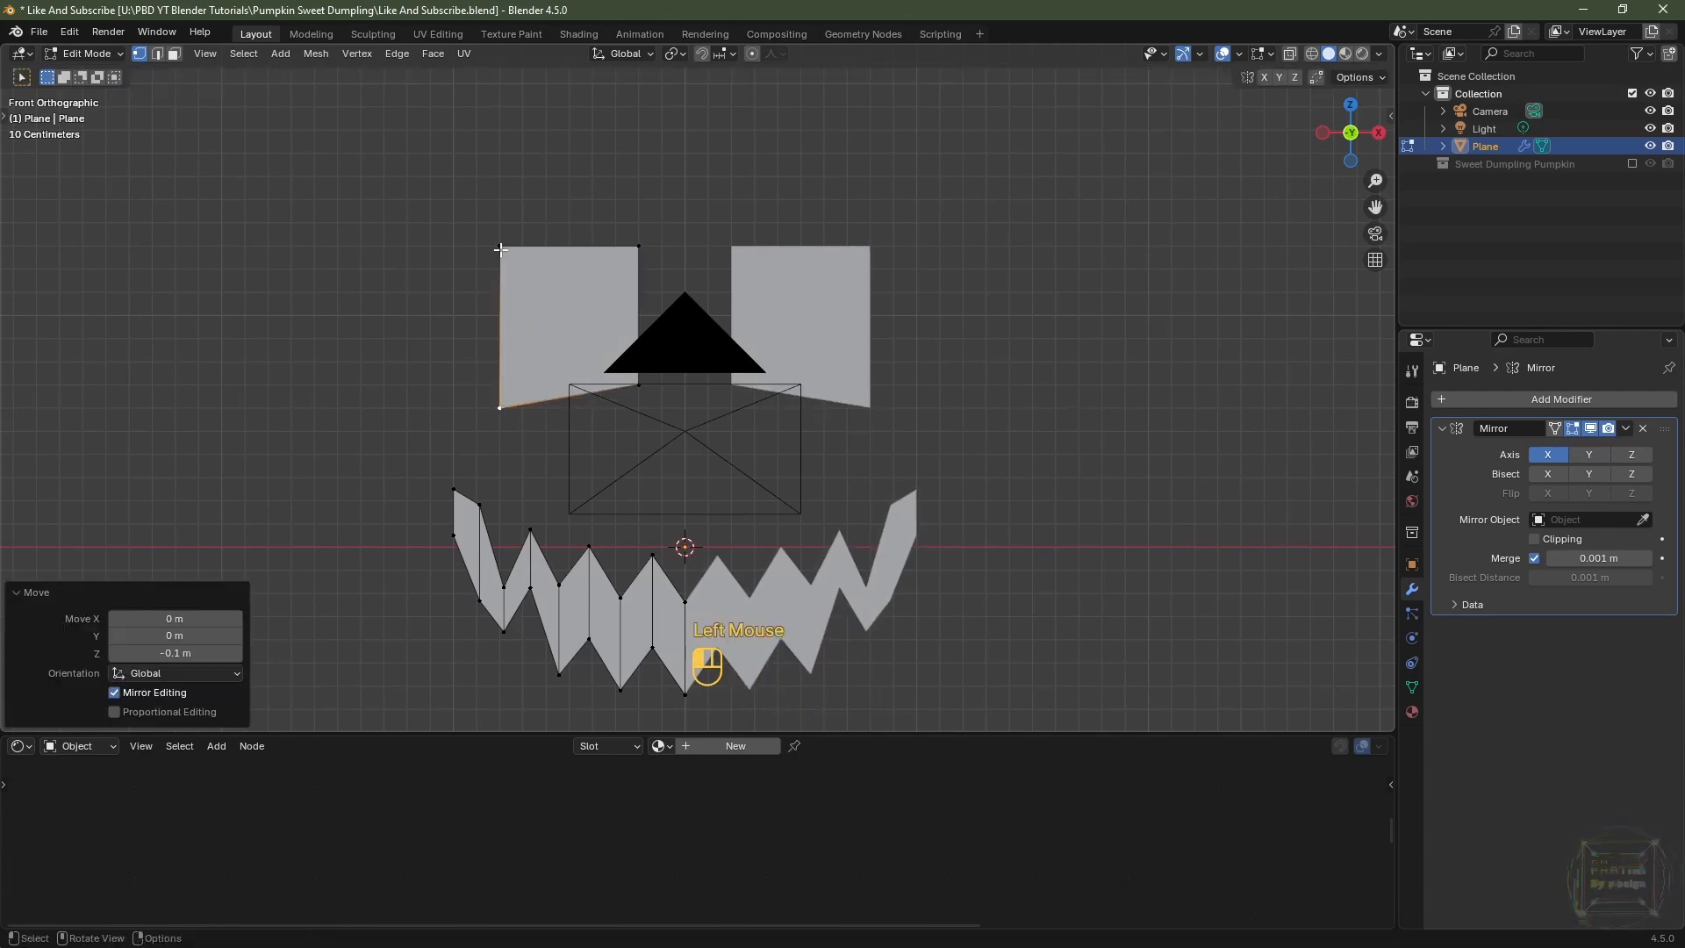
pyautogui.press('g')
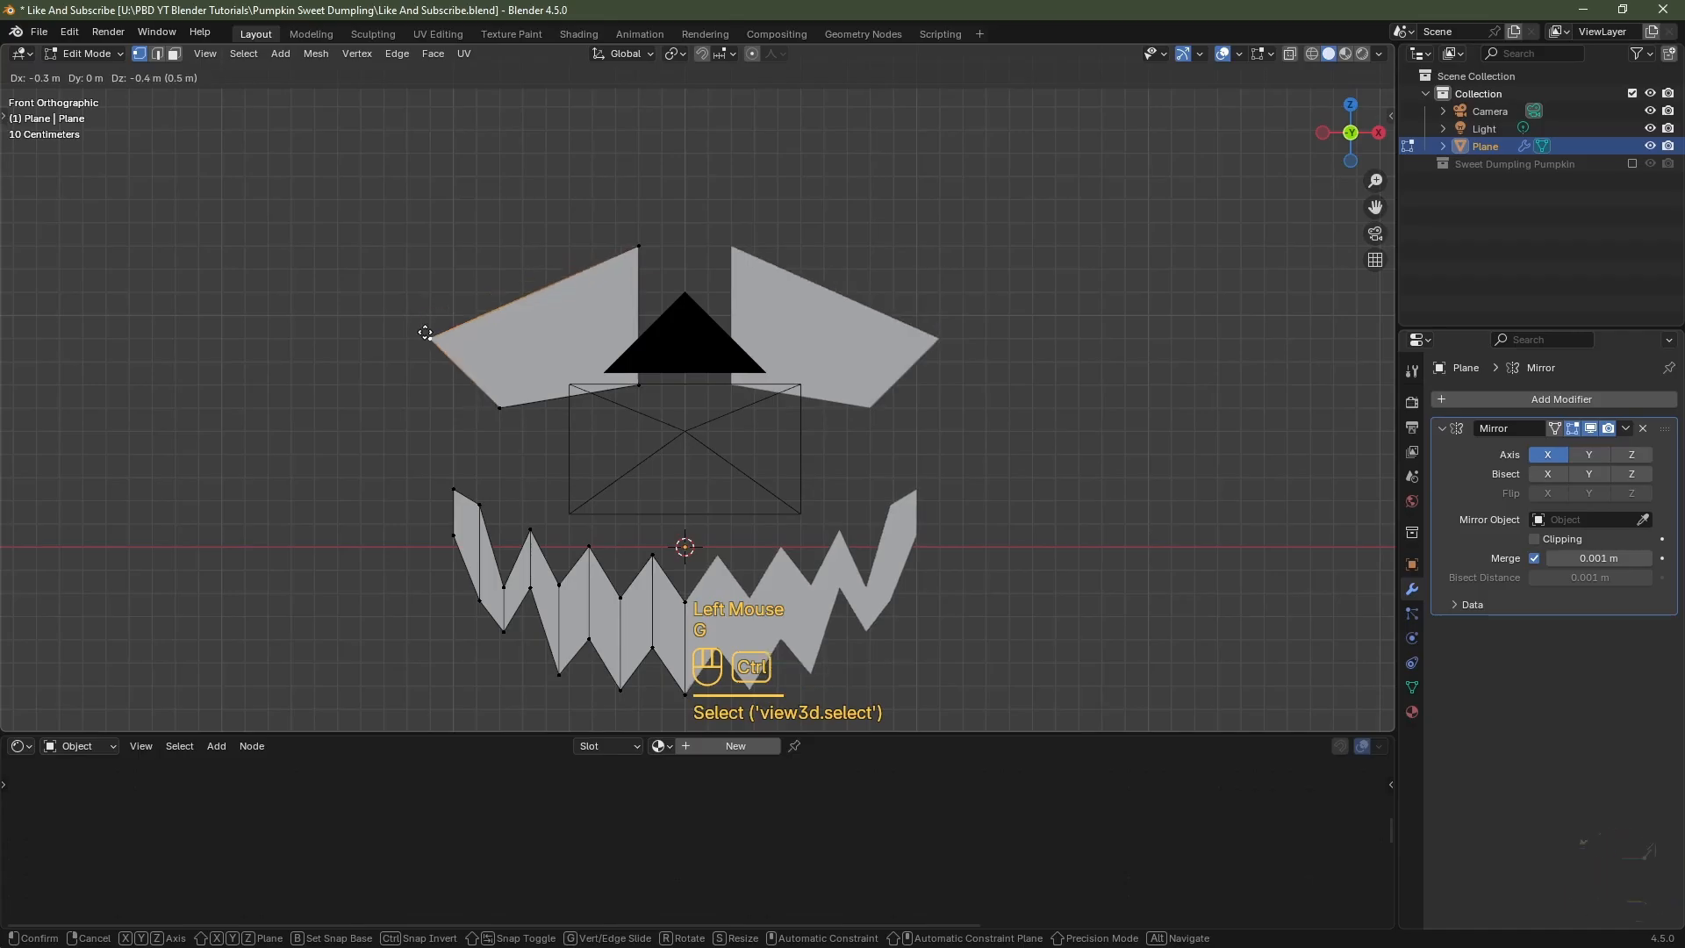
pyautogui.click(422, 337)
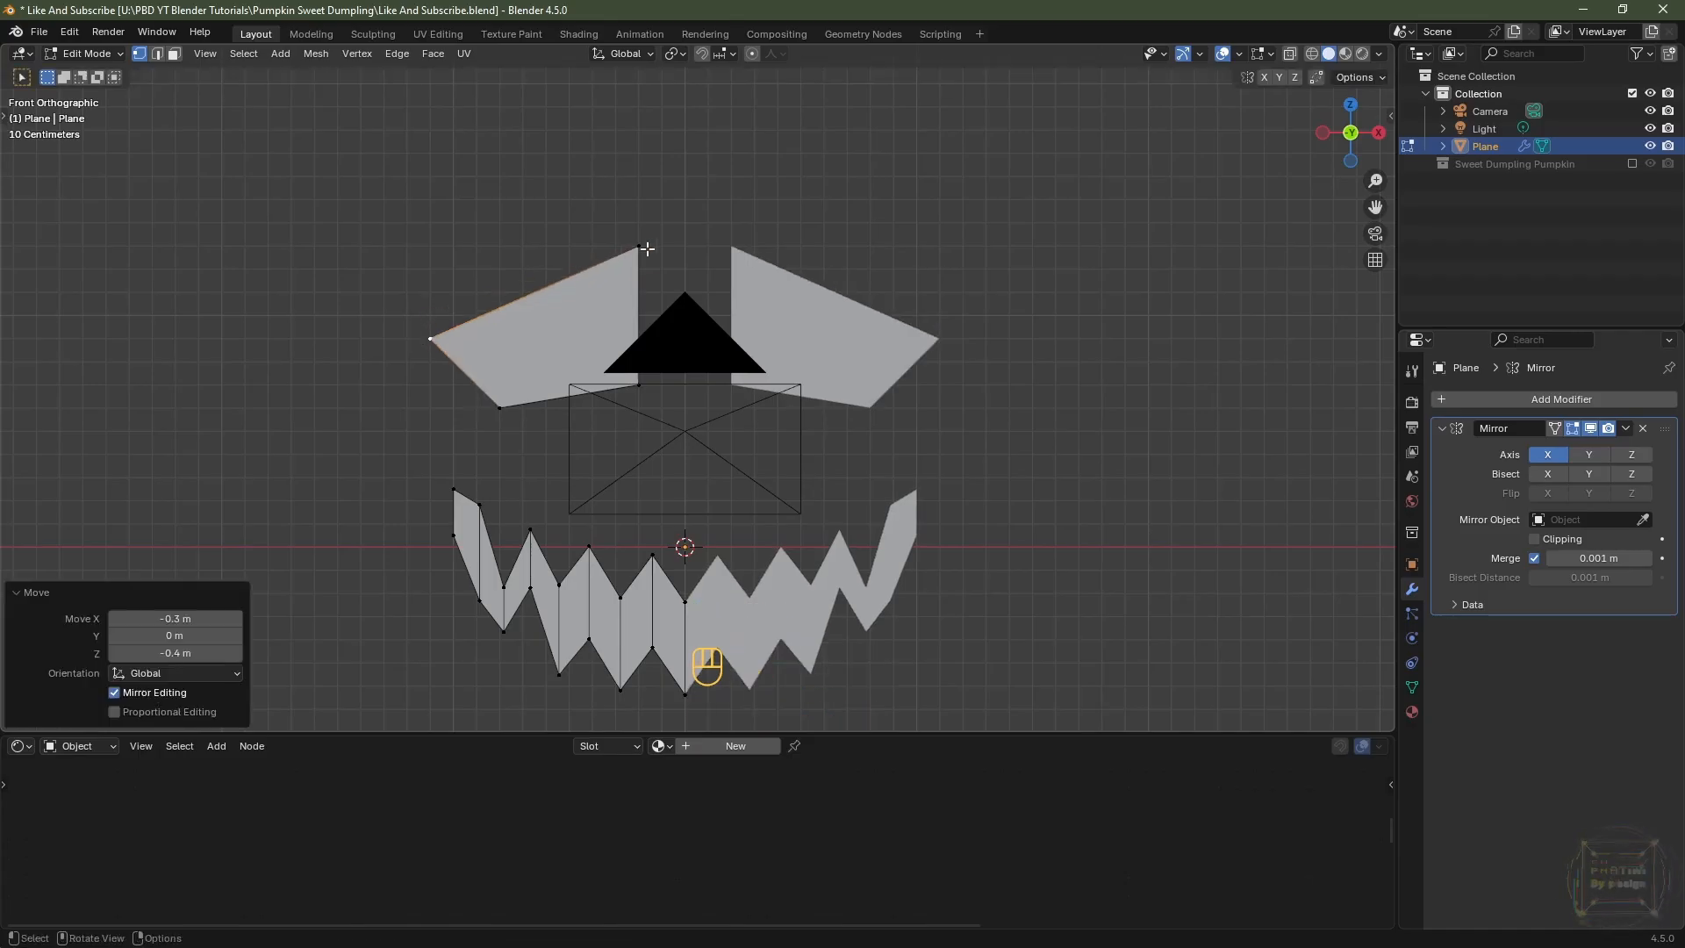
# - Move the left eye's upper inner vertex about 0.7 m left and 0.1 m up to slant the eye
pyautogui.click(638, 249)
pyautogui.press('g')
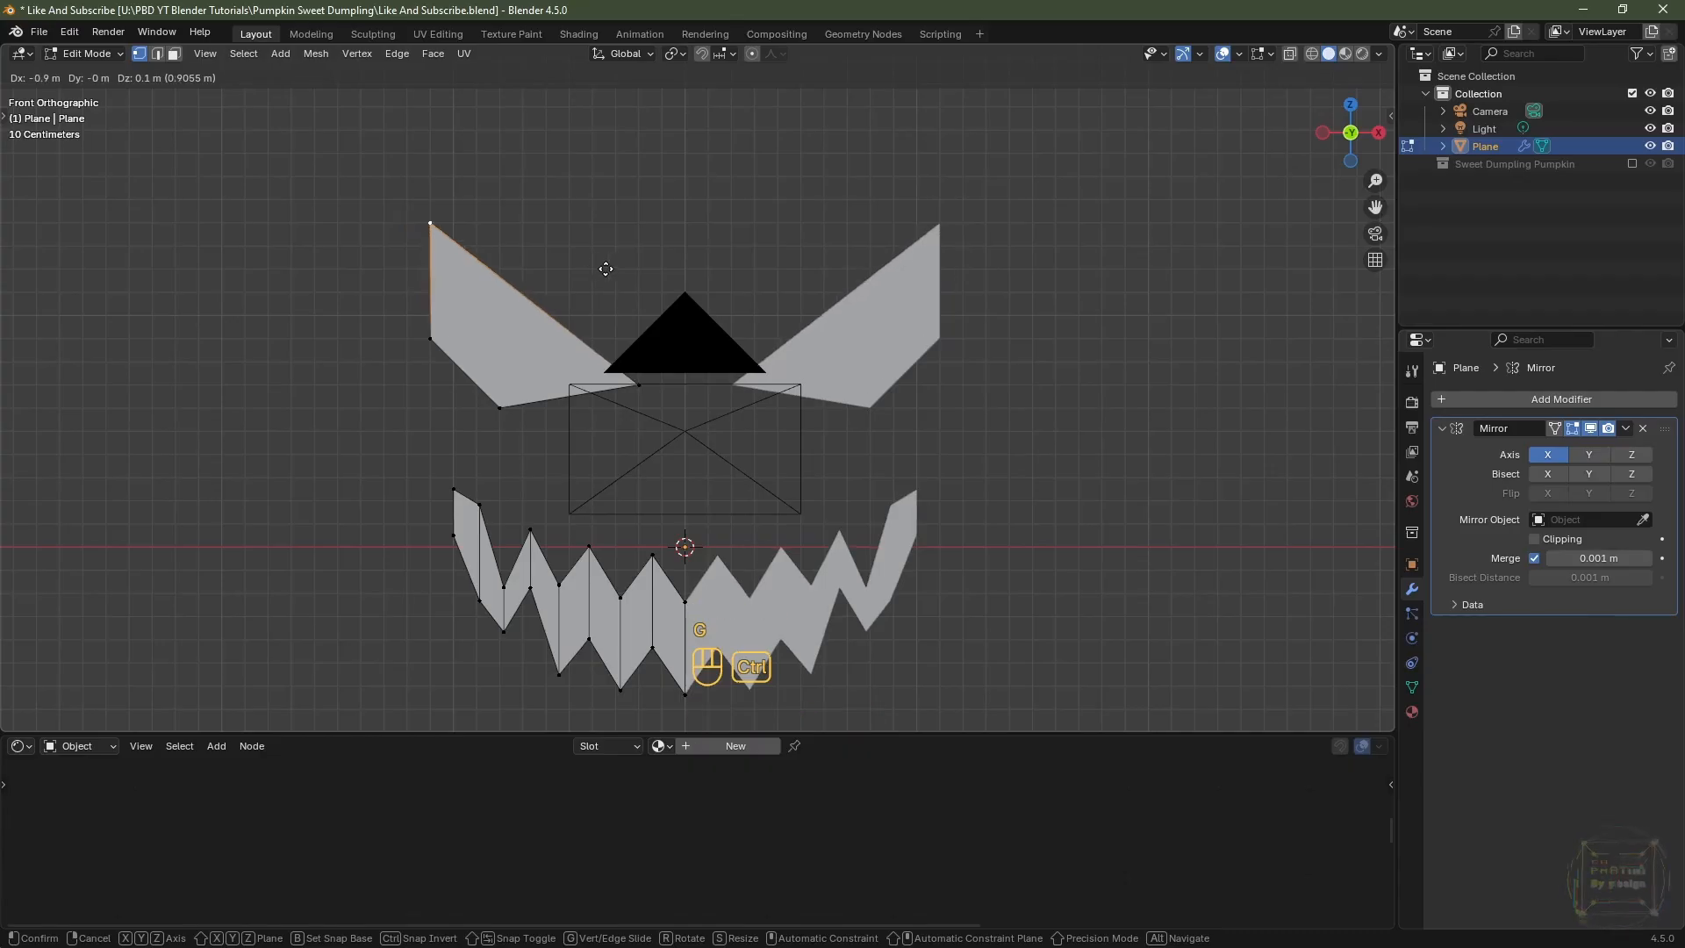
pyautogui.keyDown('ctrl'); pyautogui.click(606, 268); pyautogui.keyUp('ctrl')
# - Select the whole linked left eye, scale it to 0.7, and move it 0.1 m along X and 0.3 m along Z
pyautogui.hotkey('ctrl', 'l')
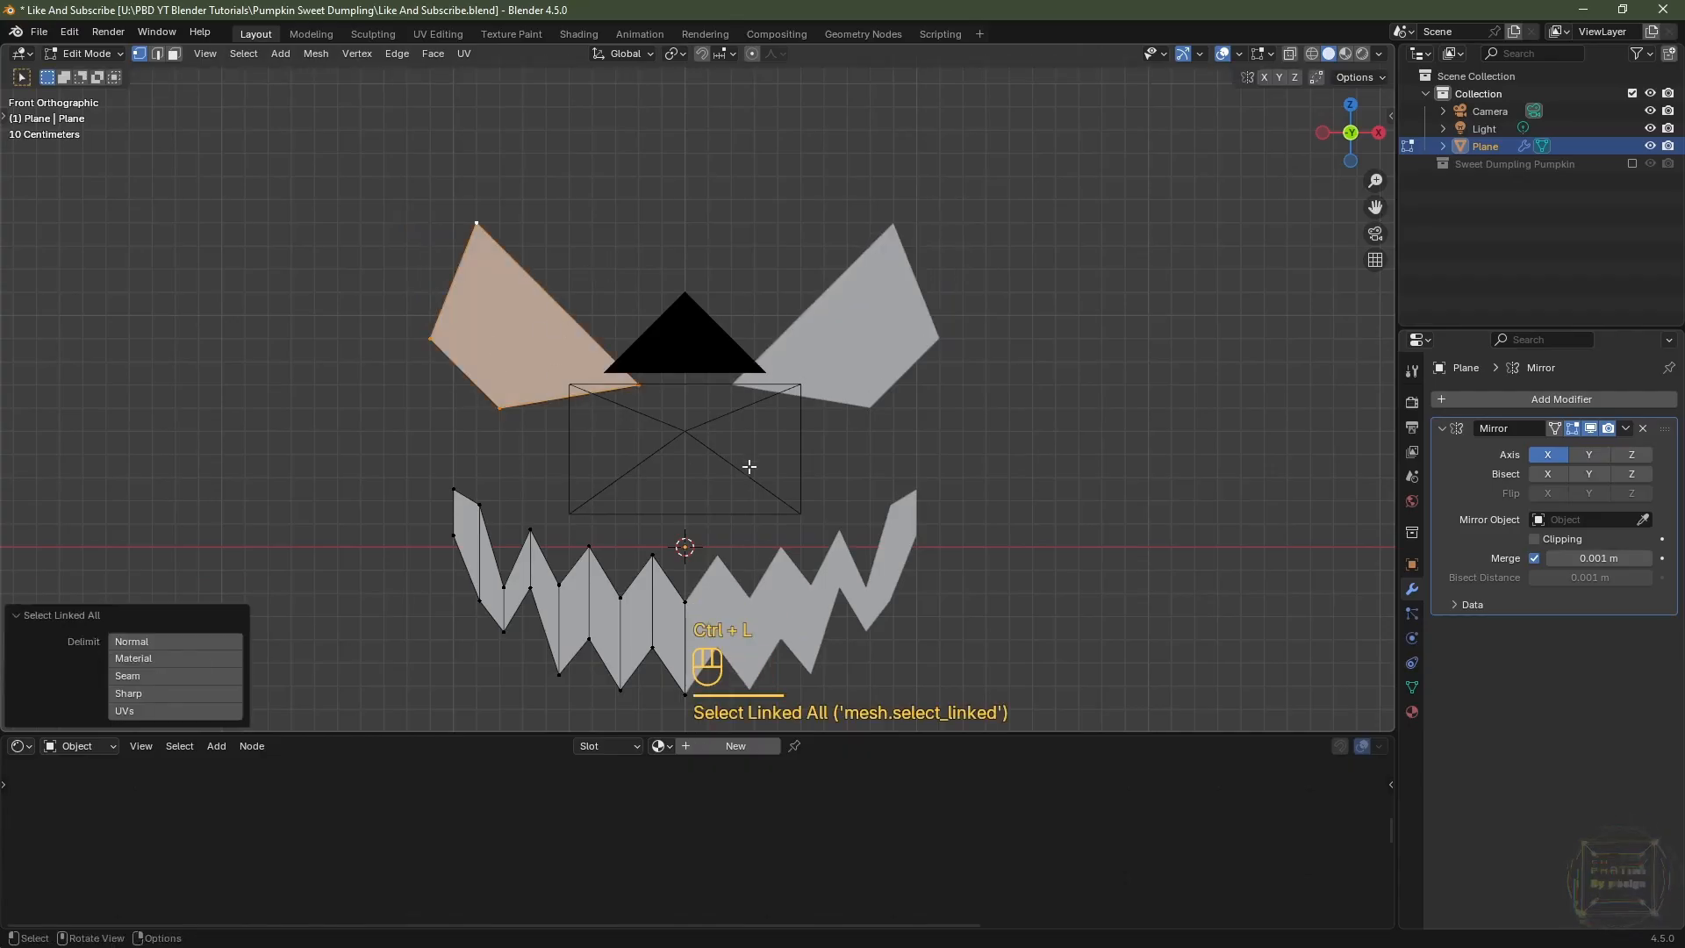
pyautogui.press('s')
pyautogui.keyDown('ctrl'); pyautogui.click(679, 445); pyautogui.keyUp('ctrl')
pyautogui.press('g')
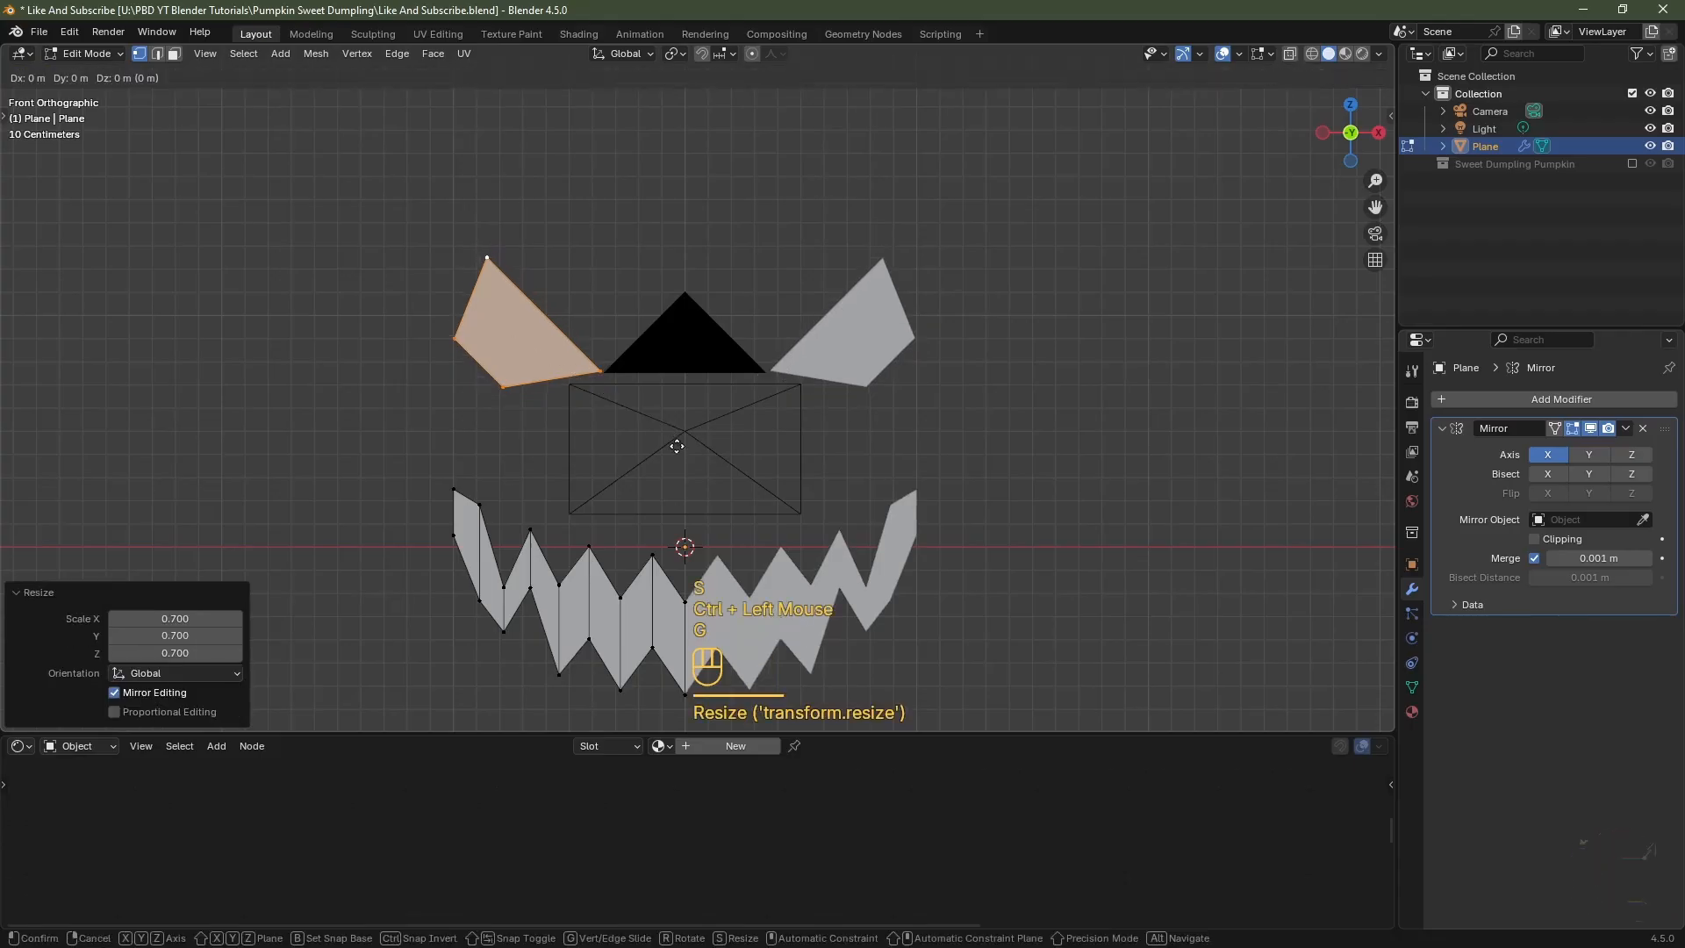
pyautogui.keyDown('ctrl'); pyautogui.click(689, 386); pyautogui.keyUp('ctrl')
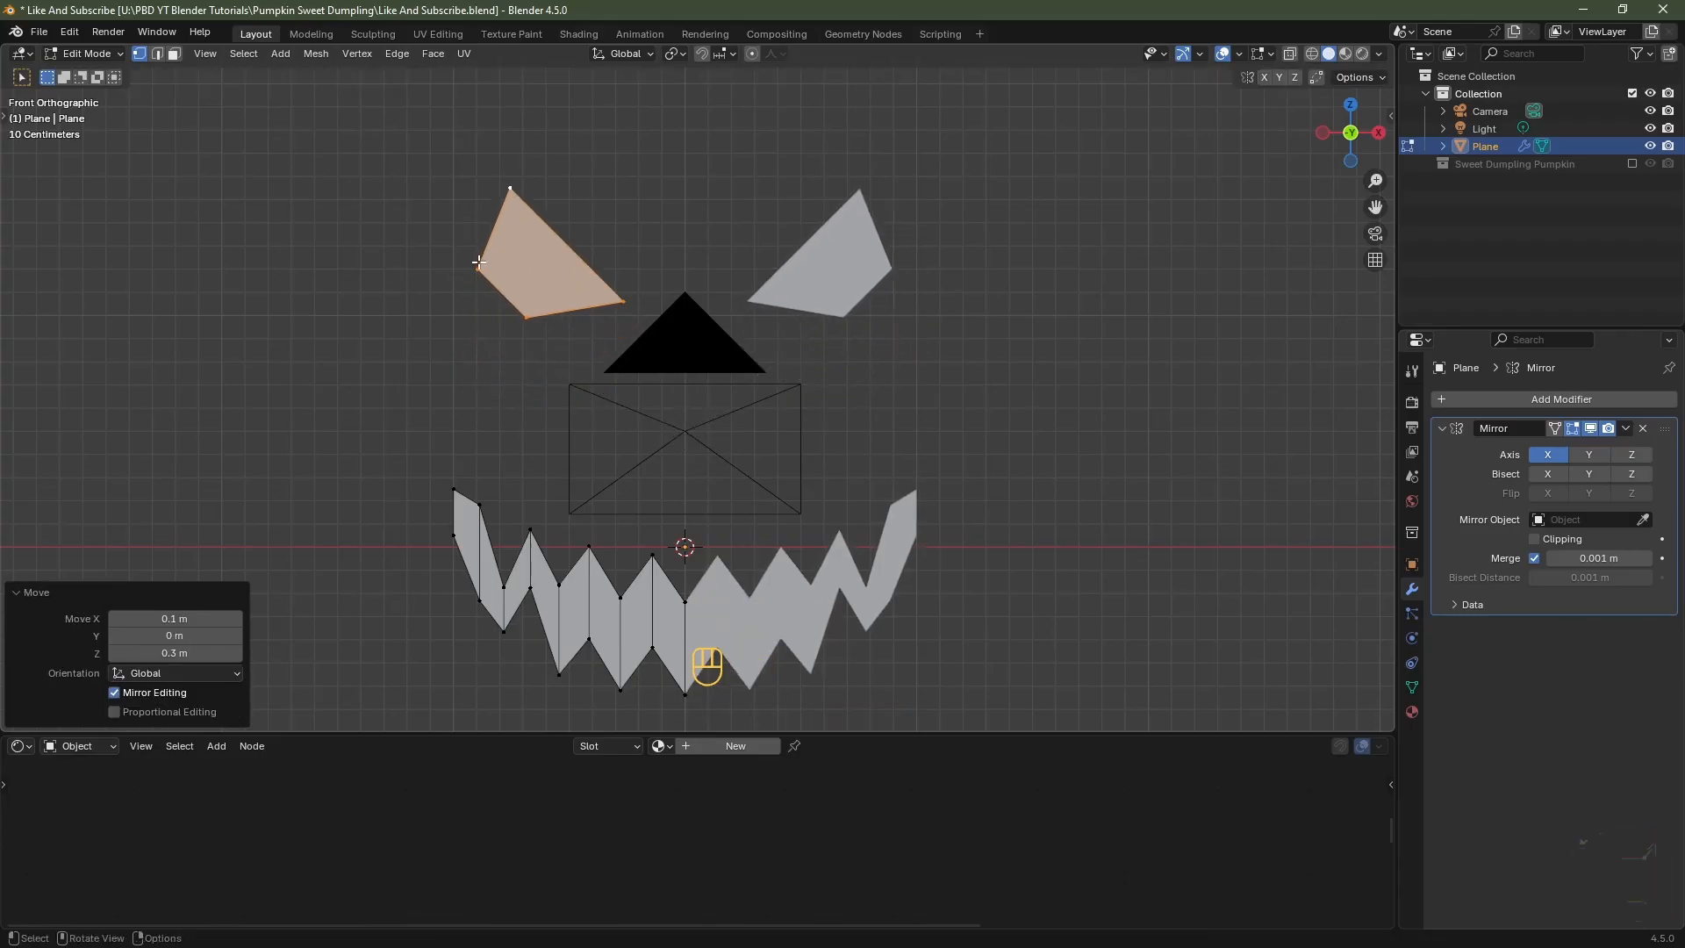
# - Lower the left eye's outermost vertex and its top vertex by 0.1 m each along Z
pyautogui.click(477, 270)
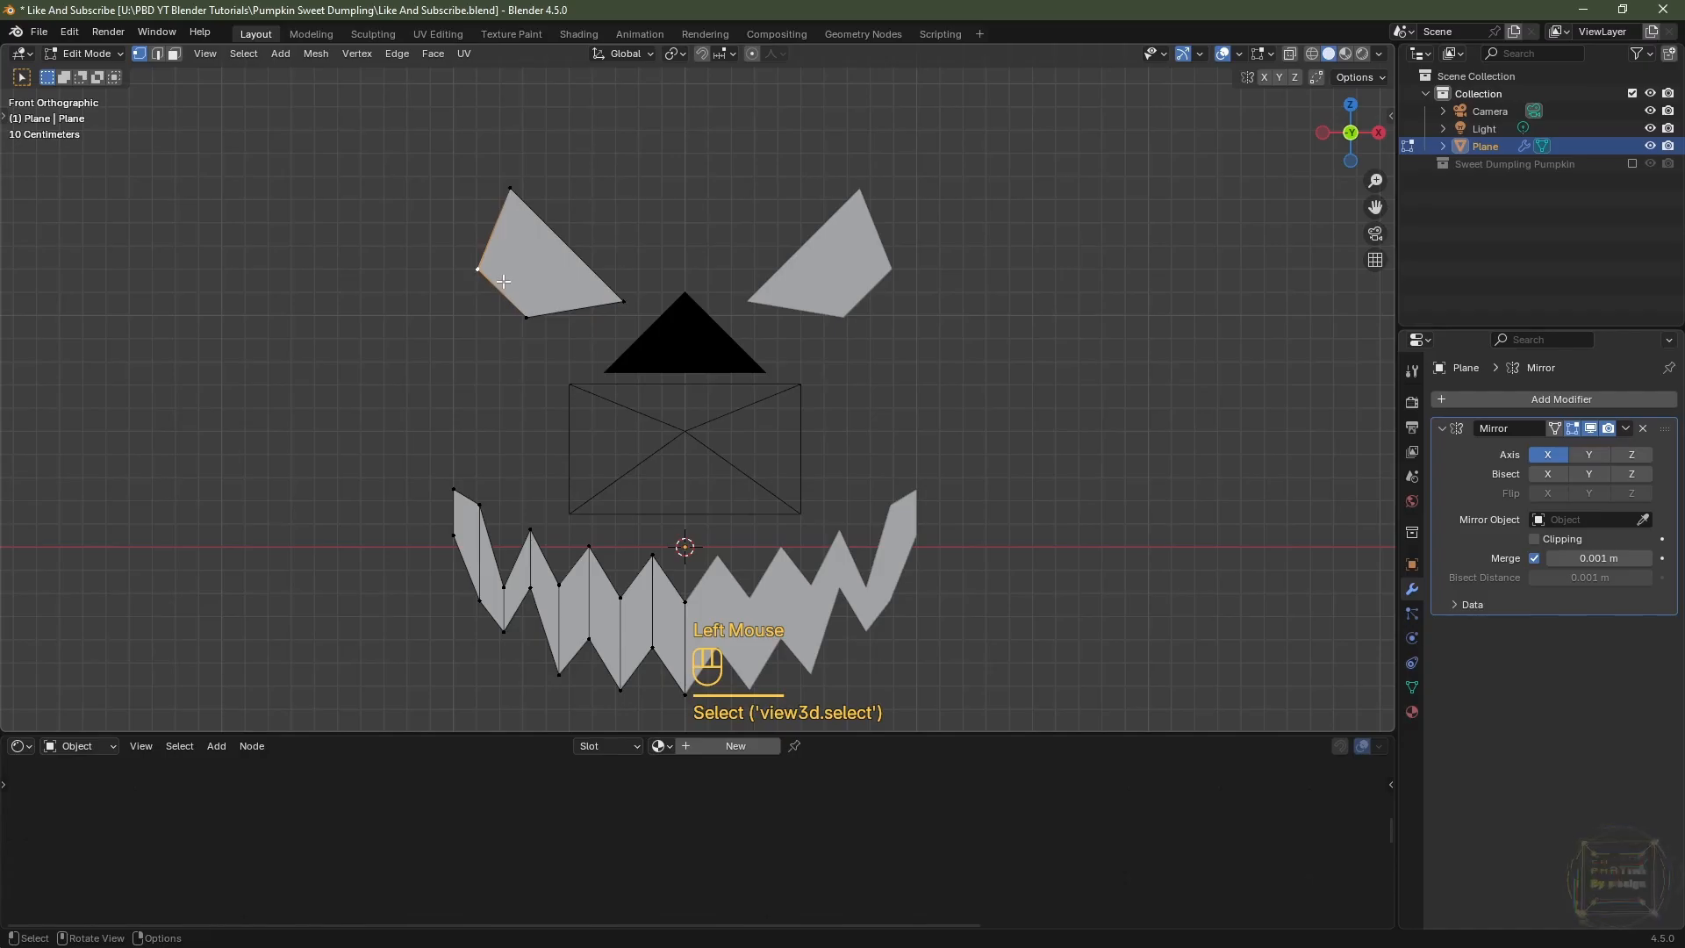
pyautogui.press('g')
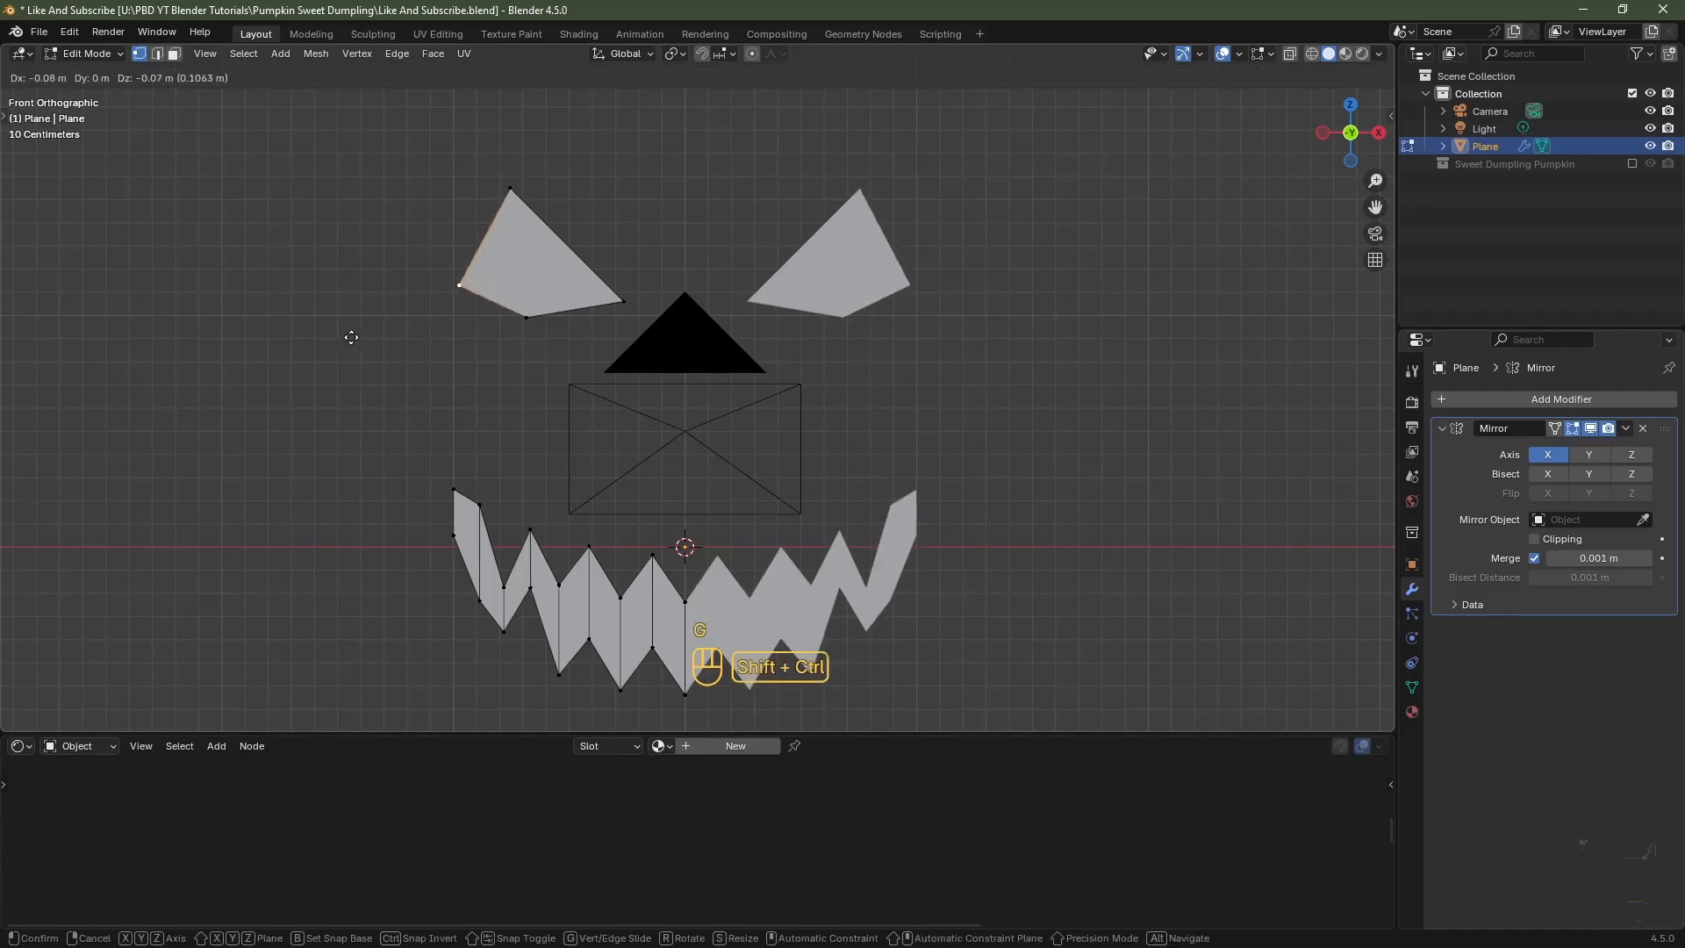
pyautogui.click(299, 386)
pyautogui.click(510, 188)
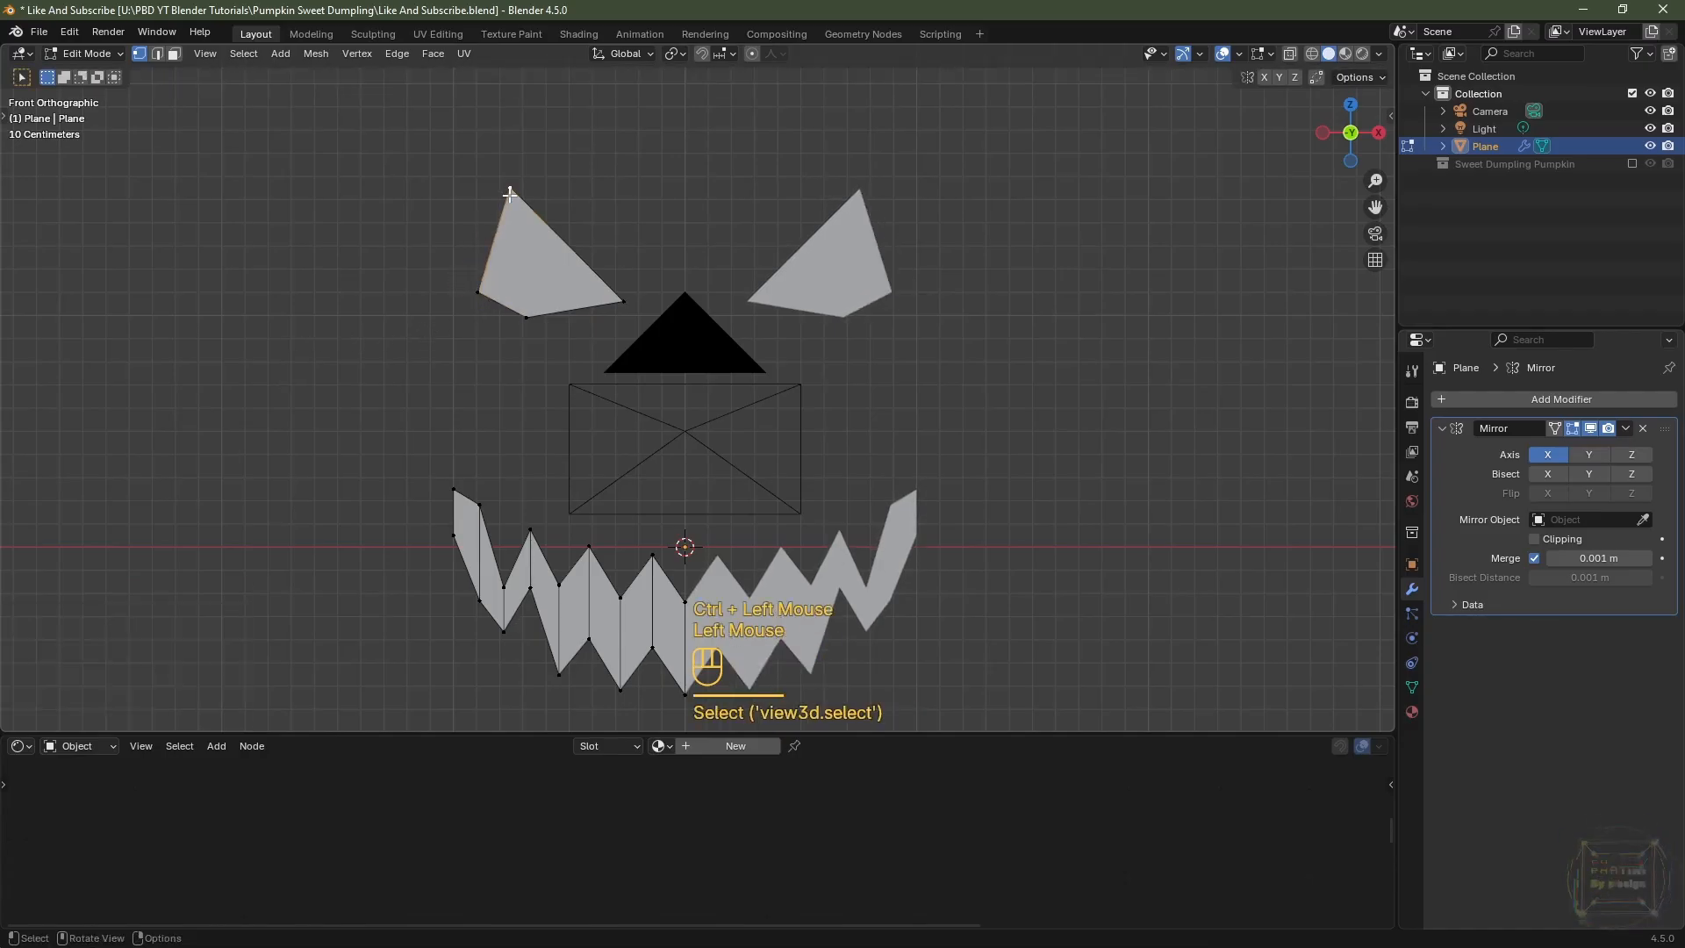
pyautogui.press('g')
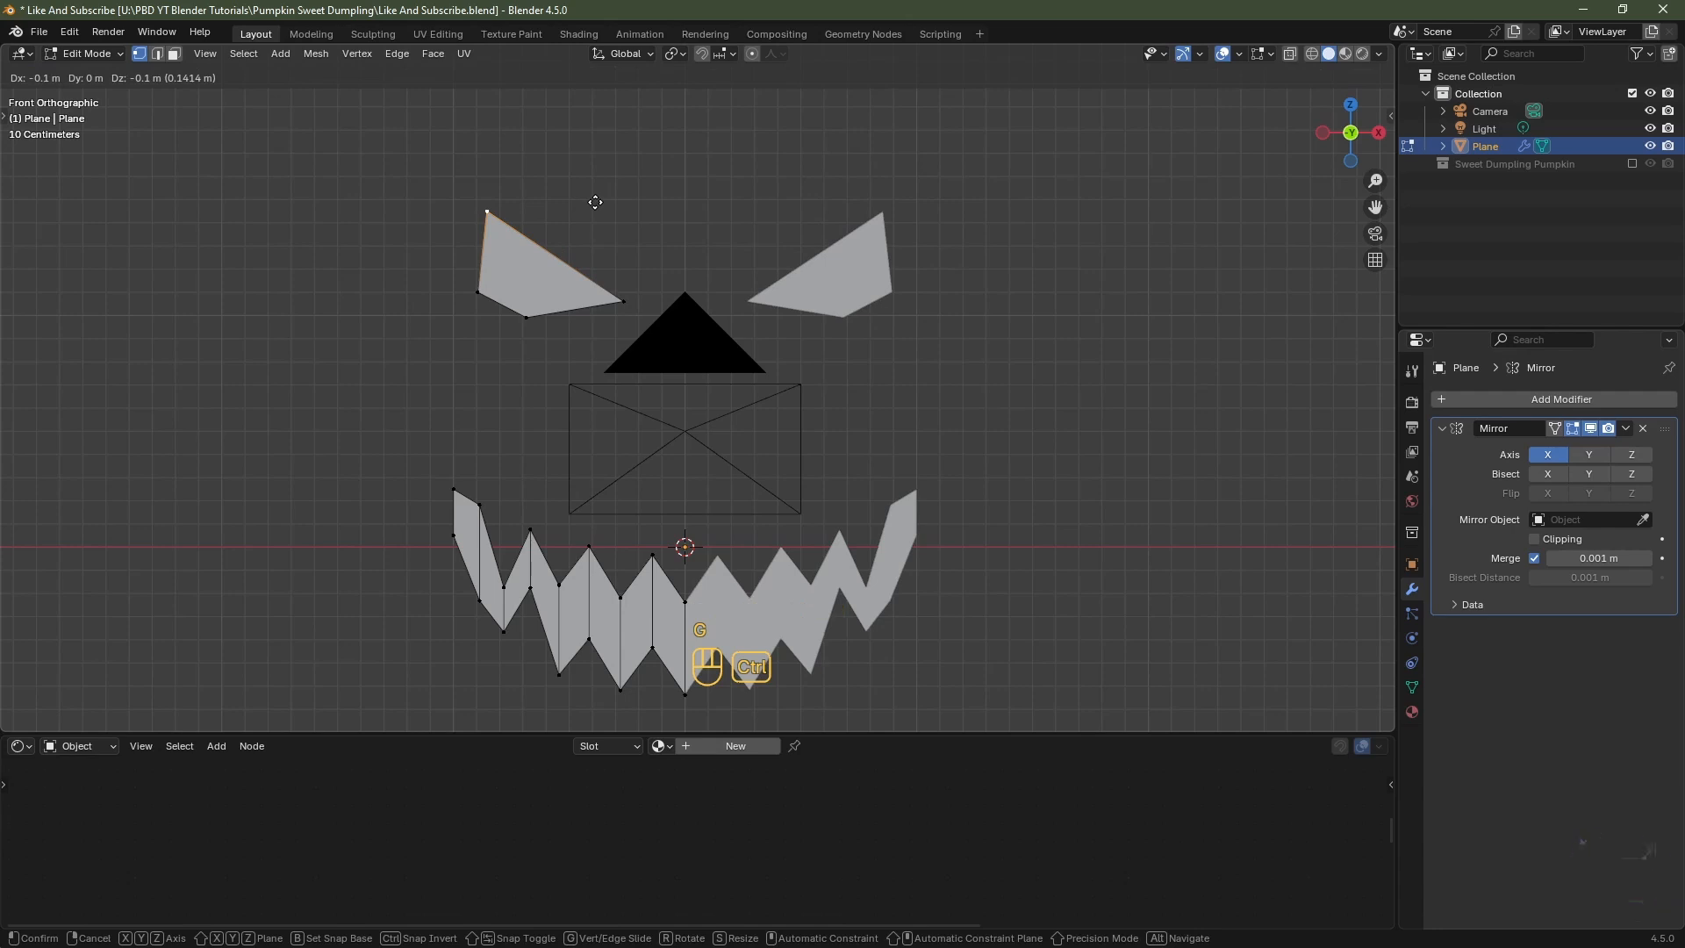
pyautogui.keyDown('ctrl'); pyautogui.click(610, 203); pyautogui.keyUp('ctrl')
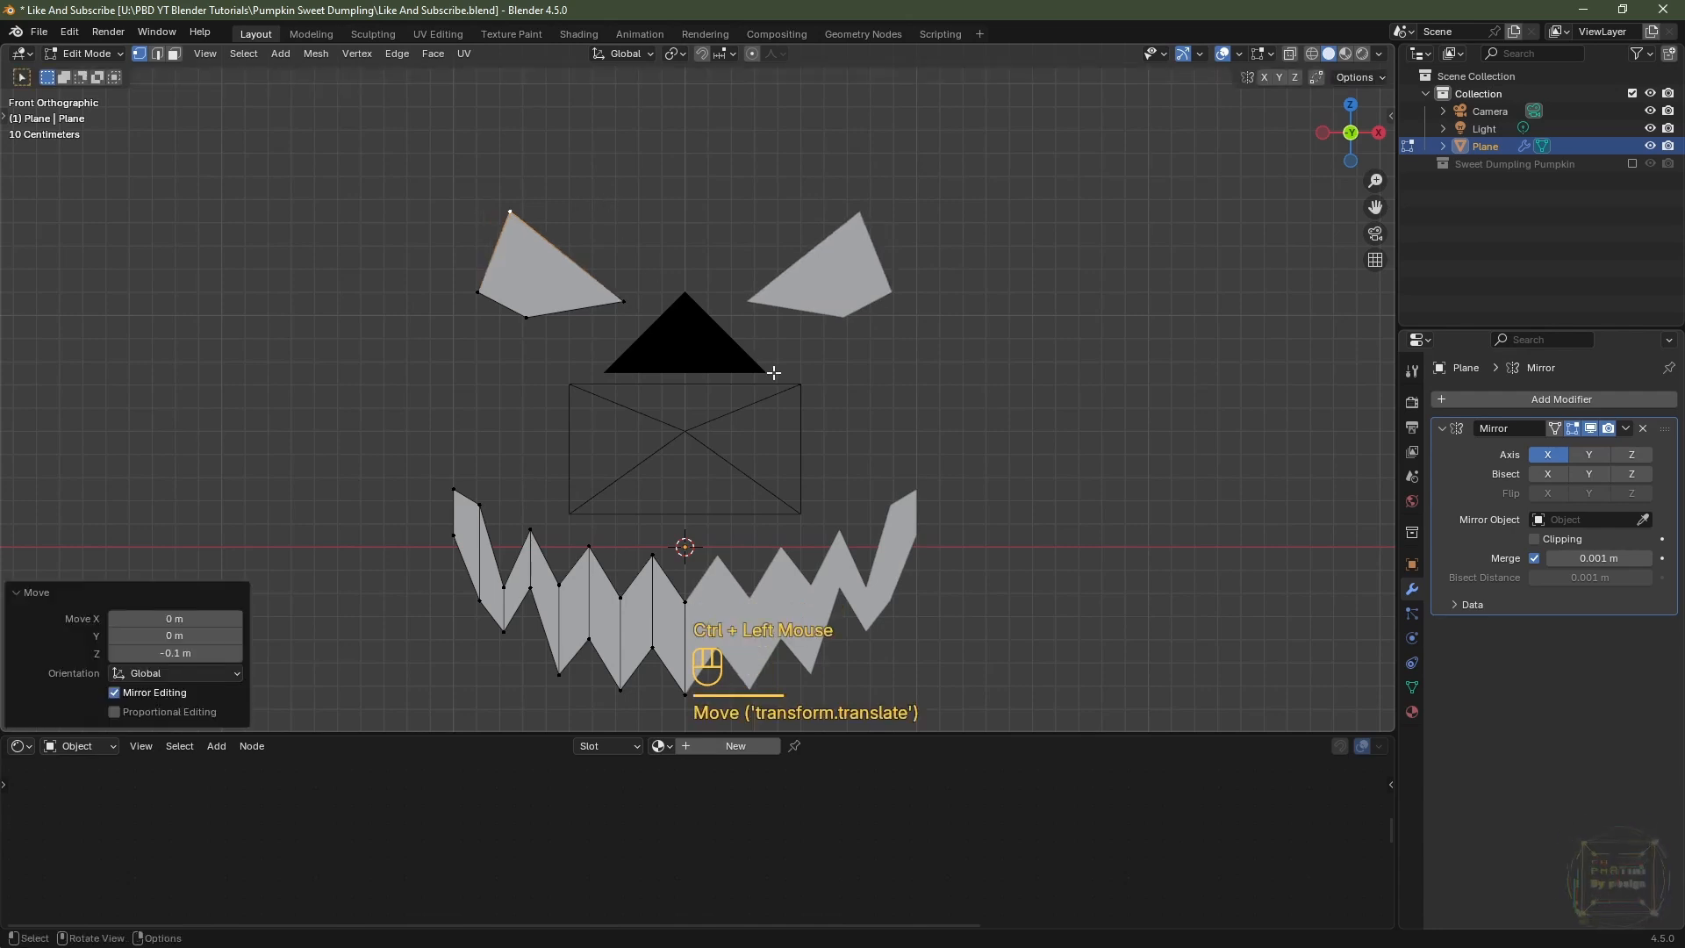
# - Add another plane to the same mesh for the nose and rotate it 90° about X
pyautogui.hotkey('shift', 'a')
pyautogui.hotkey('shift', 'a')
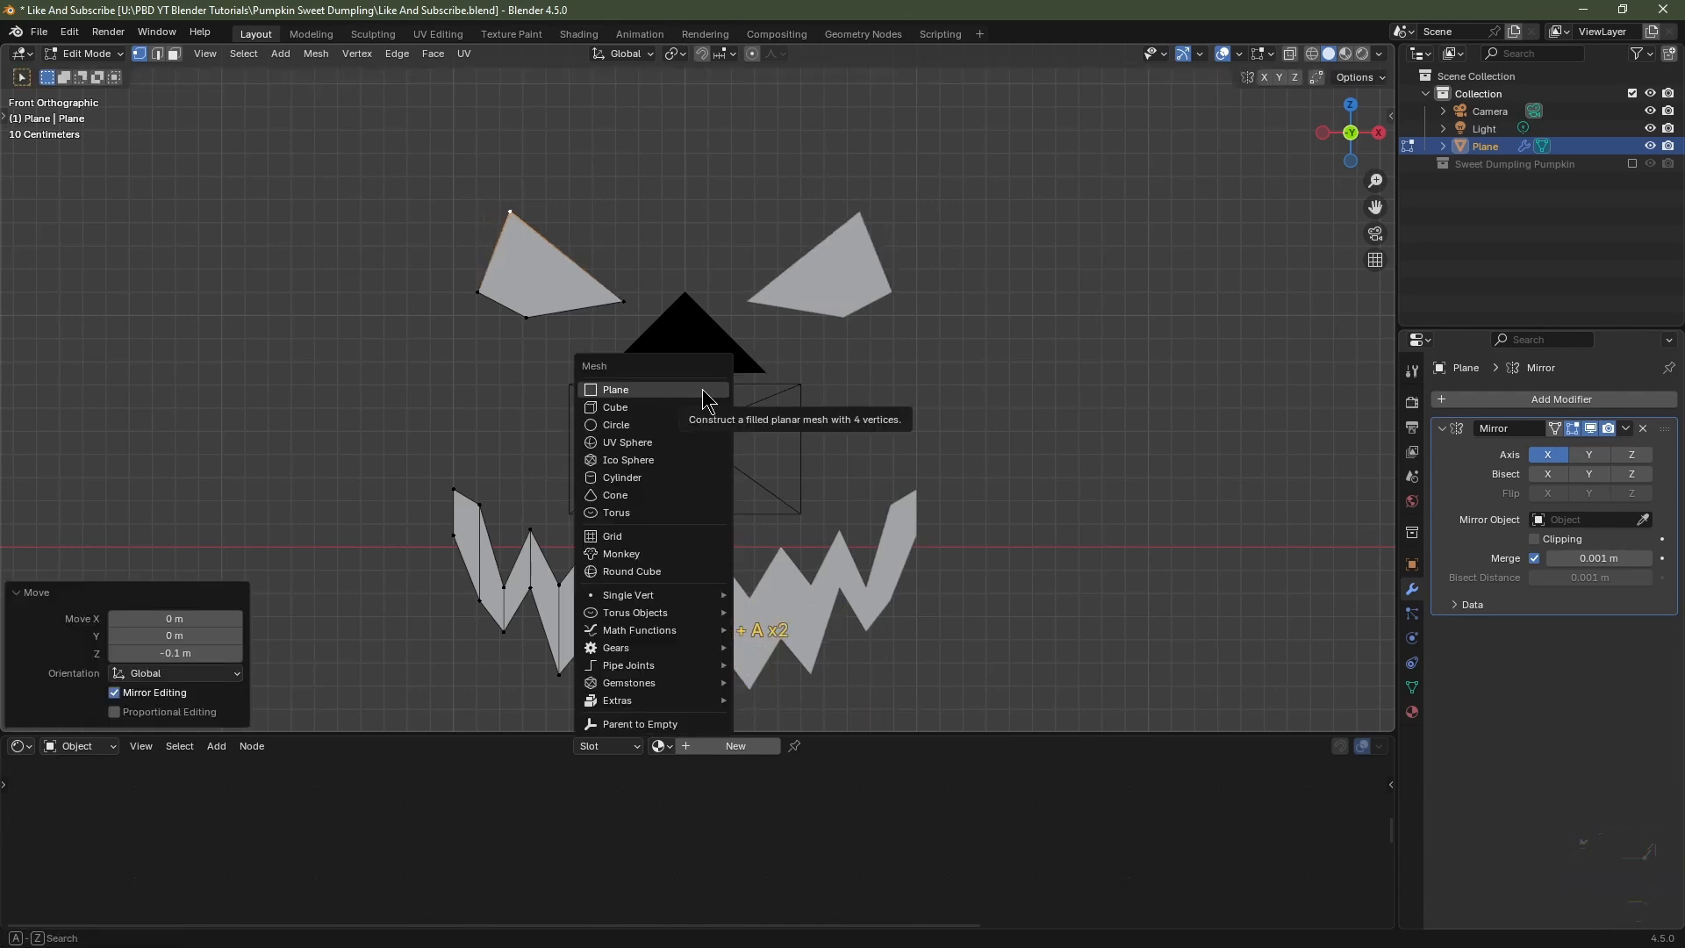
pyautogui.click(707, 402)
pyautogui.press('r')
pyautogui.press('x')
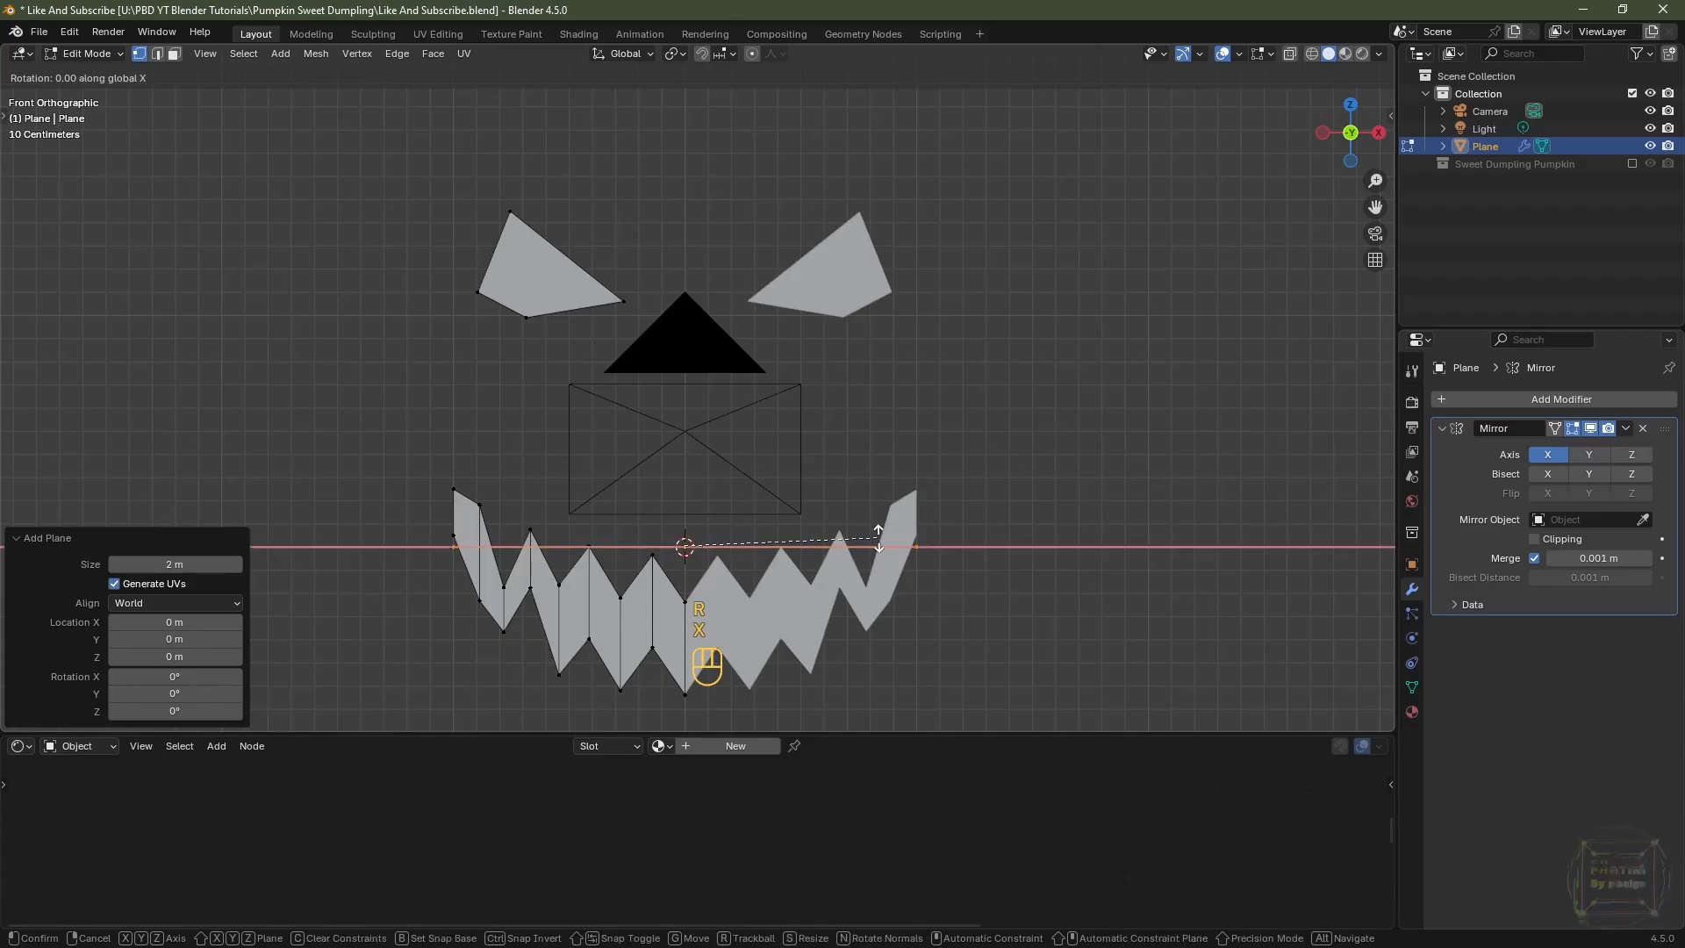
pyautogui.press('9')
pyautogui.press('0')
pyautogui.click(878, 538)
# - Scale the nose plane to 0.3 and move it 0.5 m up along Z
pyautogui.press('s')
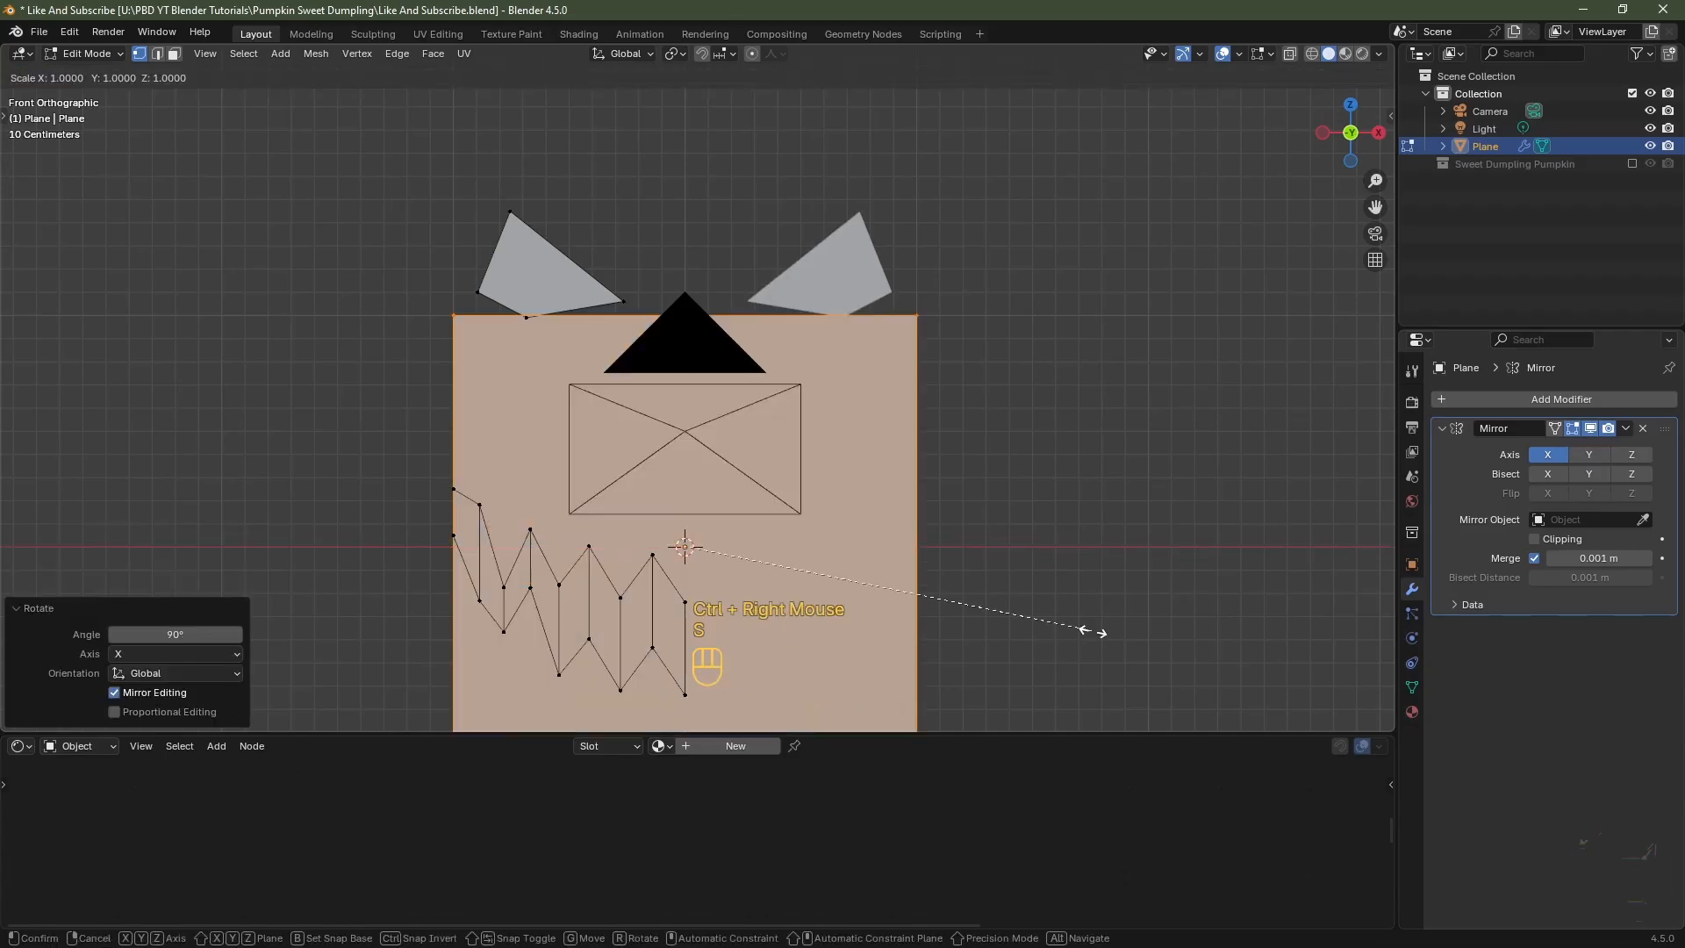
pyautogui.keyDown('ctrl'); pyautogui.click(755, 608); pyautogui.keyUp('ctrl')
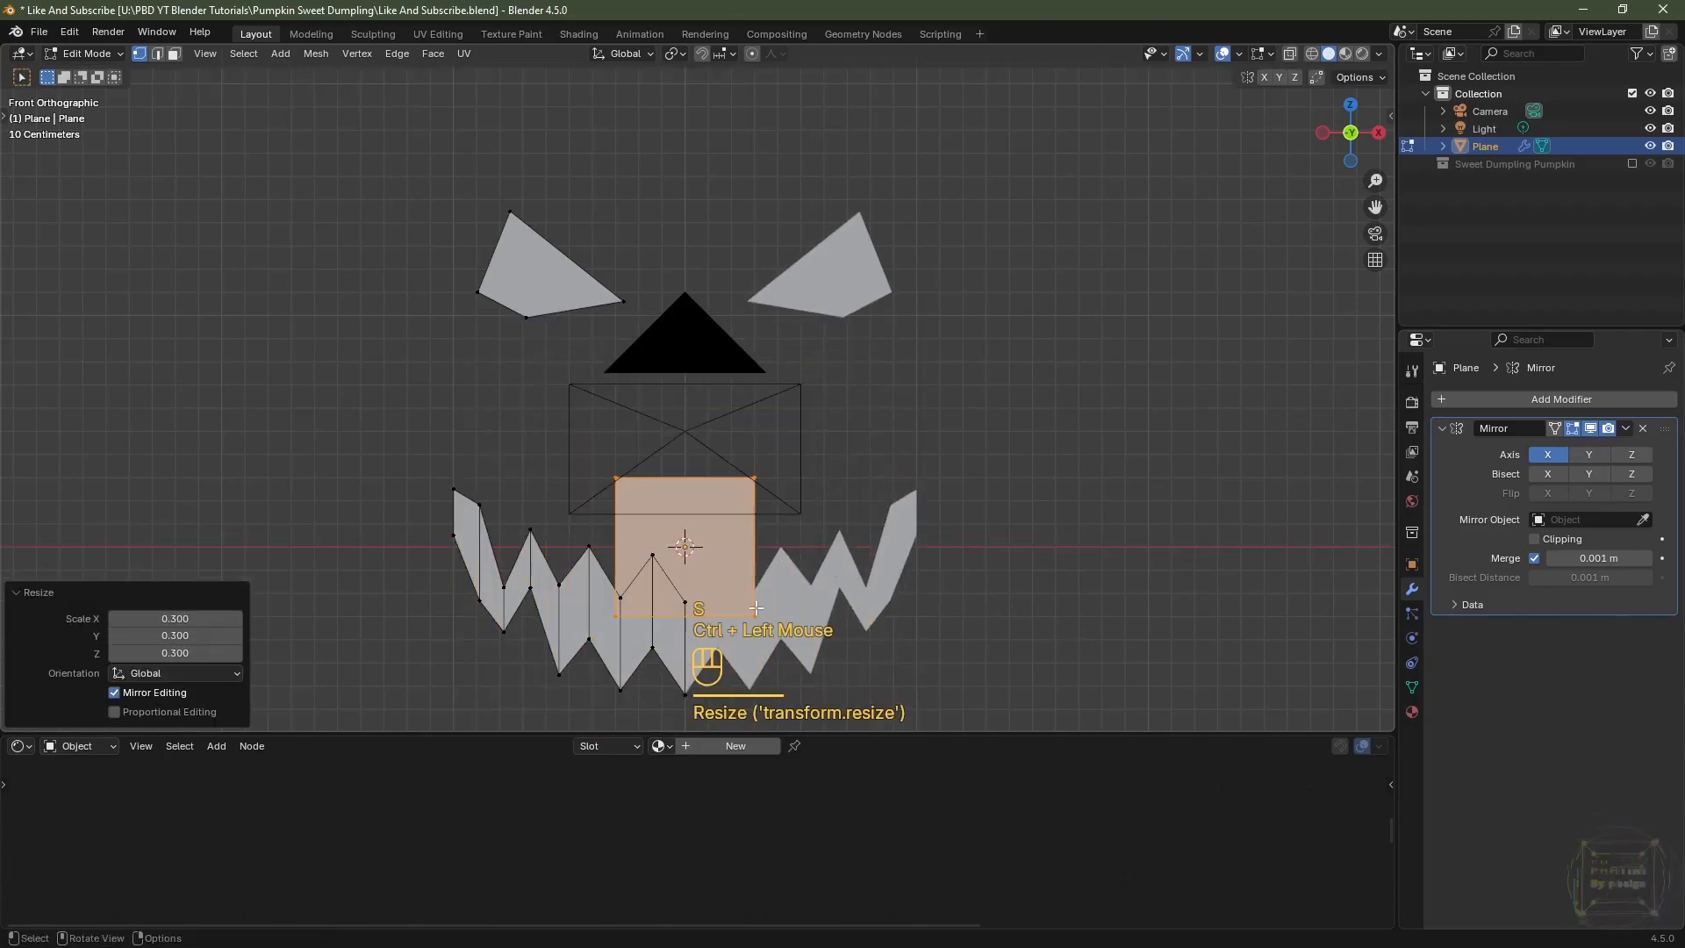
pyautogui.press('g')
pyautogui.press('z')
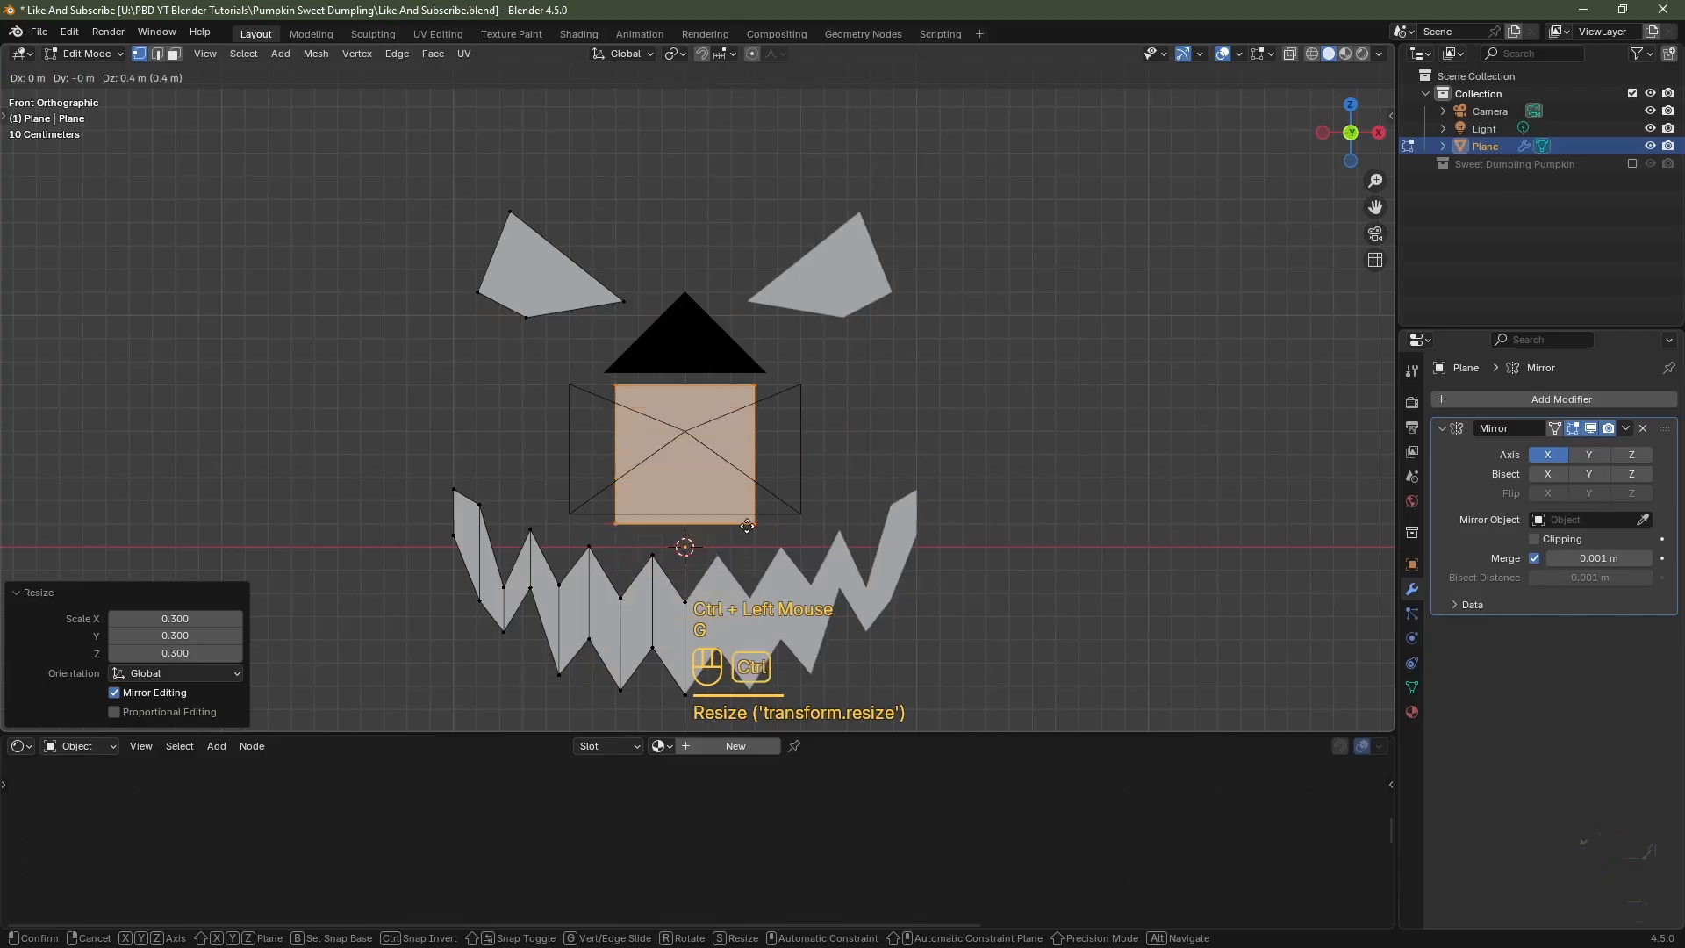
pyautogui.click(752, 411)
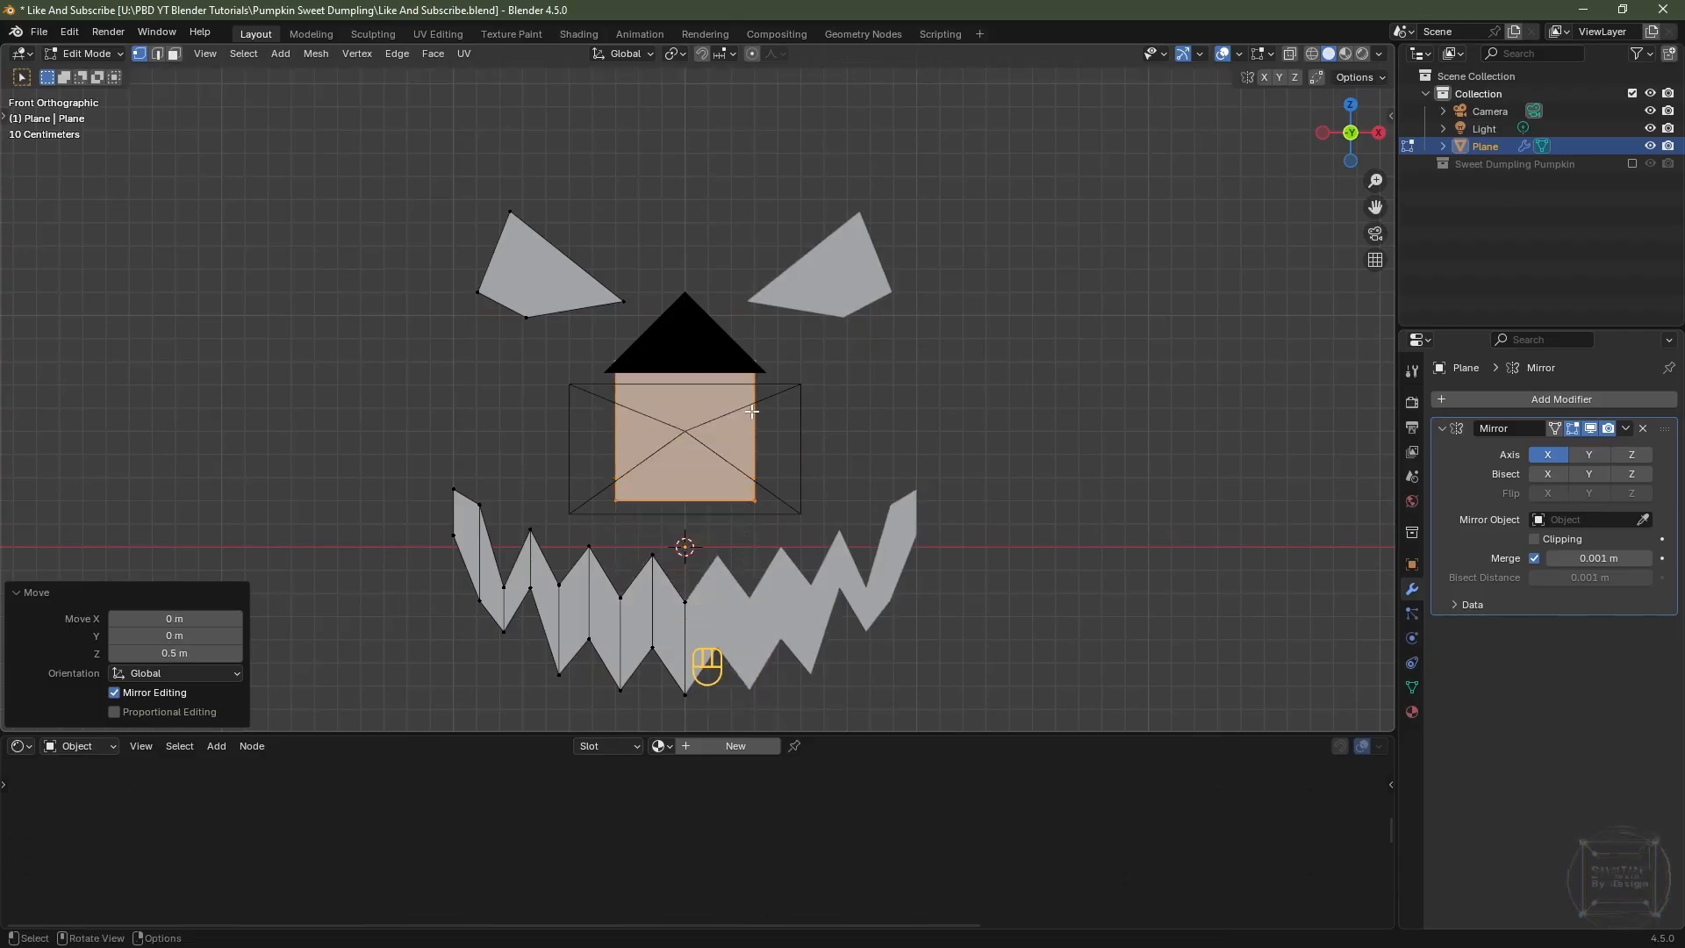
# - Hide the camera in the viewport and move the nose plane's right edge -0.3 m along X onto the mirror centre
pyautogui.click(1649, 110)
pyautogui.moveTo(813, 340); pyautogui.dragTo(718, 537)
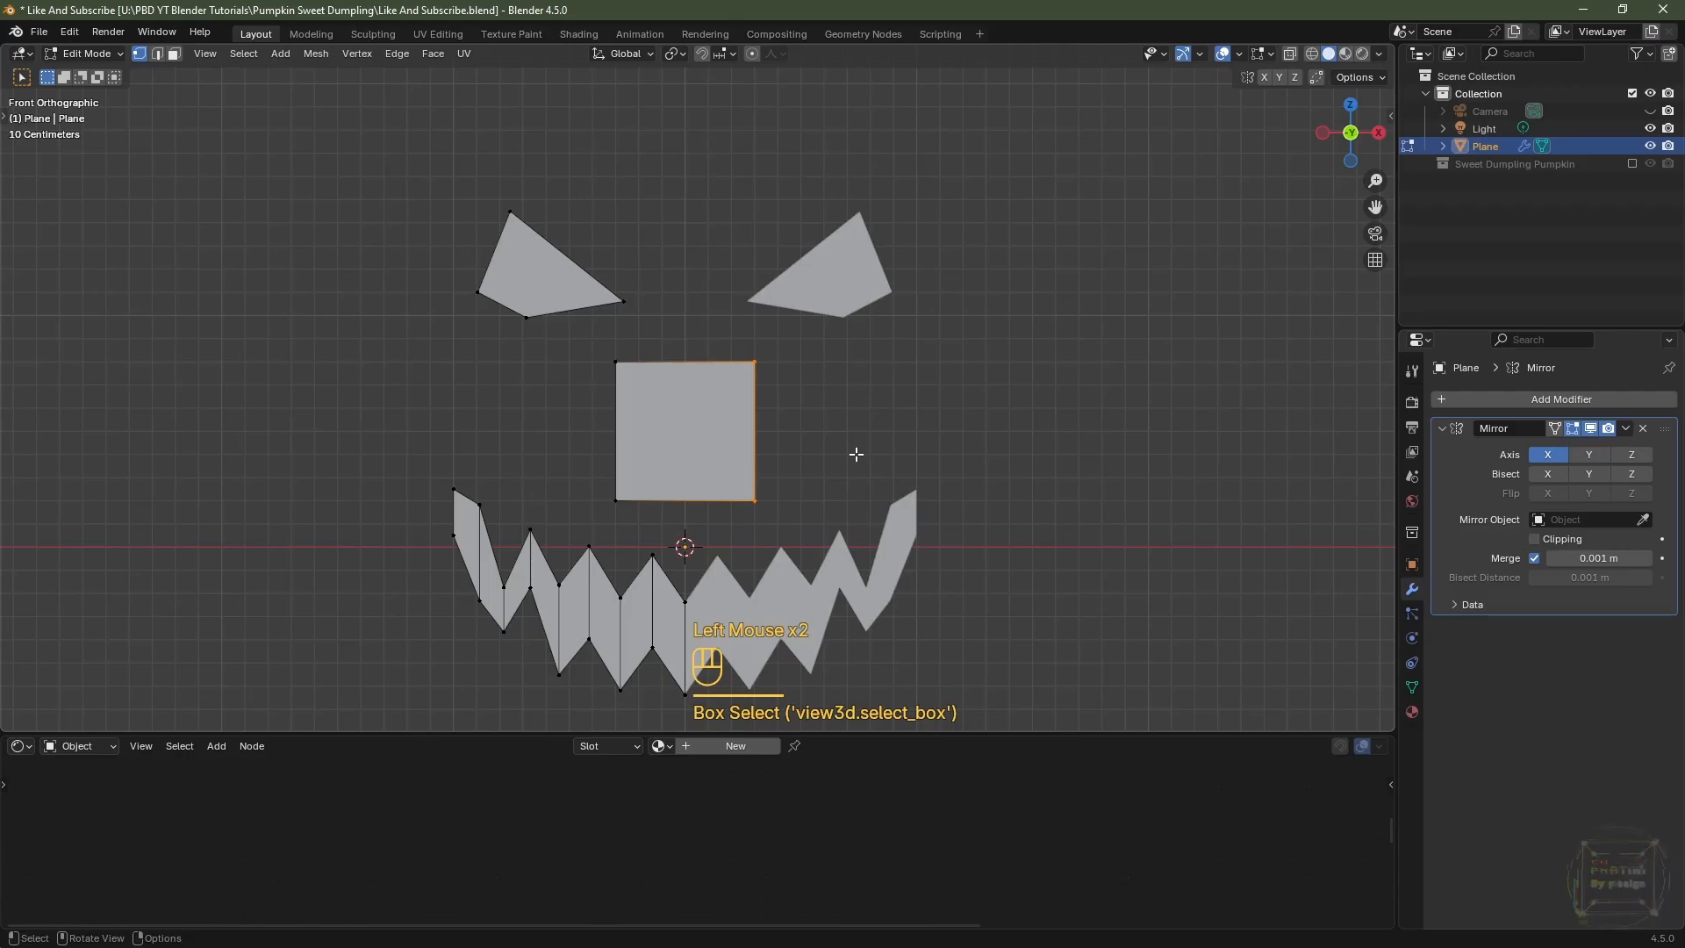
pyautogui.press('g')
pyautogui.press('x')
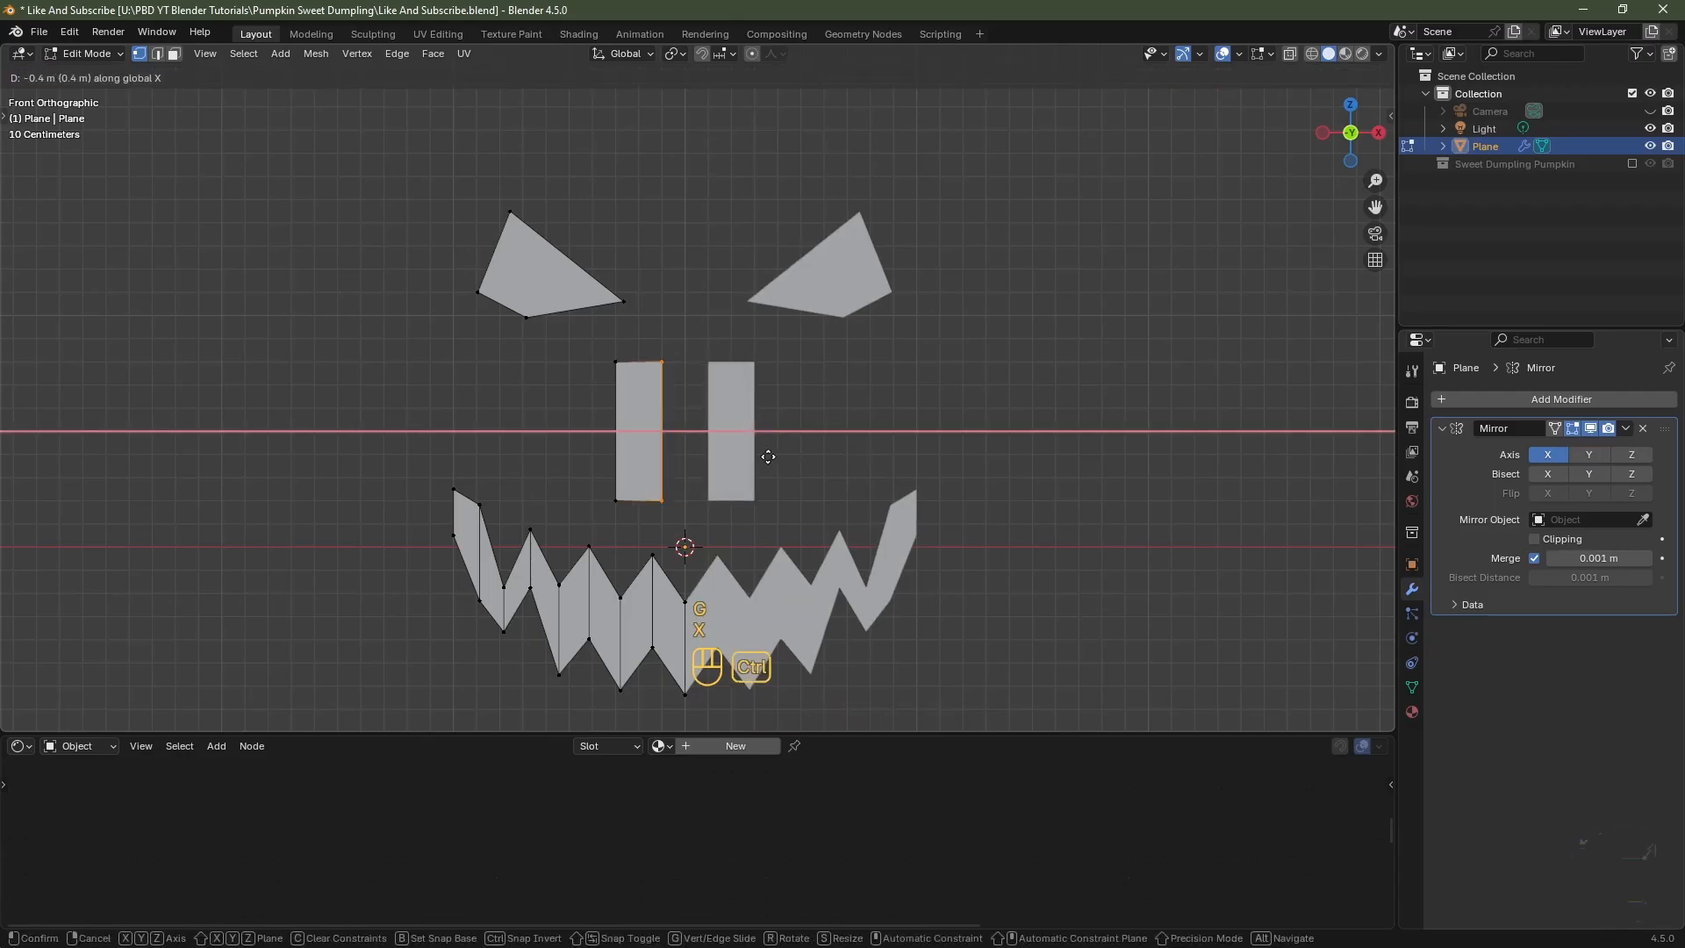
pyautogui.click(779, 458)
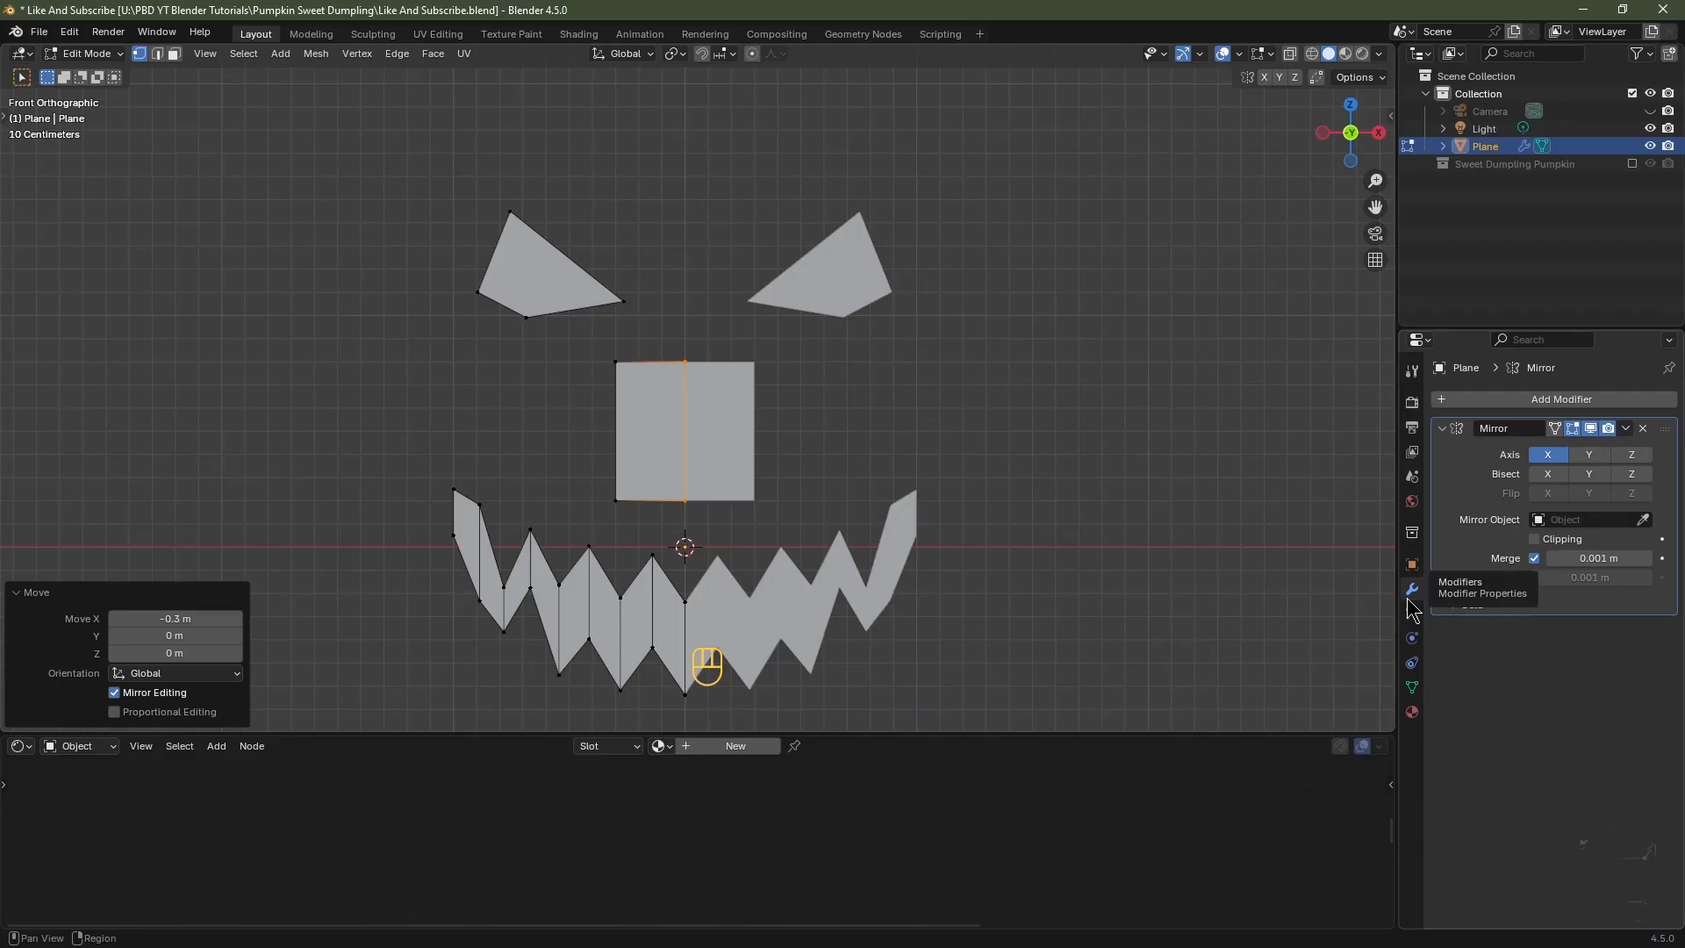
# - Enable Clipping on the Mirror modifier and move the nose's upper-left vertex 0.1 m along X and 0.2 m down
pyautogui.click(1532, 539)
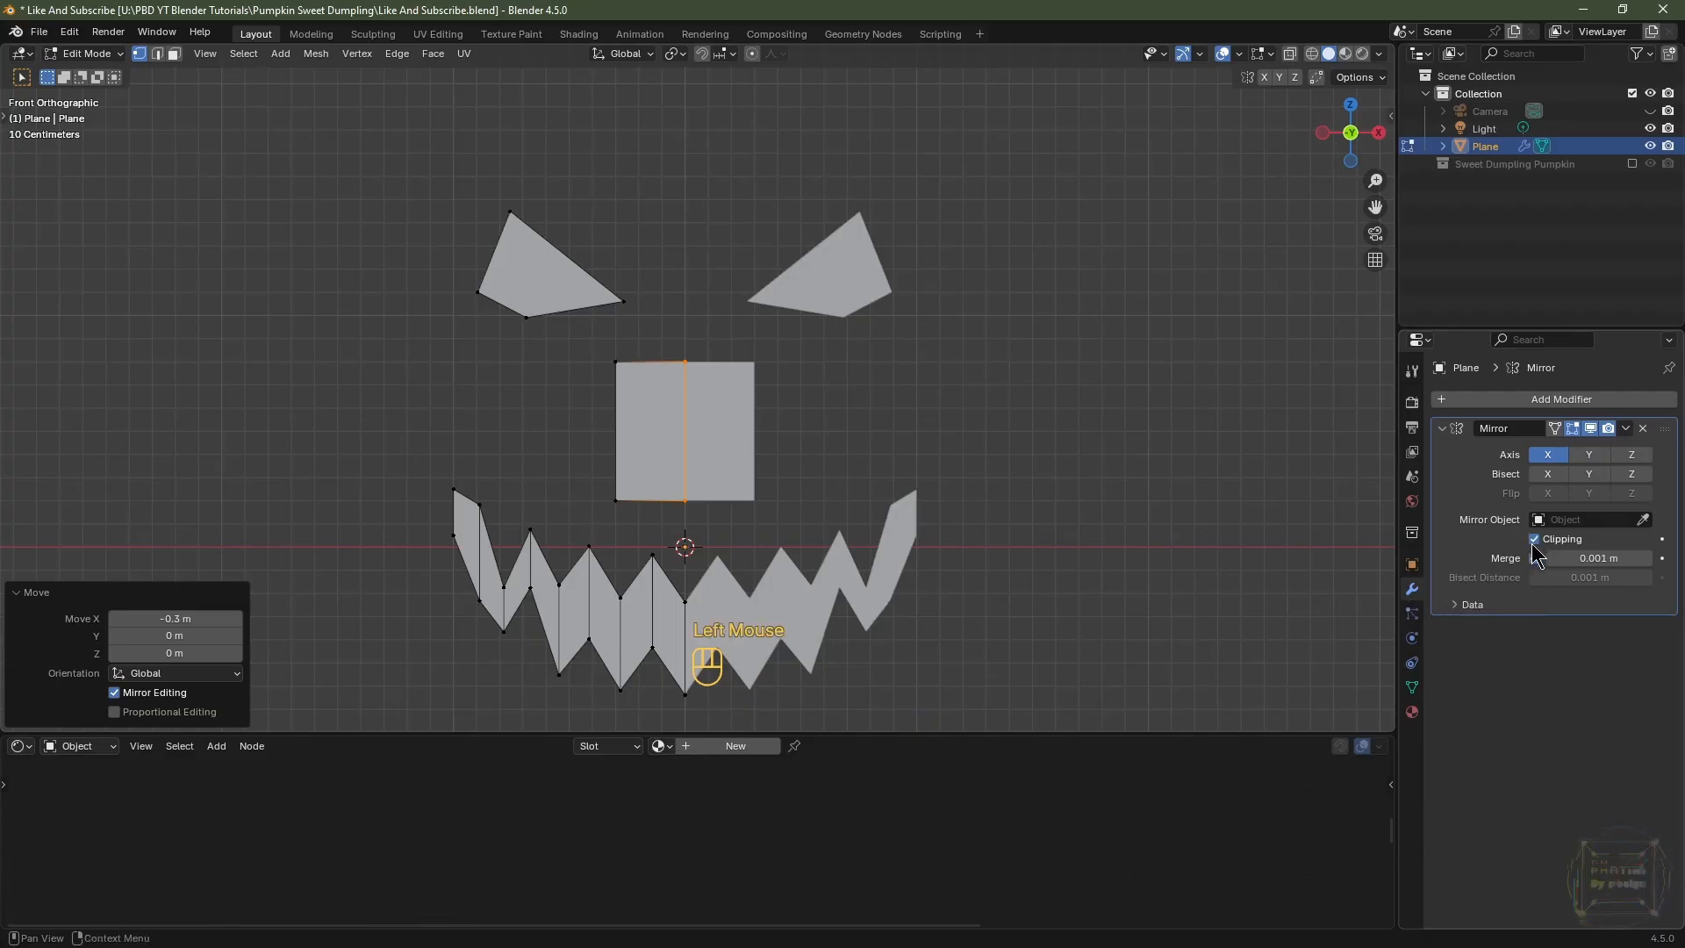
pyautogui.click(619, 365)
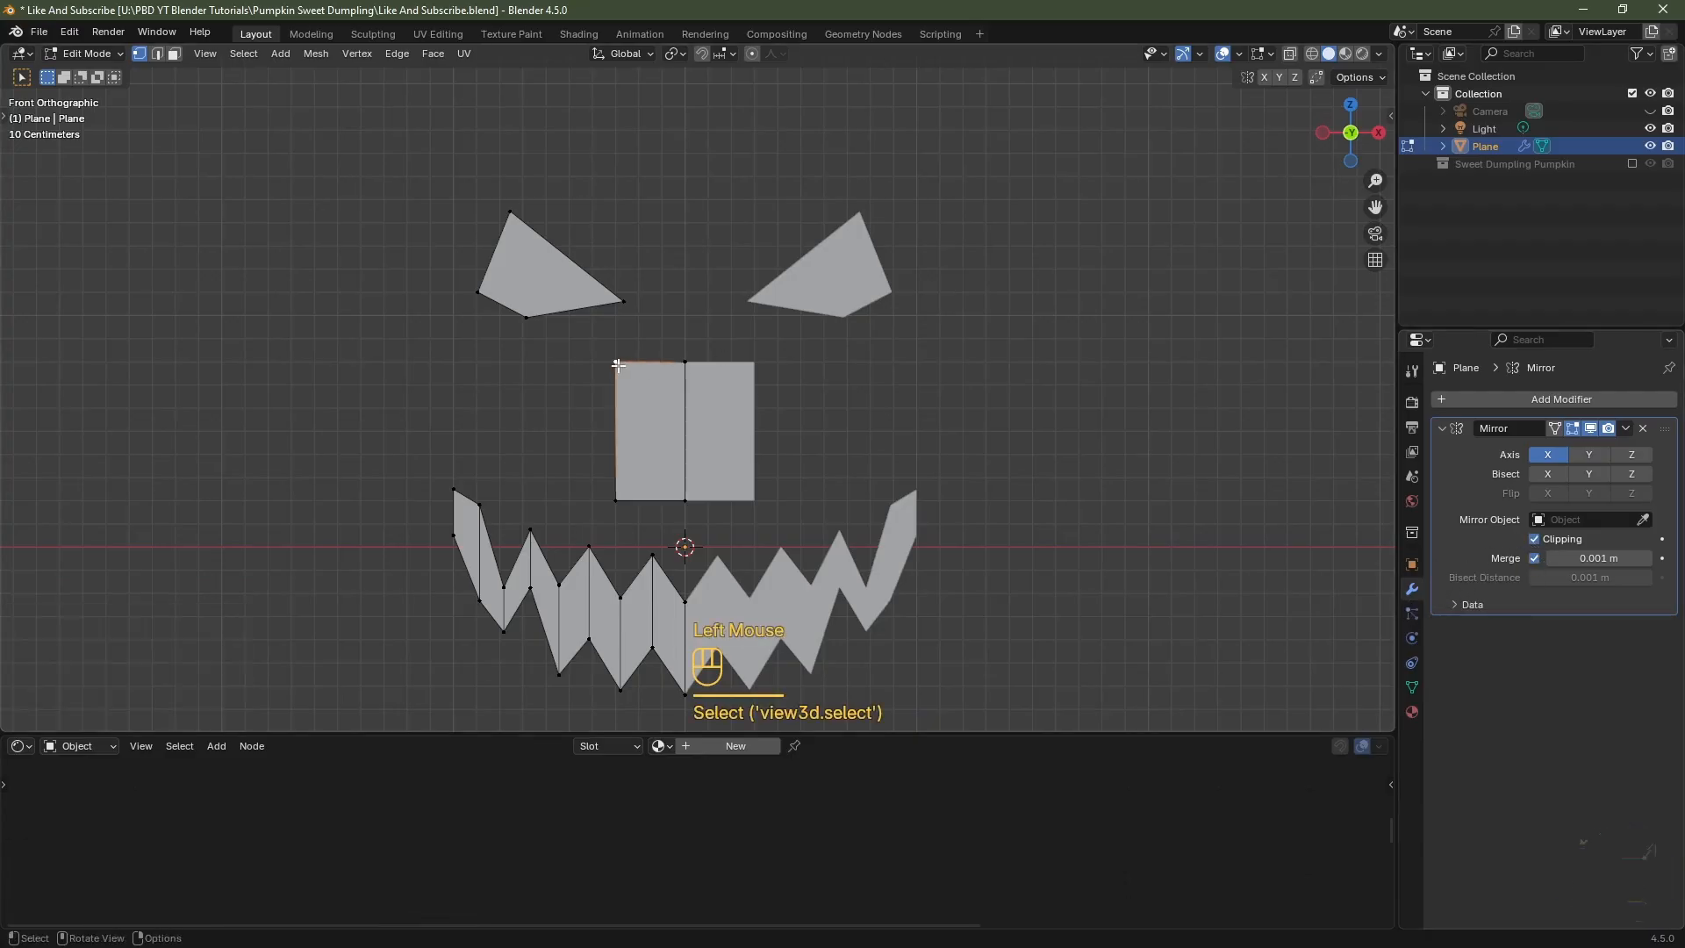
pyautogui.press('g')
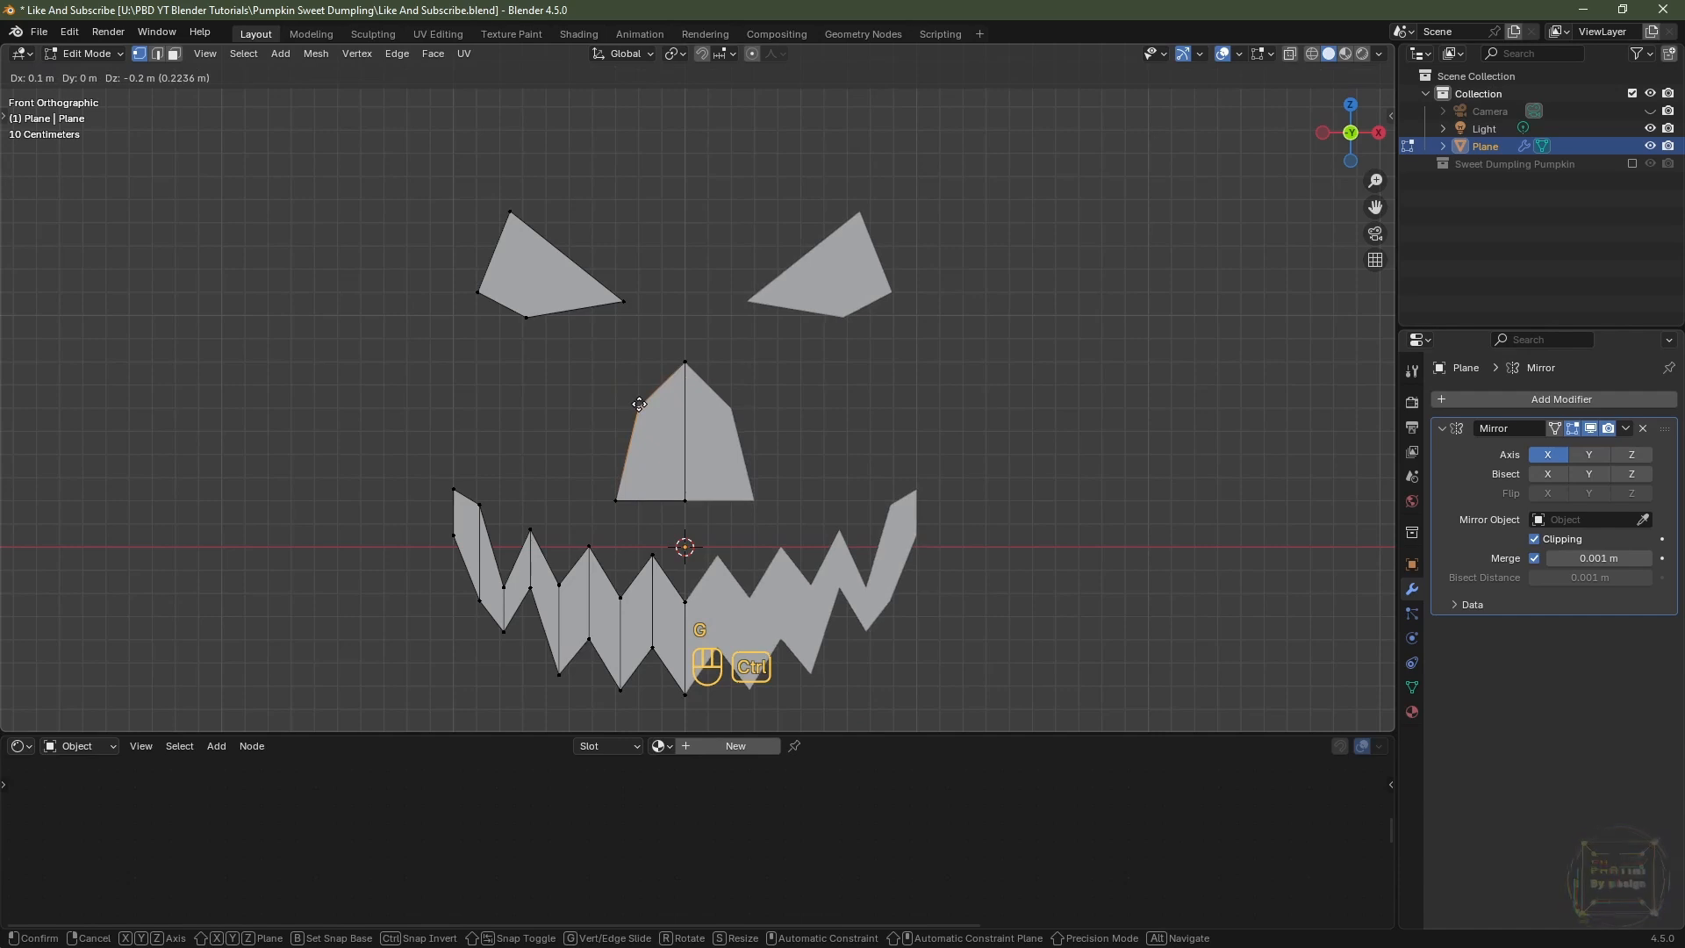
pyautogui.keyDown('ctrl'); pyautogui.click(646, 404); pyautogui.keyUp('ctrl')
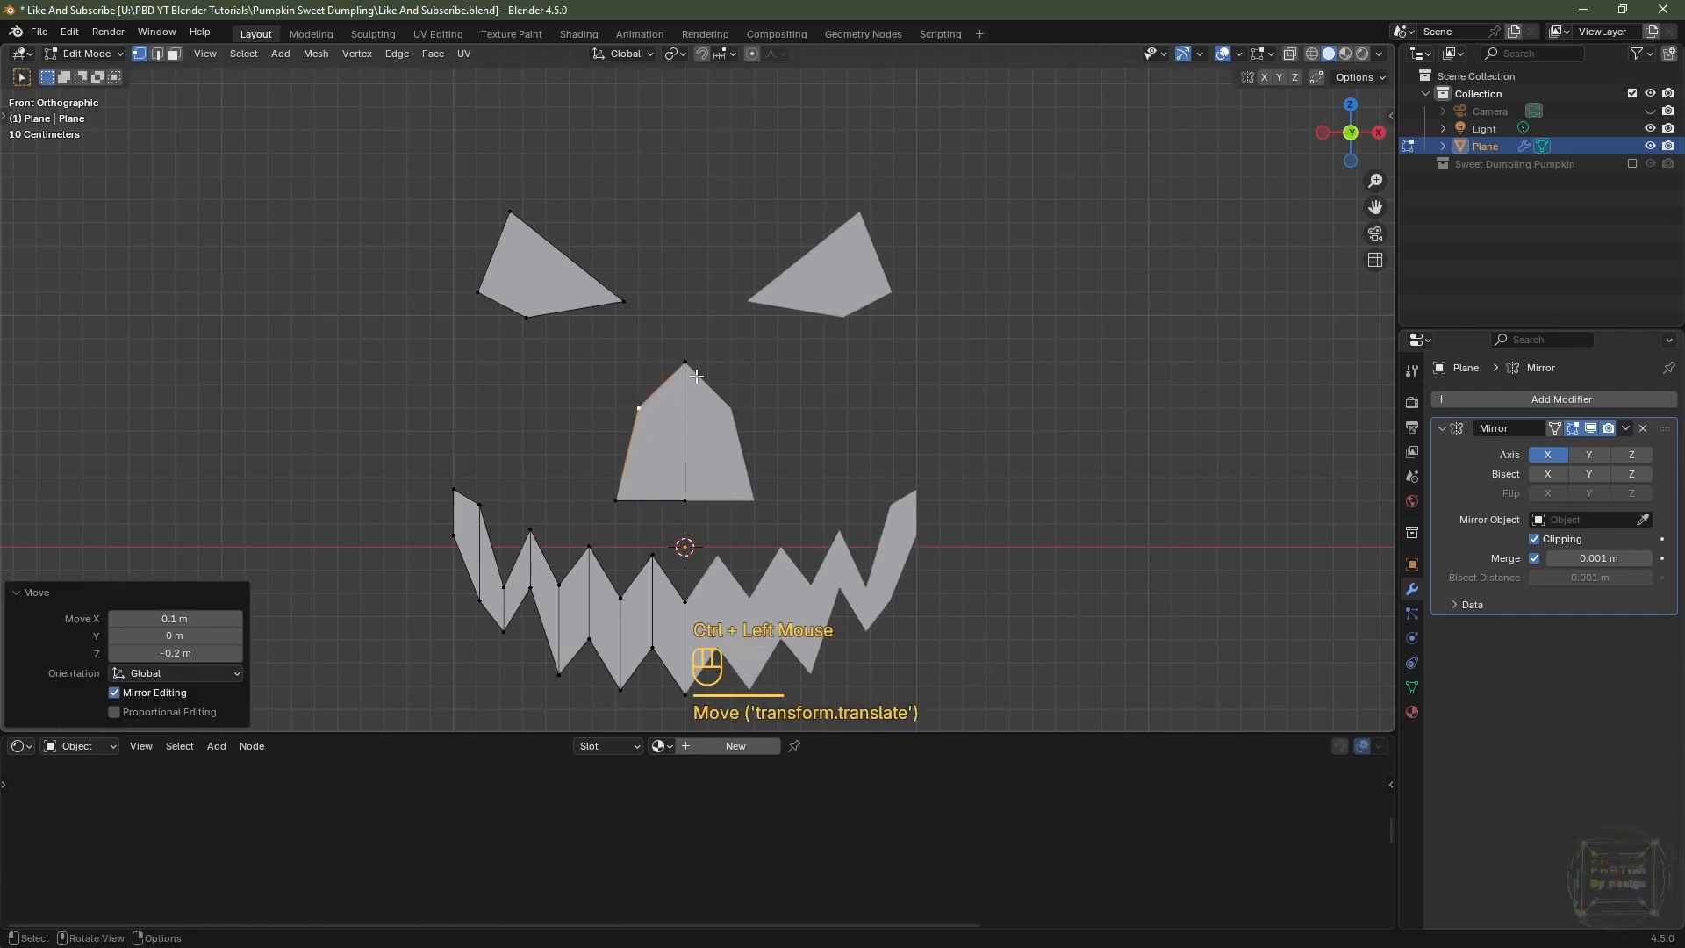
# - Select the entire nose piece, scale it down uniformly, and move it slightly upward between the eyes and mouth
pyautogui.hotkey('ctrl', 'l')
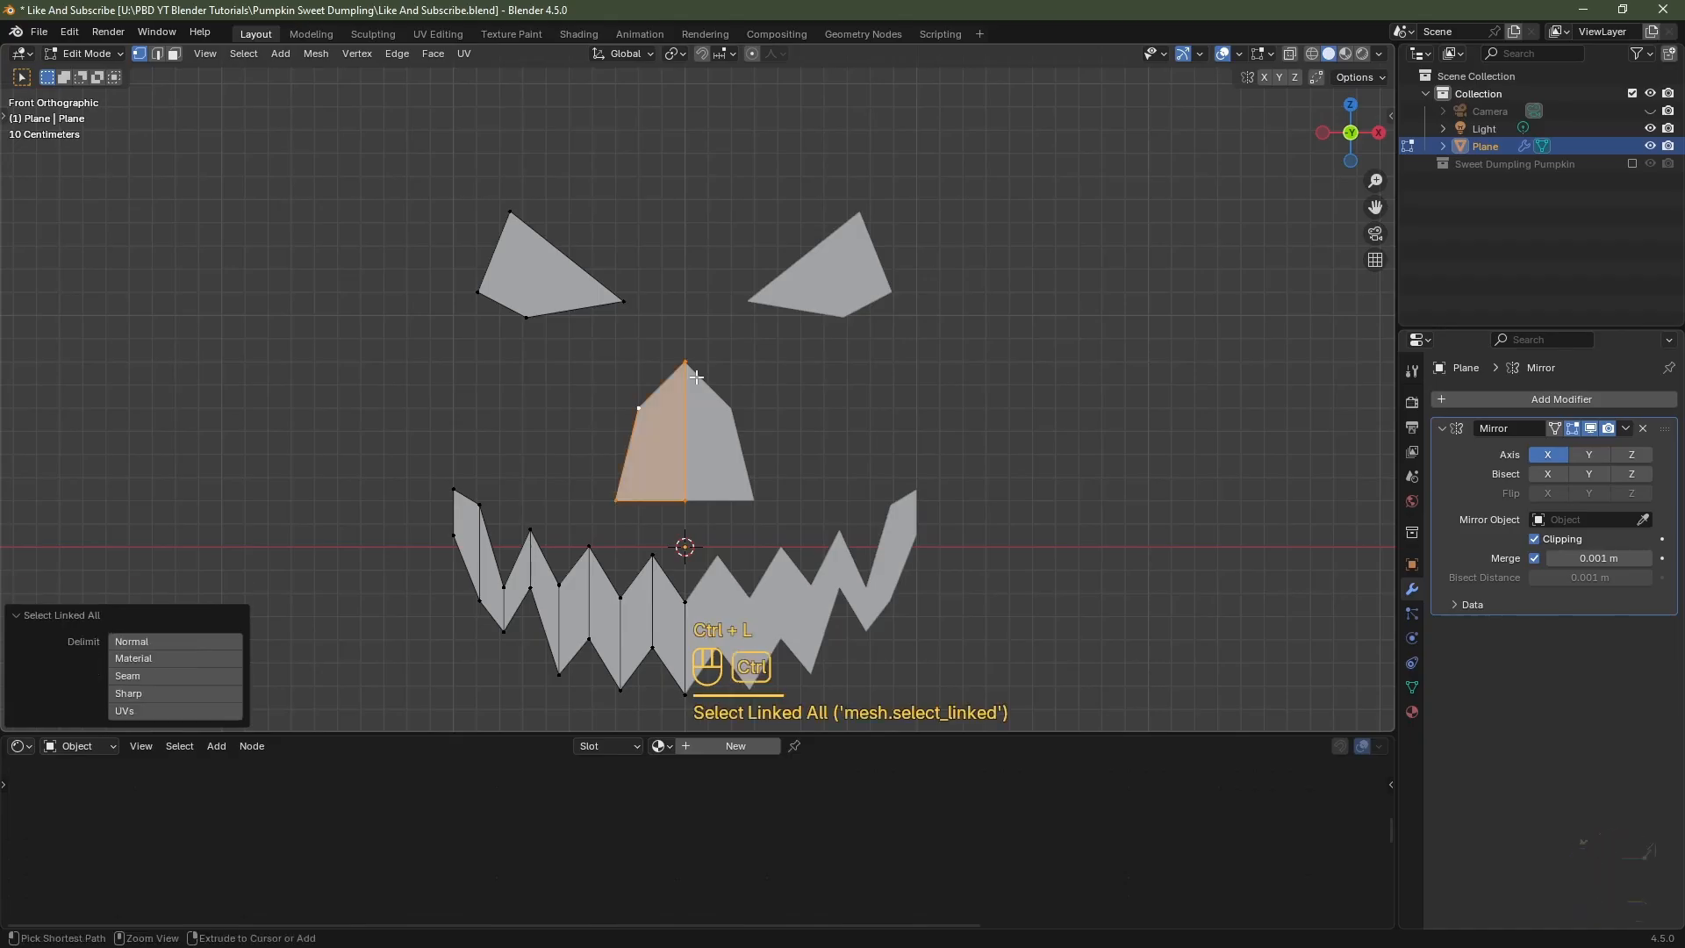
pyautogui.press('s')
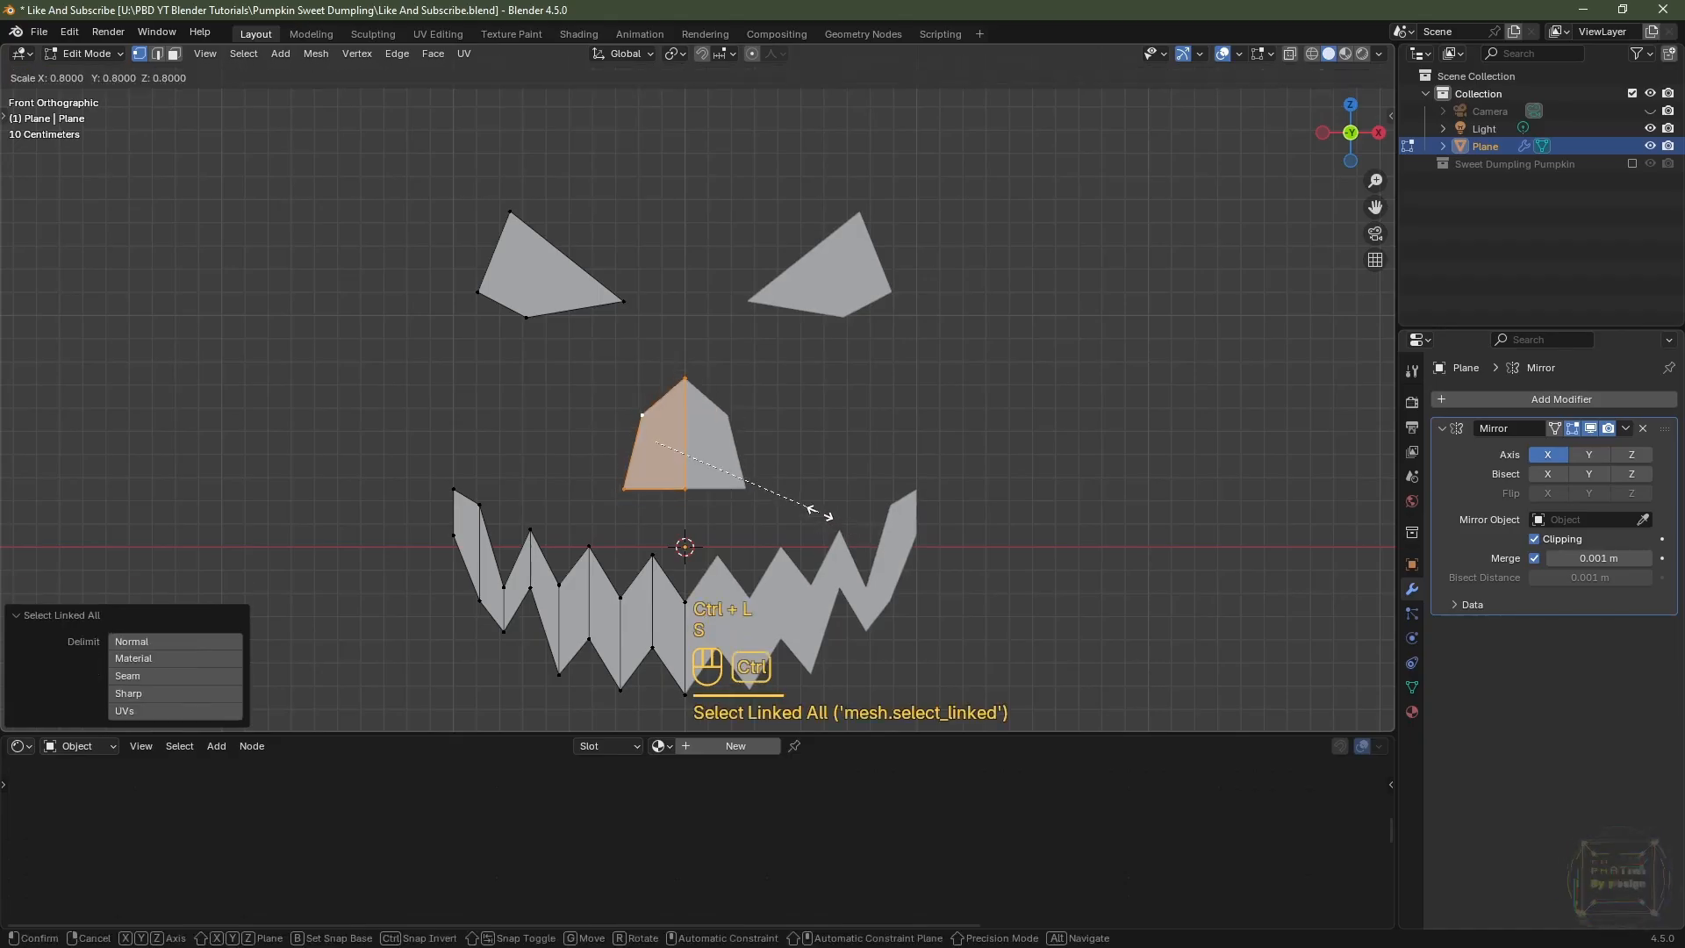
pyautogui.keyDown('ctrl'); pyautogui.click(703, 521); pyautogui.keyUp('ctrl')
pyautogui.press('g')
pyautogui.click(704, 497)
# - Move the nose's bottom centre vertex -0.1 m along Z and leave Edit Mode
pyautogui.click(686, 464)
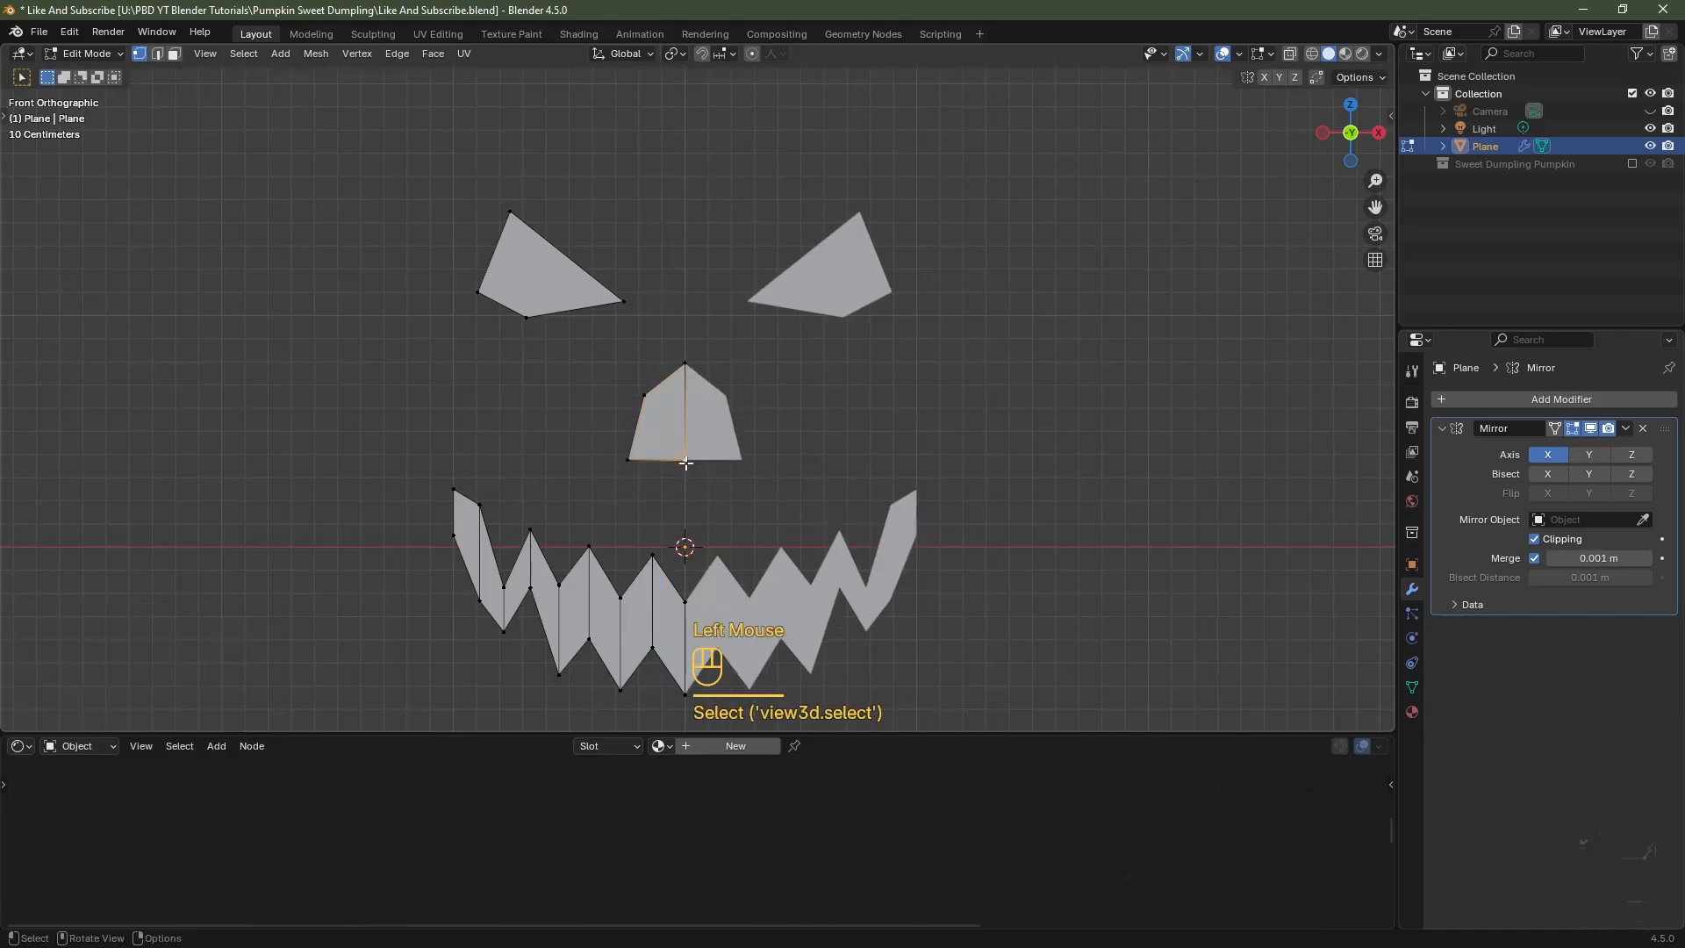
pyautogui.press('g')
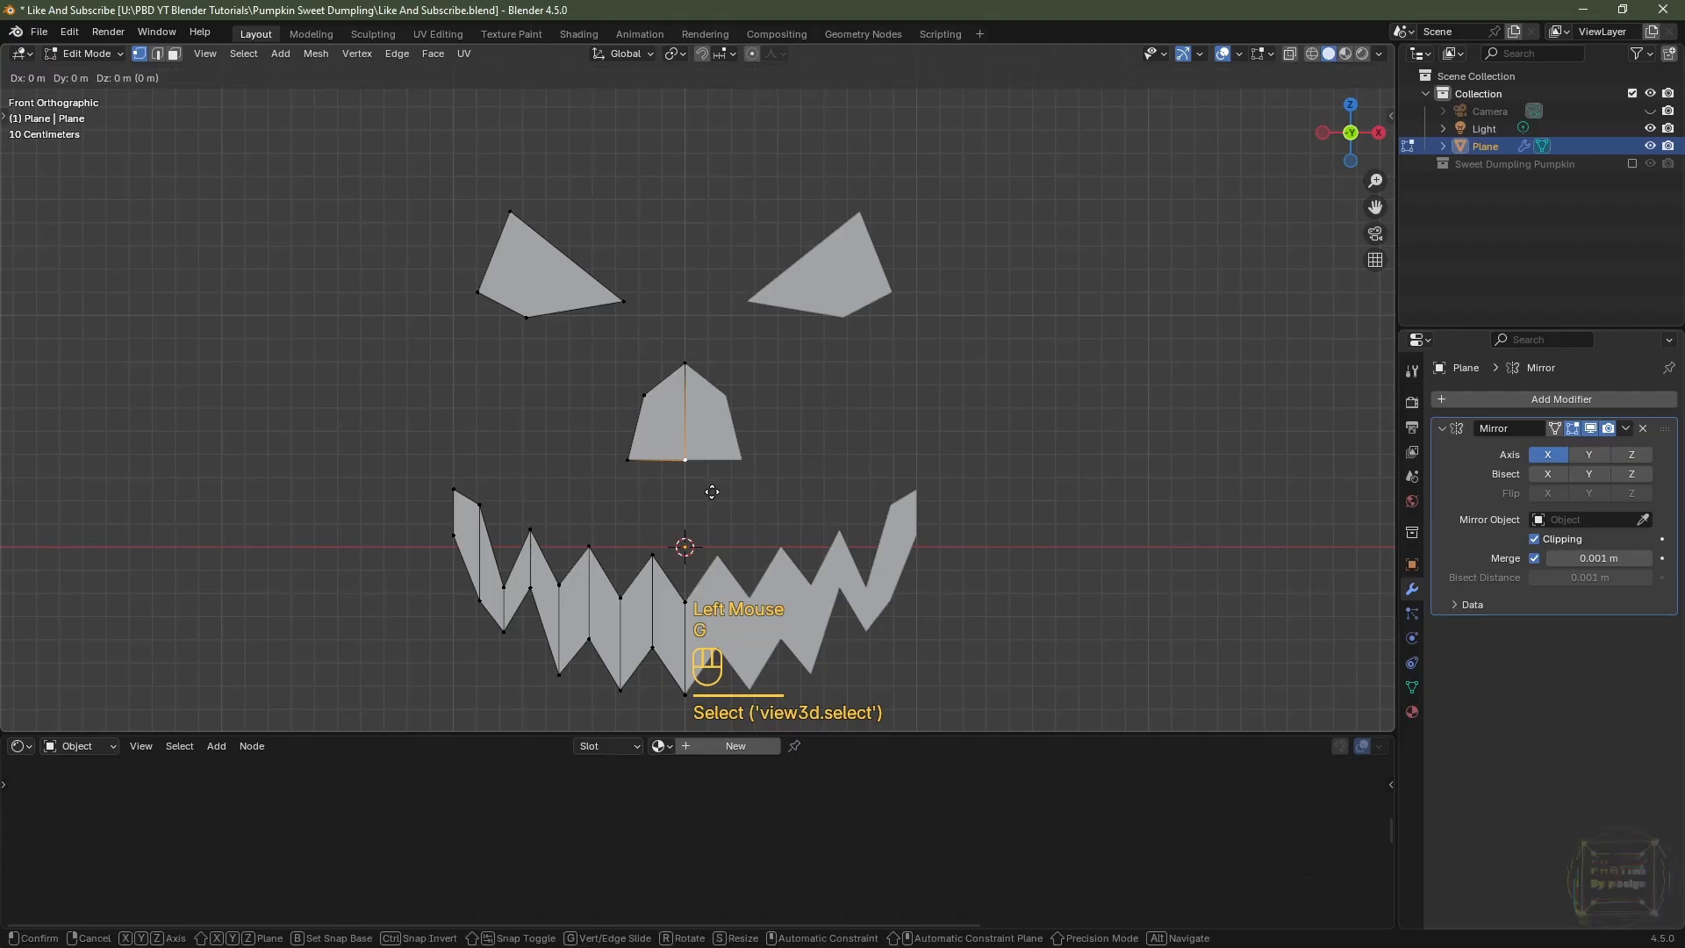
pyautogui.keyDown('ctrl'); pyautogui.click(712, 516); pyautogui.keyUp('ctrl')
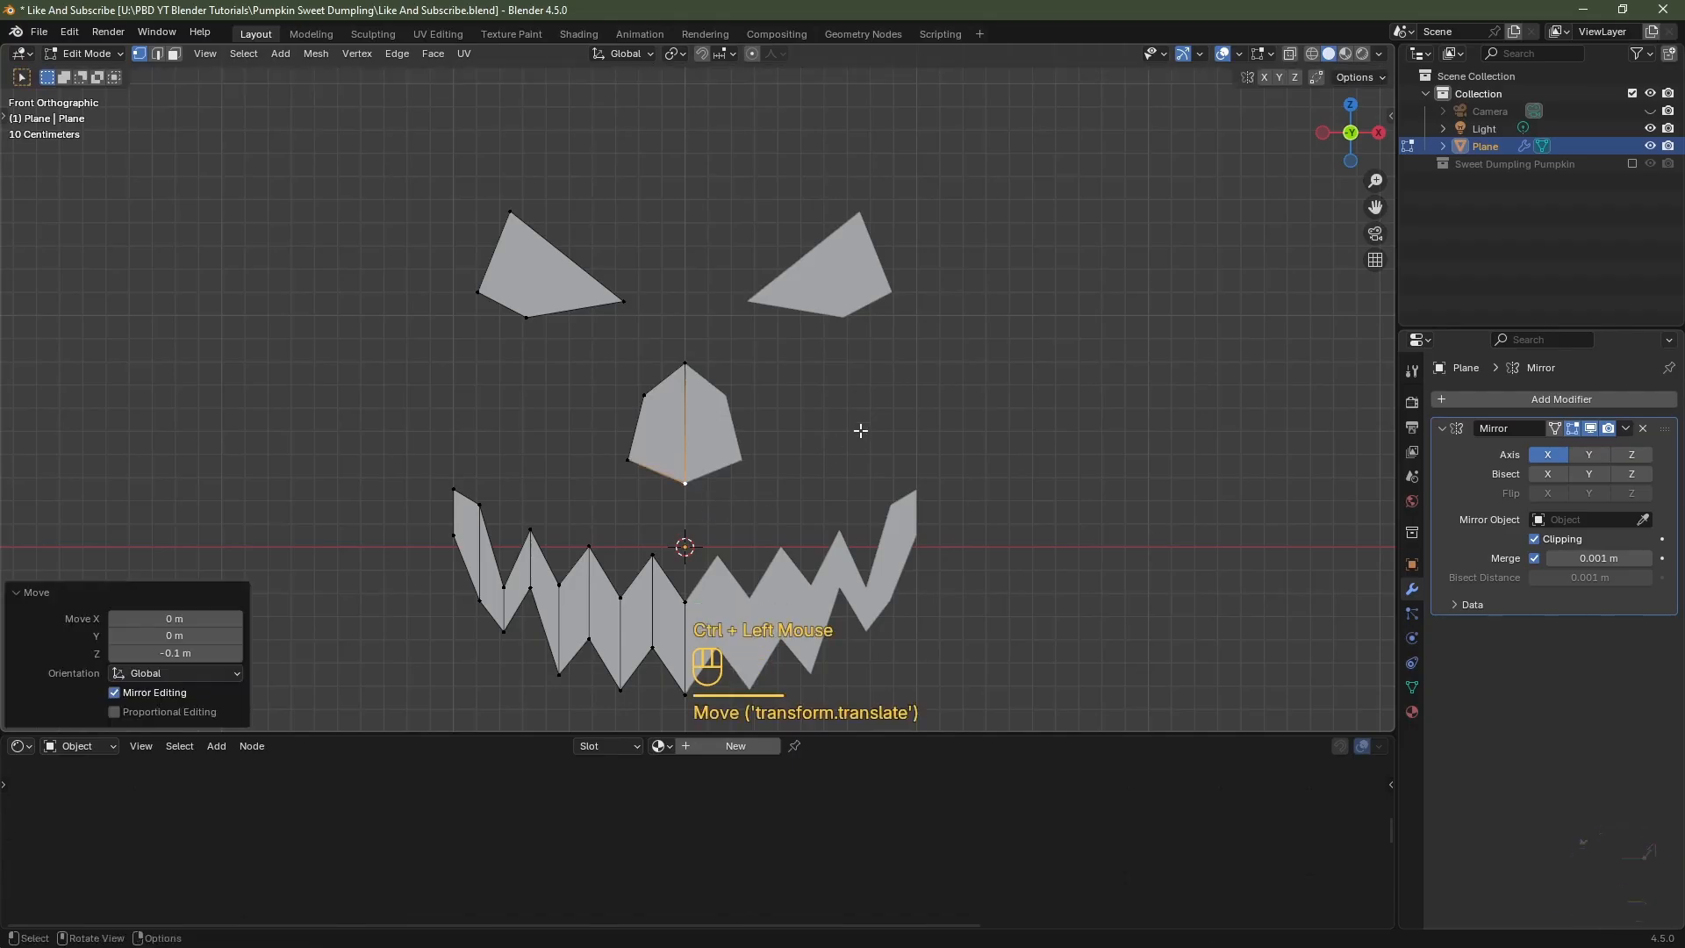
pyautogui.press('Tab')
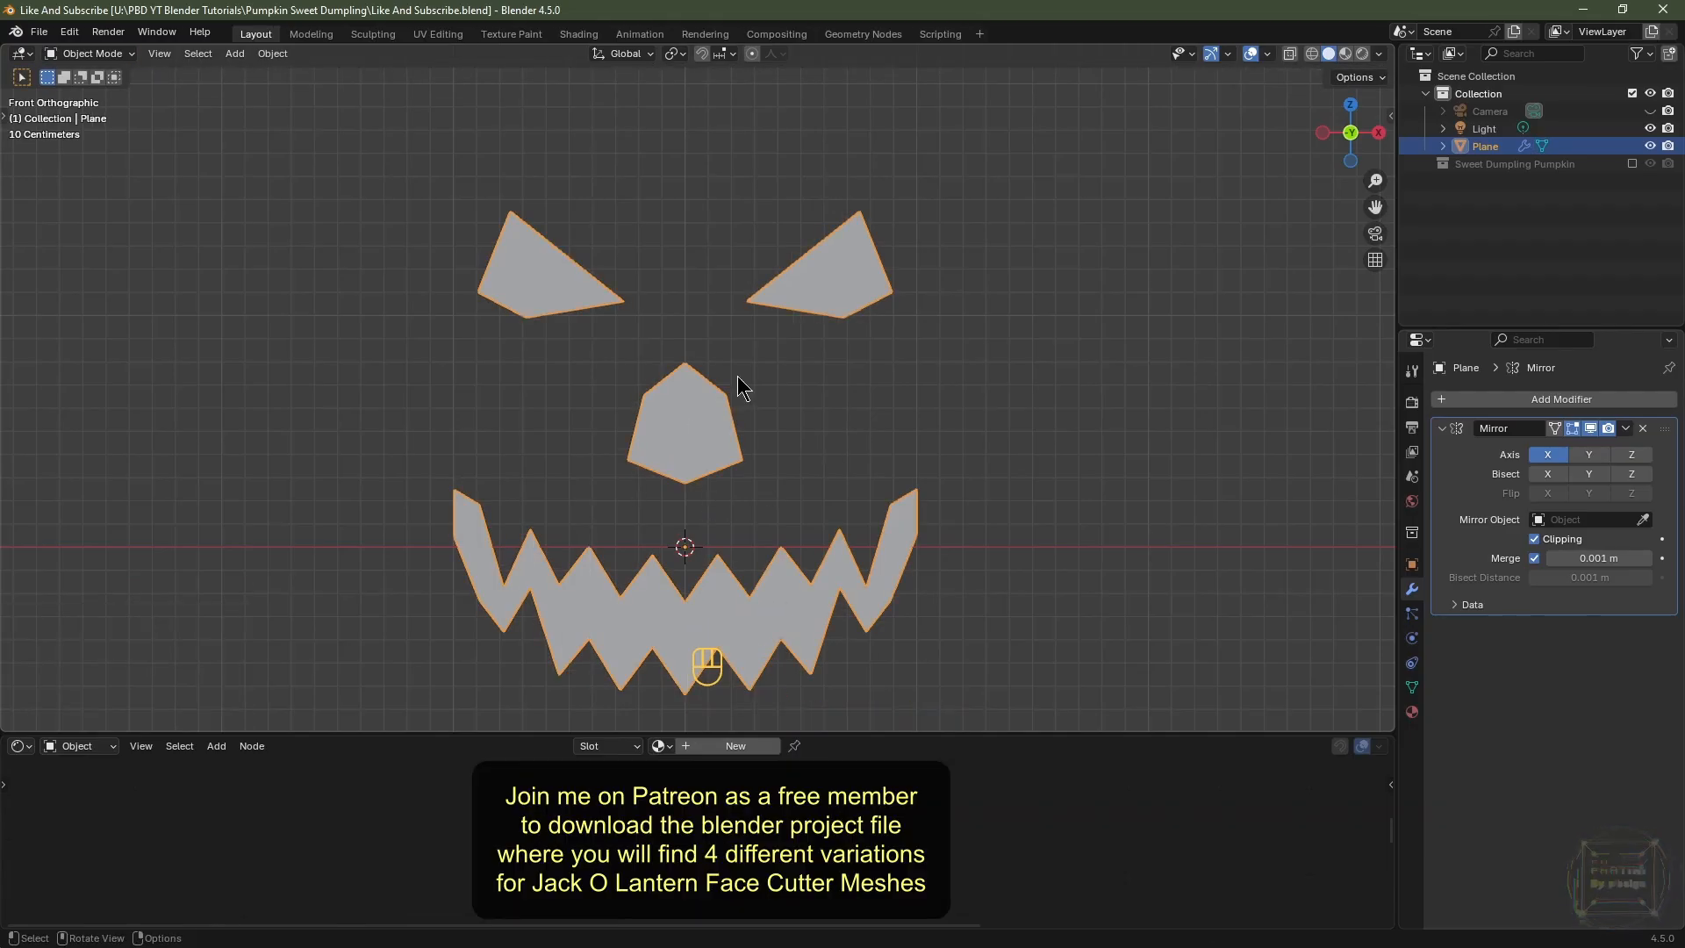
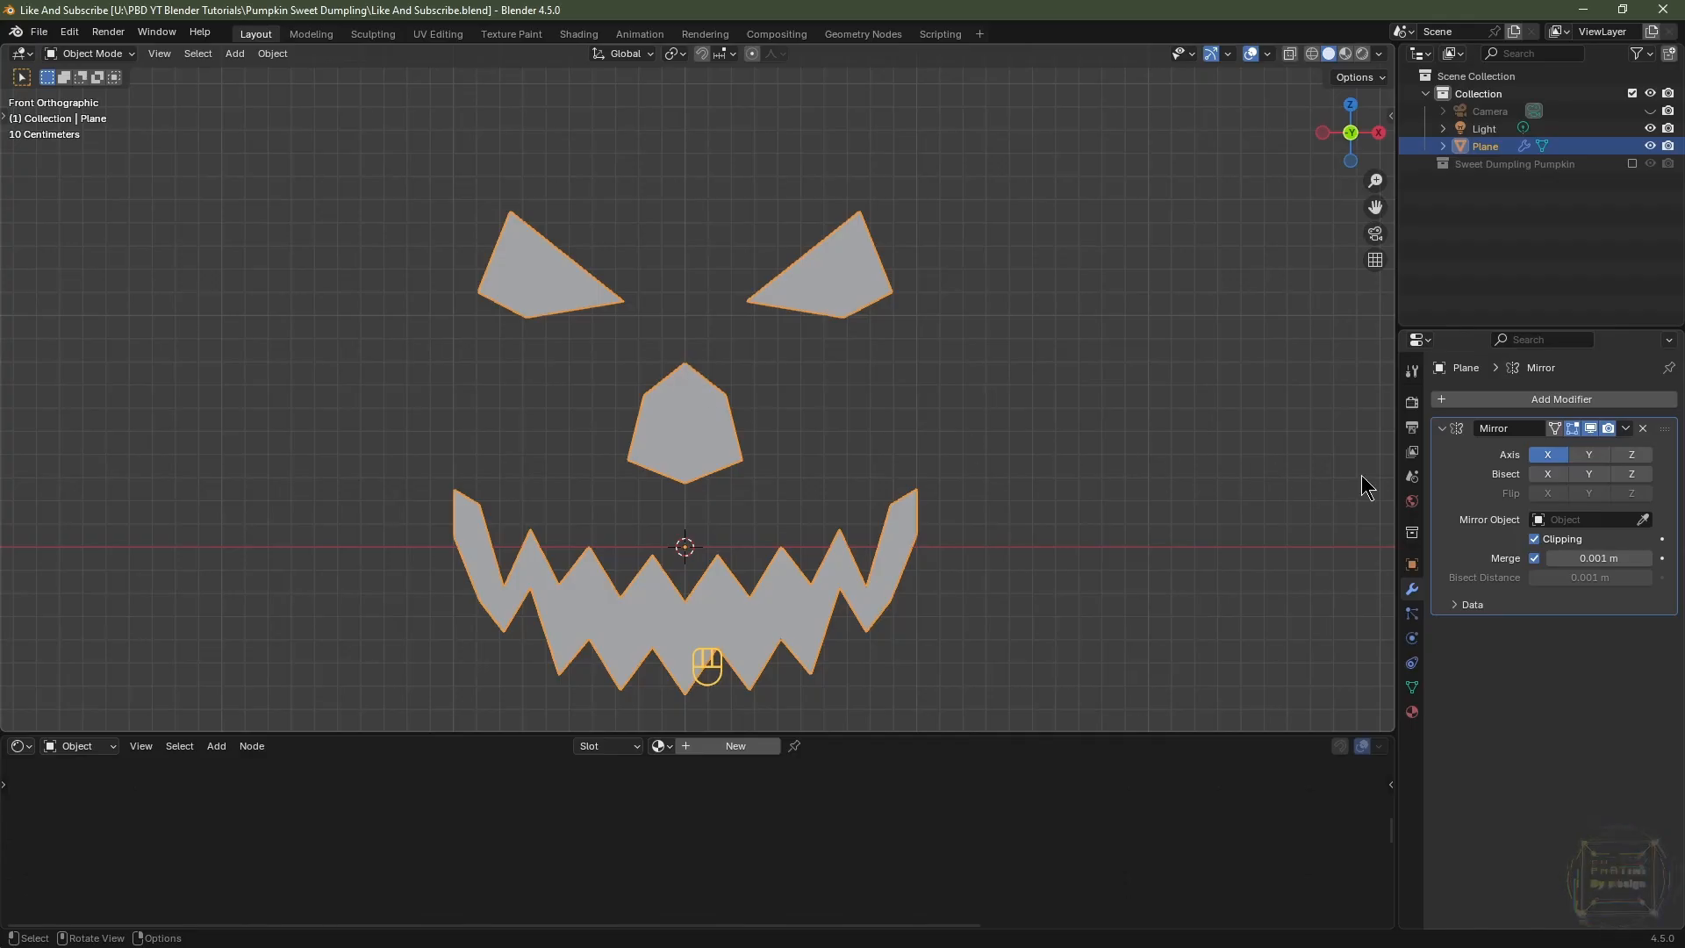
# - Apply the face's Mirror modifier and merge all of its vertices by distance
pyautogui.click(1626, 429)
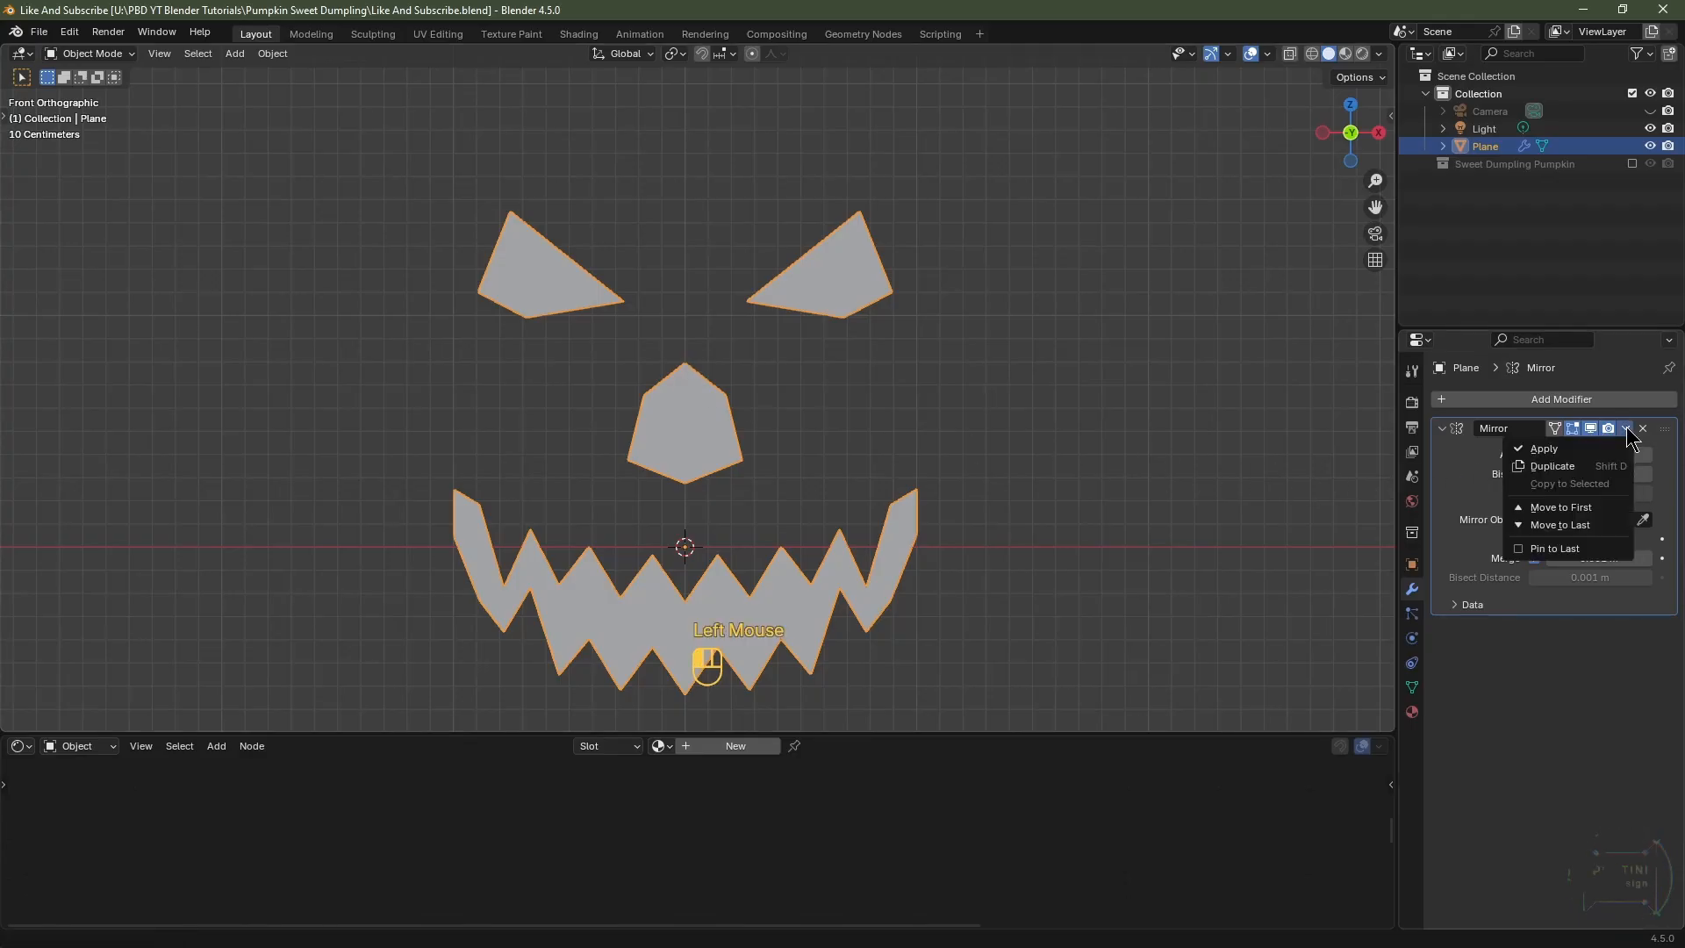
pyautogui.click(1572, 455)
pyautogui.press('Tab')
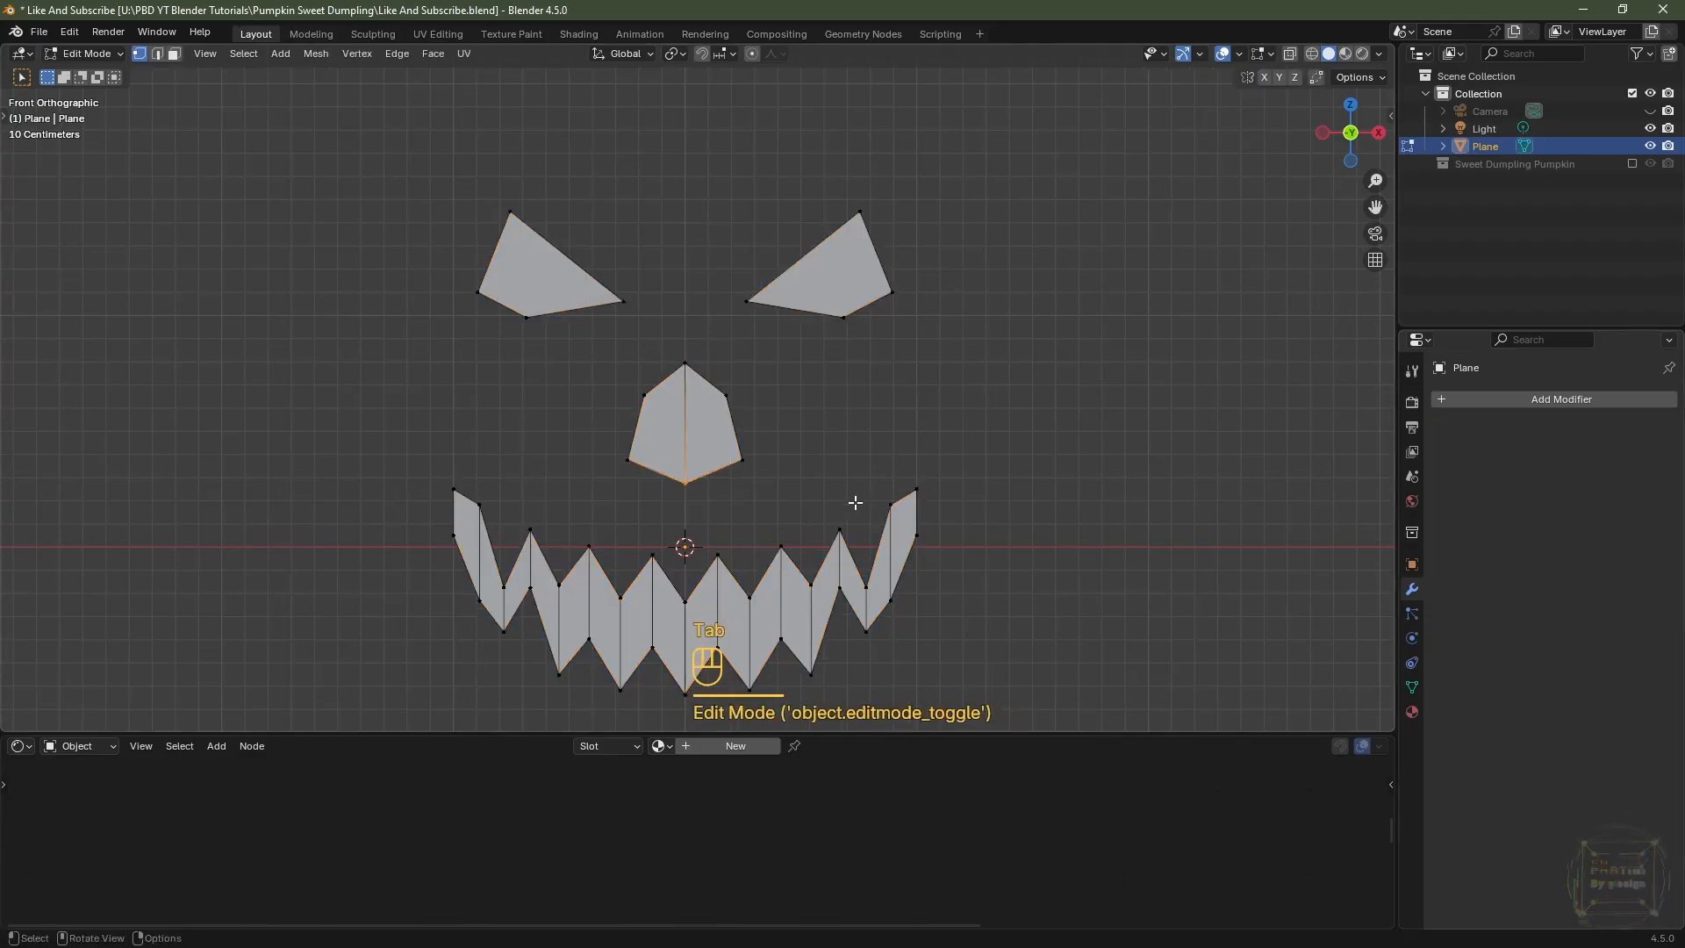
pyautogui.press('a')
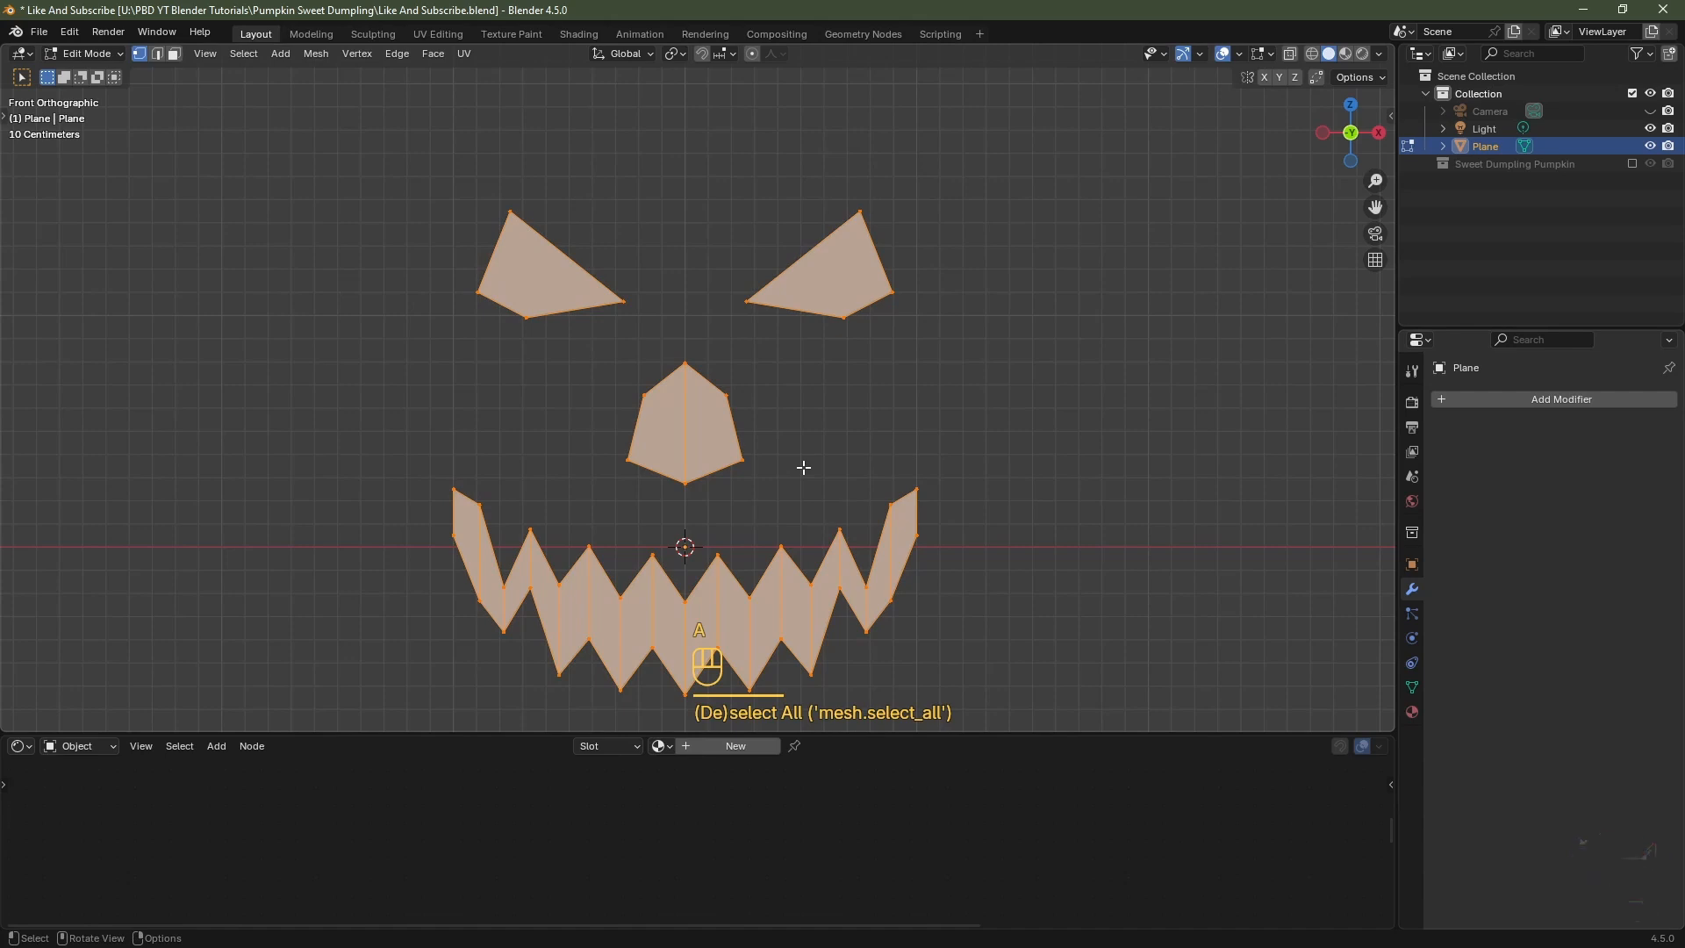
pyautogui.press('m')
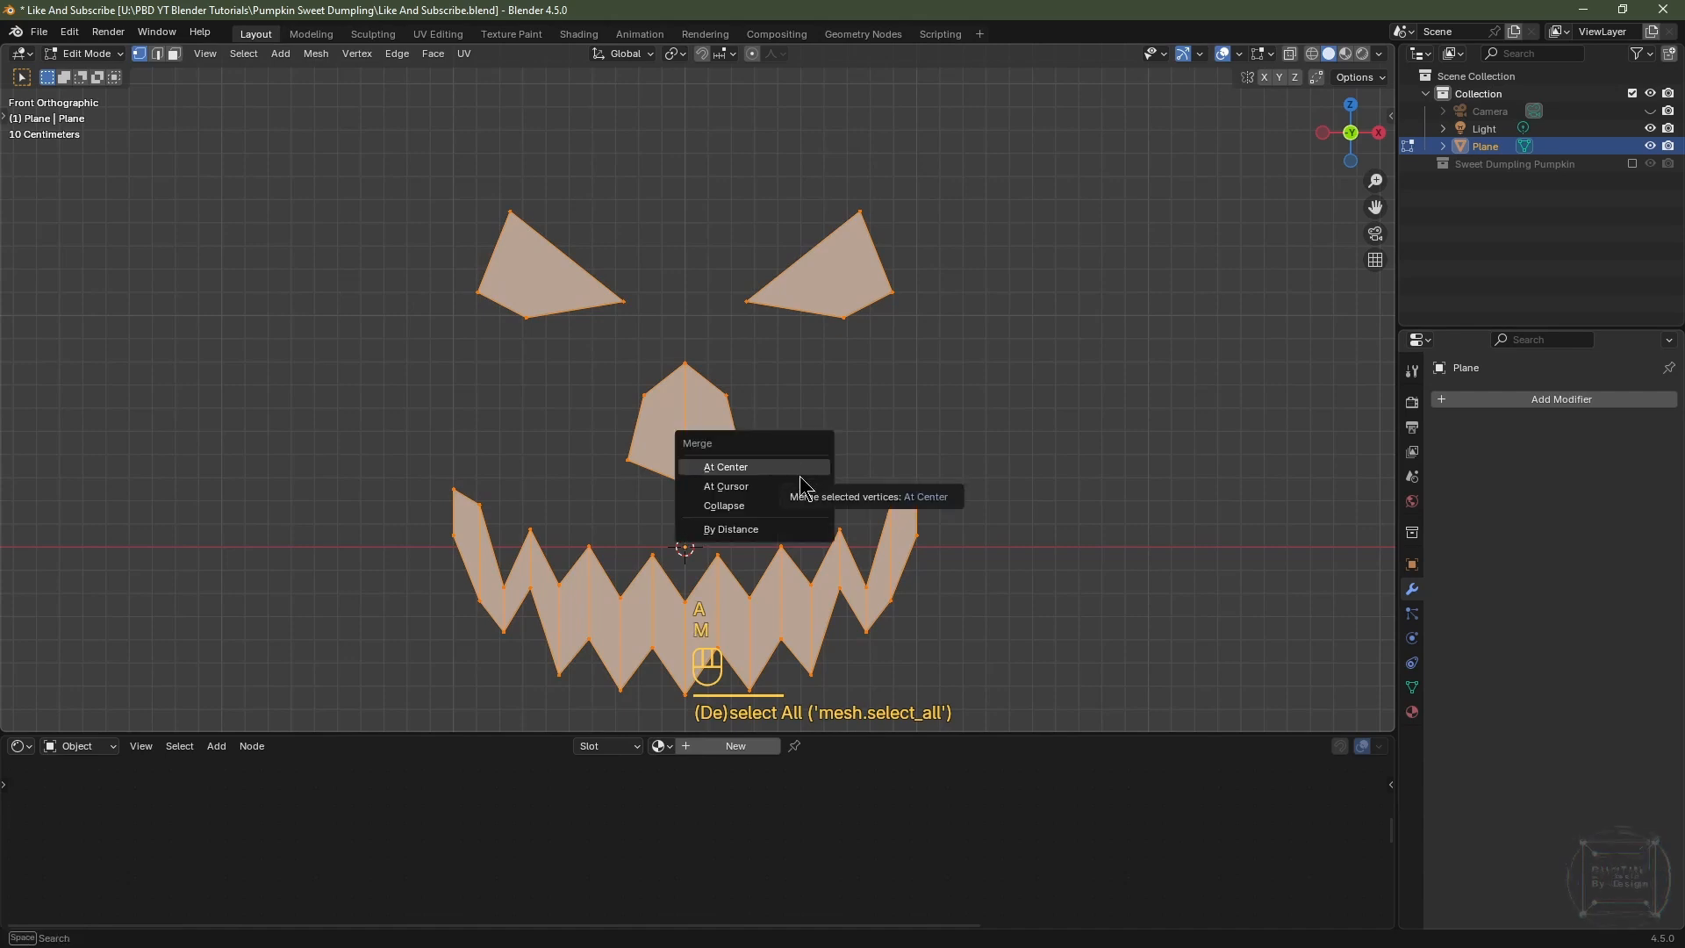
pyautogui.click(777, 526)
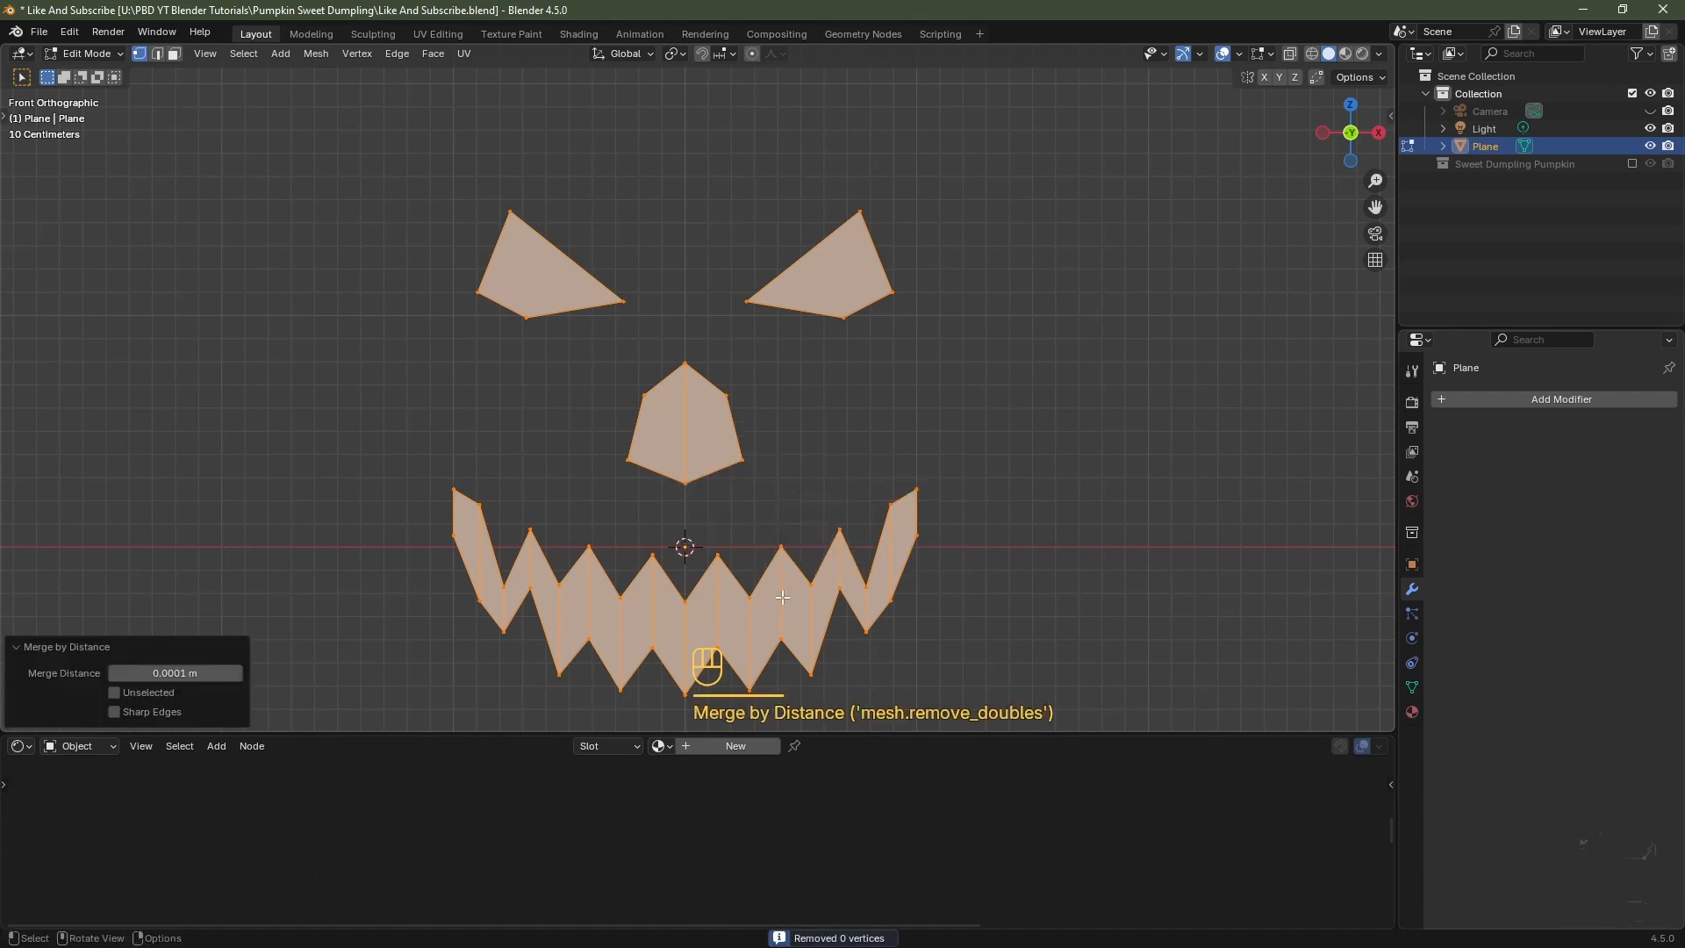
pyautogui.press('Tab')
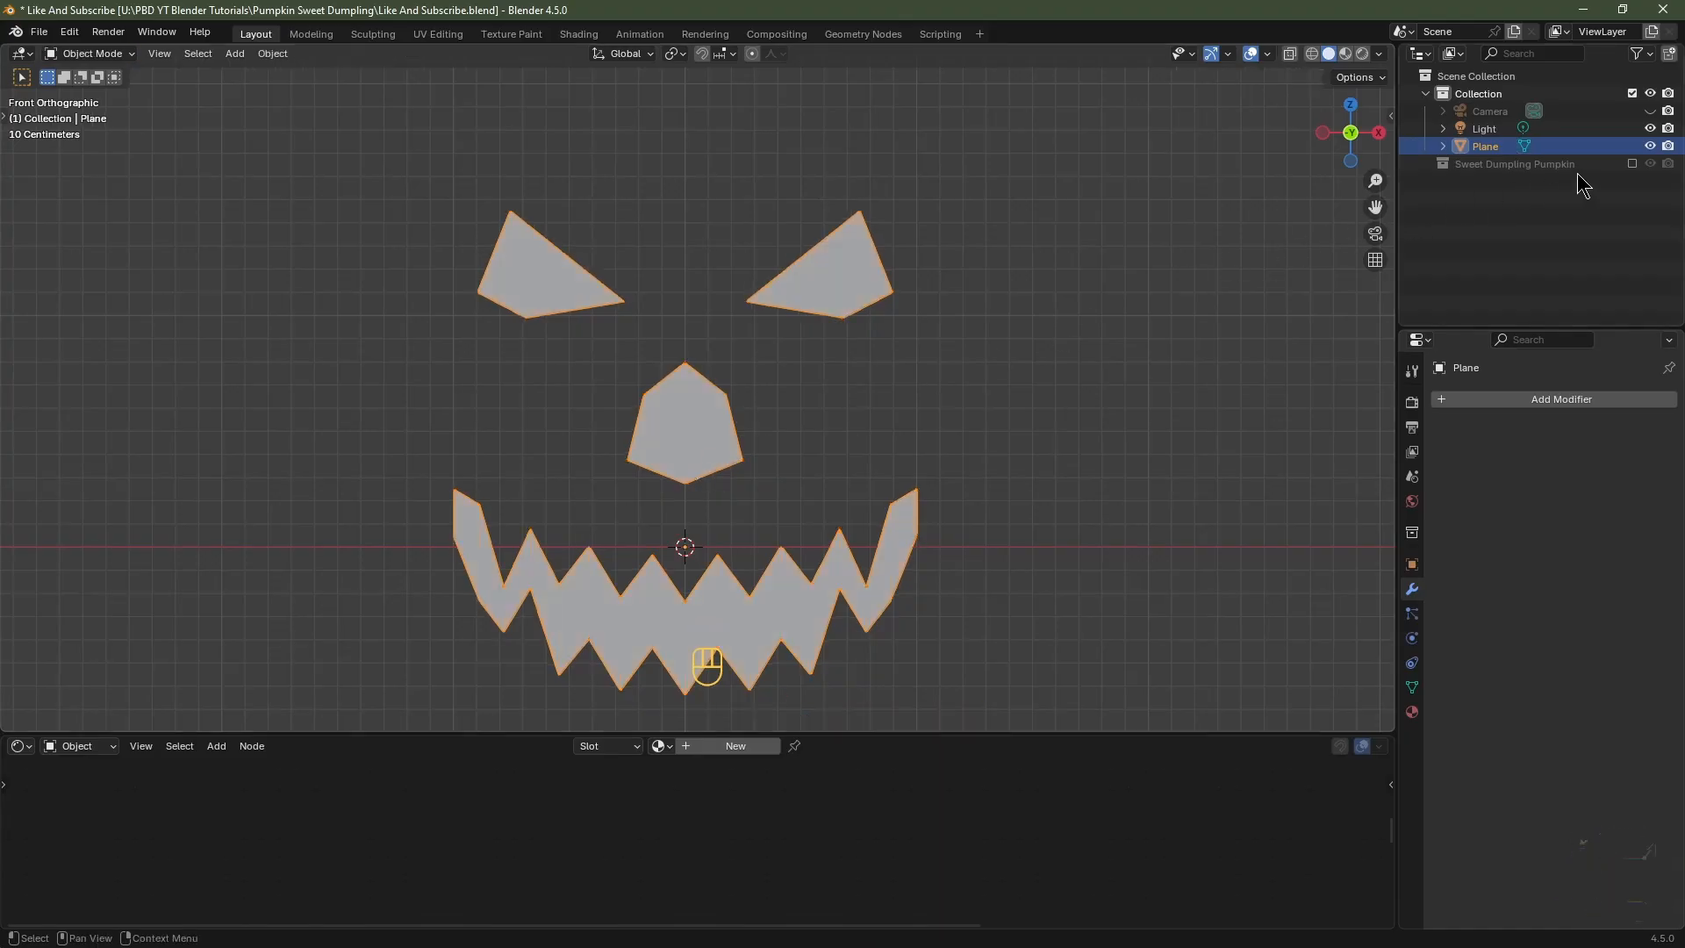
# - Enable the Sweet Dumpling Pumpkin collection and scale the face by 0.4, followed by a second scale of 1.2
pyautogui.click(1632, 165)
pyautogui.keyDown('ctrl'); pyautogui.click(859, 264); pyautogui.keyUp('ctrl')
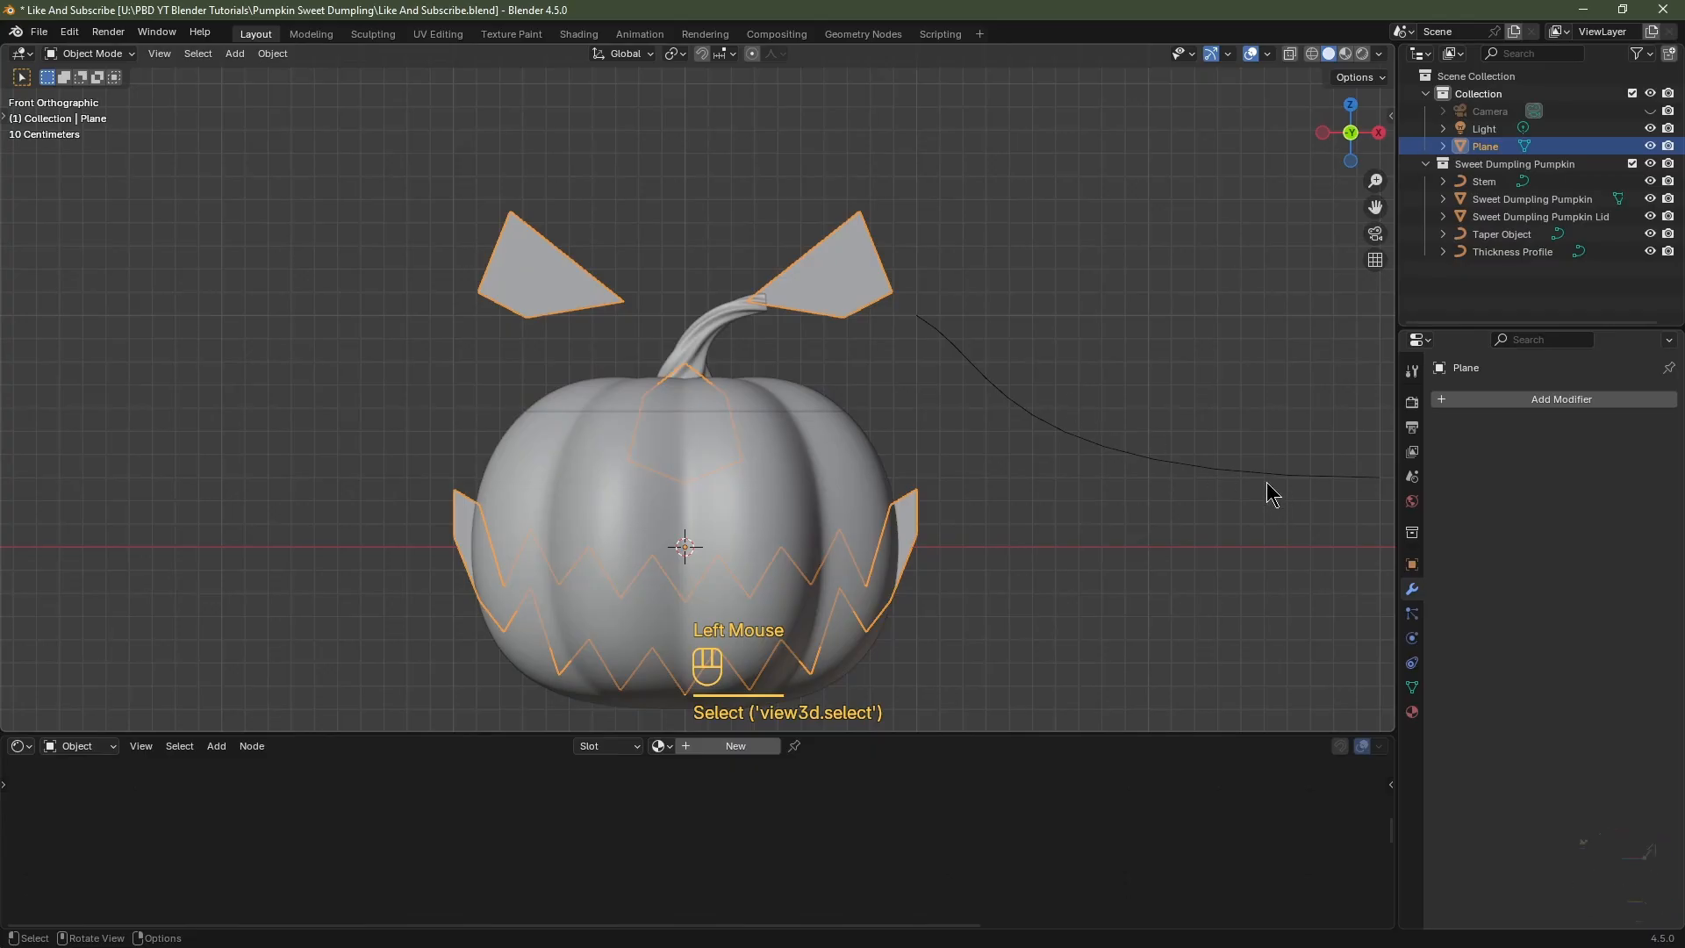
pyautogui.press('s')
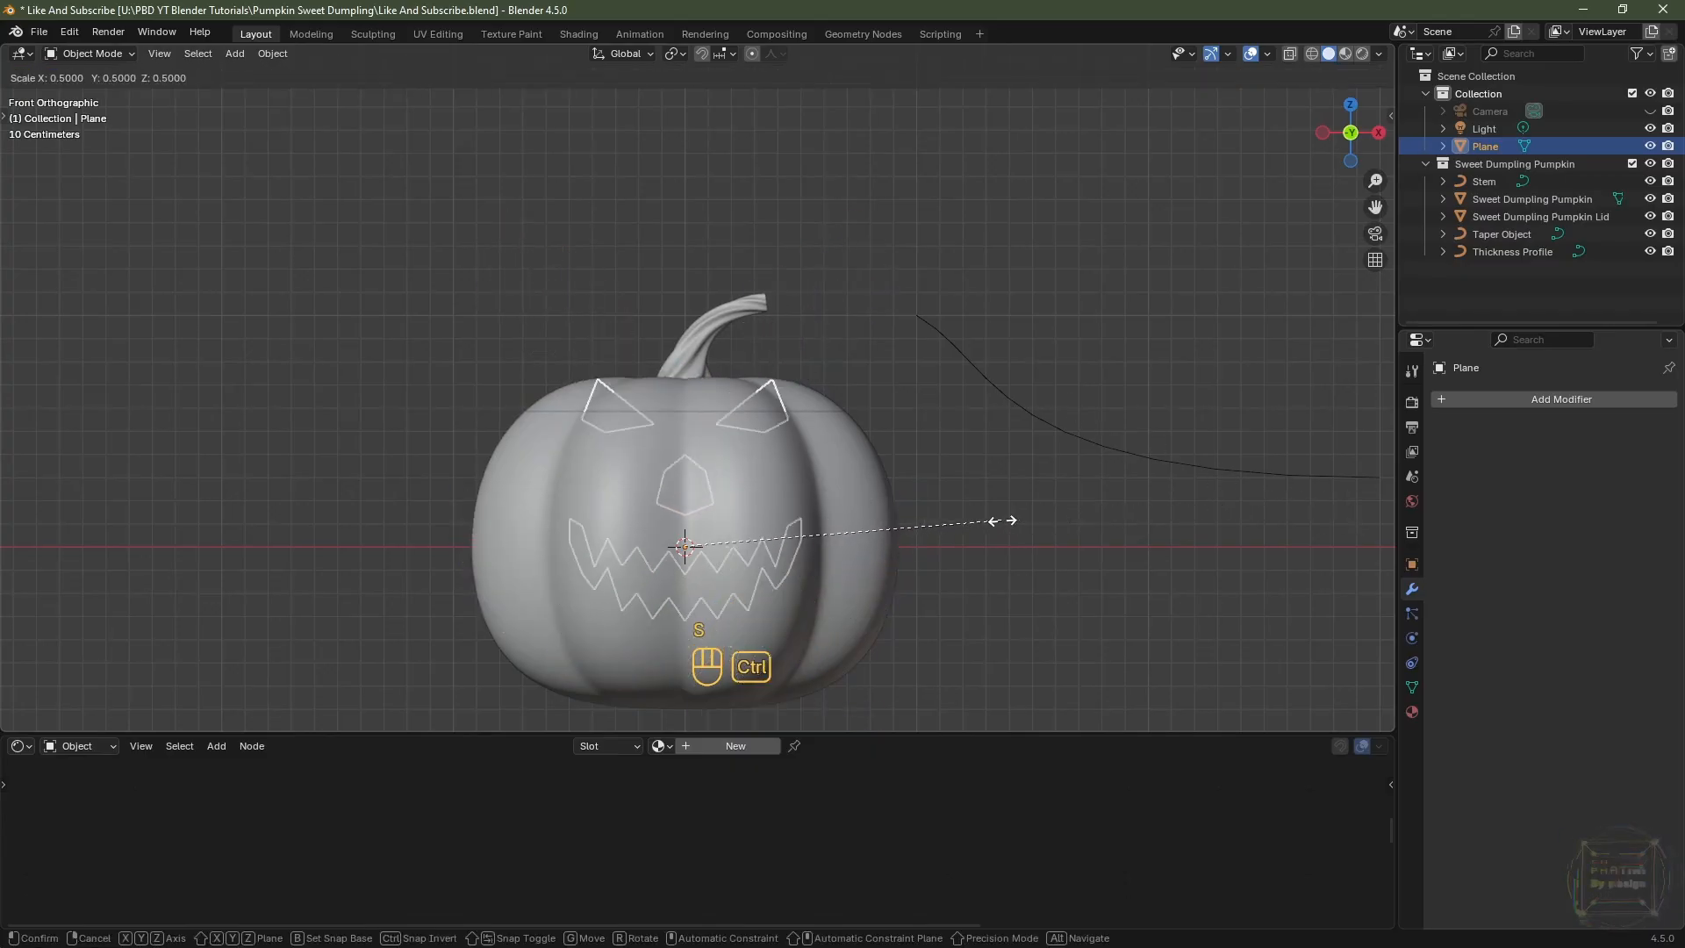
pyautogui.keyDown('ctrl'); pyautogui.click(969, 519); pyautogui.keyUp('ctrl')
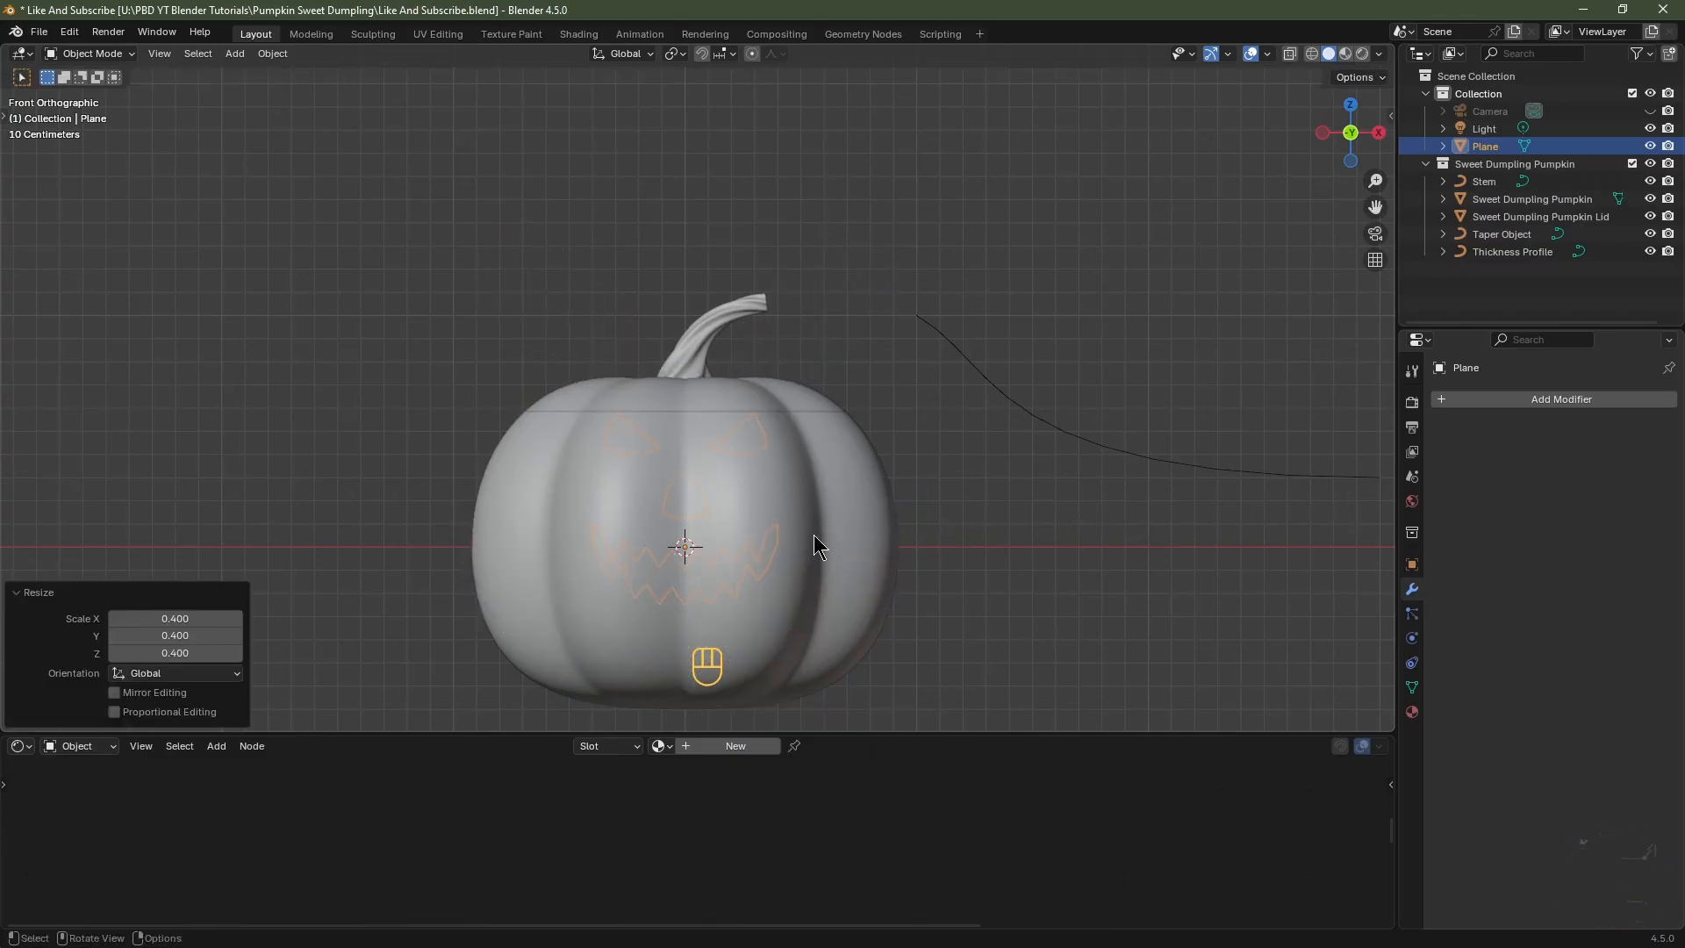
pyautogui.press('s')
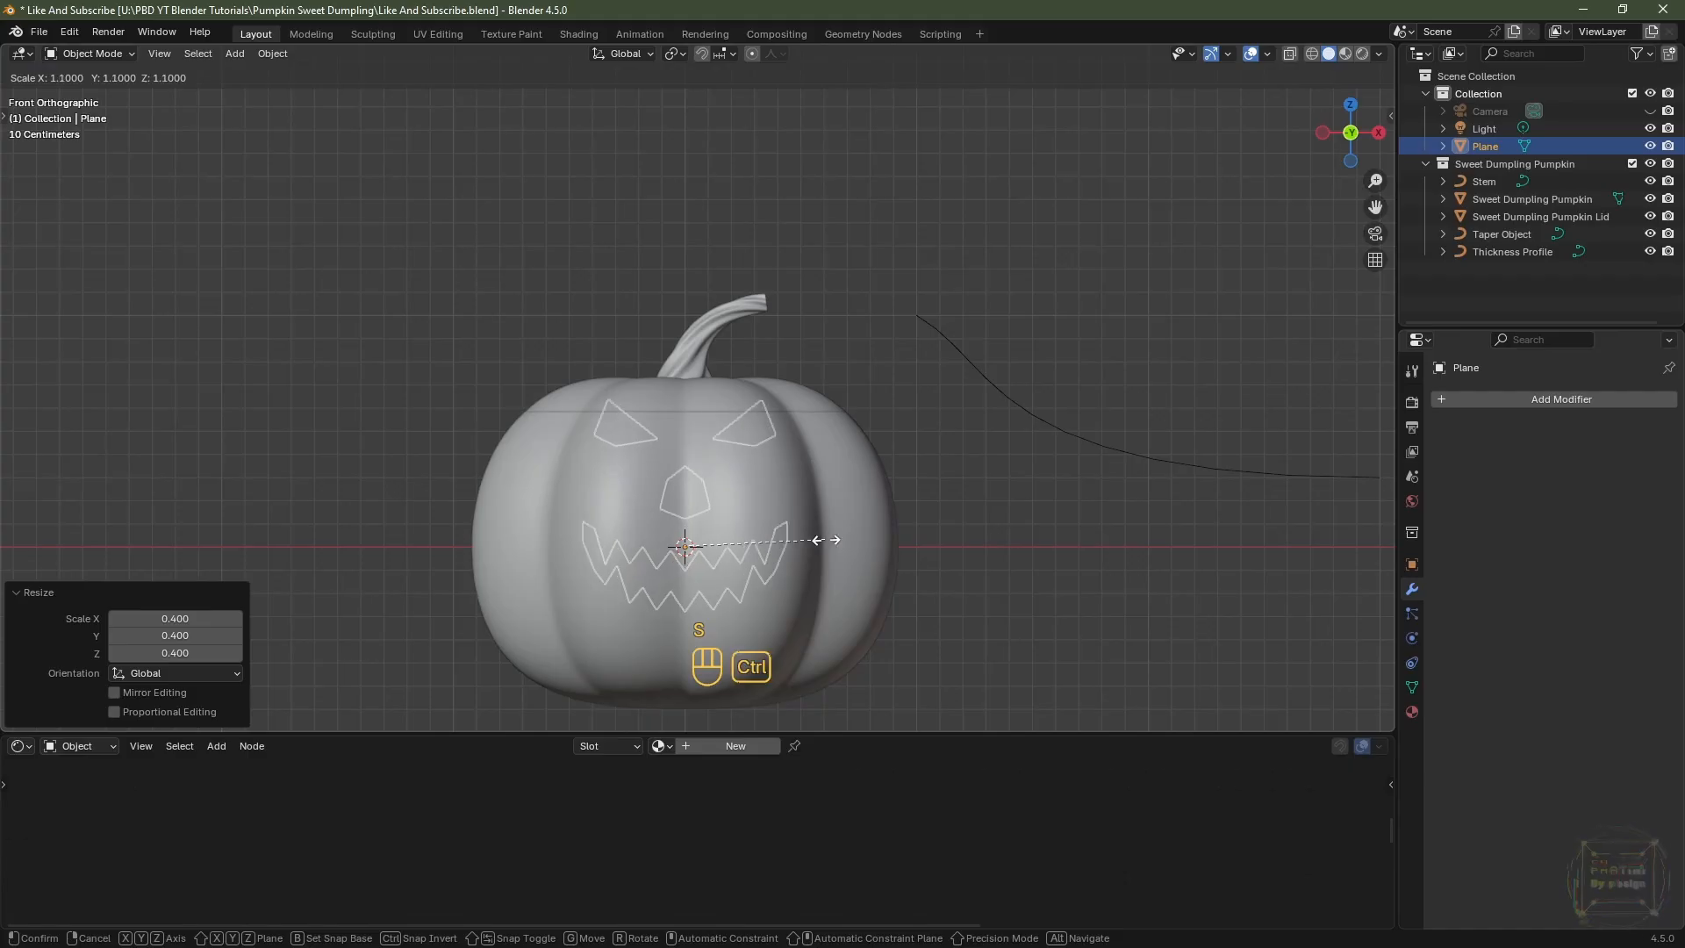
pyautogui.keyDown('ctrl'); pyautogui.click(784, 501); pyautogui.keyUp('ctrl')
# - Move the face -0.19 m along Z to position it vertically on the pumpkin
pyautogui.press('g')
pyautogui.press('z')
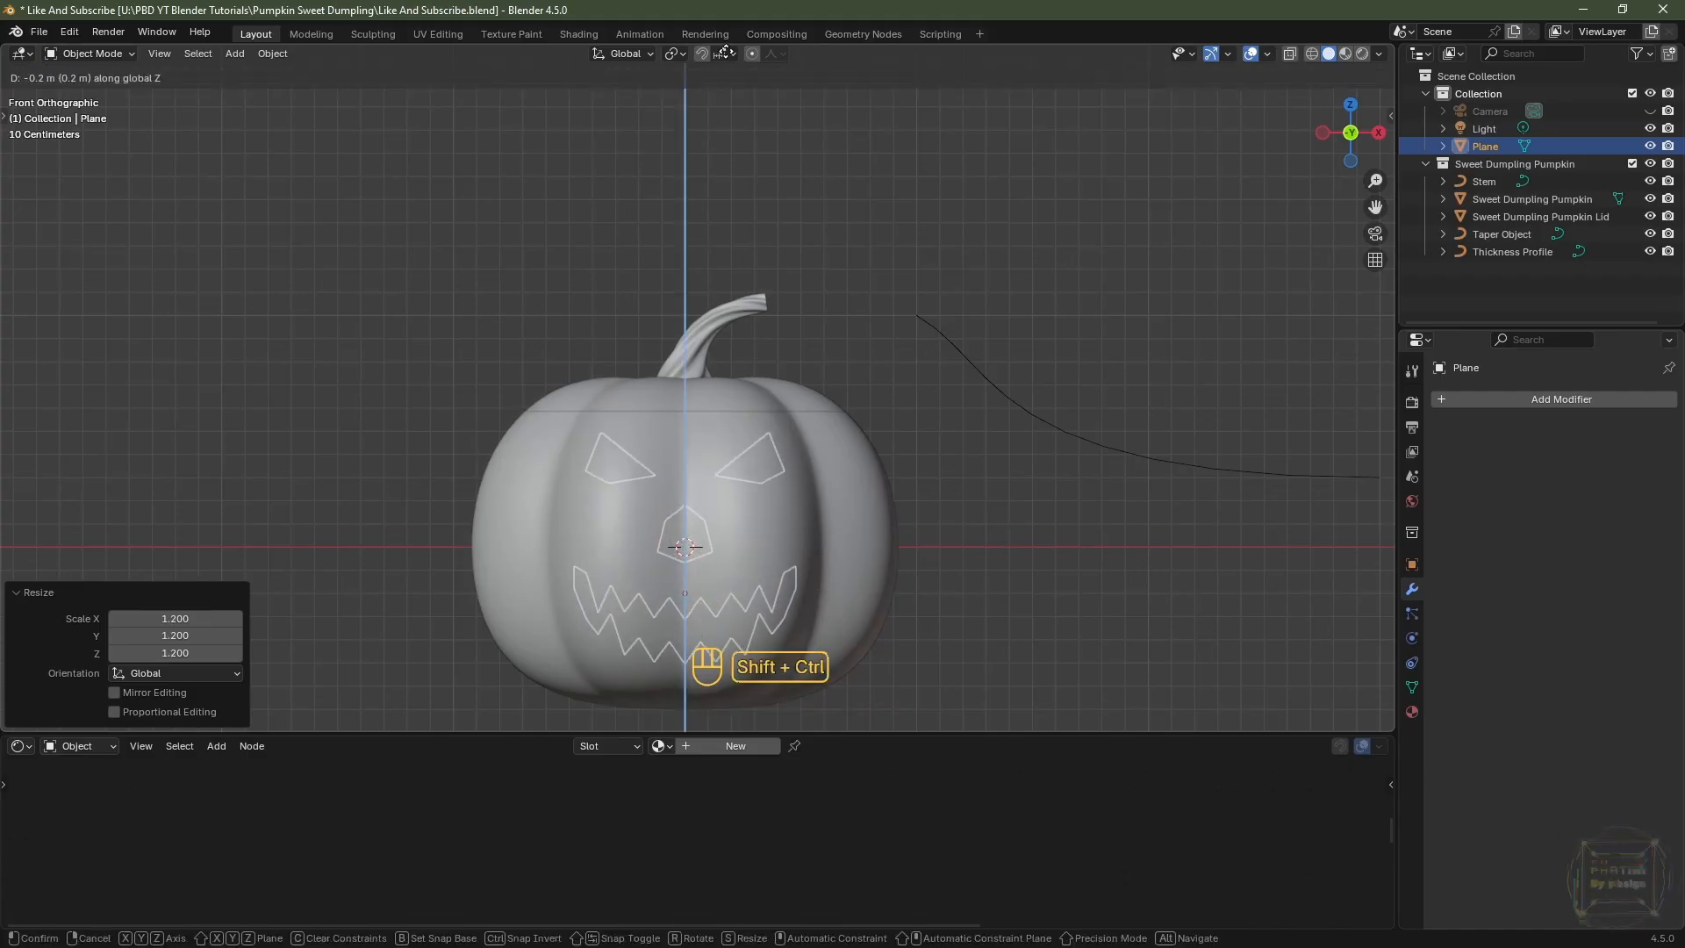
pyautogui.click(867, 135)
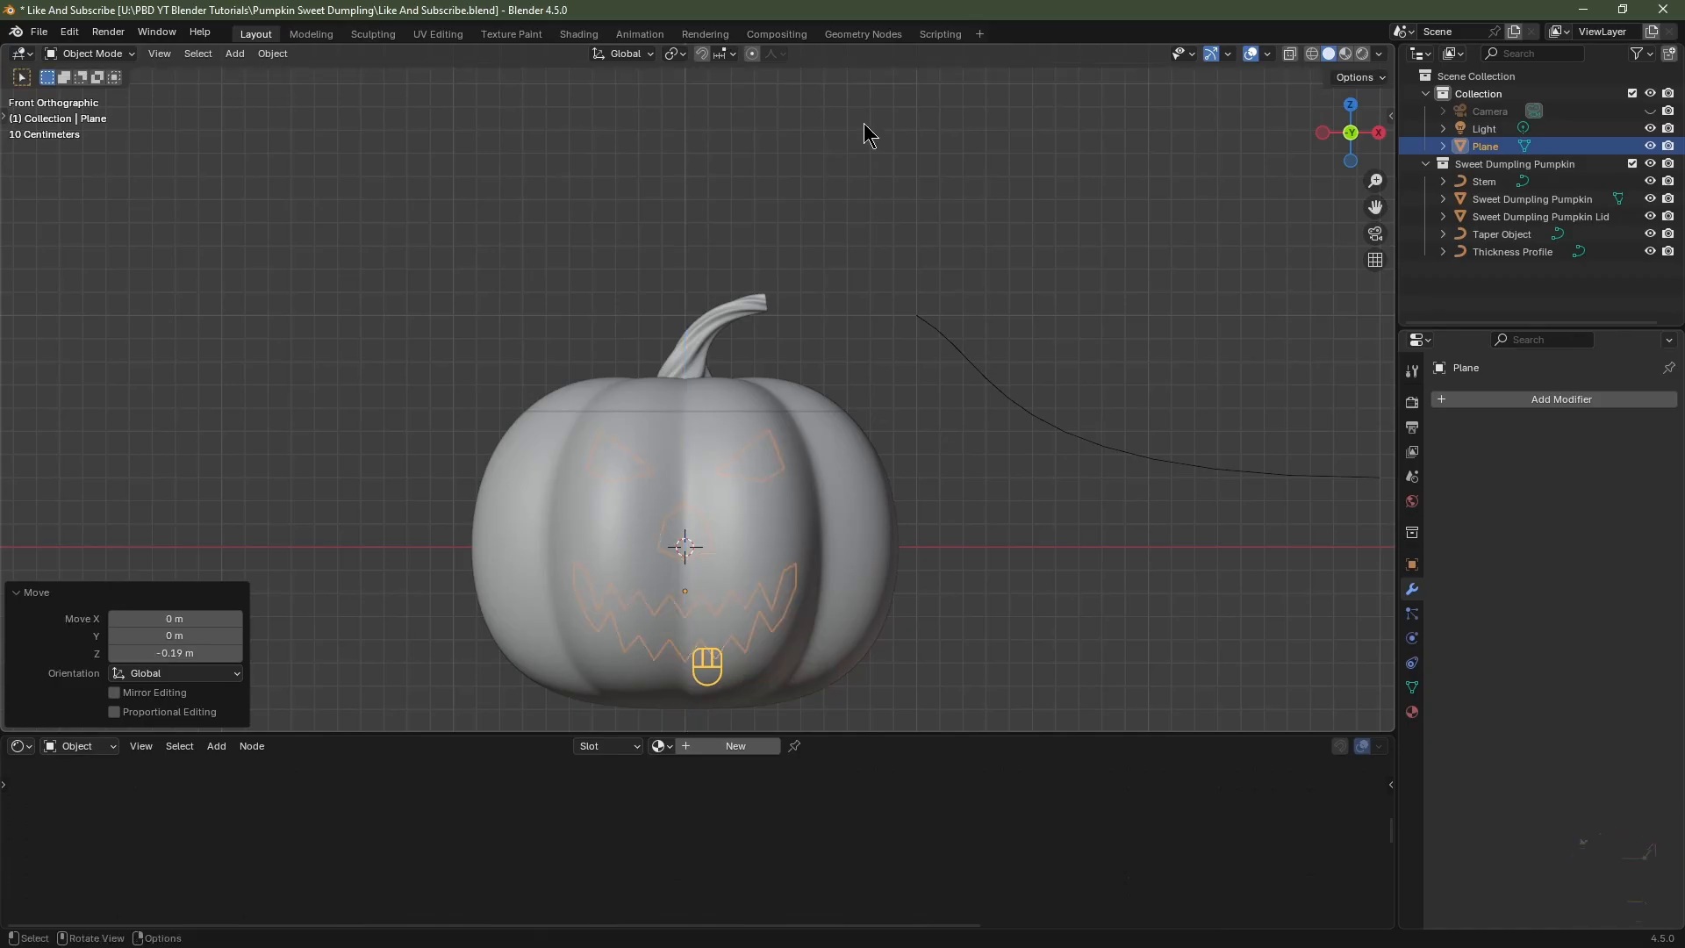
# - Using the right view and wireframe shading, move the face -1 m along Y in front of the pumpkin, and return to solid shading
pyautogui.press('KP_3')
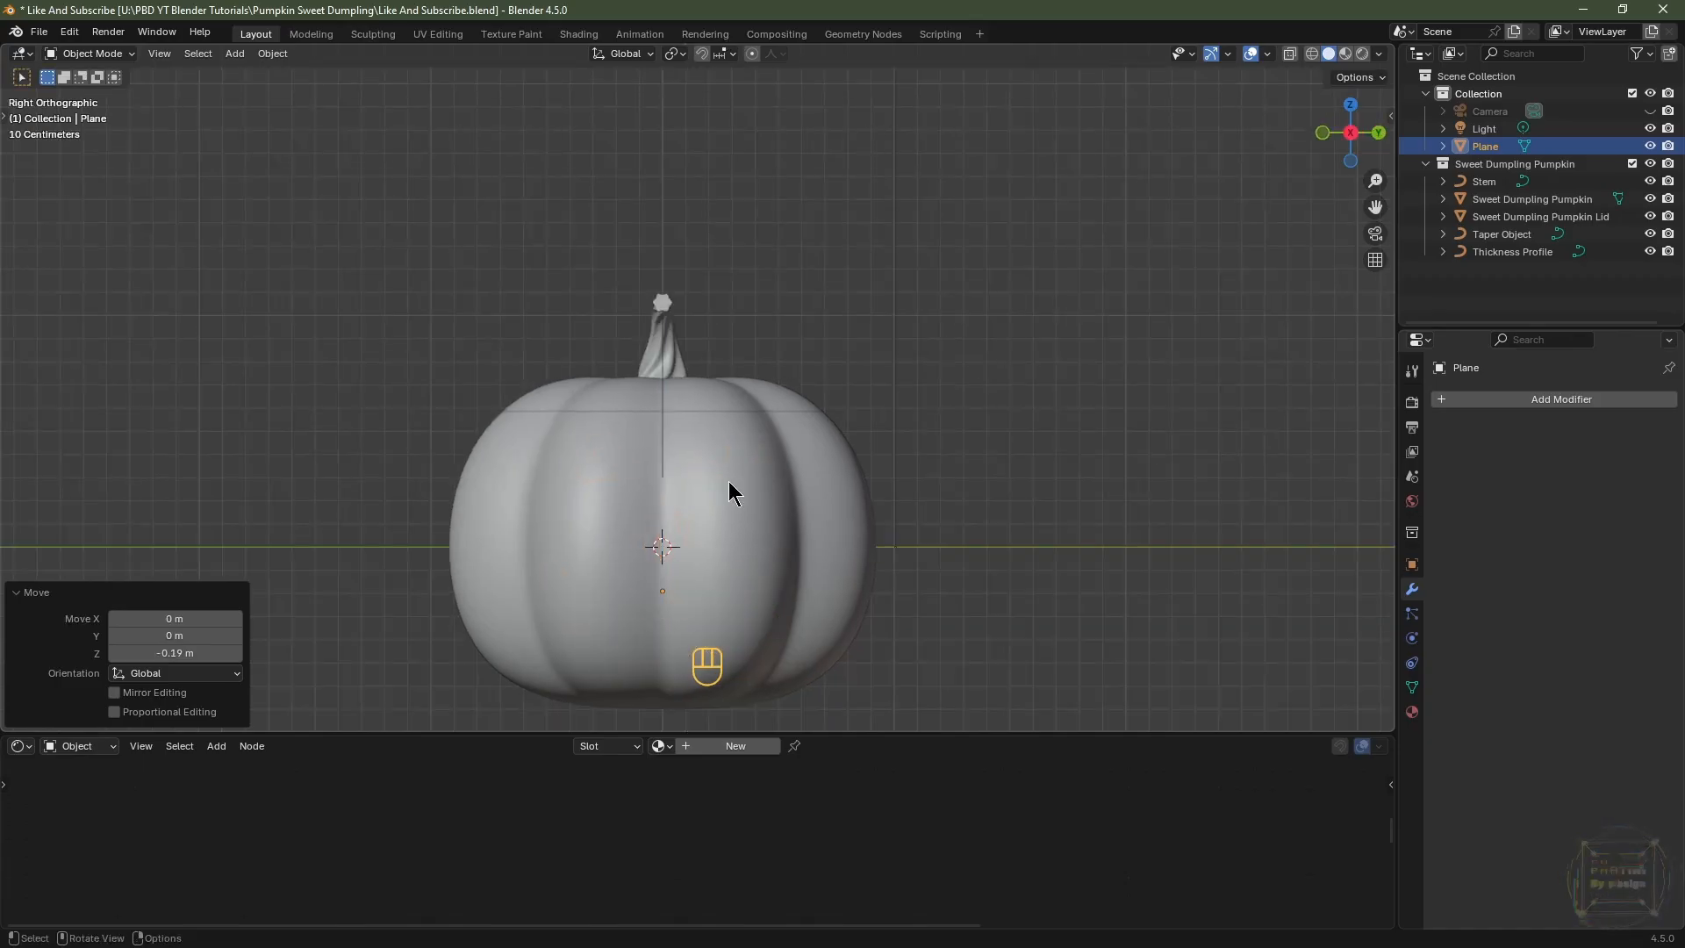
pyautogui.click(1312, 54)
pyautogui.press('g')
pyautogui.press('y')
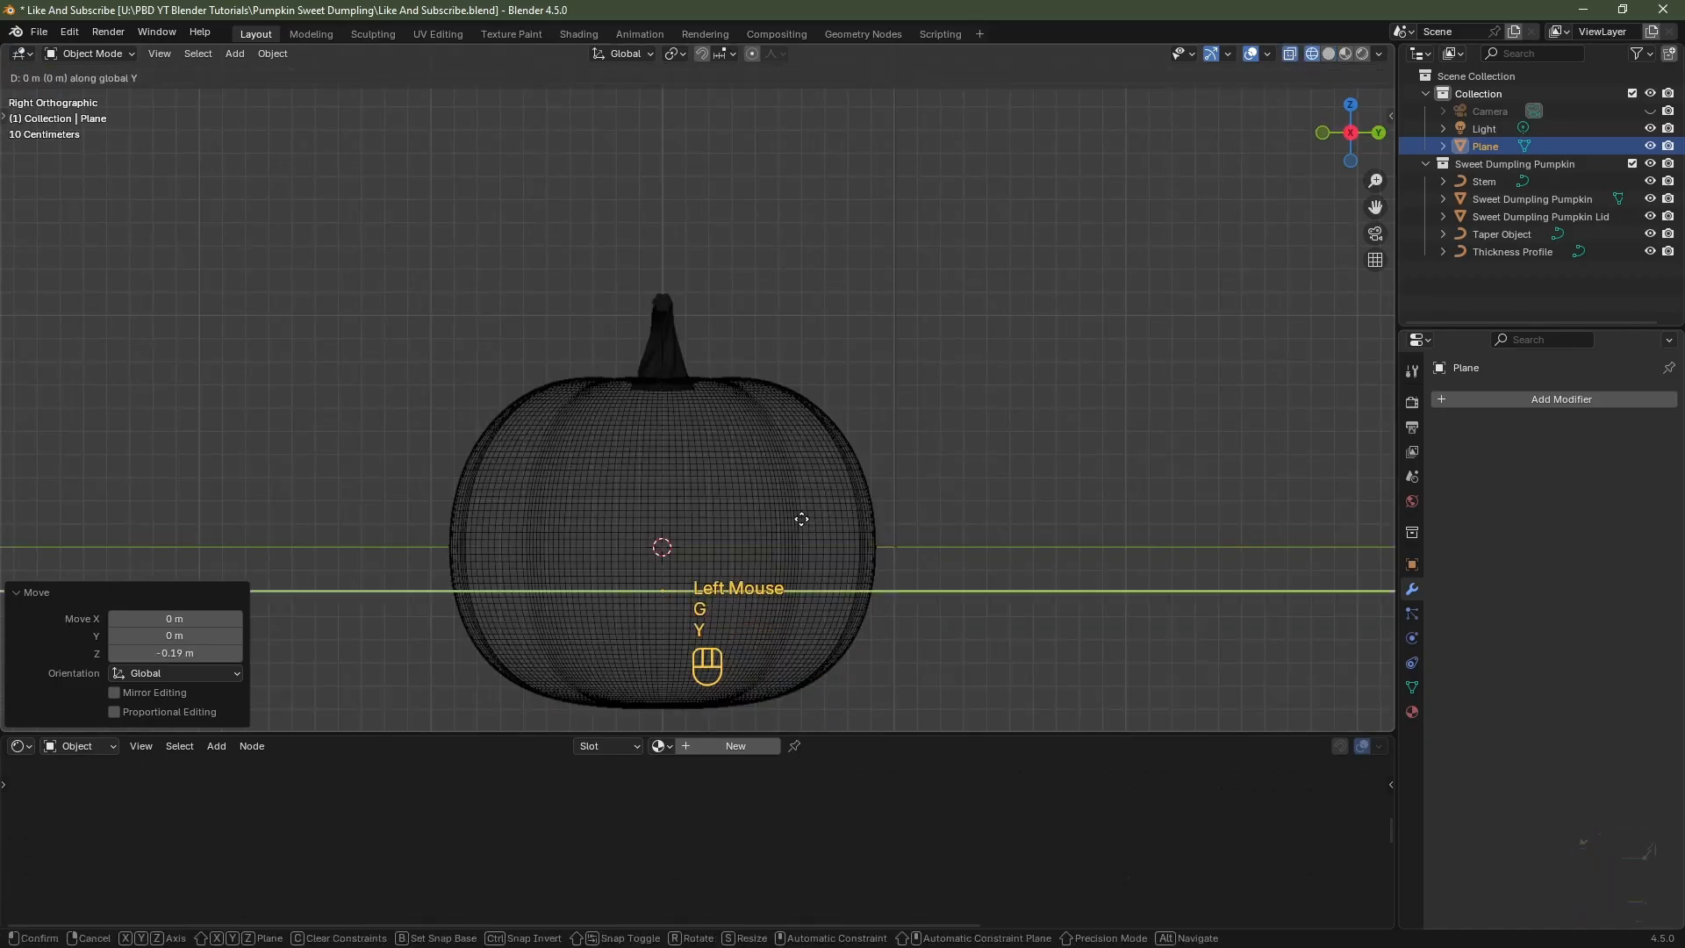
pyautogui.keyDown('ctrl'); pyautogui.click(566, 538); pyautogui.keyUp('ctrl')
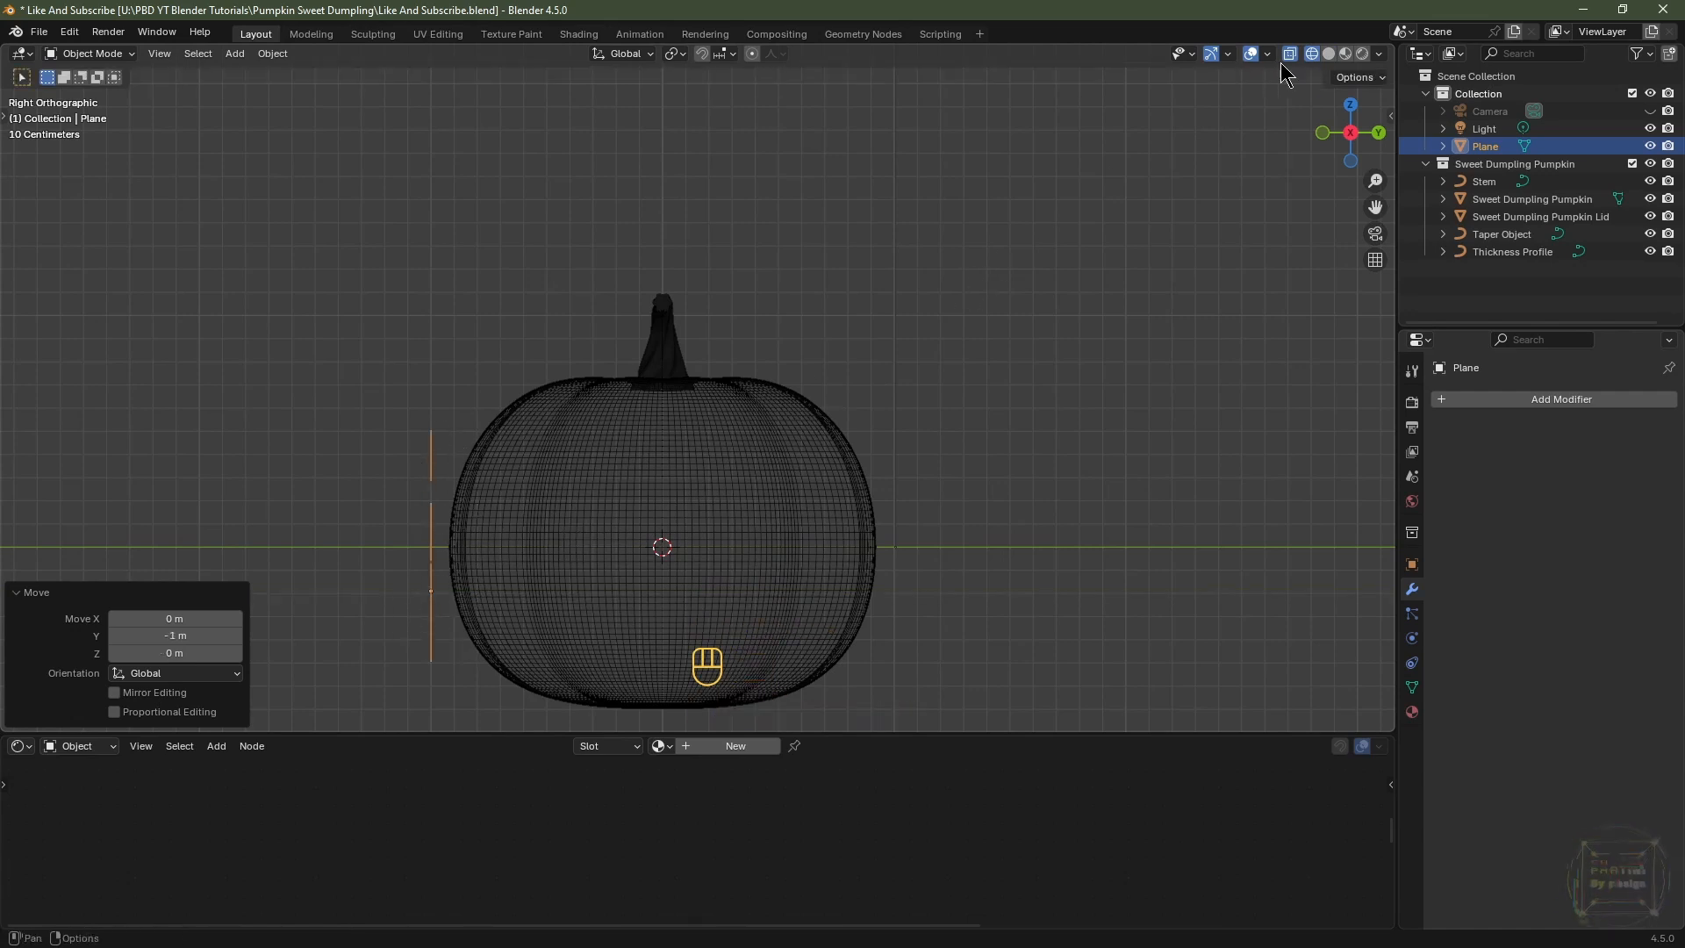
pyautogui.click(1327, 54)
# - Duplicate the Sweet Dumpling Pumpkin body in place and hide the duplicate in the viewport
pyautogui.moveTo(892, 288); pyautogui.dragTo(766, 405, button='middle')
pyautogui.click(766, 405)
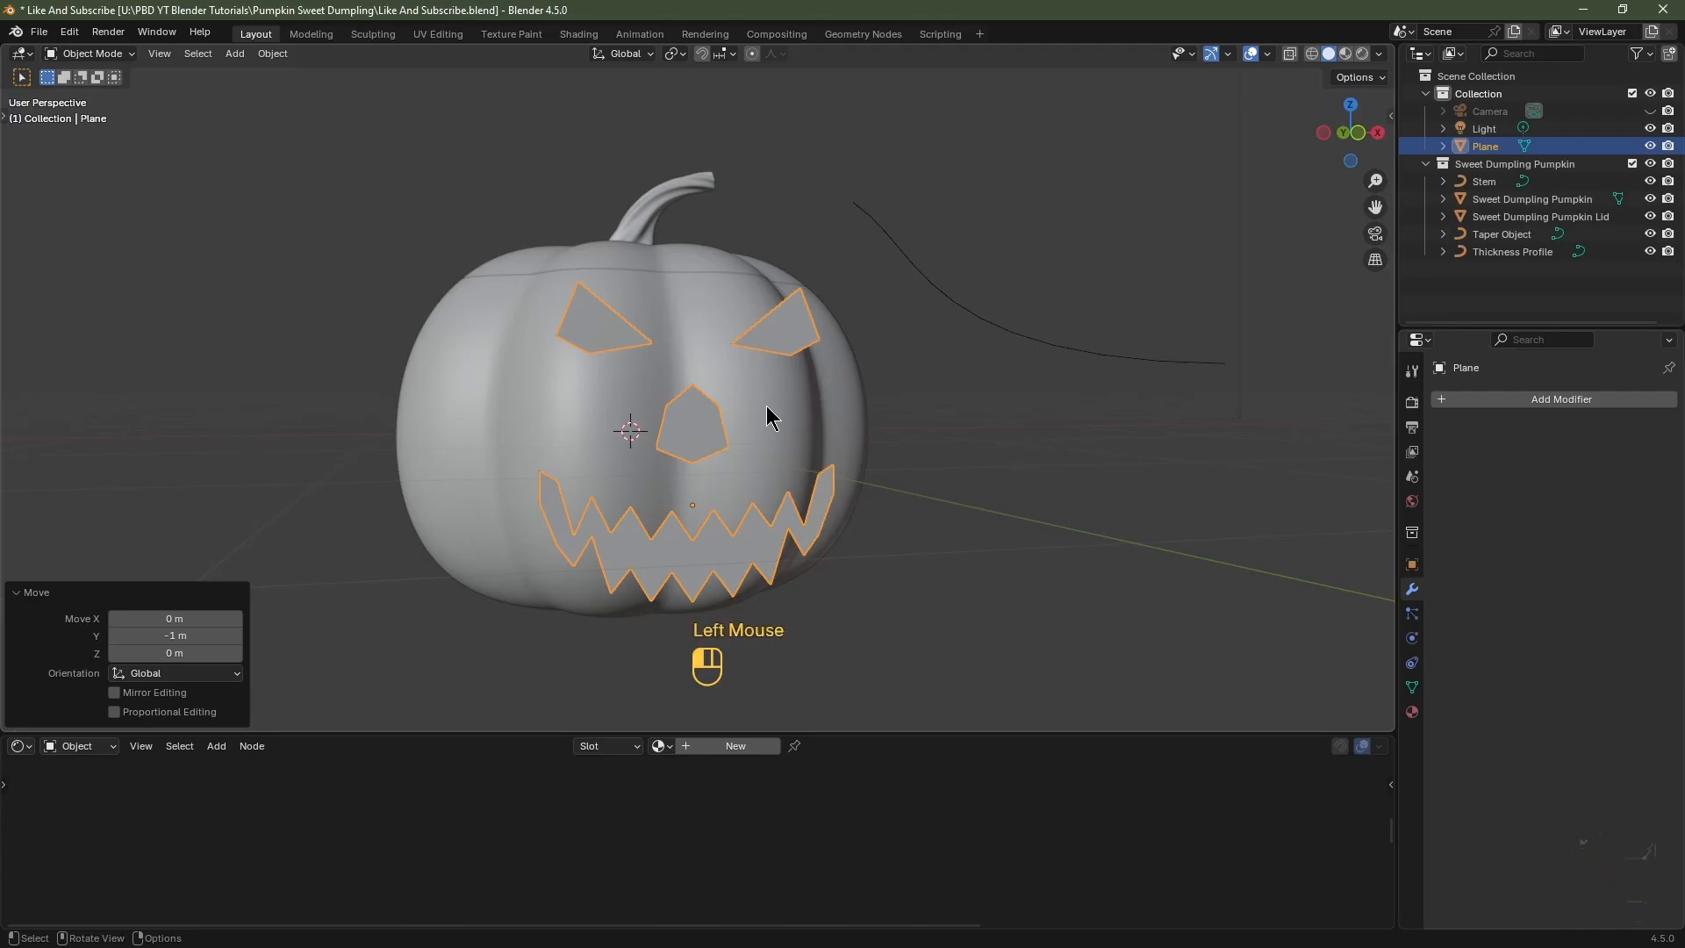
pyautogui.hotkey('shift', 'd')
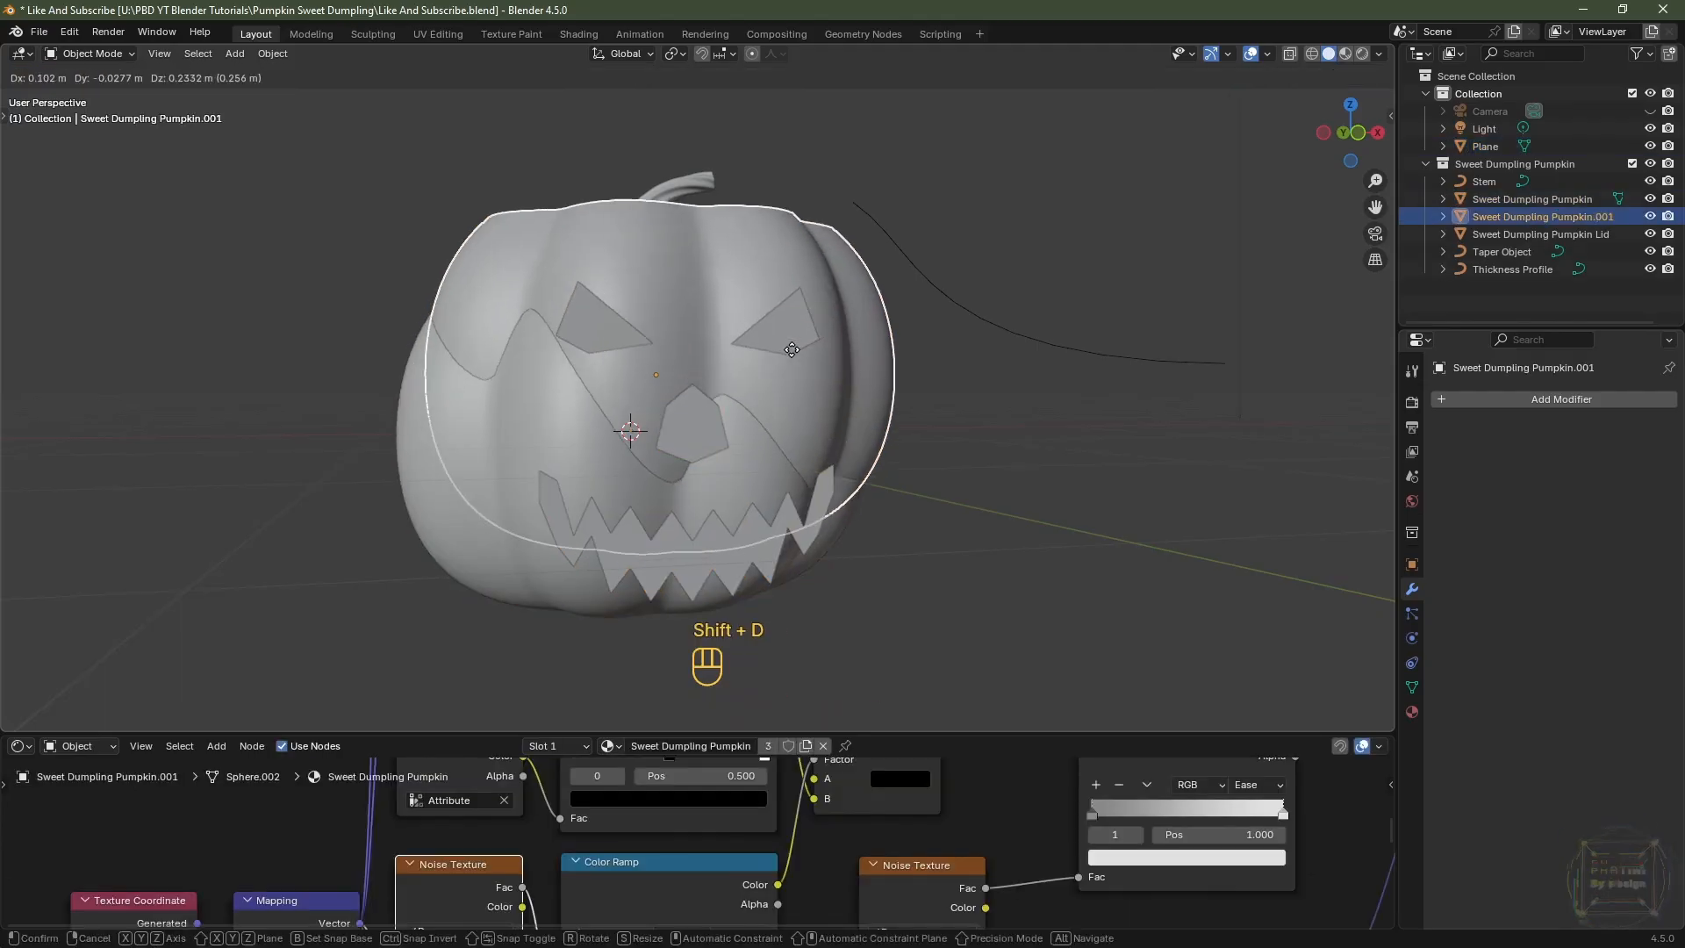
pyautogui.rightClick(864, 416)
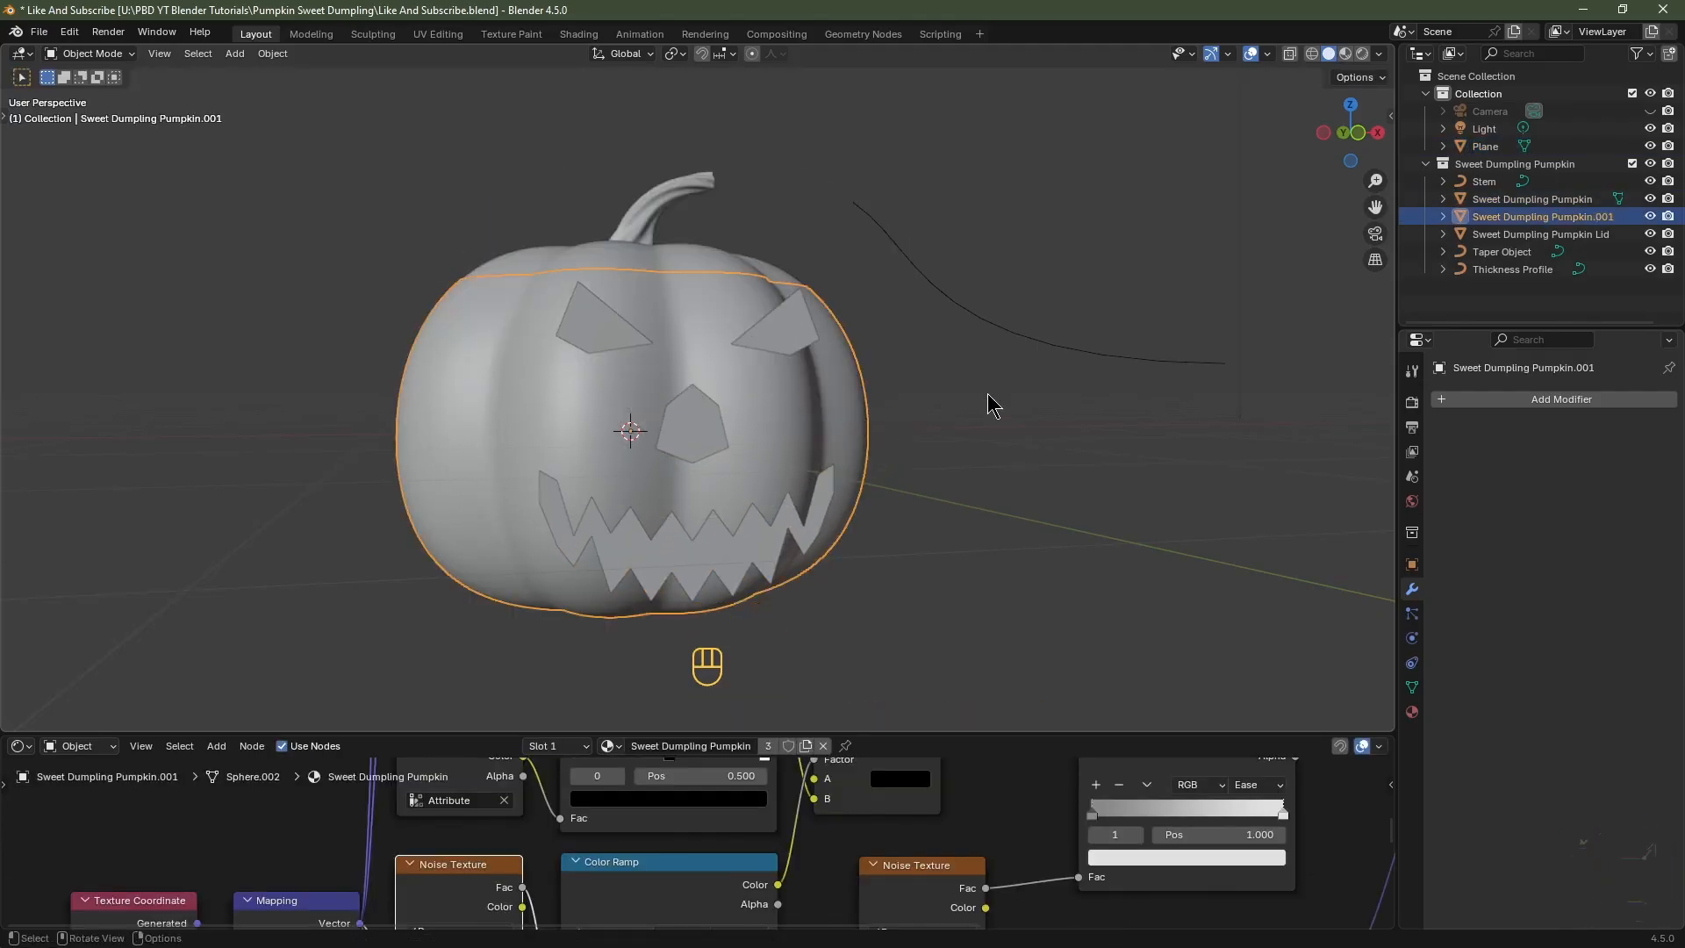
pyautogui.click(1651, 198)
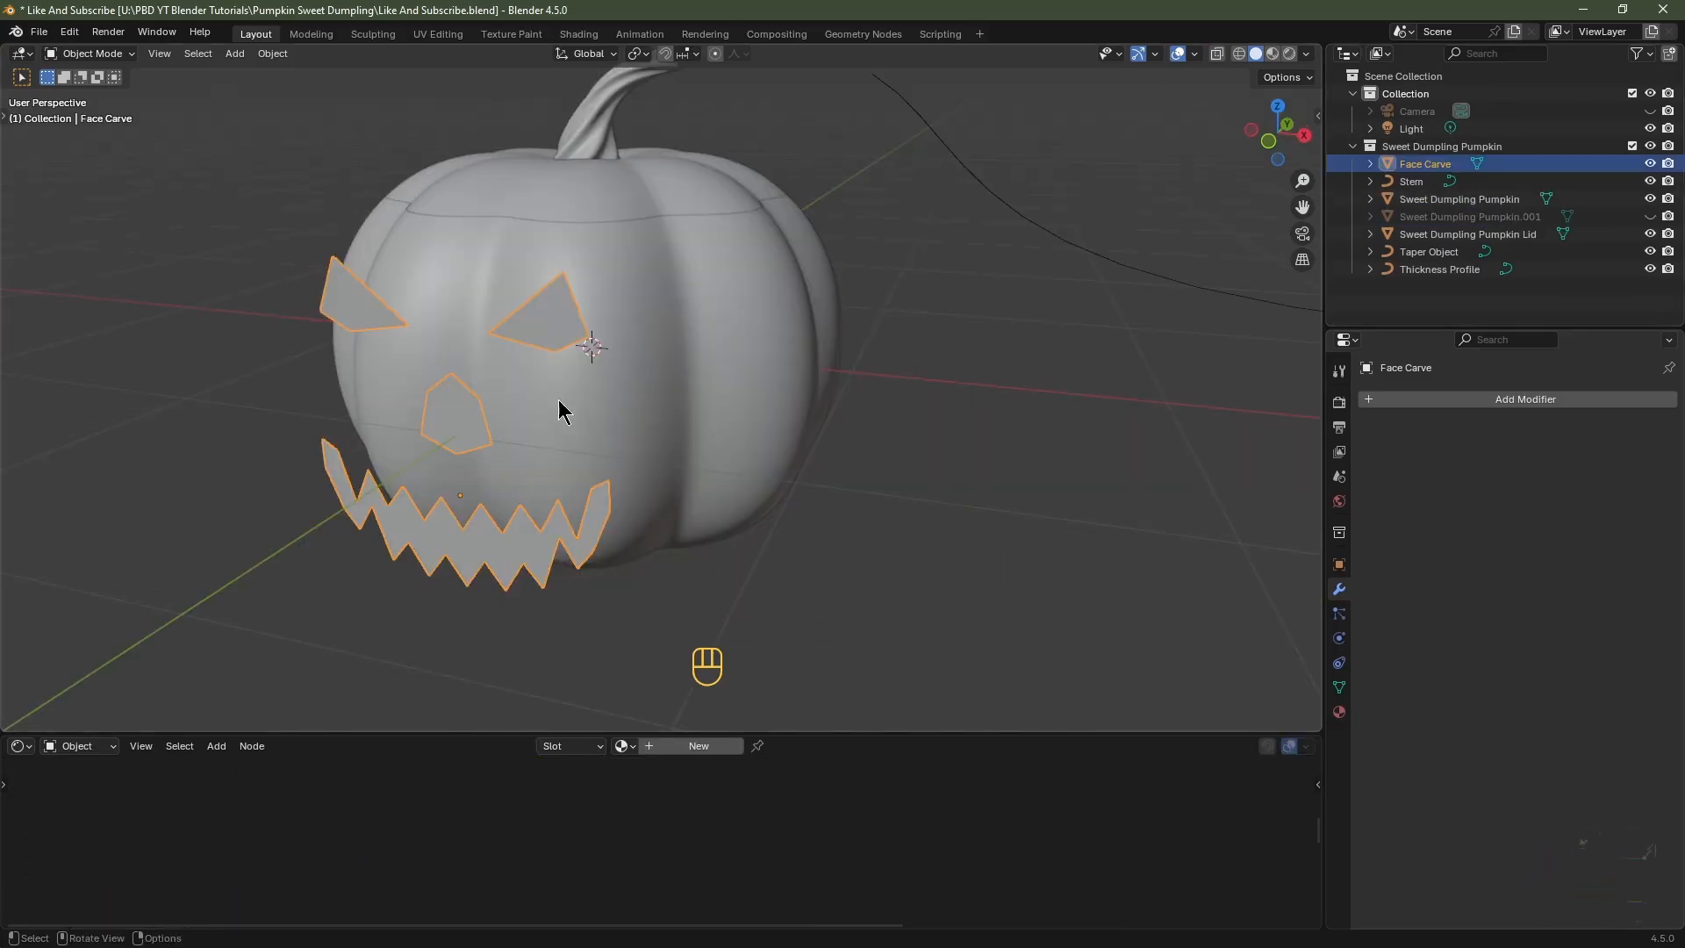
# - Extrude all faces of Face Carve about -0.55 m along Y, away from the pumpkin, and leave Edit Mode
pyautogui.moveTo(559, 401); pyautogui.dragTo(644, 302, button='middle')
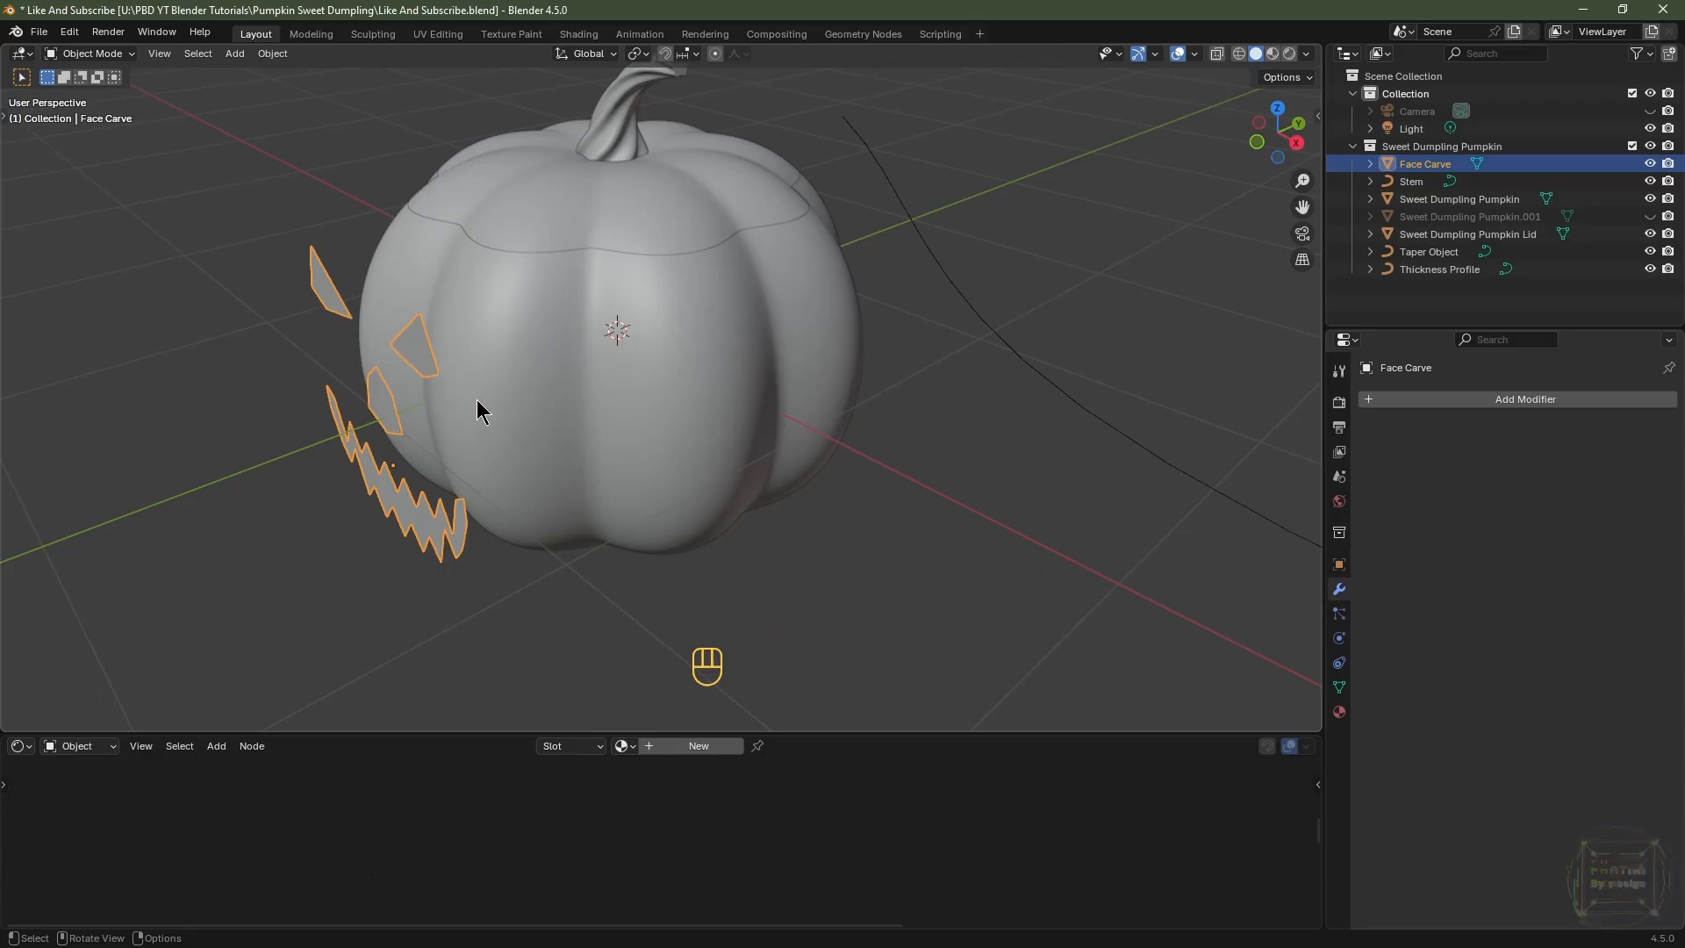
pyautogui.keyDown('shift'); pyautogui.moveTo(476, 398); pyautogui.dragTo(519, 377, button='middle'); pyautogui.keyUp('shift')
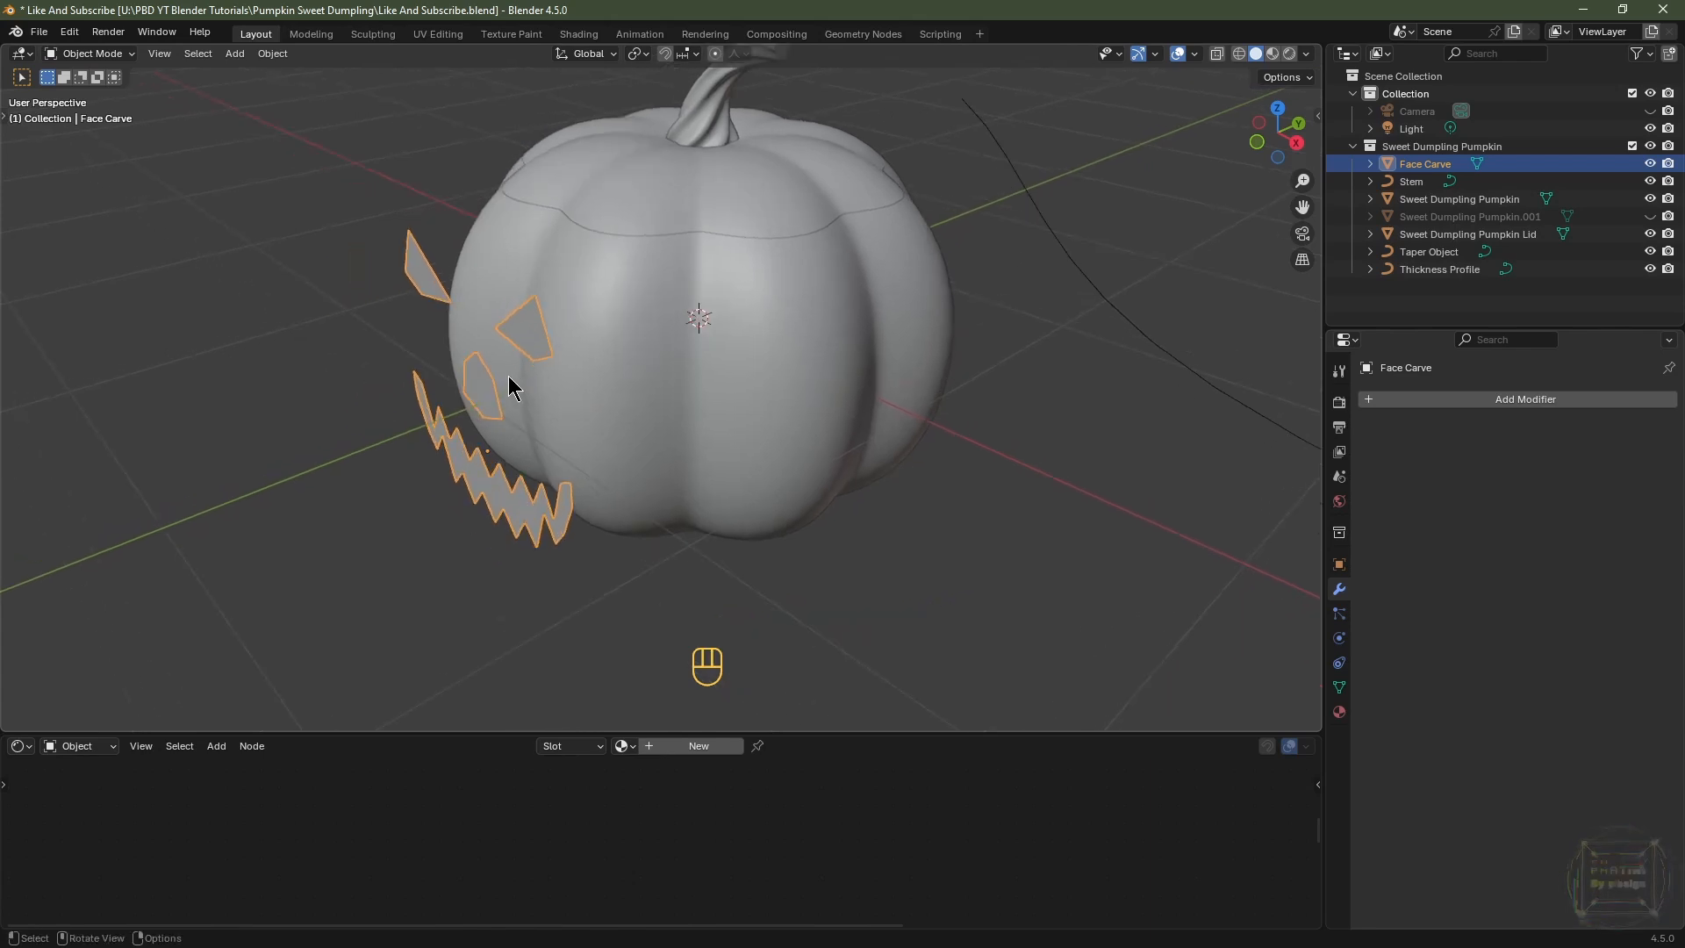
pyautogui.moveTo(513, 374); pyautogui.dragTo(538, 419, button='middle')
pyautogui.press('Tab')
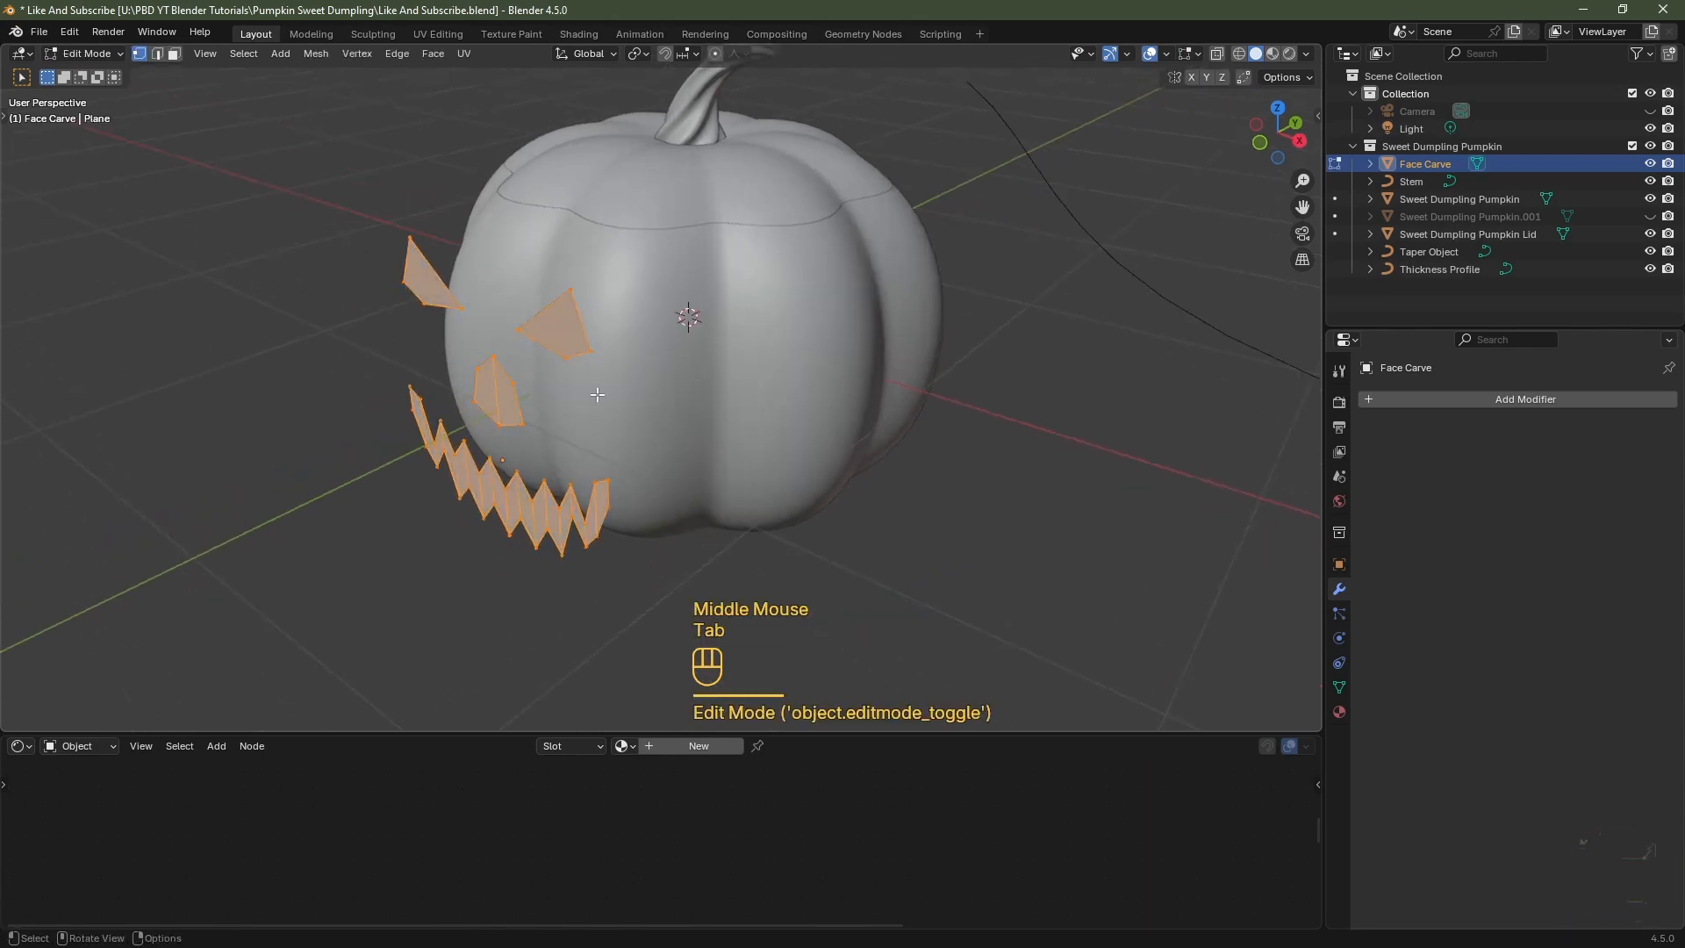
pyautogui.hotkey('ctrl', 'z')
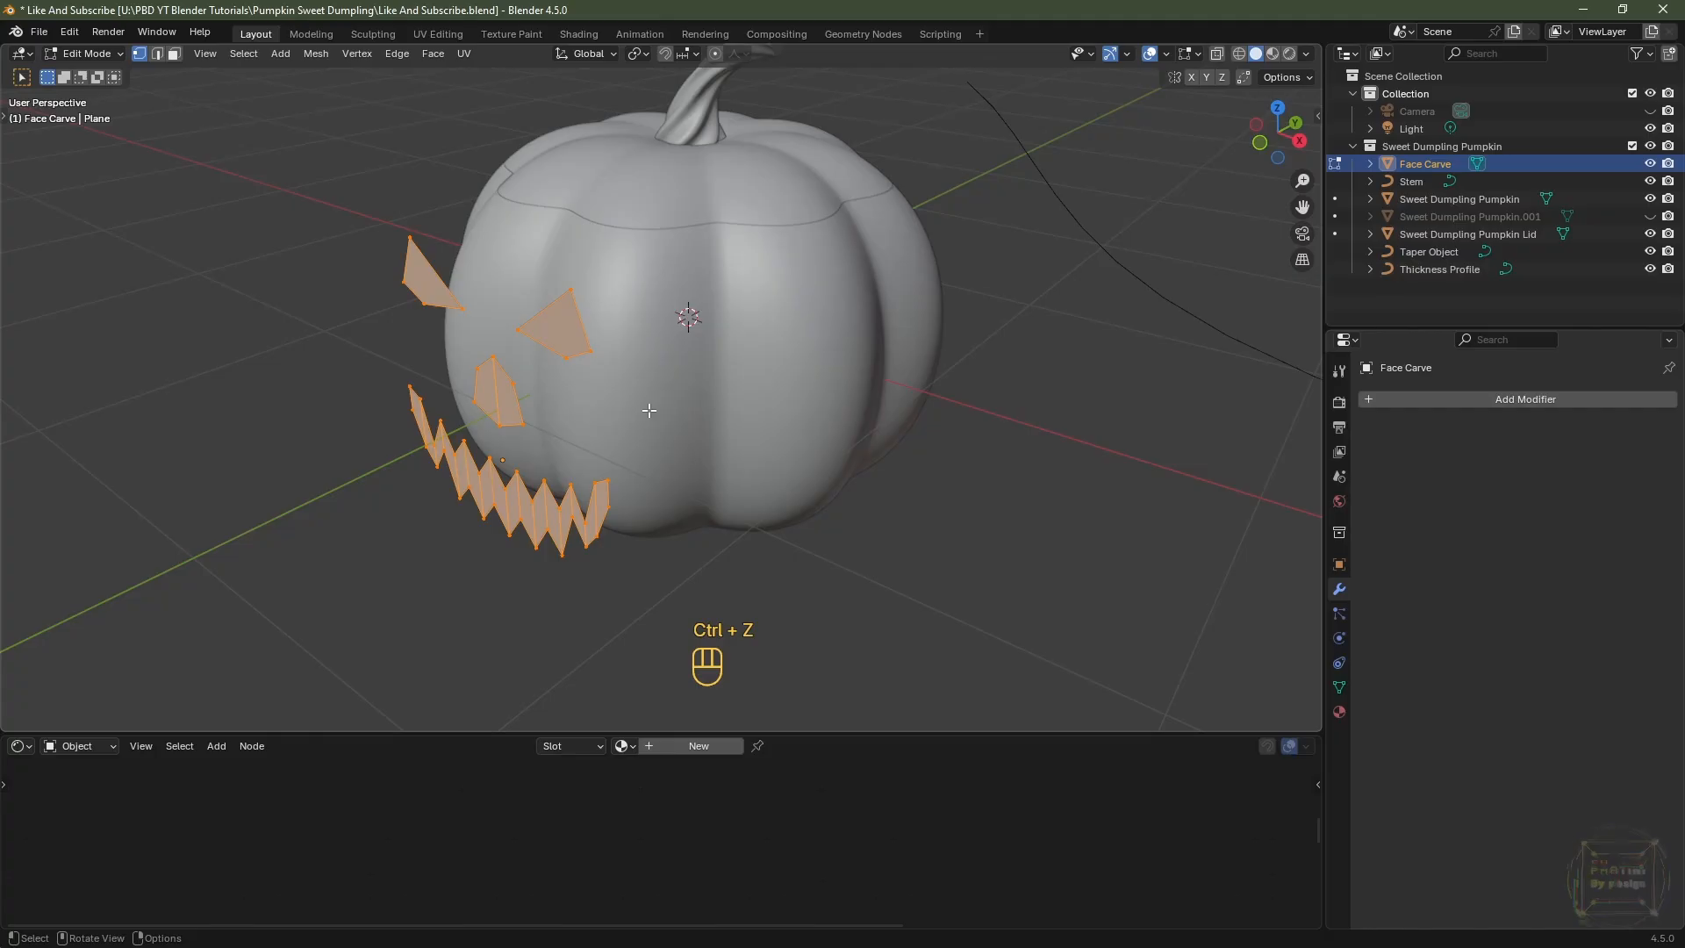
pyautogui.press('e')
pyautogui.press('y')
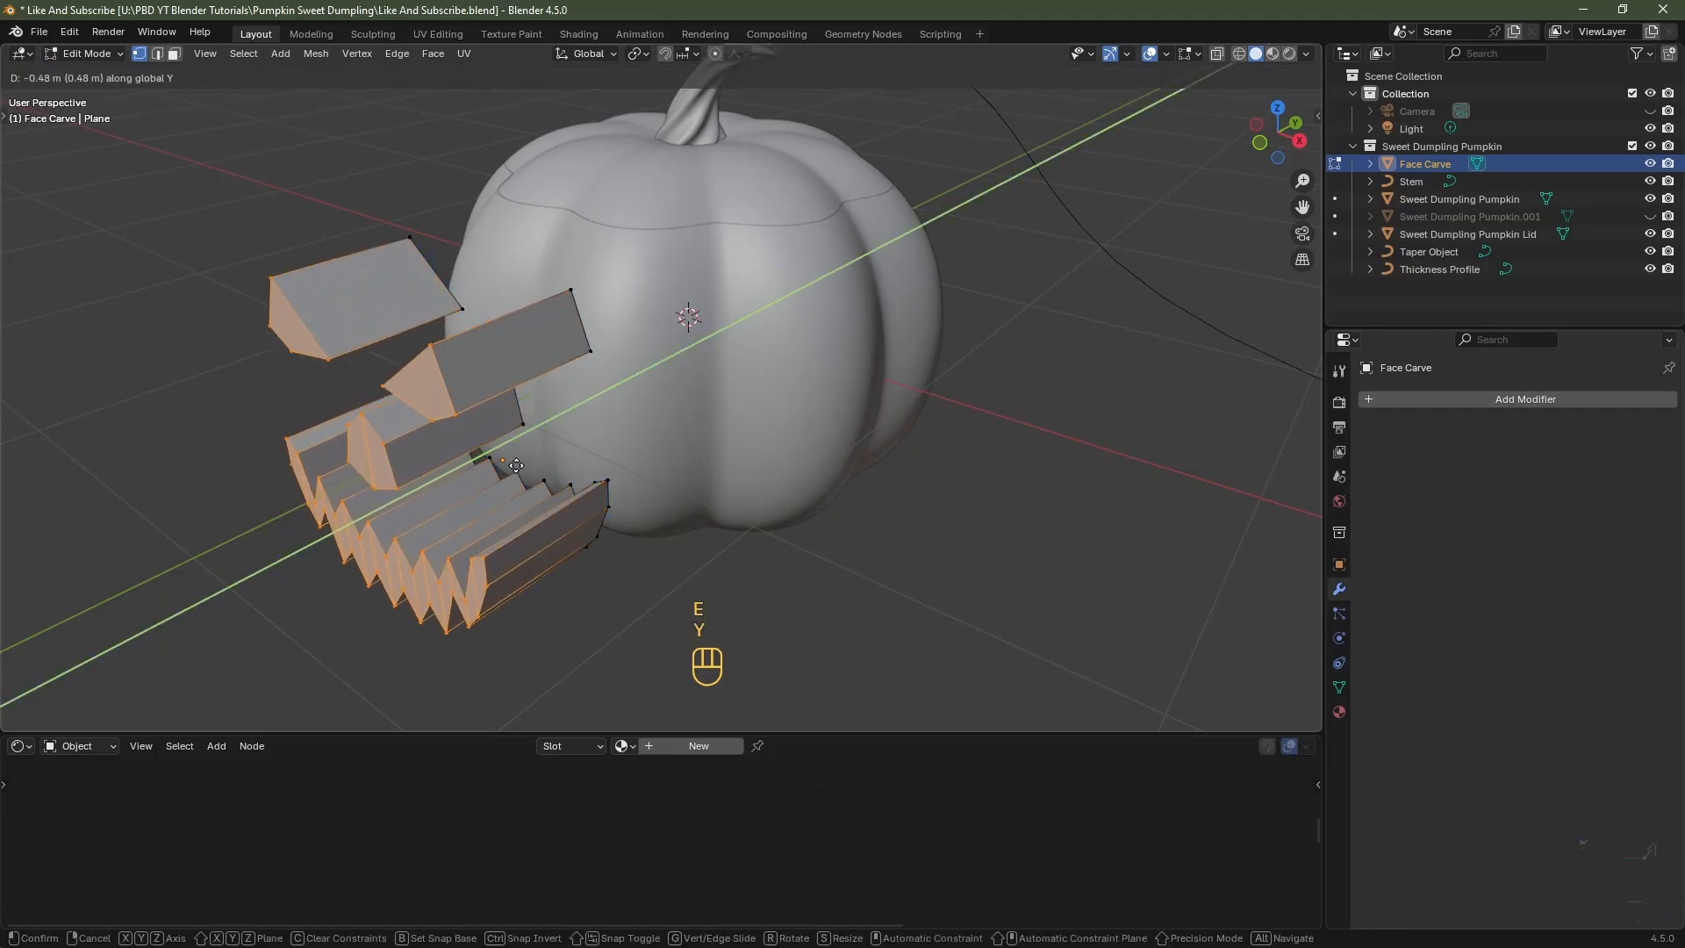
pyautogui.click(502, 467)
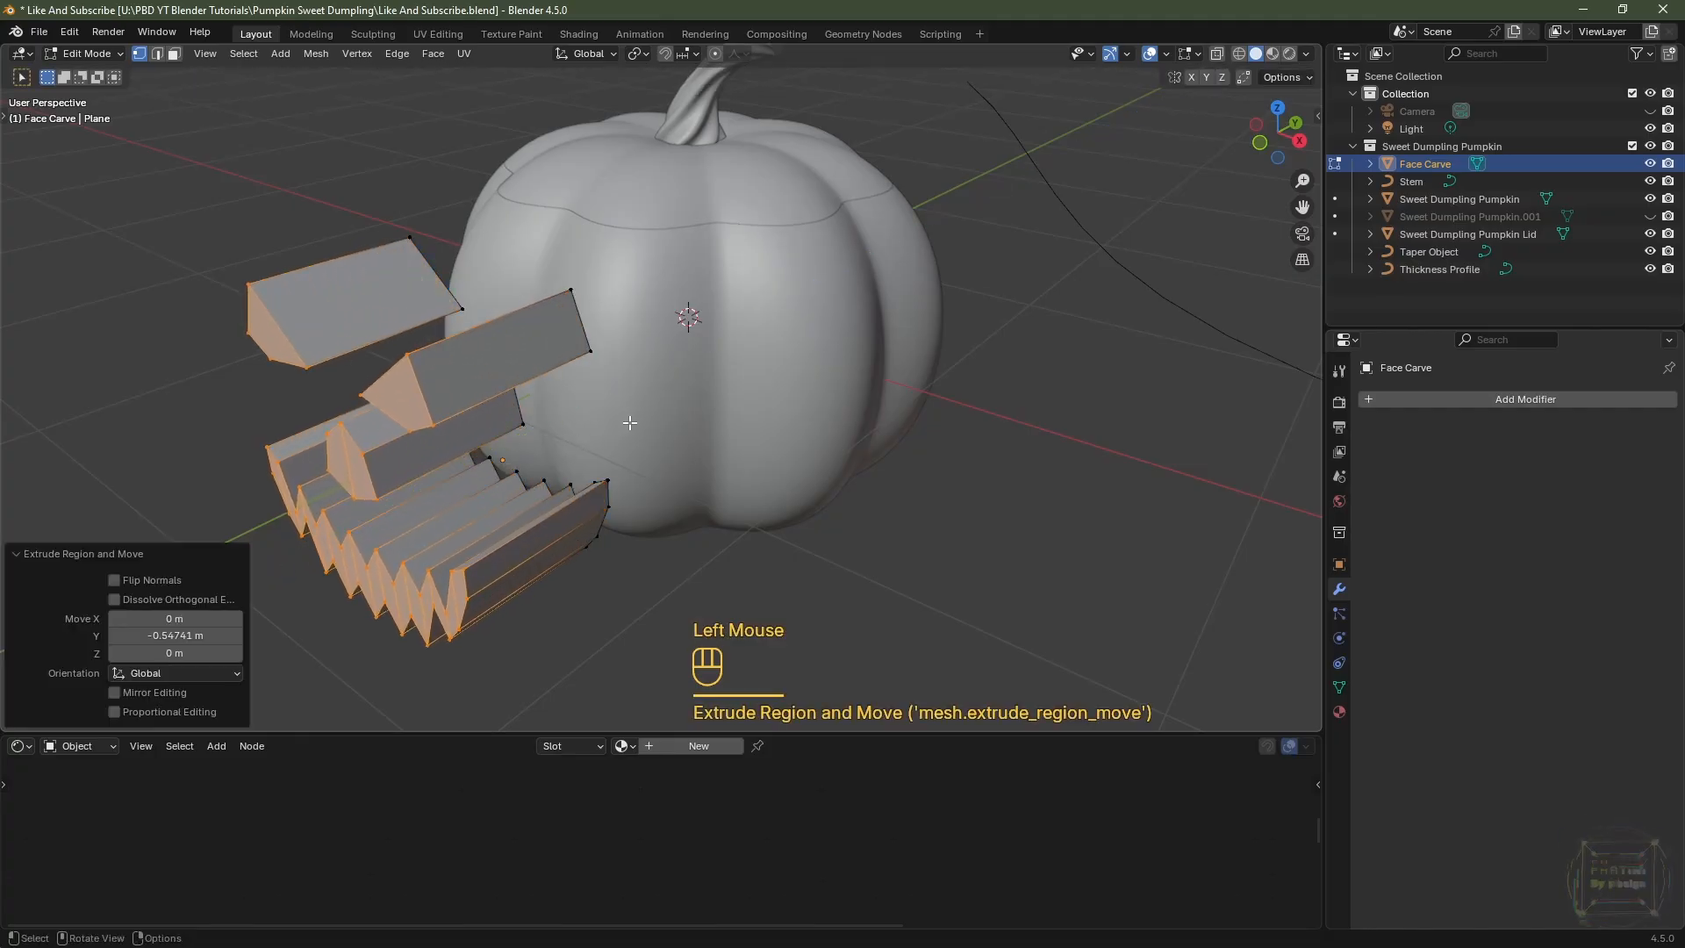
pyautogui.press('Tab')
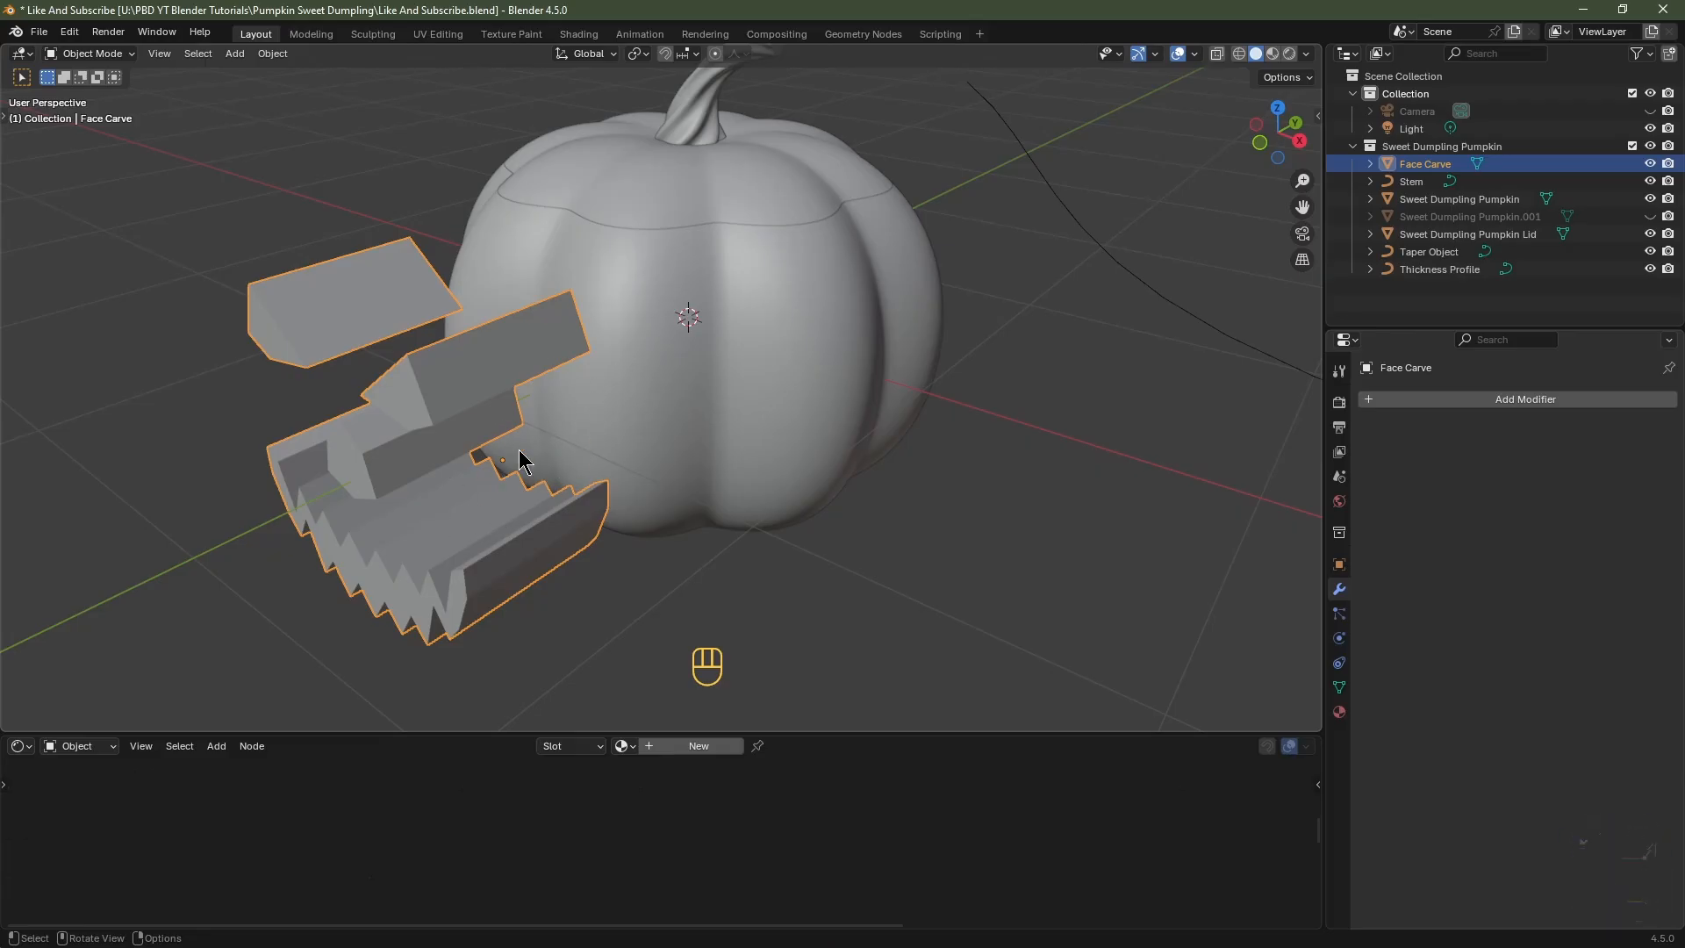
pyautogui.click(1196, 54)
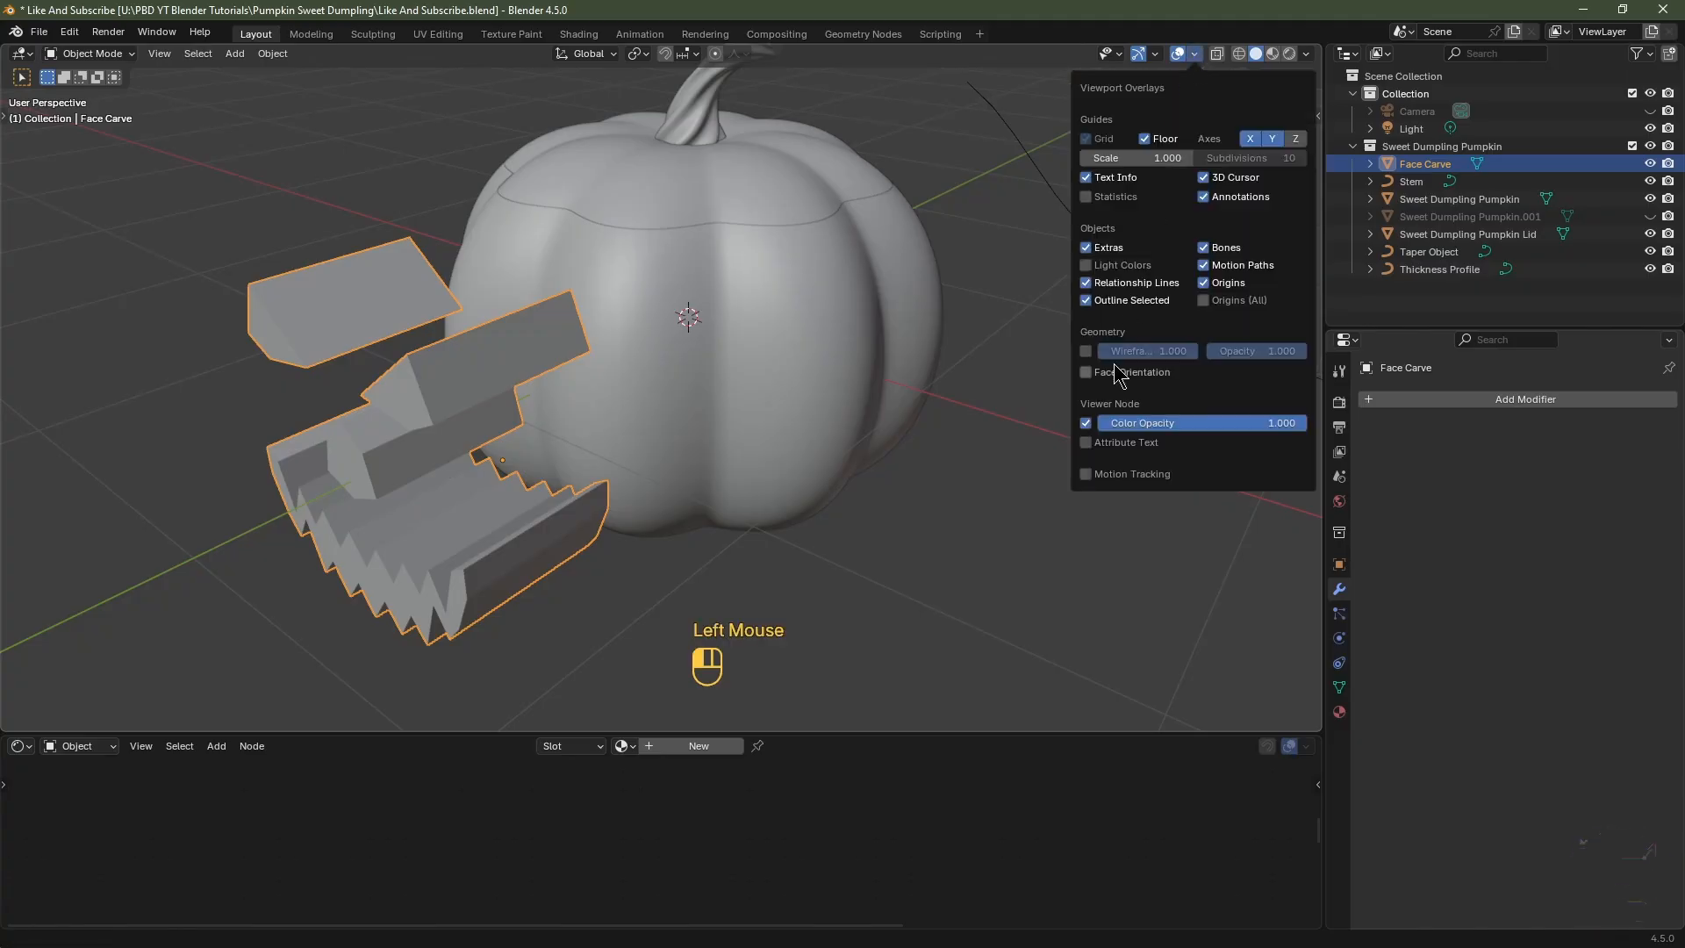
pyautogui.press('Tab')
pyautogui.press('Tab')
pyautogui.press('Tab')
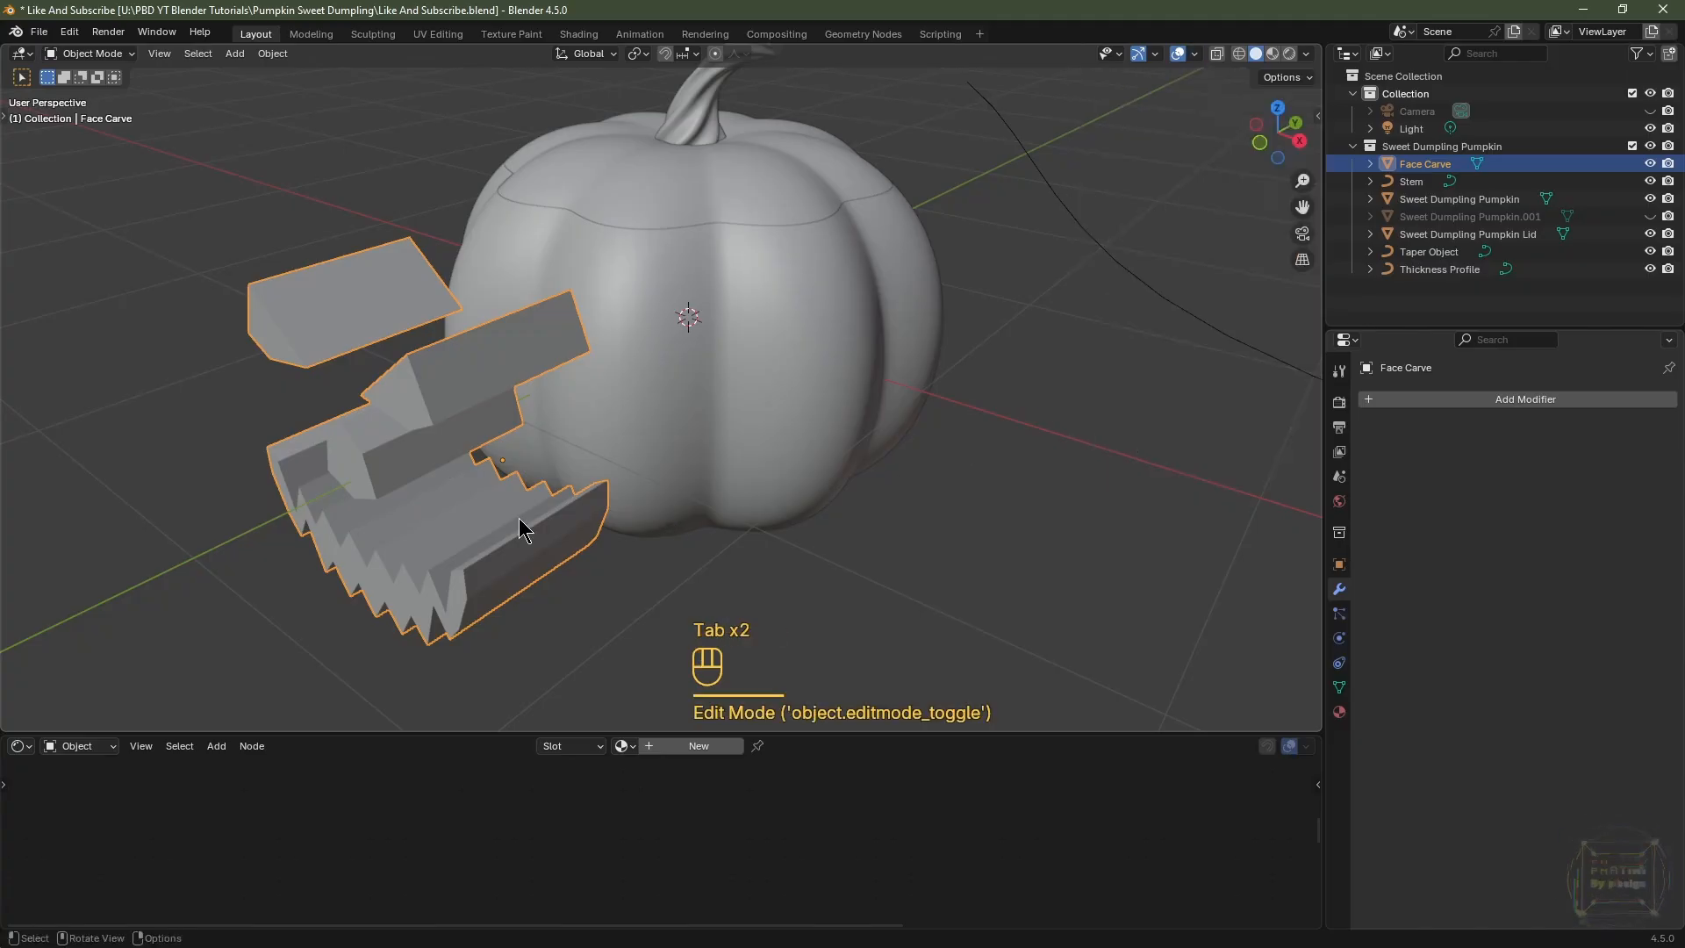
# - Flip the normals of all Face Carve faces, flip them back to their original direction, and leave Edit Mode
pyautogui.press('a')
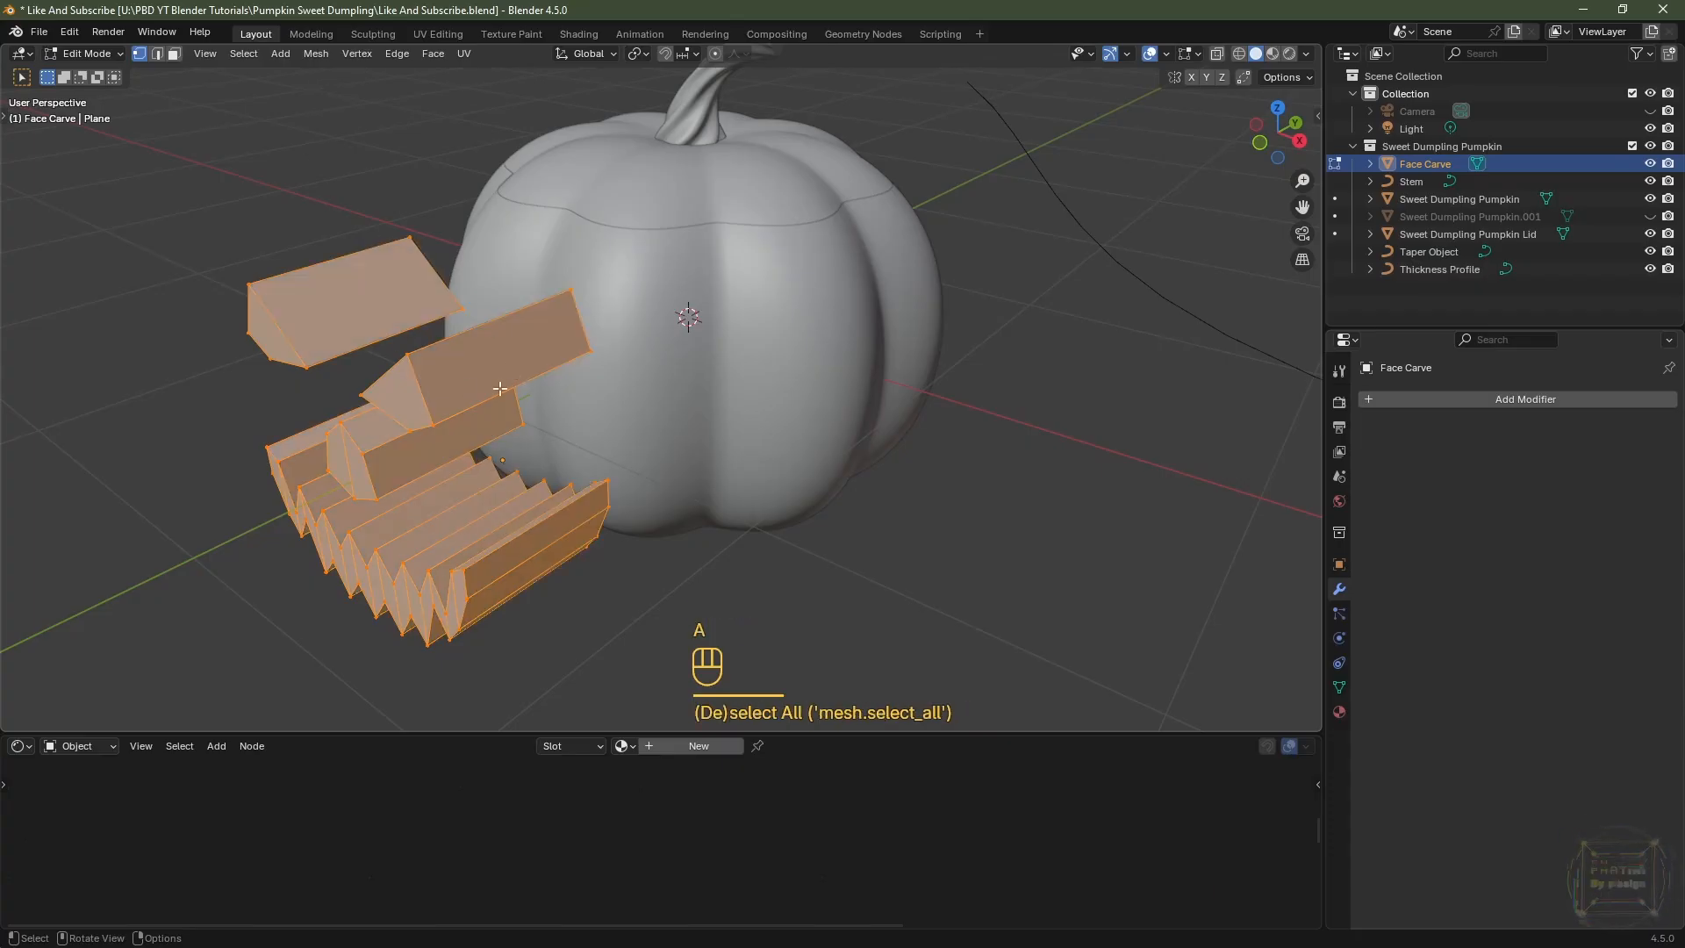
pyautogui.click(316, 53)
pyautogui.moveTo(344, 356)
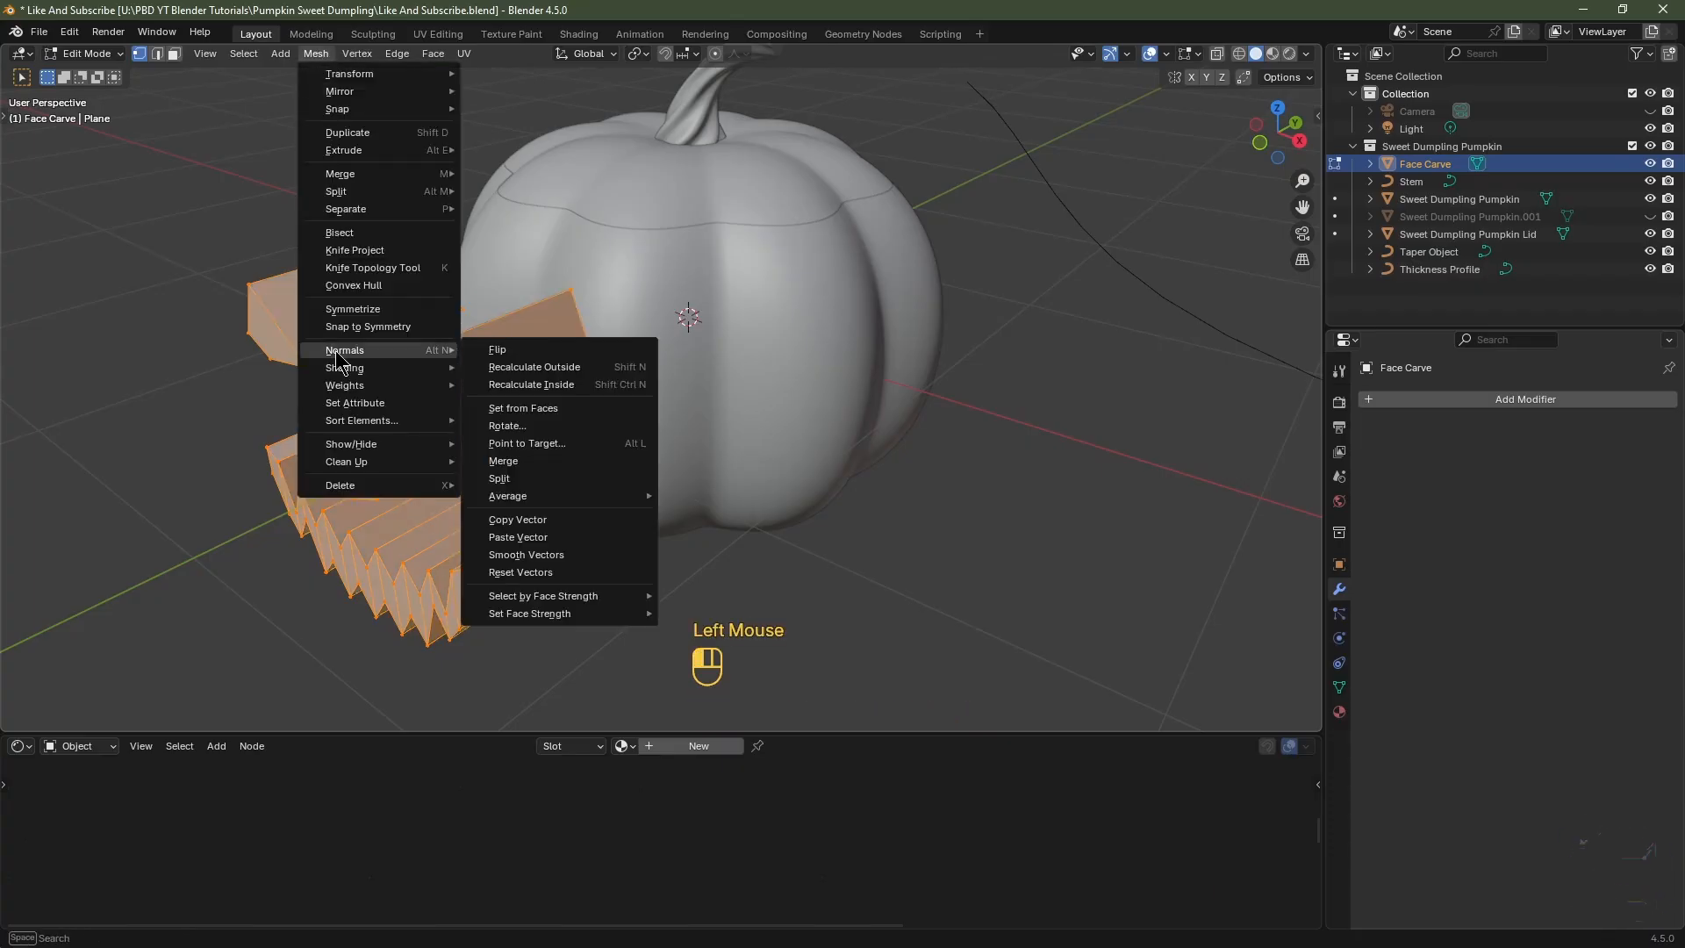
pyautogui.click(497, 351)
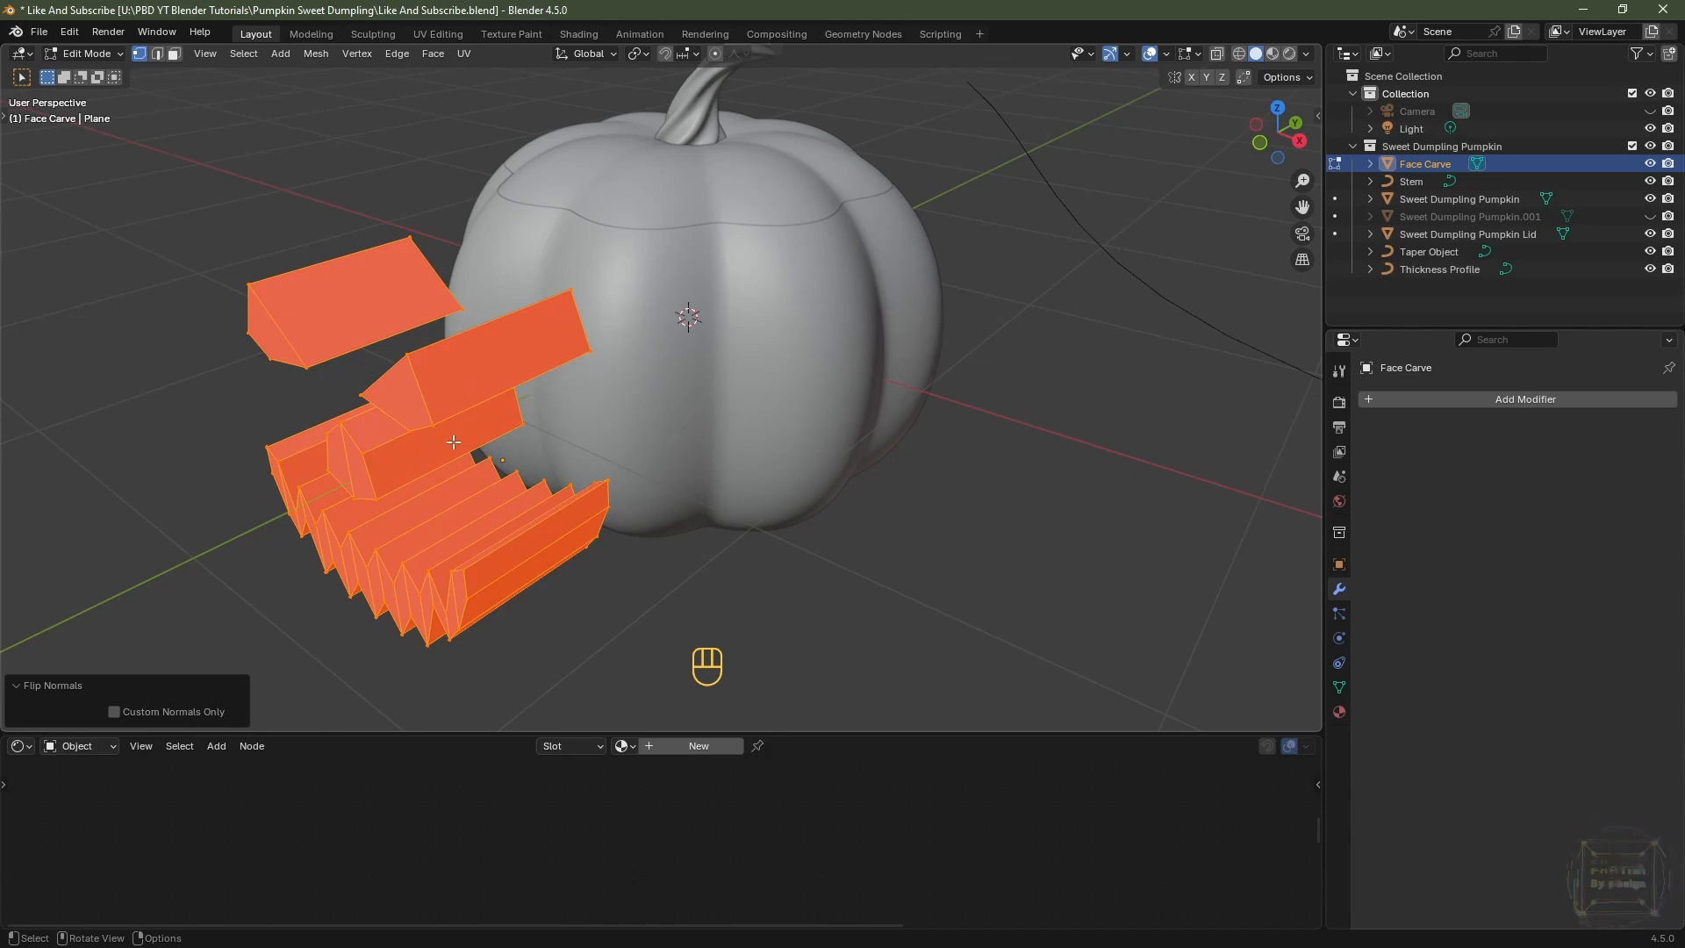
pyautogui.click(316, 53)
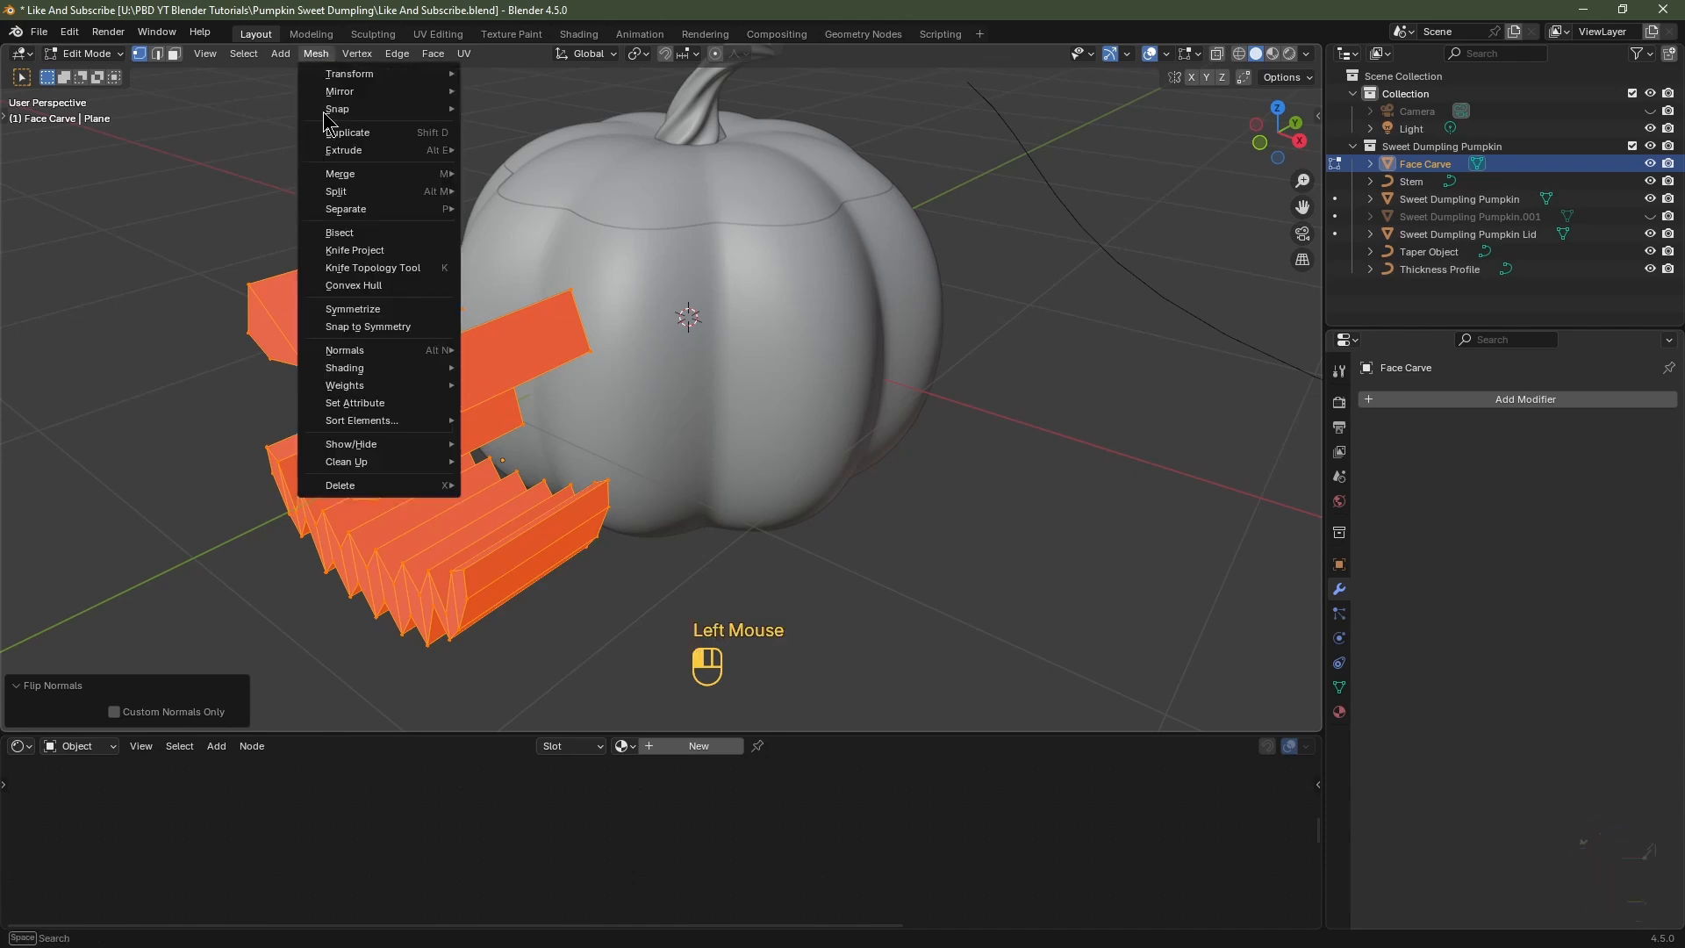
pyautogui.moveTo(344, 350)
pyautogui.click(518, 349)
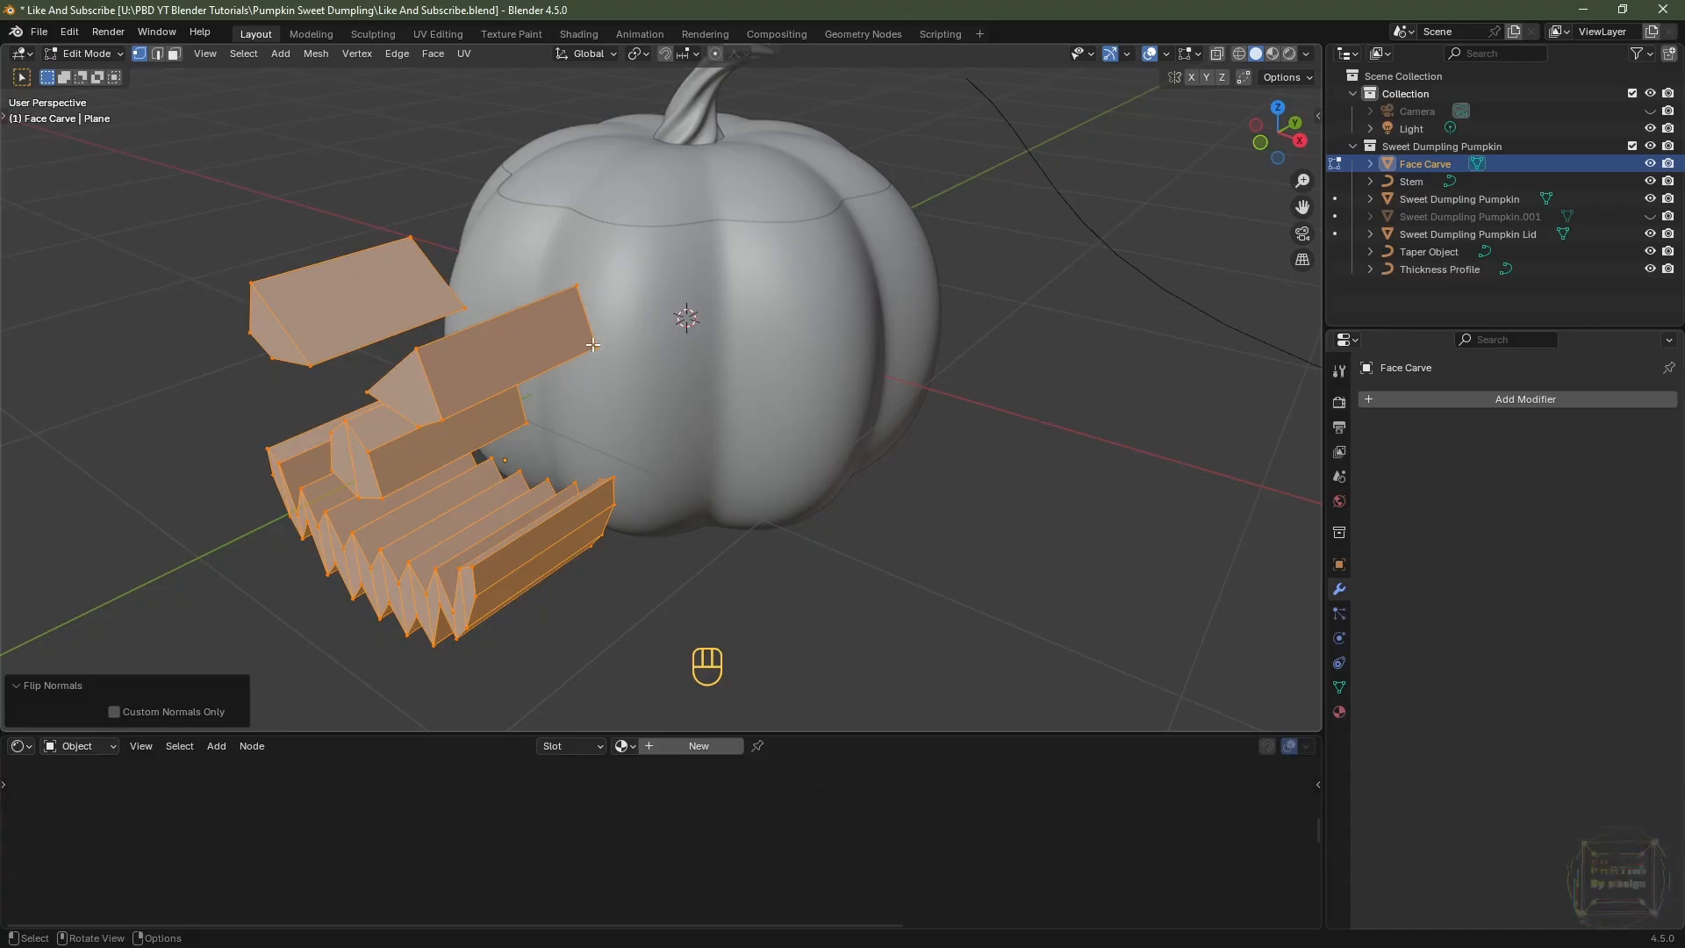
pyautogui.press('Tab')
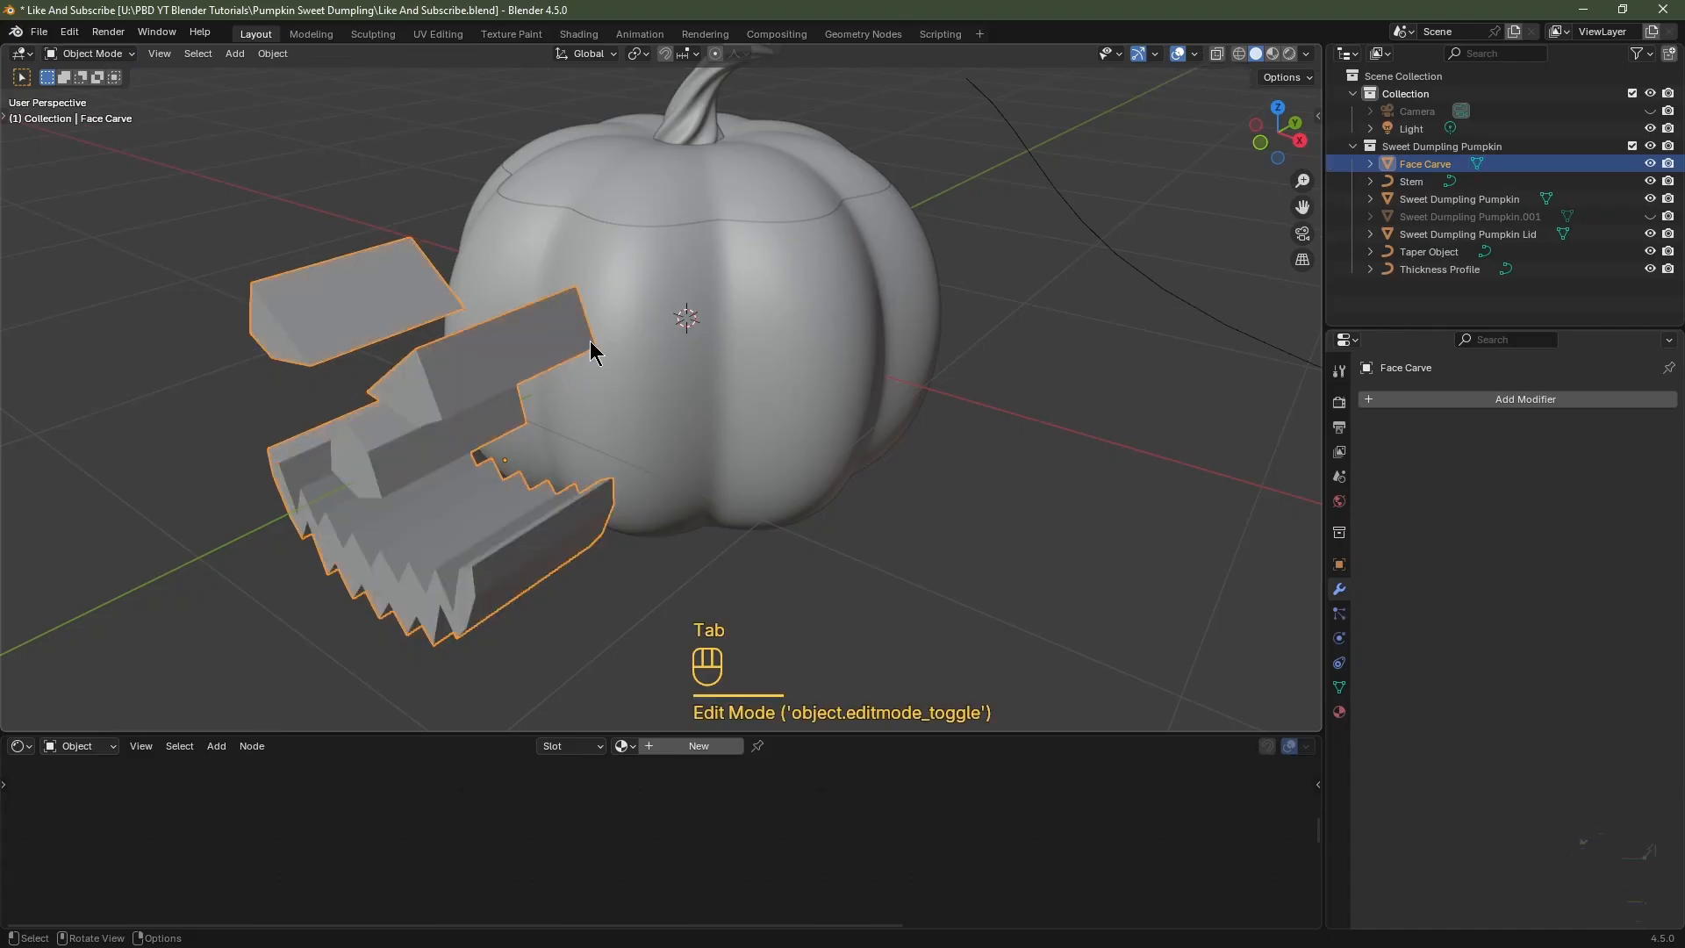
# - Move Face Carve about 0.47 m along Y so it partly penetrates the front wall of the pumpkin
pyautogui.moveTo(589, 340); pyautogui.dragTo(601, 390, button='middle')
pyautogui.click(419, 423)
pyautogui.hotkey('ctrl', 'z')
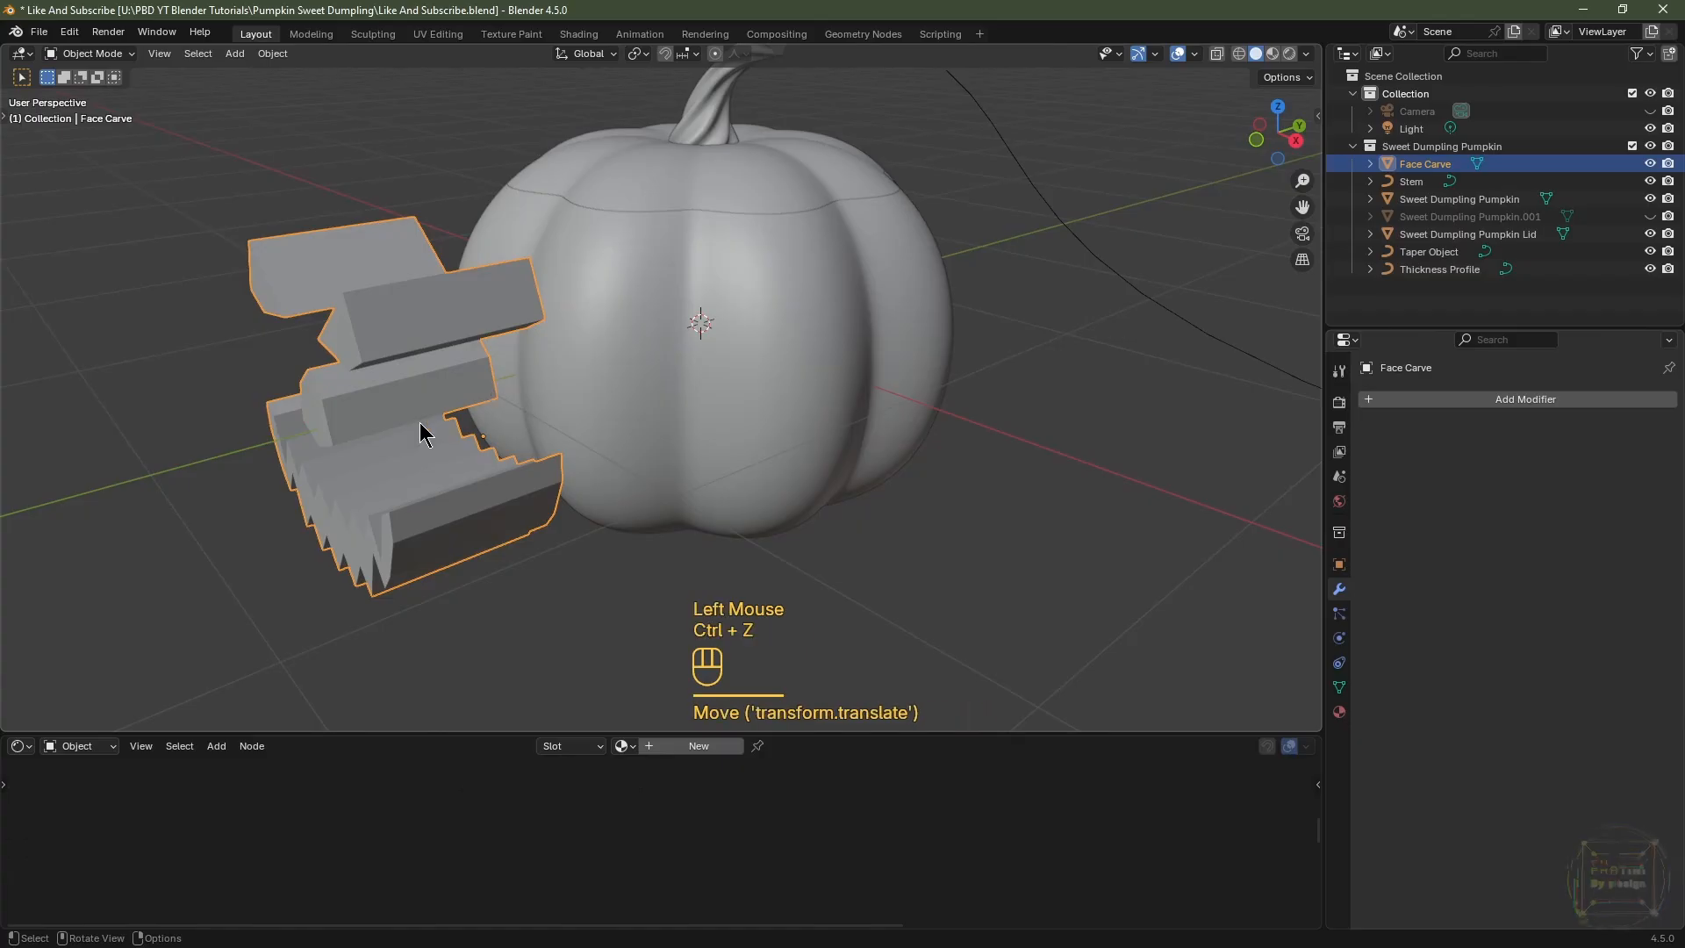
pyautogui.press('g')
pyautogui.press('y')
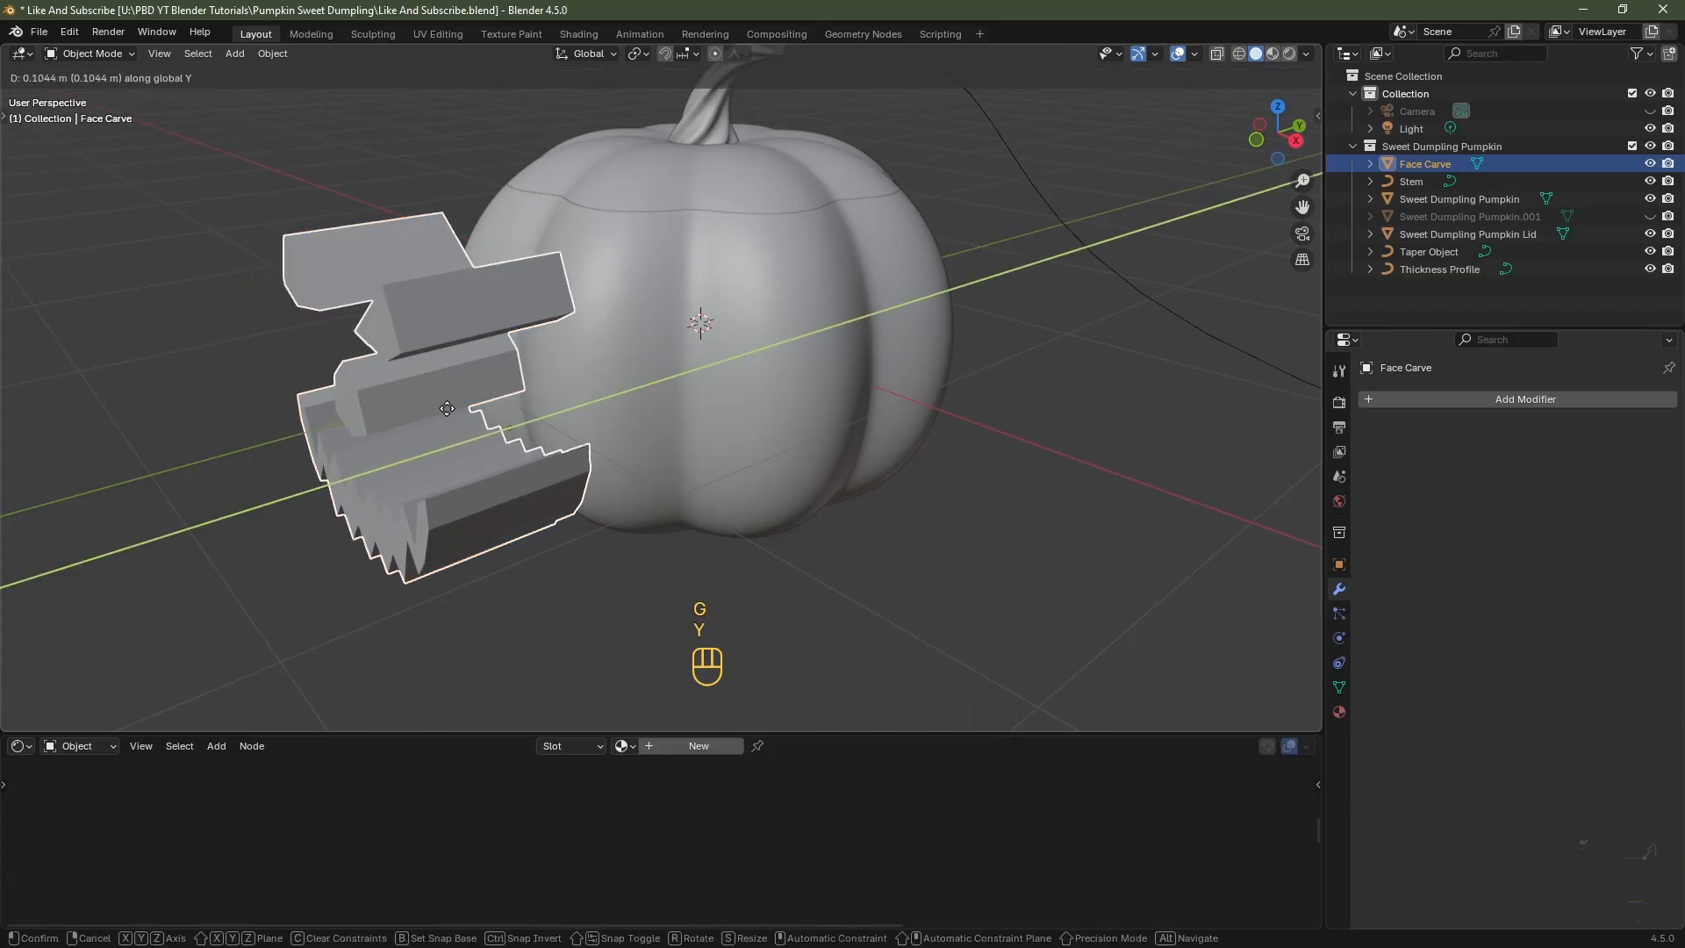
pyautogui.click(527, 376)
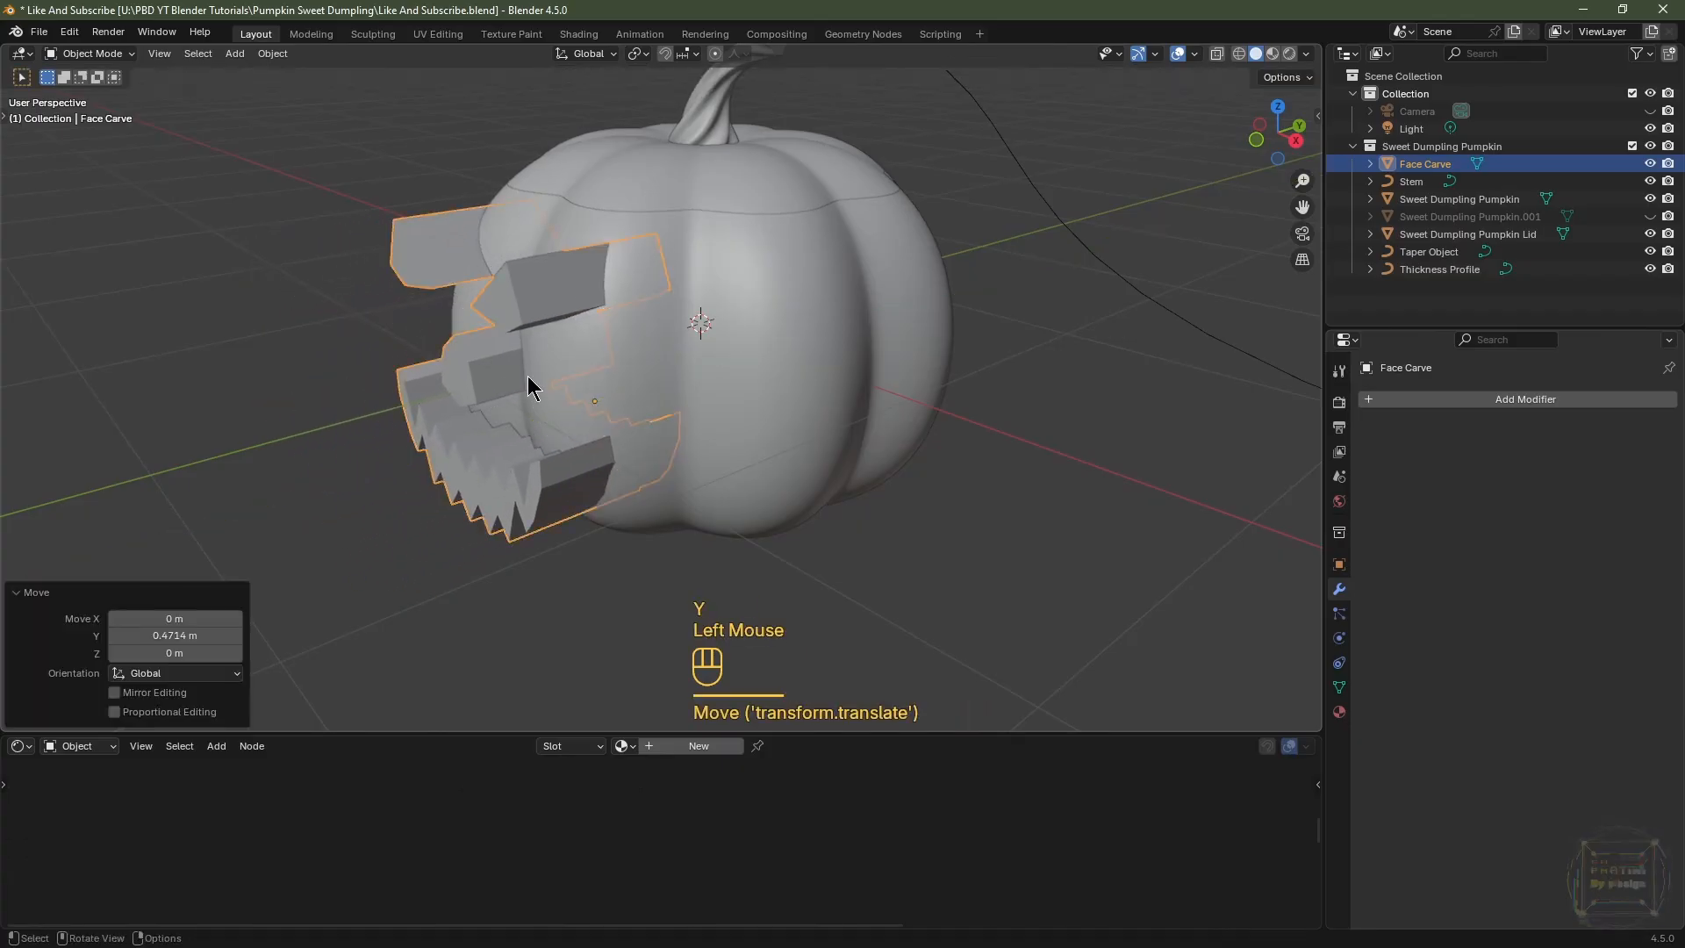
pyautogui.moveTo(528, 375); pyautogui.dragTo(840, 381, button='middle')
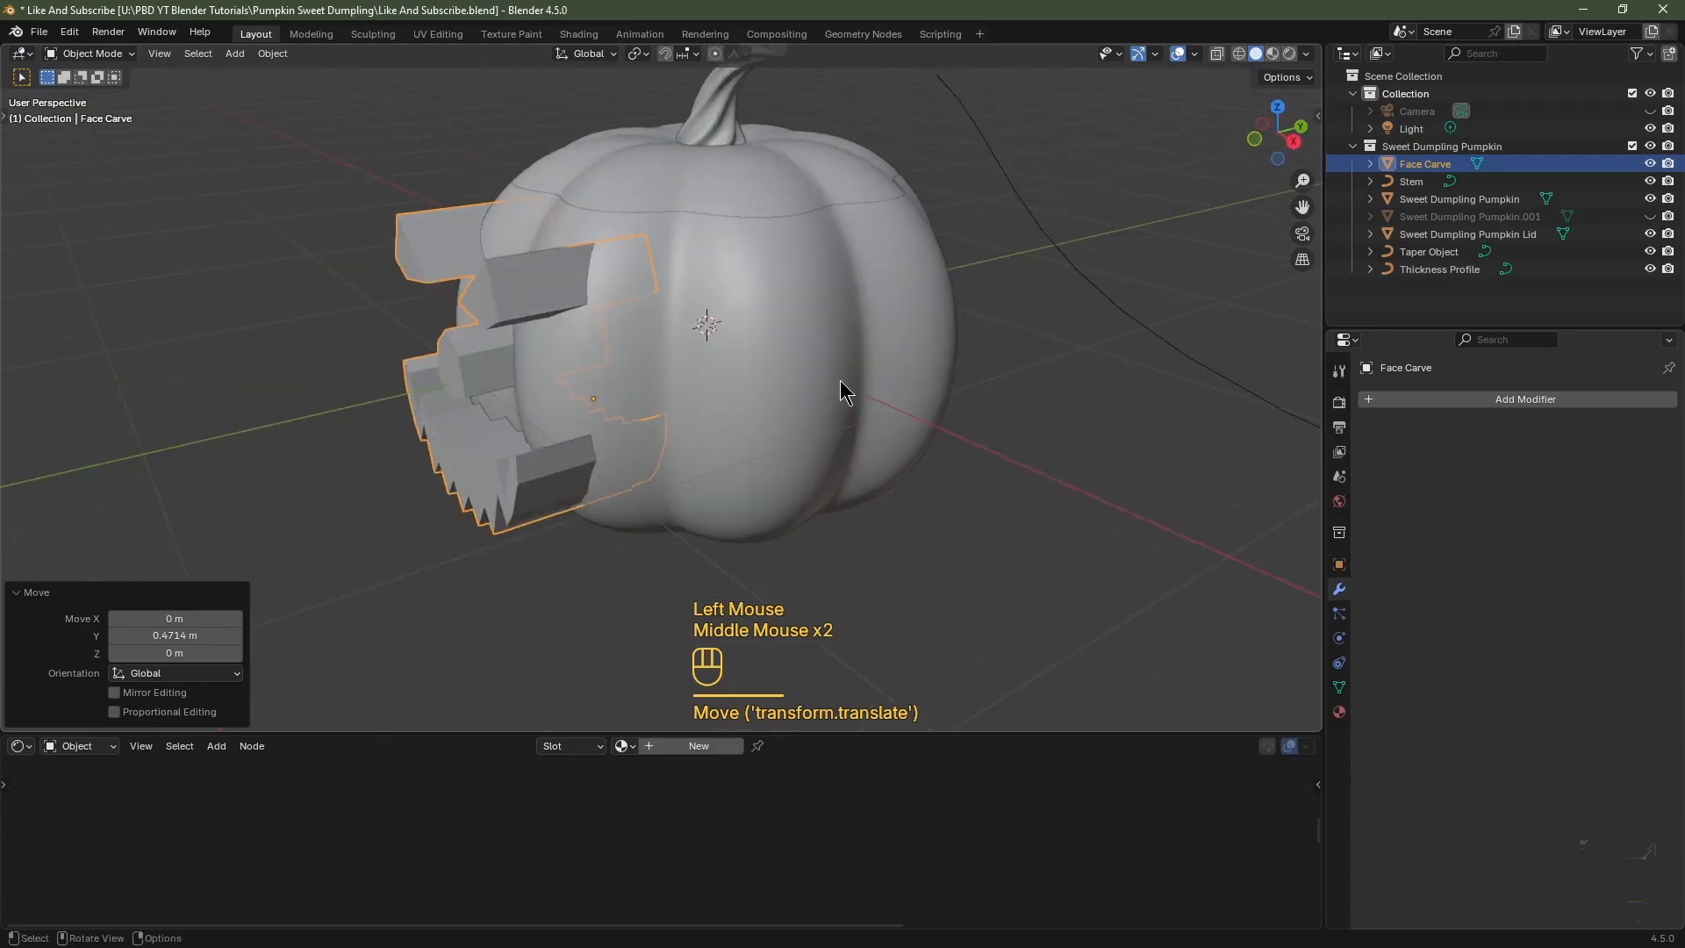
# - Add a Difference Boolean modifier to Sweet Dumpling Pumpkin with Face Carve as the cutting object, and apply it
pyautogui.click(778, 346)
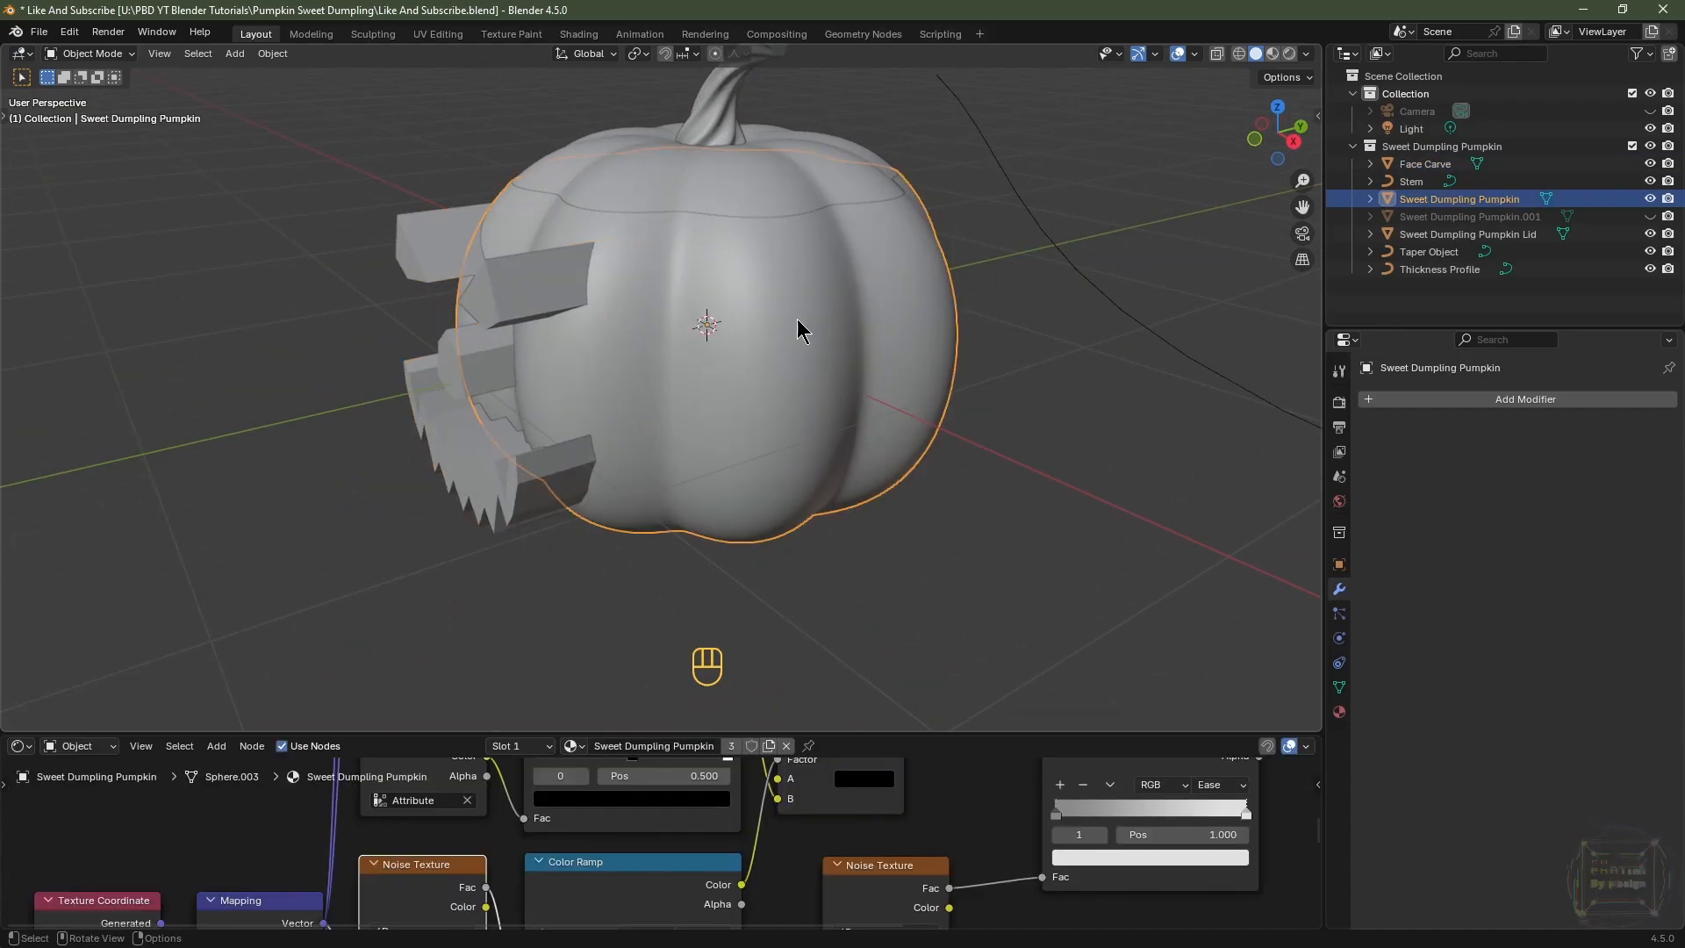
pyautogui.click(1456, 399)
pyautogui.moveTo(1456, 399)
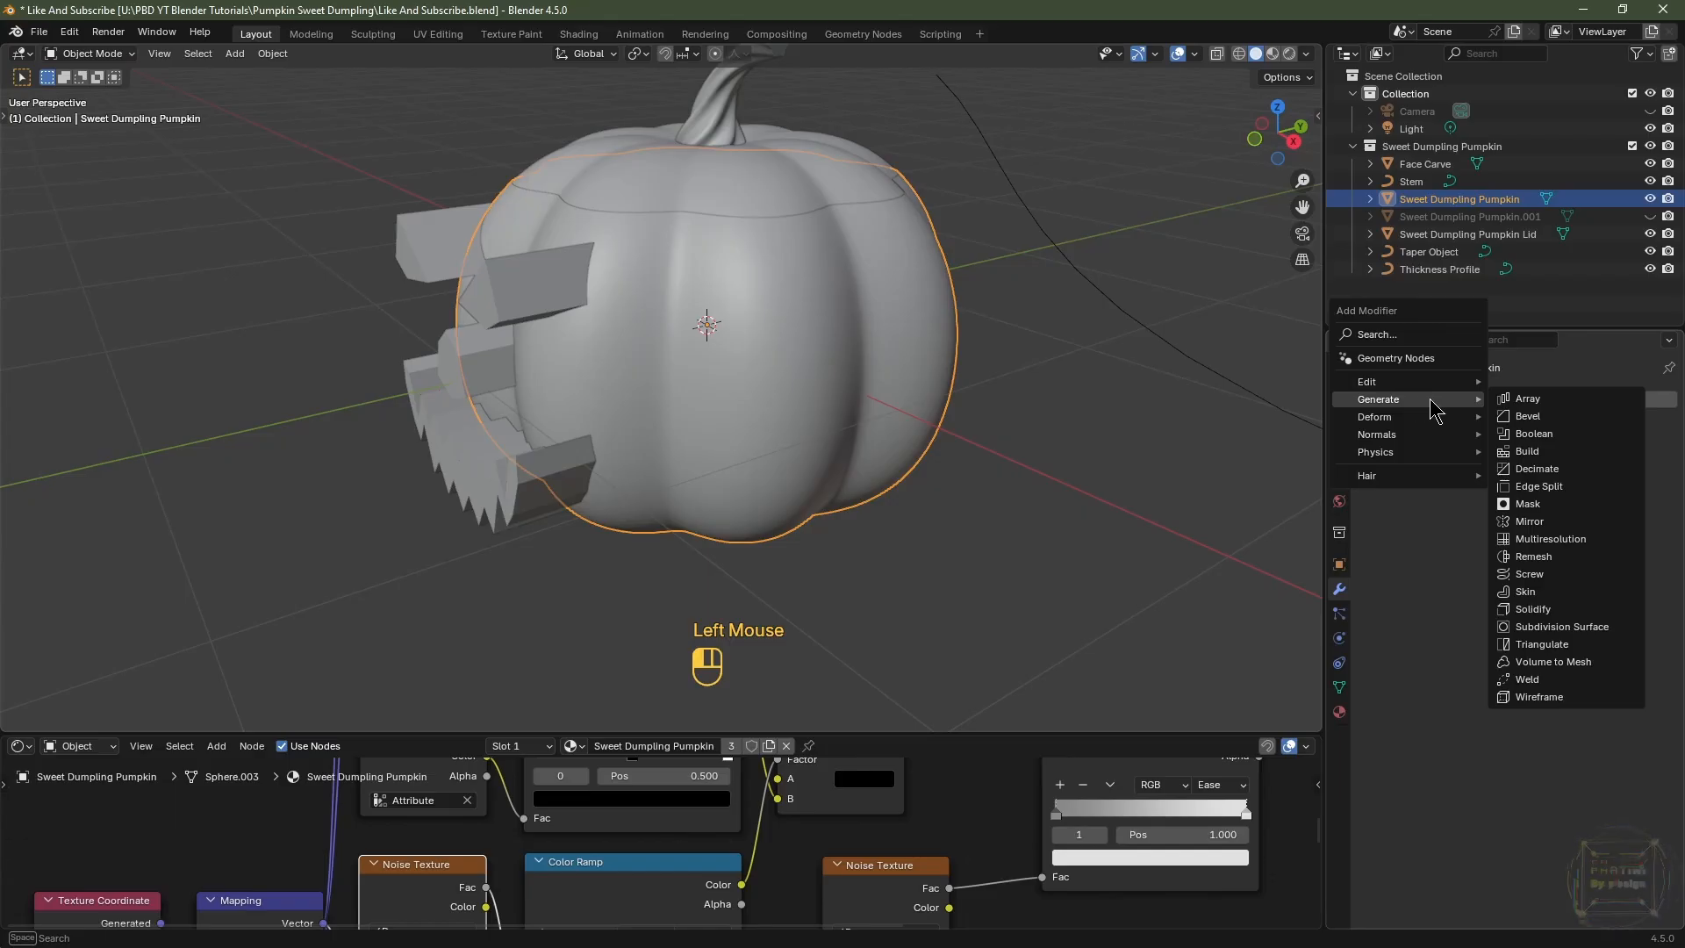
pyautogui.click(1534, 434)
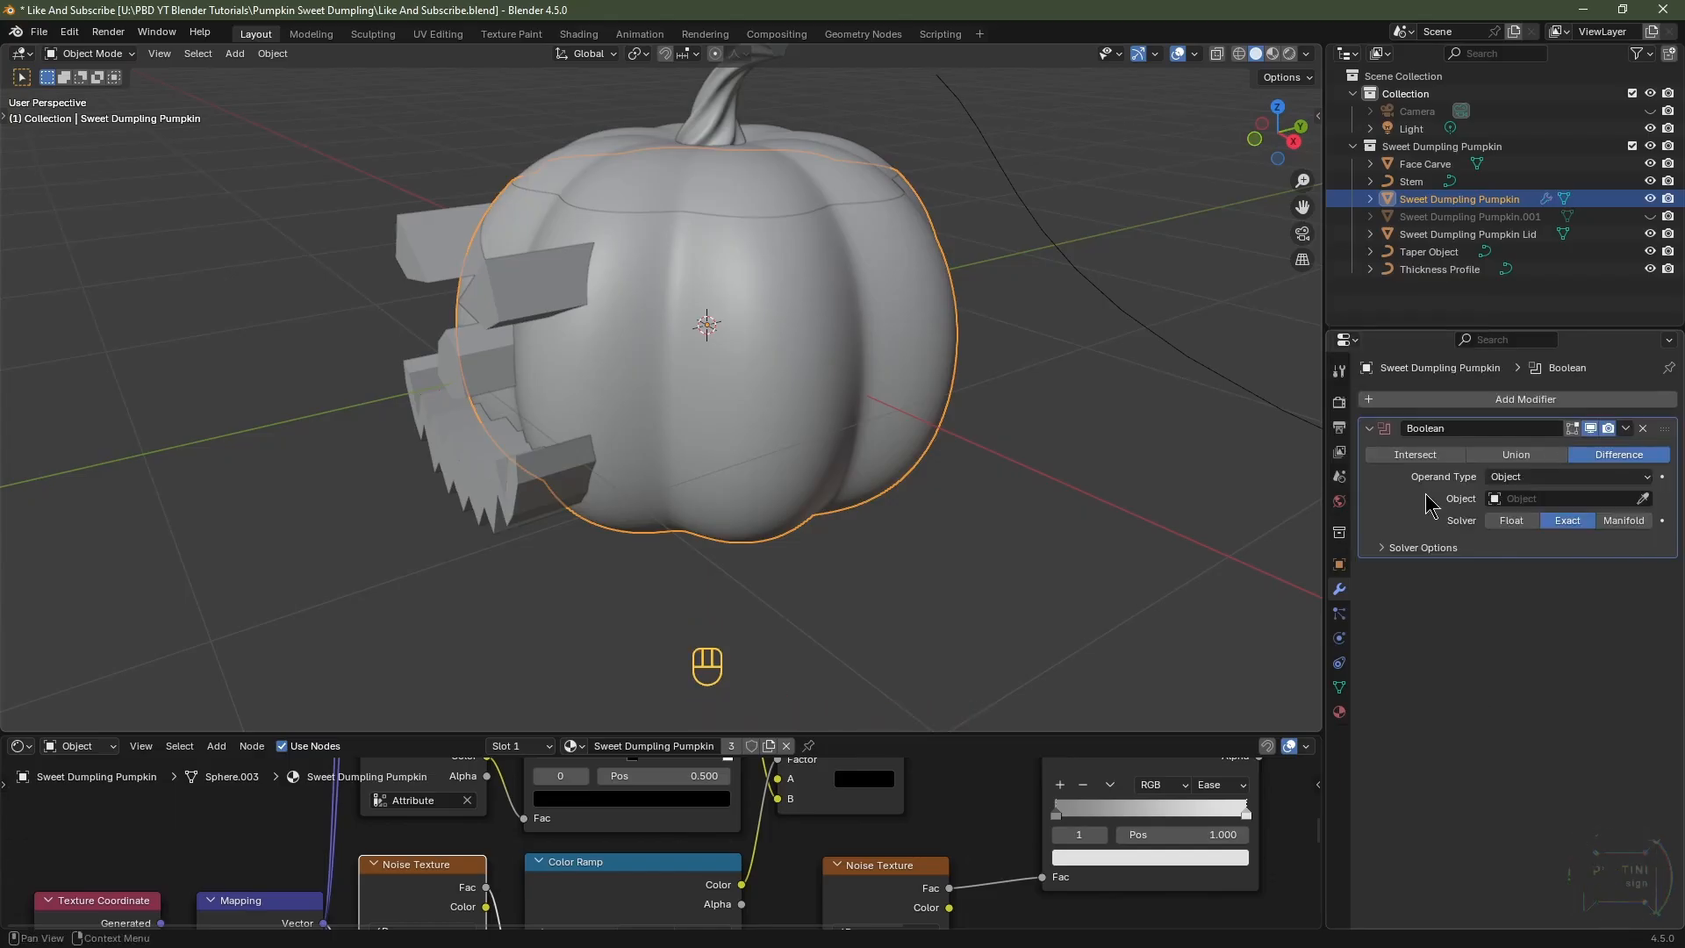
pyautogui.click(1644, 499)
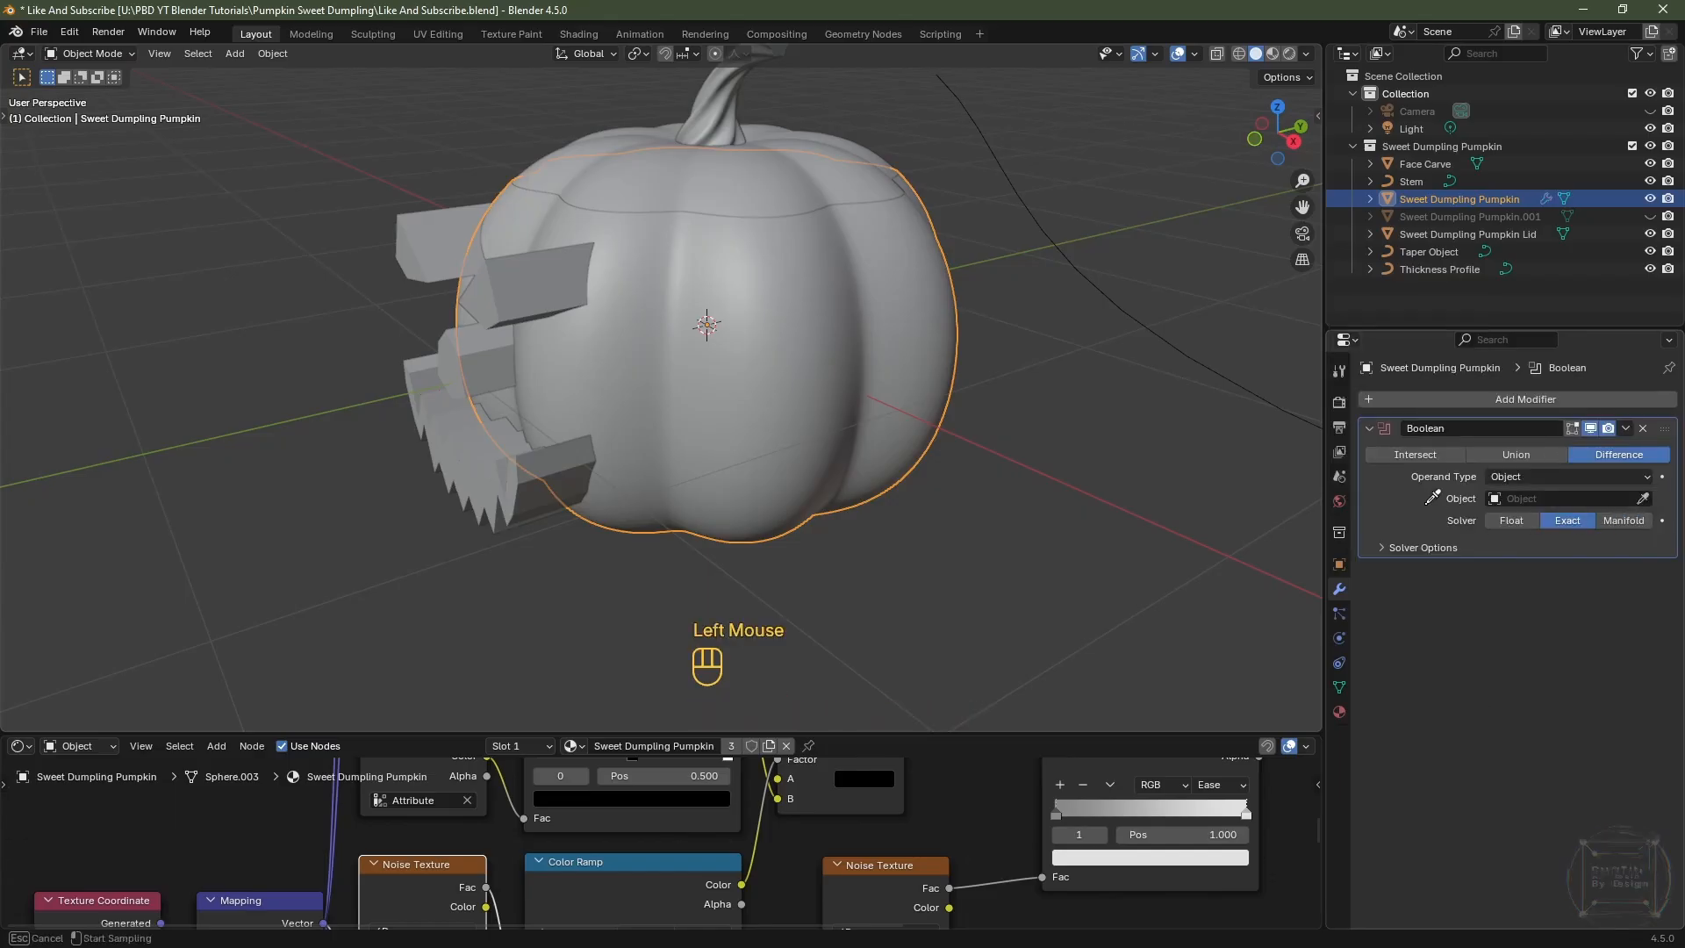
pyautogui.click(432, 384)
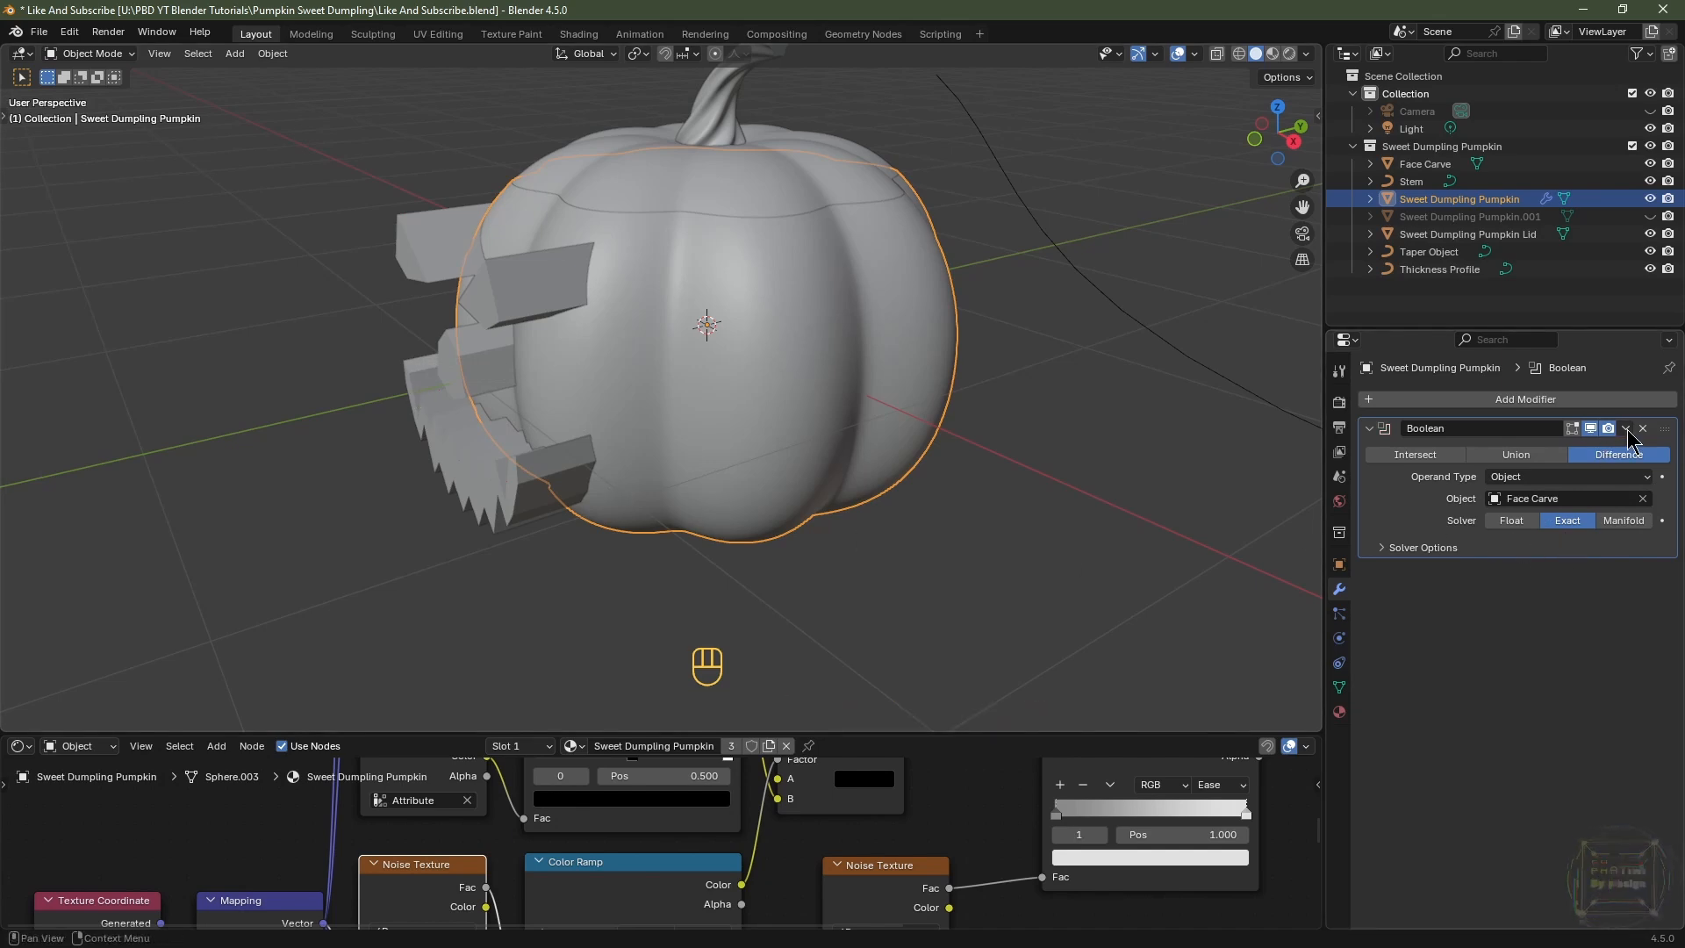
pyautogui.click(1626, 429)
pyautogui.click(1544, 448)
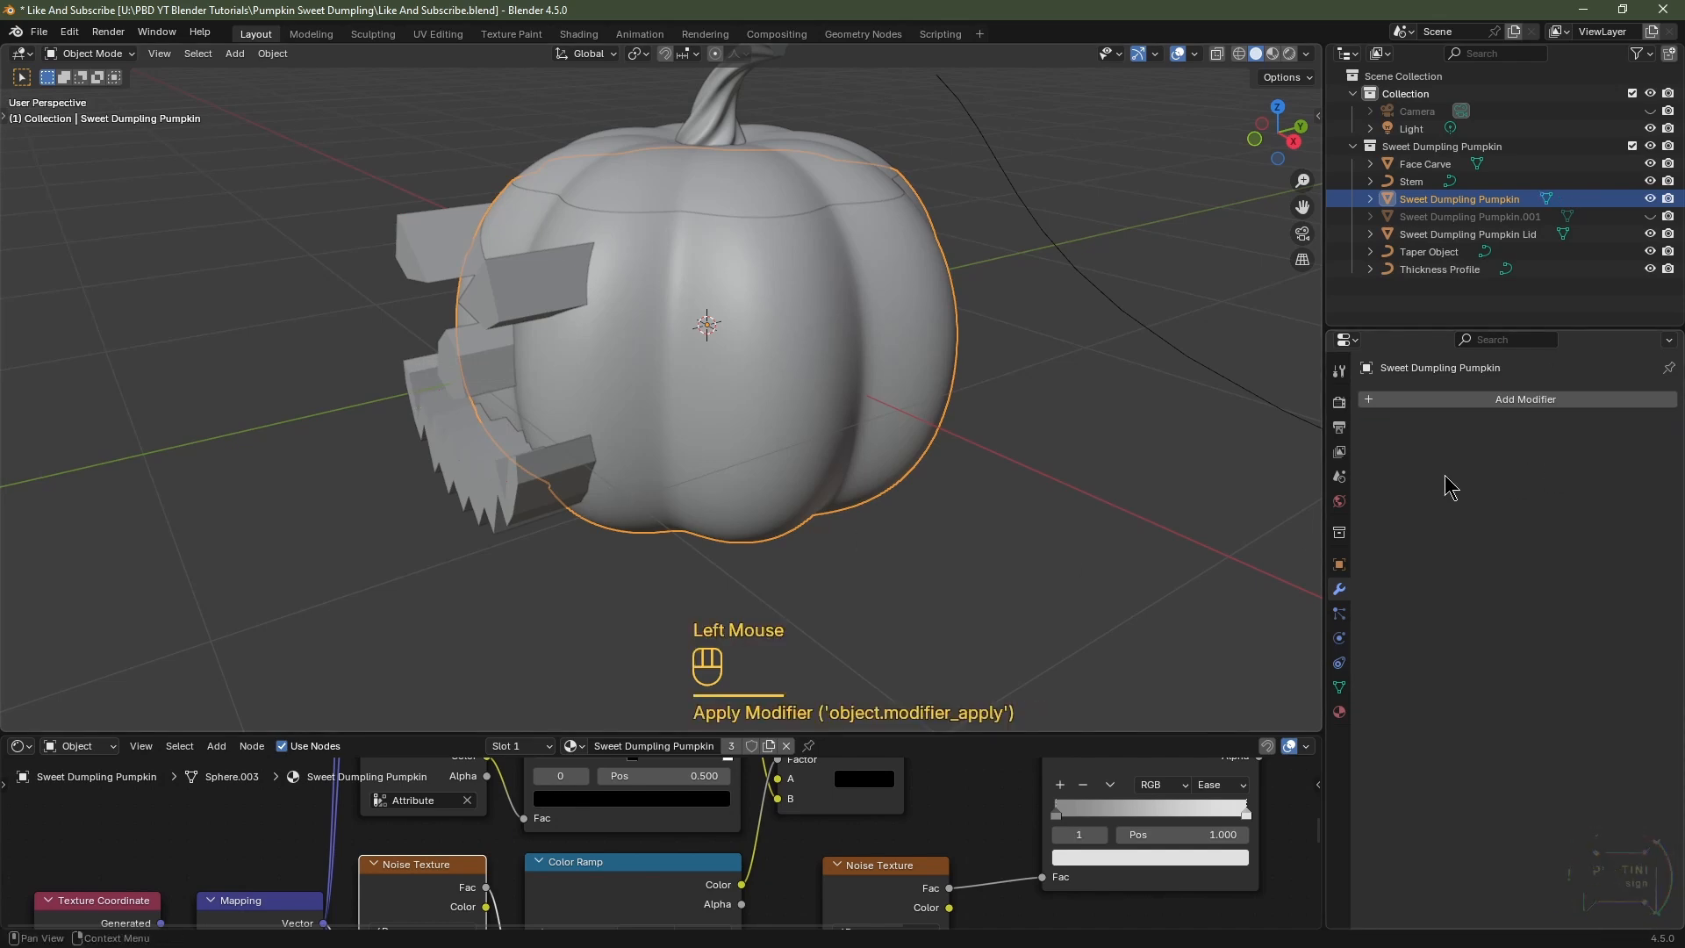
# - Show the additional restriction toggles in the outliner, and hide Face Carve and disable it in viewports and renders
pyautogui.click(500, 294)
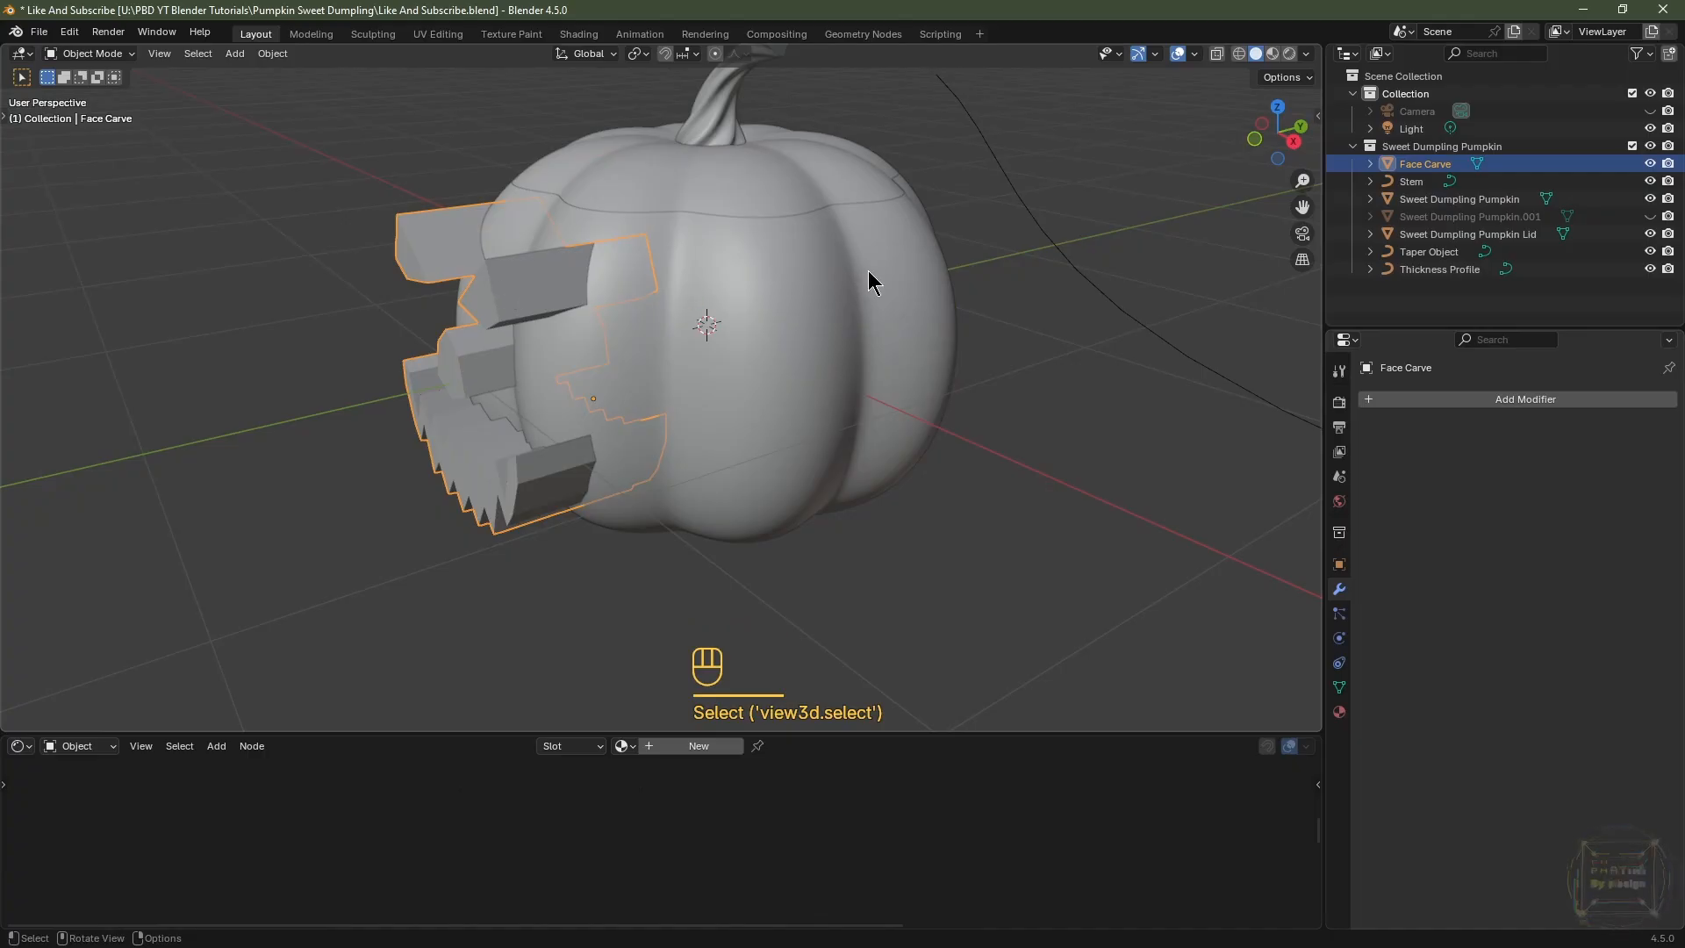
pyautogui.click(1639, 54)
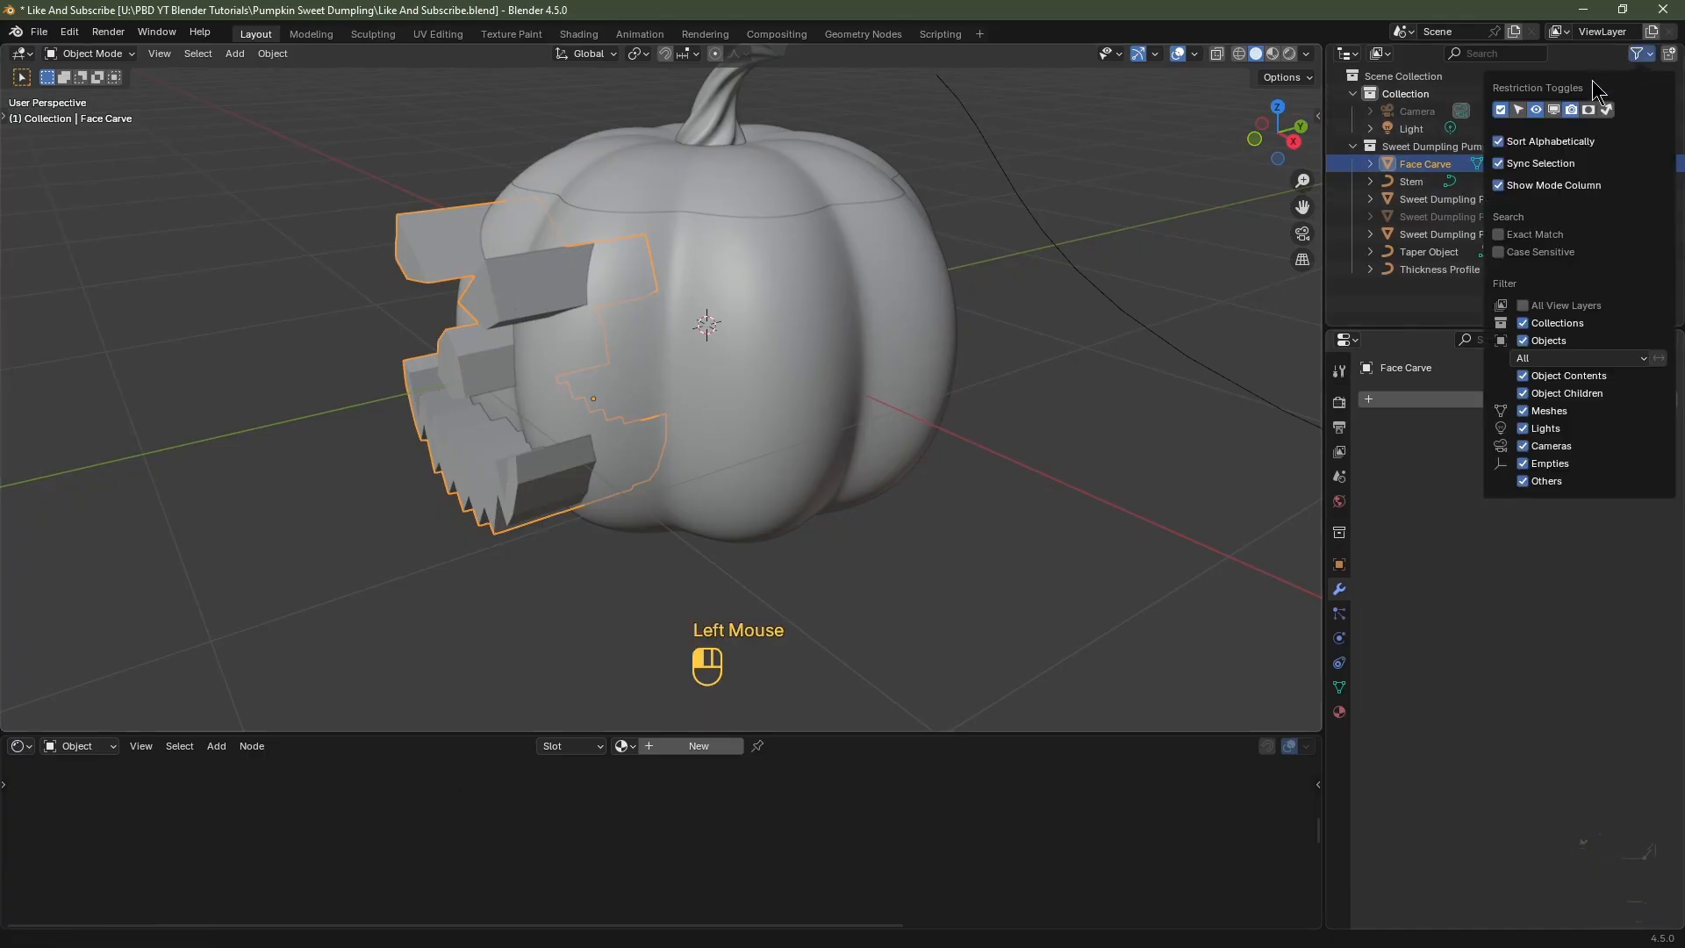
pyautogui.click(1518, 110)
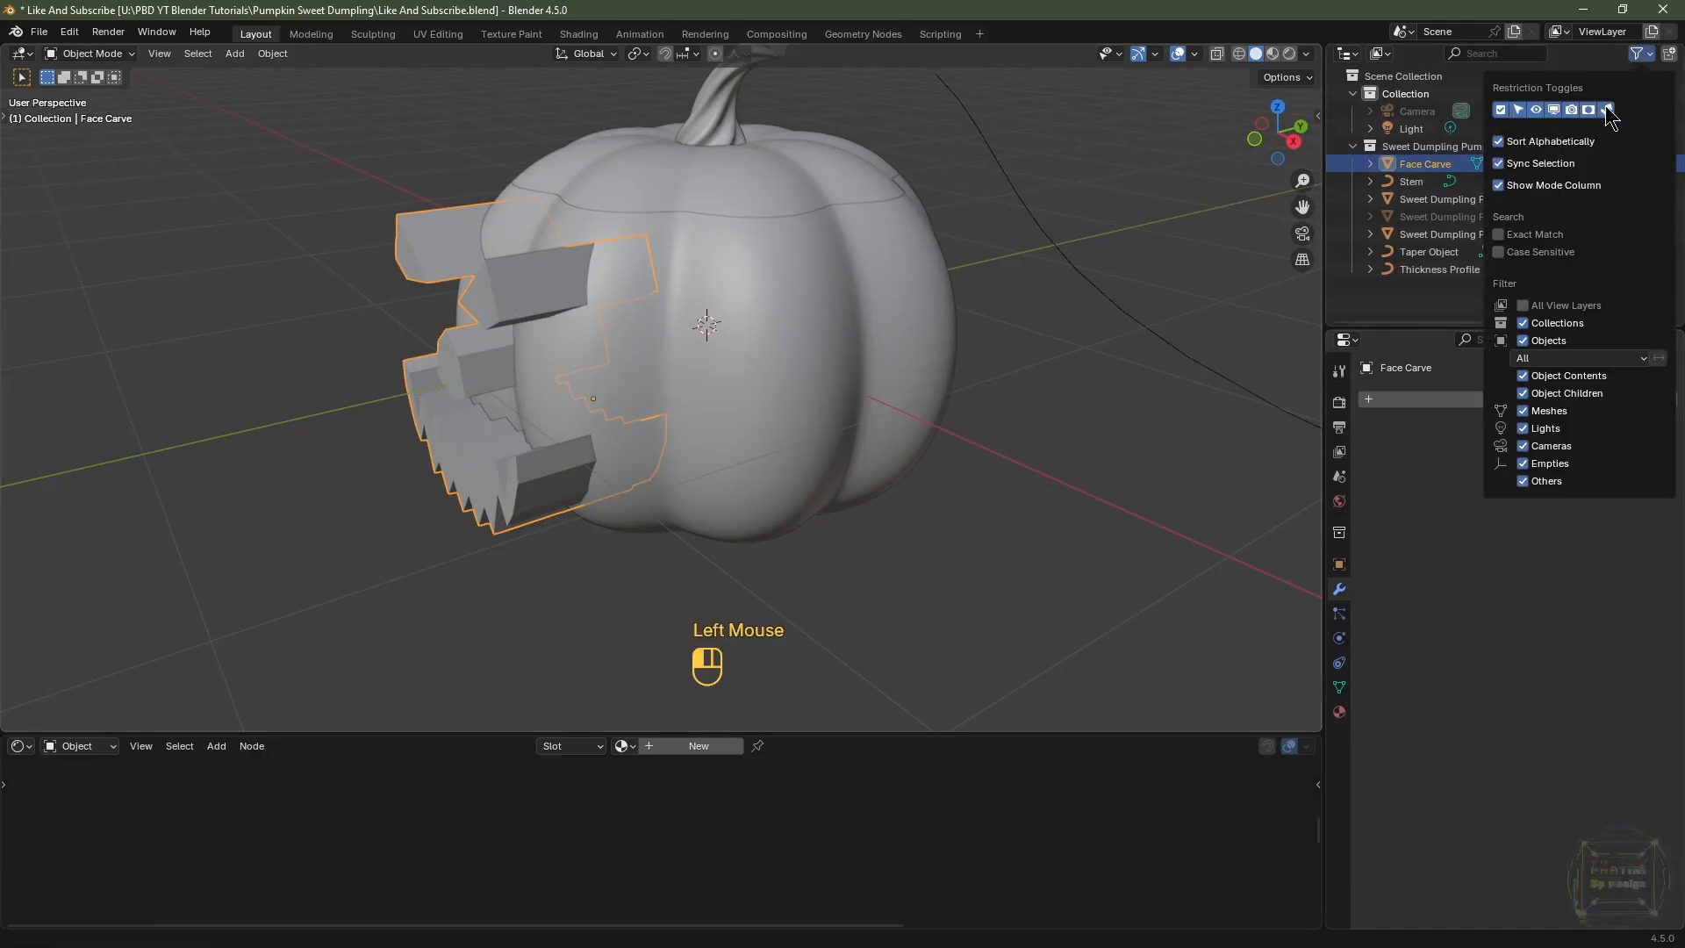
pyautogui.click(1571, 166)
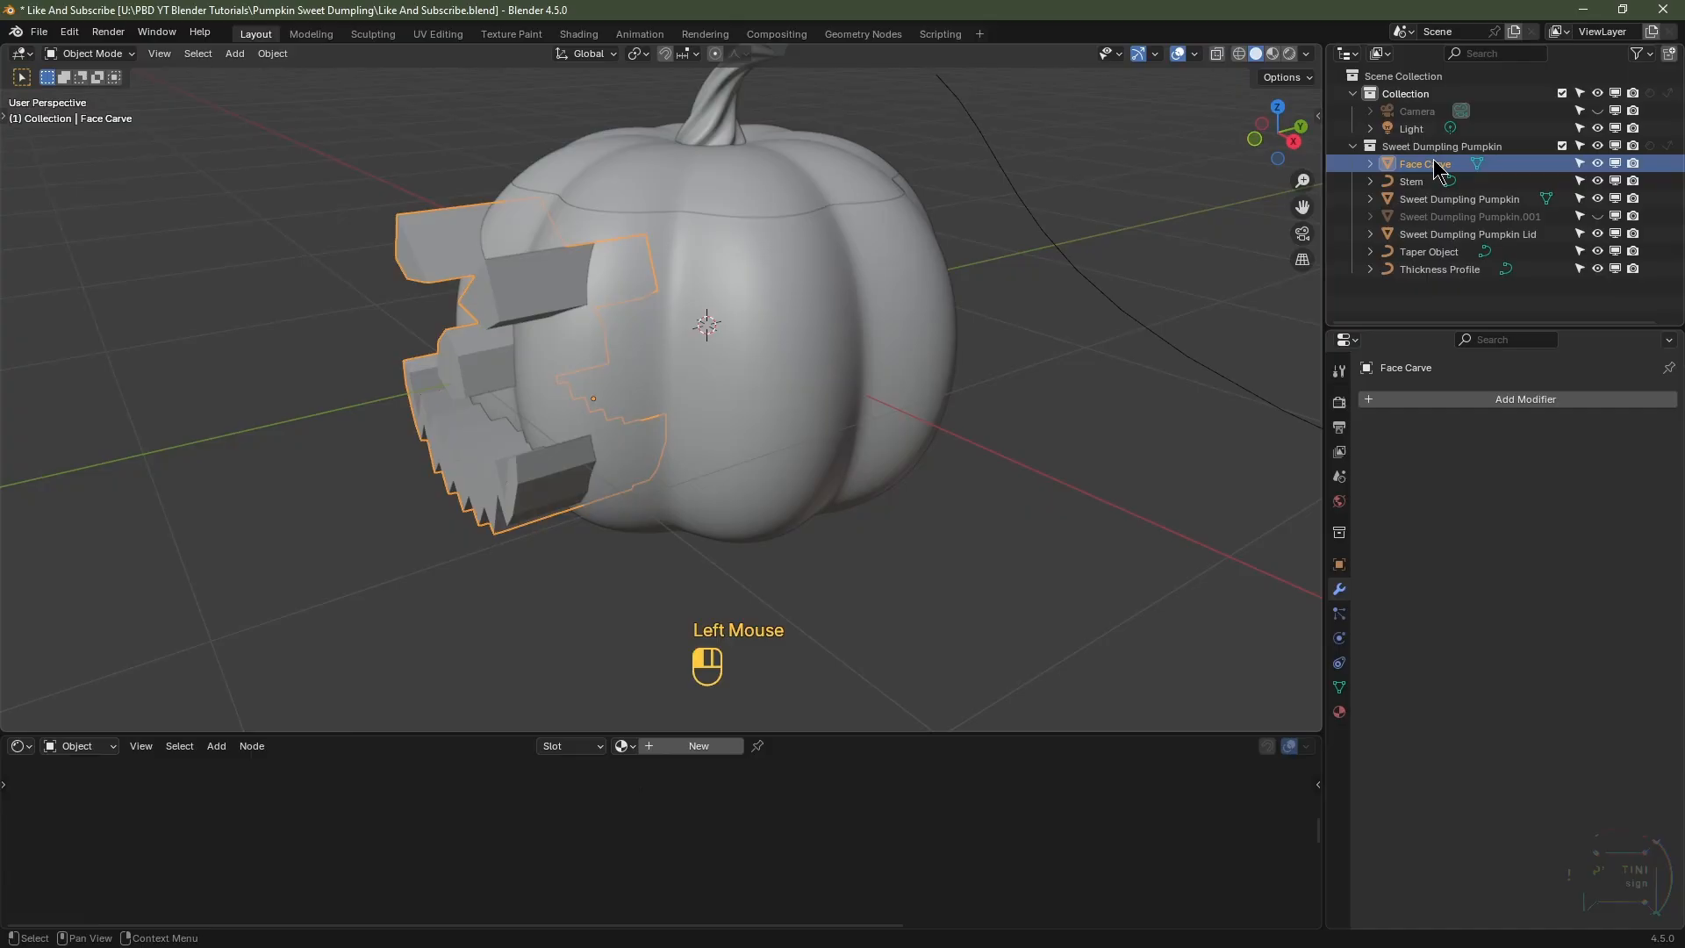
pyautogui.click(1597, 165)
pyautogui.click(1616, 164)
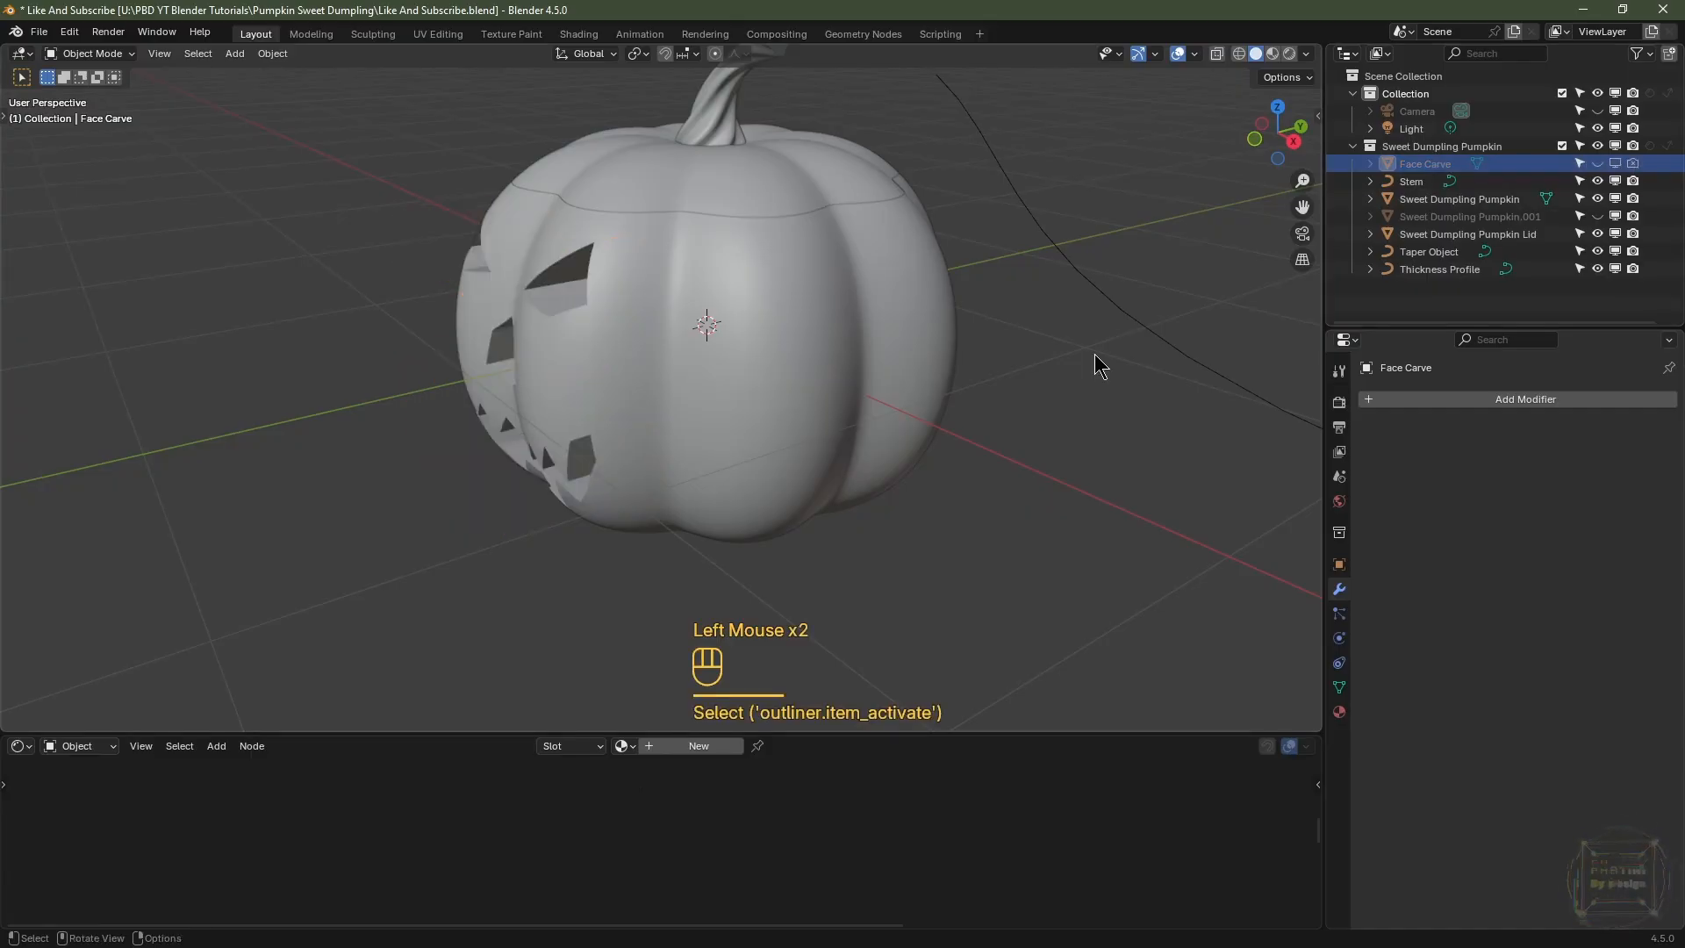
# - In face select mode on Sweet Dumpling Pumpkin, select the inner back faces of the eye and nose cutouts
pyautogui.moveTo(745, 461); pyautogui.dragTo(752, 307, button='middle')
pyautogui.click(805, 358)
pyautogui.scroll(3, 805, 358)
pyautogui.press('Tab')
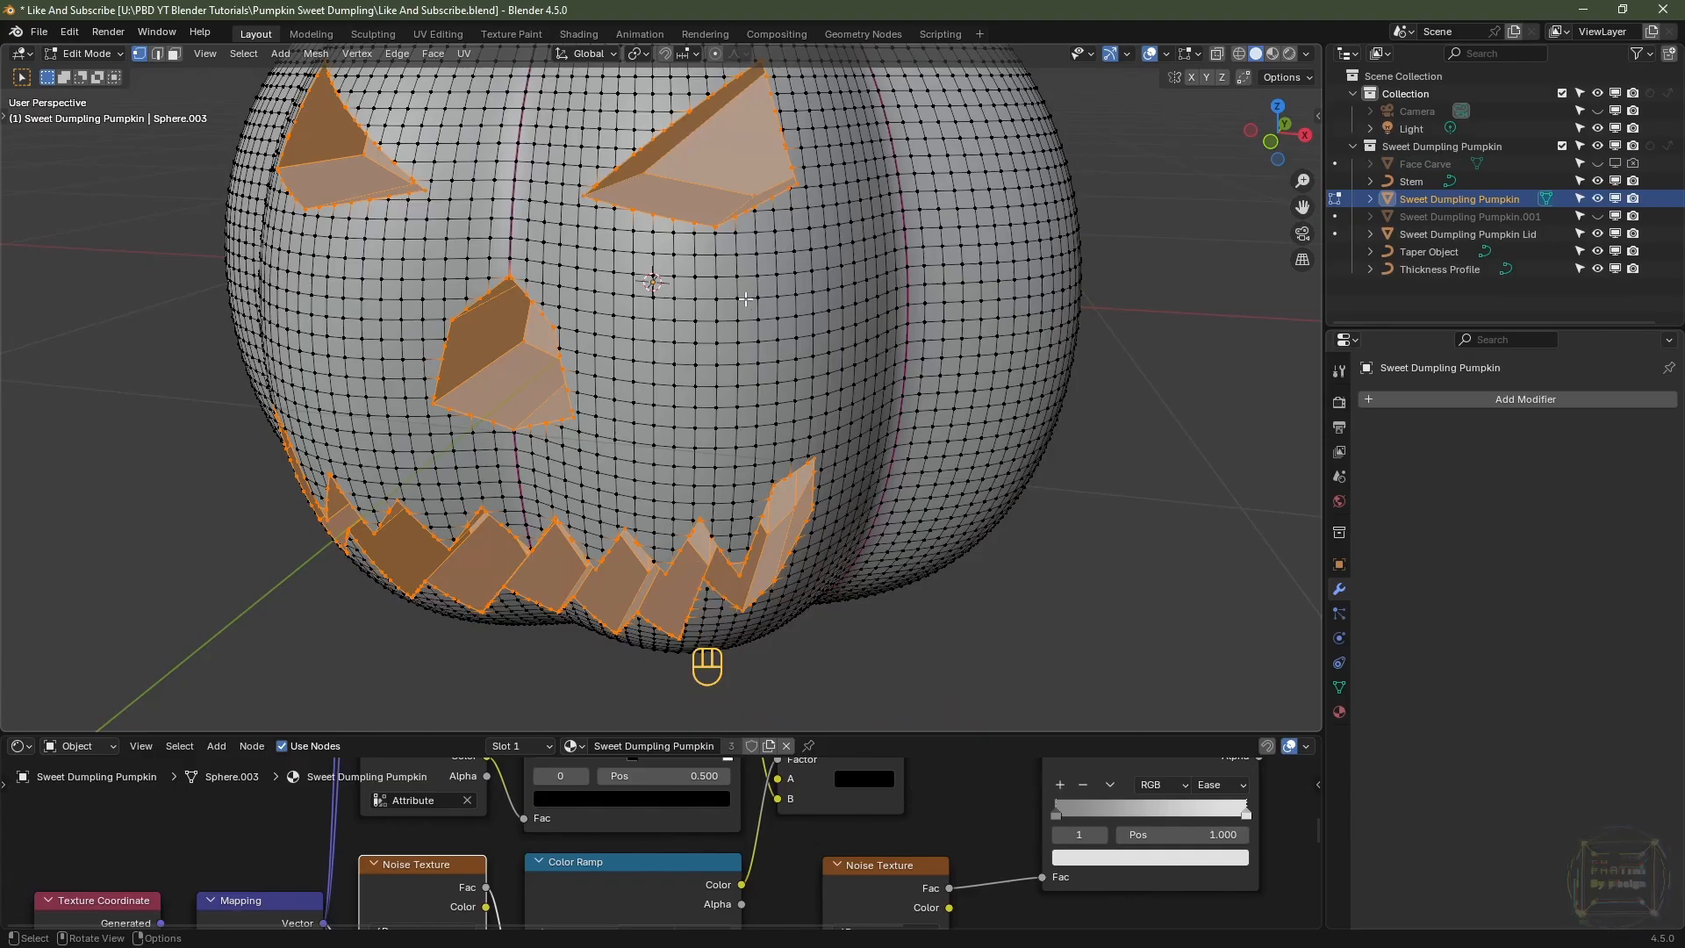
pyautogui.press('3')
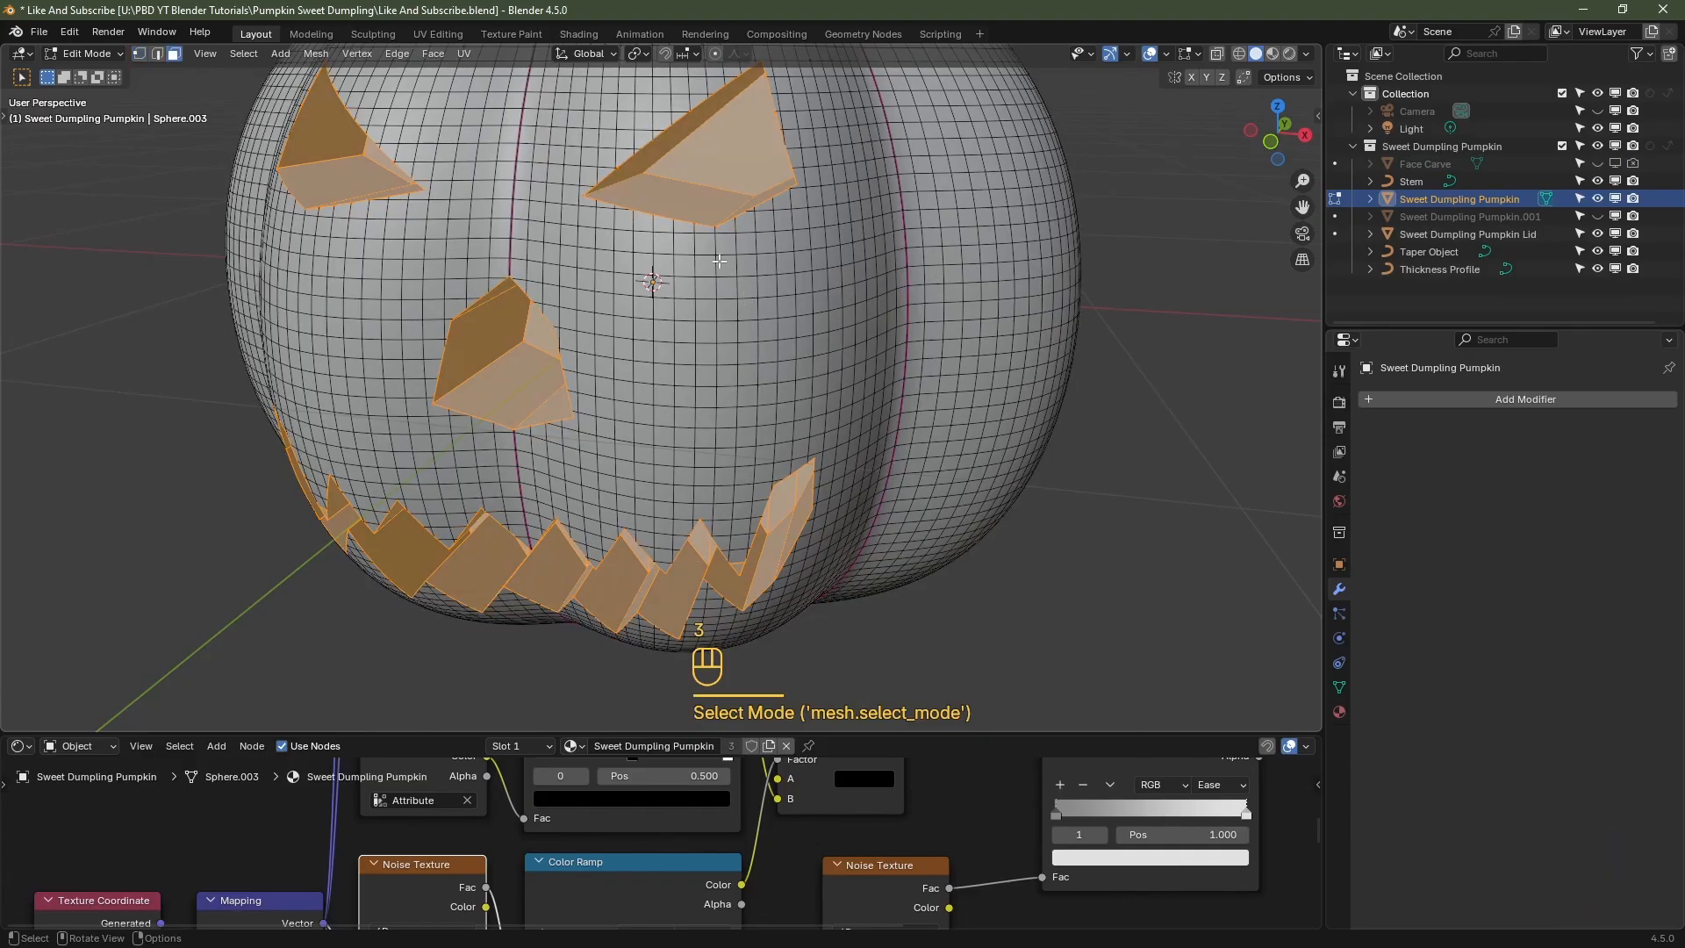
pyautogui.click(719, 145)
pyautogui.moveTo(719, 145); pyautogui.dragTo(637, 279, button='middle')
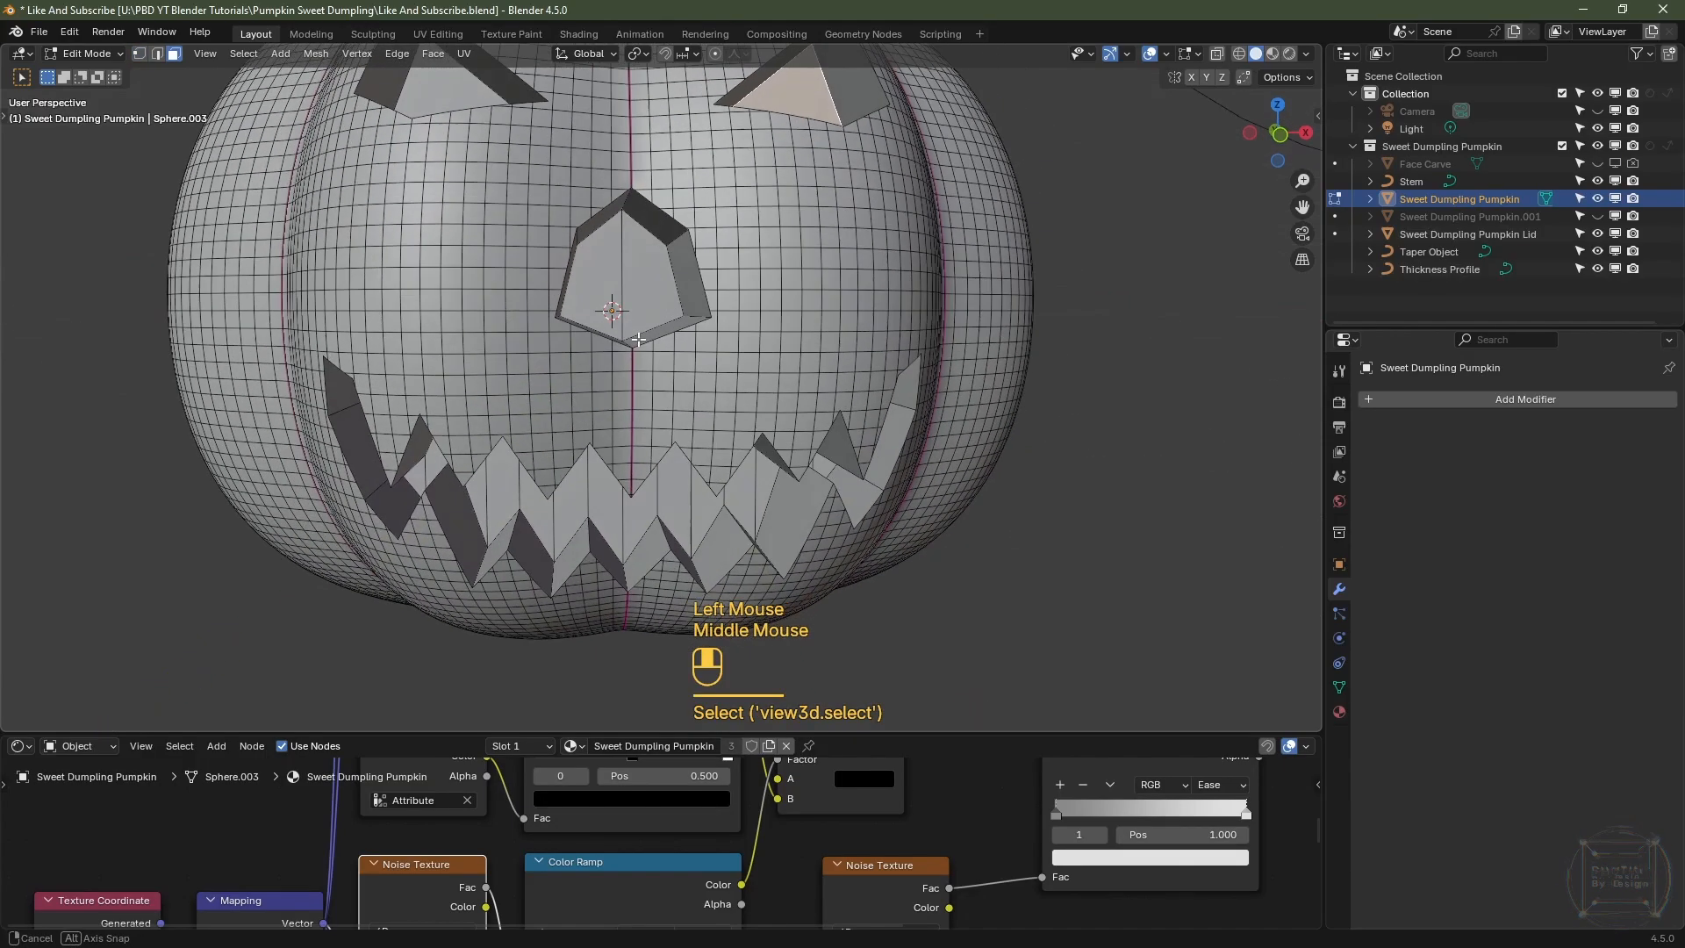
pyautogui.keyDown('shift'); pyautogui.click(635, 272); pyautogui.keyUp('shift')
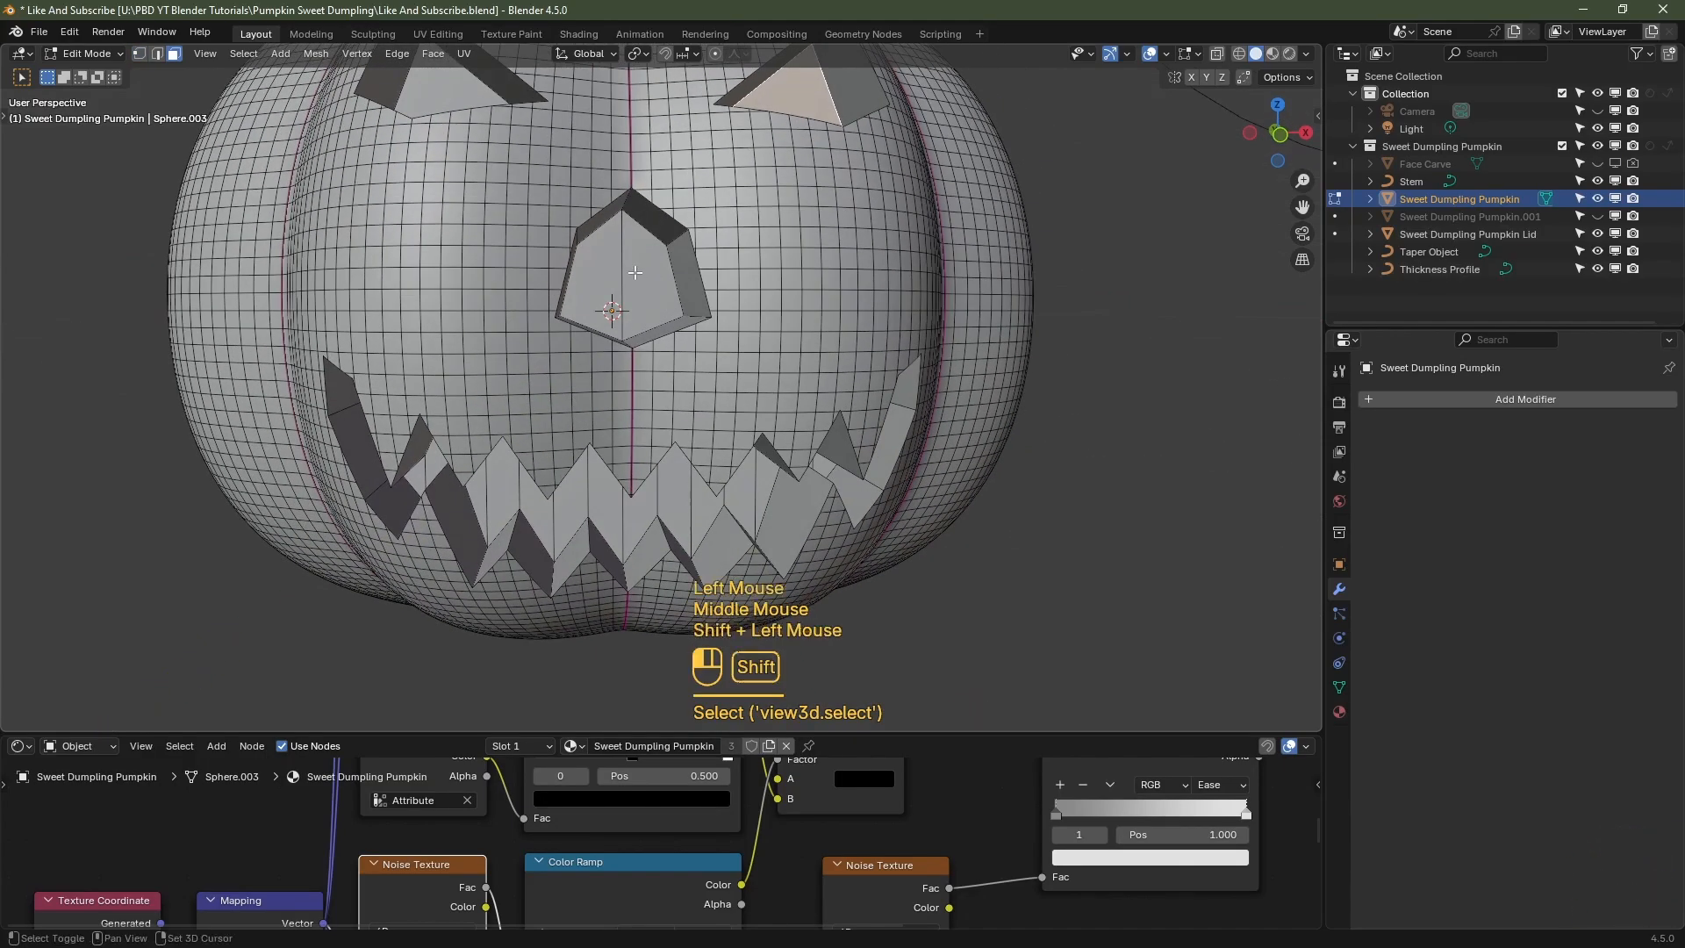
pyautogui.keyDown('shift'); pyautogui.click(591, 273); pyautogui.keyUp('shift')
pyautogui.keyDown('shift'); pyautogui.moveTo(591, 273); pyautogui.dragTo(527, 367, button='middle'); pyautogui.keyUp('shift')
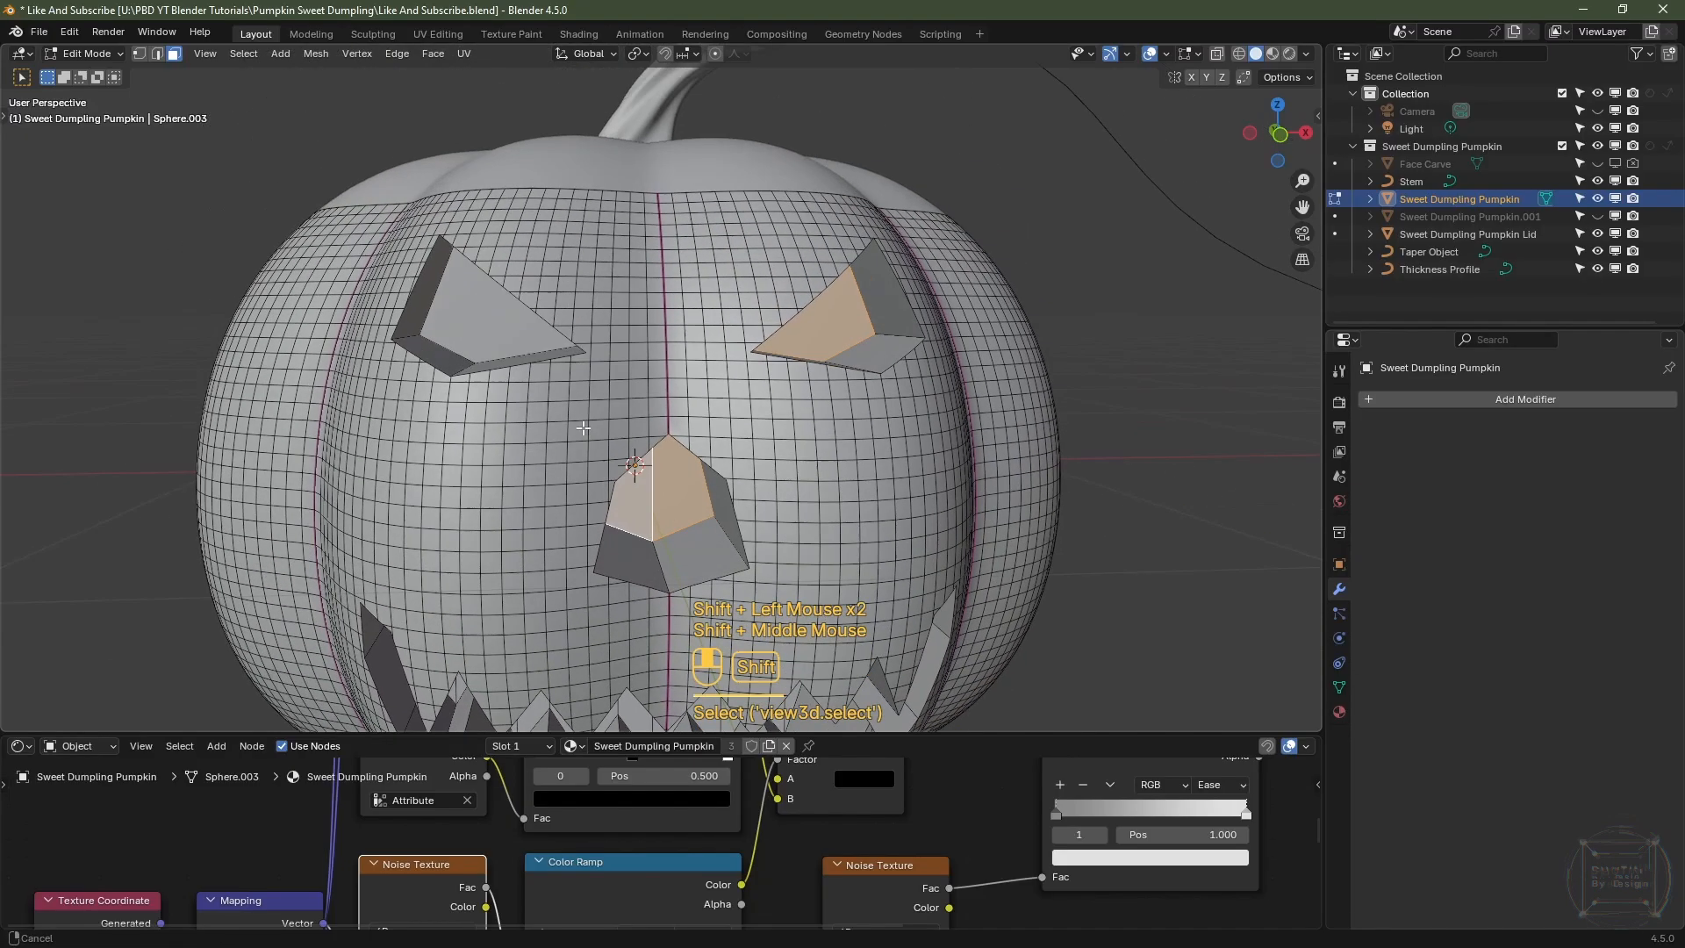
pyautogui.keyDown('shift'); pyautogui.click(470, 309); pyautogui.keyUp('shift')
# - Add the inner back faces of the mouth cutout to the selection and delete the vertices of all selected faces
pyautogui.keyDown('shift'); pyautogui.moveTo(667, 571); pyautogui.dragTo(676, 364, button='middle'); pyautogui.keyUp('shift')
pyautogui.moveTo(645, 426); pyautogui.dragTo(579, 373, button='middle')
pyautogui.keyDown('shift'); pyautogui.click(455, 310); pyautogui.keyUp('shift')
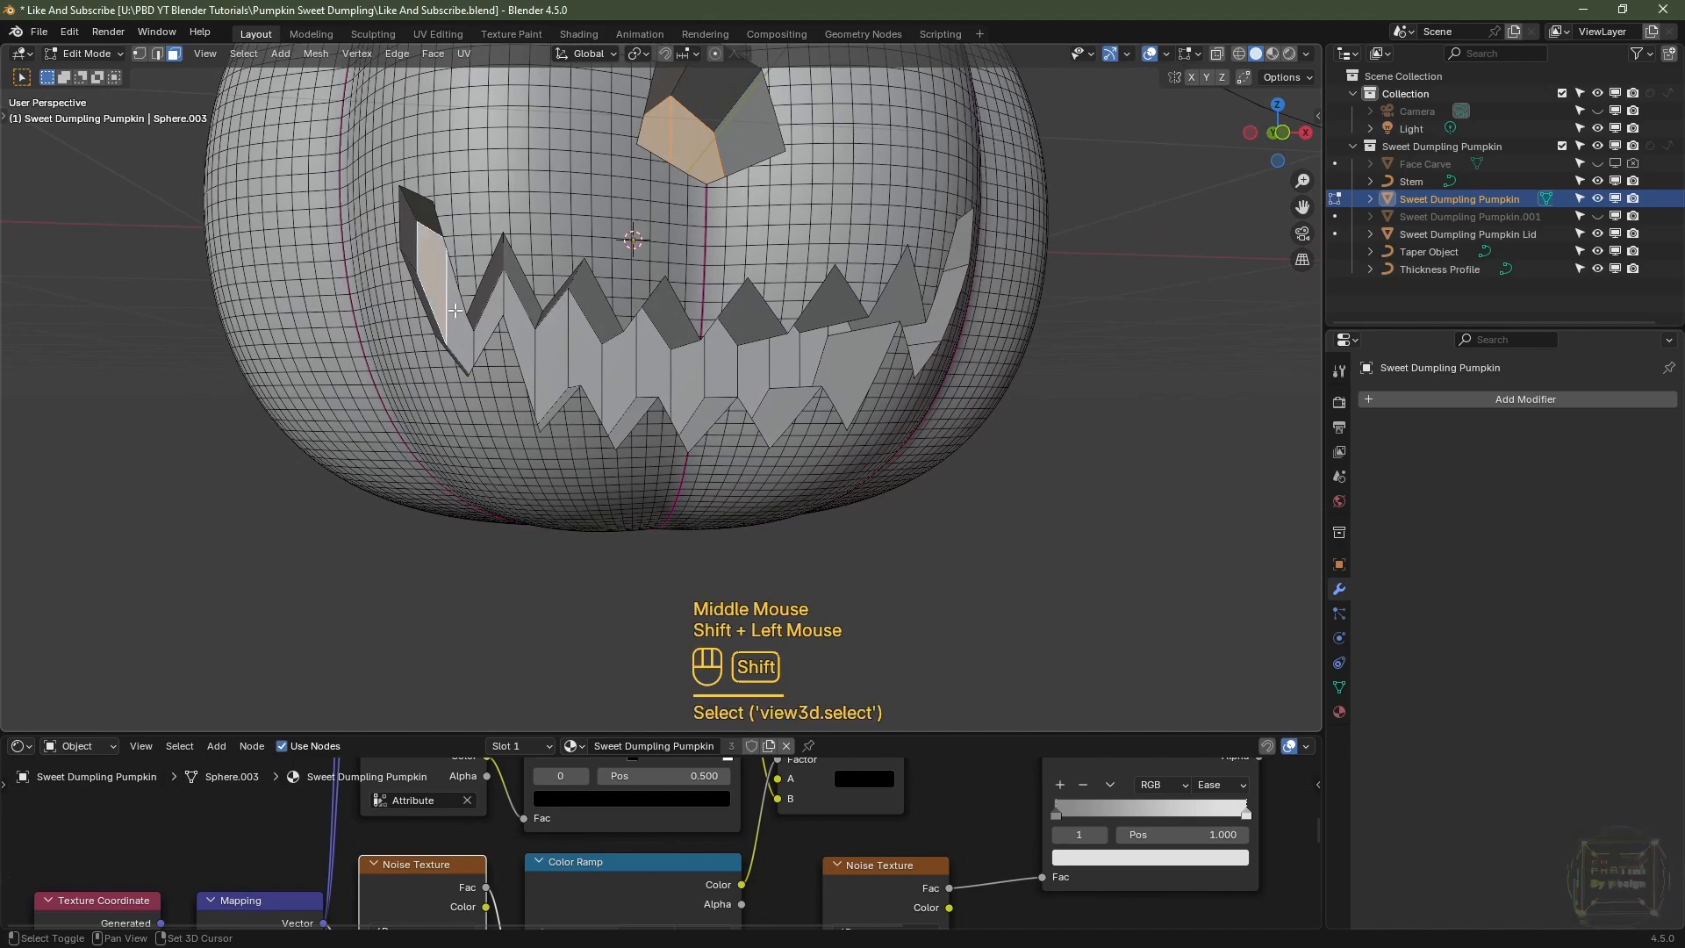
pyautogui.keyDown('shift'); pyautogui.click(460, 327); pyautogui.keyUp('shift')
pyautogui.keyDown('shift'); pyautogui.click(489, 323); pyautogui.keyUp('shift')
pyautogui.keyDown('shift'); pyautogui.click(521, 342); pyautogui.keyUp('shift')
pyautogui.keyDown('shift'); pyautogui.click(553, 356); pyautogui.keyUp('shift')
pyautogui.keyDown('shift'); pyautogui.click(586, 360); pyautogui.keyUp('shift')
pyautogui.keyDown('shift'); pyautogui.click(620, 364); pyautogui.keyUp('shift')
pyautogui.keyDown('shift'); pyautogui.click(654, 367); pyautogui.keyUp('shift')
pyautogui.keyDown('shift'); pyautogui.click(687, 368); pyautogui.keyUp('shift')
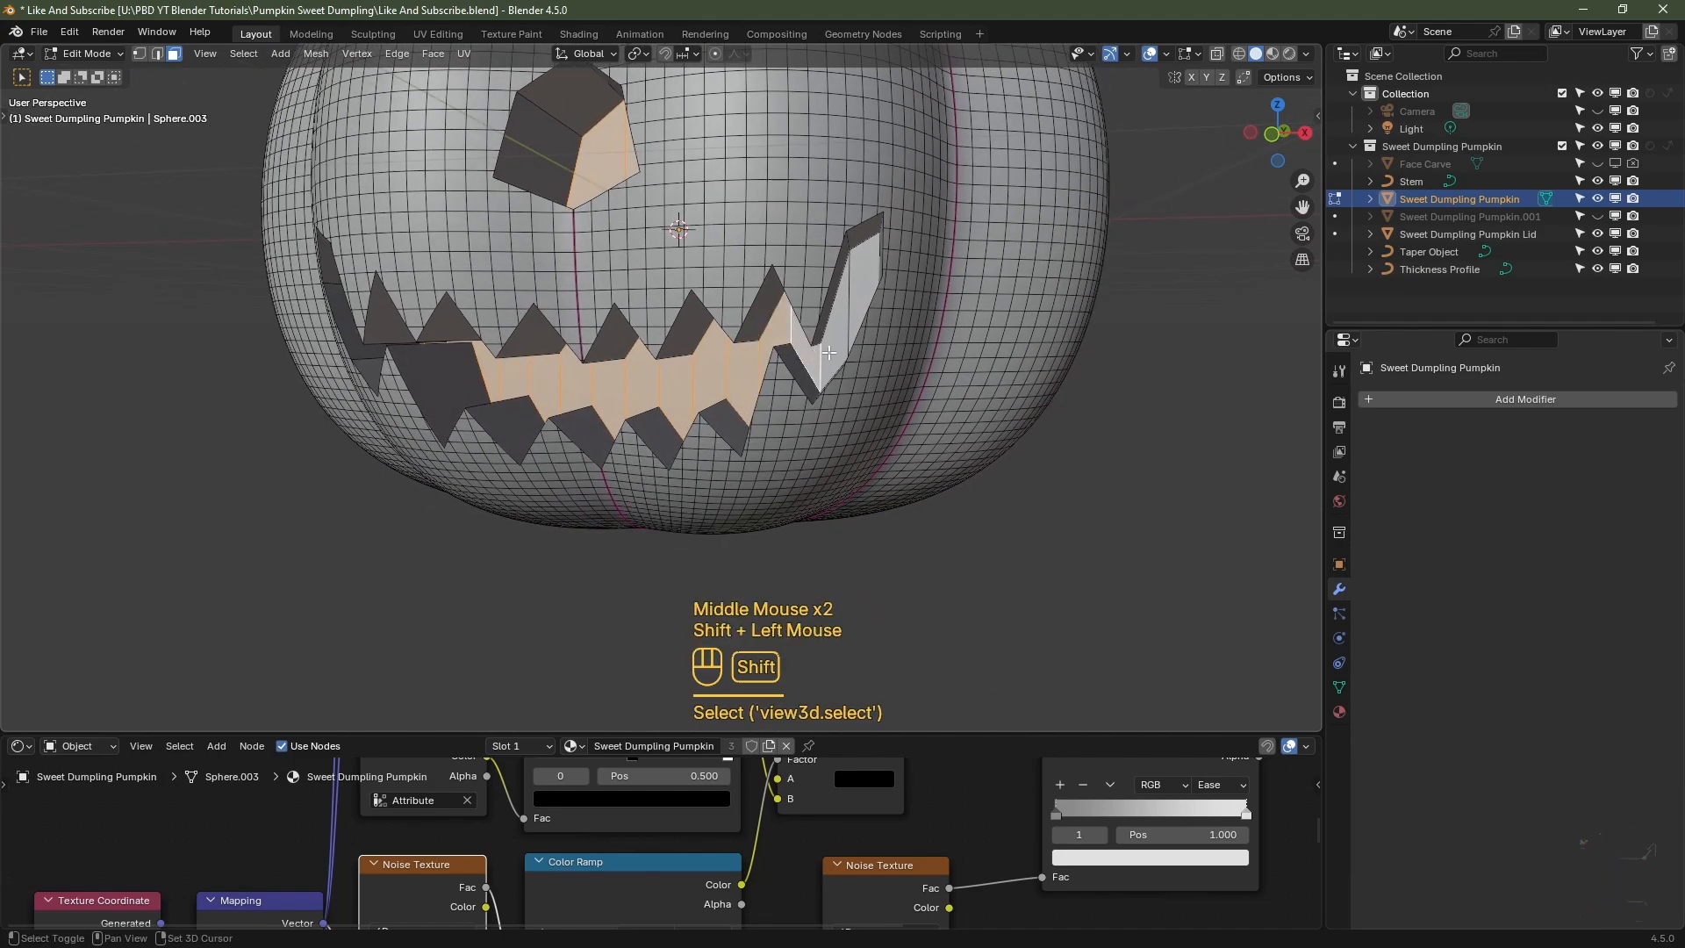
pyautogui.press('3')
pyautogui.scroll(4, 829, 352)
pyautogui.moveTo(829, 352); pyautogui.dragTo(774, 457, button='middle')
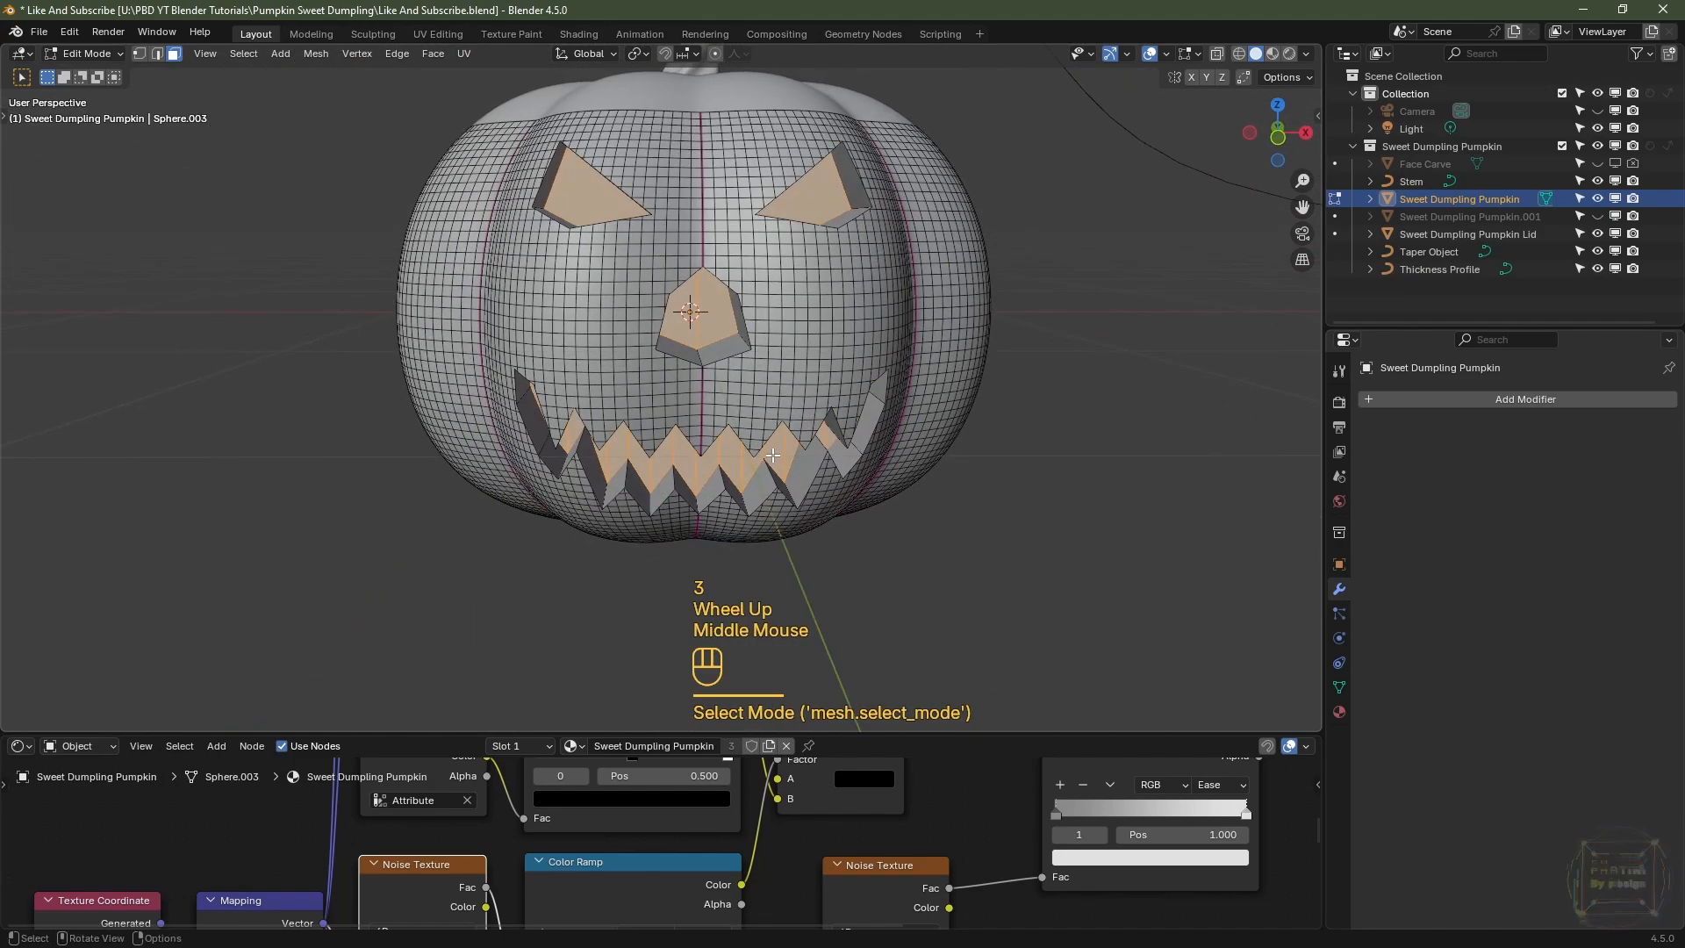
pyautogui.press('1')
pyautogui.moveTo(772, 454); pyautogui.dragTo(860, 384, button='middle')
pyautogui.press('Delete')
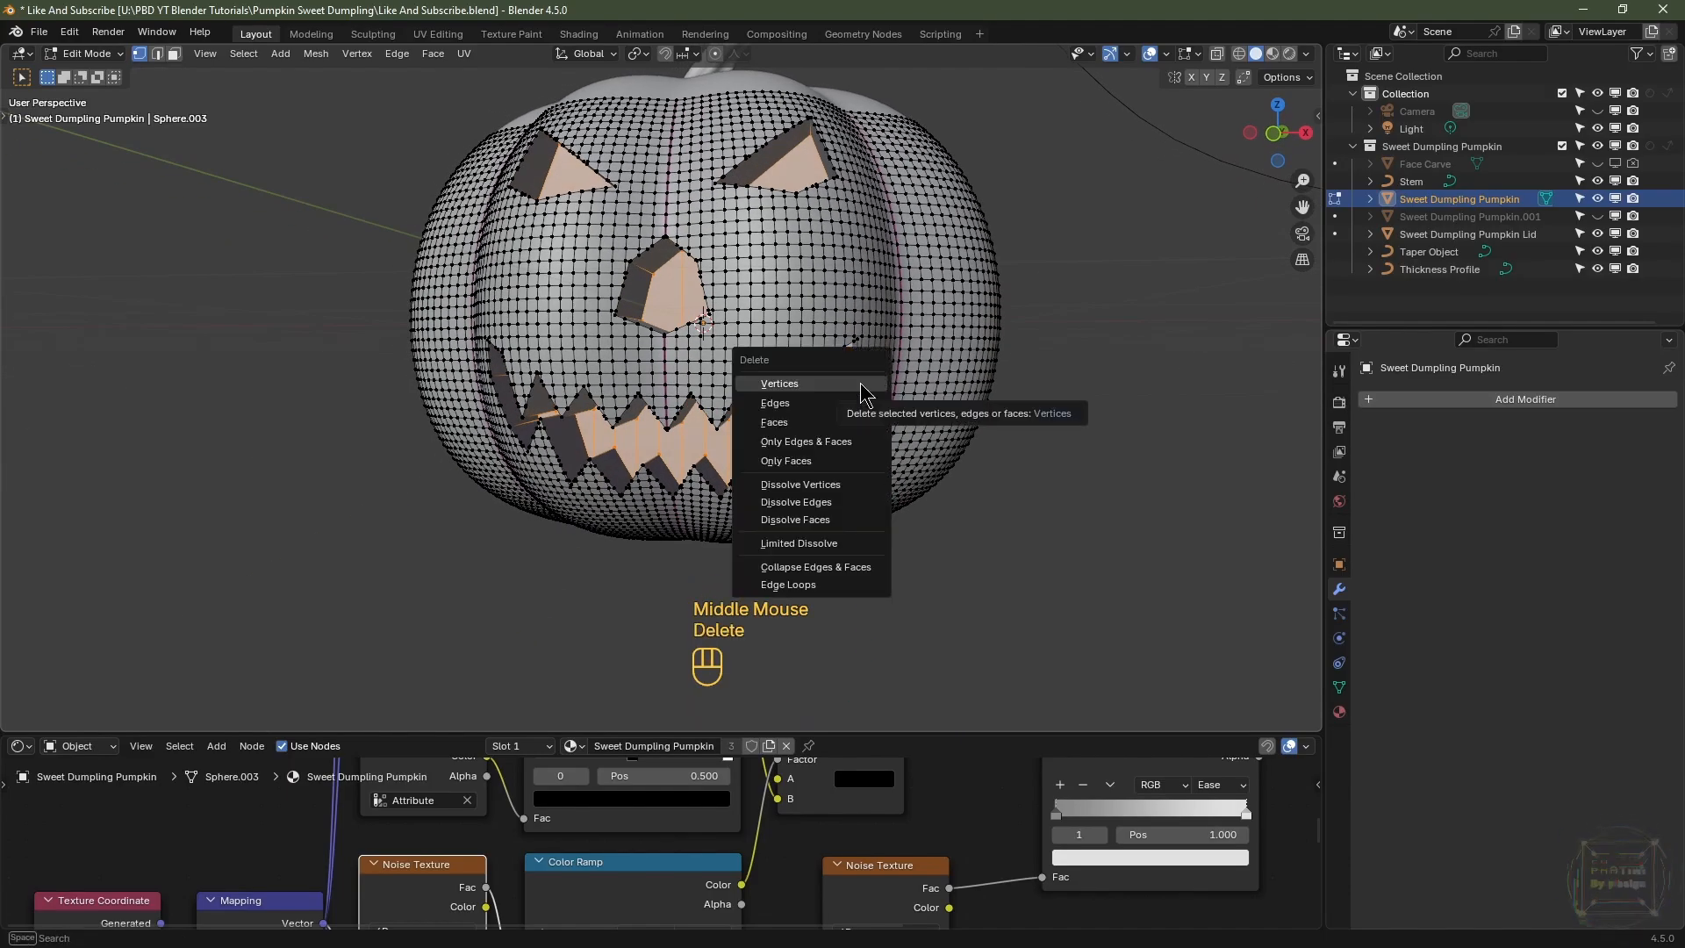
pyautogui.click(859, 384)
# - Examine the mesh around the carved eye, nose and mouth openings from the front view
pyautogui.press('KP_1')
pyautogui.scroll(3, 693, 375)
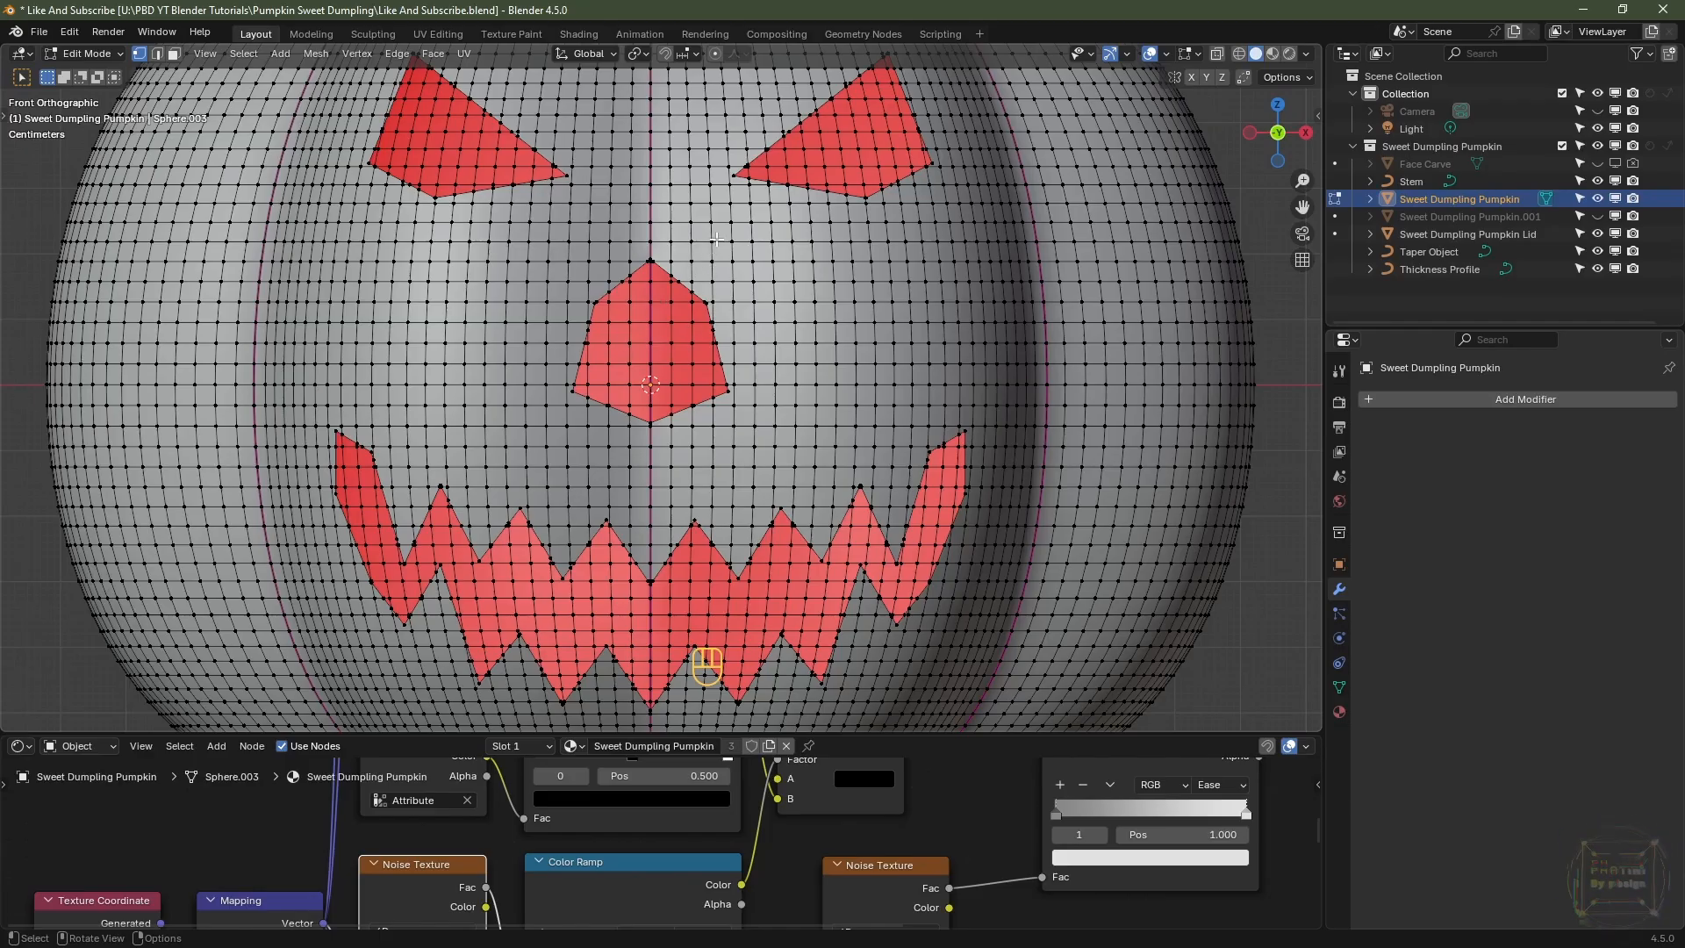
pyautogui.keyDown('shift'); pyautogui.moveTo(717, 239); pyautogui.dragTo(623, 413, button='middle'); pyautogui.keyUp('shift')
pyautogui.scroll(2, 627, 412)
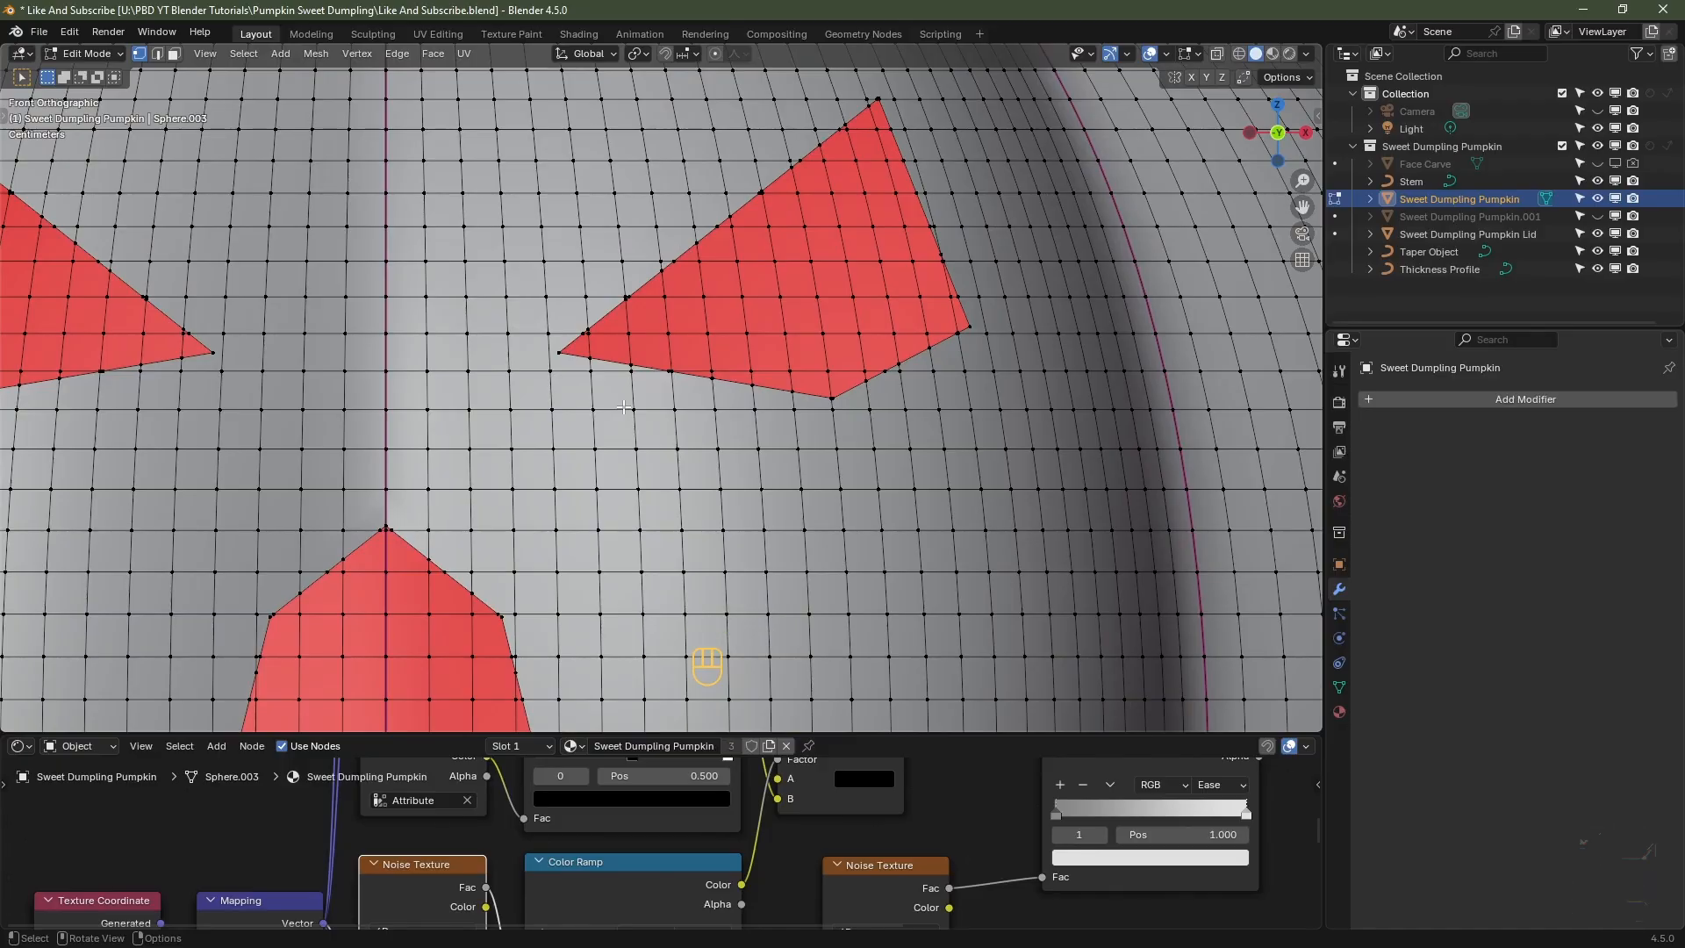
pyautogui.scroll(-2, 624, 407)
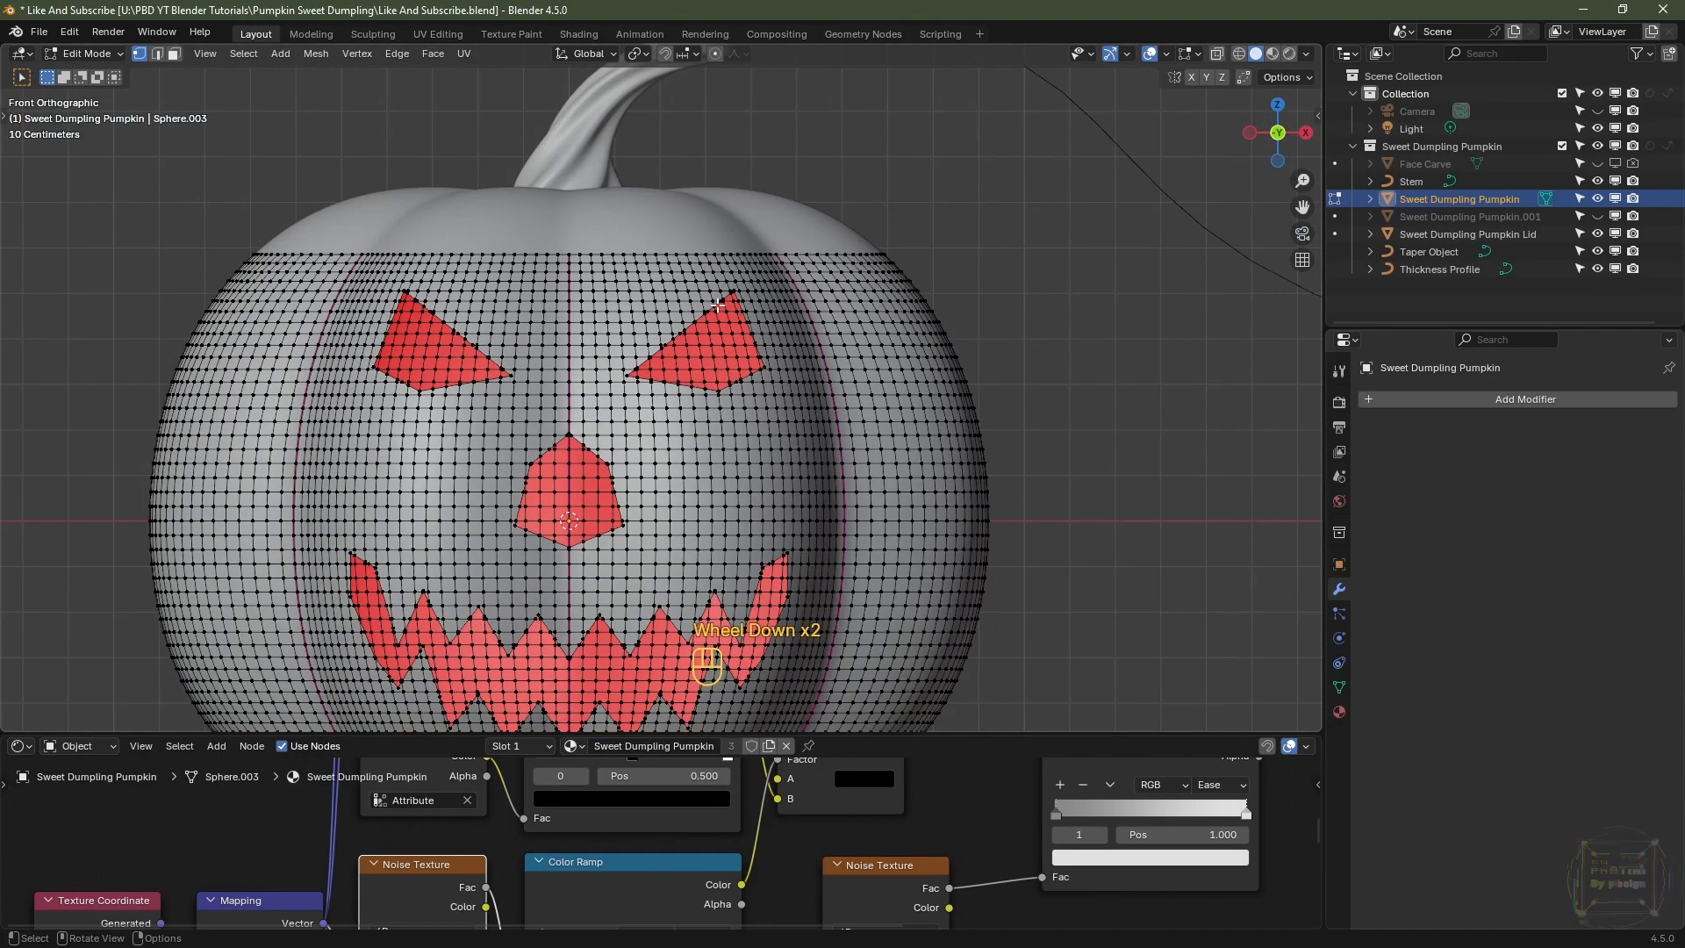
pyautogui.keyDown('shift'); pyautogui.moveTo(735, 473); pyautogui.dragTo(717, 370, button='middle'); pyautogui.keyUp('shift')
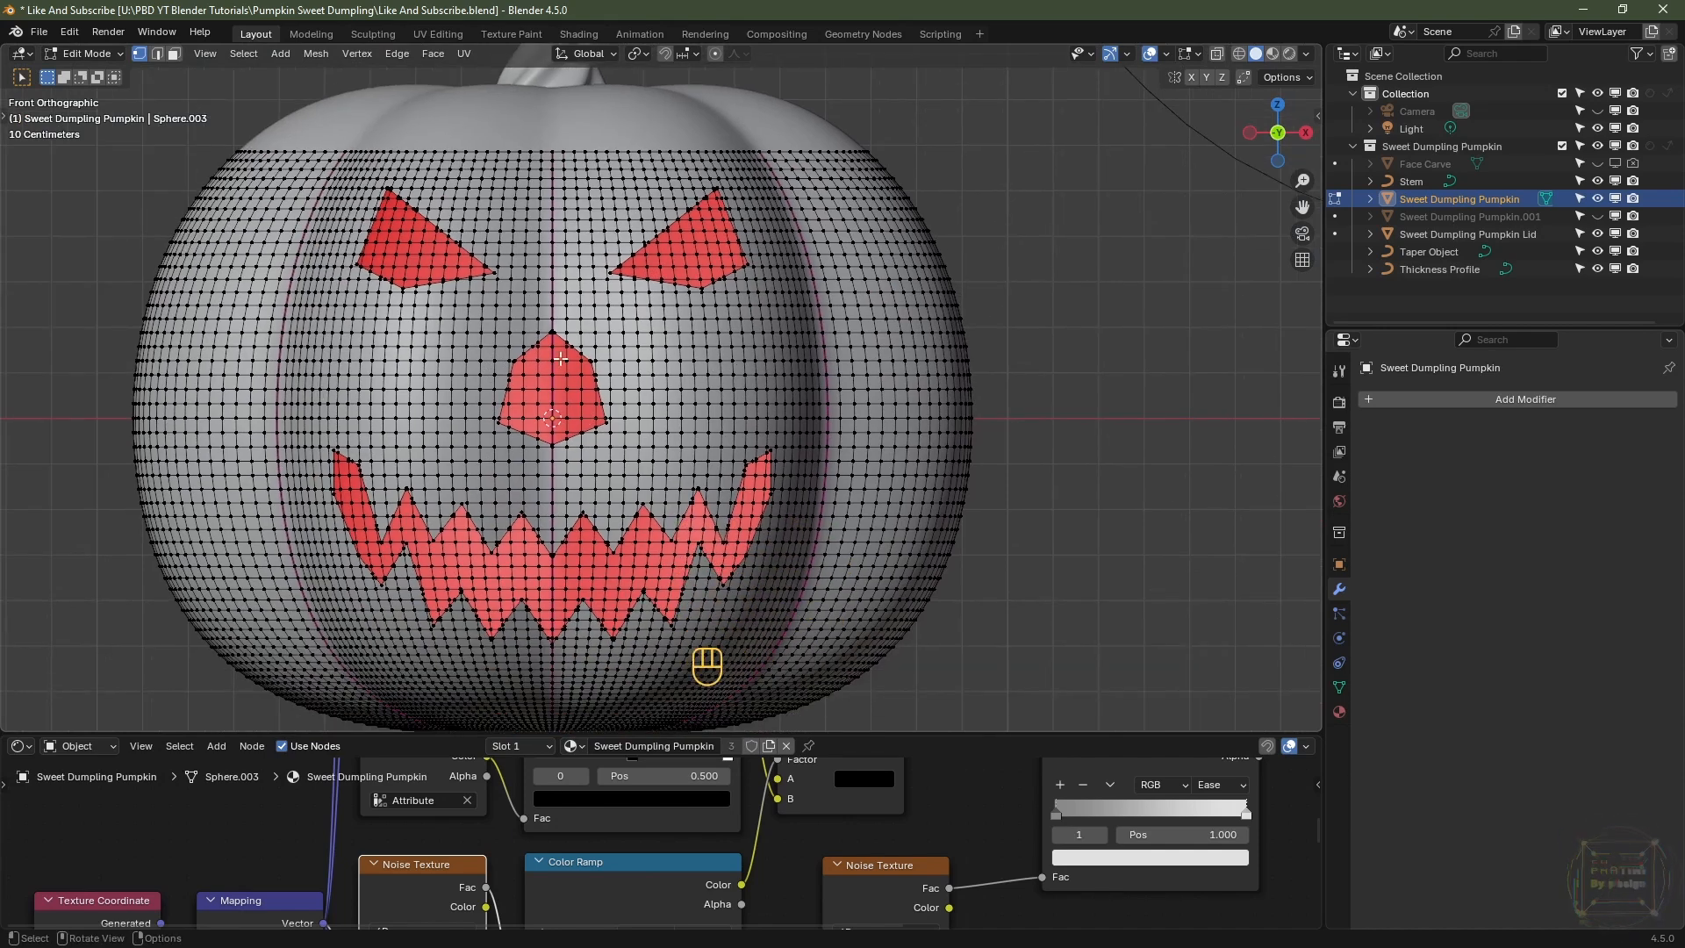
# - Turn on X-ray and delete the vertices of the pumpkin body's right half in the front view
pyautogui.keyDown('shift'); pyautogui.moveTo(783, 483); pyautogui.dragTo(741, 447, button='middle'); pyautogui.keyUp('shift')
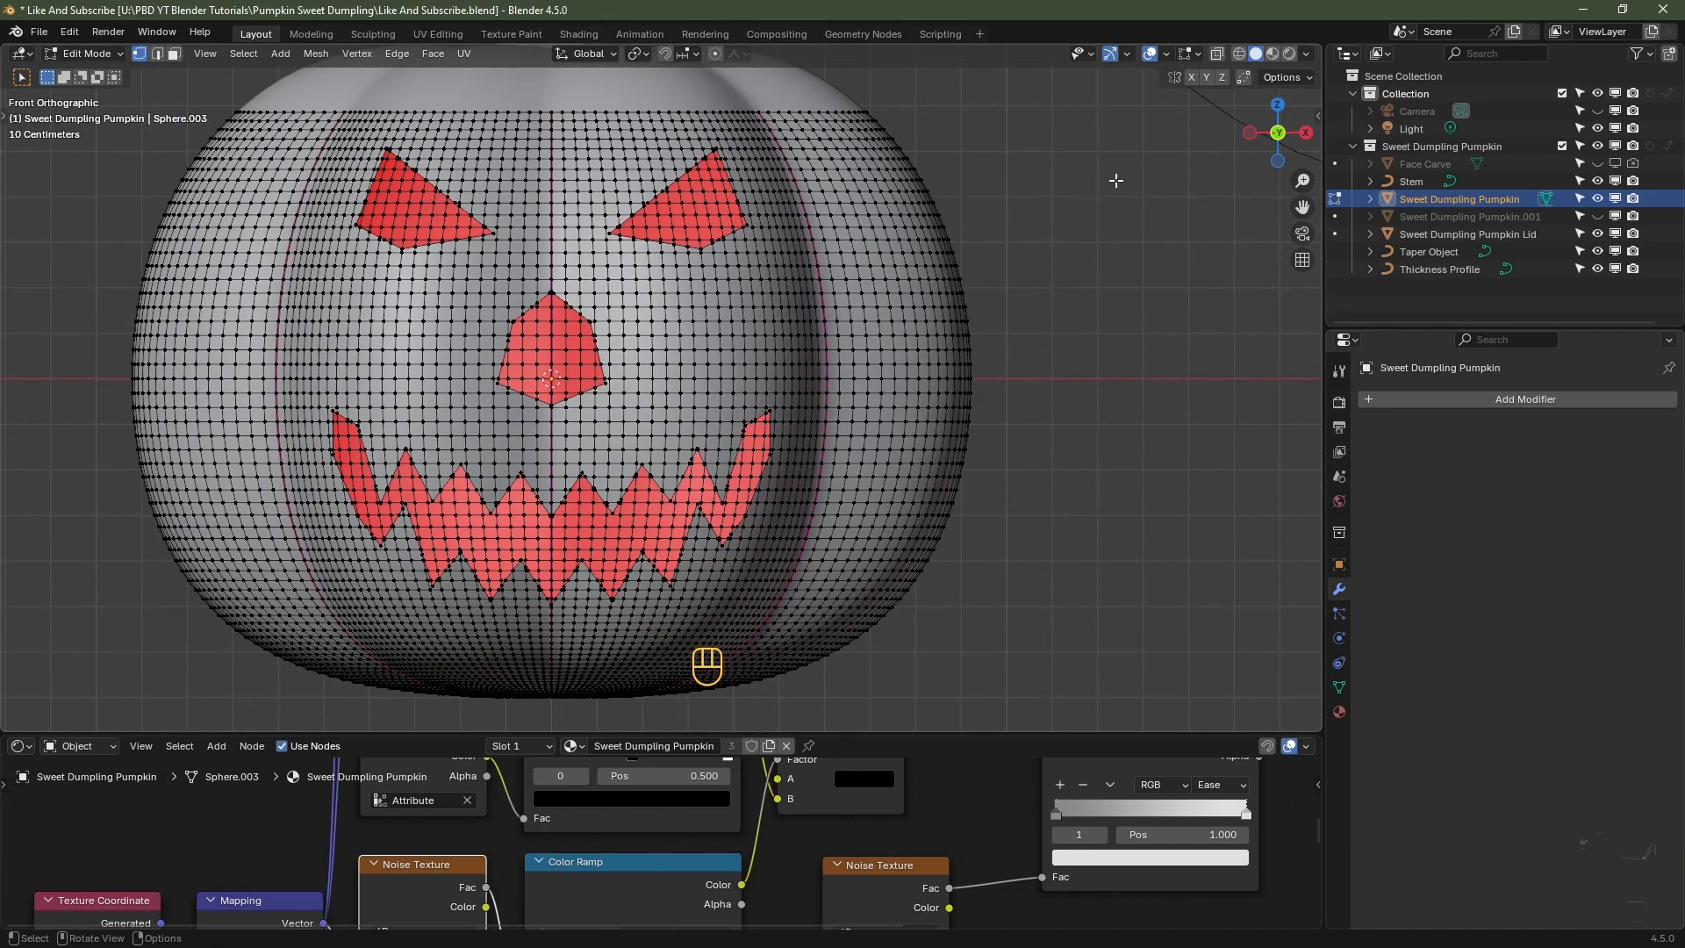
pyautogui.click(1217, 53)
pyautogui.moveTo(1106, 94); pyautogui.dragTo(556, 718)
pyautogui.press('x')
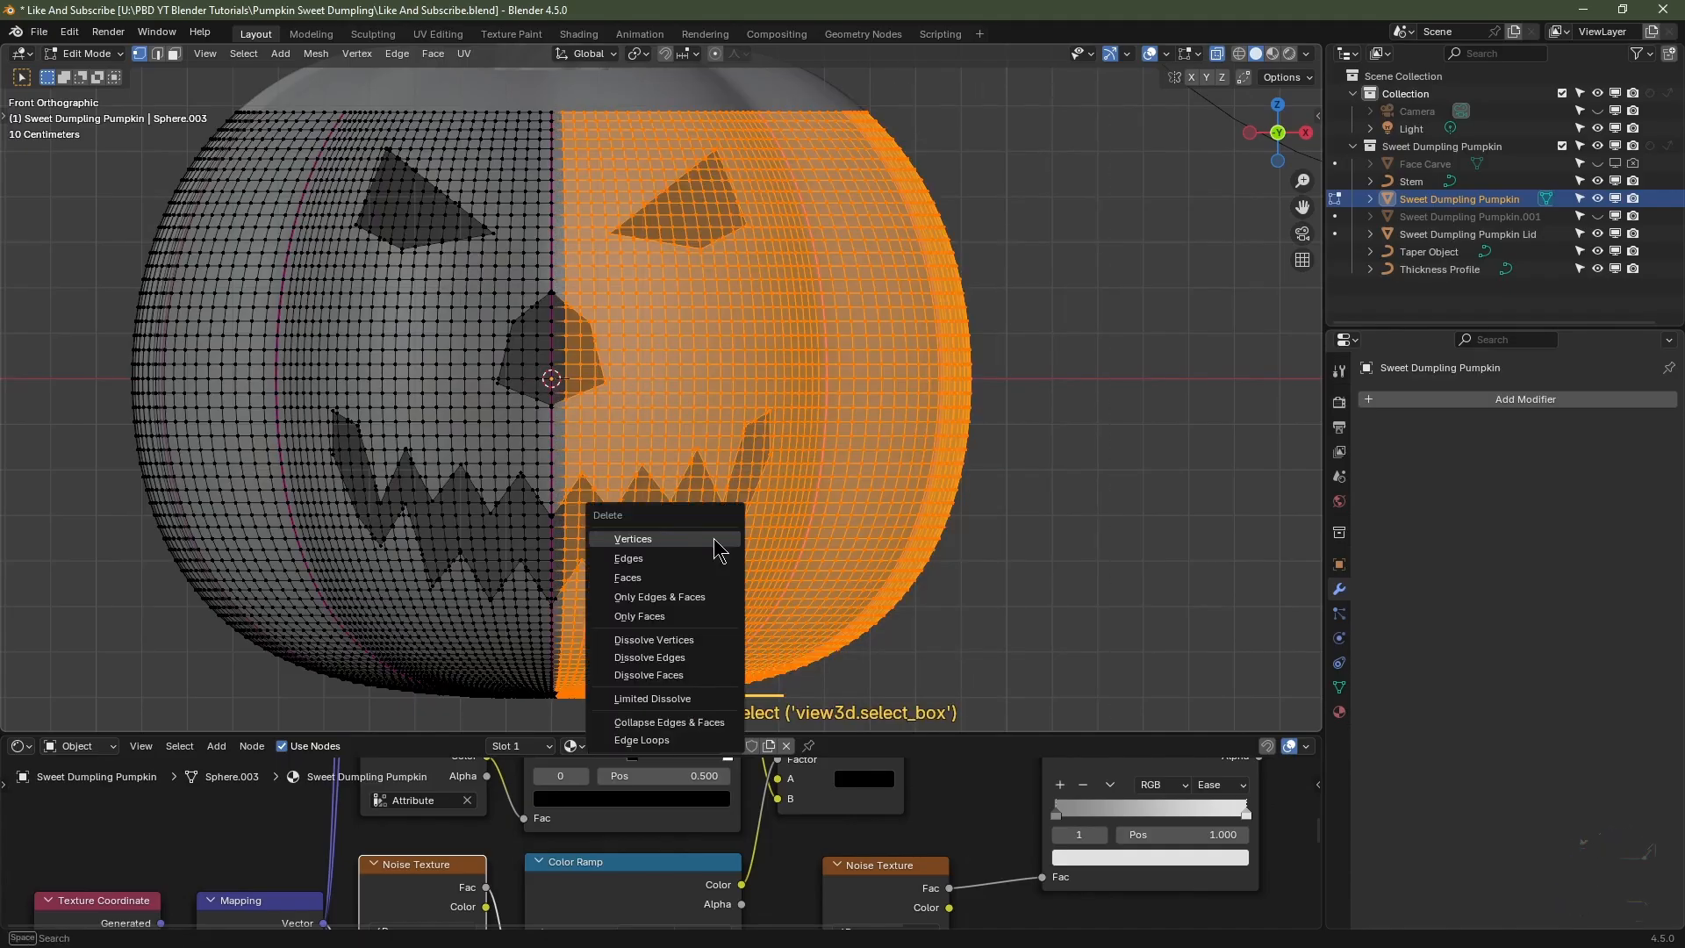
pyautogui.click(714, 539)
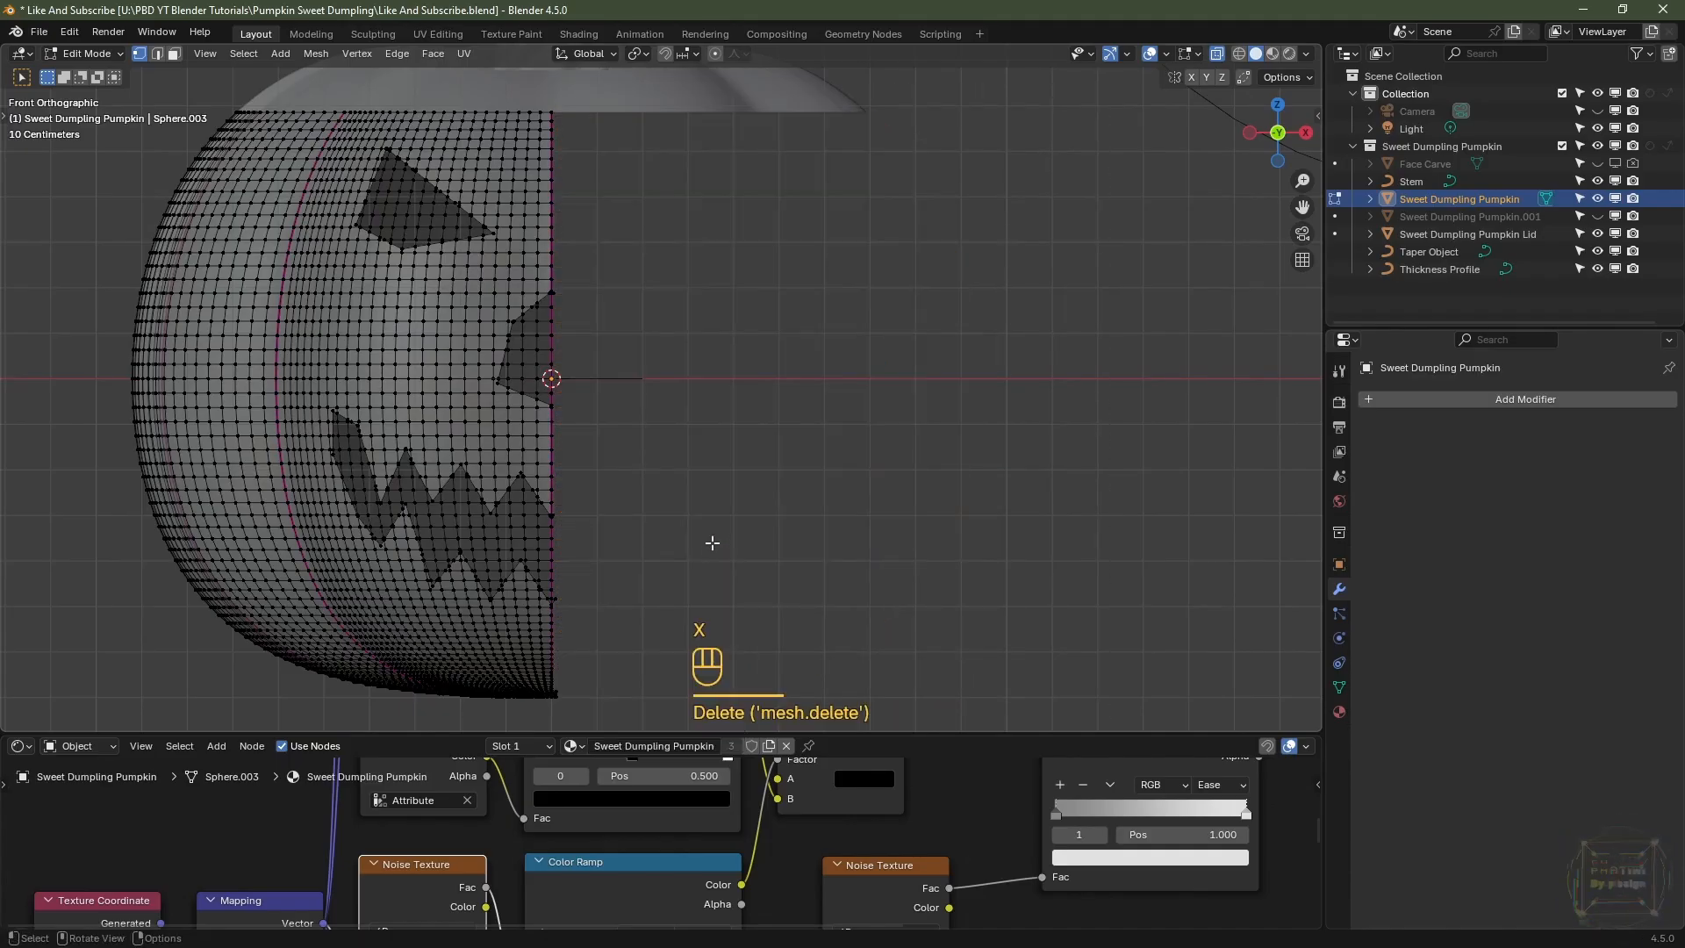
# - Delete the leftover vertices past the centre line at the bottom of the remaining pumpkin half
pyautogui.scroll(3, 712, 543)
pyautogui.keyDown('shift'); pyautogui.moveTo(632, 557); pyautogui.dragTo(717, 369, button='middle'); pyautogui.keyUp('shift')
pyautogui.scroll(3, 718, 369)
pyautogui.moveTo(673, 214); pyautogui.dragTo(590, 324)
pyautogui.scroll(2, 632, 338)
pyautogui.keyDown('shift'); pyautogui.moveTo(640, 346); pyautogui.dragTo(694, 491, button='middle'); pyautogui.keyUp('shift')
pyautogui.press('x')
pyautogui.click(657, 379)
pyautogui.scroll(-2, 656, 379)
pyautogui.scroll(2, 693, 492)
pyautogui.keyDown('shift'); pyautogui.moveTo(693, 492); pyautogui.dragTo(728, 471, button='middle'); pyautogui.keyUp('shift')
pyautogui.moveTo(748, 365); pyautogui.dragTo(540, 677)
pyautogui.press('x')
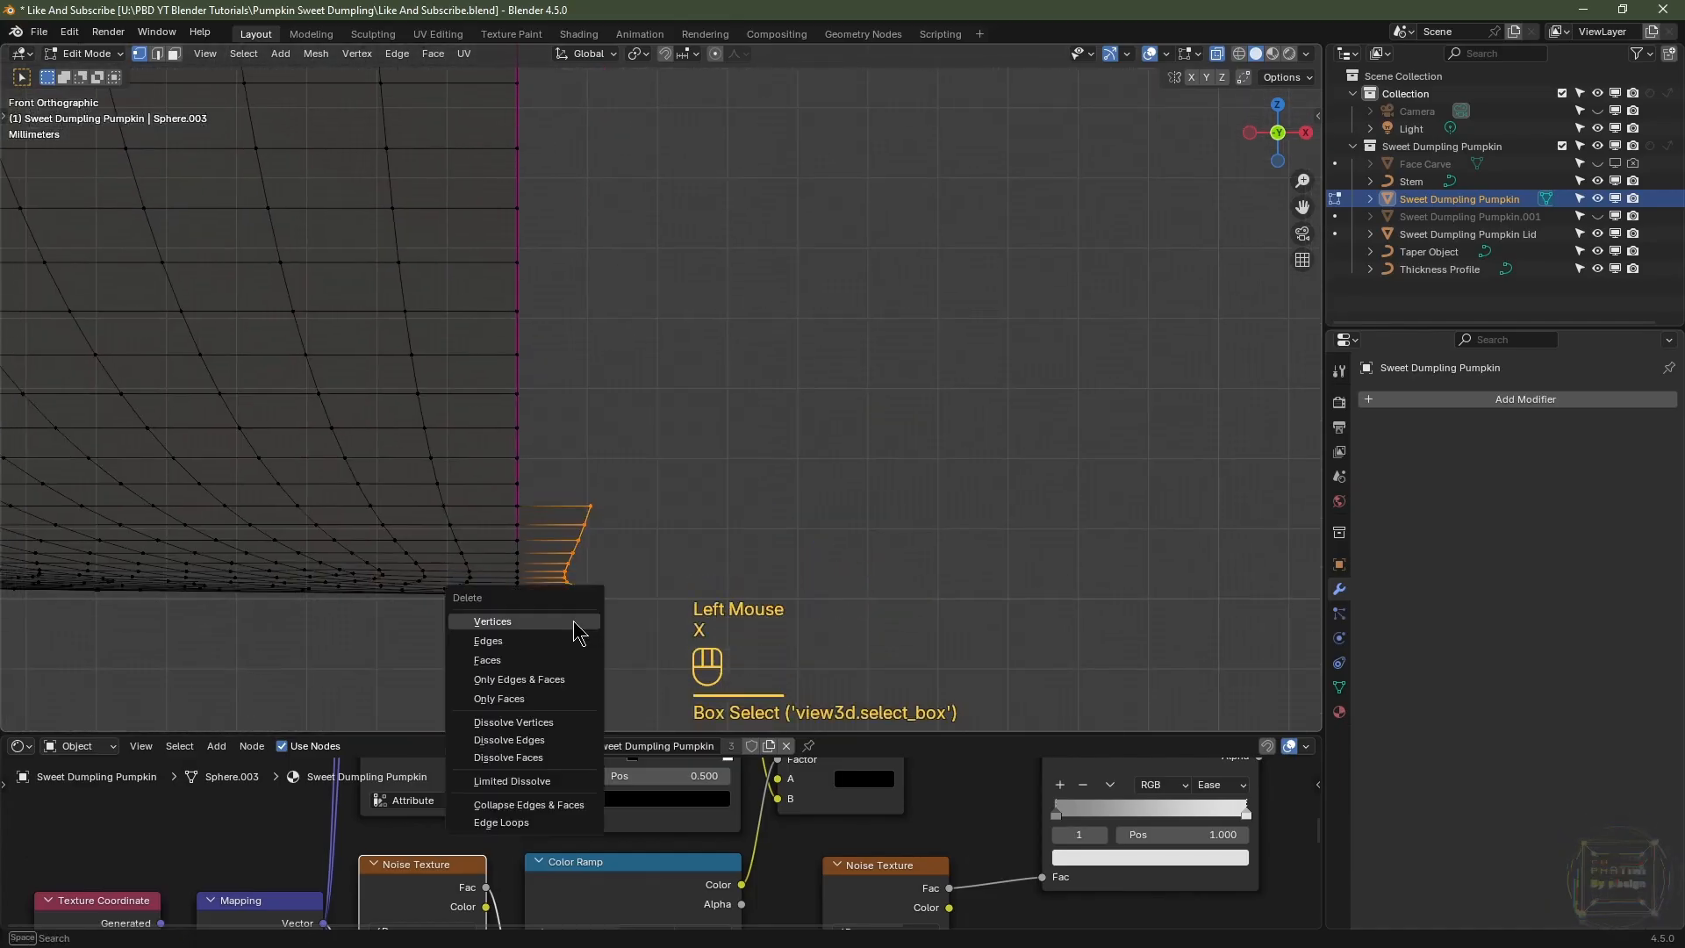
pyautogui.click(574, 621)
# - Delete the stray vertex protruding past the centre line at the mouth's lower edge
pyautogui.scroll(-2, 574, 621)
pyautogui.keyDown('shift'); pyautogui.moveTo(574, 621); pyautogui.dragTo(724, 173, button='middle'); pyautogui.keyUp('shift')
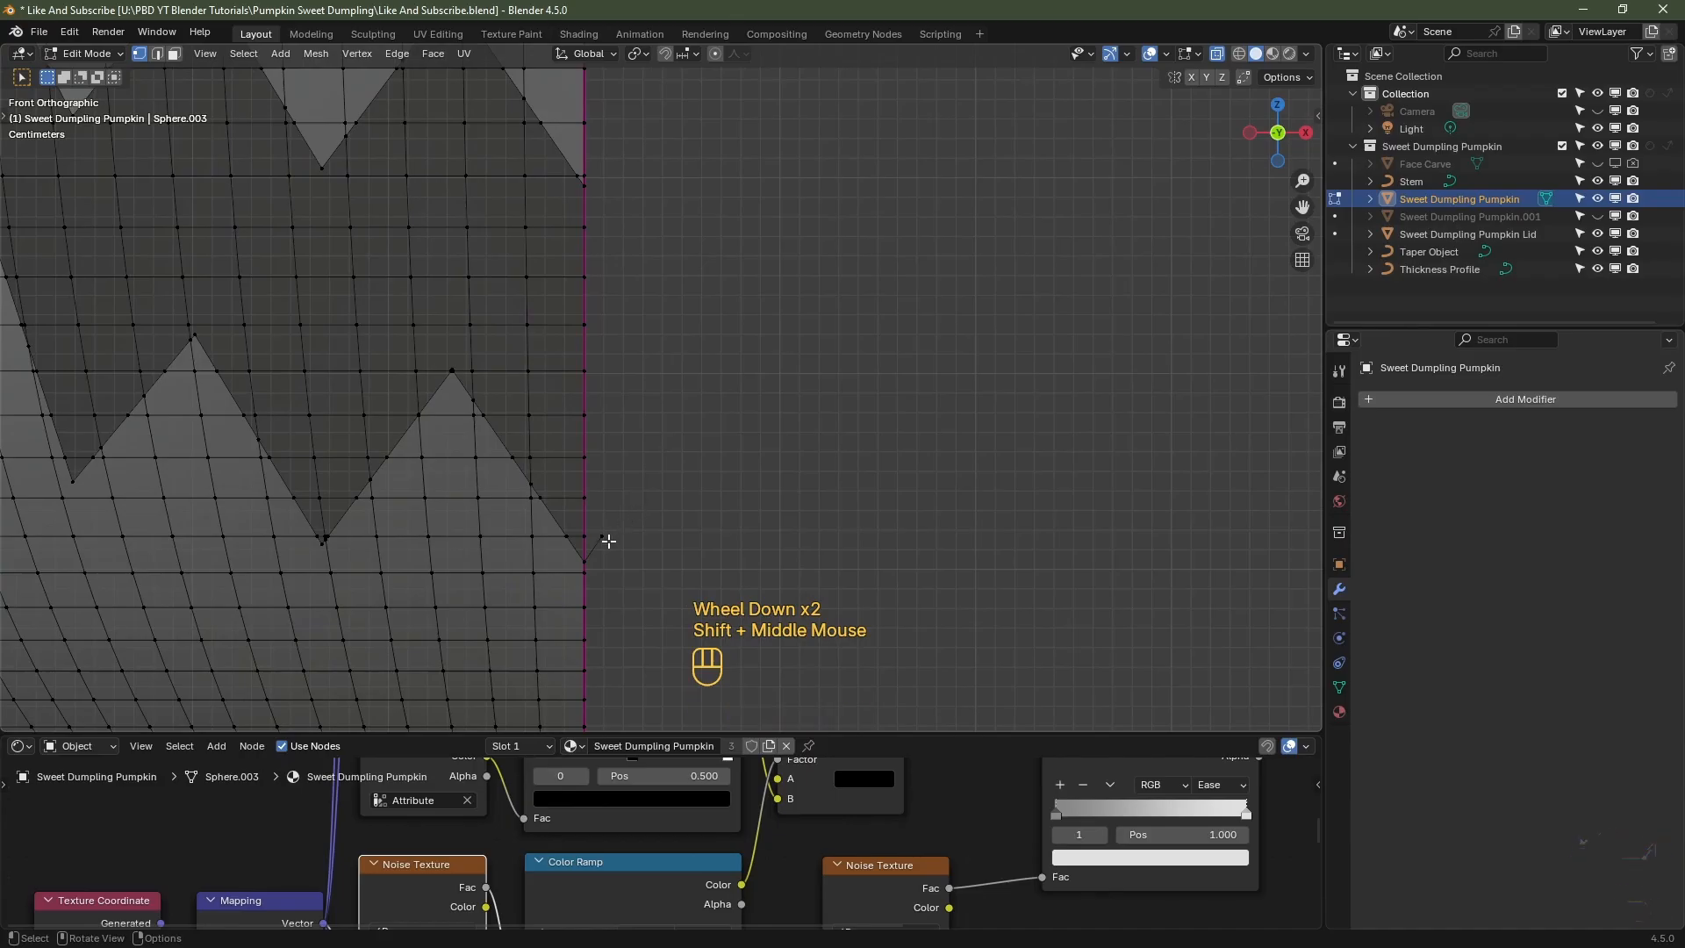
pyautogui.click(640, 537)
pyautogui.press('x')
pyautogui.click(664, 524)
# - Delete the stray vertex past the centre line at the nose's top point and turn off X-ray
pyautogui.keyDown('shift'); pyautogui.moveTo(664, 523); pyautogui.dragTo(838, 564, button='middle'); pyautogui.keyUp('shift')
pyautogui.scroll(2, 650, 366)
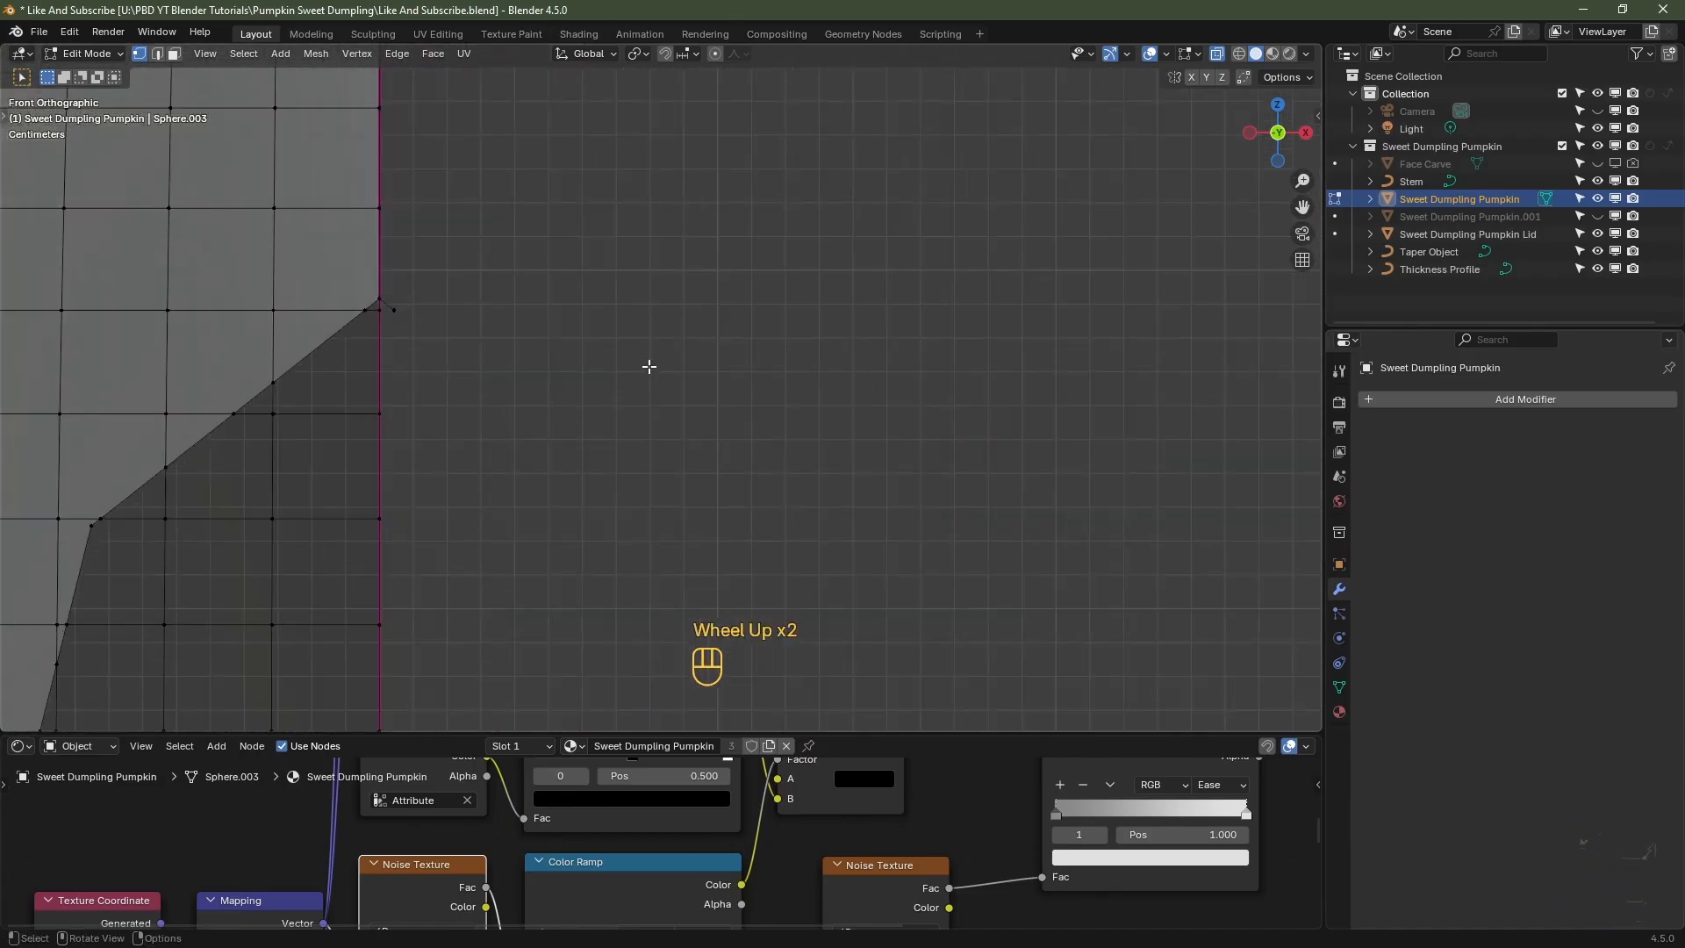
pyautogui.moveTo(468, 237); pyautogui.dragTo(392, 329)
pyautogui.press('x')
pyautogui.click(492, 252)
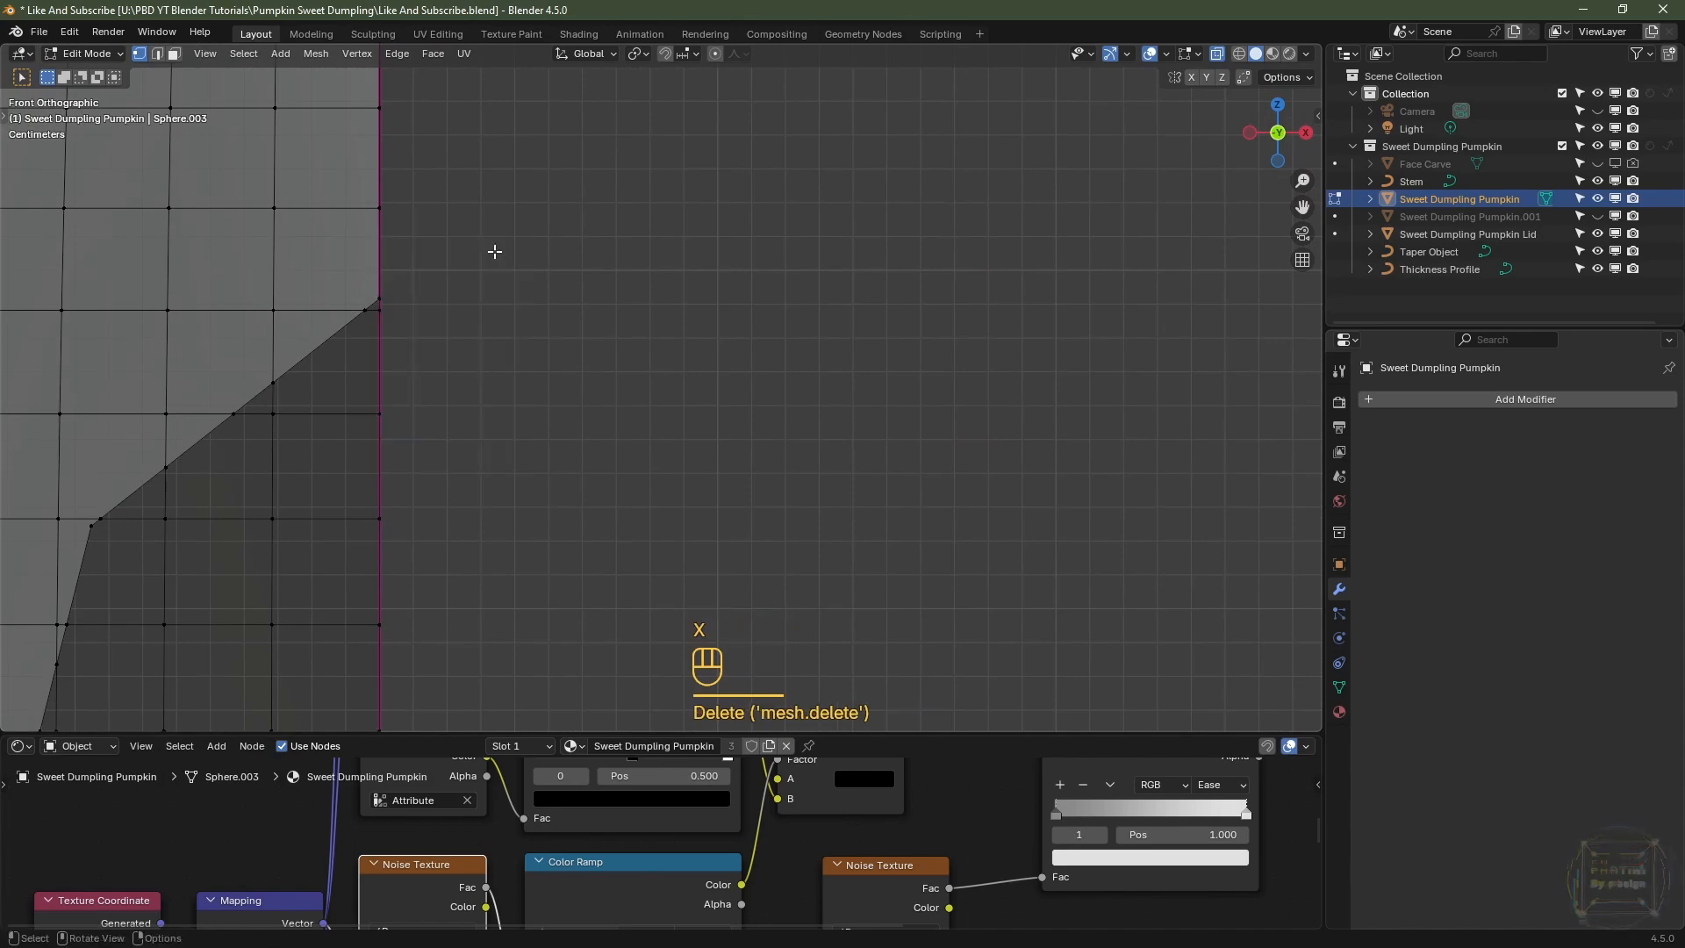
pyautogui.scroll(-2, 492, 252)
pyautogui.keyDown('shift'); pyautogui.moveTo(492, 252); pyautogui.dragTo(633, 270, button='middle'); pyautogui.keyUp('shift')
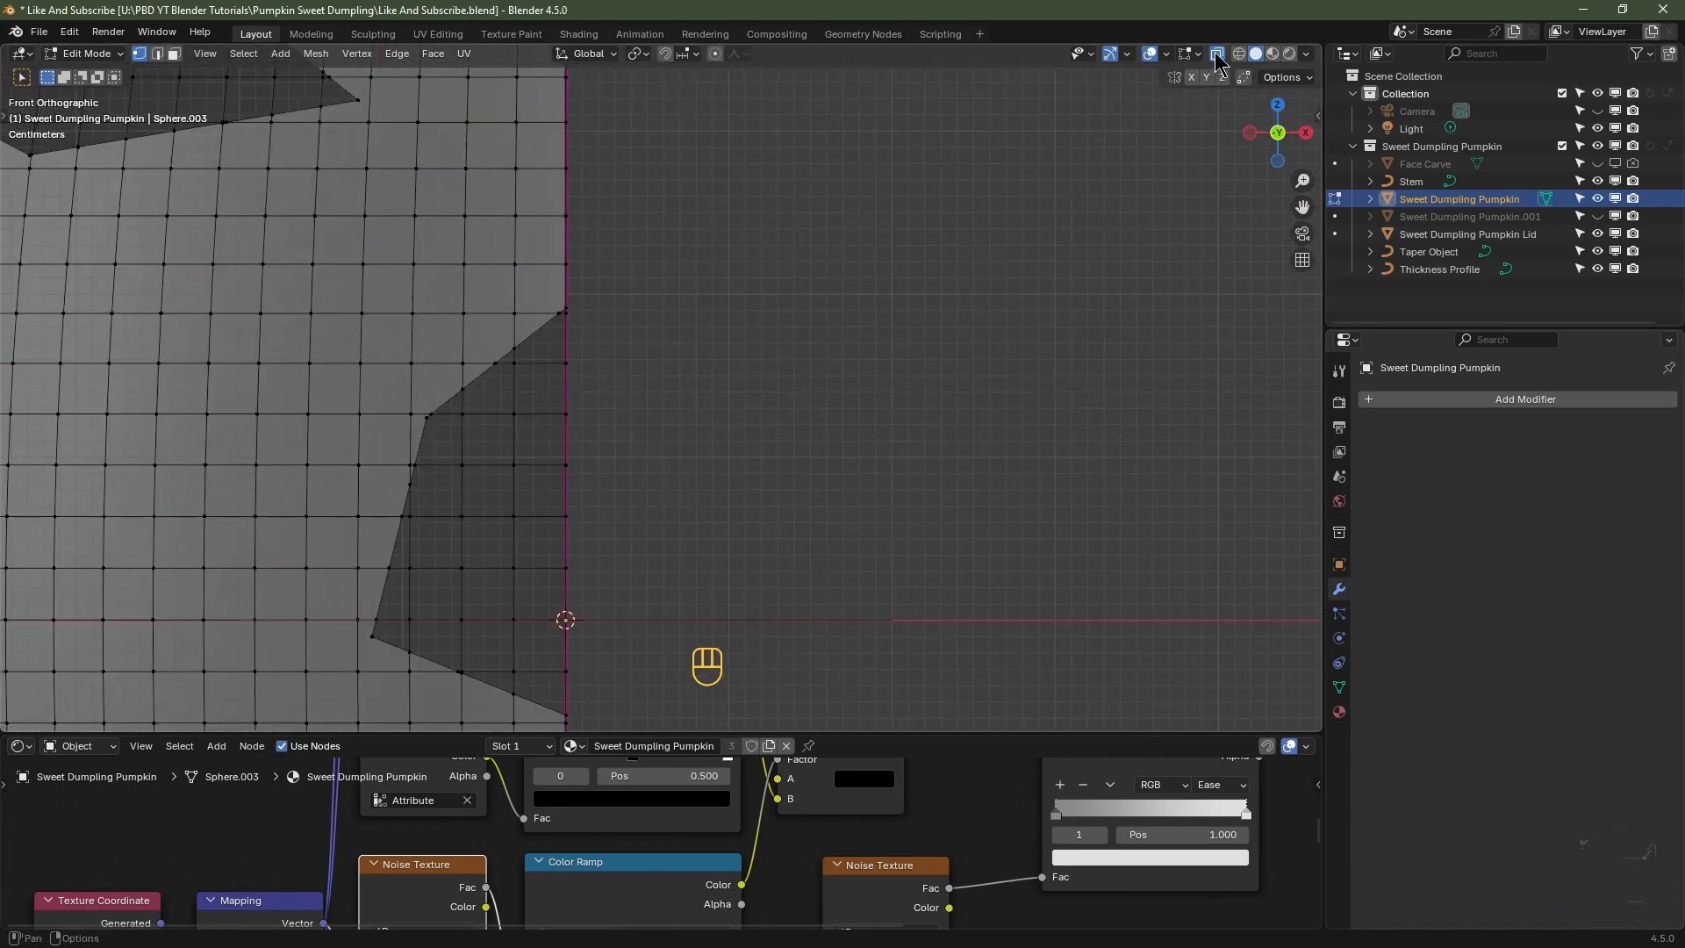
pyautogui.click(1008, 181)
# - Examine the eye cut-out's upper edge for closely spaced vertices, framing one near the inner corner
pyautogui.scroll(-3, 758, 311)
pyautogui.scroll(2, 681, 316)
pyautogui.keyDown('shift'); pyautogui.moveTo(681, 316); pyautogui.dragTo(656, 466, button='middle'); pyautogui.keyUp('shift')
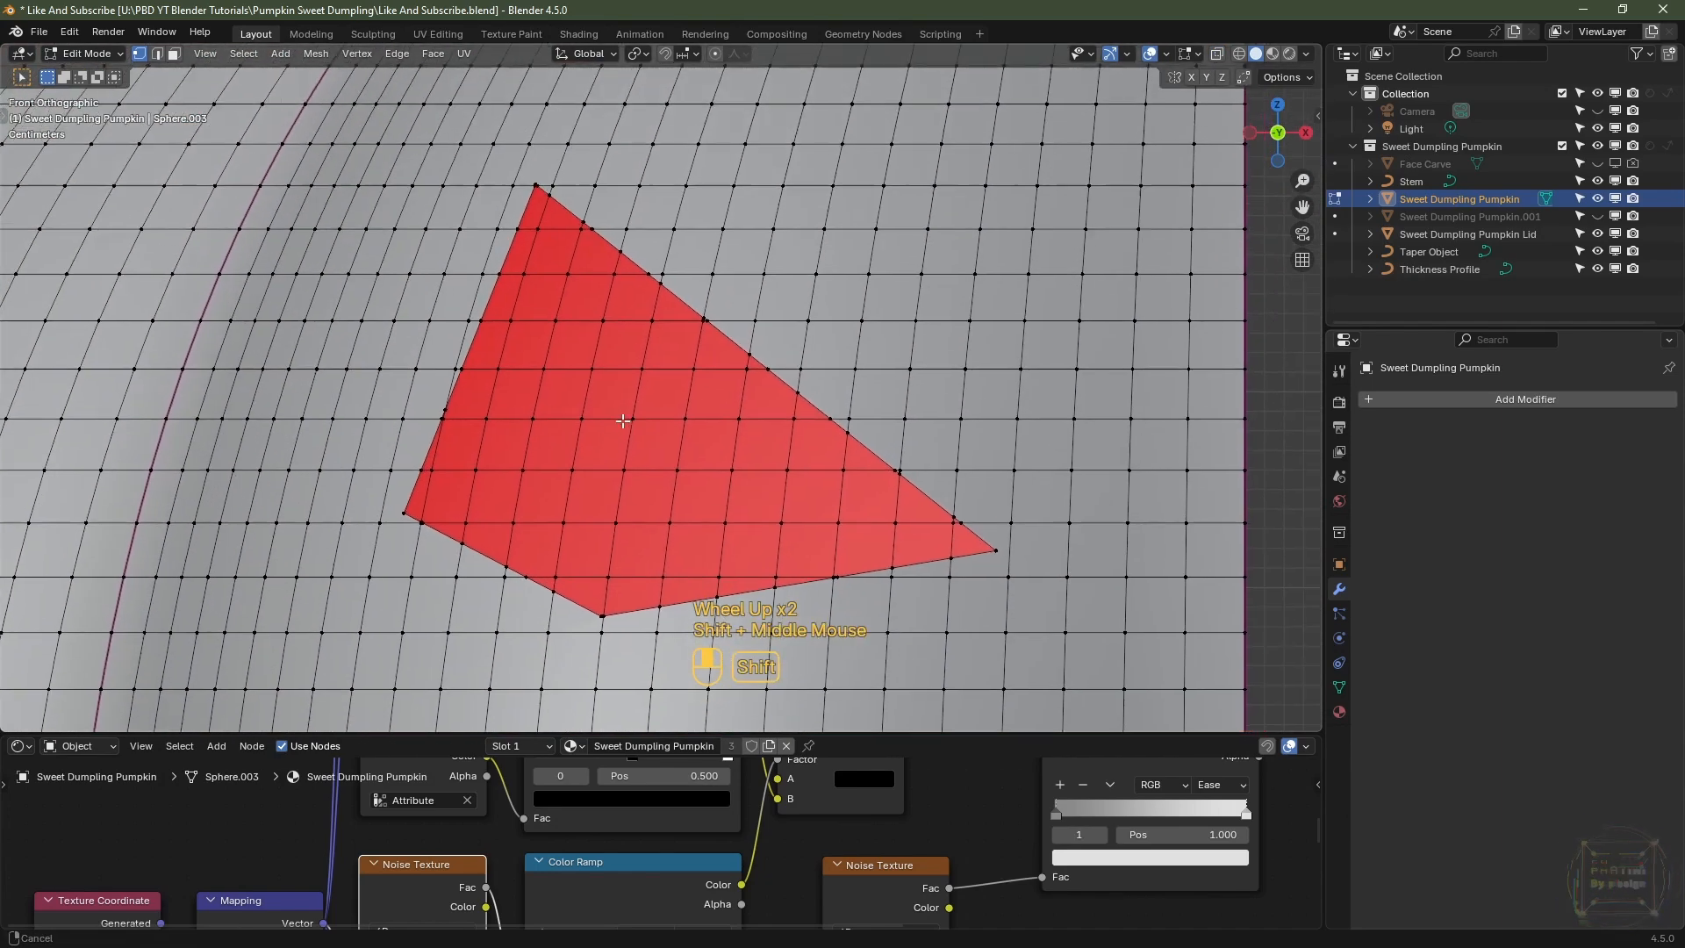
pyautogui.keyDown('shift'); pyautogui.moveTo(530, 278); pyautogui.dragTo(533, 337, button='middle'); pyautogui.keyUp('shift')
pyautogui.scroll(1, 575, 309)
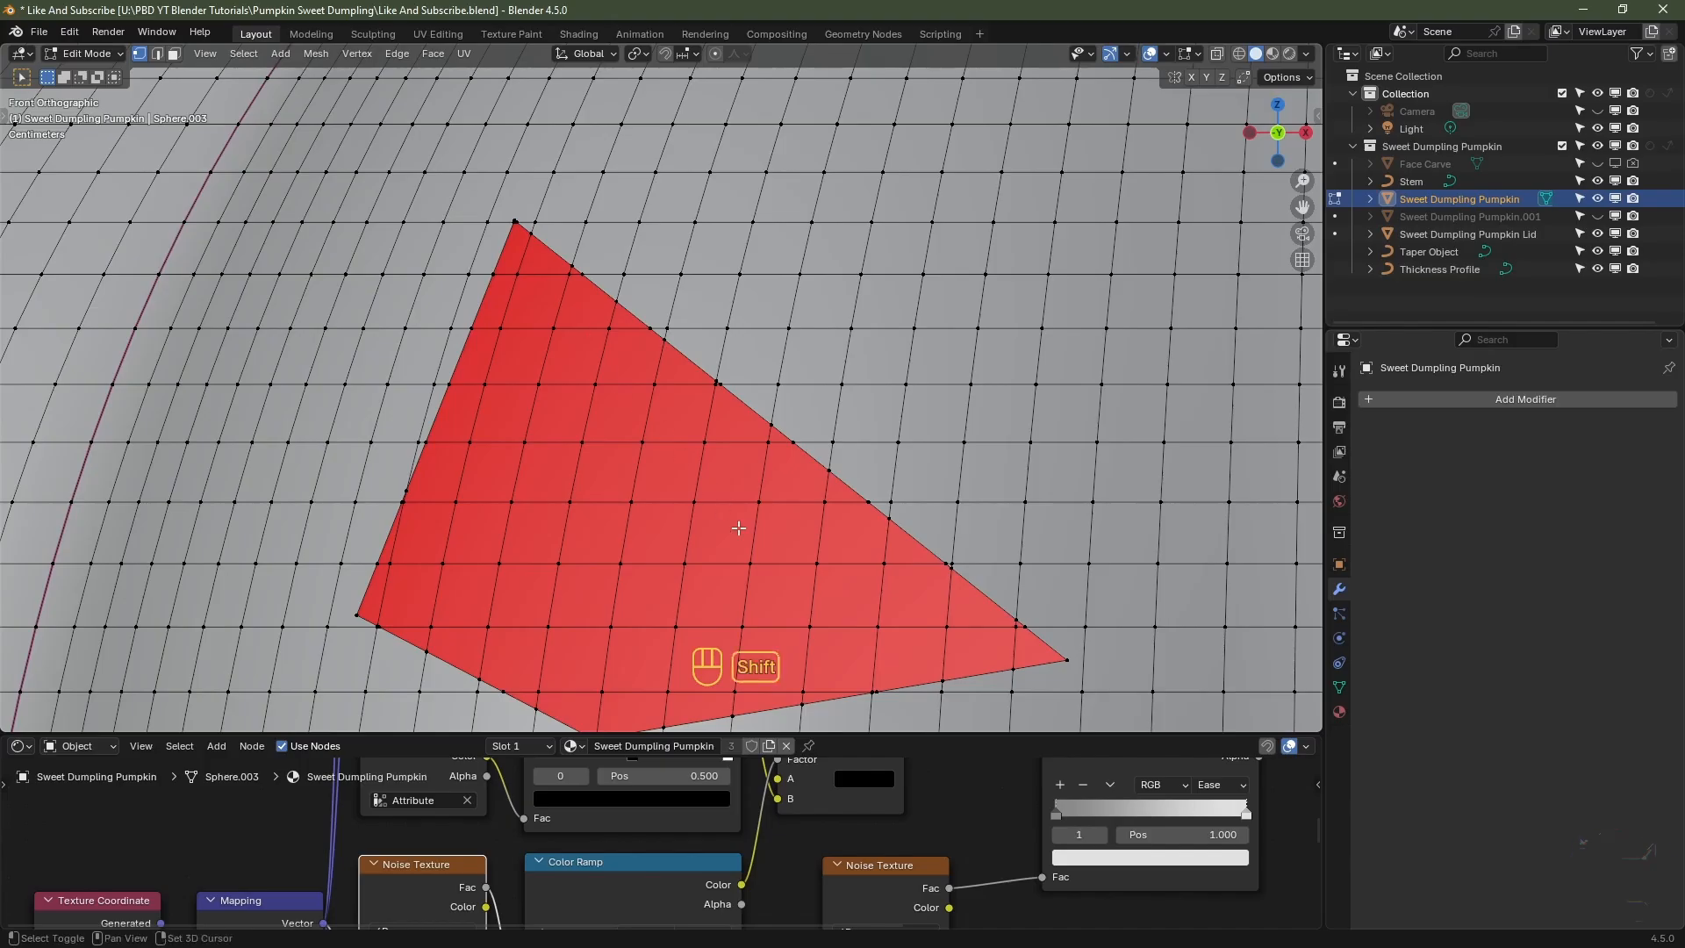
pyautogui.keyDown('shift'); pyautogui.moveTo(741, 526); pyautogui.dragTo(571, 309, button='middle'); pyautogui.keyUp('shift')
pyautogui.scroll(2, 839, 439)
pyautogui.keyDown('shift'); pyautogui.moveTo(895, 327); pyautogui.dragTo(848, 387, button='middle'); pyautogui.keyUp('shift')
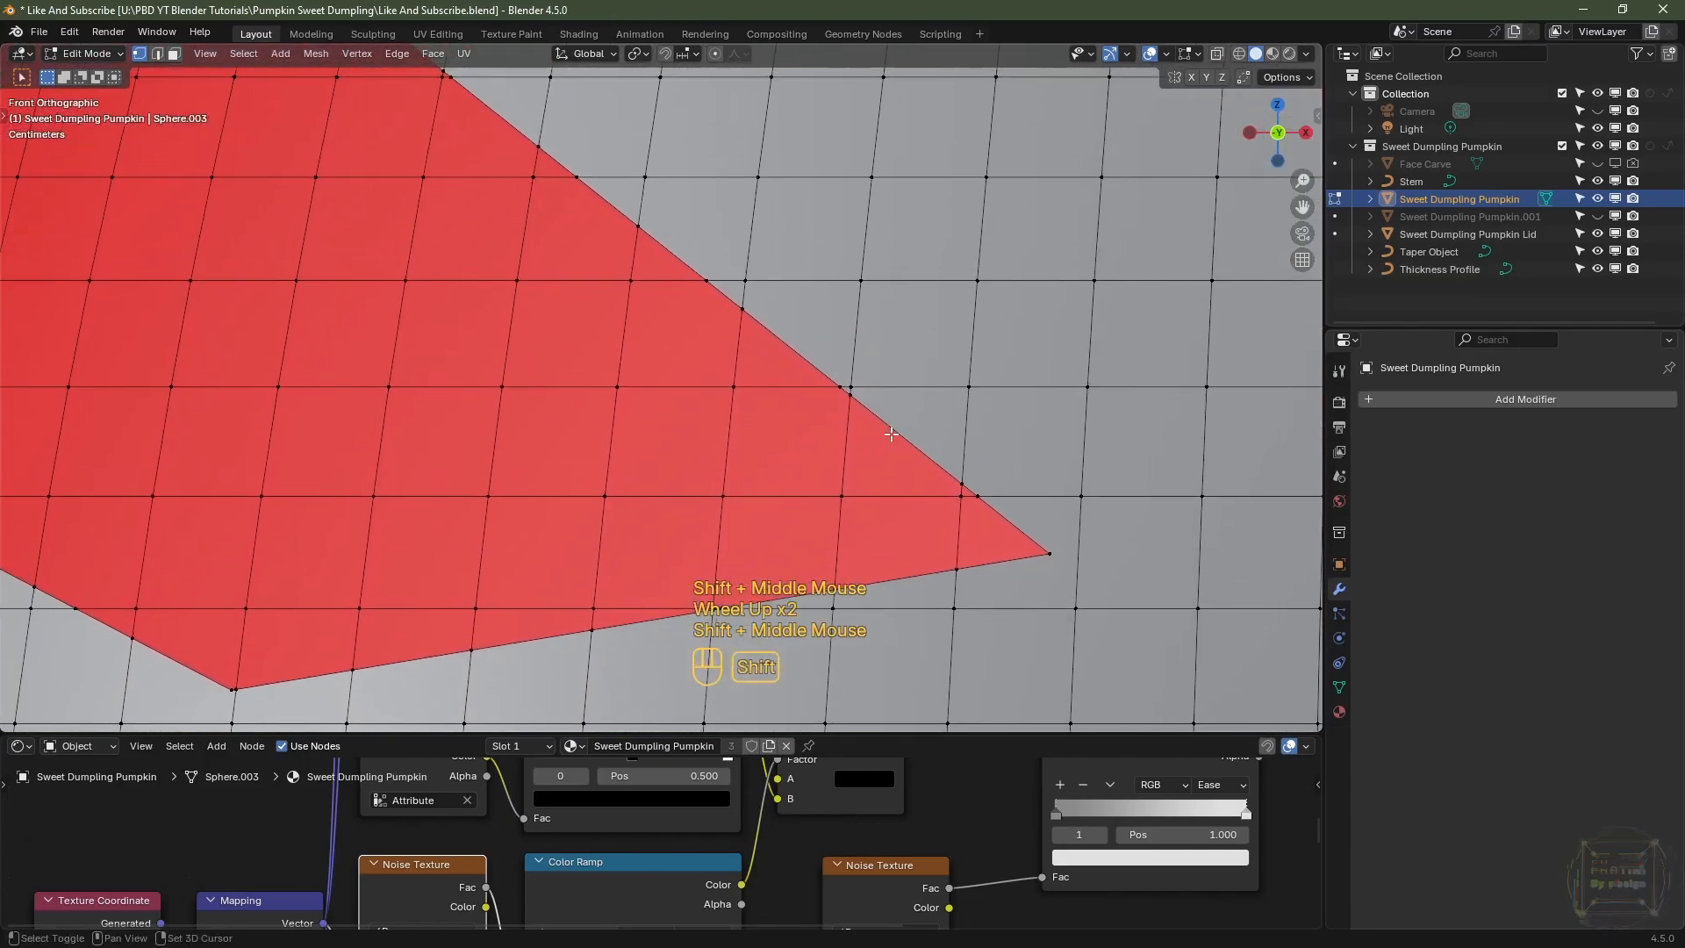
pyautogui.click(857, 387)
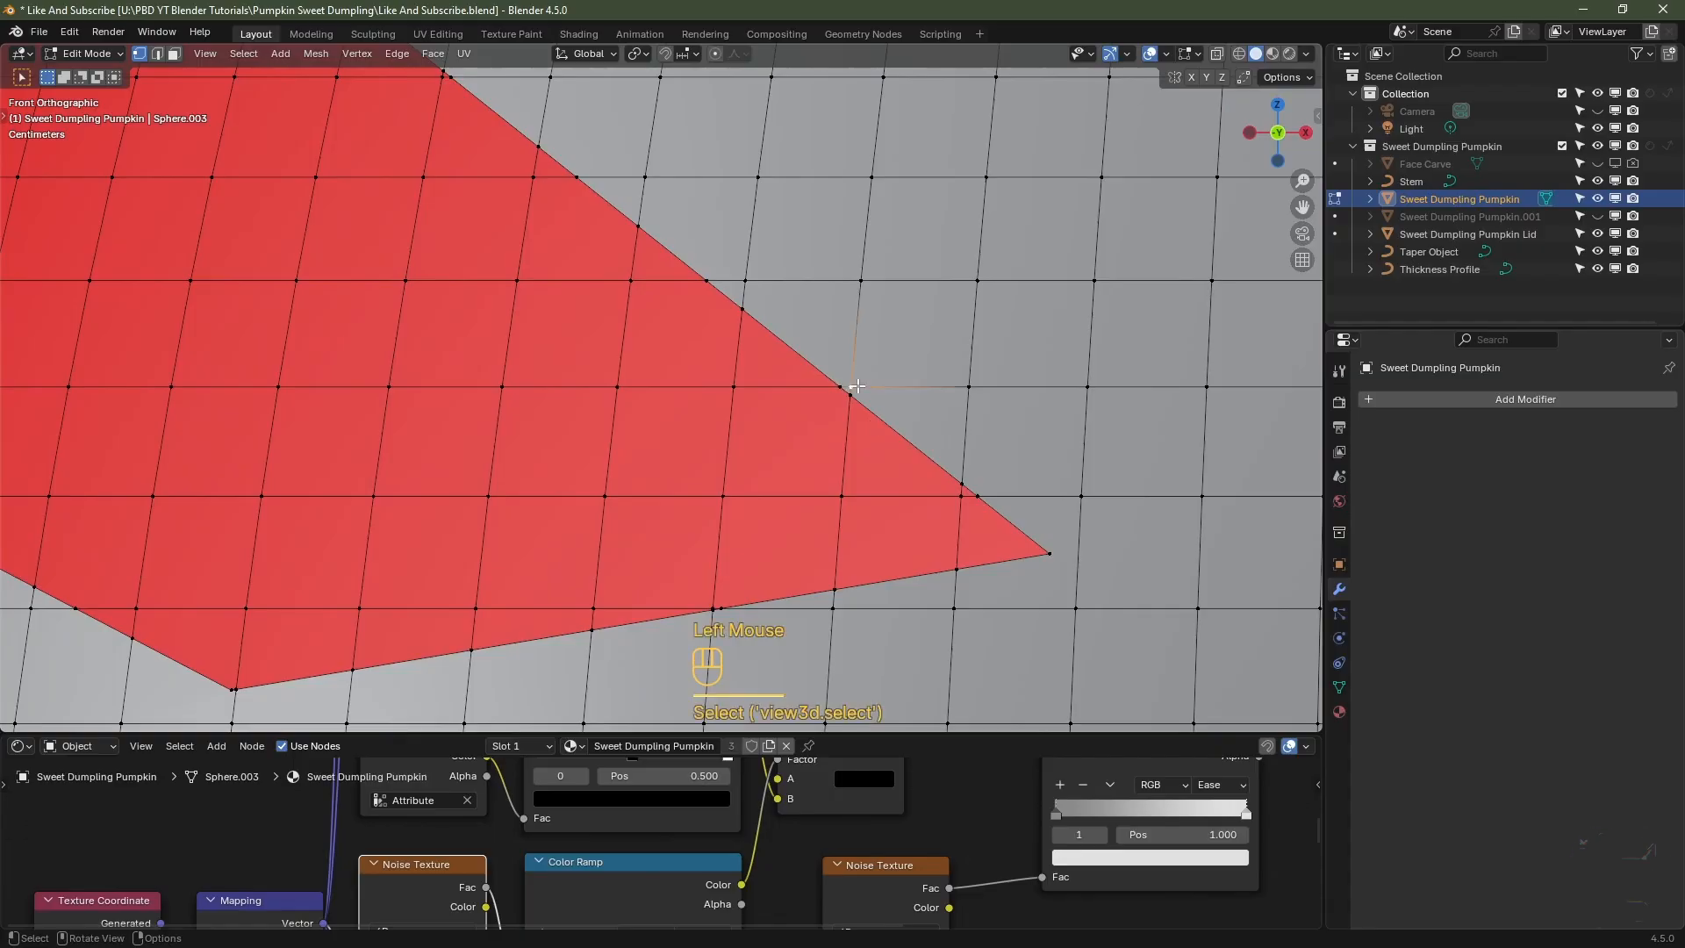
pyautogui.press('KP_Decimal')
pyautogui.moveTo(858, 387); pyautogui.dragTo(834, 421, button='middle')
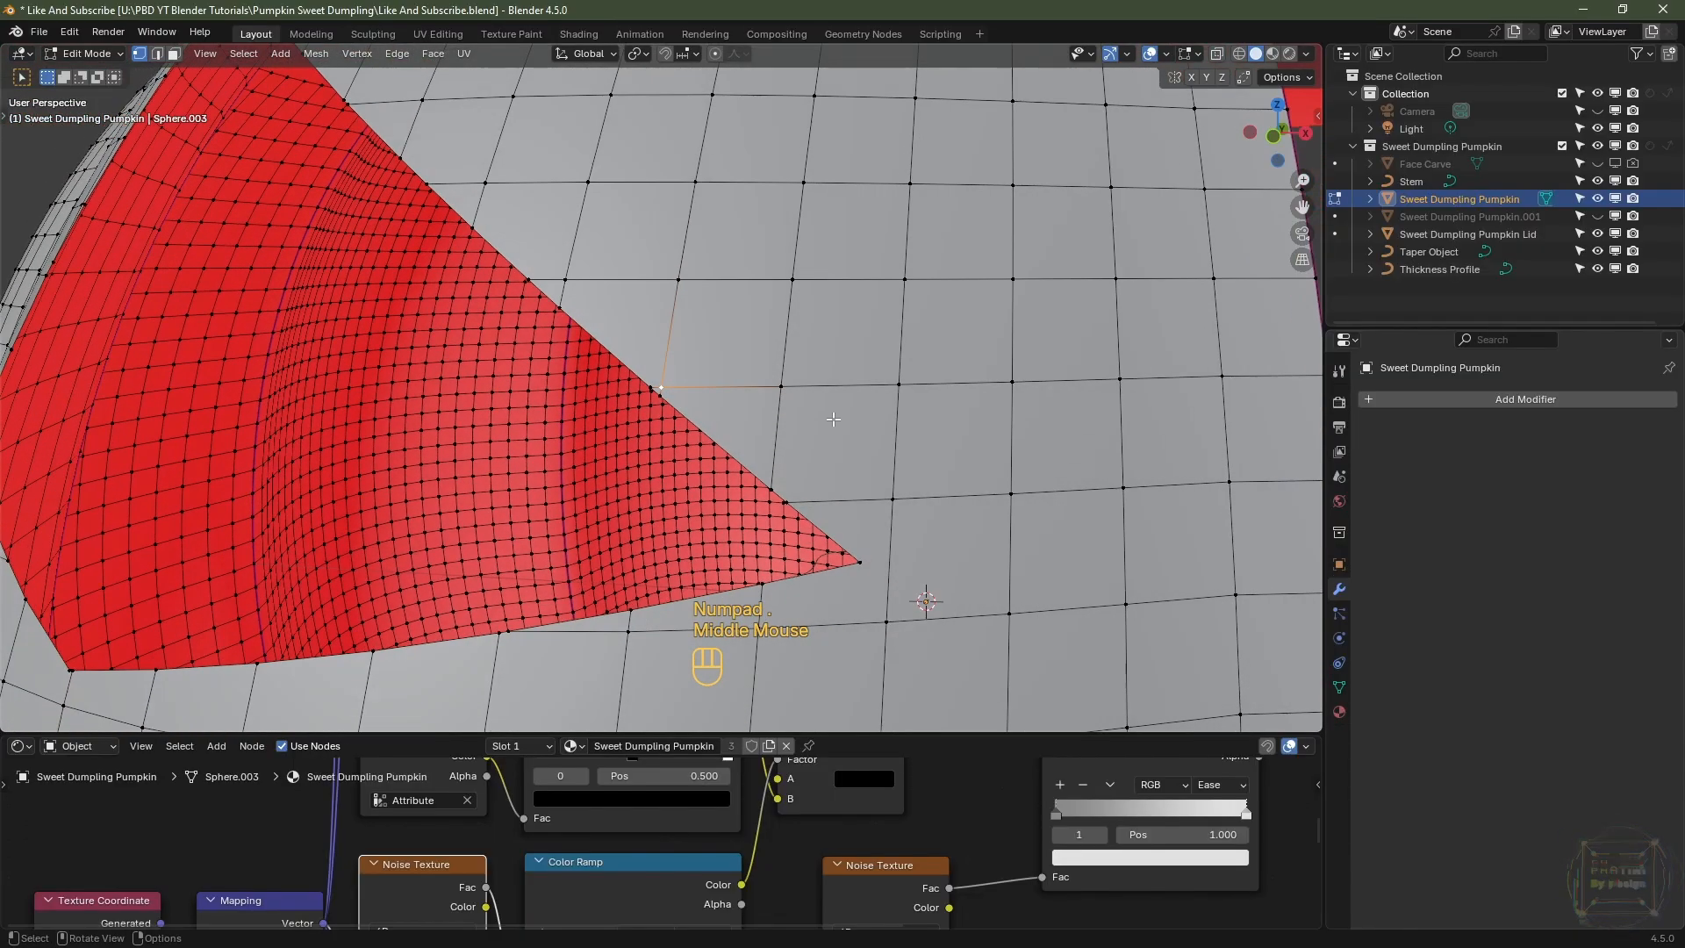
pyautogui.scroll(2, 710, 344)
pyautogui.press('g')
pyautogui.press('g')
pyautogui.rightClick(711, 369)
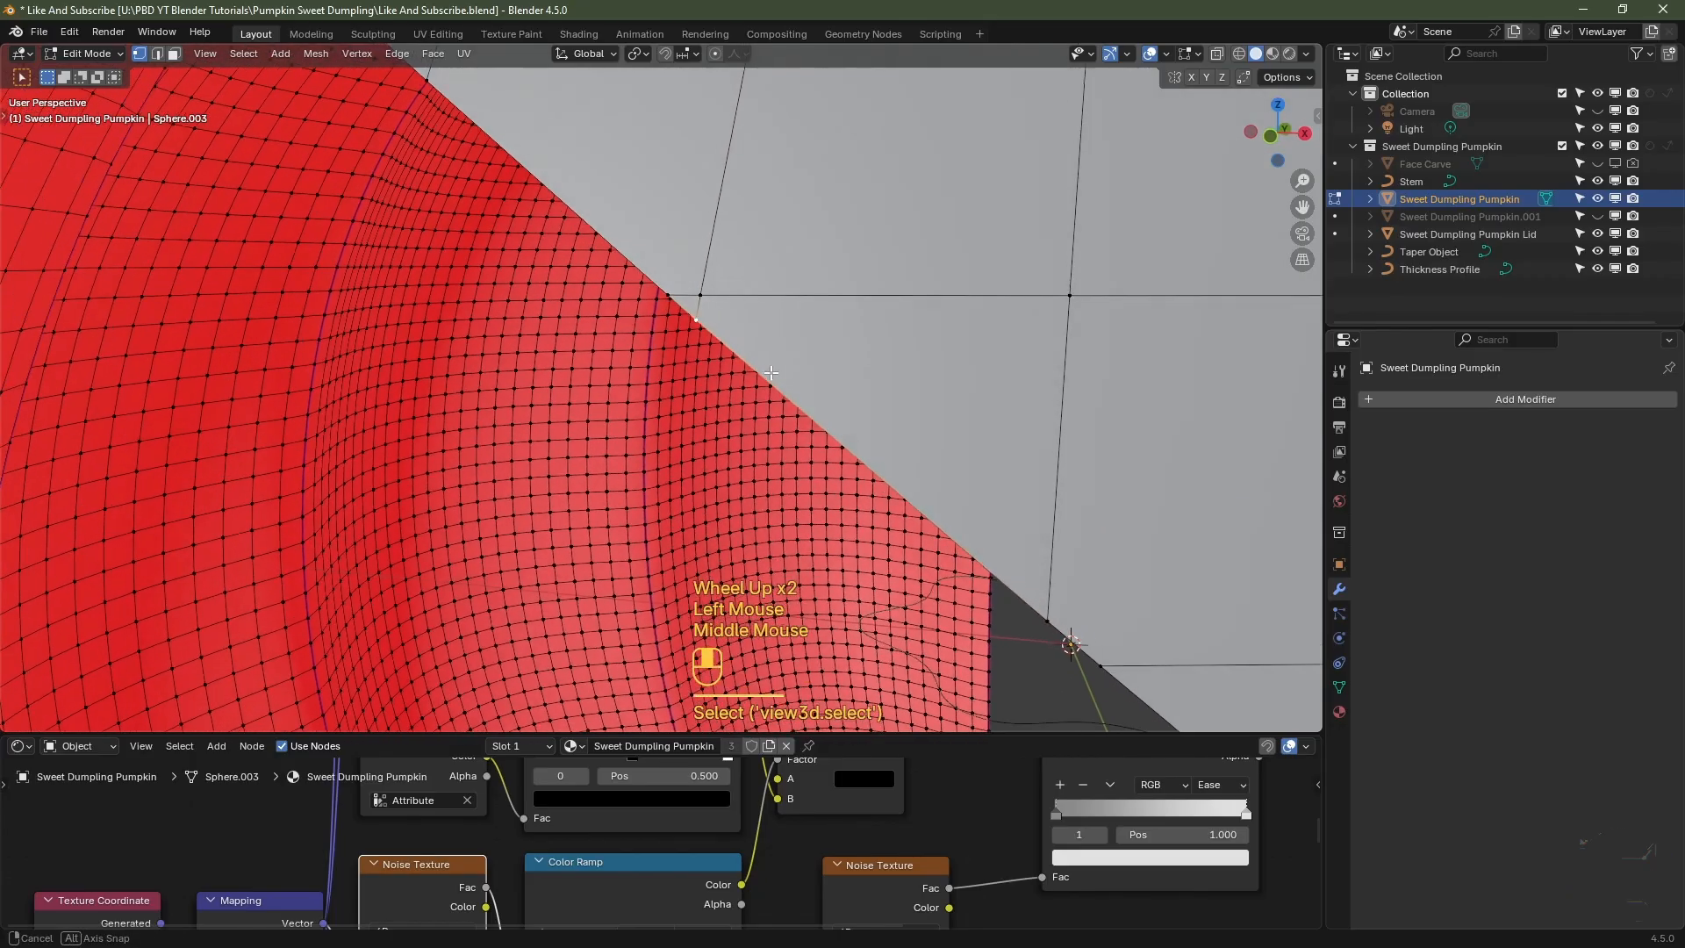
# - Slide the two closely spaced cut vertices on the eye's upper edge fully onto their neighbouring vertices, with factor 1.000
pyautogui.press('g')
pyautogui.press('g')
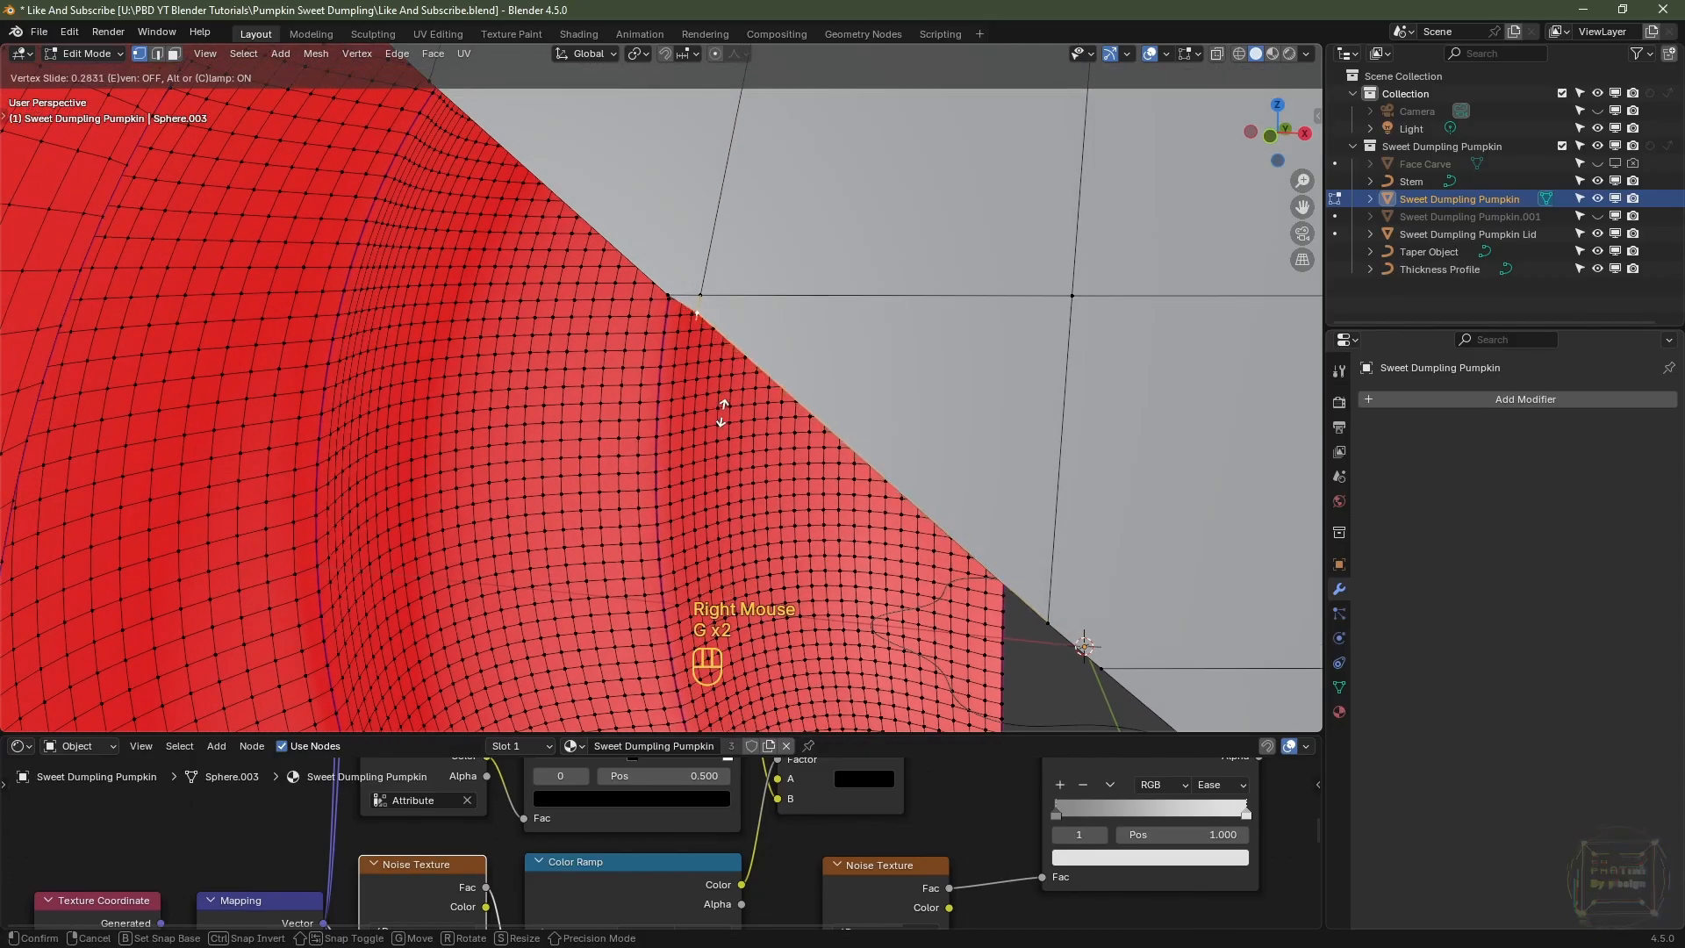
pyautogui.click(722, 390)
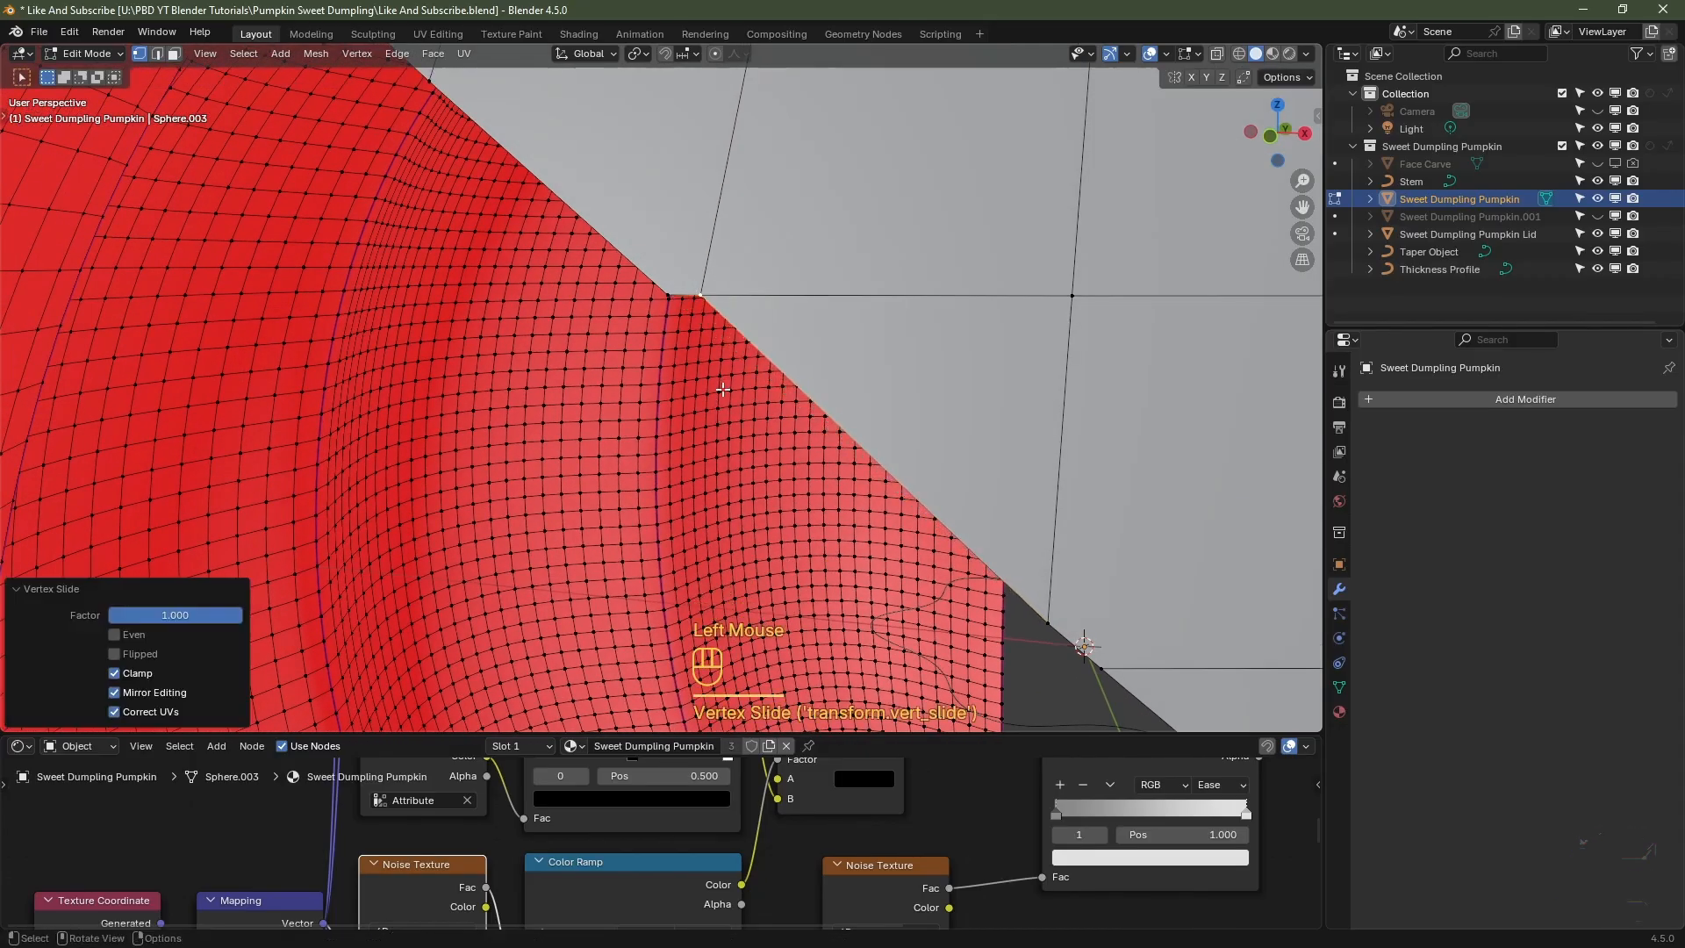
pyautogui.moveTo(695, 308); pyautogui.dragTo(683, 347, button='middle')
pyautogui.click(682, 348)
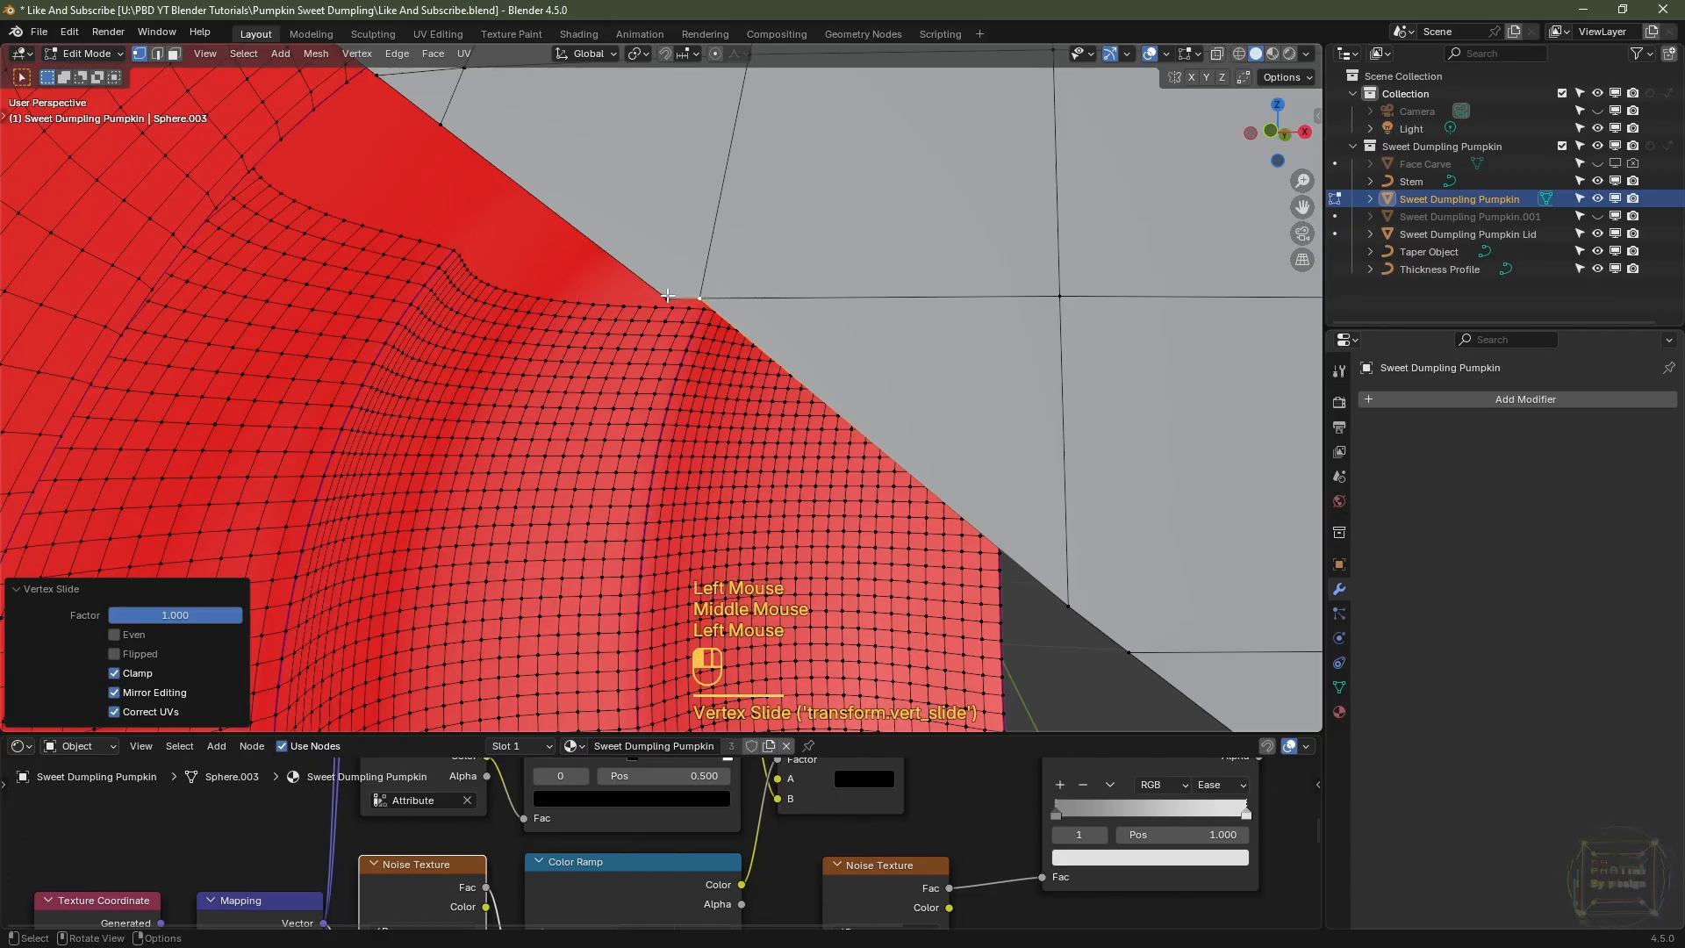
pyautogui.press('g')
pyautogui.press('g')
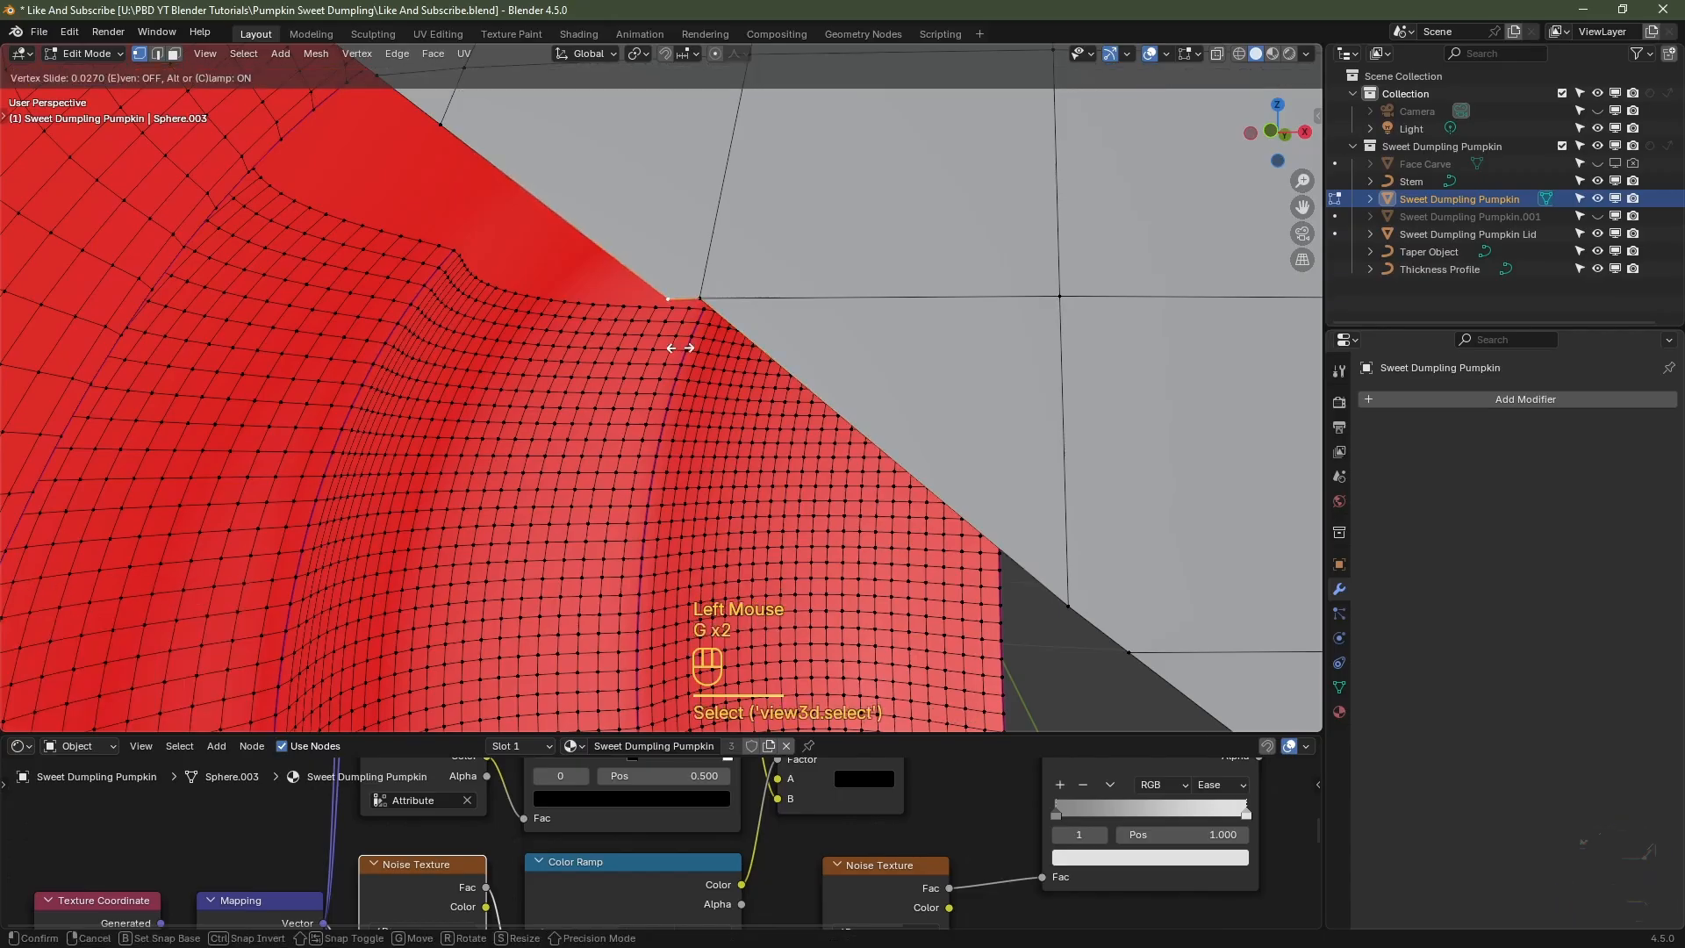
pyautogui.click(865, 368)
# - Slide the extra cut vertex on the eye's lower edge onto its neighbouring vertex with factor 1.000
pyautogui.scroll(2, 864, 368)
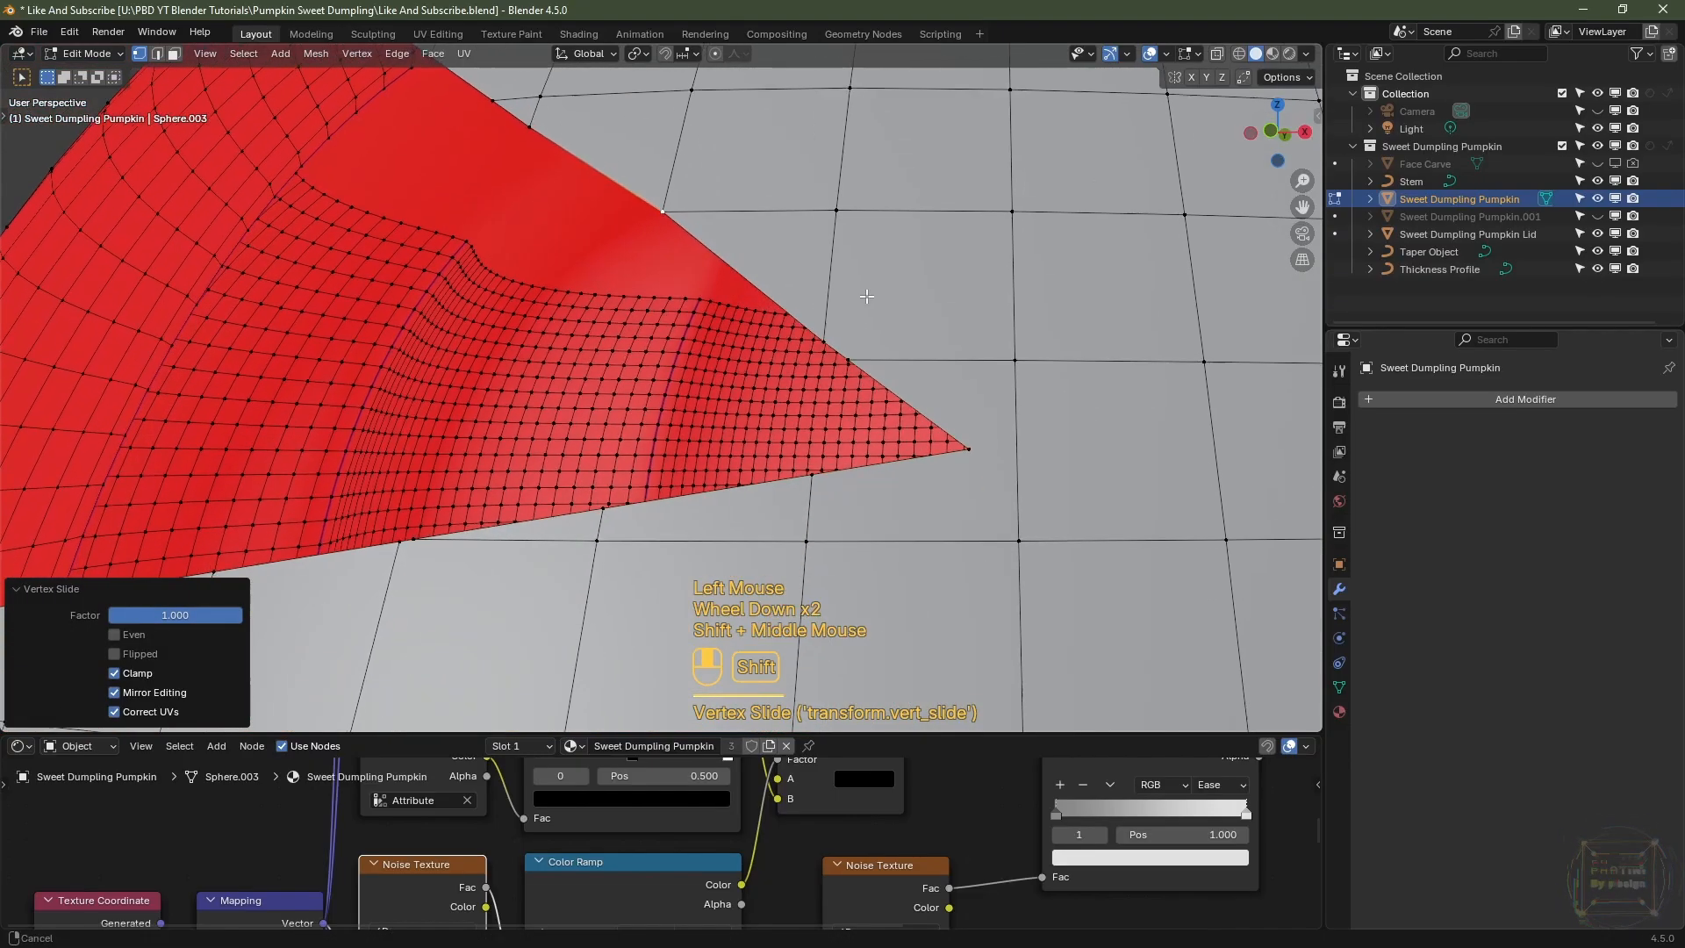
pyautogui.moveTo(864, 368); pyautogui.dragTo(785, 320, button='middle')
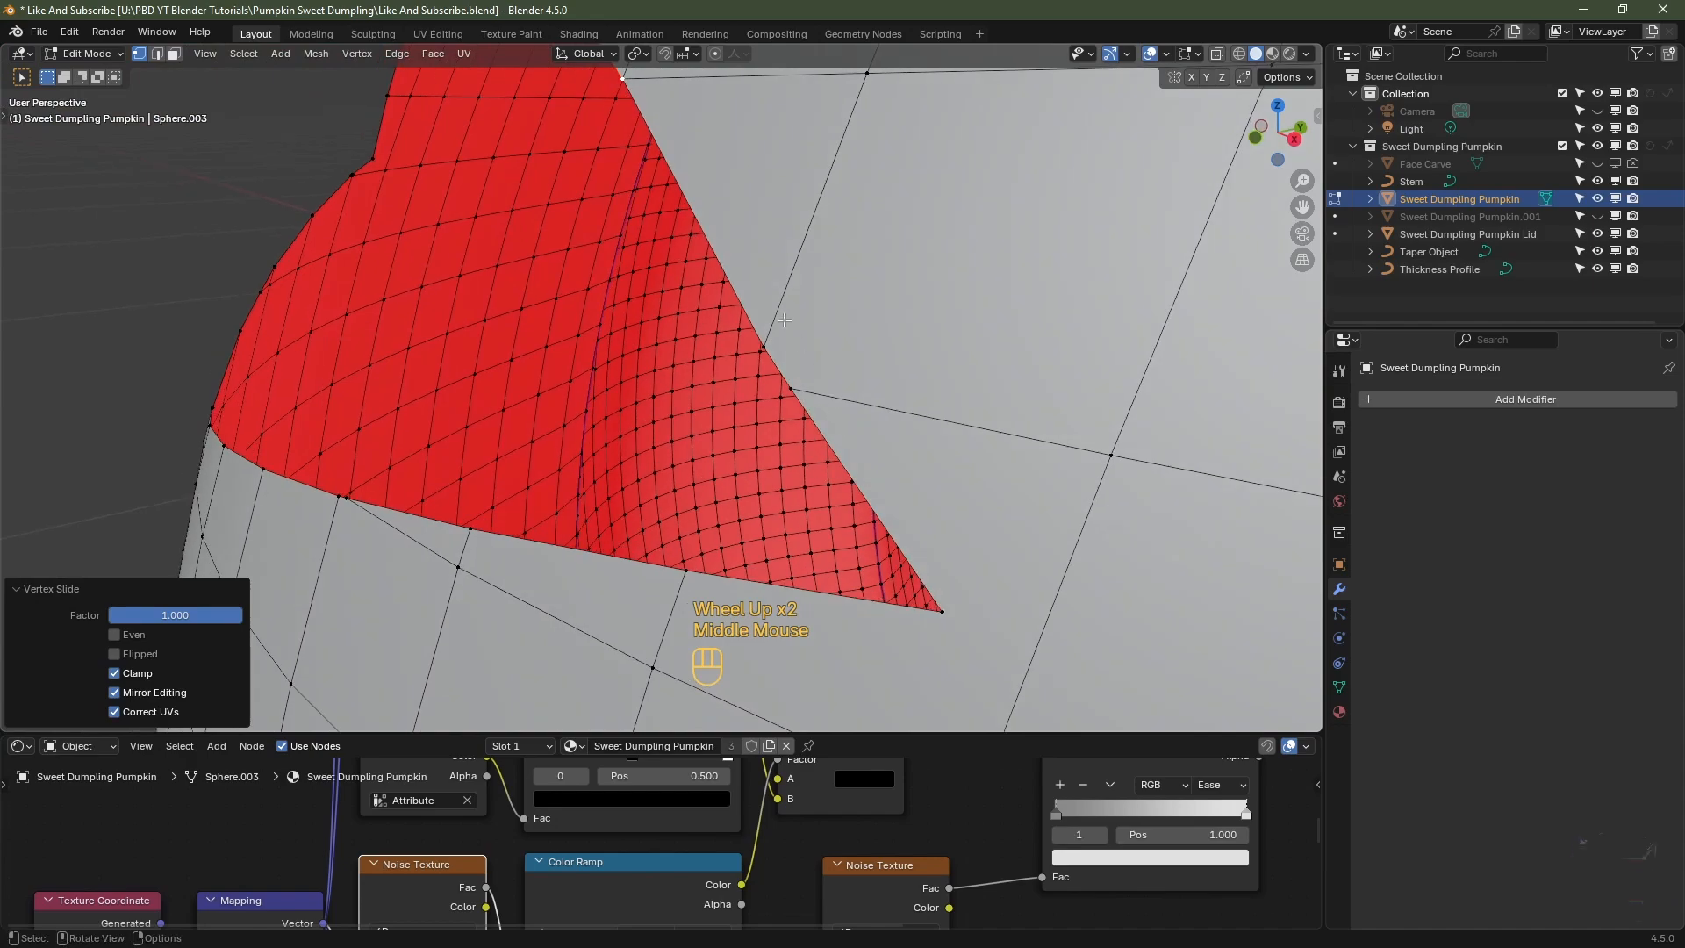
pyautogui.scroll(-4, 812, 421)
pyautogui.moveTo(793, 466); pyautogui.dragTo(1144, 470, button='middle')
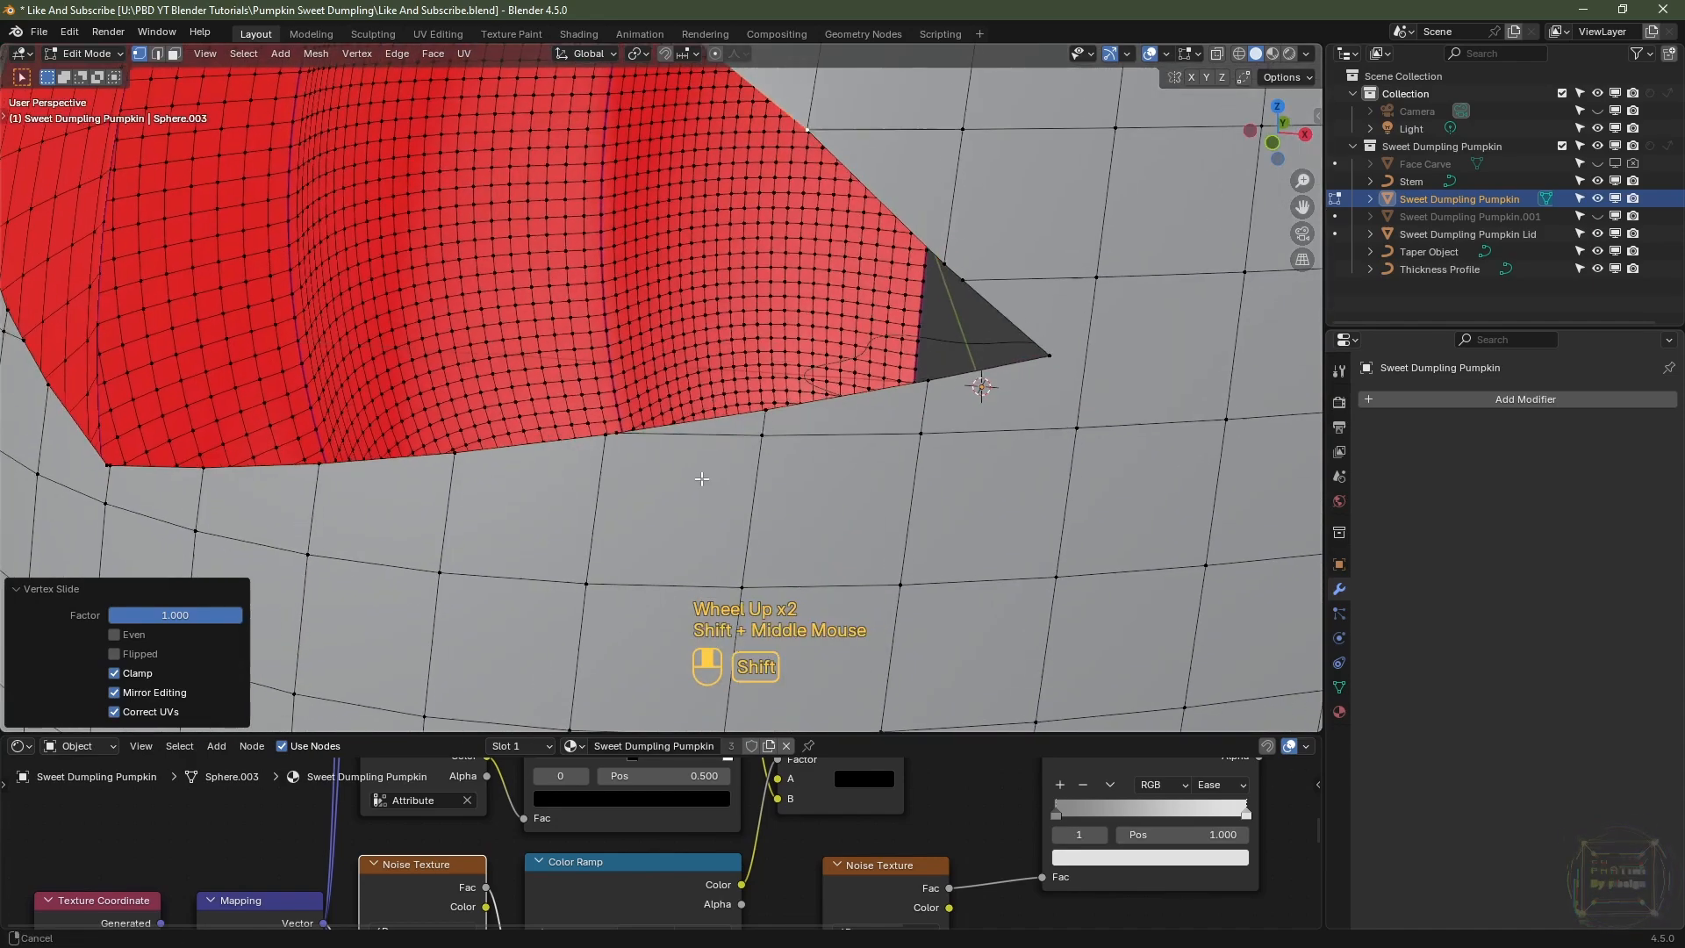
pyautogui.keyDown('shift'); pyautogui.moveTo(699, 477); pyautogui.dragTo(707, 472, button='middle'); pyautogui.keyUp('shift')
pyautogui.moveTo(706, 472); pyautogui.dragTo(675, 451, button='middle')
pyautogui.click(588, 417)
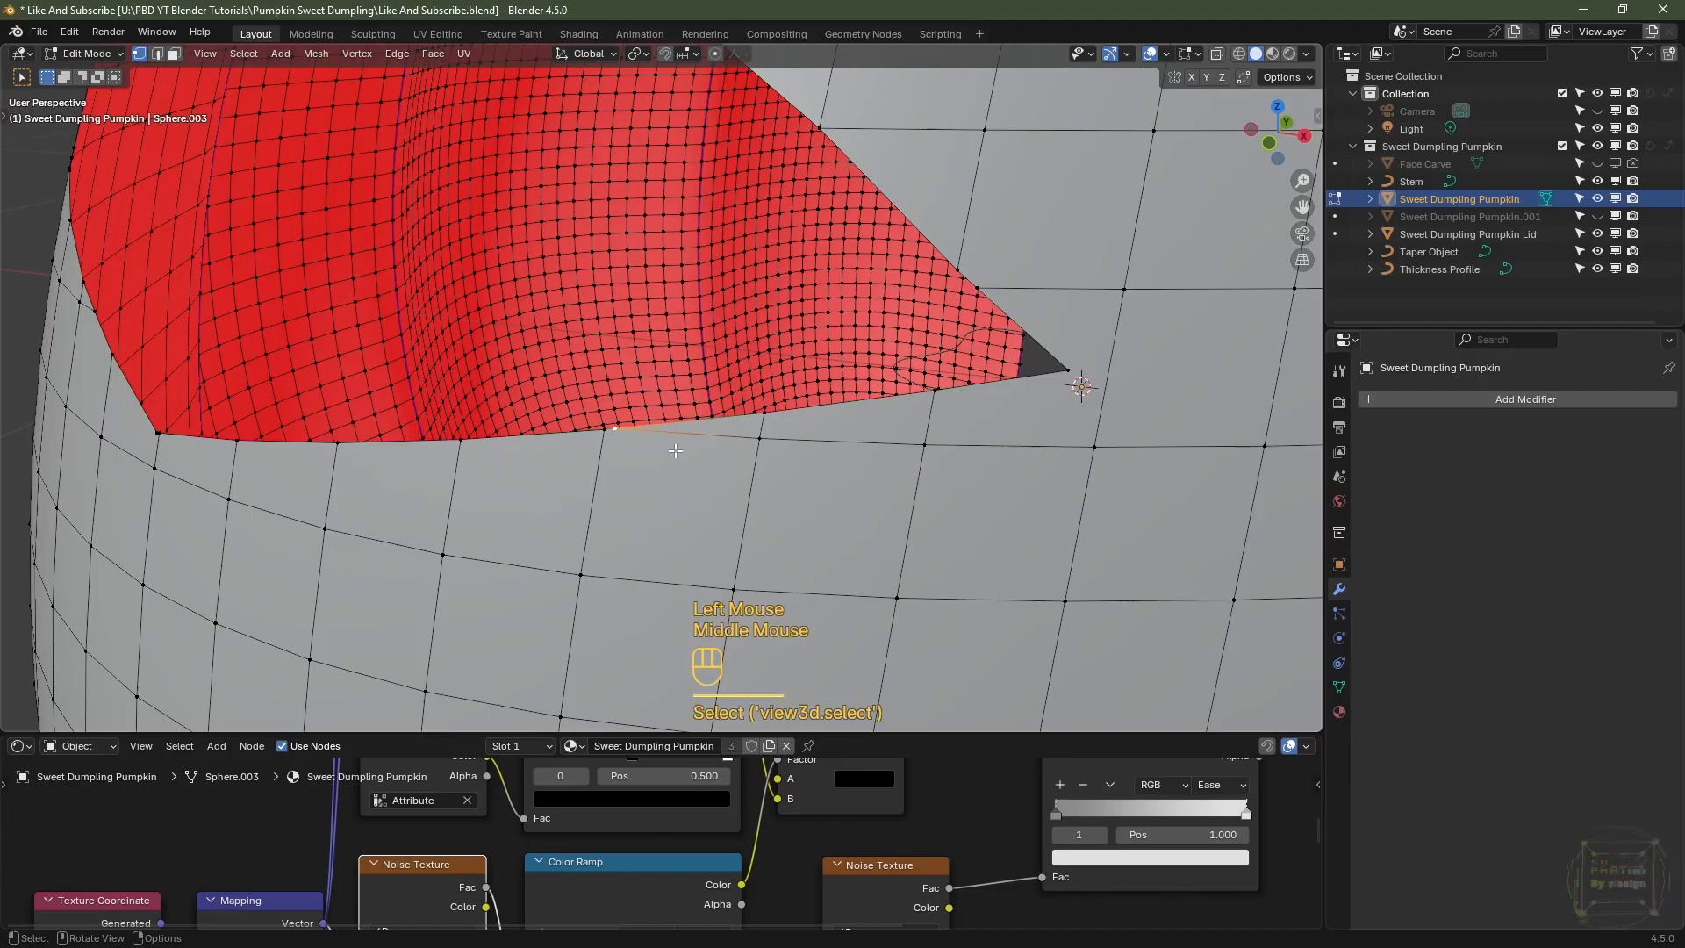
pyautogui.press('g')
pyautogui.press('g')
pyautogui.click(654, 452)
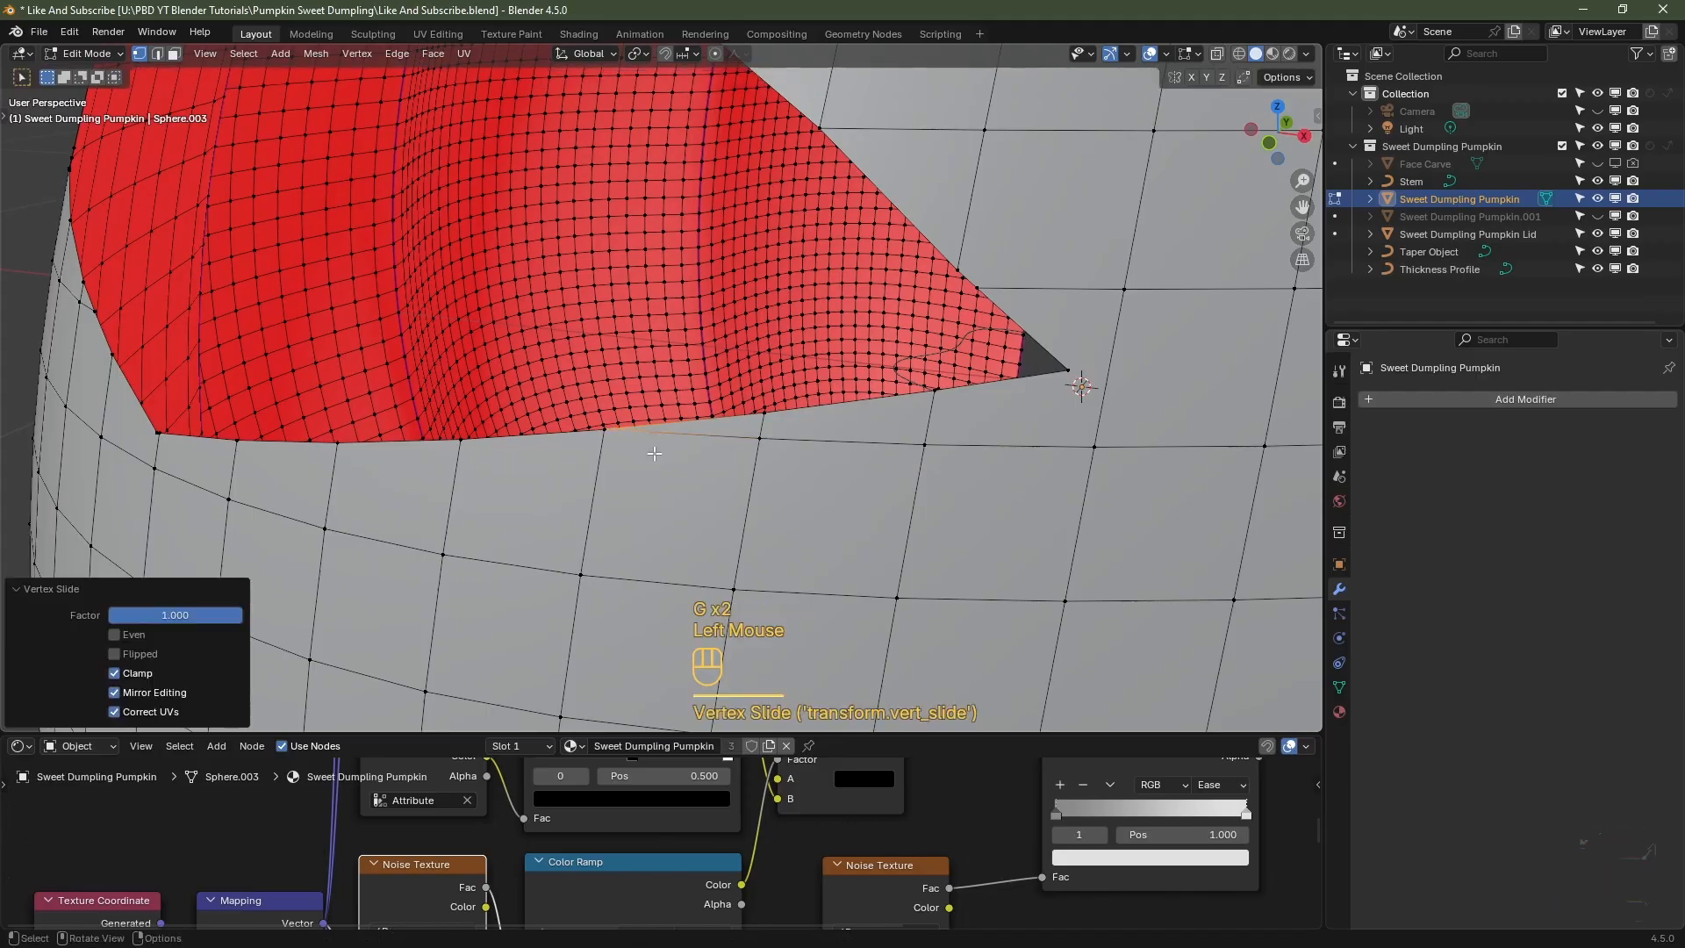
# - Slide the vertex at the eye's bottom corner onto the adjacent grid vertex with factor 1.000
pyautogui.keyDown('shift'); pyautogui.moveTo(379, 504); pyautogui.dragTo(719, 478, button='middle'); pyautogui.keyUp('shift')
pyautogui.moveTo(719, 478); pyautogui.dragTo(829, 478, button='middle')
pyautogui.scroll(3, 614, 491)
pyautogui.keyDown('shift'); pyautogui.moveTo(544, 504); pyautogui.dragTo(576, 494, button='middle'); pyautogui.keyUp('shift')
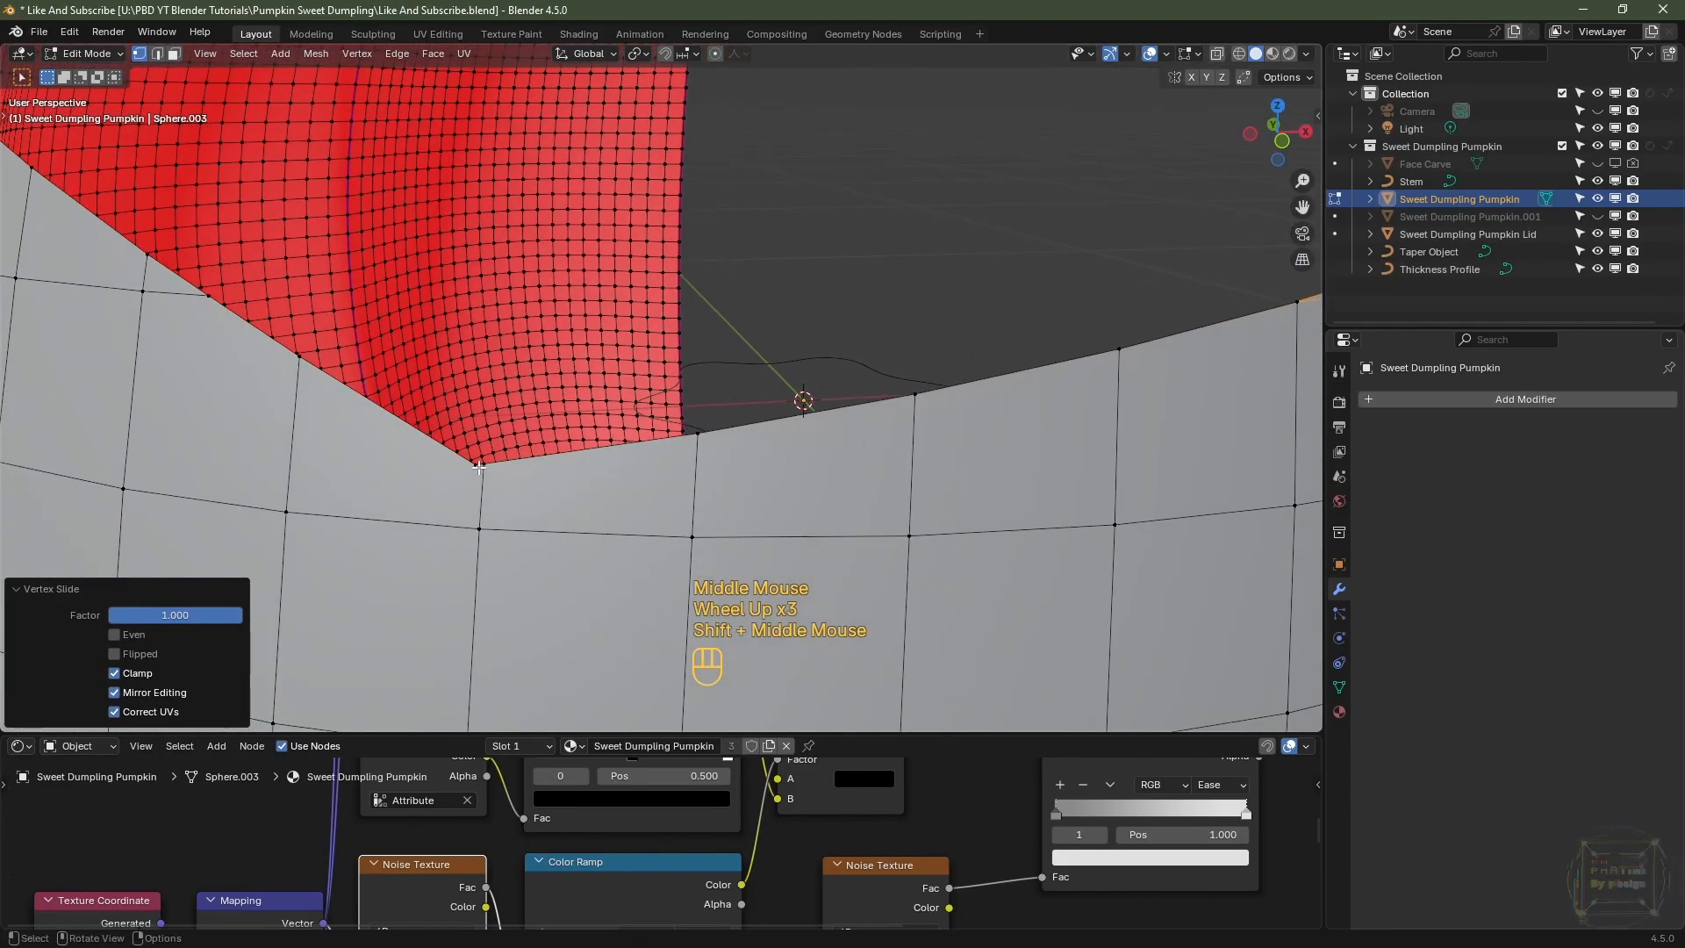
pyautogui.click(475, 466)
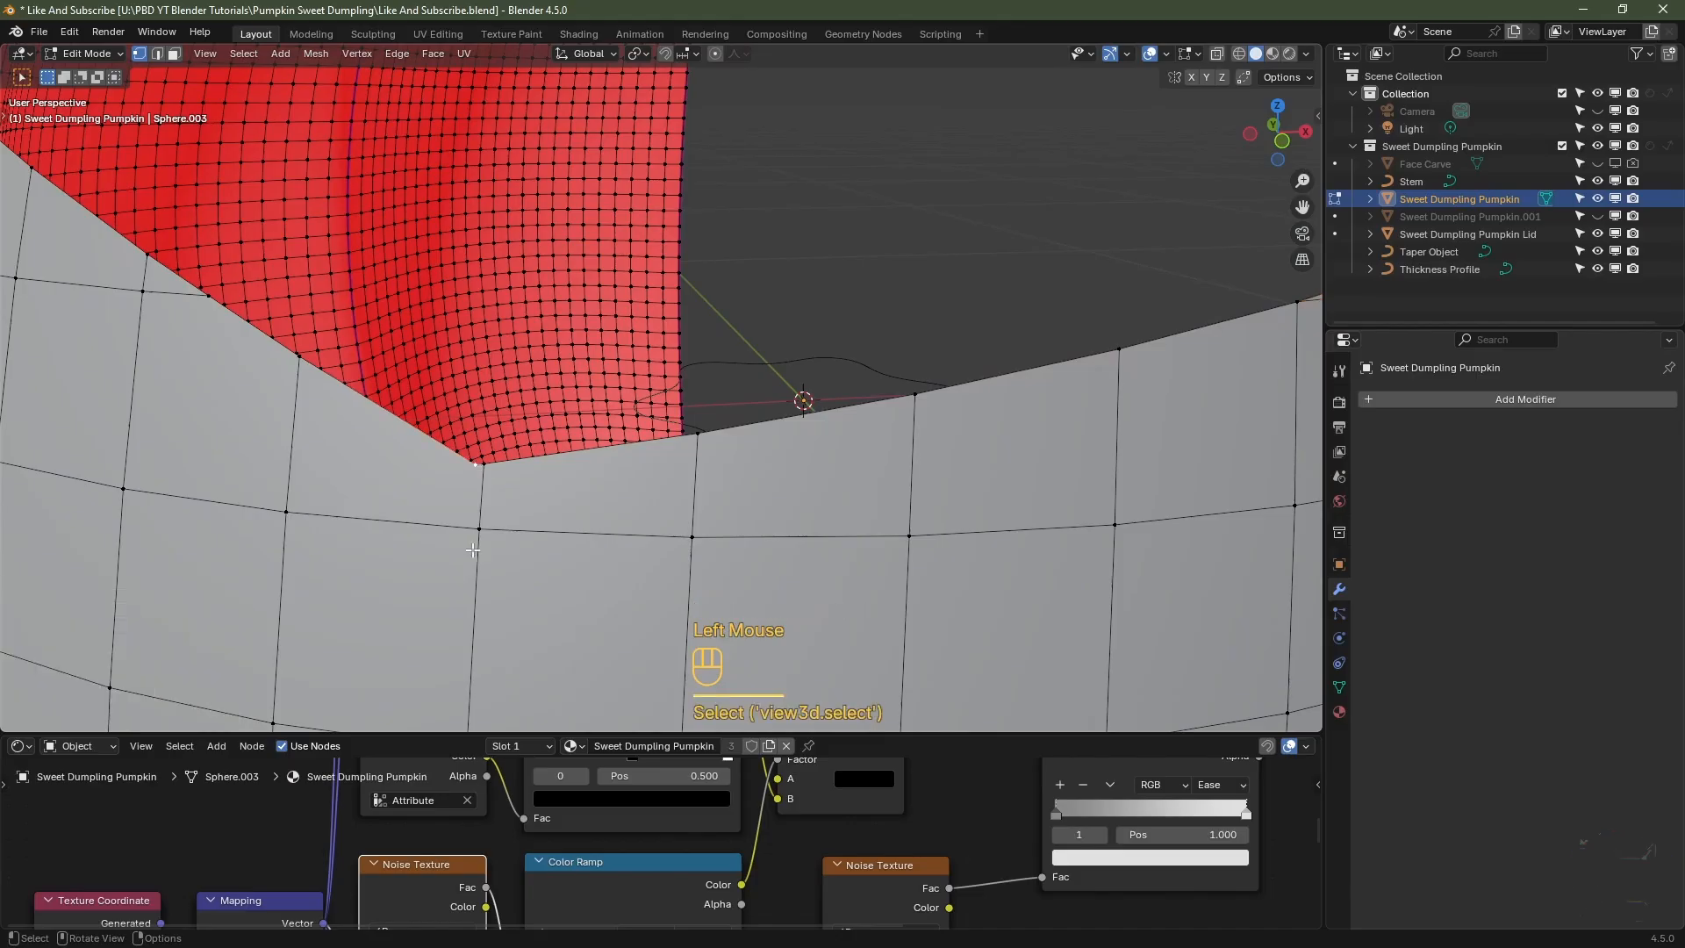
pyautogui.scroll(2, 474, 549)
pyautogui.moveTo(500, 553); pyautogui.dragTo(451, 575, button='middle')
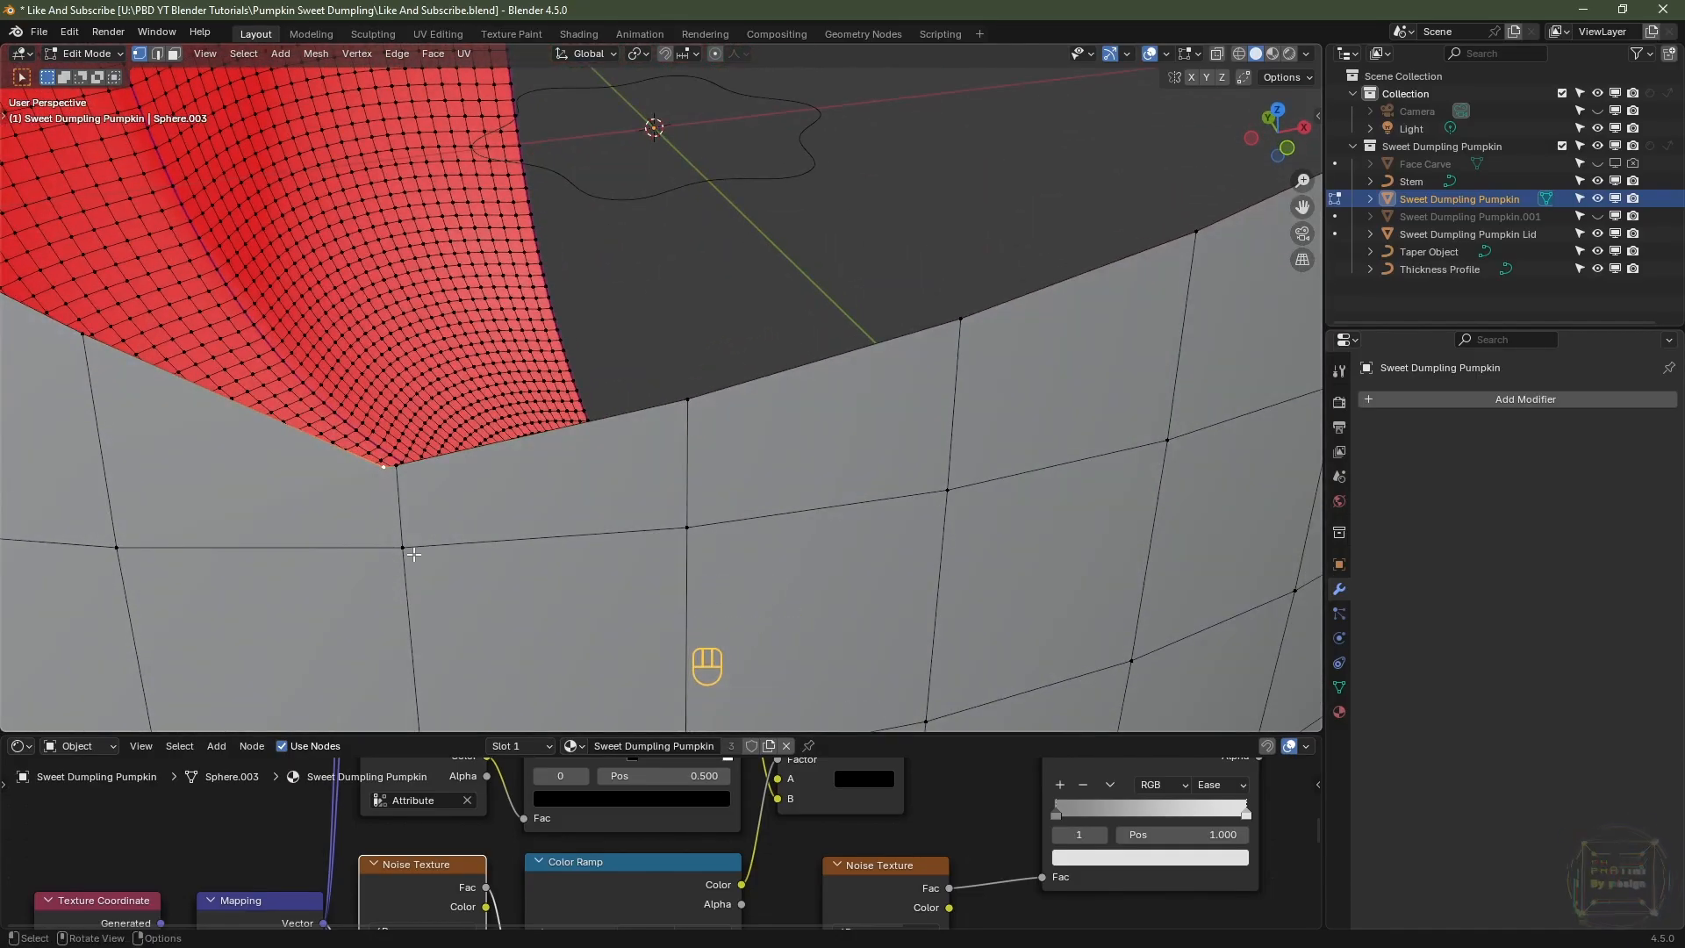
pyautogui.press('g')
pyautogui.press('g')
pyautogui.click(435, 555)
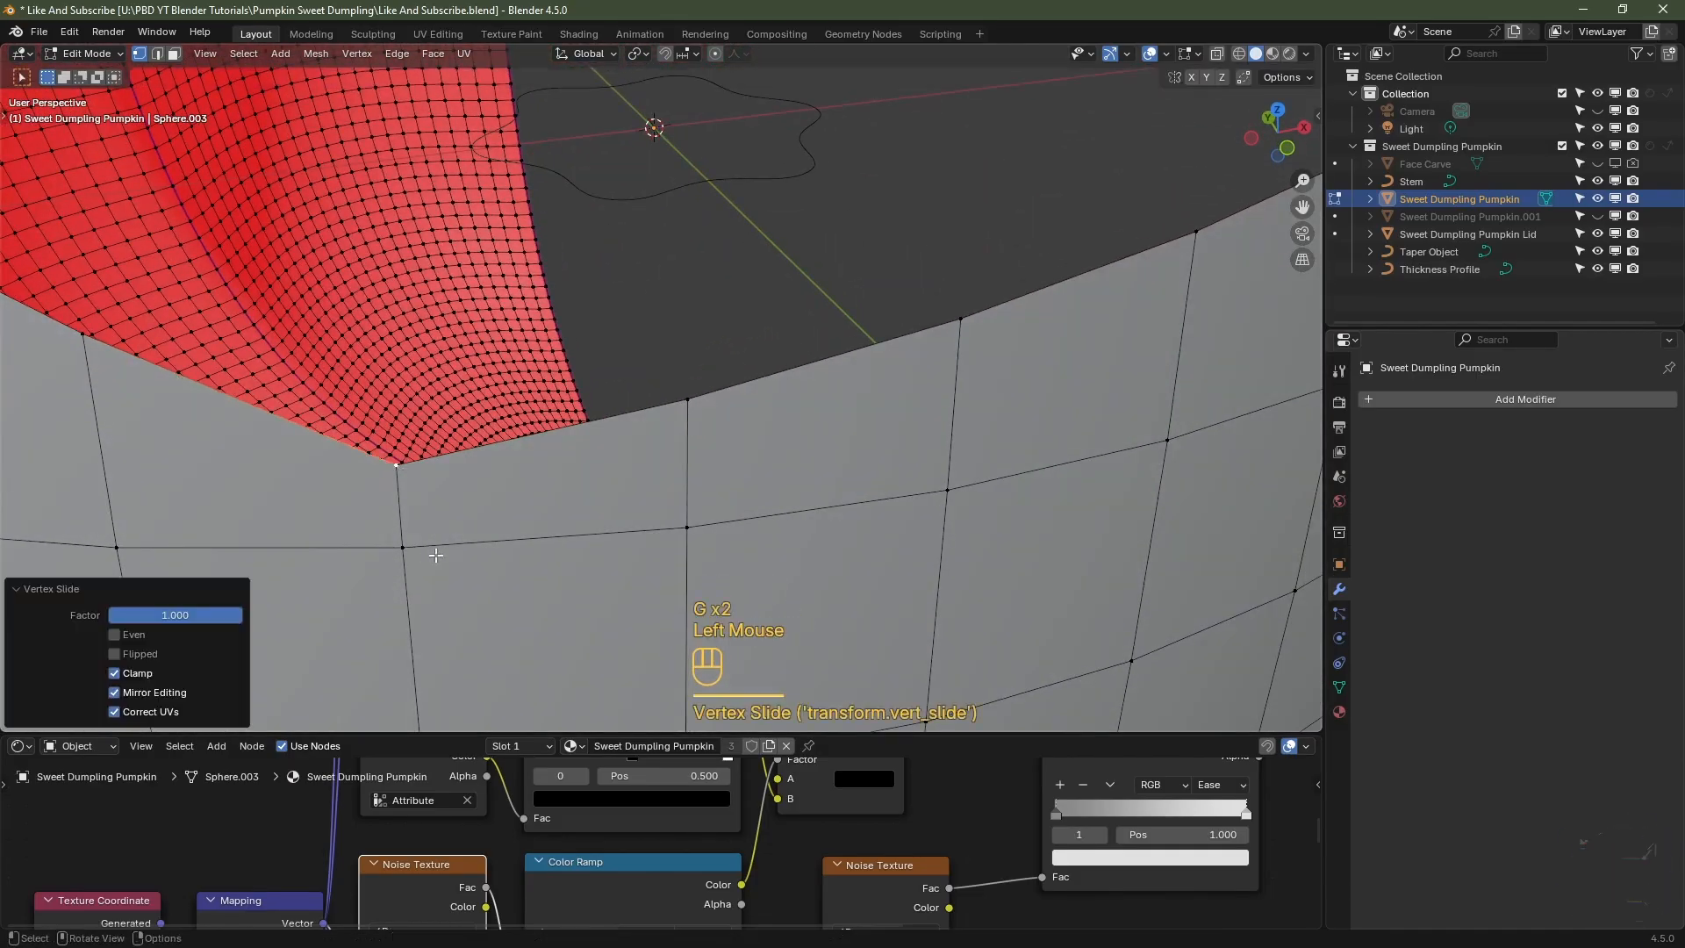
# - Slide the two cut vertices on the eye's lower outer edge onto the adjacent grid vertex, each with factor 1.000
pyautogui.scroll(3, 523, 512)
pyautogui.keyDown('shift'); pyautogui.moveTo(620, 488); pyautogui.dragTo(523, 406, button='middle'); pyautogui.keyUp('shift')
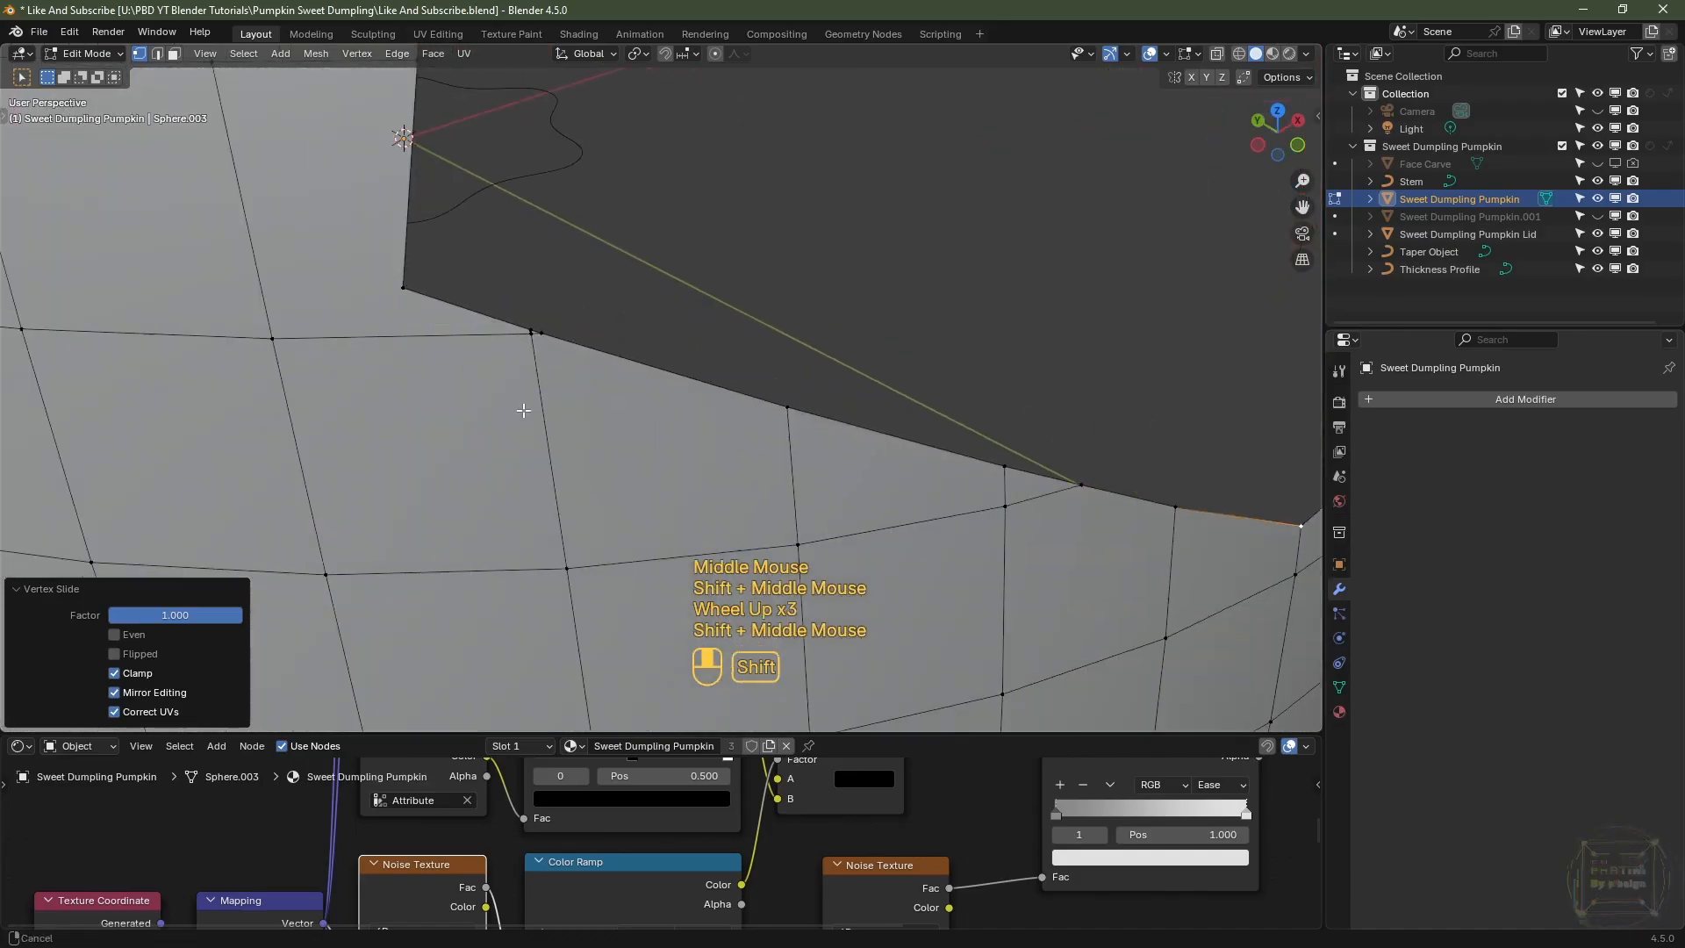
pyautogui.scroll(1, 521, 336)
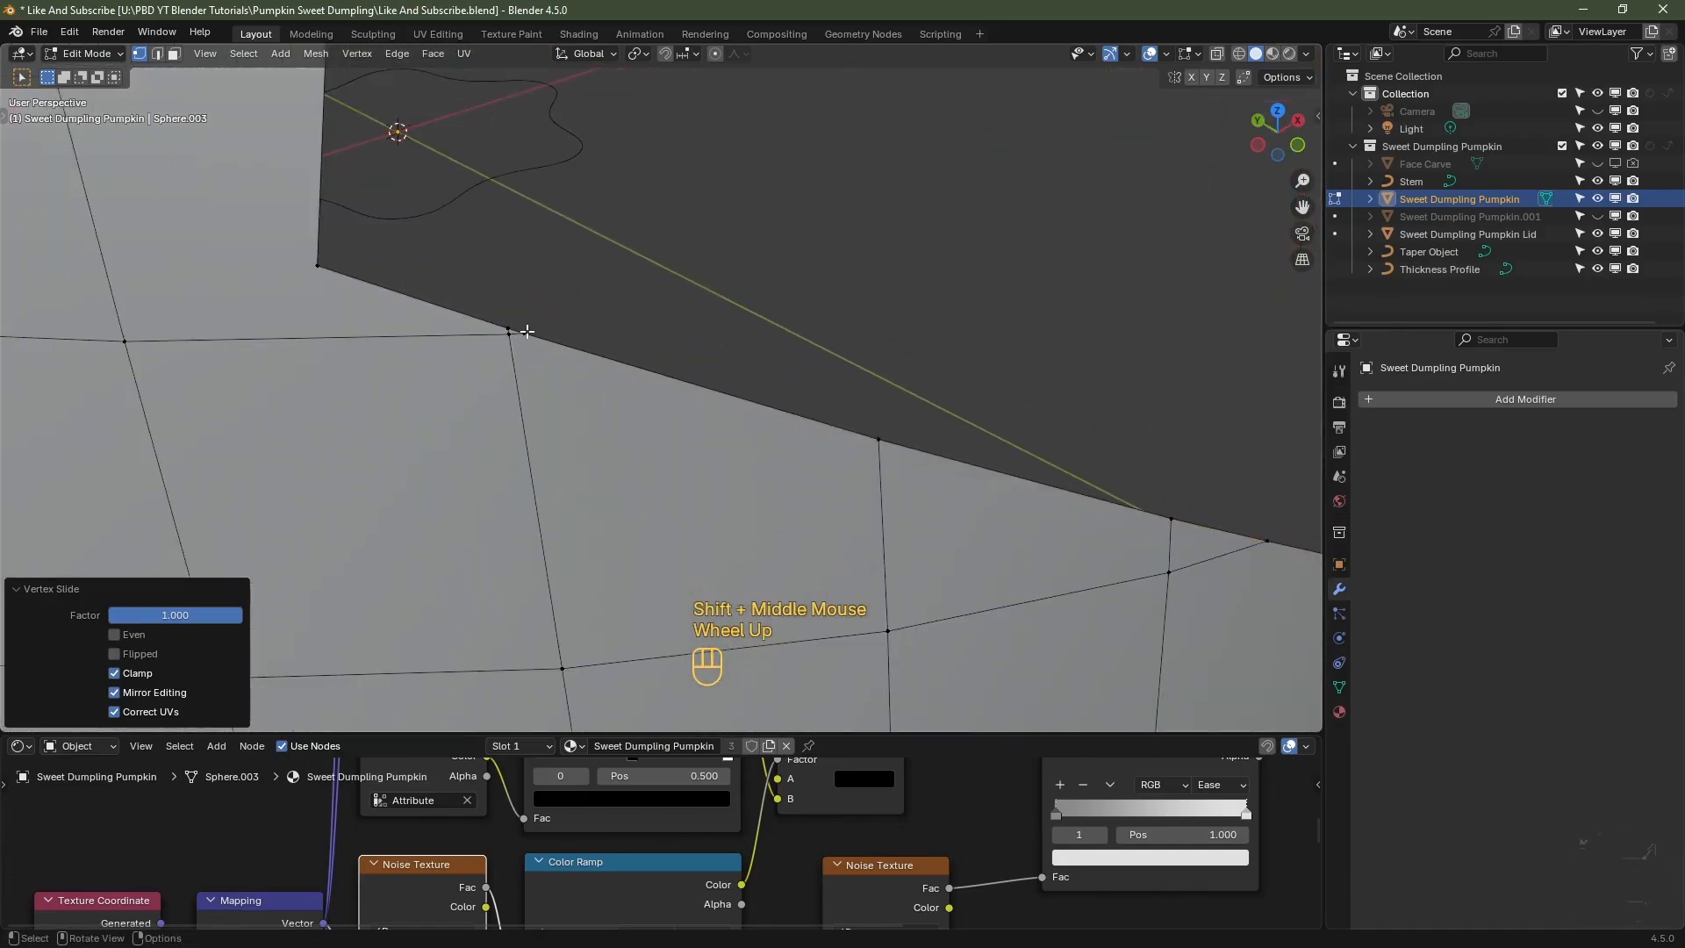
pyautogui.click(525, 332)
pyautogui.press('g')
pyautogui.press('g')
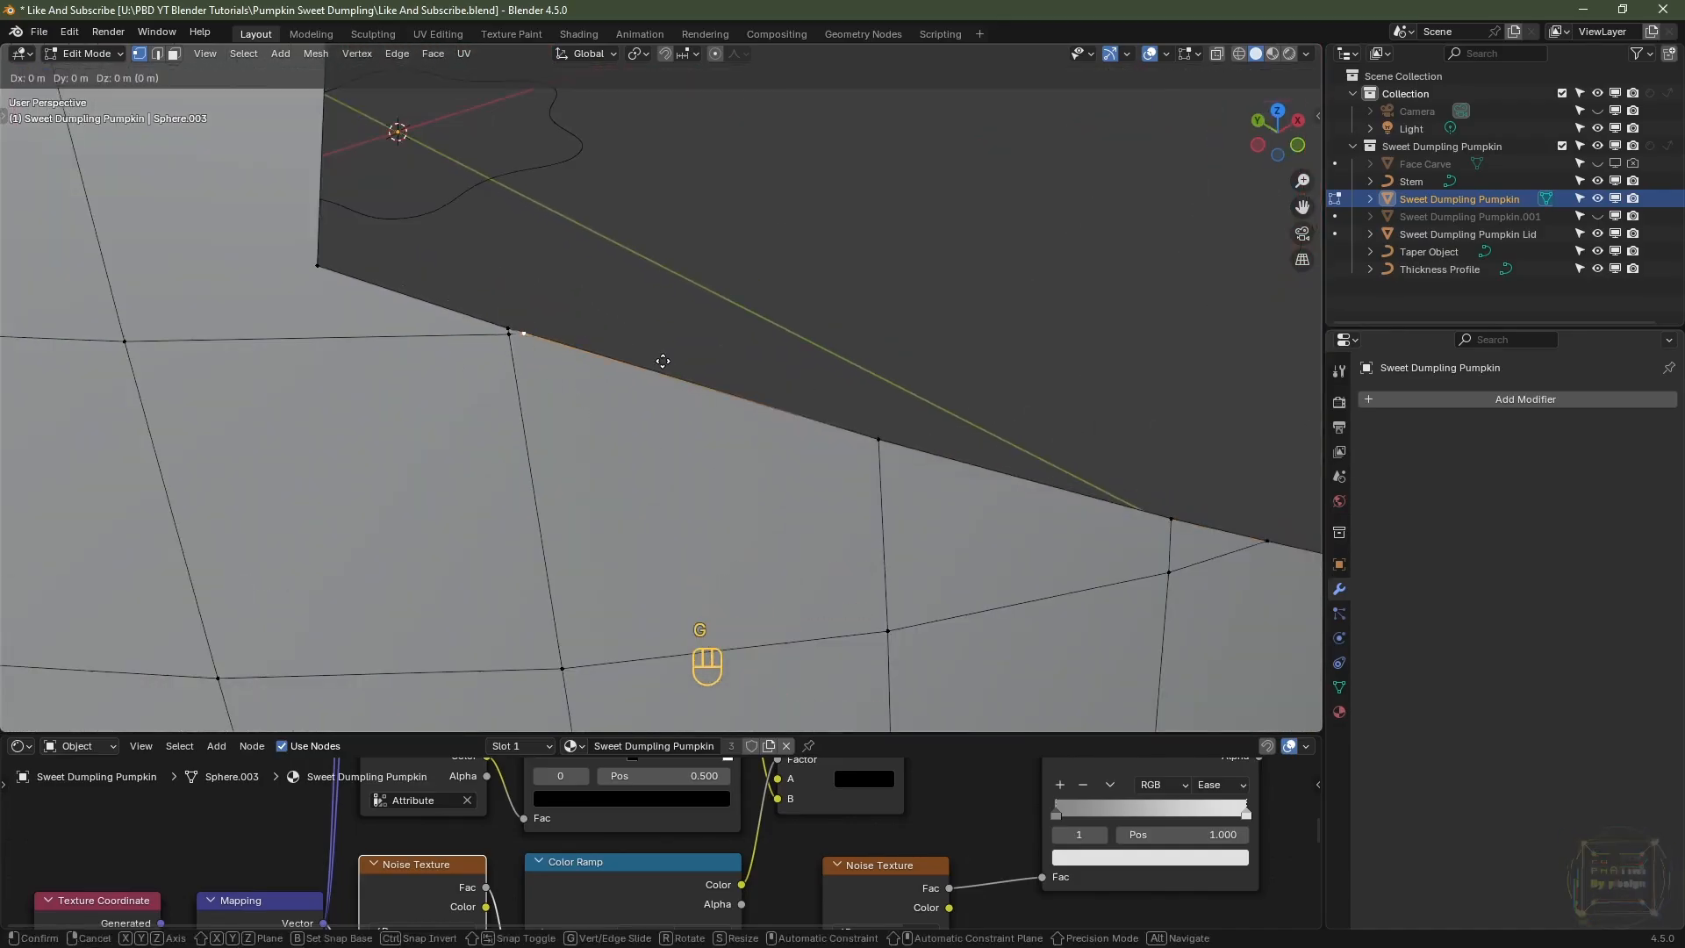
pyautogui.click(637, 362)
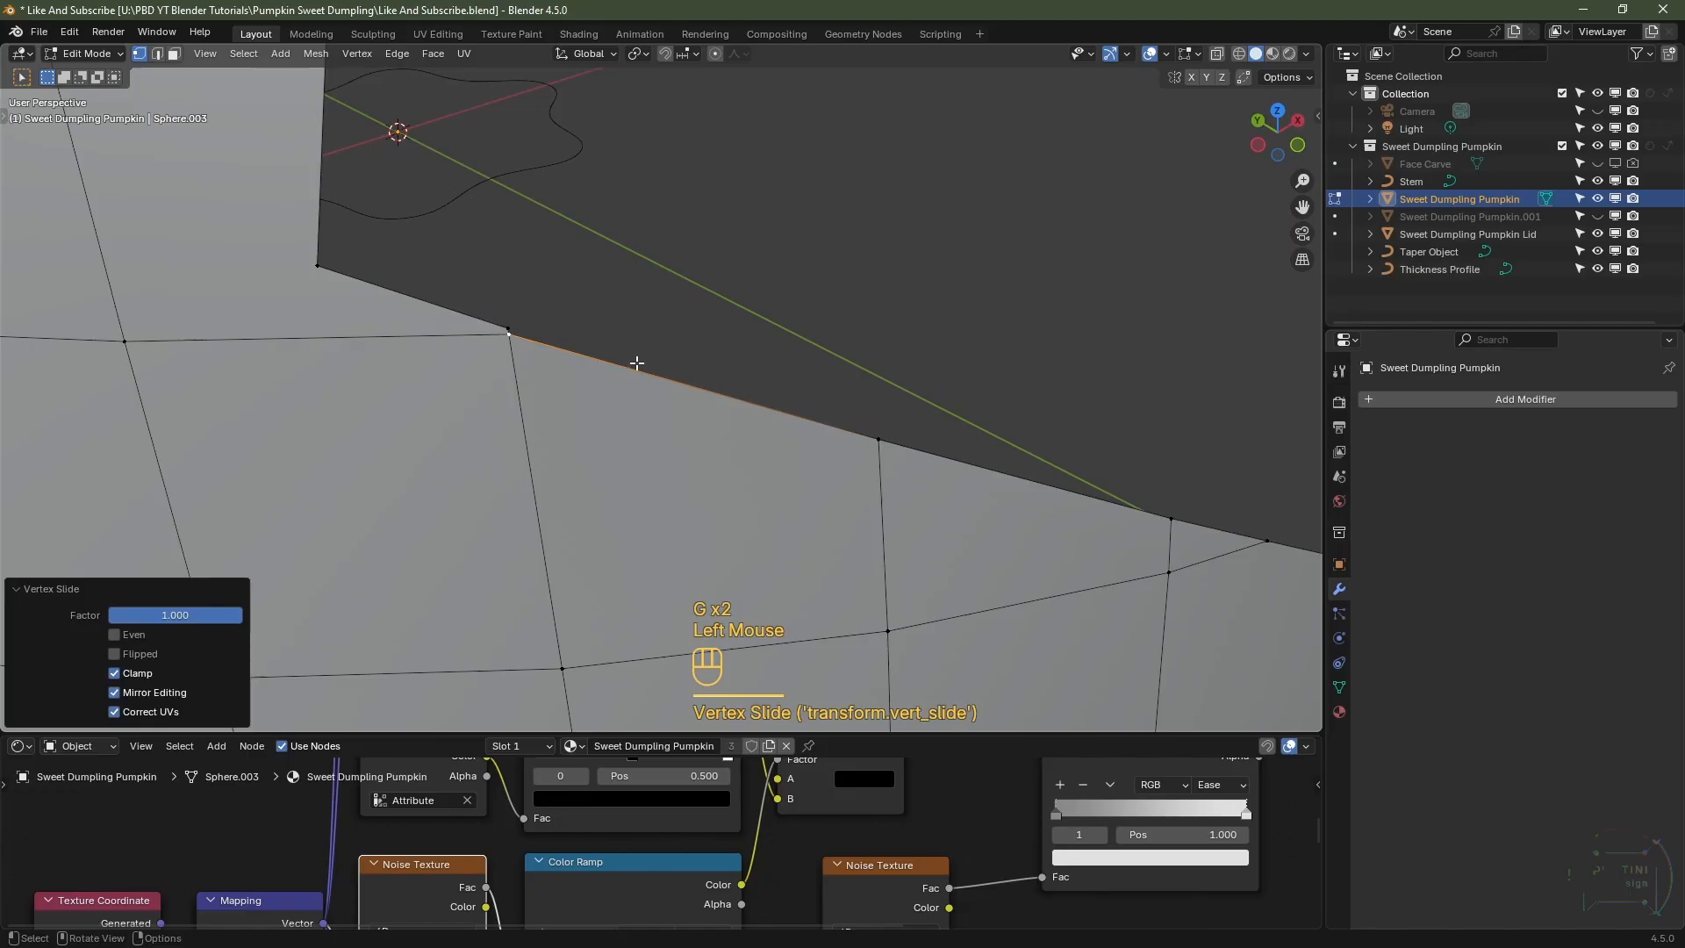
pyautogui.click(511, 320)
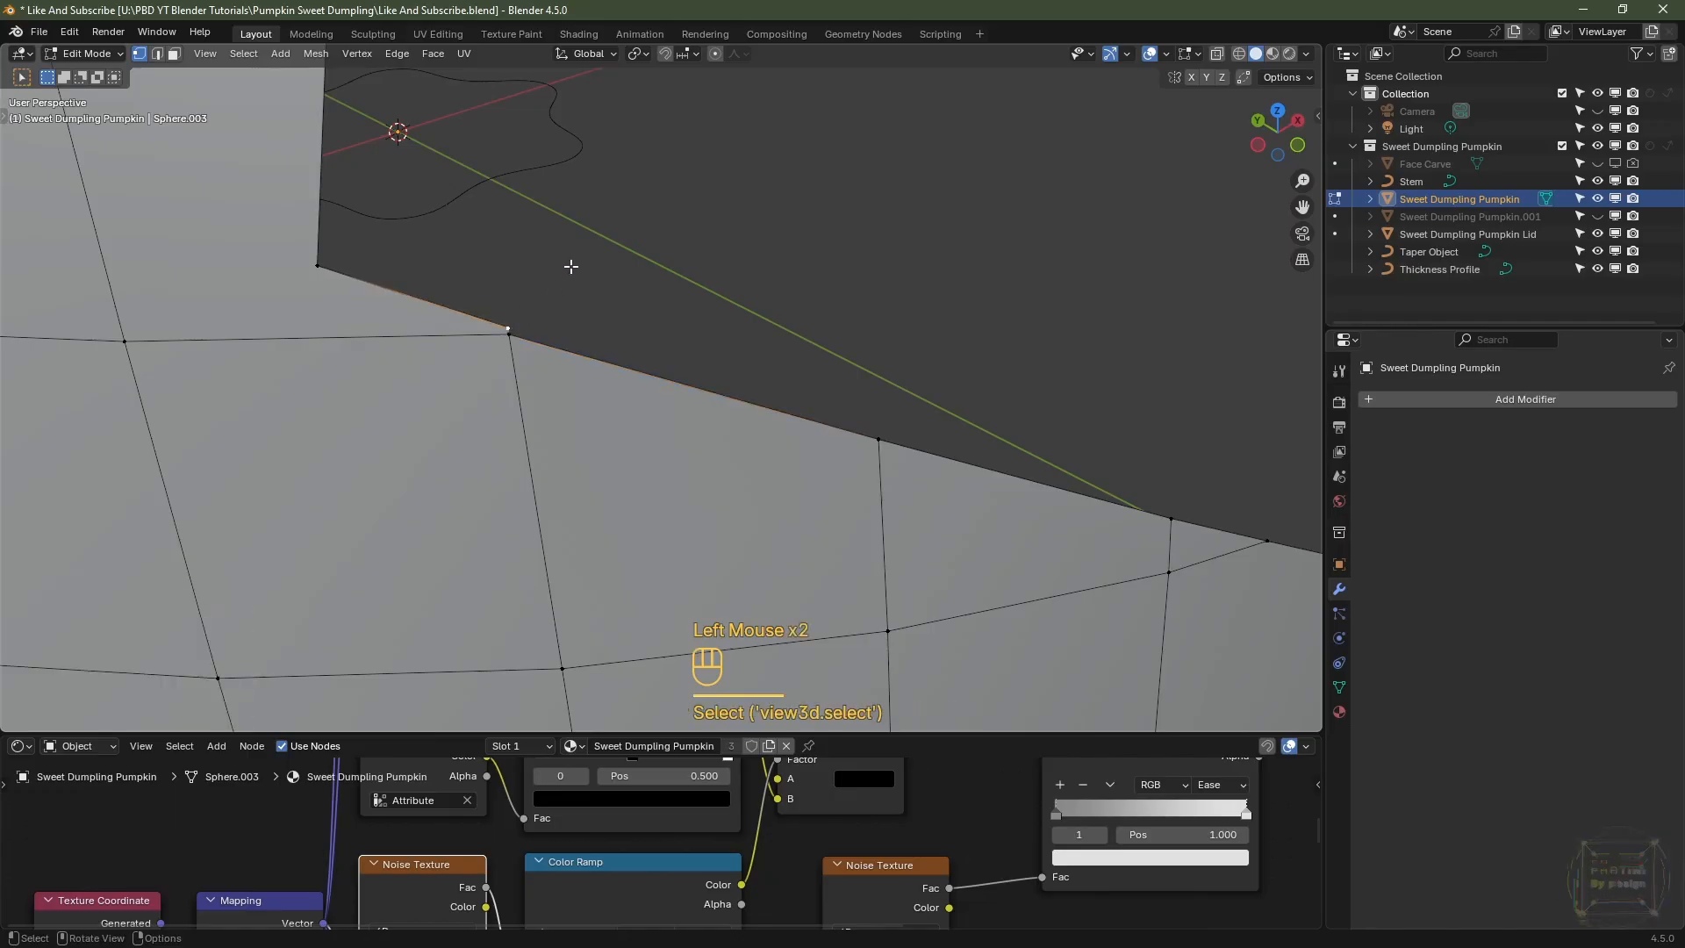
pyautogui.press('g')
pyautogui.press('g')
pyautogui.click(570, 293)
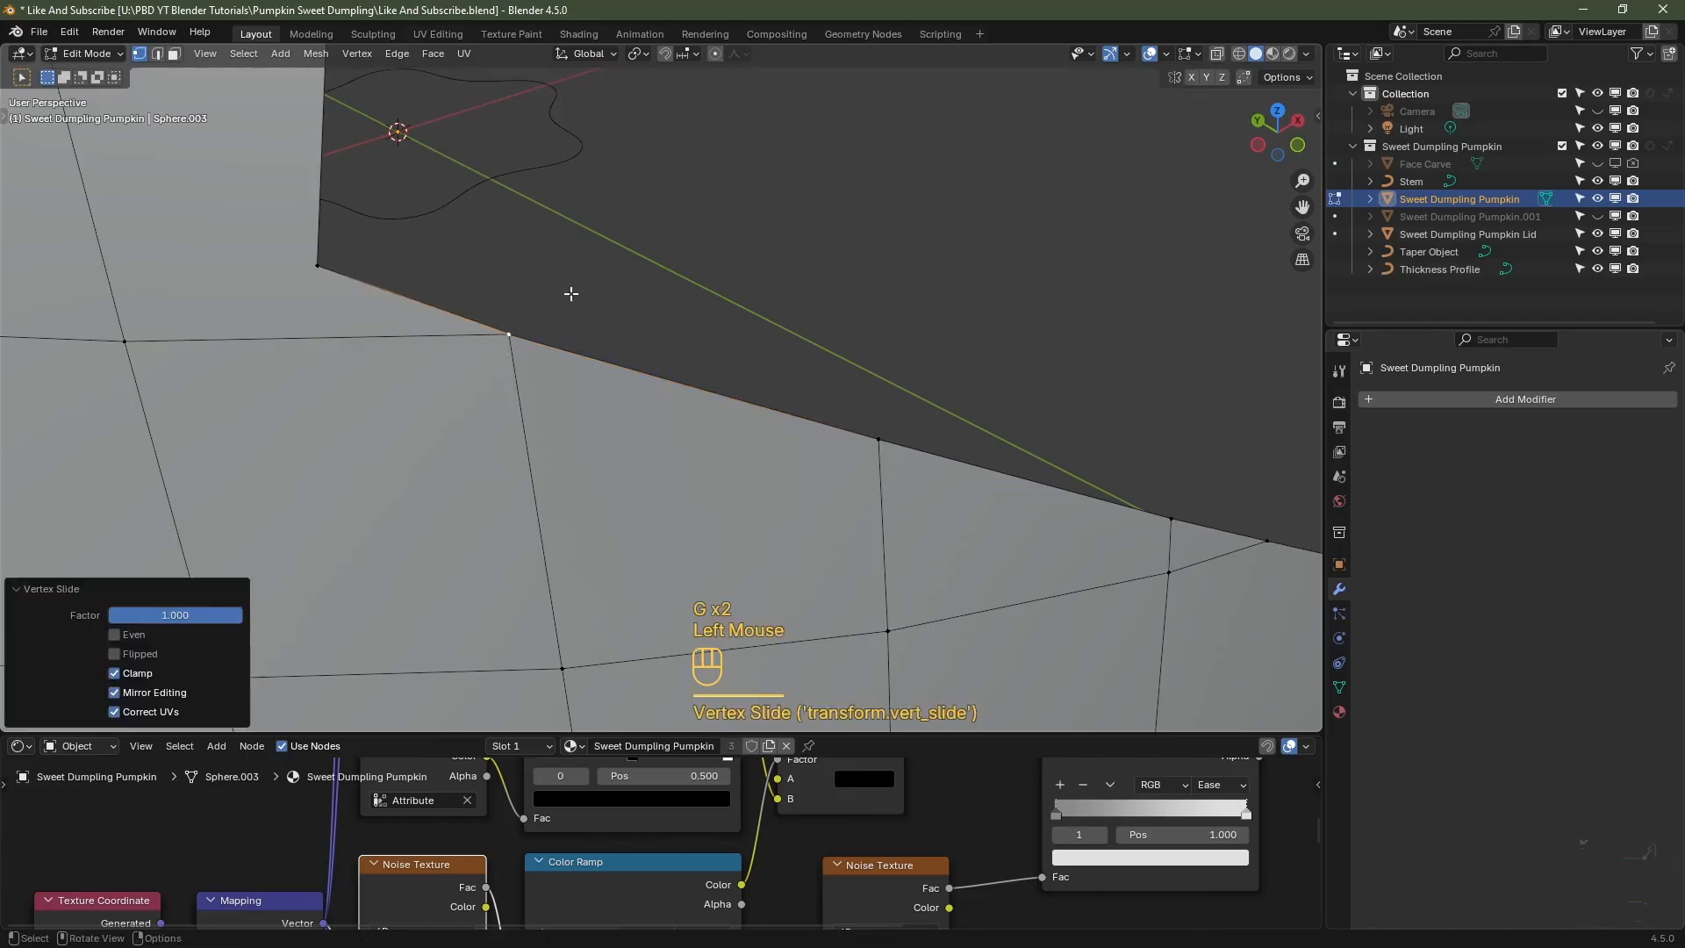
# - Slide the extra cut vertex on the eye's outer side edge onto its neighbouring vertex with factor 1.000
pyautogui.scroll(-3, 597, 246)
pyautogui.scroll(2, 530, 327)
pyautogui.keyDown('shift'); pyautogui.moveTo(597, 247); pyautogui.dragTo(543, 344, button='middle'); pyautogui.keyUp('shift')
pyautogui.click(513, 332)
pyautogui.moveTo(686, 376)
pyautogui.mouseDown(button='middle')
pyautogui.moveTo(627, 372)
pyautogui.moveTo(662, 369)
pyautogui.mouseUp(button='middle')
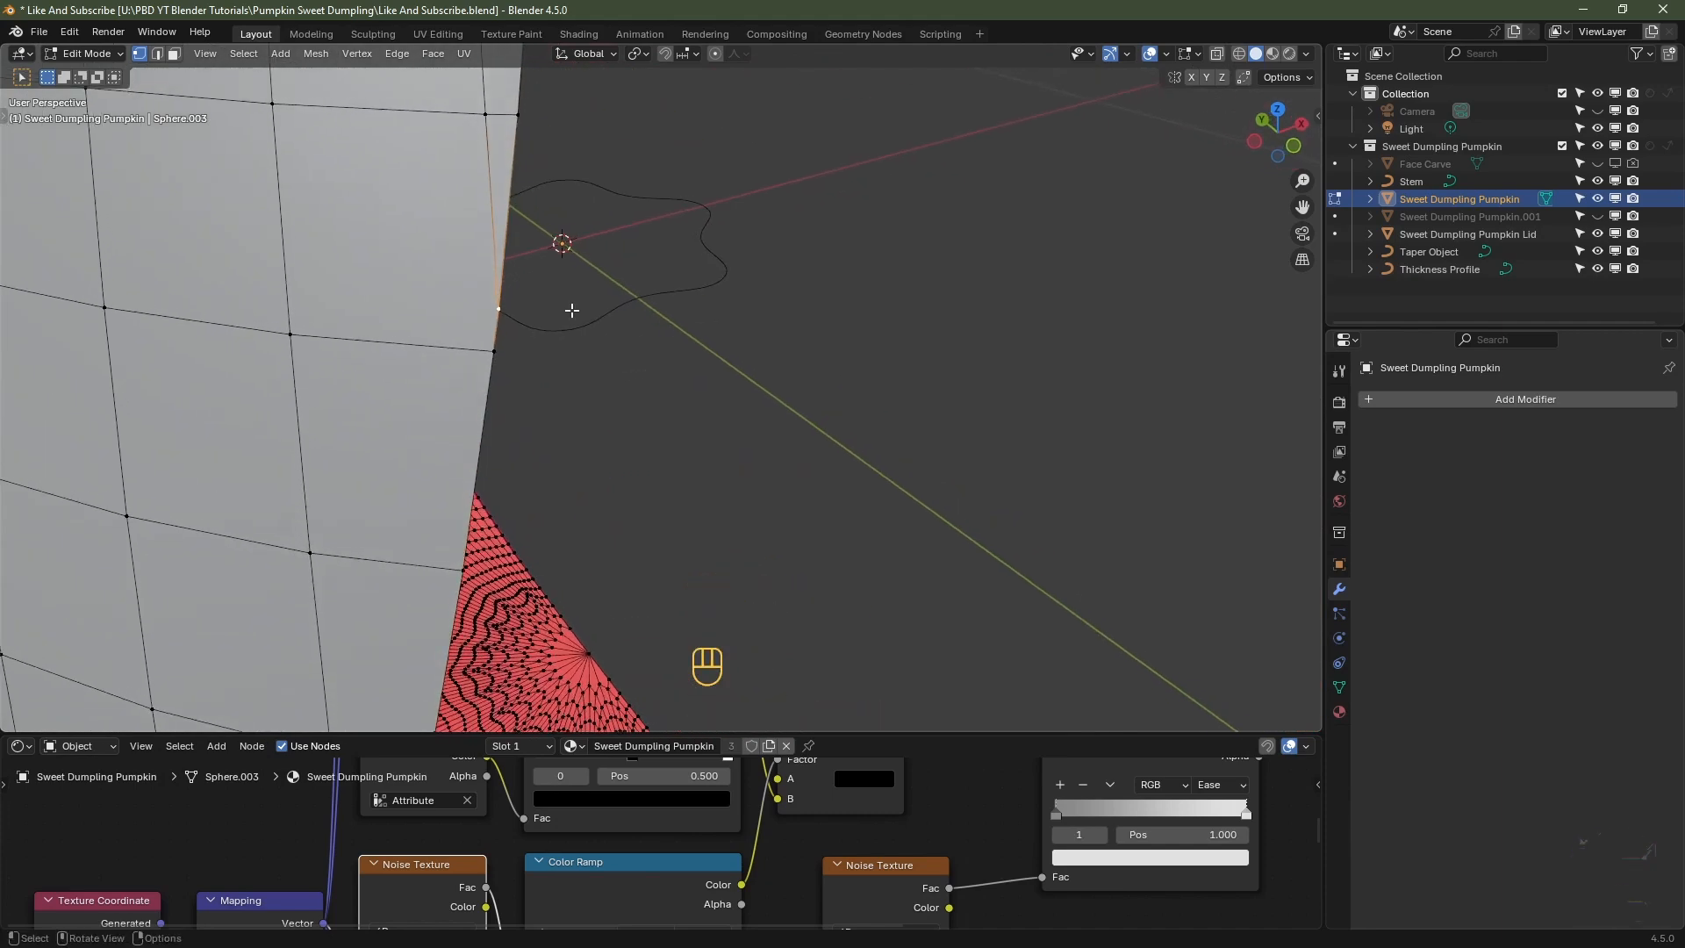
pyautogui.press('g')
pyautogui.press('g')
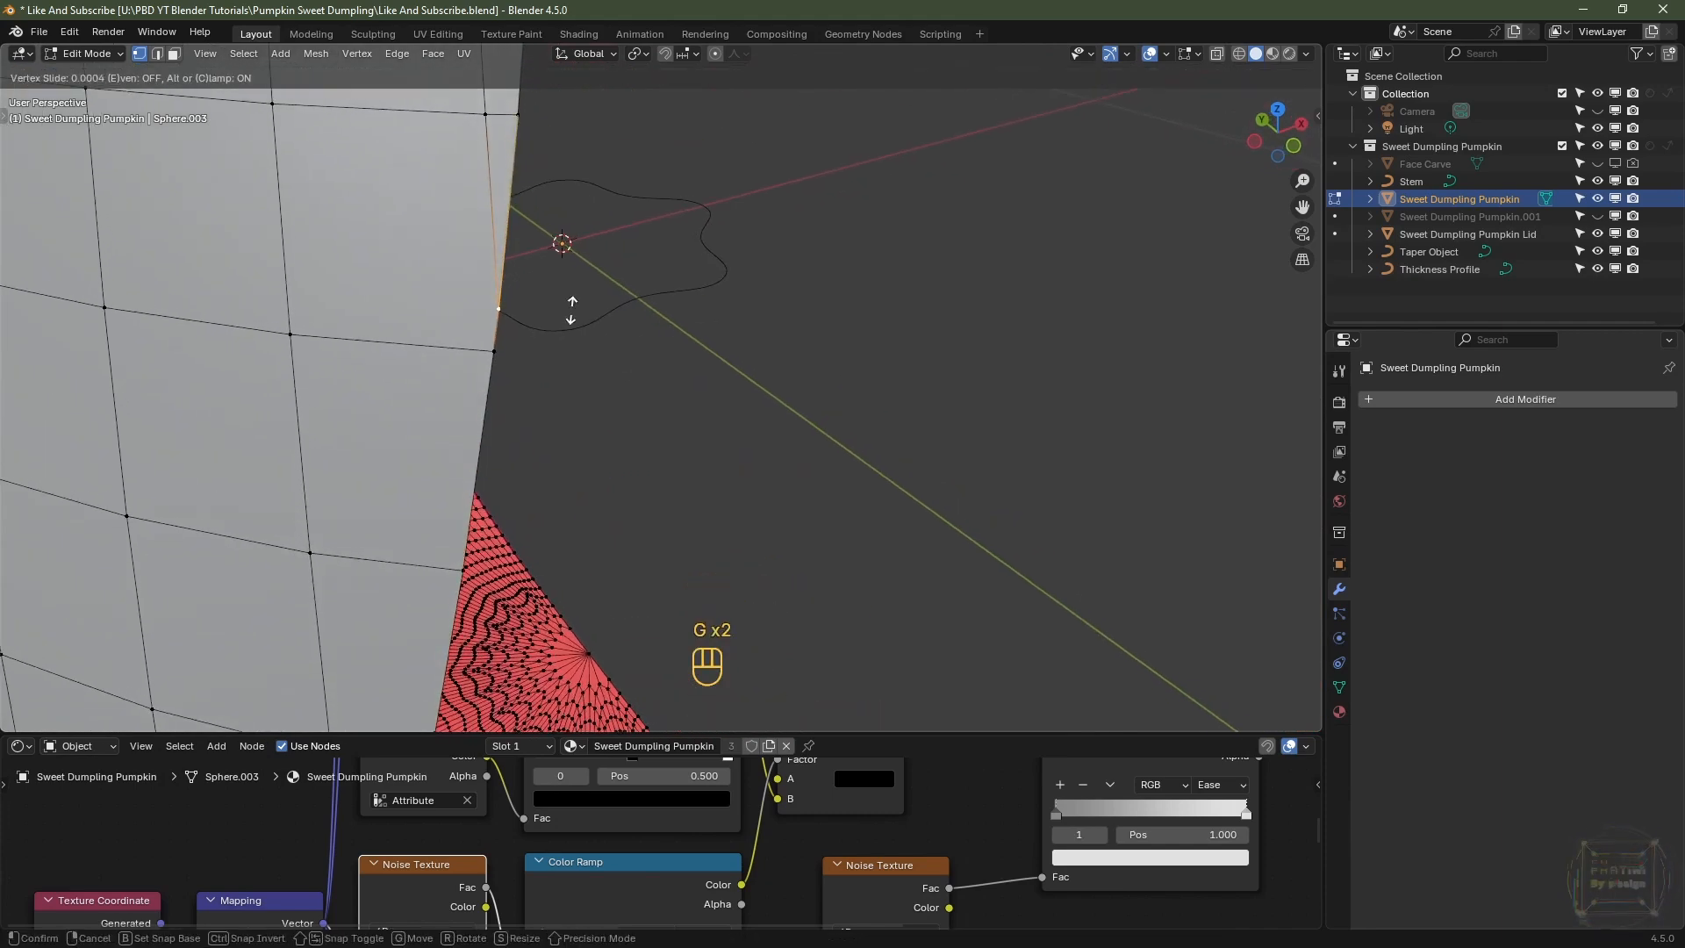
pyautogui.click(567, 359)
# - Slide the cut vertex on the slanted upper edge beside the eye's top corner onto the corner vertex
pyautogui.scroll(-2, 567, 360)
pyautogui.keyDown('shift'); pyautogui.moveTo(567, 360); pyautogui.dragTo(673, 500, button='middle'); pyautogui.keyUp('shift')
pyautogui.scroll(1, 562, 351)
pyautogui.scroll(1, 574, 372)
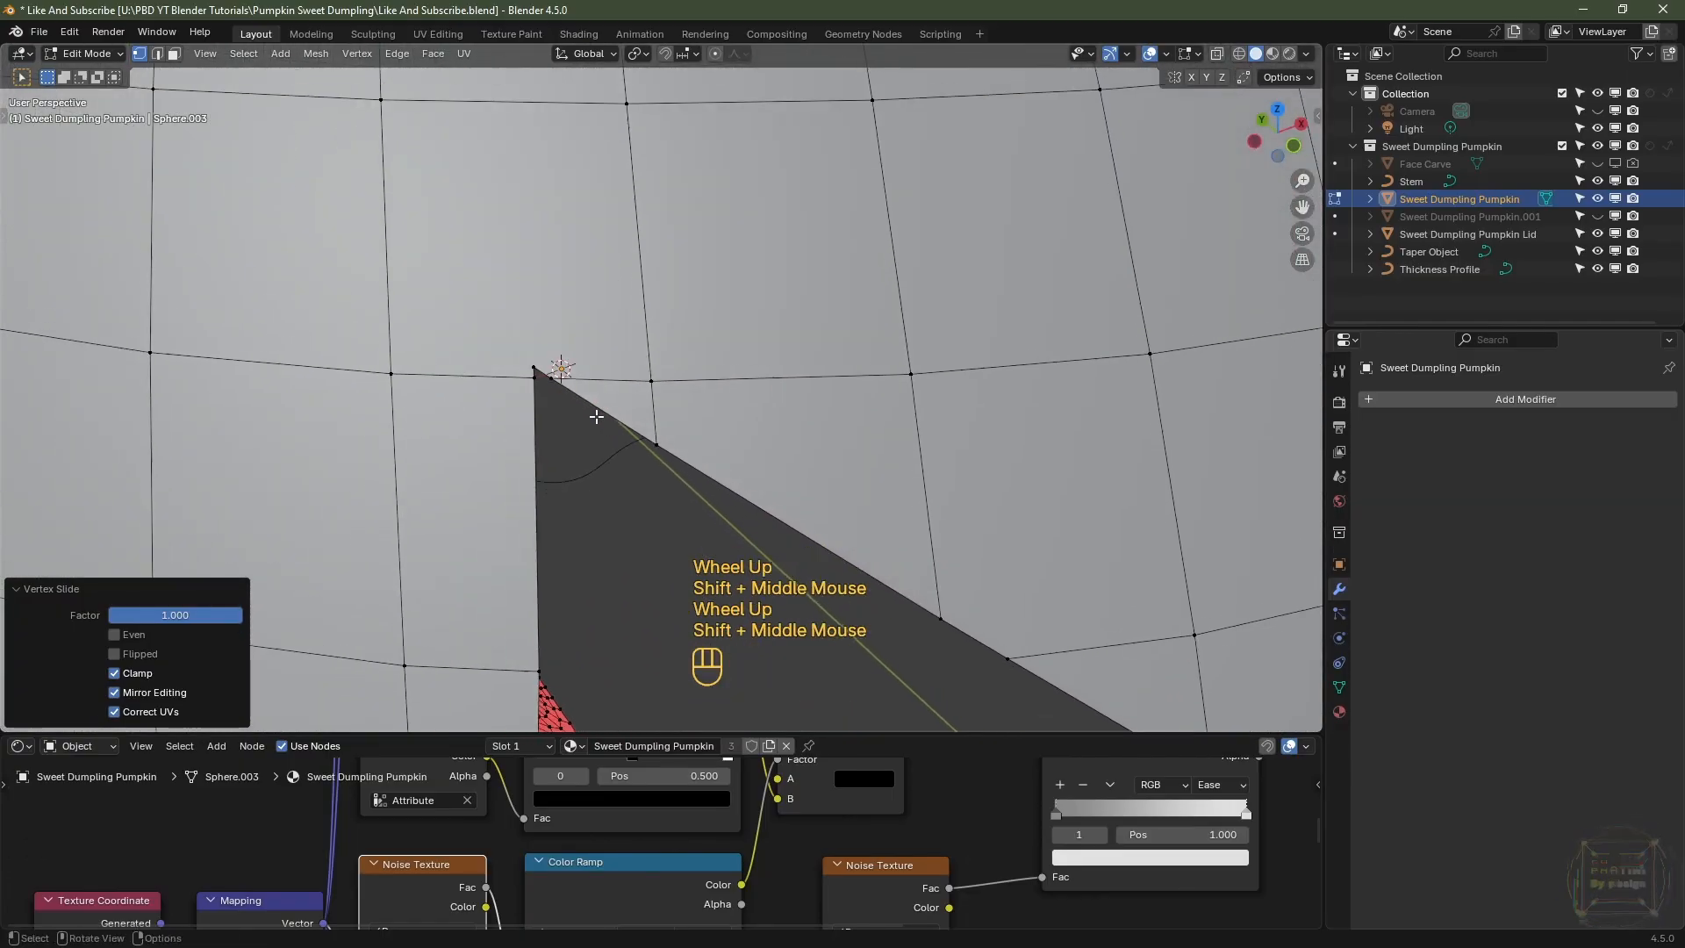
pyautogui.scroll(1, 492, 372)
pyautogui.click(580, 436)
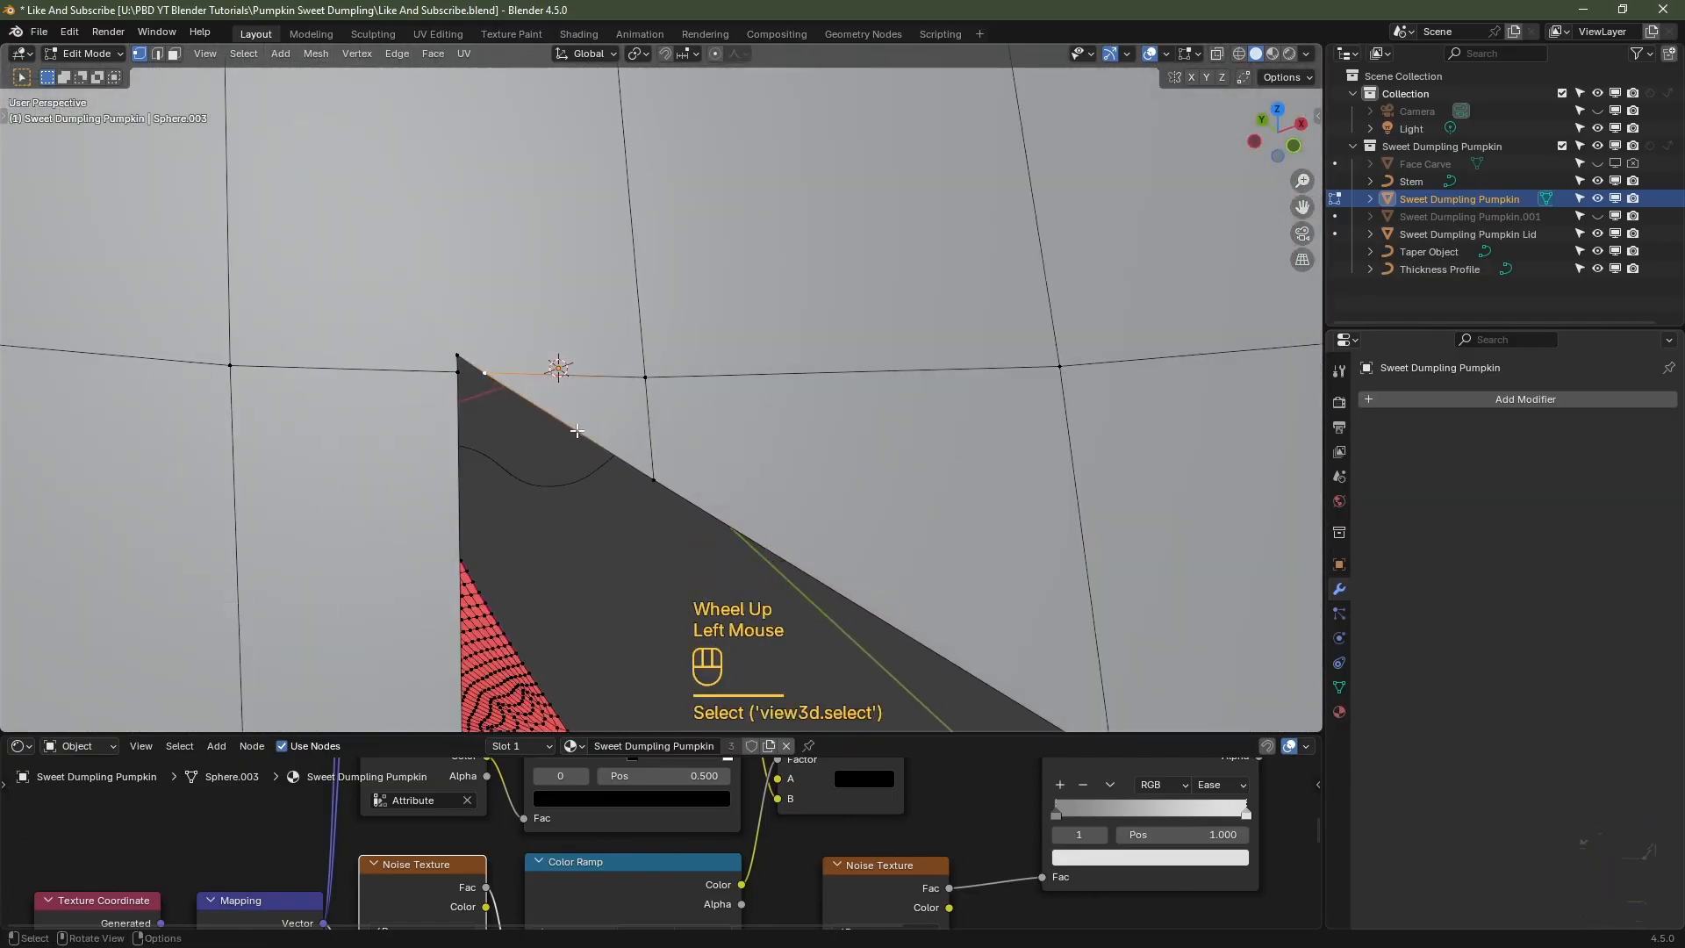
pyautogui.press('g')
pyautogui.press('g')
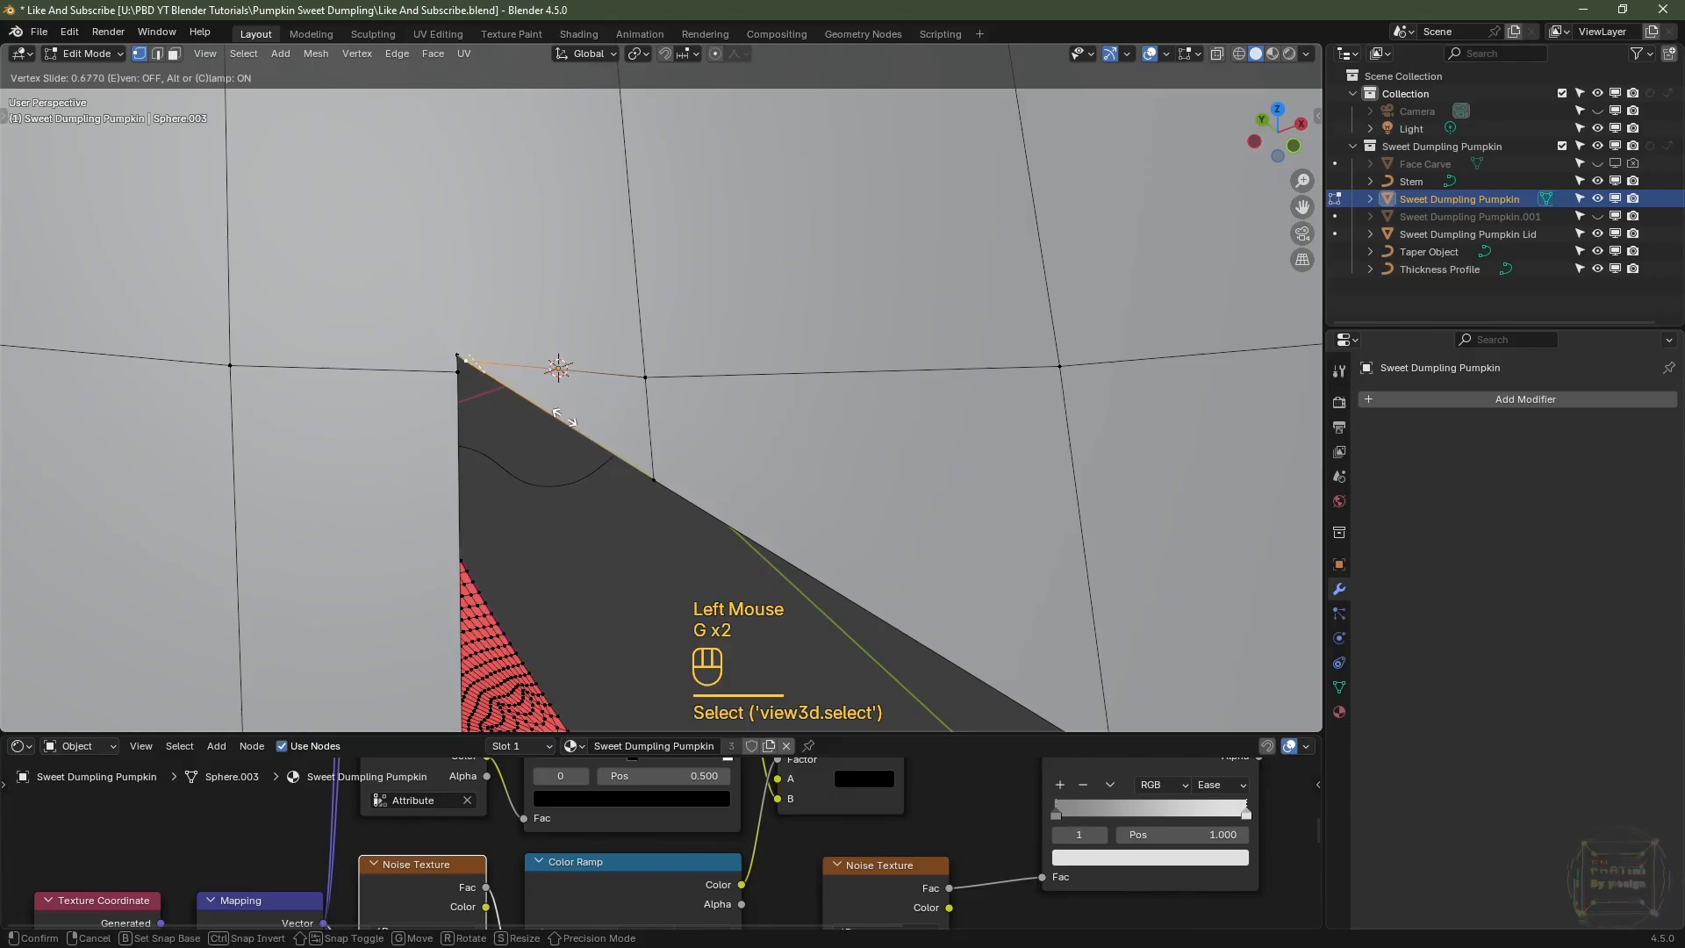
pyautogui.click(478, 371)
# - Slide the side-edge vertex just below the eye's top corner up onto the corner with factor 1.000
pyautogui.click(460, 372)
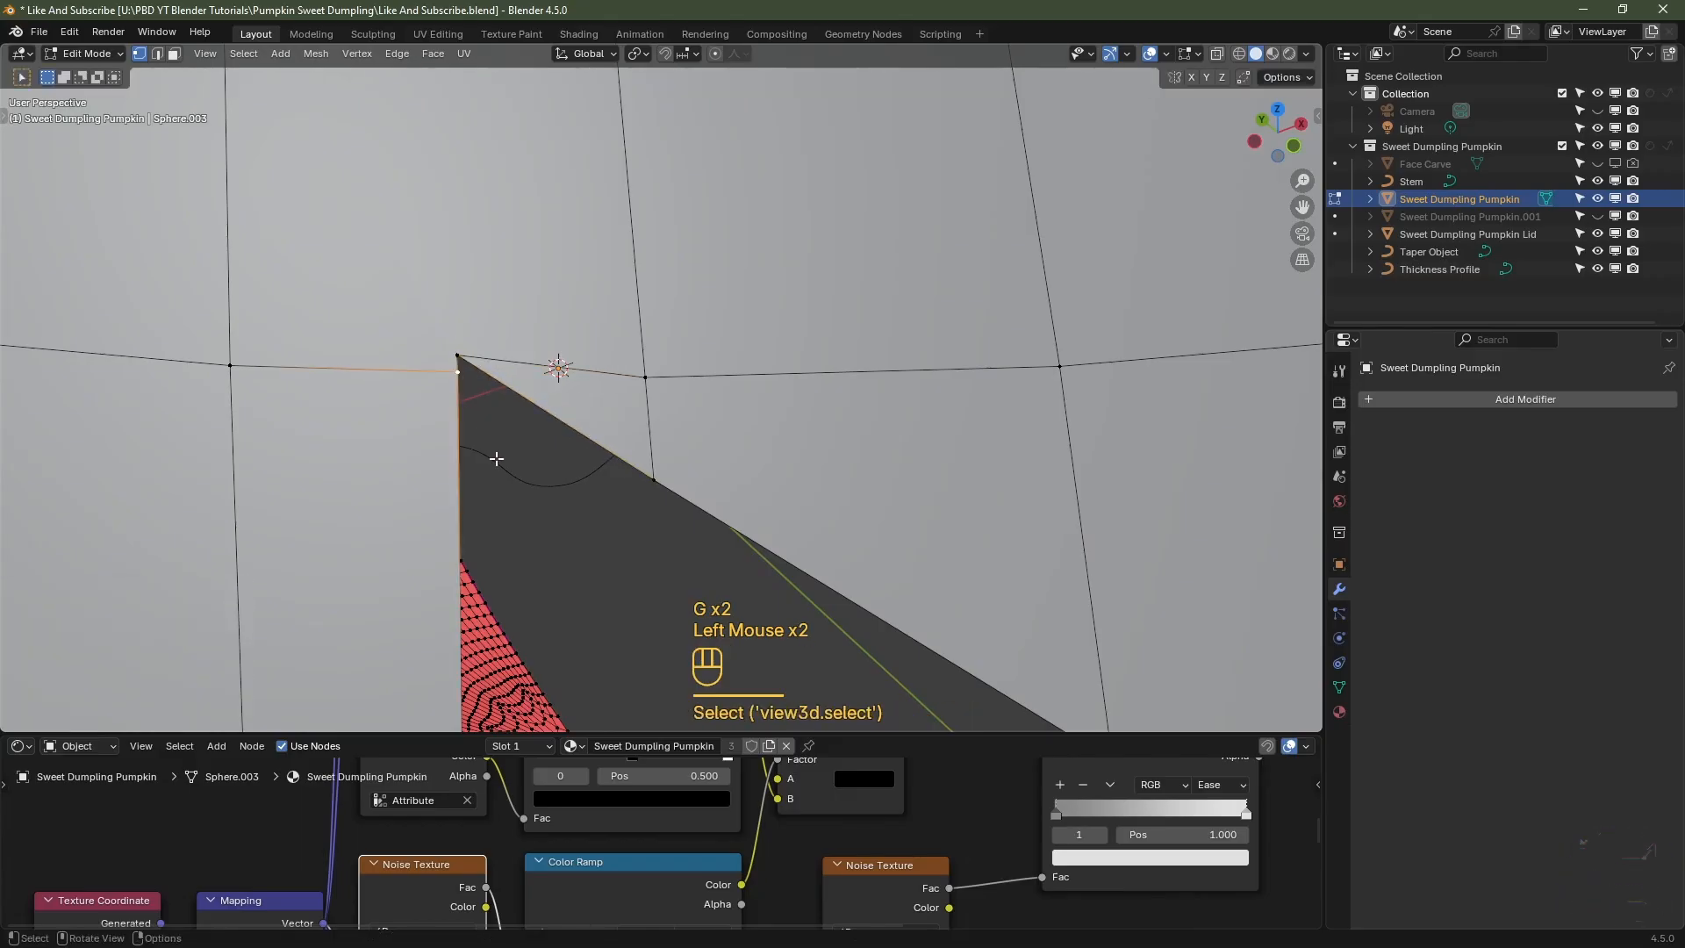
pyautogui.press('g')
pyautogui.press('g')
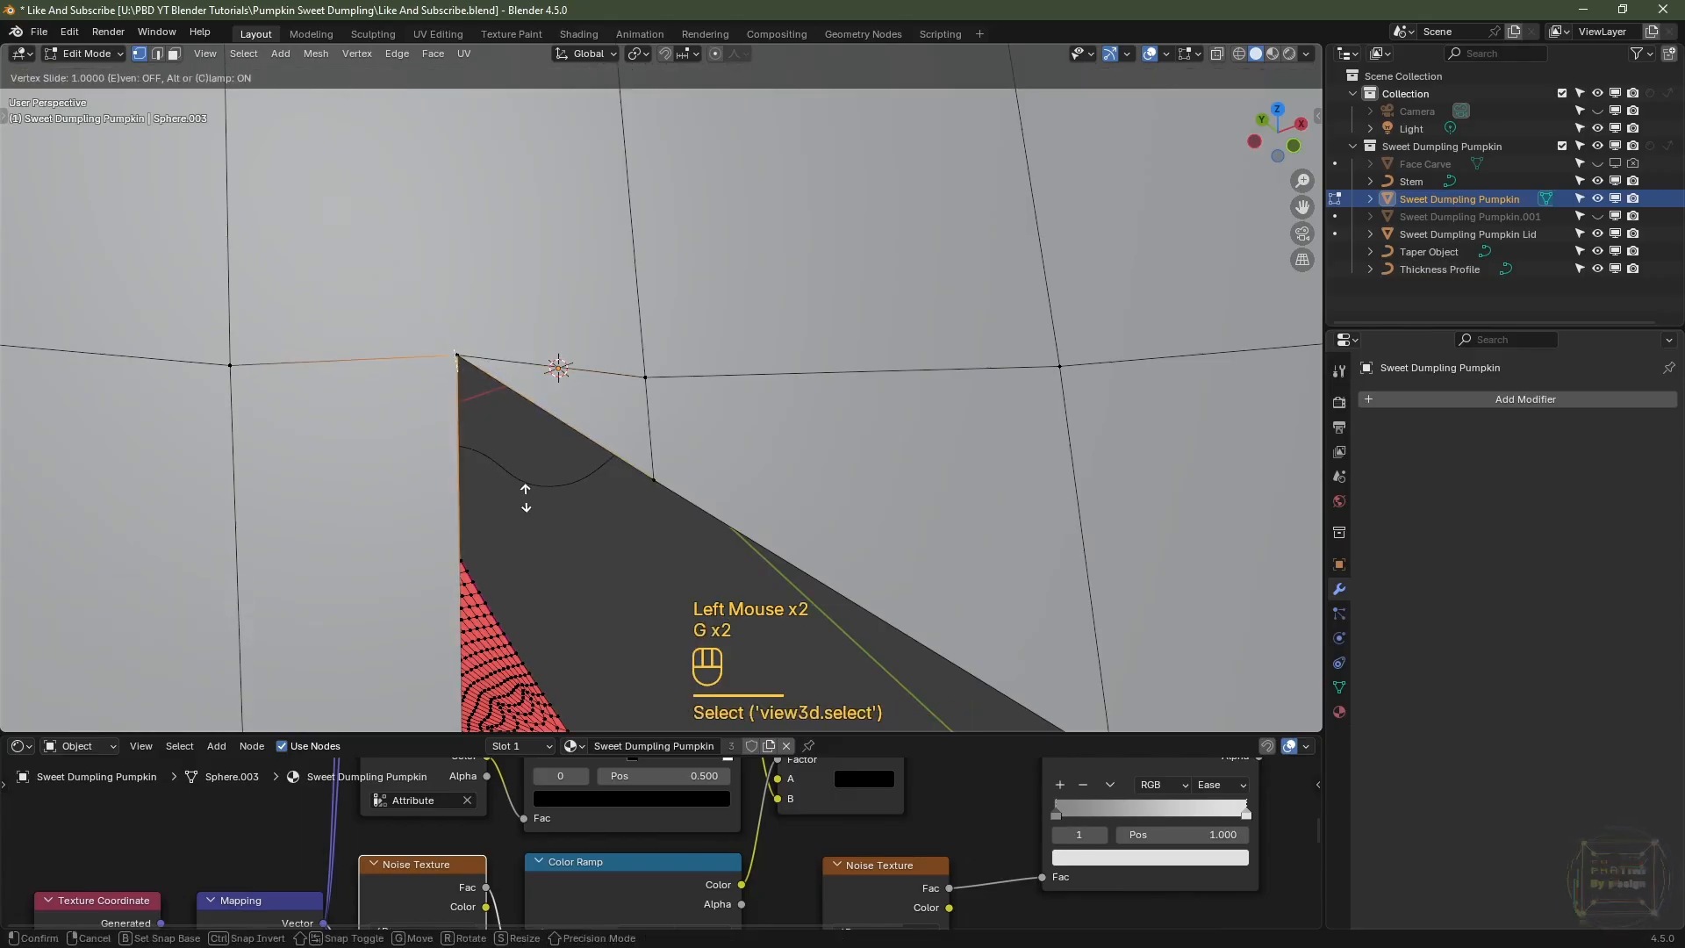
pyautogui.click(523, 489)
# - Collapse two closely spaced vertices midway along the eye's slanted upper edge to one point by scaling them to 0
pyautogui.scroll(-4, 851, 545)
pyautogui.keyDown('shift'); pyautogui.moveTo(850, 545); pyautogui.dragTo(790, 492, button='middle'); pyautogui.keyUp('shift')
pyautogui.scroll(-2, 789, 492)
pyautogui.moveTo(790, 491); pyautogui.dragTo(889, 440, button='middle')
pyautogui.scroll(5, 707, 436)
pyautogui.click(894, 447)
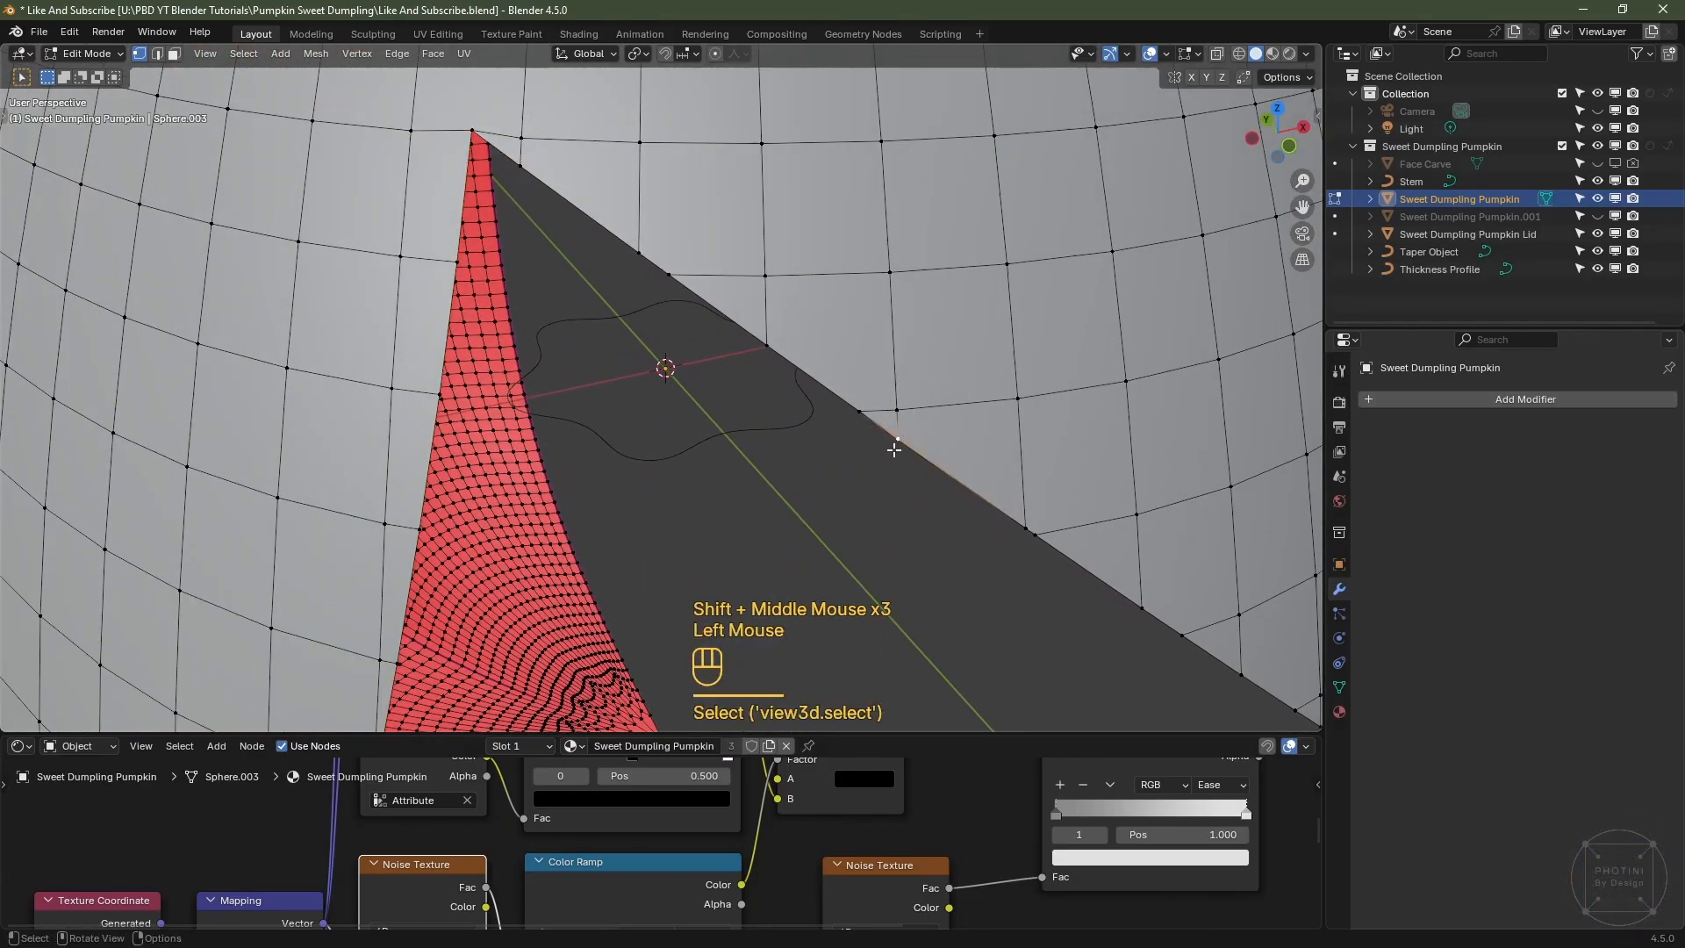
pyautogui.keyDown('shift'); pyautogui.click(861, 410); pyautogui.keyUp('shift')
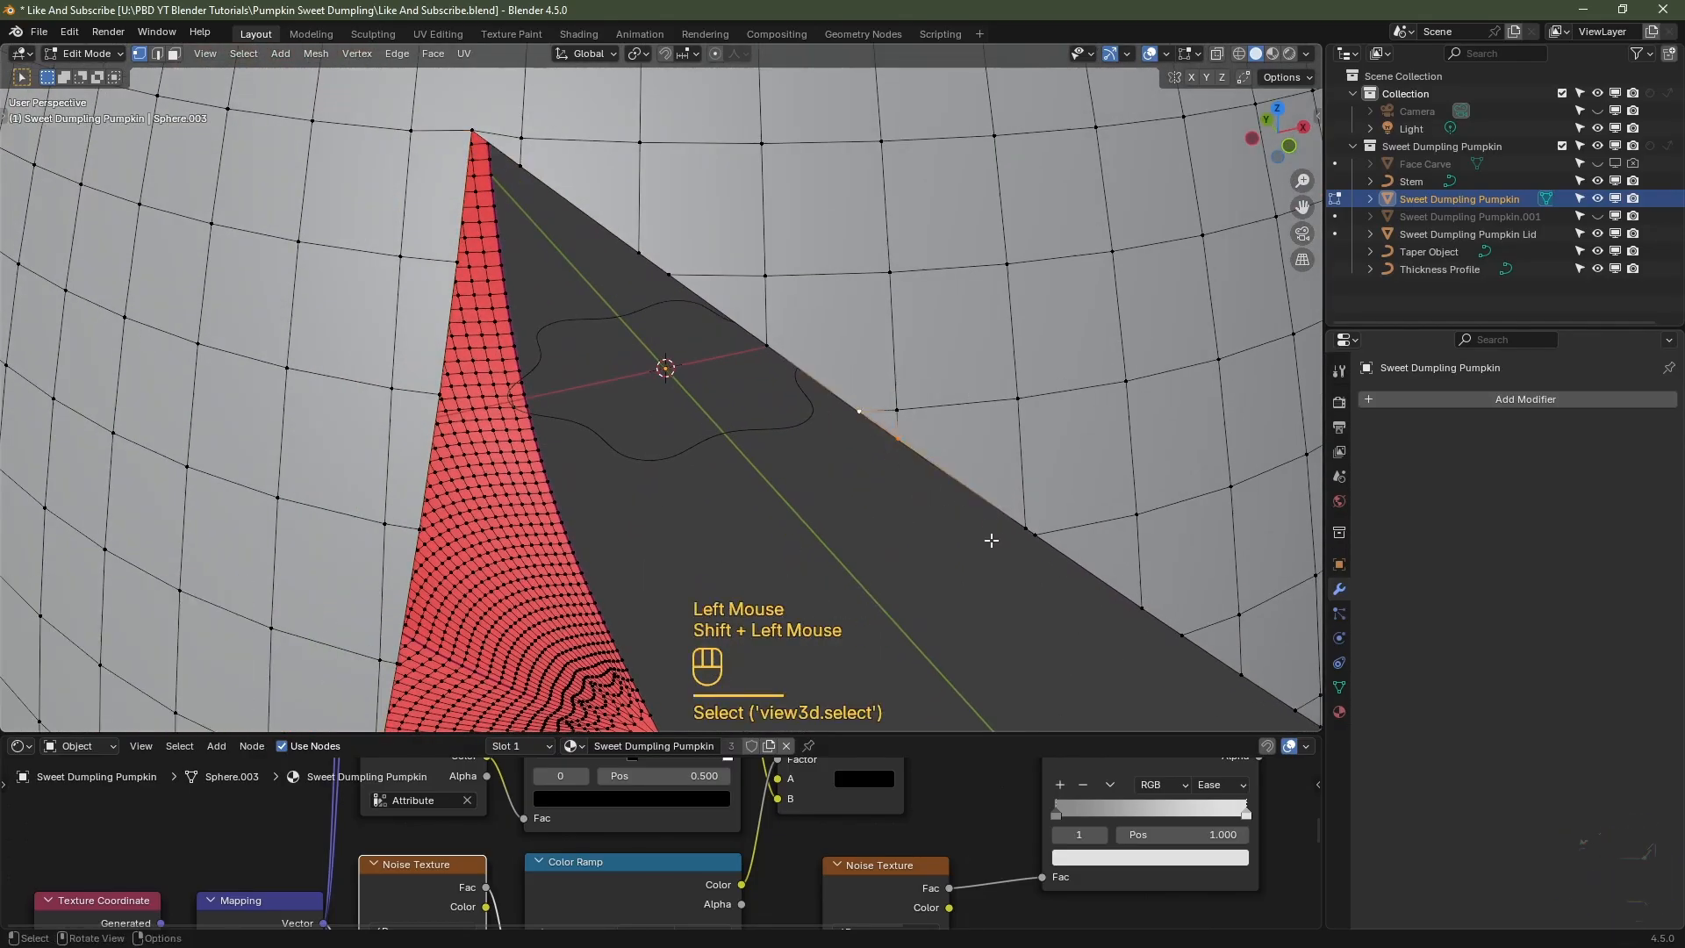
pyautogui.hotkey('ctrl', 'z')
pyautogui.write('s')
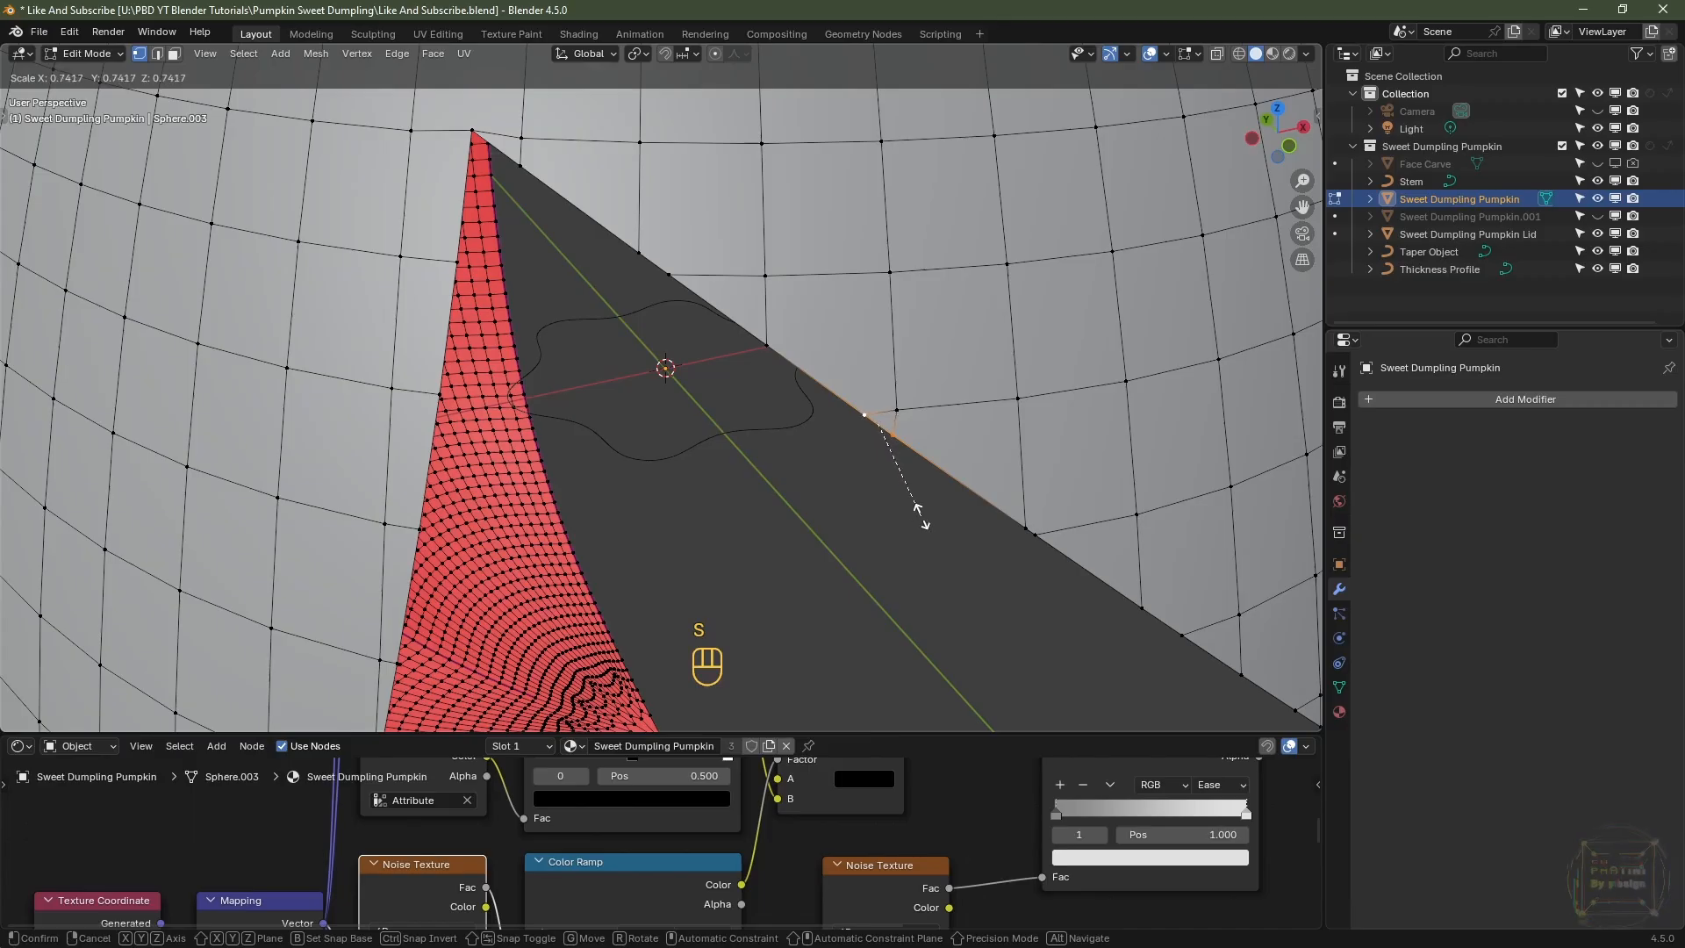
pyautogui.write('0')
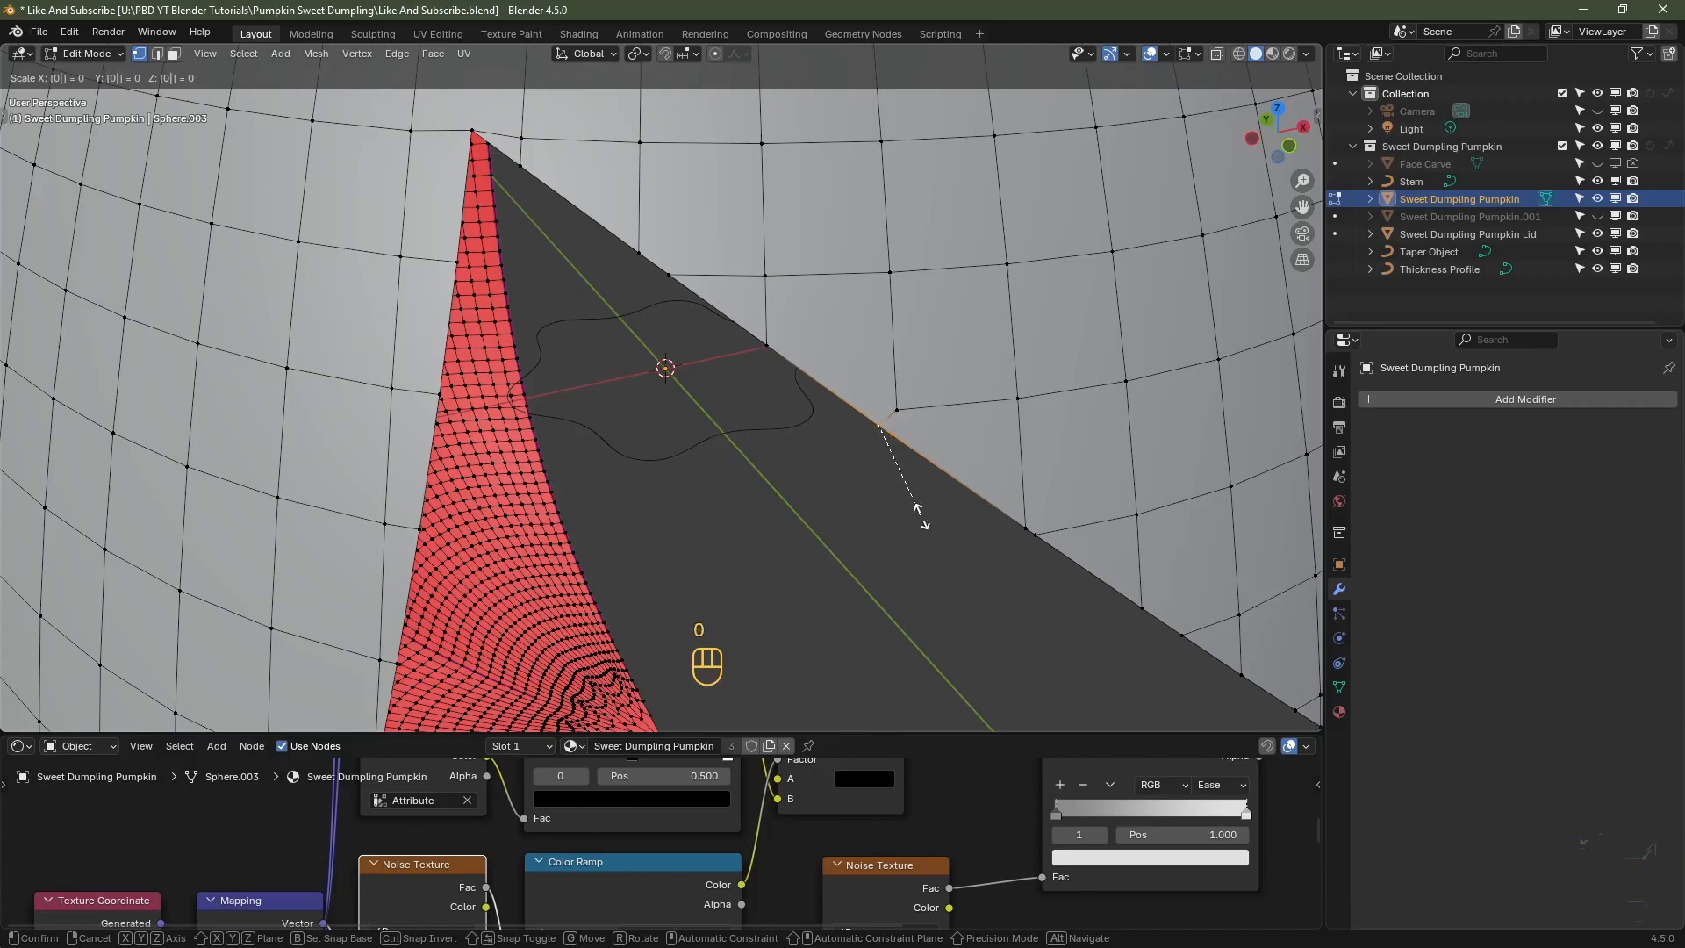
pyautogui.press('Return')
# - Scale the next pair of closely spaced vertices further down the eye's slanted edge to 0
pyautogui.scroll(-2, 918, 516)
pyautogui.keyDown('shift'); pyautogui.moveTo(918, 515); pyautogui.dragTo(877, 492, button='middle'); pyautogui.keyUp('shift')
pyautogui.moveTo(877, 492)
pyautogui.mouseDown(button='middle')
pyautogui.moveTo(843, 474)
pyautogui.moveTo(878, 465)
pyautogui.mouseUp(button='middle')
pyautogui.scroll(3, 877, 465)
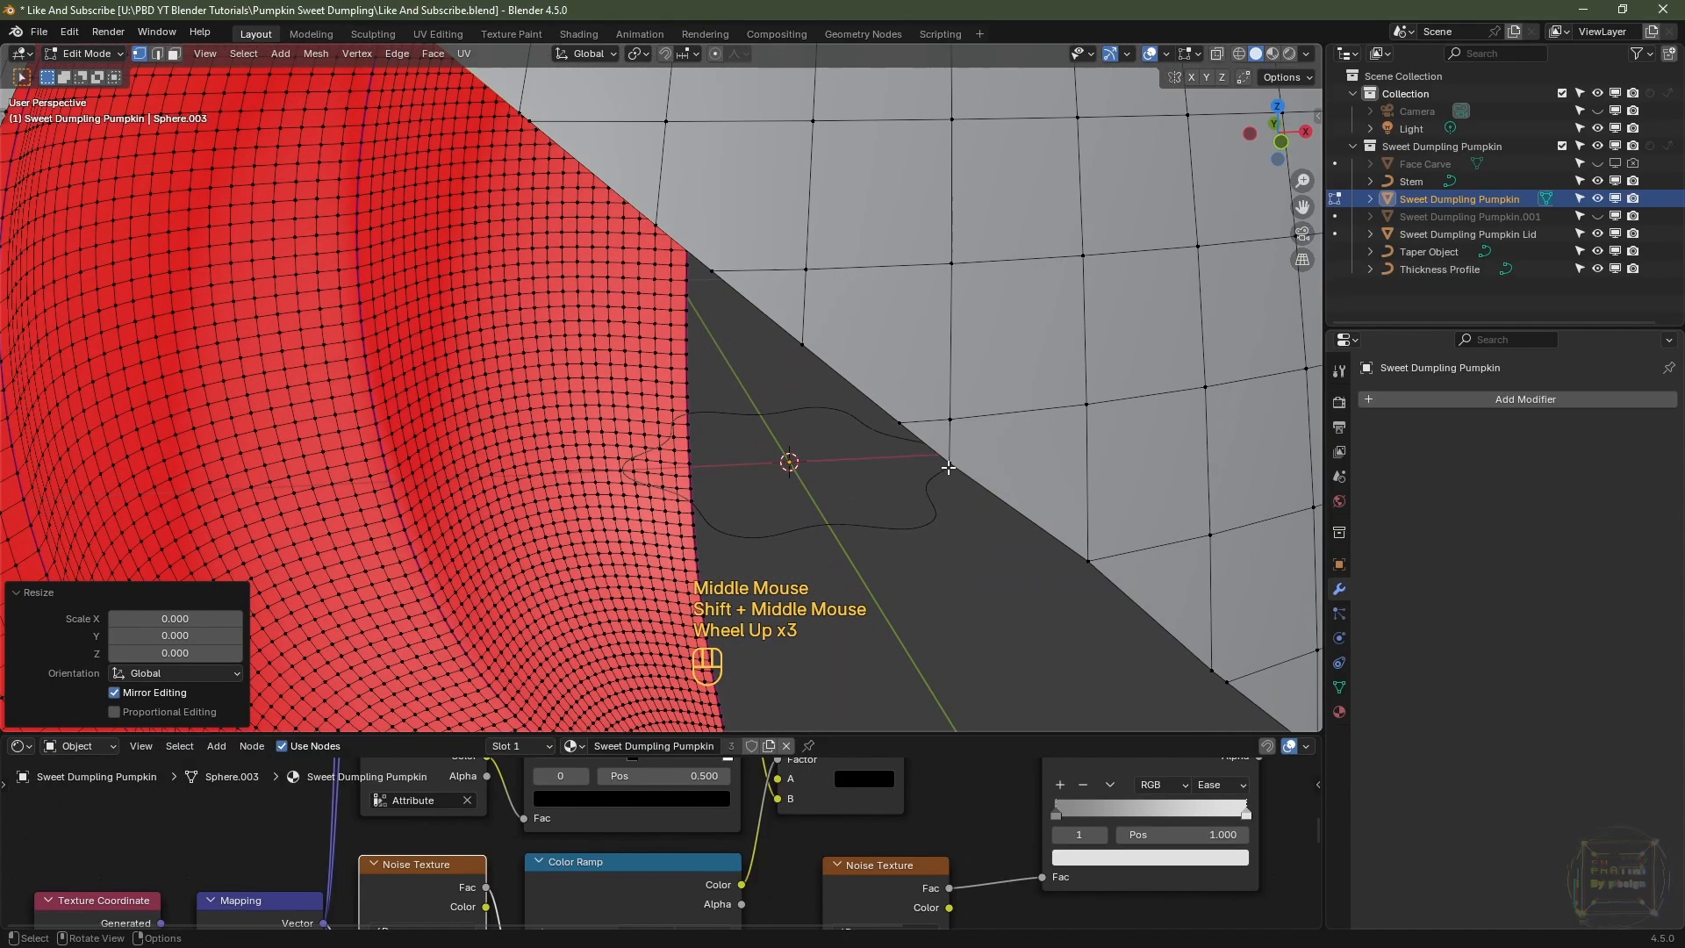
pyautogui.click(945, 466)
pyautogui.keyDown('shift'); pyautogui.click(897, 424); pyautogui.keyUp('shift')
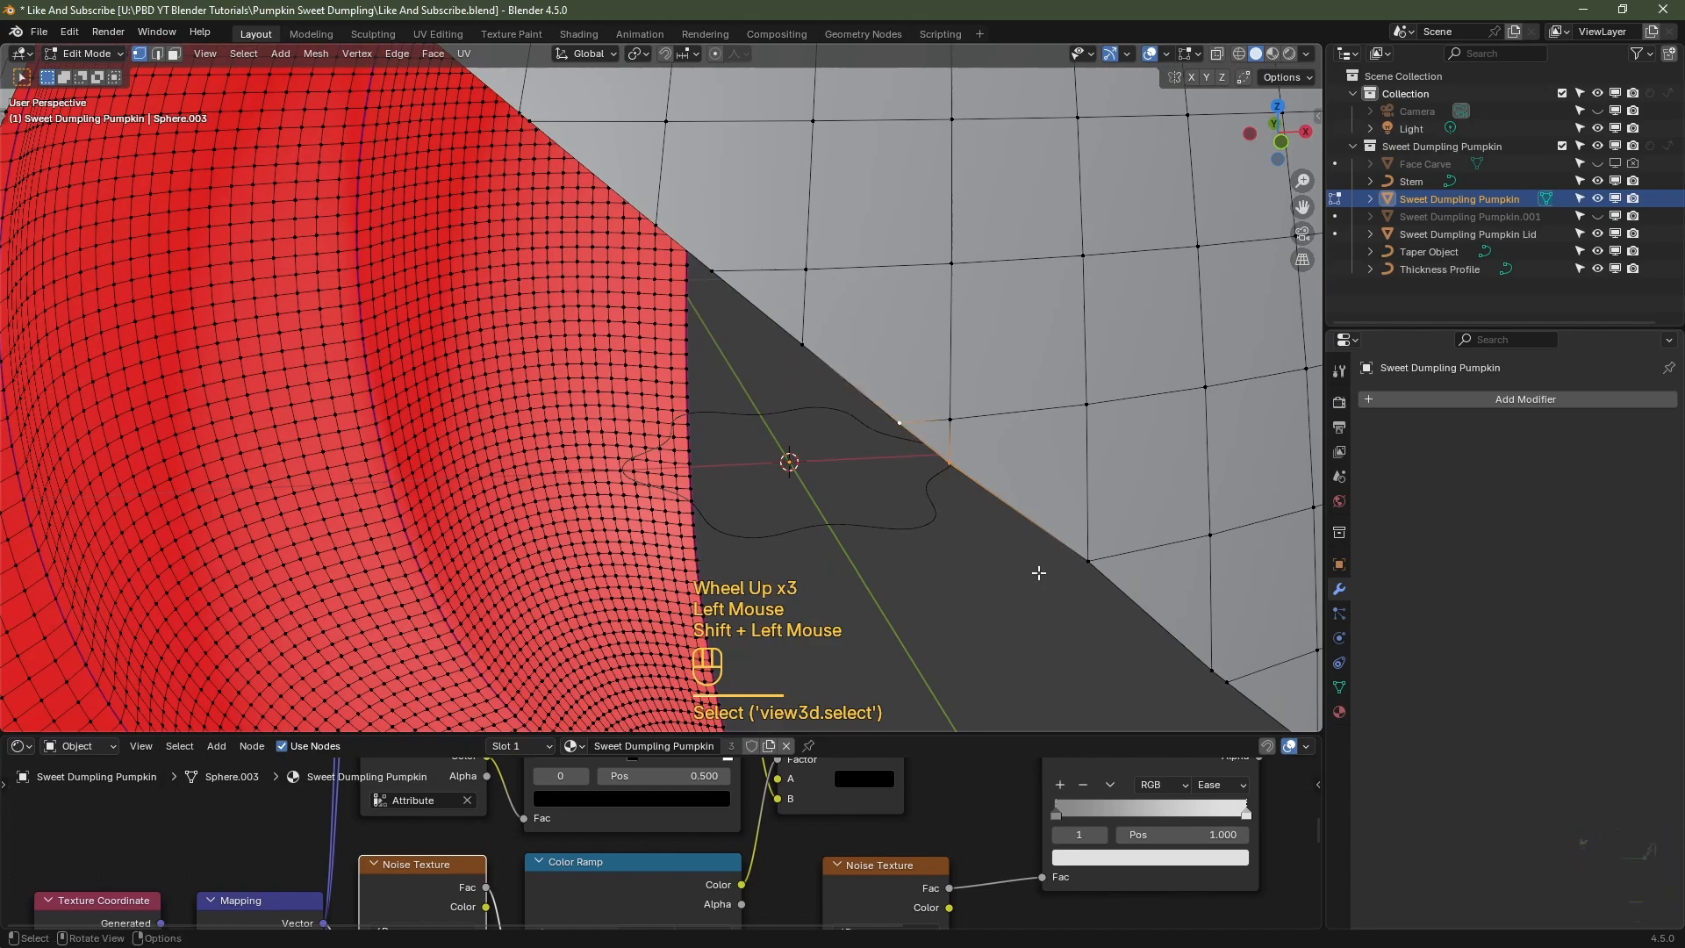
pyautogui.press('s')
pyautogui.press('0')
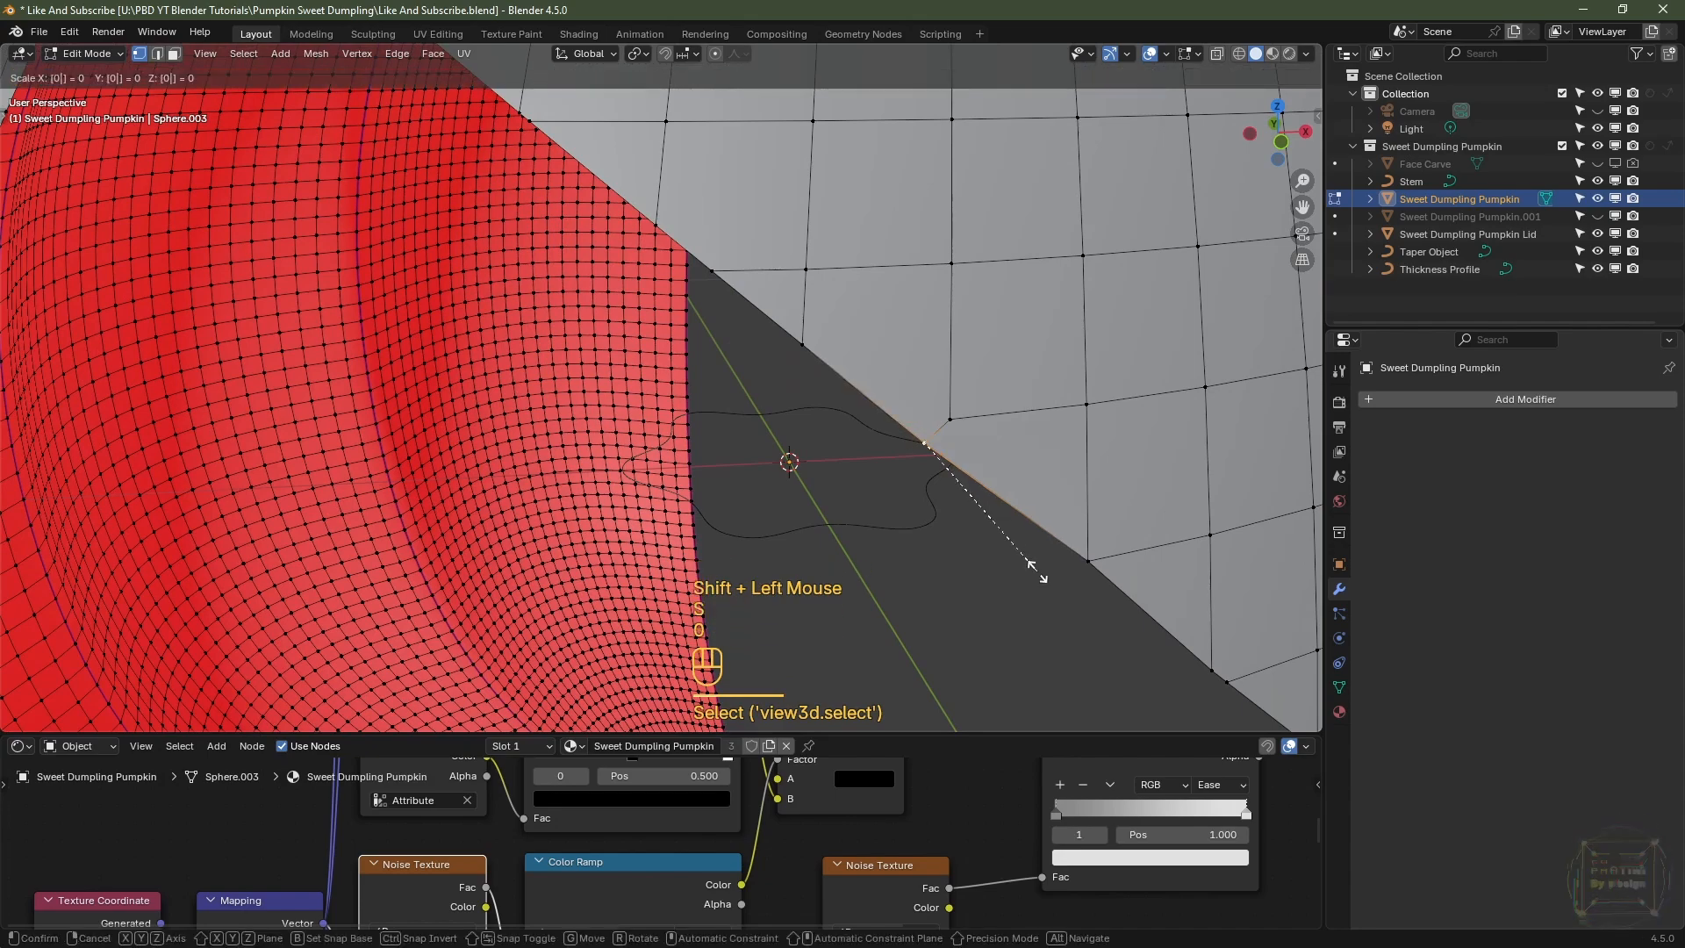
pyautogui.press('Return')
# - Scale the two close vertices on the slanted edge near the eye's inner corner to 0
pyautogui.scroll(-3, 1023, 568)
pyautogui.moveTo(985, 578); pyautogui.dragTo(861, 367, button='middle')
pyautogui.scroll(2, 924, 564)
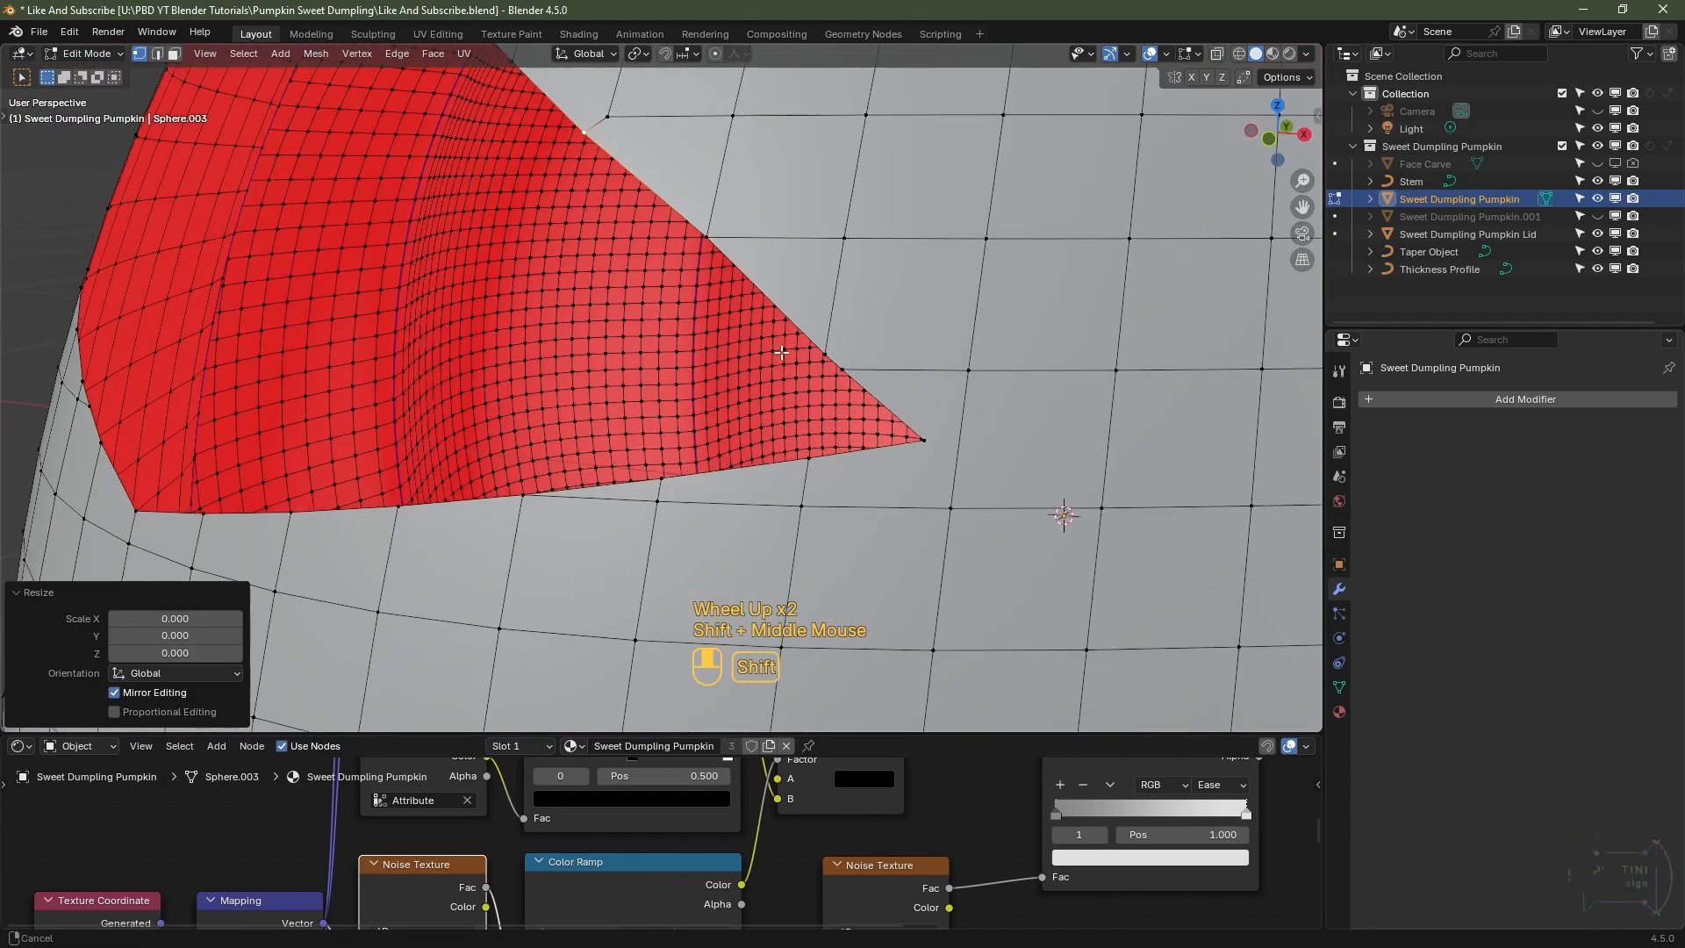
pyautogui.click(860, 361)
pyautogui.click(849, 364)
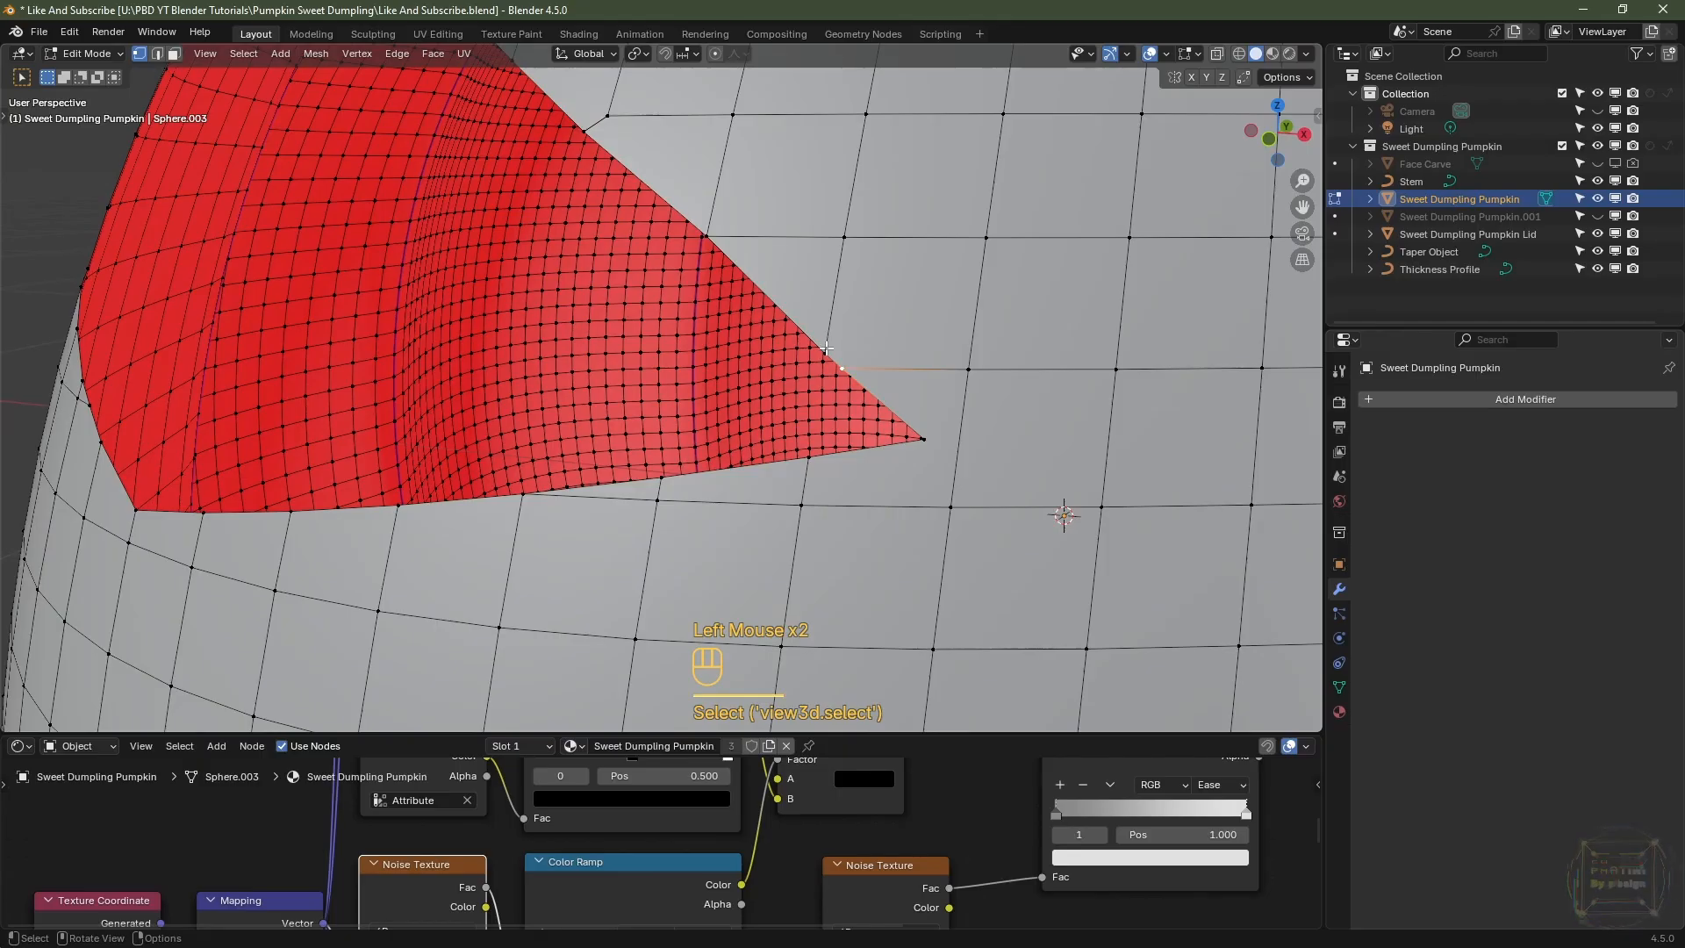
pyautogui.keyDown('shift'); pyautogui.click(826, 350); pyautogui.keyUp('shift')
pyautogui.press('s')
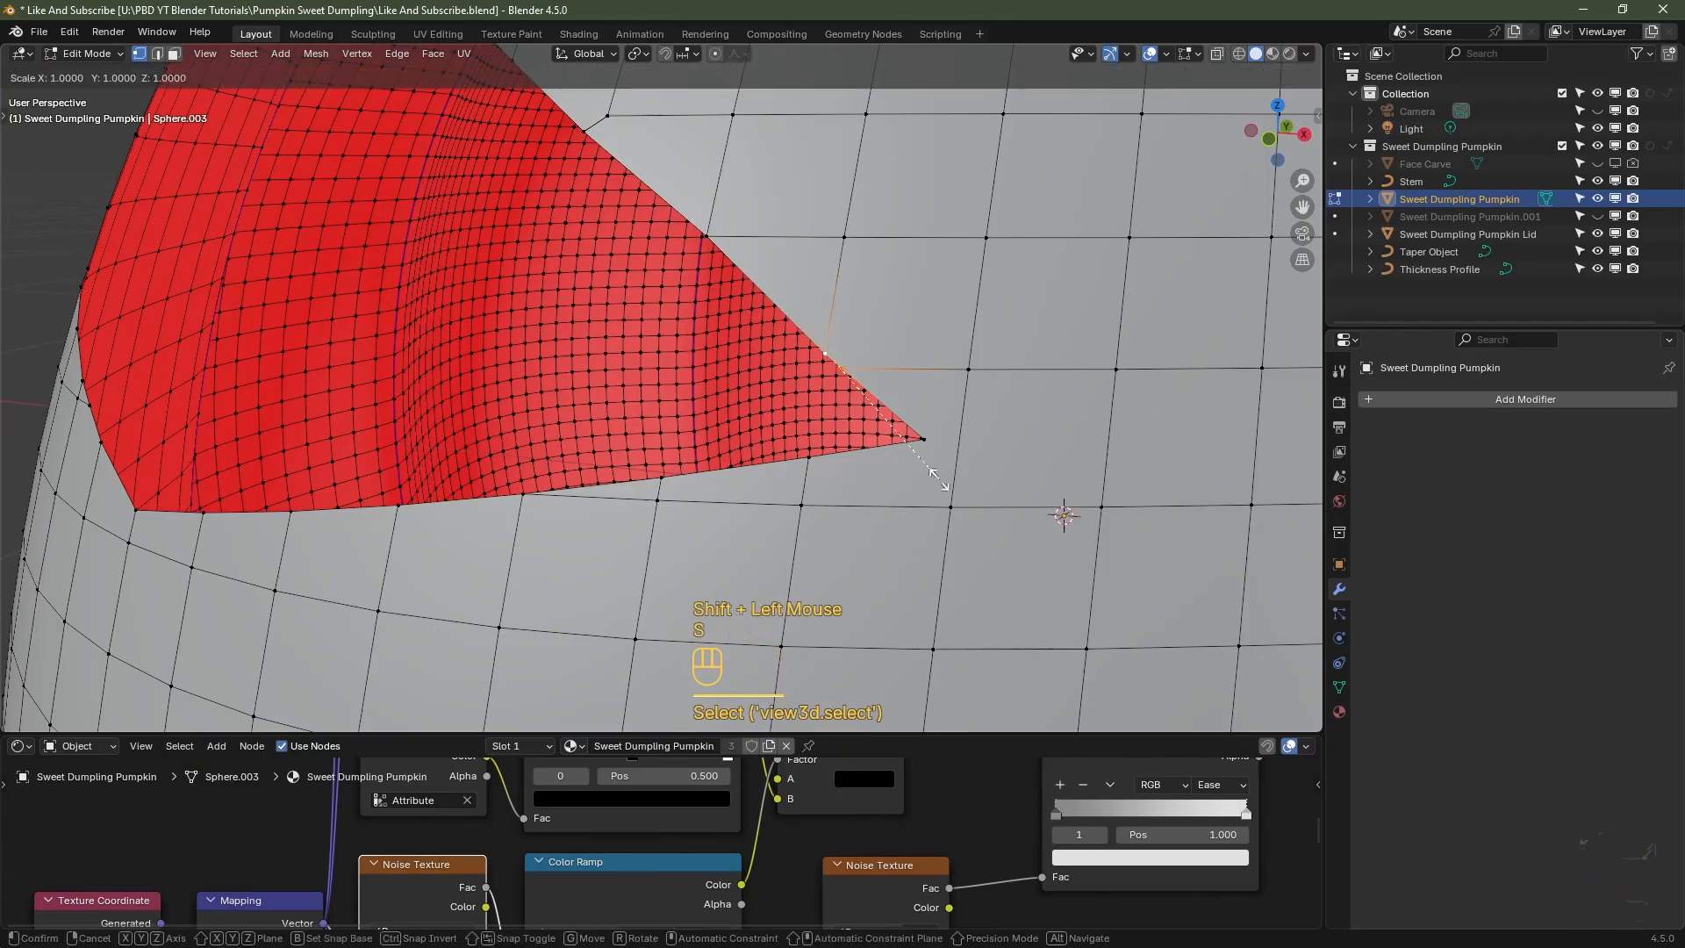
pyautogui.press('0')
pyautogui.press('Return')
# - Slide the cut vertex beside the nose's top point onto the centre-seam vertex with factor 1.000
pyautogui.moveTo(692, 540); pyautogui.dragTo(794, 572, button='middle')
pyautogui.keyDown('shift'); pyautogui.moveTo(518, 553); pyautogui.dragTo(569, 560, button='middle'); pyautogui.keyUp('shift')
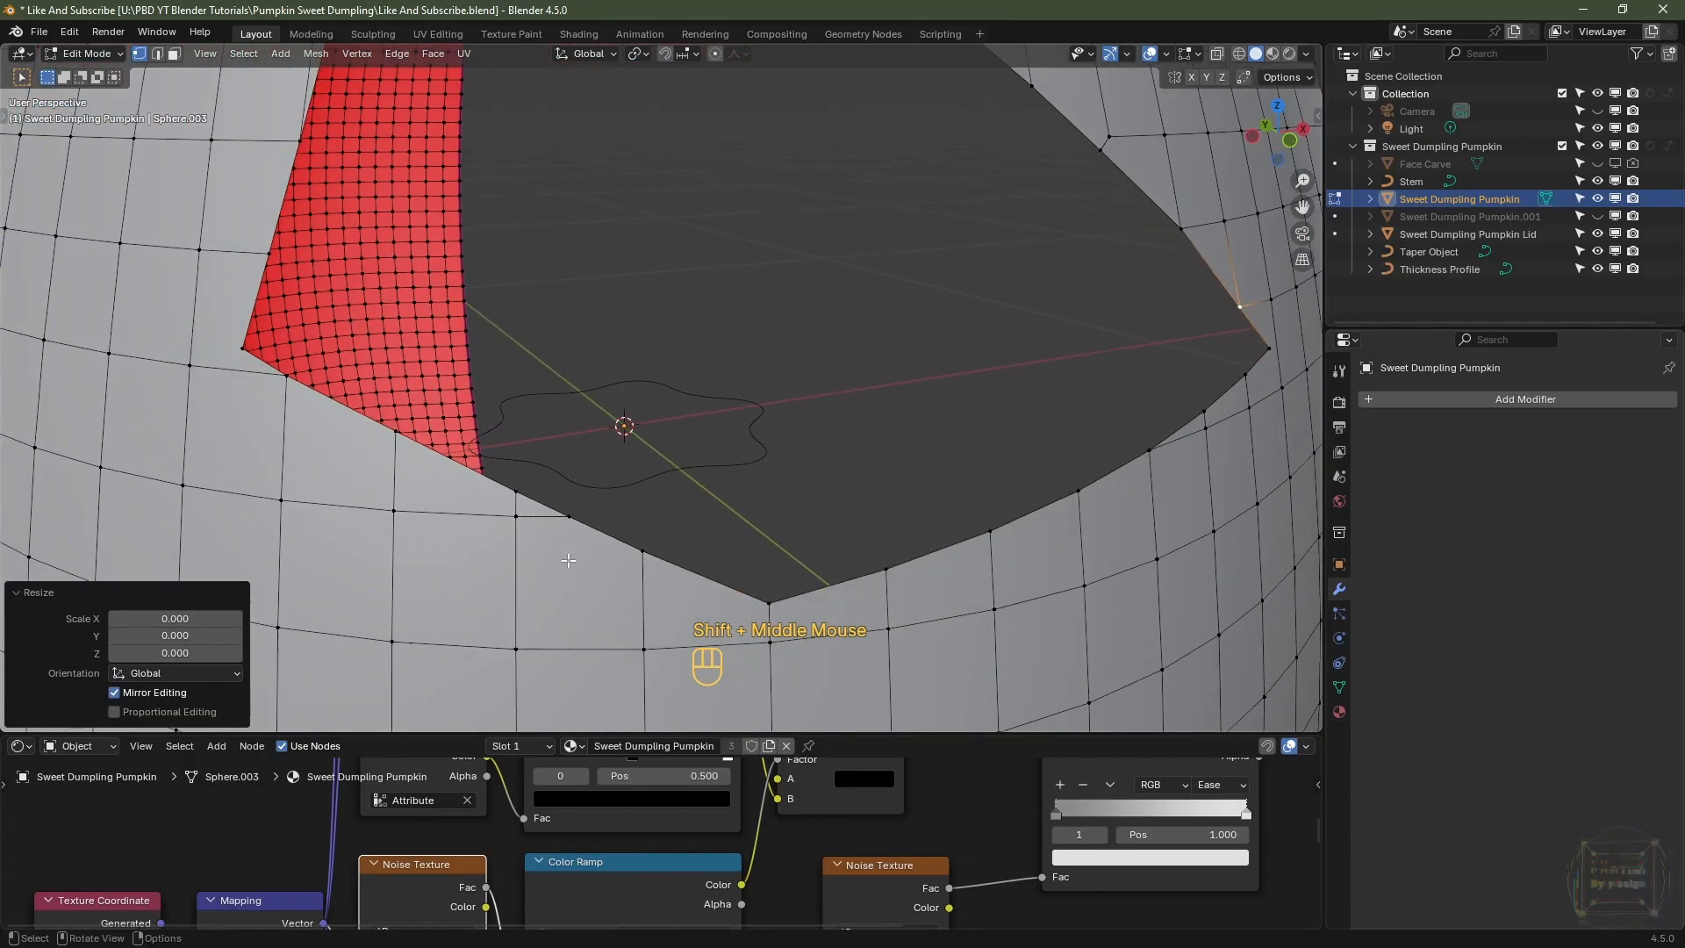
pyautogui.scroll(-3, 568, 560)
pyautogui.scroll(1, 558, 536)
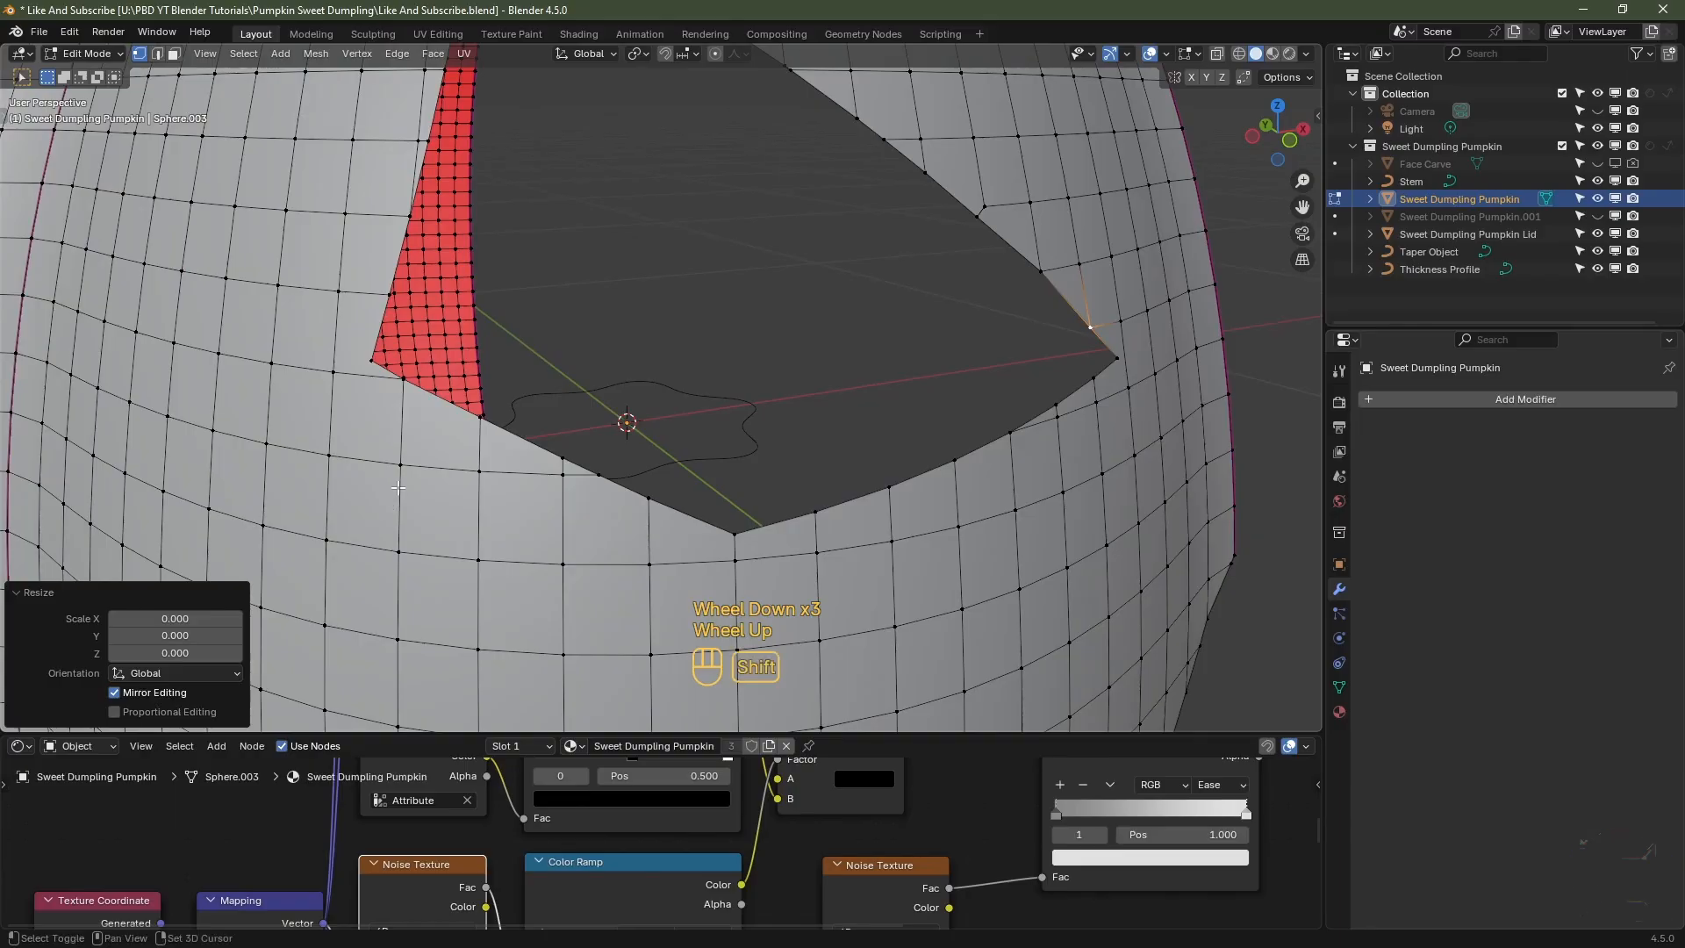
pyautogui.keyDown('shift'); pyautogui.moveTo(392, 505); pyautogui.dragTo(493, 555, button='middle'); pyautogui.keyUp('shift')
pyautogui.scroll(2, 493, 556)
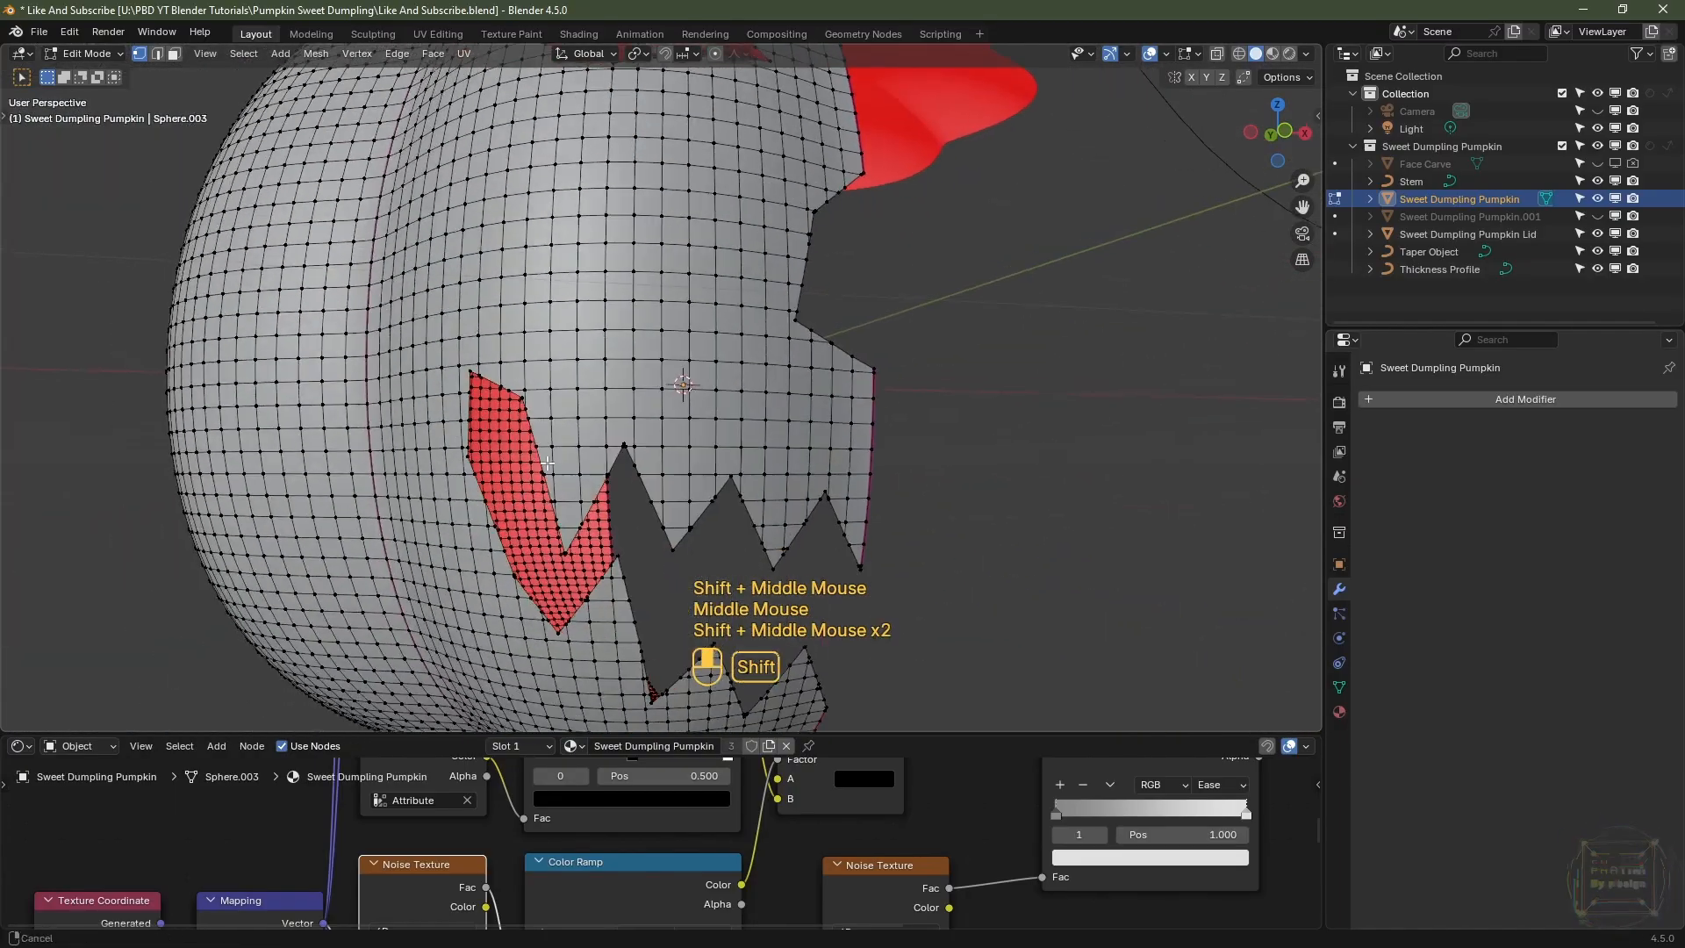
pyautogui.scroll(2, 444, 376)
pyautogui.keyDown('shift'); pyautogui.moveTo(444, 376); pyautogui.dragTo(417, 402, button='middle'); pyautogui.keyUp('shift')
pyautogui.scroll(3, 416, 402)
pyautogui.click(699, 405)
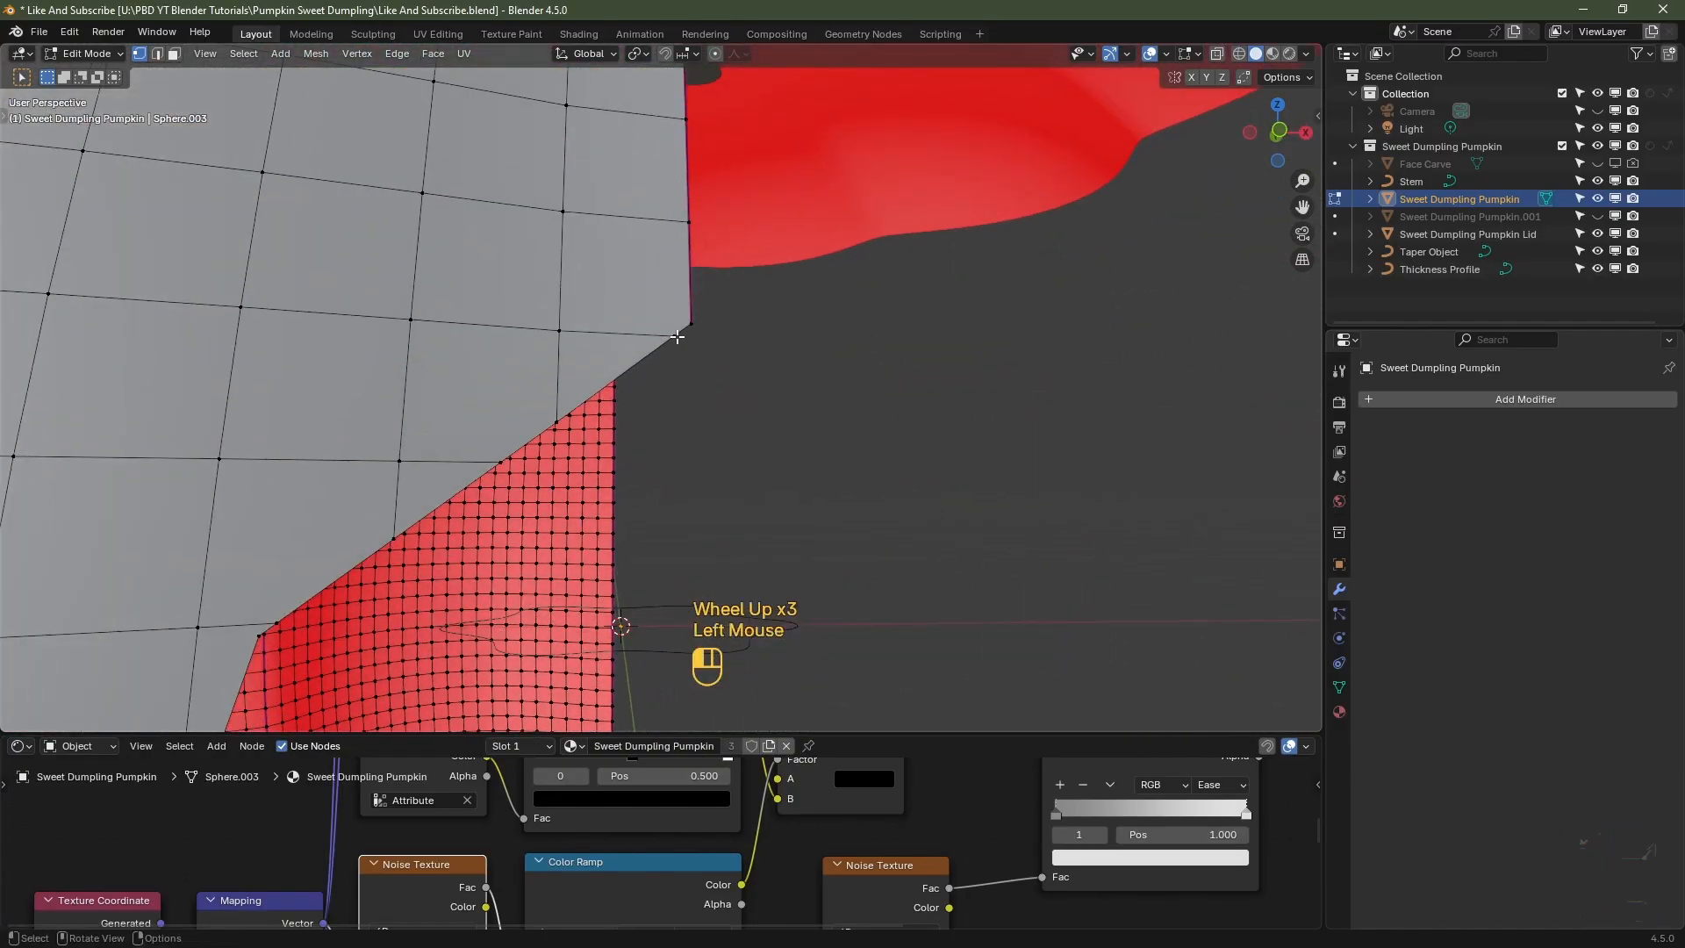
pyautogui.press('g')
pyautogui.press('g')
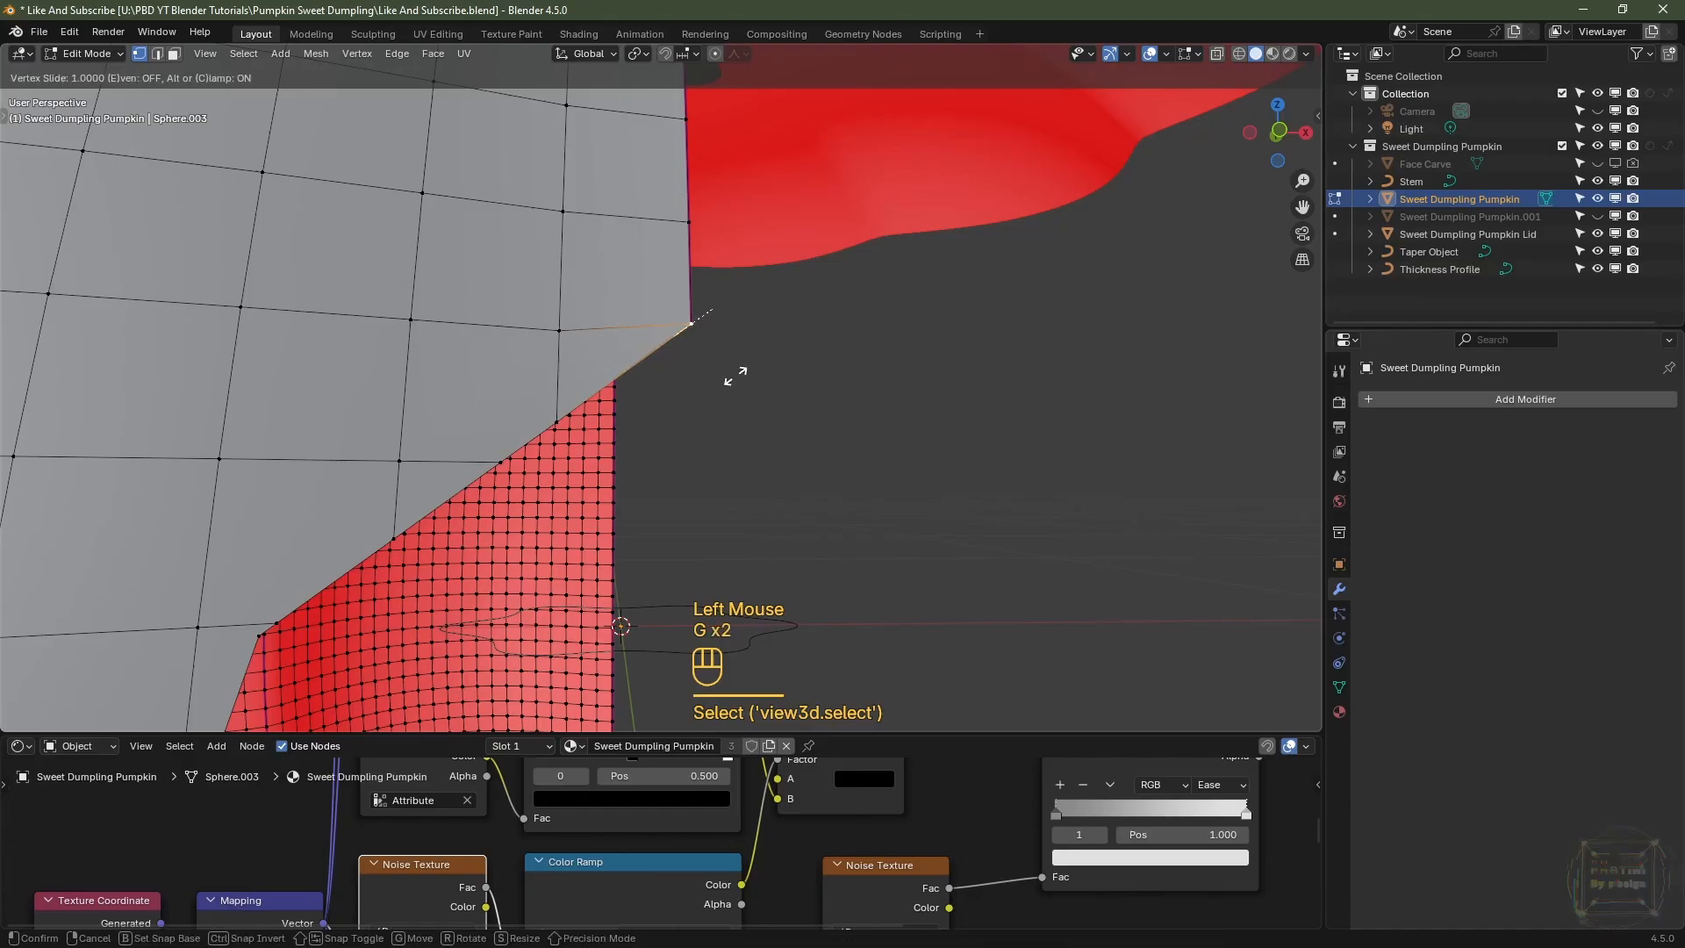
pyautogui.click(733, 370)
# - Slide the vertex at the nose's upper outer corner onto the adjacent grid vertex with factor 1.000
pyautogui.scroll(-3, 528, 494)
pyautogui.scroll(-1, 528, 495)
pyautogui.keyDown('shift'); pyautogui.moveTo(528, 495); pyautogui.dragTo(649, 412, button='middle'); pyautogui.keyUp('shift')
pyautogui.scroll(5, 649, 412)
pyautogui.click(656, 414)
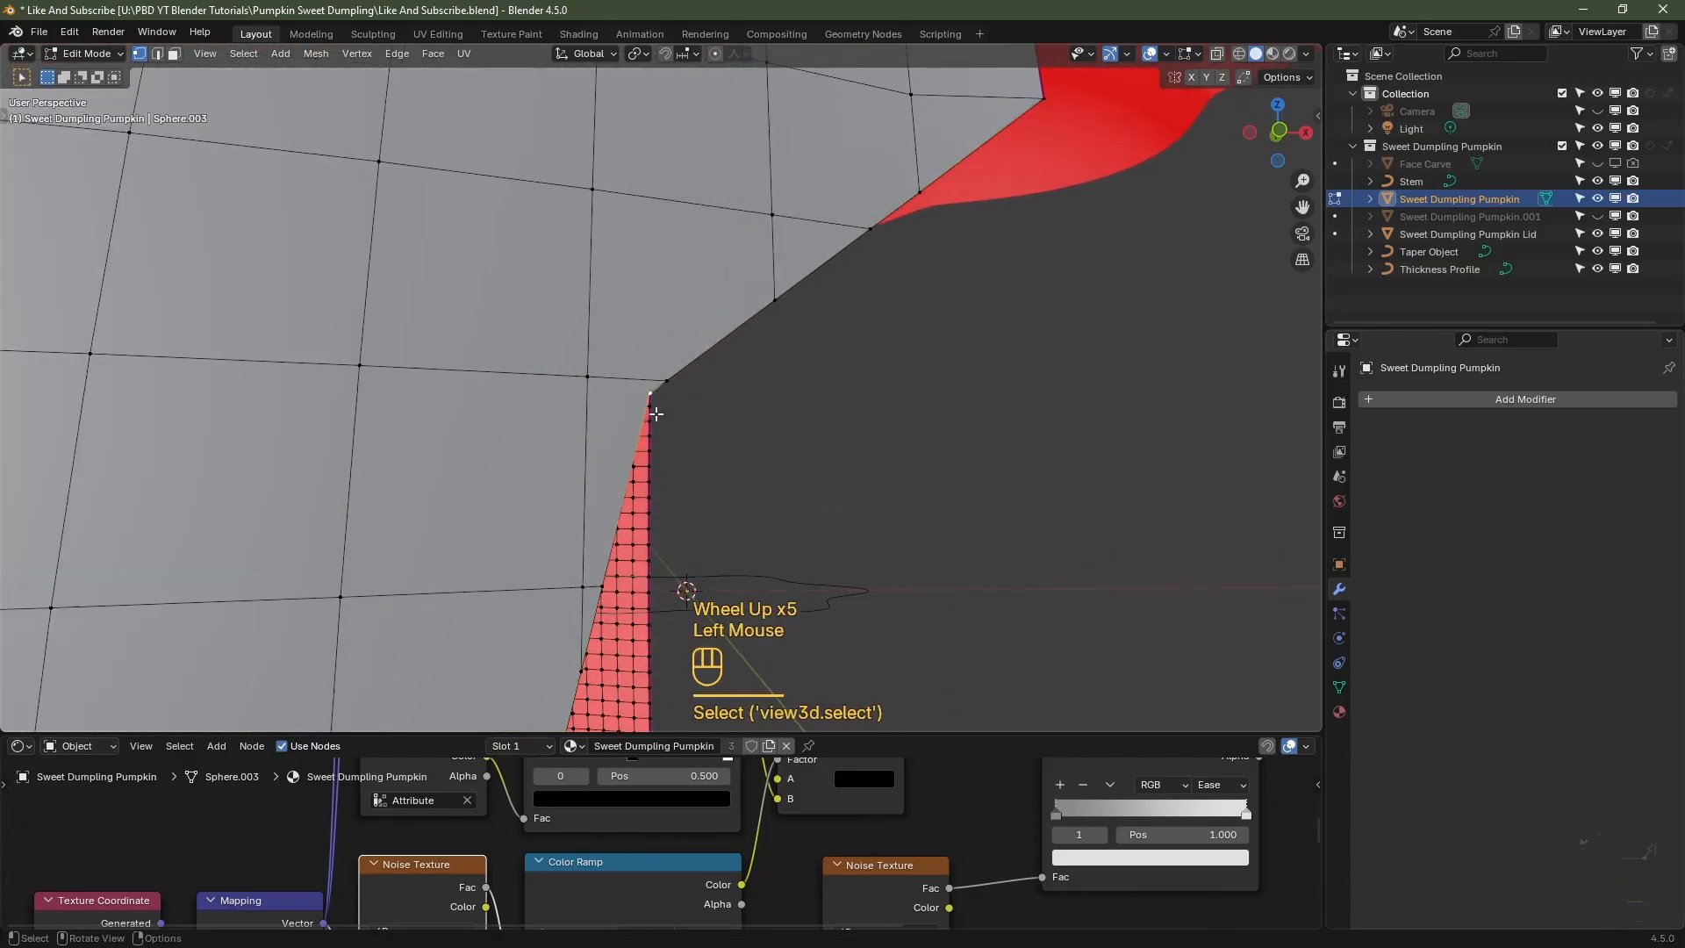
pyautogui.press('g')
pyautogui.press('g')
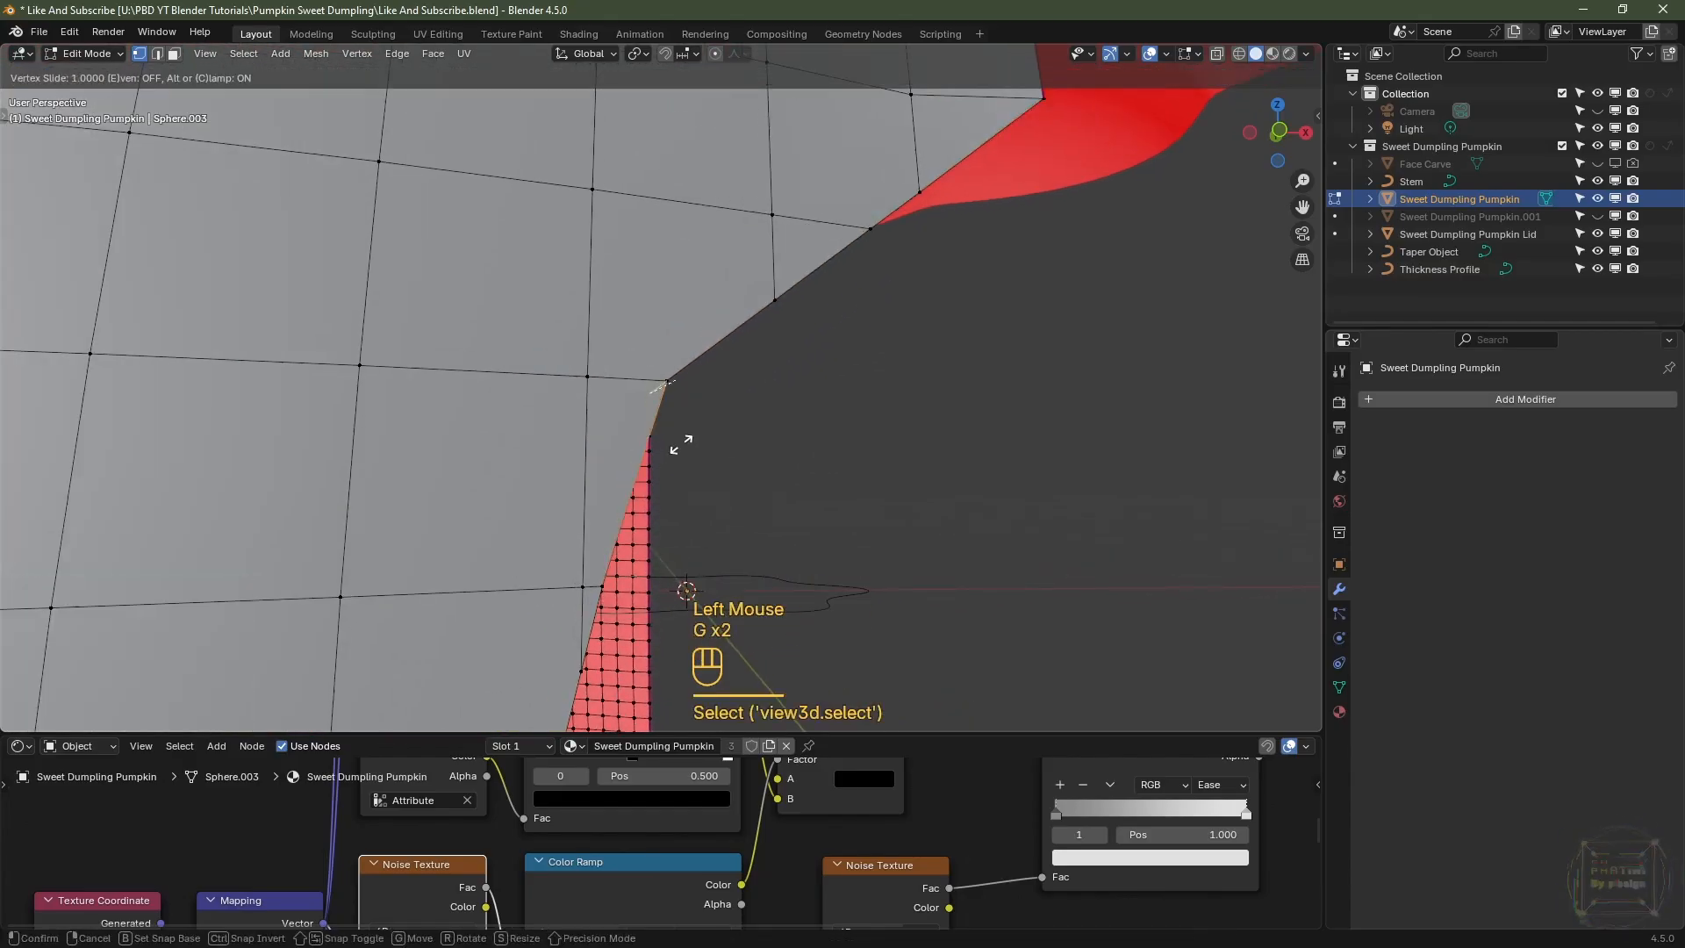
pyautogui.click(680, 448)
# - Slide the extra cut vertex on the nose's side edge onto its neighbouring vertex with factor 1.000
pyautogui.scroll(-2, 681, 444)
pyautogui.keyDown('shift'); pyautogui.moveTo(681, 444); pyautogui.dragTo(803, 377, button='middle'); pyautogui.keyUp('shift')
pyautogui.scroll(3, 803, 378)
pyautogui.moveTo(803, 377); pyautogui.dragTo(771, 366, button='middle')
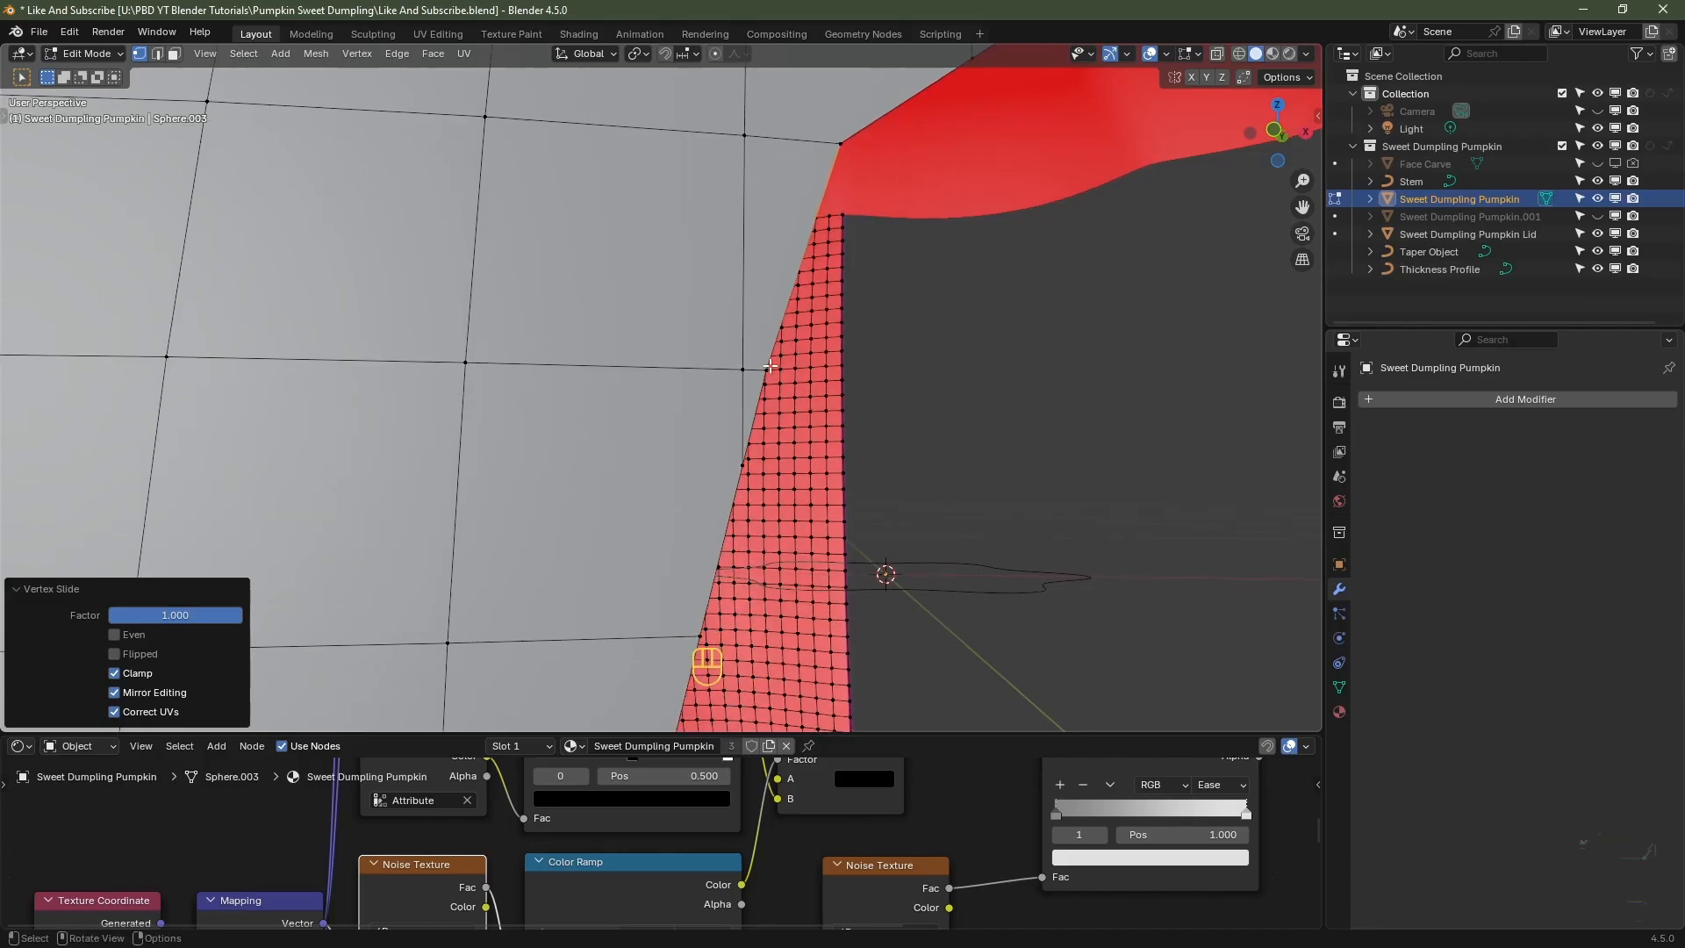
pyautogui.click(767, 369)
pyautogui.press('g')
pyautogui.press('g')
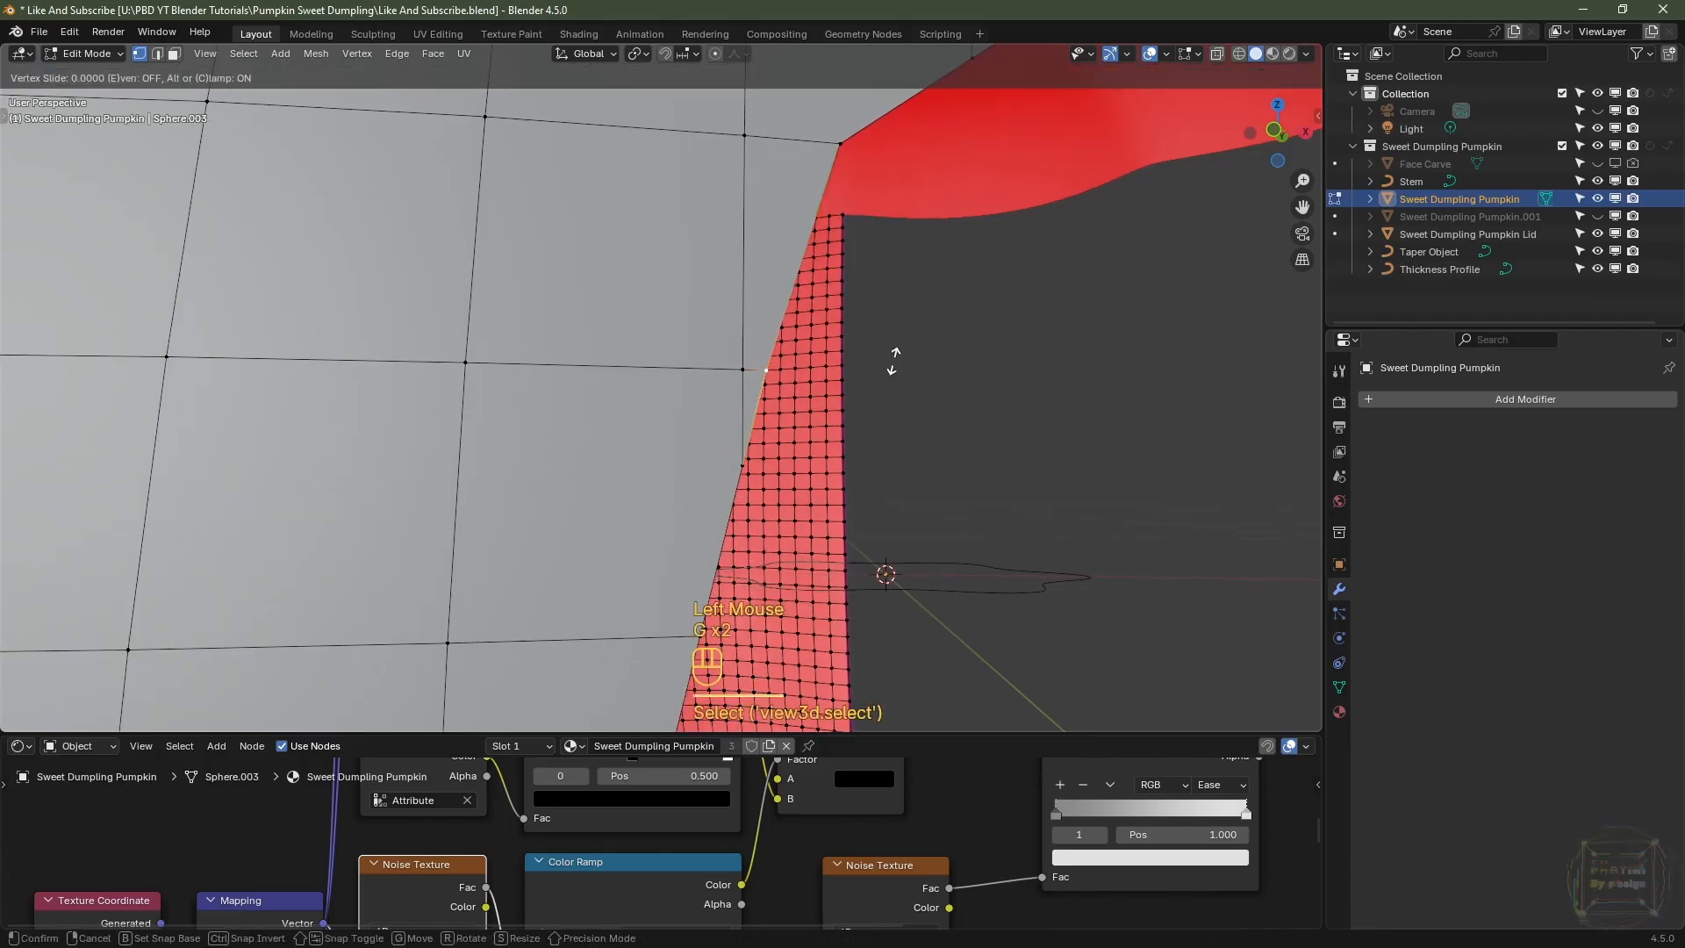
pyautogui.click(894, 359)
# - Slide the extra cut vertex on the nose's lower edge onto the adjacent cut vertex with factor 1.000
pyautogui.scroll(-2, 894, 359)
pyautogui.keyDown('shift'); pyautogui.moveTo(894, 359); pyautogui.dragTo(1055, 306, button='middle'); pyautogui.keyUp('shift')
pyautogui.scroll(3, 729, 543)
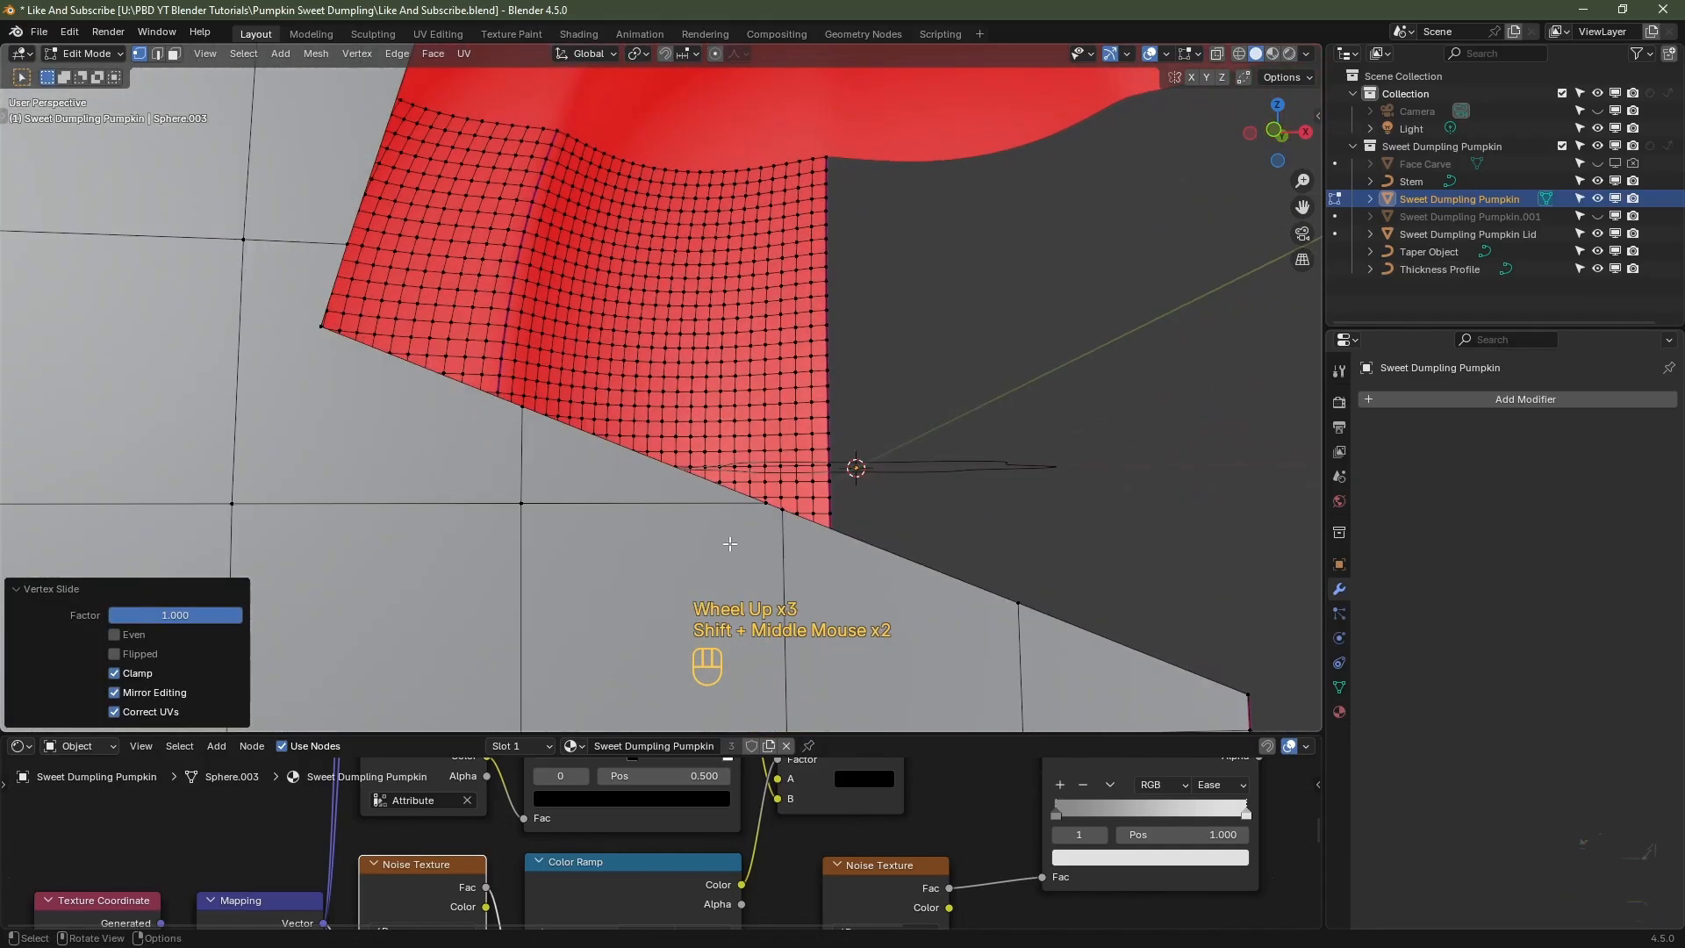
pyautogui.click(763, 507)
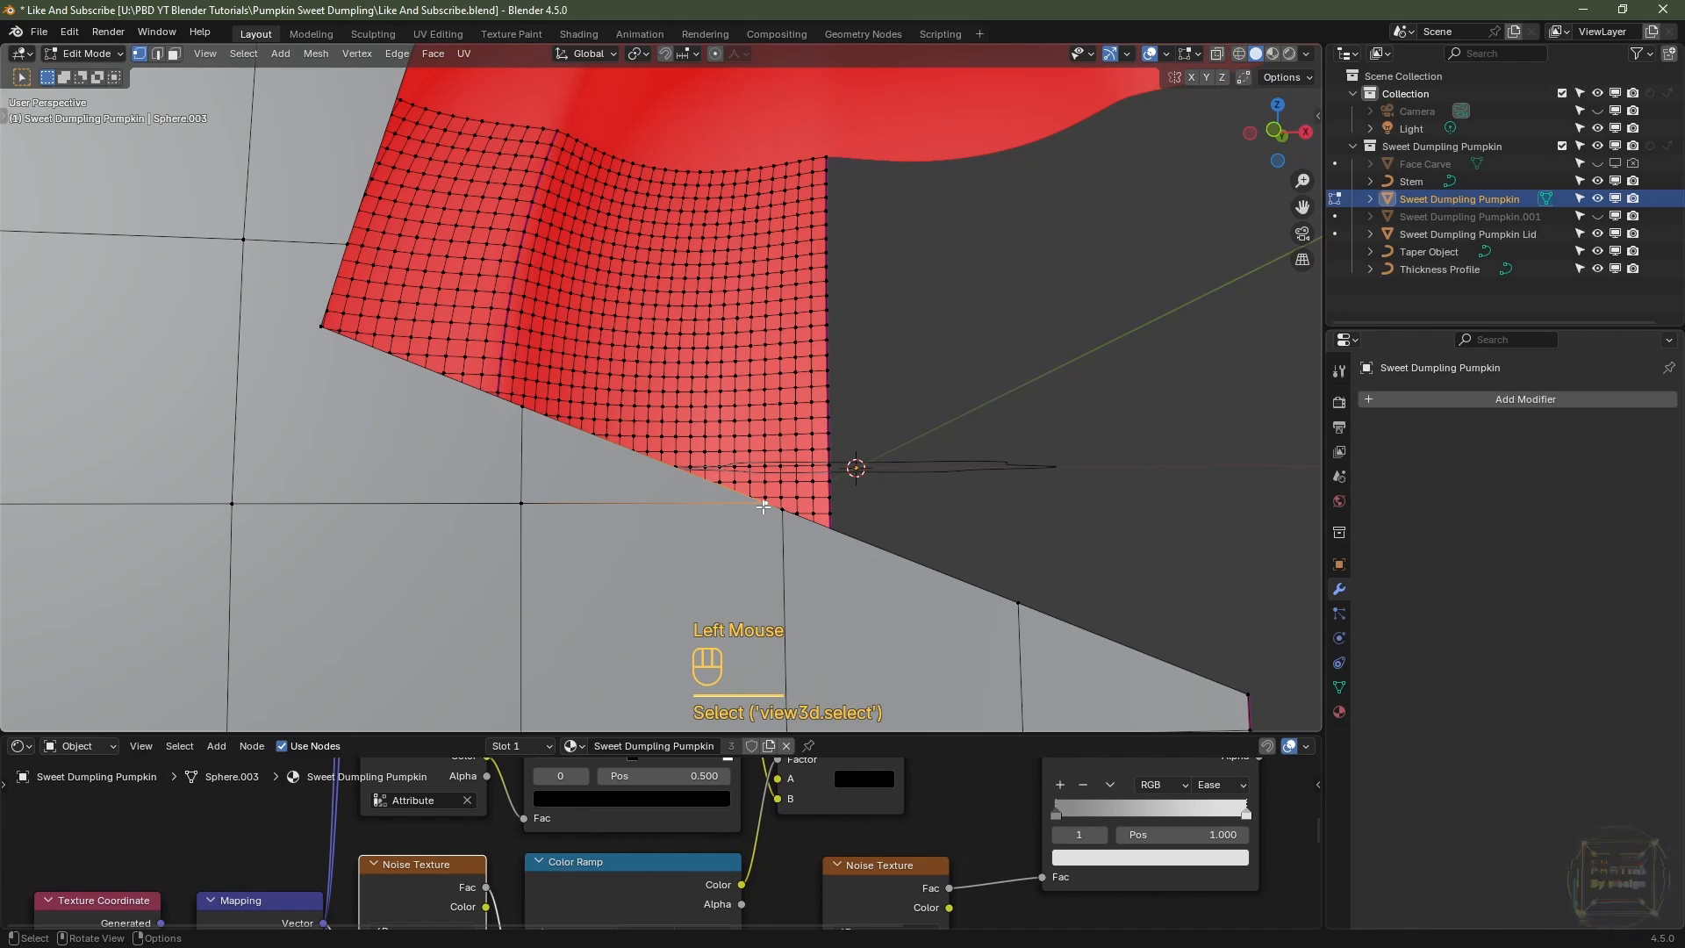
pyautogui.press('g')
pyautogui.press('g')
pyautogui.click(795, 544)
# - Slide the centre-seam vertex just below the nose opening up onto the nose's bottom corner with factor 1.000
pyautogui.keyDown('shift'); pyautogui.moveTo(795, 545); pyautogui.dragTo(615, 413, button='middle'); pyautogui.keyUp('shift')
pyautogui.scroll(-4, 887, 561)
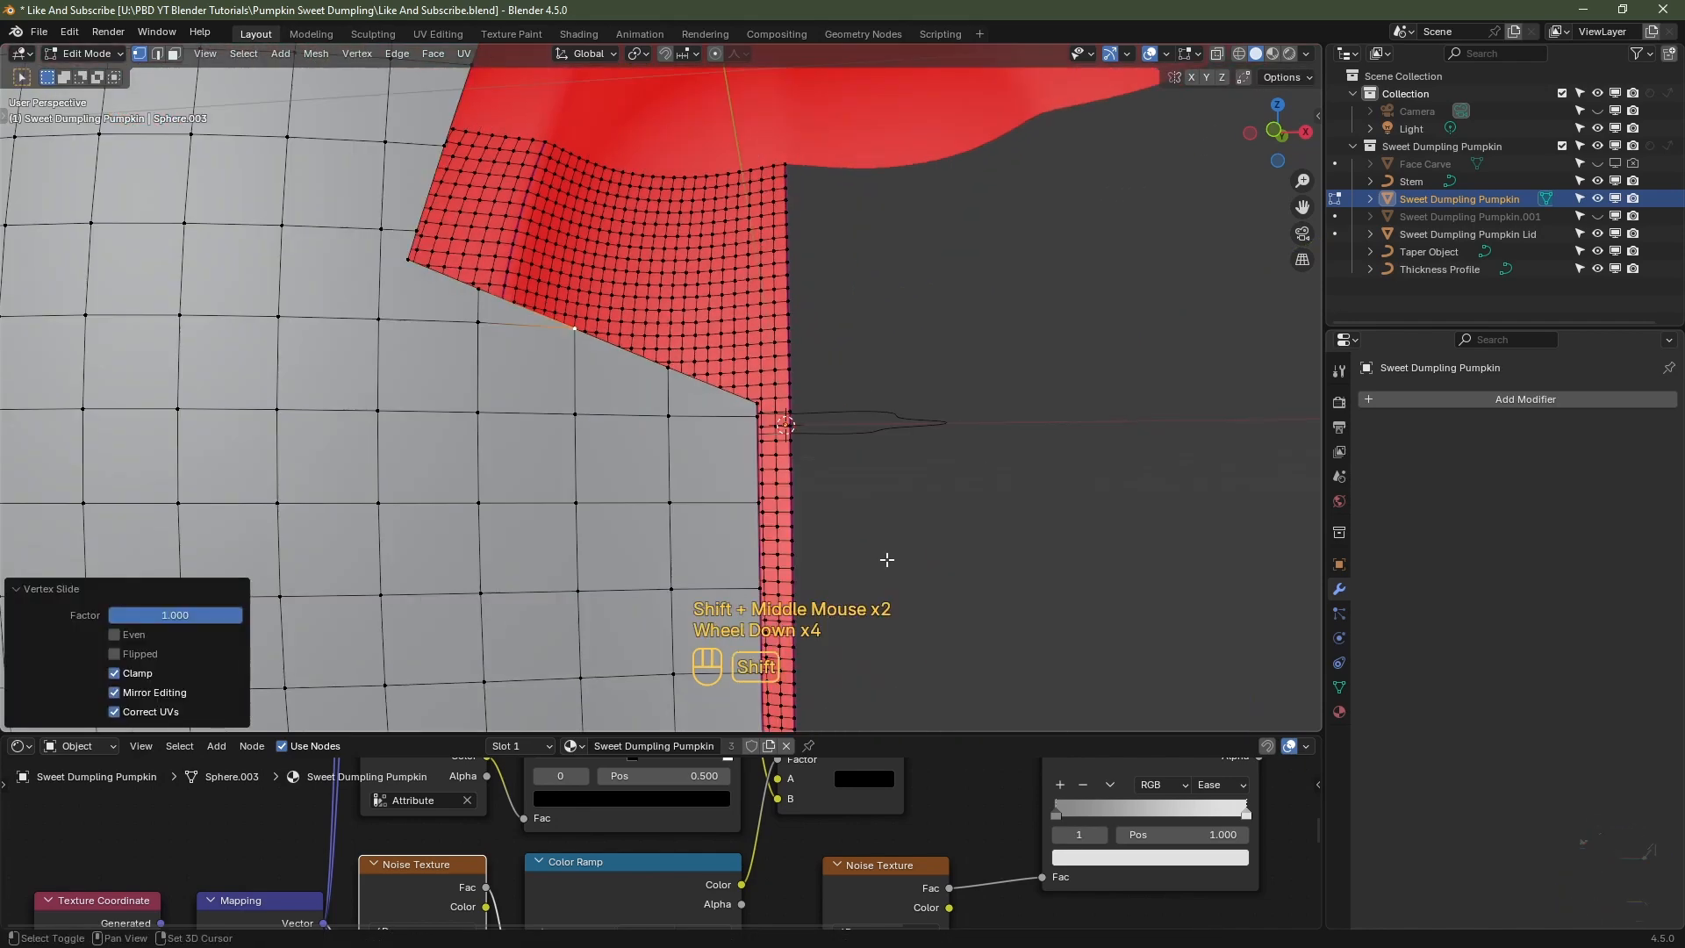
pyautogui.keyDown('shift'); pyautogui.moveTo(887, 561); pyautogui.dragTo(974, 580, button='middle'); pyautogui.keyUp('shift')
pyautogui.scroll(3, 974, 561)
pyautogui.keyDown('shift'); pyautogui.moveTo(974, 544); pyautogui.dragTo(1012, 500, button='middle'); pyautogui.keyUp('shift')
pyautogui.click(1014, 499)
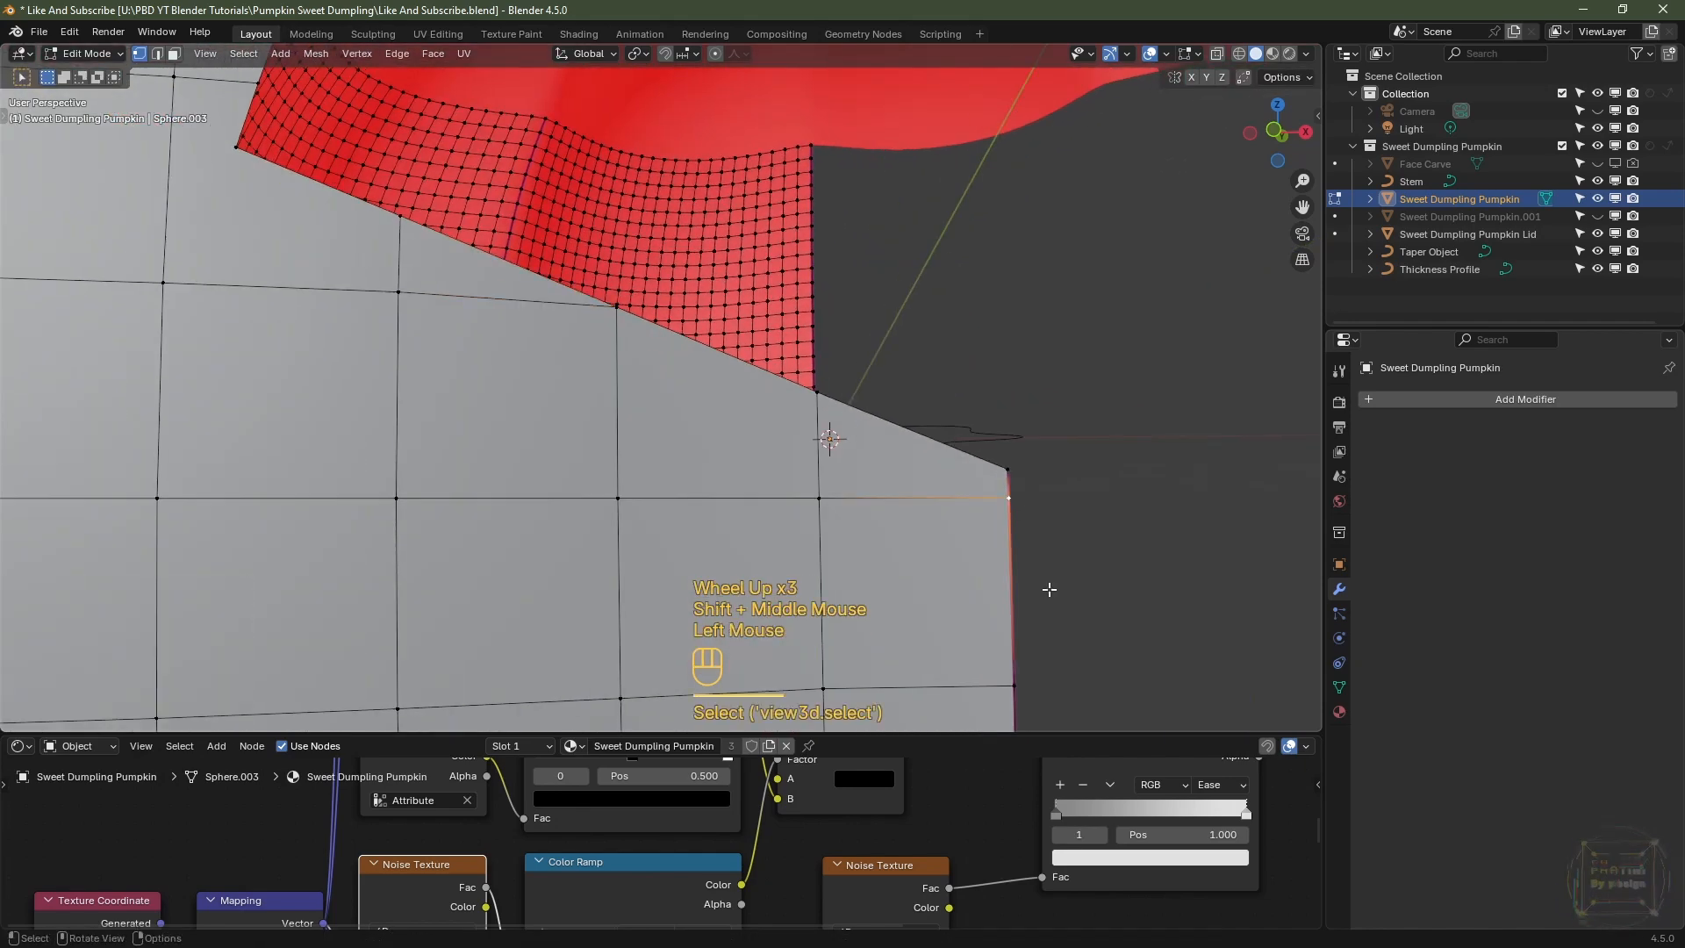
pyautogui.press('g')
pyautogui.press('g')
pyautogui.click(1038, 544)
# - Slide the seam vertex just above the mouth's centre tooth tip down onto the tip with factor 1.000
pyautogui.scroll(-2, 1035, 531)
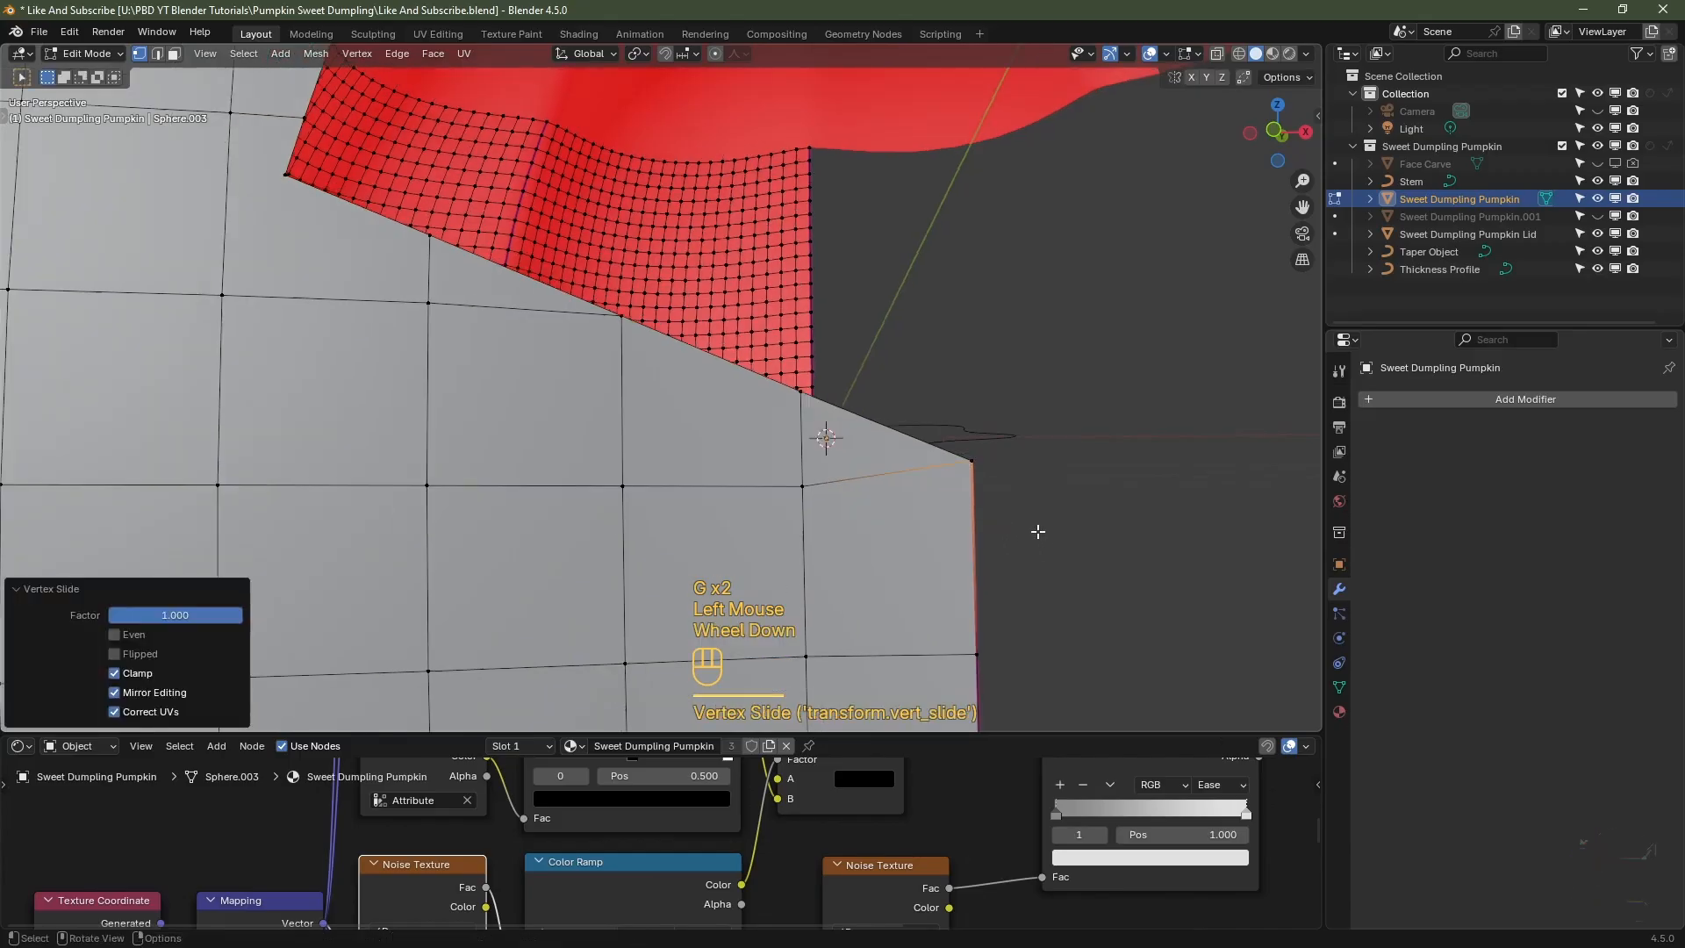
pyautogui.keyDown('shift'); pyautogui.moveTo(1035, 531); pyautogui.dragTo(967, 356, button='middle'); pyautogui.keyUp('shift')
pyautogui.keyDown('shift'); pyautogui.moveTo(956, 550); pyautogui.dragTo(948, 406, button='middle'); pyautogui.keyUp('shift')
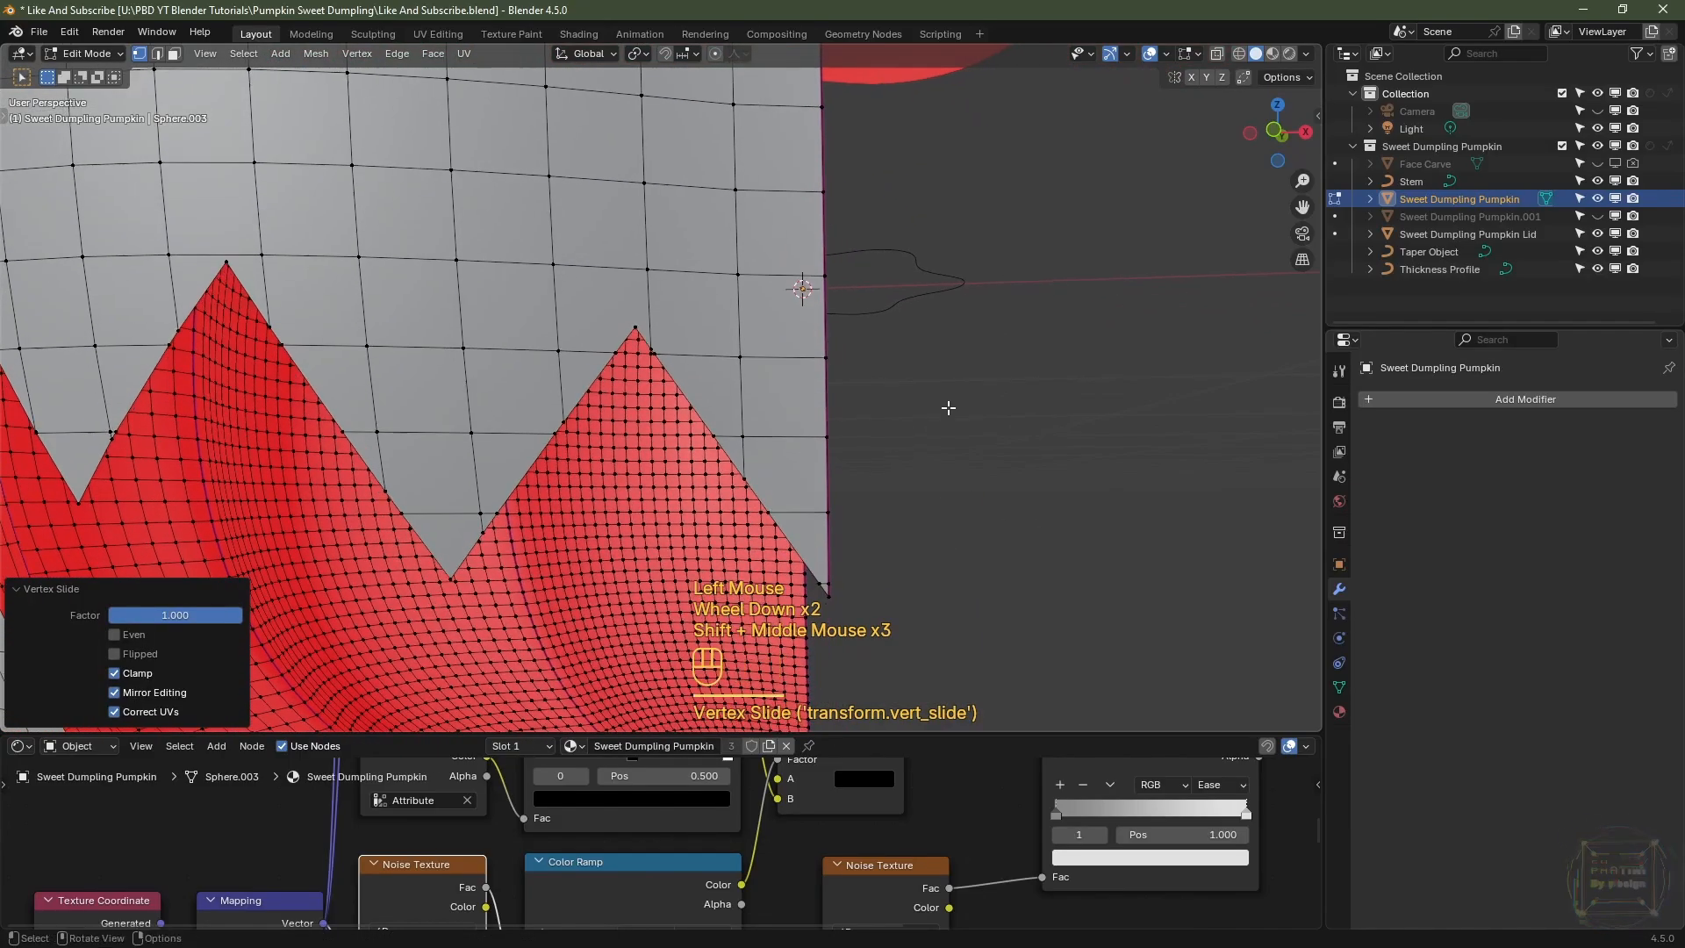
pyautogui.keyDown('shift'); pyautogui.moveTo(933, 549); pyautogui.dragTo(929, 443, button='middle'); pyautogui.keyUp('shift')
pyautogui.scroll(2, 944, 474)
pyautogui.keyDown('shift'); pyautogui.moveTo(981, 563); pyautogui.dragTo(956, 452, button='middle'); pyautogui.keyUp('shift')
pyautogui.scroll(2, 964, 527)
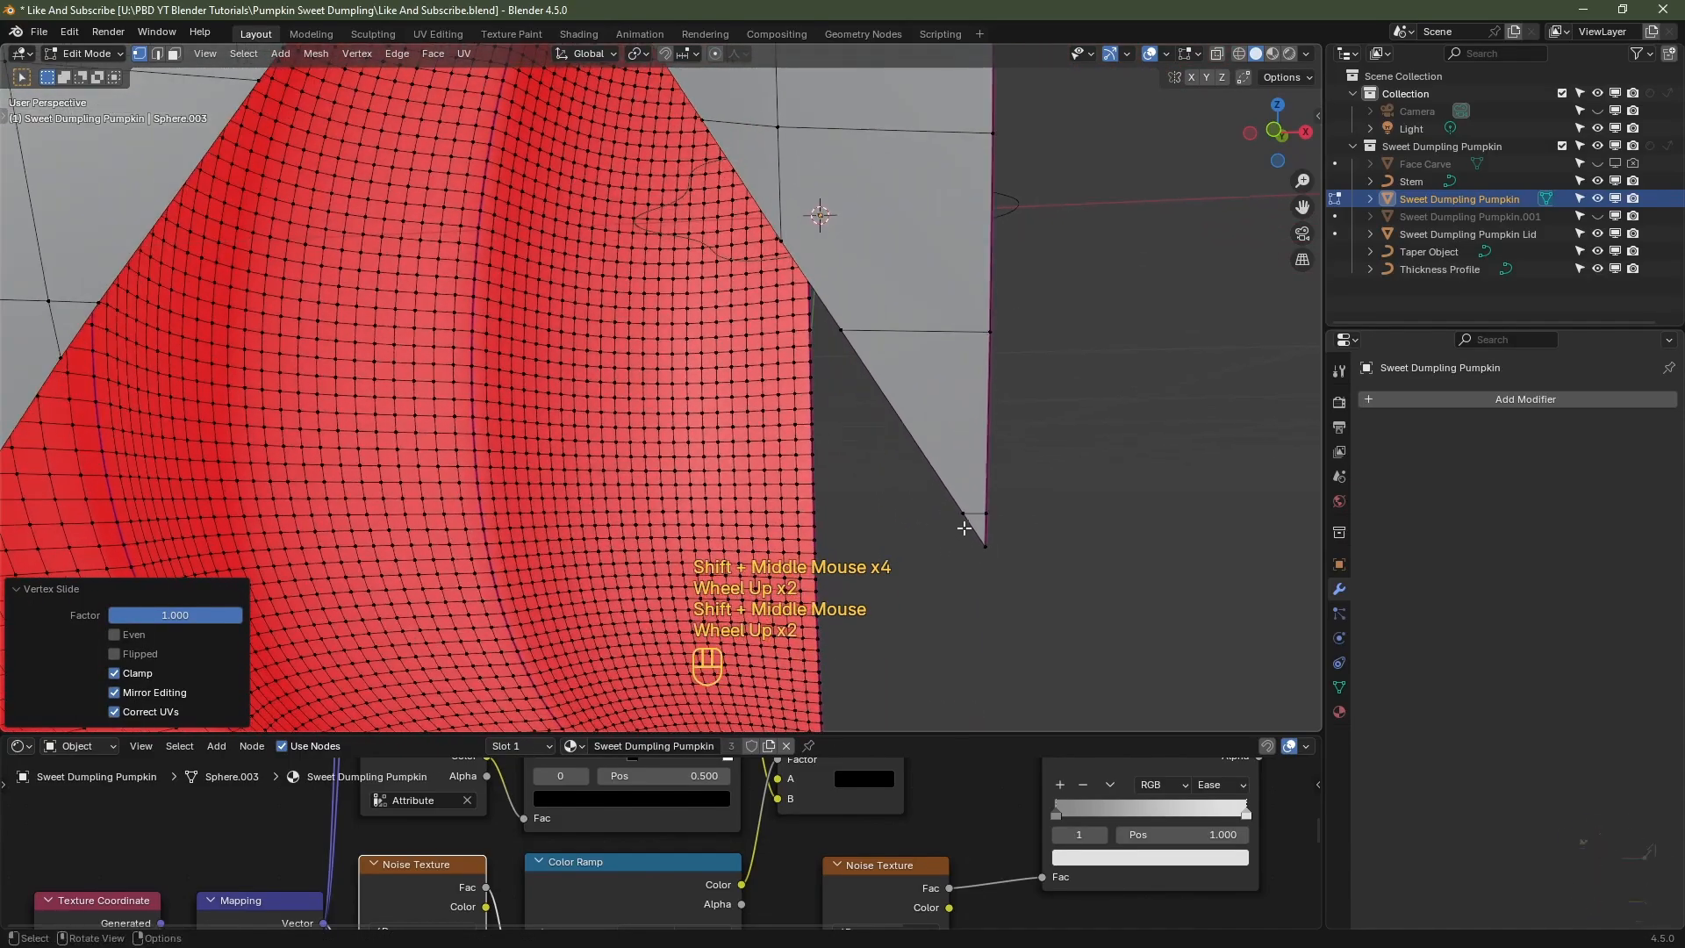
pyautogui.click(989, 513)
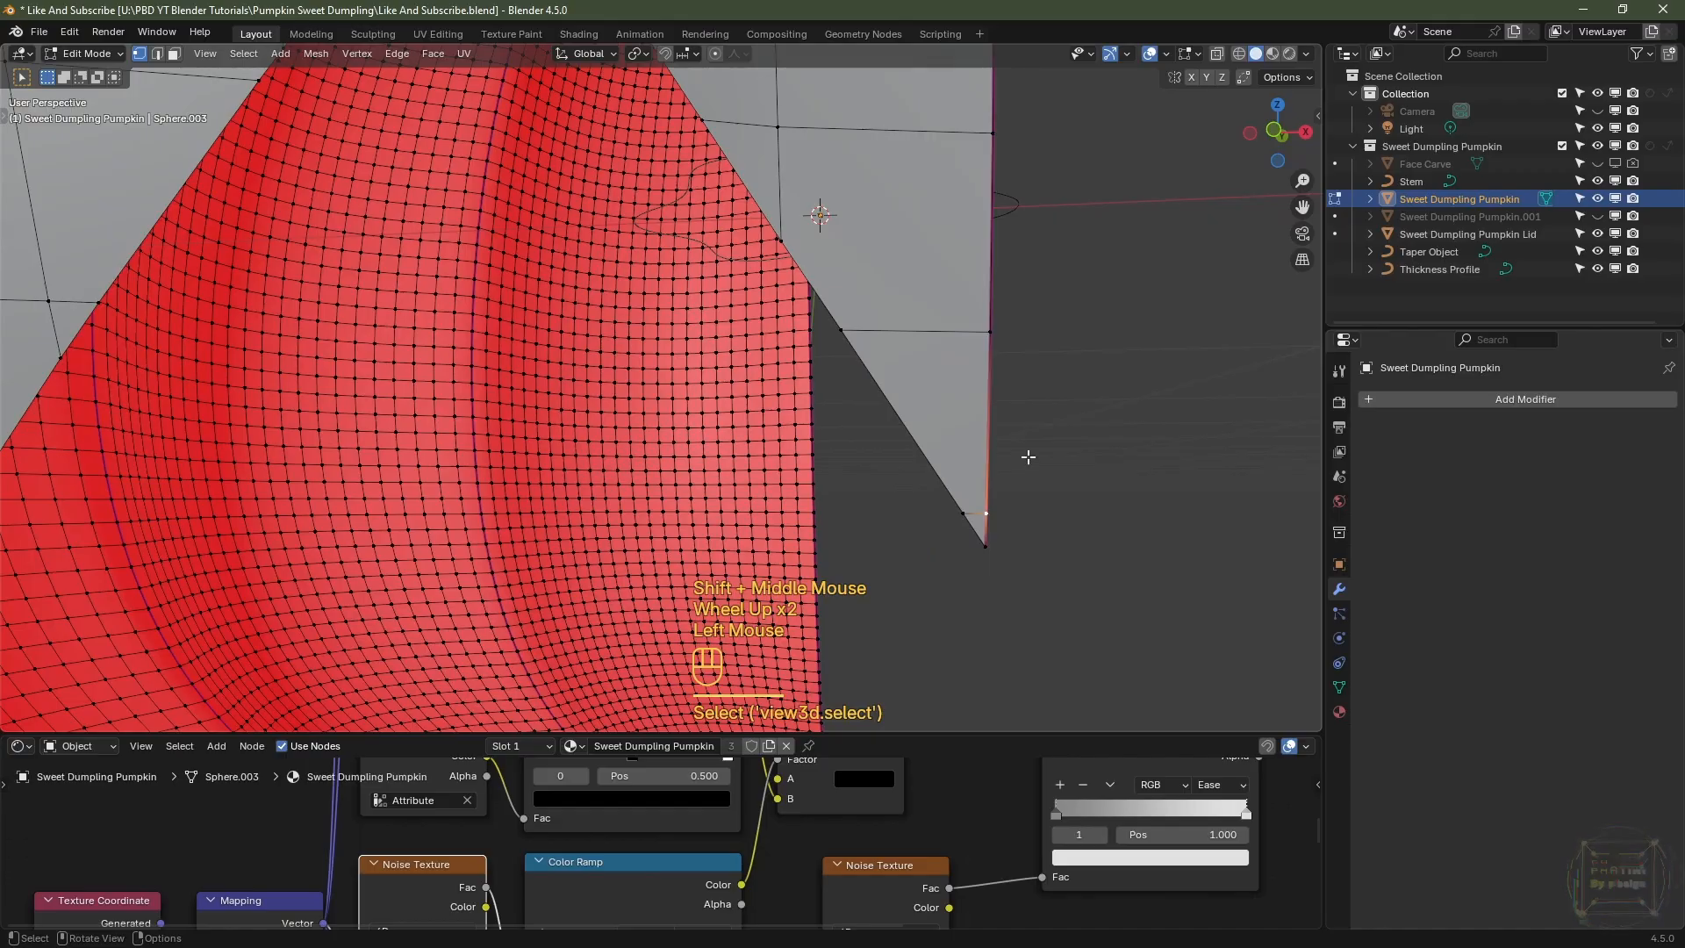
pyautogui.press('Escape')
pyautogui.press('g')
pyautogui.press('g')
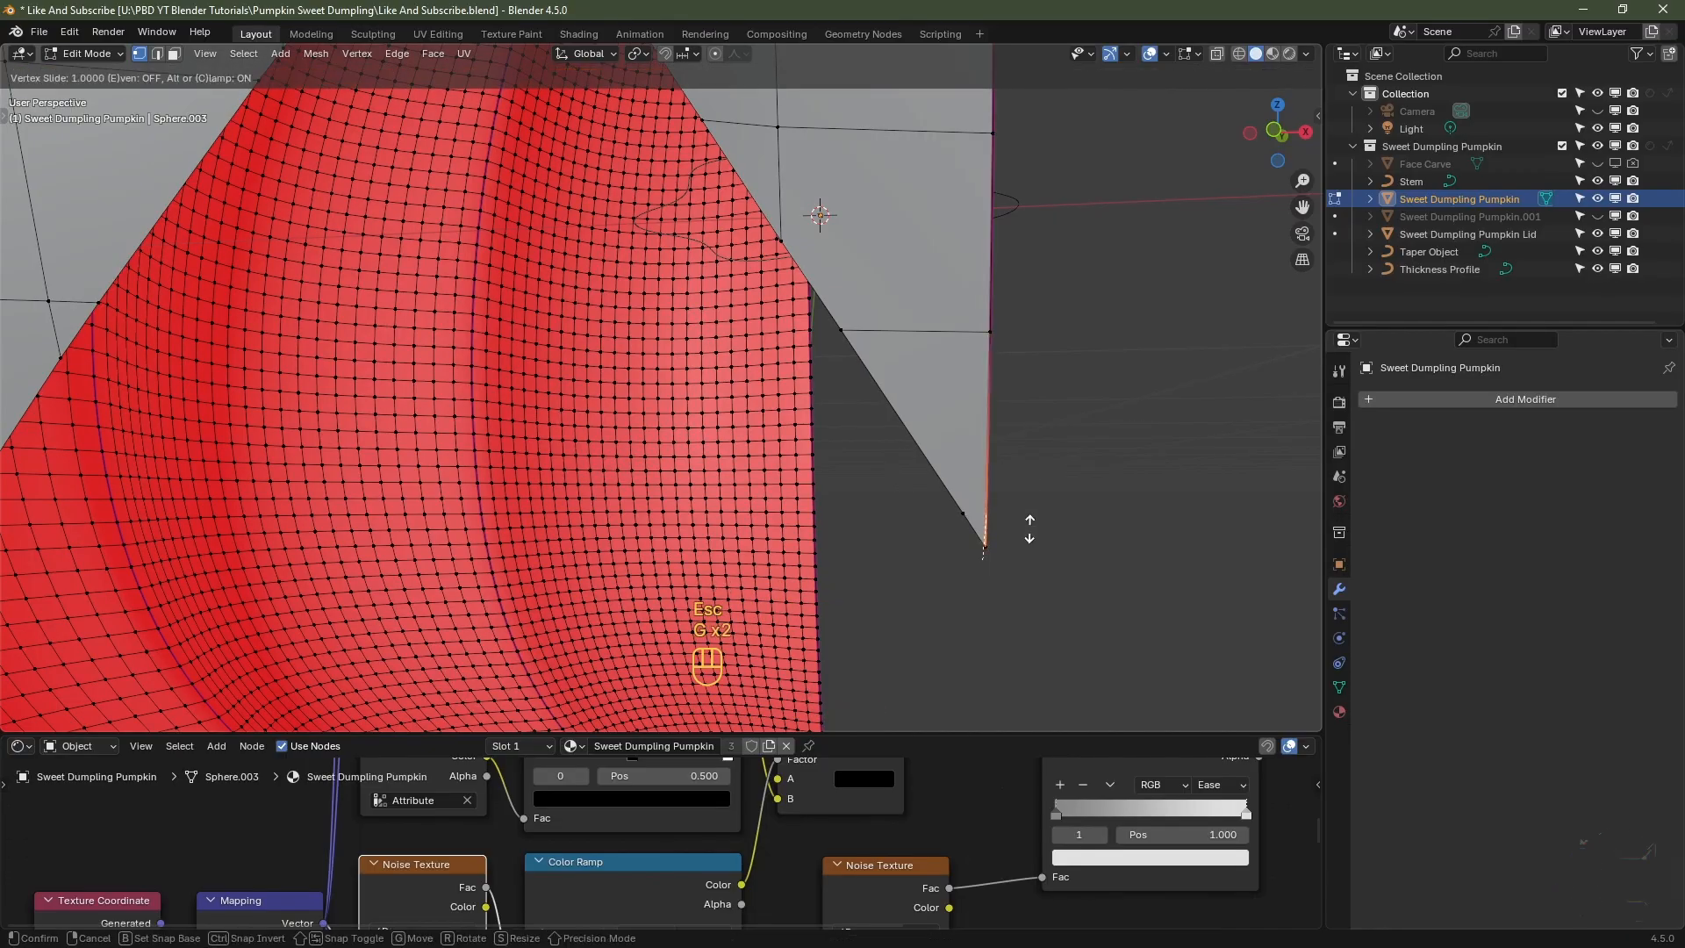
pyautogui.click(1030, 528)
# - Slide the vertex on the centre tooth's slanted edge down onto the tooth tip with factor 1.000
pyautogui.click(948, 591)
pyautogui.press('g')
pyautogui.press('g')
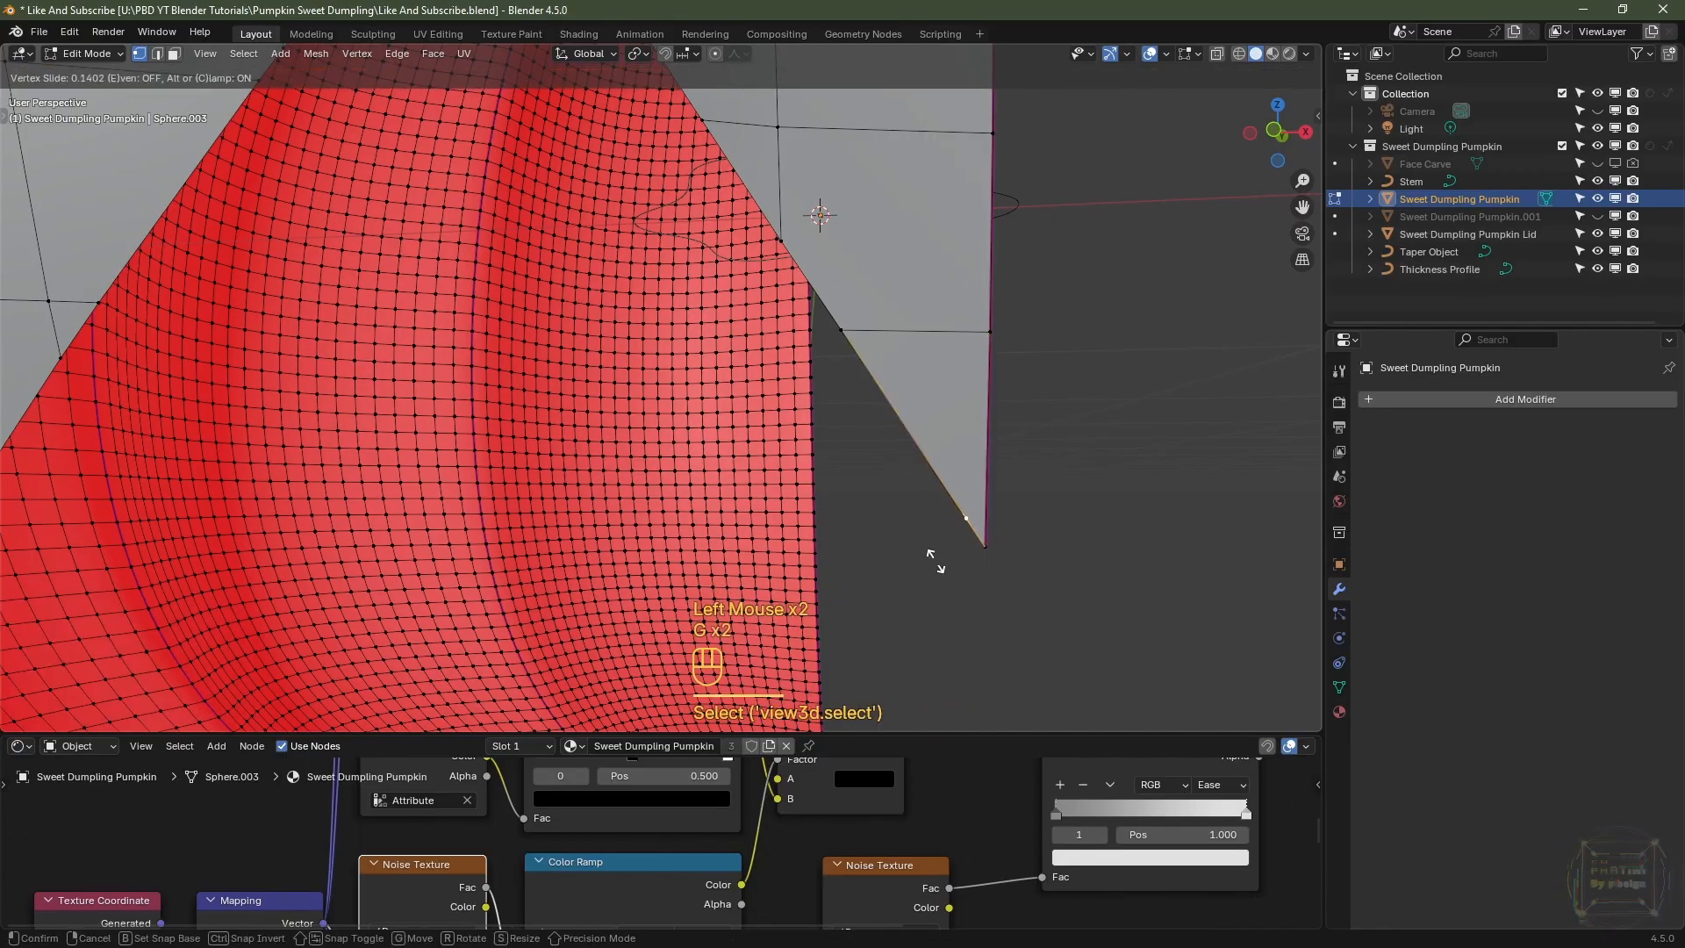
pyautogui.click(970, 601)
# - Slide the extra cut vertex just below the first mouth peak, on the seam side, onto the adjacent lower cut vertex with factor 1.000
pyautogui.keyDown('shift'); pyautogui.moveTo(1045, 505); pyautogui.dragTo(1220, 676, button='middle'); pyautogui.keyUp('shift')
pyautogui.scroll(2, 839, 324)
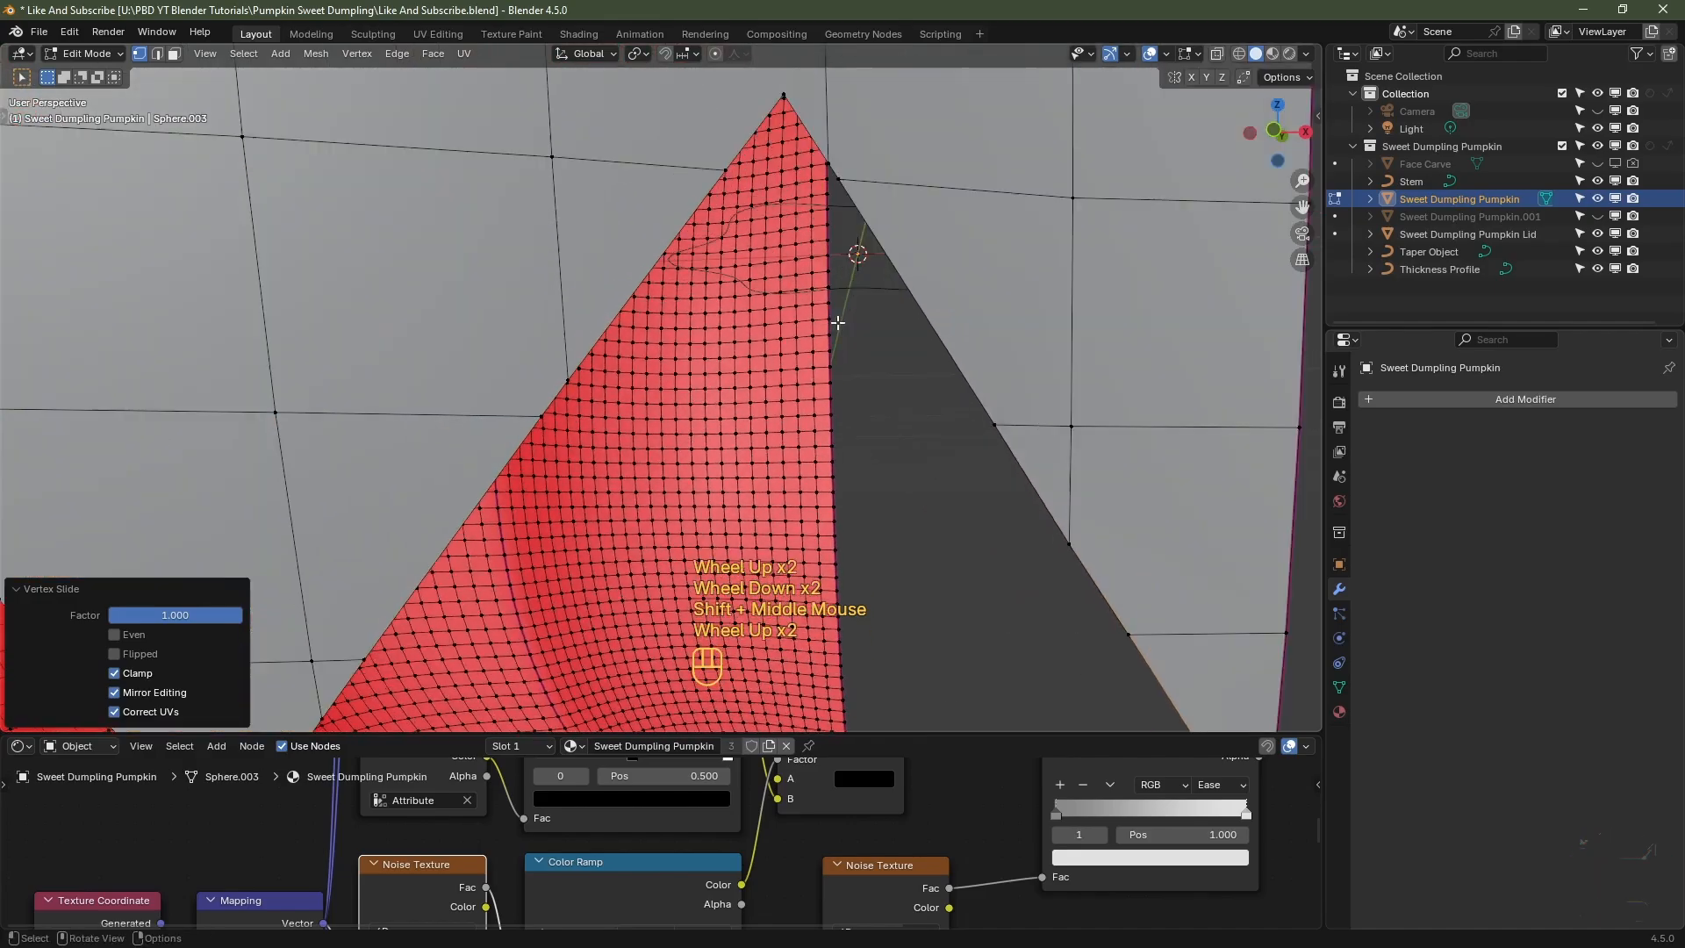
pyautogui.keyDown('shift'); pyautogui.moveTo(839, 324); pyautogui.dragTo(990, 503, button='middle'); pyautogui.keyUp('shift')
pyautogui.press('g')
pyautogui.press('g')
pyautogui.press('g')
pyautogui.rightClick(907, 321)
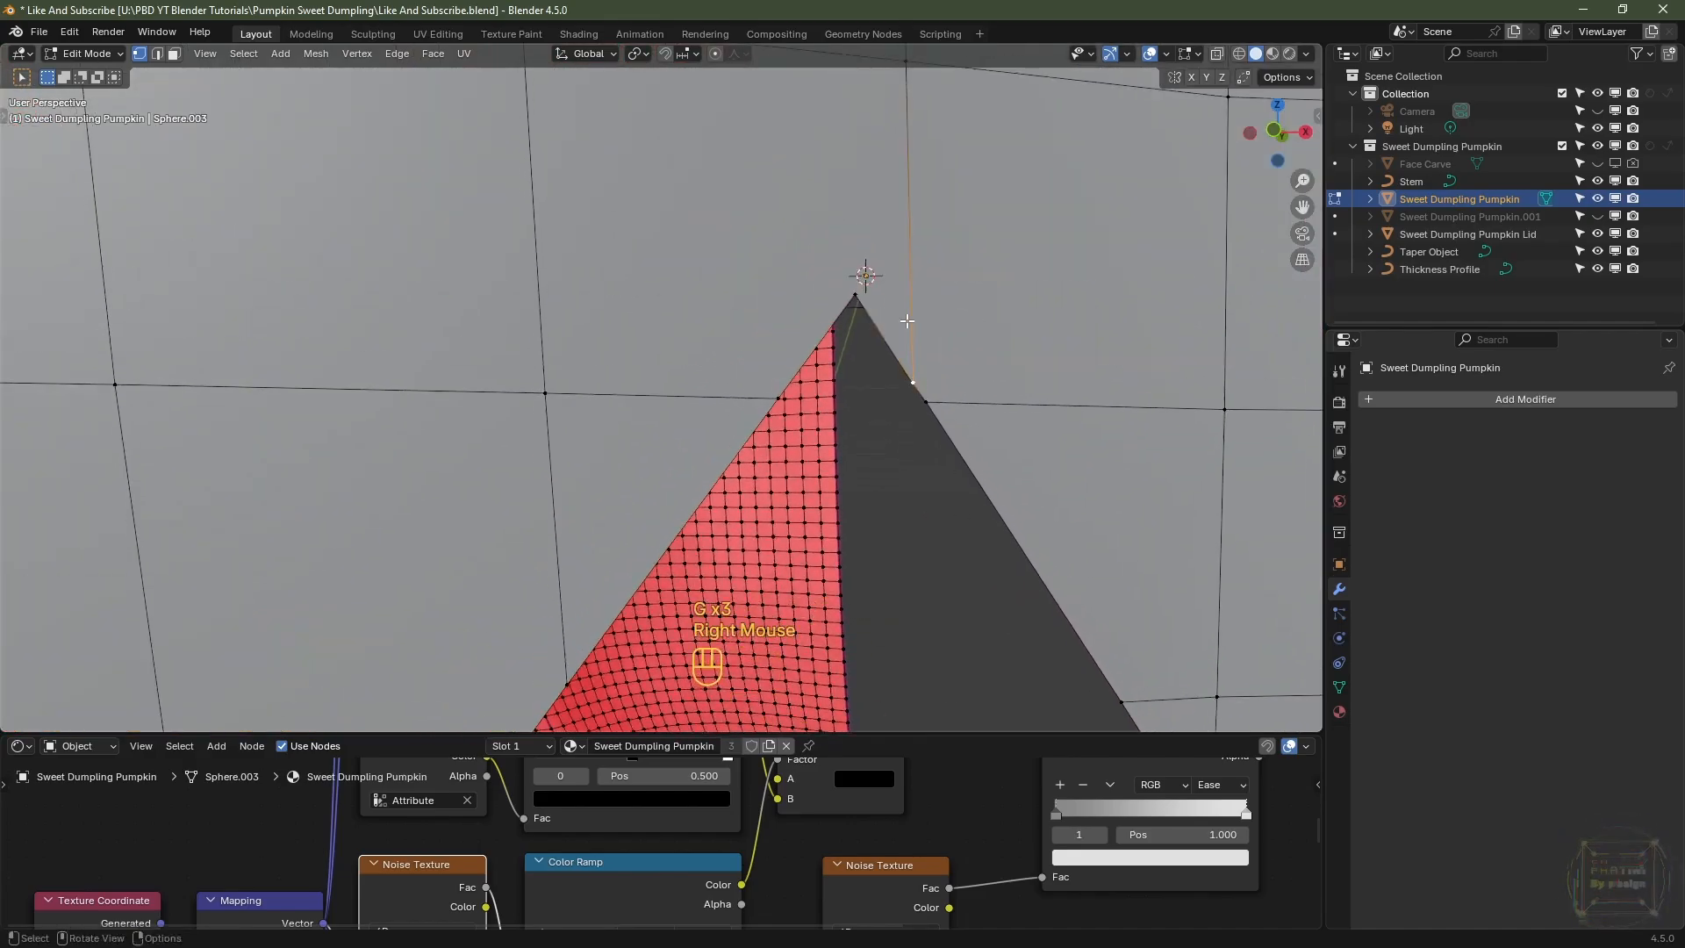
pyautogui.press('g')
pyautogui.press('g')
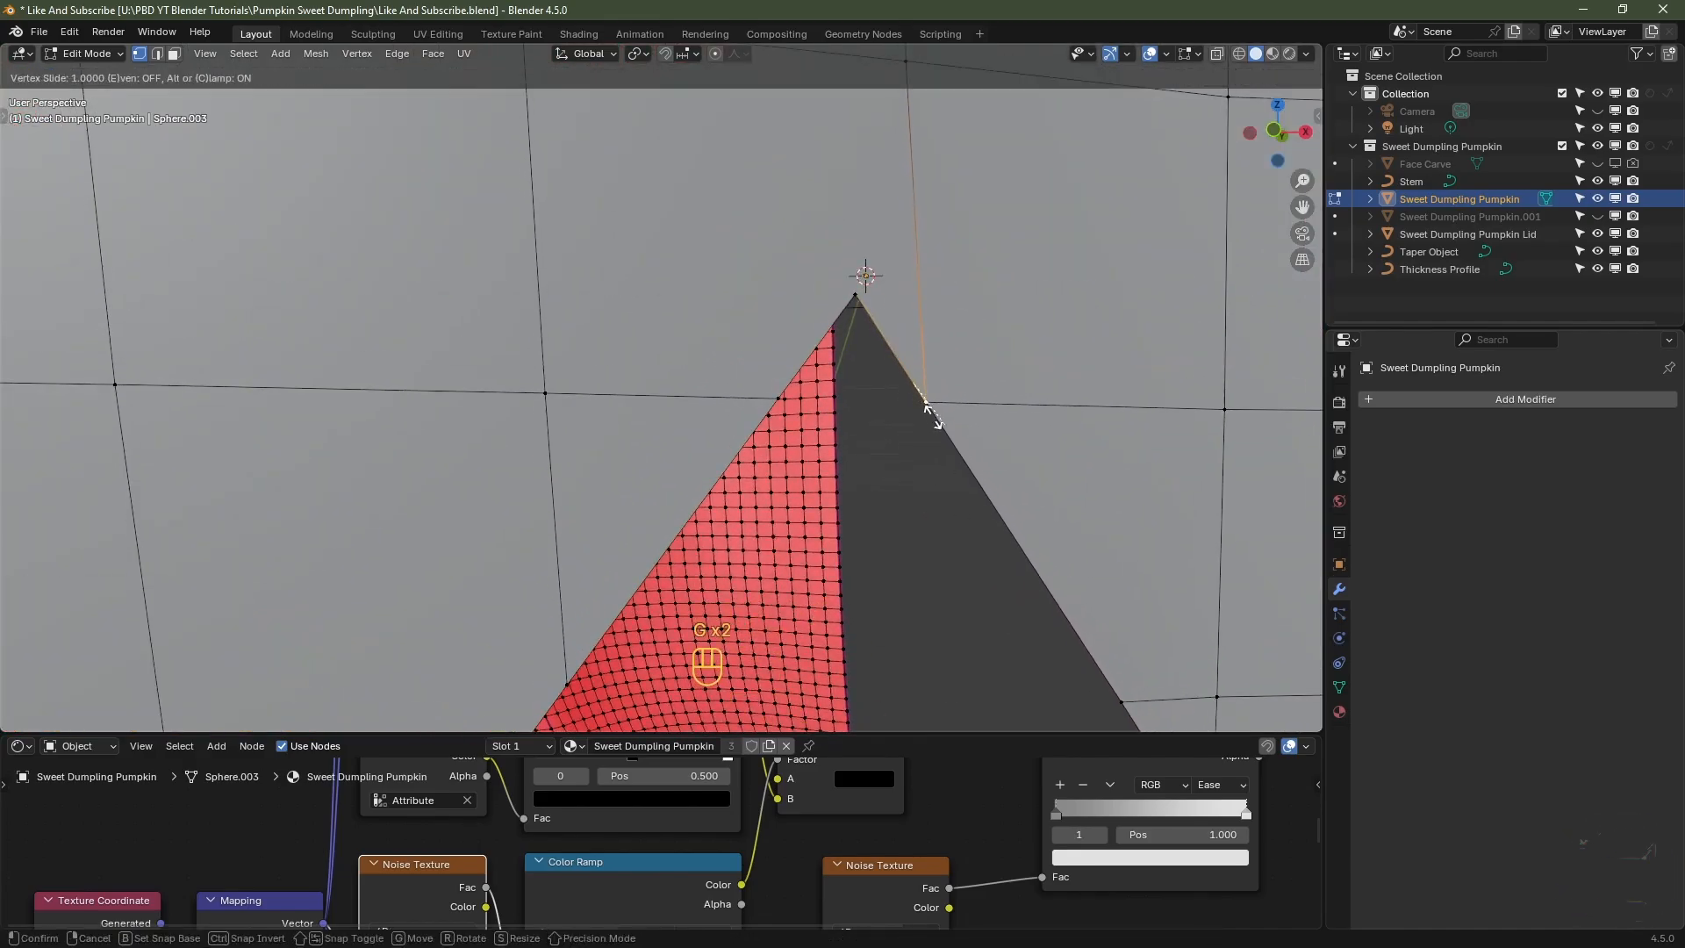
pyautogui.click(939, 431)
# - Collapse the upper pair of close vertices on the second tooth's inner edge together by scaling them to 0
pyautogui.moveTo(987, 487); pyautogui.dragTo(675, 433, button='middle')
pyautogui.click(559, 388)
pyautogui.keyDown('shift'); pyautogui.click(538, 413); pyautogui.keyUp('shift')
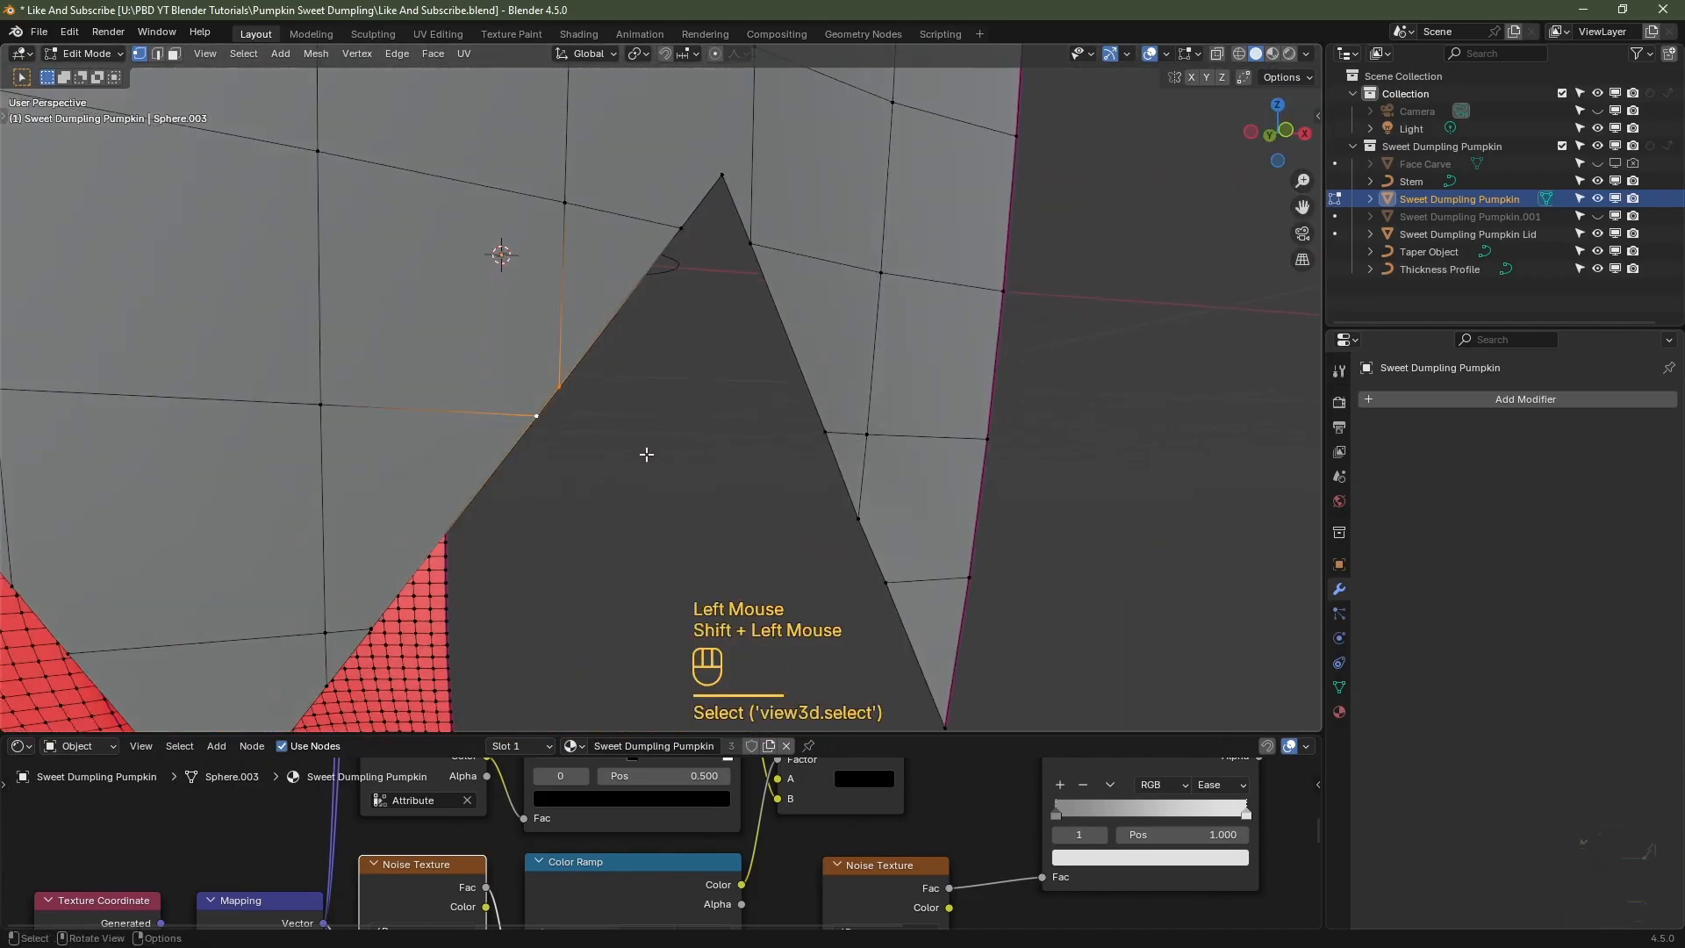
pyautogui.press('s')
pyautogui.press('0')
pyautogui.press('Return')
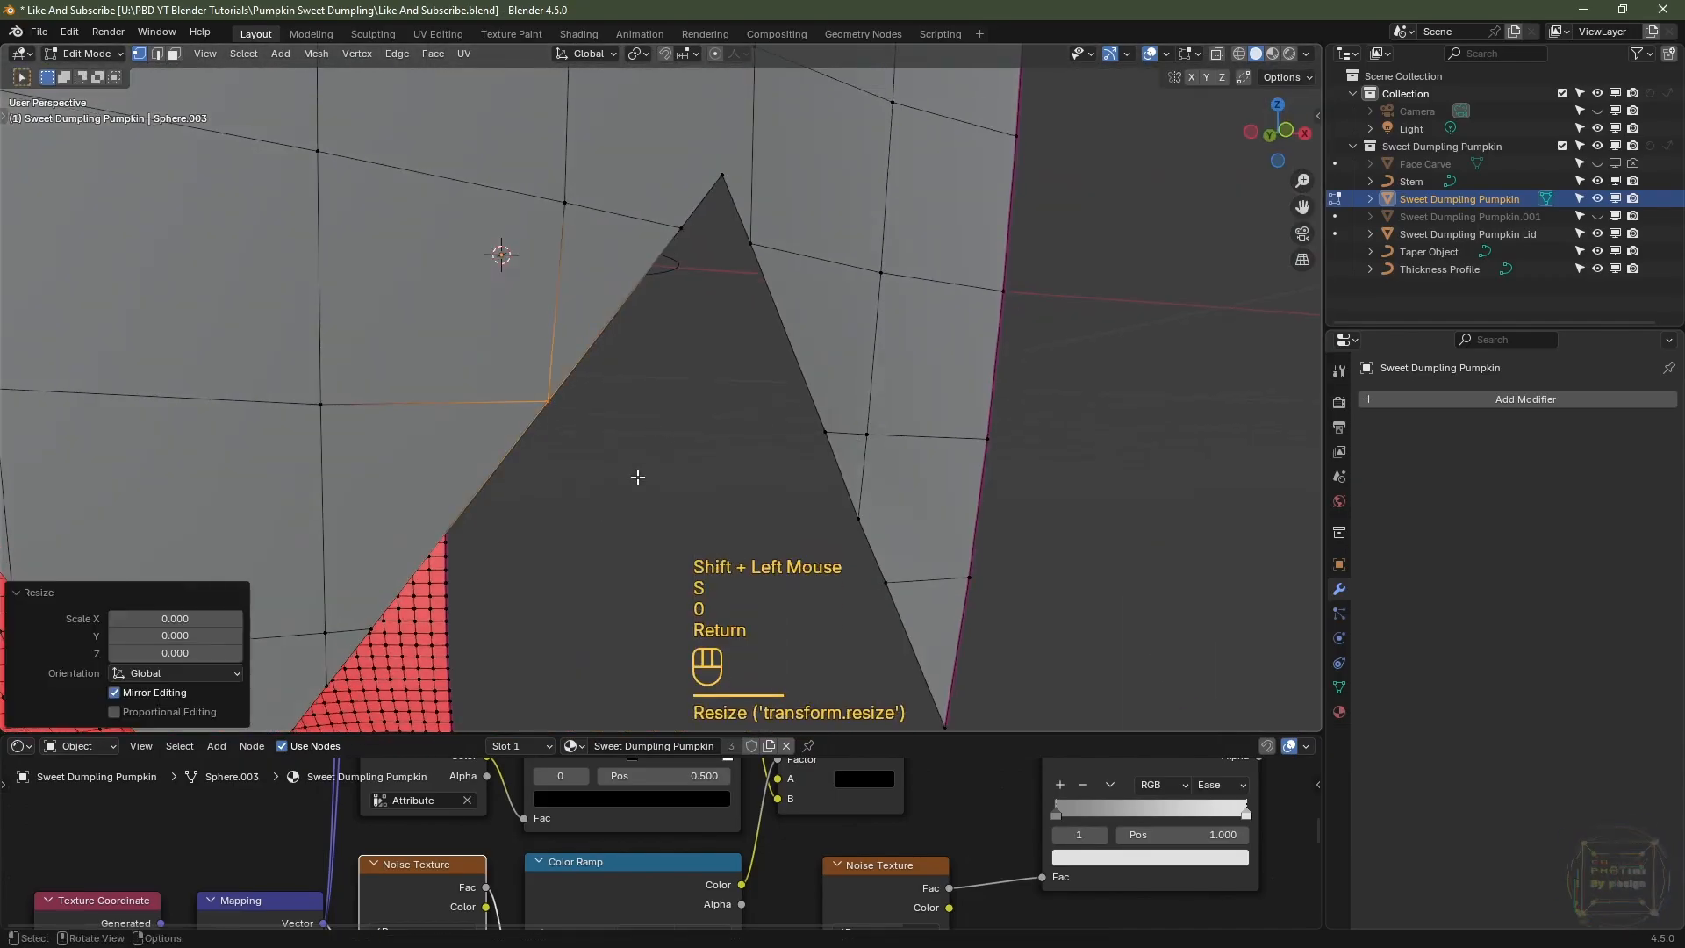
# - Collapse the lower pair of close vertices on the second tooth's inner edge together by scaling them to 0
pyautogui.keyDown('shift'); pyautogui.moveTo(637, 476); pyautogui.dragTo(657, 406, button='middle'); pyautogui.keyUp('shift')
pyautogui.click(587, 482)
pyautogui.keyDown('shift'); pyautogui.click(624, 434); pyautogui.keyUp('shift')
pyautogui.press('s')
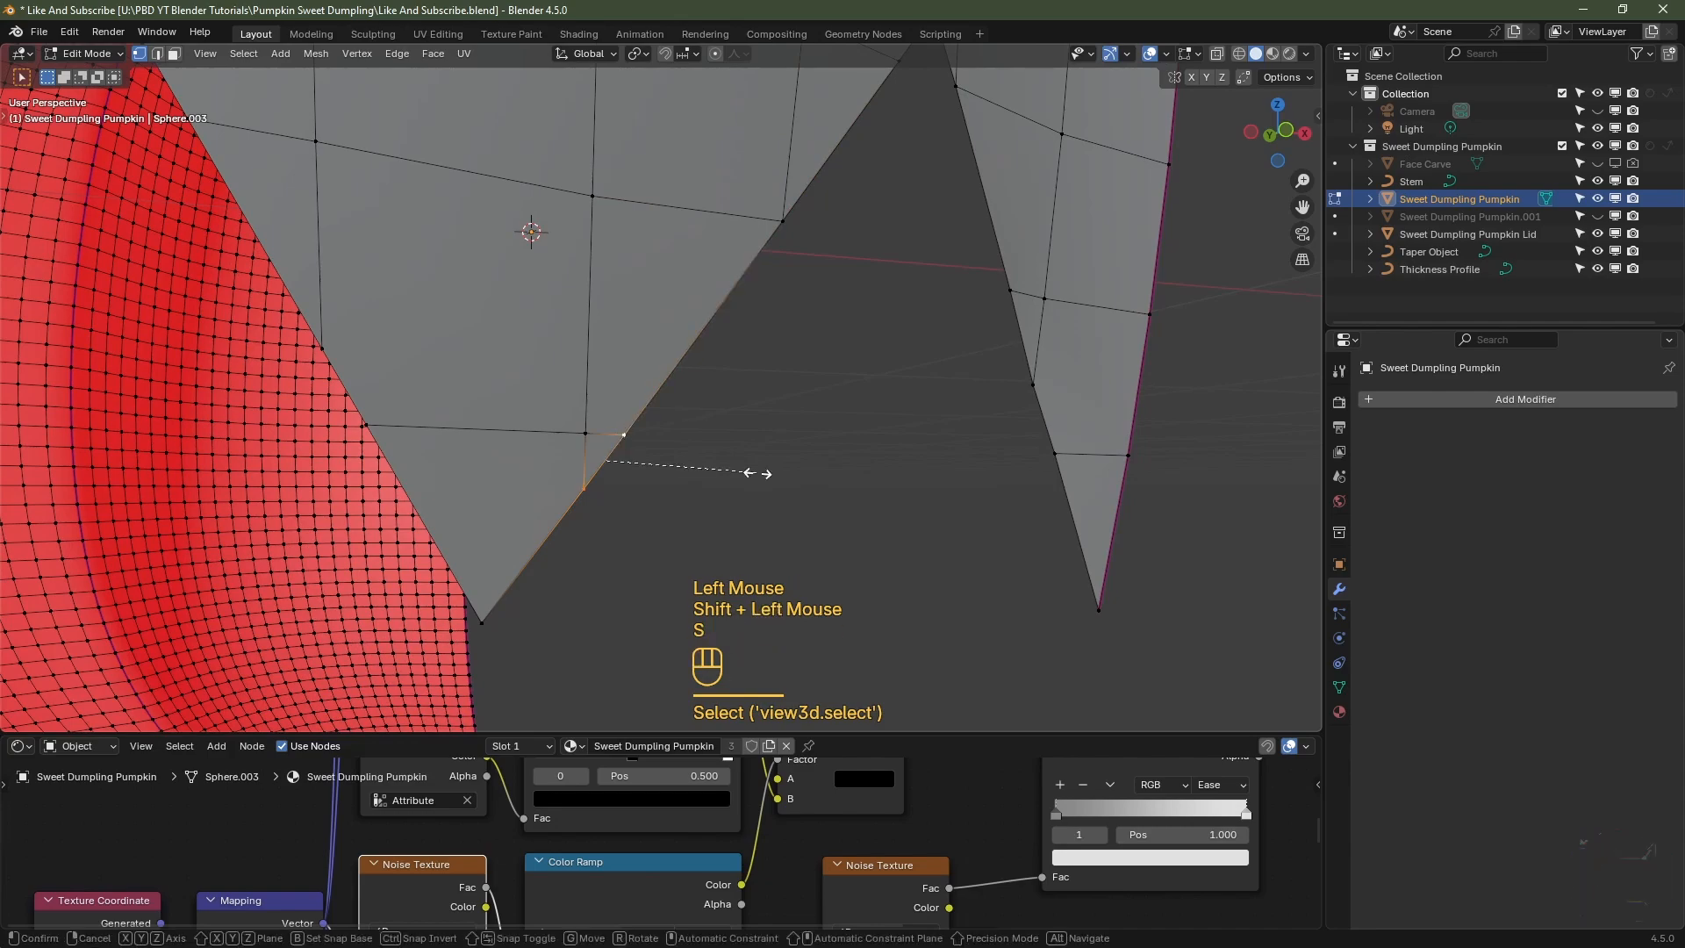
pyautogui.press('0')
pyautogui.press('Return')
# - Collapse the two vertices midway along the second tooth's outer edge together by scaling them to 0
pyautogui.scroll(-6, 688, 439)
pyautogui.moveTo(687, 439); pyautogui.dragTo(722, 474, button='middle')
pyautogui.scroll(3, 738, 413)
pyautogui.click(681, 395)
pyautogui.keyDown('shift'); pyautogui.click(715, 469); pyautogui.keyUp('shift')
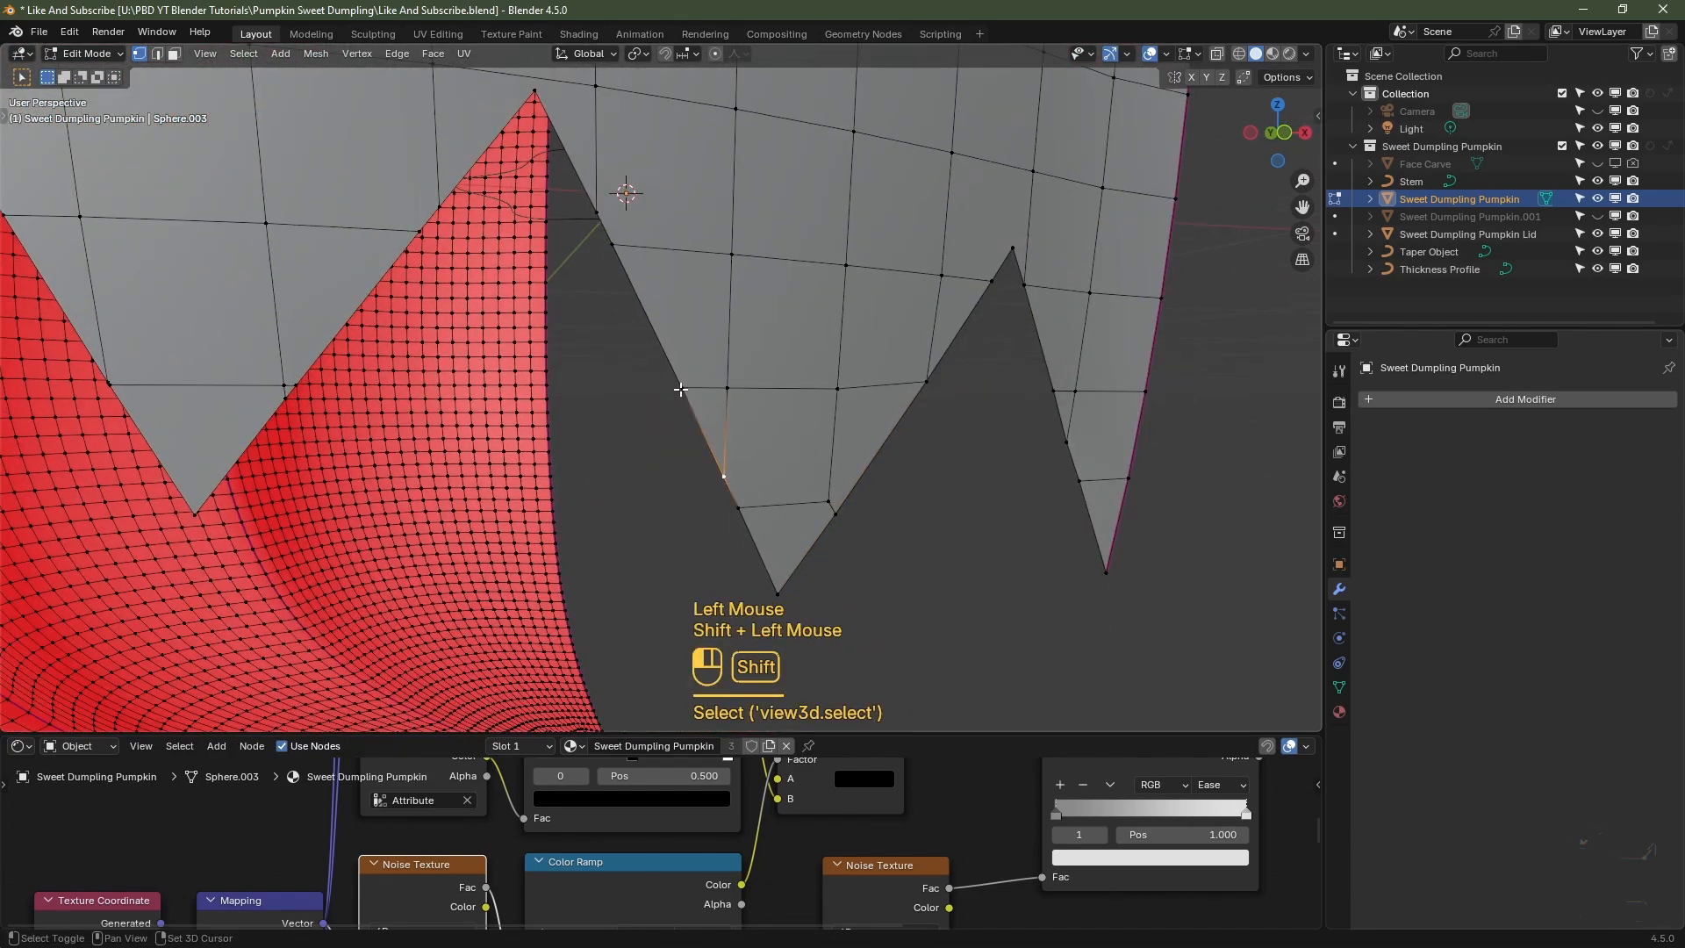
pyautogui.press('s')
pyautogui.press('0')
pyautogui.press('Return')
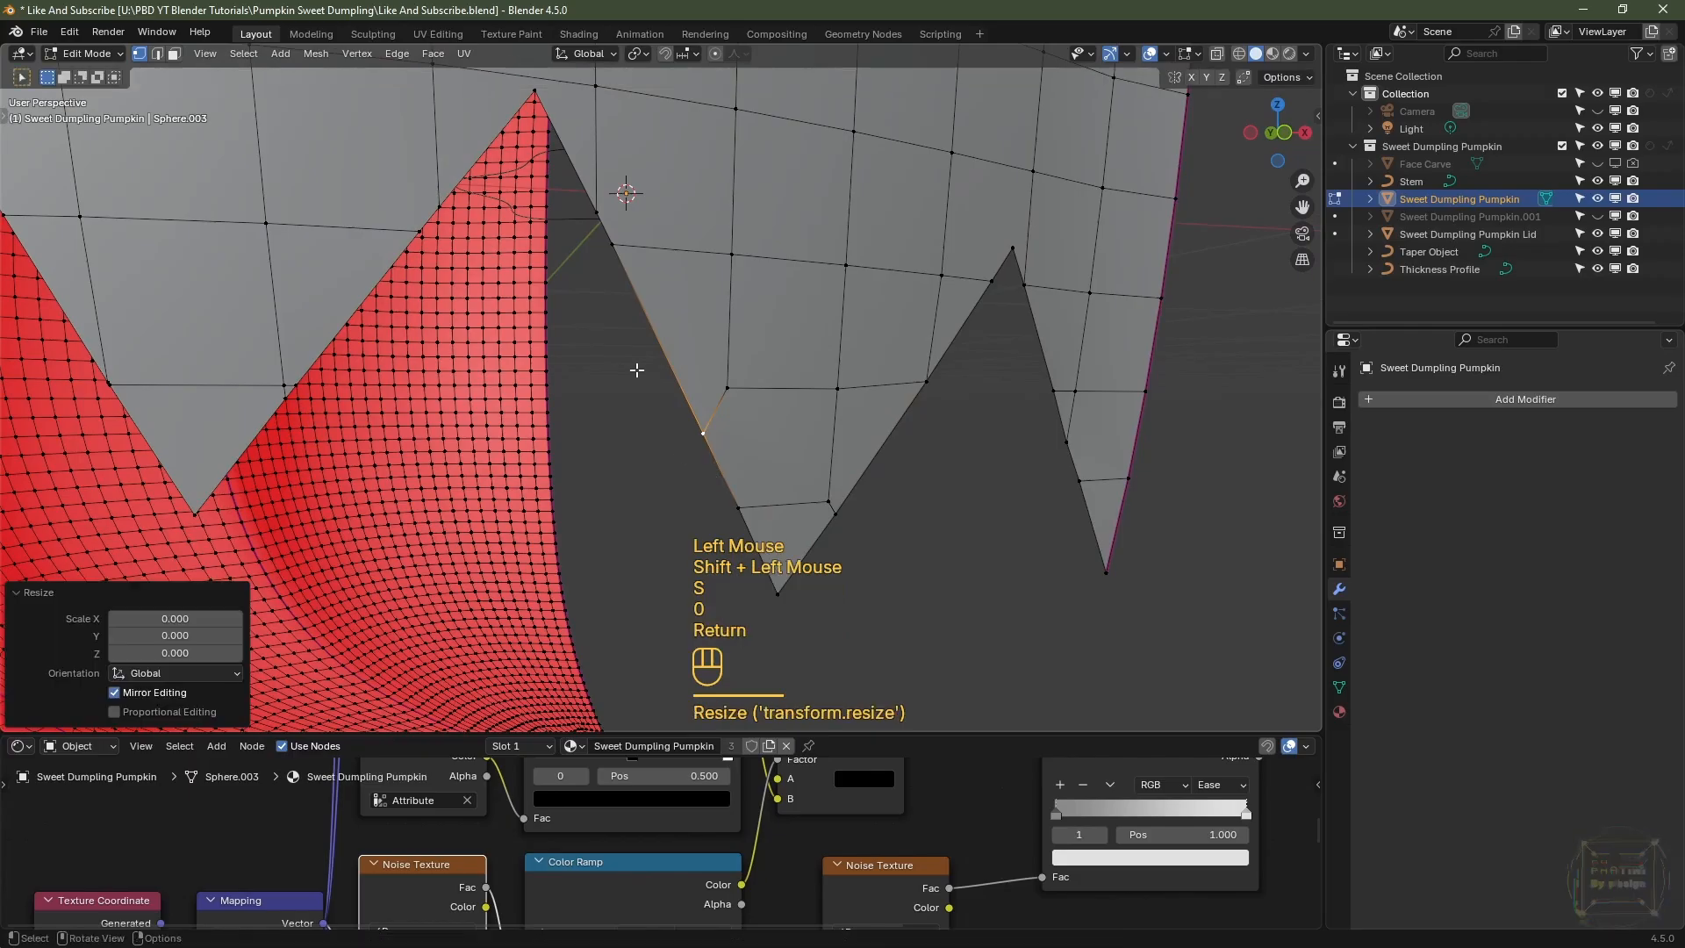
# - Collapse the pair of close vertices near the top of the second tooth's outer edge together by scaling them to 0
pyautogui.click(620, 240)
pyautogui.keyDown('shift'); pyautogui.click(599, 212); pyautogui.keyUp('shift')
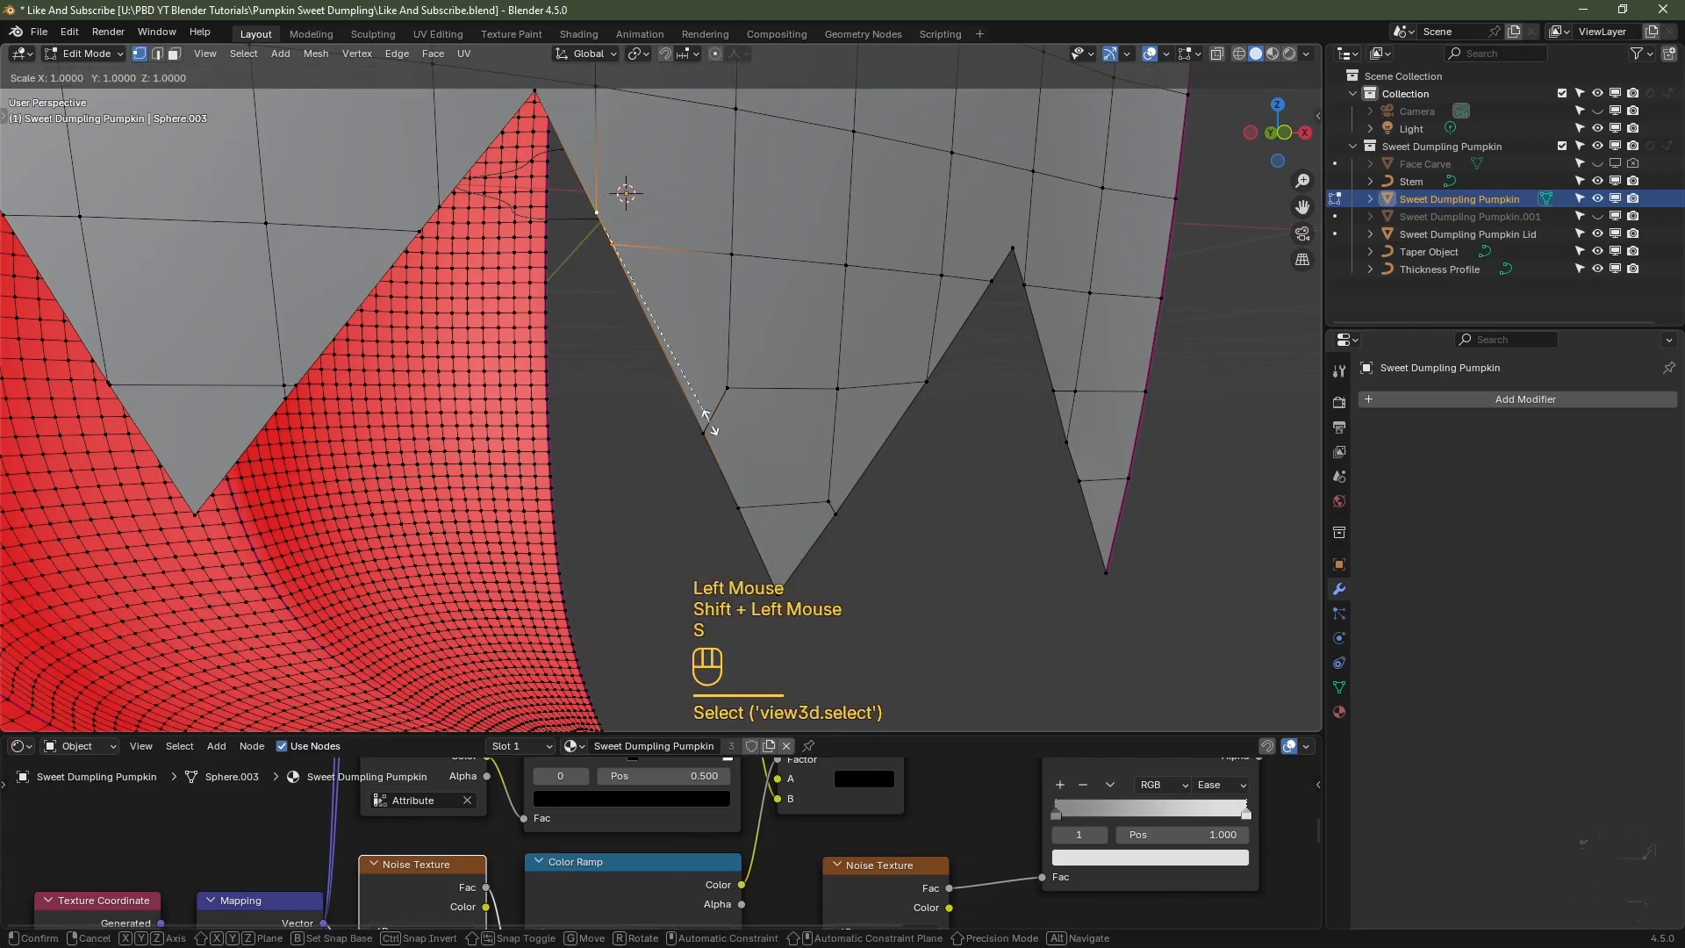
pyautogui.press('s')
pyautogui.press('0')
pyautogui.press('Return')
# - Collapse the upper pair of close vertices on the third tooth's inner edge, below the second mouth peak, by scaling them to 0
pyautogui.moveTo(621, 402); pyautogui.dragTo(650, 408, button='middle')
pyautogui.keyDown('shift'); pyautogui.moveTo(649, 408); pyautogui.dragTo(641, 263, button='middle'); pyautogui.keyUp('shift')
pyautogui.click(635, 227)
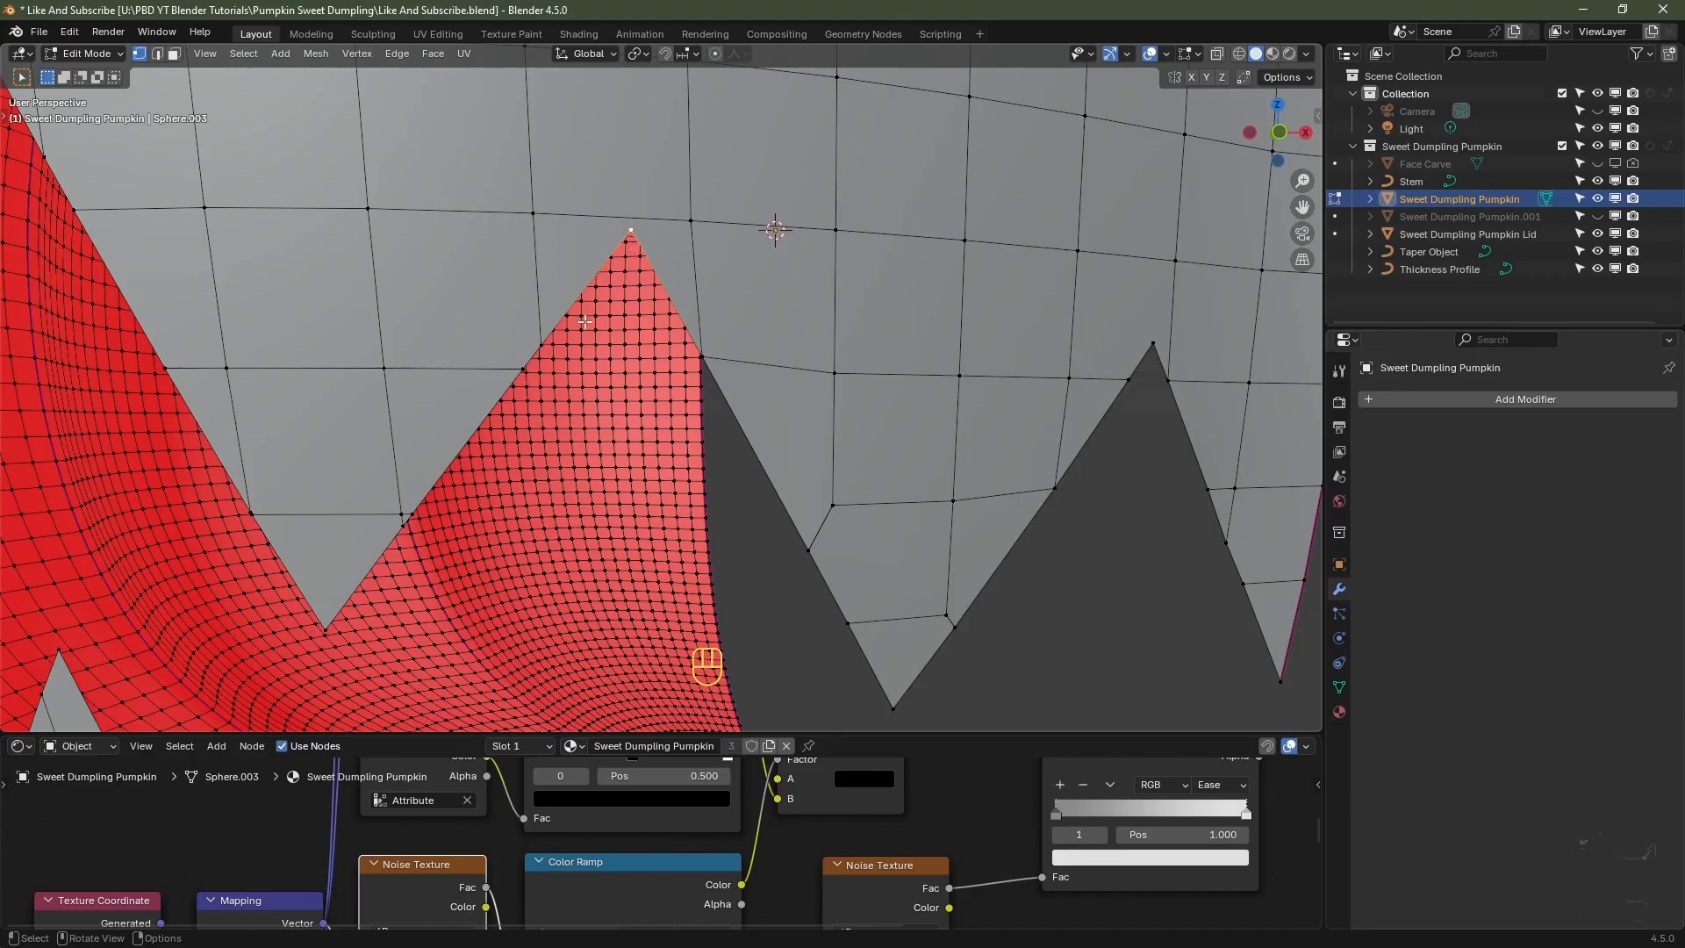
pyautogui.moveTo(600, 372); pyautogui.dragTo(564, 311, button='middle')
pyautogui.click(537, 349)
pyautogui.keyDown('shift'); pyautogui.click(520, 370); pyautogui.keyUp('shift')
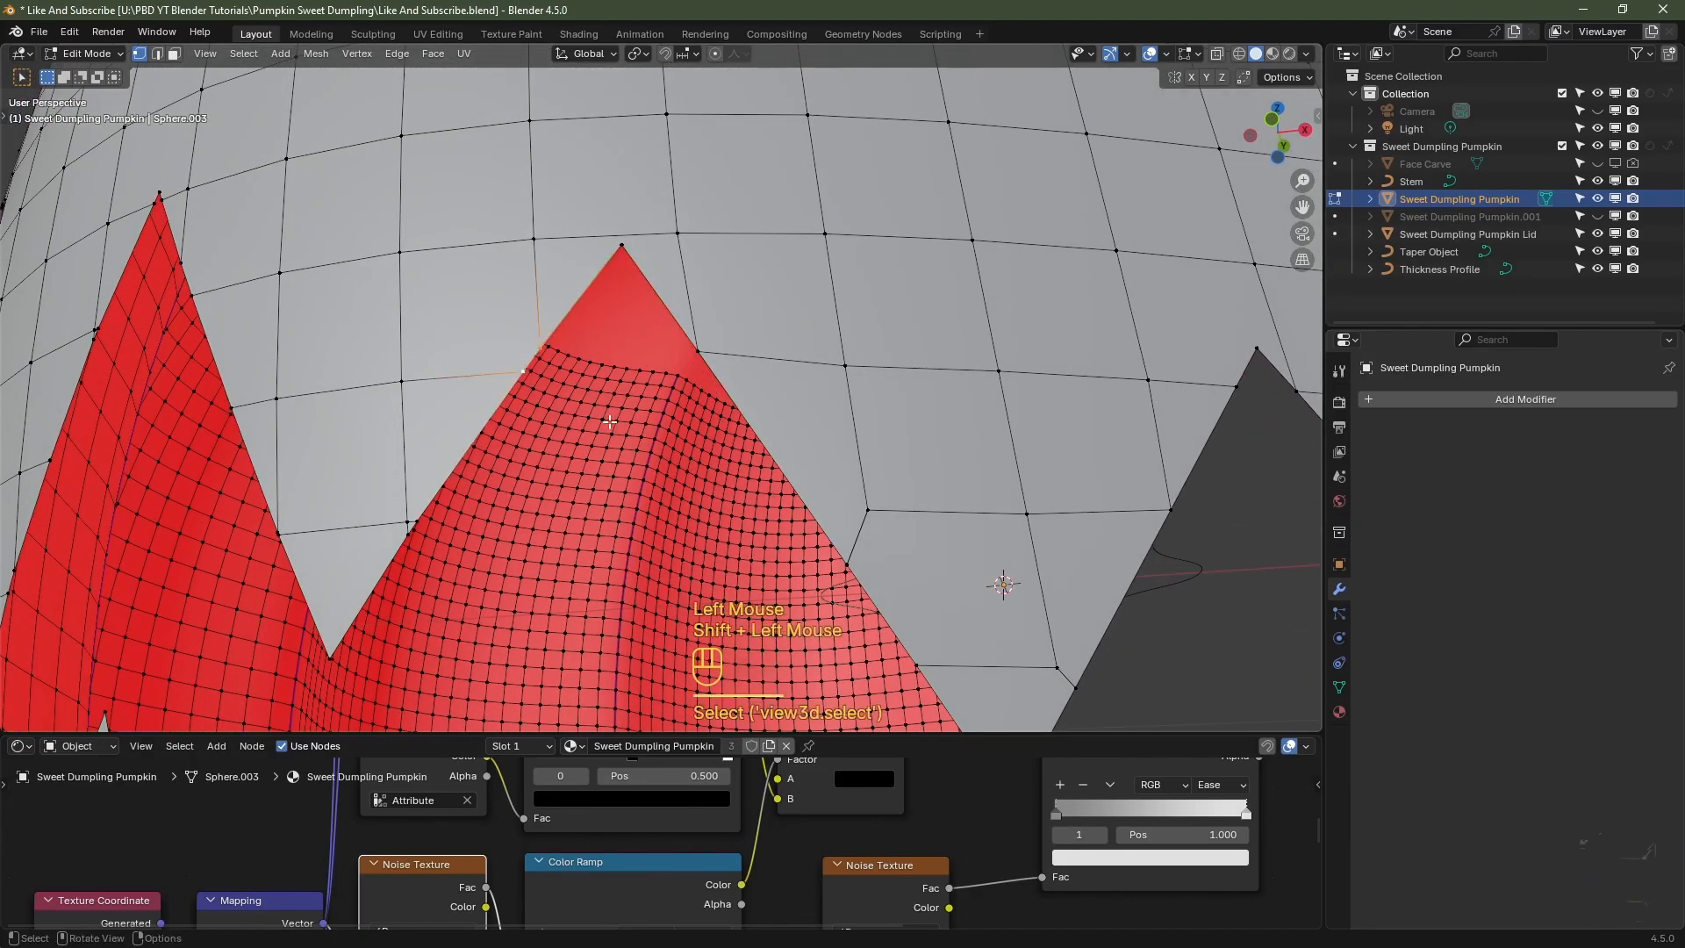
pyautogui.press('s')
pyautogui.press('0')
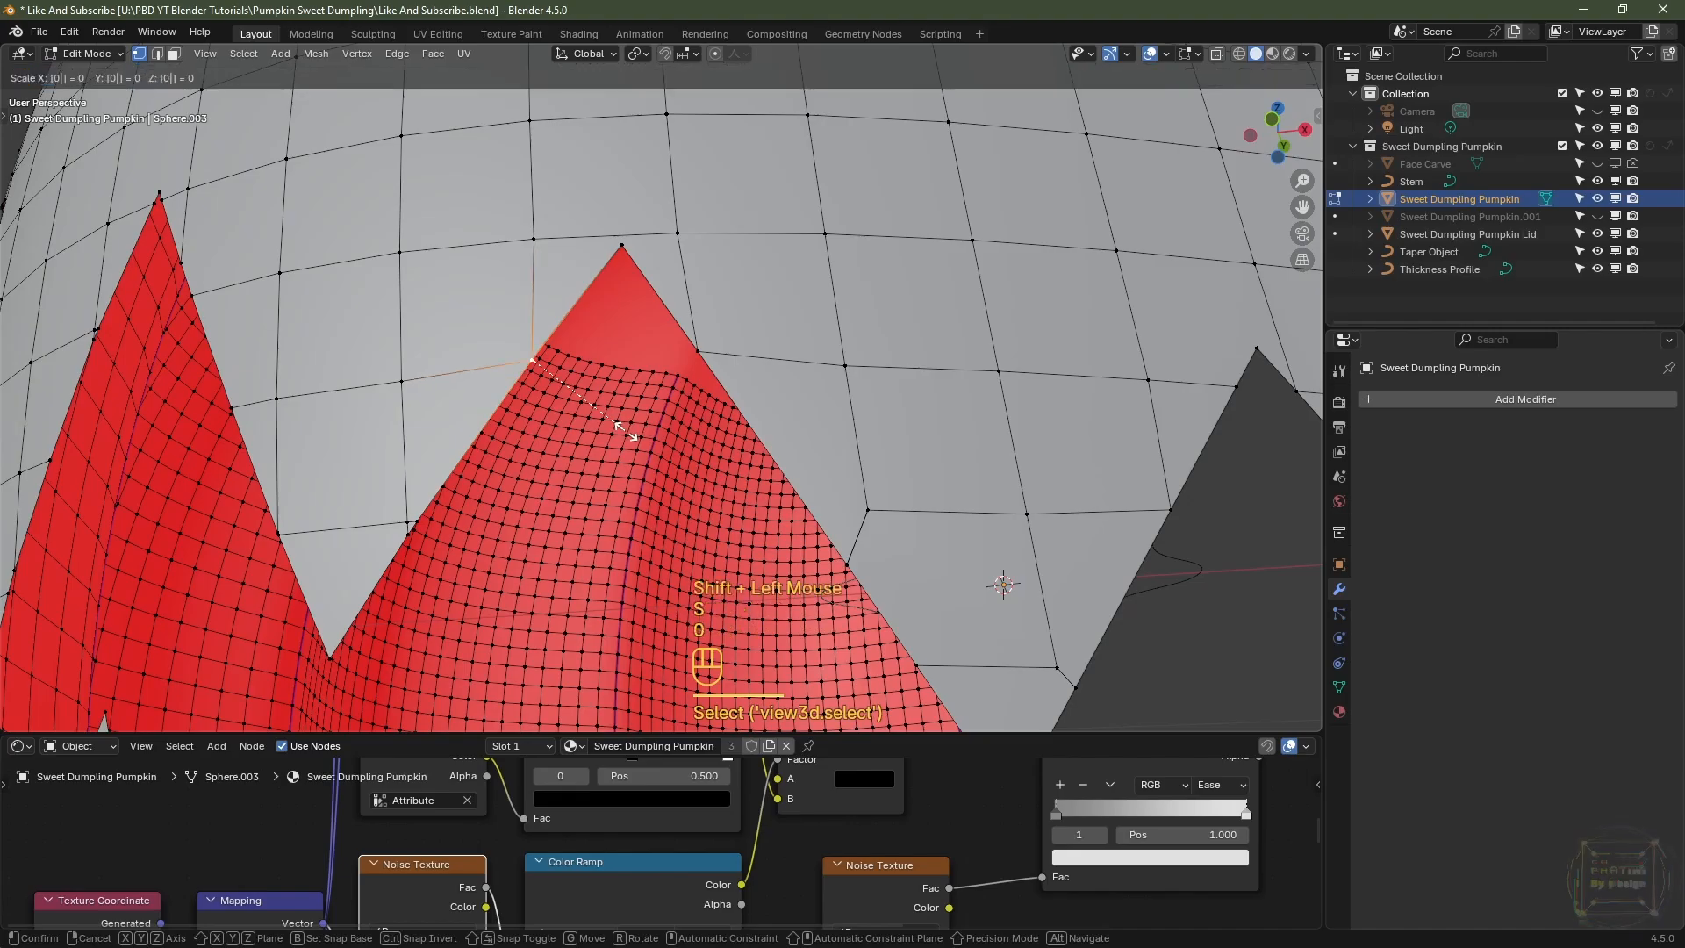
pyautogui.press('Return')
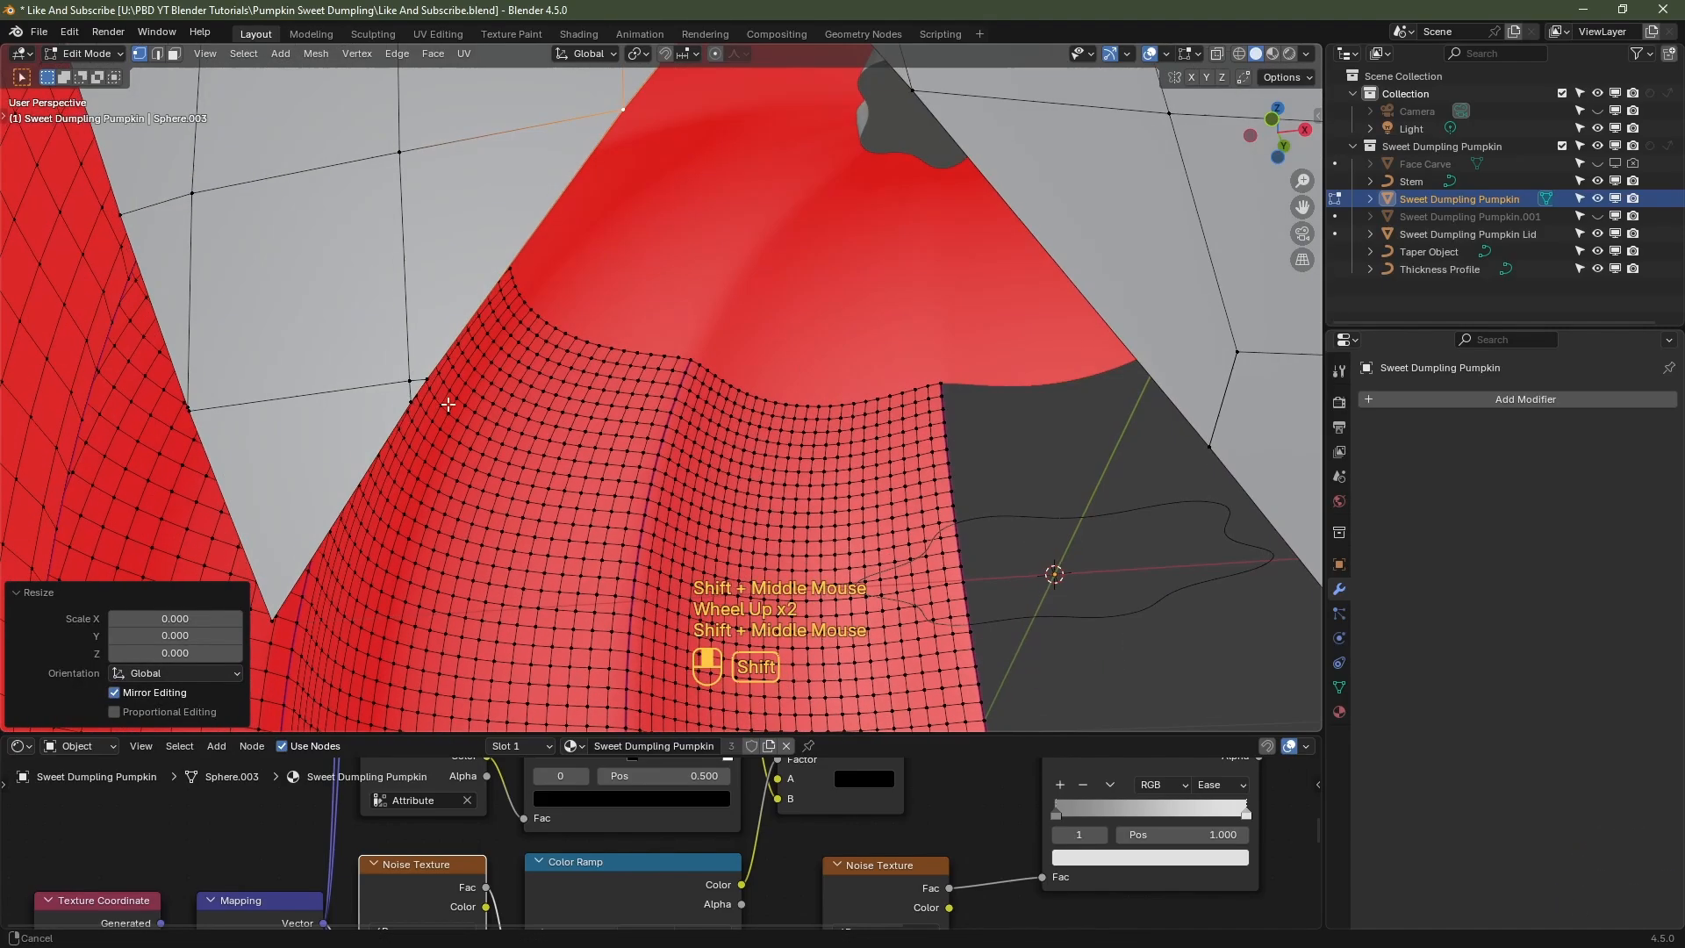
# - Slide the grid vertex beside the third tooth's inner edge down onto the adjacent cut vertex with factor 1.000
pyautogui.keyDown('shift'); pyautogui.moveTo(448, 405); pyautogui.dragTo(506, 397, button='middle'); pyautogui.keyUp('shift')
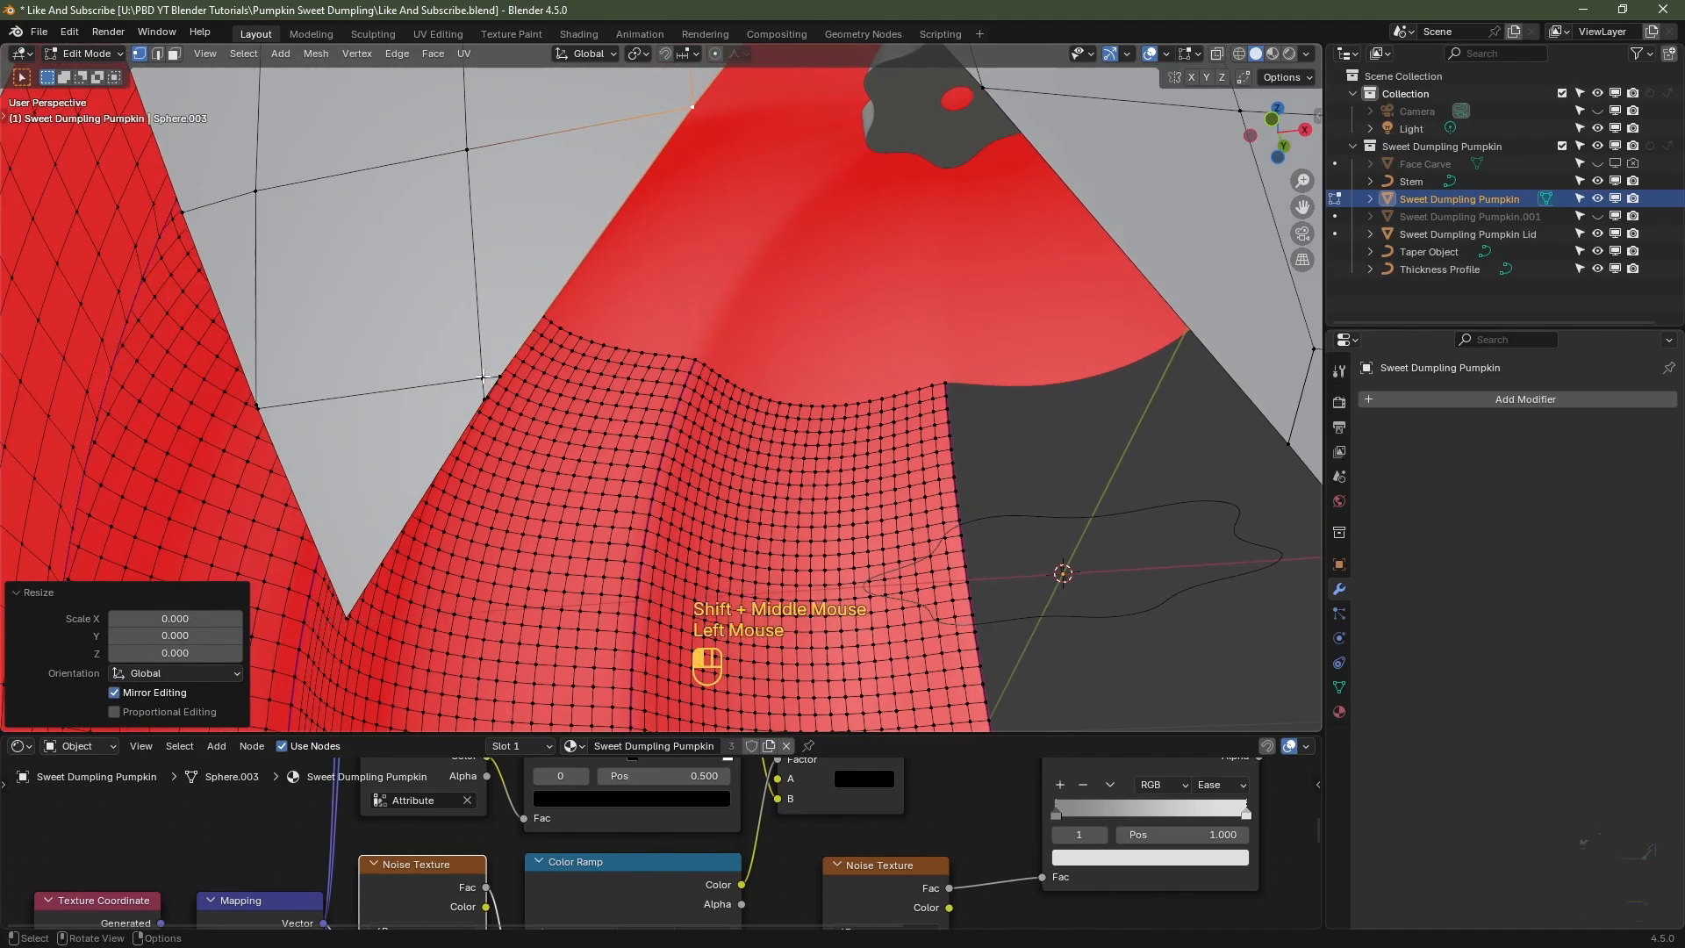
pyautogui.click(505, 395)
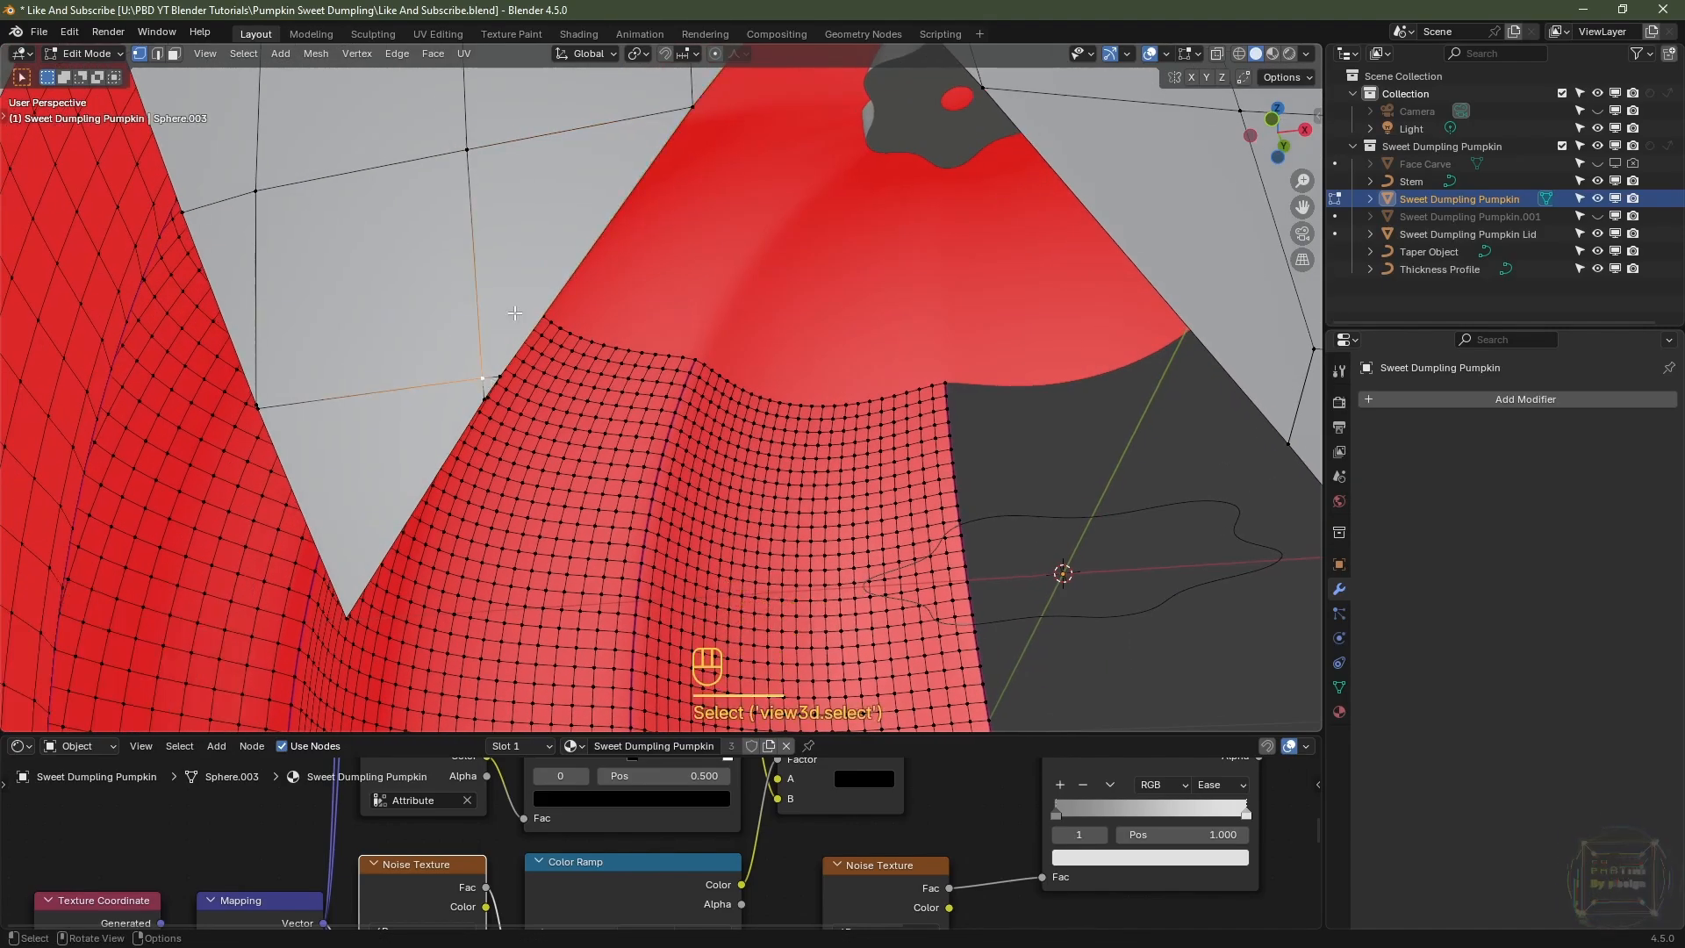
pyautogui.press('g')
pyautogui.press('g')
pyautogui.click(507, 371)
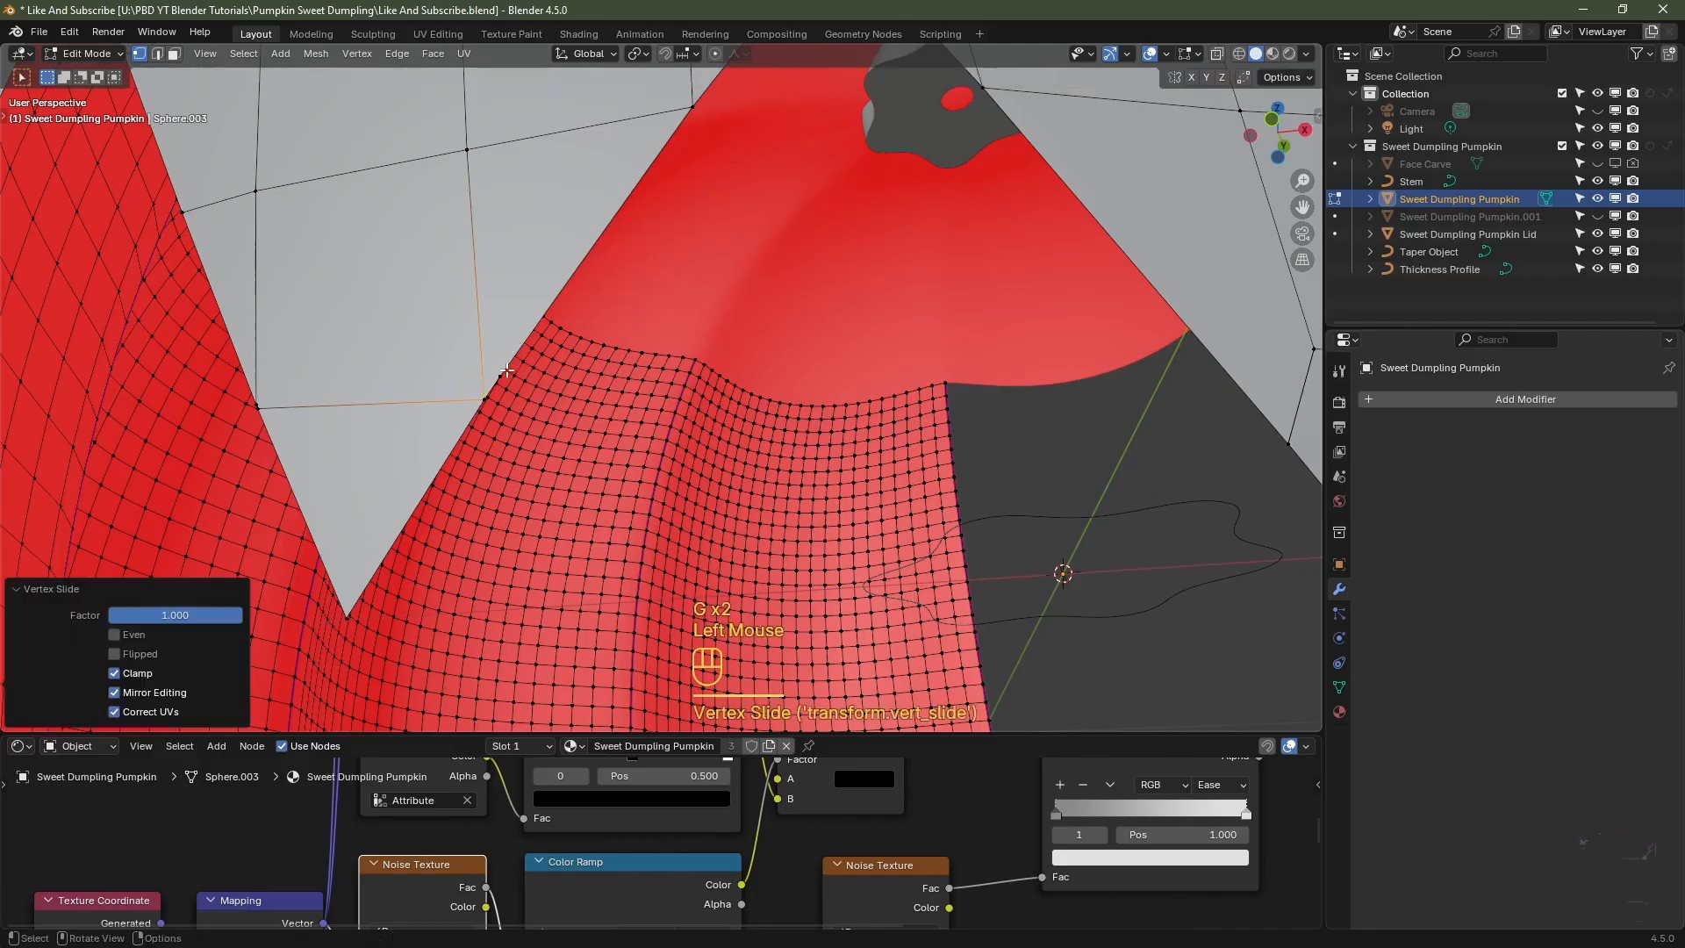
# - Slide the extra cut vertex on the third tooth's inner edge down onto the neighbouring cut vertex with factor 1.000
pyautogui.click(594, 353)
pyautogui.press('g')
pyautogui.press('g')
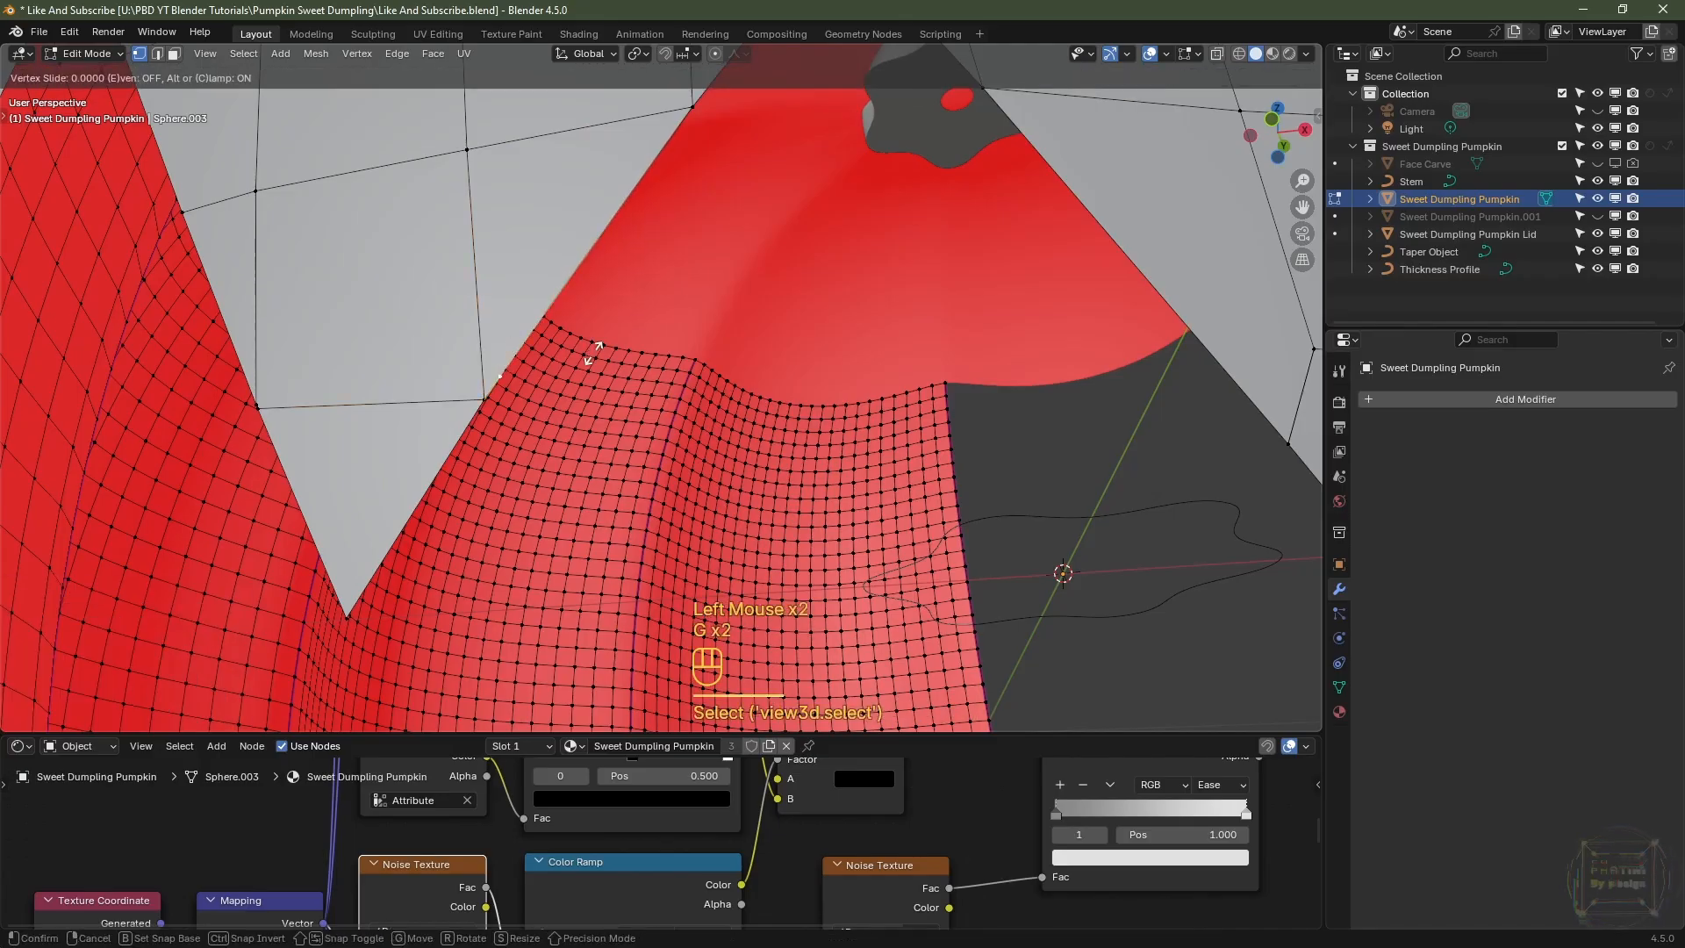
pyautogui.click(560, 387)
# - Slide the extra cut vertex on the third tooth's outer edge down onto the adjacent cut vertex with factor 1.000
pyautogui.keyDown('shift'); pyautogui.moveTo(493, 445); pyautogui.dragTo(499, 395, button='middle'); pyautogui.keyUp('shift')
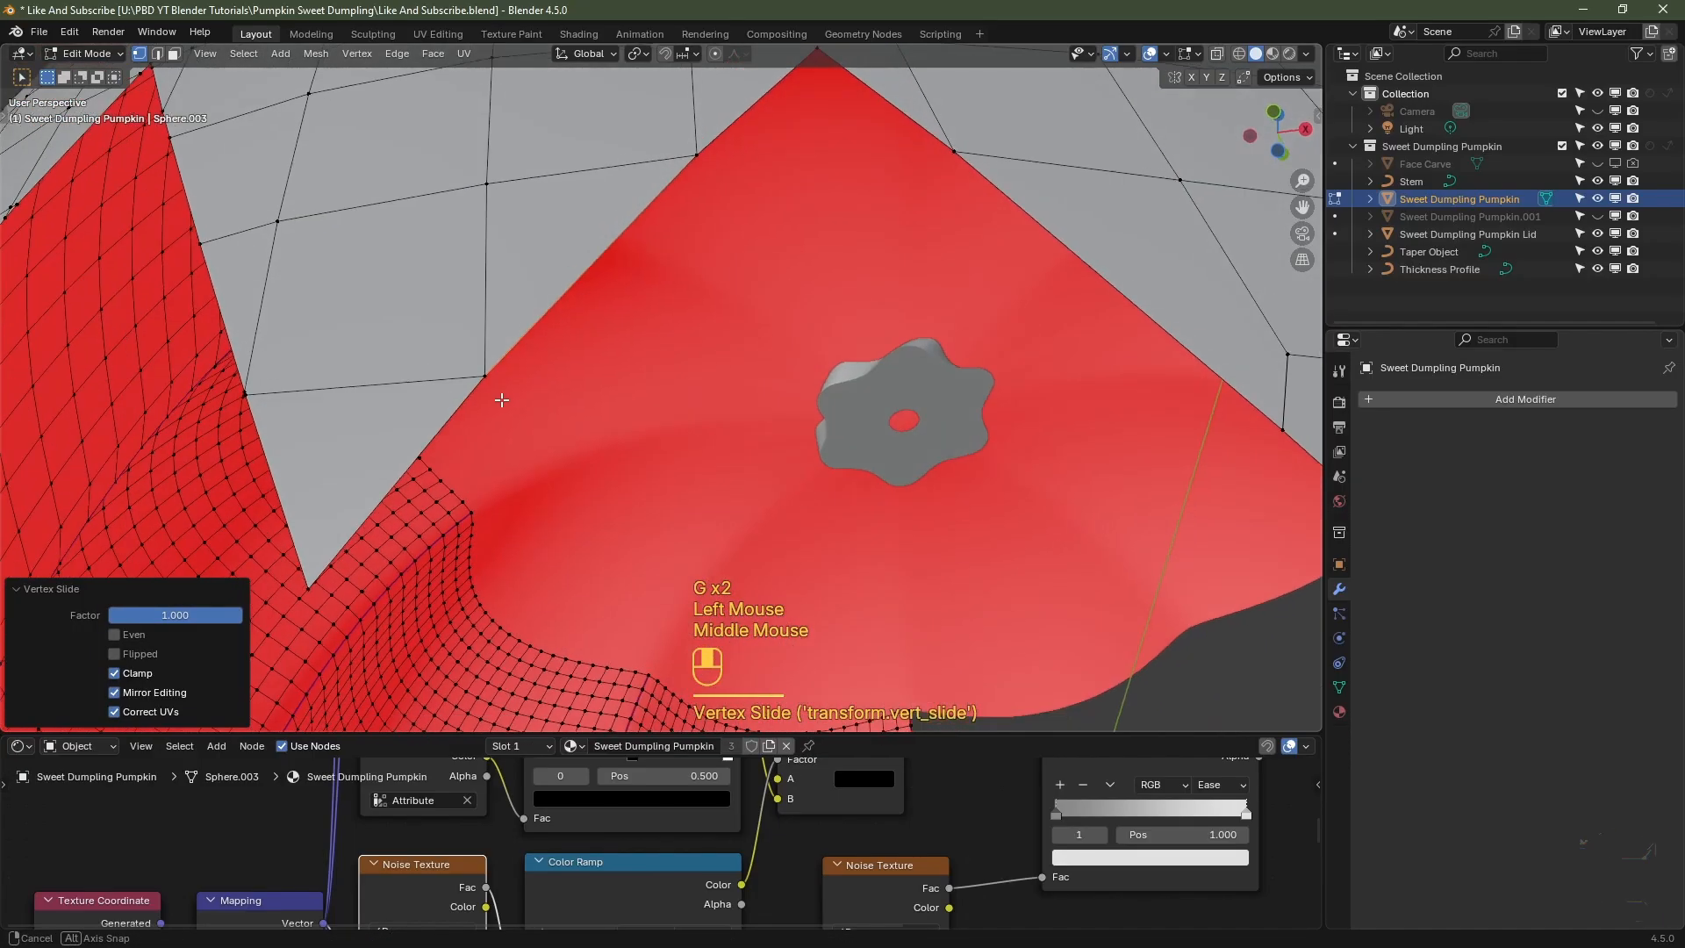
pyautogui.scroll(2, 582, 451)
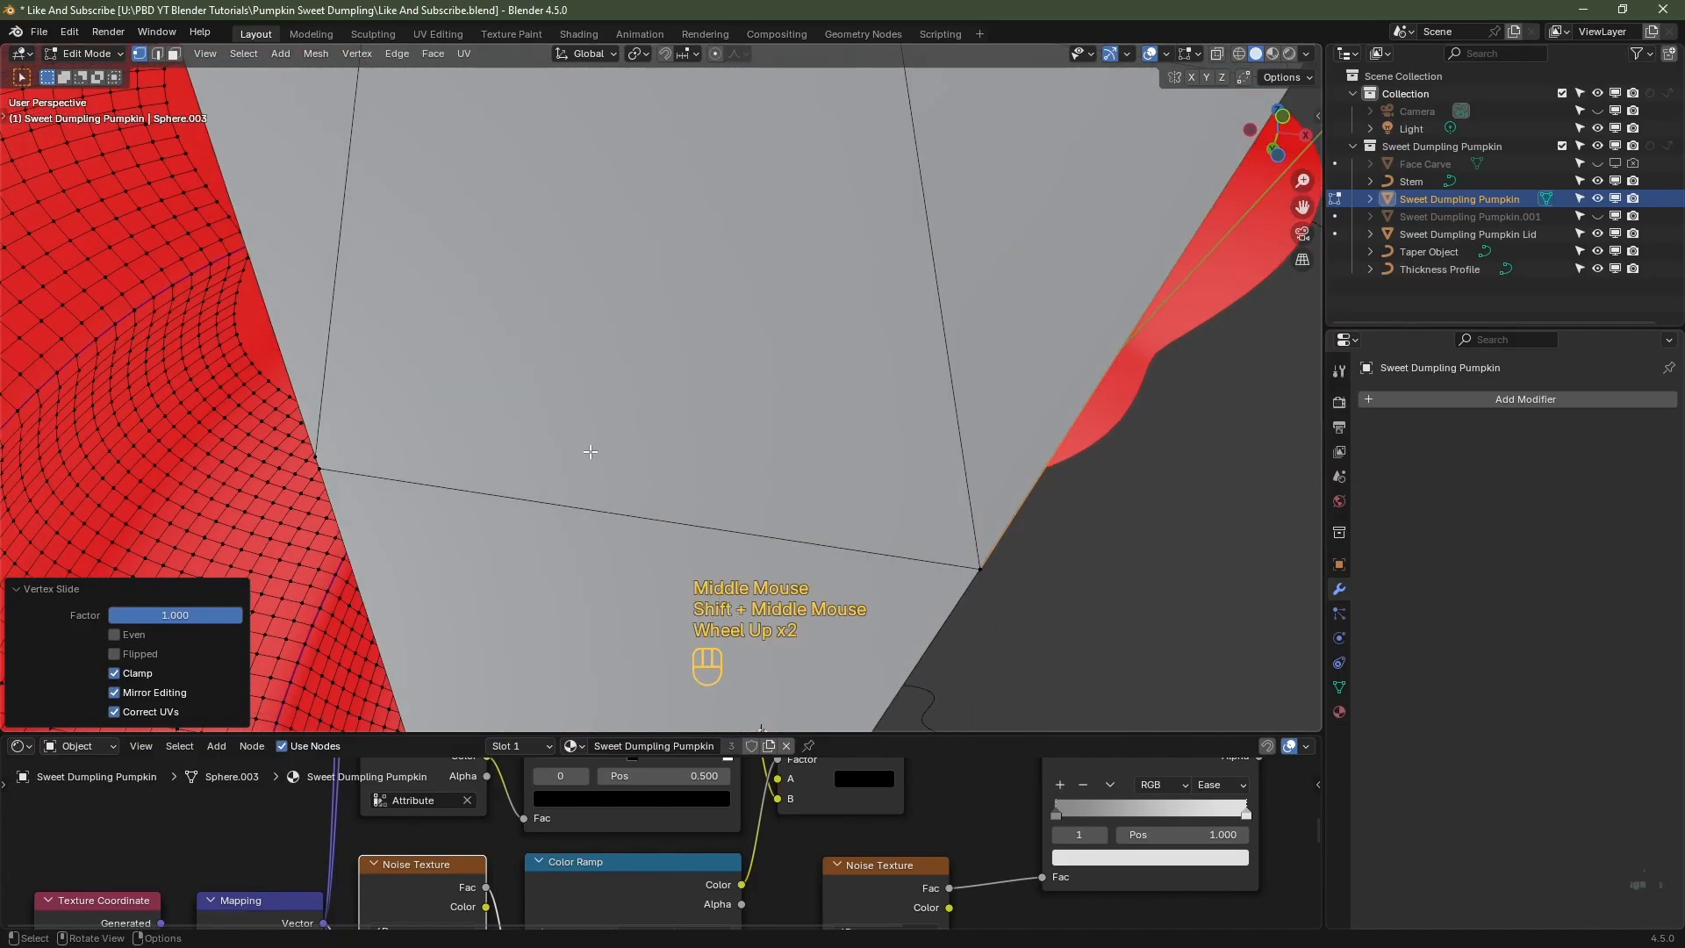
pyautogui.click(315, 455)
pyautogui.press('g')
pyautogui.press('g')
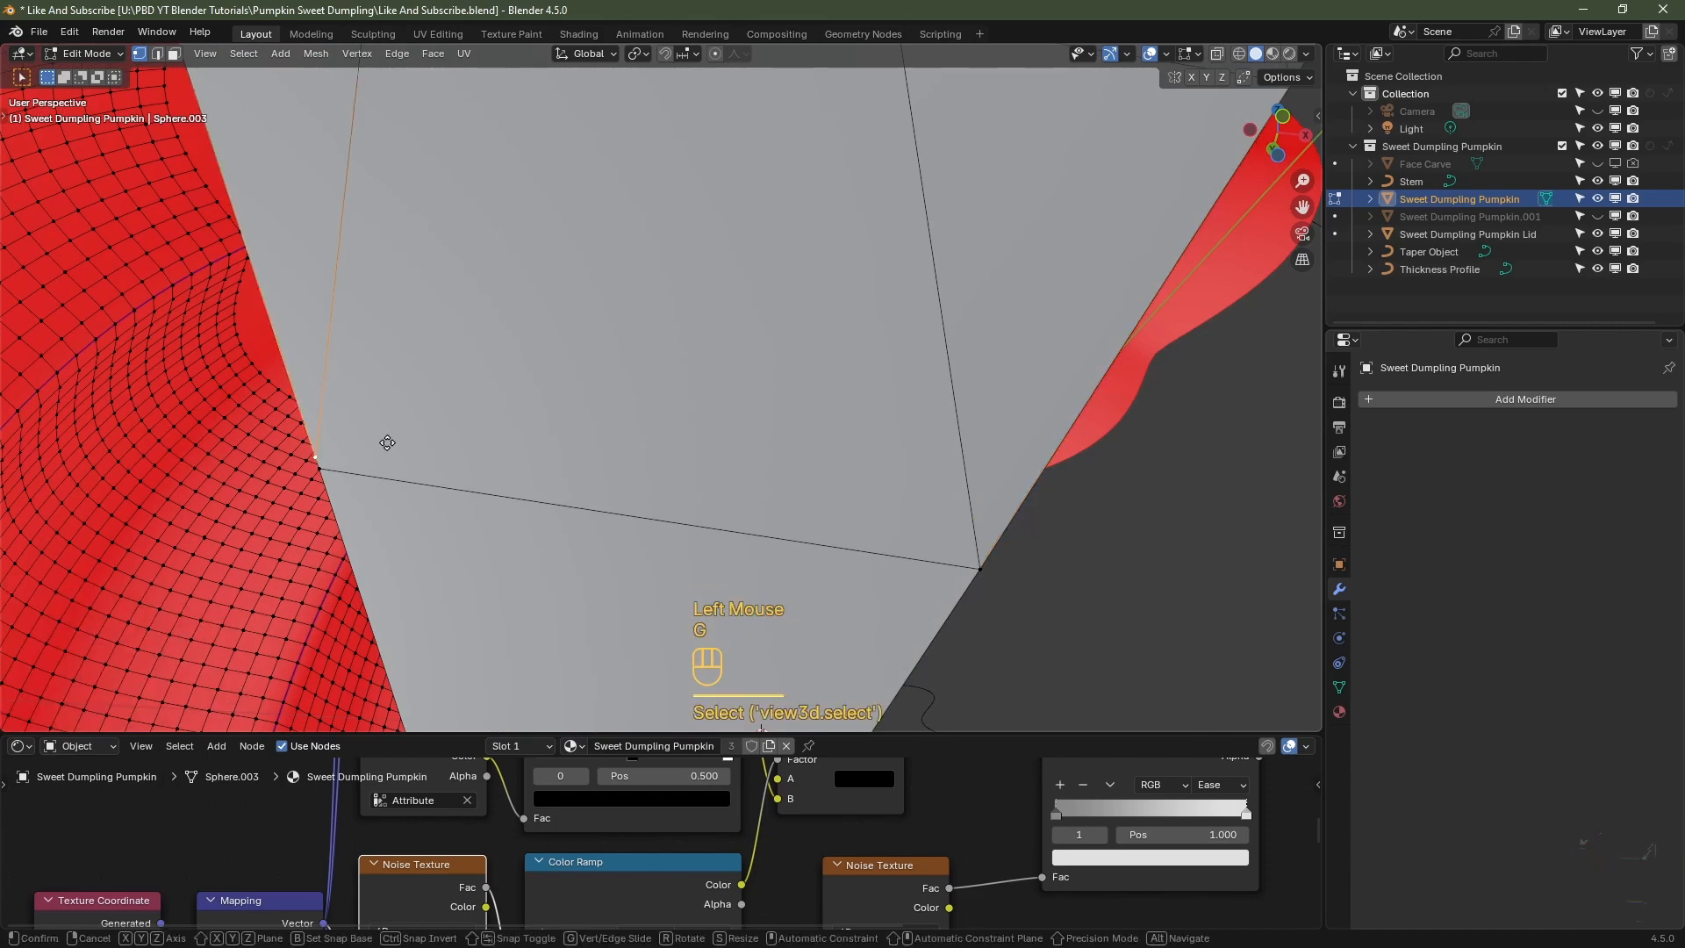
pyautogui.click(388, 465)
# - Slide the cut vertex on the inner side of the third mouth peak up onto the peak with factor 1.000
pyautogui.scroll(1, 583, 444)
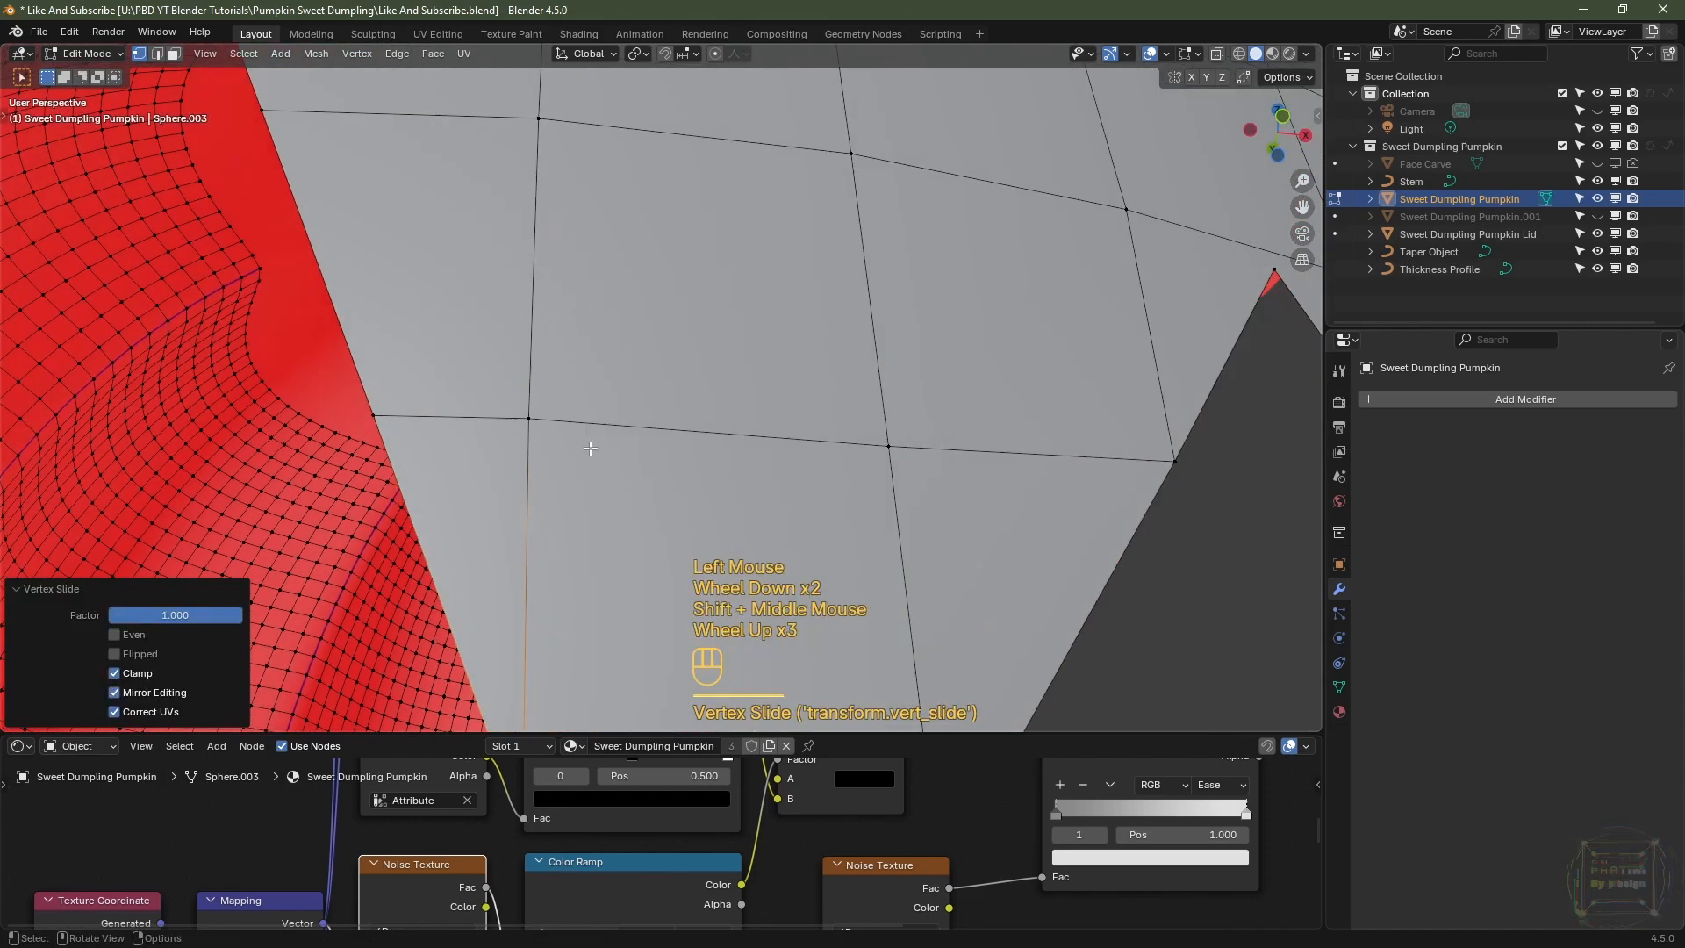
pyautogui.keyDown('shift'); pyautogui.moveTo(583, 444); pyautogui.dragTo(556, 313, button='middle'); pyautogui.keyUp('shift')
pyautogui.scroll(2, 557, 313)
pyautogui.keyDown('shift'); pyautogui.moveTo(539, 381); pyautogui.dragTo(619, 441, button='middle'); pyautogui.keyUp('shift')
pyautogui.click(544, 397)
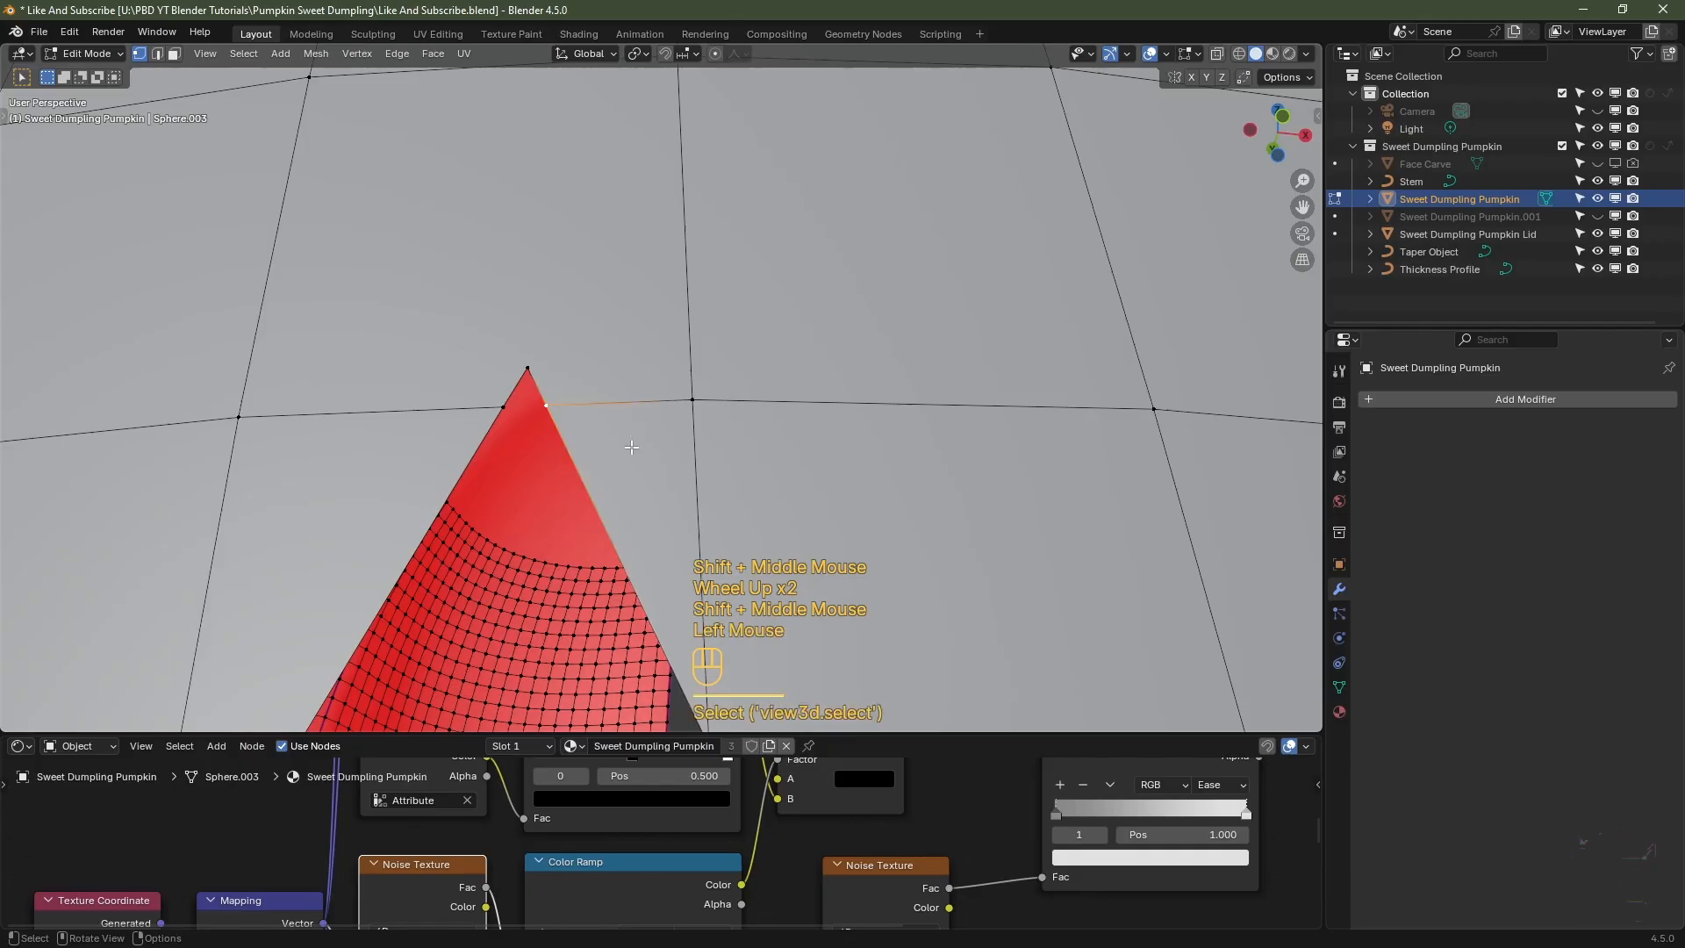
pyautogui.press('g')
pyautogui.press('g')
pyautogui.click(586, 390)
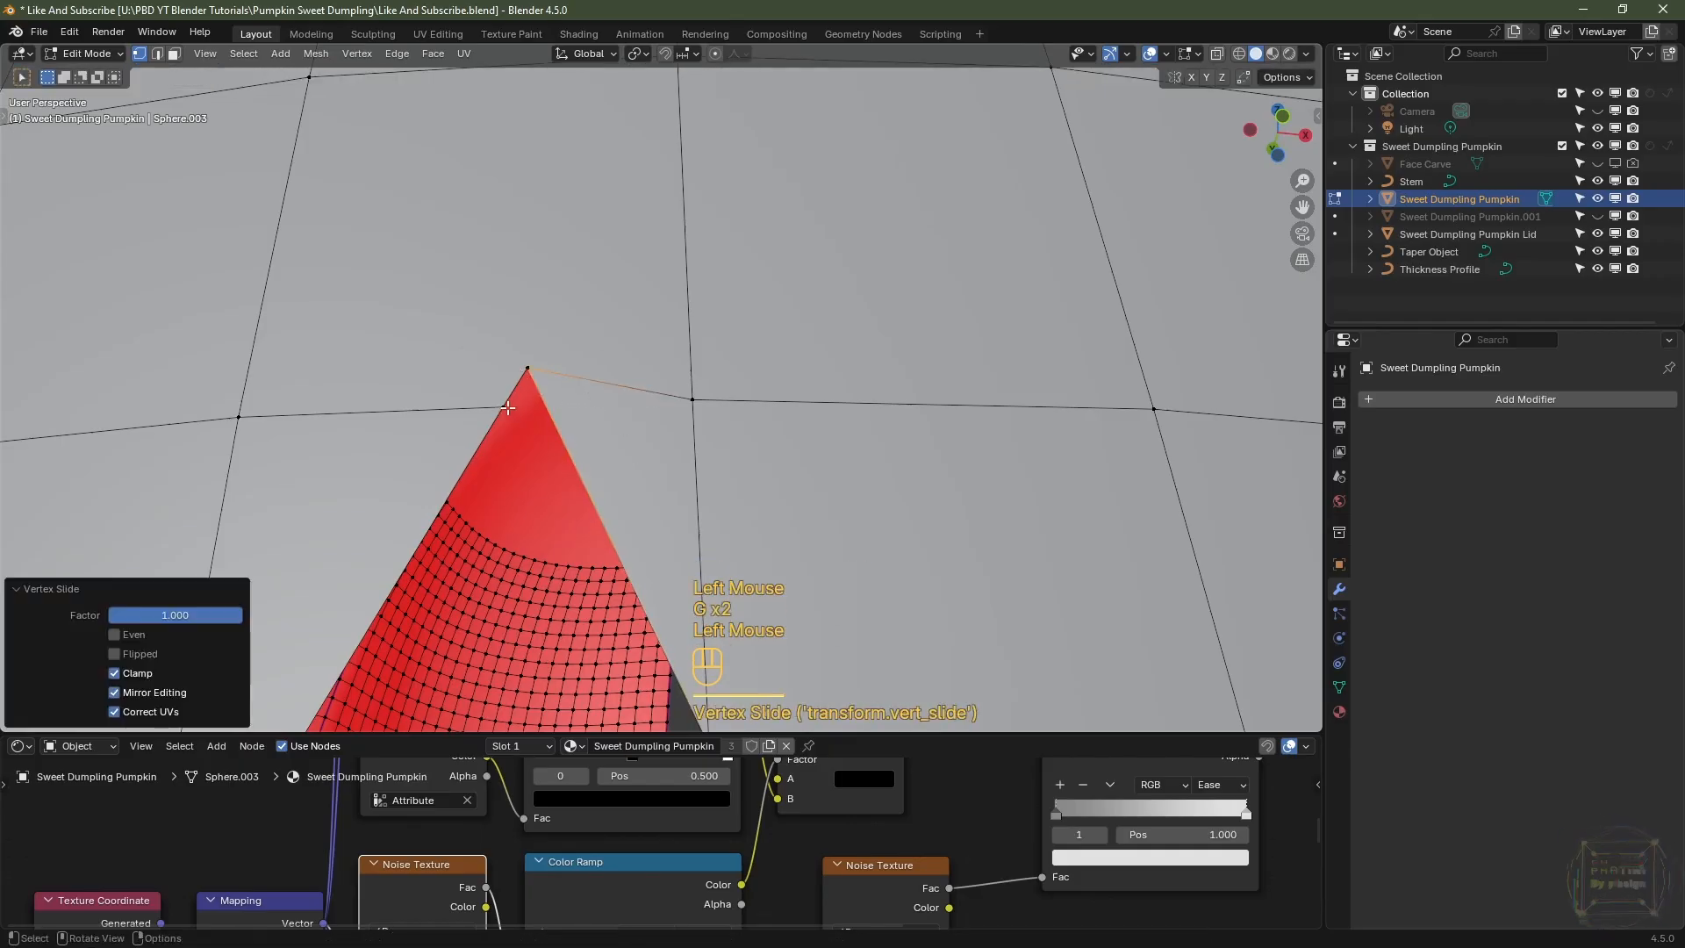
# - Slide the cut vertex on the outer side of the third mouth peak up onto the peak with factor 1.000
pyautogui.click(505, 409)
pyautogui.press('g')
pyautogui.press('g')
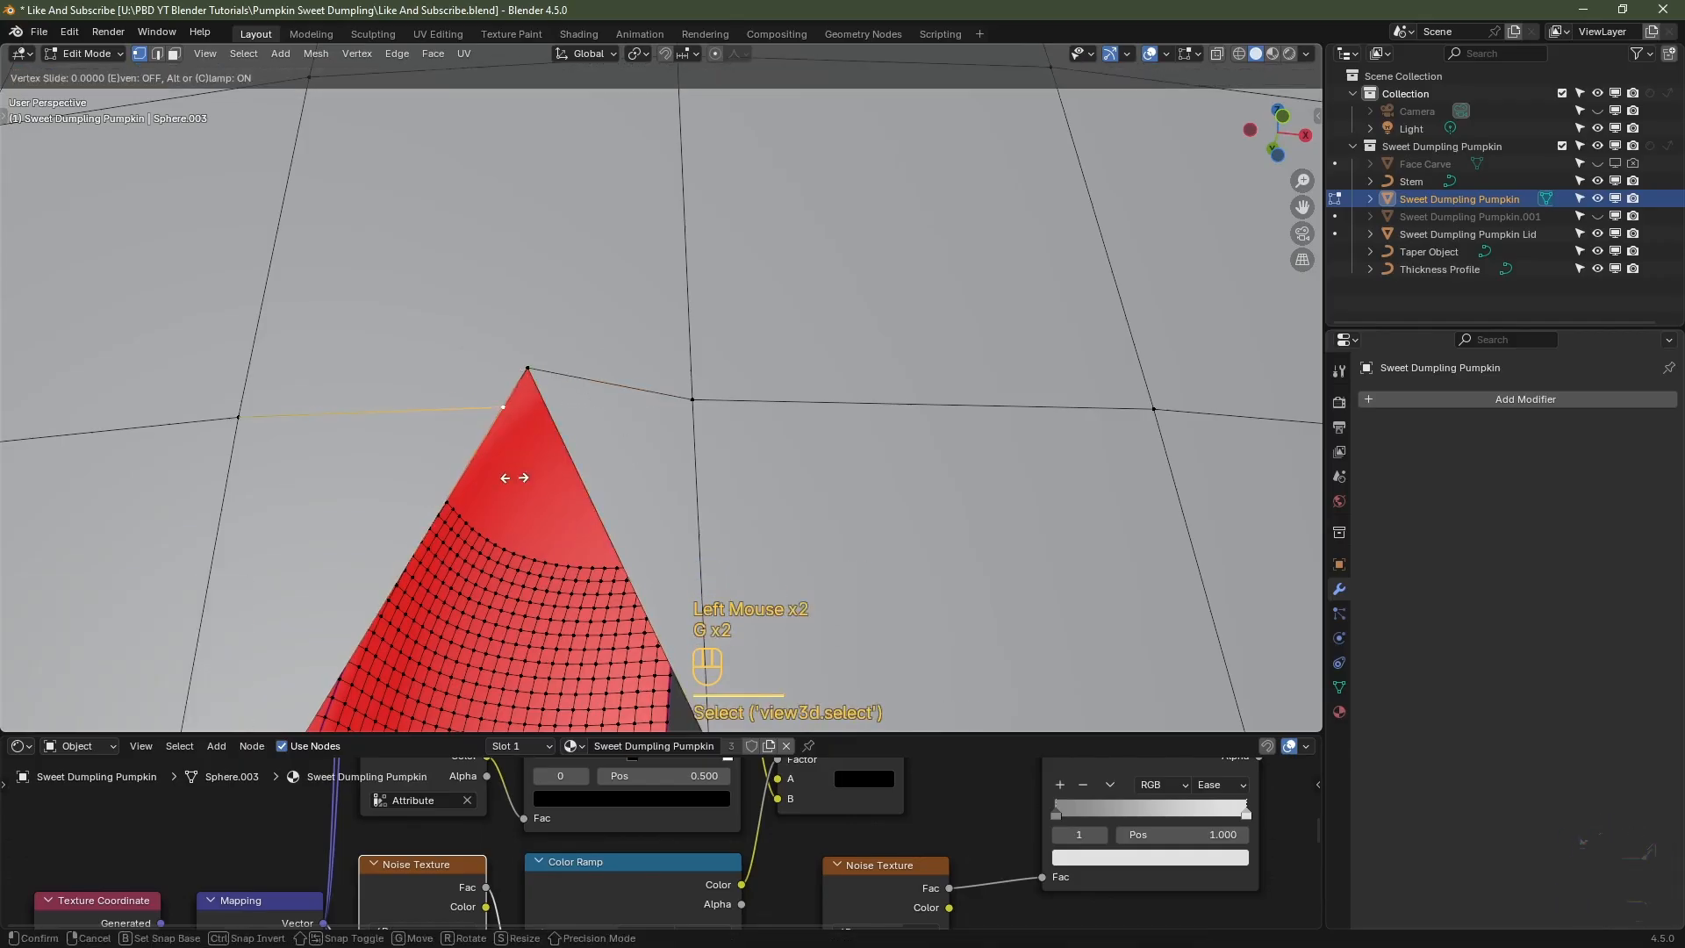
pyautogui.click(546, 421)
# - Slide the grid vertex beside the fourth tooth's inner edge onto the adjacent cut vertex with factor 1.000
pyautogui.scroll(-5, 546, 421)
pyautogui.keyDown('shift'); pyautogui.moveTo(546, 421); pyautogui.dragTo(683, 268, button='middle'); pyautogui.keyUp('shift')
pyautogui.scroll(5, 683, 267)
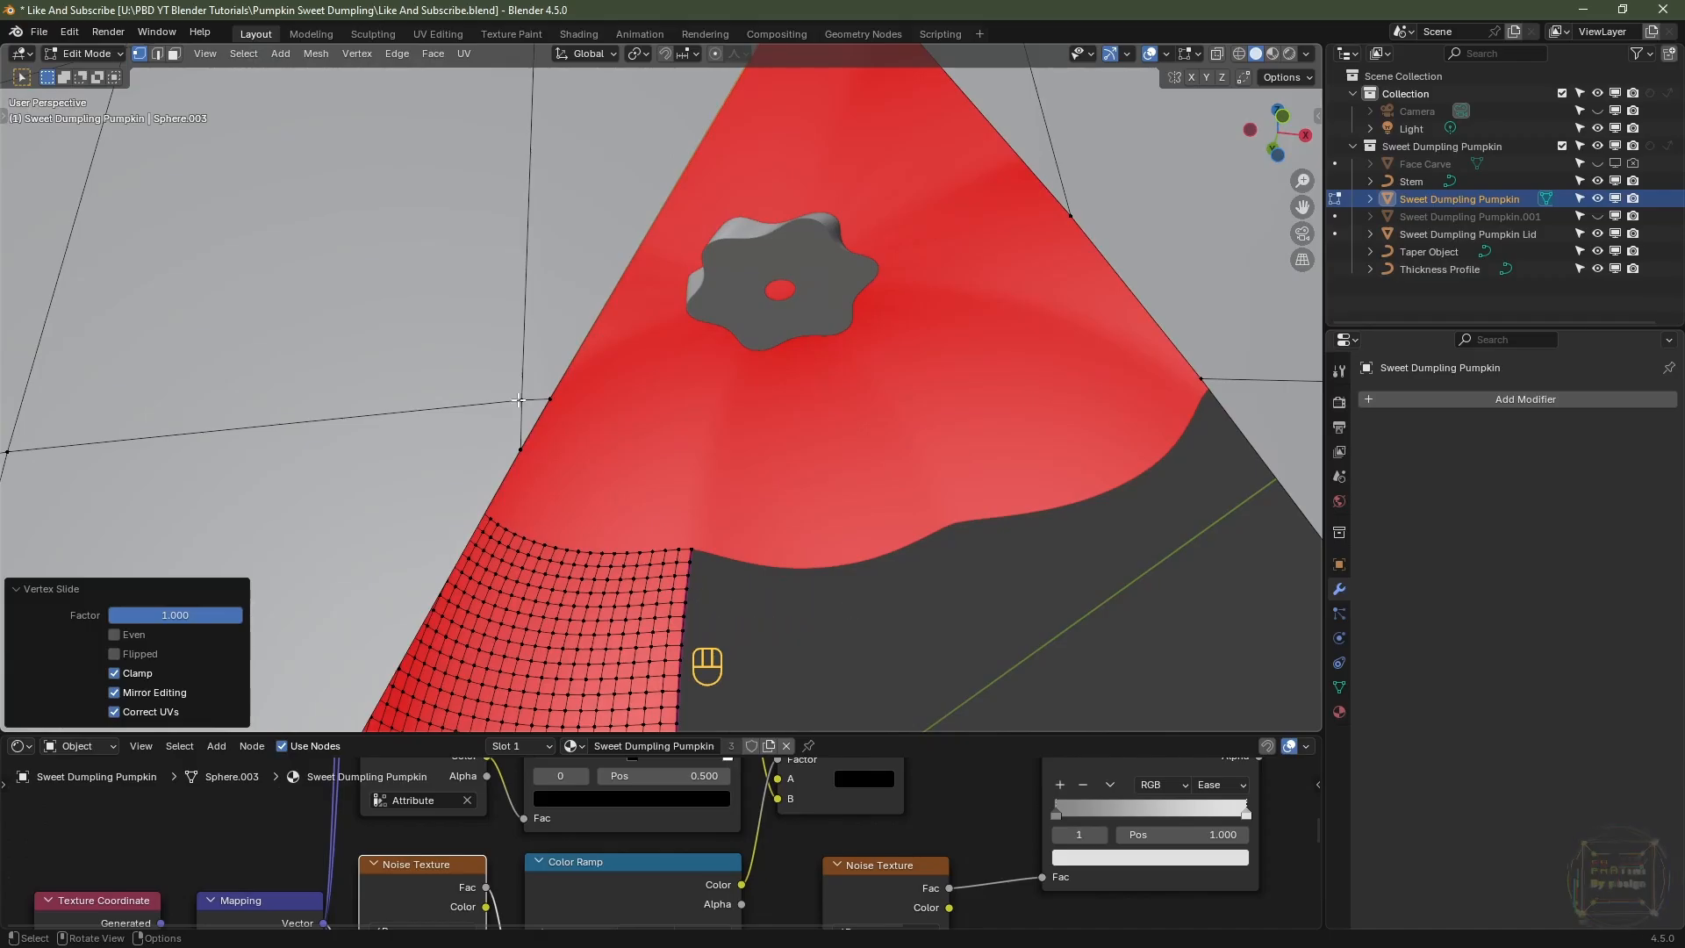
pyautogui.click(518, 400)
pyautogui.press('g')
pyautogui.press('g')
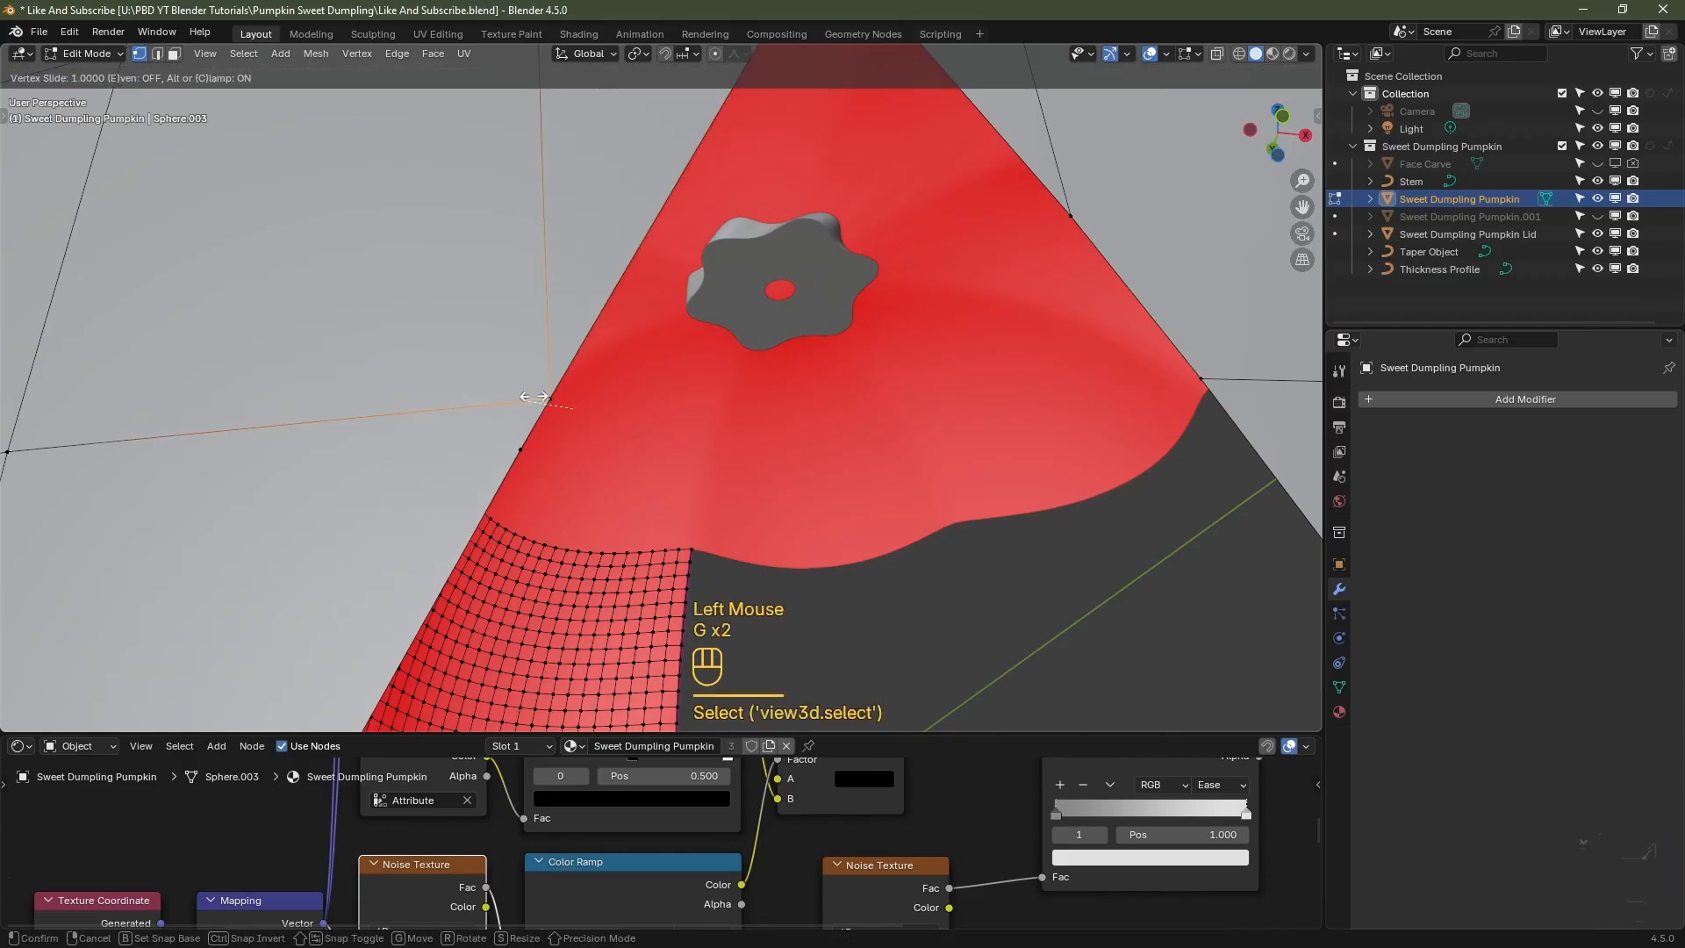
pyautogui.click(552, 398)
# - Slide the extra cut vertex on the fourth tooth's inner edge up onto the neighbouring cut vertex with factor 1.000
pyautogui.click(520, 454)
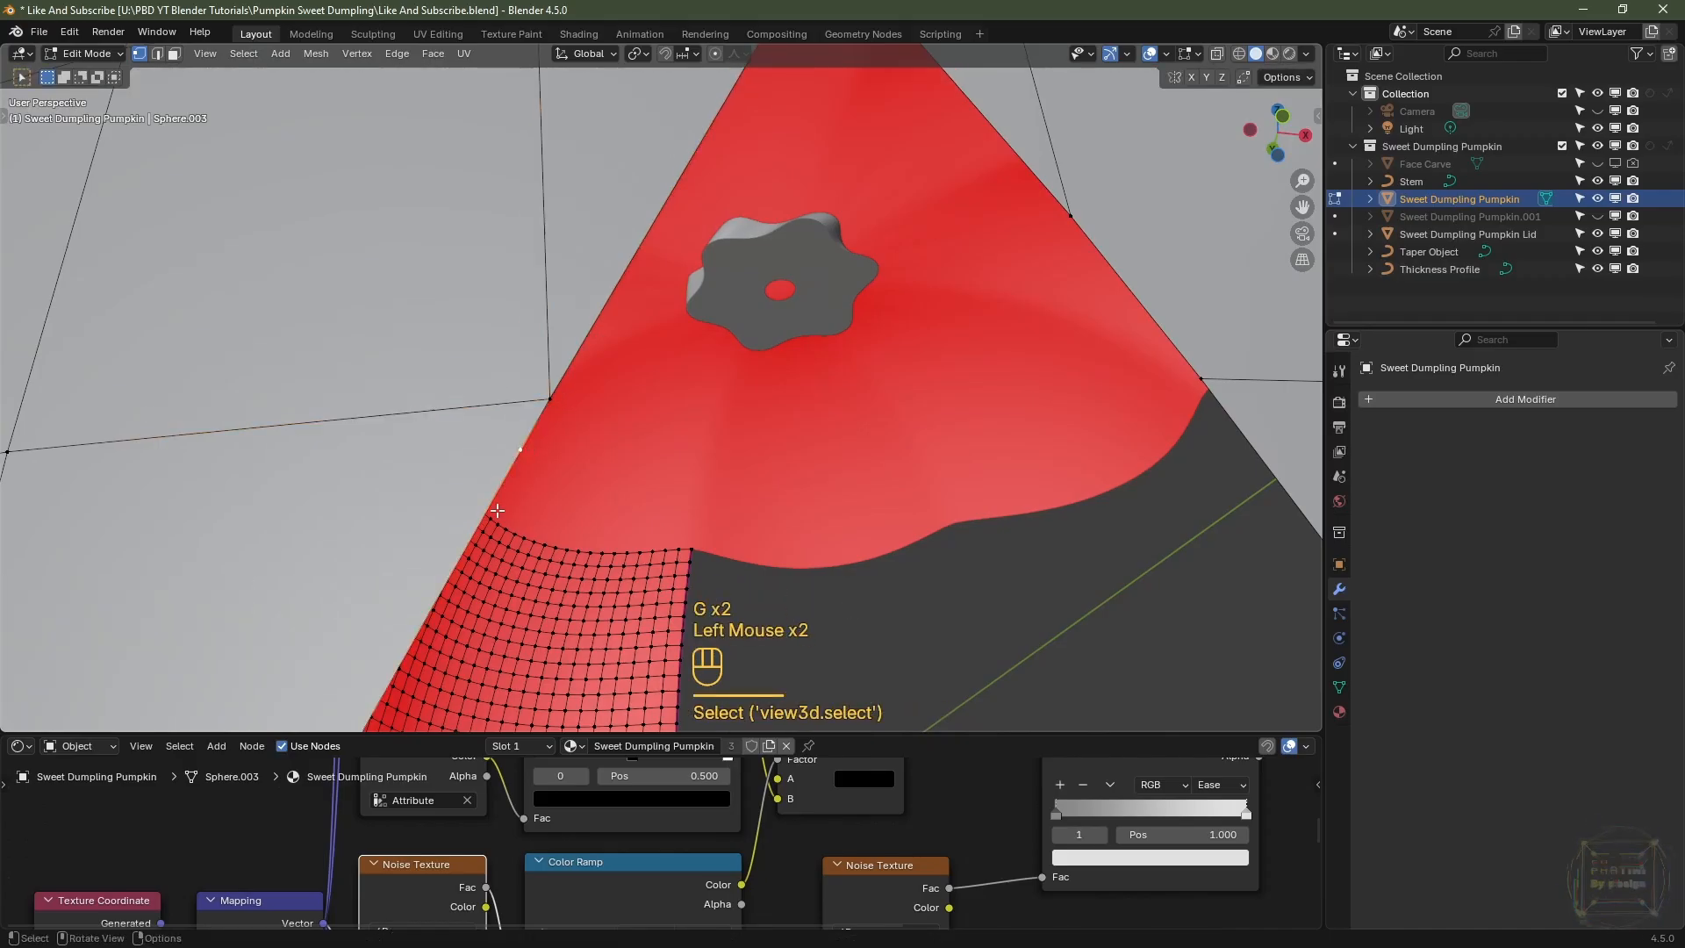
pyautogui.press('g')
pyautogui.press('g')
pyautogui.click(532, 456)
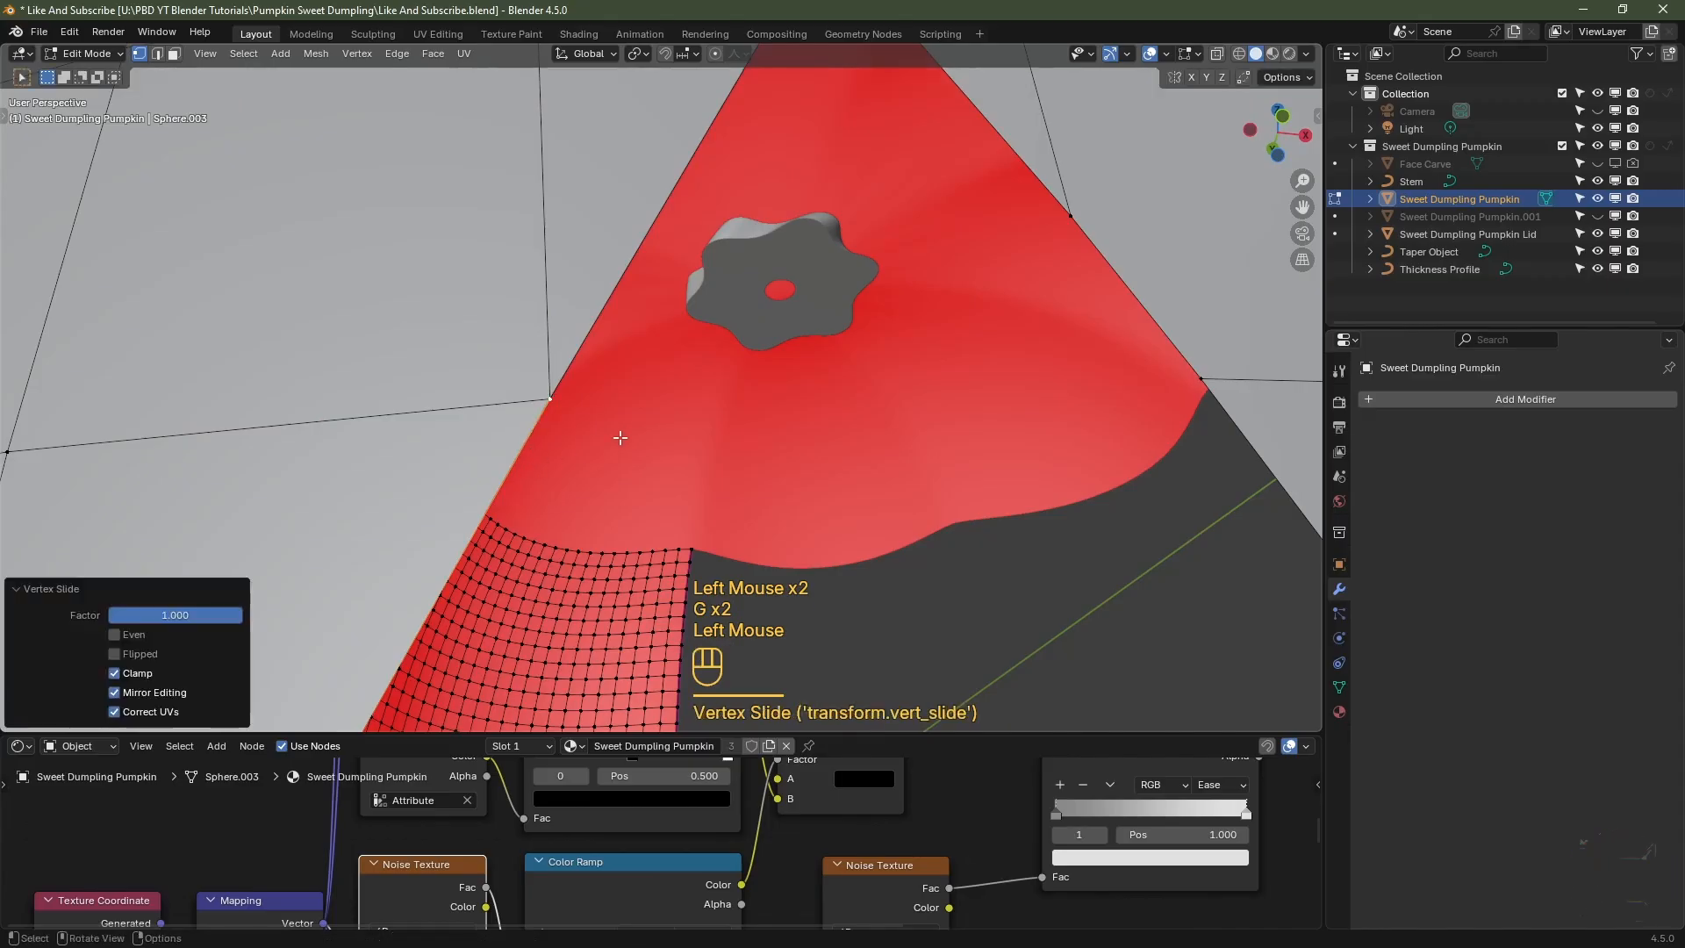
# - Slide the next cut vertex on the fourth tooth's inner edge down onto the neighbouring cut vertex with factor 1.000
pyautogui.scroll(-4, 620, 433)
pyautogui.keyDown('shift'); pyautogui.moveTo(621, 432); pyautogui.dragTo(635, 377, button='middle'); pyautogui.keyUp('shift')
pyautogui.scroll(2, 635, 378)
pyautogui.click(636, 373)
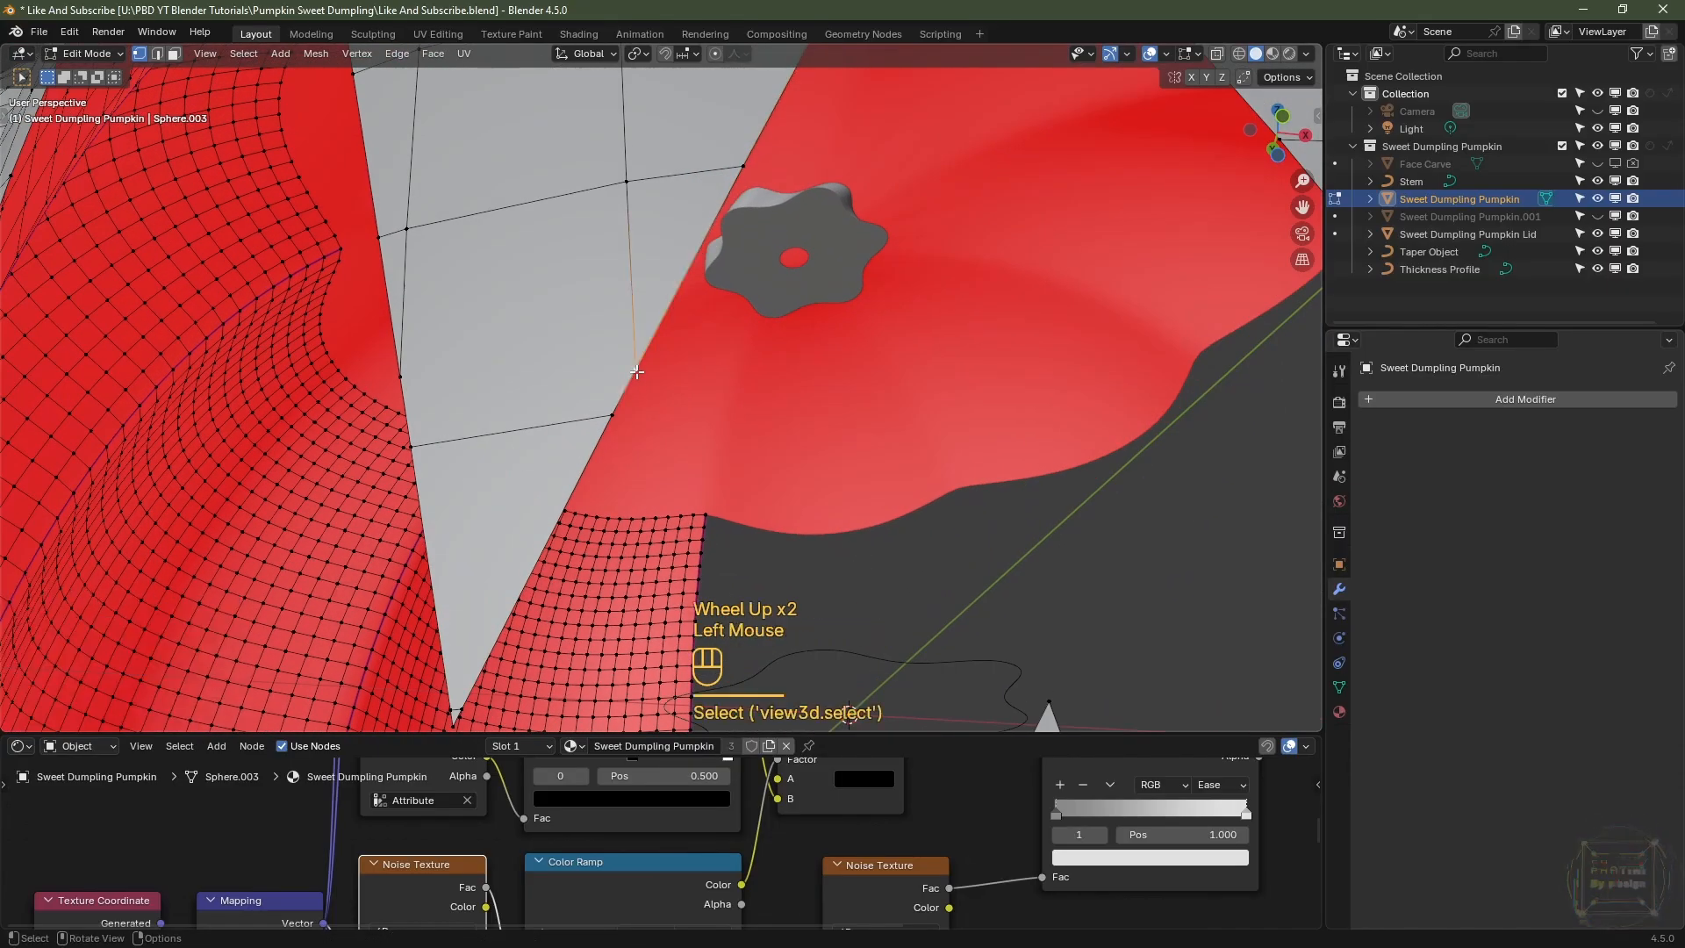
pyautogui.press('g')
pyautogui.press('g')
pyautogui.click(662, 429)
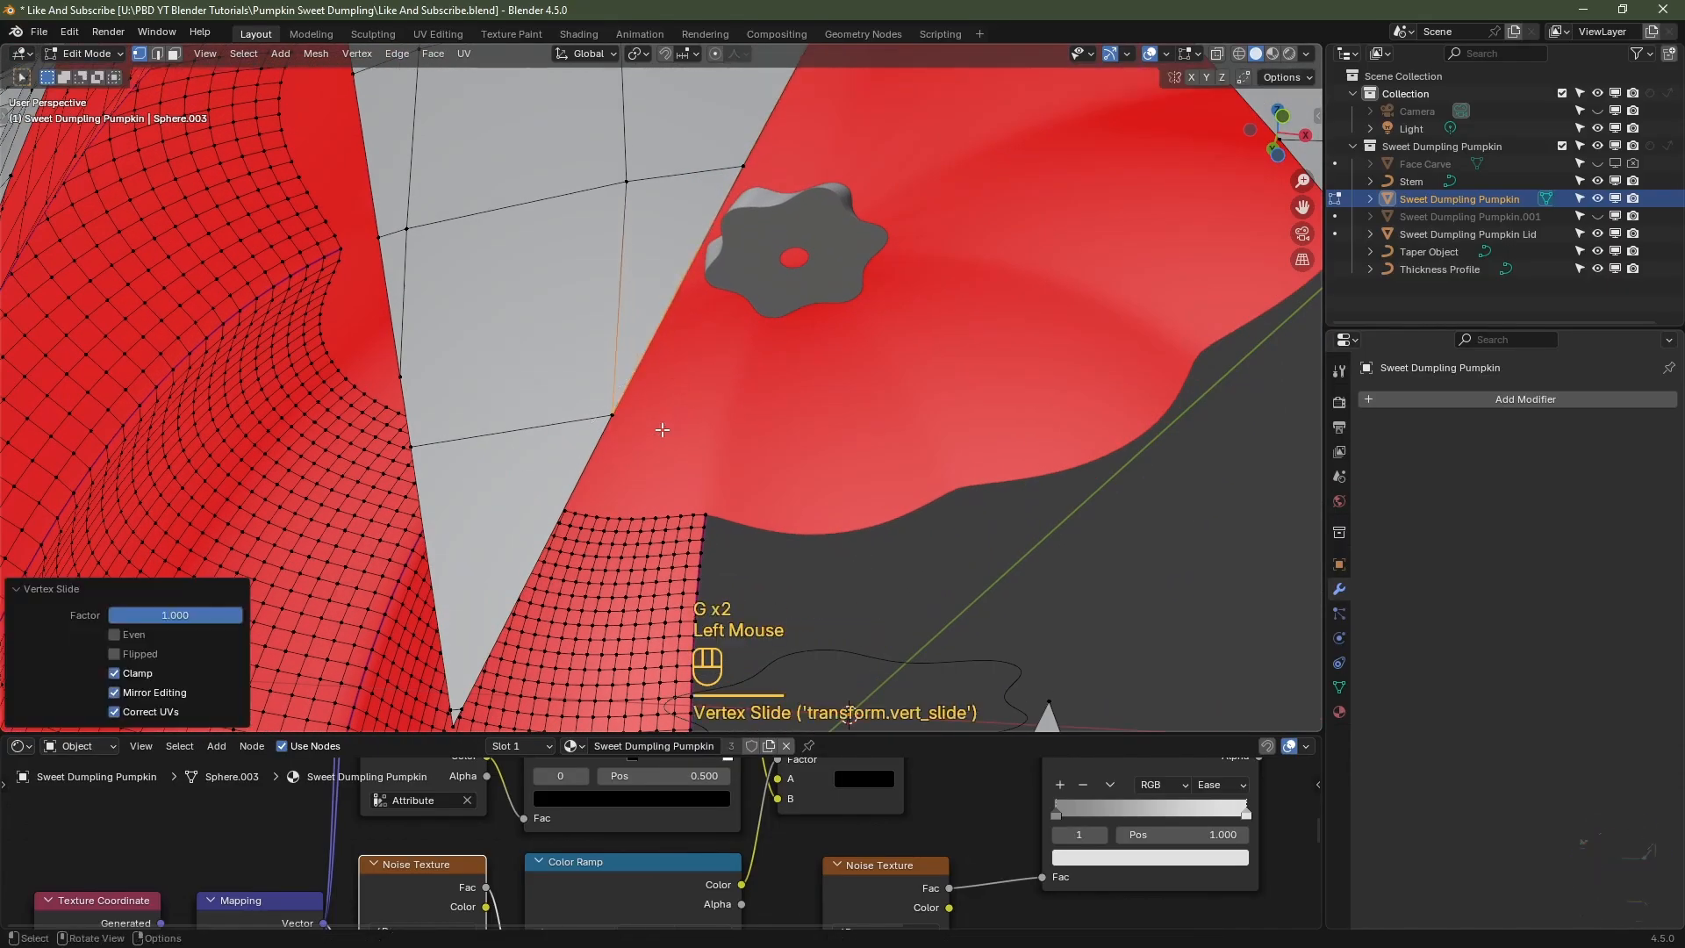
# - Slide the extra cut vertex on the same tooth's outer edge down onto the next cut vertex with factor 1.000
pyautogui.click(403, 378)
pyautogui.press('g')
pyautogui.press('g')
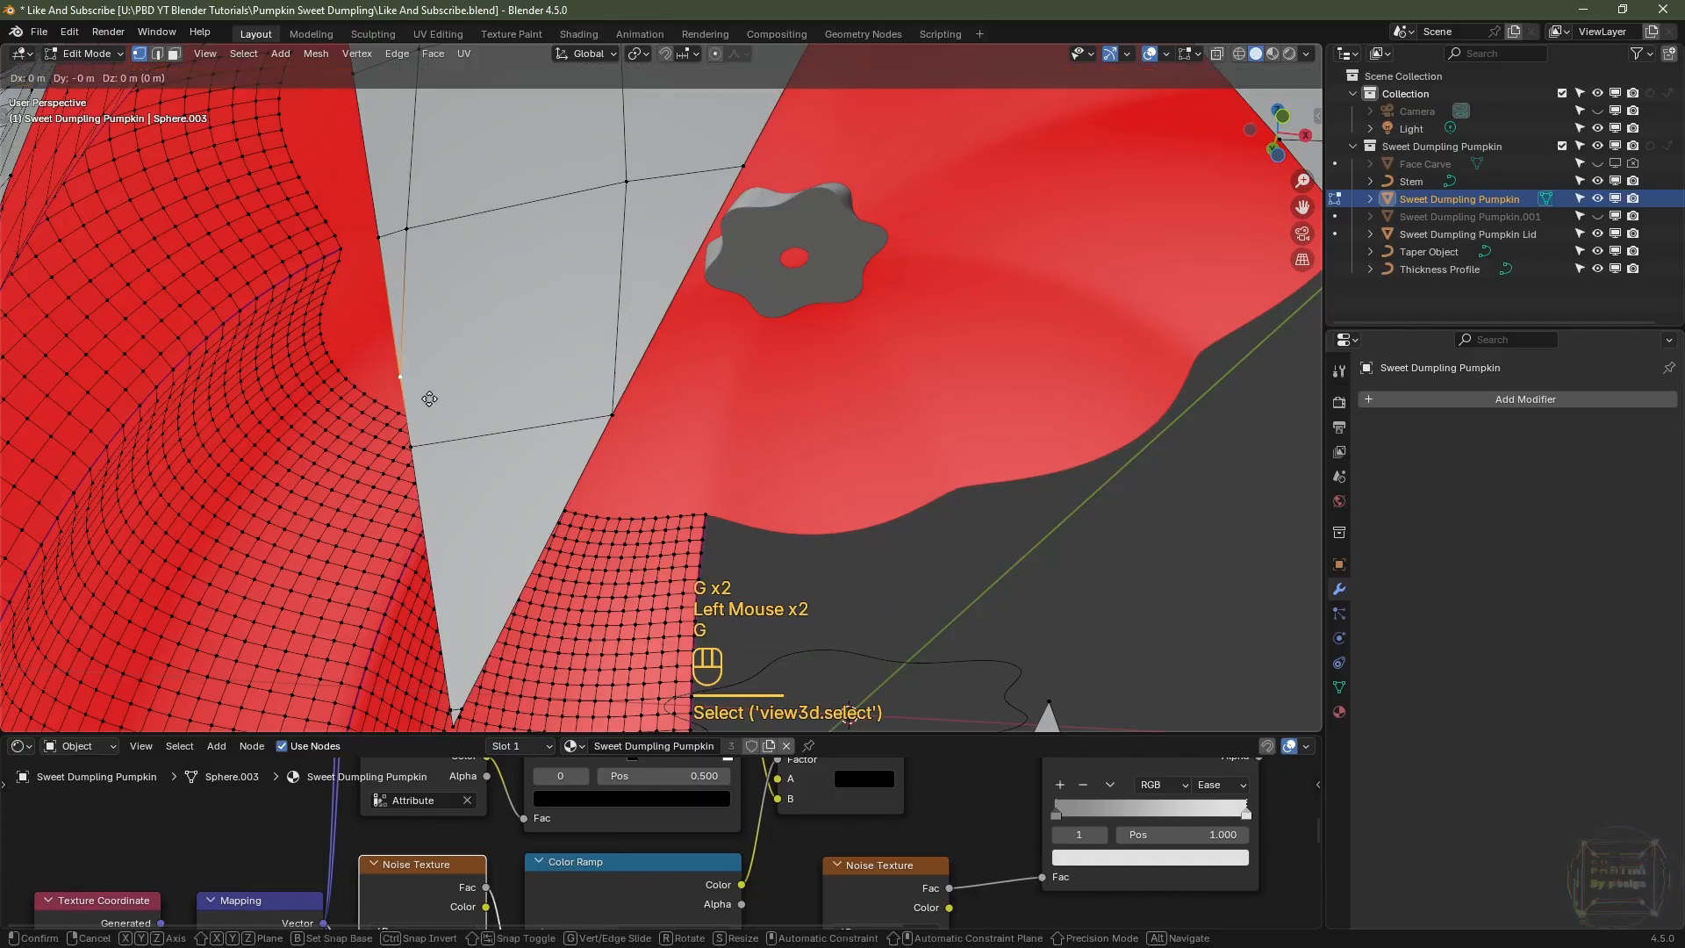
pyautogui.click(438, 498)
# - On the blunt mouth peak's sloping top edge, slide the vertex nearest the lower corner up onto its neighbour with factor 1.000
pyautogui.scroll(-5, 474, 305)
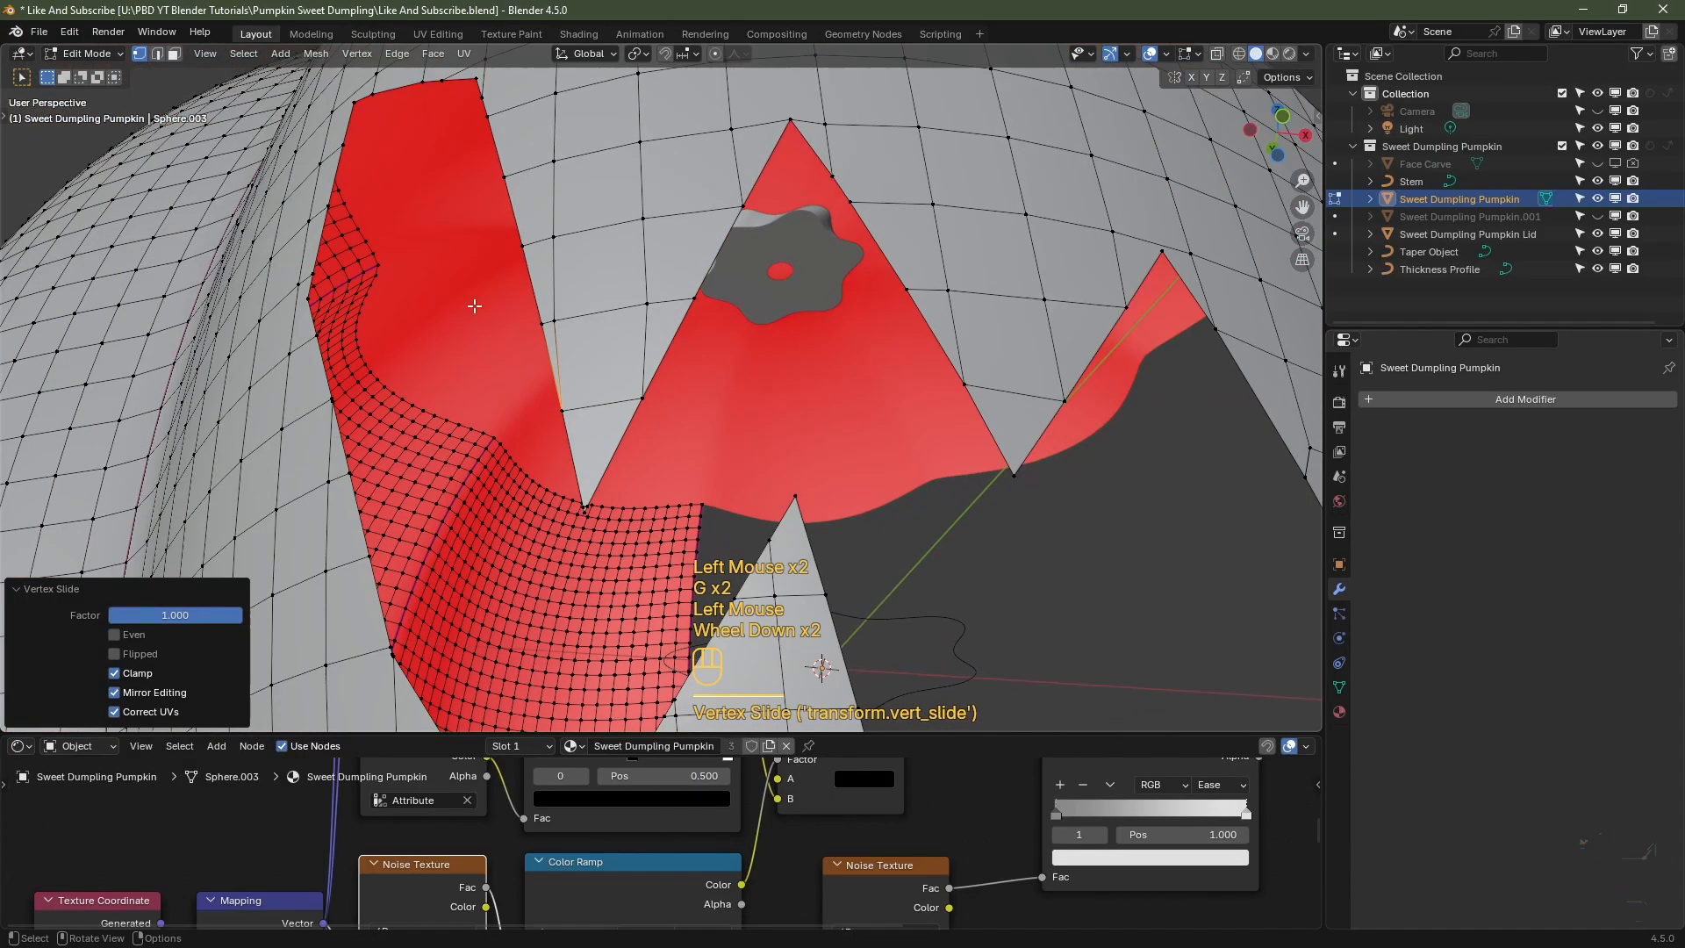
pyautogui.moveTo(473, 304); pyautogui.dragTo(513, 395, button='middle')
pyautogui.keyDown('shift'); pyautogui.moveTo(514, 395); pyautogui.dragTo(540, 456, button='middle'); pyautogui.keyUp('shift')
pyautogui.scroll(3, 553, 561)
pyautogui.moveTo(540, 456); pyautogui.dragTo(590, 388, button='middle')
pyautogui.click(592, 386)
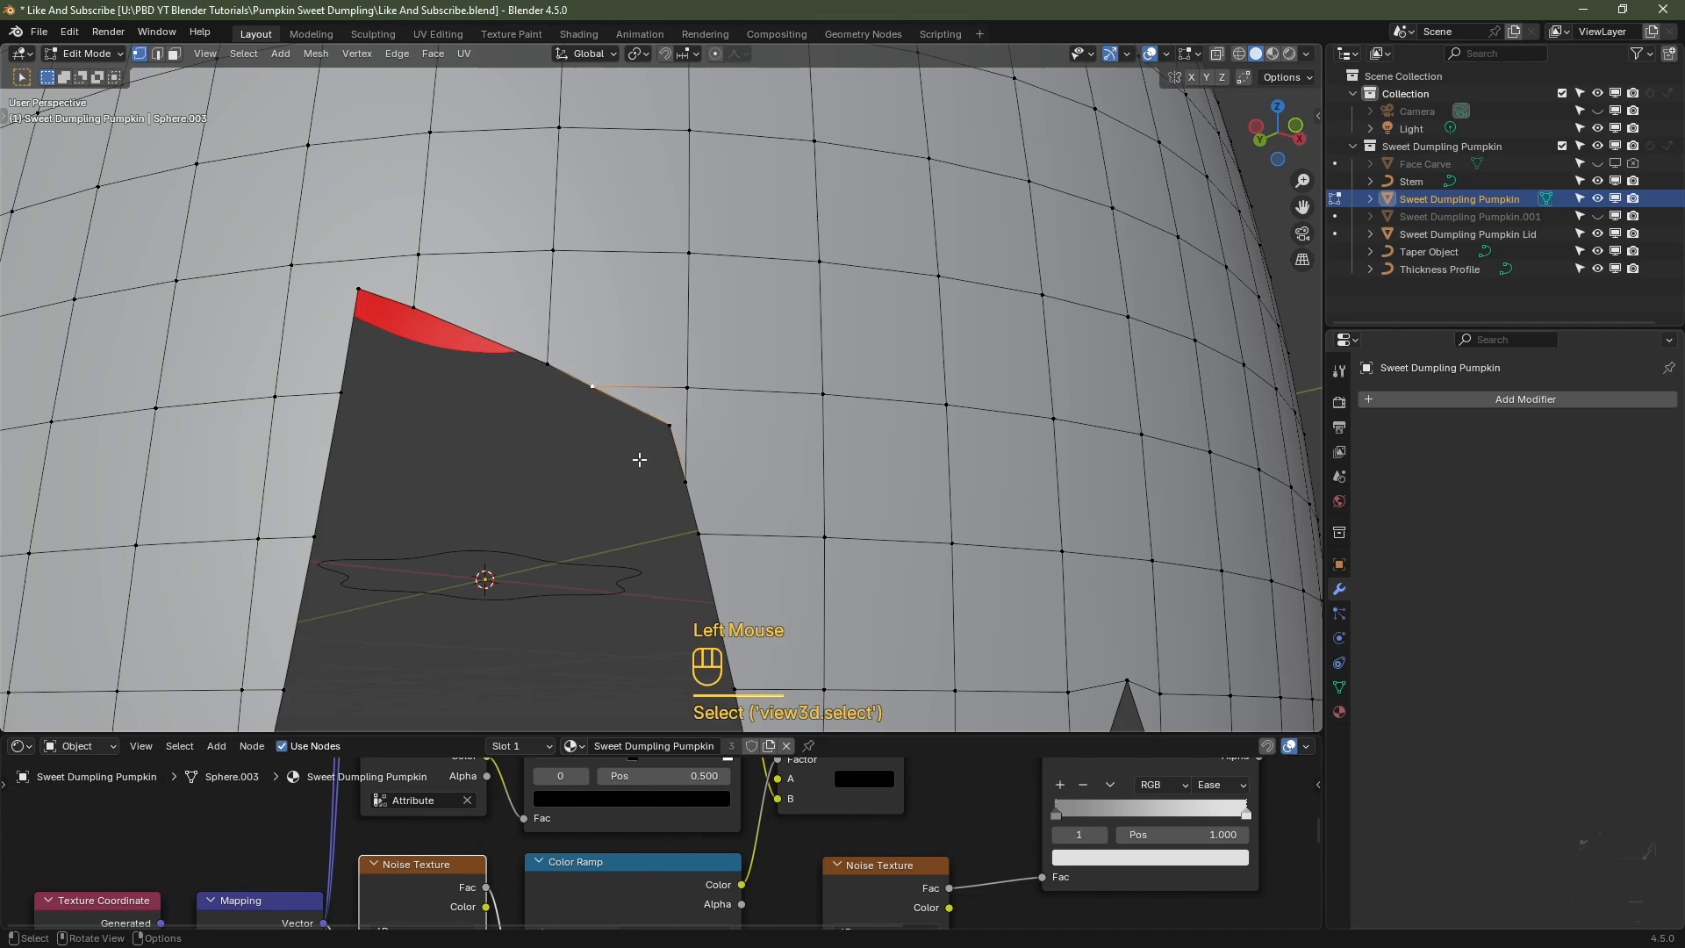
pyautogui.press('g')
pyautogui.press('g')
pyautogui.click(560, 405)
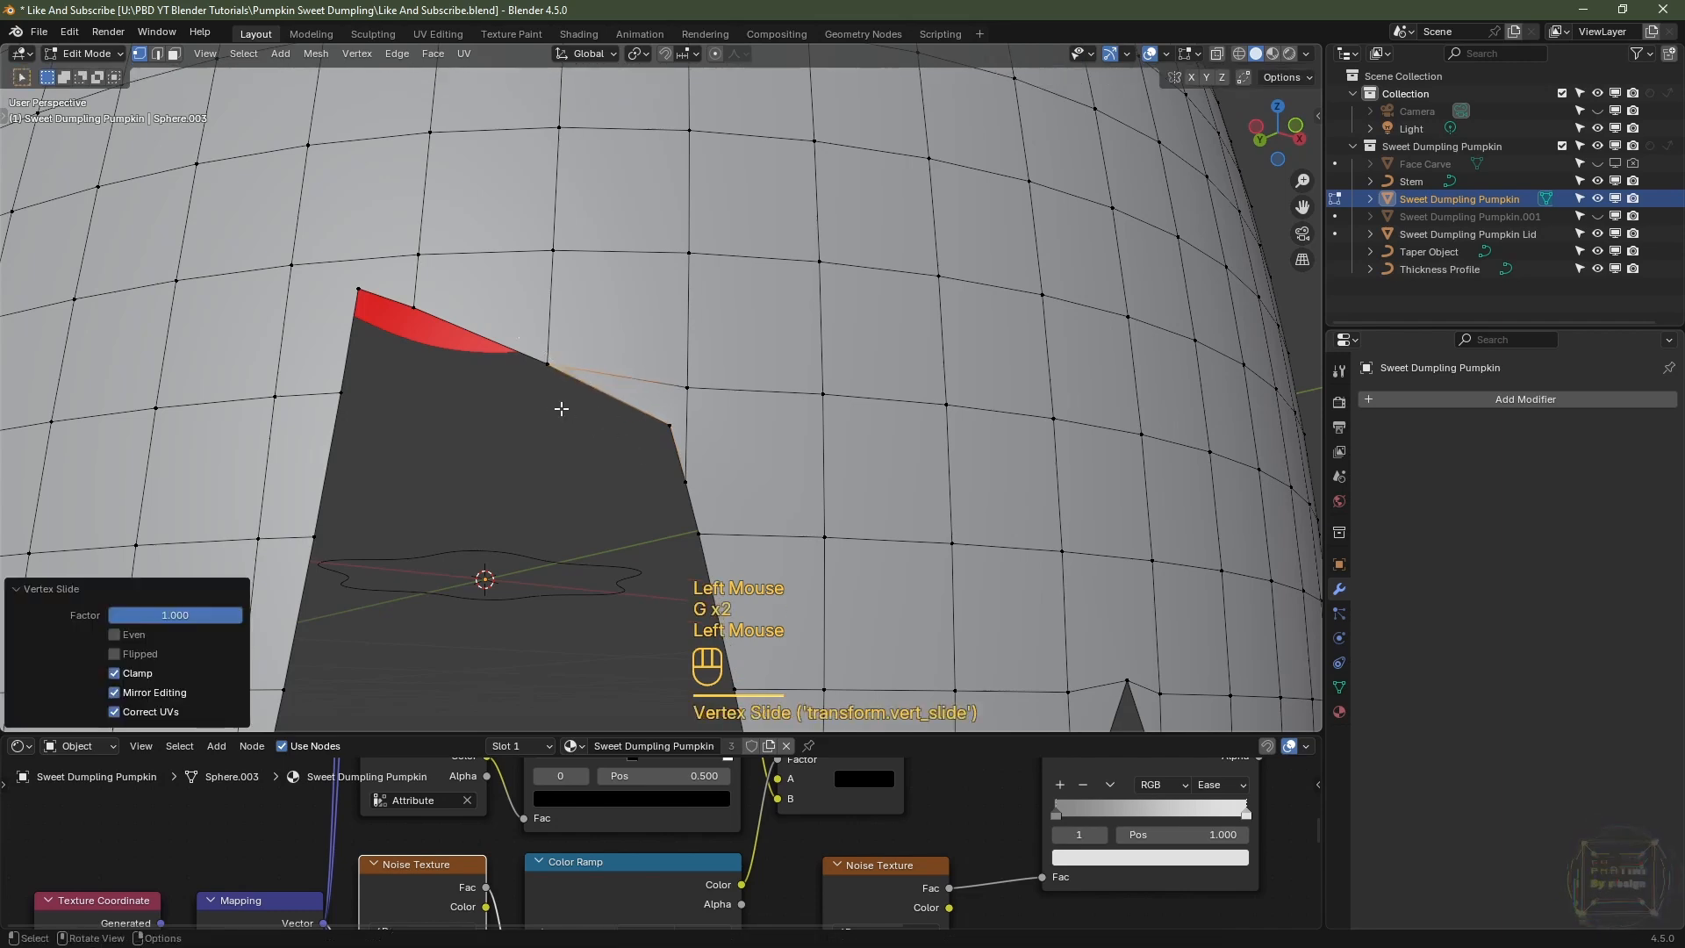
# - Slide the lower corner vertex of the blunt mouth peak up along the sloping edge onto the adjacent vertex with factor 1.000
pyautogui.click(671, 428)
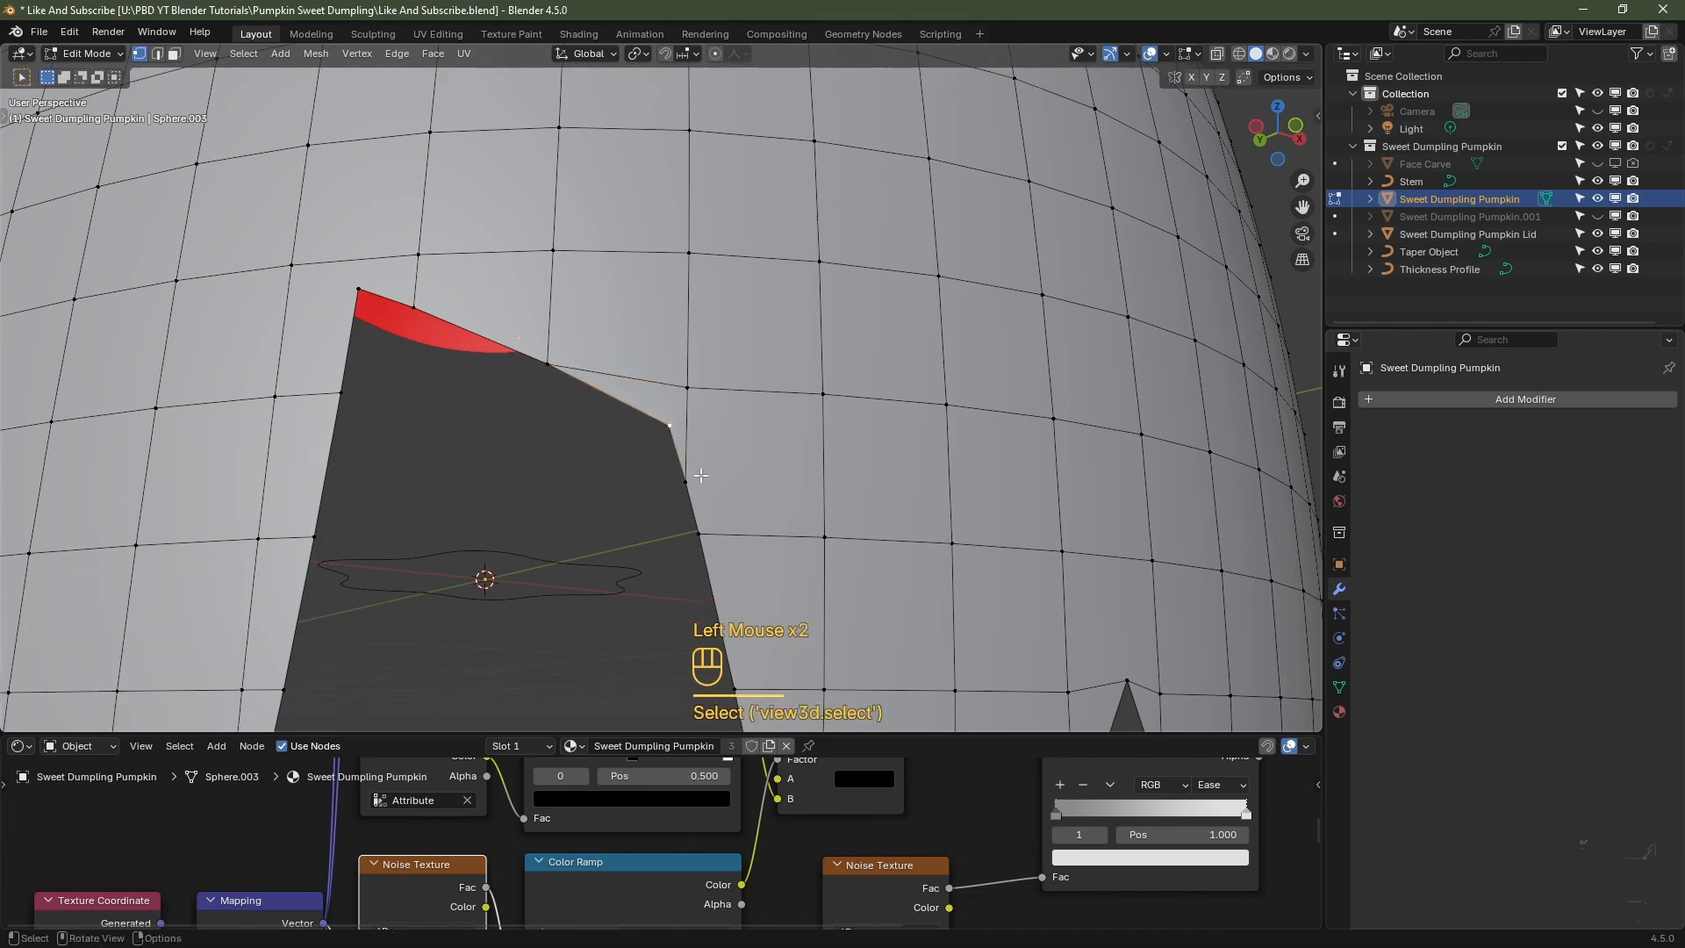
pyautogui.press('g')
pyautogui.press('g')
pyautogui.click(548, 395)
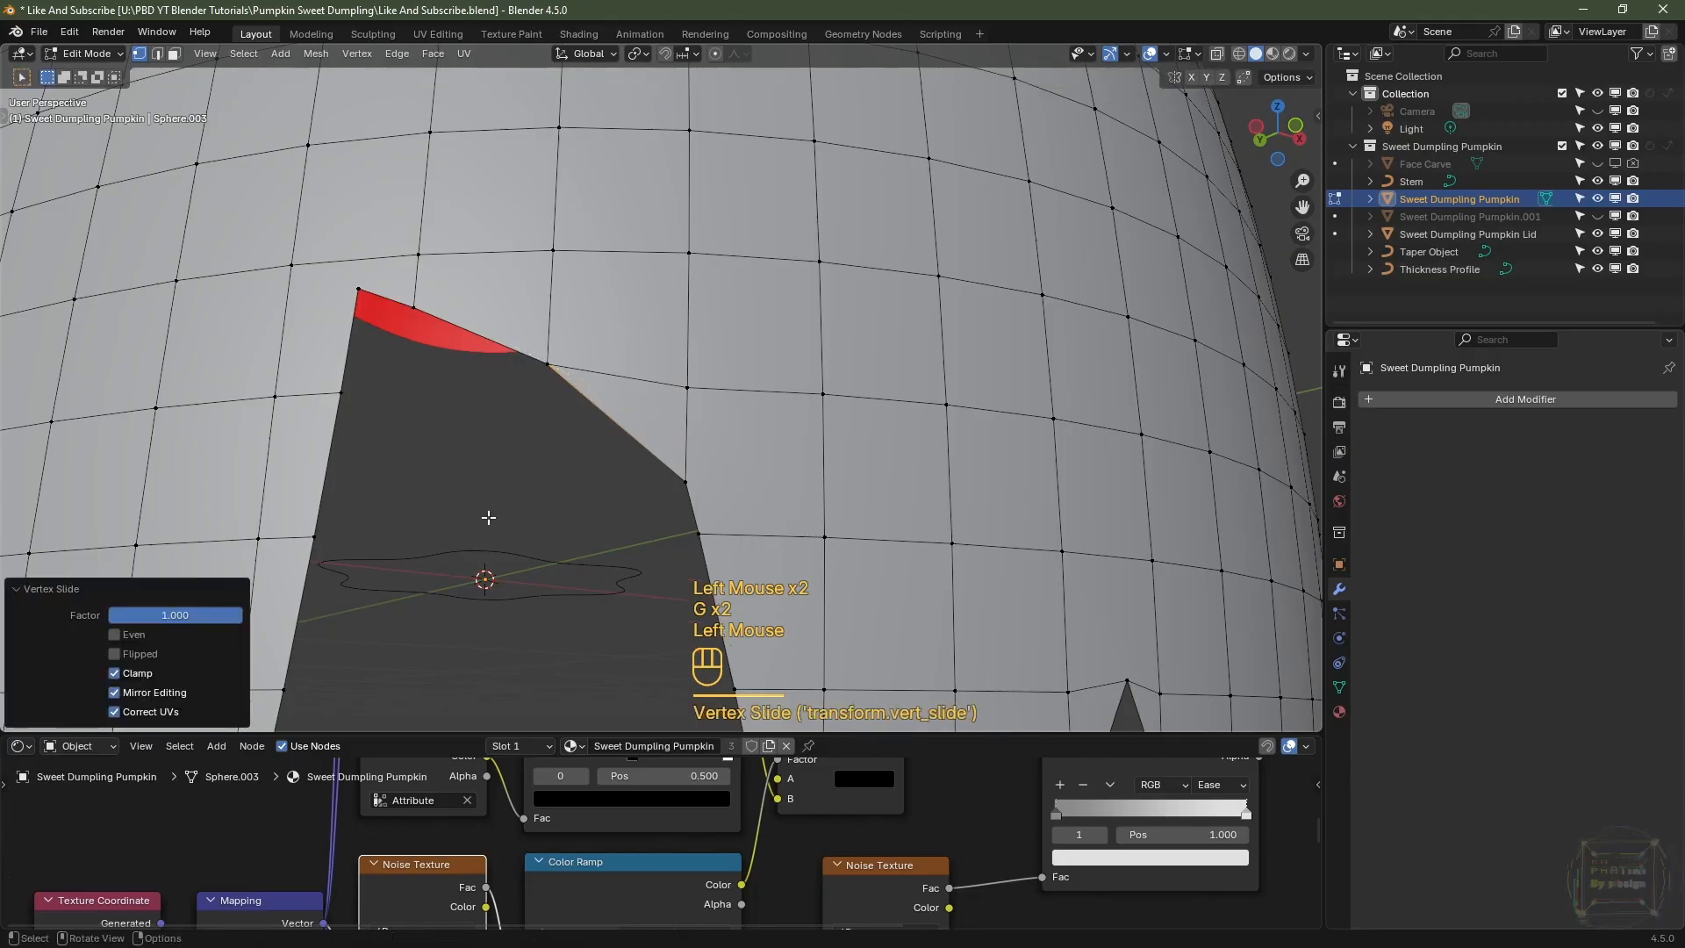
# - Slide the grid-line vertex on the mouth's outer edge down onto the close cut vertex below with factor 1.000
pyautogui.scroll(-2, 476, 460)
pyautogui.scroll(2, 518, 469)
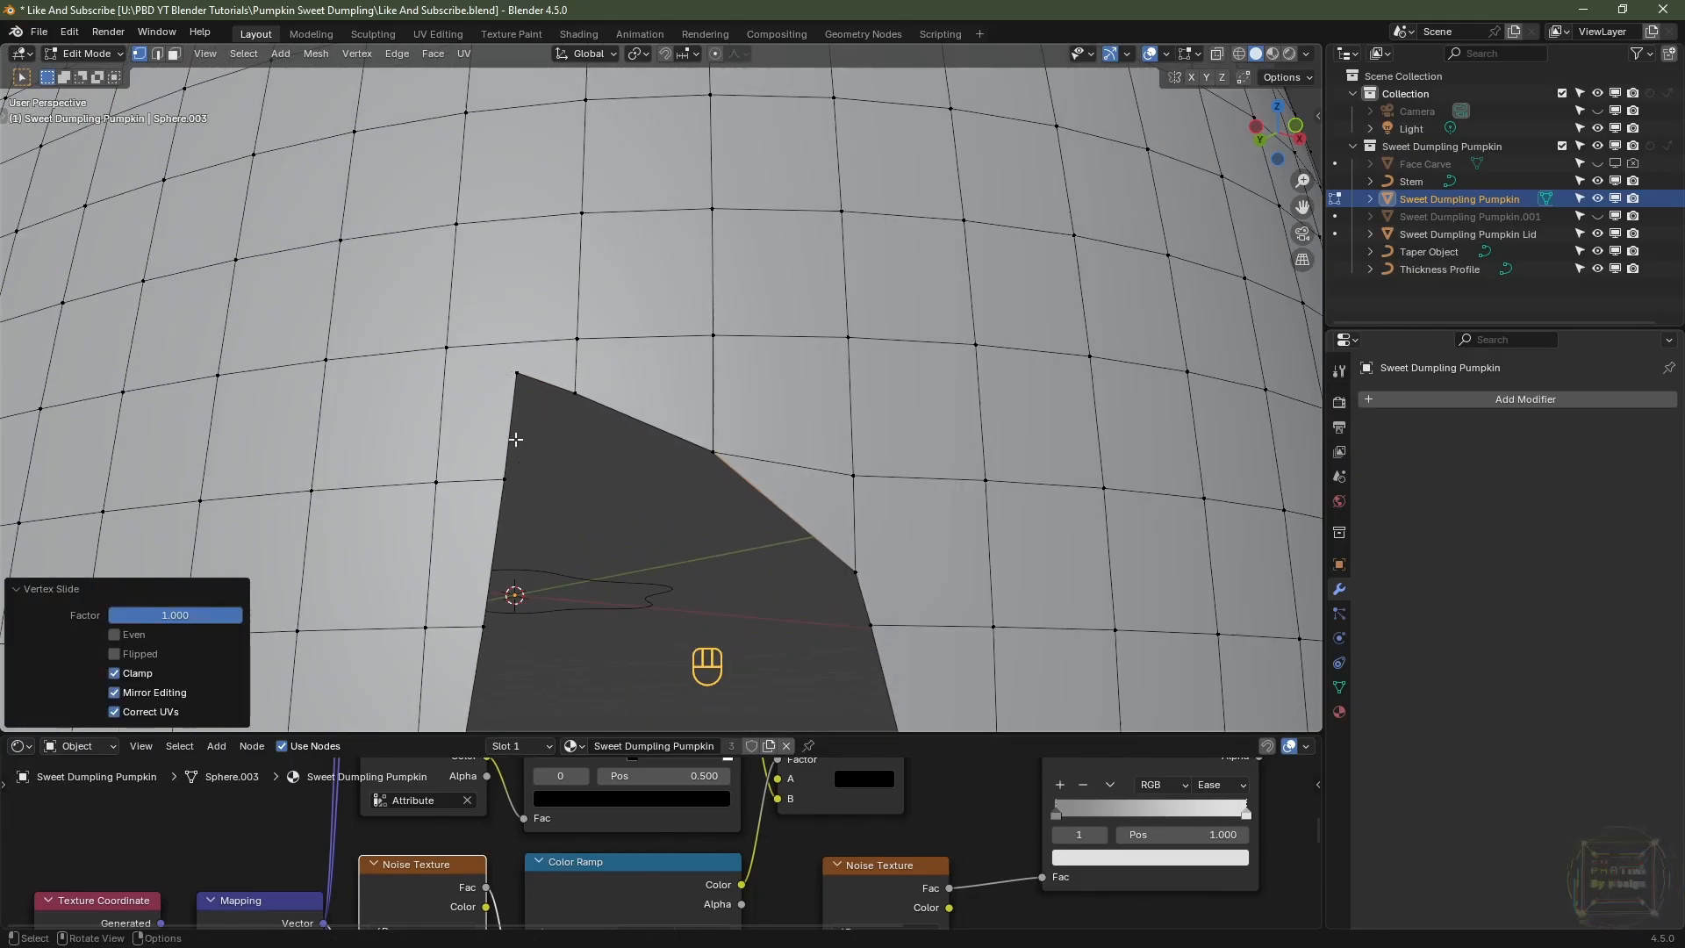
pyautogui.keyDown('shift'); pyautogui.moveTo(564, 571); pyautogui.dragTo(633, 386, button='middle'); pyautogui.keyUp('shift')
pyautogui.scroll(-2, 634, 386)
pyautogui.moveTo(633, 386); pyautogui.dragTo(628, 456, button='middle')
pyautogui.keyDown('shift'); pyautogui.moveTo(627, 457); pyautogui.dragTo(566, 478, button='middle'); pyautogui.keyUp('shift')
pyautogui.scroll(5, 567, 478)
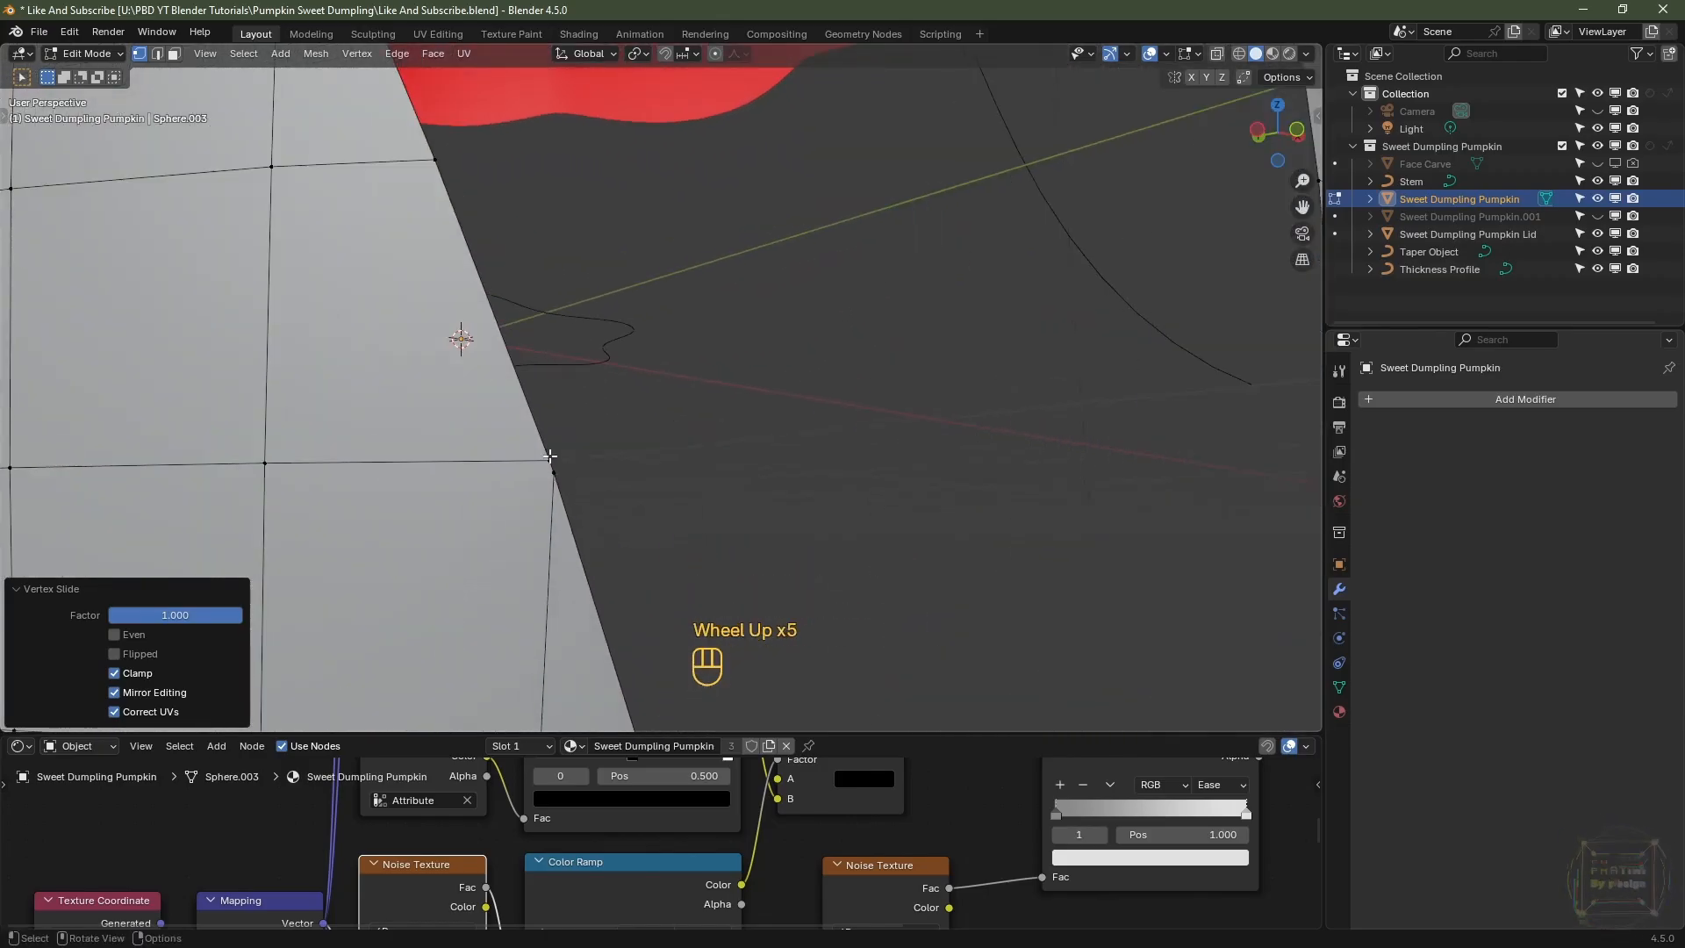
pyautogui.click(549, 457)
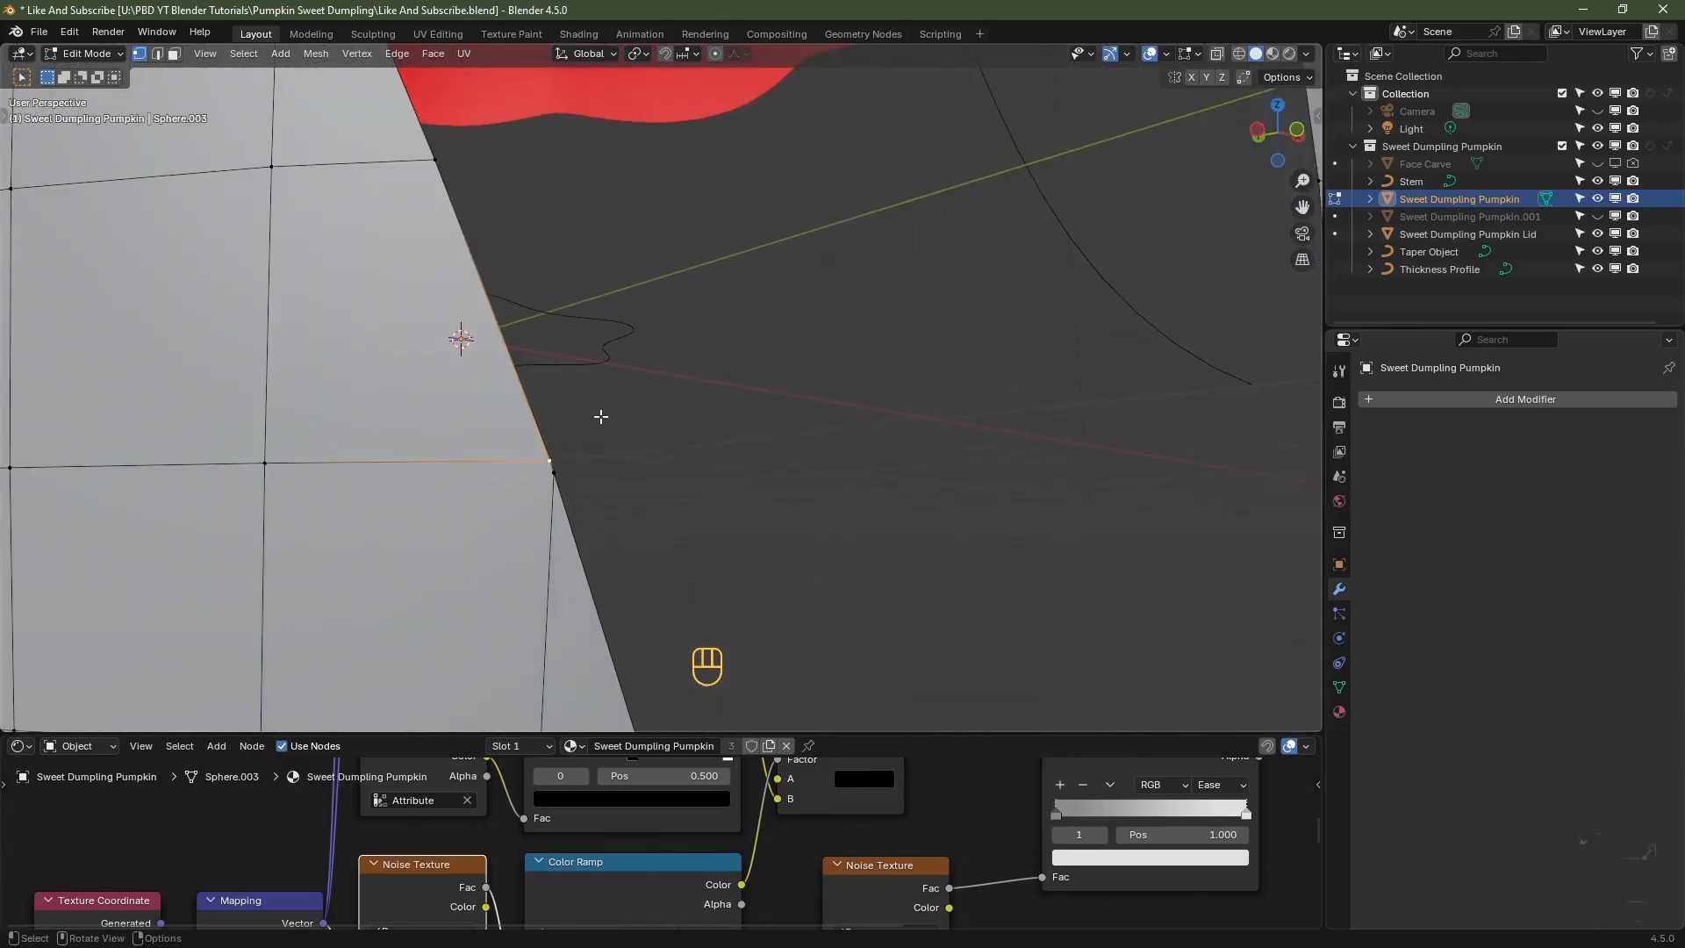
pyautogui.press('g')
pyautogui.press('g')
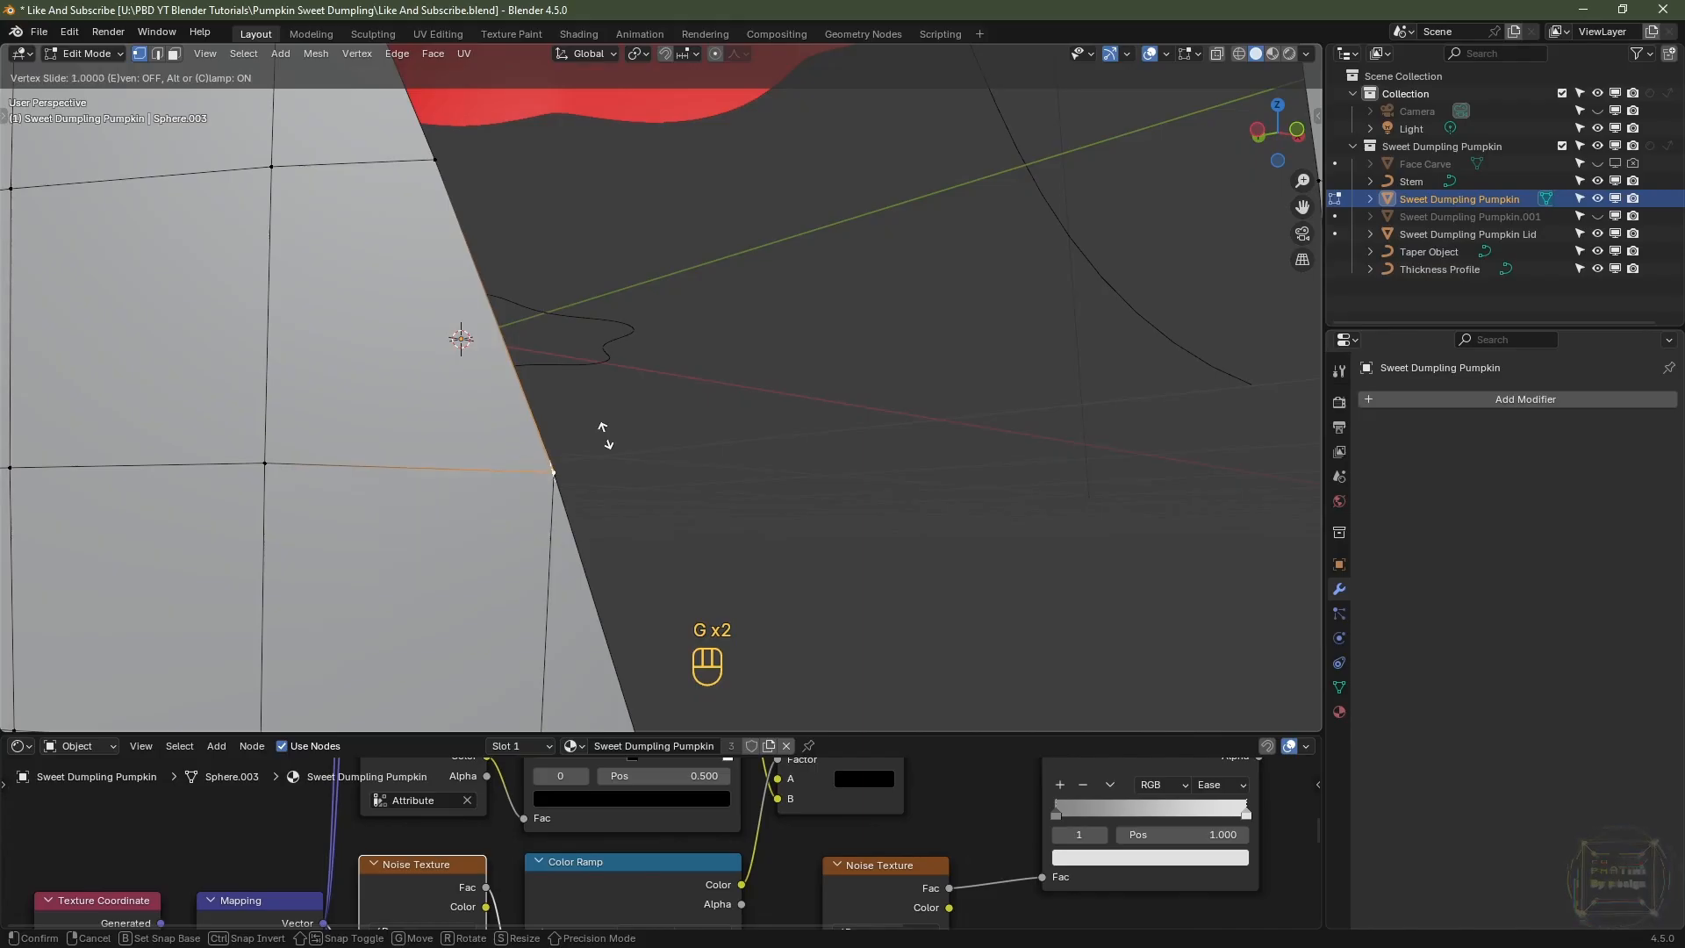
pyautogui.click(605, 434)
# - Slide the middle of the three close vertices at the outer edge's bend up onto the grid-line vertex with factor 1.000
pyautogui.scroll(-2, 605, 434)
pyautogui.keyDown('shift'); pyautogui.moveTo(605, 434); pyautogui.dragTo(474, 406, button='middle'); pyautogui.keyUp('shift')
pyautogui.scroll(5, 432, 436)
pyautogui.click(477, 433)
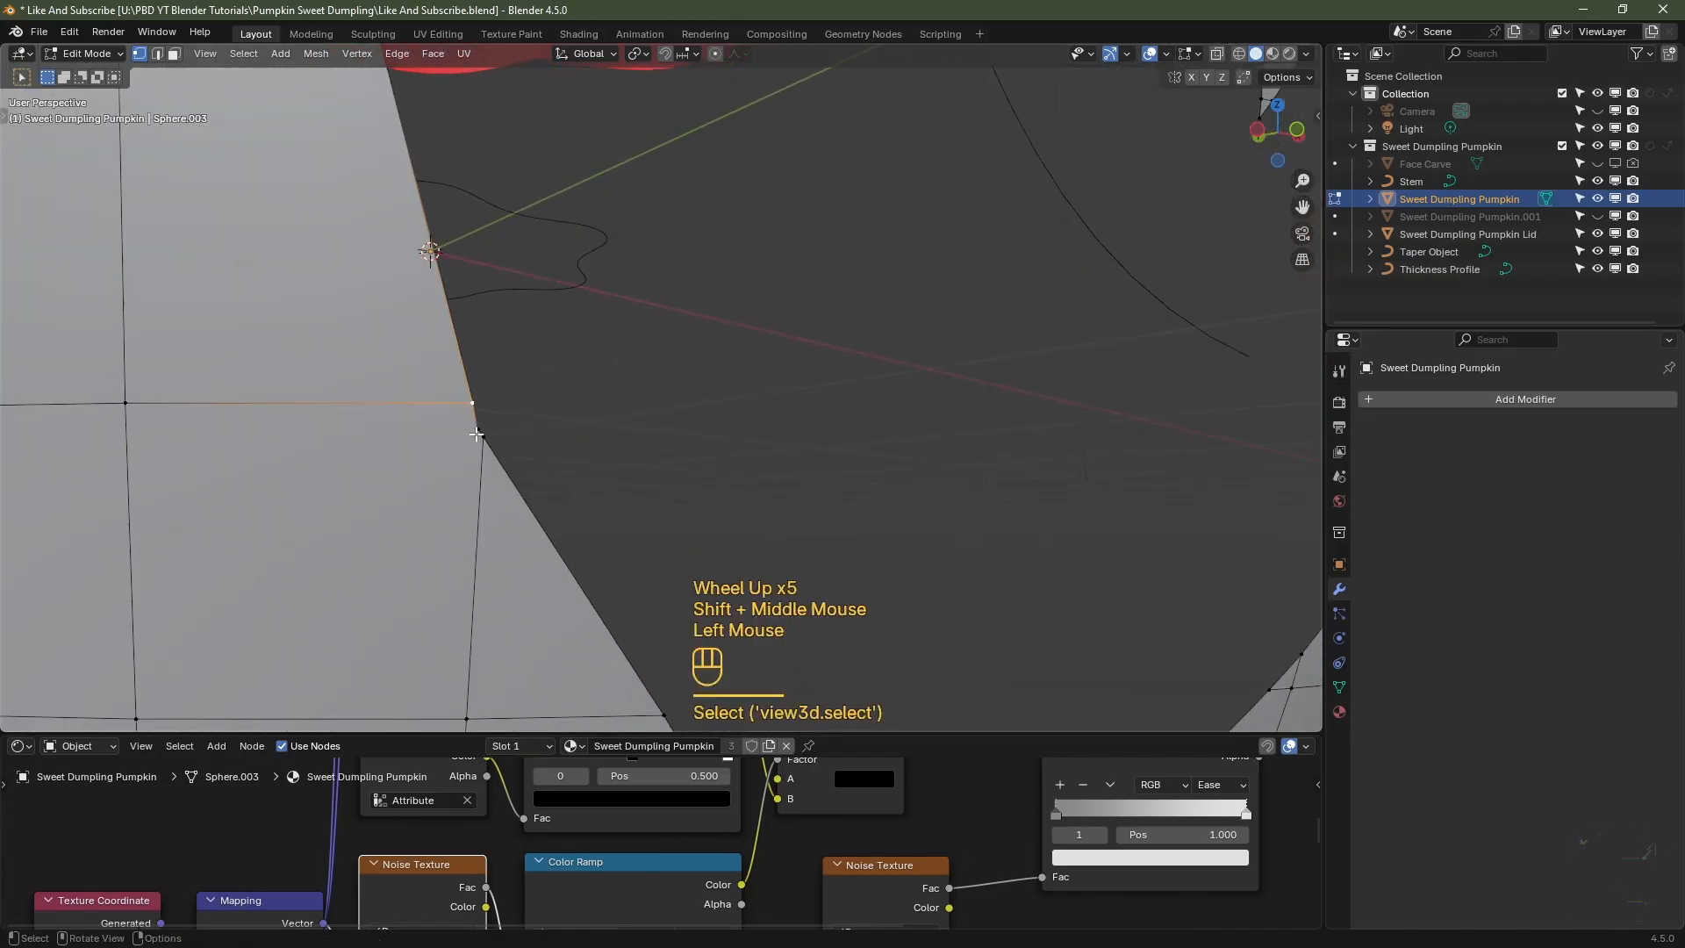
pyautogui.click(482, 440)
pyautogui.click(524, 489)
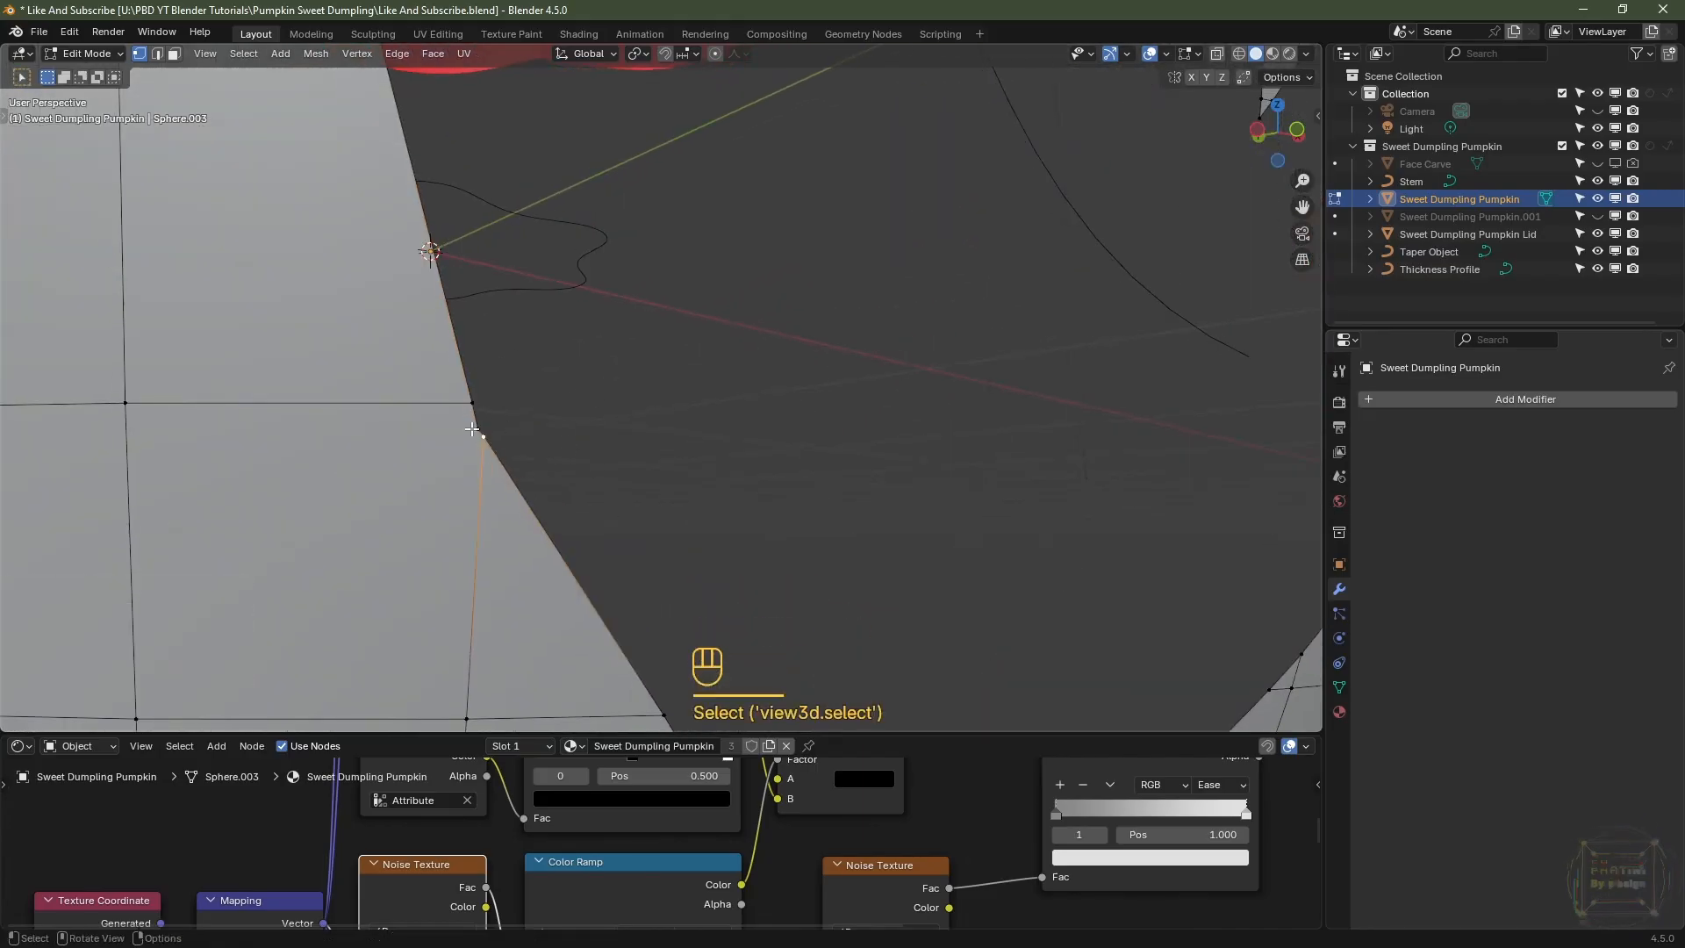
pyautogui.click(488, 476)
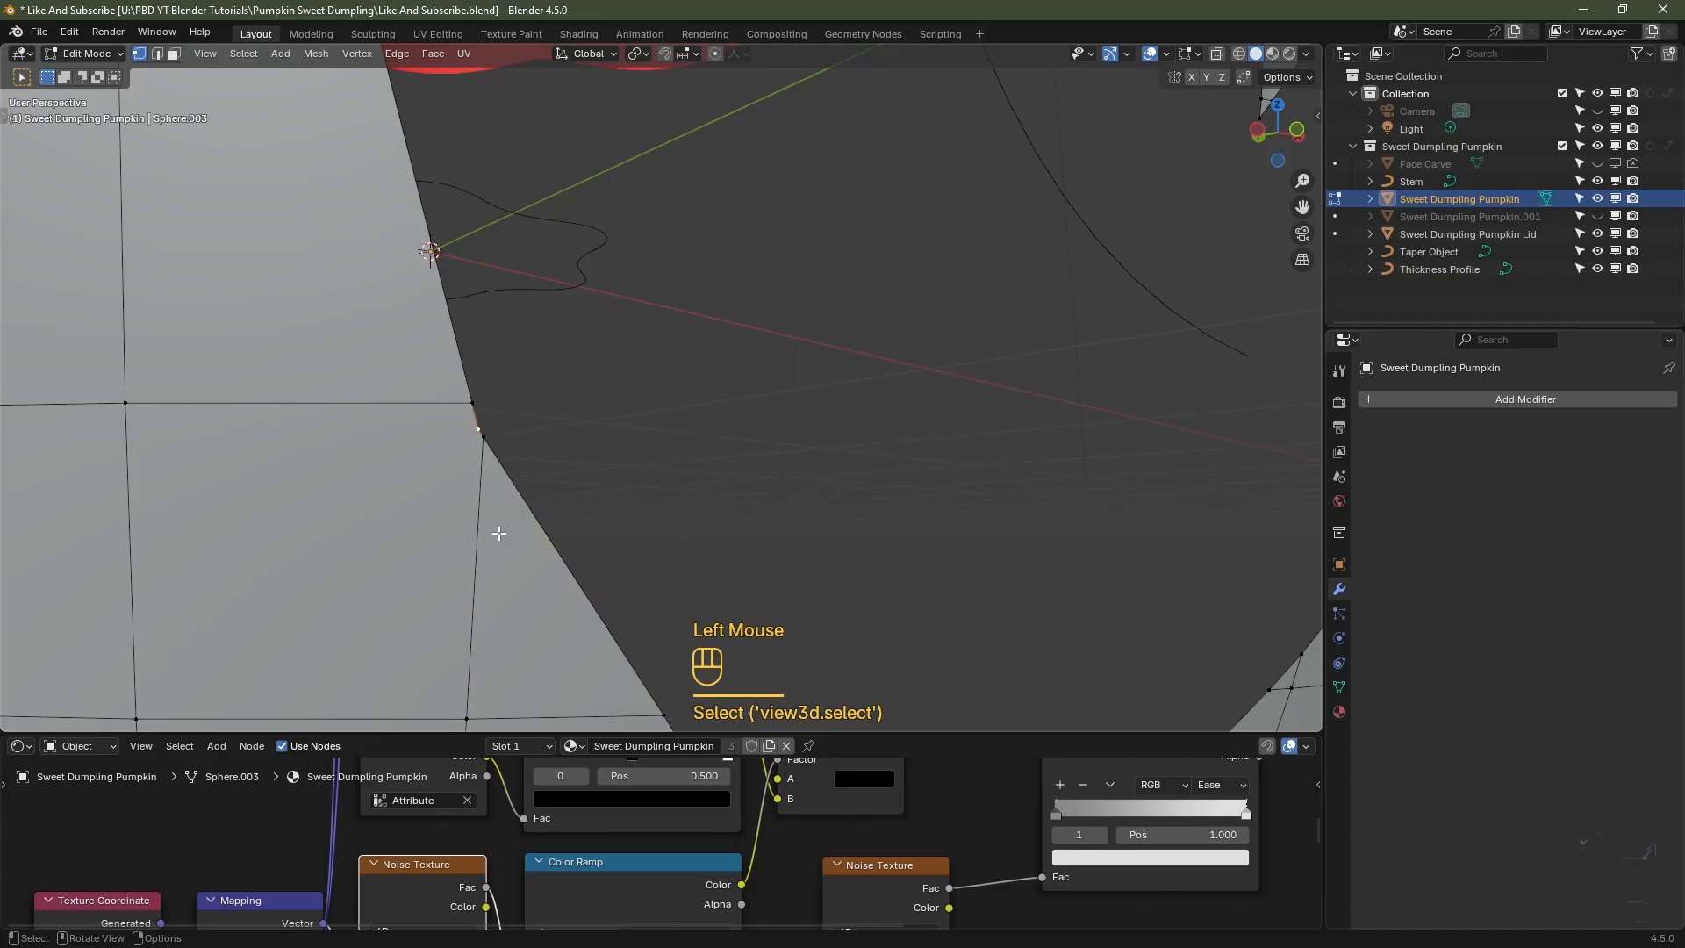
pyautogui.press('g')
pyautogui.press('g')
pyautogui.click(484, 504)
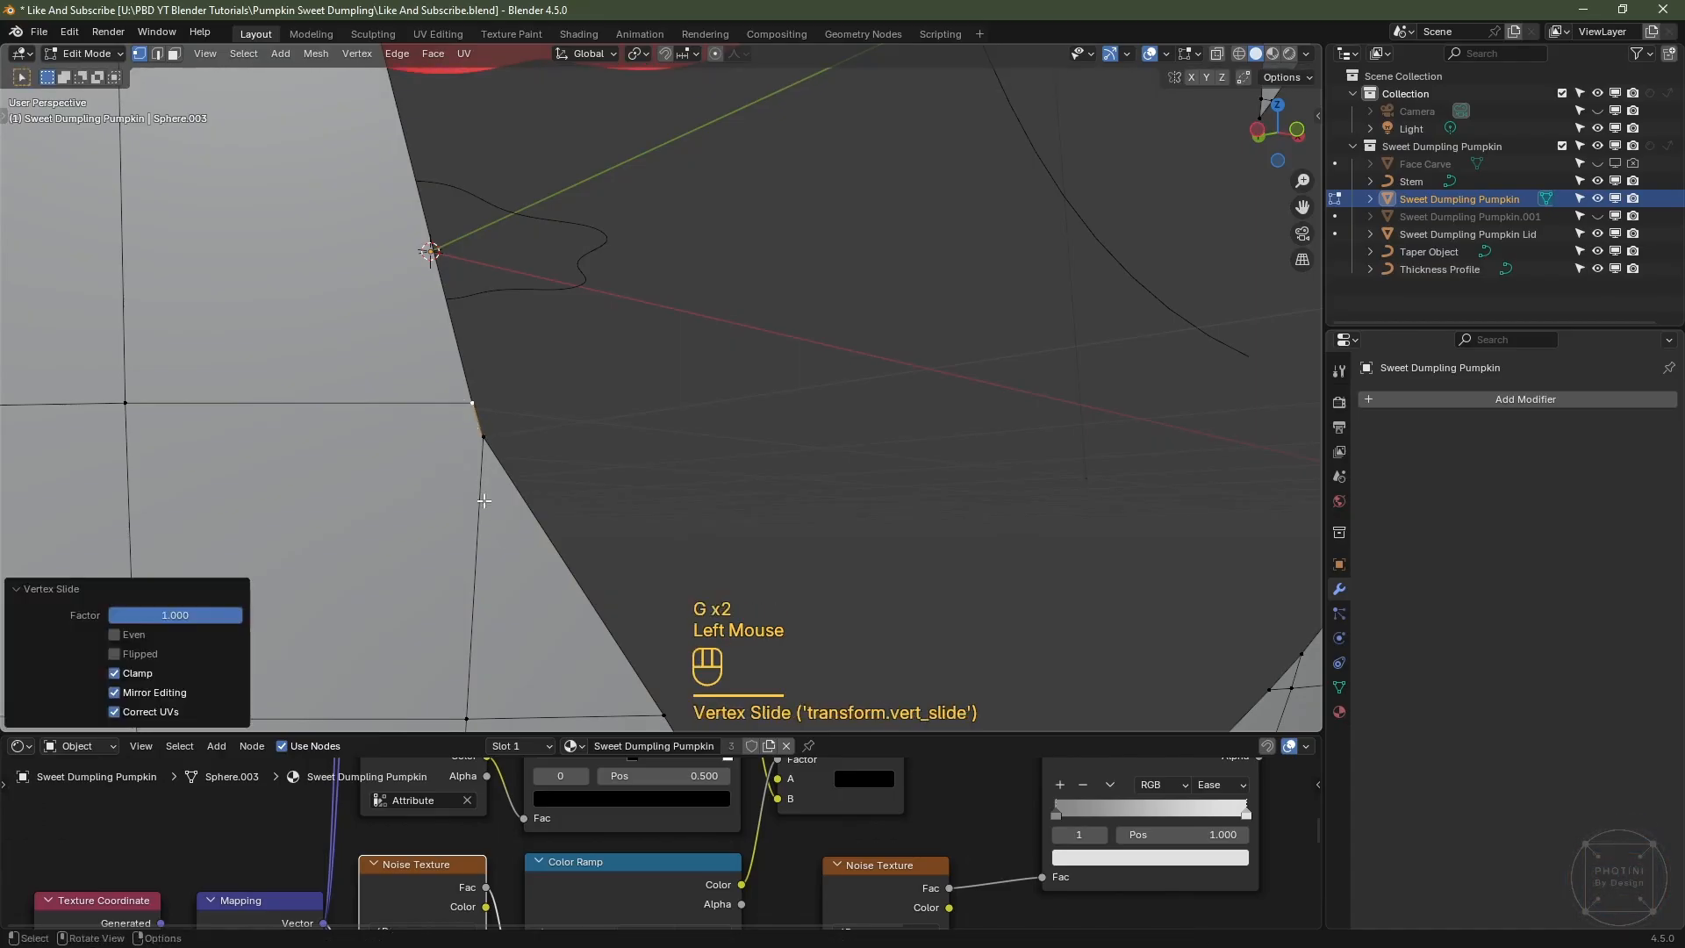
# - Slide the vertex at the outer edge's bend up onto the grid-line vertex with factor 1.000
pyautogui.click(485, 440)
pyautogui.press('g')
pyautogui.press('g')
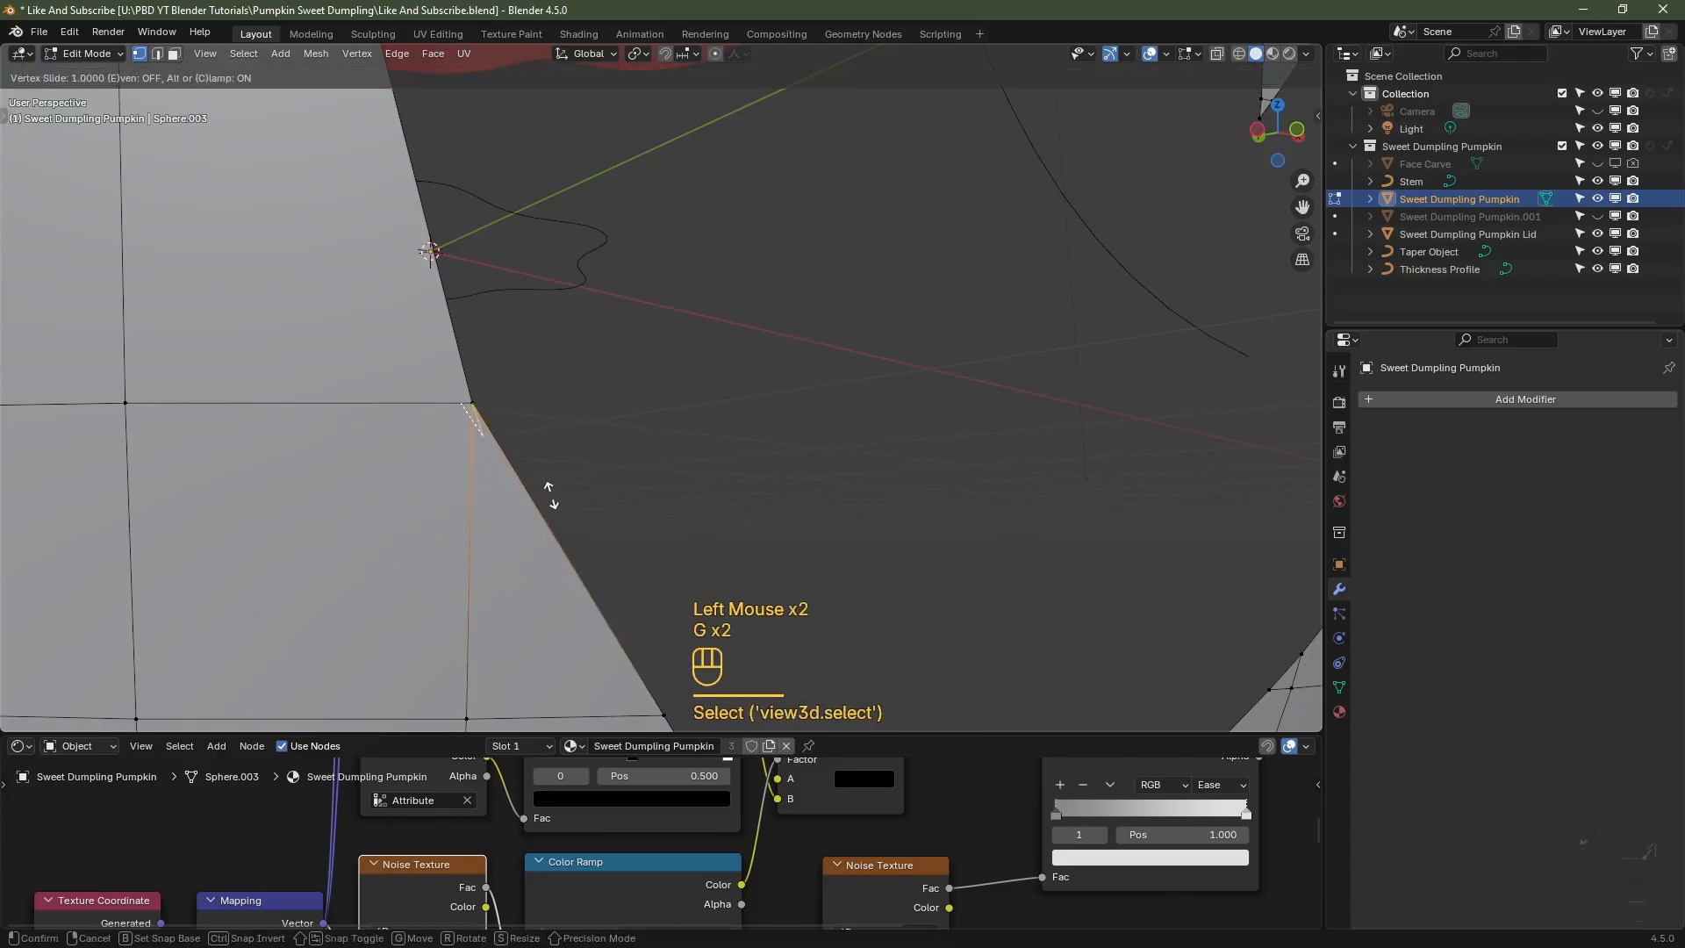
pyautogui.click(546, 485)
# - Collapse the two close vertices on the right side of the first lower mouth notch by scaling them to 0
pyautogui.scroll(2, 444, 263)
pyautogui.keyDown('shift'); pyautogui.moveTo(444, 263); pyautogui.dragTo(640, 515, button='middle'); pyautogui.keyUp('shift')
pyautogui.scroll(2, 640, 515)
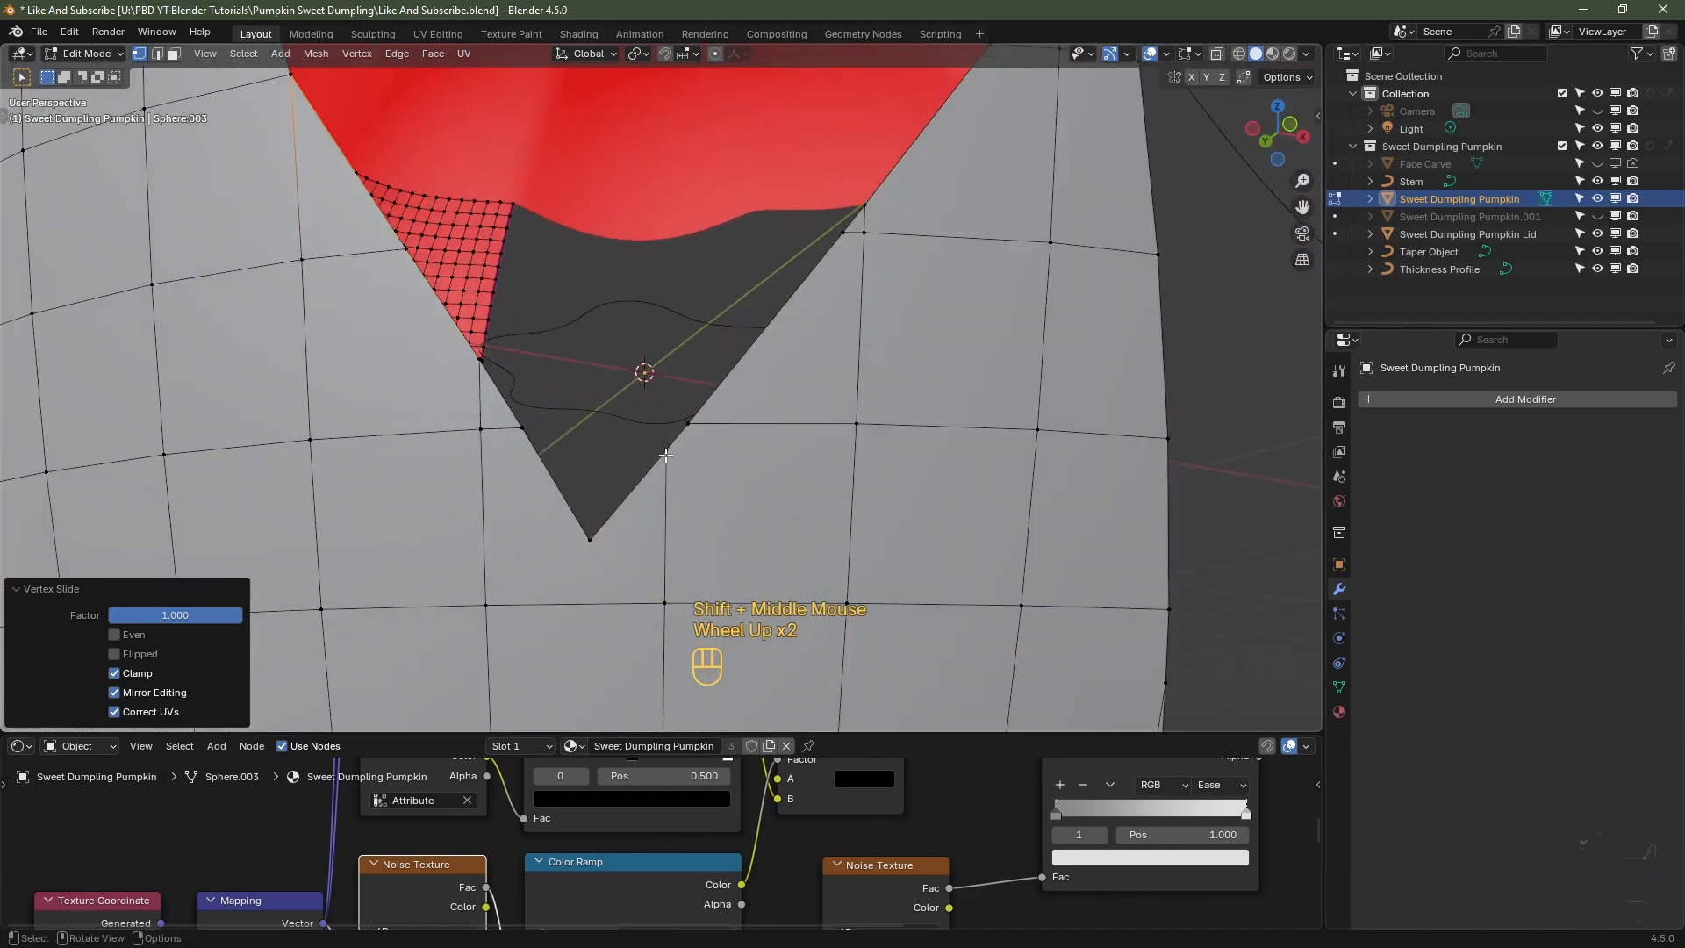
pyautogui.click(666, 452)
pyautogui.keyDown('shift'); pyautogui.click(693, 423); pyautogui.keyUp('shift')
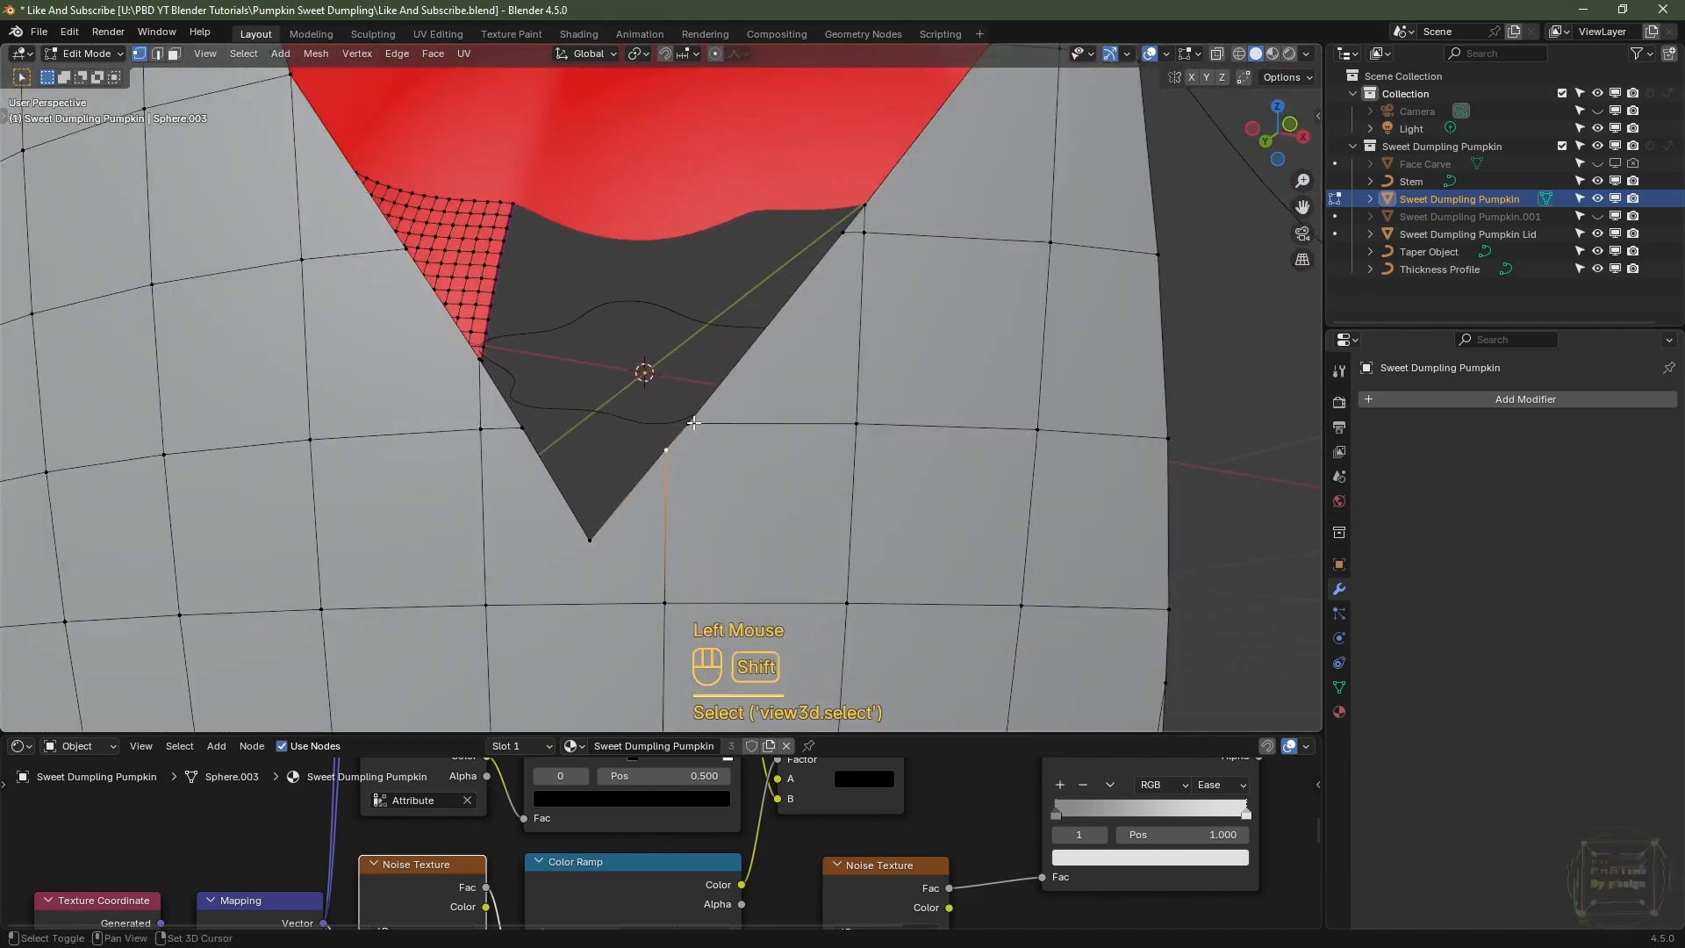
pyautogui.press('s')
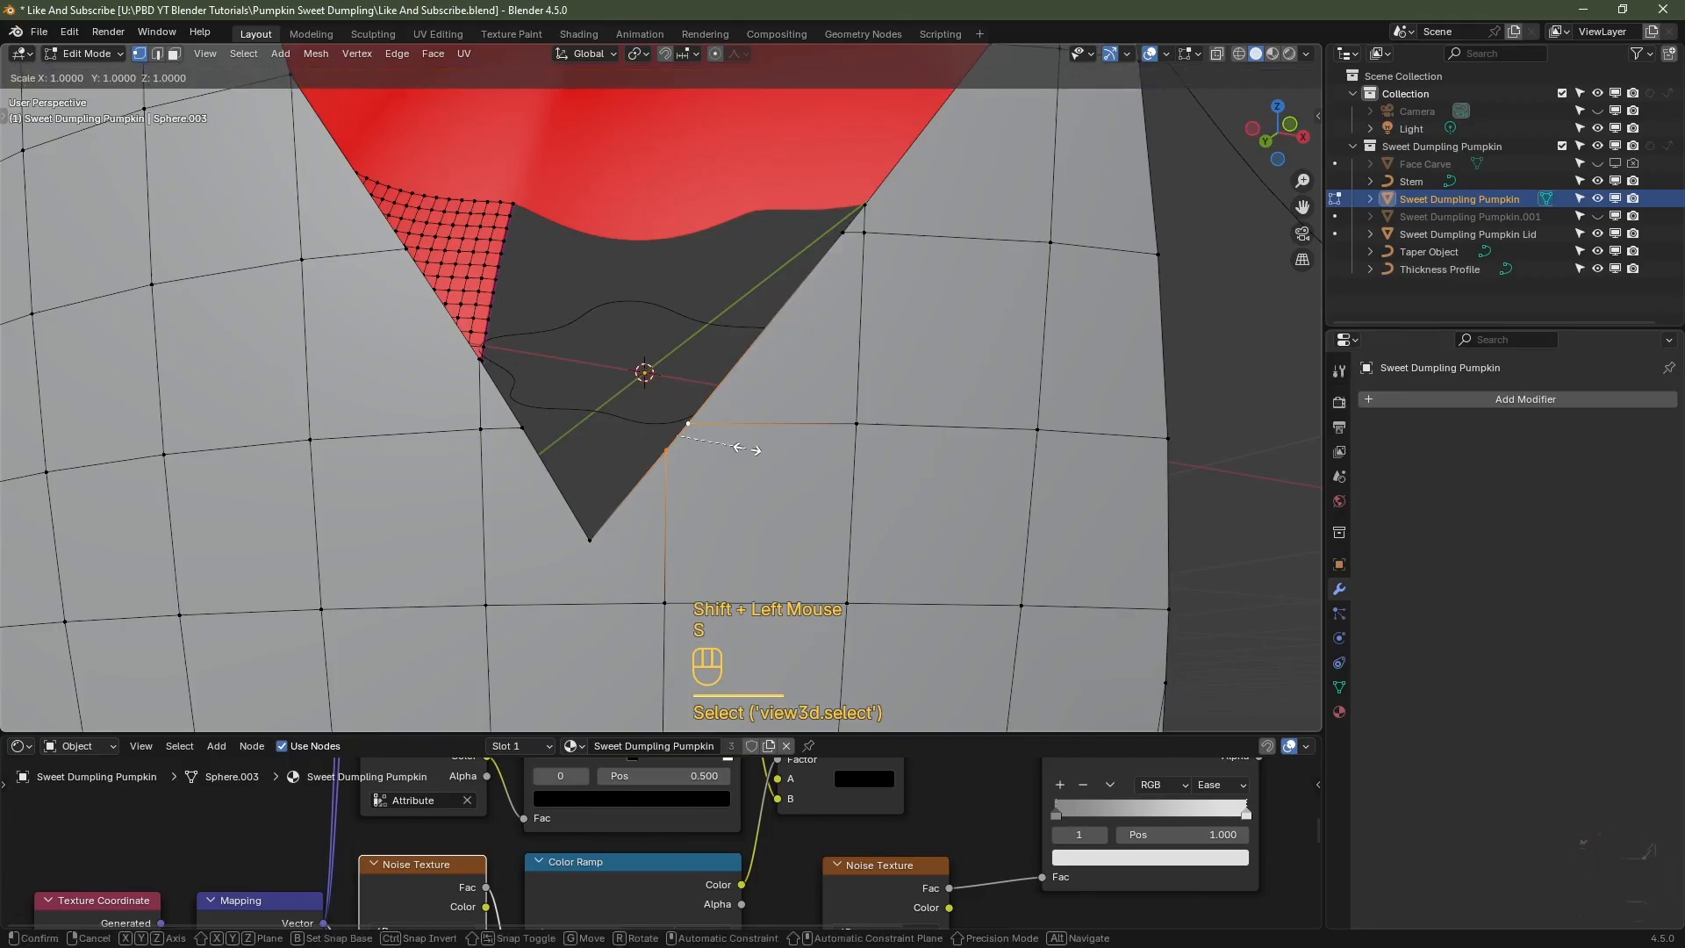
pyautogui.press('0')
pyautogui.press('Return')
pyautogui.keyDown('shift'); pyautogui.moveTo(905, 211); pyautogui.dragTo(802, 351, button='middle'); pyautogui.keyUp('shift')
pyautogui.scroll(2, 802, 351)
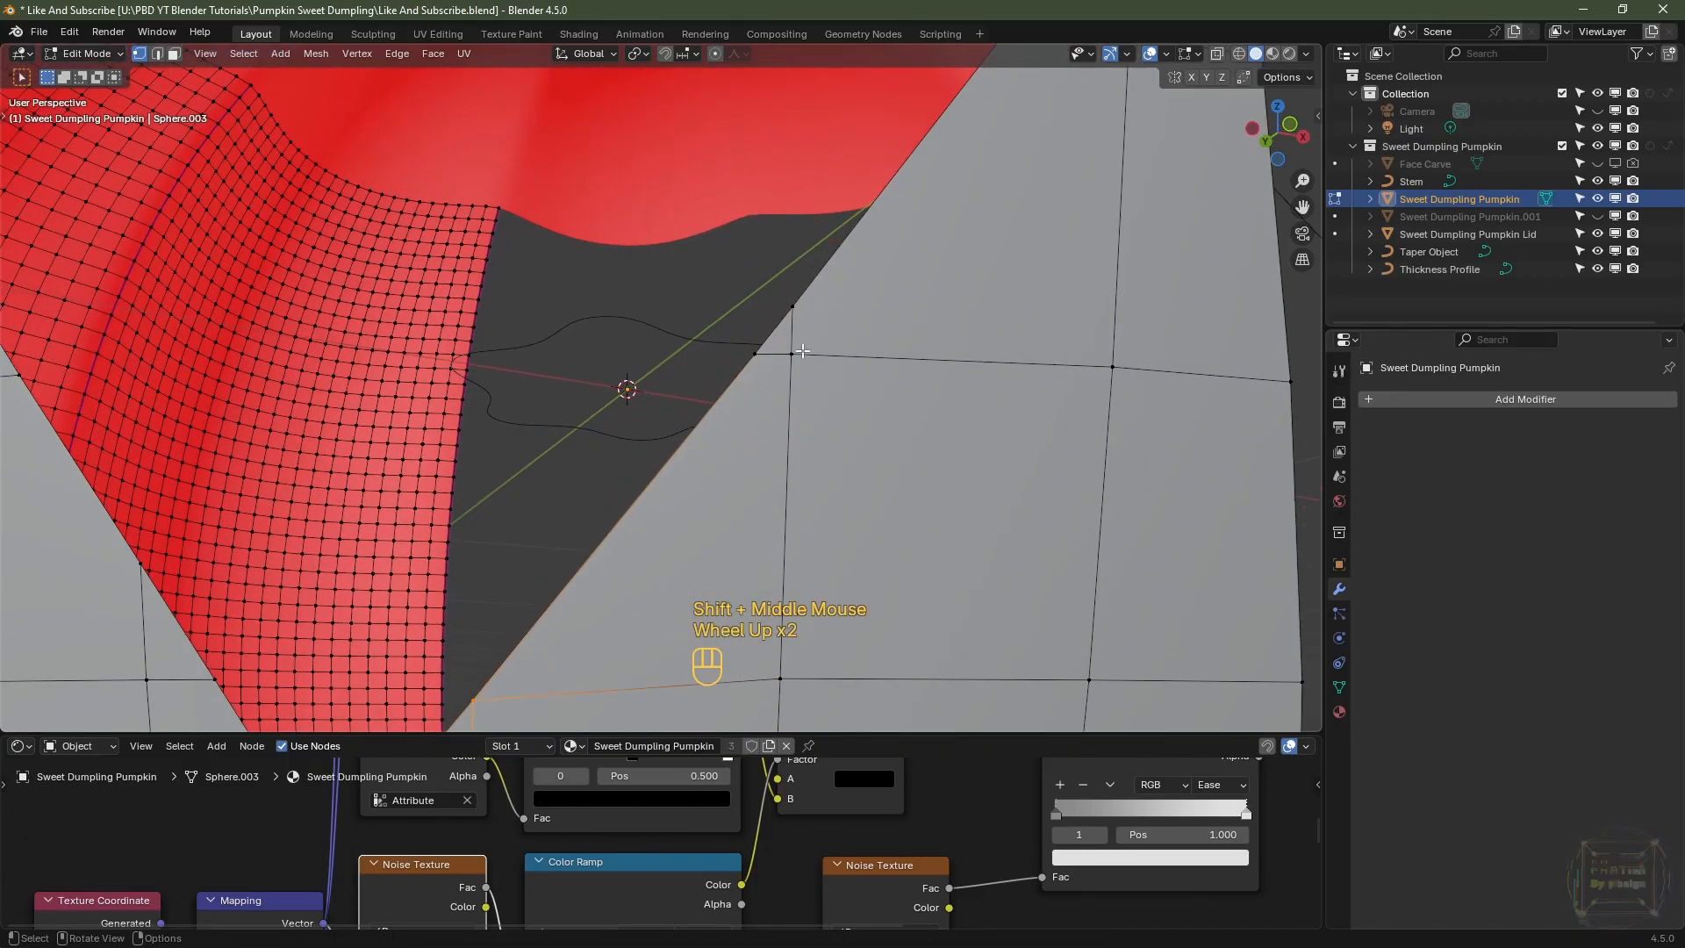
pyautogui.hotkey('ctrl', 'z')
pyautogui.hotkey('ctrl', 'z')
pyautogui.hotkey('ctrl', 'z')
pyautogui.hotkey('ctrl', 'z')
# - Higher on the first lower notch's right side, slide the inner grid vertex and the upper cut vertex onto the adjacent cut vertex
pyautogui.click(793, 355)
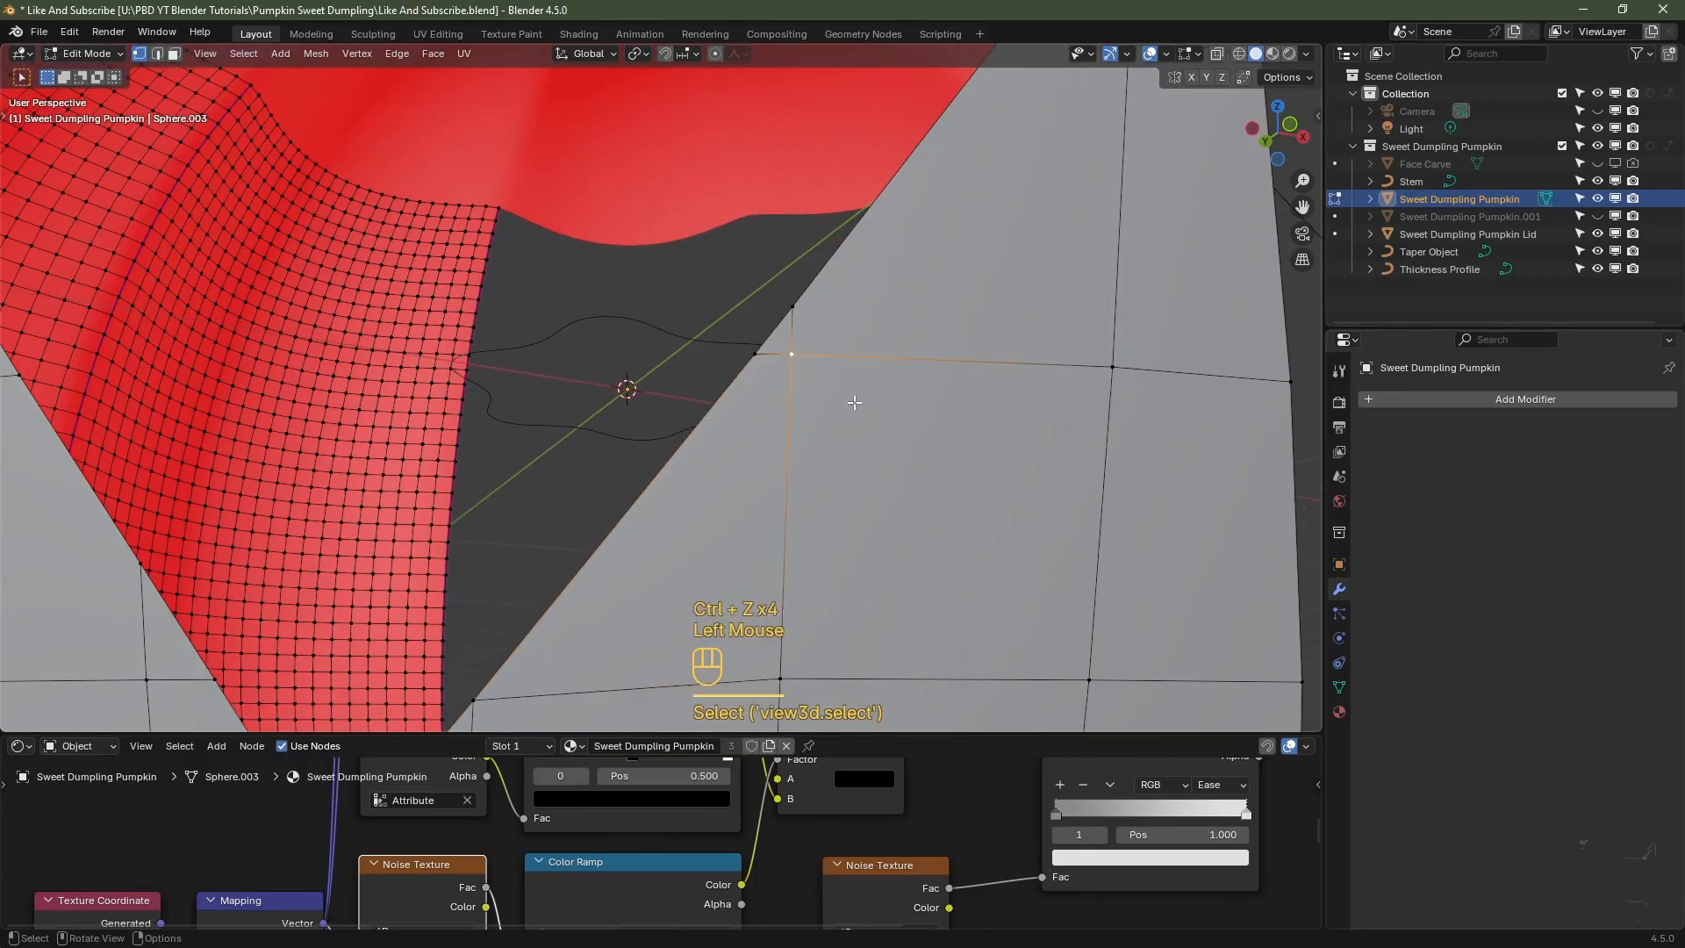
pyautogui.press('g')
pyautogui.press('g')
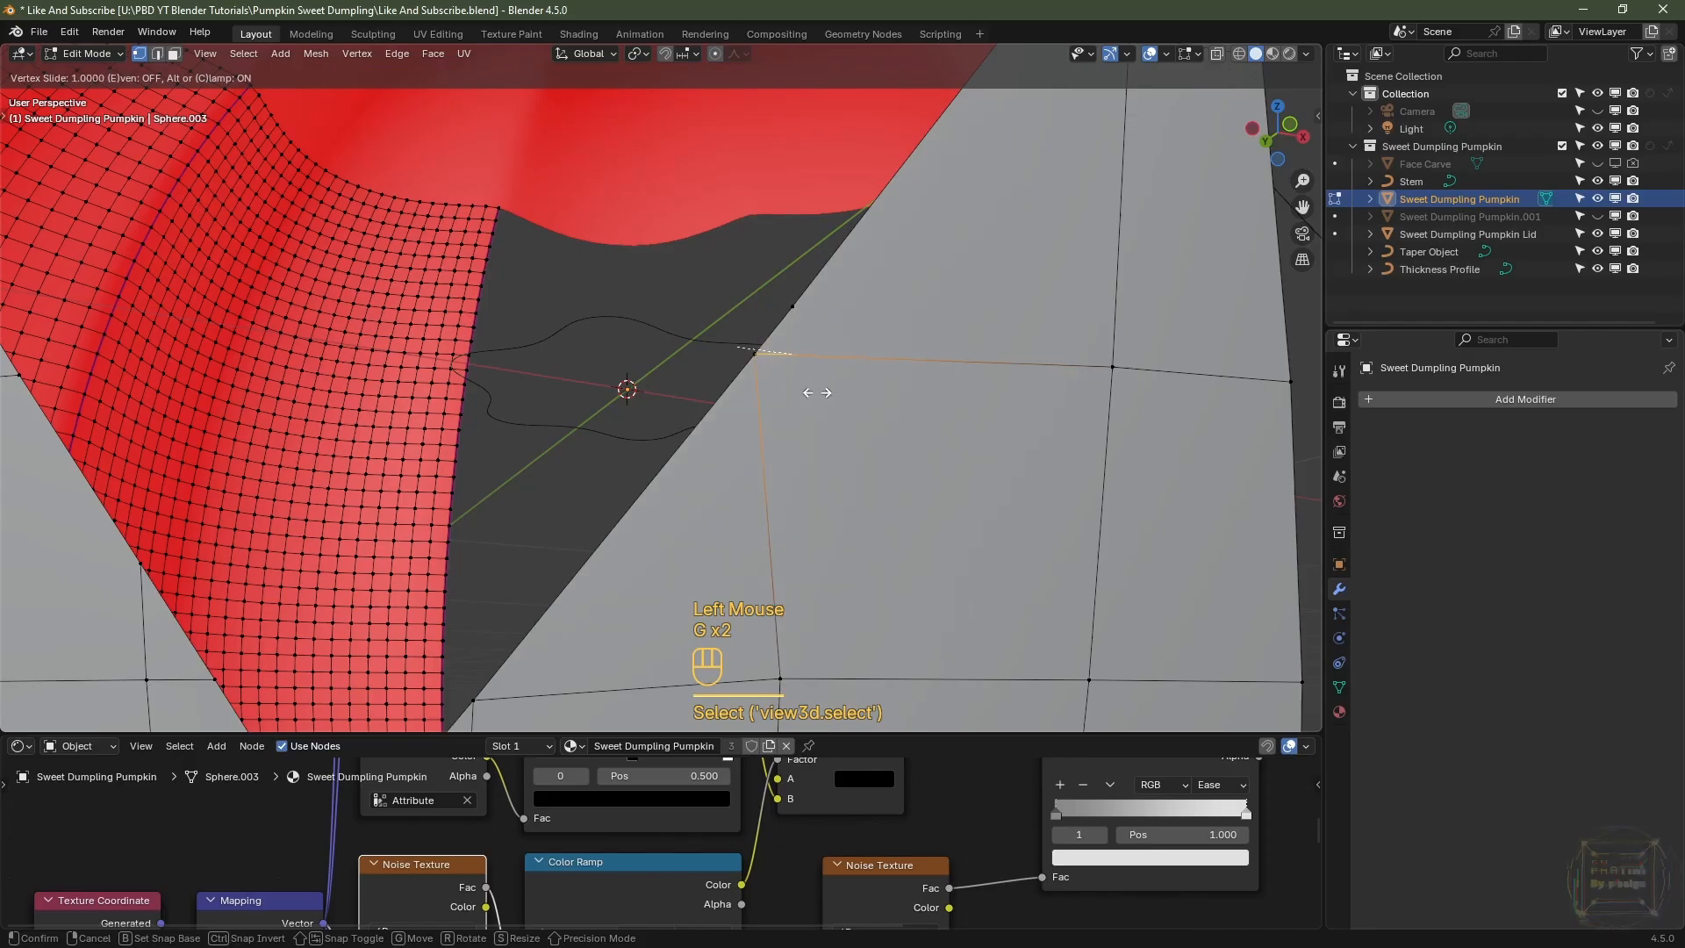
pyautogui.click(782, 361)
pyautogui.click(793, 307)
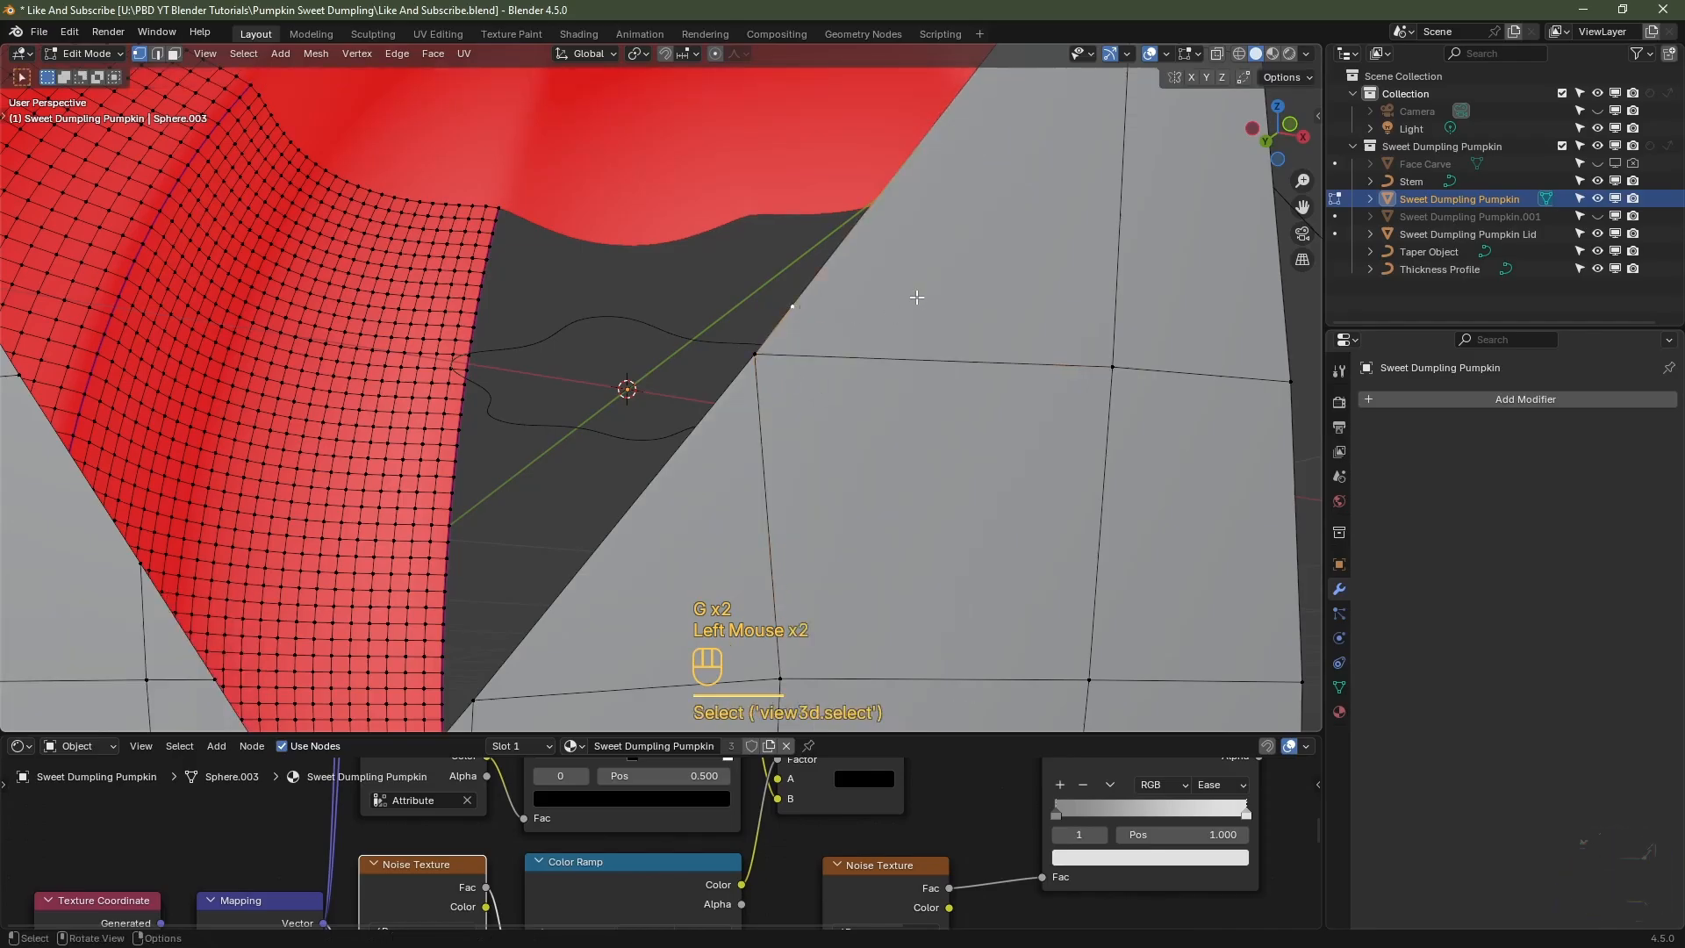
pyautogui.press('g')
pyautogui.press('g')
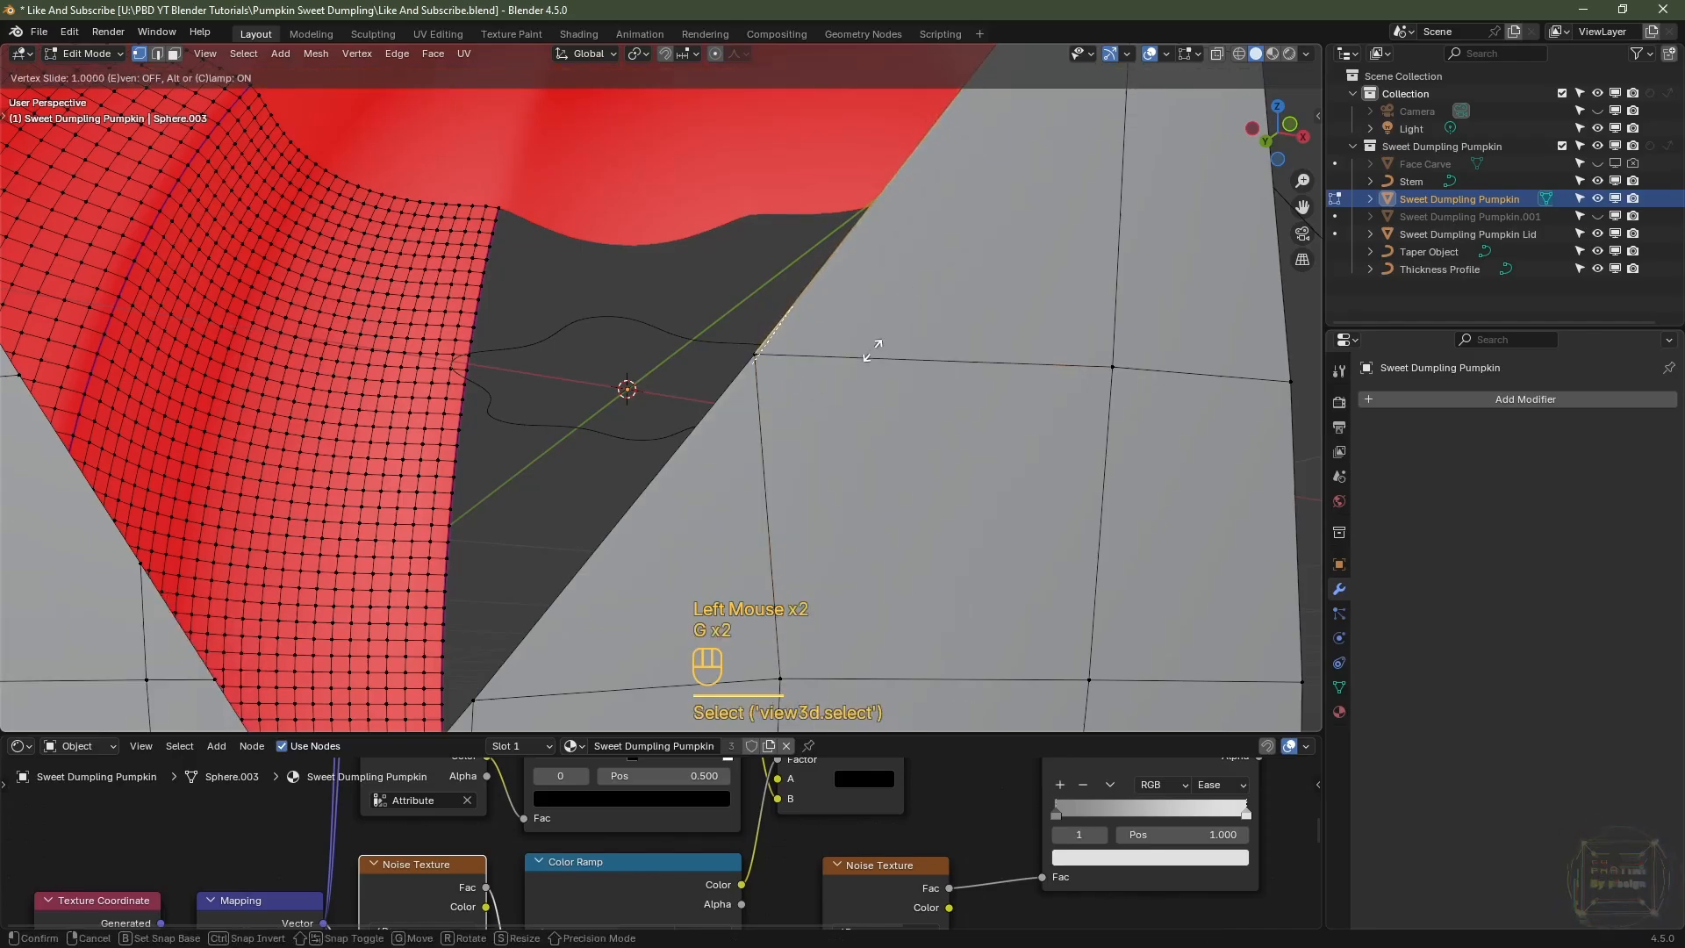
pyautogui.click(872, 350)
# - Slide the grid vertex beside the second lower notch's left edge onto the adjacent cut vertex with factor 1.000
pyautogui.scroll(-5, 872, 350)
pyautogui.keyDown('shift'); pyautogui.moveTo(872, 350); pyautogui.dragTo(702, 132, button='middle'); pyautogui.keyUp('shift')
pyautogui.moveTo(724, 432); pyautogui.dragTo(784, 336, button='middle')
pyautogui.scroll(3, 748, 433)
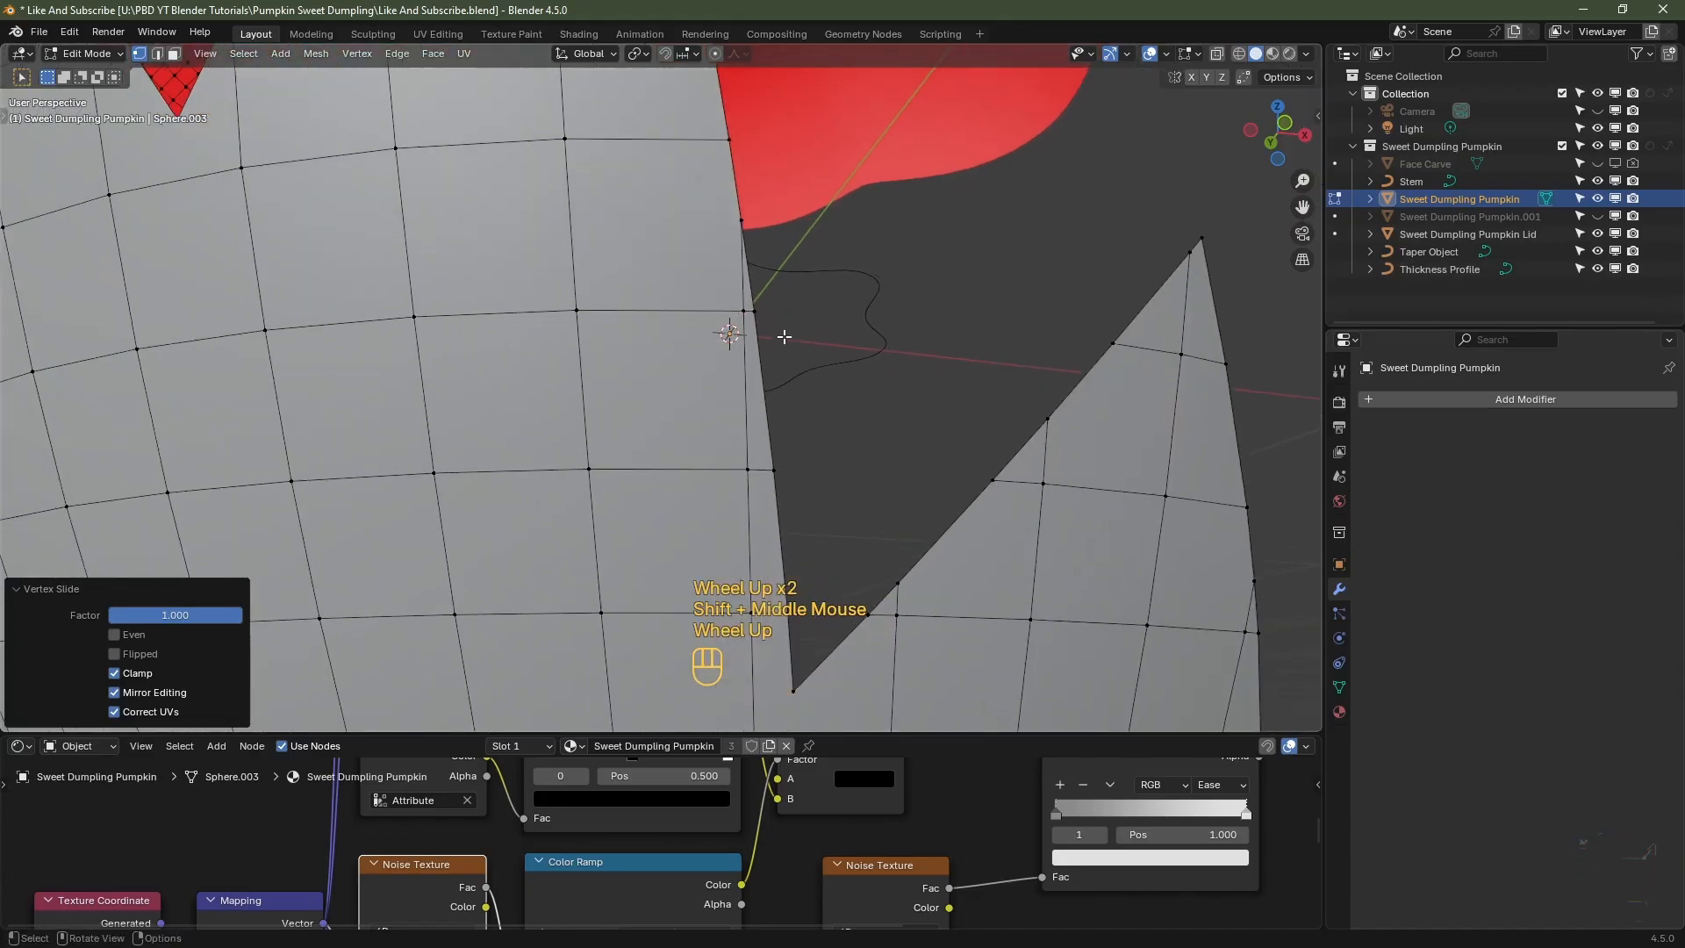
pyautogui.scroll(2, 741, 328)
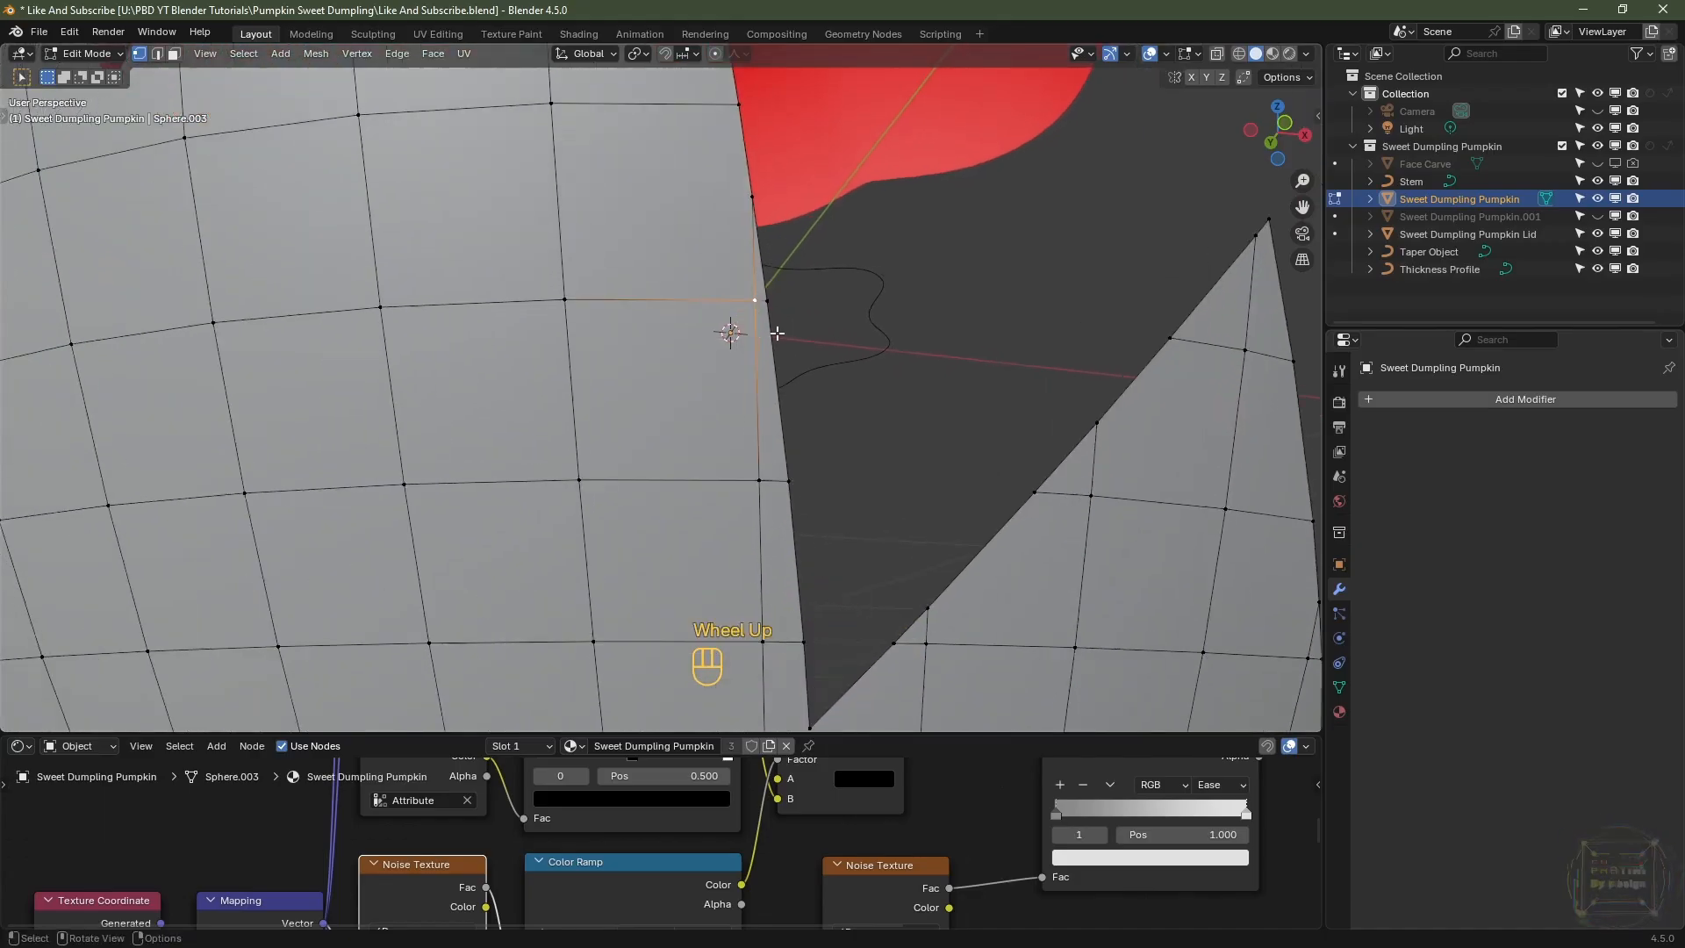
pyautogui.click(780, 329)
pyautogui.press('g')
pyautogui.press('g')
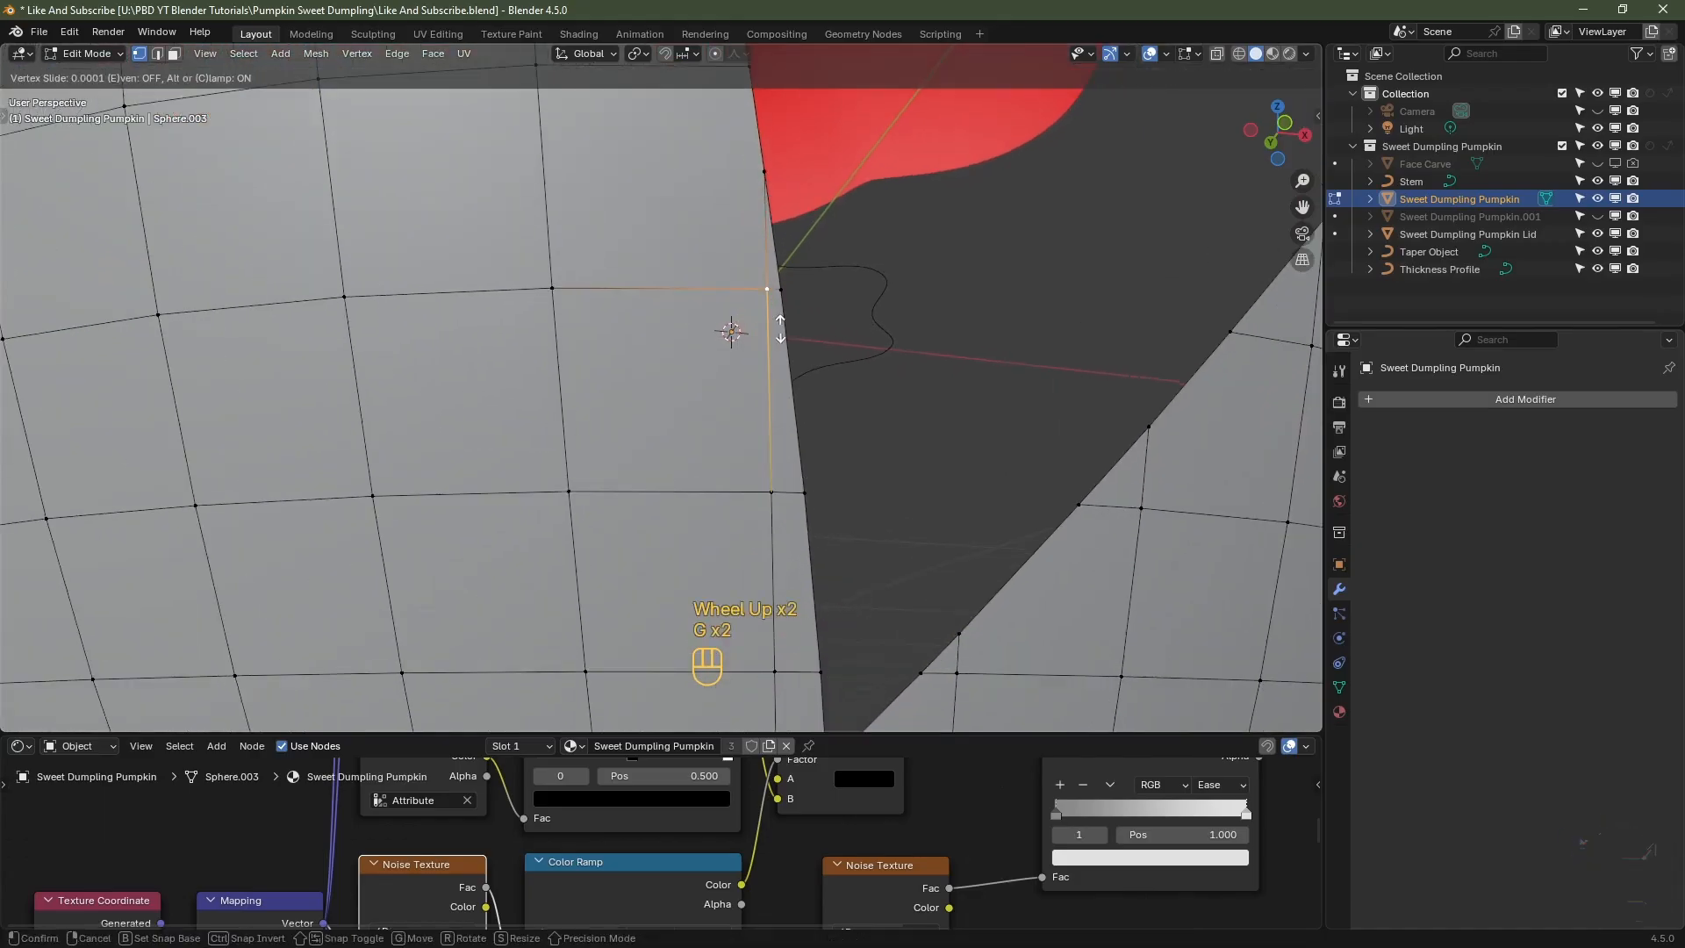
pyautogui.click(801, 325)
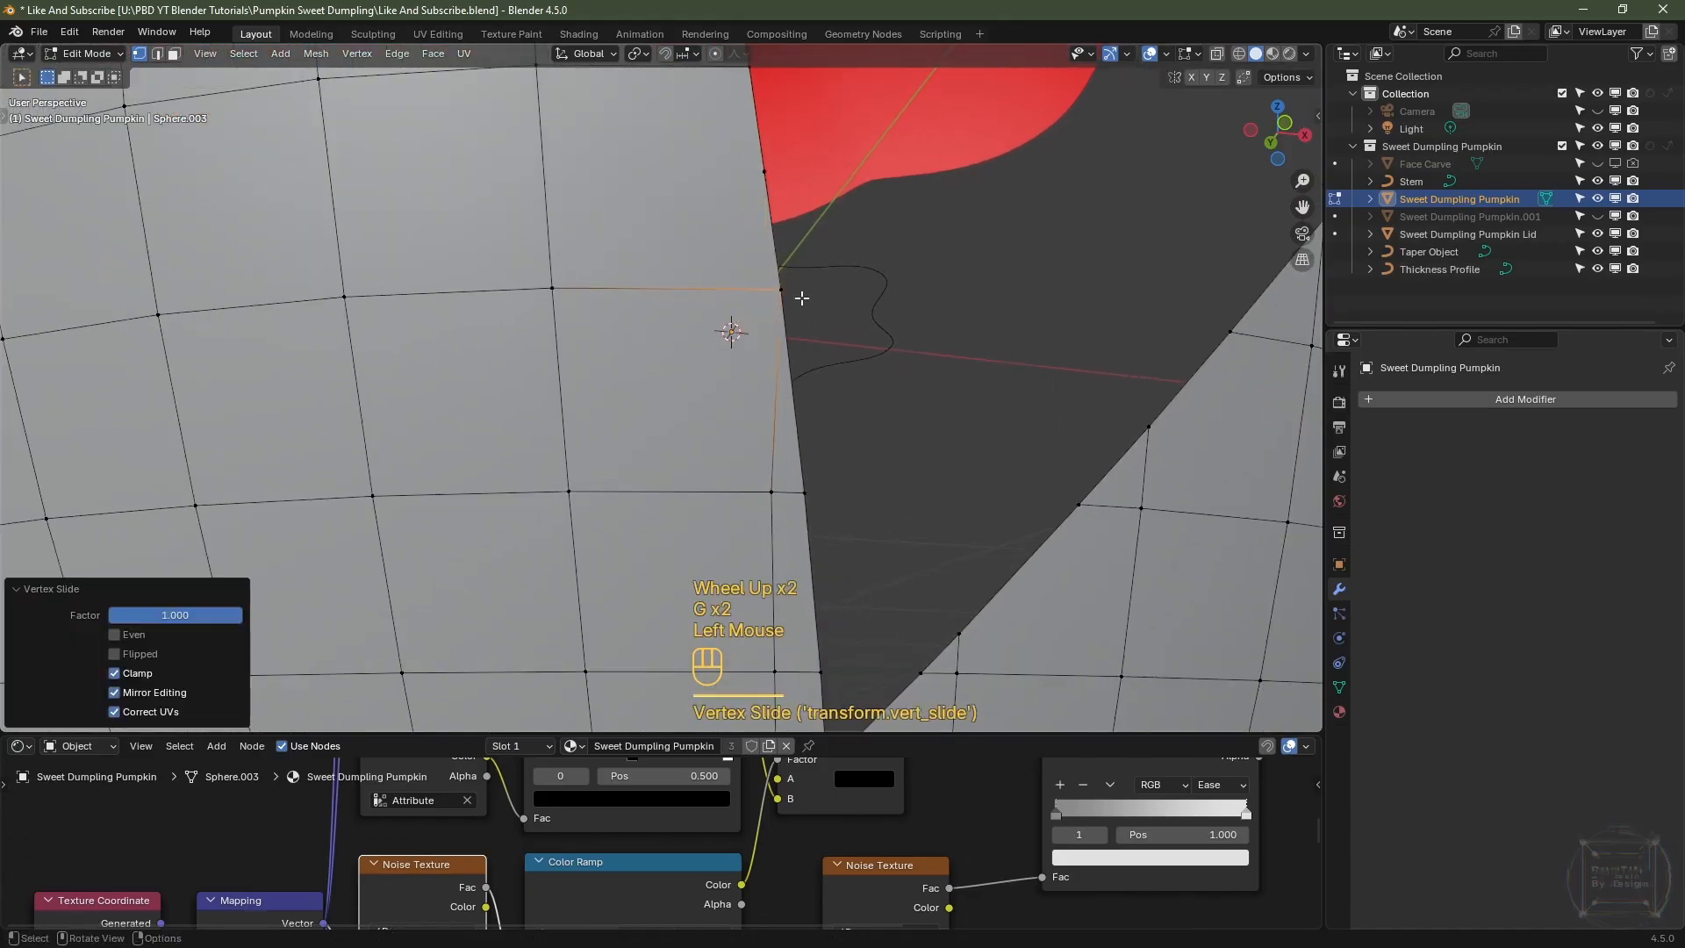
# - Slide the extra cut vertex on the second lower notch's left edge down onto the next cut vertex with factor 1.000
pyautogui.click(761, 169)
pyautogui.press('g')
pyautogui.press('g')
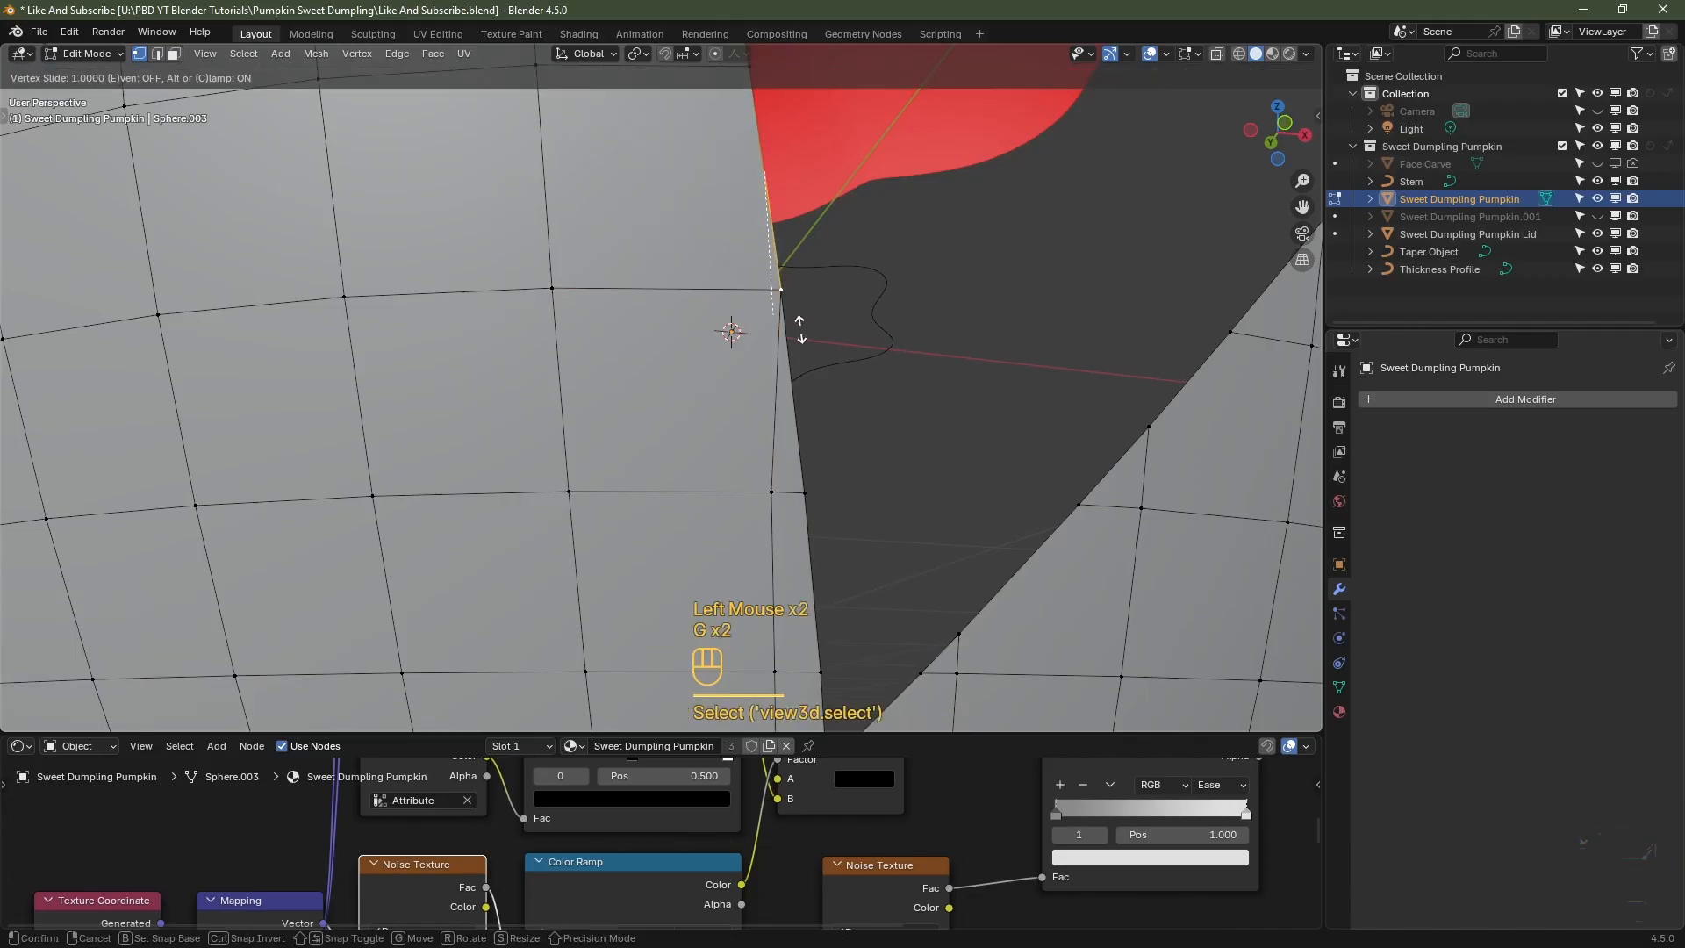
pyautogui.click(801, 329)
# - Slide the cut vertex just left of the lower tooth's tip up onto the tip vertex
pyautogui.keyDown('shift'); pyautogui.moveTo(891, 462); pyautogui.dragTo(723, 310, button='middle'); pyautogui.keyUp('shift')
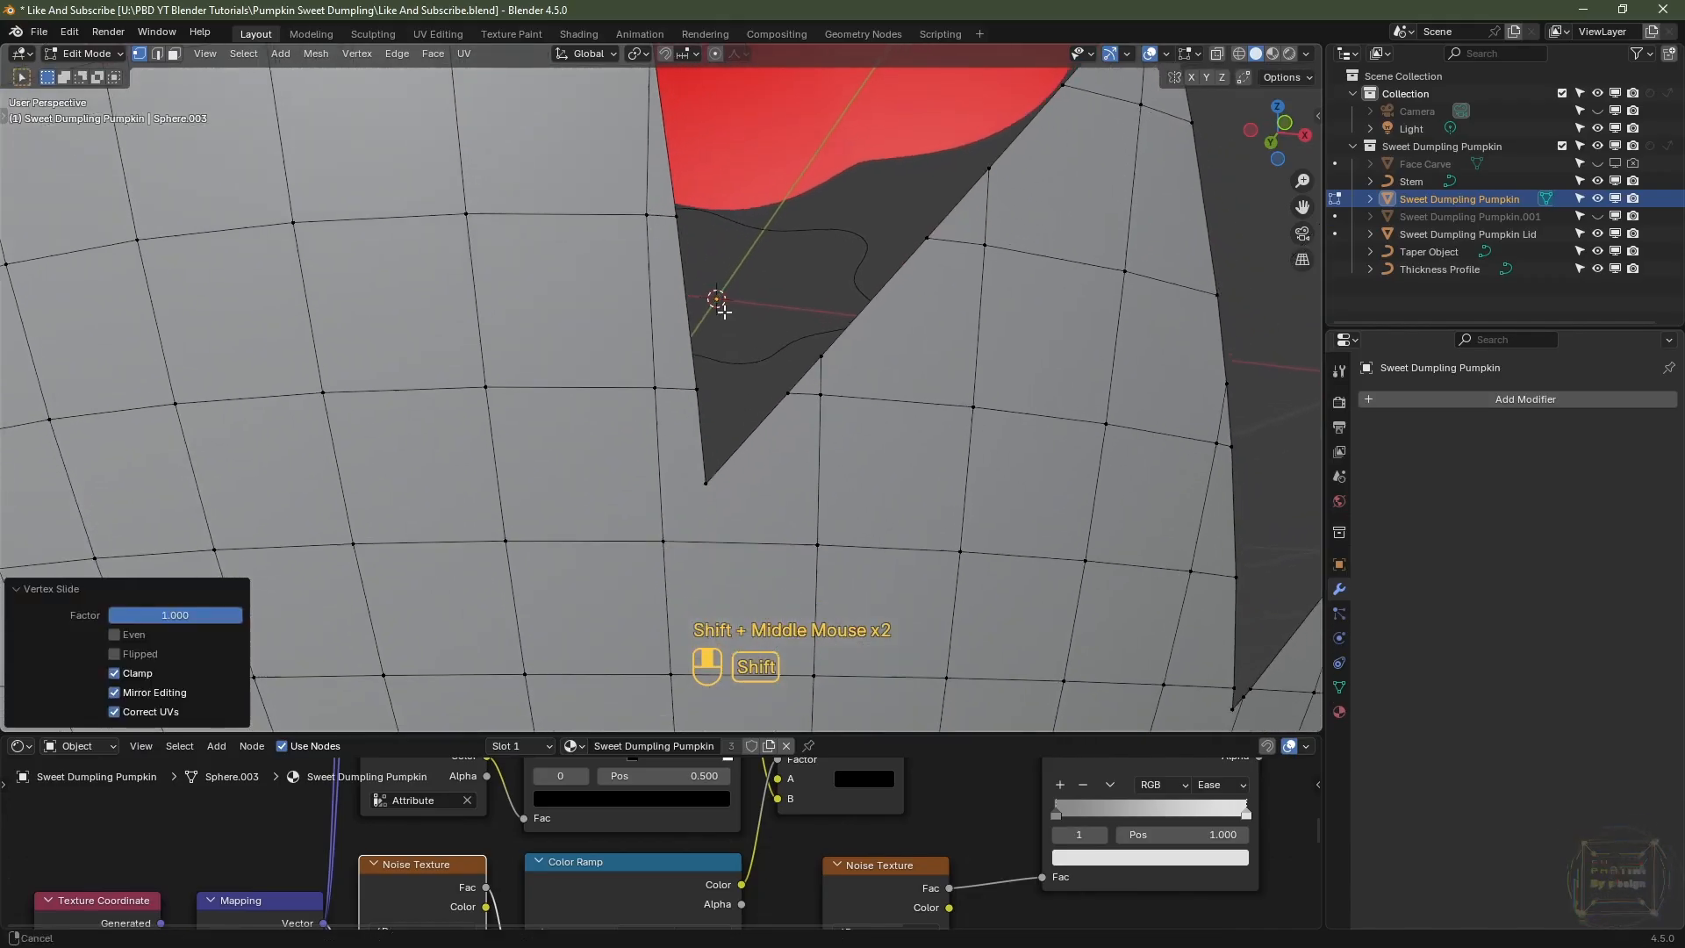
pyautogui.scroll(-2, 723, 311)
pyautogui.scroll(1, 705, 373)
pyautogui.scroll(2, 656, 413)
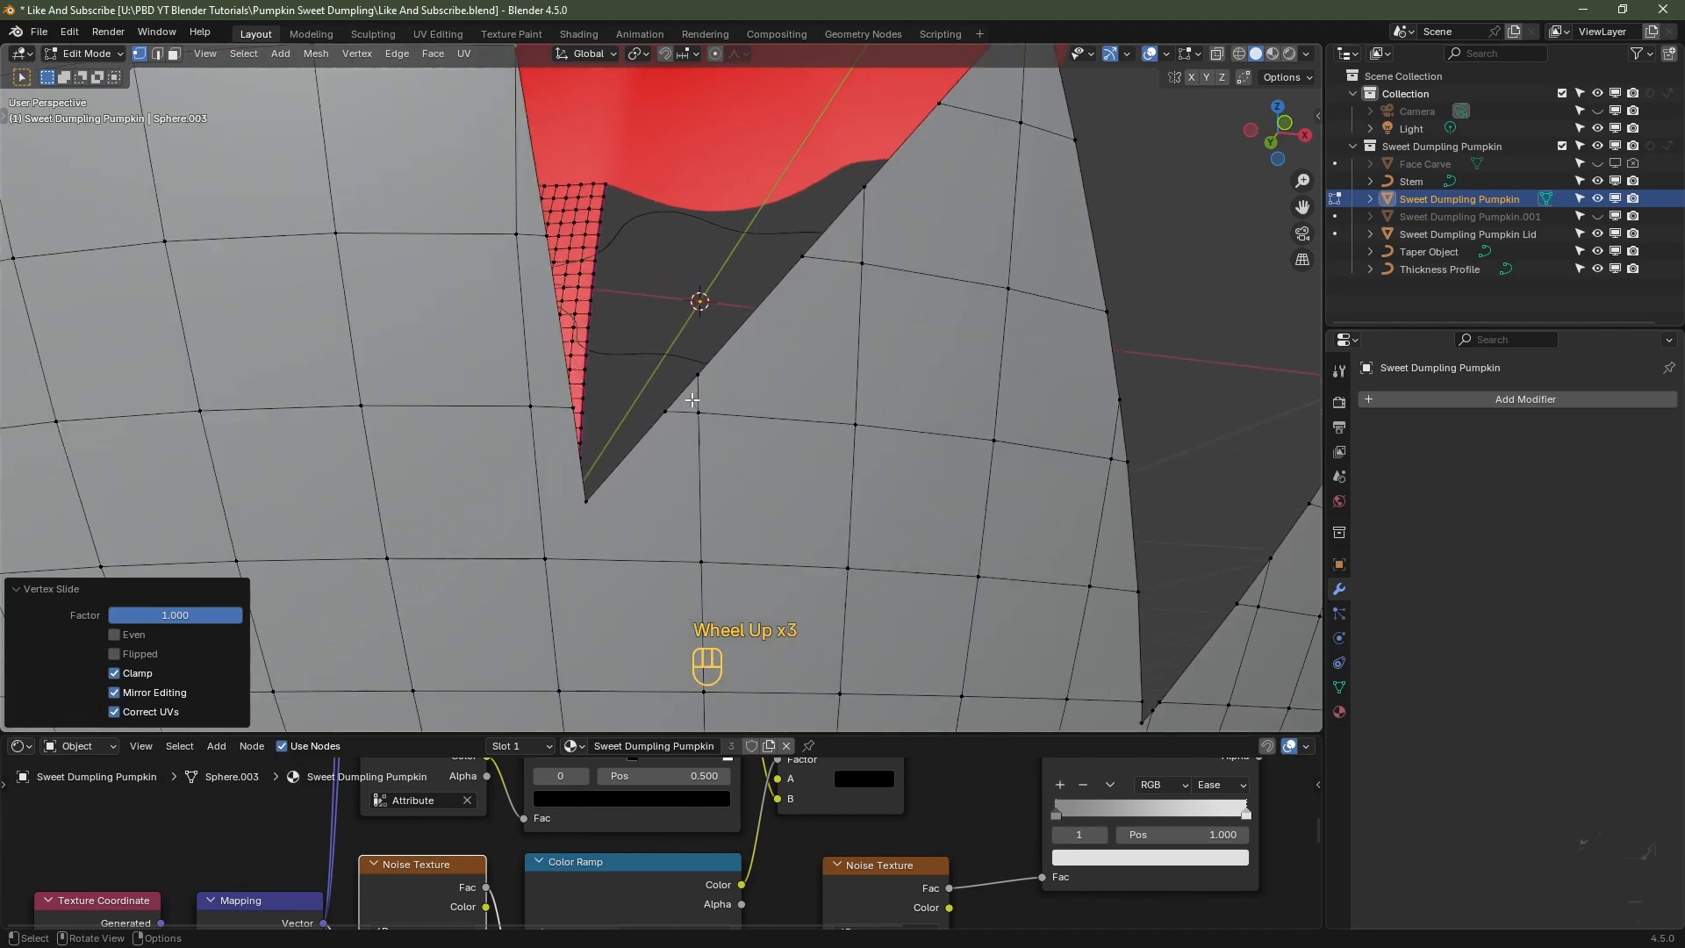
pyautogui.keyDown('shift'); pyautogui.moveTo(985, 252); pyautogui.dragTo(790, 474, button='middle'); pyautogui.keyUp('shift')
pyautogui.keyDown('shift'); pyautogui.moveTo(838, 335); pyautogui.dragTo(721, 462, button='middle'); pyautogui.keyUp('shift')
pyautogui.click(760, 305)
pyautogui.press('g')
pyautogui.press('g')
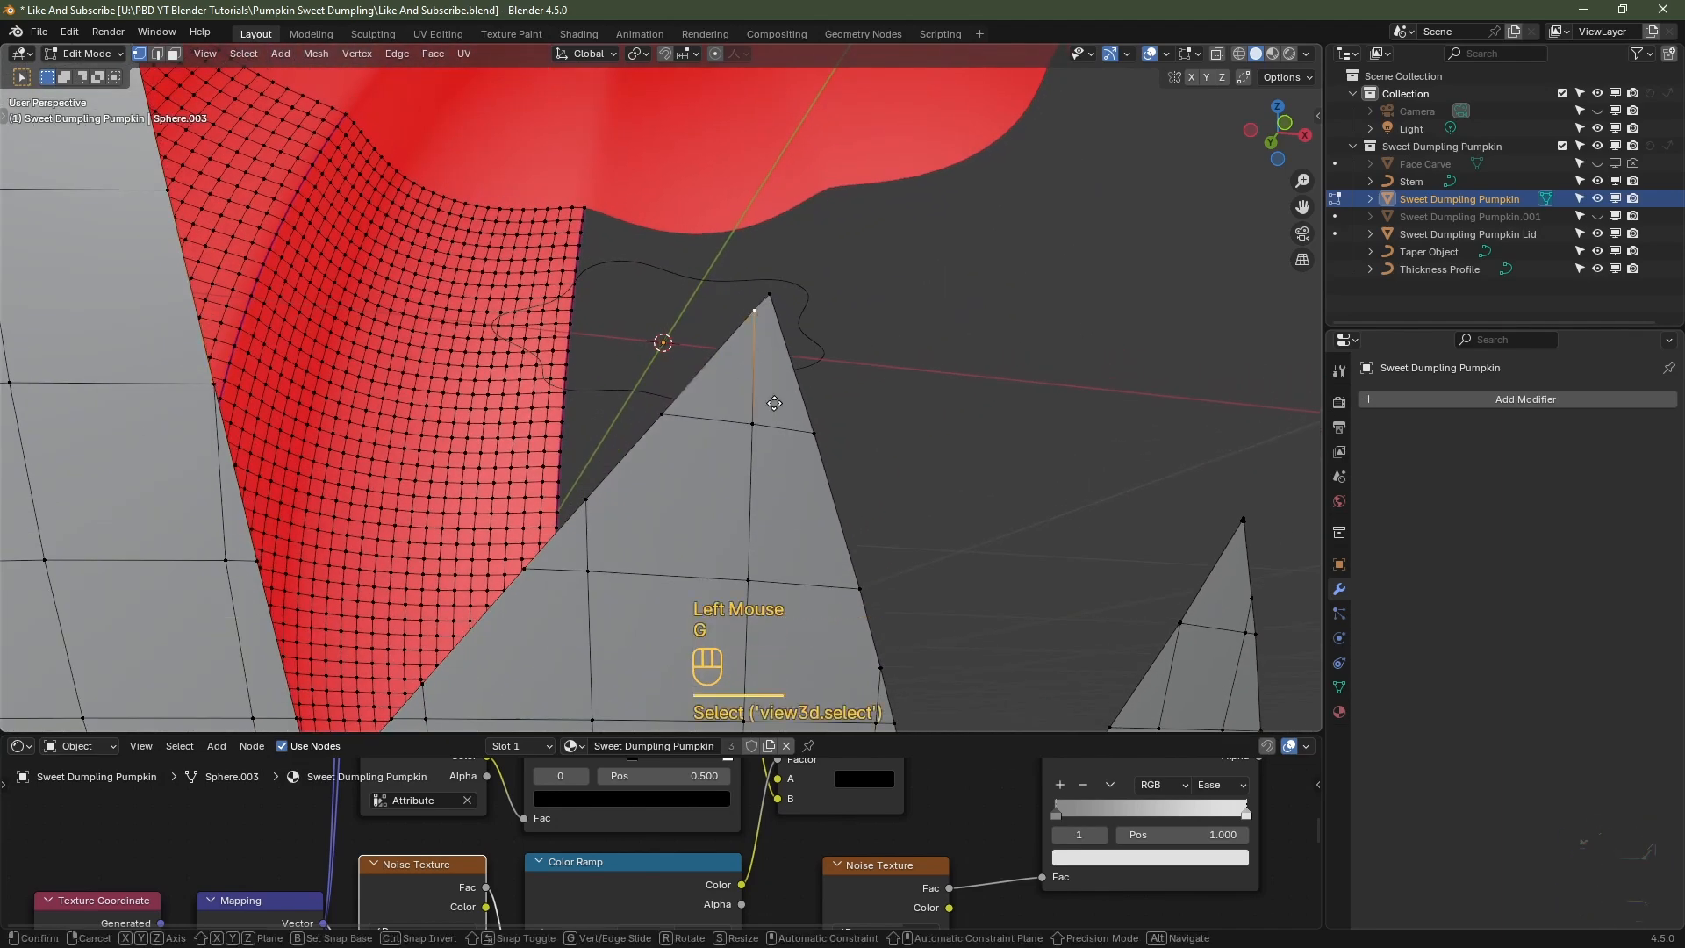
pyautogui.keyDown('shift'); pyautogui.click(796, 375); pyautogui.keyUp('shift')
# - Collapse the two neighbouring cut vertices on the left side of the third lower mouth notch by scaling them to 0
pyautogui.keyDown('shift'); pyautogui.moveTo(946, 563); pyautogui.dragTo(904, 492, button='middle'); pyautogui.keyUp('shift')
pyautogui.keyDown('shift'); pyautogui.moveTo(922, 527); pyautogui.dragTo(857, 355, button='middle'); pyautogui.keyUp('shift')
pyautogui.click(830, 288)
pyautogui.keyDown('shift'); pyautogui.click(859, 354); pyautogui.keyUp('shift')
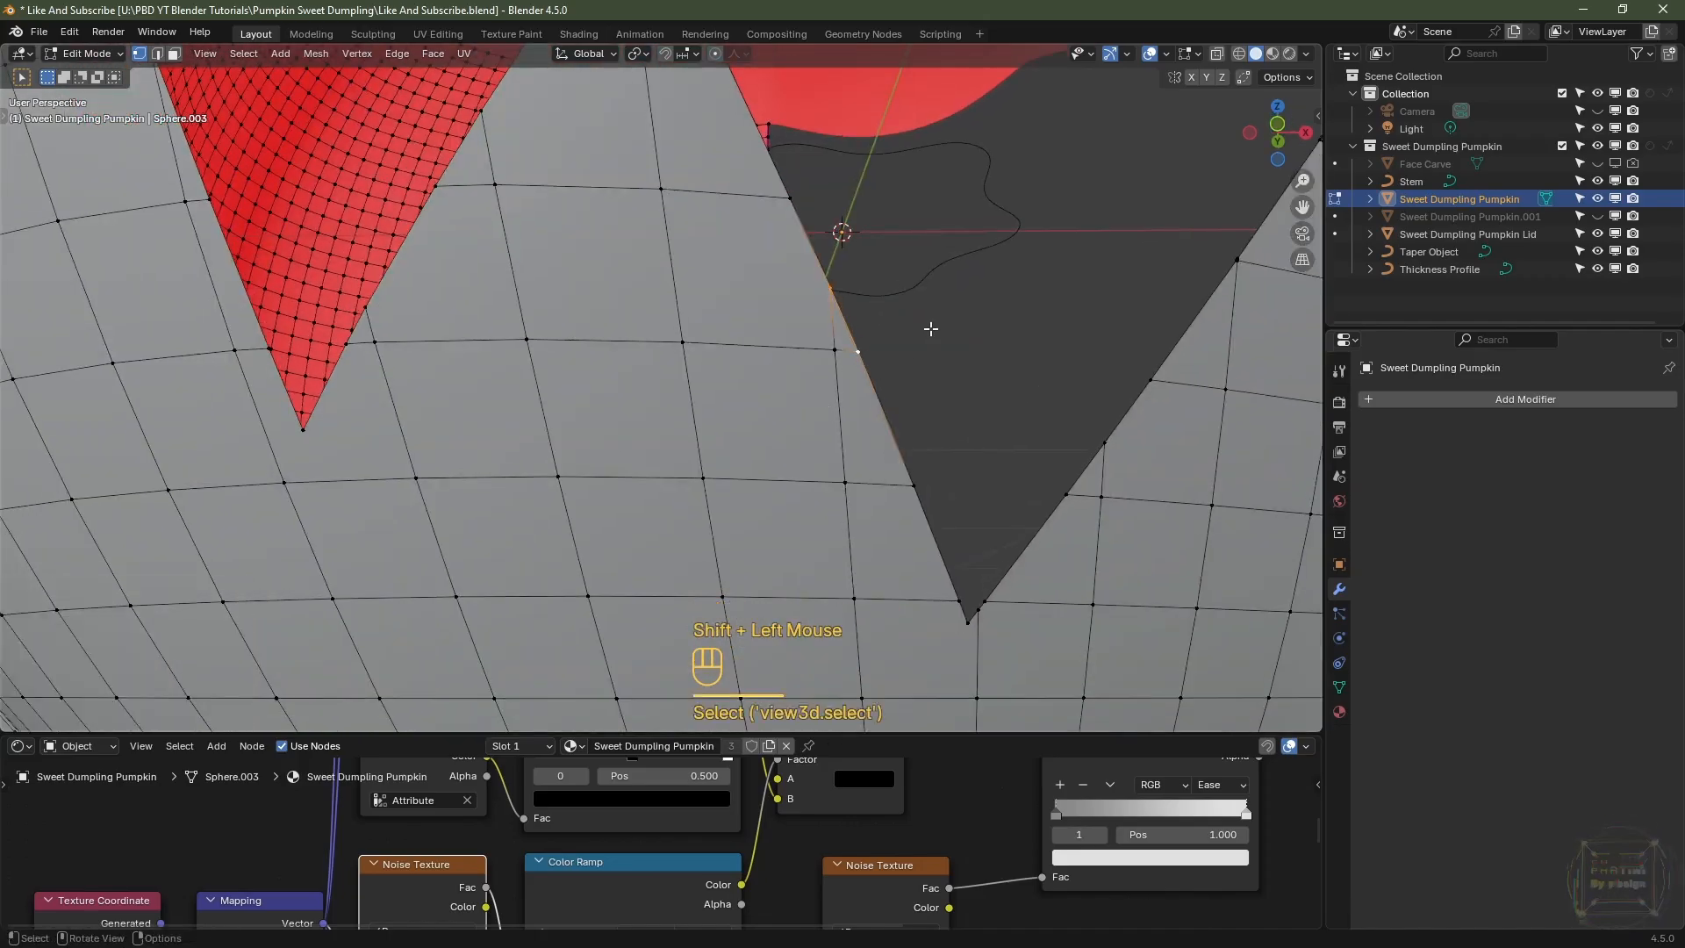
pyautogui.press('s')
pyautogui.press('0')
pyautogui.press('Return')
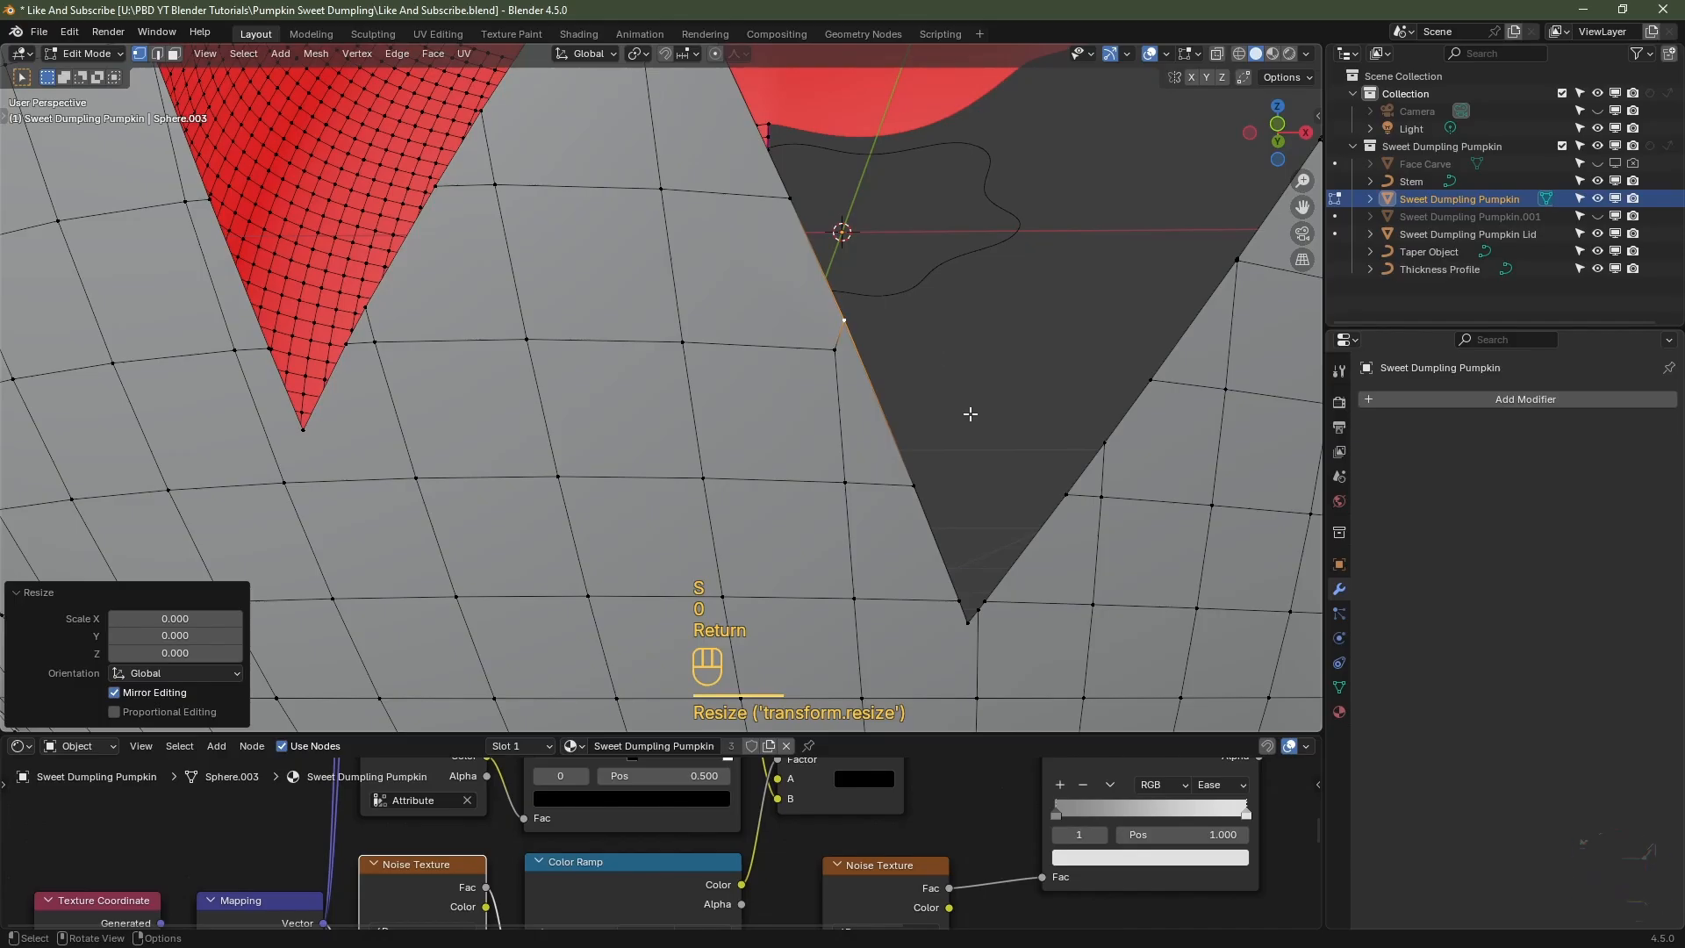
# - Undo the collapse and slide the grid vertex beside the third lower notch's left edge onto the adjacent cut vertex, factor 1.000
pyautogui.hotkey('ctrl', 'z')
pyautogui.click(830, 445)
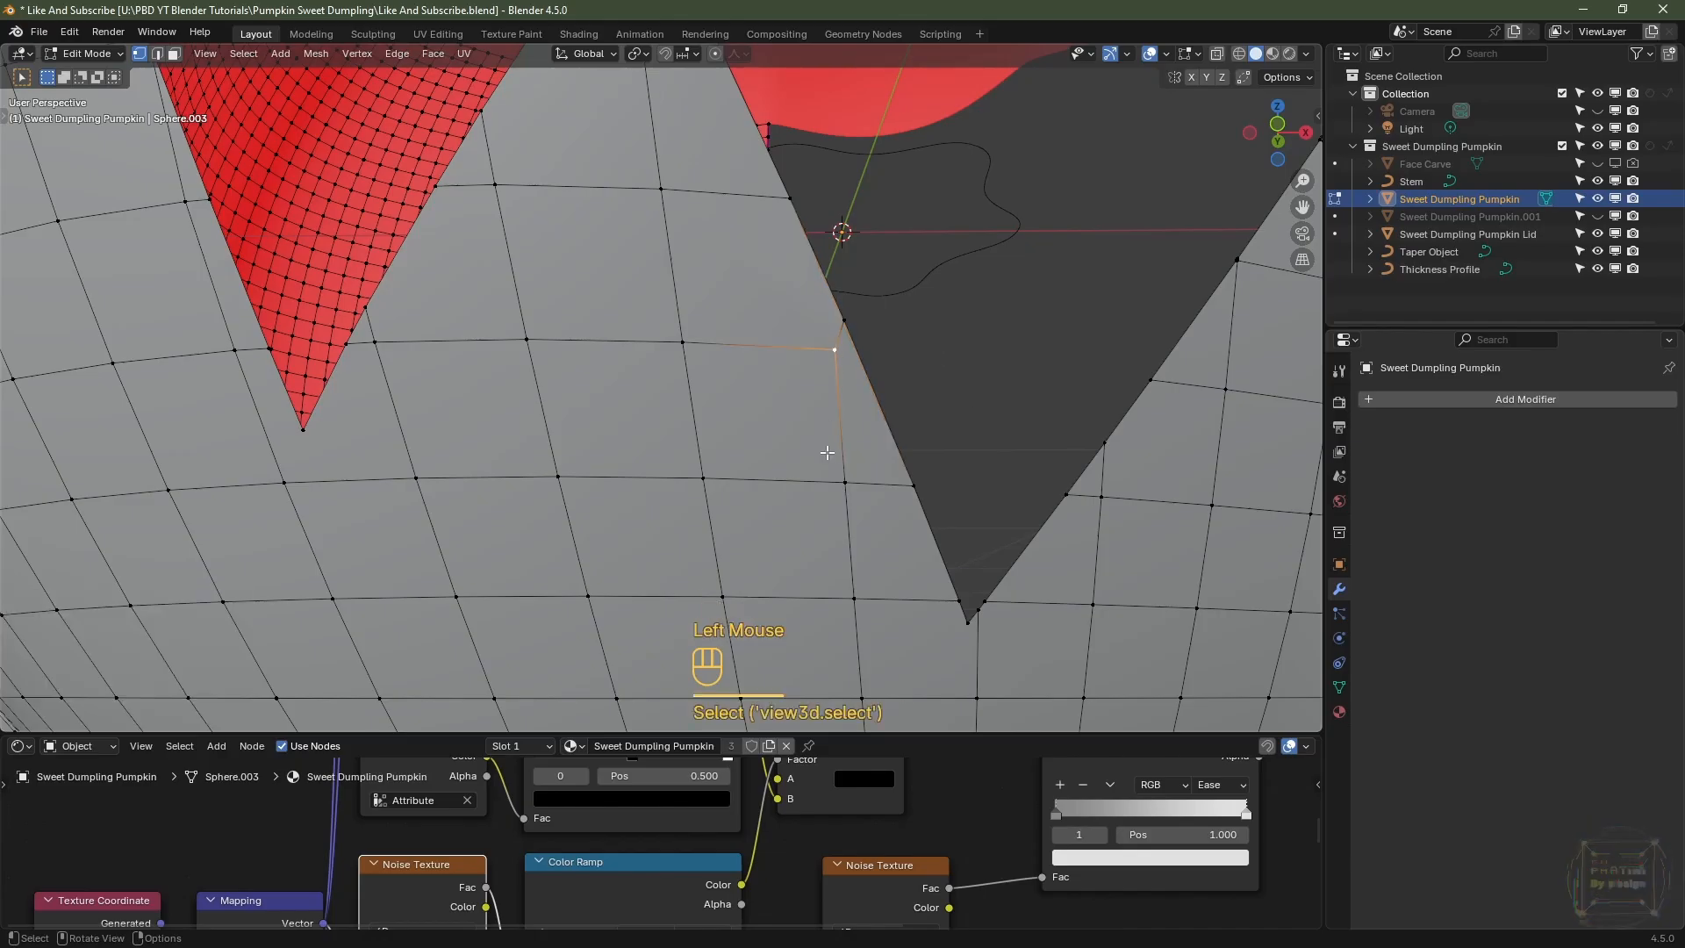
pyautogui.press('g')
pyautogui.press('g')
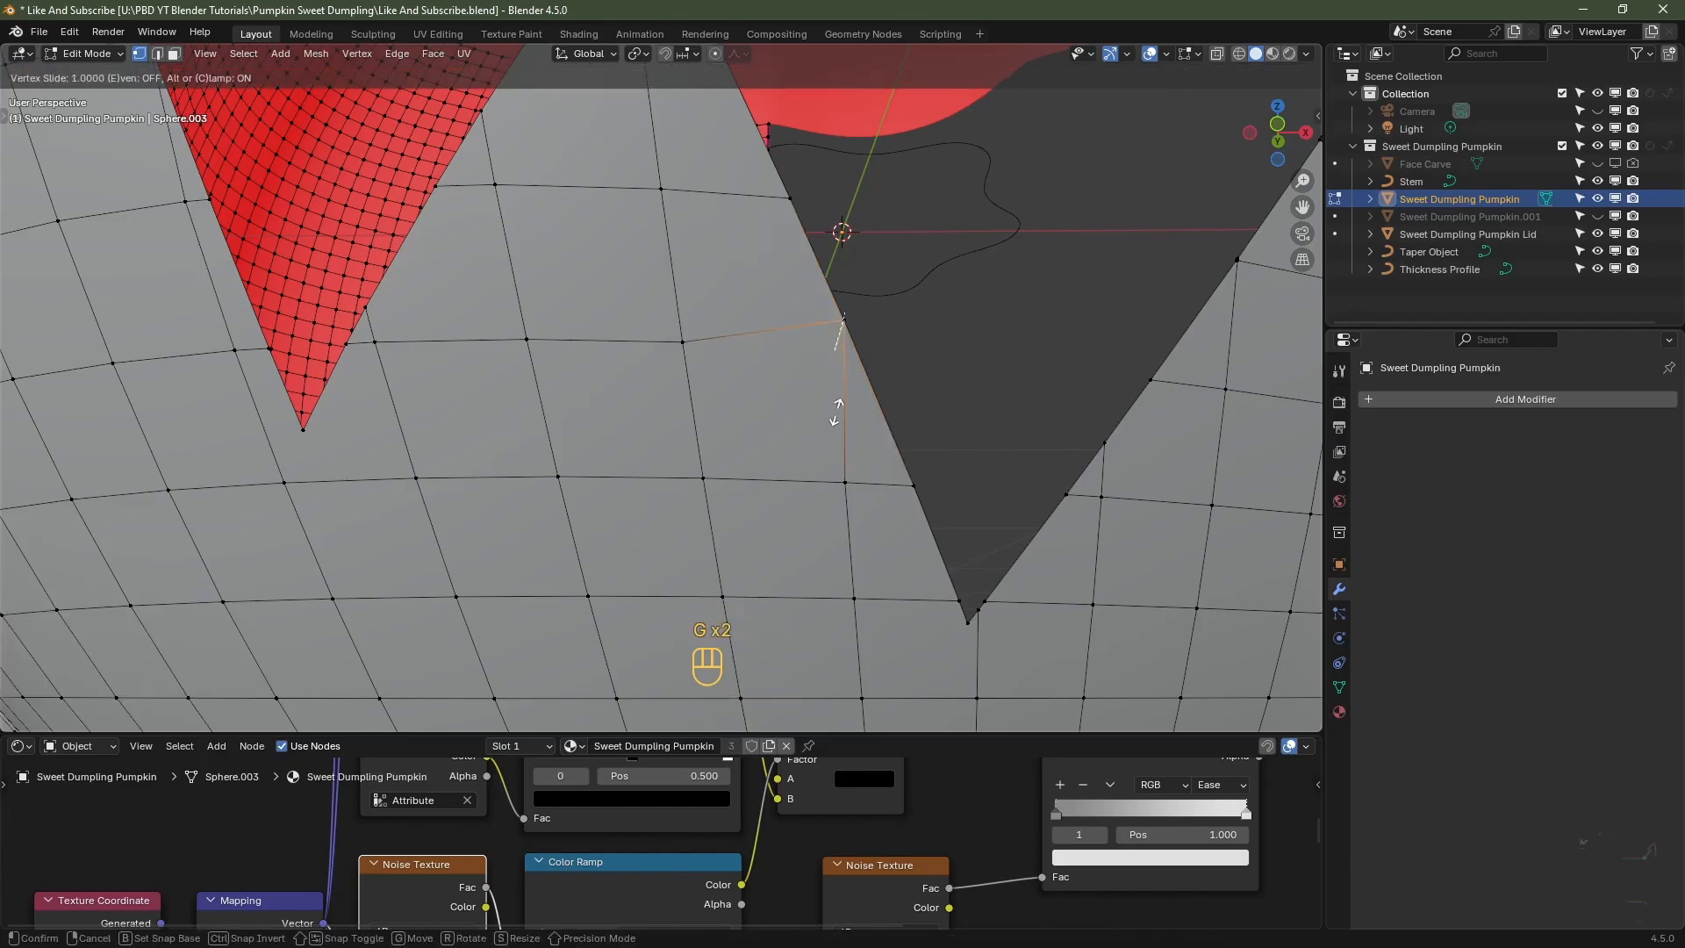
pyautogui.click(836, 413)
# - Slide the cut vertex nearest the right of the third lower notch's tip down onto the tip vertex with factor 1.000
pyautogui.keyDown('shift'); pyautogui.moveTo(891, 451); pyautogui.dragTo(872, 485, button='middle'); pyautogui.keyUp('shift')
pyautogui.click(874, 490)
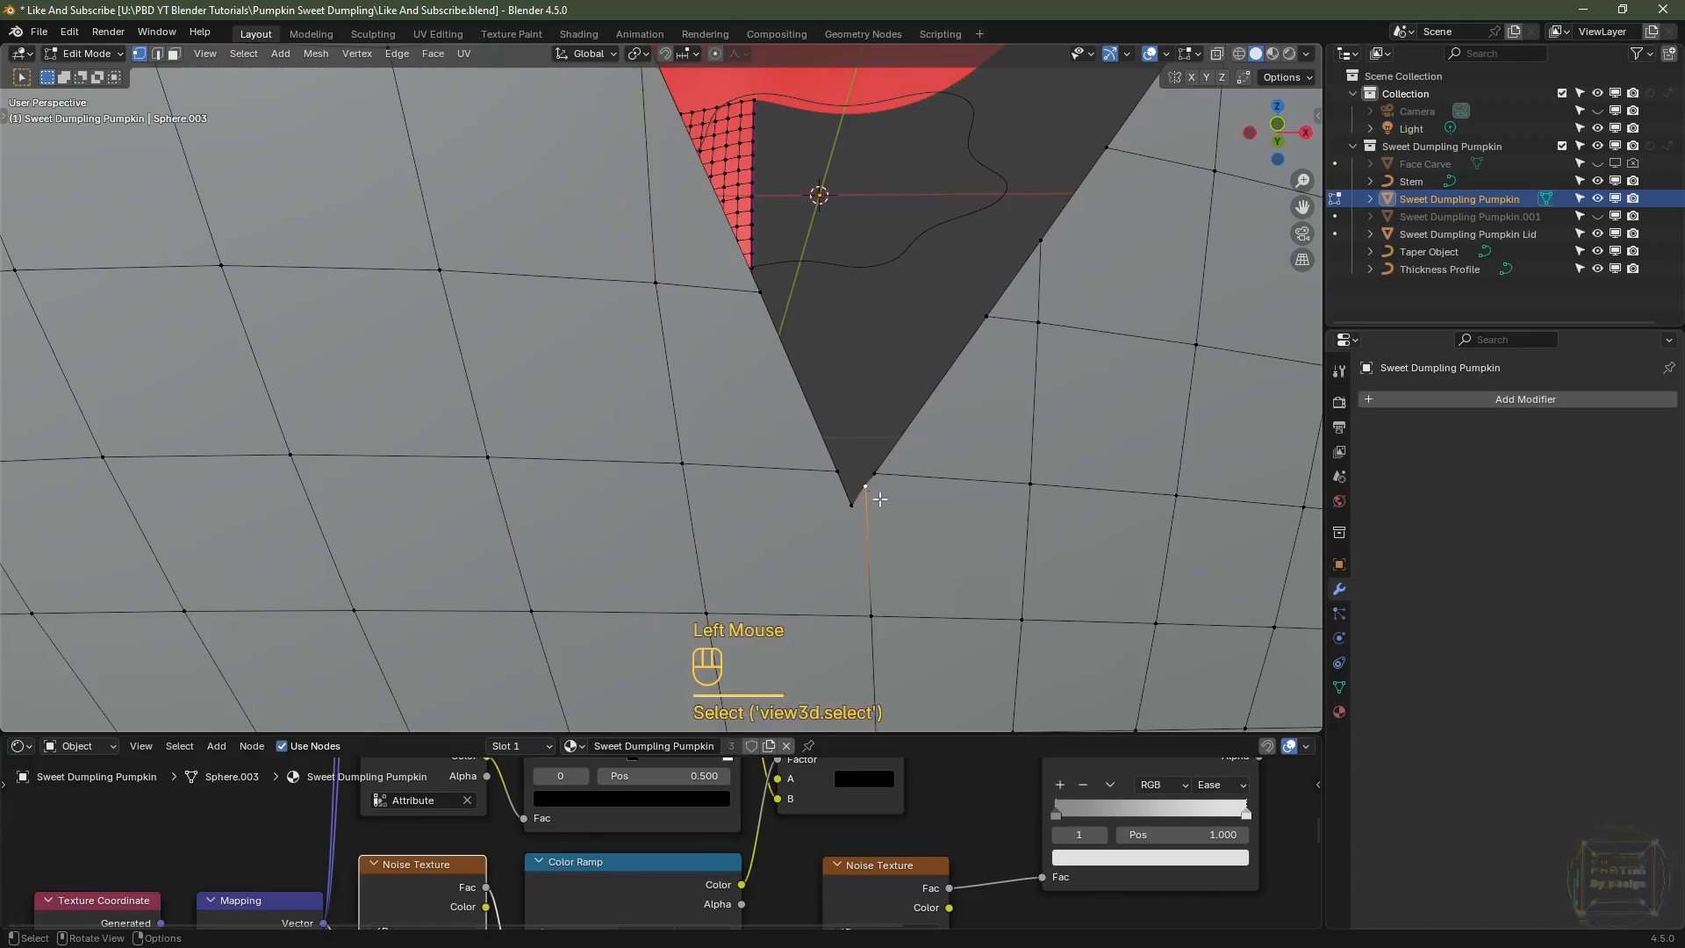
pyautogui.keyDown('shift'); pyautogui.scroll(2, 907, 476); pyautogui.keyUp('shift')
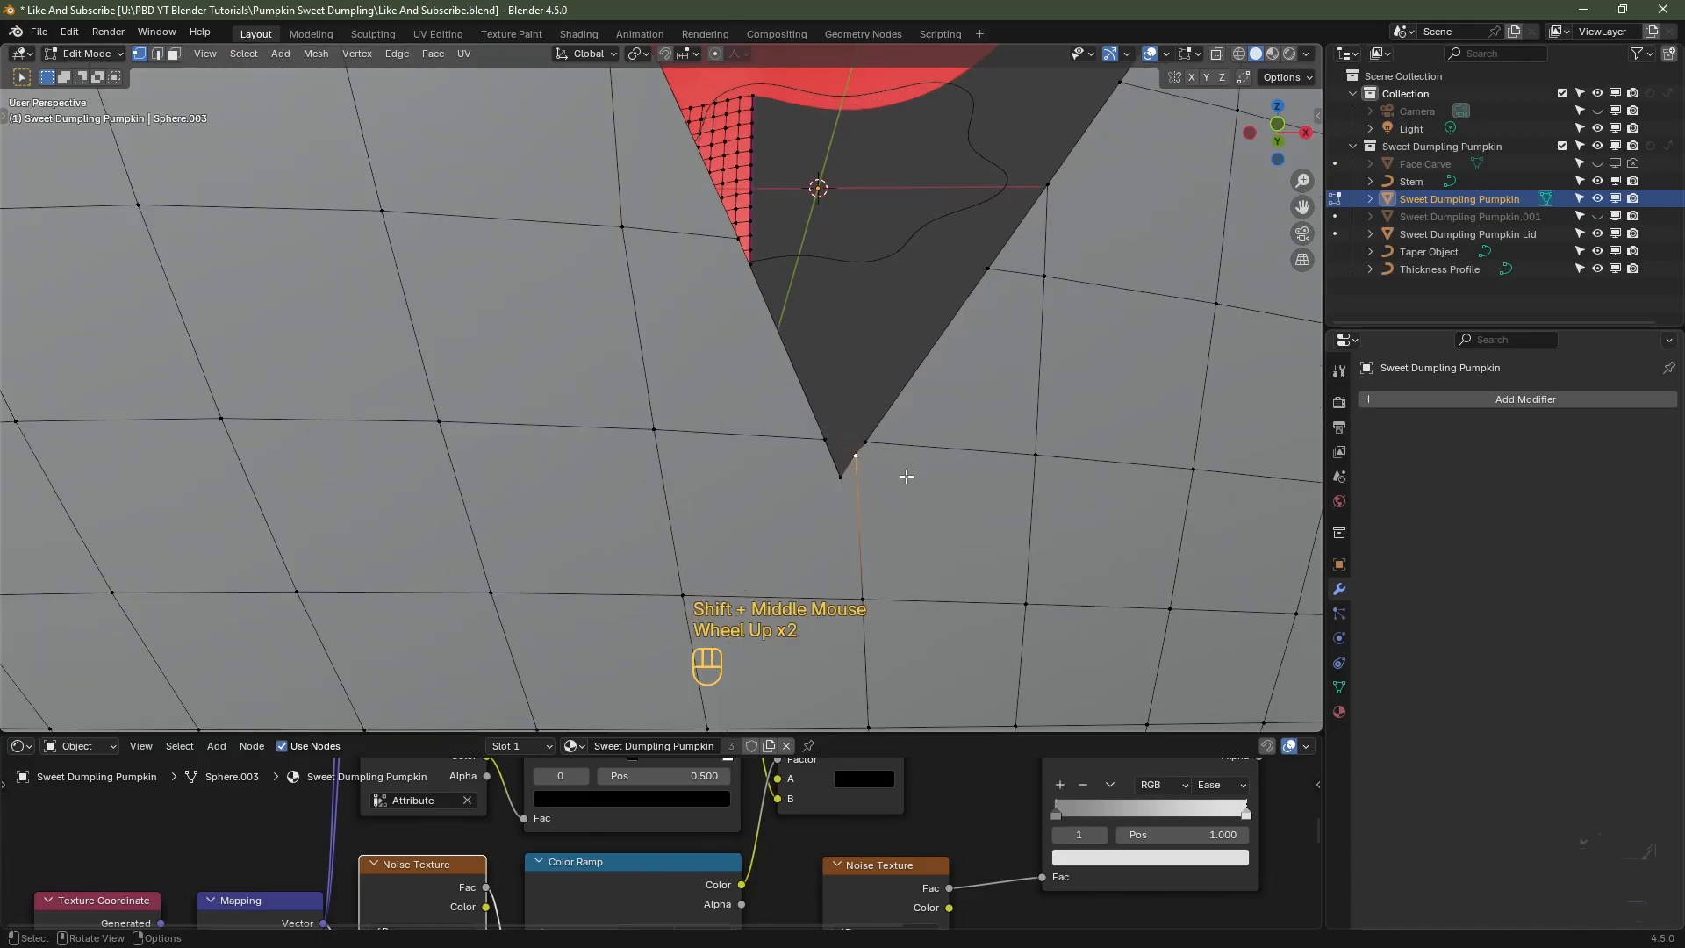
pyautogui.press('g')
pyautogui.press('g')
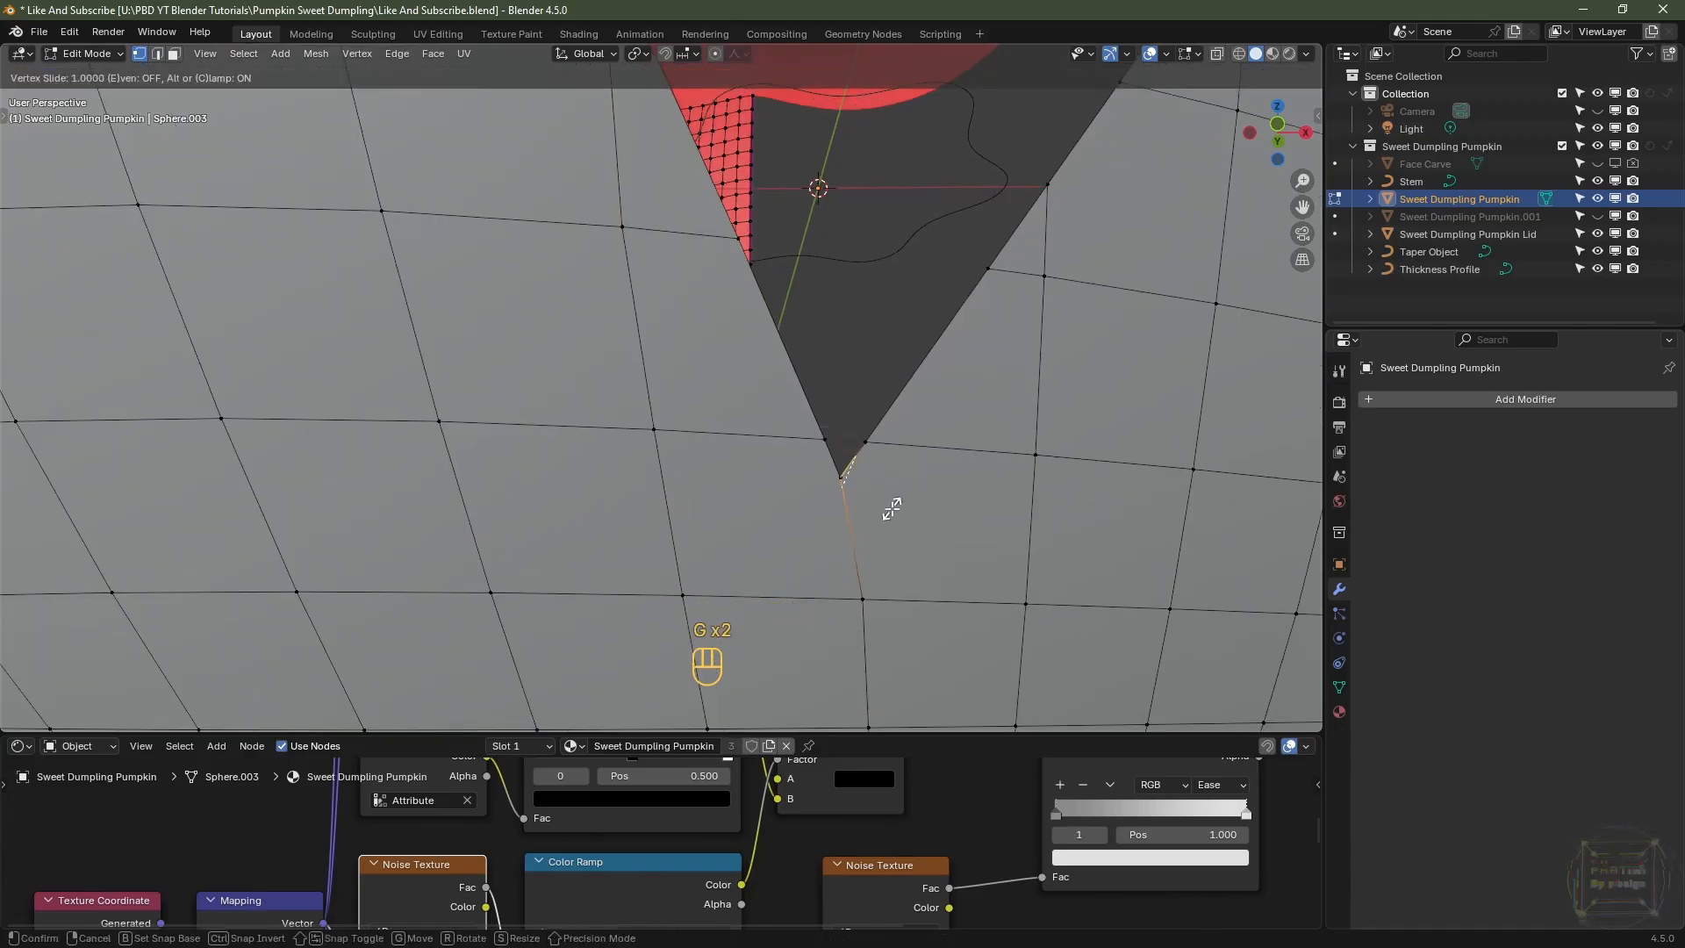
pyautogui.click(889, 507)
# - Slide the remaining close cut vertices on both sides of the third lower notch's tip onto the tip vertex with factor 1.000
pyautogui.click(869, 443)
pyautogui.press('g')
pyautogui.press('g')
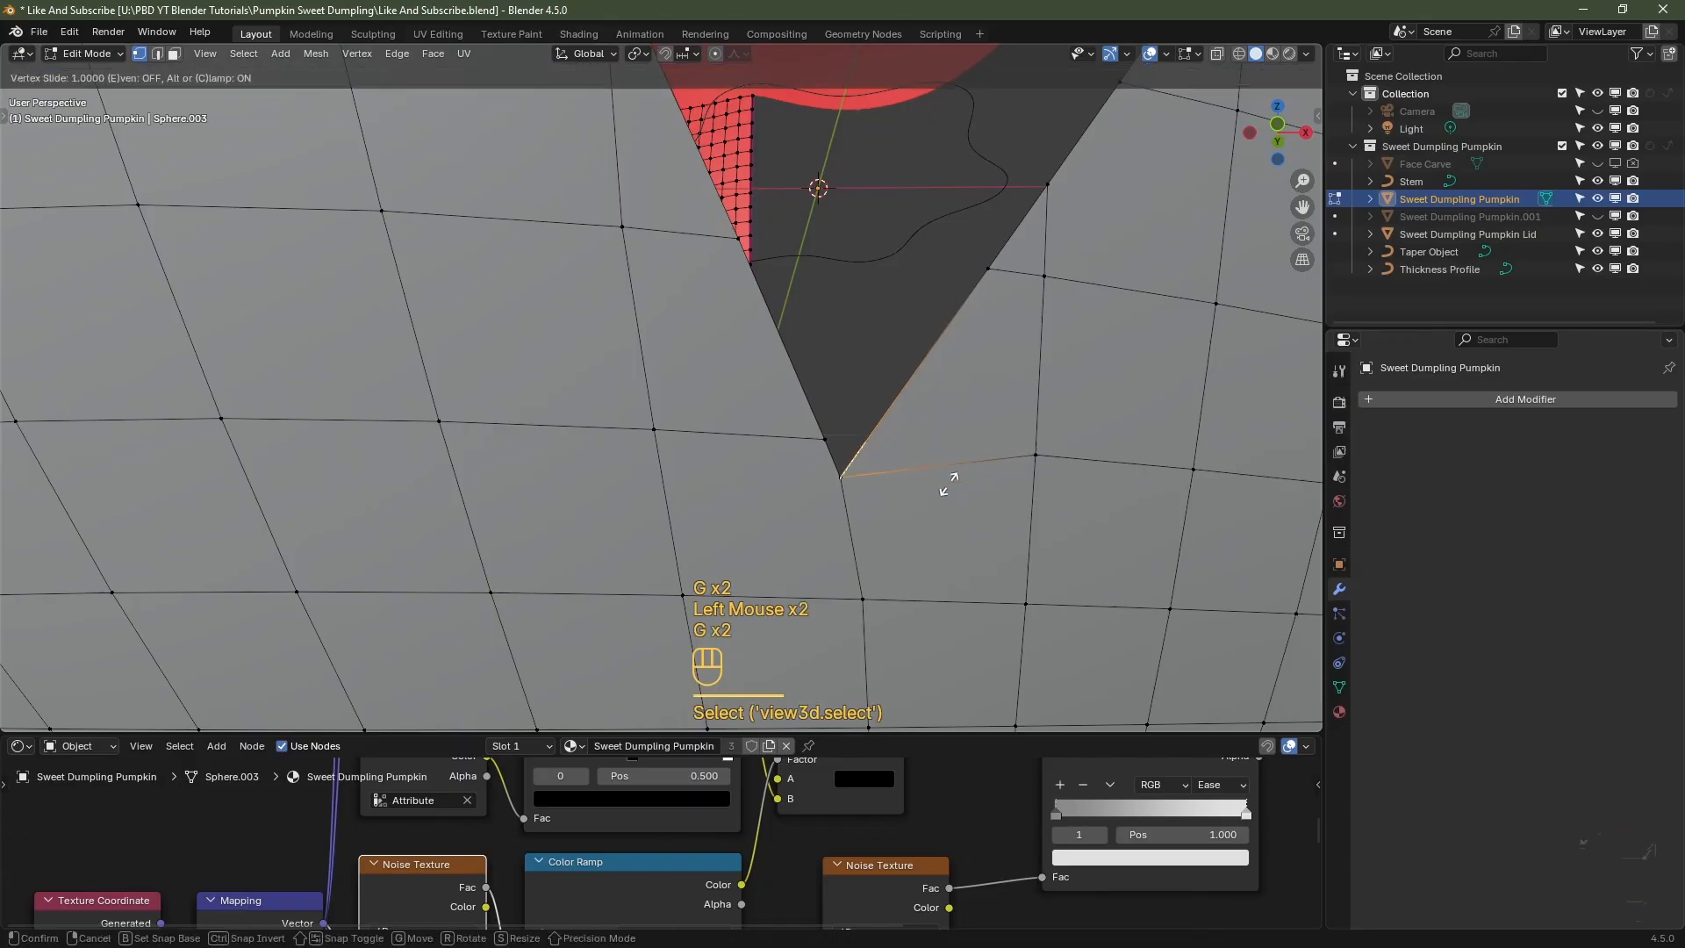
pyautogui.click(948, 478)
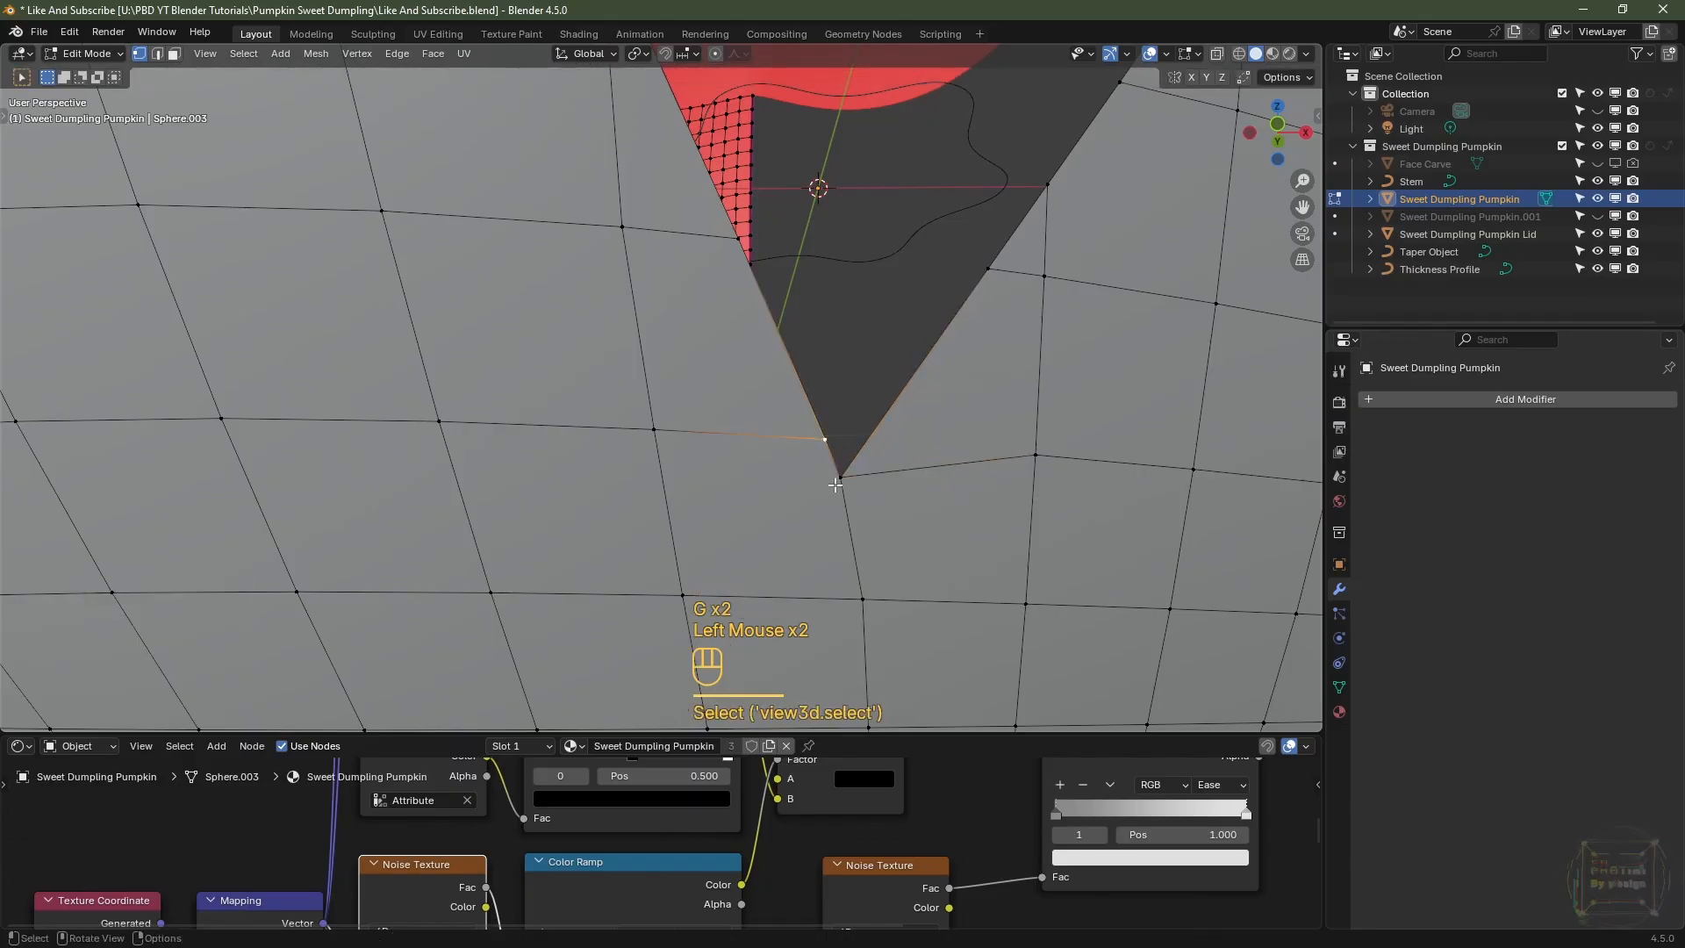
pyautogui.click(831, 523)
# - Slide the grid vertex and the lower cut vertex near the top of the third notch's right edge onto the upper neighbouring cut vertex
pyautogui.scroll(2, 831, 523)
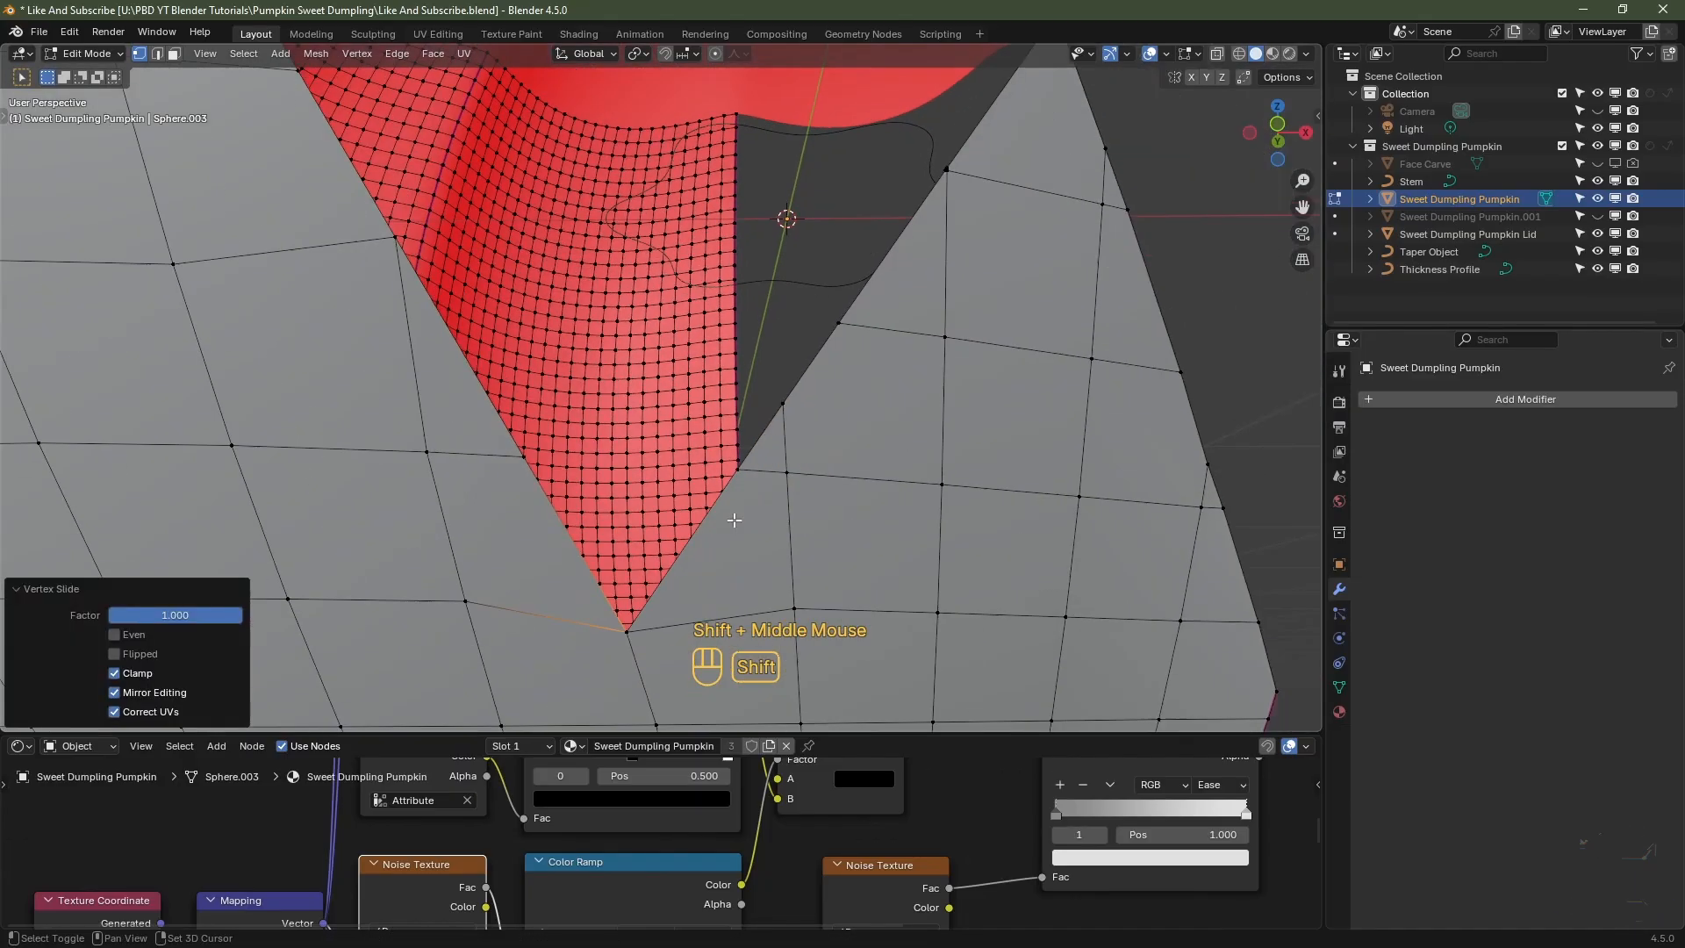
pyautogui.keyDown('shift'); pyautogui.moveTo(831, 523); pyautogui.dragTo(836, 319, button='middle'); pyautogui.keyUp('shift')
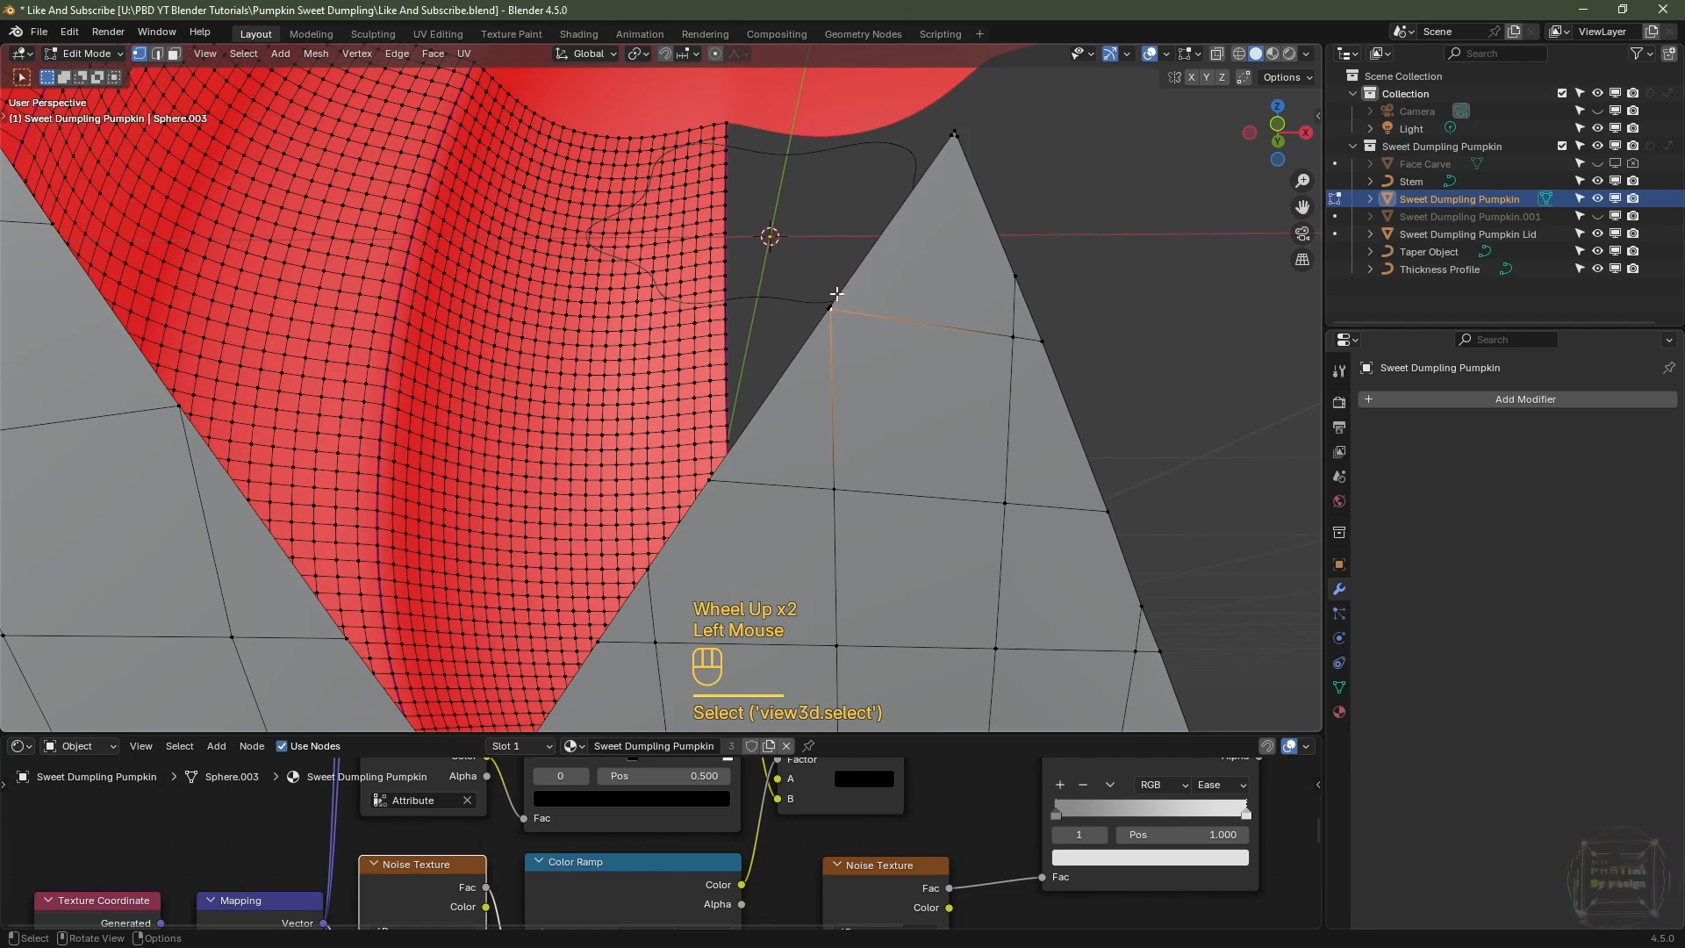
pyautogui.press('KP_Decimal')
pyautogui.keyDown('shift'); pyautogui.moveTo(771, 417); pyautogui.dragTo(959, 344, button='middle'); pyautogui.keyUp('shift')
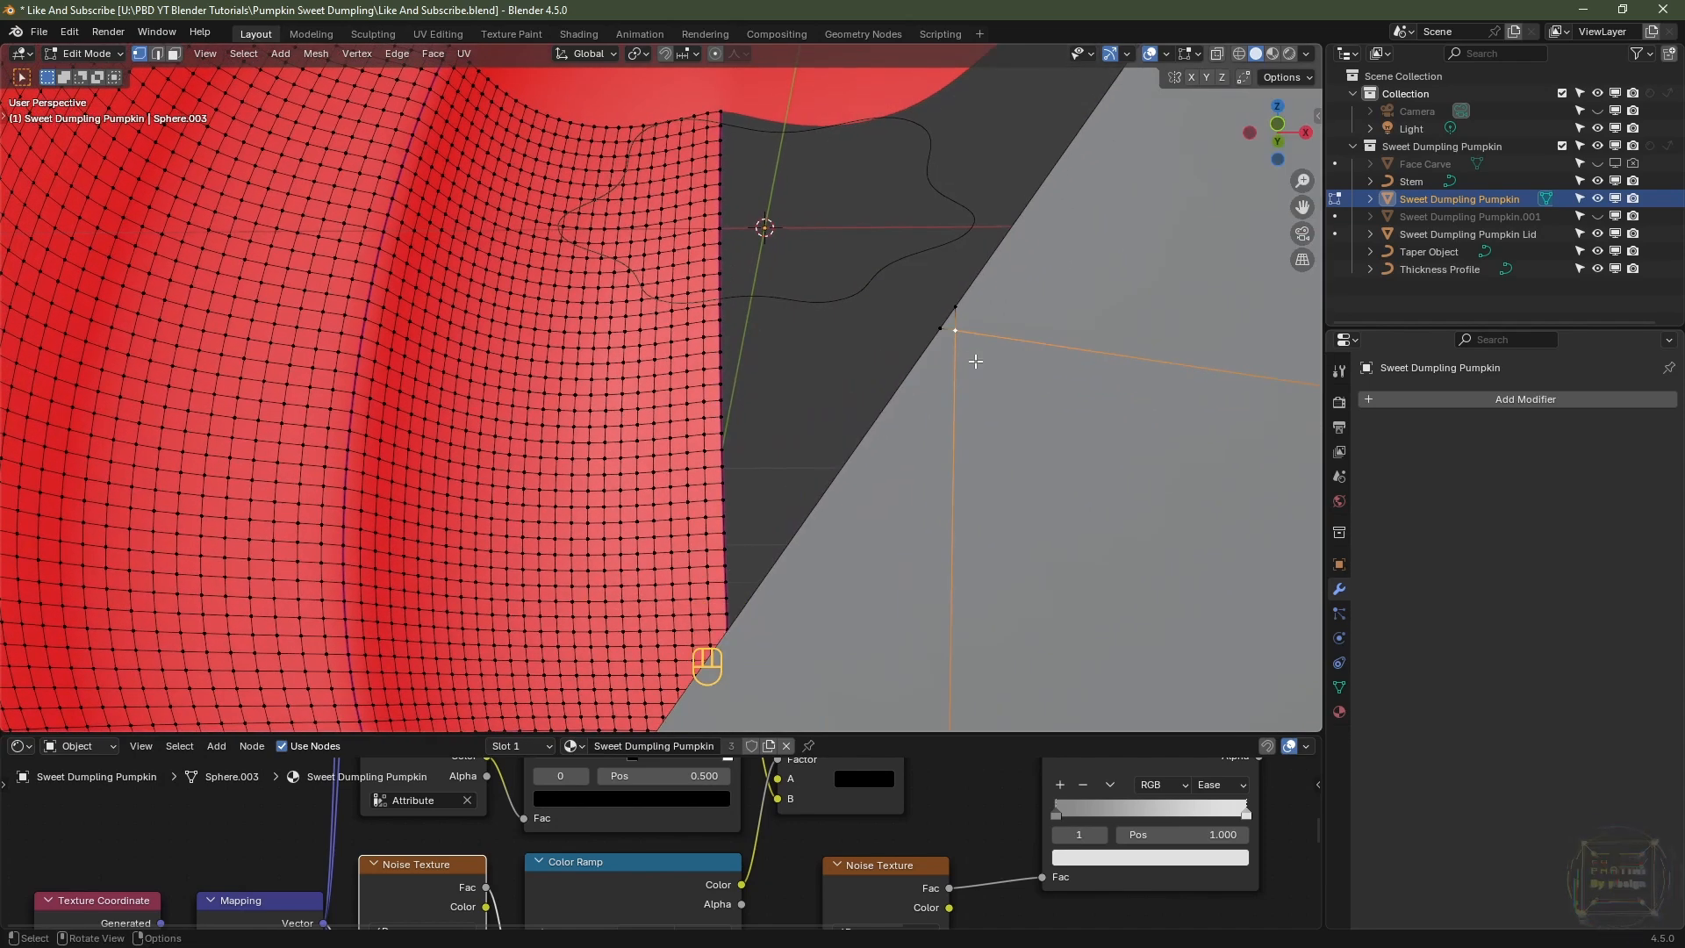
pyautogui.press('g')
pyautogui.press('g')
pyautogui.click(948, 342)
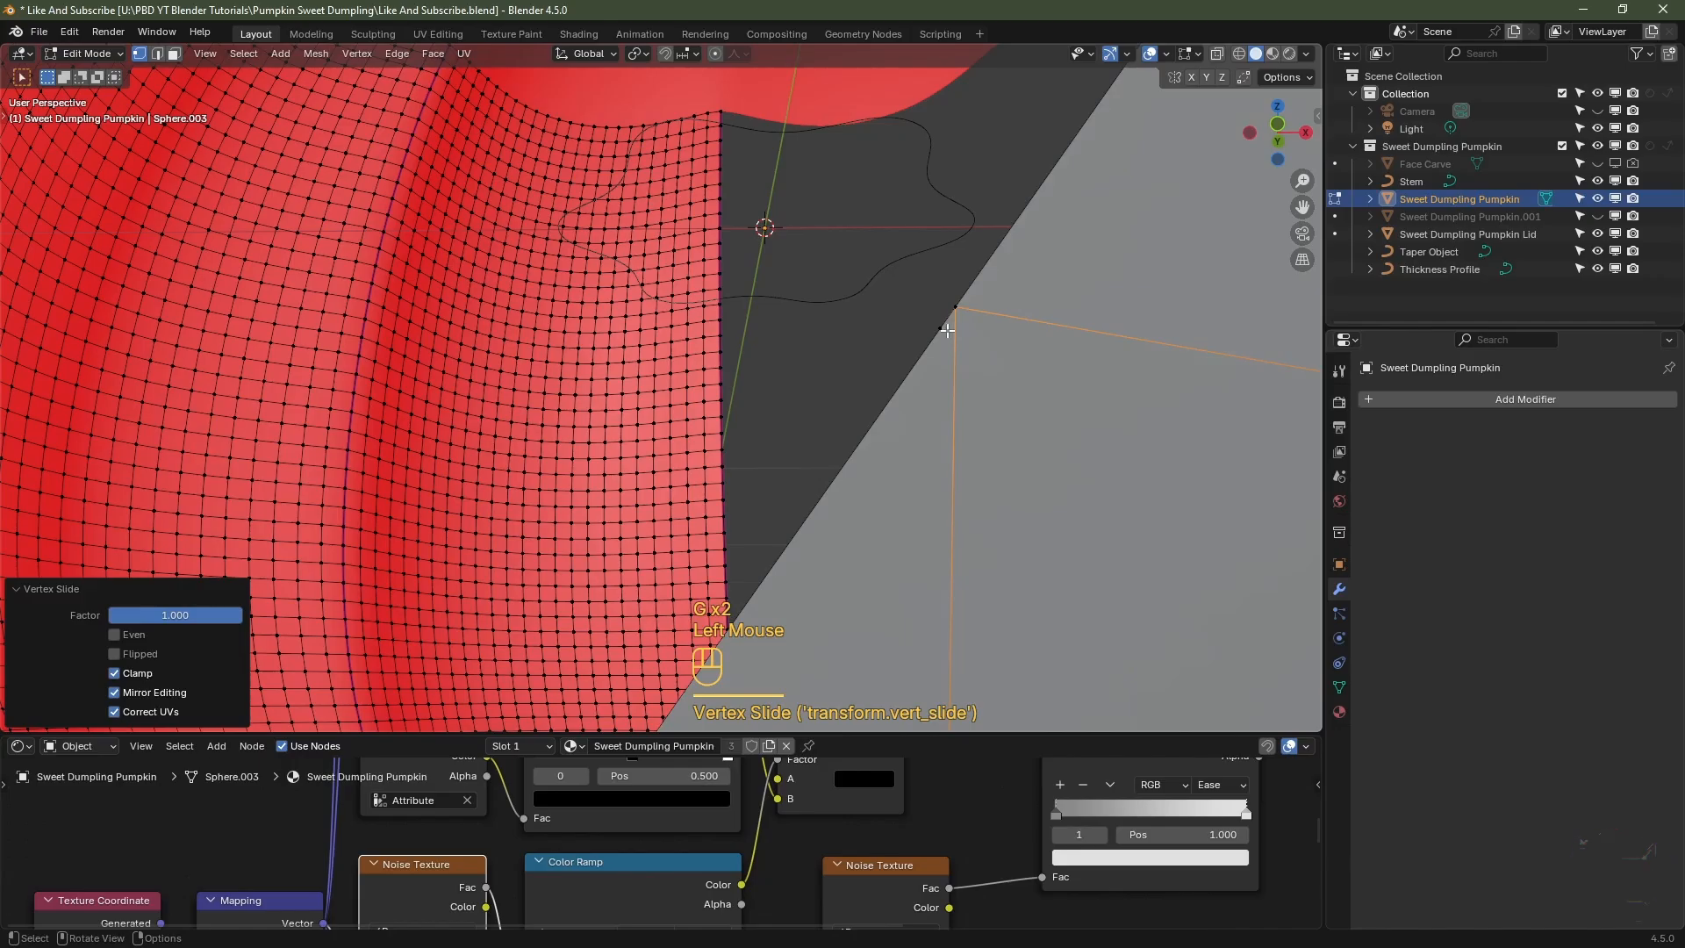
pyautogui.doubleClick(925, 360)
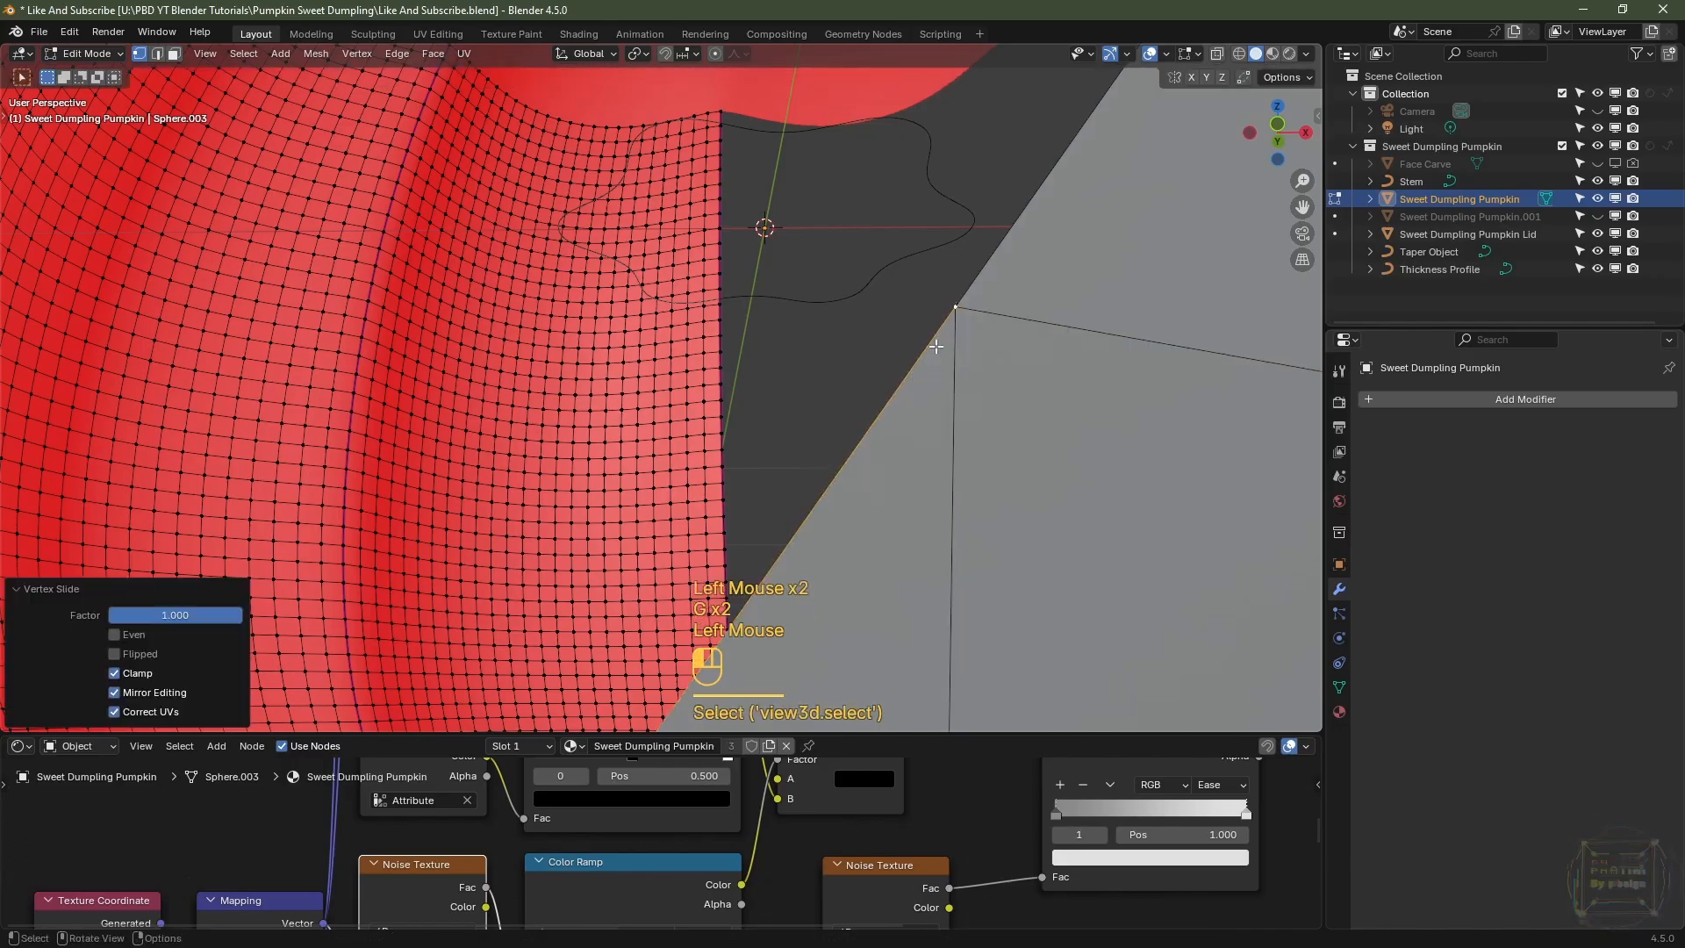
# - Slide the cut vertices on both sides of the tip of the lower tooth right of the third notch up onto the tip
pyautogui.scroll(2, 935, 346)
pyautogui.keyDown('shift'); pyautogui.moveTo(935, 347); pyautogui.dragTo(770, 444, button='middle'); pyautogui.keyUp('shift')
pyautogui.scroll(2, 1068, 328)
pyautogui.scroll(-4, 767, 420)
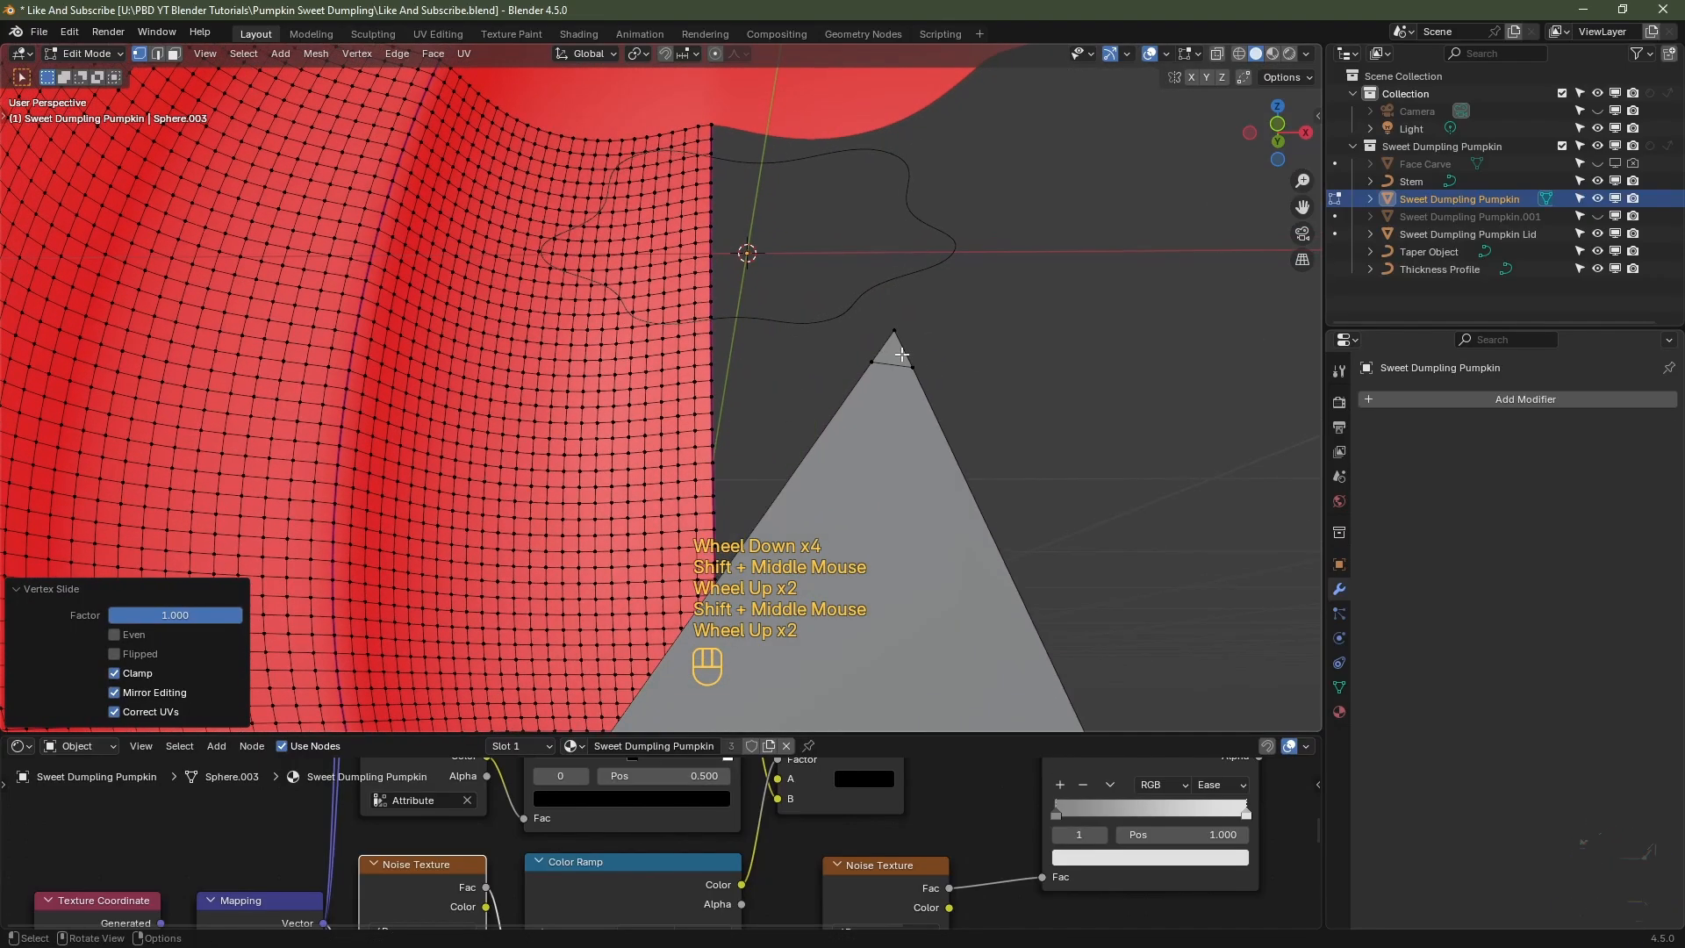
pyautogui.click(875, 361)
pyautogui.press('g')
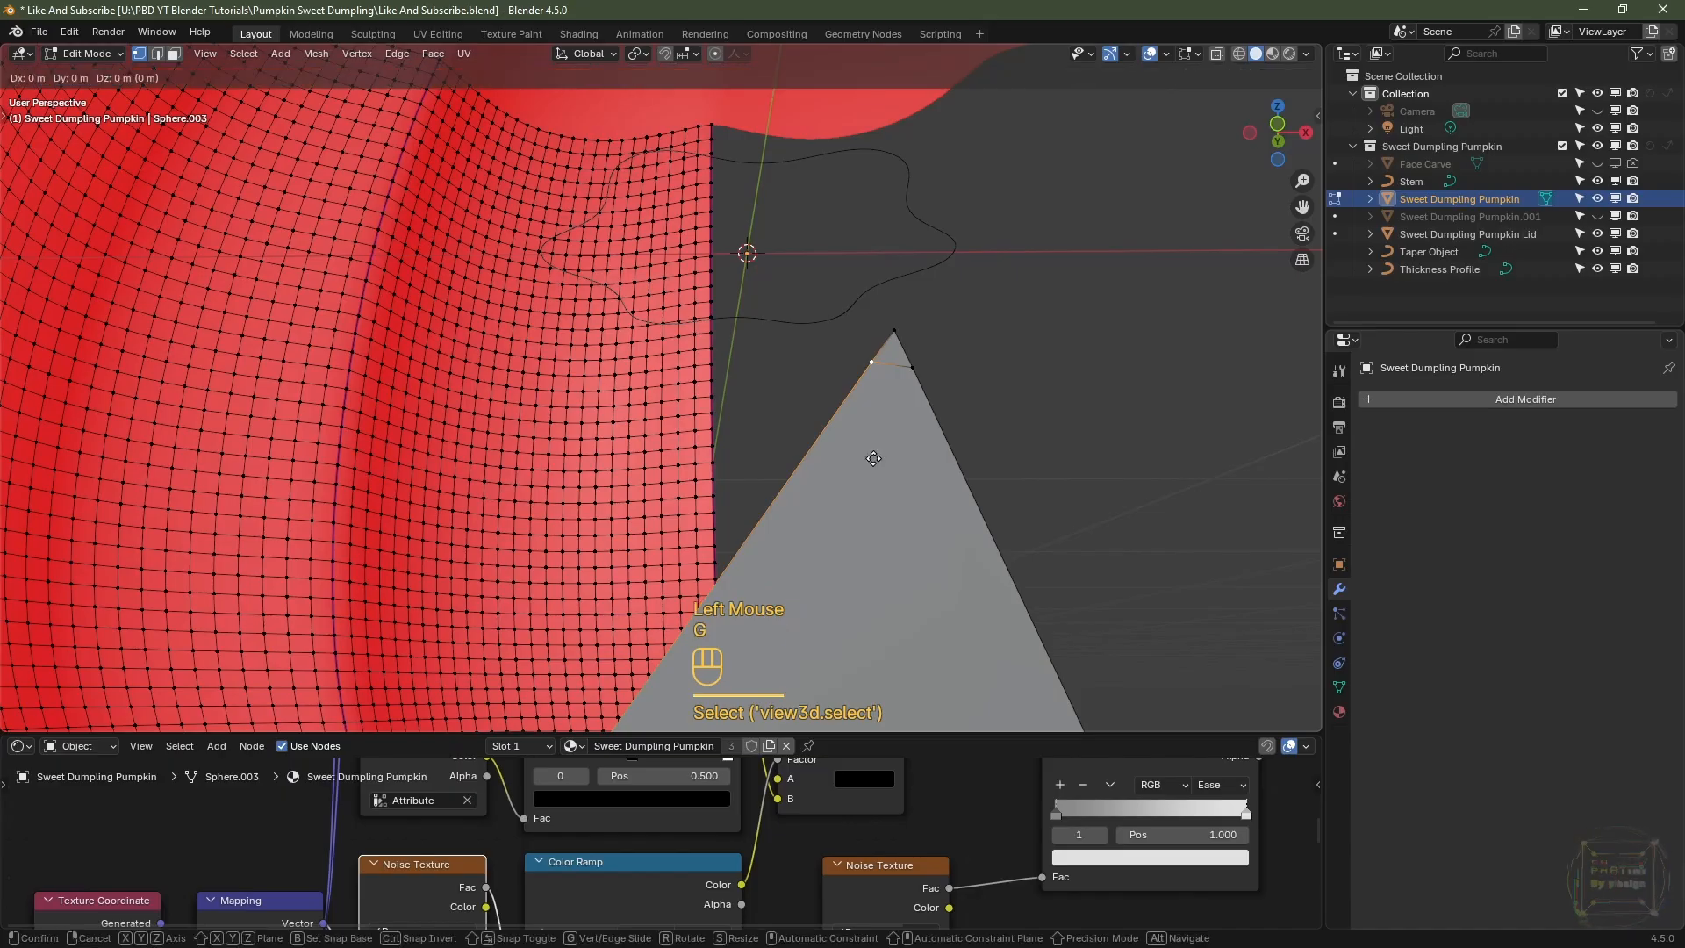
pyautogui.press('g')
pyautogui.click(895, 406)
pyautogui.click(911, 369)
pyautogui.press('g')
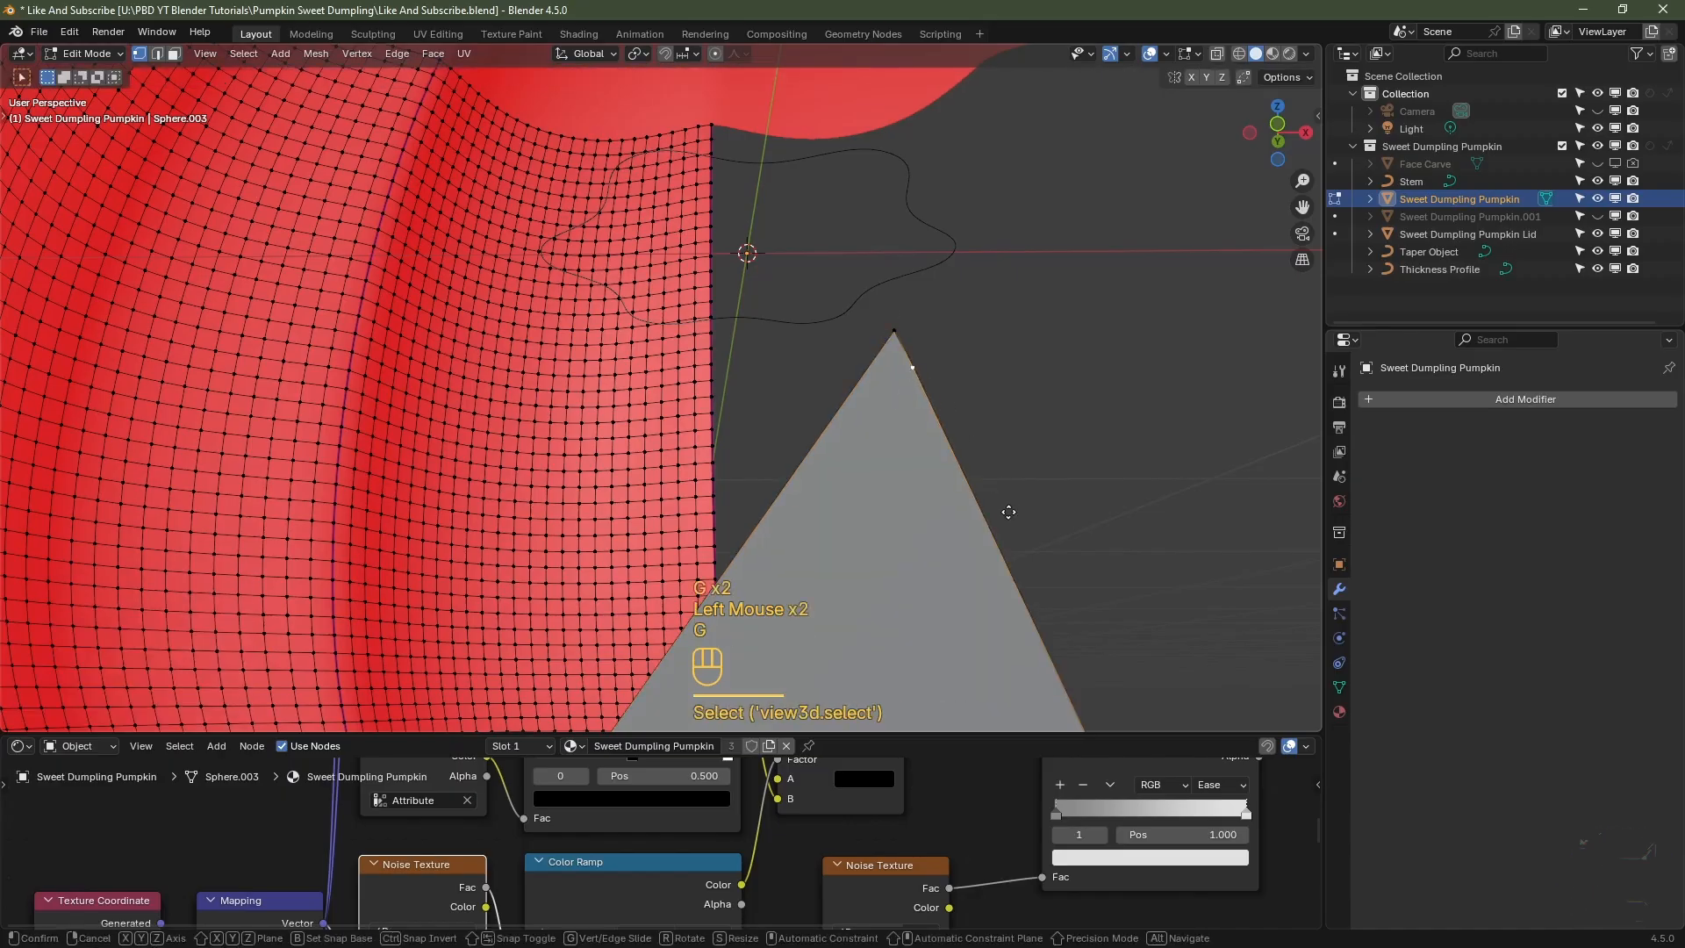
pyautogui.click(973, 467)
# - Slide the centre-seam vertex beside the mouth cut-out's lower corner onto the corner vertex with factor 1.000
pyautogui.scroll(-2, 973, 467)
pyautogui.keyDown('shift'); pyautogui.moveTo(973, 467); pyautogui.dragTo(921, 394, button='middle'); pyautogui.keyUp('shift')
pyautogui.scroll(-4, 922, 395)
pyautogui.moveTo(922, 395)
pyautogui.keyDown('shift'); pyautogui.mouseDown(button='middle')
pyautogui.moveTo(866, 315)
pyautogui.moveTo(861, 448)
pyautogui.moveTo(819, 418)
pyautogui.moveTo(948, 395)
pyautogui.mouseUp(button='middle'); pyautogui.keyUp('shift')
pyautogui.scroll(3, 866, 315)
pyautogui.click(819, 418)
pyautogui.keyDown('shift'); pyautogui.moveTo(948, 395); pyautogui.dragTo(879, 430, button='middle'); pyautogui.keyUp('shift')
pyautogui.click(610, 360)
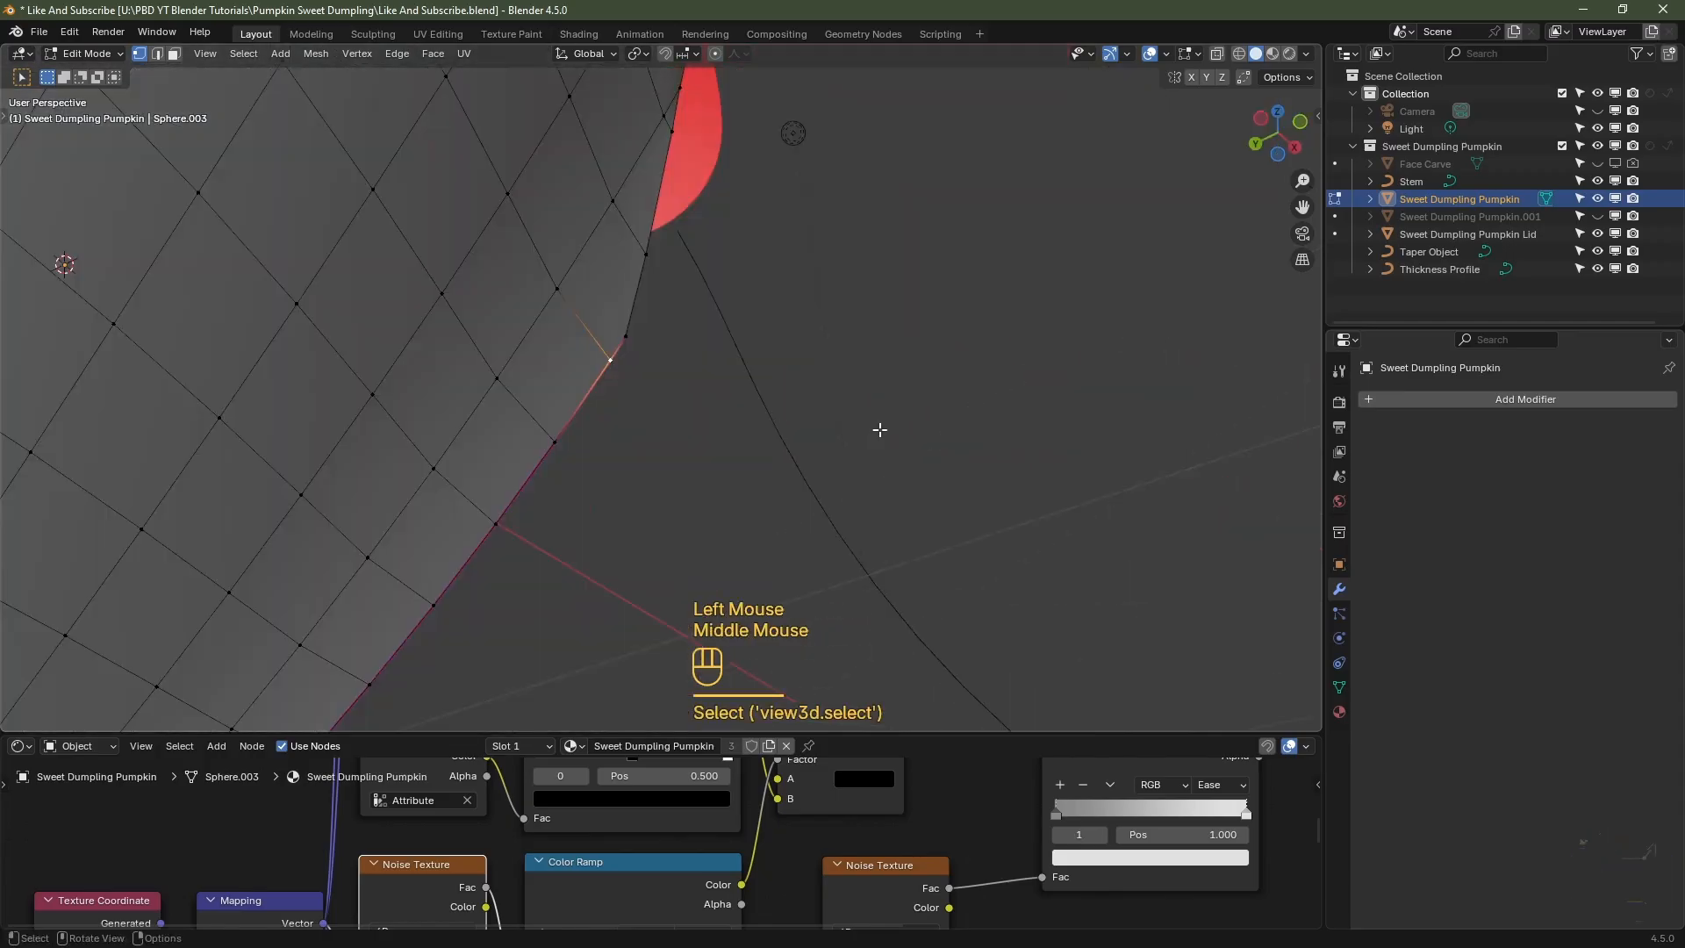
pyautogui.scroll(2, 737, 425)
pyautogui.press('g')
pyautogui.press('g')
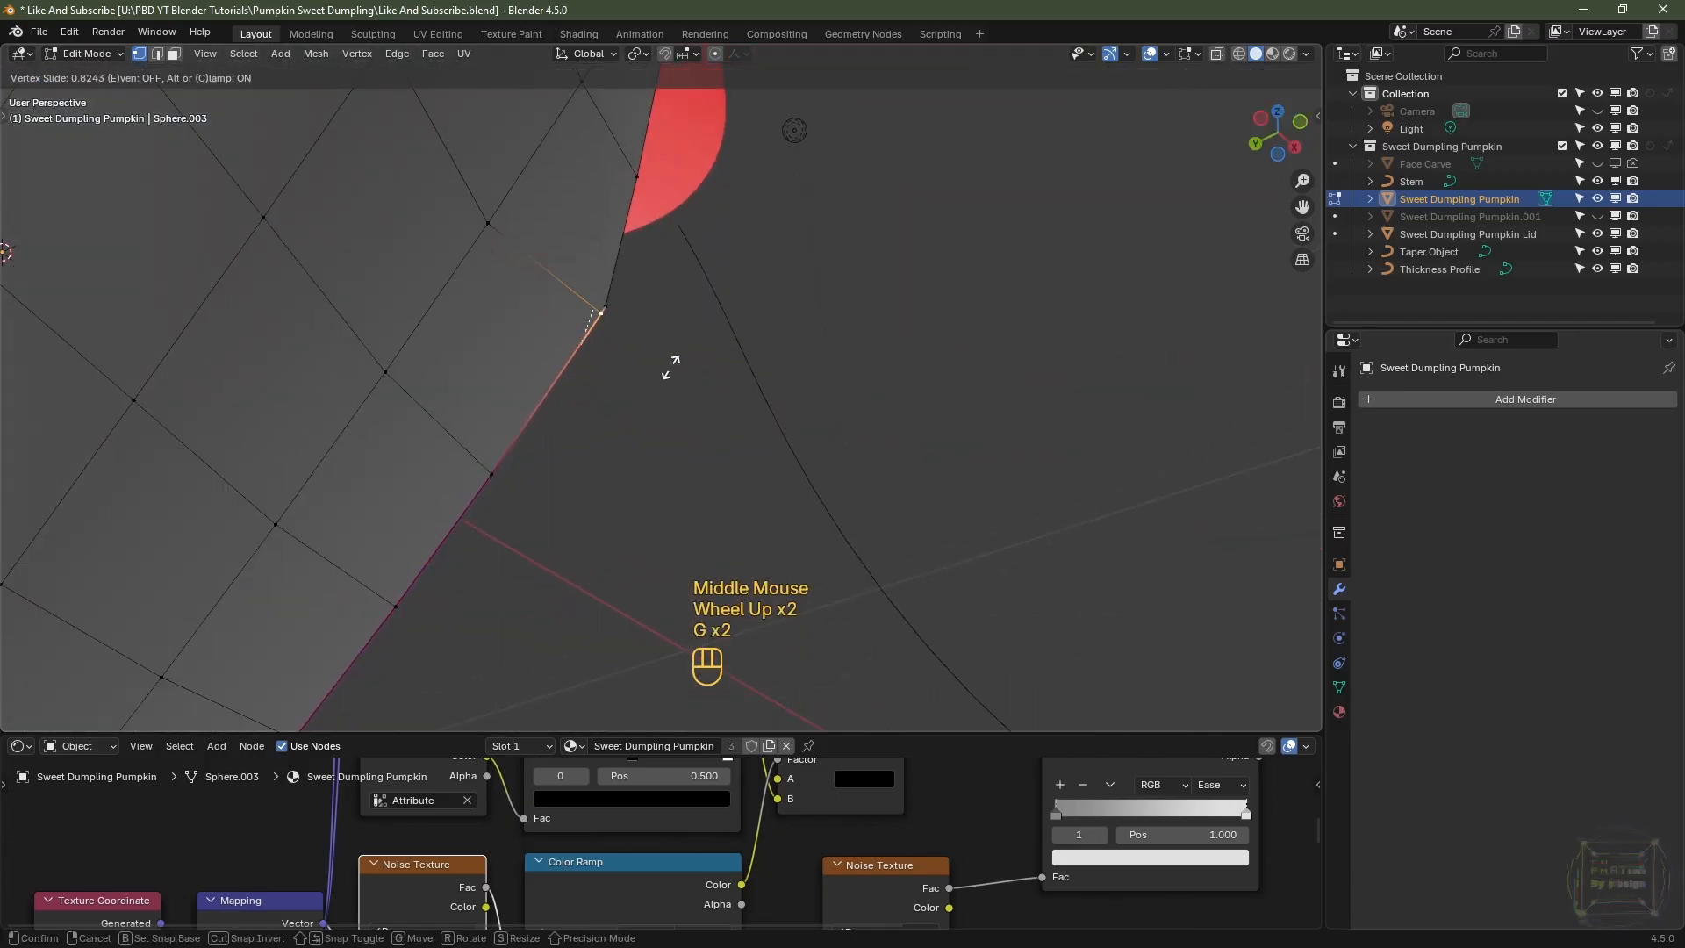
pyautogui.click(681, 345)
# - Examine the vertices along the nose cut-out's edge and lower corner, and undo the last two actions
pyautogui.scroll(-5, 681, 346)
pyautogui.keyDown('shift'); pyautogui.moveTo(681, 346); pyautogui.dragTo(649, 456, button='middle'); pyautogui.keyUp('shift')
pyautogui.scroll(-3, 661, 327)
pyautogui.moveTo(650, 456); pyautogui.dragTo(824, 408, button='middle')
pyautogui.scroll(2, 617, 377)
pyautogui.scroll(2, 825, 408)
pyautogui.keyDown('shift'); pyautogui.moveTo(825, 408); pyautogui.dragTo(682, 485, button='middle'); pyautogui.keyUp('shift')
pyautogui.scroll(-2, 681, 485)
pyautogui.keyDown('shift'); pyautogui.moveTo(797, 561); pyautogui.dragTo(720, 530, button='middle'); pyautogui.keyUp('shift')
pyautogui.scroll(1, 661, 447)
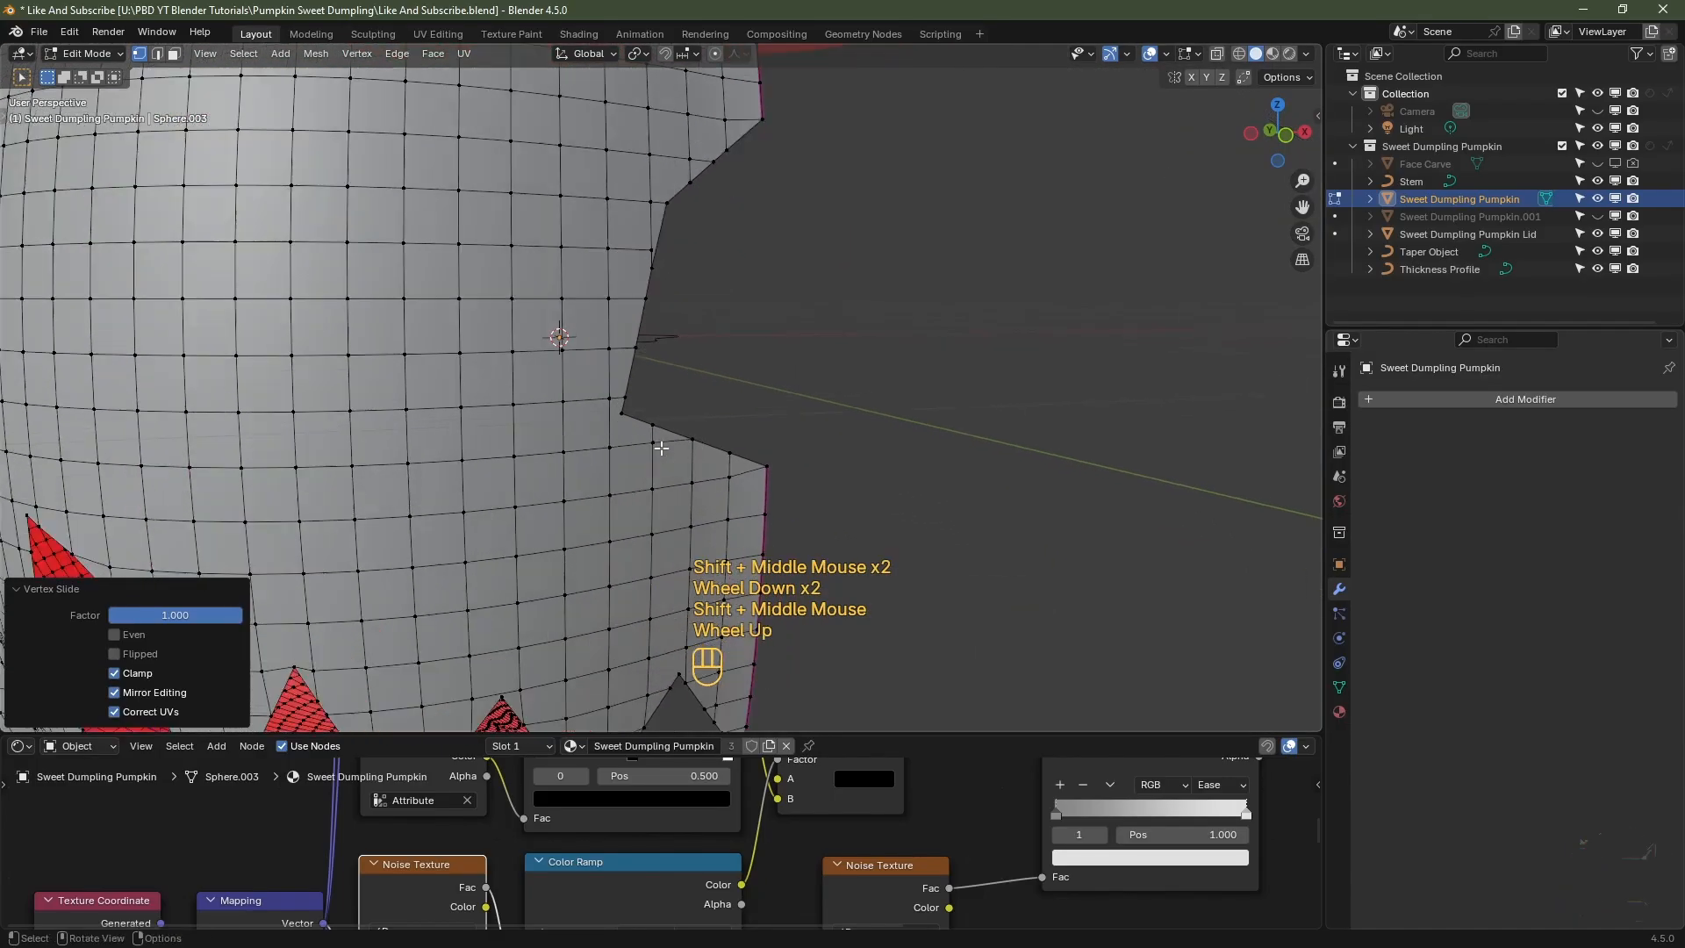
pyautogui.scroll(2, 662, 447)
pyautogui.click(557, 458)
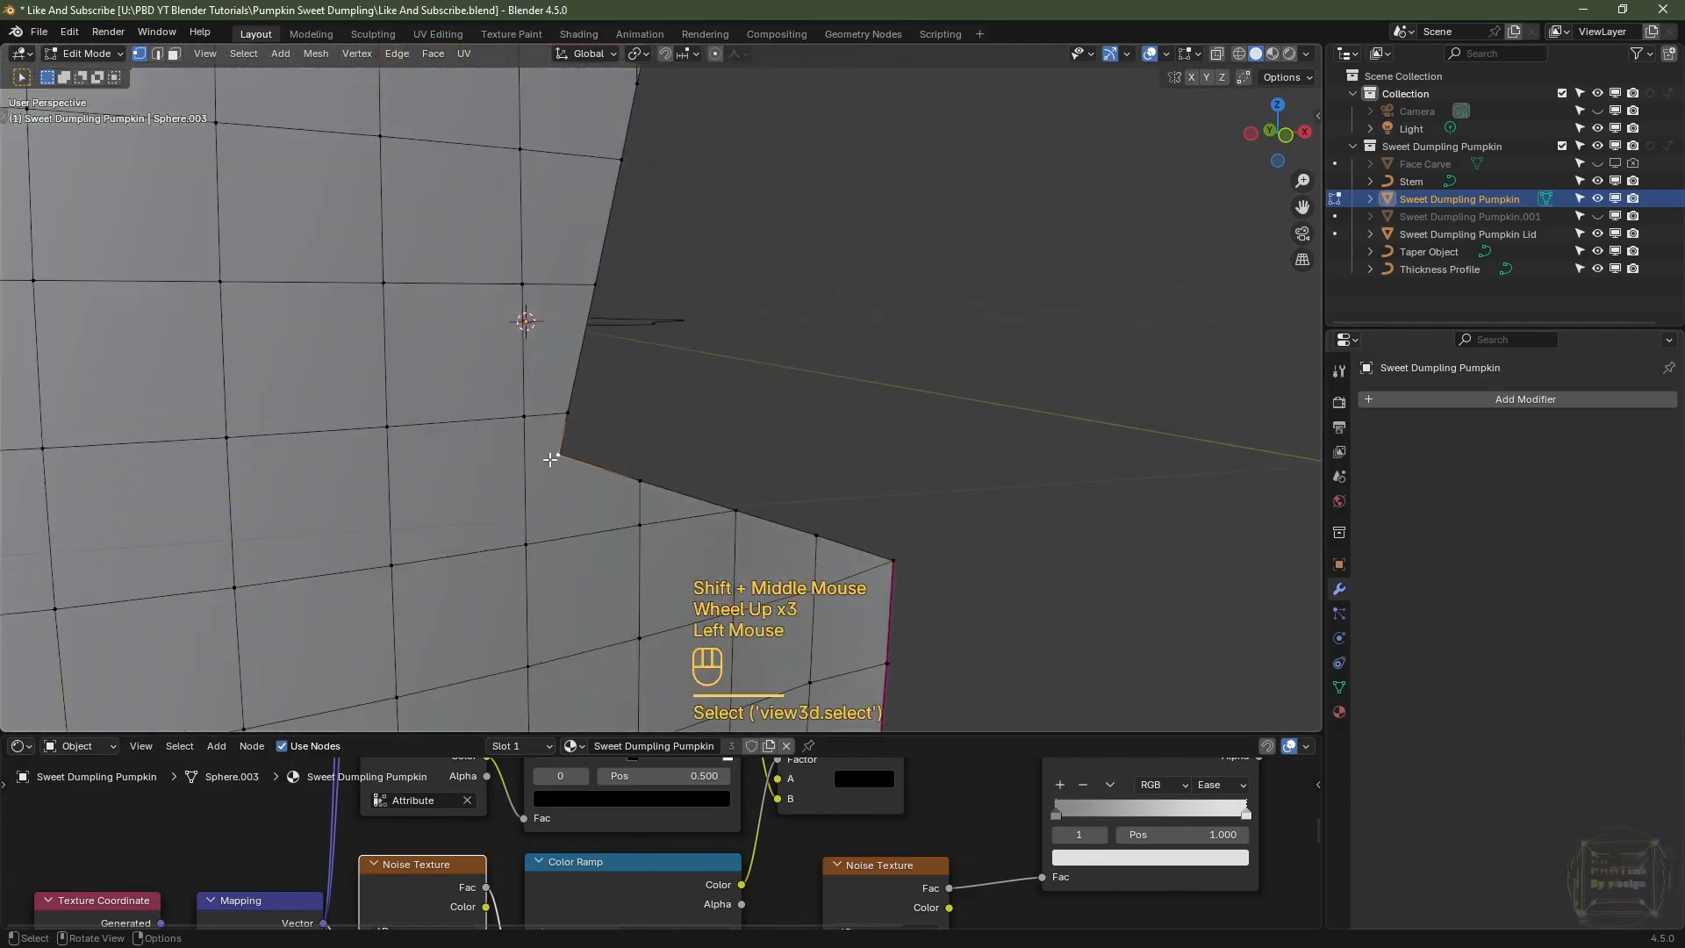
pyautogui.press('KP_Decimal')
pyautogui.scroll(-2, 549, 459)
pyautogui.scroll(-4, 549, 460)
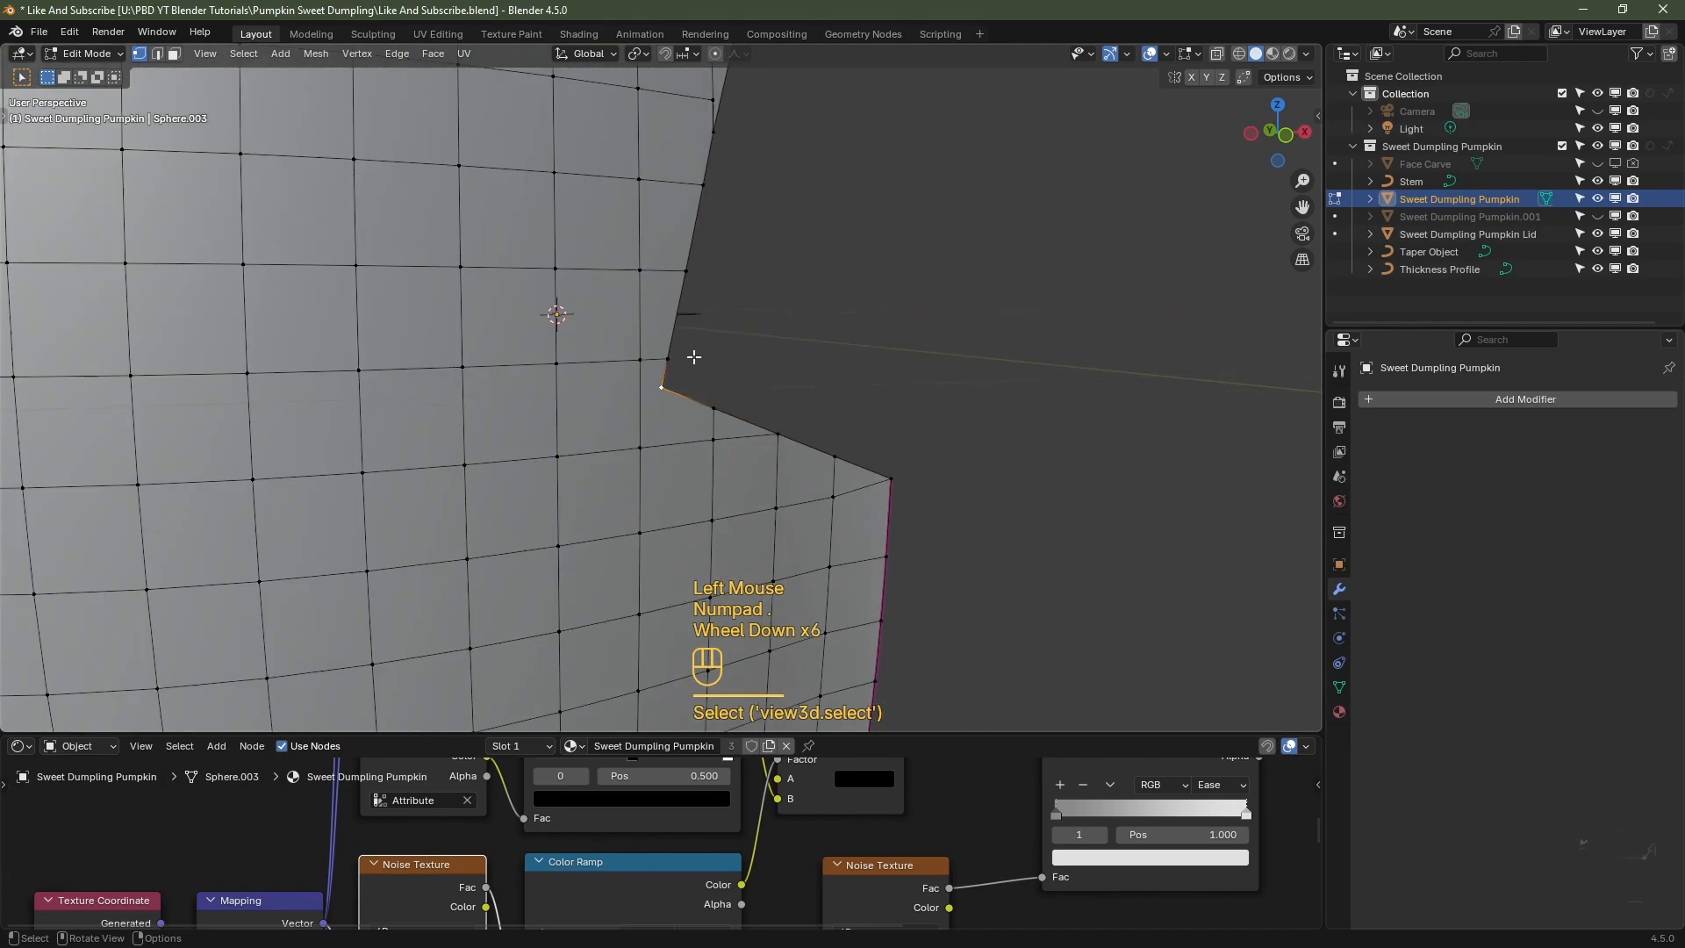
pyautogui.keyDown('shift'); pyautogui.moveTo(953, 497); pyautogui.dragTo(750, 497, button='middle'); pyautogui.keyUp('shift')
pyautogui.hotkey('ctrl', 'z')
pyautogui.hotkey('ctrl', 'z')
pyautogui.scroll(-3, 515, 594)
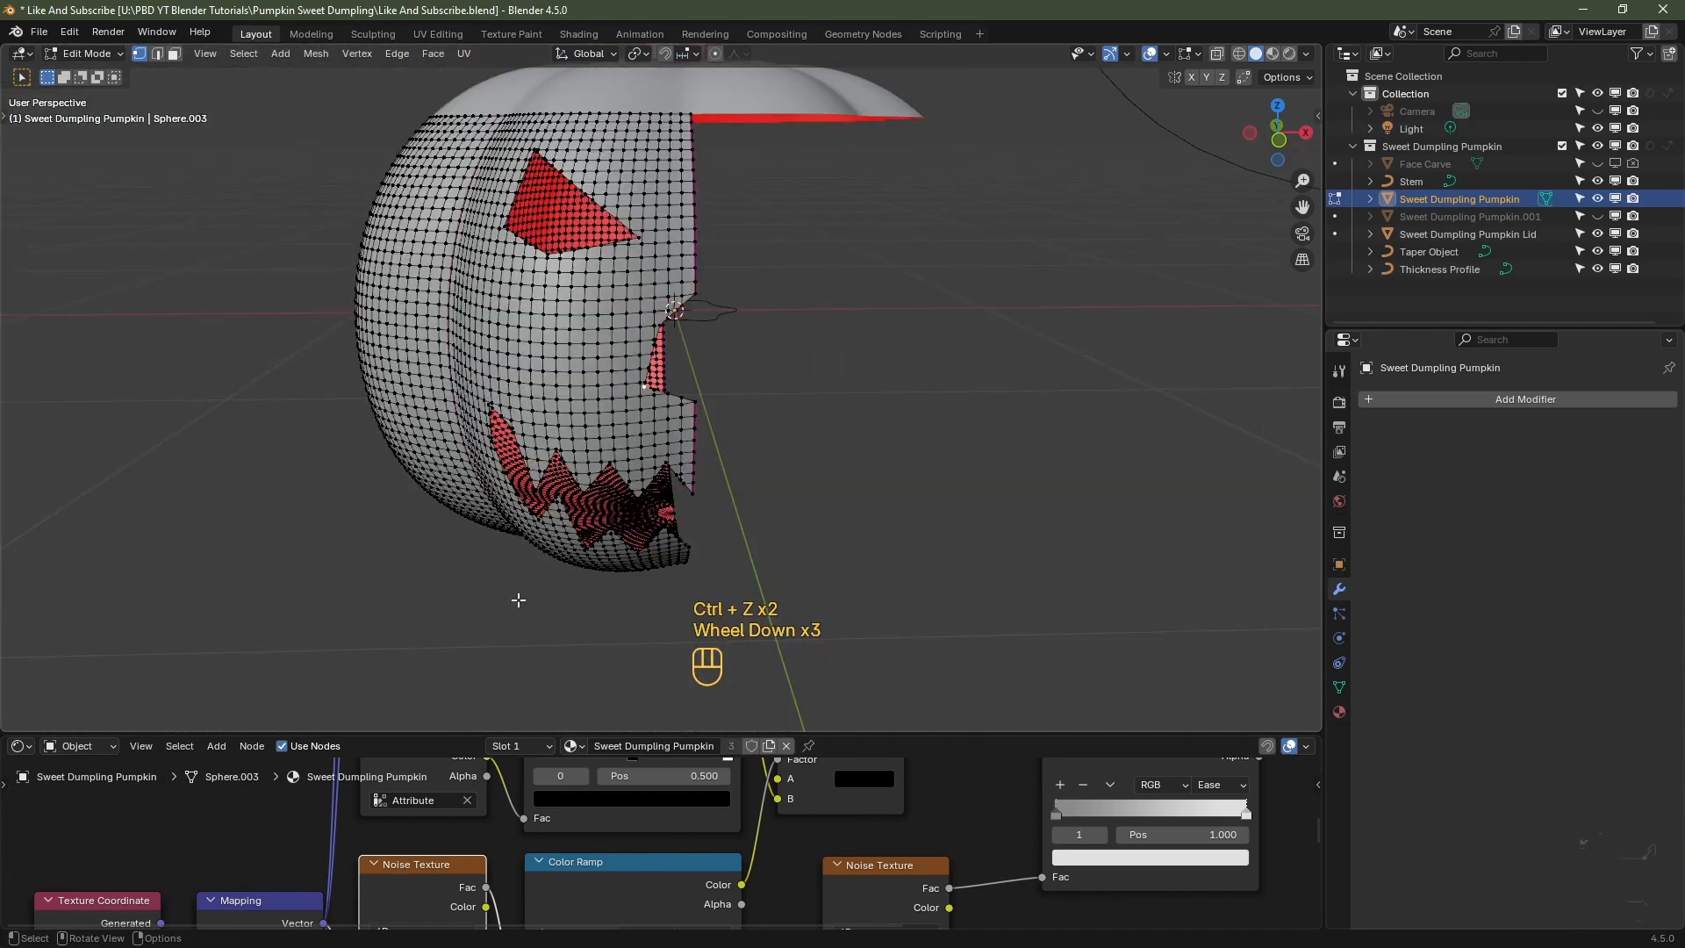
# - Select all vertices of the half pumpkin in front view and merge them by distance
pyautogui.press('KP_1')
pyautogui.press('a')
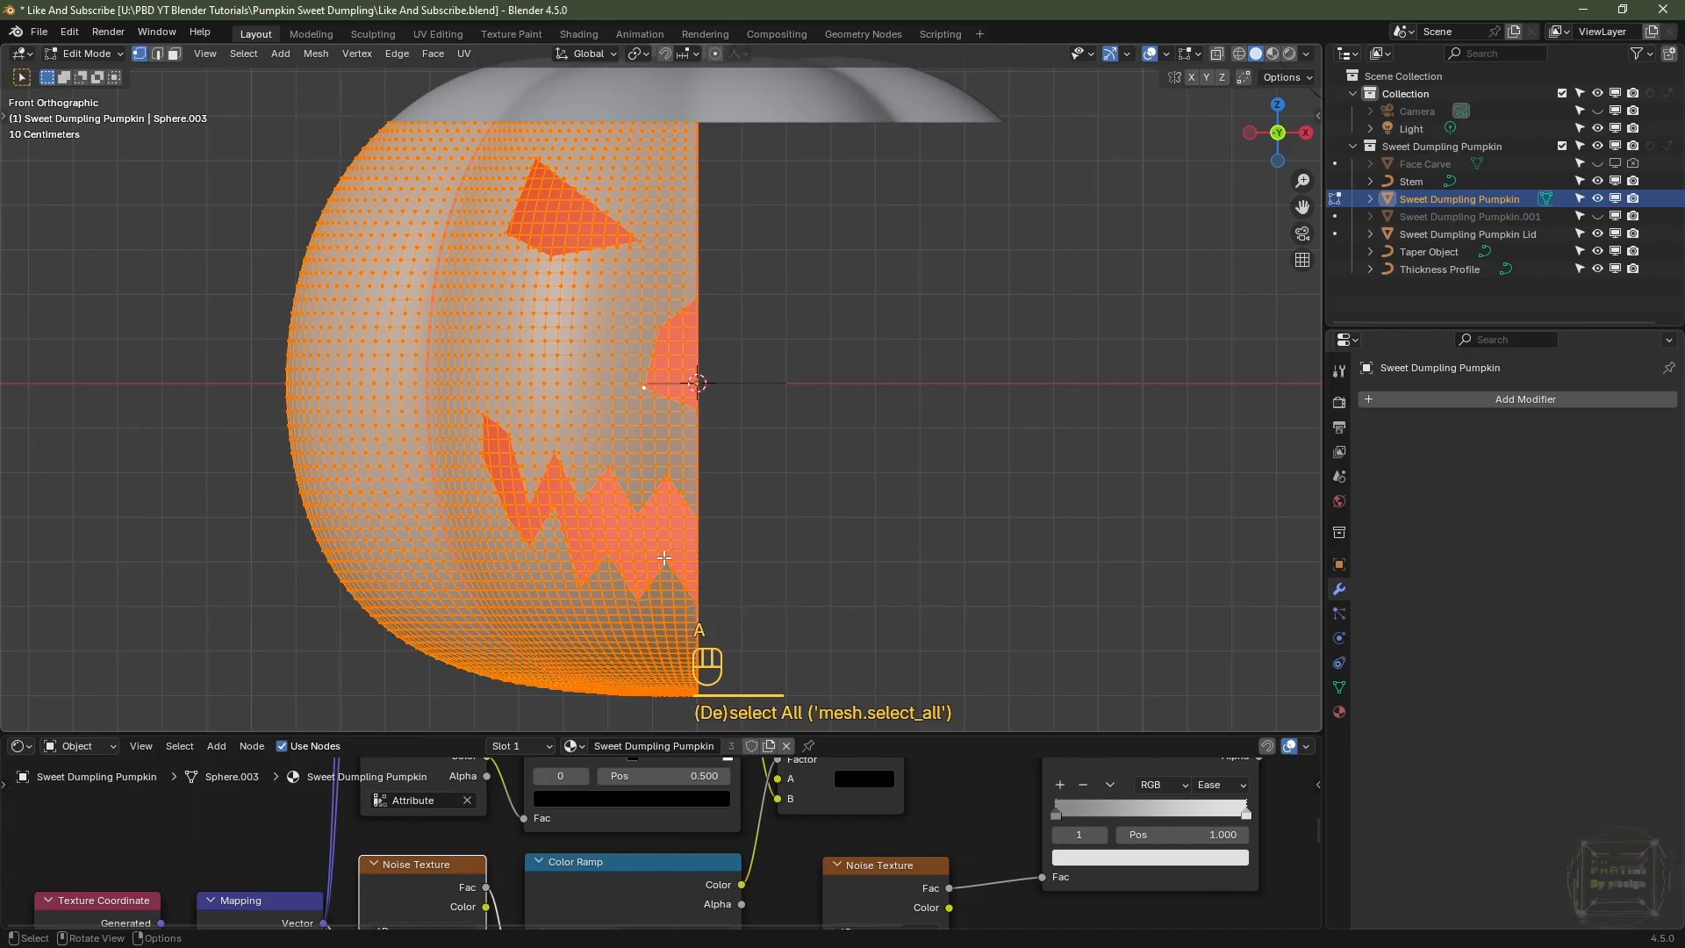
pyautogui.press('m')
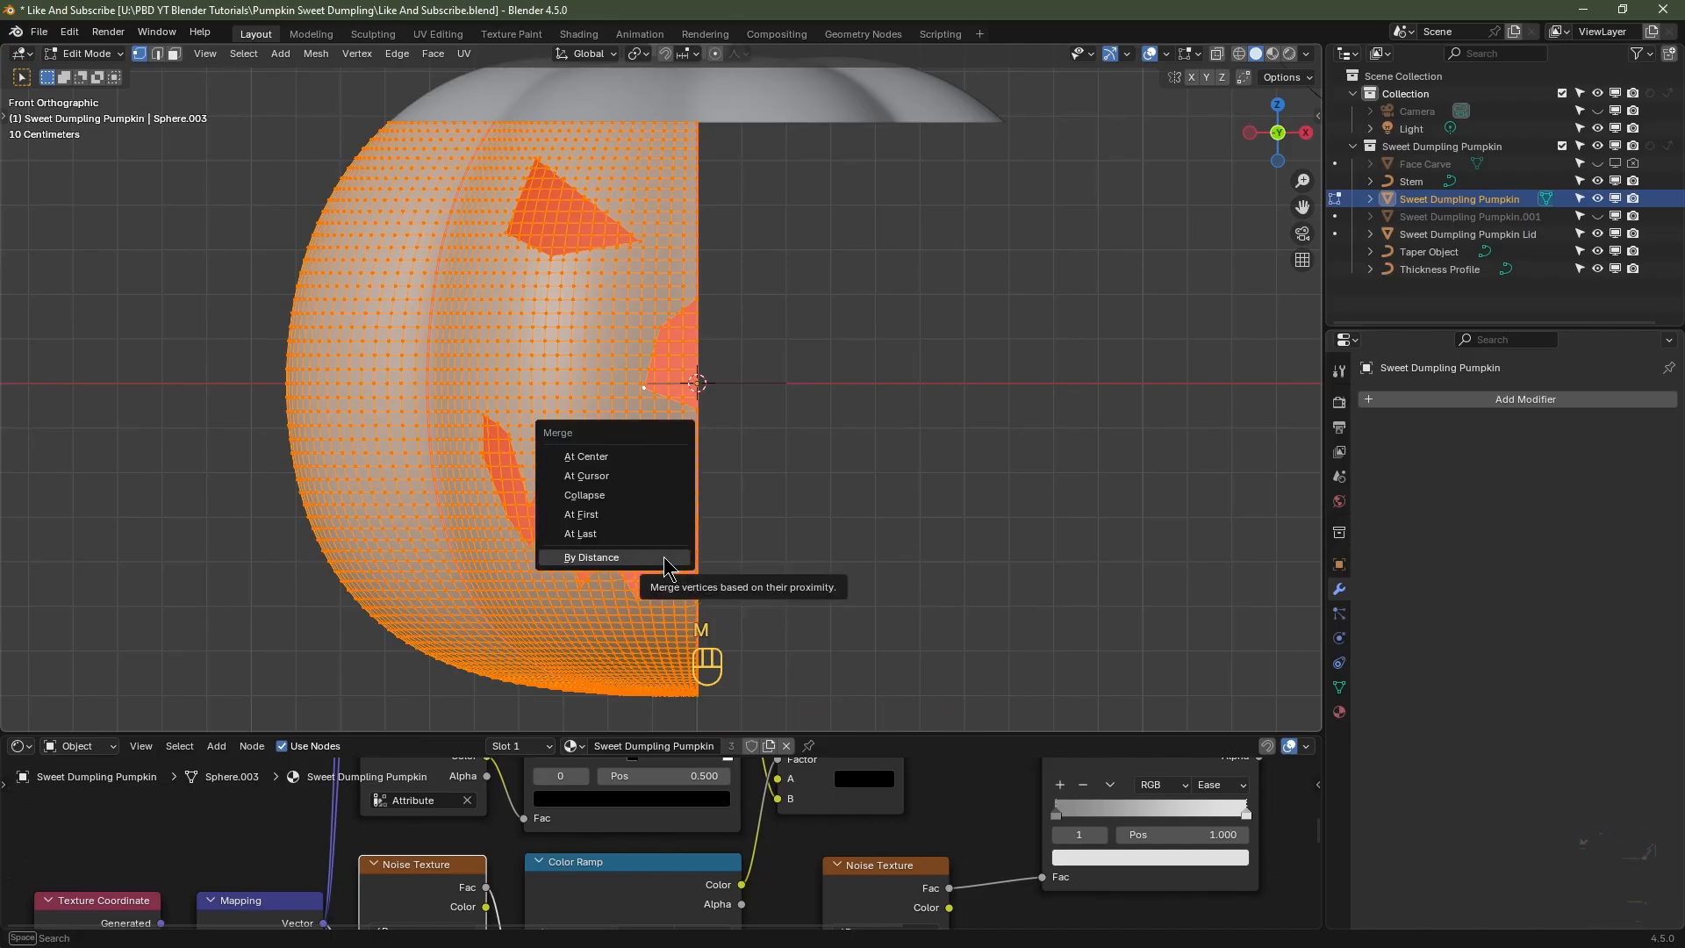
pyautogui.click(664, 558)
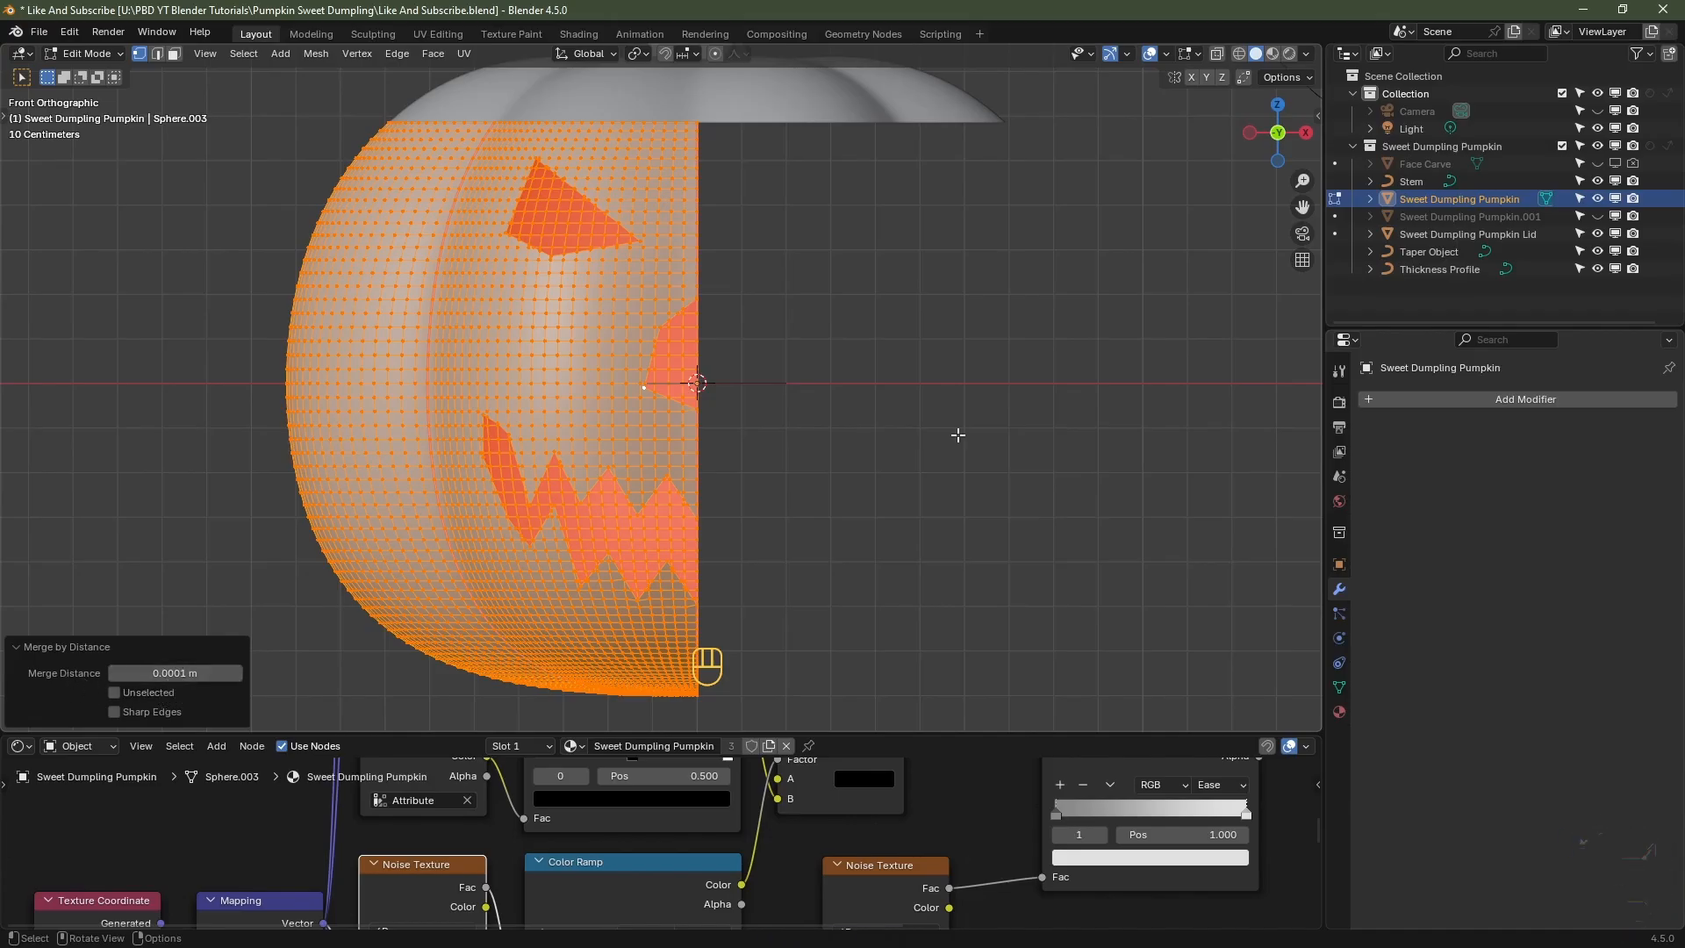
# - Return to Object Mode and add a Mirror modifier on the X axis with Clipping enabled to the half pumpkin
pyautogui.press('Tab')
pyautogui.moveTo(964, 446); pyautogui.dragTo(756, 365, button='middle')
pyautogui.press('KP_1')
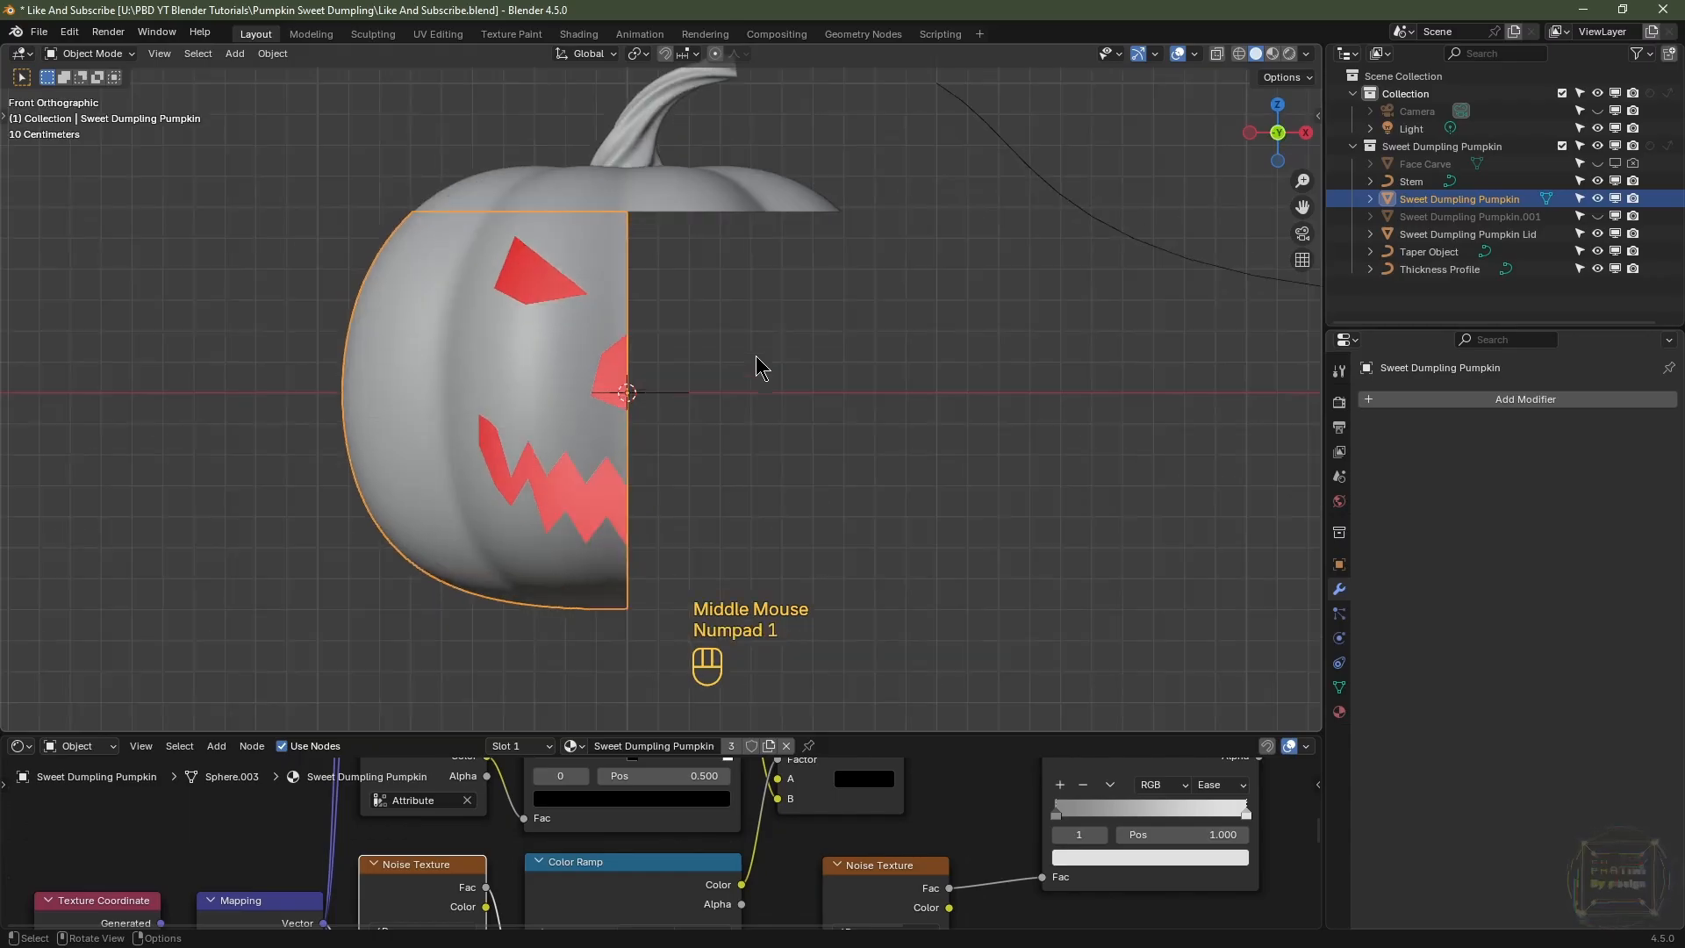
pyautogui.click(1568, 400)
pyautogui.moveTo(1568, 406)
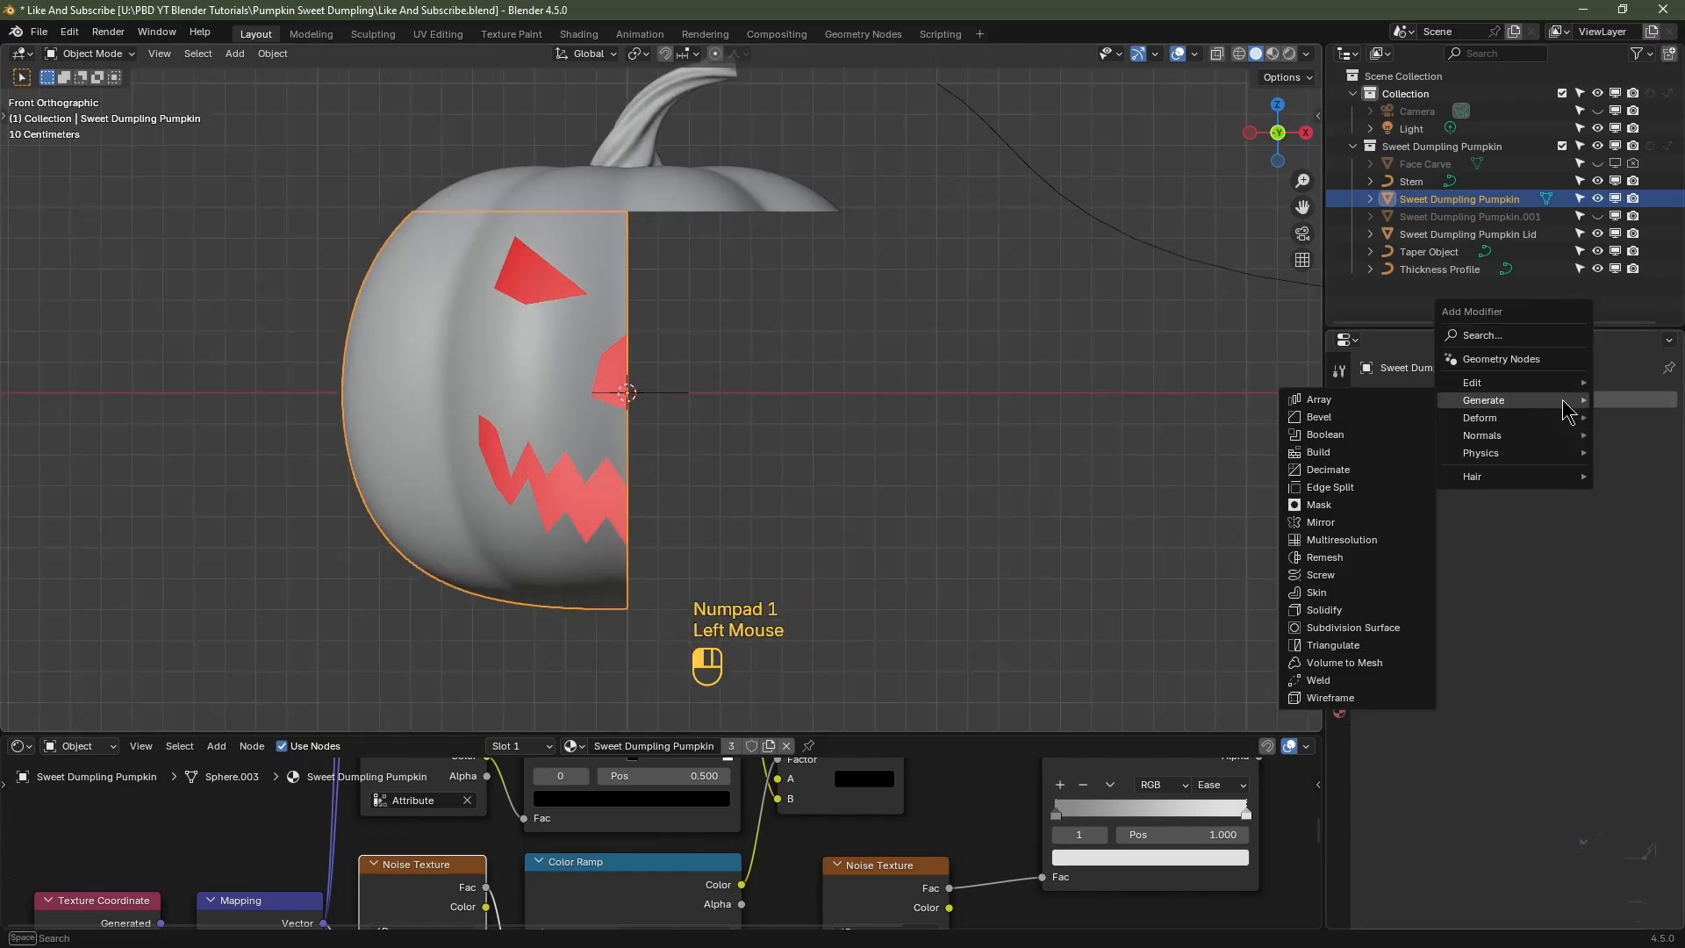
pyautogui.click(1357, 521)
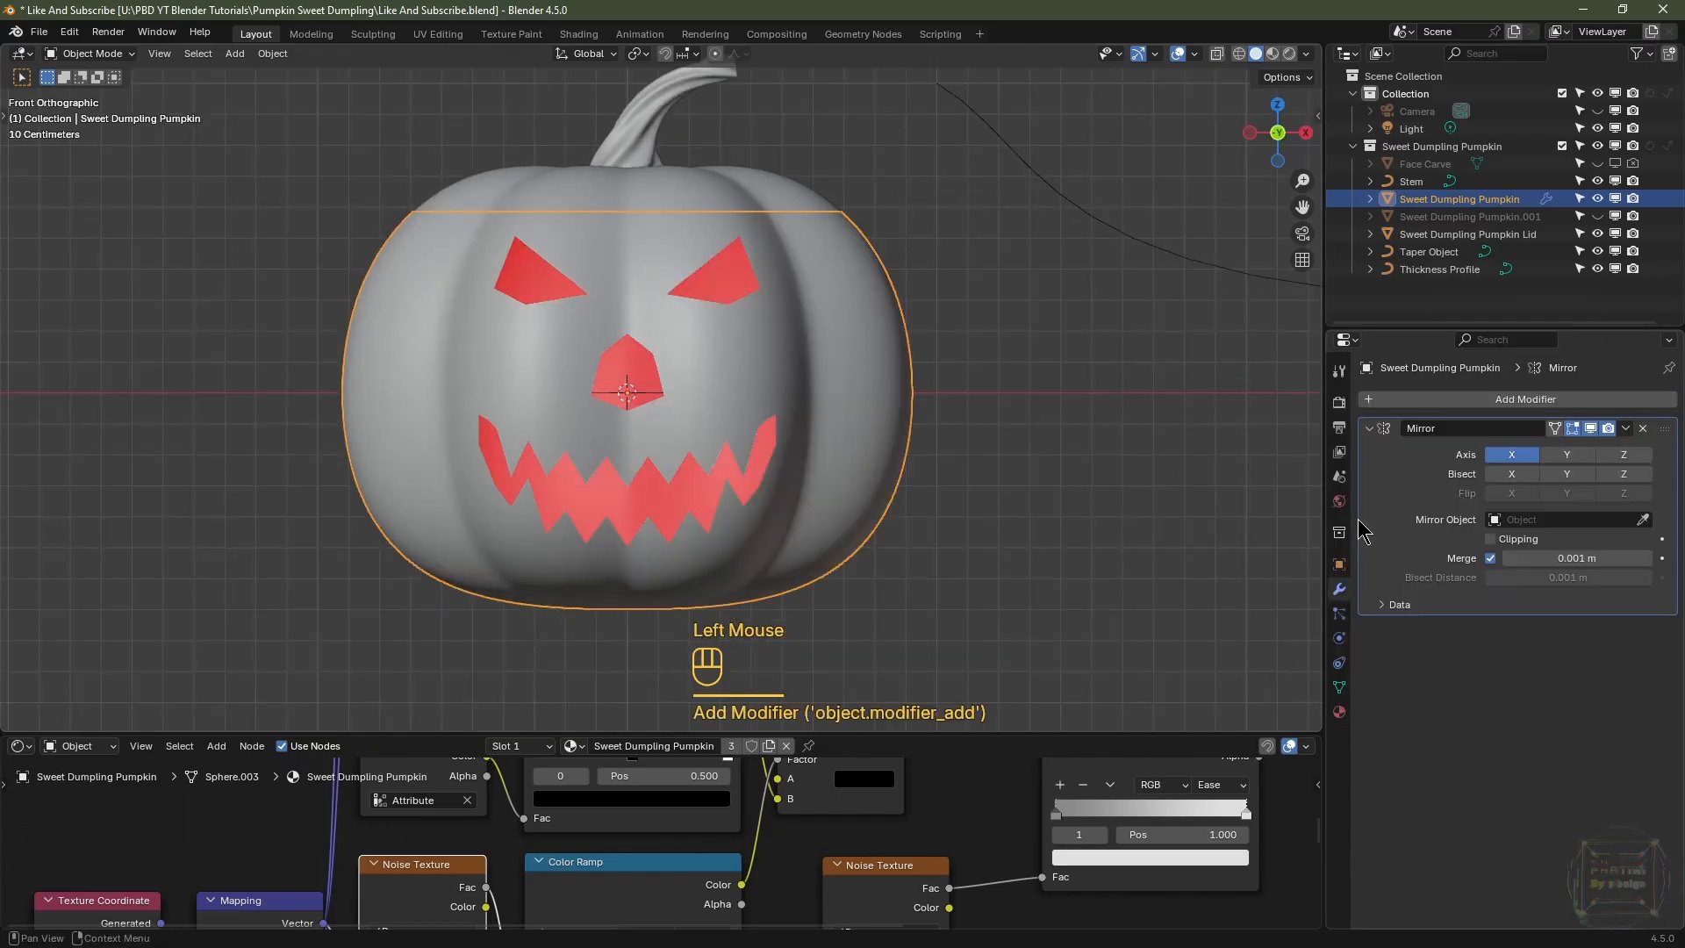
pyautogui.click(1490, 539)
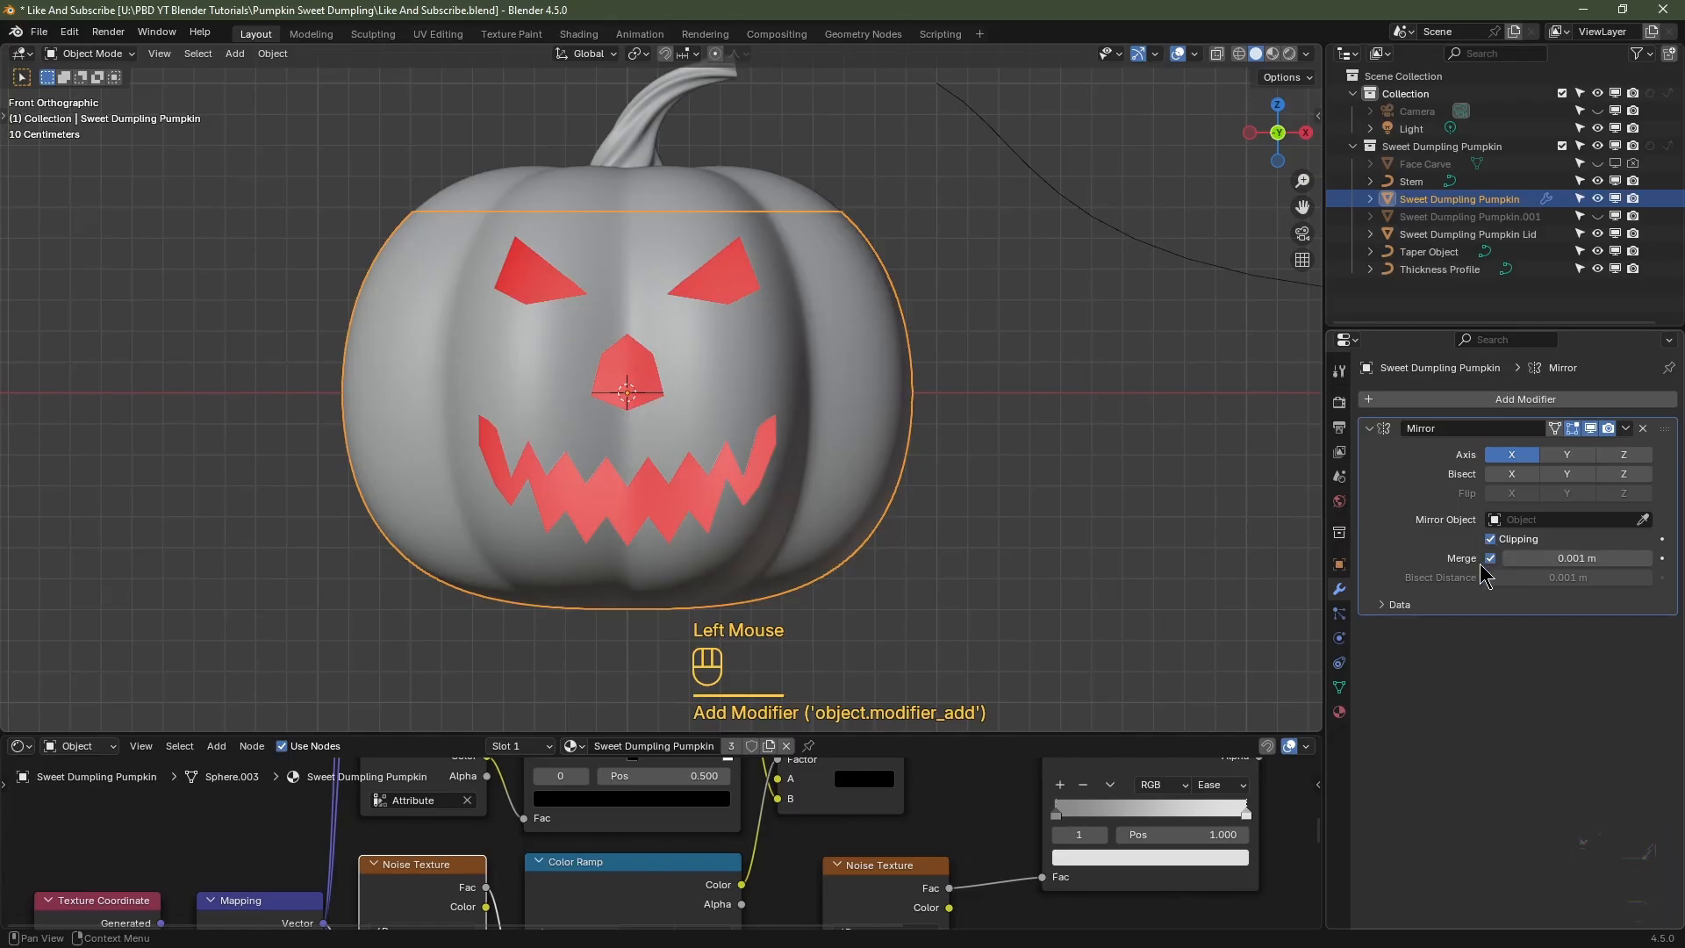
# - Apply the pumpkin's Mirror modifier and turn off the Face Orientation overlay
pyautogui.hotkey('ctrl', 'a')
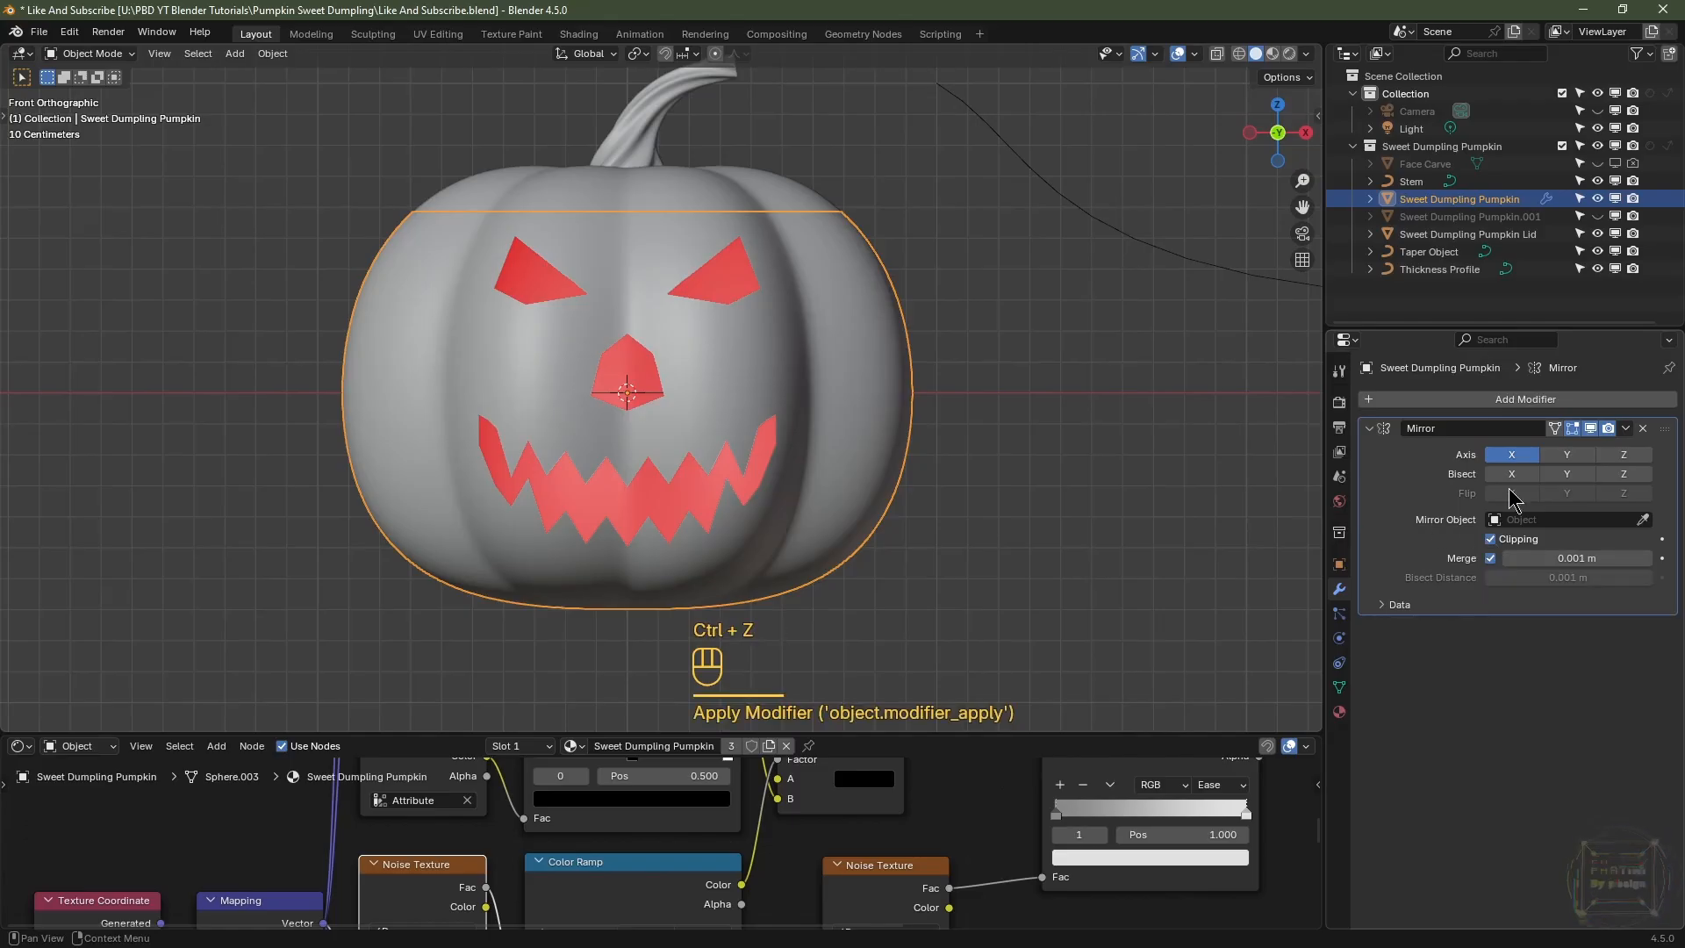
pyautogui.click(1625, 428)
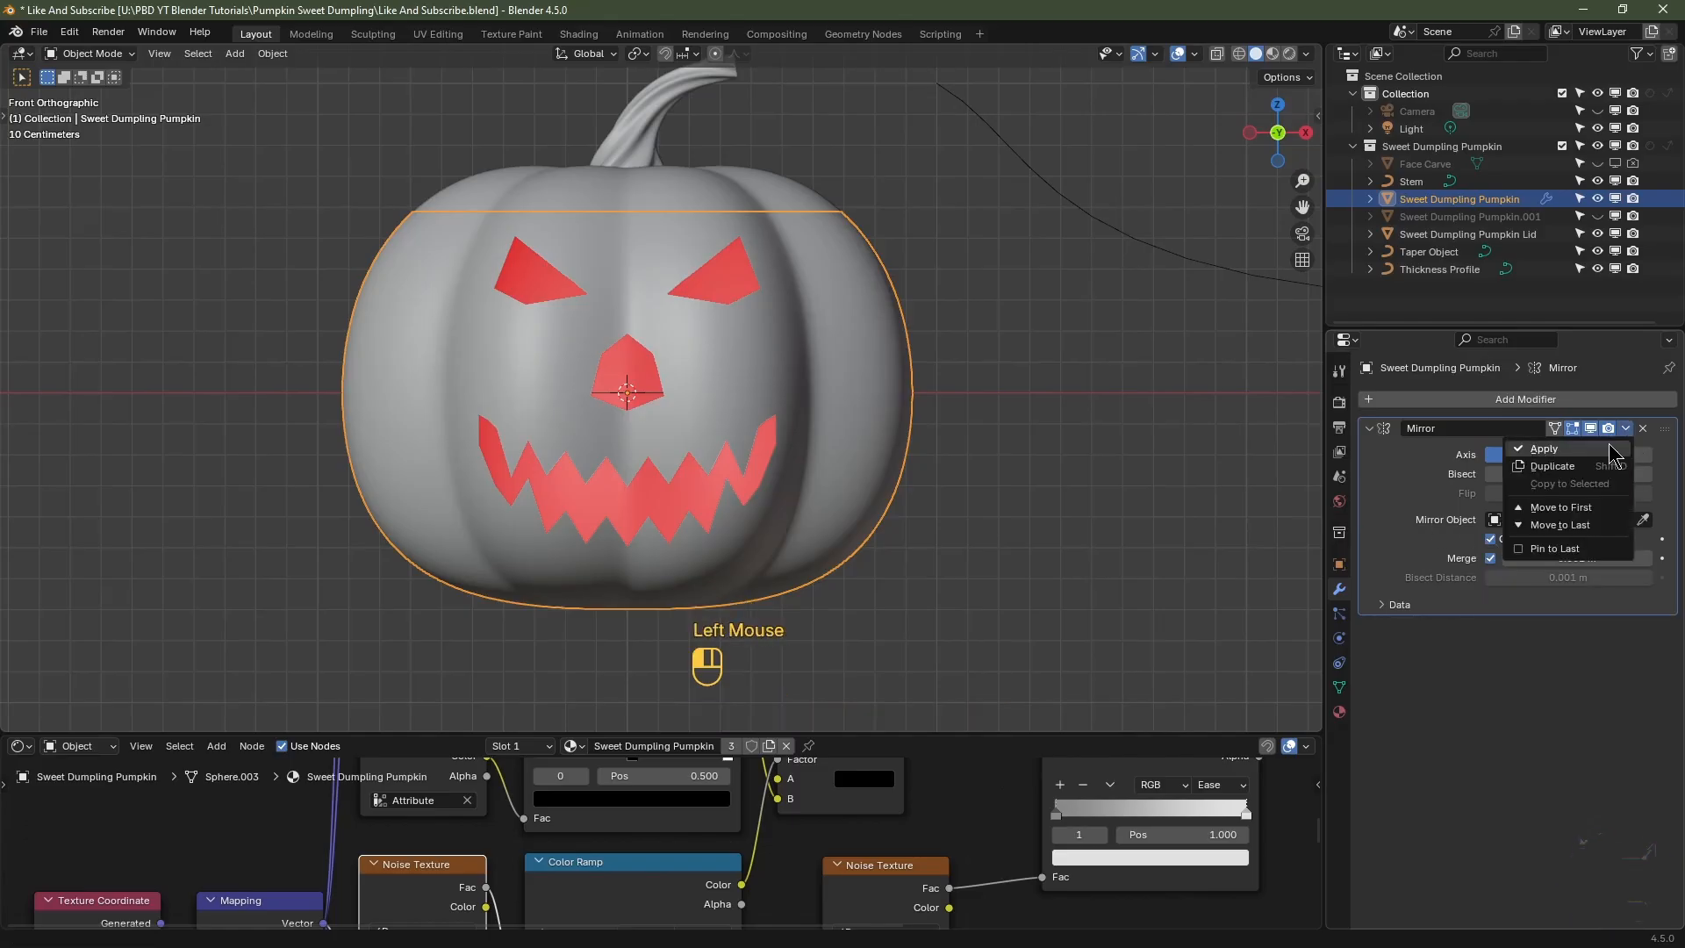
pyautogui.click(1545, 448)
pyautogui.click(1197, 54)
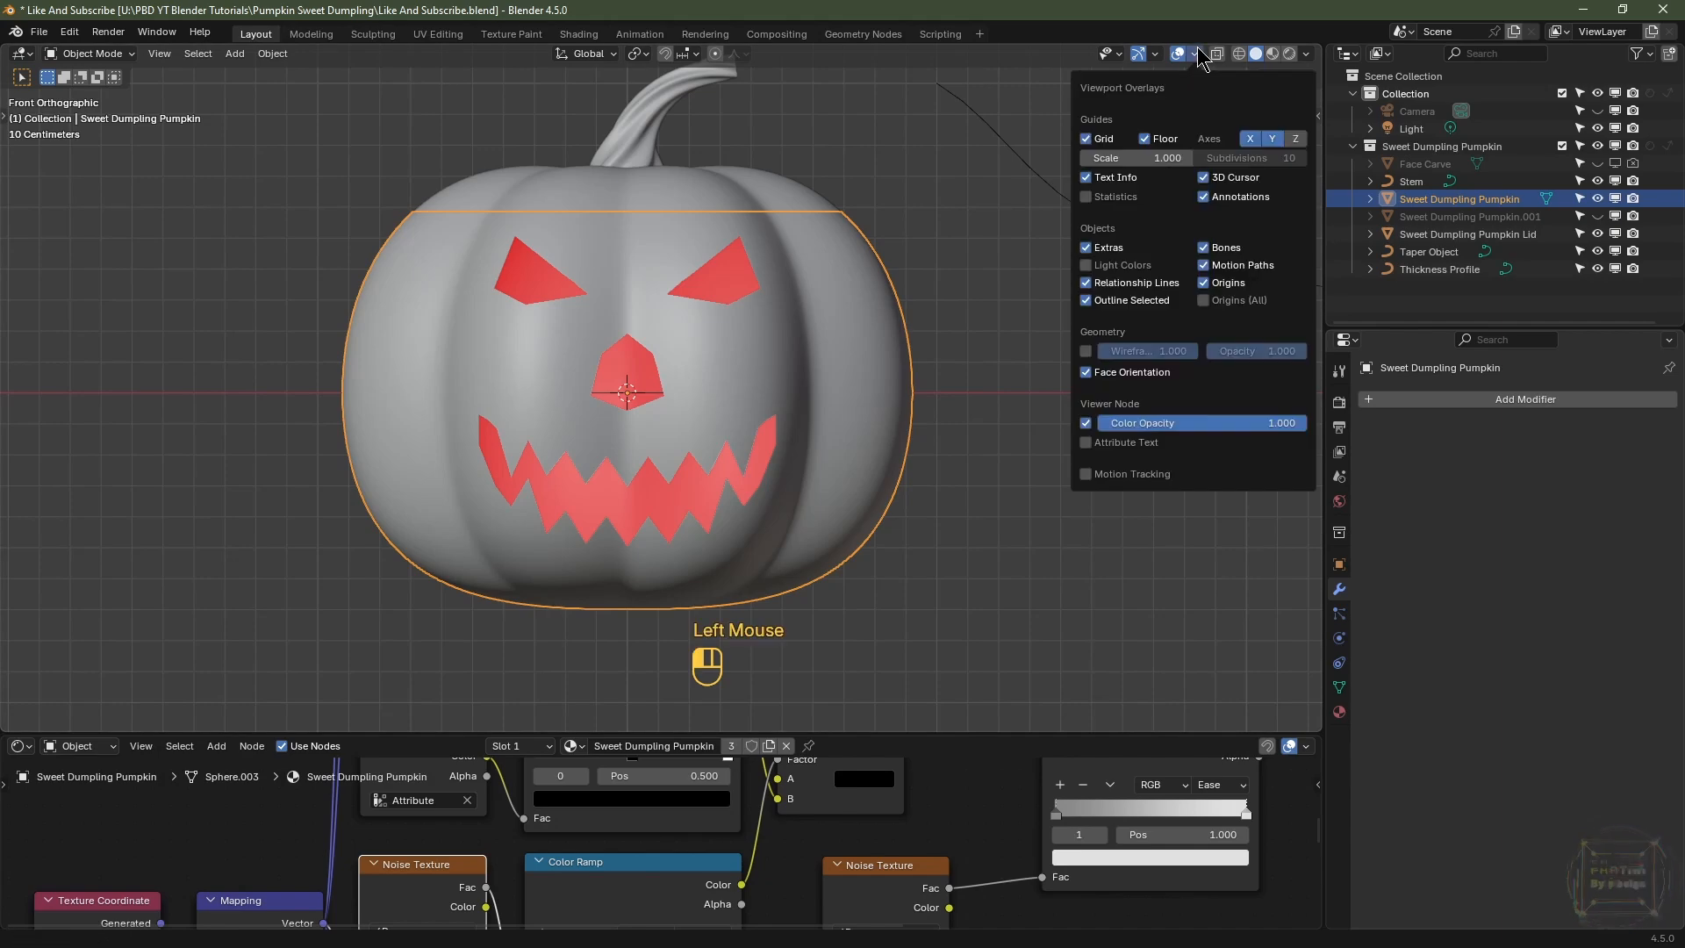
pyautogui.click(1088, 373)
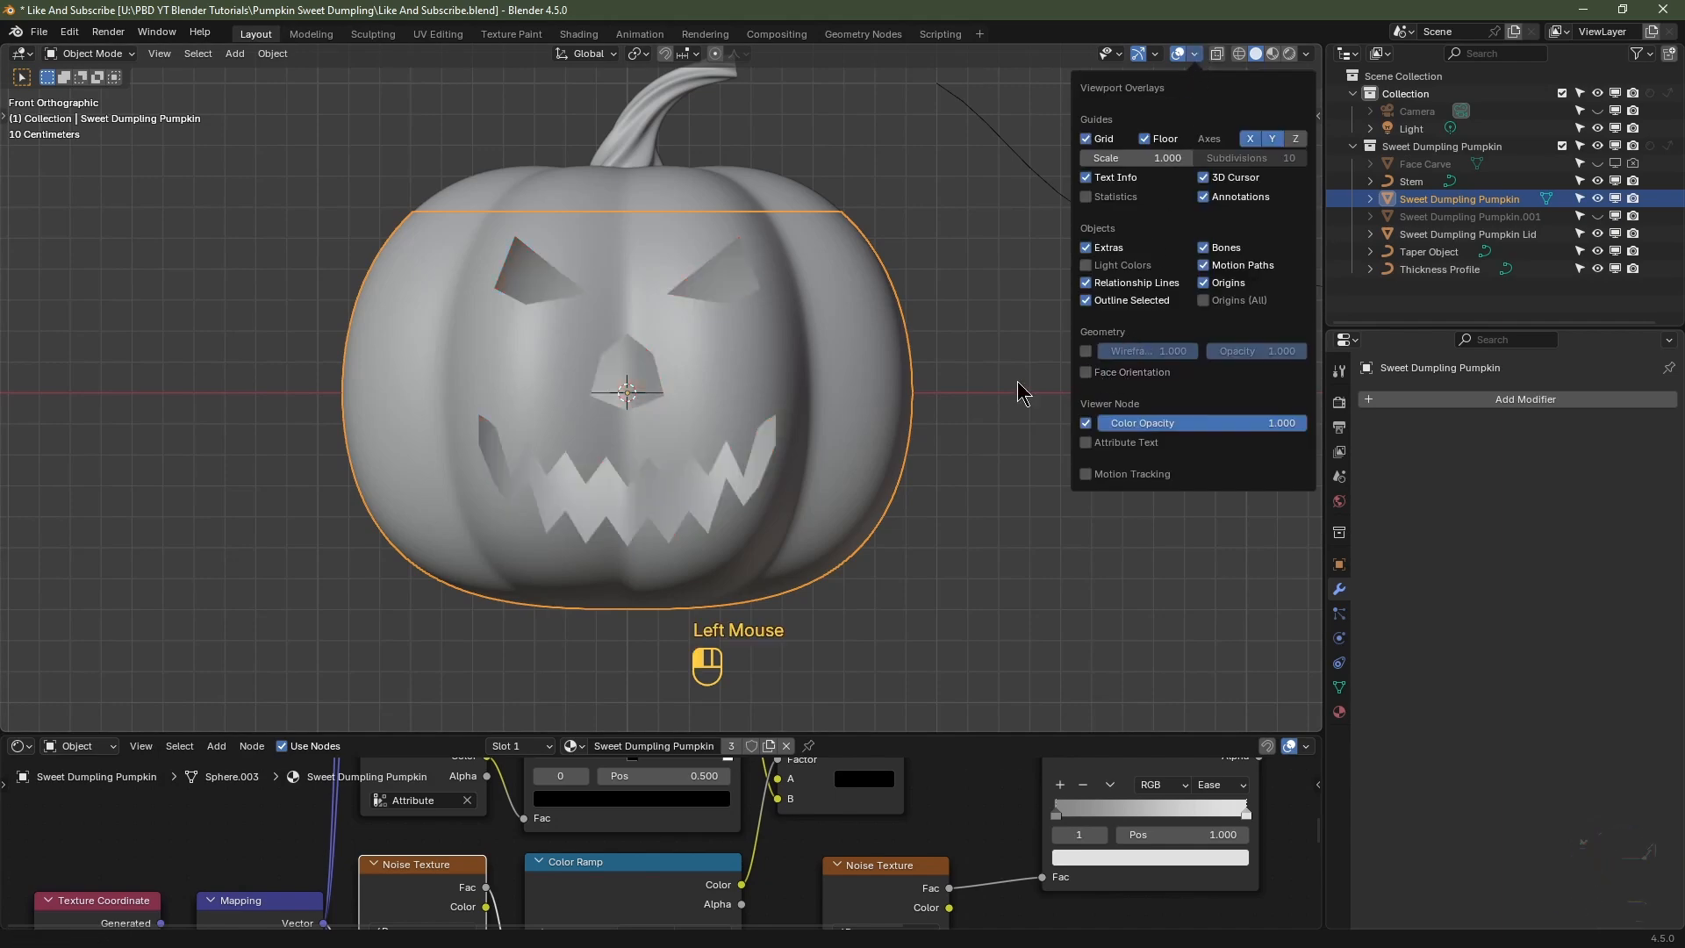
# - In Edit Mode, select the boundary loop around the pumpkin's right-hand eye opening and fill it with a face
pyautogui.scroll(2, 802, 465)
pyautogui.press('Tab')
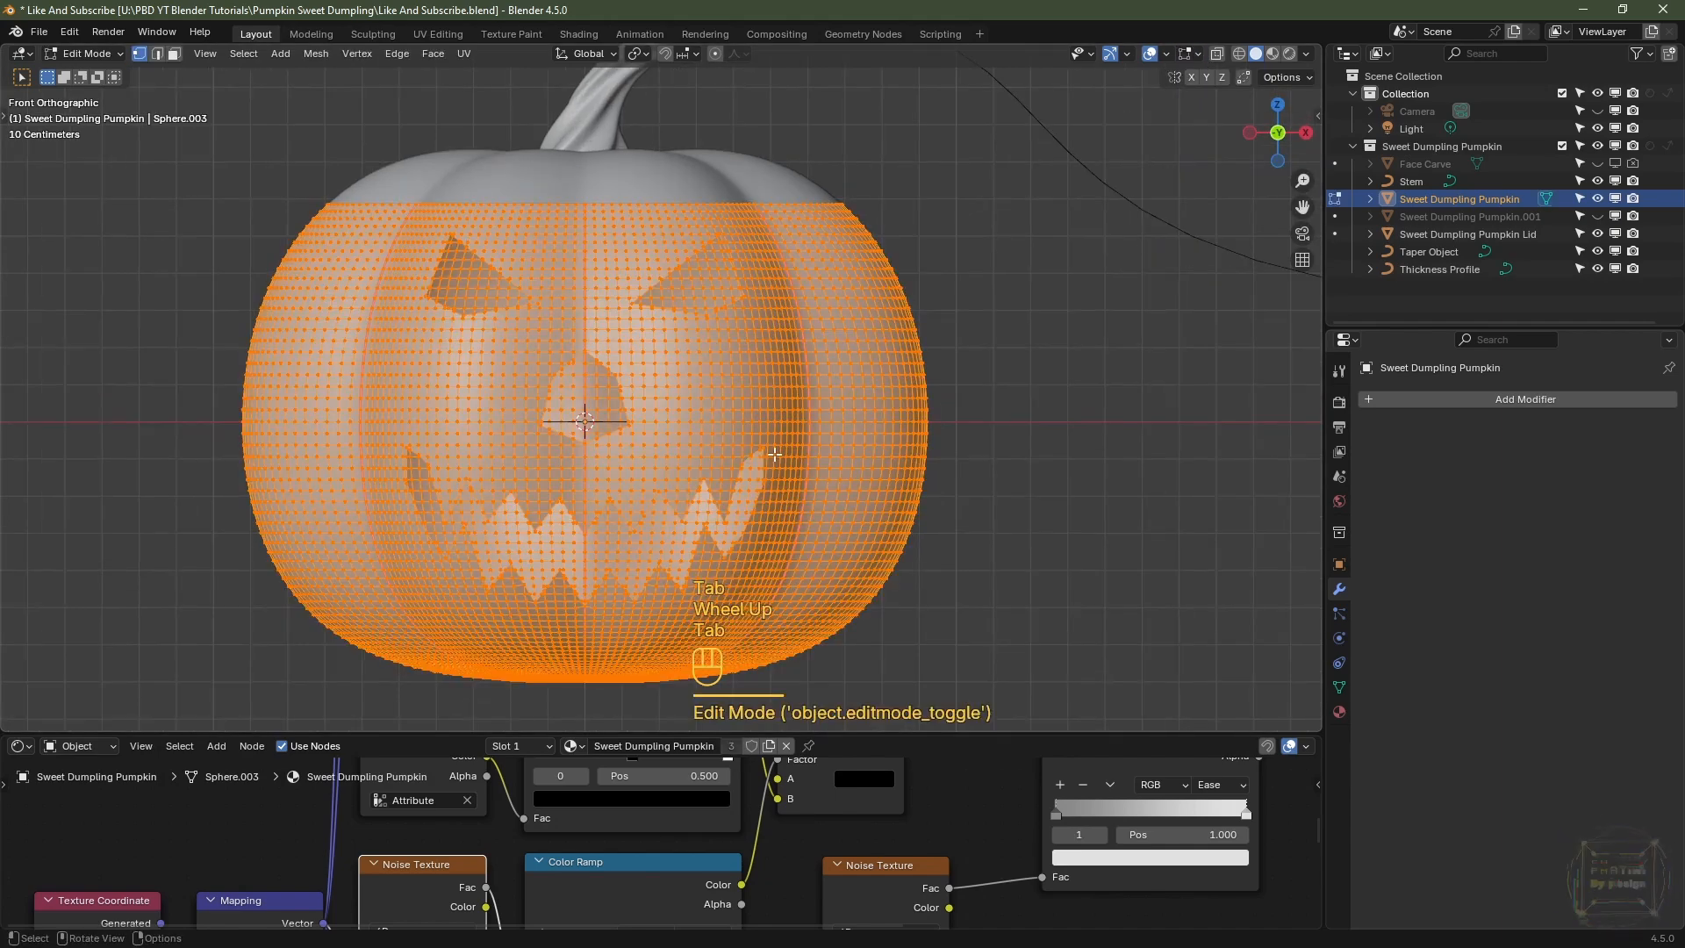
pyautogui.scroll(2, 766, 448)
pyautogui.keyDown('shift'); pyautogui.moveTo(766, 448); pyautogui.dragTo(766, 530, button='middle'); pyautogui.keyUp('shift')
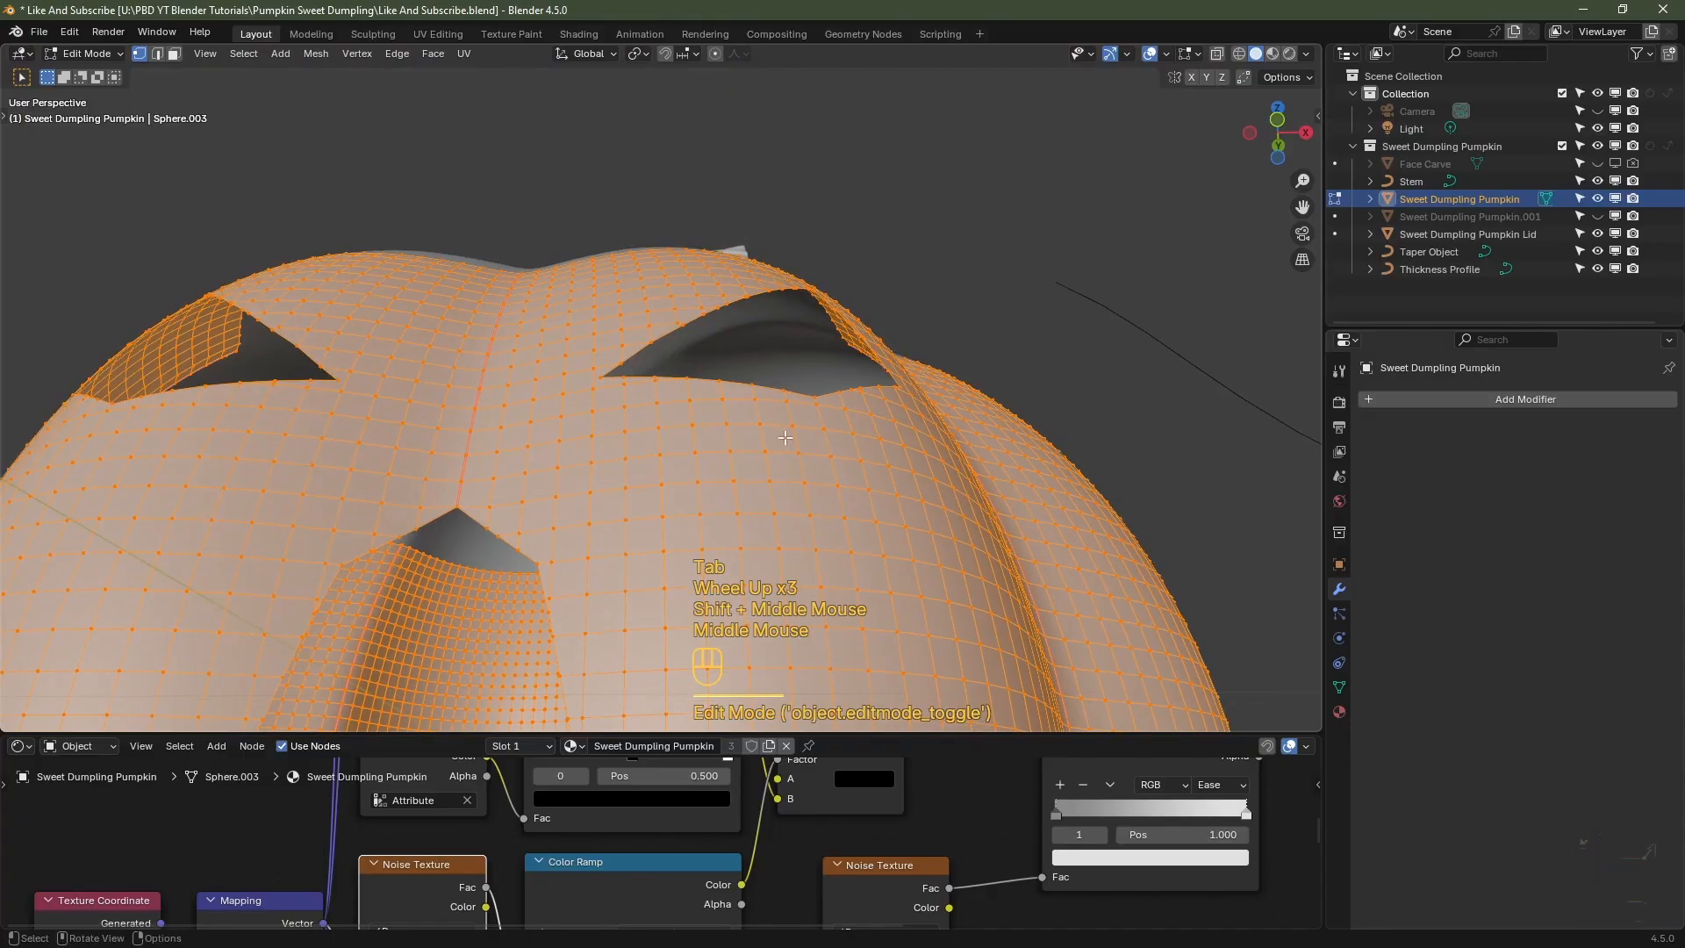
pyautogui.scroll(1, 668, 321)
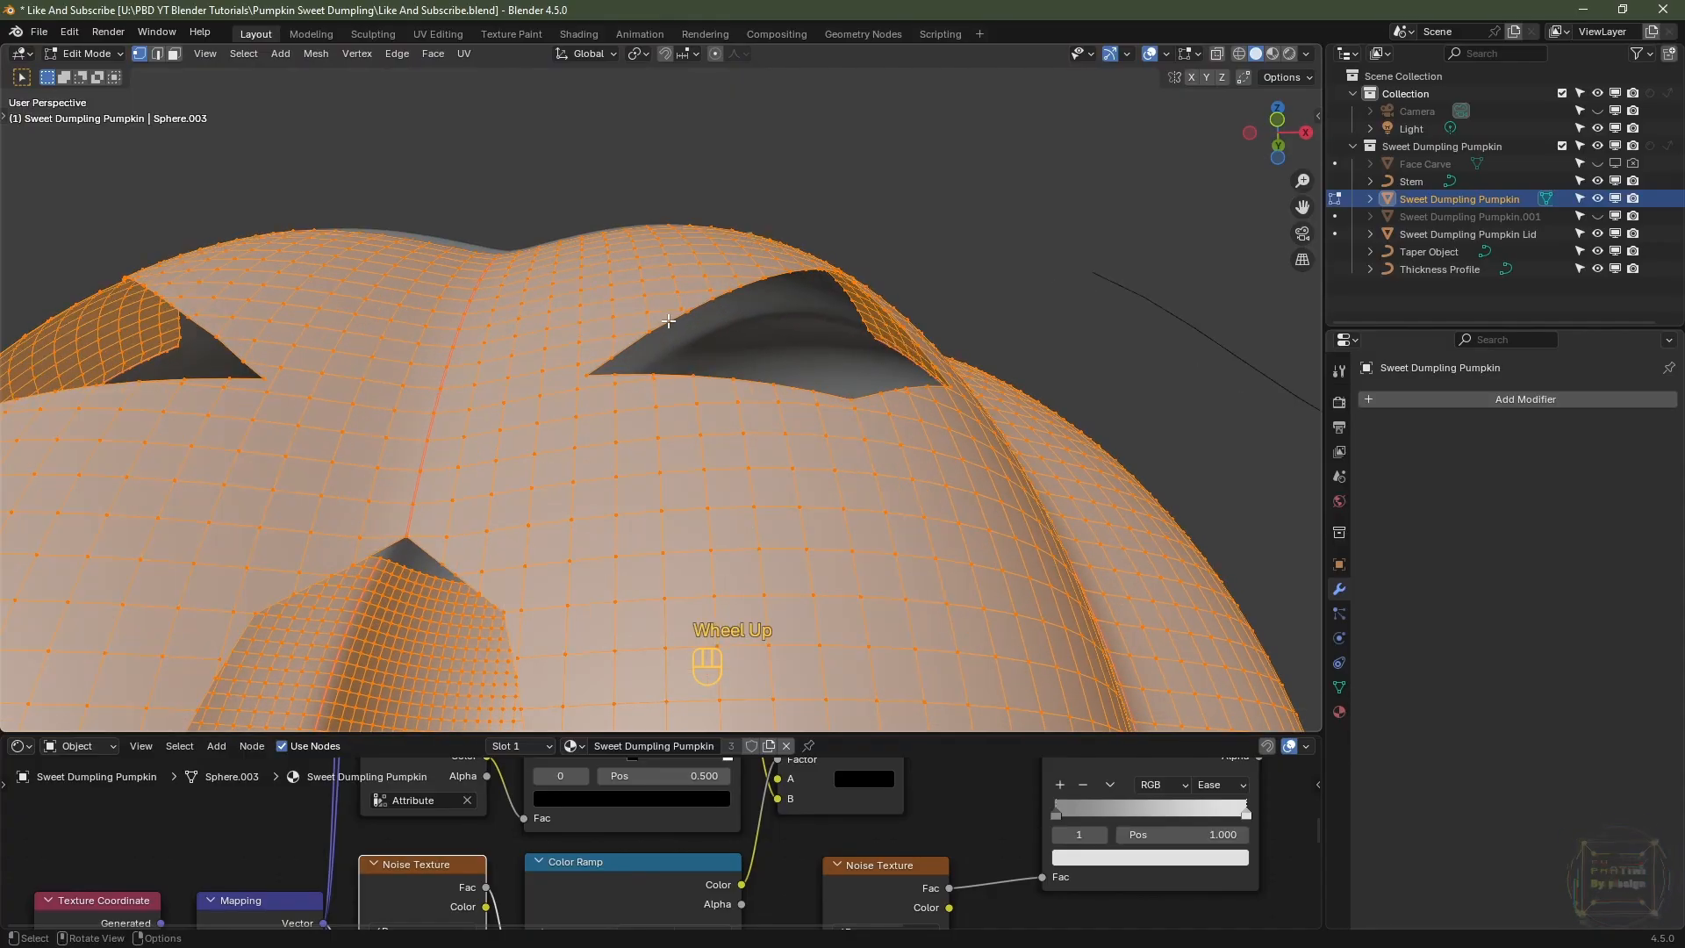
pyautogui.click(659, 326)
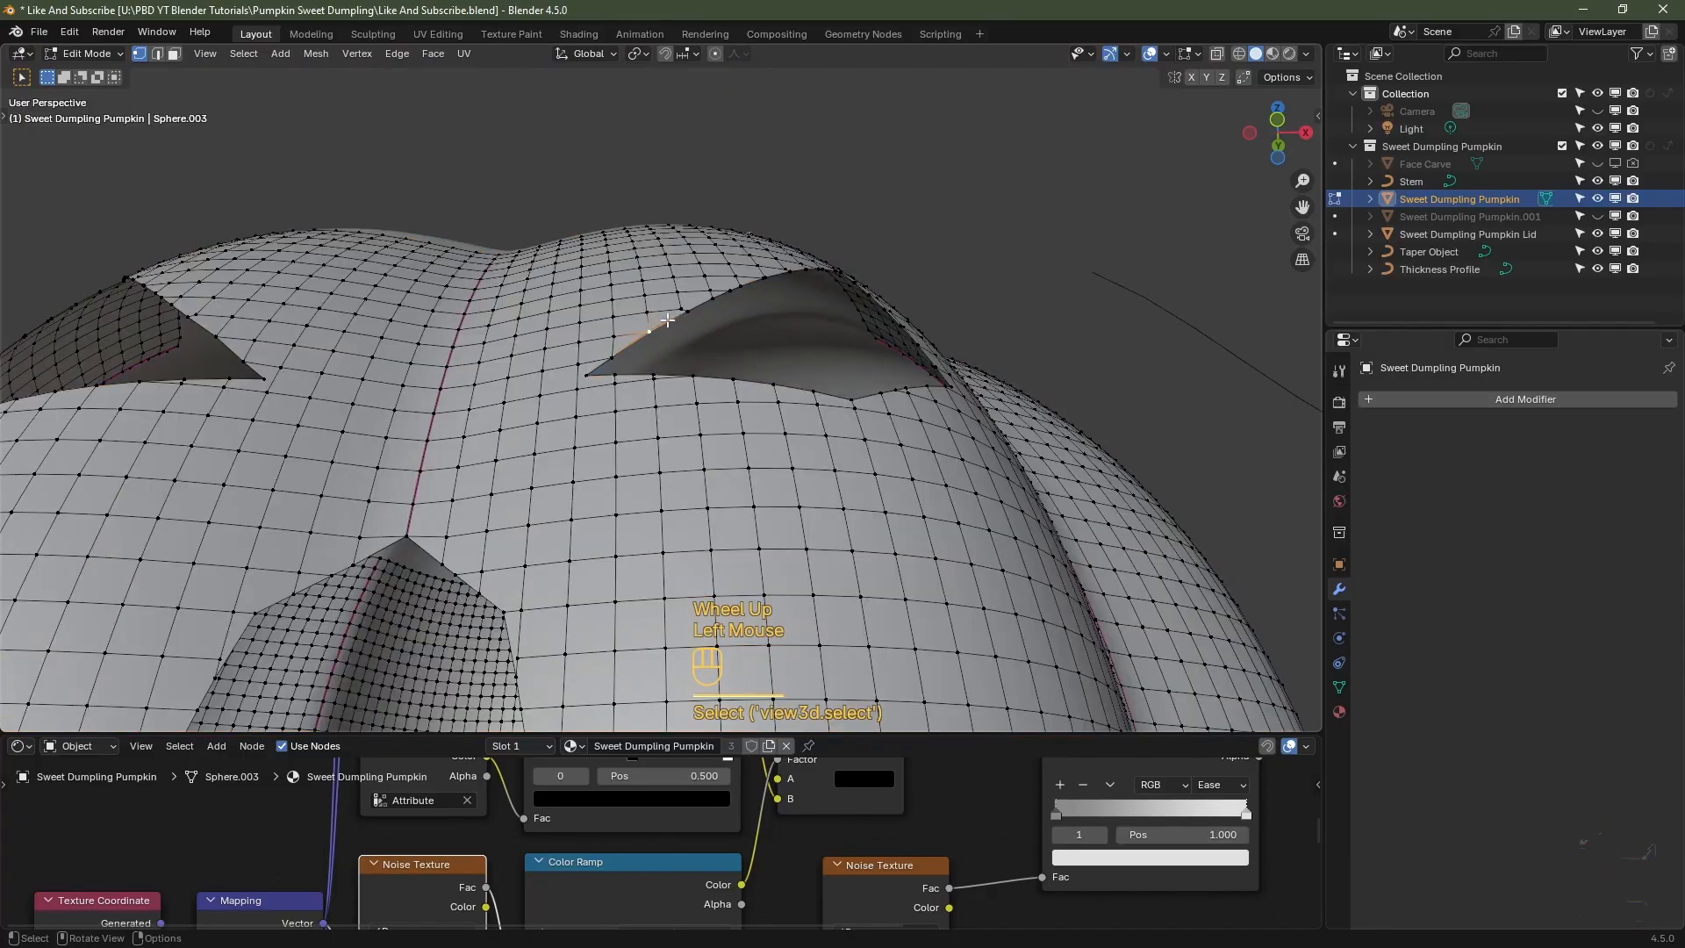
pyautogui.hotkey('shift', 'alt')
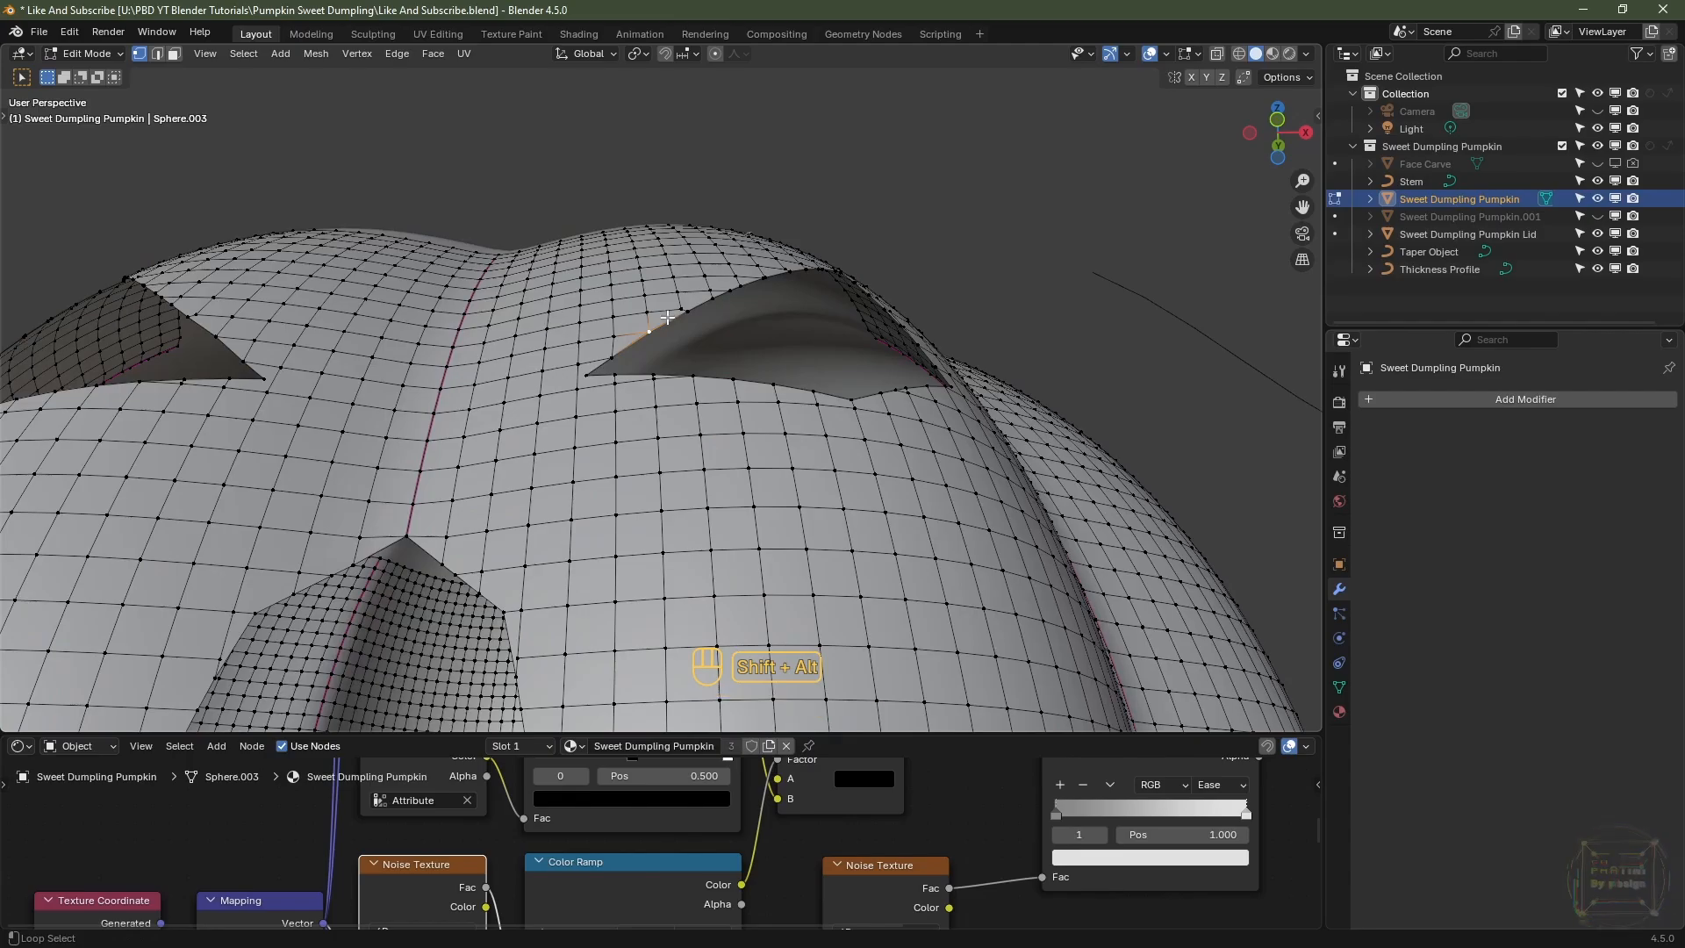
pyautogui.keyDown('alt'); pyautogui.keyDown('shift'); pyautogui.click(668, 318); pyautogui.keyUp('shift'); pyautogui.keyUp('alt')
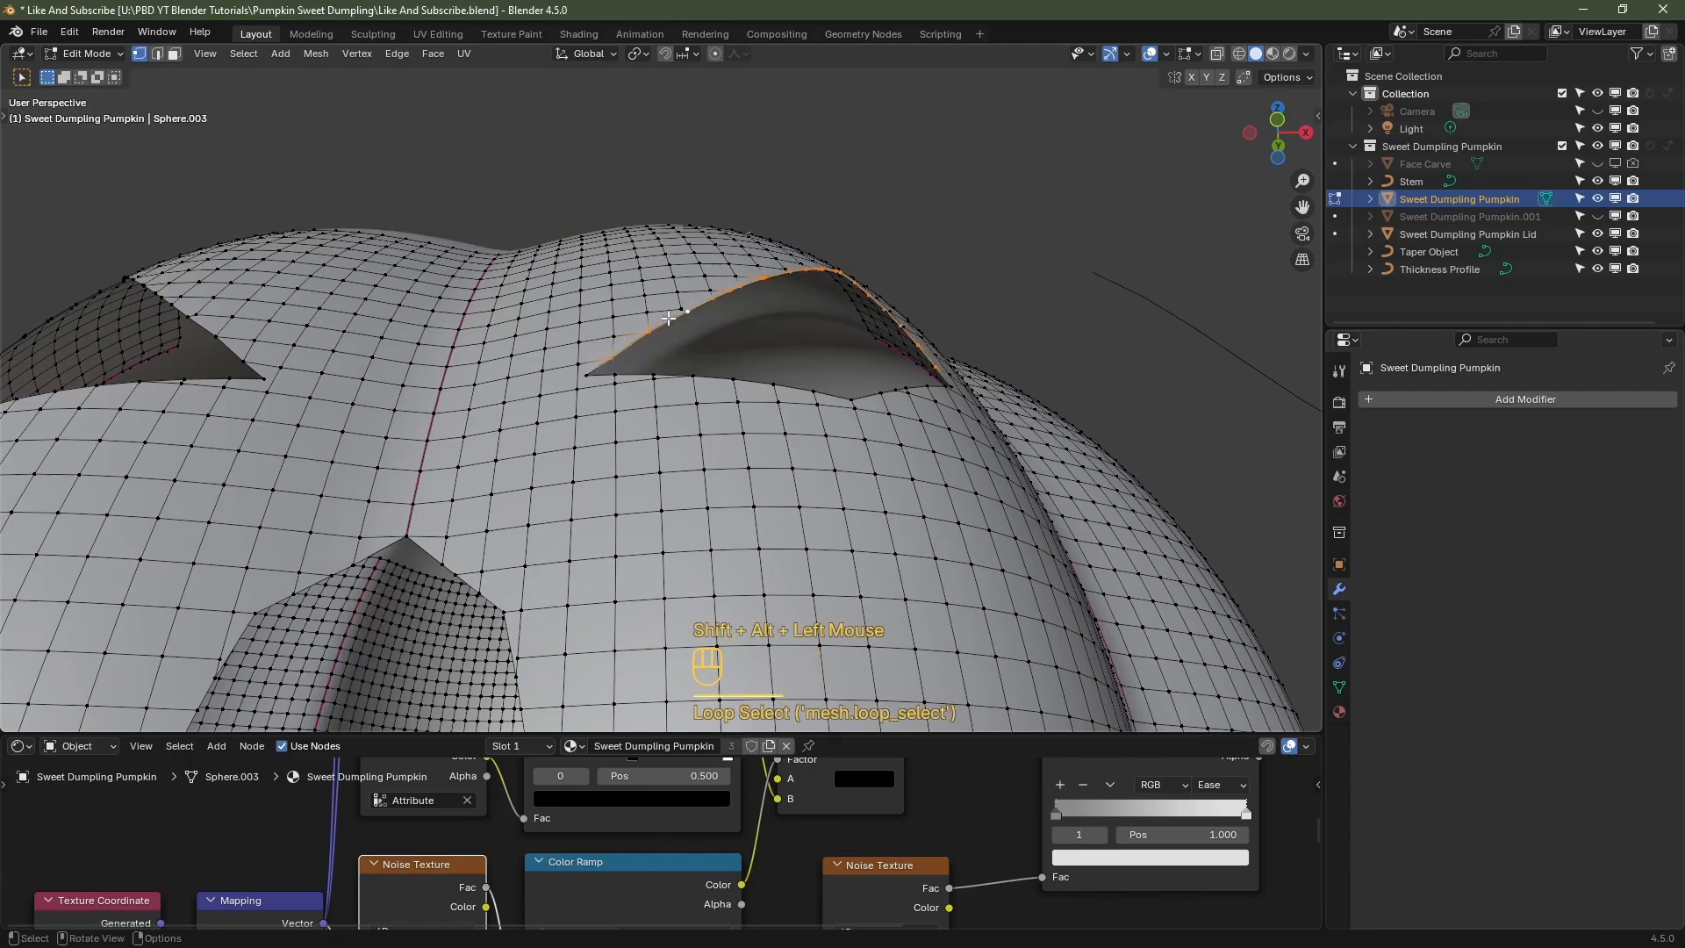
pyautogui.keyDown('alt'); pyautogui.keyDown('shift'); pyautogui.click(606, 377); pyautogui.keyUp('shift'); pyautogui.keyUp('alt')
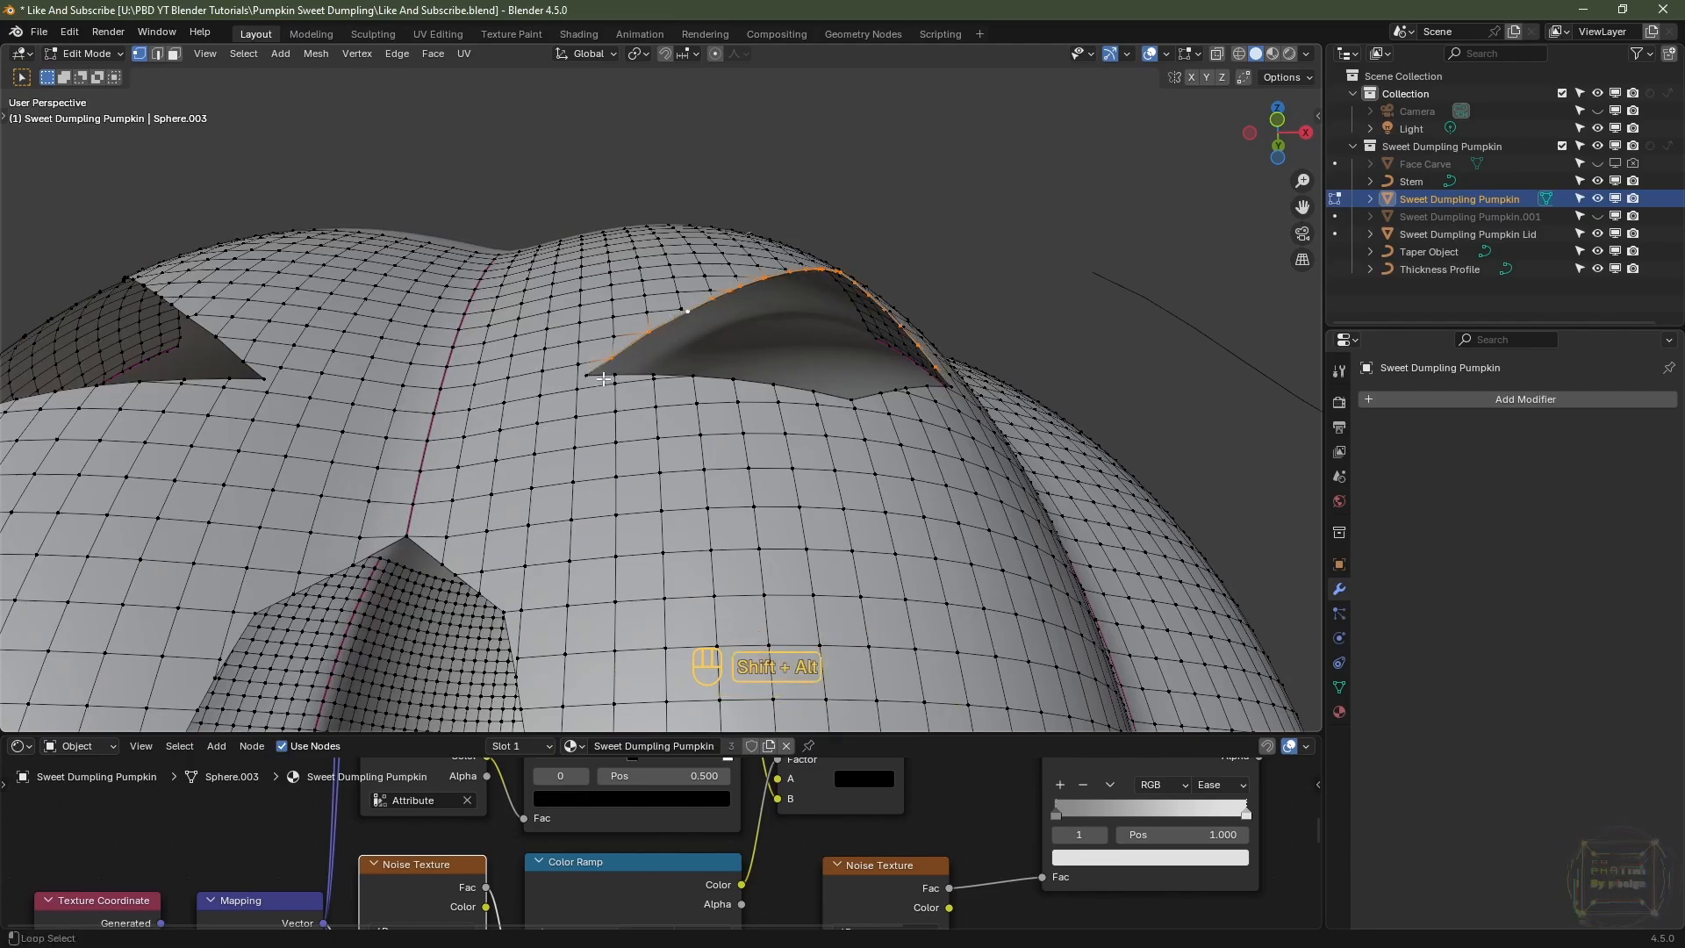
pyautogui.keyDown('alt'); pyautogui.keyDown('shift'); pyautogui.click(759, 384); pyautogui.keyUp('shift'); pyautogui.keyUp('alt')
pyautogui.moveTo(759, 385); pyautogui.dragTo(917, 455, button='middle')
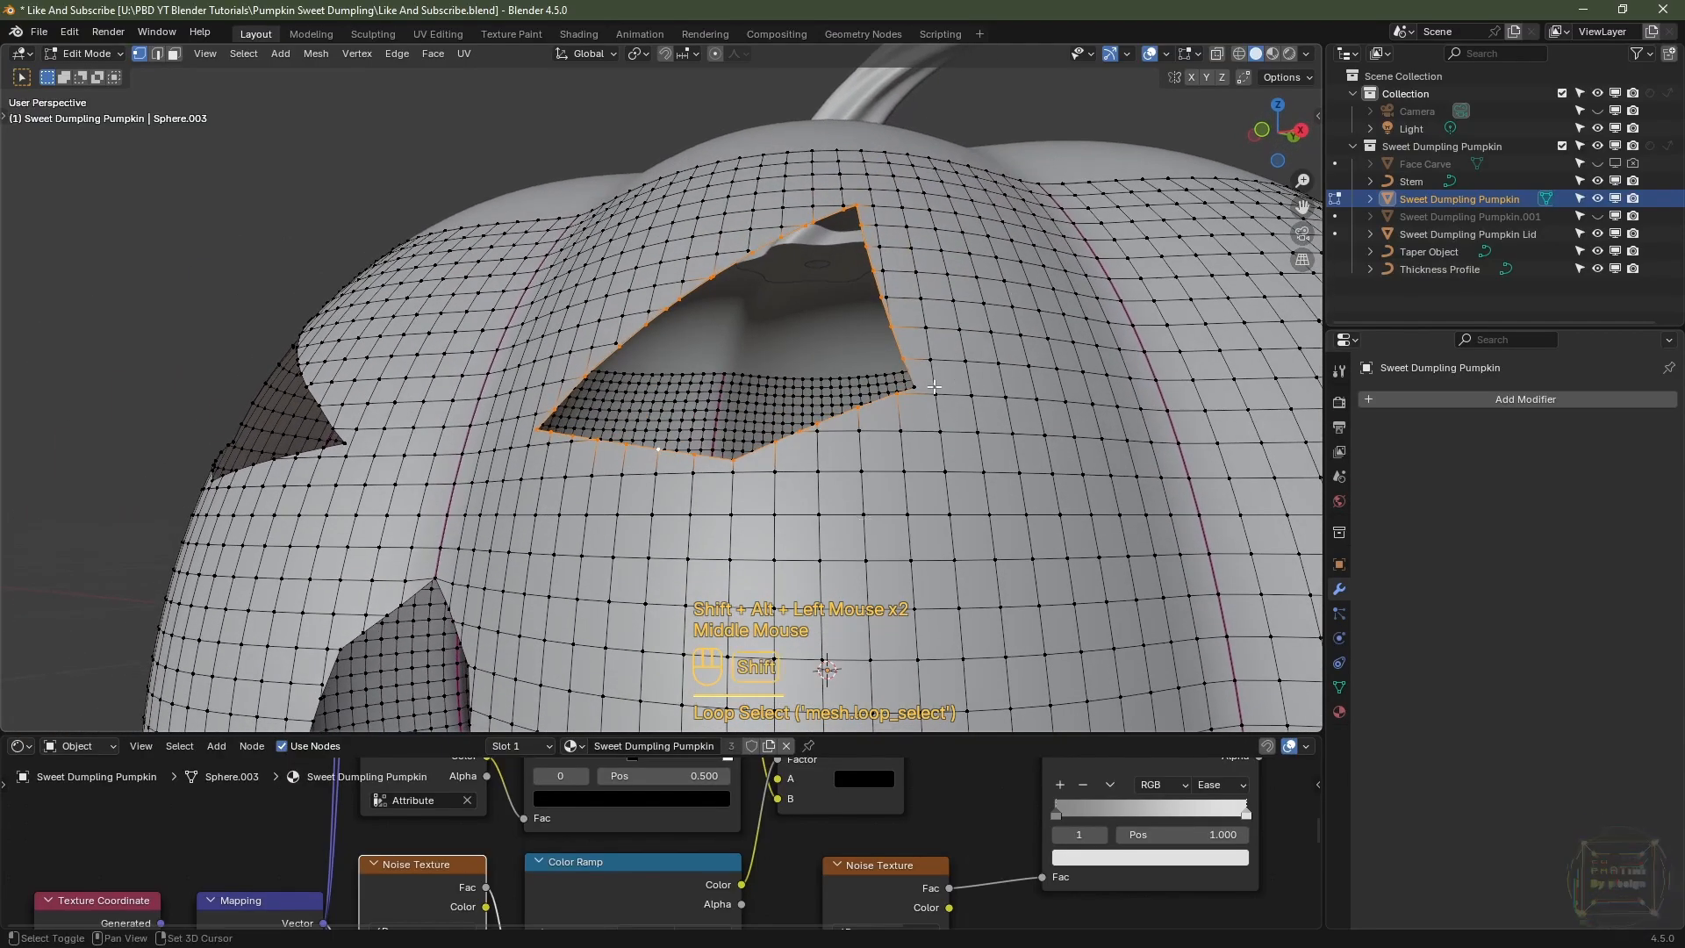
pyautogui.moveTo(1042, 461); pyautogui.dragTo(484, 548, button='middle')
pyautogui.hotkey('ctrl', 'z')
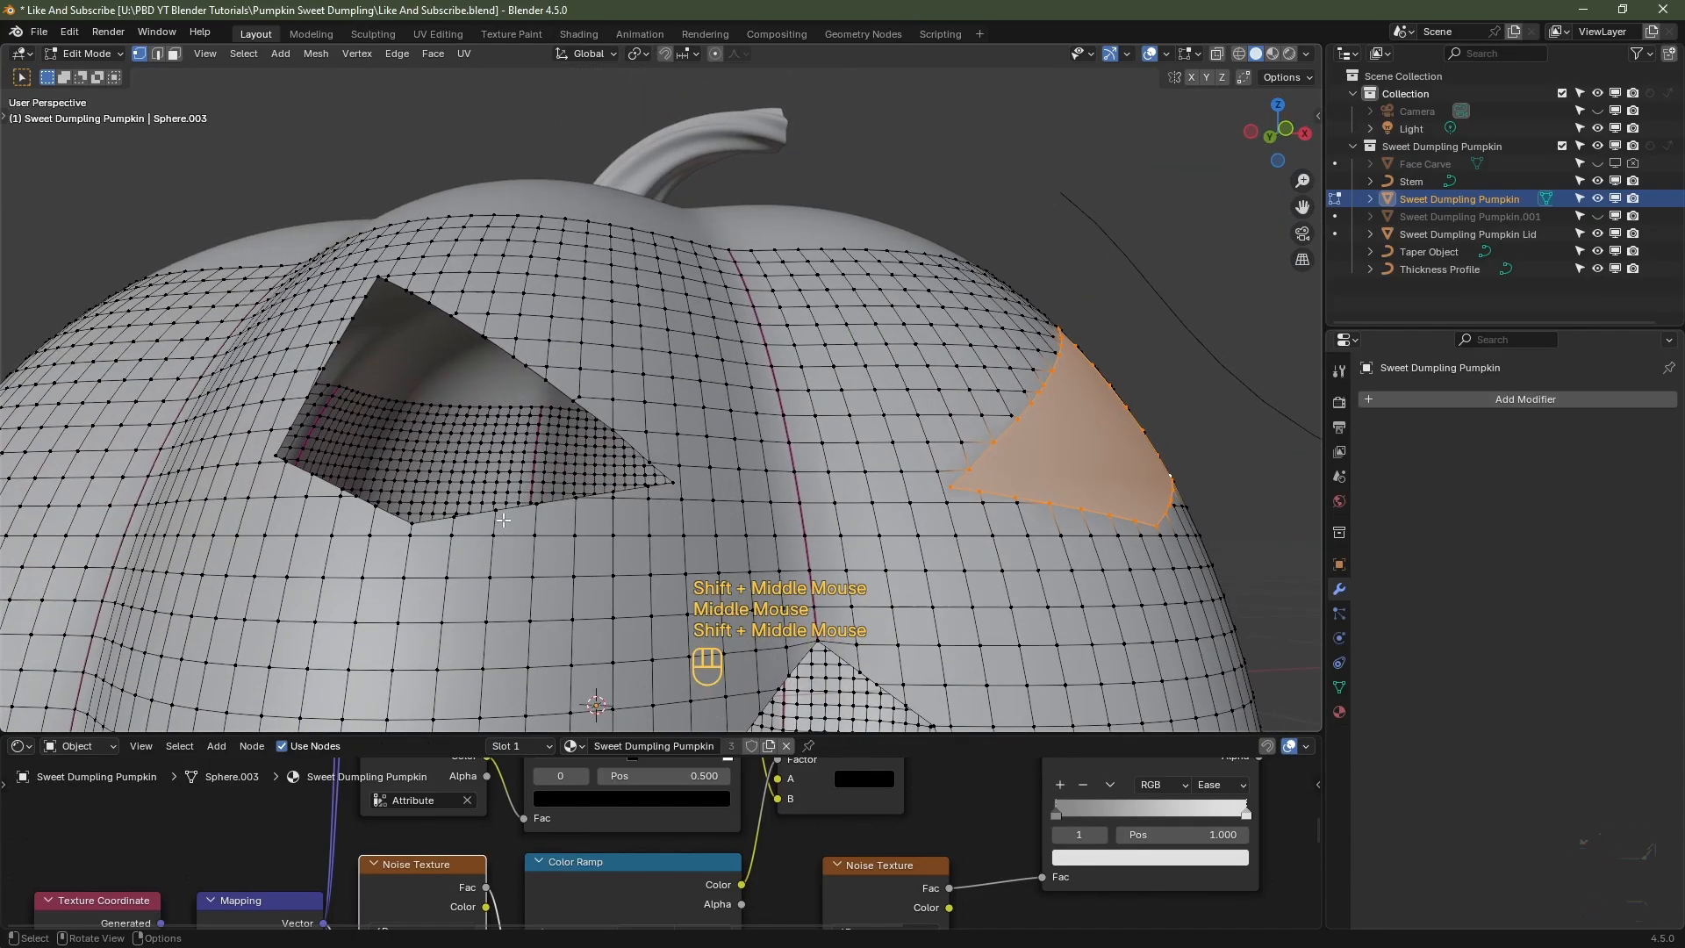
# - Clear the selection, select the boundary loop around the left-hand eye opening, and fill it with a face
pyautogui.hotkey('alt', 'a')
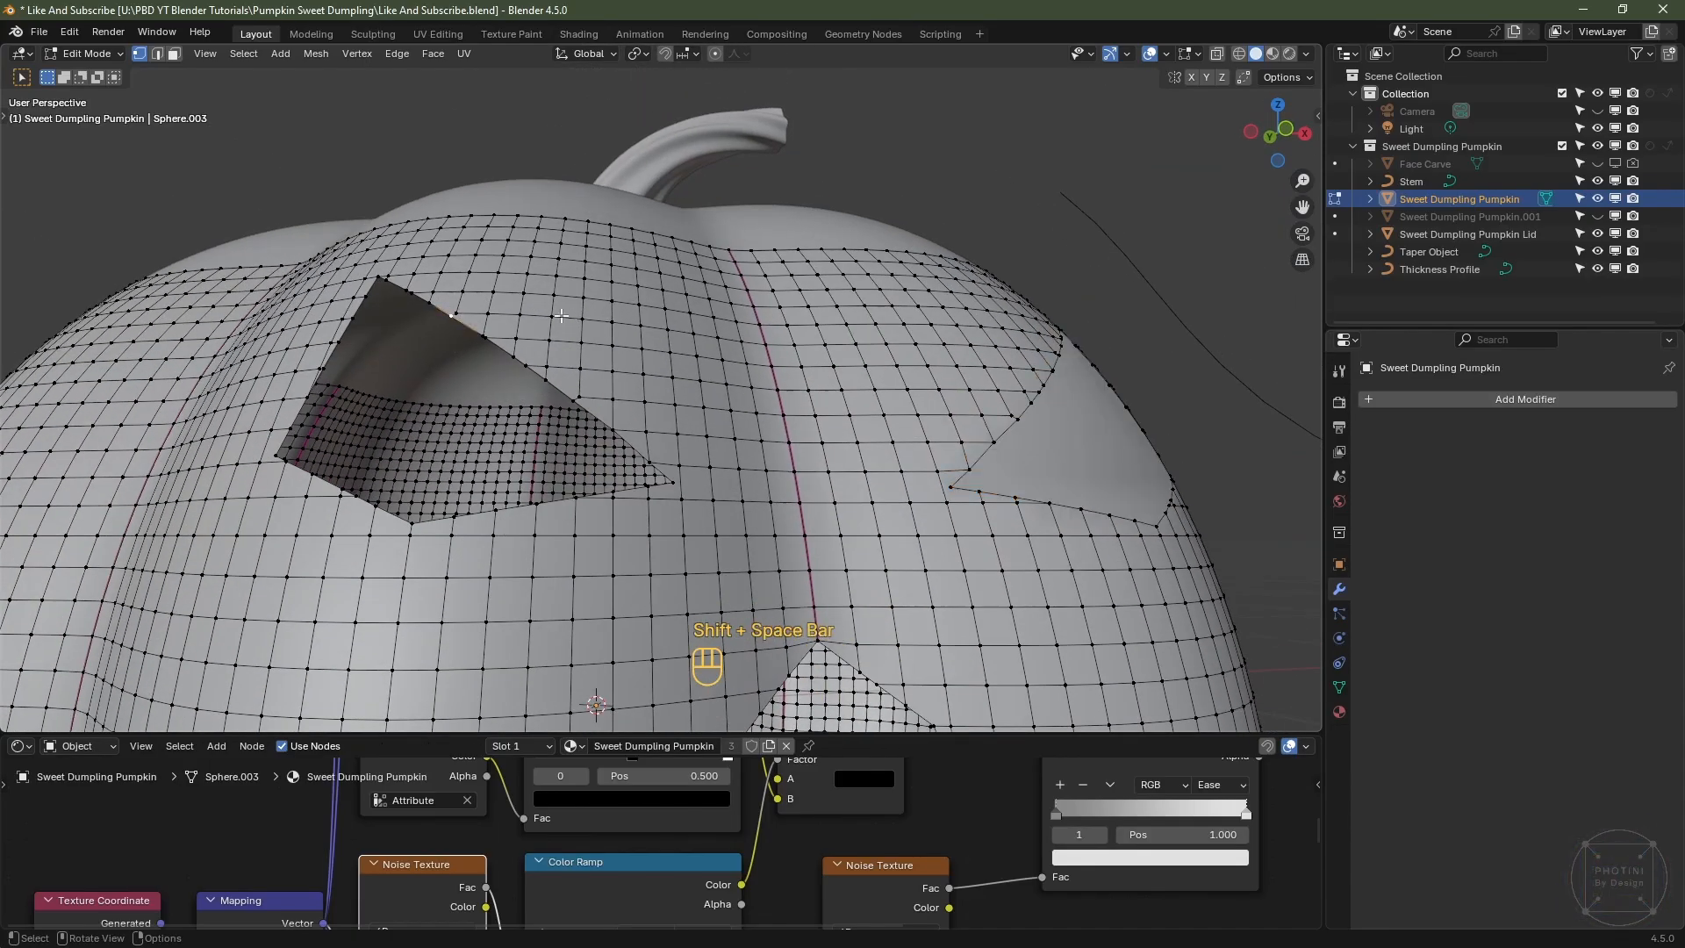
pyautogui.keyDown('alt'); pyautogui.keyDown('shift'); pyautogui.click(463, 323); pyautogui.keyUp('shift'); pyautogui.keyUp('alt')
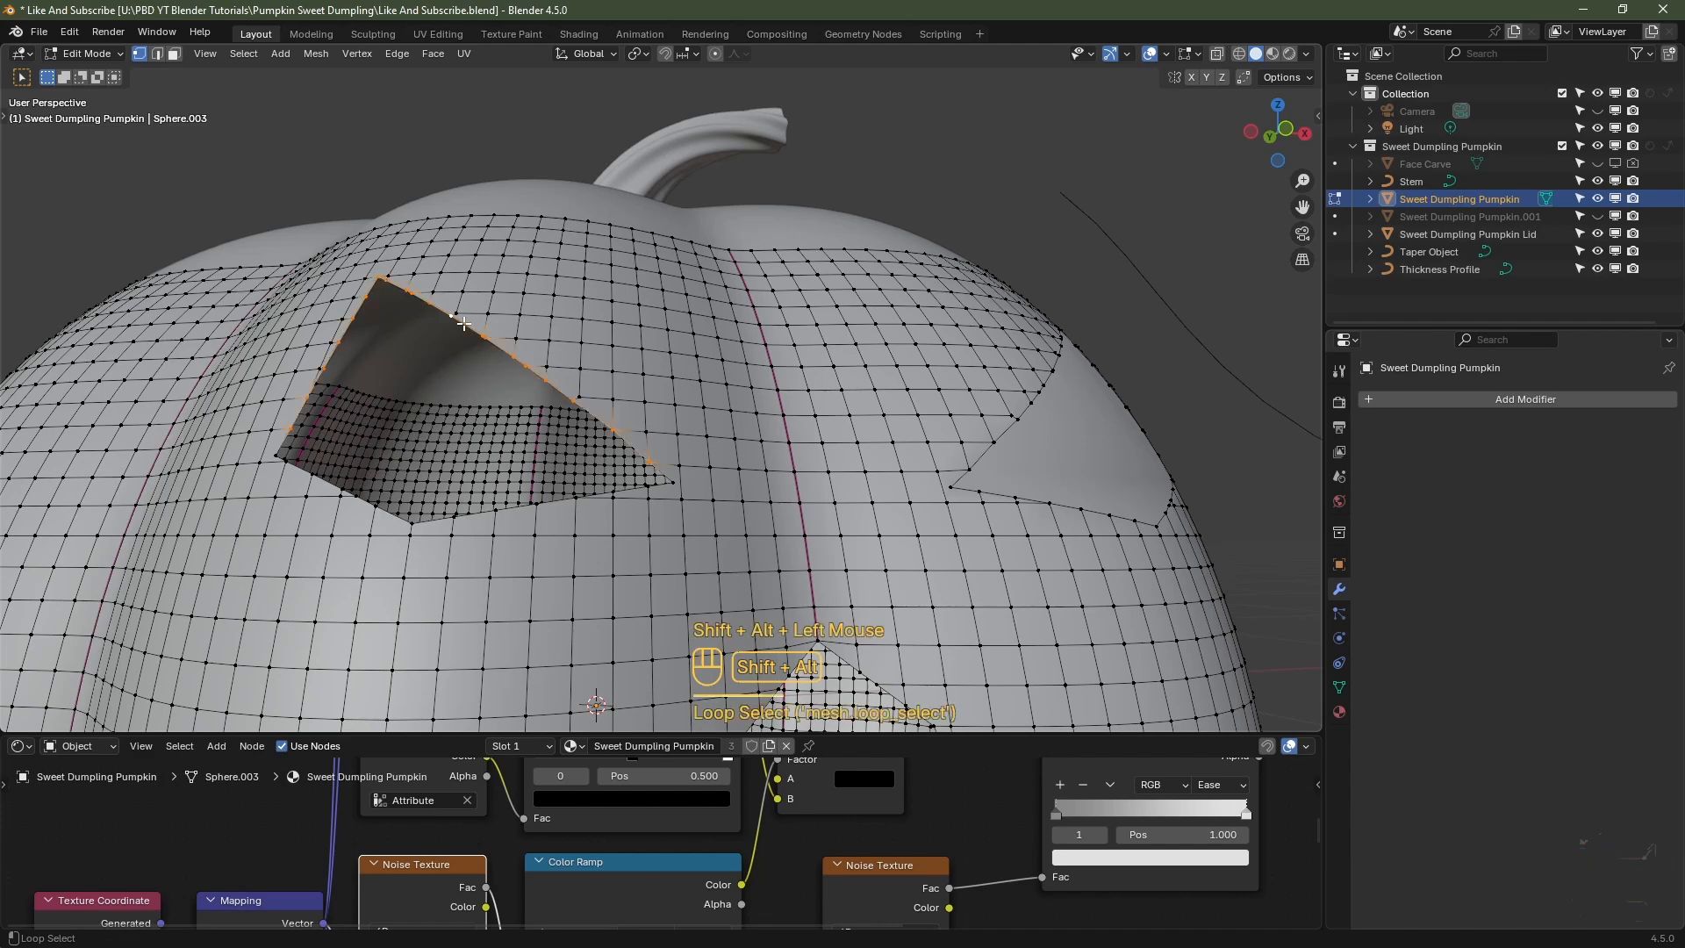
pyautogui.keyDown('shift'); pyautogui.click(664, 481); pyautogui.keyUp('shift')
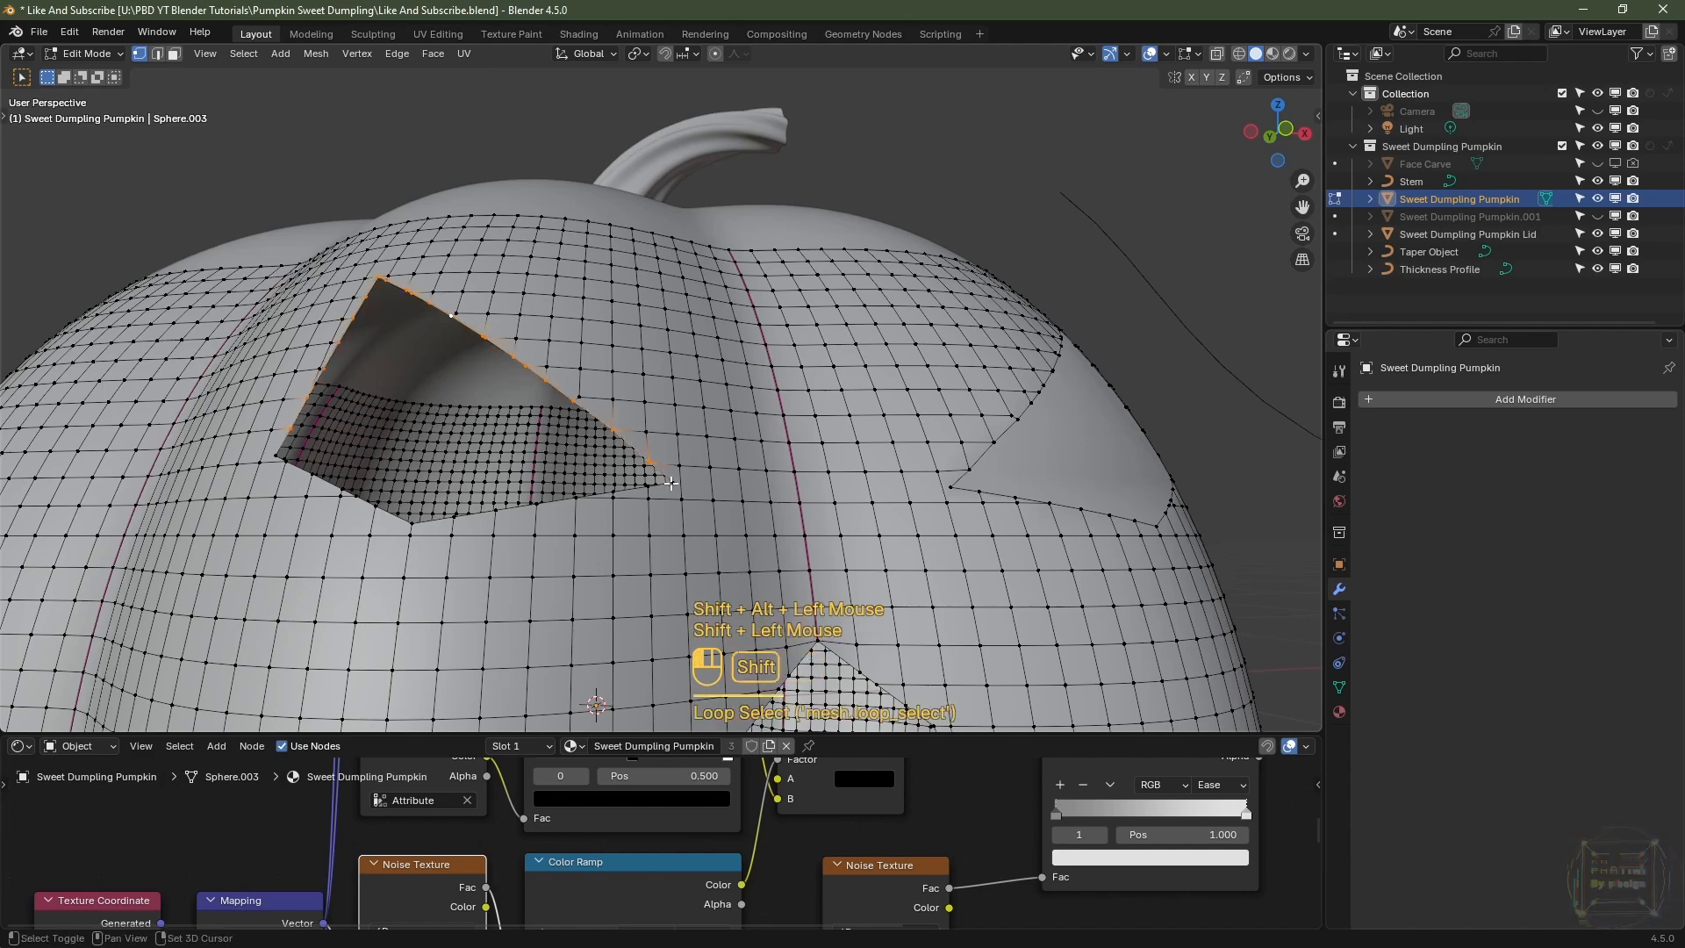
pyautogui.moveTo(666, 482)
pyautogui.mouseDown(button='middle')
pyautogui.moveTo(559, 413)
pyautogui.moveTo(665, 463)
pyautogui.mouseUp(button='middle')
pyautogui.keyDown('alt'); pyautogui.keyDown('shift'); pyautogui.click(559, 412); pyautogui.keyUp('shift'); pyautogui.keyUp('alt')
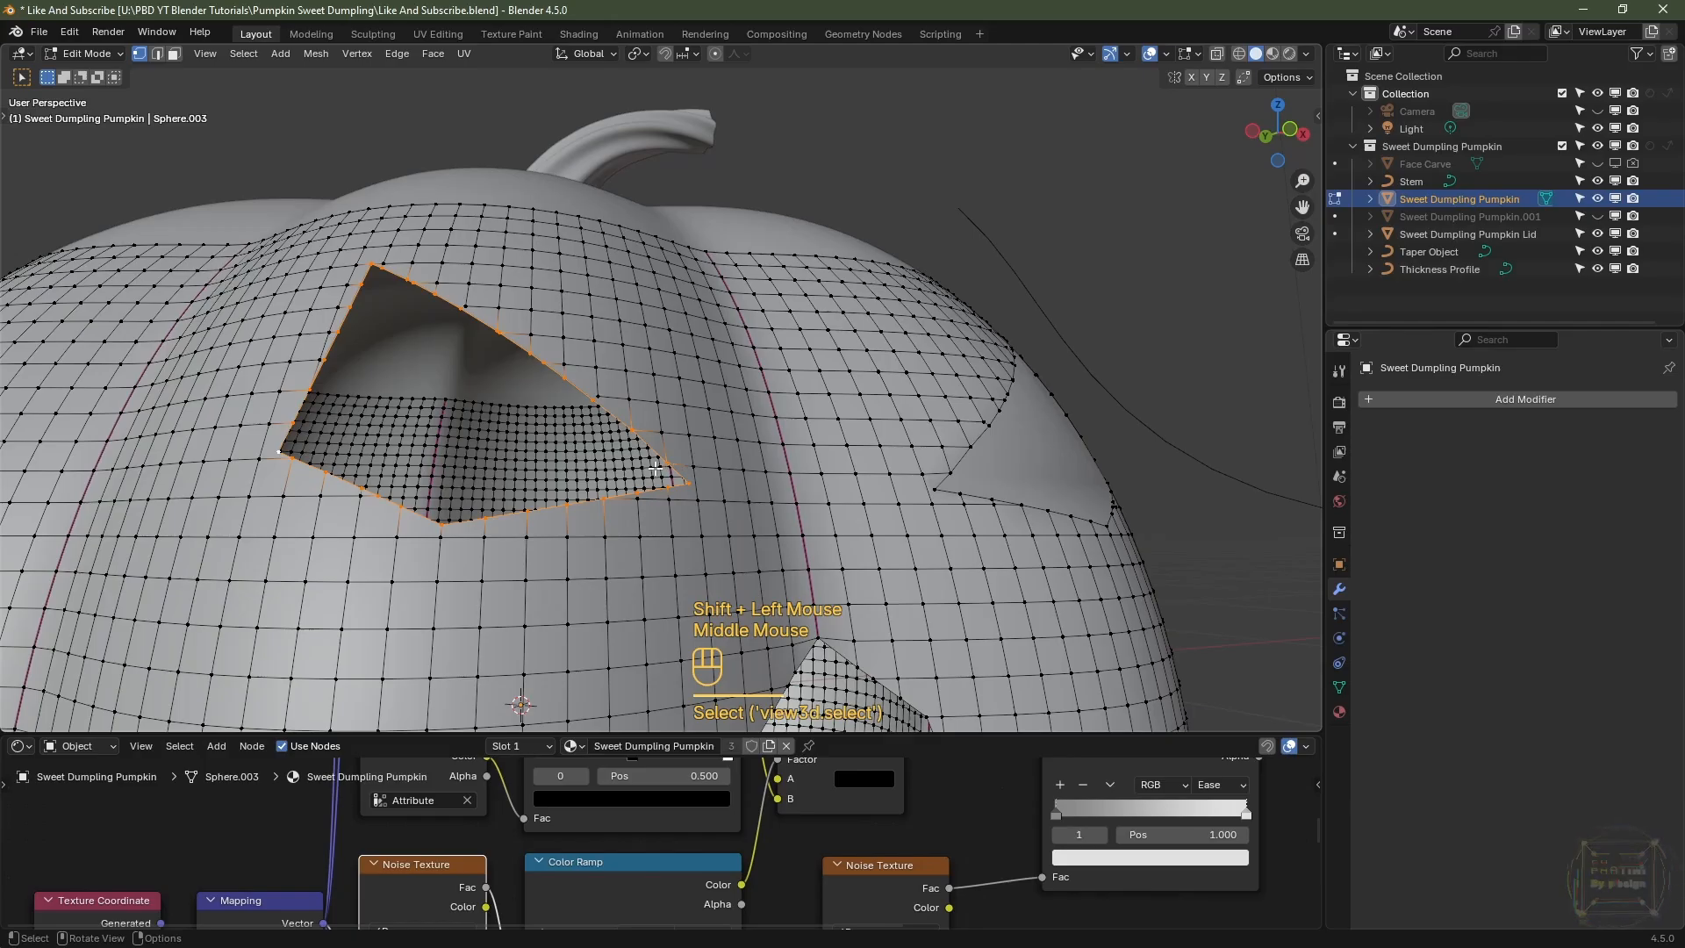
pyautogui.press('f')
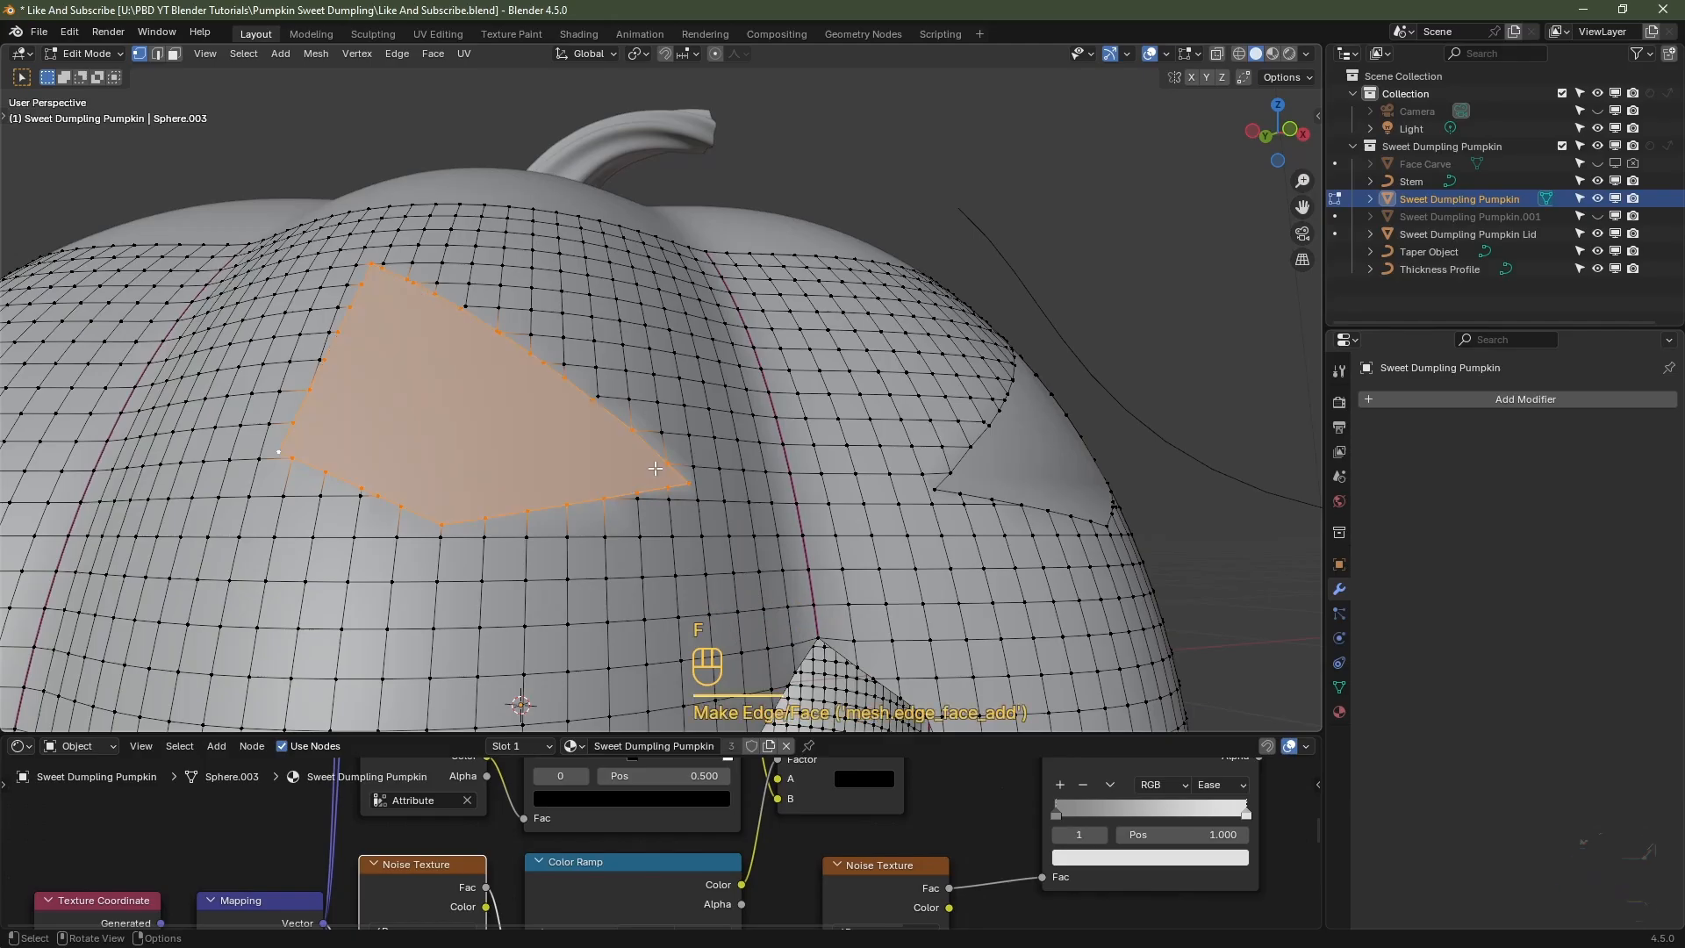
# - Select the boundary loop around the nose opening and fill it with a face
pyautogui.moveTo(656, 469); pyautogui.dragTo(525, 311, button='middle')
pyautogui.keyDown('alt'); pyautogui.keyDown('shift'); pyautogui.click(525, 312); pyautogui.keyUp('shift'); pyautogui.keyUp('alt')
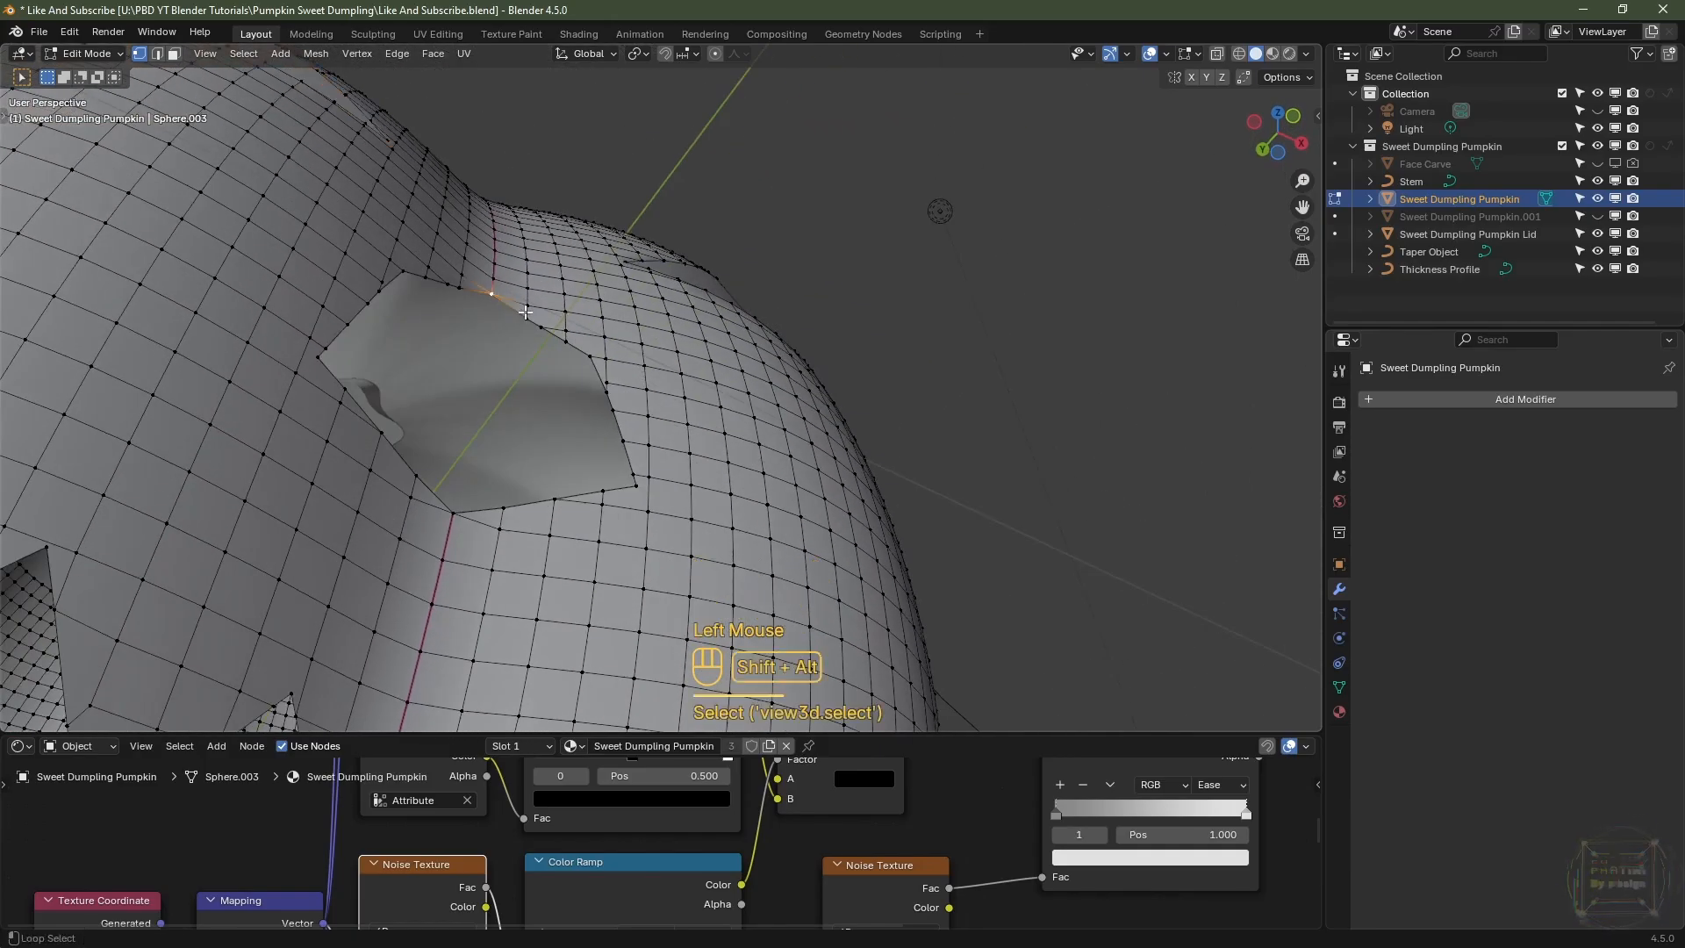
pyautogui.moveTo(645, 490); pyautogui.dragTo(613, 403, button='middle')
pyautogui.press('f')
# - Select the entire jagged boundary of the mouth opening, adding each upper and lower tooth segment to the selection
pyautogui.scroll(-2, 588, 494)
pyautogui.scroll(2, 638, 416)
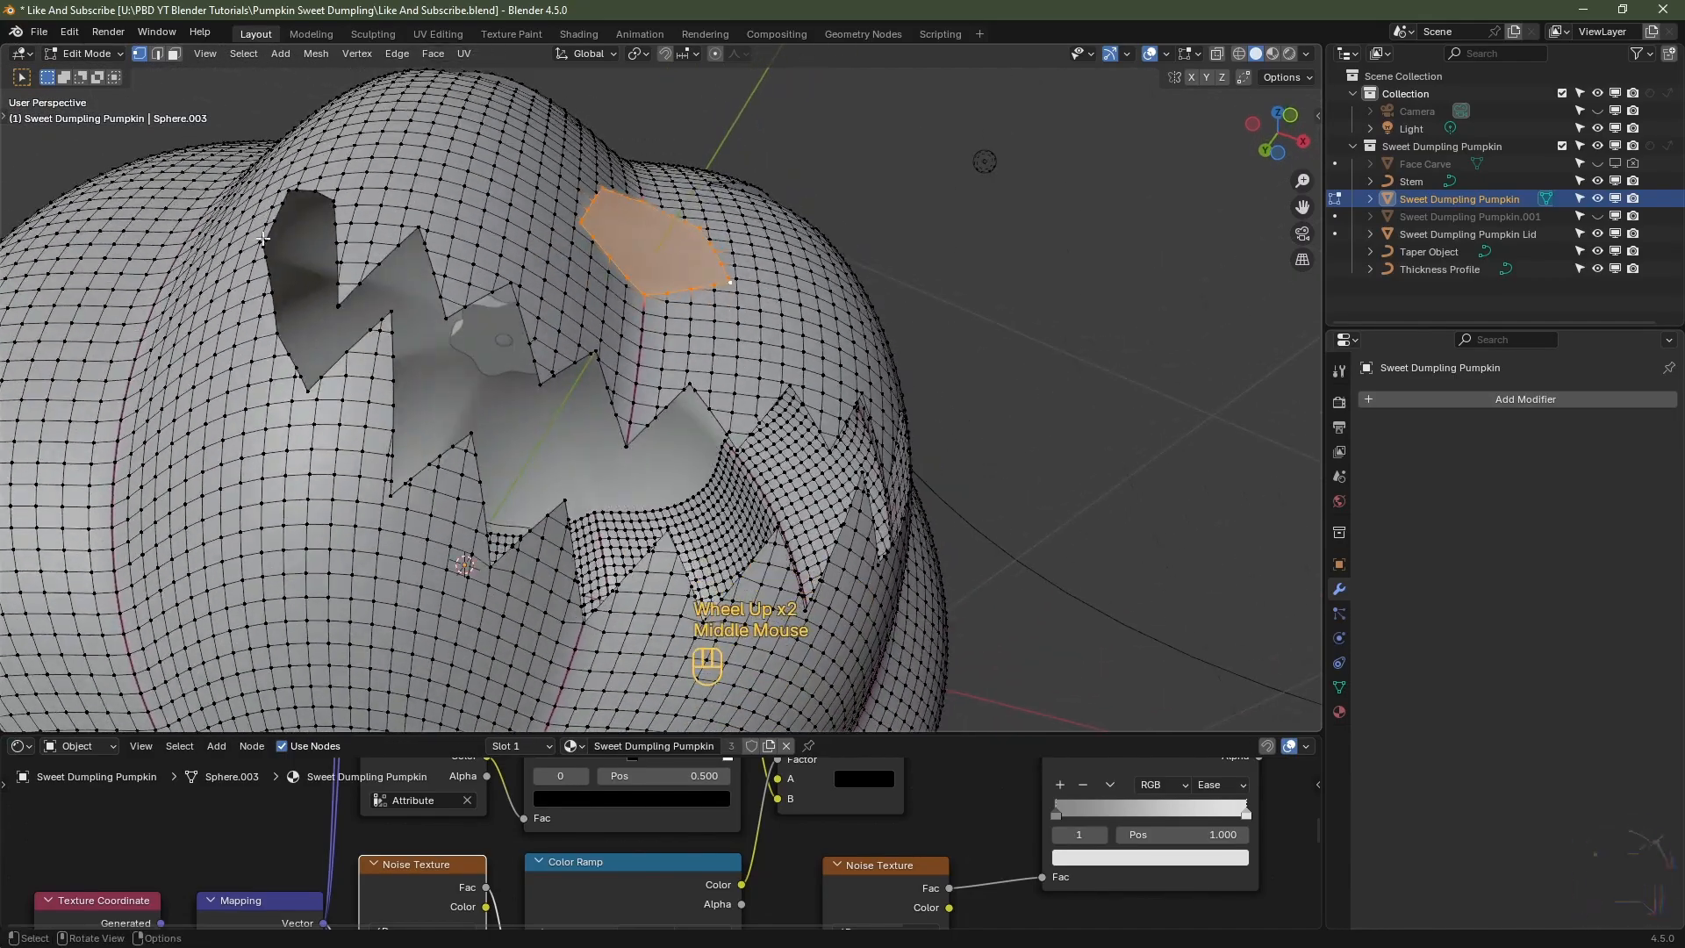
pyautogui.keyDown('alt'); pyautogui.click(385, 287); pyautogui.keyUp('alt')
pyautogui.scroll(2, 526, 351)
pyautogui.keyDown('alt'); pyautogui.keyDown('shift'); pyautogui.click(651, 325); pyautogui.keyUp('shift'); pyautogui.keyUp('alt')
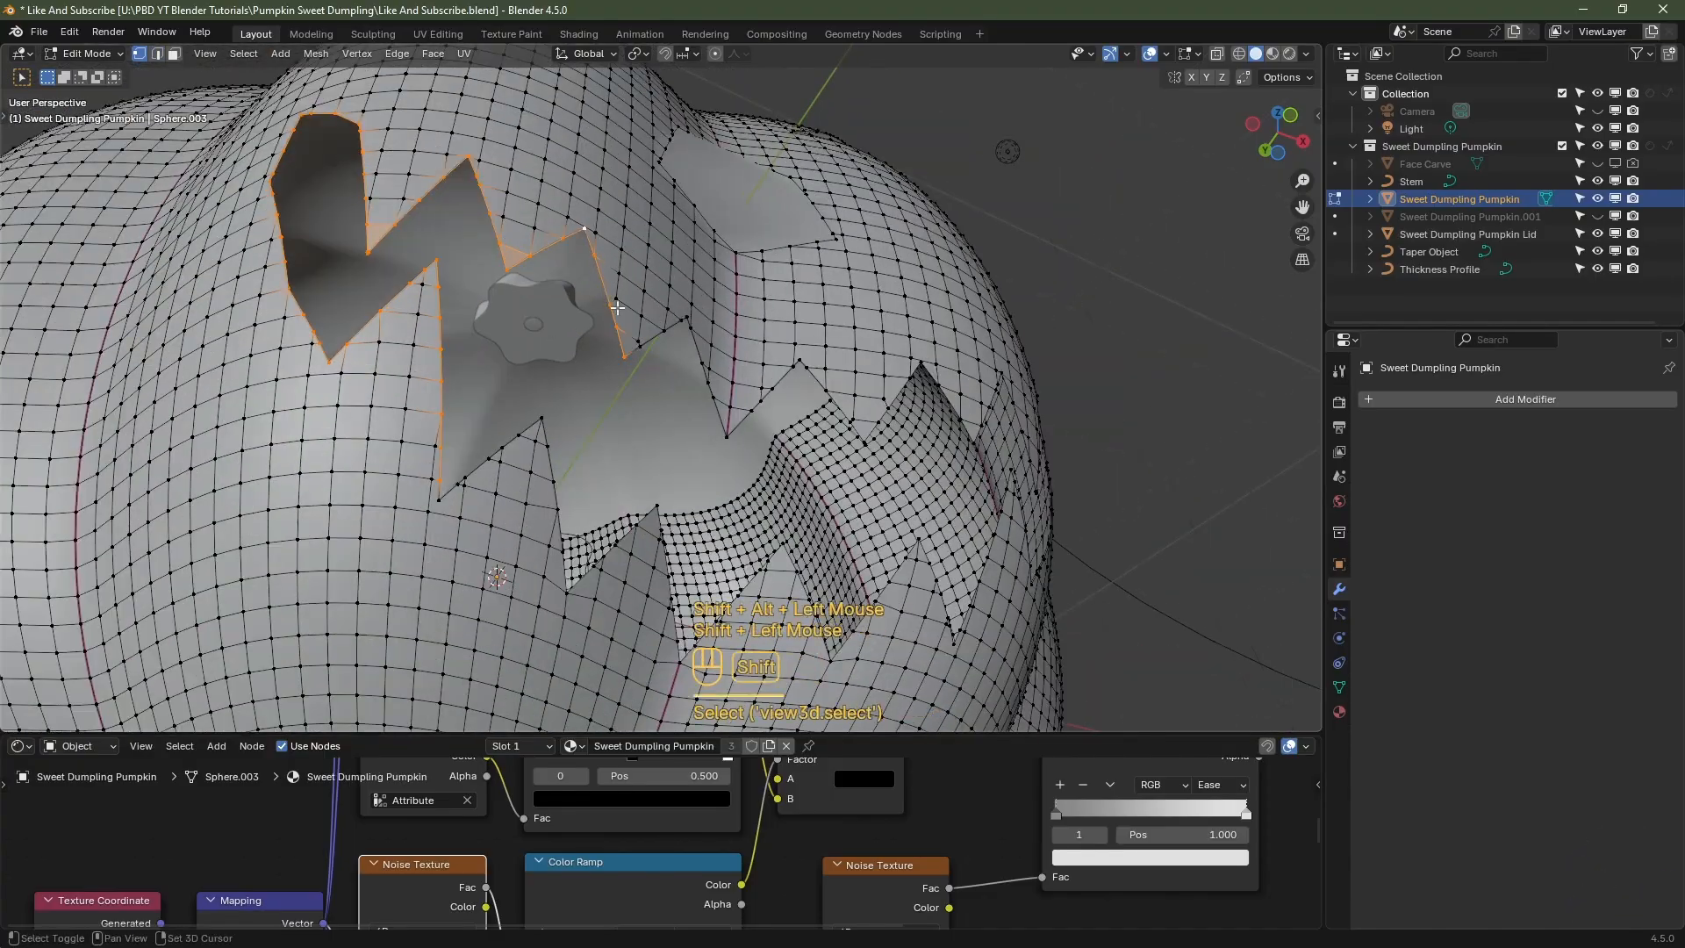
pyautogui.keyDown('alt'); pyautogui.keyDown('shift'); pyautogui.click(729, 395); pyautogui.keyUp('shift'); pyautogui.keyUp('alt')
pyautogui.keyDown('alt'); pyautogui.keyDown('shift'); pyautogui.click(831, 231); pyautogui.keyUp('shift'); pyautogui.keyUp('alt')
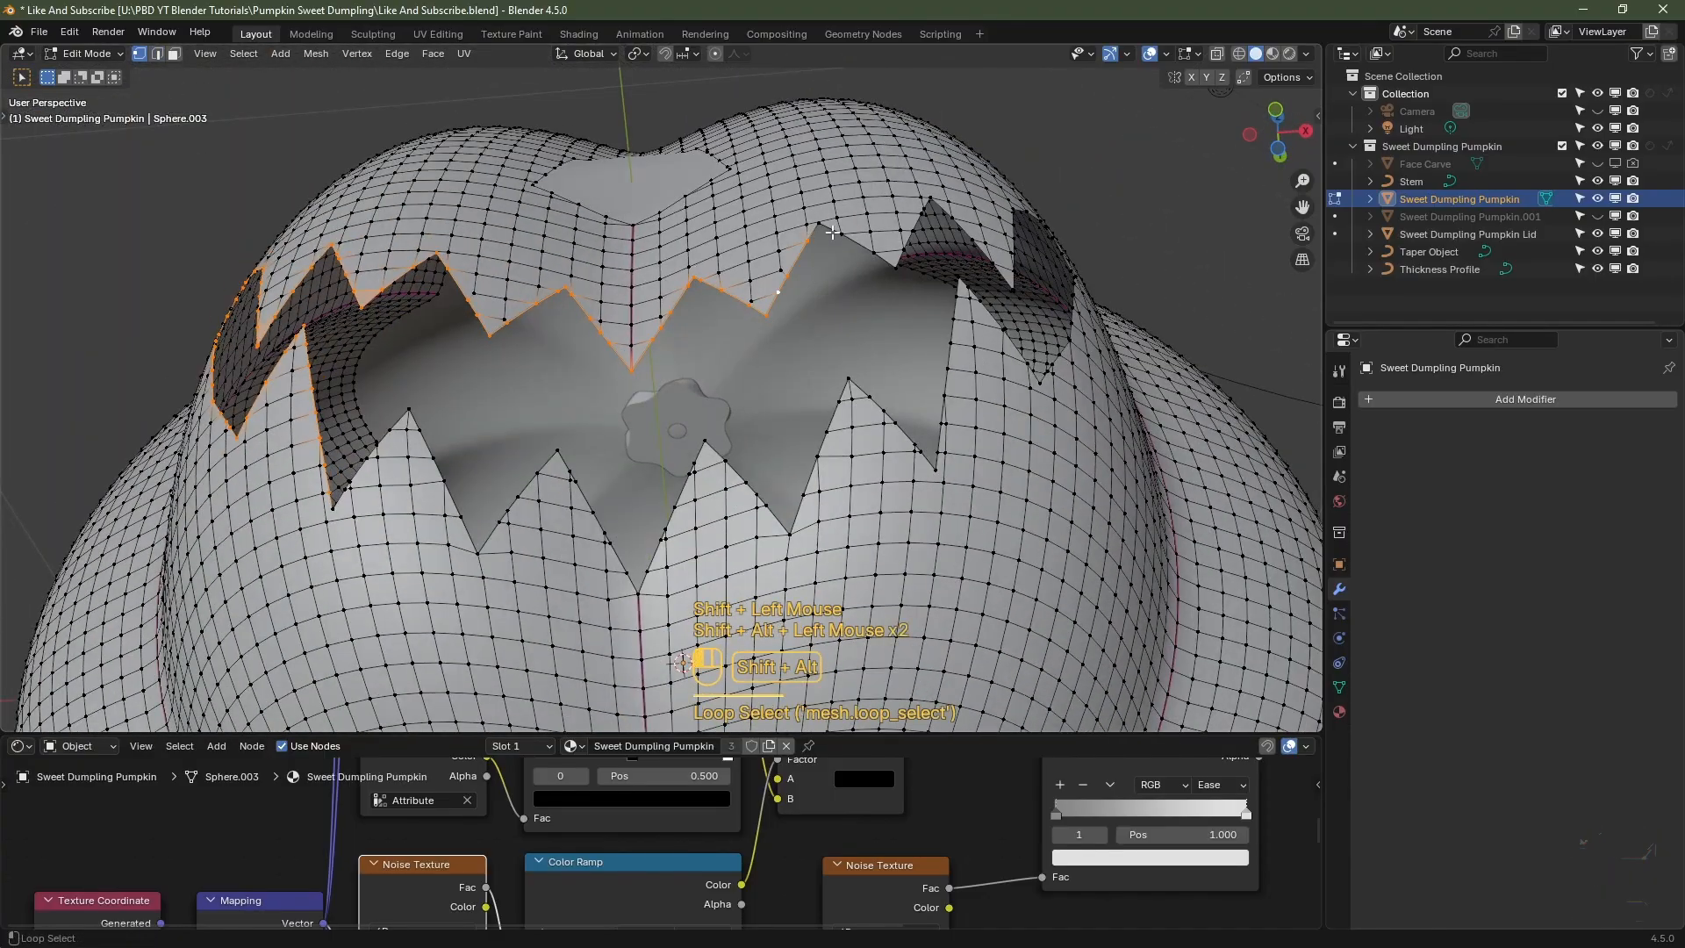
pyautogui.moveTo(832, 232); pyautogui.dragTo(723, 246, button='middle')
pyautogui.keyDown('alt'); pyautogui.keyDown('shift'); pyautogui.click(821, 246); pyautogui.keyUp('shift'); pyautogui.keyUp('alt')
pyautogui.moveTo(597, 255); pyautogui.dragTo(763, 323, button='middle')
pyautogui.keyDown('alt'); pyautogui.keyDown('shift'); pyautogui.click(686, 231); pyautogui.keyUp('shift'); pyautogui.keyUp('alt')
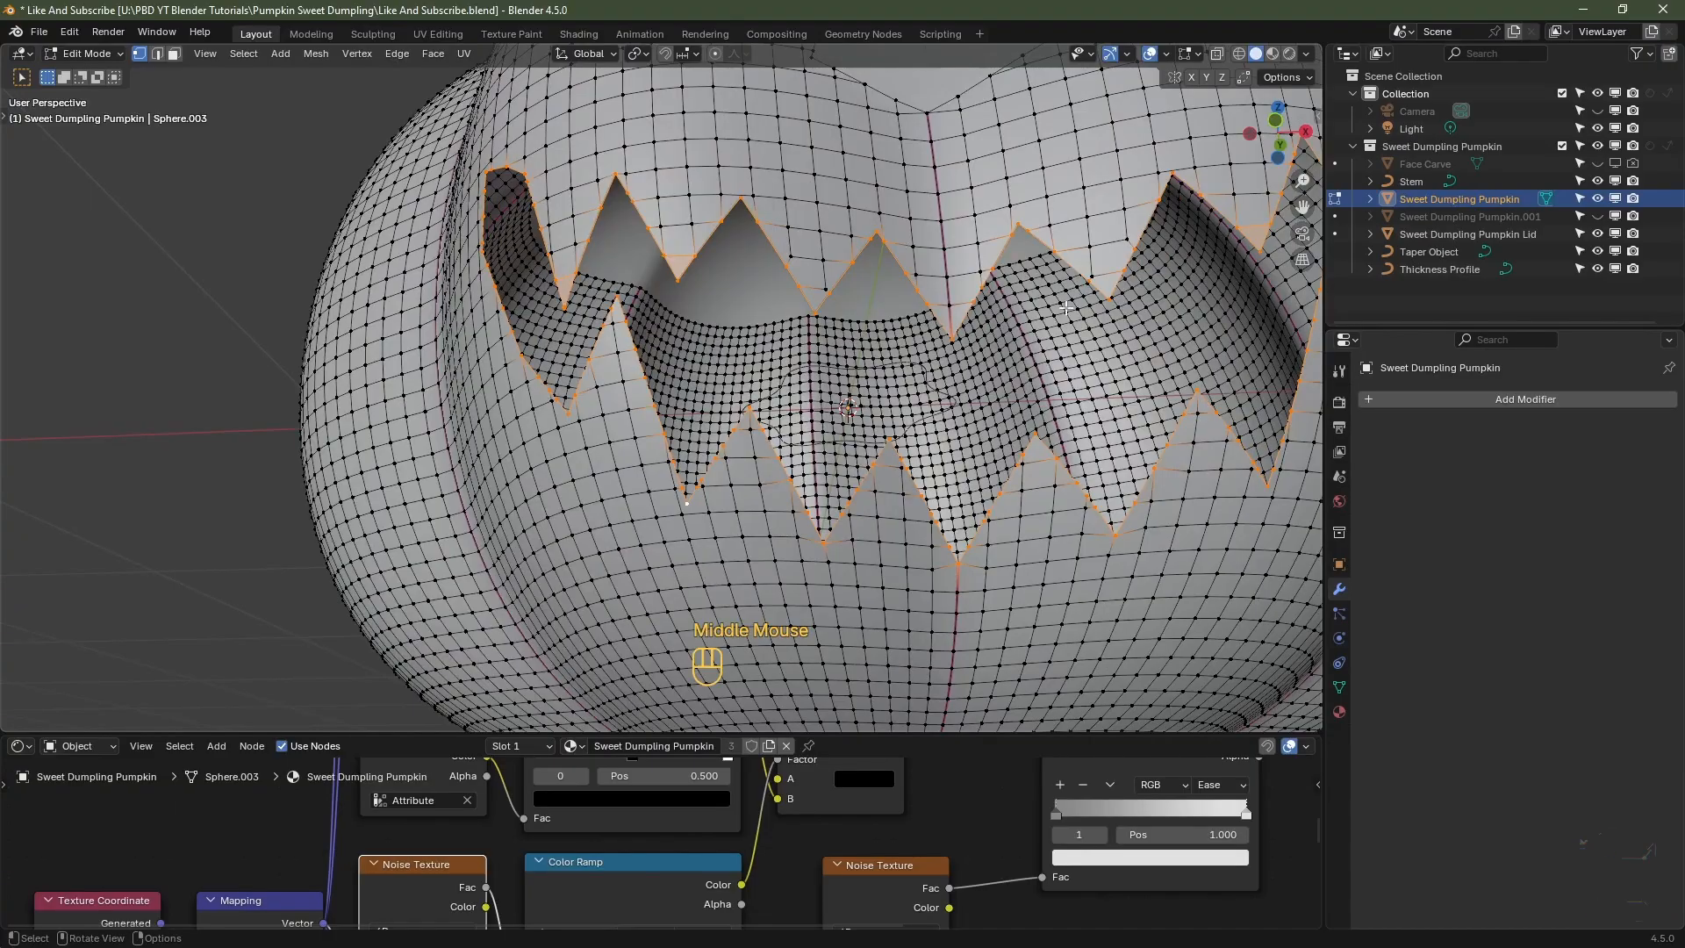
pyautogui.keyDown('shift'); pyautogui.moveTo(1066, 308); pyautogui.dragTo(1152, 405, button='middle'); pyautogui.keyUp('shift')
pyautogui.scroll(3, 1032, 349)
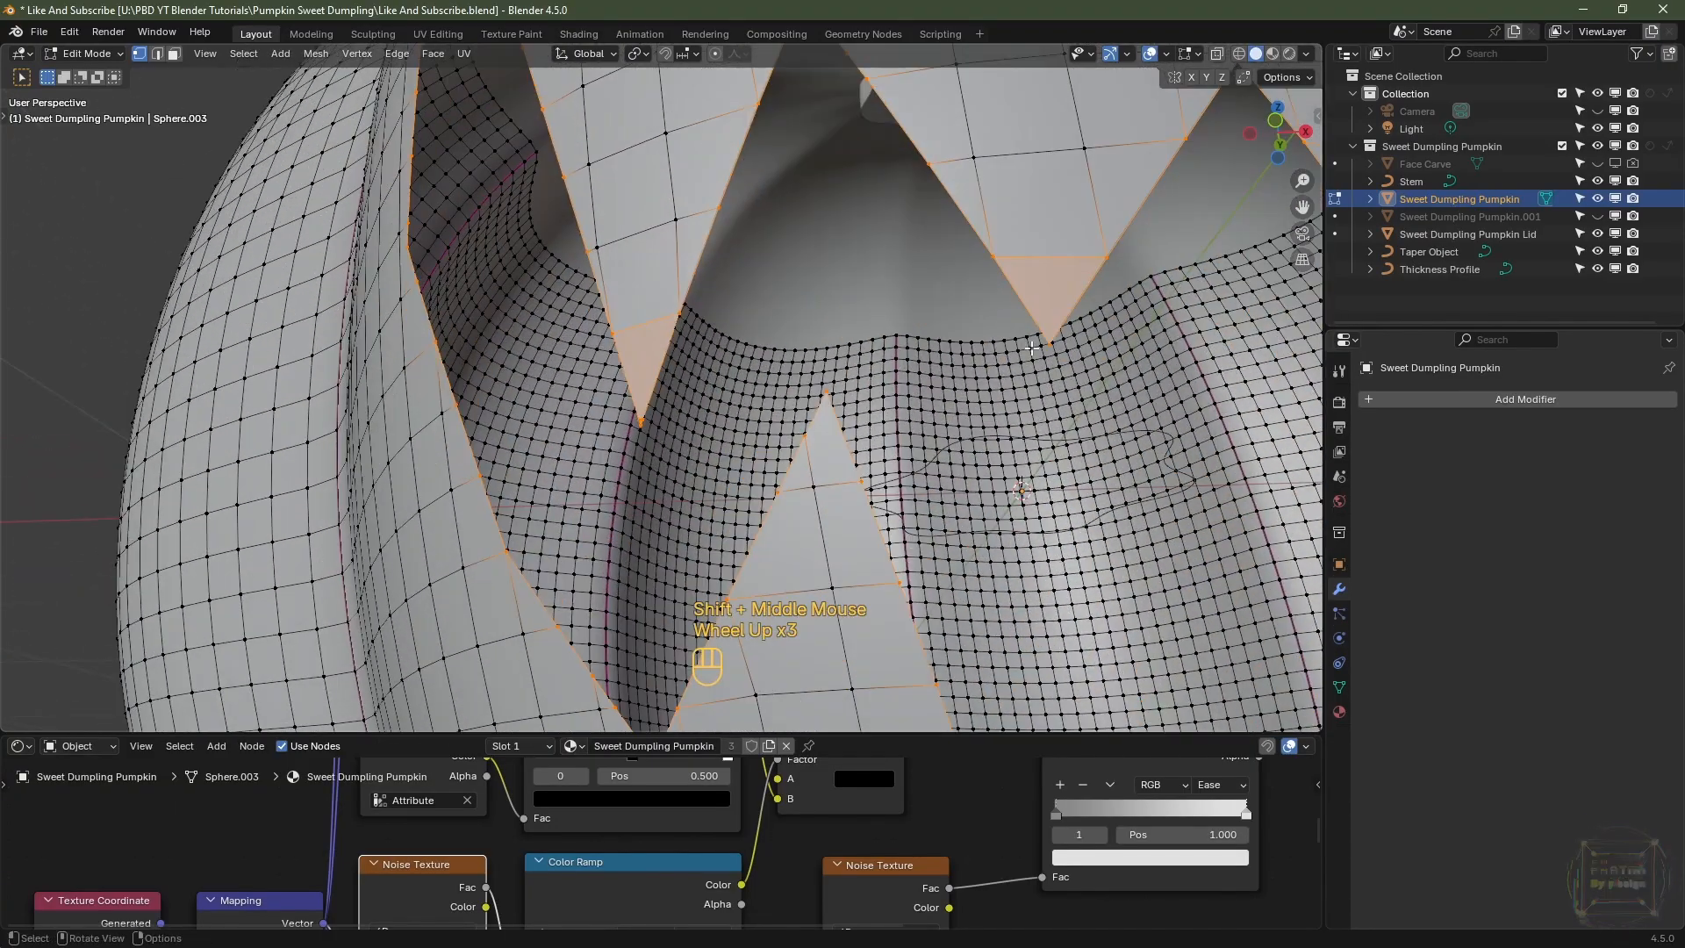
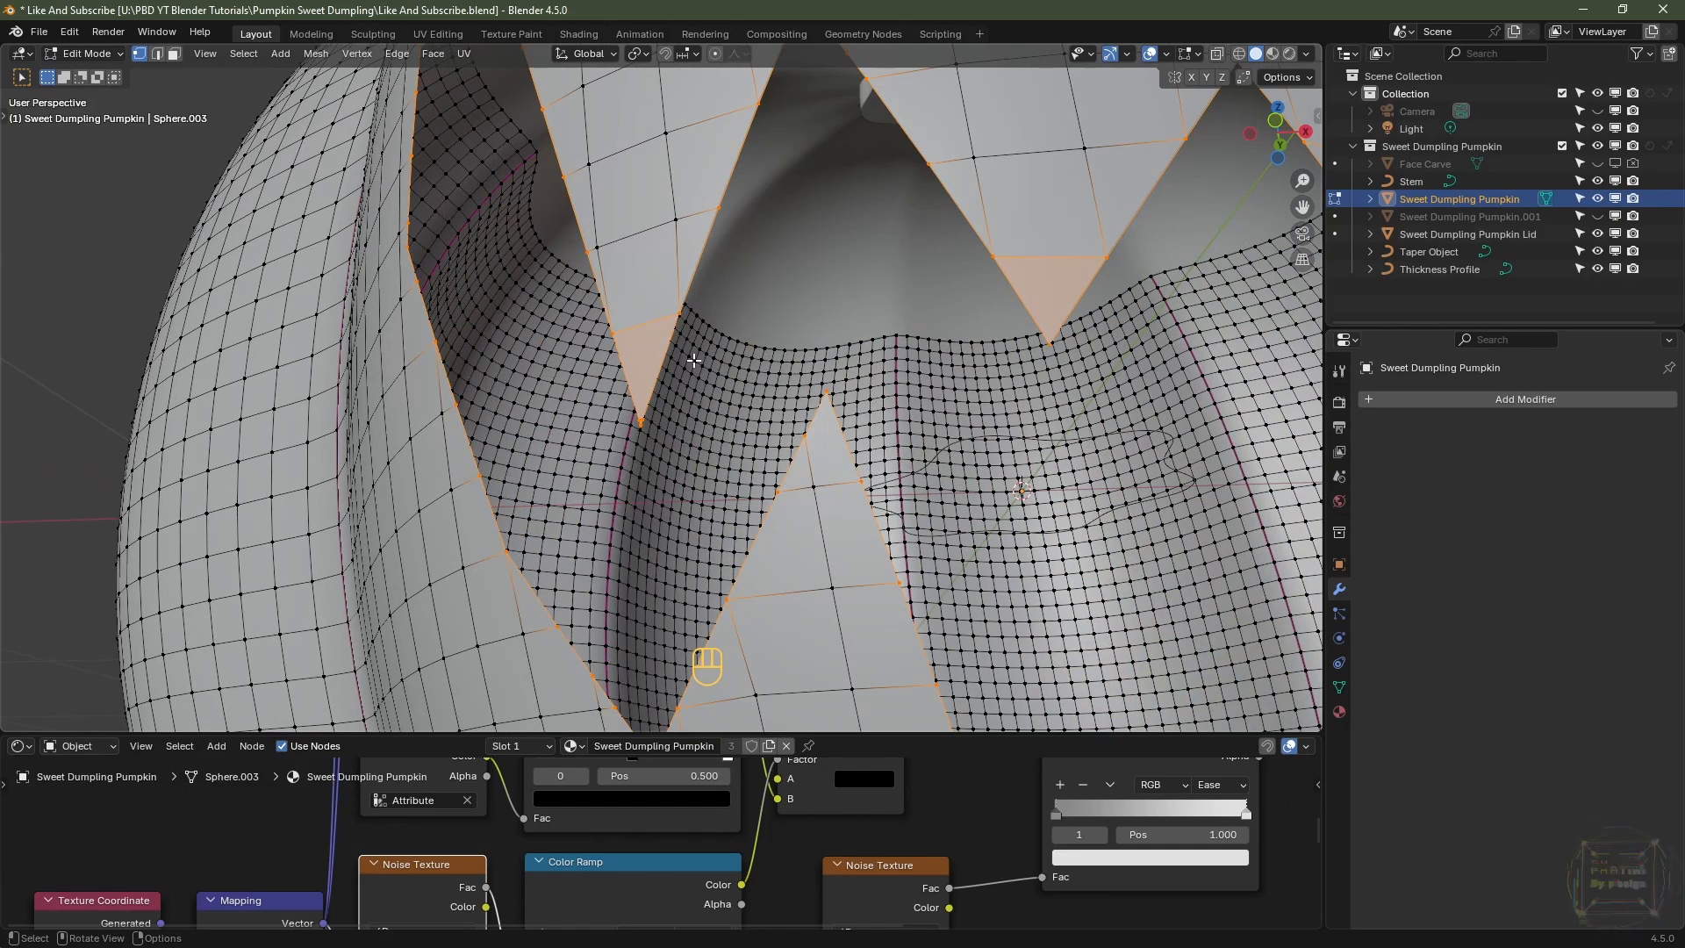
# - In edge select mode, deselect the stray edges crossing the upper tooth tips, then fill the mouth opening with a face
pyautogui.press('2')
pyautogui.press('shift')
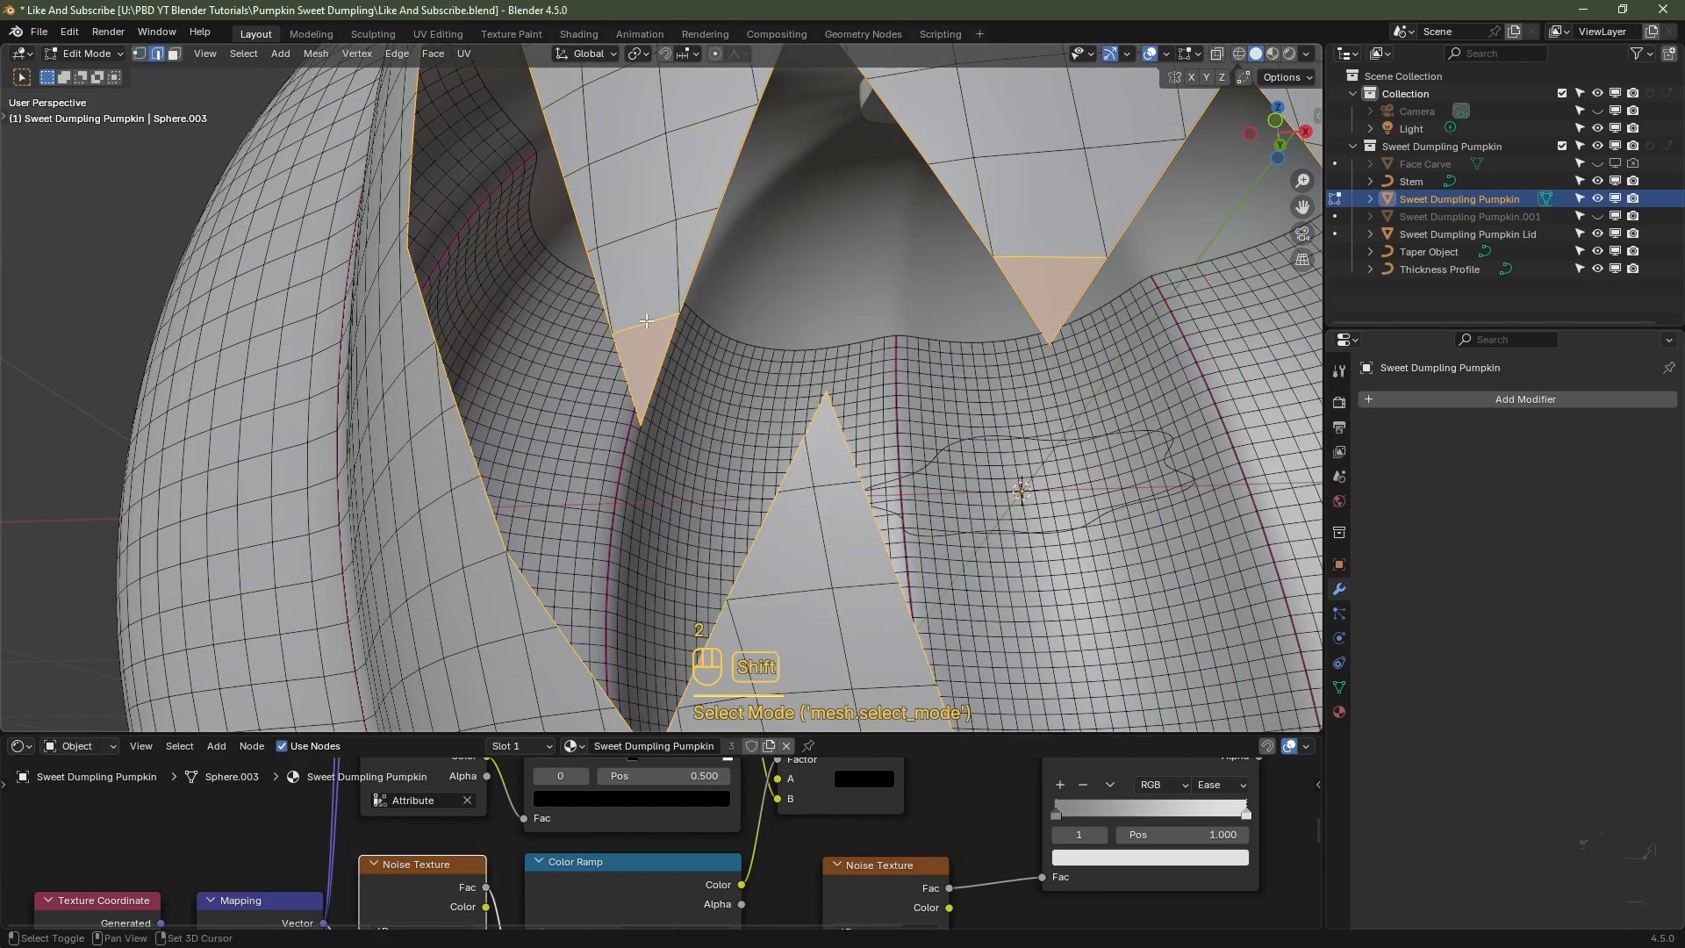
pyautogui.keyDown('shift'); pyautogui.click(646, 321); pyautogui.keyUp('shift')
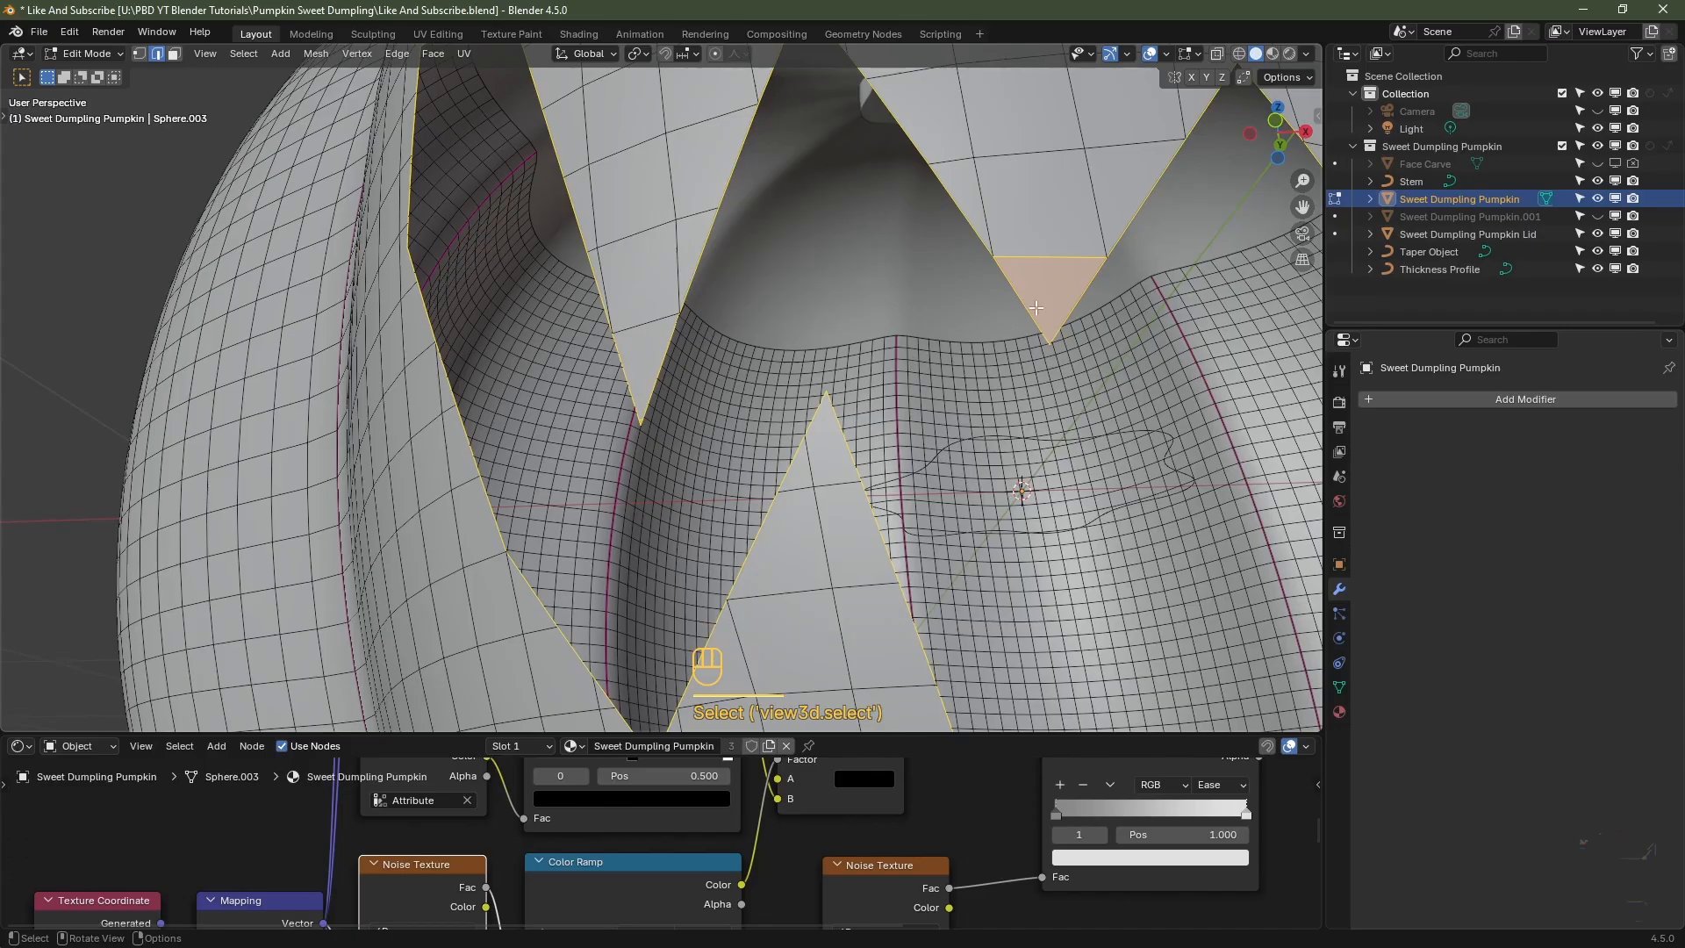
pyautogui.keyDown('shift'); pyautogui.click(1045, 256); pyautogui.keyUp('shift')
pyautogui.scroll(-2, 1045, 256)
pyautogui.keyDown('shift'); pyautogui.moveTo(1045, 256); pyautogui.dragTo(1009, 374, button='middle'); pyautogui.keyUp('shift')
pyautogui.moveTo(1009, 373); pyautogui.dragTo(879, 398, button='middle')
pyautogui.scroll(2, 966, 388)
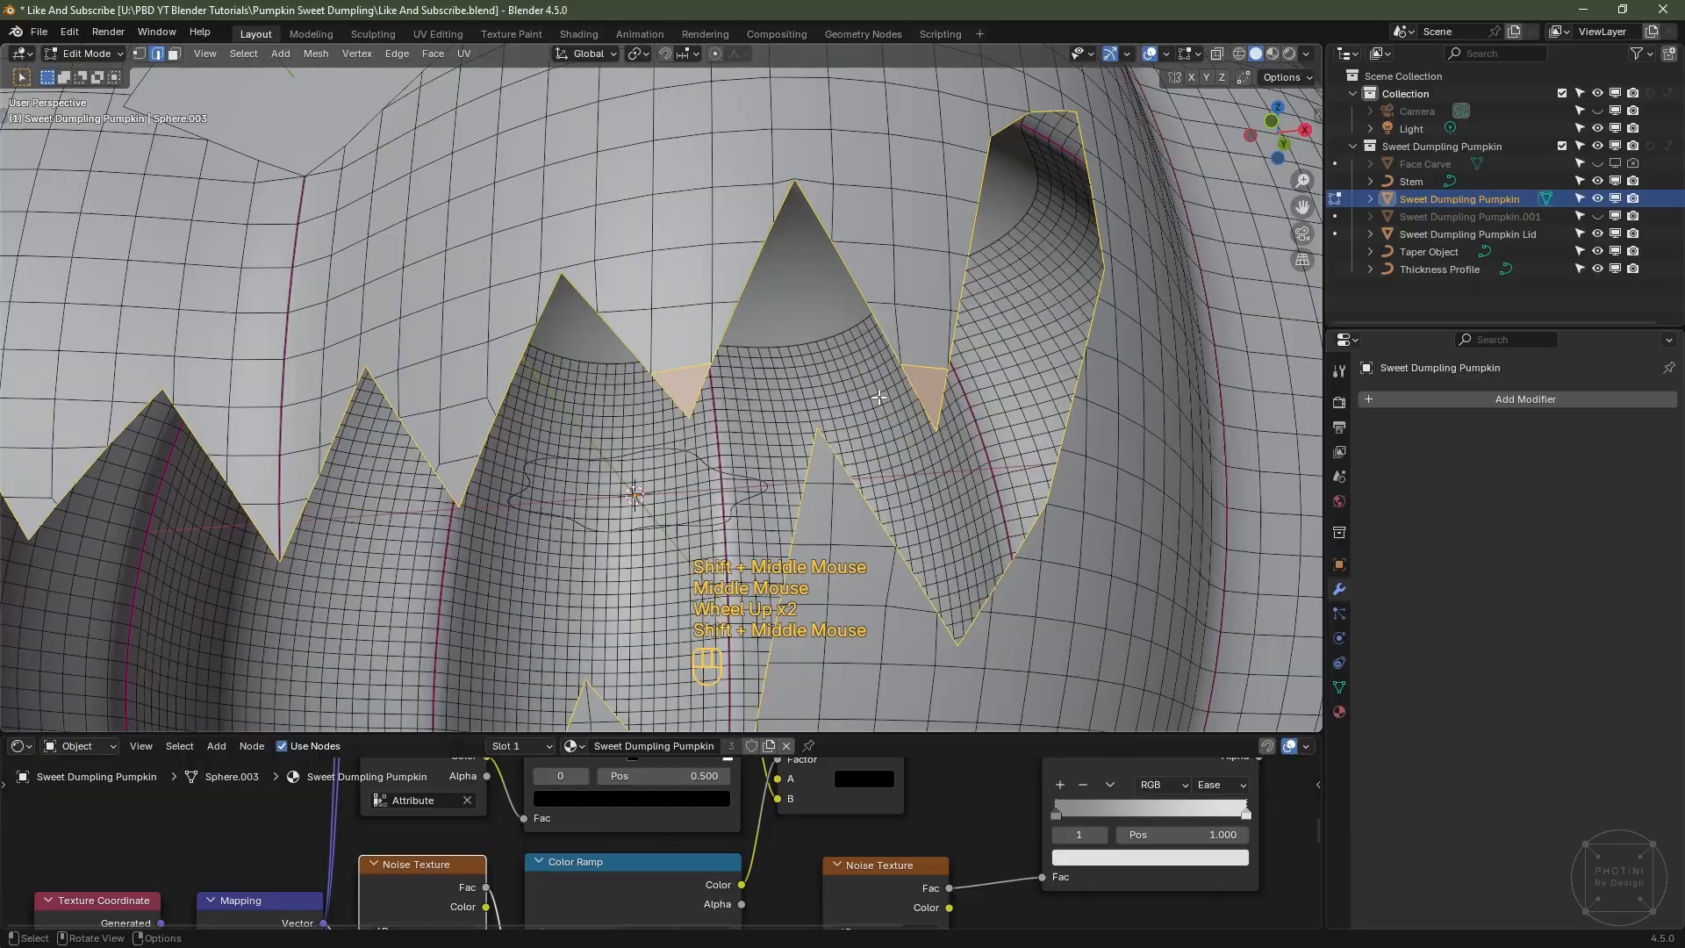
pyautogui.keyDown('shift'); pyautogui.click(680, 376); pyautogui.keyUp('shift')
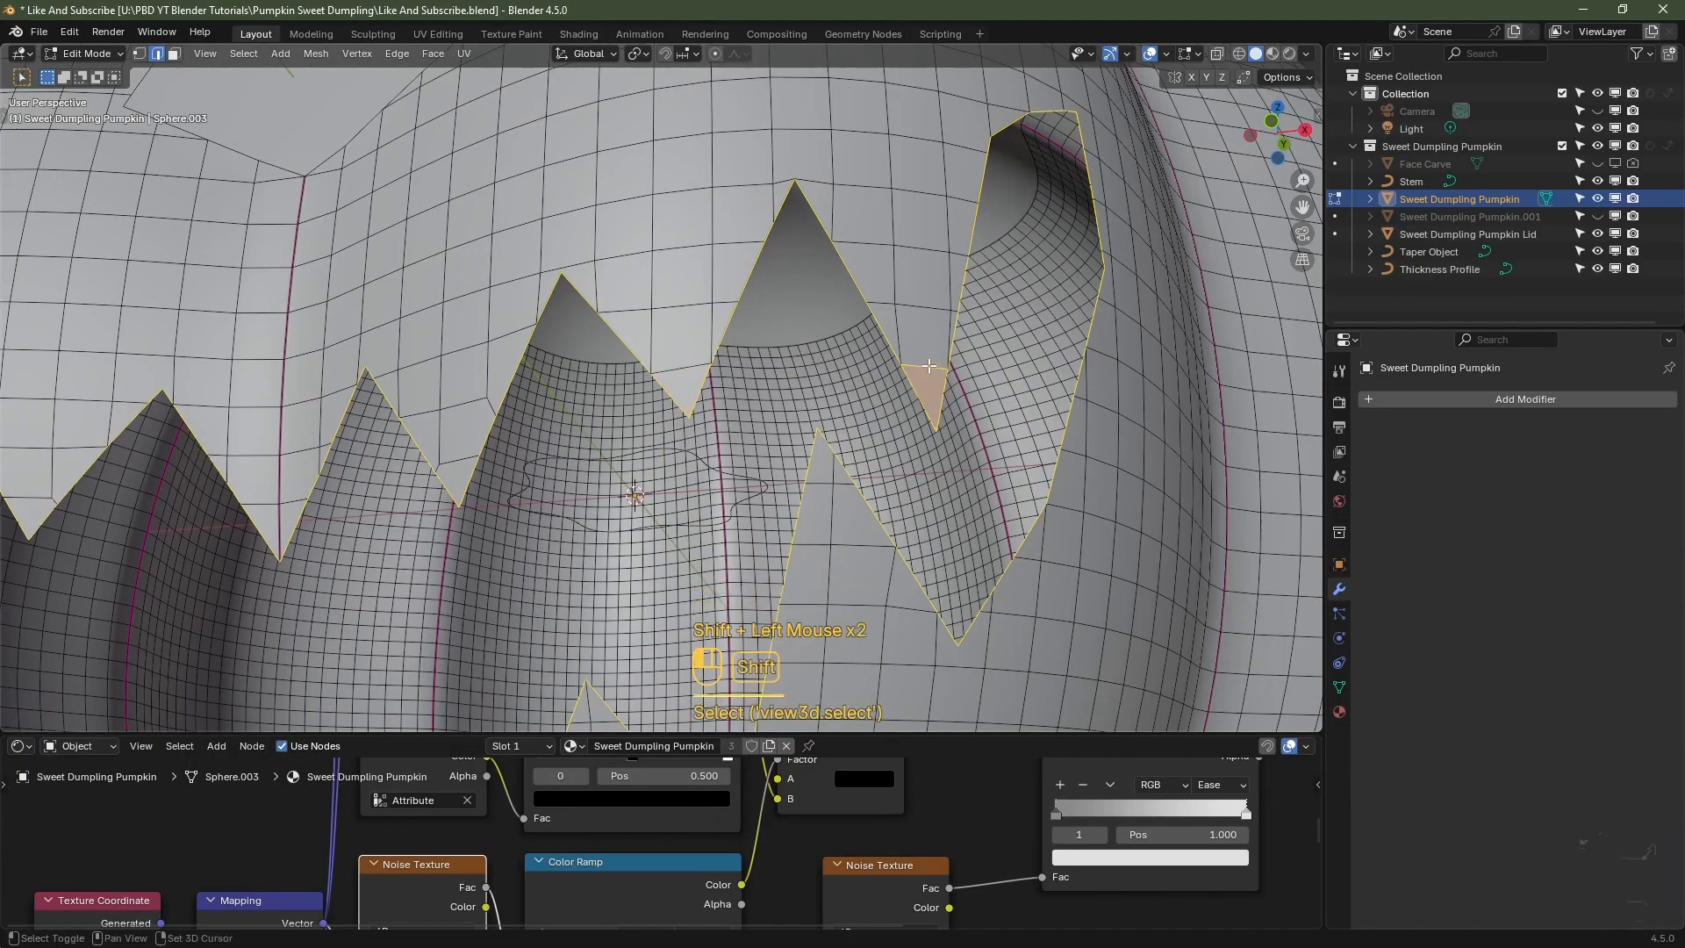
pyautogui.scroll(-2, 929, 365)
pyautogui.moveTo(929, 365); pyautogui.dragTo(728, 412, button='middle')
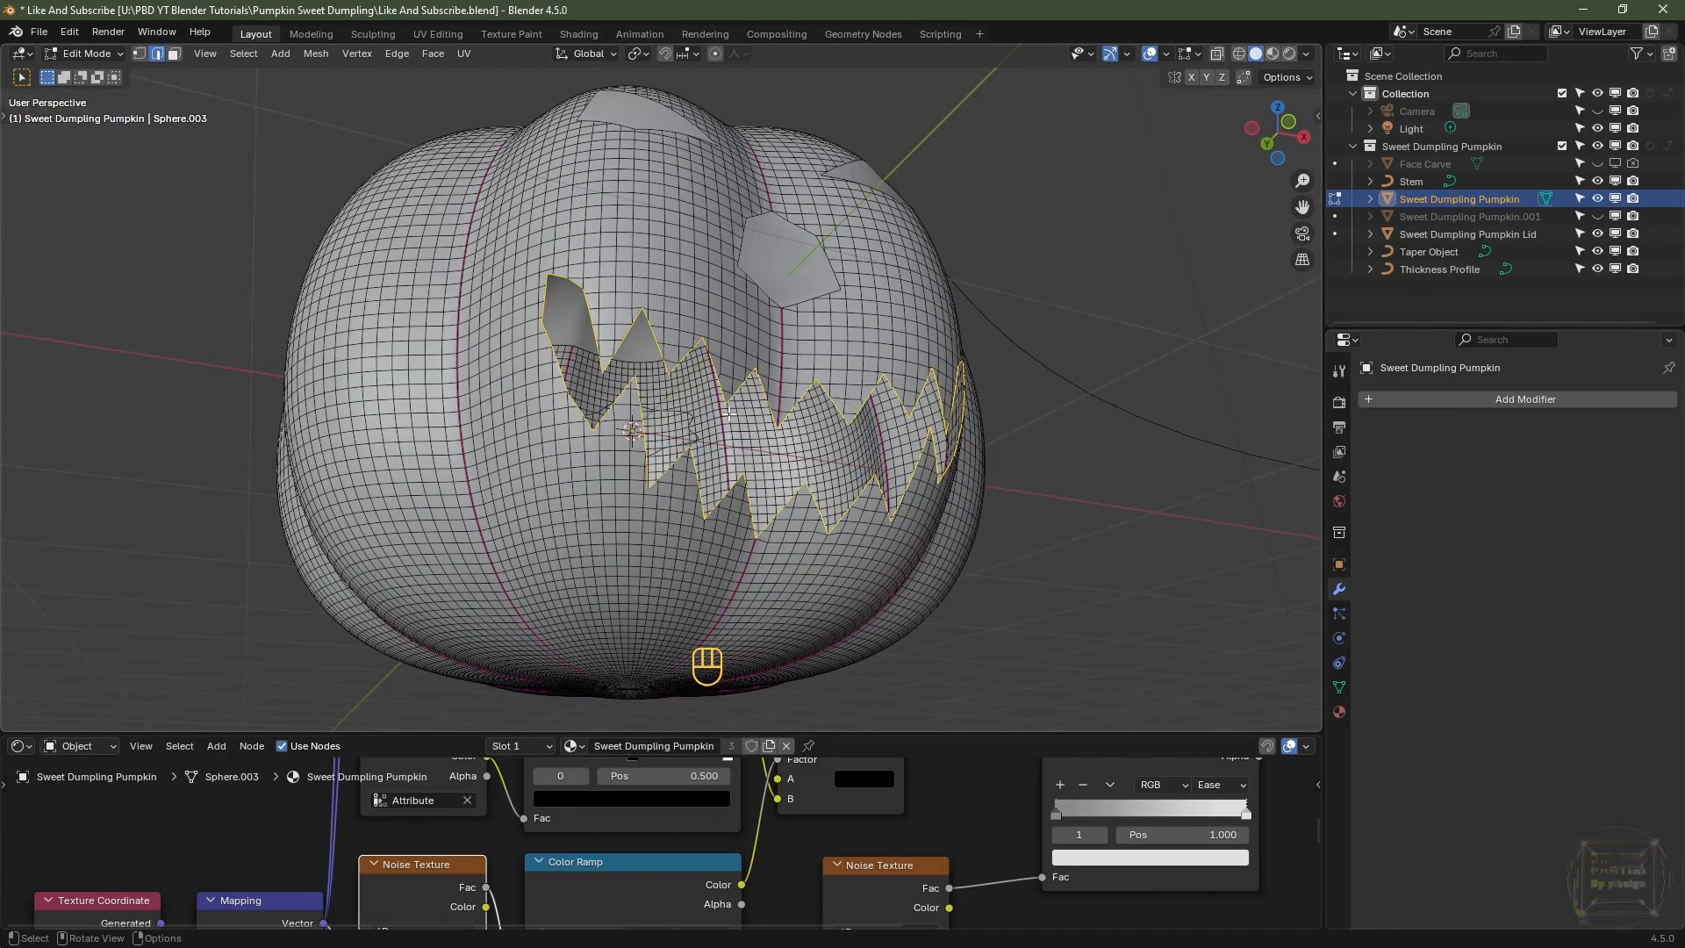
pyautogui.press('f')
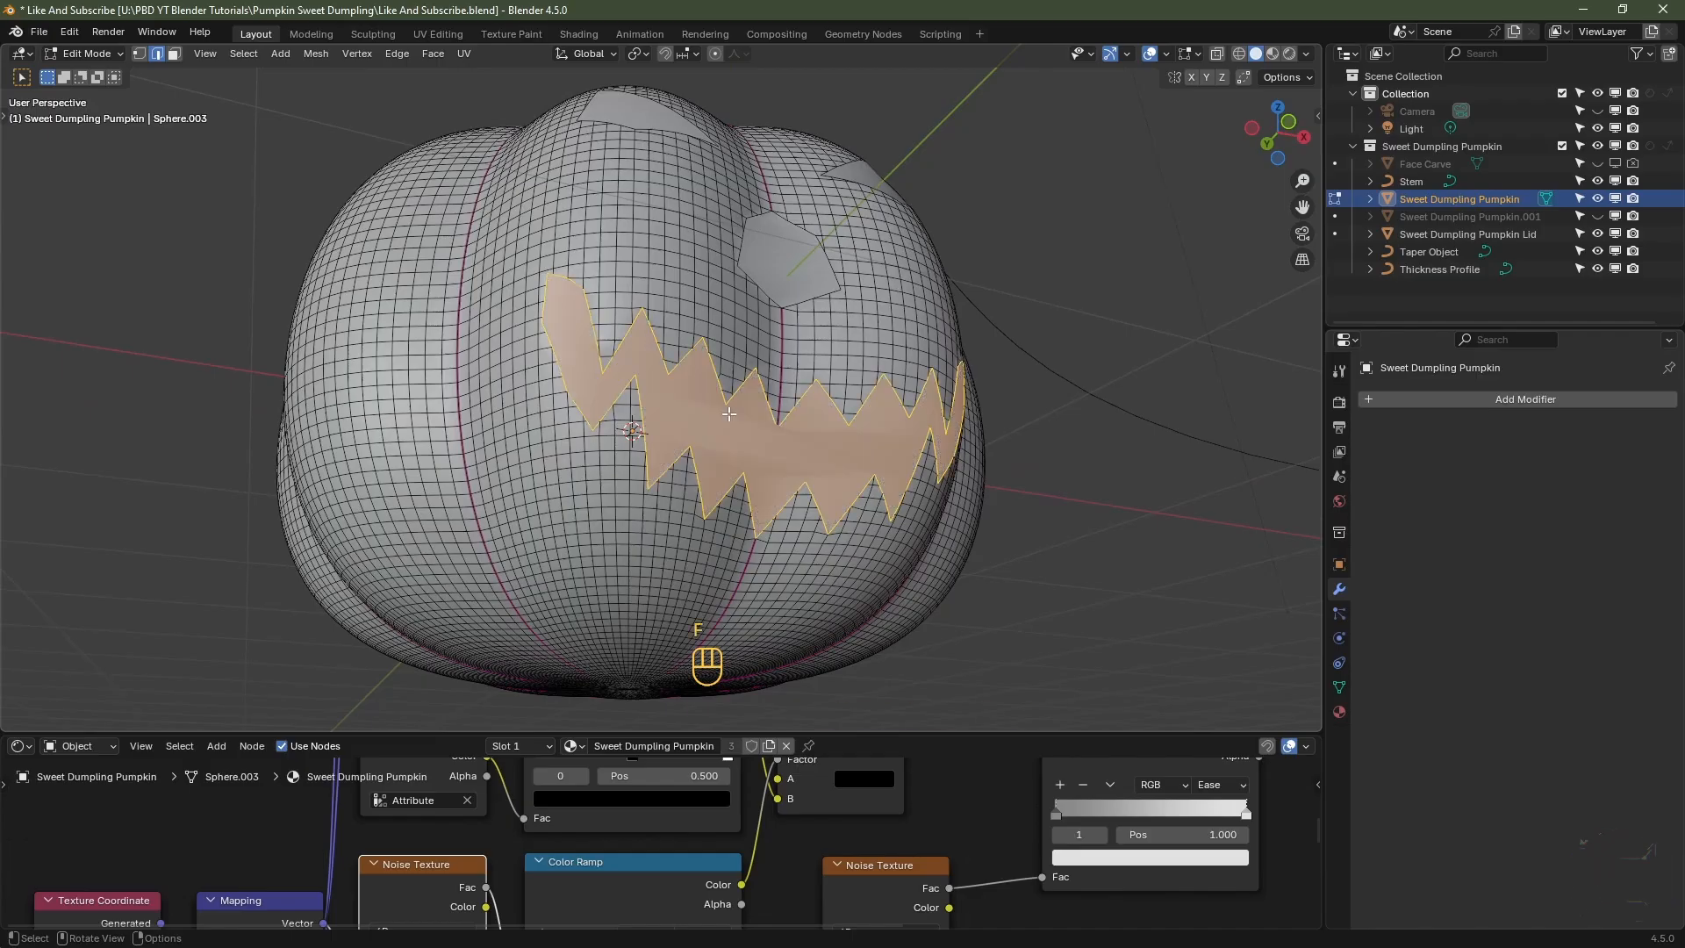
# - Inset the mouth face with a thickness of 0.005 m
pyautogui.scroll(2, 981, 491)
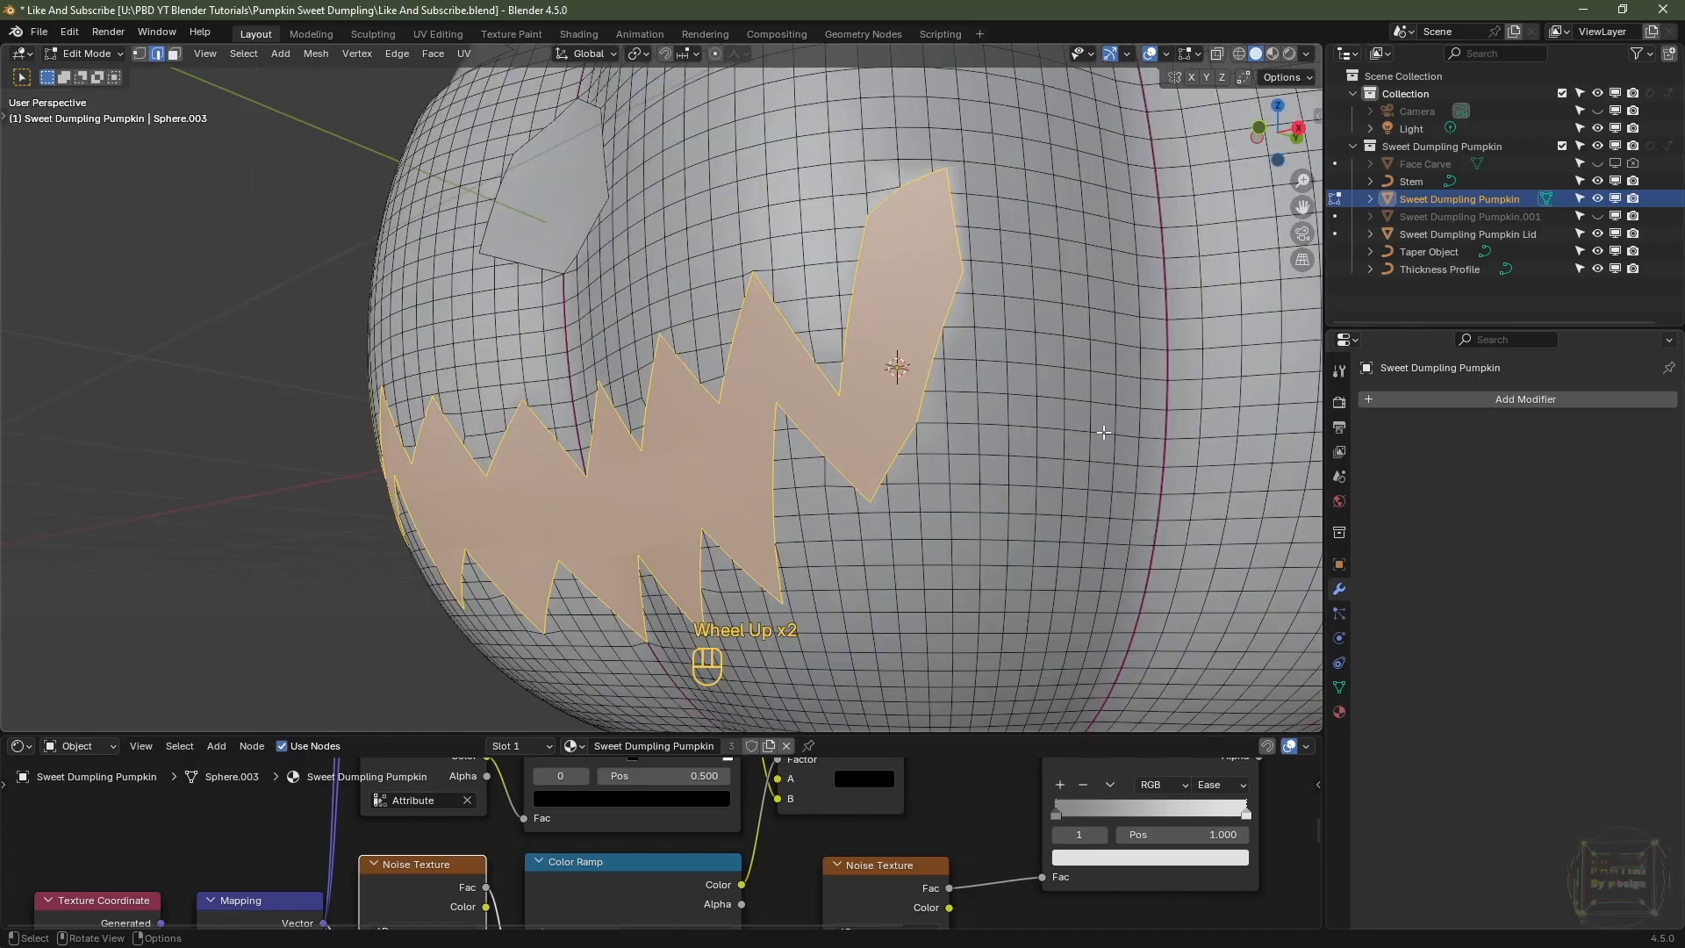
pyautogui.press('i')
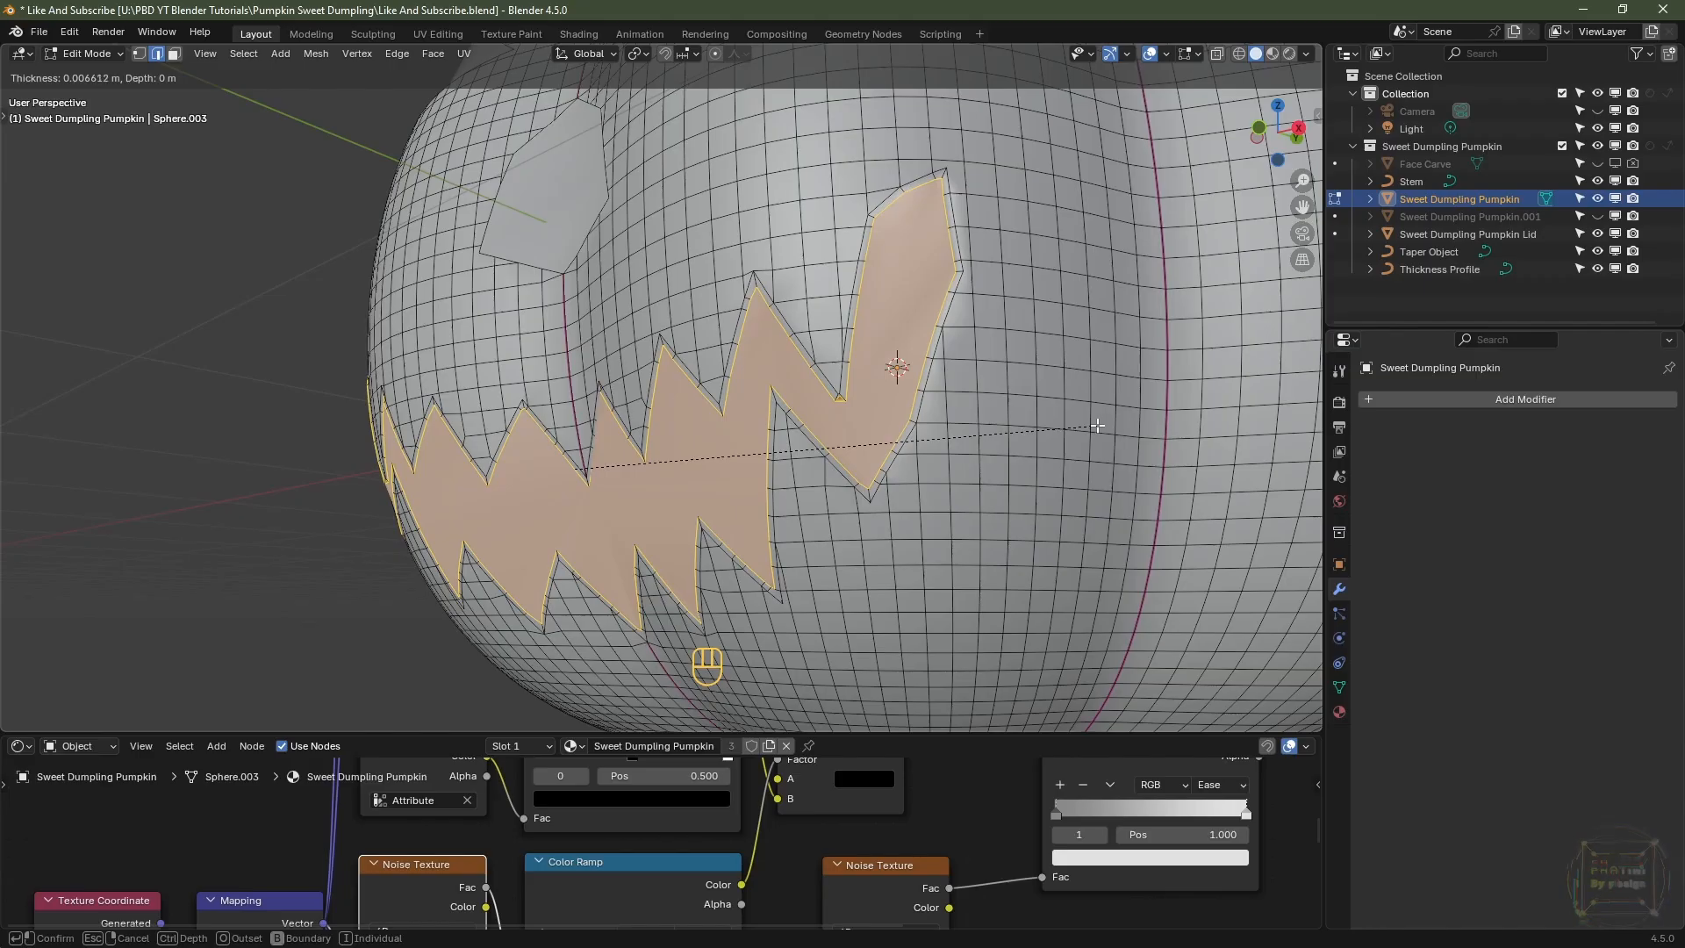
pyautogui.click(1097, 426)
pyautogui.moveTo(1097, 425); pyautogui.dragTo(698, 427, button='middle')
pyautogui.scroll(2, 1063, 528)
pyautogui.press('shift')
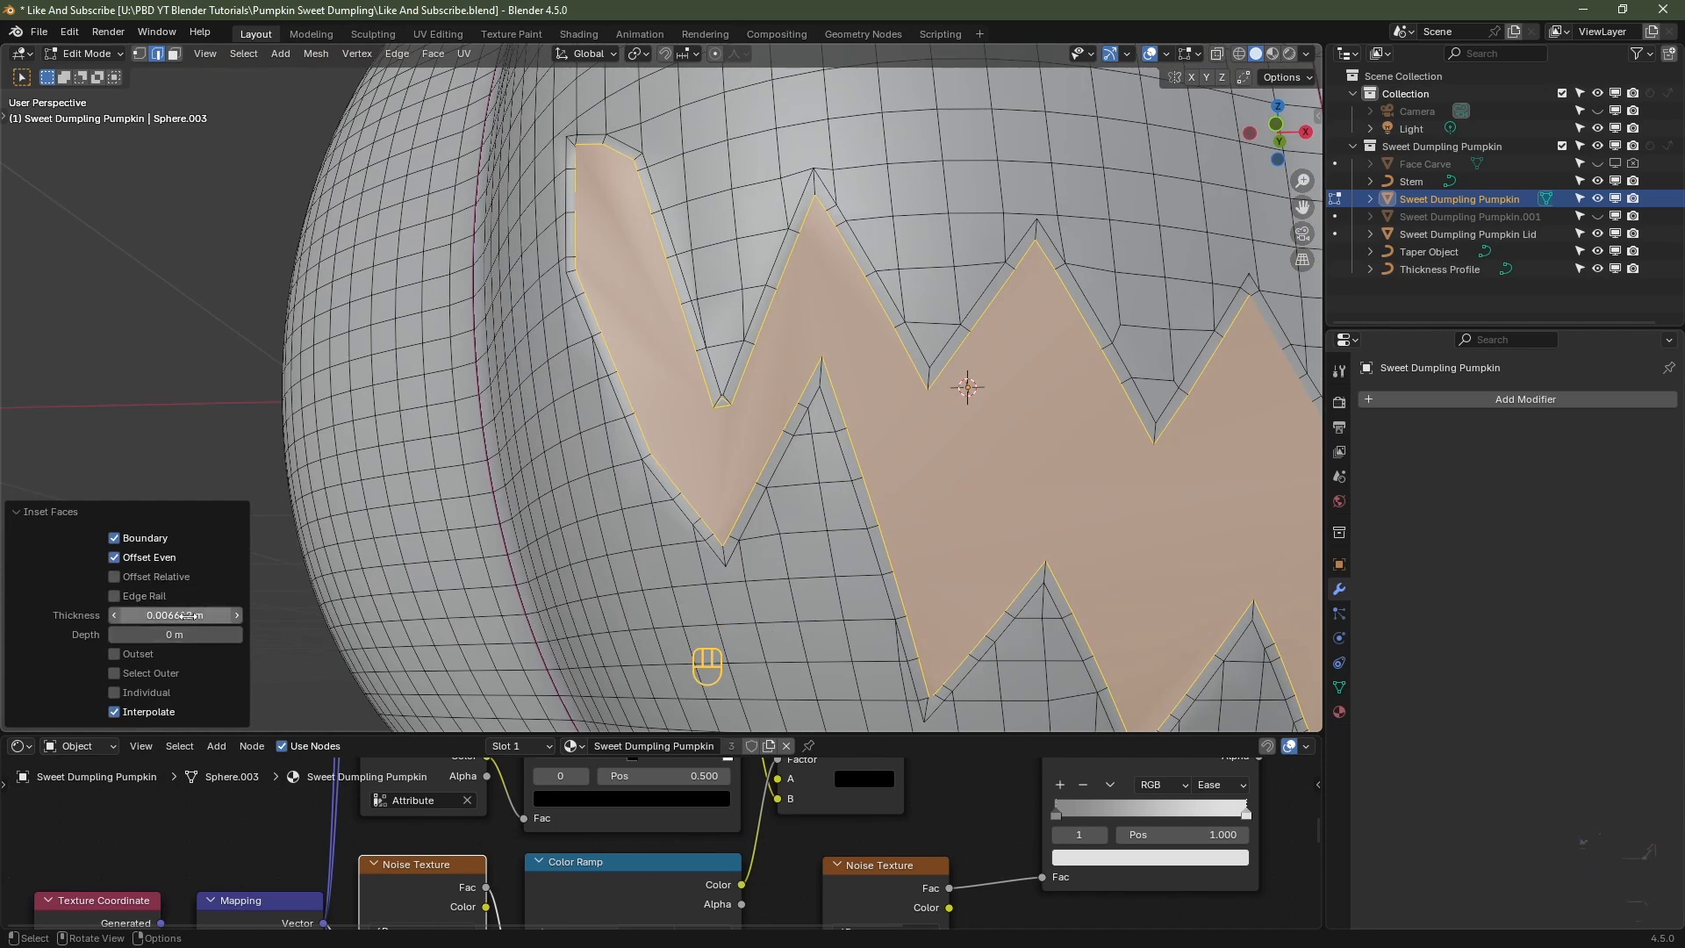
pyautogui.click(26, 512)
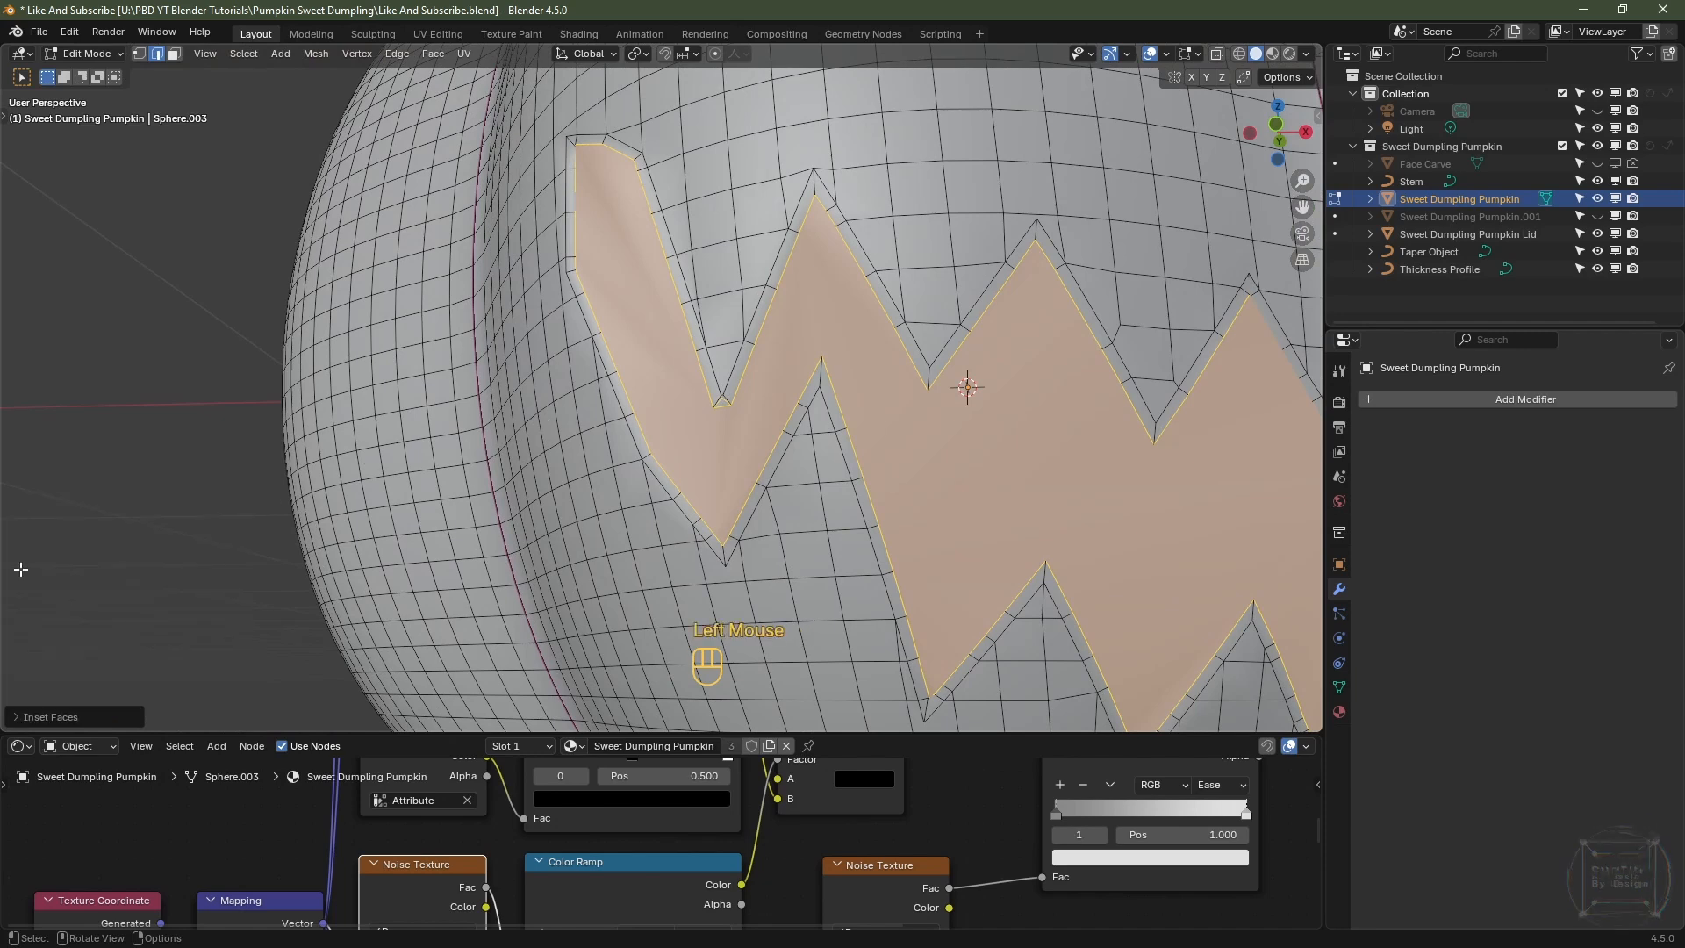
pyautogui.click(21, 717)
pyautogui.click(174, 616)
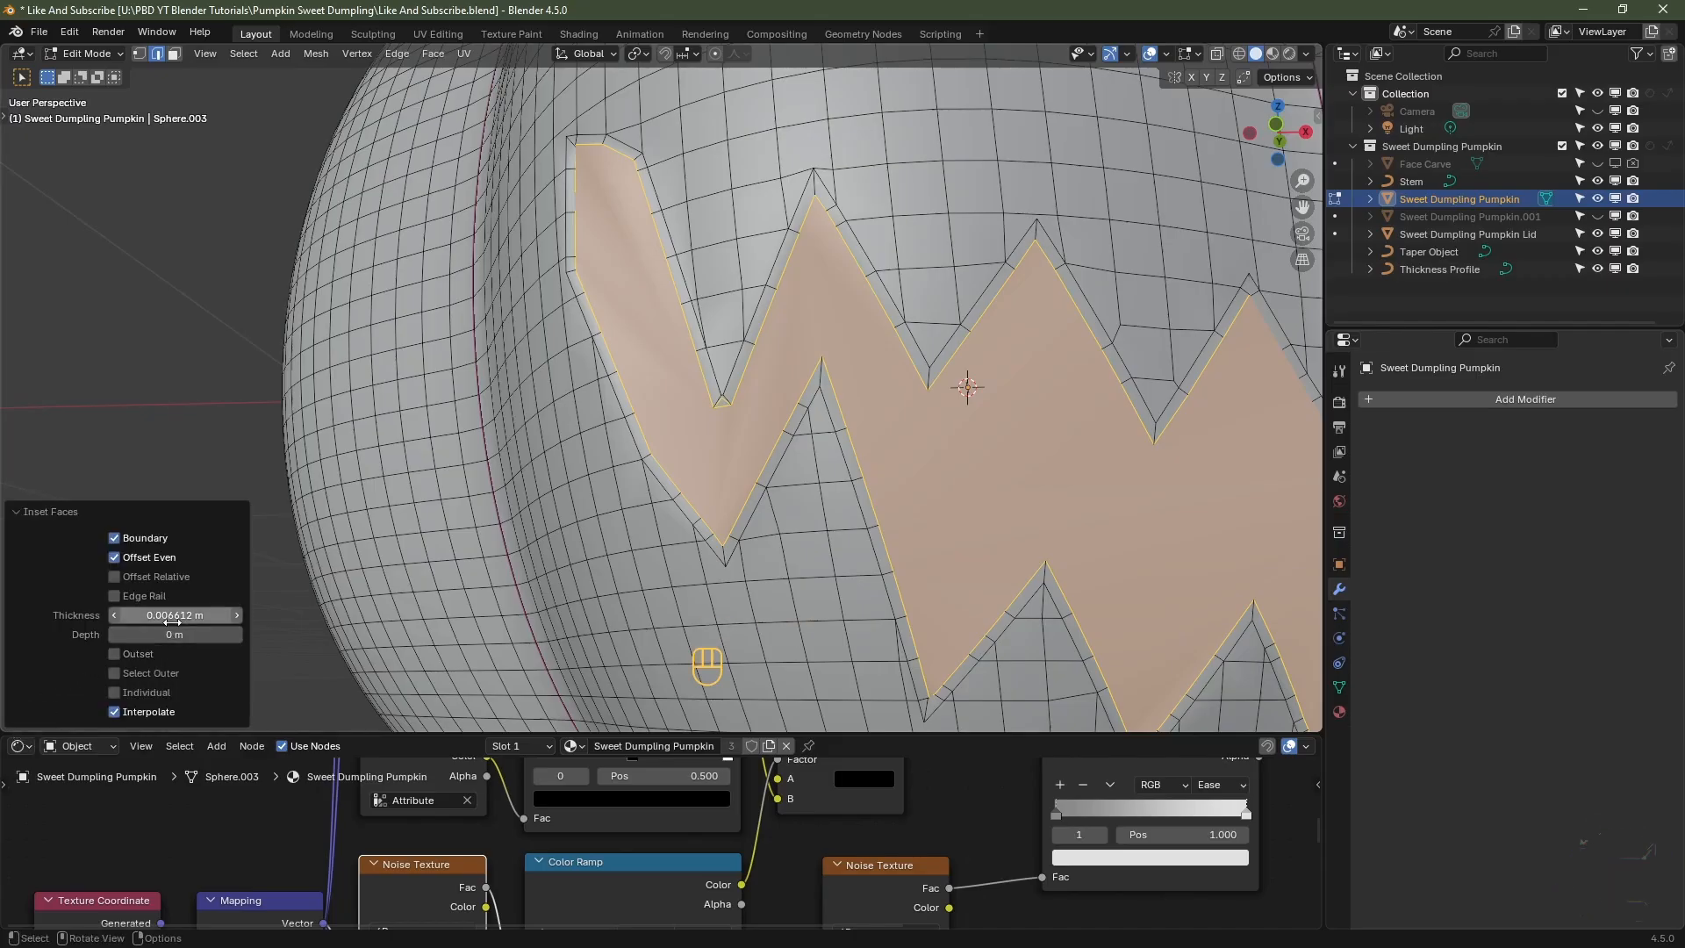
pyautogui.write('.005')
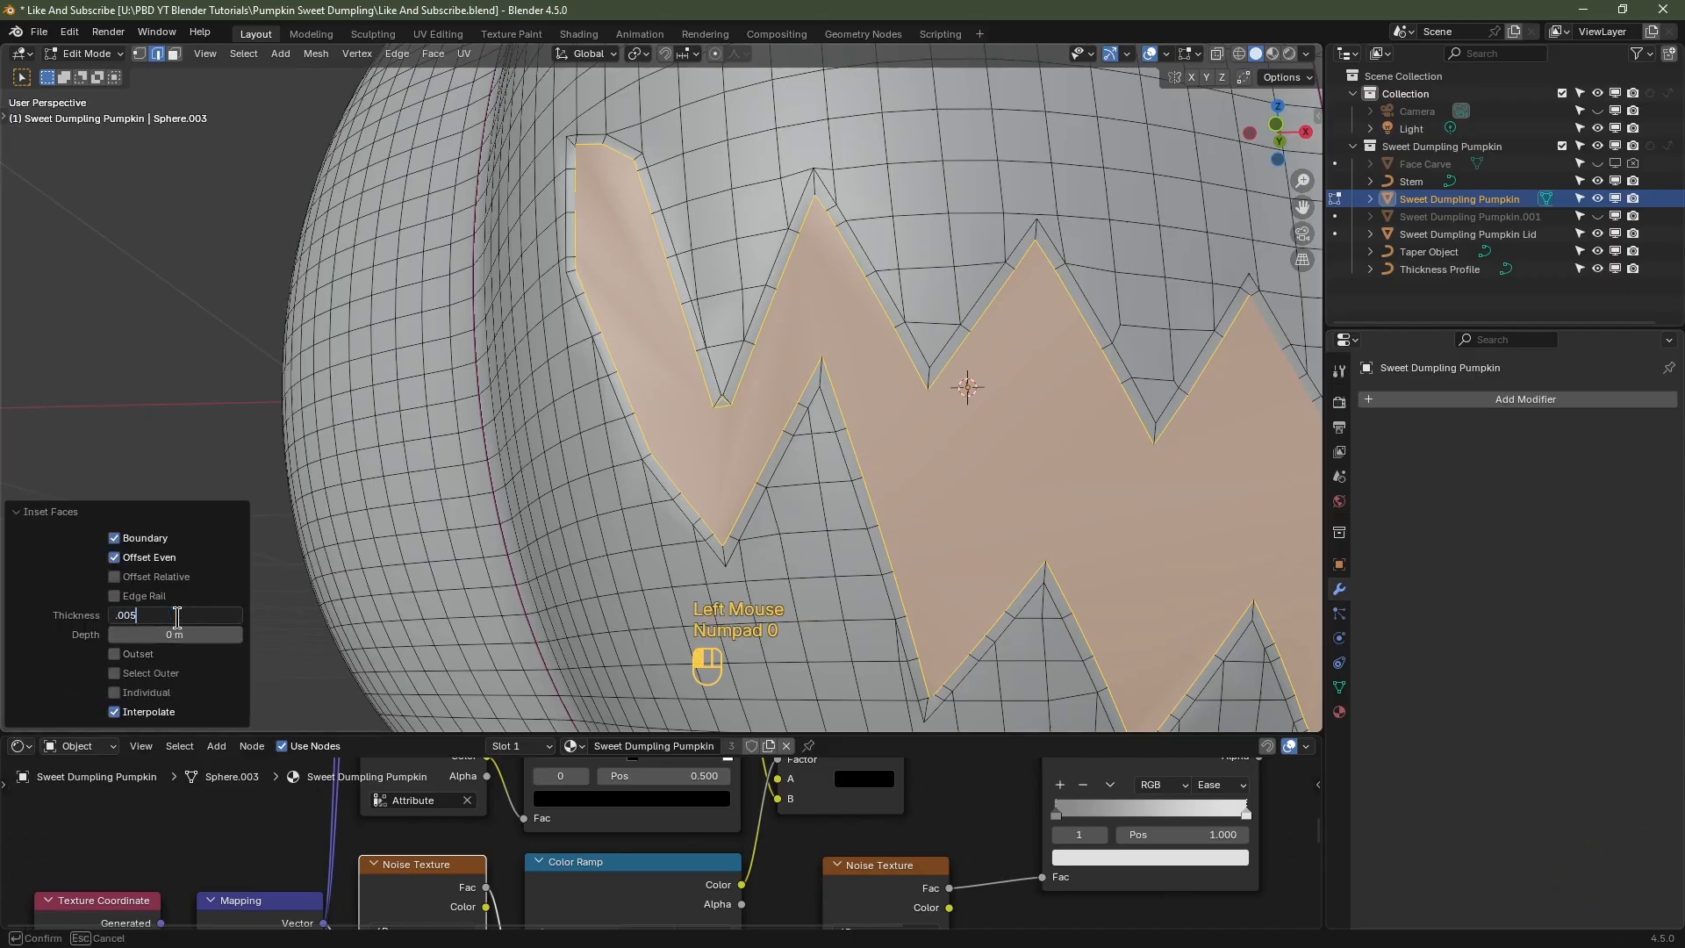
pyautogui.press('Return')
# - In face select mode, select the nose face and inset it with a thickness of 0.005 m
pyautogui.scroll(-2, 1003, 221)
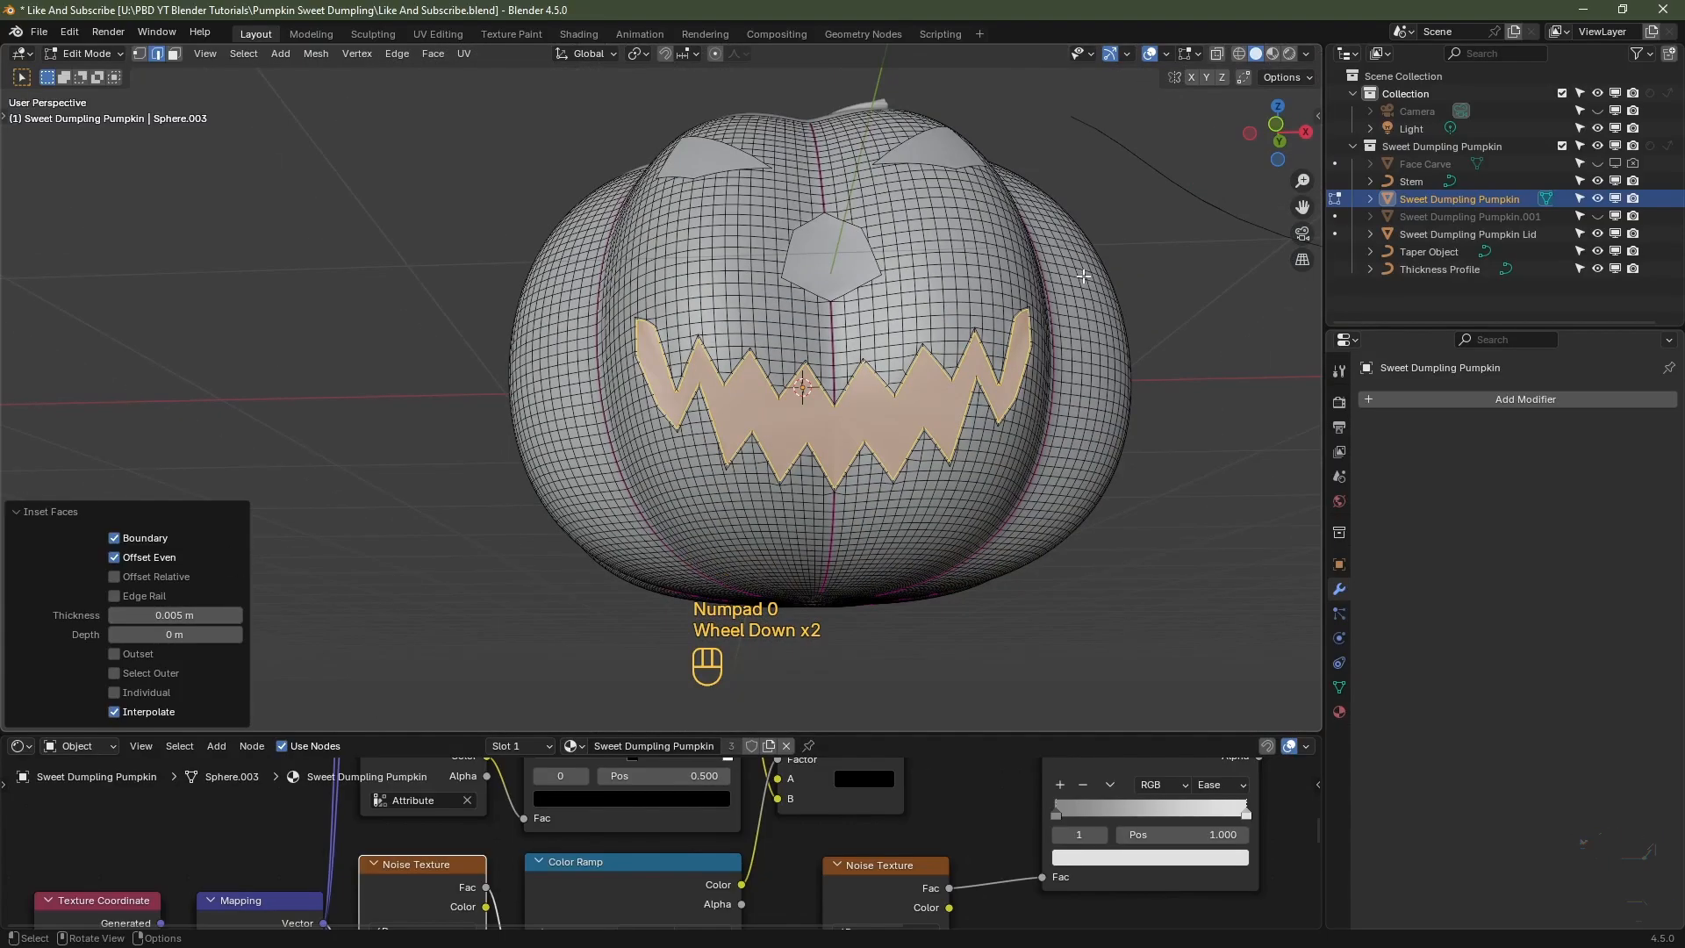
pyautogui.keyDown('shift'); pyautogui.moveTo(835, 310); pyautogui.dragTo(700, 510, button='middle'); pyautogui.keyUp('shift')
pyautogui.scroll(2, 700, 510)
pyautogui.hotkey('ctrl', 'z')
pyautogui.press('3')
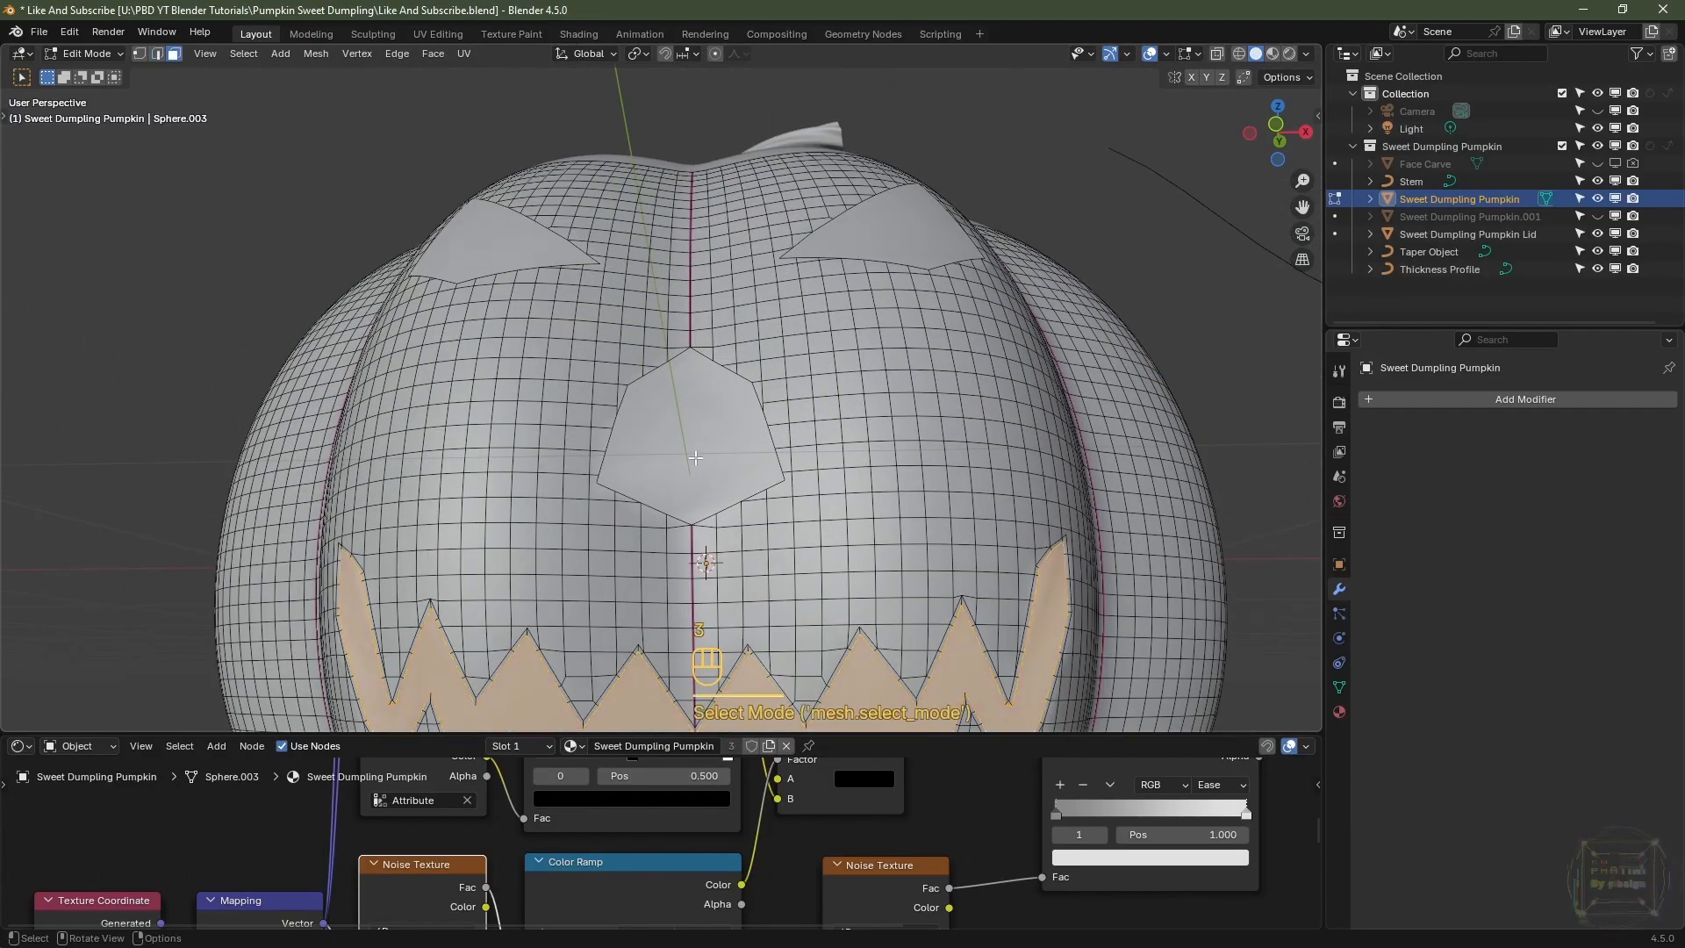
pyautogui.click(696, 449)
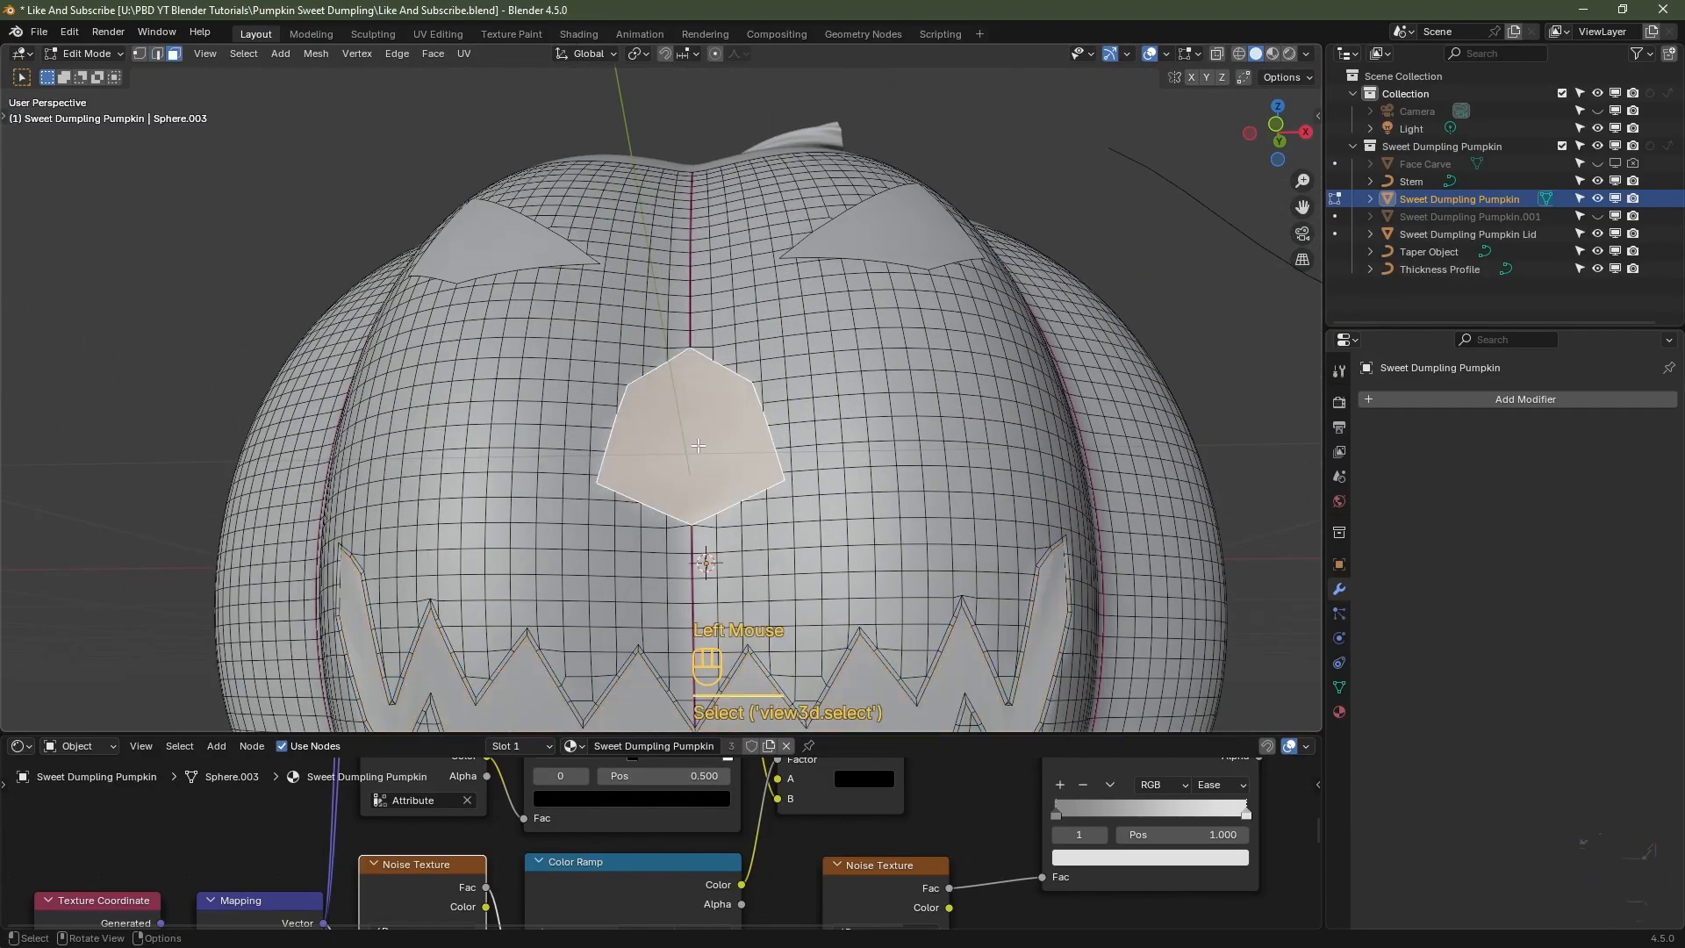
pyautogui.press('i')
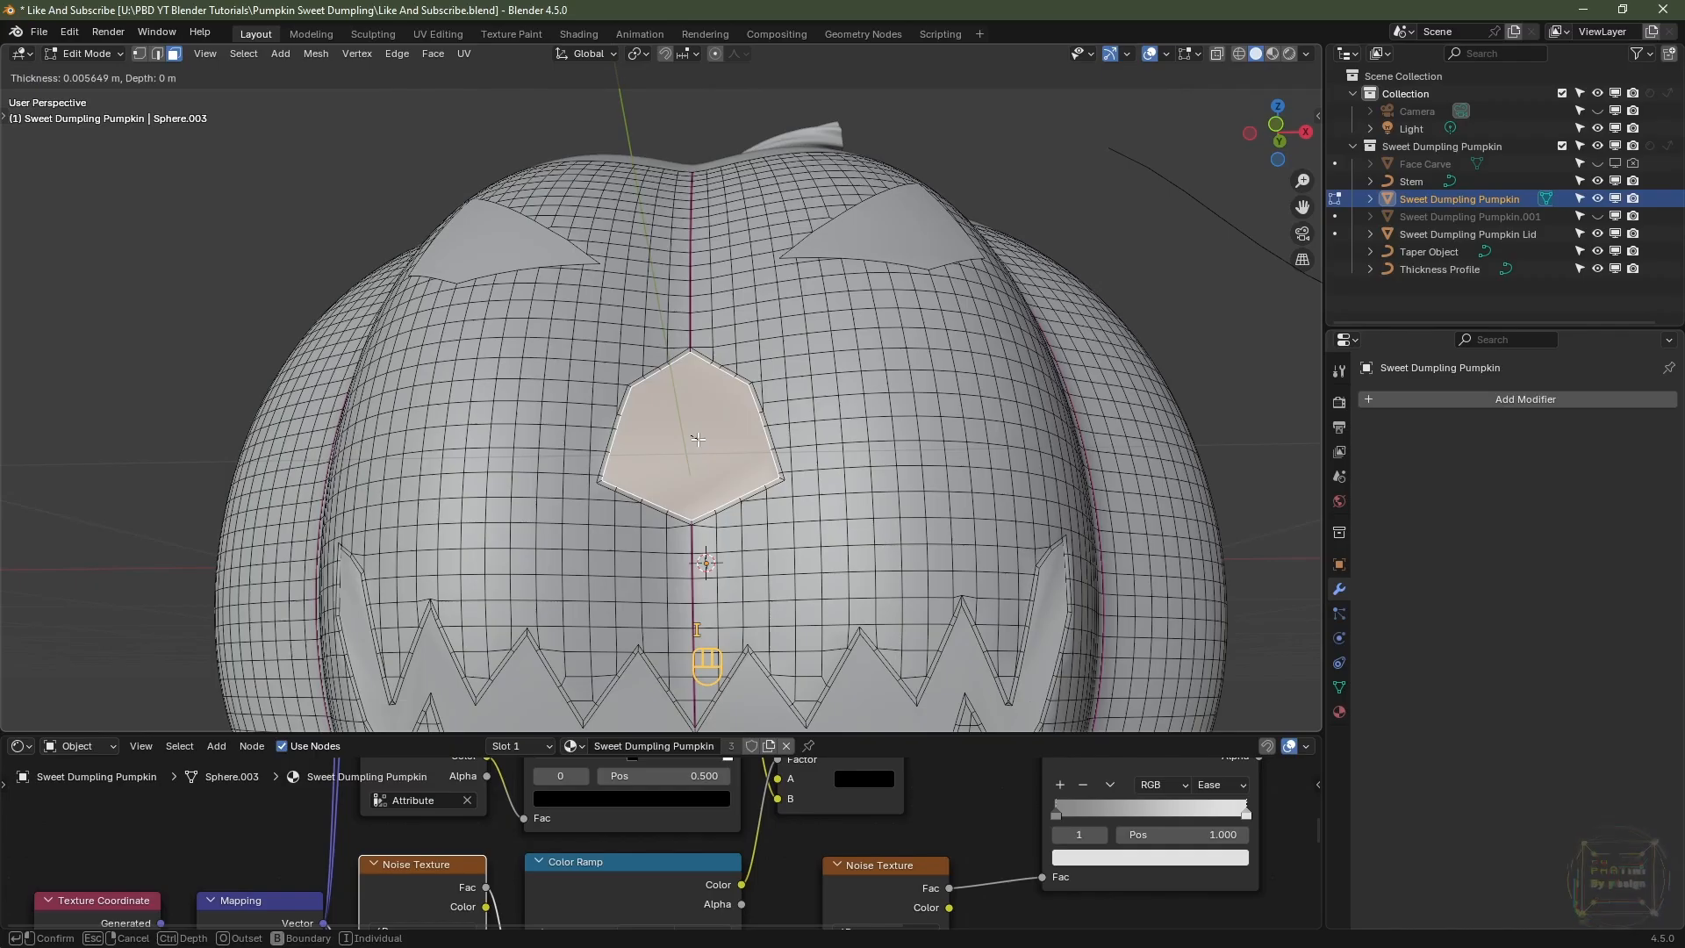
pyautogui.click(698, 439)
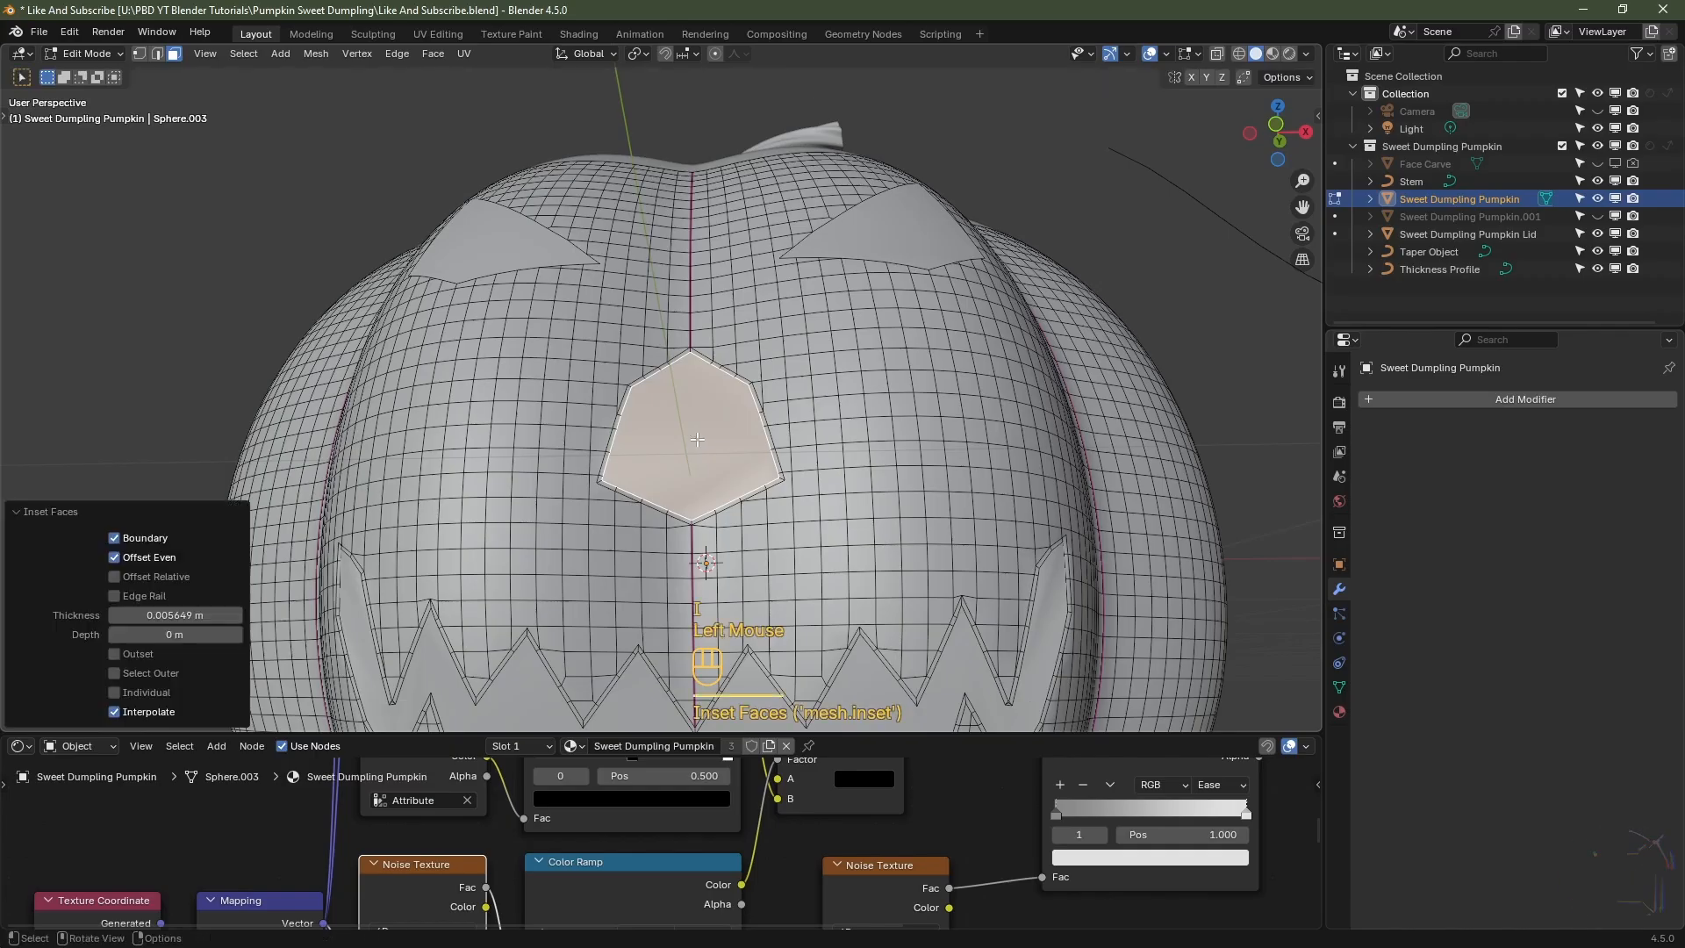
pyautogui.doubleClick(165, 615)
pyautogui.write('.00')
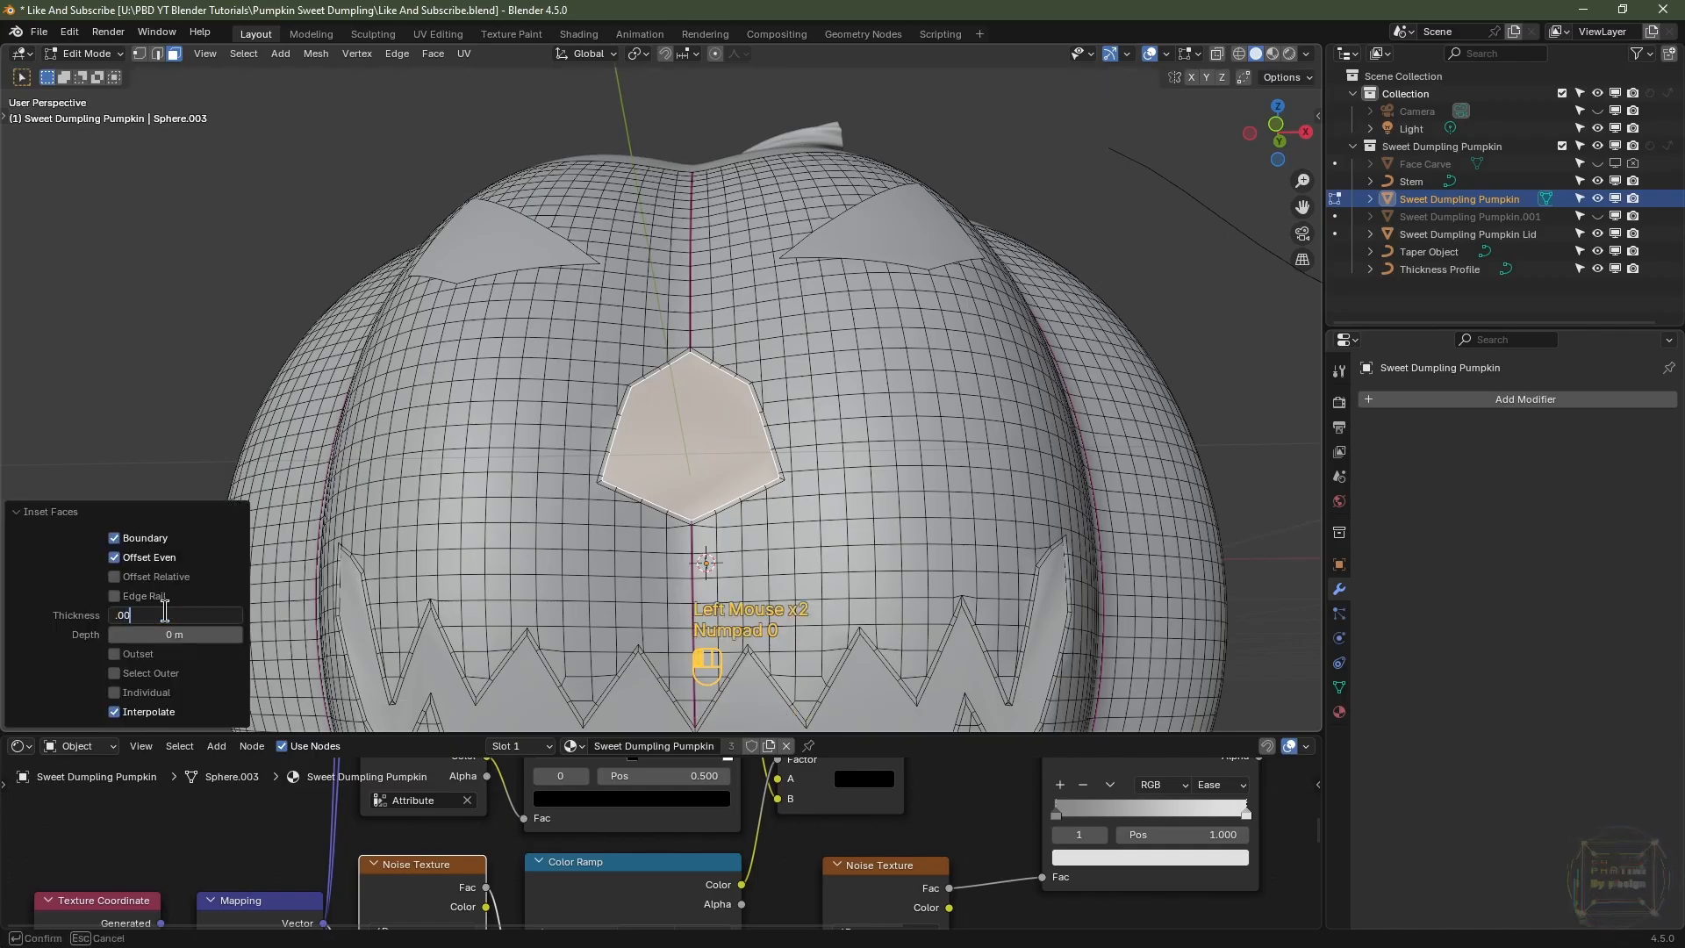
pyautogui.press('Return')
# - Select both eye faces and inset them together with a thickness of 0.005 m
pyautogui.scroll(5, 369, 264)
pyautogui.keyDown('shift'); pyautogui.moveTo(358, 114); pyautogui.dragTo(369, 259, button='middle'); pyautogui.keyUp('shift')
pyautogui.moveTo(369, 259); pyautogui.dragTo(369, 307, button='middle')
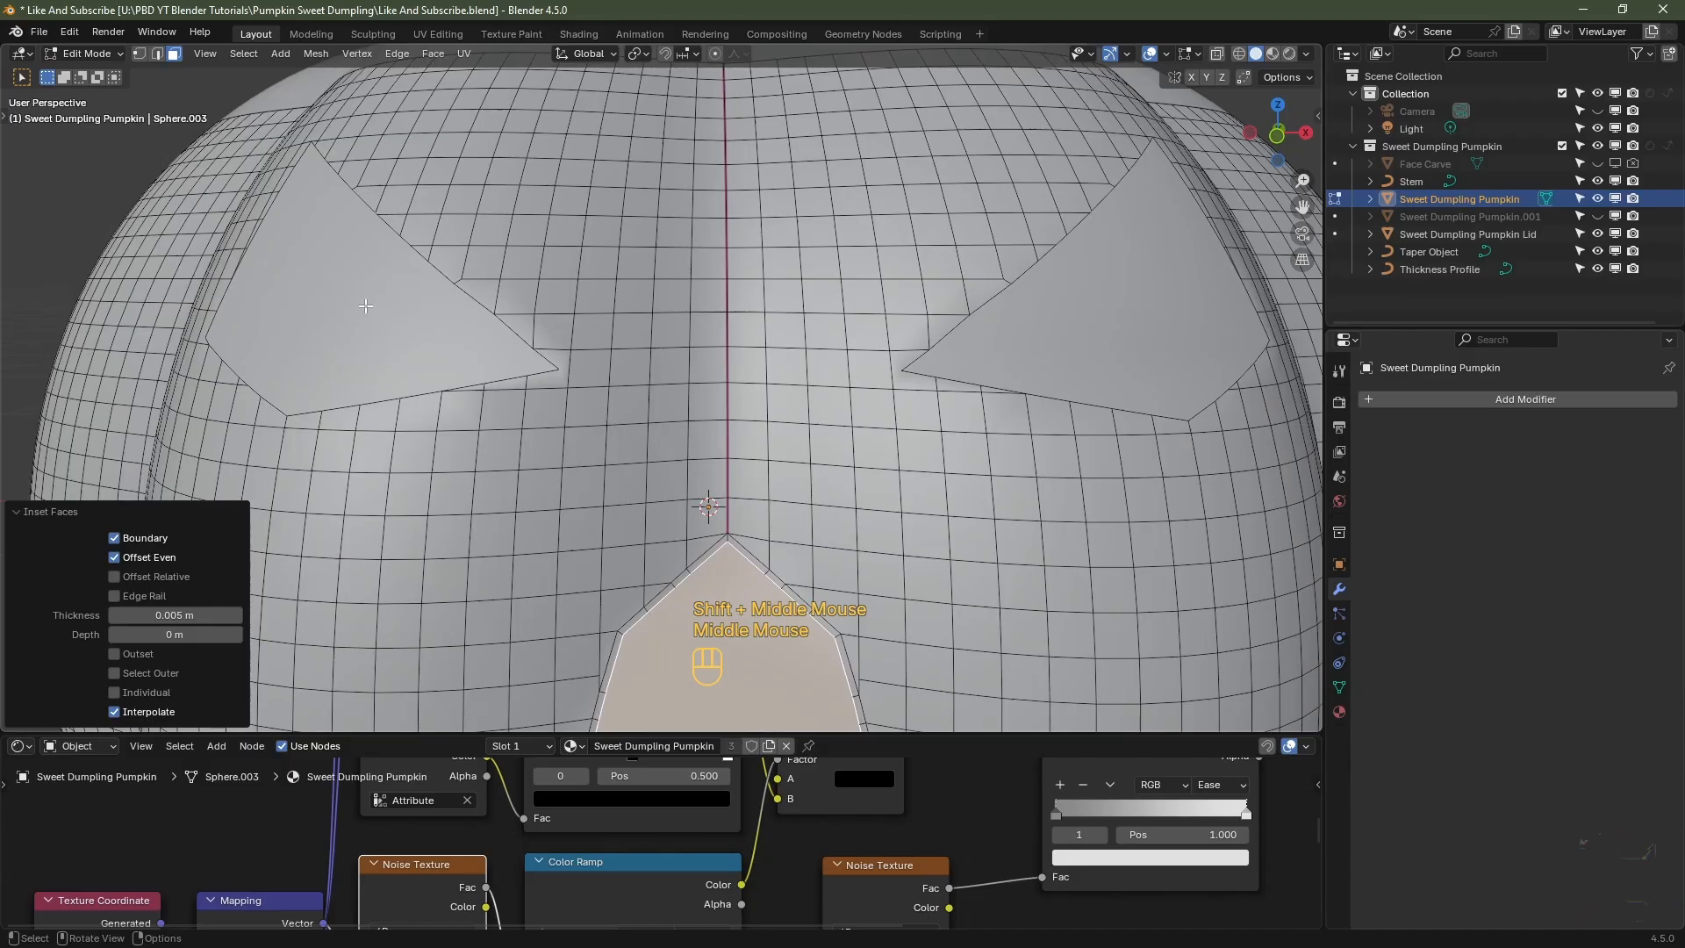
pyautogui.click(366, 306)
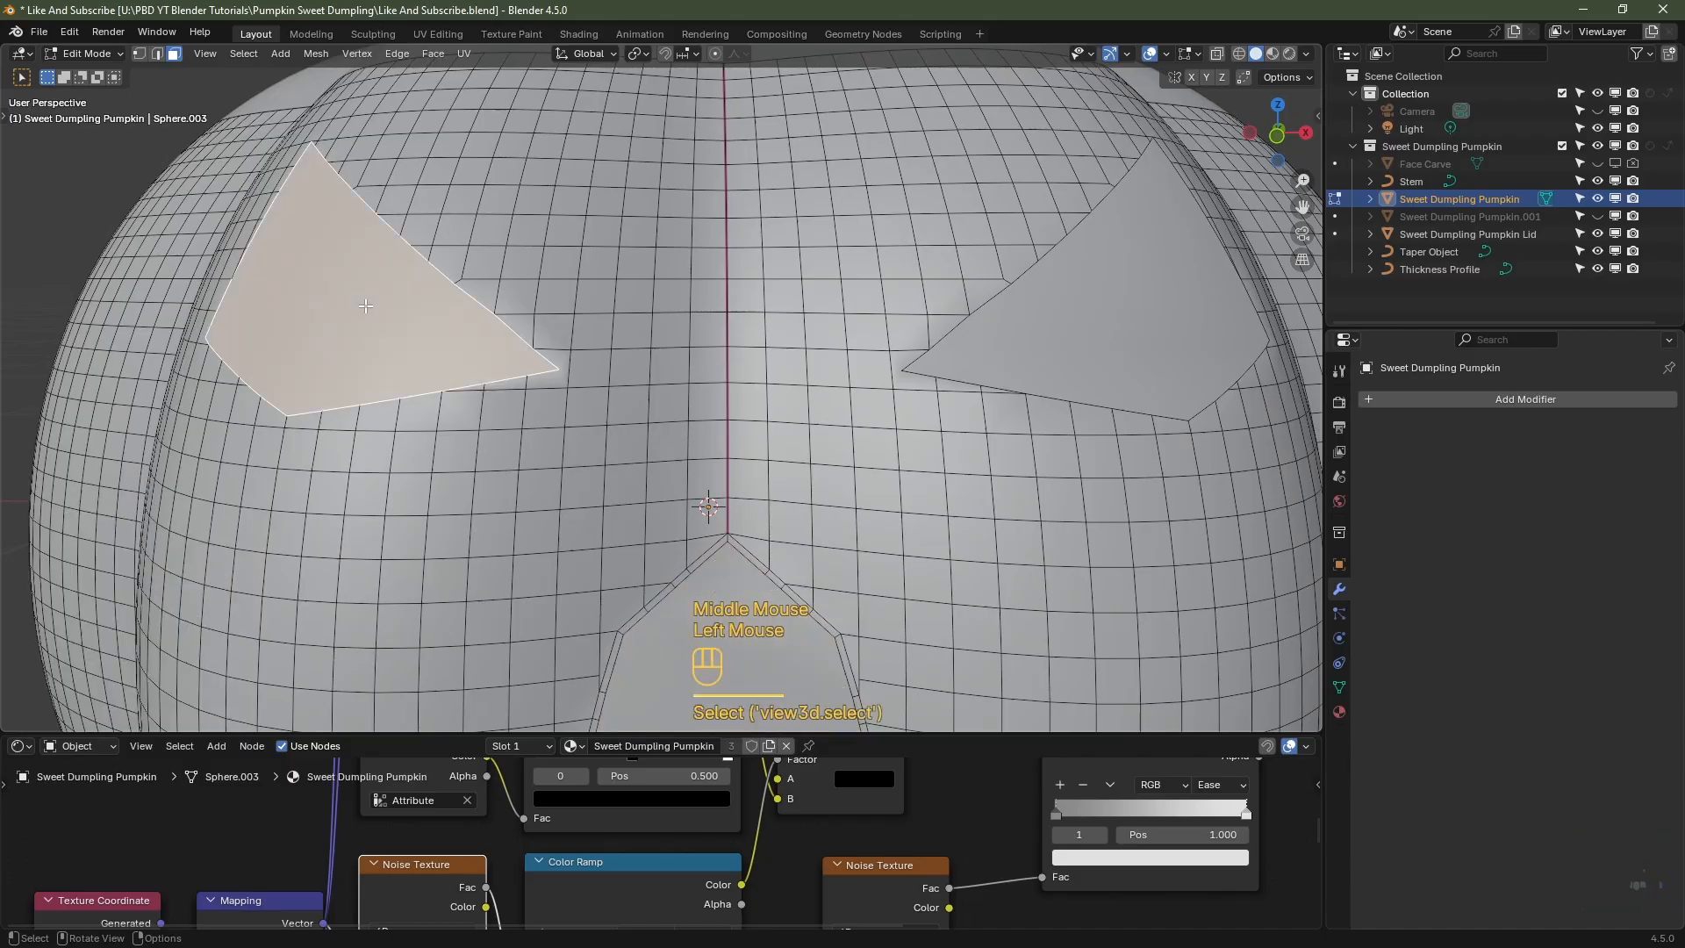
pyautogui.keyDown('shift'); pyautogui.click(1115, 316); pyautogui.keyUp('shift')
pyautogui.press('i')
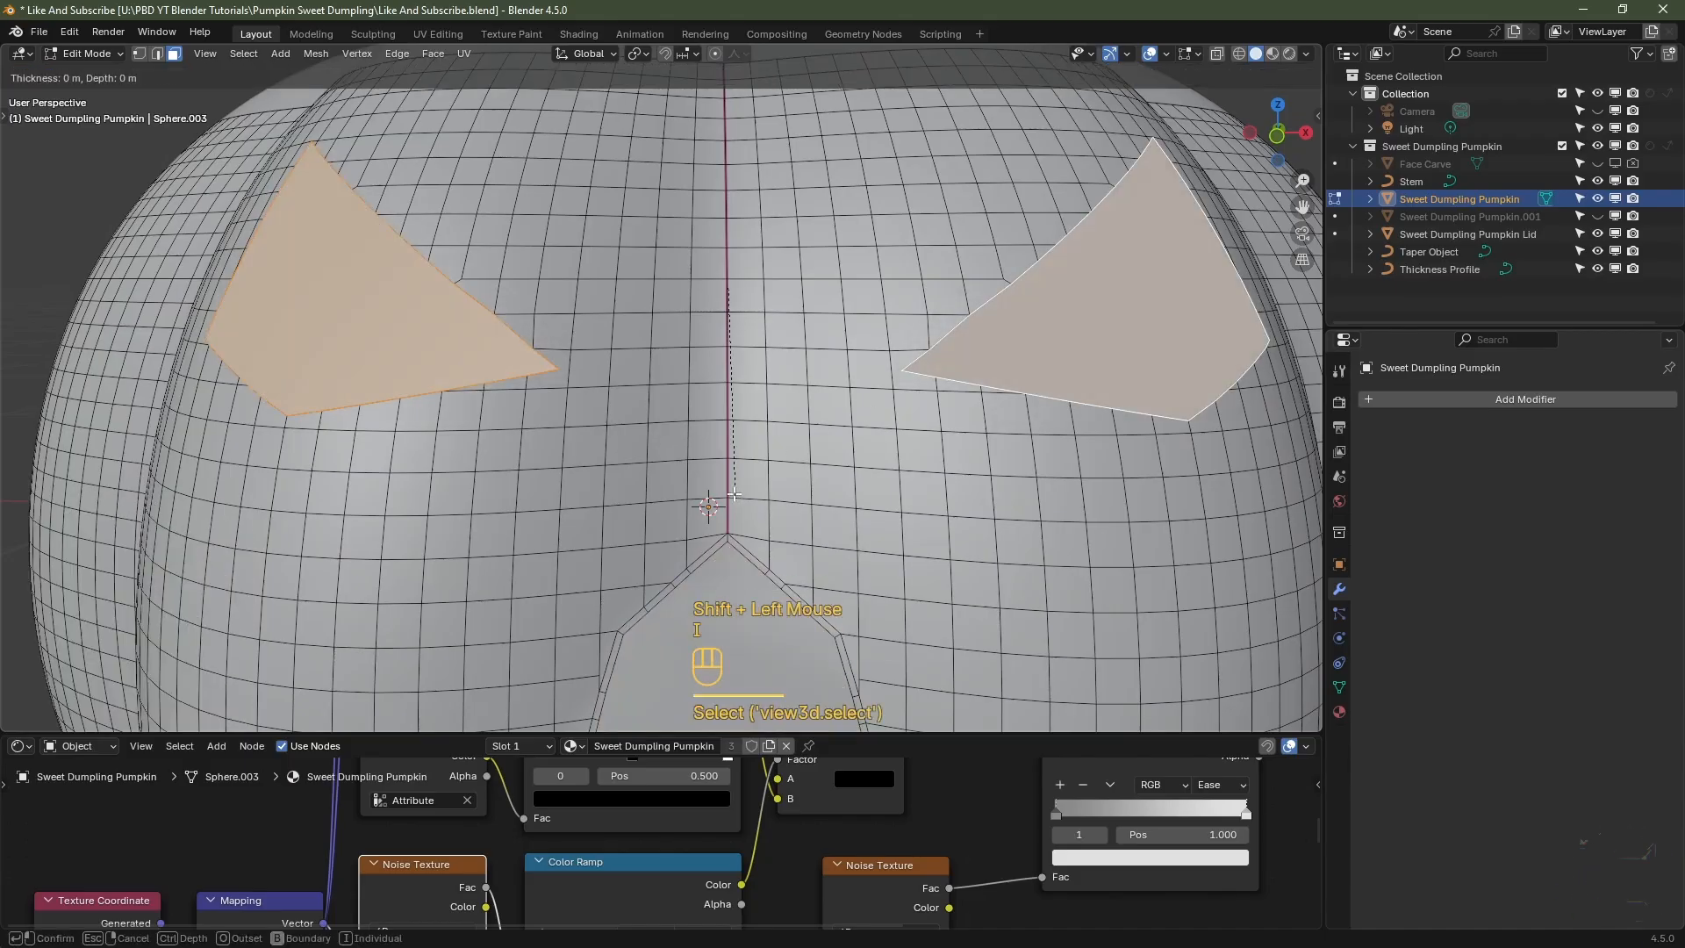
pyautogui.click(468, 511)
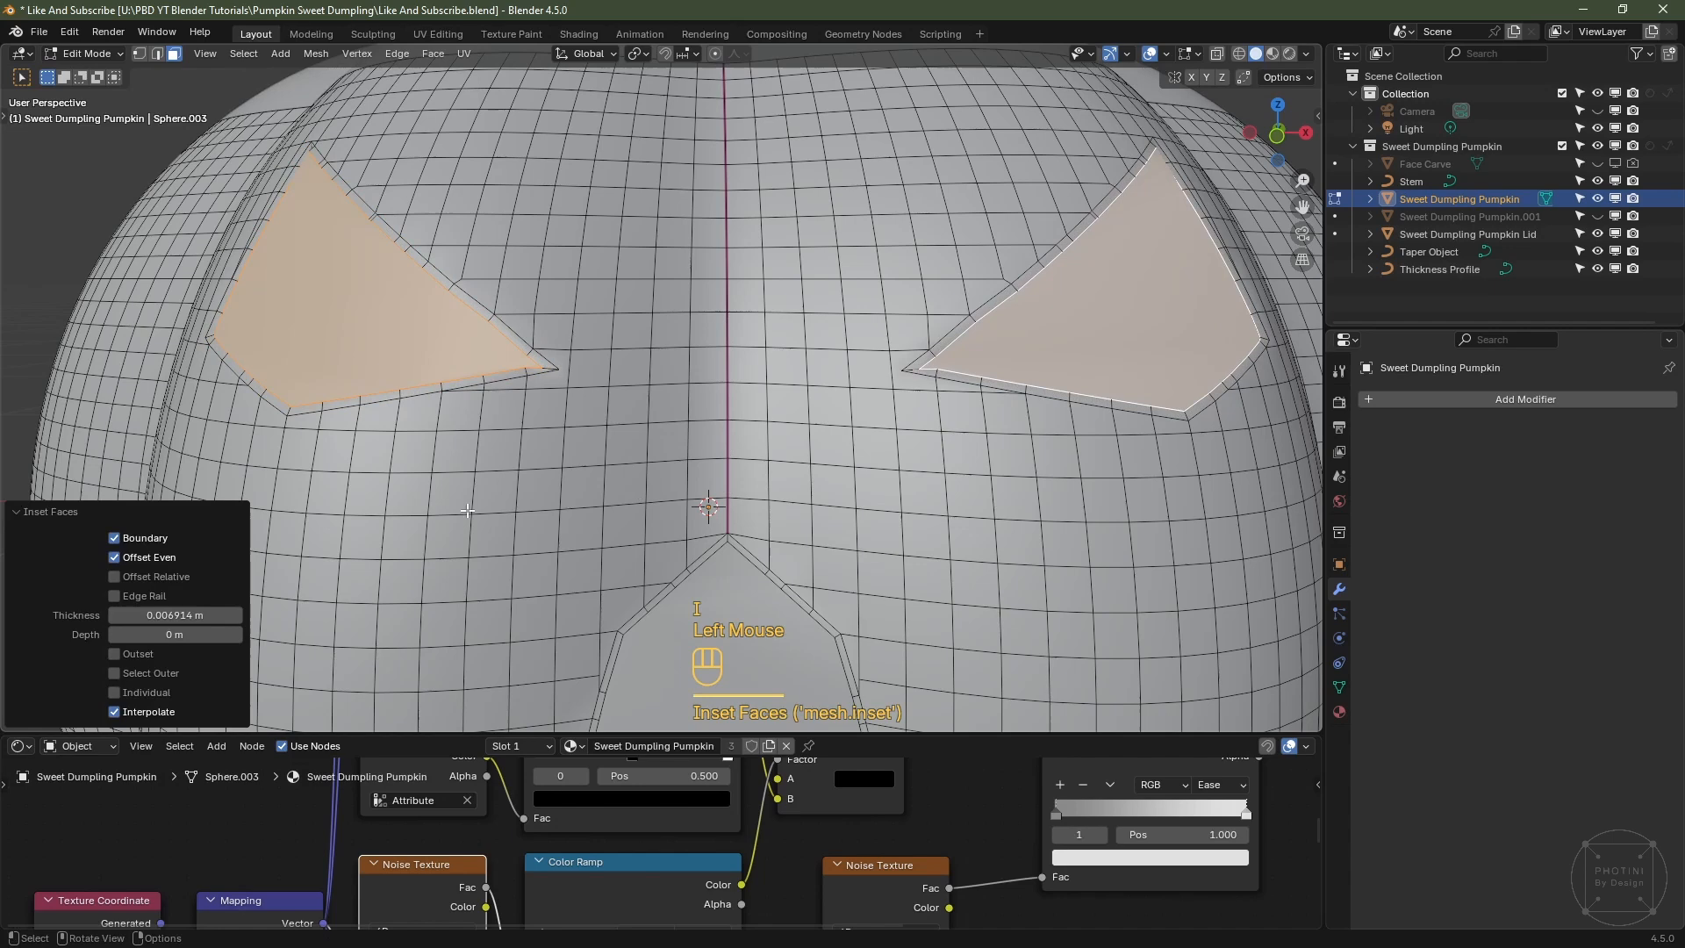
pyautogui.doubleClick(175, 614)
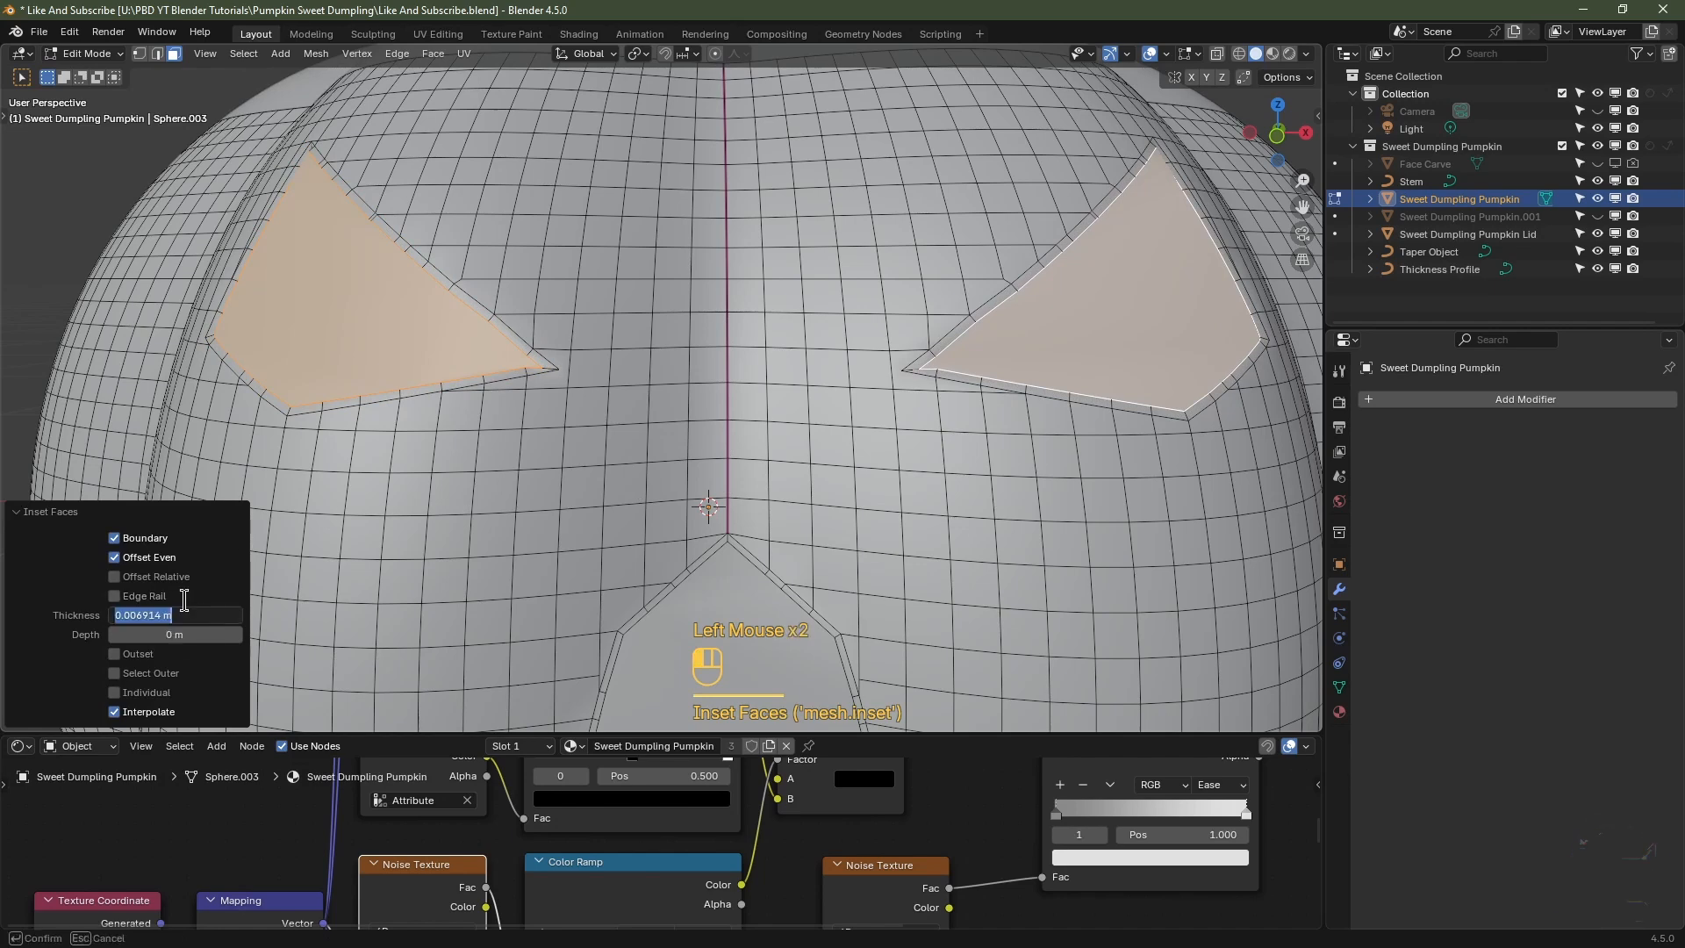
pyautogui.press('BackSpace')
pyautogui.write('.005')
pyautogui.press('Return')
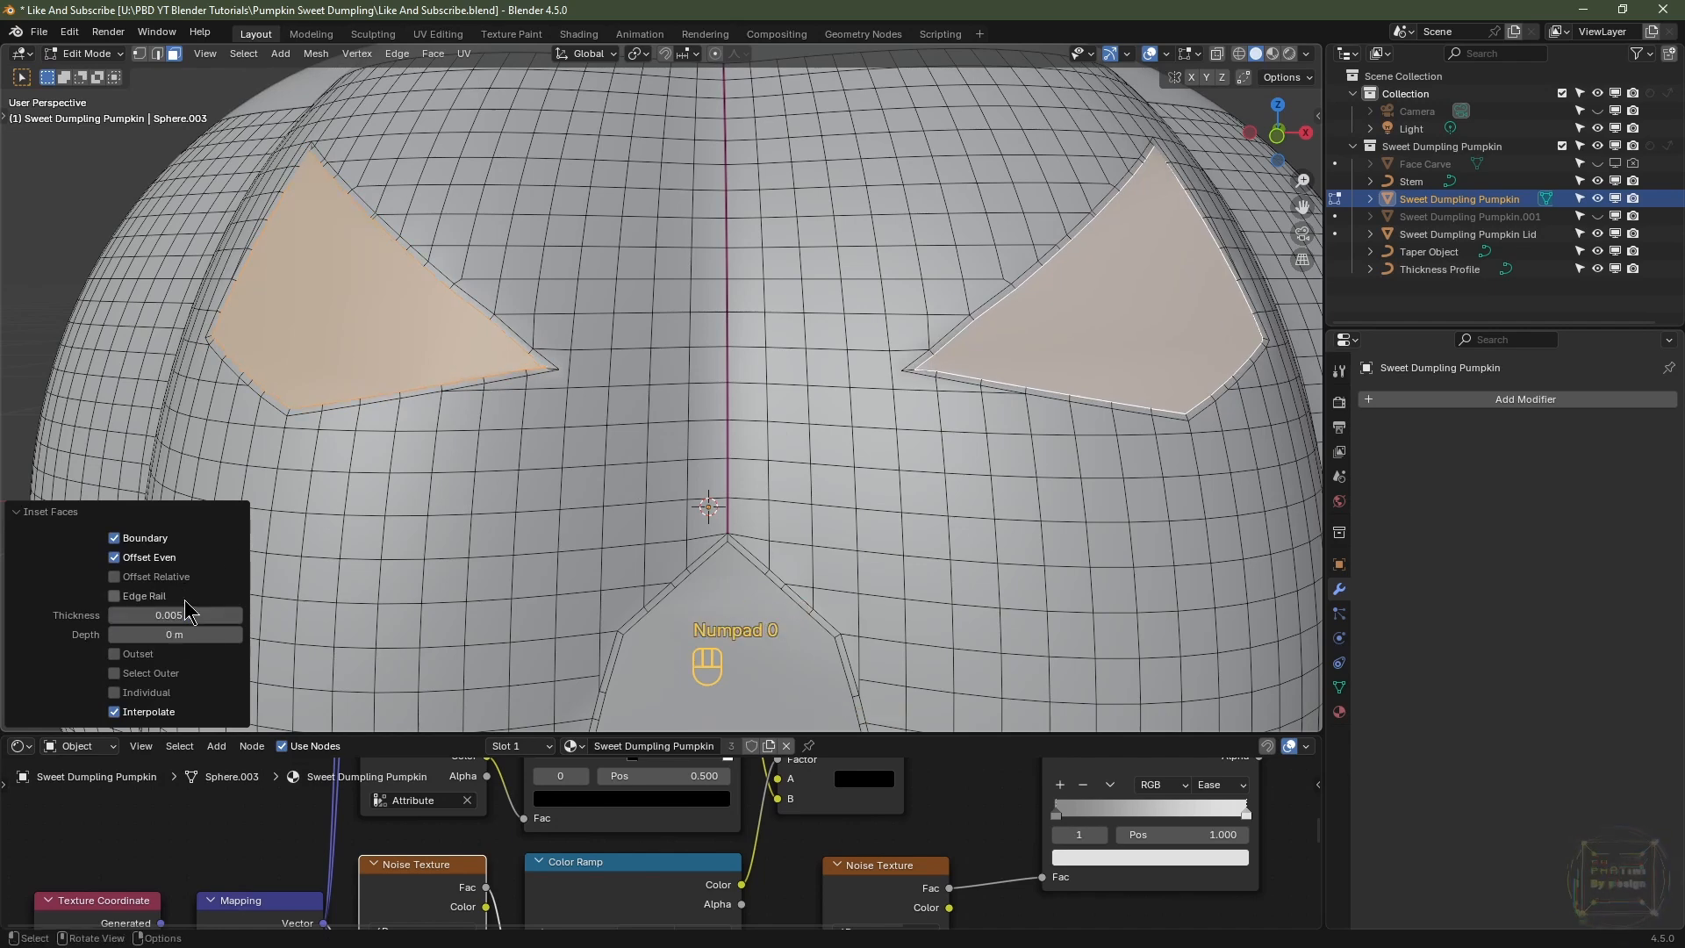
# - In vertex select mode, slide the crowded inner border vertex at the left eye's upper corner along its edge by a factor of about 0.13
pyautogui.moveTo(510, 445); pyautogui.dragTo(571, 461, button='middle')
pyautogui.keyDown('shift'); pyautogui.moveTo(412, 263); pyautogui.dragTo(517, 351, button='middle'); pyautogui.keyUp('shift')
pyautogui.scroll(2, 491, 351)
pyautogui.keyDown('shift'); pyautogui.moveTo(386, 290); pyautogui.dragTo(446, 356, button='middle'); pyautogui.keyUp('shift')
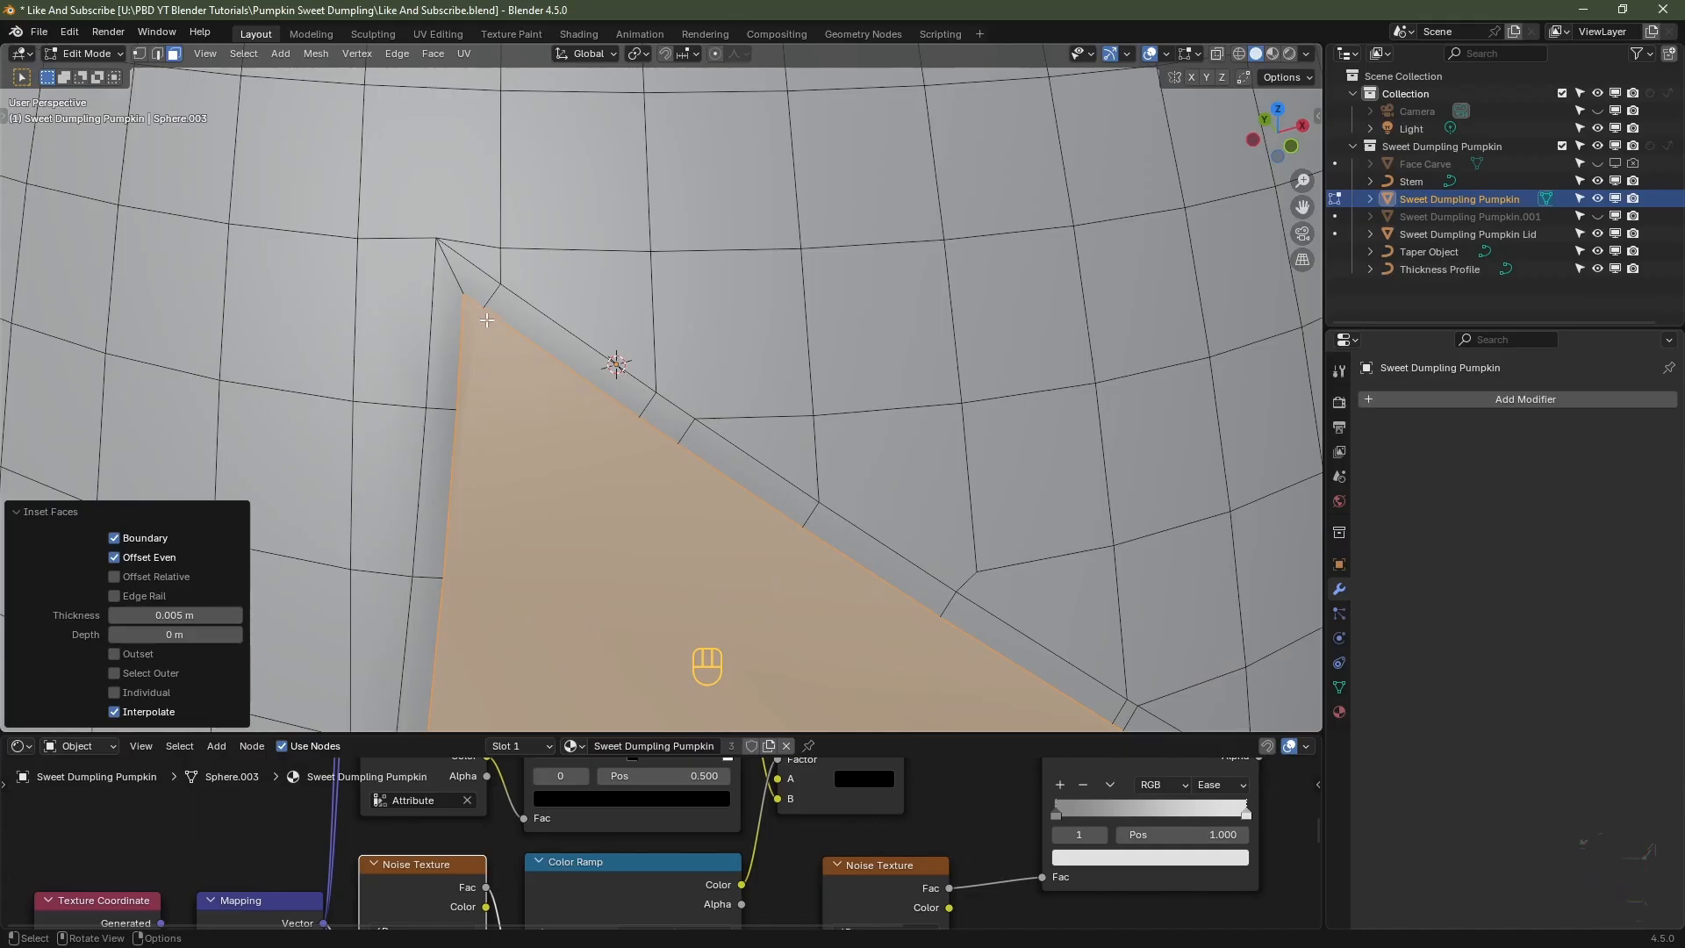
pyautogui.press('1')
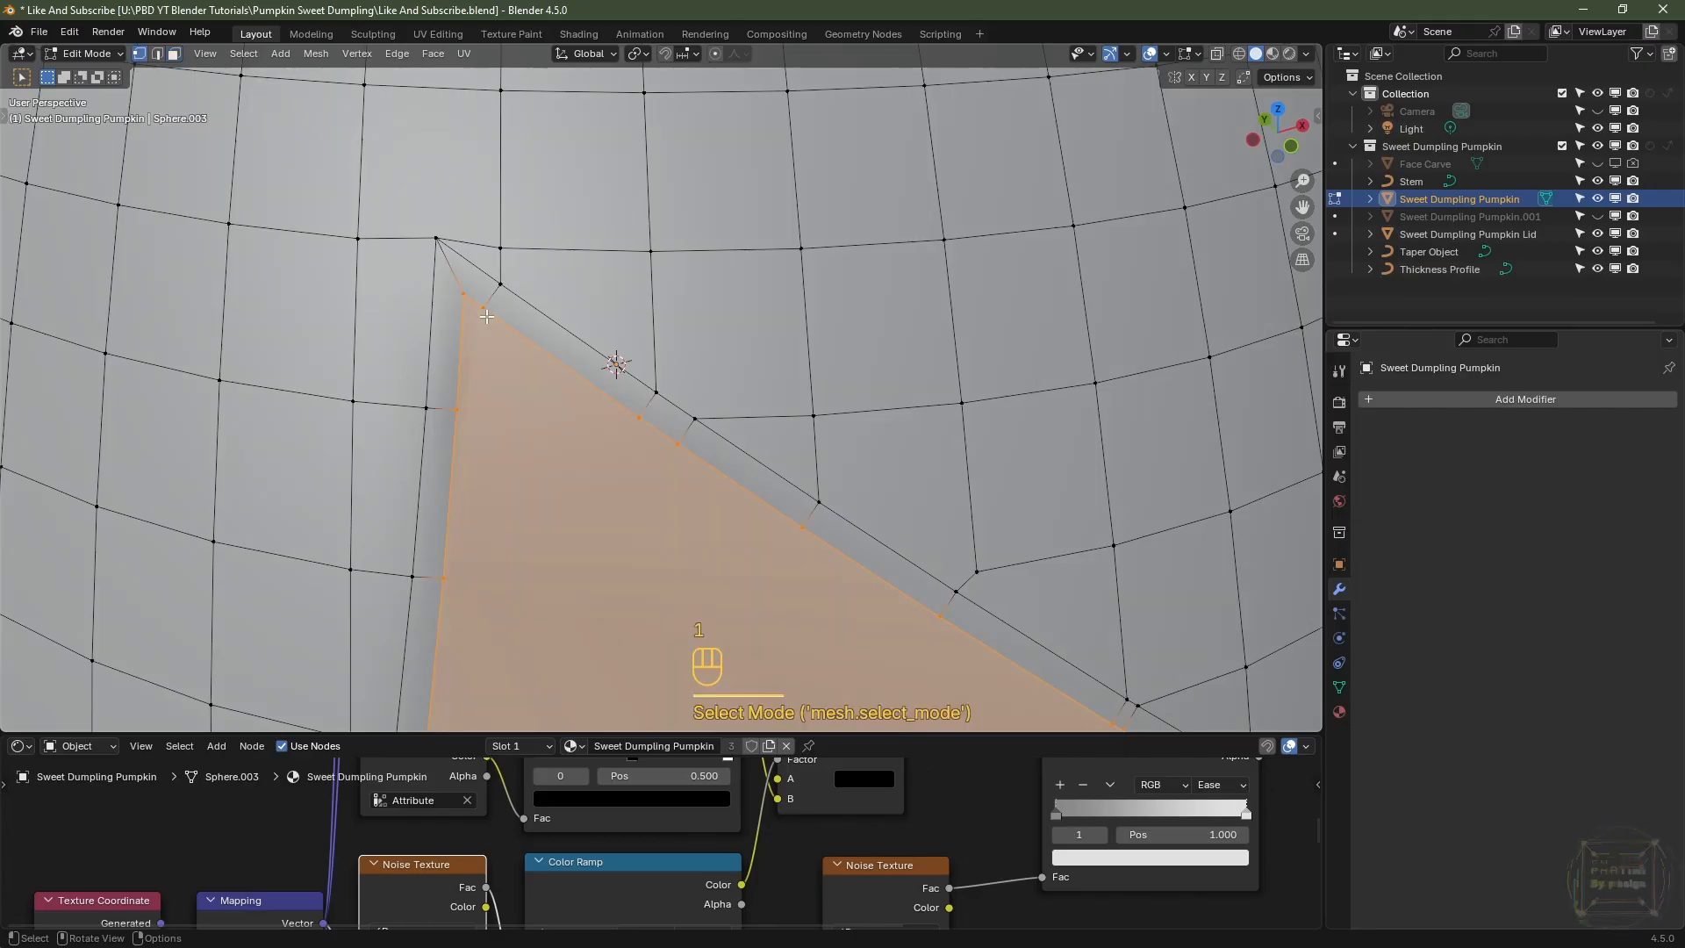
pyautogui.click(484, 308)
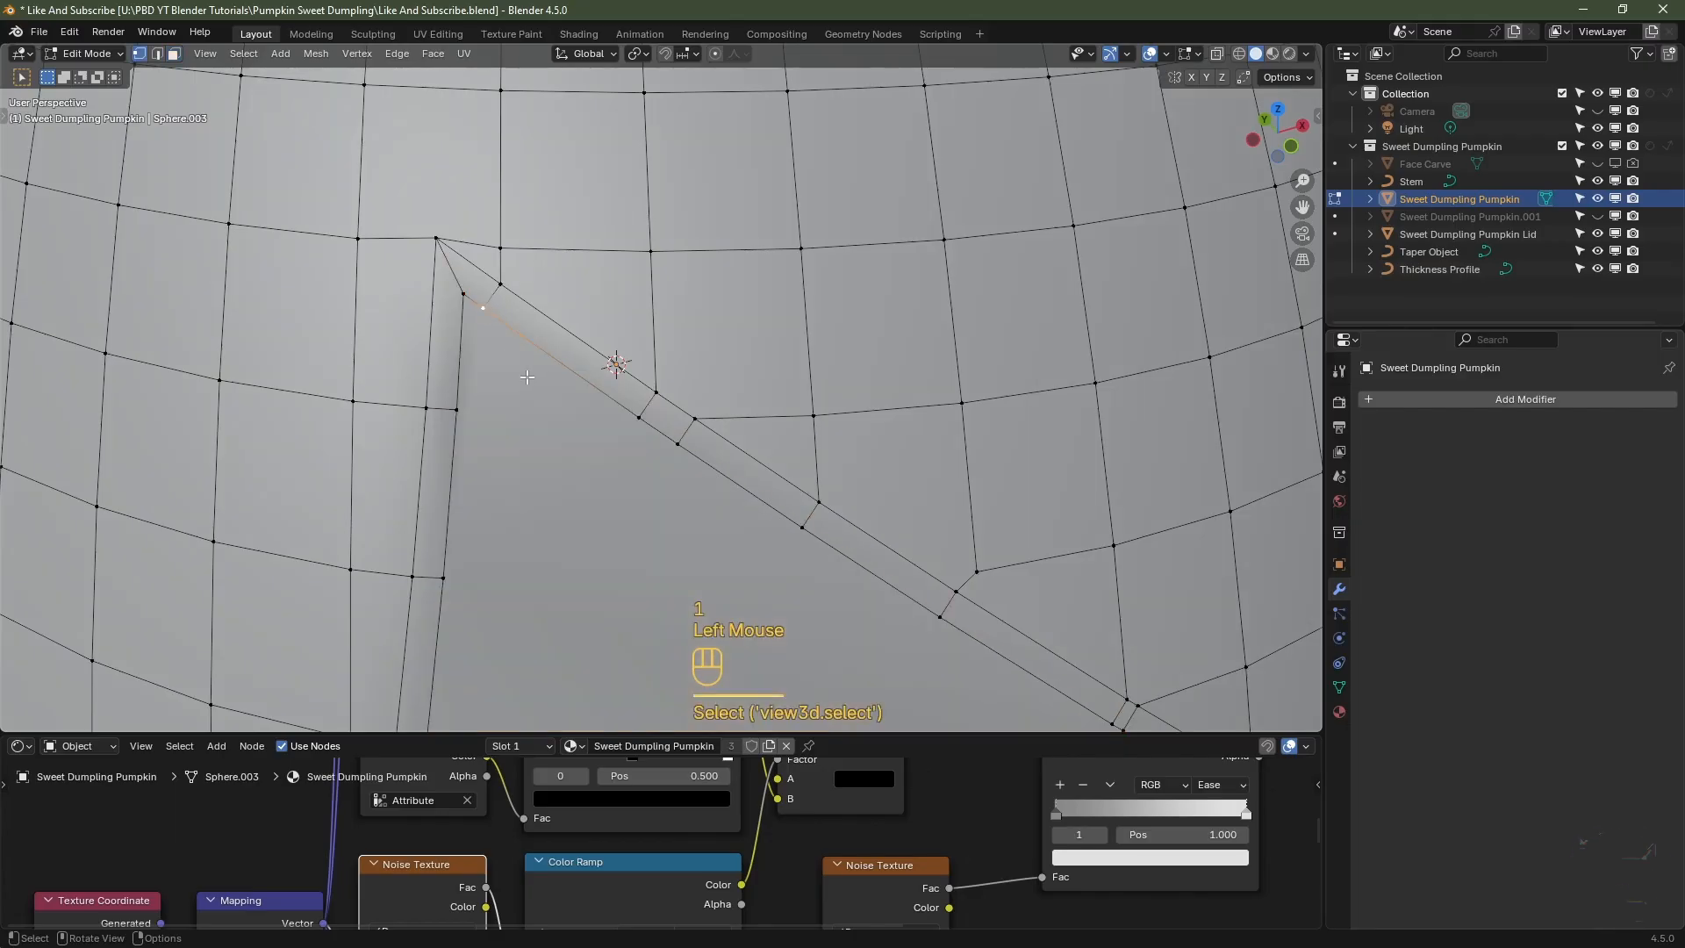
pyautogui.press('g')
pyautogui.press('g')
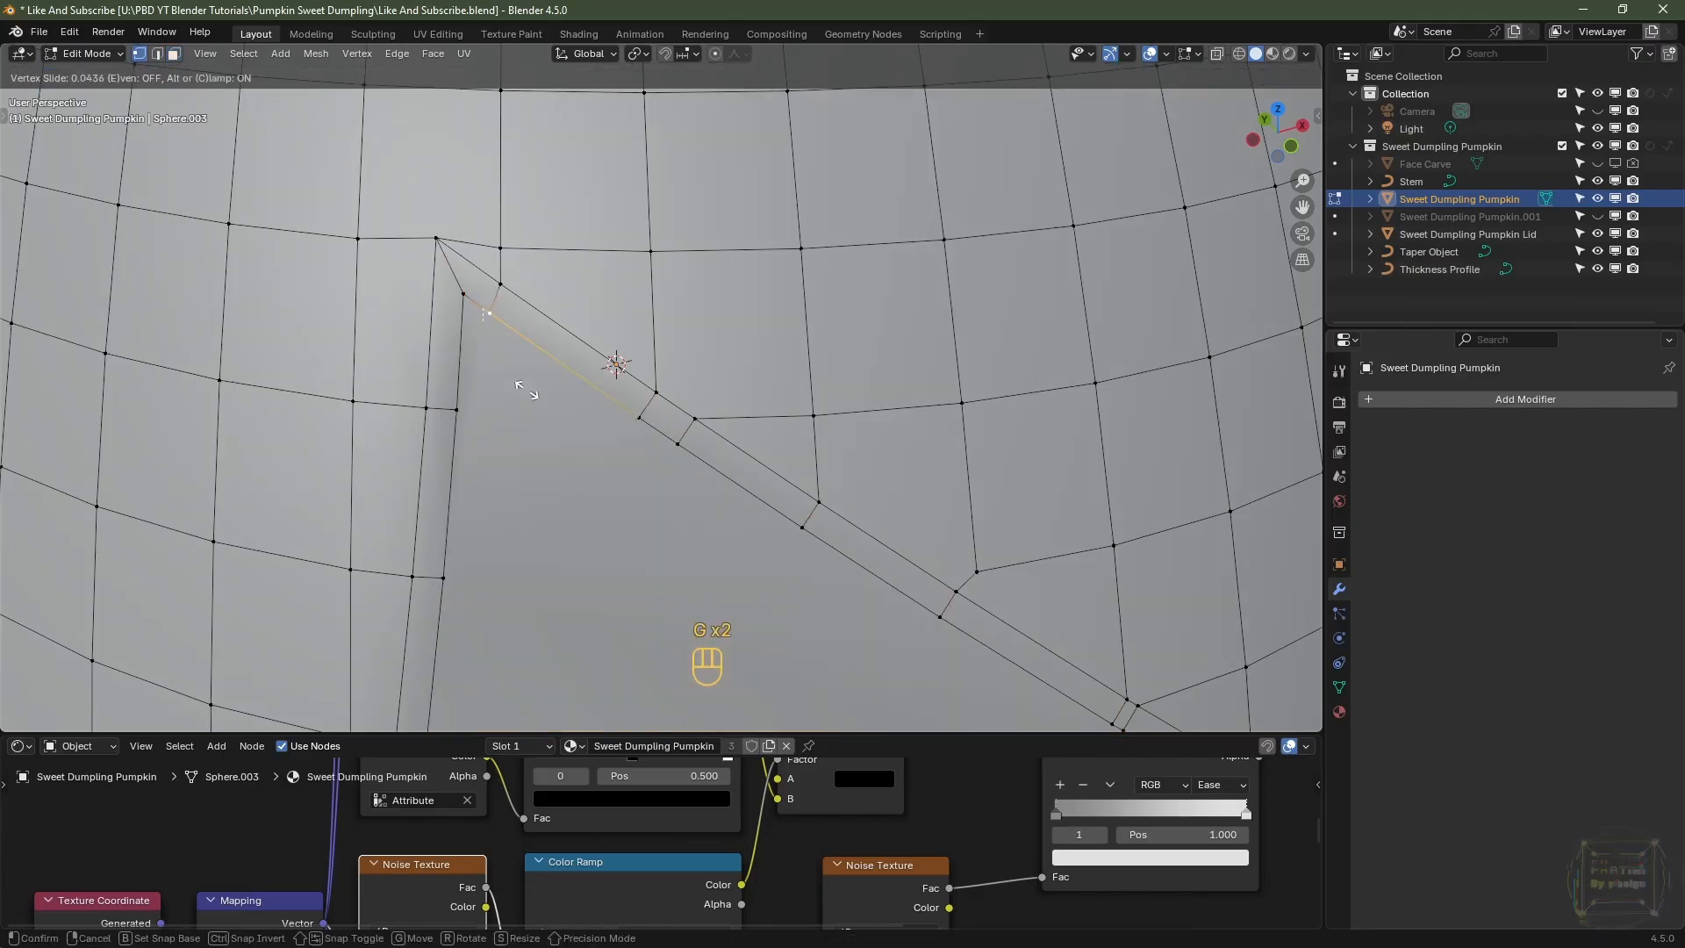
pyautogui.click(532, 399)
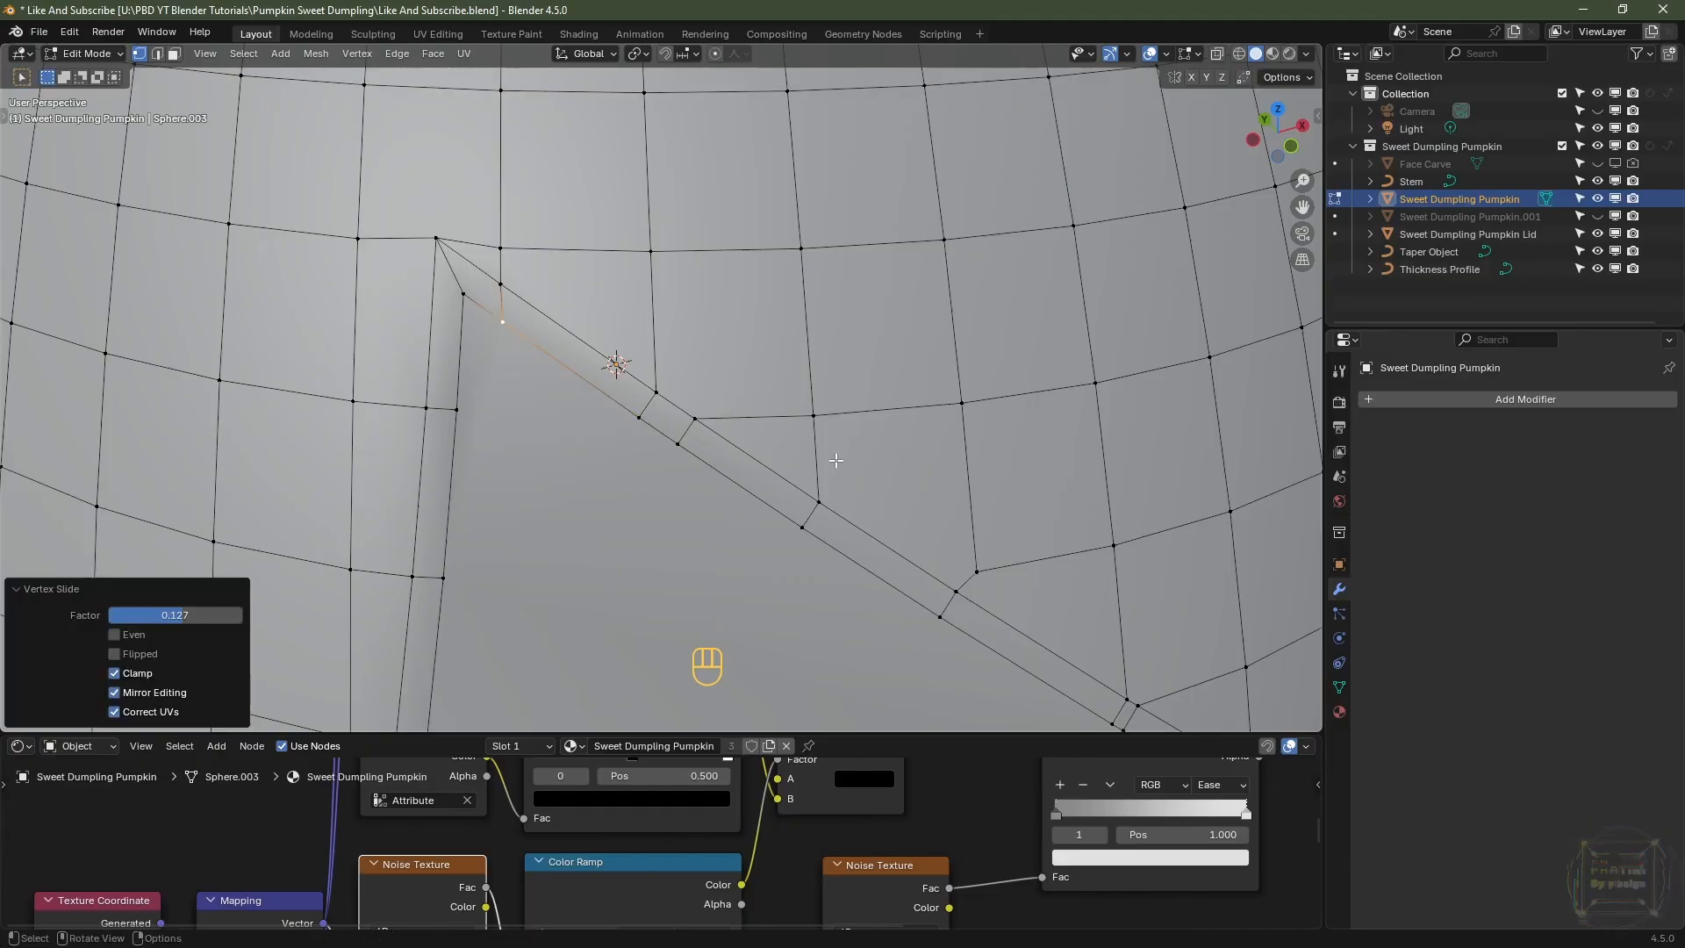
# - Slide the crowded inner border vertex at the right eye's upper corner along the border, away from the corner
pyautogui.scroll(-2, 836, 459)
pyautogui.keyDown('shift'); pyautogui.moveTo(835, 460); pyautogui.dragTo(789, 505, button='middle'); pyautogui.keyUp('shift')
pyautogui.scroll(1, 789, 504)
pyautogui.keyDown('shift'); pyautogui.moveTo(776, 523); pyautogui.dragTo(639, 551, button='middle'); pyautogui.keyUp('shift')
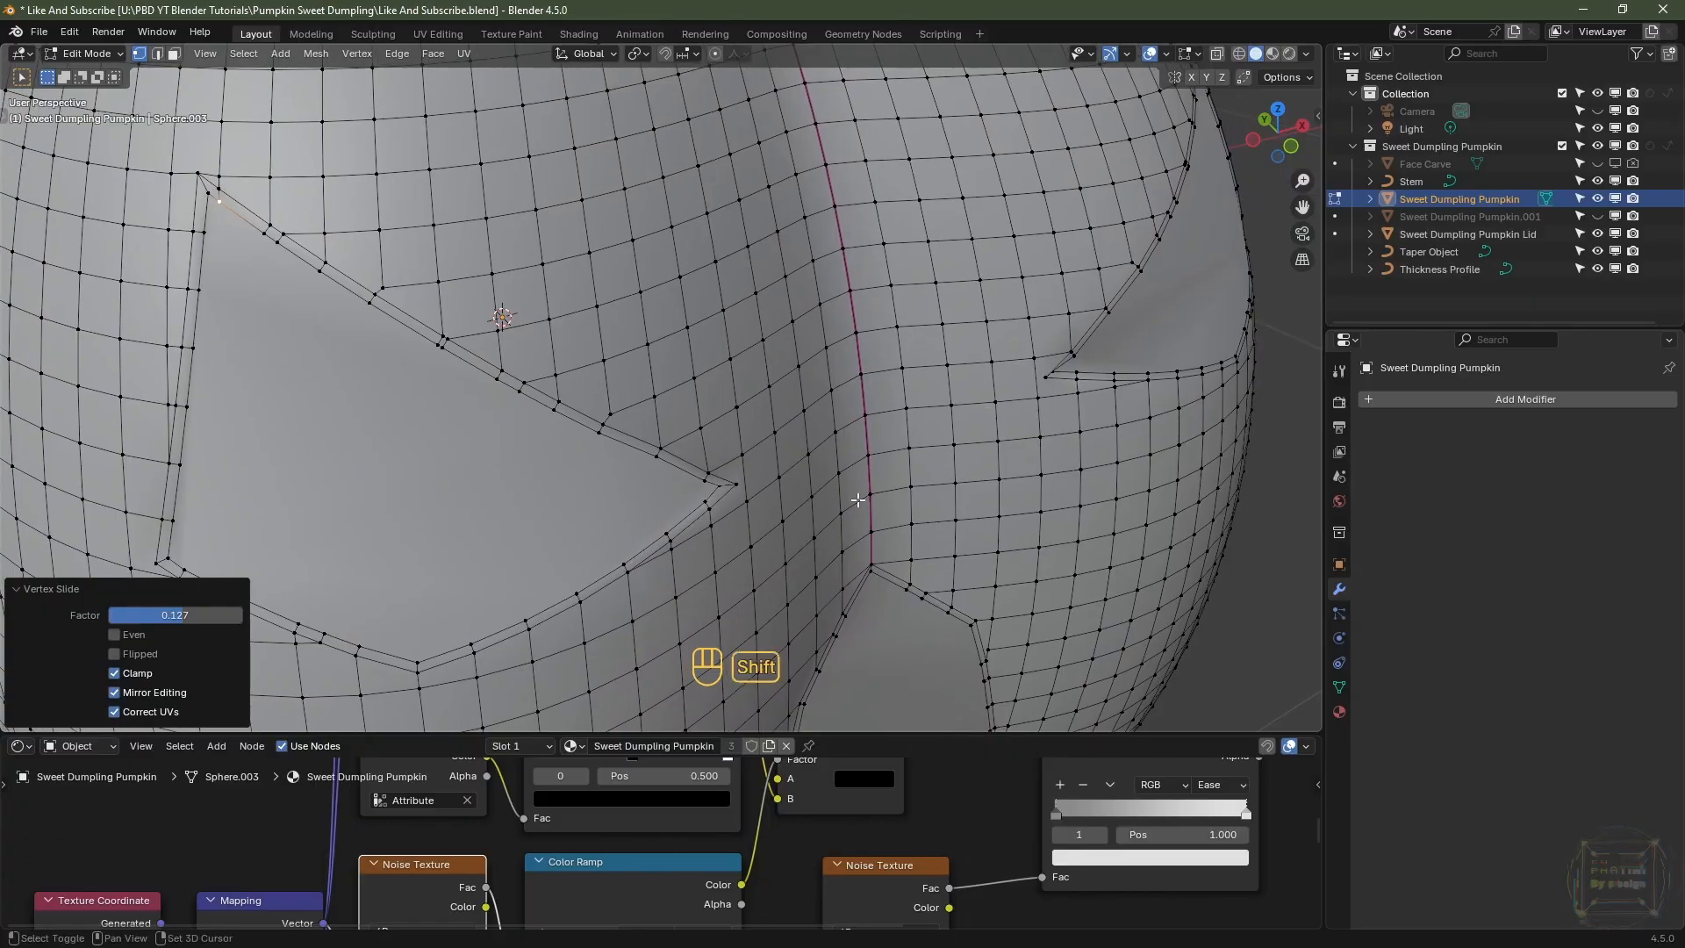
pyautogui.keyDown('shift'); pyautogui.moveTo(861, 500); pyautogui.dragTo(375, 503, button='middle'); pyautogui.keyUp('shift')
pyautogui.moveTo(794, 443); pyautogui.dragTo(728, 451, button='middle')
pyautogui.keyDown('shift'); pyautogui.moveTo(728, 451); pyautogui.dragTo(733, 482, button='middle'); pyautogui.keyUp('shift')
pyautogui.scroll(2, 750, 292)
pyautogui.keyDown('shift'); pyautogui.moveTo(750, 292); pyautogui.dragTo(608, 332, button='middle'); pyautogui.keyUp('shift')
pyautogui.scroll(2, 608, 332)
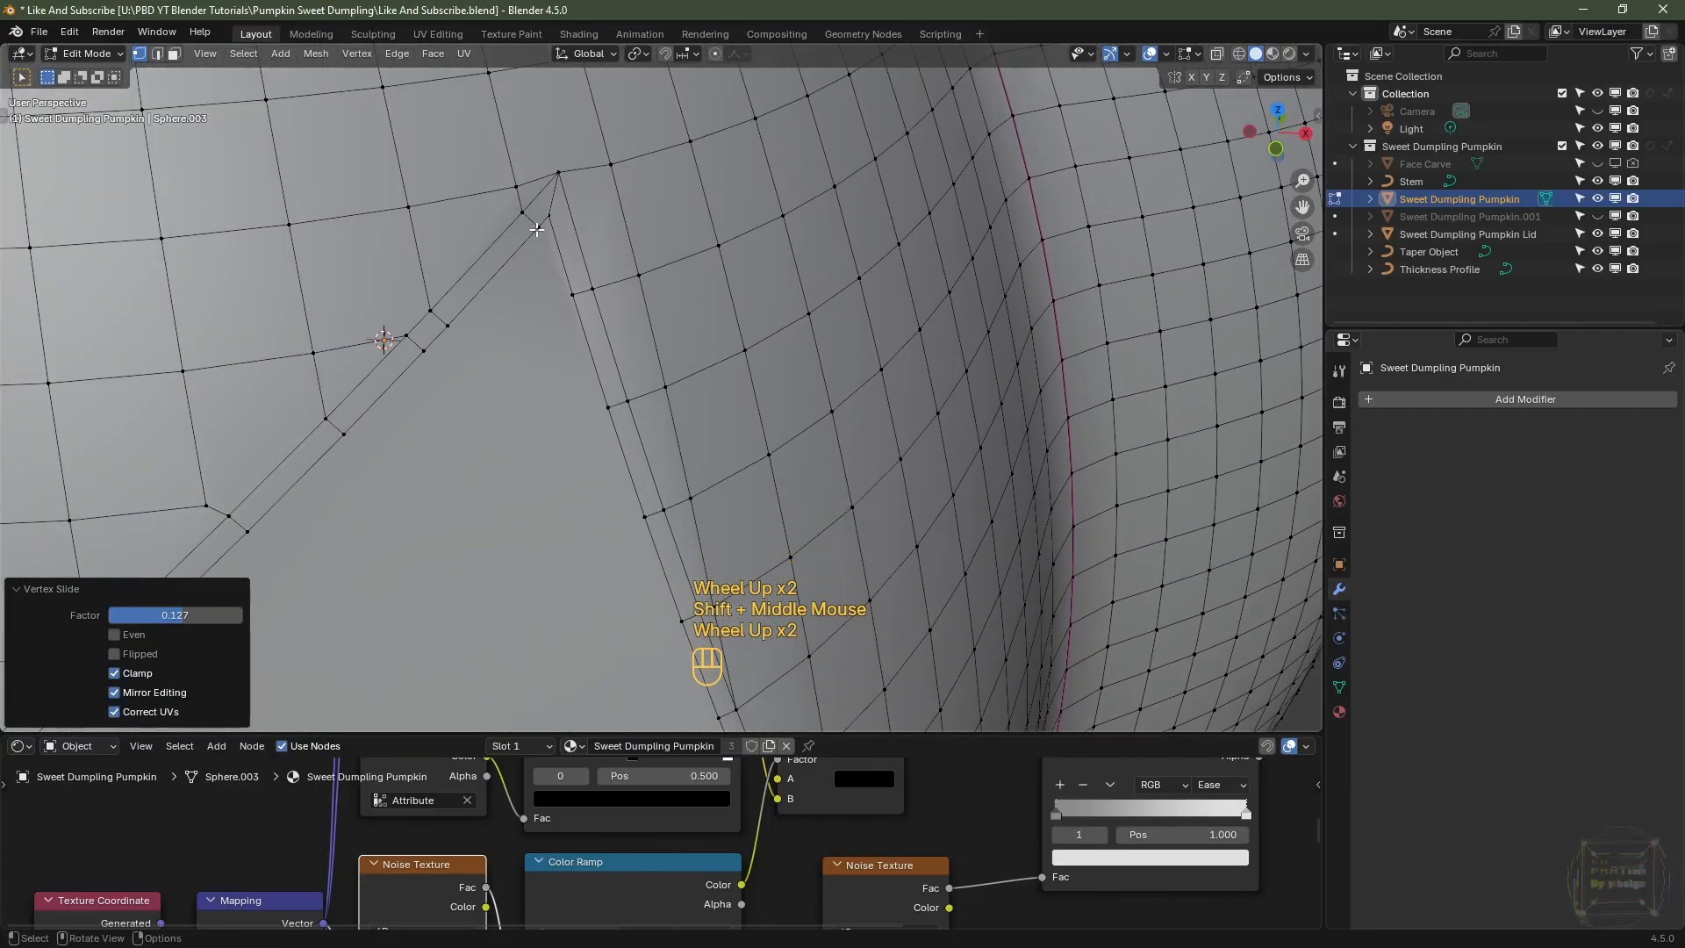
pyautogui.click(537, 229)
pyautogui.press('g')
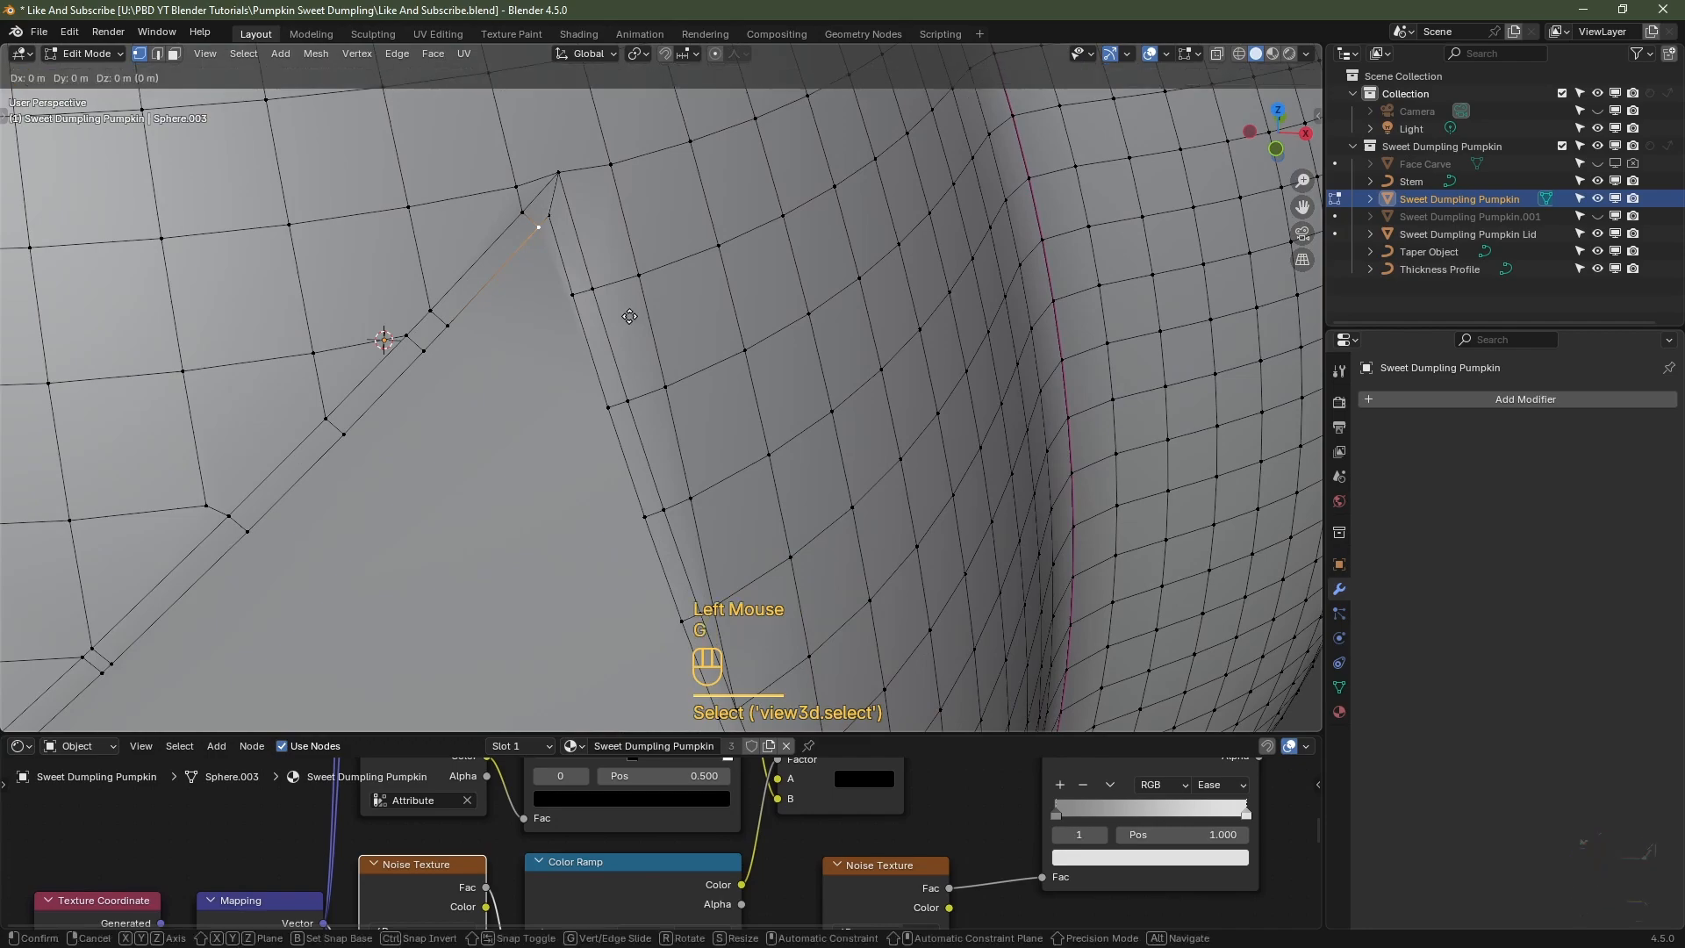
pyautogui.press('g')
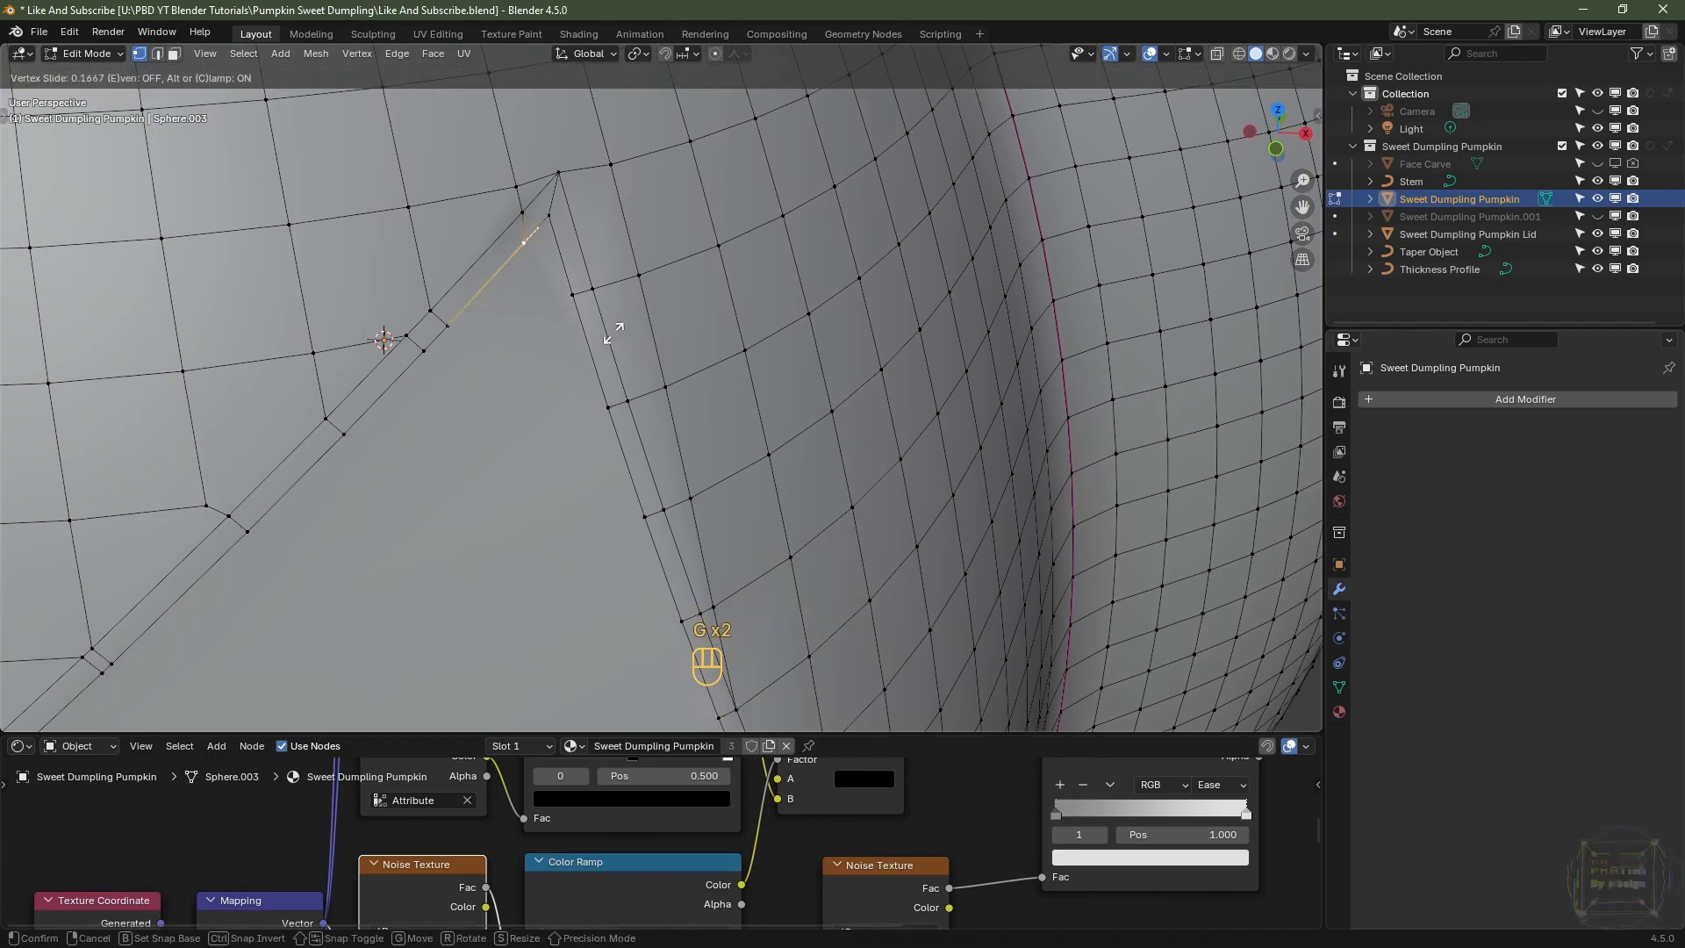
pyautogui.click(615, 330)
pyautogui.moveTo(616, 361); pyautogui.dragTo(762, 396, button='middle')
pyautogui.scroll(2, 702, 386)
pyautogui.click(695, 427)
pyautogui.click(690, 417)
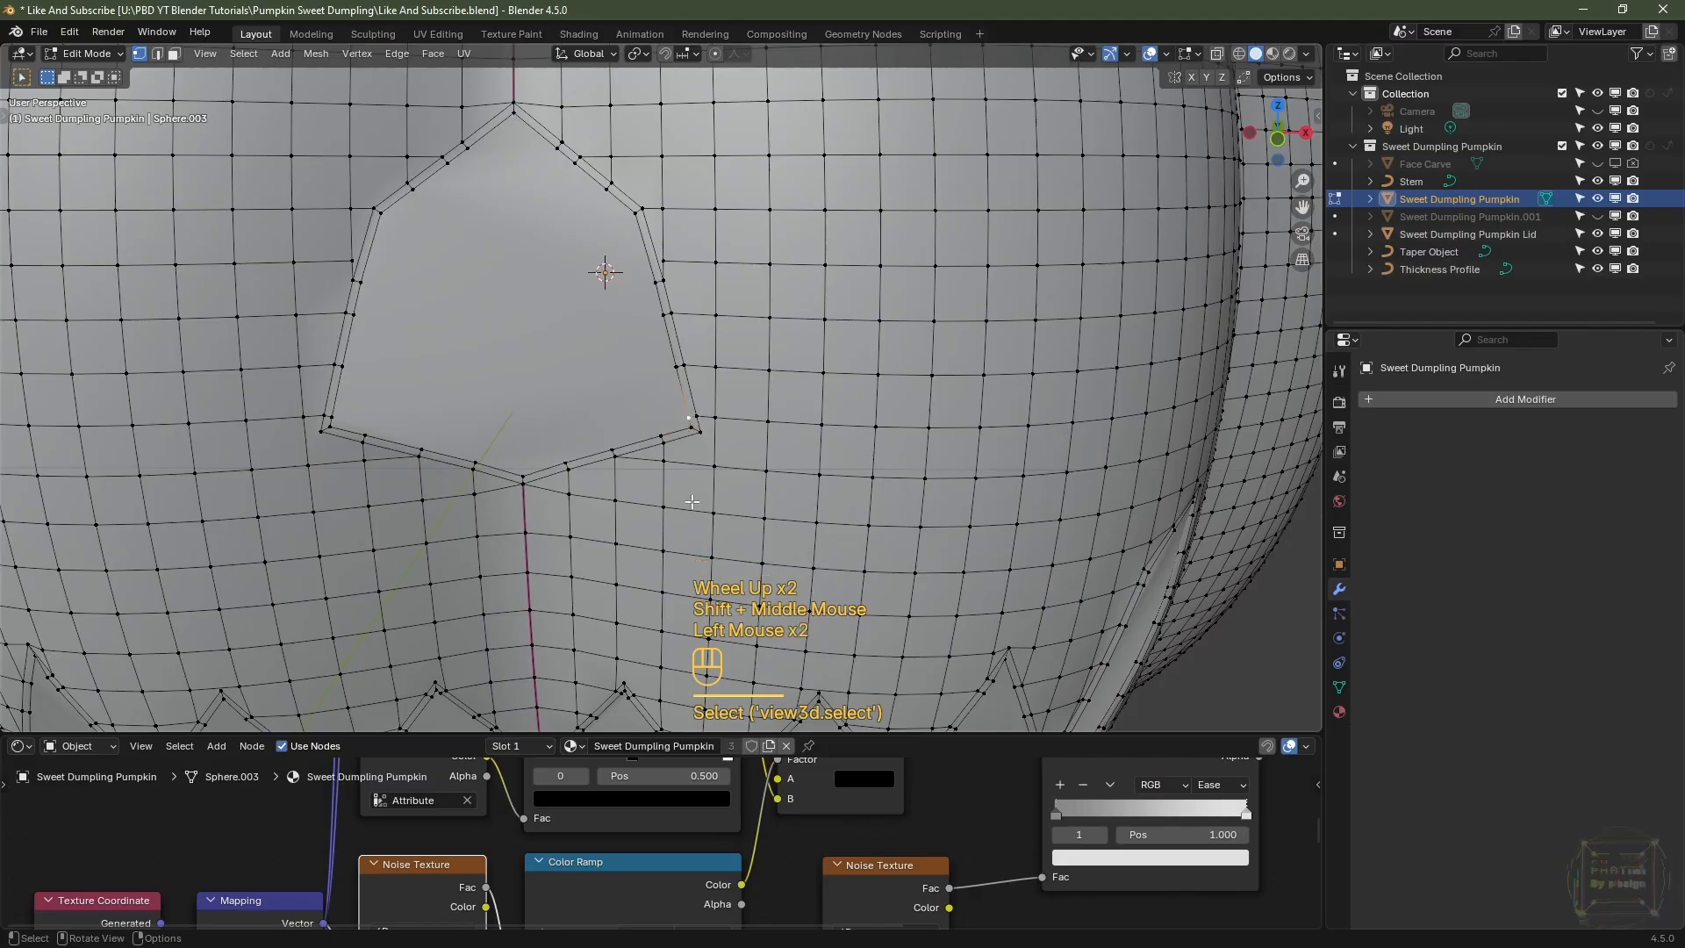
# - Slide the inner border vertices on both sides of the mouth's upper peak left of the centre seam away from the tip
pyautogui.keyDown('shift'); pyautogui.moveTo(636, 500); pyautogui.dragTo(638, 514, button='middle'); pyautogui.keyUp('shift')
pyautogui.scroll(5, 638, 513)
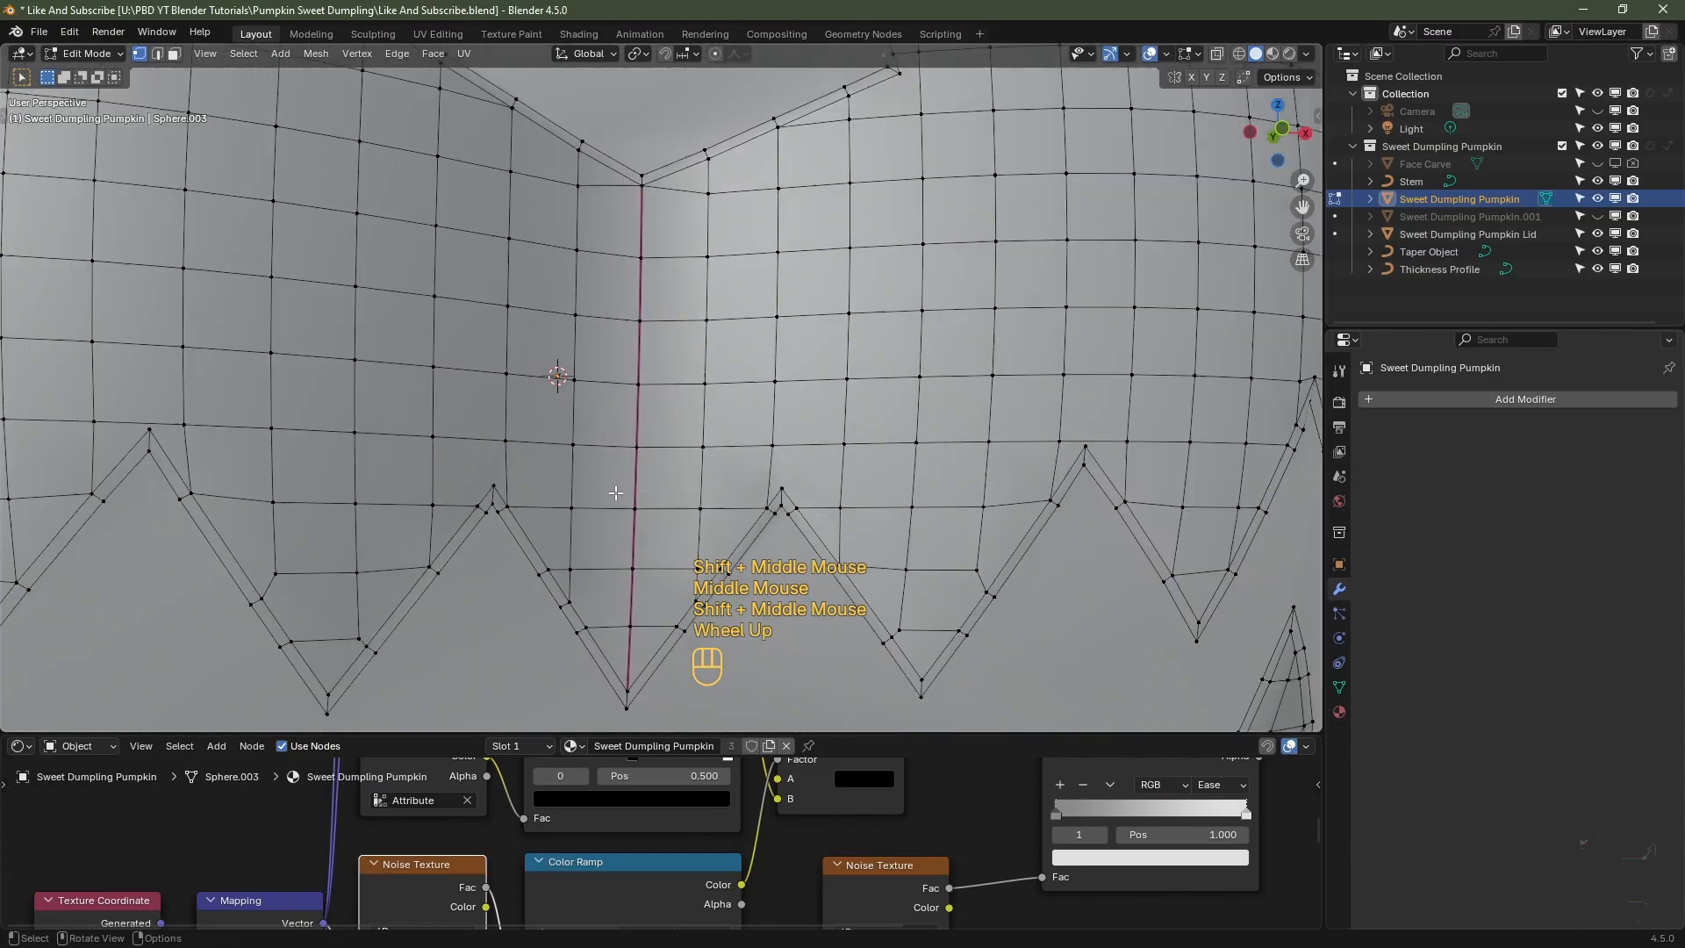
pyautogui.keyDown('shift'); pyautogui.moveTo(386, 553); pyautogui.dragTo(436, 557, button='middle'); pyautogui.keyUp('shift')
pyautogui.click(437, 547)
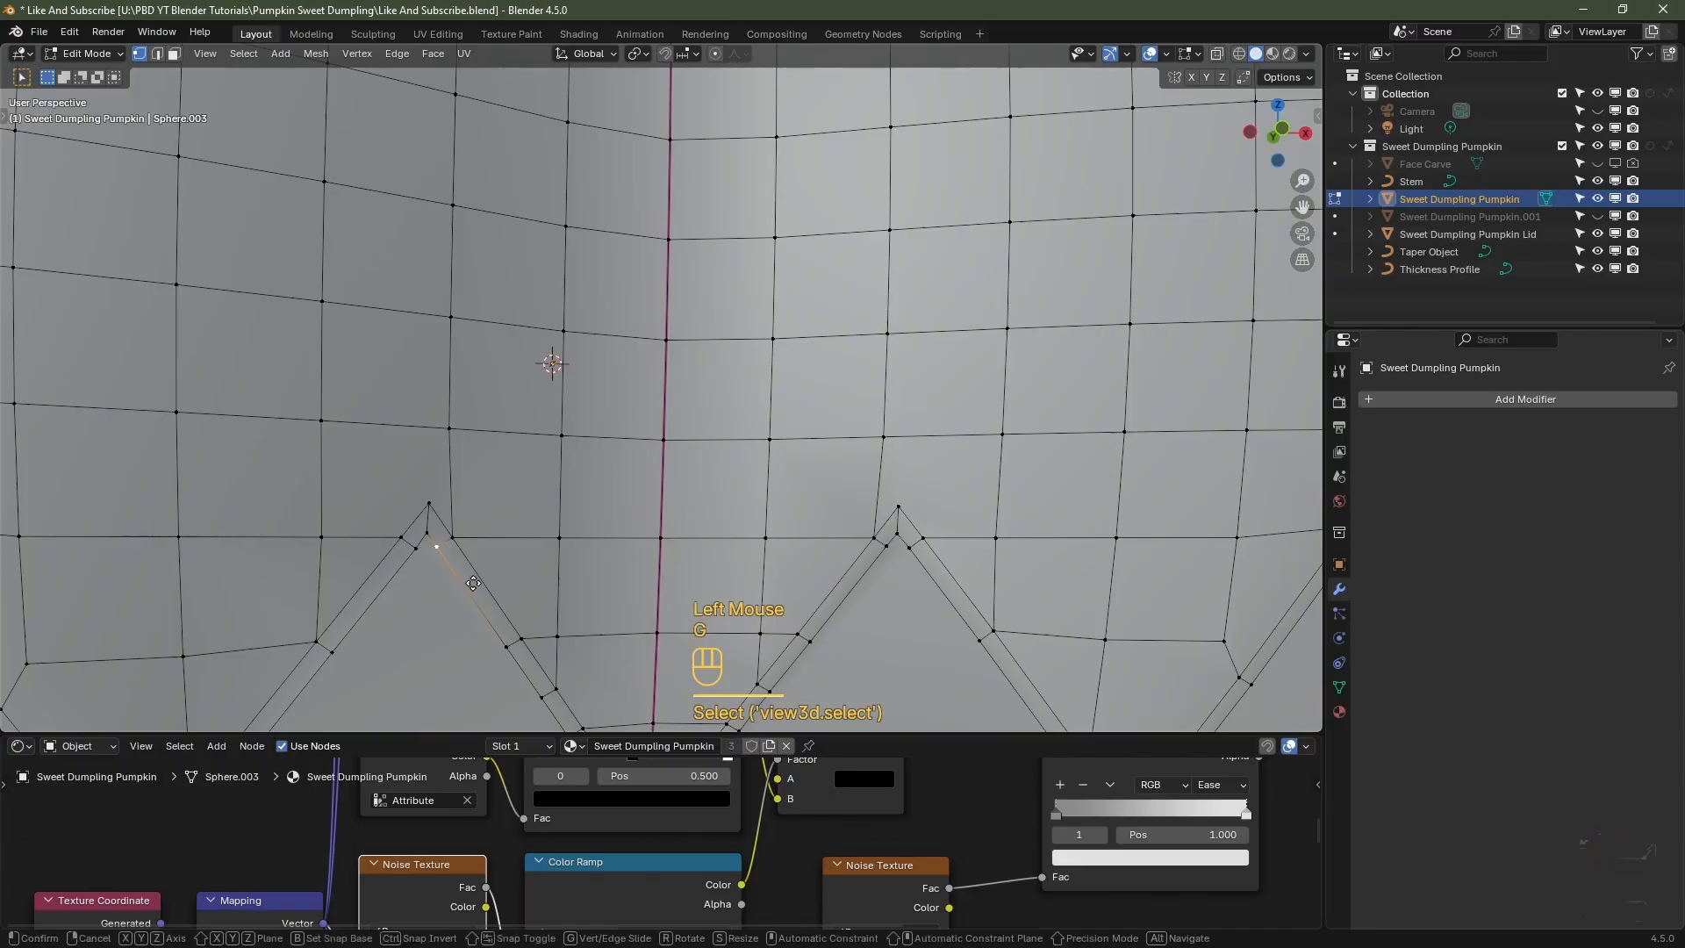
pyautogui.press('g')
pyautogui.press('g')
pyautogui.click(414, 544)
pyautogui.click(415, 547)
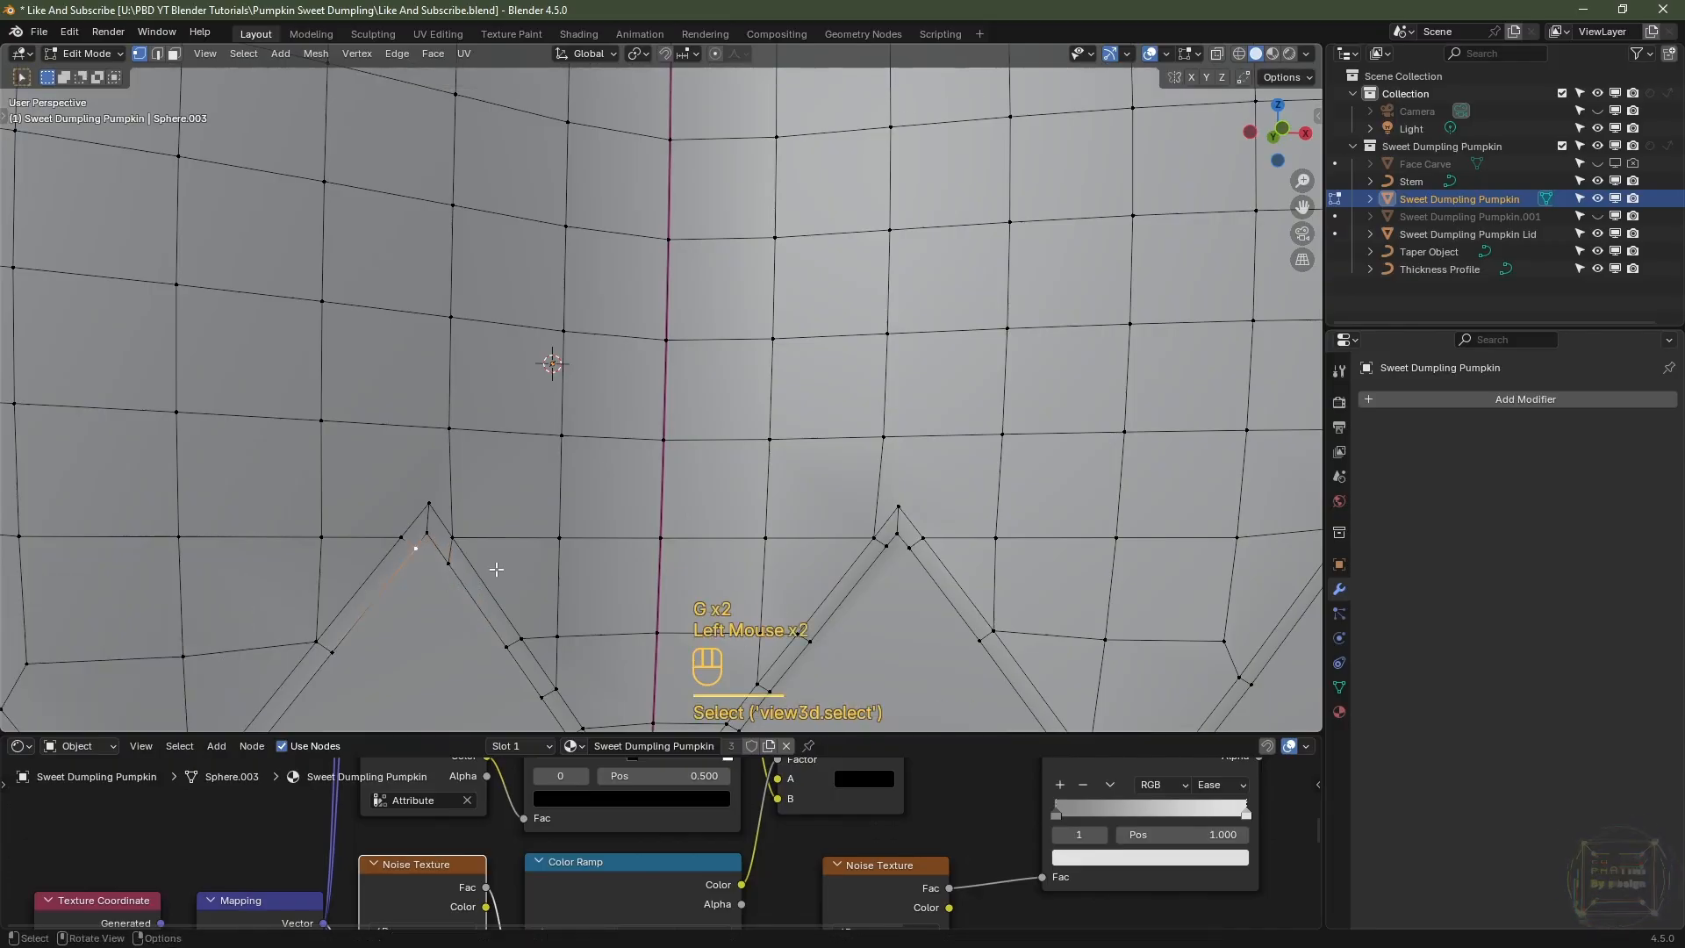
pyautogui.press('g')
pyautogui.press('g')
pyautogui.click(482, 586)
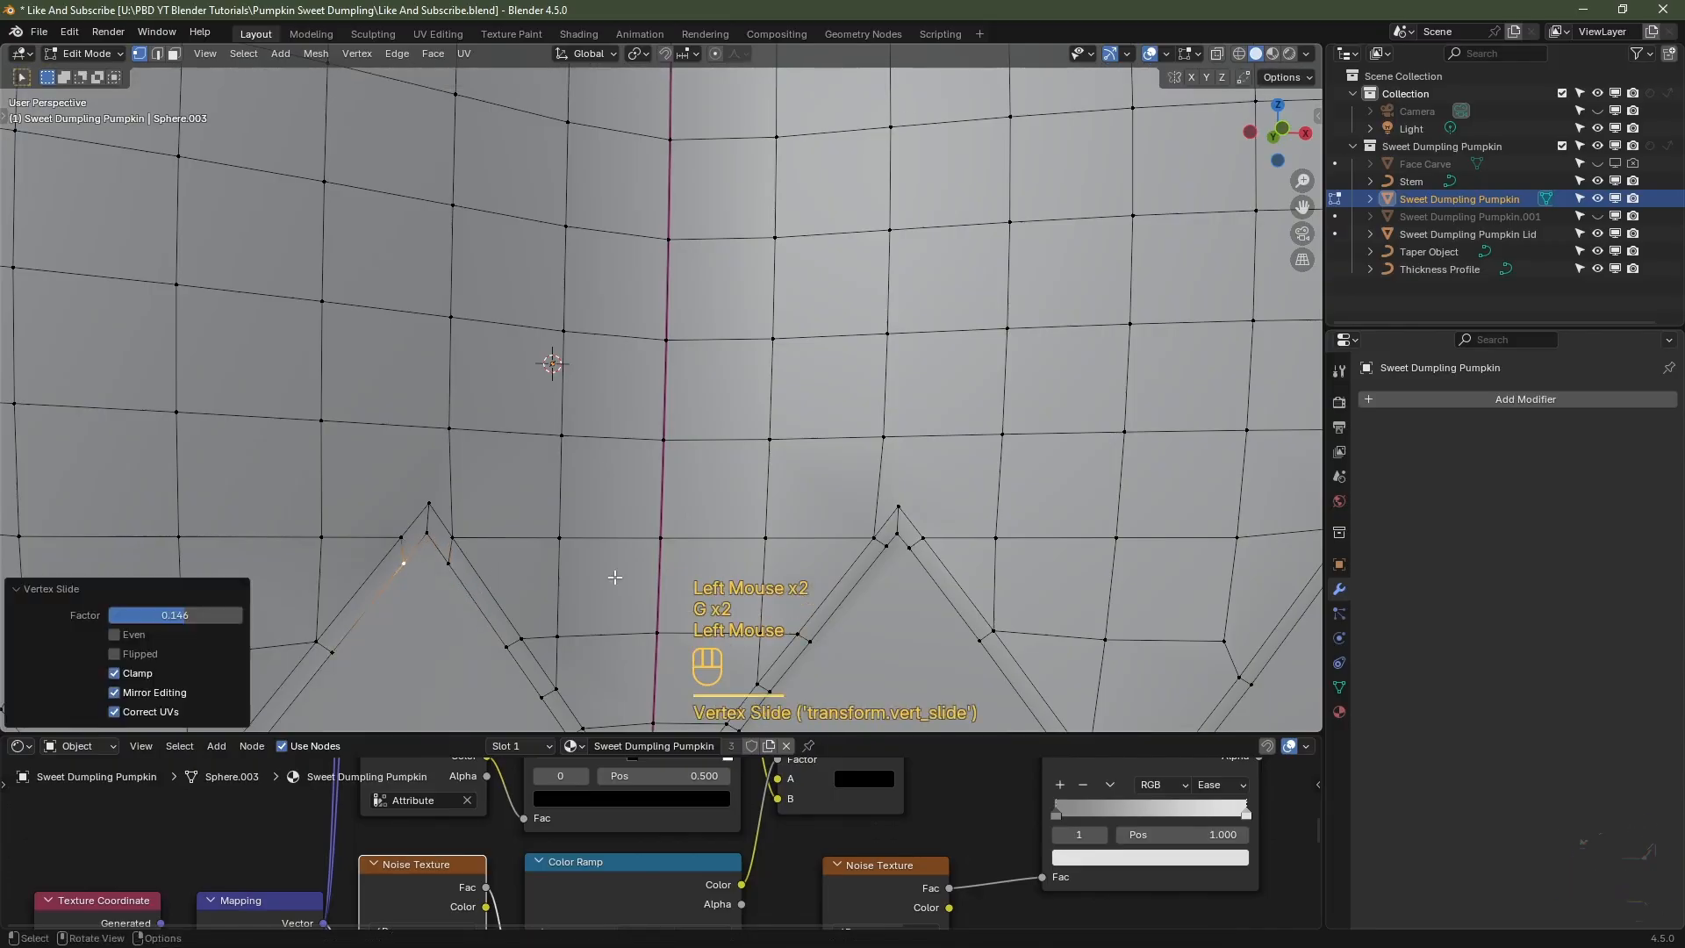
# - Select both inner border vertices beside the upper peak right of the centre seam and slide them away from the tip by about 0.144
pyautogui.scroll(-2, 614, 576)
pyautogui.keyDown('shift'); pyautogui.moveTo(667, 562); pyautogui.dragTo(716, 495, button='middle'); pyautogui.keyUp('shift')
pyautogui.click(721, 492)
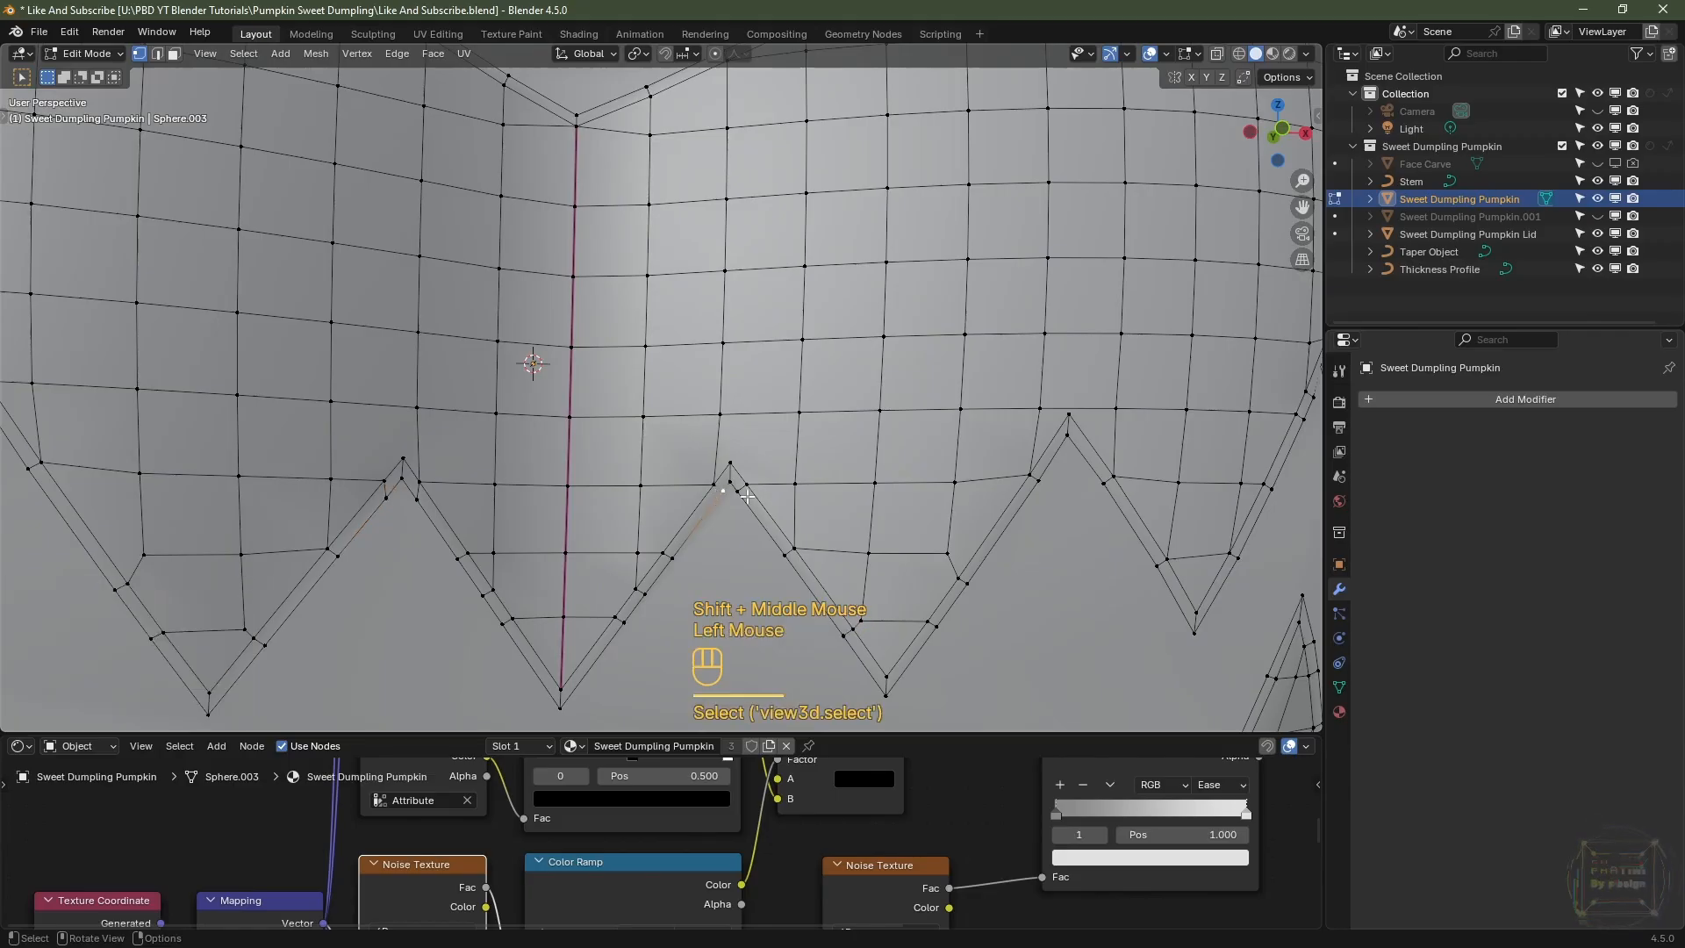
pyautogui.keyDown('shift'); pyautogui.click(737, 491); pyautogui.keyUp('shift')
pyautogui.press('g')
pyautogui.press('g')
pyautogui.rightClick(811, 544)
pyautogui.scroll(2, 823, 556)
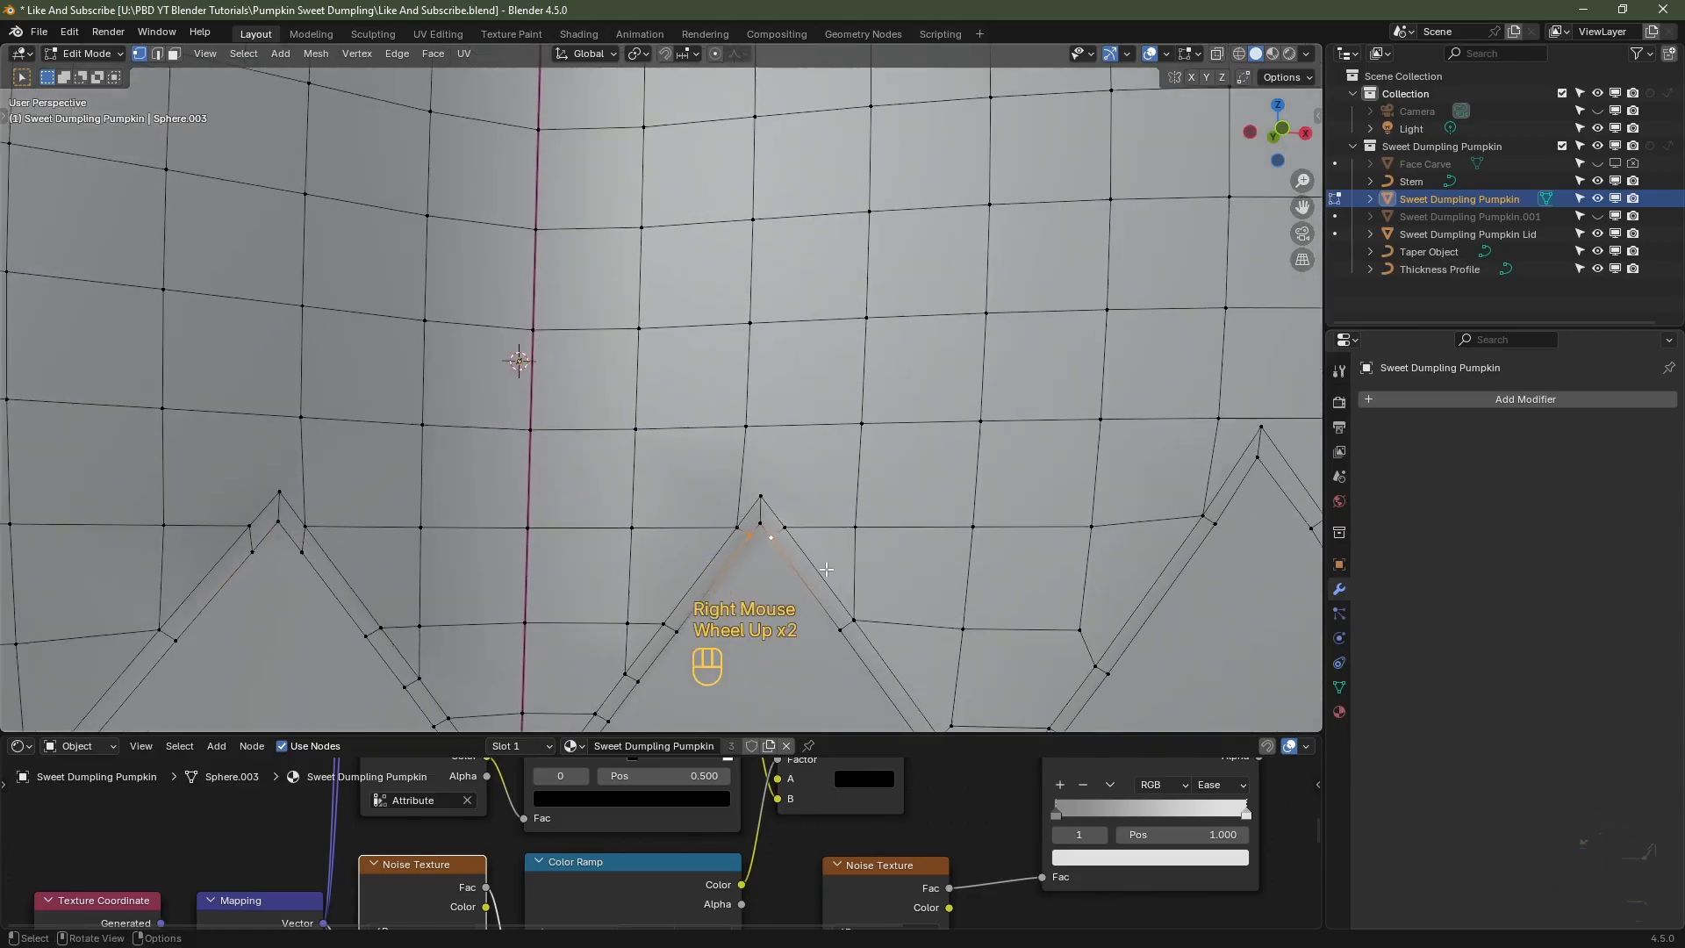
pyautogui.press('g')
pyautogui.press('g')
pyautogui.click(825, 572)
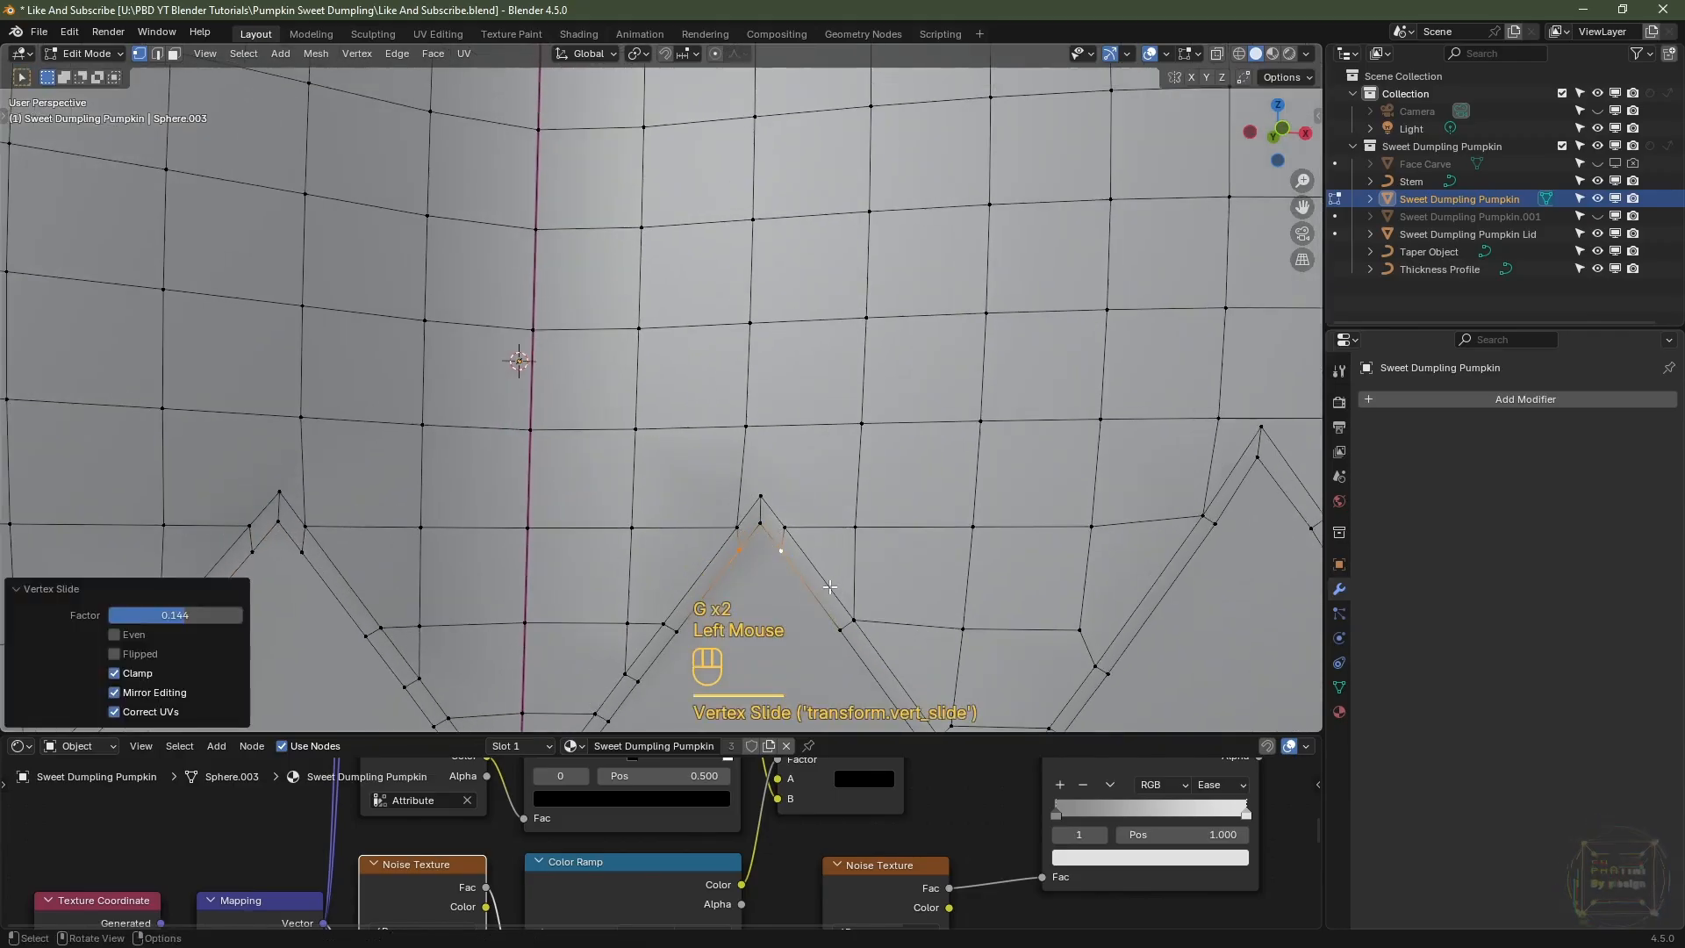
# - Select both inner border vertices beside the mouth's lower notch on the centre seam and slide them away from the notch by about 0.194
pyautogui.scroll(-1, 822, 572)
pyautogui.scroll(-2, 821, 573)
pyautogui.keyDown('shift'); pyautogui.moveTo(233, 508); pyautogui.dragTo(319, 199, button='middle'); pyautogui.keyUp('shift')
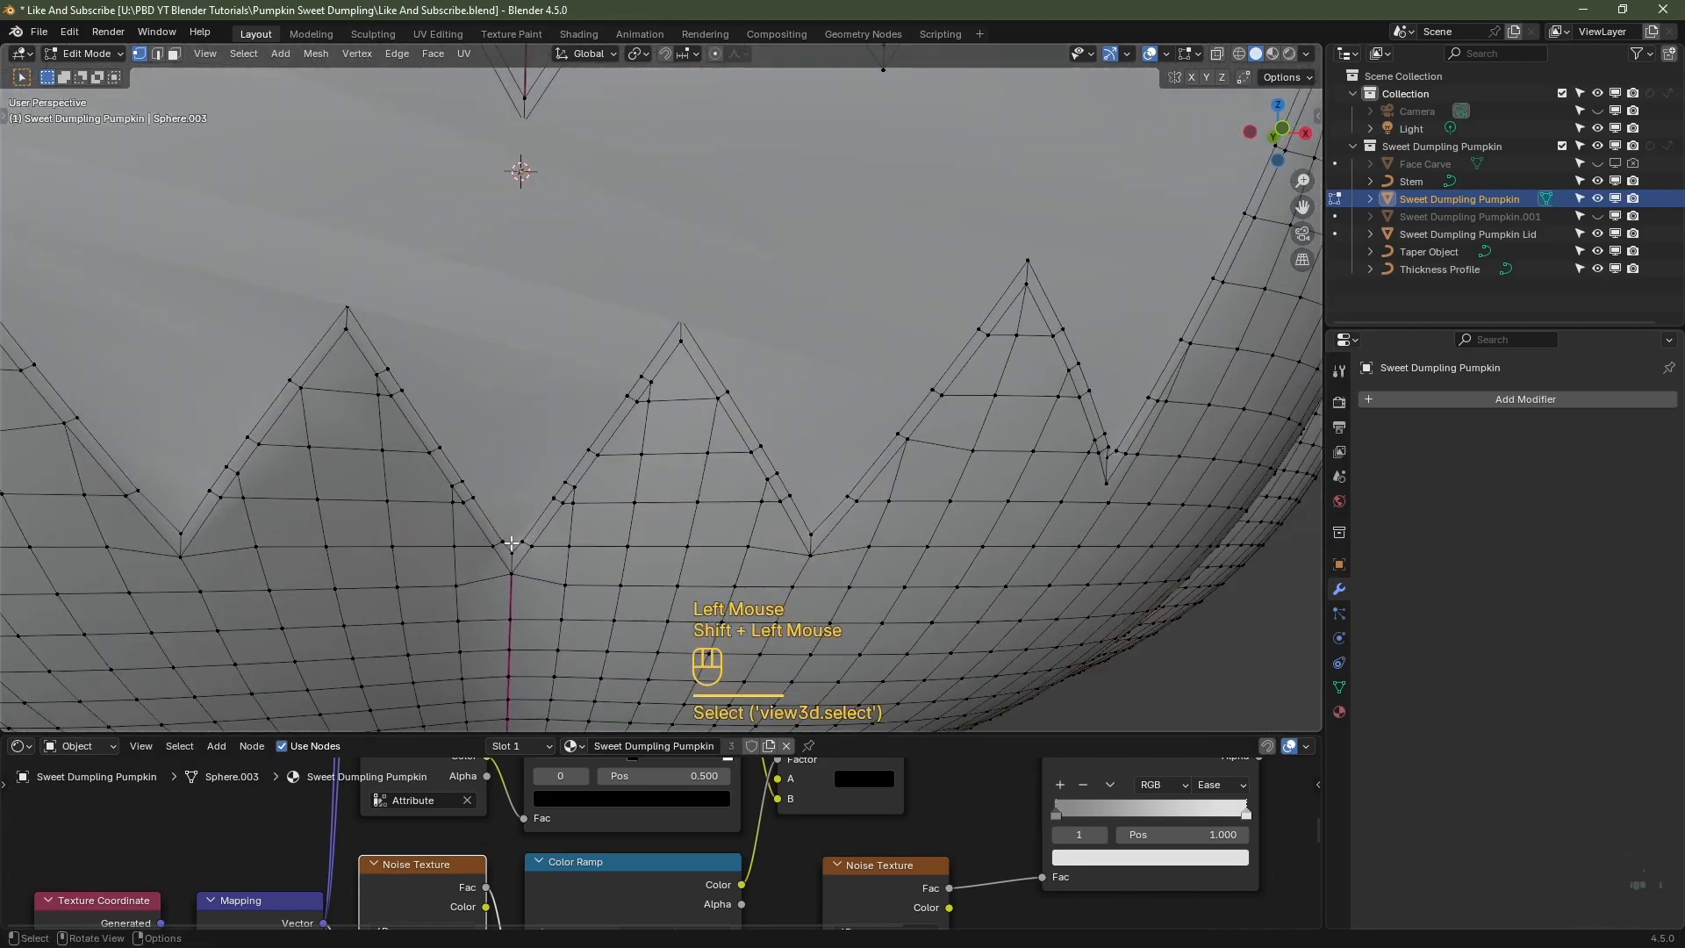
pyautogui.click(504, 542)
pyautogui.keyDown('shift'); pyautogui.click(522, 541); pyautogui.keyUp('shift')
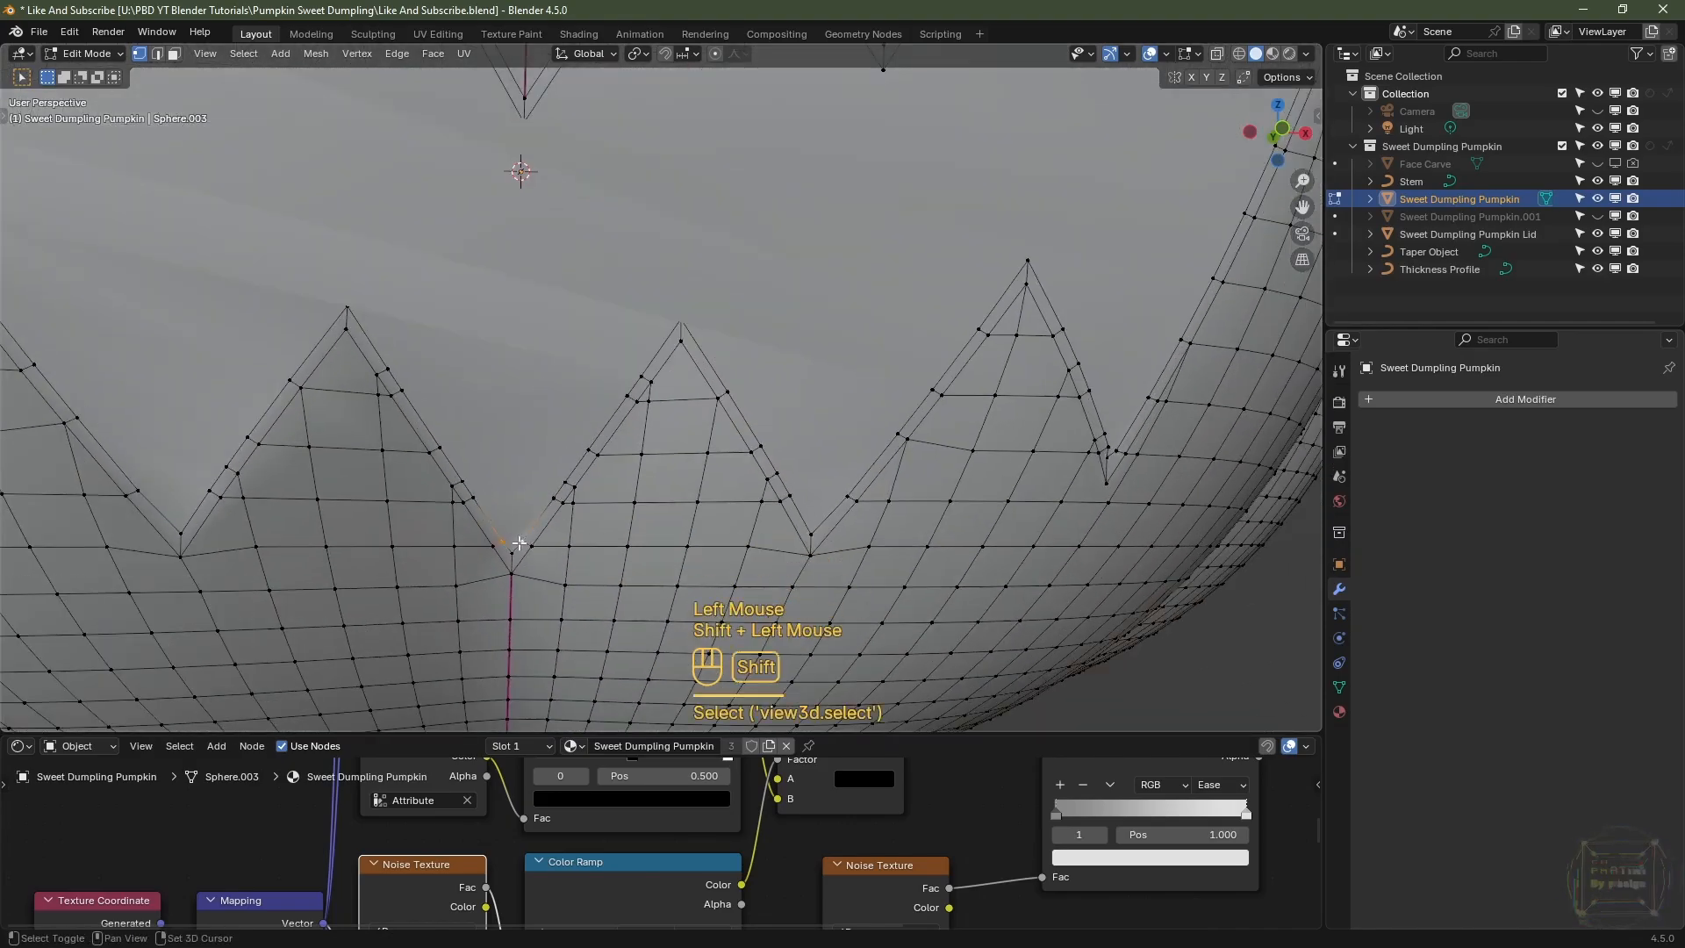
pyautogui.moveTo(553, 603); pyautogui.dragTo(561, 571, button='middle')
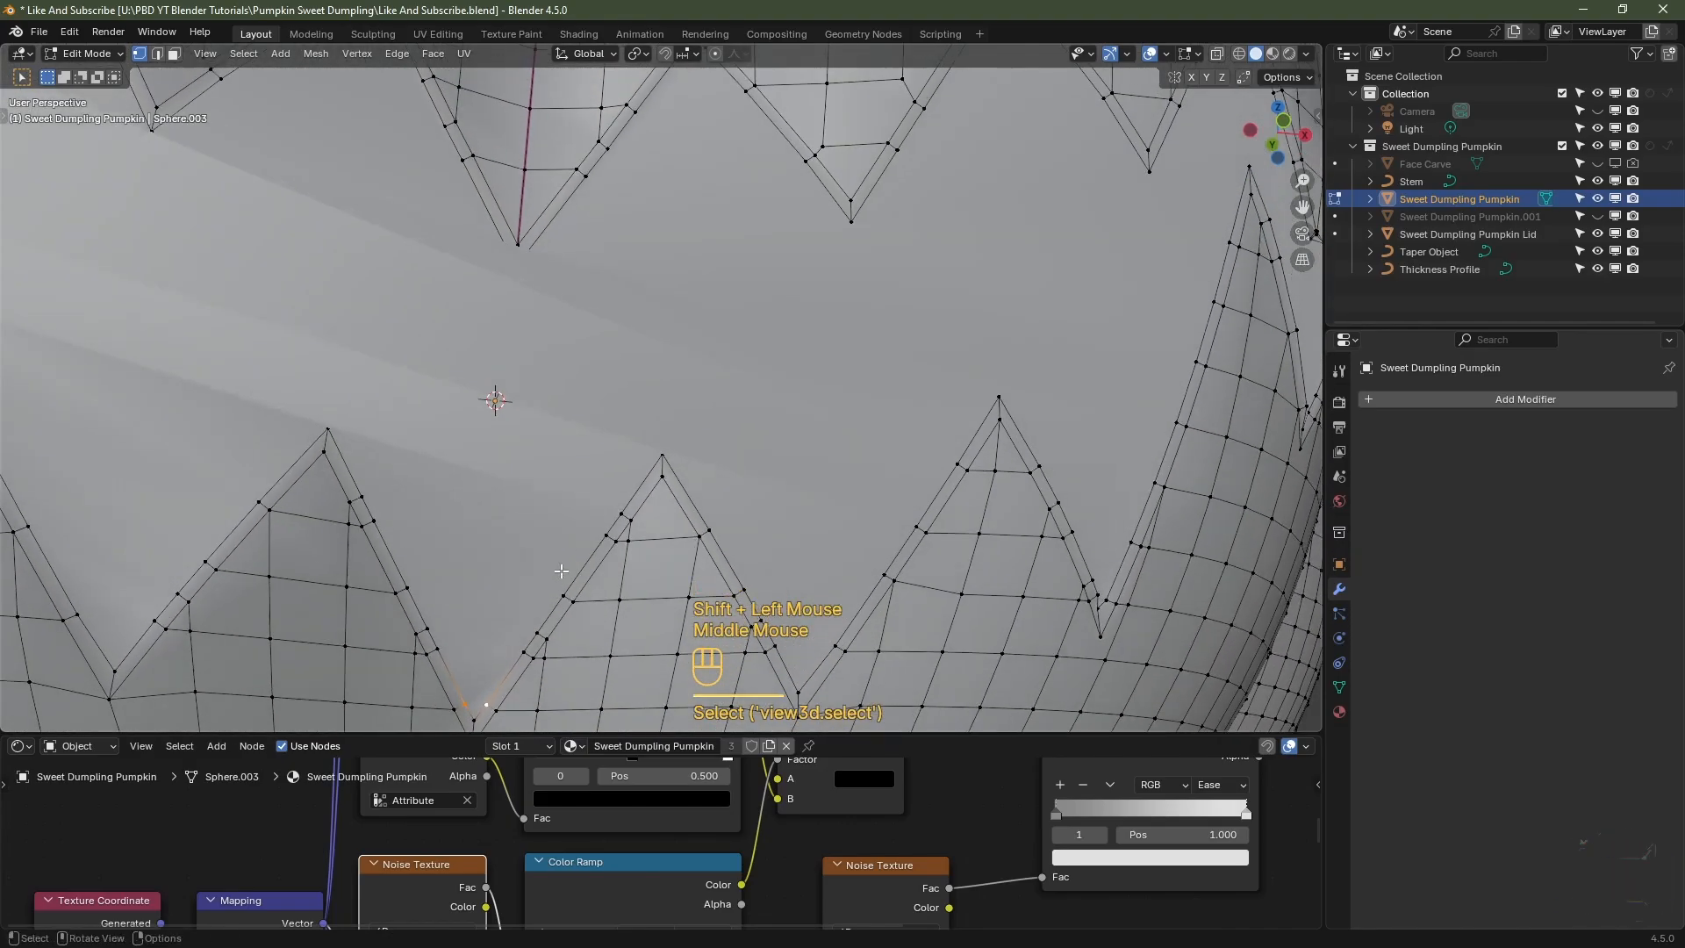
pyautogui.press('KP_Decimal')
pyautogui.scroll(-5, 566, 566)
pyautogui.keyDown('shift'); pyautogui.moveTo(692, 448); pyautogui.dragTo(666, 518, button='middle'); pyautogui.keyUp('shift')
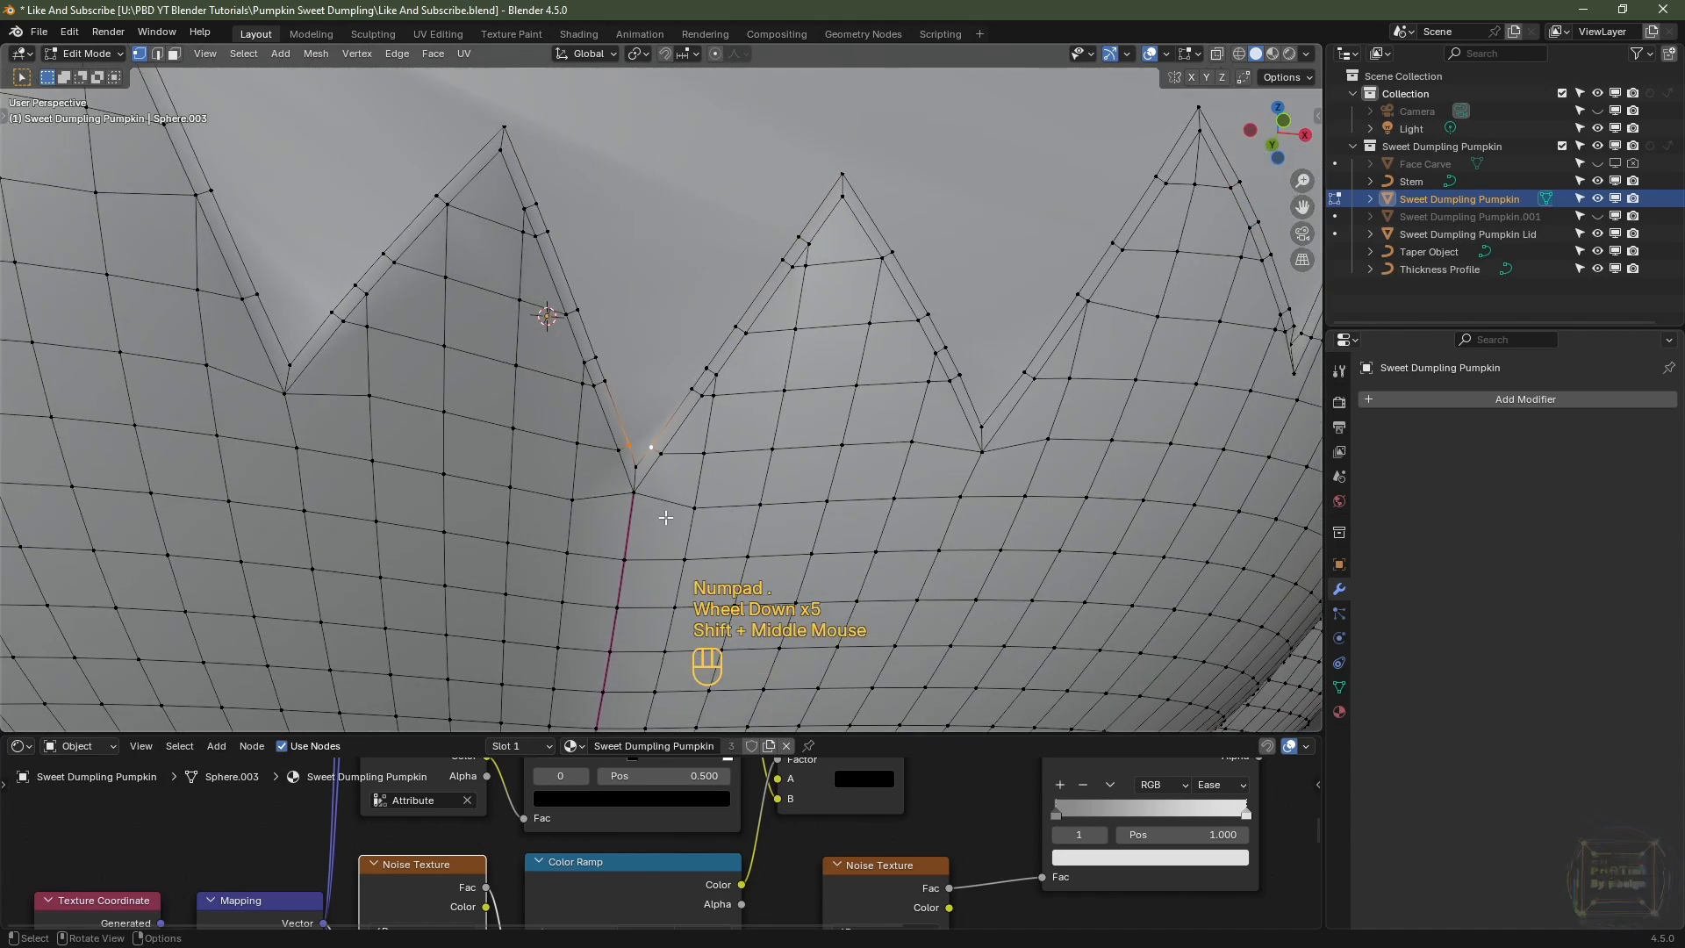
pyautogui.press('g')
pyautogui.press('g')
pyautogui.click(669, 502)
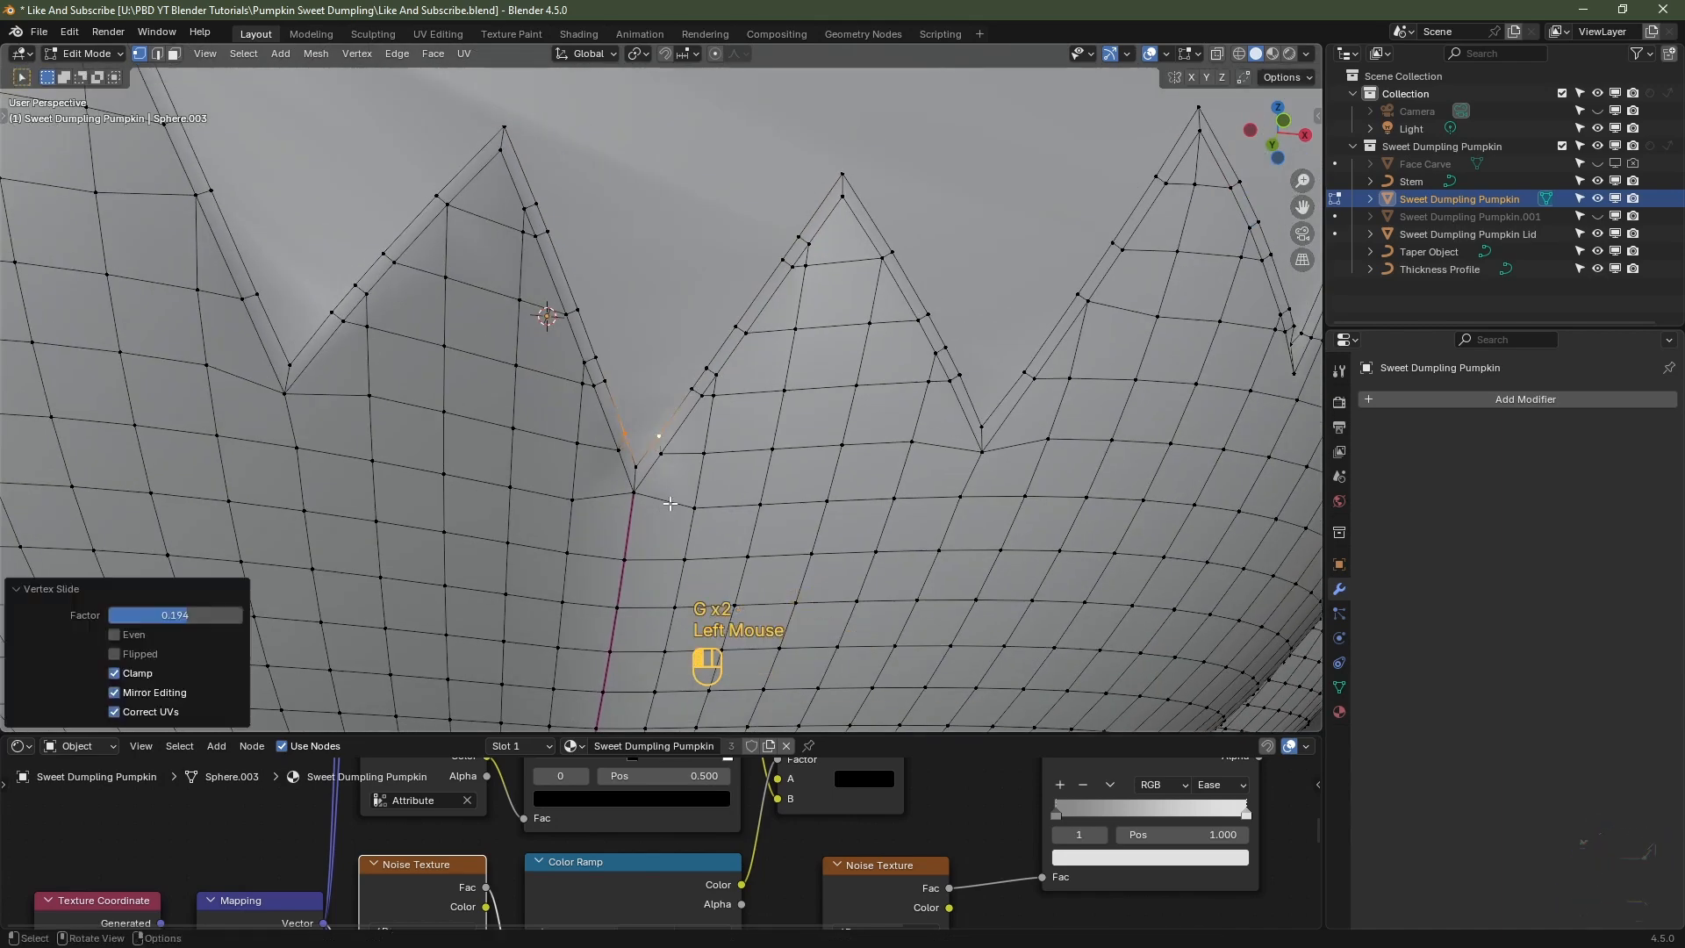
# - Slide the inner border vertex on the right side of the mouth's lower notch right of the centre seam away from the notch by about 0.086
pyautogui.keyDown('shift'); pyautogui.moveTo(1072, 463); pyautogui.dragTo(1018, 473, button='middle'); pyautogui.keyUp('shift')
pyautogui.keyDown('shift'); pyautogui.moveTo(1018, 473); pyautogui.dragTo(751, 523, button='middle'); pyautogui.keyUp('shift')
pyautogui.scroll(2, 751, 523)
pyautogui.click(566, 513)
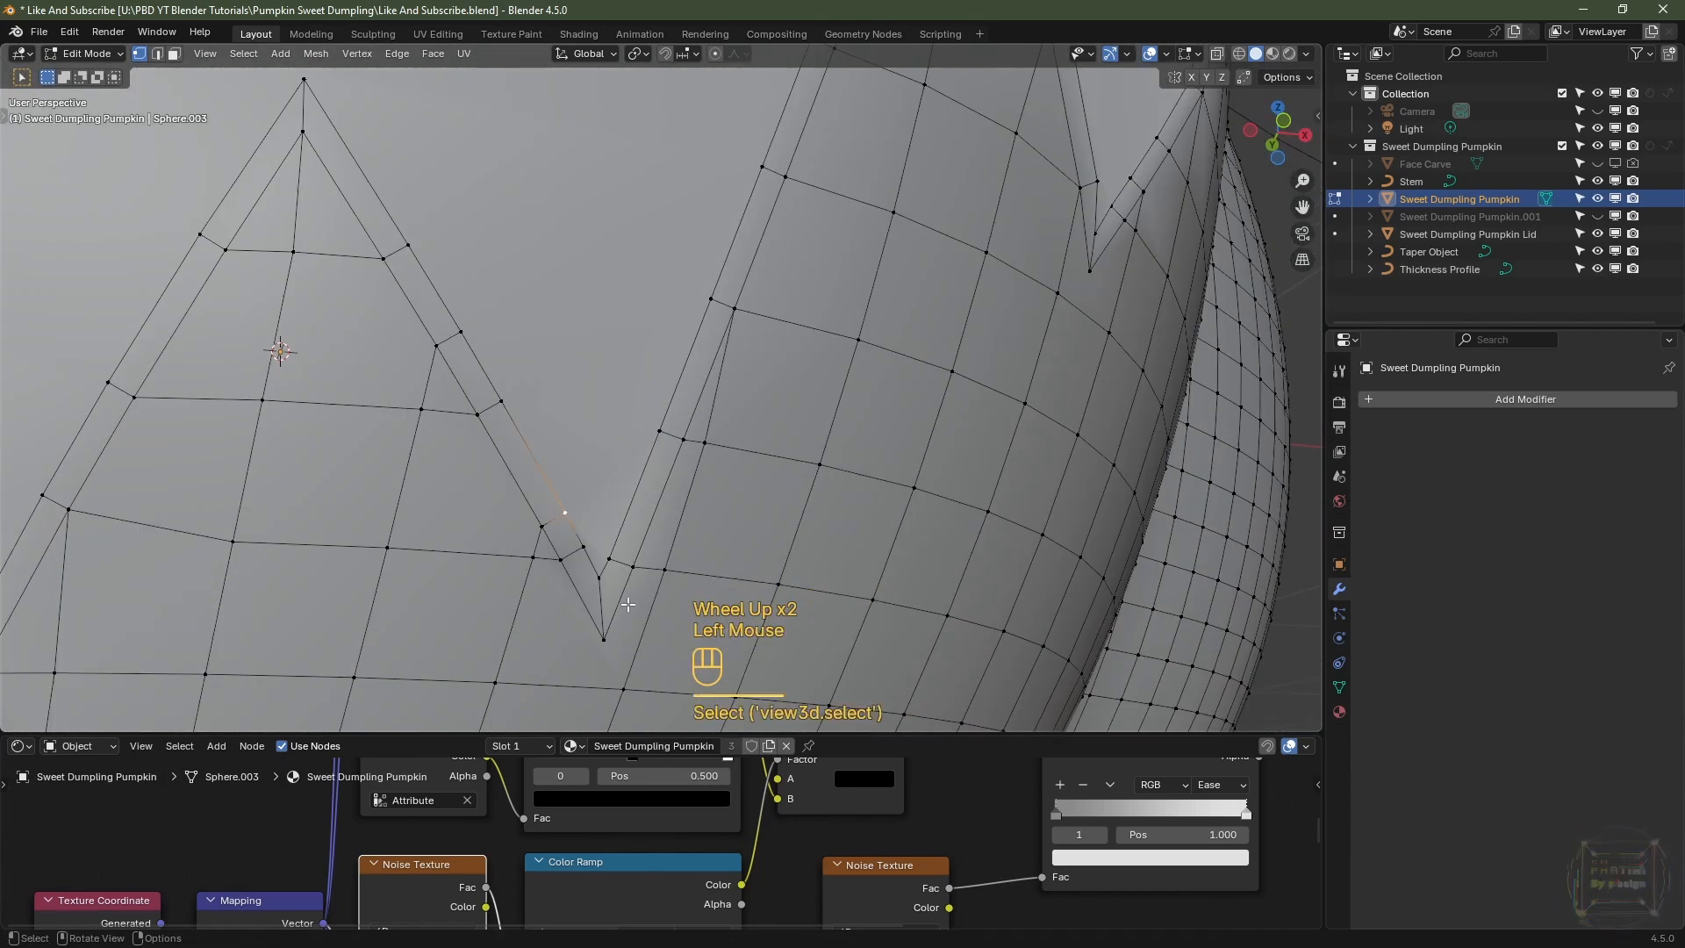
pyautogui.click(610, 555)
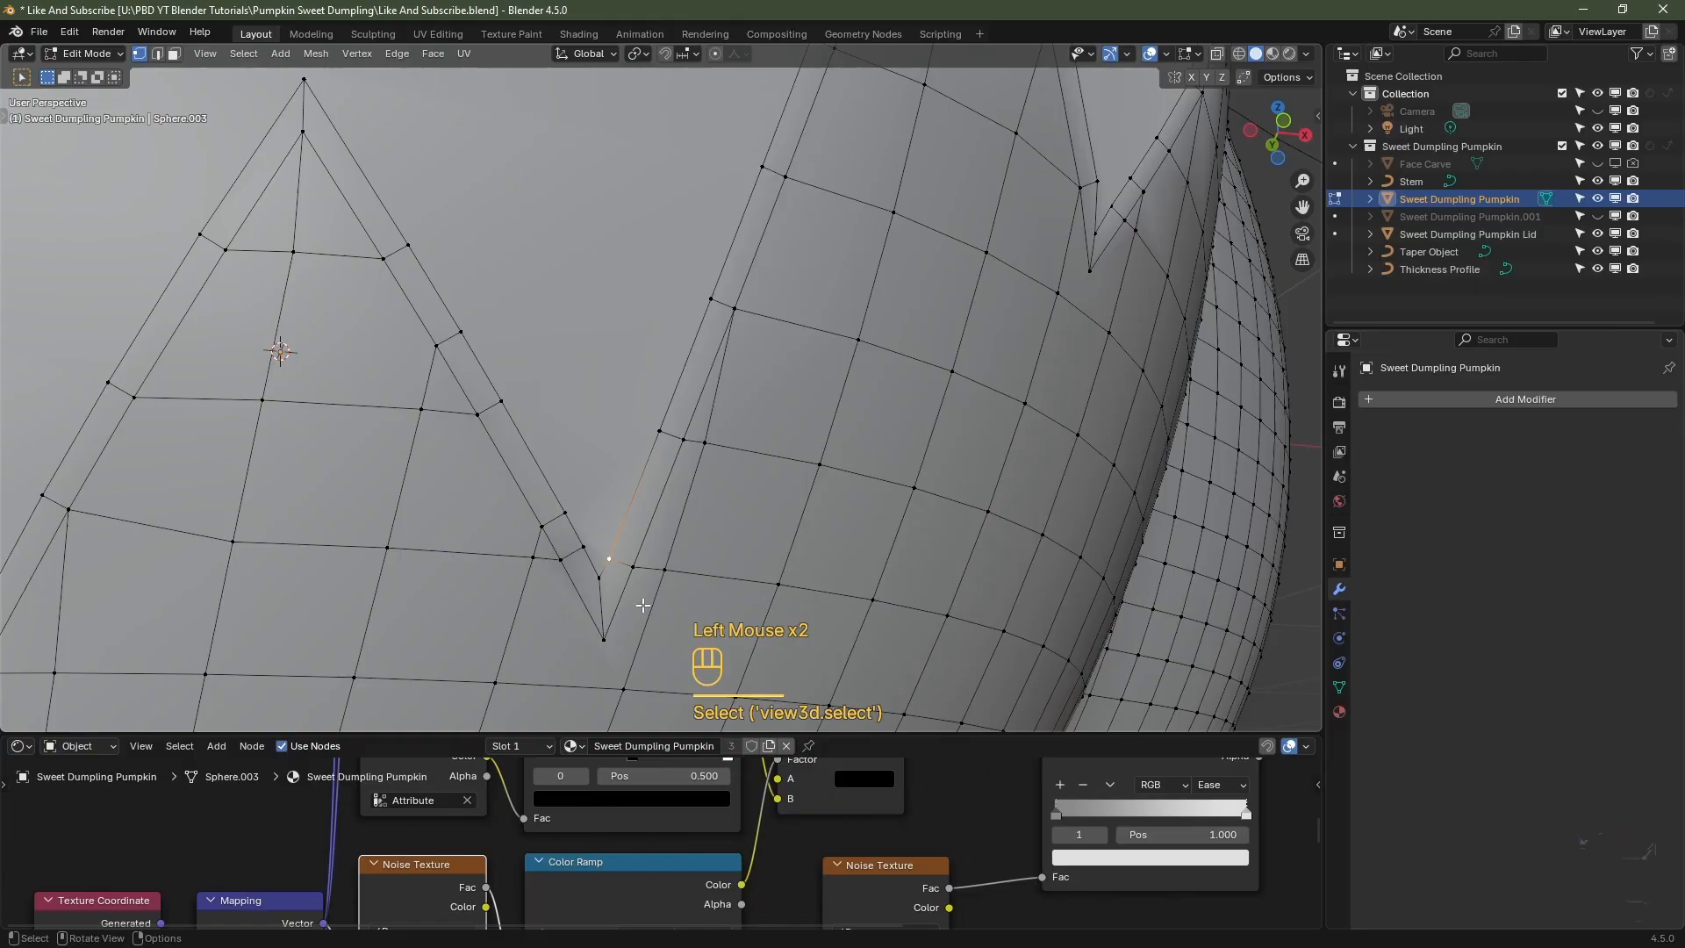
pyautogui.press('g')
pyautogui.press('g')
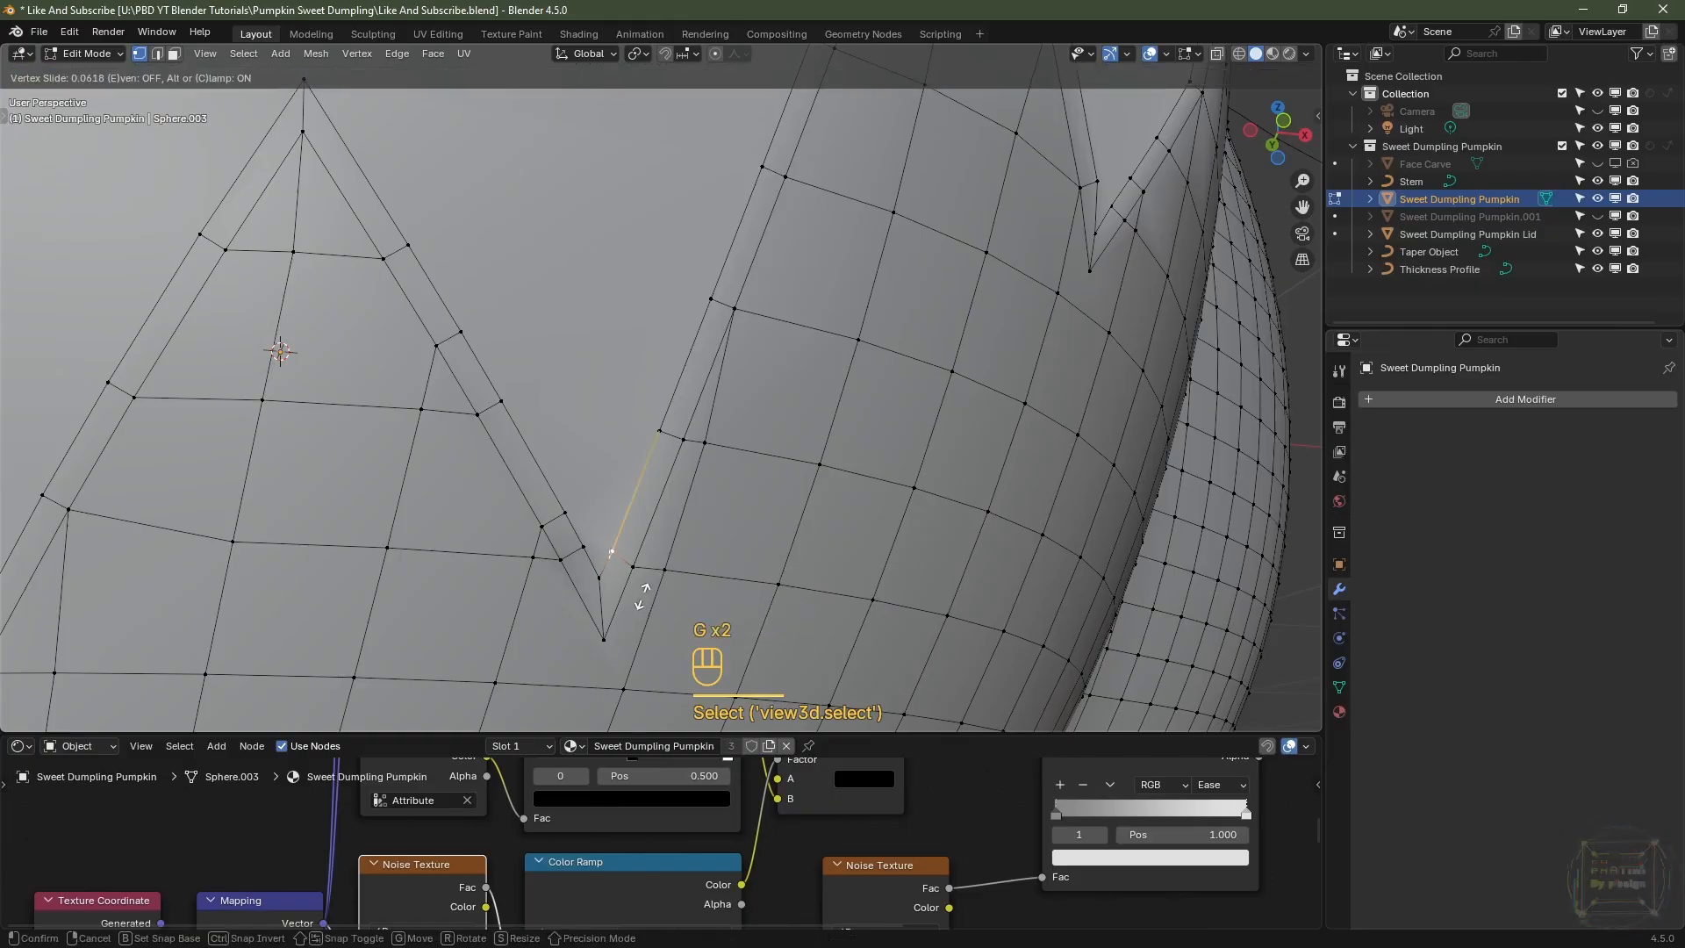
pyautogui.click(643, 593)
# - Dissolve the stray vertex at the tip of the upper tooth nearest the mouth's right corner
pyautogui.scroll(-10, 794, 474)
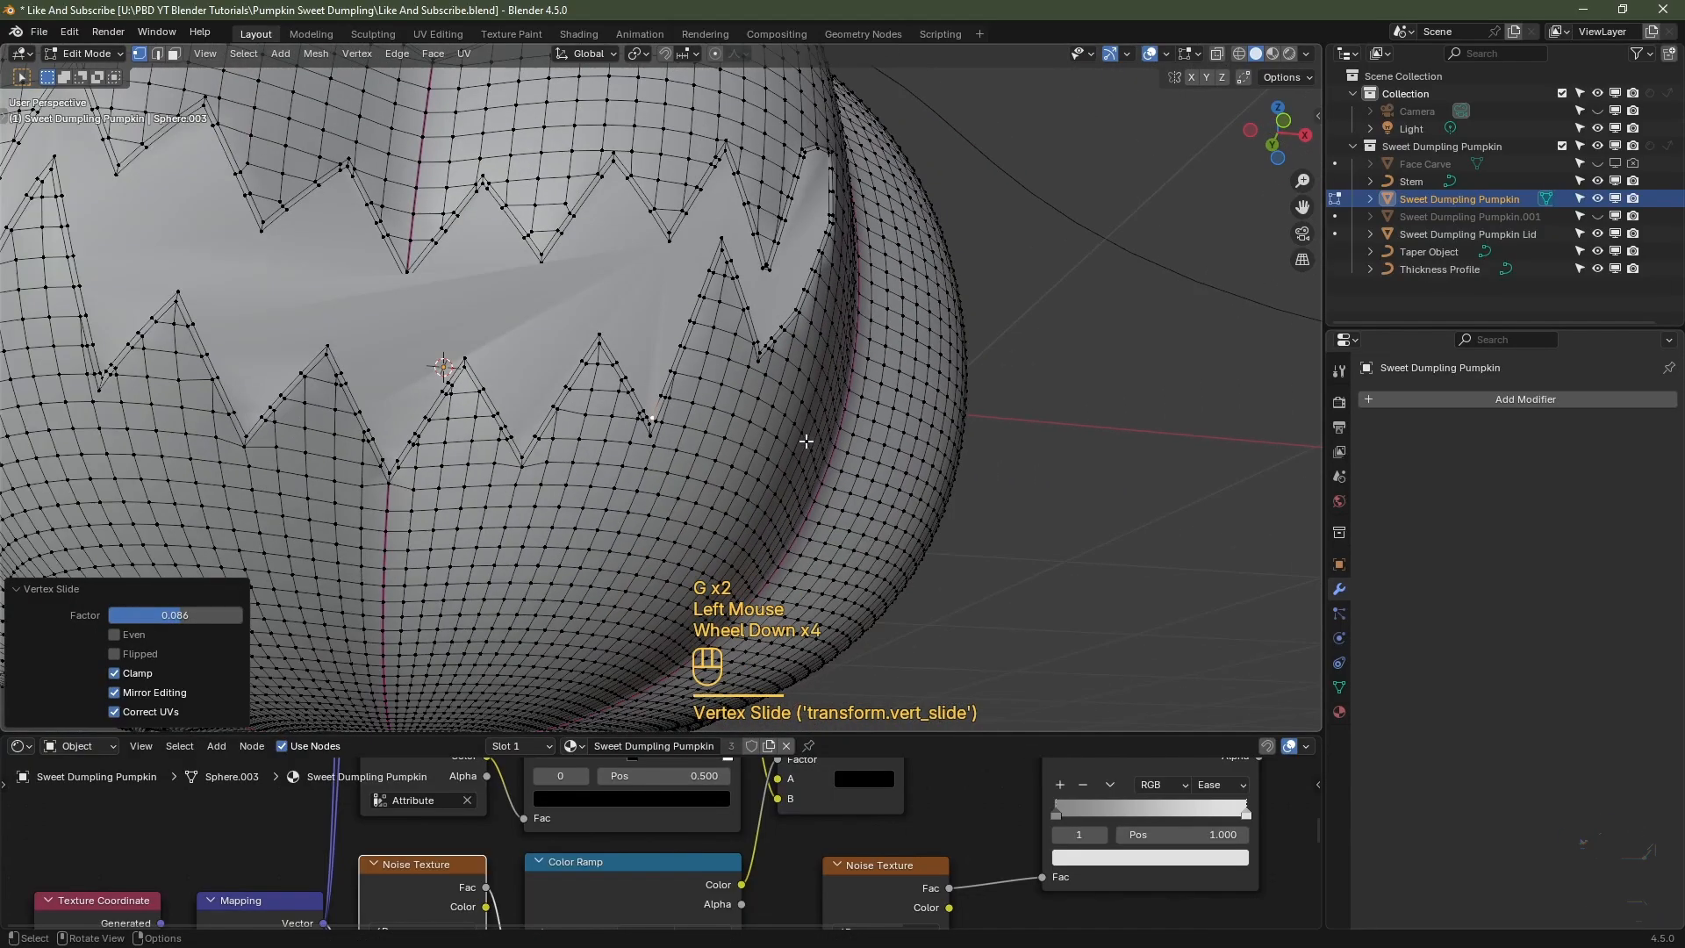
pyautogui.keyDown('shift'); pyautogui.moveTo(805, 440); pyautogui.dragTo(702, 439, button='middle'); pyautogui.keyUp('shift')
pyautogui.scroll(3, 606, 433)
pyautogui.moveTo(702, 439); pyautogui.dragTo(746, 573, button='middle')
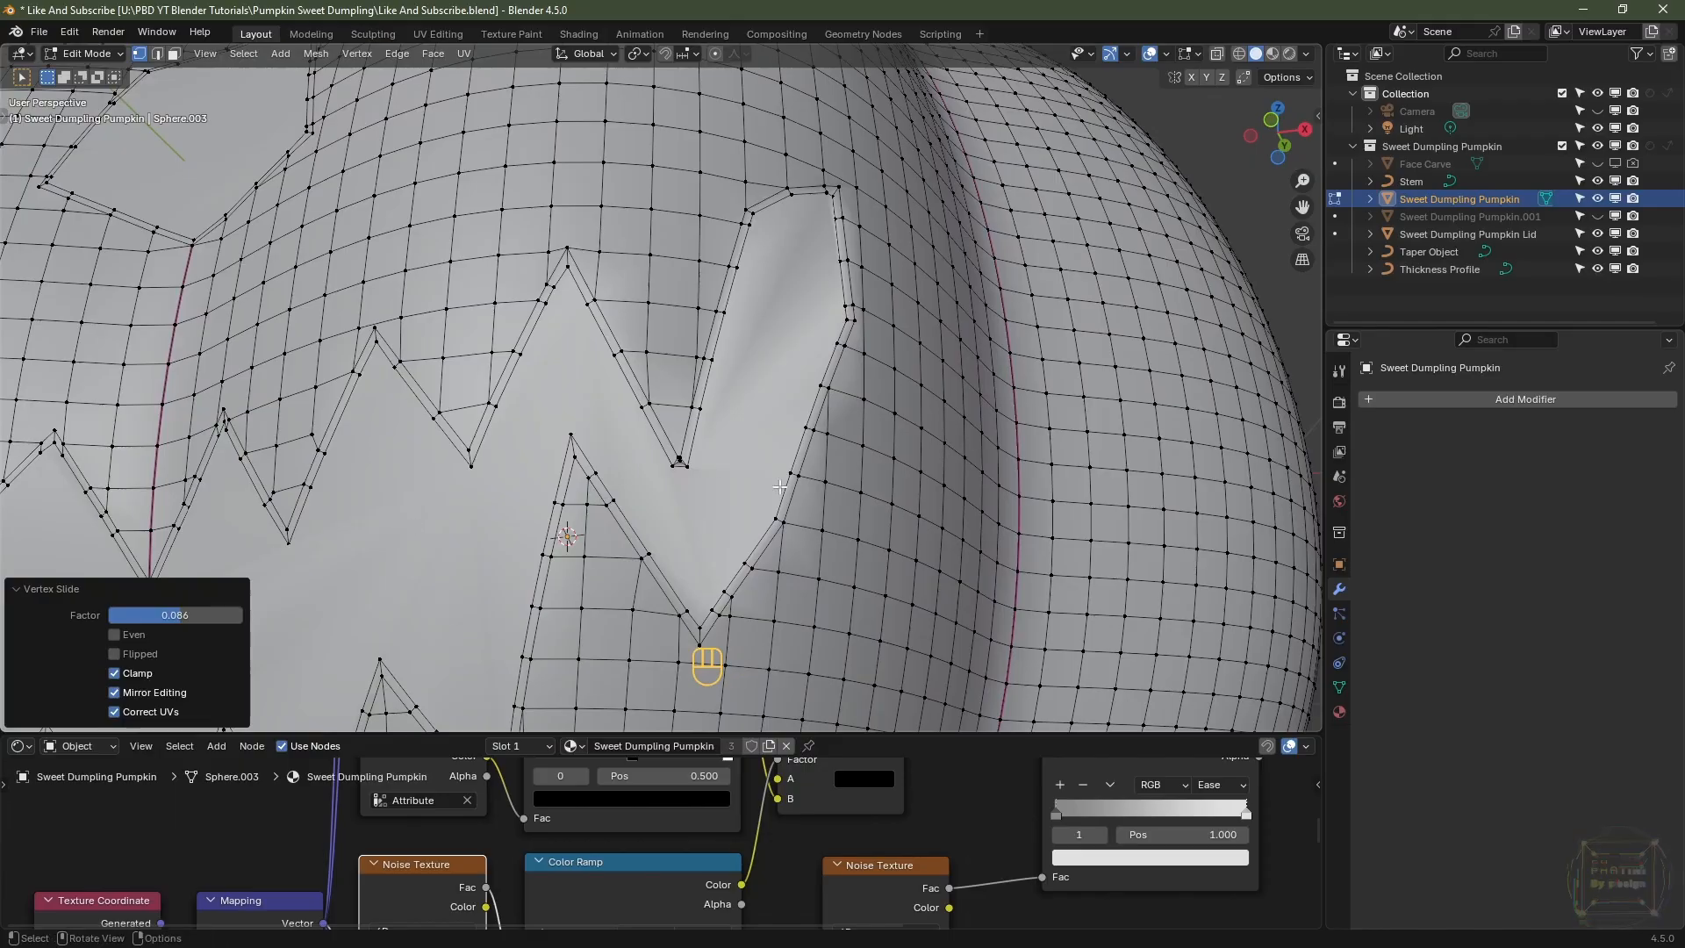
pyautogui.scroll(4, 746, 573)
pyautogui.scroll(2, 746, 573)
pyautogui.click(741, 480)
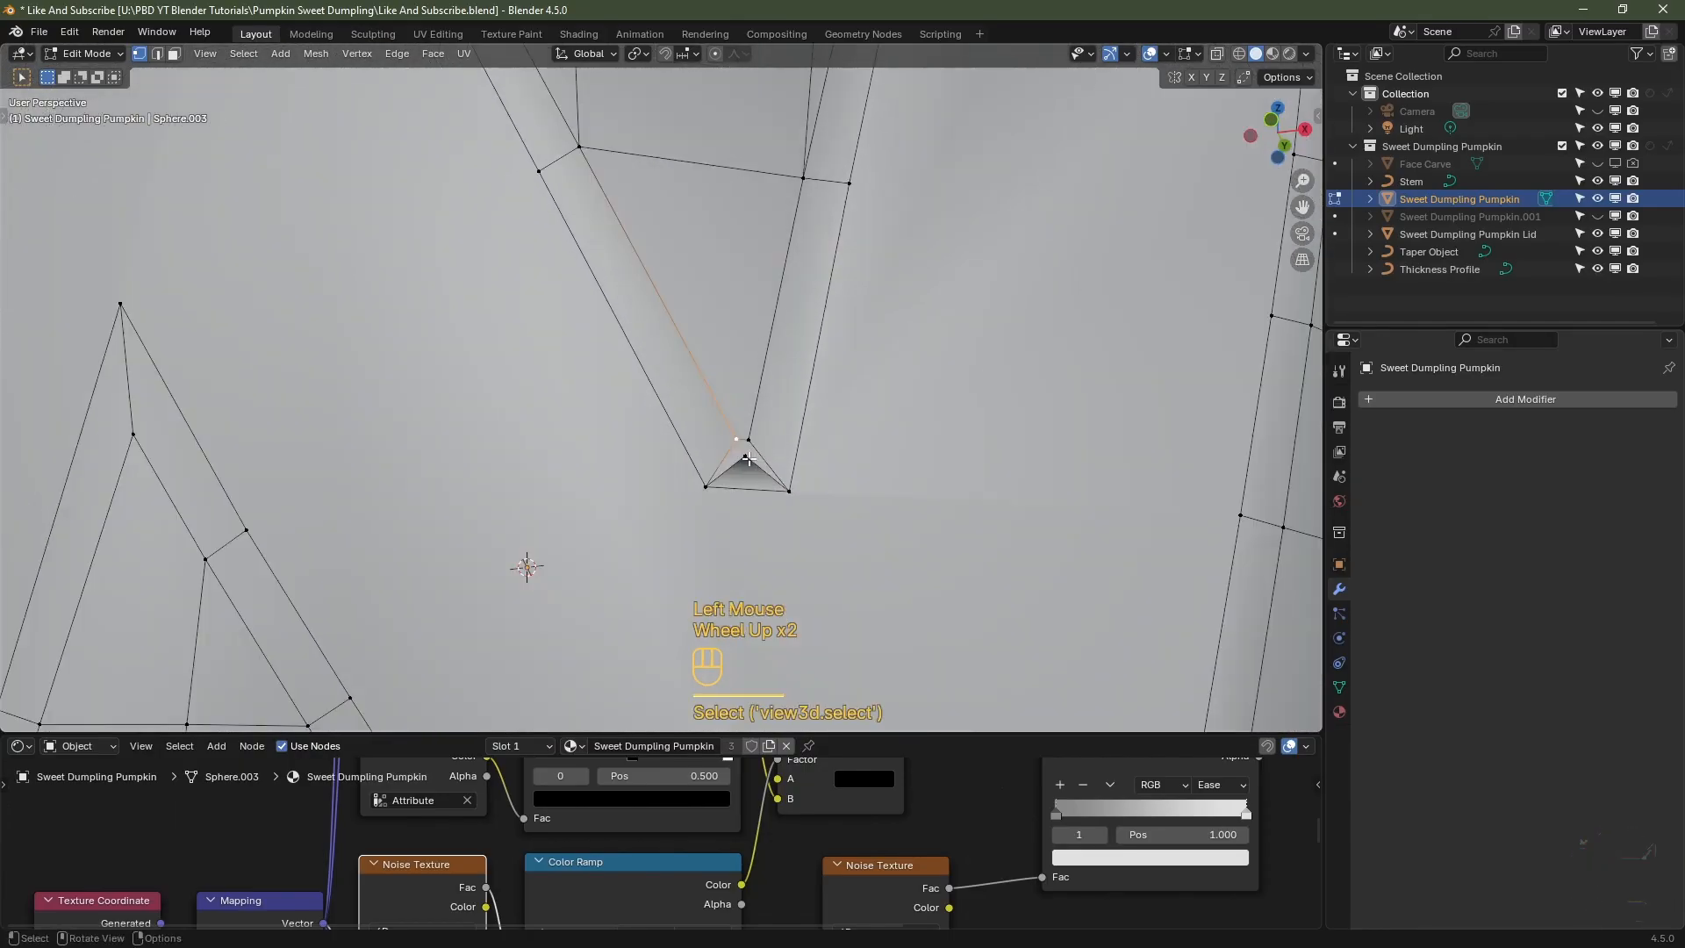
pyautogui.moveTo(742, 481)
pyautogui.mouseDown(button='middle')
pyautogui.moveTo(769, 496)
pyautogui.moveTo(772, 470)
pyautogui.mouseUp(button='middle')
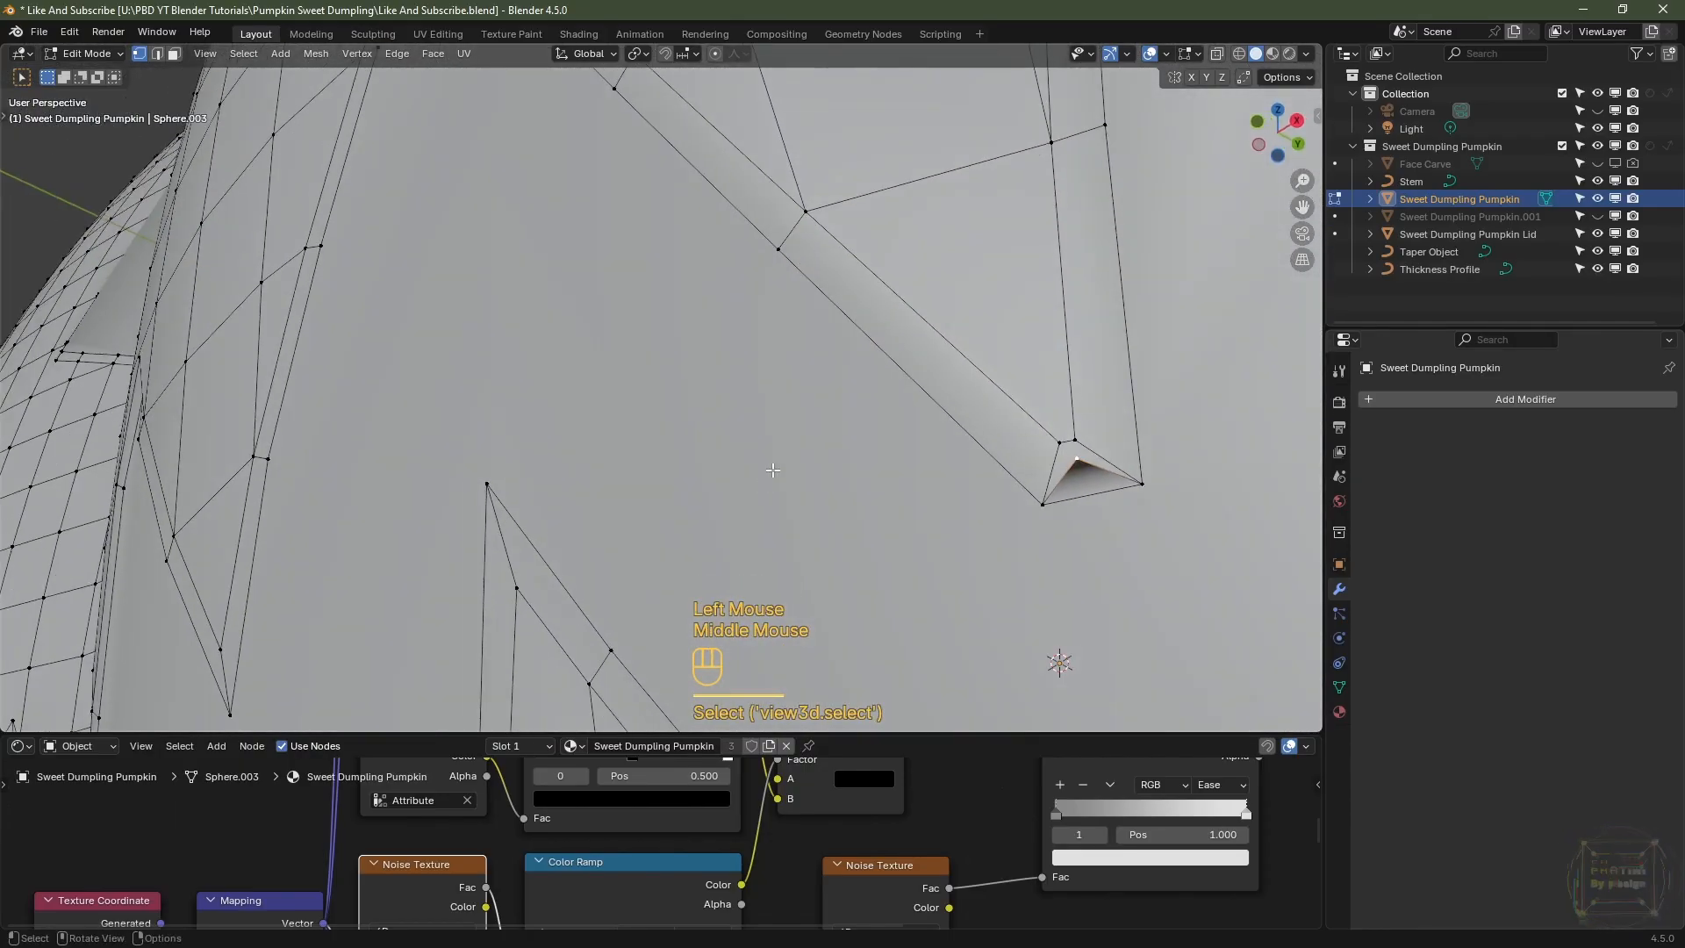
pyautogui.press('KP_Decimal')
pyautogui.scroll(-2, 772, 471)
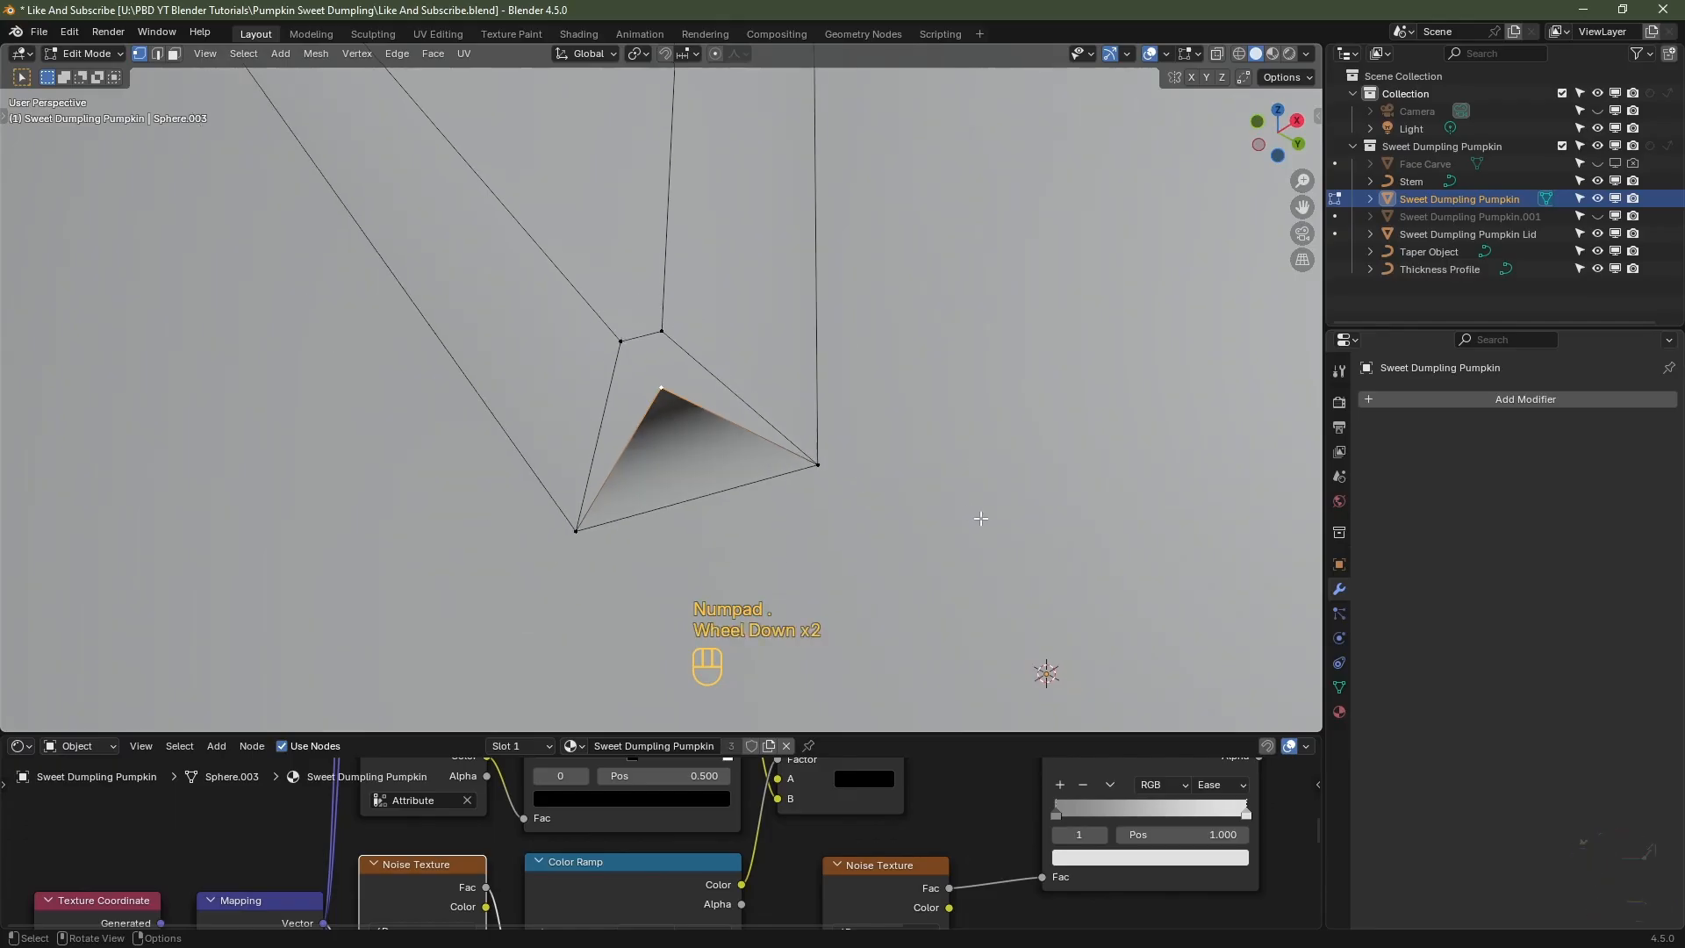
pyautogui.moveTo(772, 470); pyautogui.dragTo(700, 509, button='middle')
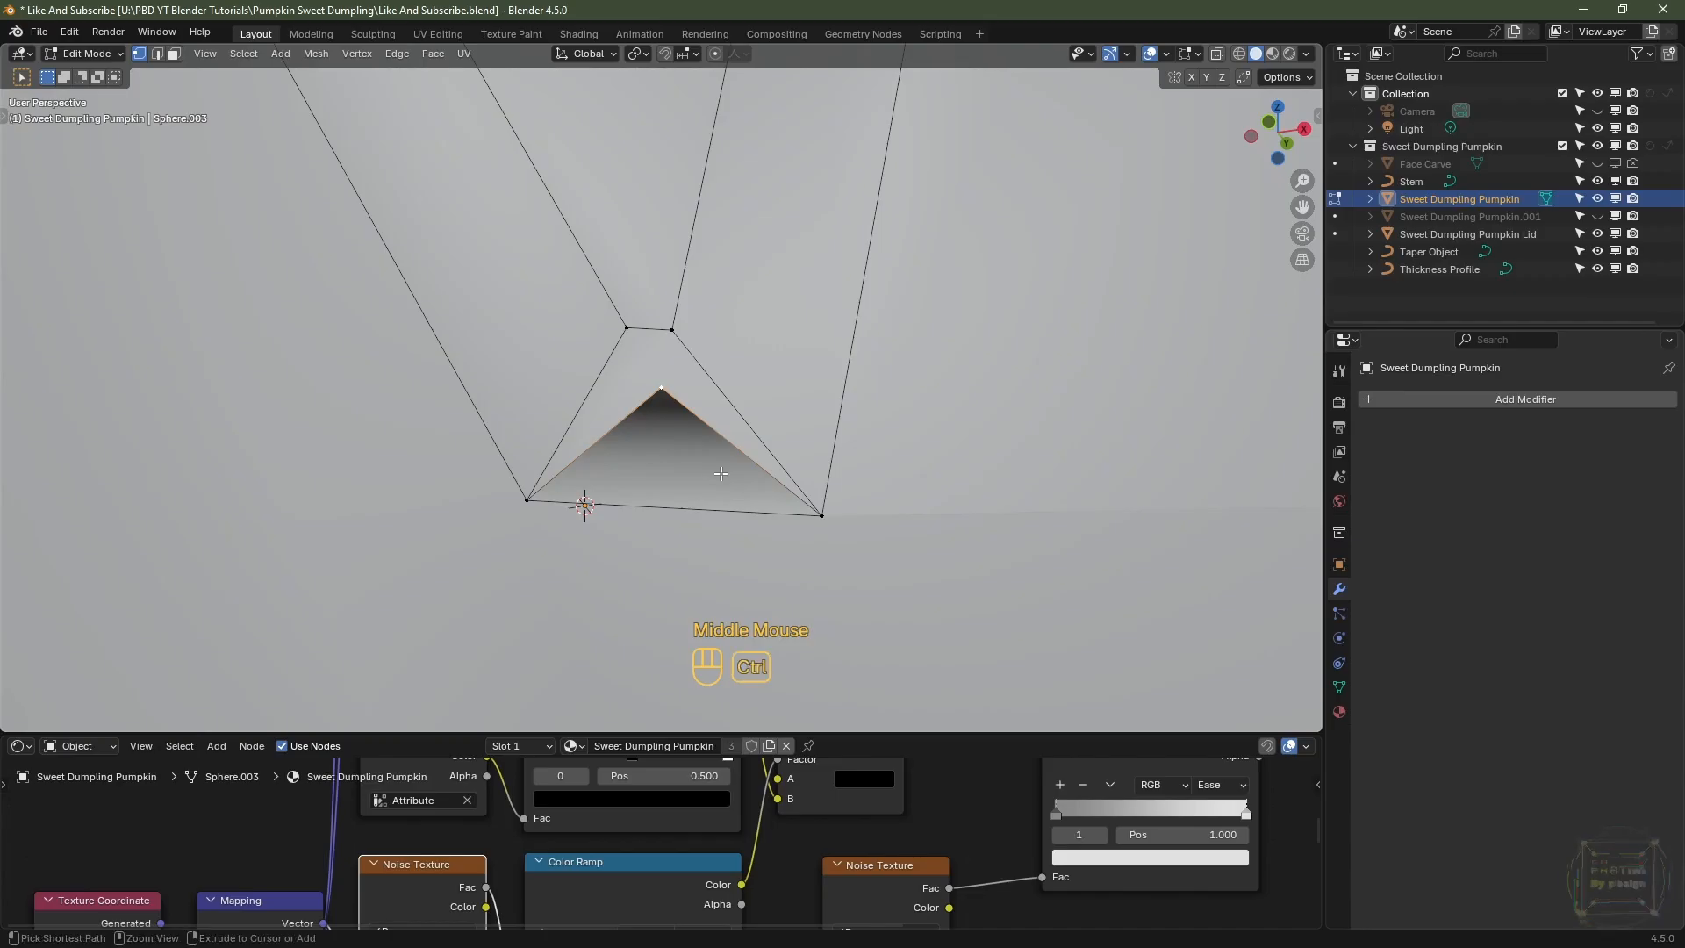
pyautogui.hotkey('ctrl', 'x')
pyautogui.scroll(-4, 720, 469)
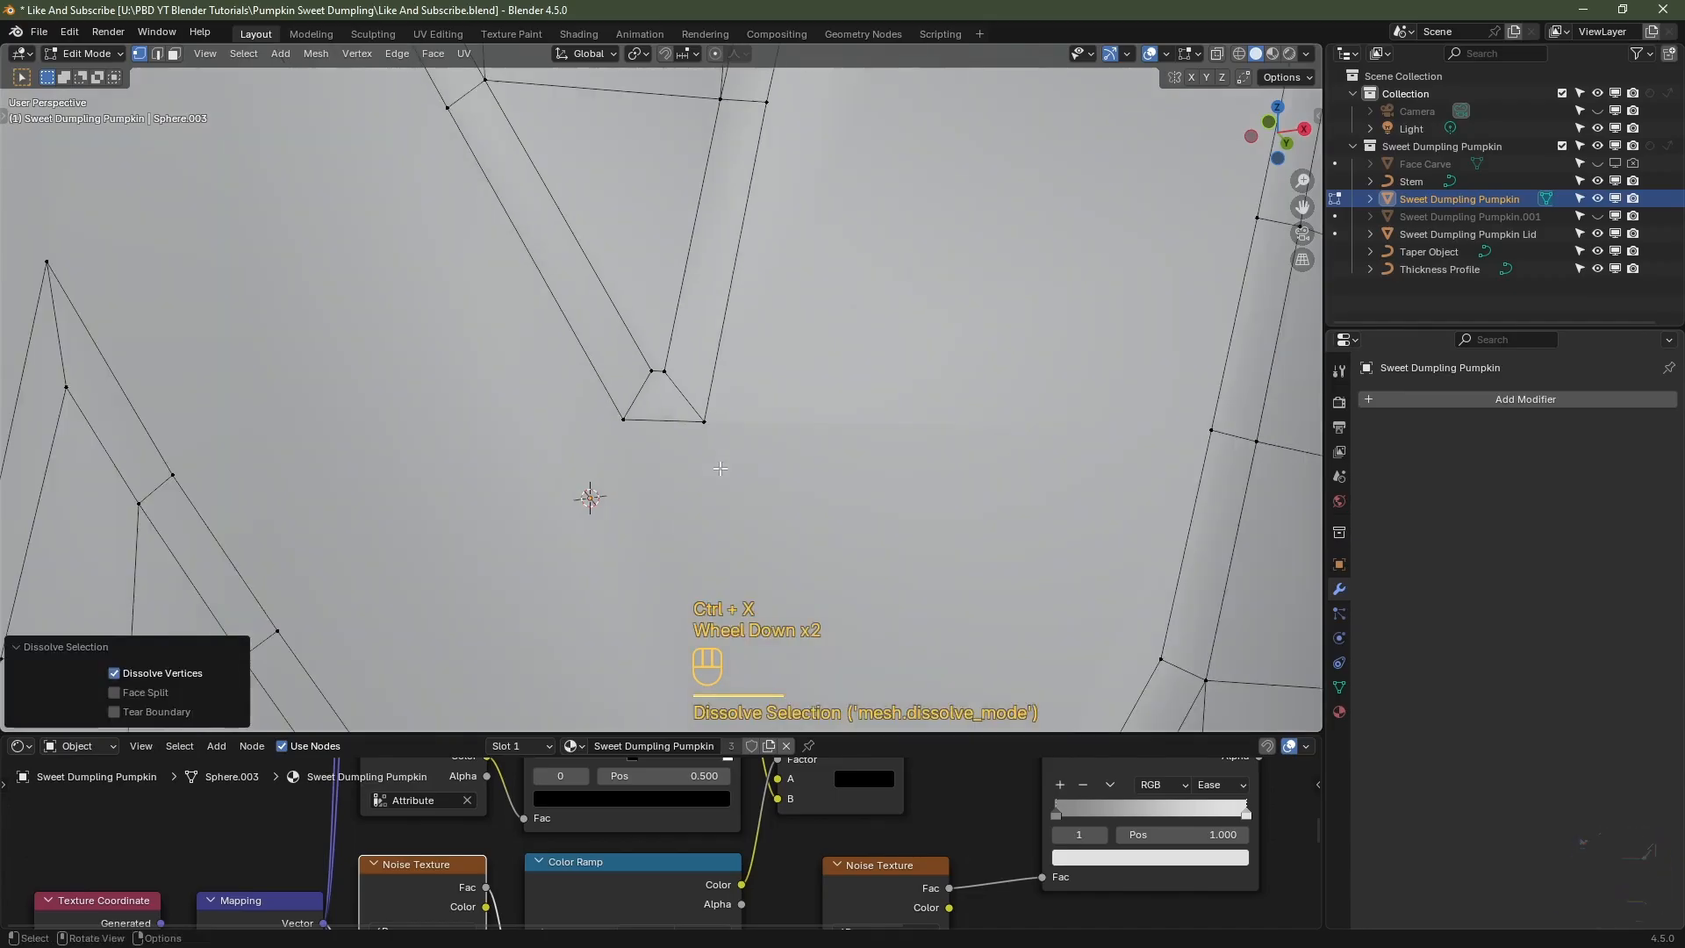
# - Dissolve the matching stray vertex at the tip of the upper tooth nearest the mouth's left corner
pyautogui.keyDown('shift'); pyautogui.moveTo(862, 375); pyautogui.dragTo(891, 367, button='middle'); pyautogui.keyUp('shift')
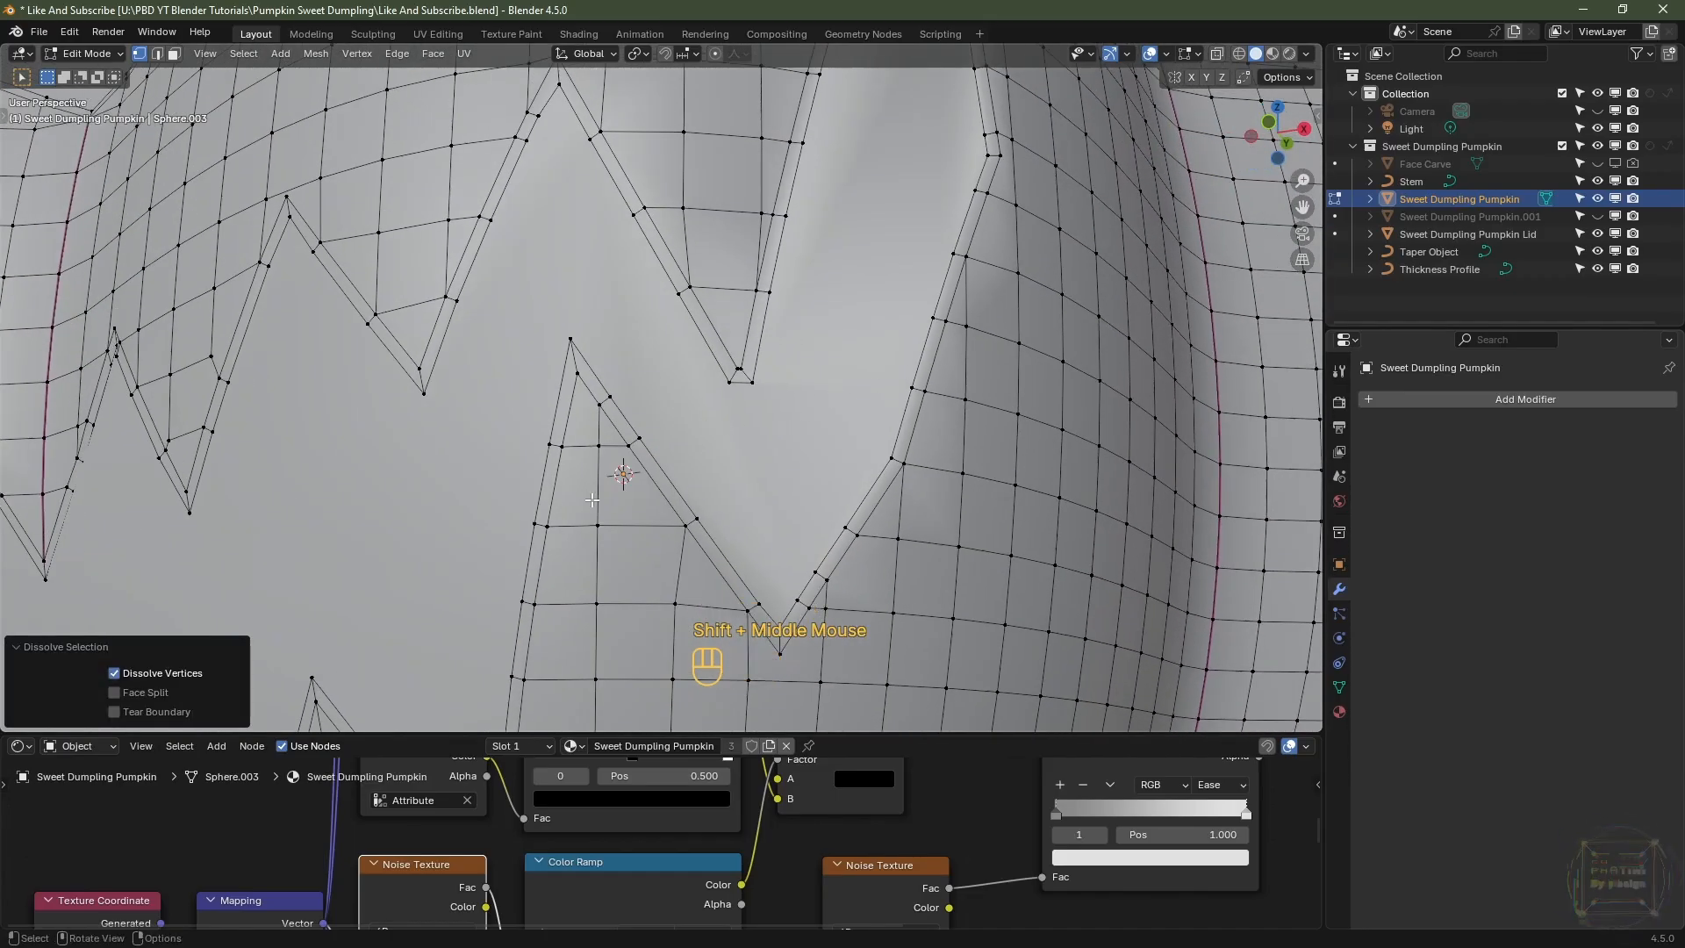
pyautogui.moveTo(592, 500)
pyautogui.keyDown('shift'); pyautogui.mouseDown(button='middle')
pyautogui.moveTo(696, 465)
pyautogui.moveTo(613, 486)
pyautogui.mouseUp(button='middle'); pyautogui.keyUp('shift')
pyautogui.scroll(-2, 613, 485)
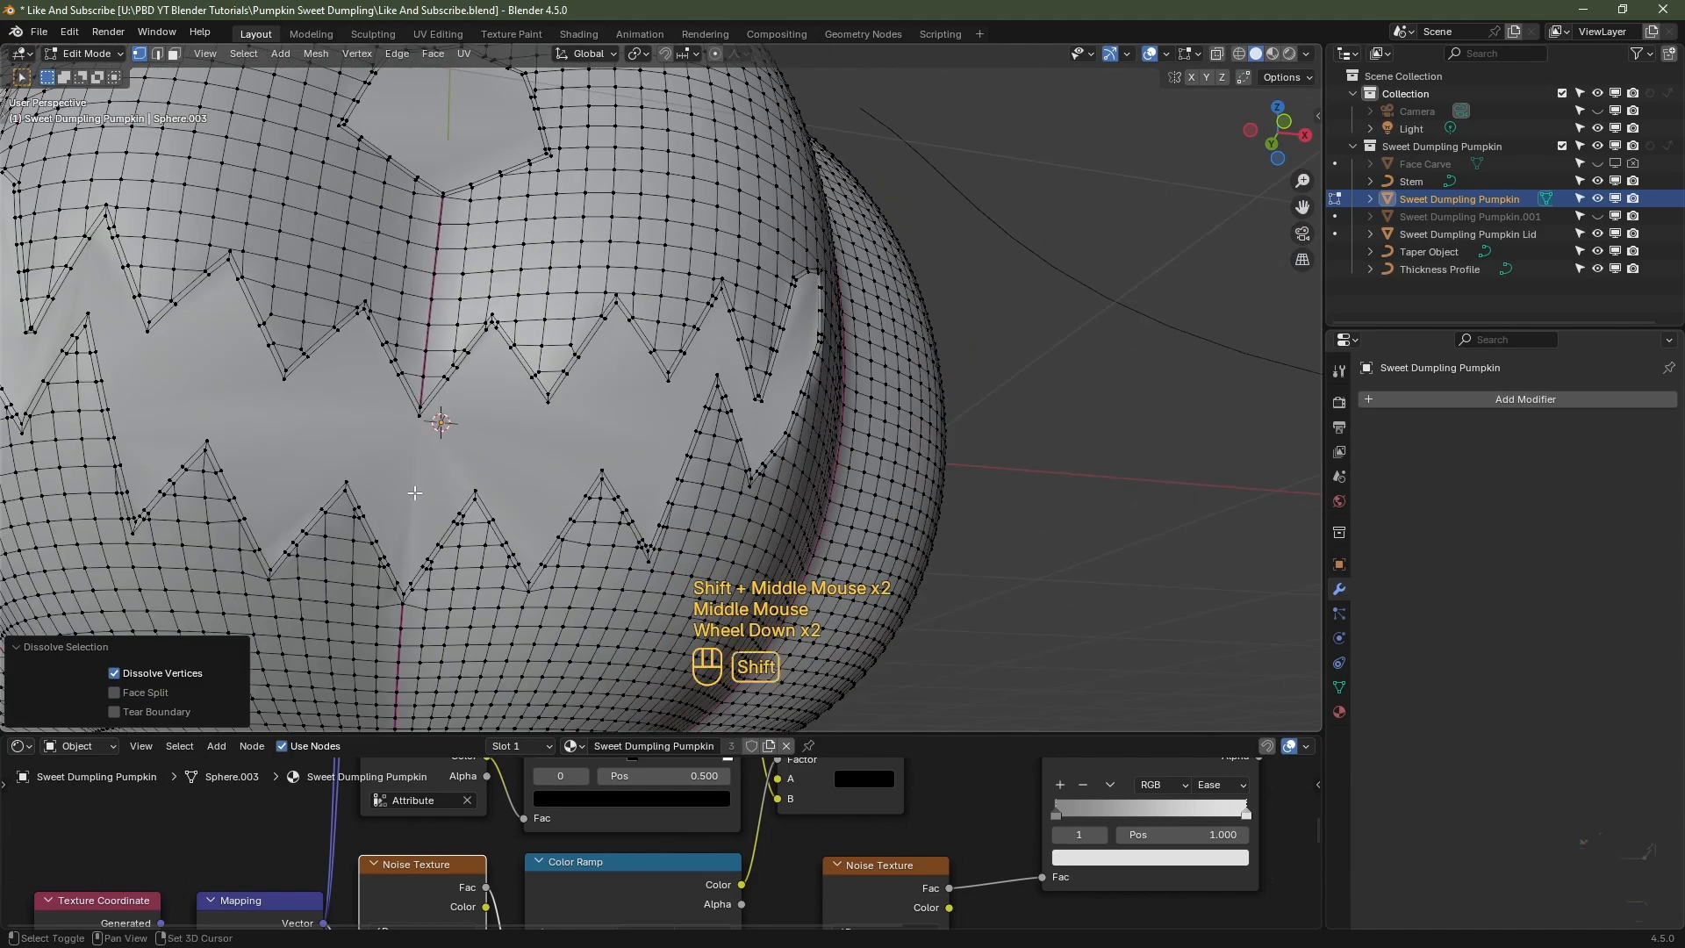
pyautogui.scroll(-1, 415, 494)
pyautogui.keyDown('shift'); pyautogui.moveTo(415, 493); pyautogui.dragTo(659, 432, button='middle'); pyautogui.keyUp('shift')
pyautogui.scroll(2, 696, 489)
pyautogui.keyDown('shift'); pyautogui.scroll(1, 696, 488); pyautogui.keyUp('shift')
pyautogui.scroll(2, 661, 424)
pyautogui.keyDown('shift'); pyautogui.moveTo(732, 376); pyautogui.dragTo(881, 324, button='middle'); pyautogui.keyUp('shift')
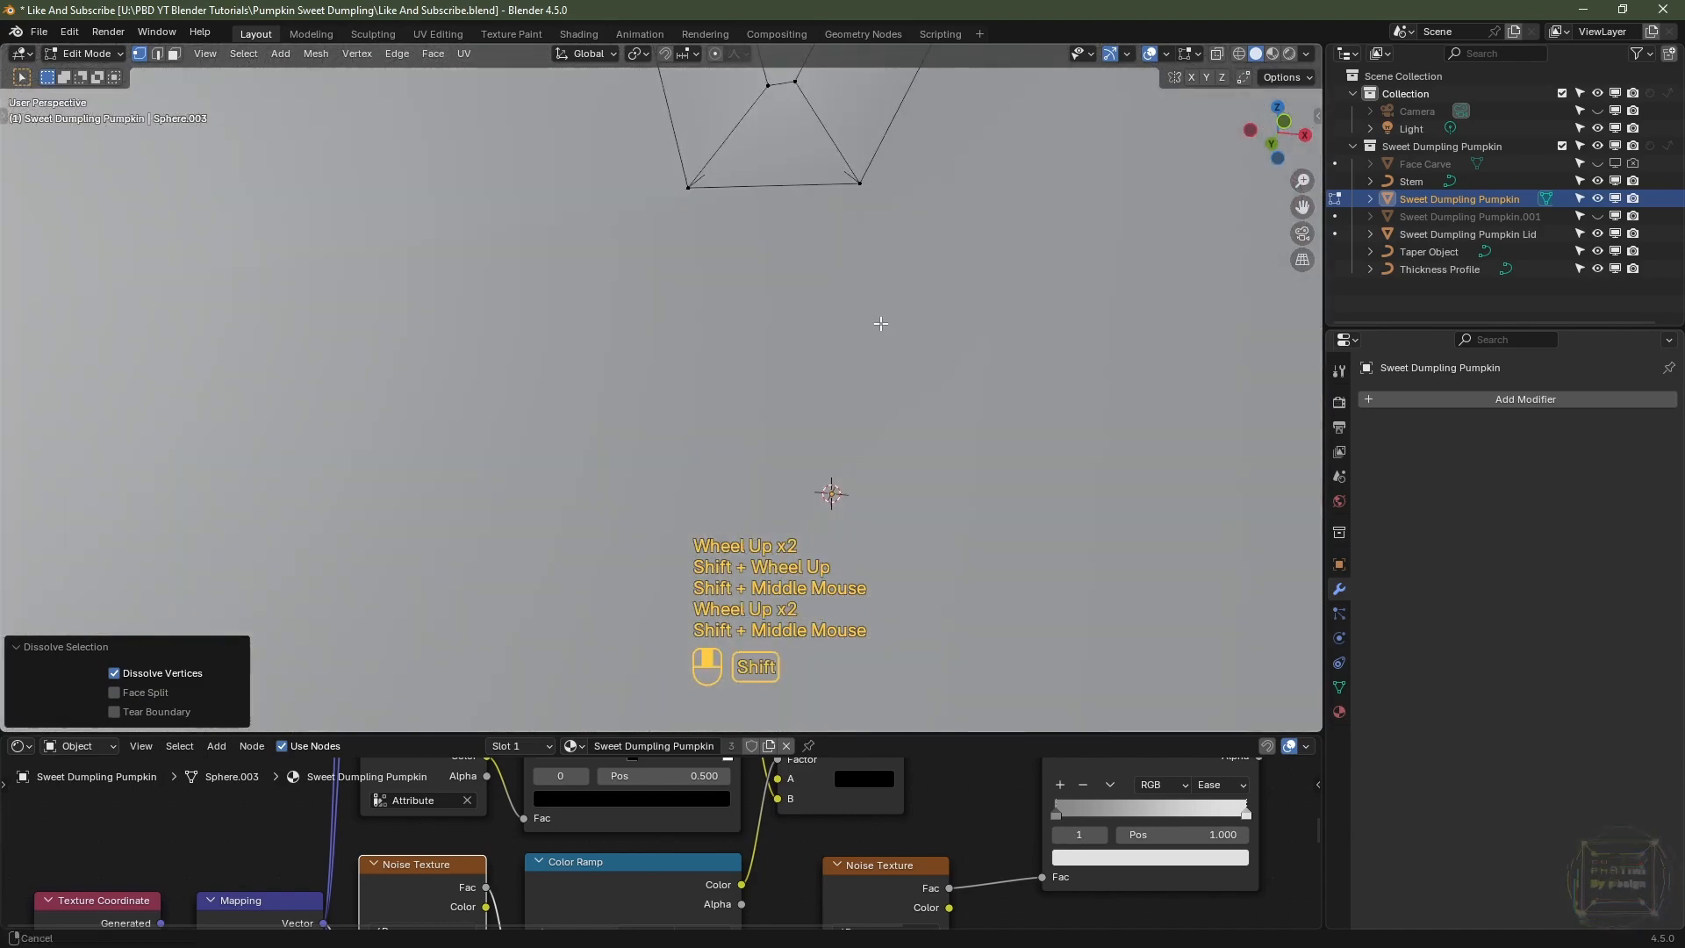
pyautogui.scroll(-3, 881, 323)
pyautogui.click(630, 431)
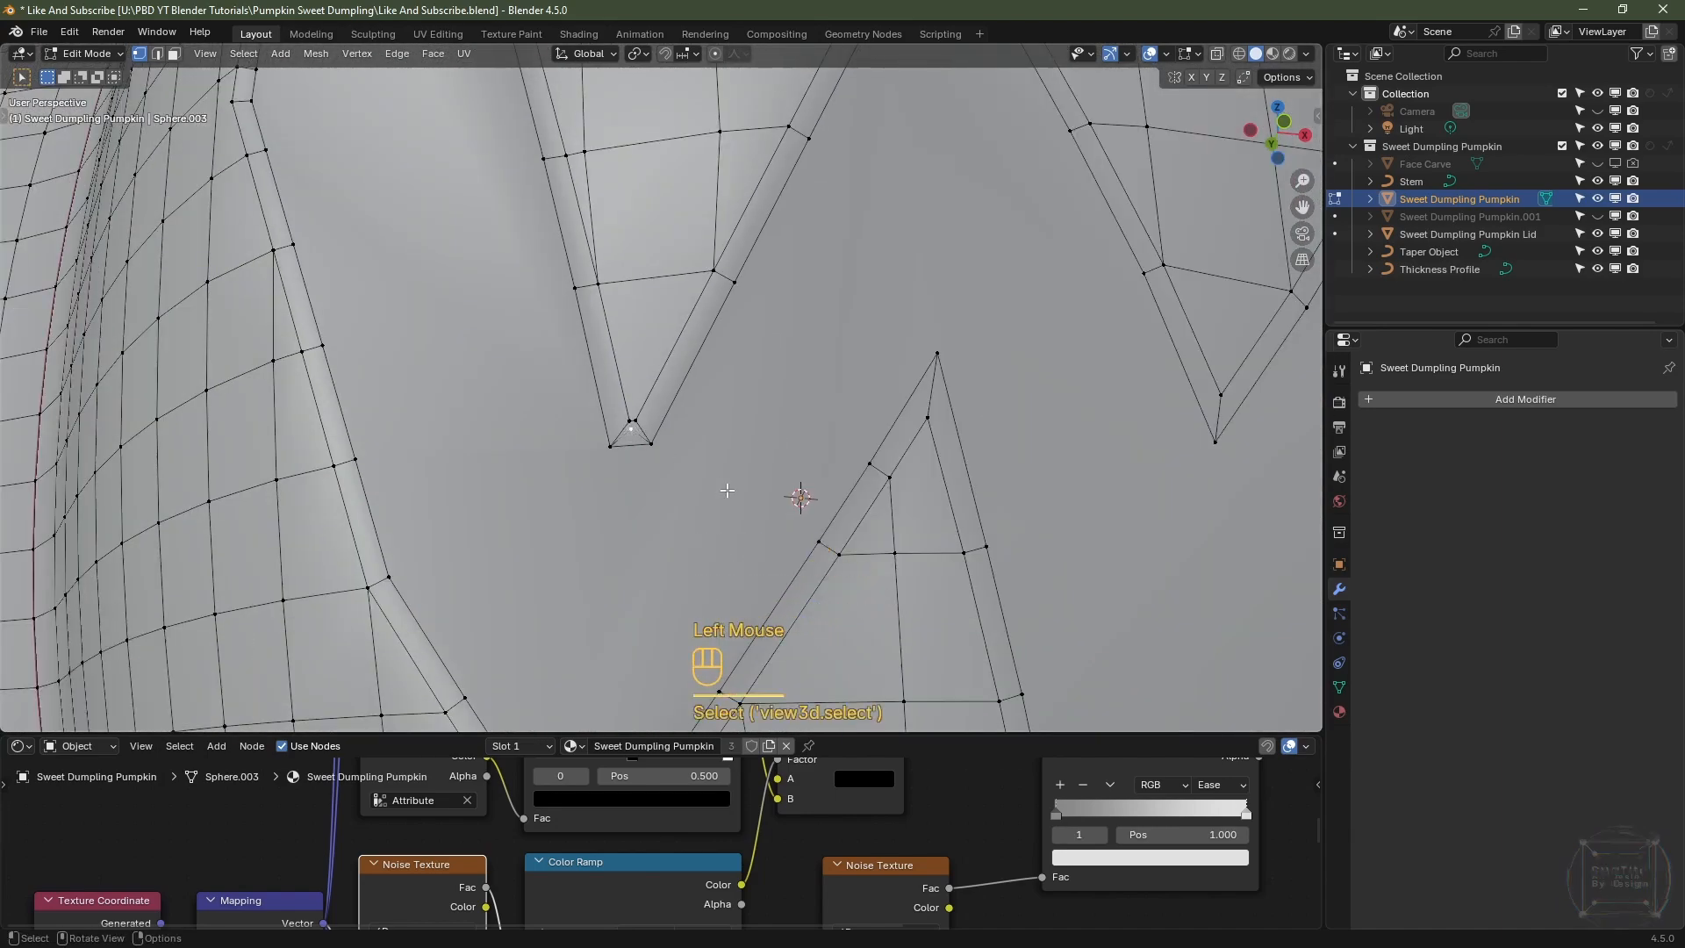
pyautogui.scroll(-6, 831, 508)
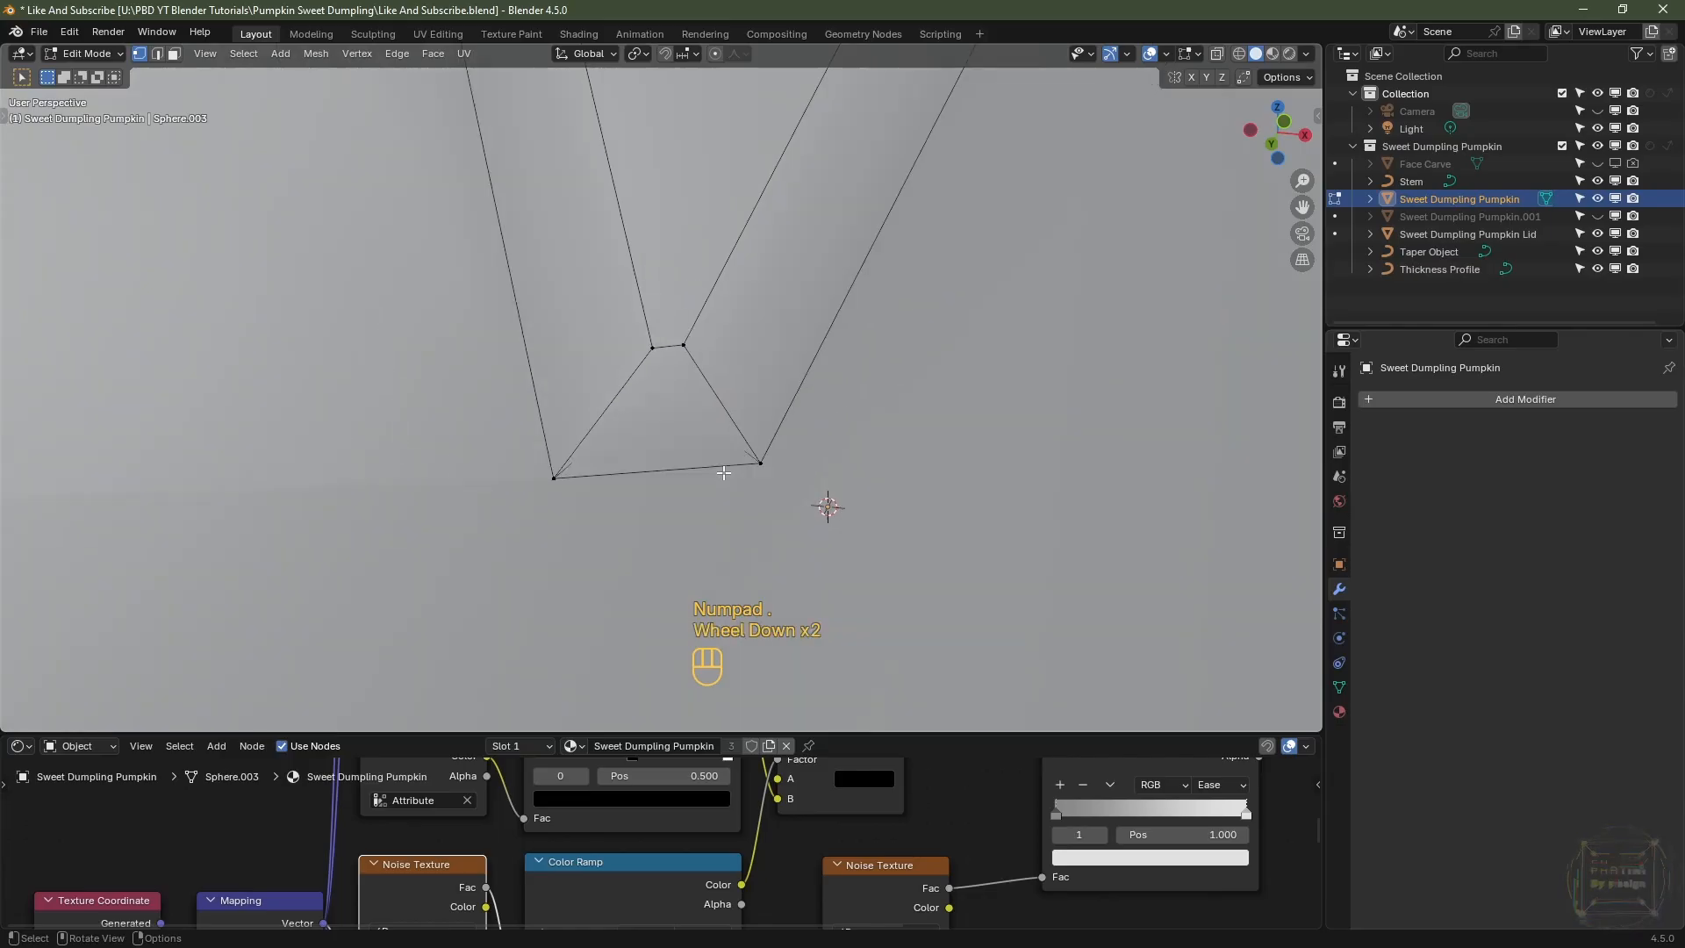
pyautogui.moveTo(827, 500); pyautogui.dragTo(729, 442, button='middle')
pyautogui.scroll(3, 711, 422)
pyautogui.scroll(-2, 730, 443)
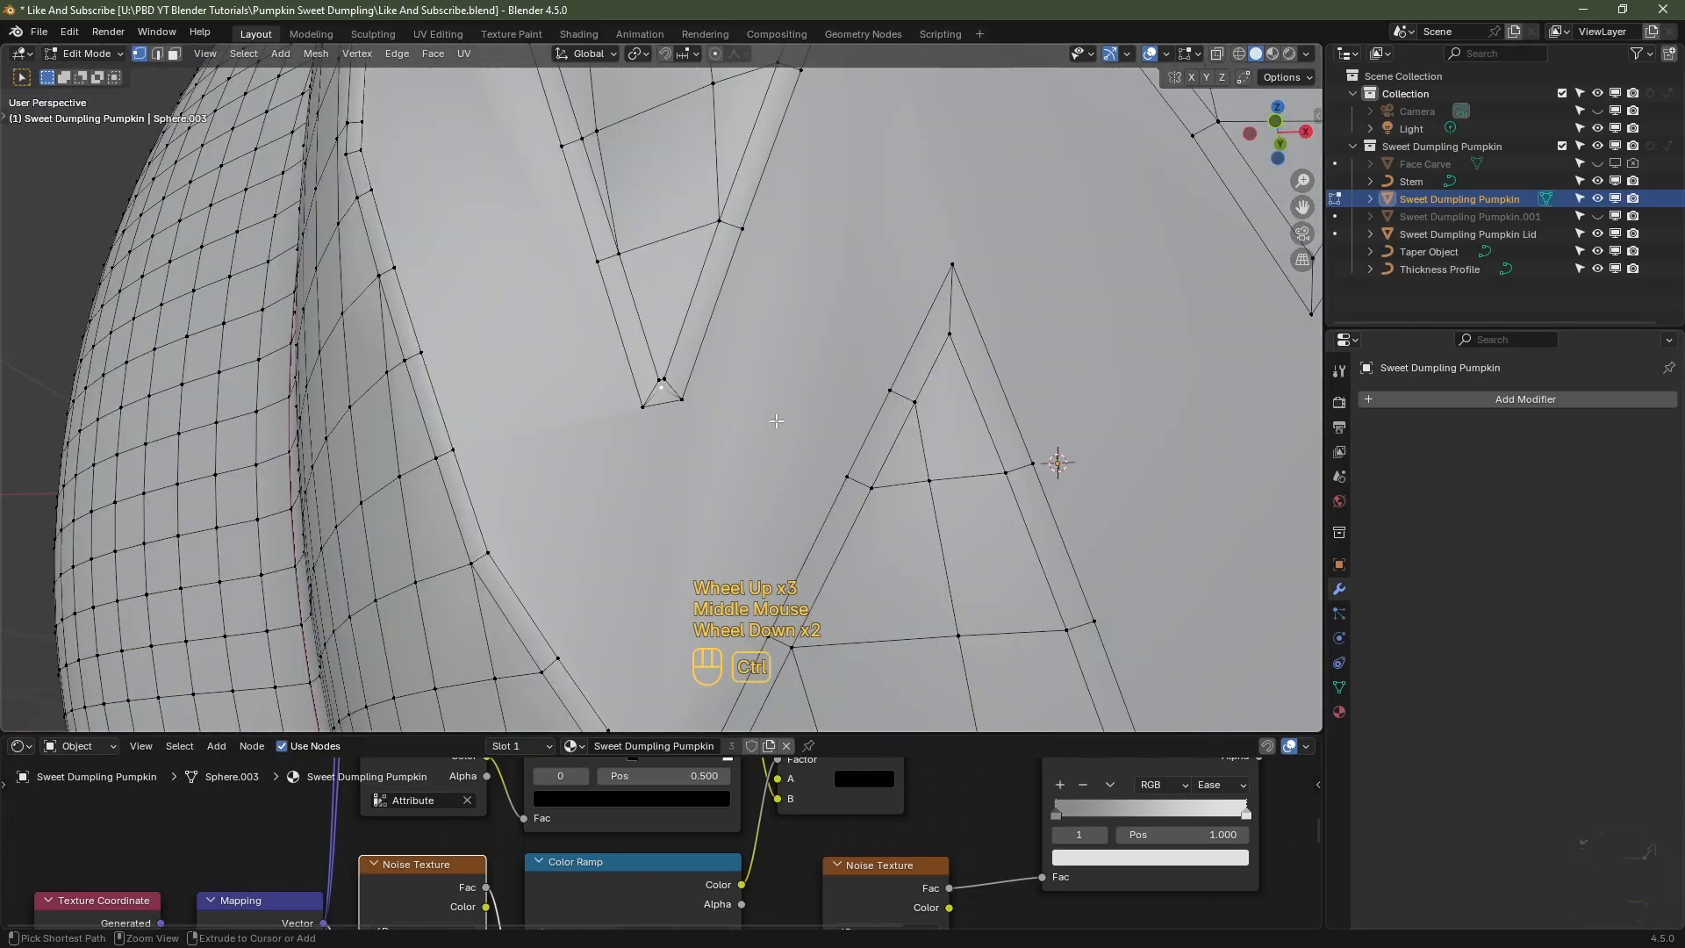
pyautogui.hotkey('ctrl', 'x')
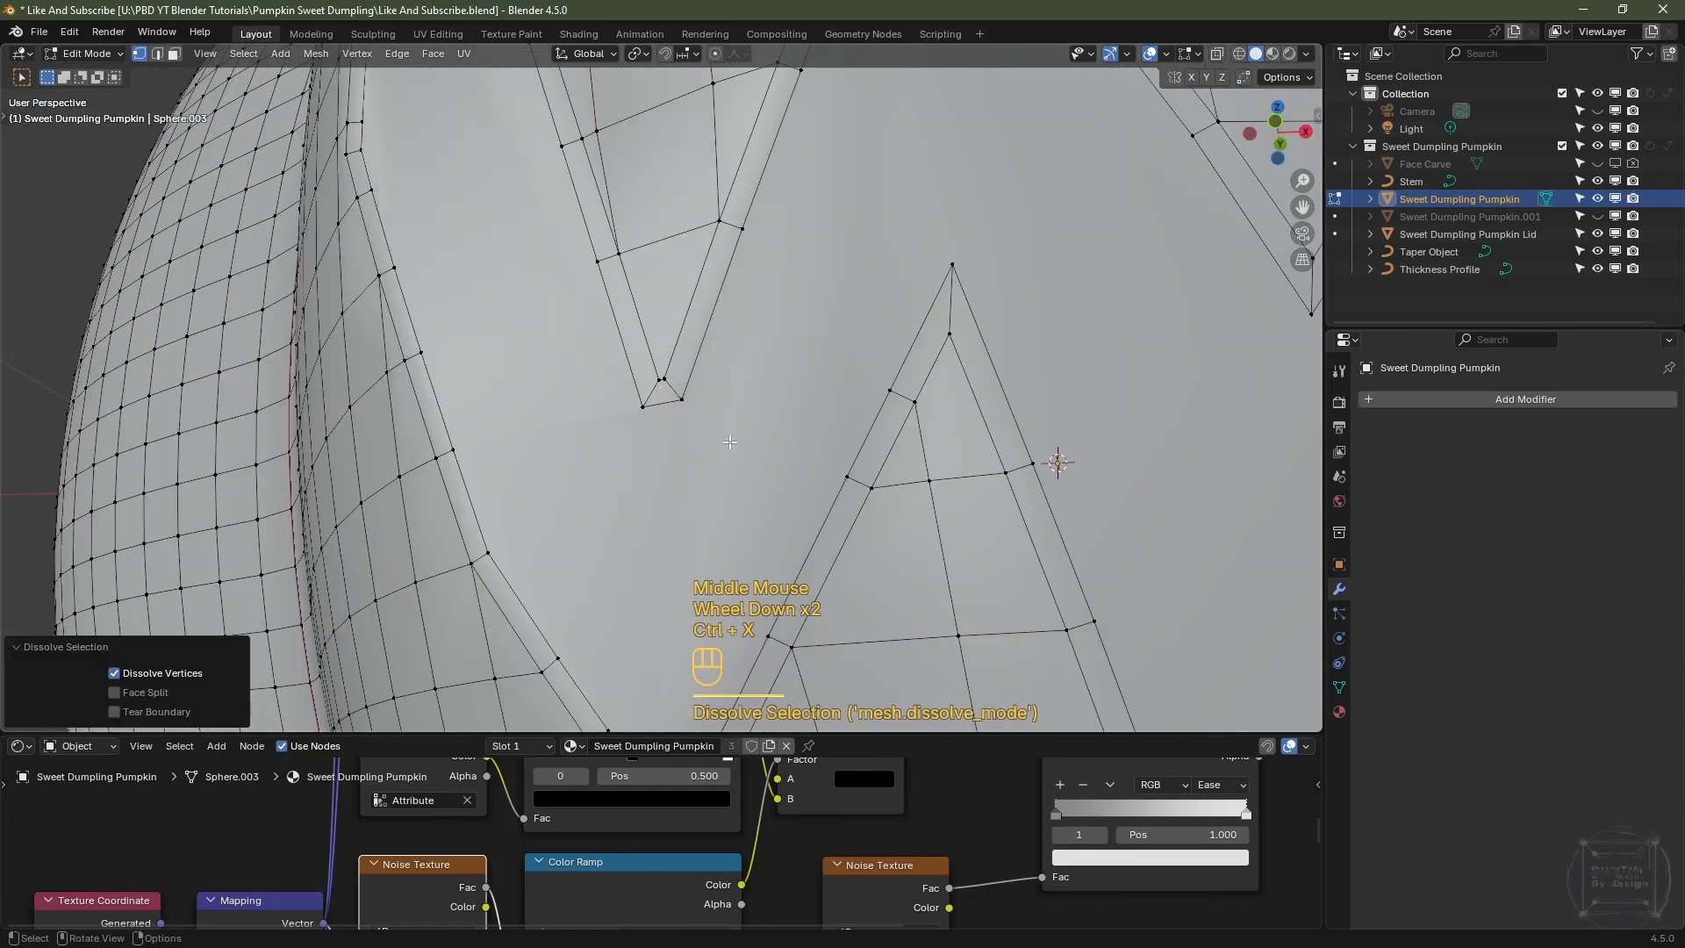
pyautogui.scroll(-3, 709, 445)
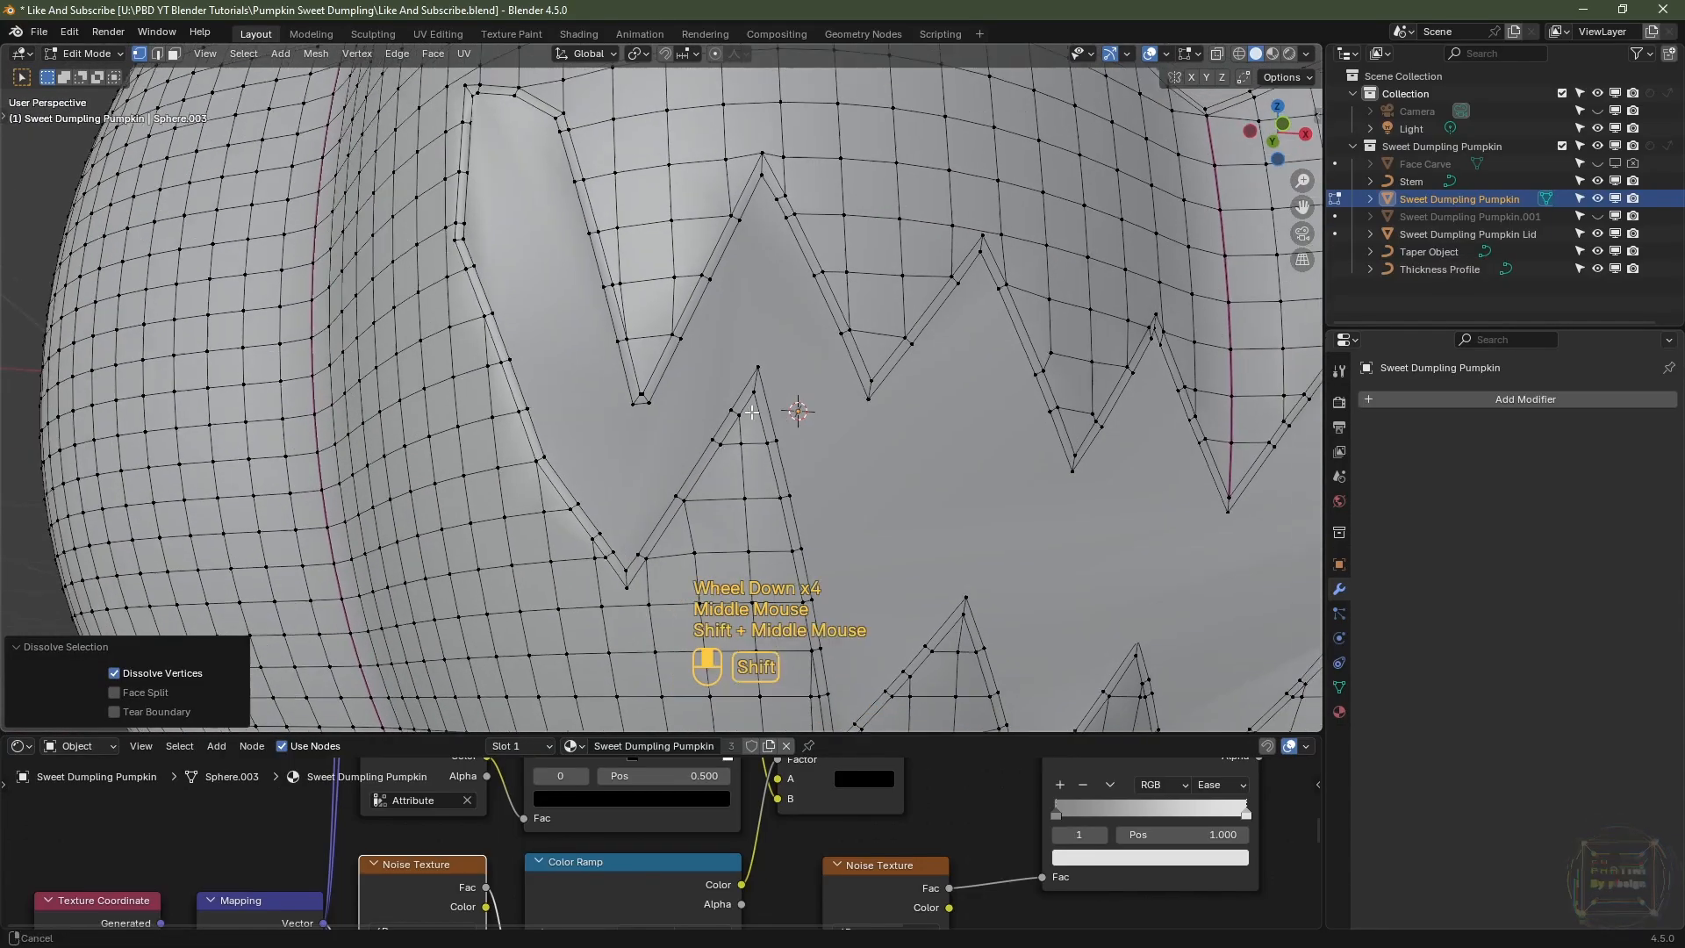
# - Select the filled mouth, nose and both eye faces and delete them to open the cut-outs
pyautogui.keyDown('shift'); pyautogui.moveTo(708, 445); pyautogui.dragTo(711, 407, button='middle'); pyautogui.keyUp('shift')
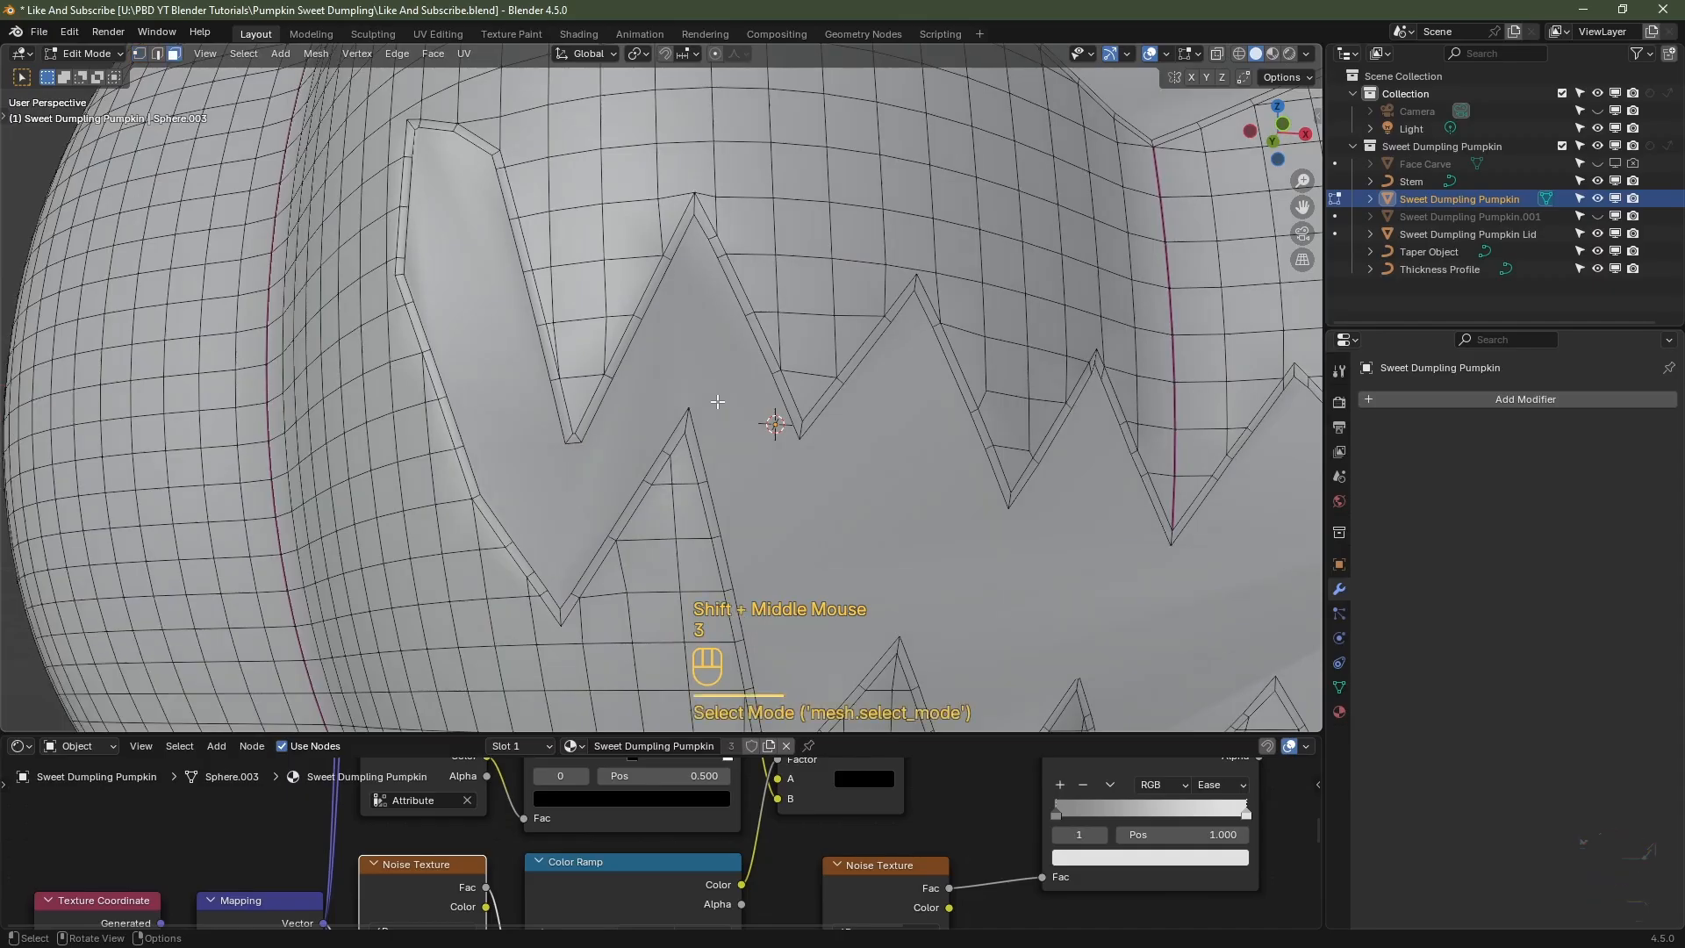
pyautogui.press('3')
pyautogui.click(721, 391)
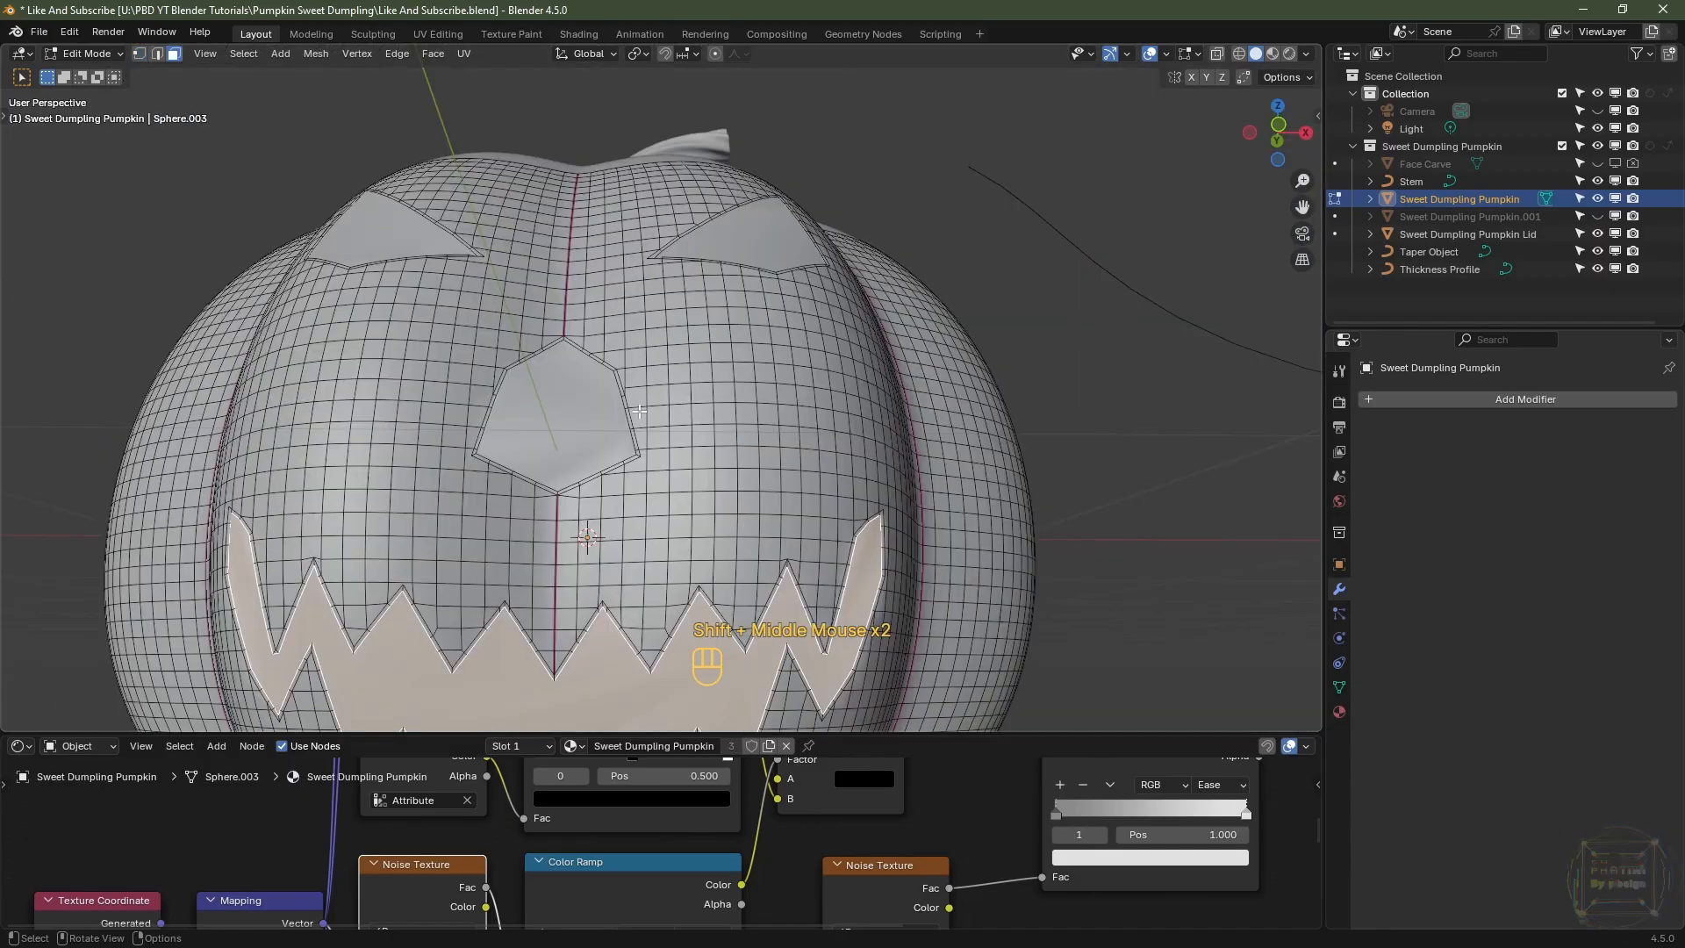
pyautogui.keyDown('shift'); pyautogui.click(574, 402); pyautogui.keyUp('shift')
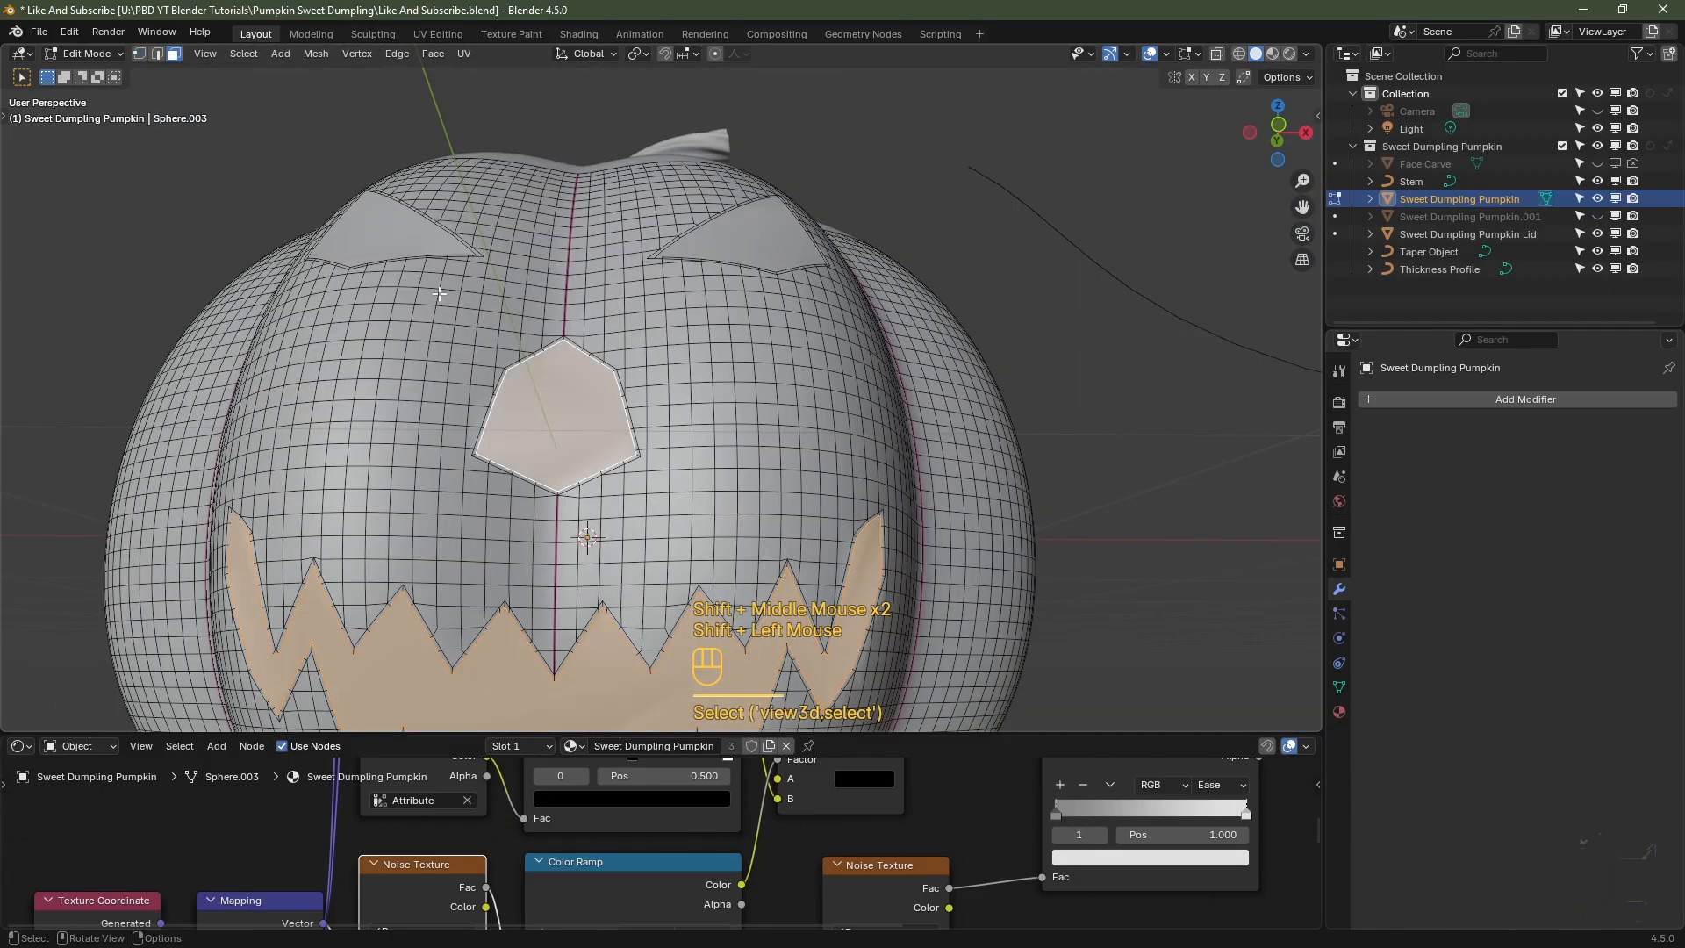
pyautogui.hotkey('ctrl', 'z')
pyautogui.keyDown('shift'); pyautogui.click(382, 225); pyautogui.keyUp('shift')
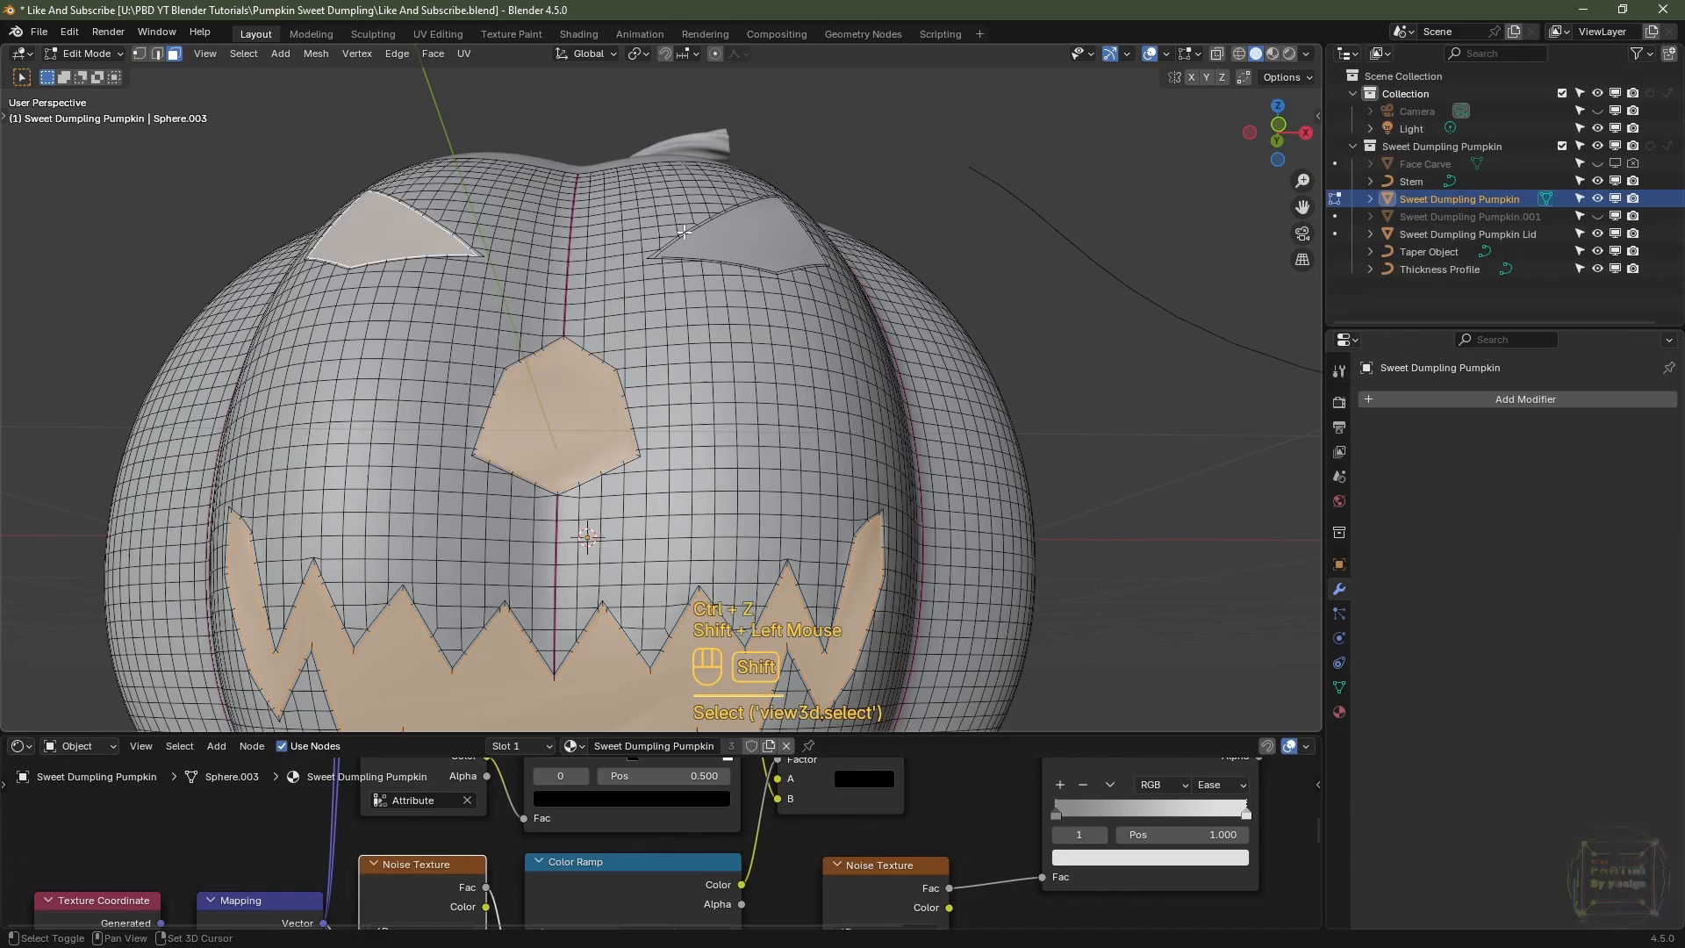
pyautogui.keyDown('shift'); pyautogui.click(733, 241); pyautogui.keyUp('shift')
pyautogui.press('x')
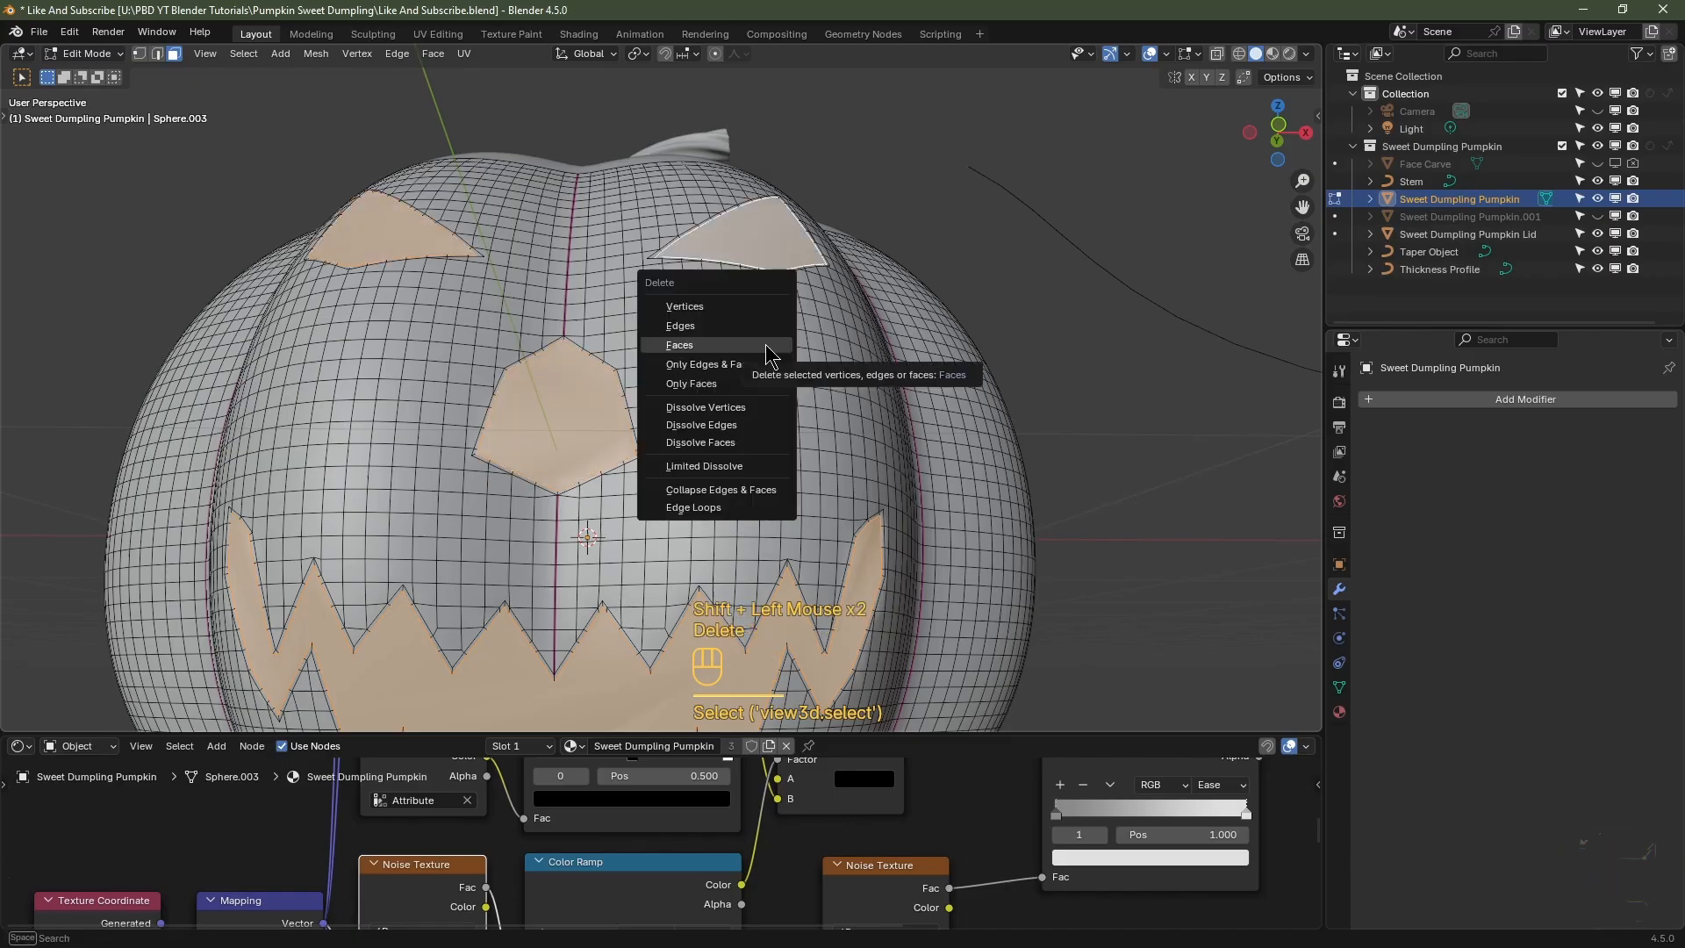
pyautogui.click(765, 344)
# - Switch to Object Mode and inspect the carved face from the front
pyautogui.scroll(-2, 765, 344)
pyautogui.scroll(3, 773, 351)
pyautogui.moveTo(772, 351); pyautogui.dragTo(793, 499, button='middle')
pyautogui.press('Tab')
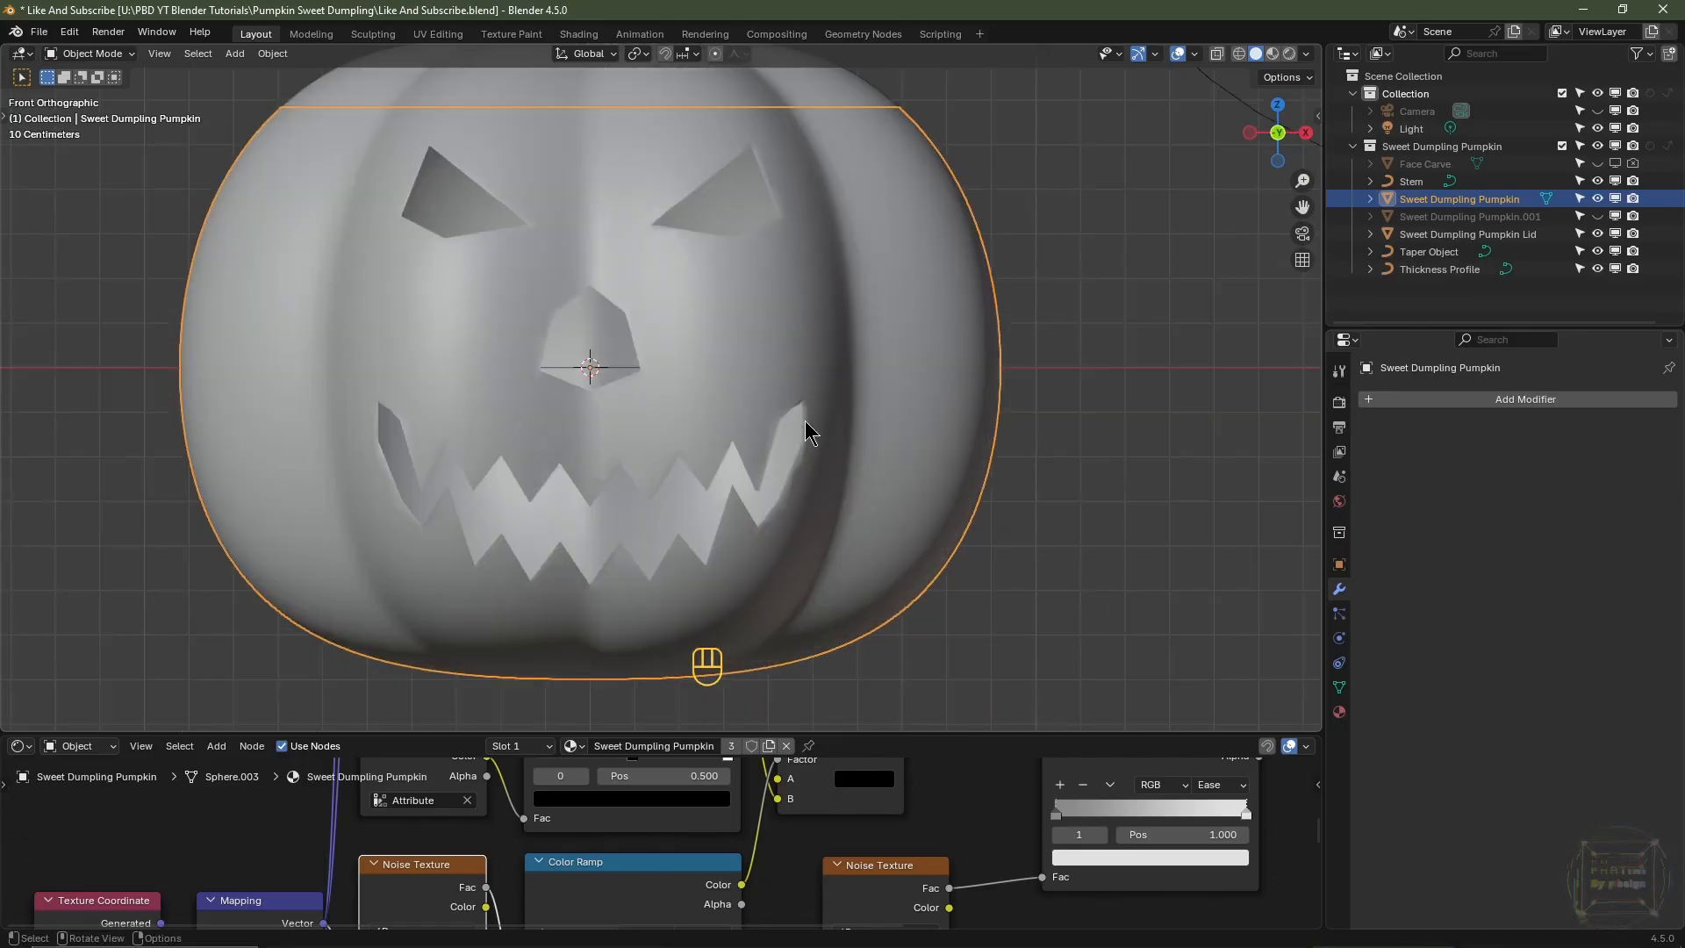
pyautogui.scroll(2, 813, 489)
pyautogui.keyDown('shift'); pyautogui.moveTo(812, 489); pyautogui.dragTo(787, 475, button='middle'); pyautogui.keyUp('shift')
# - Return to vertex editing and examine the border vertices at the upper right corner of the mouth opening from several angles
pyautogui.press('Tab')
pyautogui.scroll(1, 804, 475)
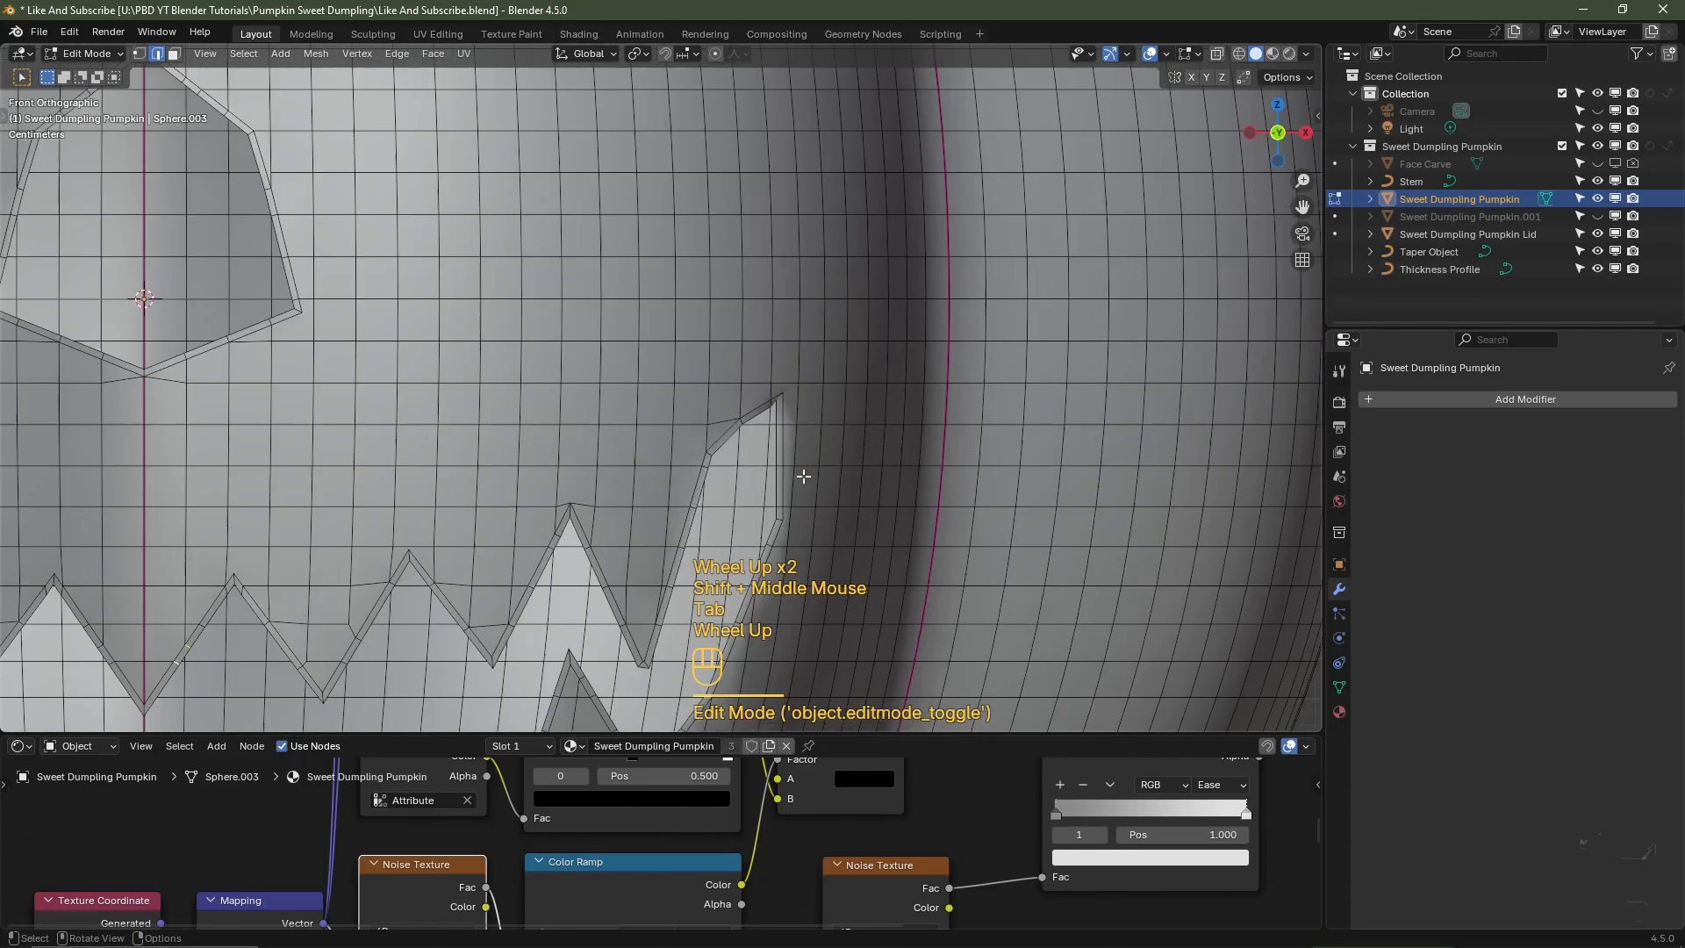
pyautogui.scroll(1, 803, 476)
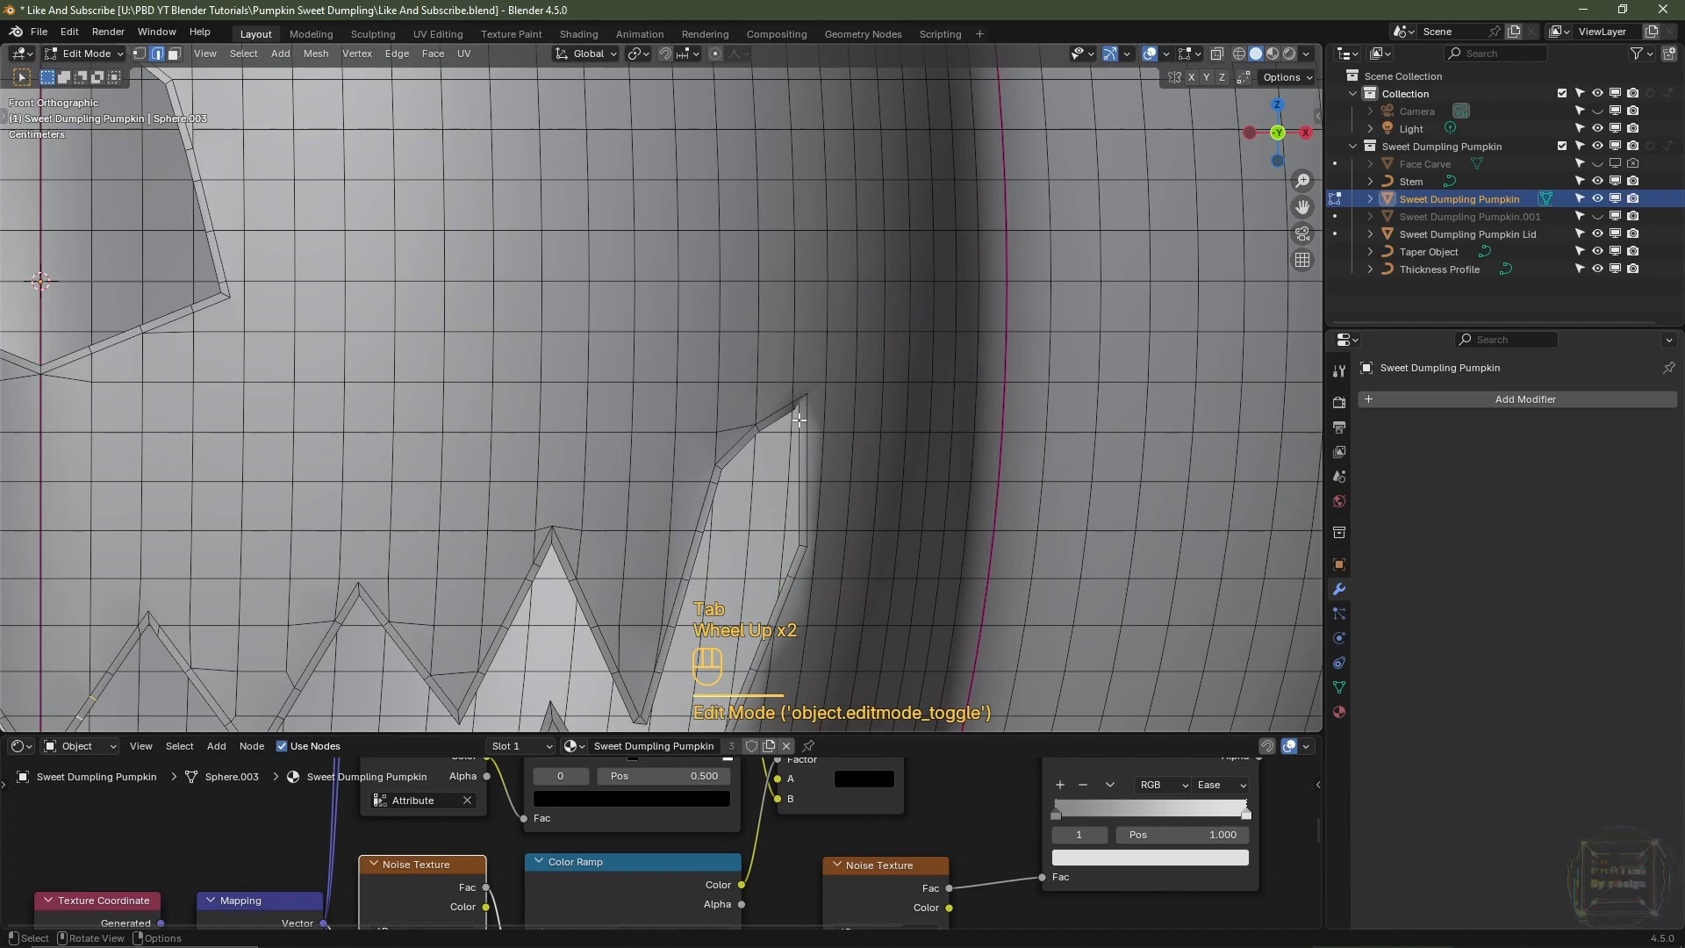
pyautogui.press('1')
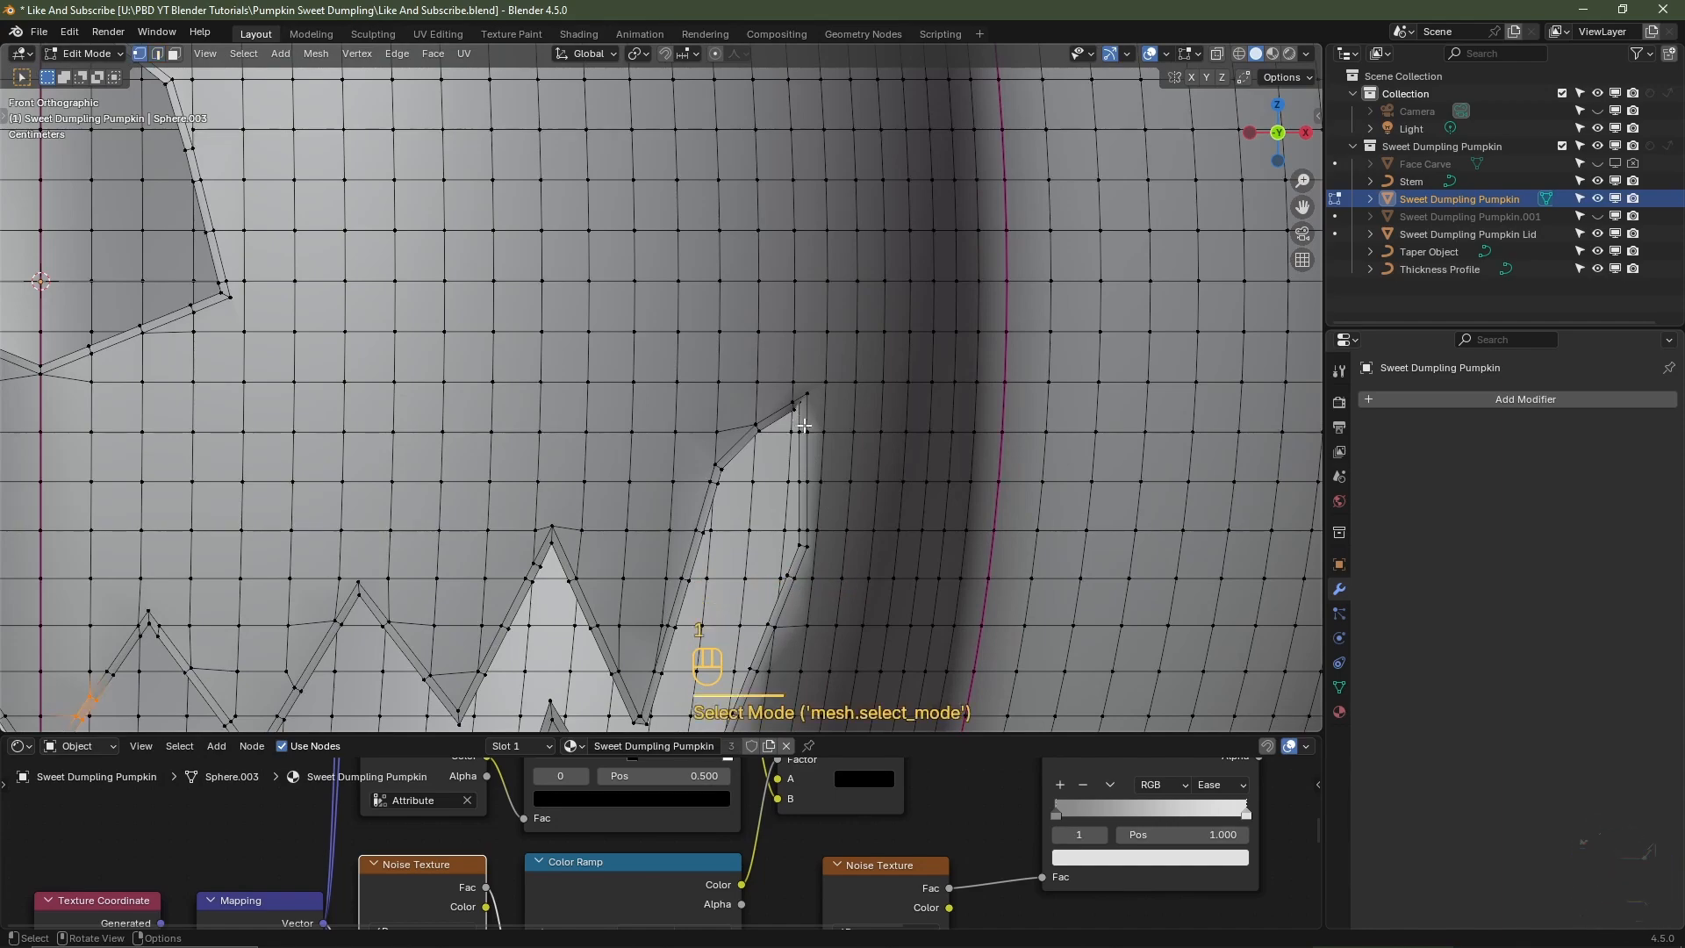
pyautogui.moveTo(804, 425); pyautogui.dragTo(800, 413, button='middle')
pyautogui.click(807, 379)
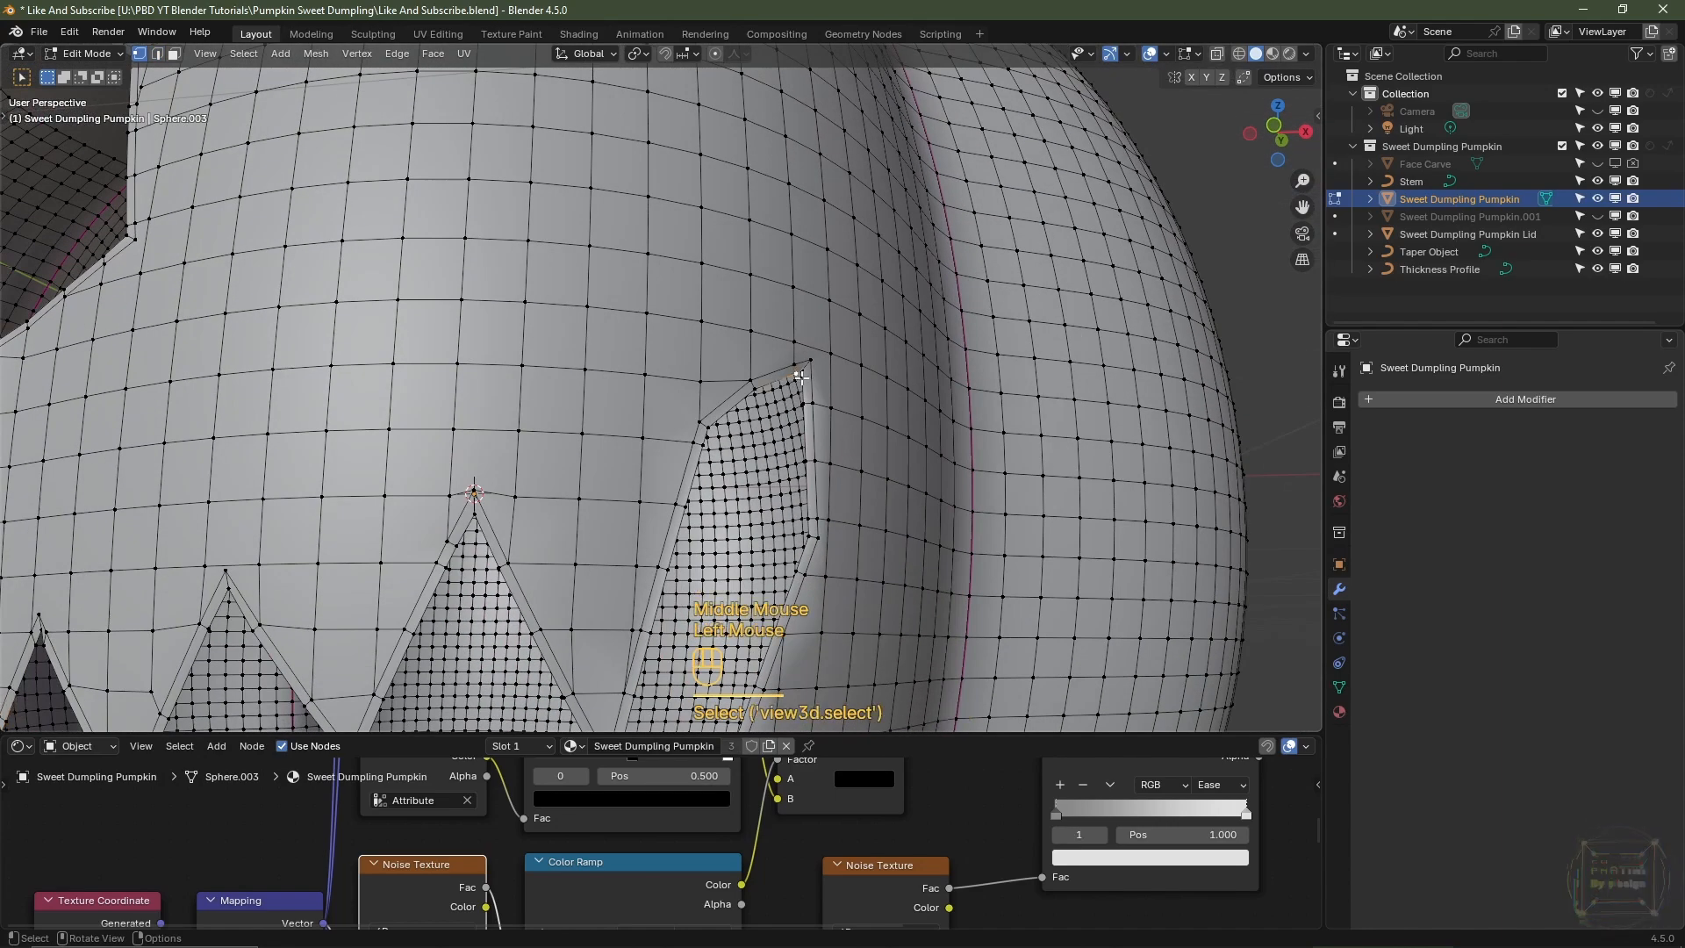
pyautogui.middleClick(797, 391)
pyautogui.scroll(-4, 797, 392)
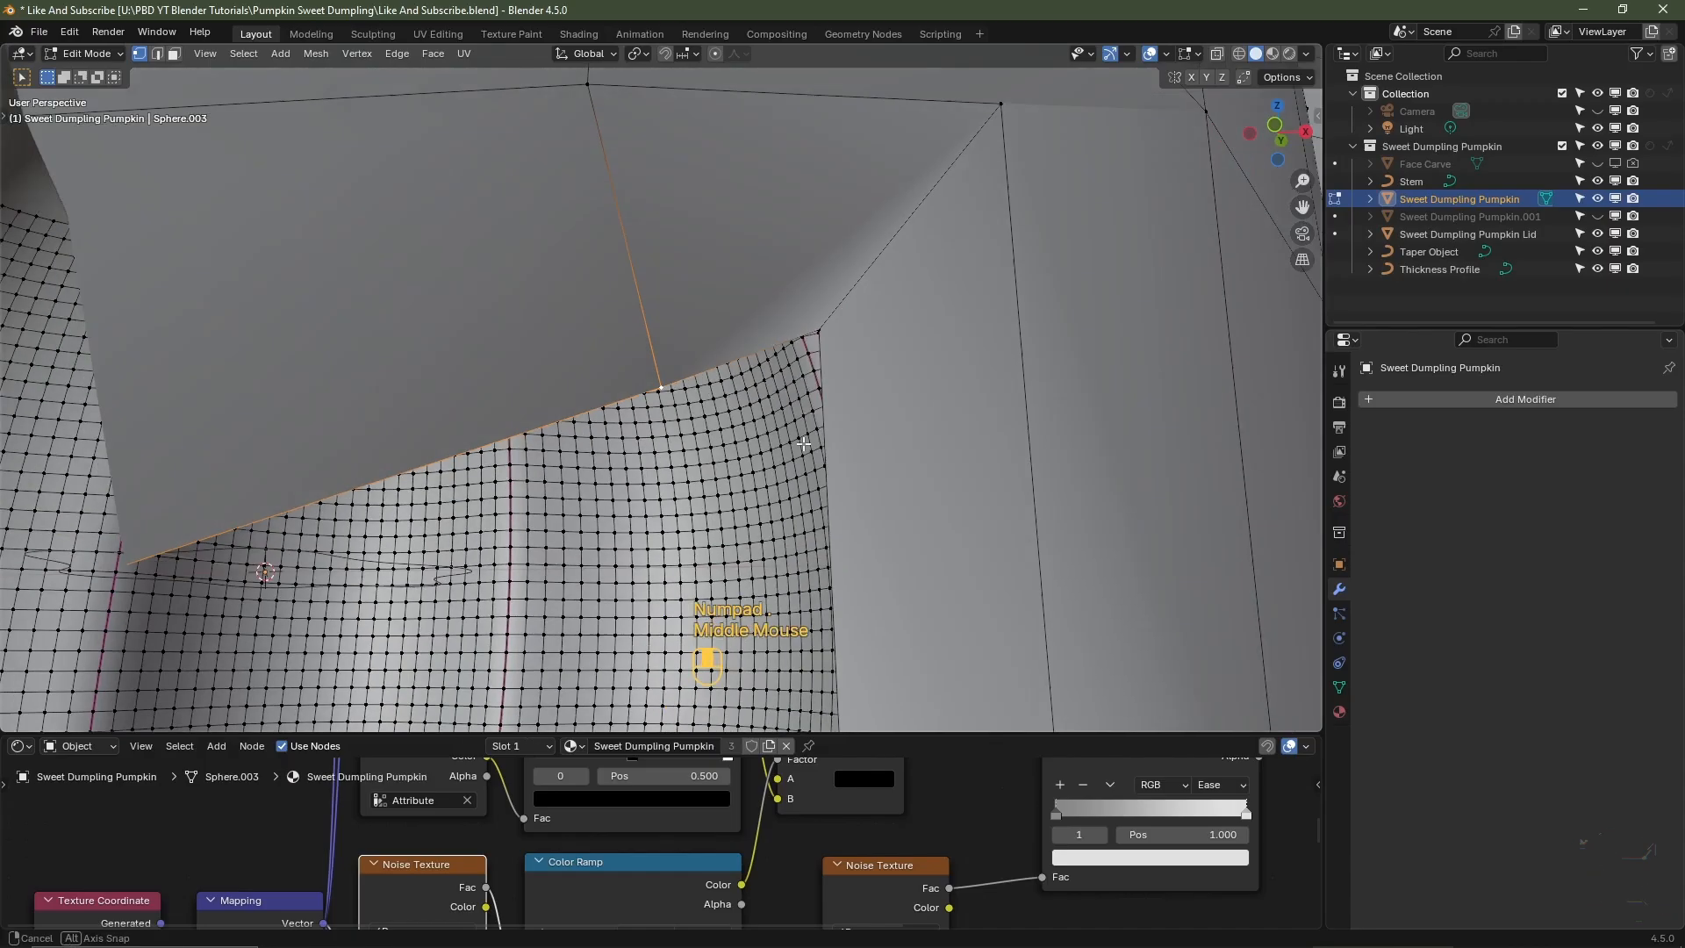
pyautogui.moveTo(797, 391); pyautogui.dragTo(767, 466, button='middle')
pyautogui.scroll(2, 688, 478)
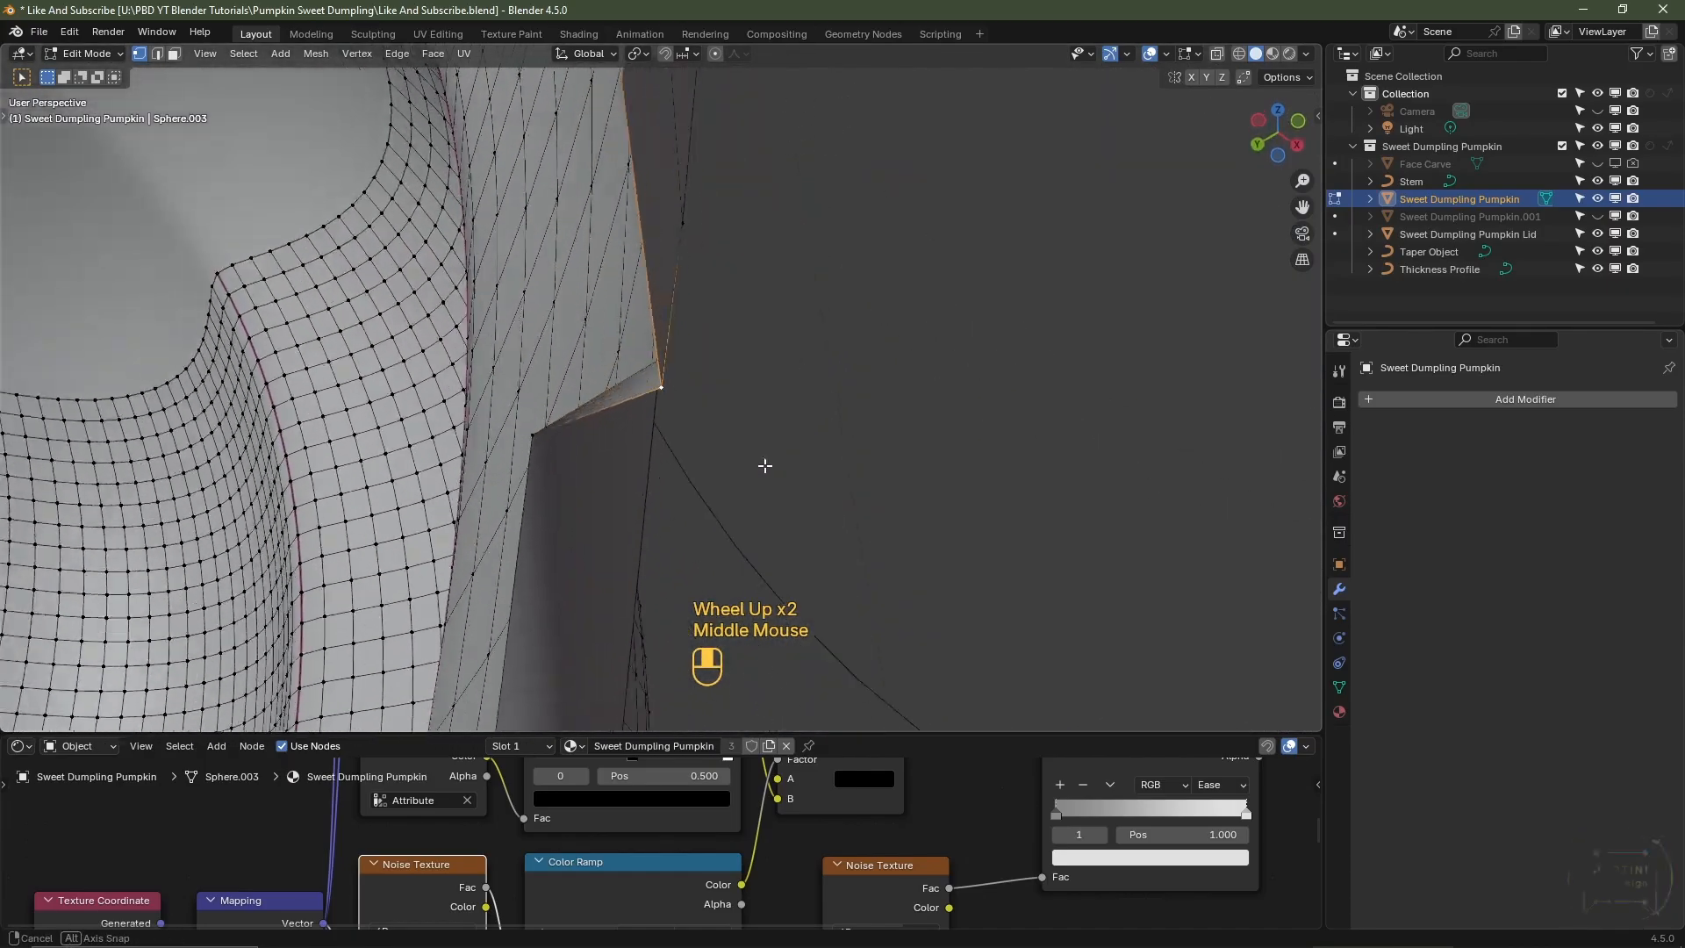
pyautogui.click(533, 436)
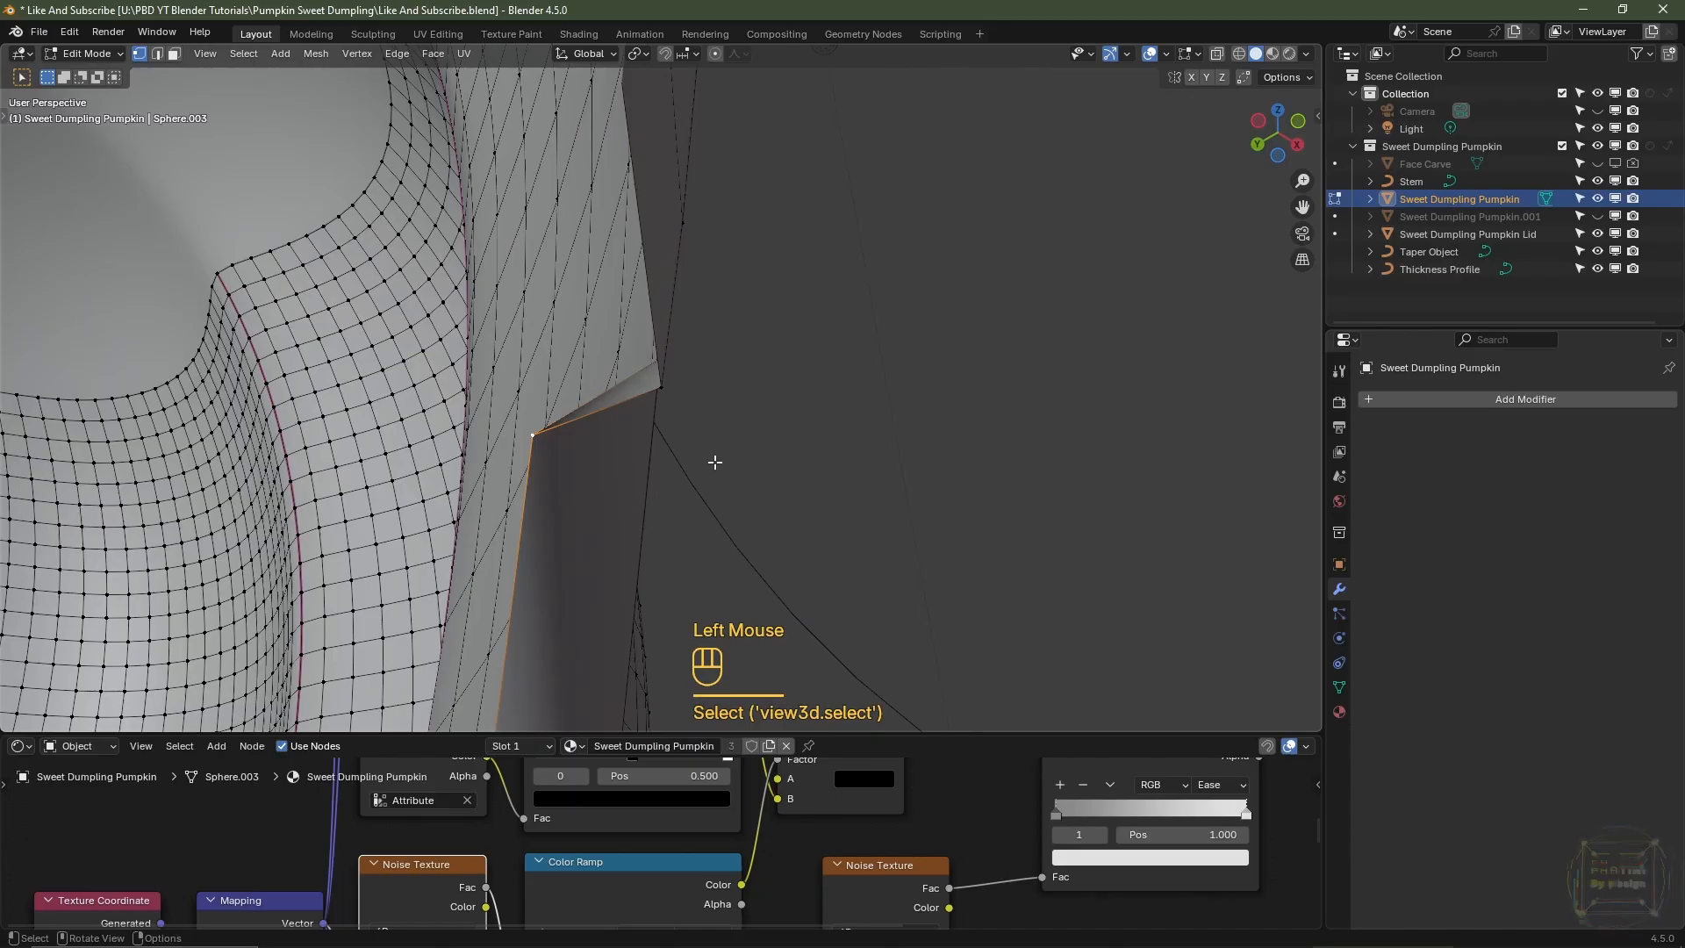
pyautogui.moveTo(661, 472); pyautogui.dragTo(829, 459, button='middle')
pyautogui.scroll(-2, 794, 351)
pyautogui.scroll(-4, 799, 374)
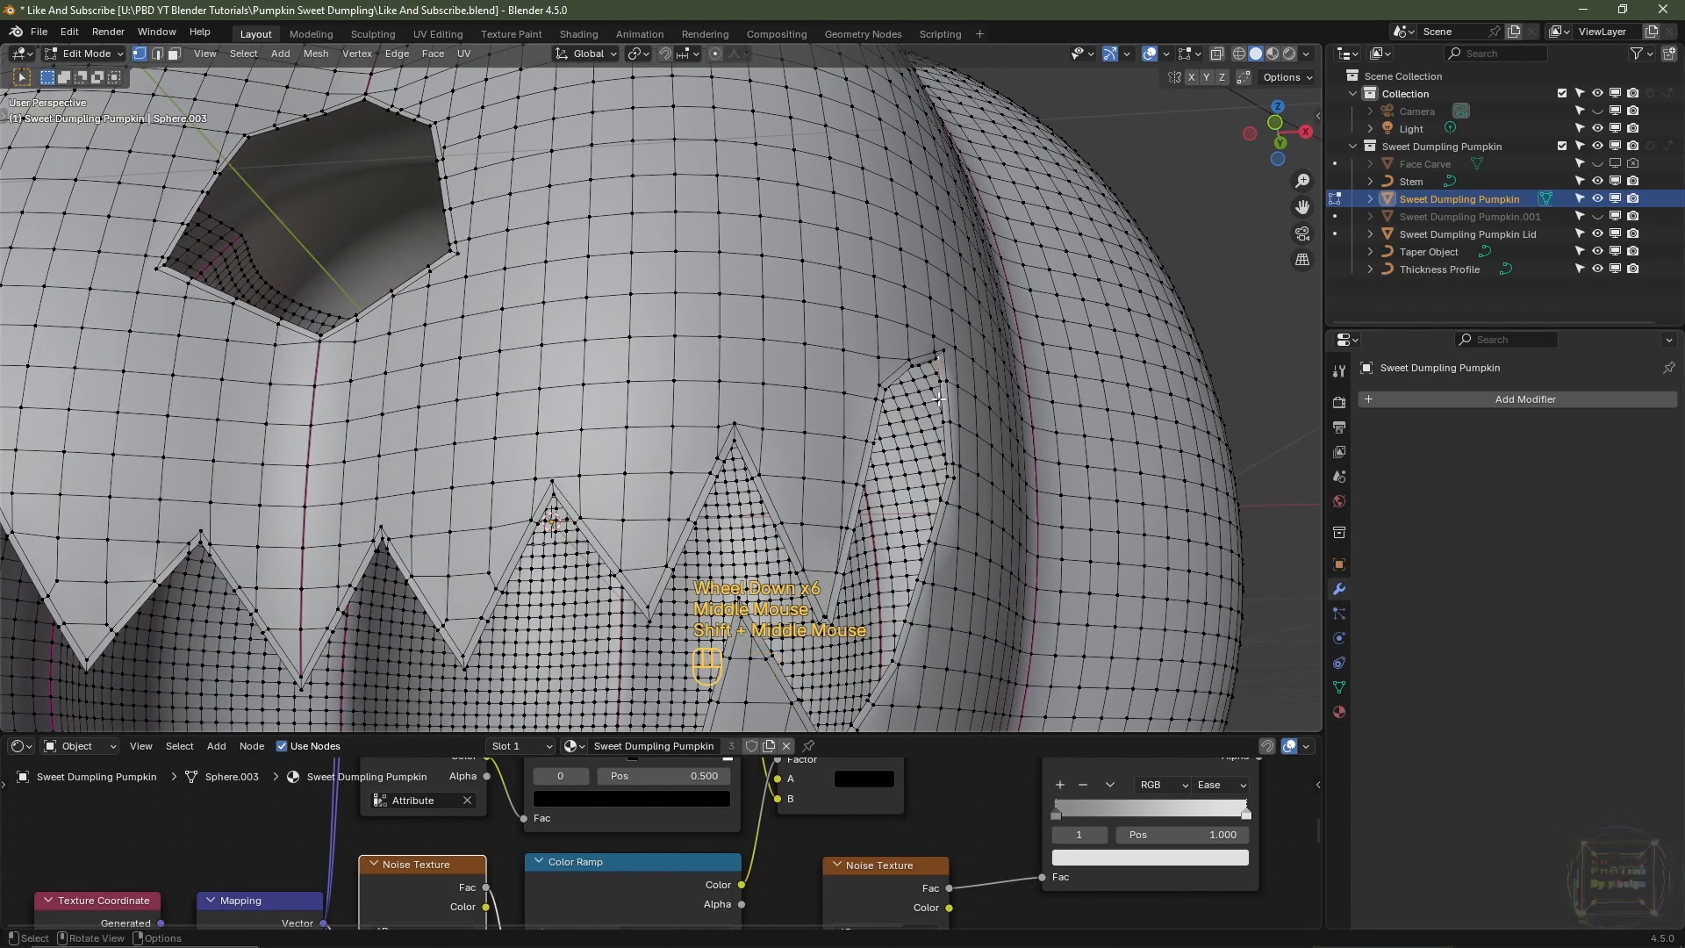
pyautogui.scroll(-1, 790, 449)
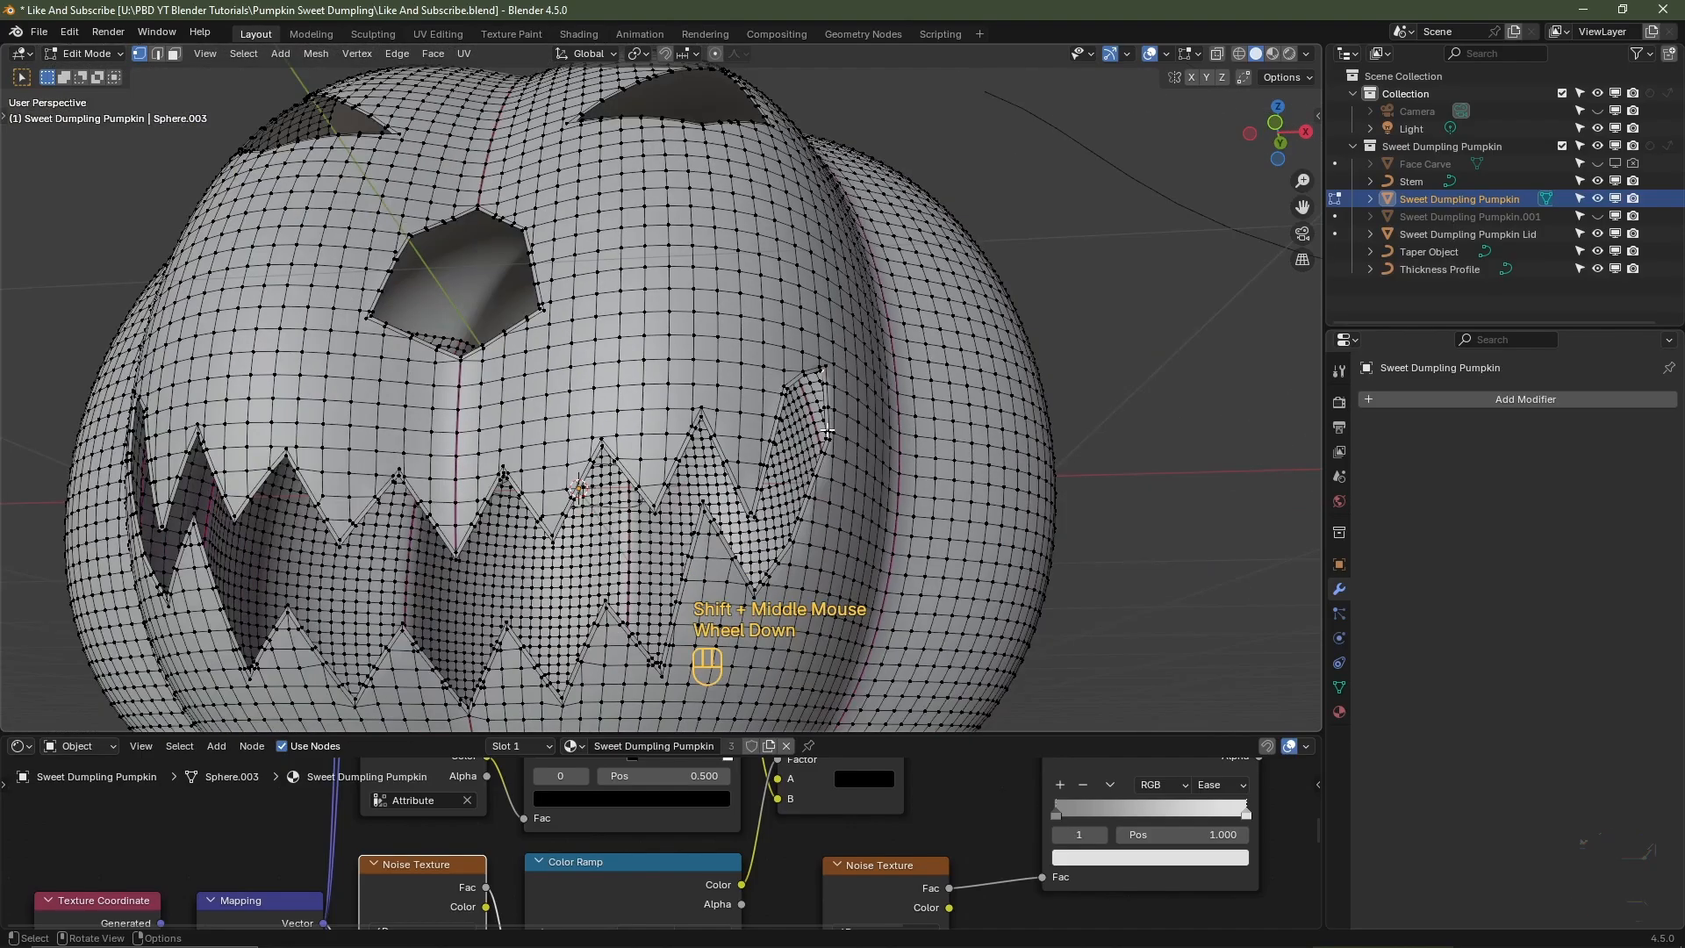
# - Leave Edit Mode and unhide the Sweet Dumpling Pumpkin.001 object
pyautogui.press('Tab')
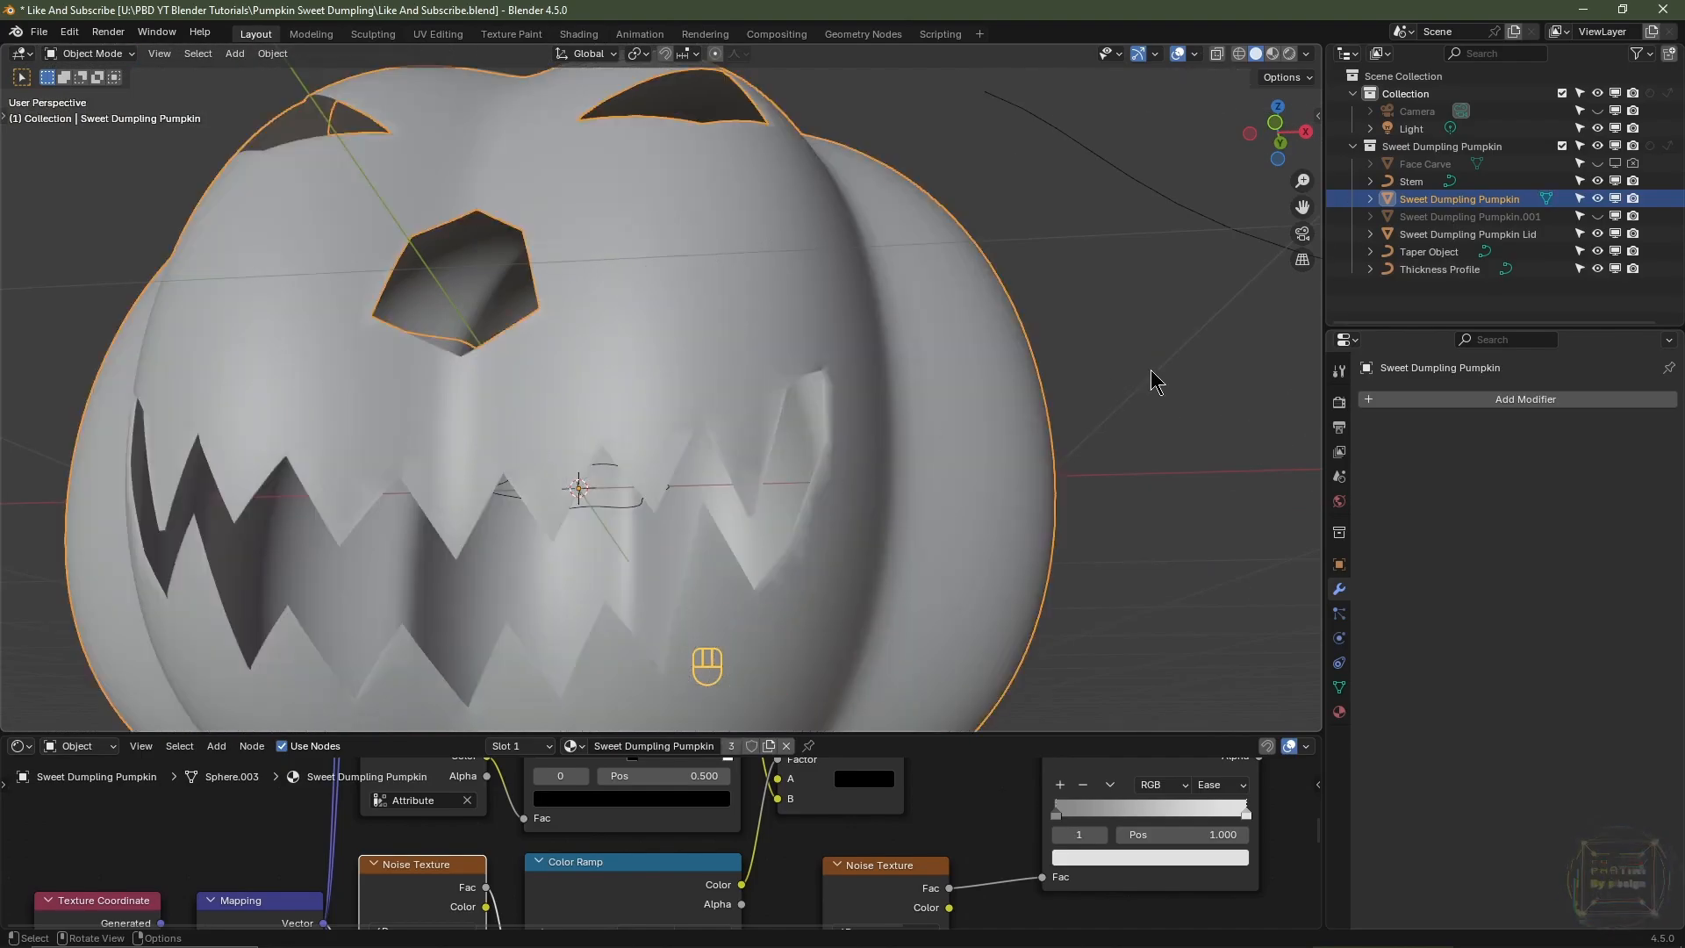
pyautogui.click(1598, 217)
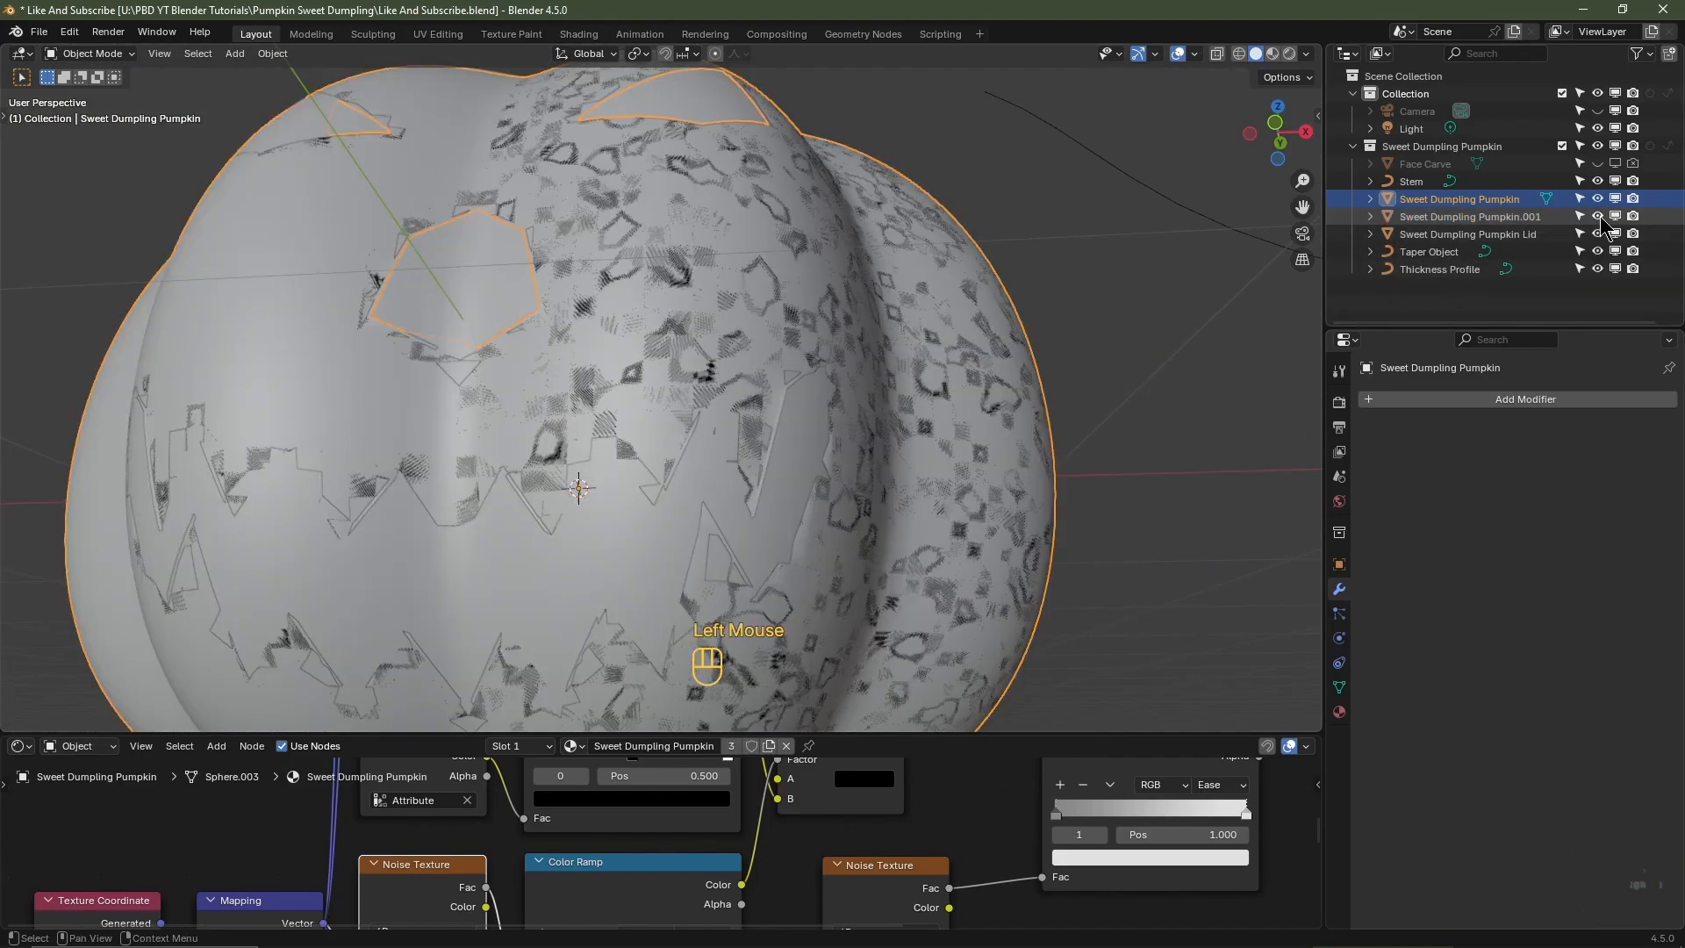
# - Select the Sweet Dumpling Pumpkin object and scale it up slightly so its surface sits just outside the Sweet Dumpling Pumpkin.001 copy
pyautogui.click(1446, 199)
pyautogui.scroll(-2, 867, 556)
pyautogui.moveTo(867, 556); pyautogui.dragTo(875, 458, button='middle')
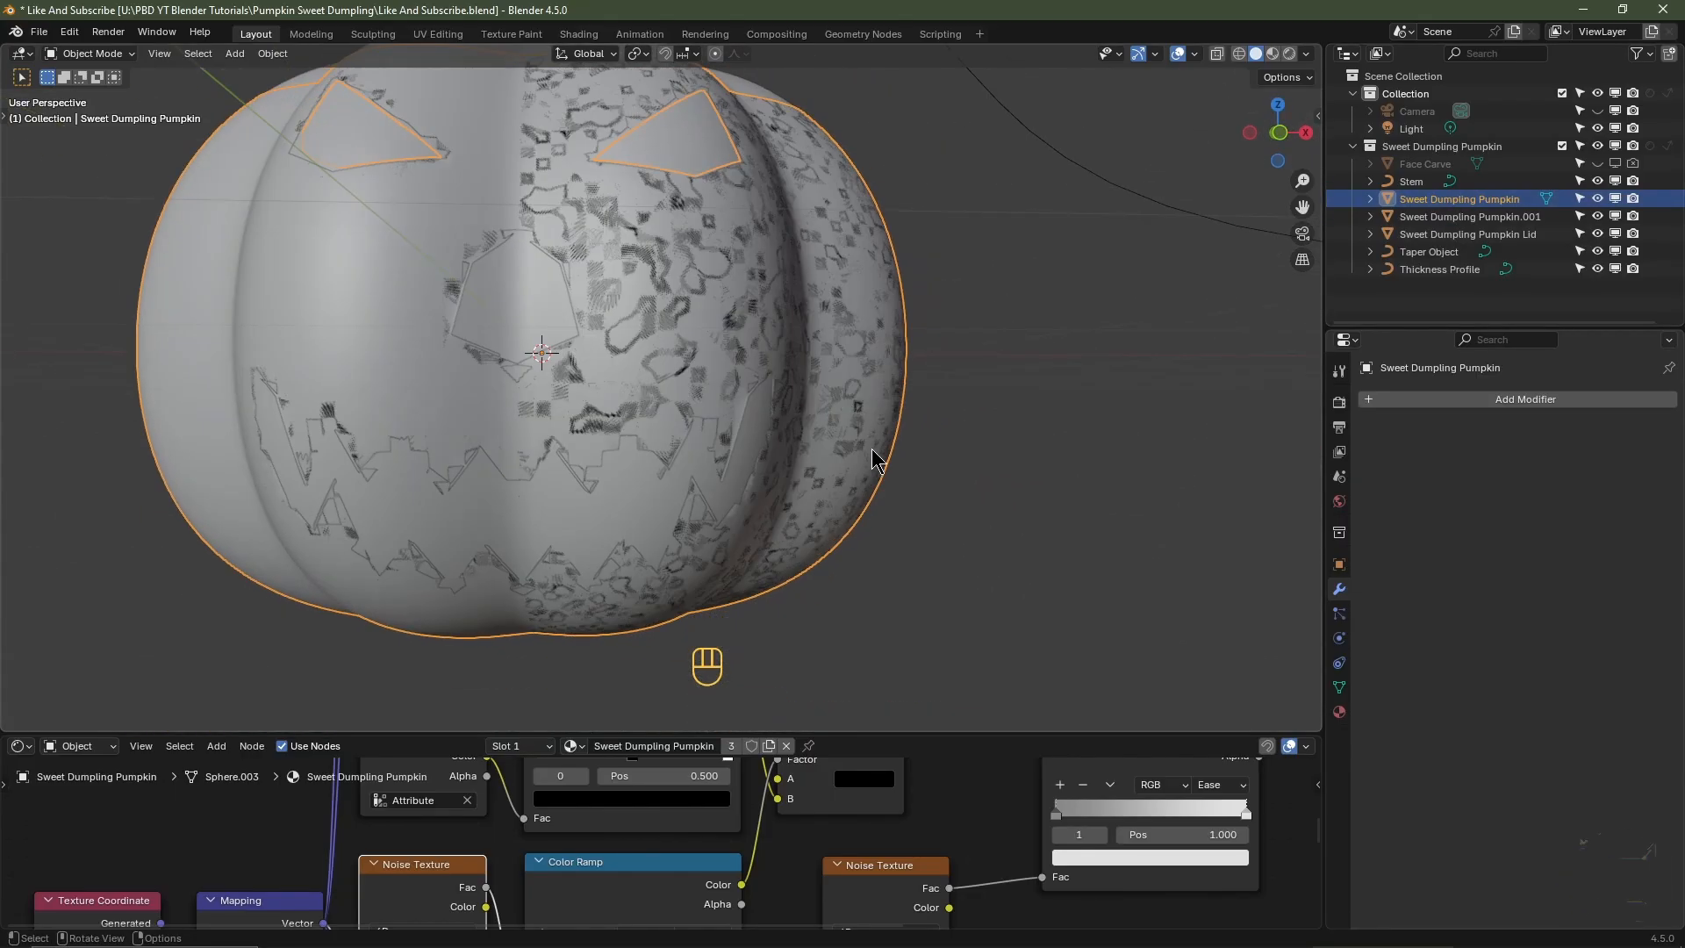
pyautogui.press('s')
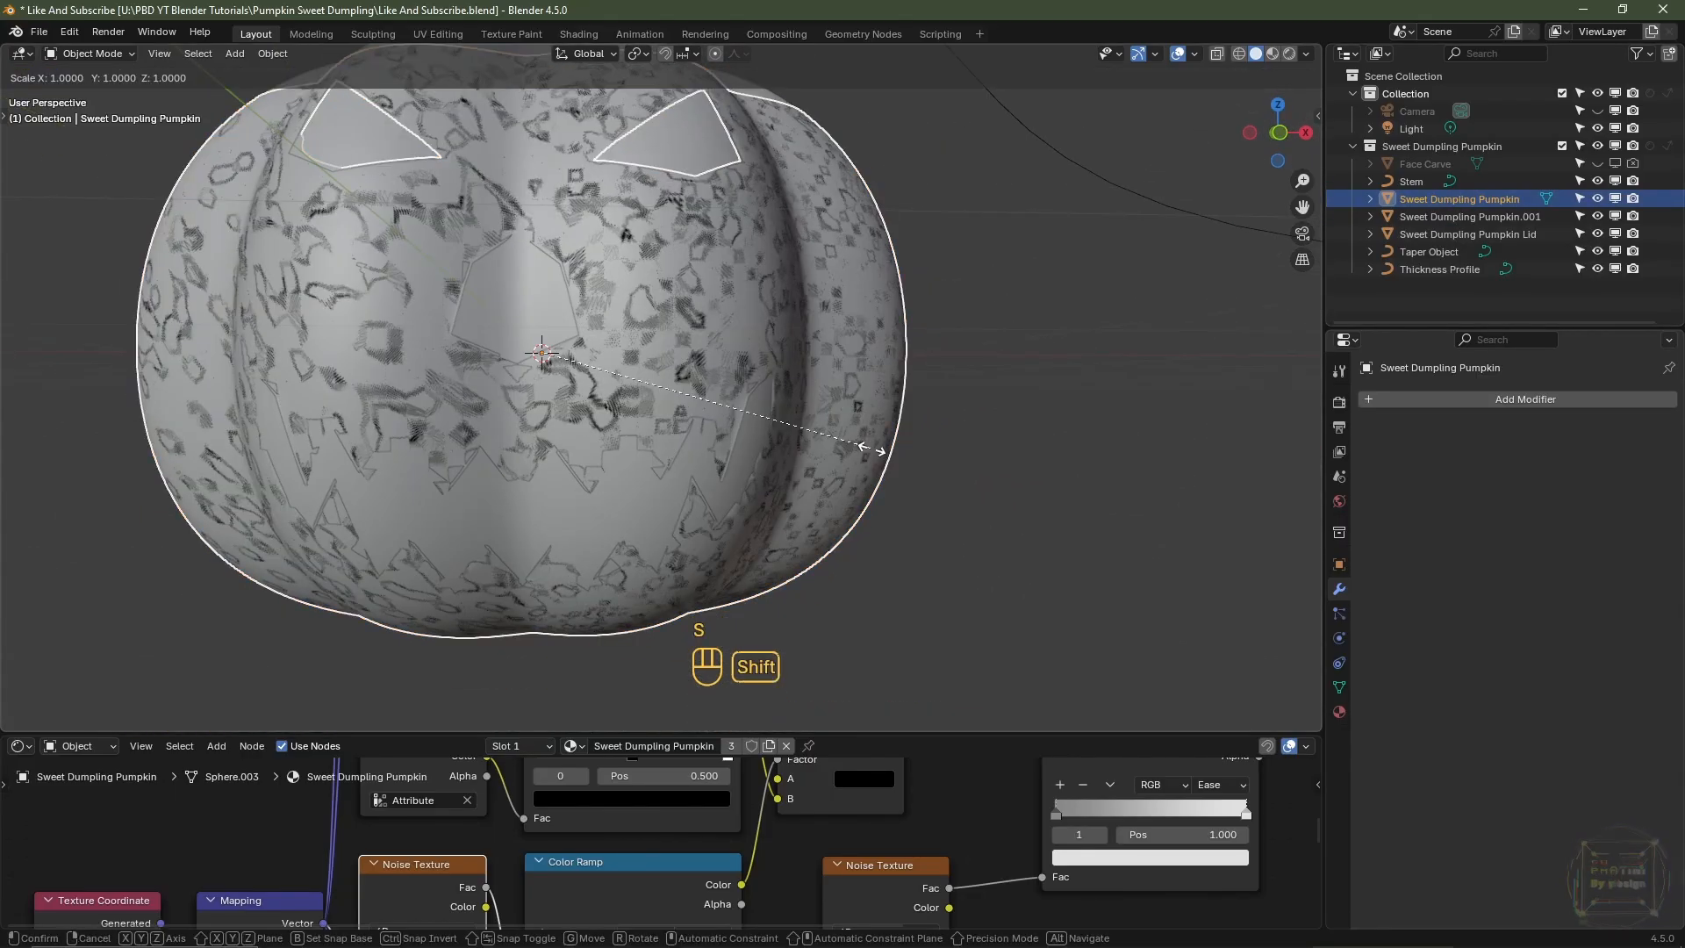
pyautogui.click(888, 452)
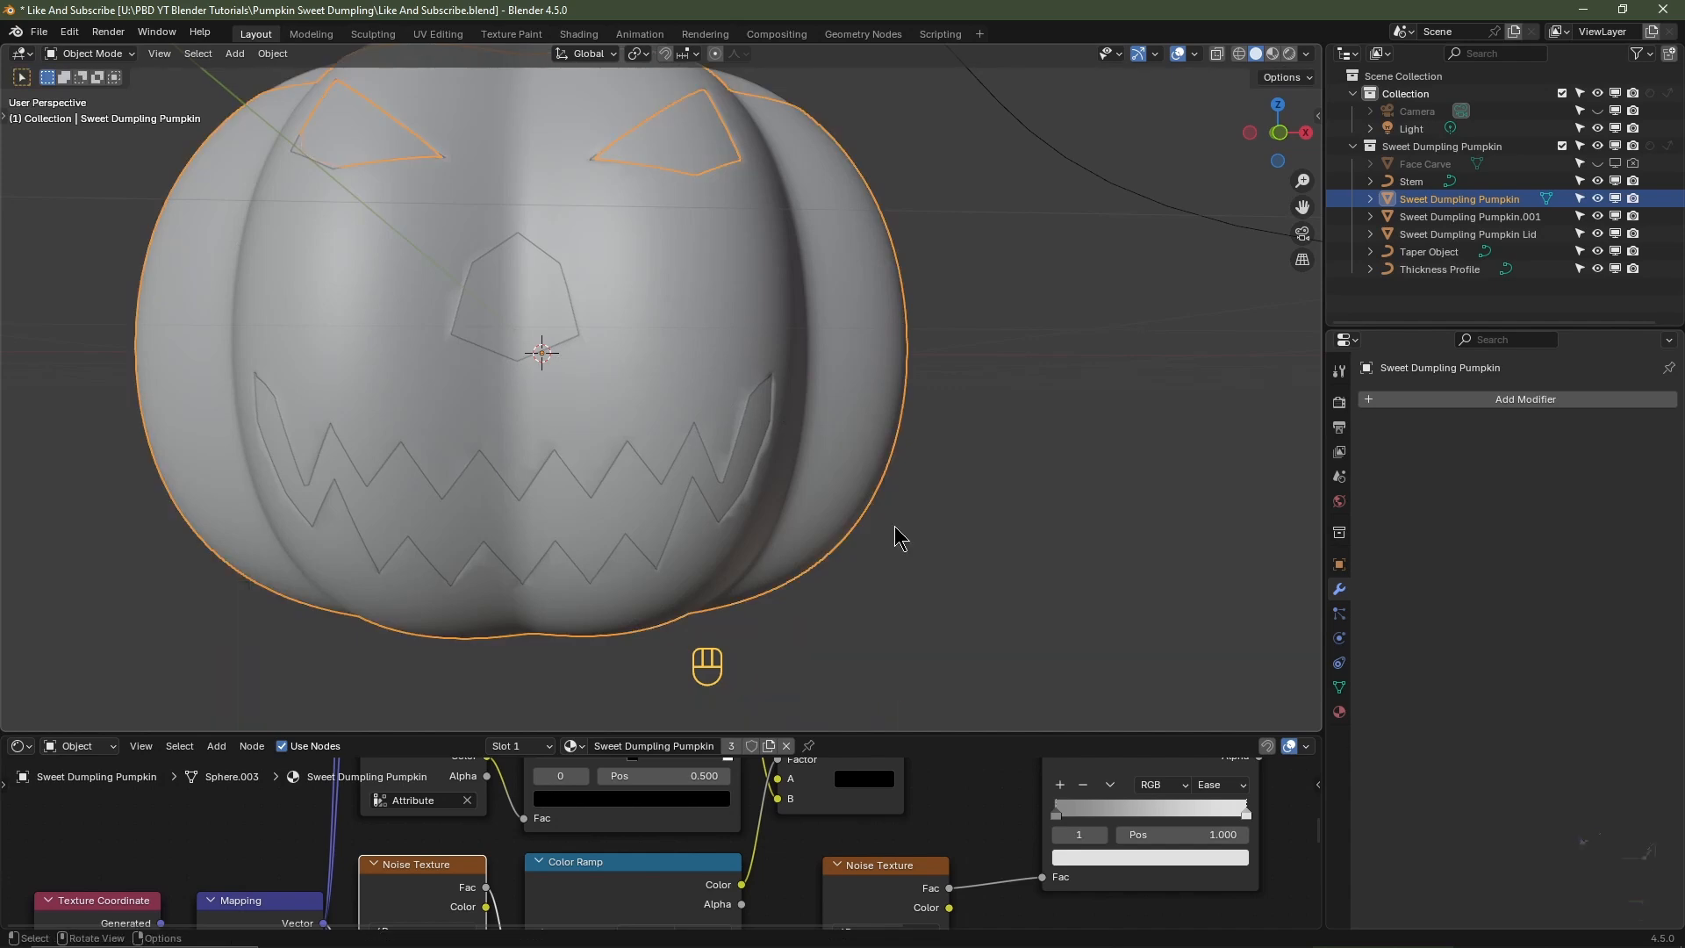
# - Add a Shrinkwrap modifier to the carved pumpkin with Sweet Dumpling Pumpkin.001 as its target, and apply it
pyautogui.click(1506, 402)
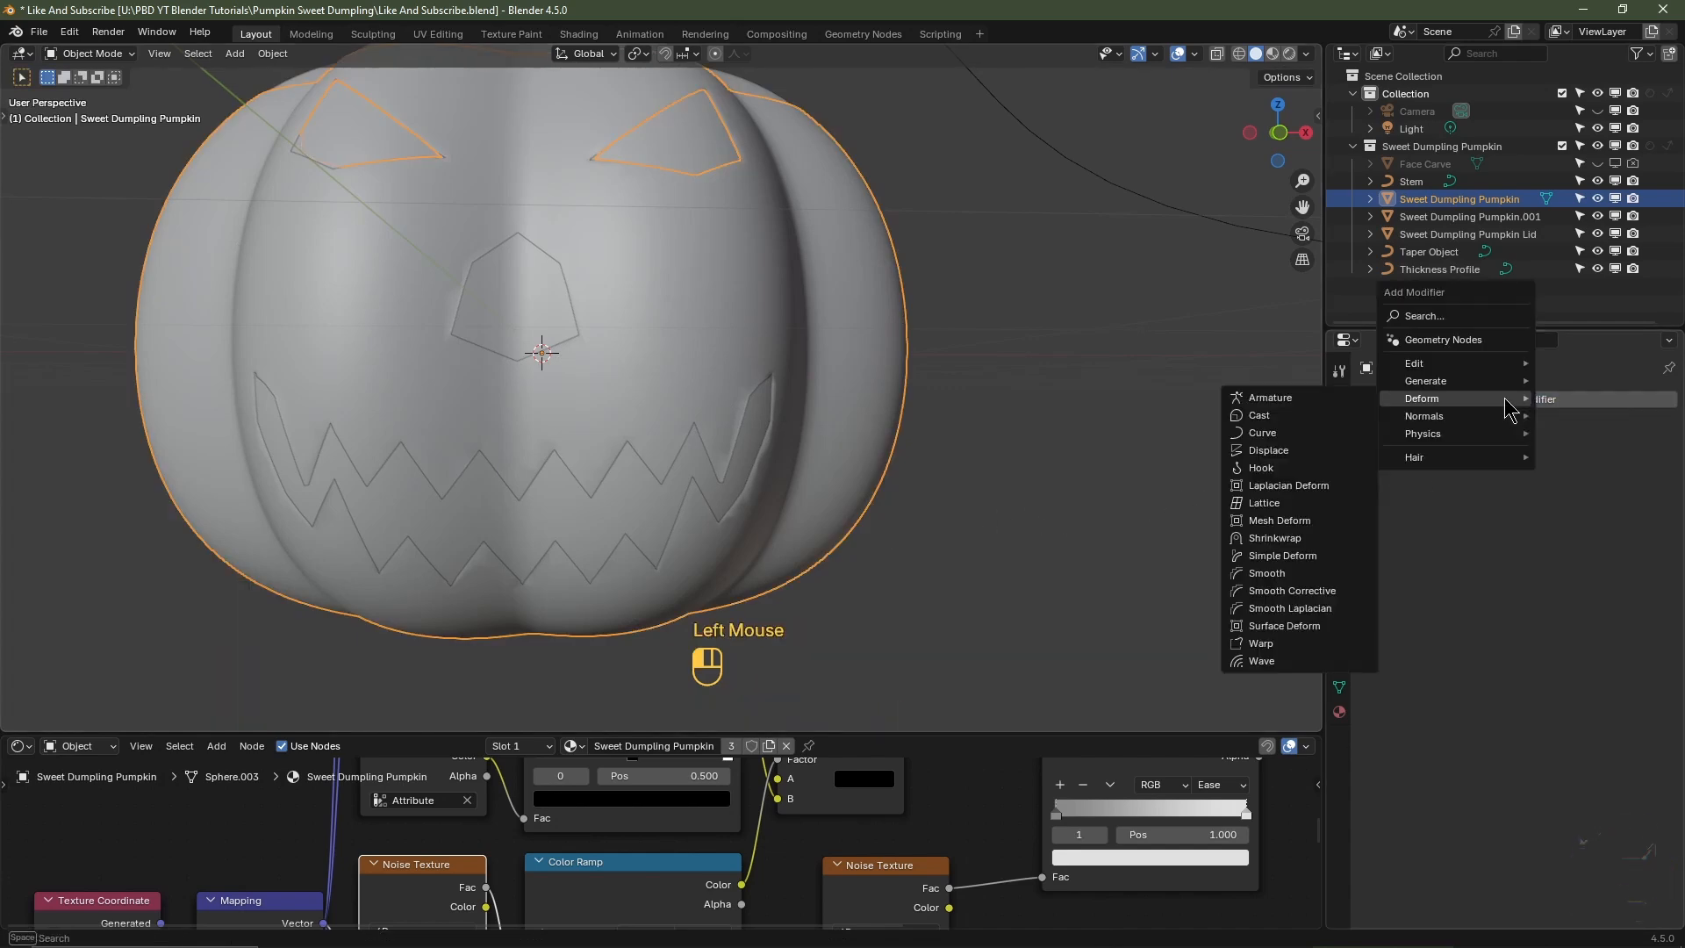
pyautogui.click(1274, 537)
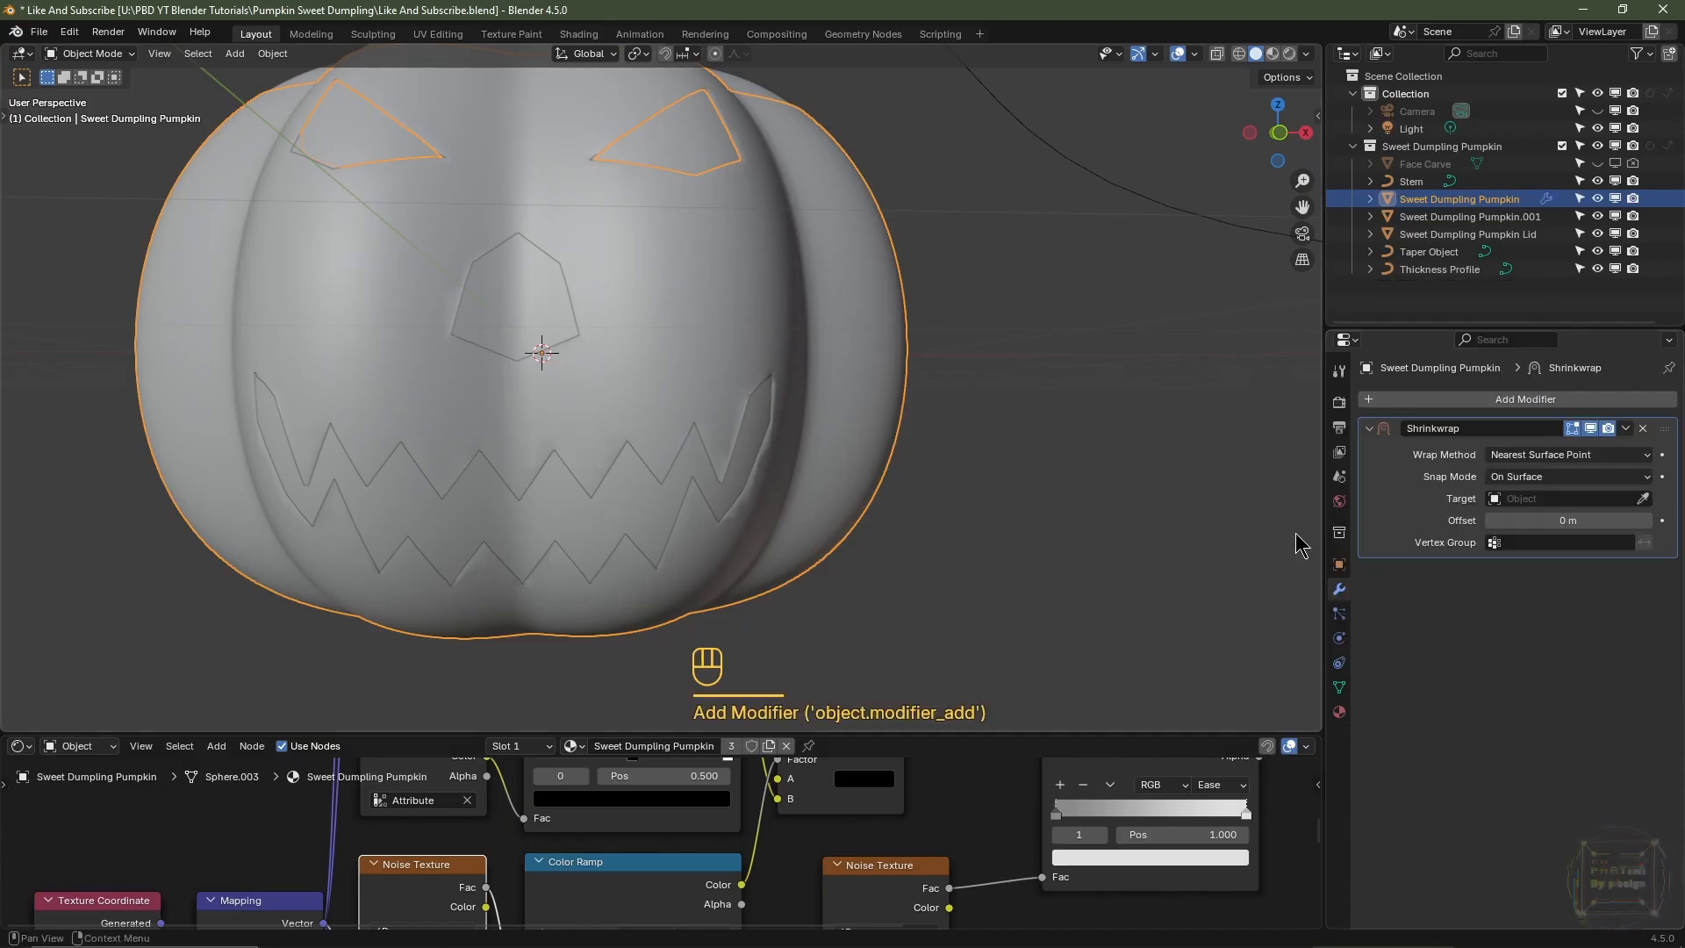
pyautogui.click(1512, 499)
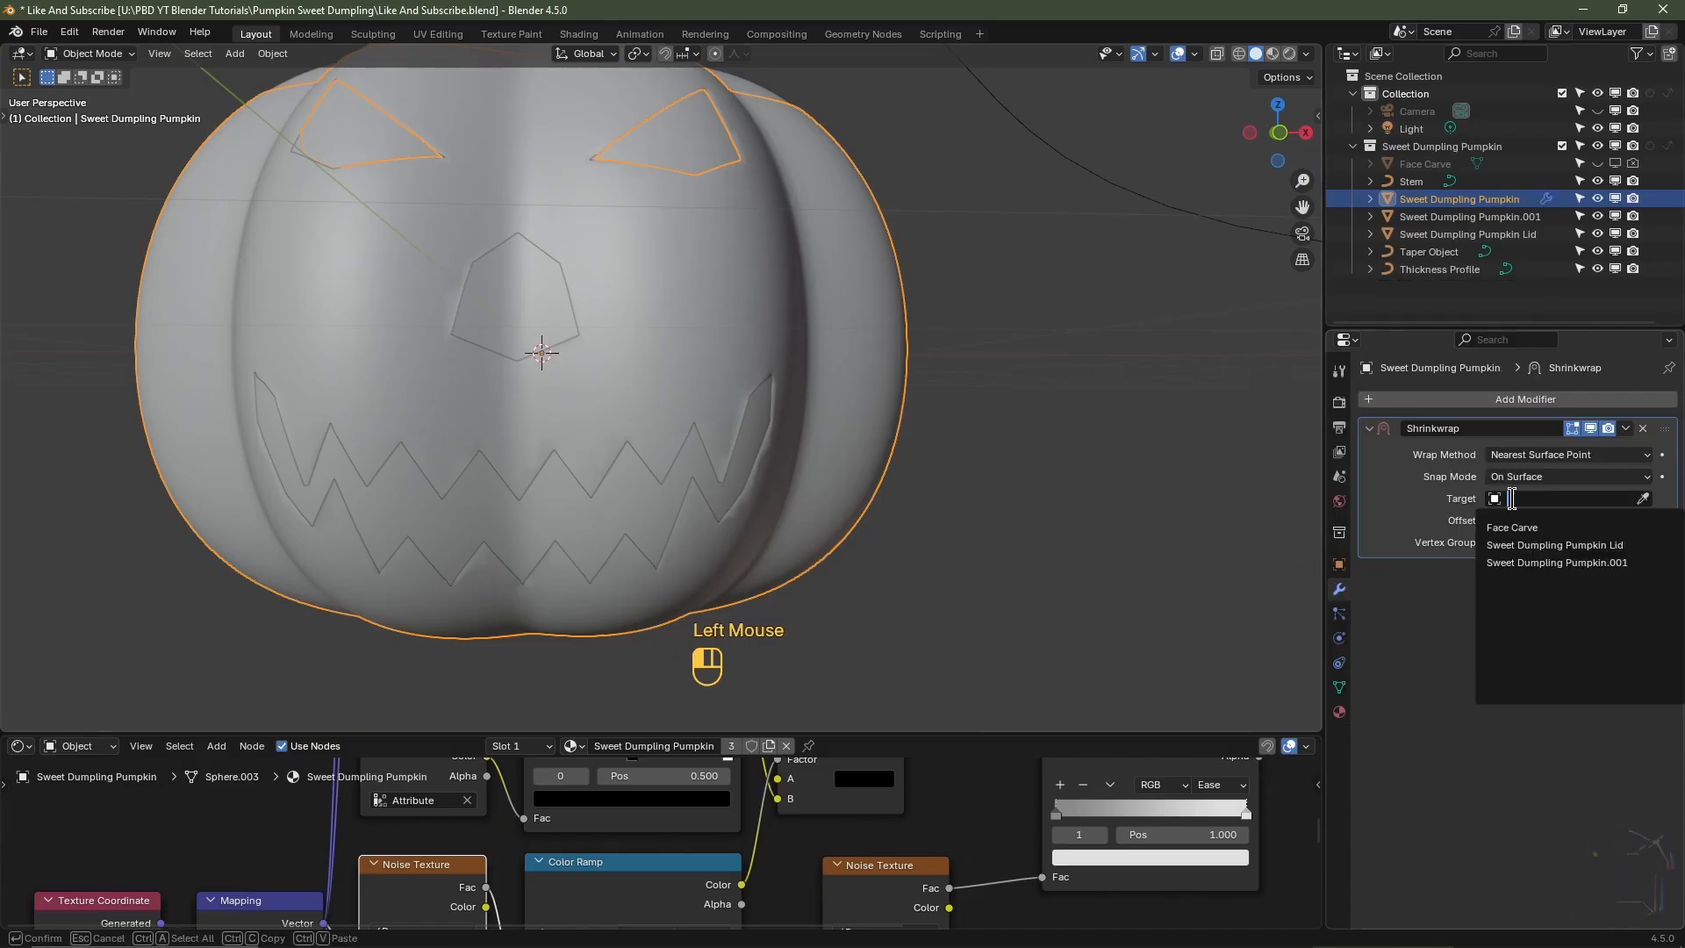
pyautogui.click(1554, 561)
pyautogui.click(1625, 429)
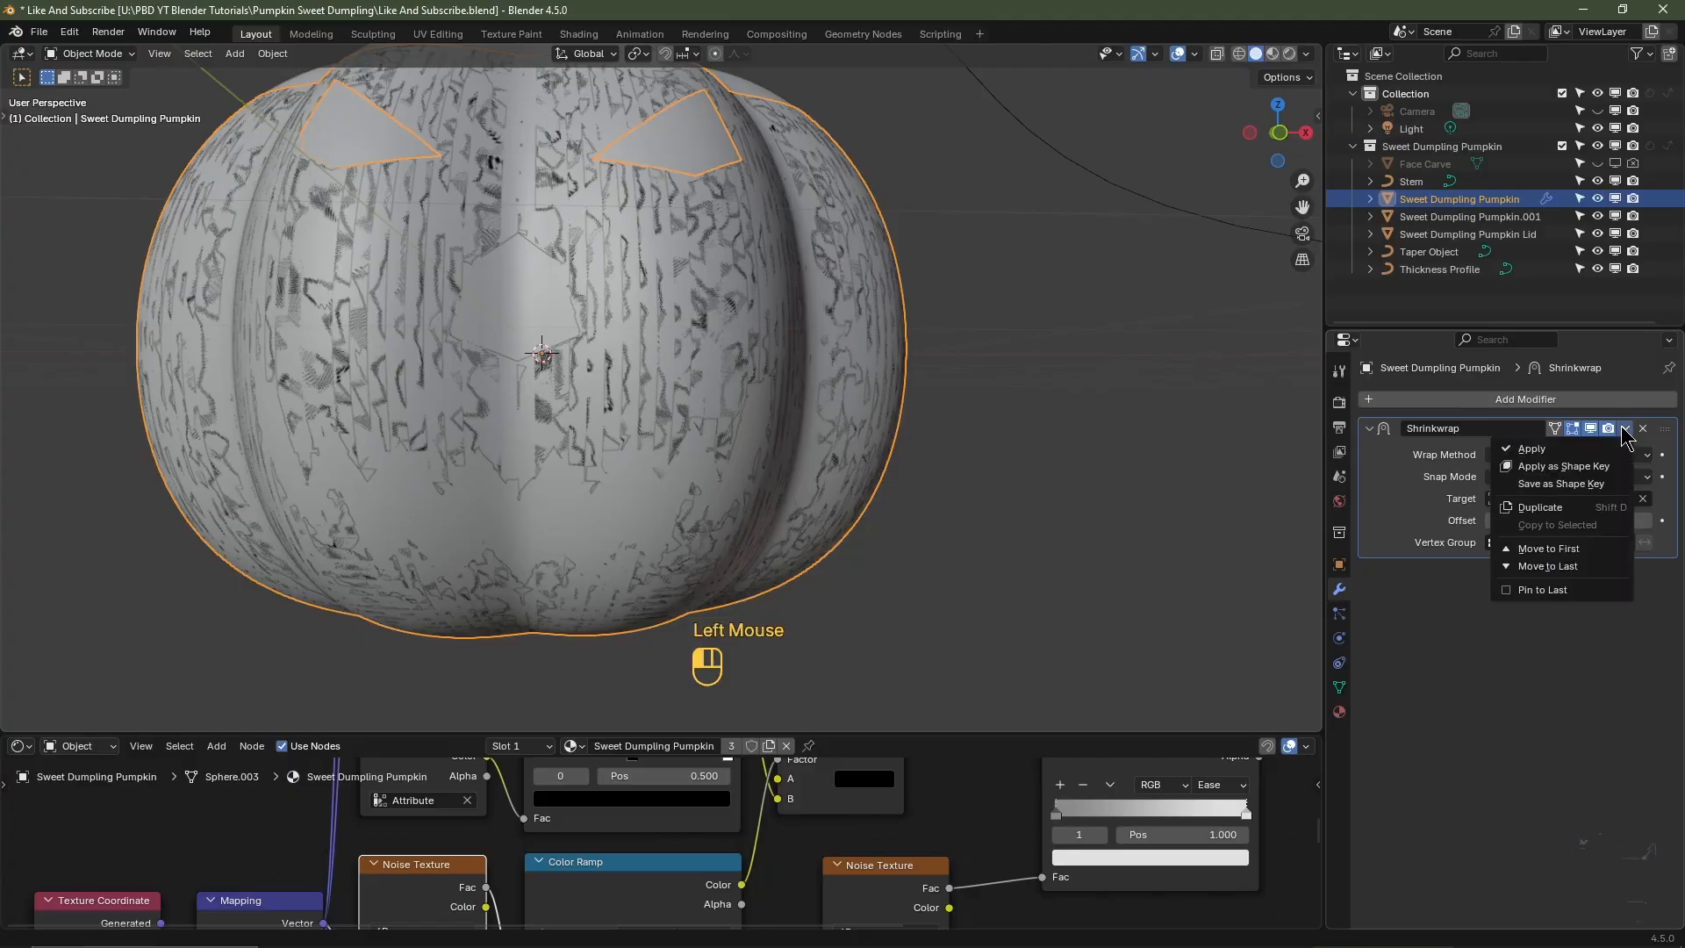
pyautogui.click(1611, 449)
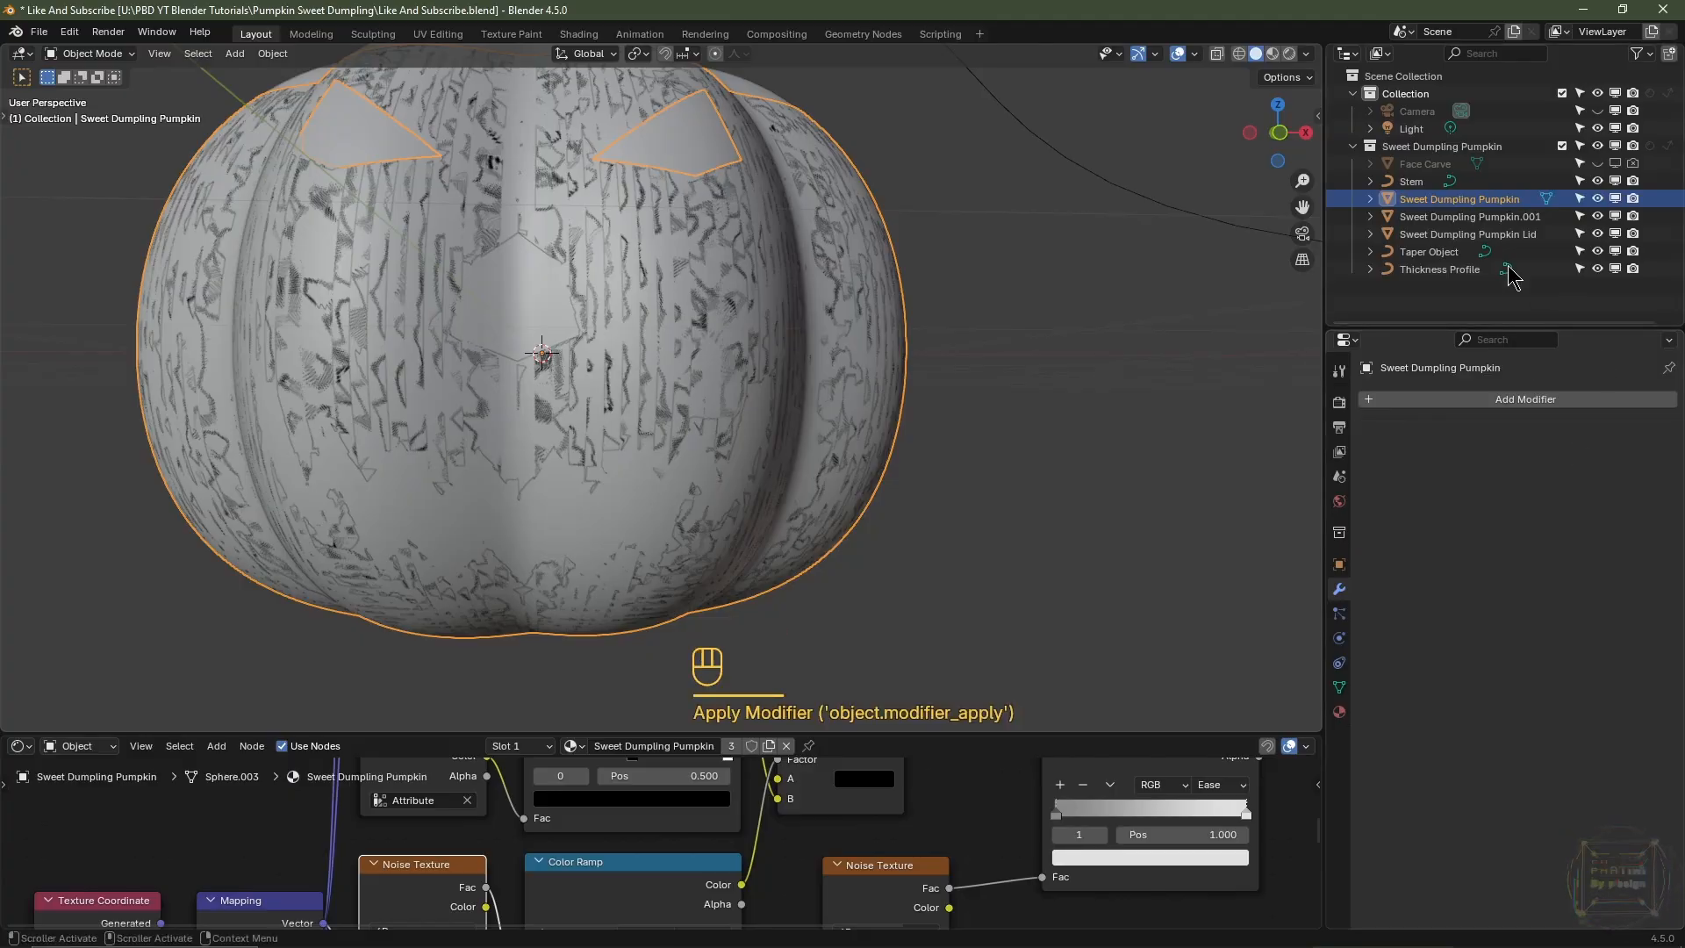
# - Hide the Sweet Dumpling Pumpkin.001 copy and inspect the carved openings from the side and front
pyautogui.click(1596, 217)
pyautogui.moveTo(1035, 403); pyautogui.dragTo(842, 377, button='middle')
pyautogui.keyDown('shift'); pyautogui.moveTo(842, 377); pyautogui.dragTo(790, 439, button='middle'); pyautogui.keyUp('shift')
pyautogui.moveTo(790, 438); pyautogui.dragTo(730, 403, button='middle')
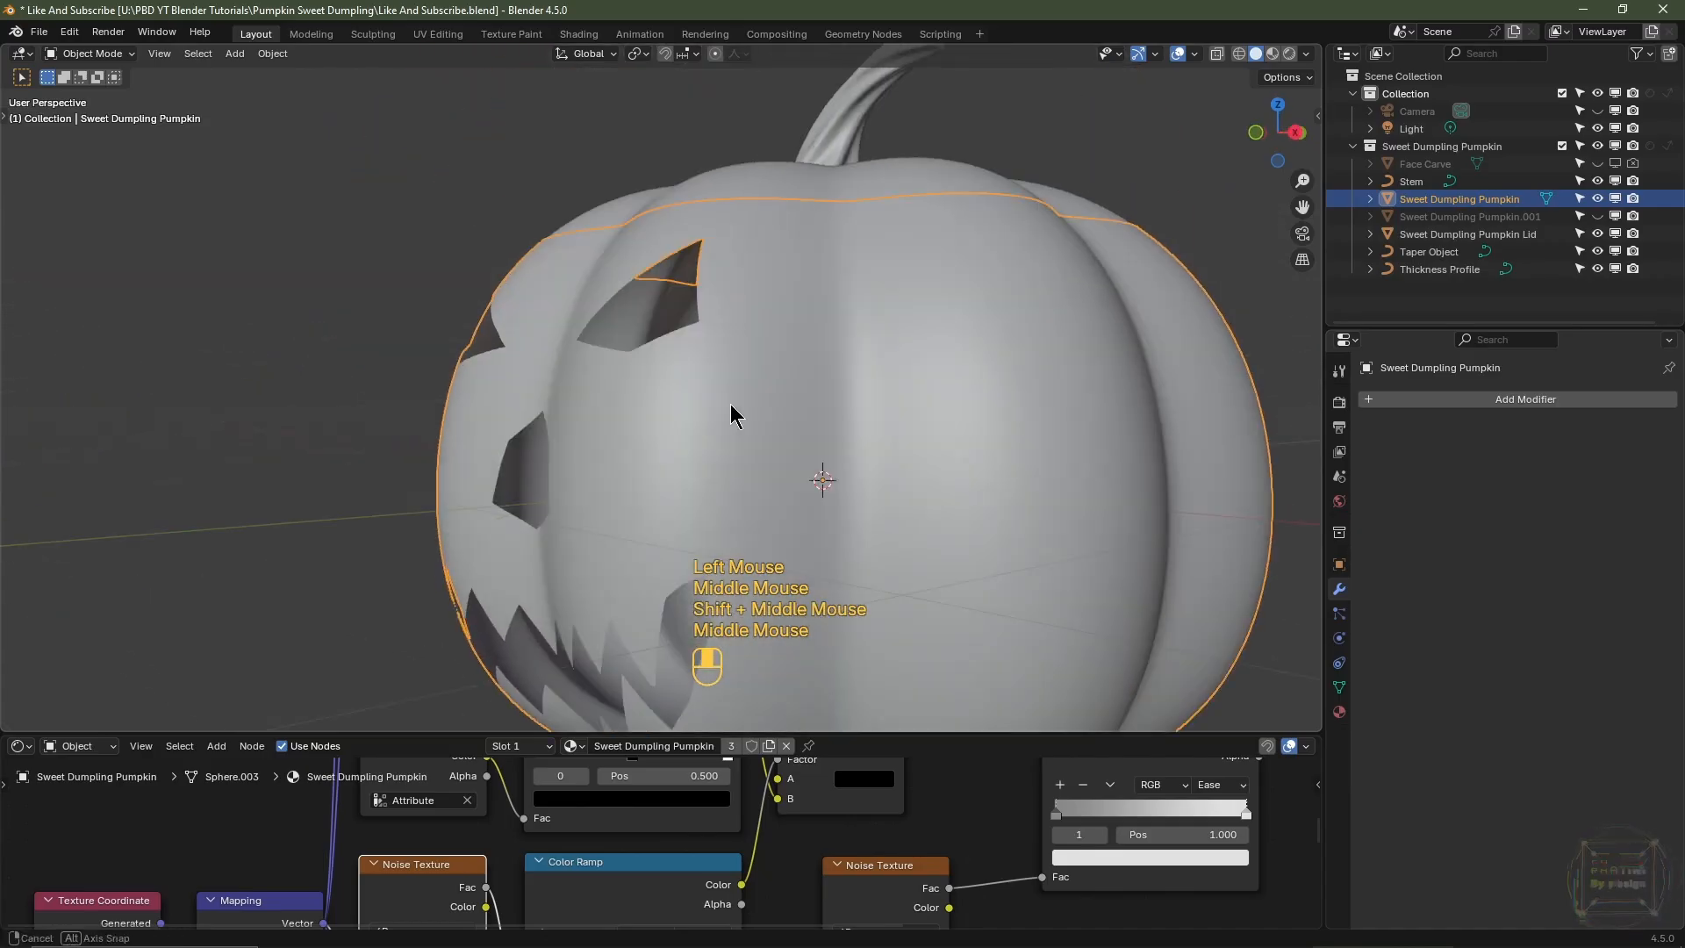
pyautogui.moveTo(615, 404); pyautogui.dragTo(737, 412, button='middle')
pyautogui.keyDown('shift'); pyautogui.moveTo(737, 413); pyautogui.dragTo(614, 439, button='middle'); pyautogui.keyUp('shift')
pyautogui.moveTo(597, 439); pyautogui.dragTo(815, 556, button='middle')
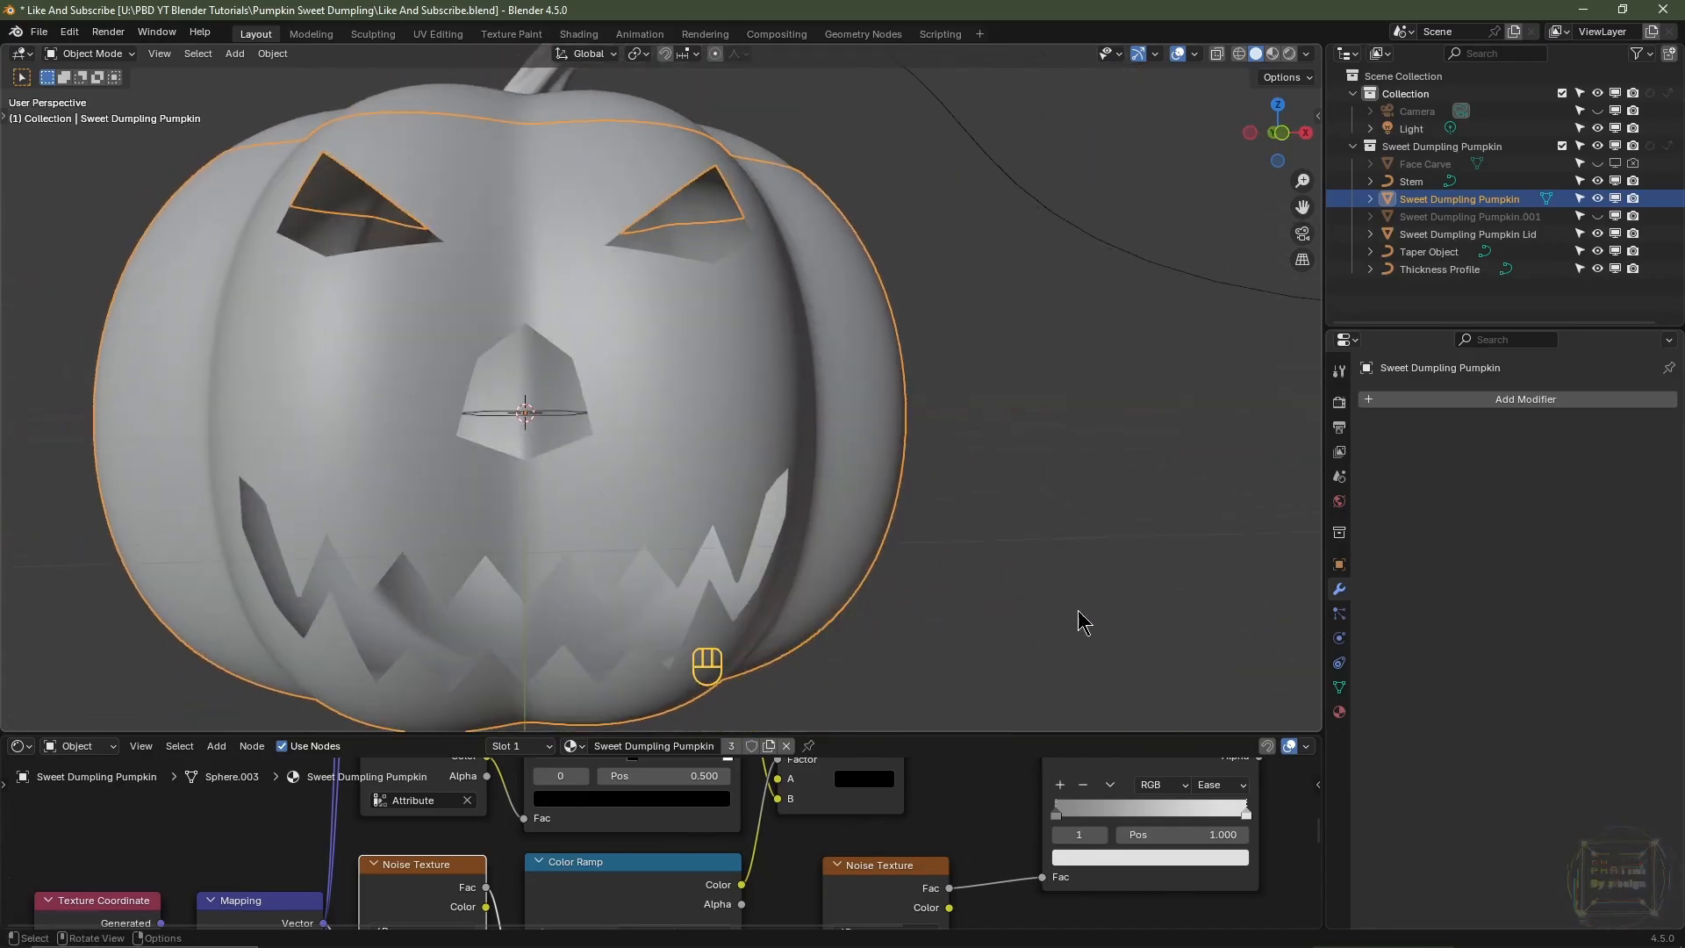
# - Add a Solidify modifier to the carved pumpkin and set its thickness to 0.1 m
pyautogui.click(1504, 401)
pyautogui.moveTo(1503, 407)
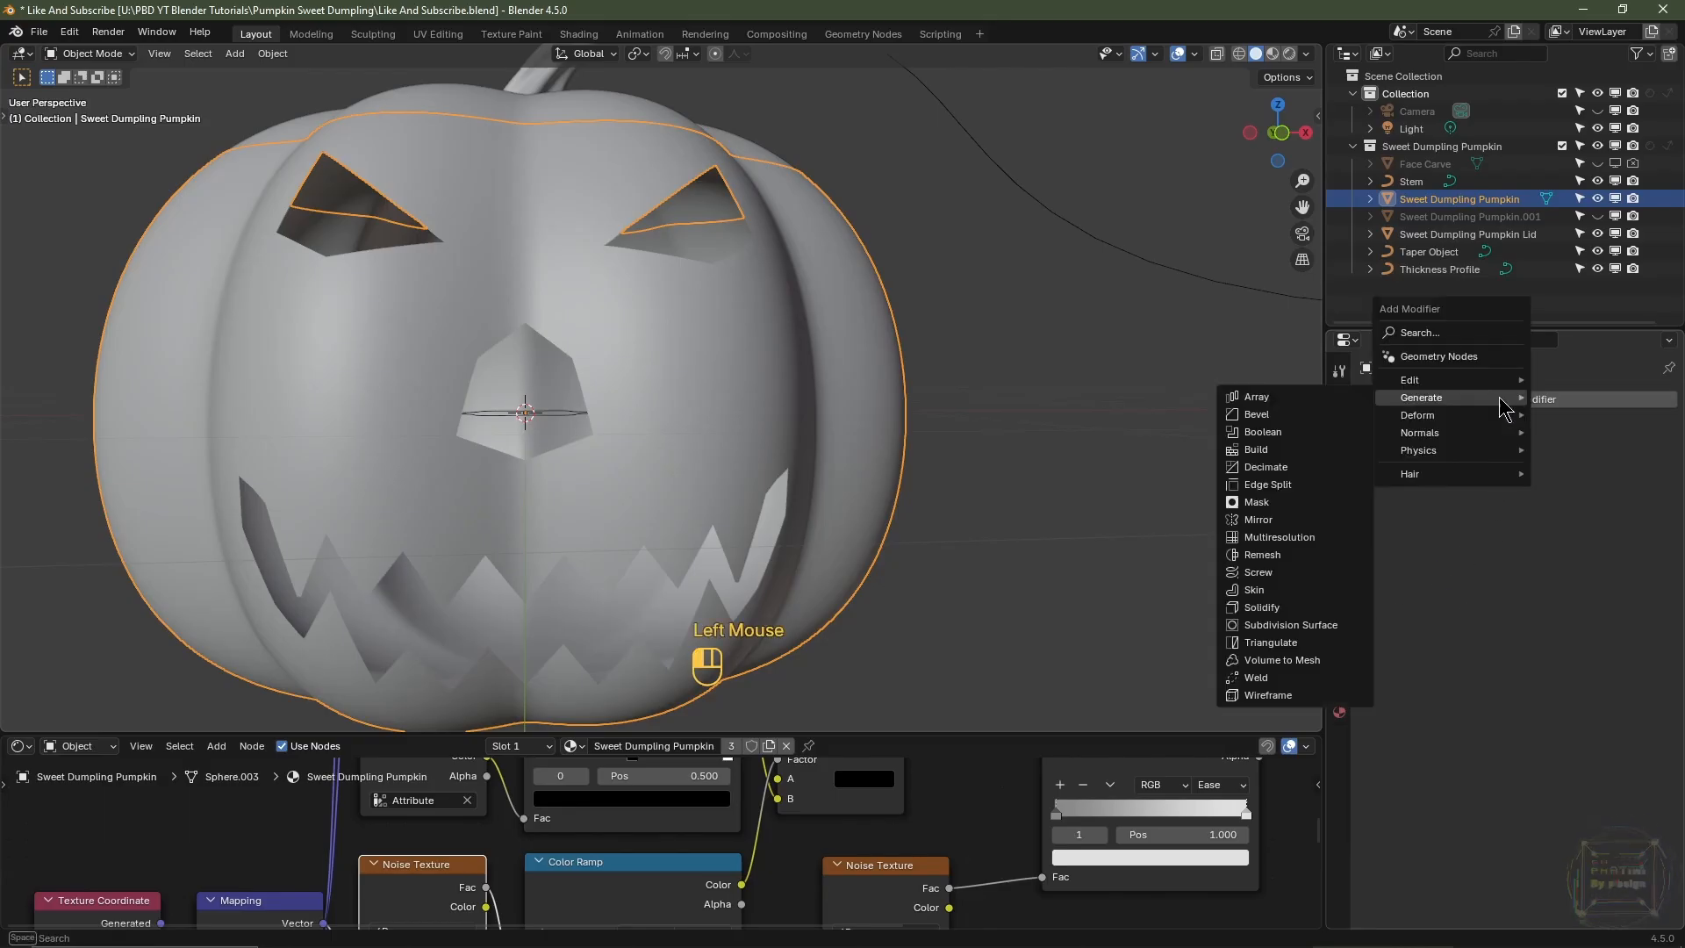
pyautogui.click(1262, 608)
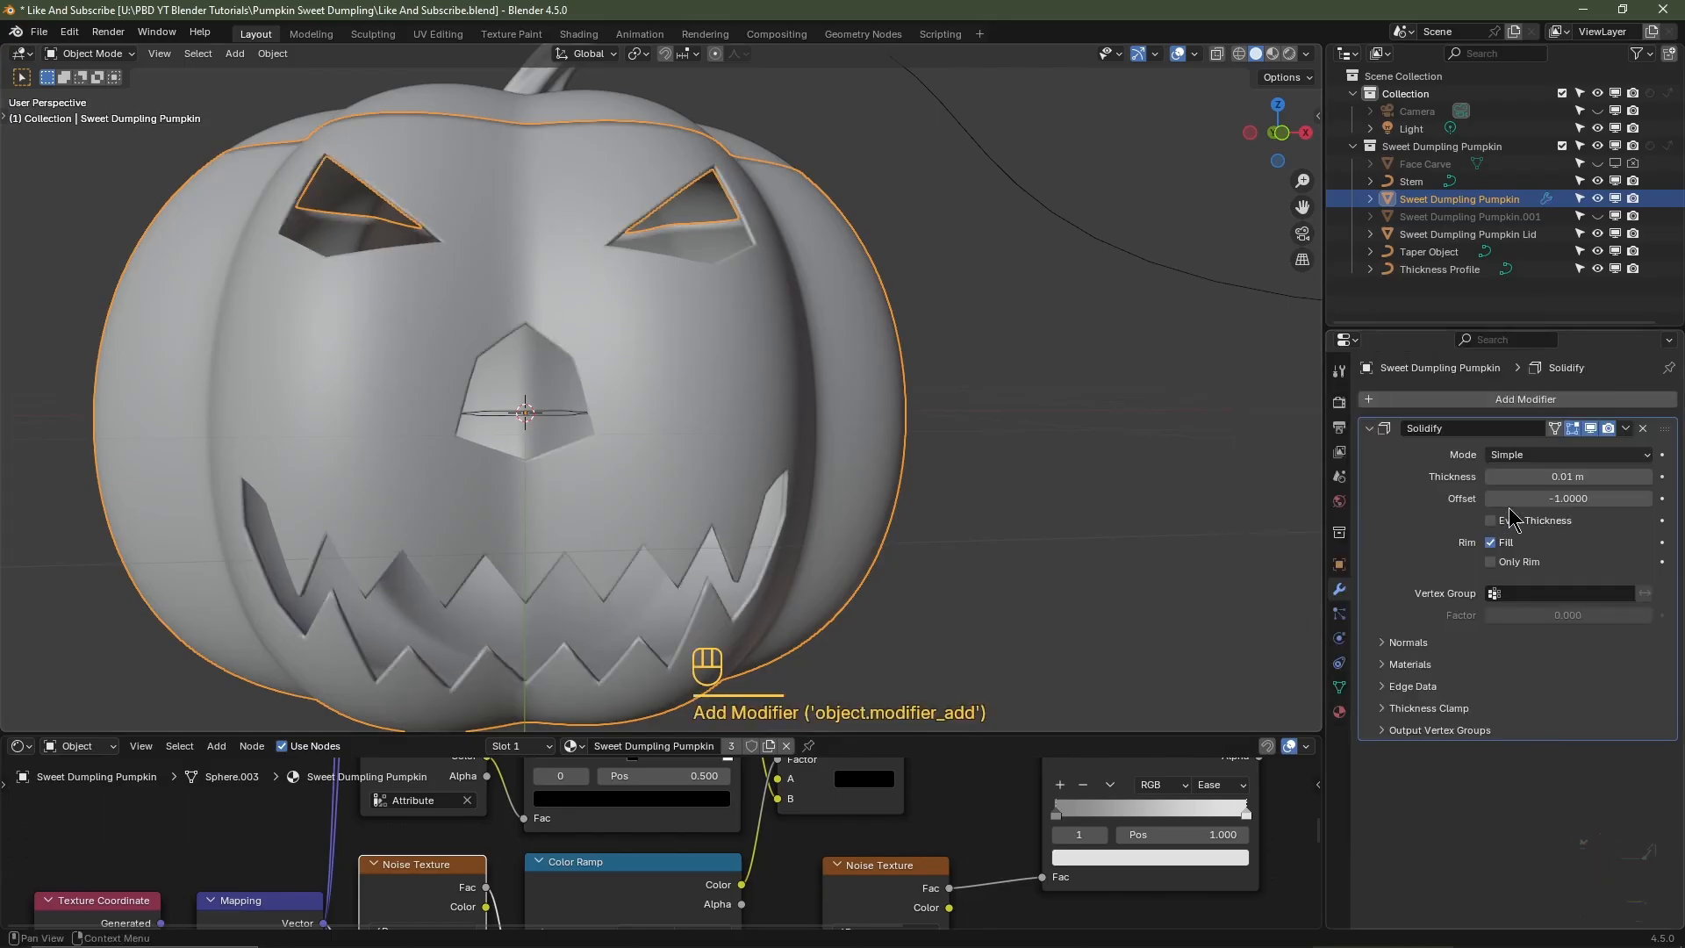
pyautogui.click(1520, 477)
pyautogui.write('0.1')
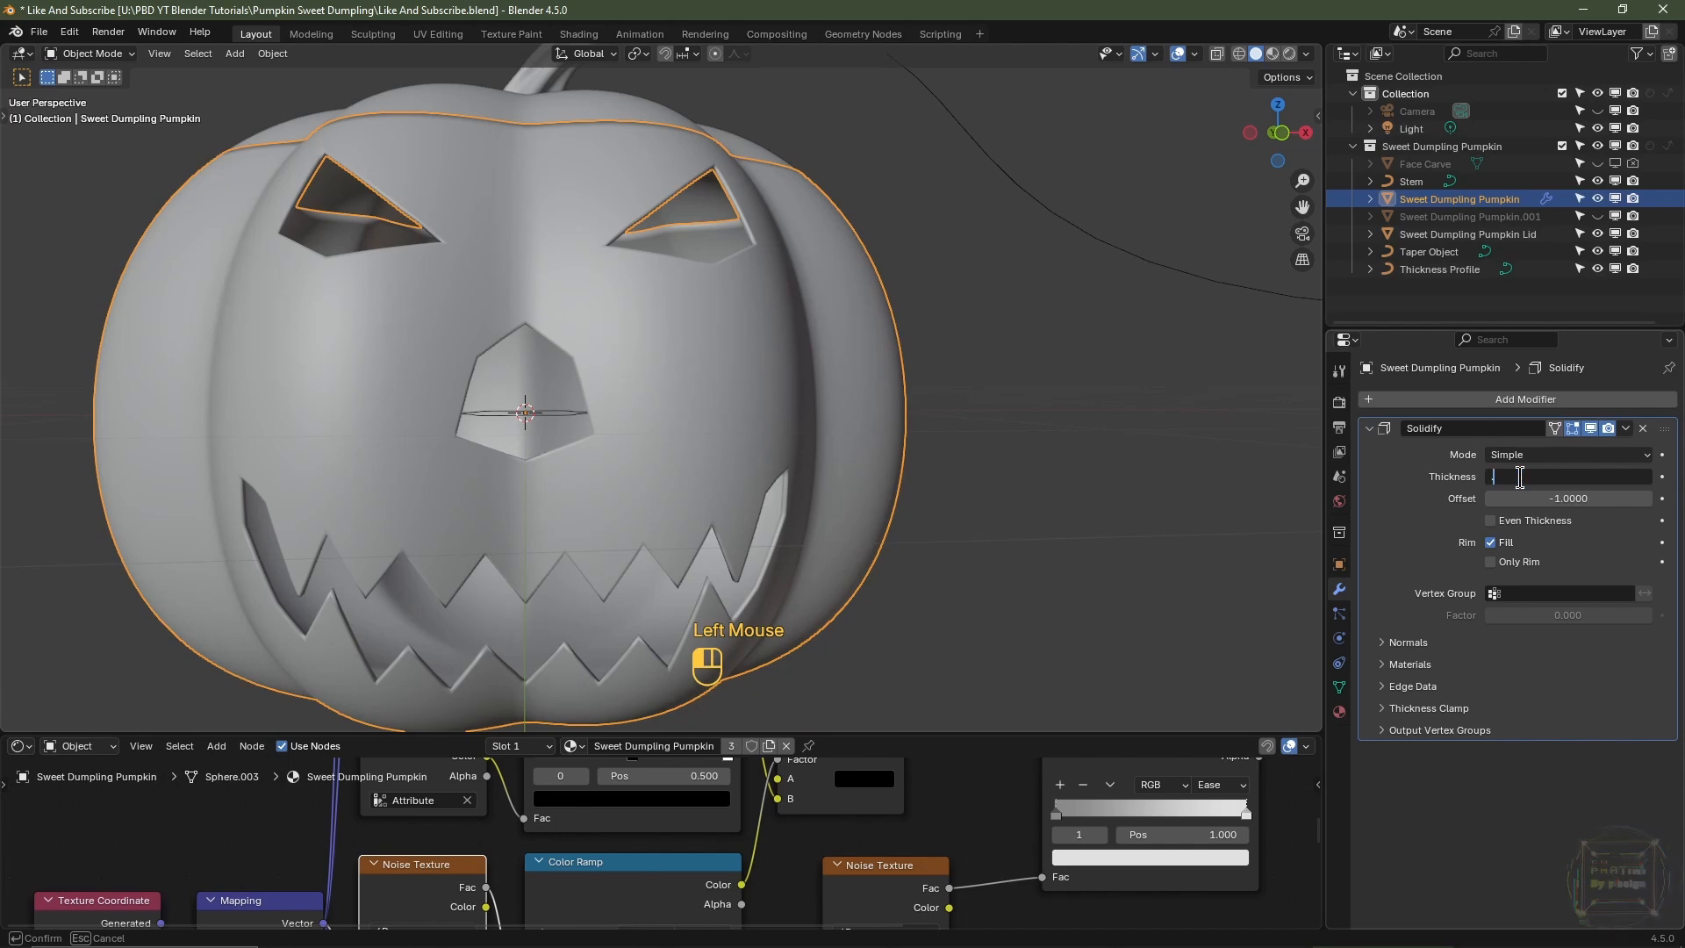
pyautogui.press('Return')
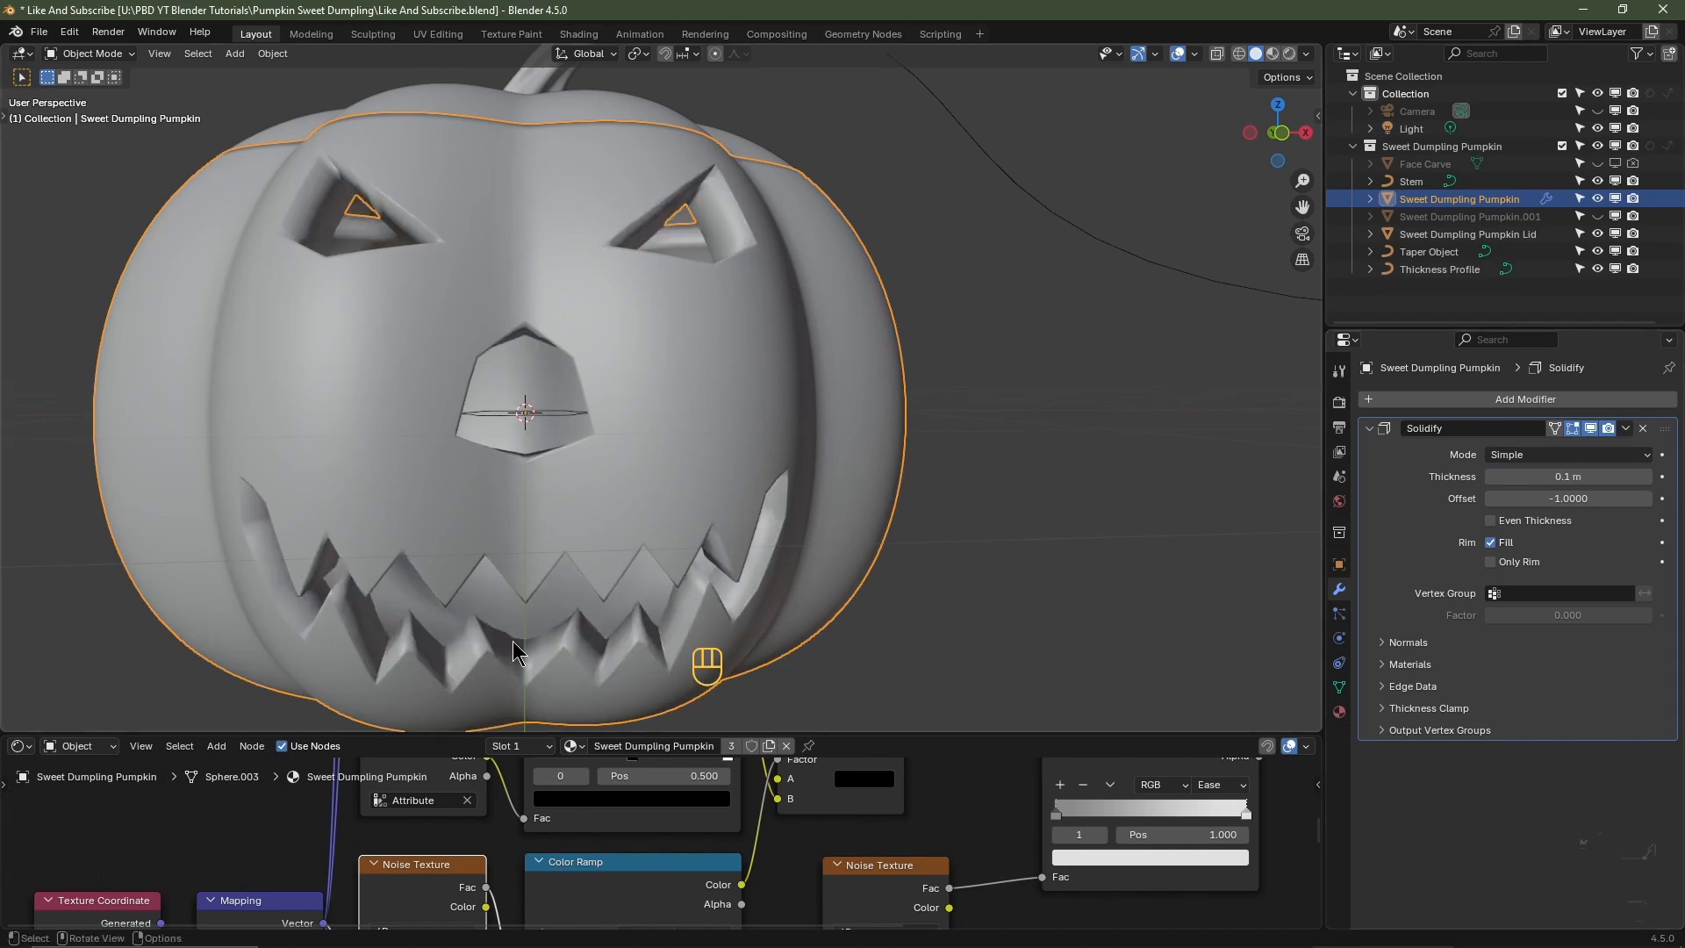
# - Add a Subdivision Surface modifier to the carved pumpkin with render level 1 and check the smoothed cut-outs
pyautogui.click(1448, 401)
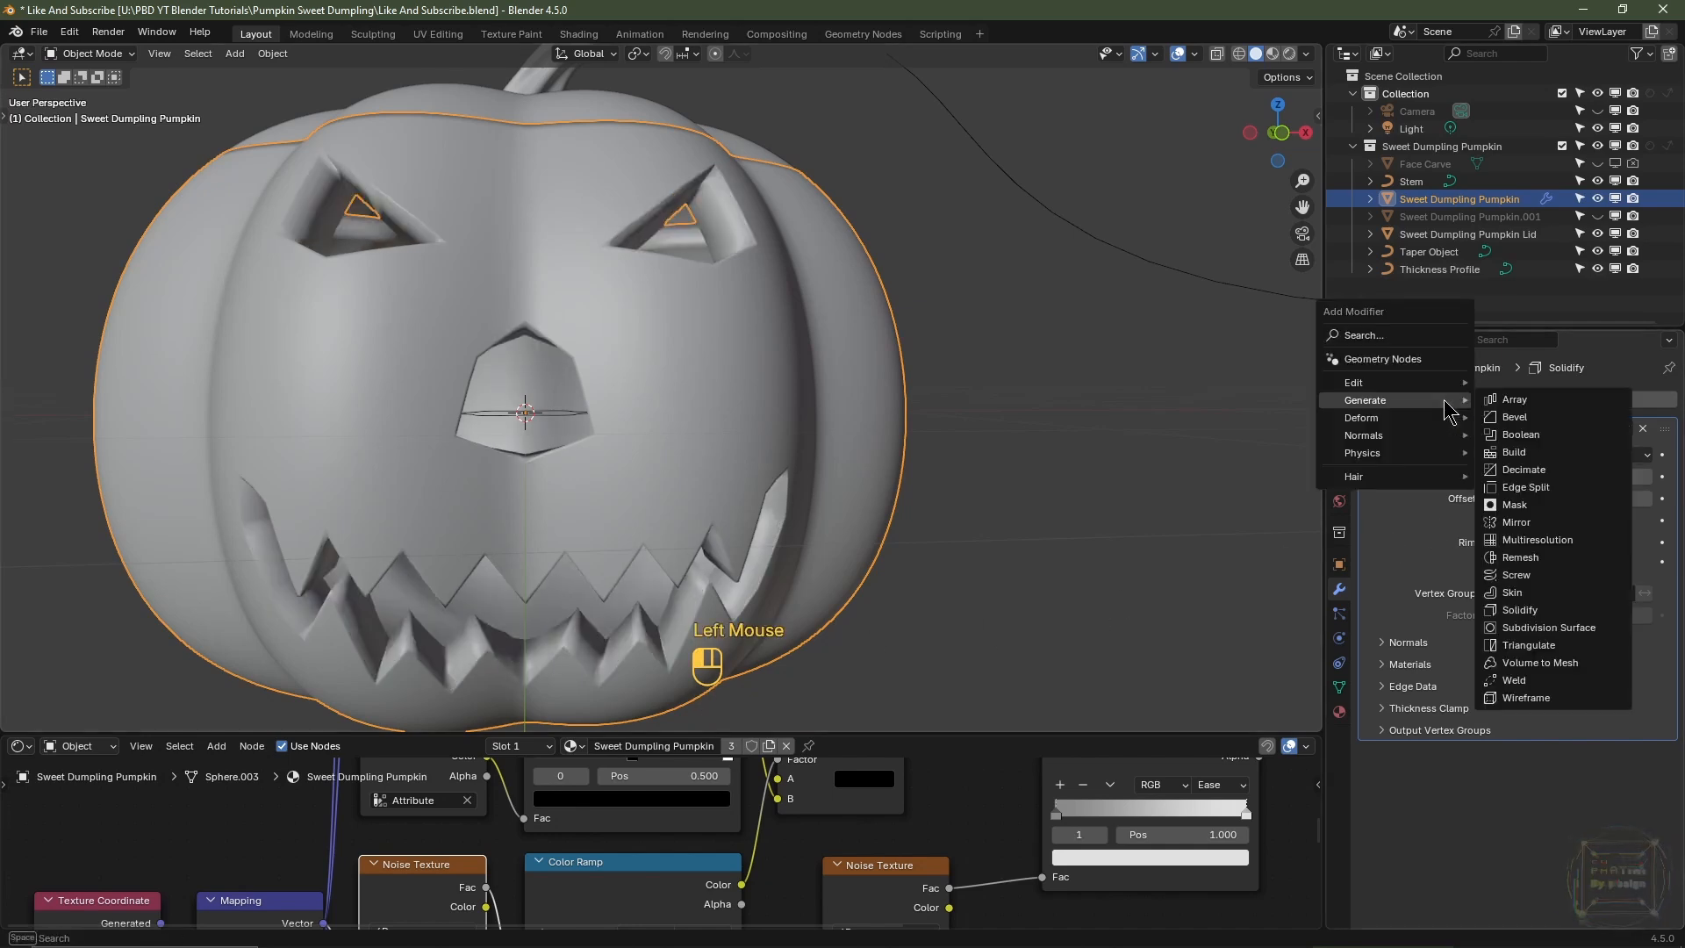
pyautogui.click(1540, 628)
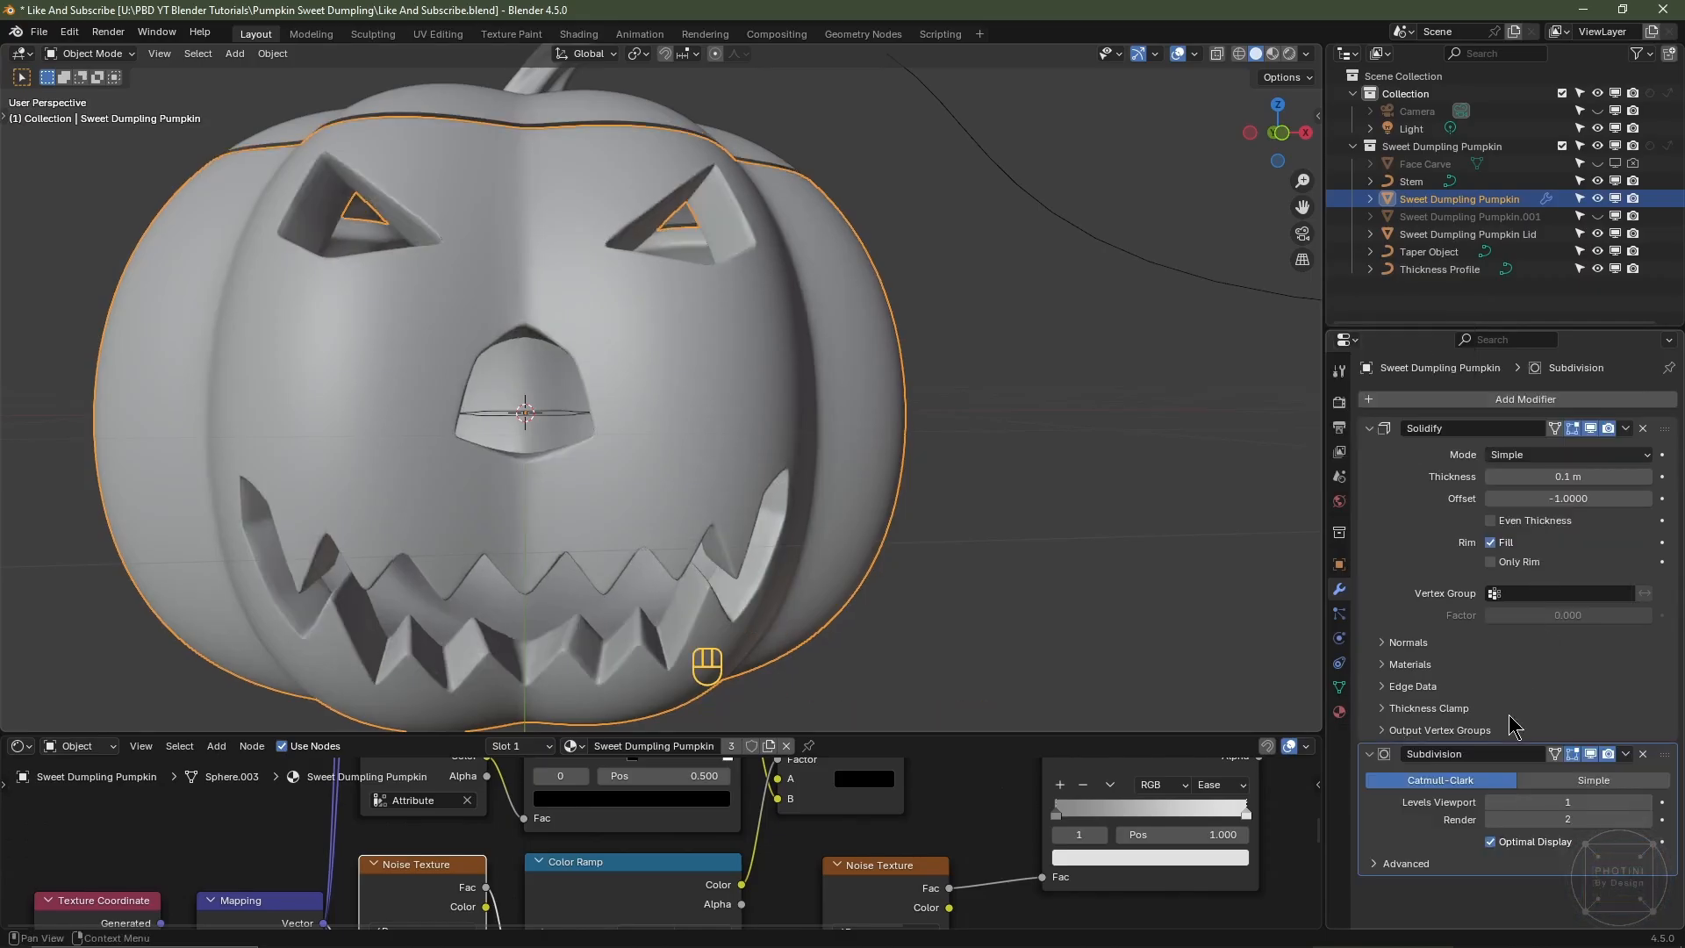
pyautogui.click(1490, 821)
pyautogui.moveTo(684, 412); pyautogui.dragTo(735, 429, button='middle')
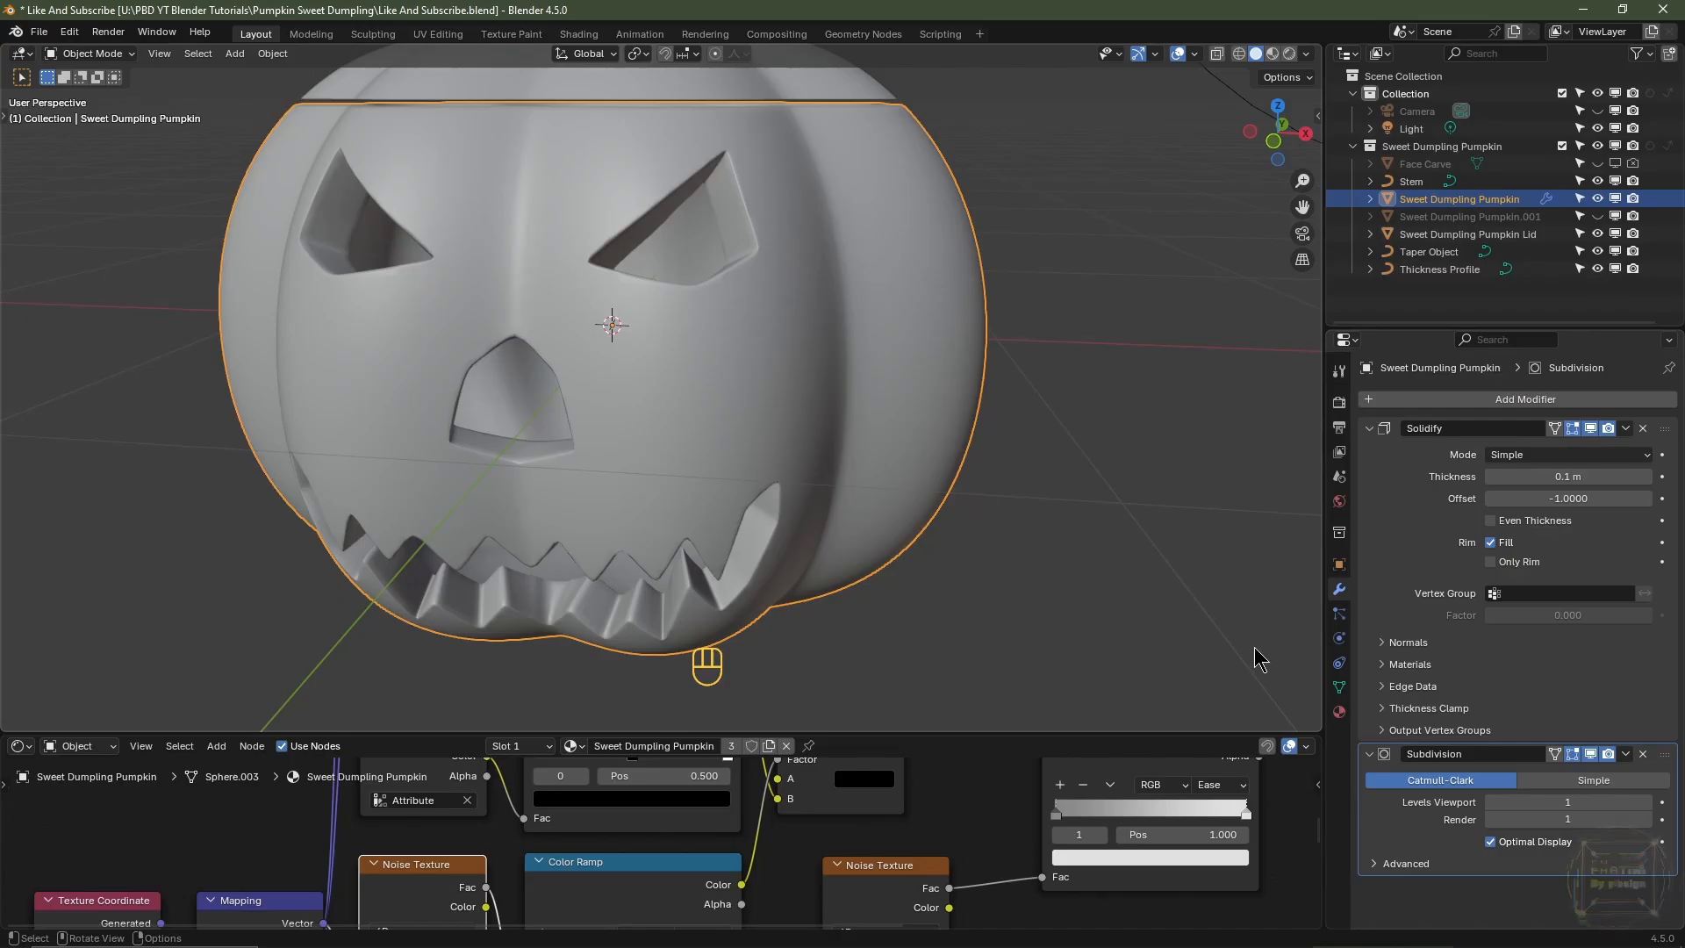
# - Add a second material slot with a new material named Inside and give it an orange base color, hex E78300
pyautogui.click(1339, 712)
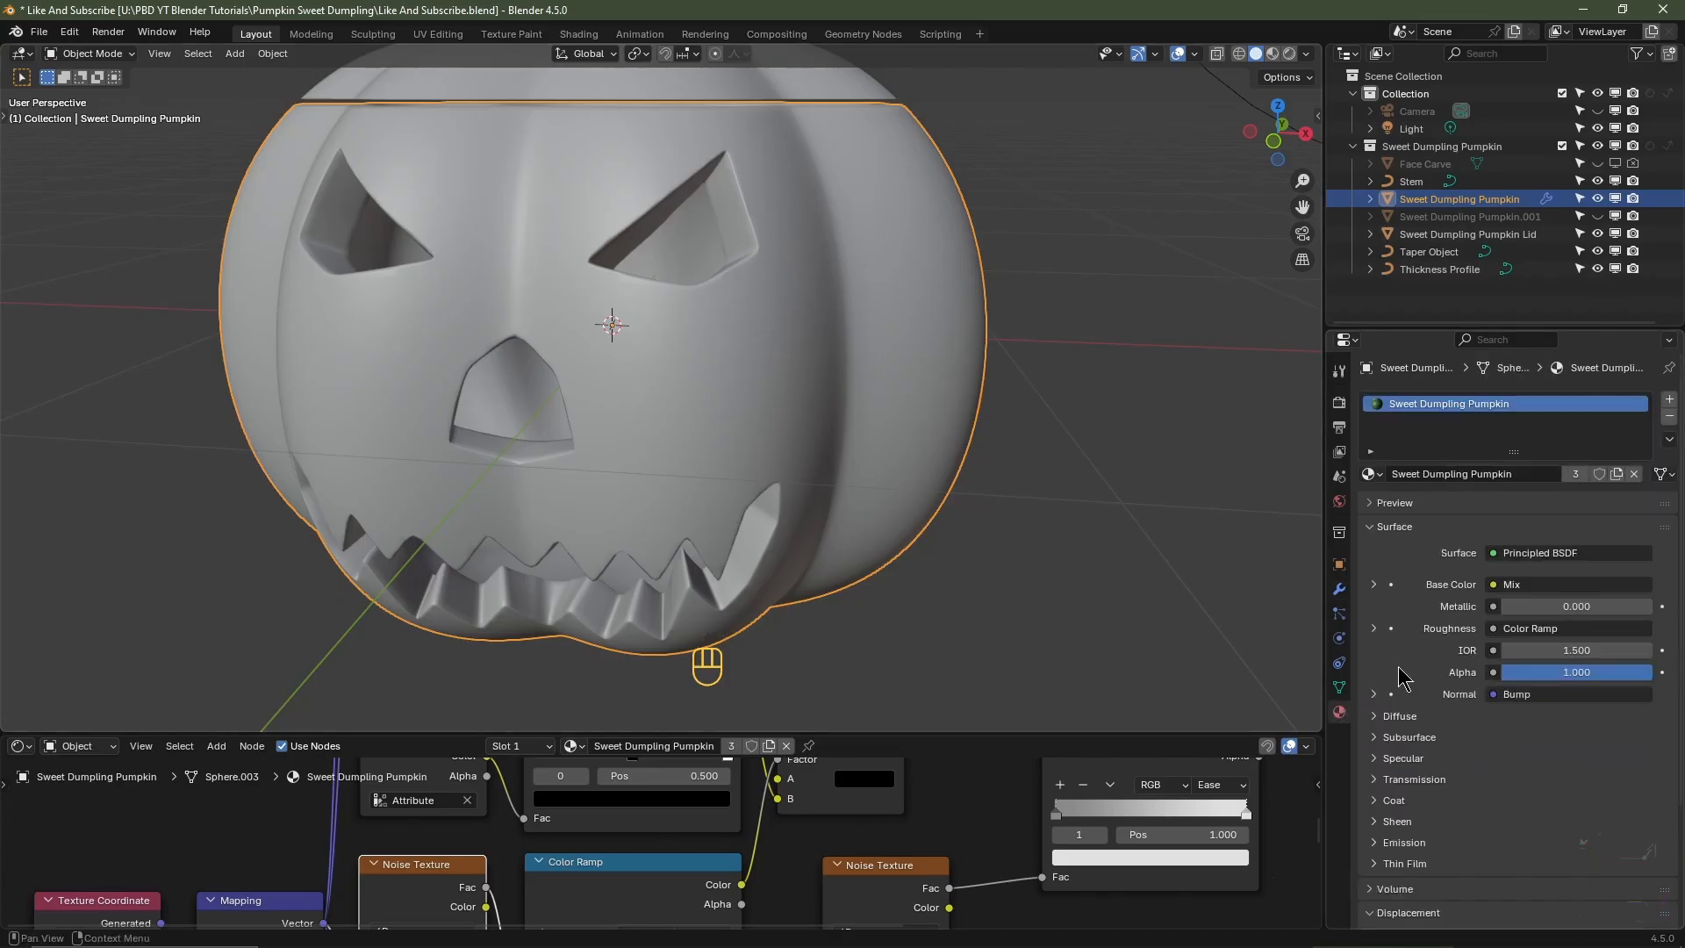
pyautogui.click(1669, 400)
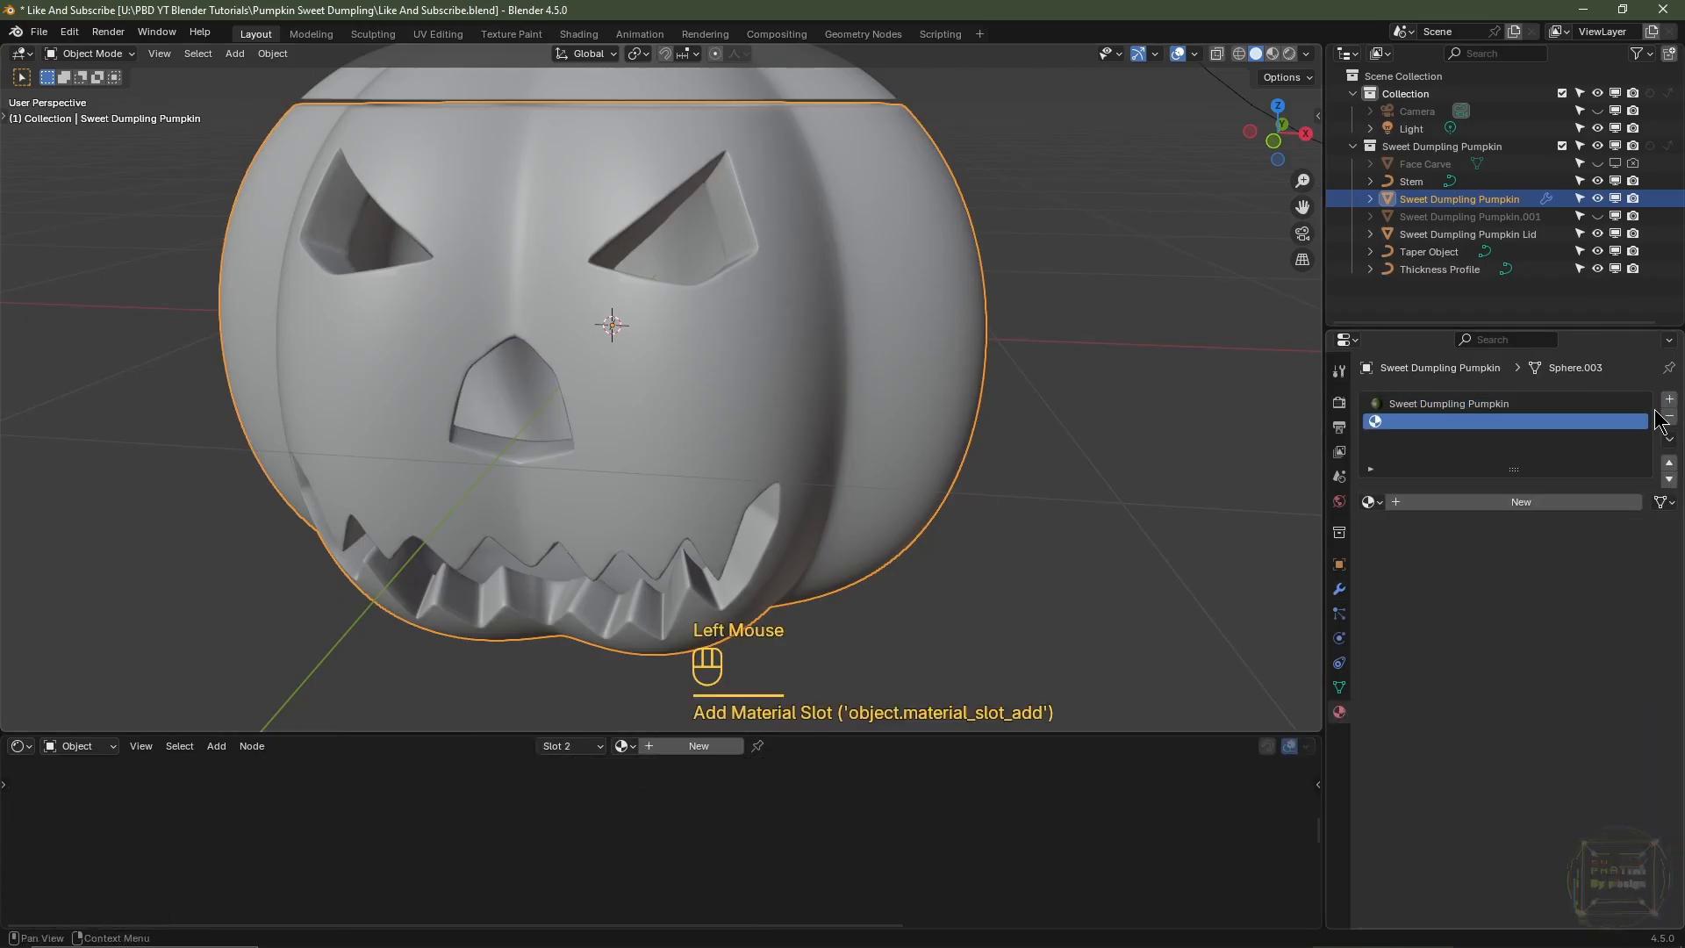
pyautogui.click(1483, 504)
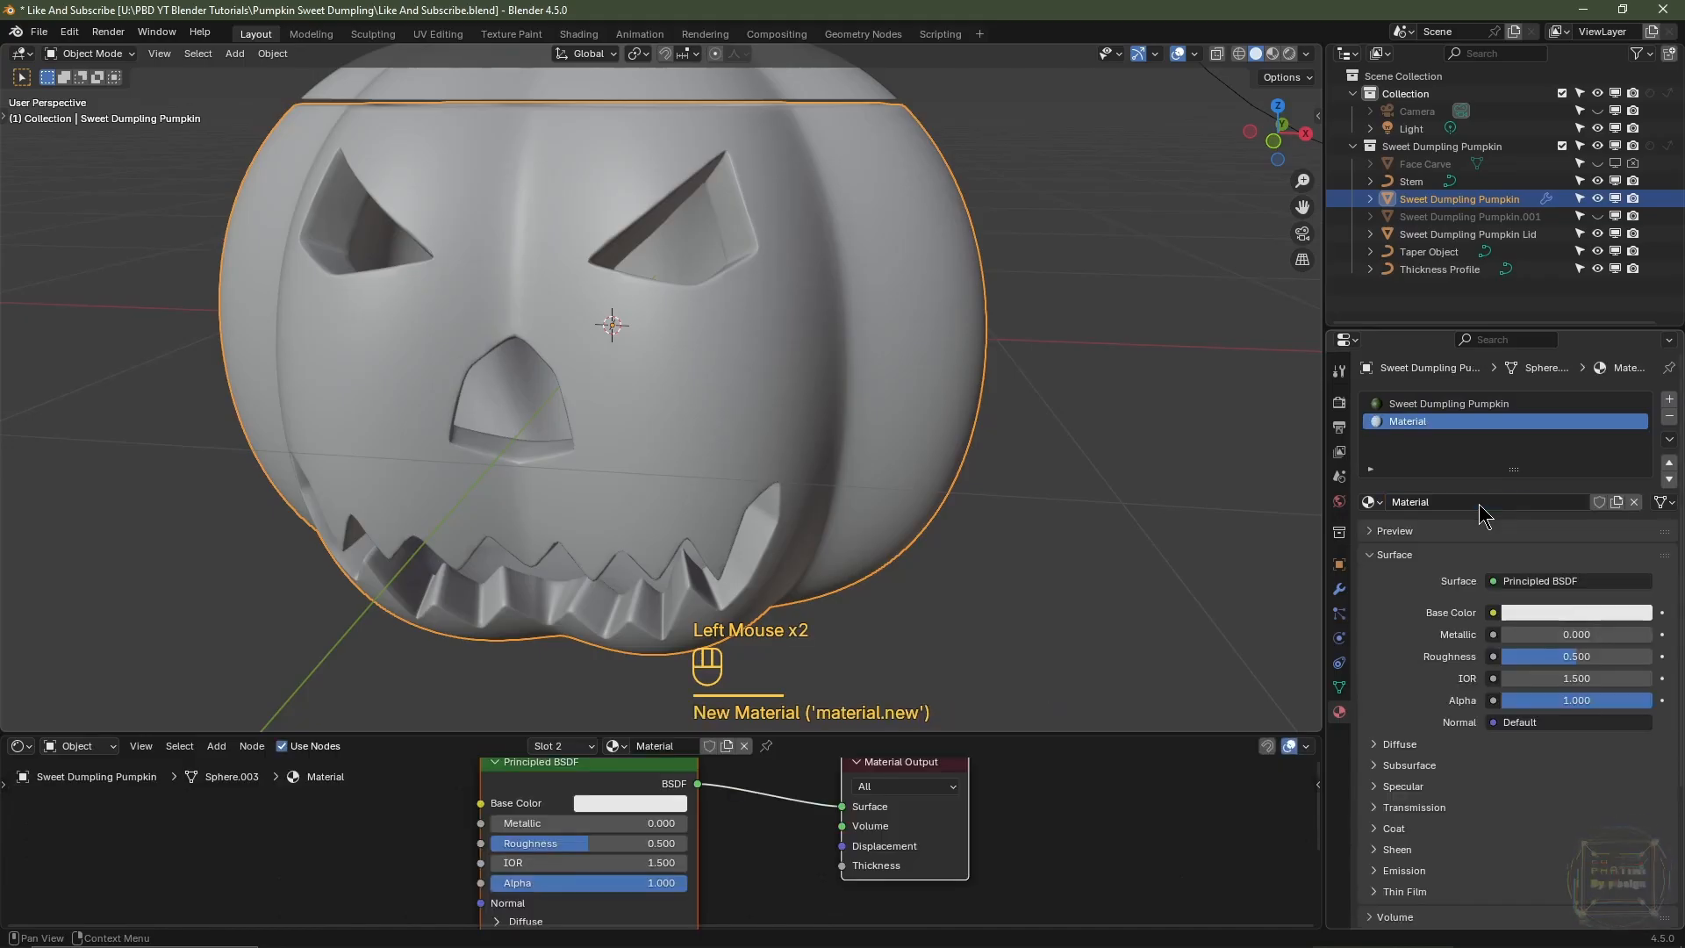
pyautogui.doubleClick(1483, 503)
pyautogui.write('Inside')
pyautogui.press('Return')
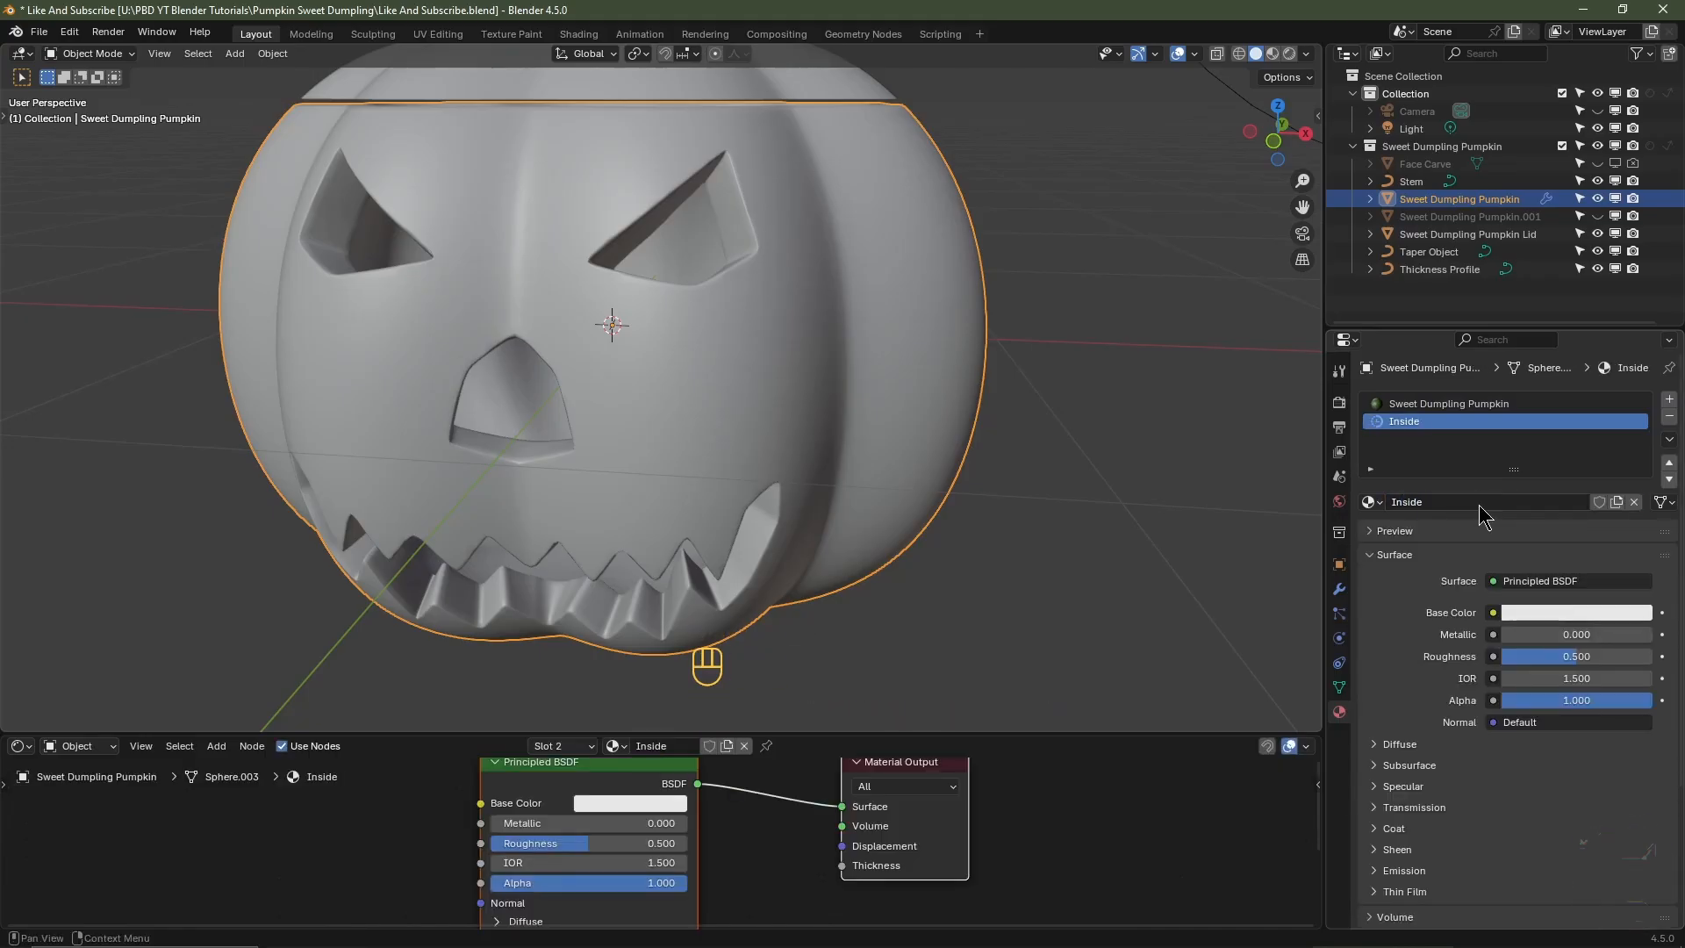
pyautogui.click(1521, 611)
pyautogui.moveTo(1534, 461); pyautogui.dragTo(1519, 455)
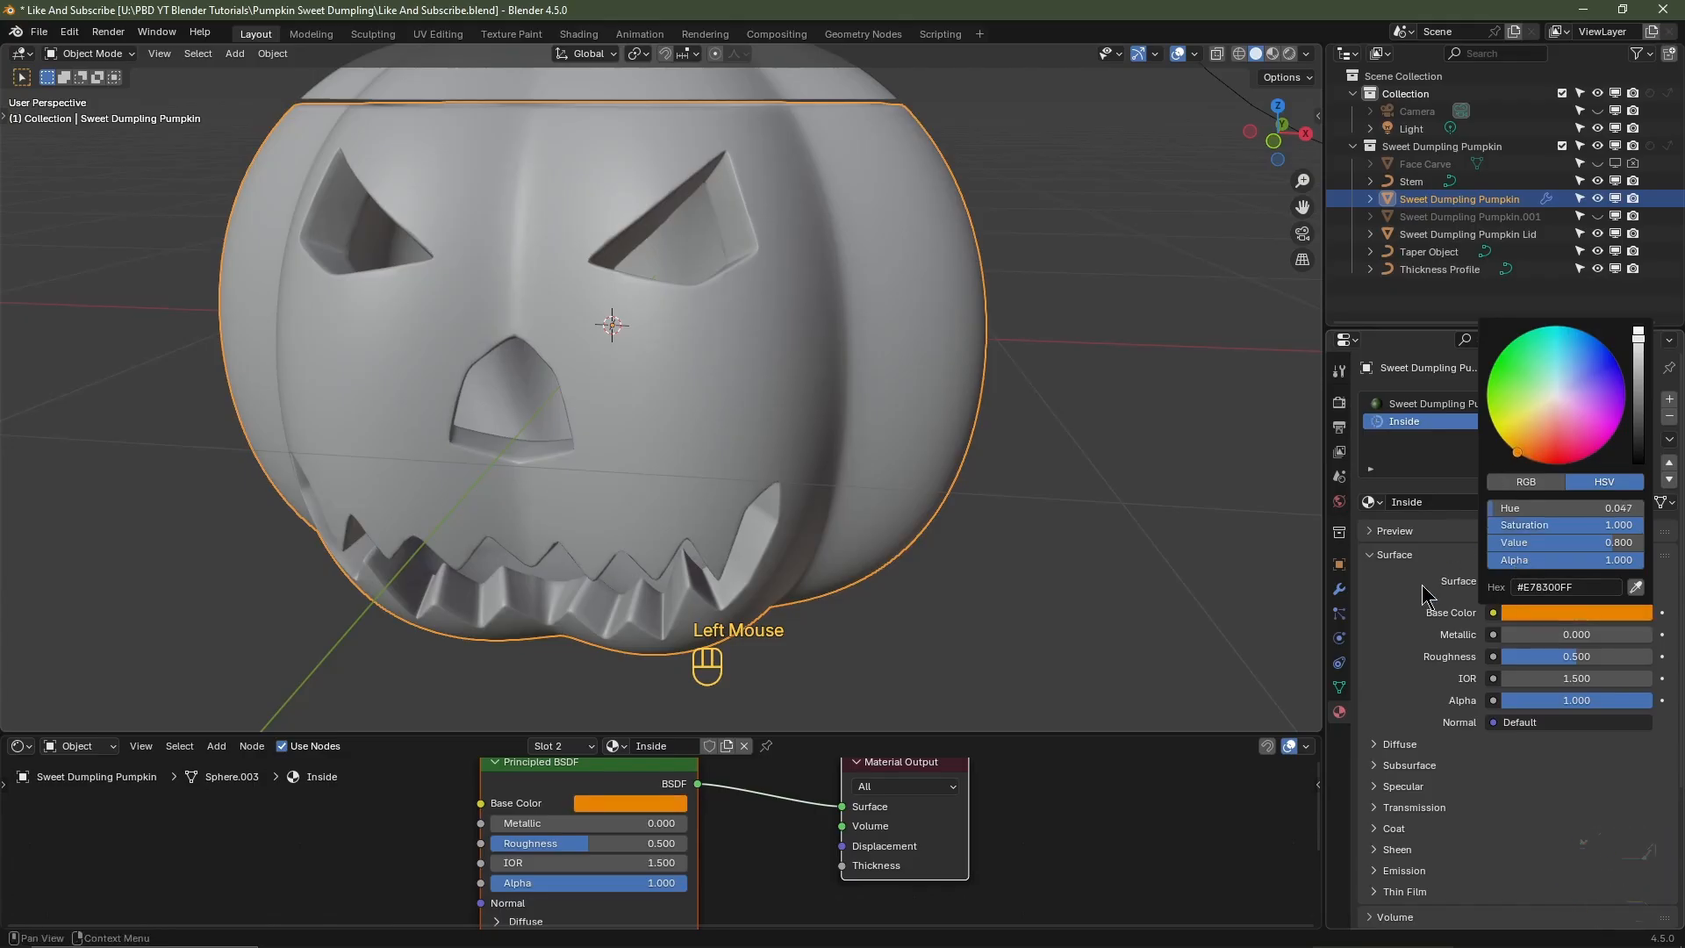
# - Switch the viewport to Rendered shading, set the Solidify modifier's Material Offset and Rim to 1, and check the material slot order
pyautogui.click(1339, 589)
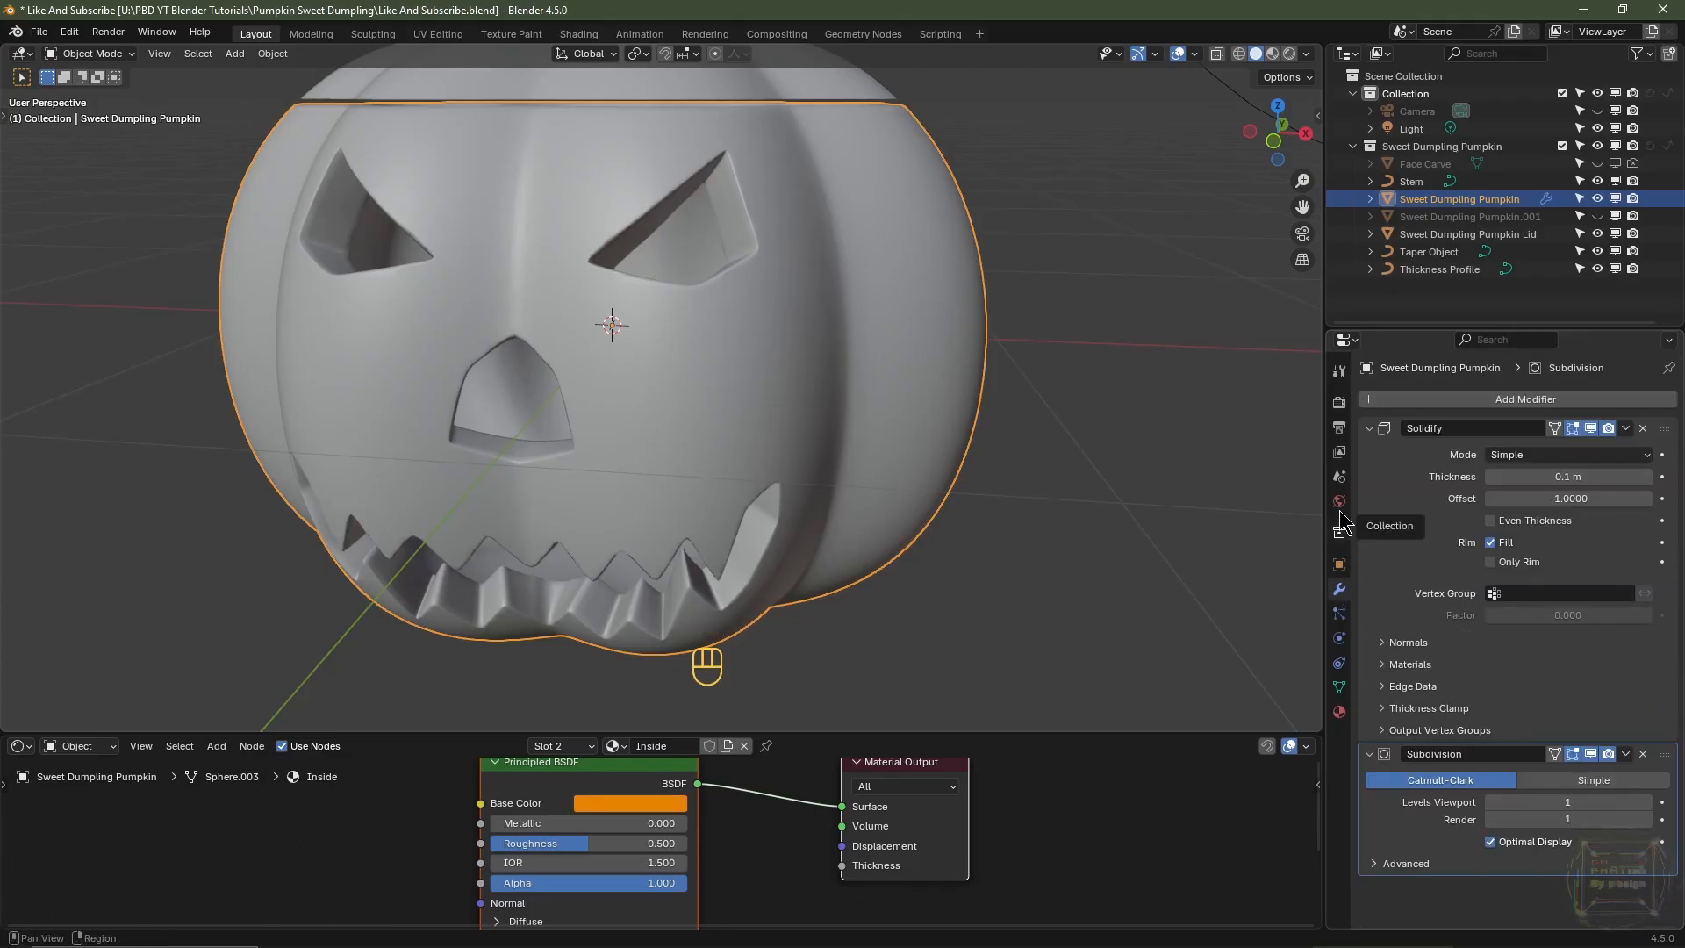
pyautogui.click(1289, 53)
pyautogui.click(1391, 566)
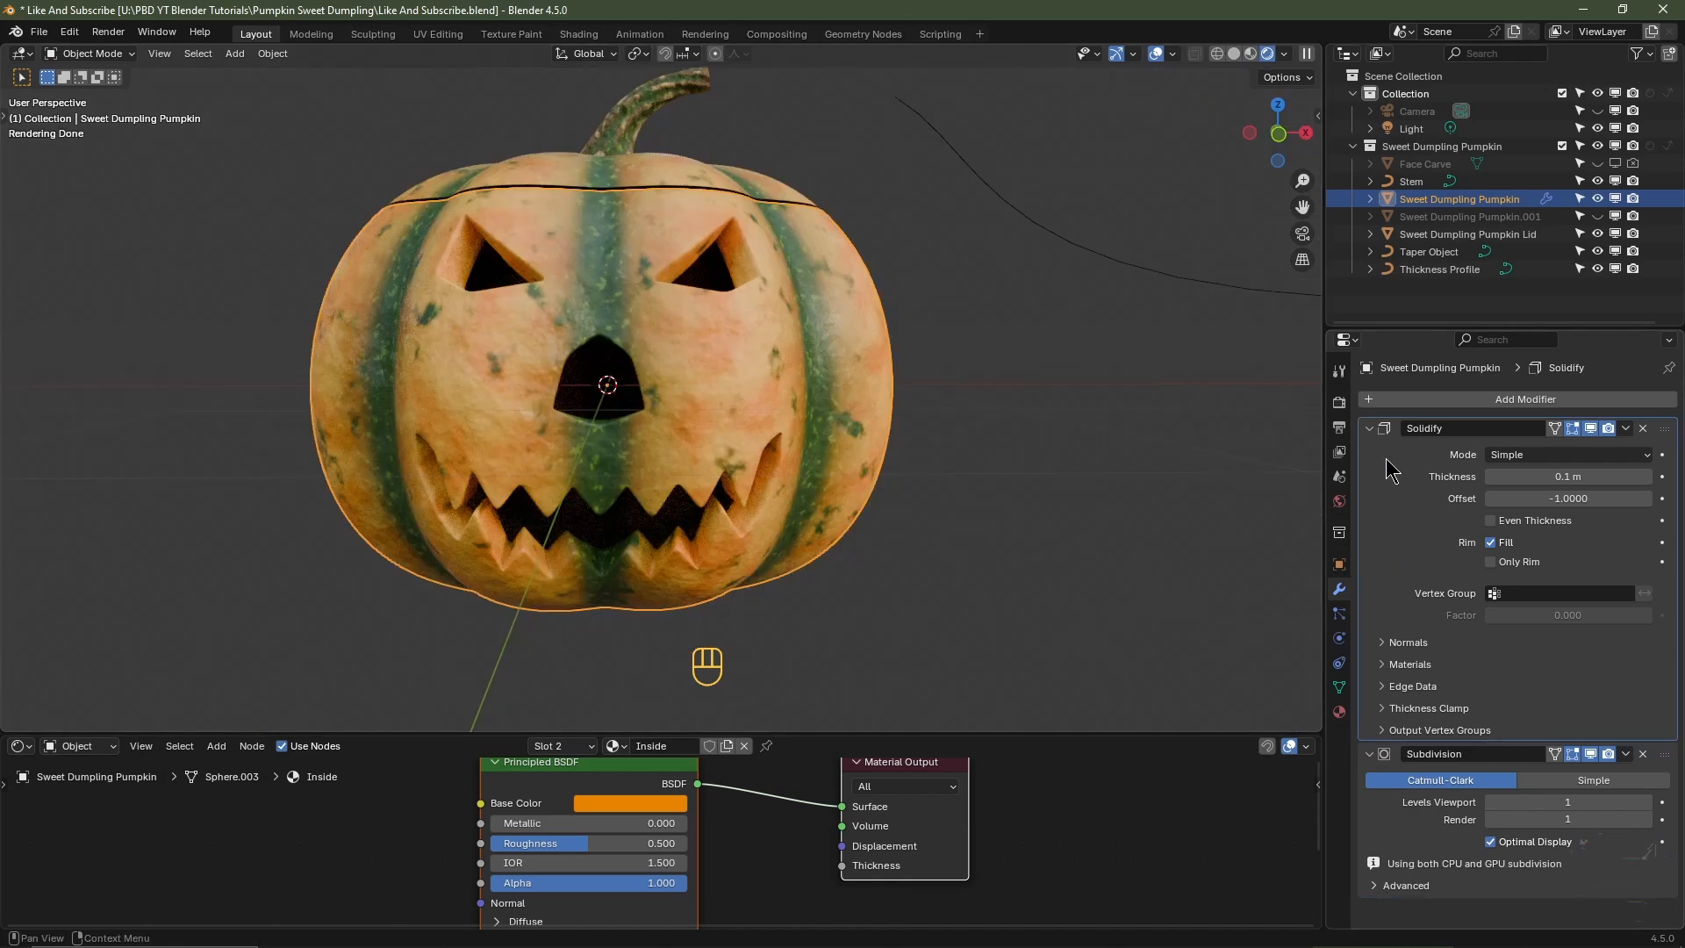
pyautogui.click(1382, 667)
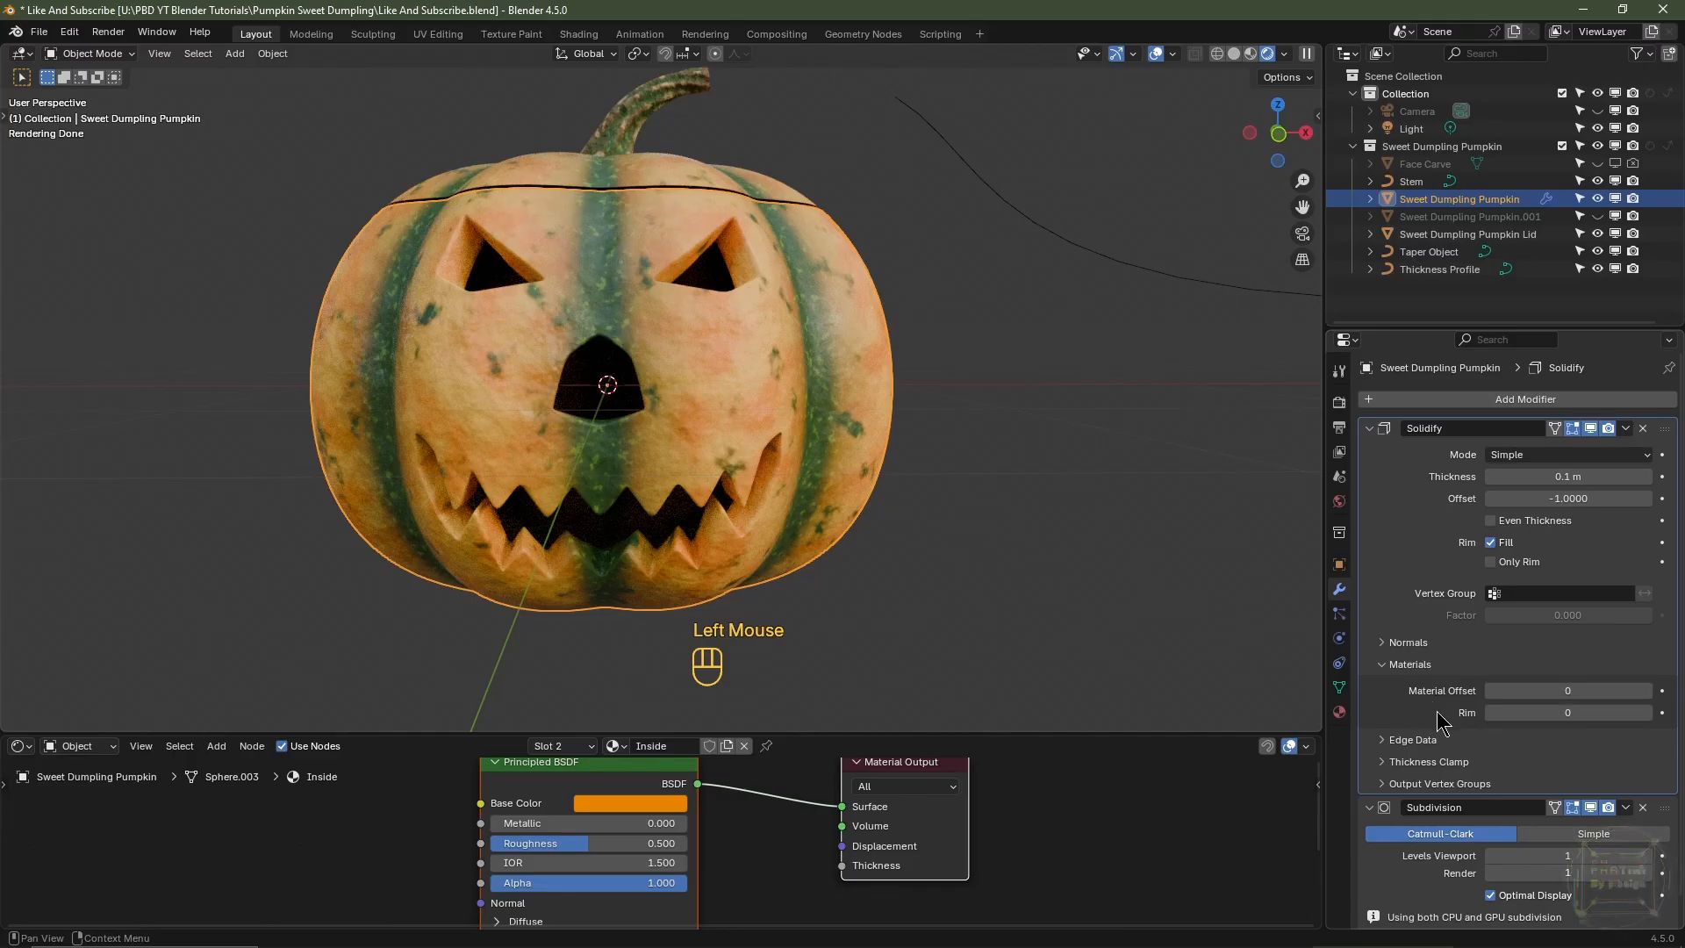
pyautogui.click(1647, 691)
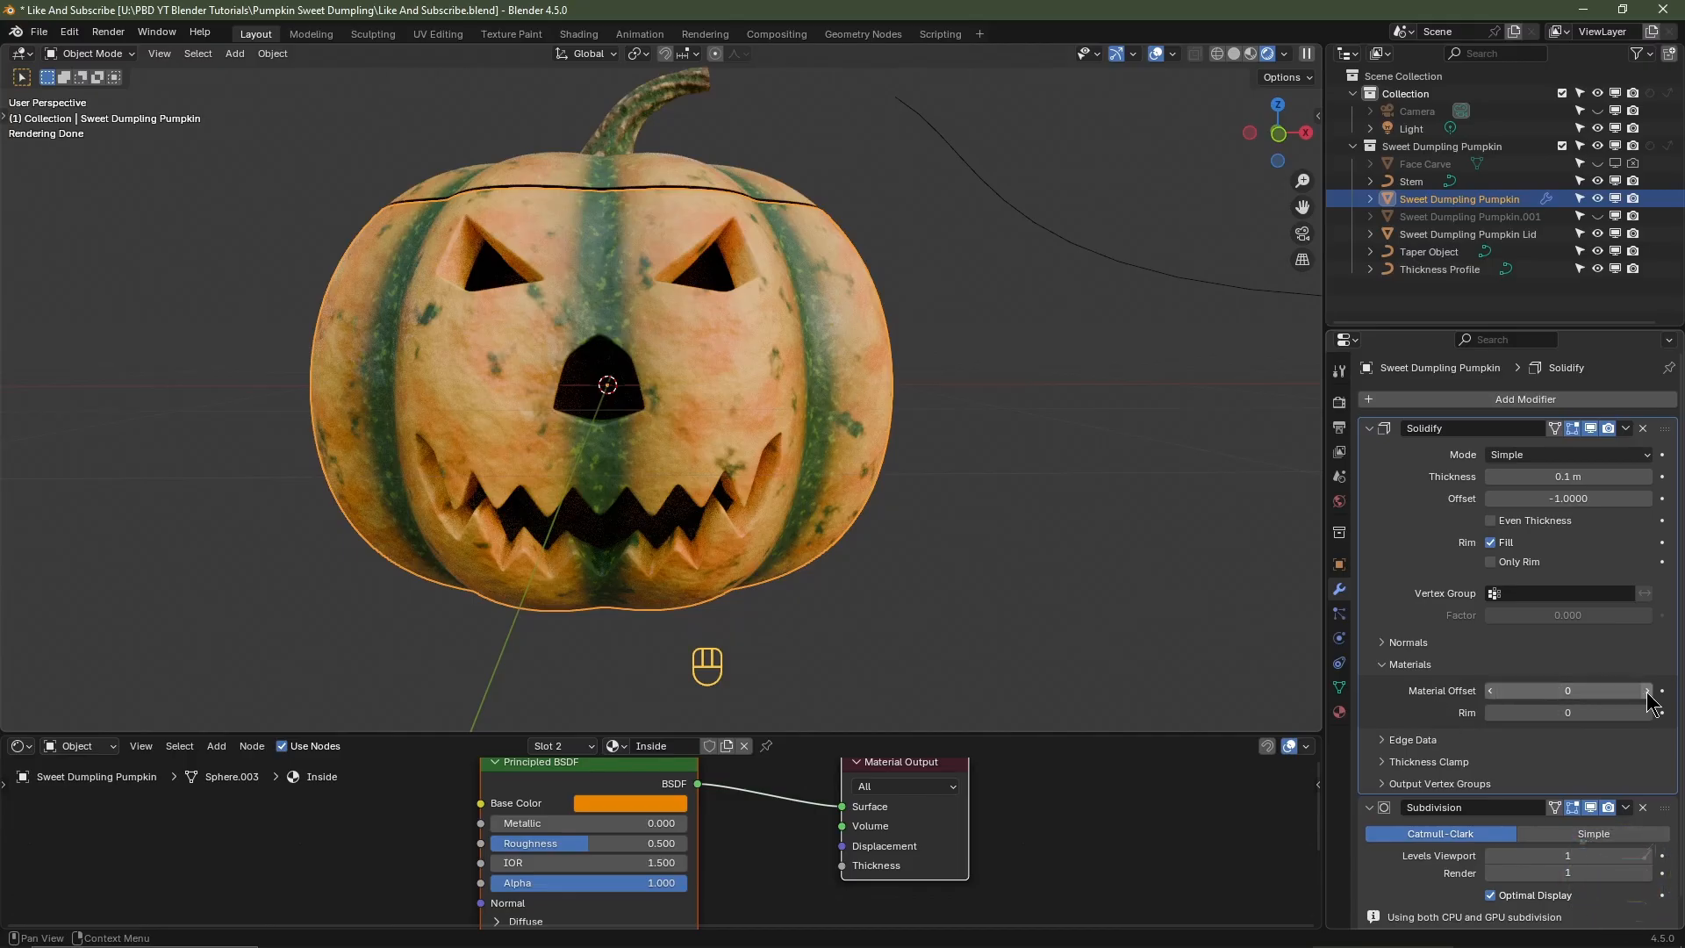
pyautogui.click(1647, 713)
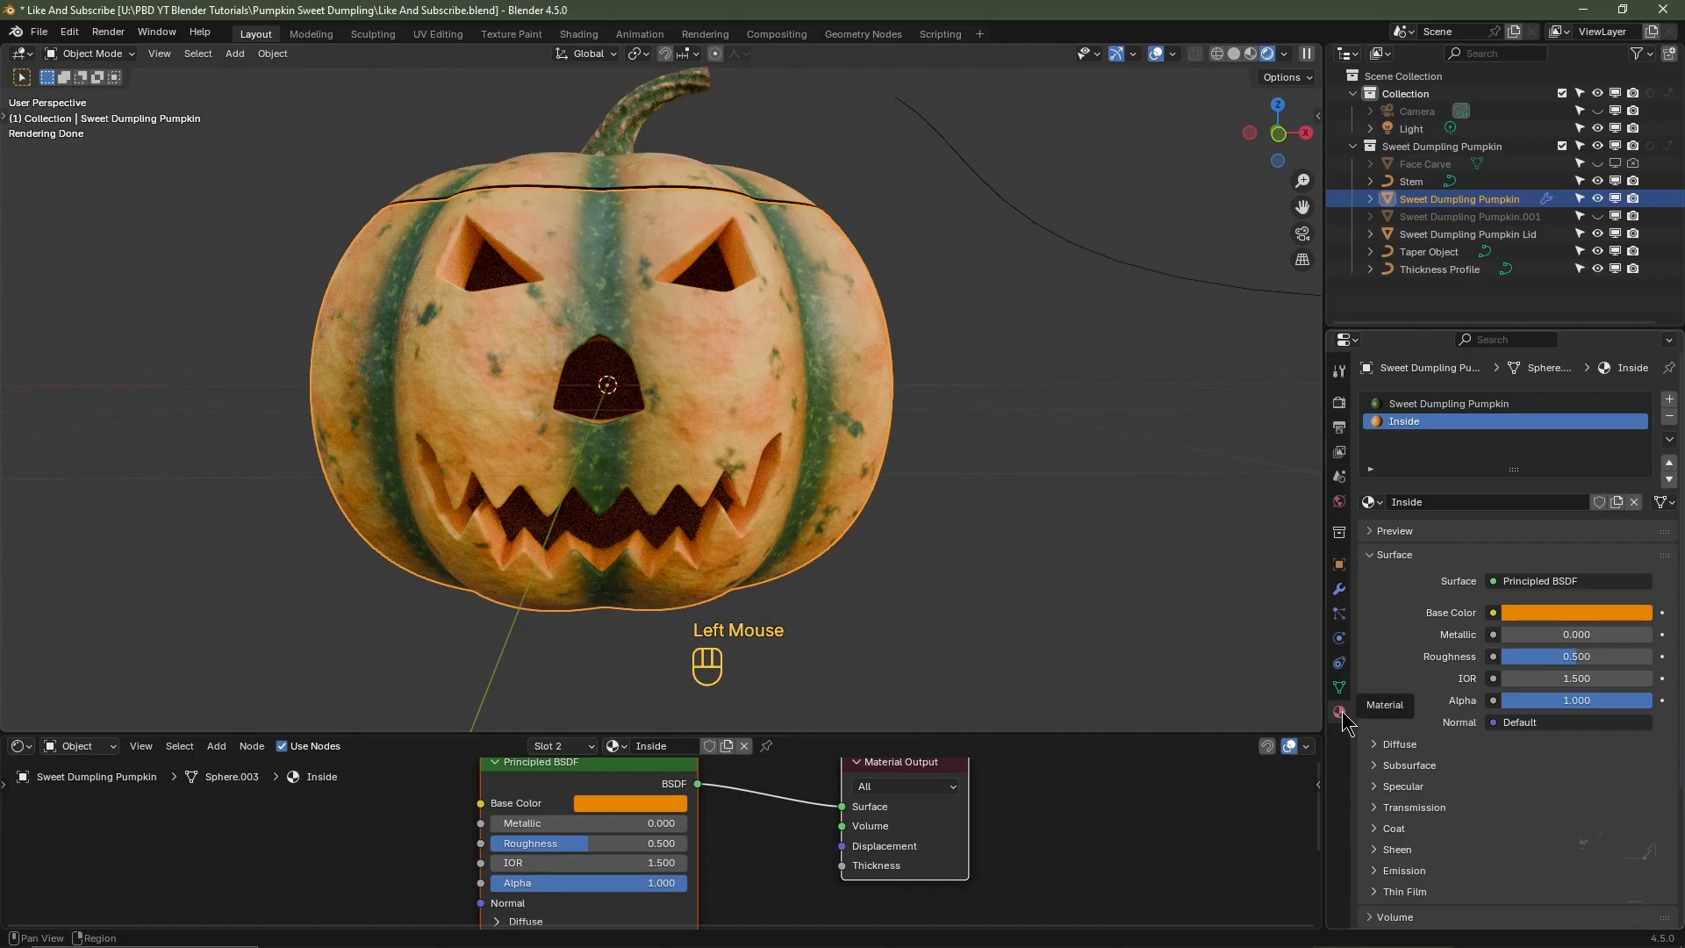
pyautogui.doubleClick(1430, 406)
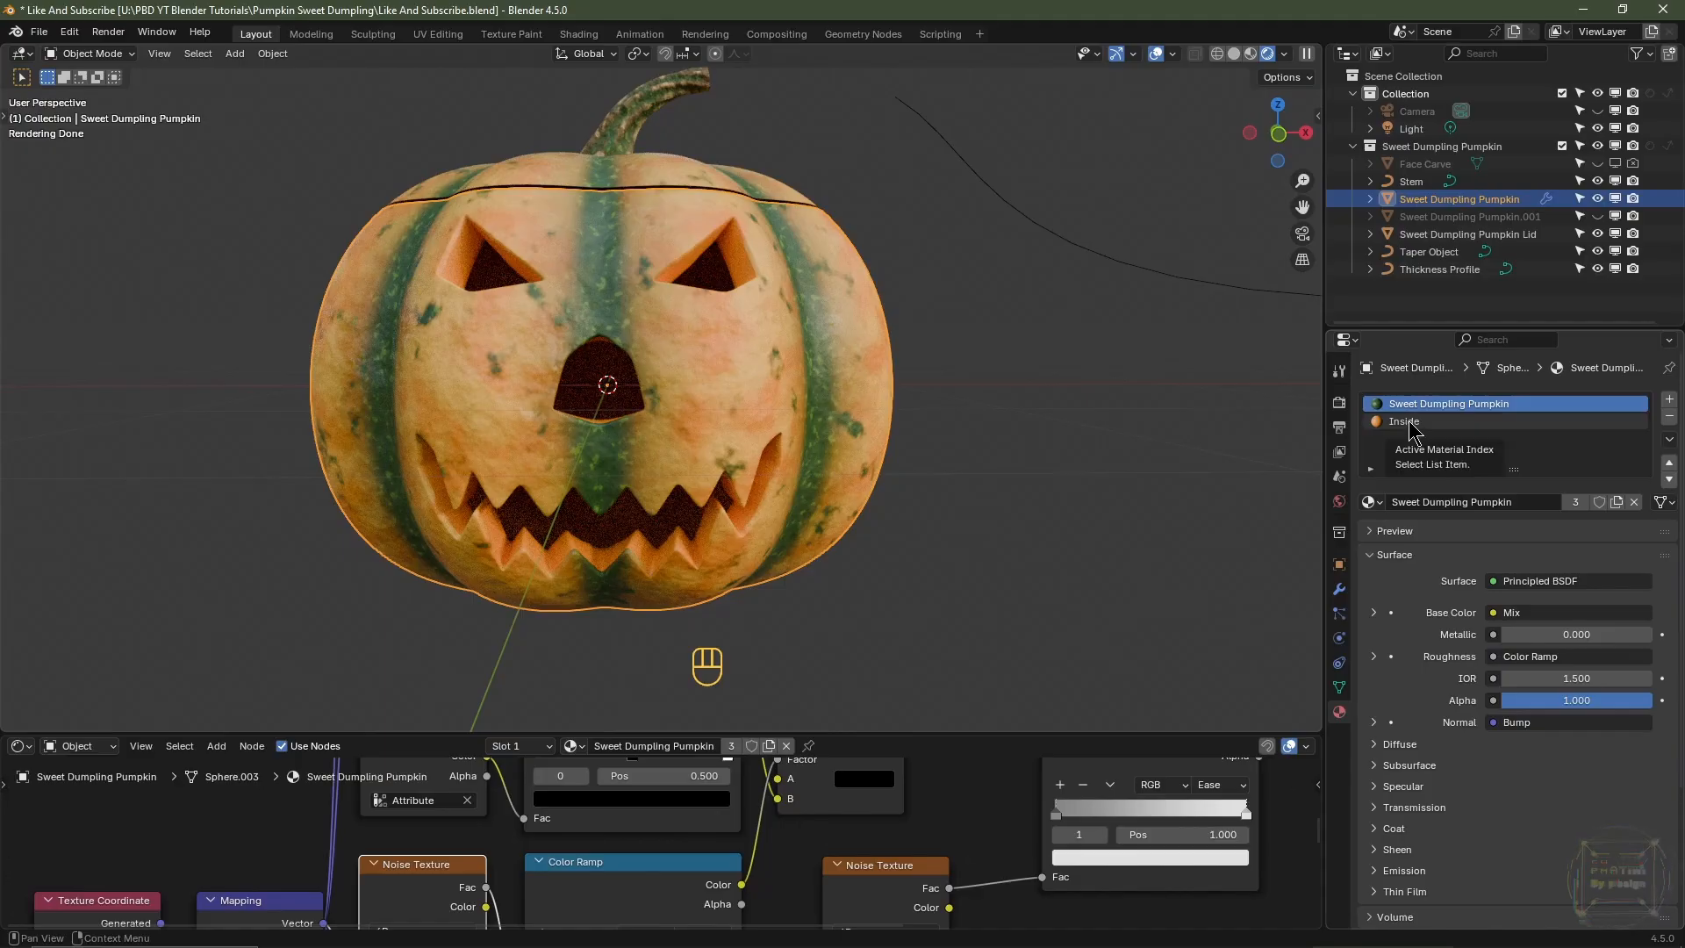
pyautogui.click(1409, 422)
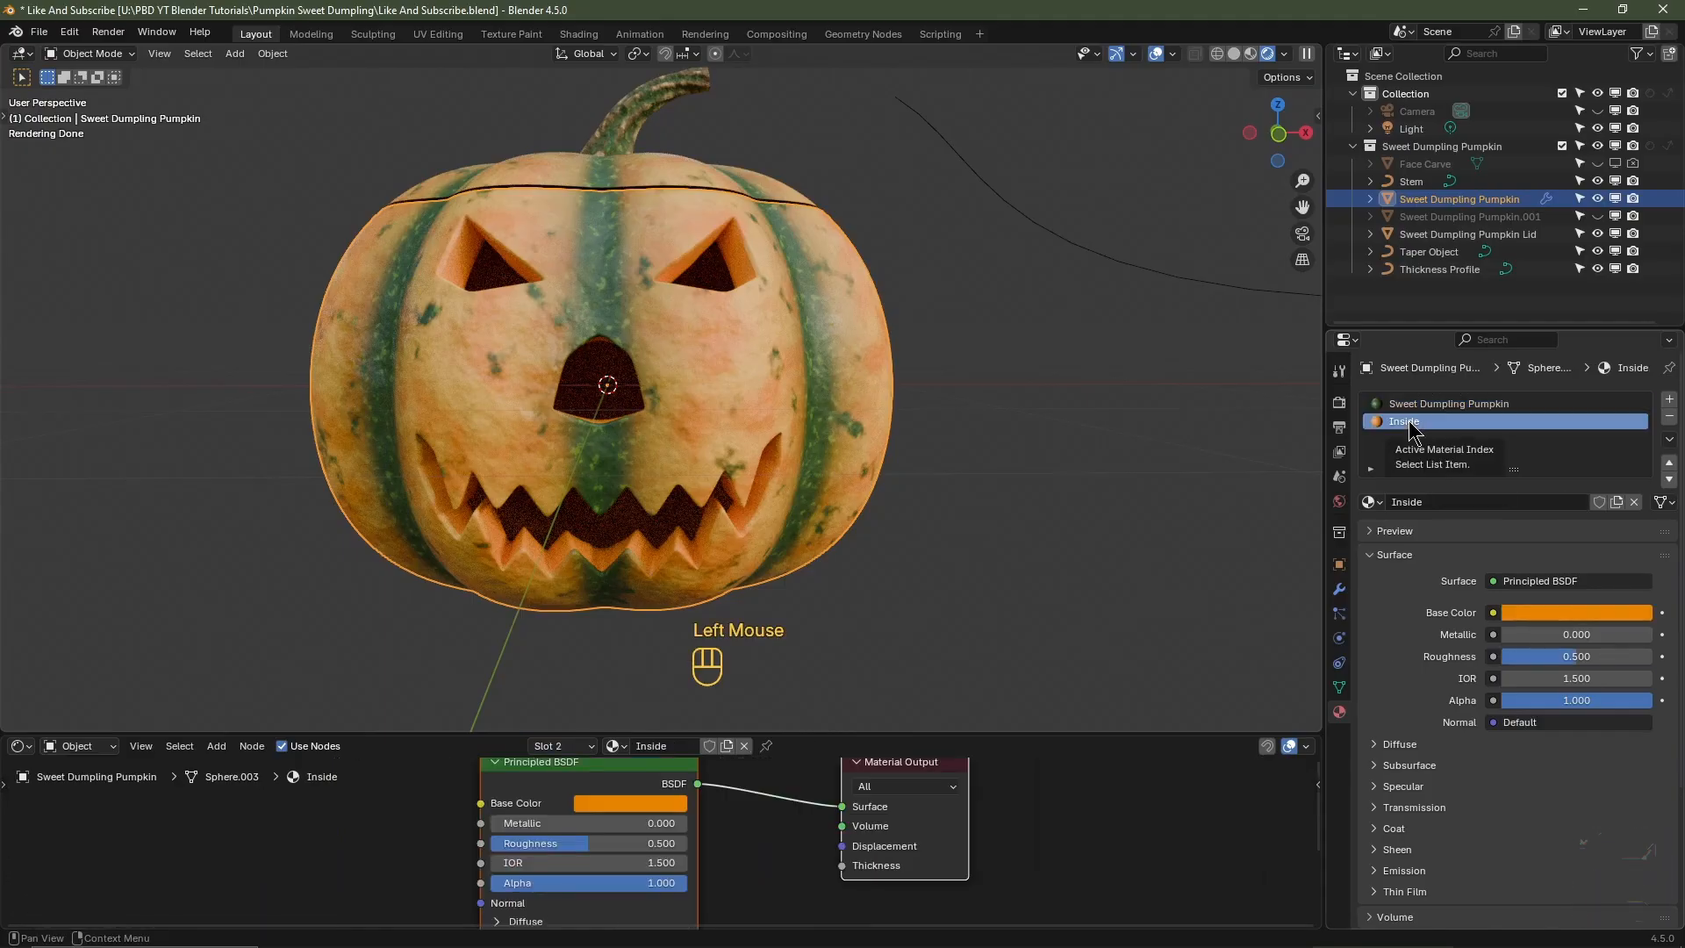
pyautogui.click(1409, 426)
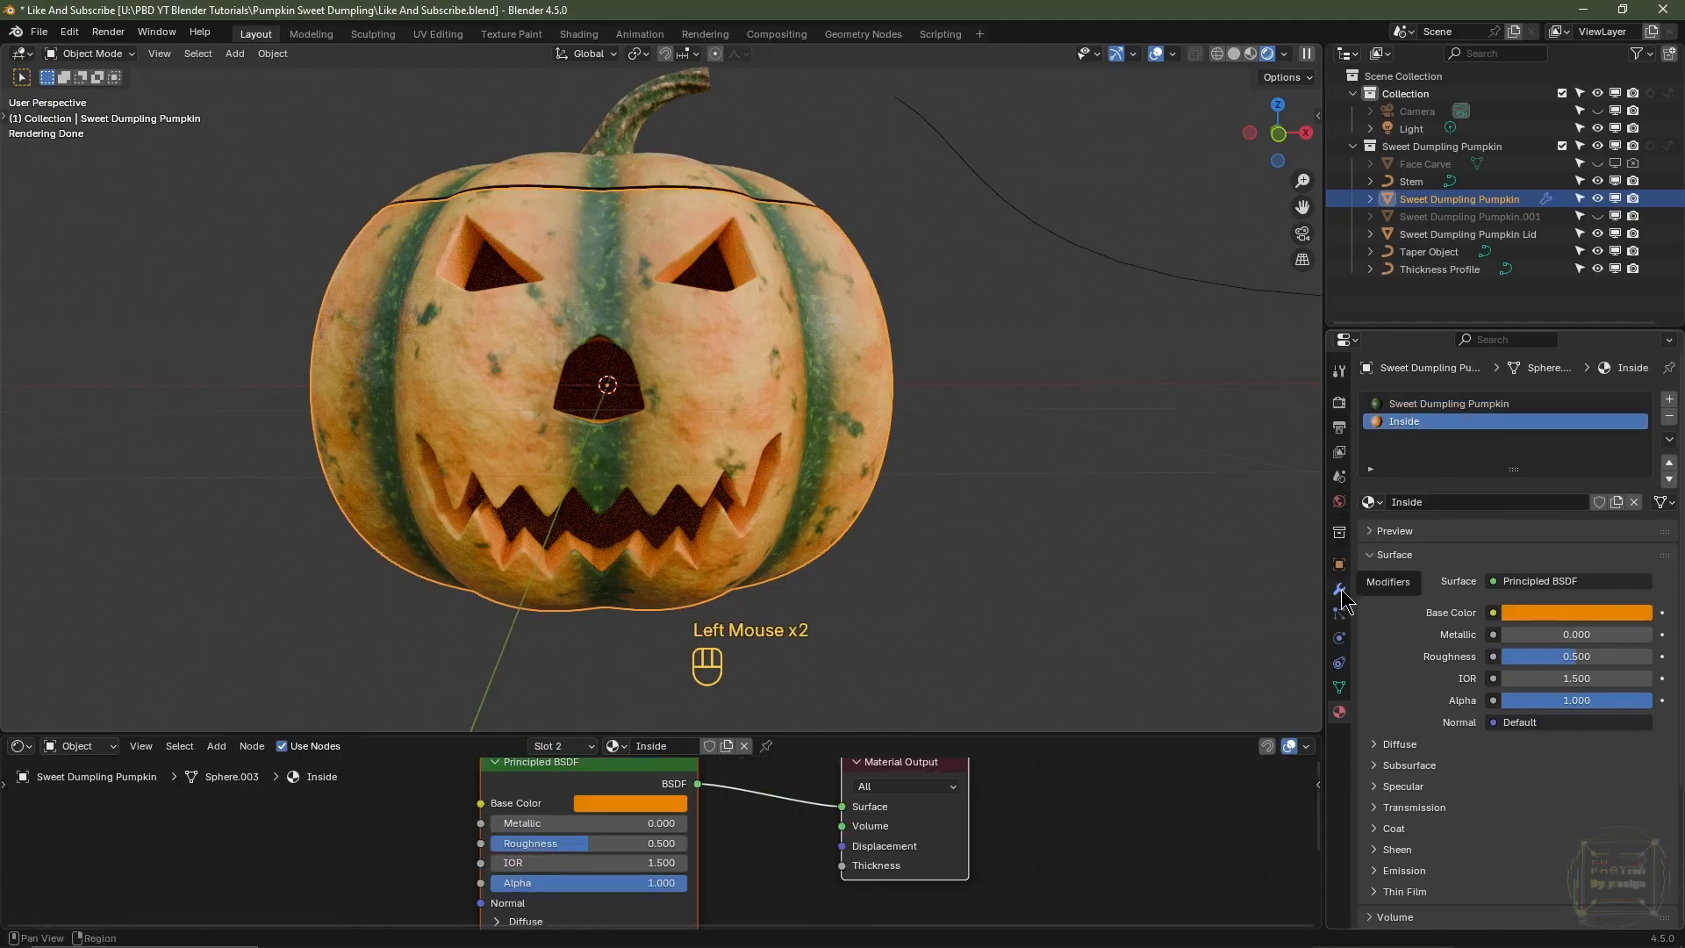
pyautogui.click(1339, 588)
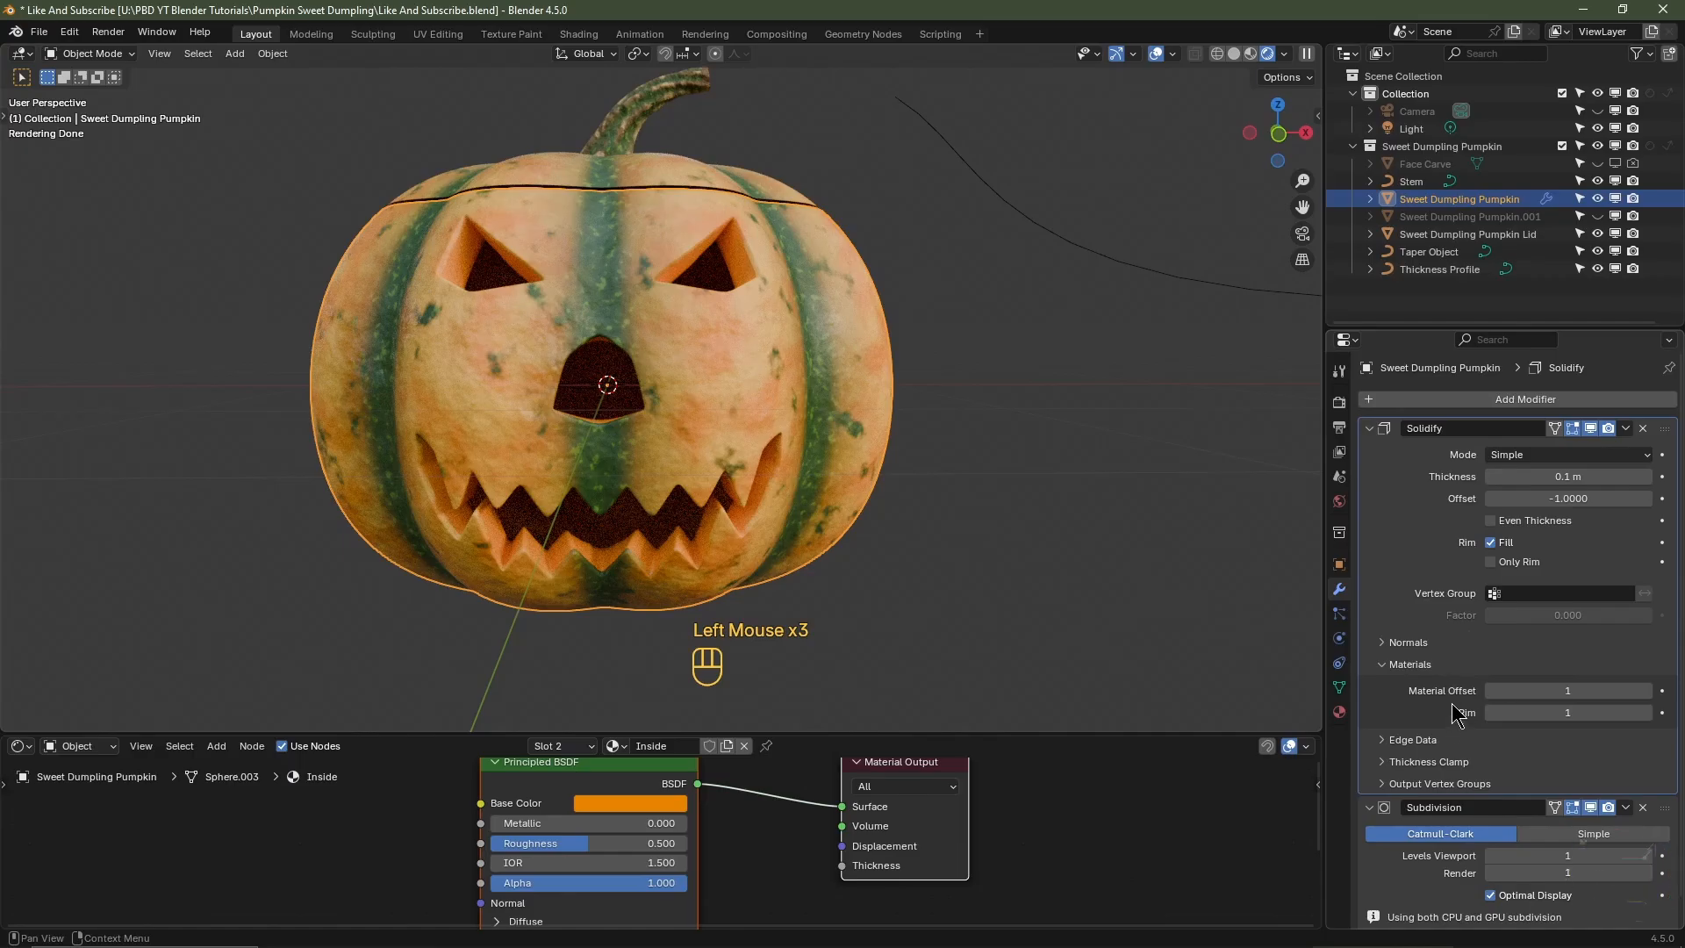
# - Copy the carved pumpkin's Solidify and Subdivision modifiers to the Sweet Dumpling Pumpkin Lid
pyautogui.moveTo(1102, 463); pyautogui.dragTo(846, 367, button='middle')
pyautogui.click(846, 367)
pyautogui.click(785, 152)
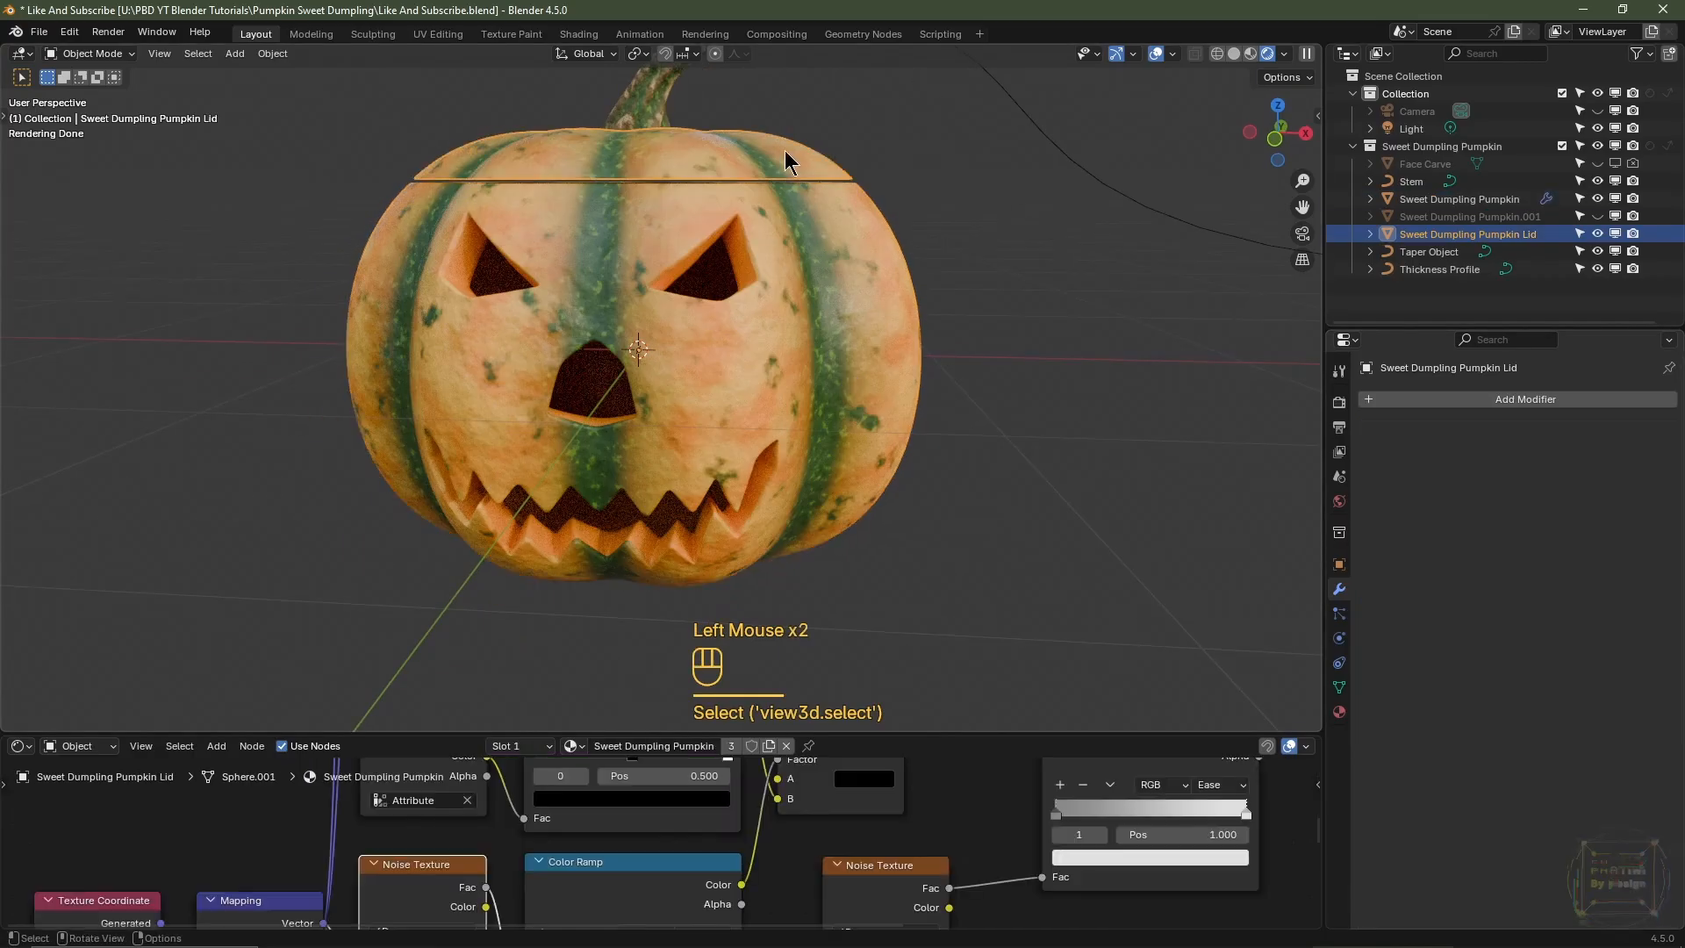
pyautogui.press('shift')
pyautogui.keyDown('shift'); pyautogui.click(835, 277); pyautogui.keyUp('shift')
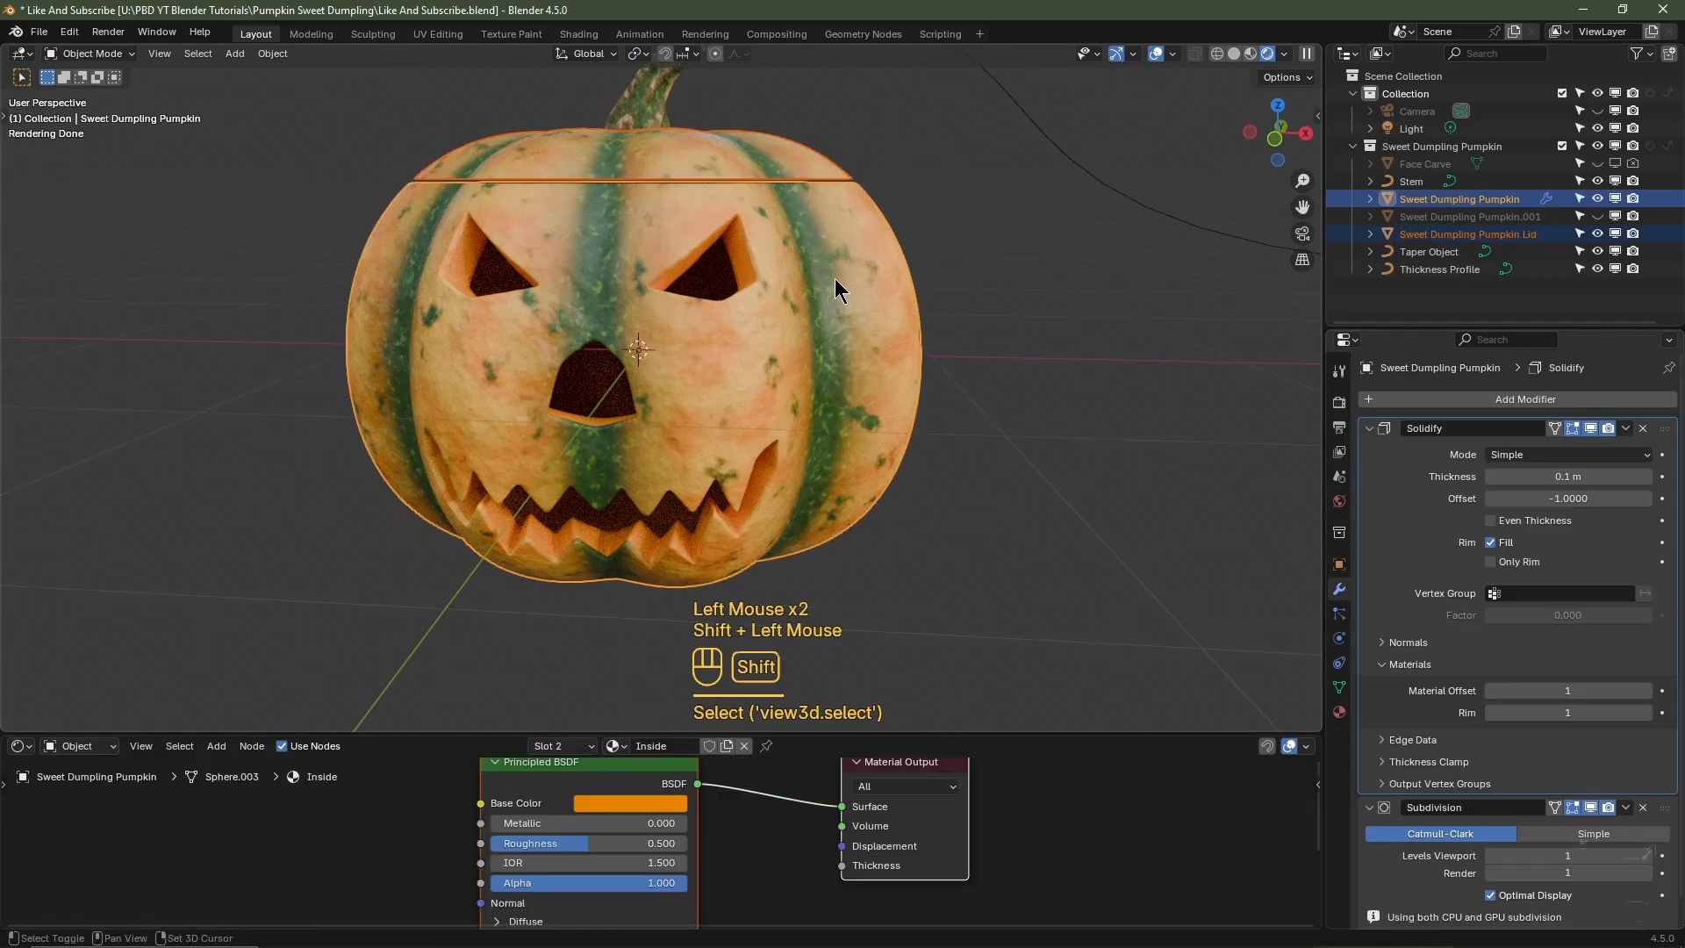
pyautogui.press('ctrl')
pyautogui.hotkey('ctrl', 'l')
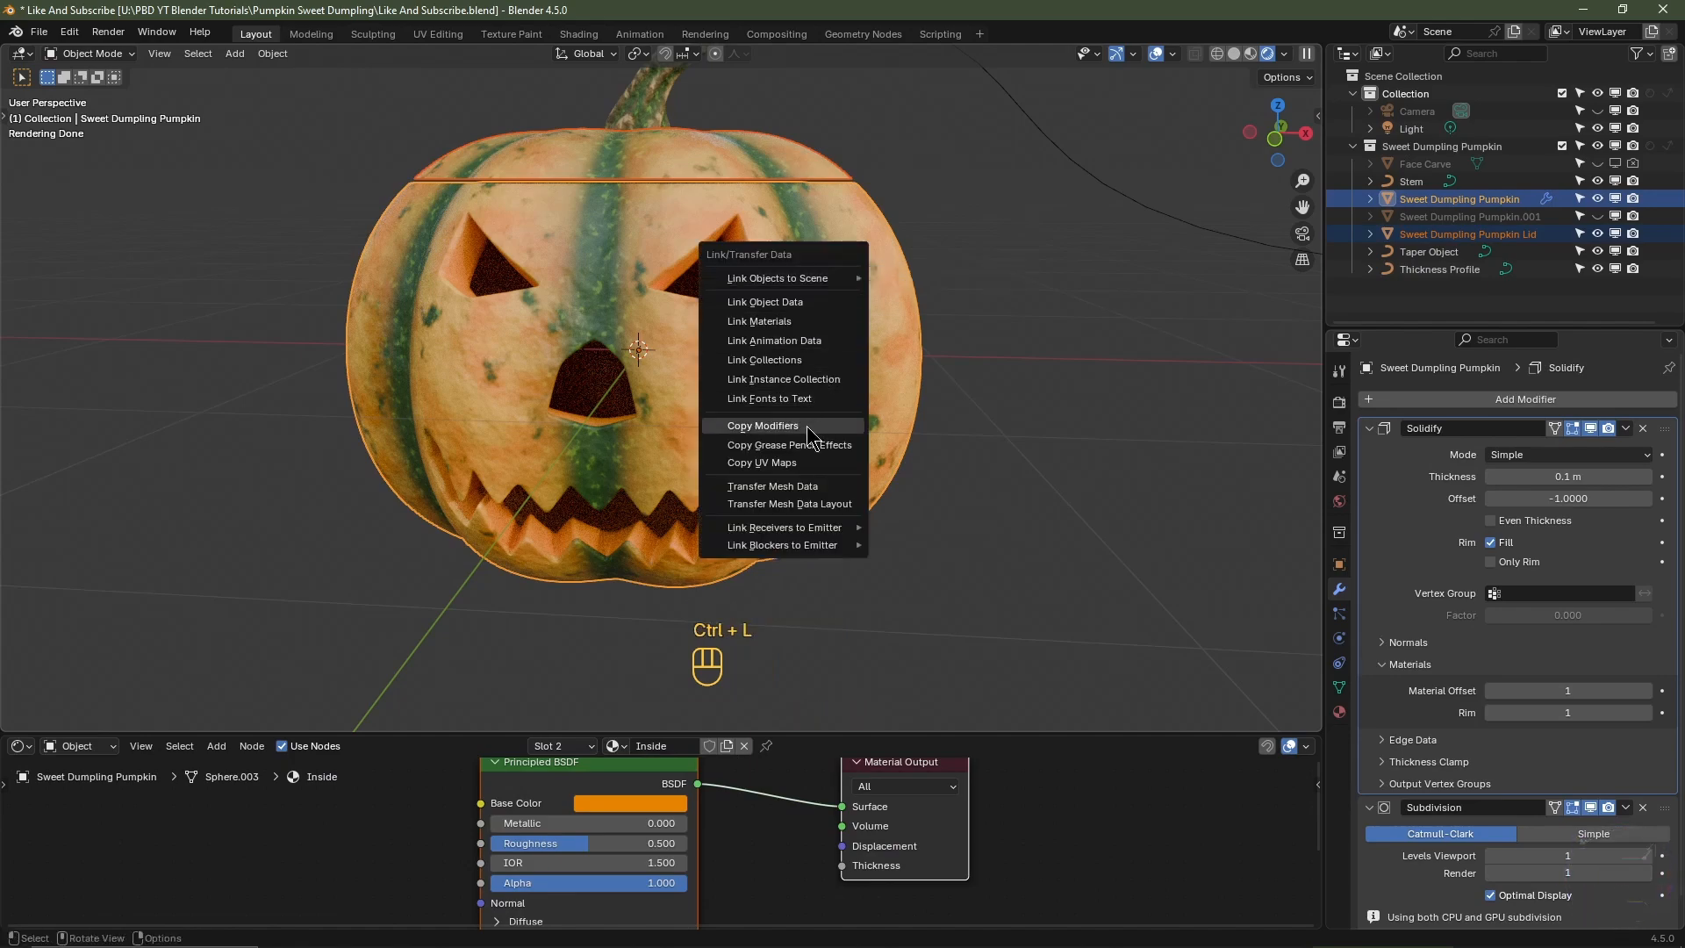
pyautogui.click(762, 425)
# - Select only the Sweet Dumpling Pumpkin Lid and open its material settings
pyautogui.click(750, 156)
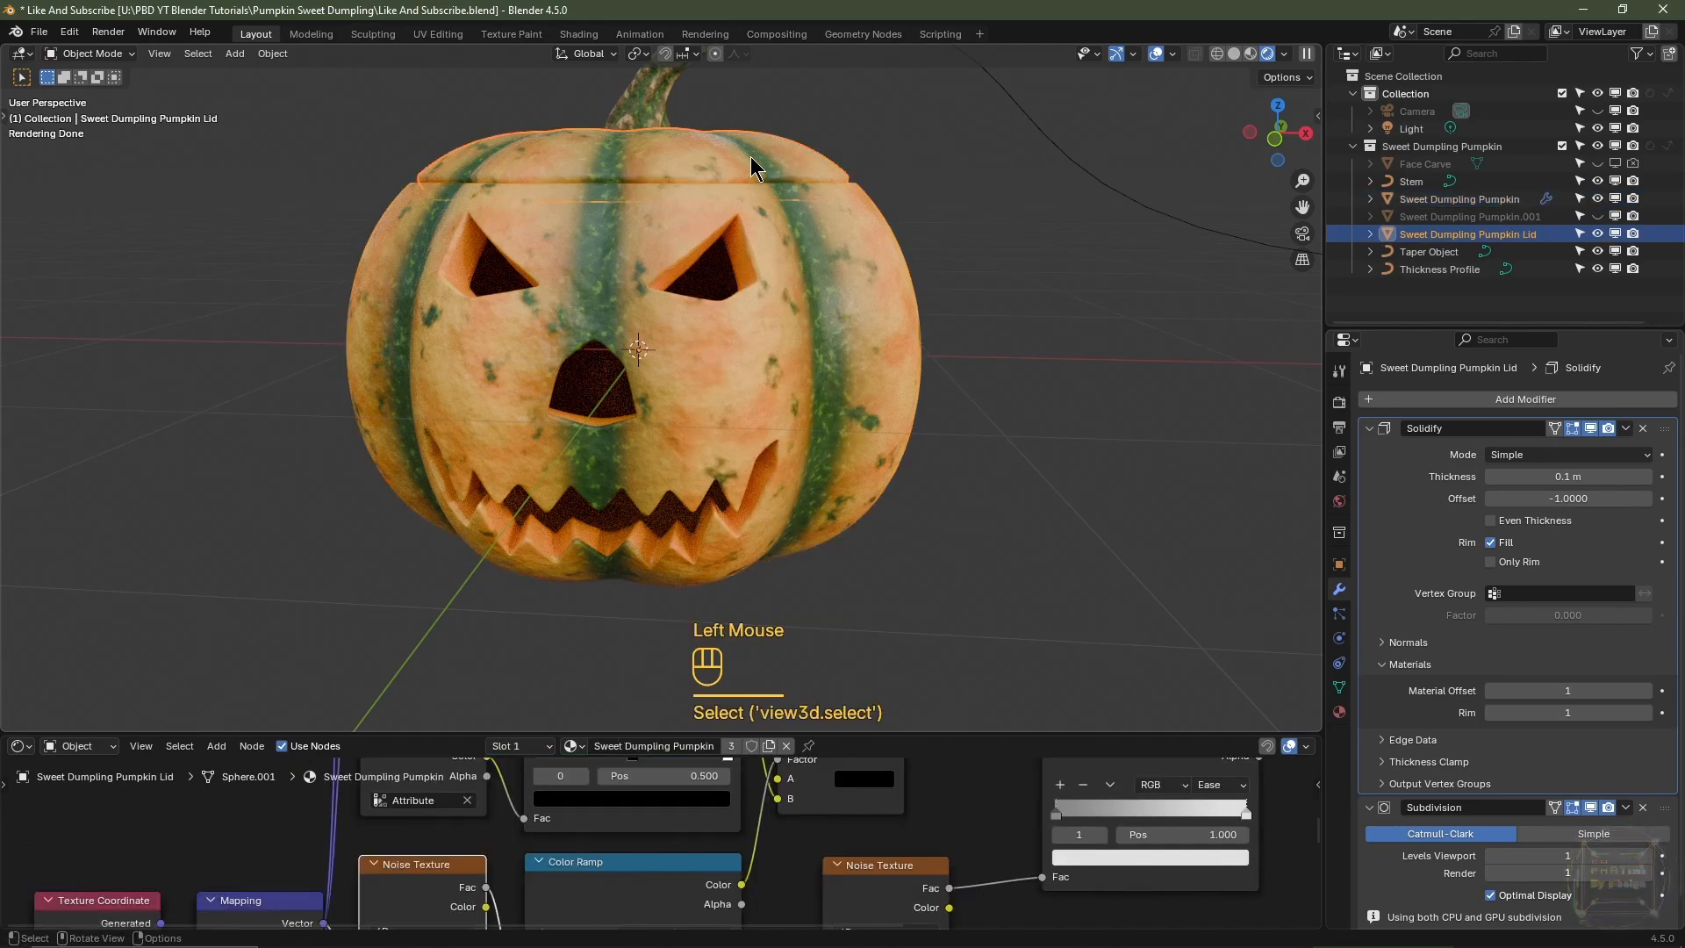
pyautogui.doubleClick(1339, 712)
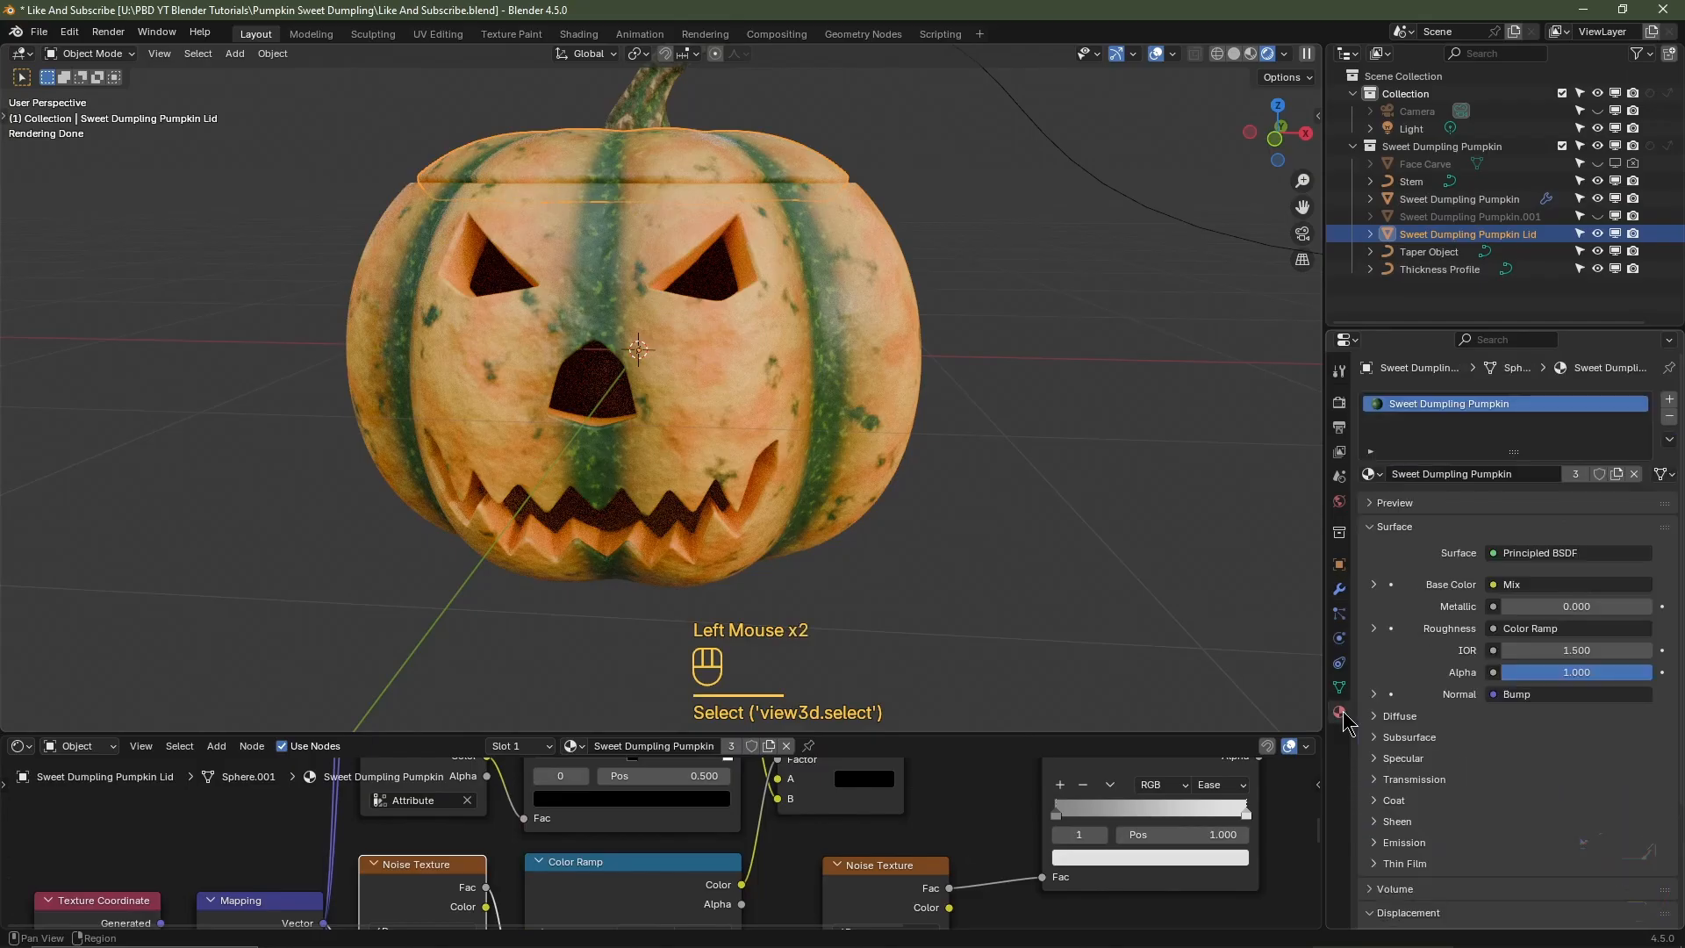
# - Add a second material slot to the pumpkin lid and assign the existing Inside material to it
pyautogui.click(1670, 402)
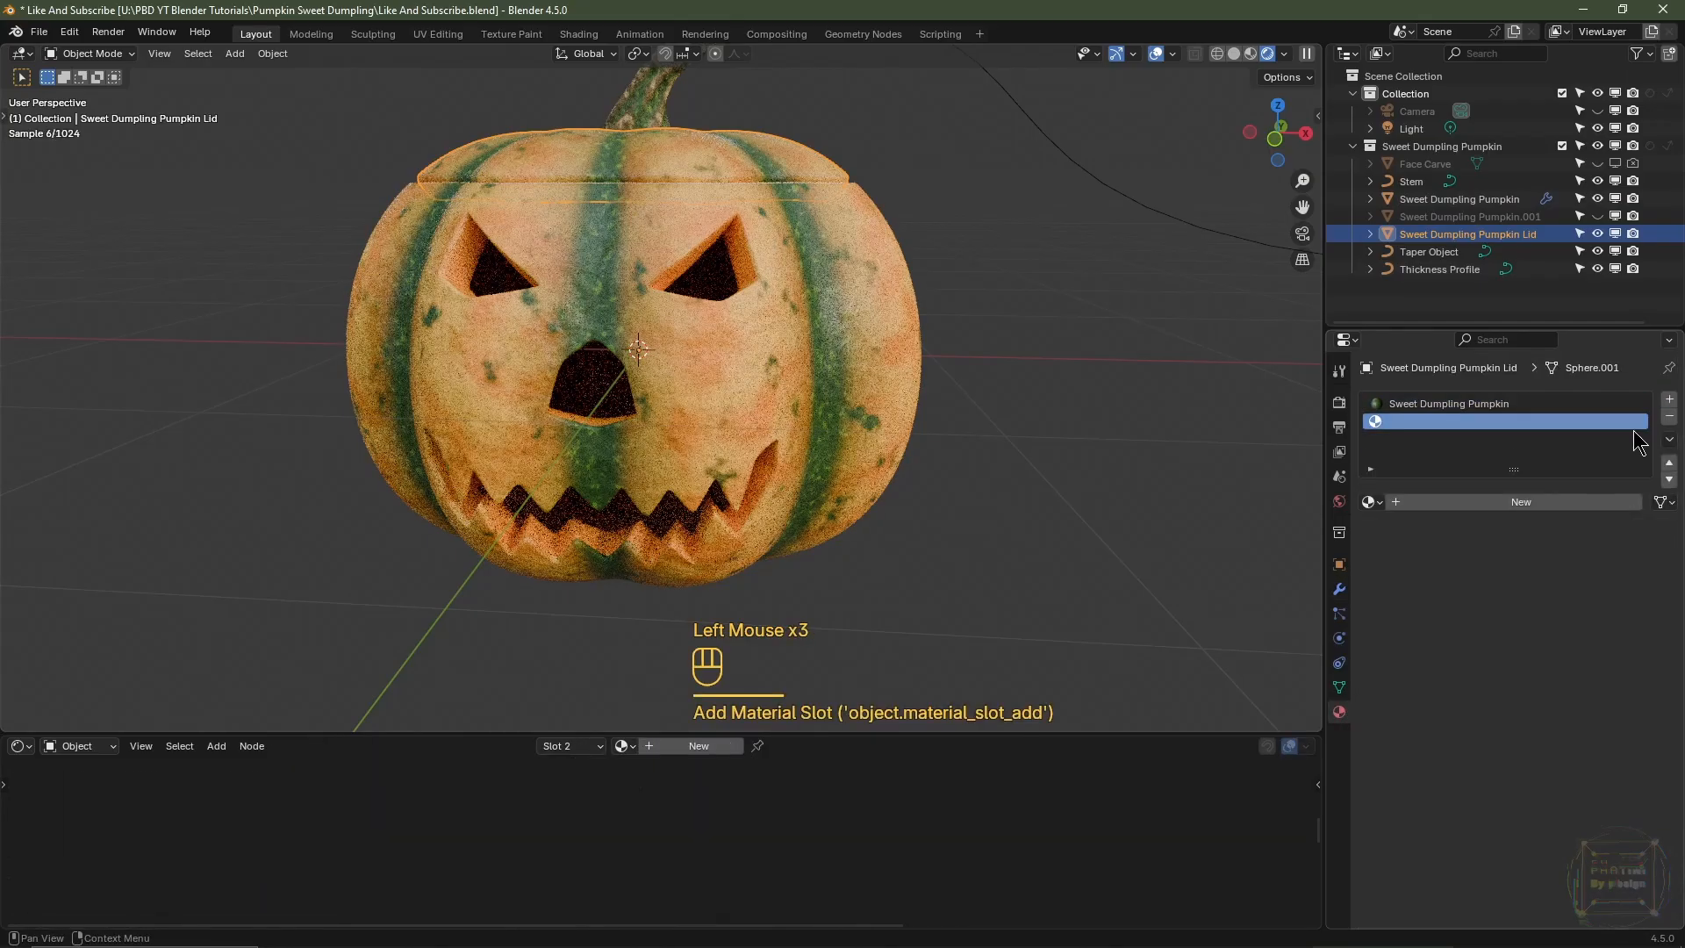
pyautogui.click(1368, 501)
pyautogui.click(1169, 529)
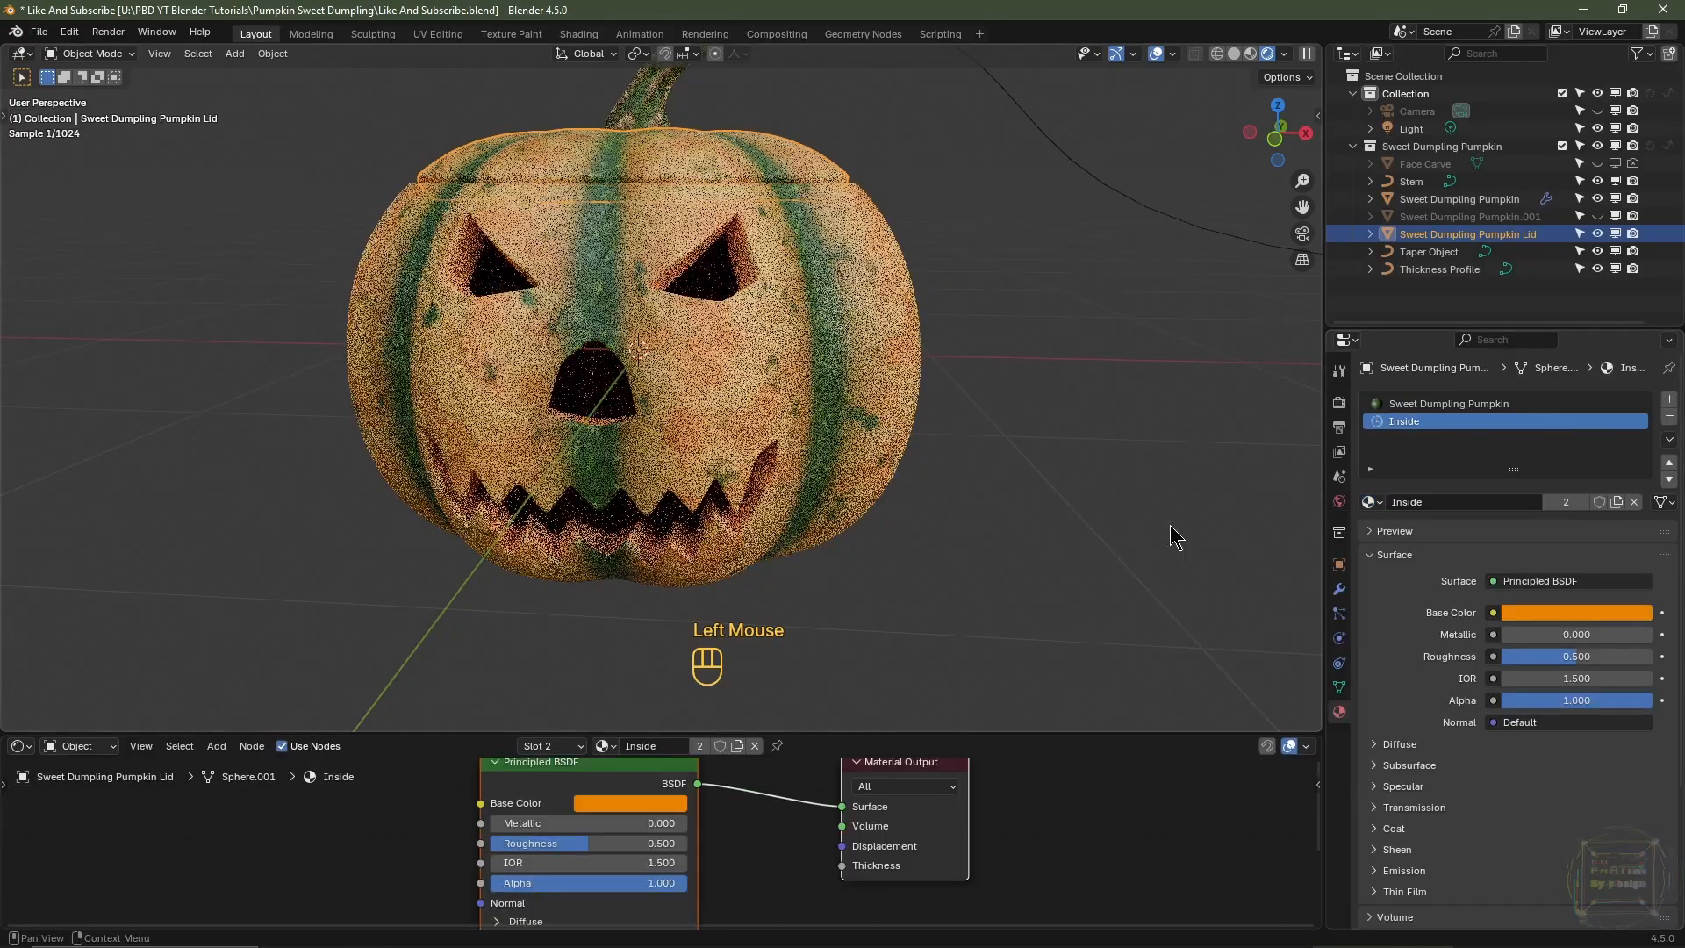
# - Try moving the pumpkin lid on its own in the front view
pyautogui.press('KP_1')
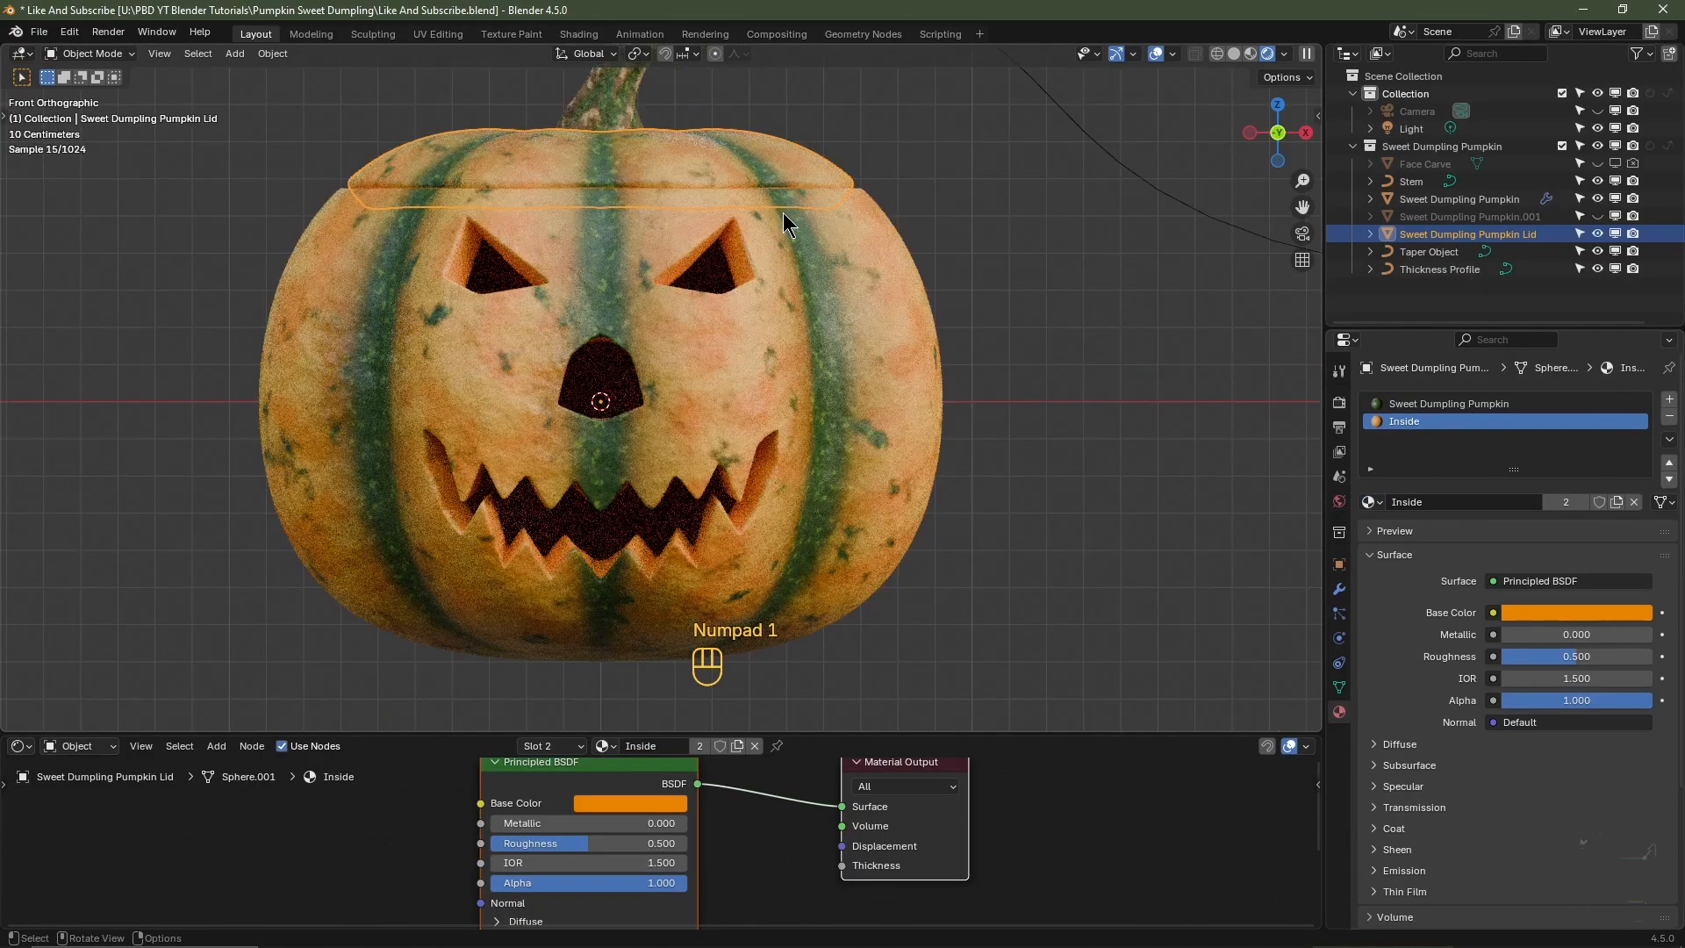
pyautogui.keyDown('shift'); pyautogui.moveTo(785, 232); pyautogui.dragTo(812, 302, button='middle'); pyautogui.keyUp('shift')
pyautogui.press('Escape')
pyautogui.press('g')
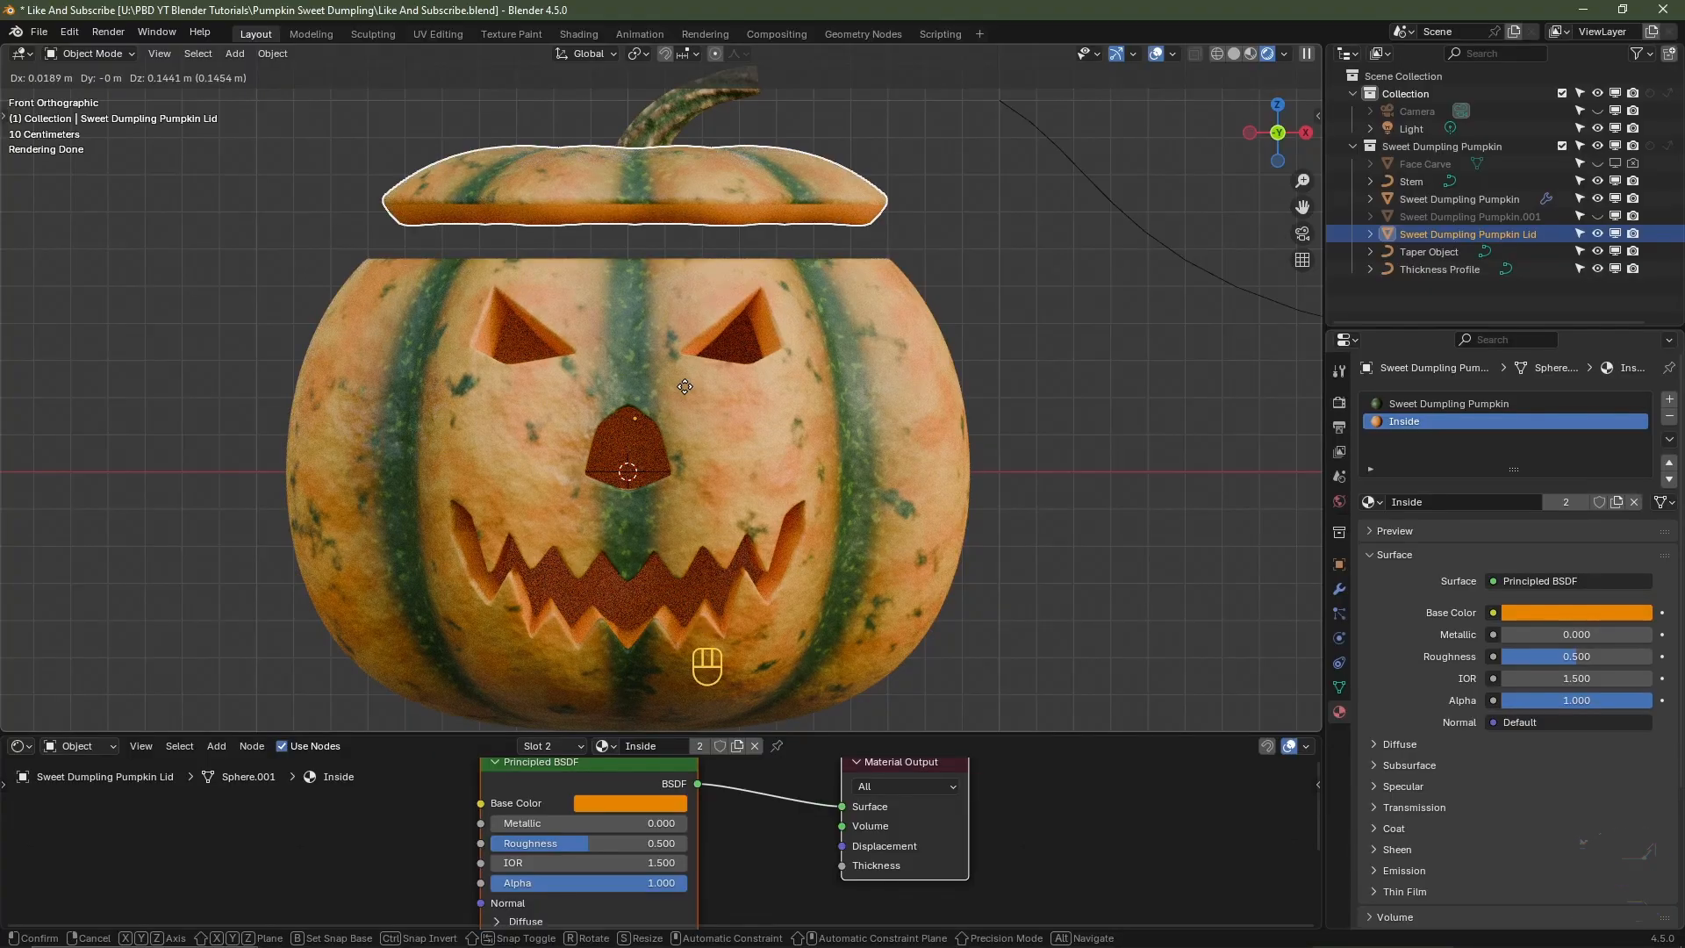
pyautogui.press('Escape')
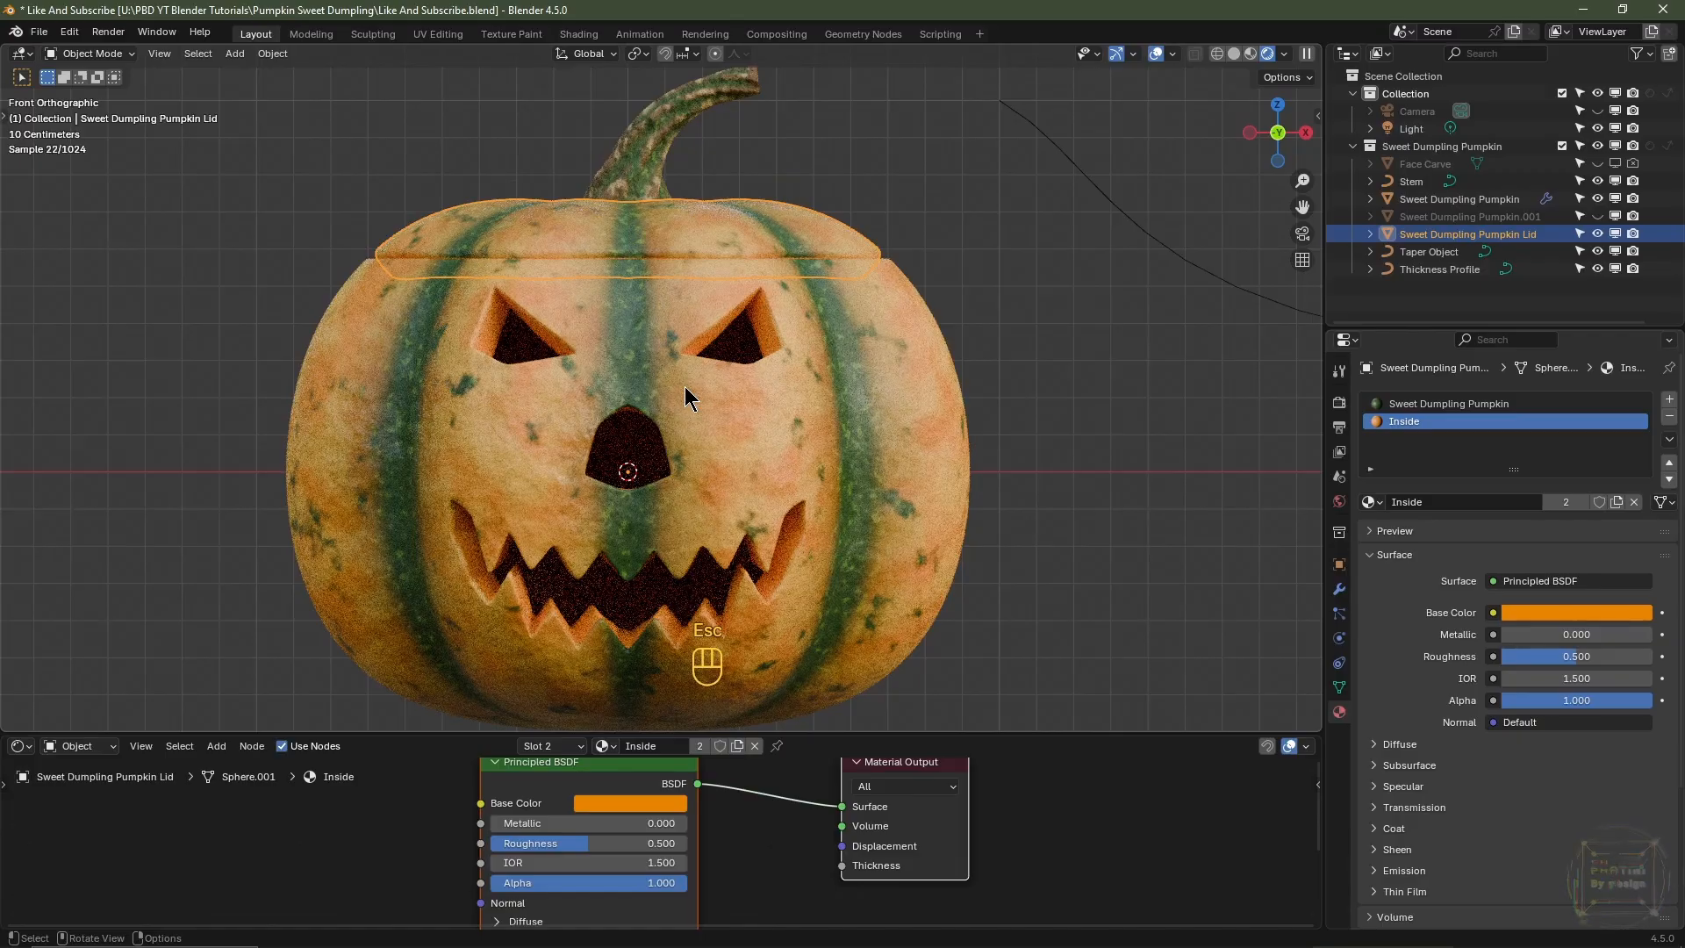
pyautogui.hotkey('ctrl', 'z')
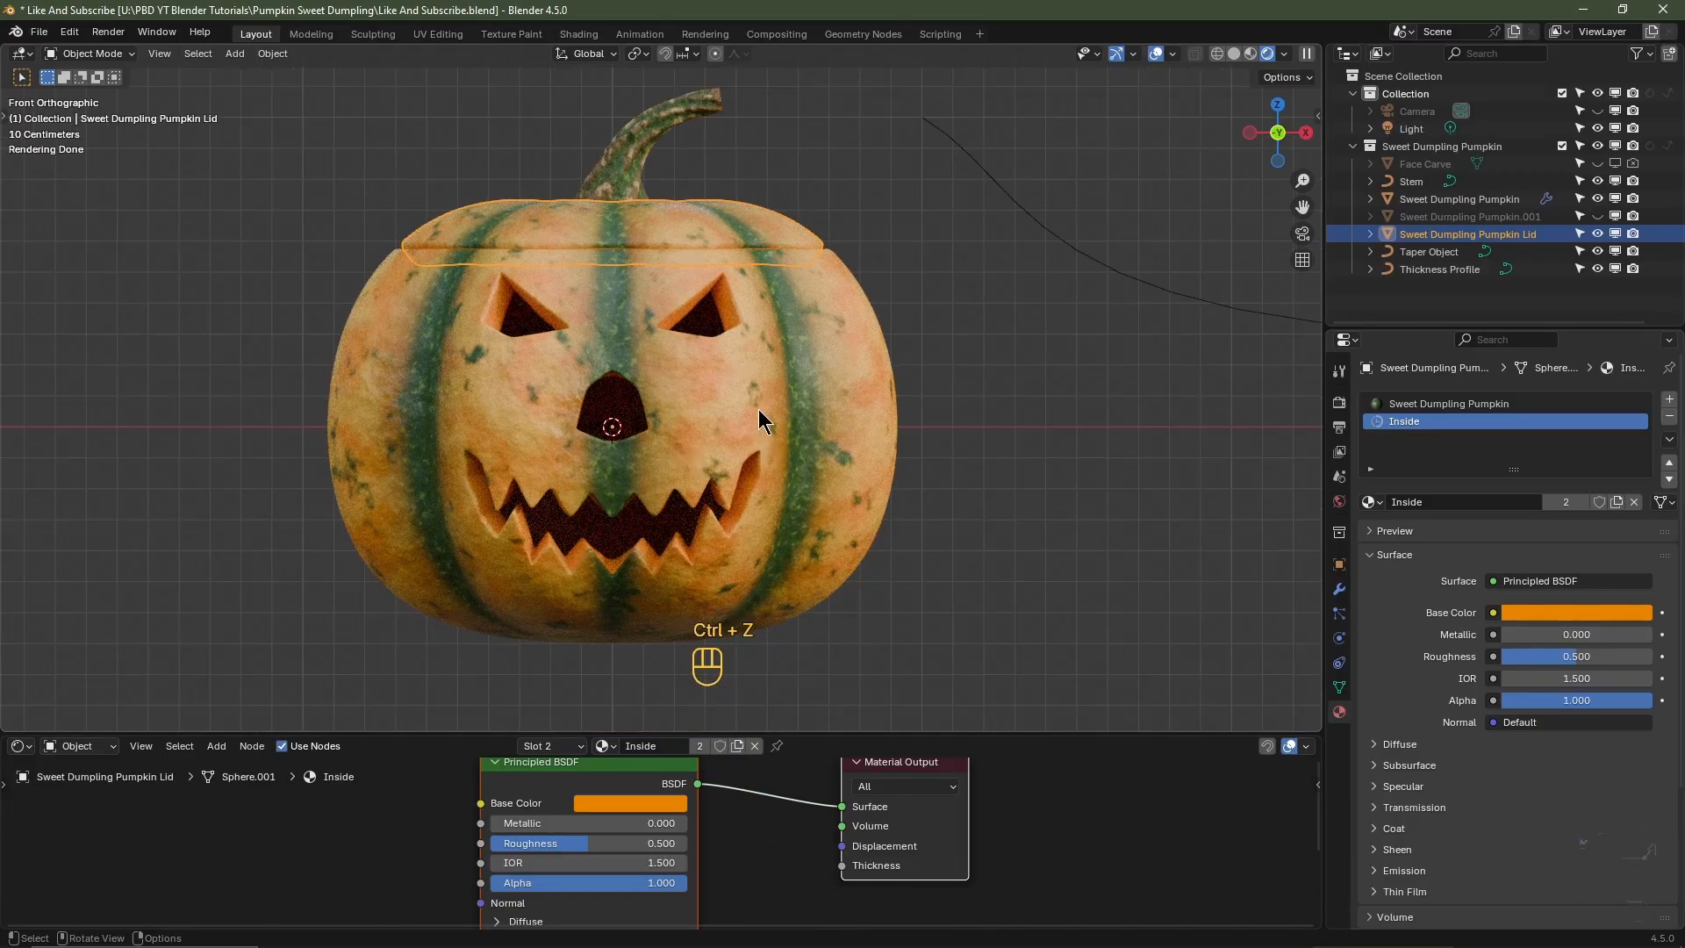
# - Parent the stem to the pumpkin lid with Object (Keep Transform) and test the link by moving the lid without keeping the move
pyautogui.click(639, 134)
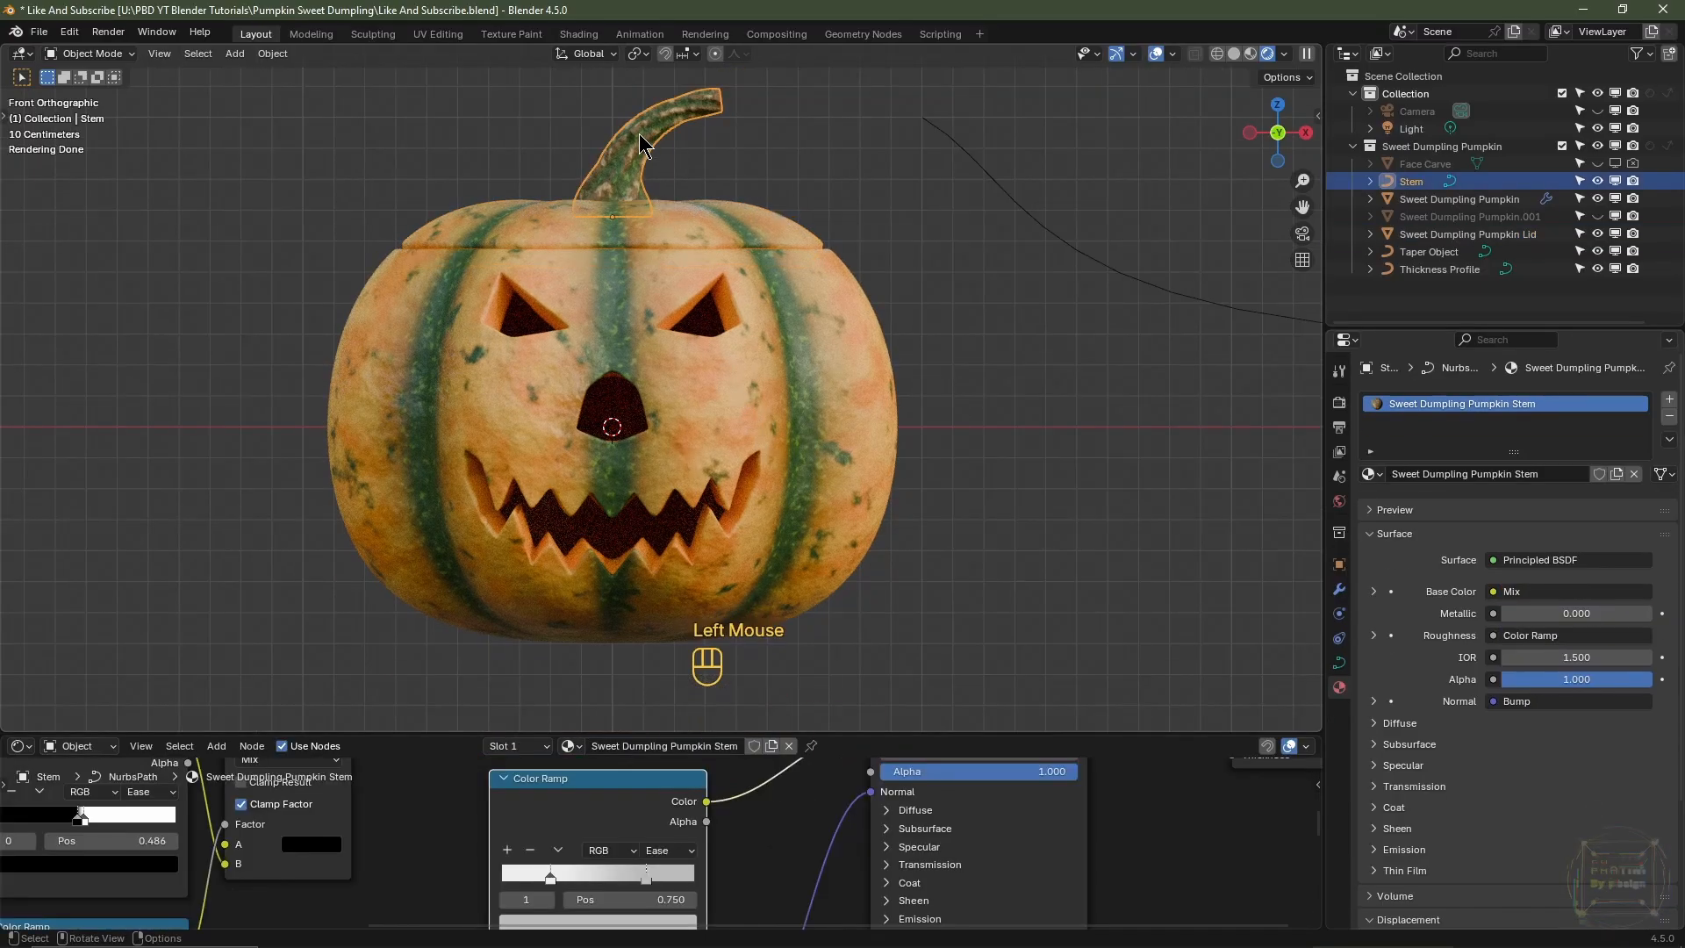
pyautogui.press('shift')
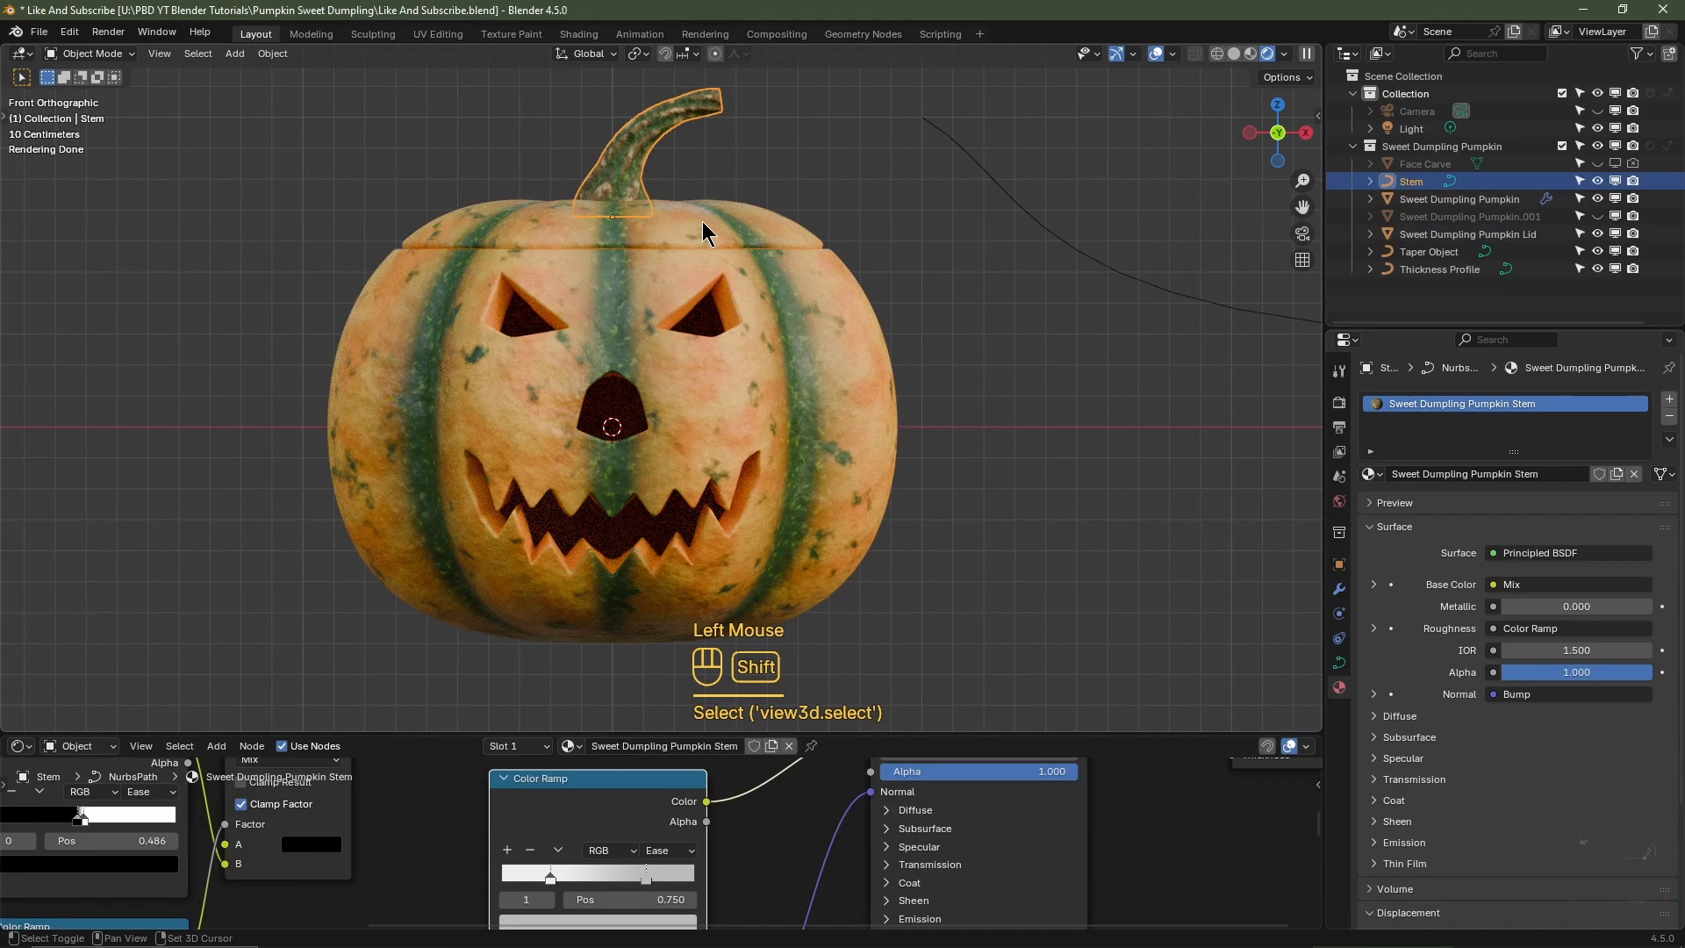
pyautogui.keyDown('shift'); pyautogui.click(702, 222); pyautogui.keyUp('shift')
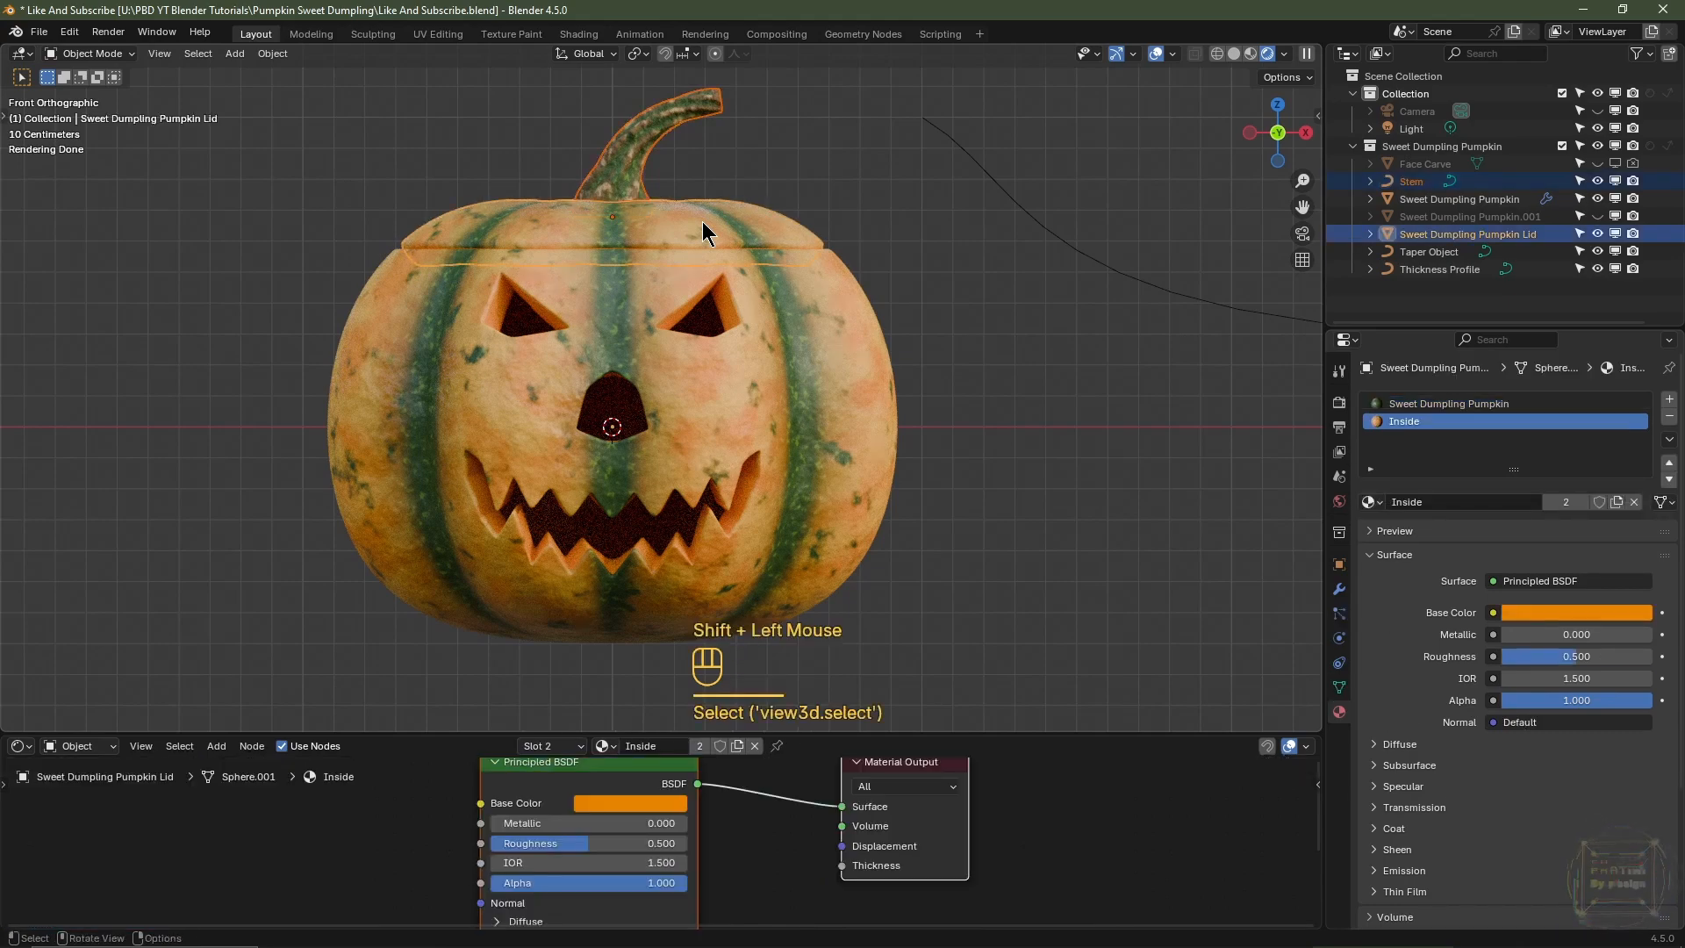
pyautogui.hotkey('ctrl', 'p')
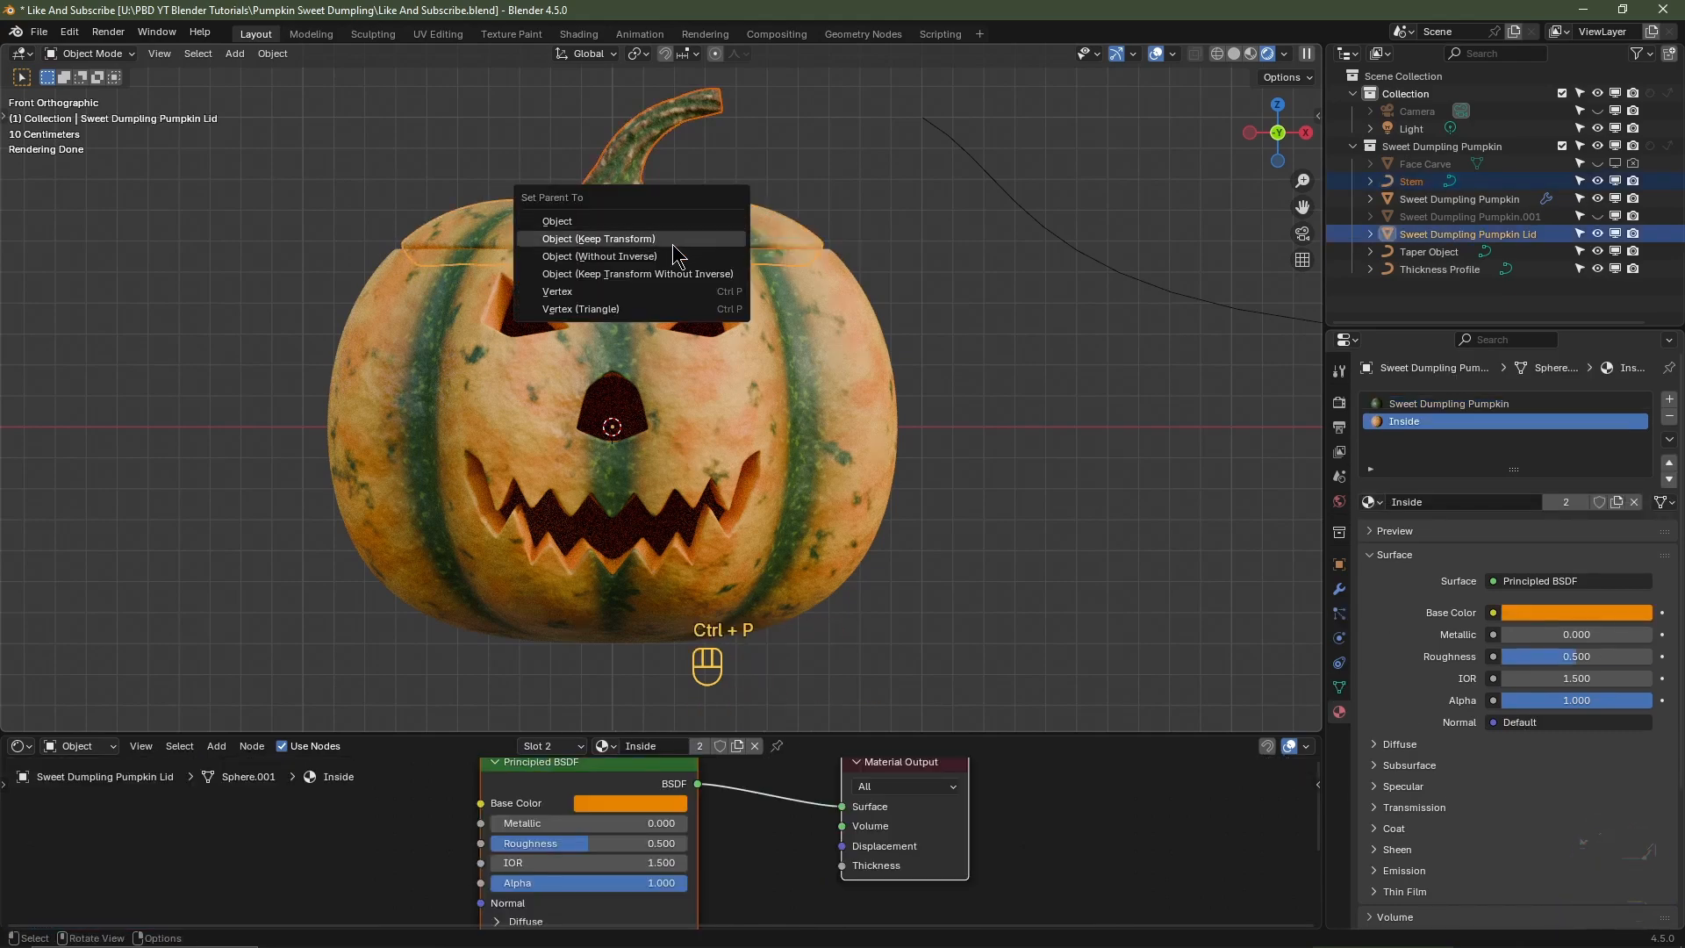
pyautogui.click(670, 239)
pyautogui.click(690, 225)
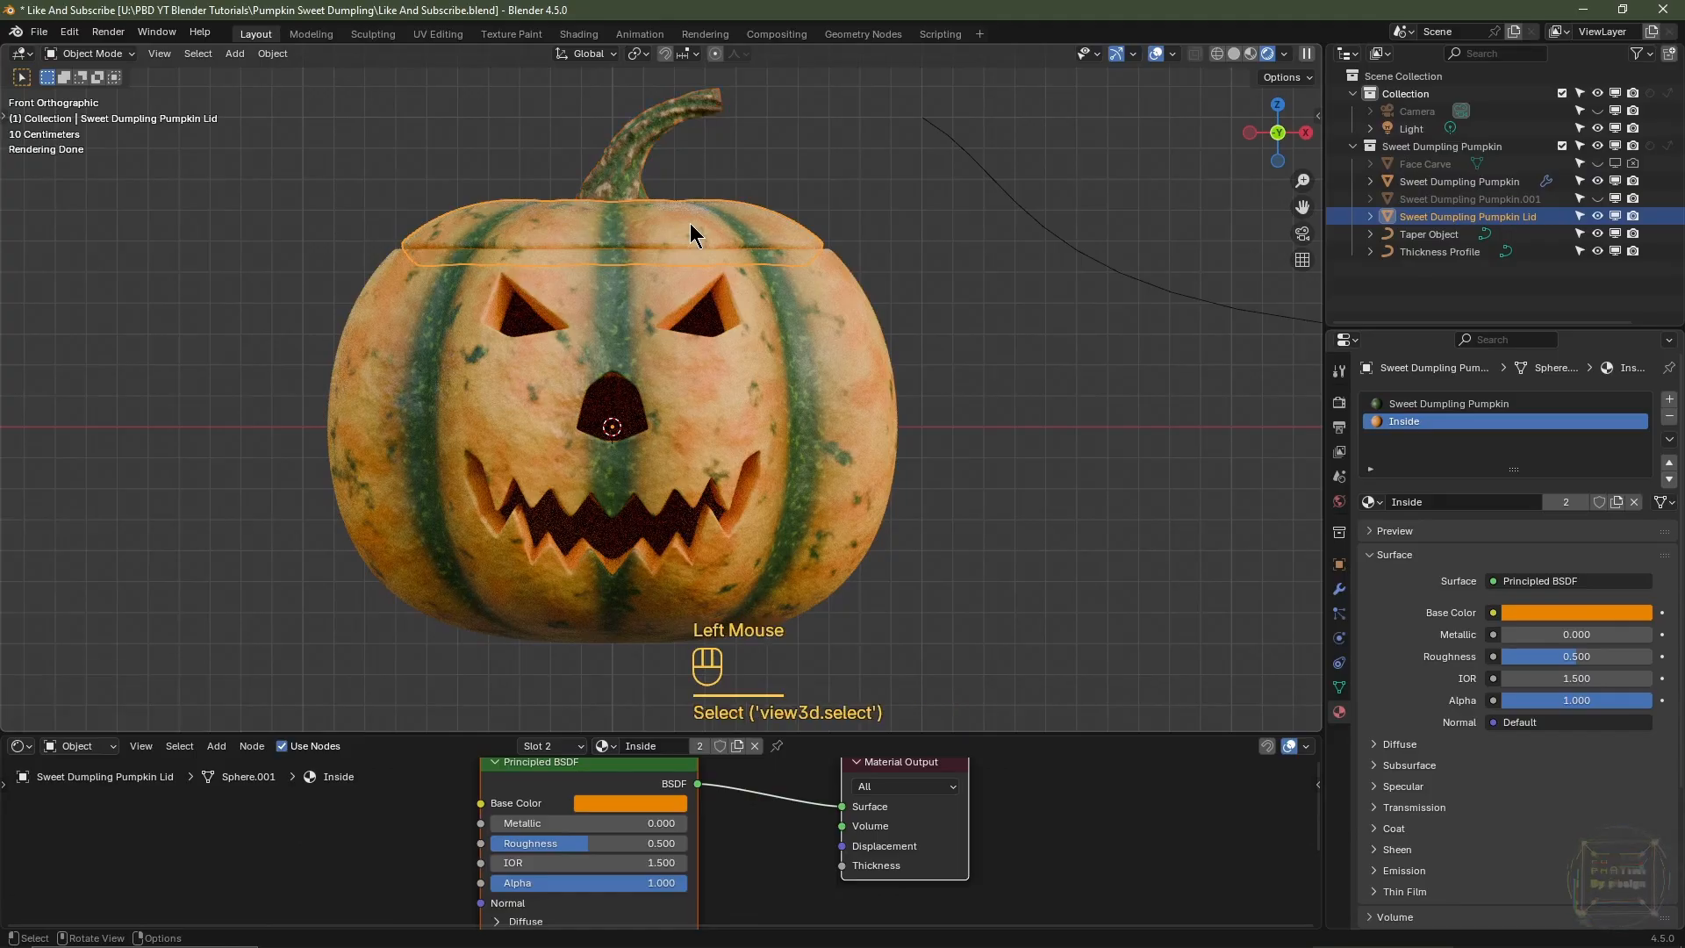
pyautogui.press('g')
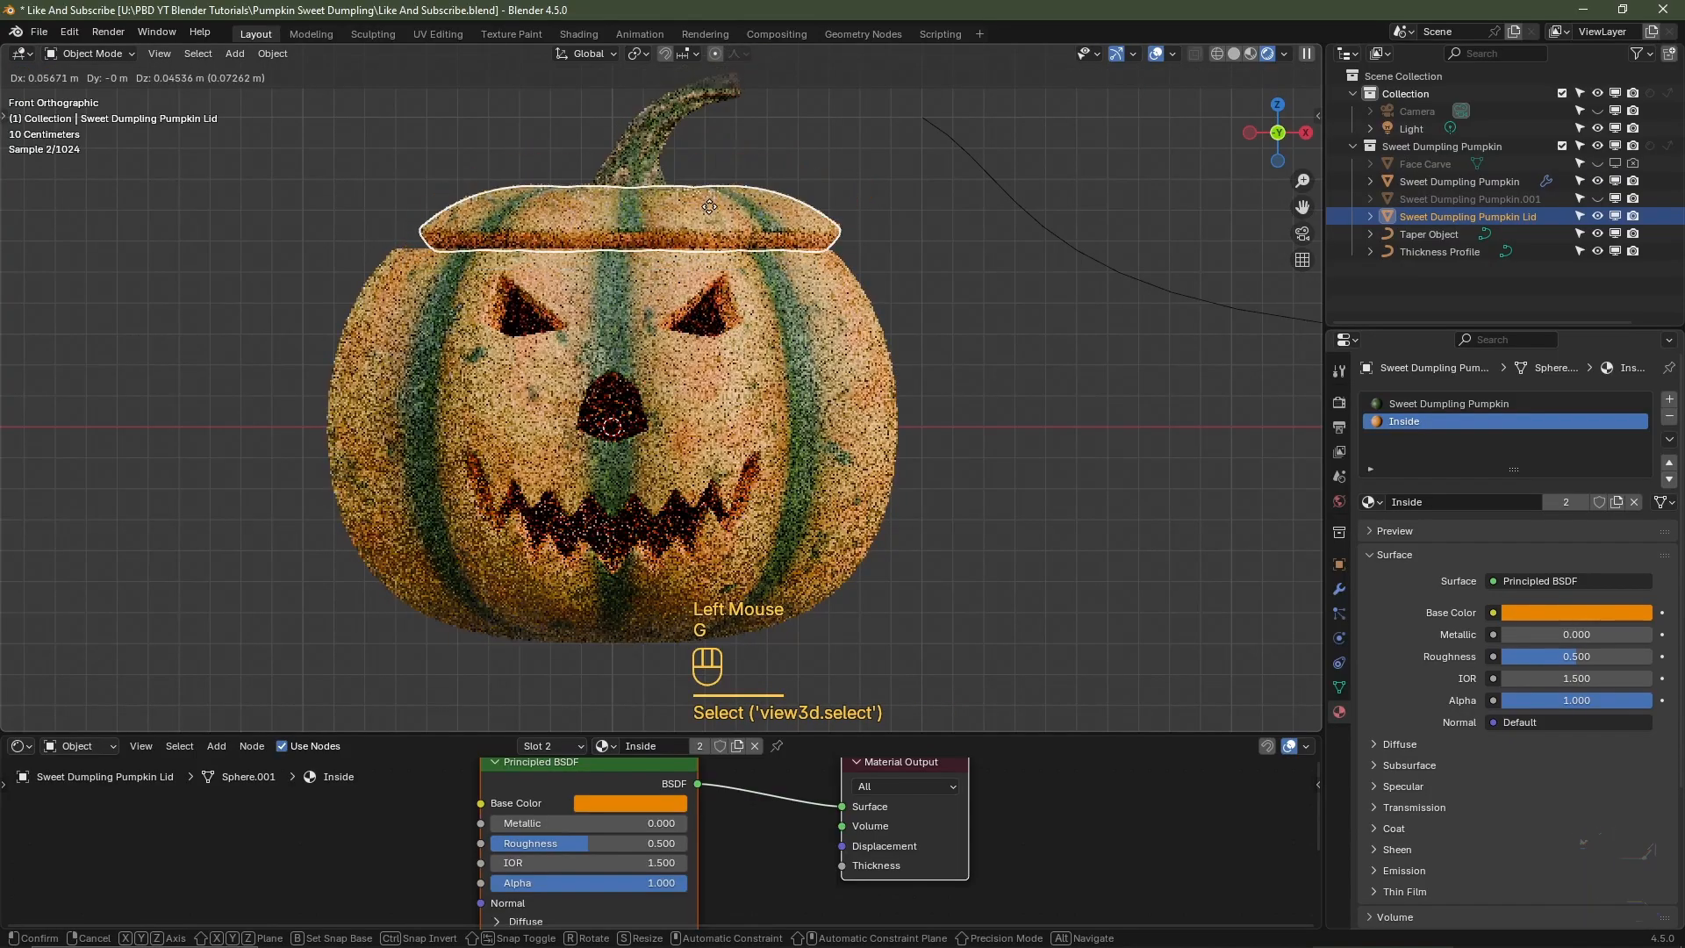
pyautogui.rightClick(729, 167)
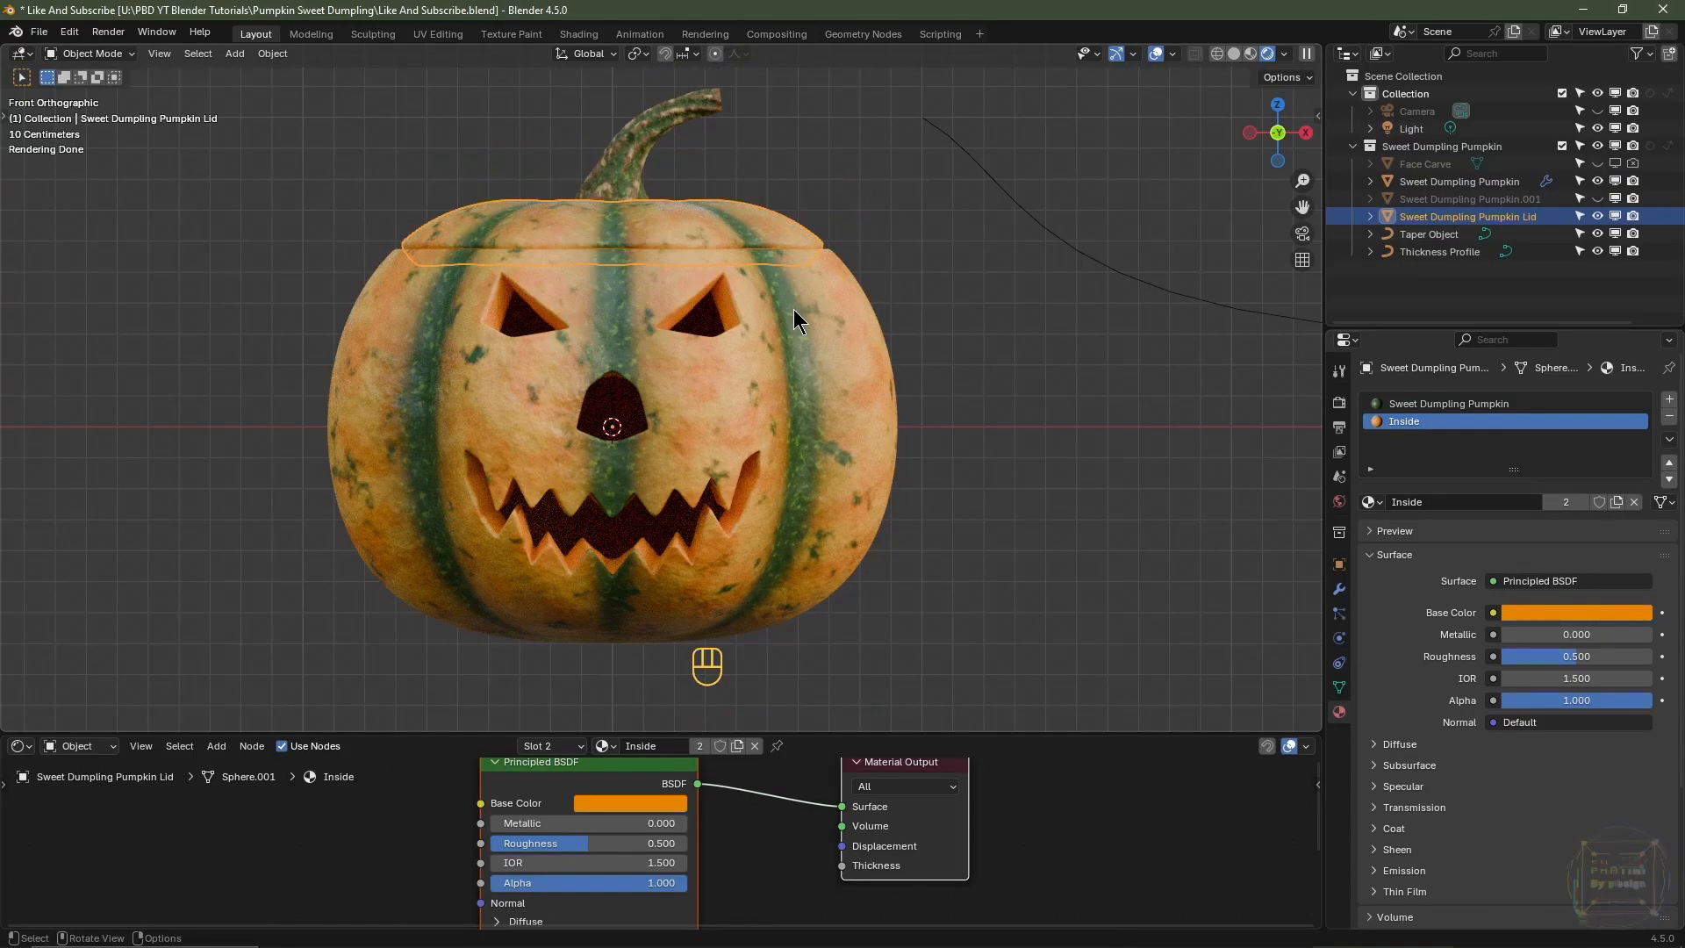
# - Parent the lid to the Sweet Dumpling Pumpkin body with Object (Keep Transform) and test-move the body without keeping the move
pyautogui.press('shift')
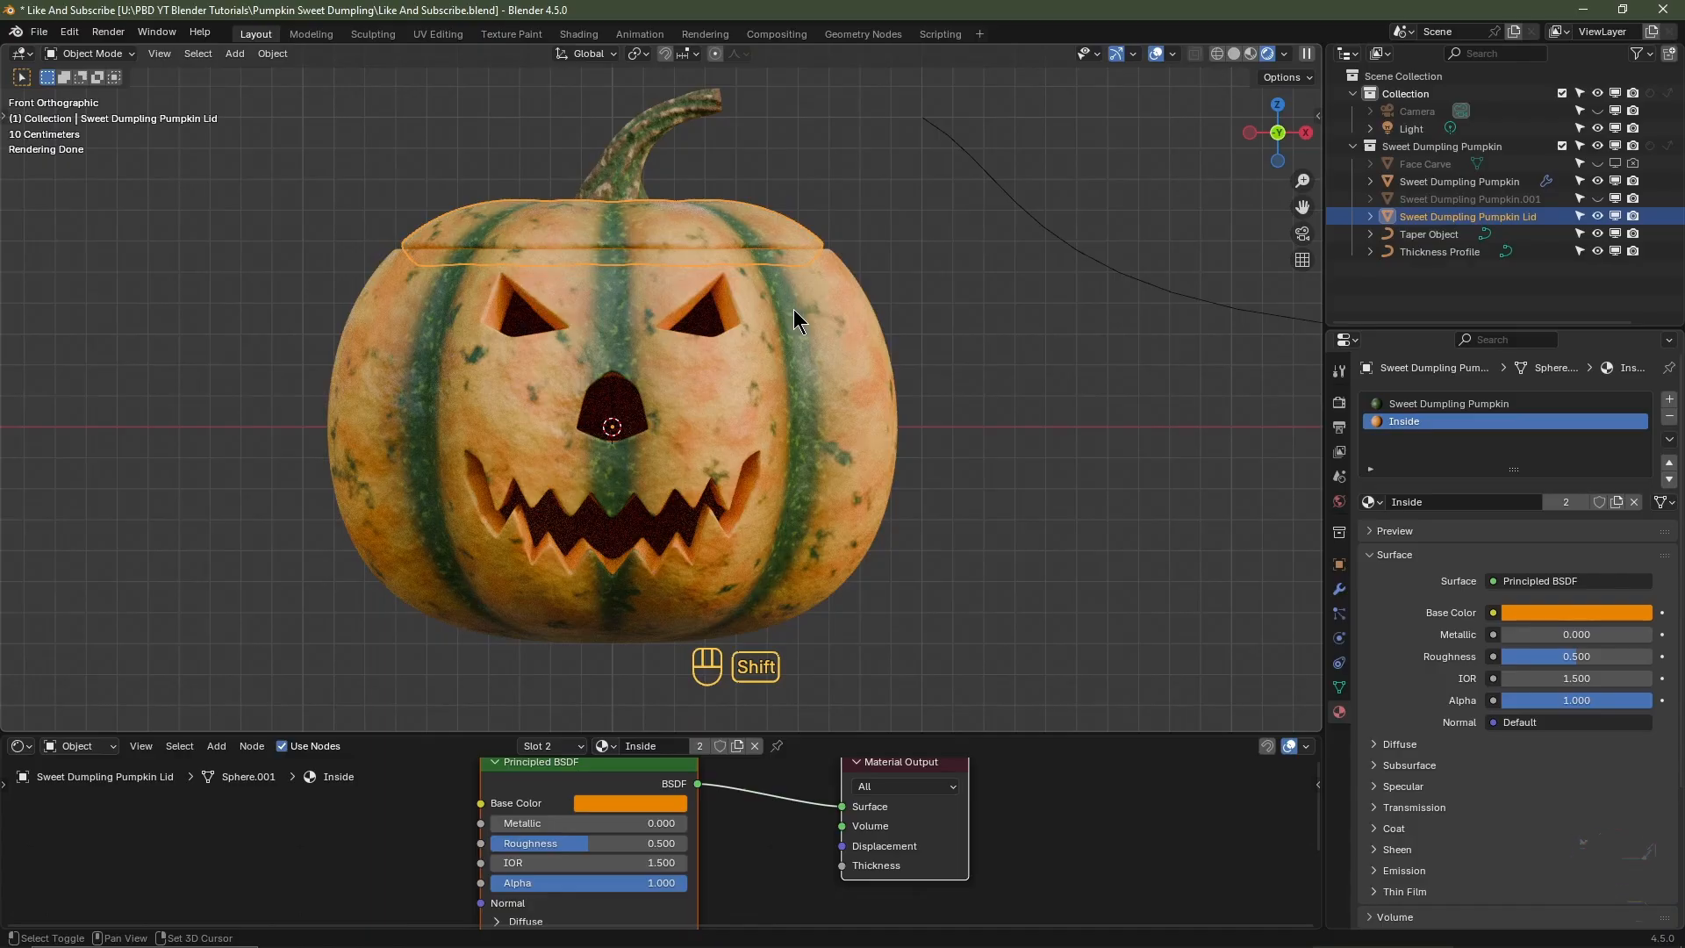
pyautogui.keyDown('shift'); pyautogui.click(794, 309); pyautogui.keyUp('shift')
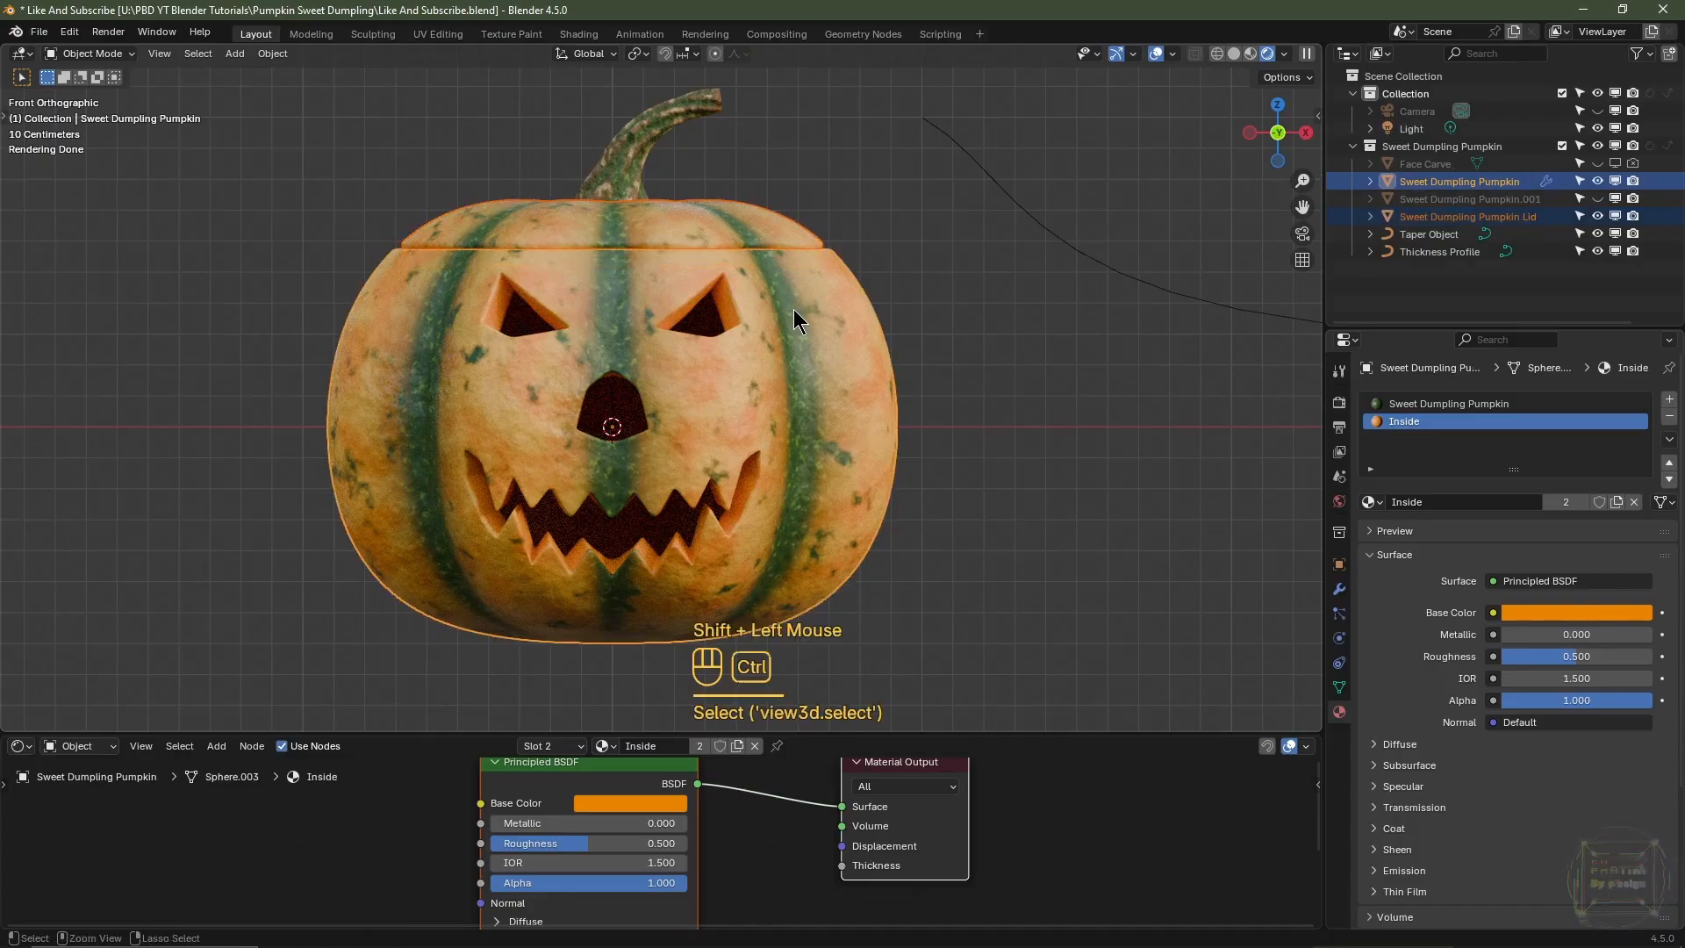
pyautogui.hotkey('ctrl', 'p')
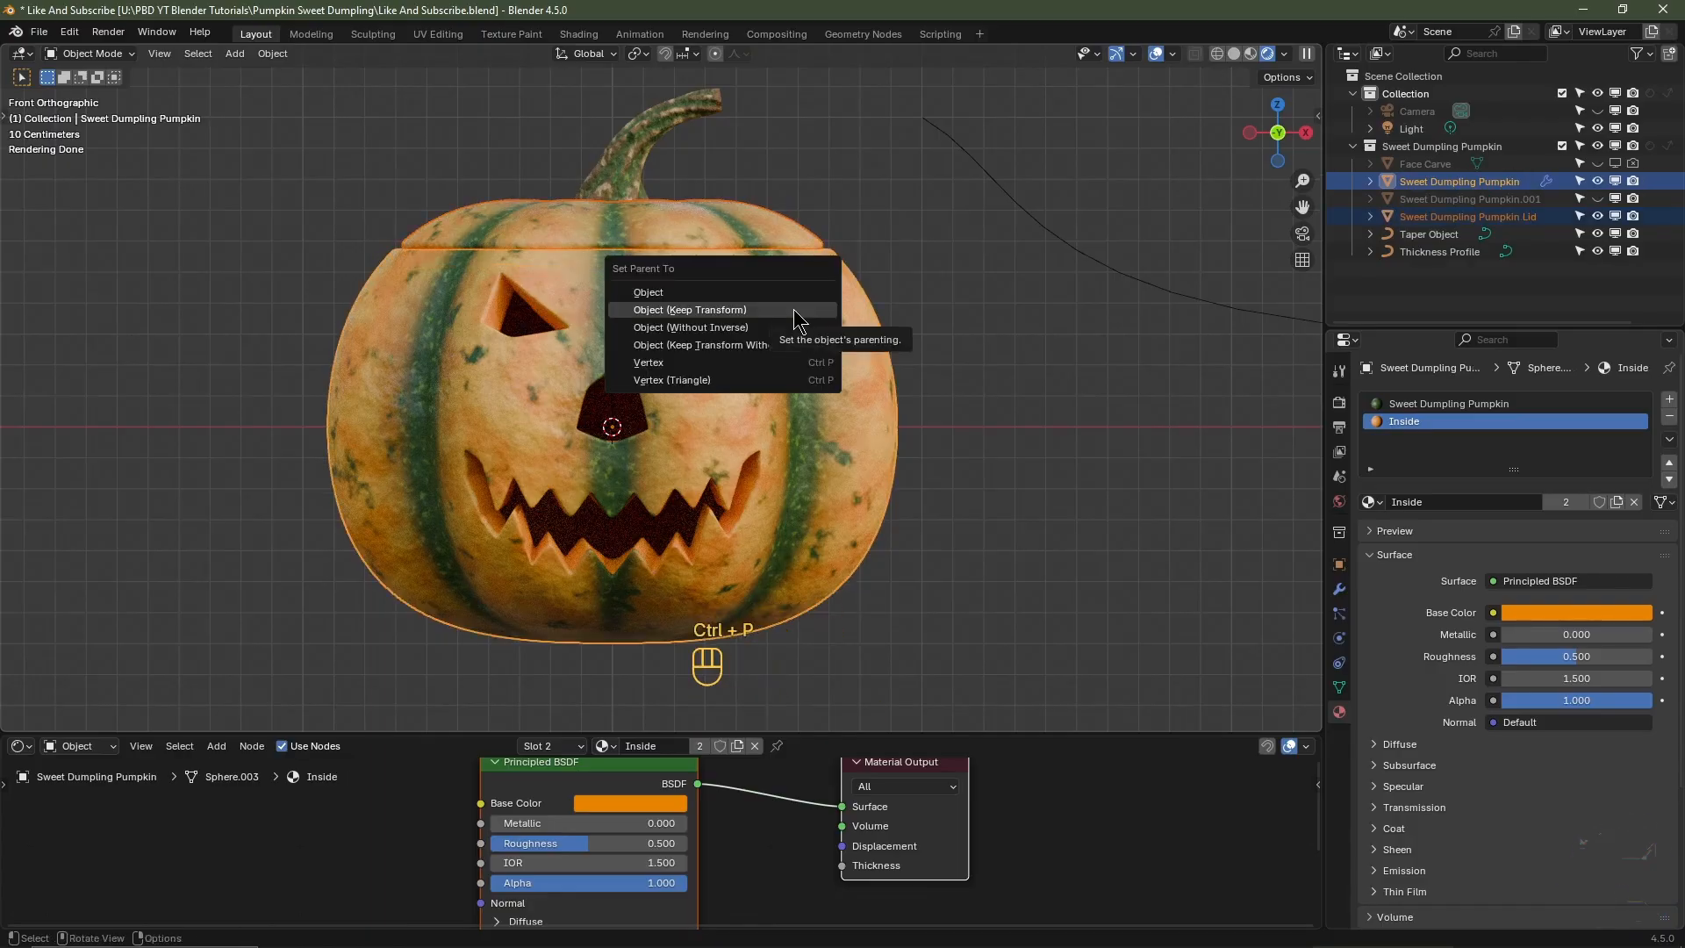
pyautogui.click(794, 310)
pyautogui.click(849, 381)
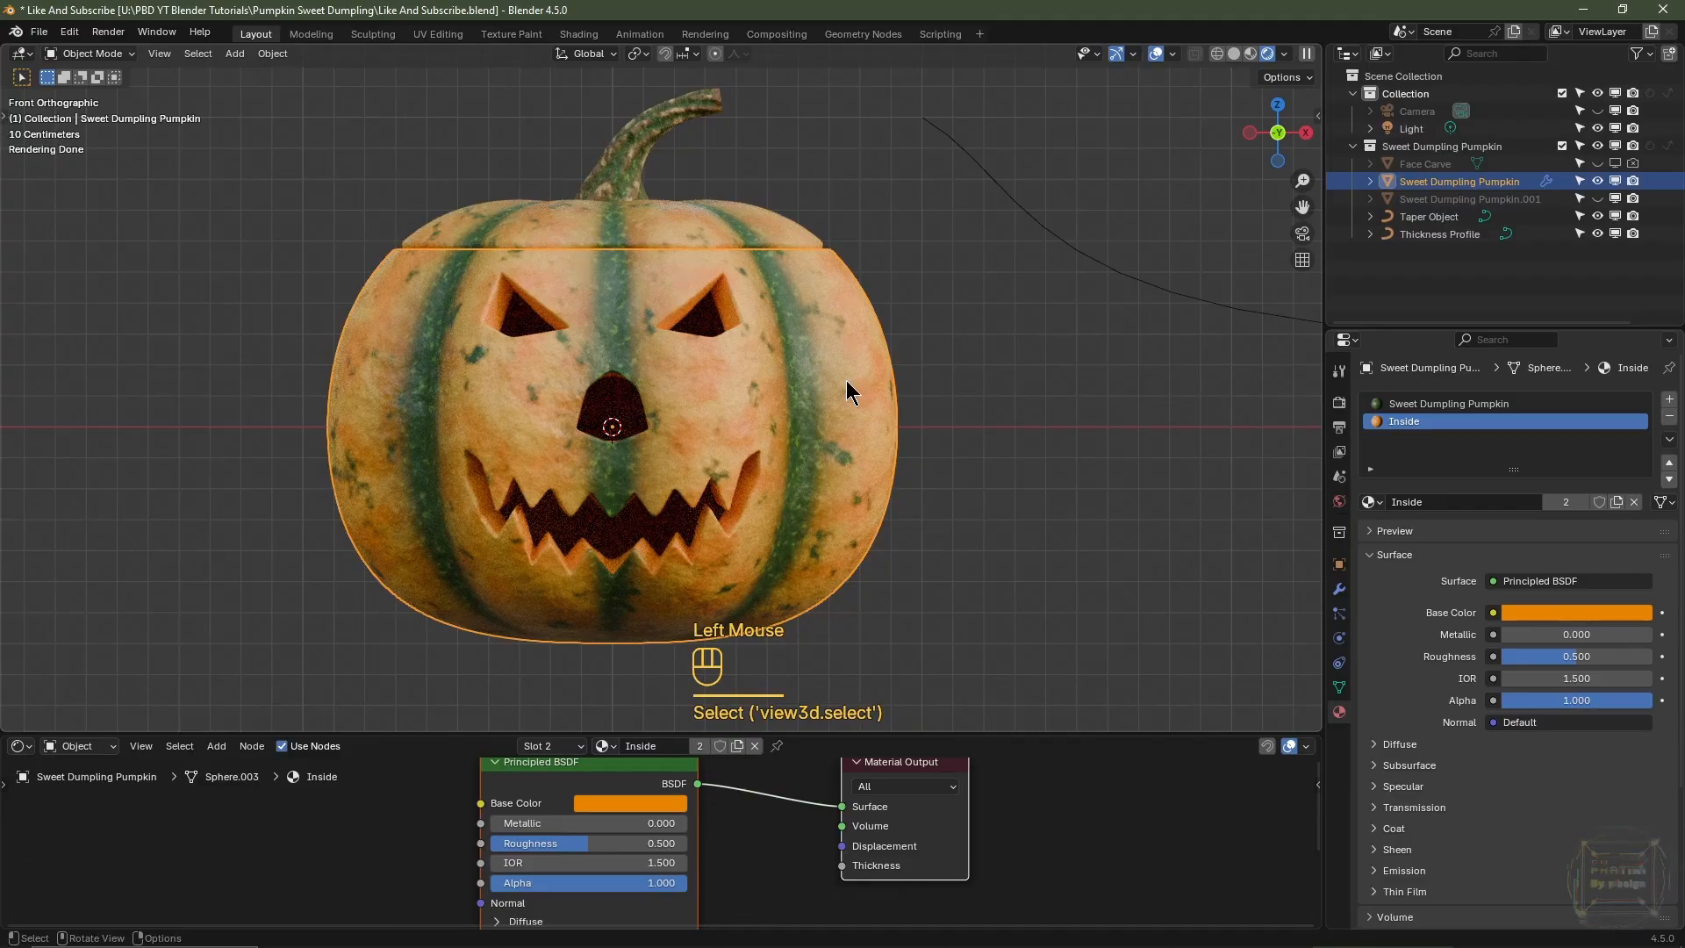
pyautogui.press('g')
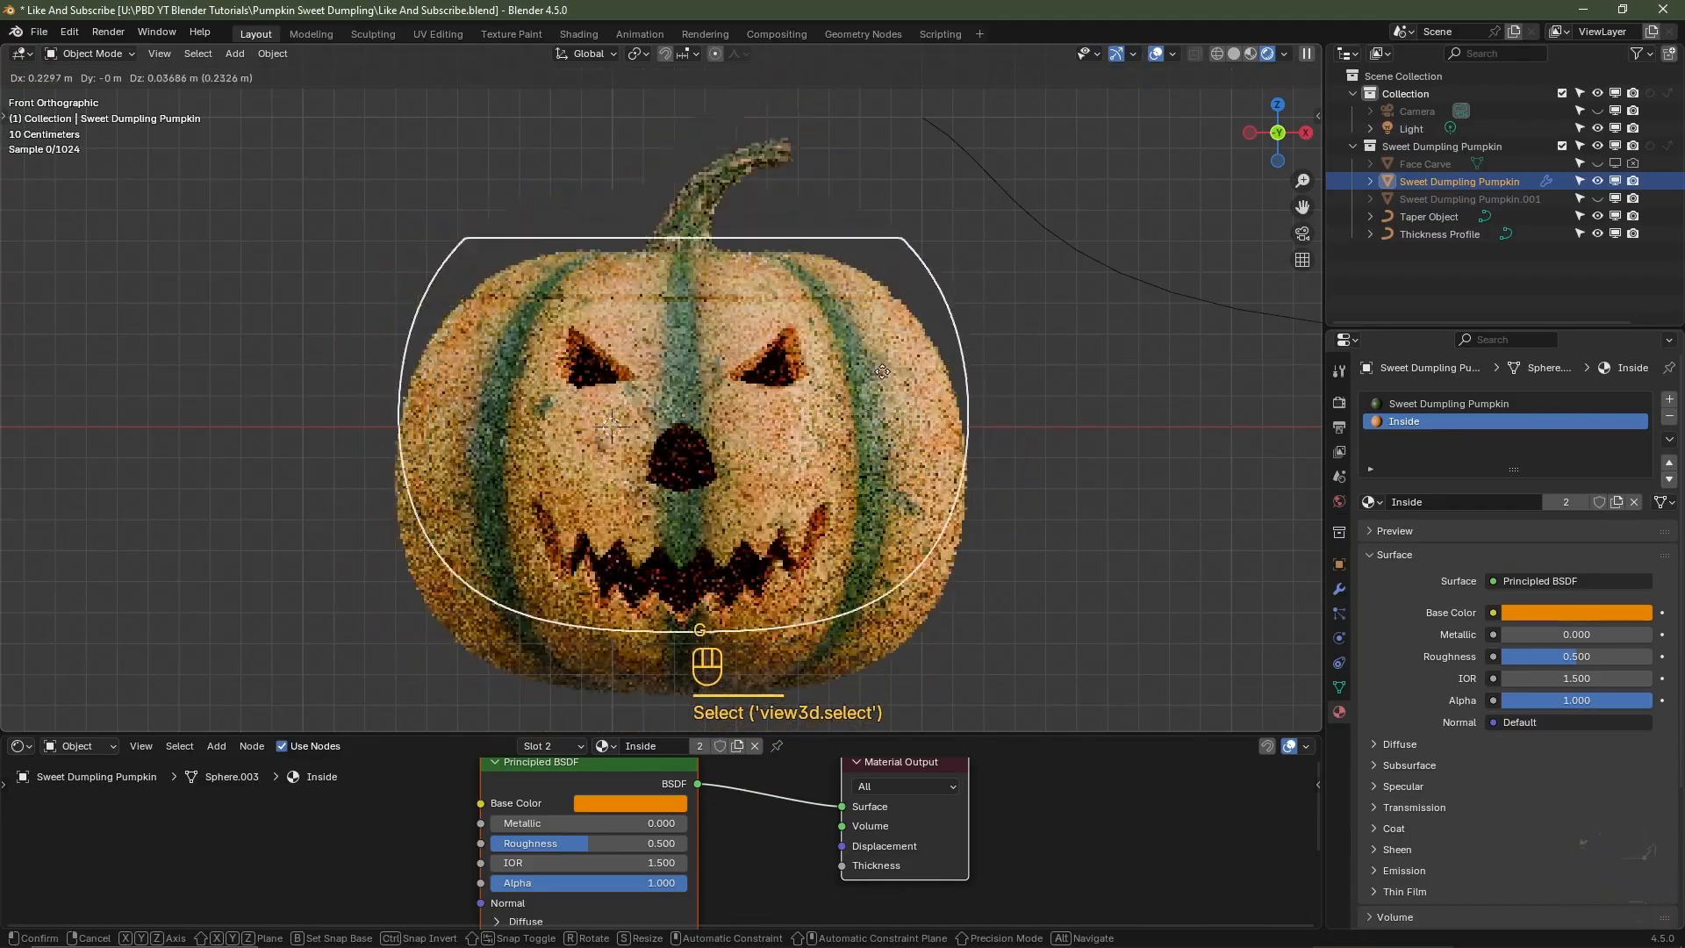
pyautogui.rightClick(885, 383)
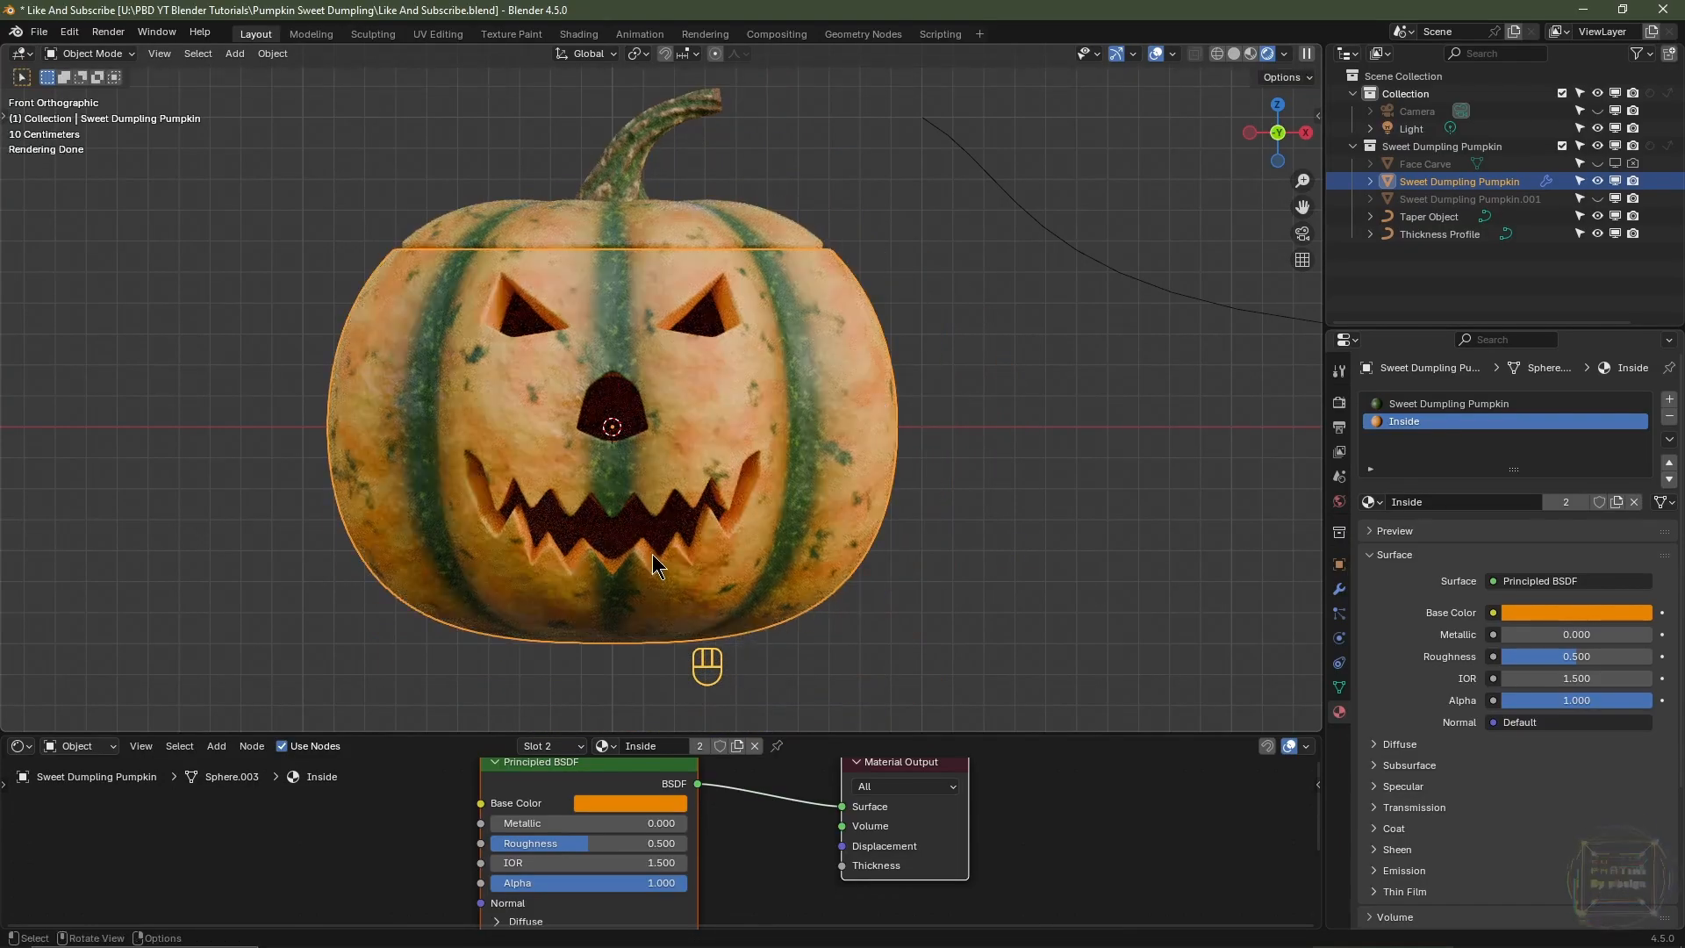
# - Raise the pumpkin body 0.7 m along Z in snapped increments so its base sits on the ground line
pyautogui.press('g')
pyautogui.press('z')
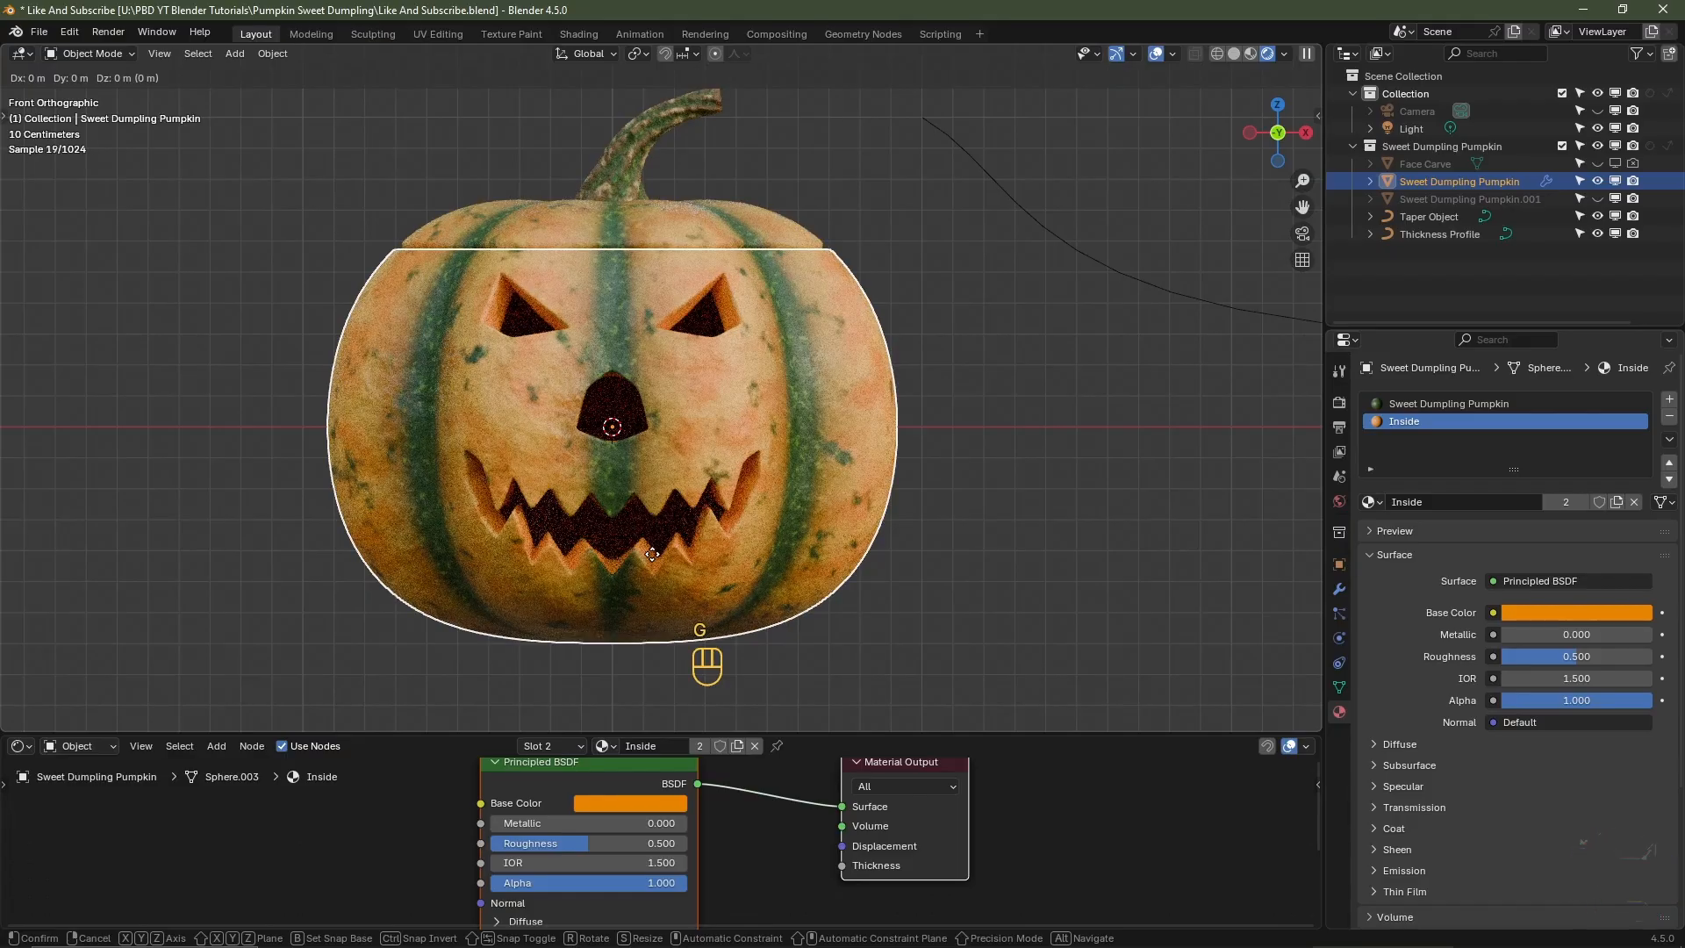
pyautogui.press('ctrl')
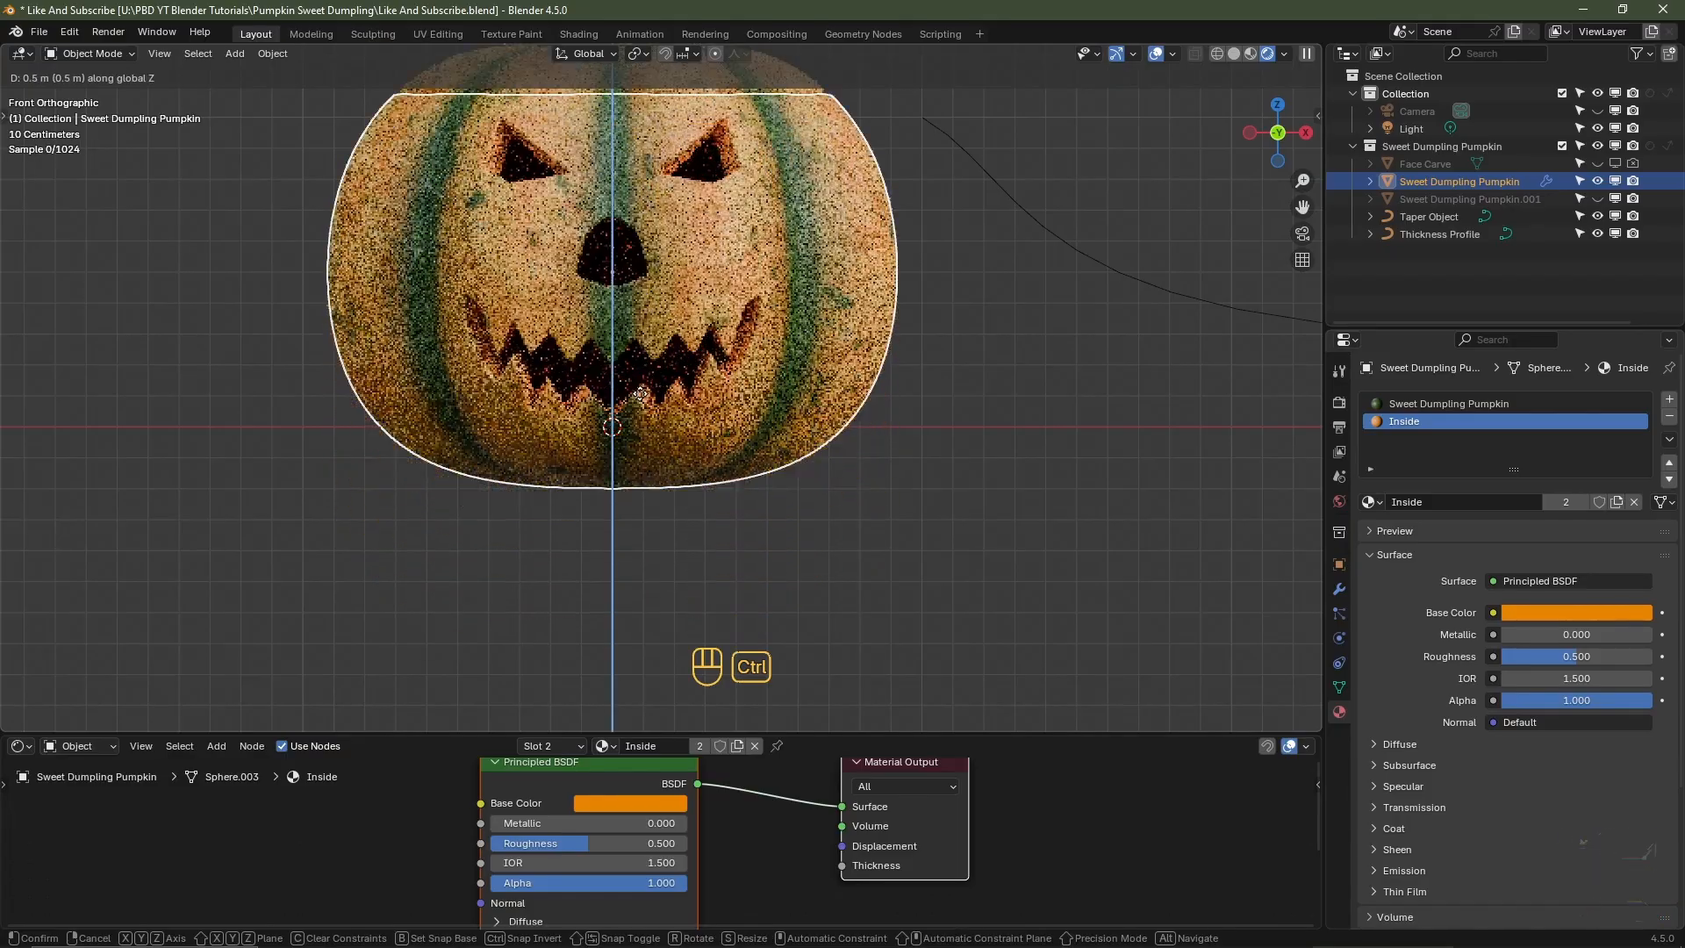
pyautogui.keyDown('ctrl'); pyautogui.click(634, 351); pyautogui.keyUp('ctrl')
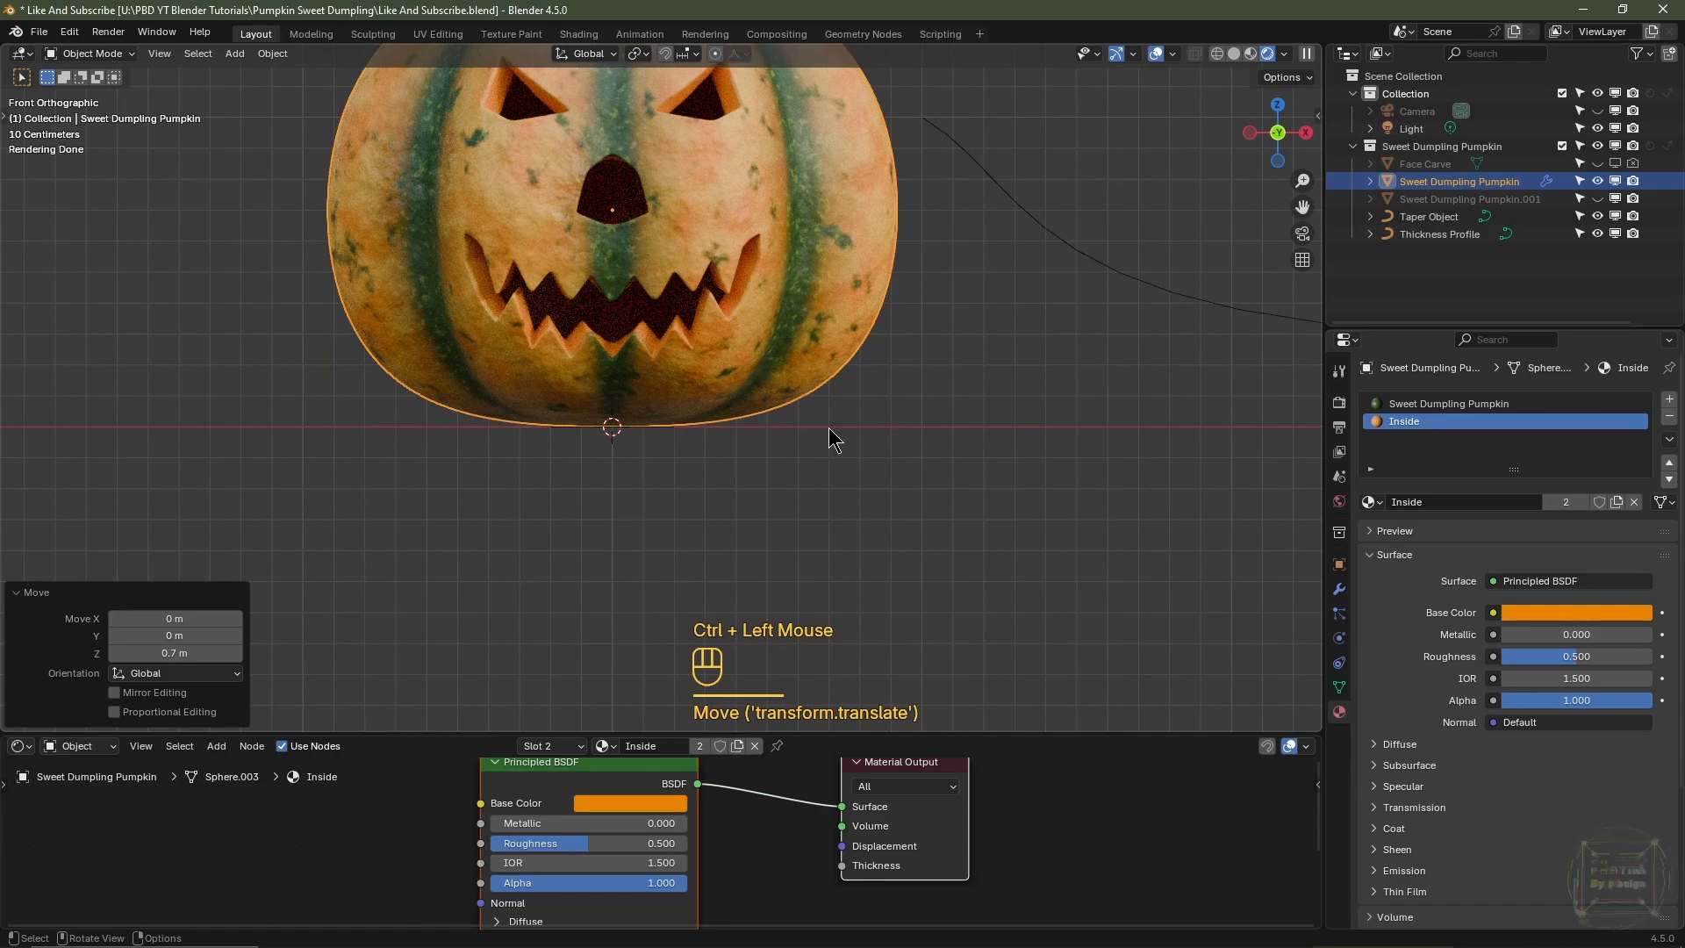
pyautogui.scroll(5, 735, 471)
pyautogui.keyDown('shift'); pyautogui.moveTo(736, 472); pyautogui.dragTo(650, 493, button='middle'); pyautogui.keyUp('shift')
pyautogui.scroll(-3, 741, 424)
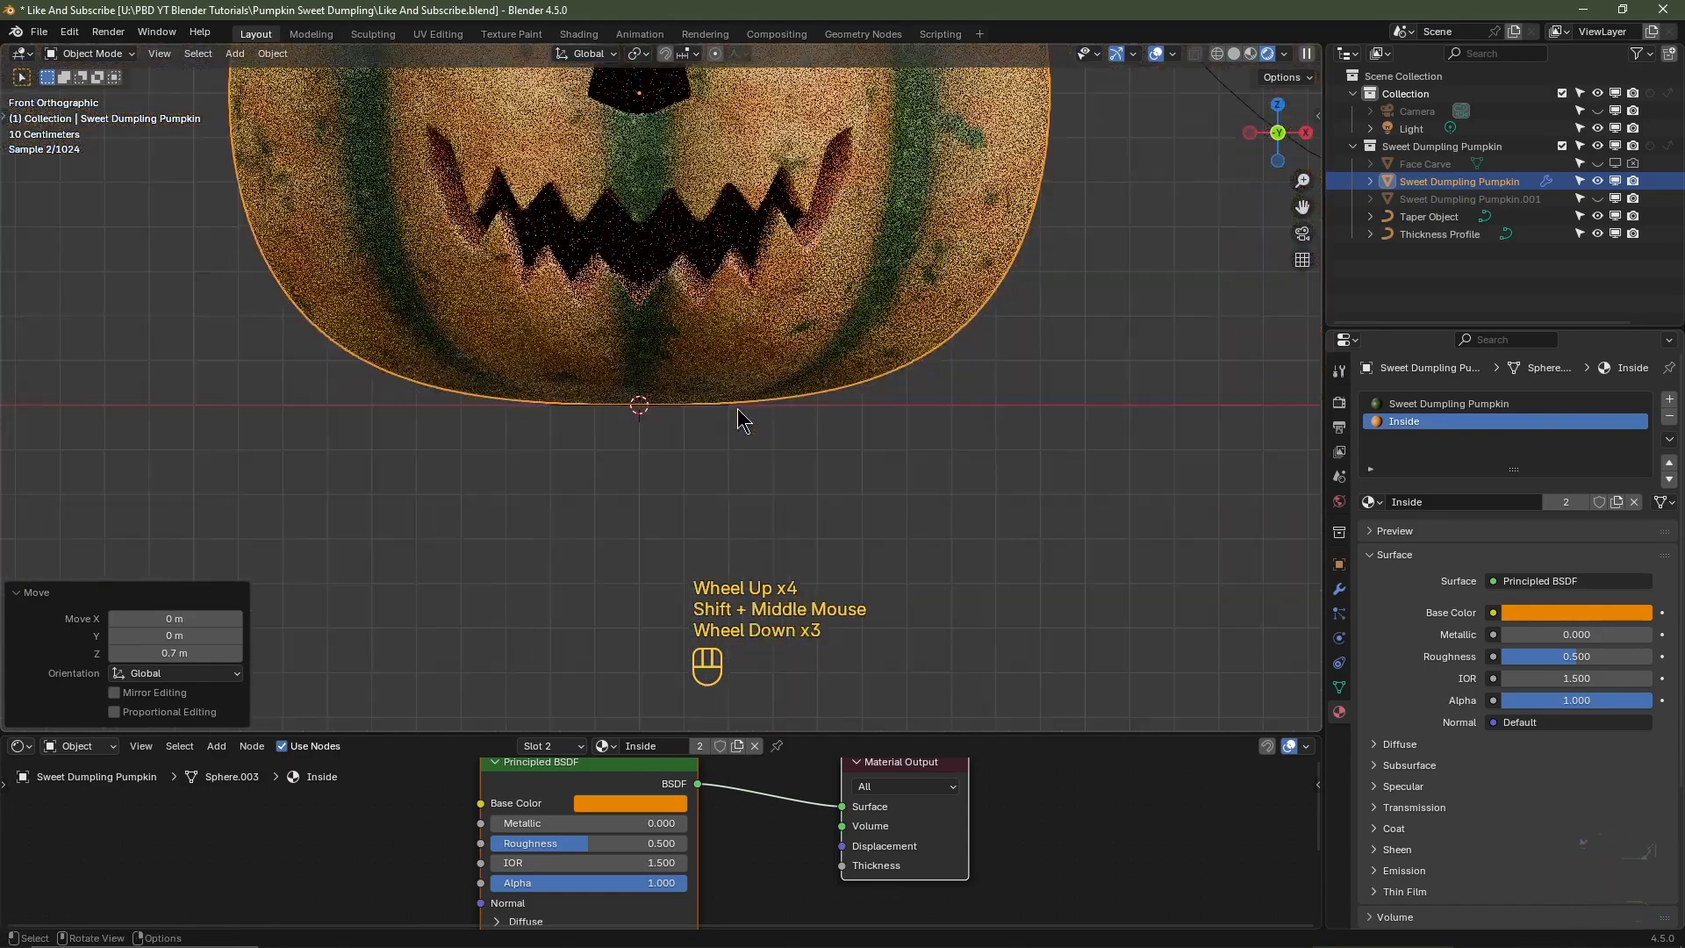
pyautogui.scroll(-2, 764, 331)
pyautogui.keyDown('shift'); pyautogui.moveTo(764, 331); pyautogui.dragTo(761, 443, button='middle'); pyautogui.keyUp('shift')
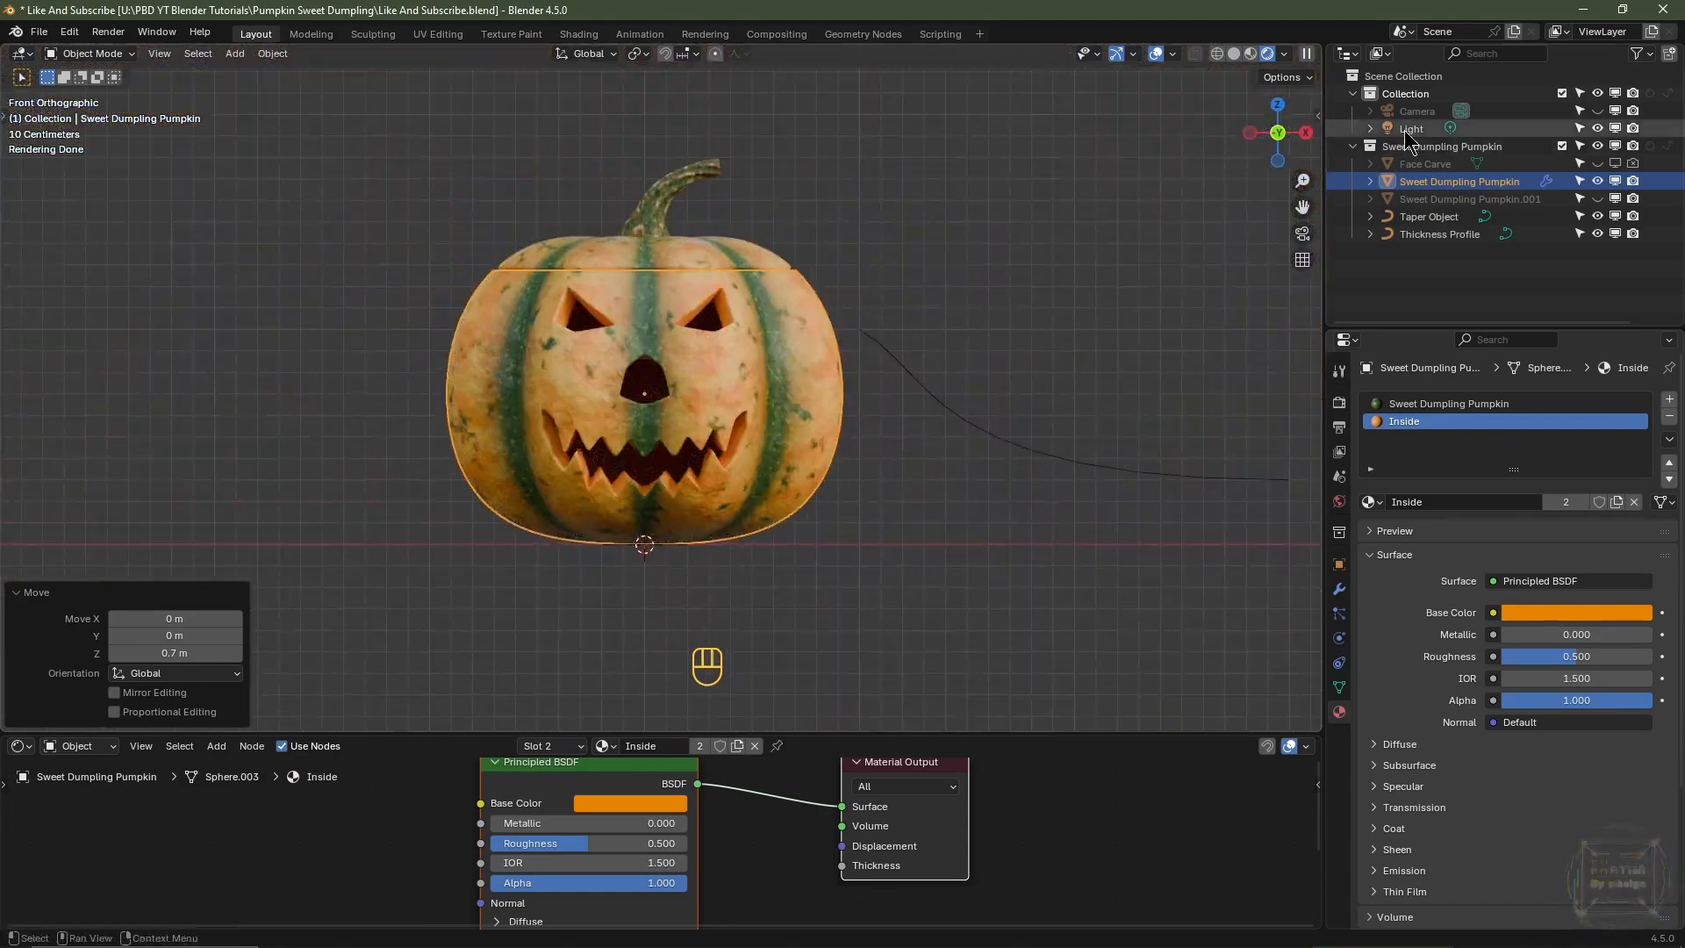
# - Delete the scene's light and add a mesh plane beneath the pumpkin
pyautogui.click(1408, 129)
pyautogui.press('Delete')
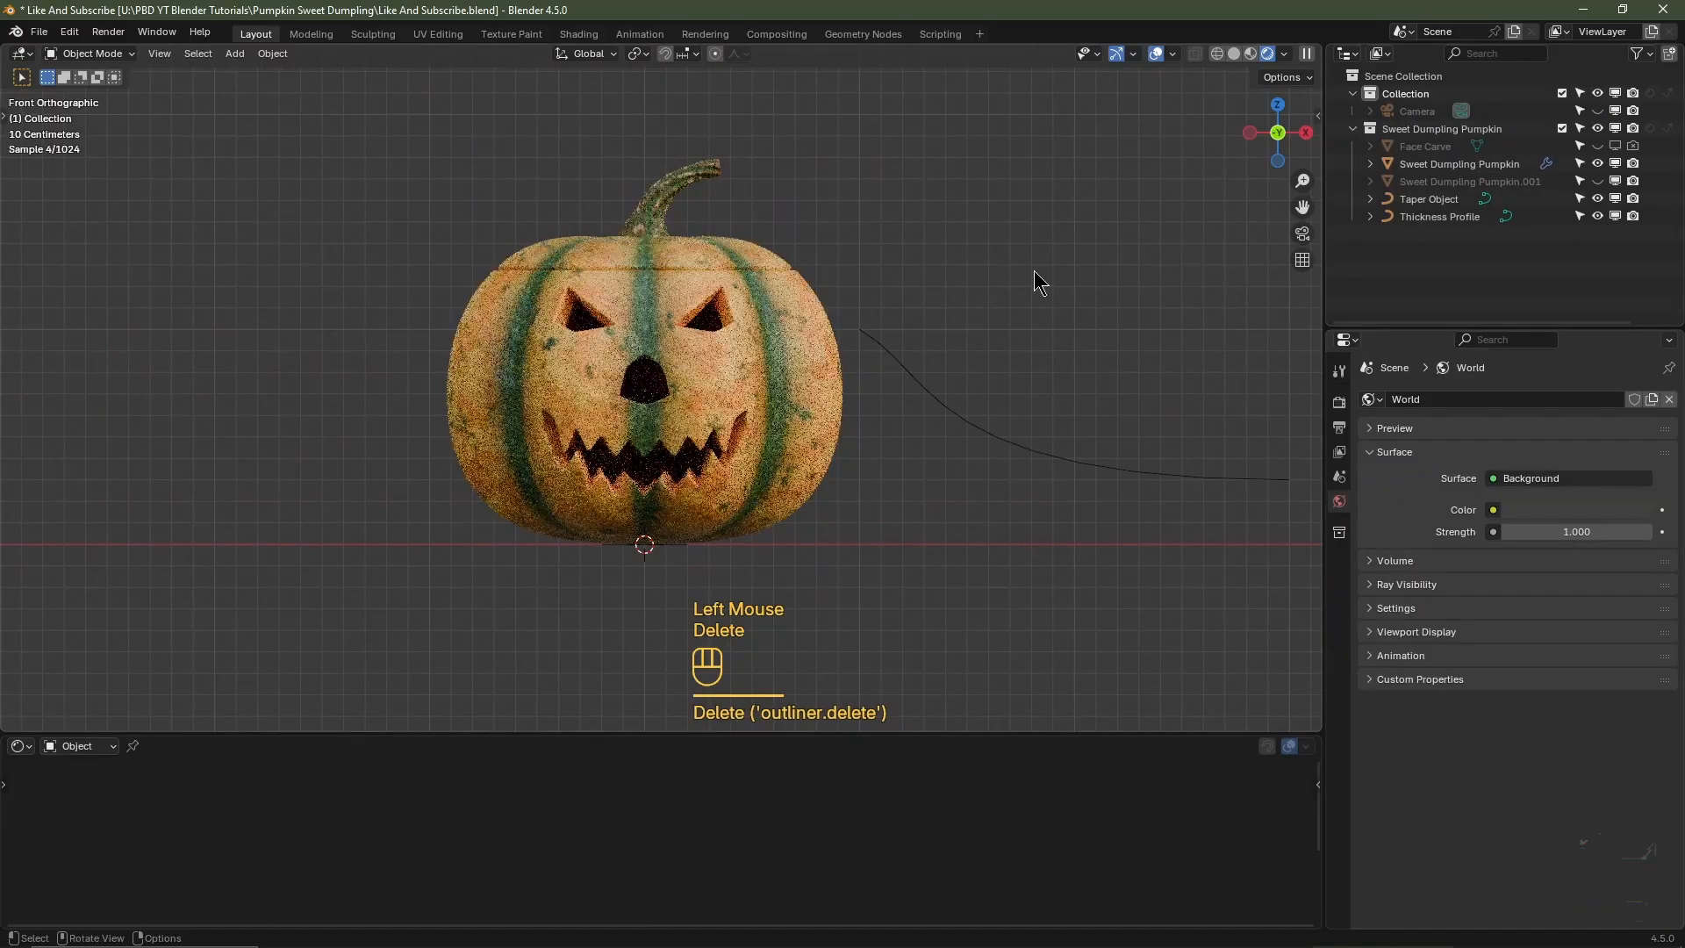
pyautogui.moveTo(850, 361); pyautogui.dragTo(797, 419, button='middle')
pyautogui.hotkey('shift', 'a')
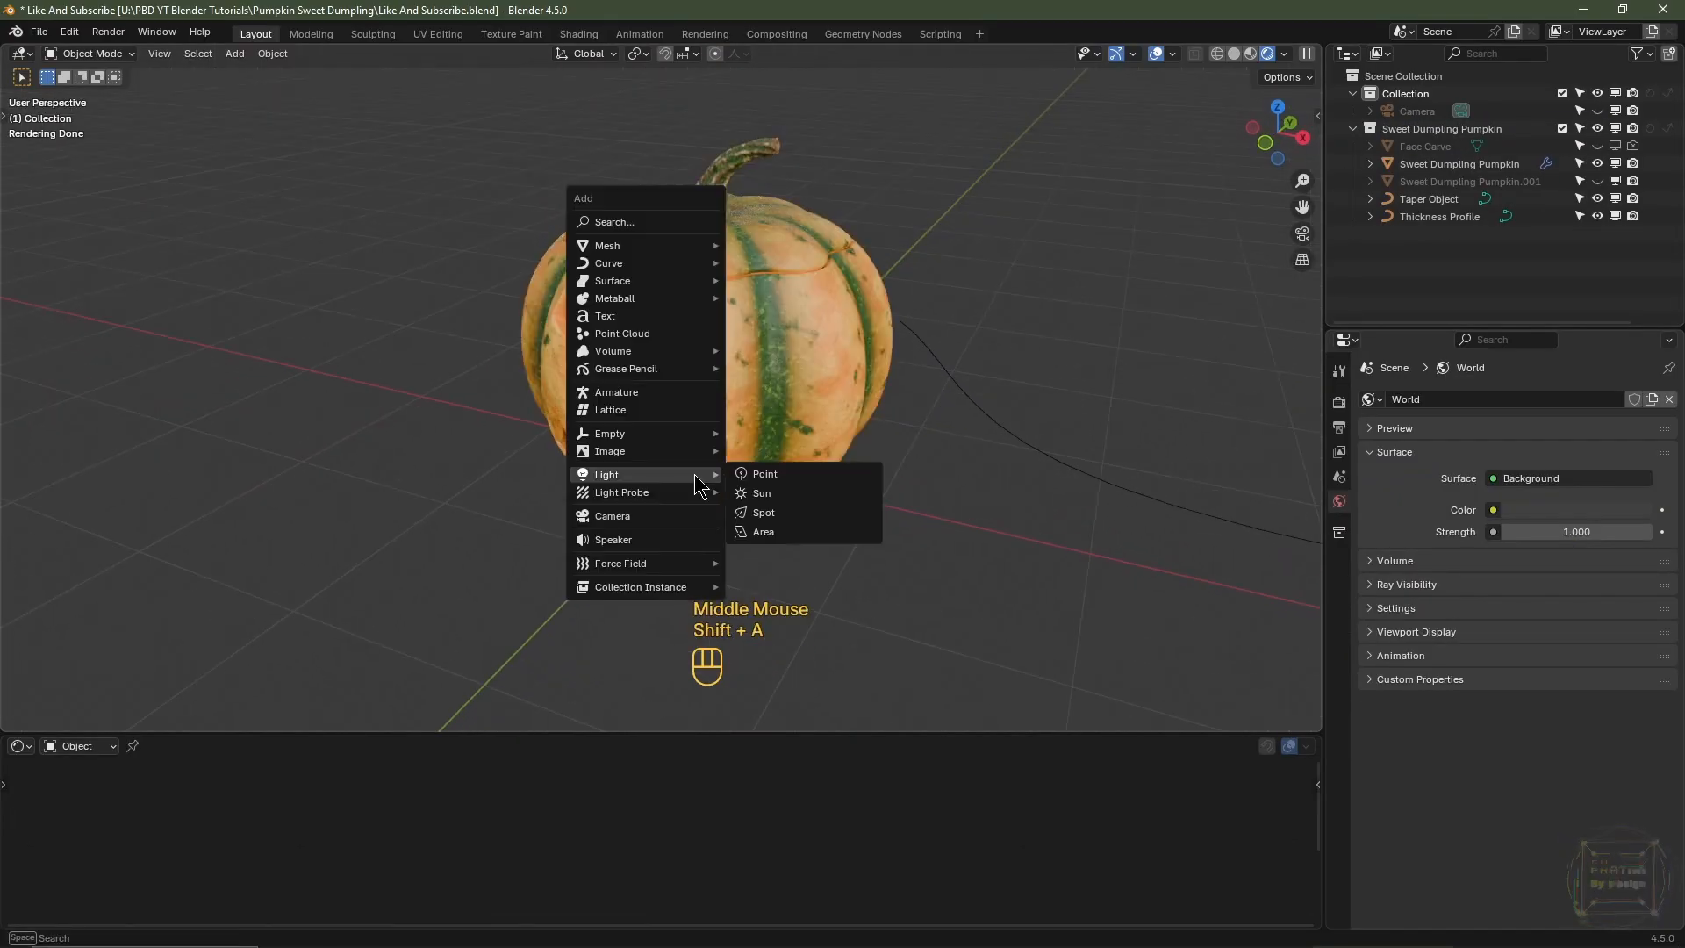
pyautogui.moveTo(693, 246)
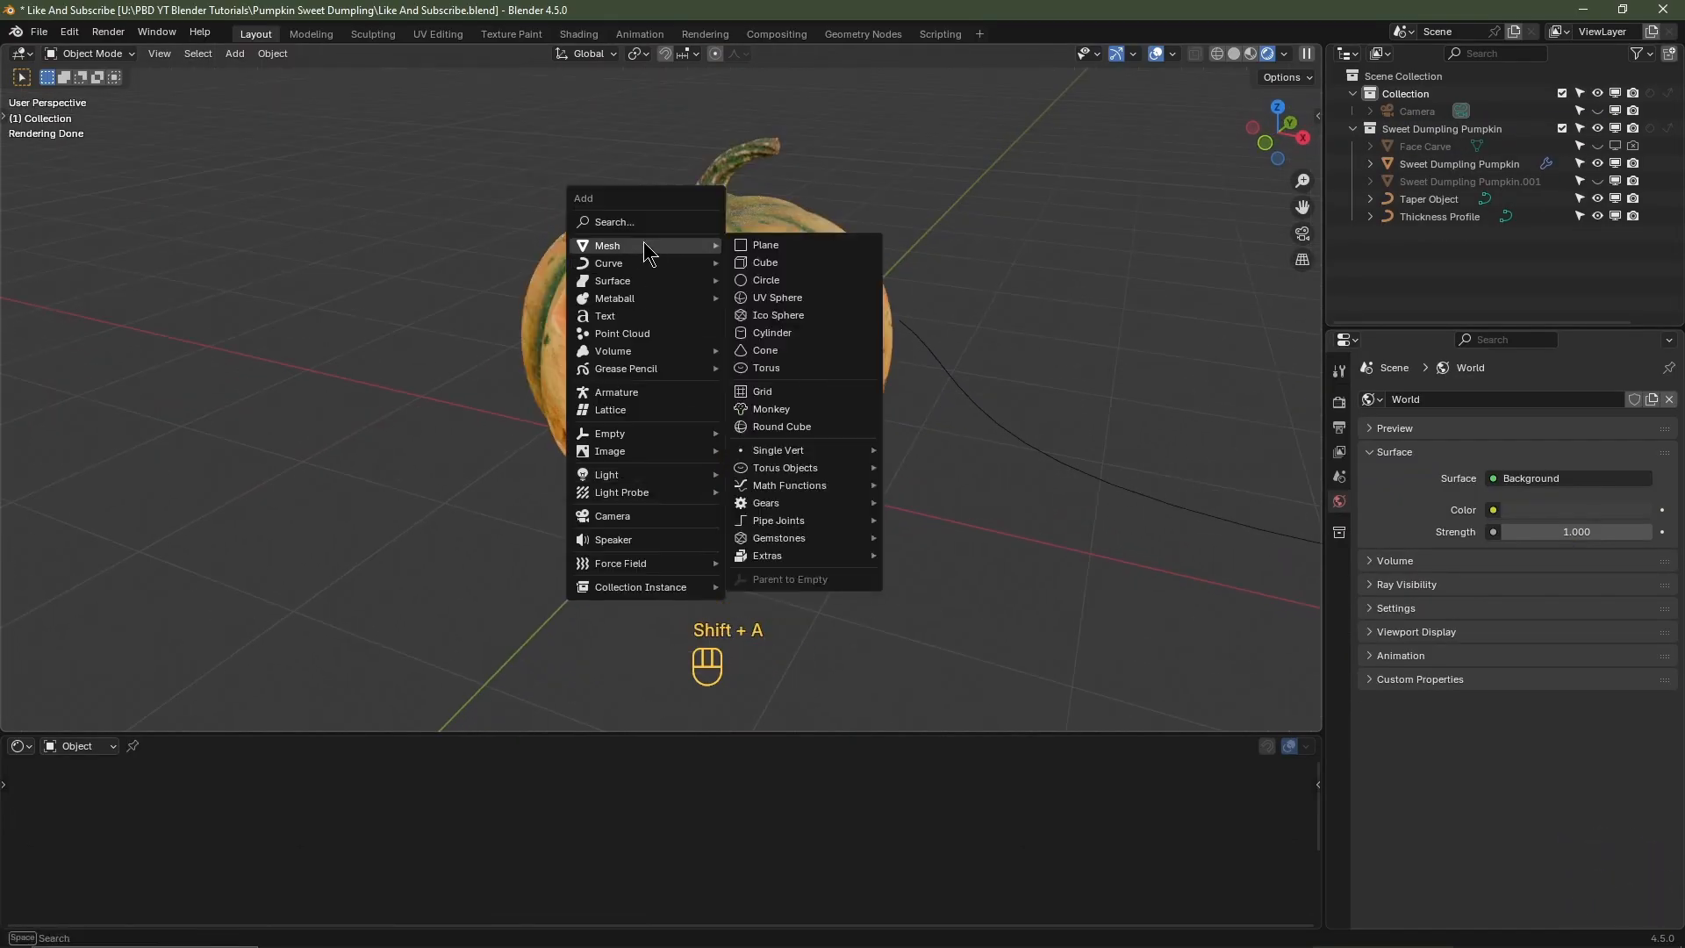
pyautogui.click(792, 247)
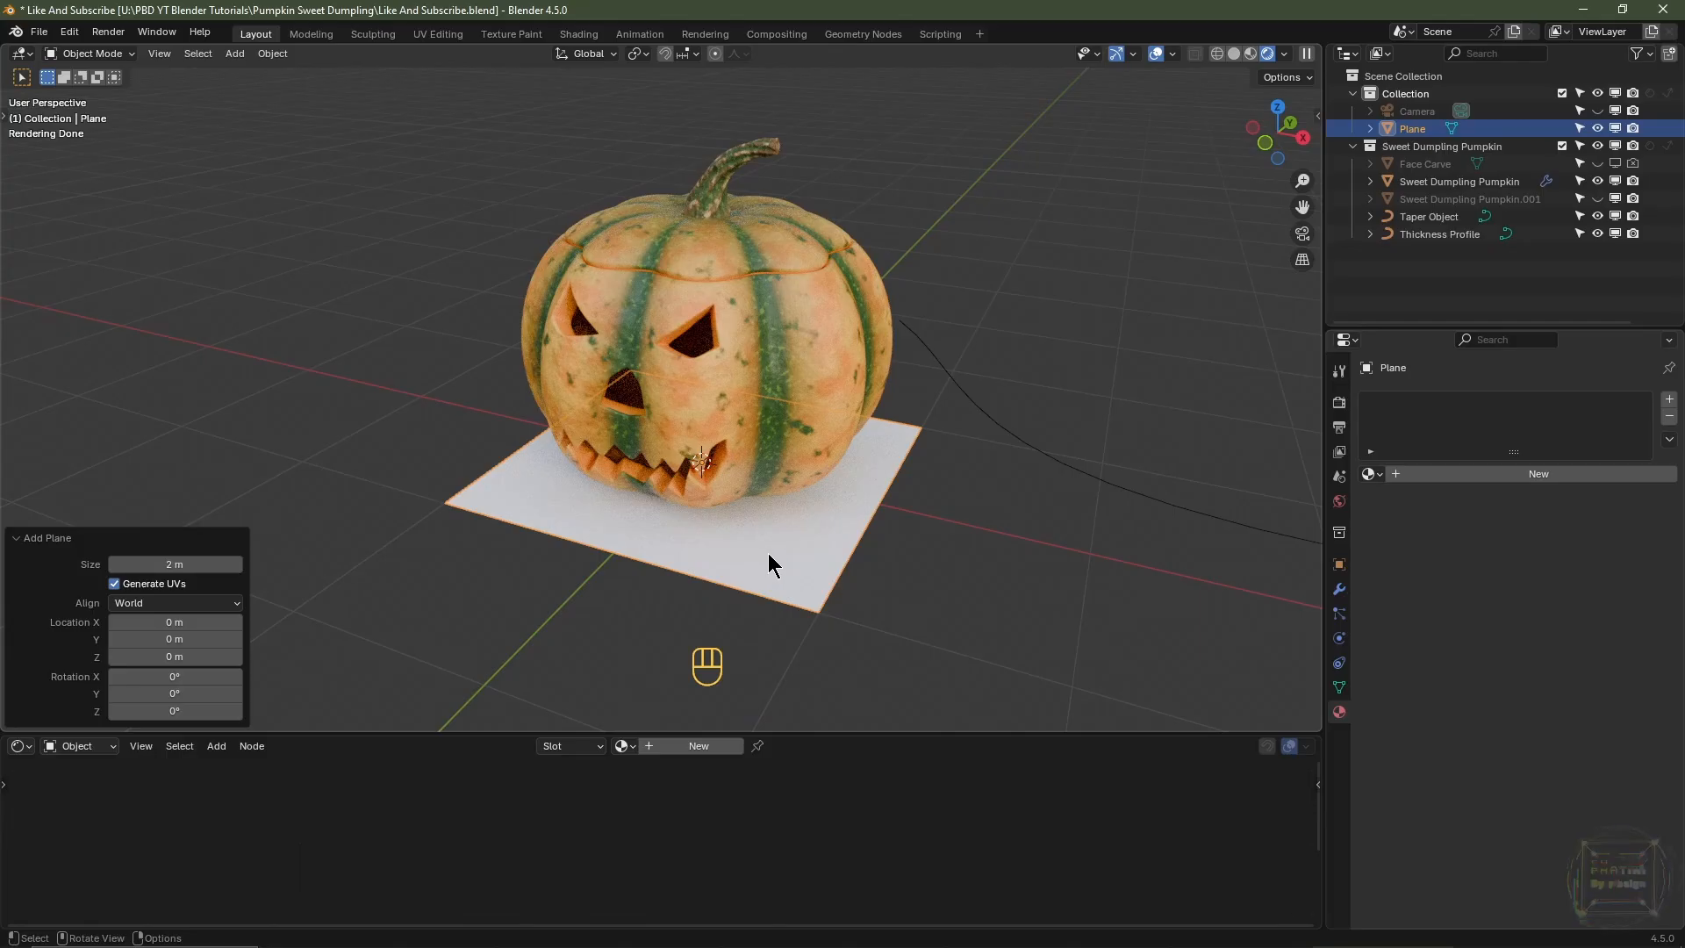
# - Scale the plane's geometry in Edit Mode by 10 and again by 2, then return to Object Mode
pyautogui.press('Tab')
pyautogui.write('s')
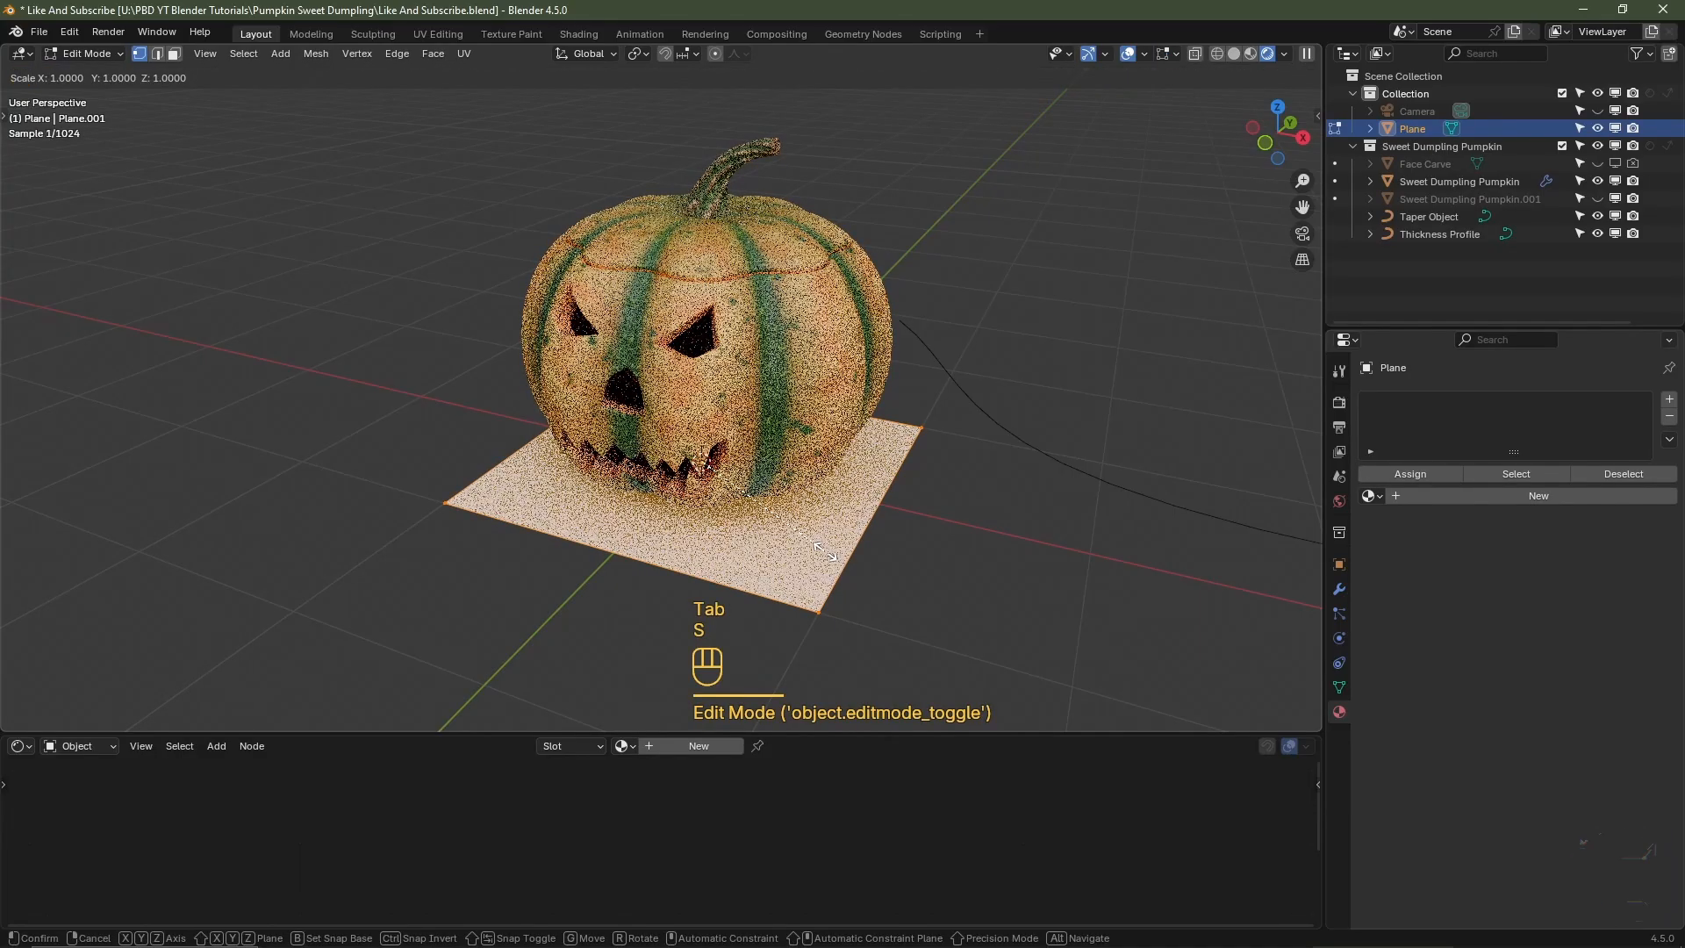
pyautogui.write('10')
pyautogui.press('Return')
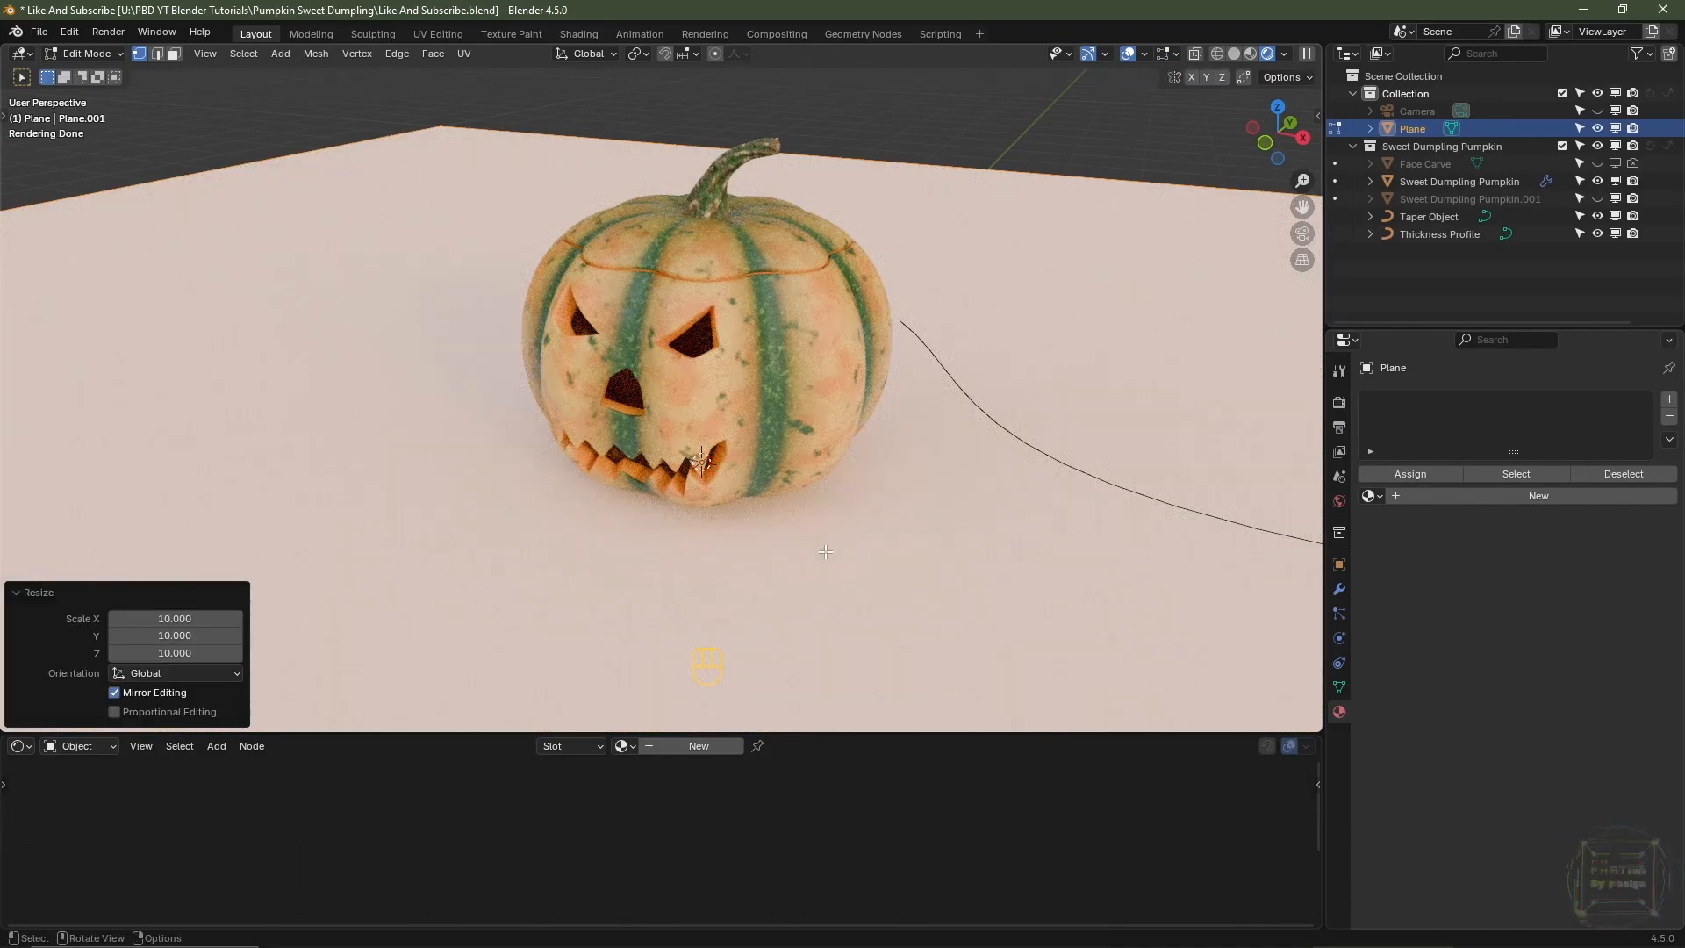
pyautogui.write('s2')
pyautogui.press('Return')
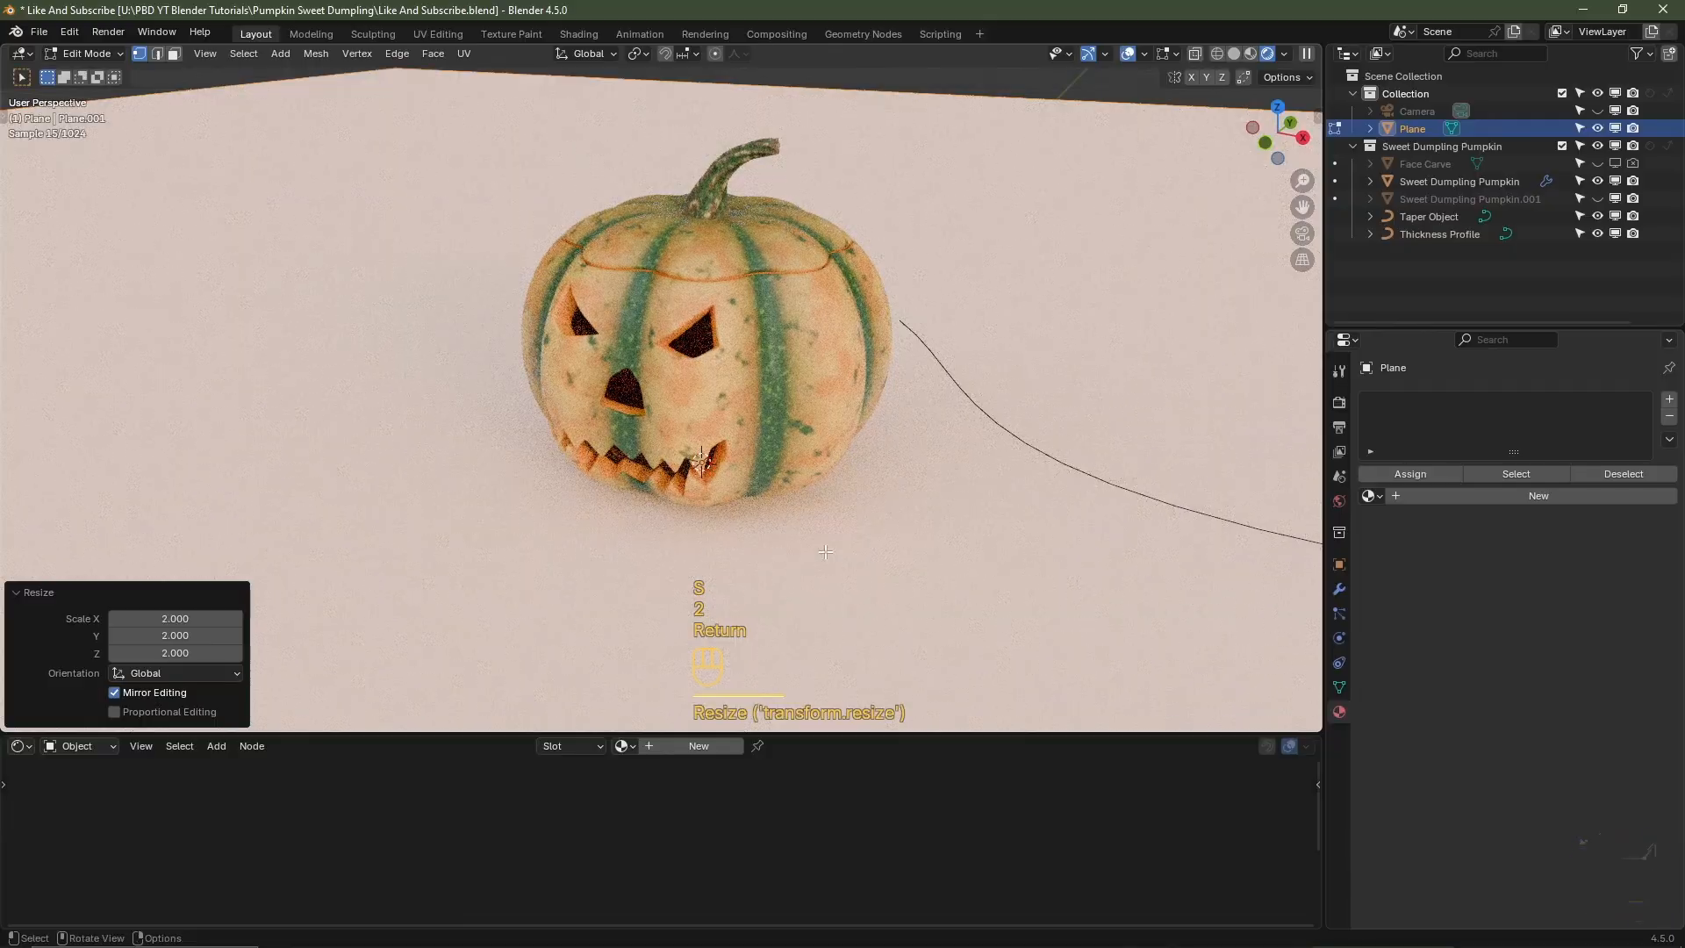
pyautogui.press('Tab')
pyautogui.scroll(-6, 824, 539)
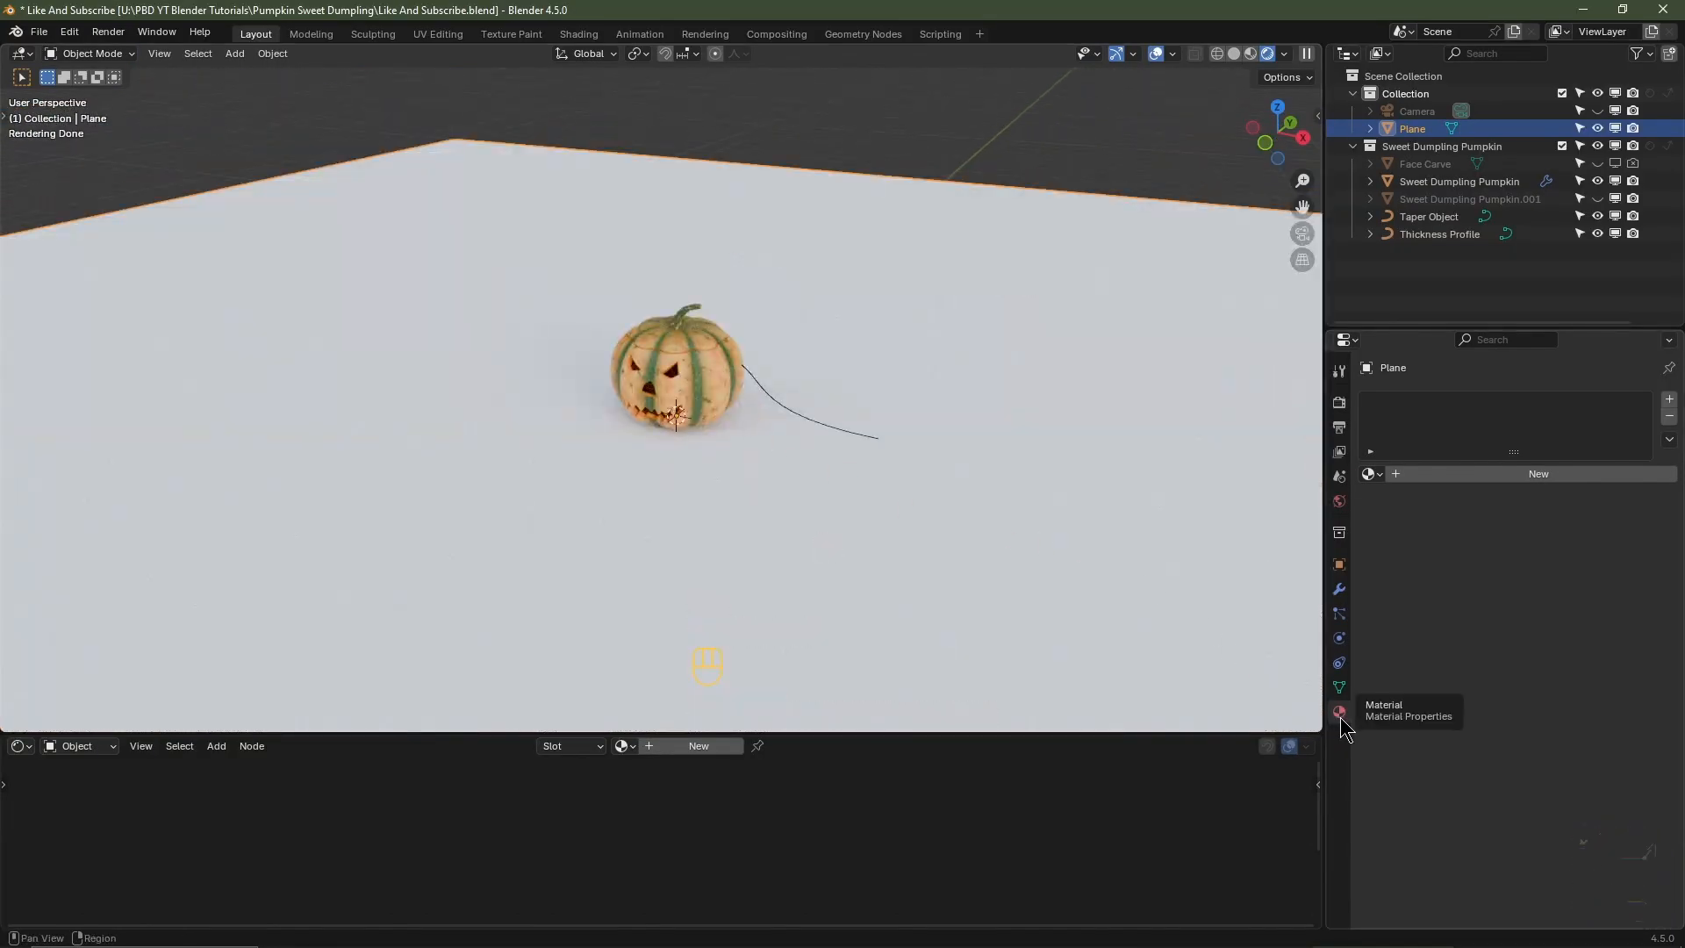
# - Create a new material named Ground on the plane and set its base color to black
pyautogui.click(1519, 471)
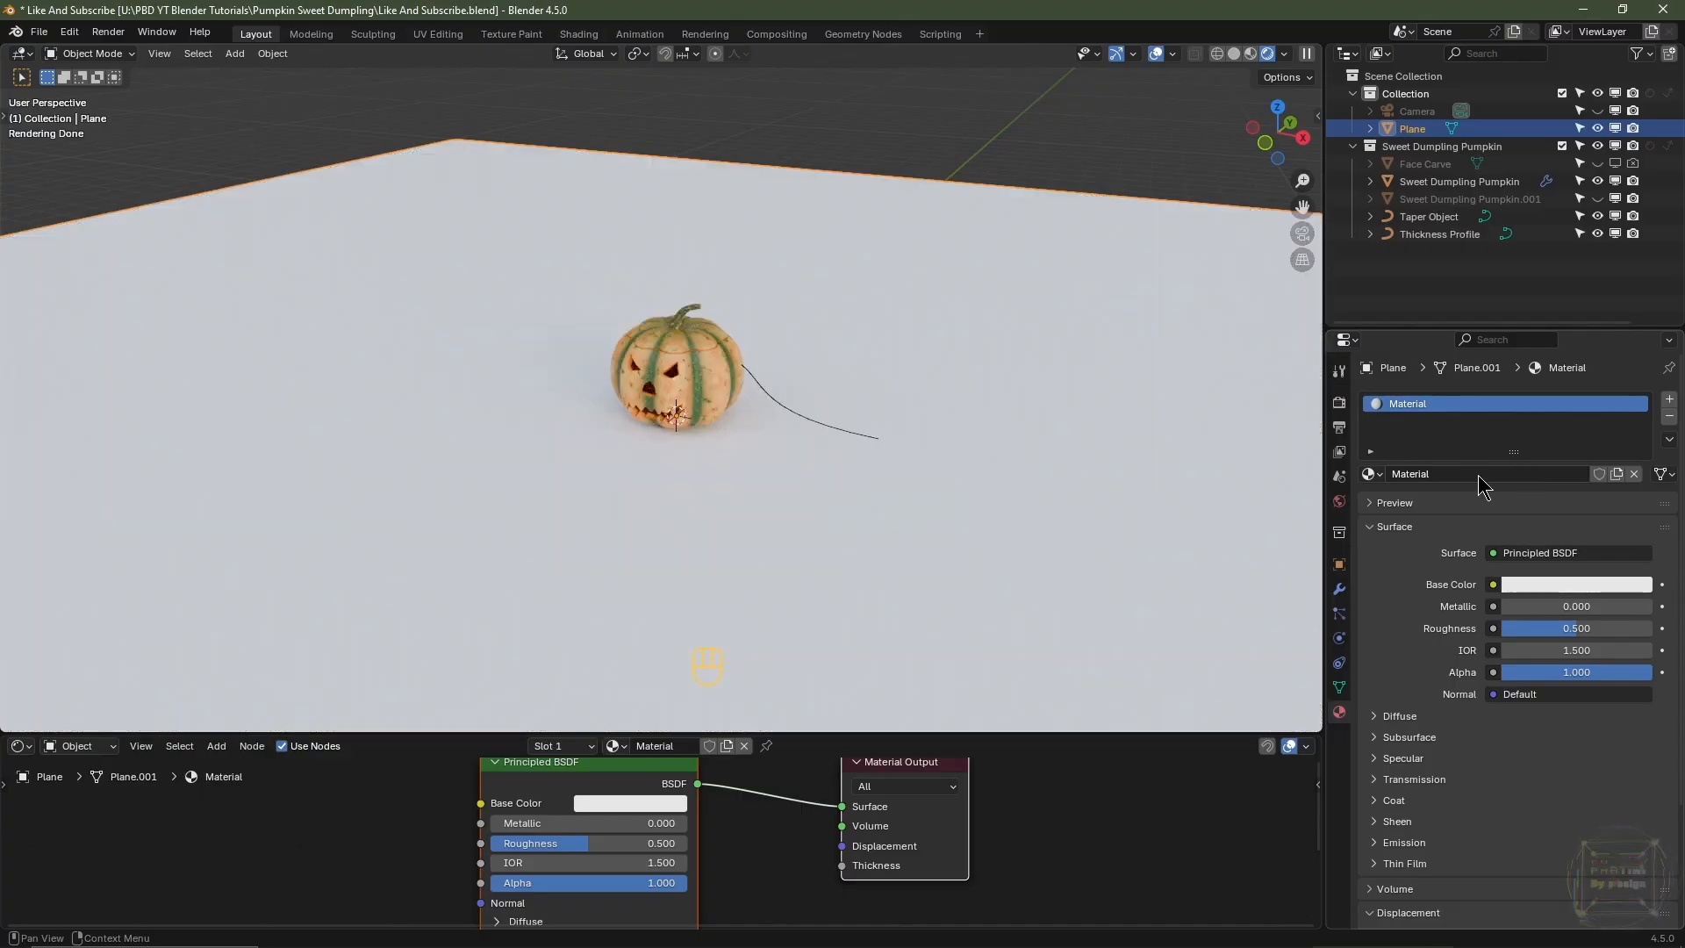
pyautogui.click(1478, 474)
pyautogui.write('Ground')
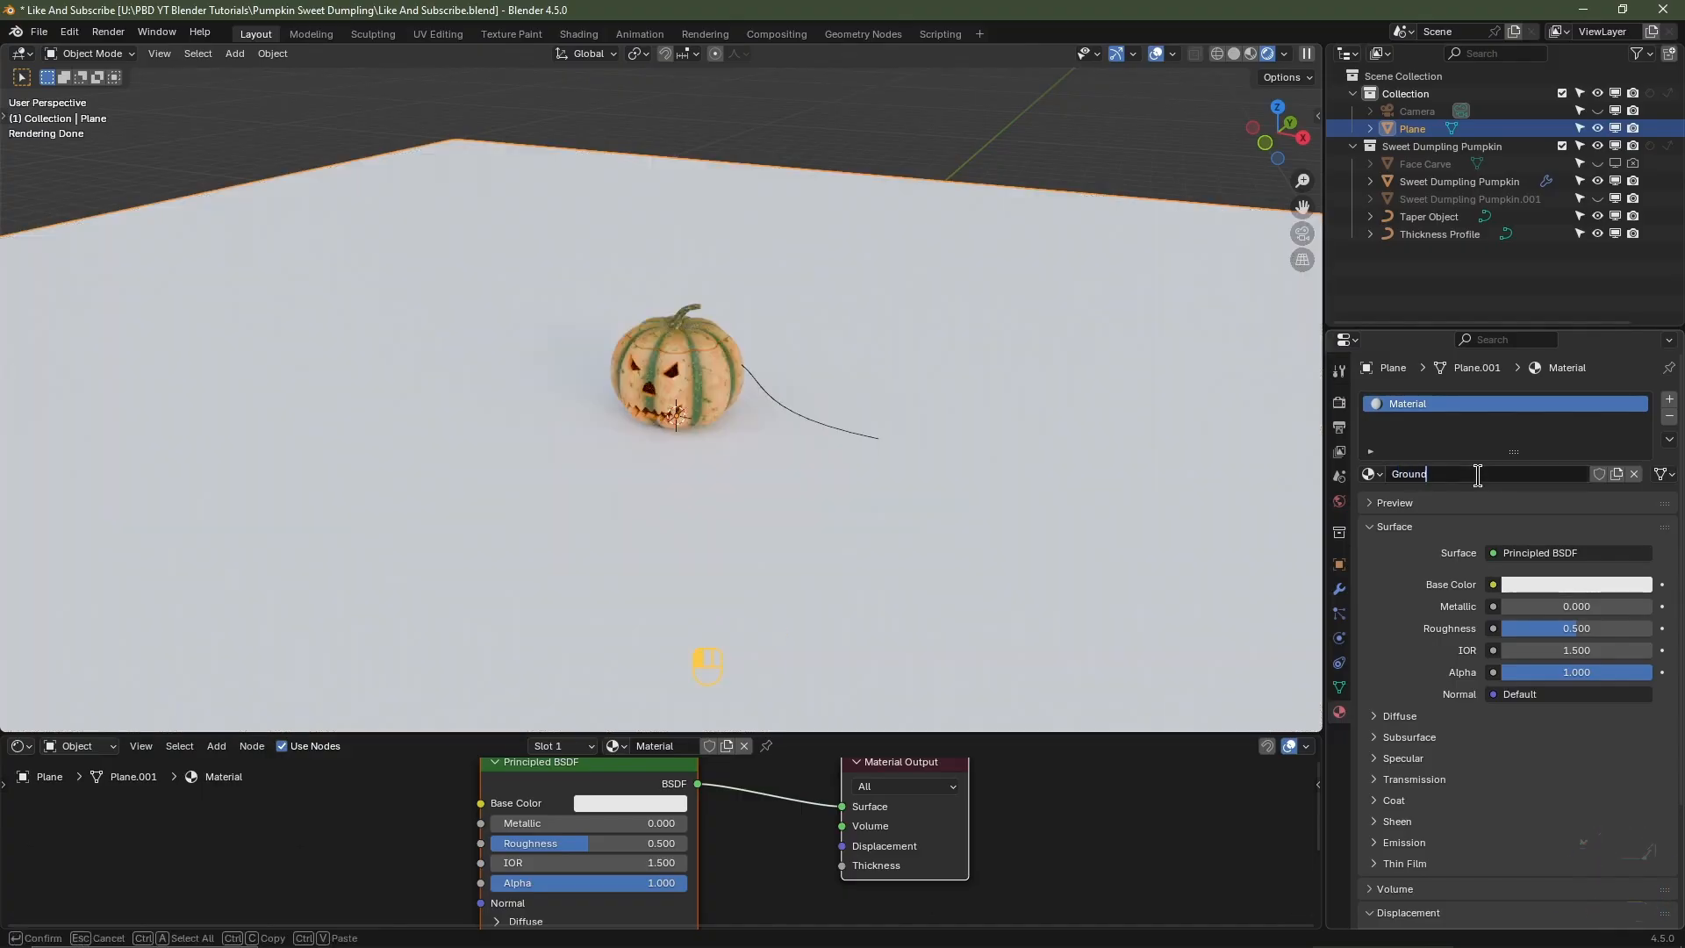
pyautogui.press('Return')
pyautogui.click(1529, 578)
pyautogui.scroll(-18, 1530, 577)
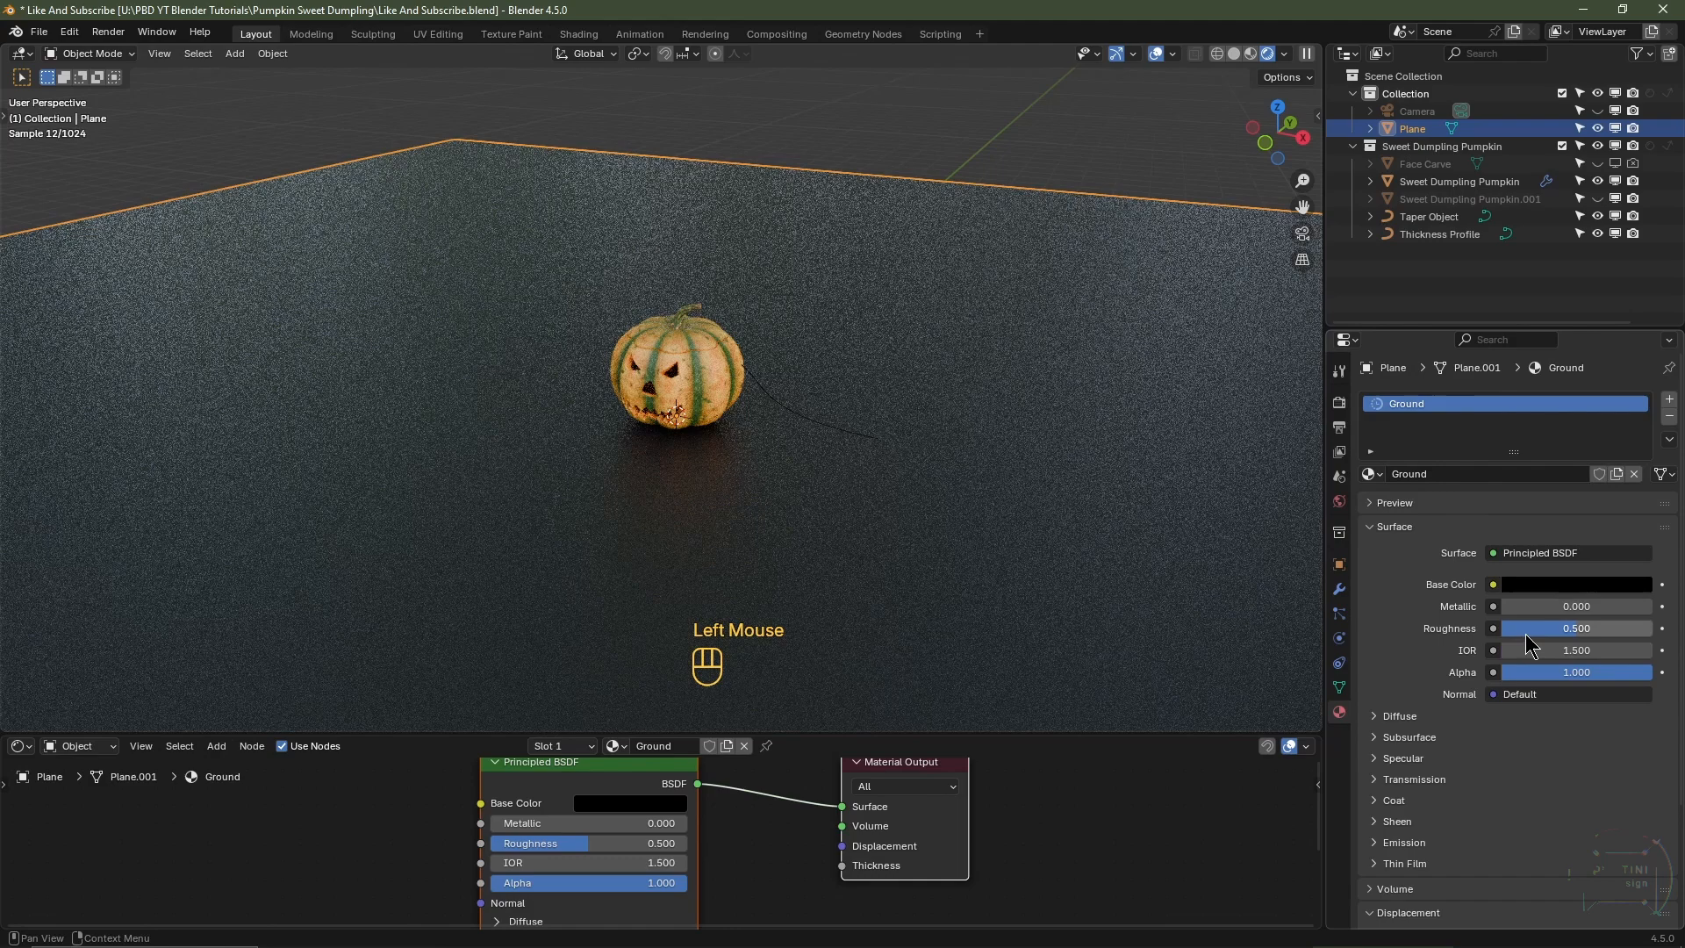
# - Set the Ground material's roughness to 0.75
pyautogui.doubleClick(1532, 628)
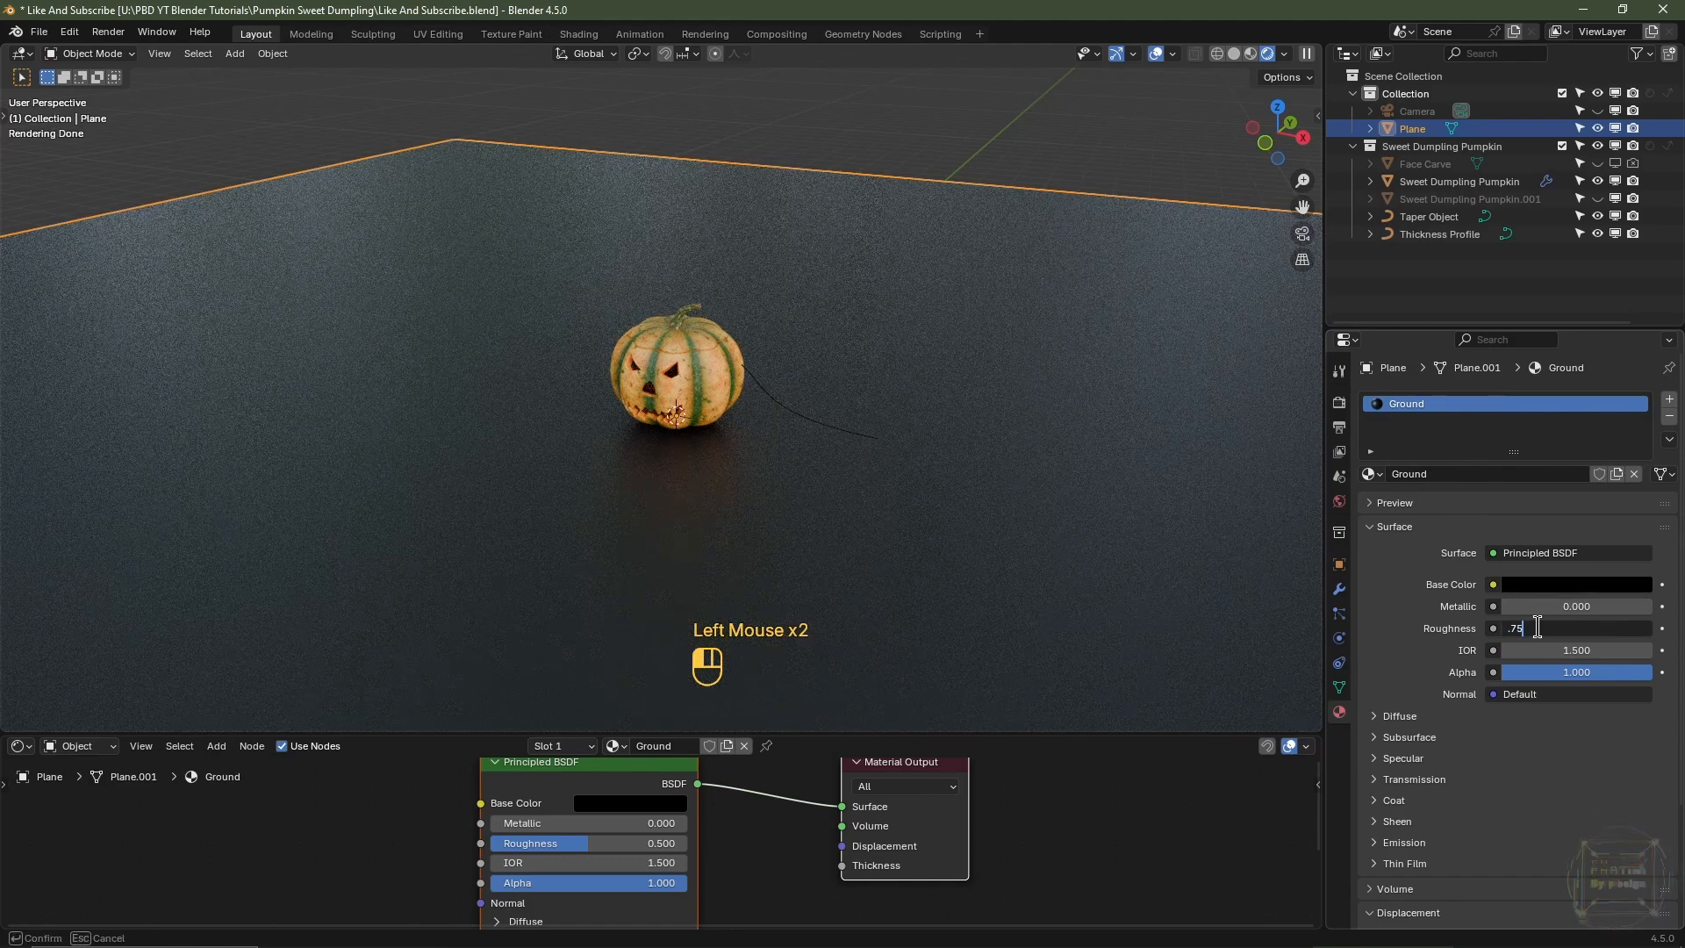
pyautogui.write('.75')
pyautogui.press('Return')
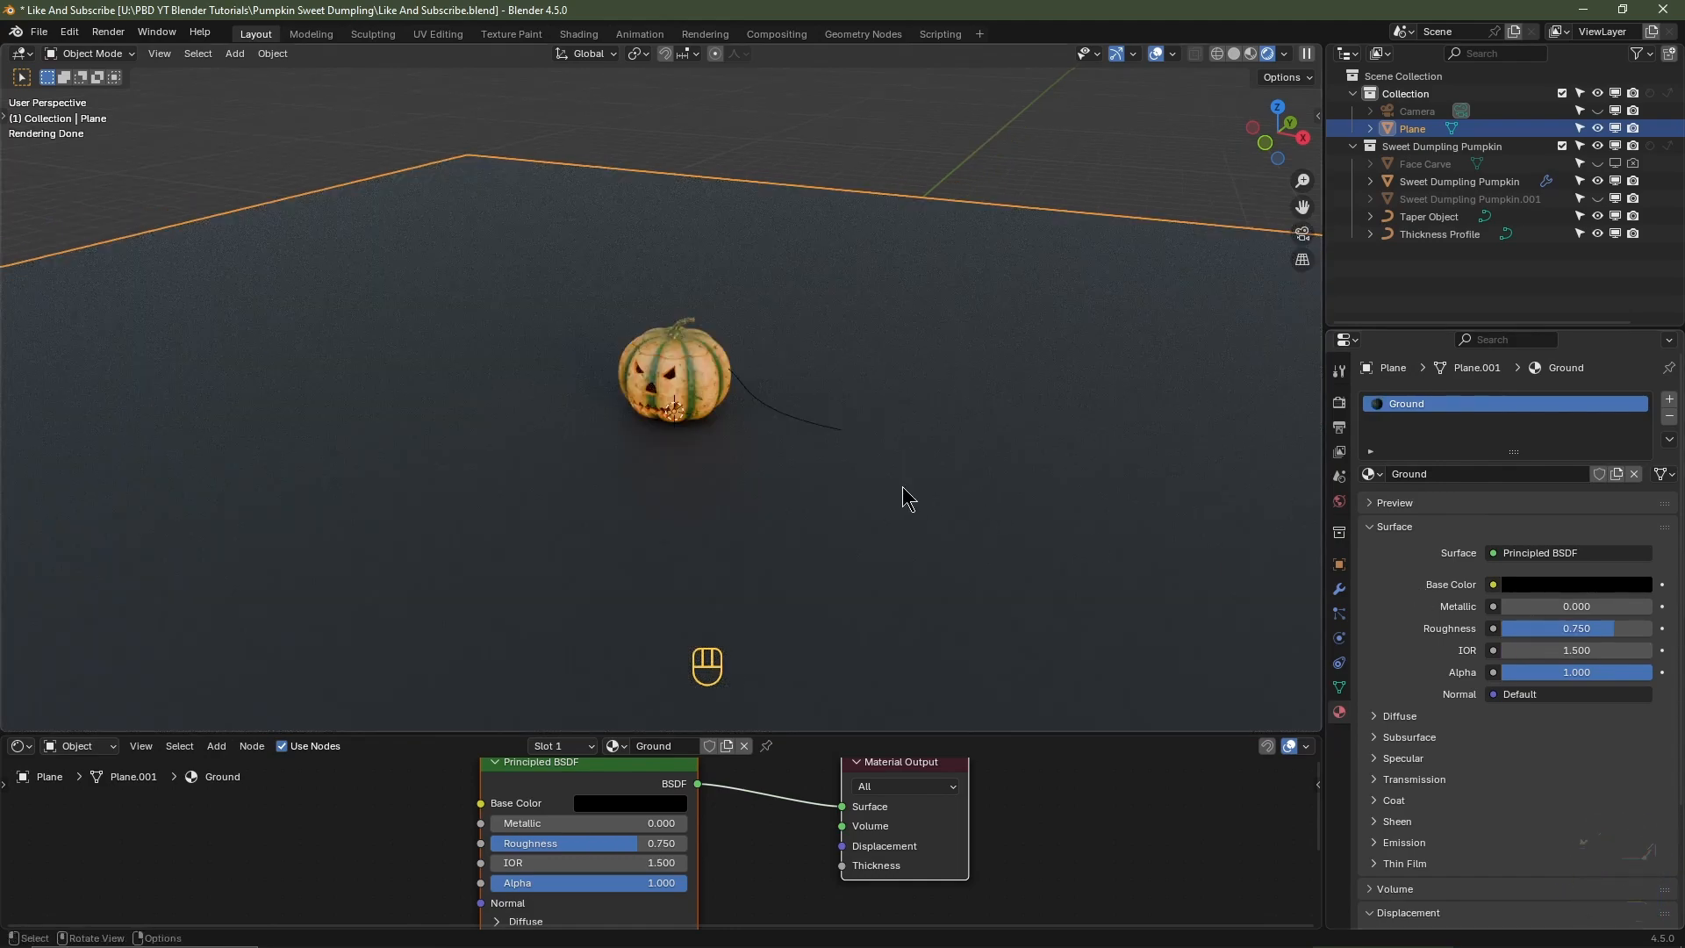
# - Add a level 4 Subdivision modifier to the ground plane and set its render level to 4
pyautogui.hotkey('ctrl', '4')
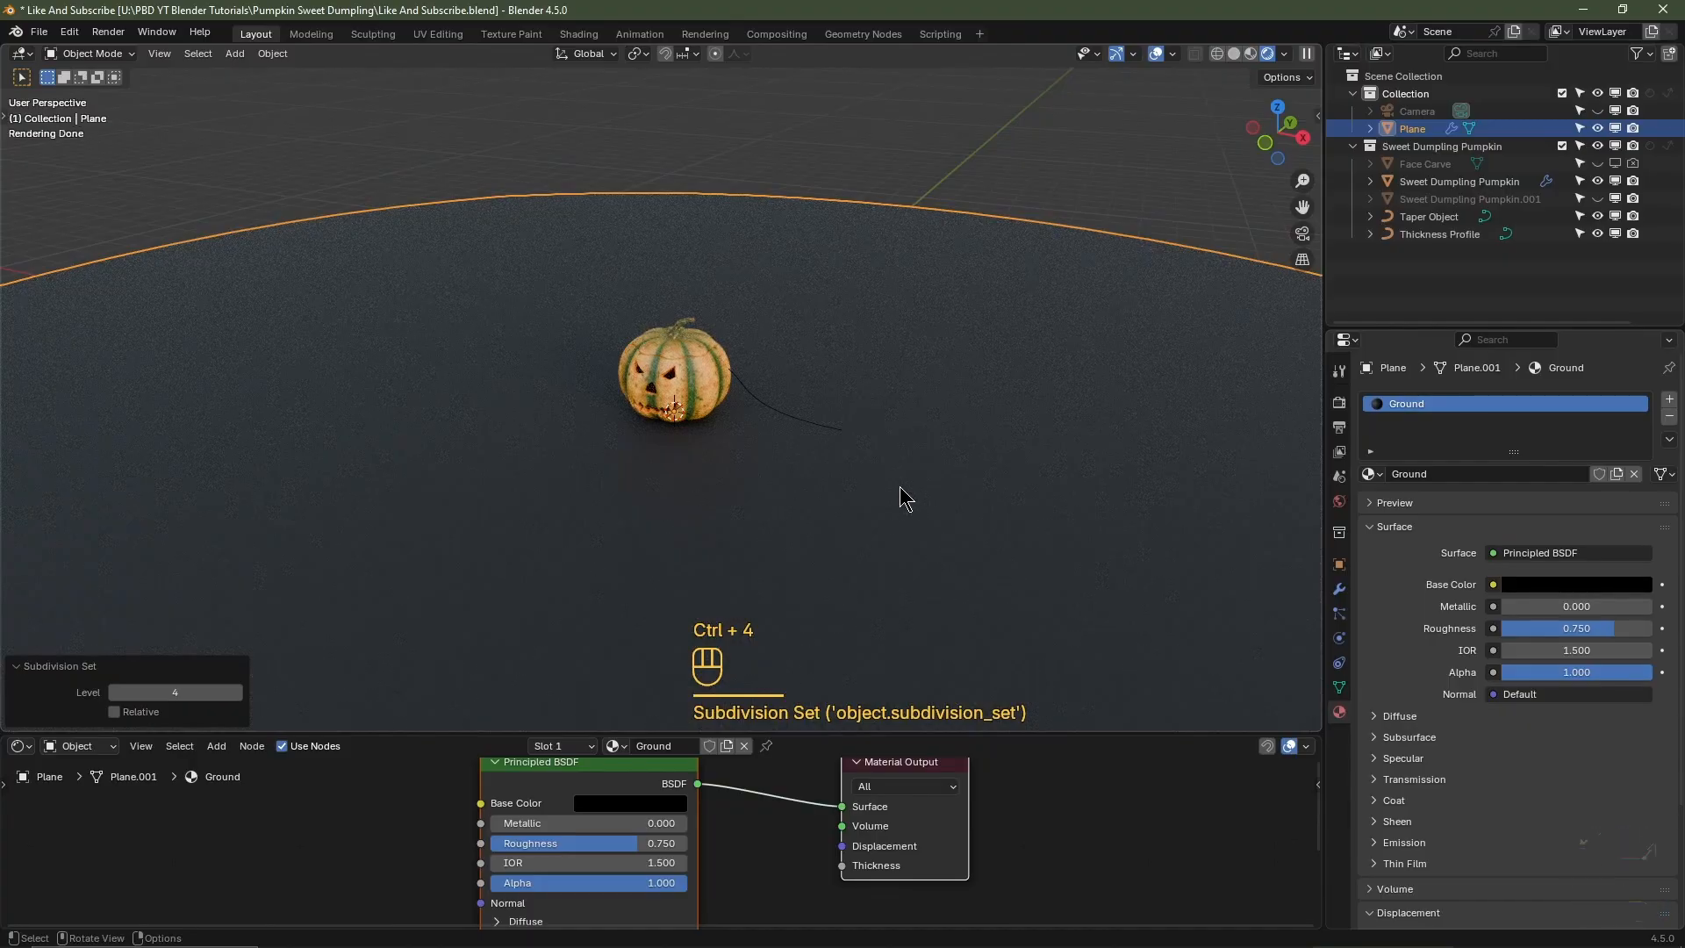
pyautogui.click(1340, 589)
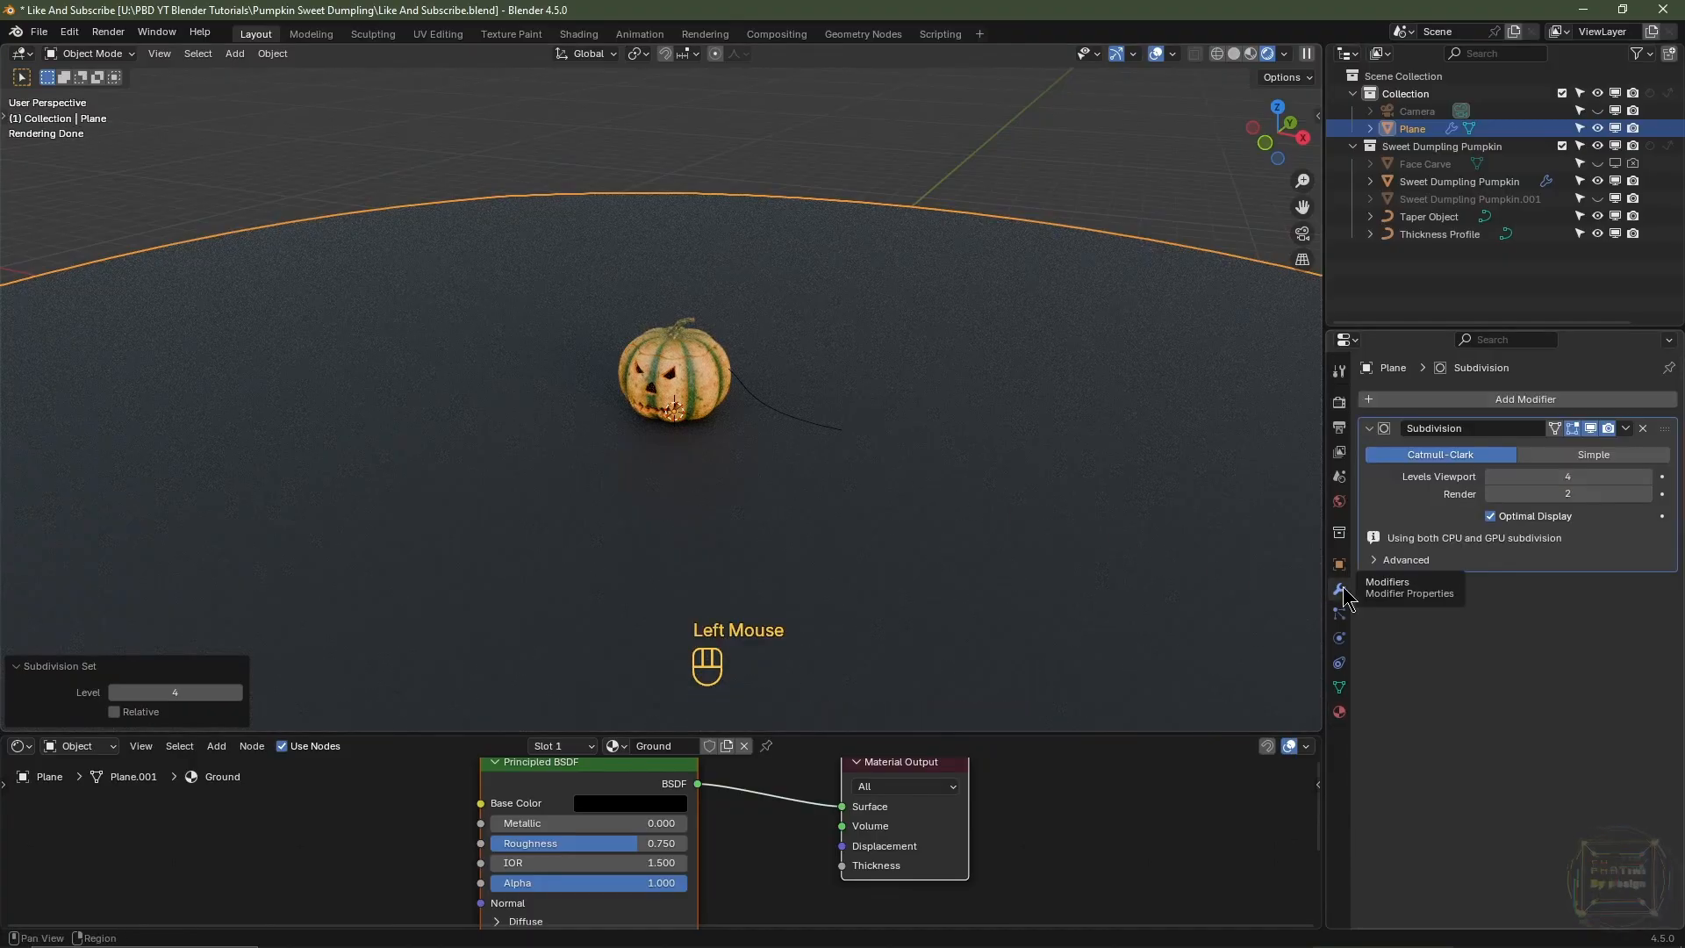
pyautogui.click(1645, 495)
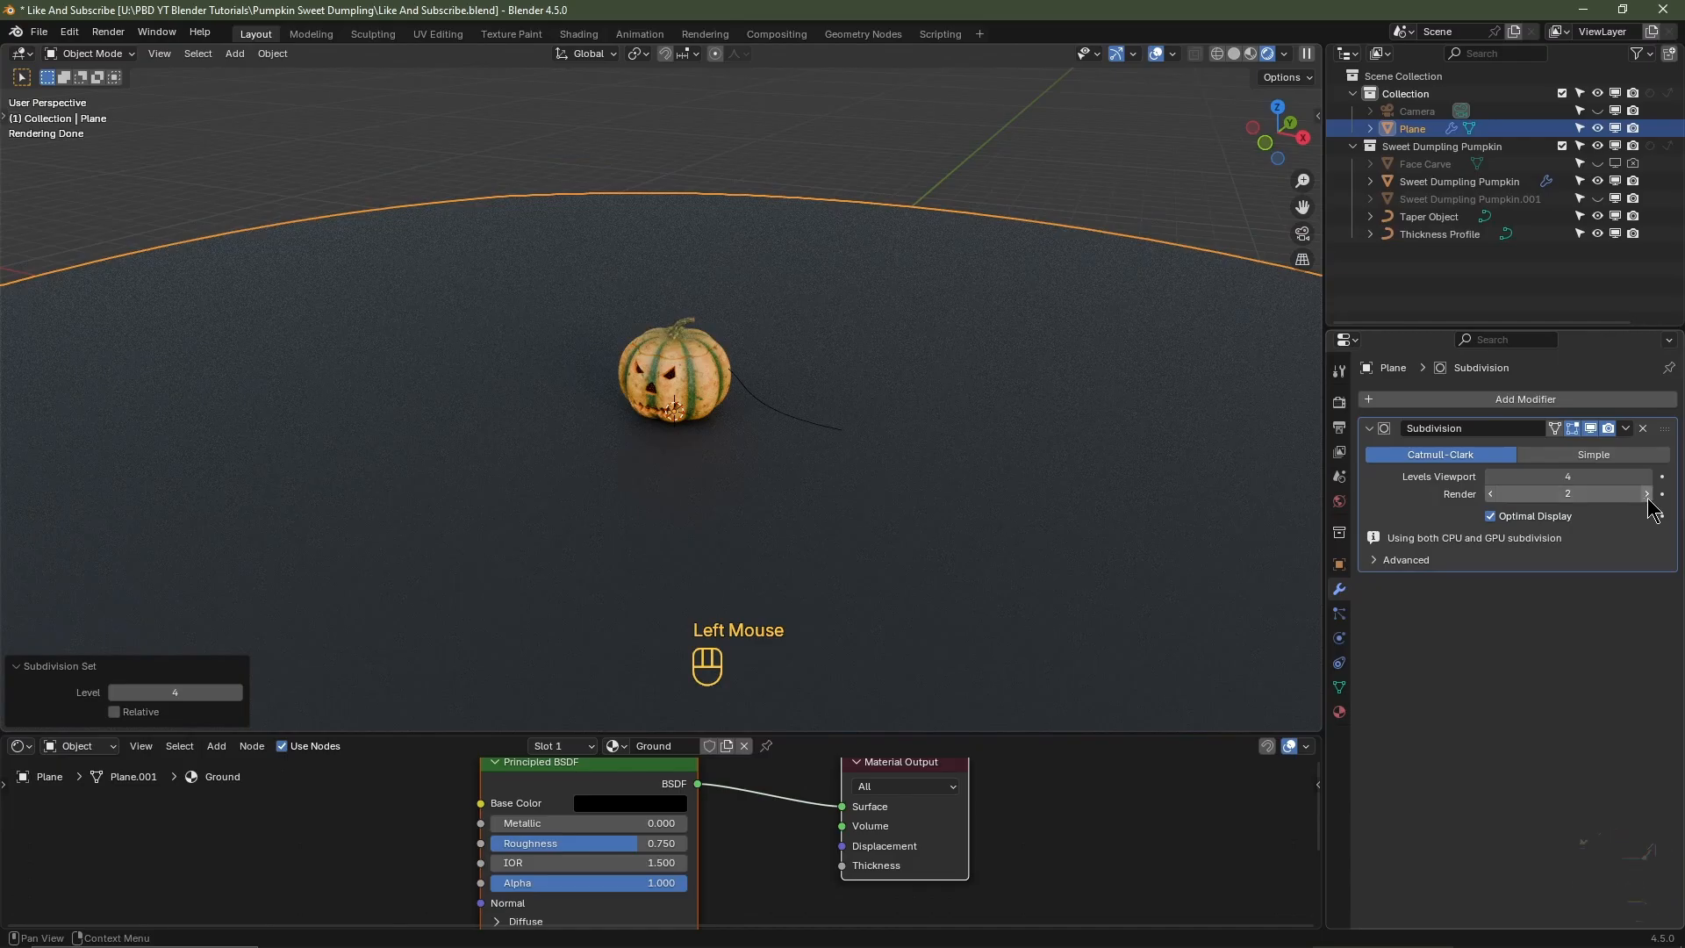
pyautogui.click(1644, 495)
# - Unhide the camera, look through it, and set its Z location to 2 m and X rotation to 90°
pyautogui.press('KP_0')
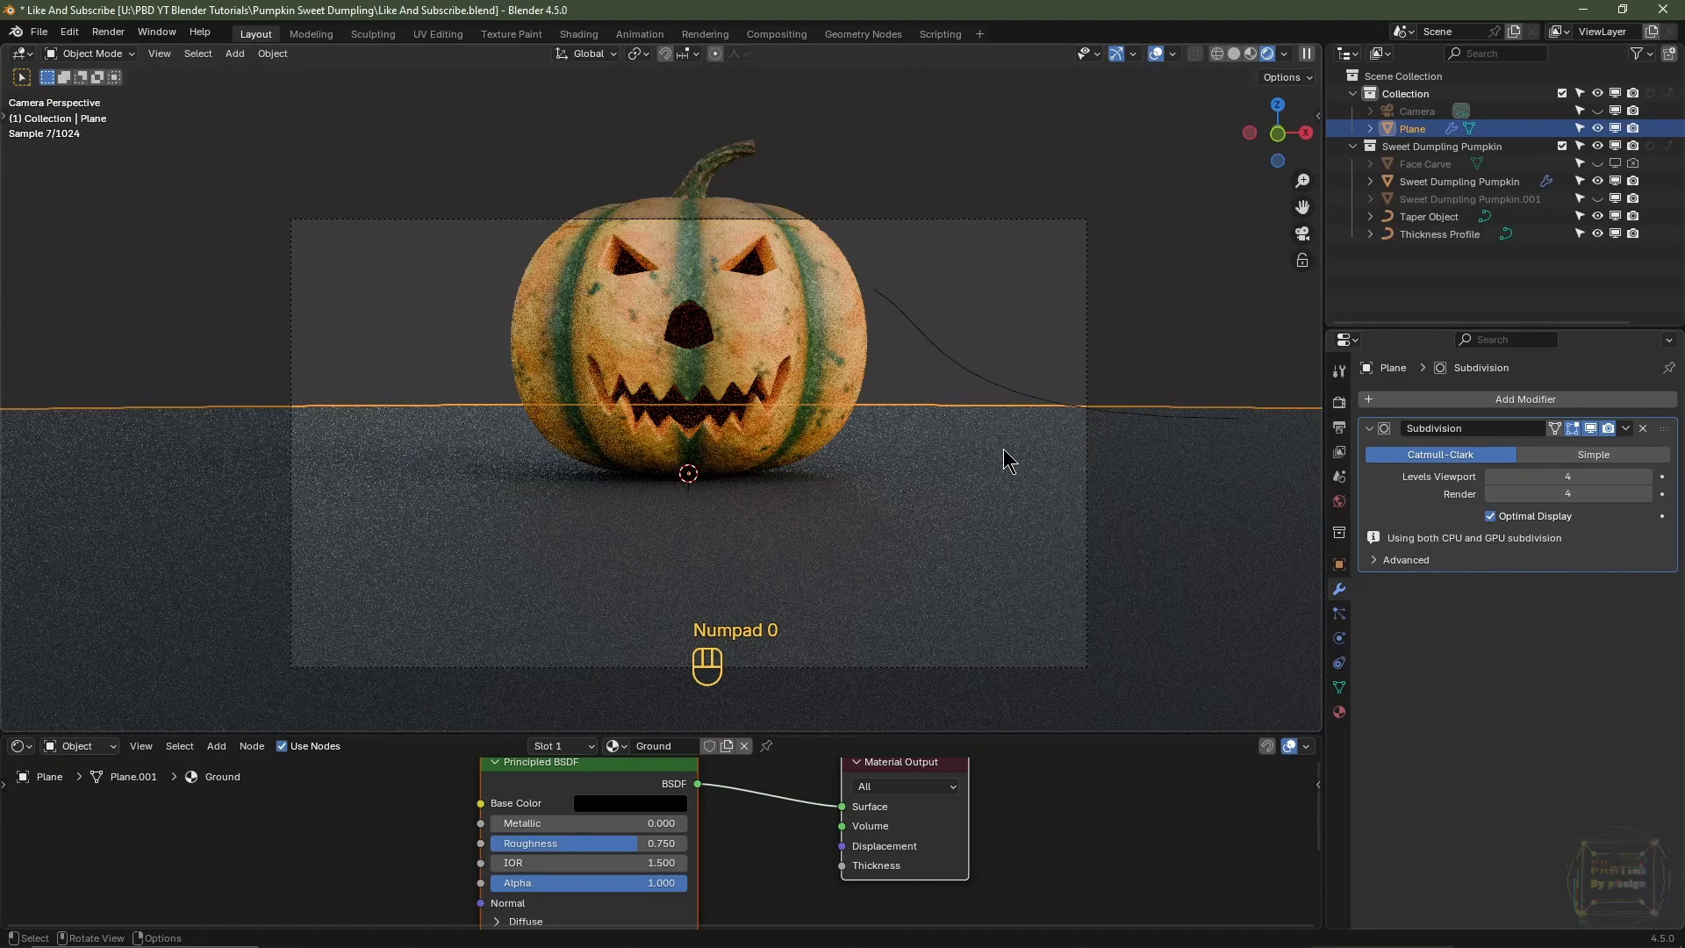
pyautogui.click(1251, 223)
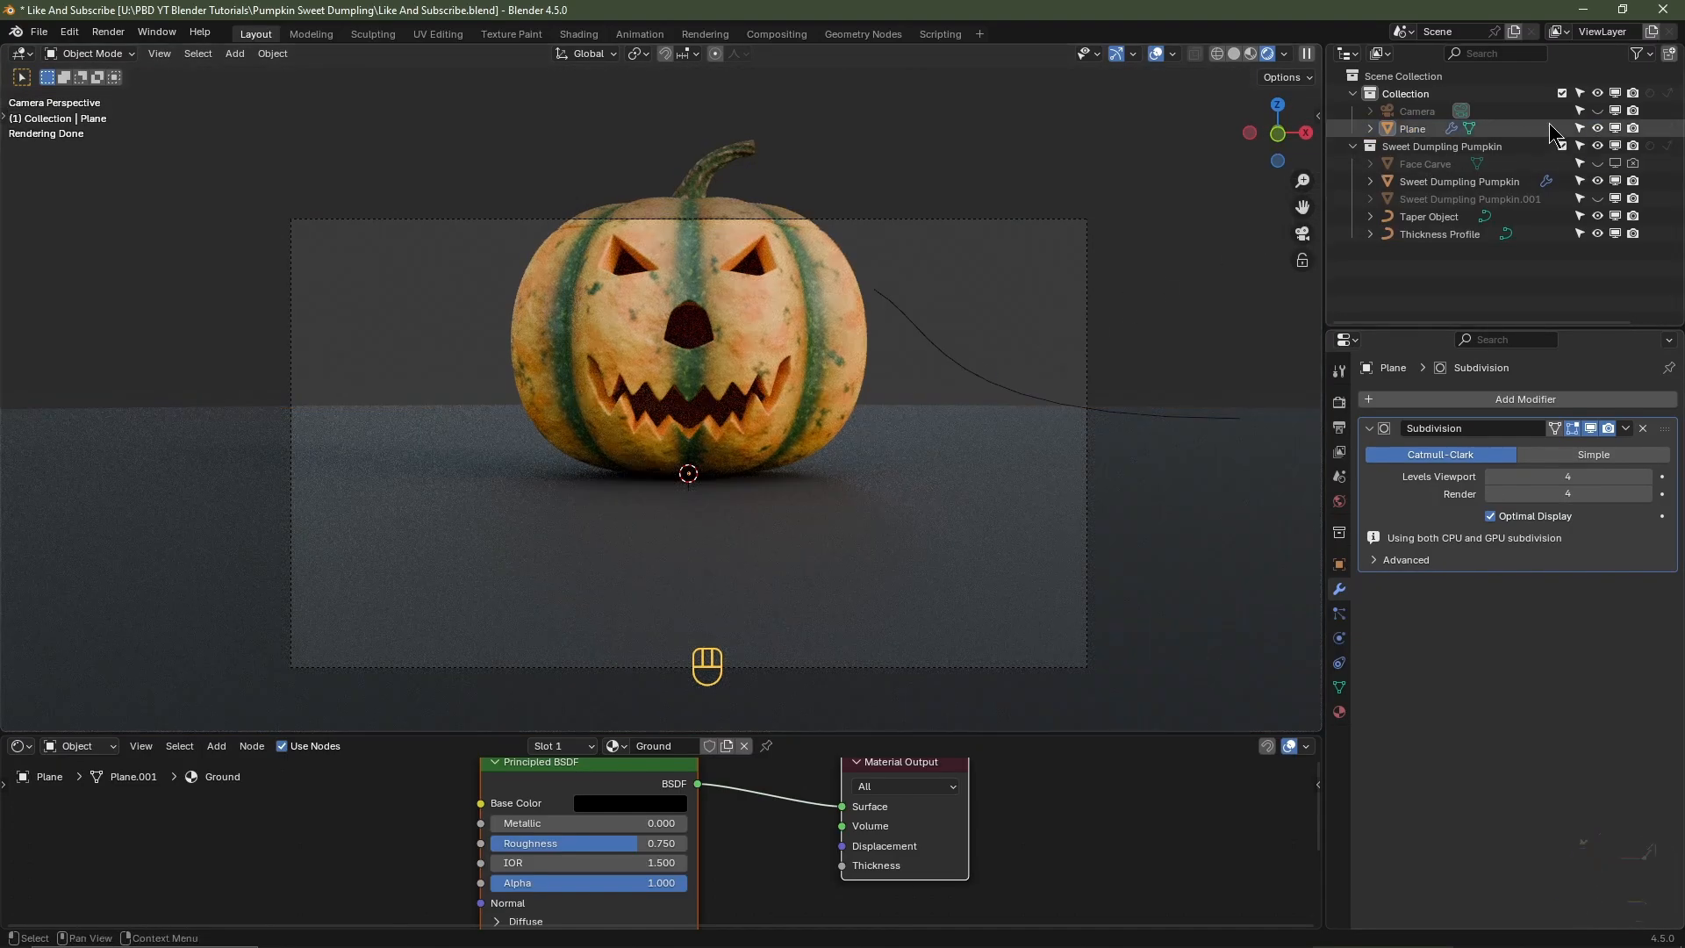
pyautogui.click(1598, 111)
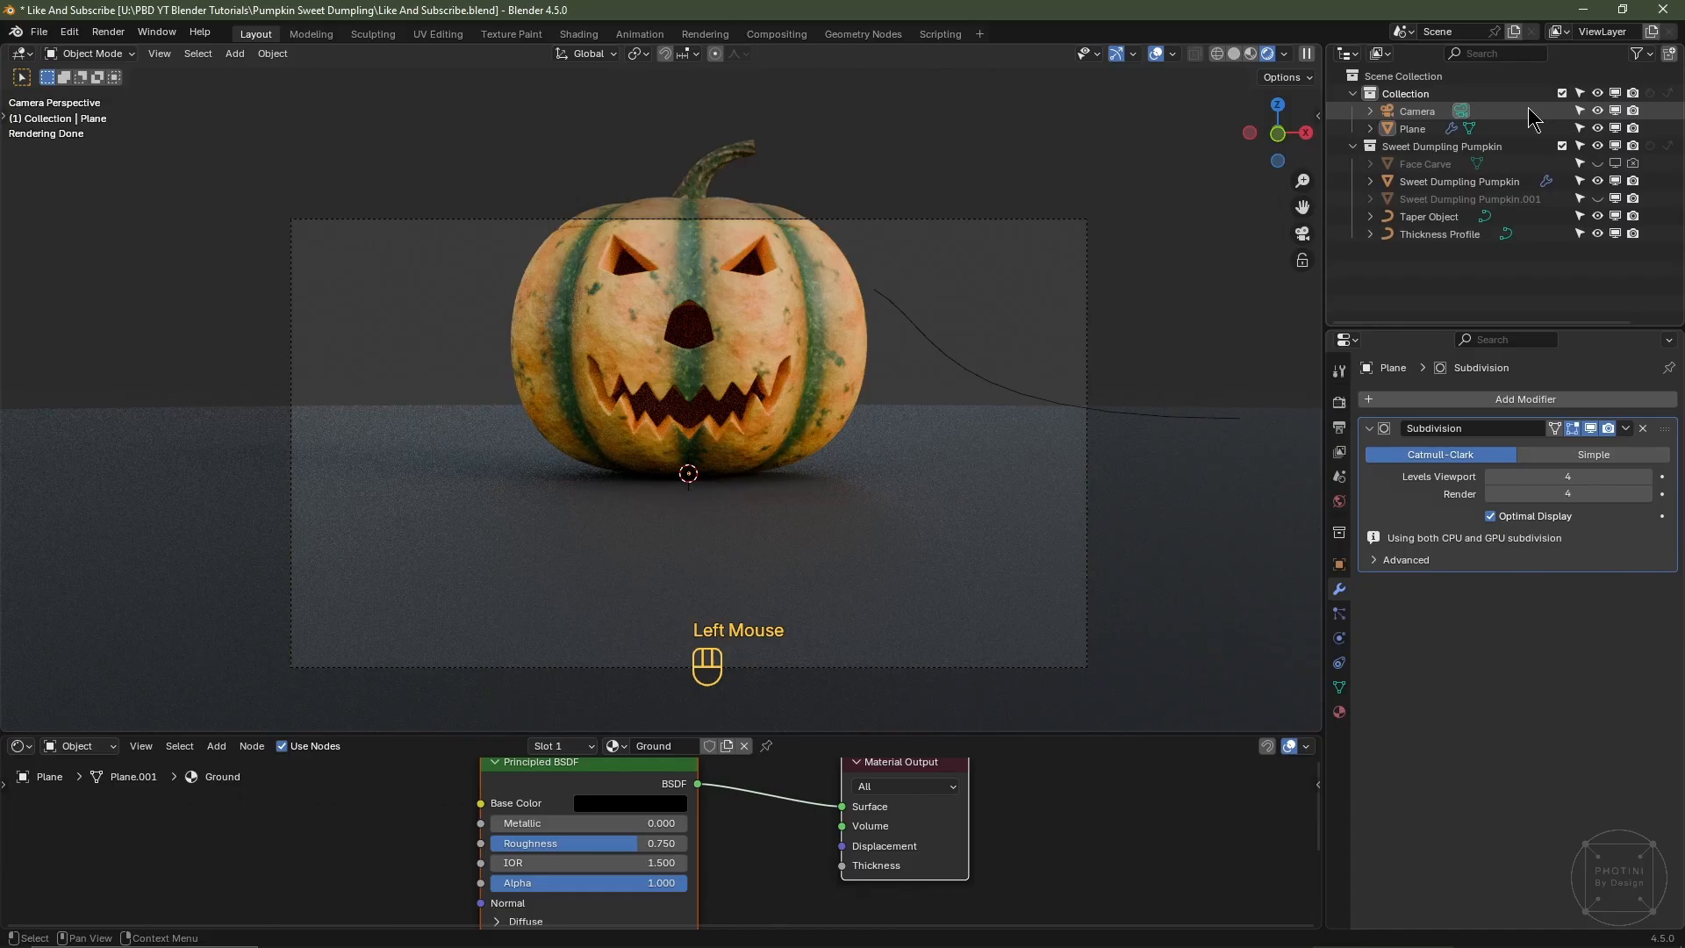
pyautogui.click(1415, 111)
pyautogui.moveTo(1559, 488)
pyautogui.keyDown('ctrl'); pyautogui.mouseDown()
pyautogui.moveTo(1597, 489)
pyautogui.moveTo(1557, 491)
pyautogui.mouseUp(); pyautogui.keyUp('ctrl')
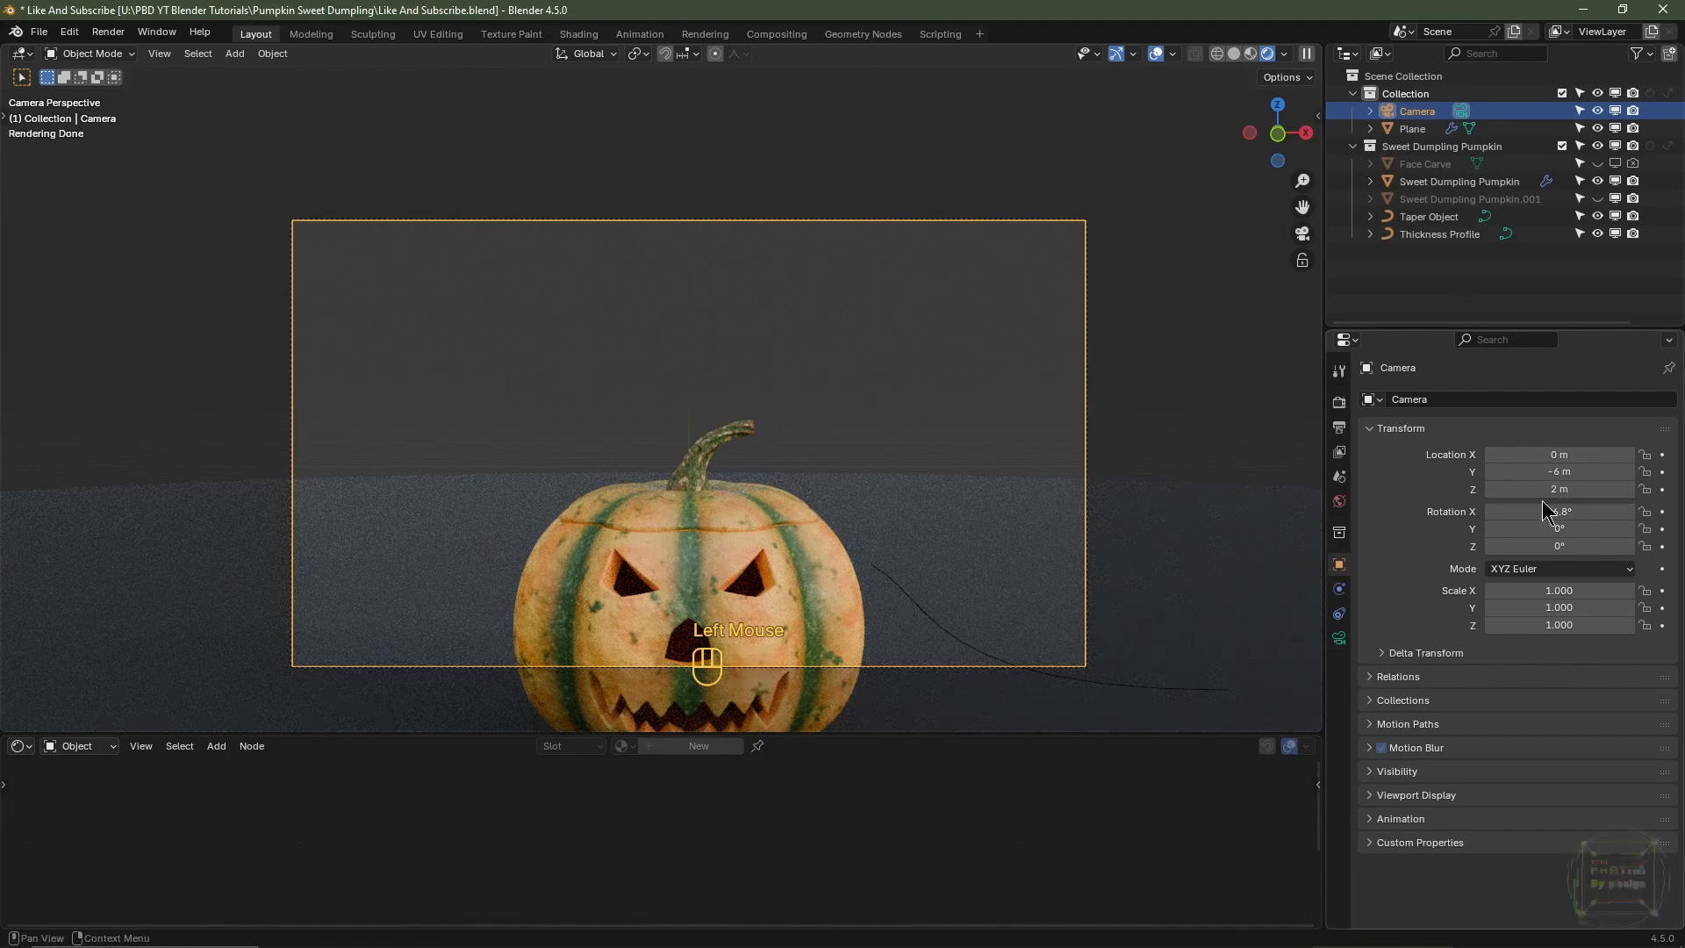
pyautogui.click(1558, 512)
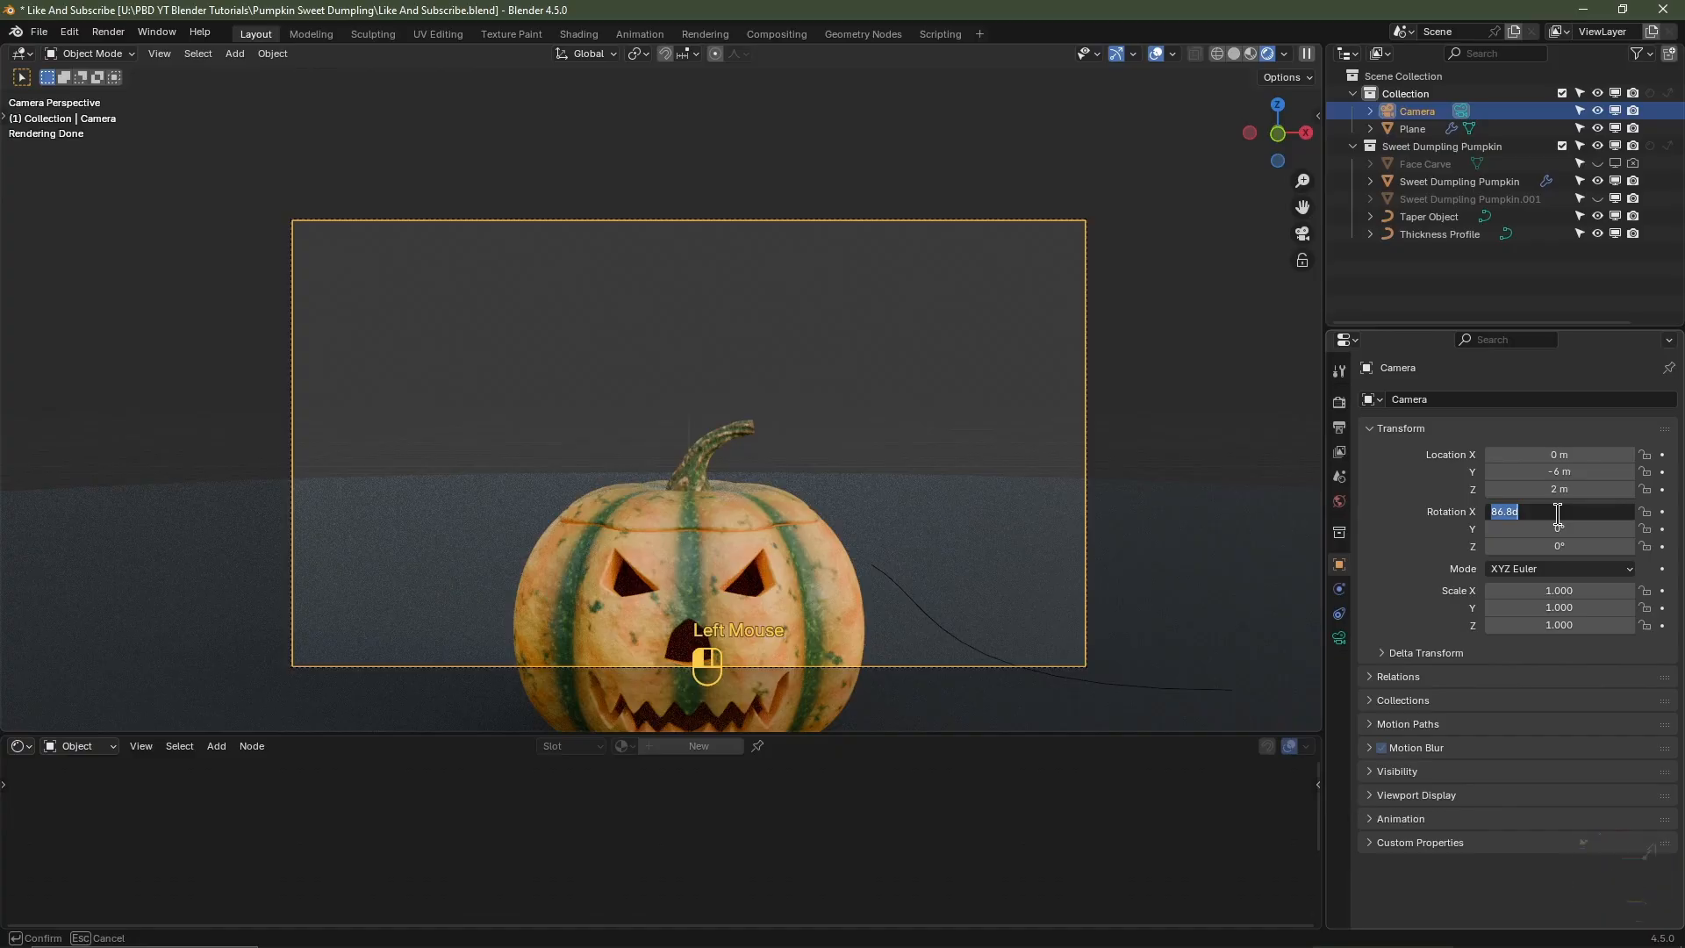
pyautogui.press('Return')
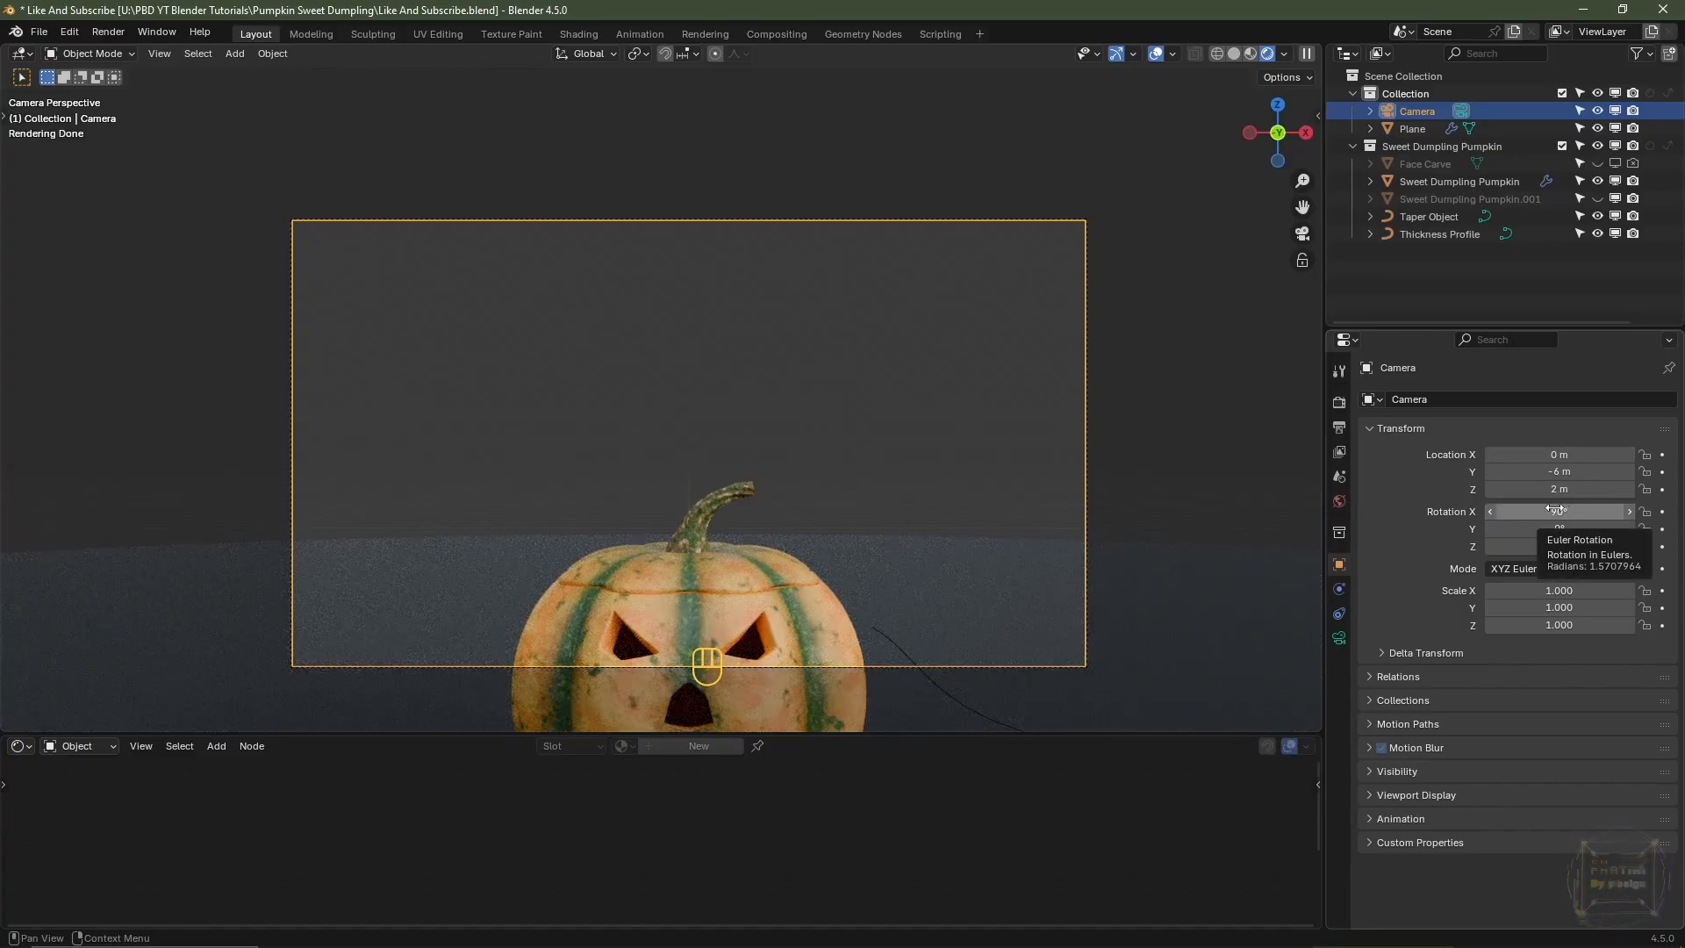
# - Set the camera lens's vertical shift (Shift Y) to -0.280 to frame the whole pumpkin
pyautogui.click(1339, 639)
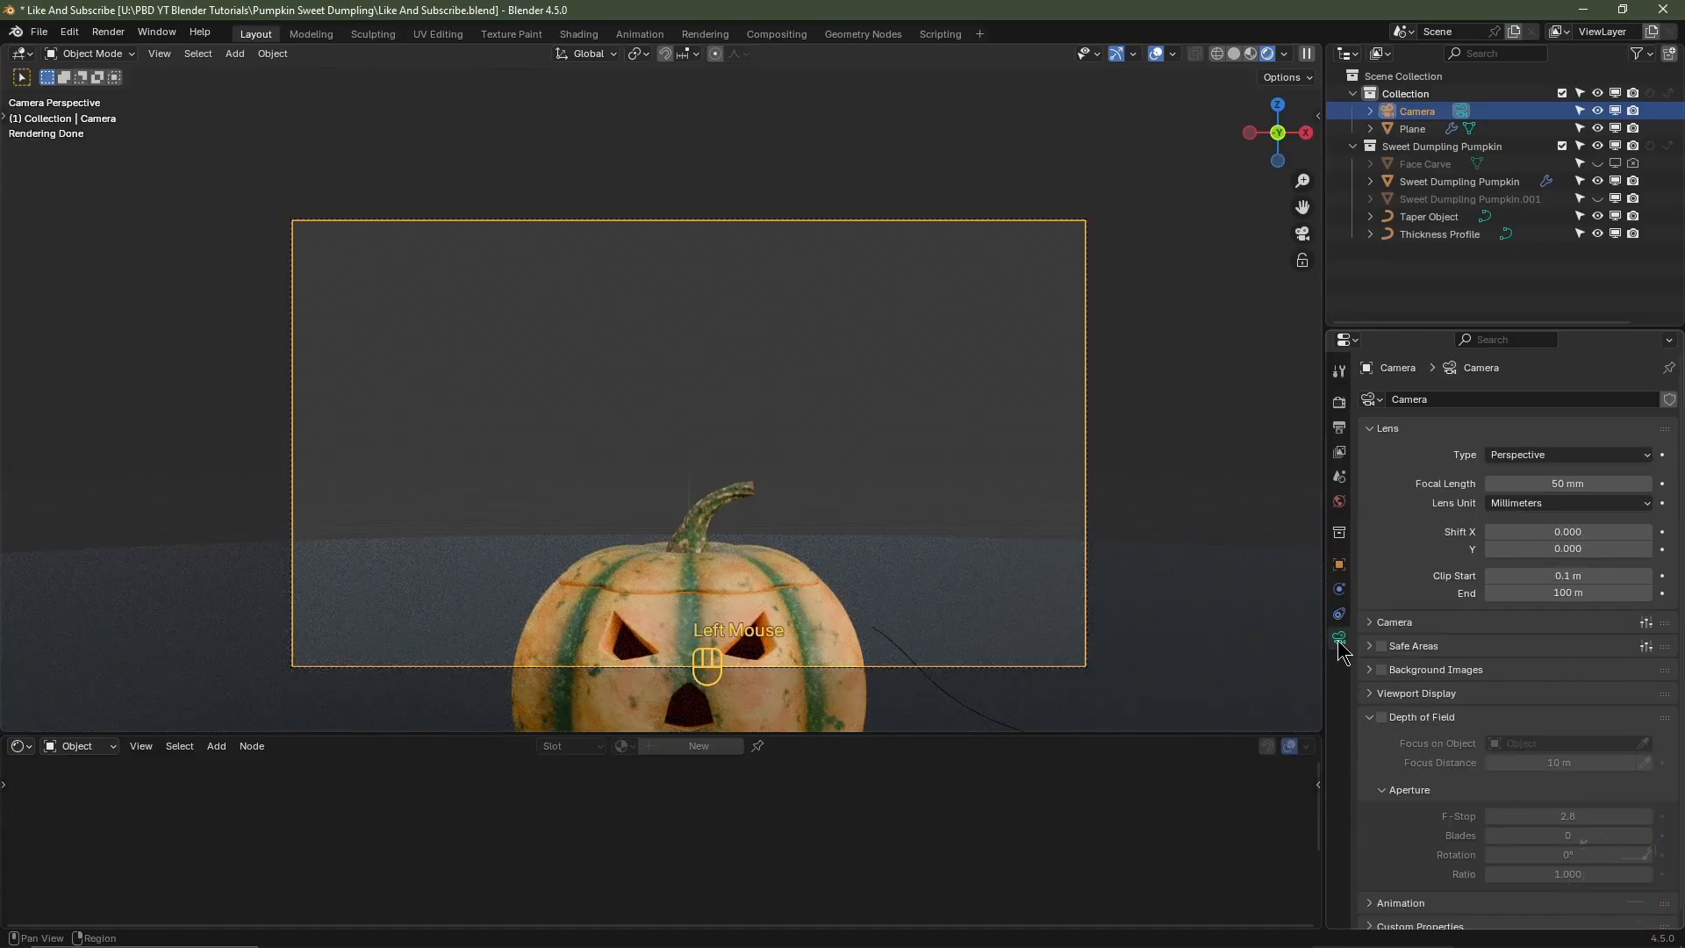
pyautogui.click(1490, 549)
pyautogui.click(1490, 548)
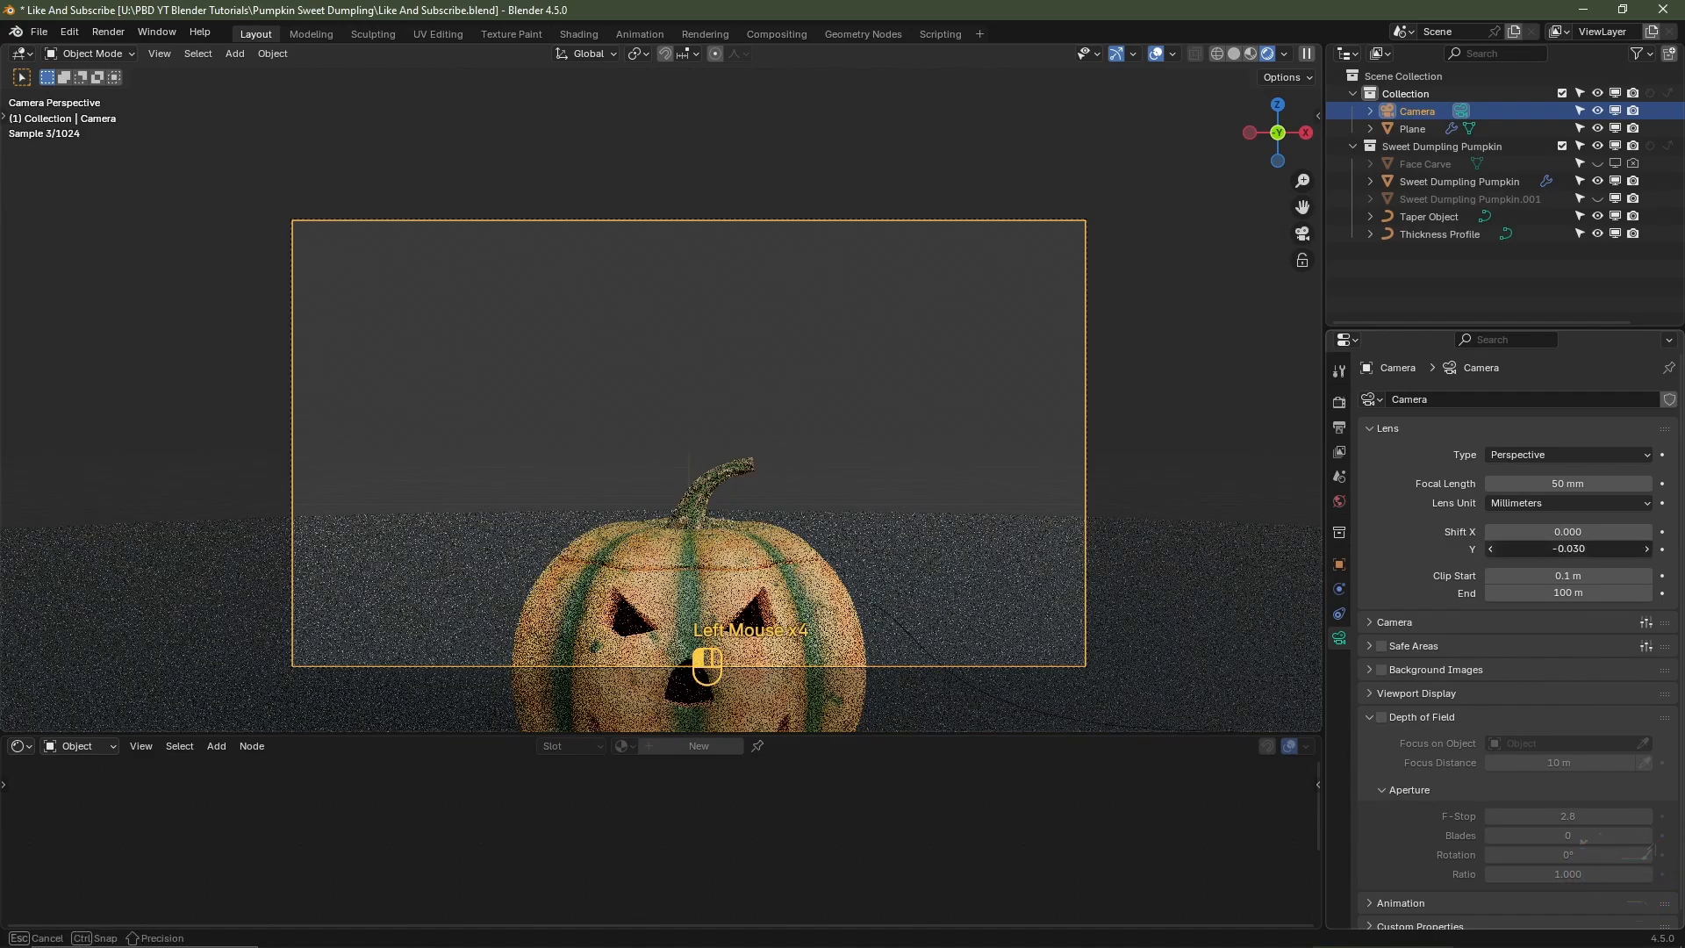
pyautogui.click(1490, 548)
pyautogui.click(1490, 549)
pyautogui.click(1490, 548)
pyautogui.click(1490, 549)
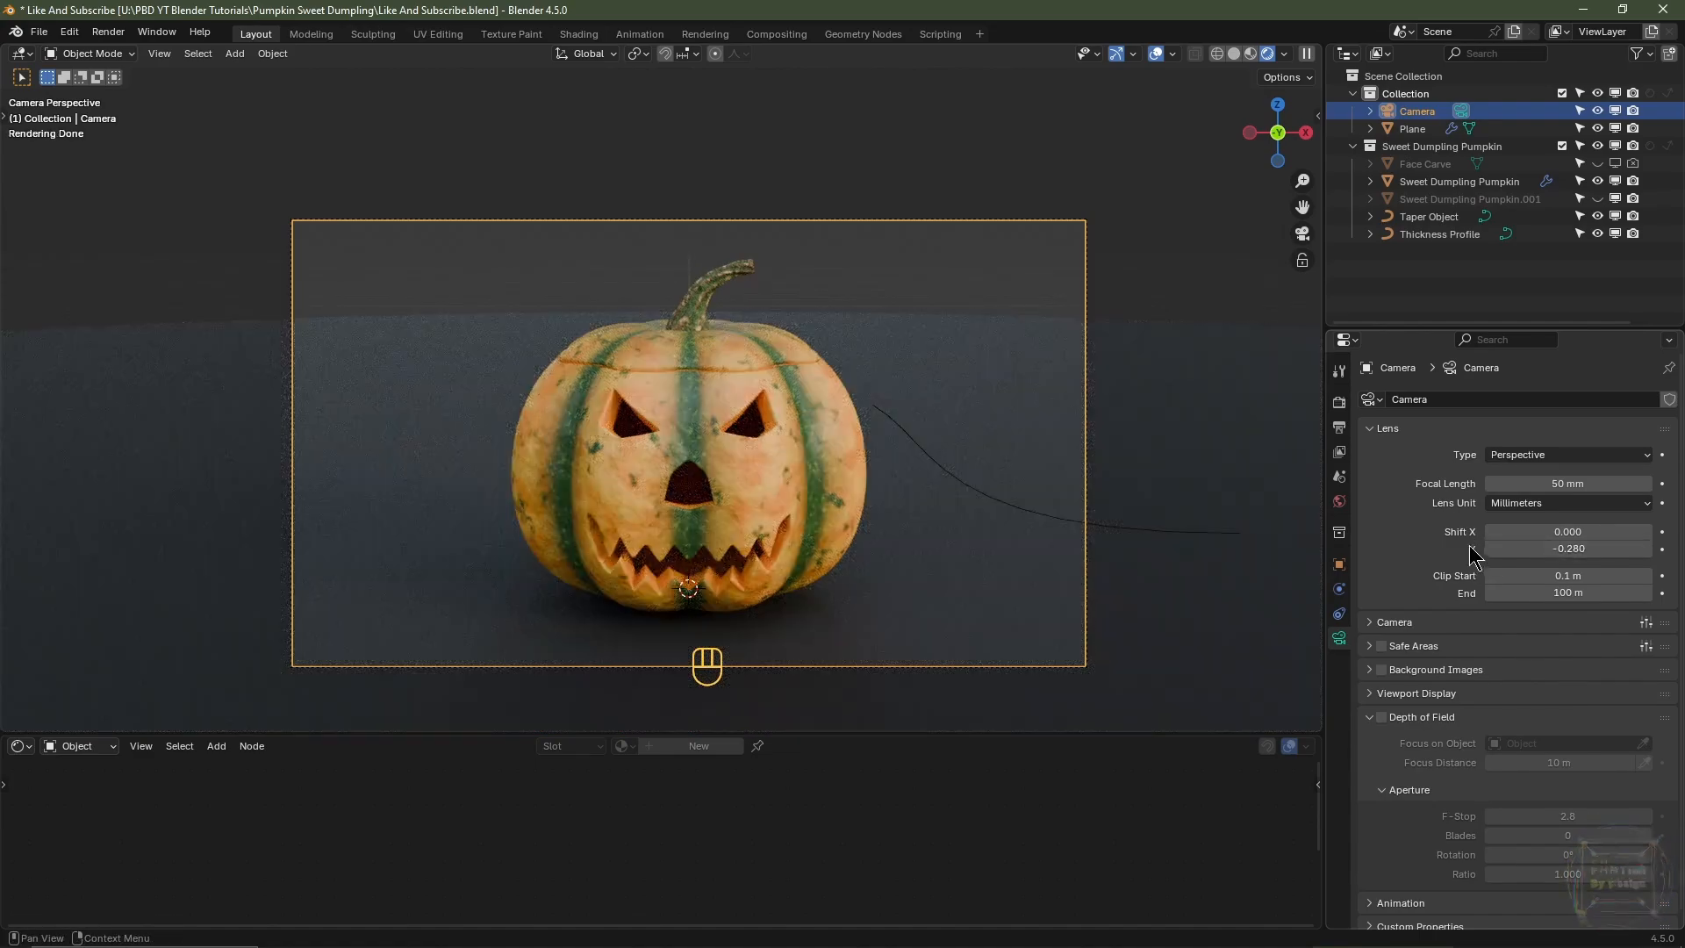
# - Enable scene lights and scene world in the rendered viewport shading and set the world background strength to 0
pyautogui.click(1286, 55)
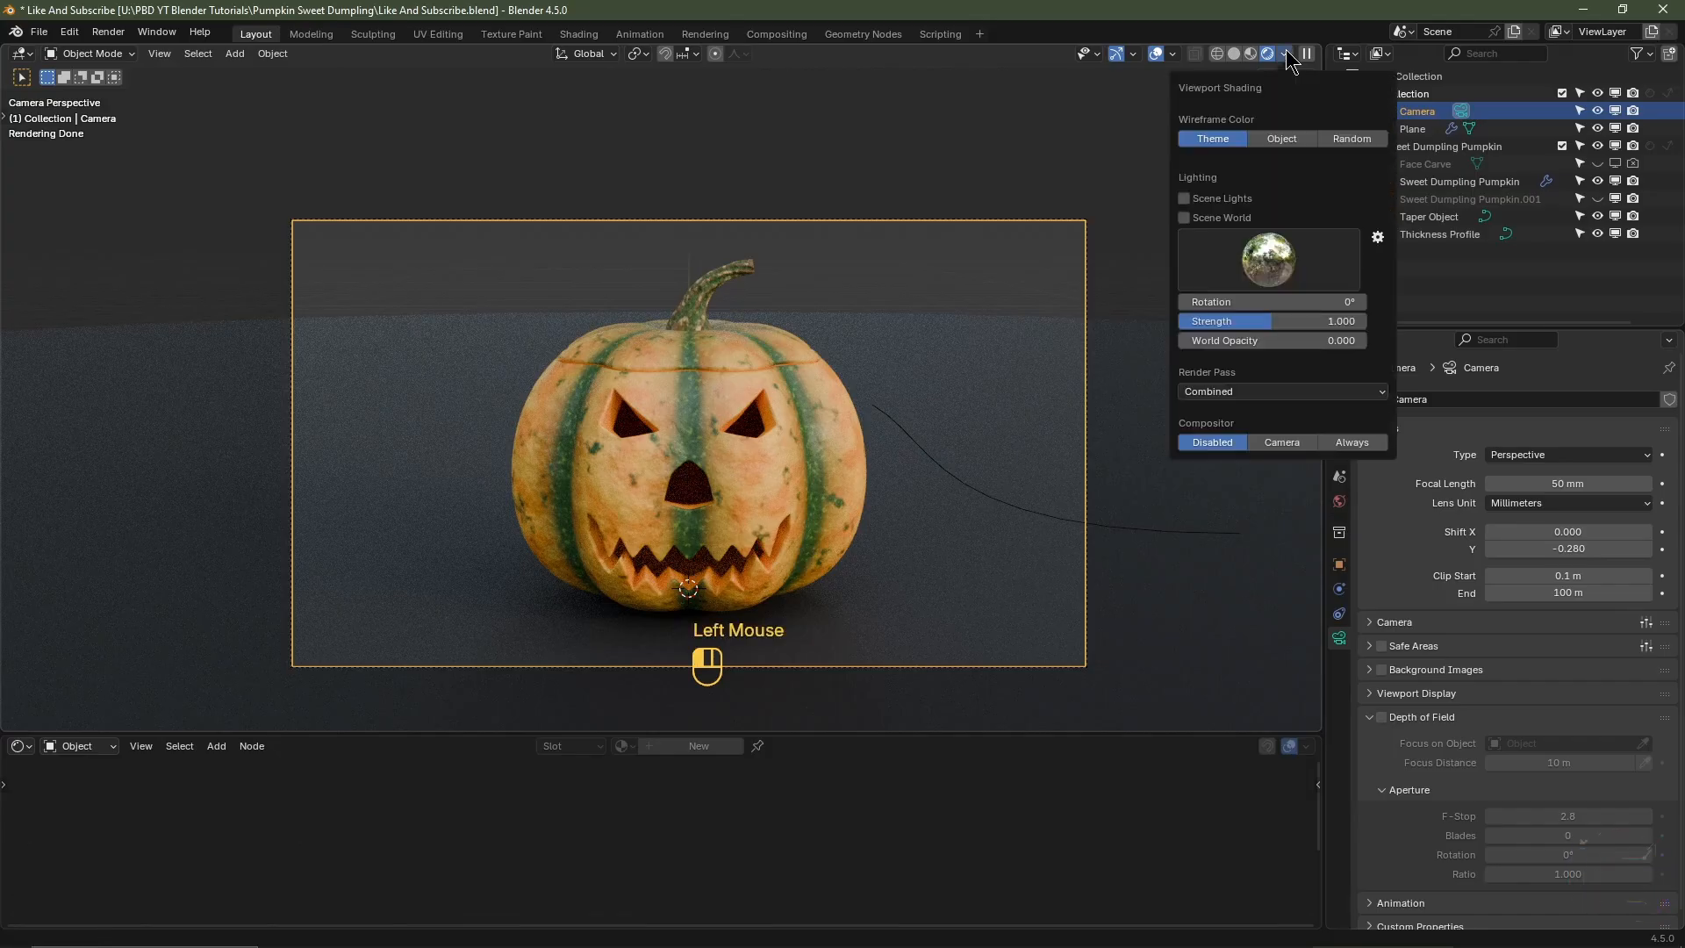
pyautogui.click(1183, 199)
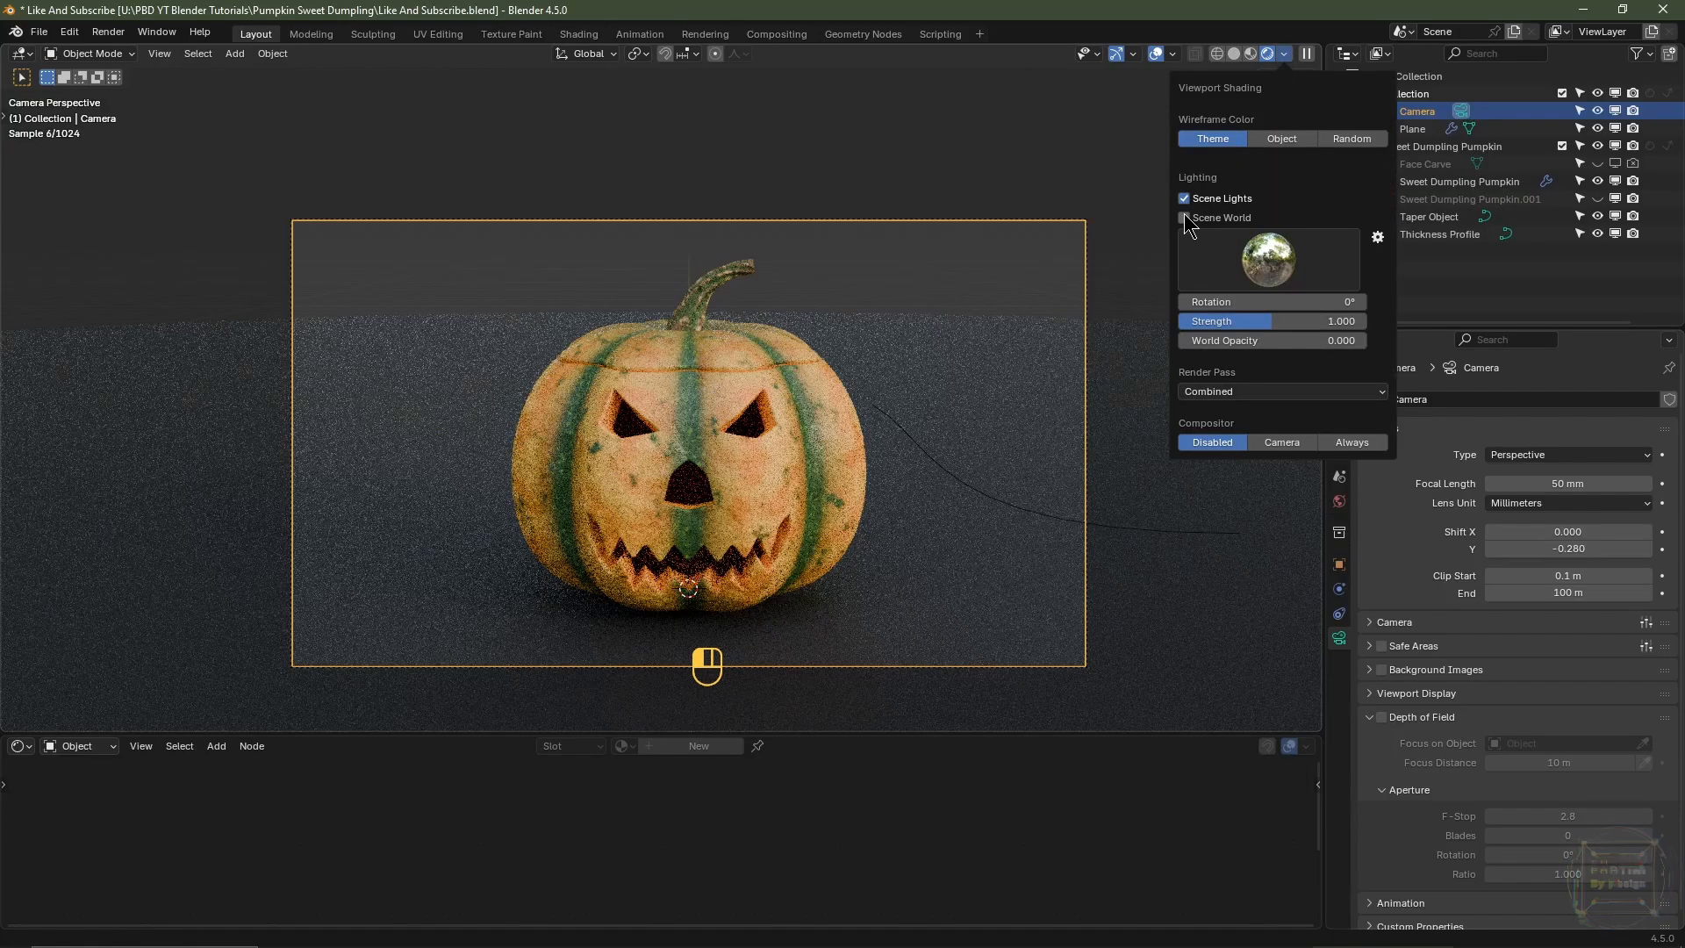
pyautogui.click(1183, 218)
pyautogui.click(1339, 501)
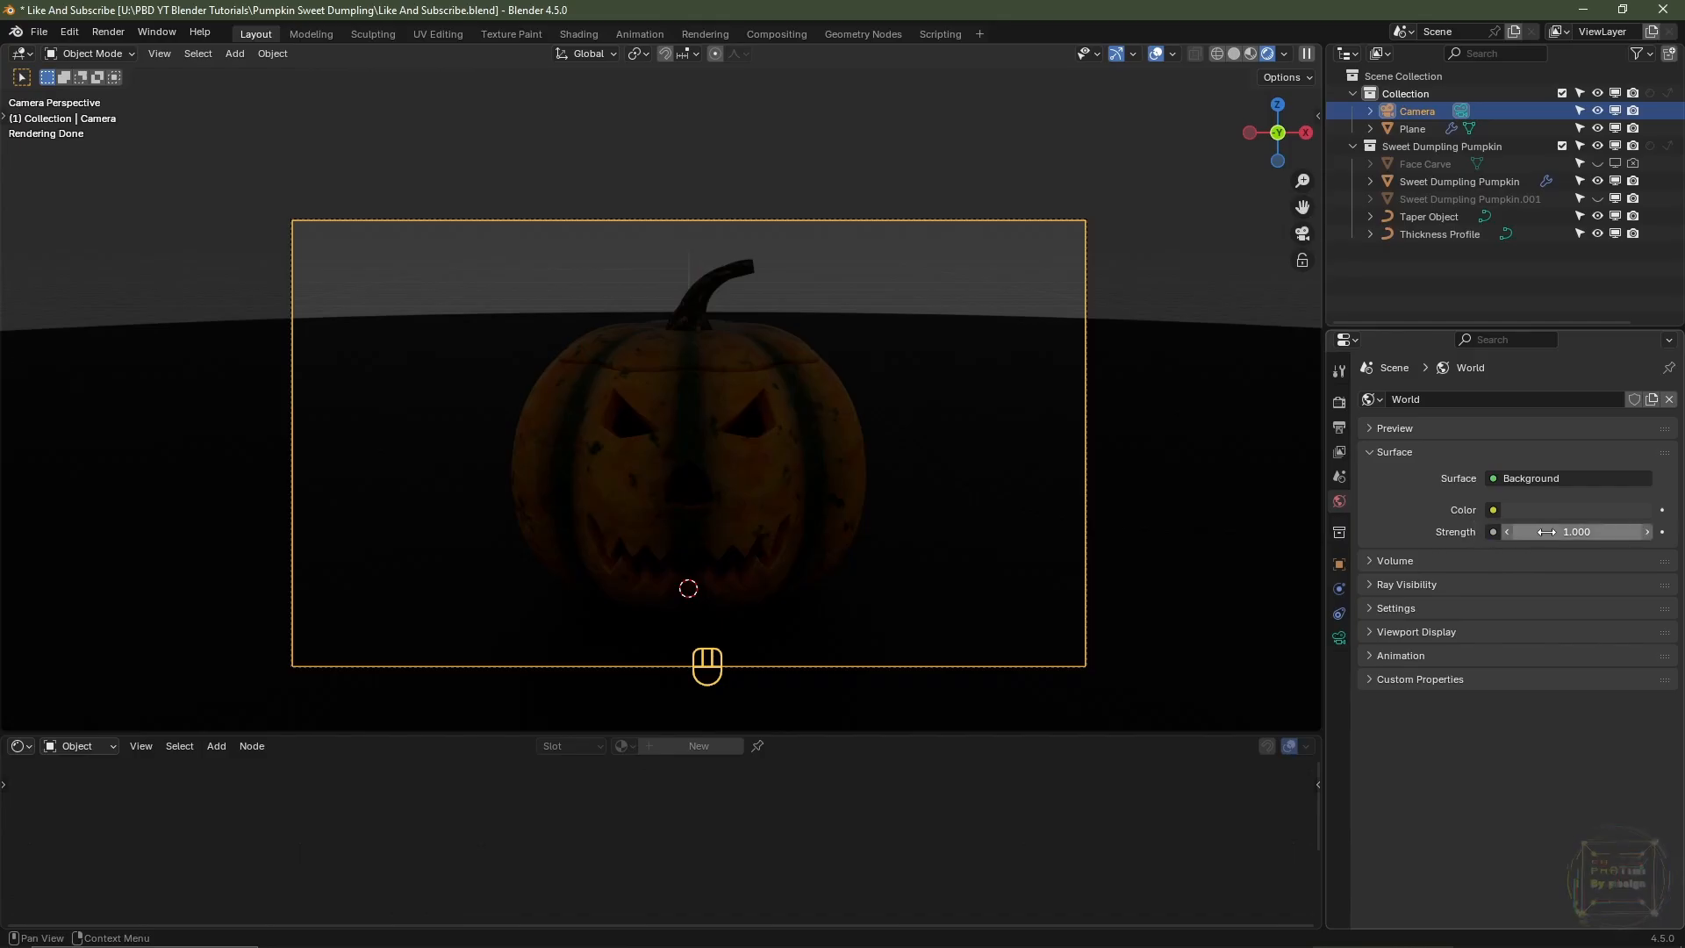
pyautogui.click(1544, 531)
pyautogui.write('0')
pyautogui.press('Return')
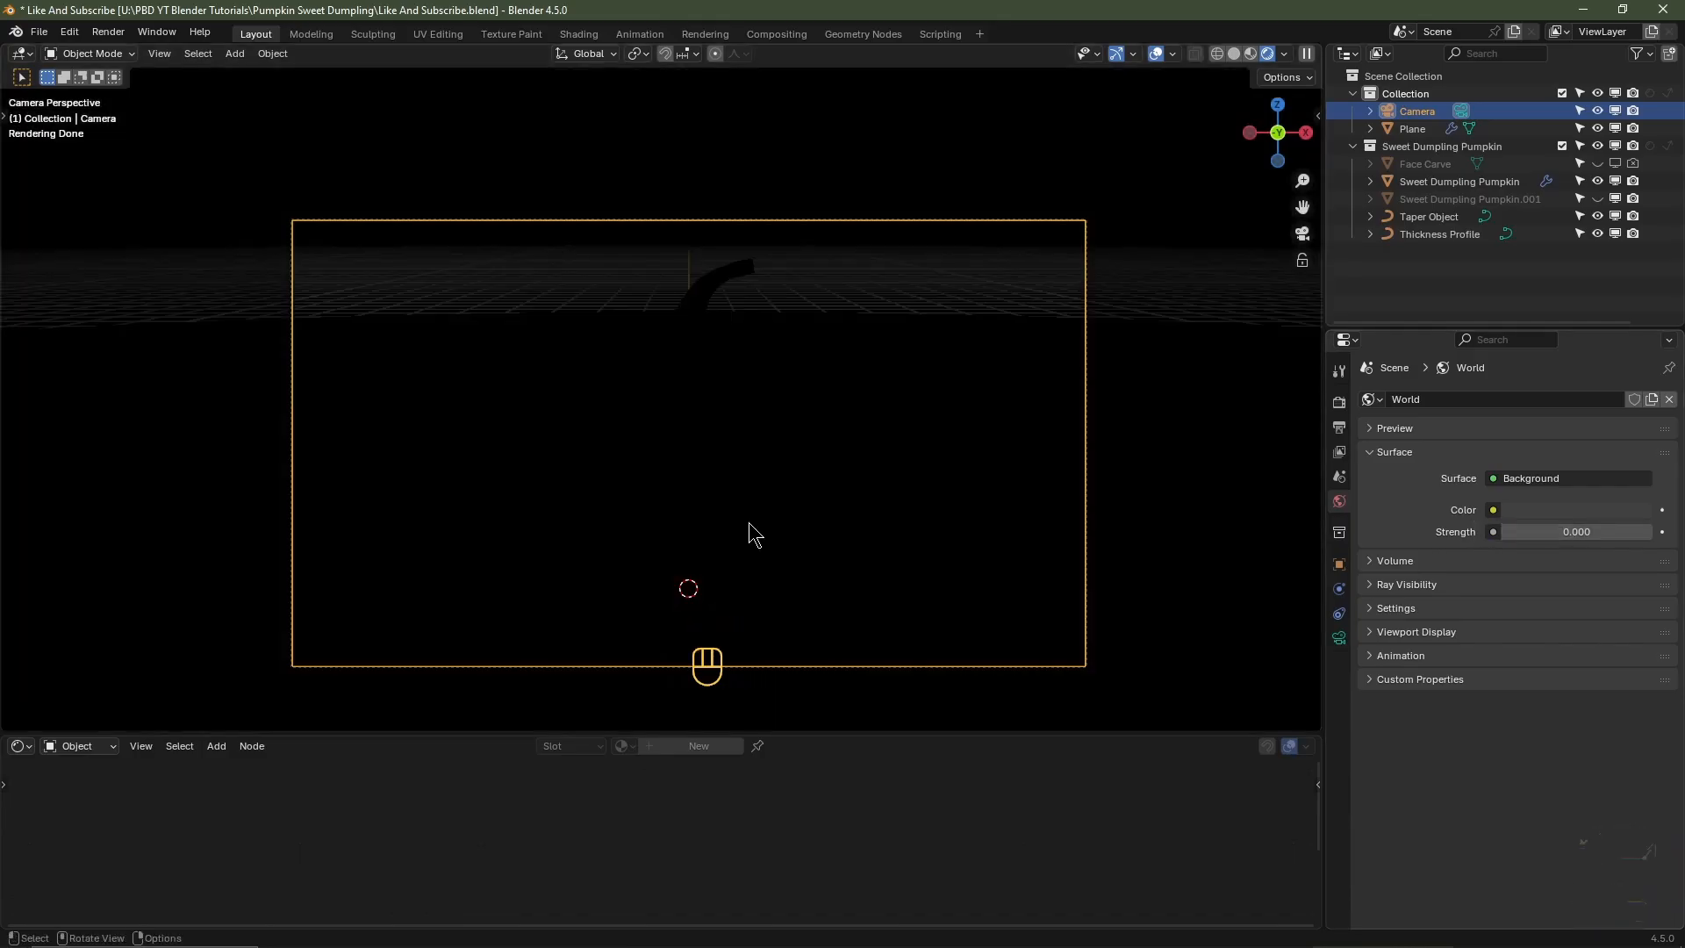
# - Add a point light and raise it 0.7 m along Z so it sits inside the pumpkin
pyautogui.hotkey('shift', 'a')
pyautogui.moveTo(709, 753)
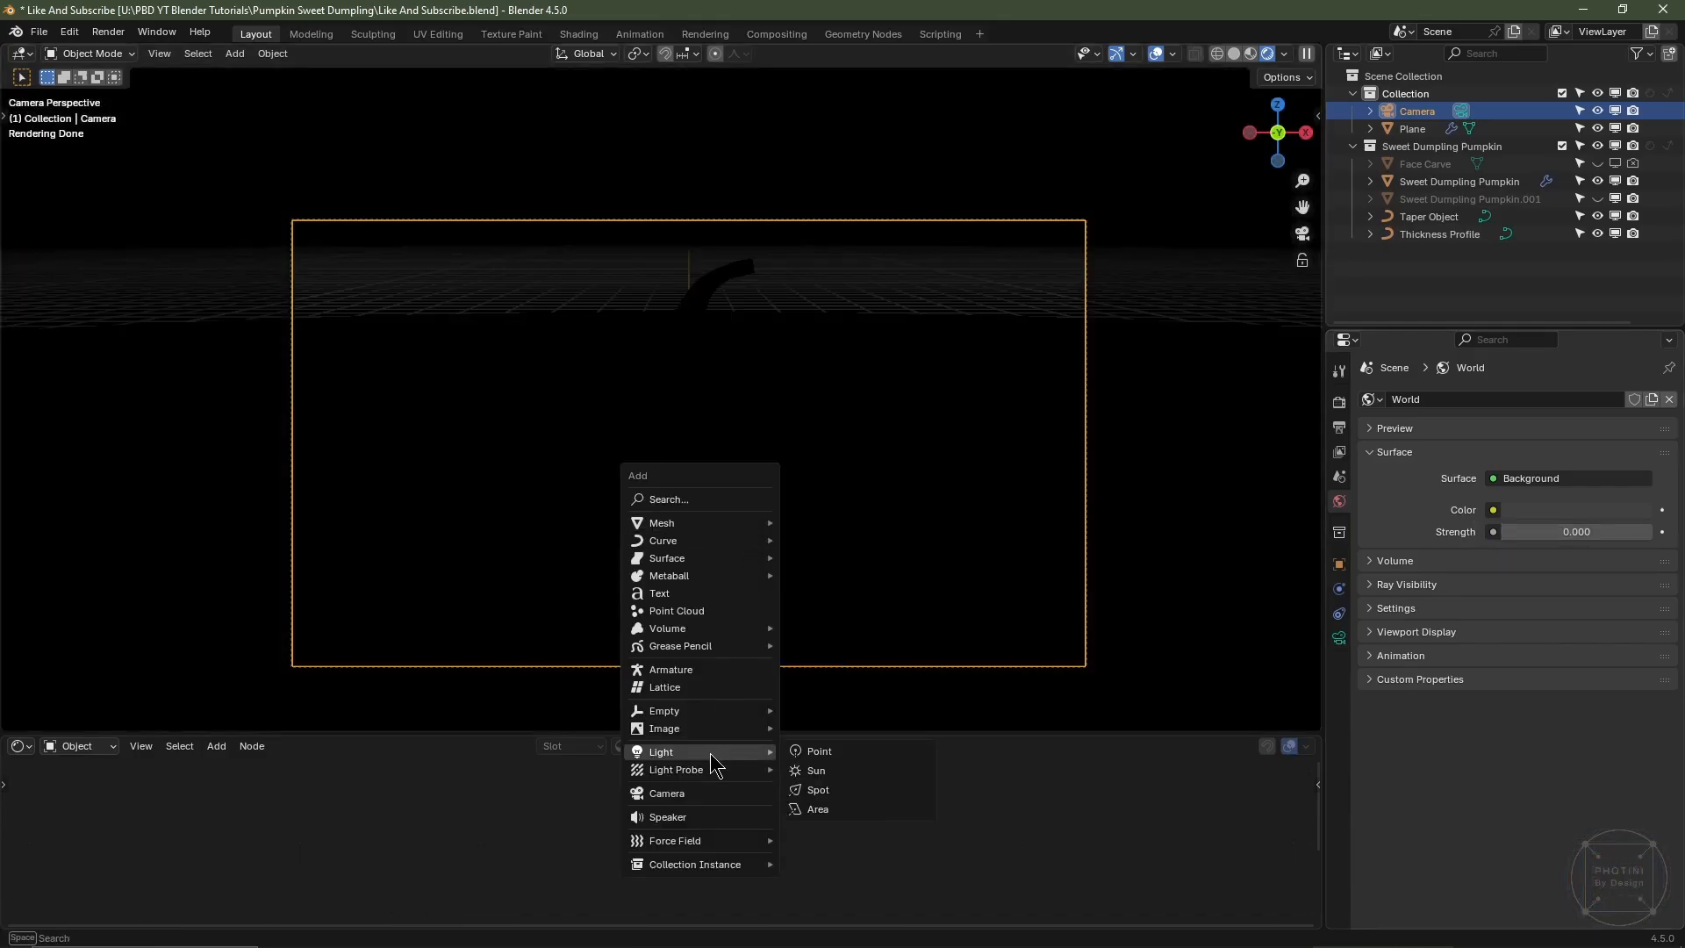
pyautogui.click(819, 753)
pyautogui.press('KP_1')
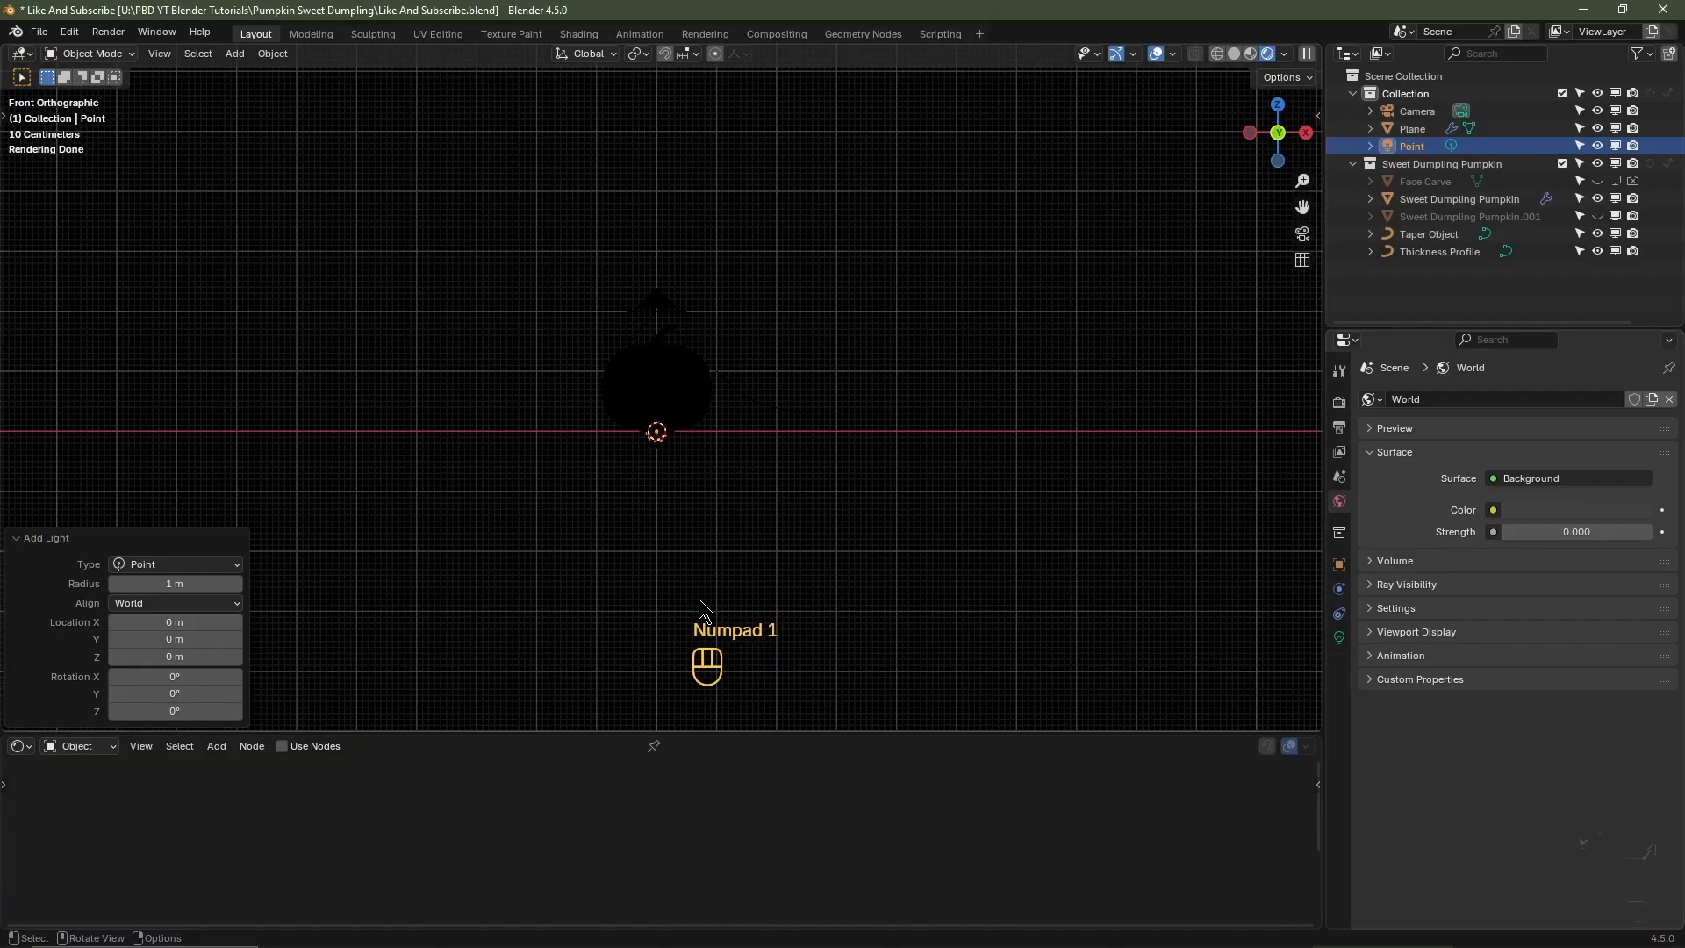
pyautogui.scroll(5, 688, 524)
pyautogui.press('g')
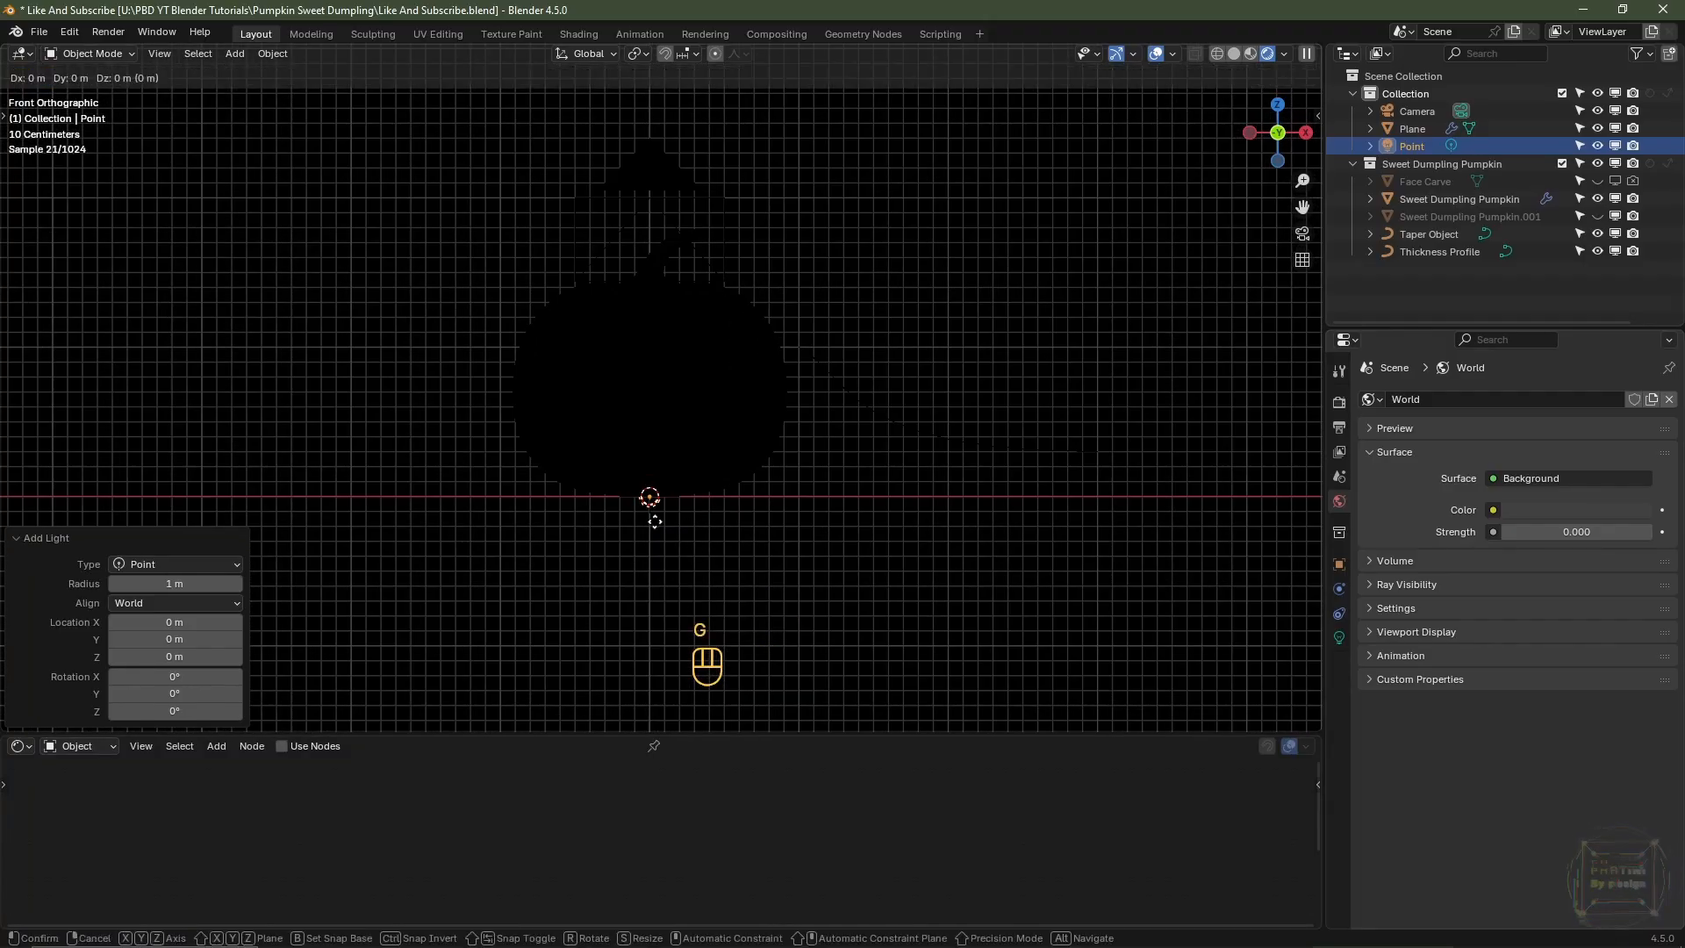
pyautogui.press('z')
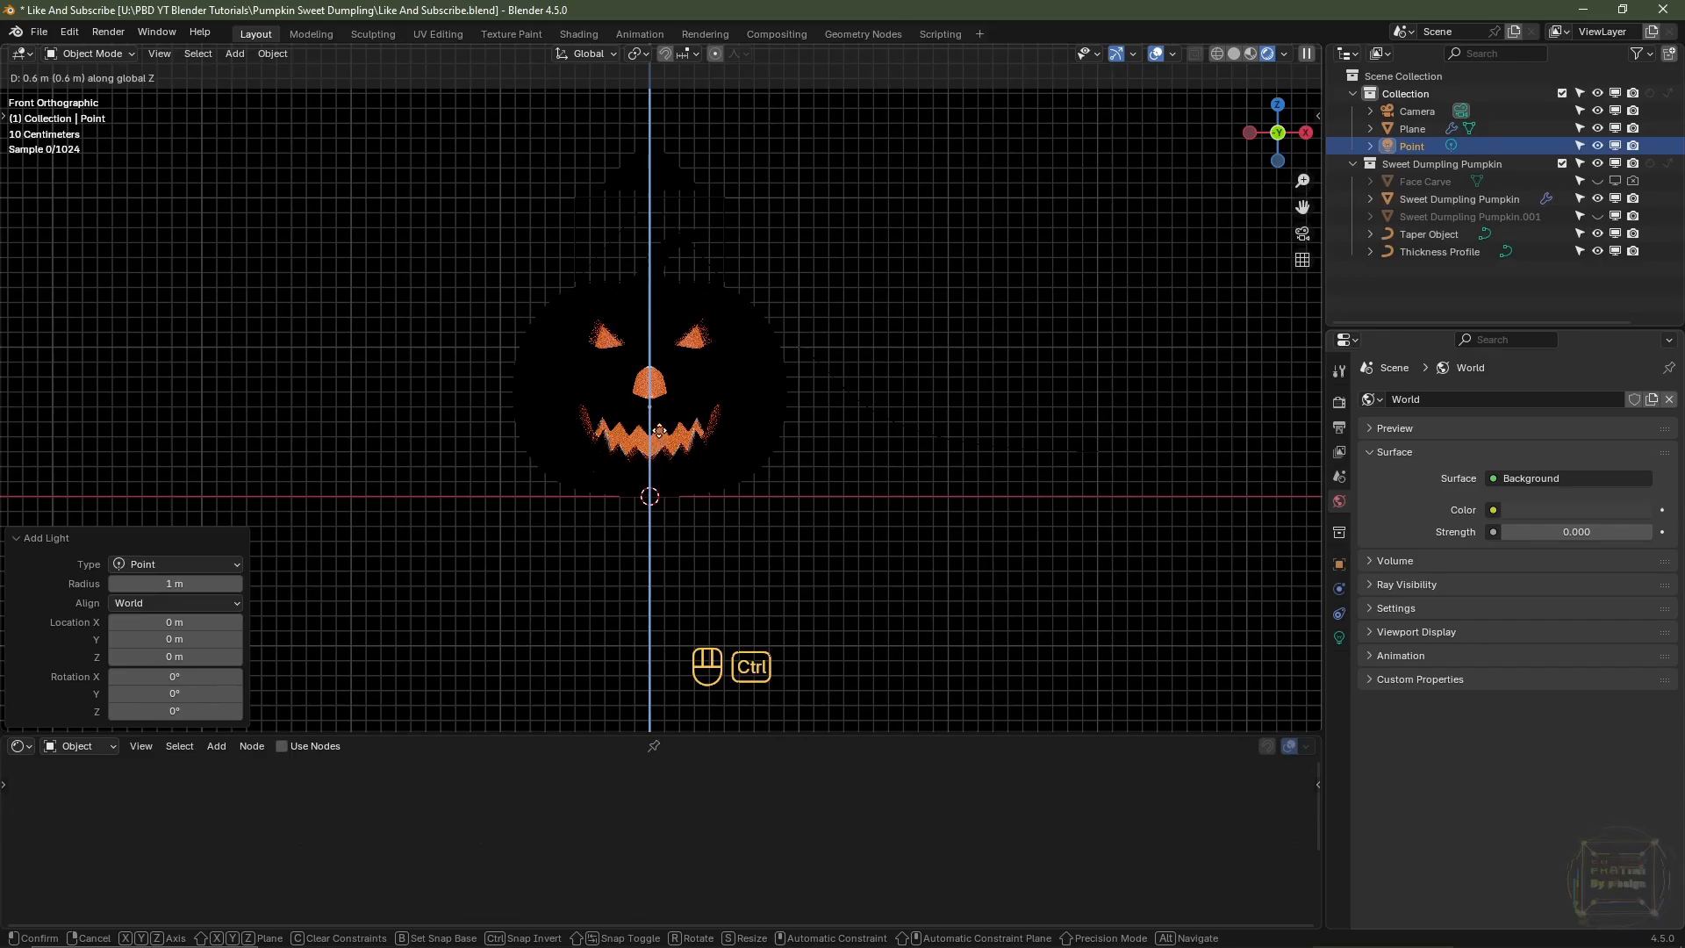
pyautogui.click(650, 401)
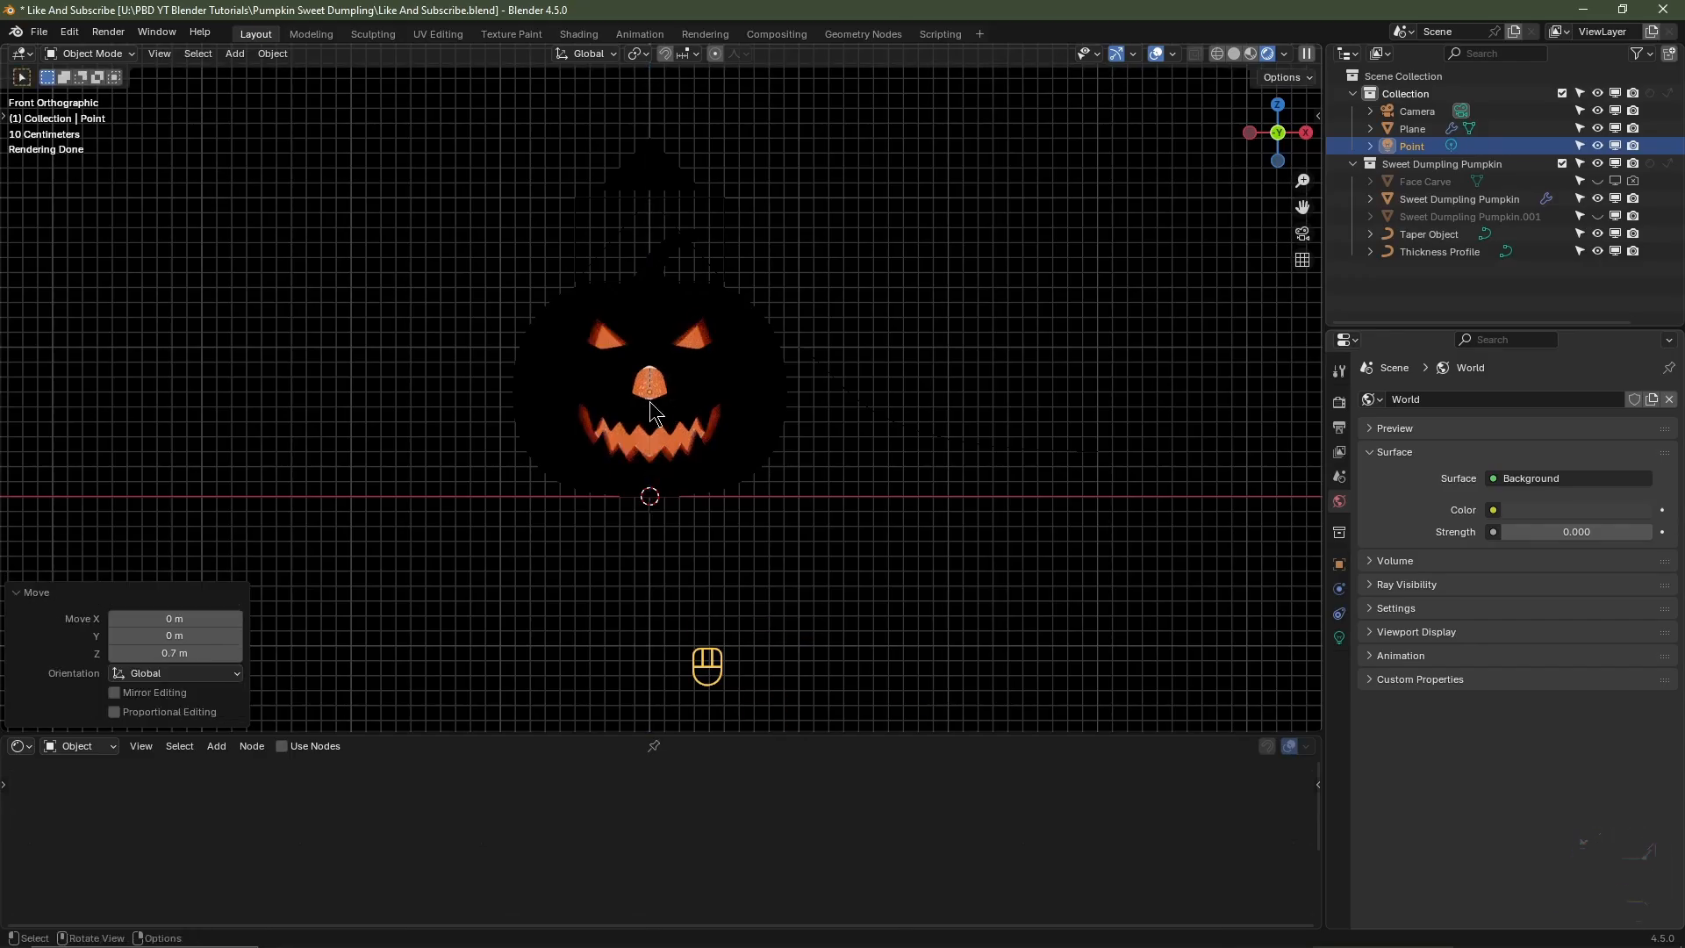
# - In camera view, set the point light's power to 50 and adjust its color
pyautogui.press('KP_0')
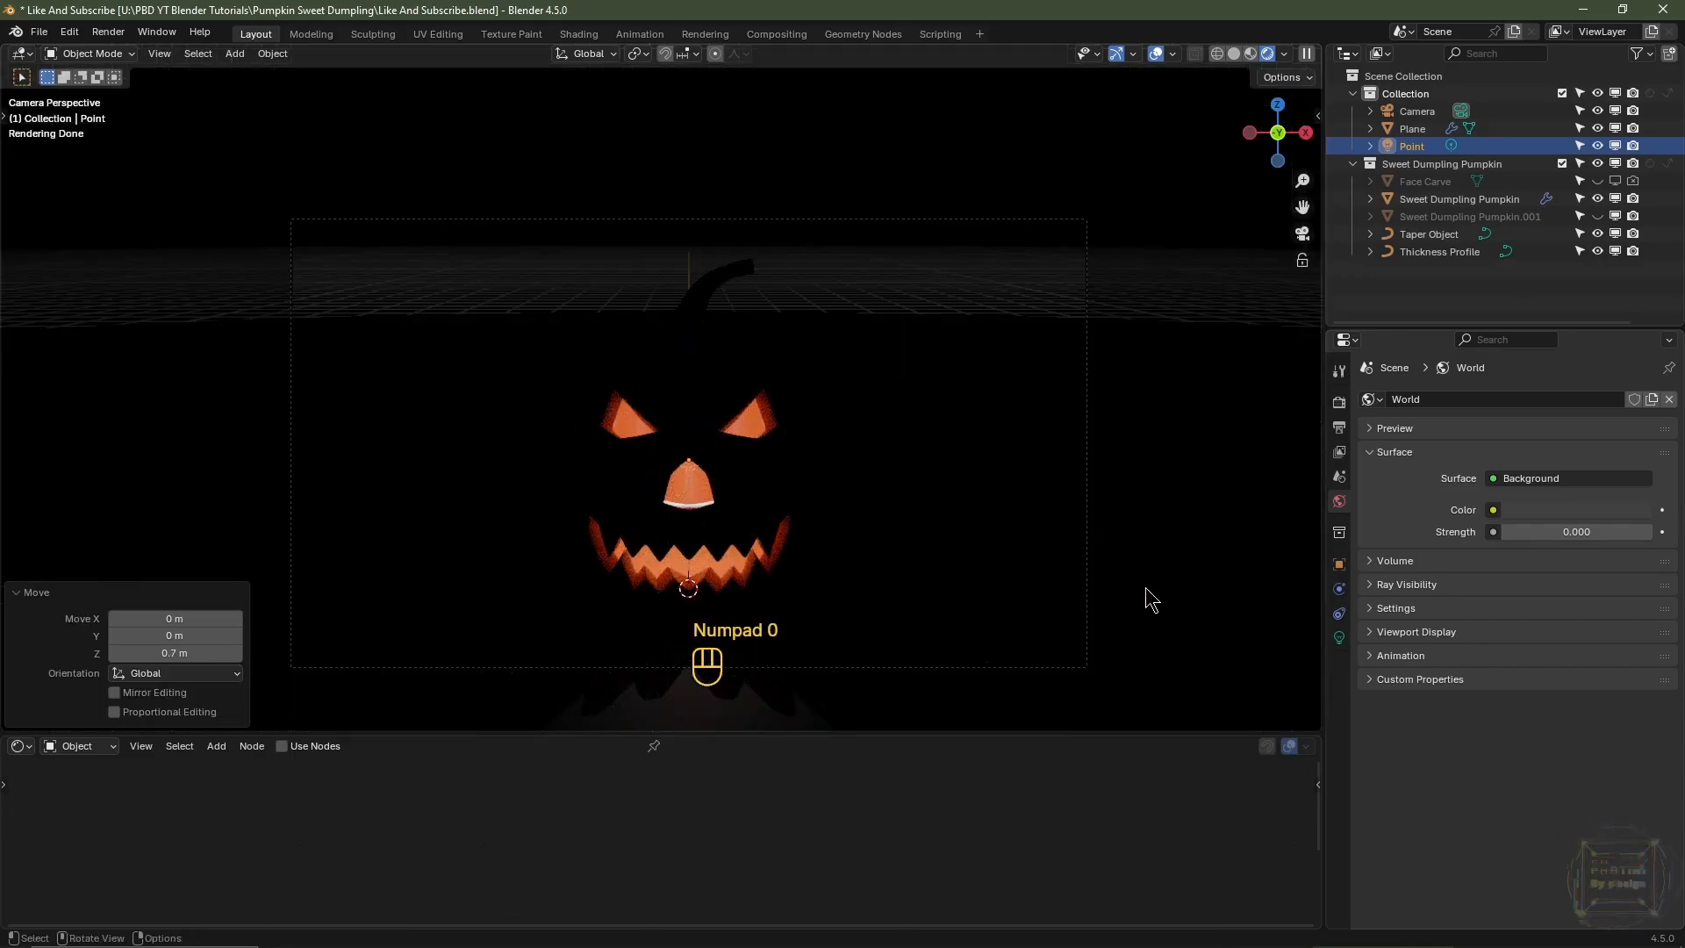
pyautogui.click(1339, 638)
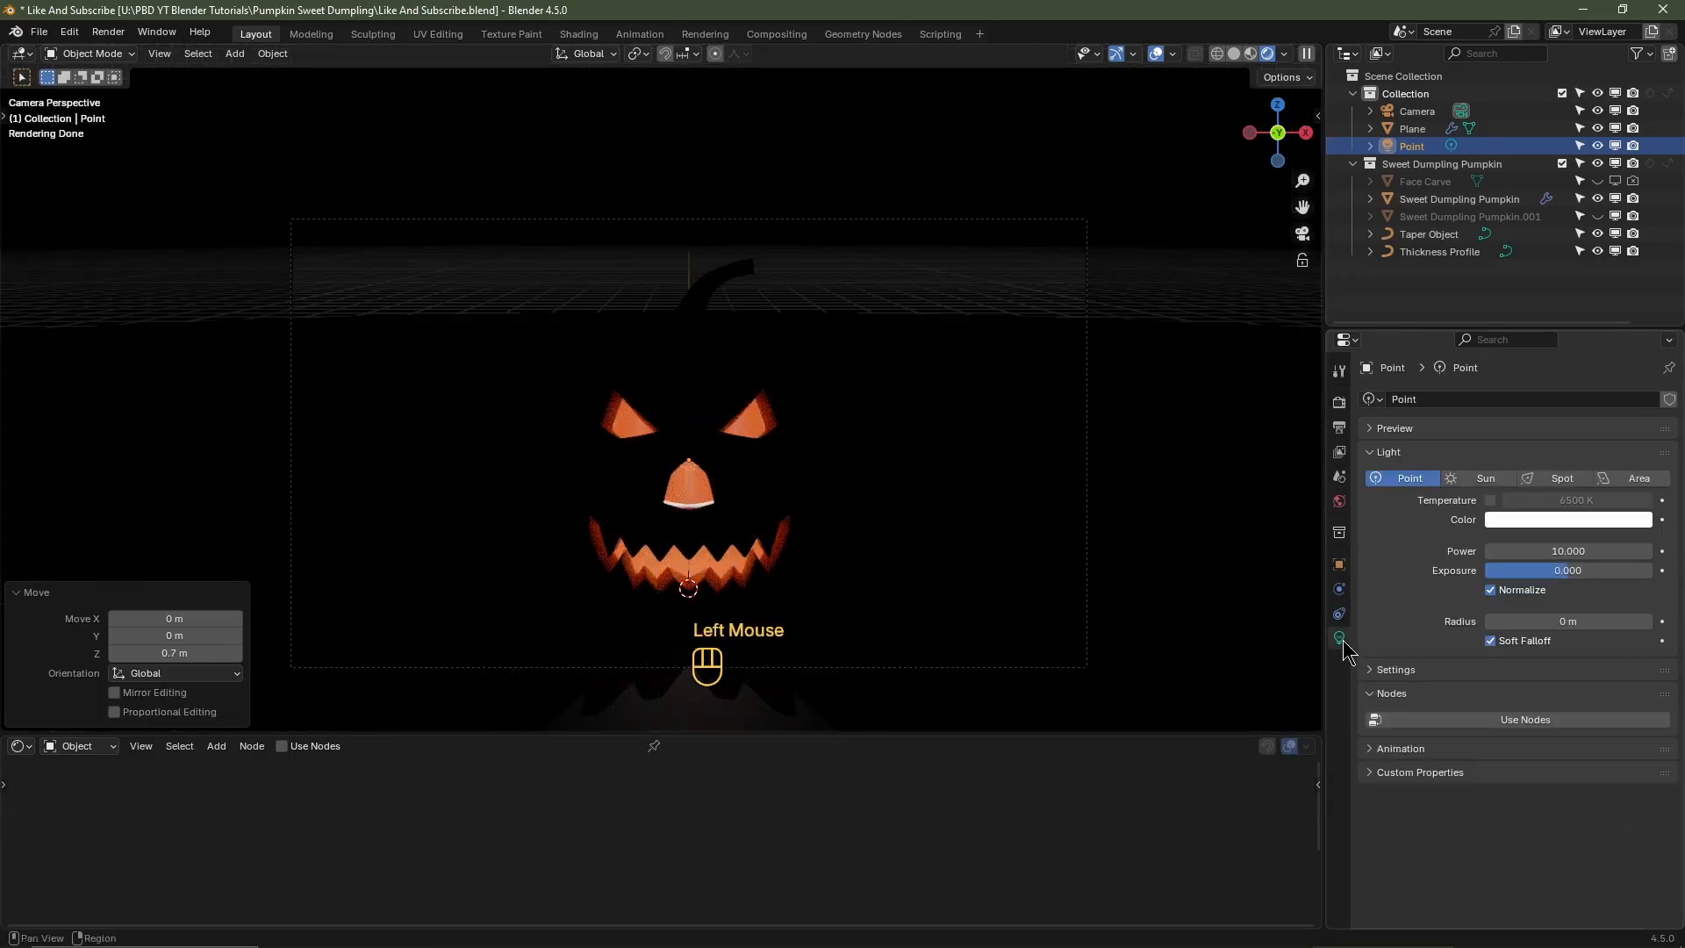
pyautogui.doubleClick(1549, 548)
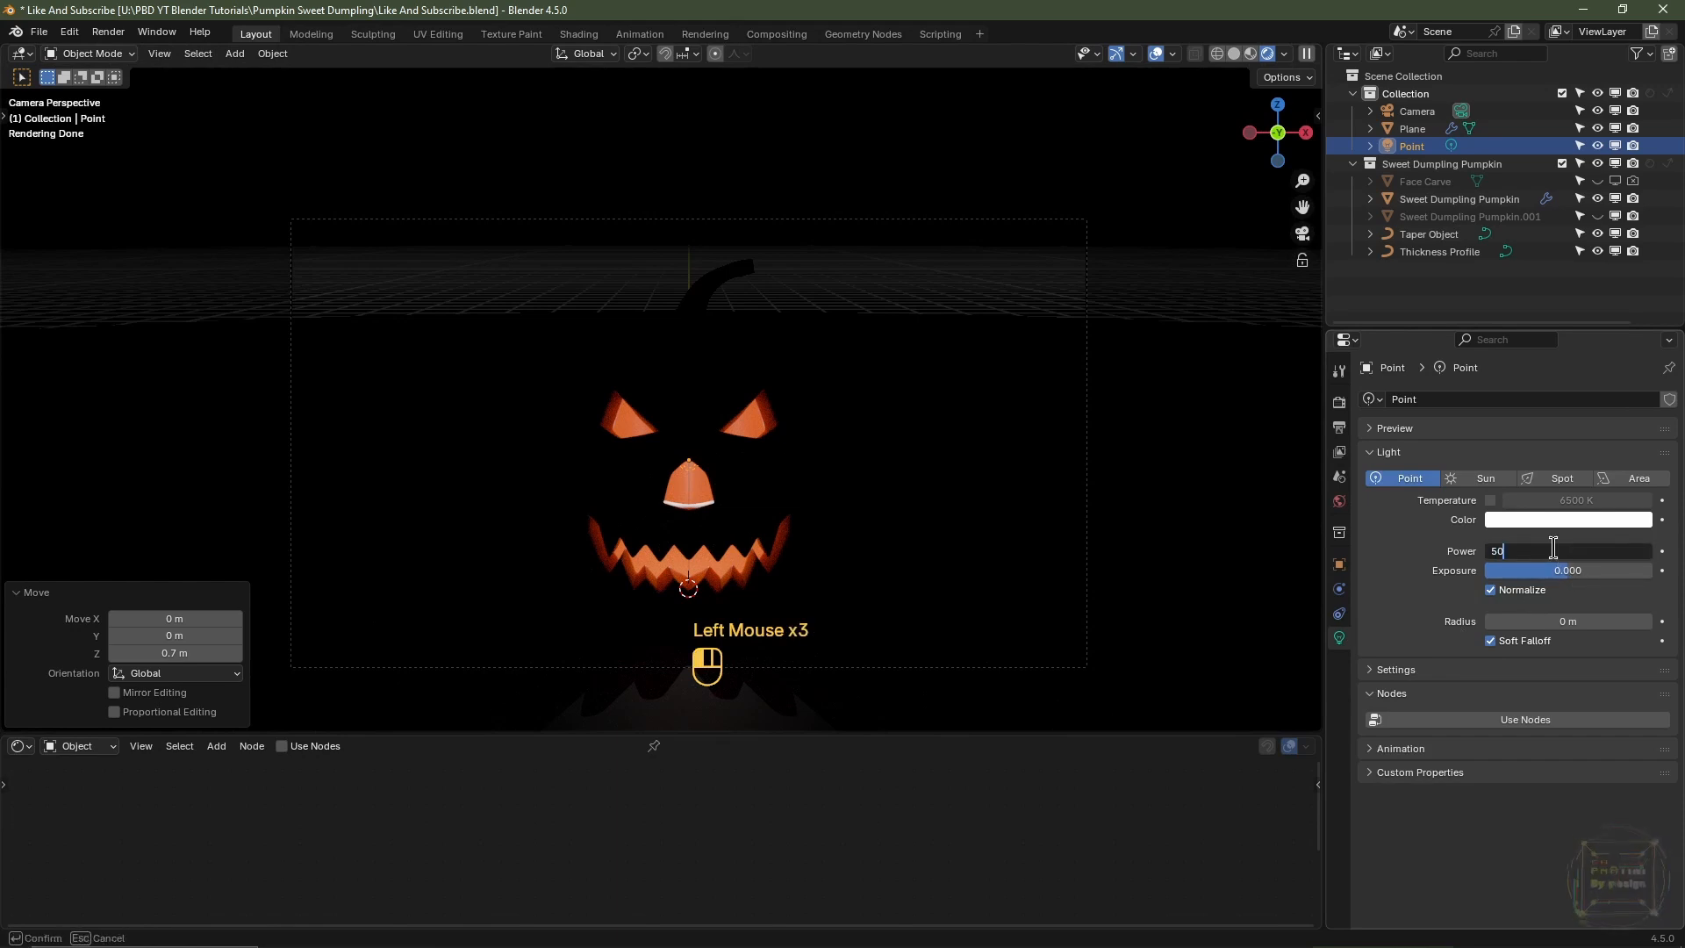
pyautogui.write('50')
pyautogui.press('Return')
pyautogui.click(1538, 519)
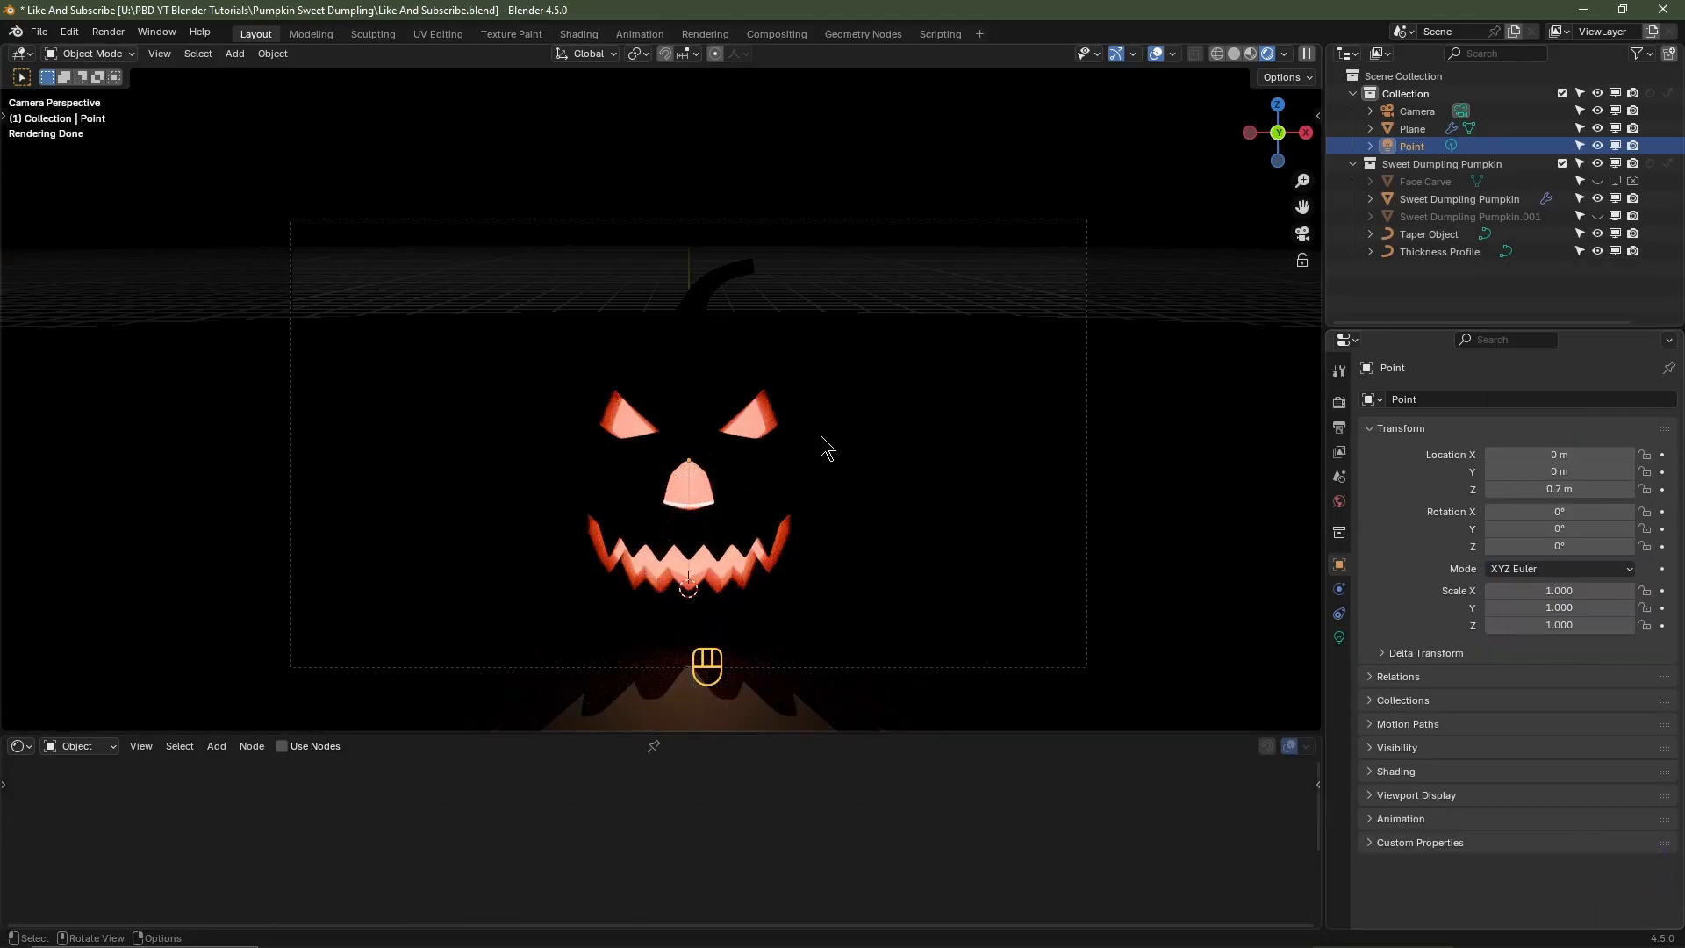
# - Set the pumpkin body's Inside material to a subsurface weight of 0.1 and lighten its base color to pale orange
pyautogui.click(816, 448)
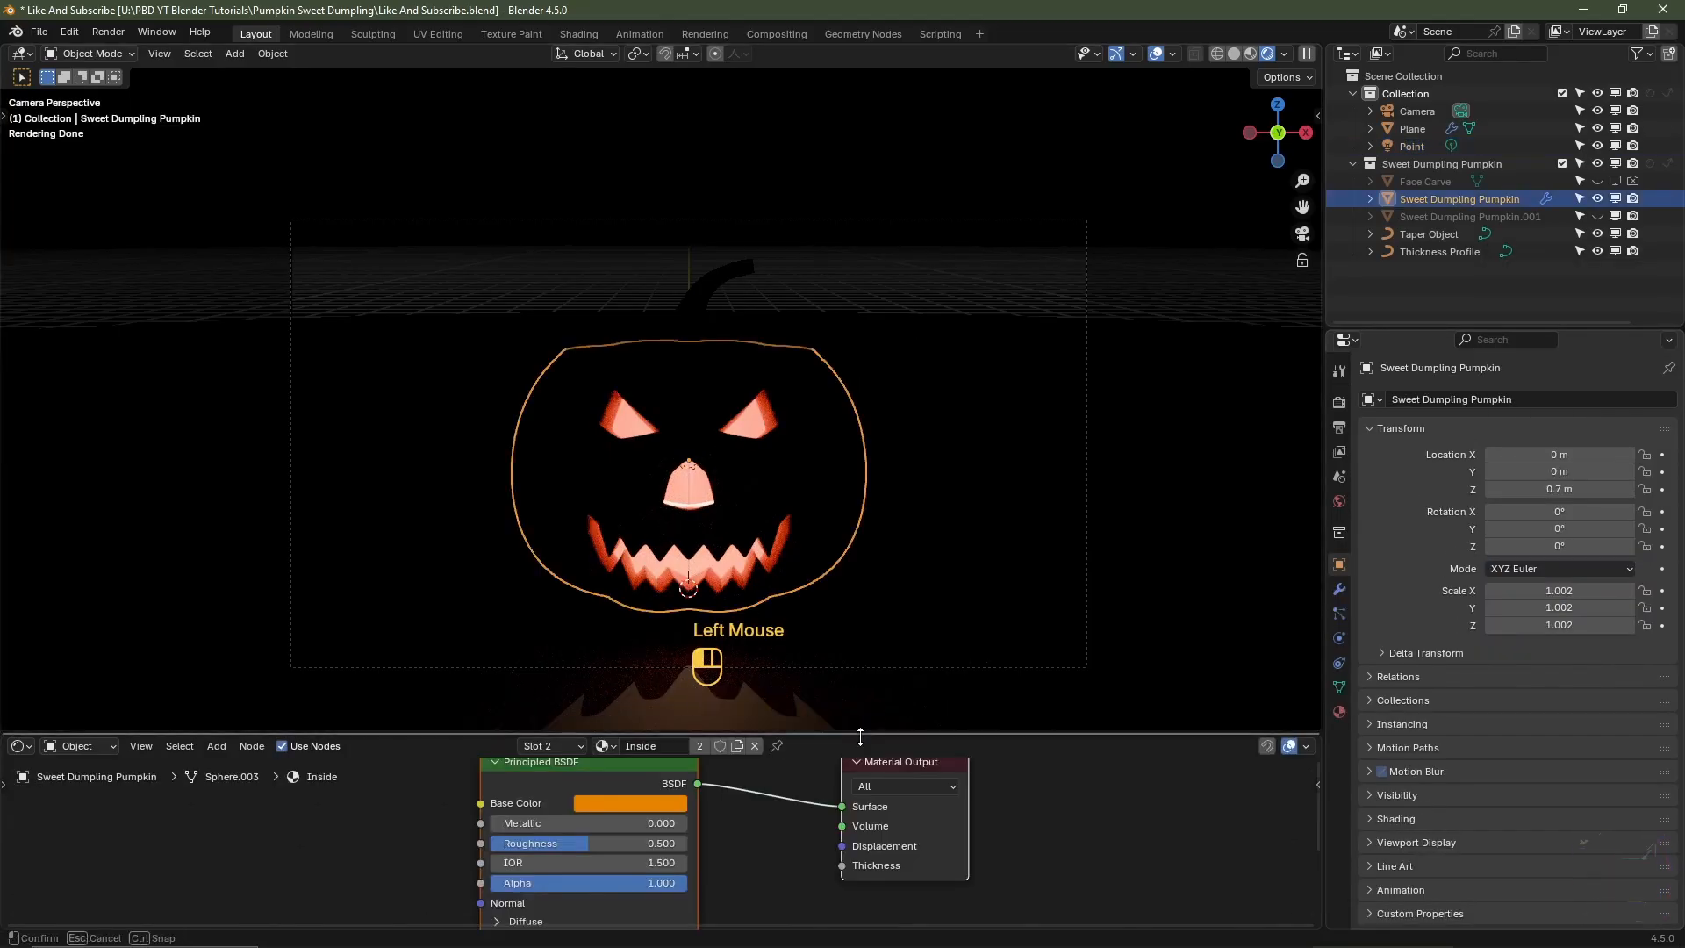
pyautogui.moveTo(848, 739); pyautogui.dragTo(848, 529)
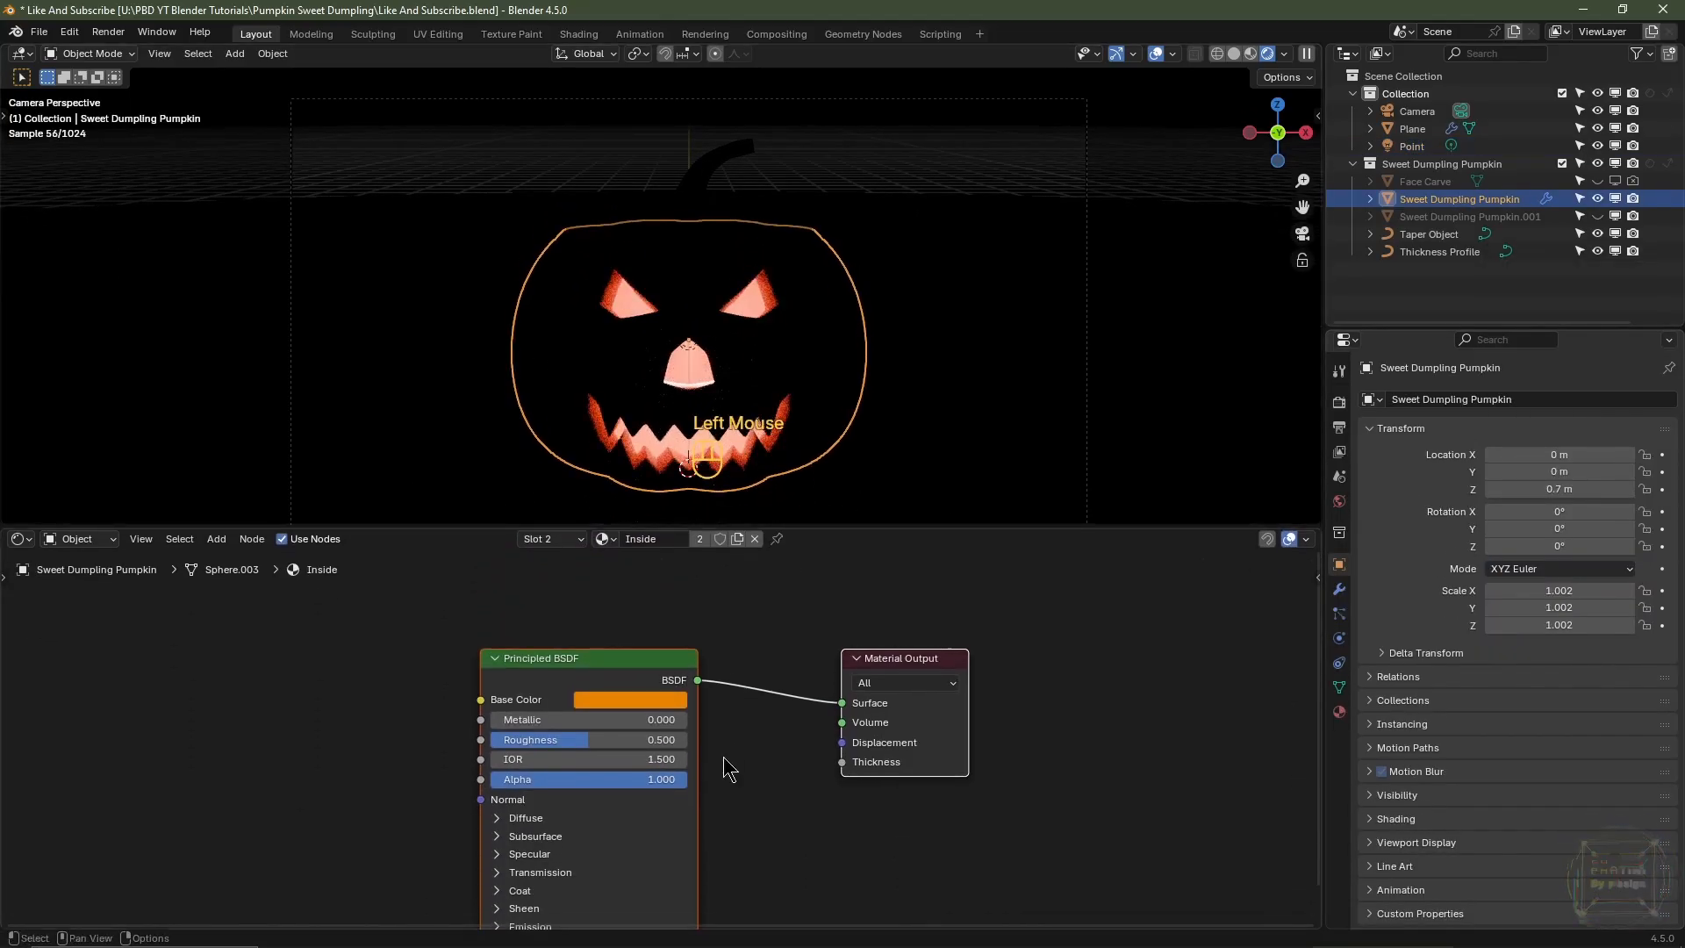
pyautogui.moveTo(723, 756); pyautogui.dragTo(764, 705, button='middle')
pyautogui.click(572, 608)
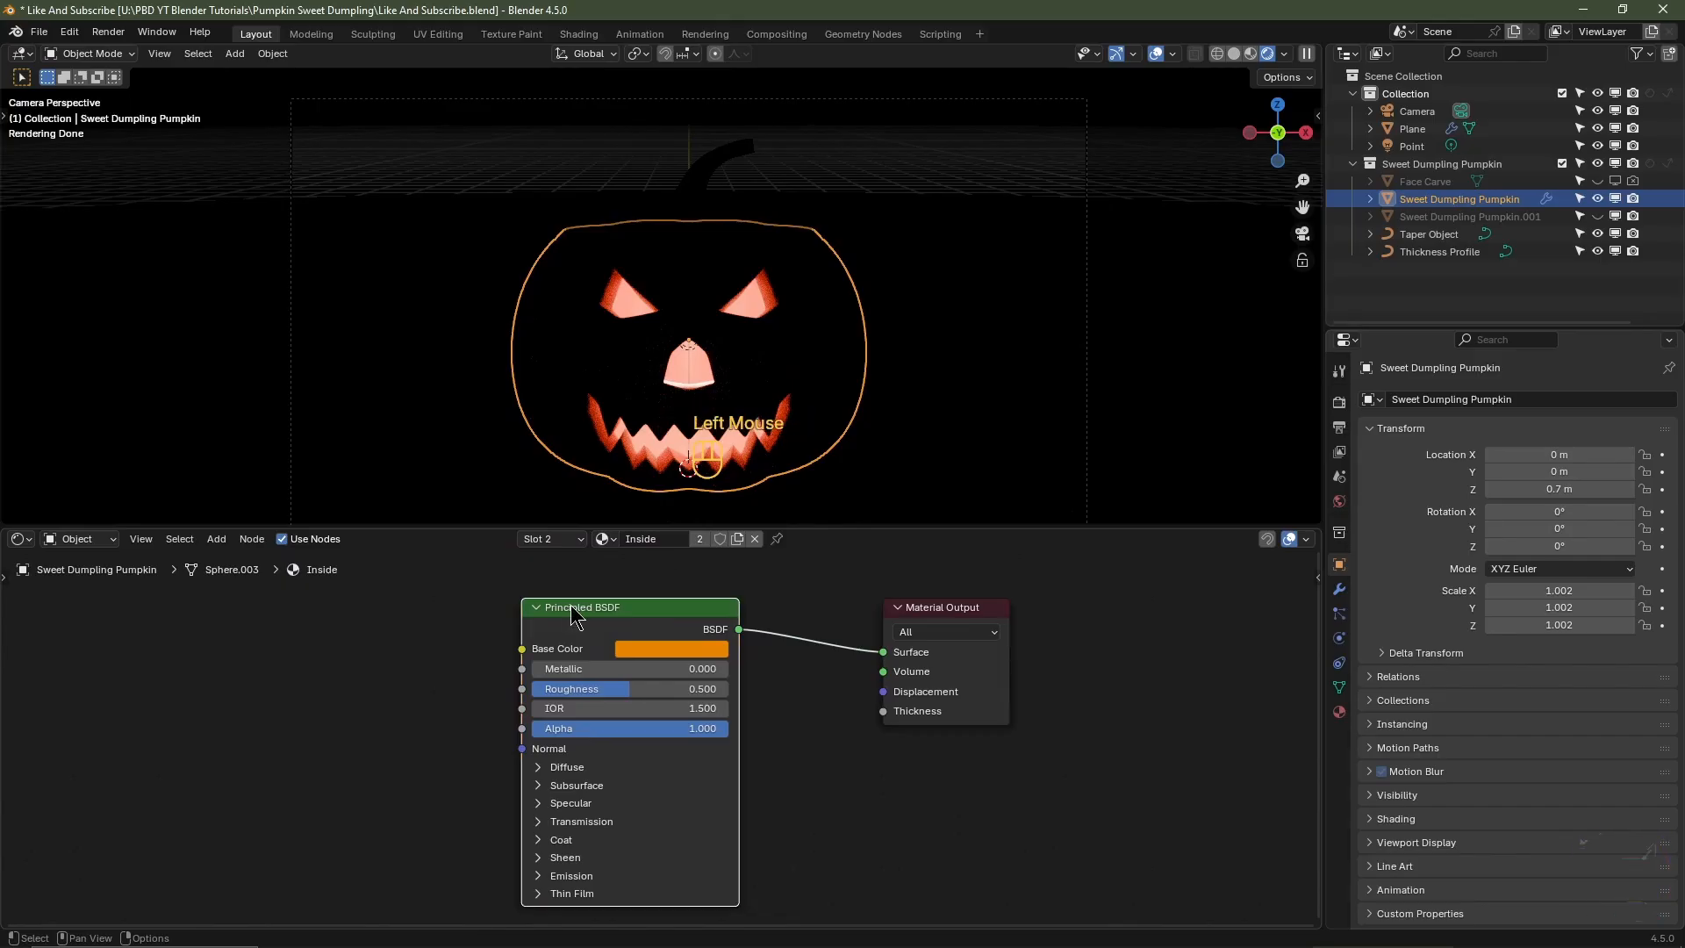
pyautogui.click(537, 787)
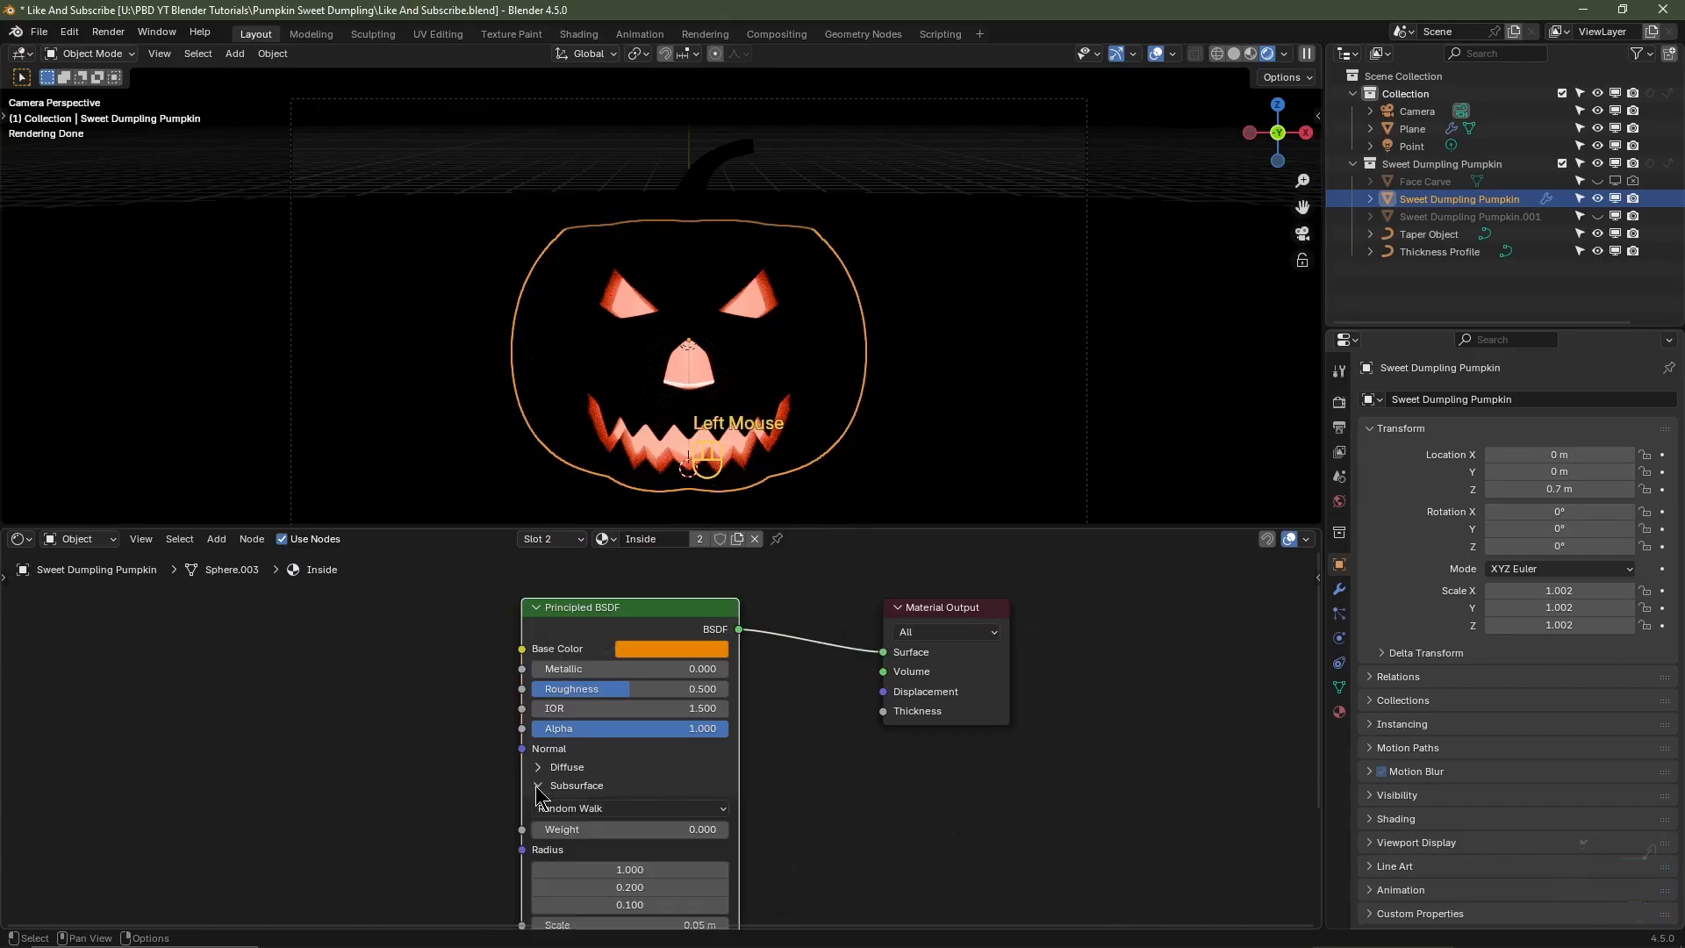
pyautogui.doubleClick(590, 828)
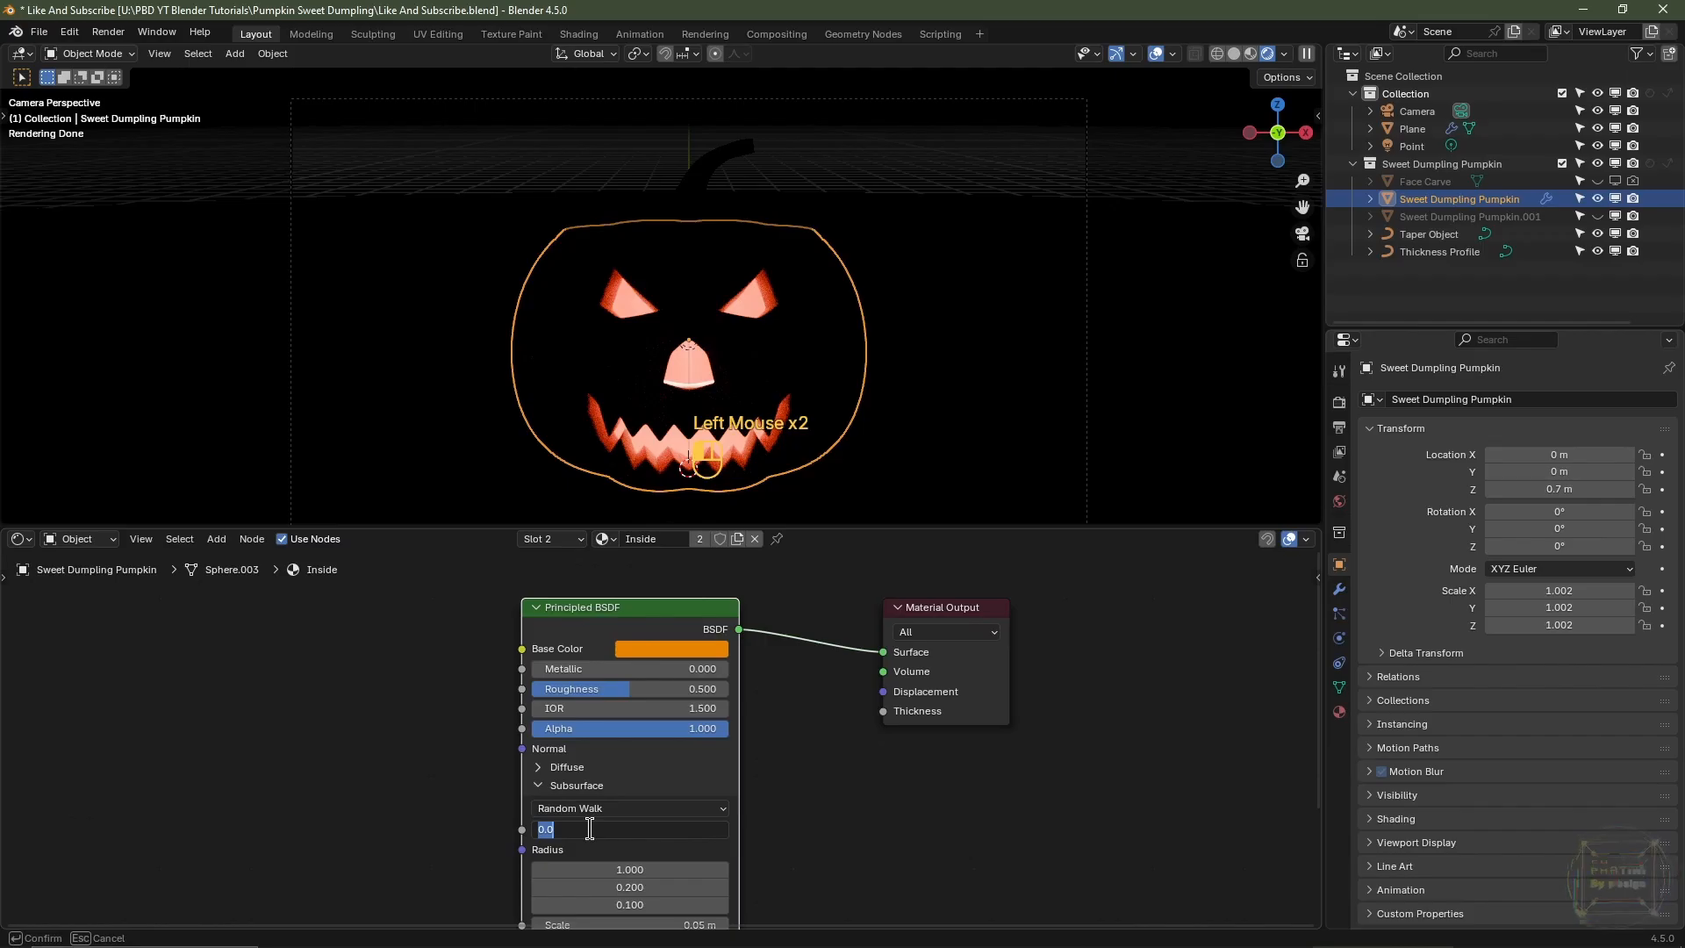
pyautogui.write('.1')
pyautogui.press('Return')
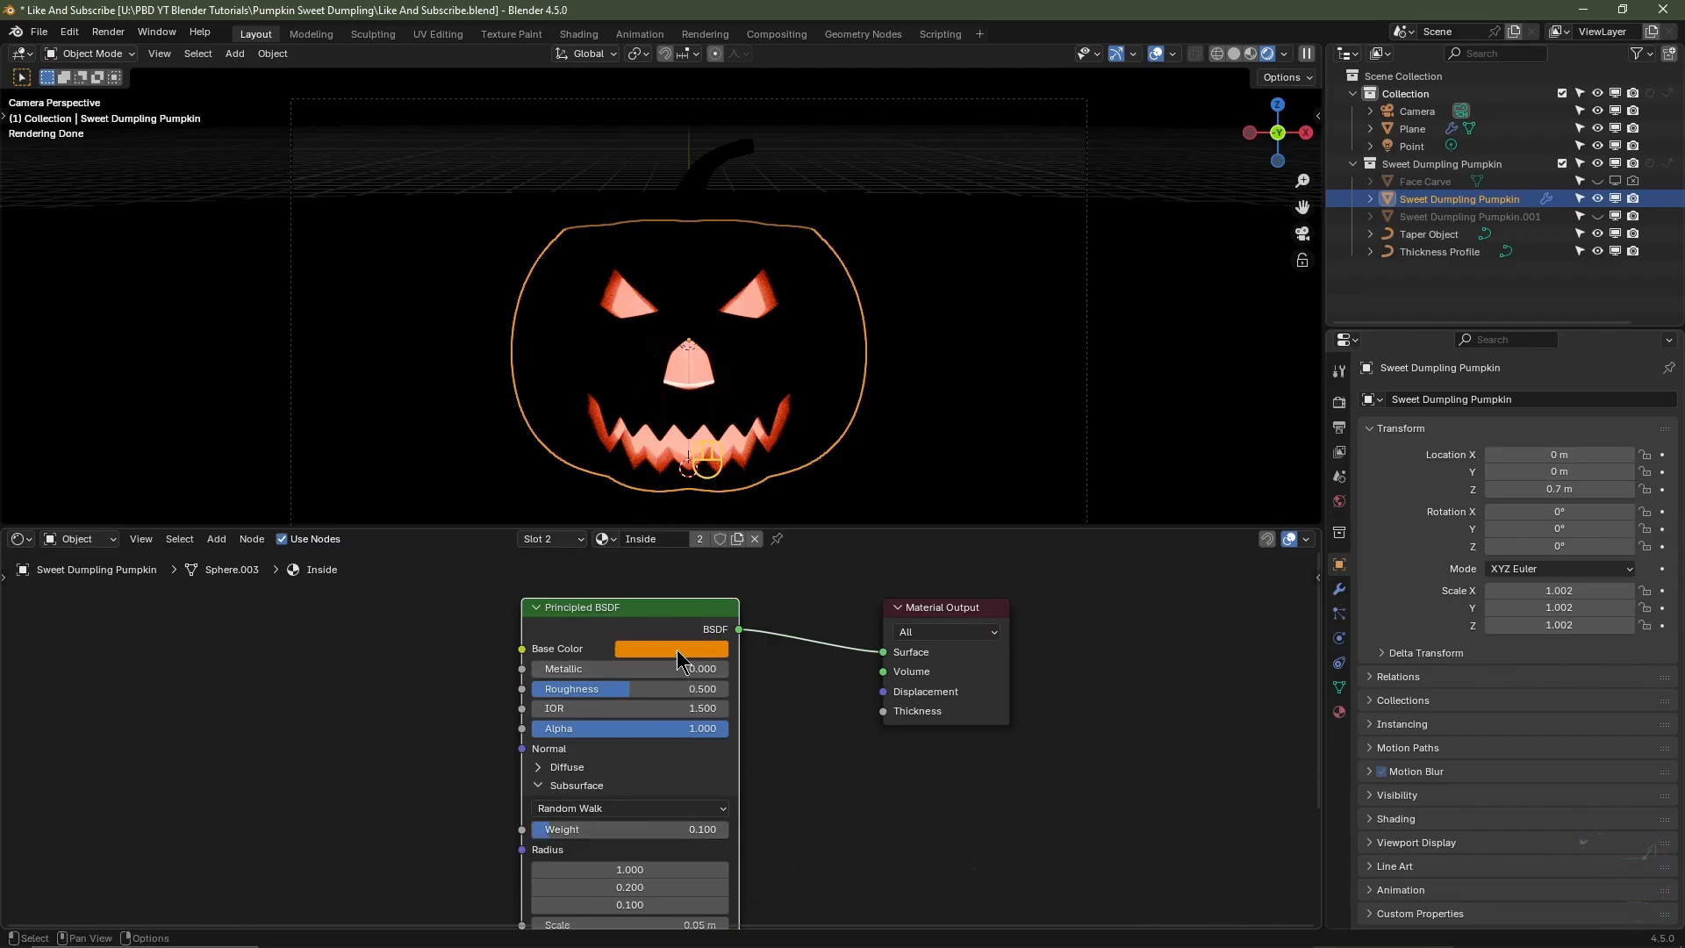
pyautogui.click(677, 649)
pyautogui.moveTo(681, 445); pyautogui.dragTo(671, 453)
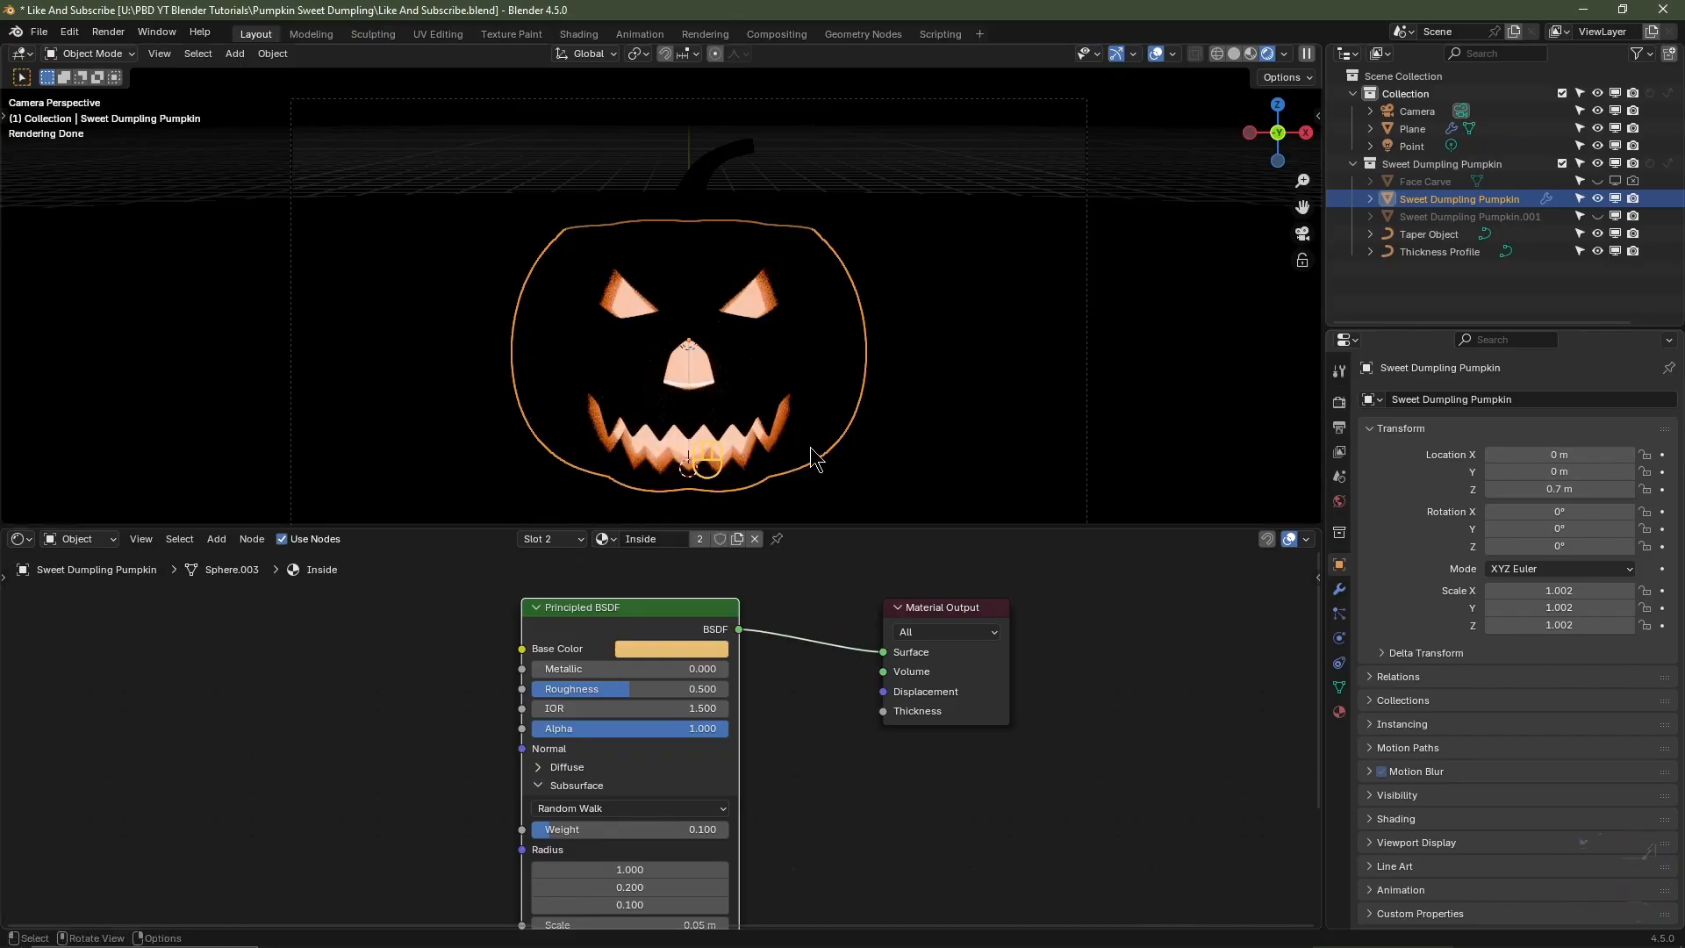
# - Switch the viewport to solid shading and add an area light to the scene
pyautogui.click(1233, 53)
pyautogui.moveTo(1050, 346); pyautogui.dragTo(940, 360, button='middle')
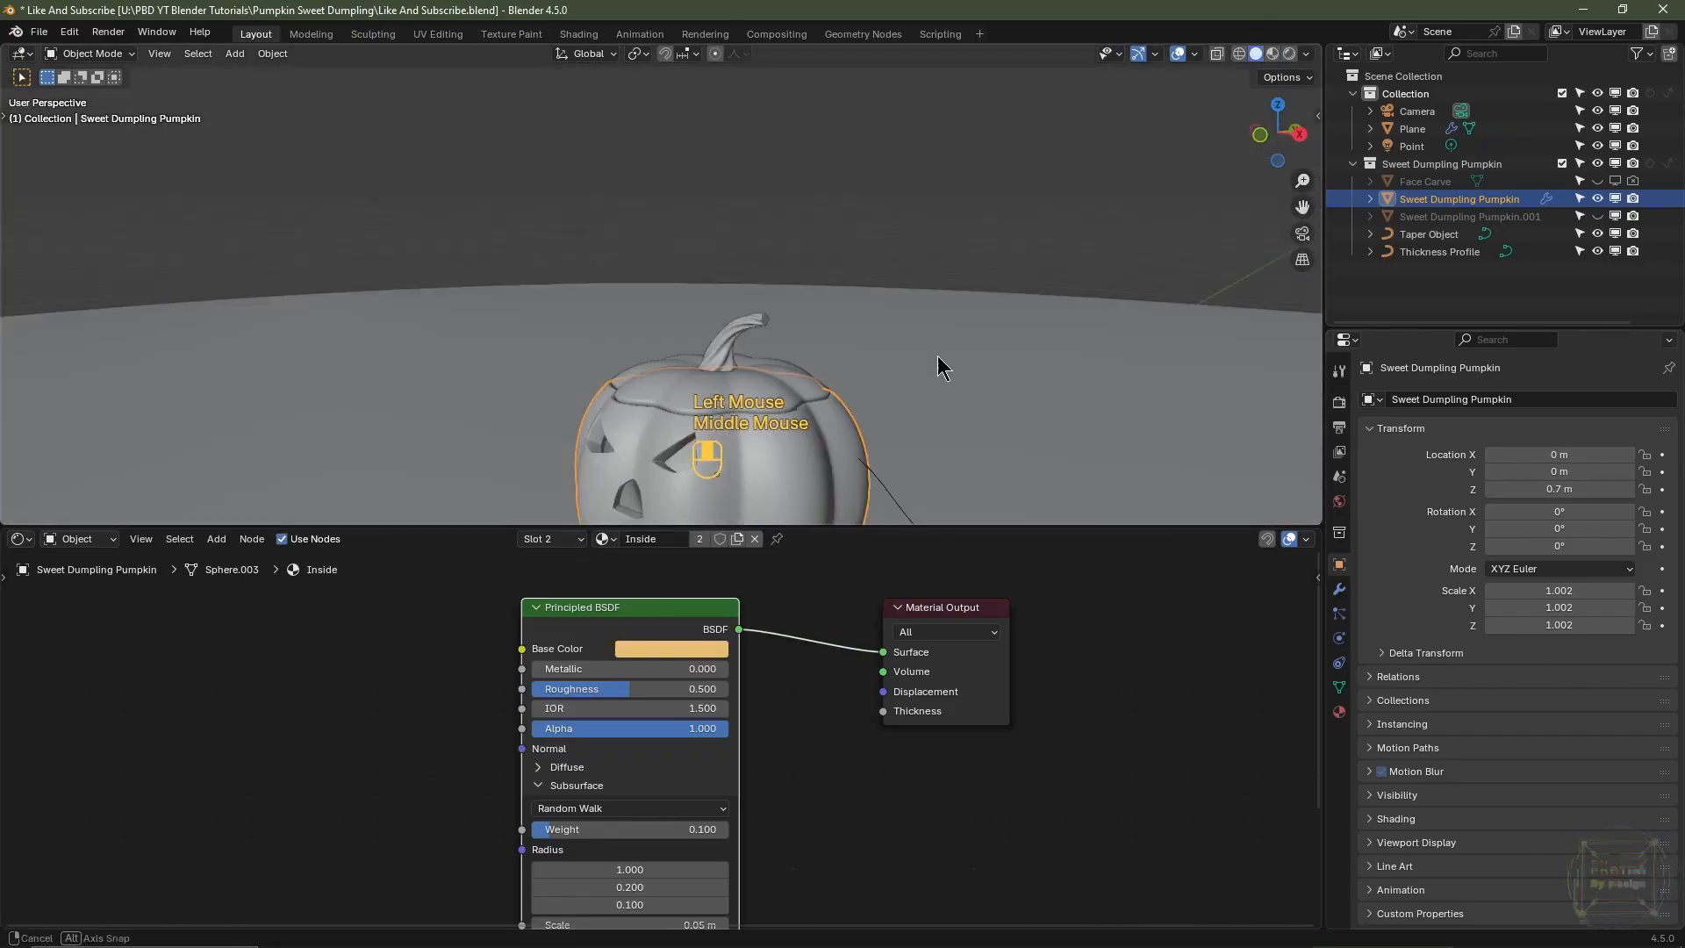
pyautogui.scroll(-2, 904, 369)
pyautogui.keyDown('shift'); pyautogui.moveTo(761, 405); pyautogui.dragTo(786, 355, button='middle'); pyautogui.keyUp('shift')
pyautogui.hotkey('shift', 'a')
pyautogui.moveTo(763, 321)
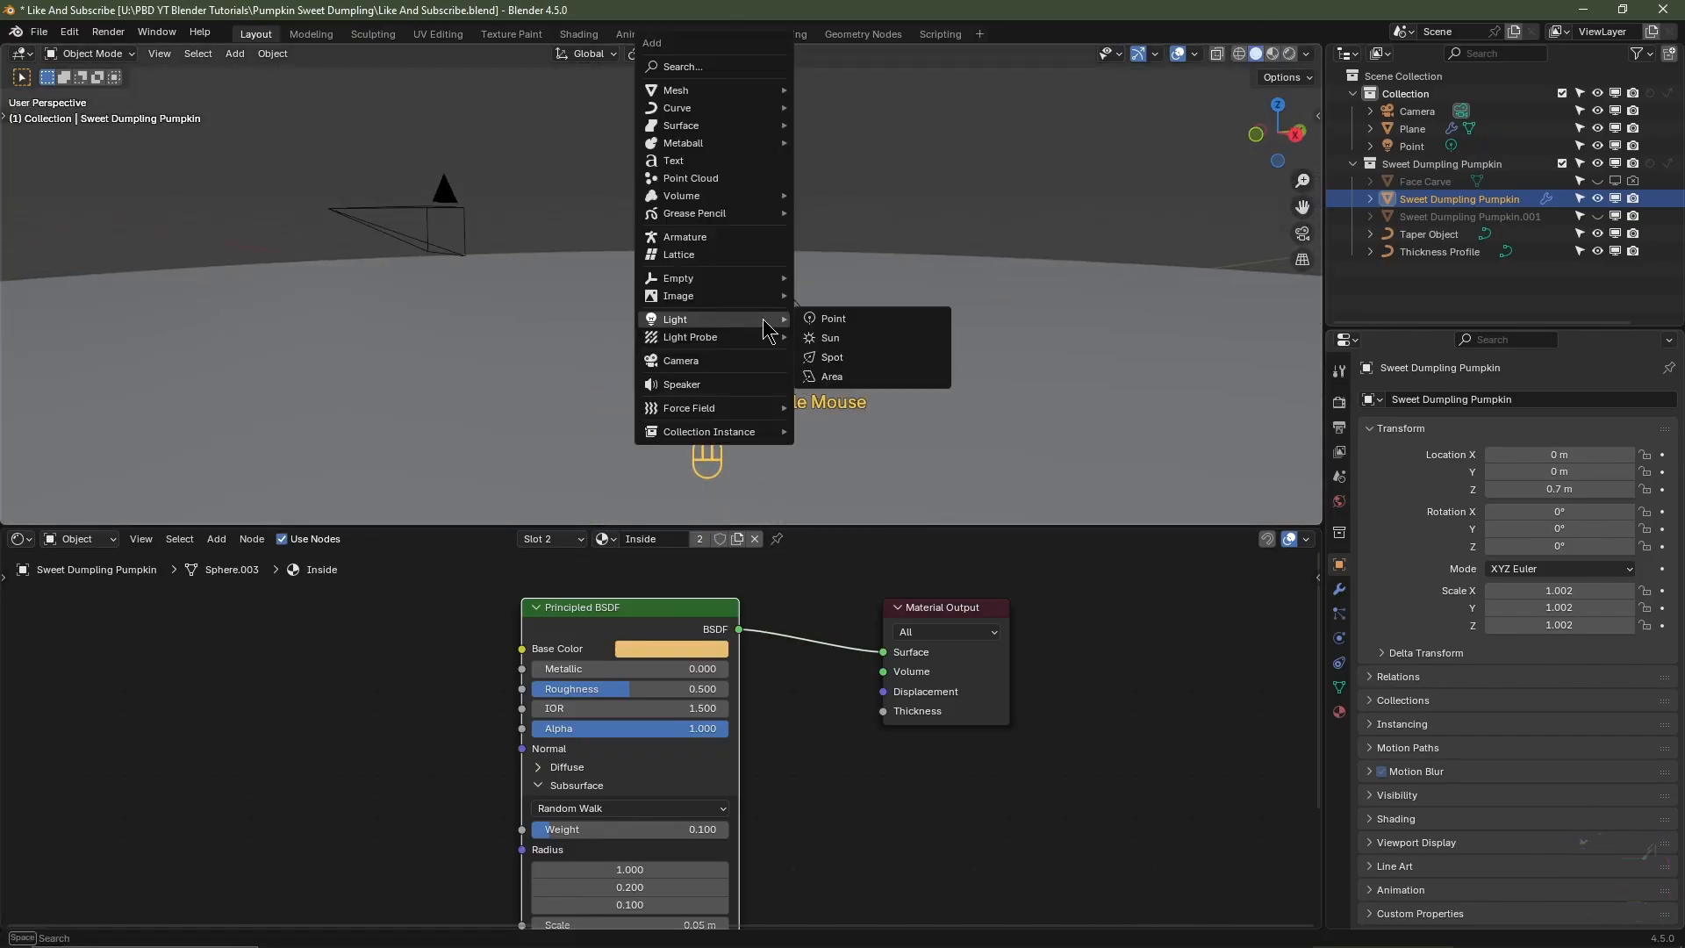
pyautogui.click(831, 375)
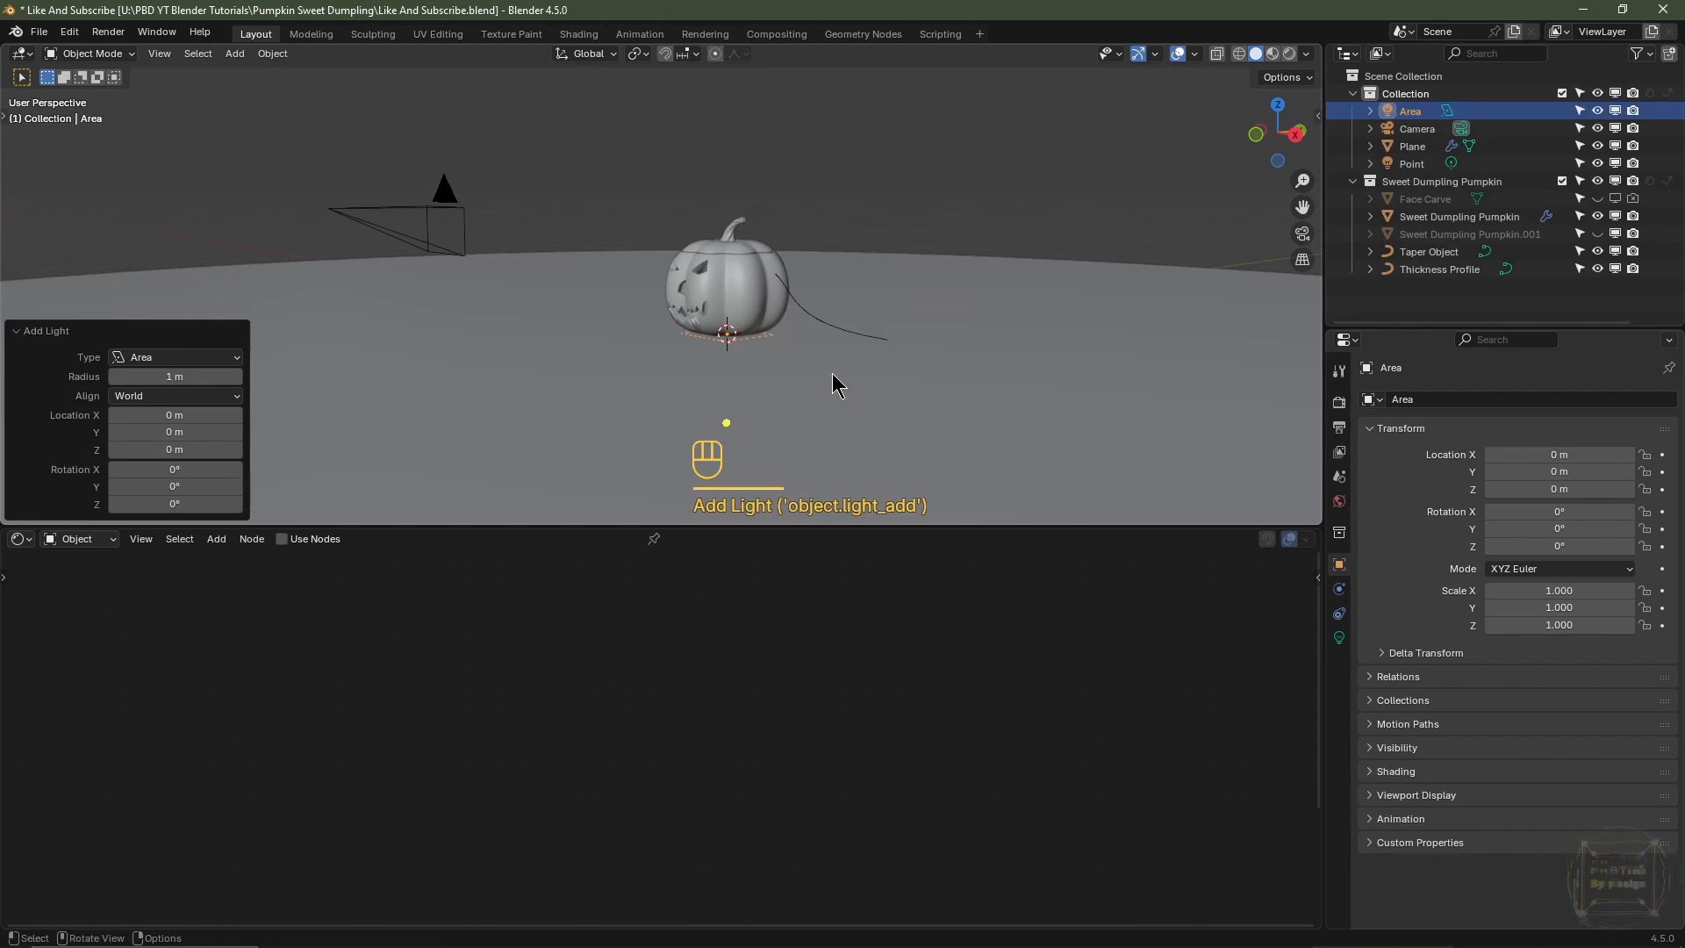
# - In side view, move the area light -4 m along Y and 2 m up, and tilt it 70° toward the pumpkin
pyautogui.press('KP_3')
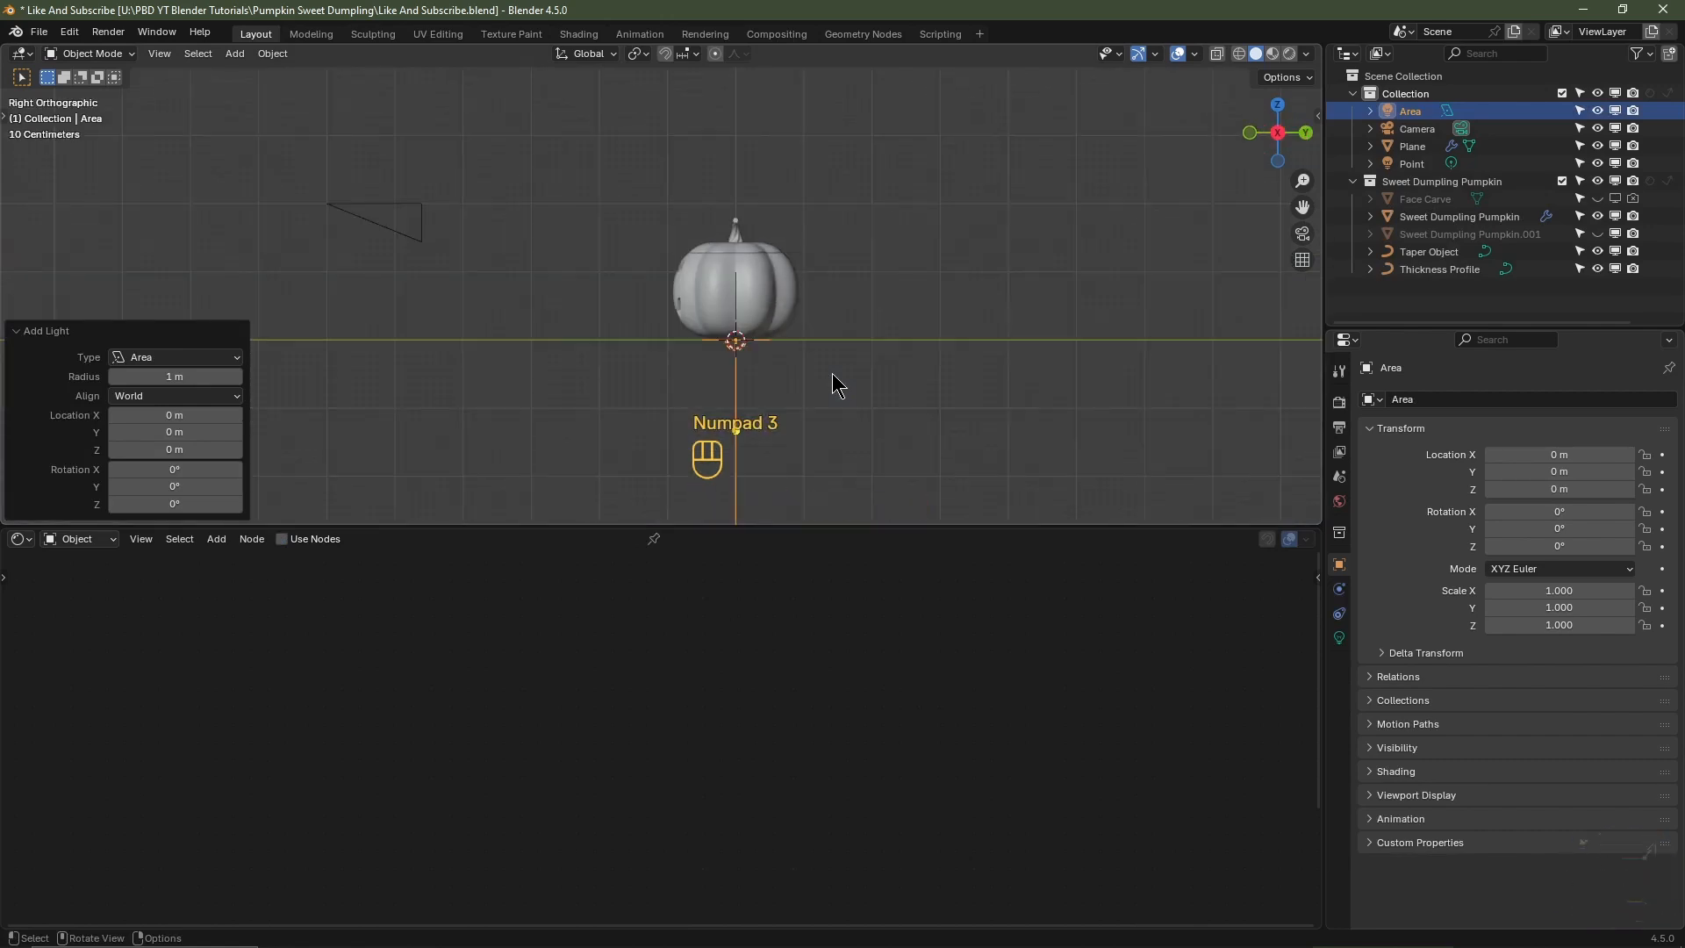
pyautogui.press('g')
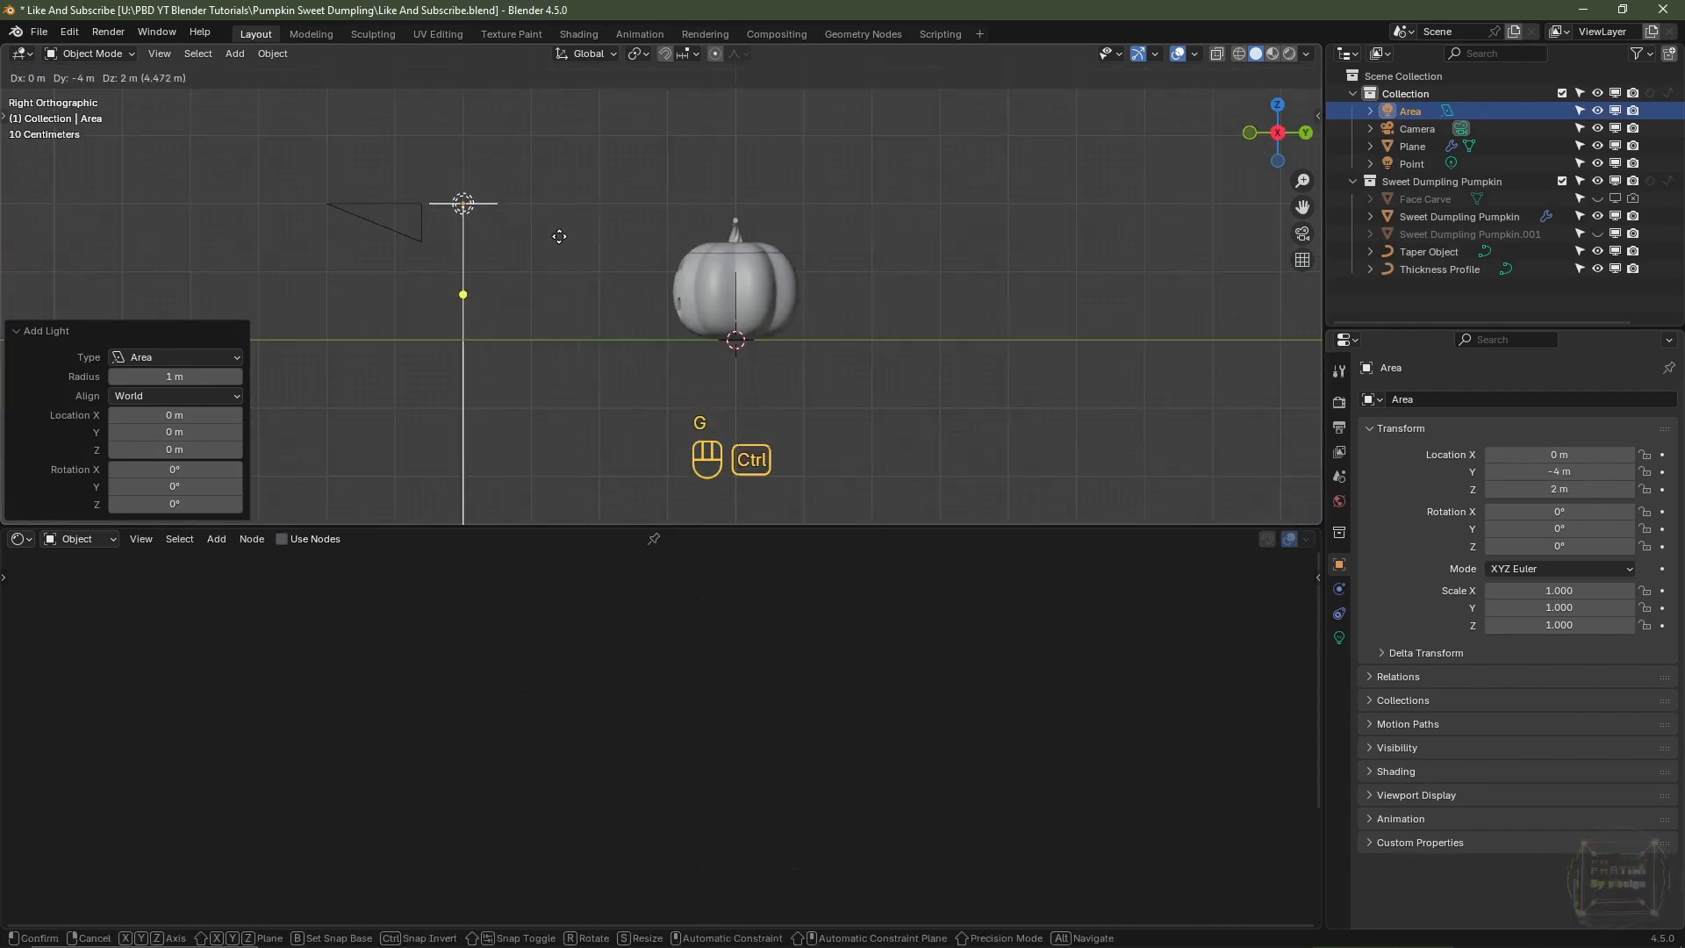
pyautogui.keyDown('ctrl'); pyautogui.click(562, 245); pyautogui.keyUp('ctrl')
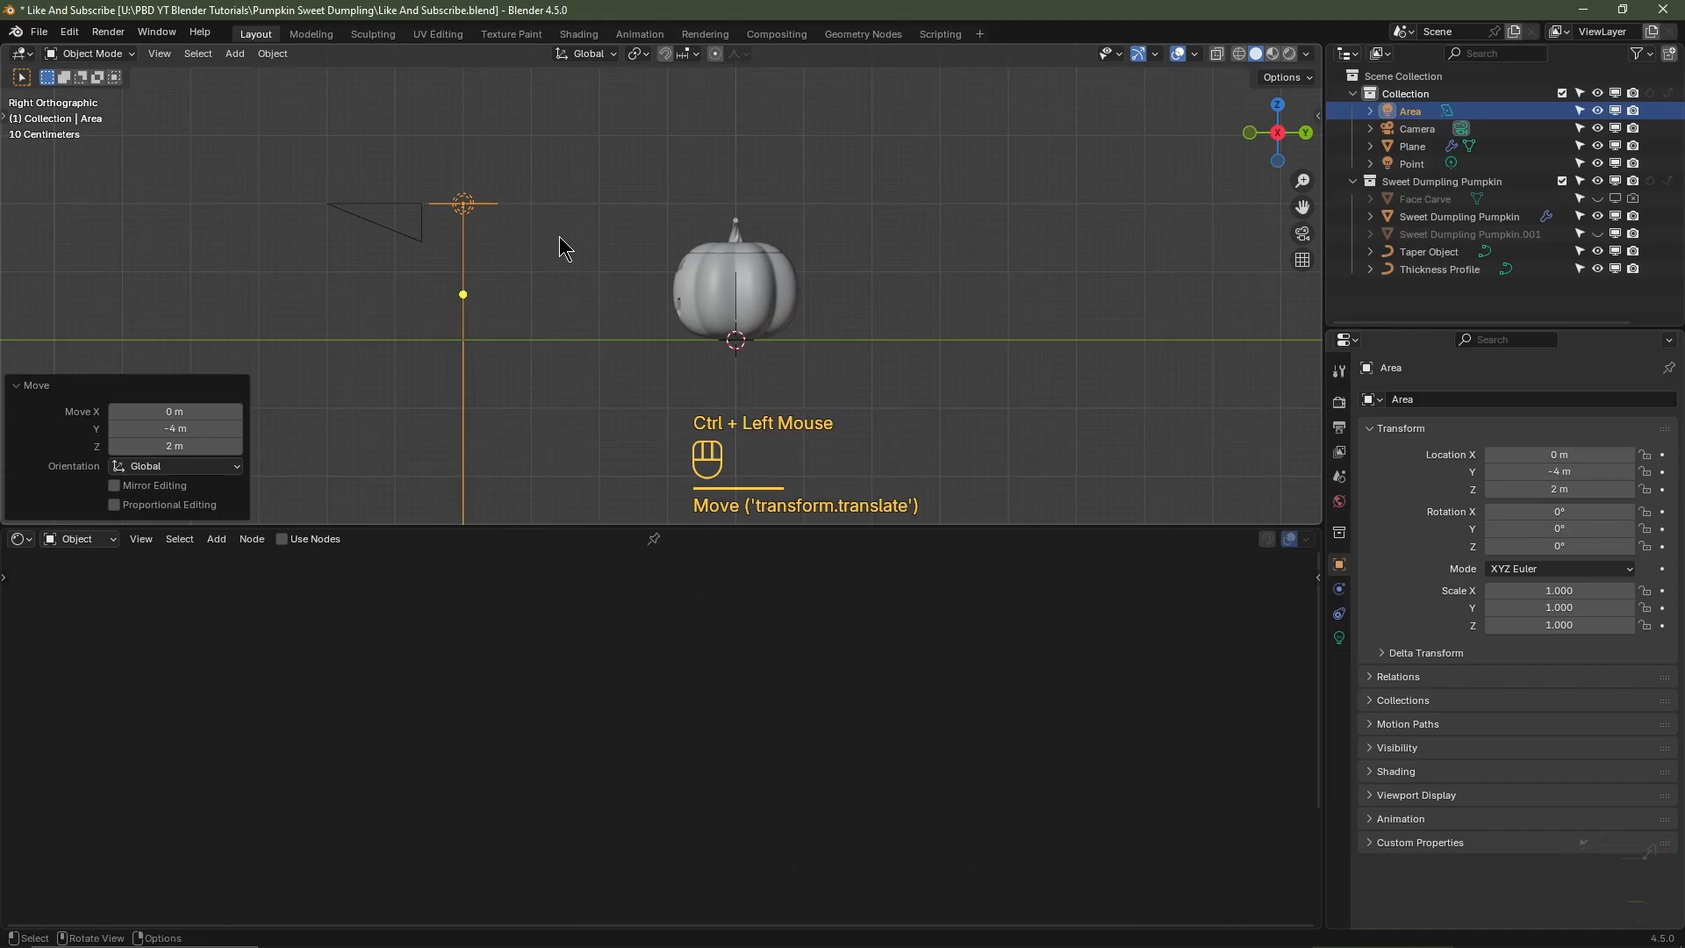
pyautogui.press('r')
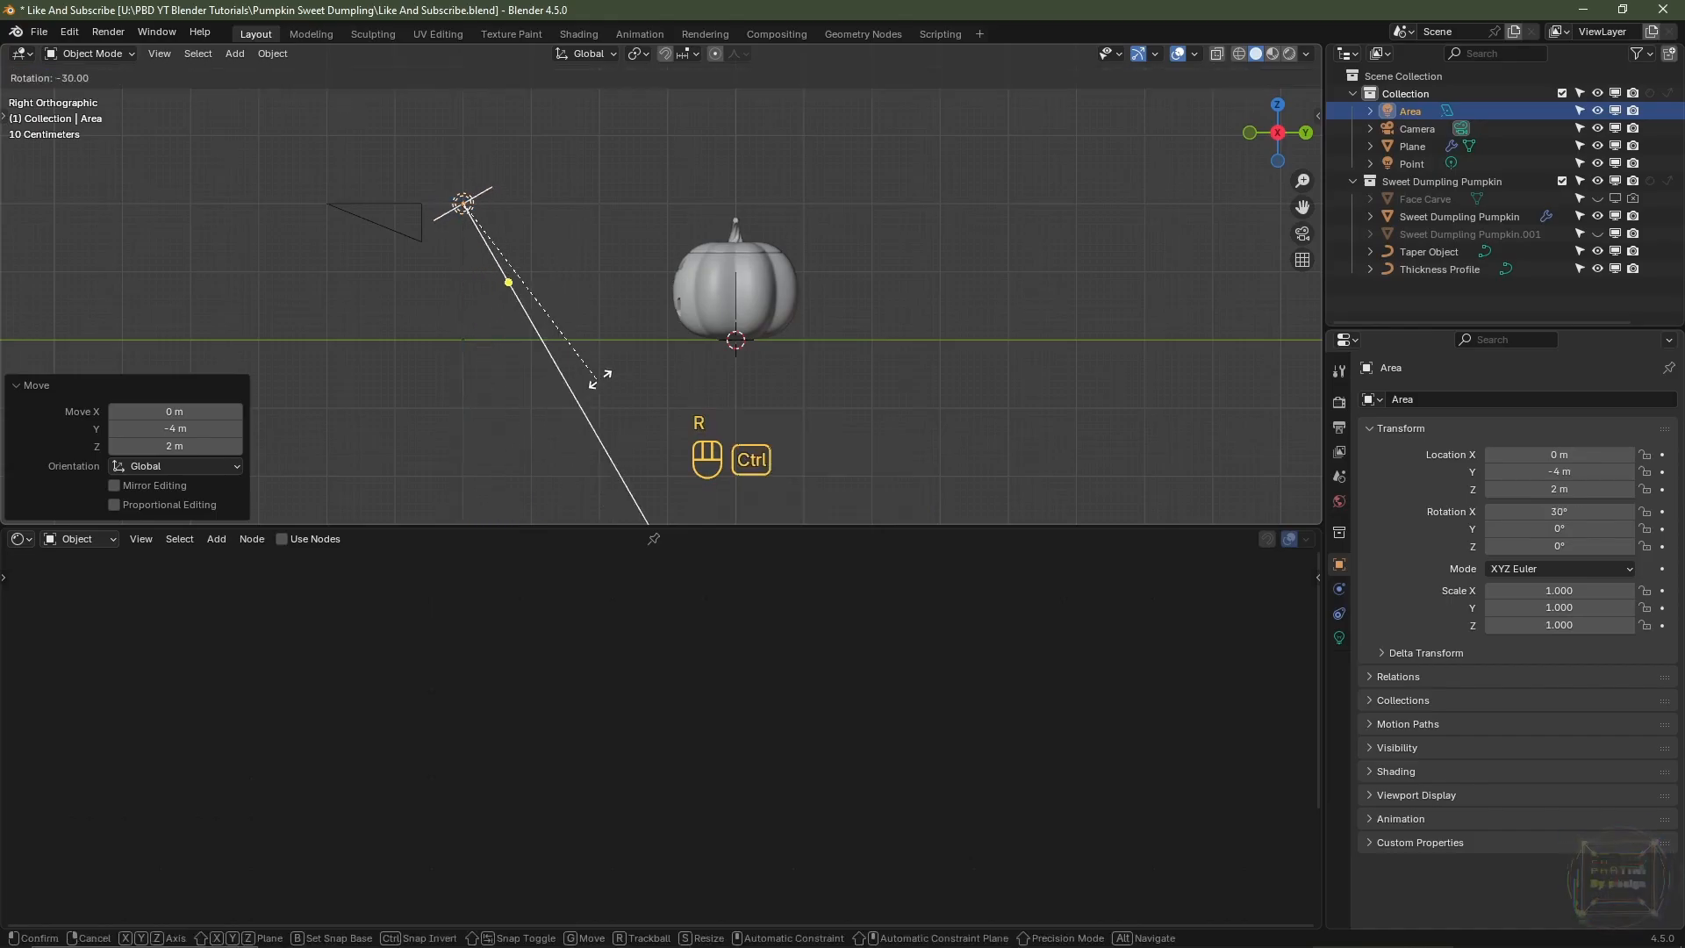
pyautogui.keyDown('ctrl'); pyautogui.click(750, 272); pyautogui.keyUp('ctrl')
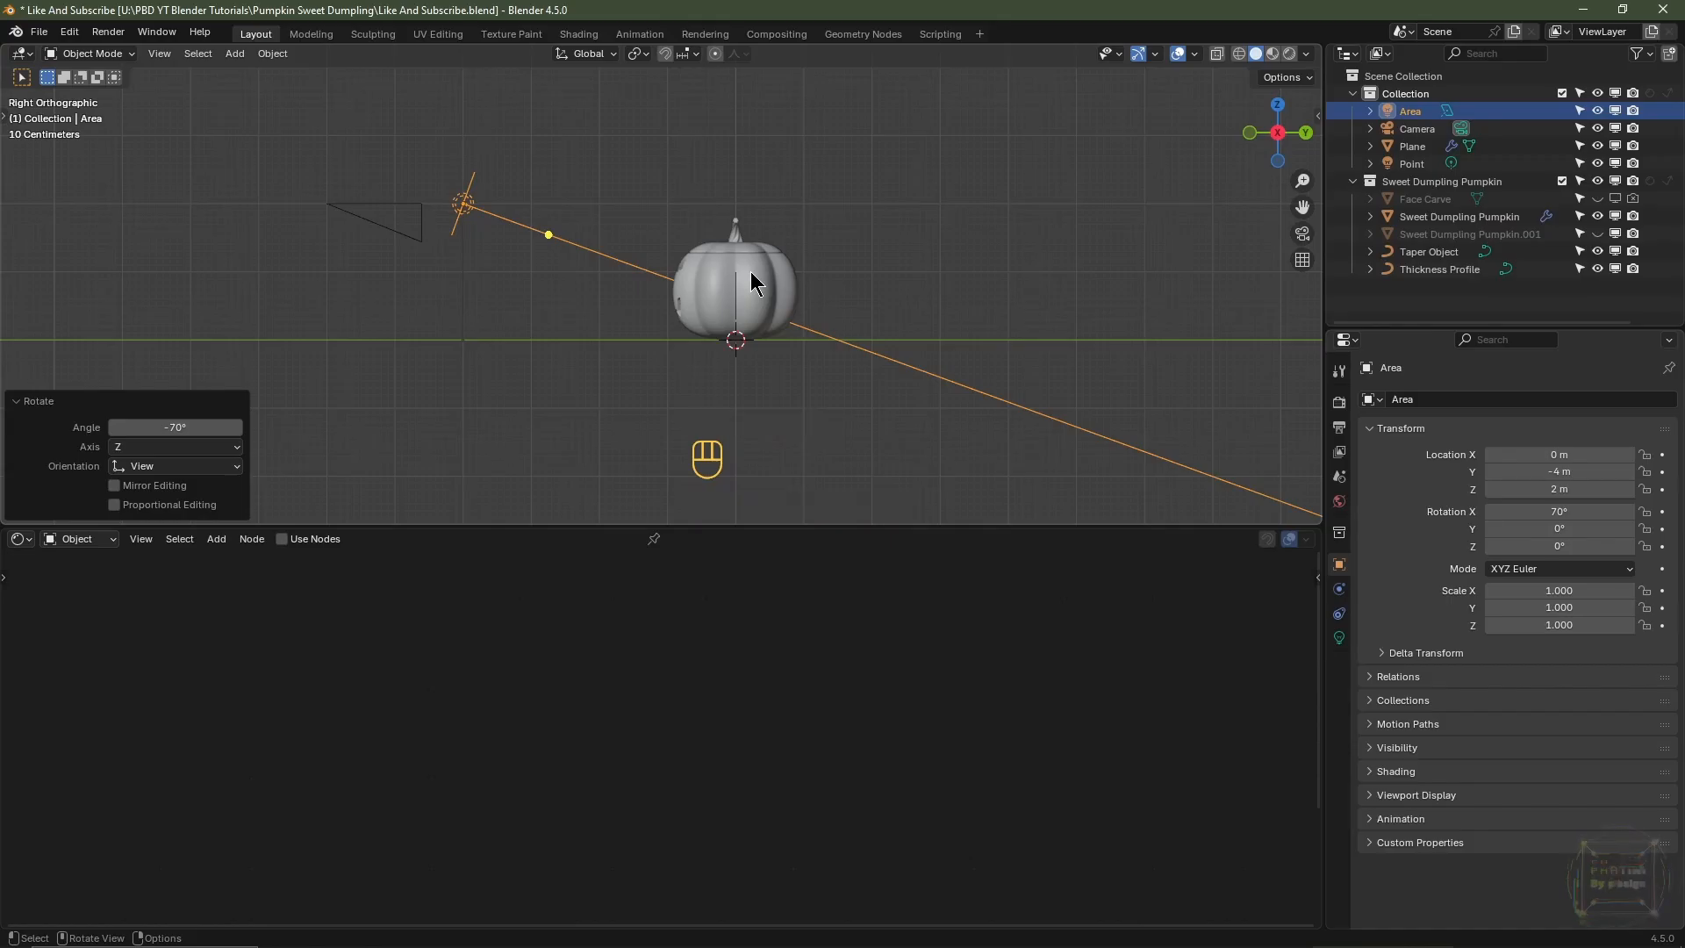
# - In rendered camera view, give the area light a Disk shape and a power of 50
pyautogui.press('KP_0')
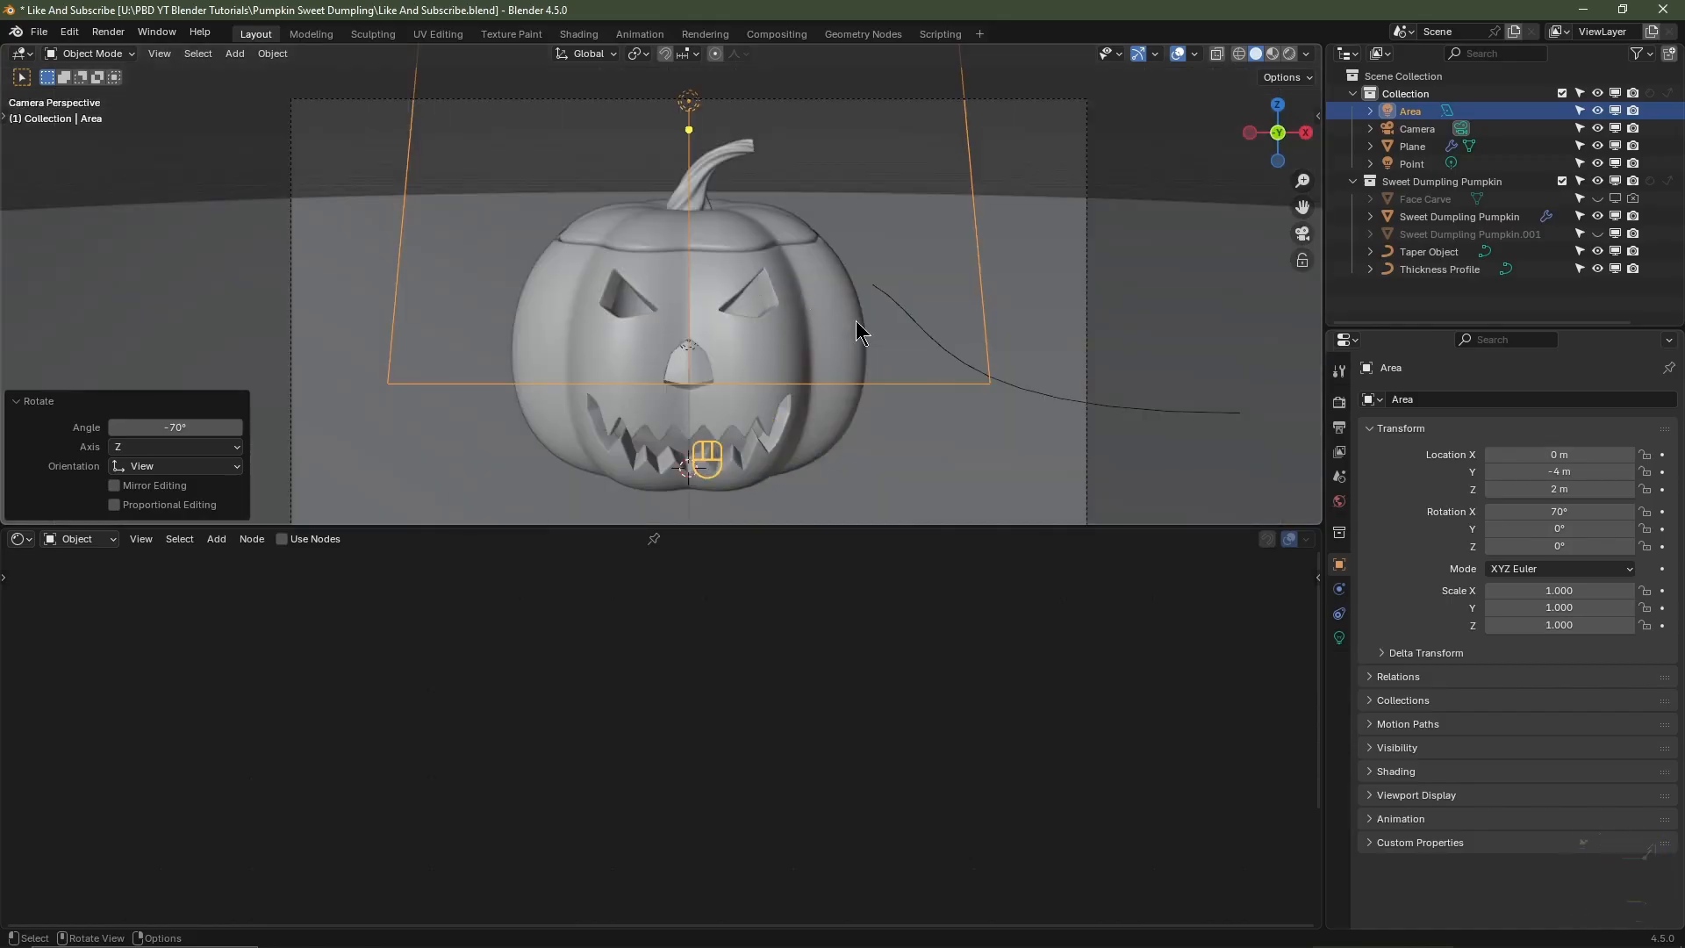
pyautogui.click(1341, 639)
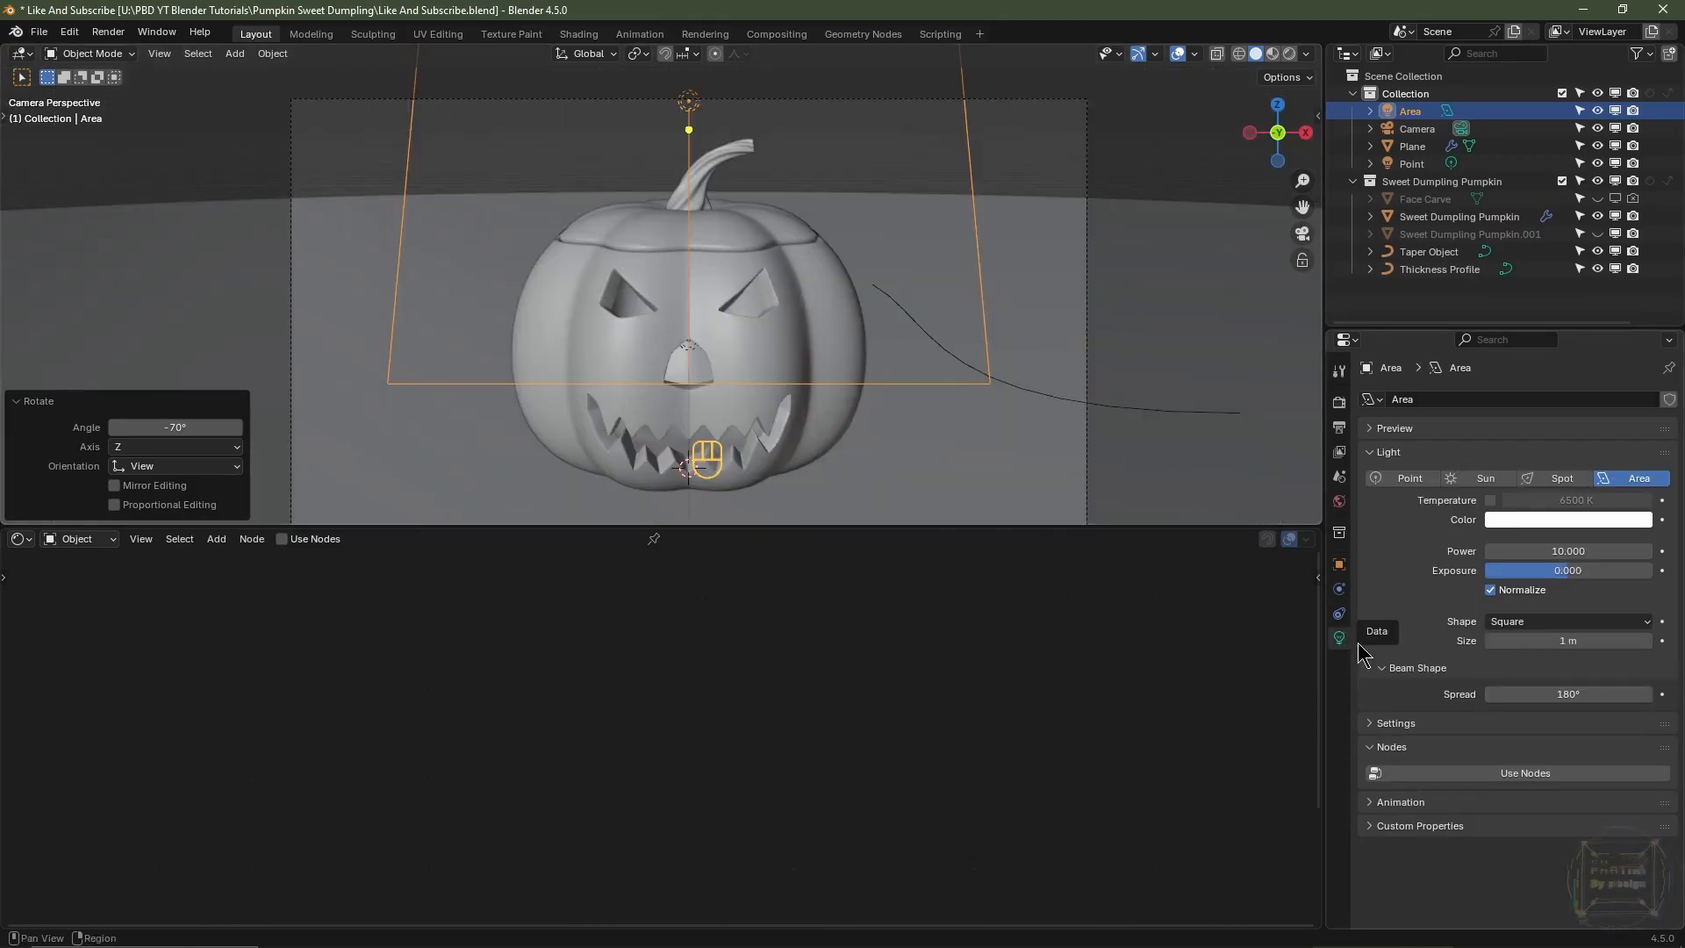
pyautogui.click(1501, 623)
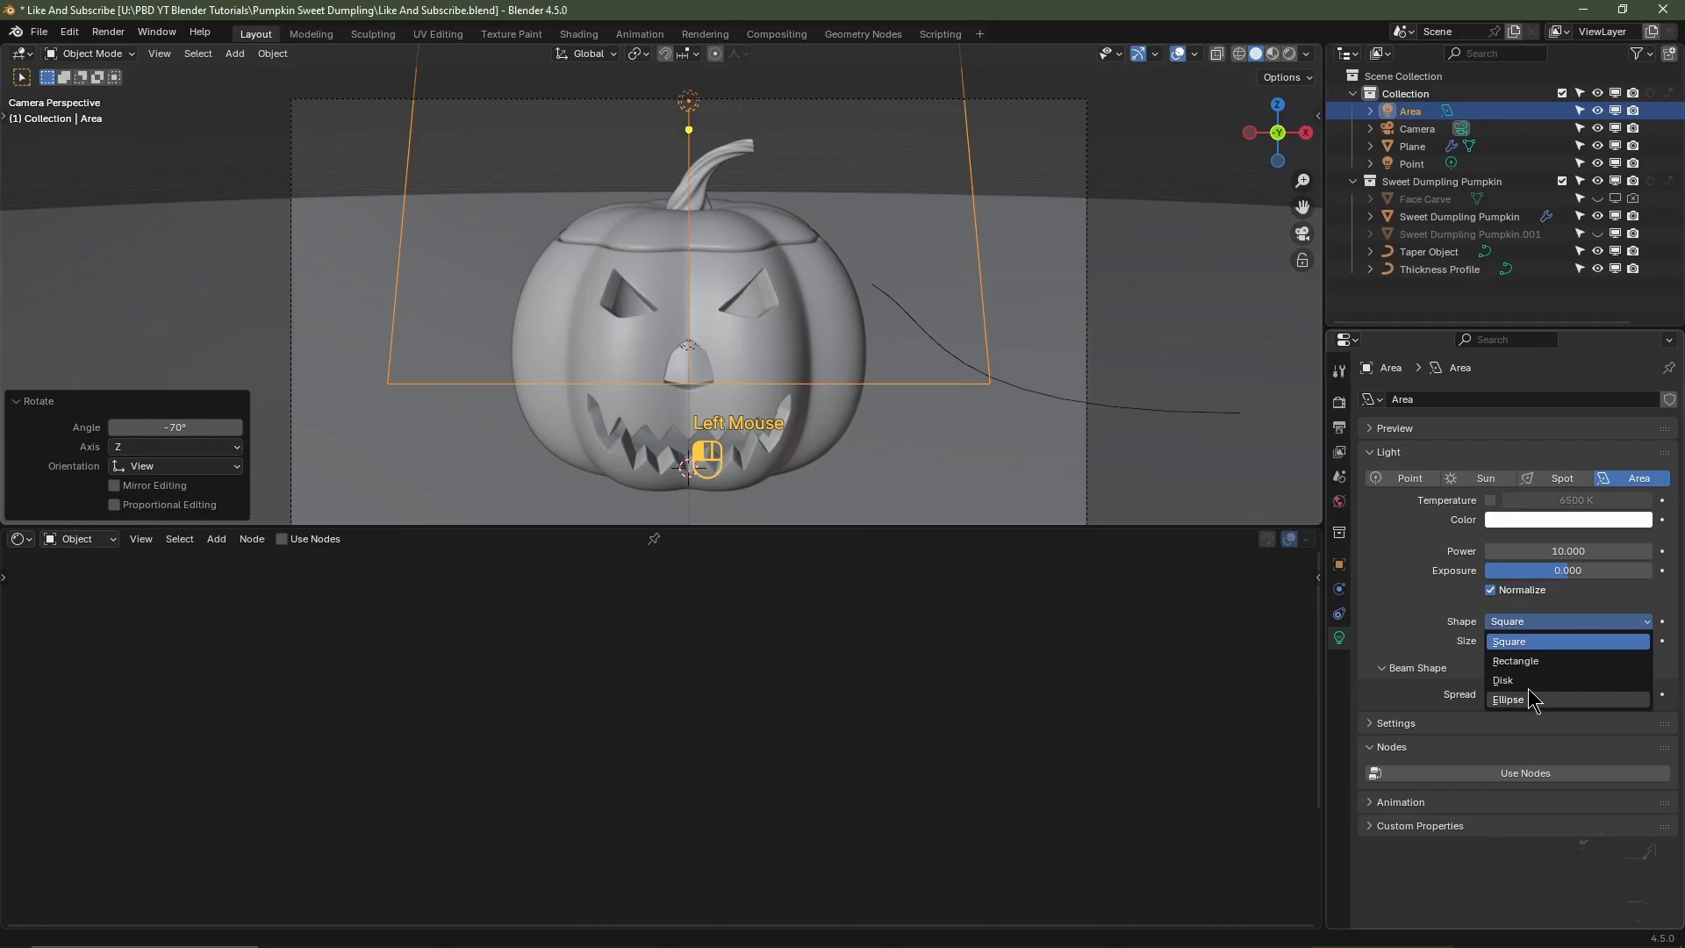
pyautogui.click(1514, 680)
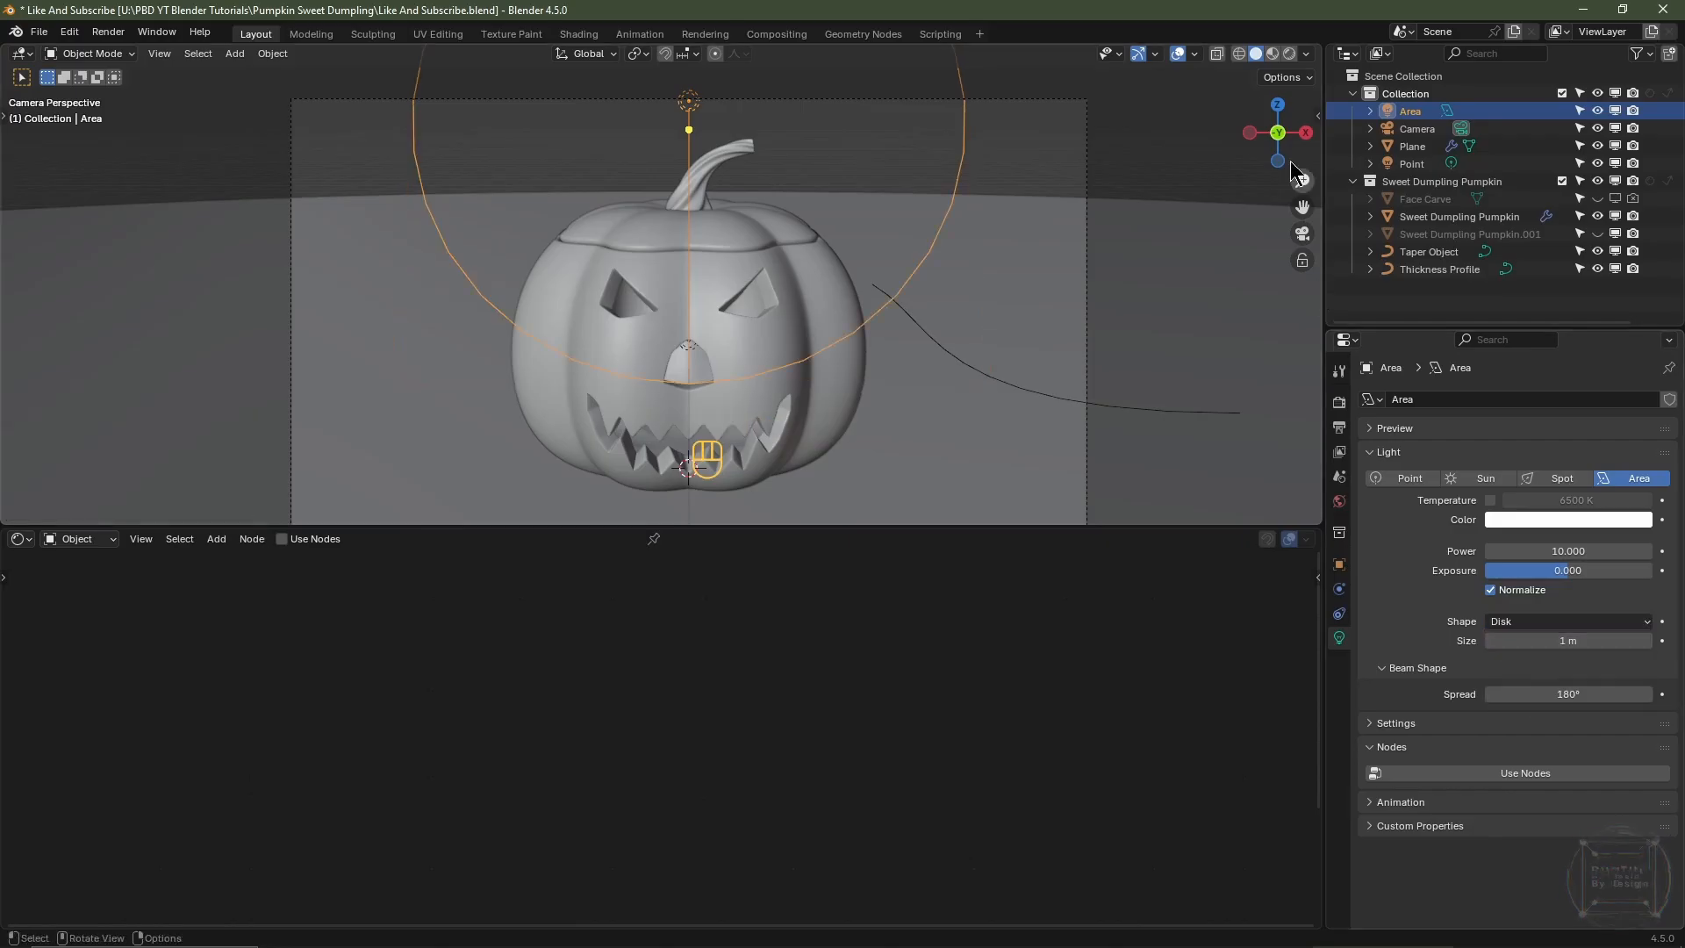
pyautogui.click(1289, 53)
pyautogui.hotkey('ctrl', 'z')
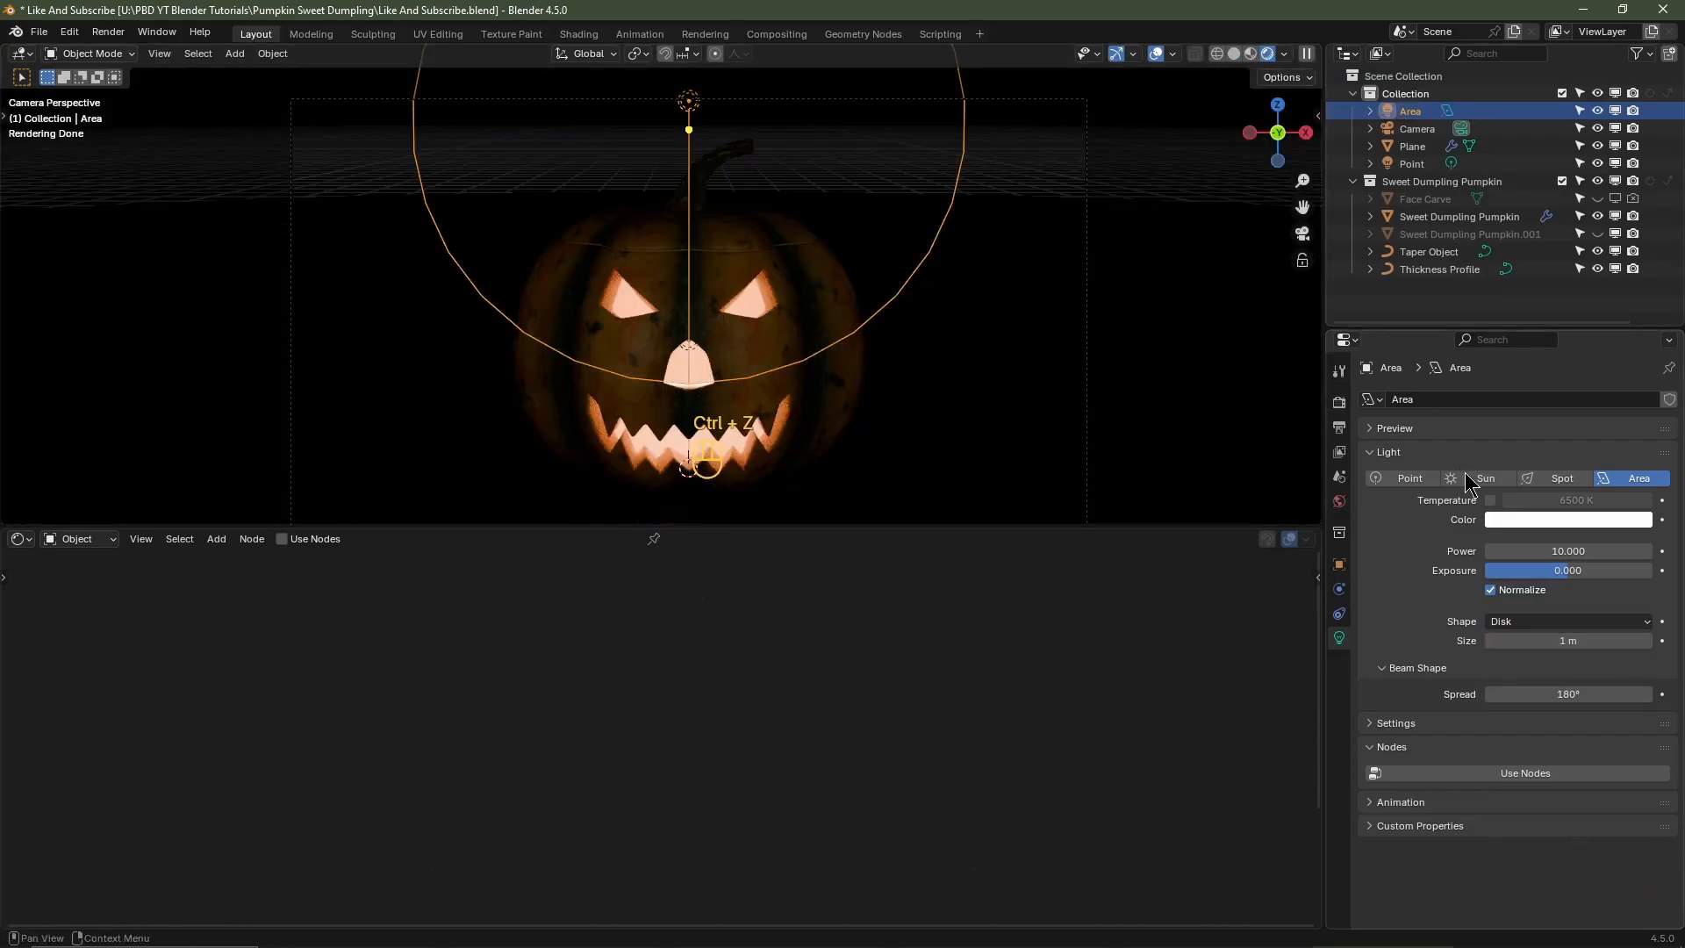
pyautogui.click(1531, 548)
pyautogui.write('50')
pyautogui.press('Return')
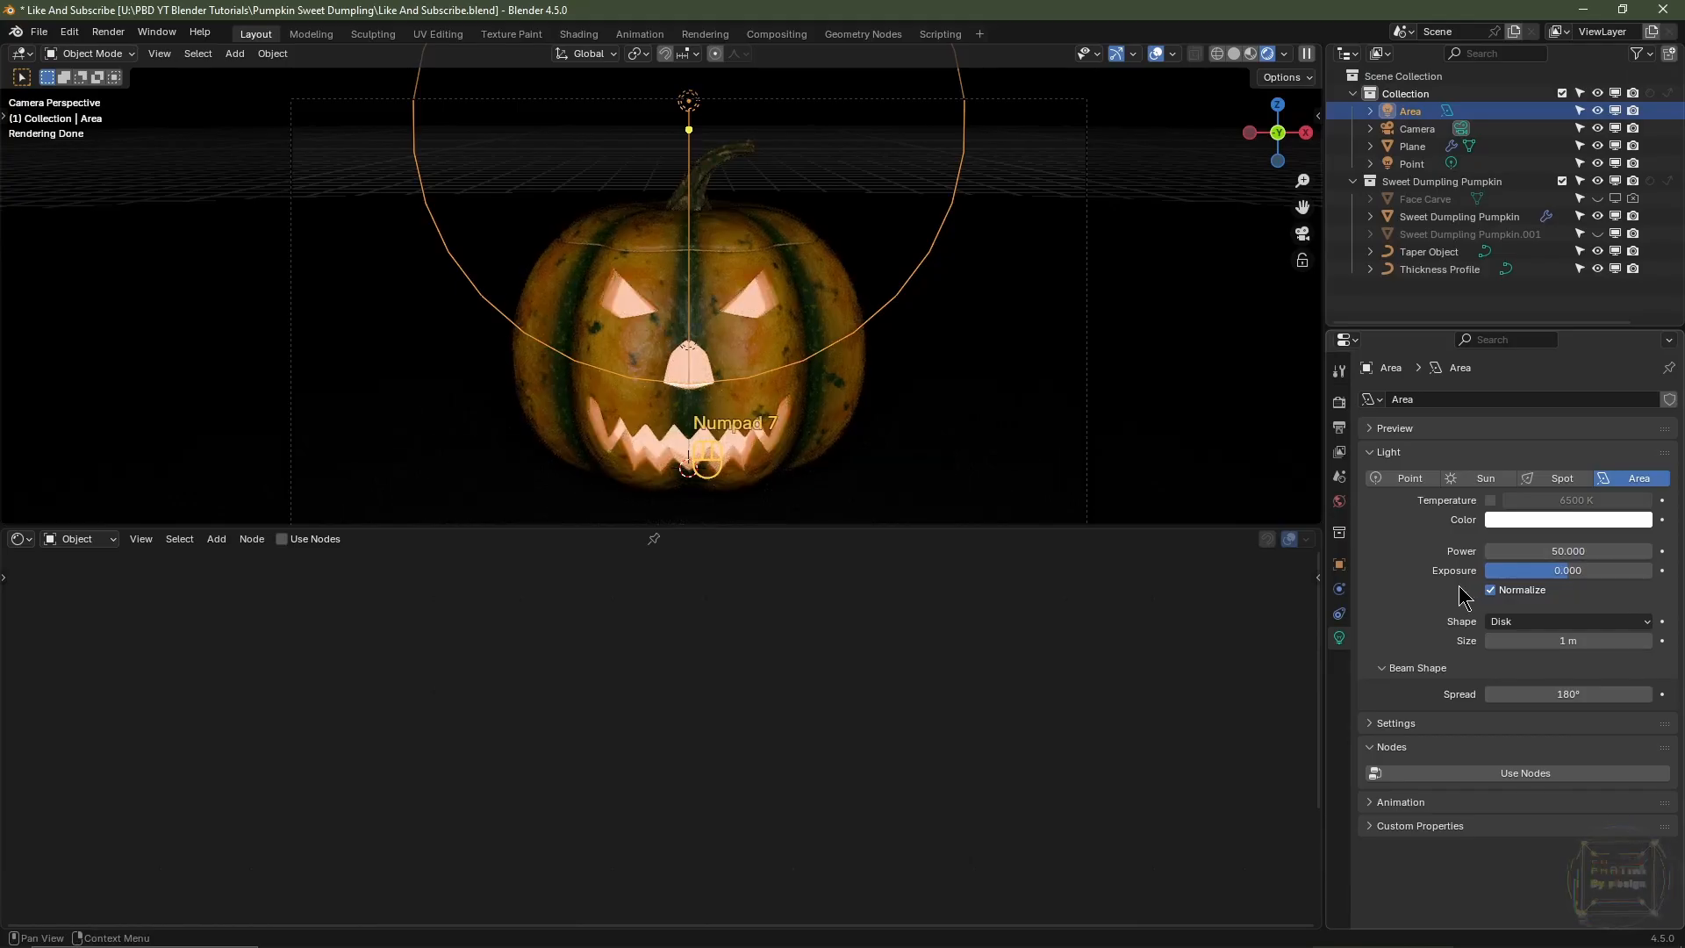
# - In top view, move the area light -3 m along X and rotate it 40° toward the pumpkin
pyautogui.press('KP_7')
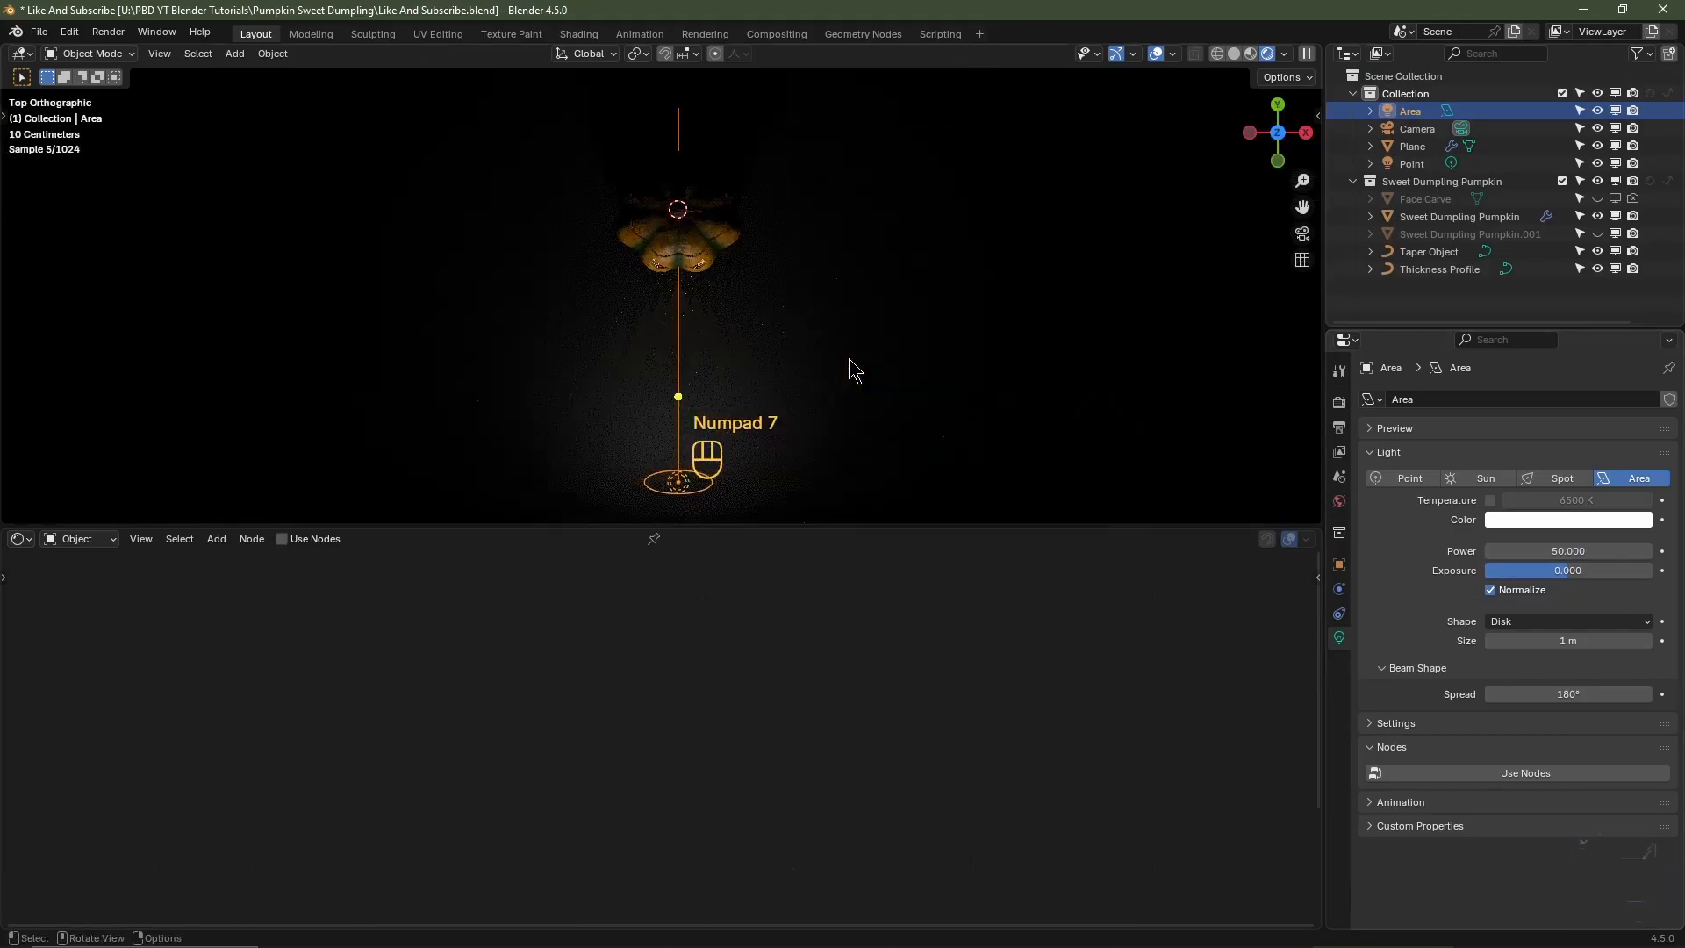
pyautogui.press('g')
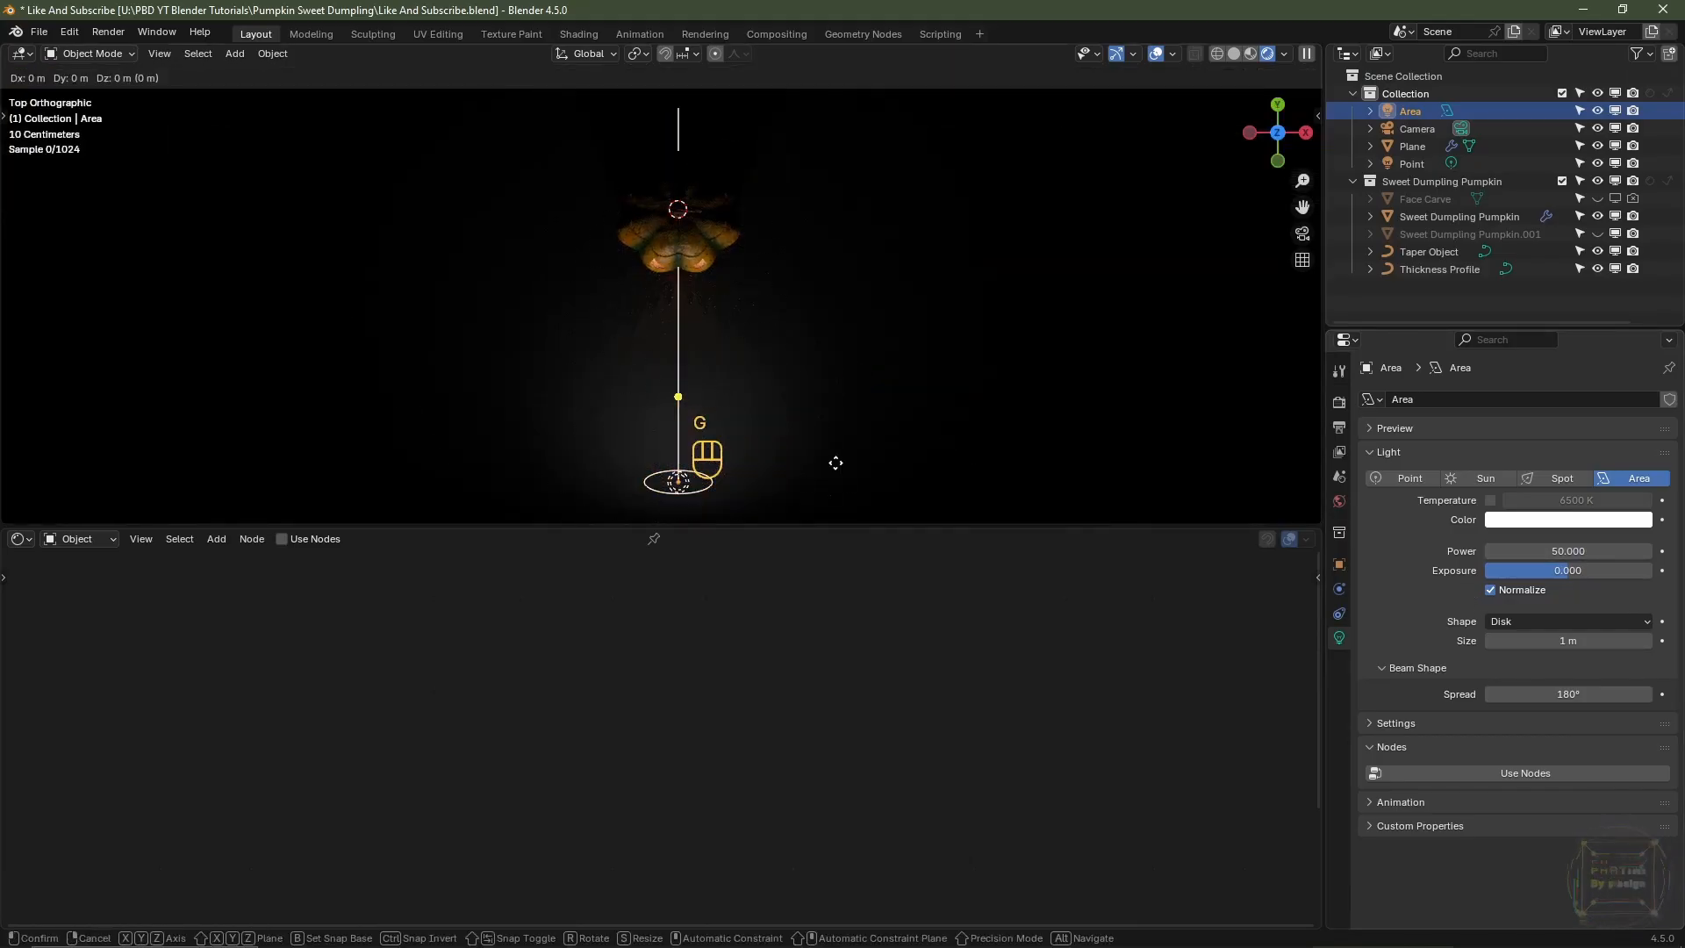
pyautogui.press('x')
pyautogui.press('ctrl')
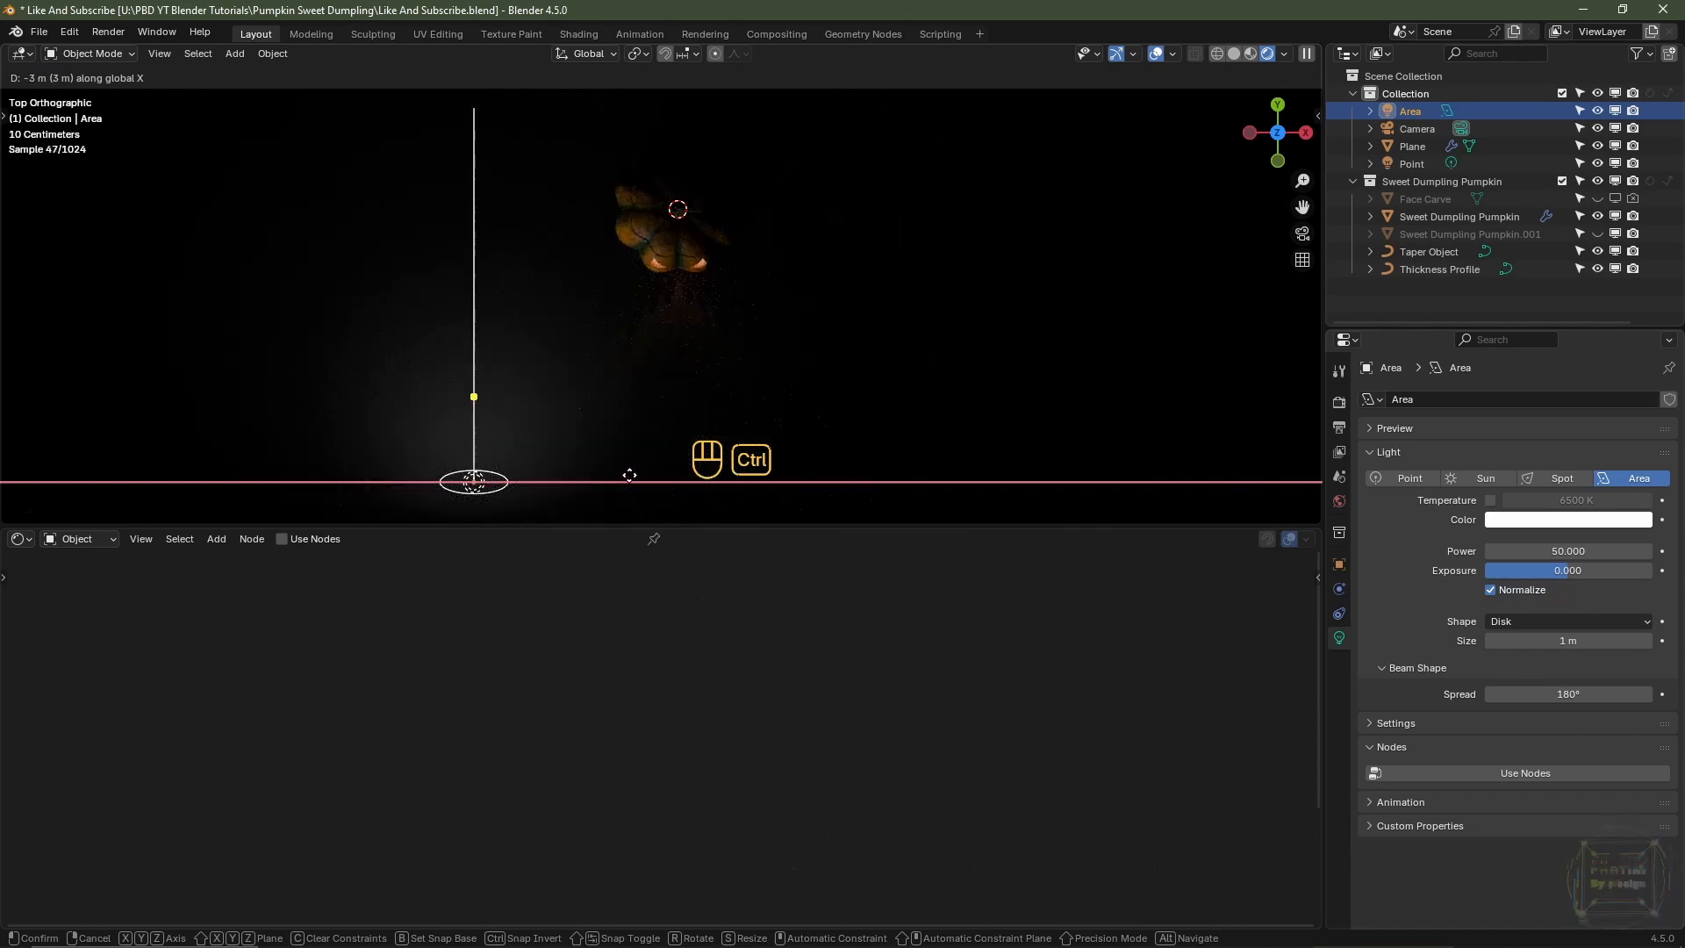
pyautogui.keyDown('ctrl'); pyautogui.click(629, 475); pyautogui.keyUp('ctrl')
pyautogui.press('r')
pyautogui.press('ctrl')
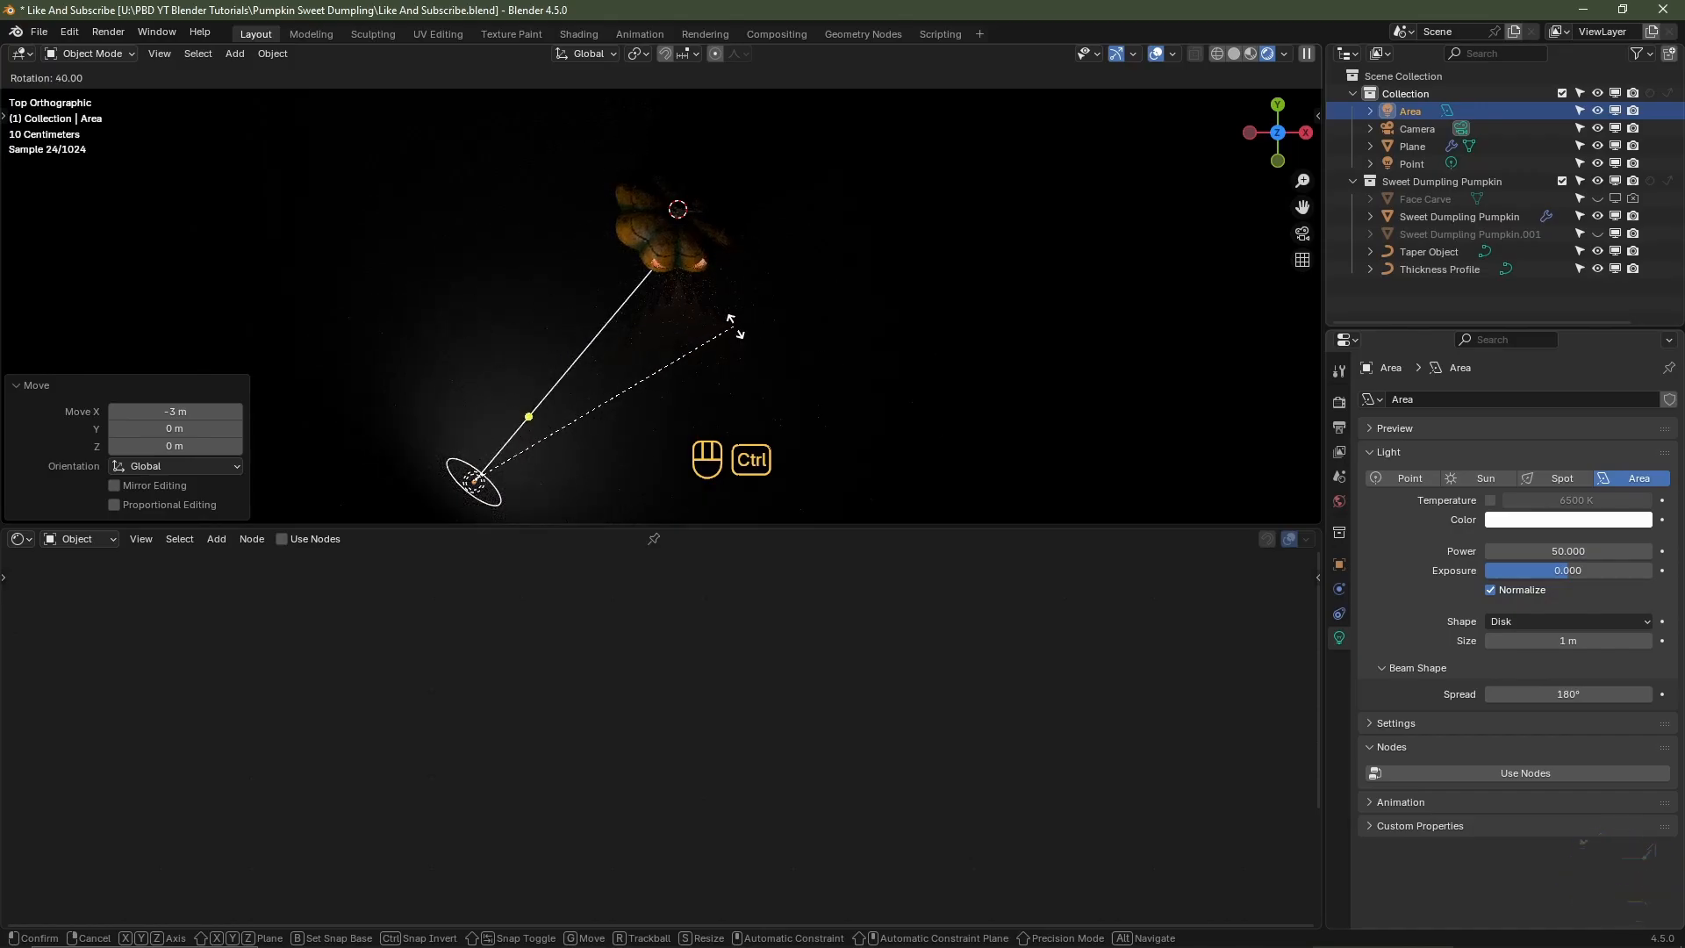
pyautogui.keyDown('ctrl'); pyautogui.click(735, 329); pyautogui.keyUp('ctrl')
pyautogui.press('KP_0')
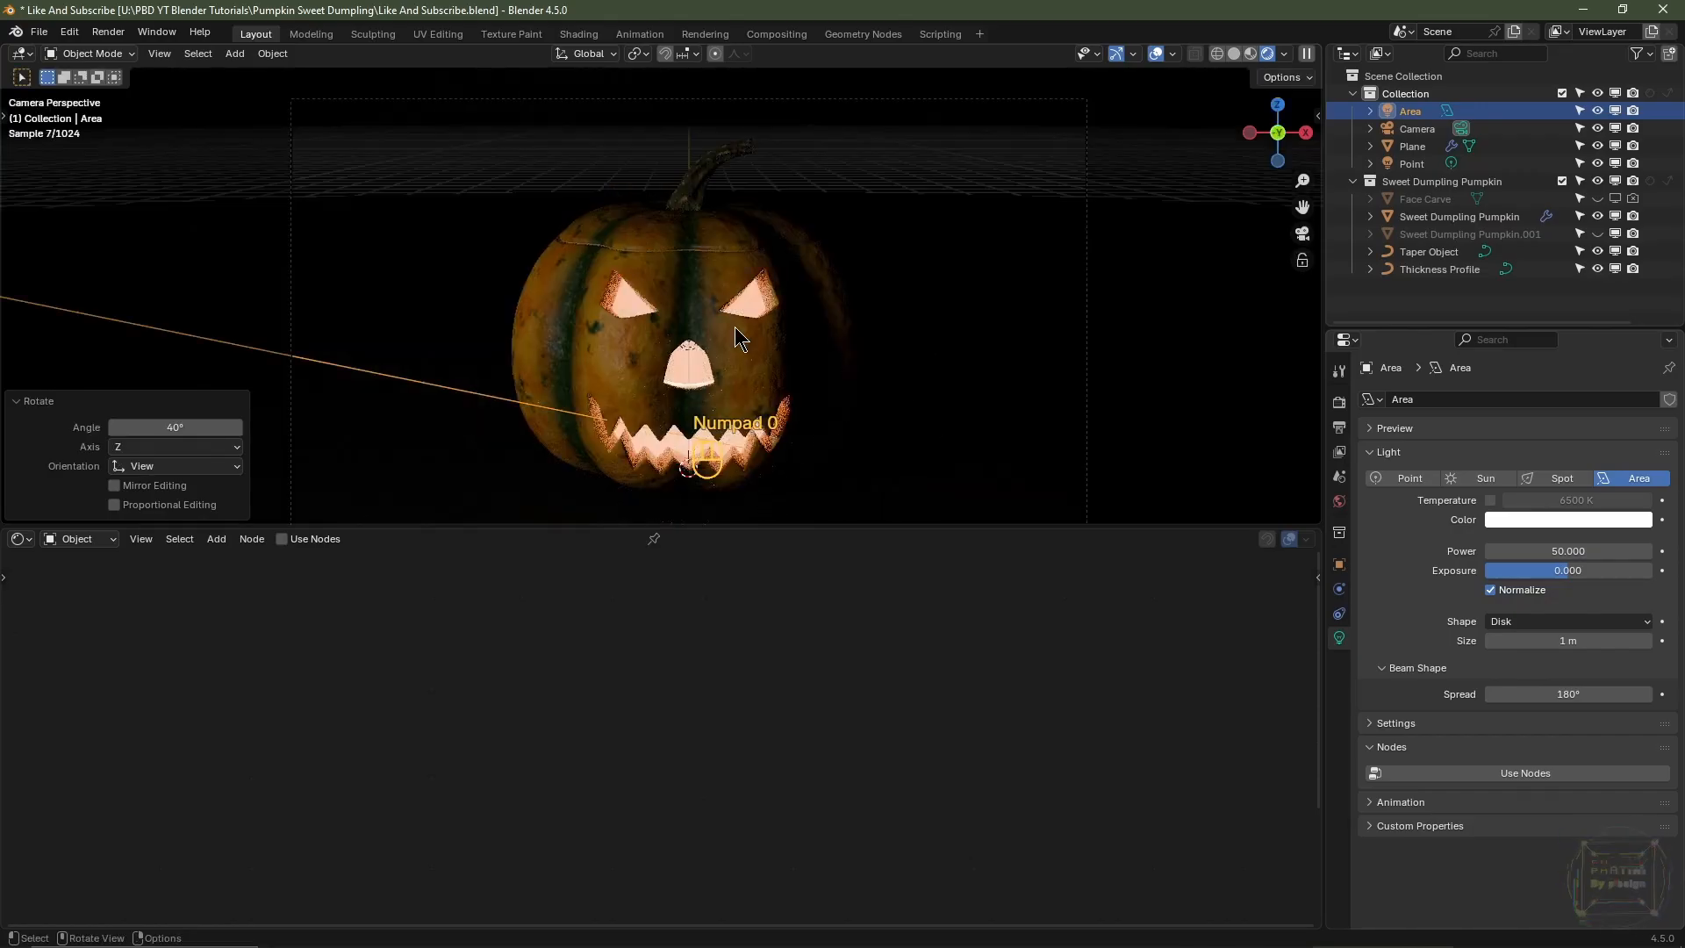
# - Add a second point light and move it 2.9 m along X and -1.9 m along Y in top view
pyautogui.press('KP_7')
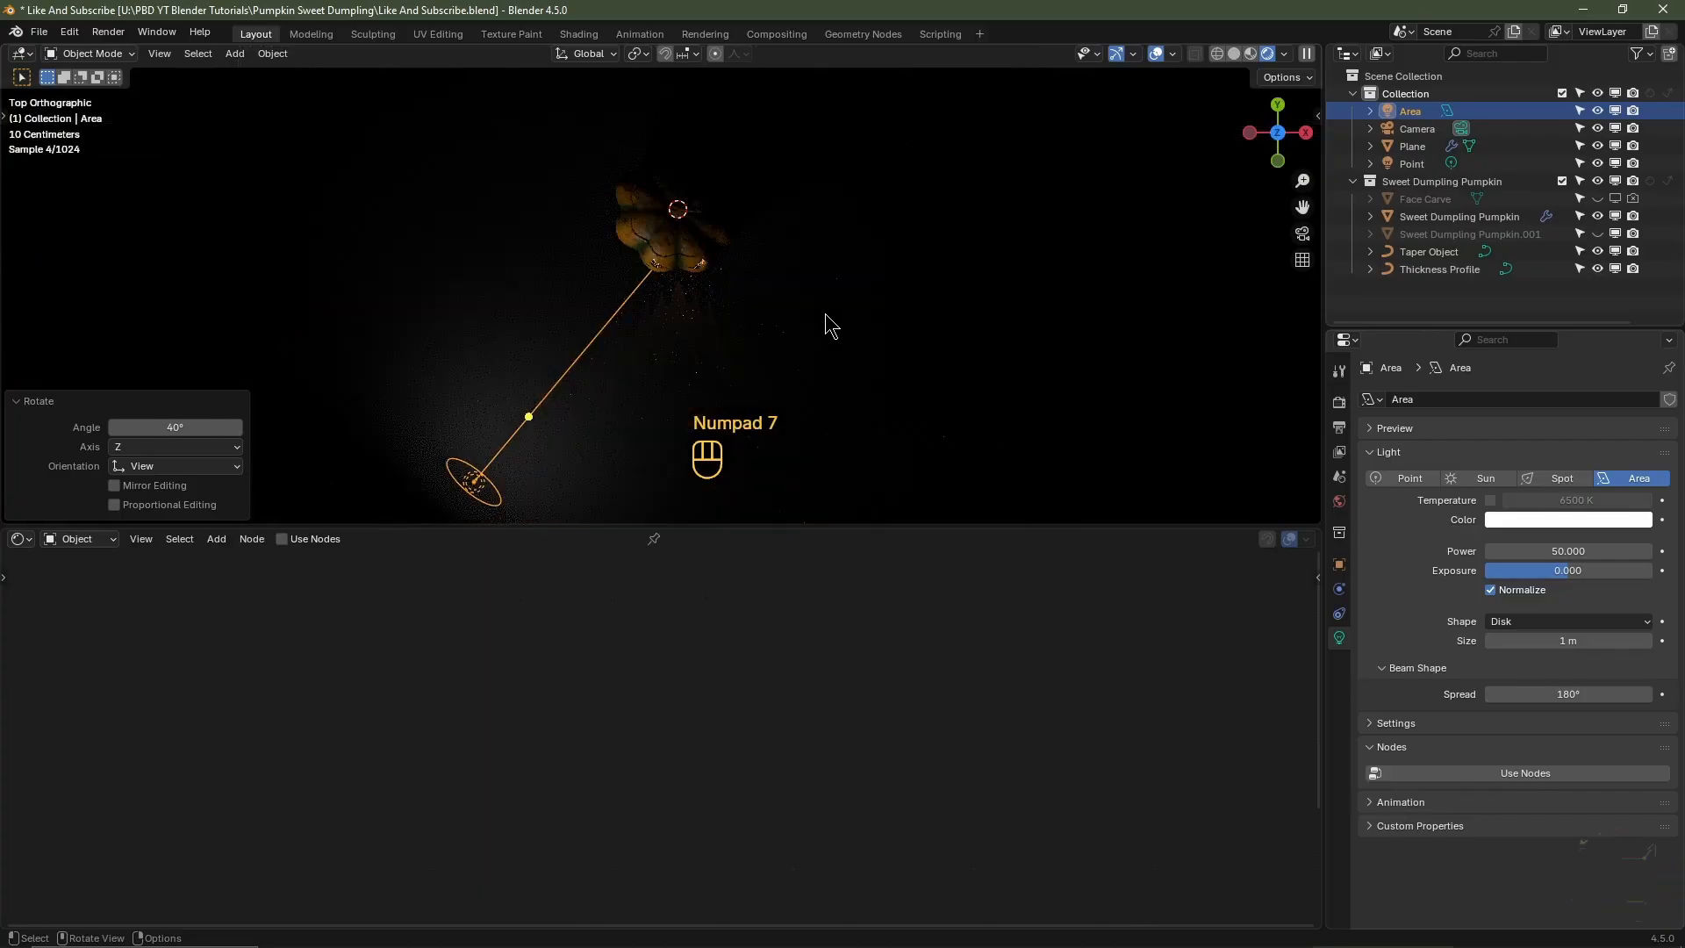
pyautogui.hotkey('shift', 'a')
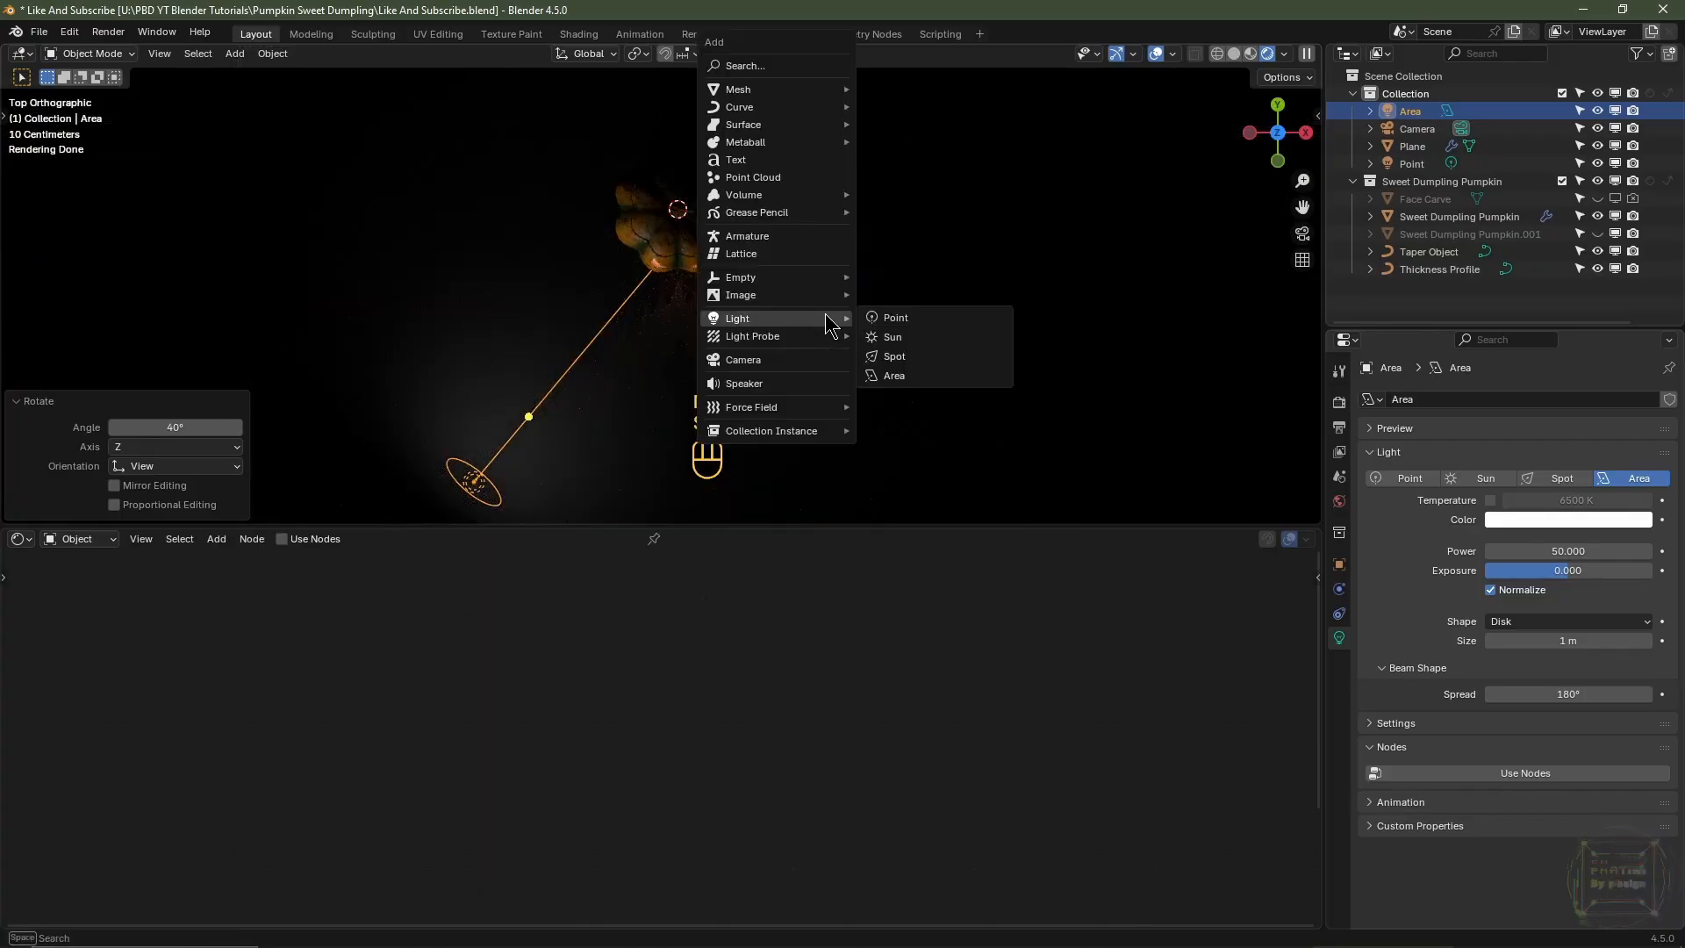
pyautogui.click(888, 318)
pyautogui.press('g')
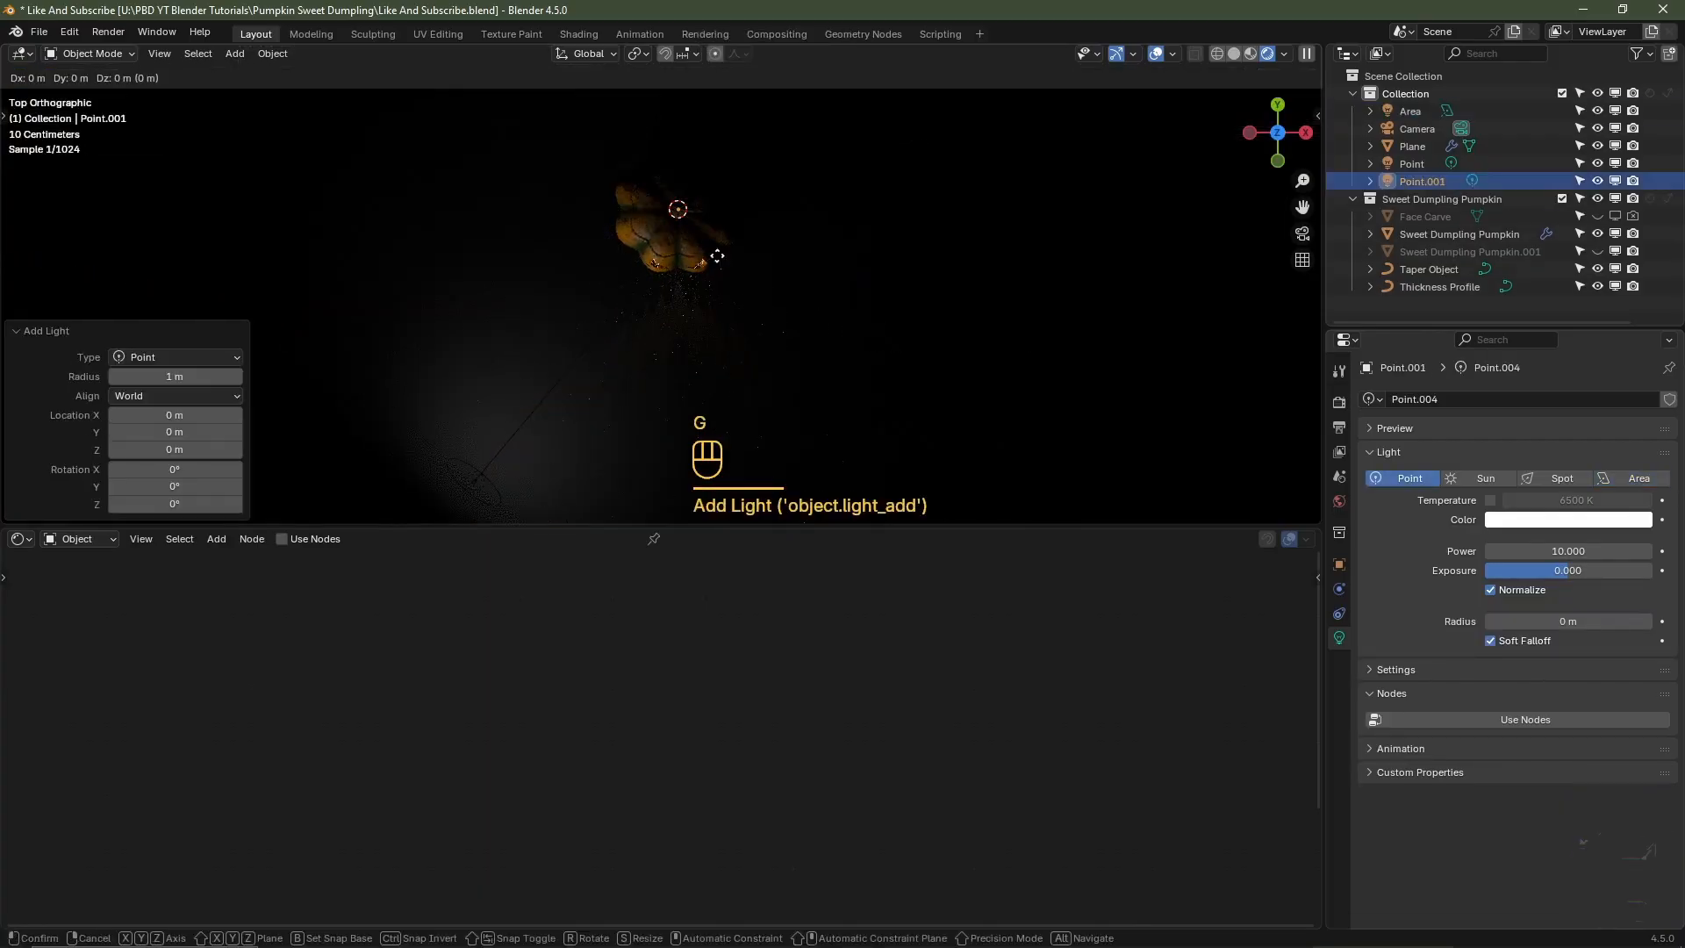
pyautogui.press('ctrl')
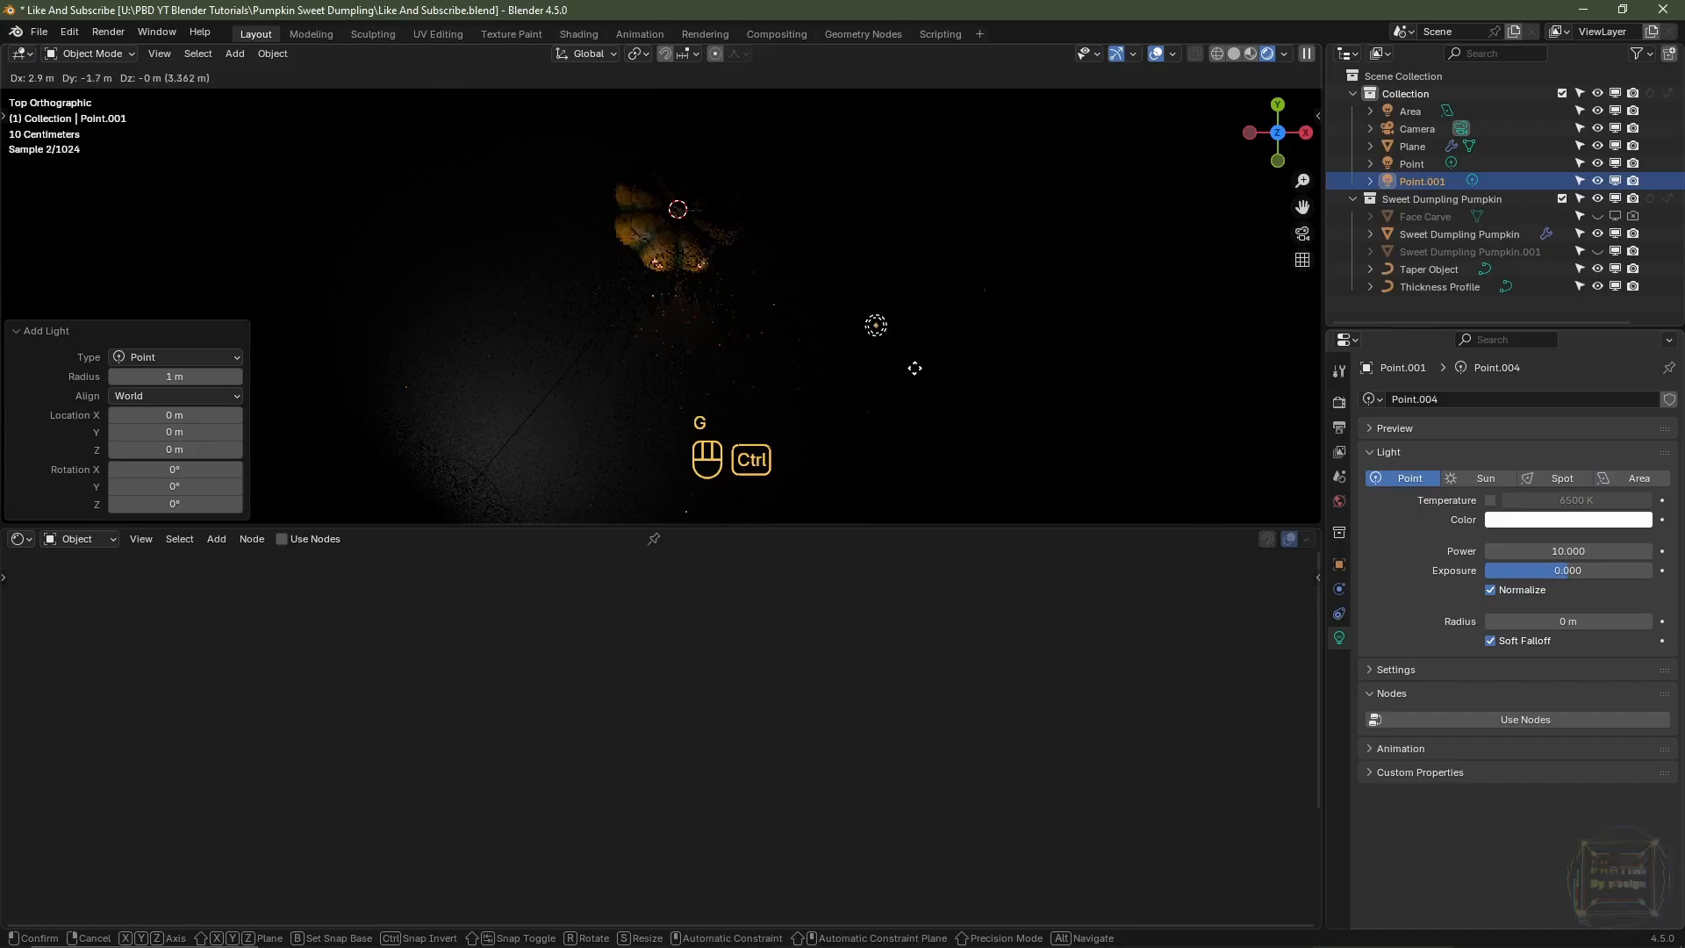
pyautogui.keyDown('ctrl'); pyautogui.click(913, 388); pyautogui.keyUp('ctrl')
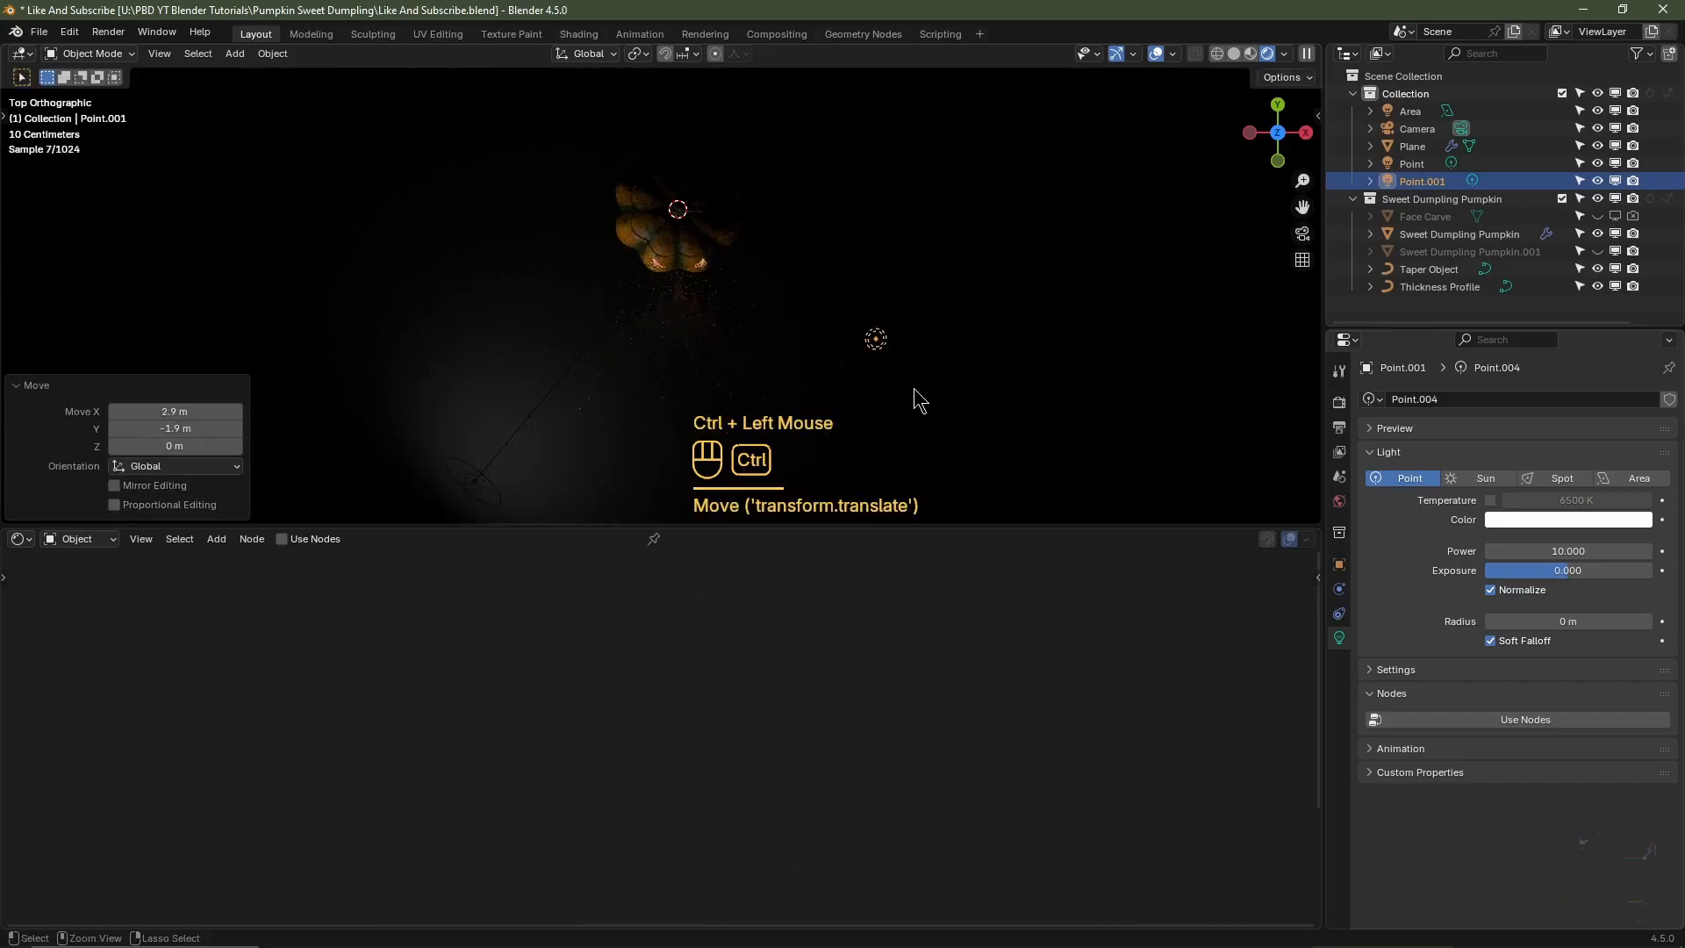
# - Raise the second point light 1 m along Z in front view and return to the camera view
pyautogui.press('KP_1')
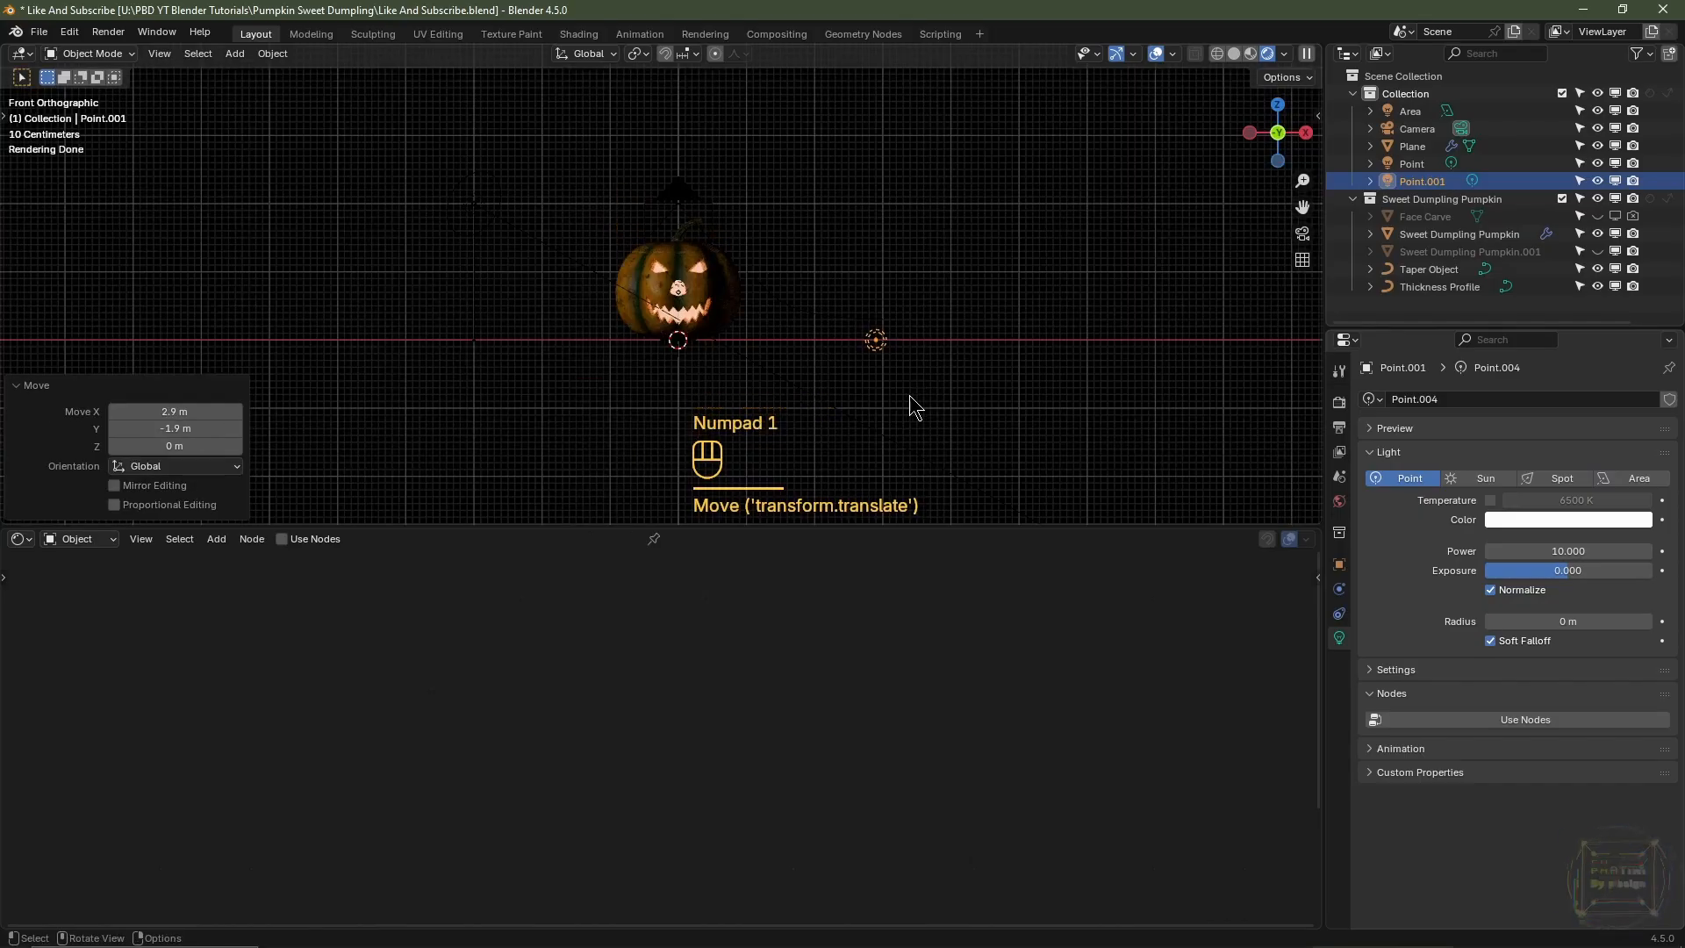
pyautogui.press('g')
pyautogui.press('z')
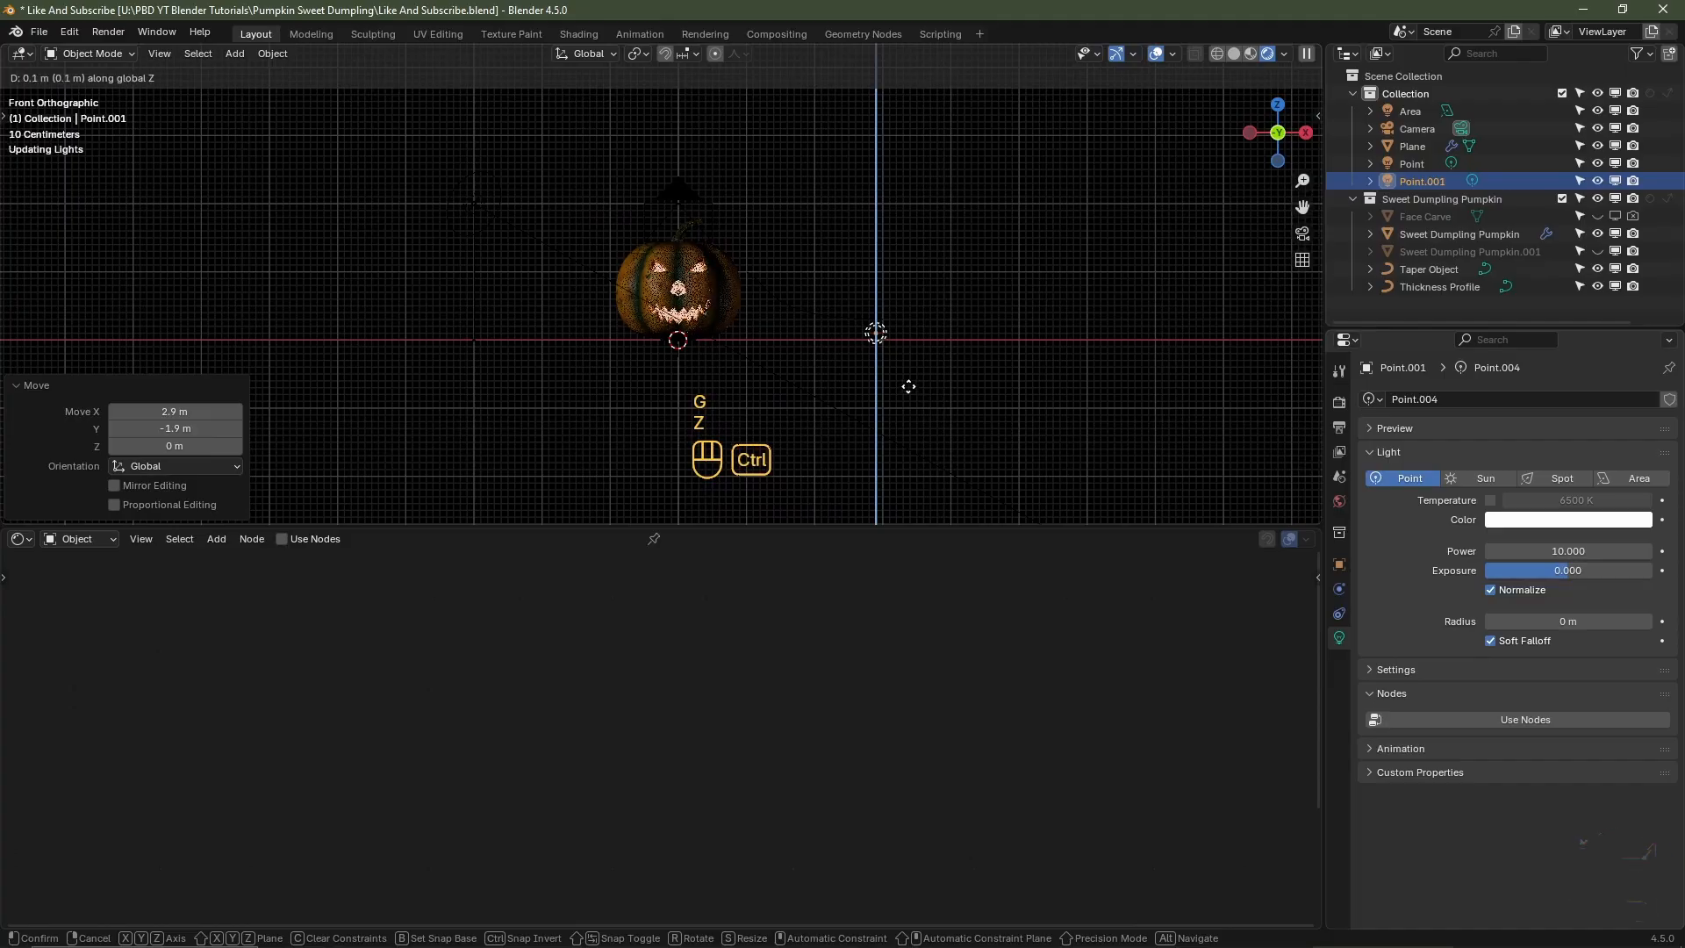
pyautogui.keyDown('ctrl'); pyautogui.click(907, 336); pyautogui.keyUp('ctrl')
pyautogui.press('KP_0')
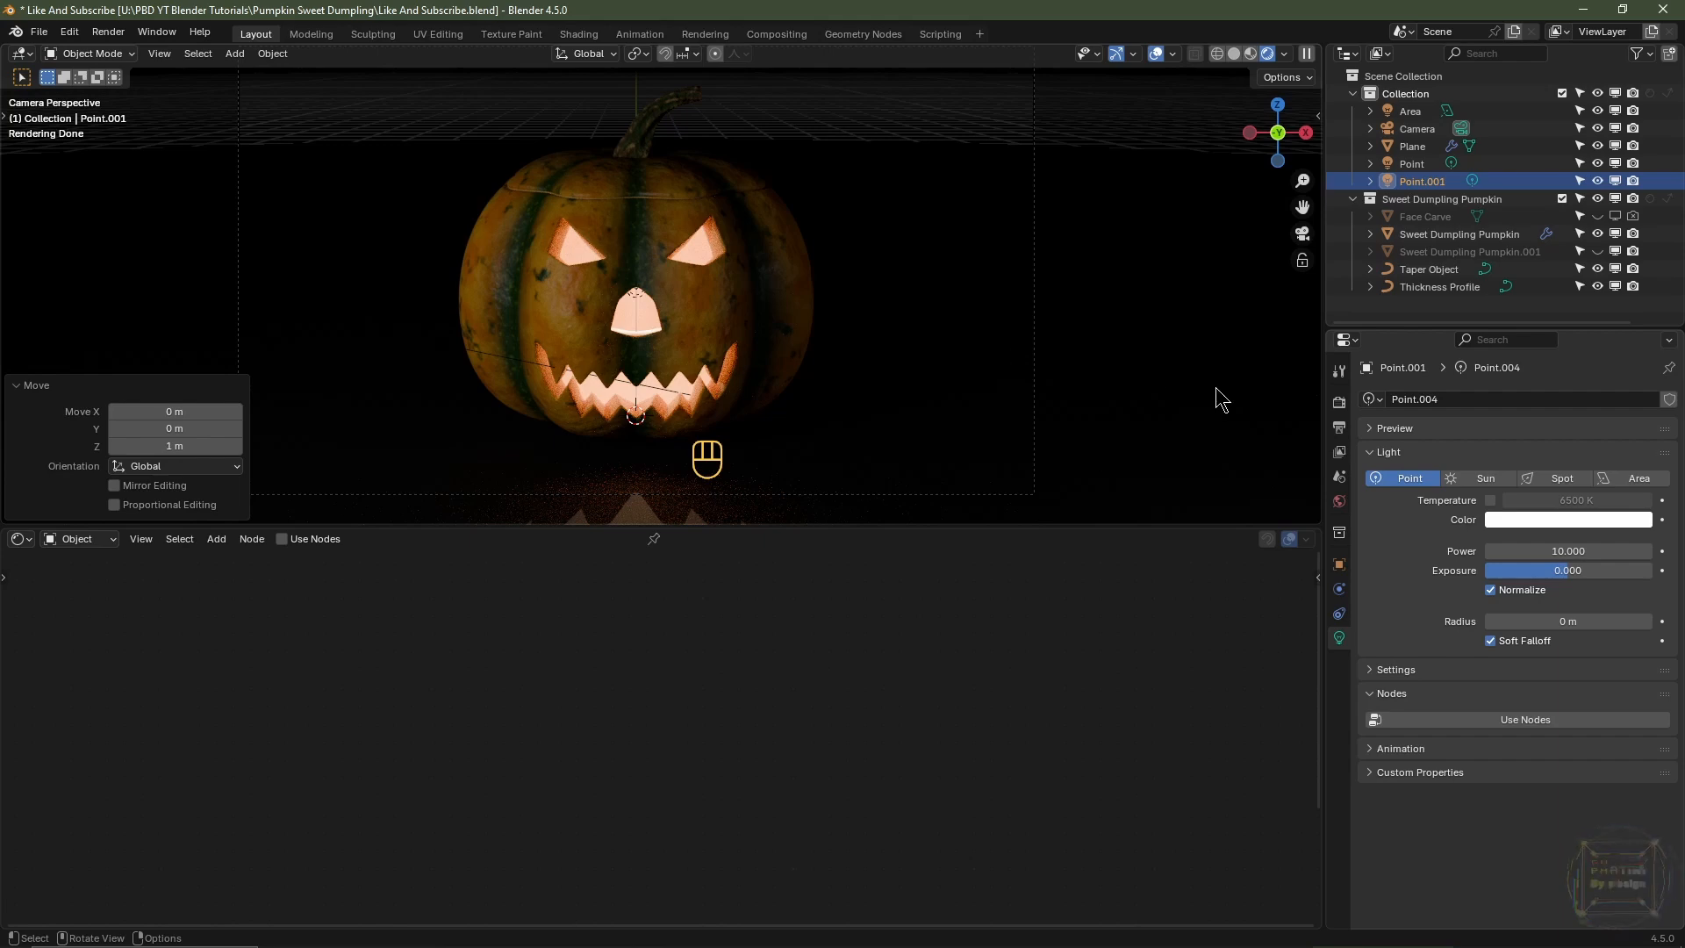
# - Set the second point light's color to purple (#9100FF) and its power to 25
pyautogui.click(1510, 518)
pyautogui.moveTo(1592, 335); pyautogui.dragTo(1630, 325)
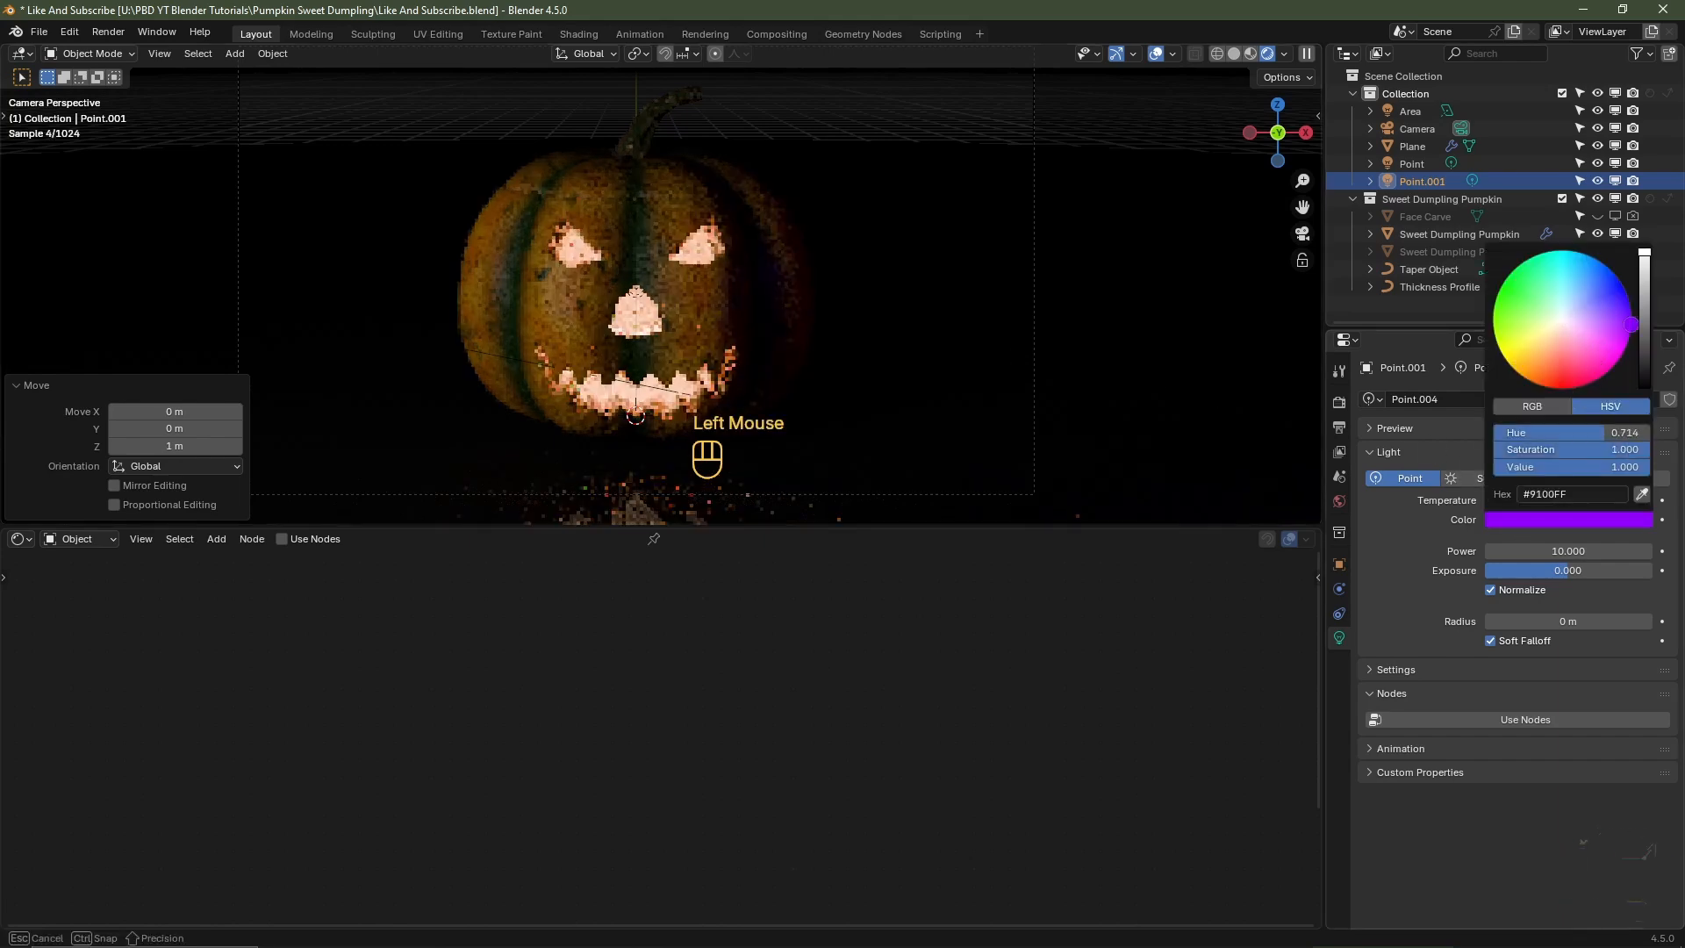
pyautogui.click(1572, 551)
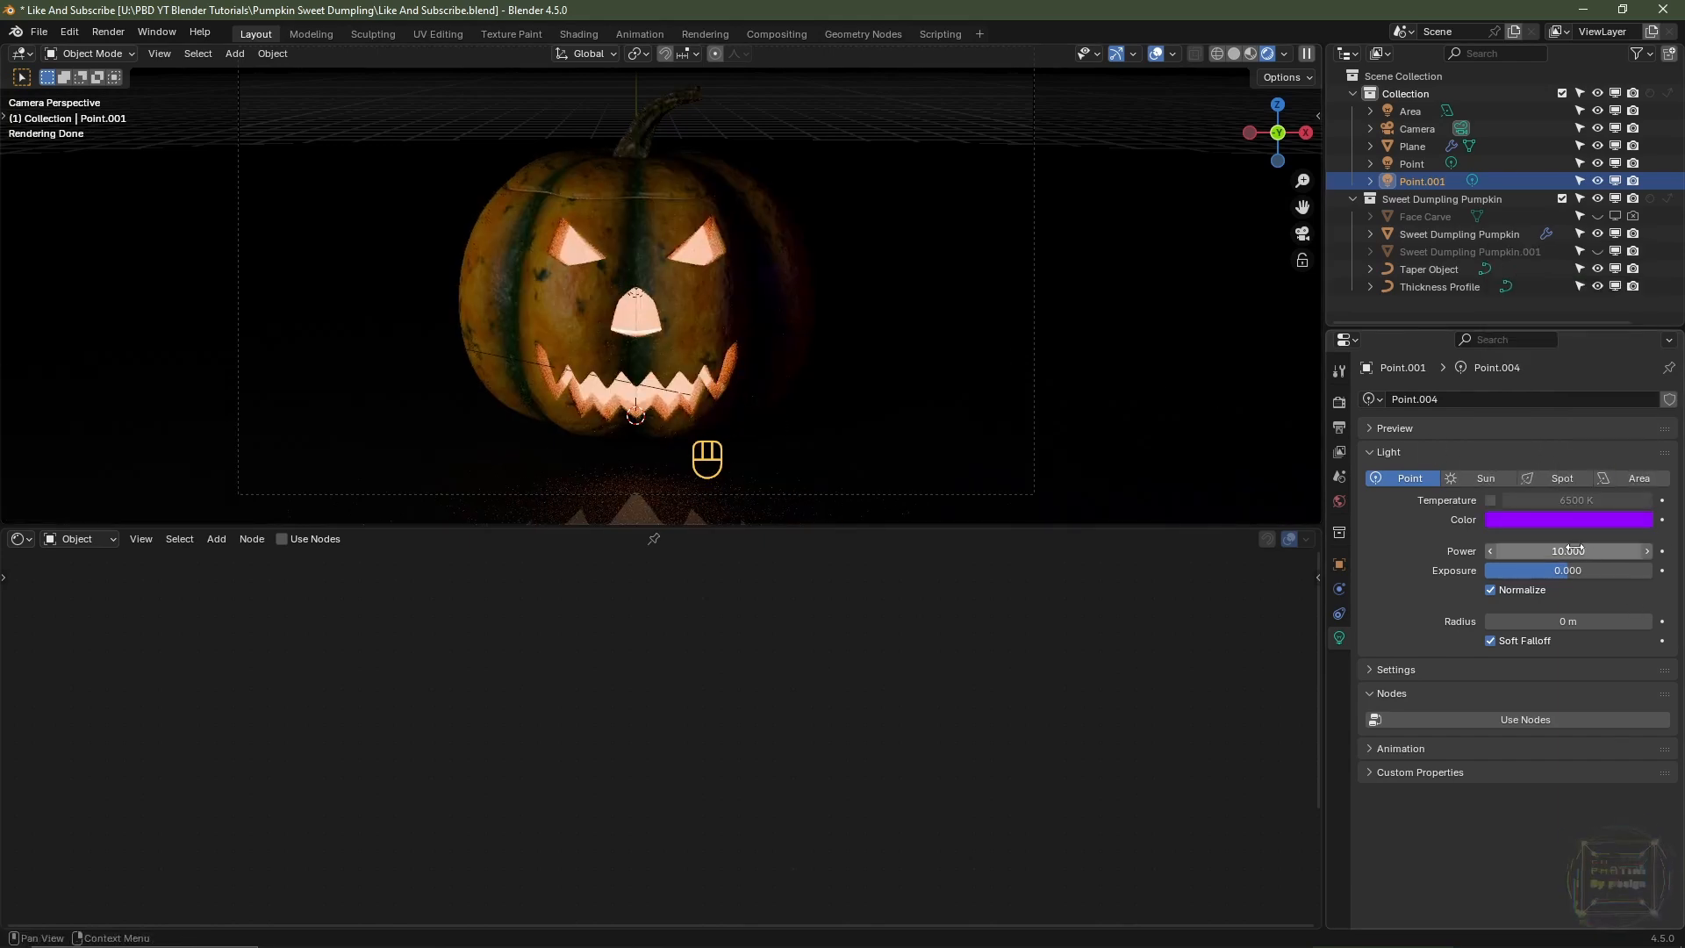
pyautogui.write('25')
pyautogui.press('Return')
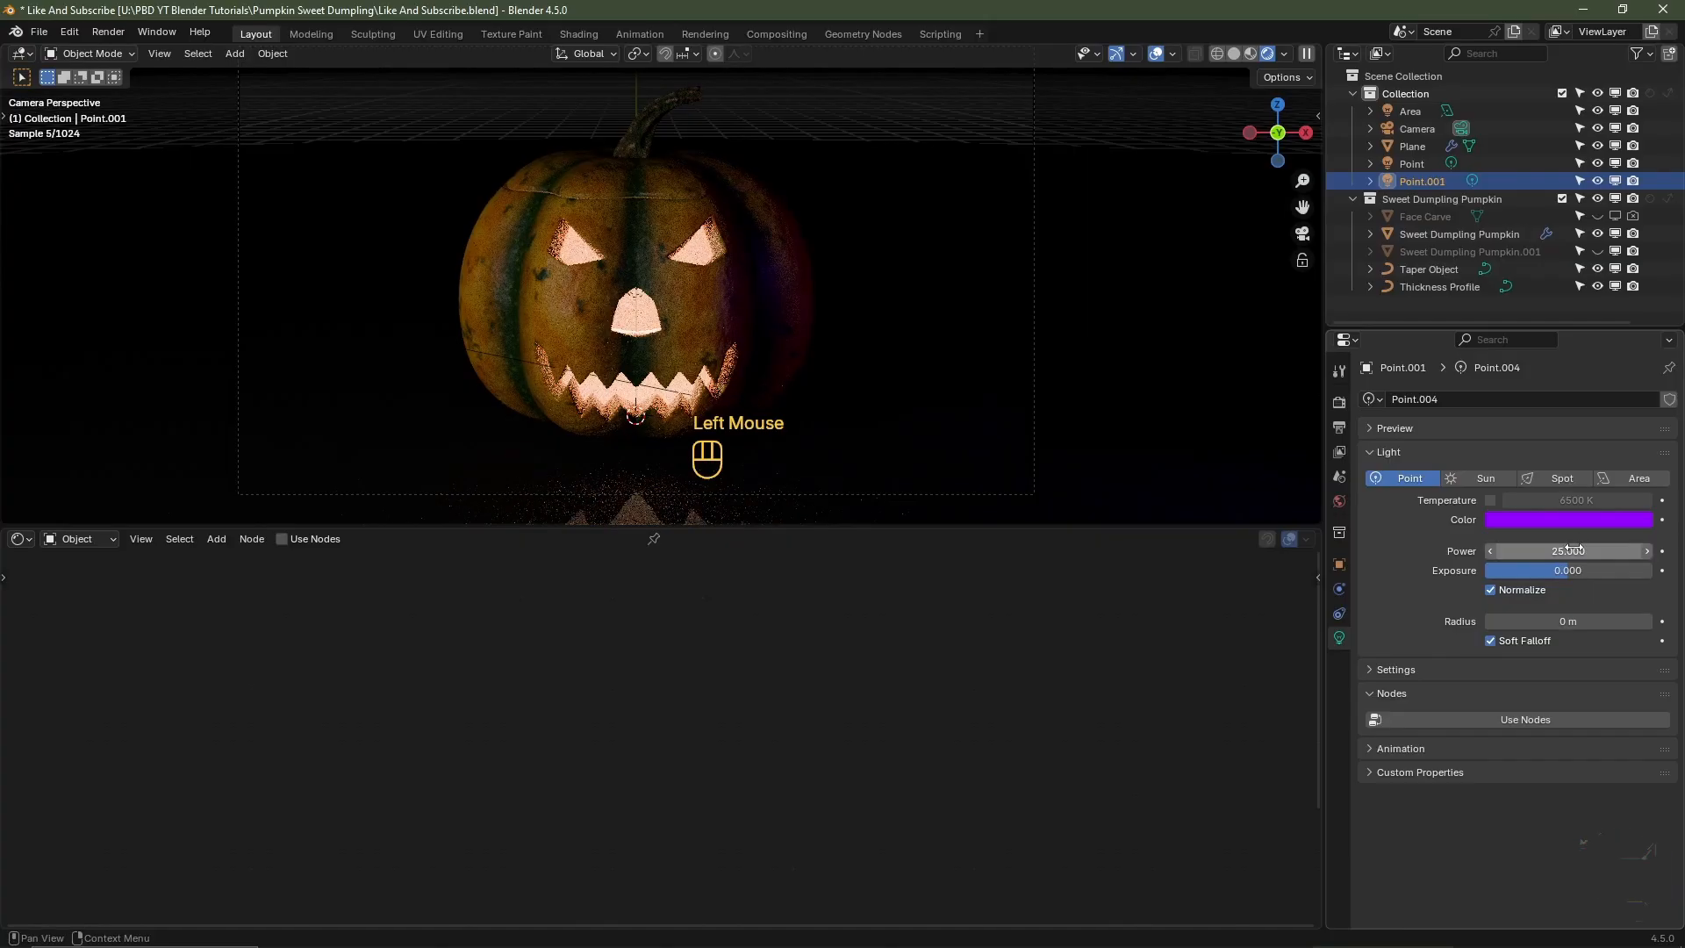
# - Set the second point light's radius to 1 m
pyautogui.click(1564, 620)
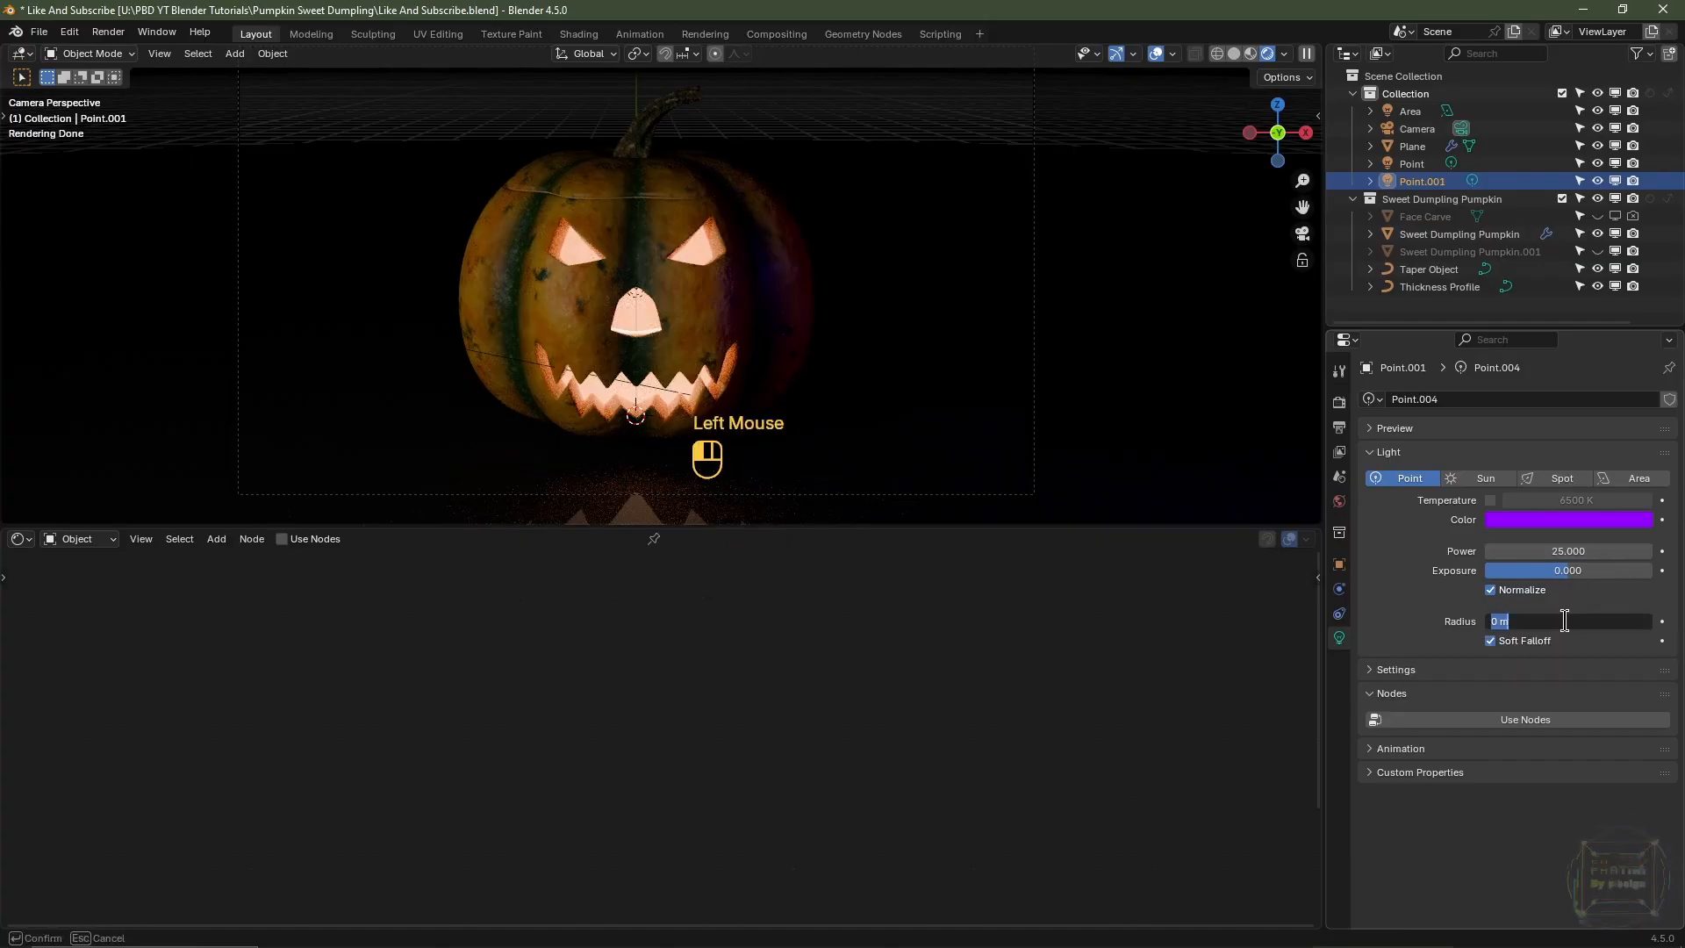
pyautogui.write('1')
pyautogui.press('Return')
# - Set the second point light's power to 50 and shift its color to blue-violet
pyautogui.click(1551, 551)
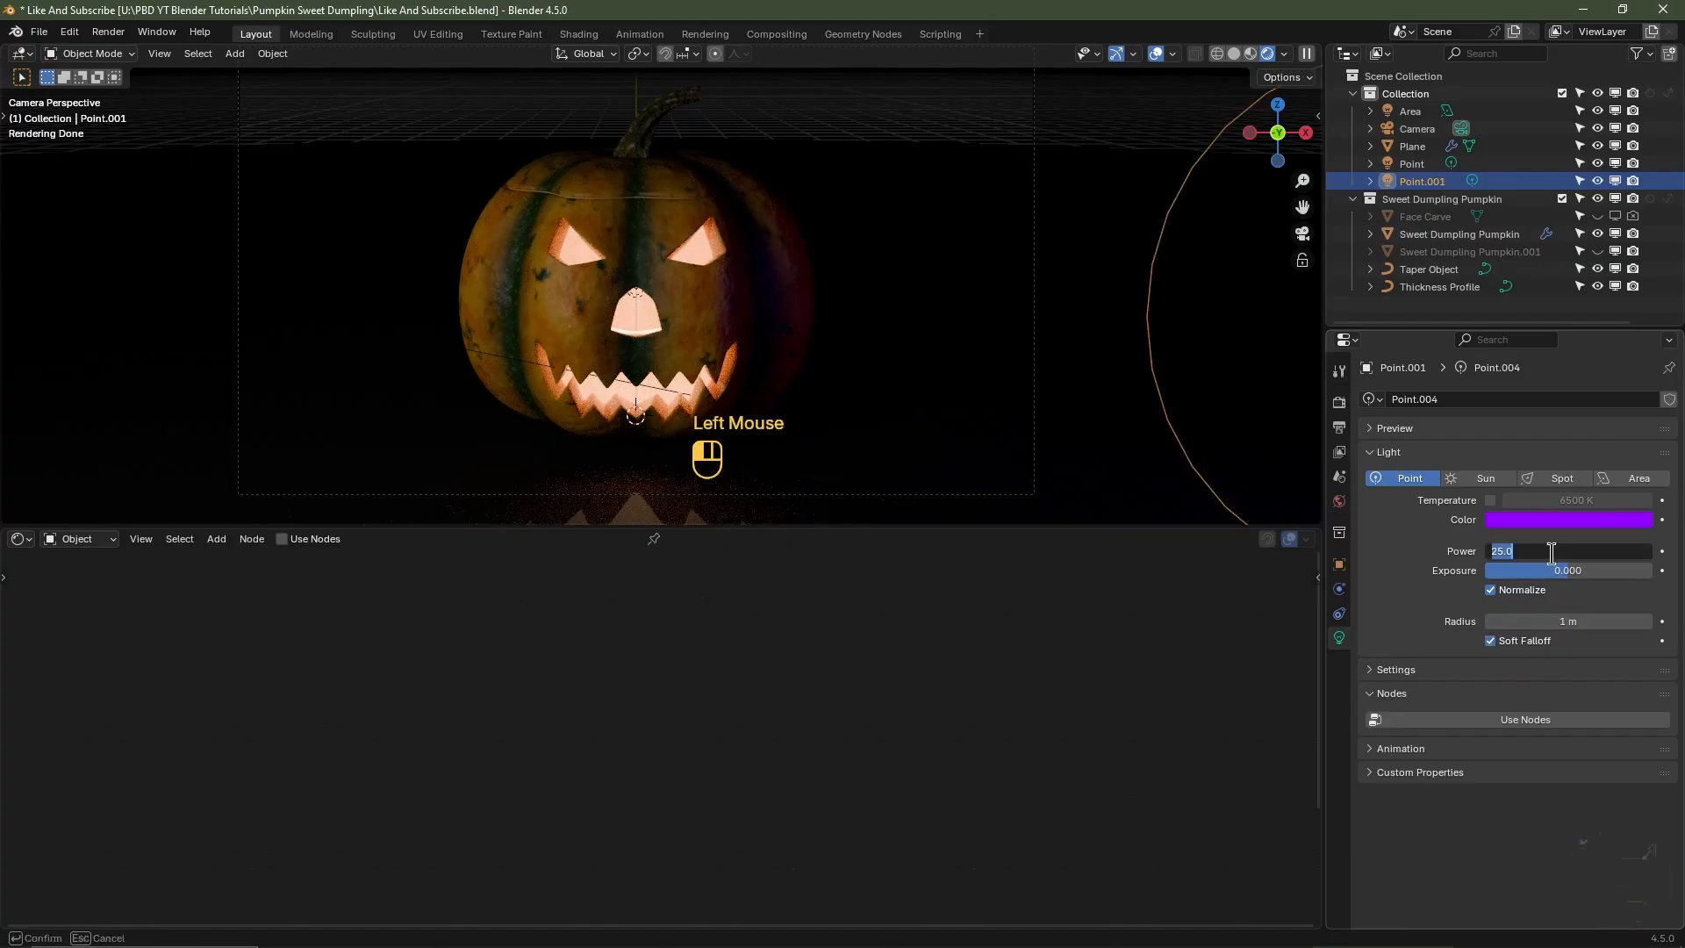
pyautogui.press('Return')
pyautogui.click(1590, 518)
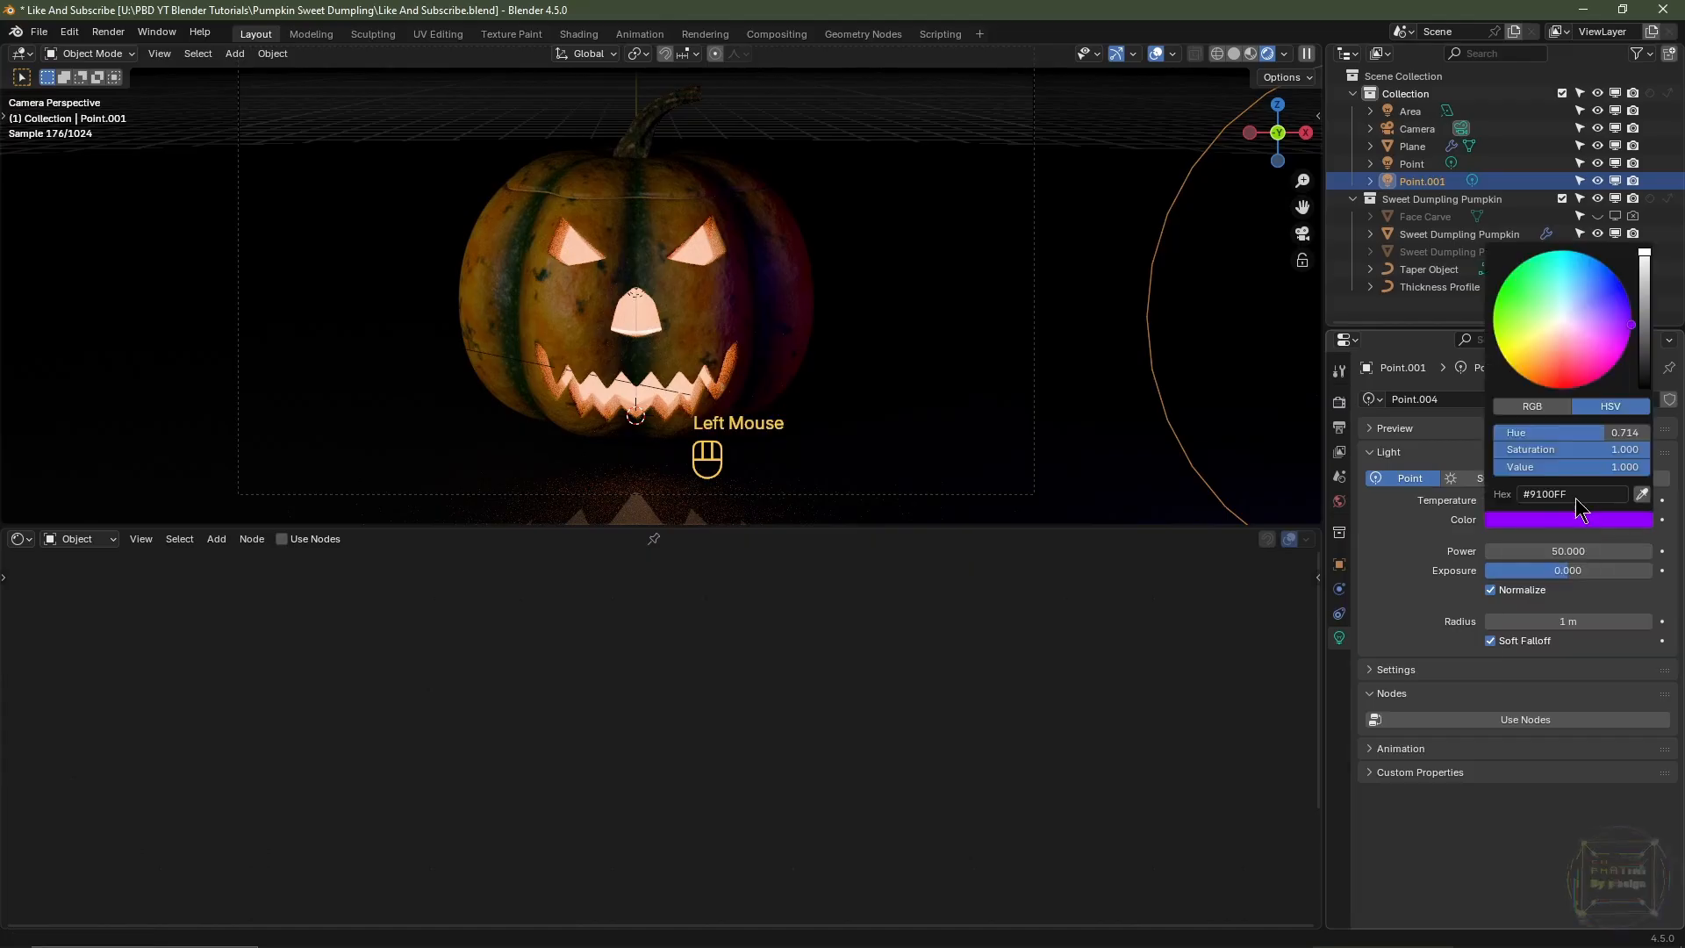
pyautogui.moveTo(1622, 321)
pyautogui.mouseDown()
pyautogui.moveTo(1625, 290)
pyautogui.moveTo(1630, 307)
pyautogui.mouseUp()
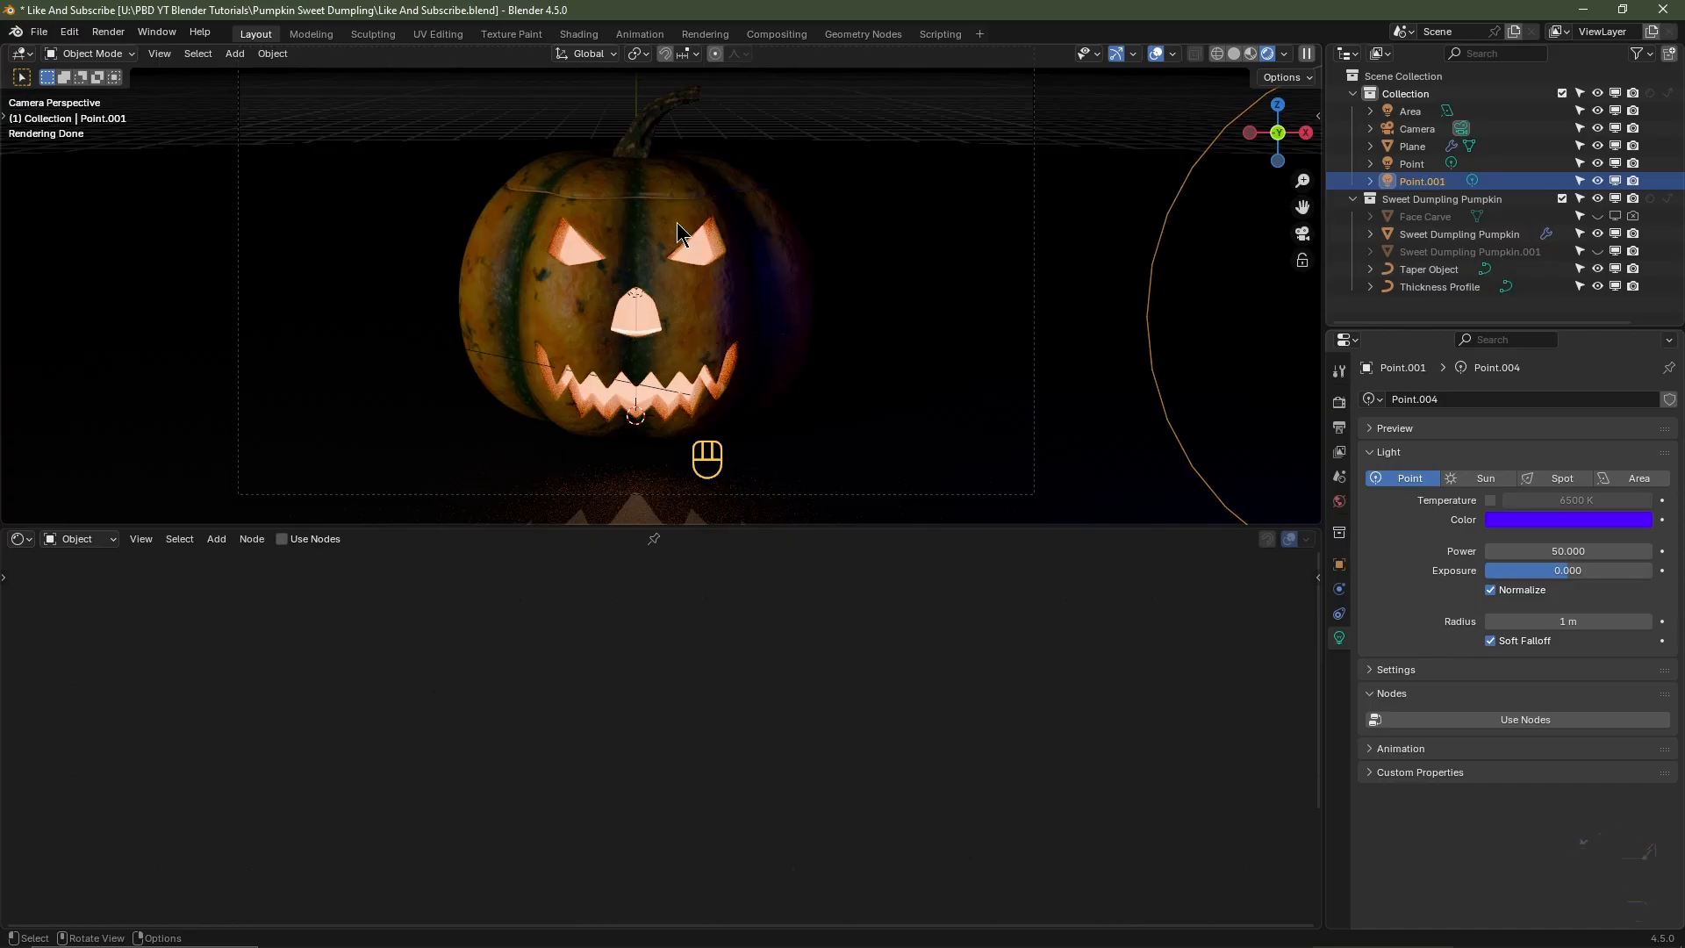
# - Add a third point light at the origin in top view and move it 2.8 m along Y behind the pumpkin
pyautogui.press('KP_7')
pyautogui.keyDown('shift'); pyautogui.moveTo(683, 235); pyautogui.dragTo(683, 287, button='middle'); pyautogui.keyUp('shift')
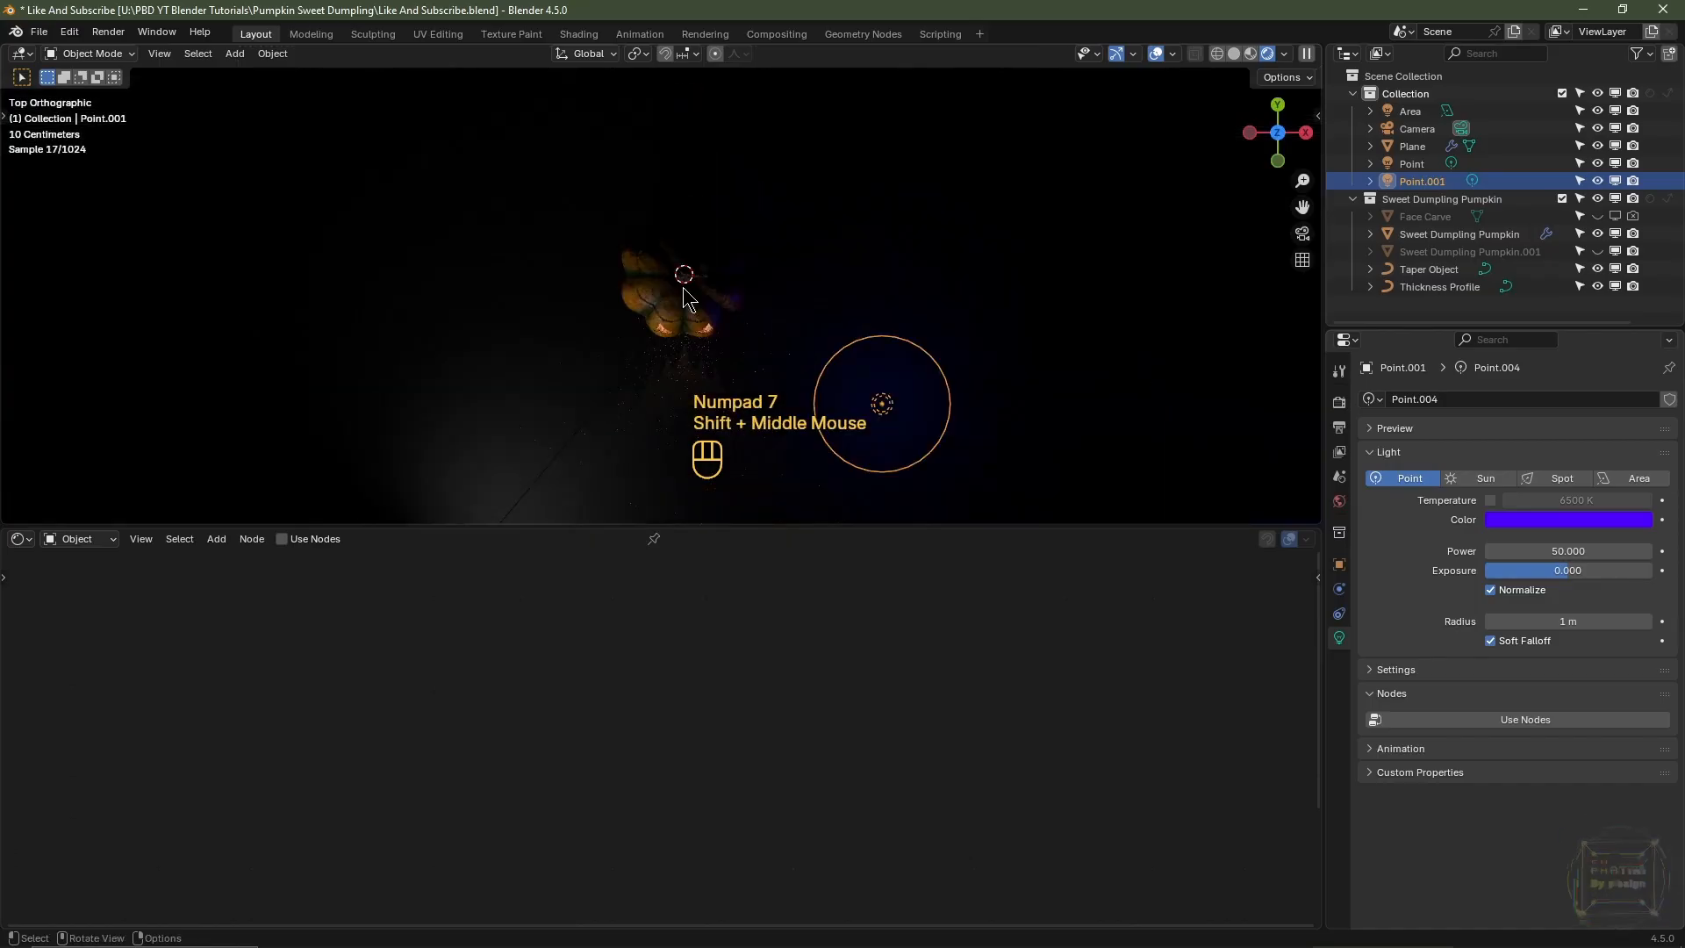
pyautogui.hotkey('shift', 'a')
pyautogui.moveTo(683, 330)
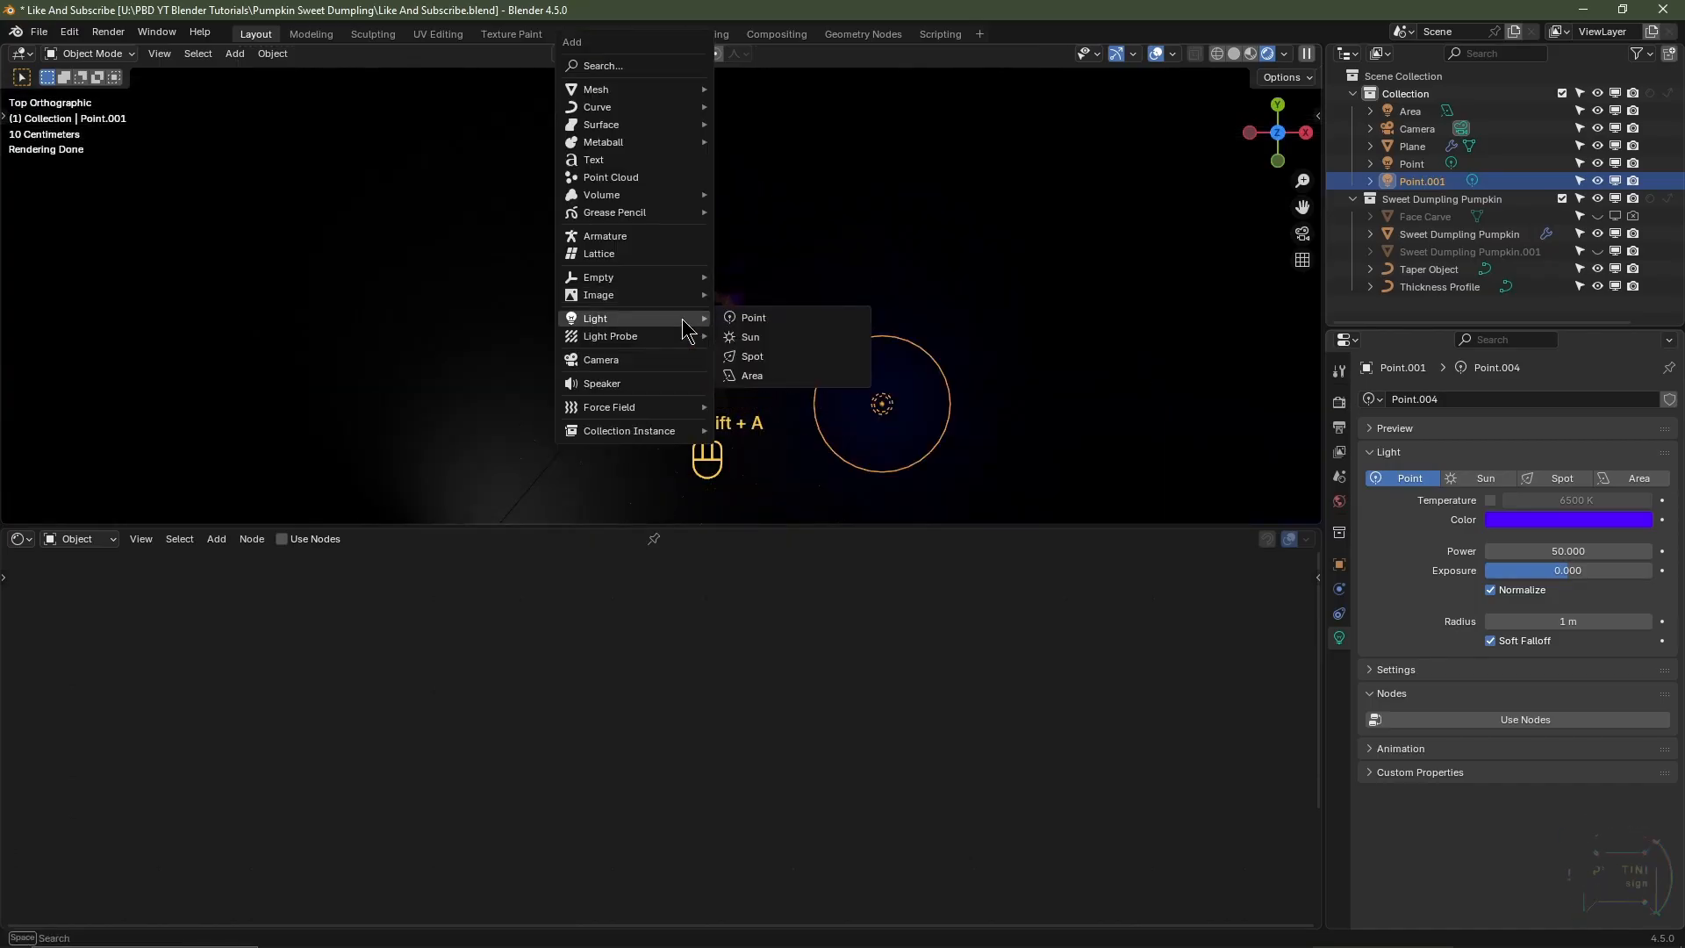
pyautogui.click(753, 317)
pyautogui.keyDown('shift'); pyautogui.moveTo(772, 324); pyautogui.dragTo(753, 405, button='middle'); pyautogui.keyUp('shift')
pyautogui.press('g')
pyautogui.press('y')
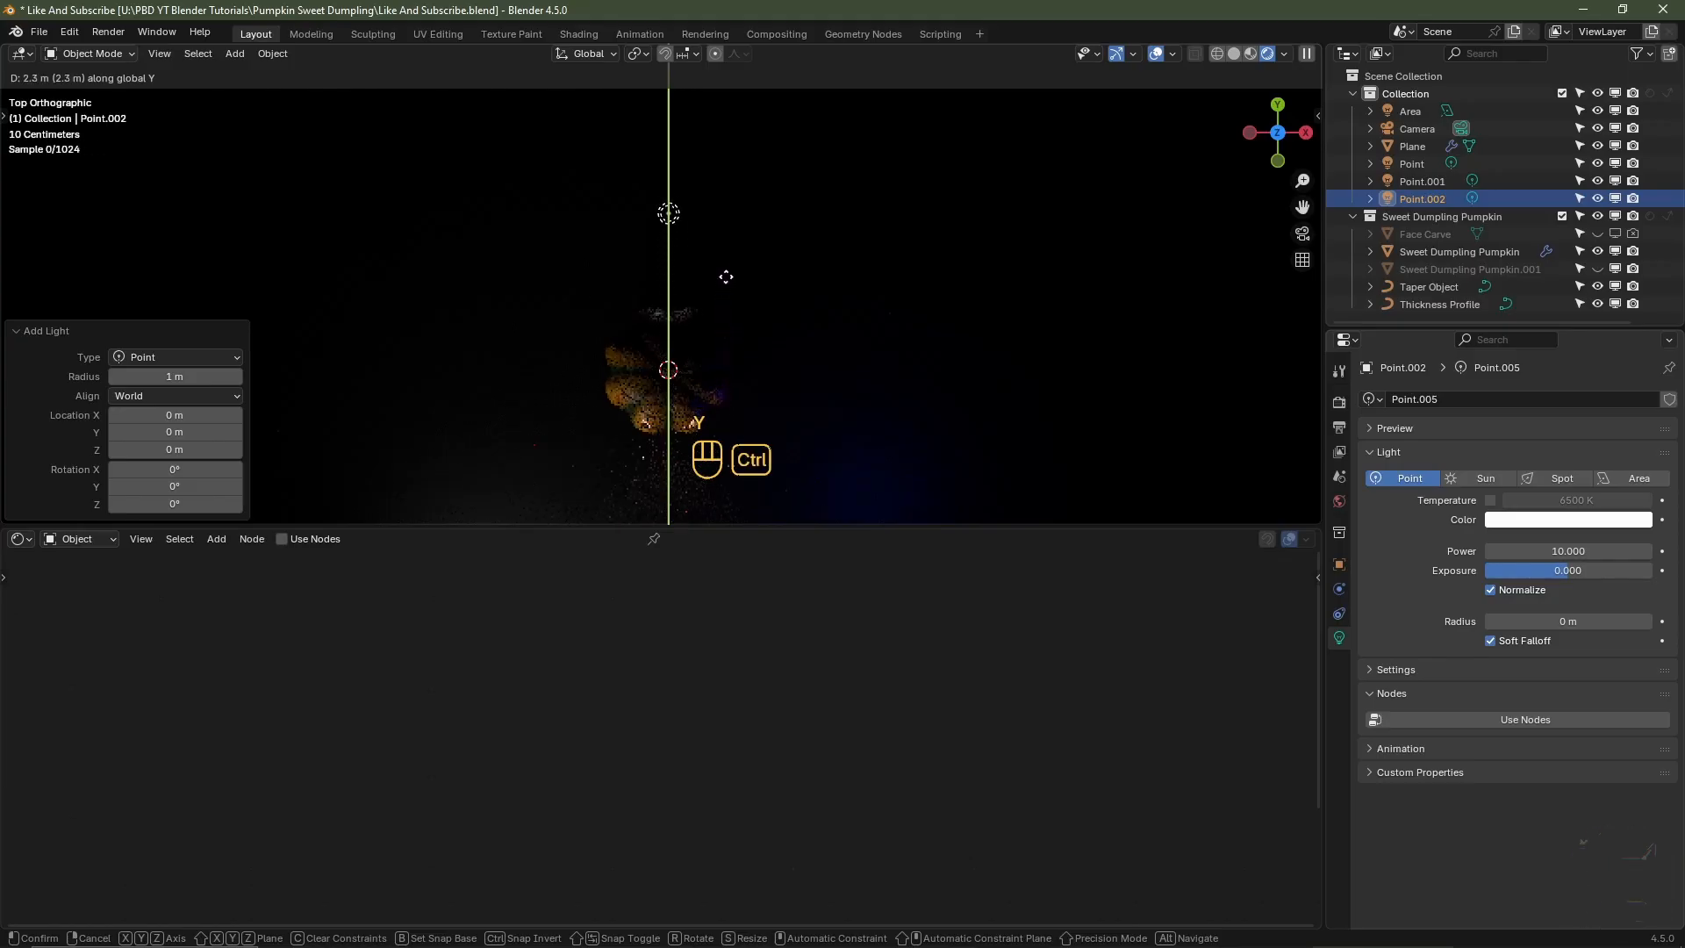
pyautogui.keyDown('ctrl'); pyautogui.click(725, 249); pyautogui.keyUp('ctrl')
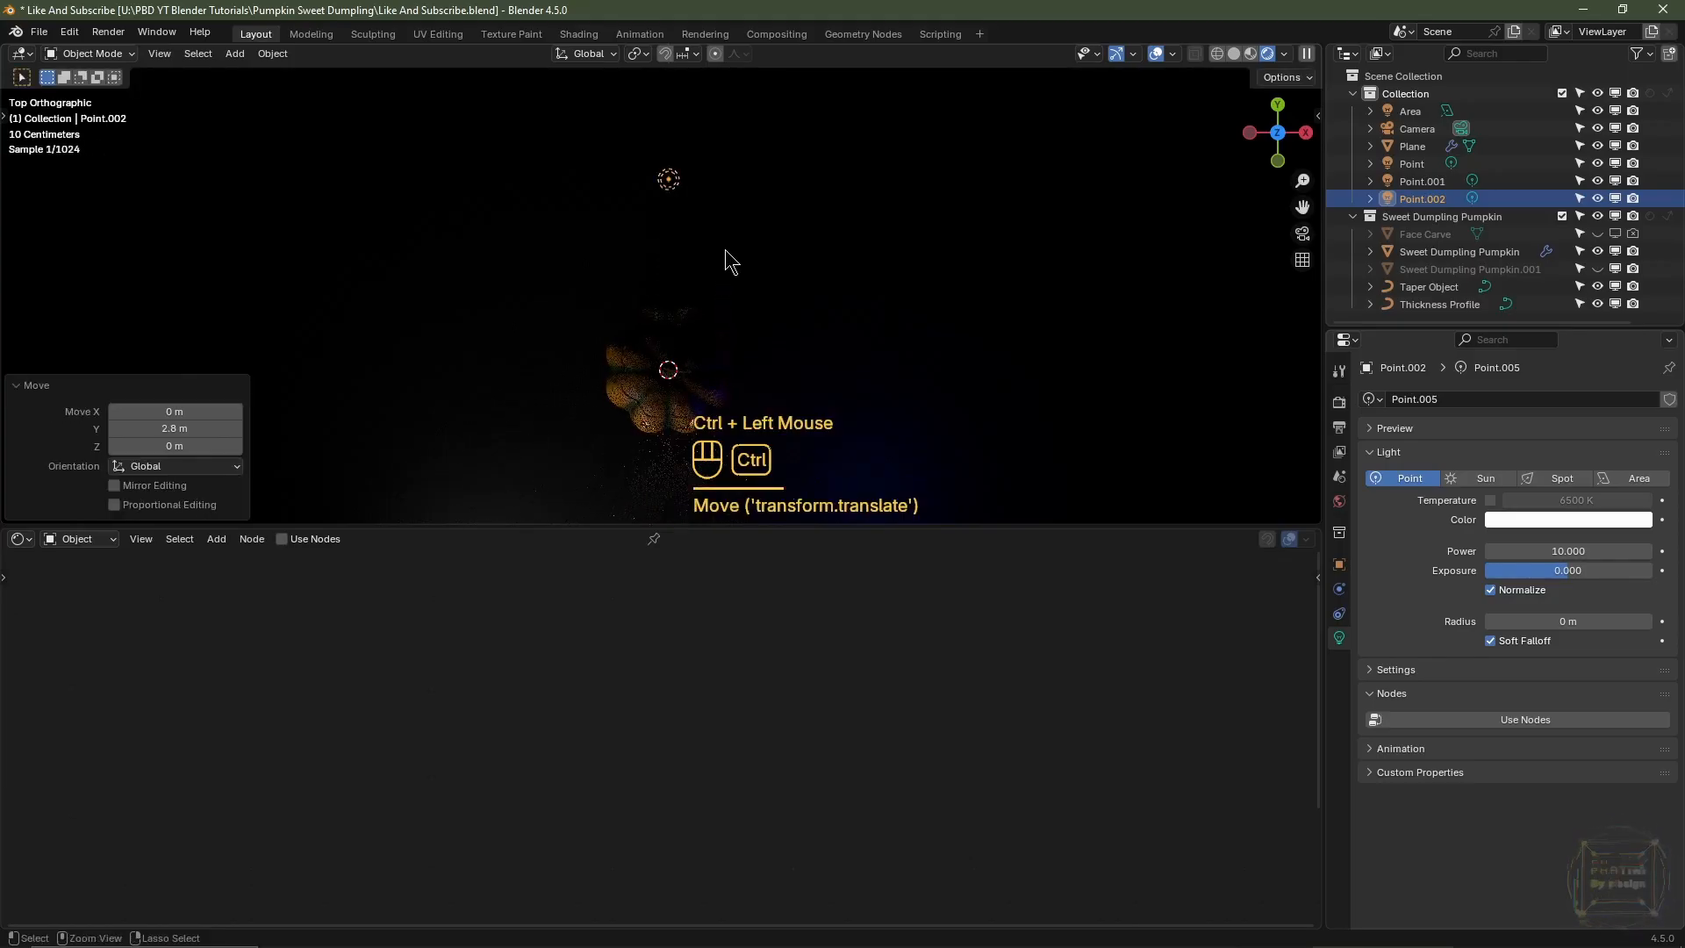
# - Raise the third point light 2.5 m along Z in front view and return to the camera view
pyautogui.press('KP_1')
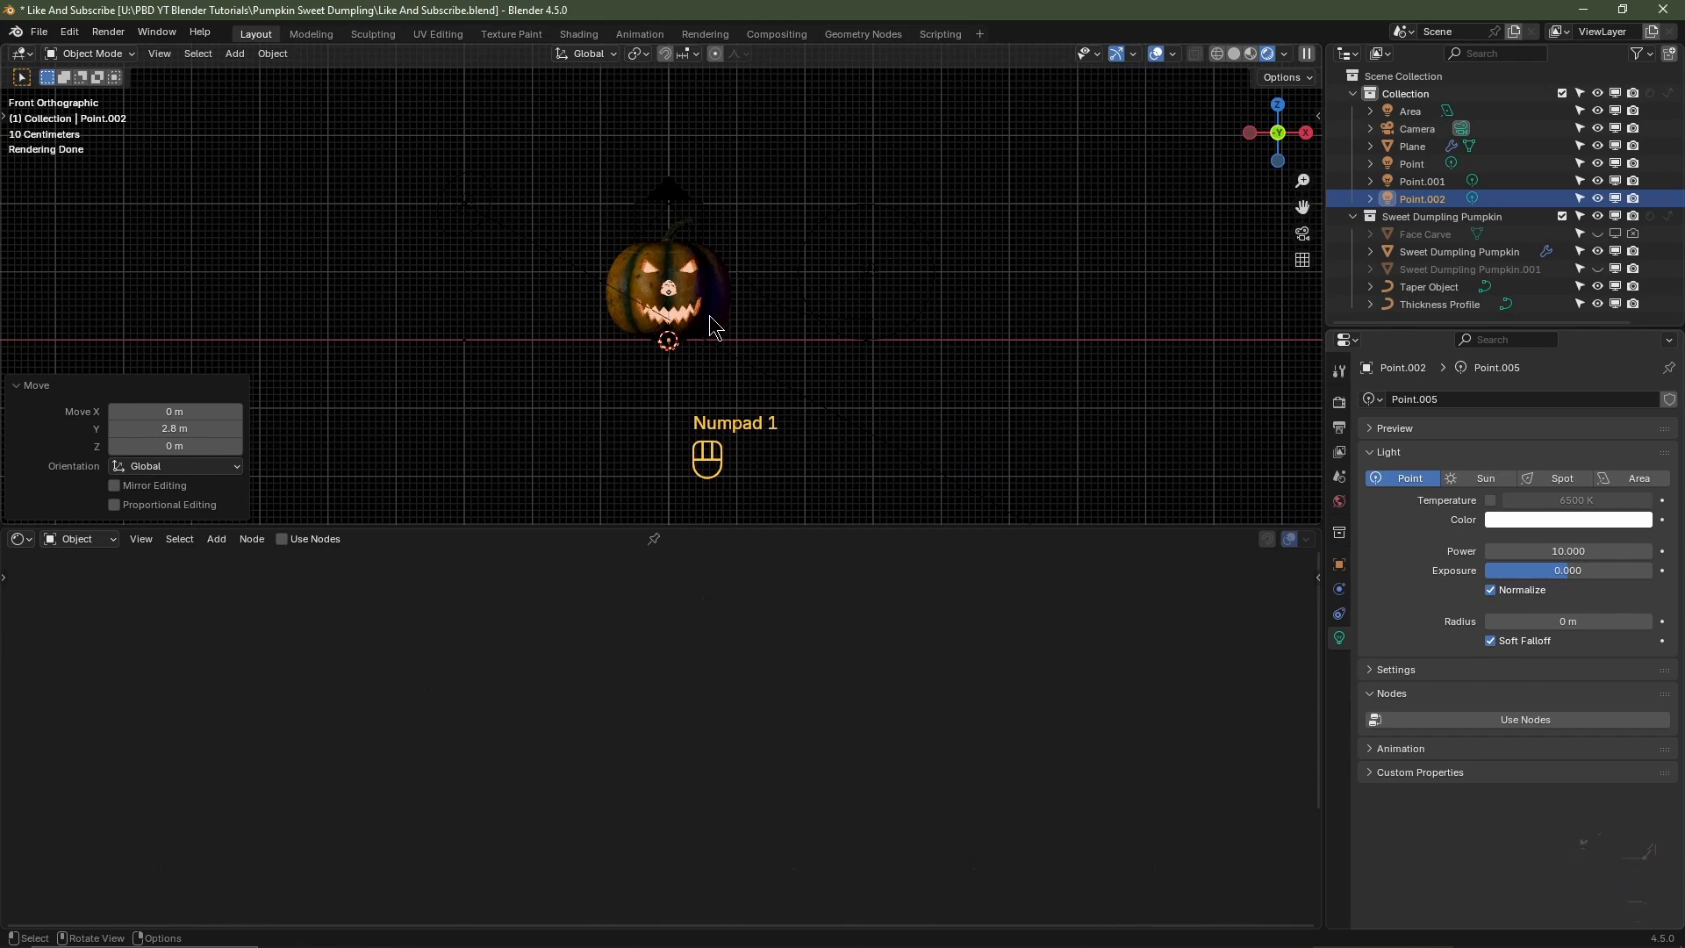
pyautogui.press('g')
pyautogui.press('z')
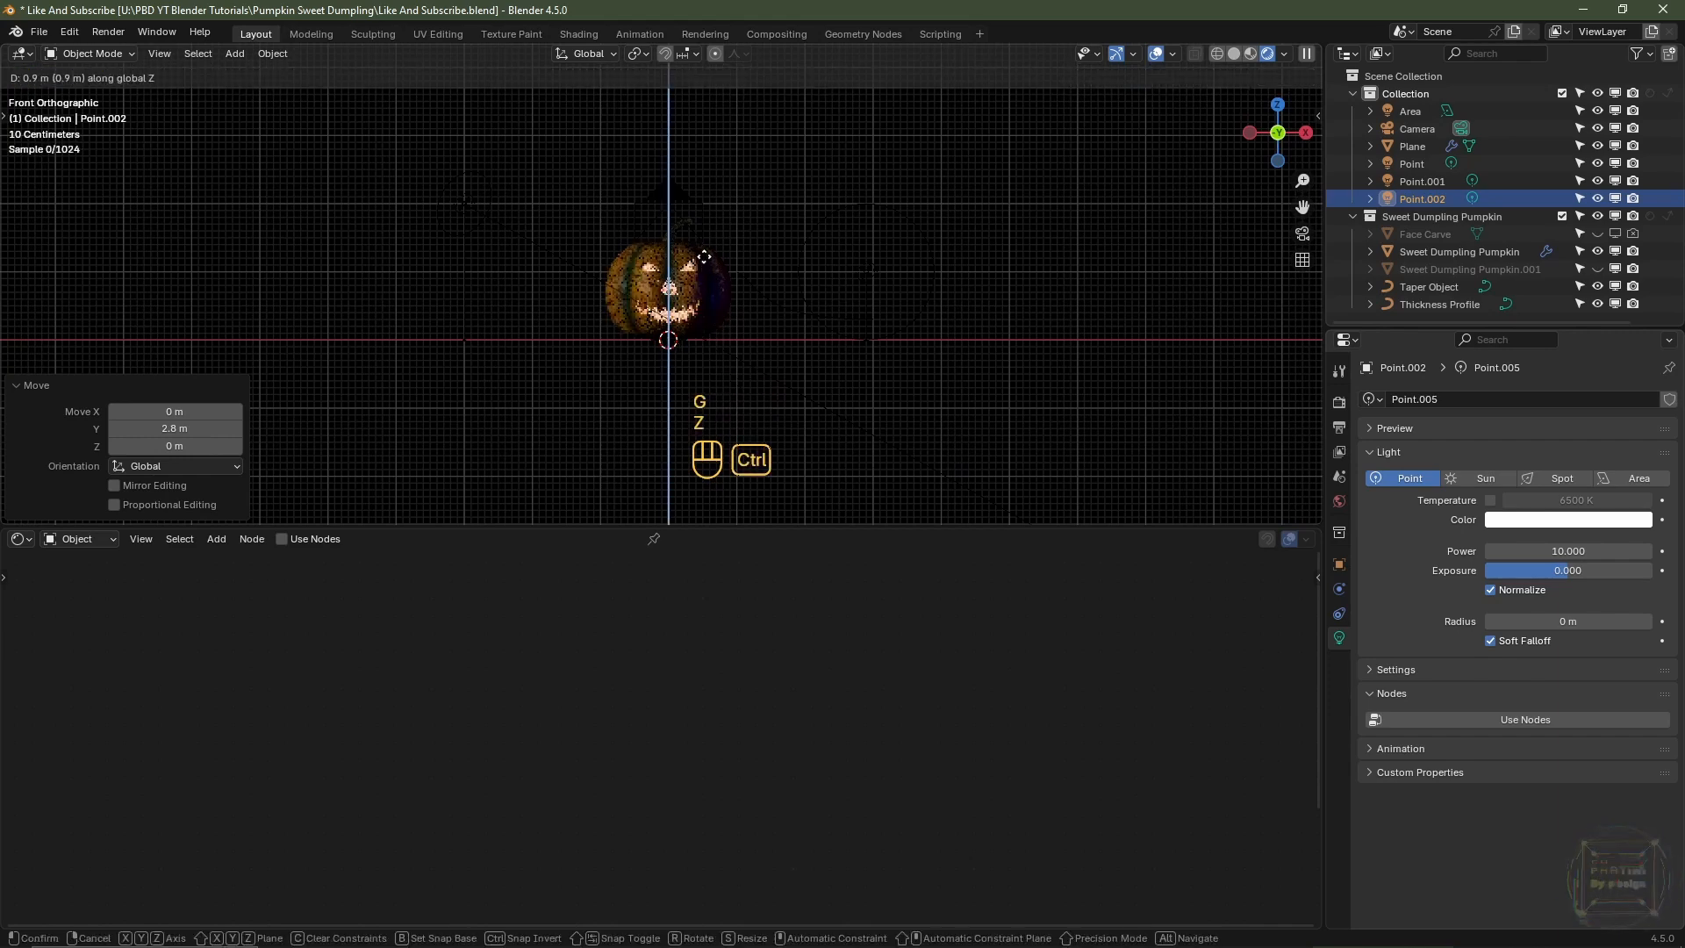
pyautogui.keyDown('ctrl'); pyautogui.click(697, 149); pyautogui.keyUp('ctrl')
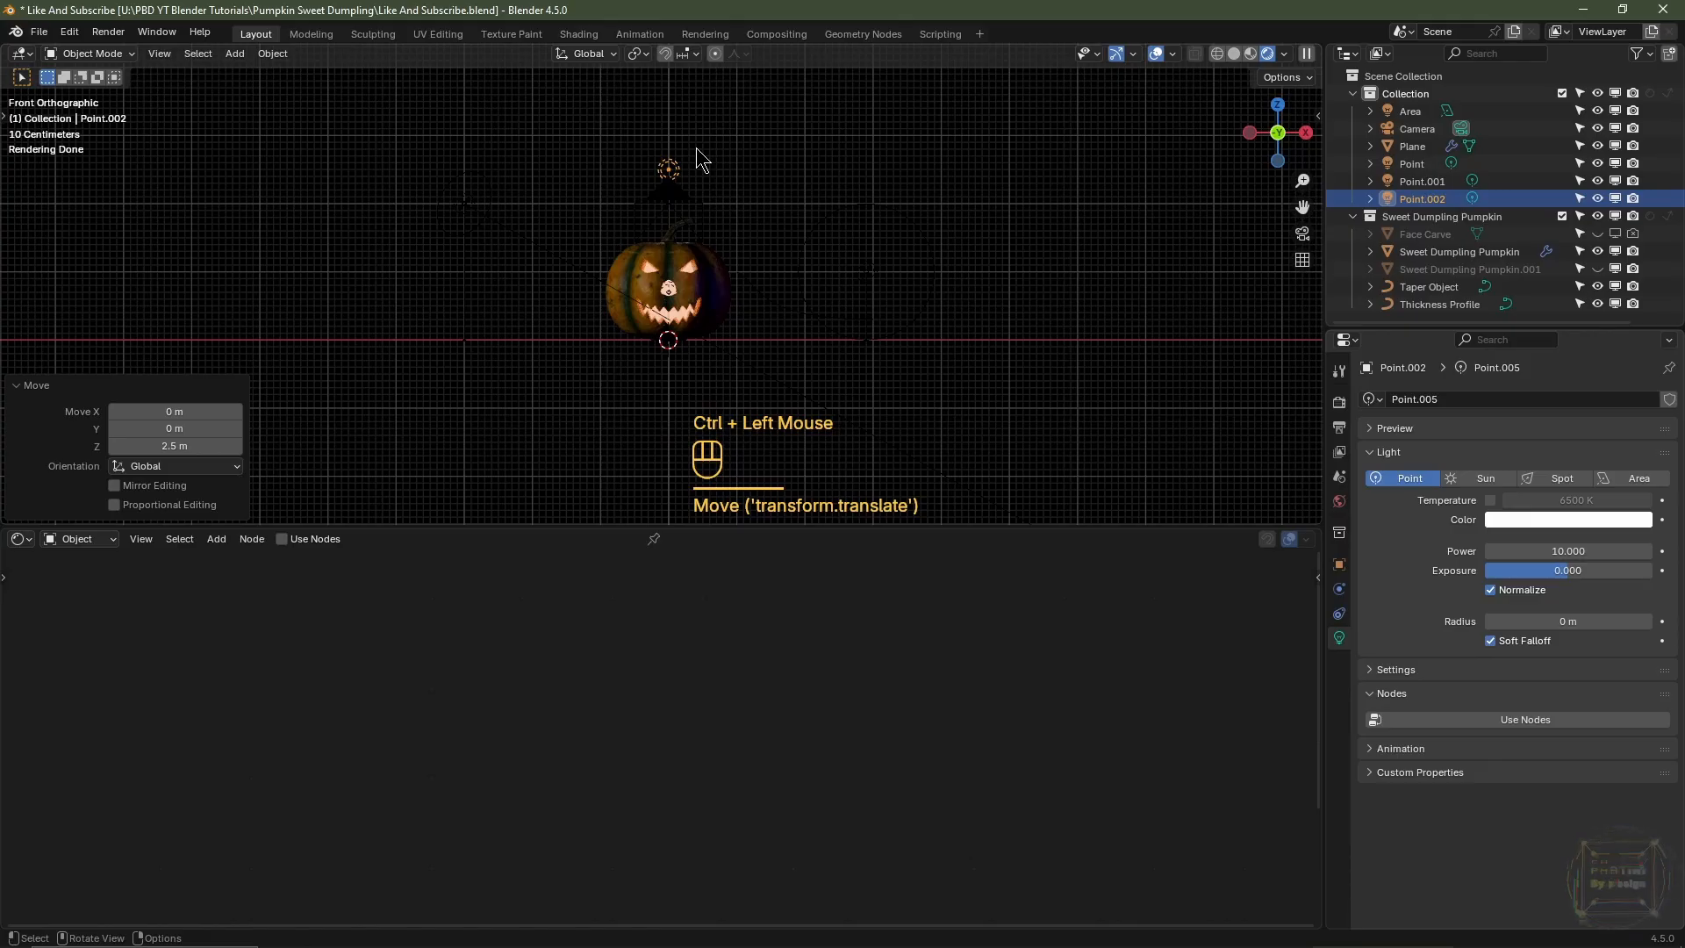
pyautogui.press('KP_0')
pyautogui.keyDown('shift'); pyautogui.moveTo(697, 147); pyautogui.dragTo(1489, 513, button='middle'); pyautogui.keyUp('shift')
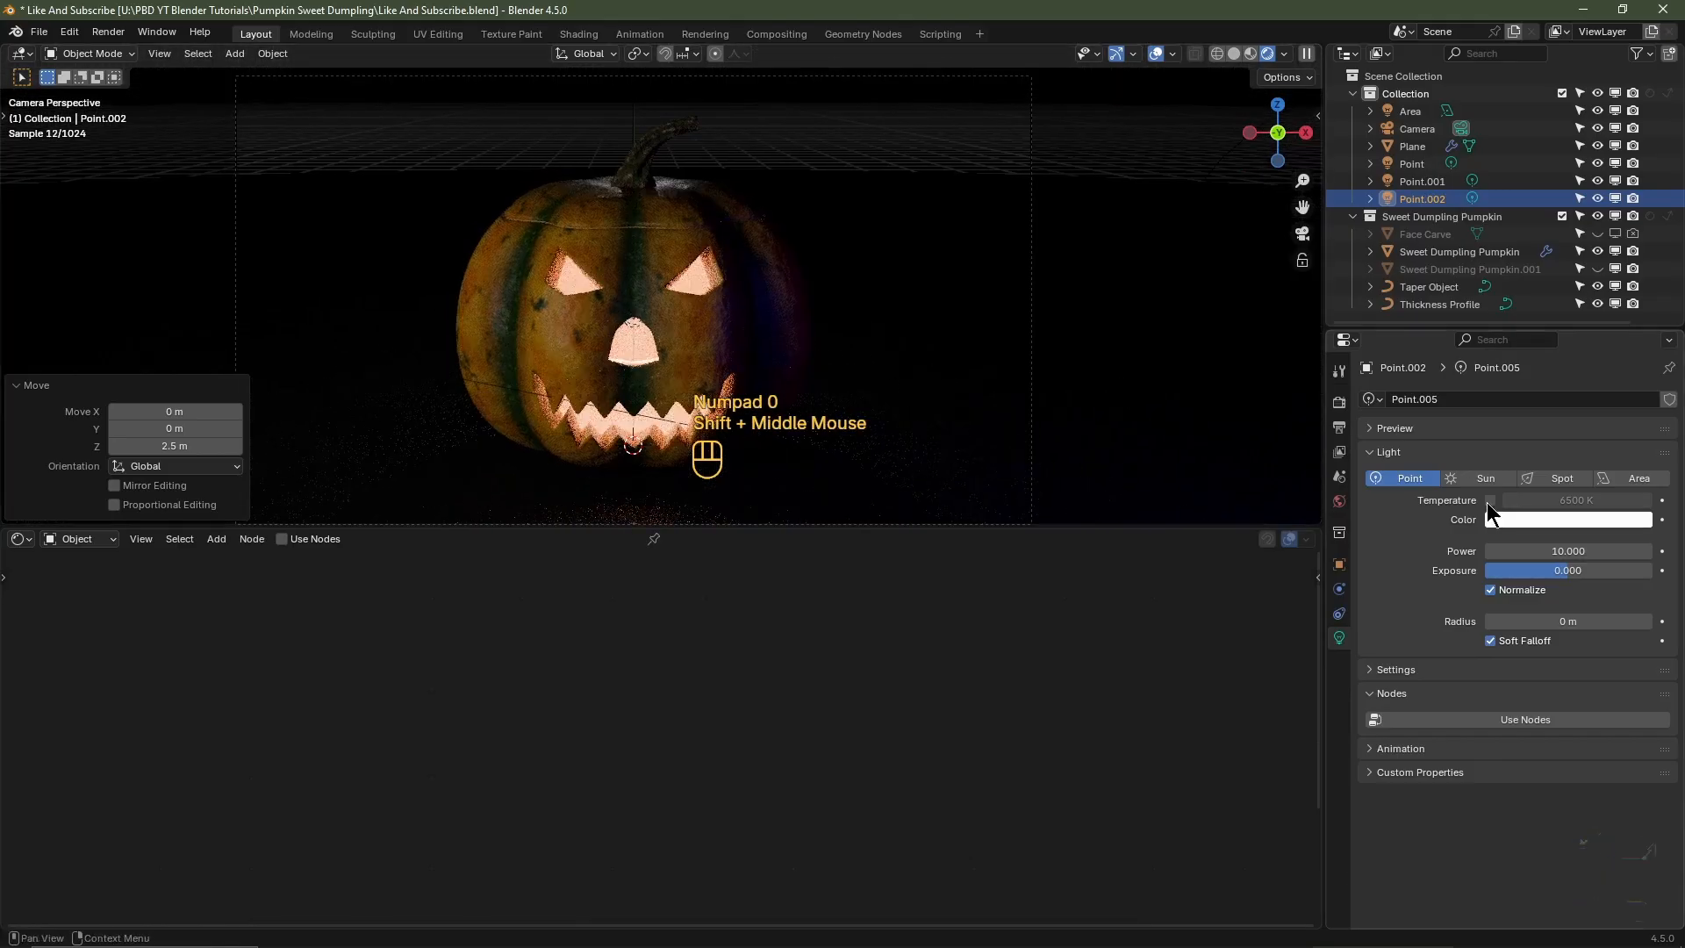
# - Set the third point light's power to 50 and its color to orange
pyautogui.click(1543, 546)
pyautogui.write('50')
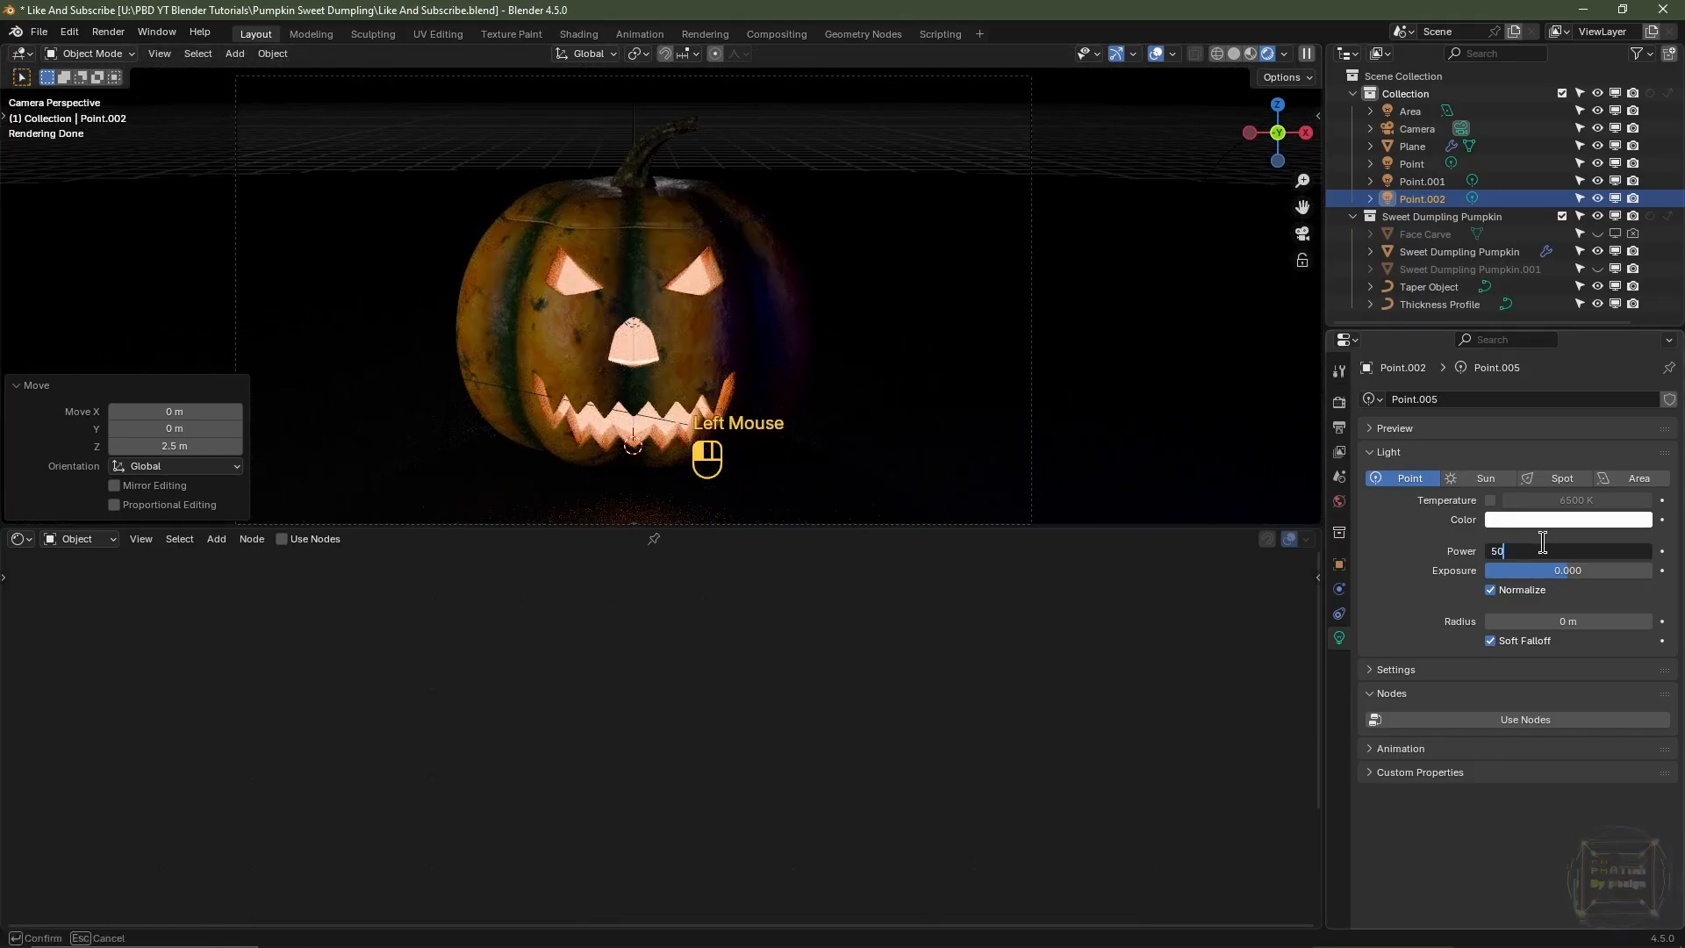
pyautogui.press('Return')
pyautogui.click(1578, 516)
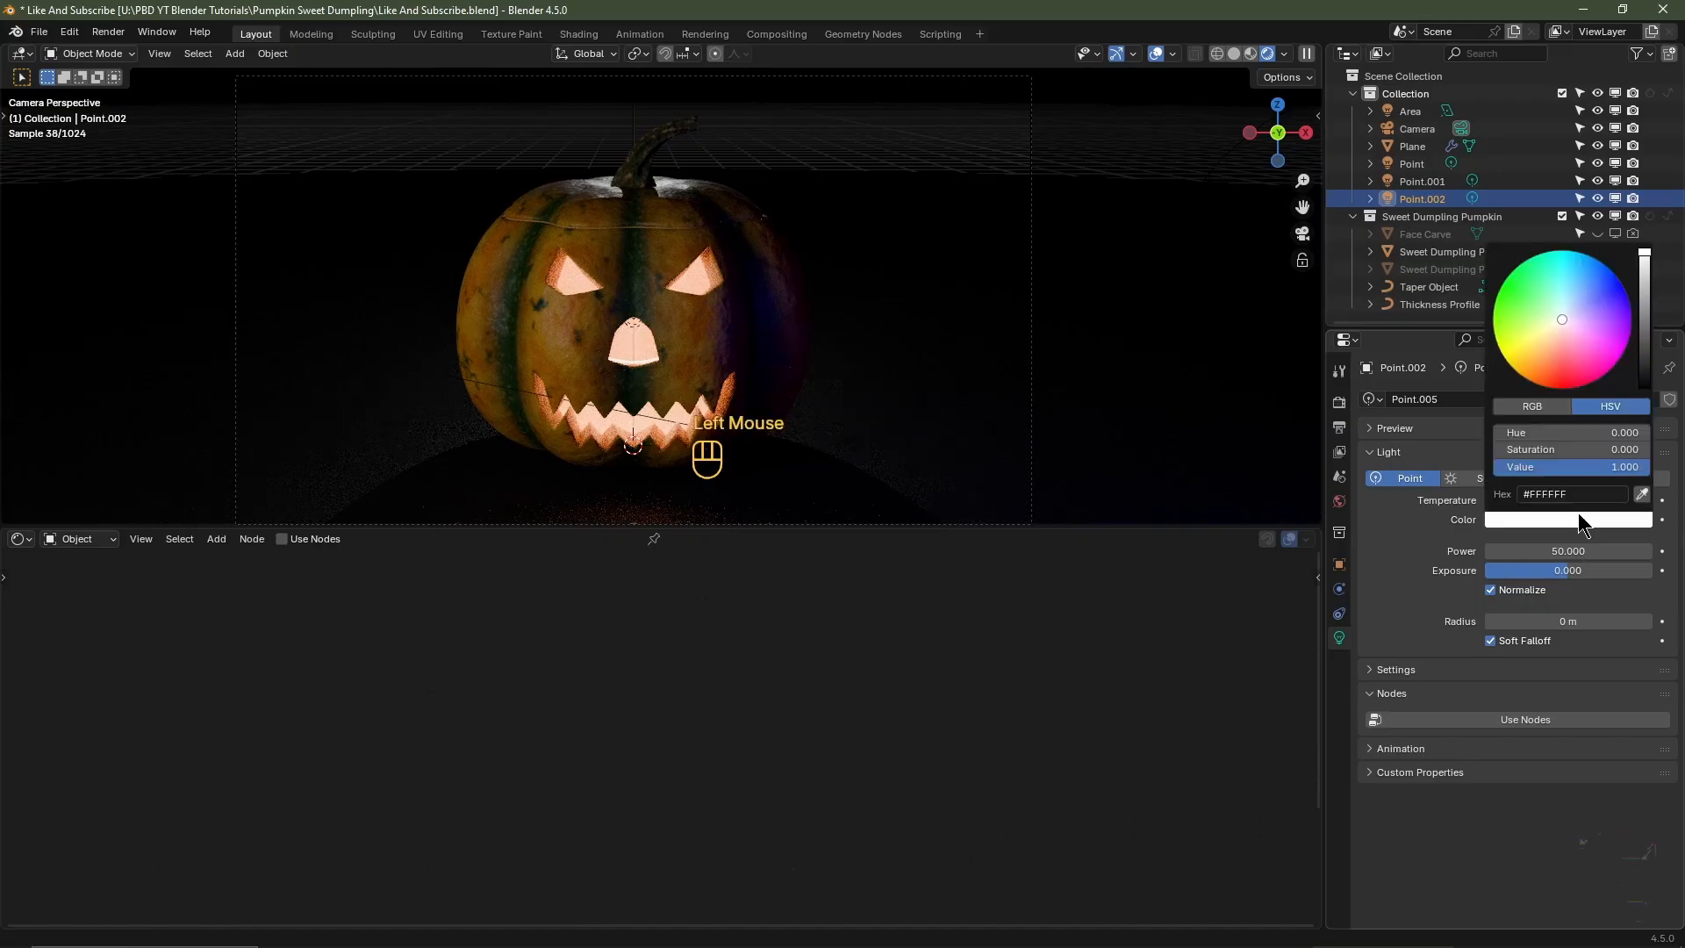
pyautogui.click(1531, 381)
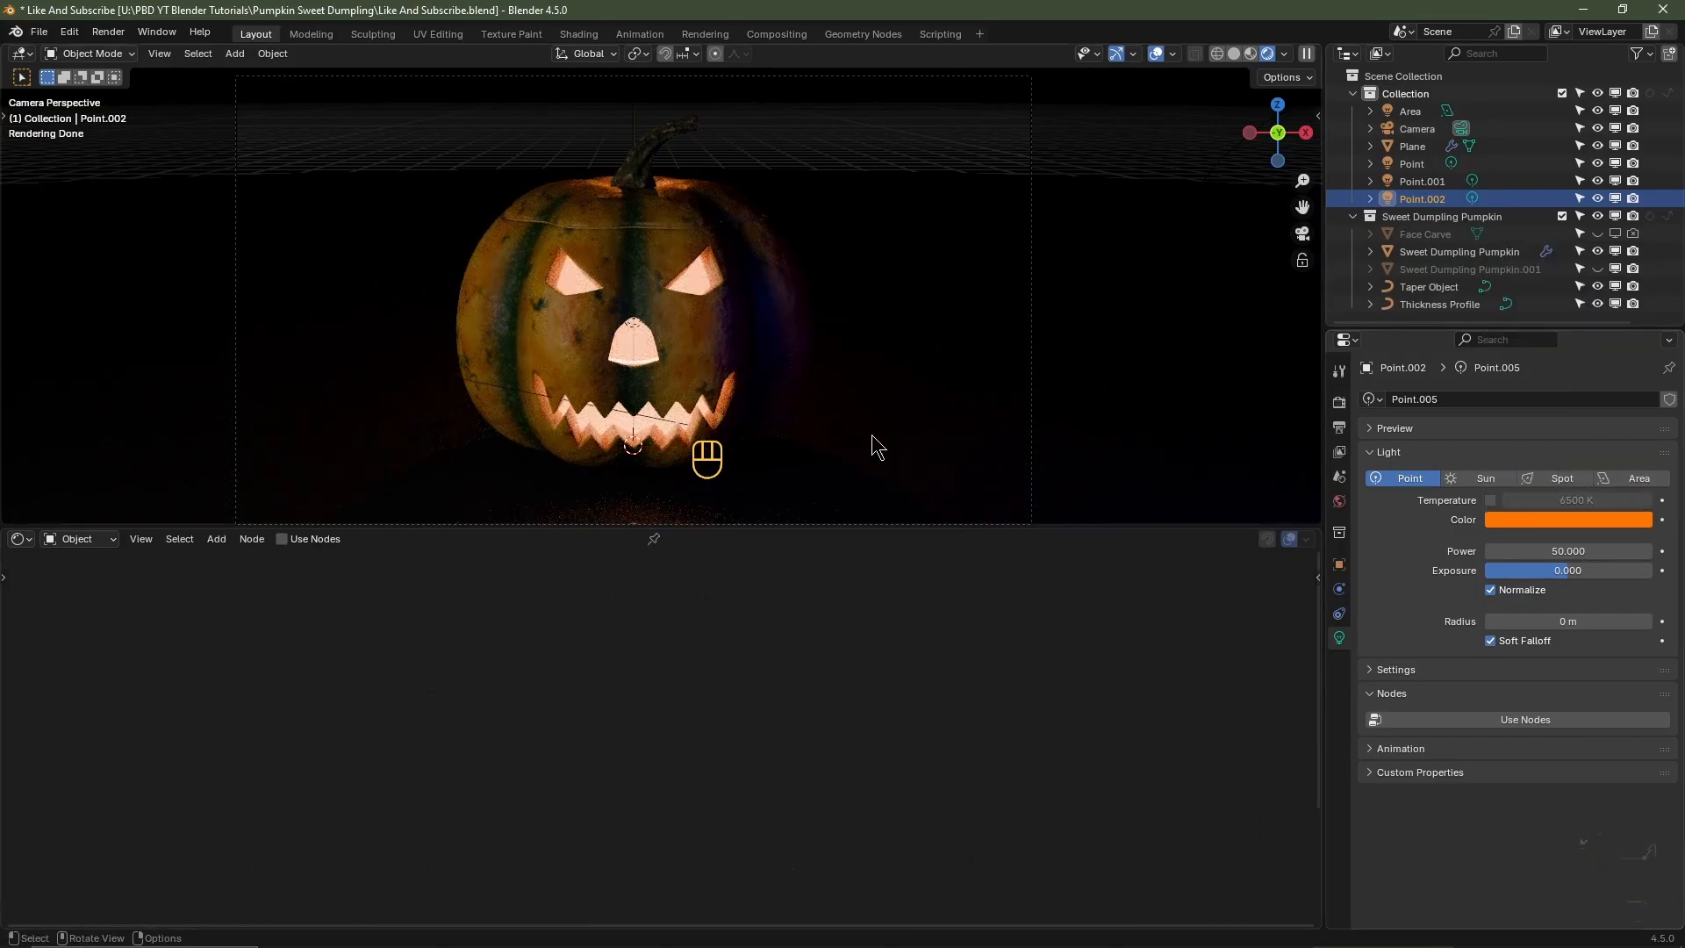
# - Set the third point light's radius to 1 m and its power to 100
pyautogui.click(1528, 616)
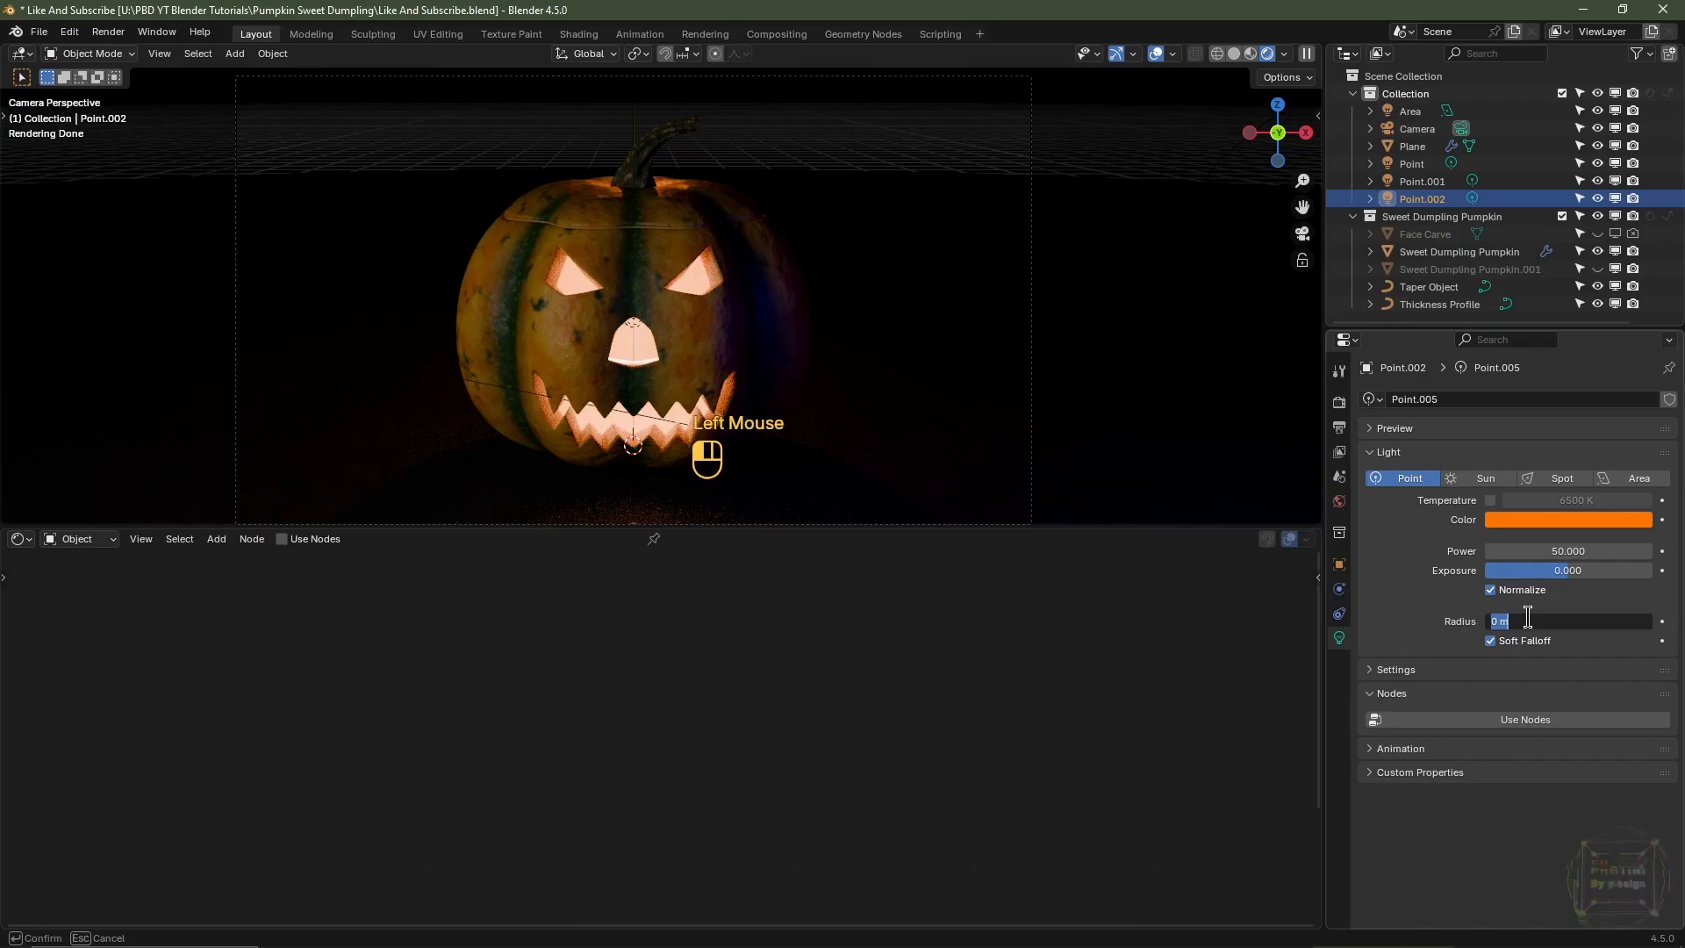
pyautogui.write('1')
pyautogui.press('Return')
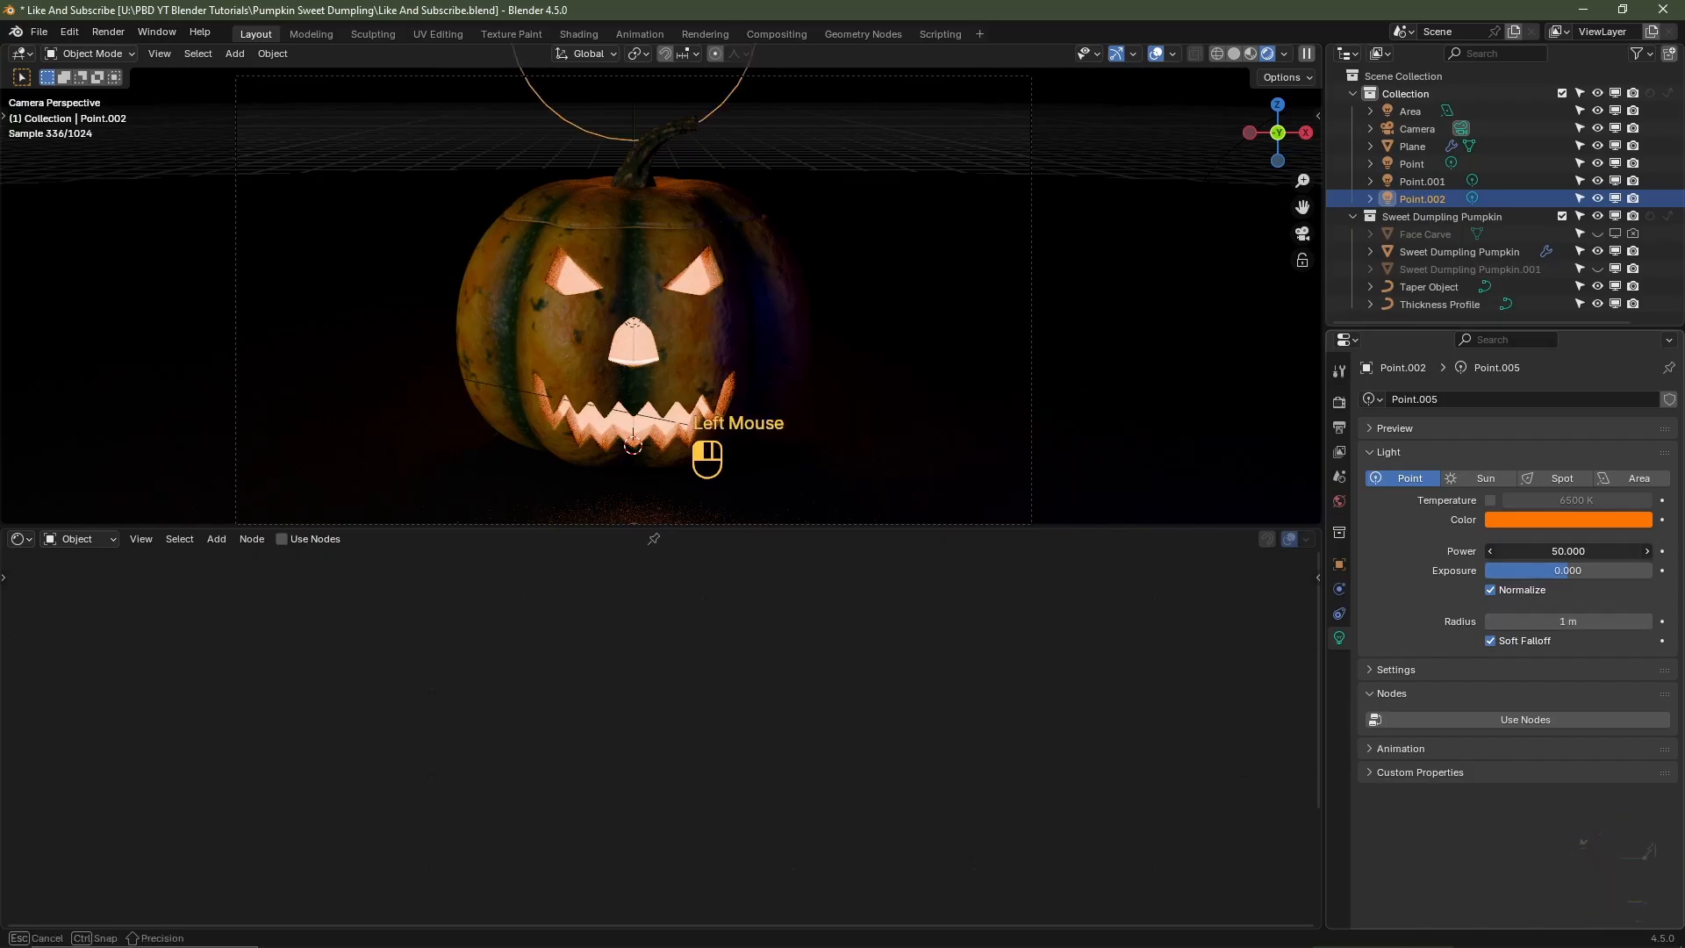
pyautogui.click(1575, 551)
pyautogui.write('100')
pyautogui.press('Return')
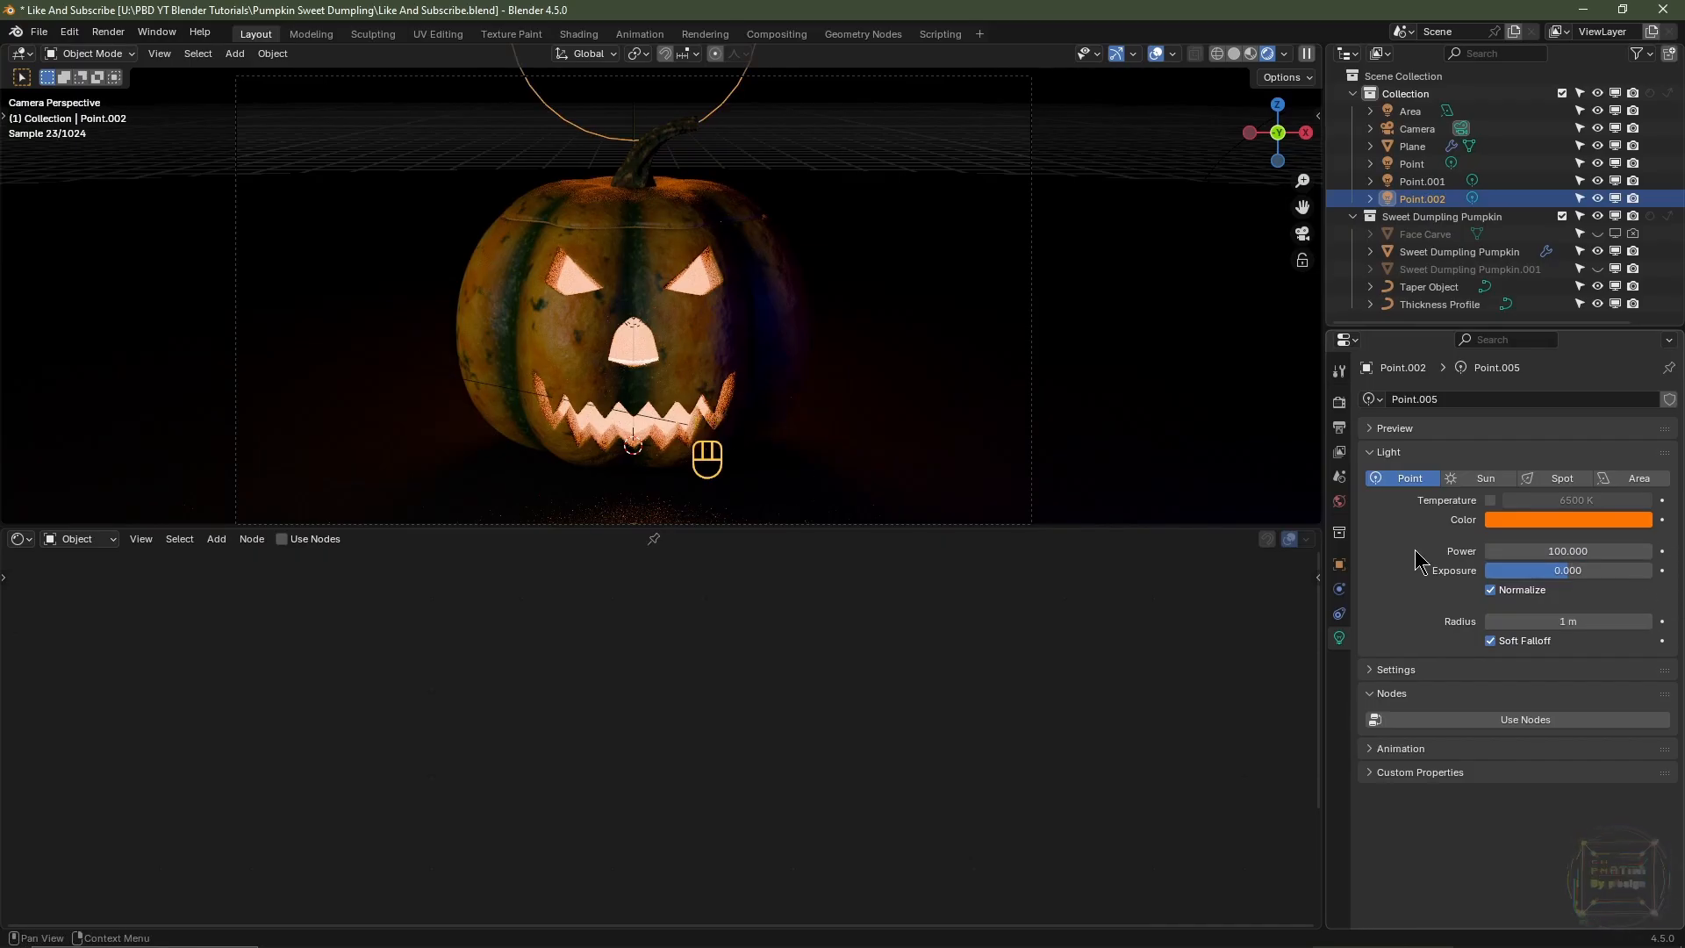
# - Set the orange point light's radius to 0.5 m and its power to 250
pyautogui.click(1544, 616)
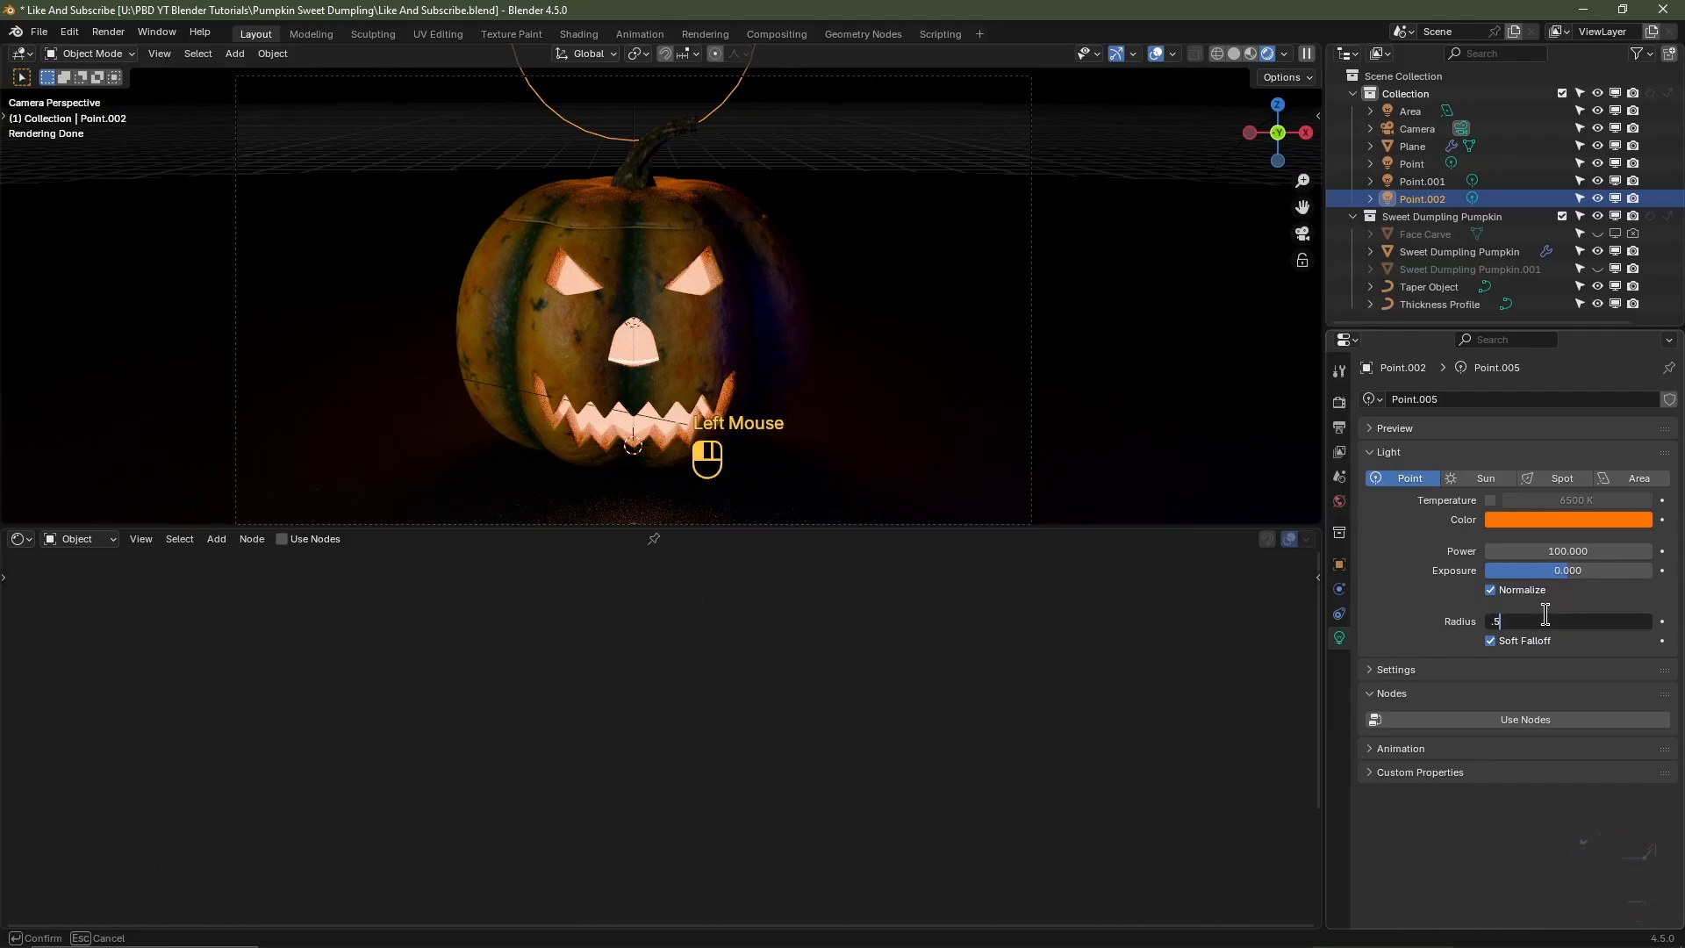
pyautogui.write('.5')
pyautogui.press('Return')
pyautogui.click(1518, 550)
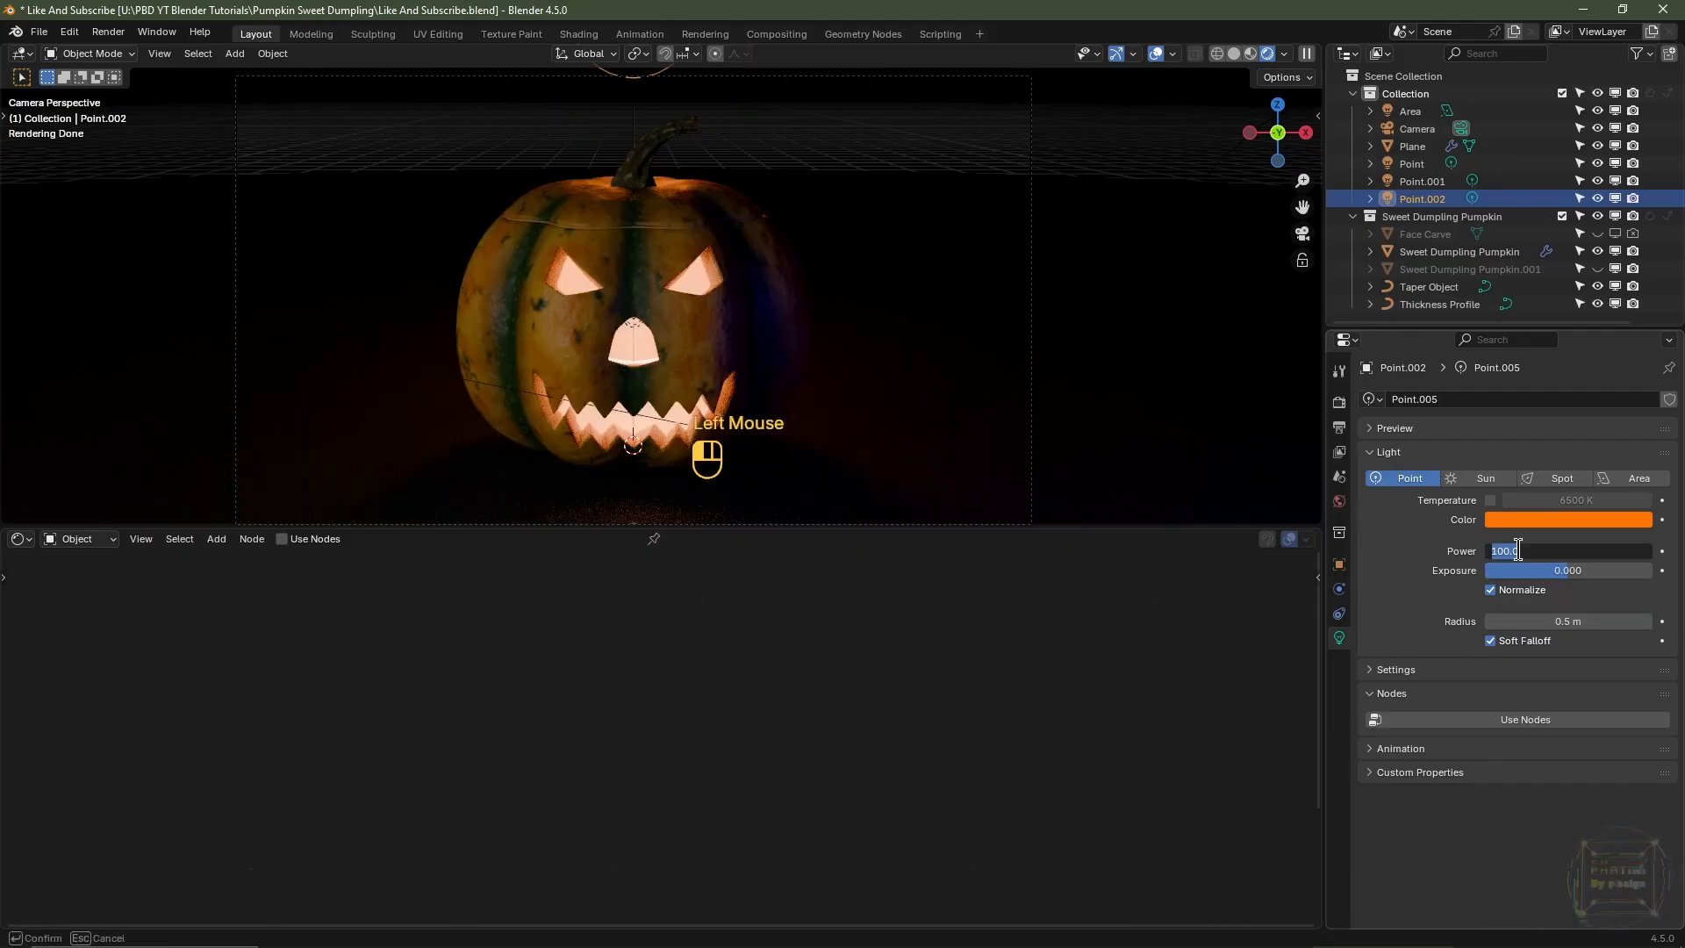
pyautogui.press('Return')
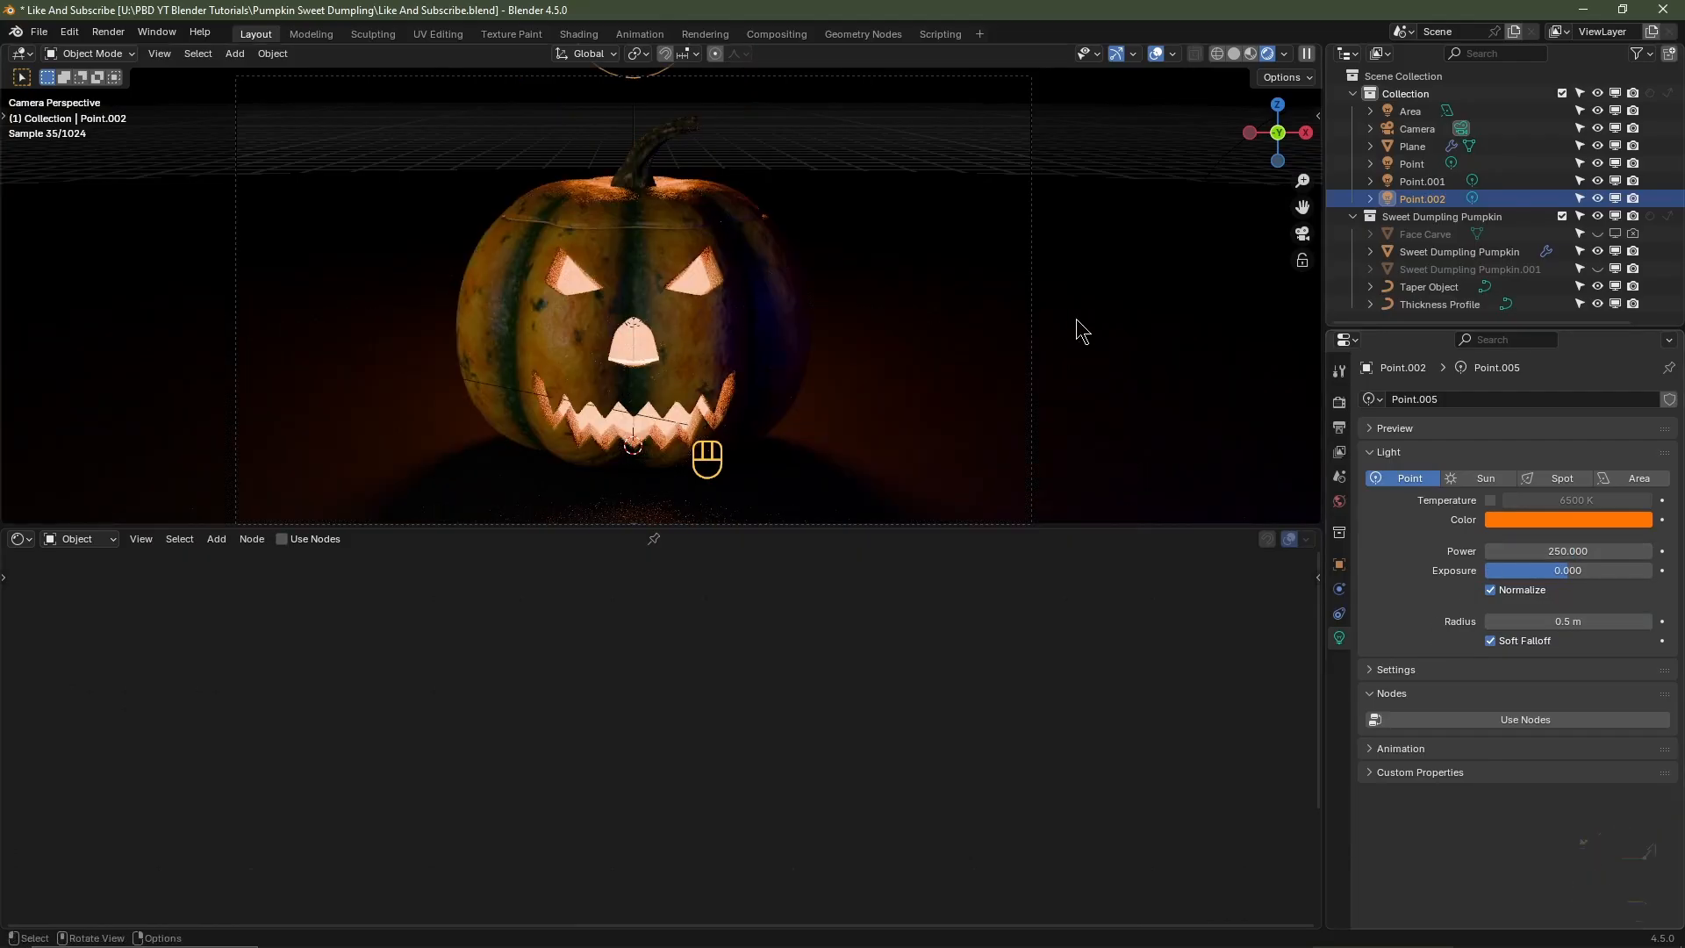
# - Set the orange point light's Z location to 3 m and its Y location to 3 m
pyautogui.click(1339, 565)
pyautogui.doubleClick(1562, 488)
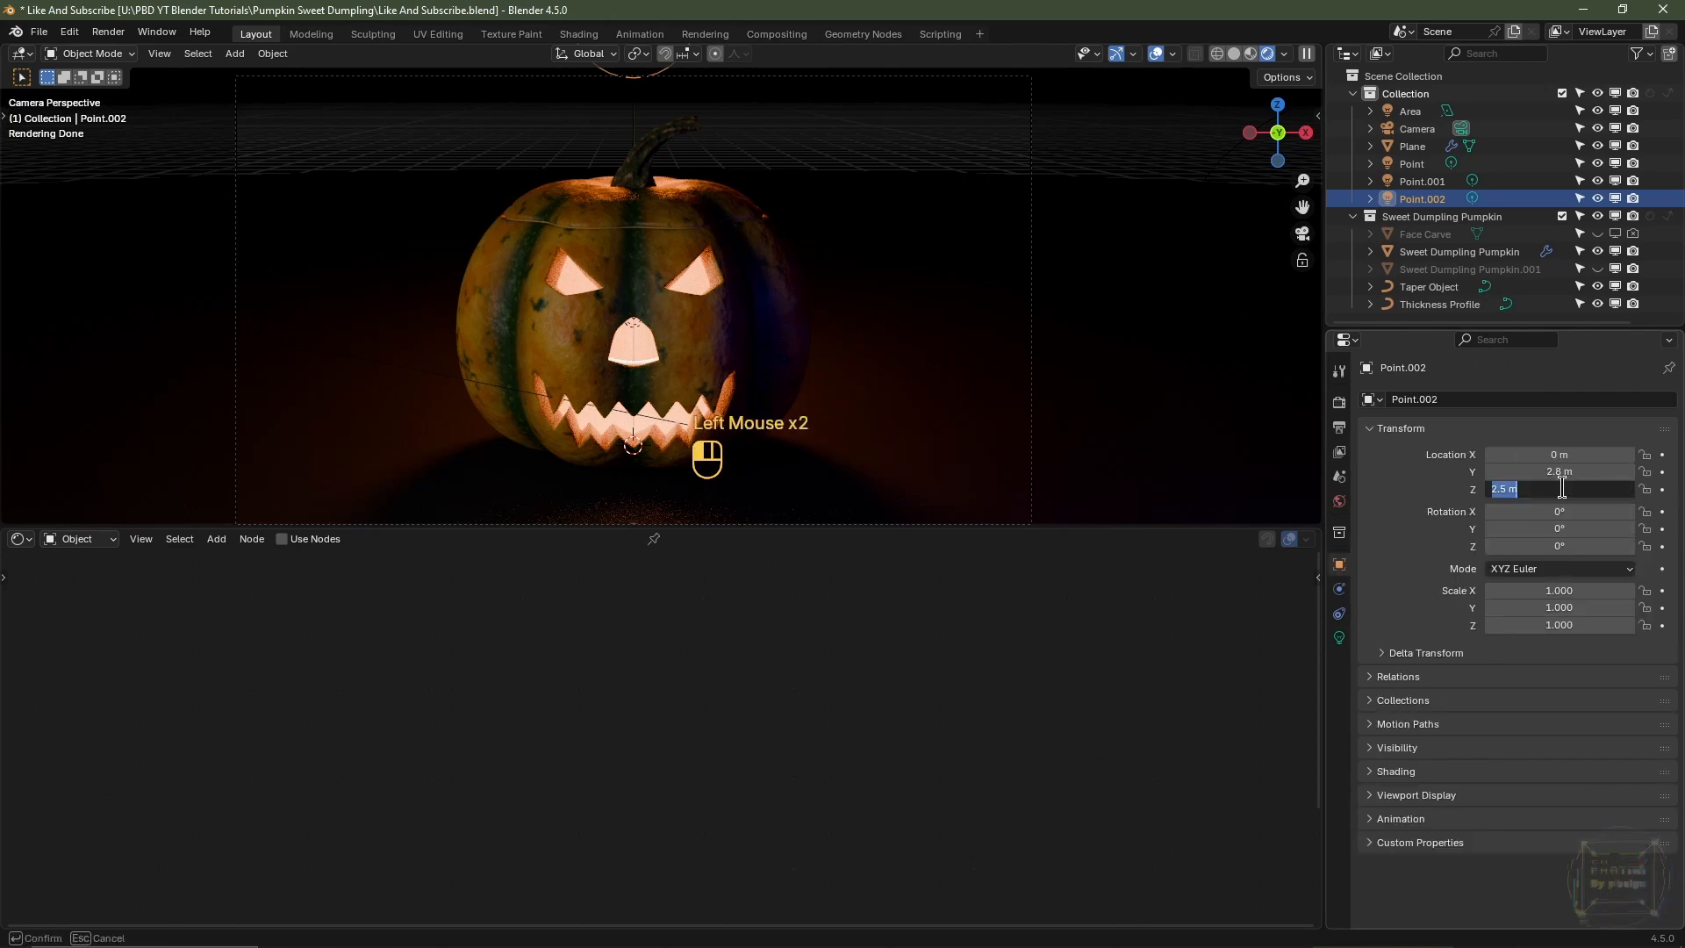
pyautogui.write('3')
pyautogui.press('Return')
pyautogui.click(1557, 471)
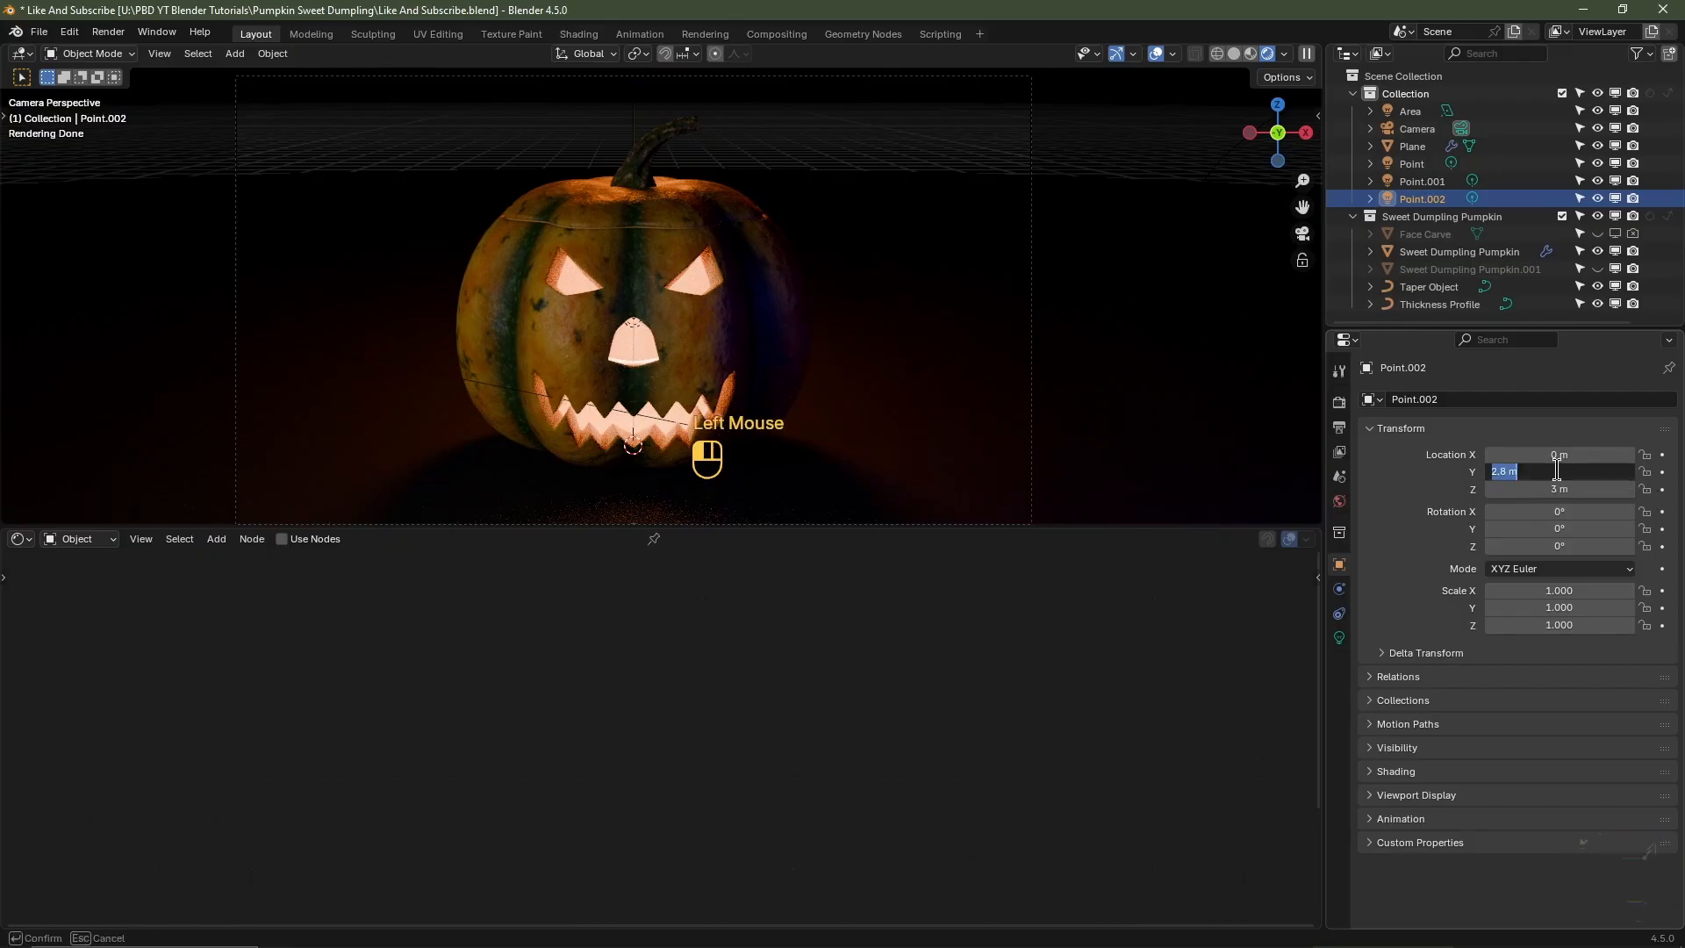
pyautogui.write('3')
pyautogui.press('Return')
pyautogui.scroll(-1, 1203, 369)
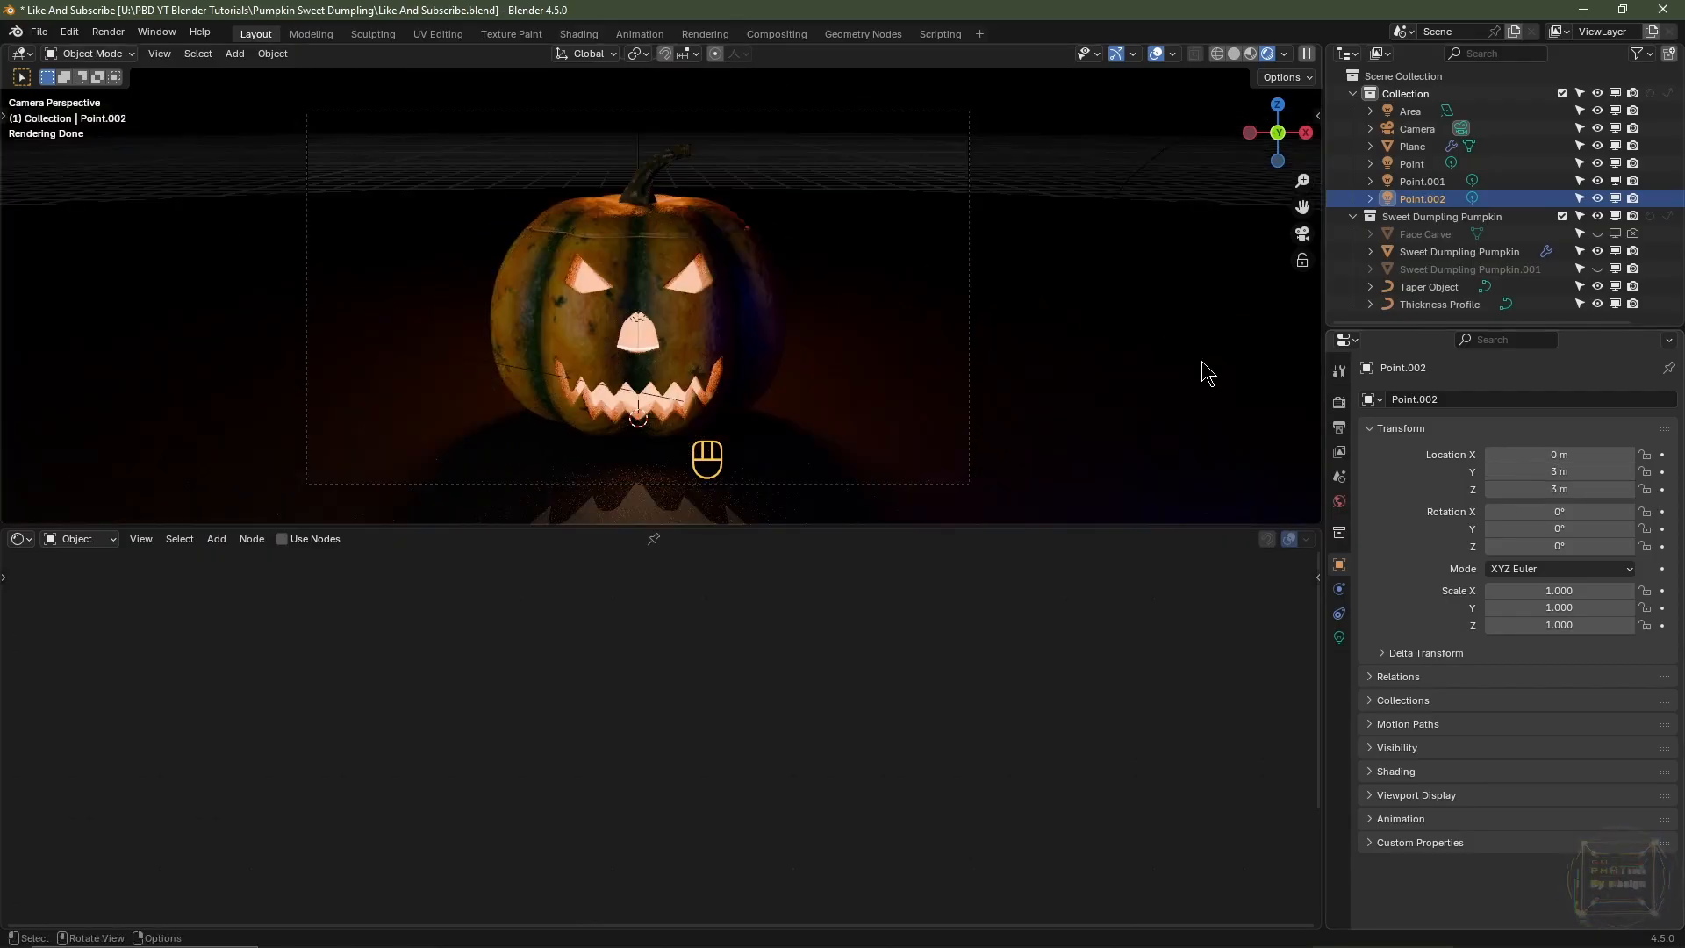
# - Enable Render Region in the output settings and set the frame rate to 30 fps
pyautogui.click(1339, 428)
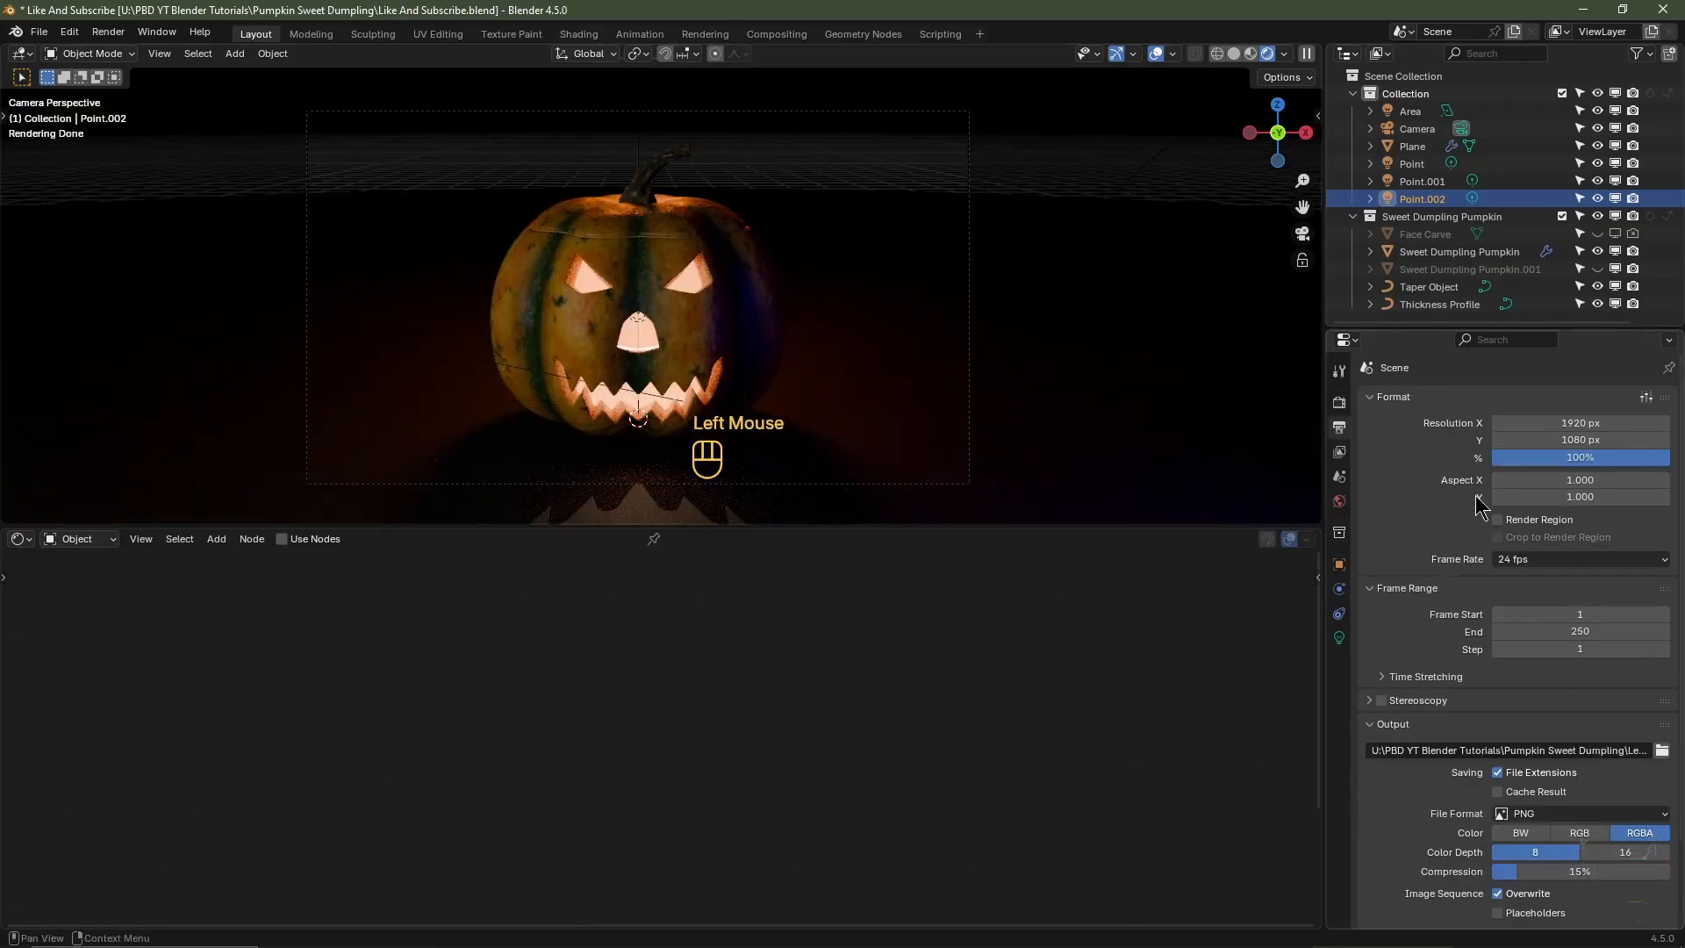
pyautogui.click(1497, 520)
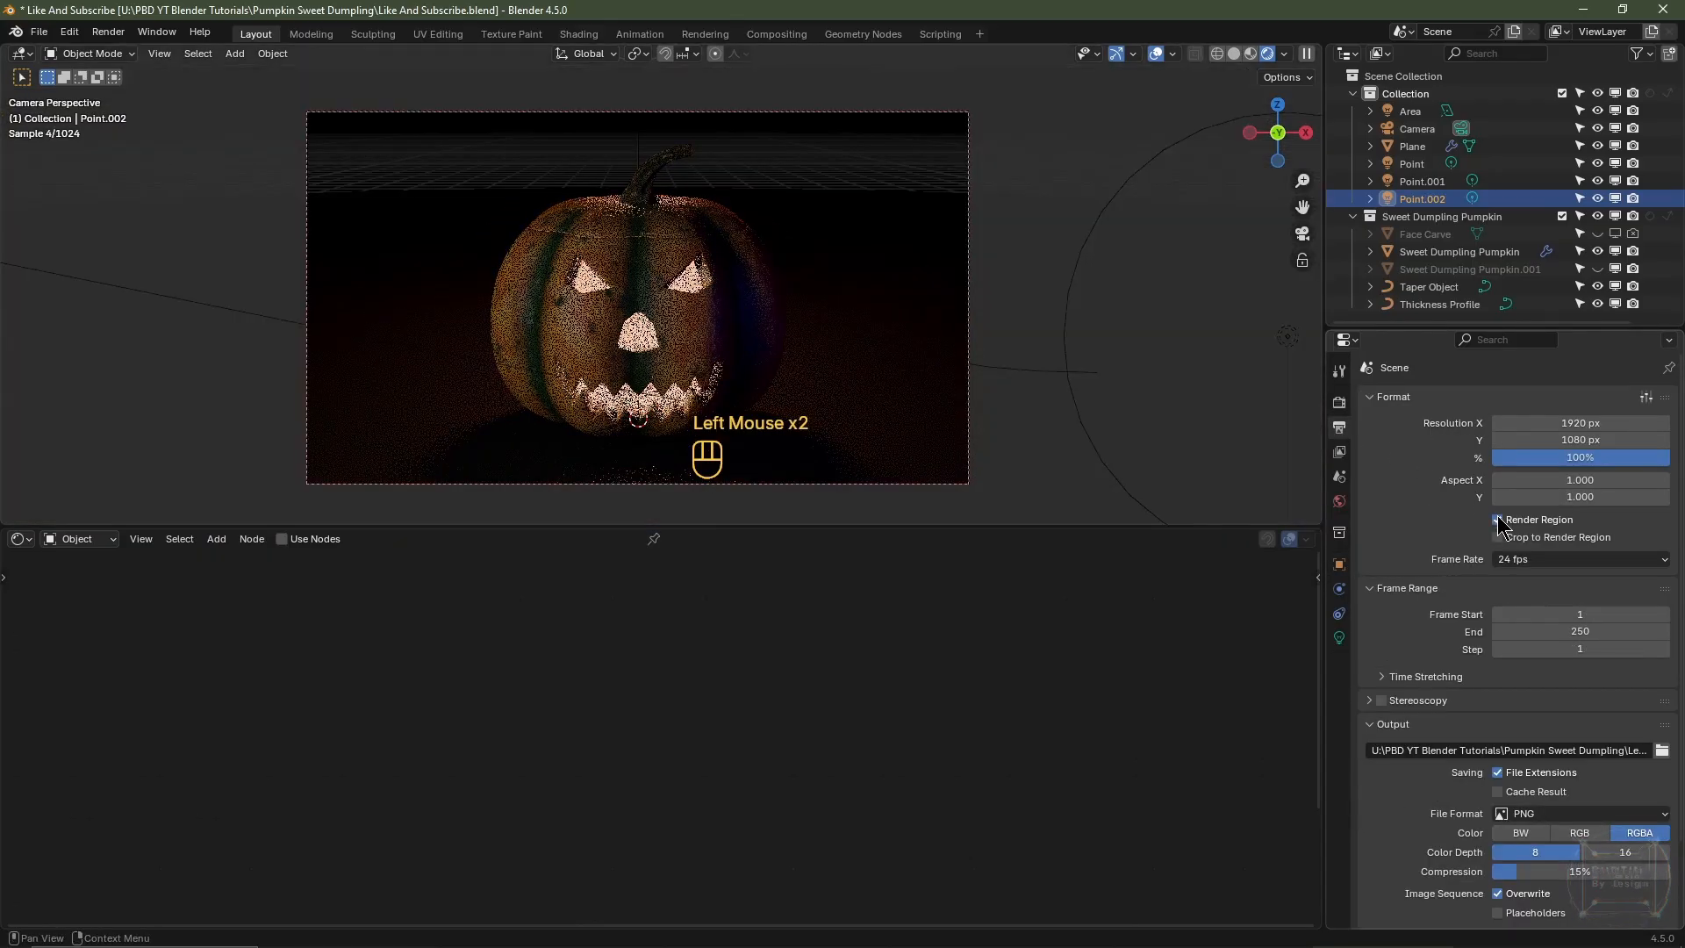
pyautogui.click(1566, 560)
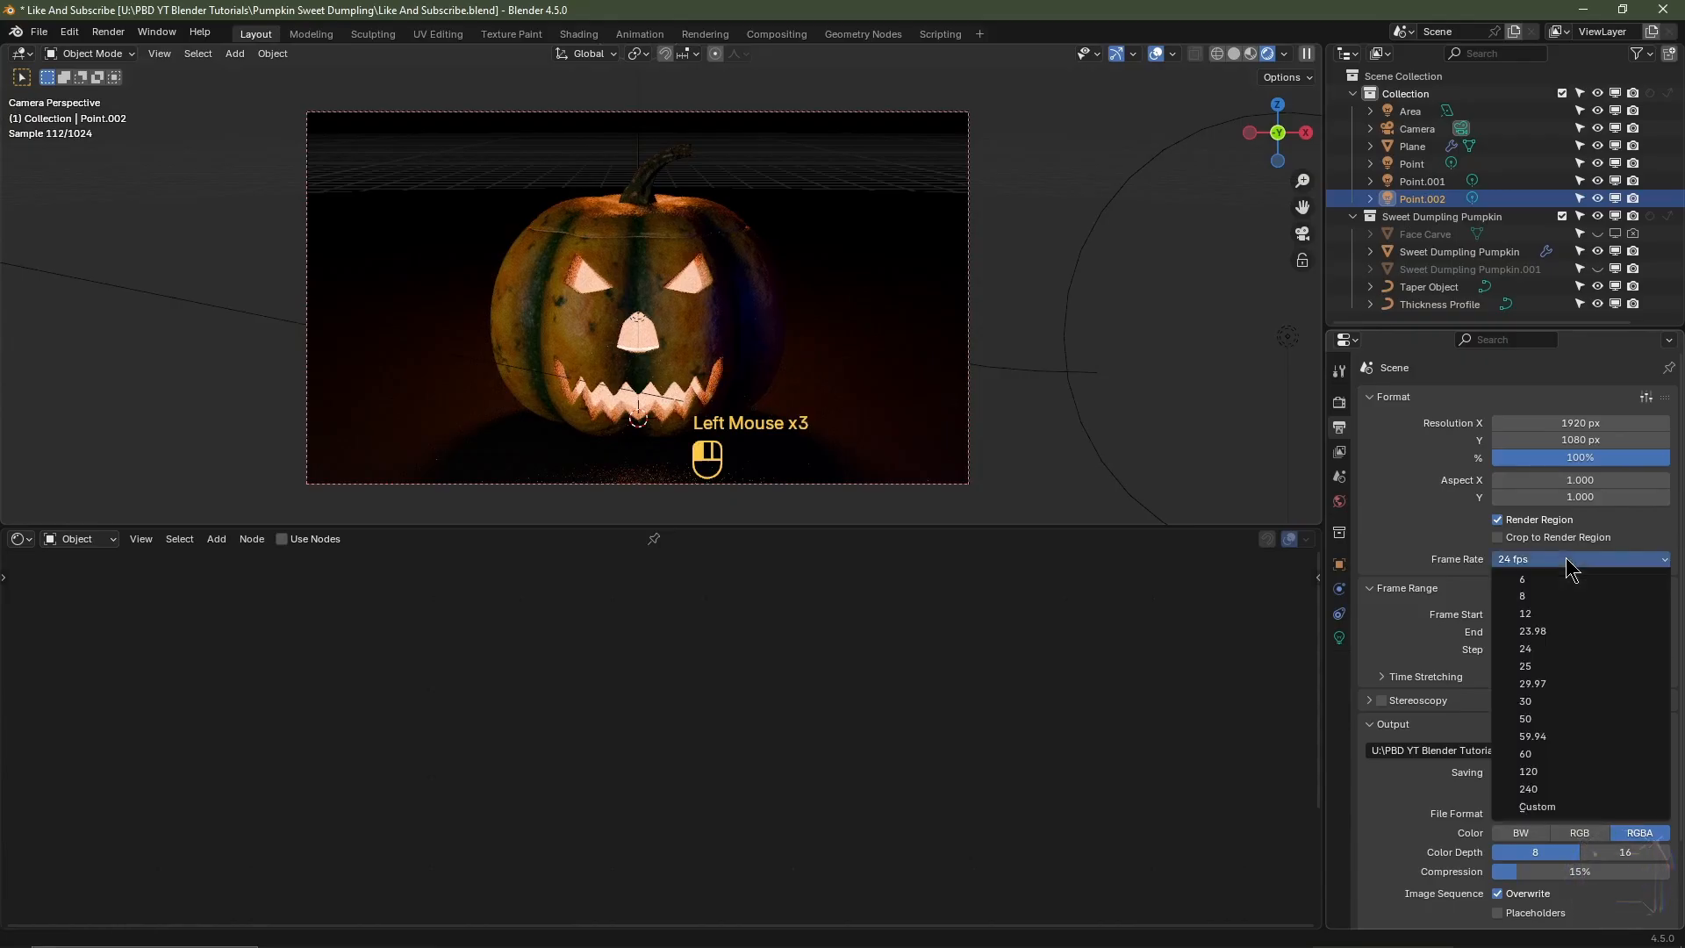
pyautogui.click(1543, 703)
# - Set the render max samples to 2048 and disable both reflective and refractive caustics
pyautogui.click(1339, 402)
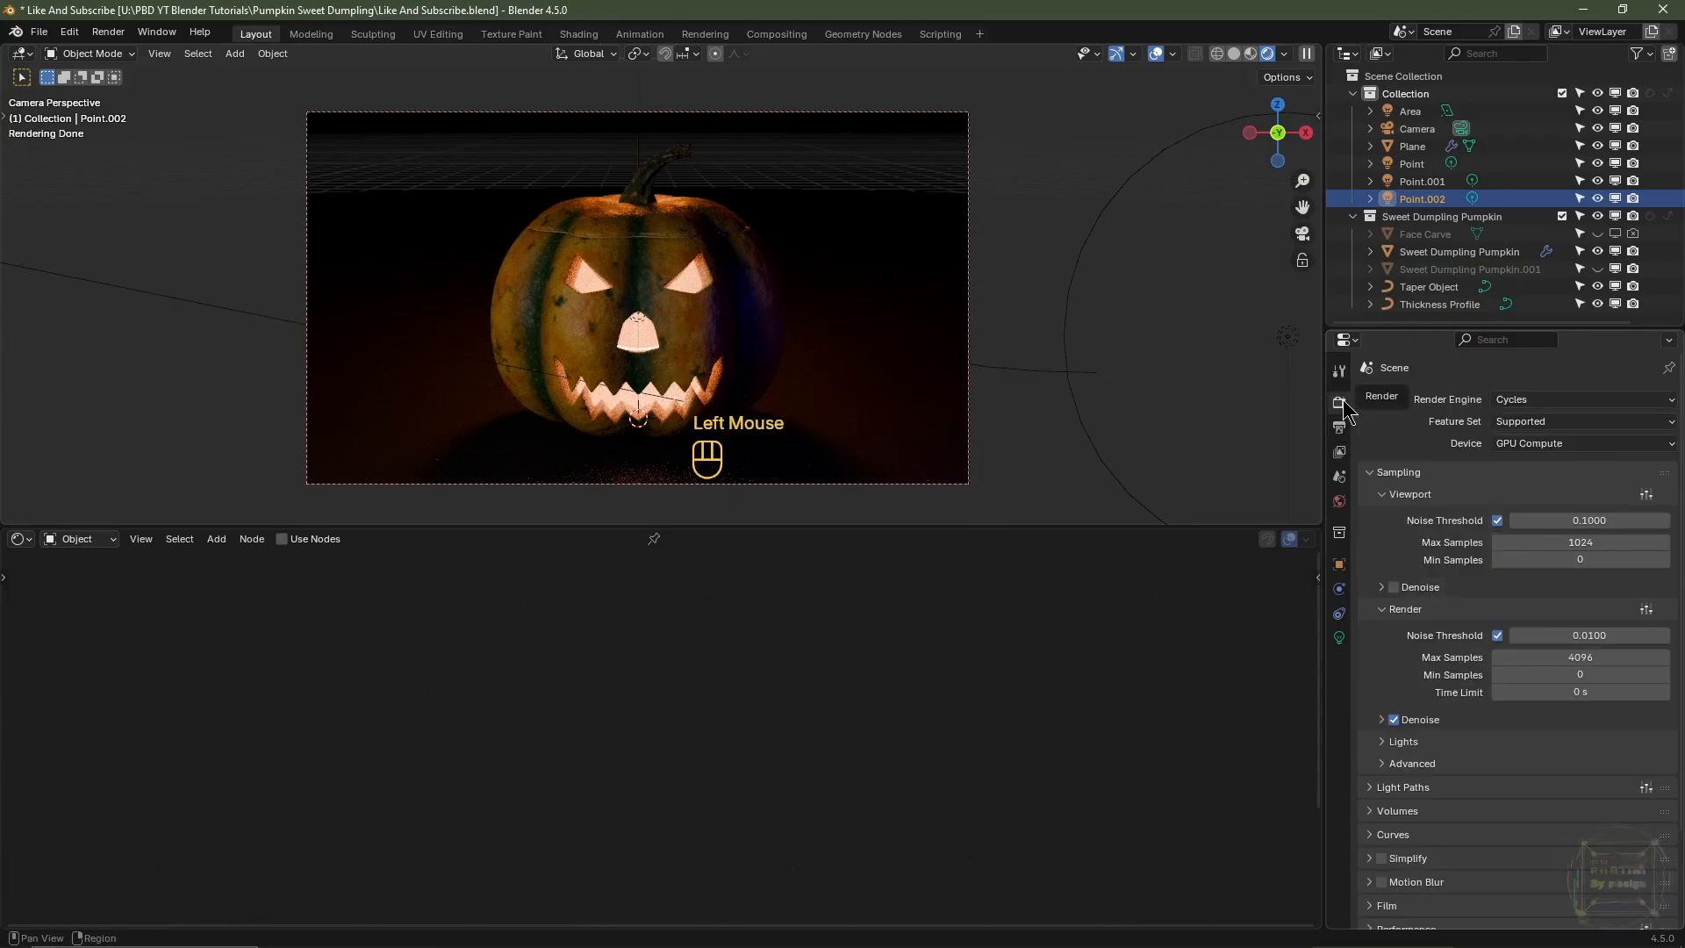
pyautogui.click(1552, 657)
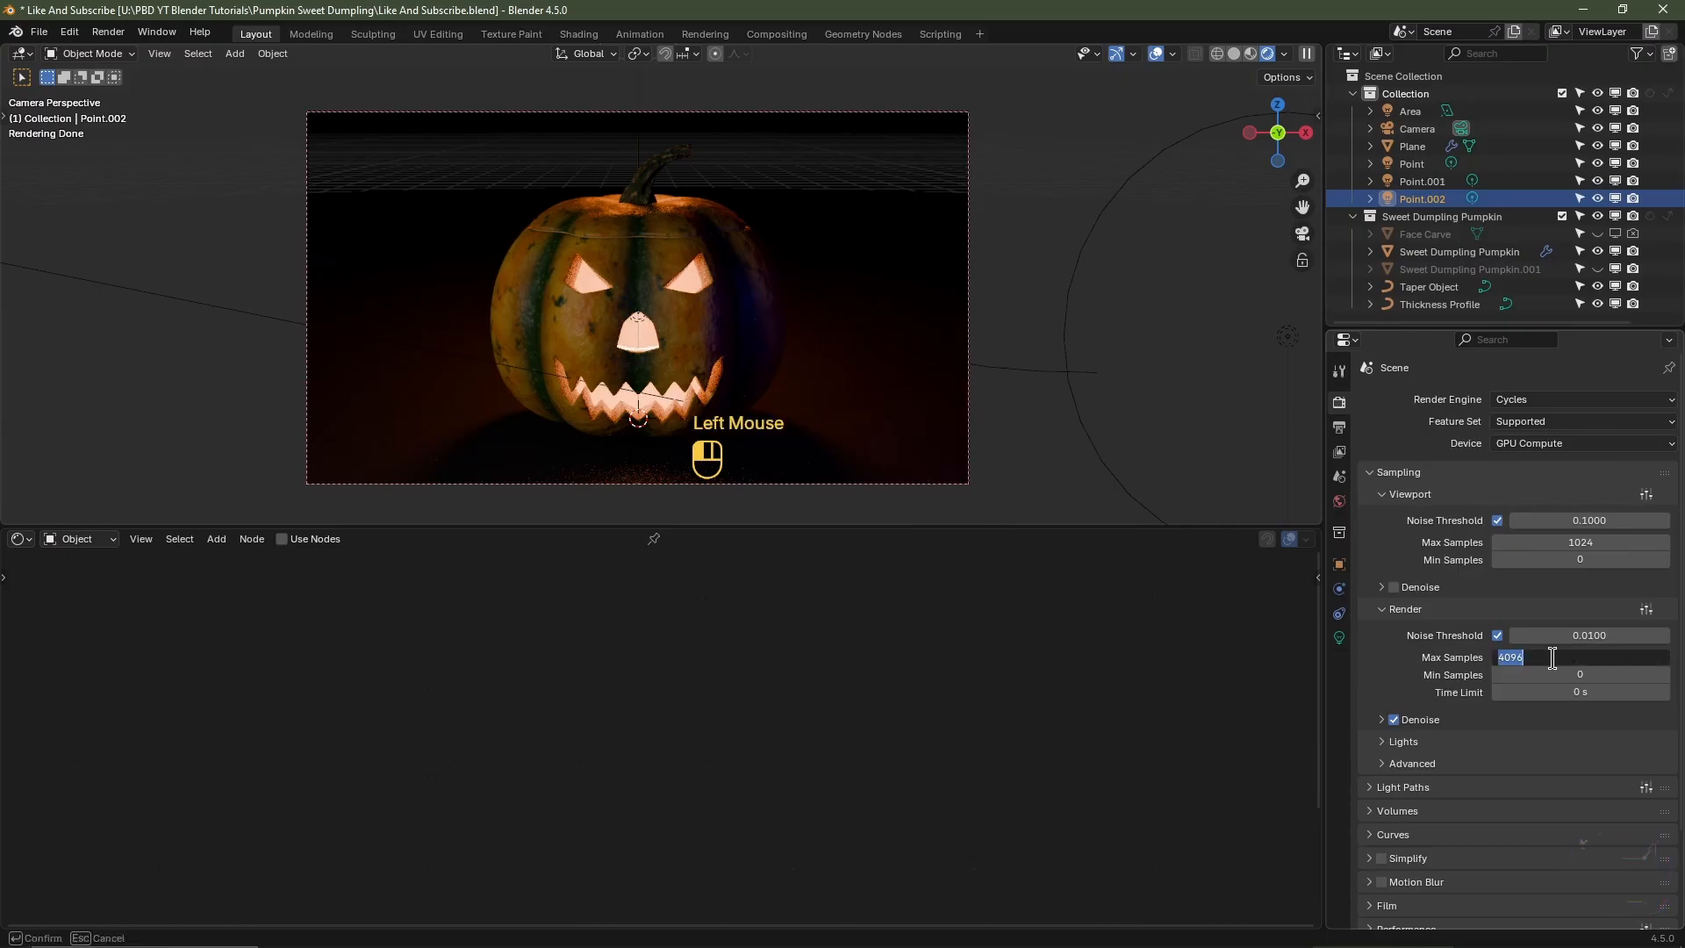
pyautogui.press('Return')
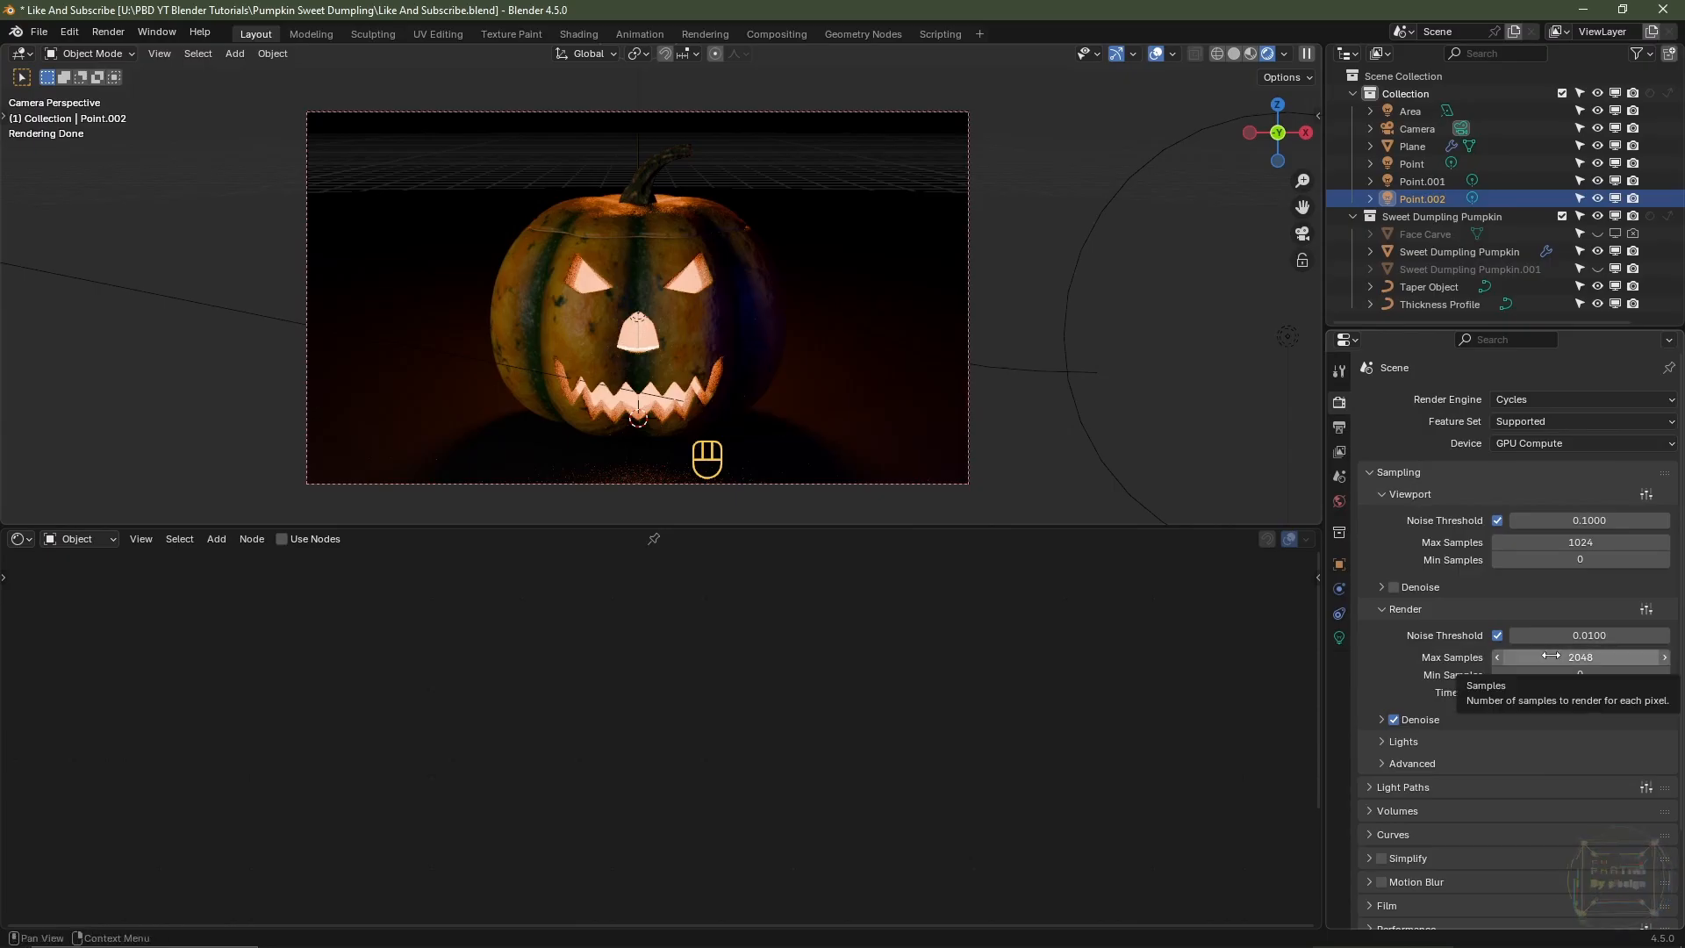
pyautogui.click(1378, 789)
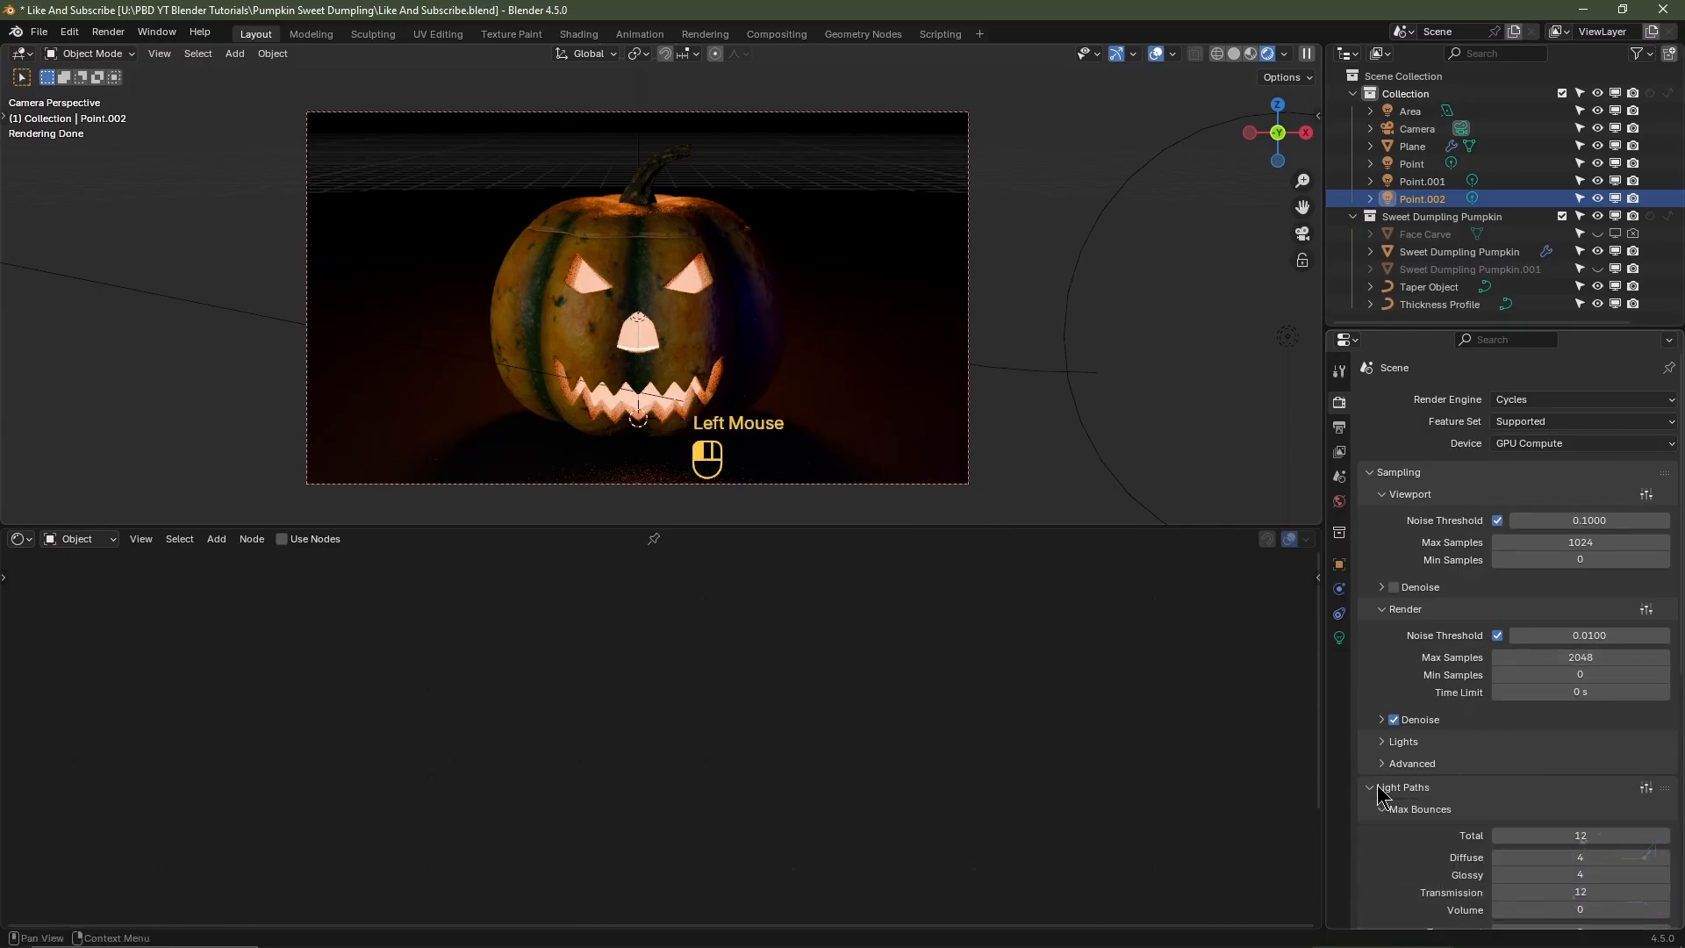
pyautogui.scroll(-3, 1522, 694)
pyautogui.click(1497, 798)
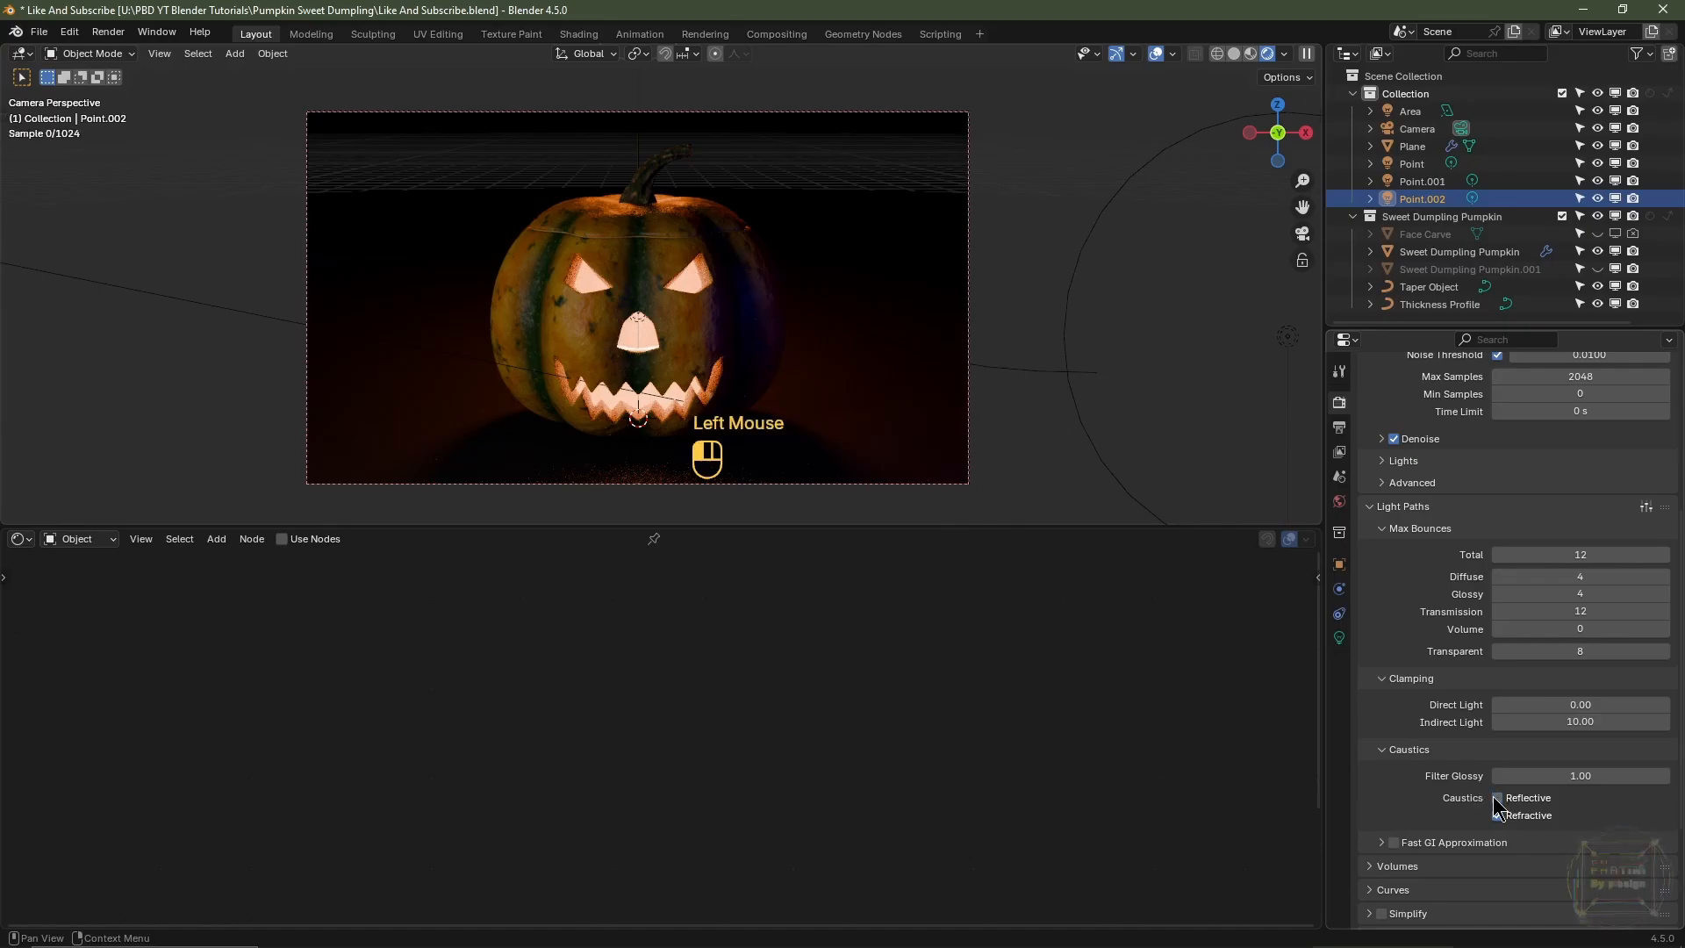
pyautogui.click(1497, 815)
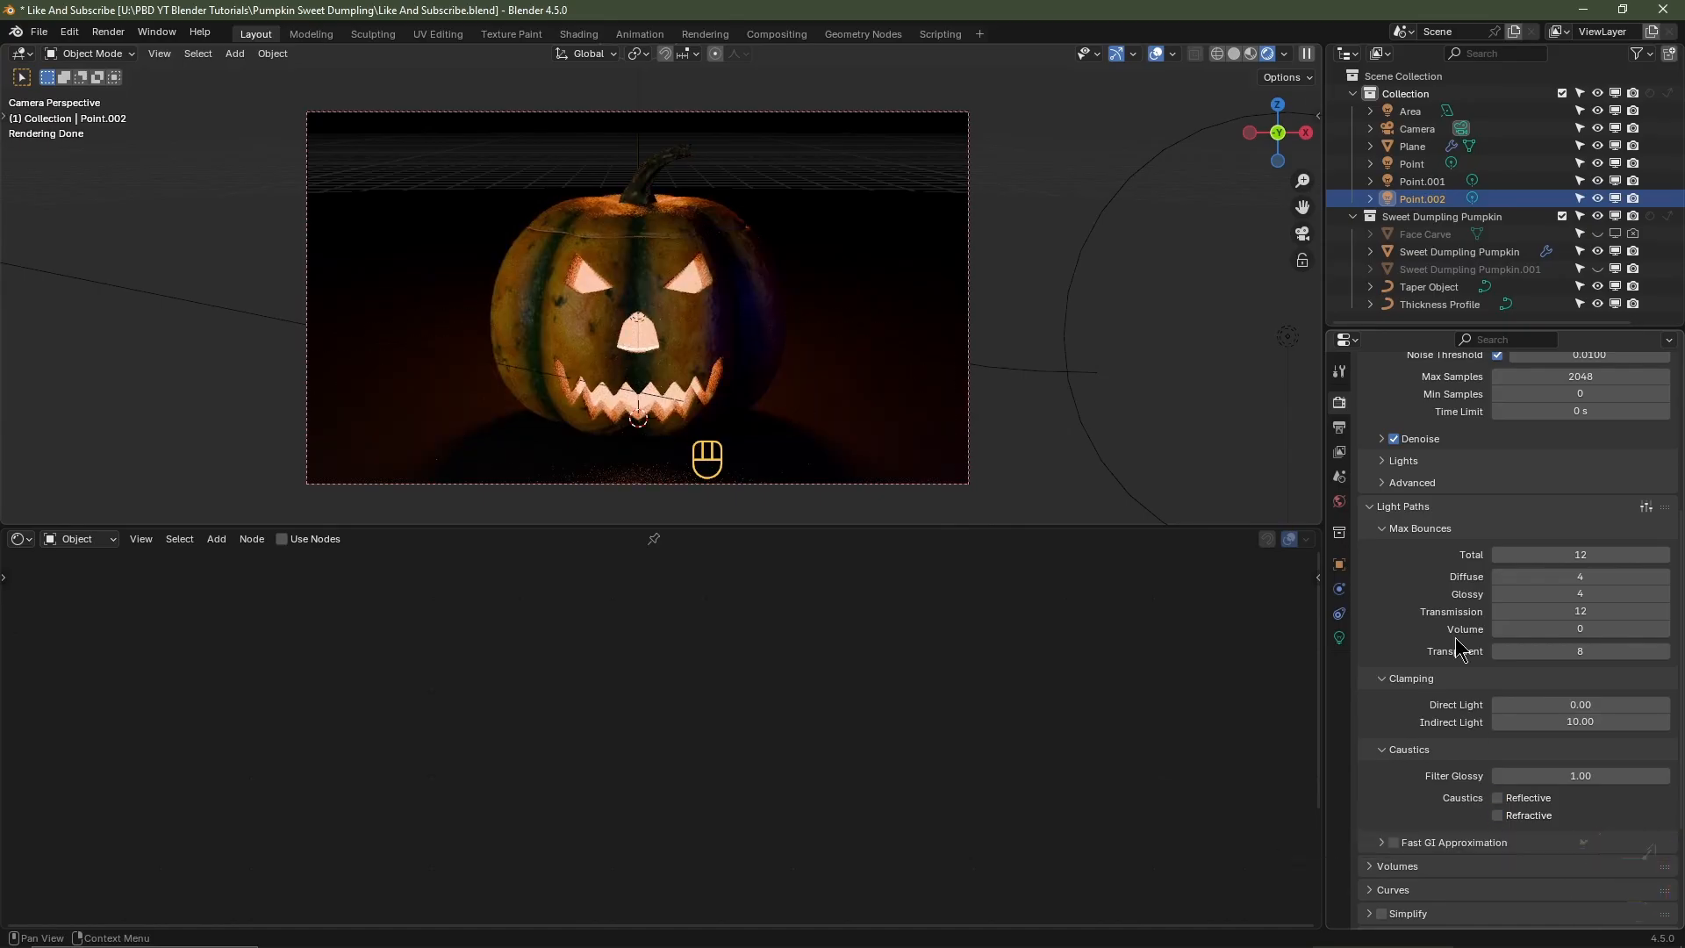
# - Switch the viewport to Material Preview with scene lights and scene world enabled, and save the file
pyautogui.click(1252, 55)
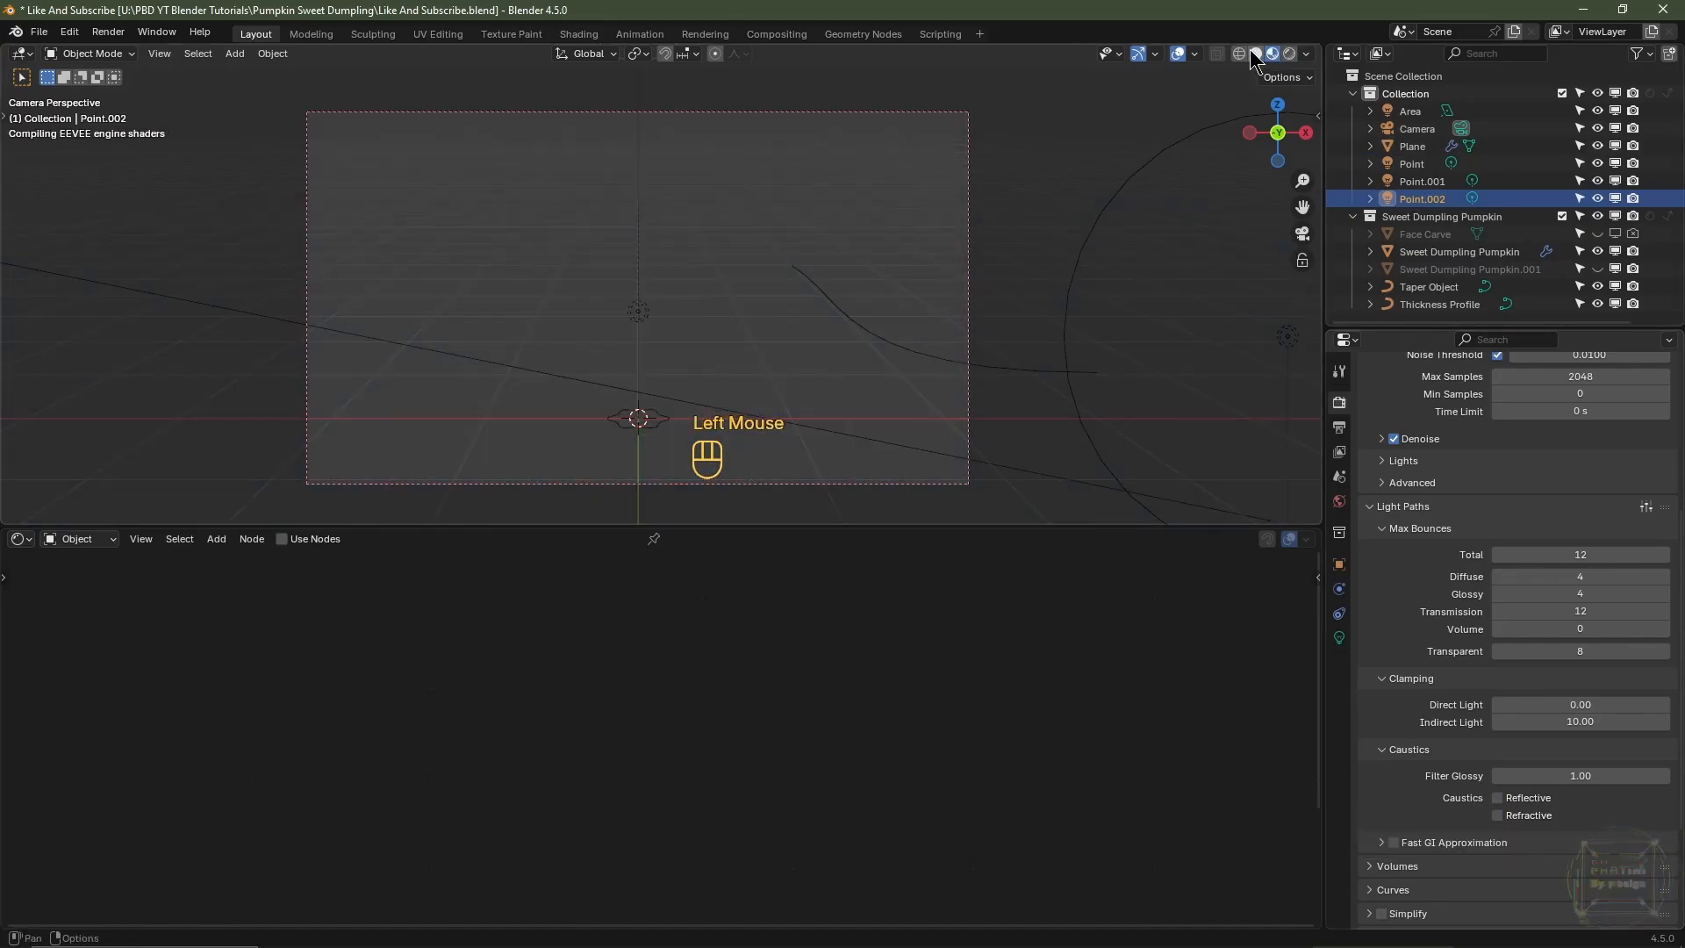
pyautogui.click(1308, 56)
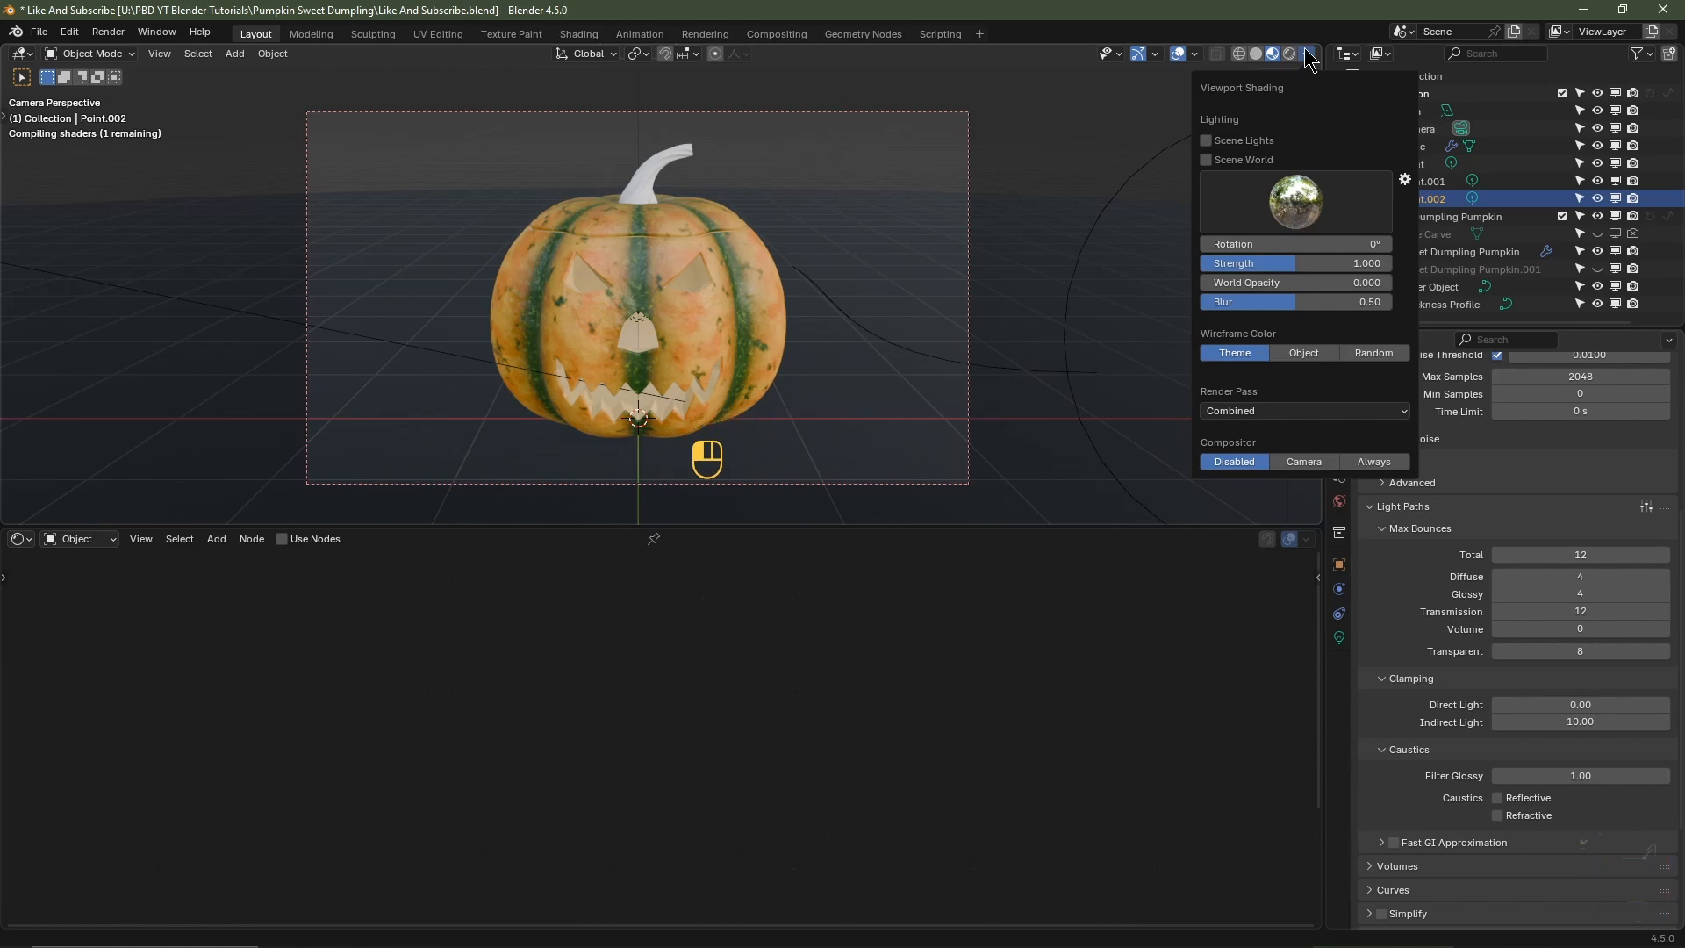
pyautogui.click(1207, 140)
pyautogui.click(1206, 158)
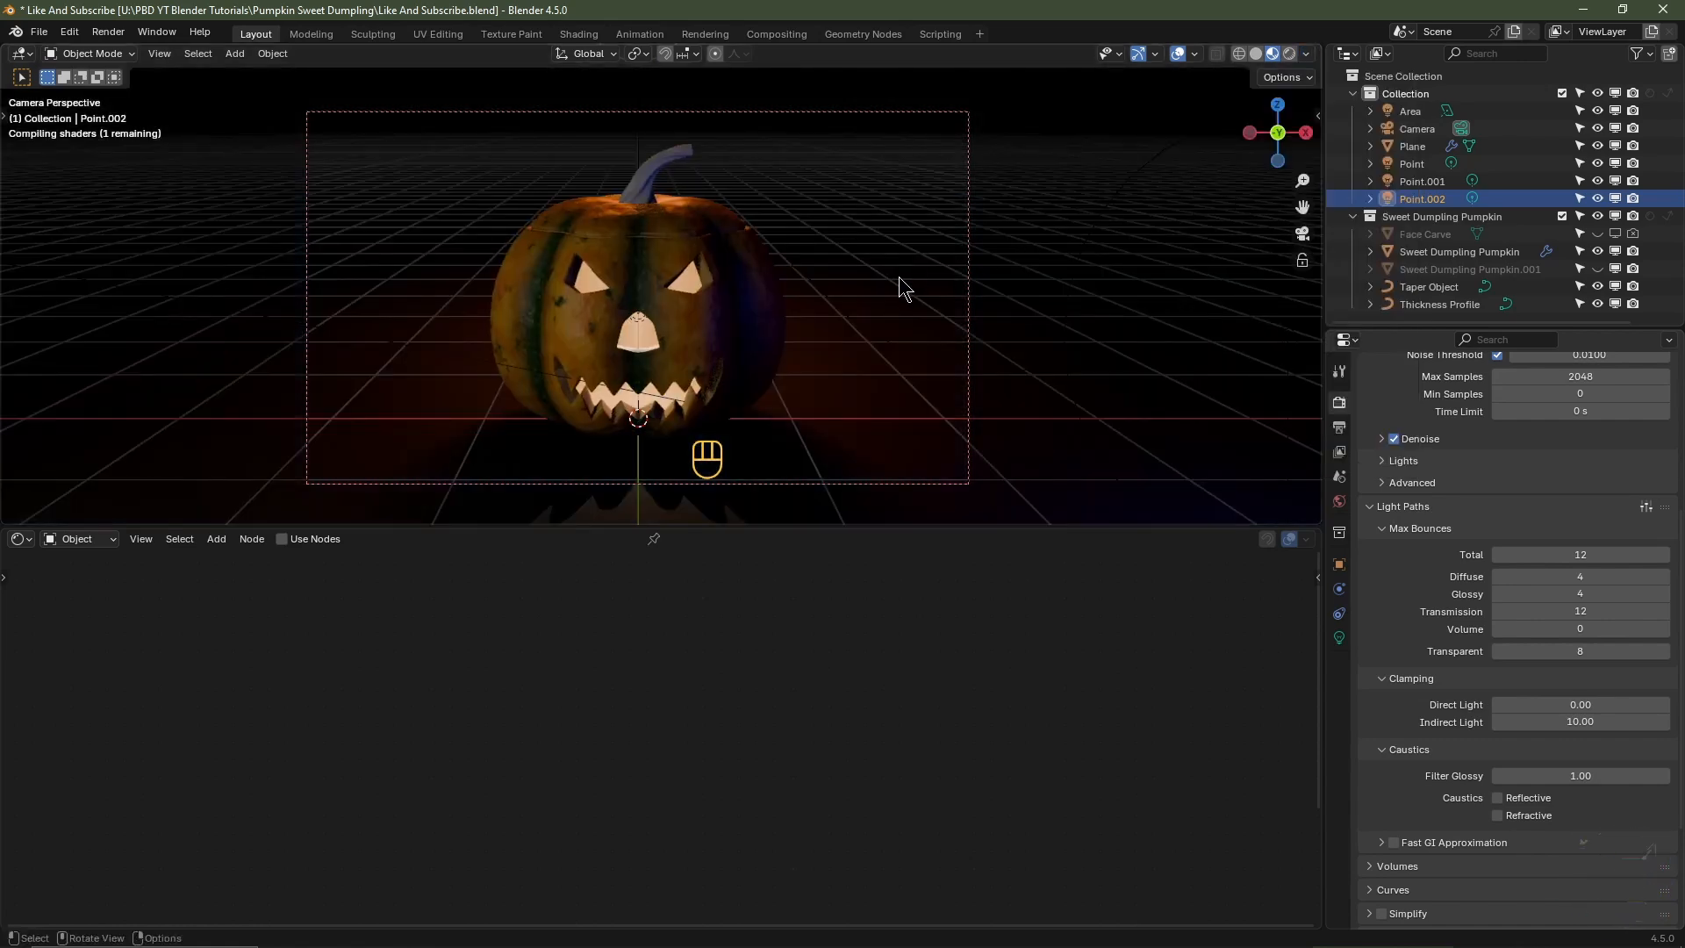
pyautogui.hotkey('ctrl', 's')
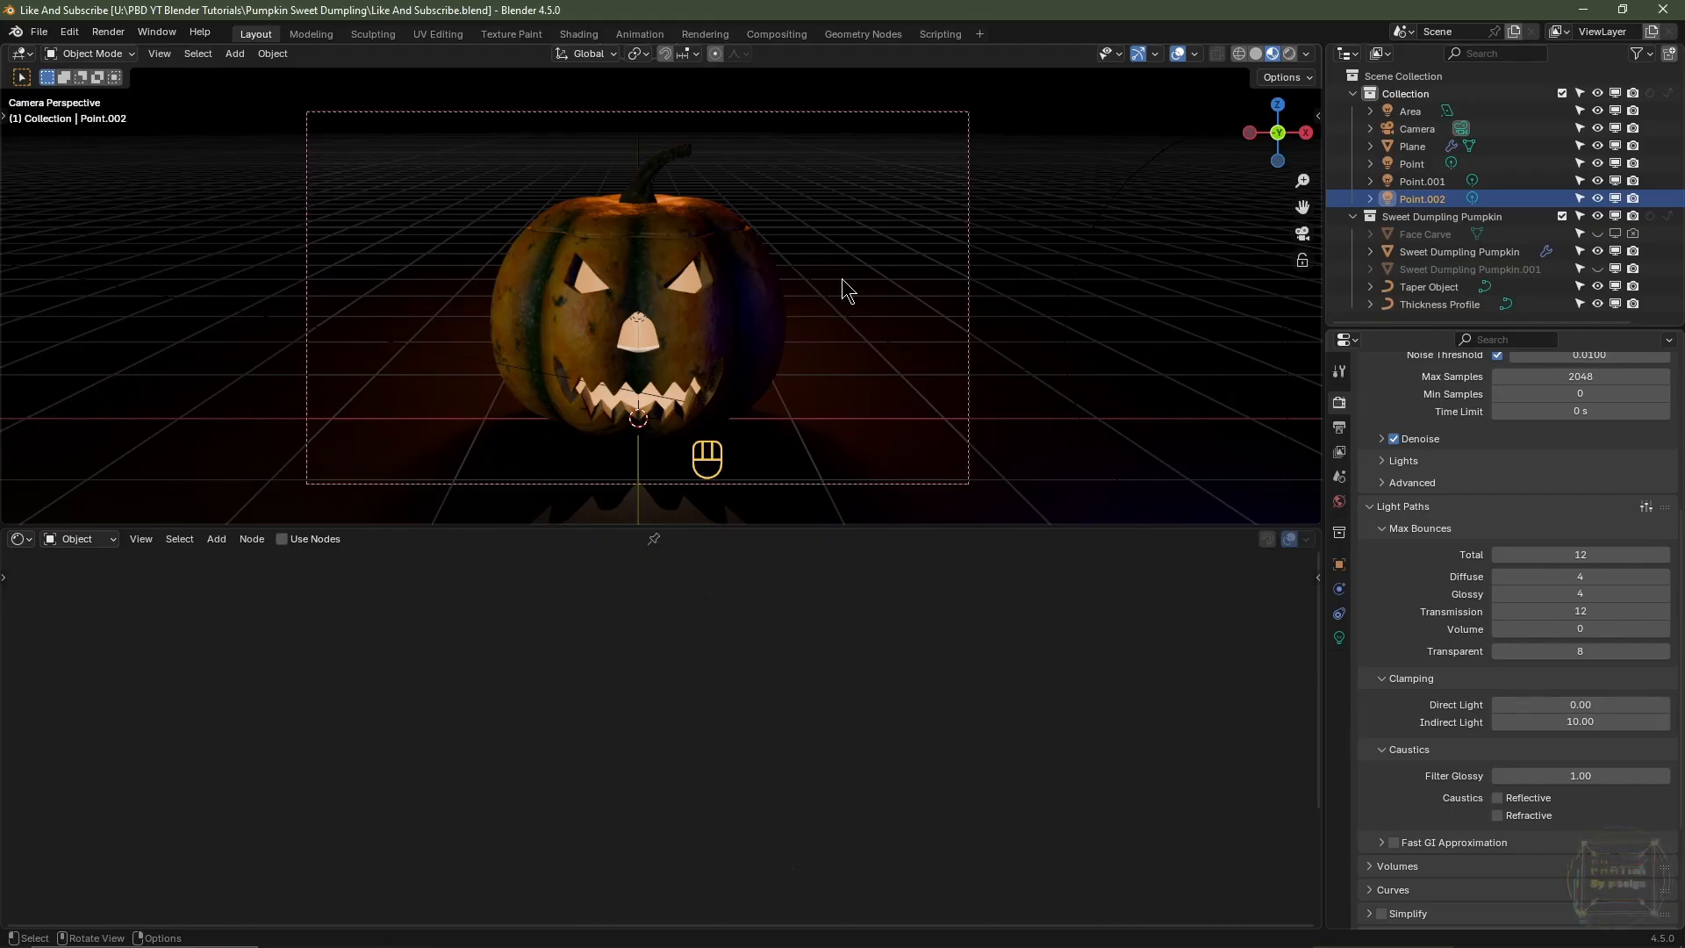
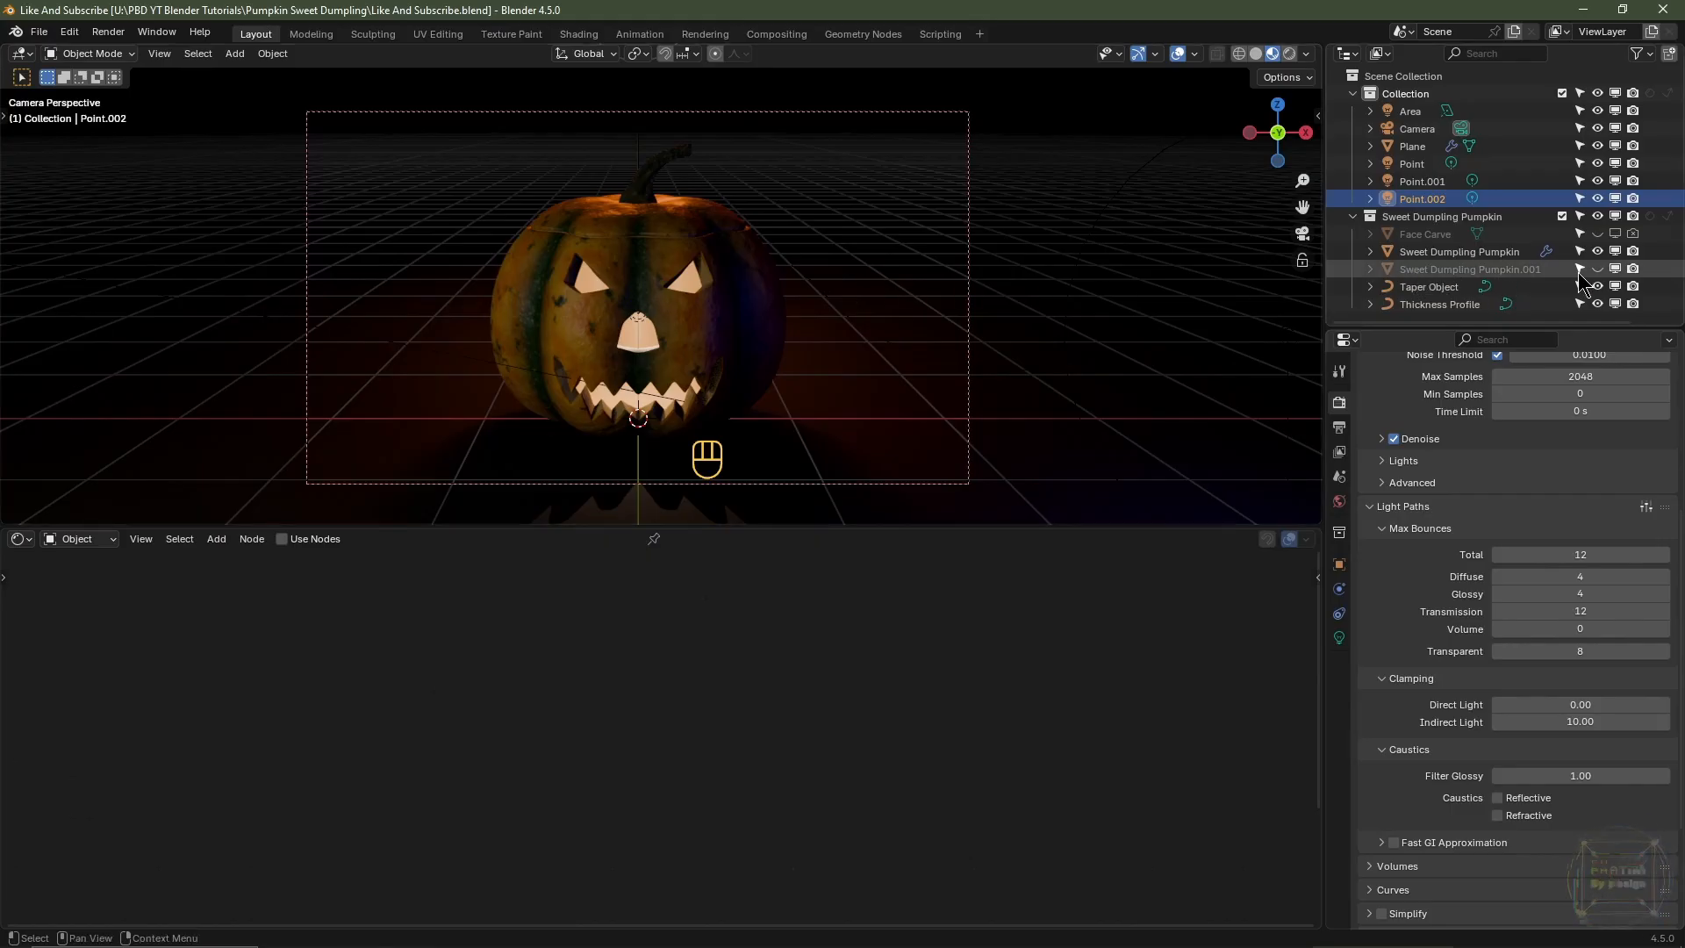
# - Disable the hidden duplicate Sweet Dumpling Pumpkin.001 in viewports and renders
pyautogui.click(1615, 270)
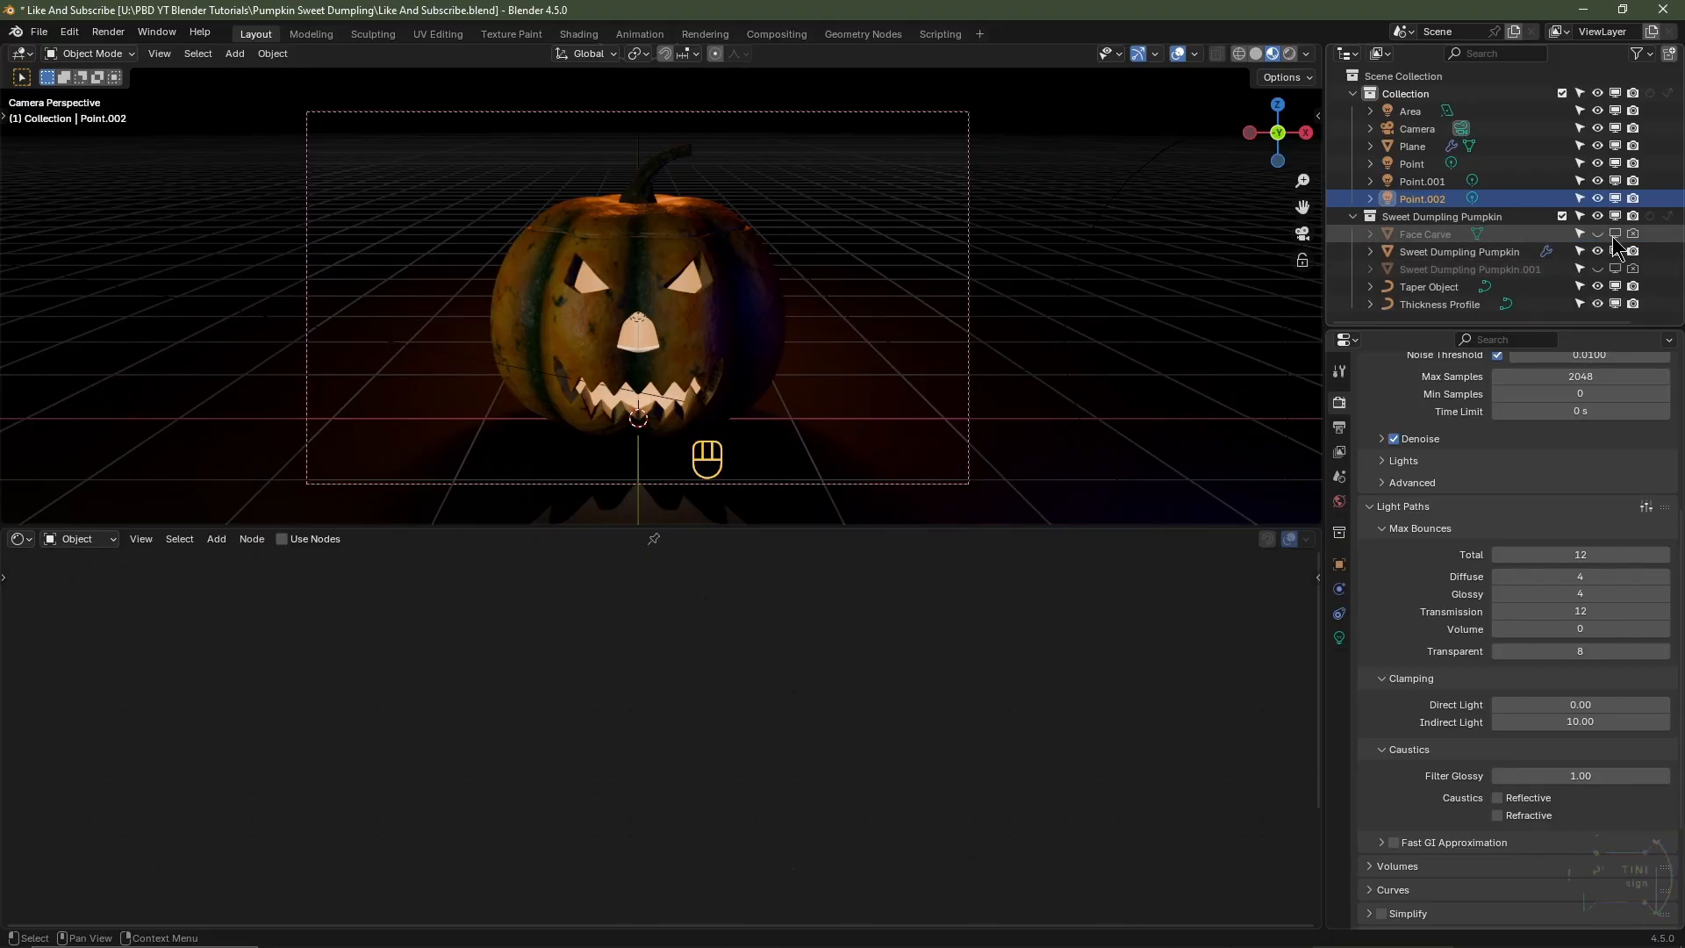
# - Switch the viewport to Rendered shading and select the carved pumpkin to show its Inside material nodes
pyautogui.click(1289, 54)
pyautogui.scroll(3, 850, 316)
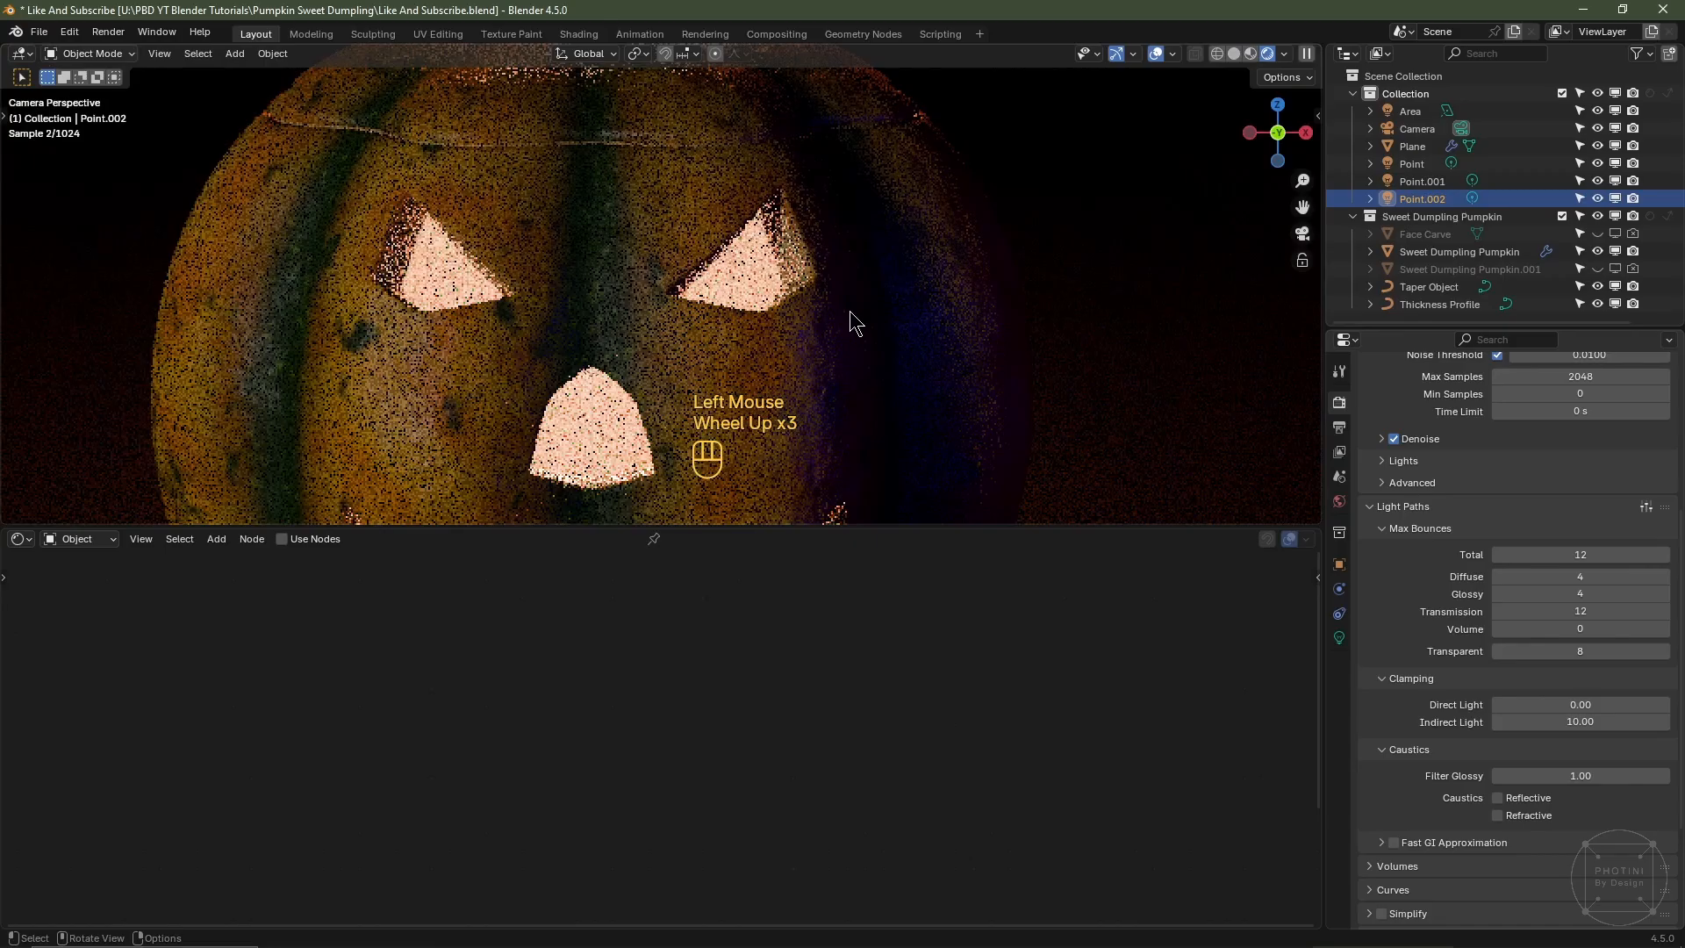
pyautogui.keyDown('shift'); pyautogui.moveTo(850, 318); pyautogui.dragTo(655, 432, button='middle'); pyautogui.keyUp('shift')
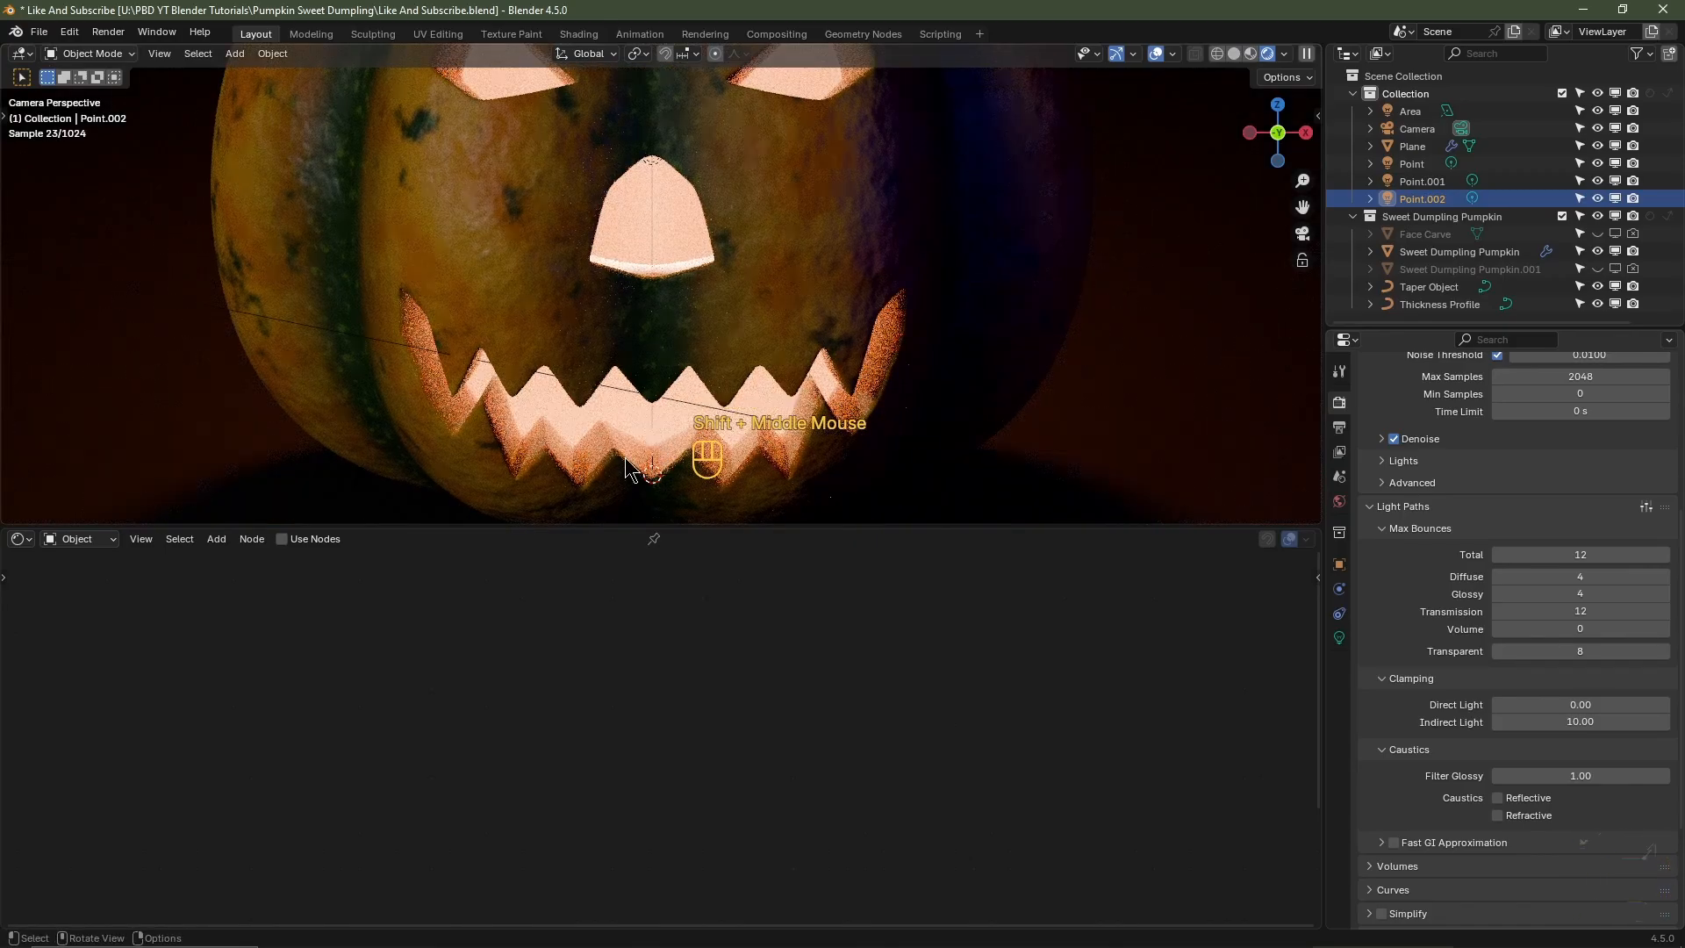
pyautogui.click(778, 255)
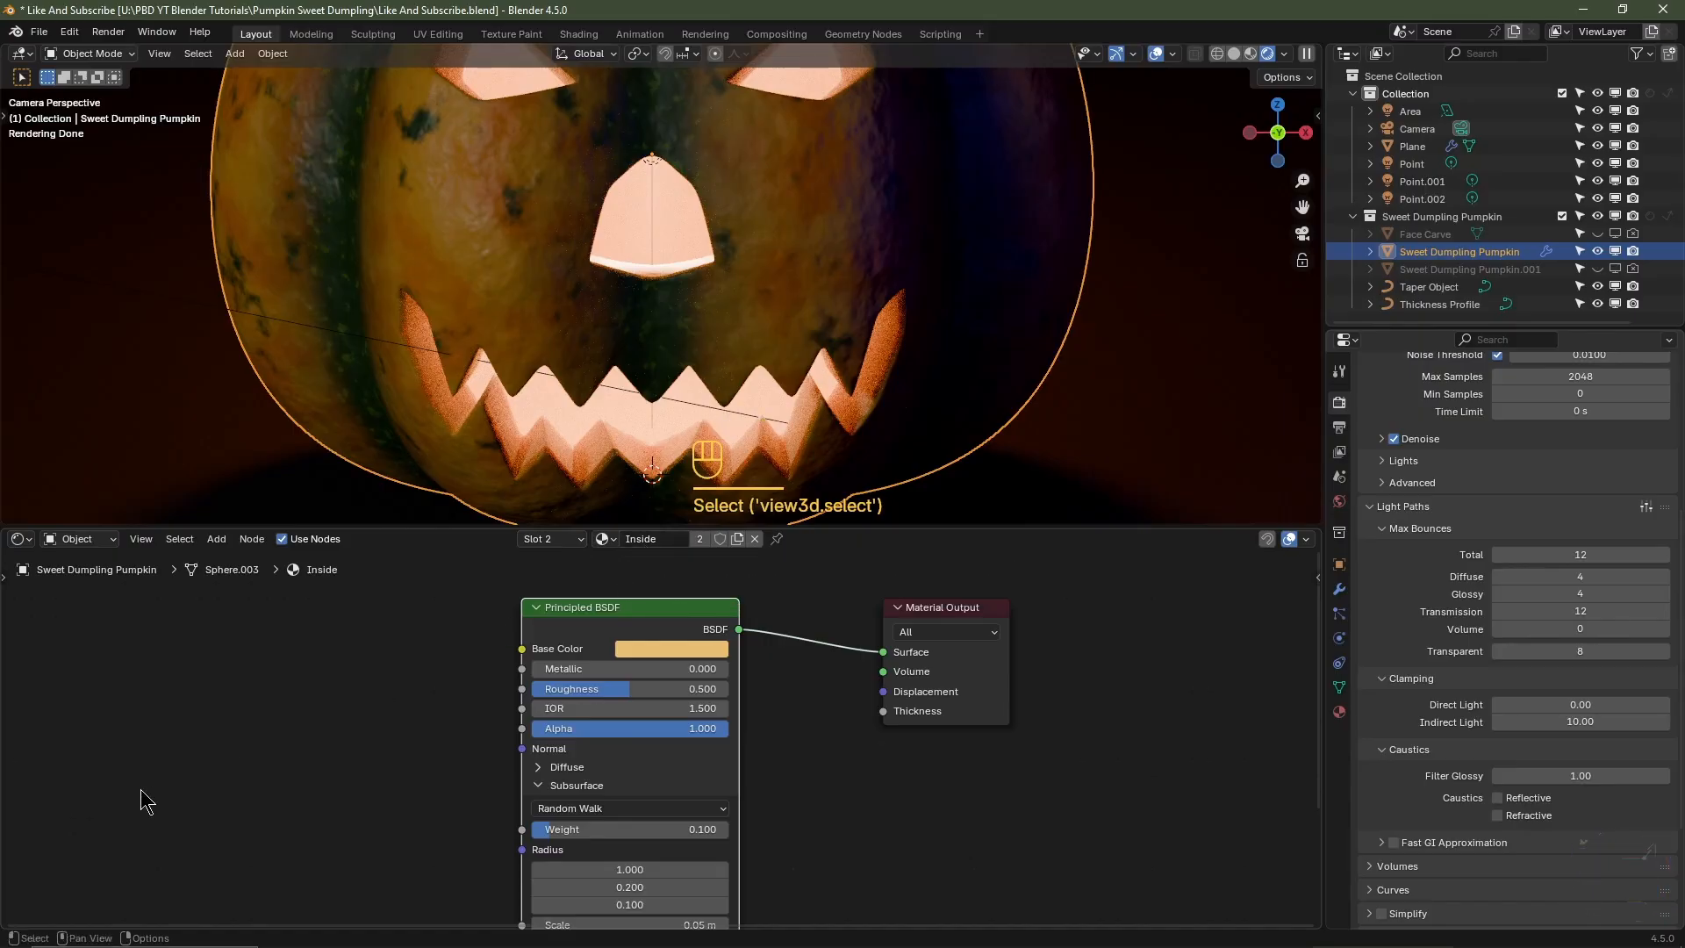
# - Add a 4D Noise Texture to the Inside material, fed by Object texture coordinates through a Mapping node
pyautogui.moveTo(143, 797); pyautogui.dragTo(492, 740, button='middle')
pyautogui.hotkey('shift', 'a')
pyautogui.moveTo(299, 828)
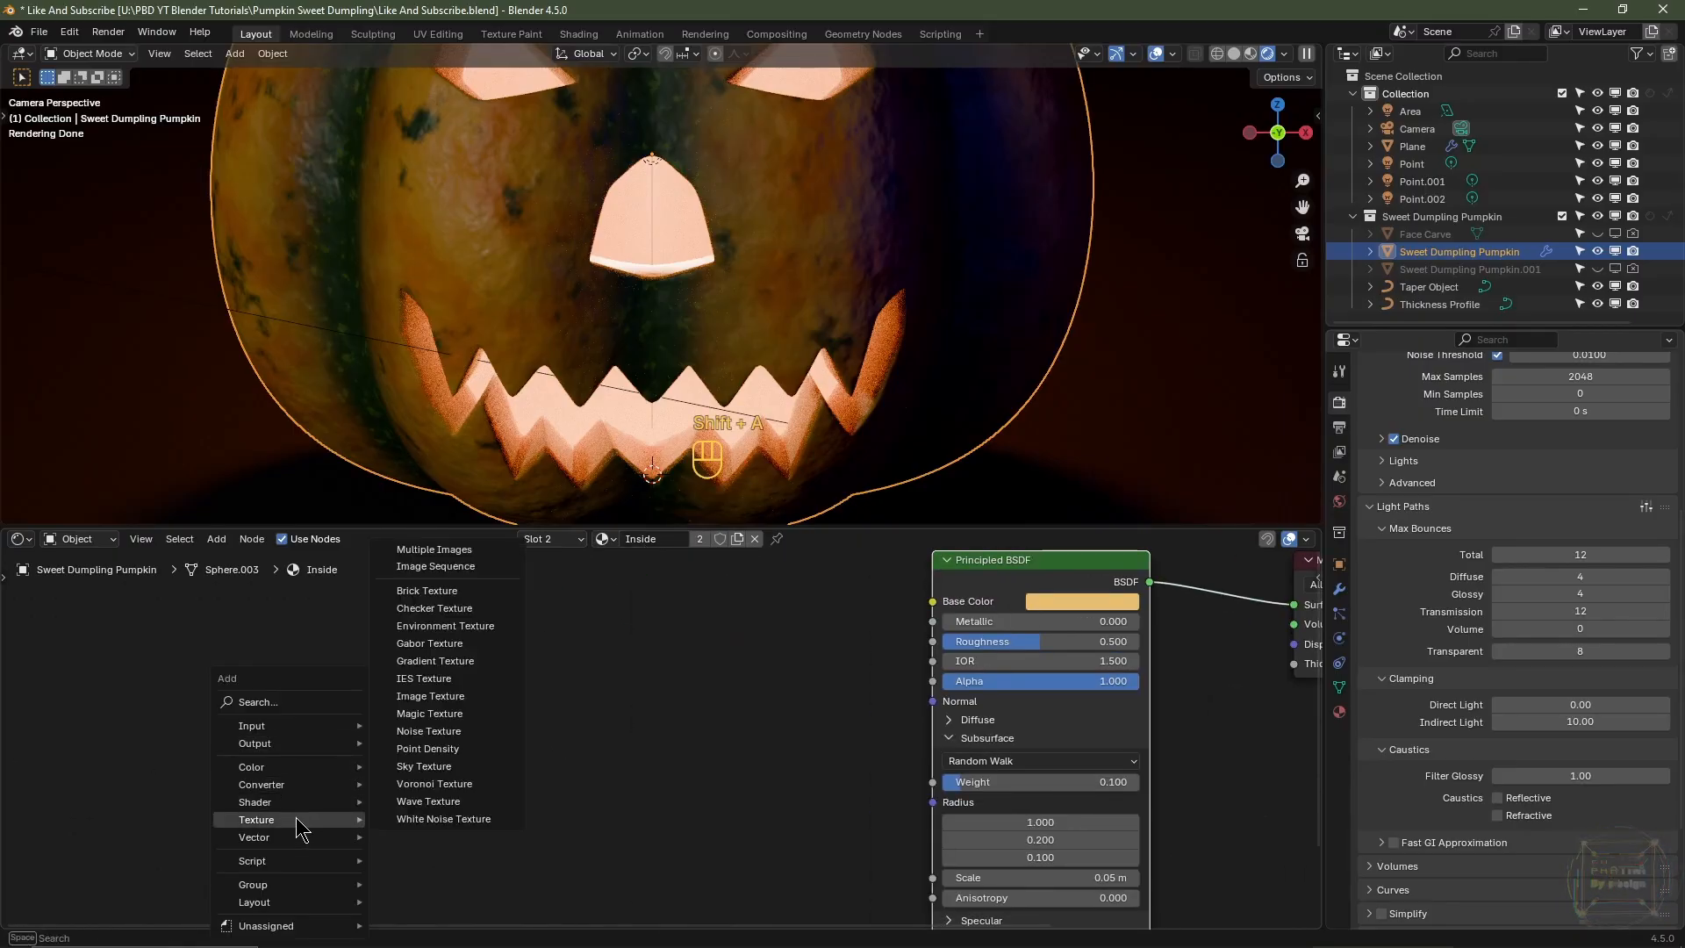
pyautogui.click(428, 731)
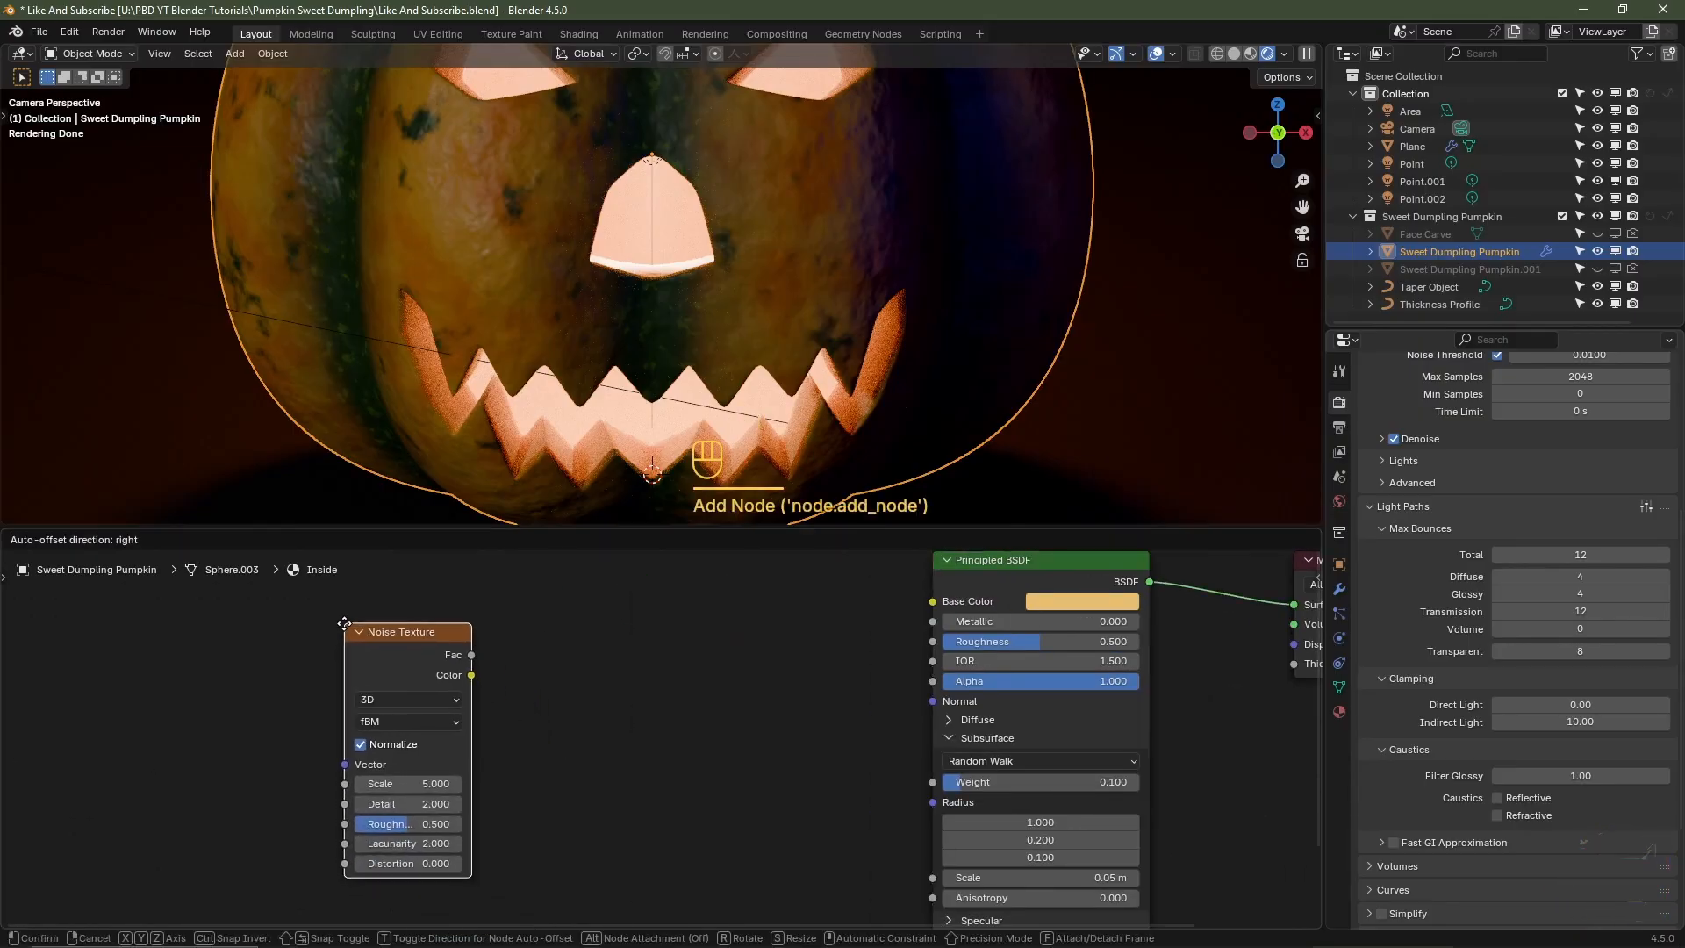
pyautogui.click(395, 702)
pyautogui.click(394, 702)
pyautogui.click(377, 765)
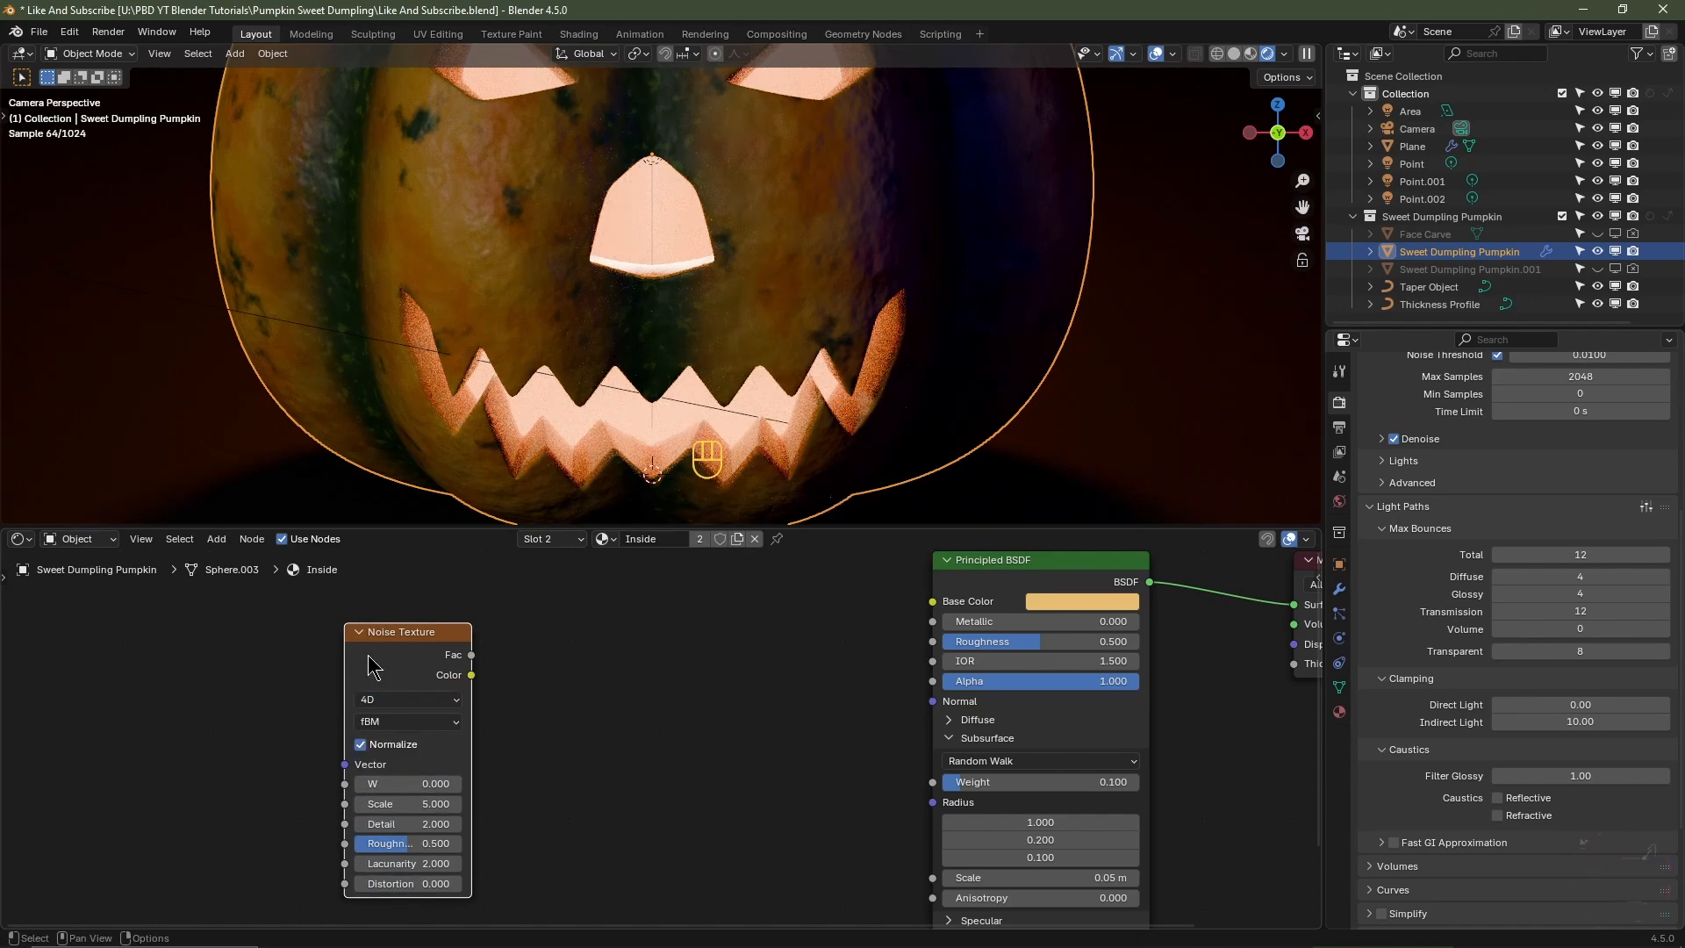
pyautogui.hotkey('ctrl', 't')
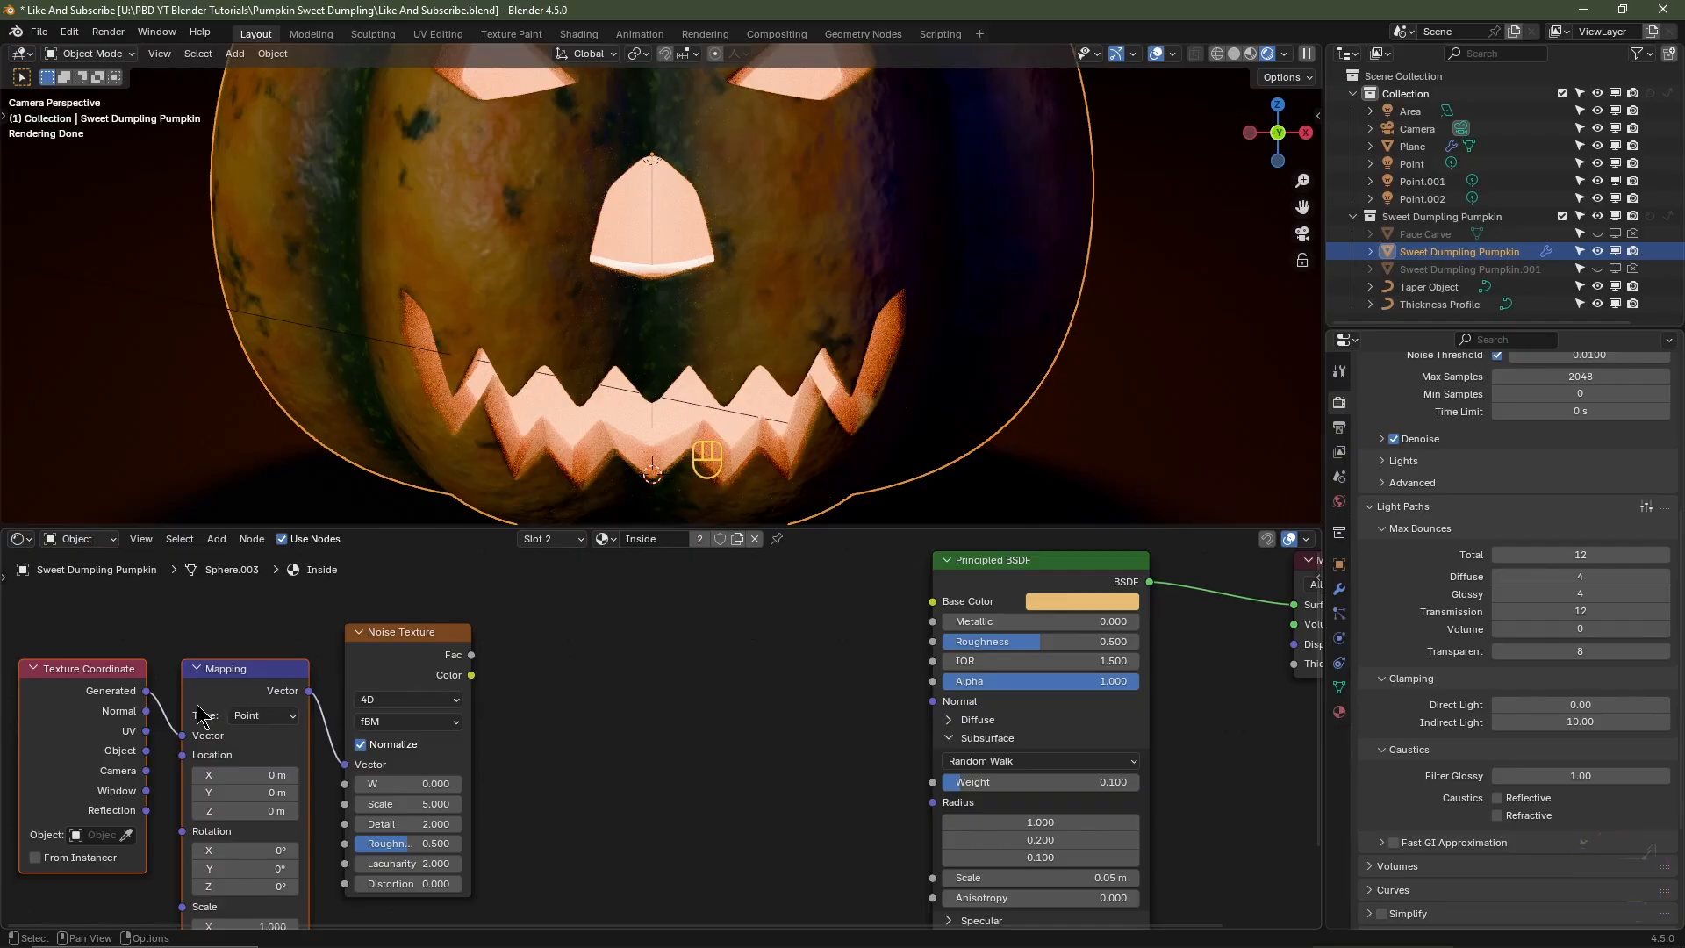
pyautogui.moveTo(145, 750); pyautogui.dragTo(182, 735)
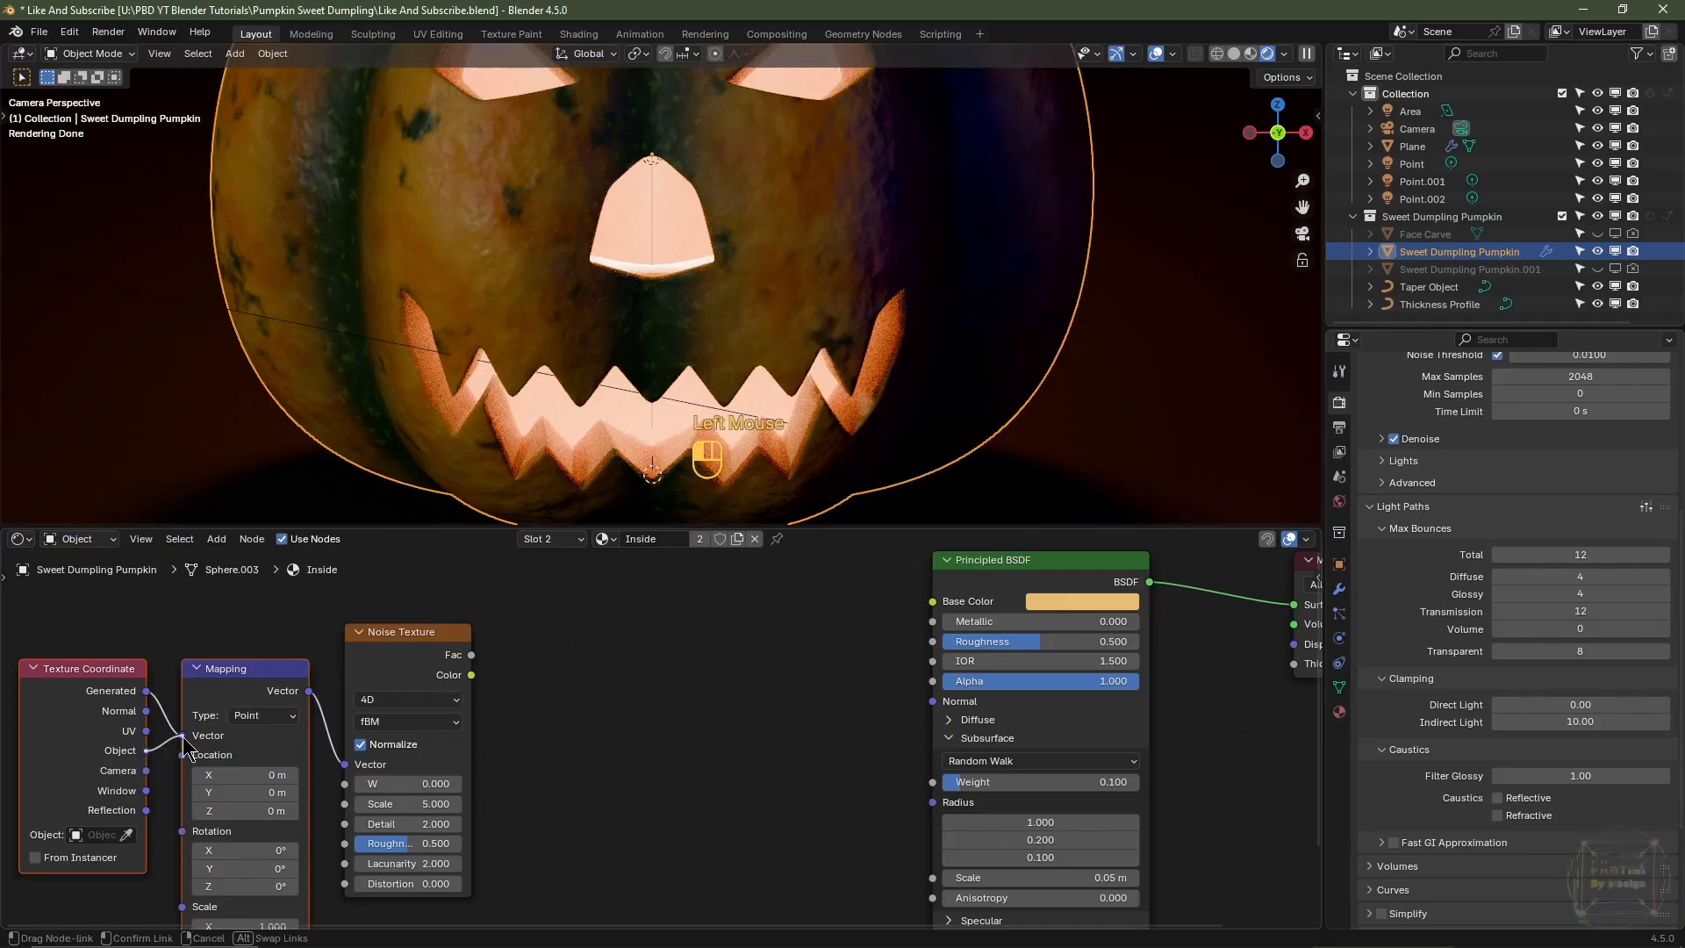
# - Add a Bump node, linking the noise Fac to its Height and its output to the Principled BSDF Normal
pyautogui.hotkey('shift', 'a')
pyautogui.moveTo(525, 737)
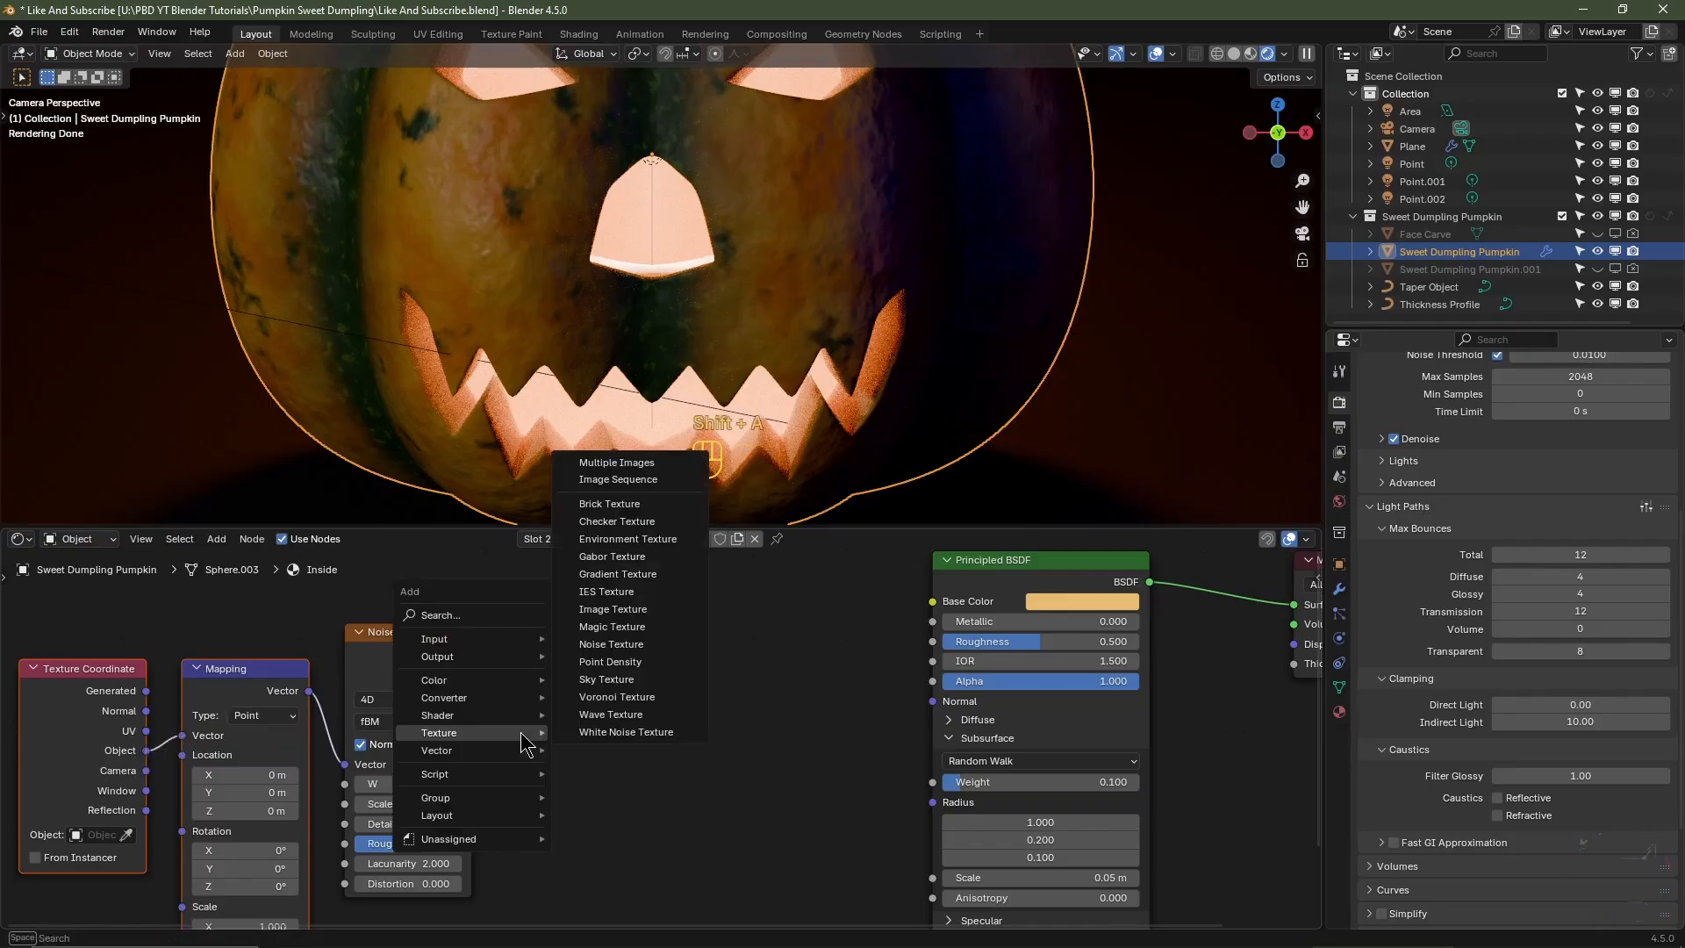
pyautogui.click(576, 751)
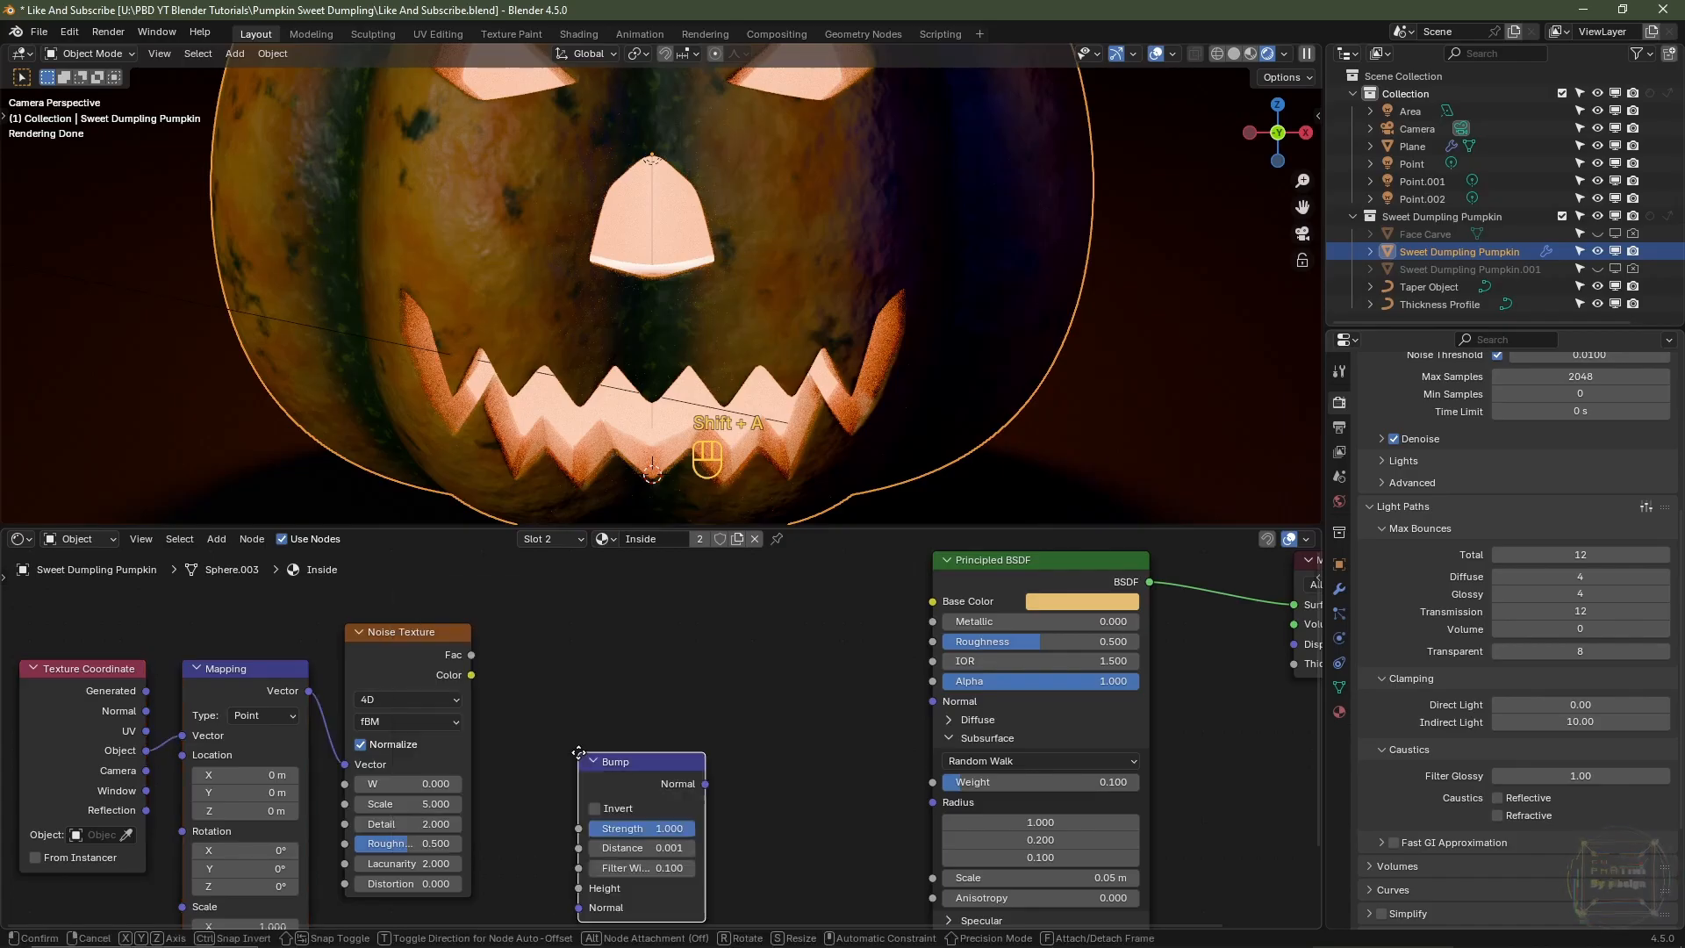
pyautogui.click(631, 711)
pyautogui.moveTo(786, 800); pyautogui.dragTo(764, 727, button='middle')
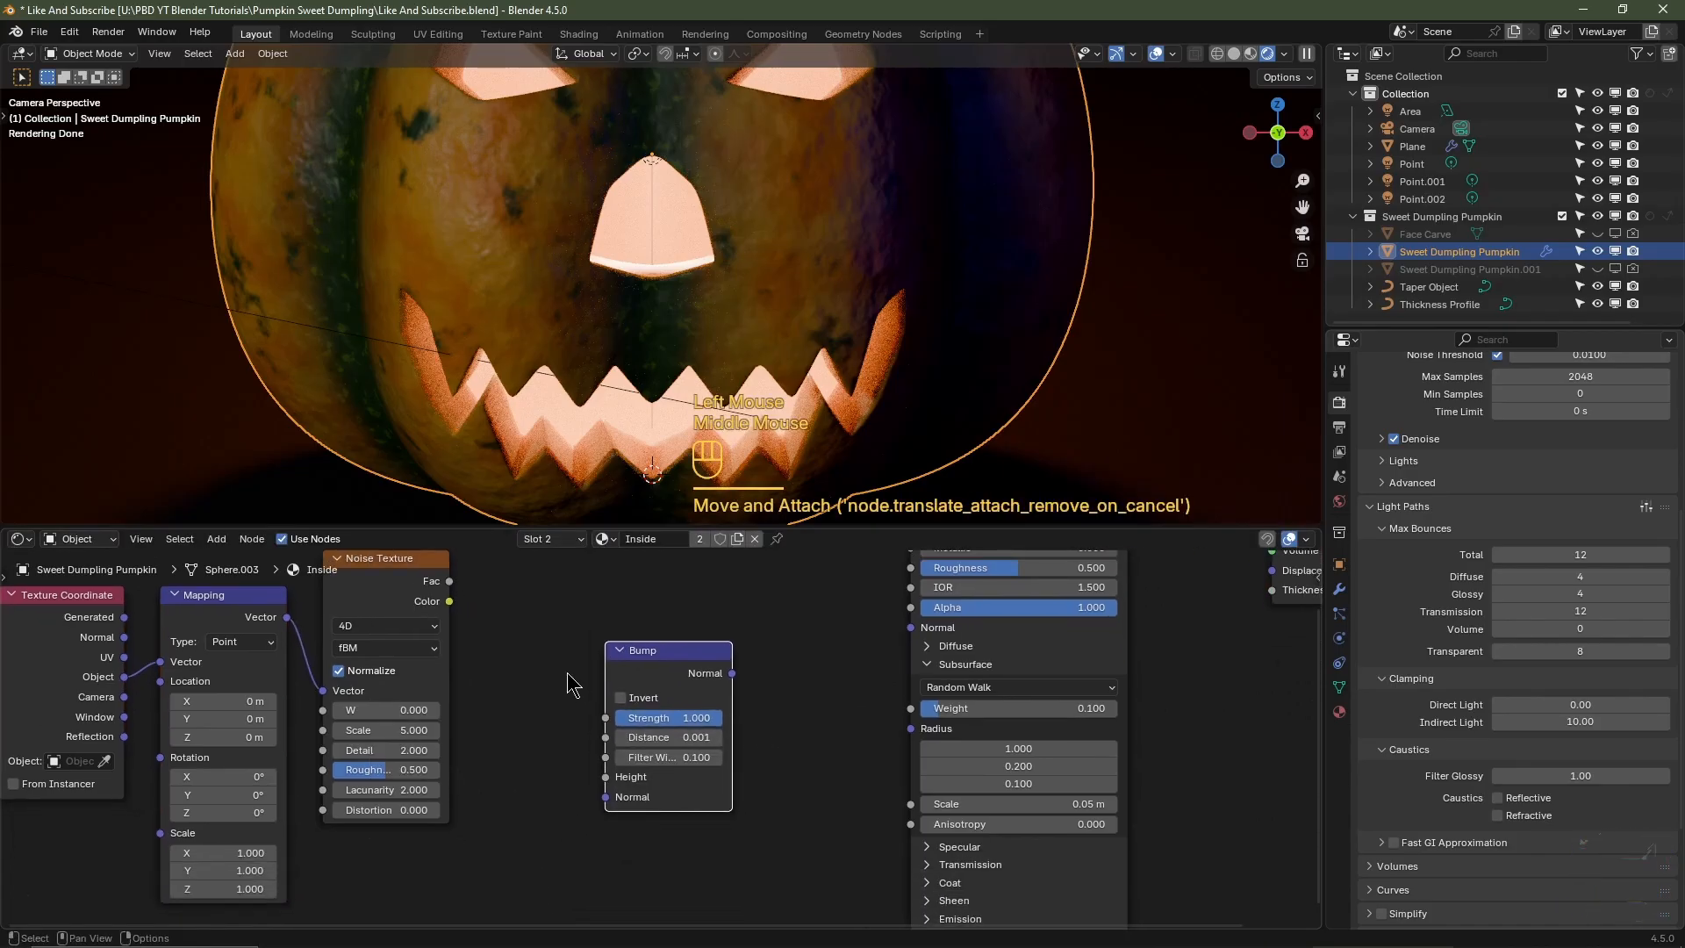
pyautogui.moveTo(448, 581); pyautogui.dragTo(605, 776)
pyautogui.moveTo(730, 768); pyautogui.dragTo(642, 788, button='middle')
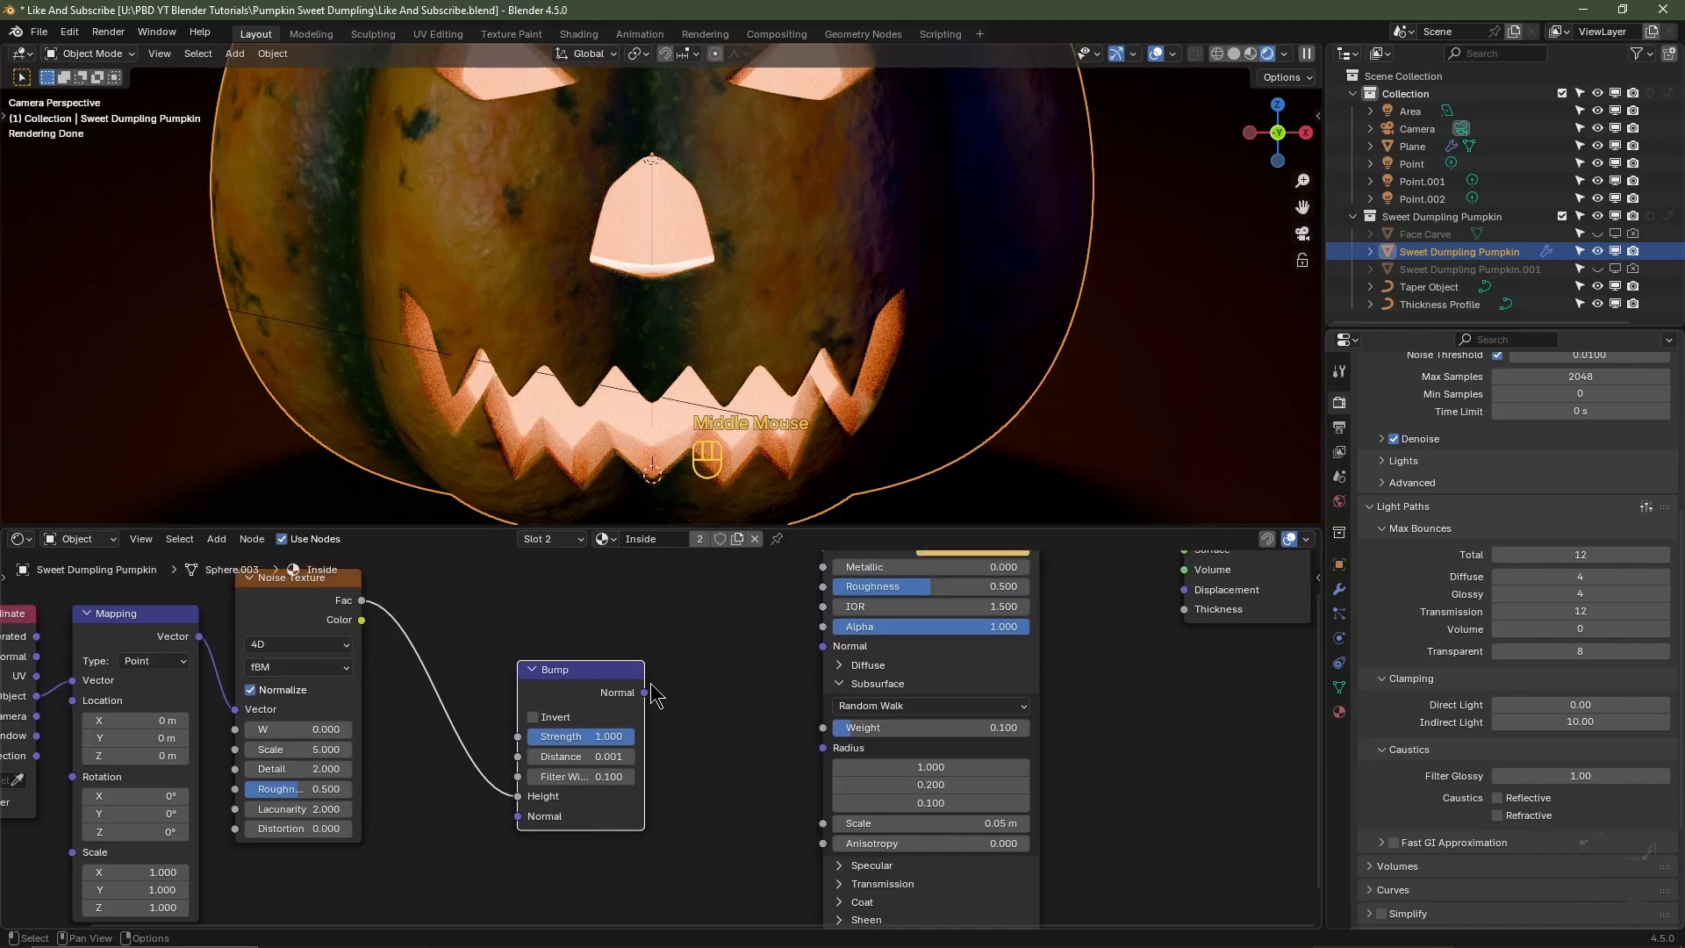
pyautogui.moveTo(645, 692); pyautogui.dragTo(816, 651)
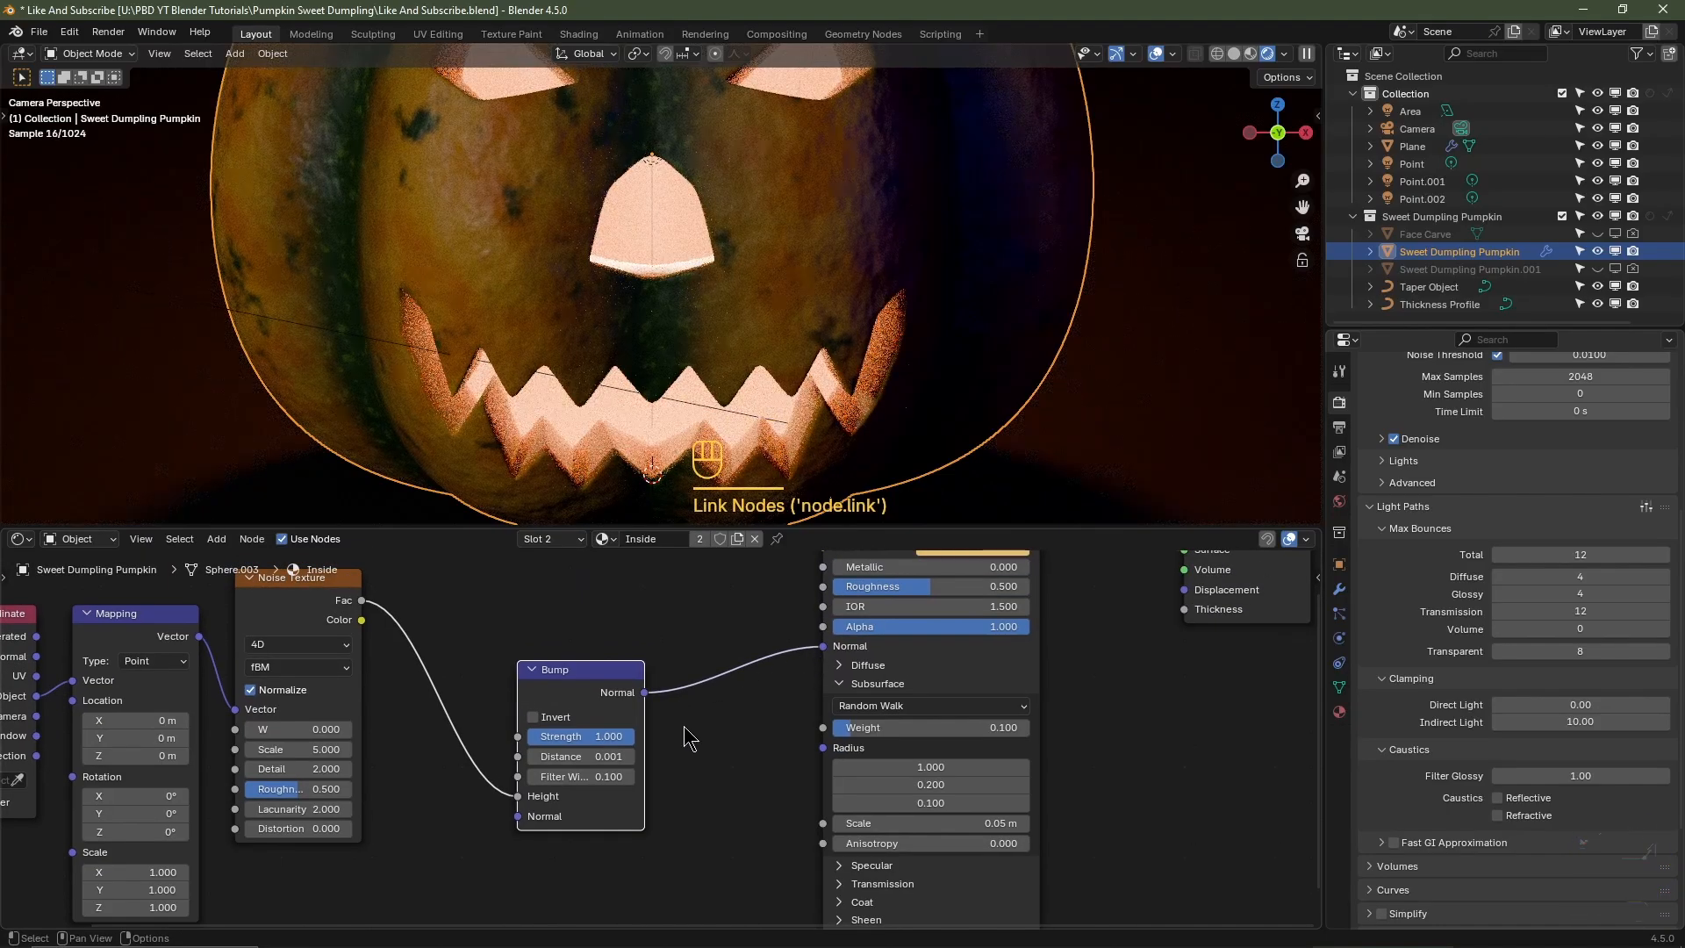
# - Set the Bump distance to 0.1 and the Noise Texture's scale to 10 and detail to 4
pyautogui.click(592, 756)
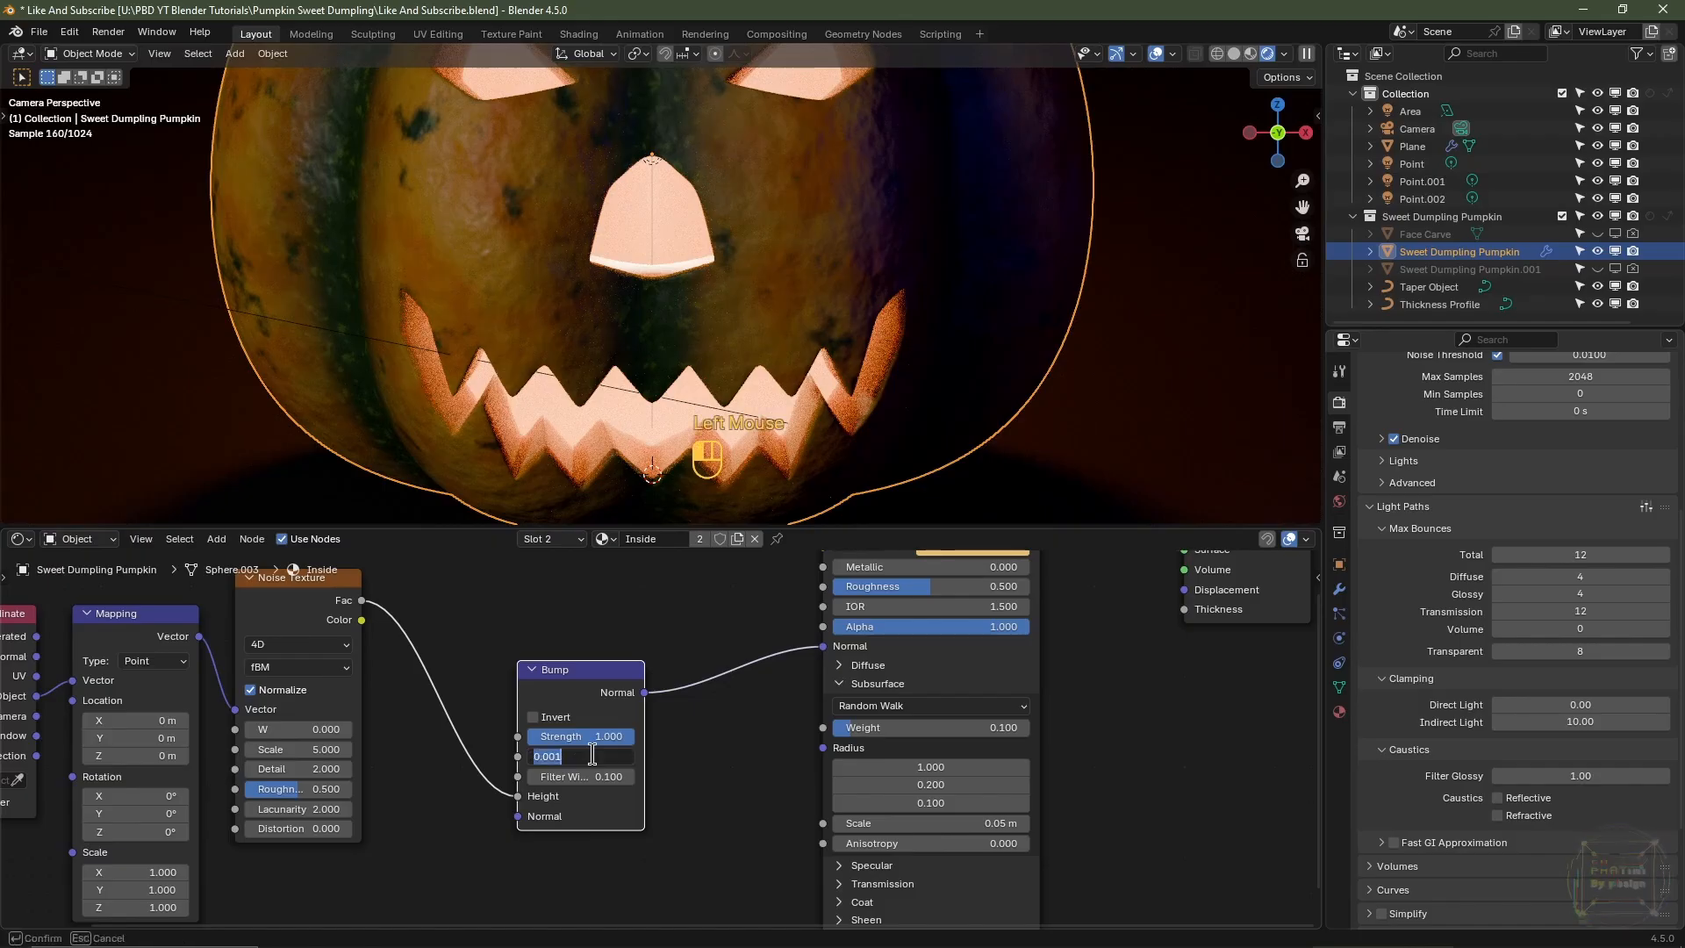
pyautogui.press('Return')
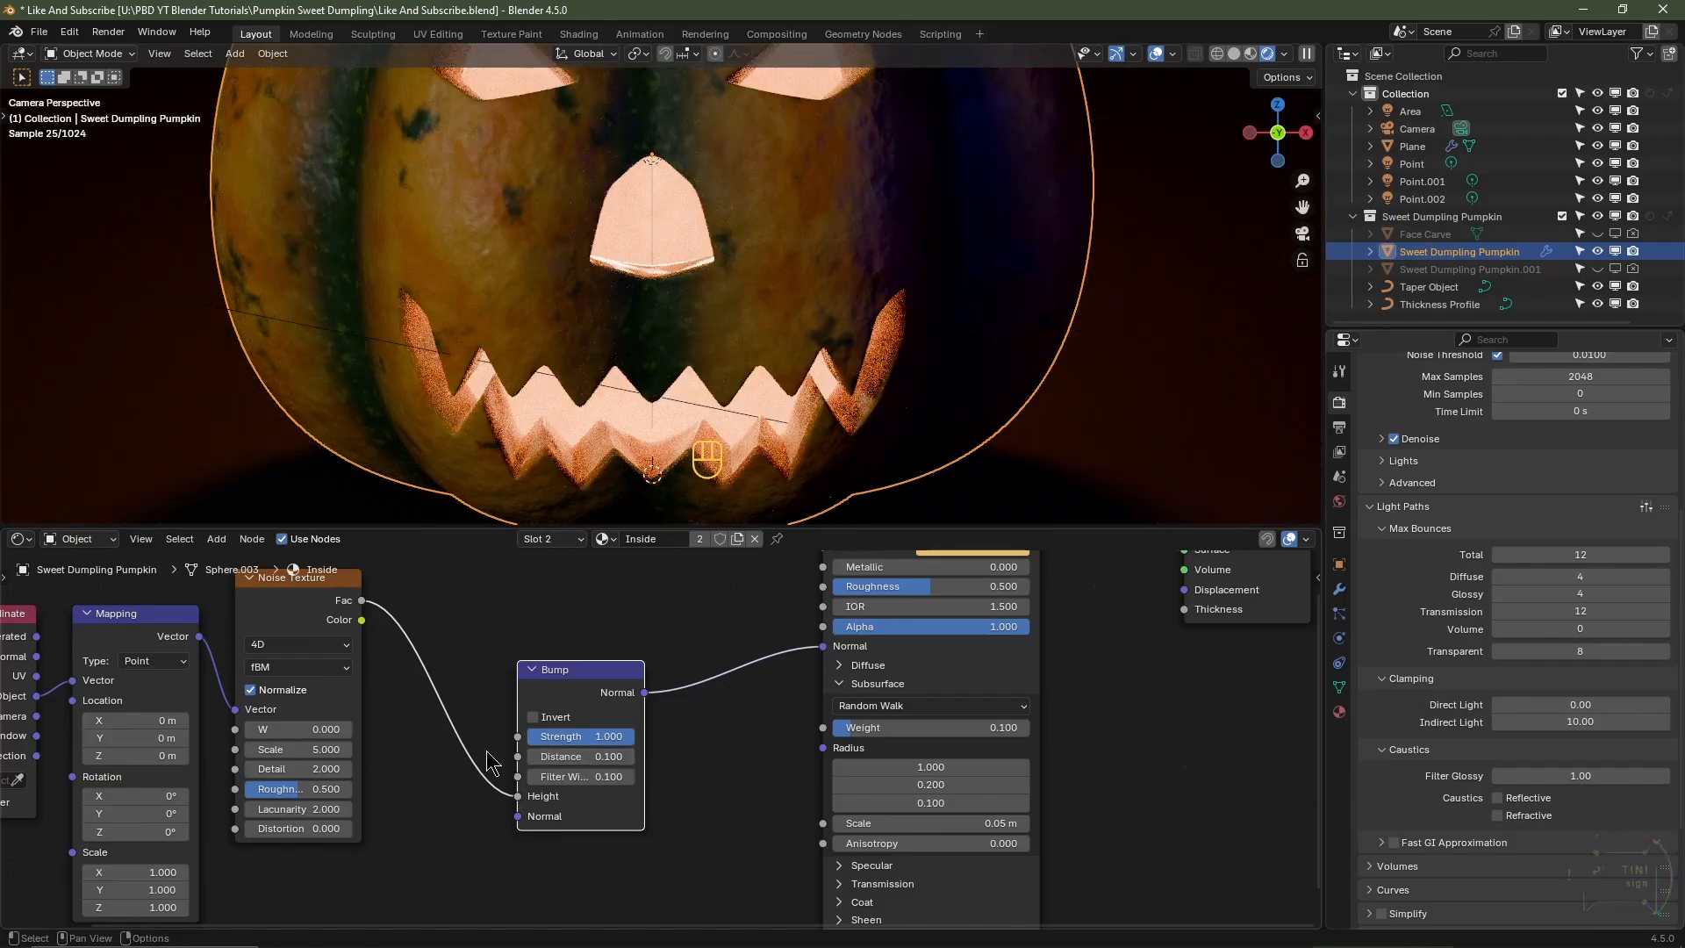
pyautogui.click(318, 748)
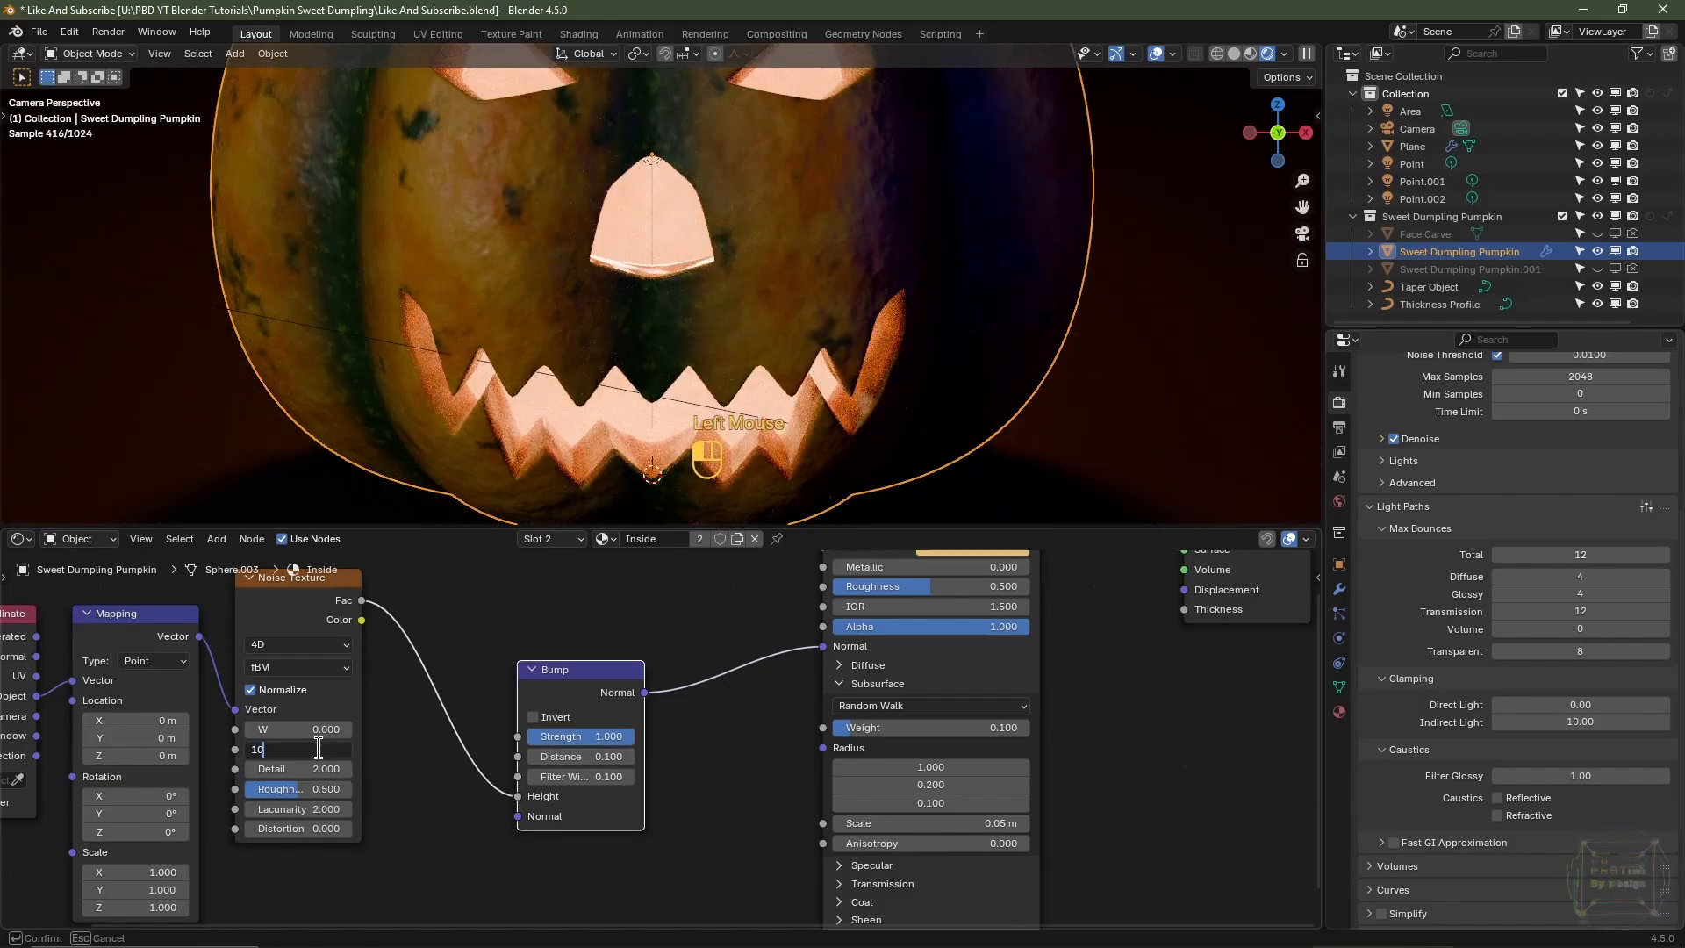
pyautogui.write('10')
pyautogui.press('Tab')
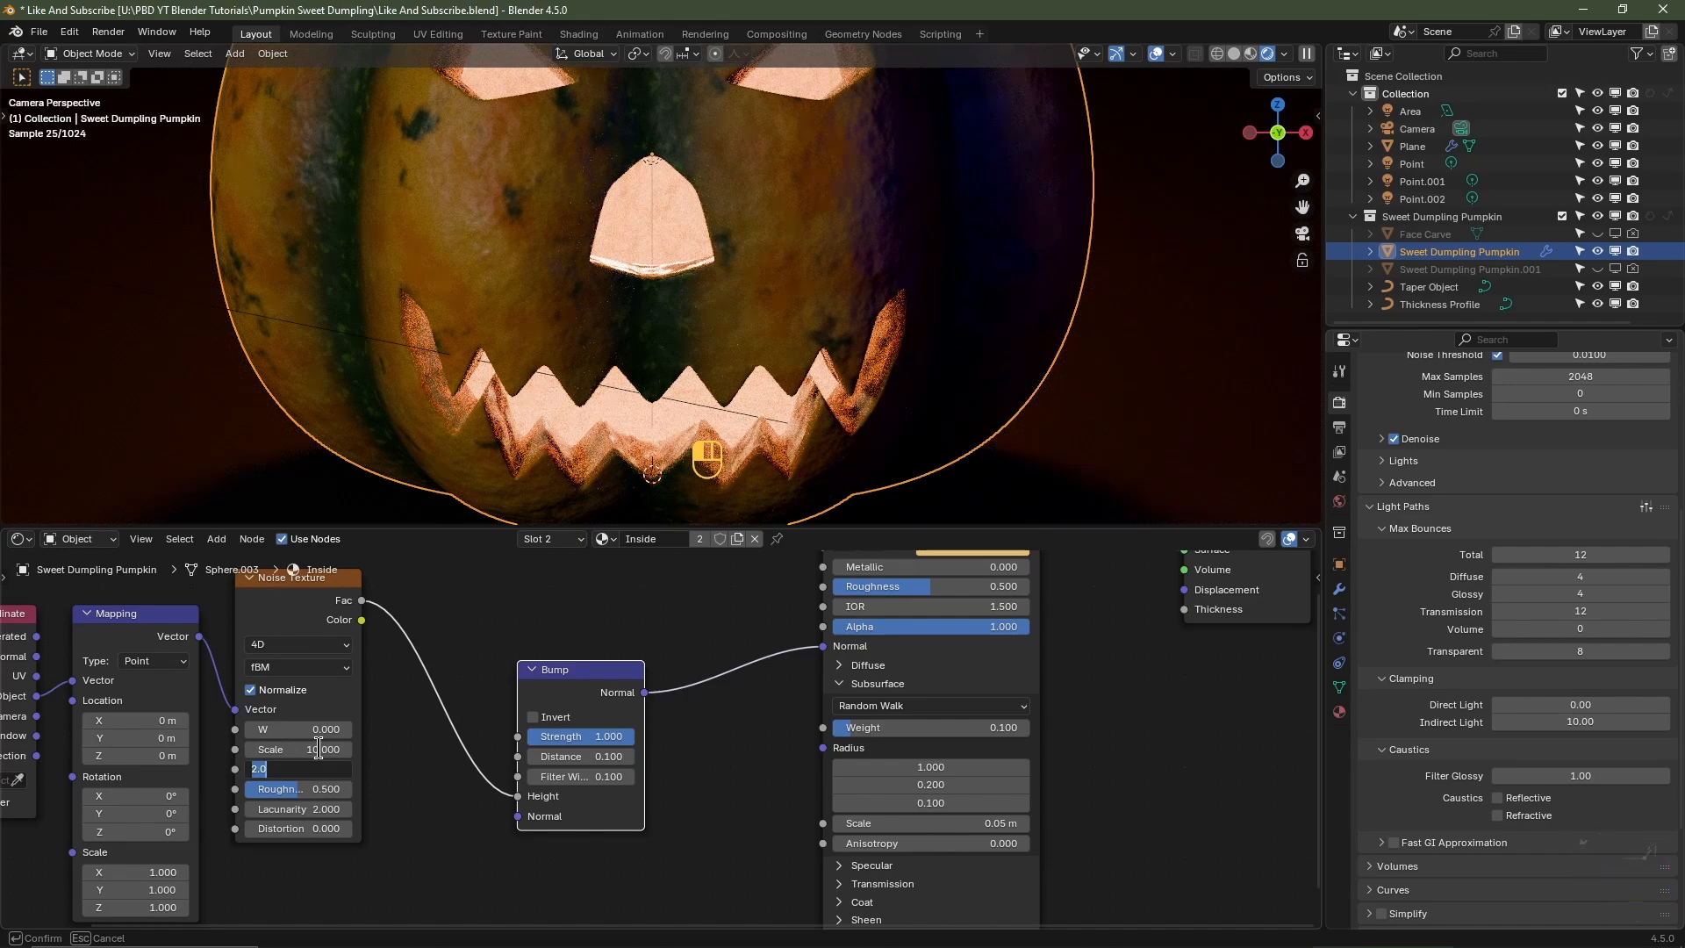
pyautogui.write('4')
pyautogui.press('Return')
# - Link the noise Fac to the Principled BSDF Roughness and insert a Color Ramp into that link
pyautogui.moveTo(361, 600); pyautogui.dragTo(823, 588)
pyautogui.moveTo(764, 649); pyautogui.dragTo(768, 763, button='middle')
pyautogui.hotkey('shift', 'a')
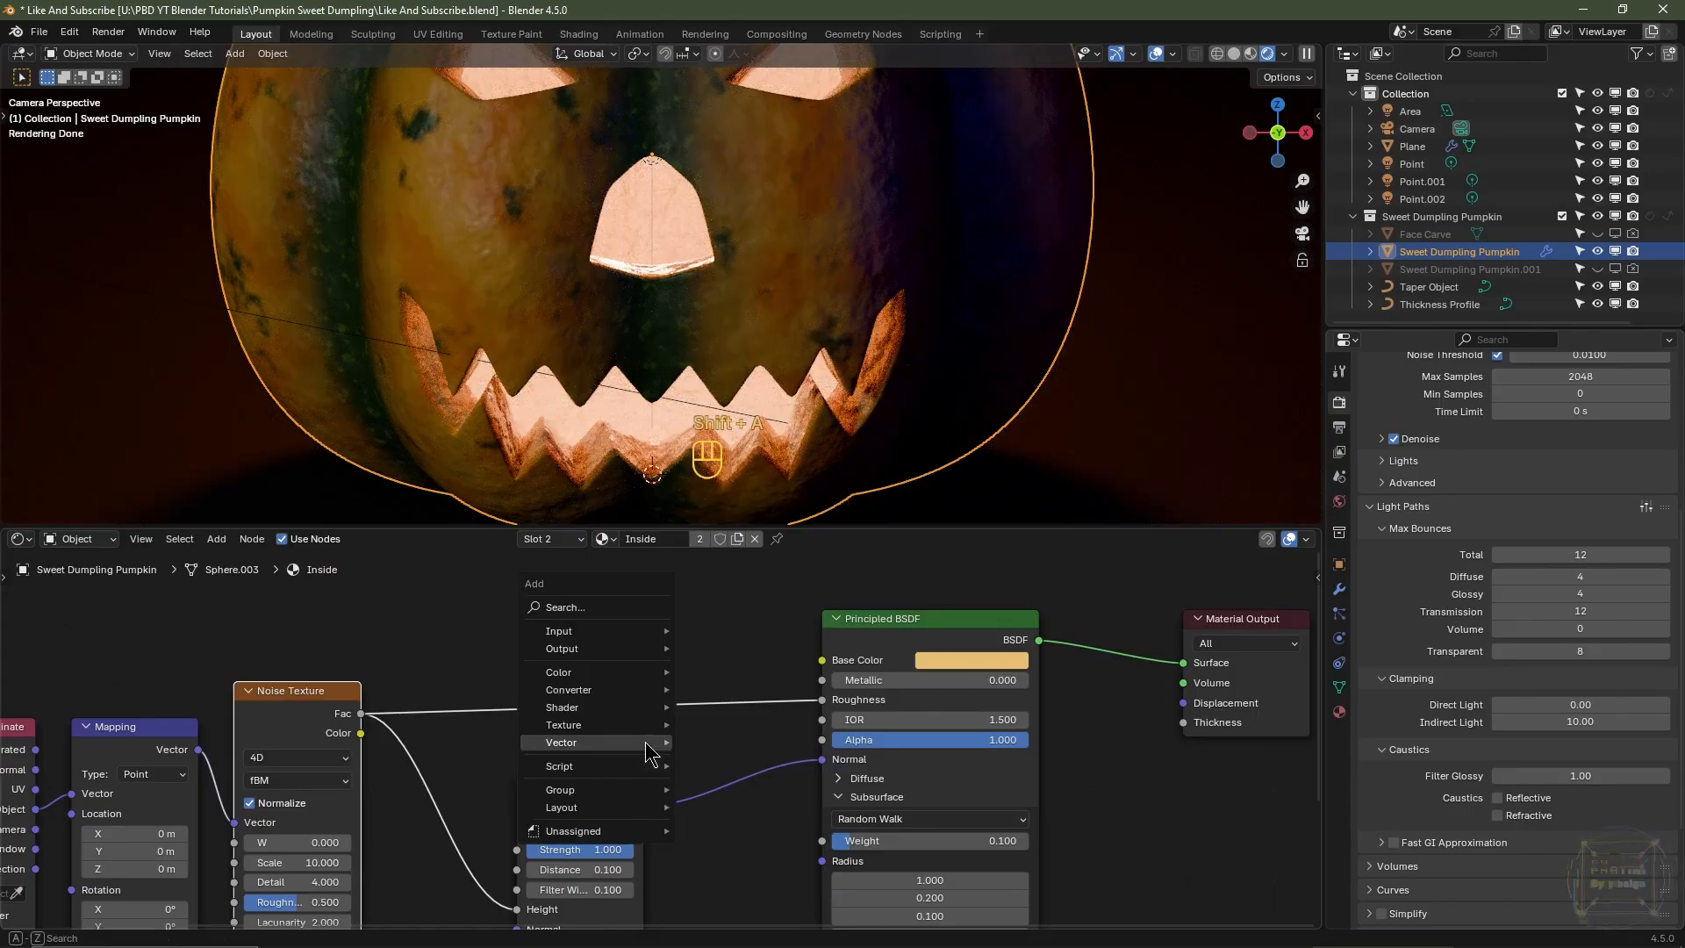
pyautogui.moveTo(647, 744)
pyautogui.moveTo(649, 690)
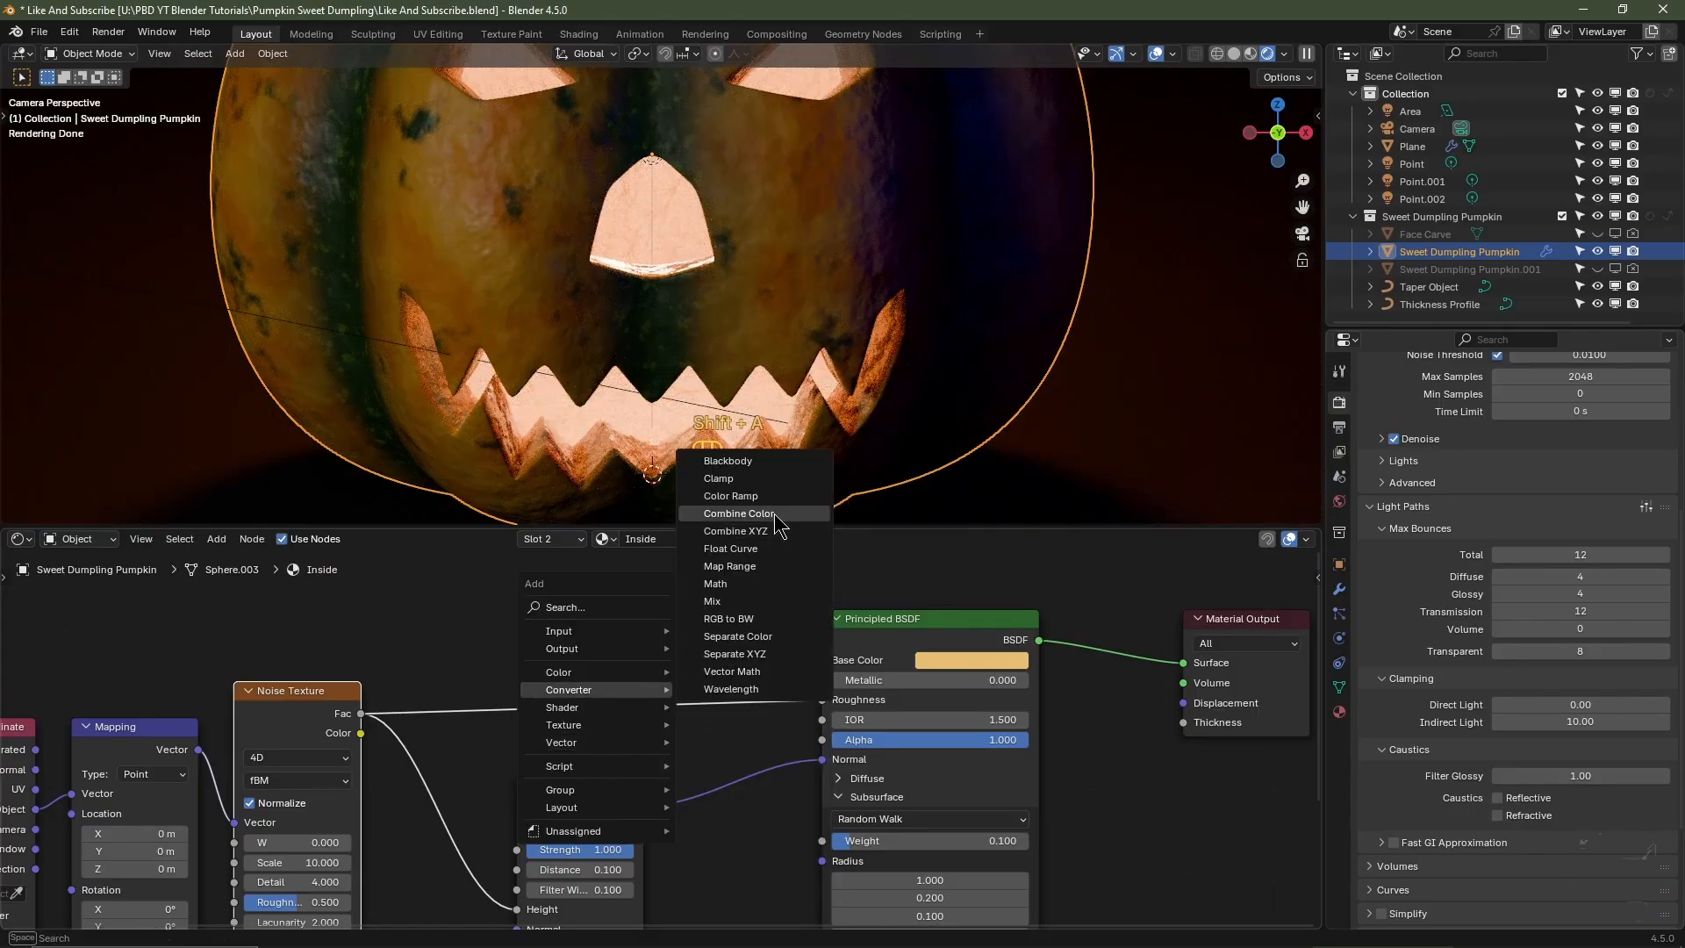
pyautogui.click(731, 496)
pyautogui.click(598, 677)
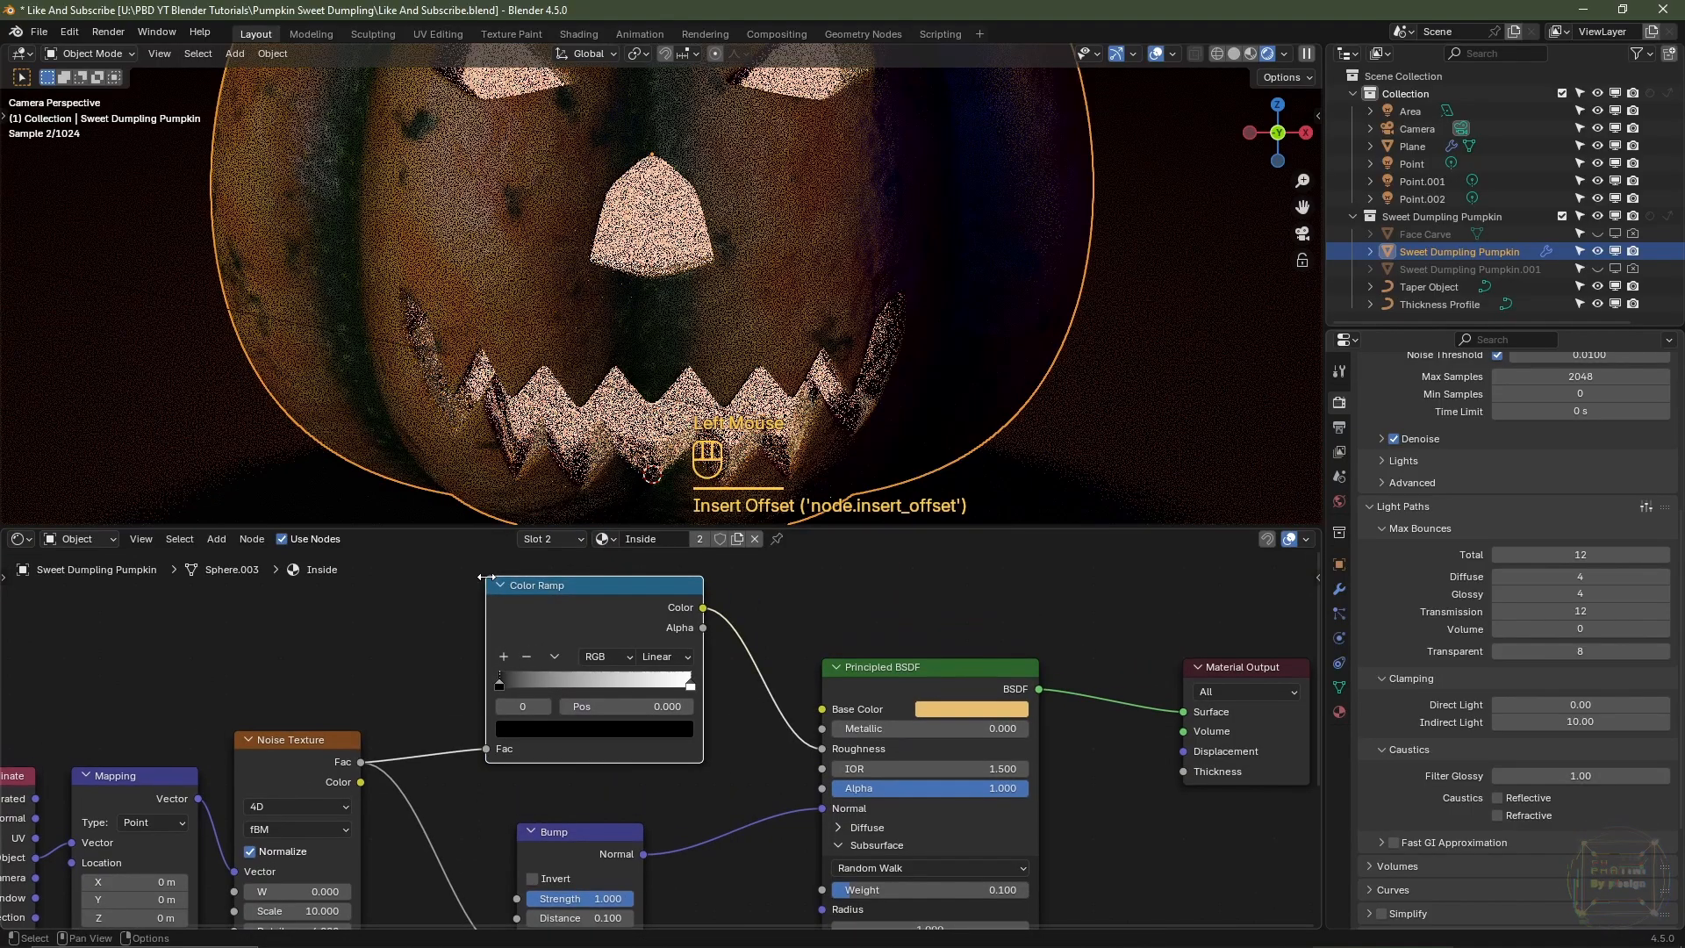
# - Set the value of the Color Ramp's black stop to 0.333
pyautogui.click(500, 684)
pyautogui.click(552, 727)
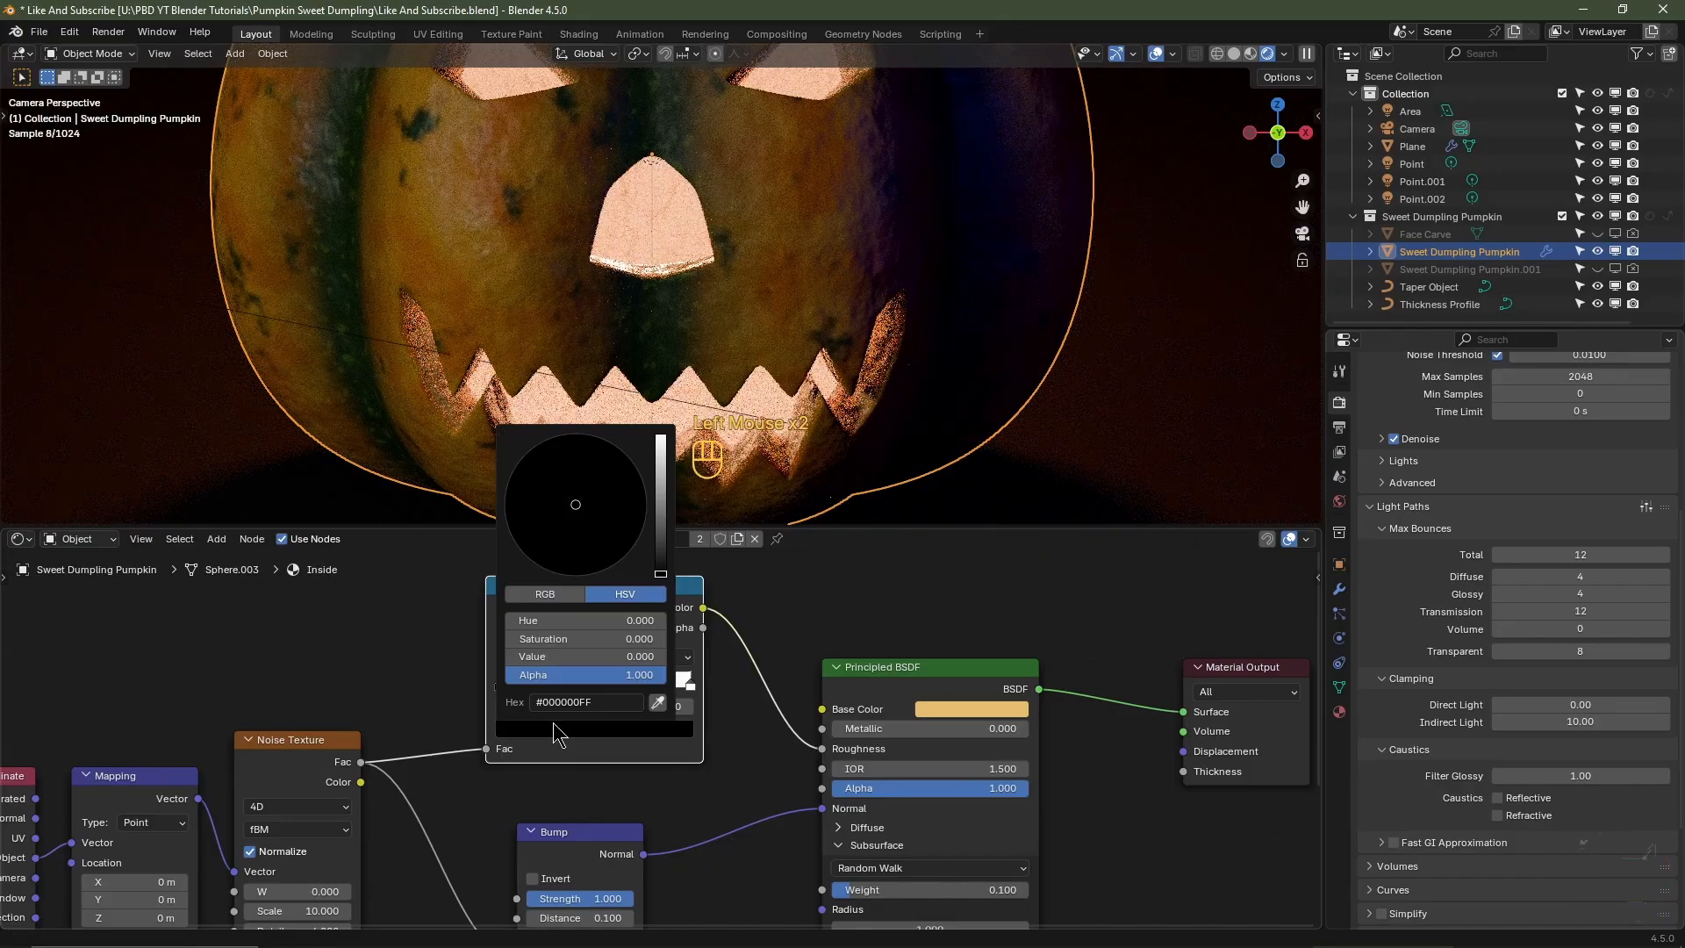
pyautogui.doubleClick(564, 658)
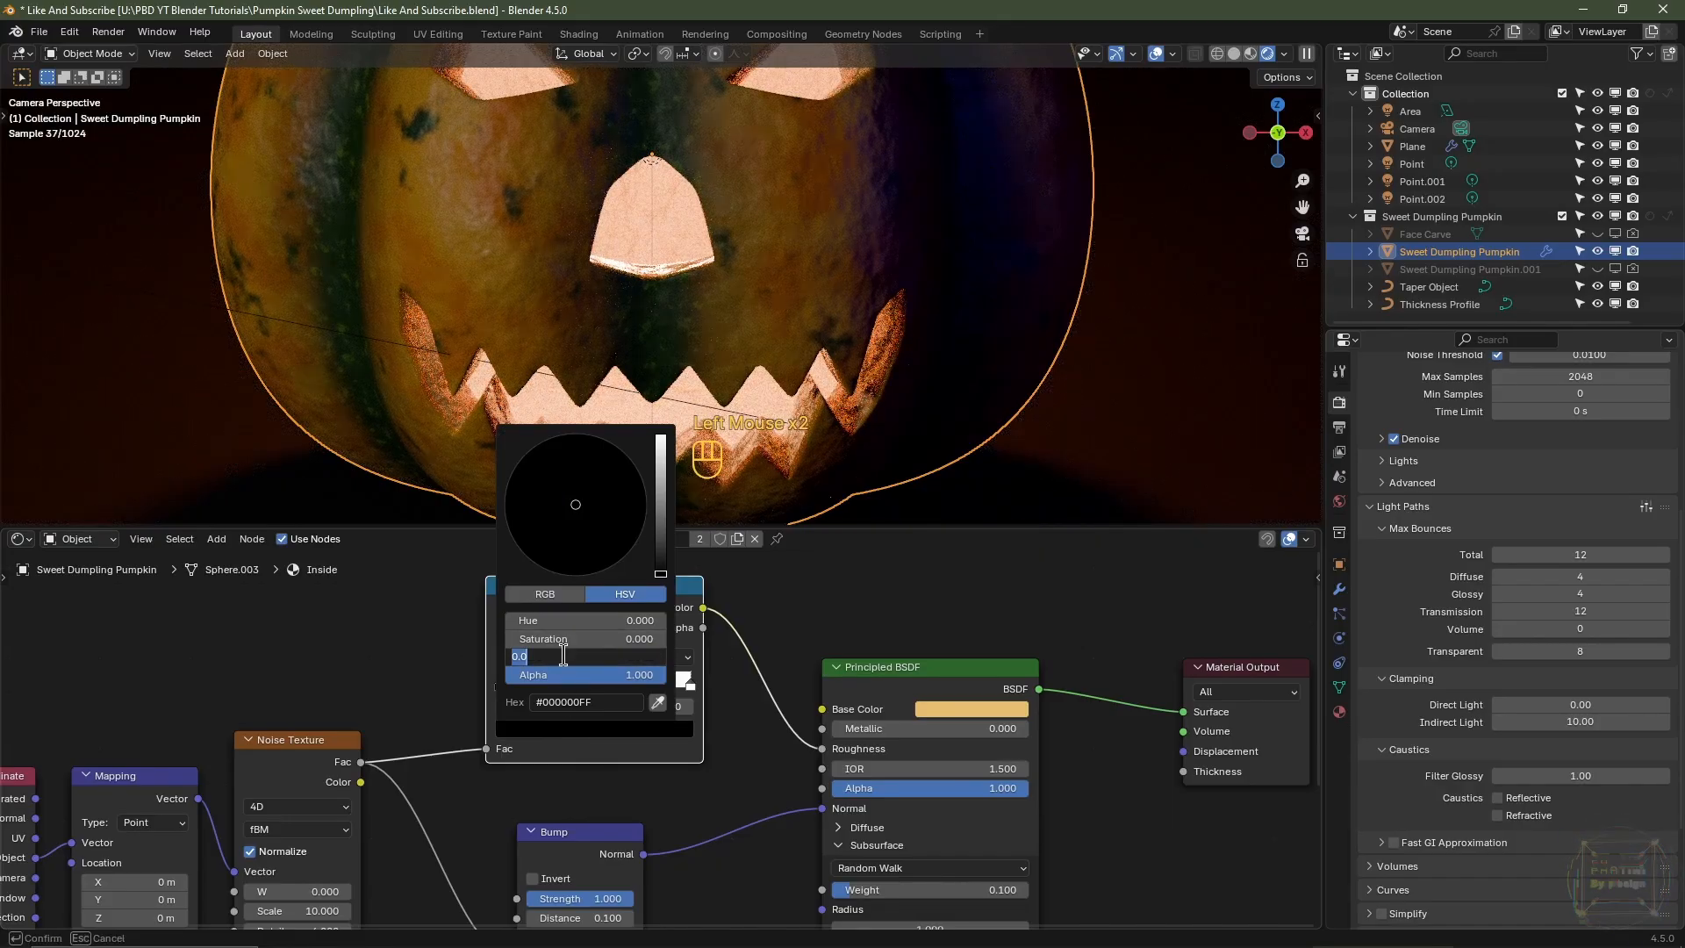
pyautogui.write('.333')
pyautogui.press('Return')
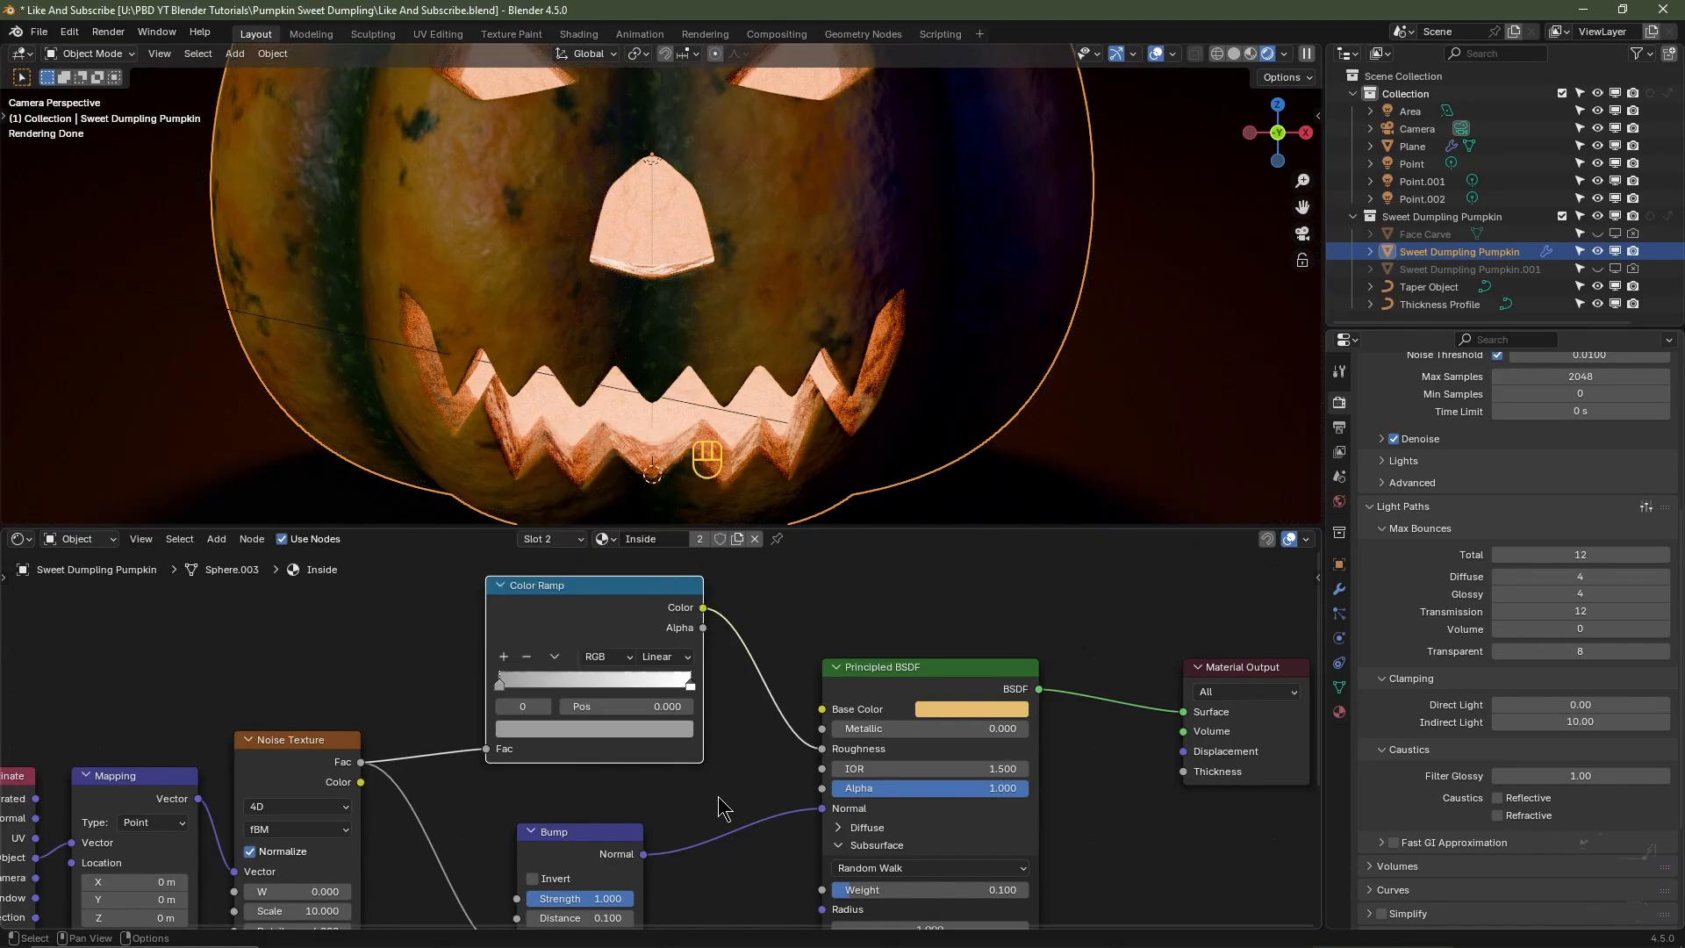
# - Set the Noise Texture's distortion to 5
pyautogui.scroll(-2, 561, 843)
pyautogui.moveTo(424, 896); pyautogui.dragTo(445, 756, button='middle')
pyautogui.scroll(3, 421, 829)
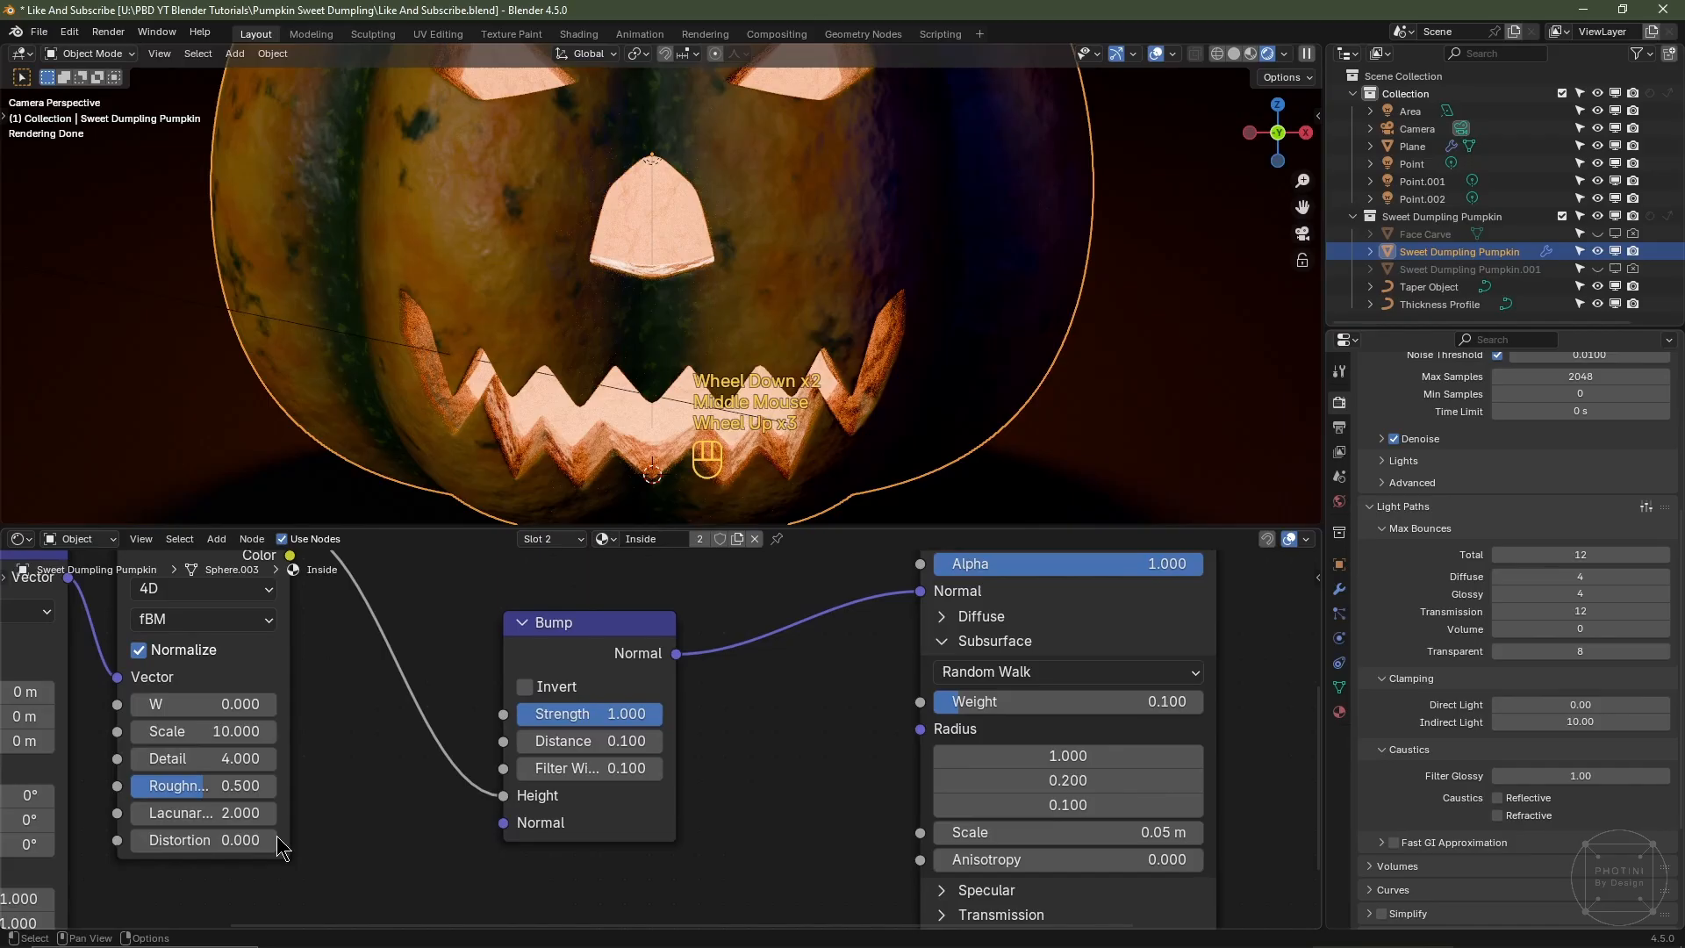
pyautogui.click(216, 838)
pyautogui.write('5')
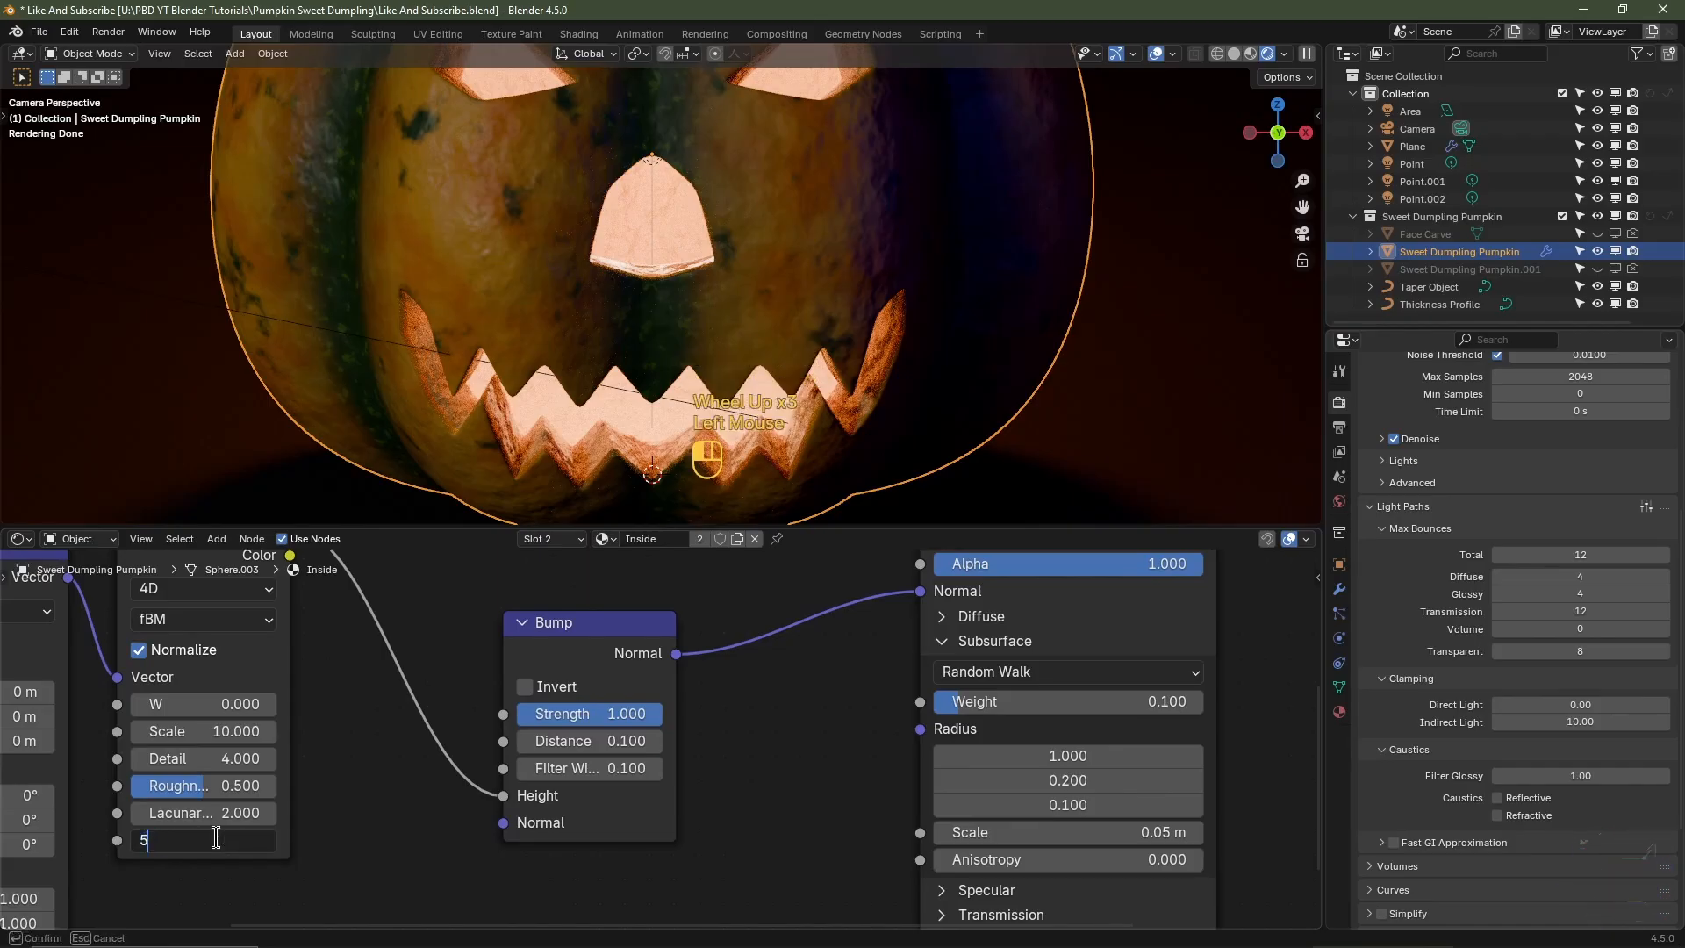
pyautogui.press('Return')
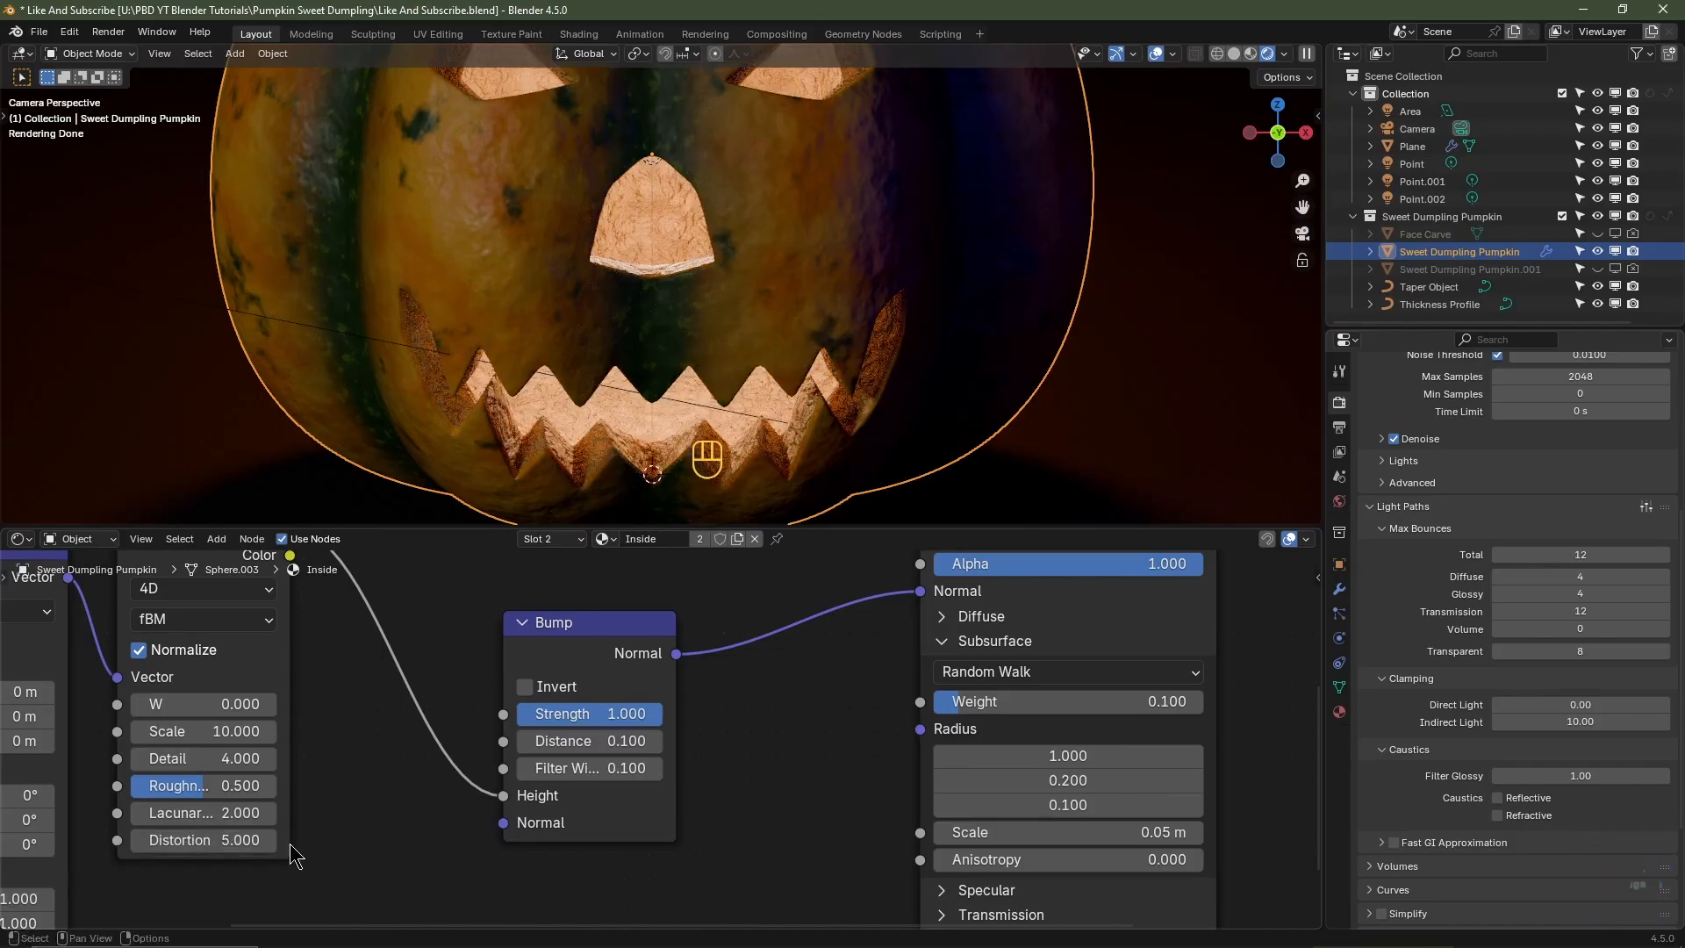
# - Set the Bump node's distance to 0.025
pyautogui.click(604, 742)
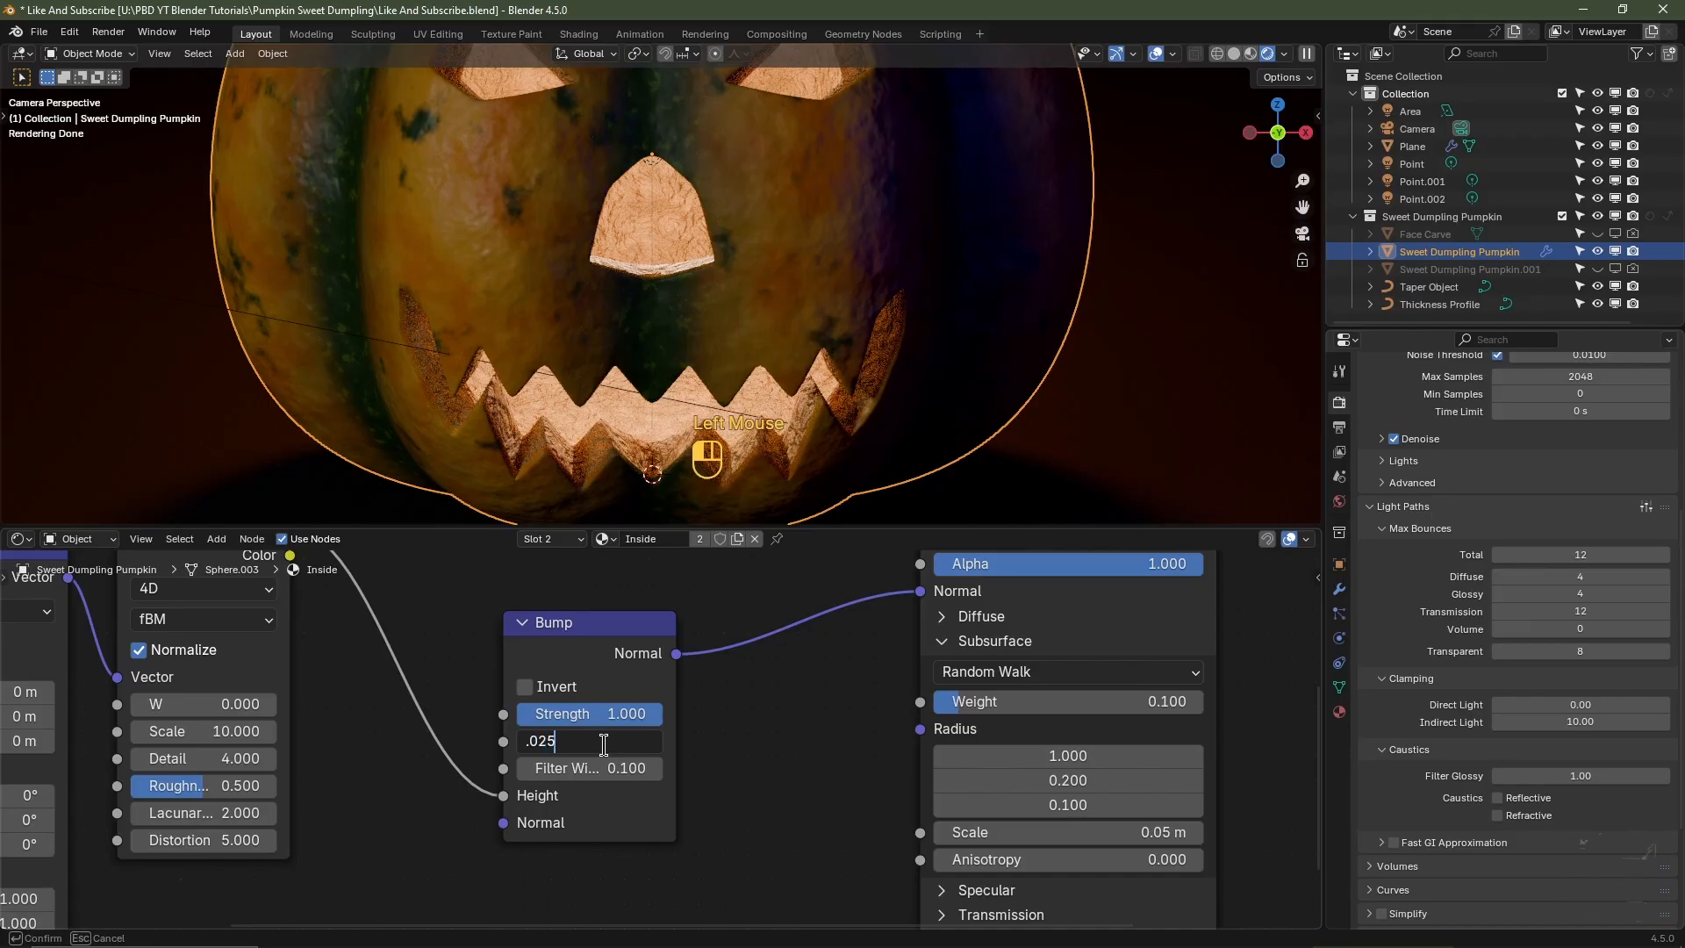
pyautogui.press('Return')
pyautogui.scroll(-2, 655, 263)
pyautogui.keyDown('shift'); pyautogui.moveTo(684, 263); pyautogui.dragTo(654, 236, button='middle'); pyautogui.keyUp('shift')
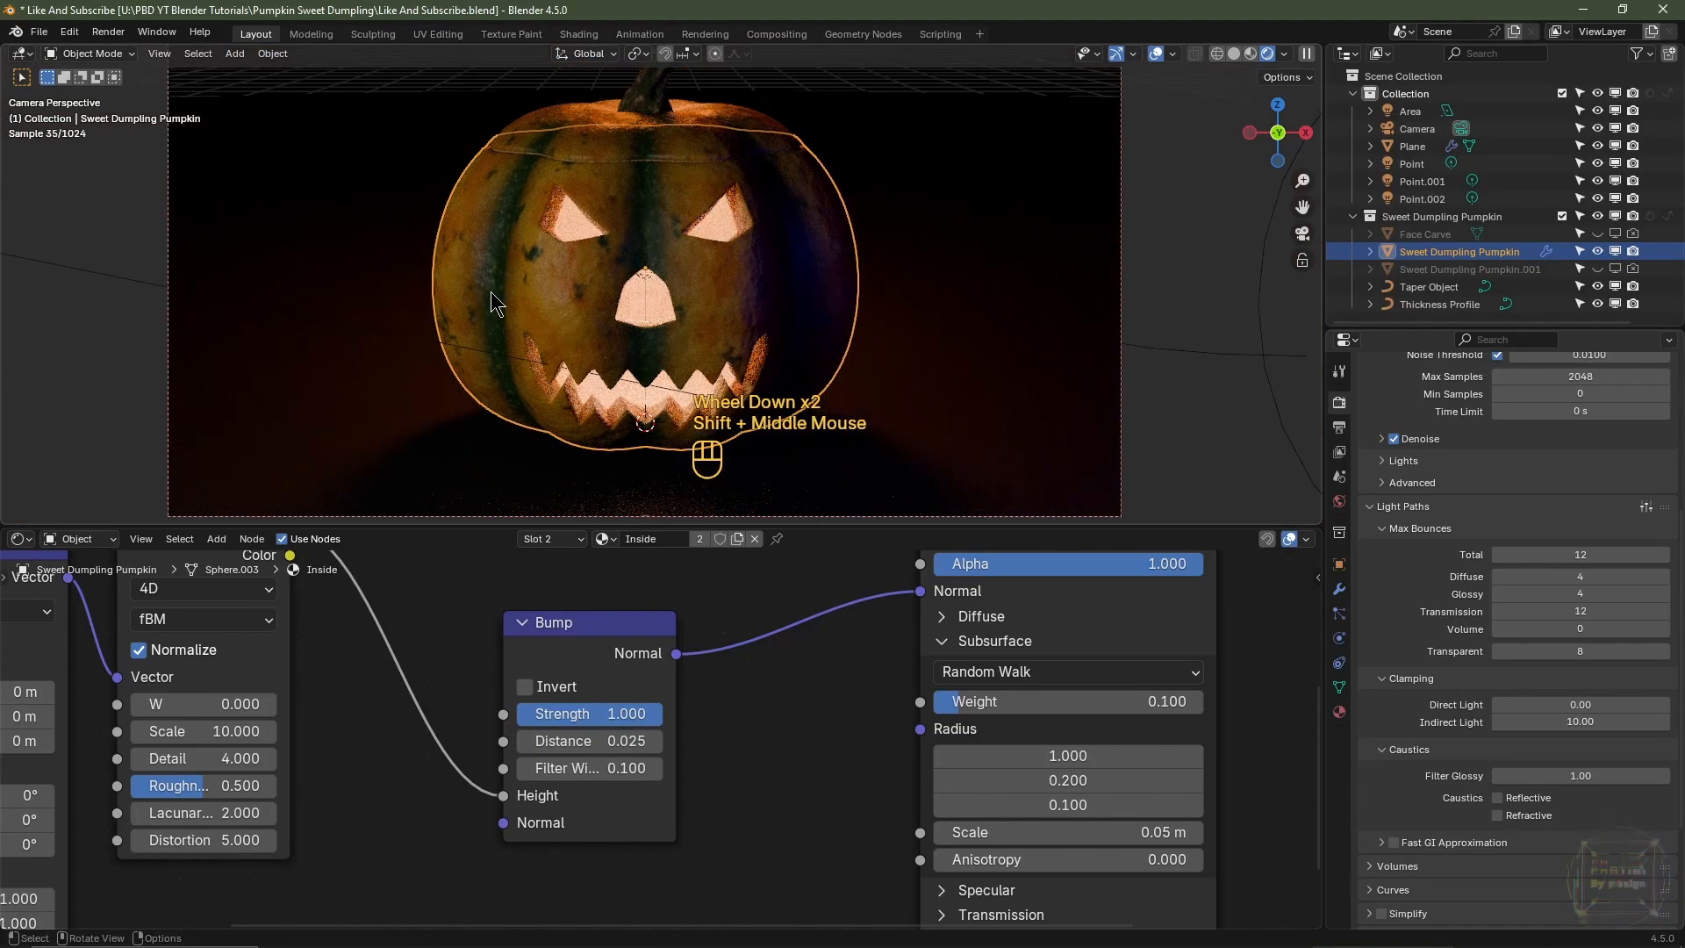
# - Set the Area light's power to 100 and save the file
pyautogui.click(1410, 111)
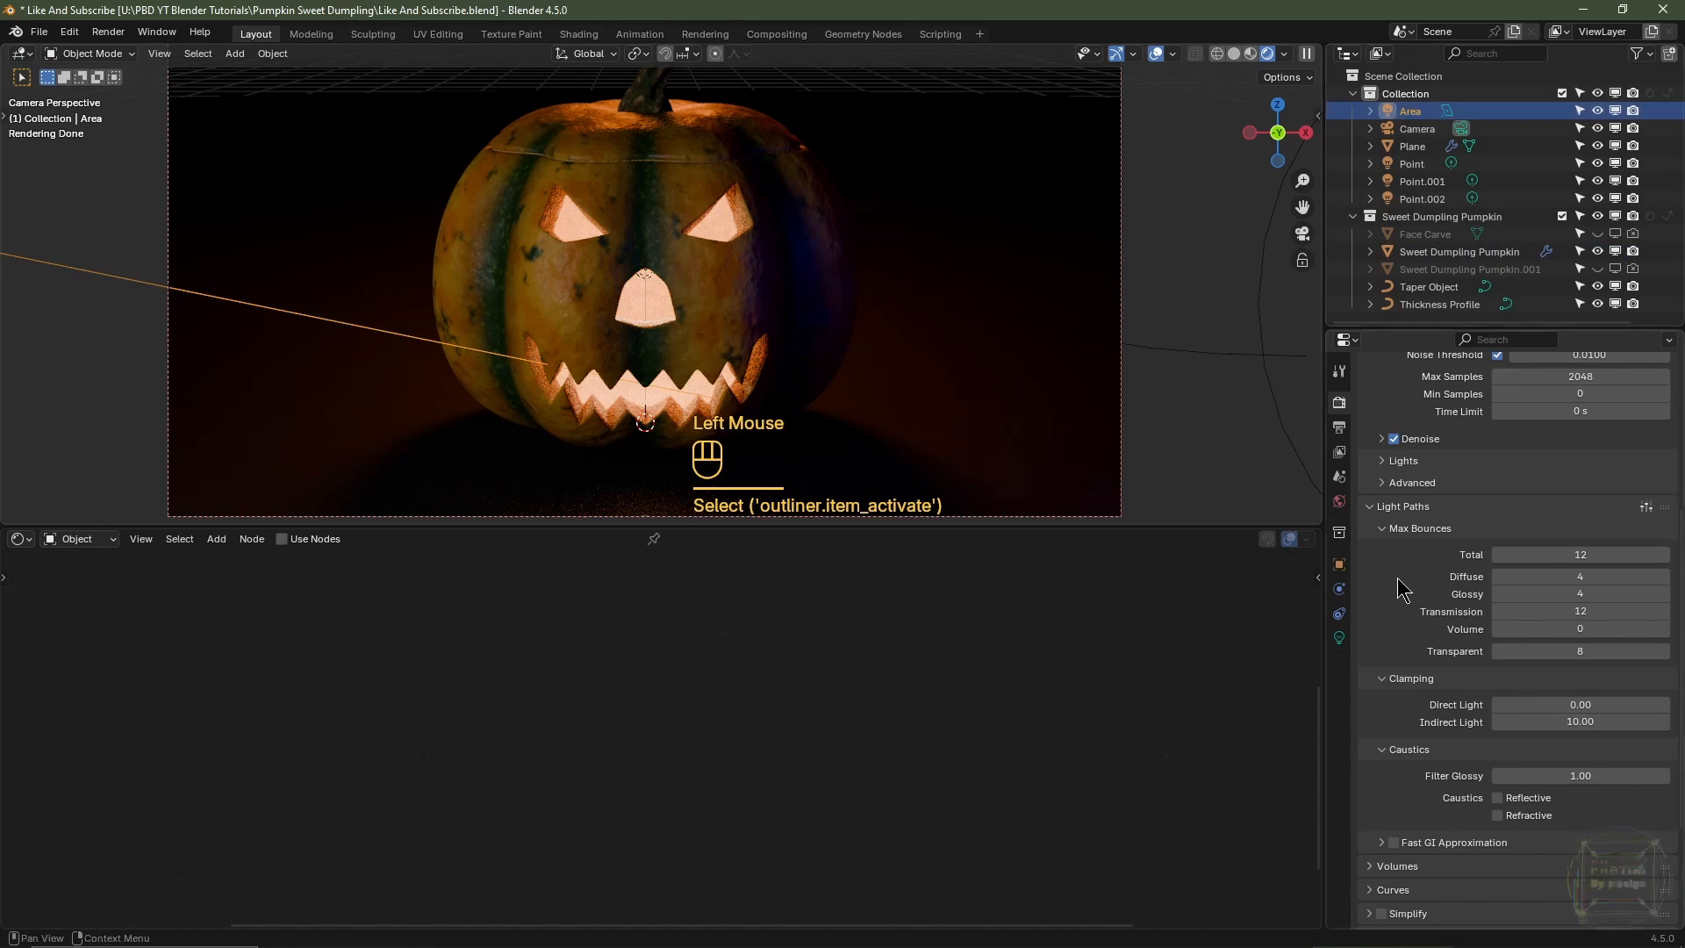
pyautogui.click(1339, 638)
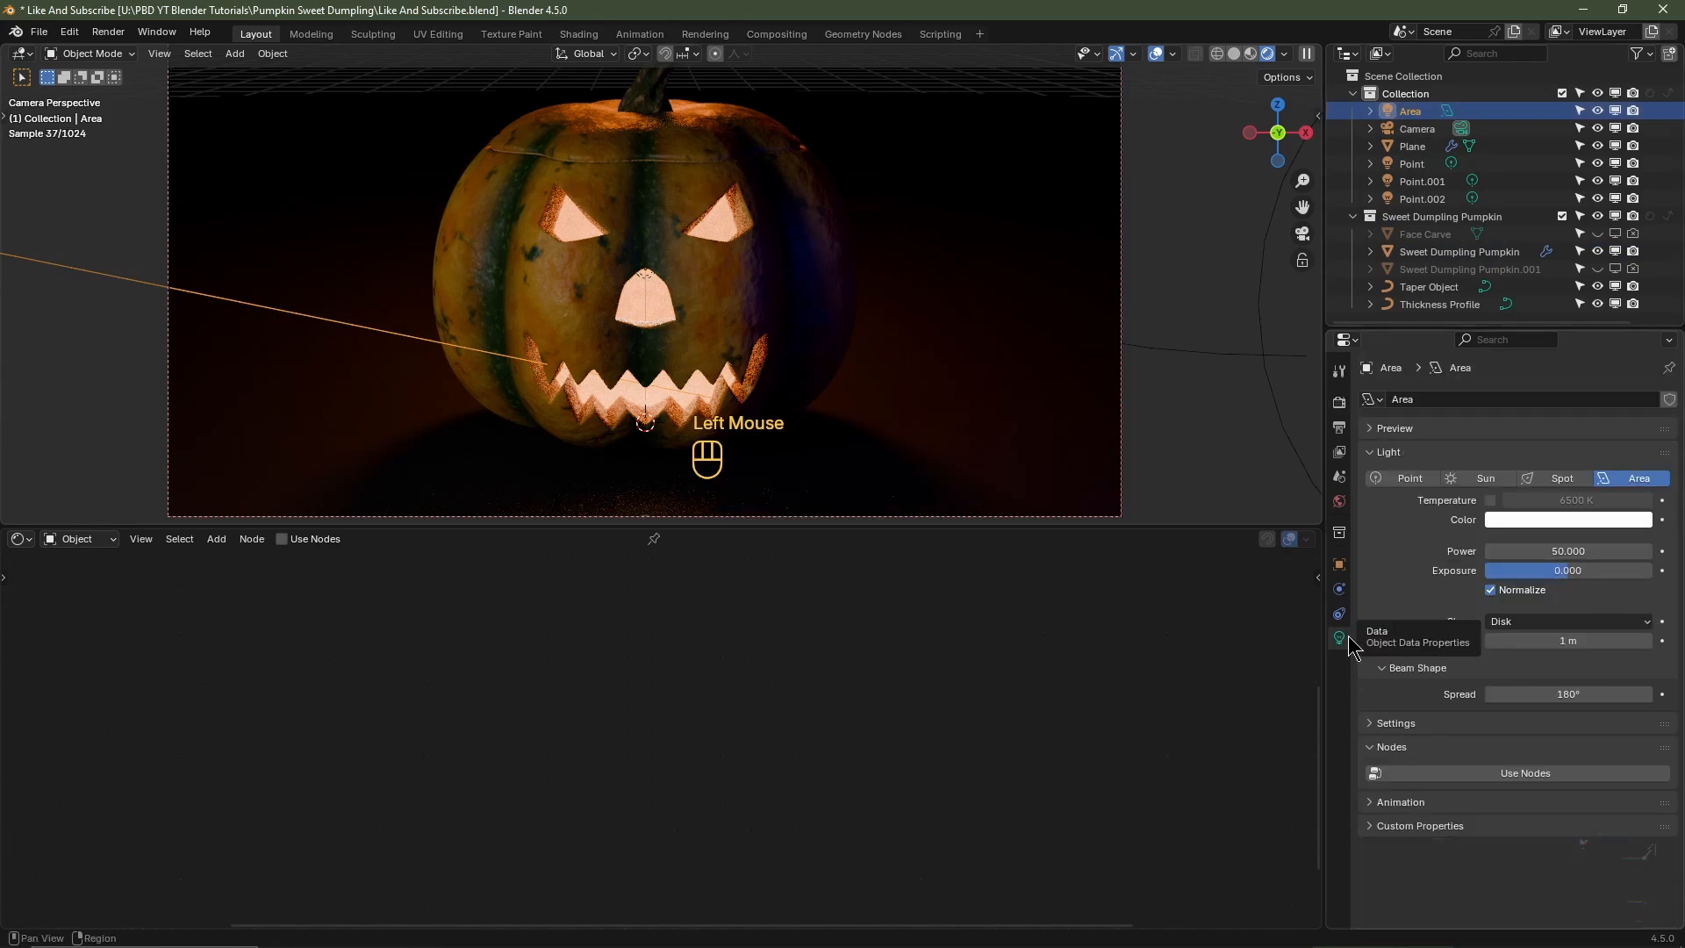
pyautogui.click(1520, 550)
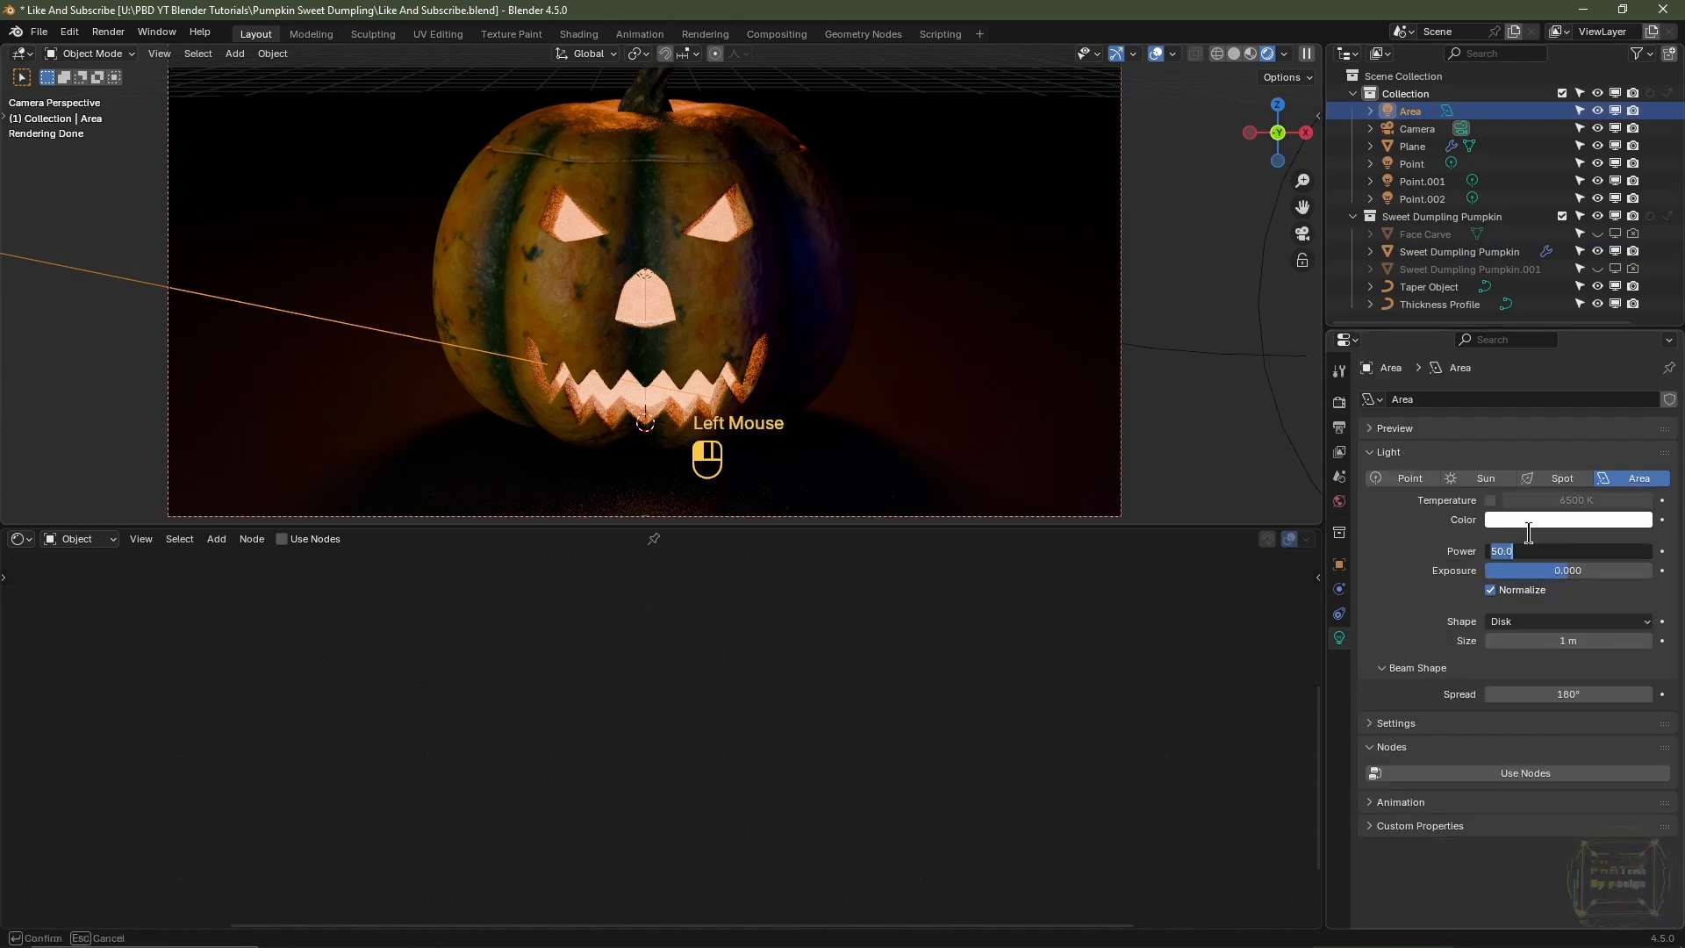
pyautogui.write('100')
pyautogui.press('Return')
pyautogui.scroll(-2, 846, 237)
pyautogui.scroll(1, 861, 308)
pyautogui.hotkey('ctrl', 's')
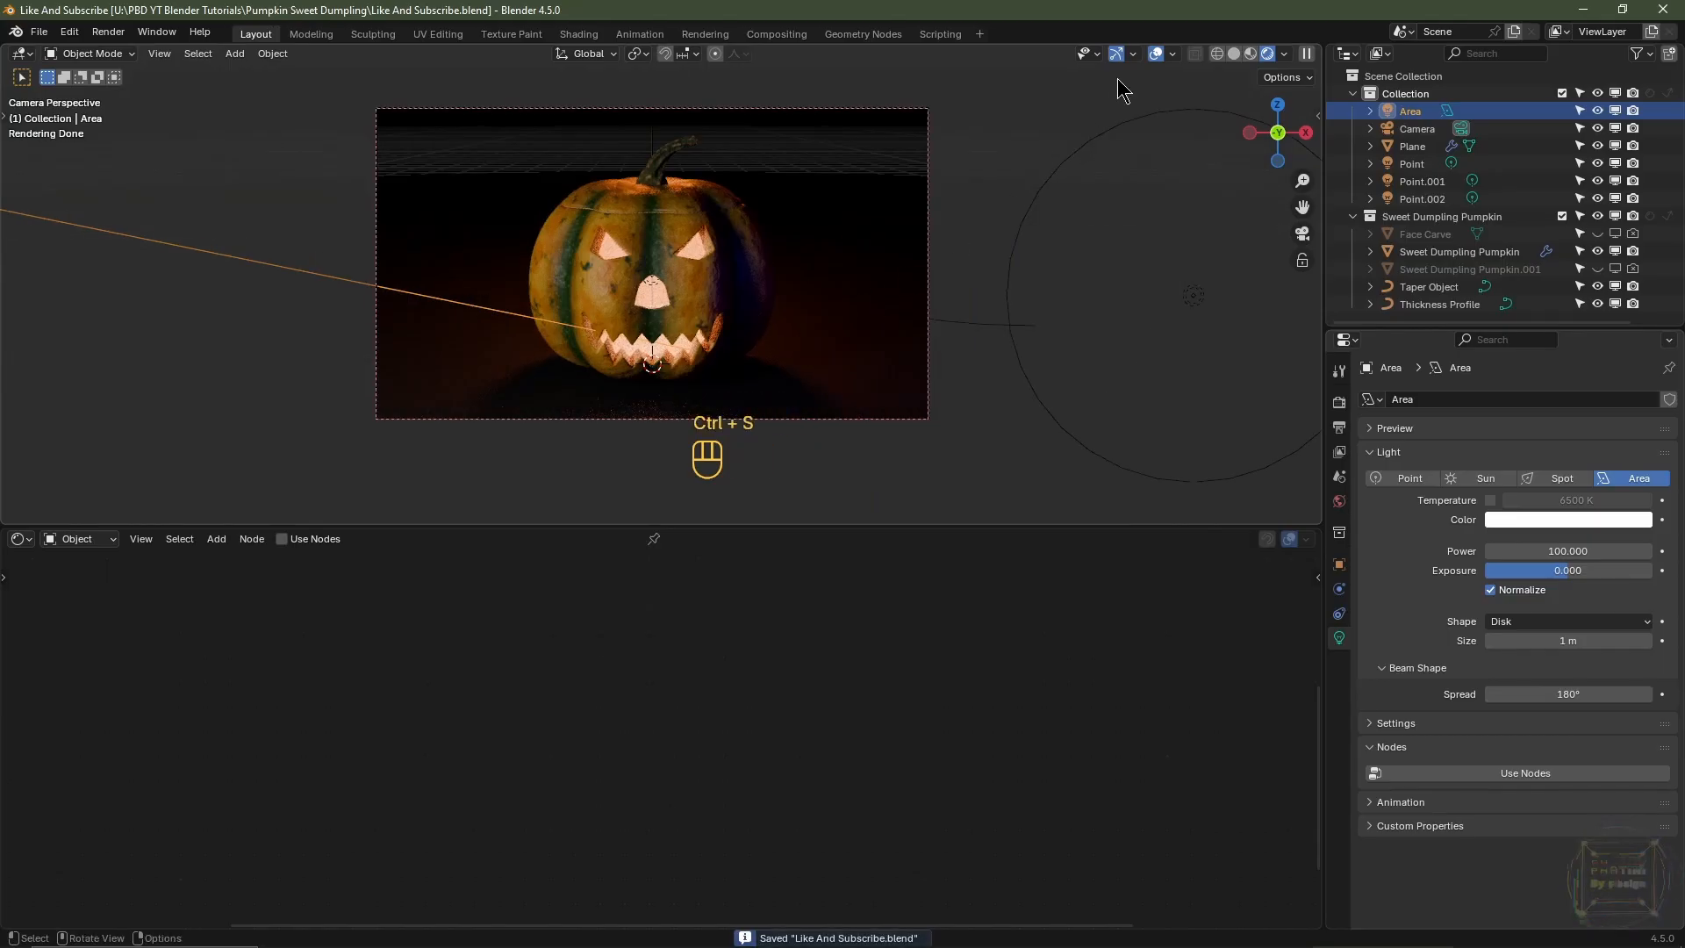
# - Switch the viewport to Solid shading, render the still image and close the render window
pyautogui.click(1232, 53)
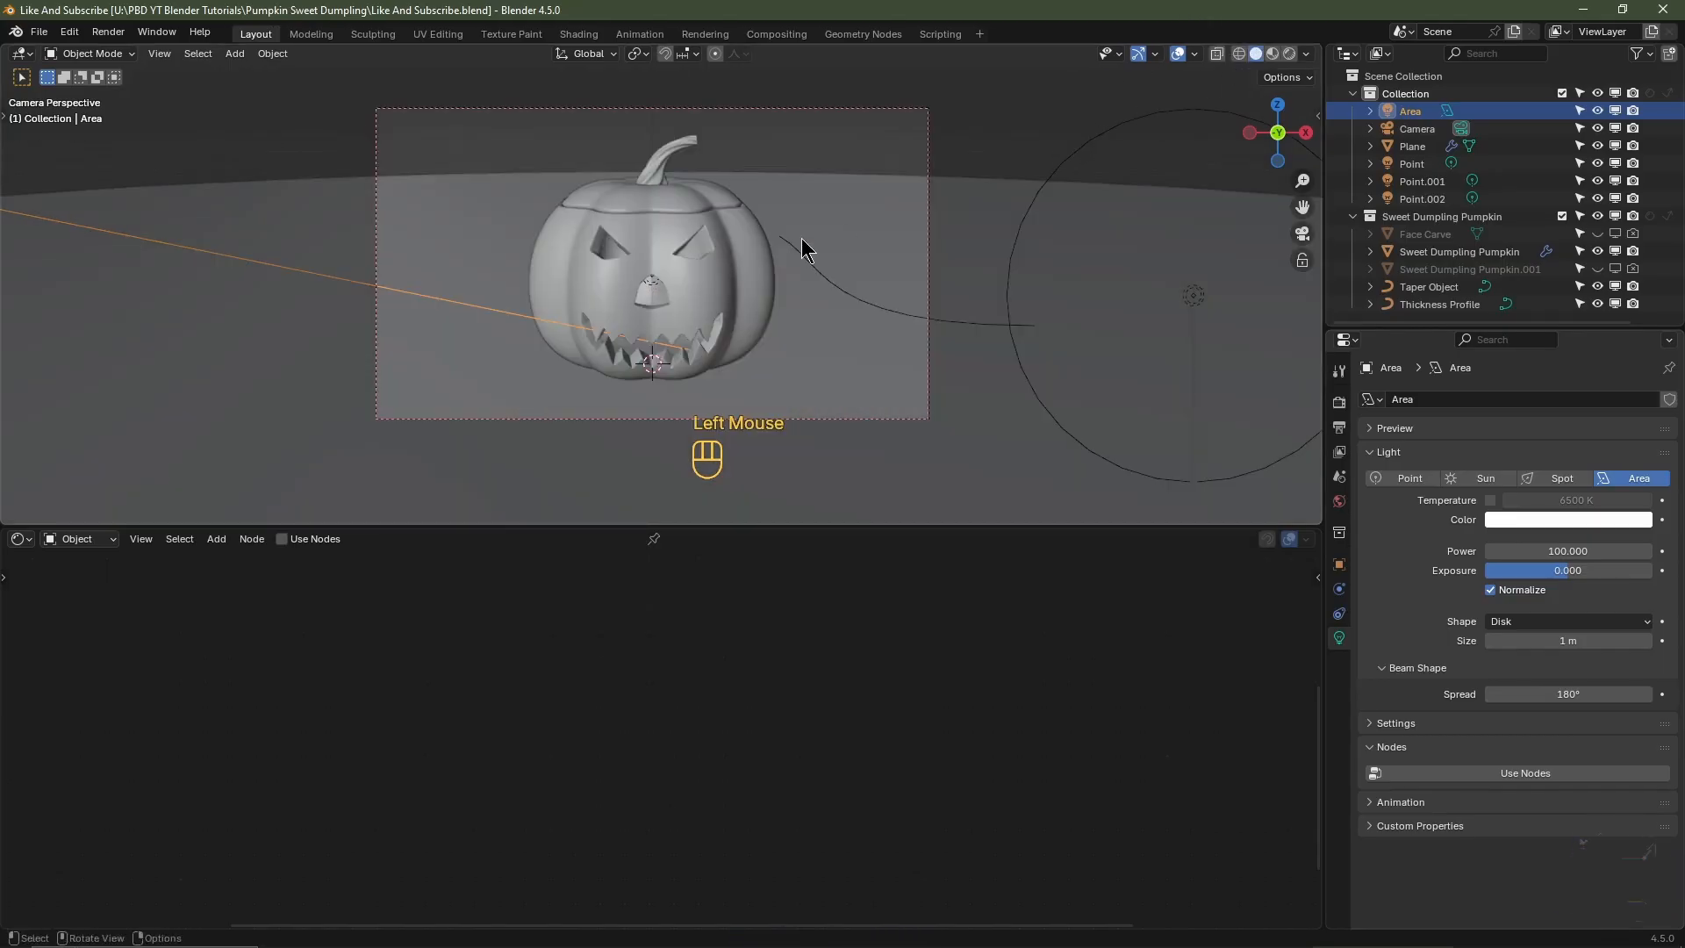
pyautogui.press('F12')
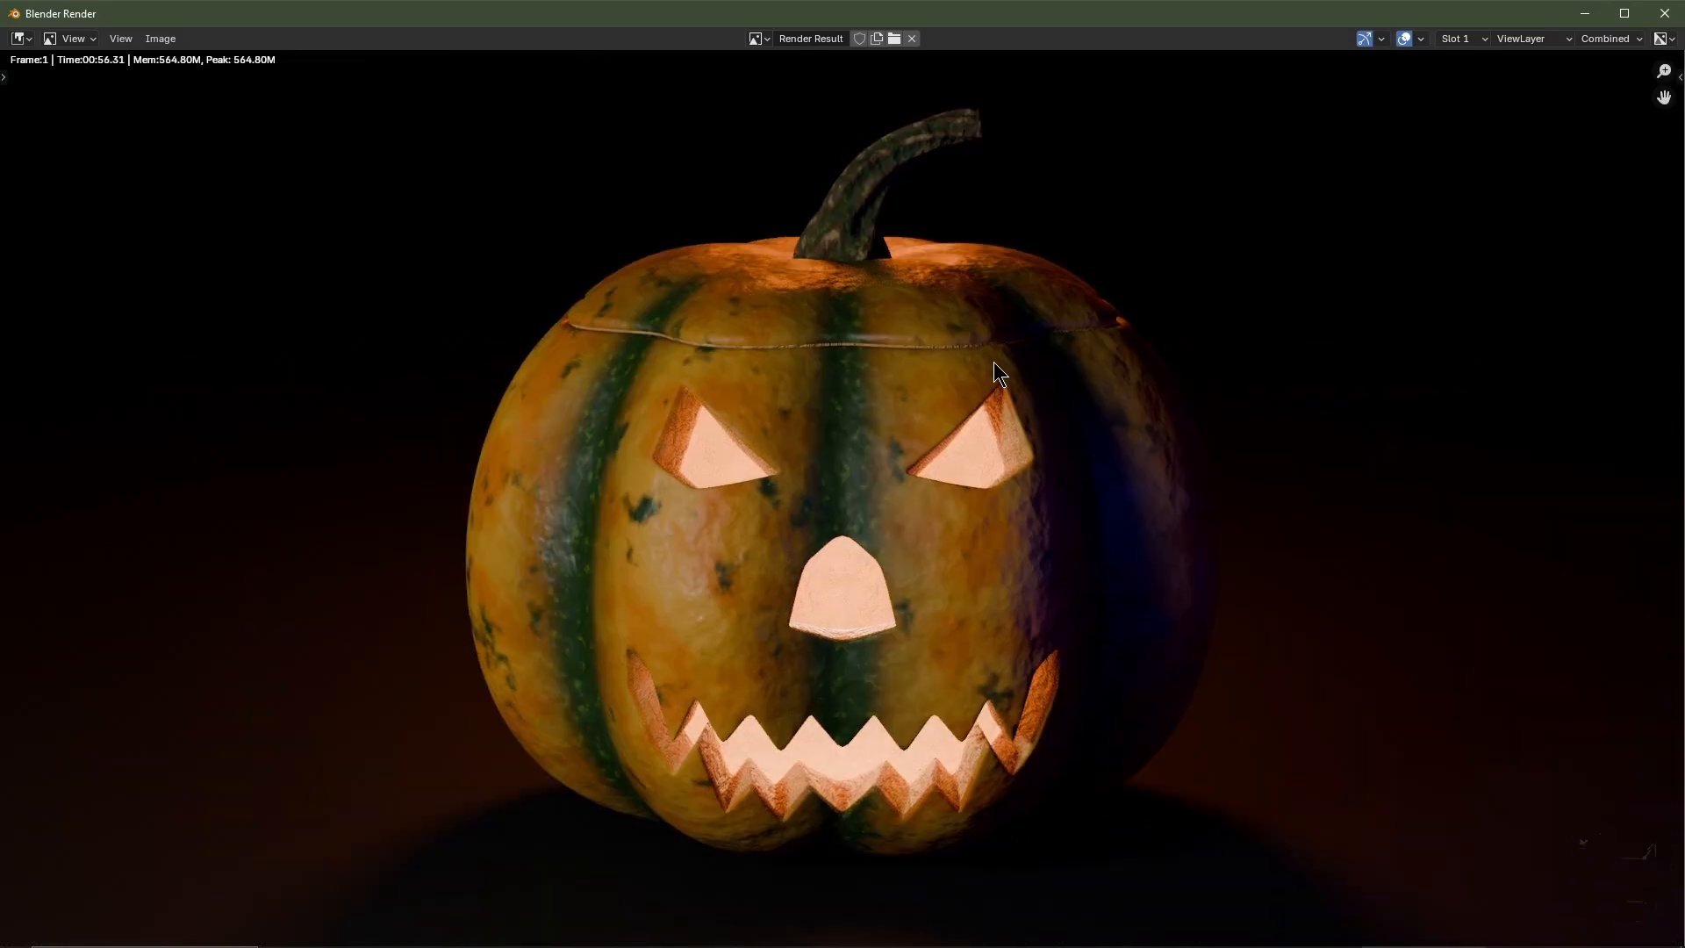
pyautogui.press('Escape')
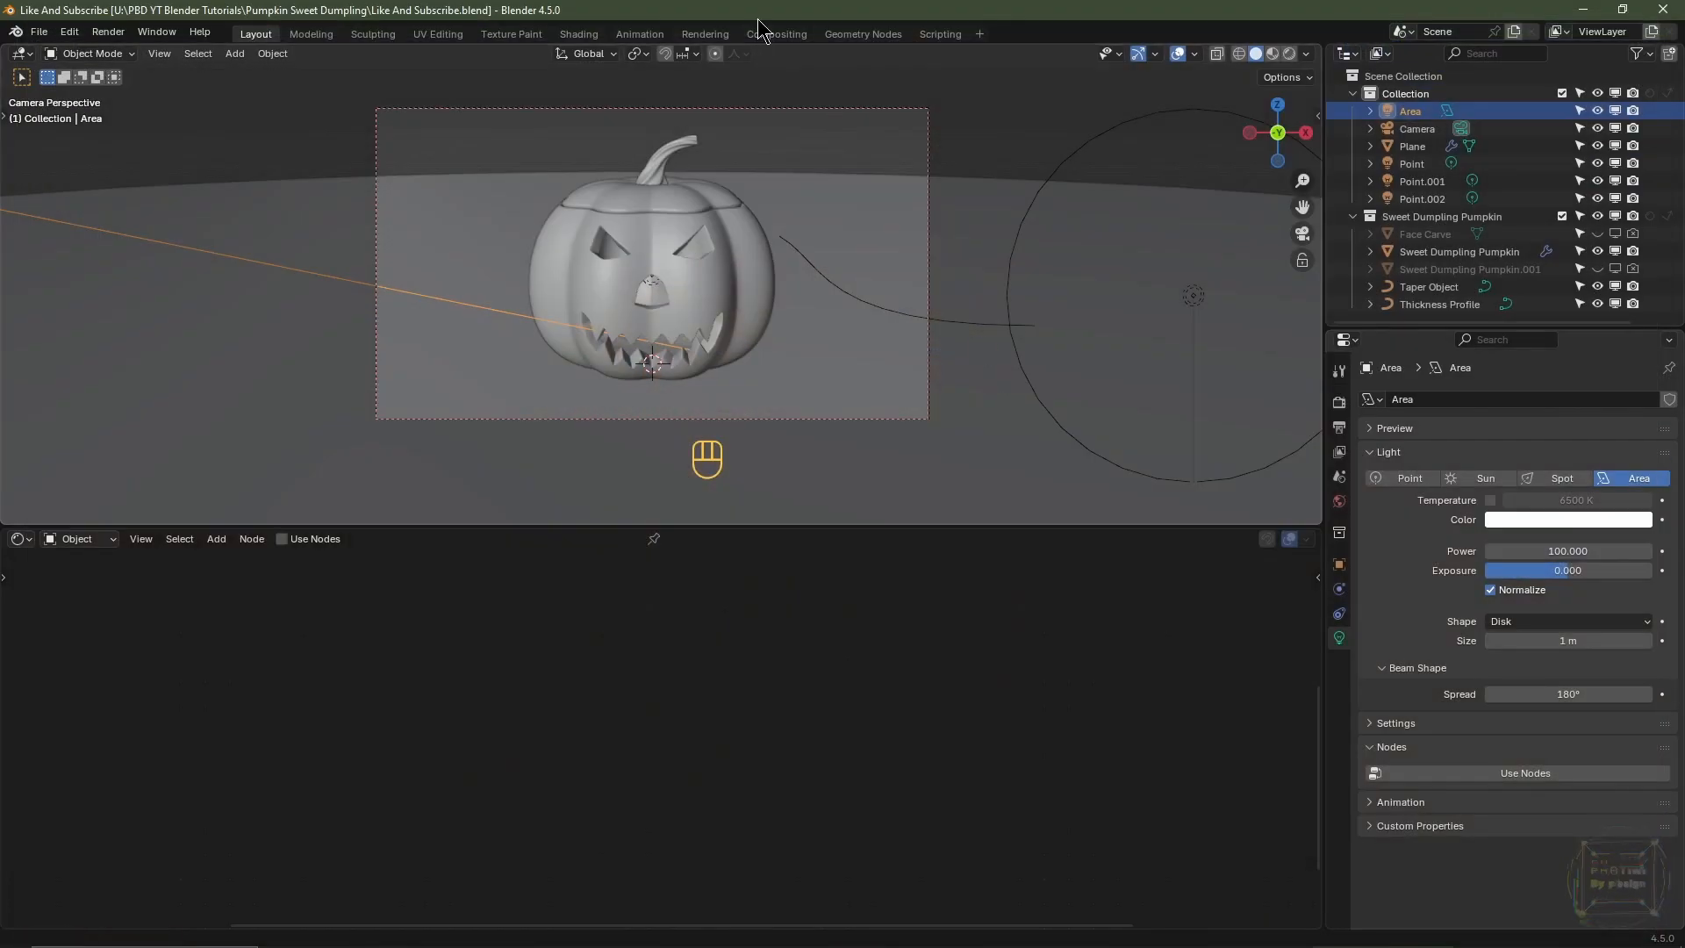
# - Enable nodes in the Compositing workspace, enlarge the node editor and fit the backdrop render to it
pyautogui.click(774, 35)
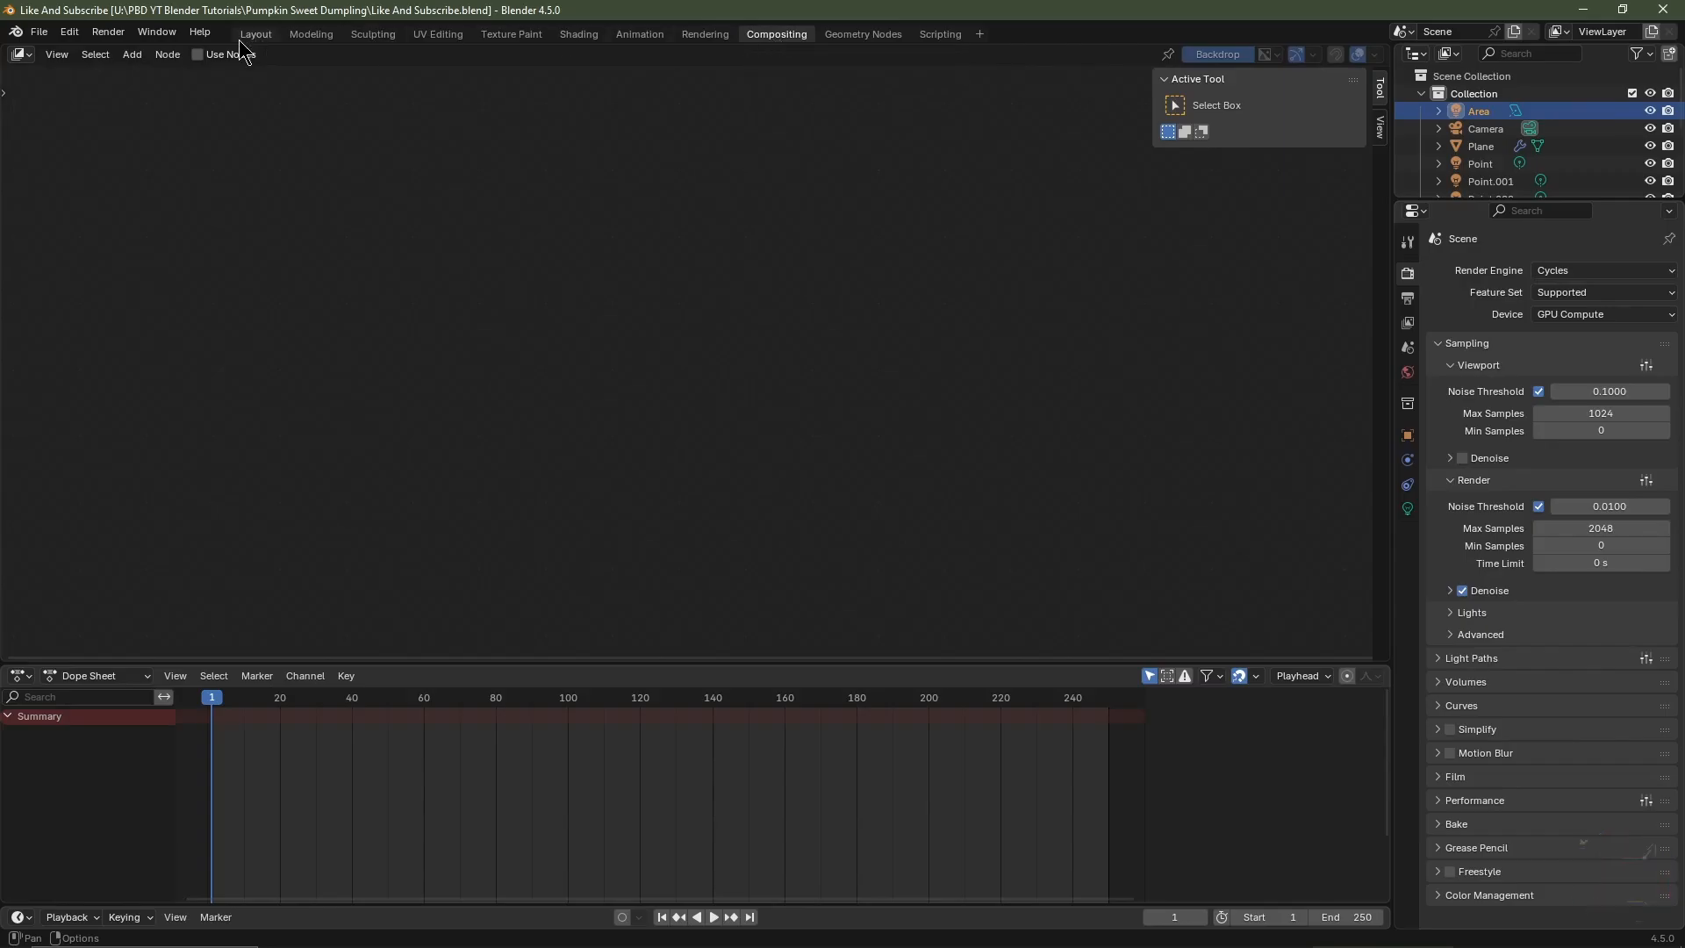
pyautogui.click(195, 53)
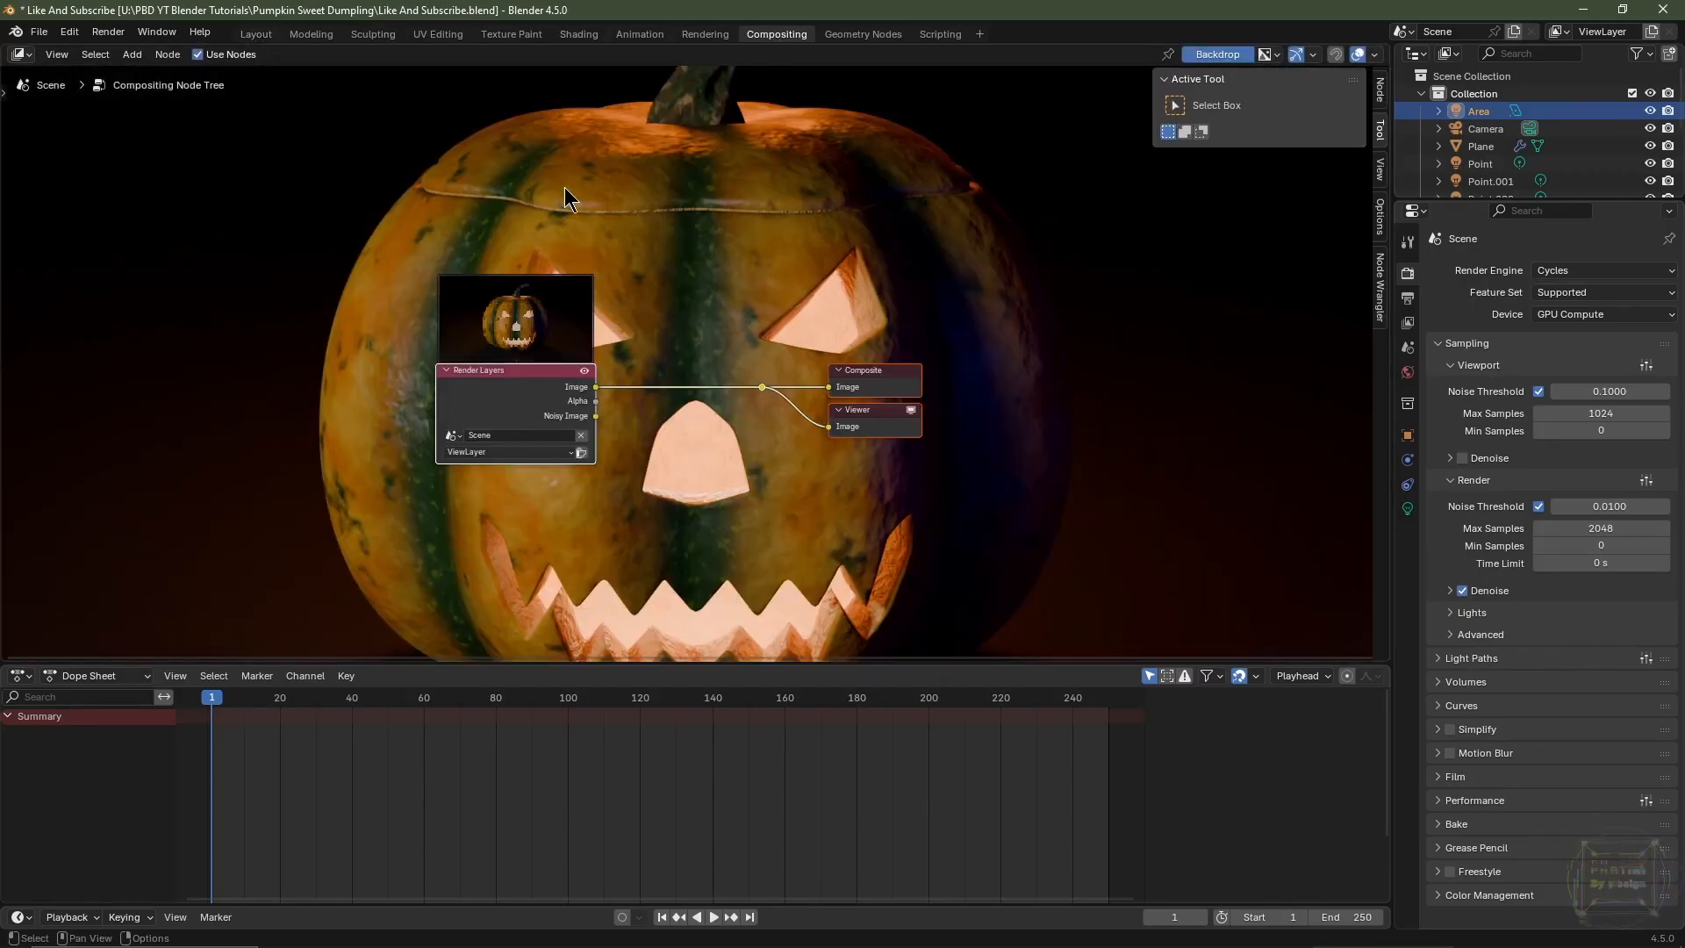
pyautogui.click(1381, 168)
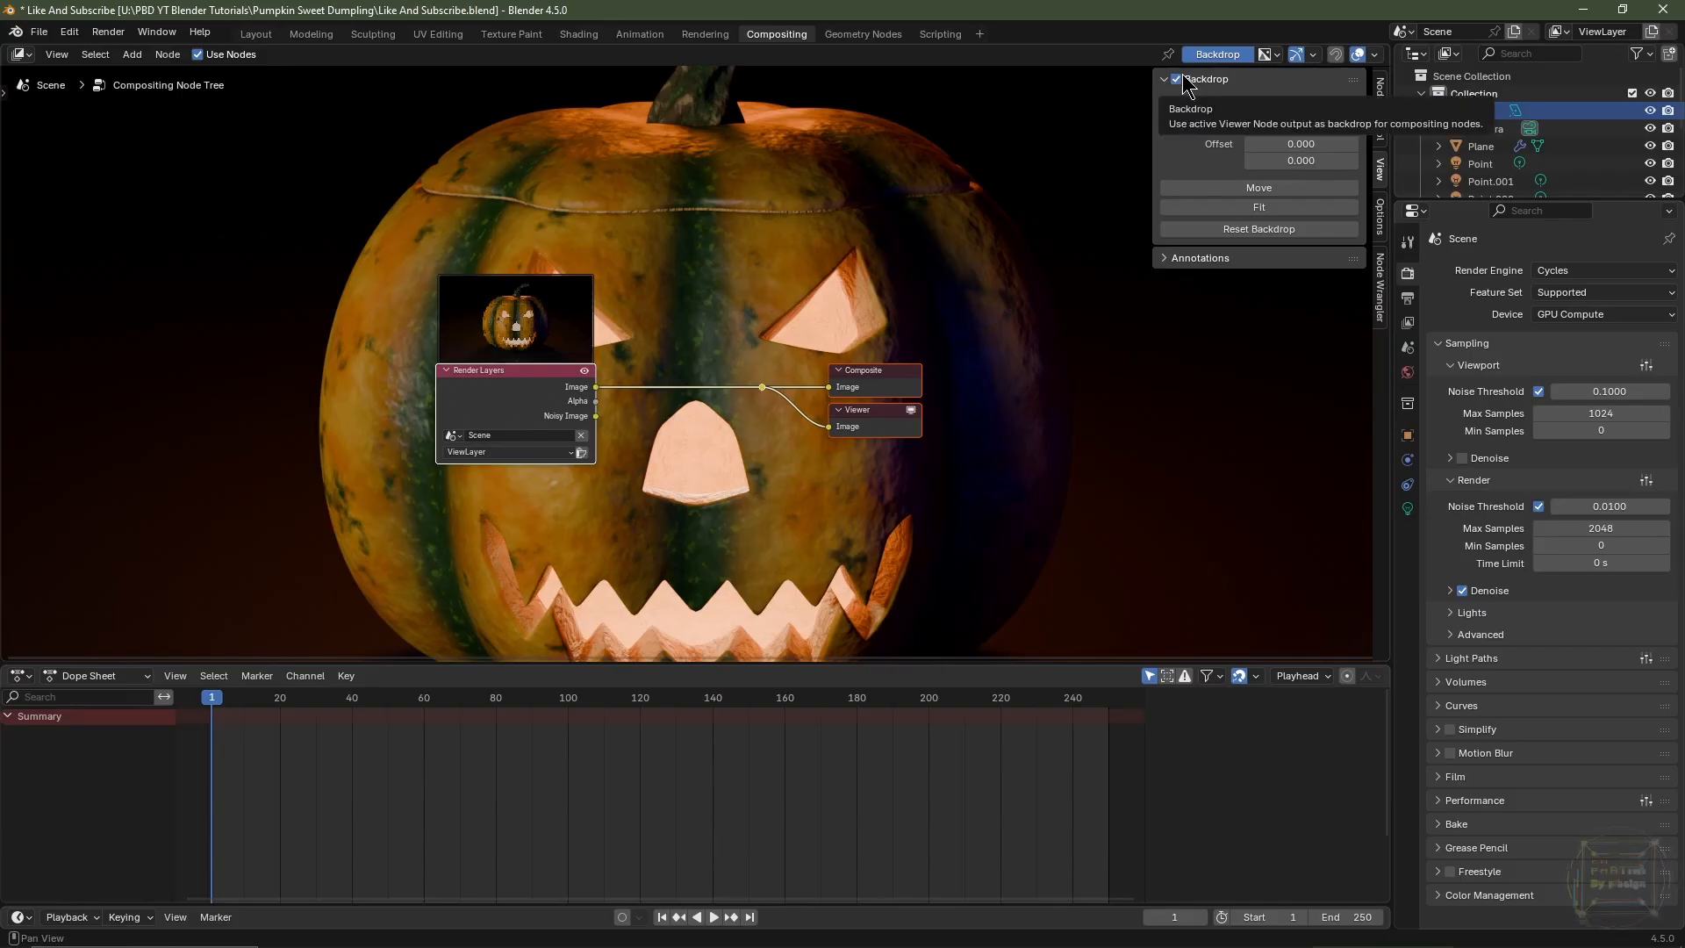
pyautogui.moveTo(978, 665); pyautogui.dragTo(941, 844)
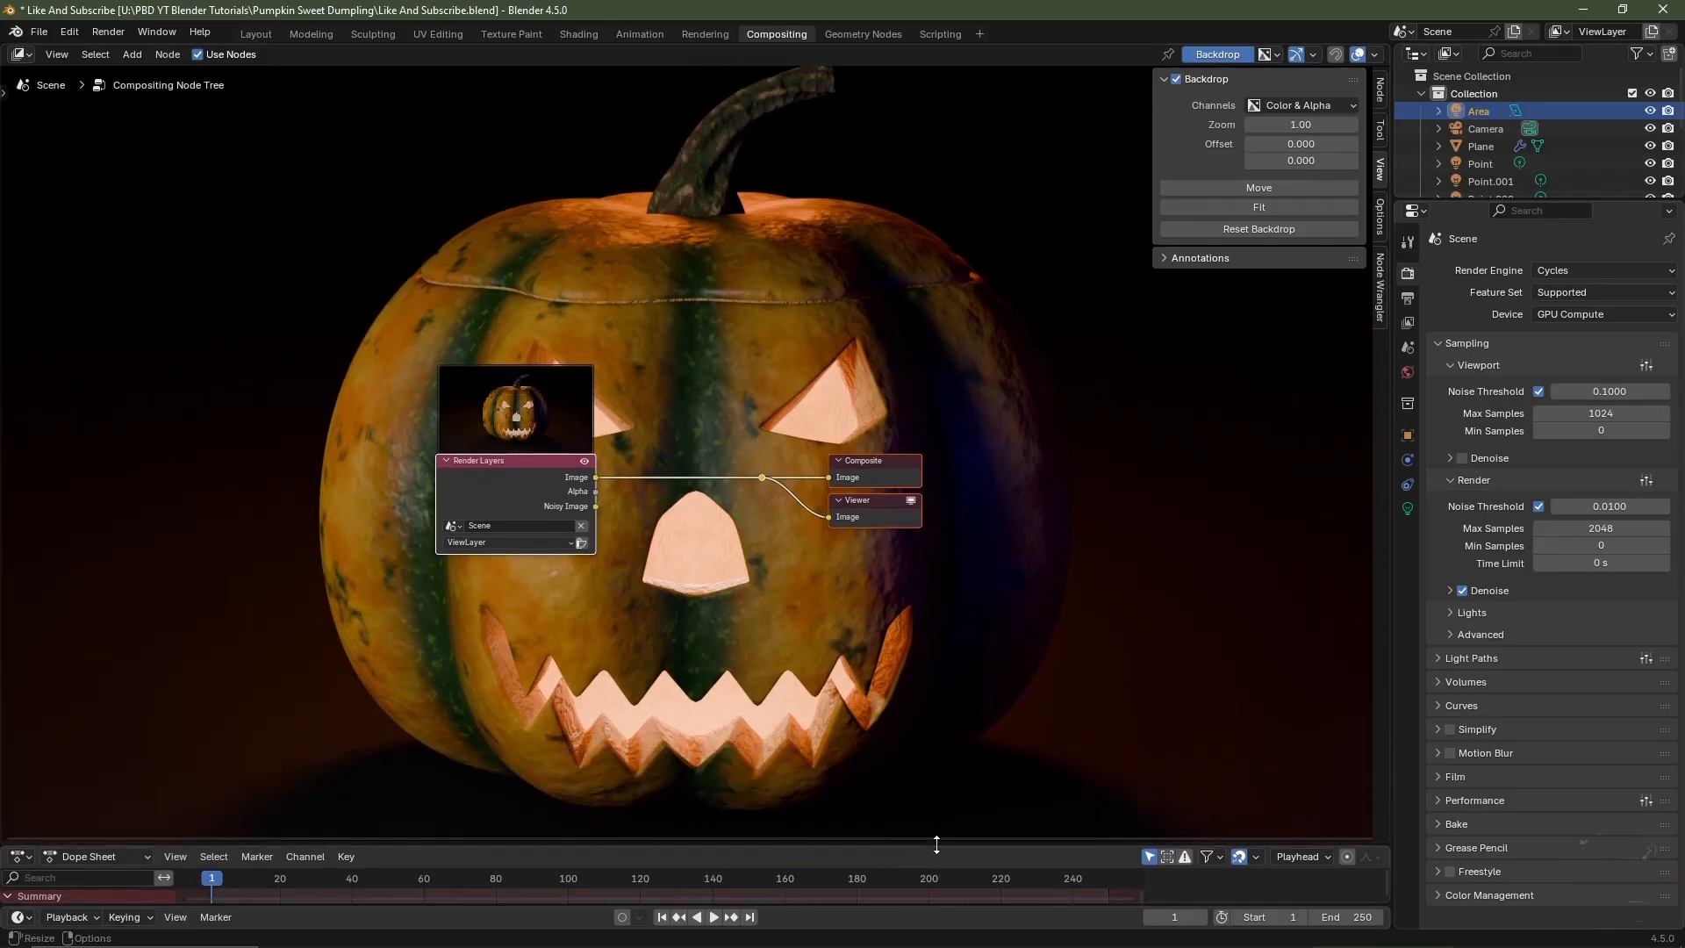
pyautogui.click(1203, 207)
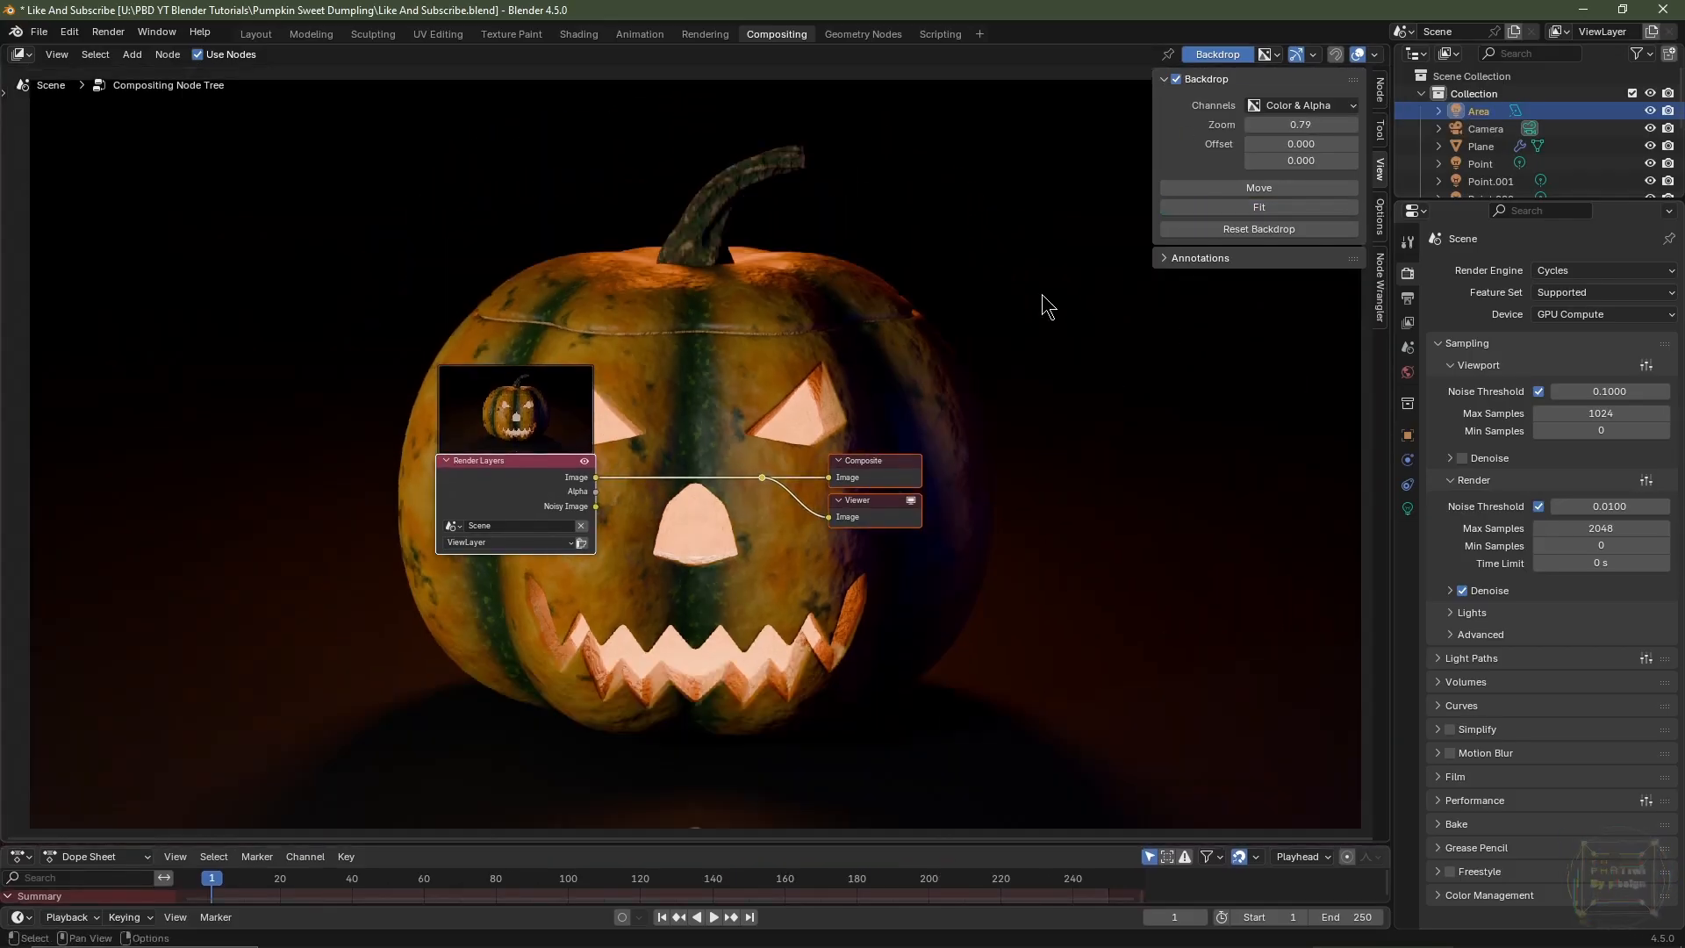
# - Insert a Sun Beams node between Render Layers and the Composite and Viewer outputs, and place it below their link
pyautogui.press('n')
pyautogui.scroll(4, 843, 556)
pyautogui.moveTo(484, 487); pyautogui.dragTo(621, 507)
pyautogui.moveTo(620, 508); pyautogui.dragTo(745, 515)
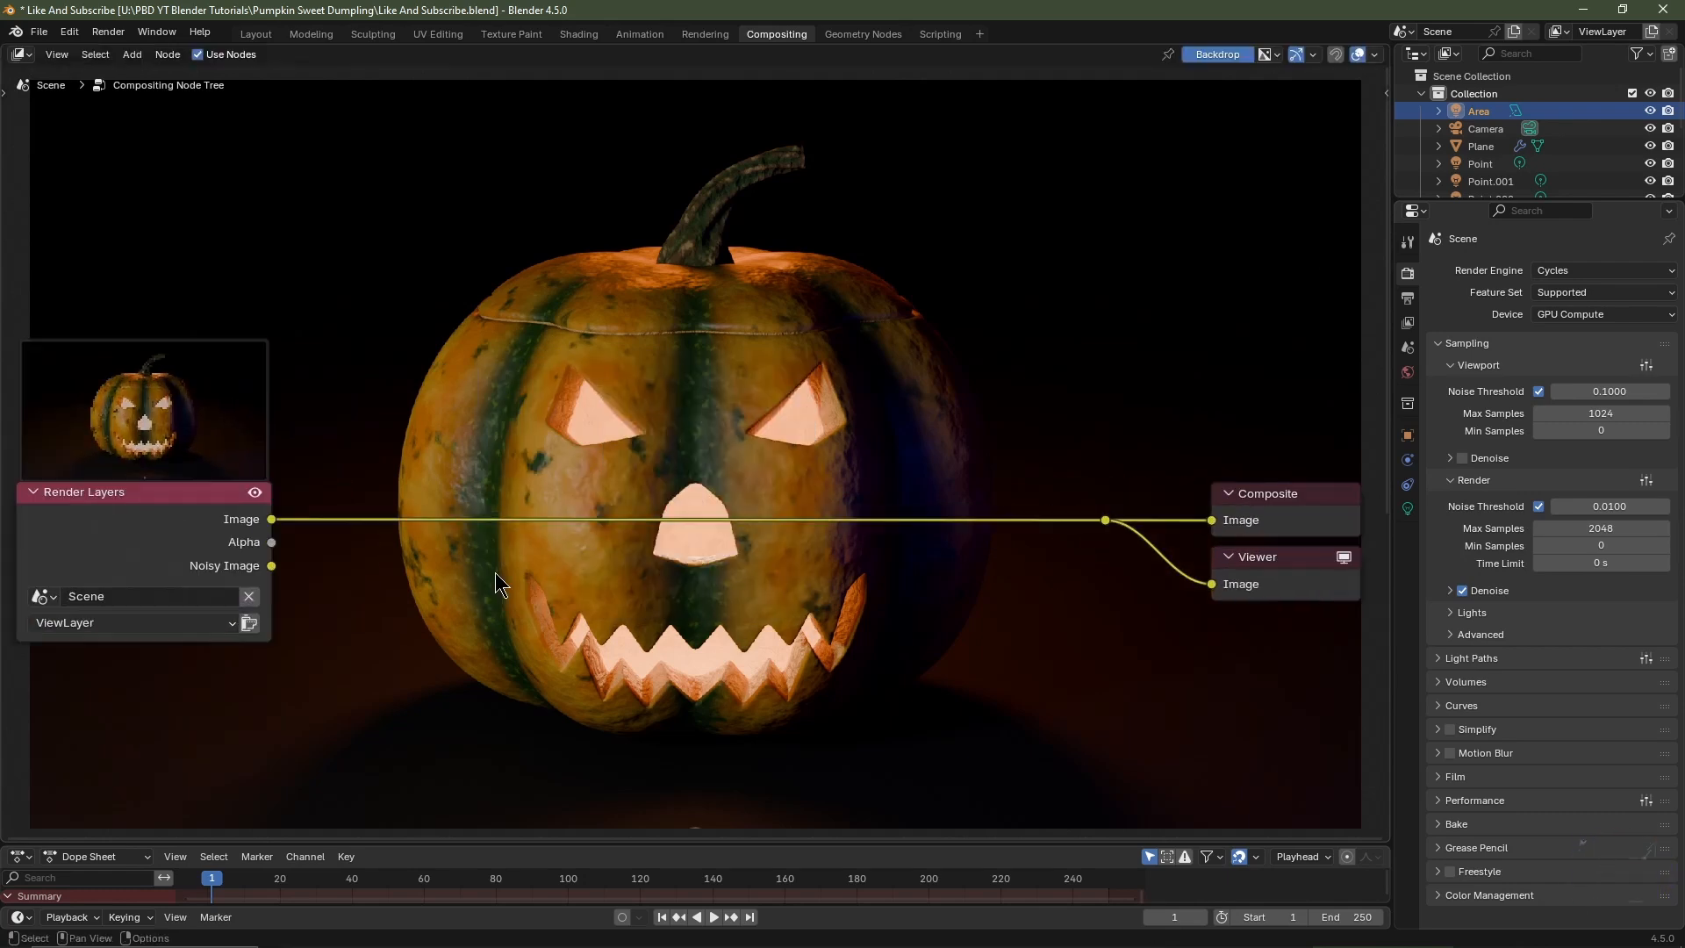
pyautogui.hotkey('shift', 'a')
pyautogui.moveTo(500, 591)
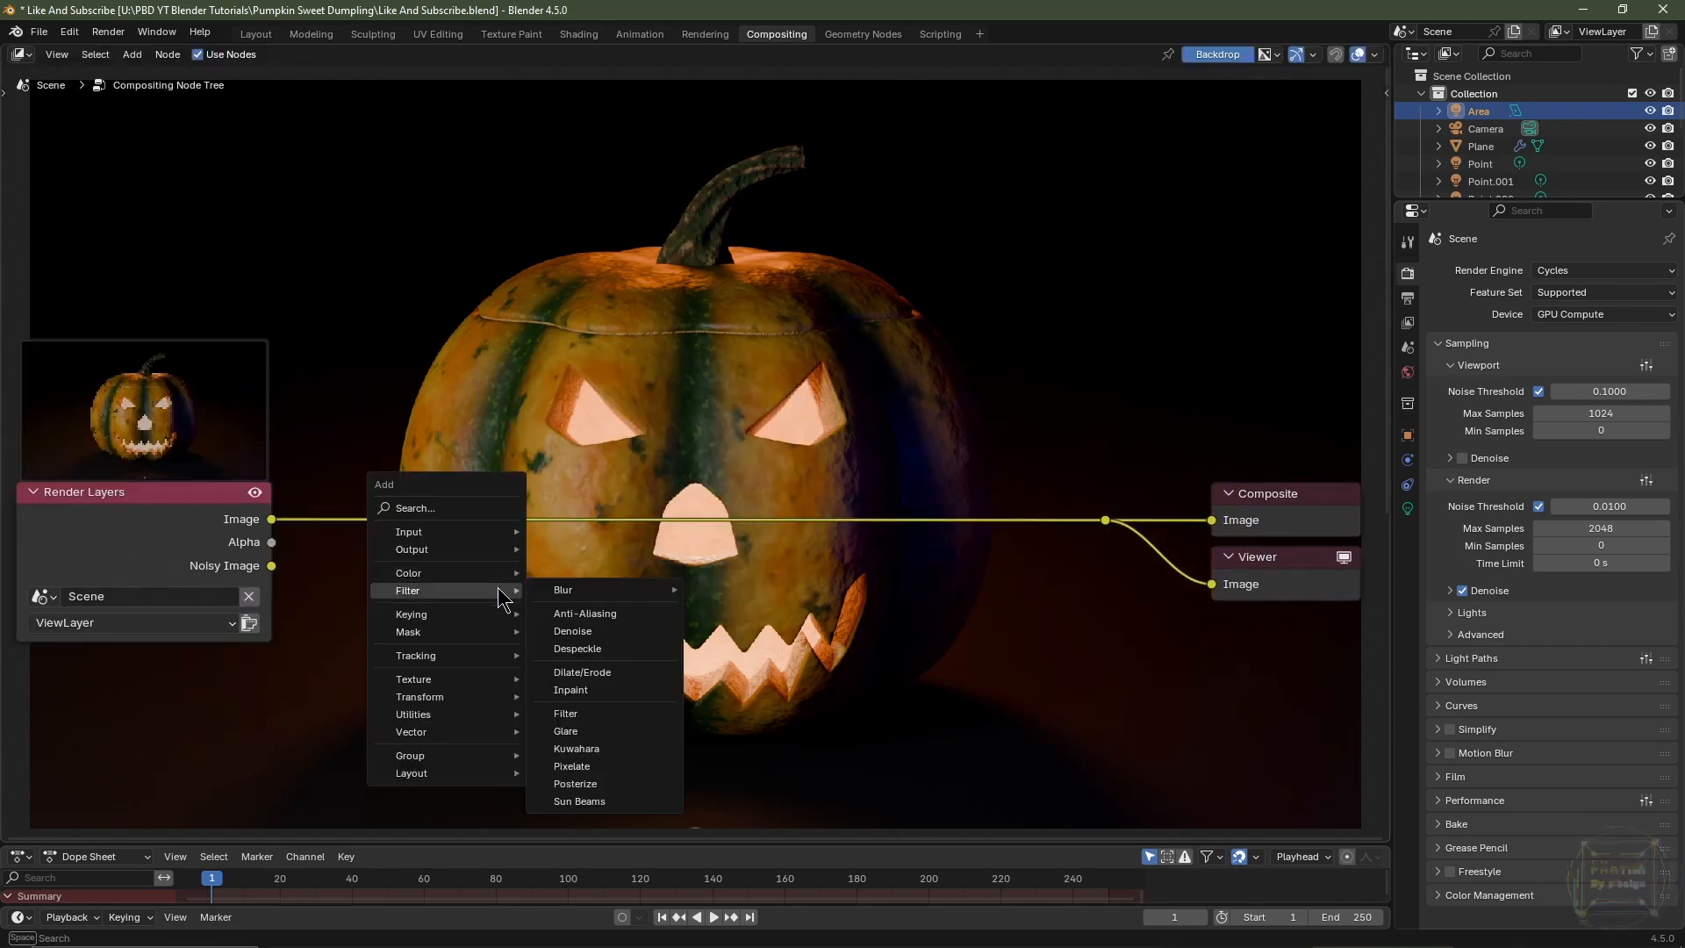
pyautogui.click(612, 802)
pyautogui.click(430, 502)
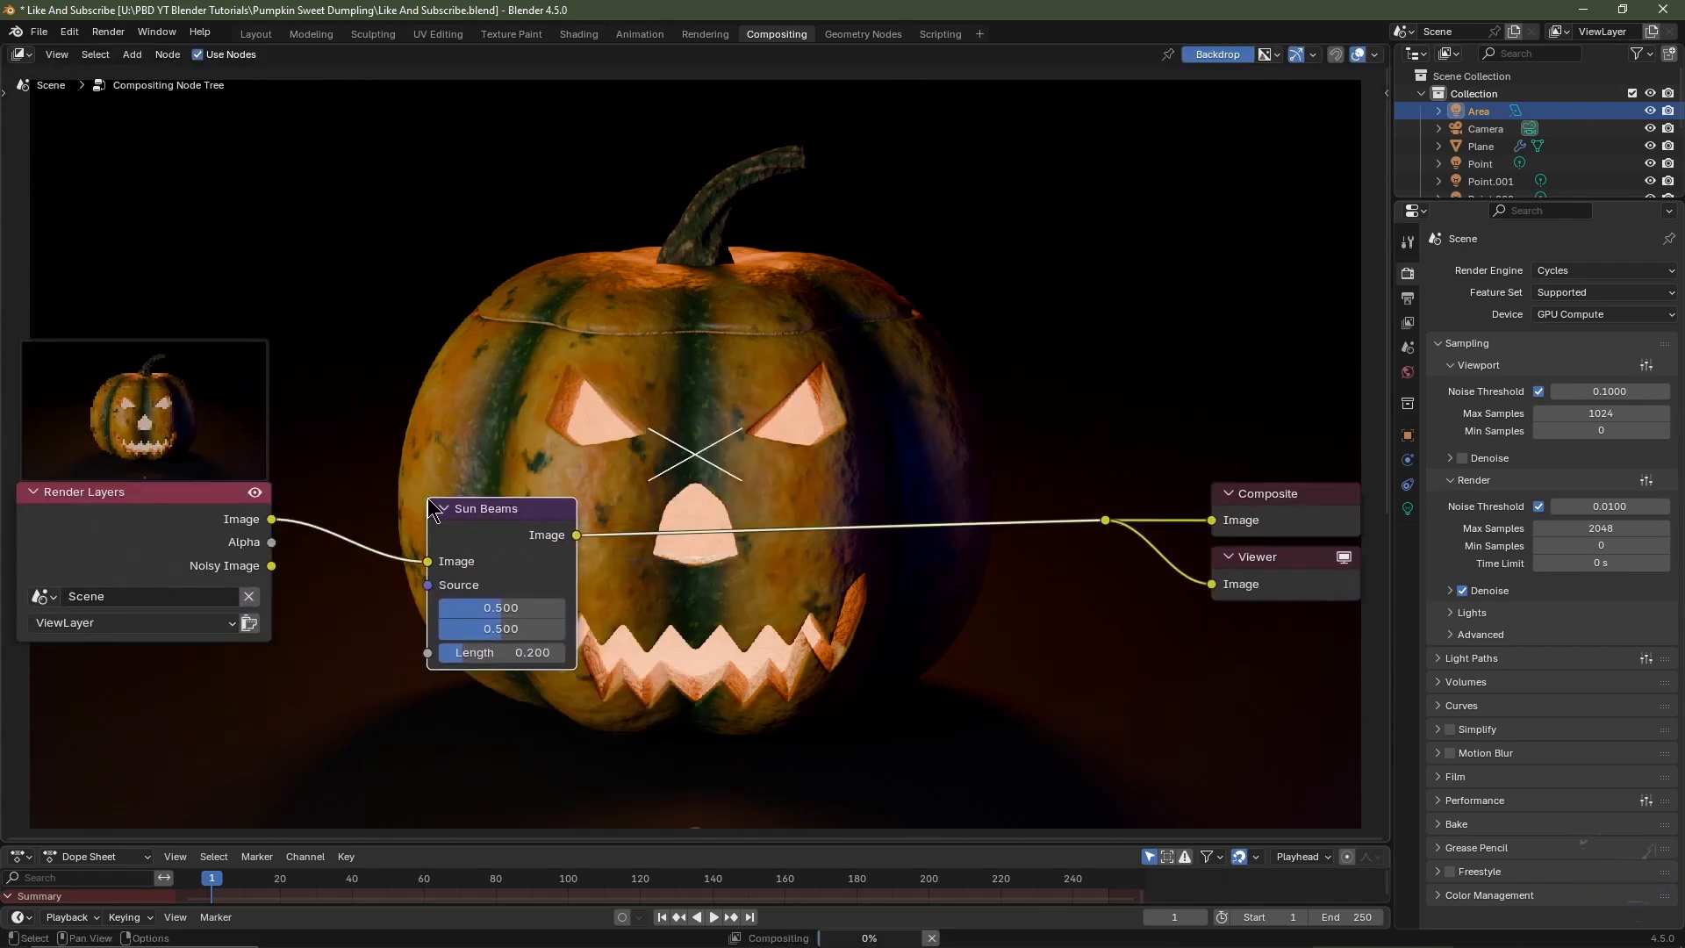
pyautogui.moveTo(474, 531); pyautogui.dragTo(446, 614)
# - Add a Mix Color node after Sun Beams that takes the Render Layers image in A and the sun beams in B
pyautogui.hotkey('shift', 'a')
pyautogui.moveTo(448, 518)
pyautogui.moveTo(507, 526)
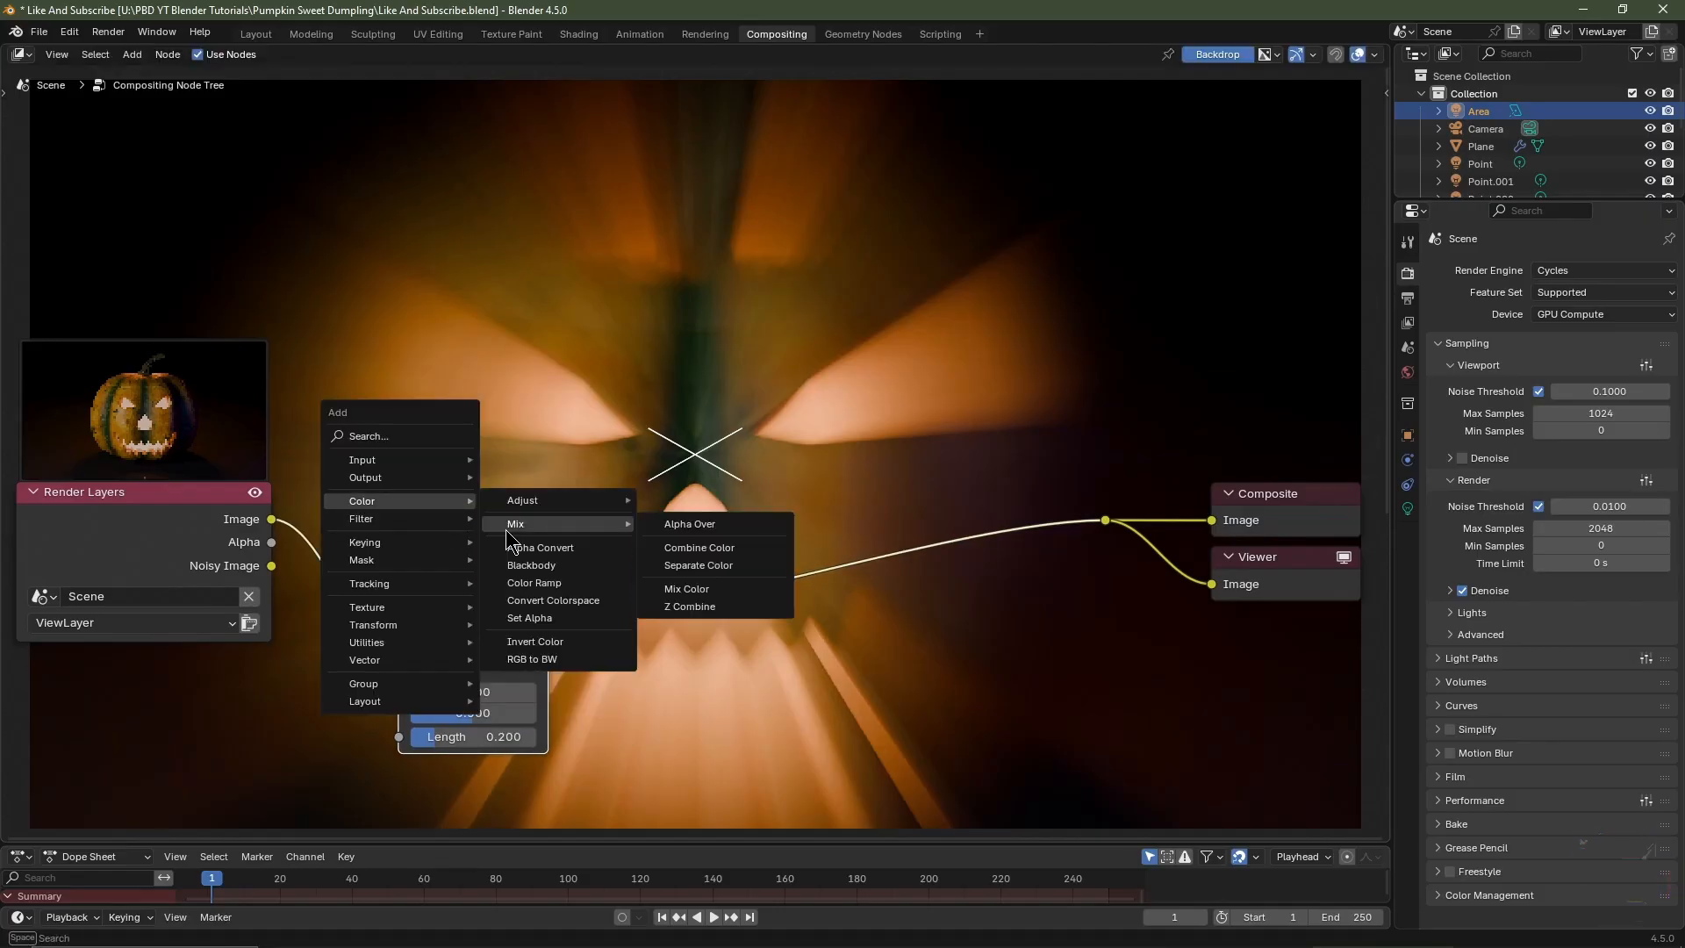
pyautogui.click(689, 589)
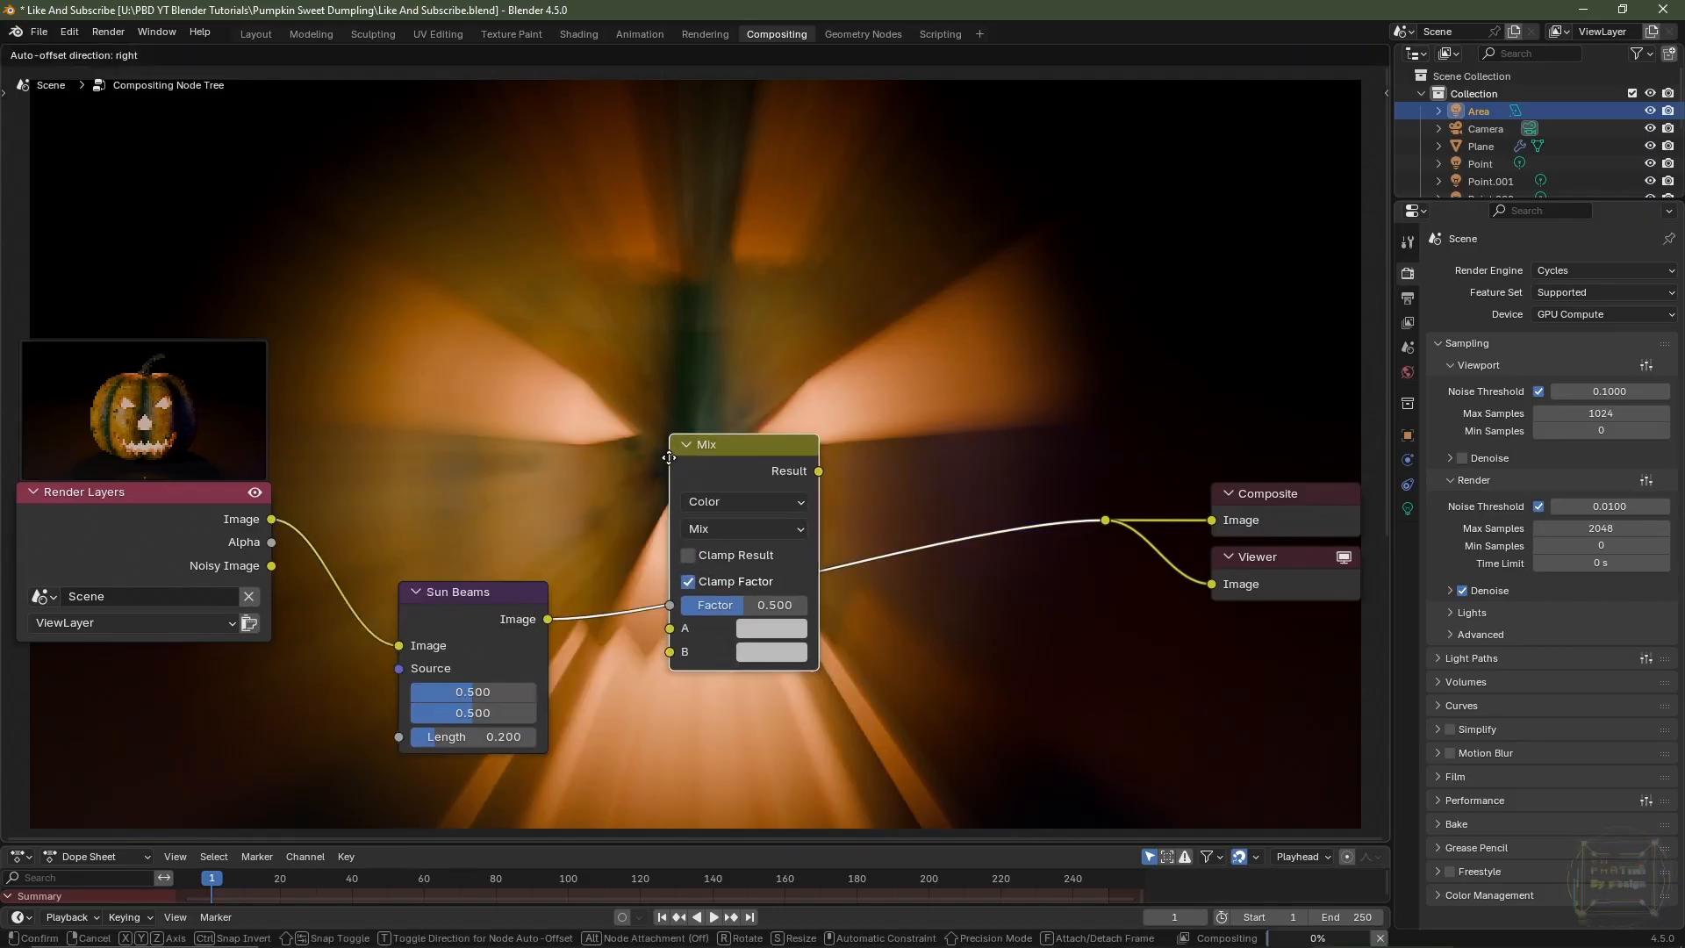
pyautogui.click(669, 461)
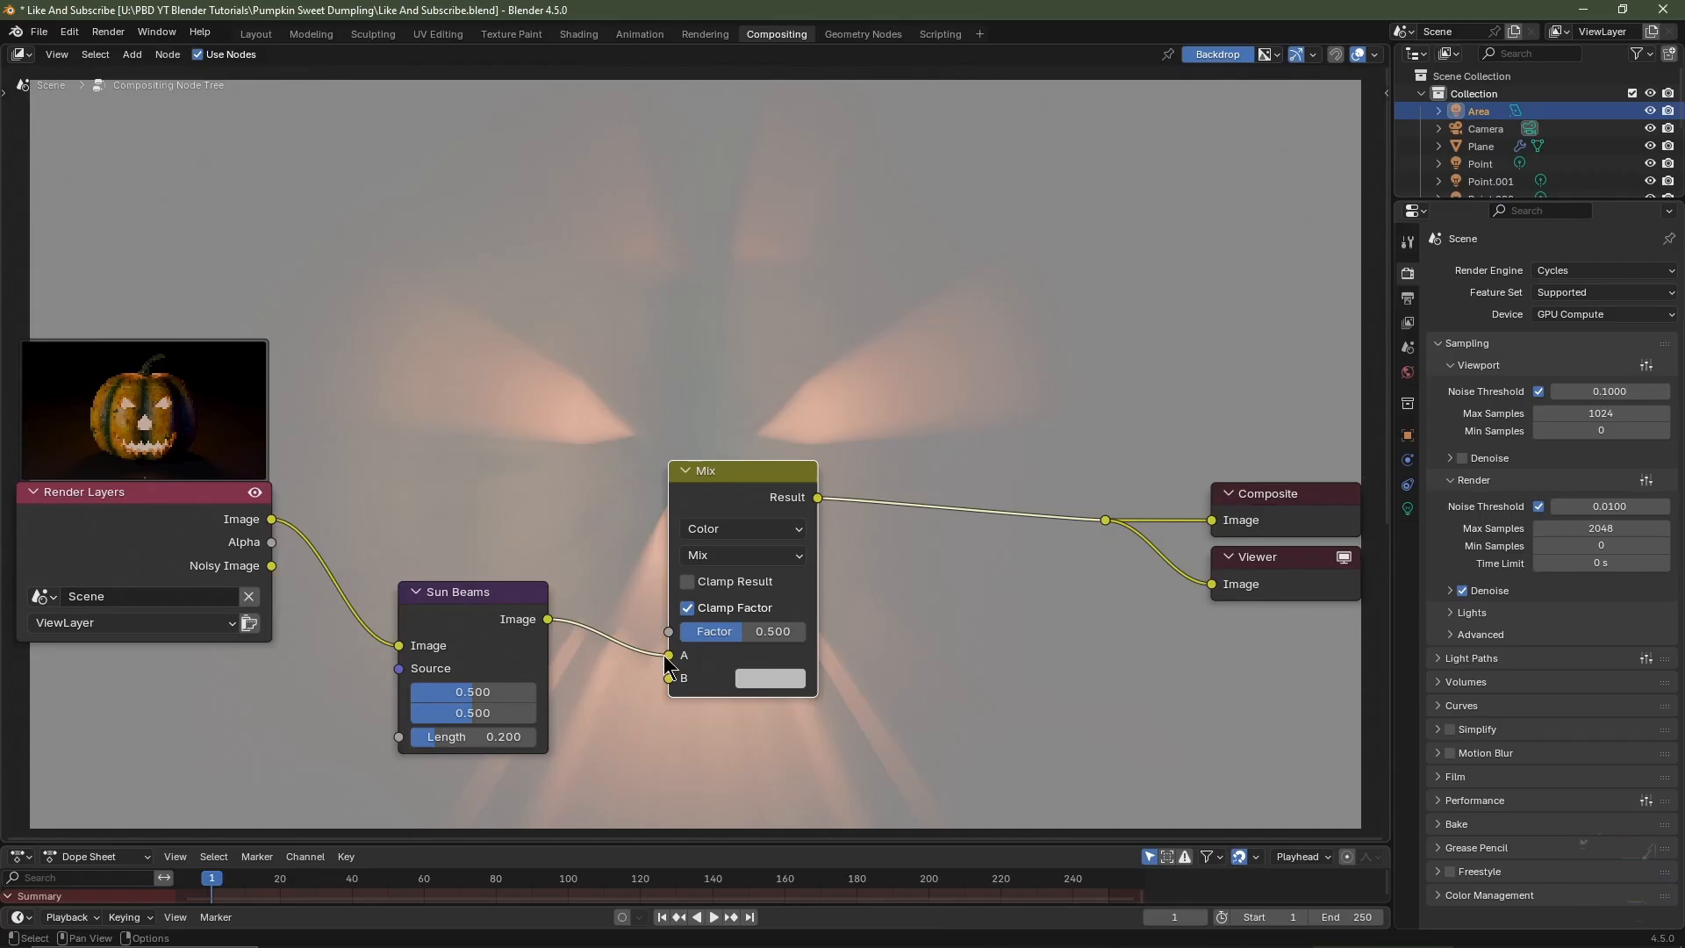
pyautogui.moveTo(669, 656); pyautogui.dragTo(670, 689)
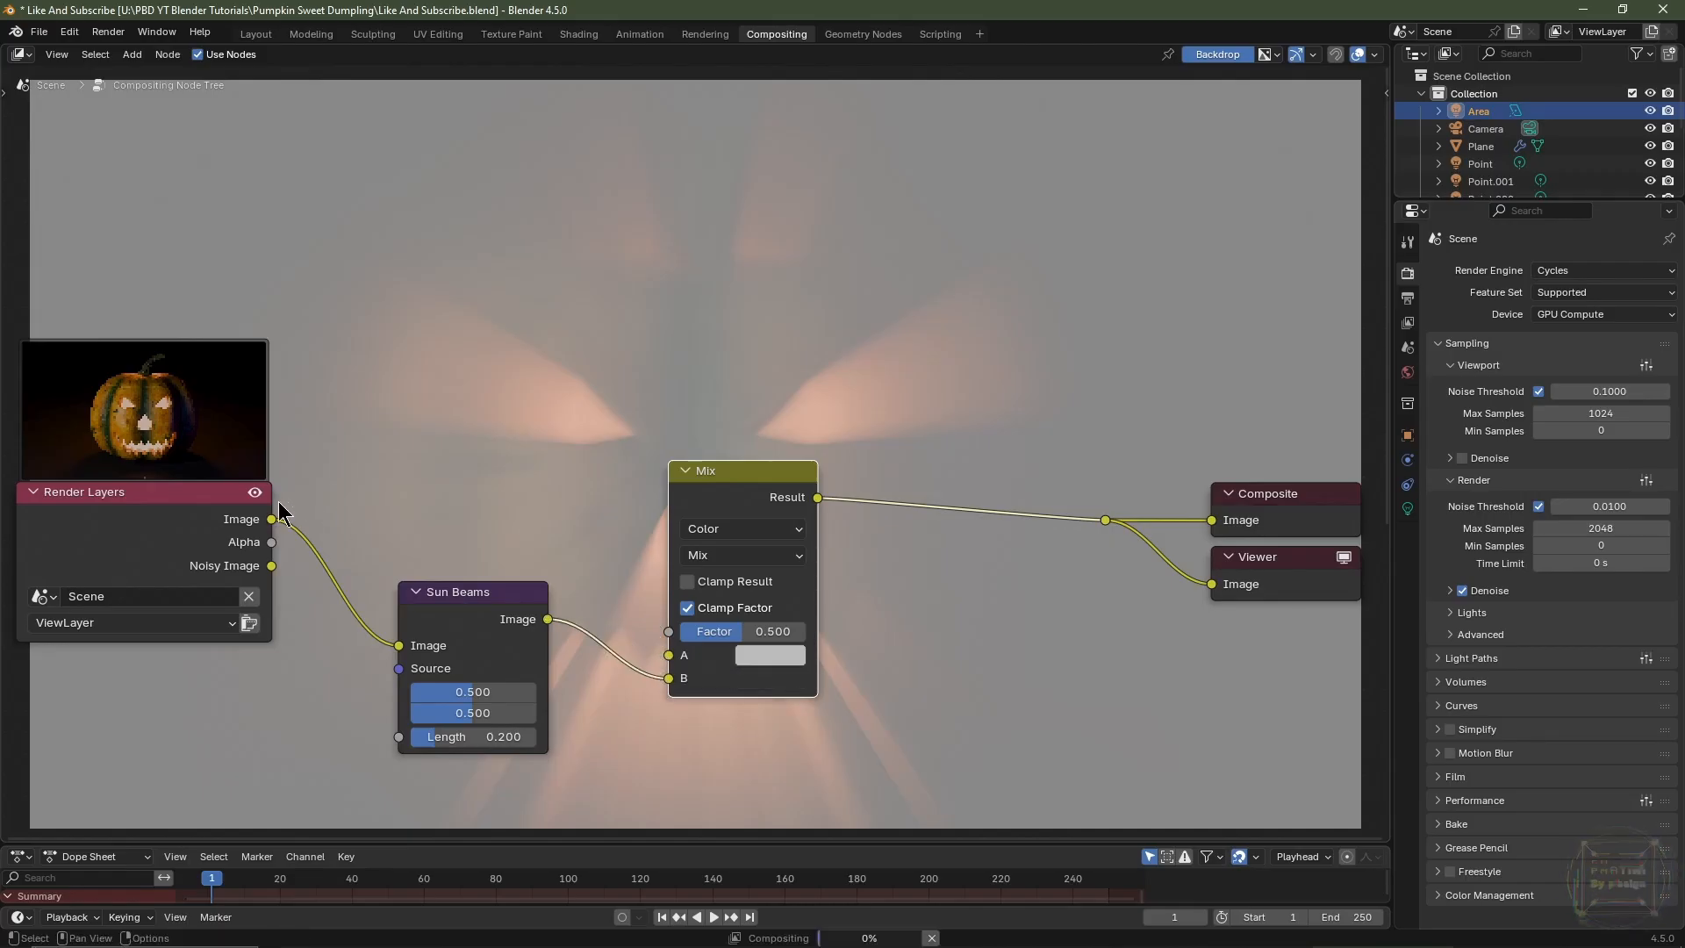
pyautogui.moveTo(272, 523); pyautogui.dragTo(668, 654)
pyautogui.moveTo(752, 503); pyautogui.dragTo(682, 412)
pyautogui.moveTo(745, 593); pyautogui.dragTo(899, 637, button='middle')
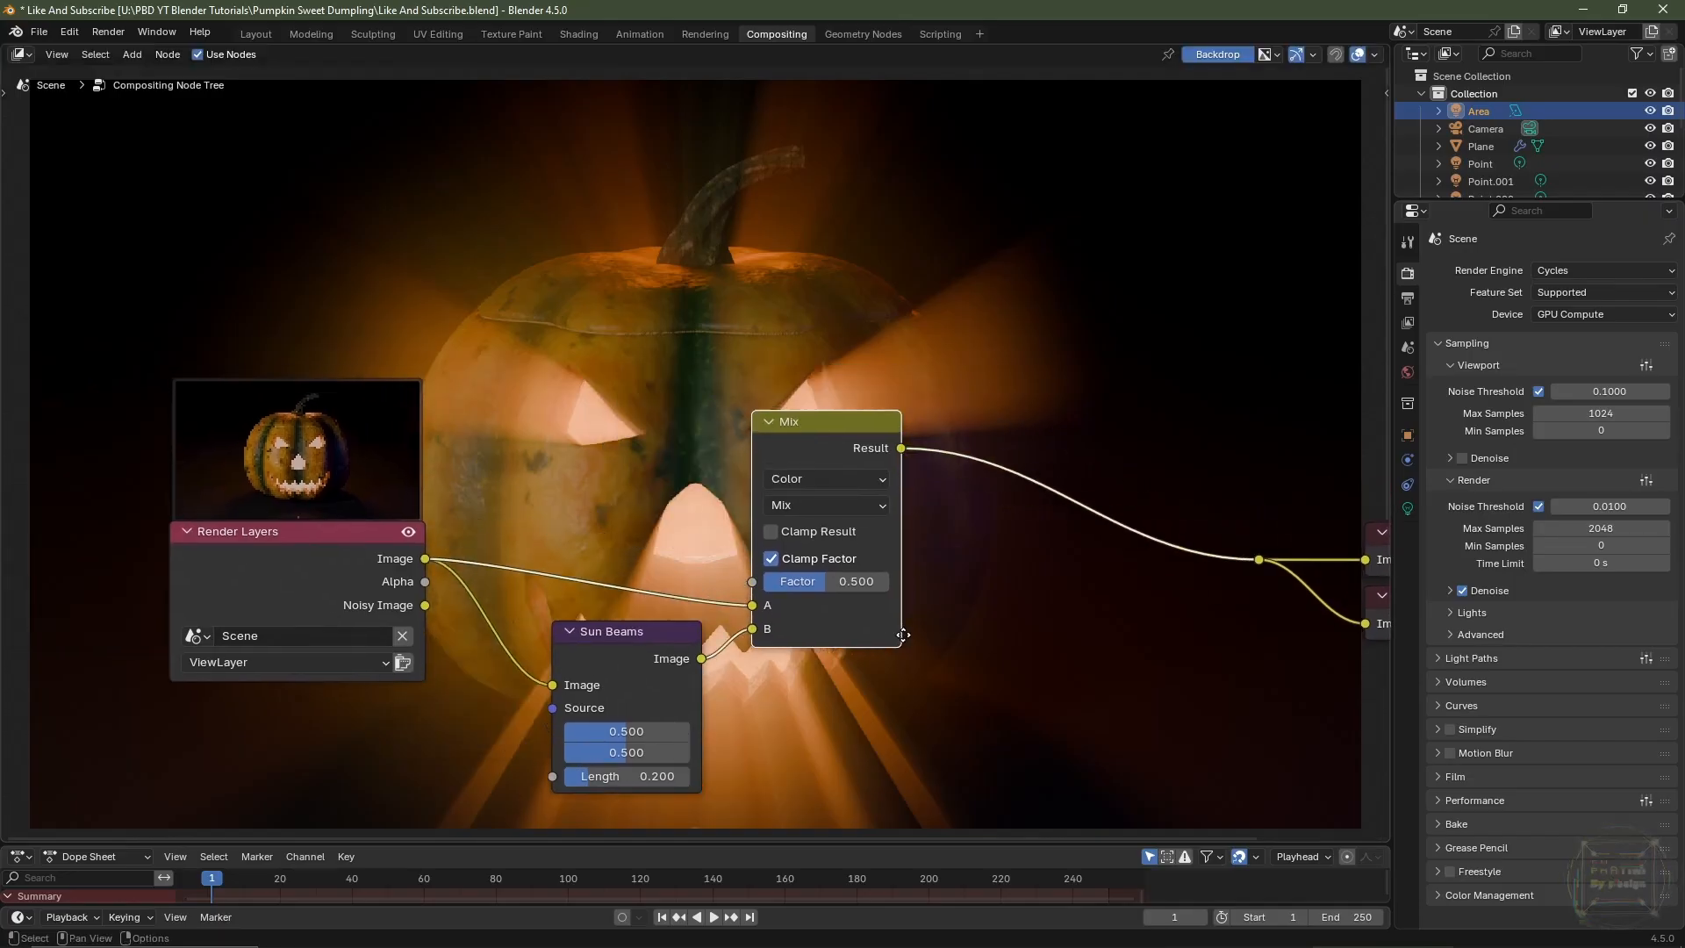
# - Set the Mix node's factor to 0.1
pyautogui.click(833, 585)
pyautogui.write('0.1')
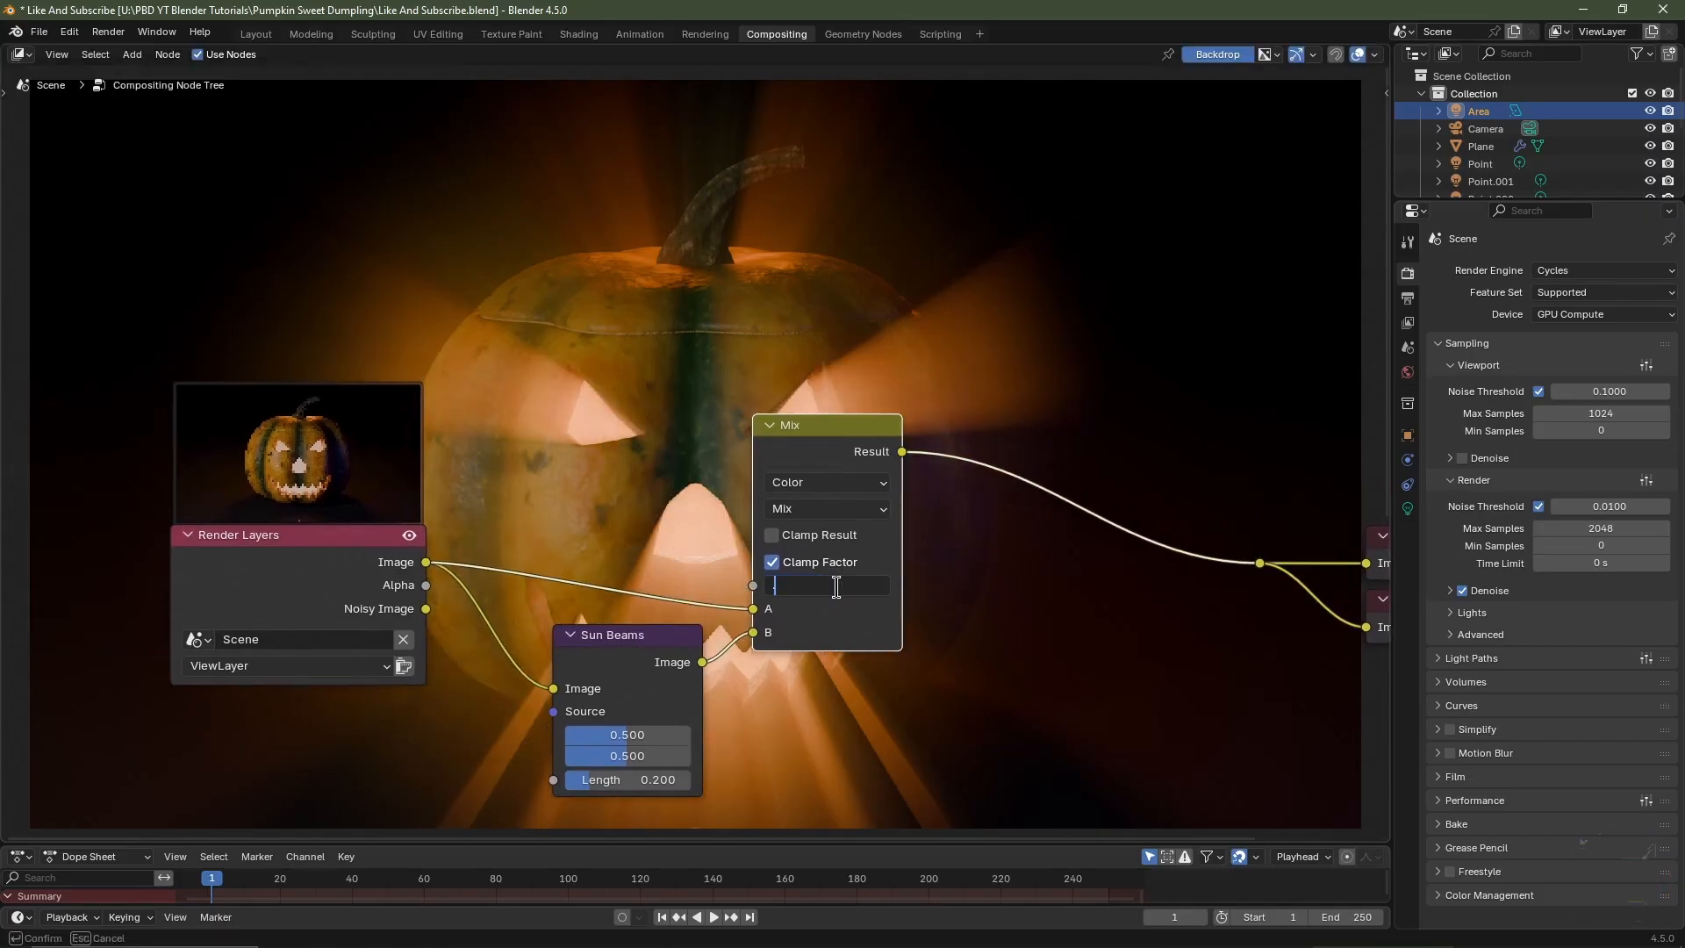
pyautogui.press('Return')
# - Set the Sun Beams source's Y value to 0.41 and the Mix node's factor to 0.05
pyautogui.click(638, 671)
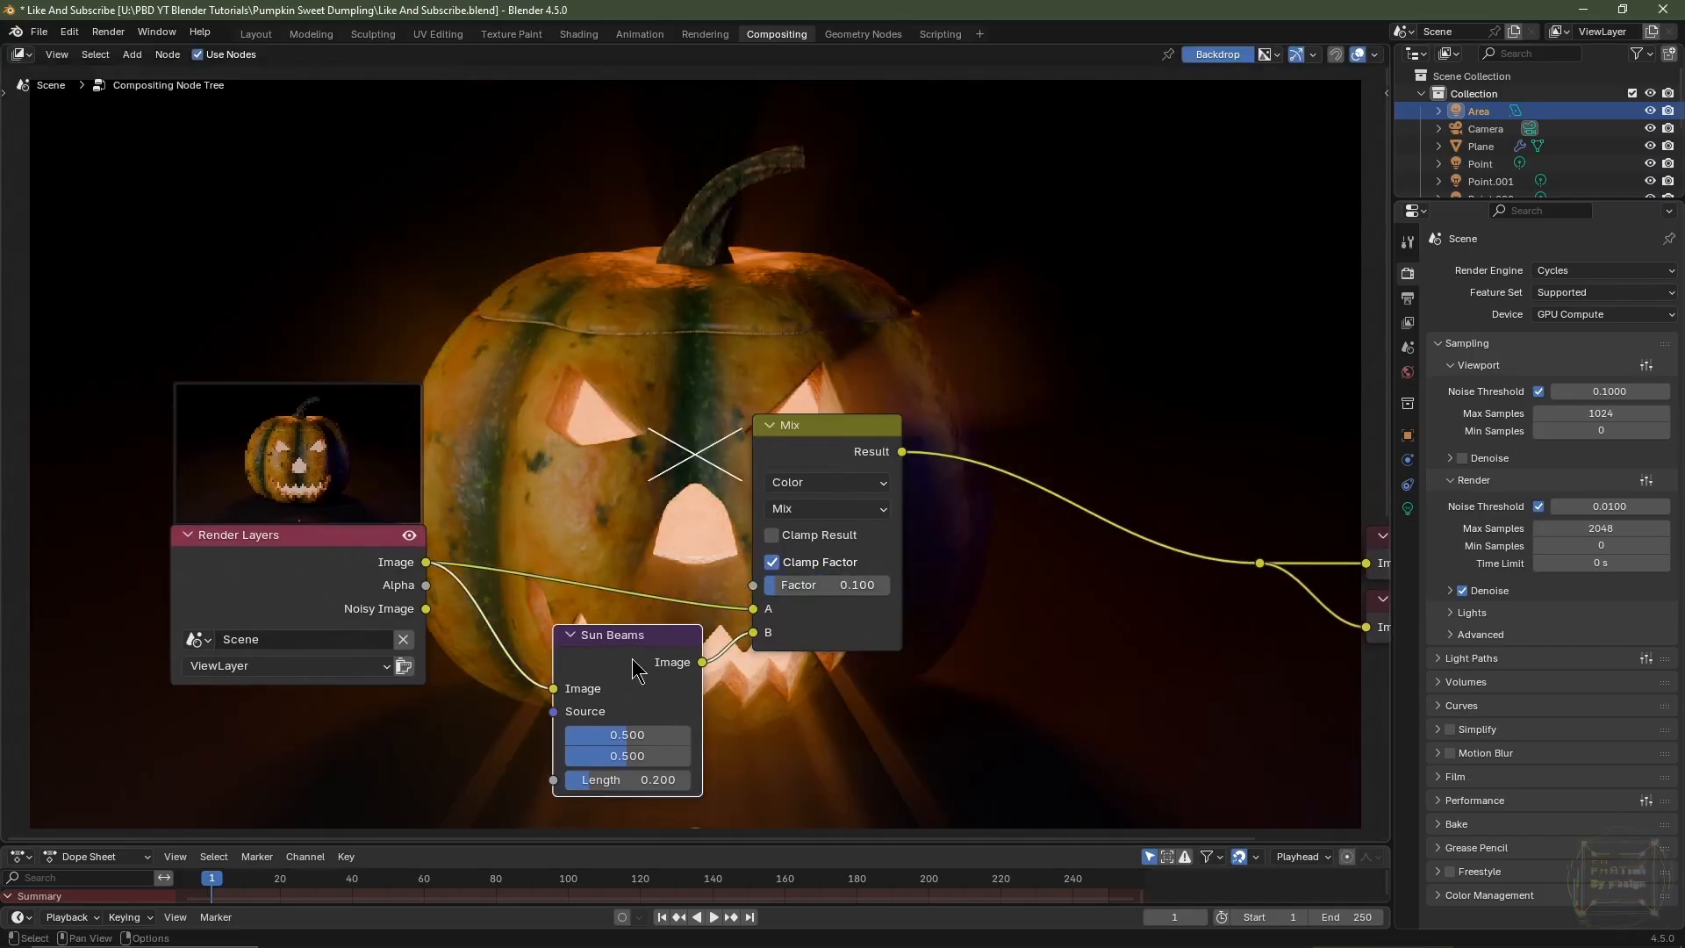
pyautogui.moveTo(647, 755); pyautogui.dragTo(568, 755)
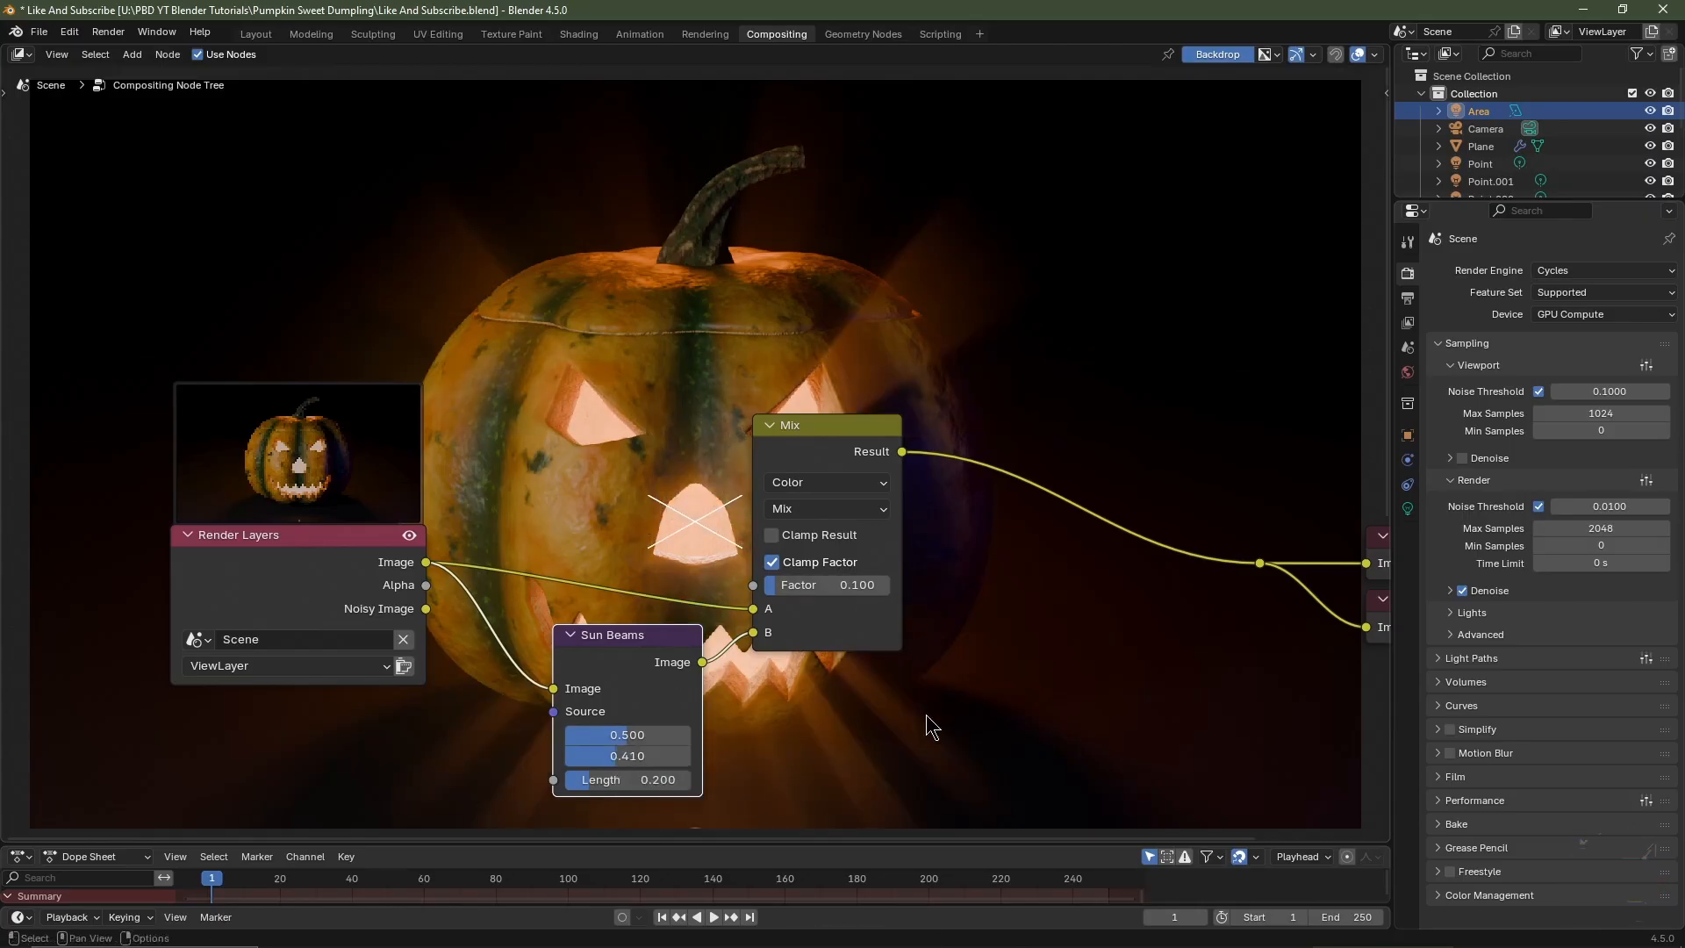
pyautogui.click(847, 585)
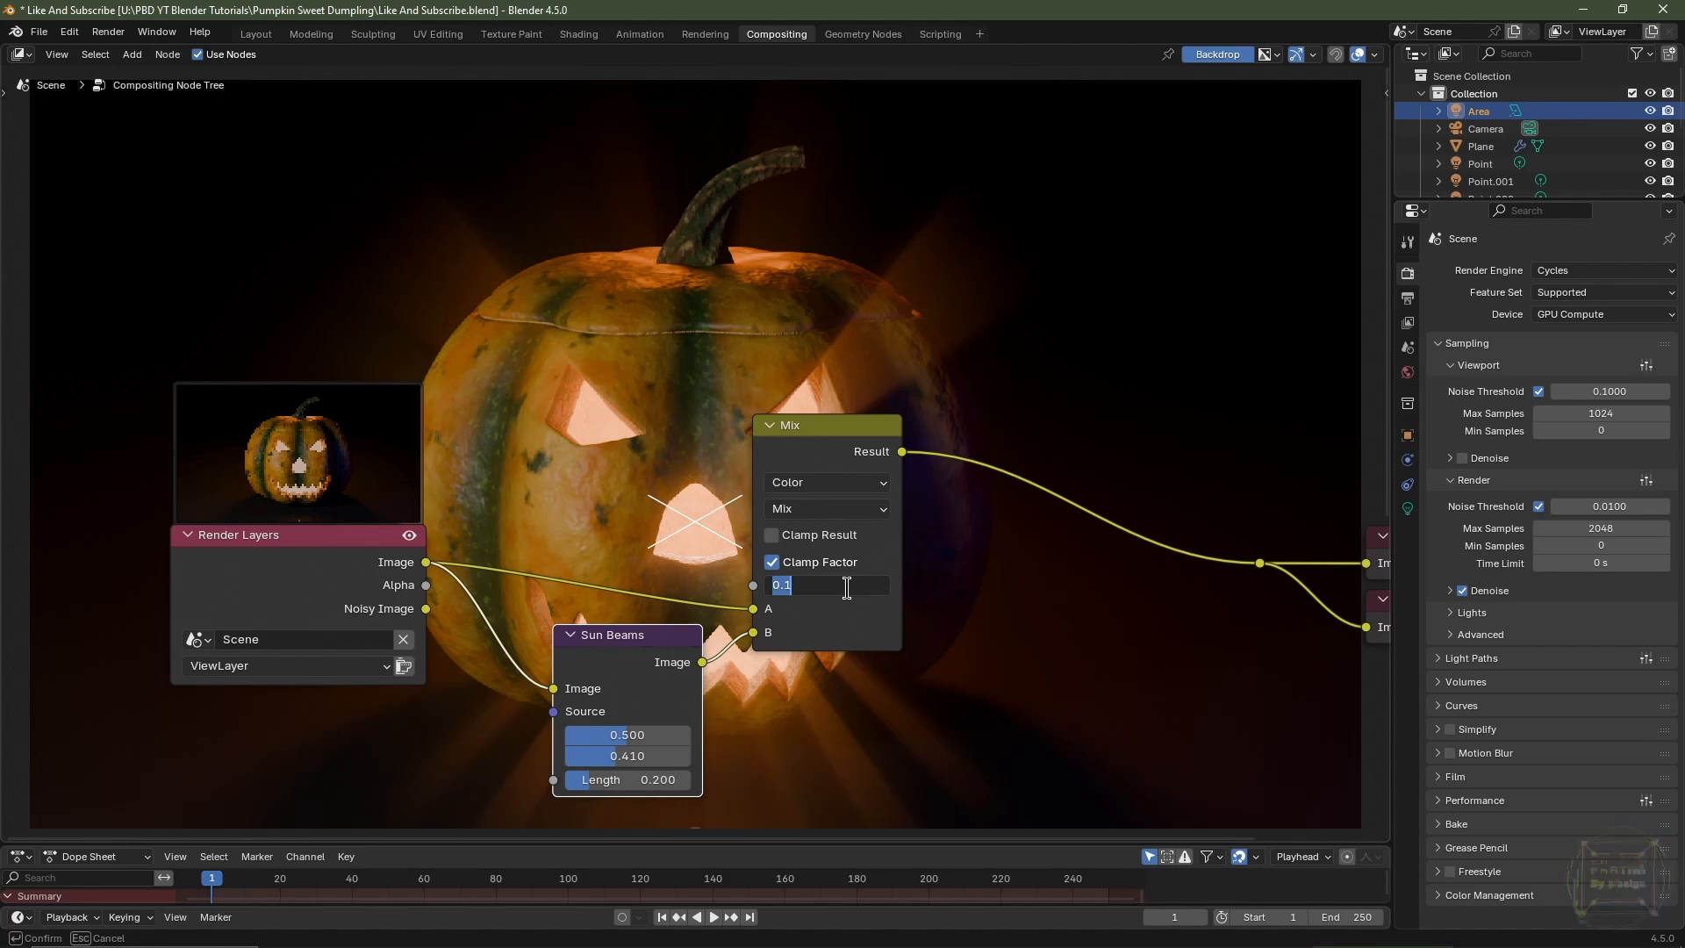
pyautogui.write('.05')
pyautogui.press('Return')
# - Insert a Glare node between the Mix node and the outputs and set its type to Fog Glow
pyautogui.scroll(-1, 1107, 601)
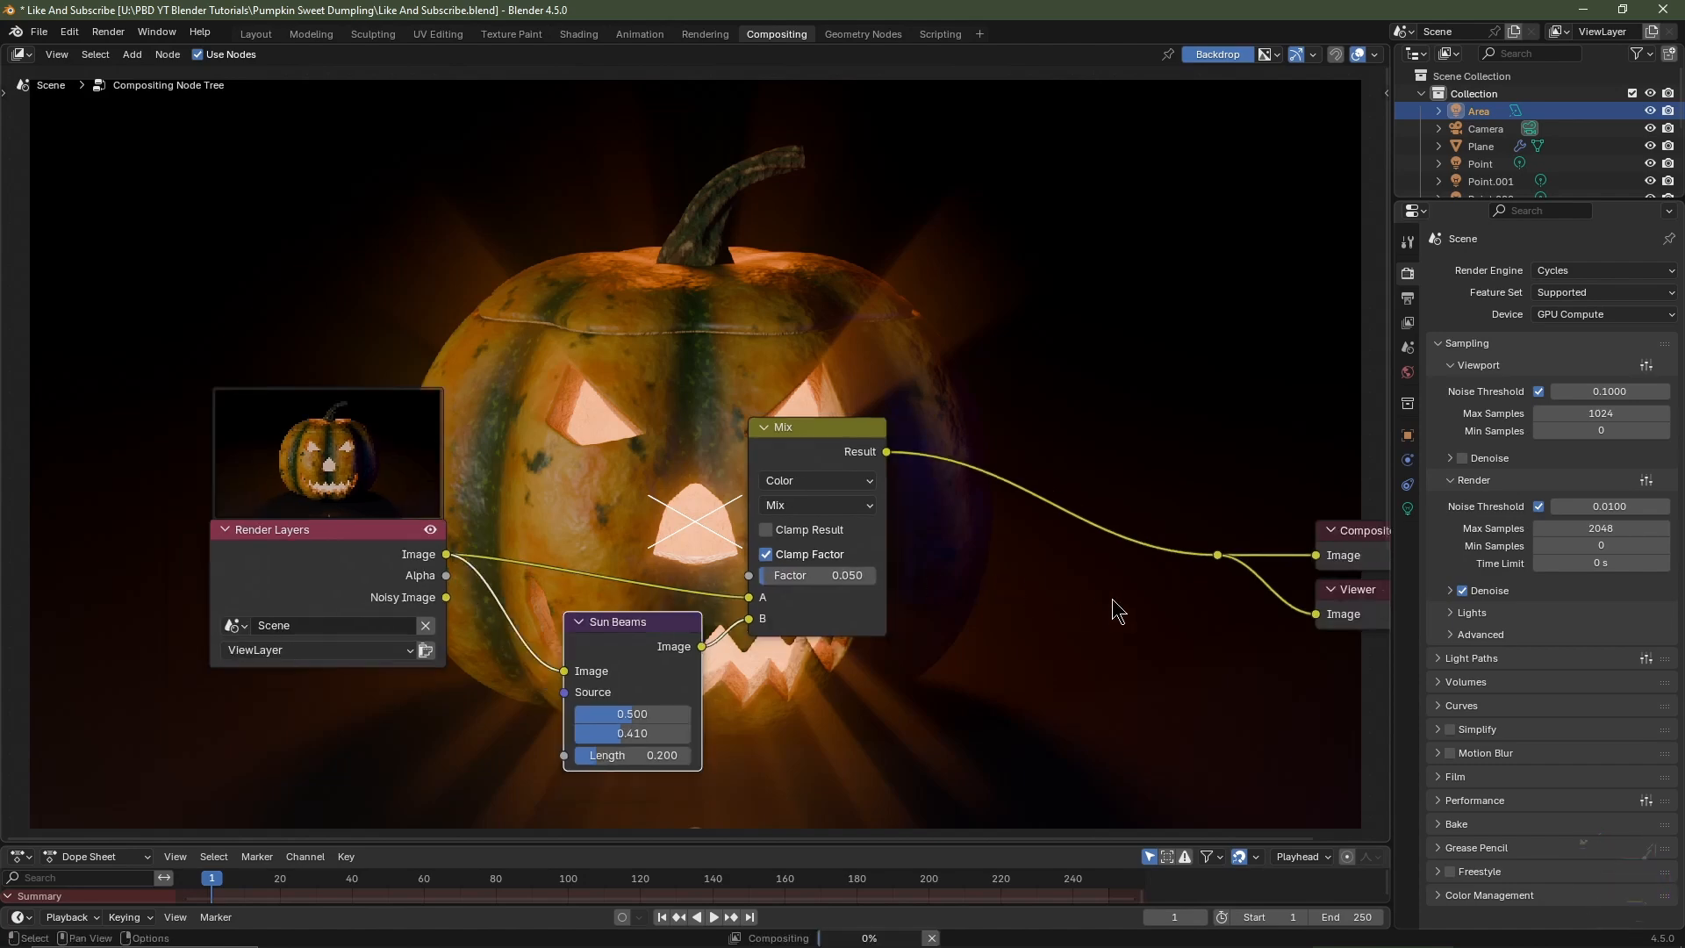
pyautogui.moveTo(1111, 602); pyautogui.dragTo(833, 615, button='middle')
pyautogui.hotkey('shift', 'a')
pyautogui.moveTo(717, 583)
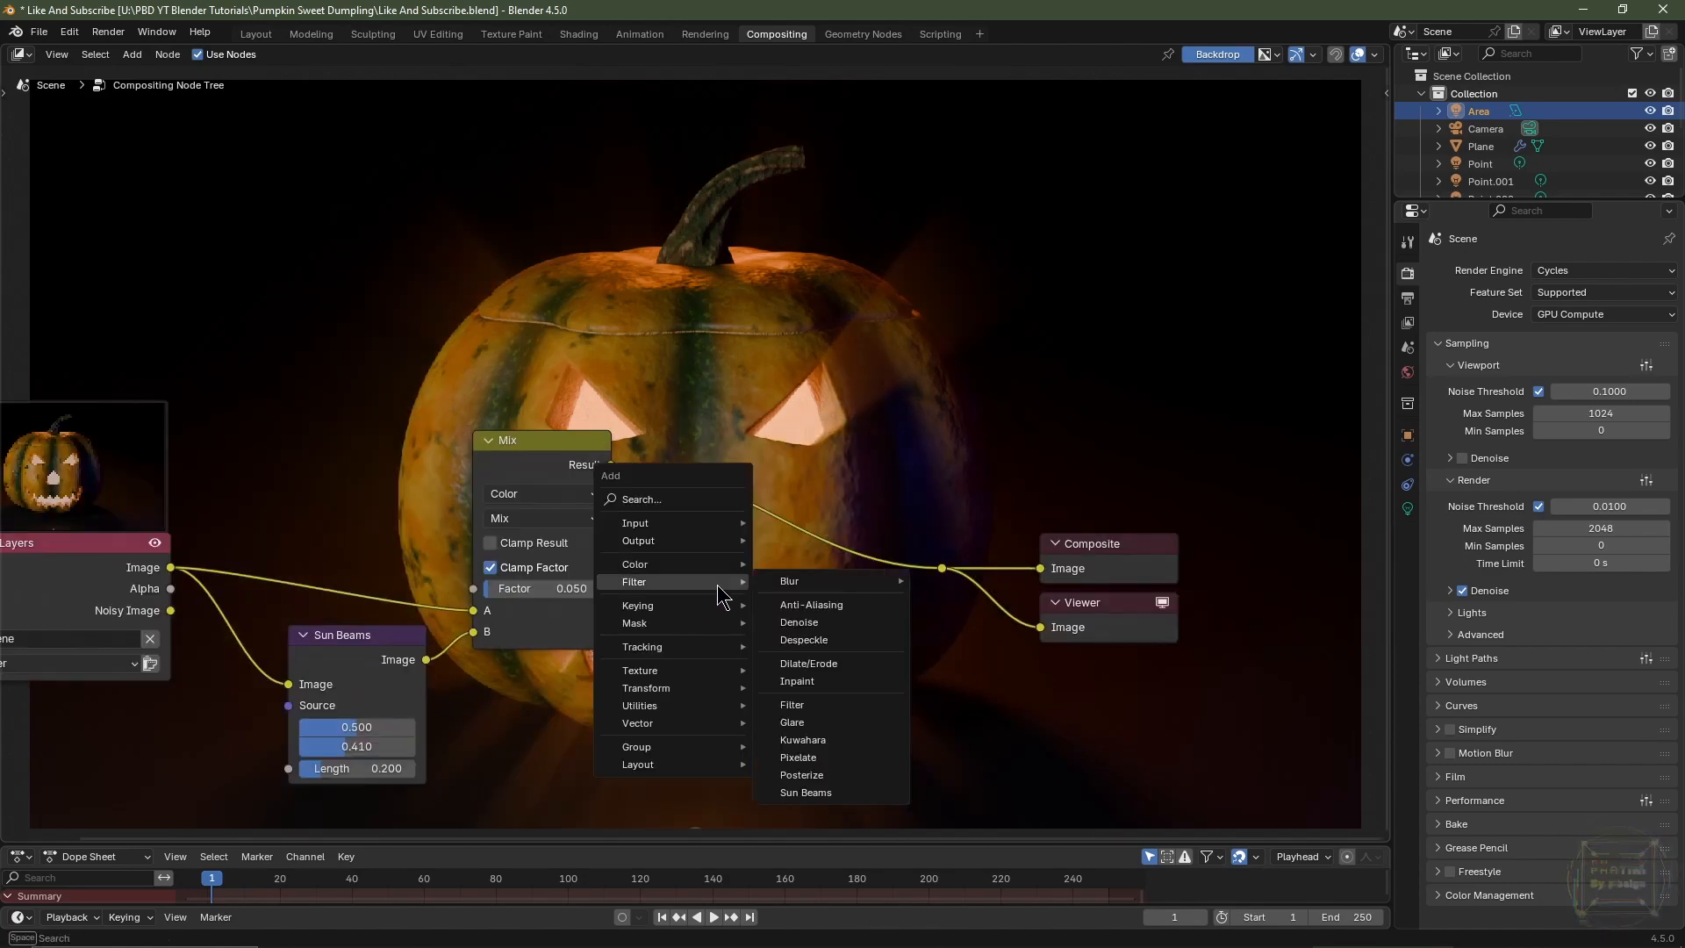
pyautogui.click(792, 722)
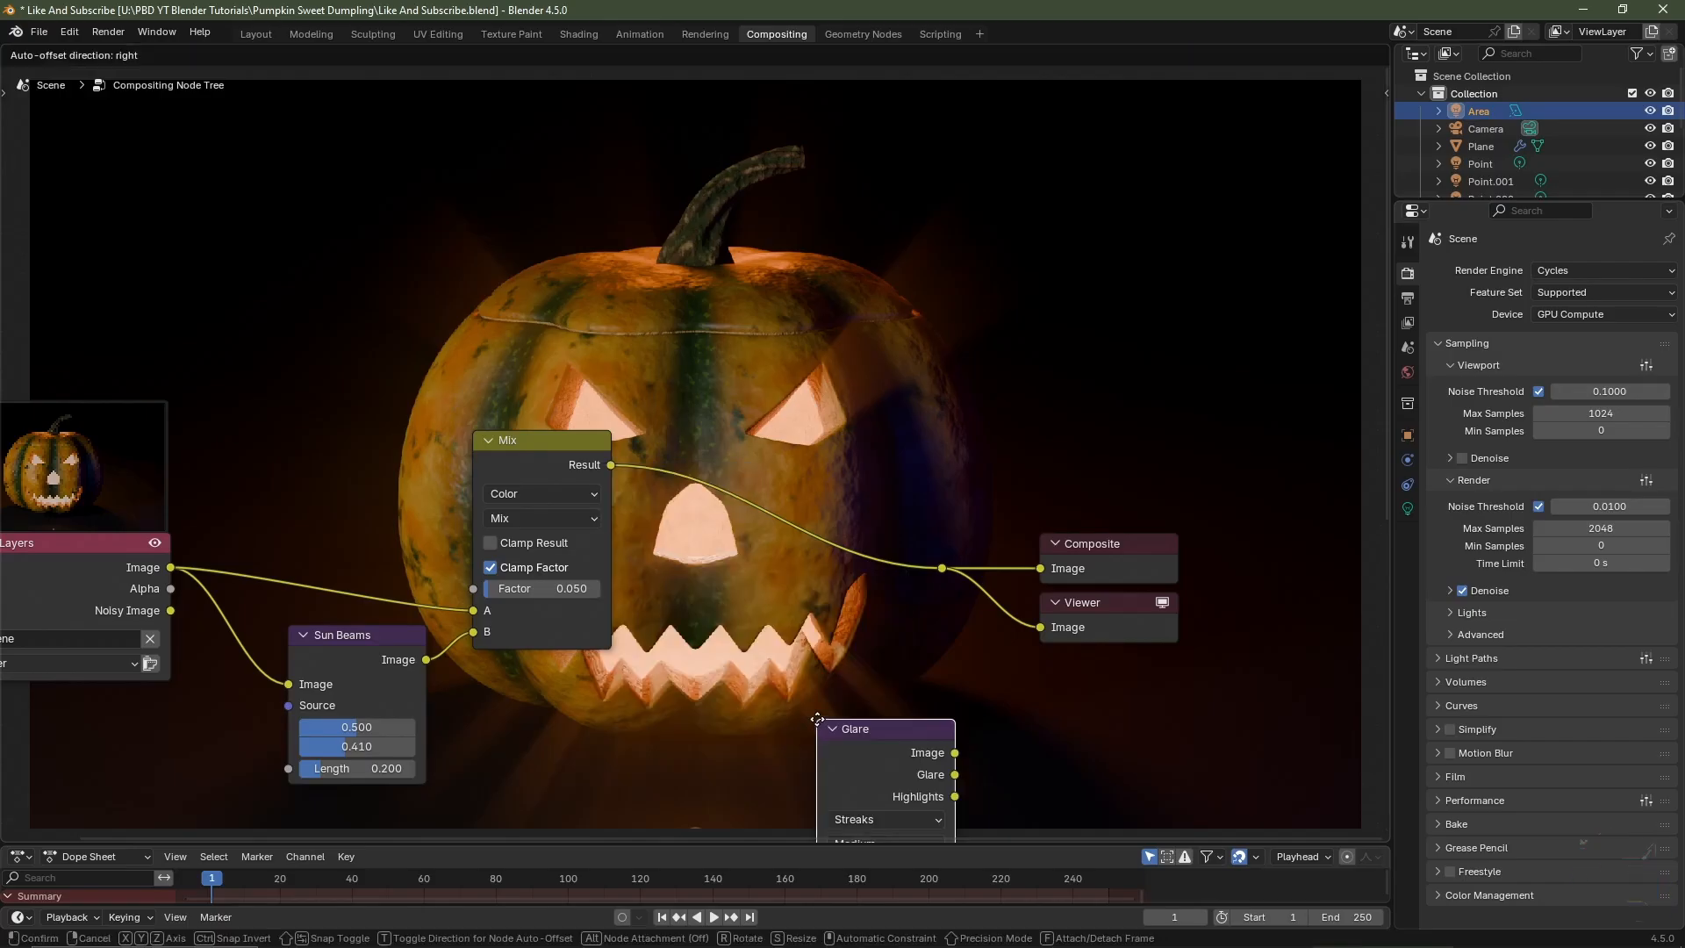
pyautogui.click(684, 368)
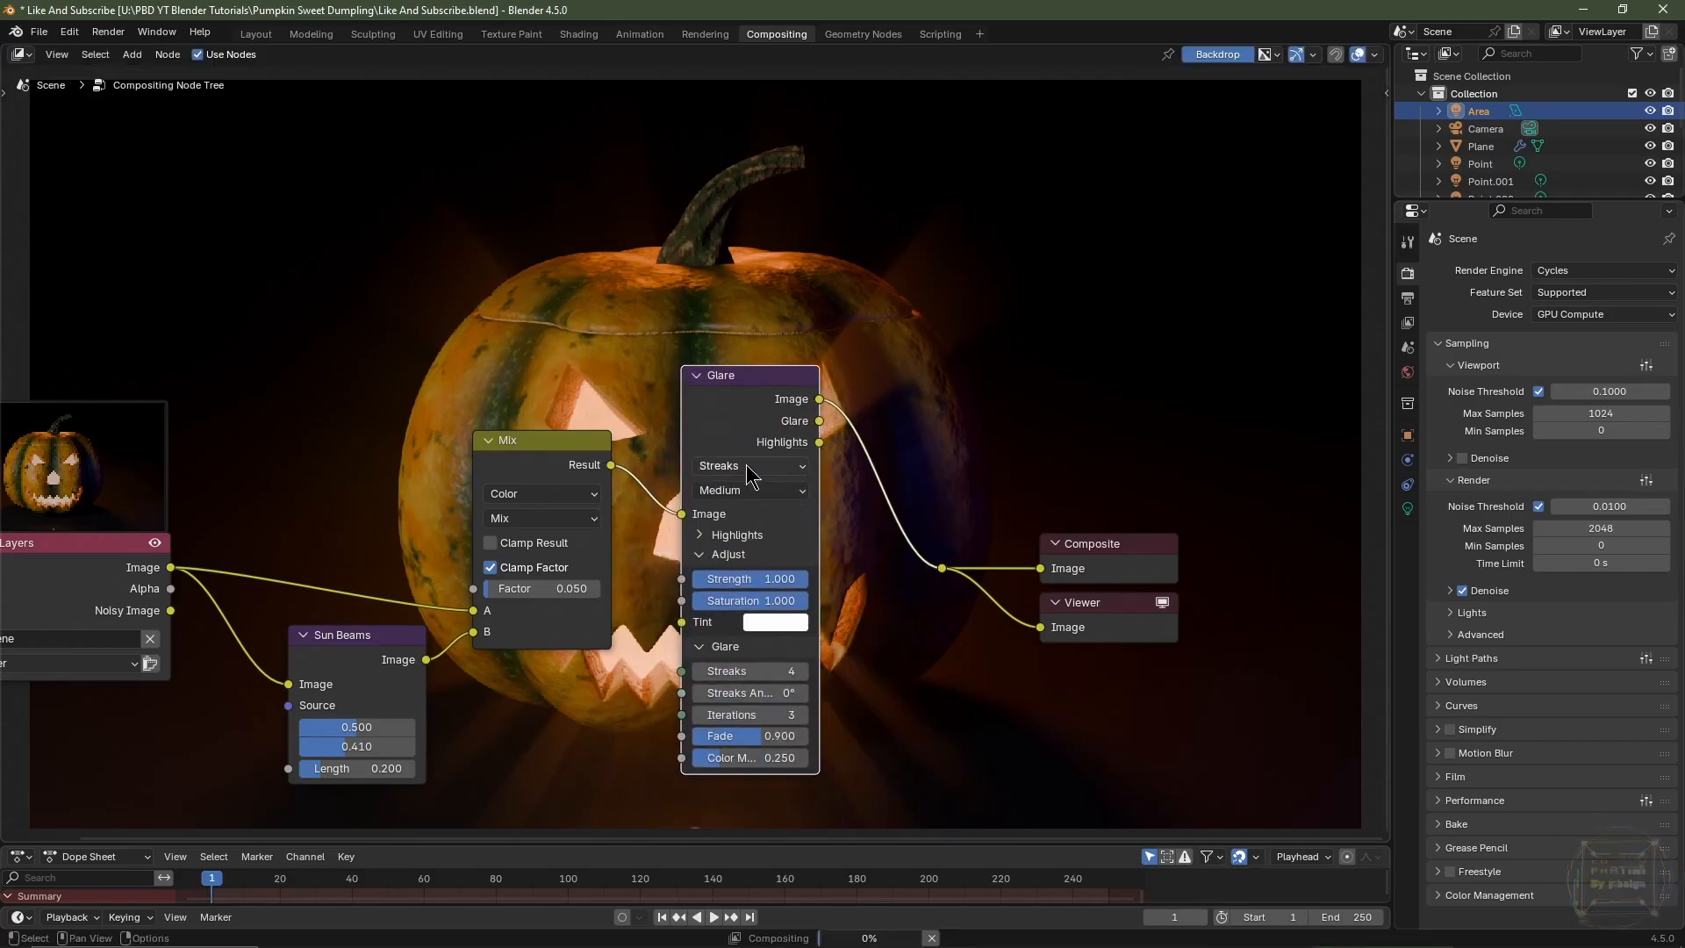
pyautogui.click(751, 466)
pyautogui.click(753, 584)
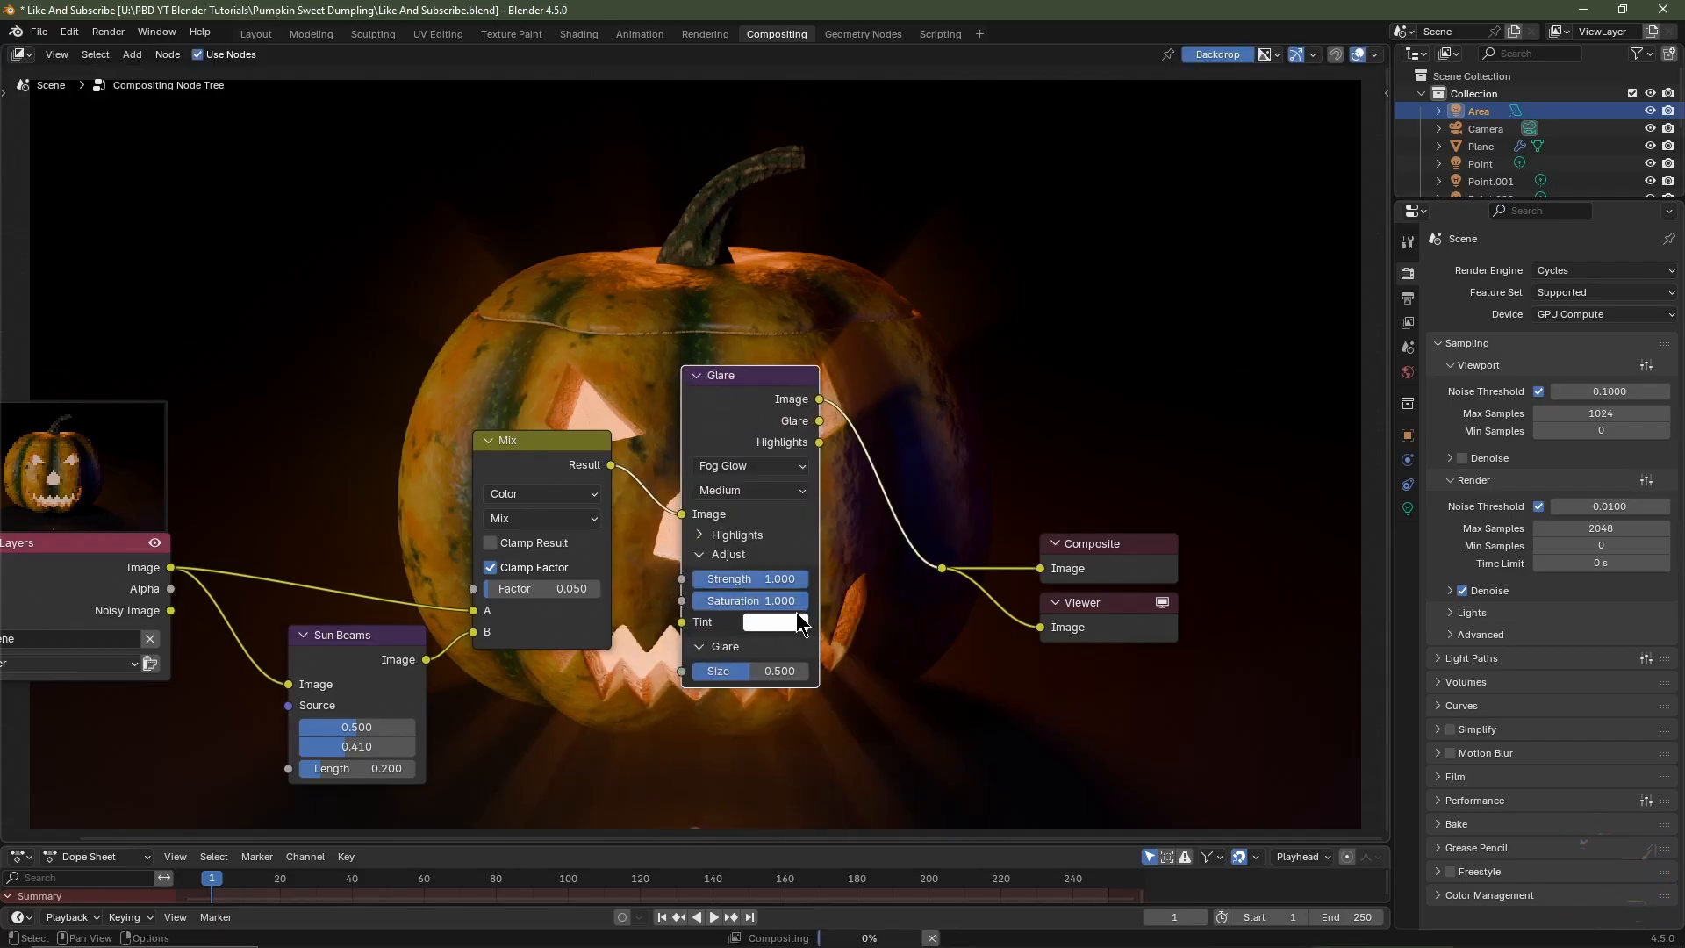
# - Set the Glare node's strength to 0.5 and its size to 0.25
pyautogui.moveTo(894, 610); pyautogui.dragTo(547, 678, button='middle')
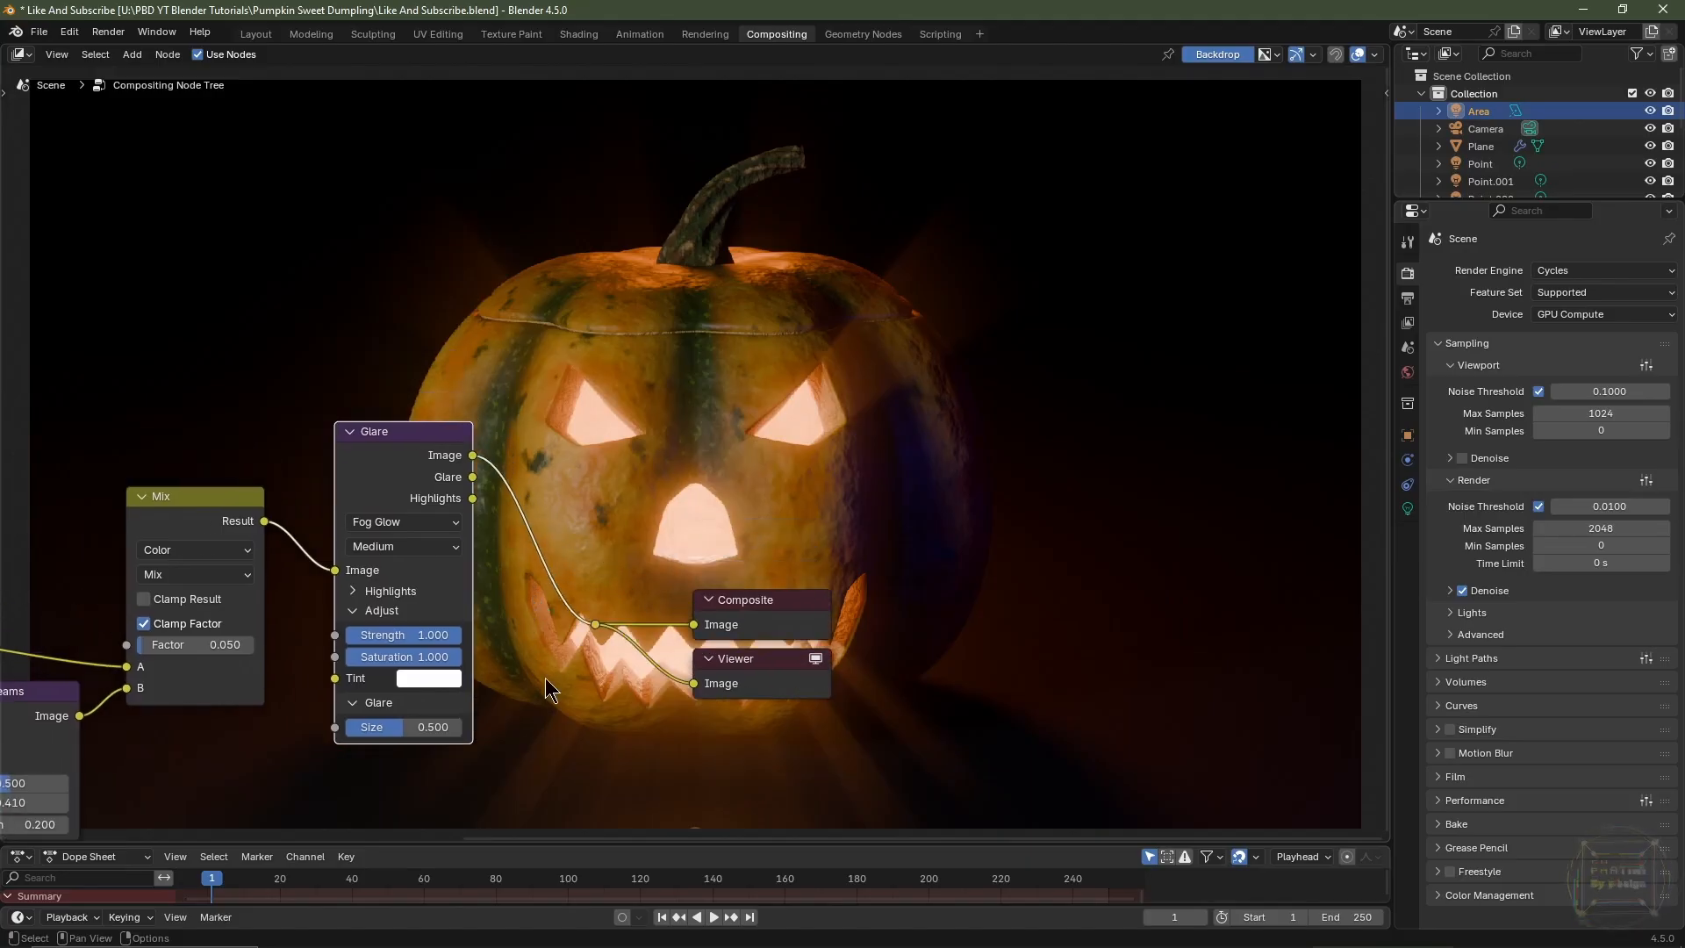
pyautogui.click(420, 635)
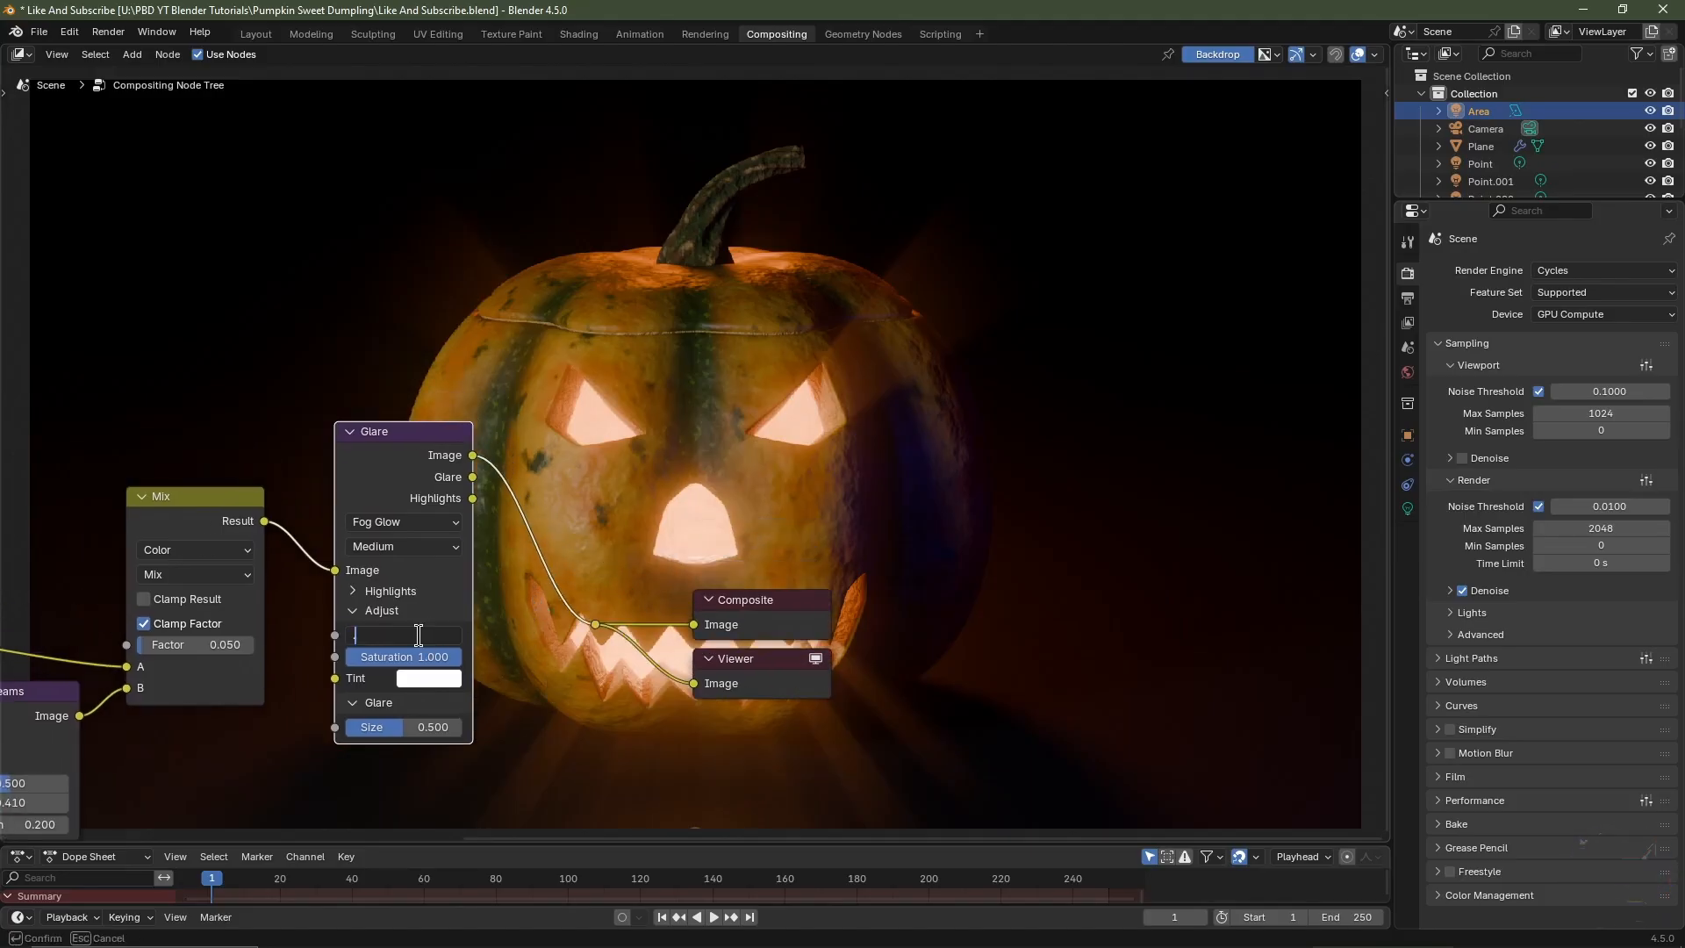
pyautogui.write('.5')
pyautogui.press('Return')
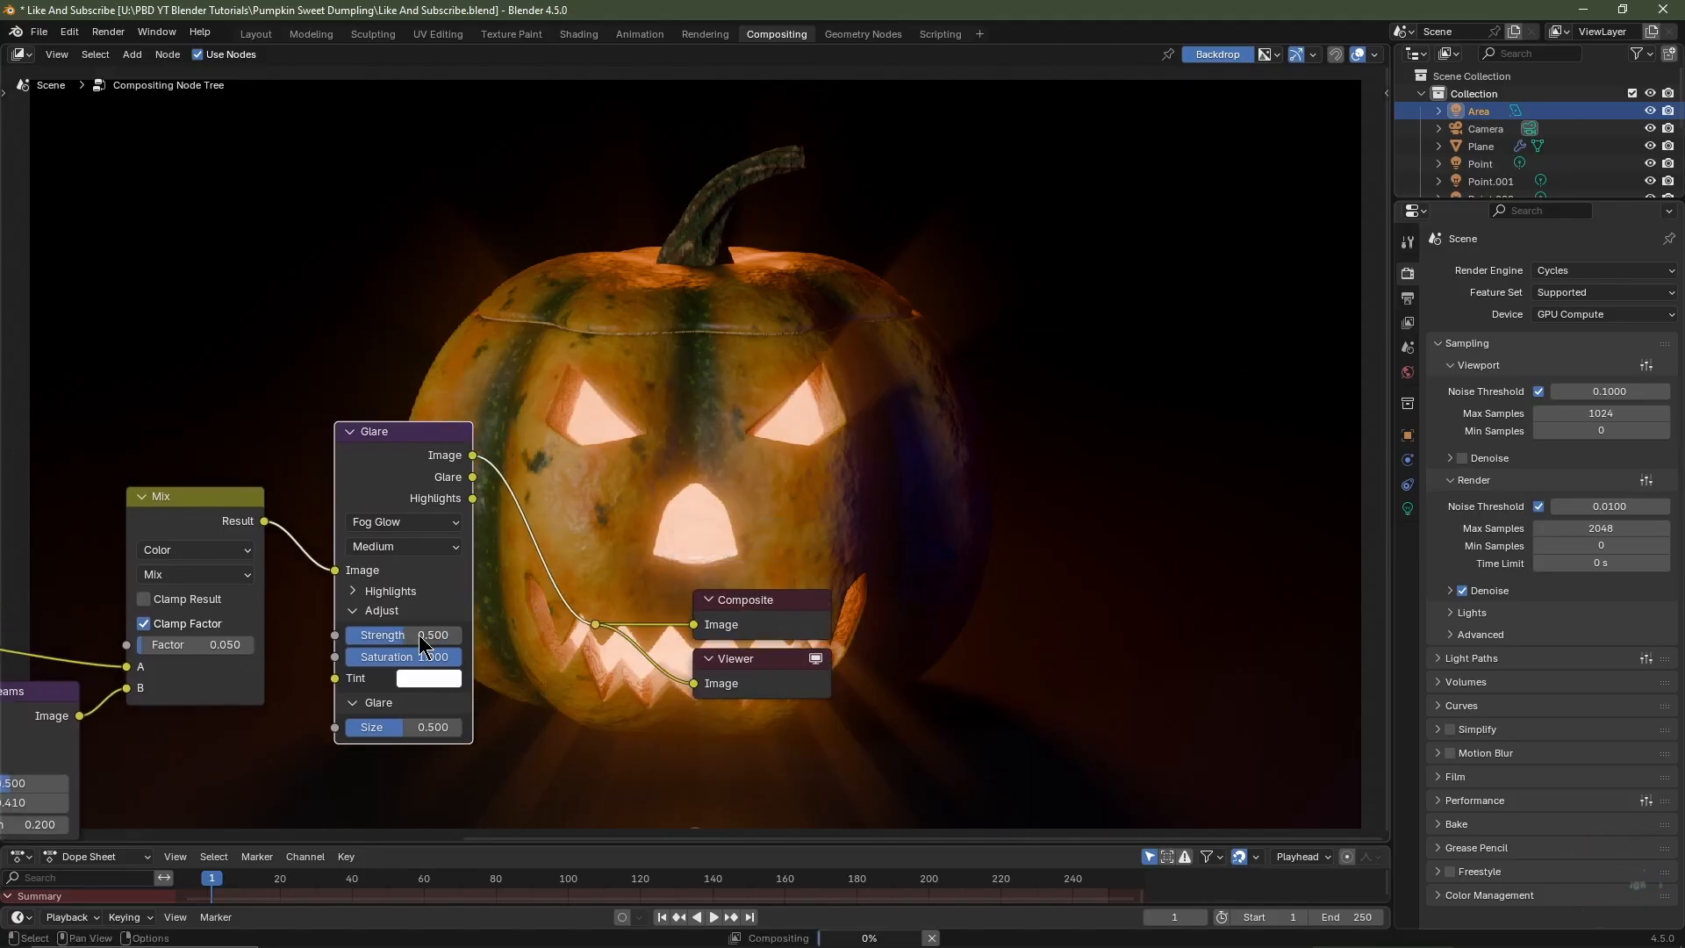
pyautogui.click(428, 726)
pyautogui.write('.25')
pyautogui.press('Return')
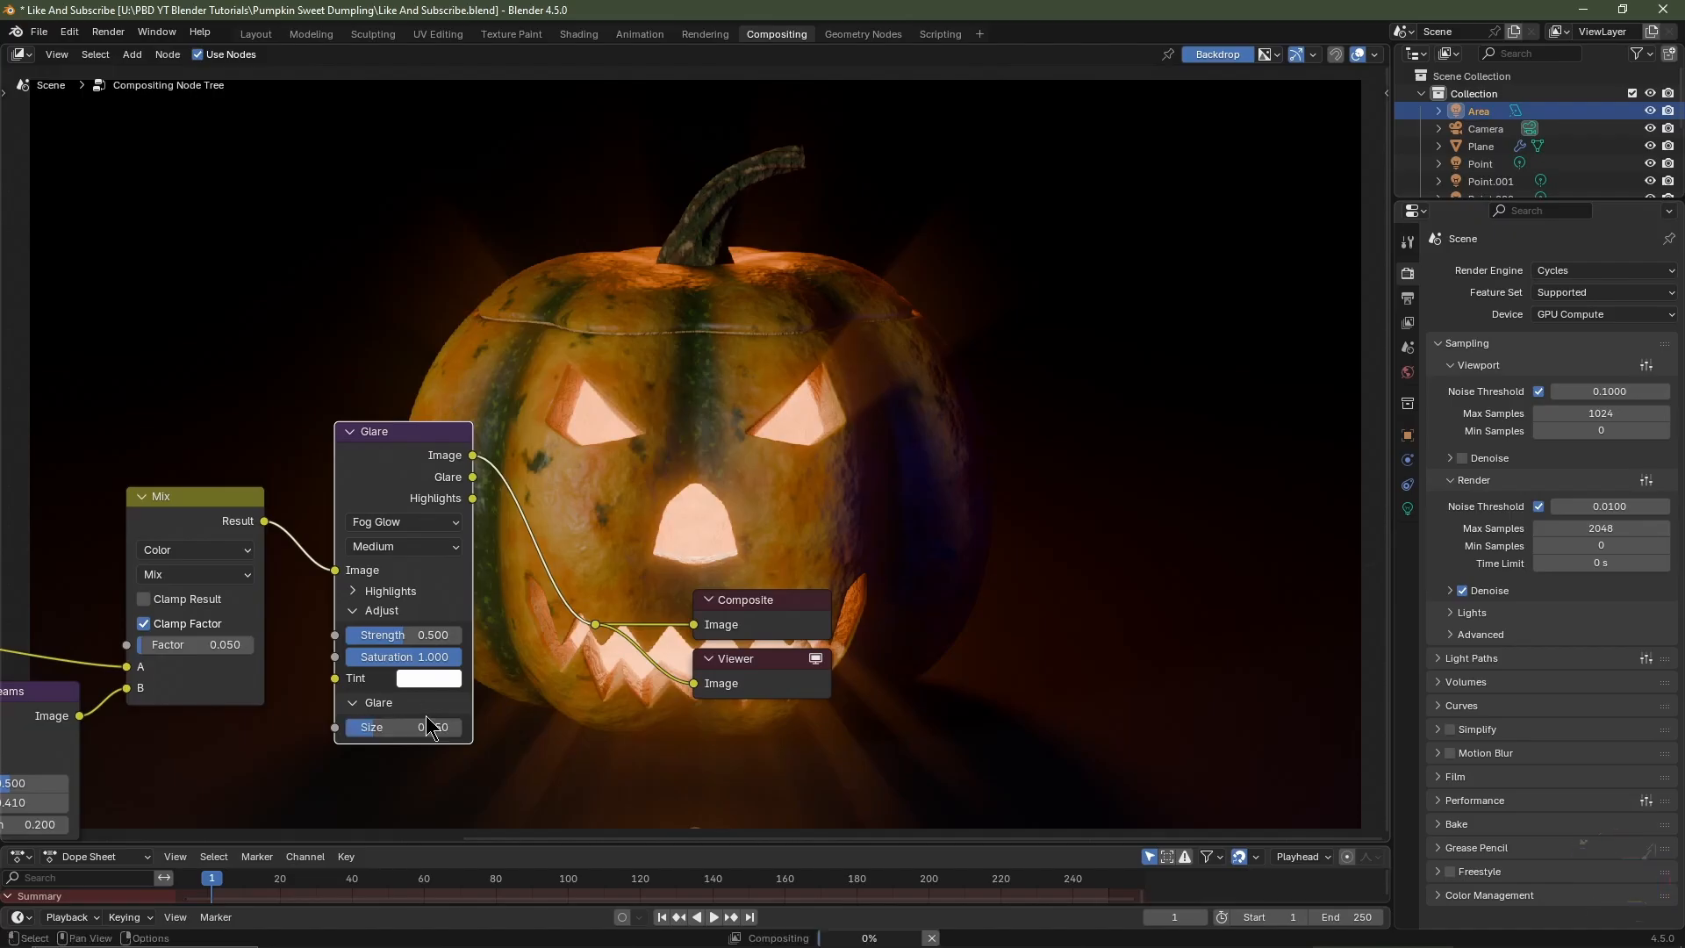
# - Move the reroute point with the Composite and Viewer nodes farther away from the Glare node
pyautogui.scroll(-1, 880, 178)
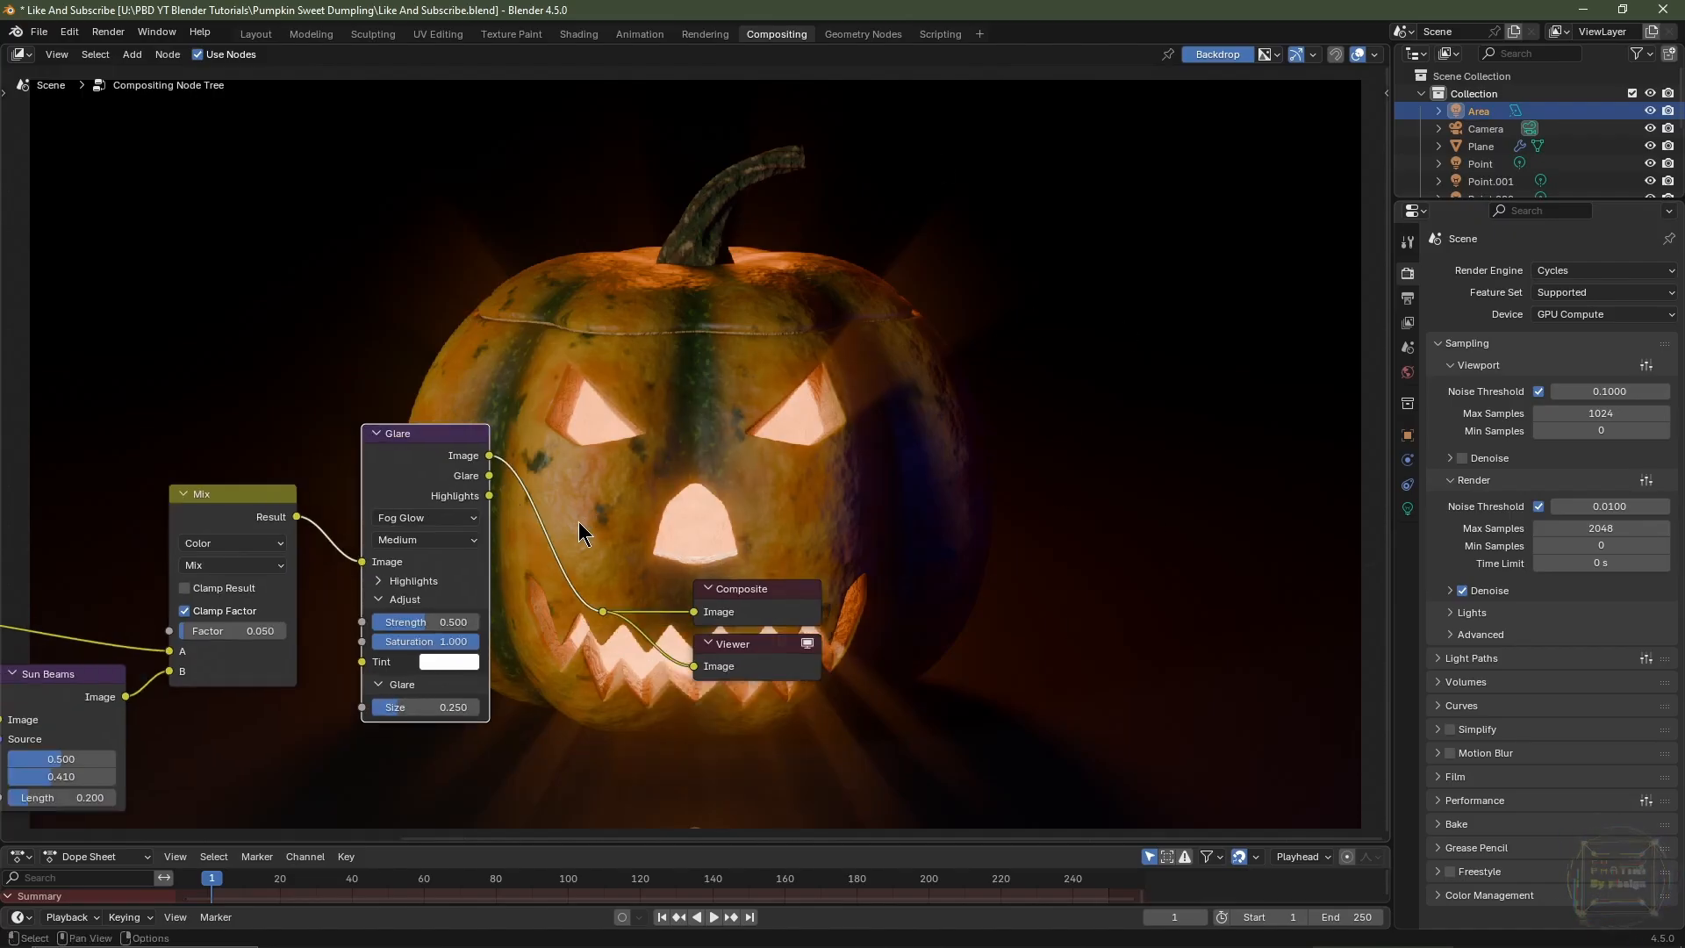
pyautogui.moveTo(581, 529); pyautogui.dragTo(902, 715)
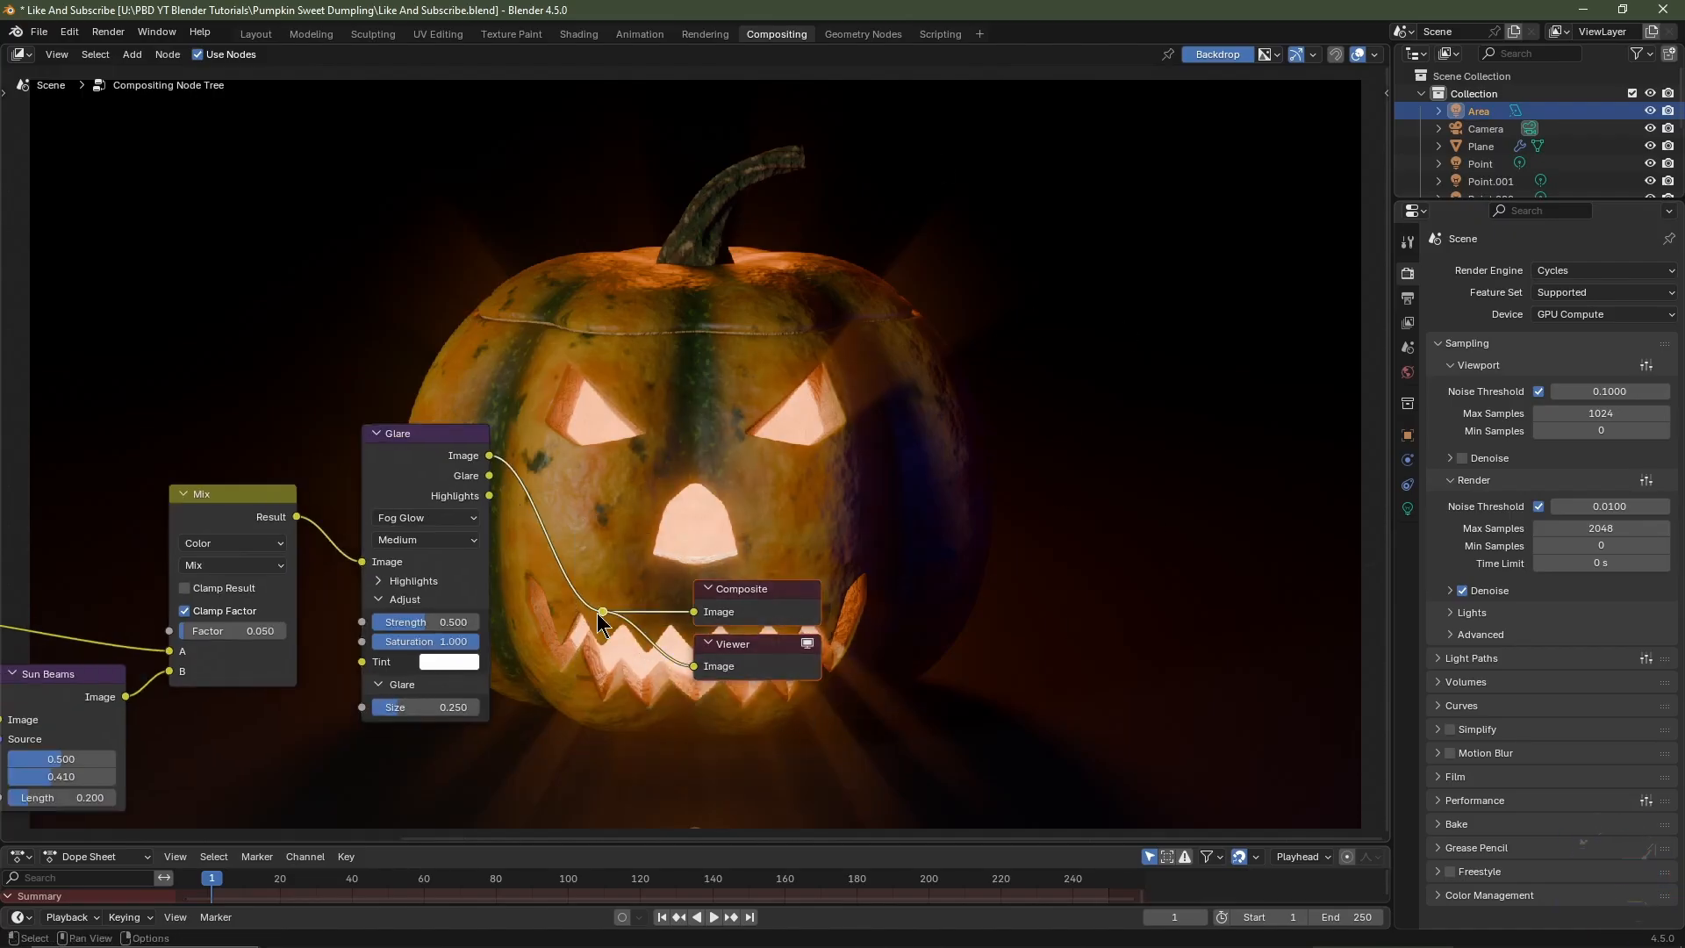
pyautogui.moveTo(597, 614); pyautogui.dragTo(876, 588)
# - Add an Ellipse Mask node beneath the Glare node and set its size to 1.000 by about 0.558
pyautogui.scroll(-1, 629, 612)
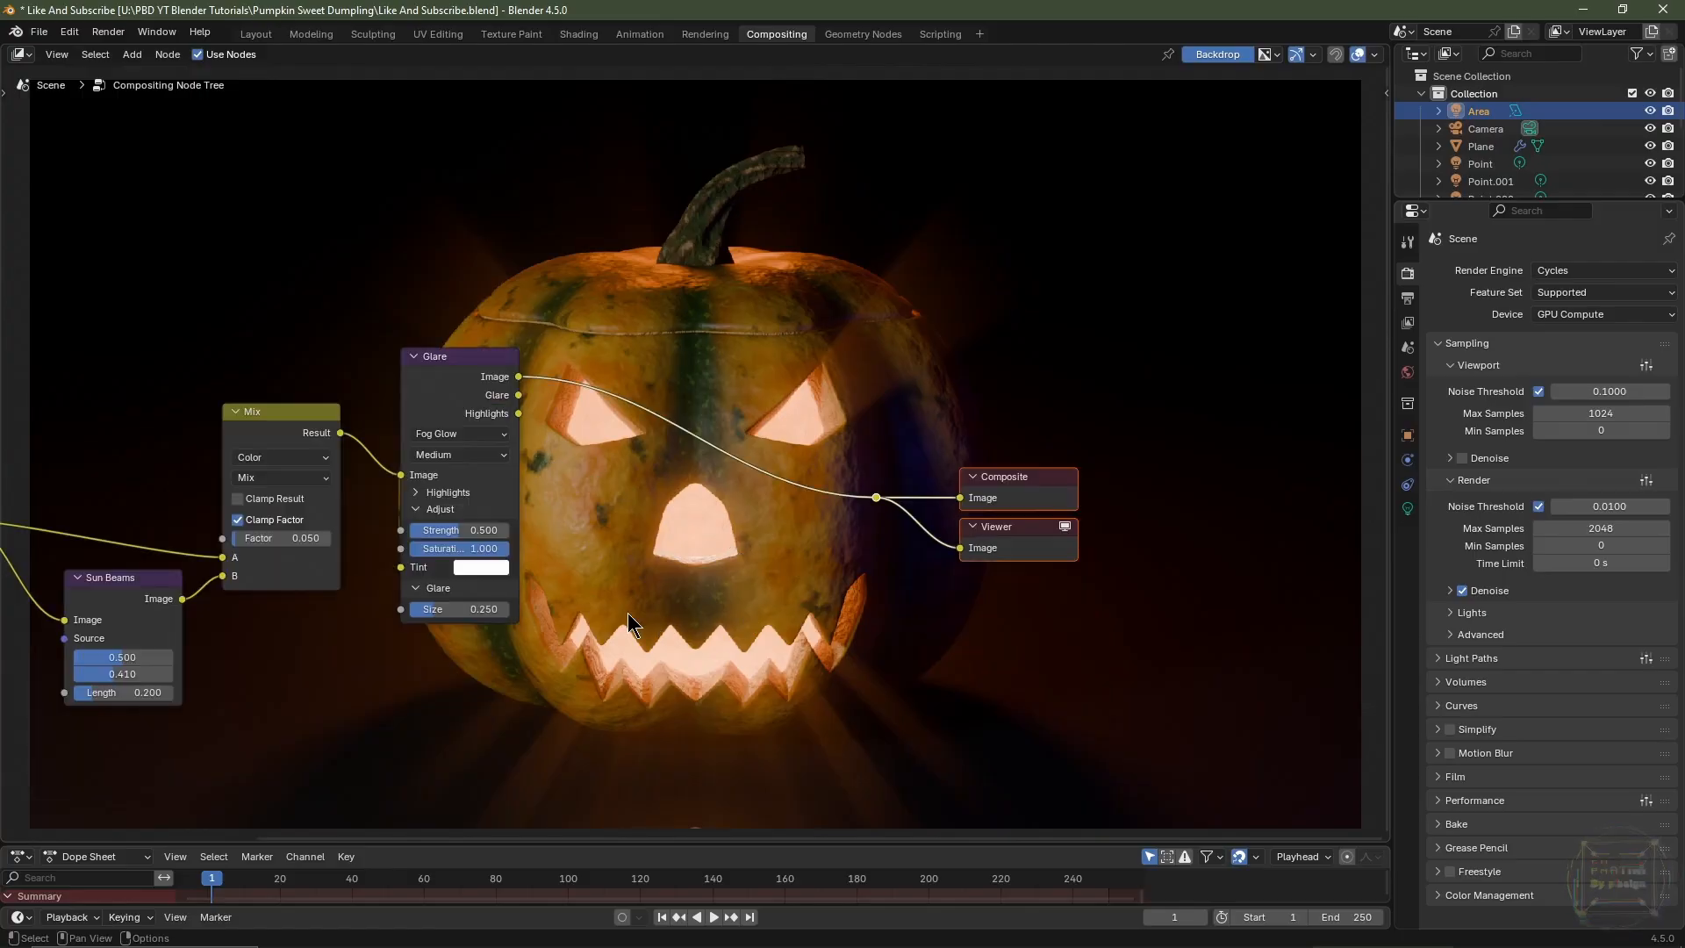
pyautogui.hotkey('shift', 'a')
pyautogui.moveTo(628, 613)
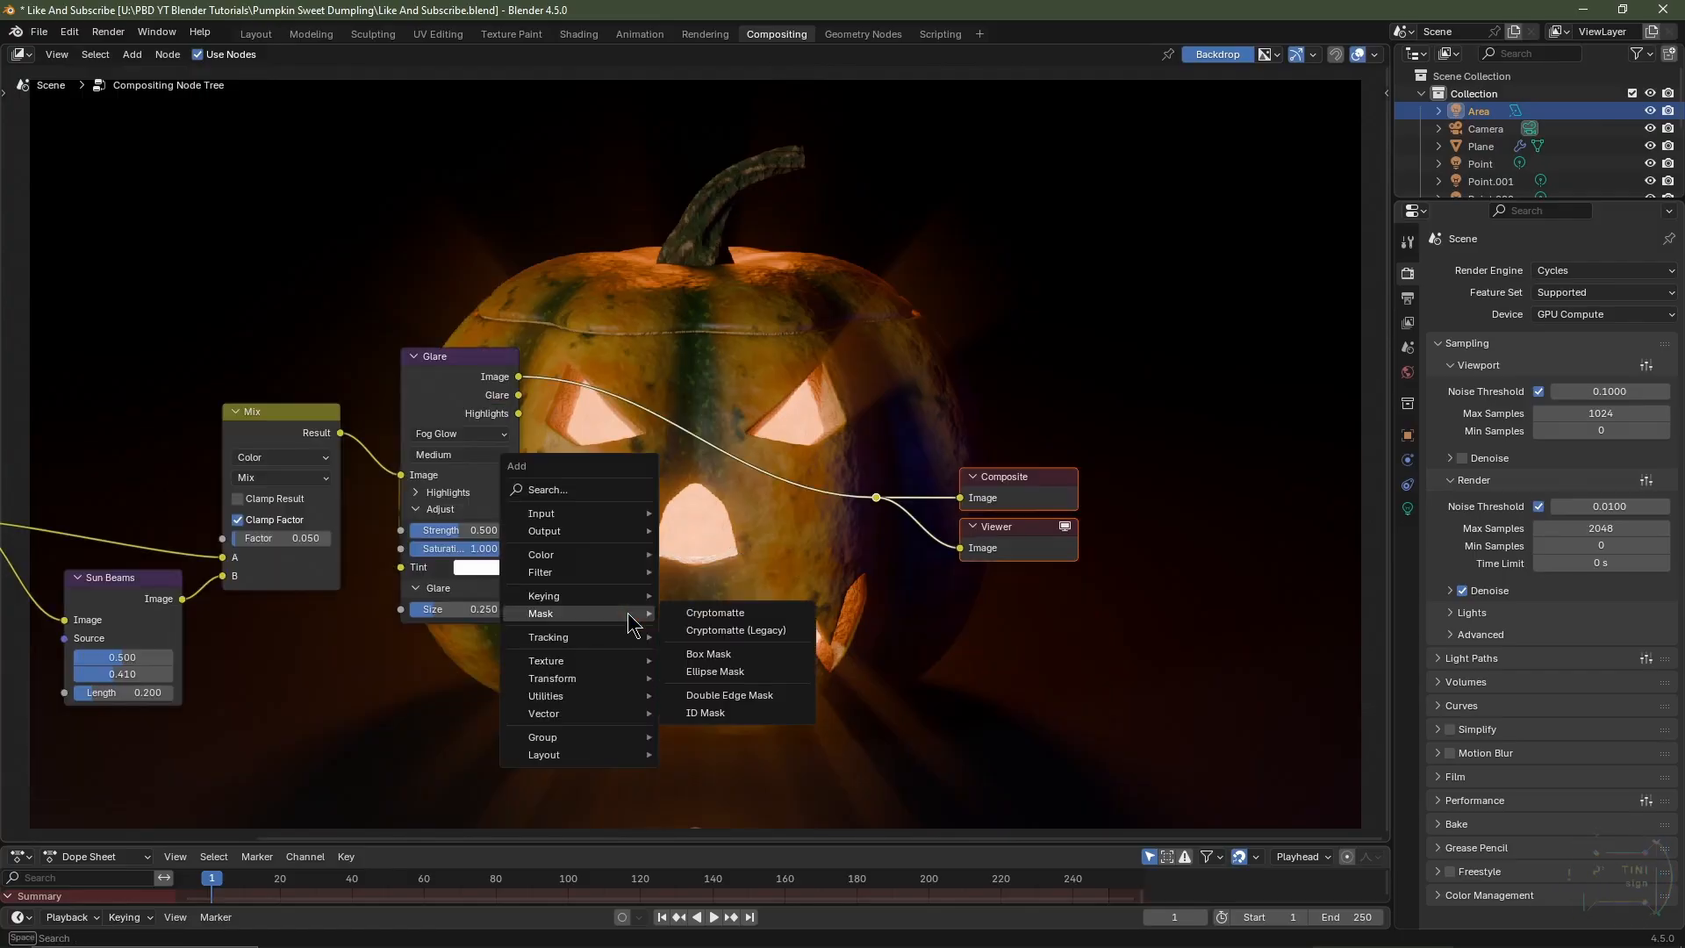
pyautogui.click(715, 672)
pyautogui.click(586, 589)
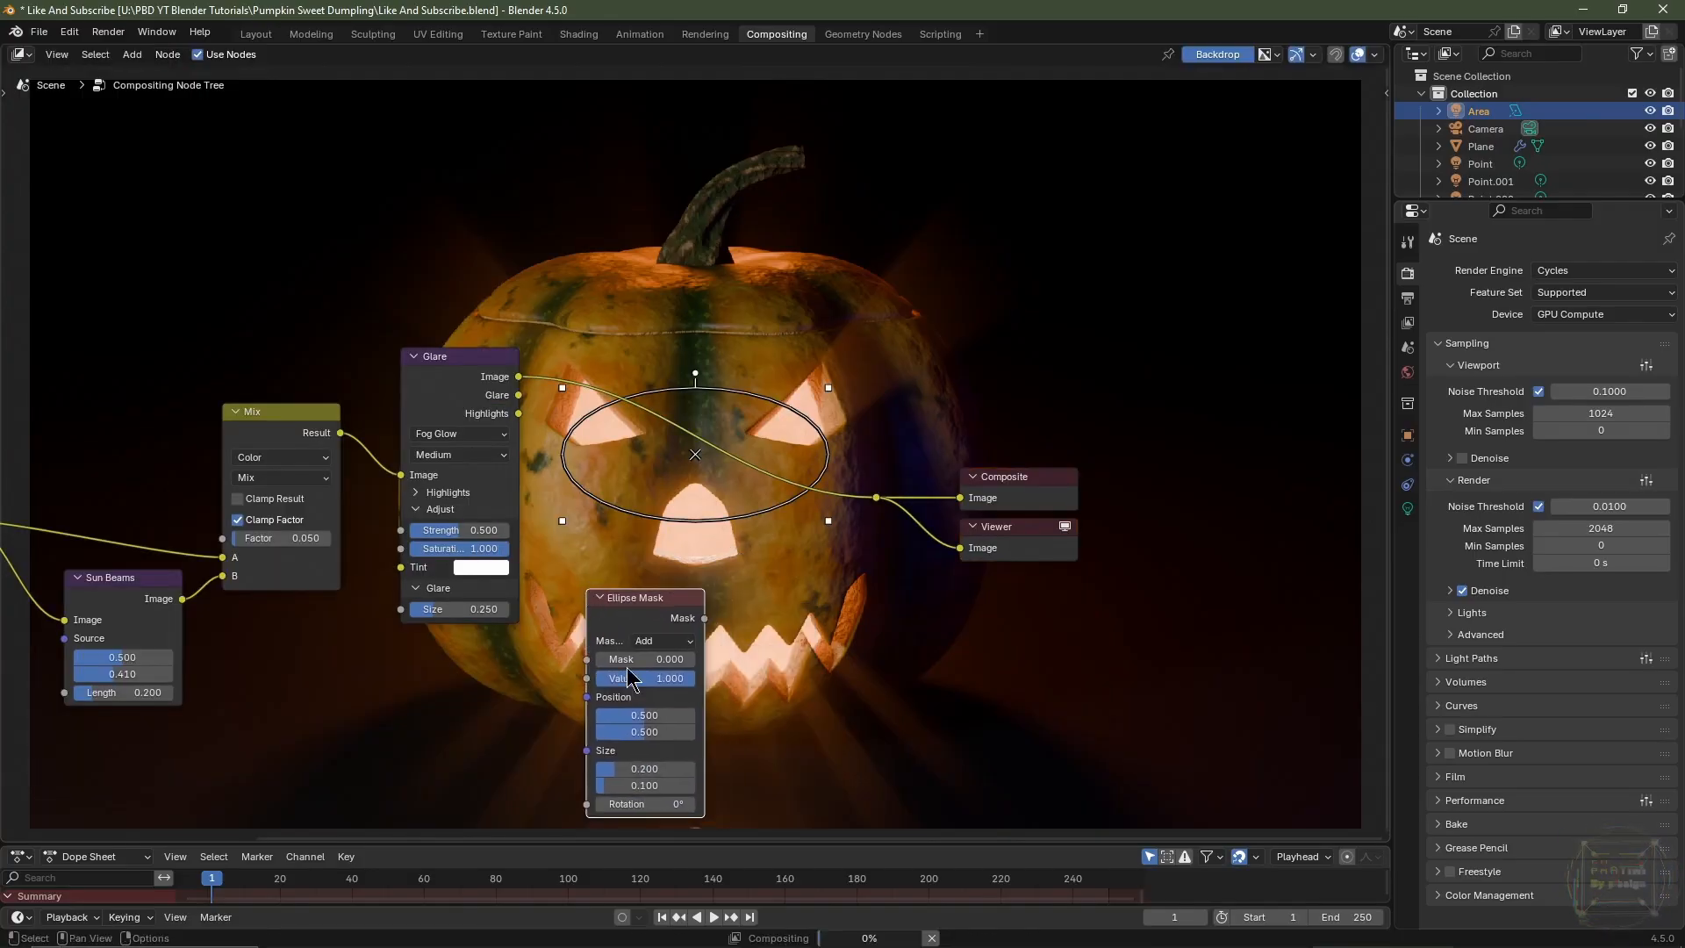
pyautogui.moveTo(628, 769)
pyautogui.mouseDown()
pyautogui.moveTo(702, 769)
pyautogui.moveTo(643, 786)
pyautogui.moveTo(657, 785)
pyautogui.mouseUp()
pyautogui.moveTo(661, 598); pyautogui.dragTo(474, 641)
# - Insert a Mix Color node between Glare and the outputs, with the ellipse mask driving its factor and the Glare image in B
pyautogui.hotkey('shift', 'a')
pyautogui.moveTo(630, 614)
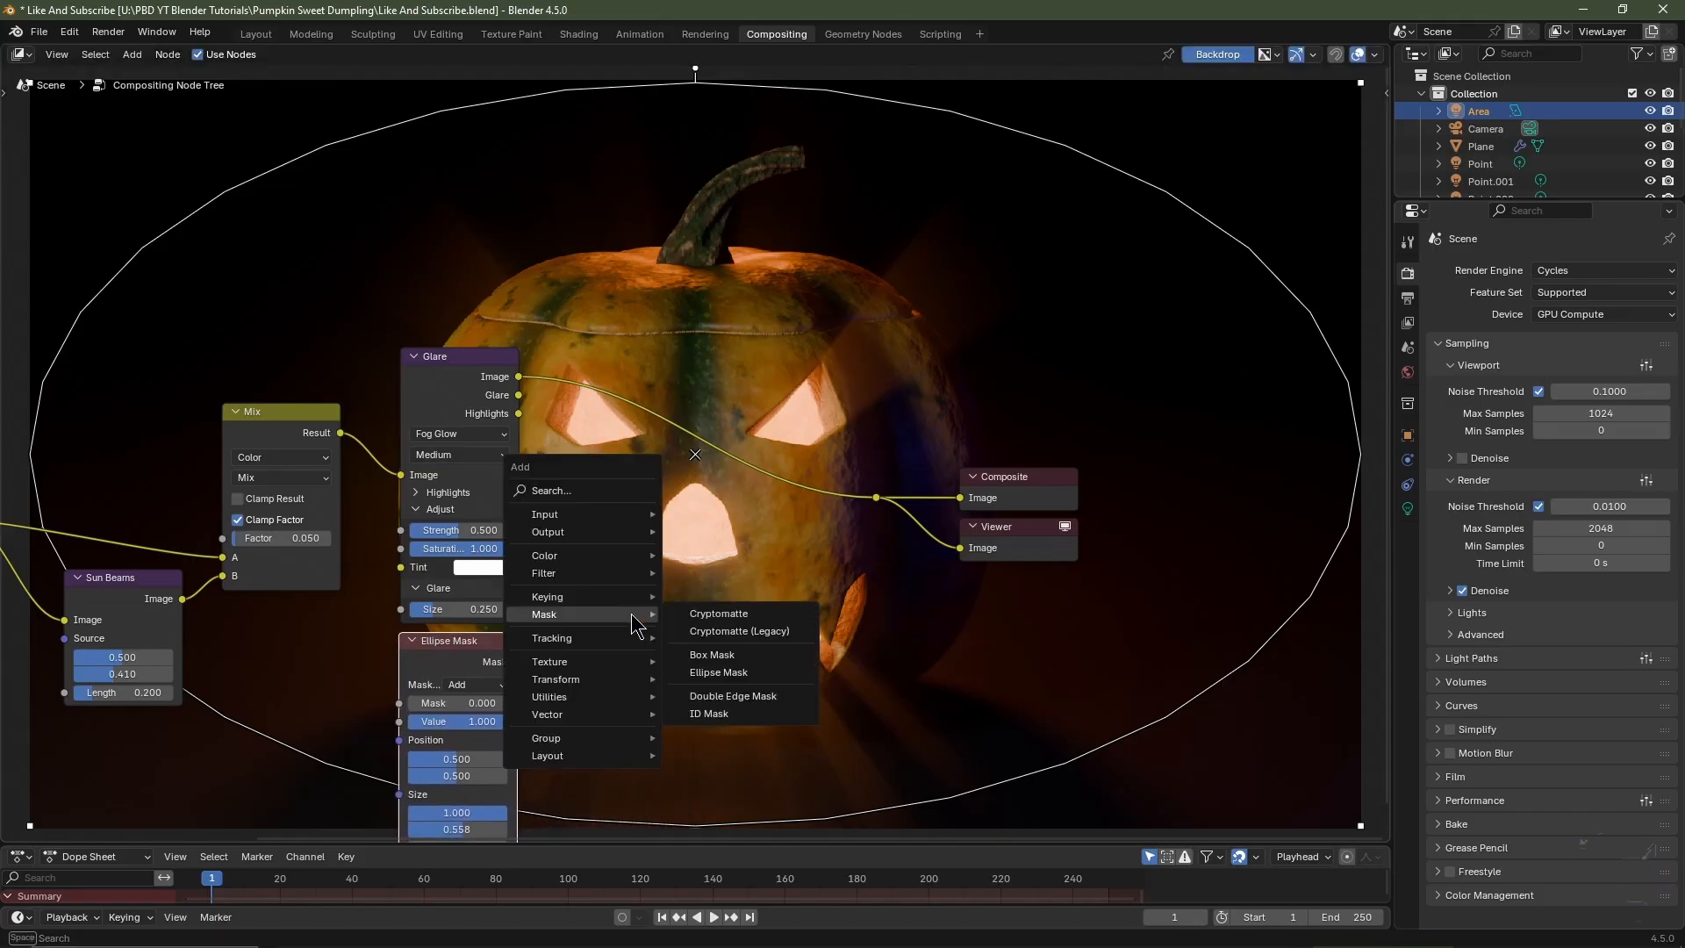
pyautogui.moveTo(618, 556)
pyautogui.moveTo(737, 579)
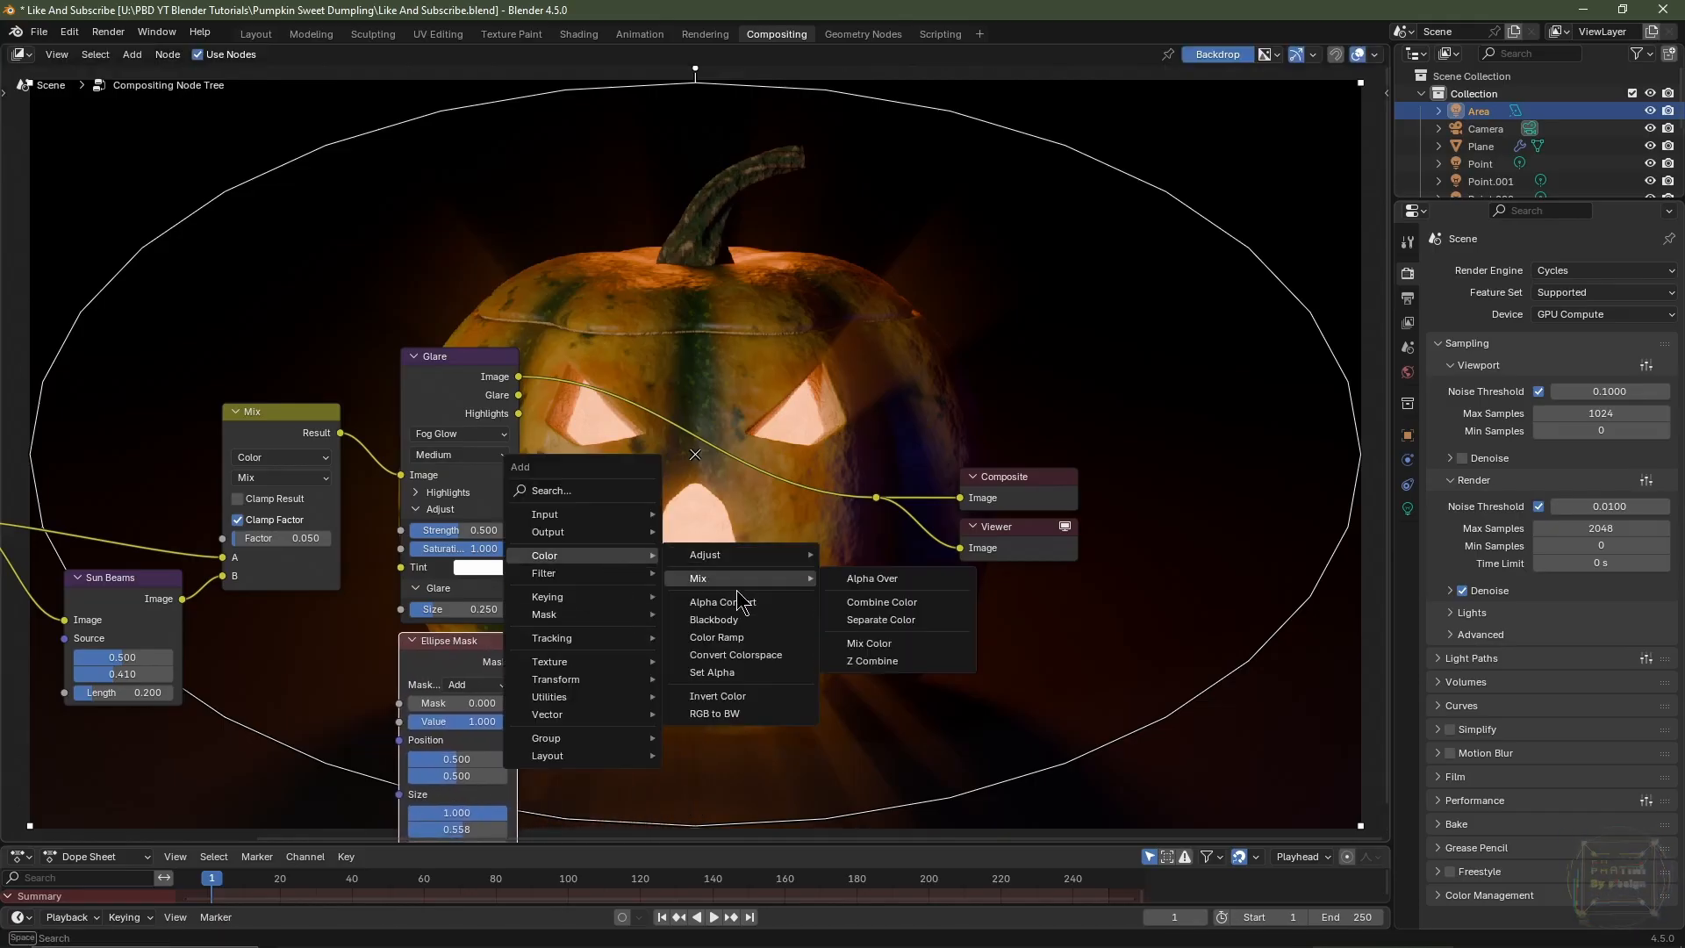
pyautogui.click(864, 643)
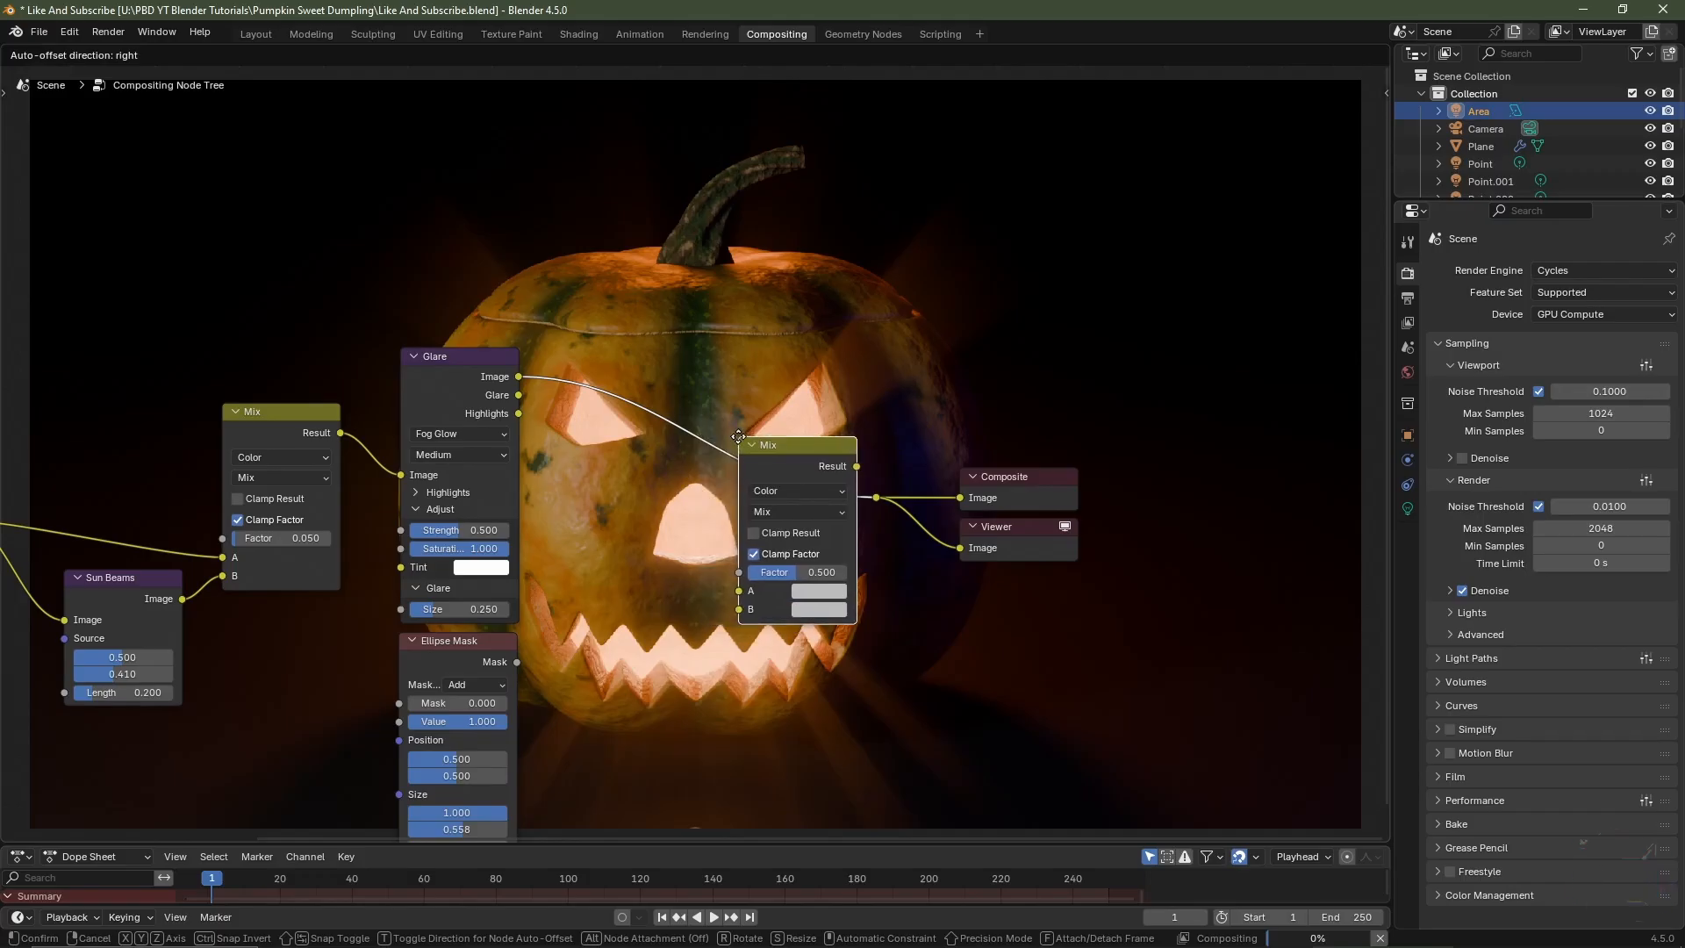
pyautogui.click(742, 518)
pyautogui.moveTo(516, 662); pyautogui.dragTo(713, 610)
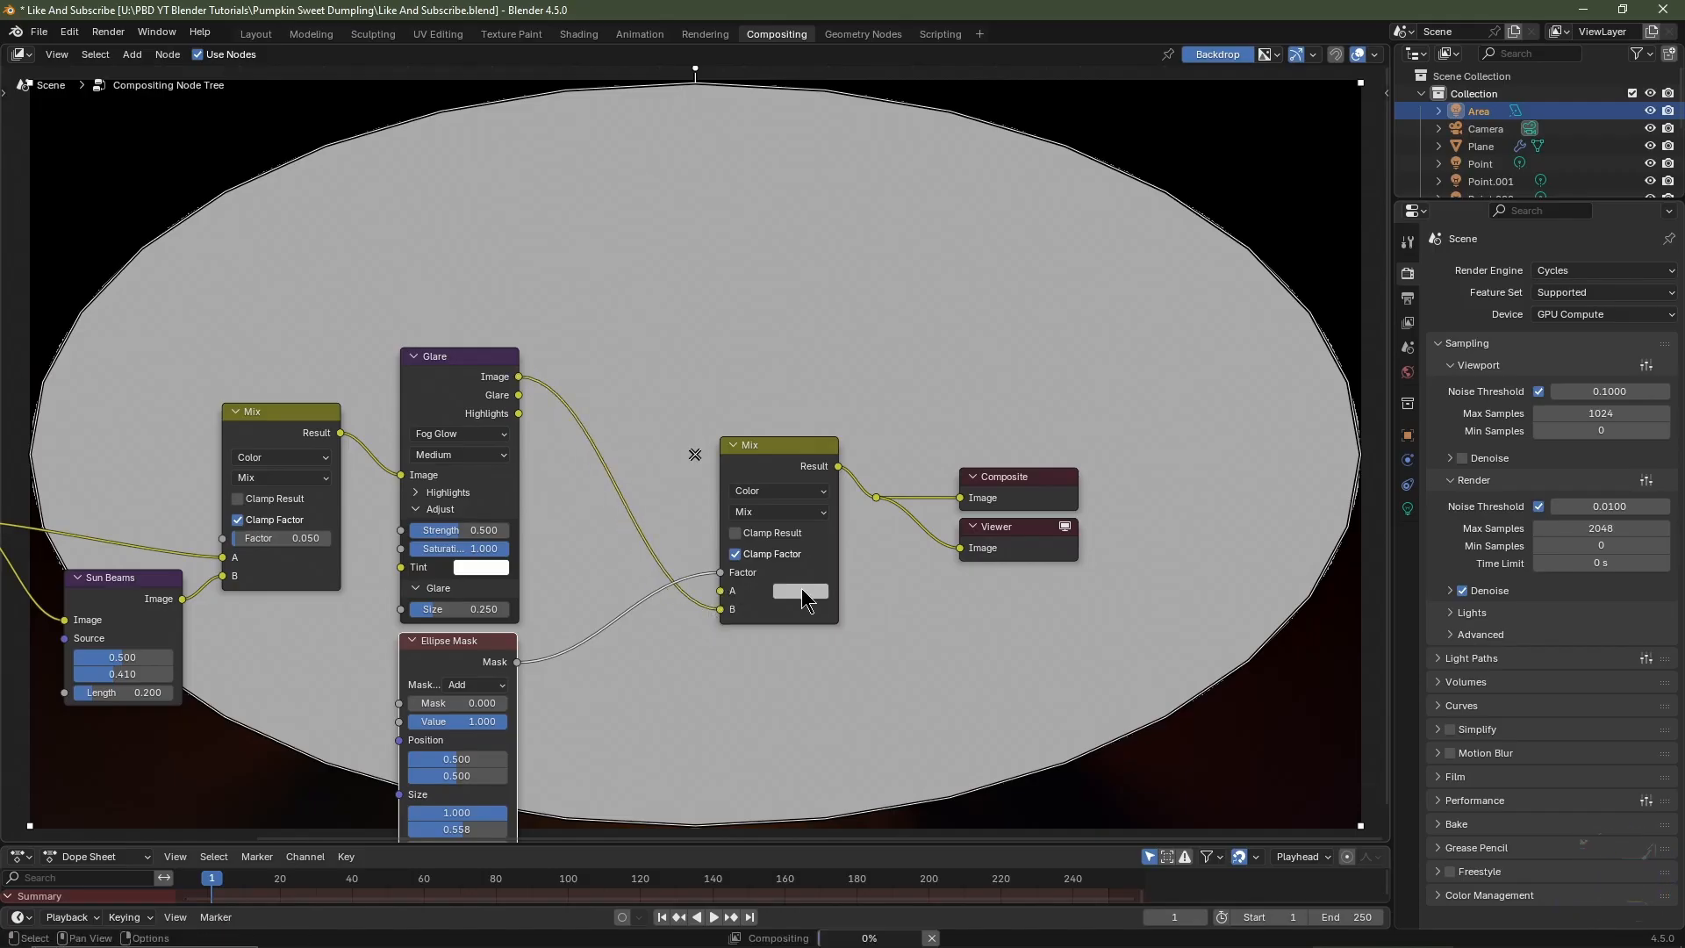
# - Set the last Mix node's A color to black and insert a Blur node between the Ellipse Mask and the Mix factor
pyautogui.click(802, 592)
pyautogui.scroll(-15, 801, 590)
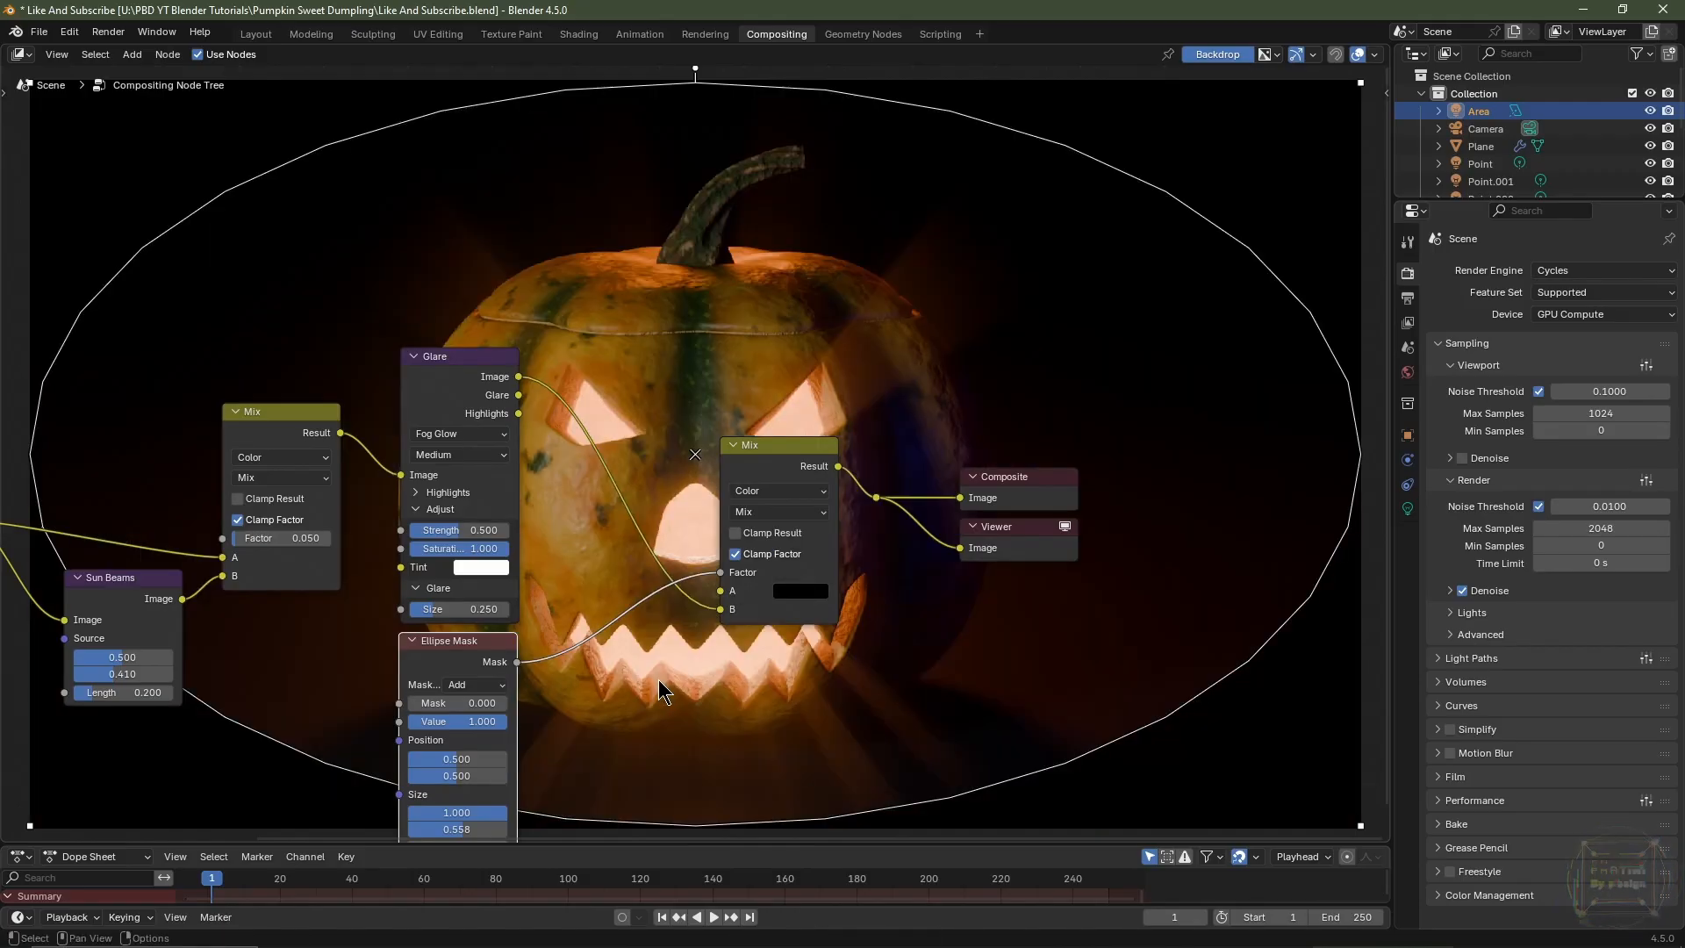
pyautogui.hotkey('shift', 'a')
pyautogui.moveTo(652, 702)
pyautogui.moveTo(746, 700)
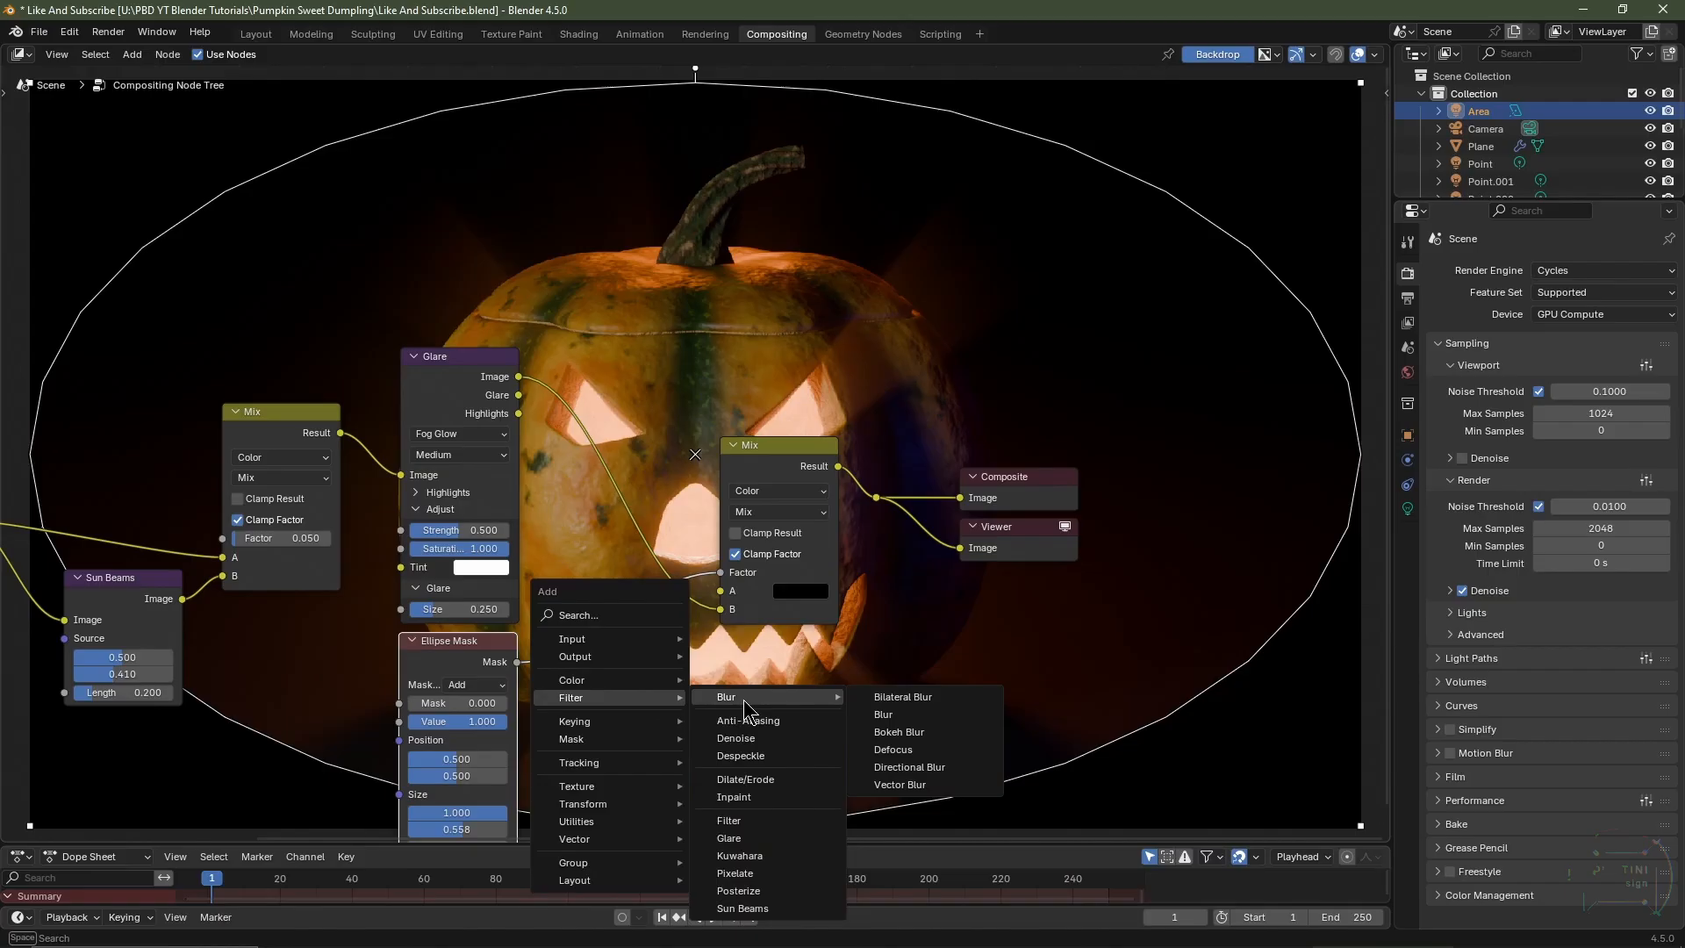
pyautogui.click(882, 716)
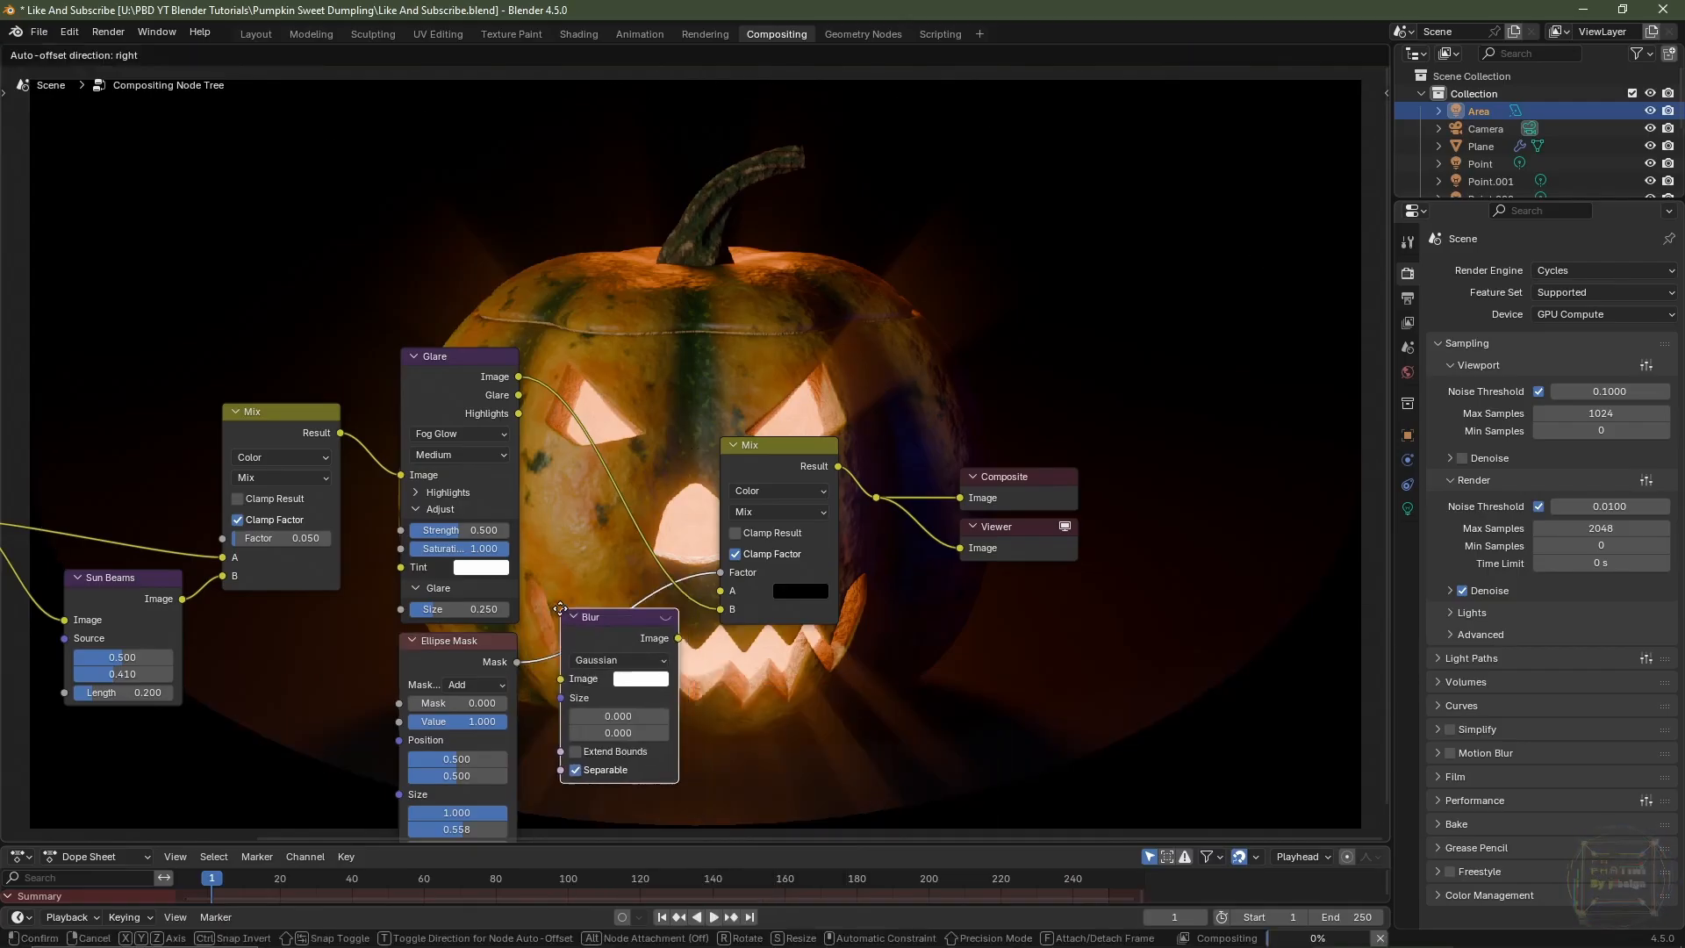
pyautogui.click(566, 621)
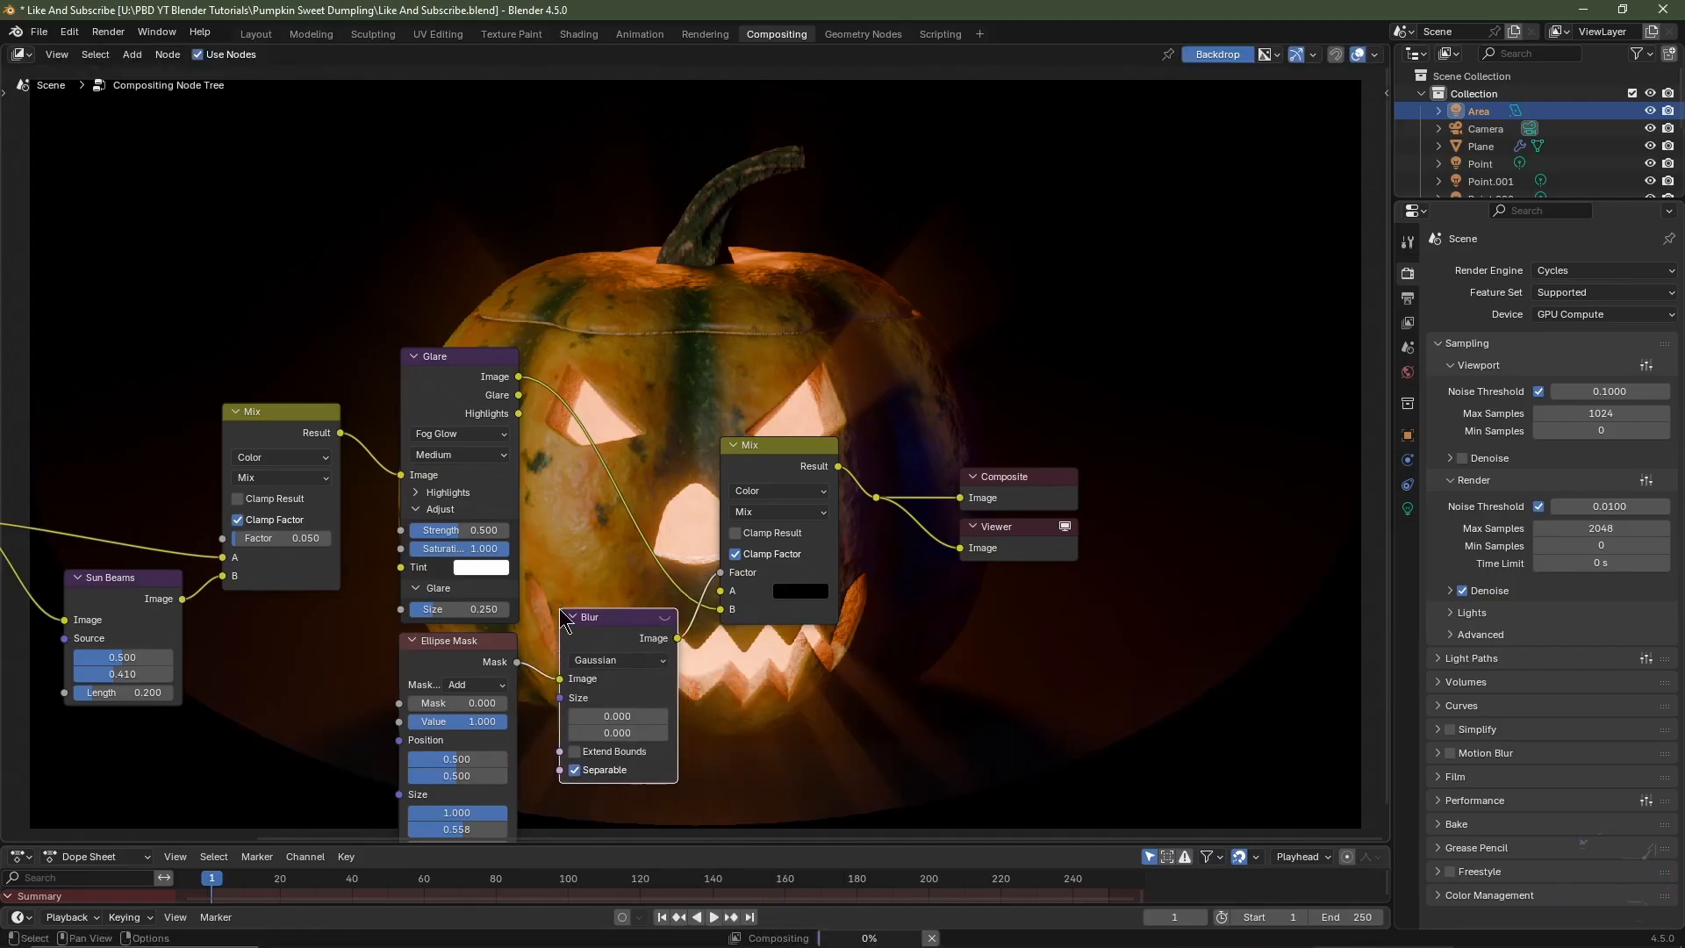
# - Change the Blur node's filter type to Fast Gaussian and set both of its size values to 250
pyautogui.click(632, 670)
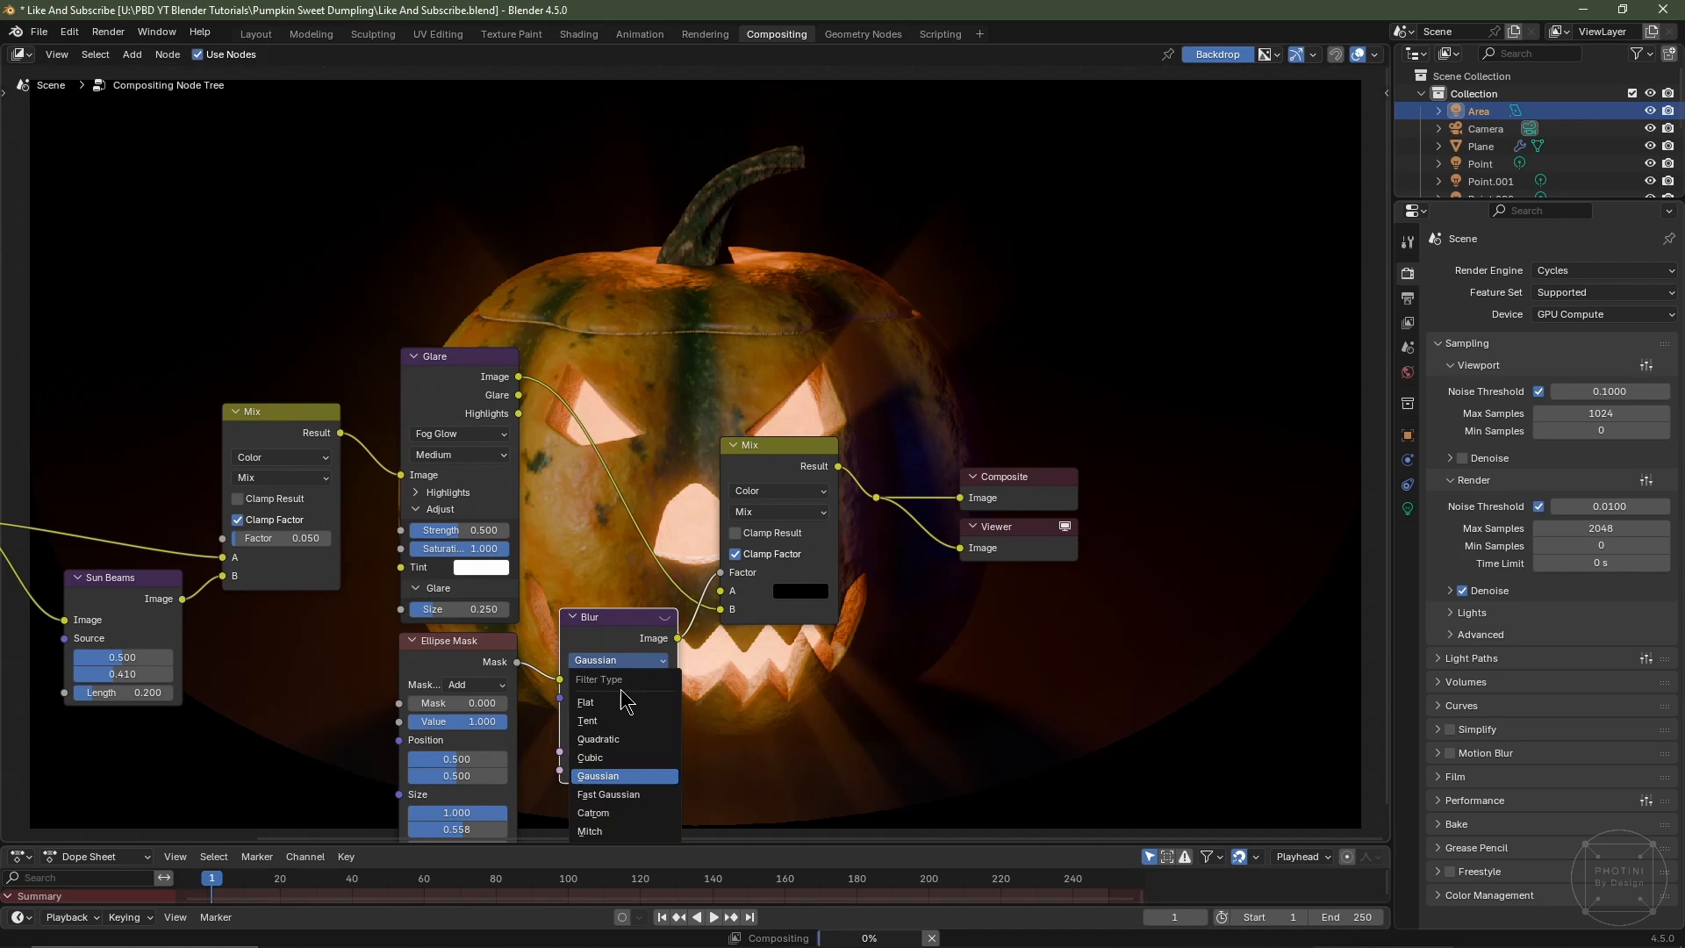
pyautogui.click(618, 794)
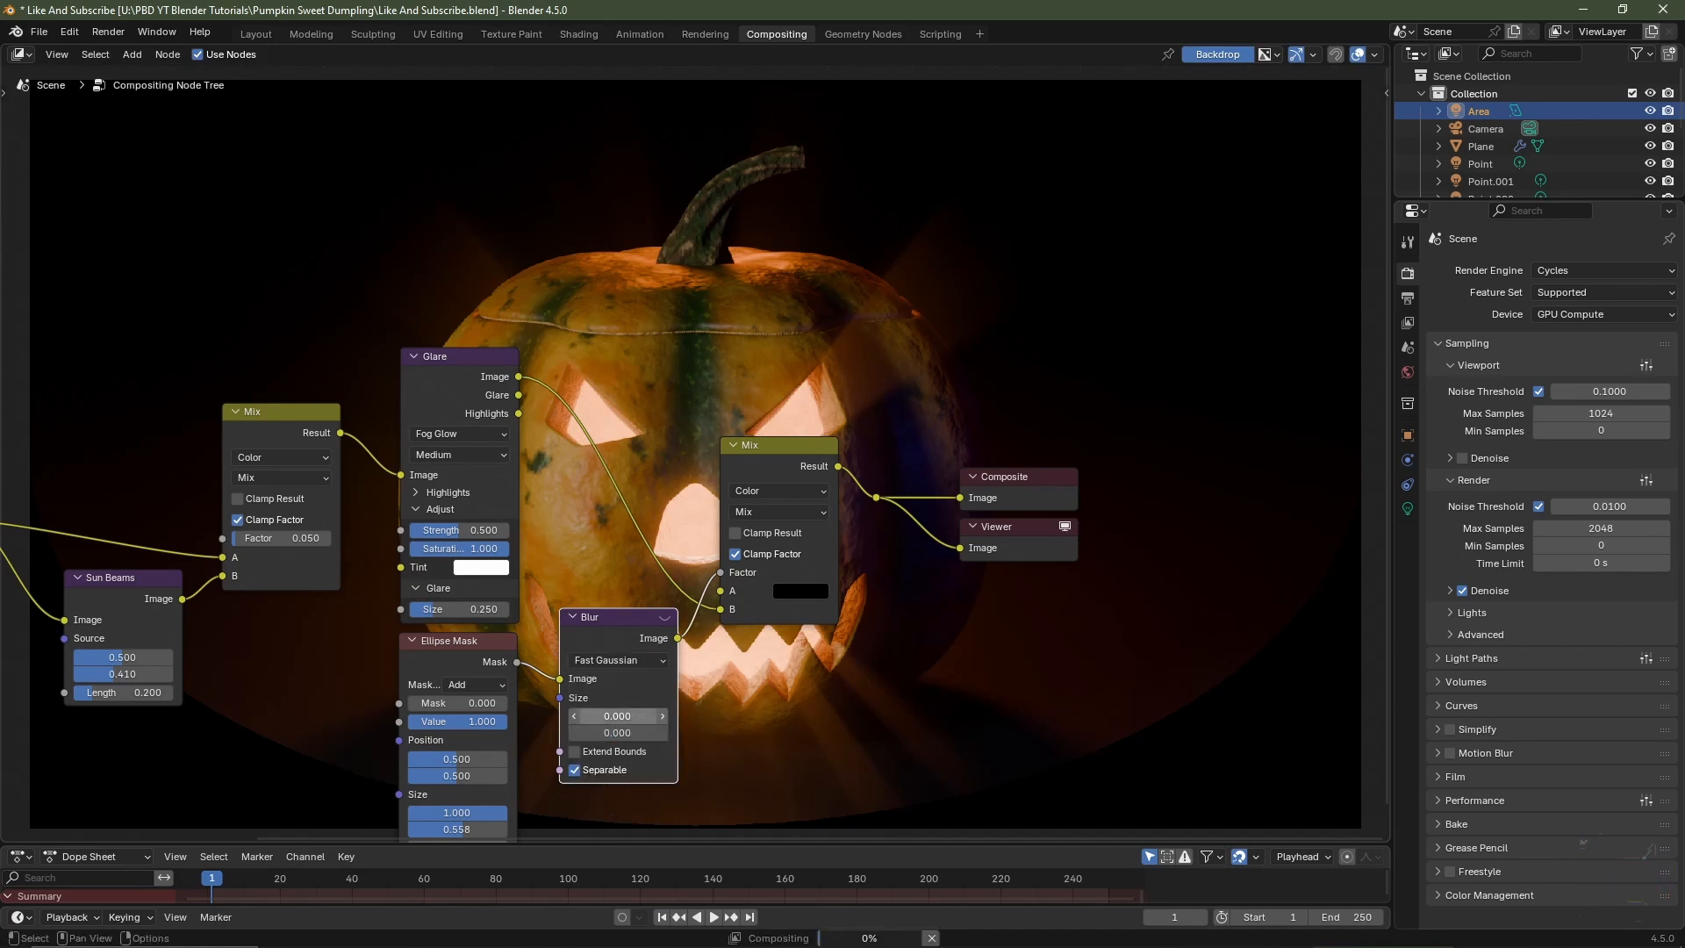
pyautogui.click(652, 716)
pyautogui.write('200')
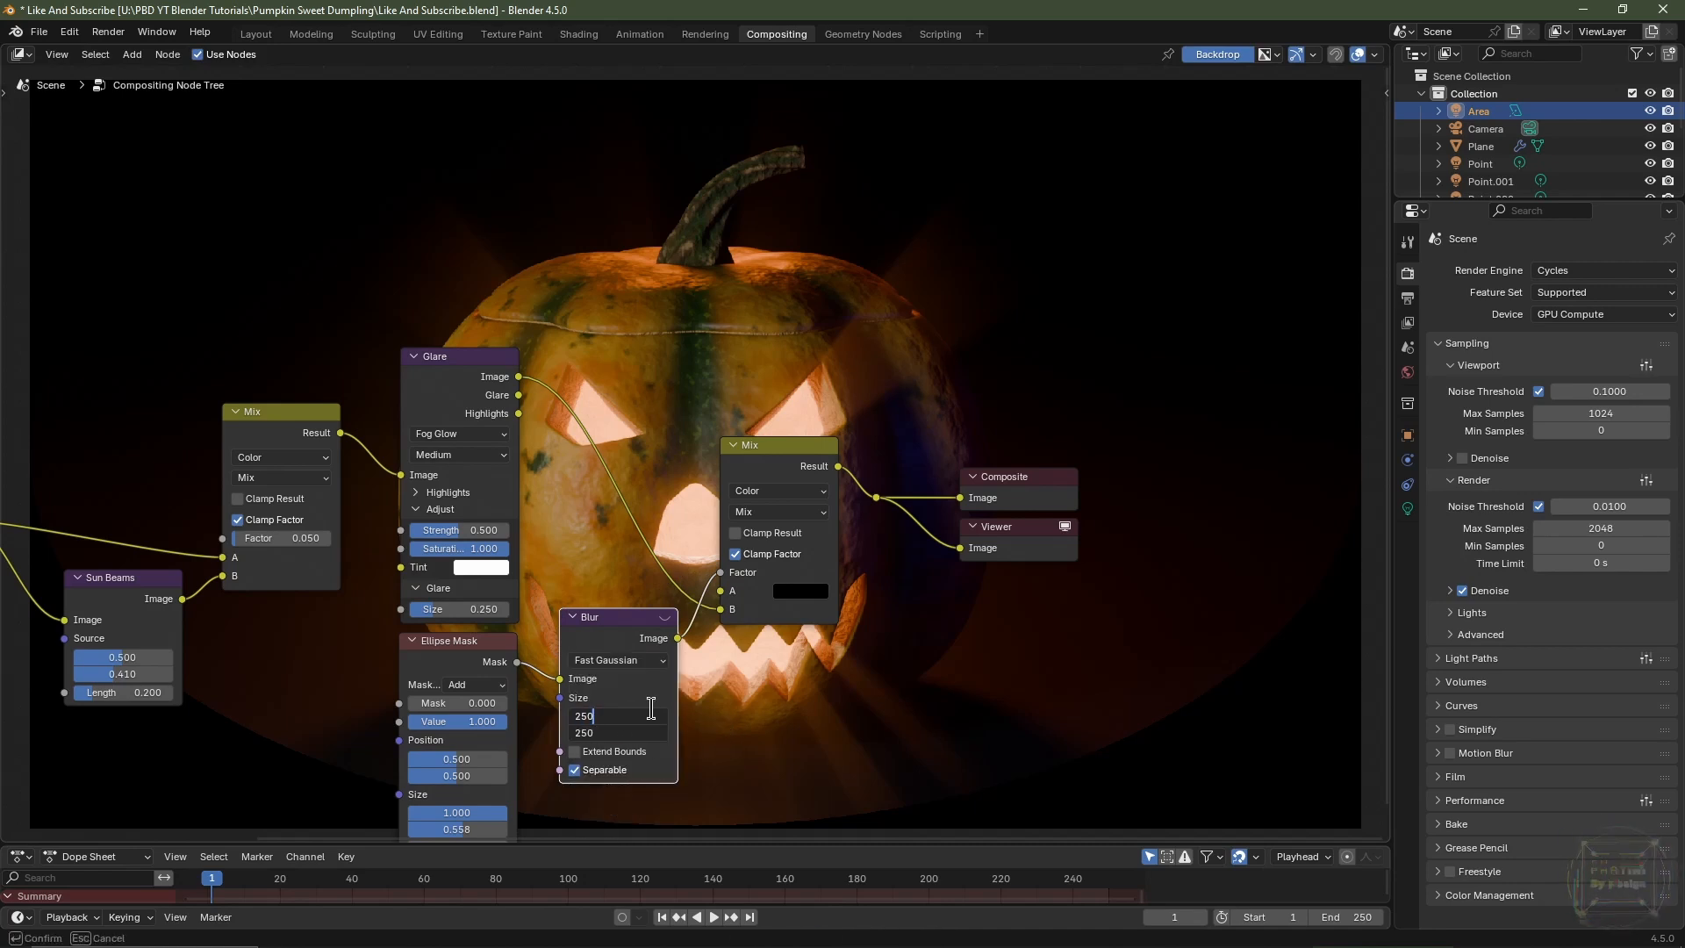
pyautogui.press('Return')
# - Insert a Lens Distortion node between the Glare image output and input B of the last Mix node
pyautogui.scroll(-3, 580, 507)
pyautogui.moveTo(580, 508); pyautogui.dragTo(629, 508, button='middle')
pyautogui.scroll(2, 629, 507)
pyautogui.hotkey('shift', 'a')
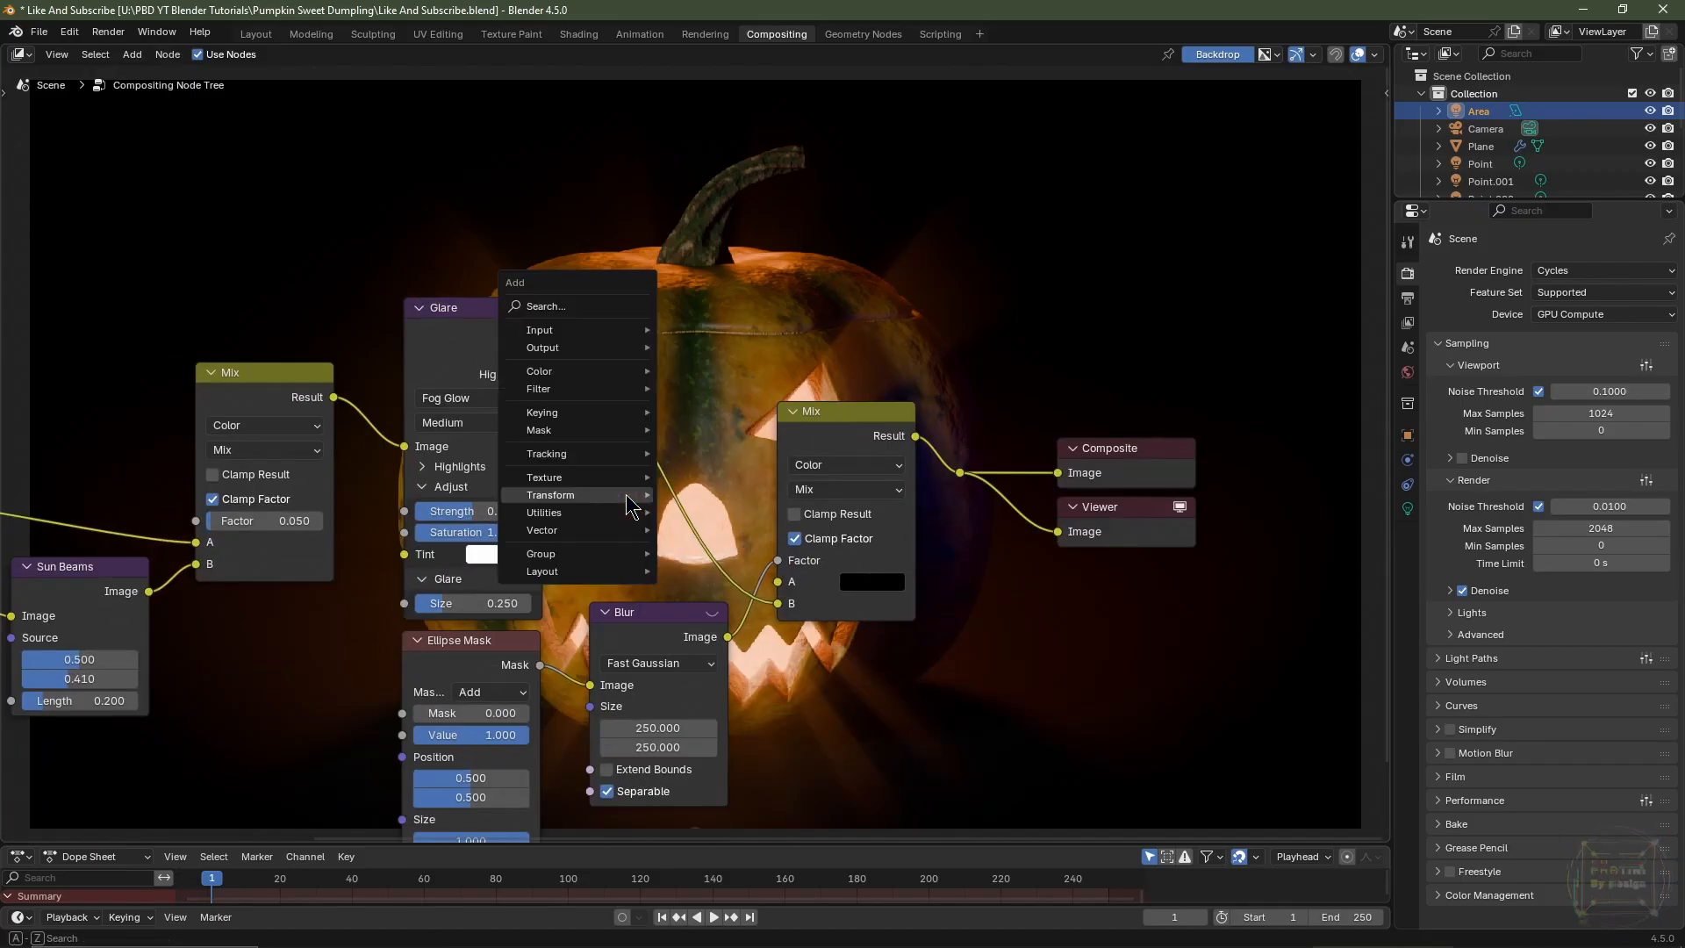
pyautogui.moveTo(626, 495)
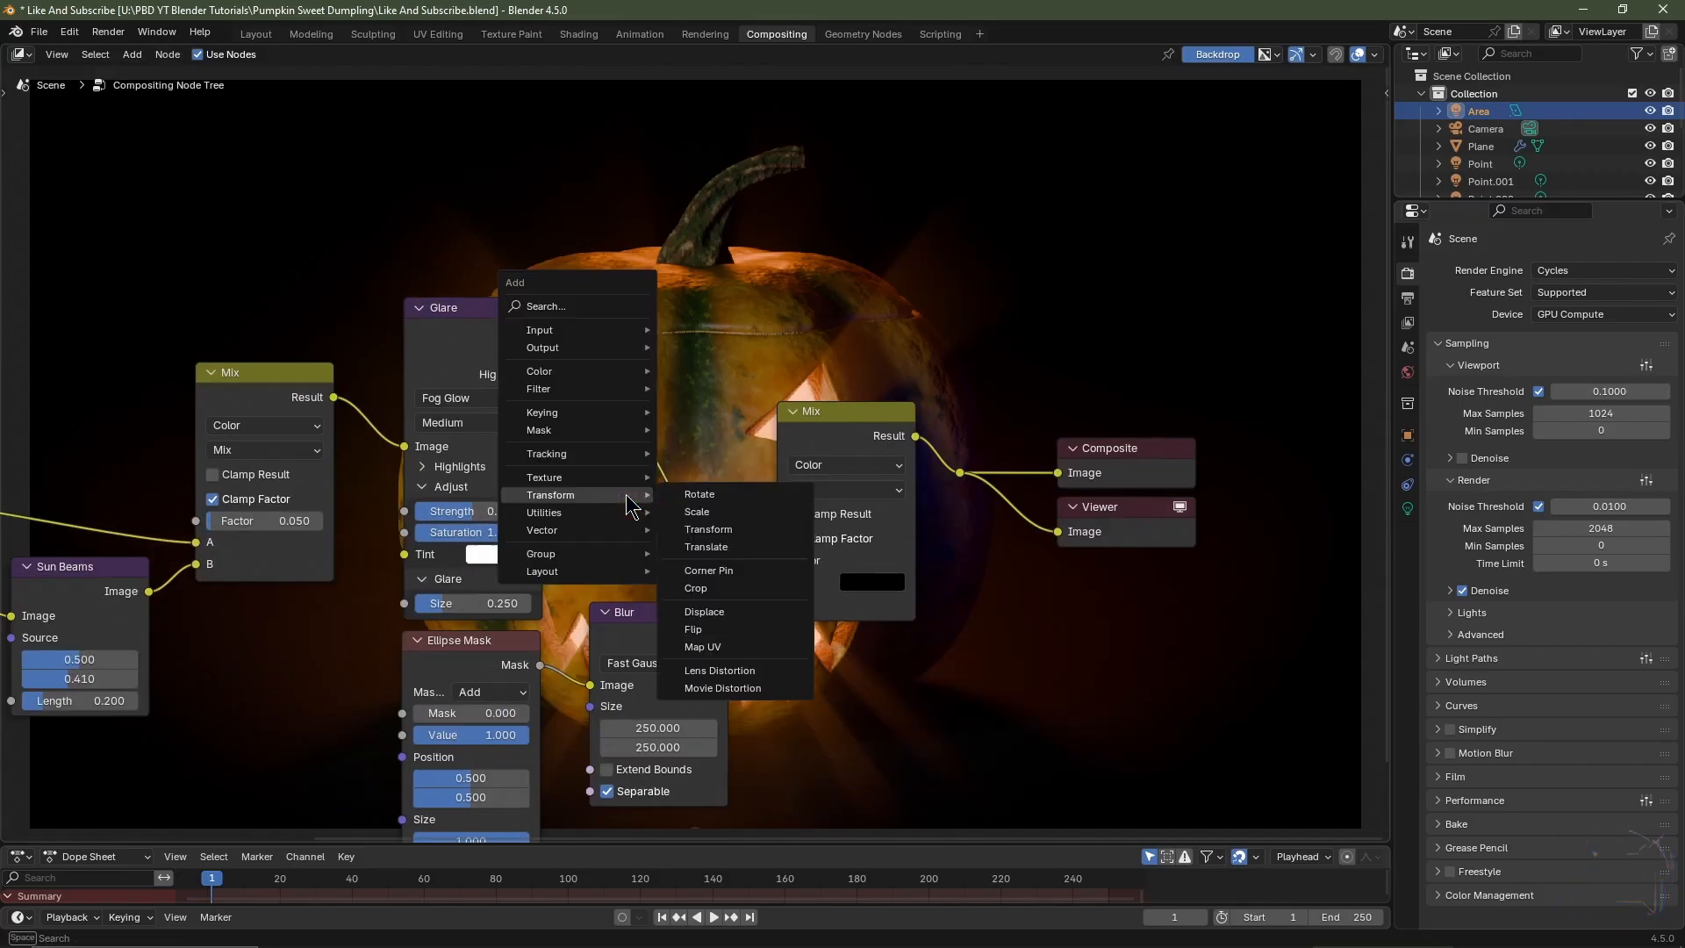
pyautogui.click(756, 672)
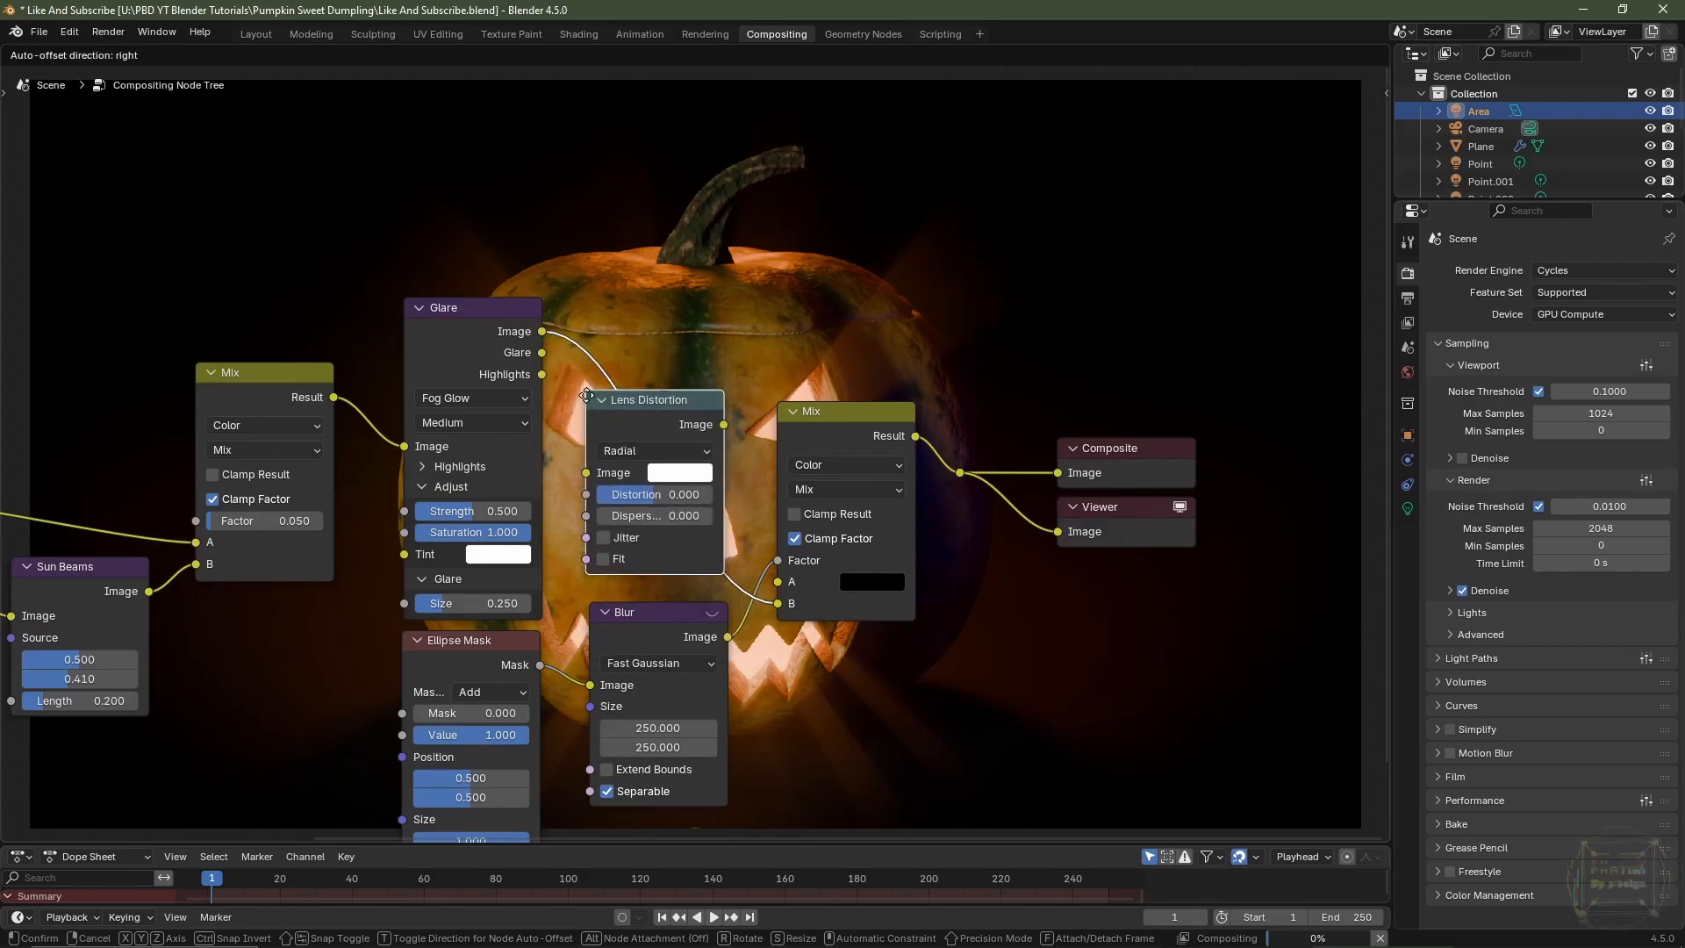
pyautogui.click(597, 513)
# - Enable Fit on the Lens Distortion node and set its dispersion to 0.05
pyautogui.click(604, 556)
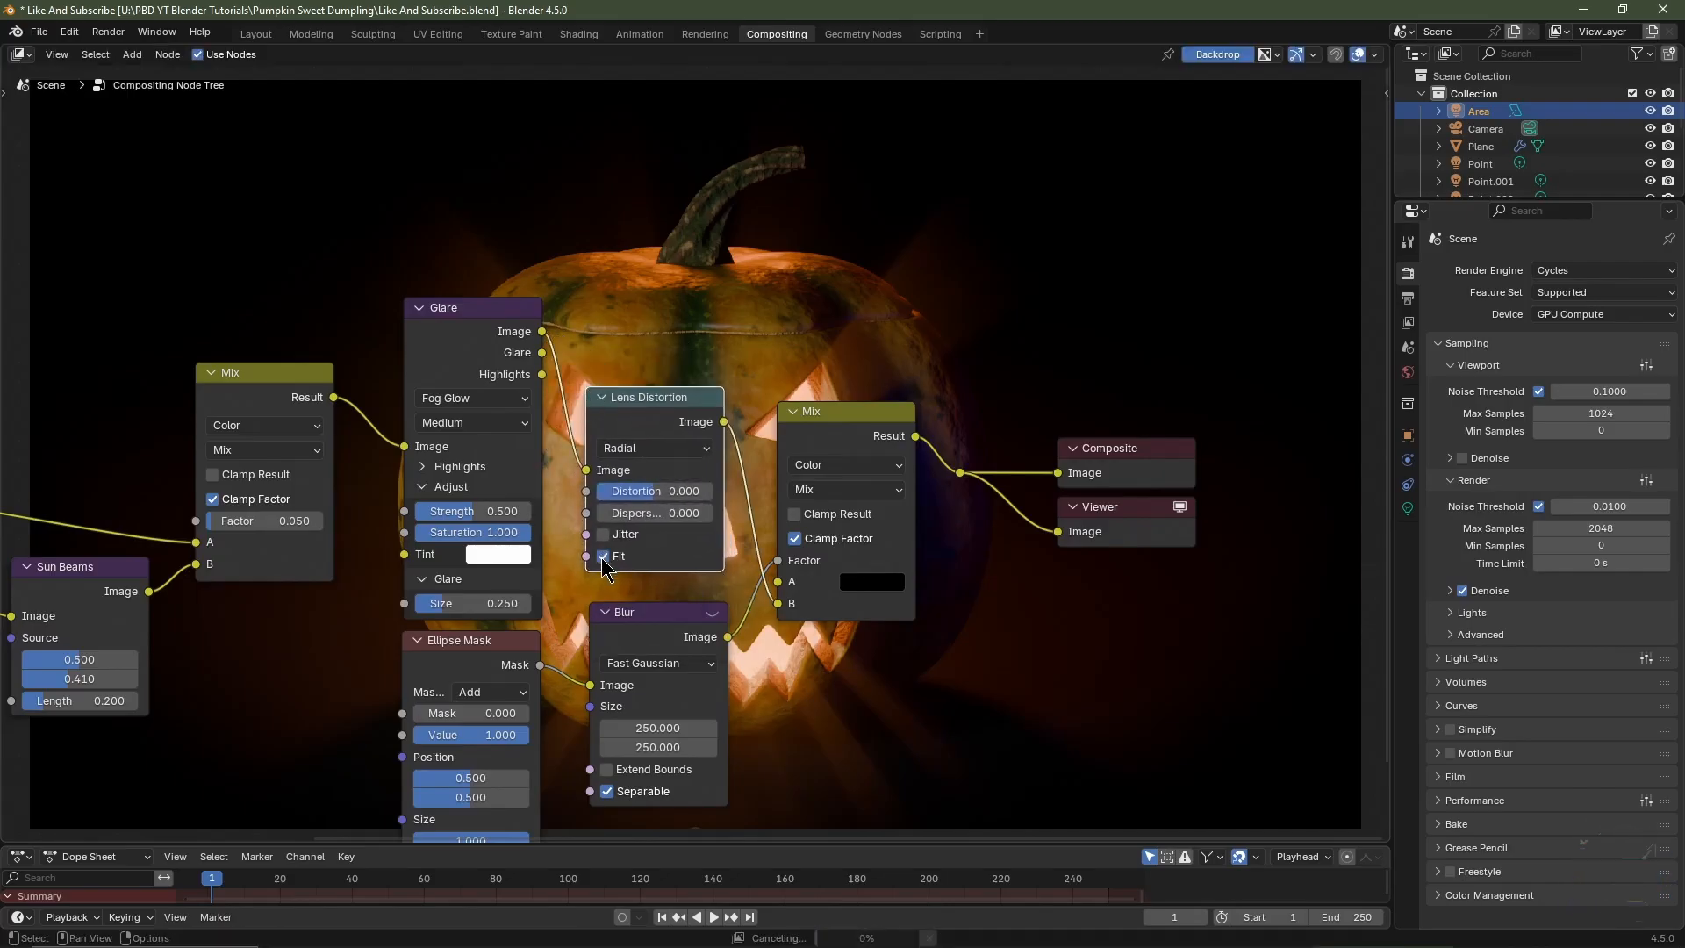
pyautogui.doubleClick(654, 513)
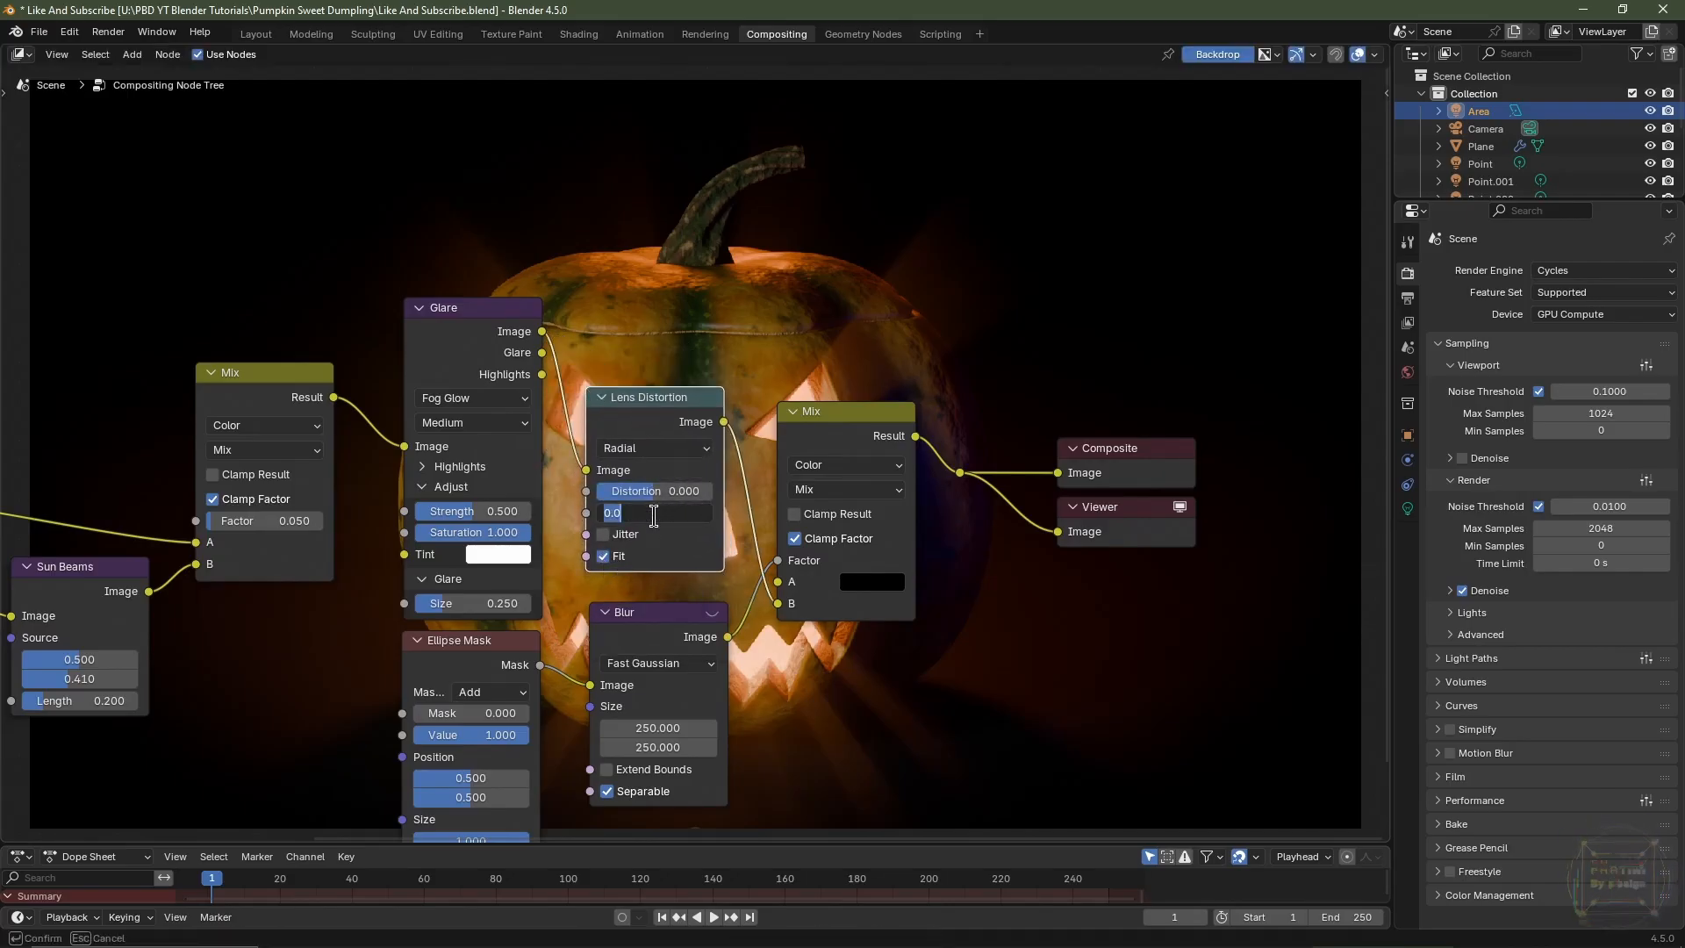
pyautogui.write('.05')
pyautogui.press('Return')
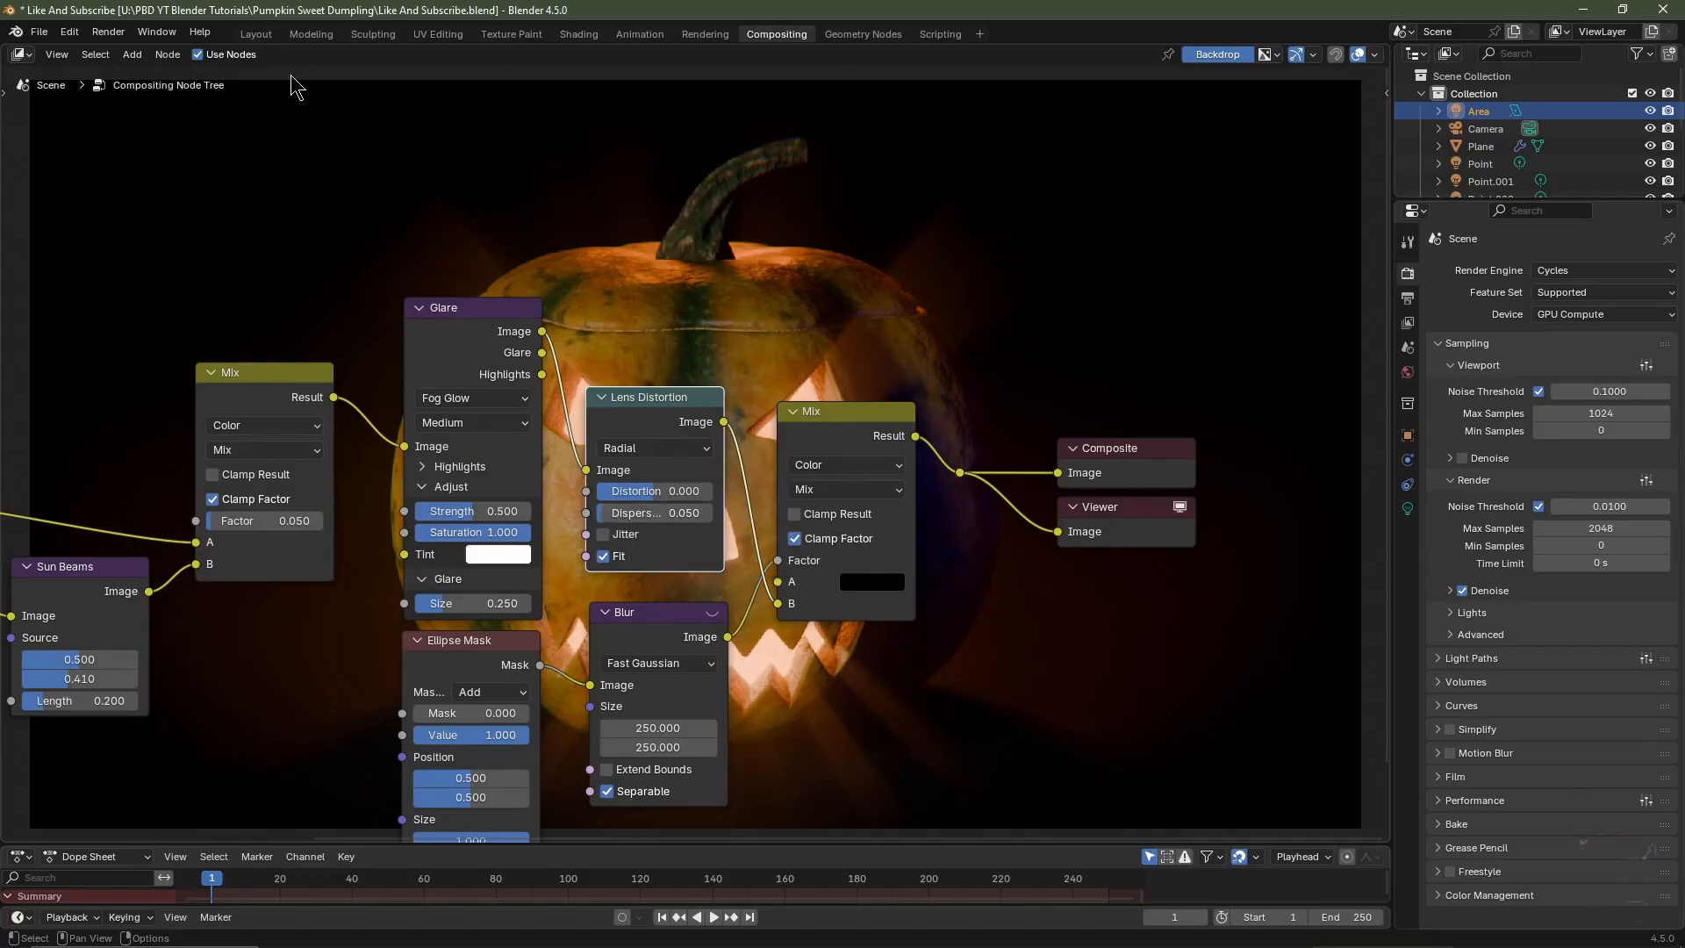
# - In the Layout workspace, confirm the Level Up folder as render output and set the PNG format to RGB with 16-bit color depth
pyautogui.click(257, 34)
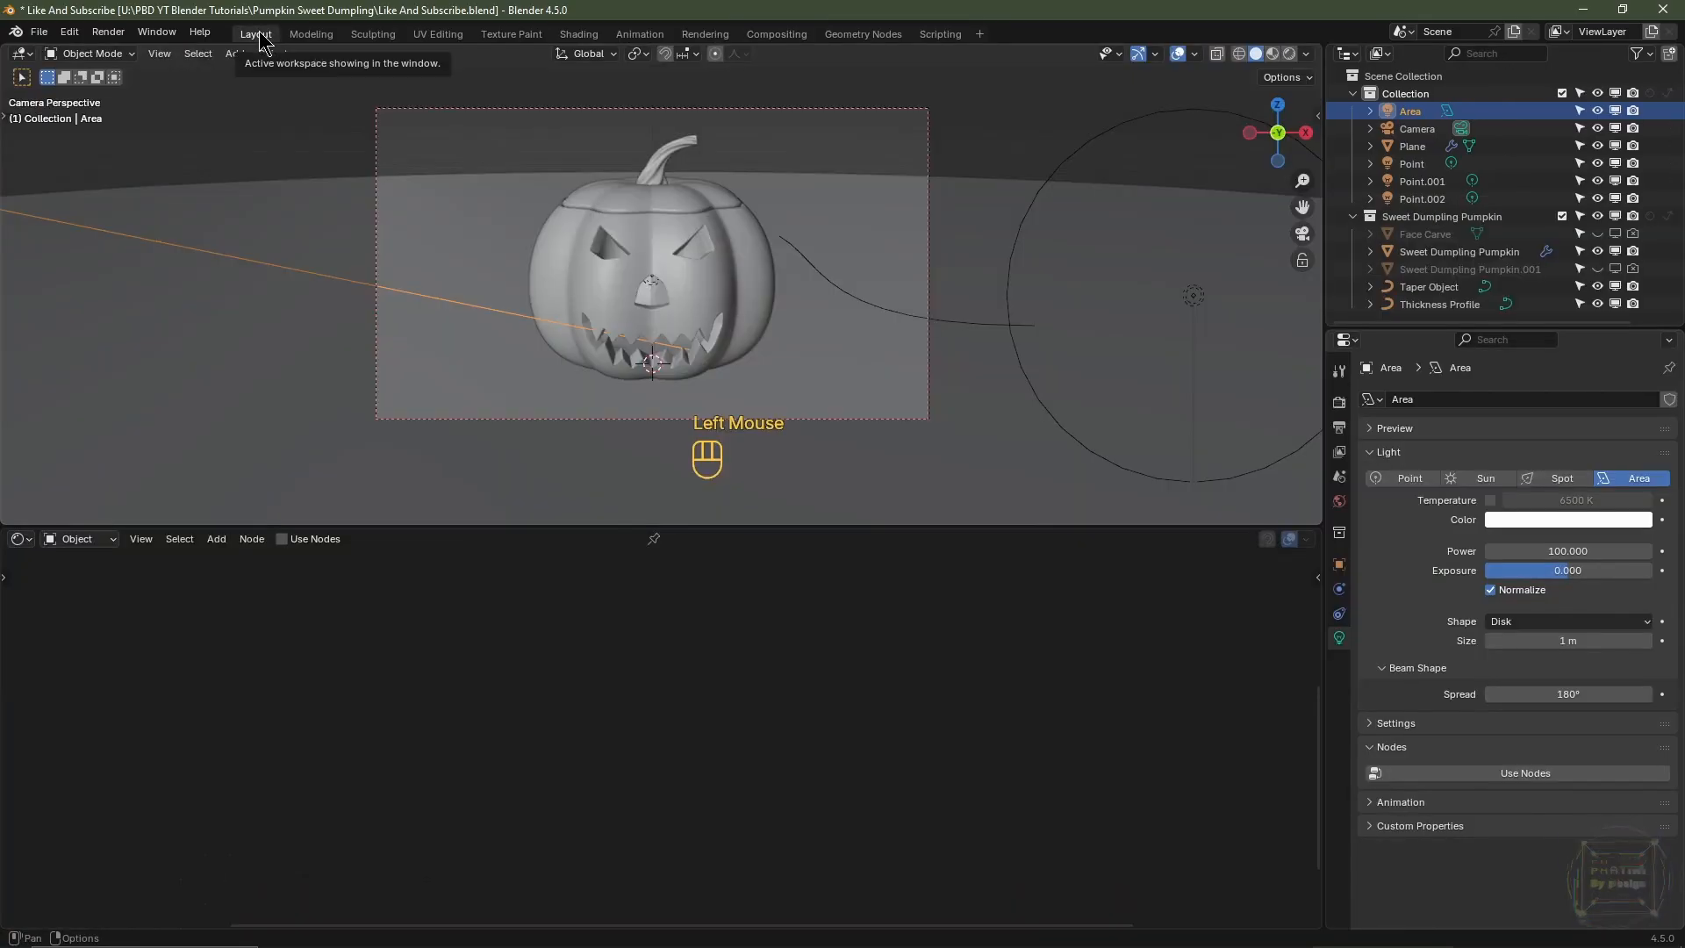
pyautogui.click(1339, 428)
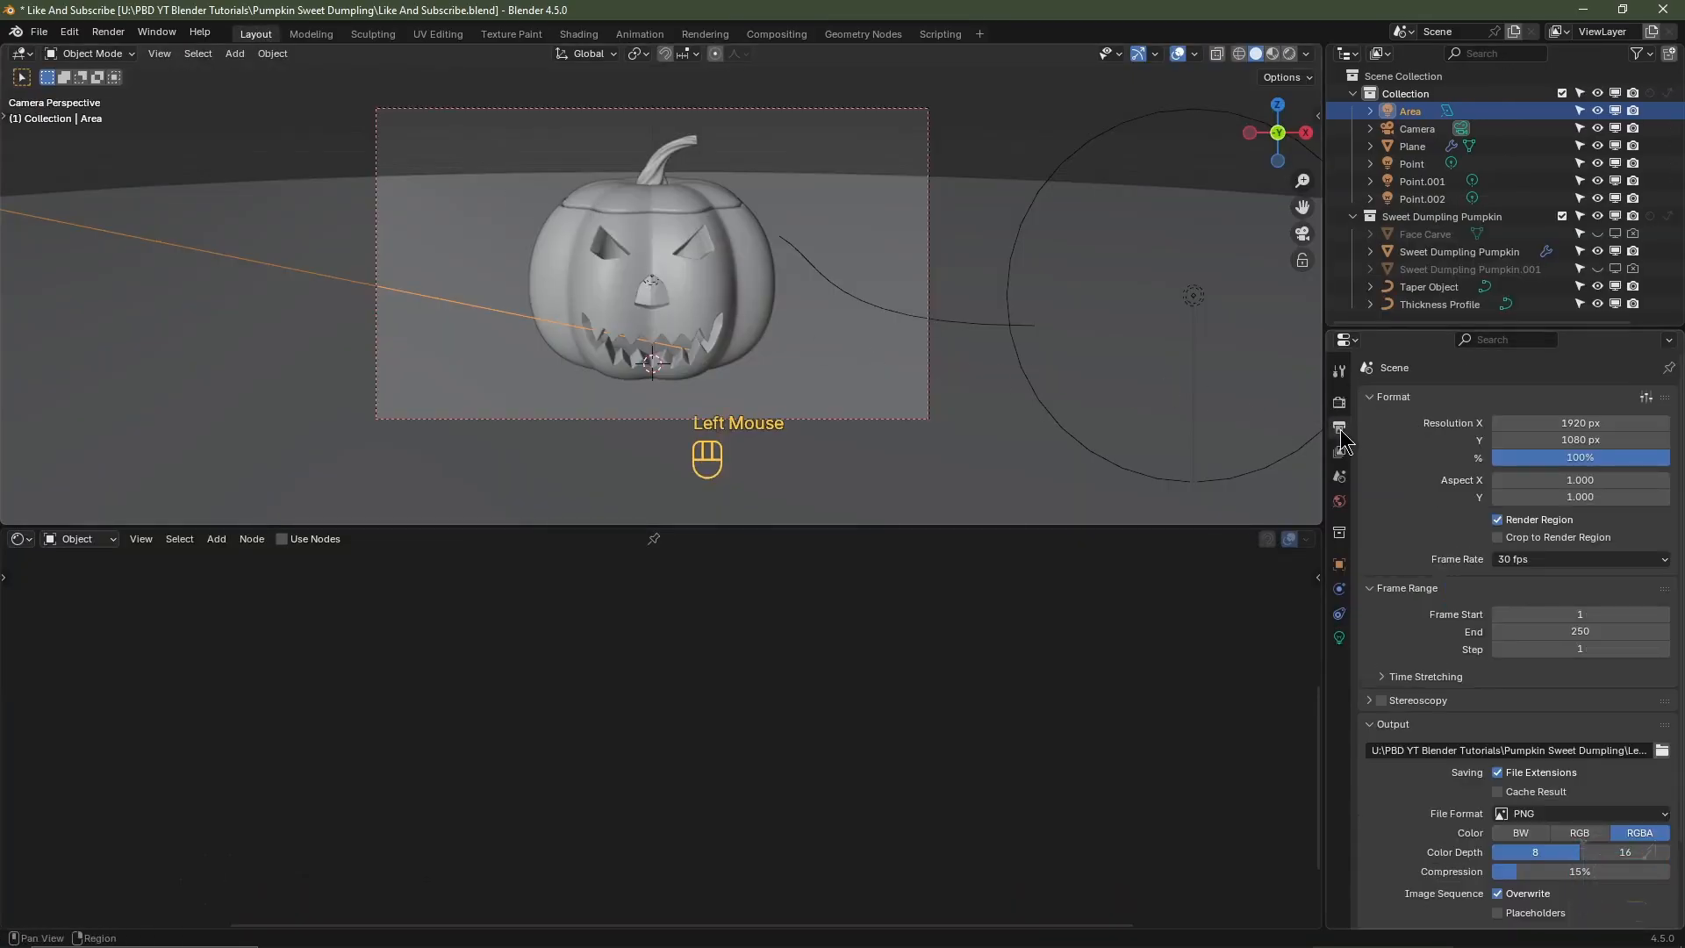
pyautogui.click(1661, 752)
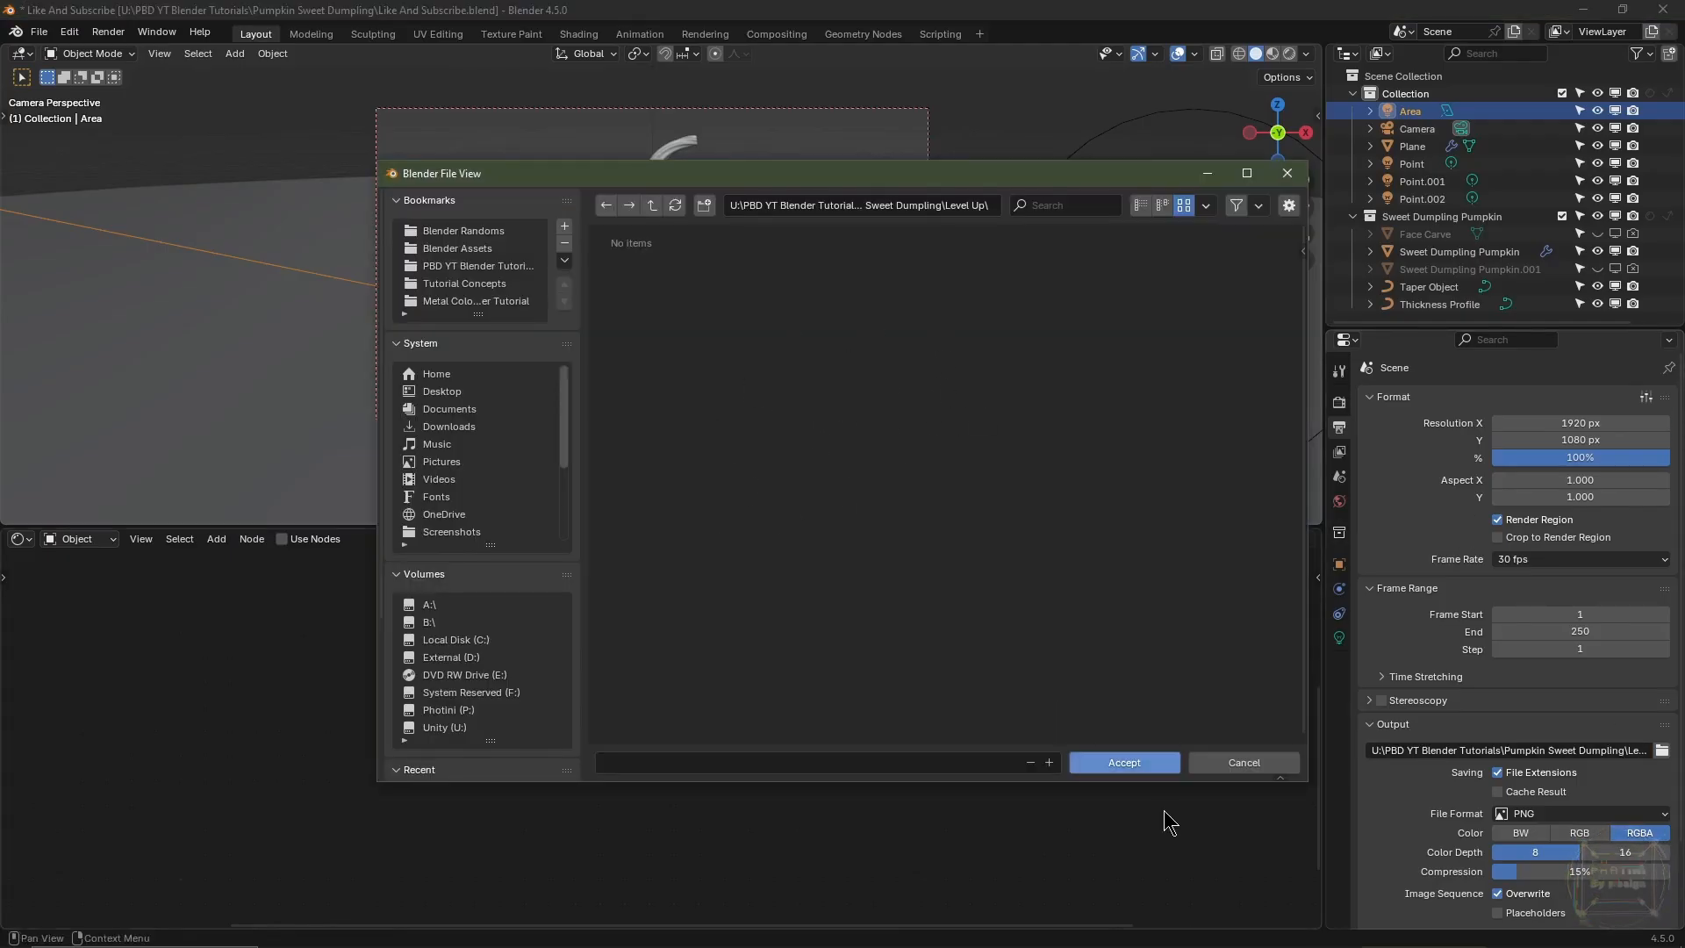
pyautogui.click(1129, 762)
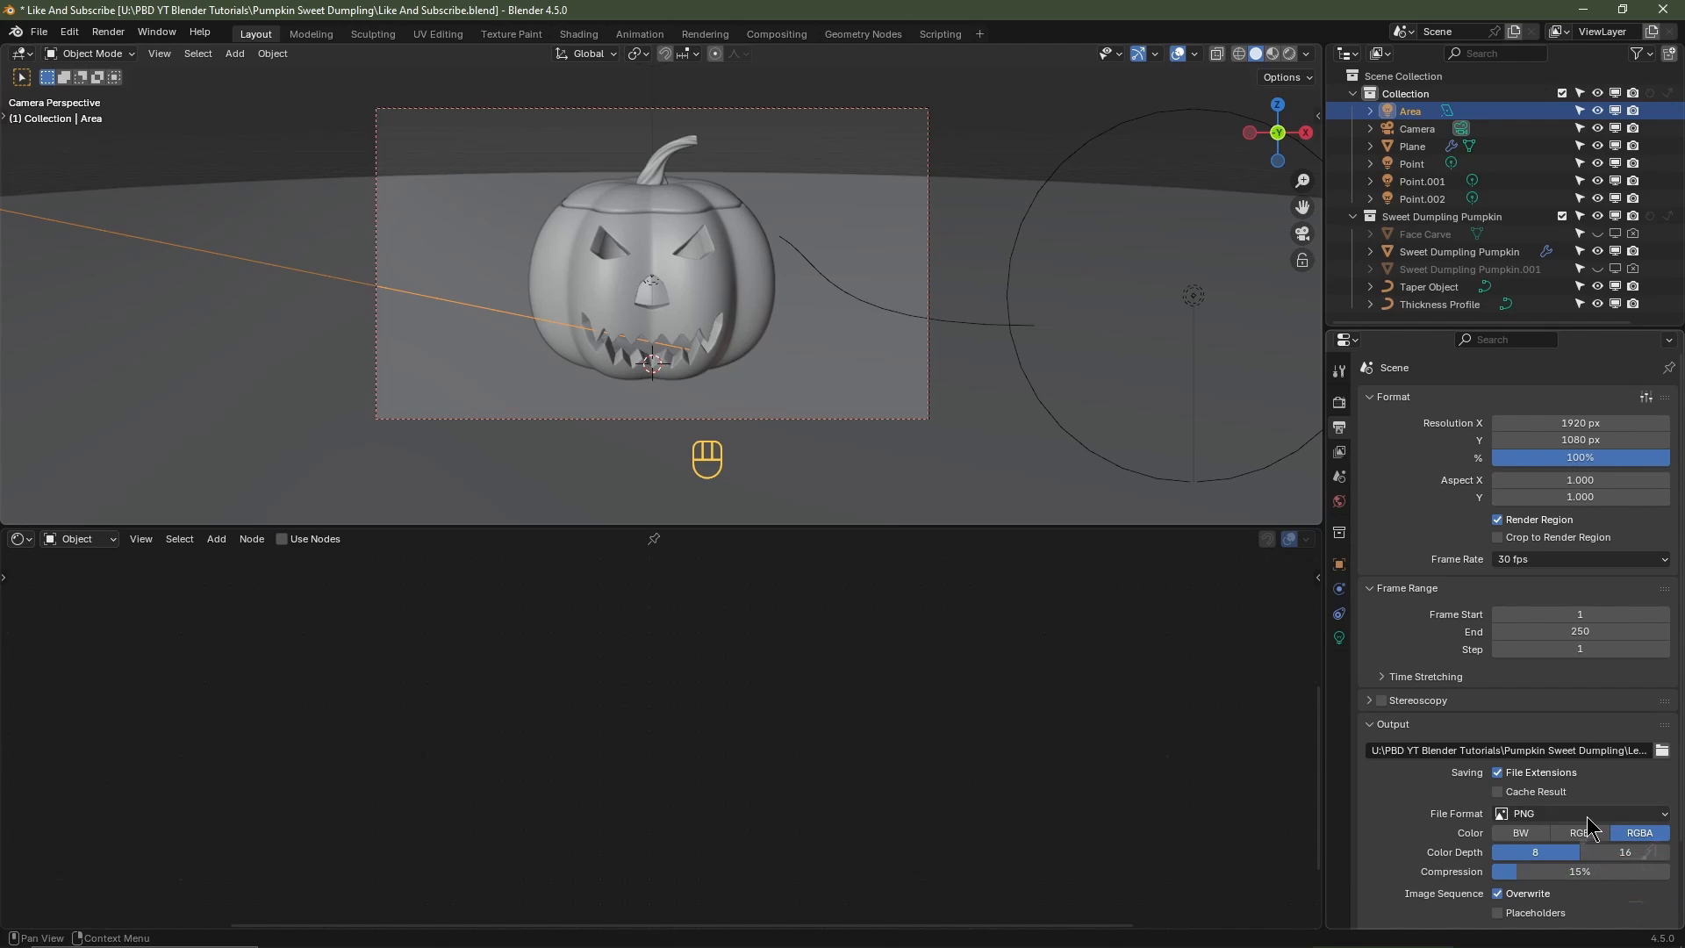
pyautogui.click(1582, 832)
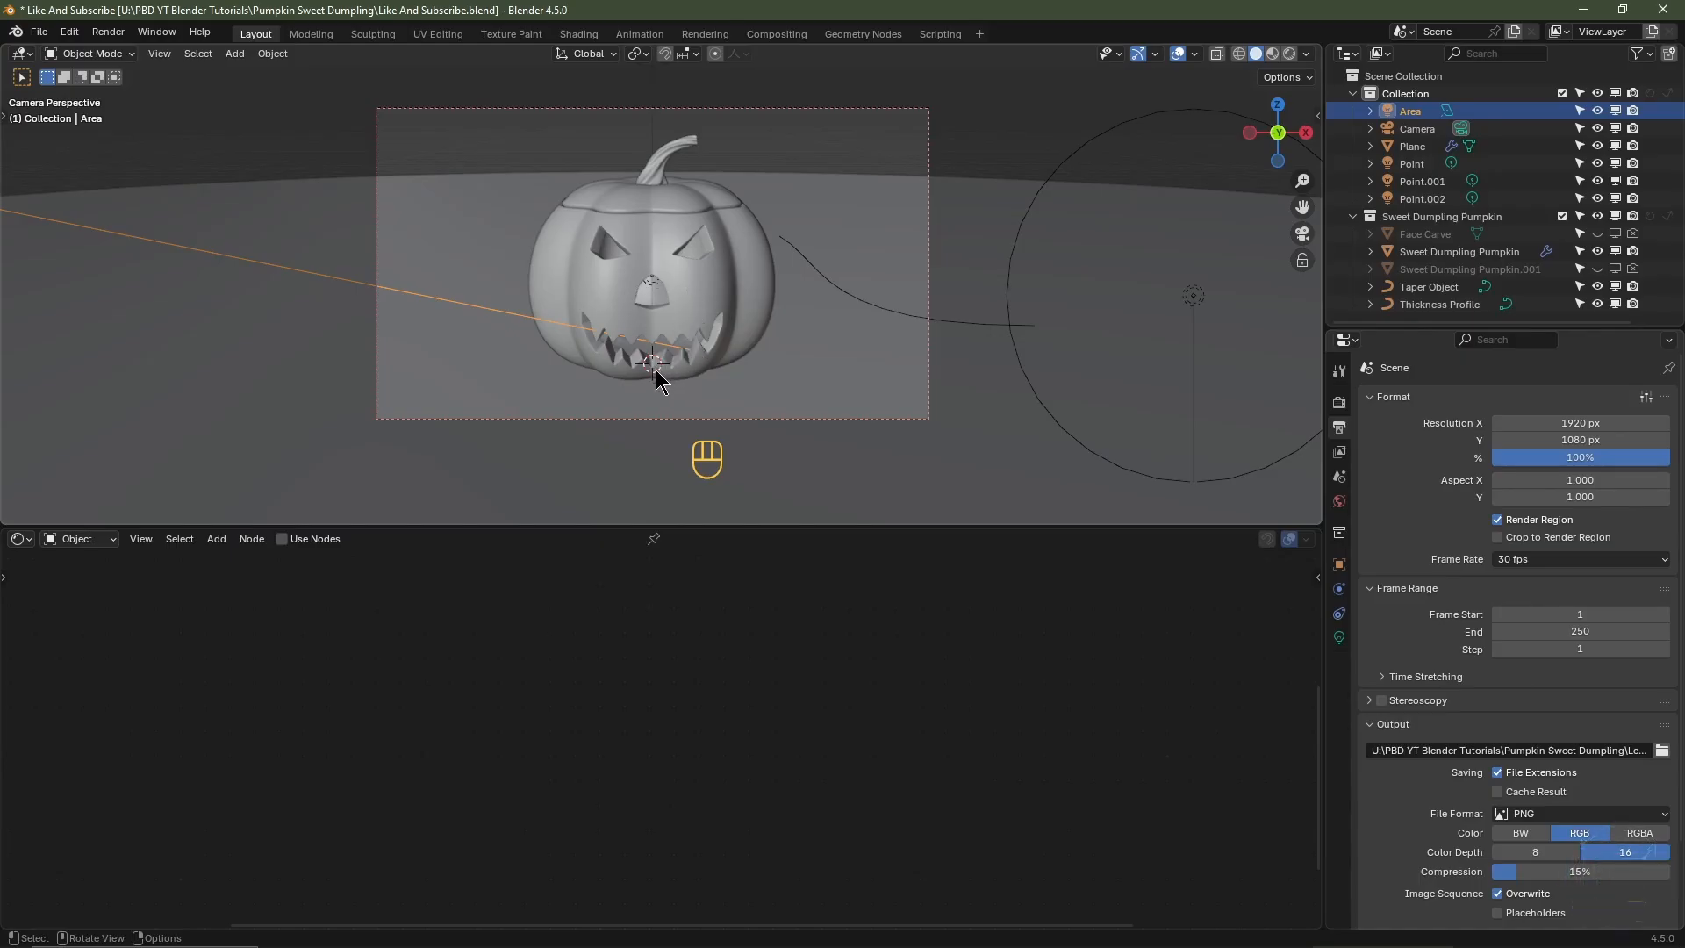
# - Shrink the Shader Editor area to a thin strip beneath the 3D viewport and change it to a Timeline
pyautogui.moveTo(605, 527); pyautogui.dragTo(588, 882)
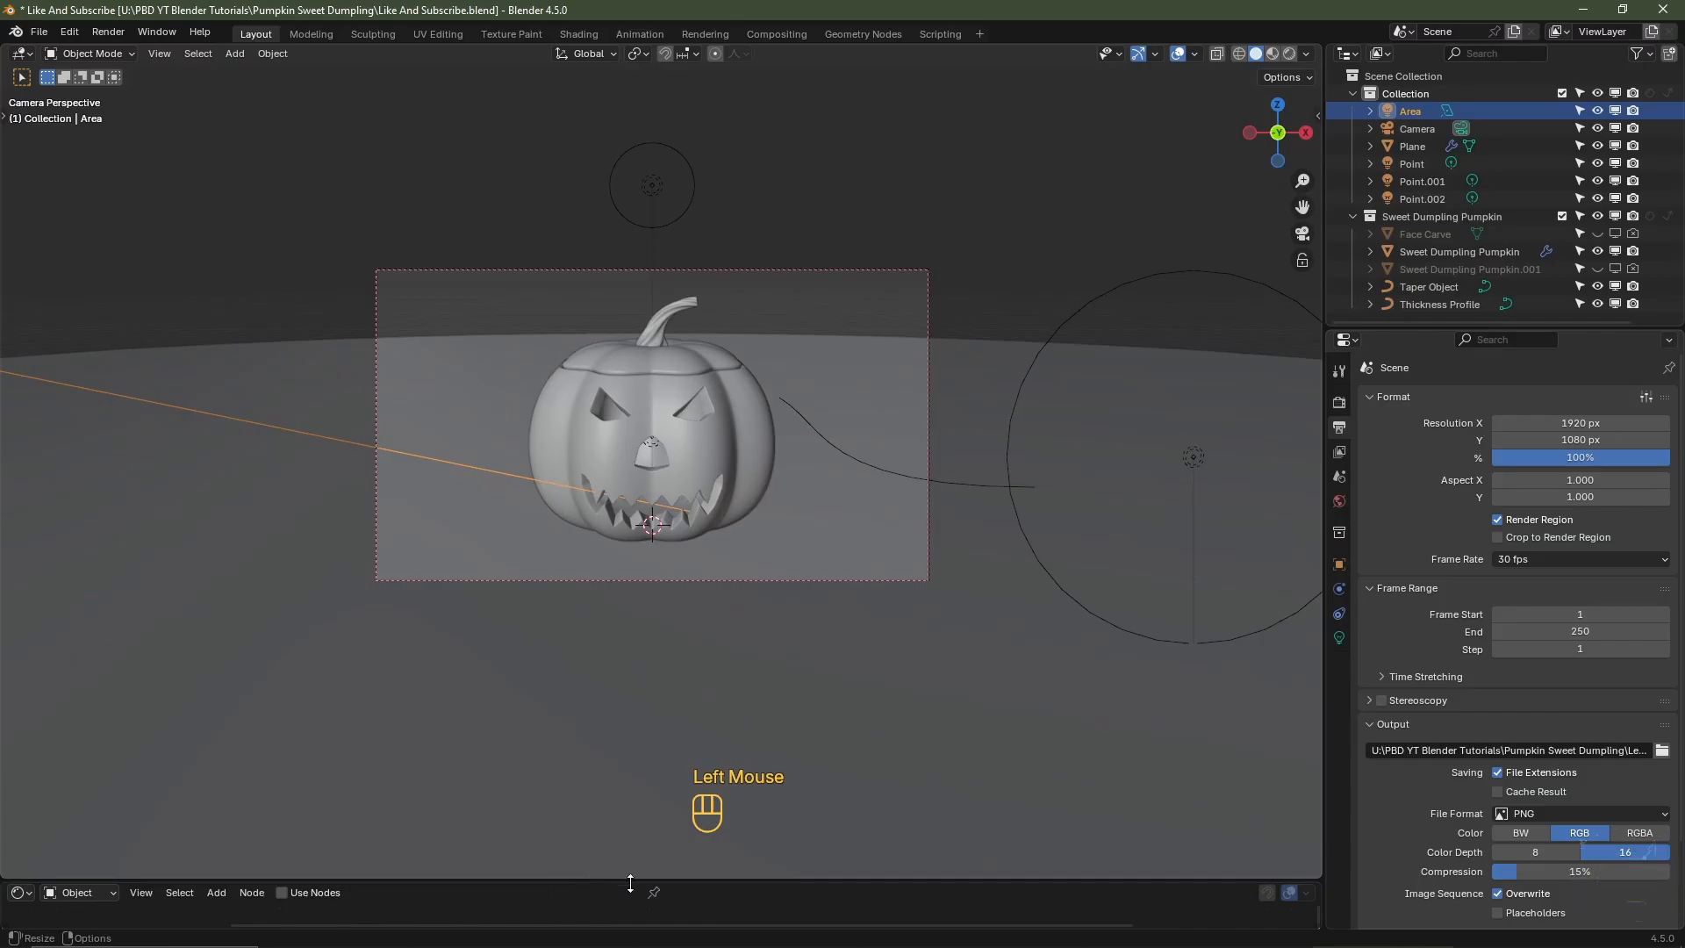
pyautogui.click(21, 892)
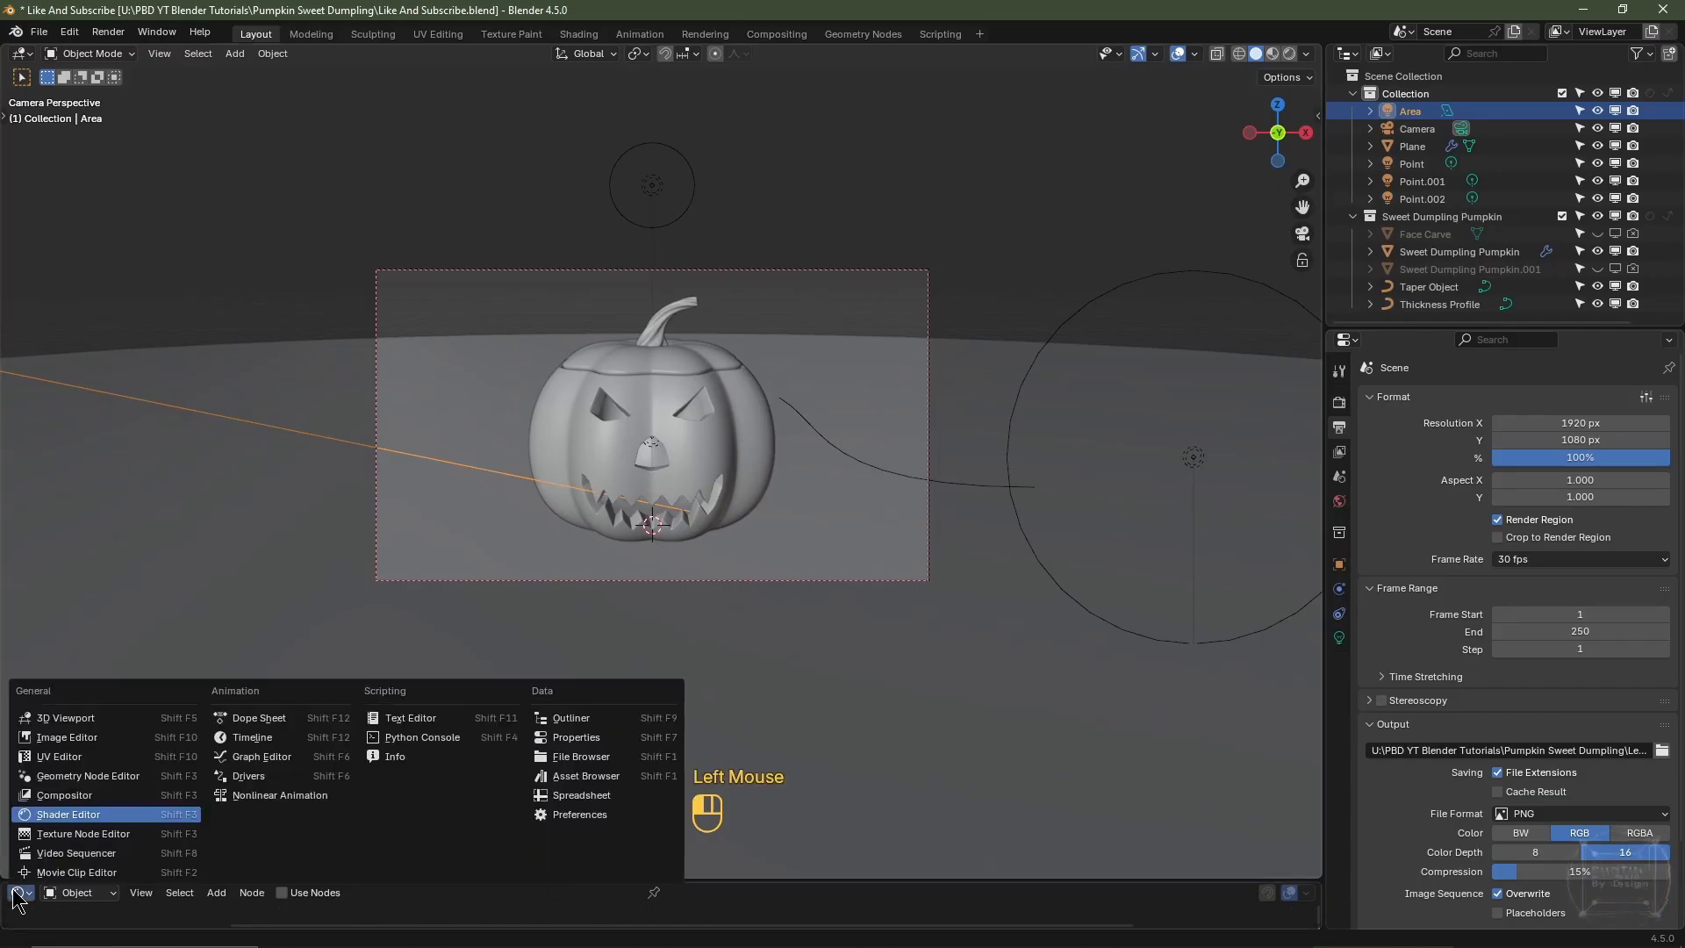
pyautogui.click(252, 738)
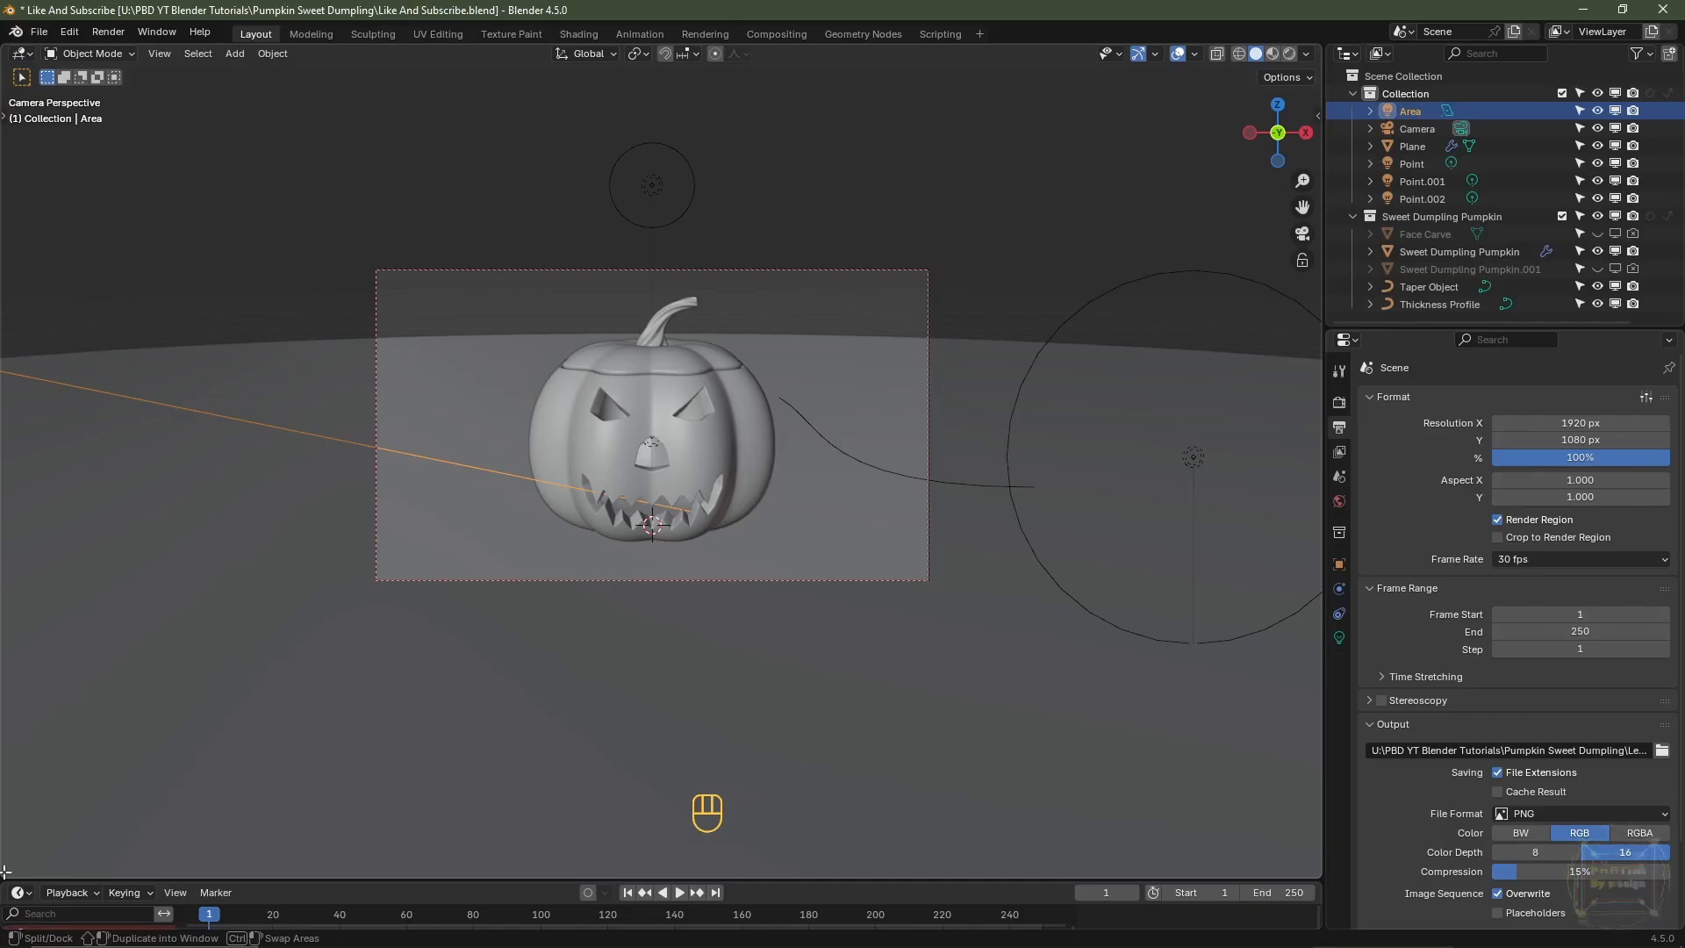
# - Split the 3D viewport horizontally and turn the lower half into a Graph Editor
pyautogui.moveTo(5, 871); pyautogui.dragTo(17, 551)
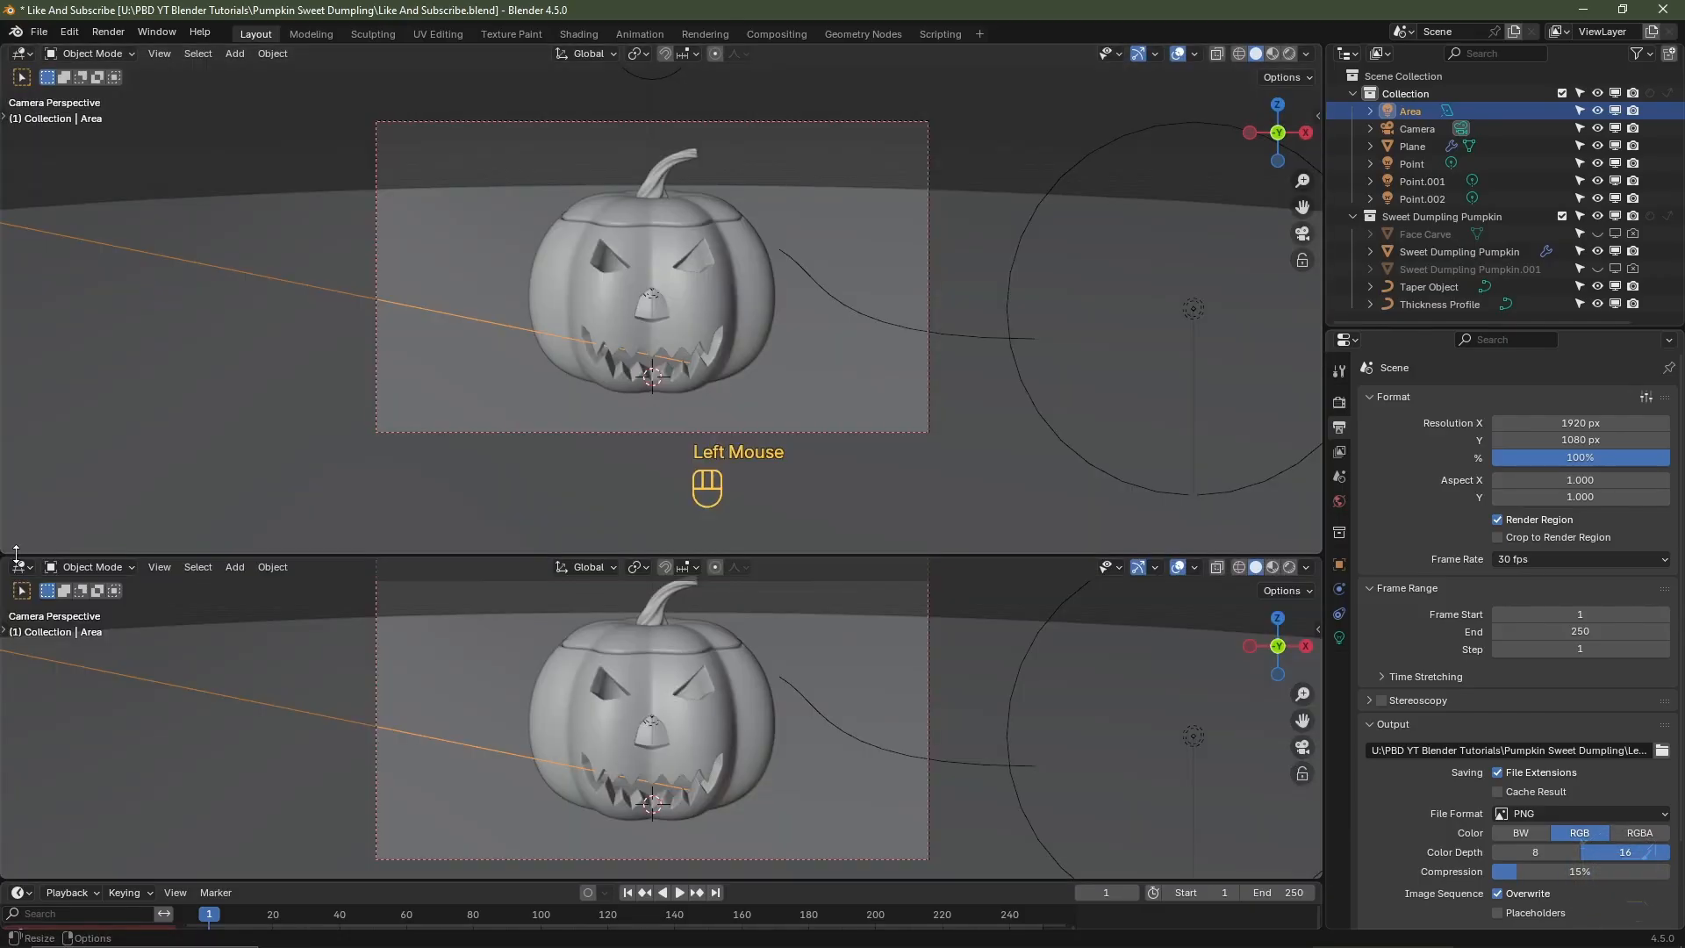
pyautogui.click(21, 569)
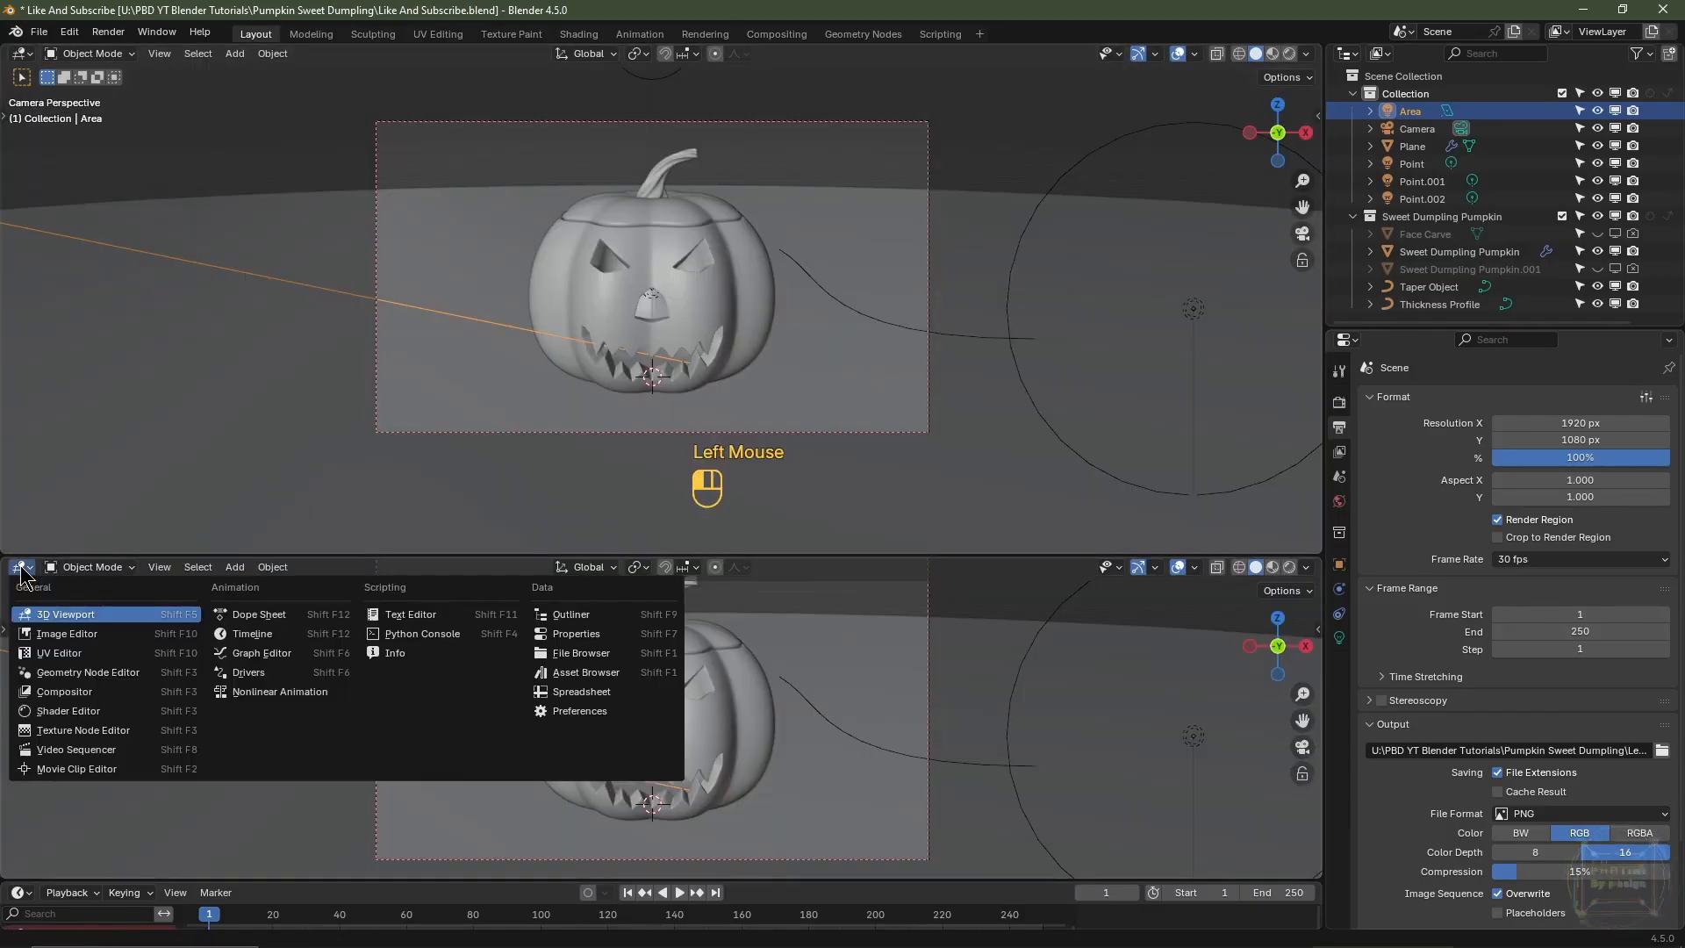
pyautogui.click(289, 653)
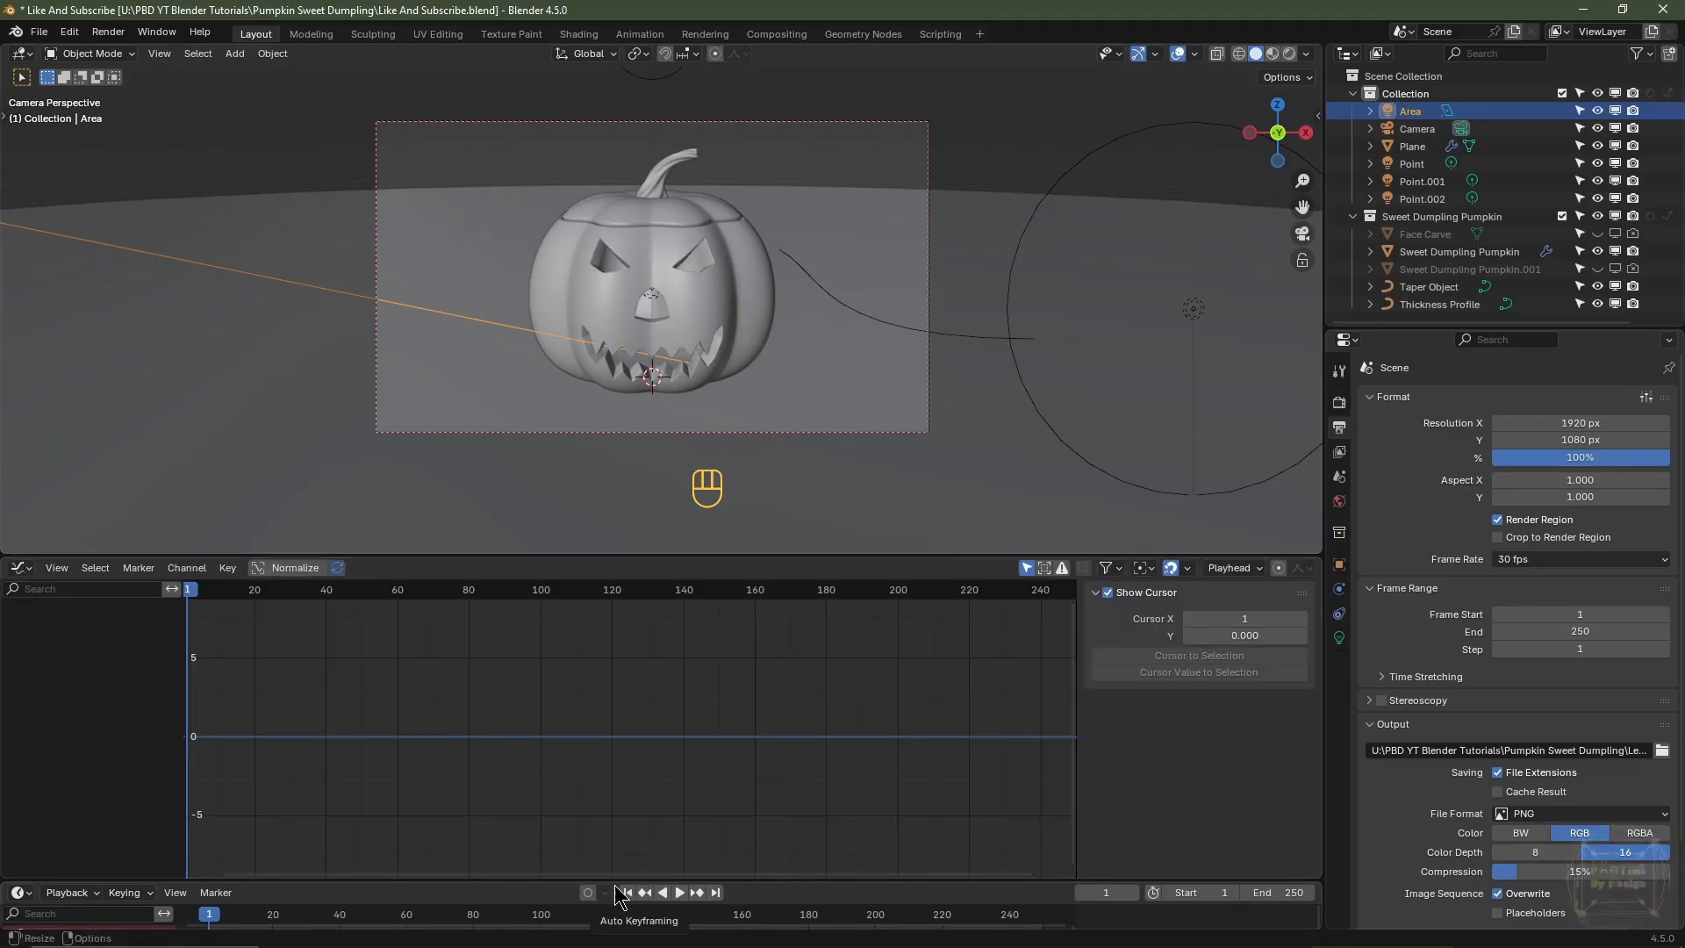
# - Set the animation's end frame to 240 and hide the Graph Editor's sidebar
pyautogui.click(1270, 893)
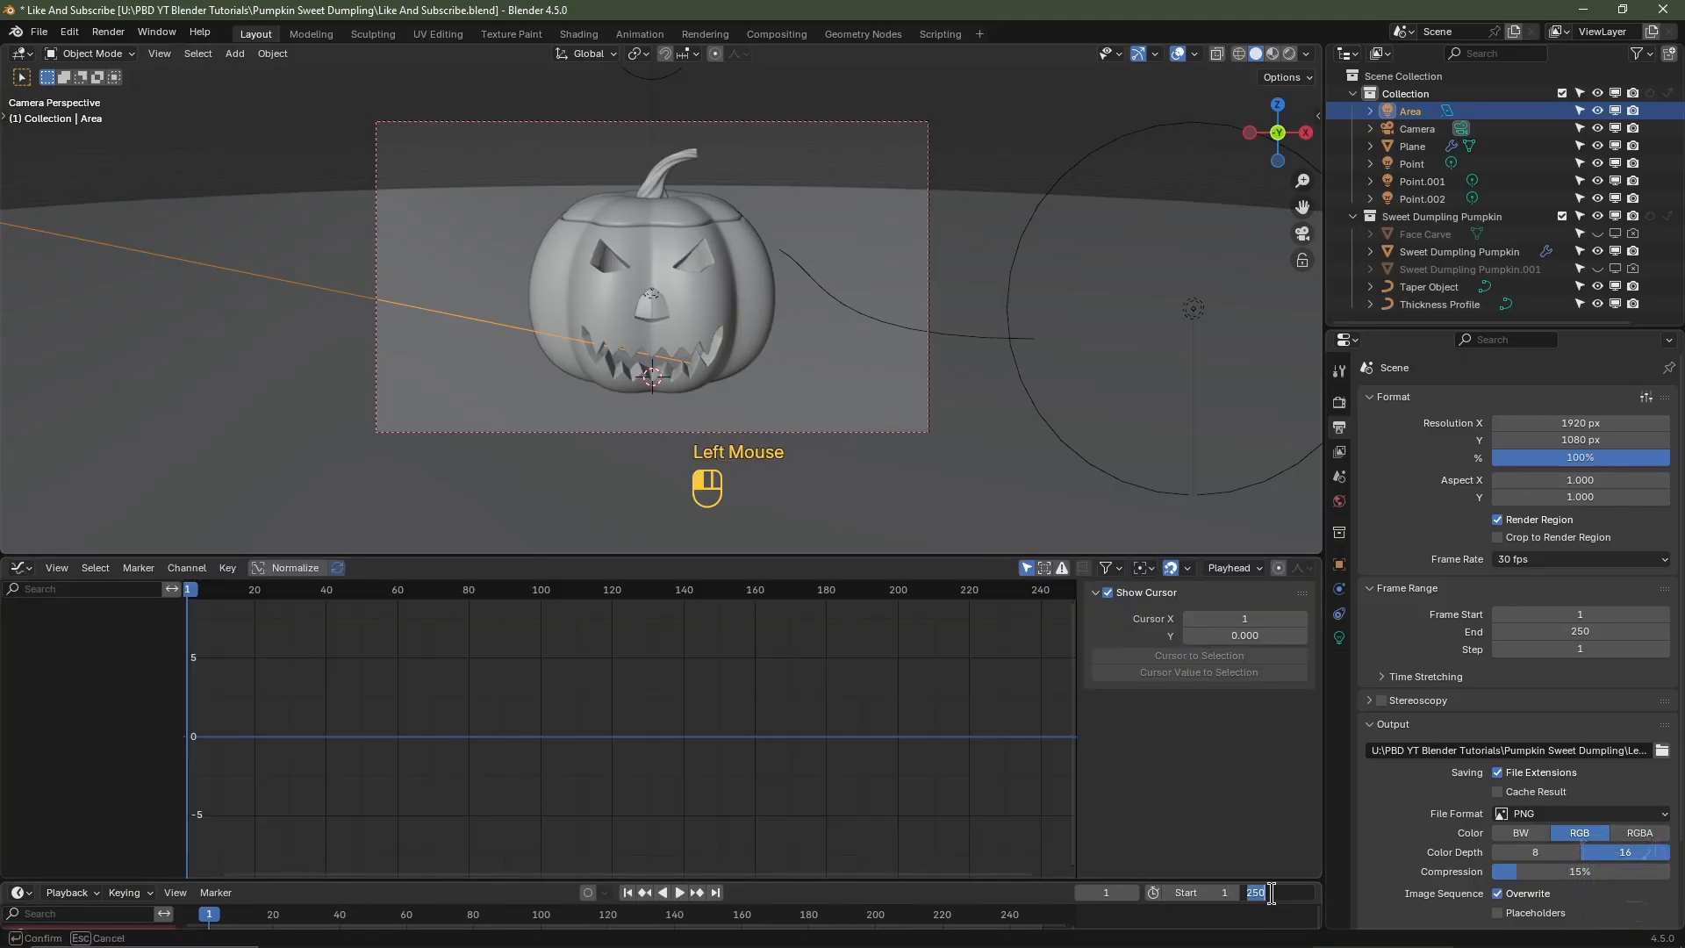
pyautogui.write('240')
pyautogui.press('Return')
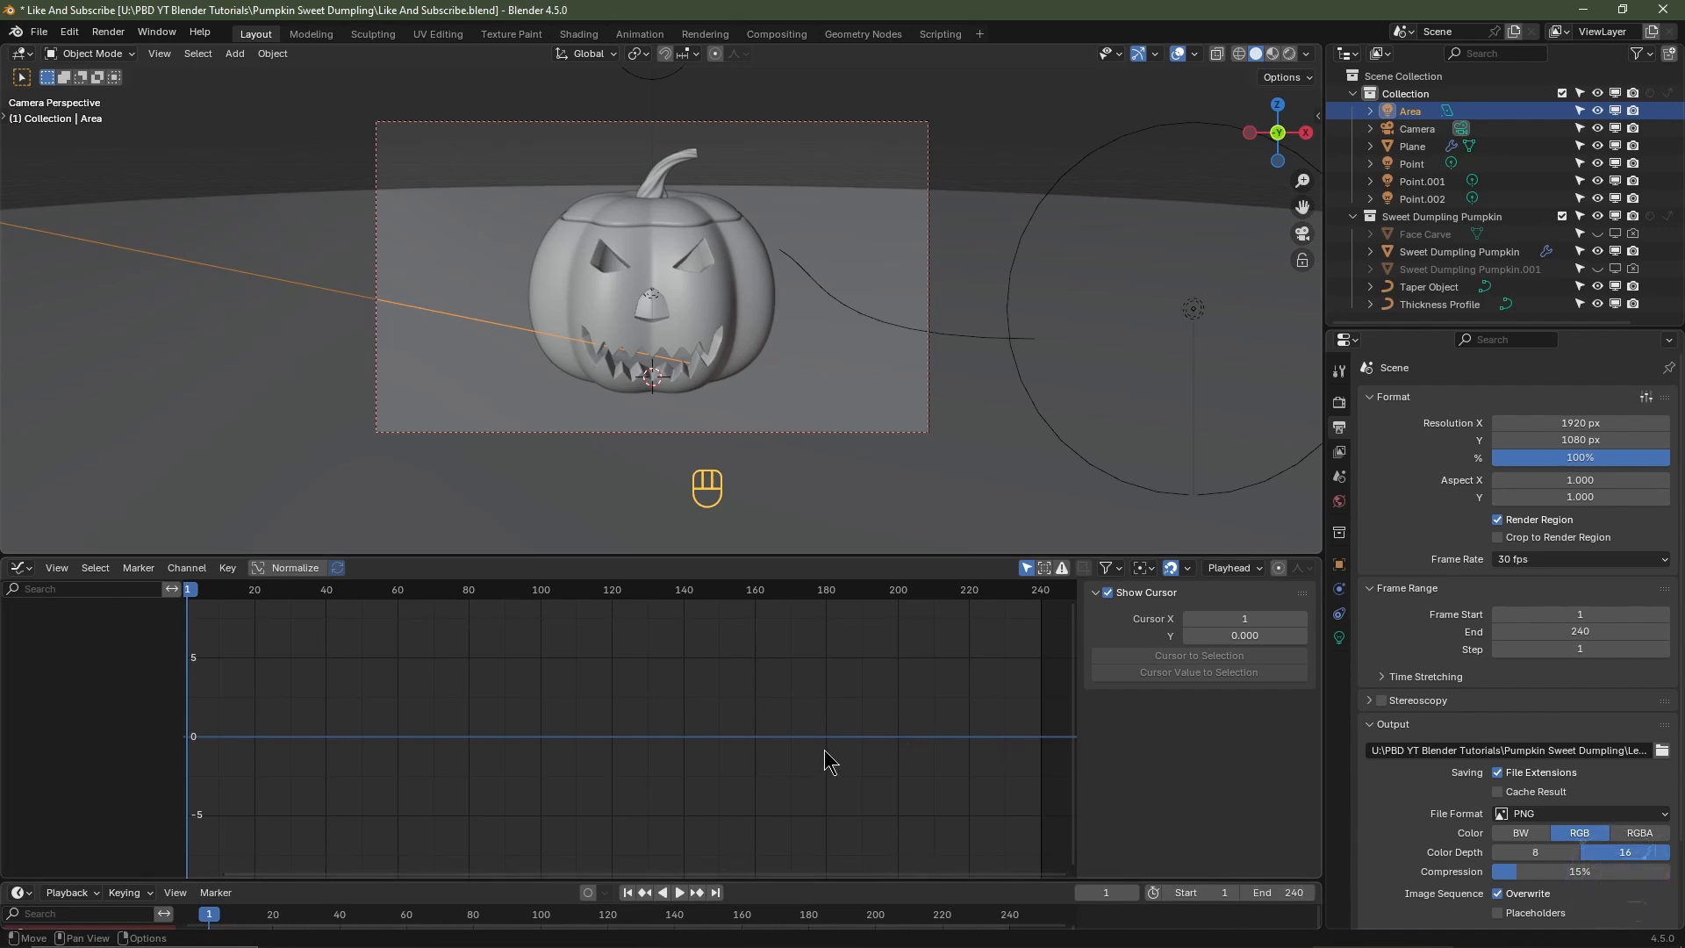
pyautogui.press('n')
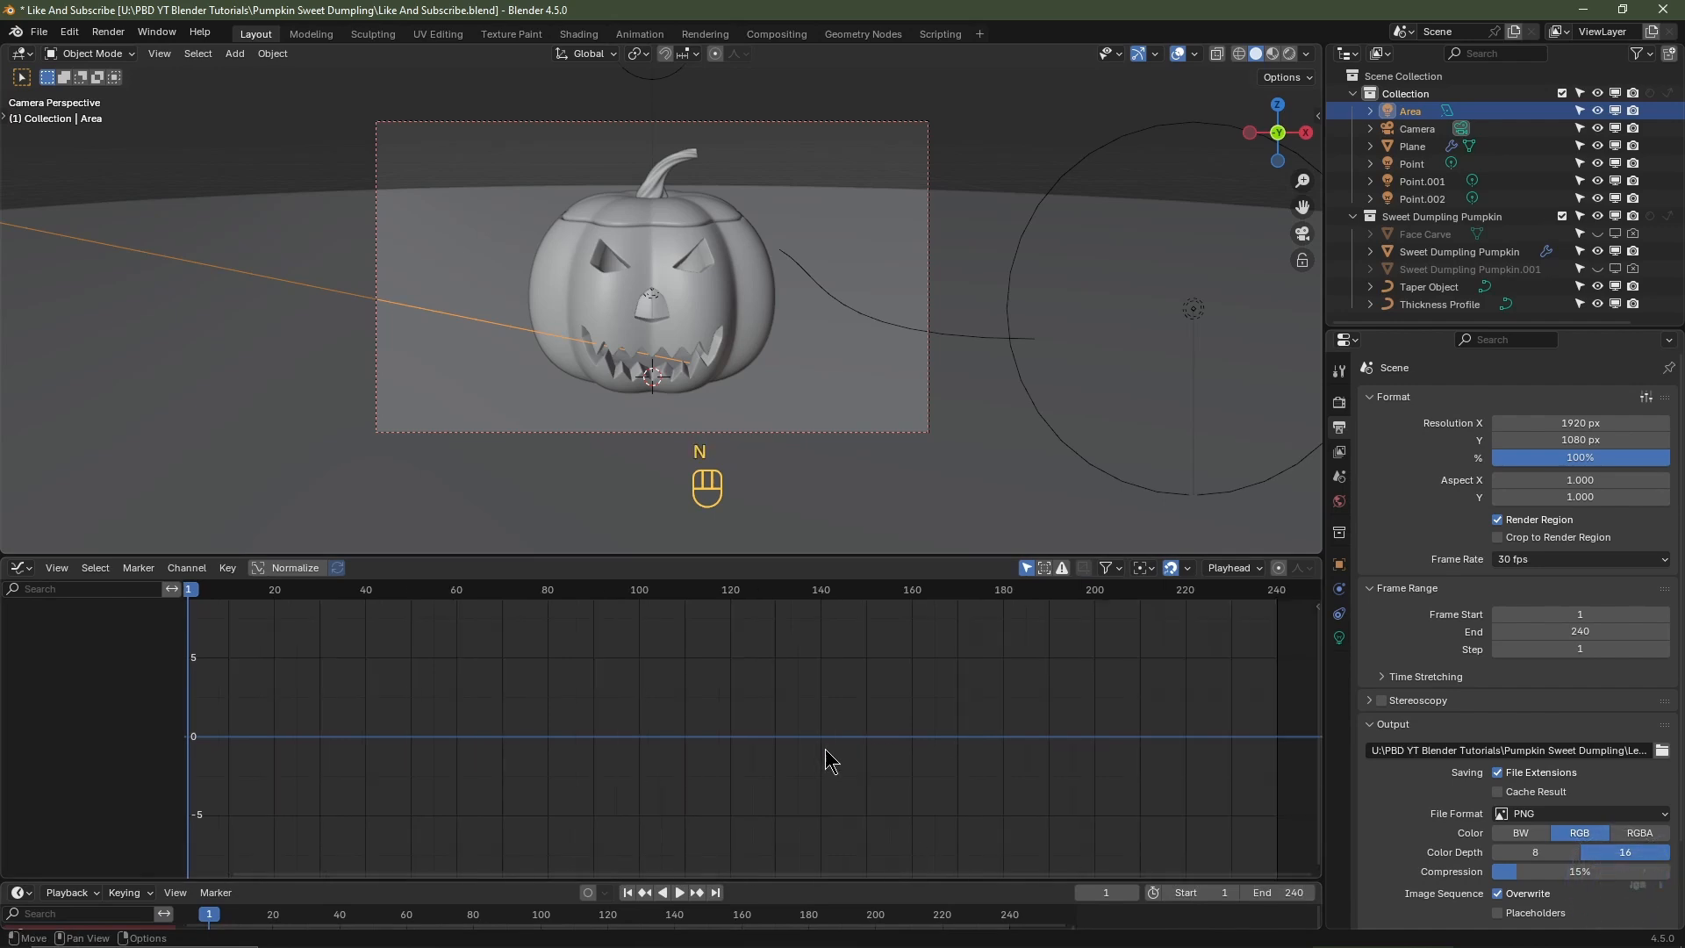
# - Select the camera and keyframe its location and rotation on all axes at frame 1
pyautogui.click(857, 125)
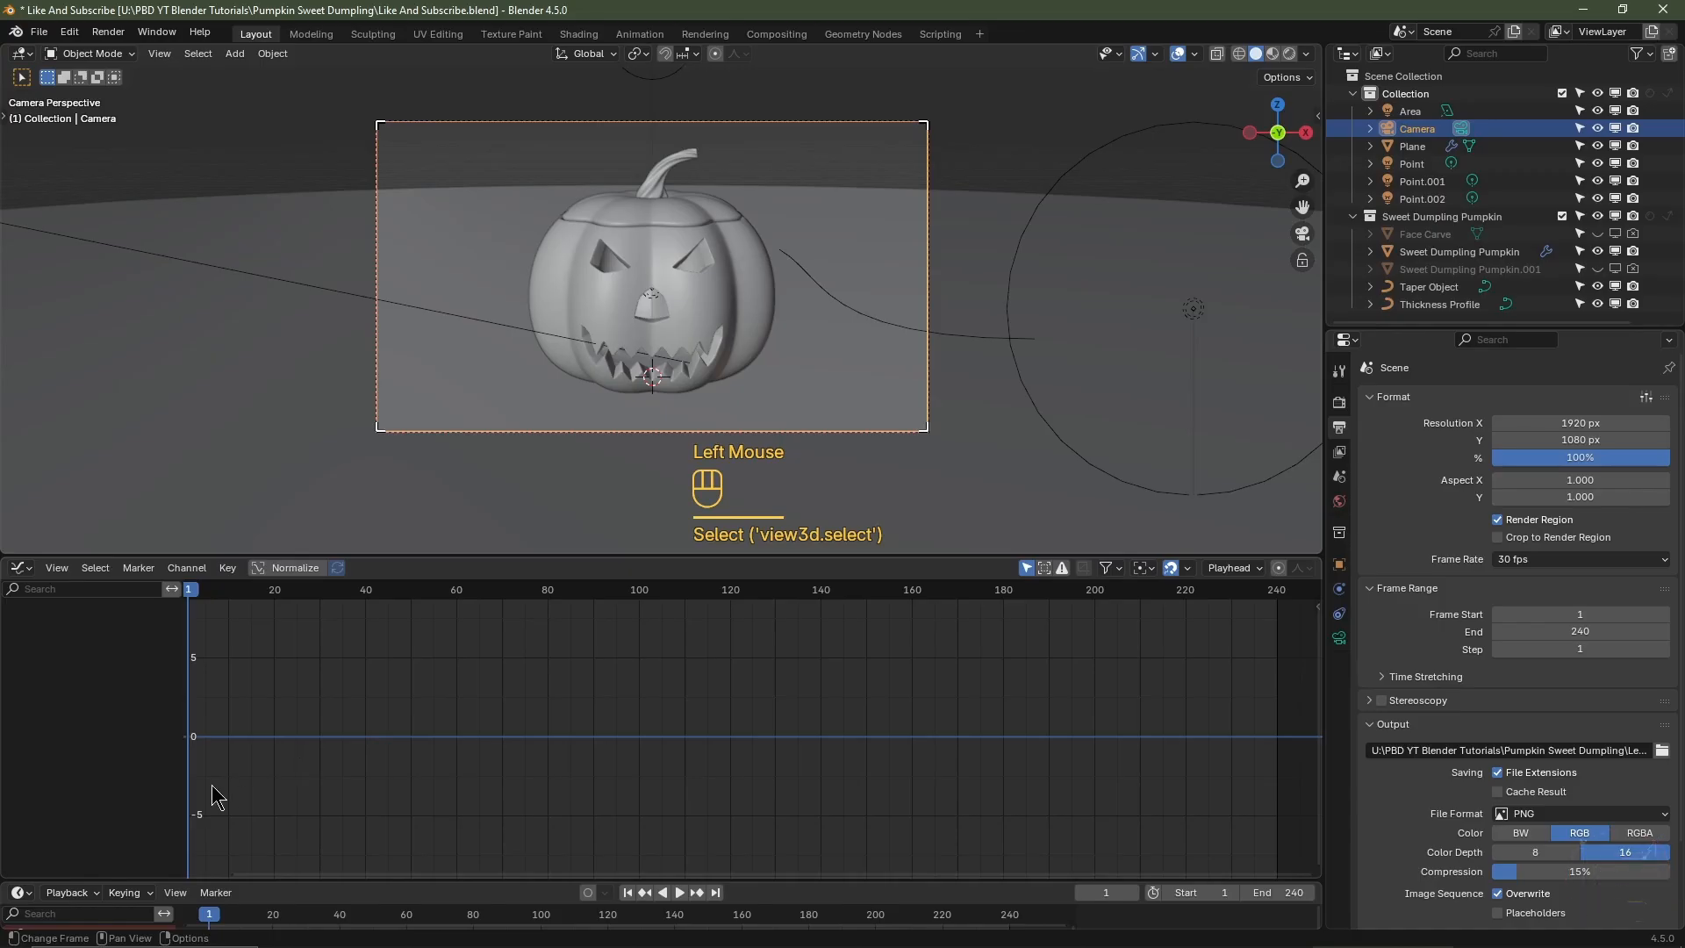
pyautogui.click(1339, 566)
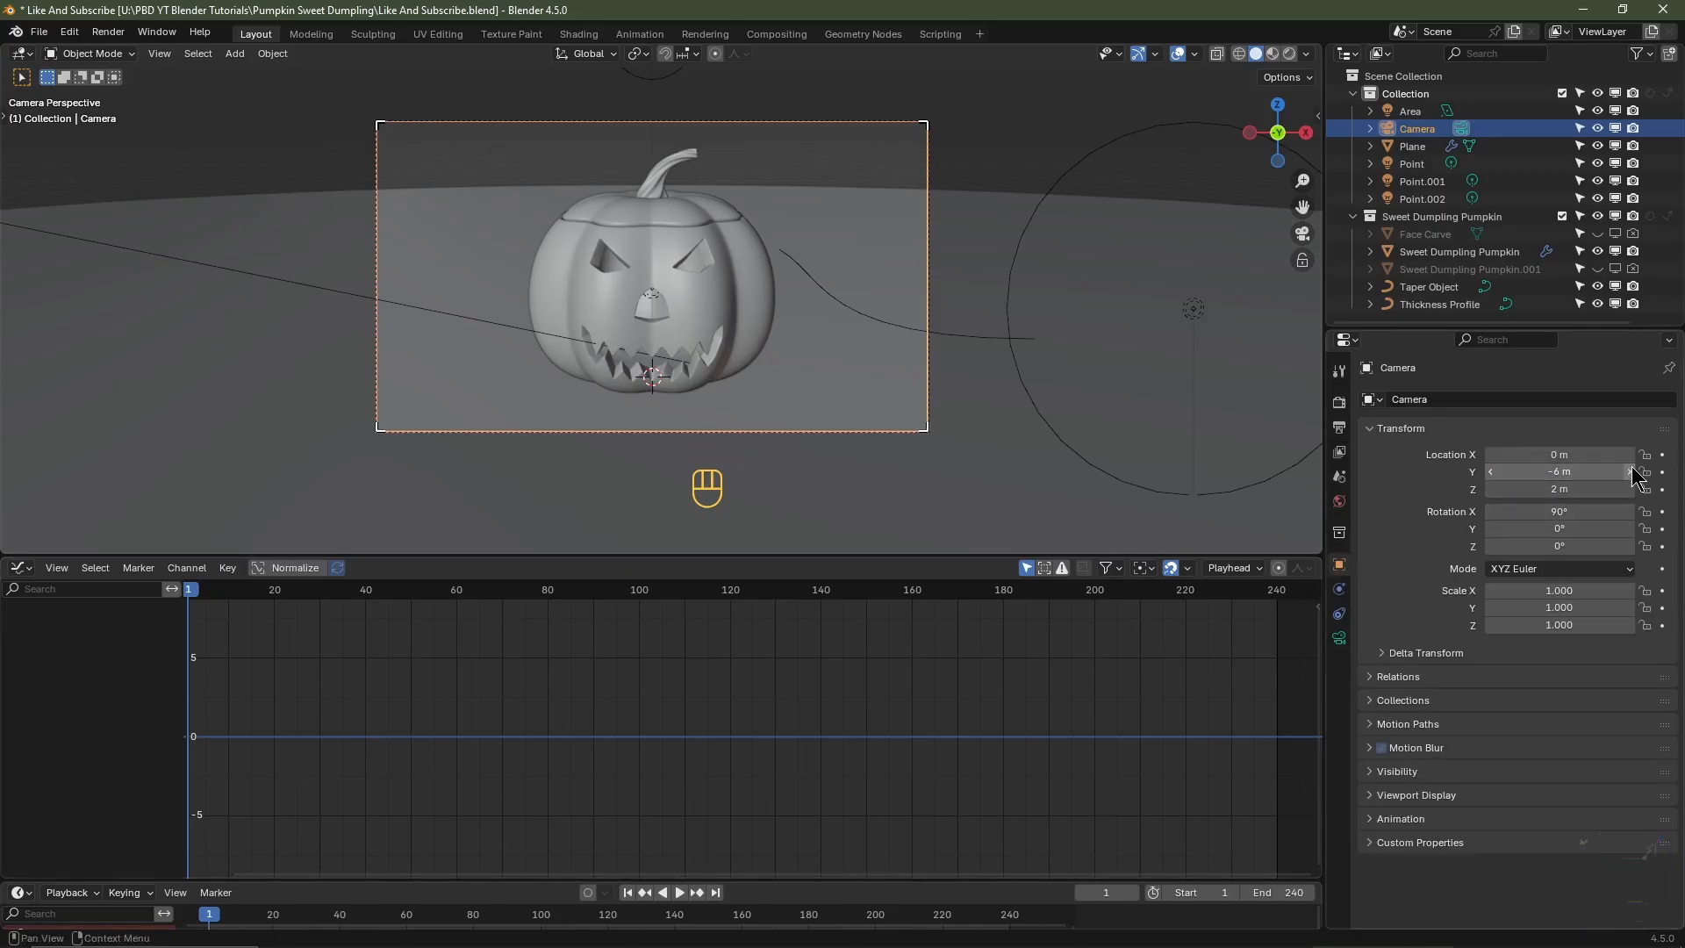
pyautogui.click(1665, 470)
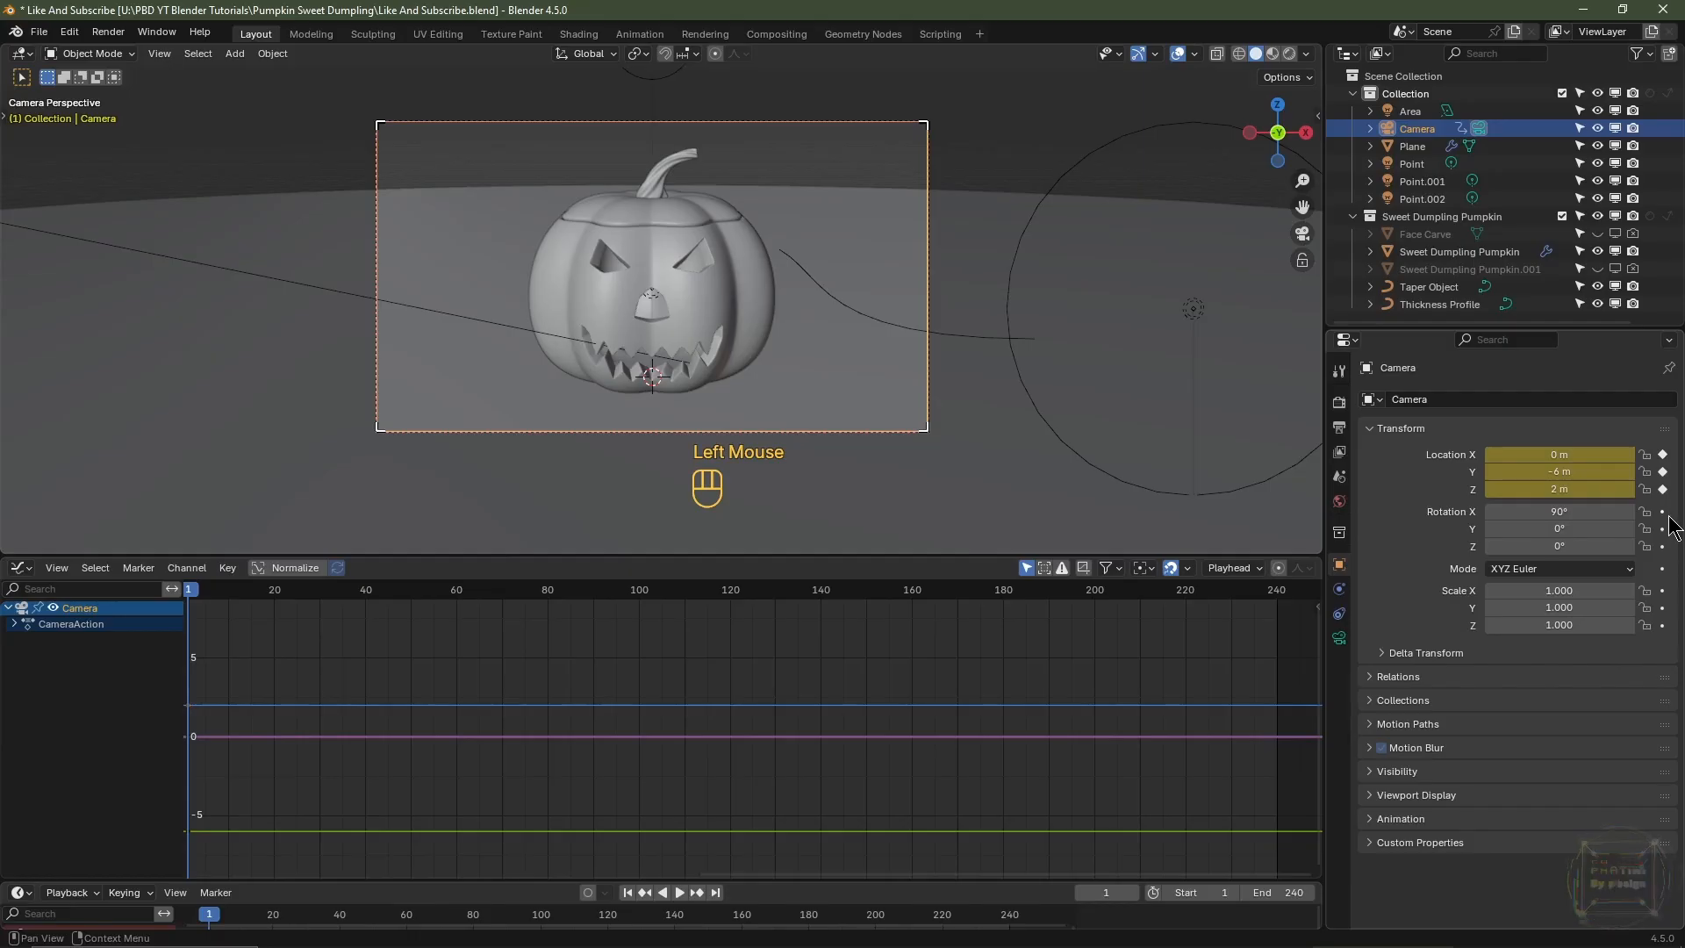
pyautogui.click(1663, 512)
pyautogui.click(1663, 529)
pyautogui.click(1662, 546)
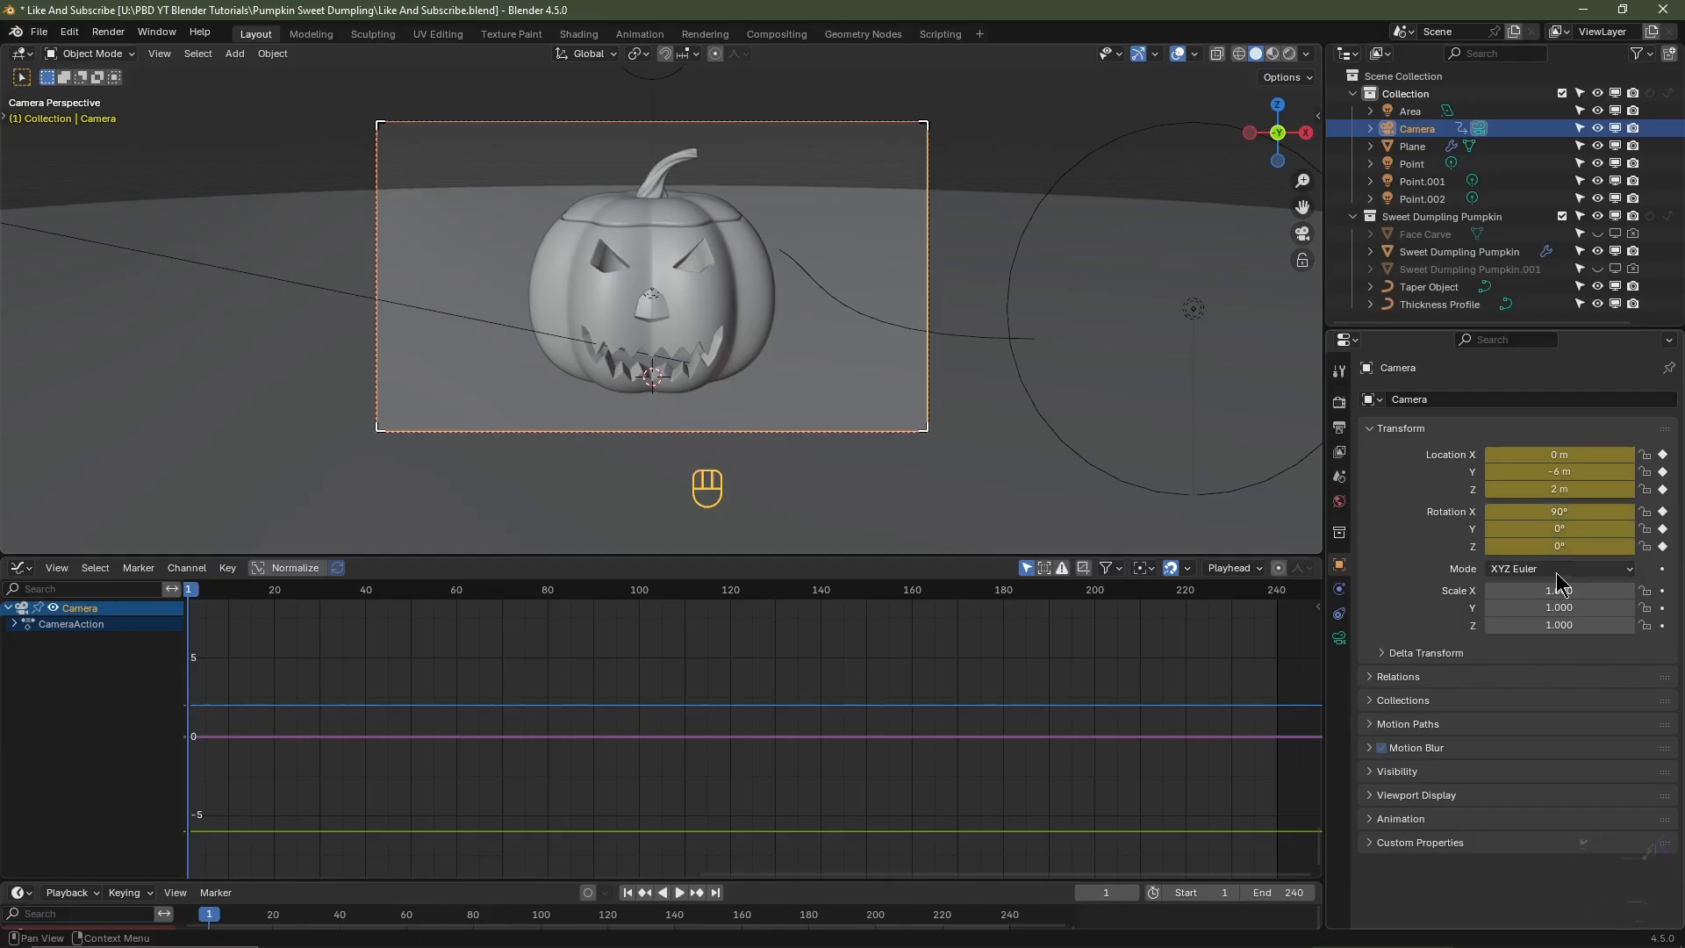
# - Expand the camera action's transform channels and add a Noise modifier to the X Location curve
pyautogui.click(12, 623)
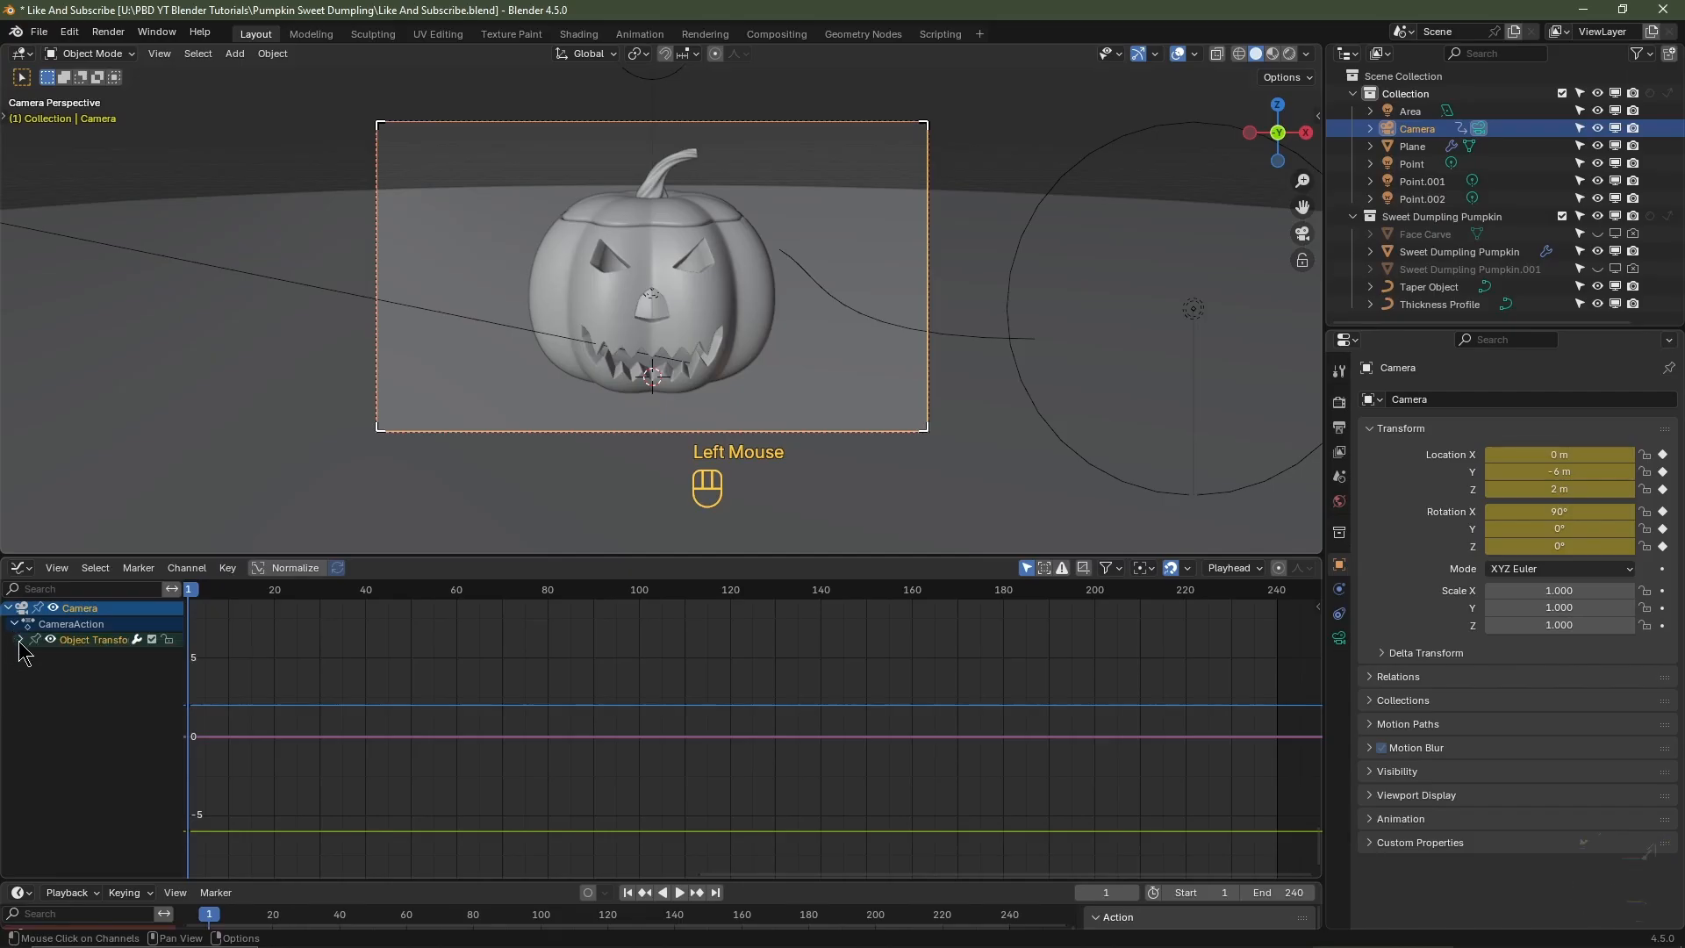
pyautogui.click(19, 639)
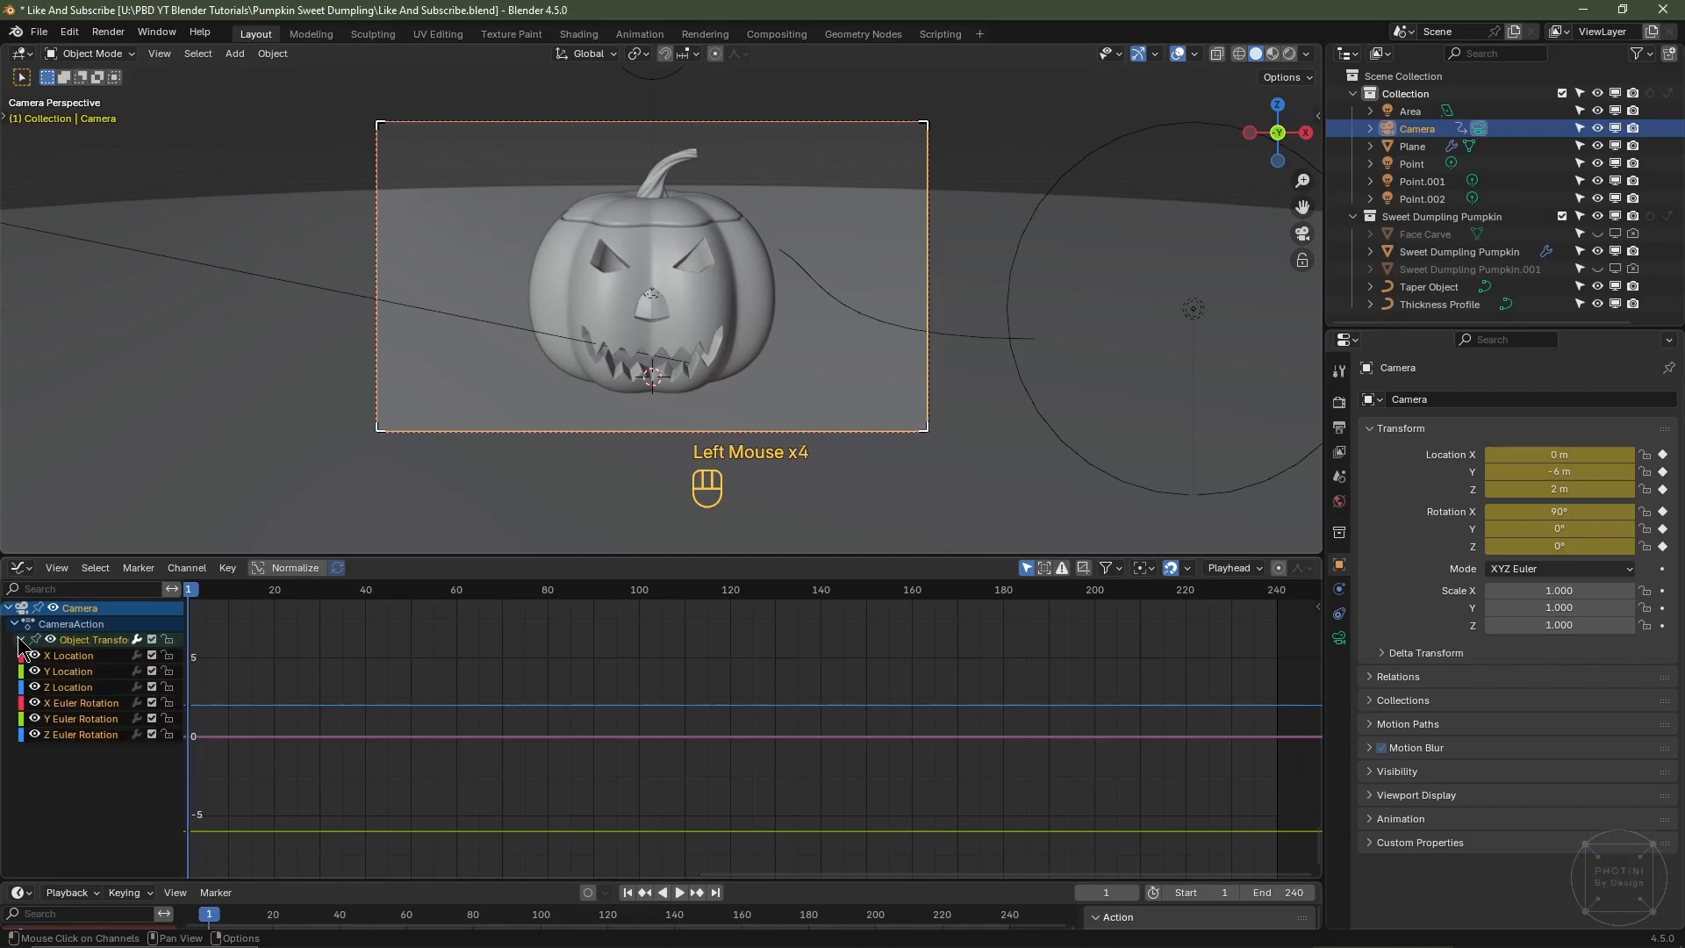
pyautogui.click(76, 656)
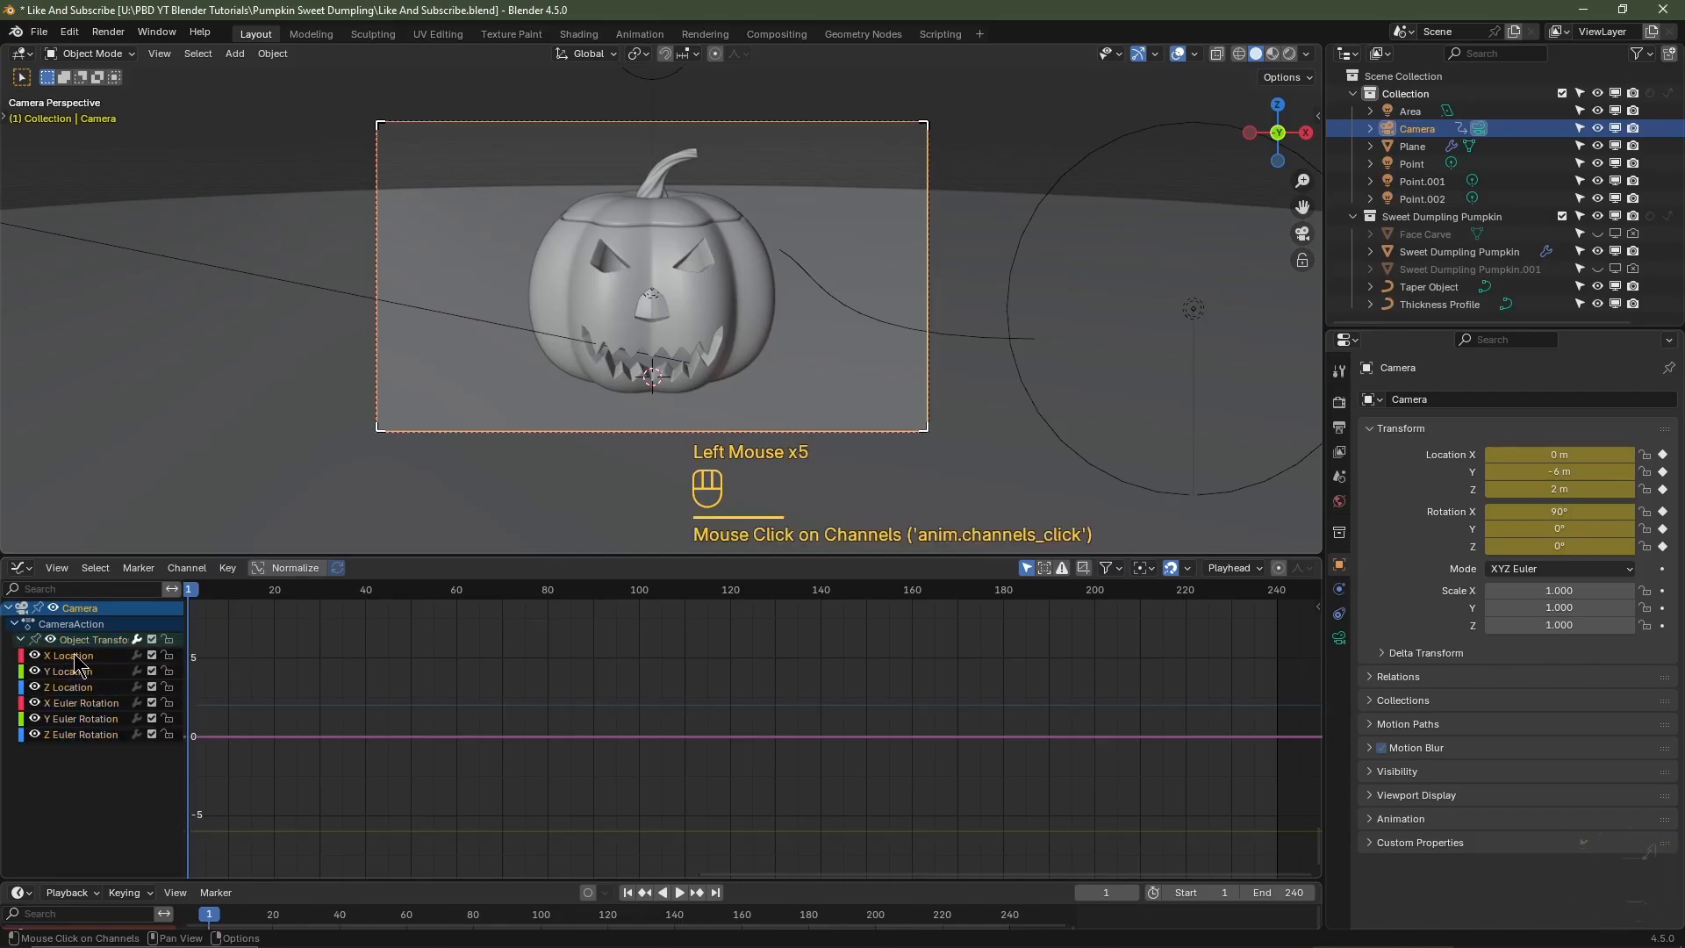
pyautogui.press('n')
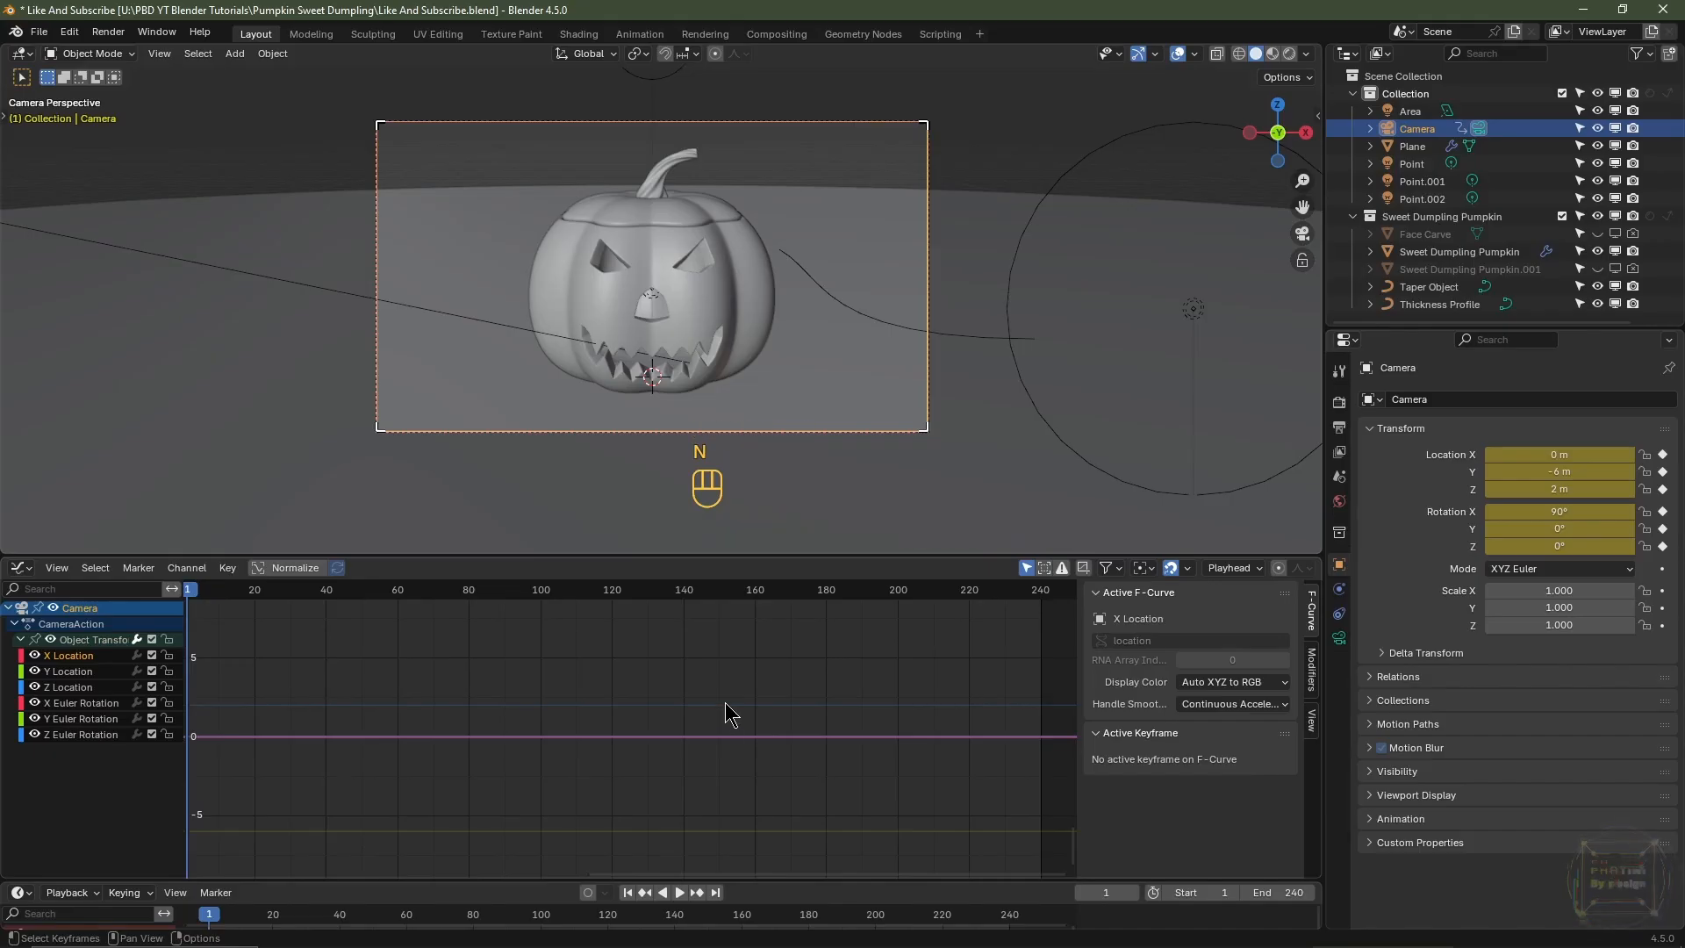
pyautogui.click(1313, 671)
pyautogui.click(1181, 601)
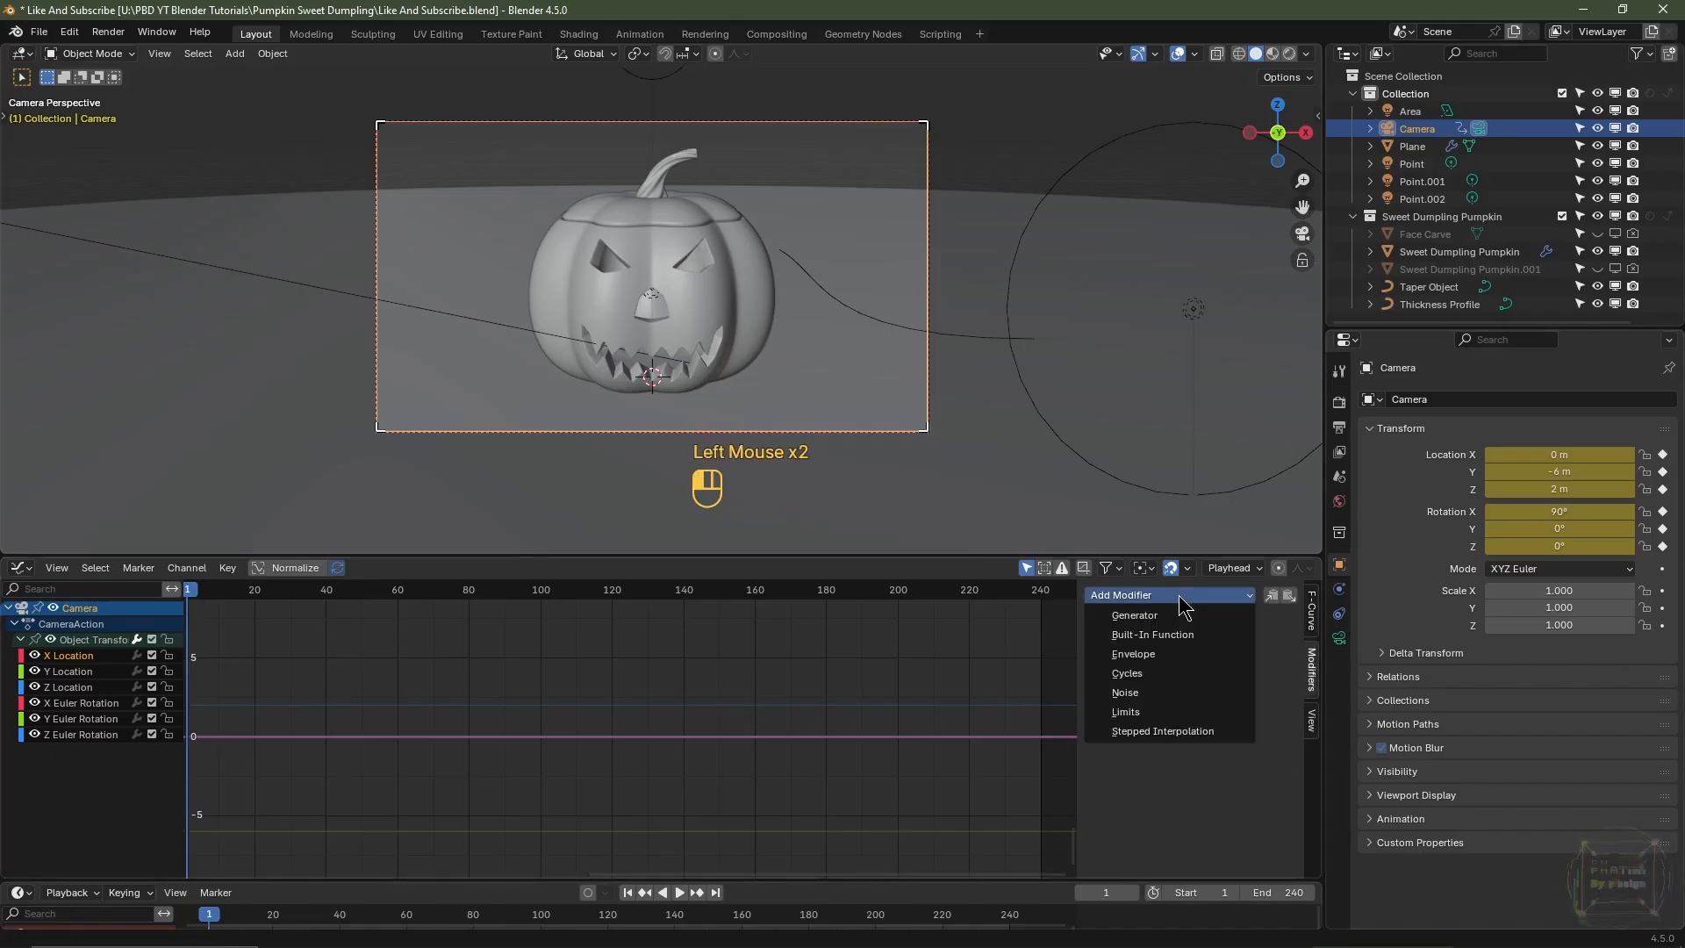
pyautogui.click(1143, 699)
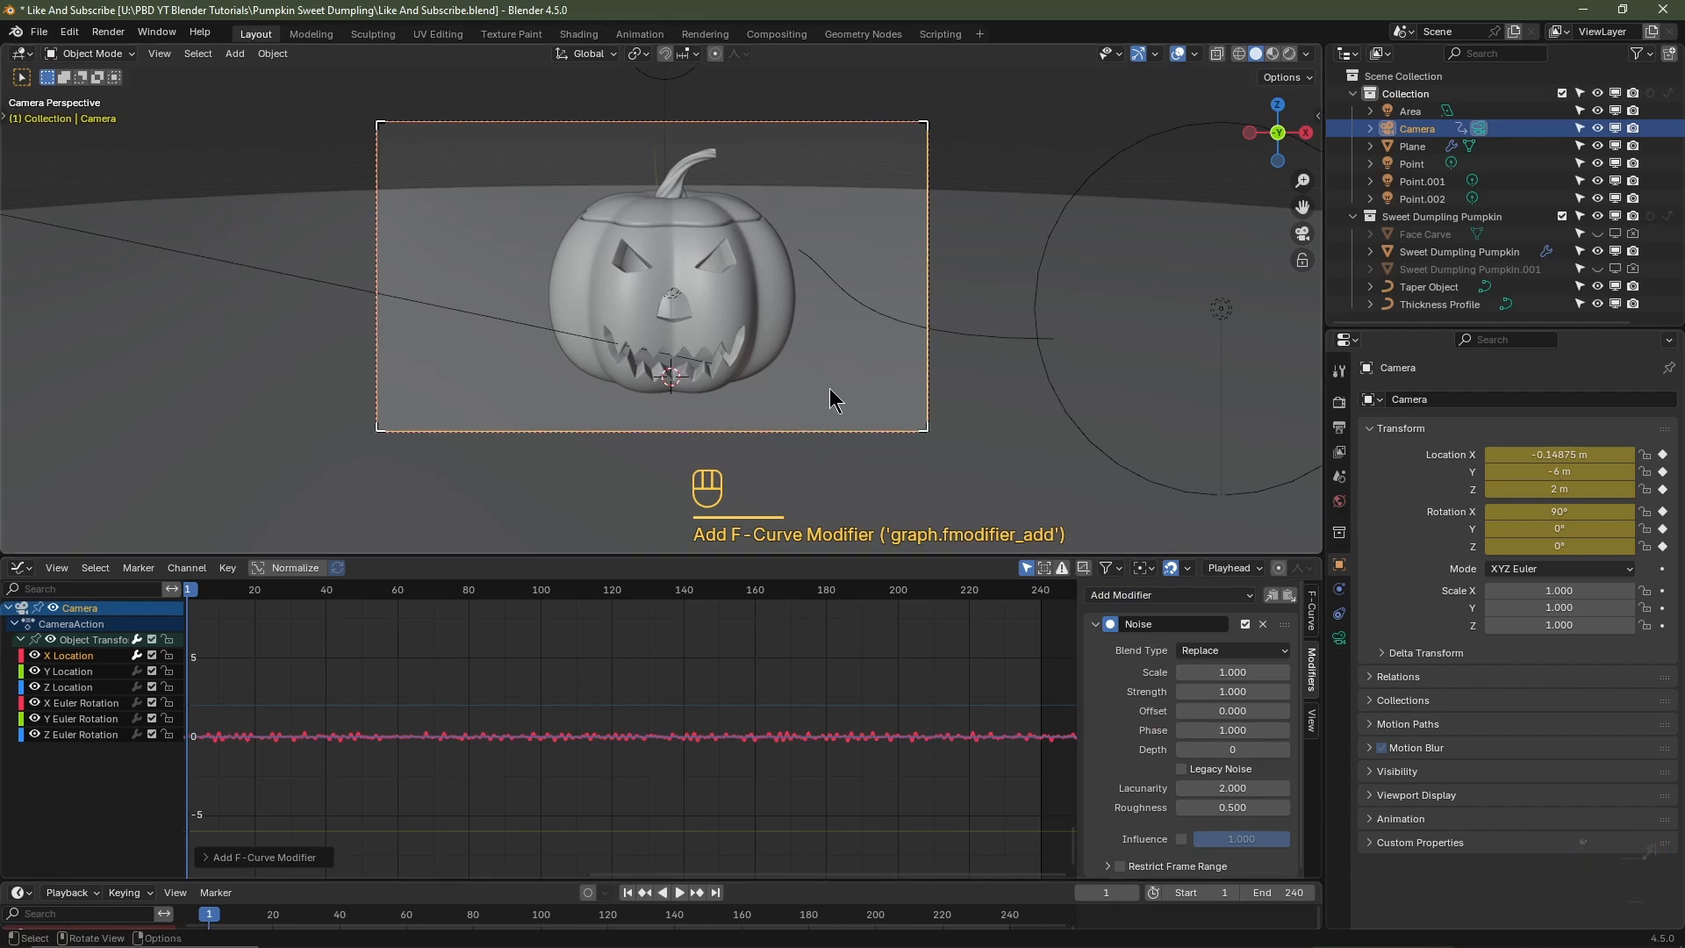
# - Play the animation and set the X Location noise scale to 50
pyautogui.press('space')
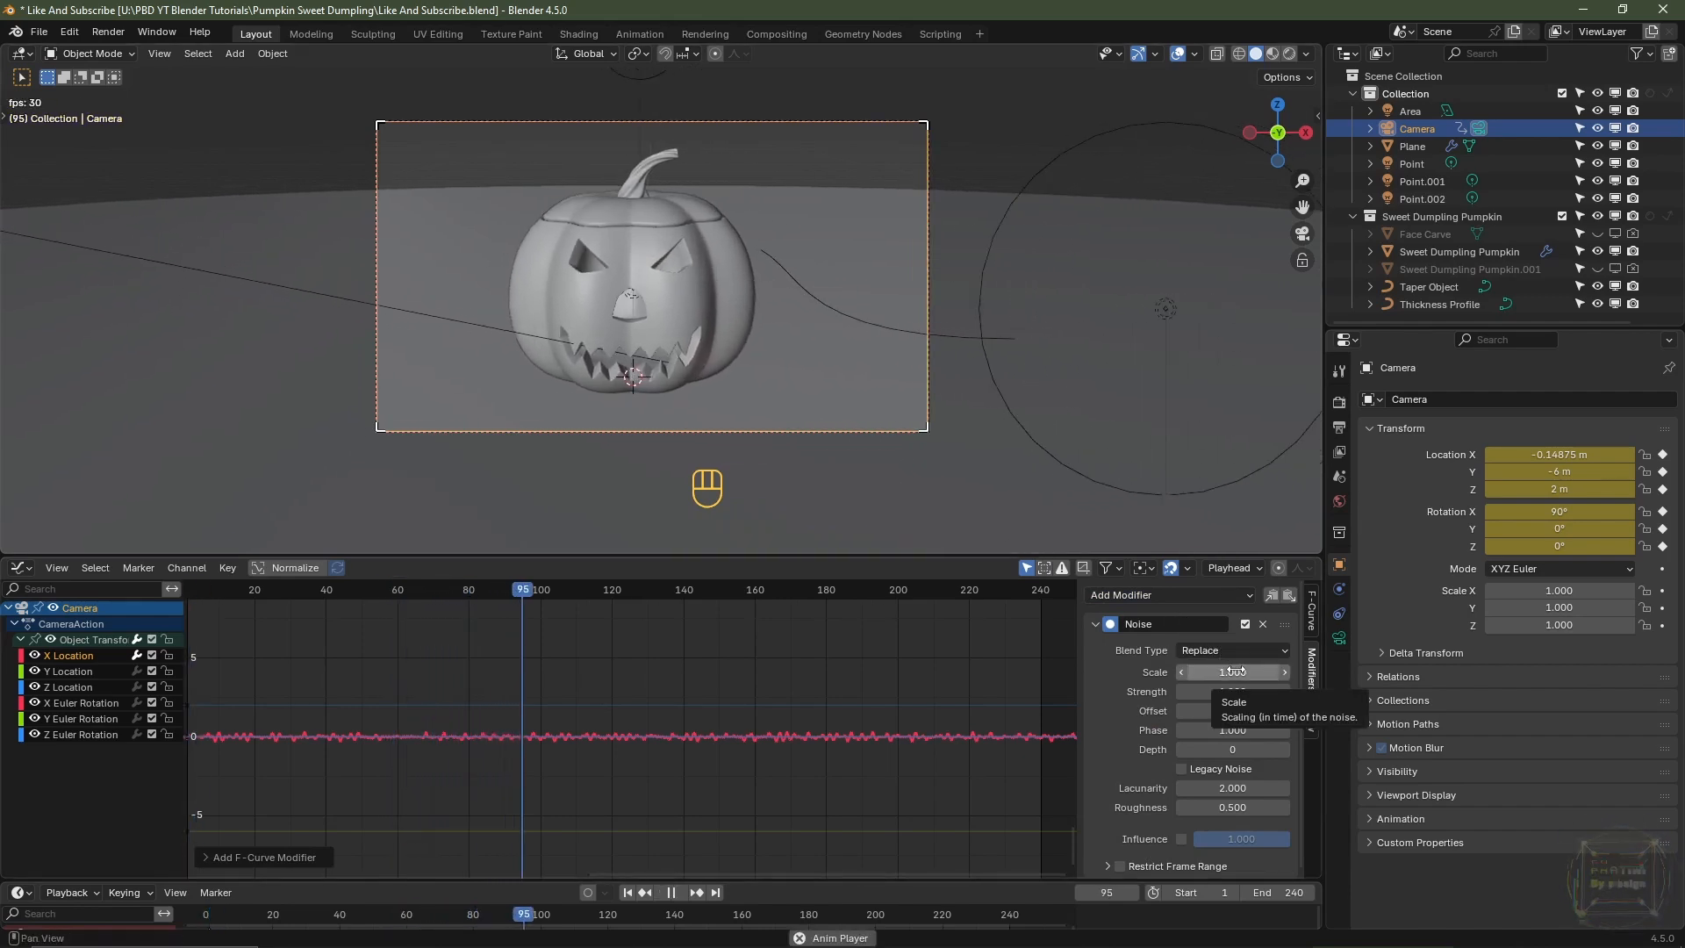
pyautogui.click(1233, 671)
pyautogui.write('50')
pyautogui.press('Return')
# - Restrict the X Location noise to frames 1 through 240, with blend in and blend out both set to 60
pyautogui.scroll(-1, 1184, 761)
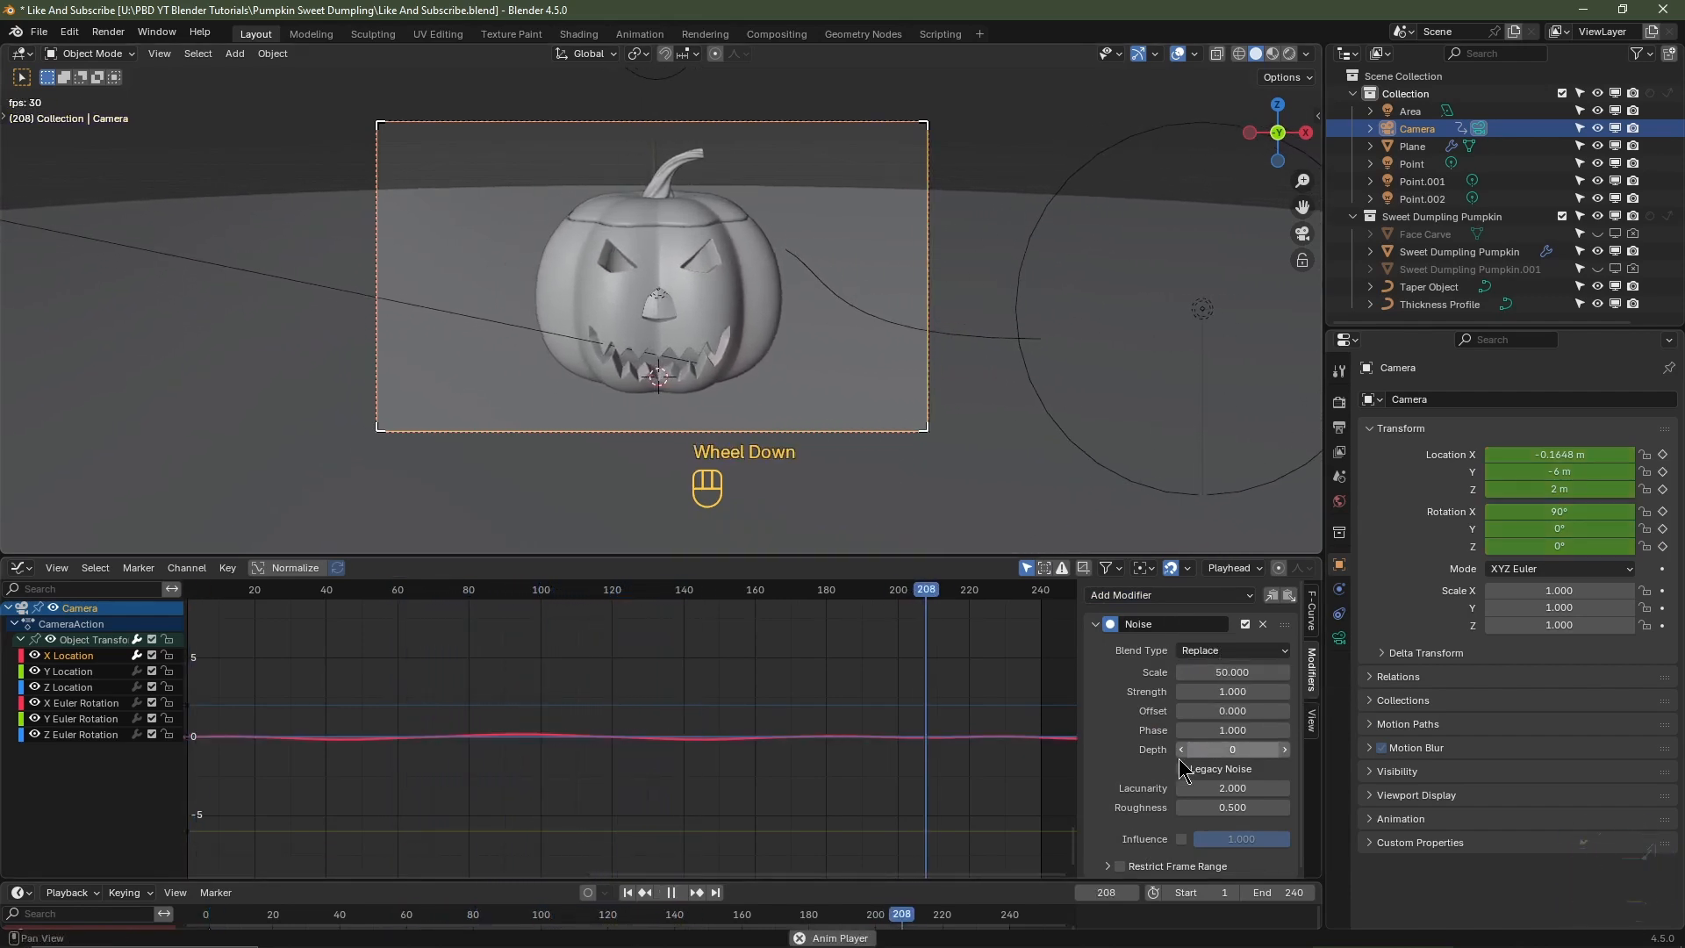
pyautogui.click(1119, 865)
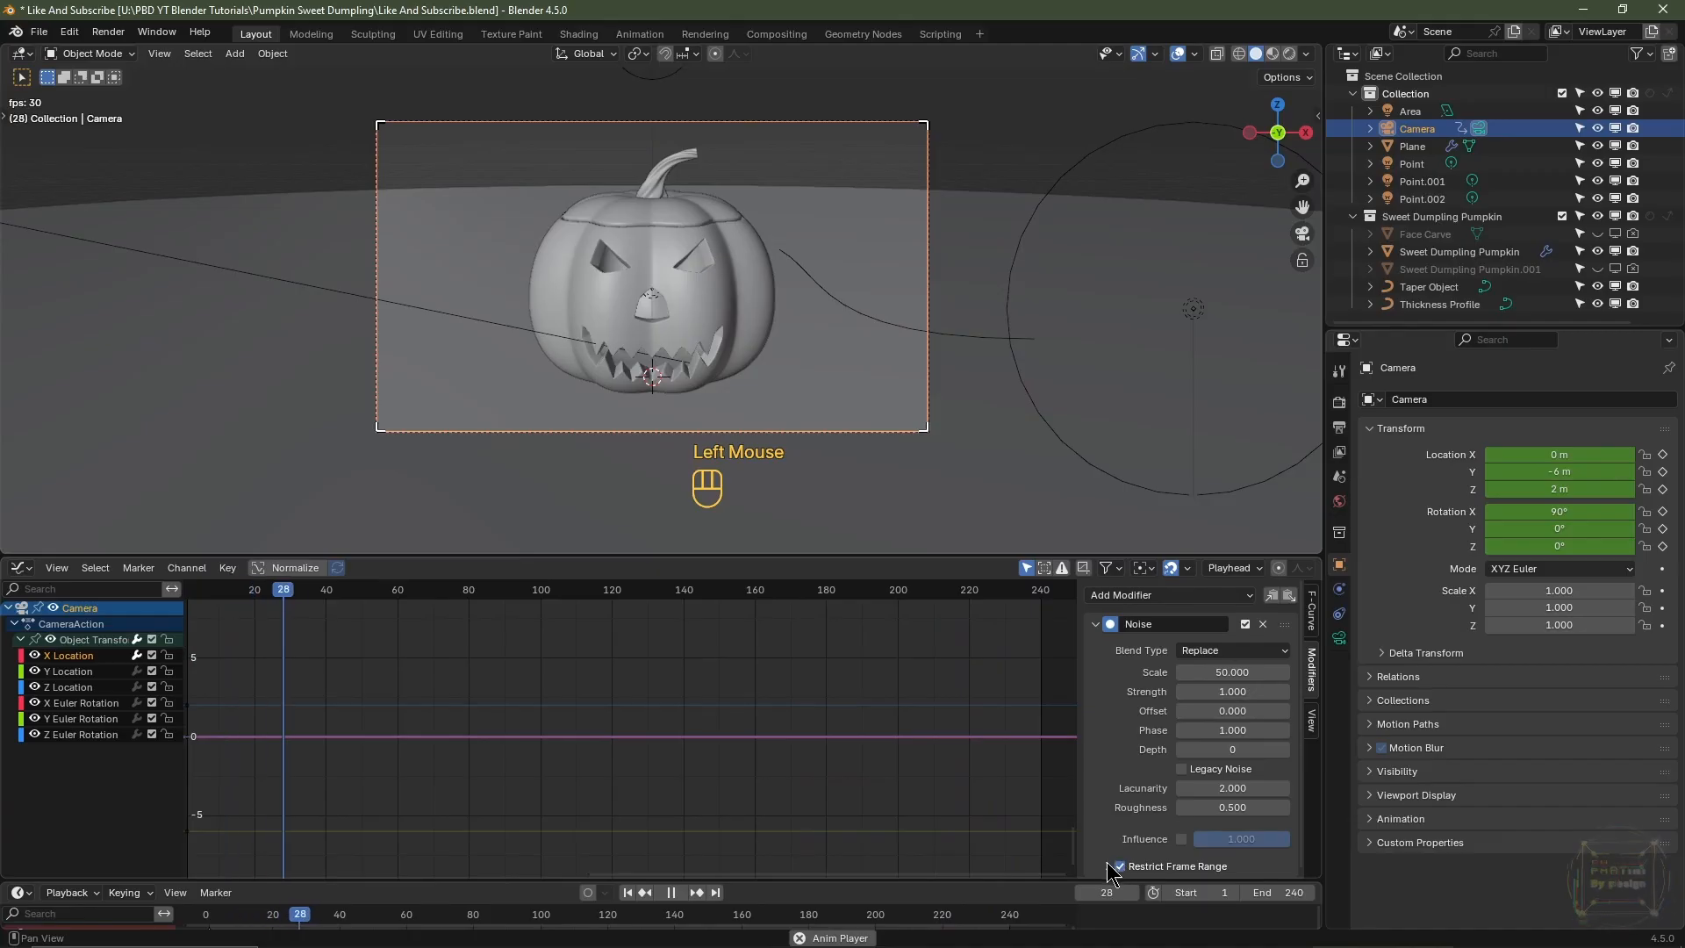
pyautogui.click(1114, 866)
pyautogui.scroll(-3, 1120, 795)
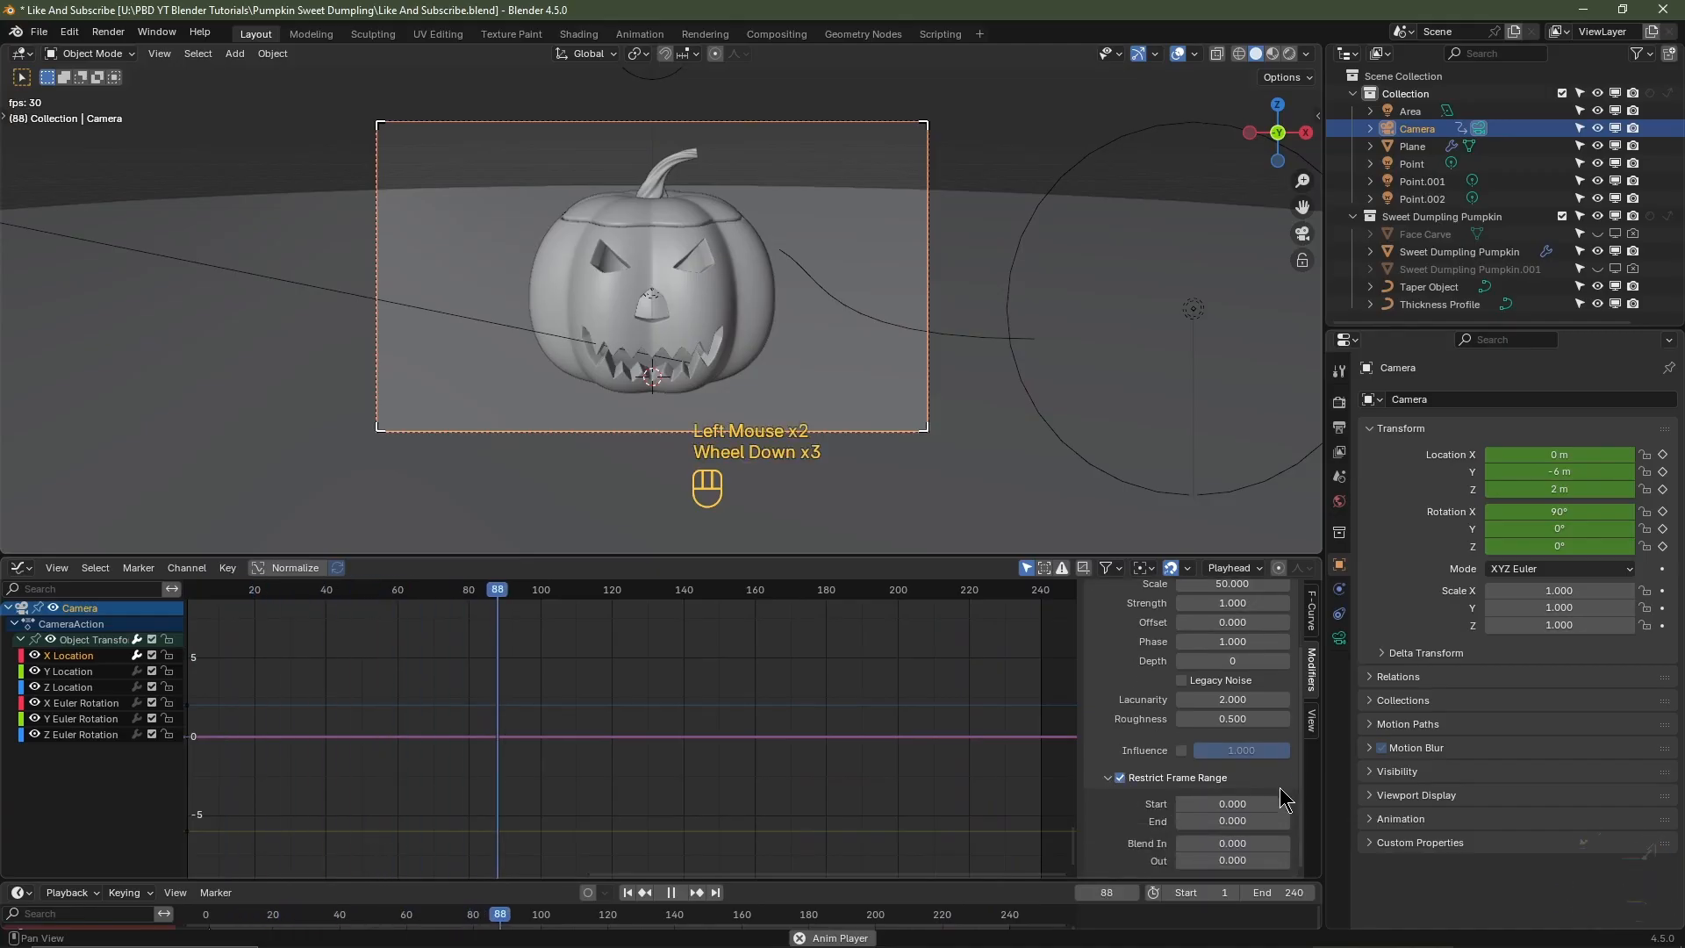
pyautogui.click(1233, 803)
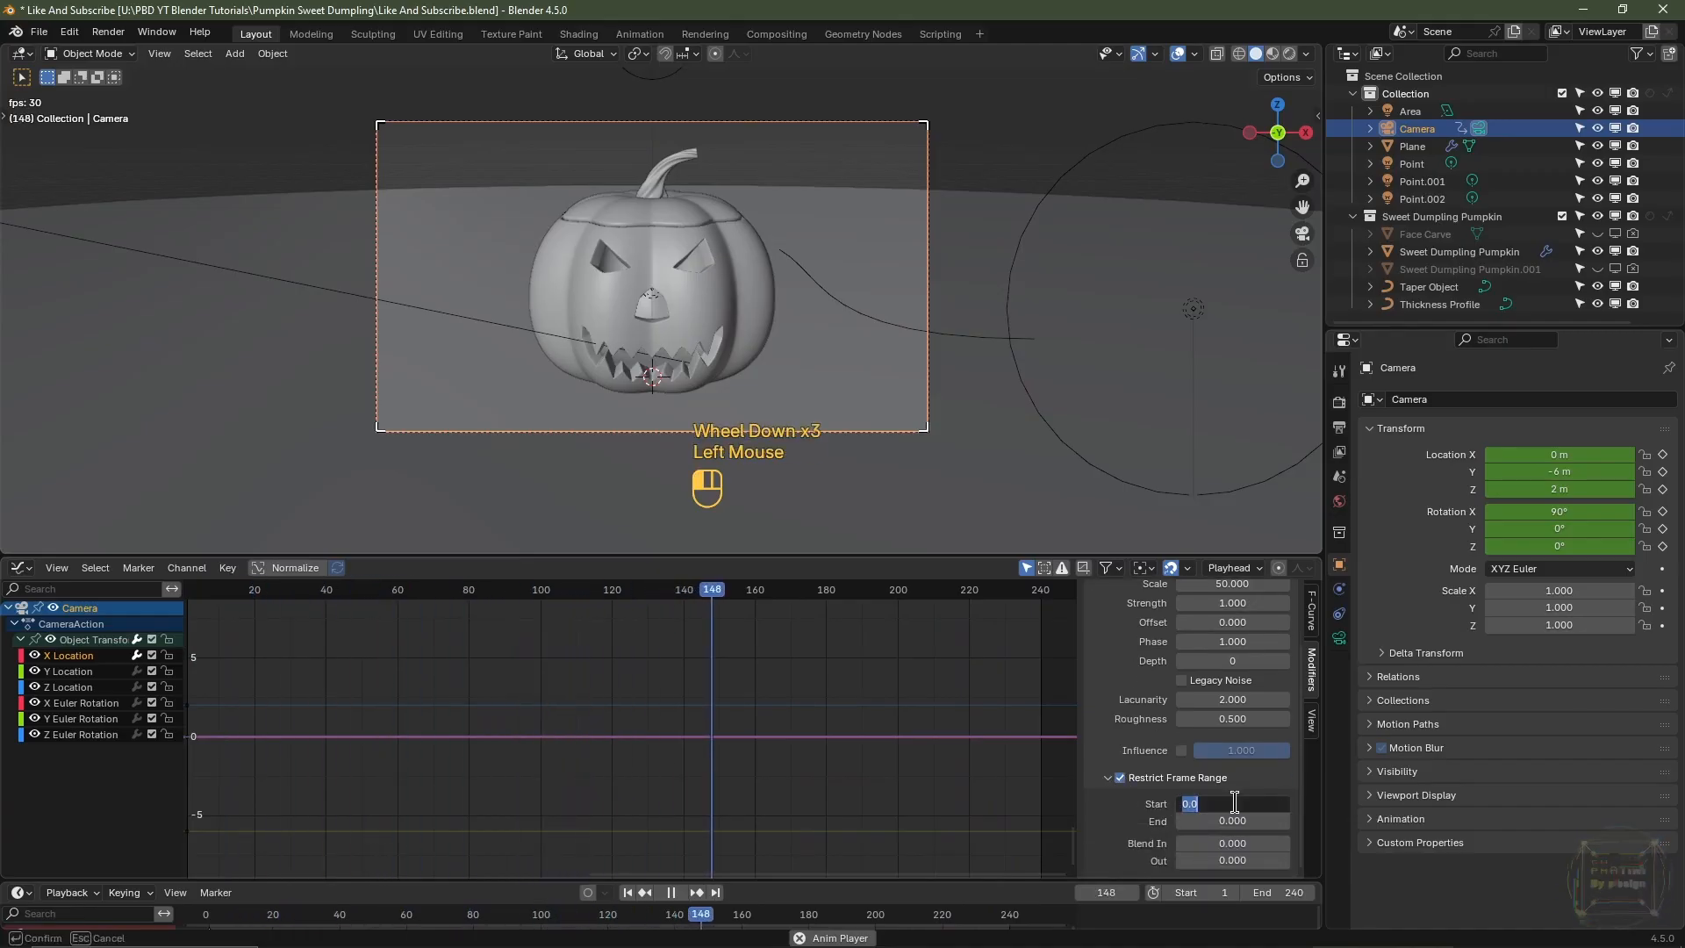
pyautogui.write('1')
pyautogui.press('Tab')
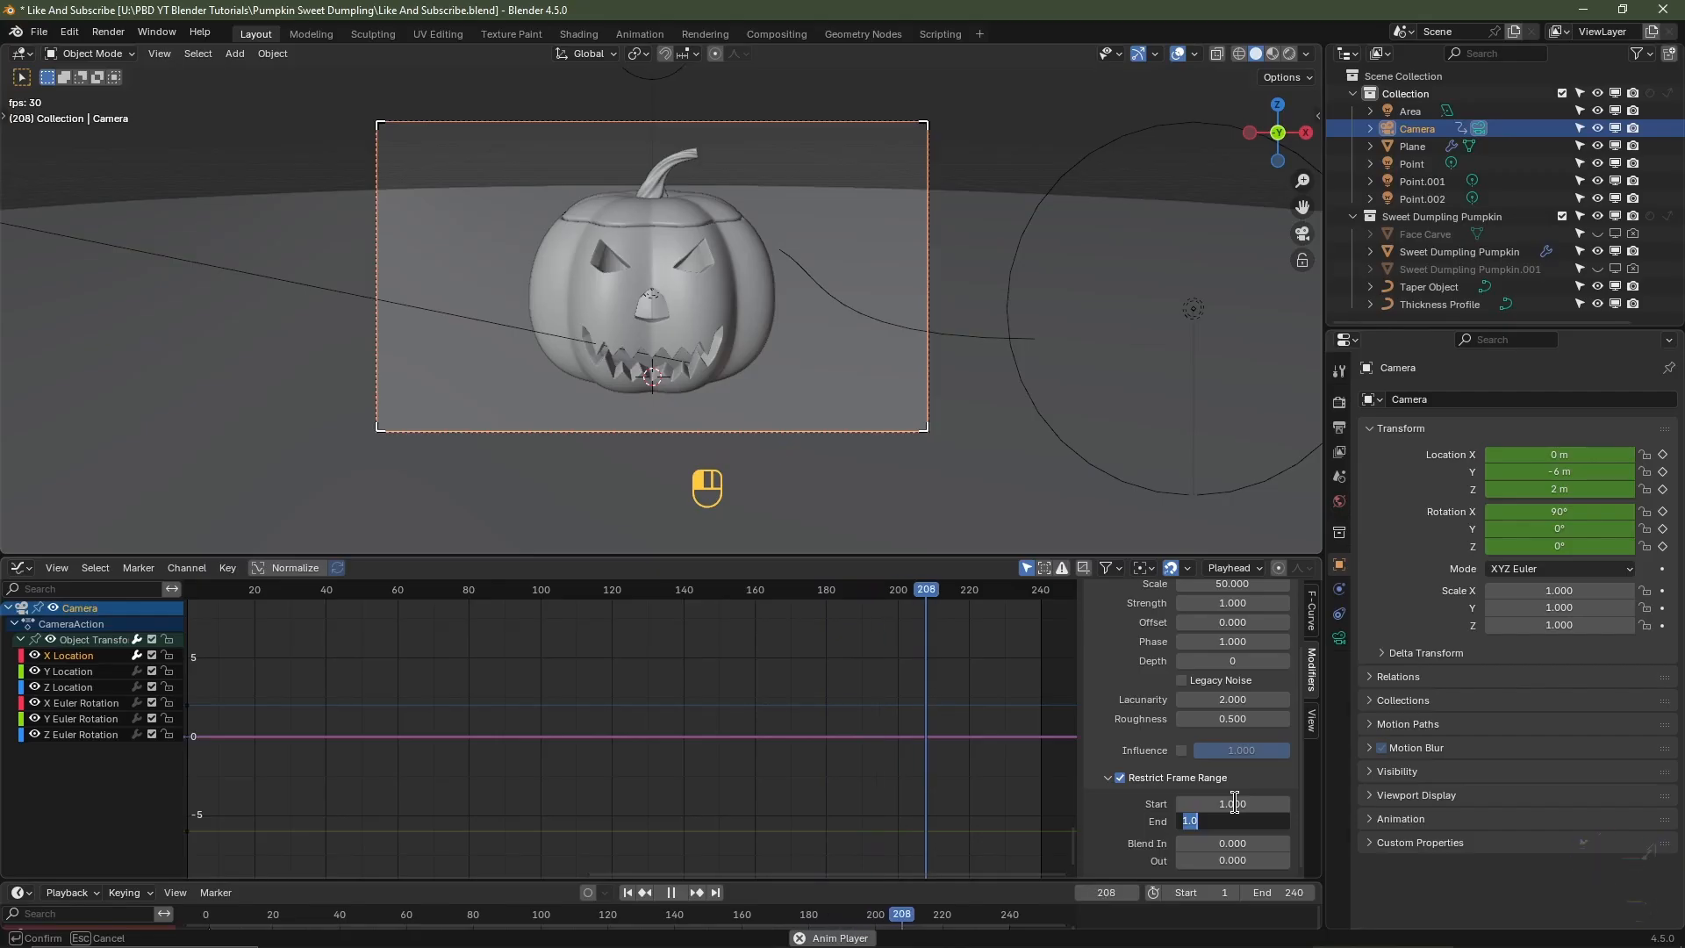
pyautogui.write('240')
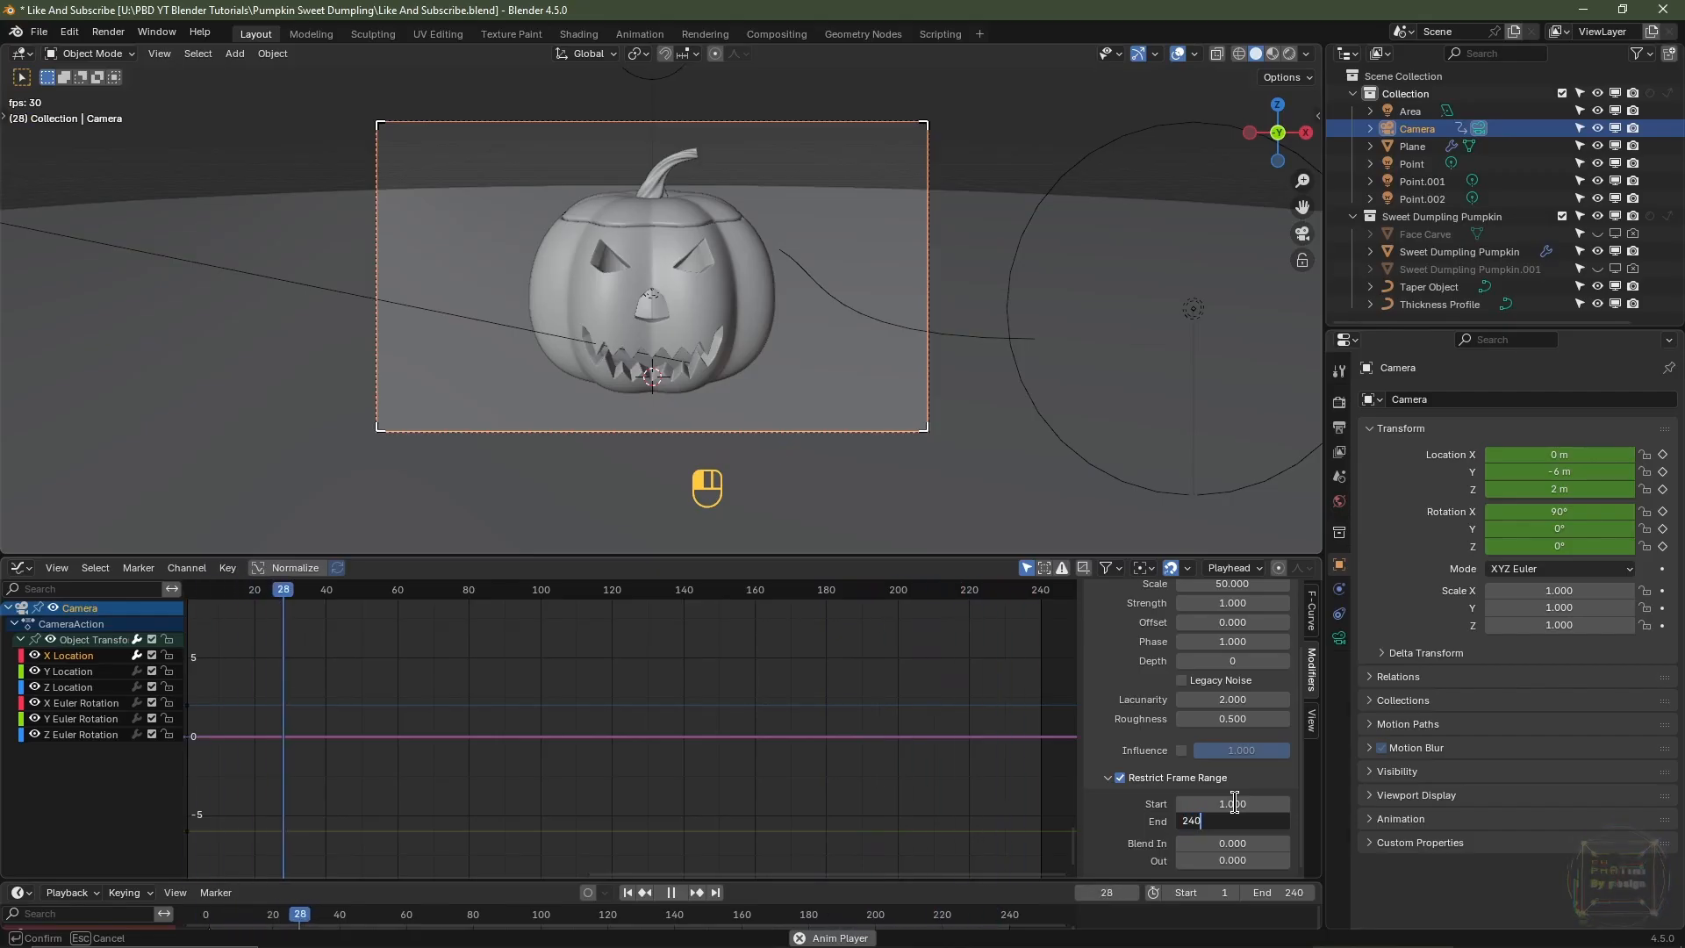
pyautogui.press('Tab')
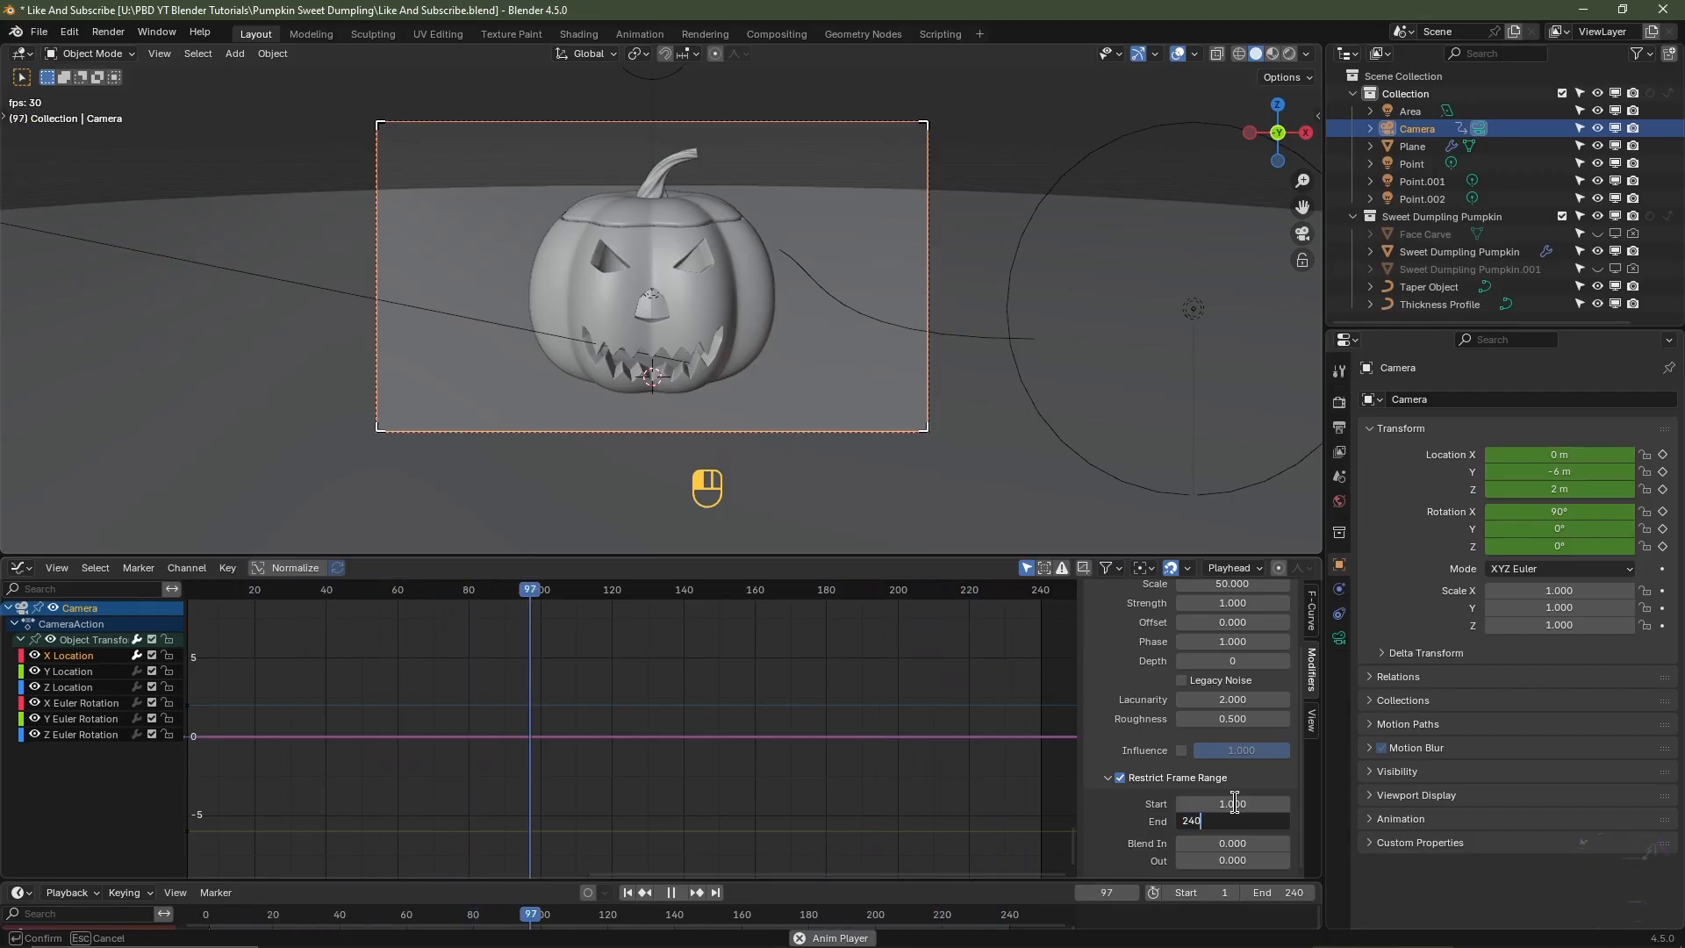
pyautogui.write('60')
pyautogui.press('Tab')
pyautogui.write('60')
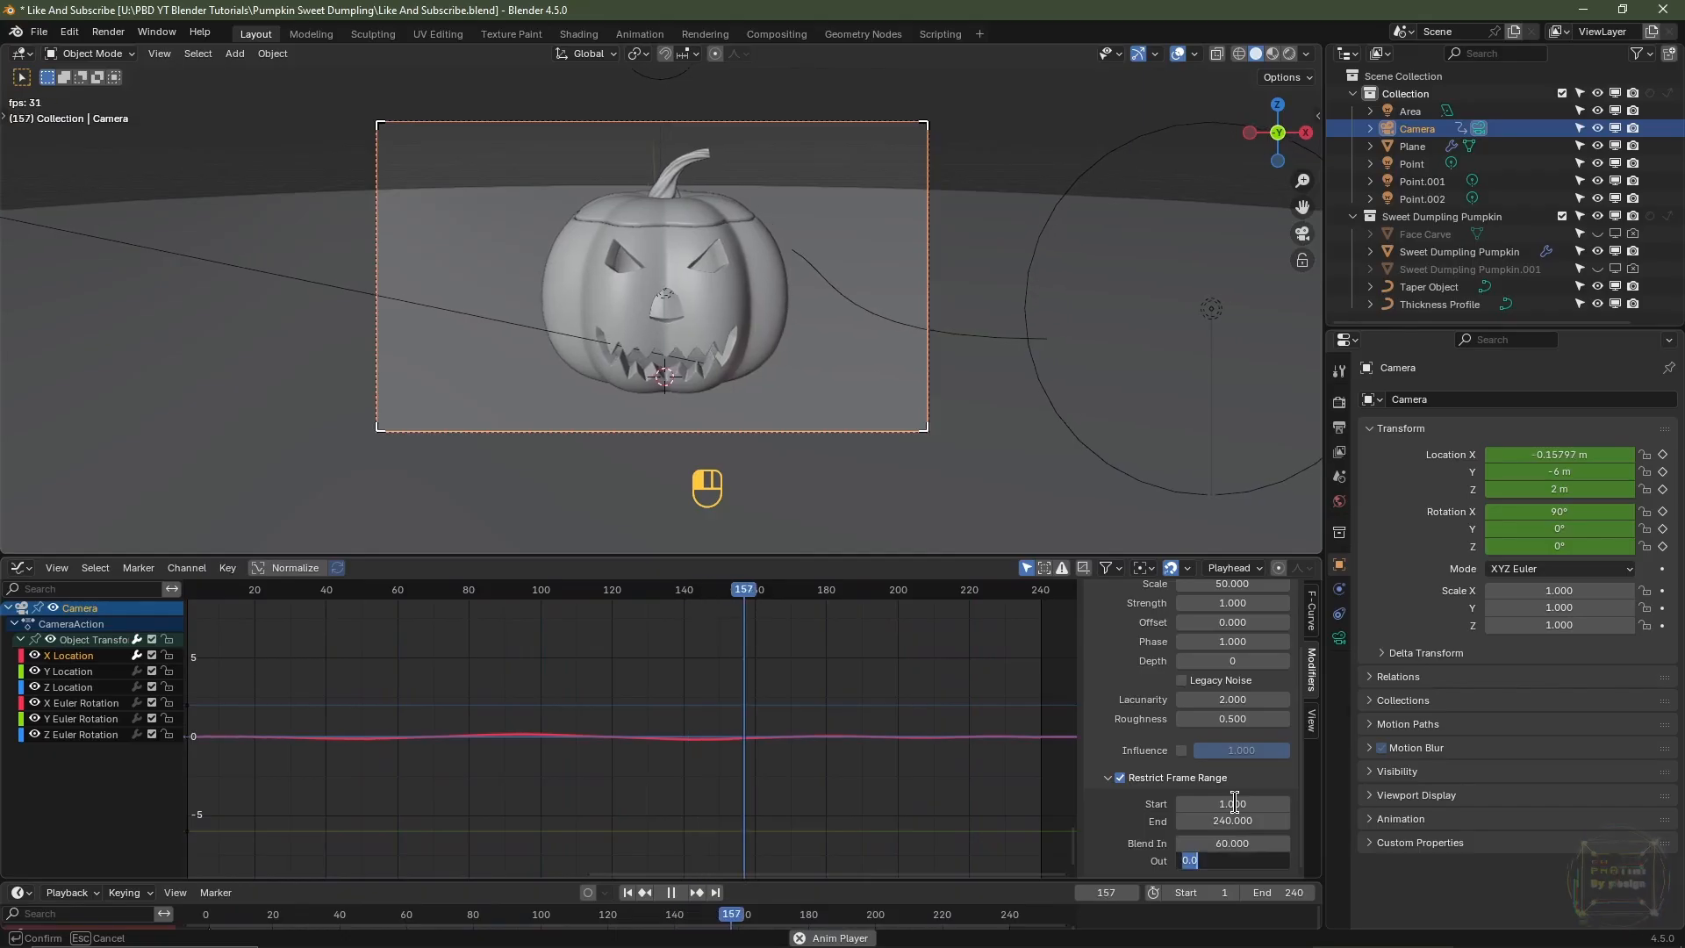
# - Set the X Location noise strength to 2 and play back the camera's sideways motion
pyautogui.scroll(2, 1234, 803)
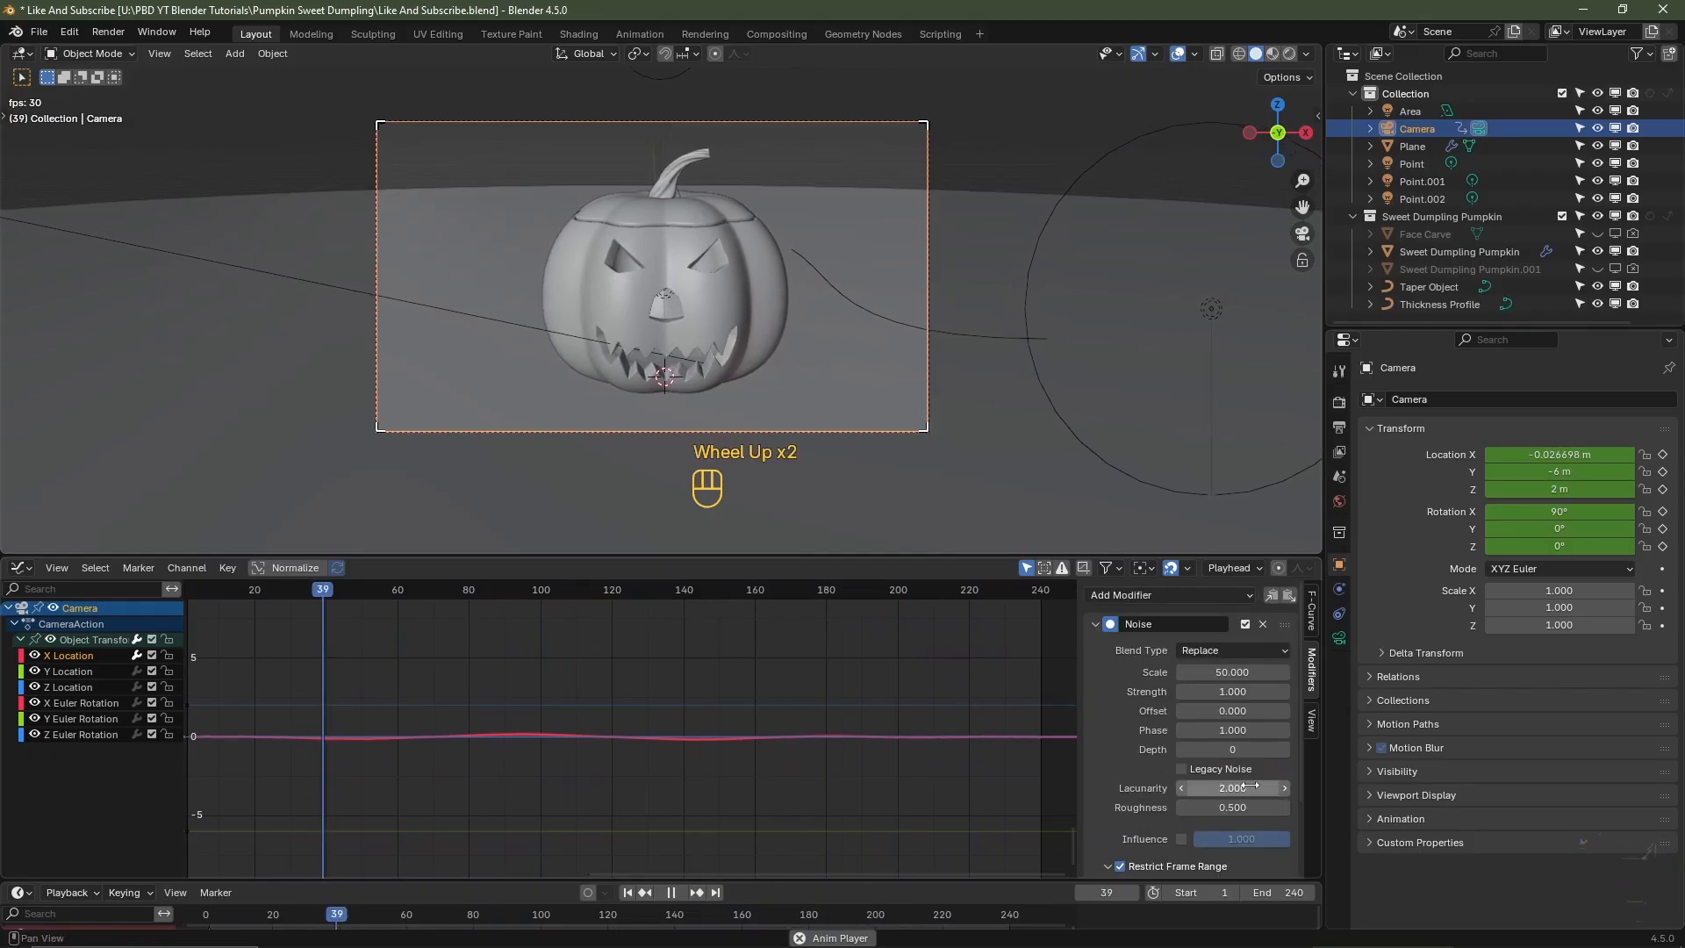
pyautogui.click(1232, 691)
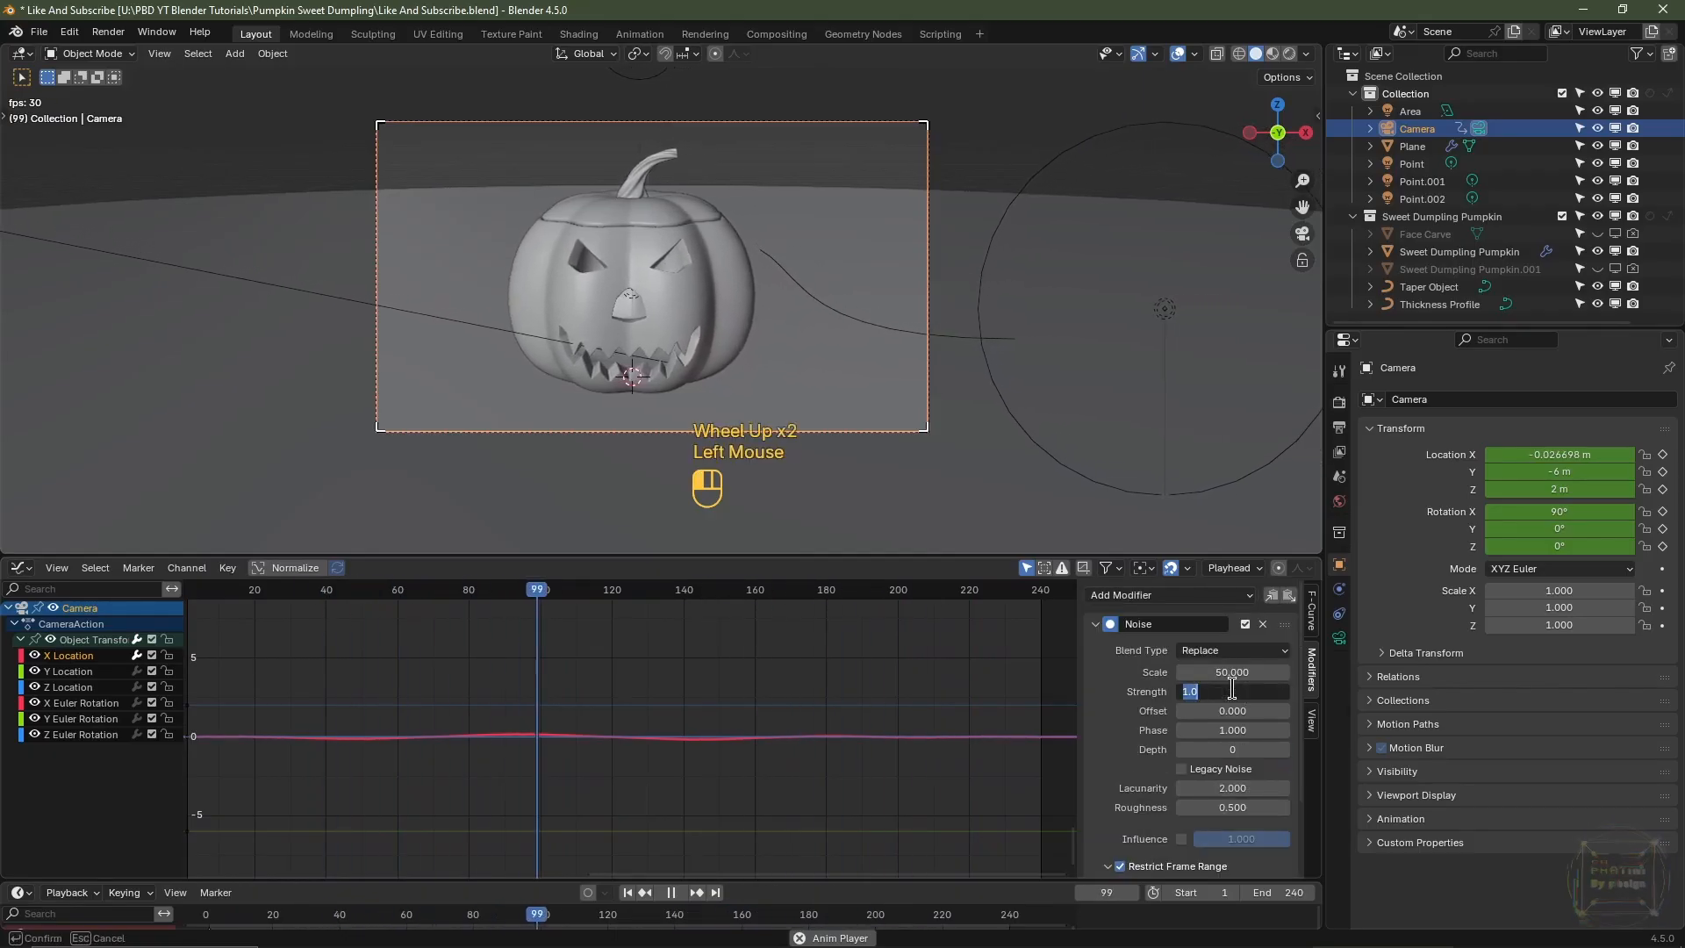
pyautogui.write('2')
pyautogui.press('Return')
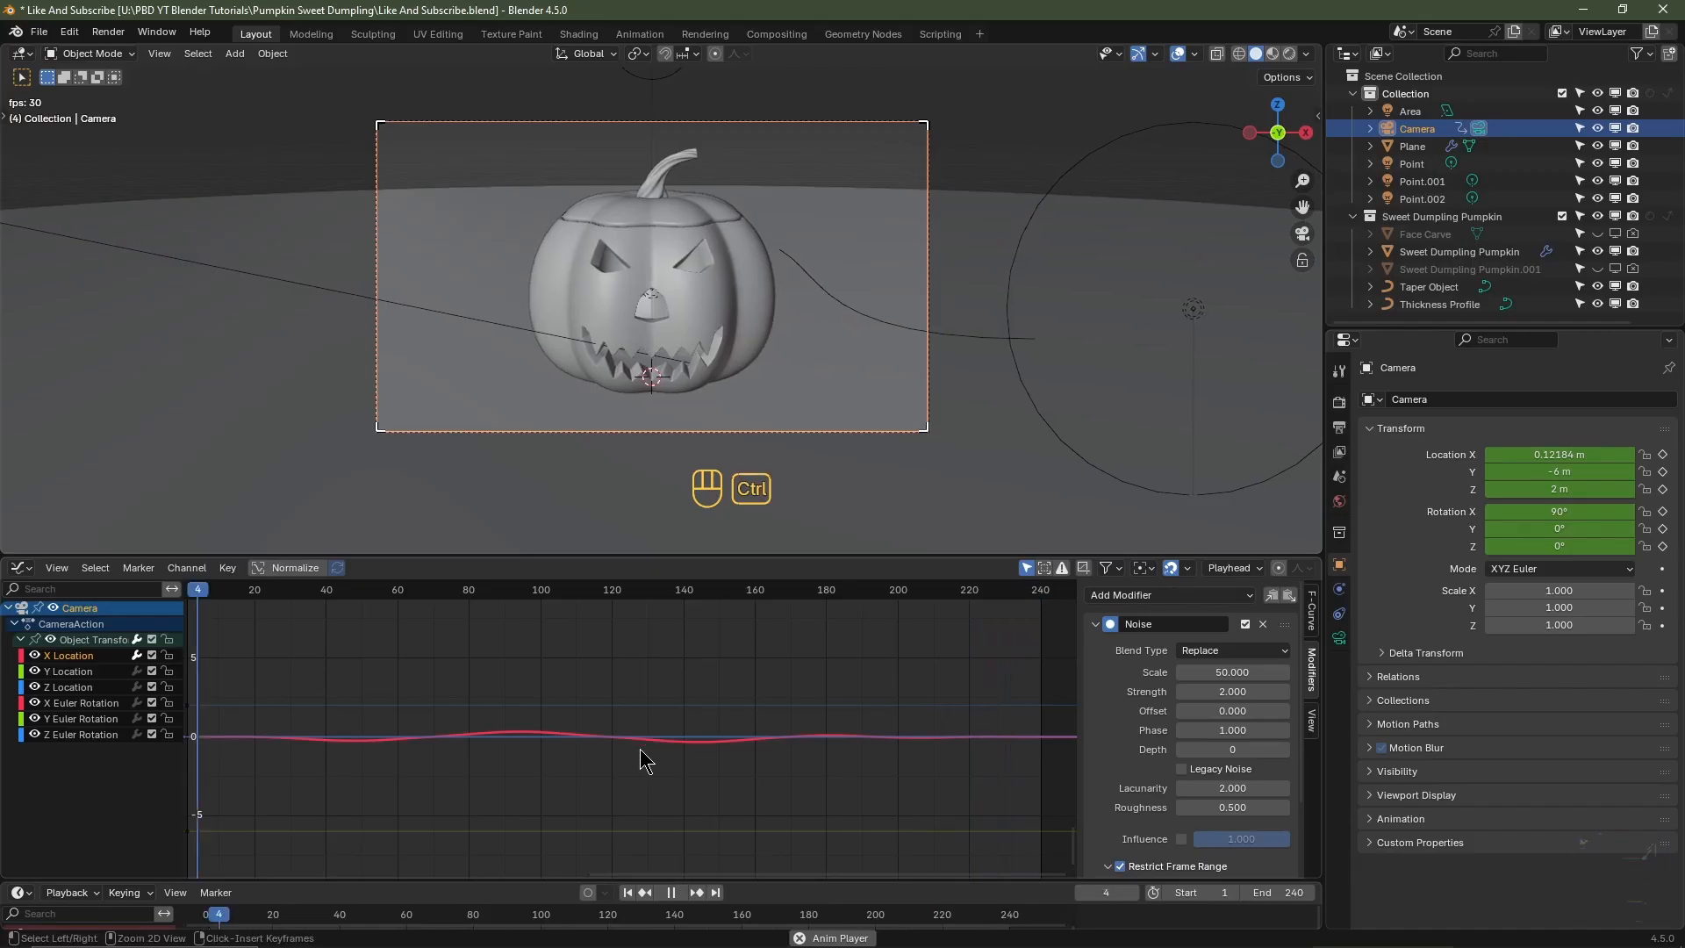
pyautogui.keyDown('ctrl'); pyautogui.moveTo(640, 750); pyautogui.dragTo(650, 714, button='middle'); pyautogui.keyUp('ctrl')
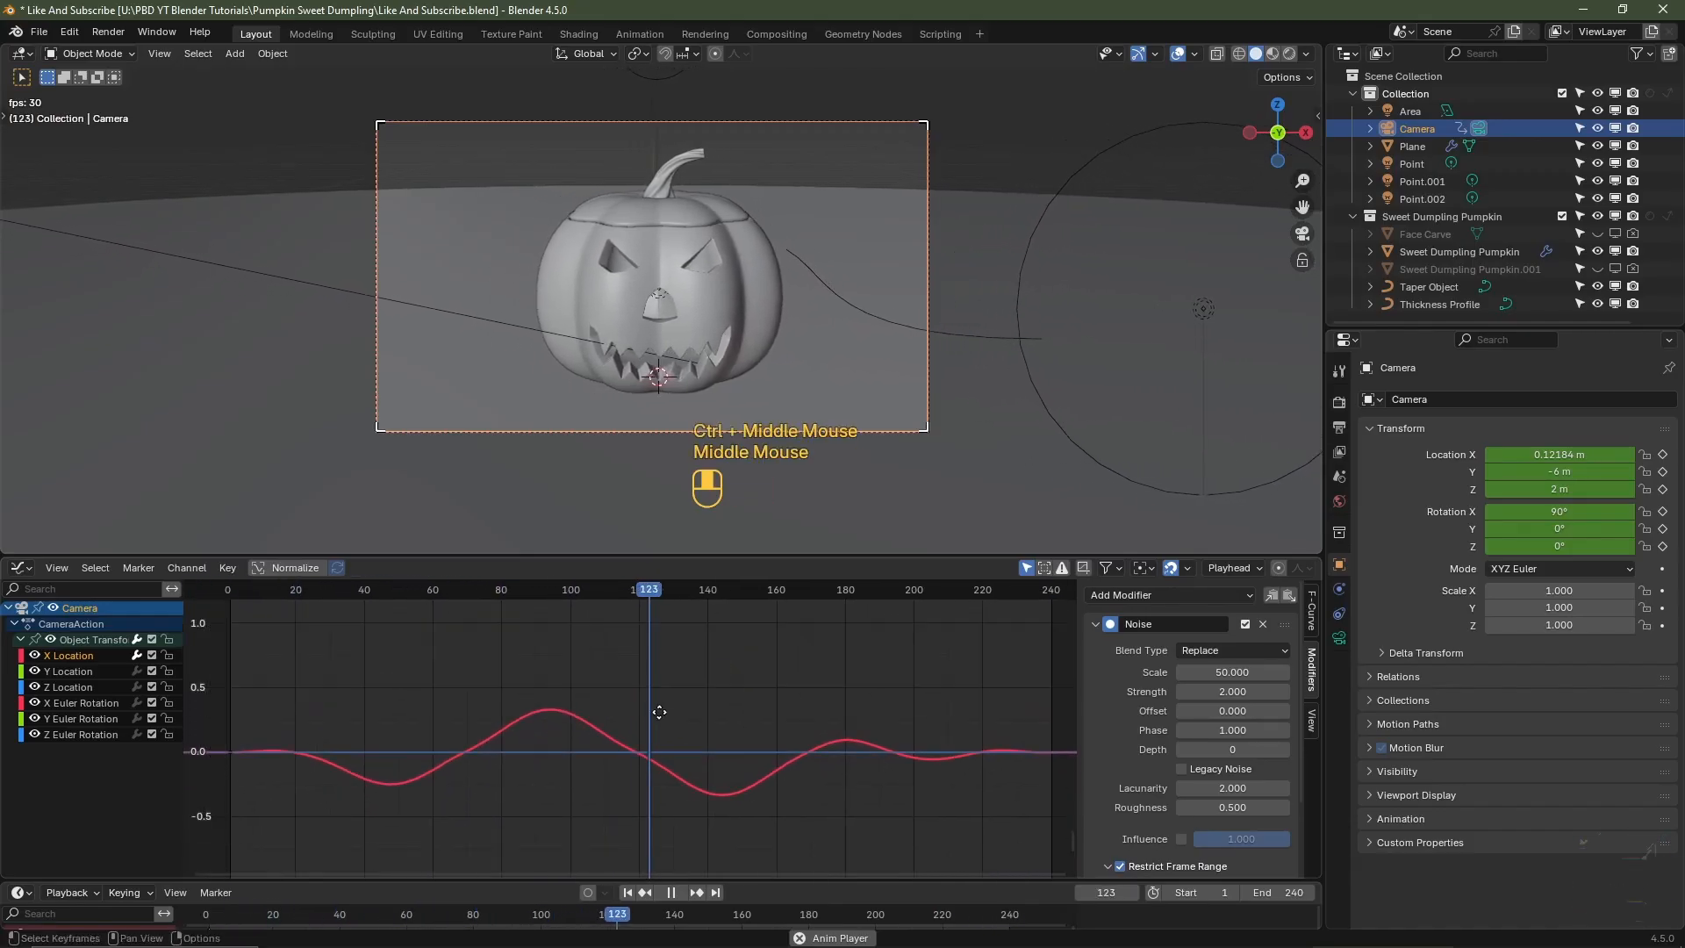
pyautogui.press('Escape')
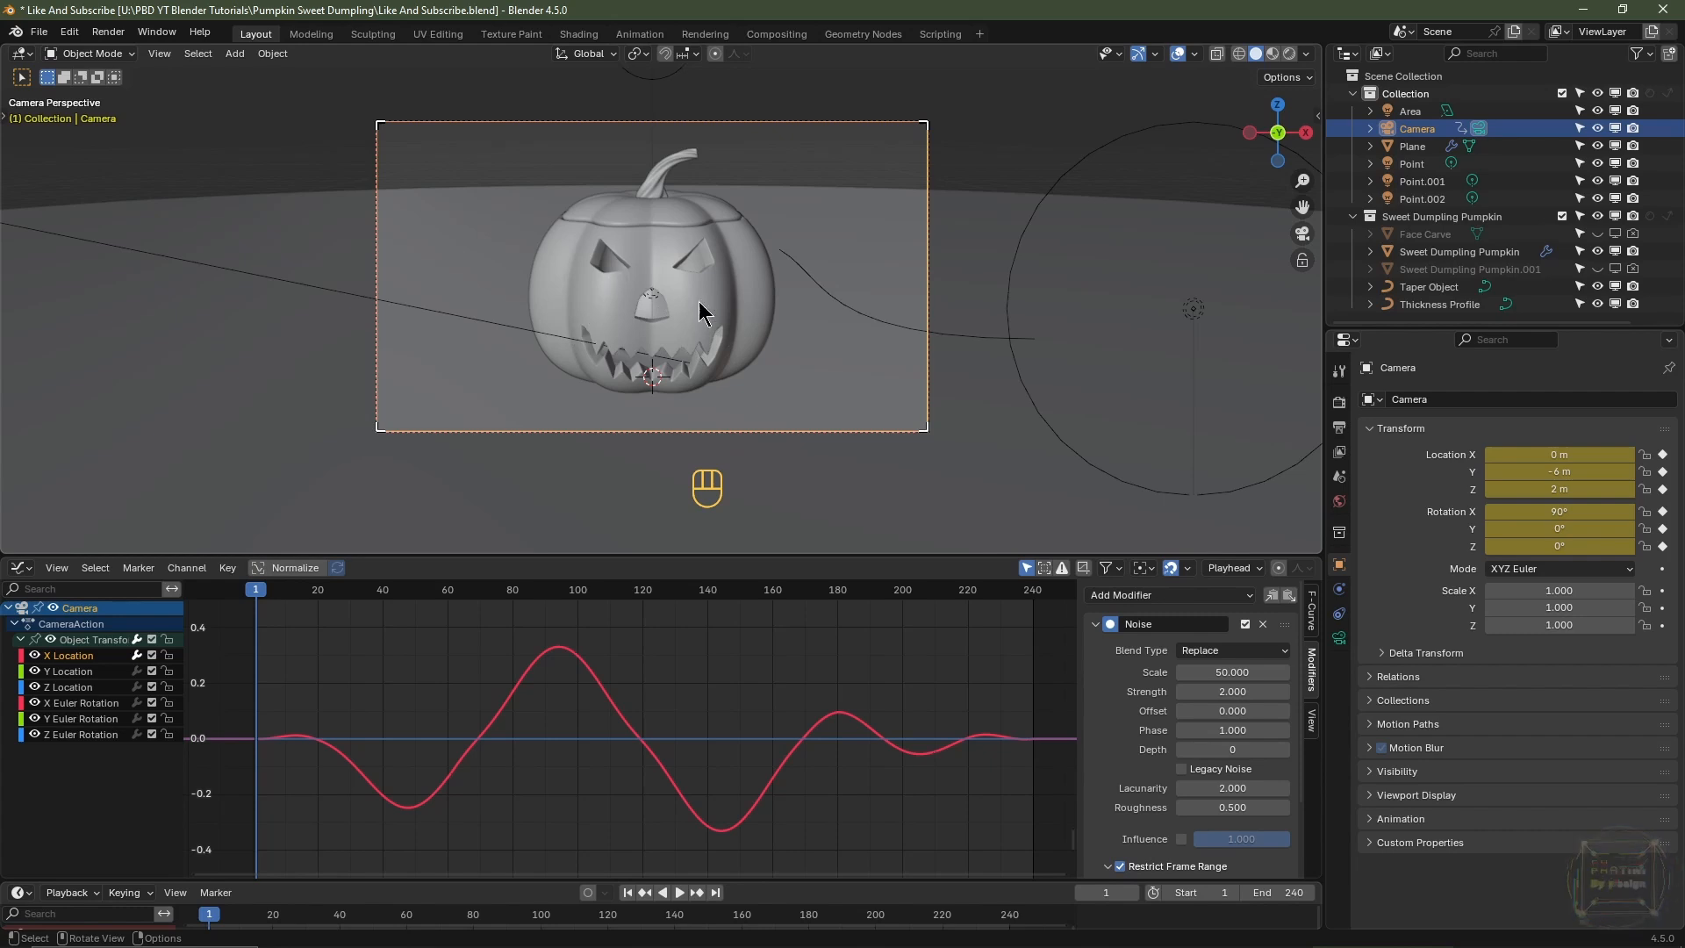
pyautogui.press('space')
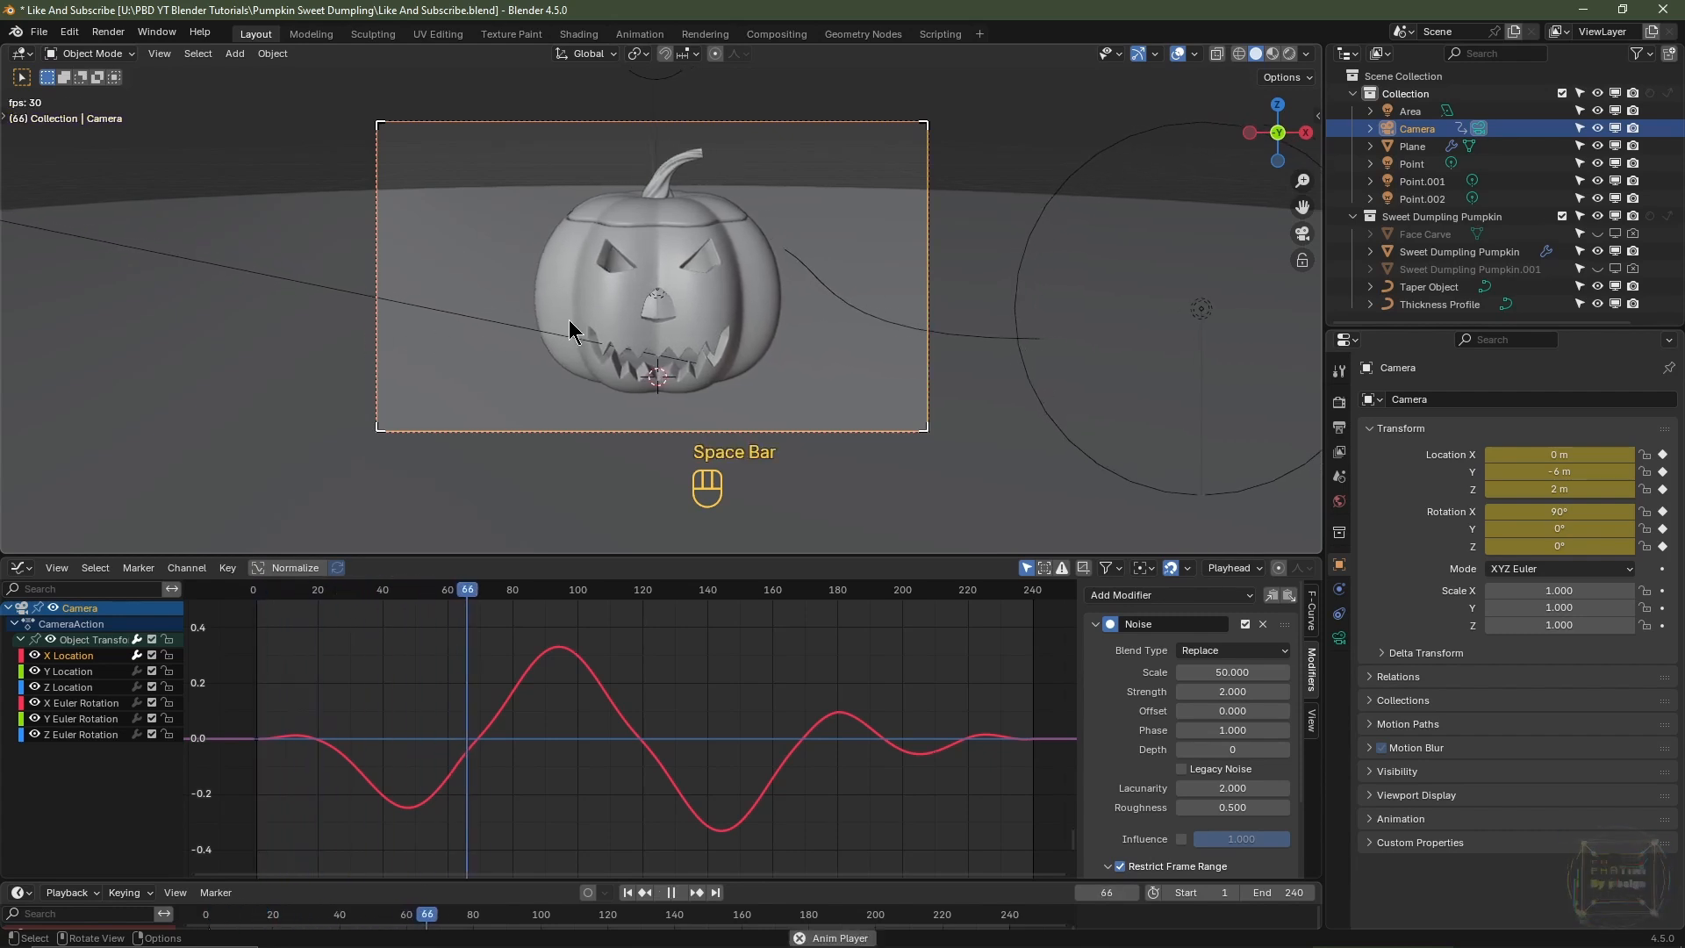
pyautogui.press('space')
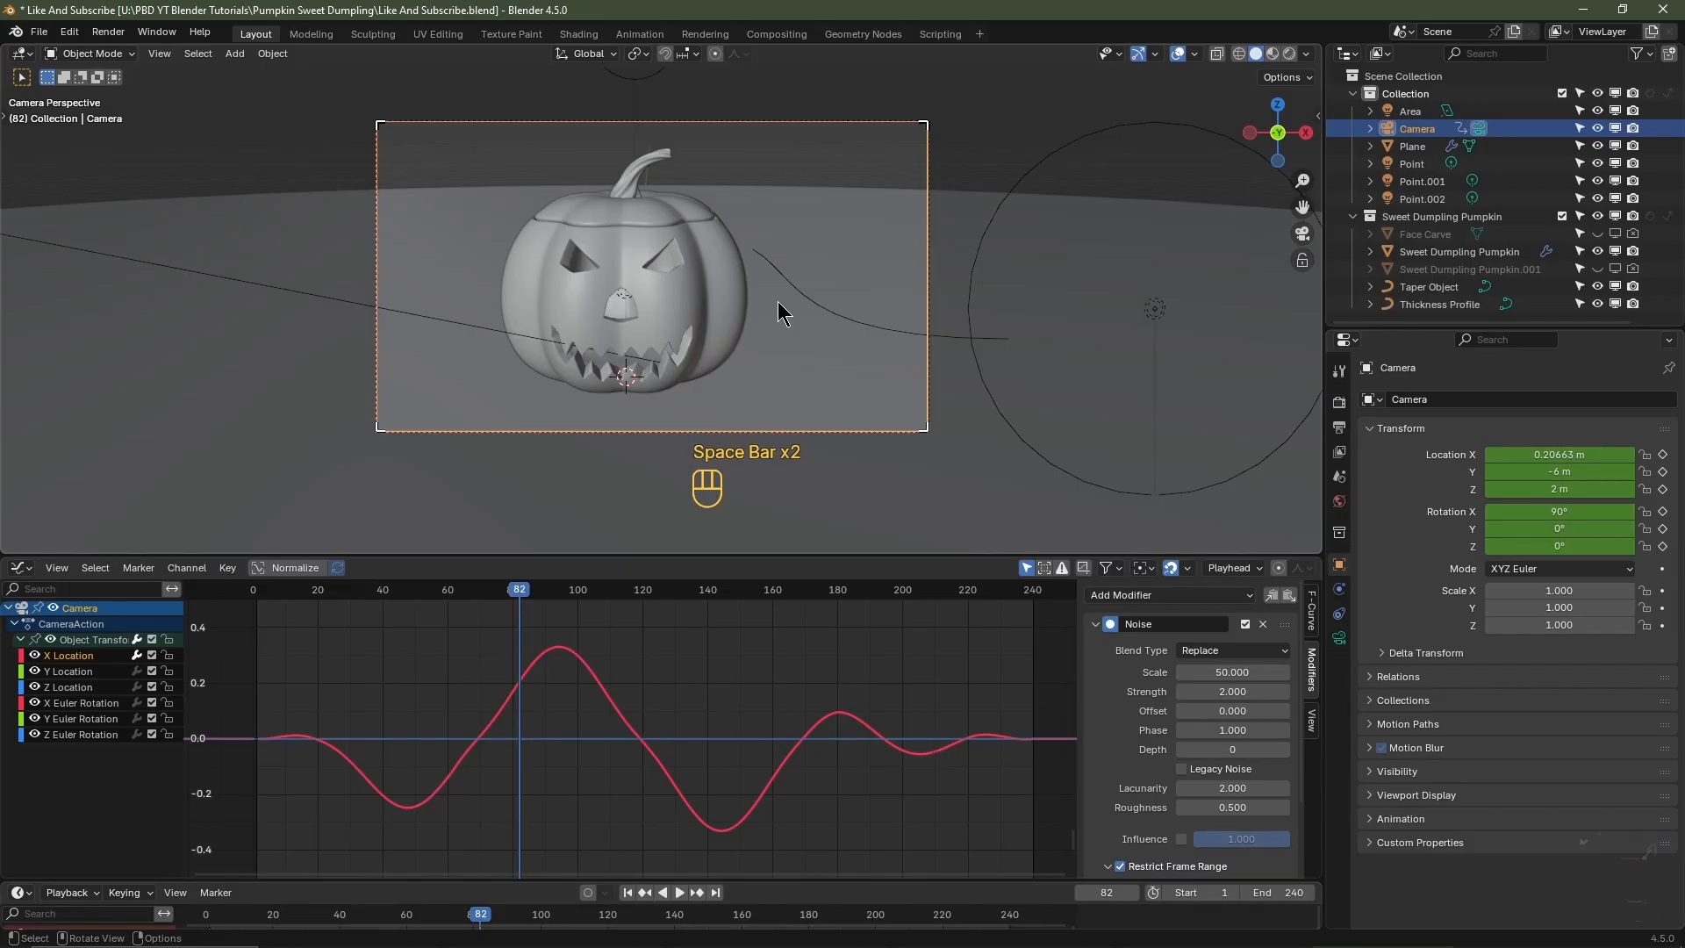
pyautogui.press('r')
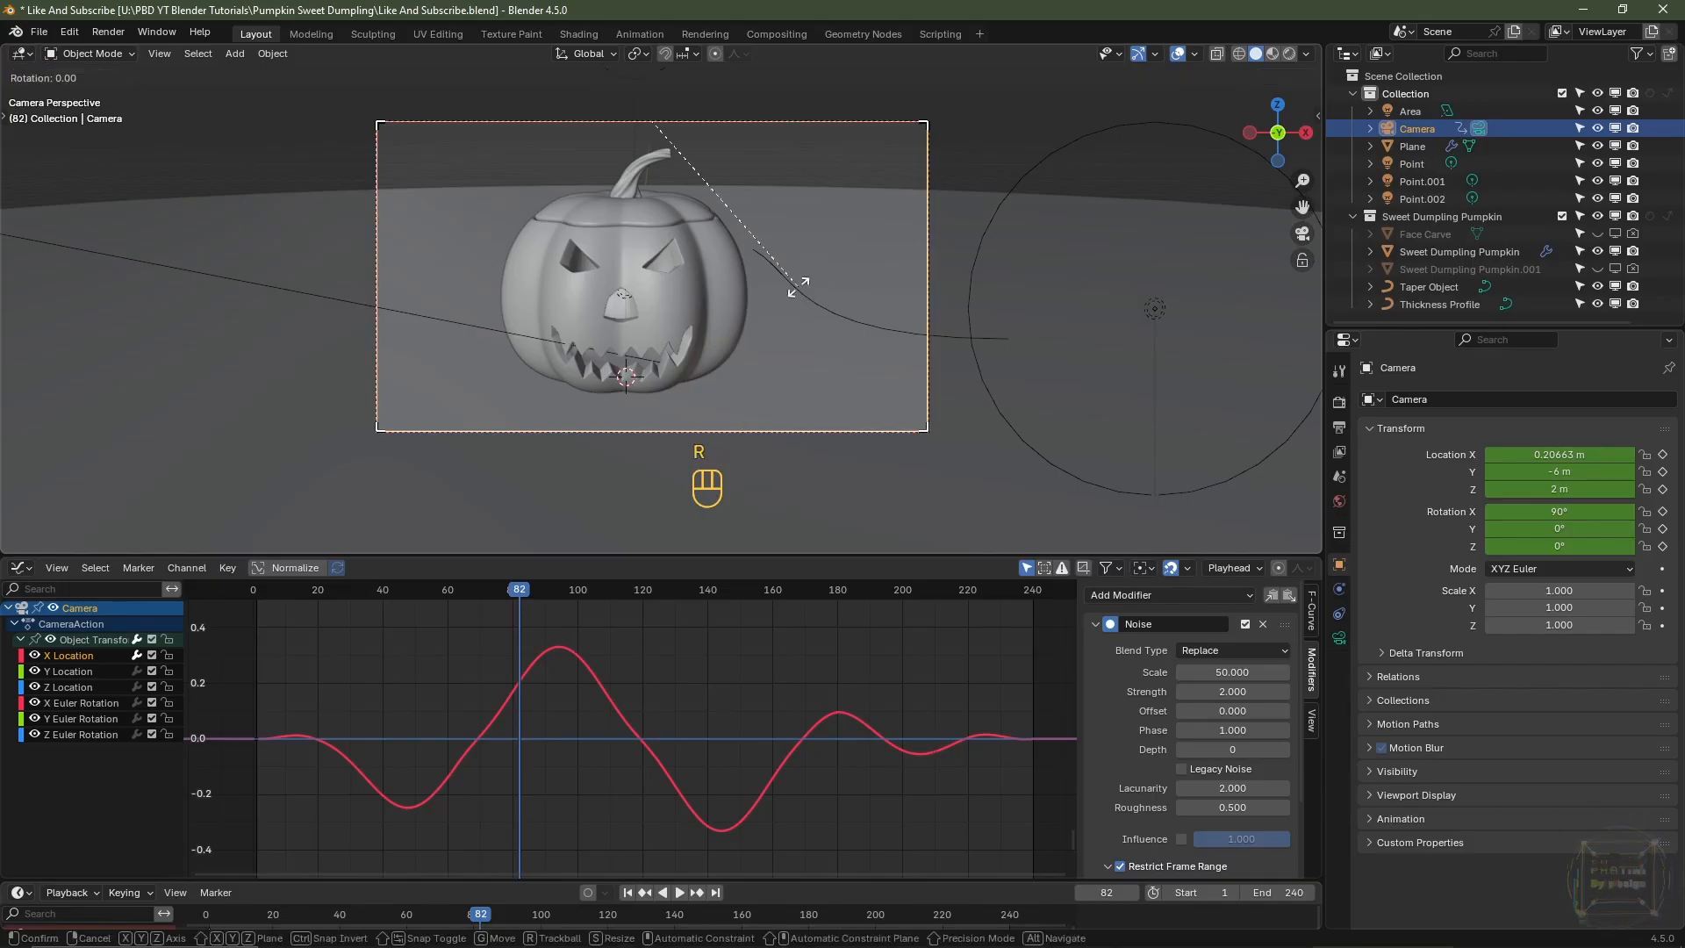
pyautogui.press('z')
pyautogui.rightClick(788, 311)
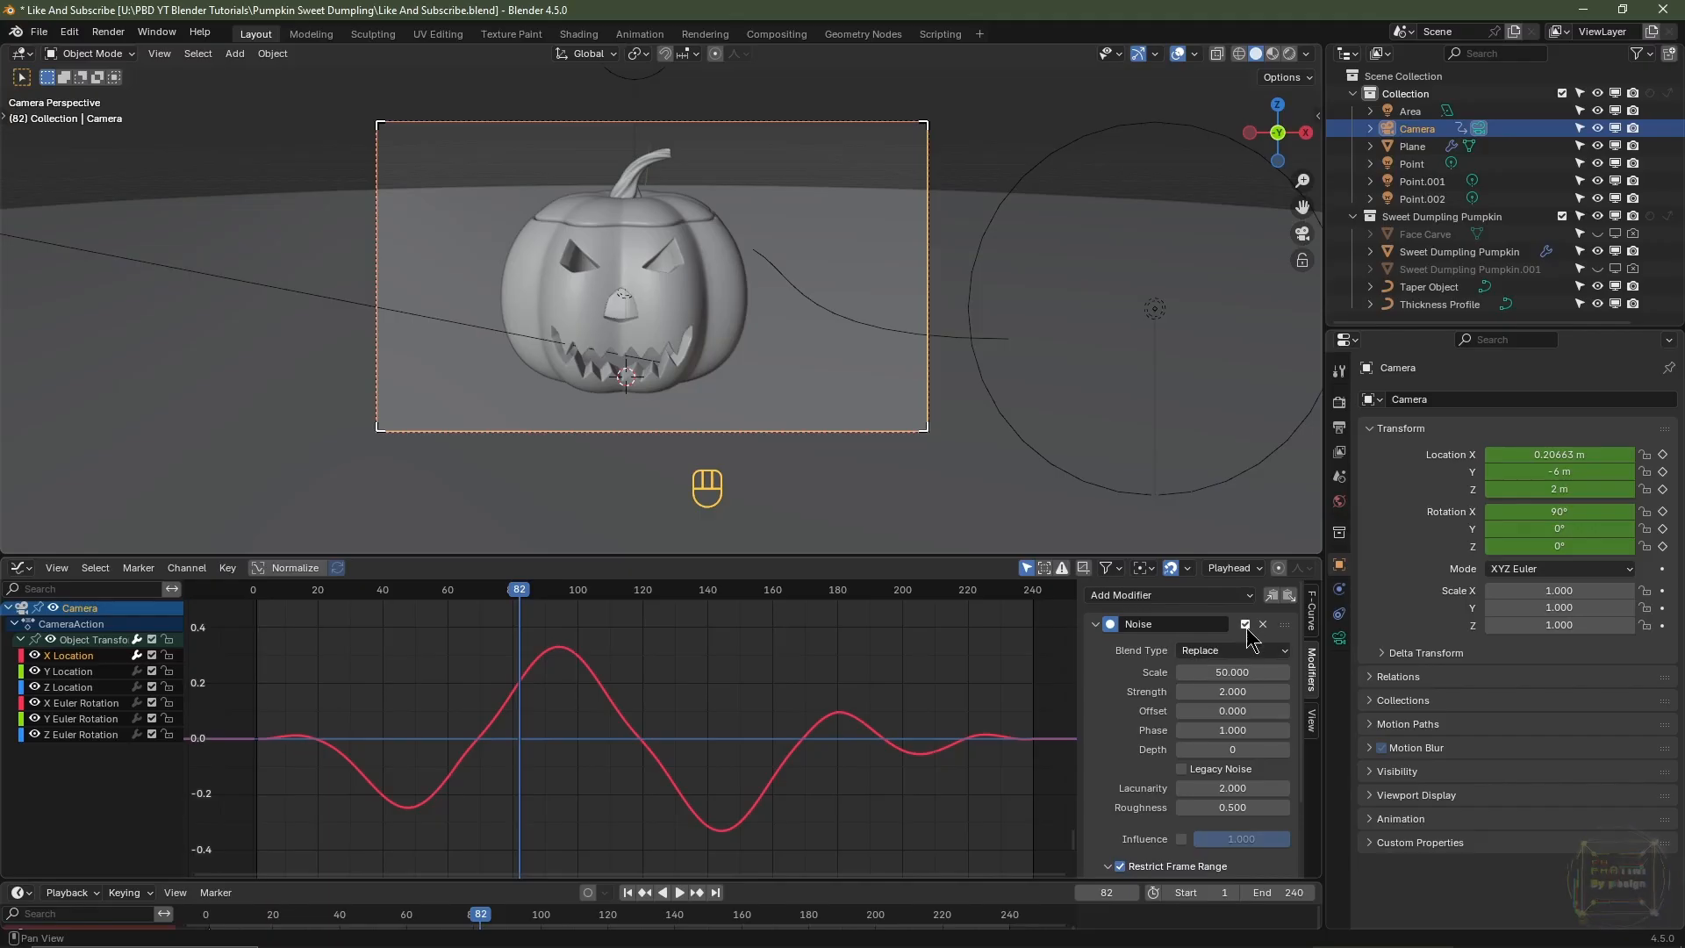
# - Copy the X Location curve's Noise modifier onto the Z Euler Rotation curve
pyautogui.click(1271, 596)
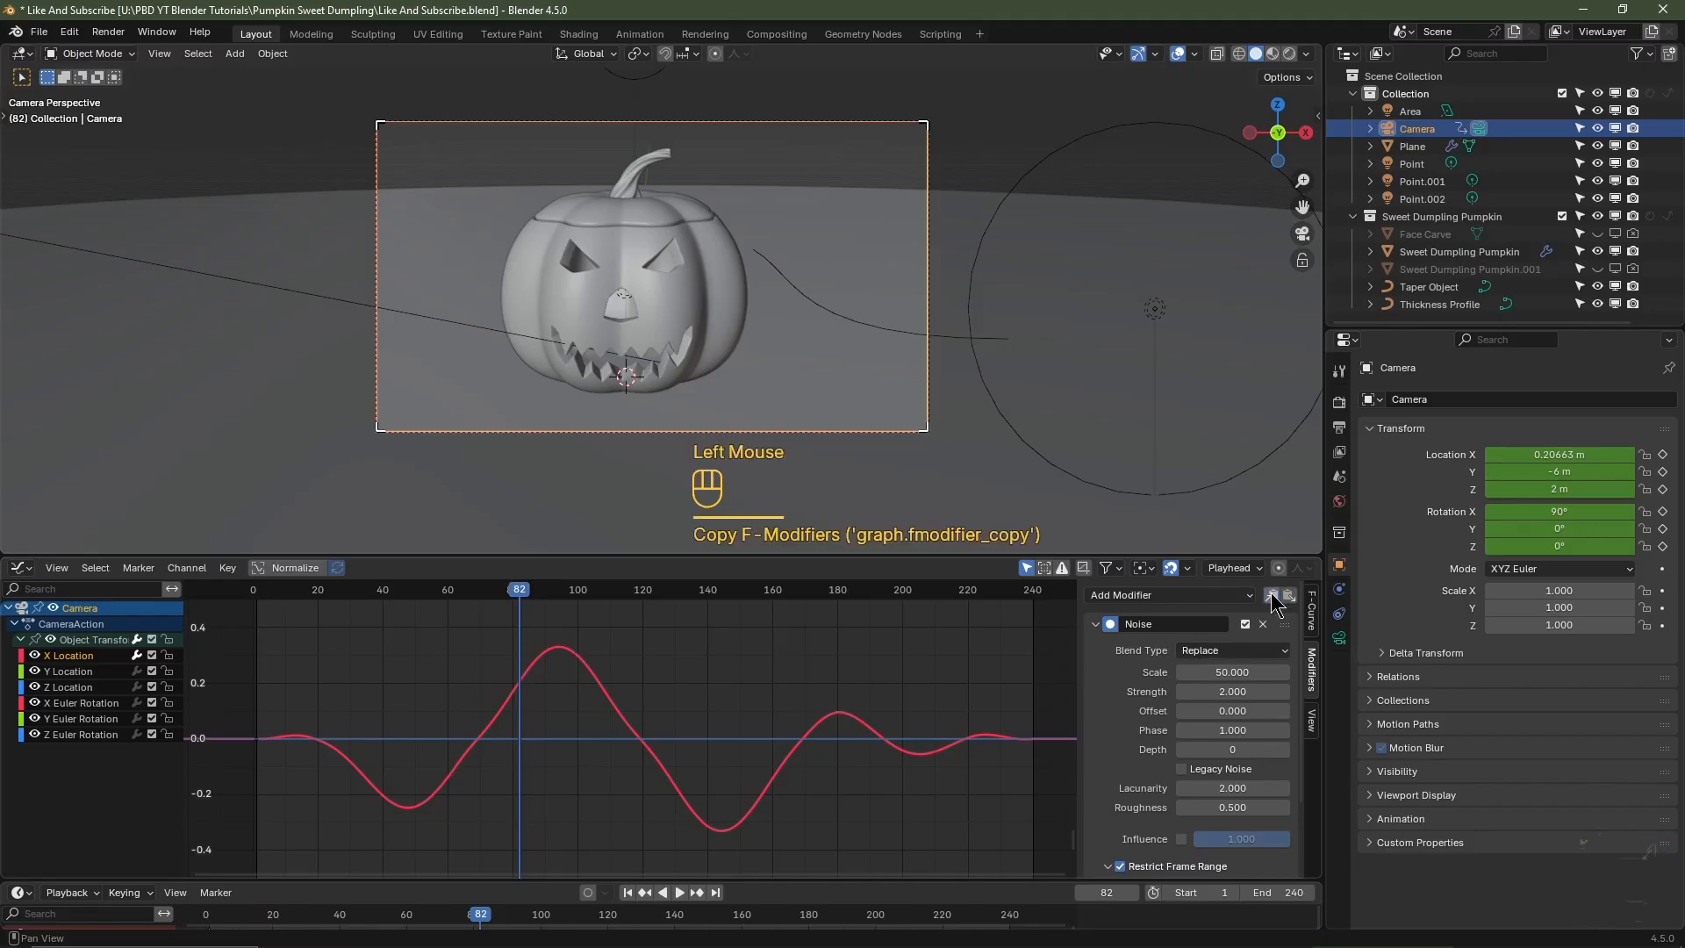
pyautogui.click(85, 734)
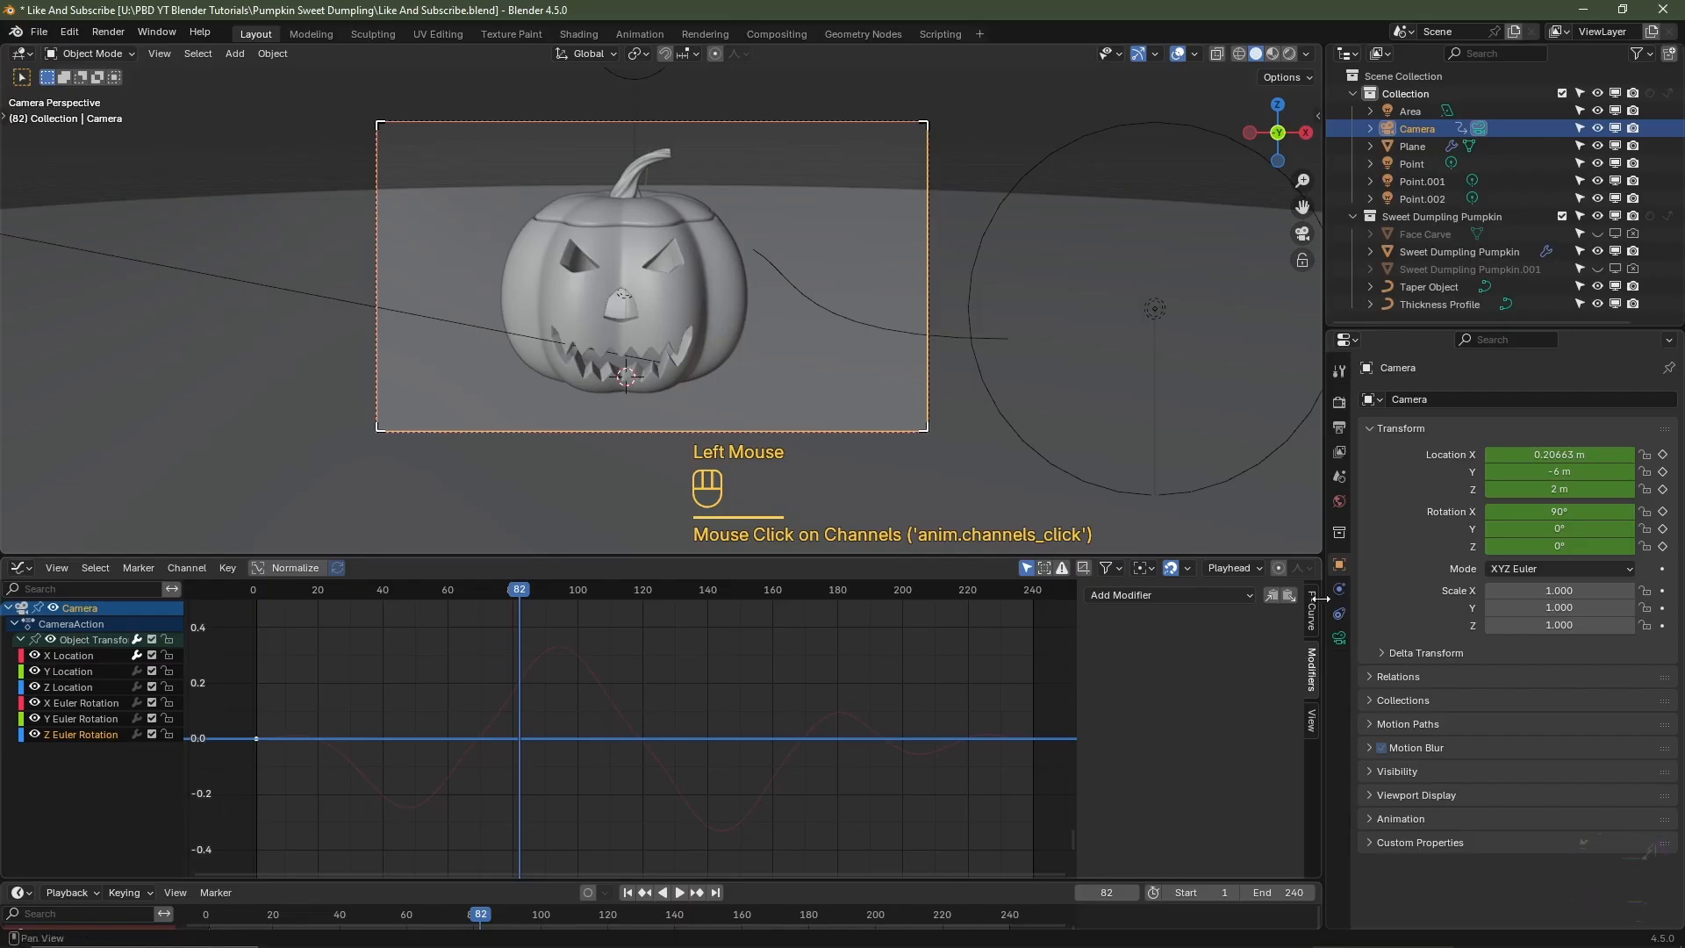
pyautogui.click(1288, 597)
# - Lower the Z Euler Rotation noise strength to 0.5 while previewing the animation, then stop playback
pyautogui.press('space')
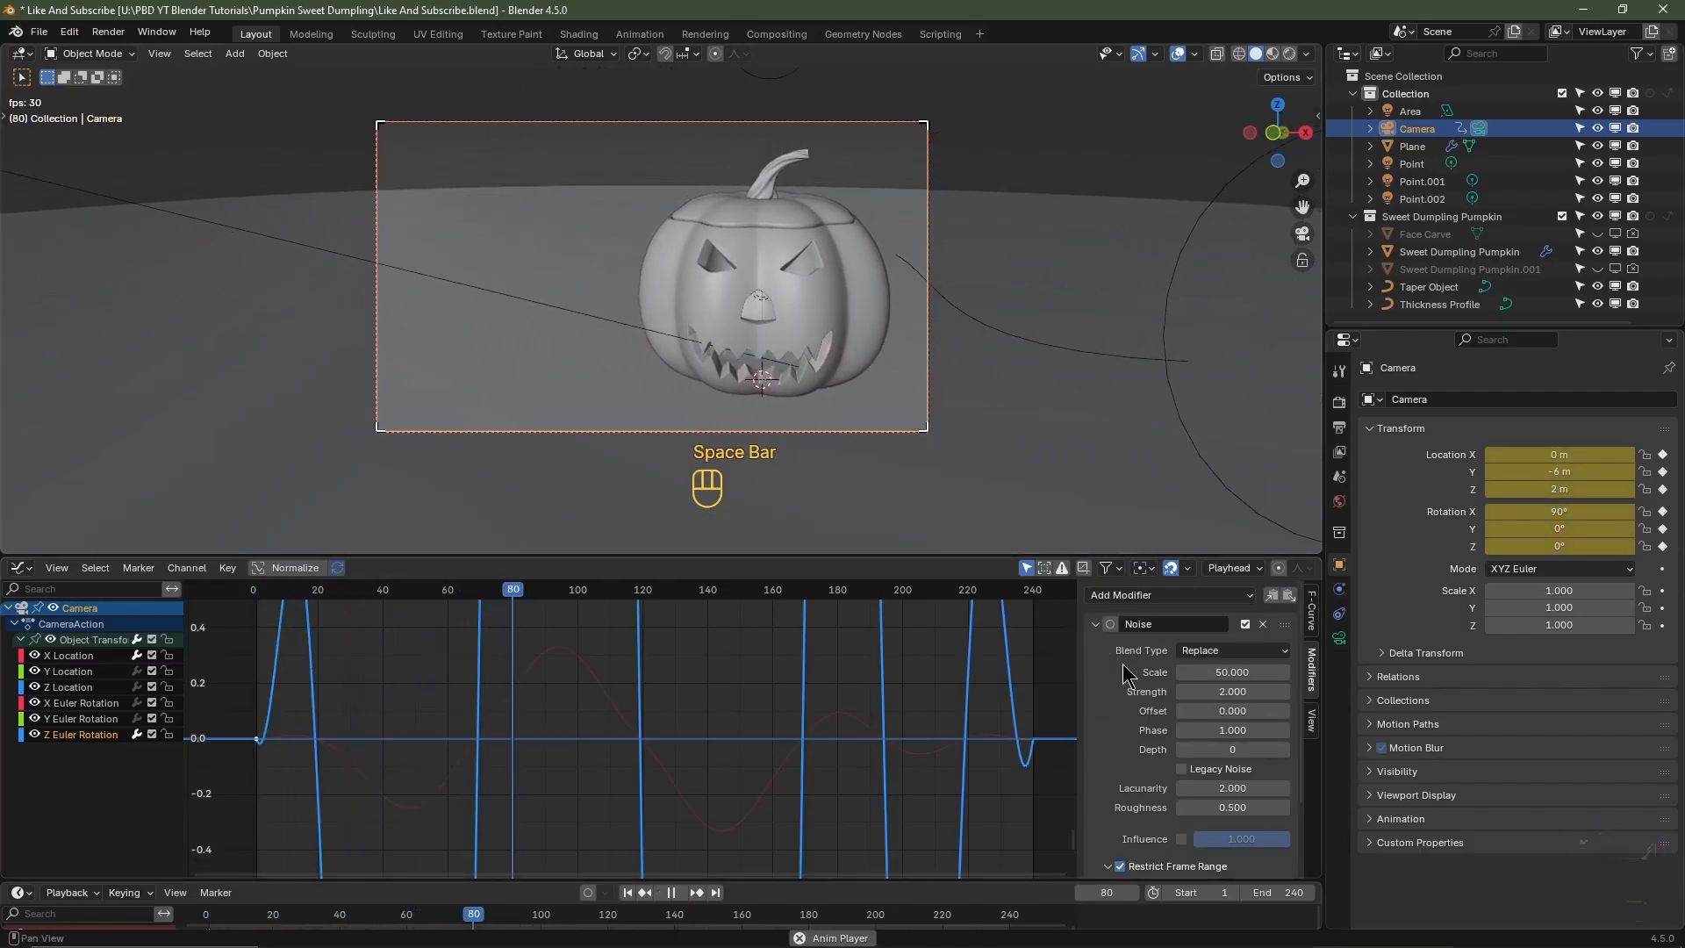
pyautogui.click(1182, 693)
pyautogui.click(1182, 693)
pyautogui.click(1182, 694)
pyautogui.click(1182, 693)
pyautogui.click(1182, 693)
pyautogui.click(1182, 694)
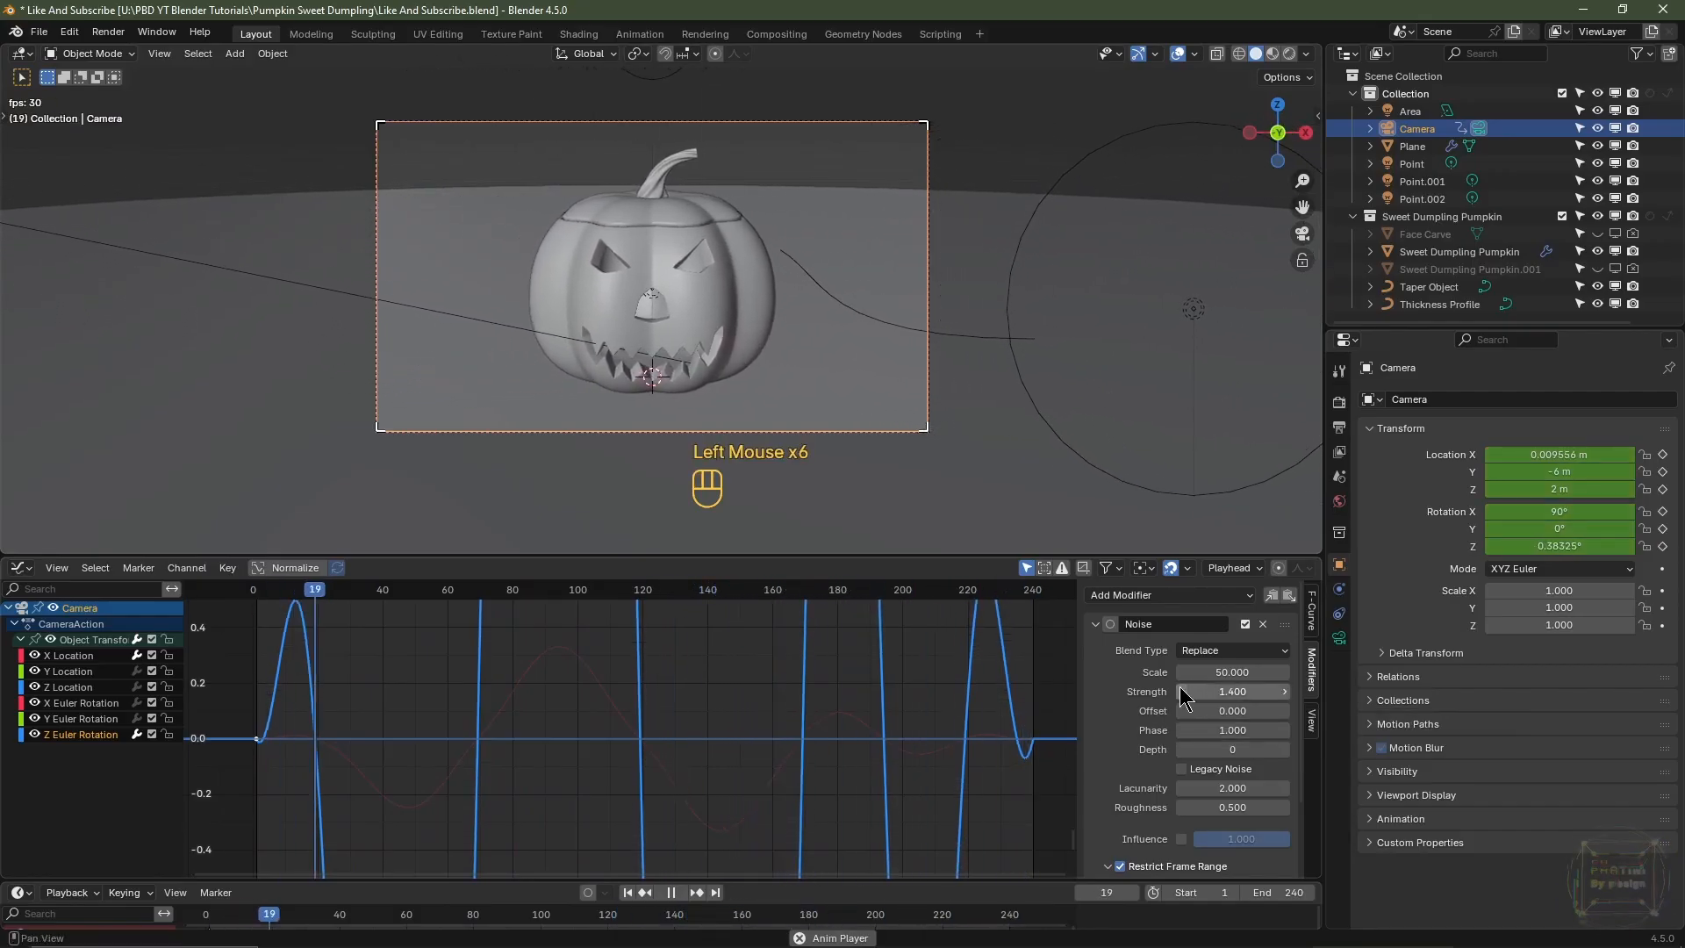
pyautogui.click(1182, 693)
pyautogui.click(1182, 693)
pyautogui.click(1182, 692)
pyautogui.click(1182, 692)
pyautogui.click(1182, 692)
pyautogui.click(1182, 692)
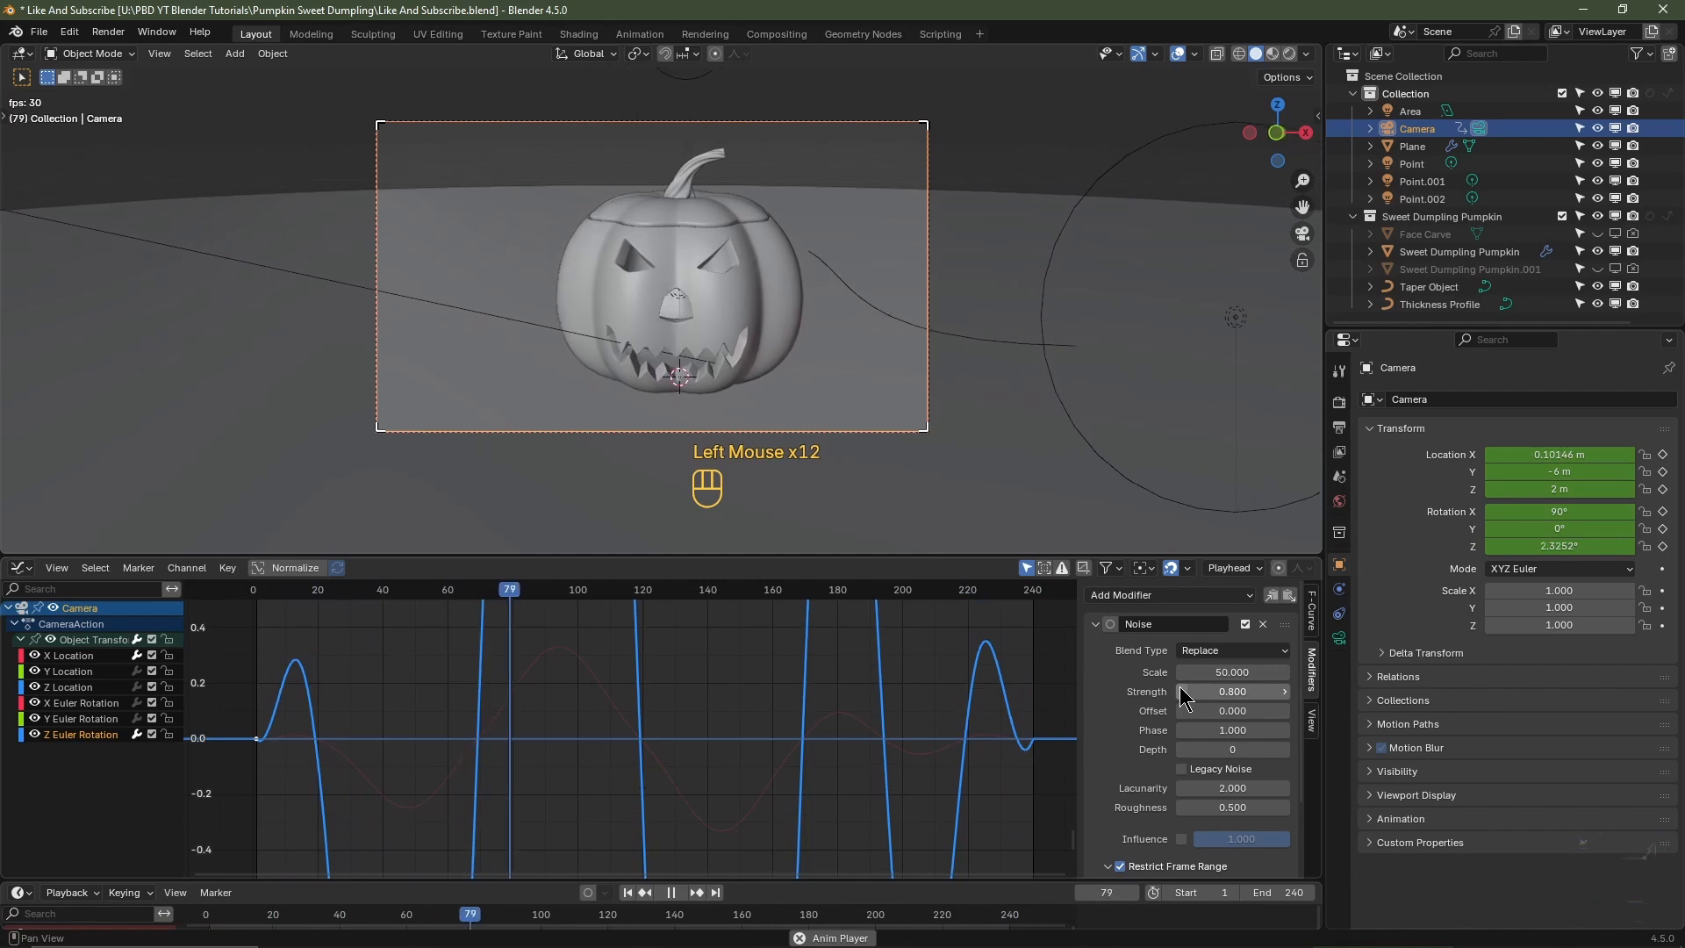
pyautogui.click(1182, 693)
pyautogui.click(1182, 693)
pyautogui.click(1182, 692)
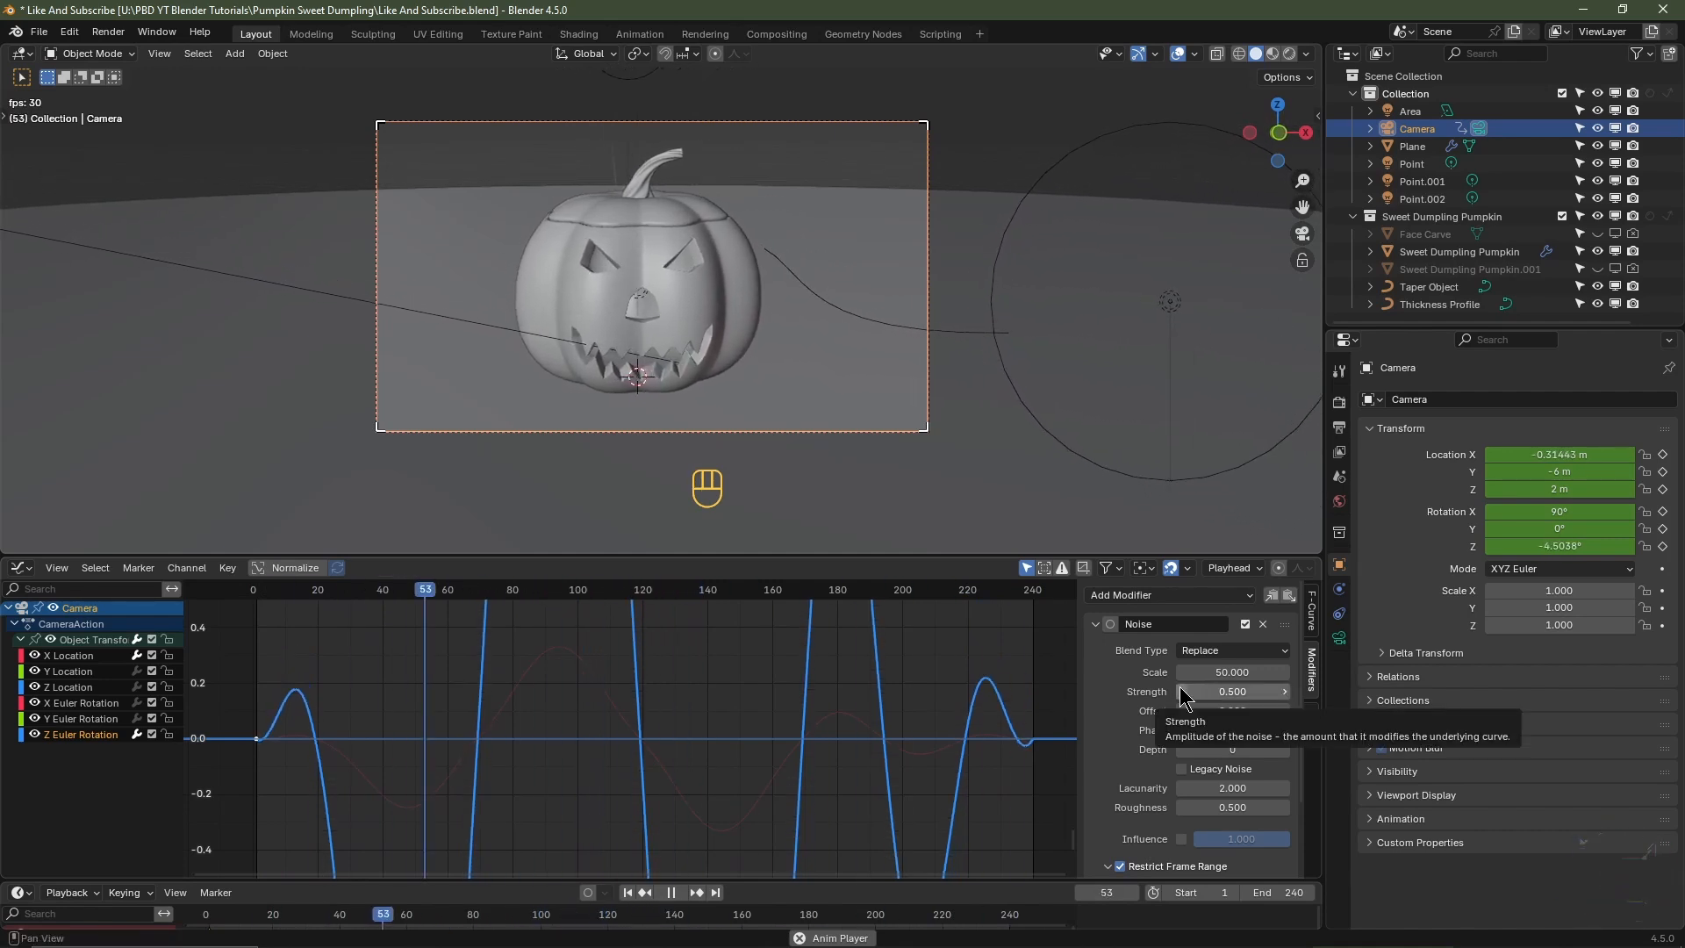
pyautogui.press('space')
# - Copy the Noise modifier from the X Location curve onto the Z Location curve
pyautogui.click(95, 672)
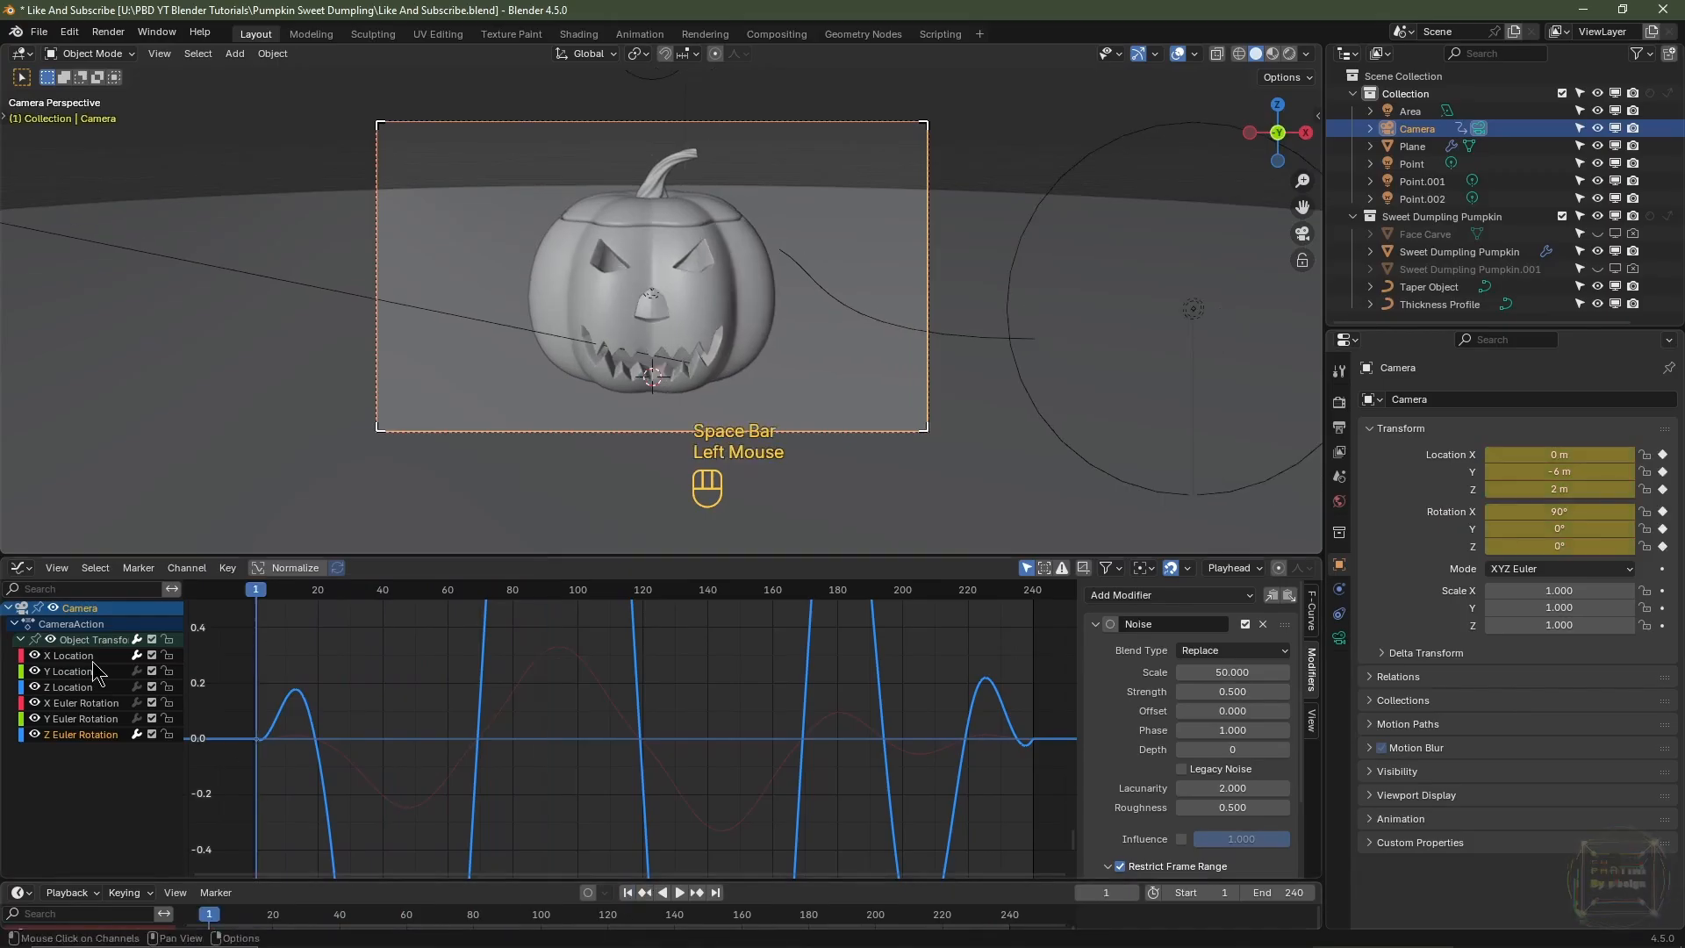
pyautogui.click(69, 659)
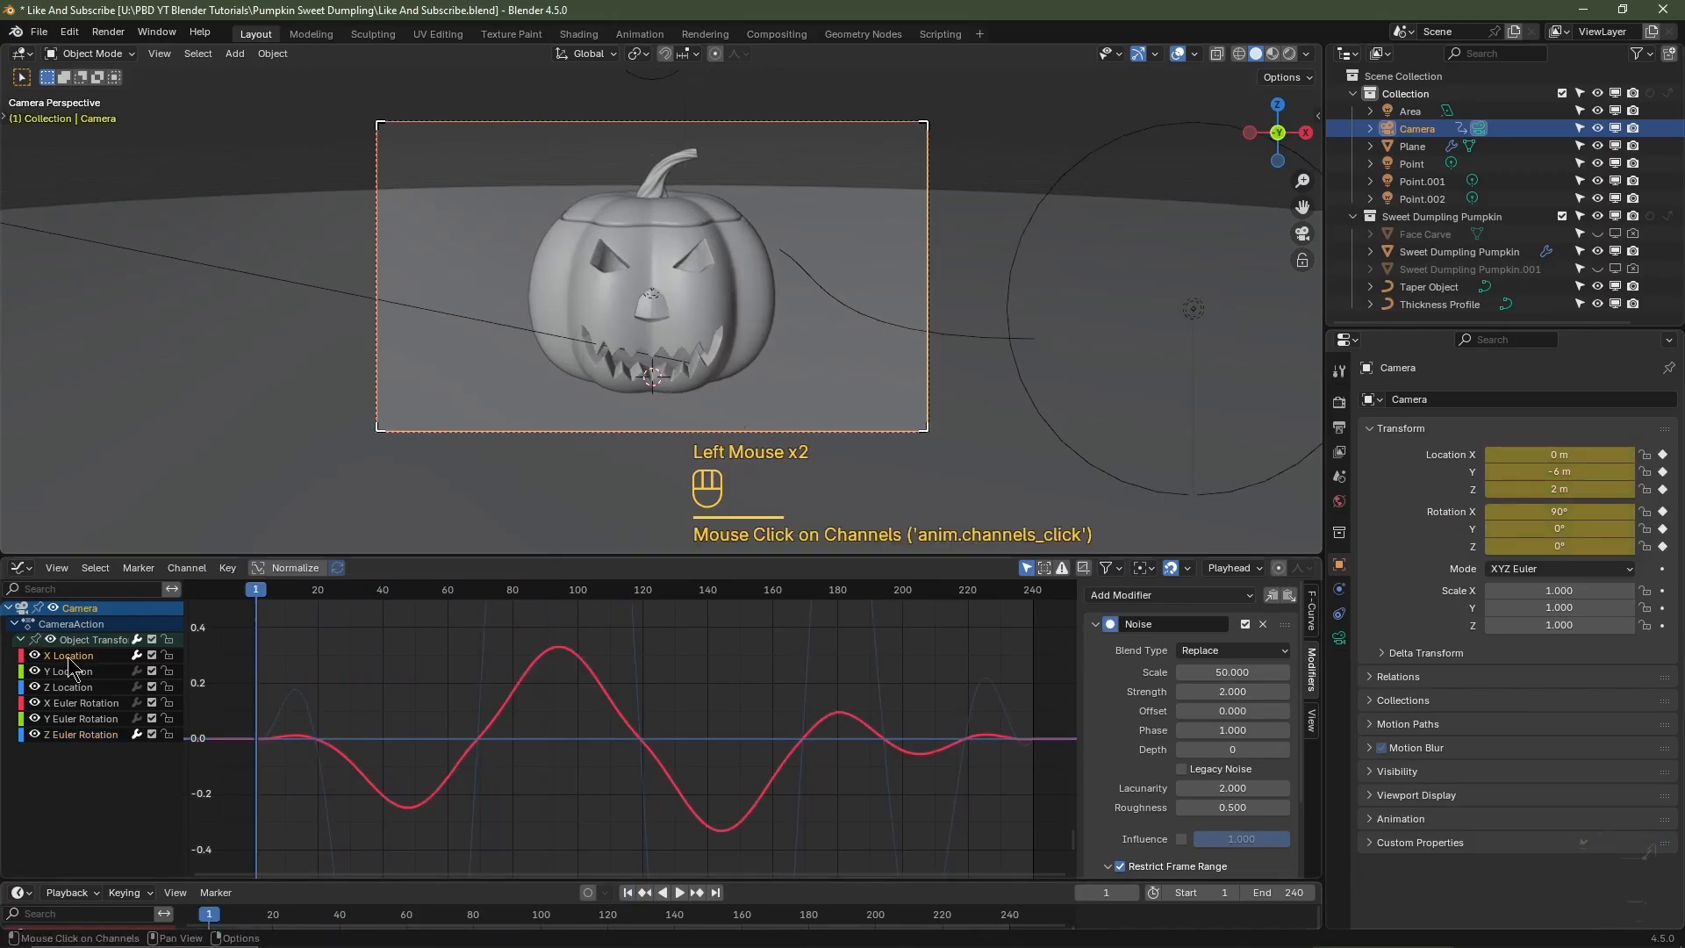
pyautogui.click(1272, 596)
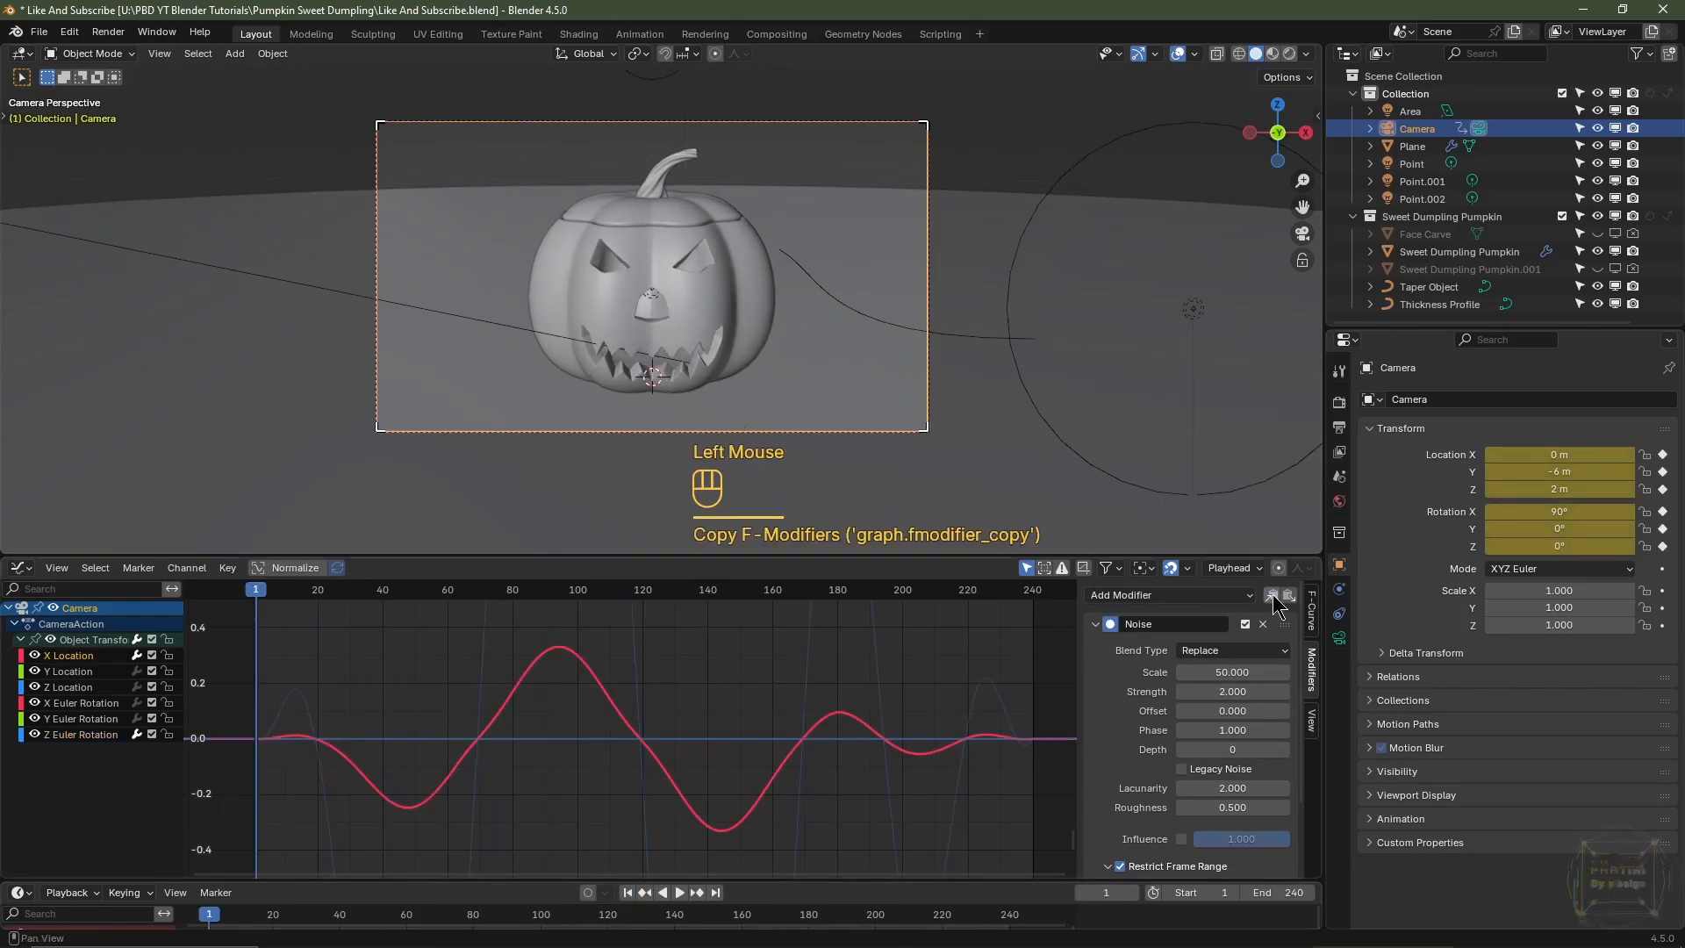
pyautogui.click(84, 689)
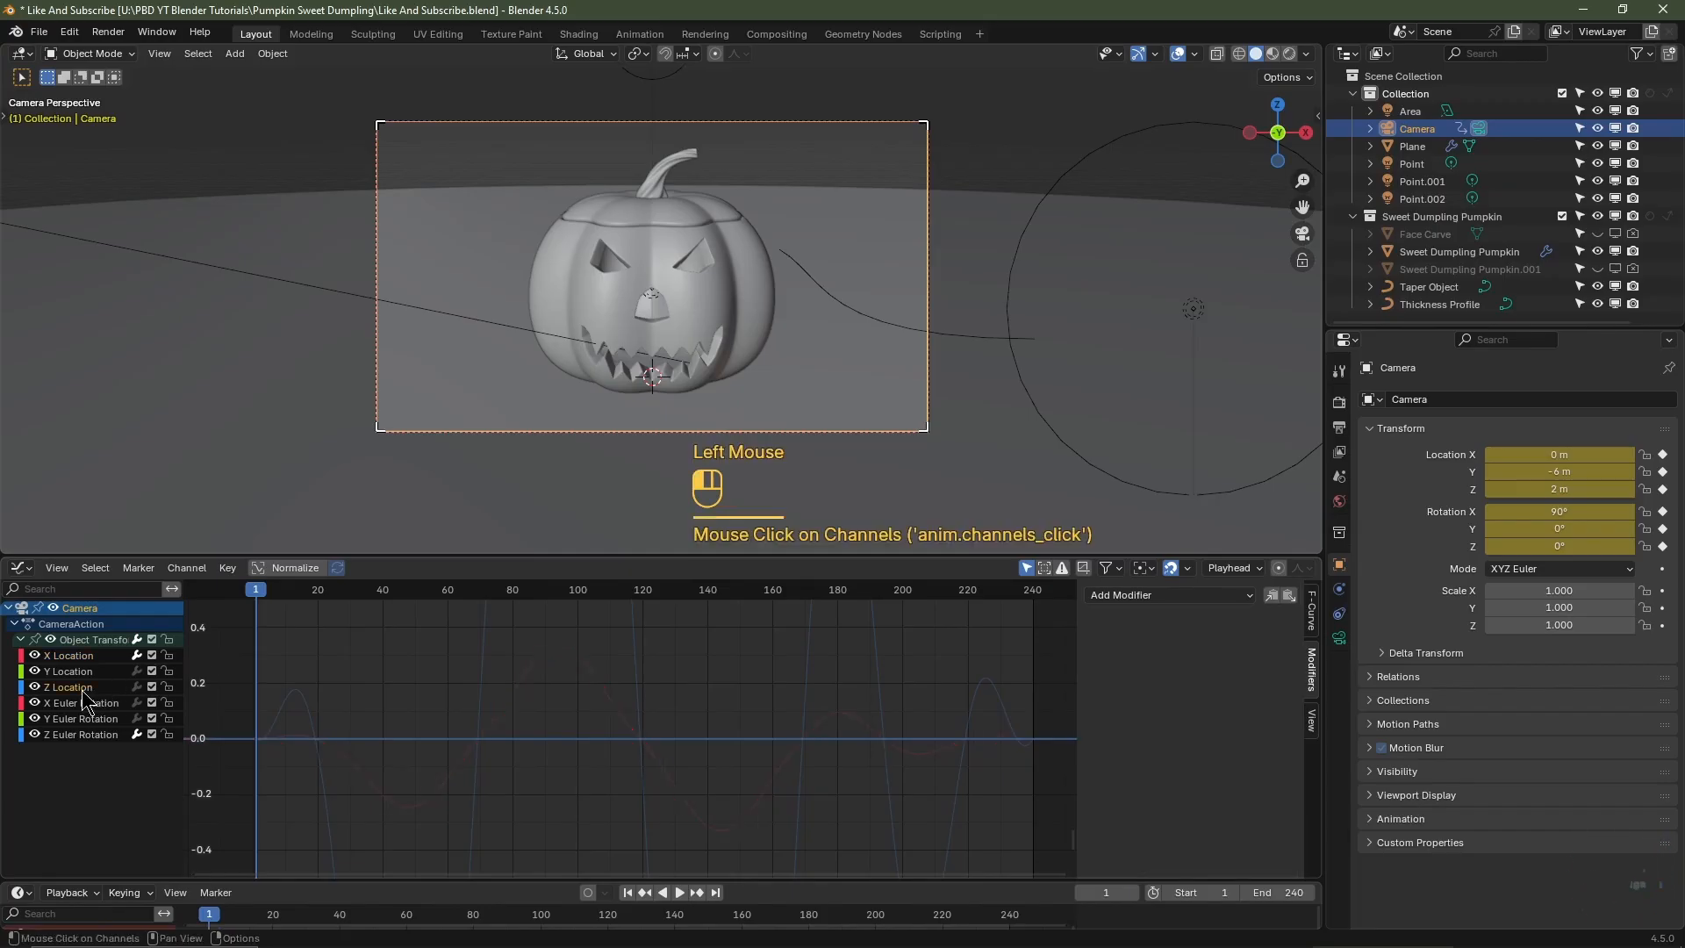
pyautogui.click(1288, 596)
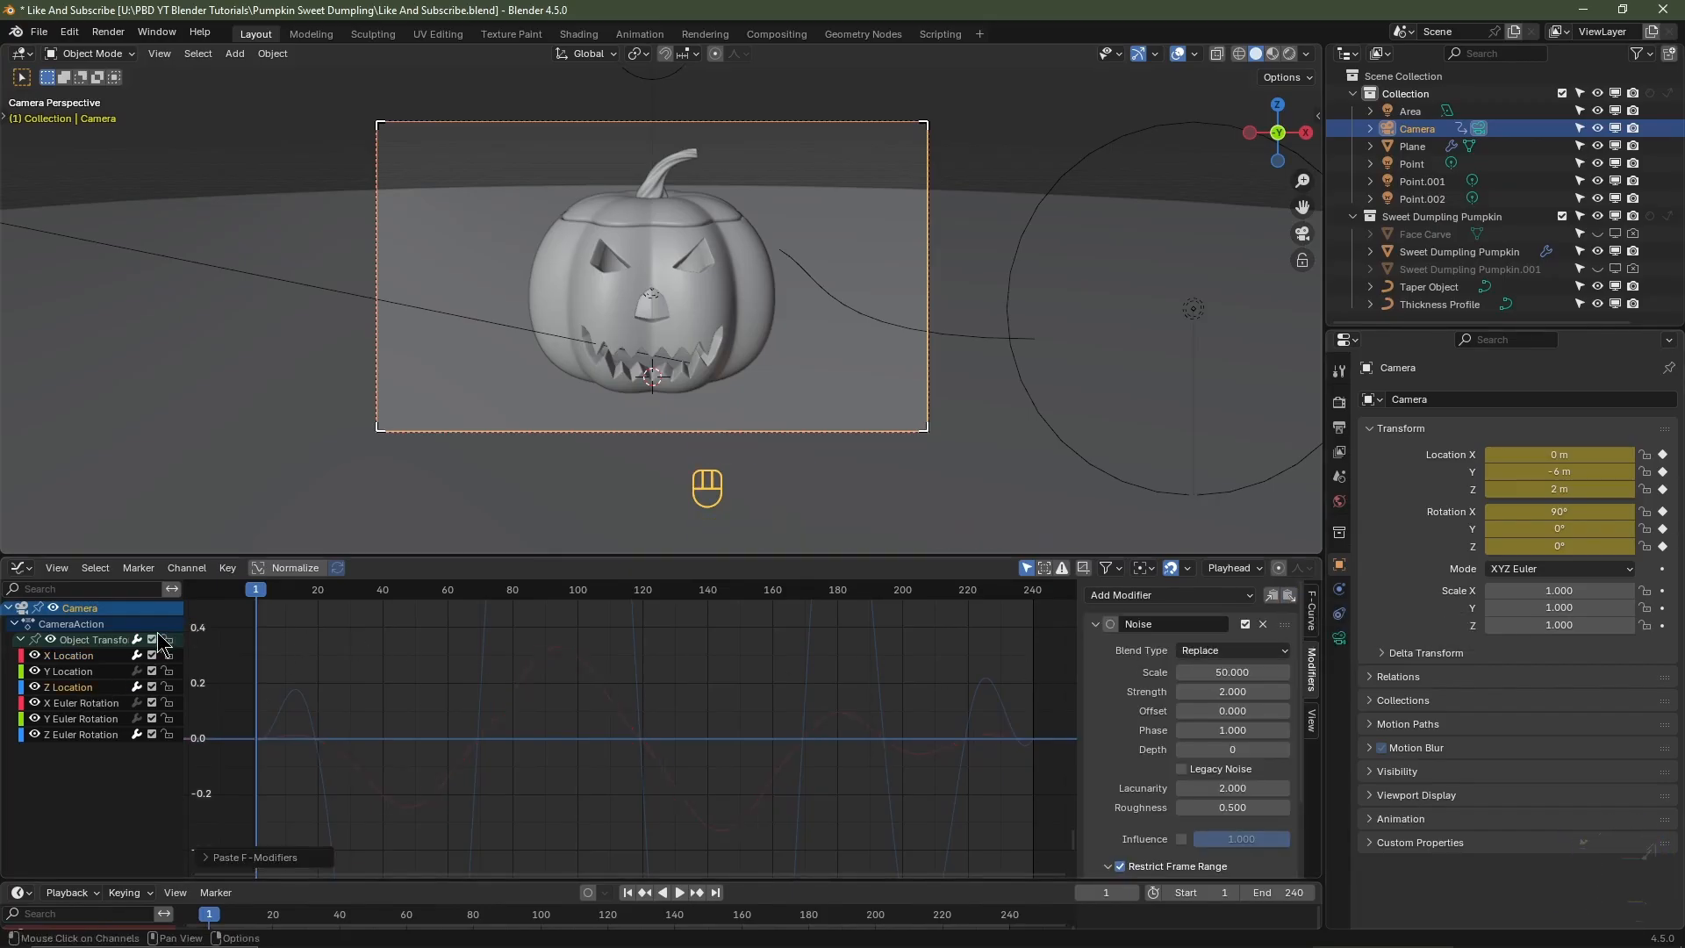
# - Disable the modifiers on the X Location and Z Euler Rotation curves and preview the camera's vertical motion alone
pyautogui.click(137, 656)
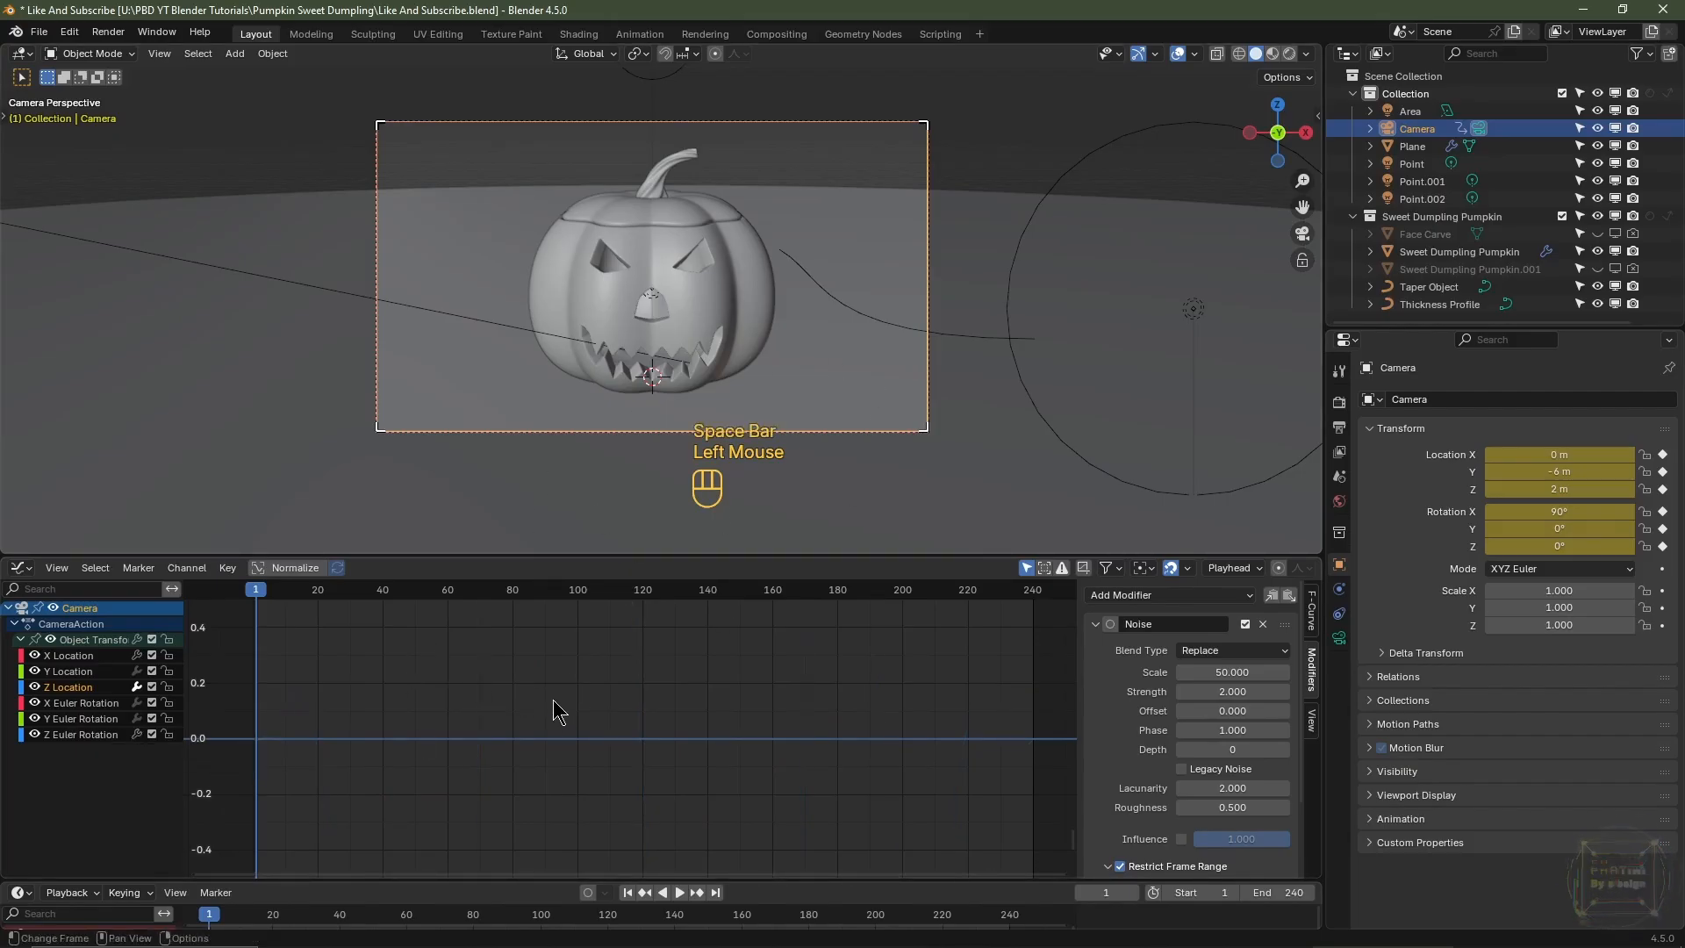
pyautogui.press('space')
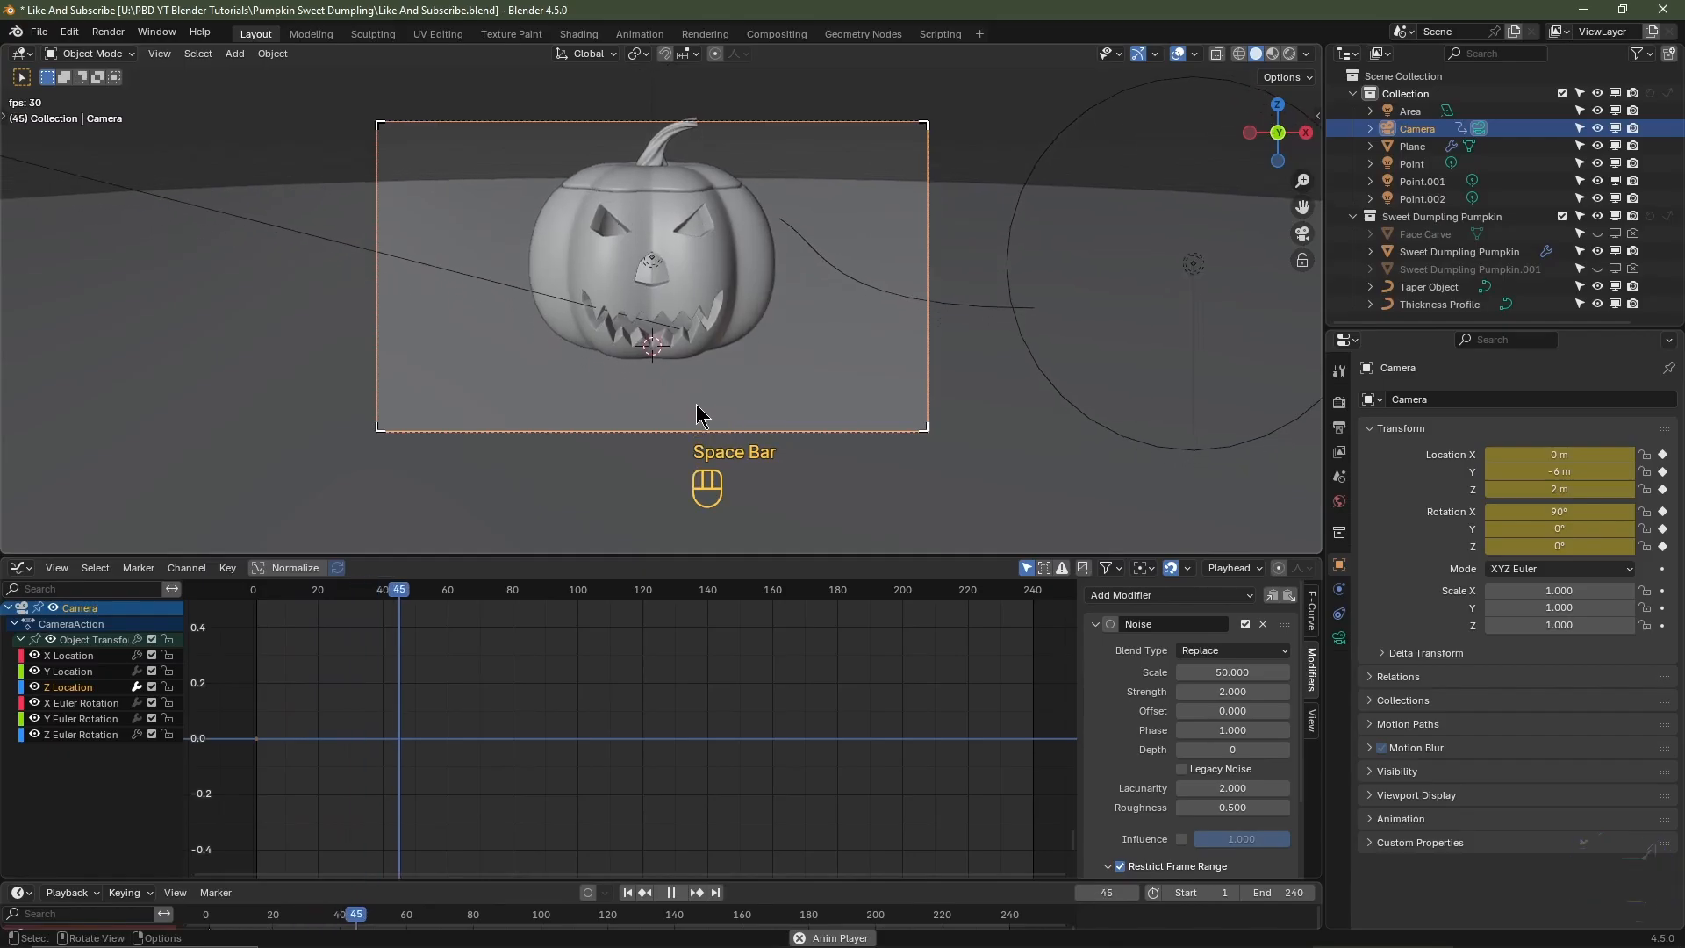
pyautogui.press('space')
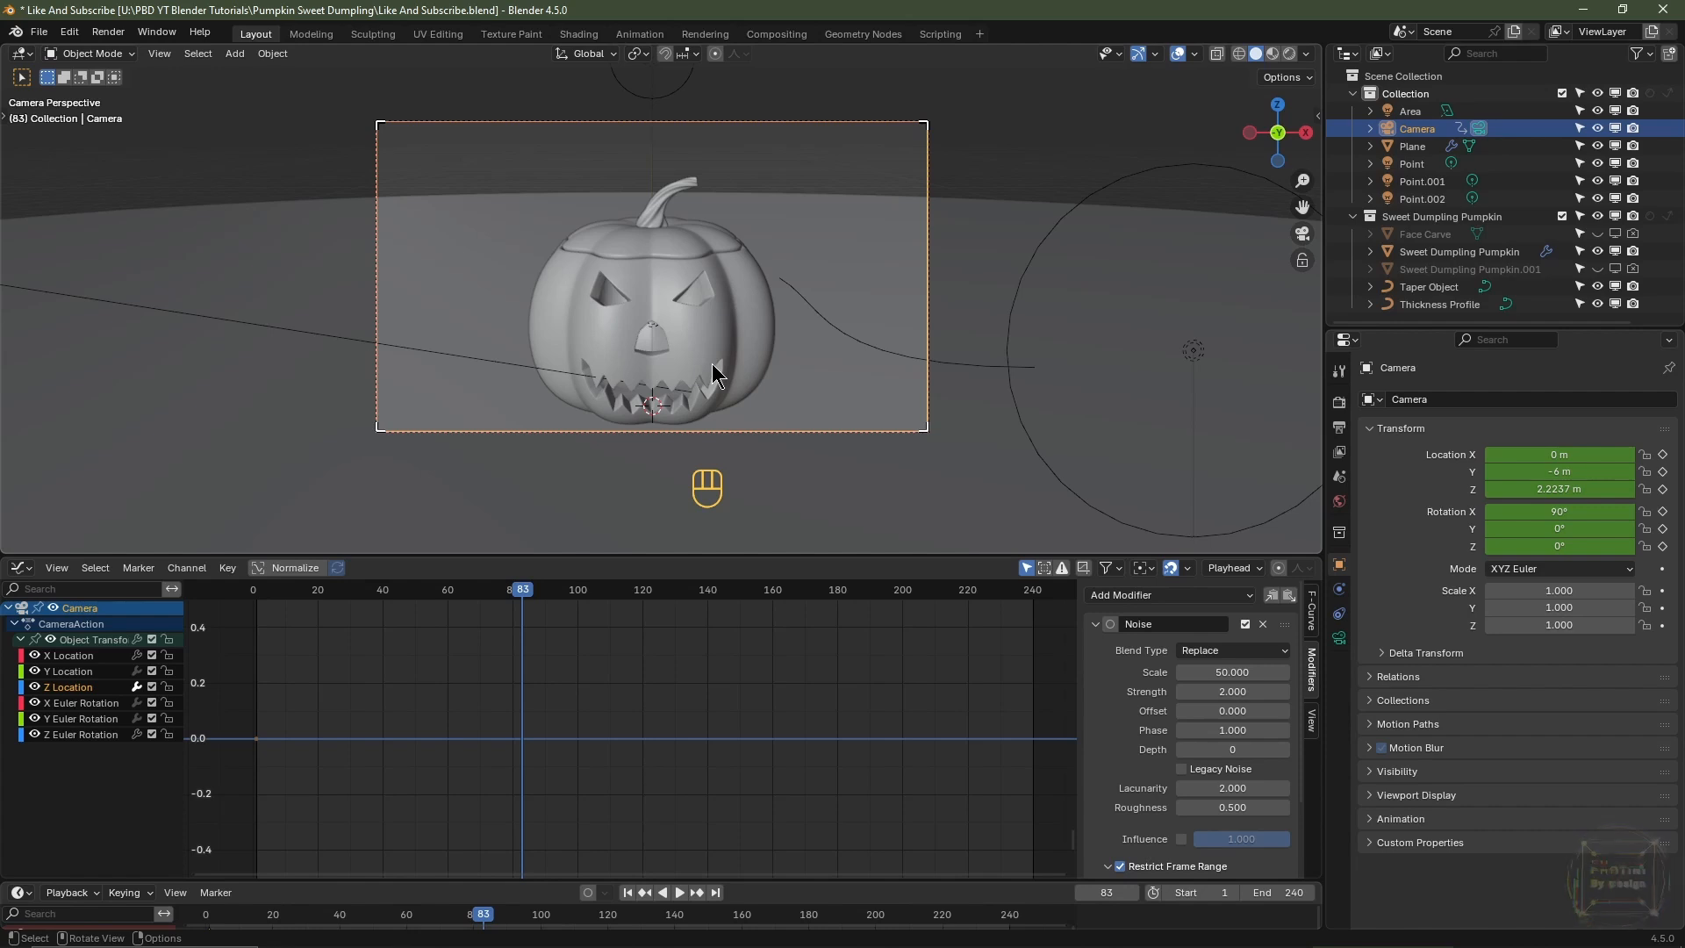
# - Set the Z Location noise offset to 1000 and strength to 1, and preview the vertical motion
pyautogui.click(1226, 712)
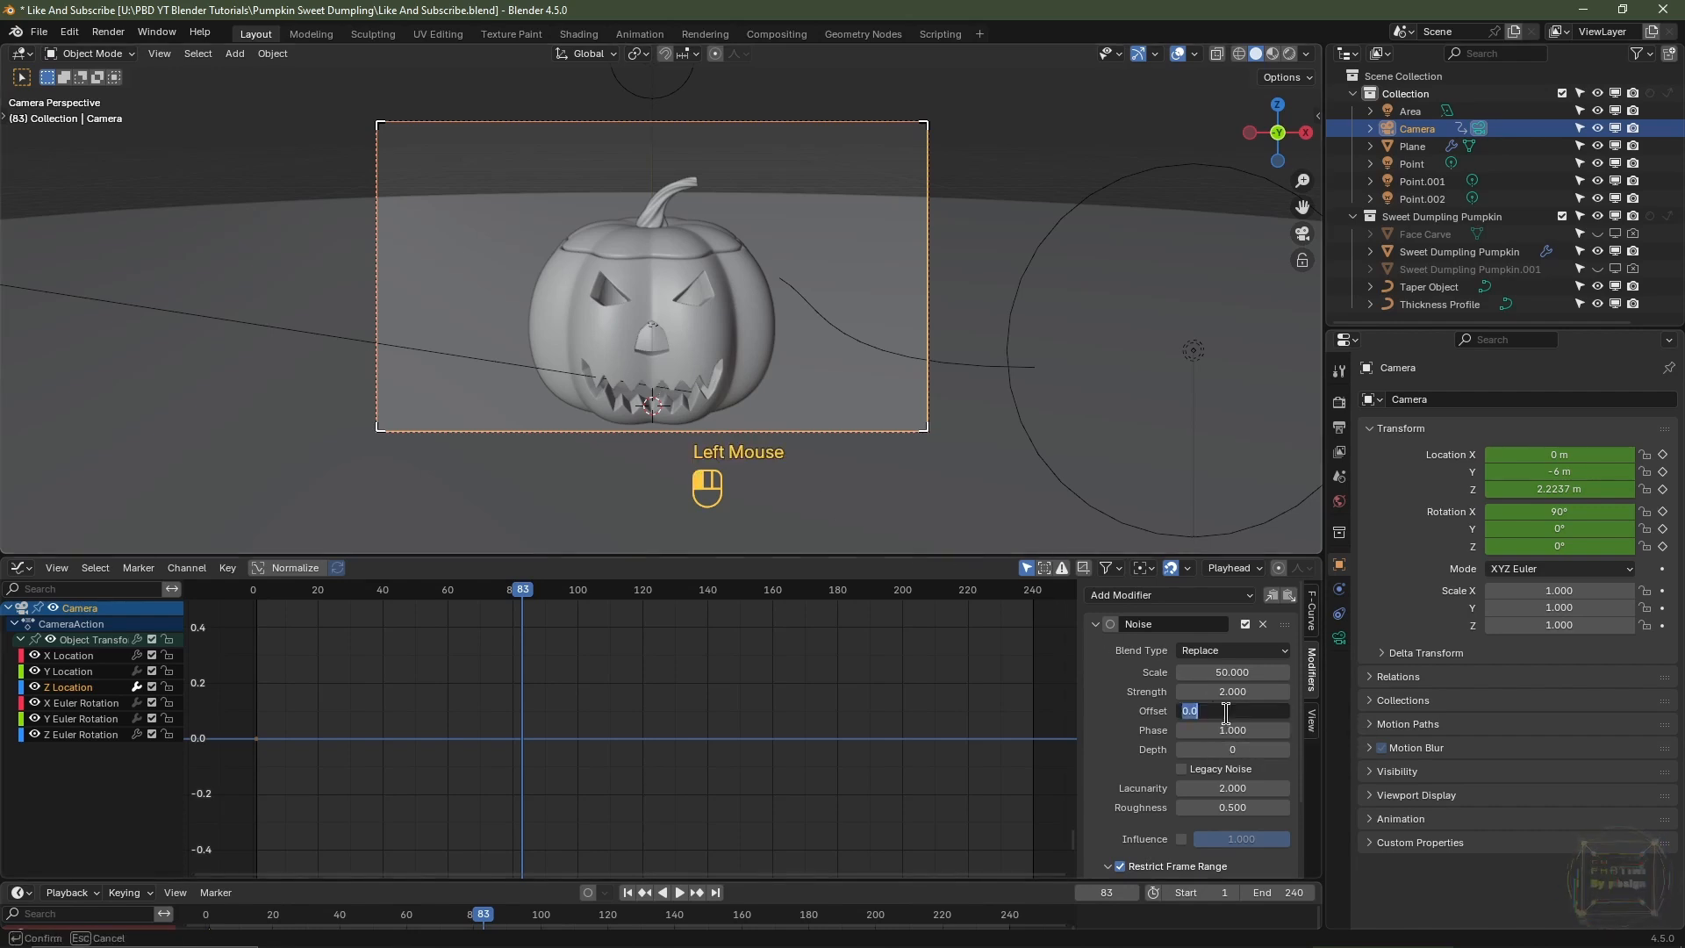
pyautogui.write('1000')
pyautogui.press('Return')
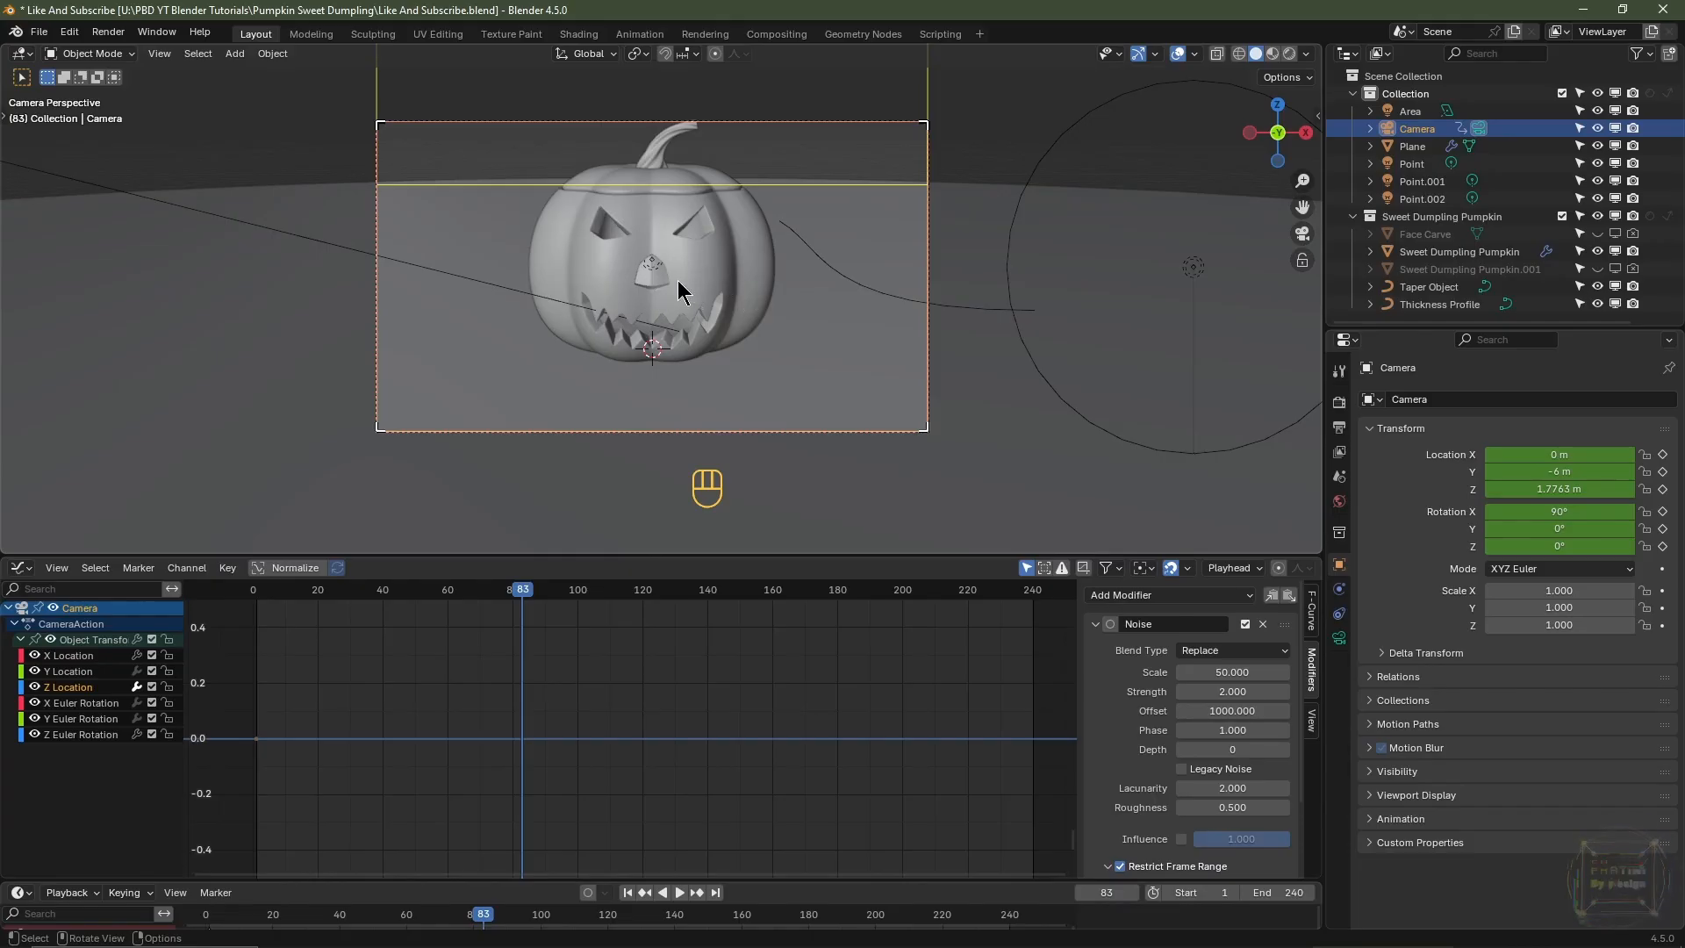
pyautogui.click(1233, 692)
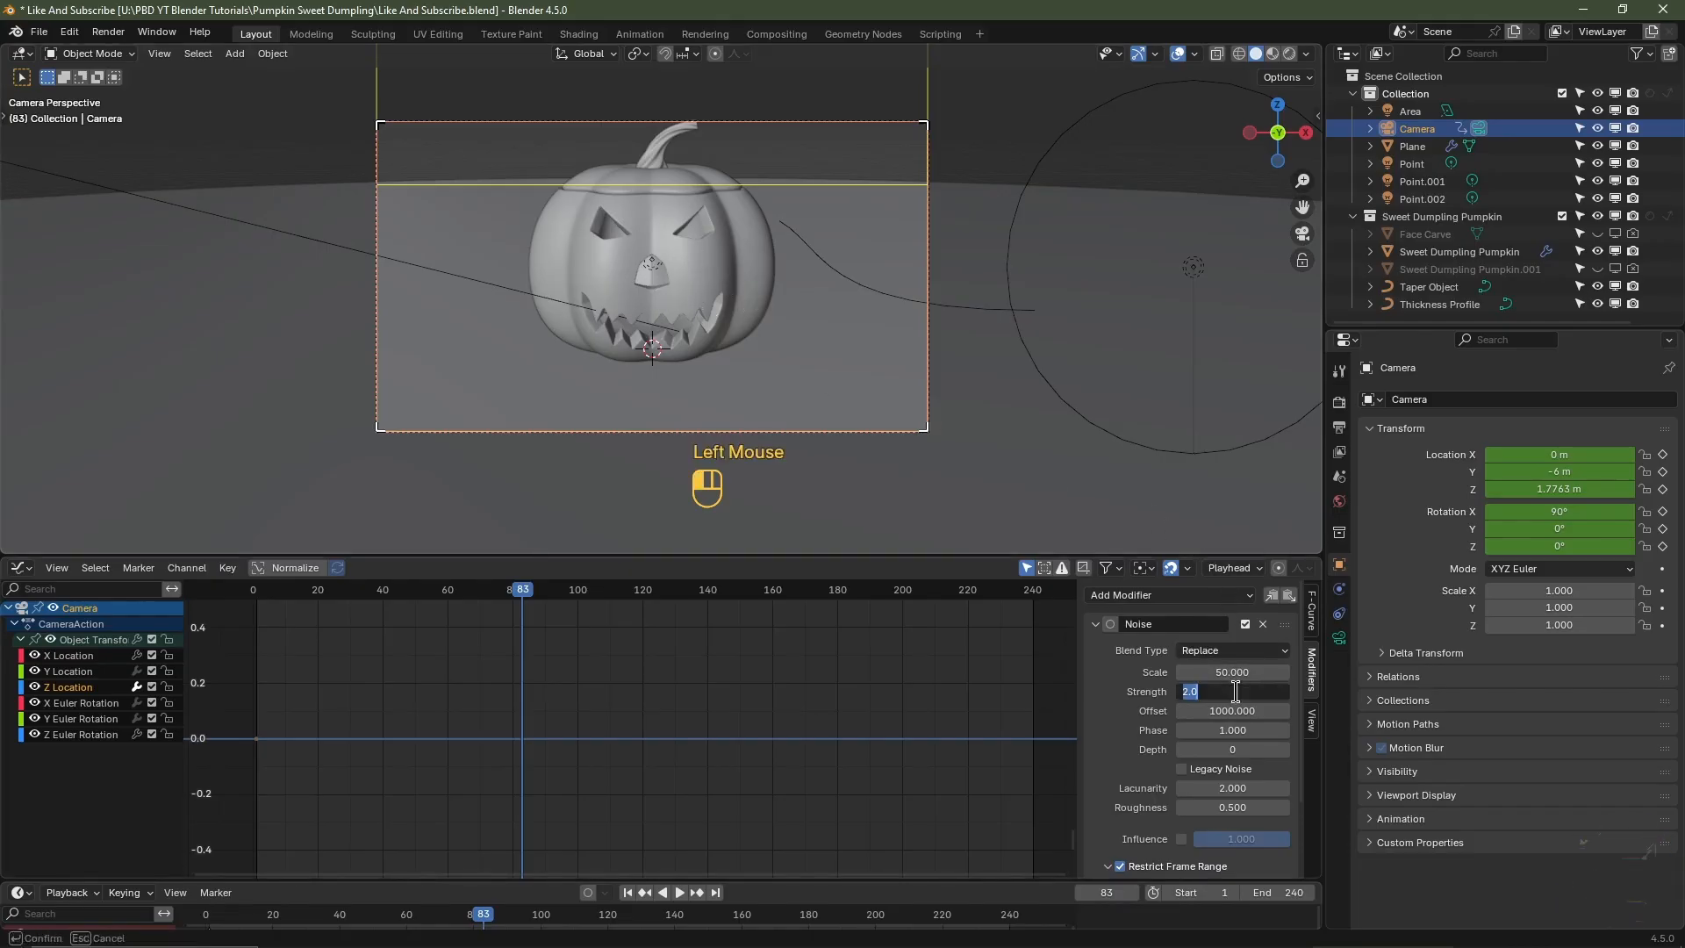
pyautogui.write('1')
pyautogui.press('Return')
pyautogui.press('space')
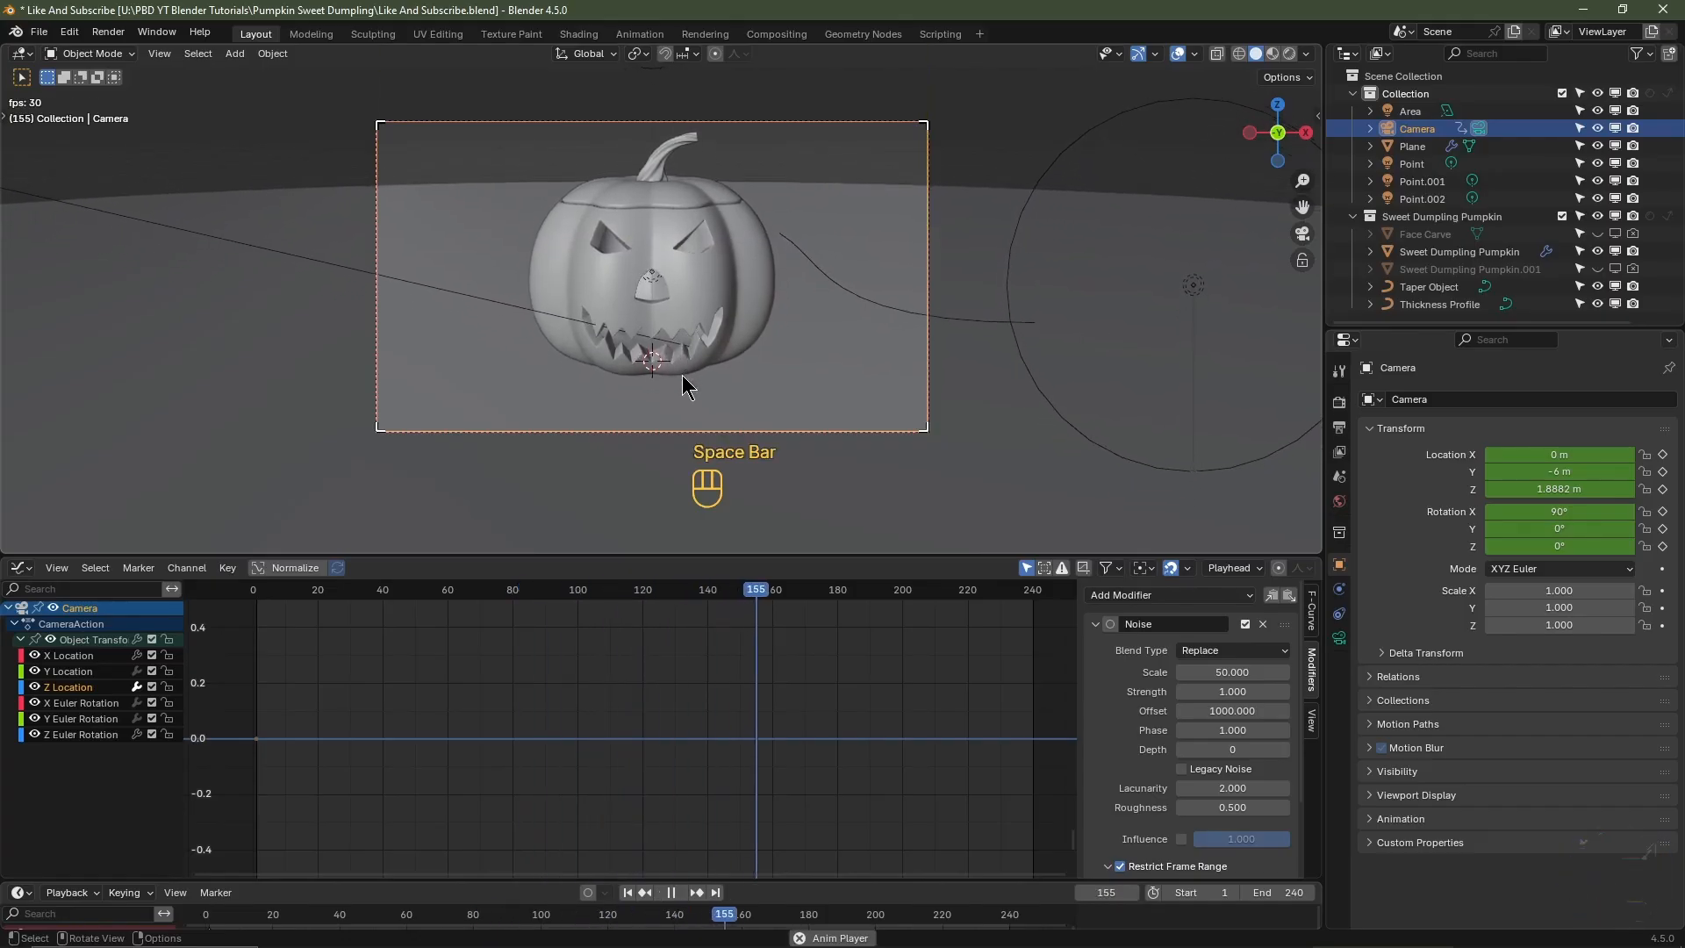
pyautogui.press('space')
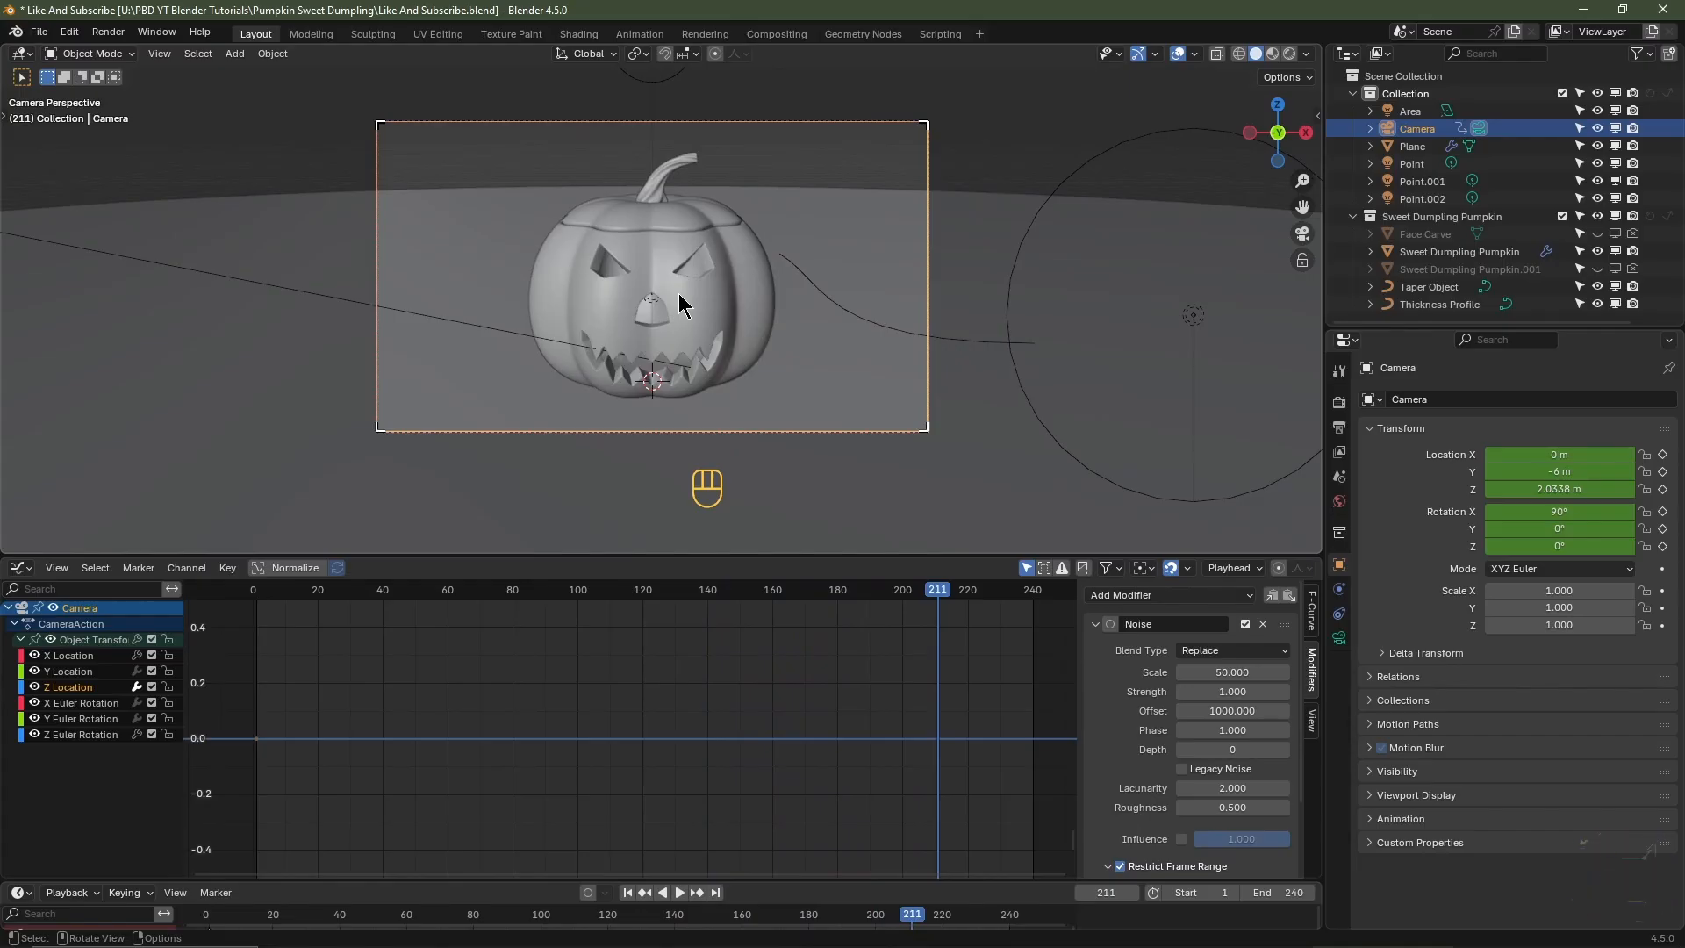
# - Copy the Z Location curve's Noise modifier onto the X Euler Rotation curve
pyautogui.press('r')
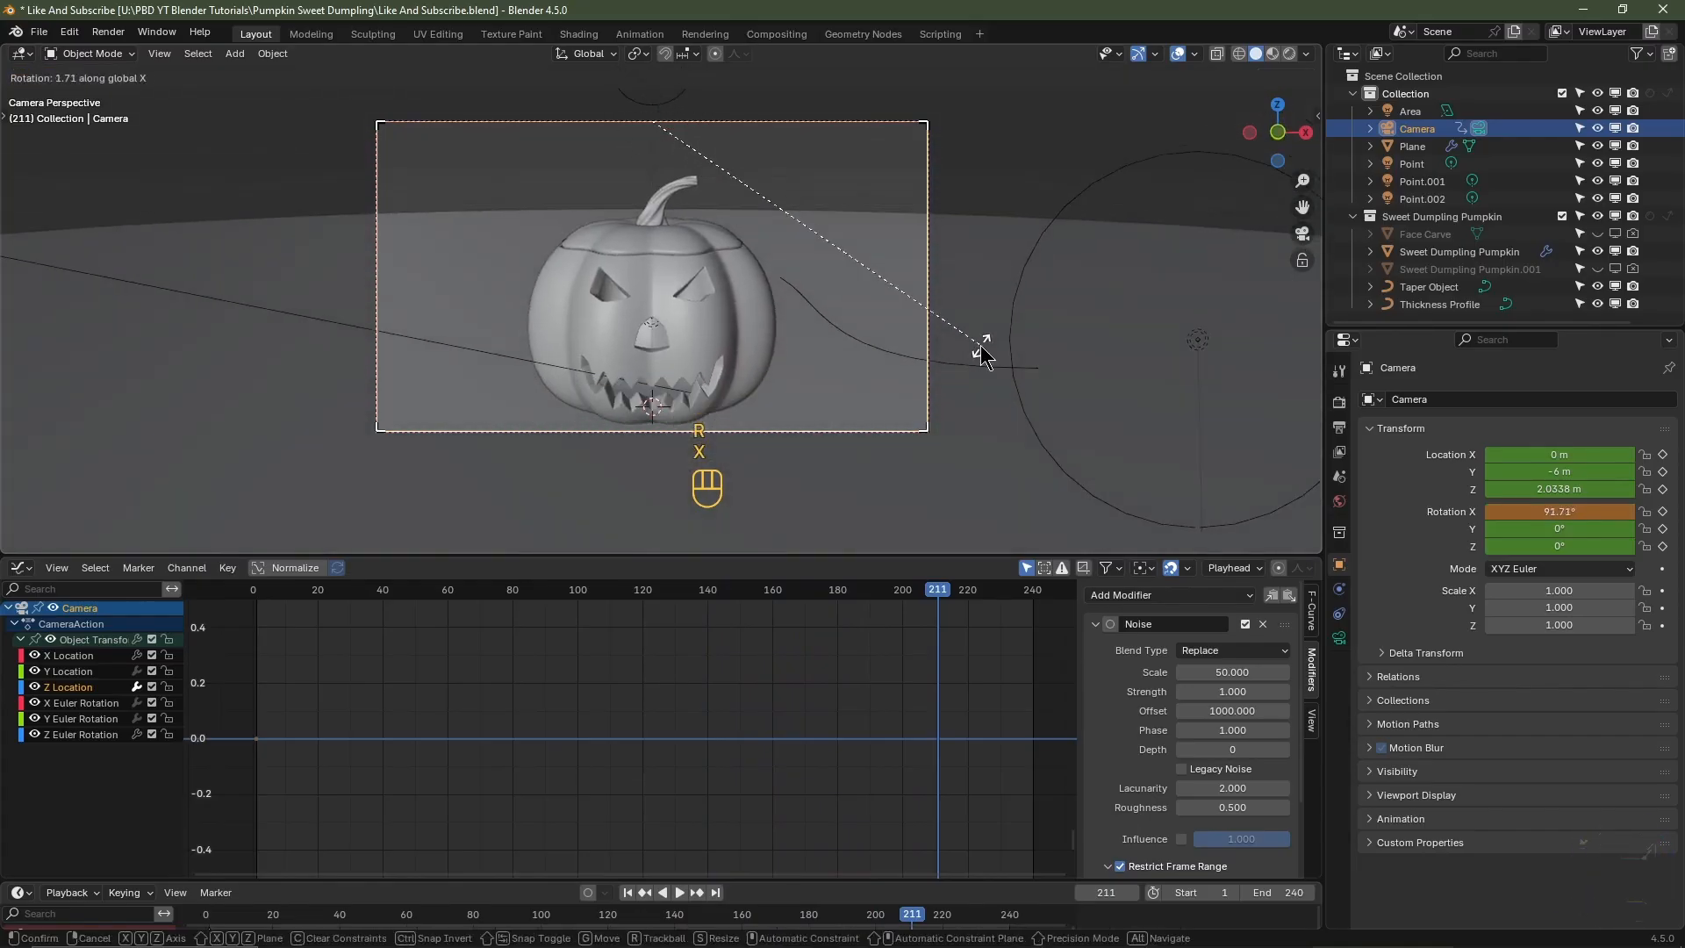
pyautogui.rightClick(981, 350)
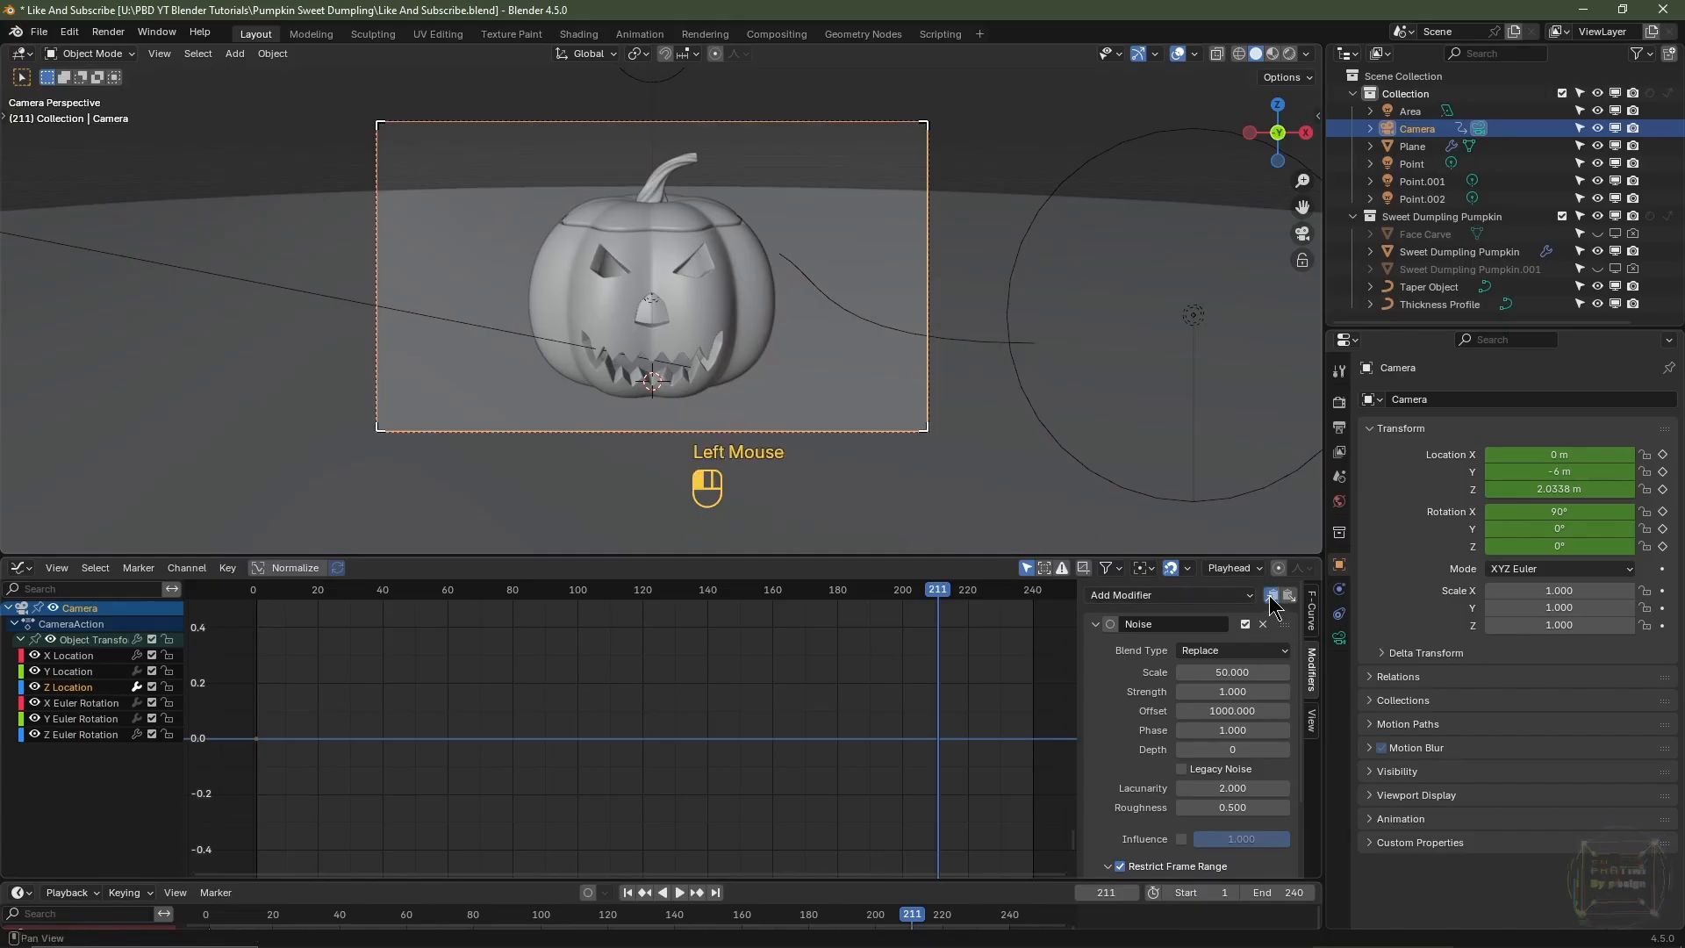
pyautogui.click(76, 702)
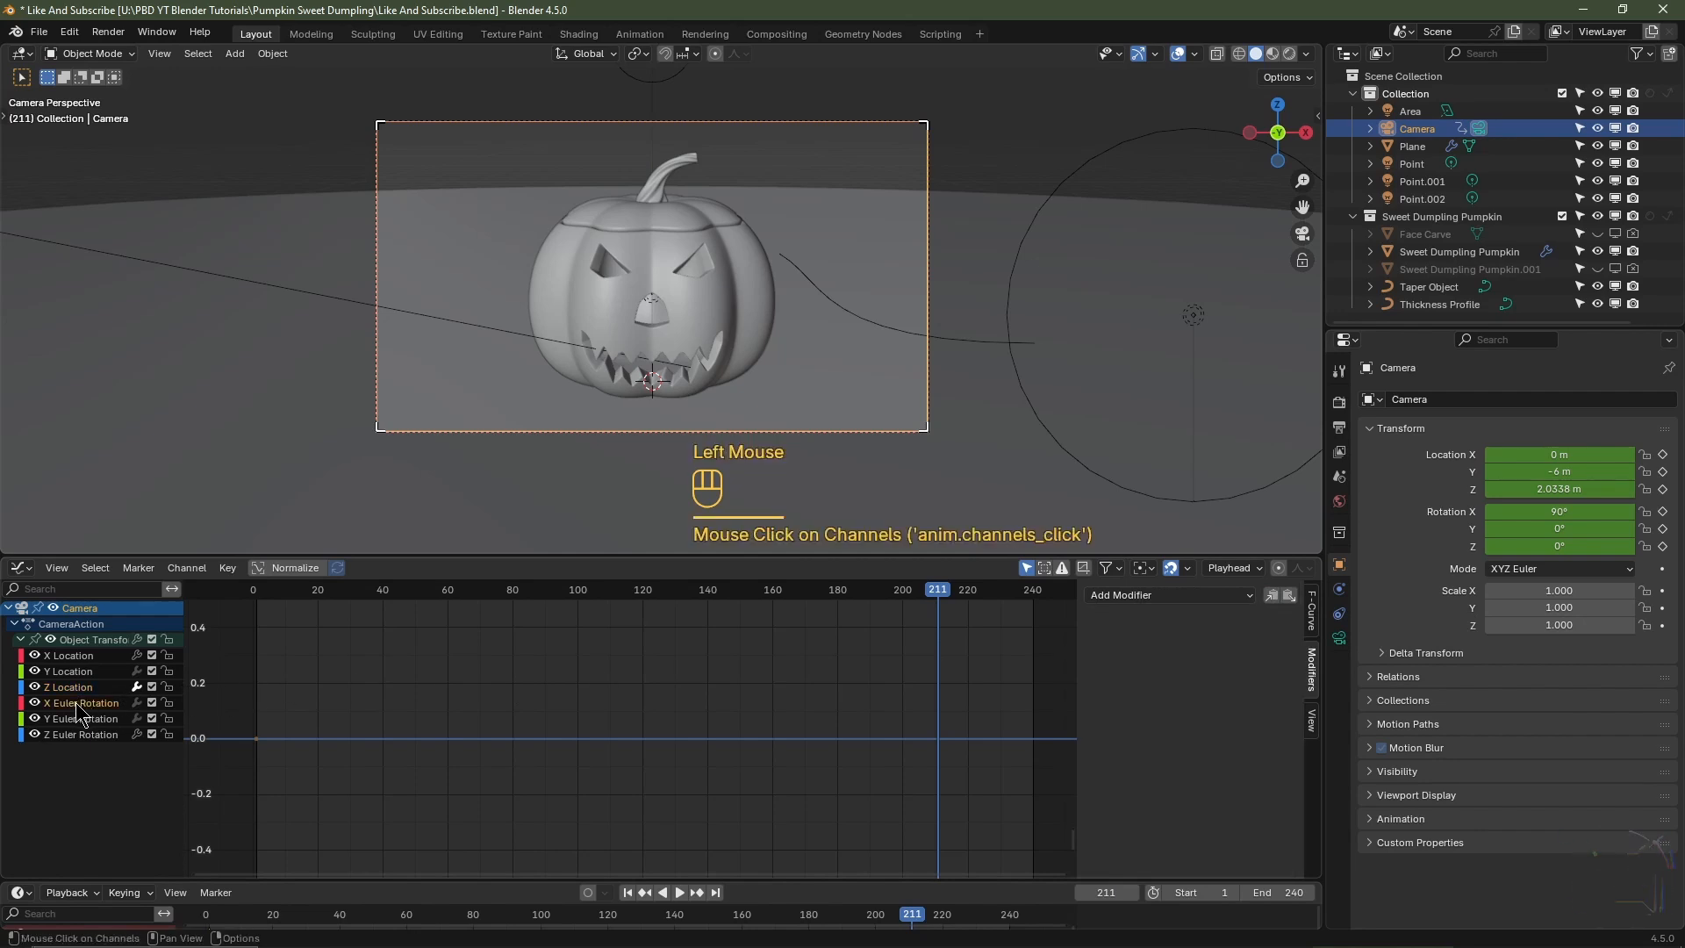
pyautogui.click(1293, 600)
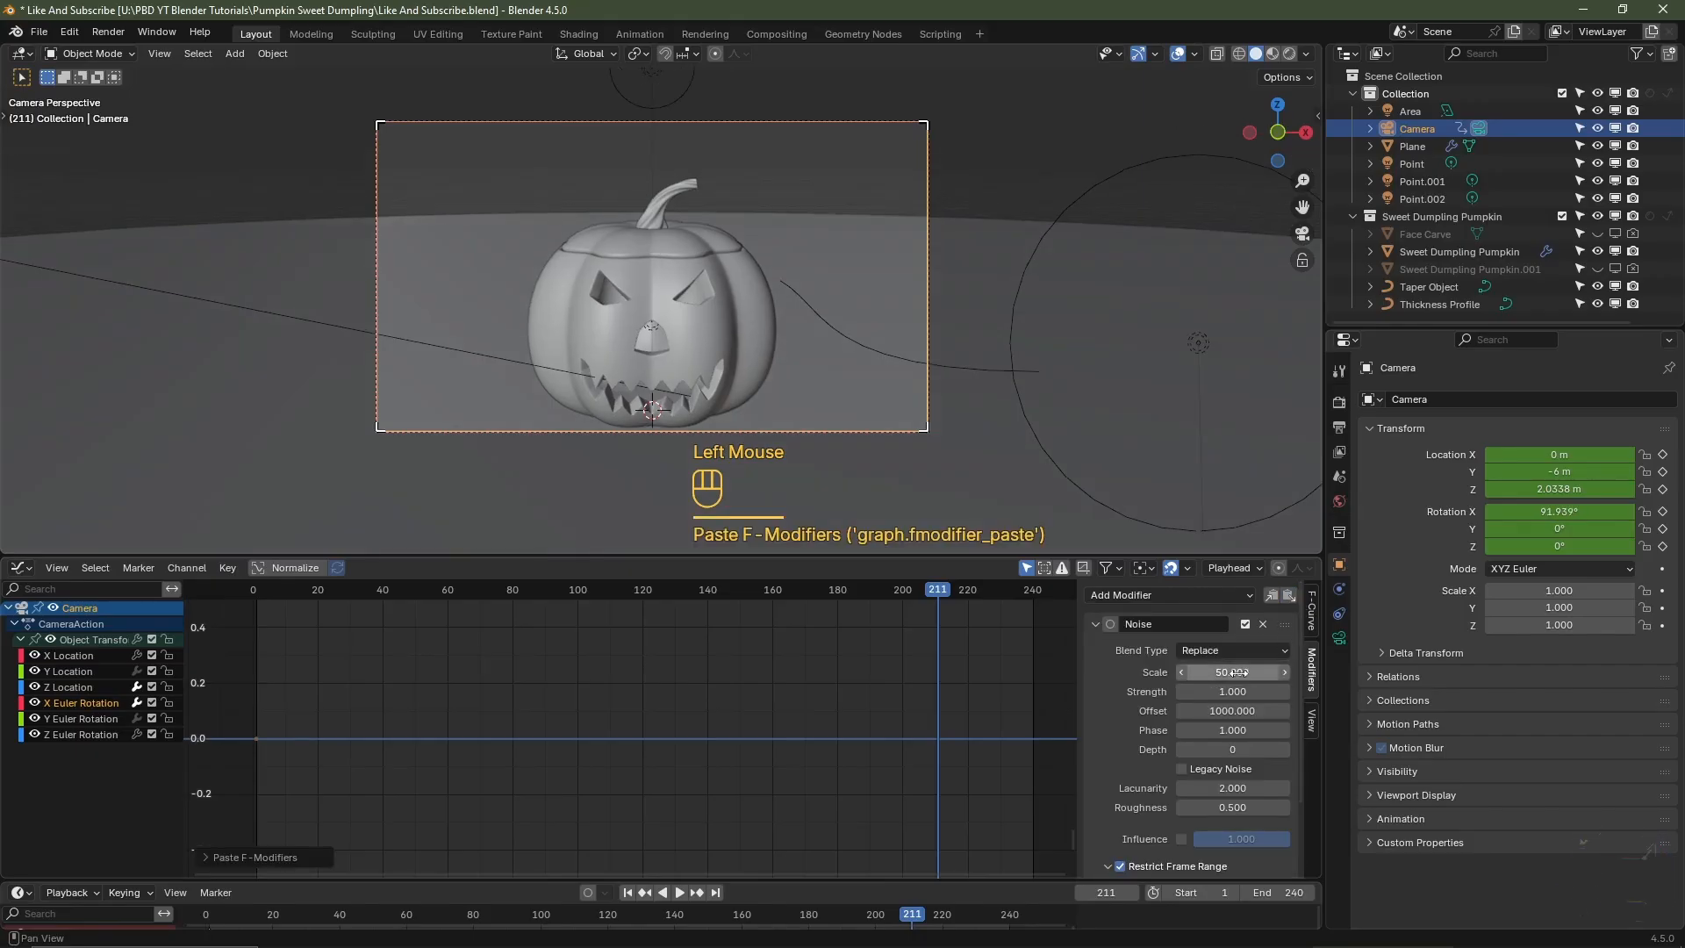
# - Lower the X Euler Rotation noise strength to -0.2 while the animation plays, and return to frame 1
pyautogui.press('space')
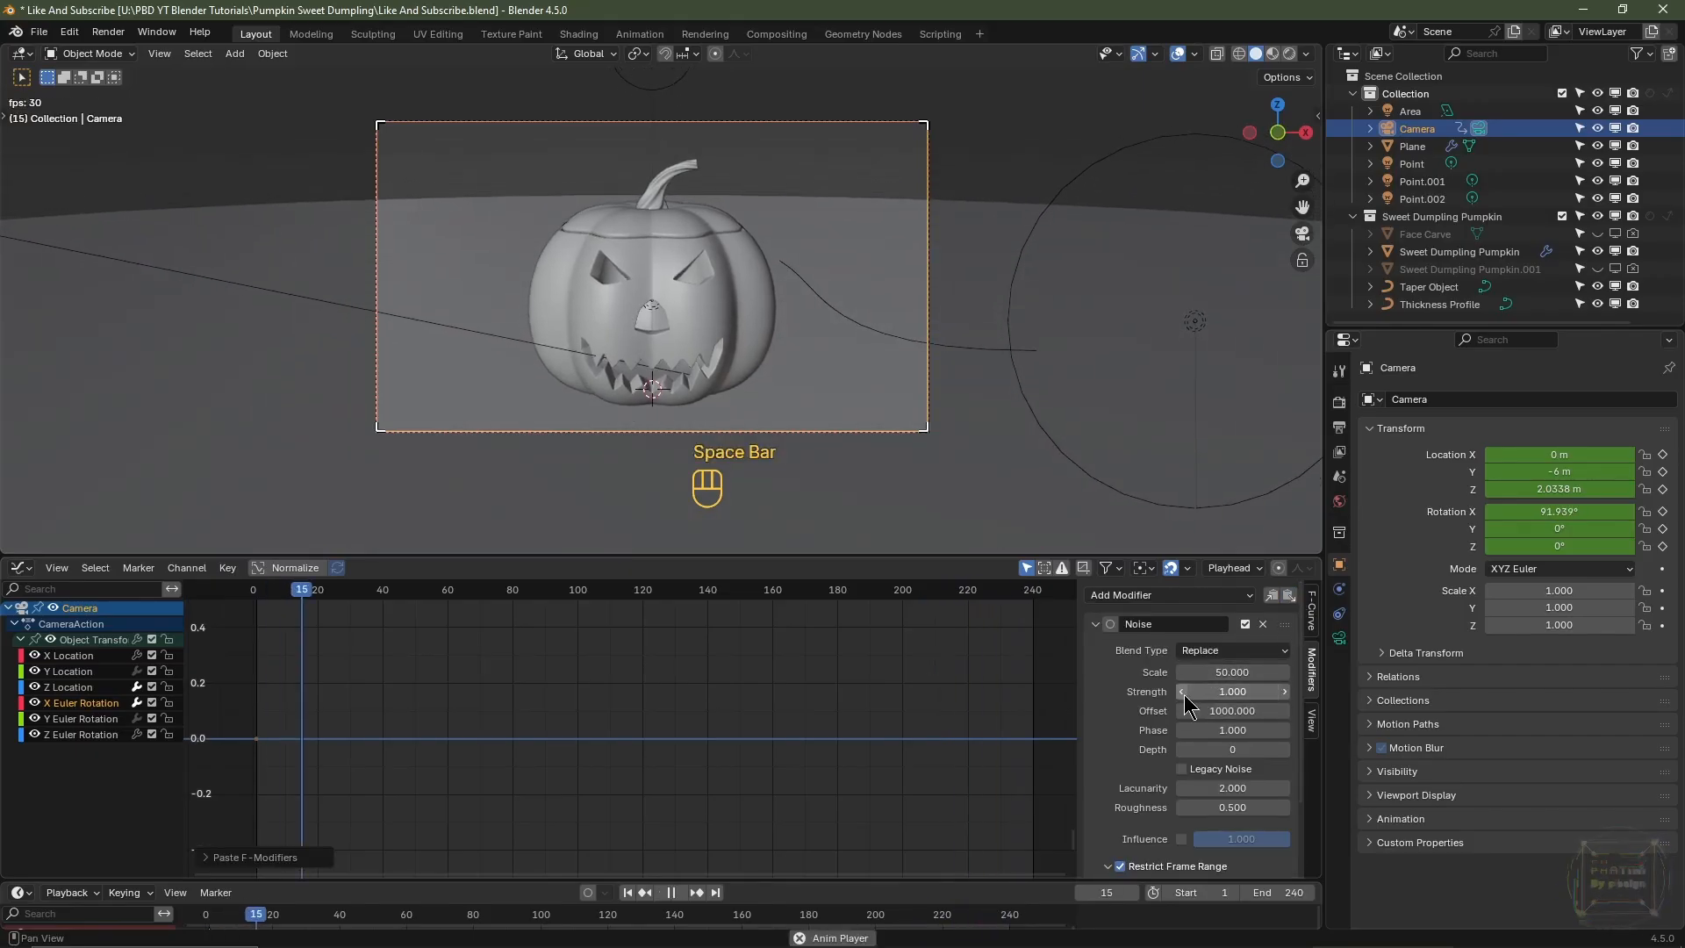
pyautogui.click(1183, 692)
pyautogui.click(1183, 692)
pyautogui.click(1183, 692)
pyautogui.click(1183, 693)
pyautogui.click(1183, 692)
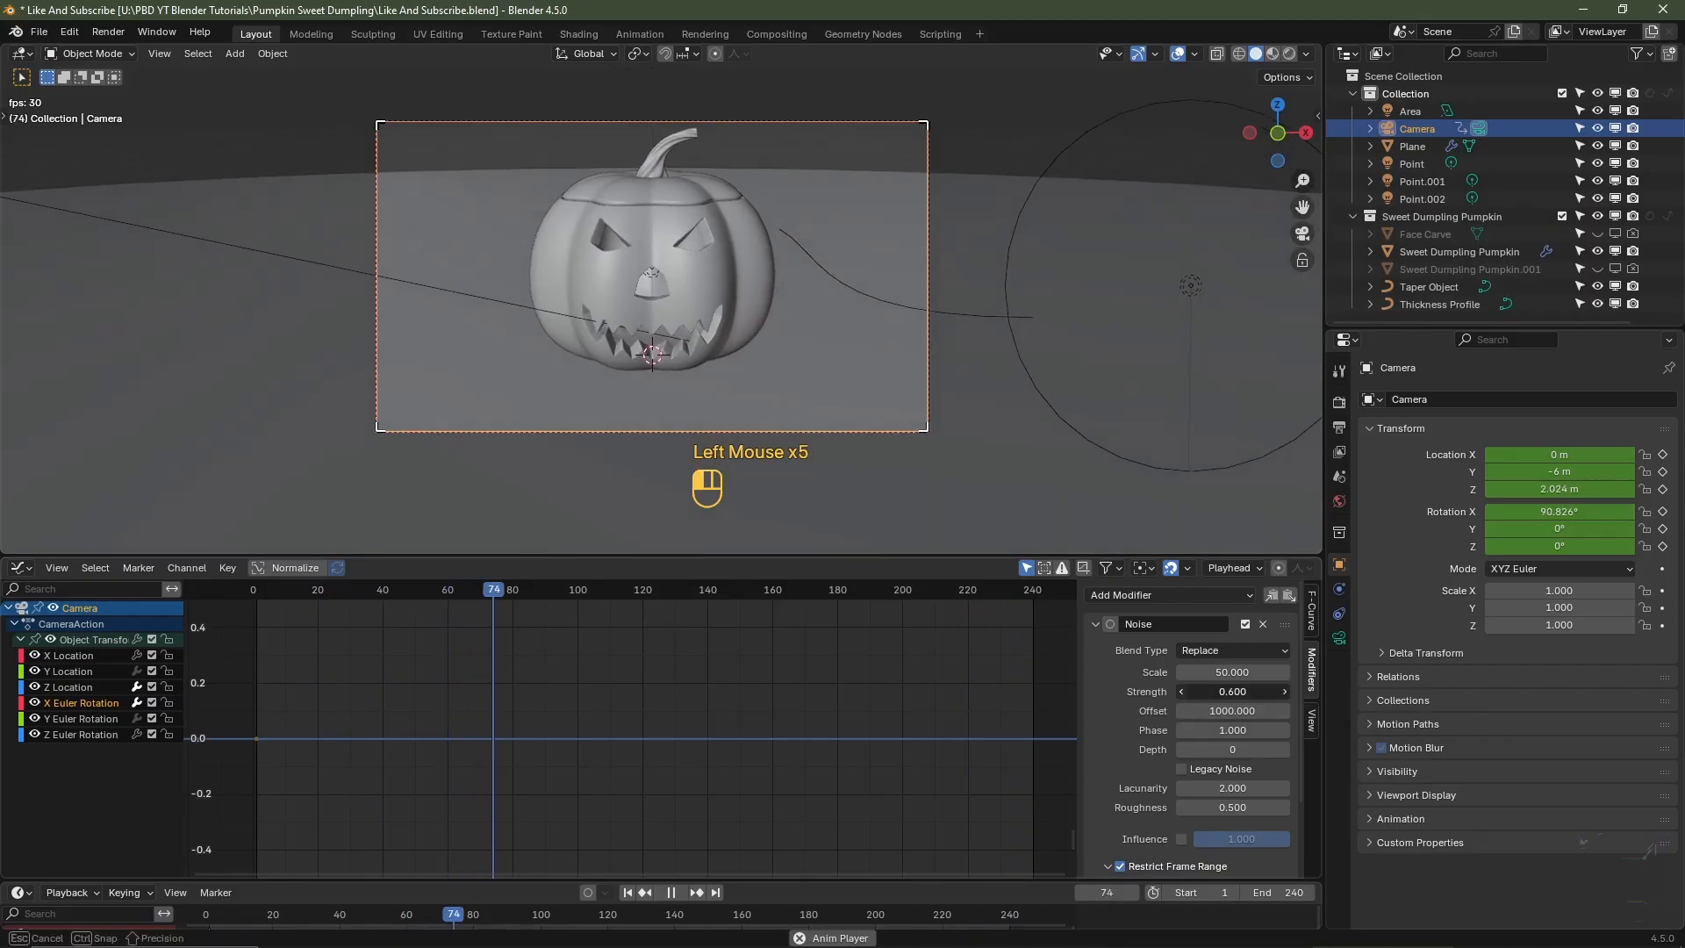
pyautogui.click(1183, 692)
pyautogui.click(1183, 692)
pyautogui.click(1183, 693)
pyautogui.click(1183, 693)
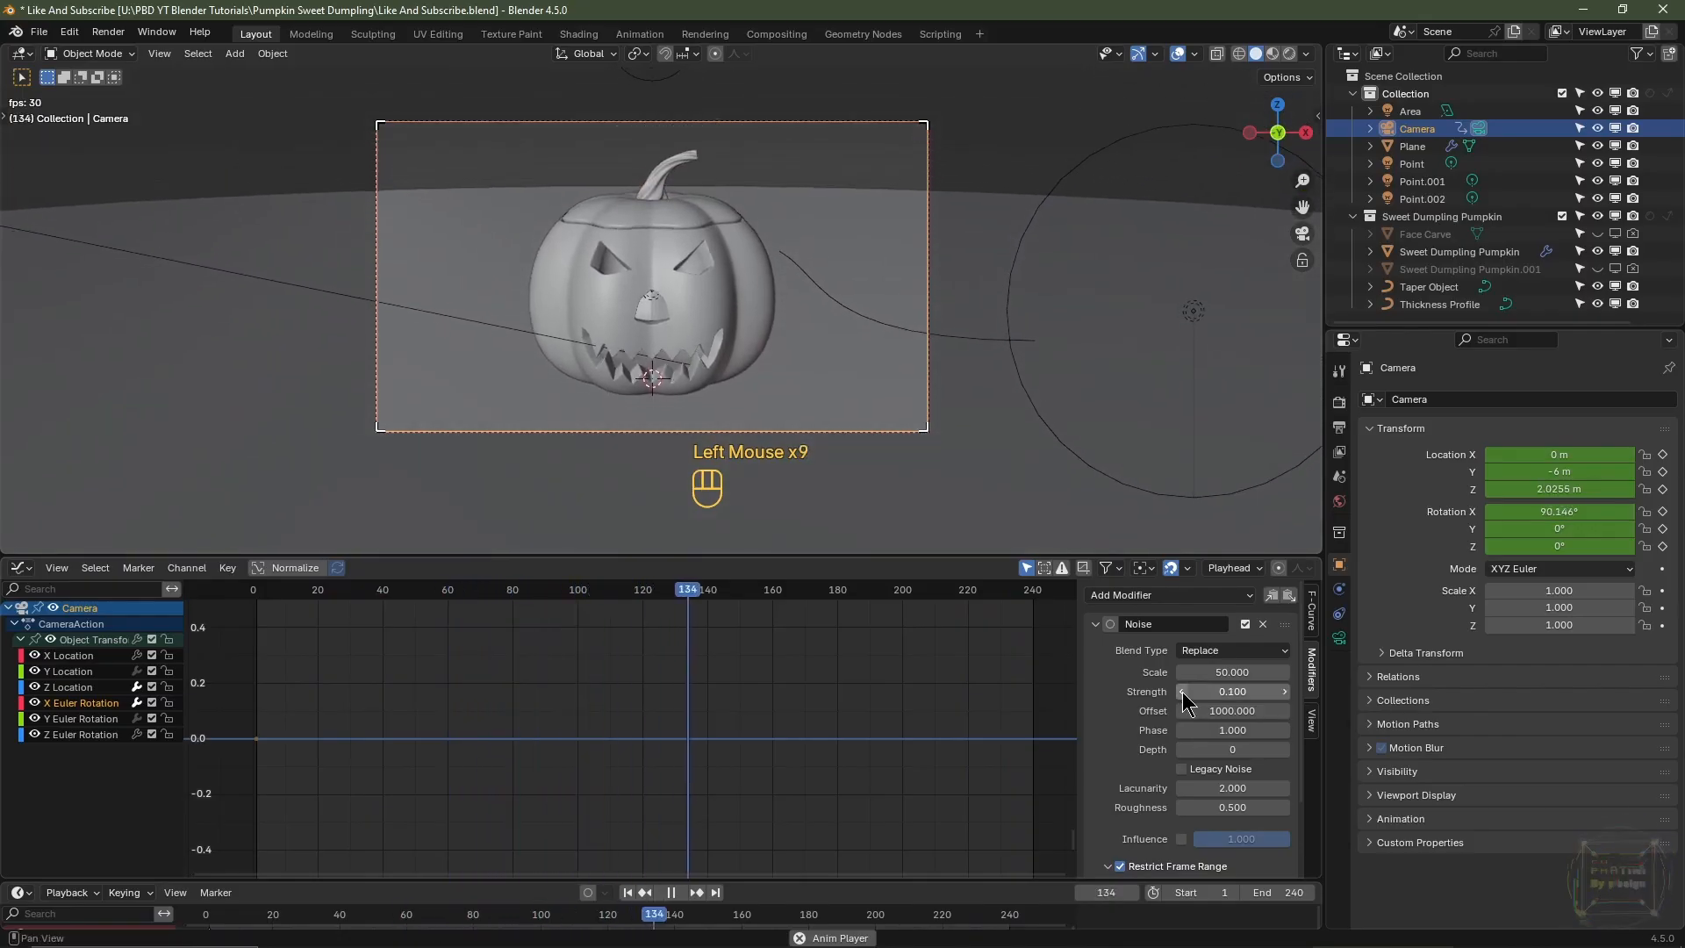
pyautogui.click(1183, 692)
pyautogui.click(1183, 693)
pyautogui.click(1183, 692)
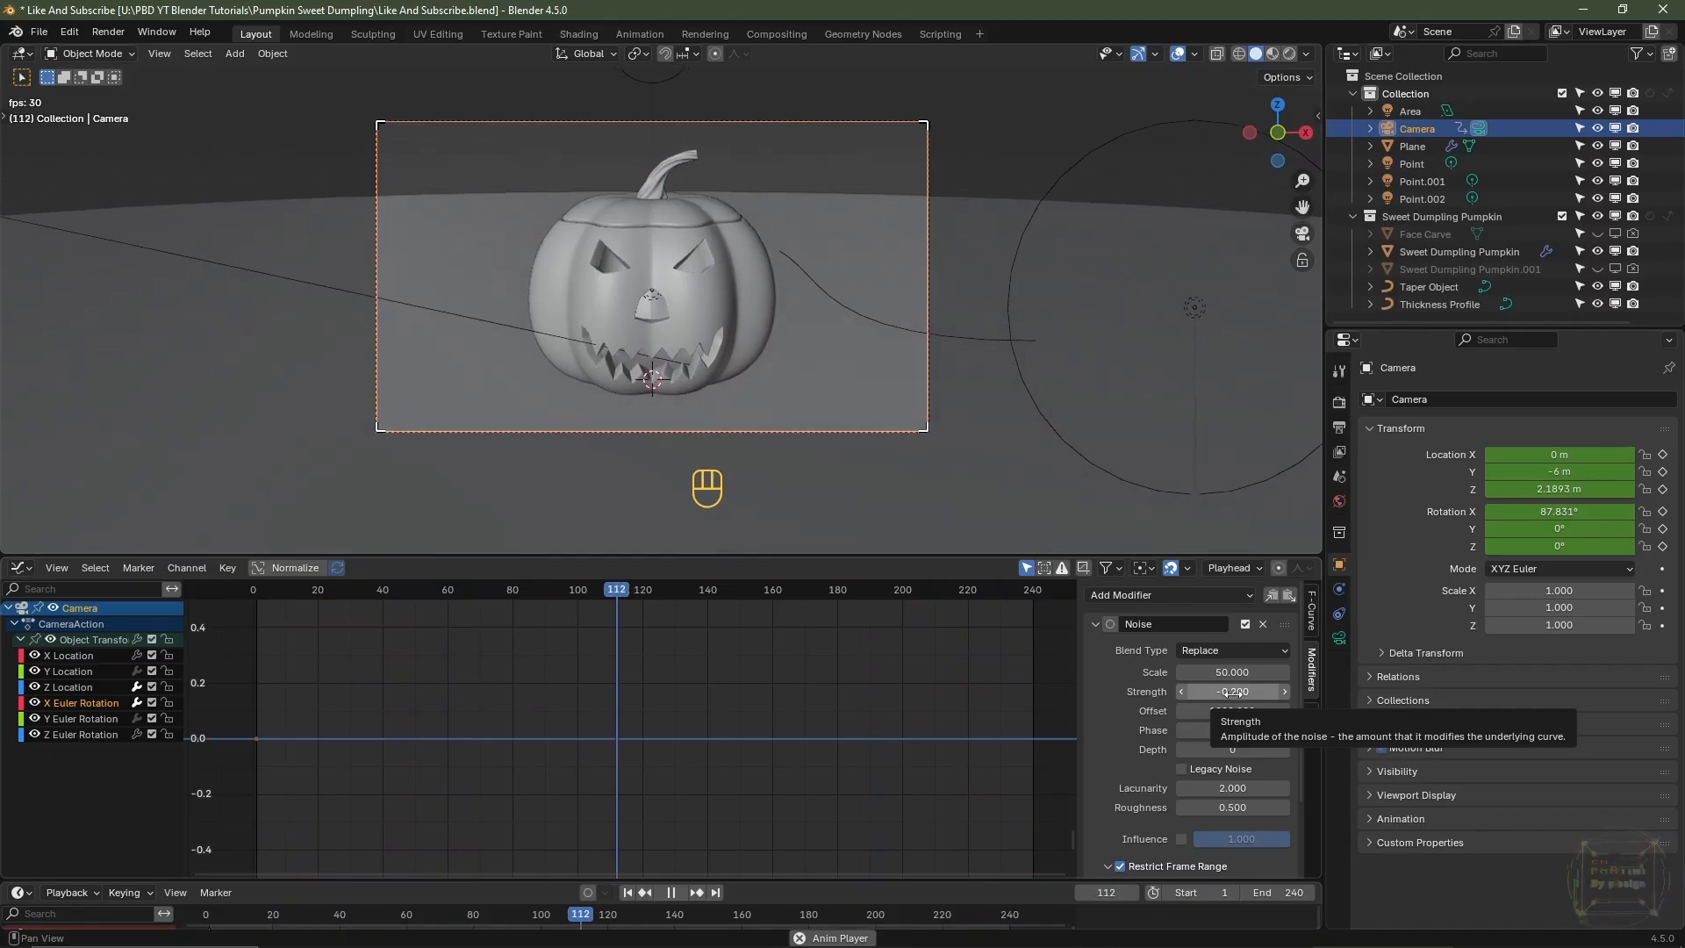
pyautogui.click(629, 891)
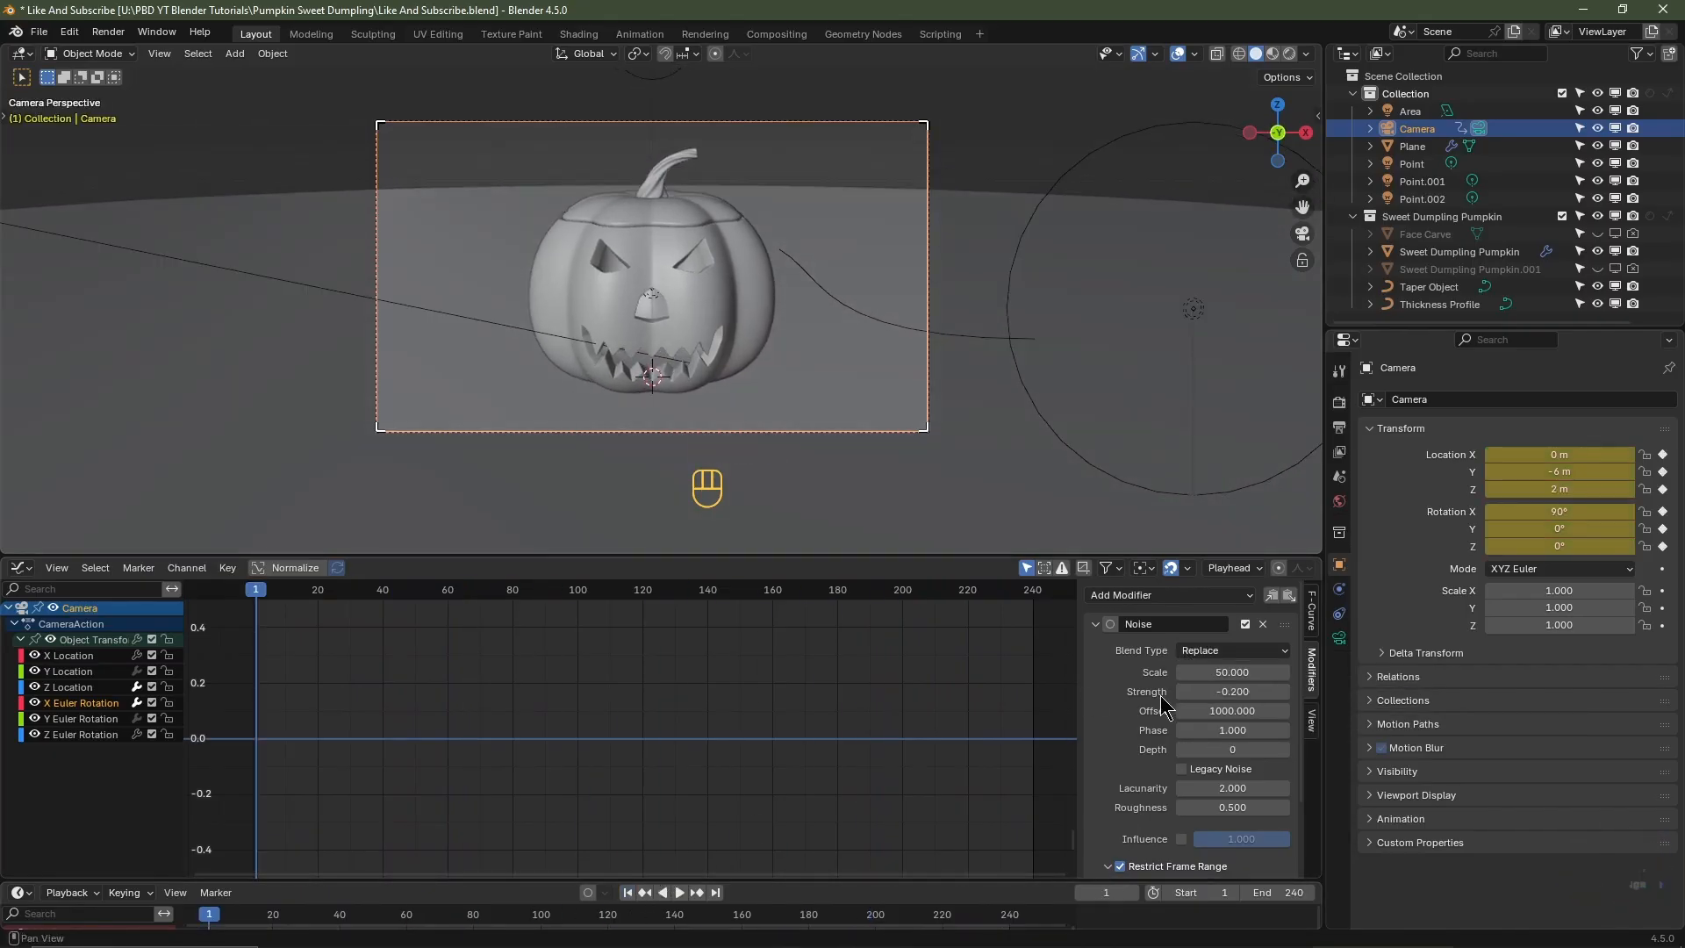
# - Disable the X Euler Rotation and Z Location modifiers and paste the copied Noise modifier onto the Y Location curve
pyautogui.click(139, 701)
pyautogui.click(139, 685)
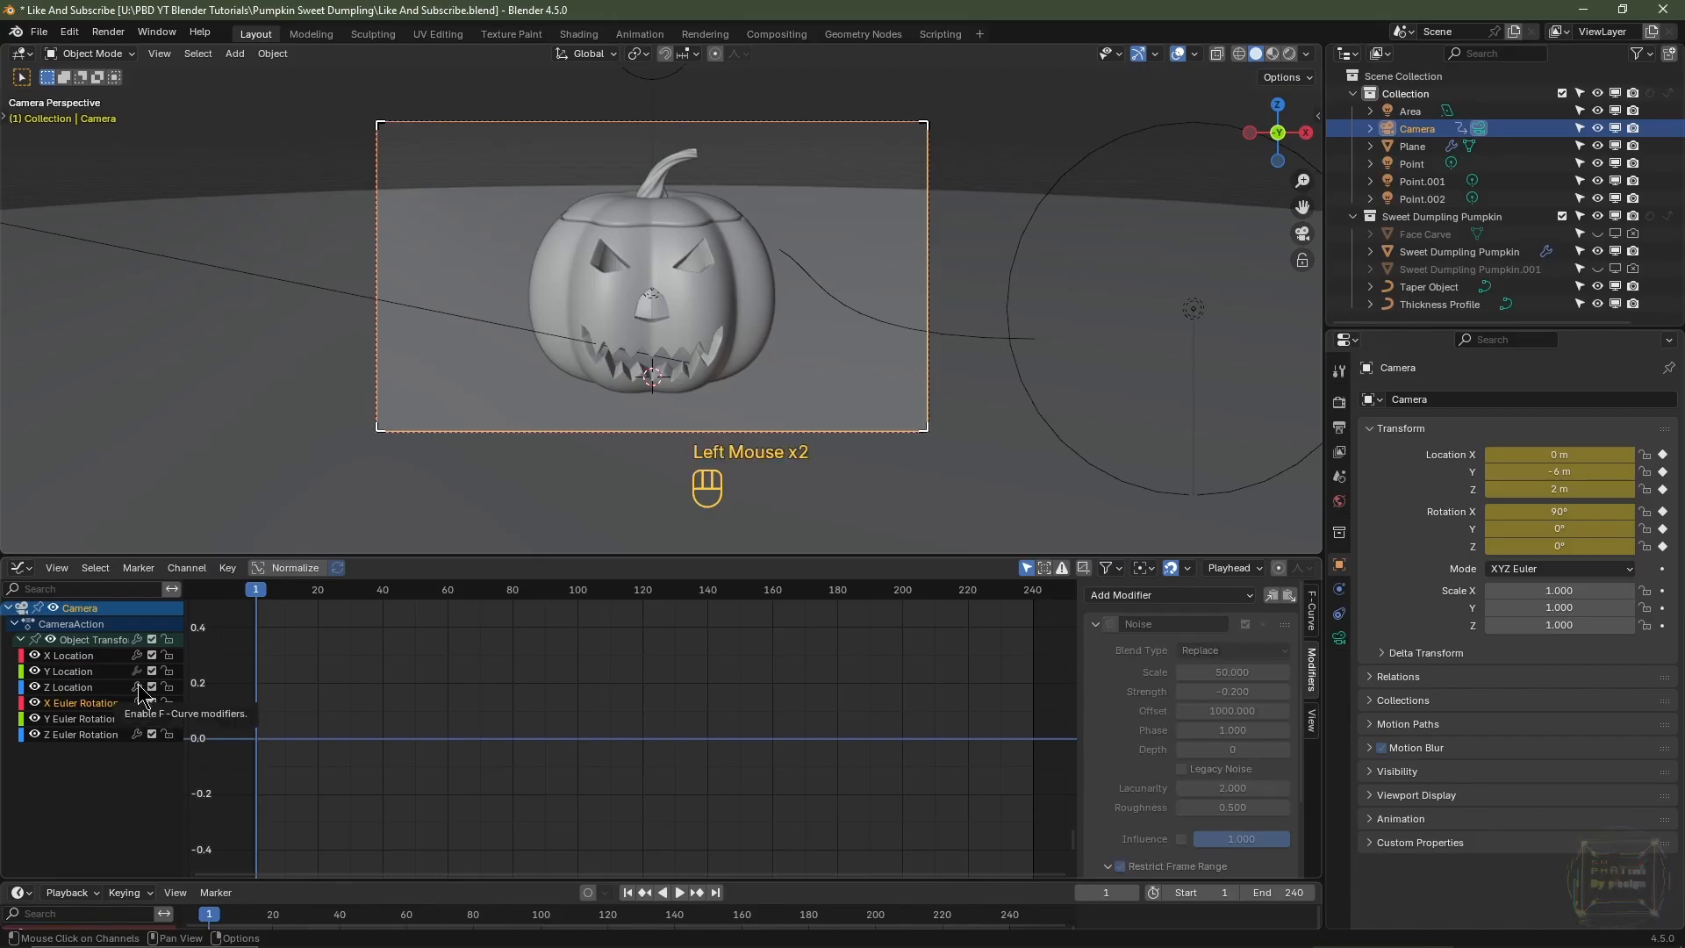
pyautogui.click(75, 670)
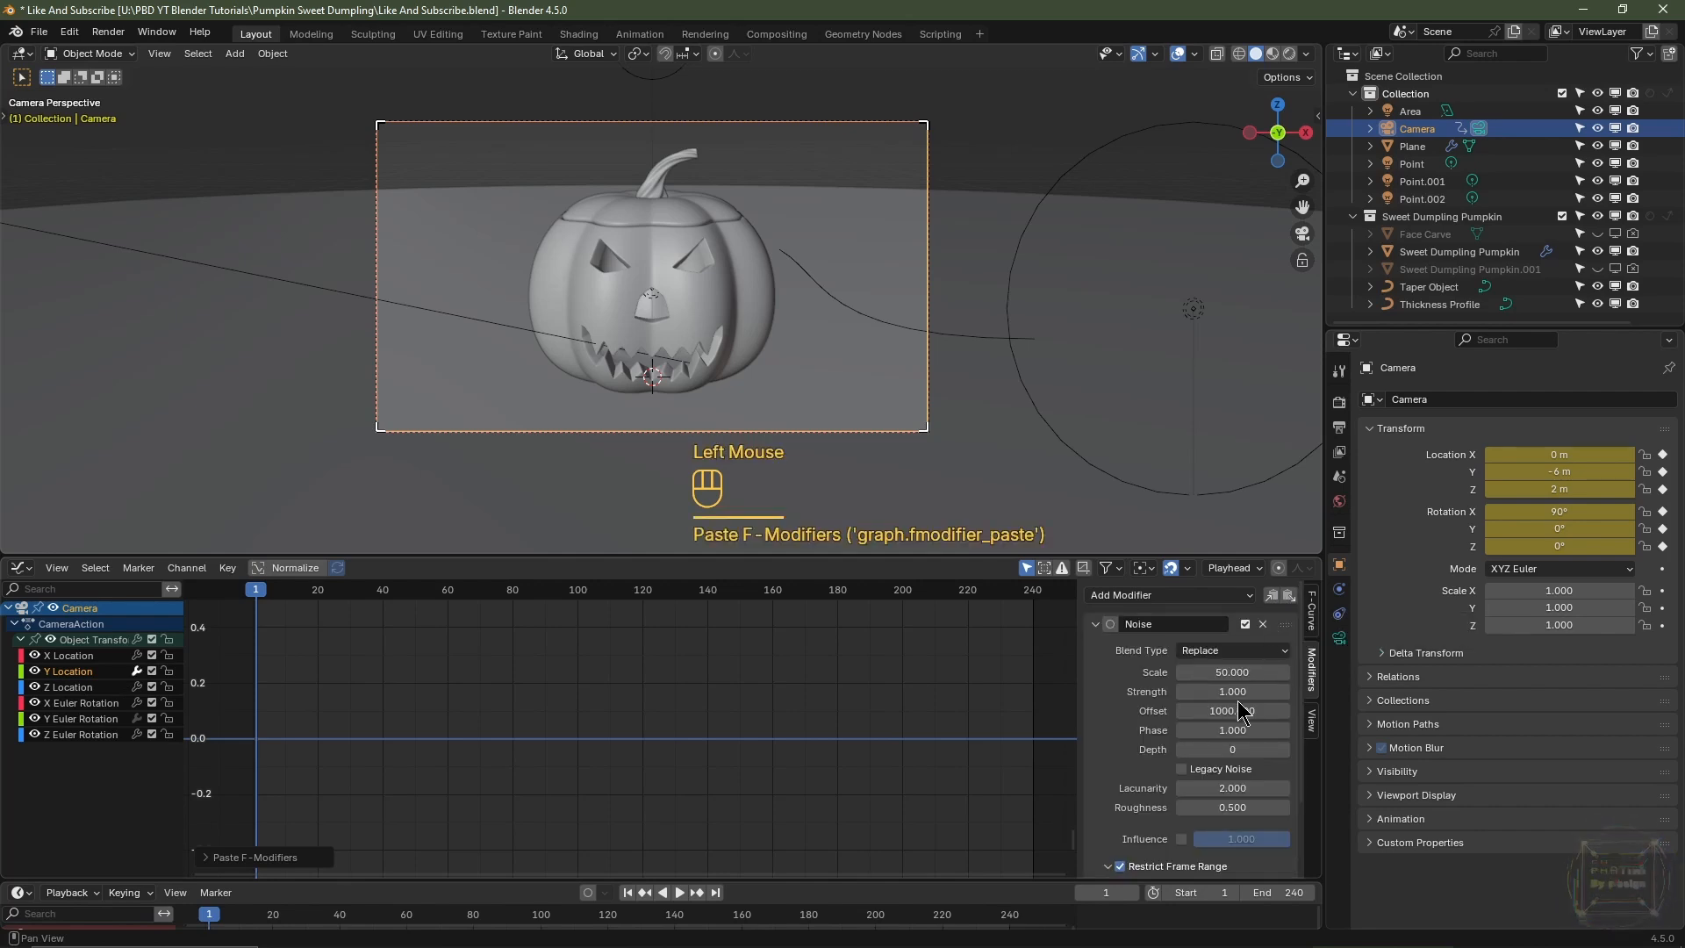
# - Set the Y Location noise offset to 2000 and strength to 2, preview the motion, and return to frame 1
pyautogui.moveTo(1240, 709); pyautogui.dragTo(1239, 709)
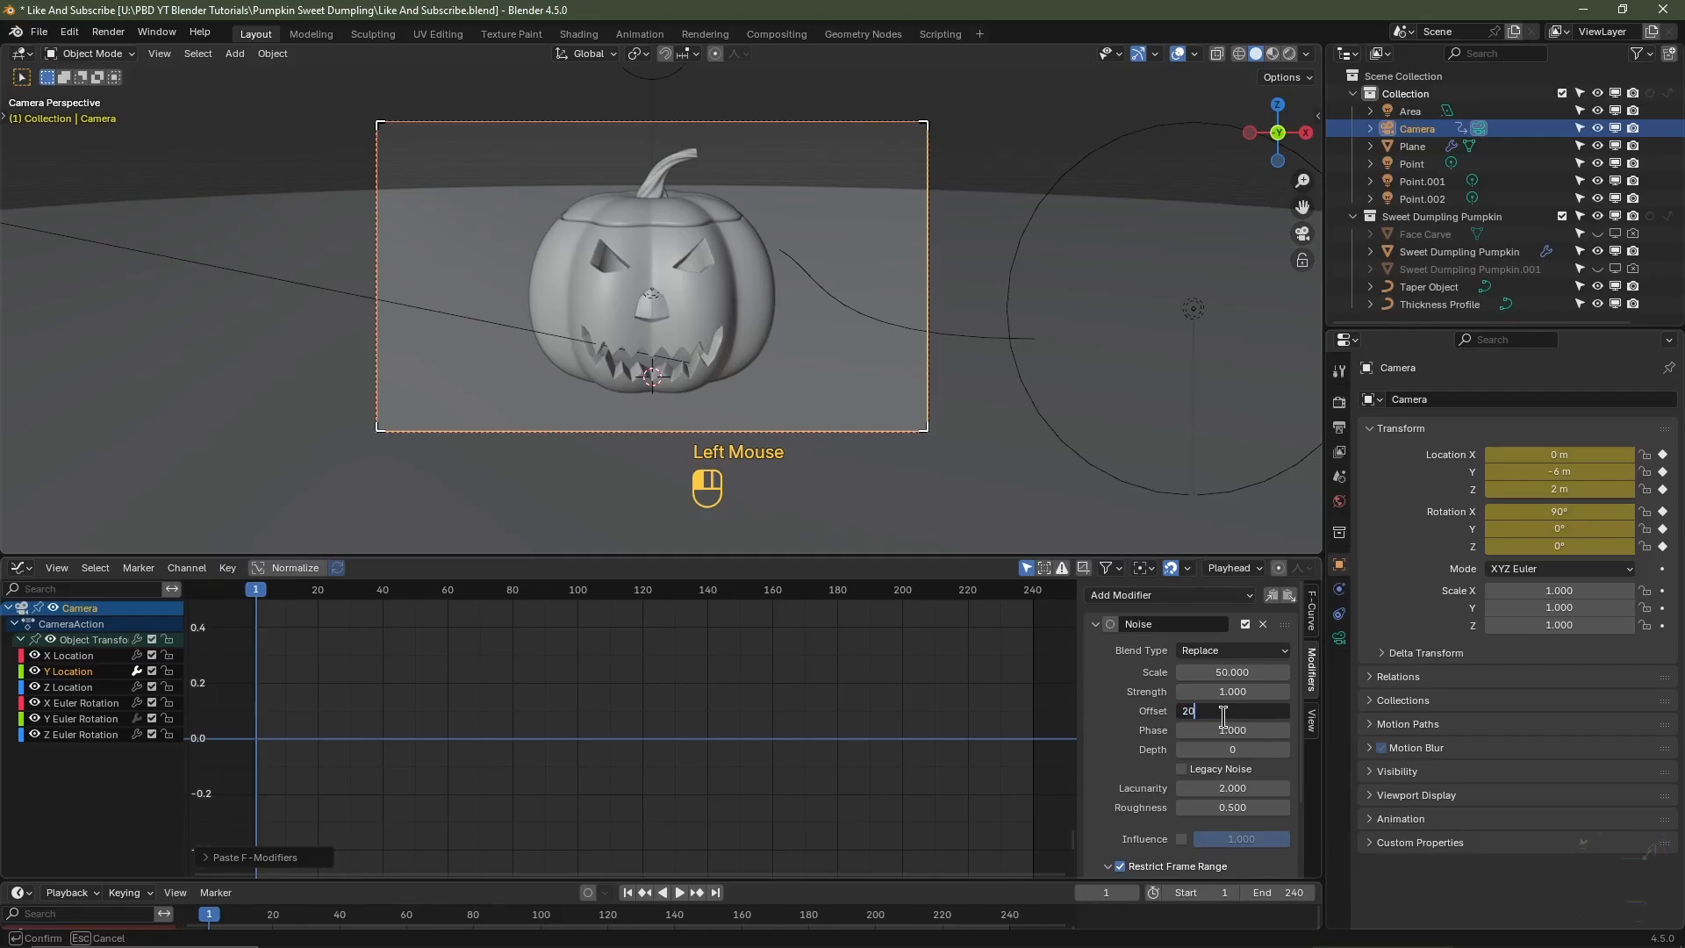
pyautogui.write('2000')
pyautogui.click(1187, 697)
pyautogui.press('space')
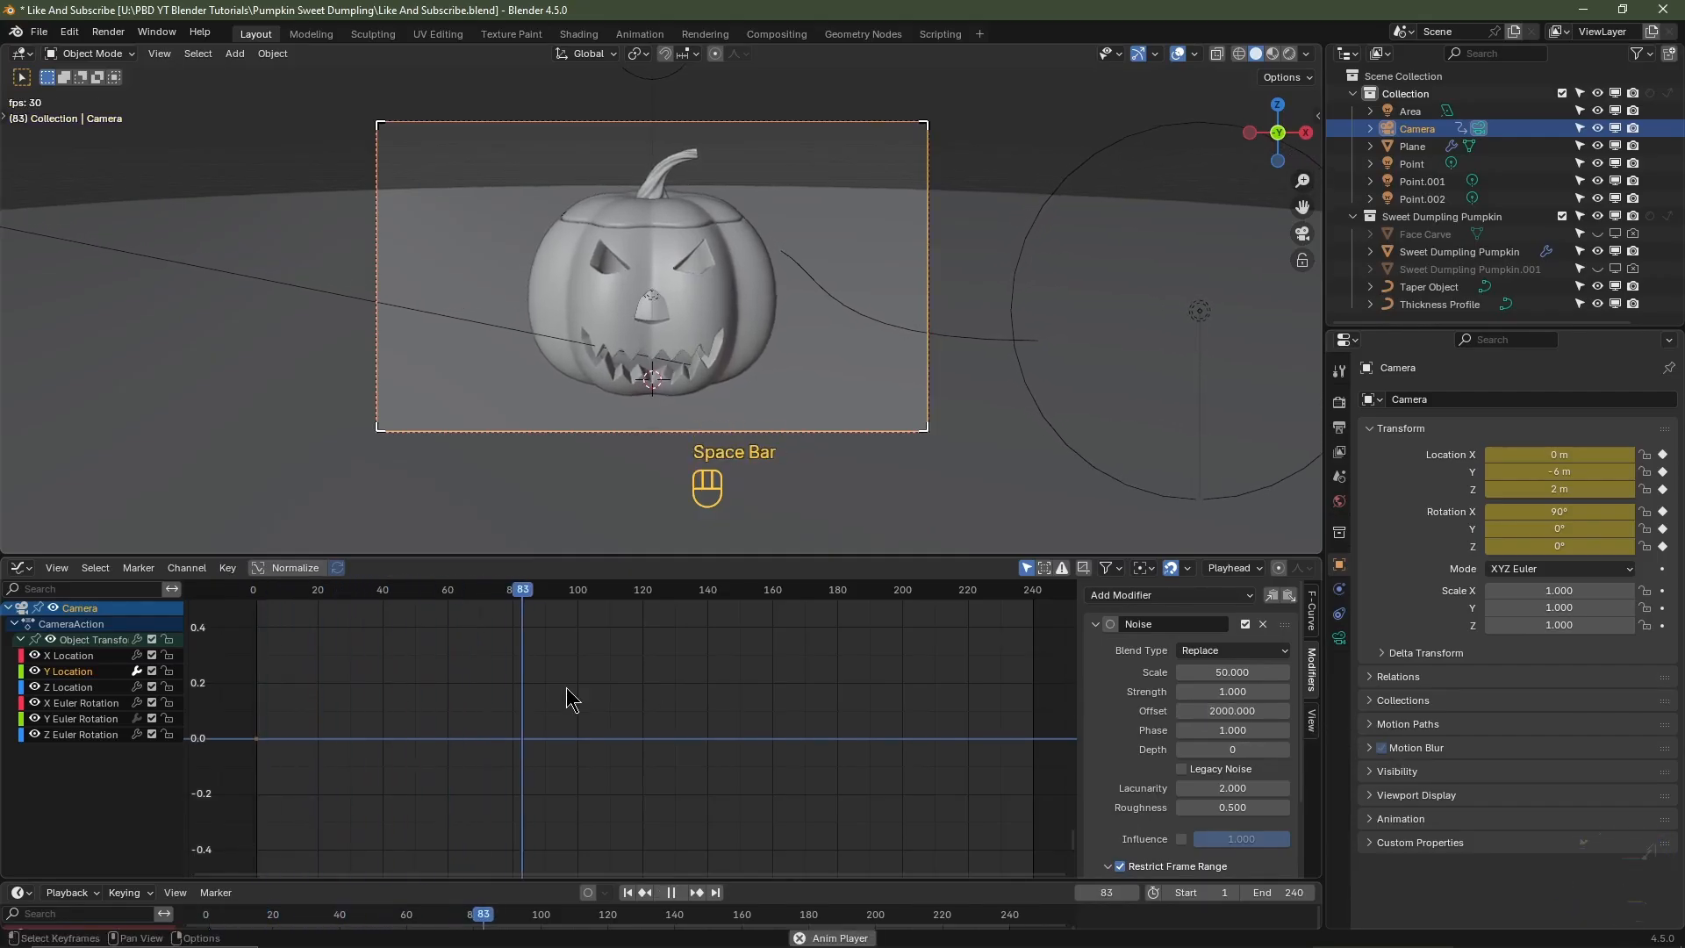
pyautogui.click(1203, 691)
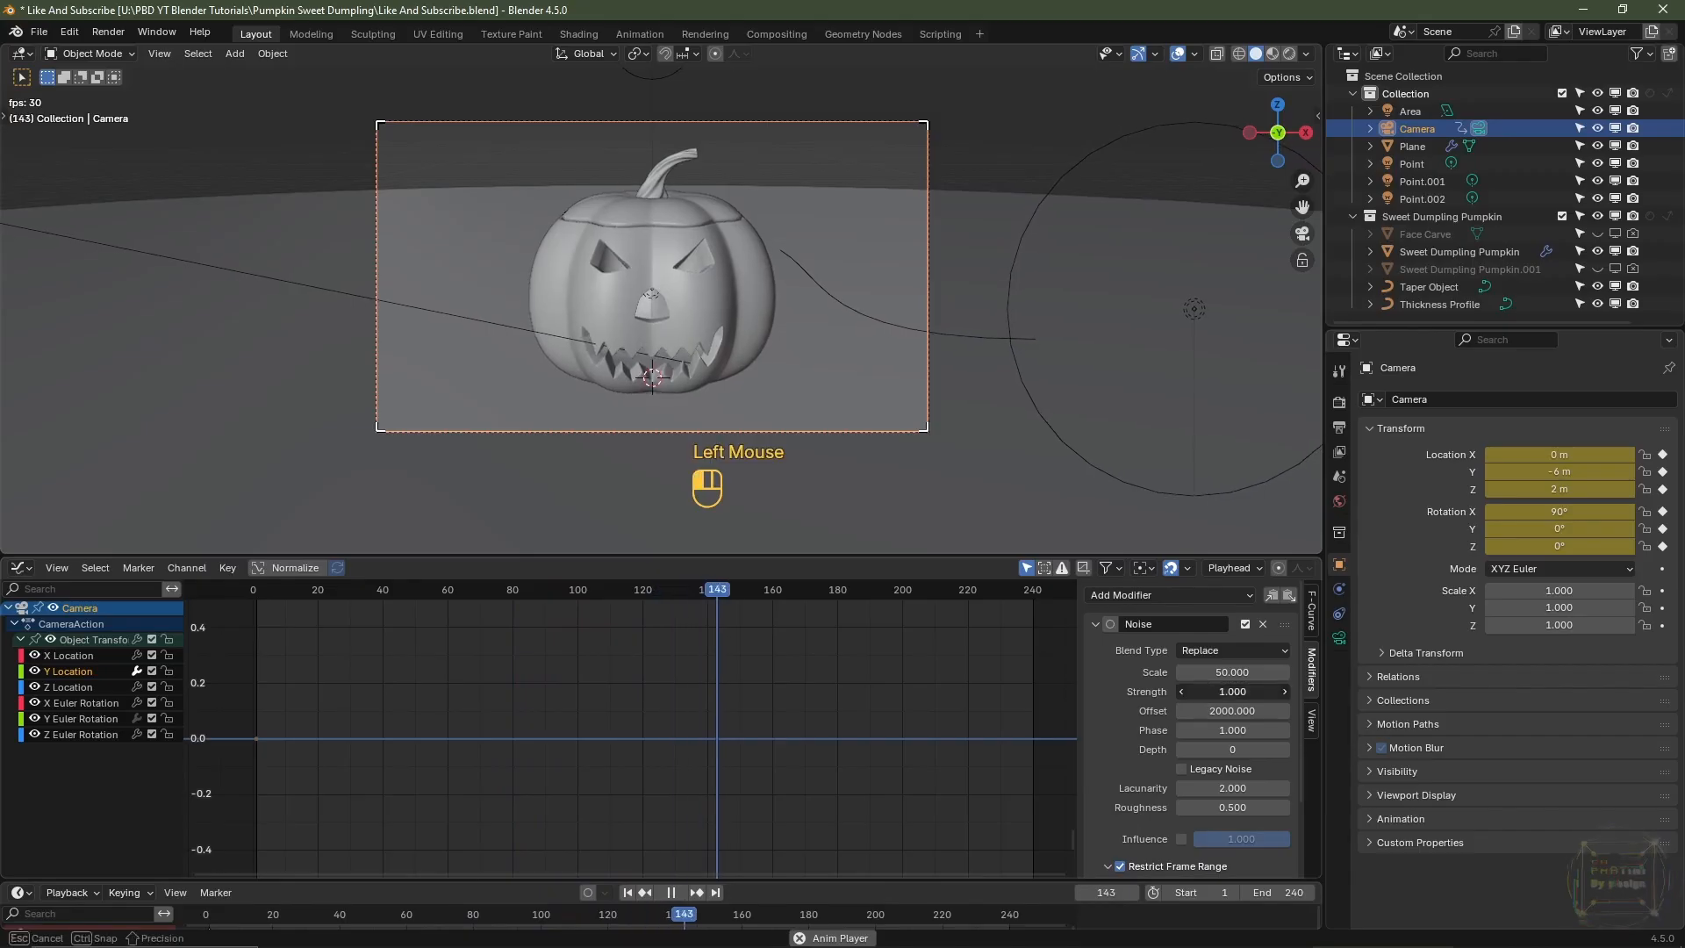
pyautogui.write('2')
pyautogui.press('Return')
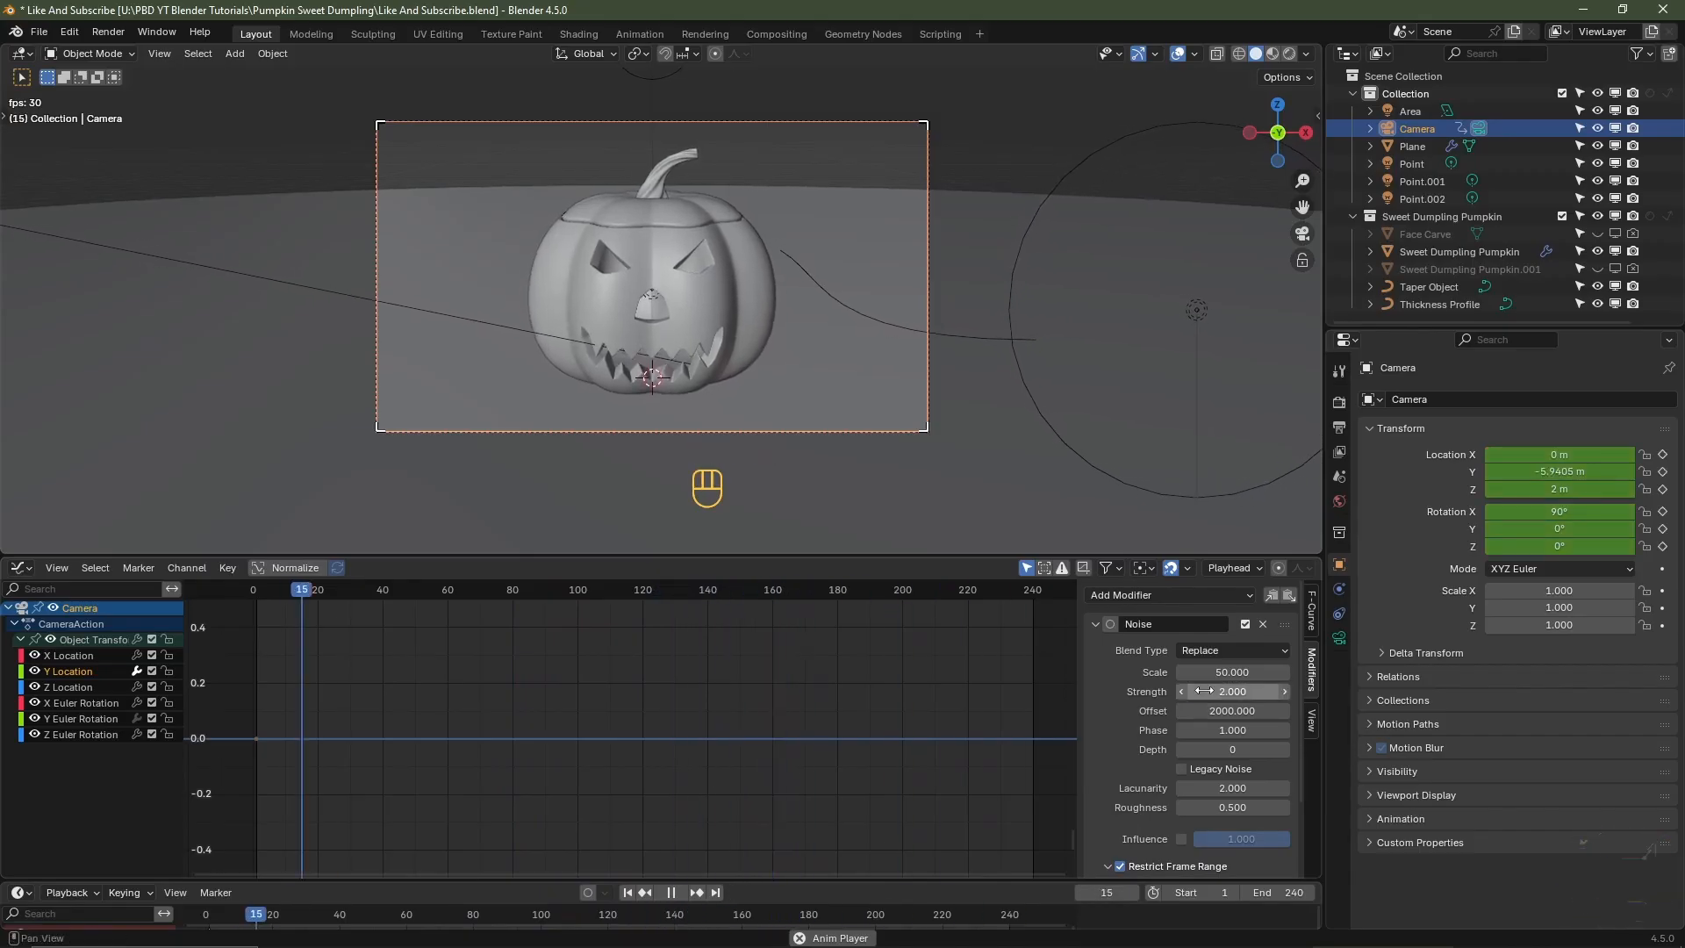
pyautogui.press('space')
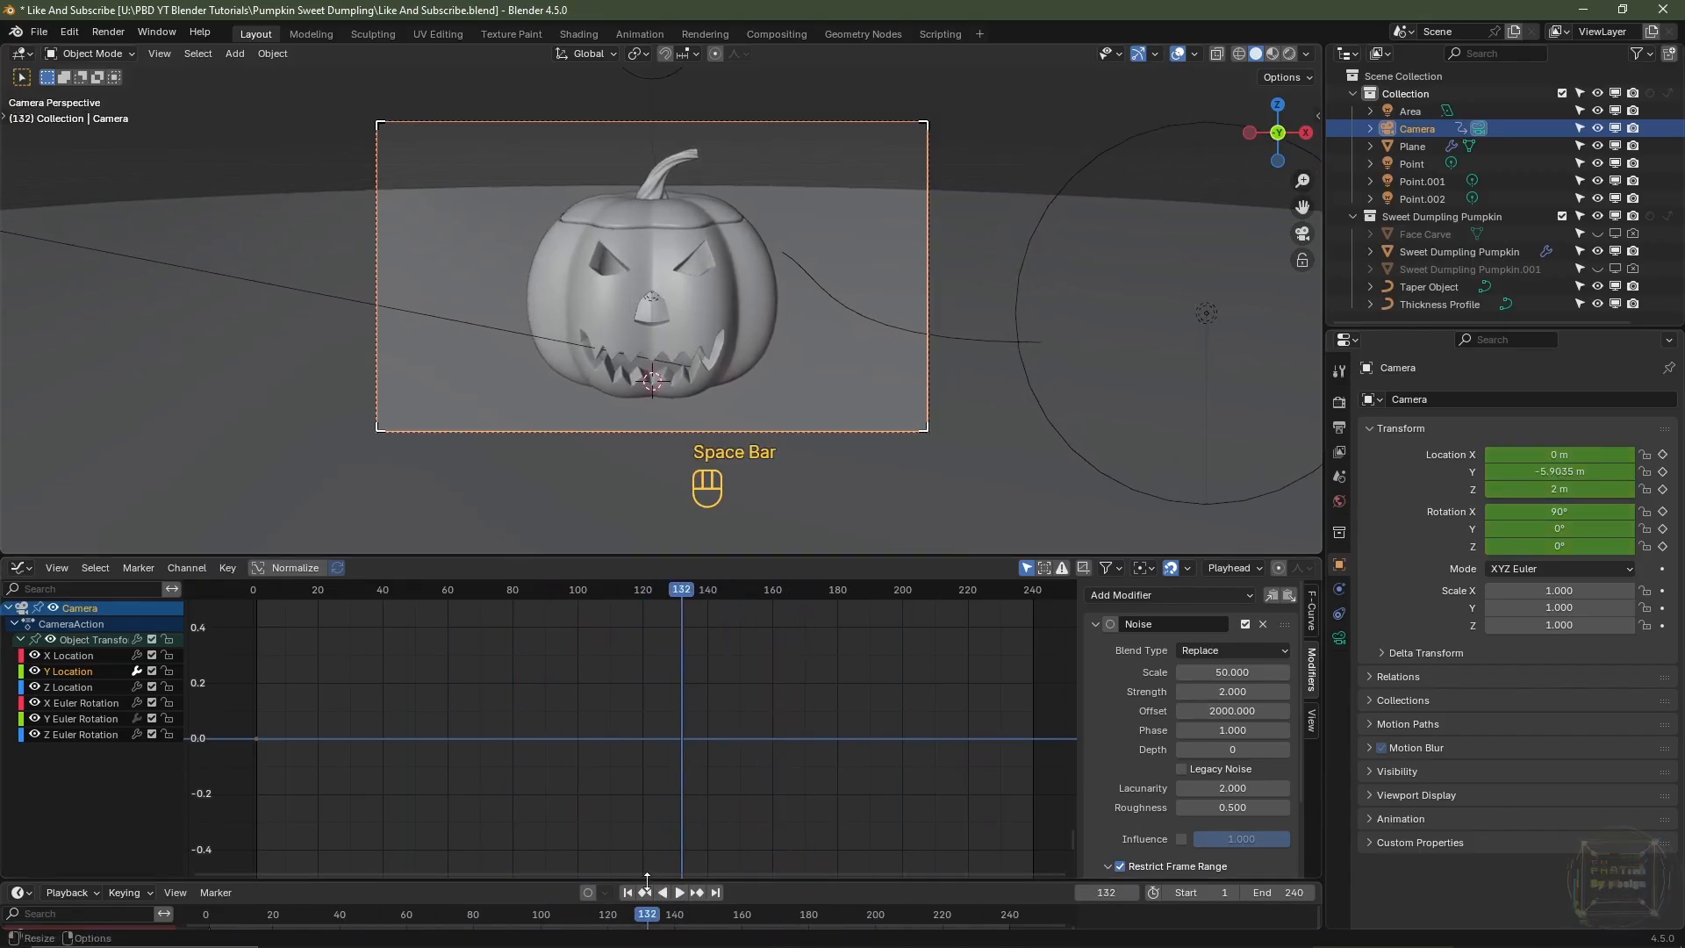
pyautogui.click(628, 892)
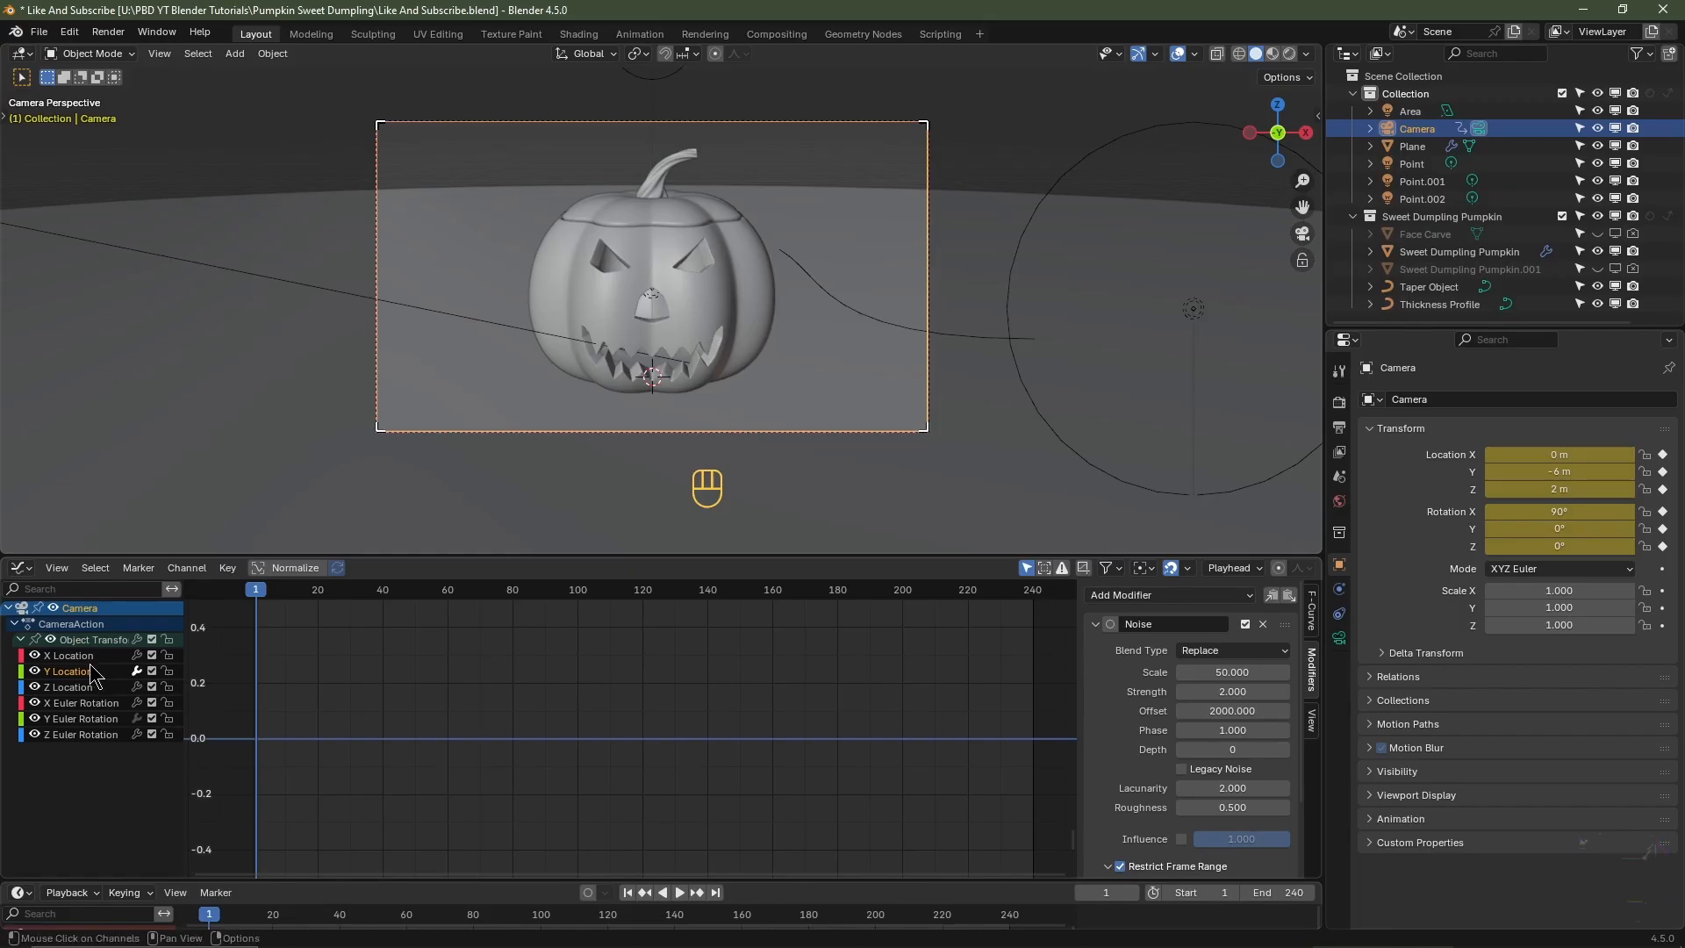
# - Re-enable the modifiers on X Location, Z Location, X Euler Rotation and Z Euler Rotation, and preview the combined camera motion
pyautogui.click(138, 657)
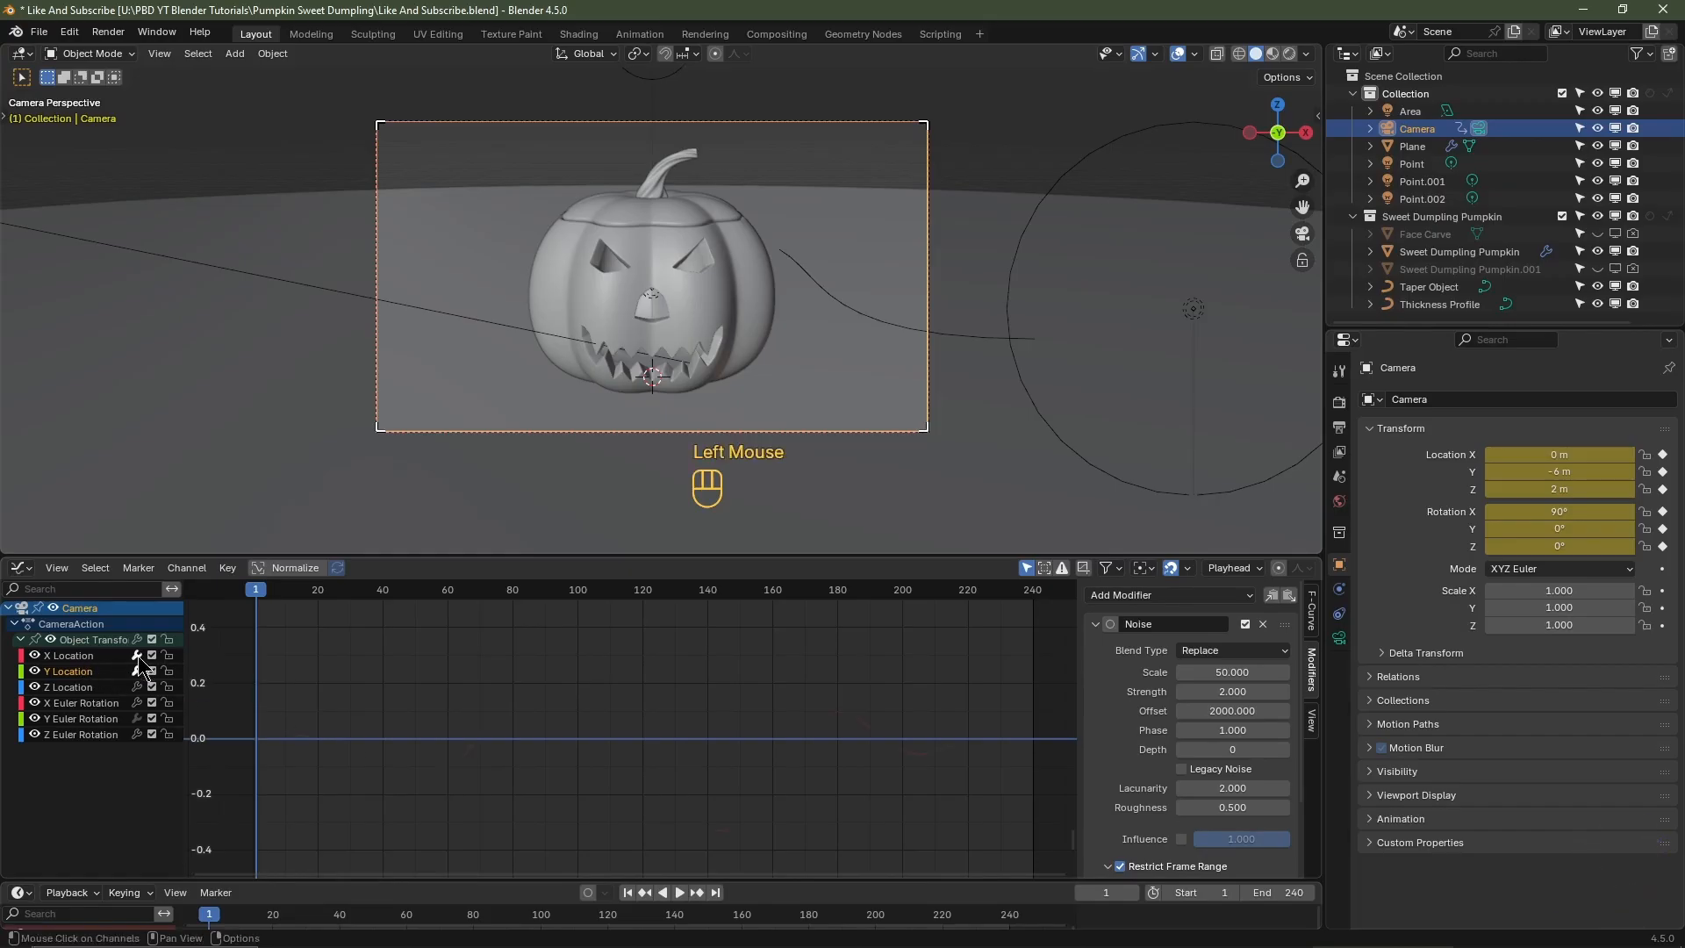
pyautogui.click(137, 703)
pyautogui.press('space')
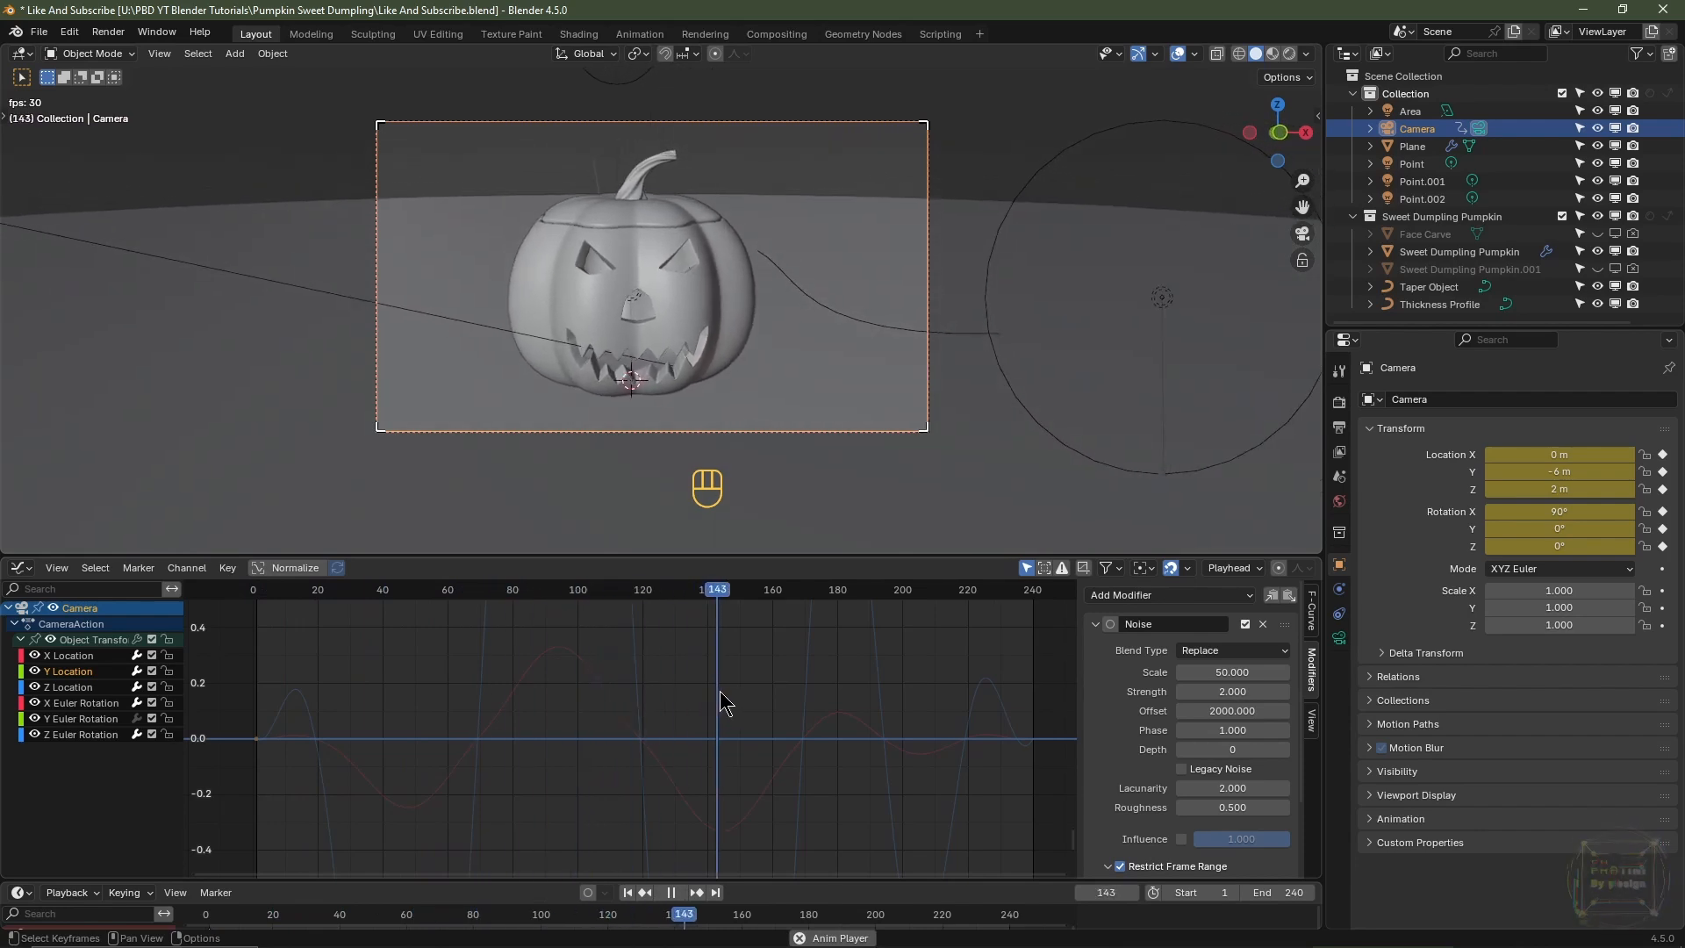
pyautogui.press('Escape')
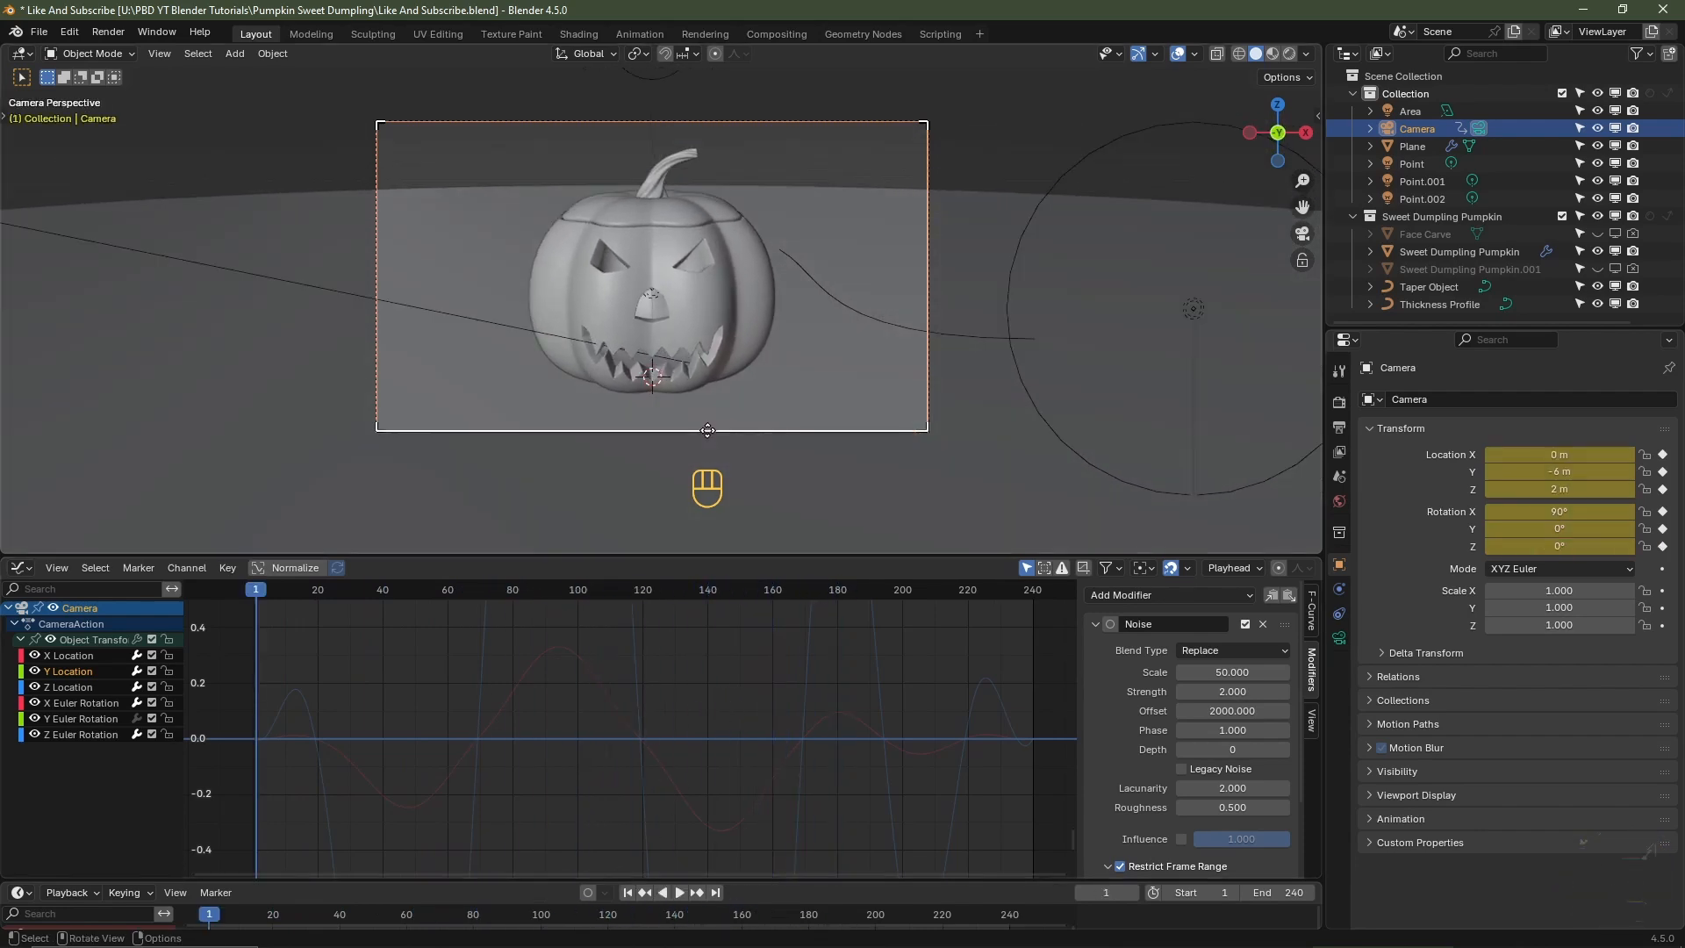